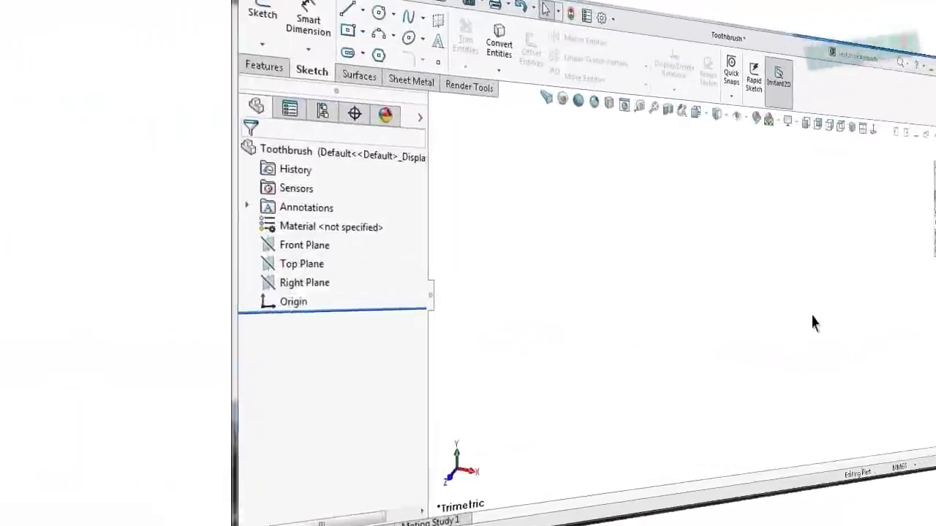
Start a sketch on the Top Plane and choose the Centerline line type
{"action": "left_click", "coordinate": [63, 267]}
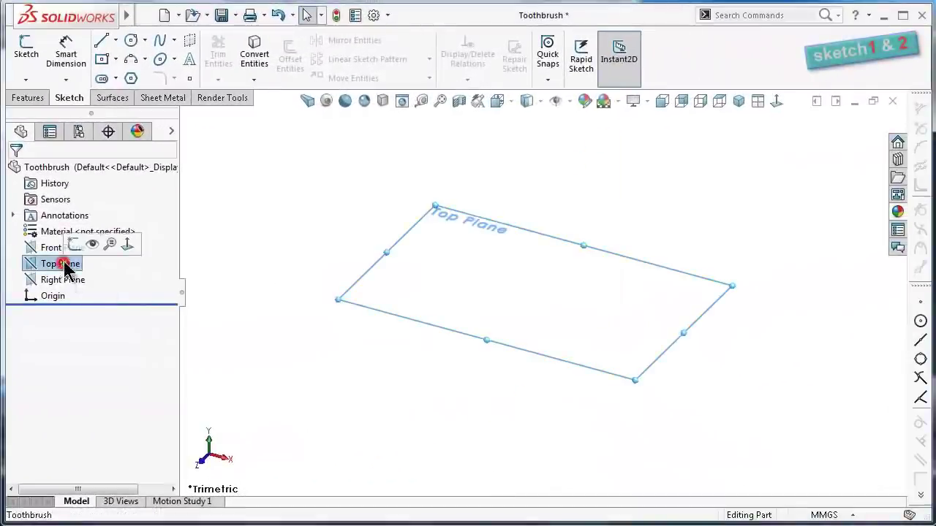
{"action": "left_click", "coordinate": [69, 247]}
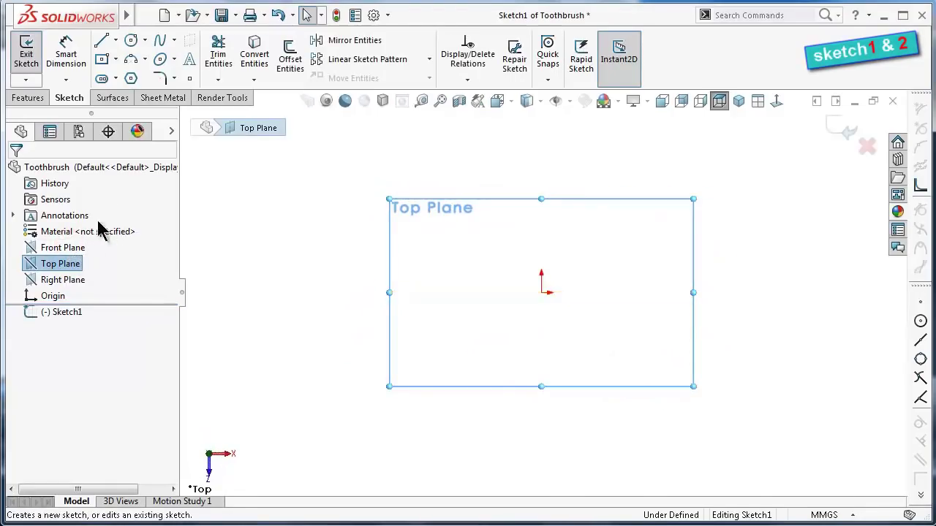
{"action": "left_click", "coordinate": [115, 40]}
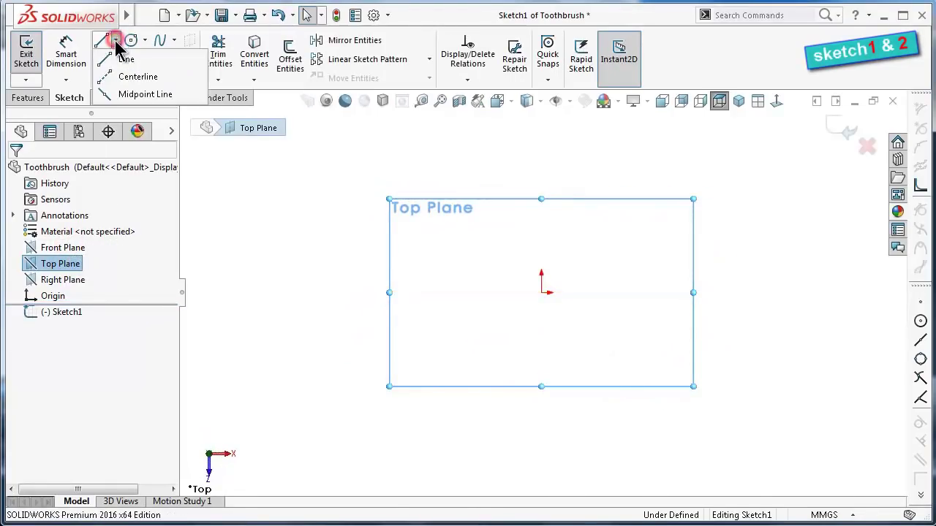
{"action": "left_click", "coordinate": [132, 79]}
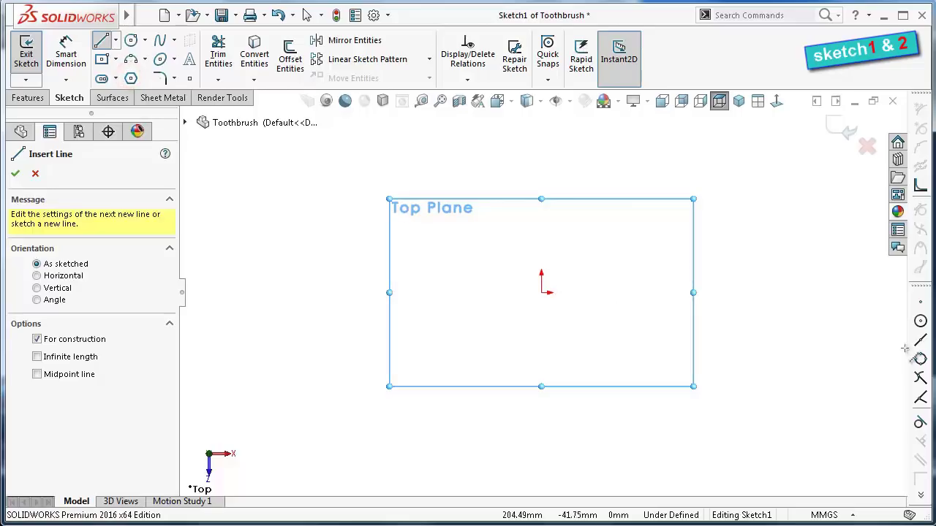
Draw a horizontal construction centerline beside the origin with a short vertical line at its right end
{"action": "scroll", "coordinate": [657, 296], "scroll_direction": "down", "scroll_amount": 2}
{"action": "scroll", "coordinate": [563, 289], "scroll_direction": "up", "scroll_amount": 1}
{"action": "scroll", "coordinate": [535, 289], "scroll_direction": "down", "scroll_amount": 2}
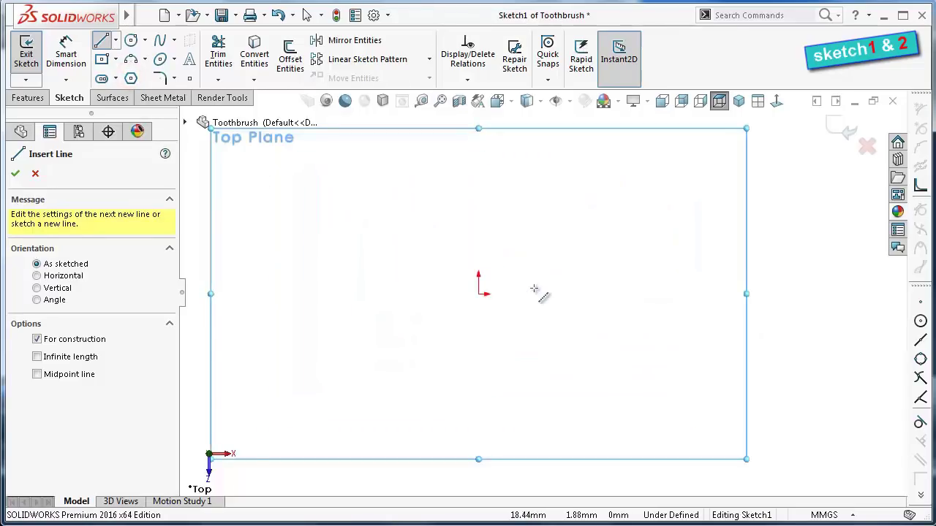
{"action": "left_click", "coordinate": [483, 293]}
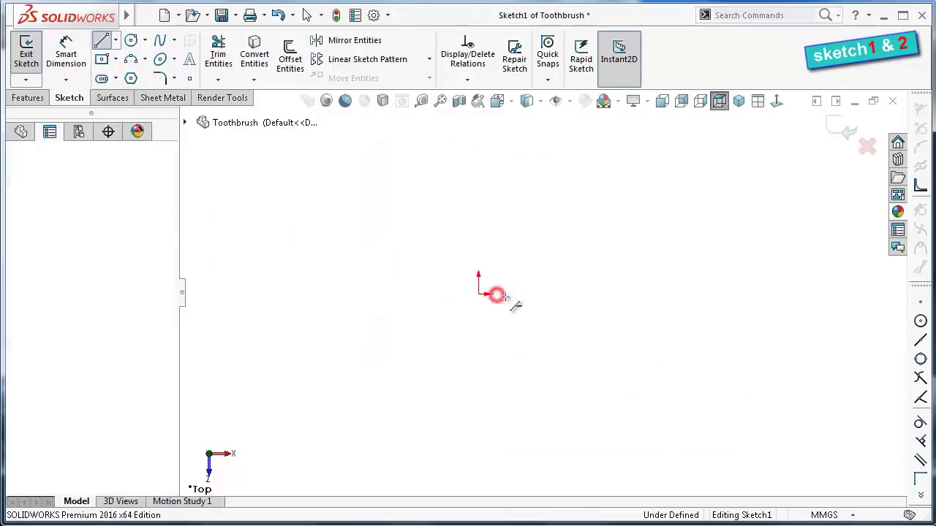
{"action": "left_click", "coordinate": [721, 293]}
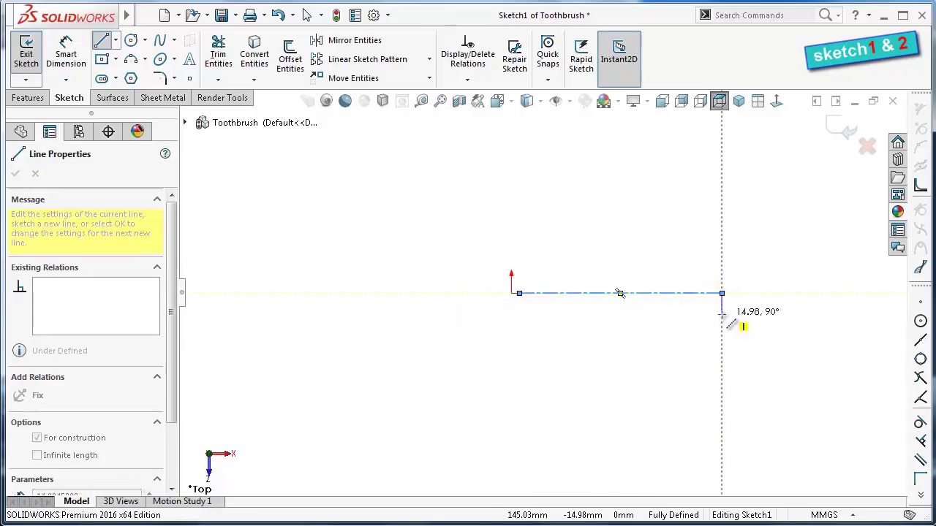
{"action": "scroll", "coordinate": [724, 318], "scroll_direction": "down", "scroll_amount": 3}
{"action": "left_click", "coordinate": [673, 293]}
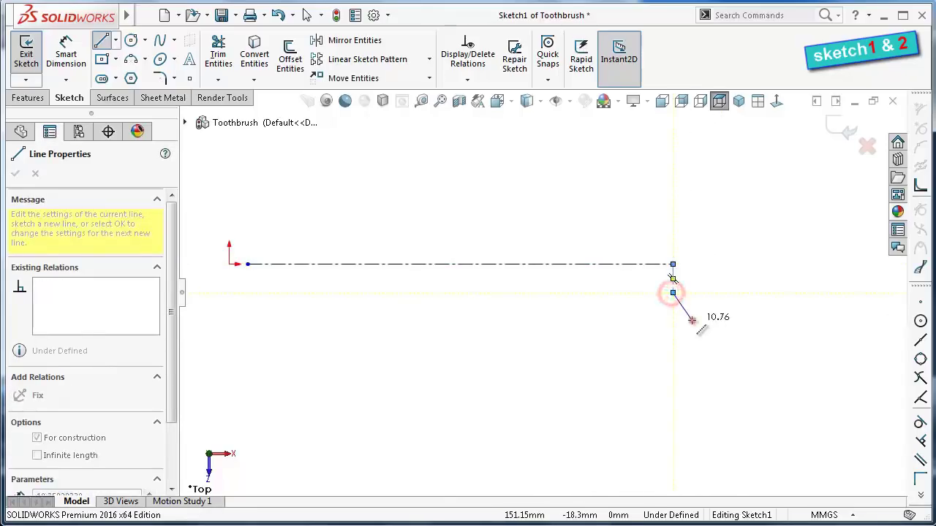
{"action": "double_click", "coordinate": [692, 320]}
Add a short vertical construction line at the centerline's left end and finish line drawing
{"action": "scroll", "coordinate": [376, 299], "scroll_direction": "down", "scroll_amount": 3}
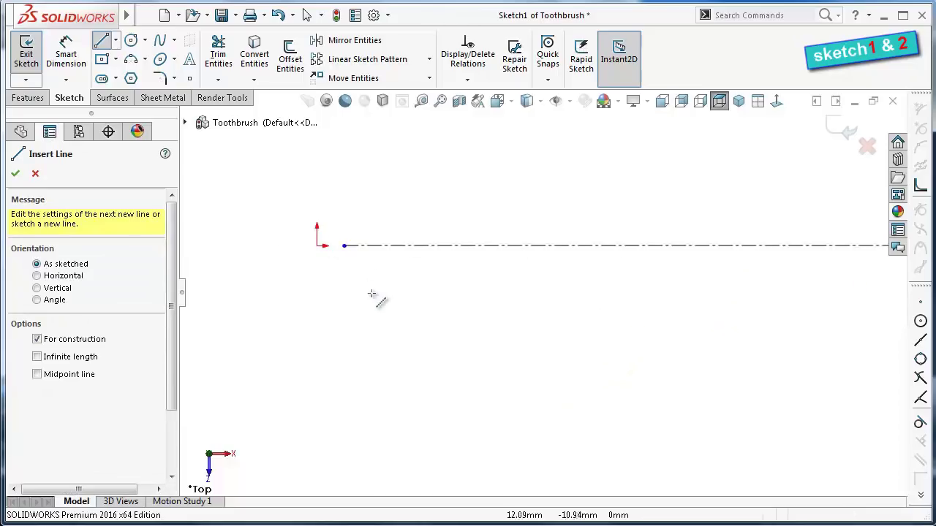
{"action": "left_click", "coordinate": [344, 247]}
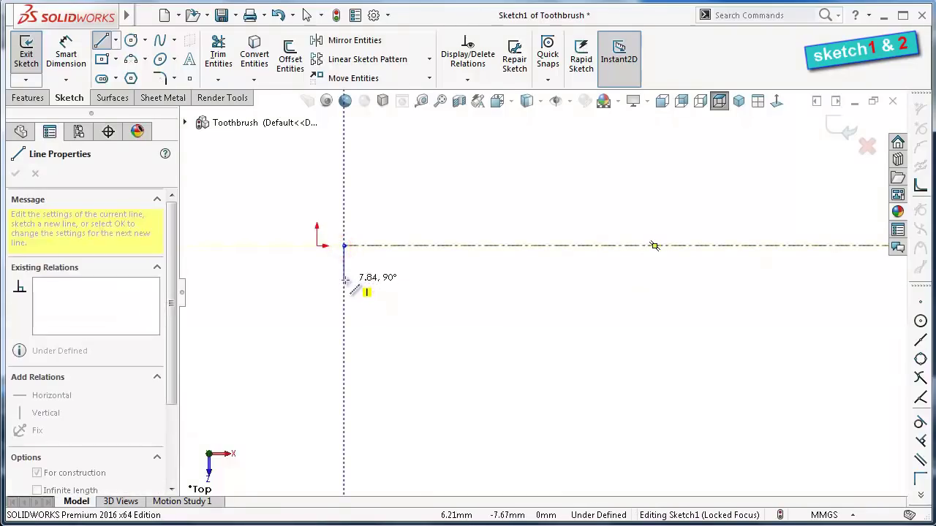
{"action": "double_click", "coordinate": [344, 274]}
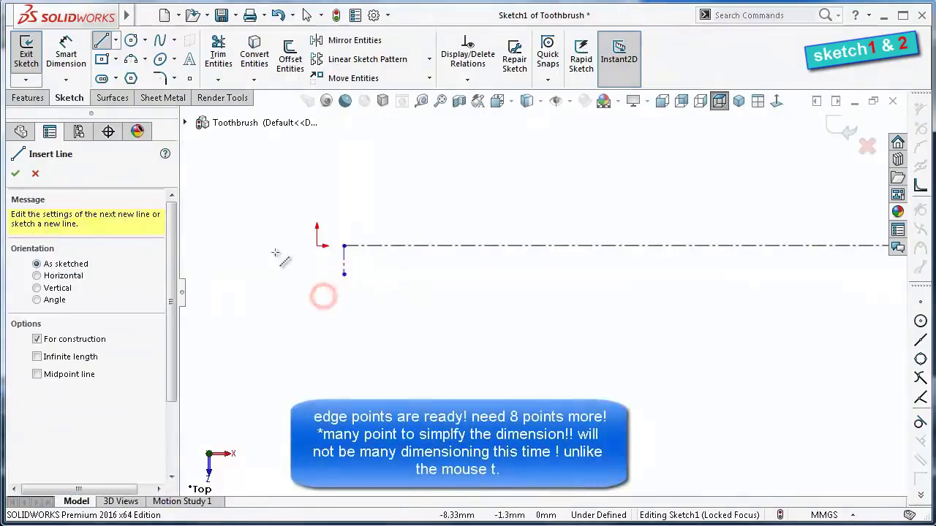
{"action": "key", "text": "f"}
{"action": "scroll", "coordinate": [292, 226], "scroll_direction": "down", "scroll_amount": 1}
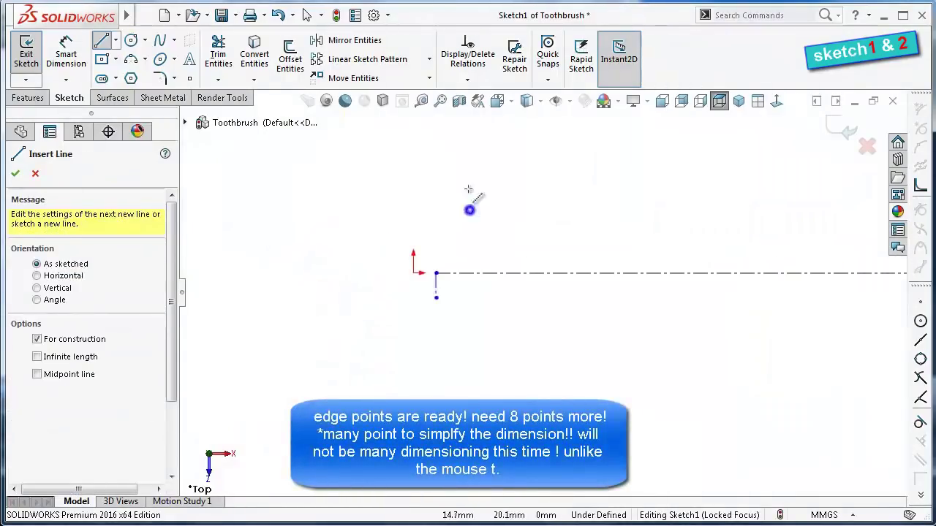
{"action": "right_click_drag", "start_coordinate": [467, 189], "coordinate": [474, 149]}
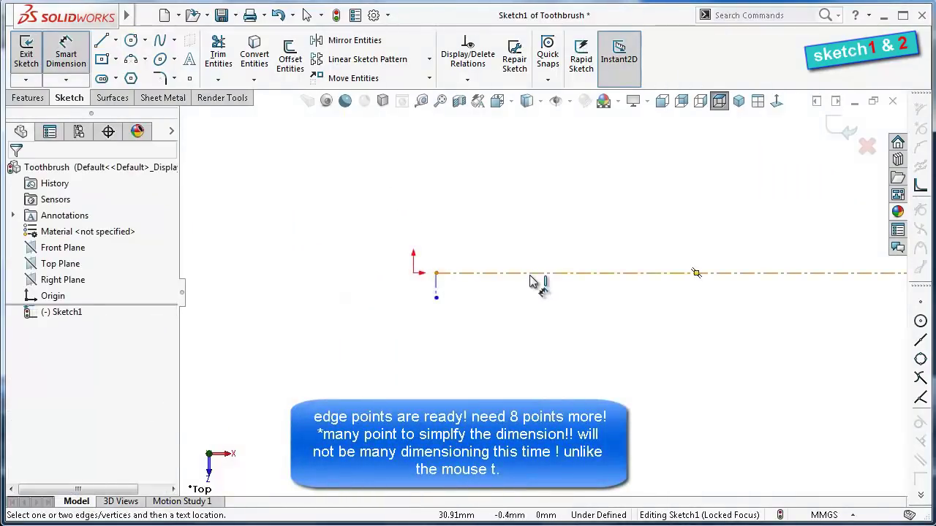
Dimension the horizontal centerline to a length of 233 mm
{"action": "left_click", "coordinate": [530, 276]}
{"action": "left_click", "coordinate": [566, 201]}
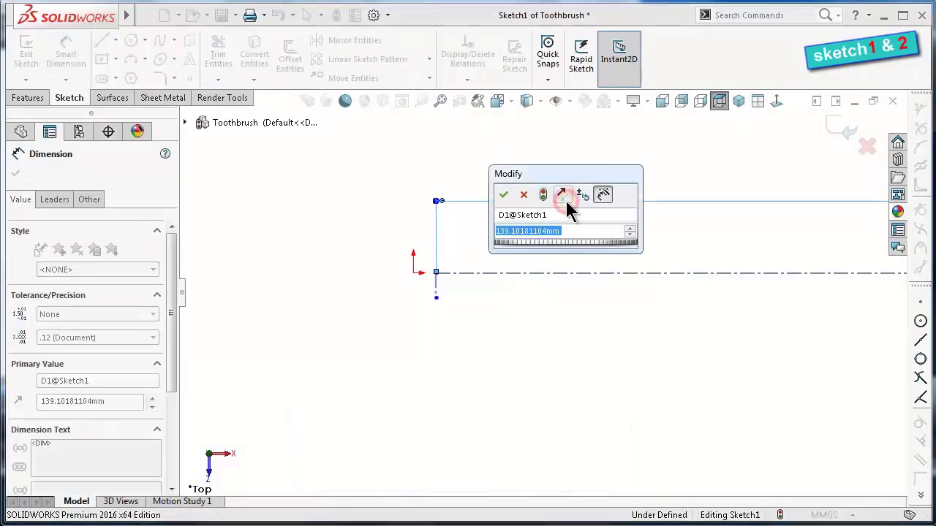
{"action": "type", "text": "23"}
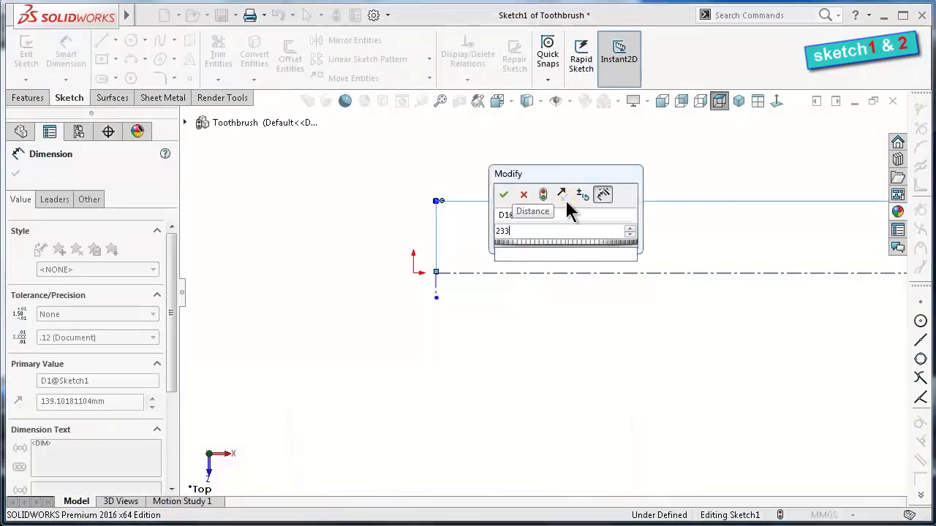
{"action": "type", "text": "3"}
{"action": "key", "text": "Return"}
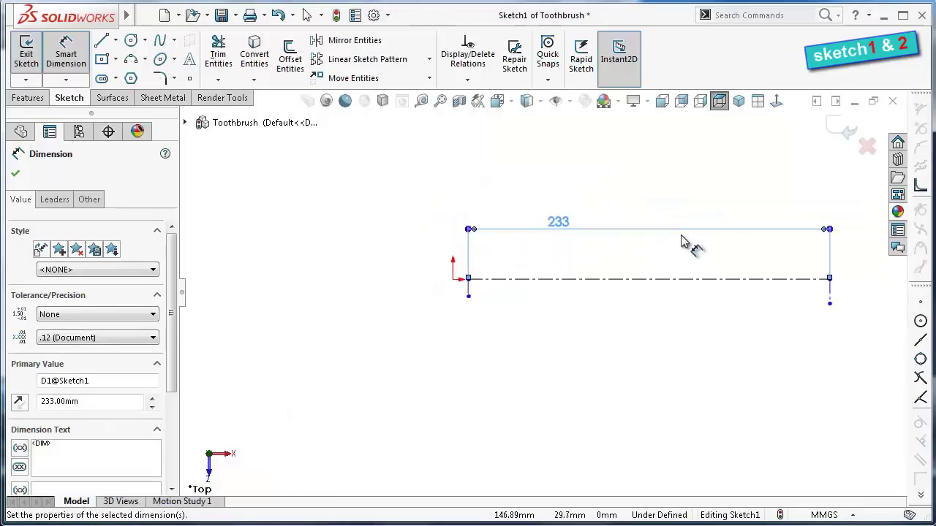
{"action": "scroll", "coordinate": [307, 354], "scroll_direction": "down", "scroll_amount": 3}
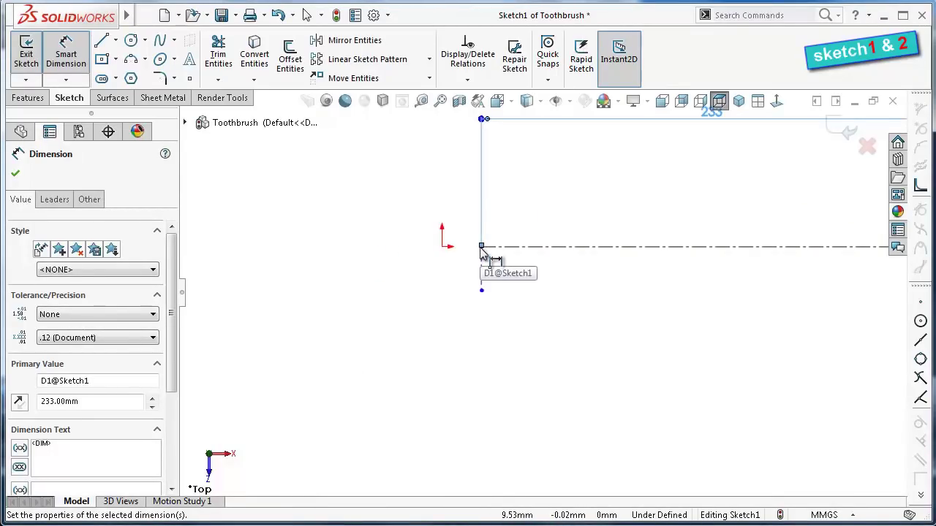
{"action": "left_click_drag", "start_coordinate": [481, 247], "coordinate": [444, 248]}
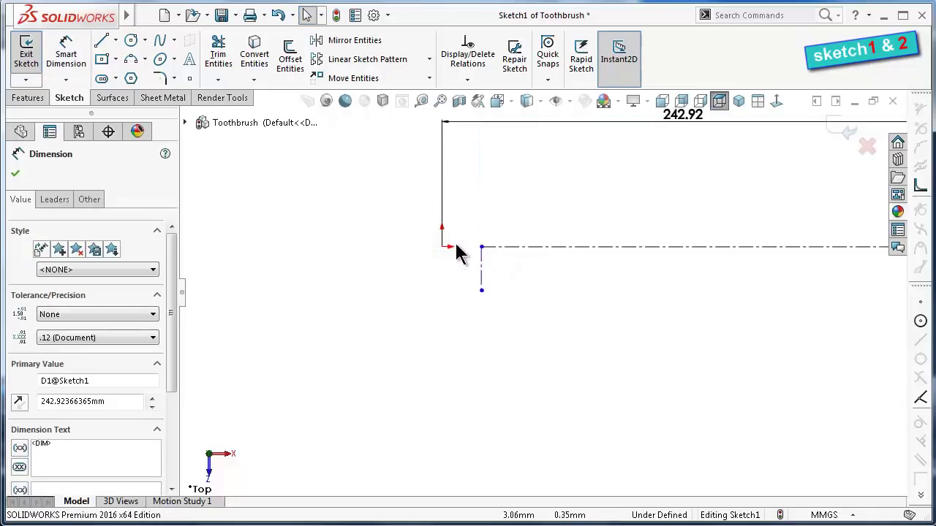
{"action": "key", "text": "ctrl+z"}
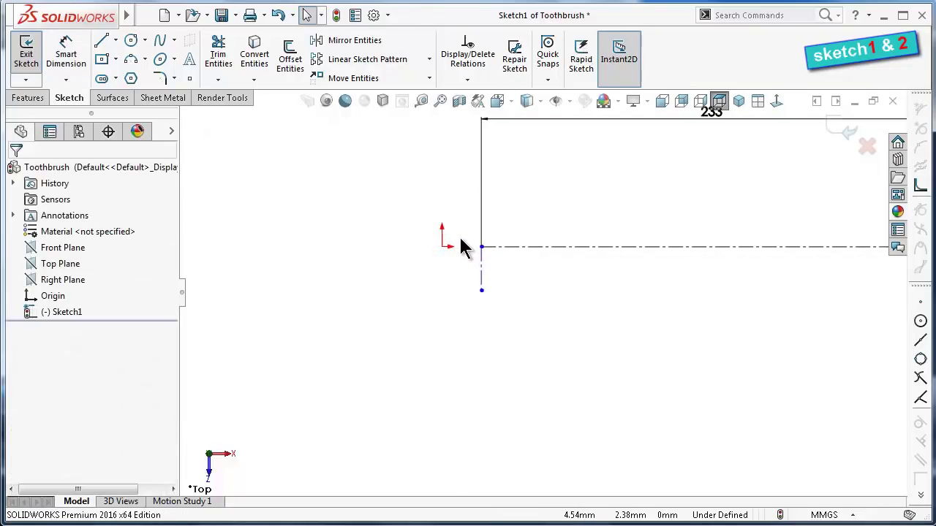
Dimension the left end 5 mm from the origin and the left vertical line 5 mm long
{"action": "right_click_drag", "start_coordinate": [363, 354], "coordinate": [356, 289]}
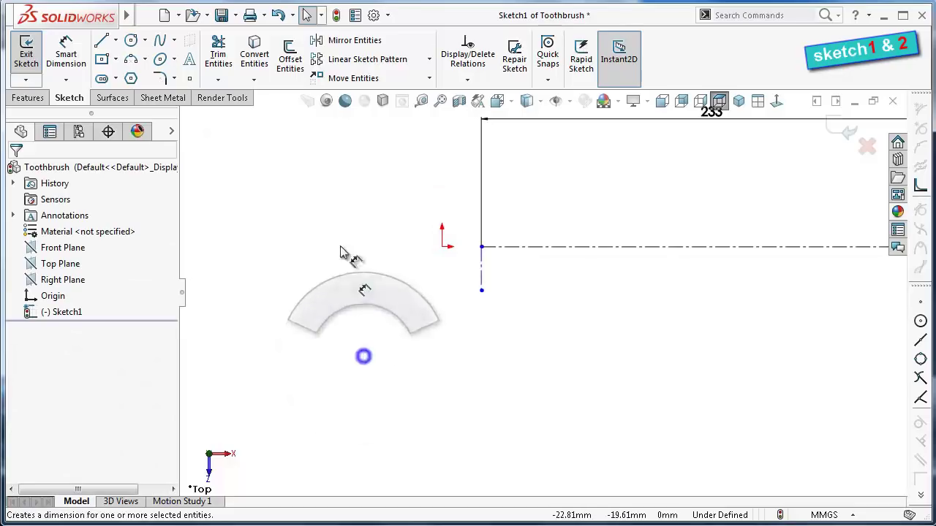
{"action": "left_click", "coordinate": [481, 264]}
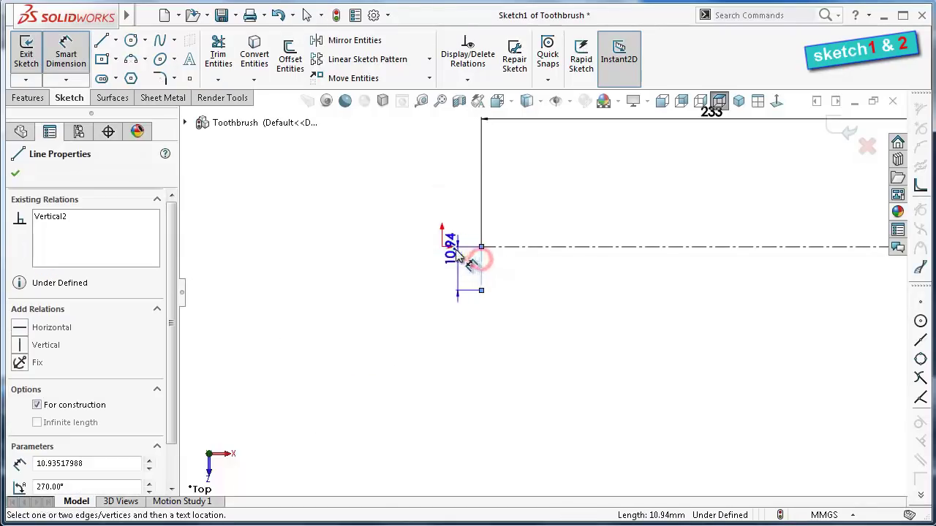
{"action": "left_click", "coordinate": [442, 249]}
{"action": "left_click", "coordinate": [468, 243]}
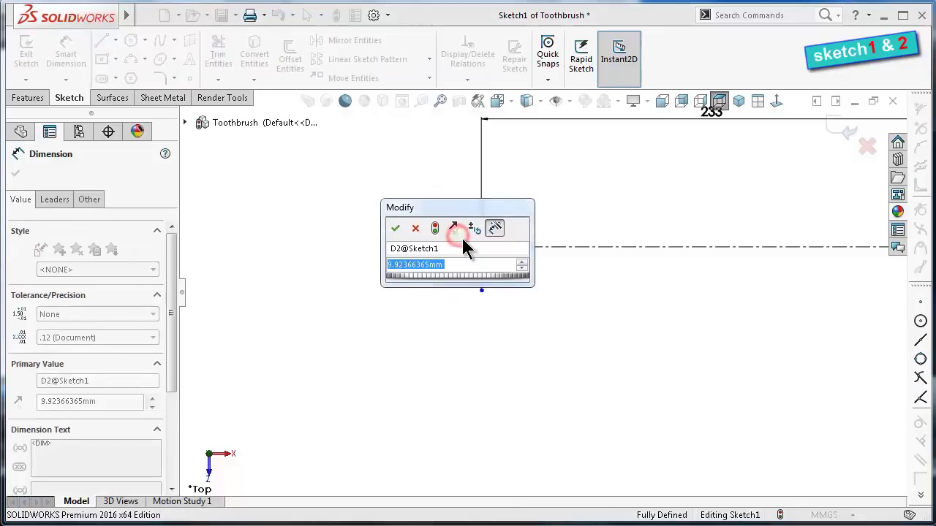
{"action": "type", "text": "5"}
{"action": "key", "text": "Return"}
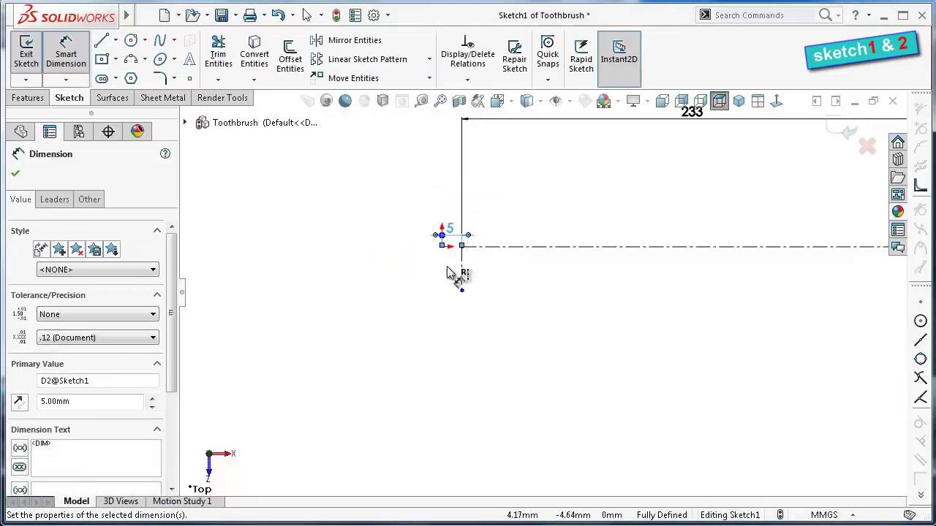
{"action": "left_click", "coordinate": [341, 276]}
{"action": "left_click", "coordinate": [461, 277]}
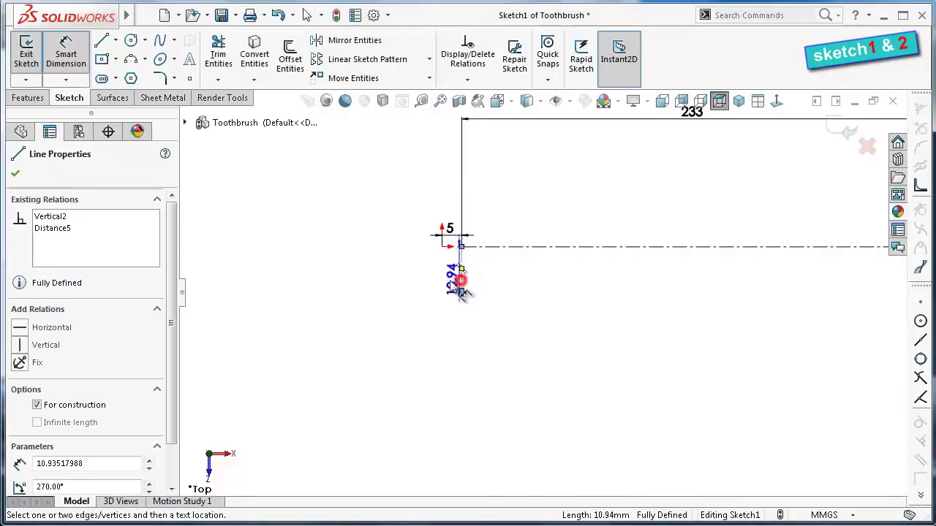
{"action": "left_click", "coordinate": [387, 279]}
{"action": "type", "text": "517988mm"}
{"action": "key", "text": "Return"}
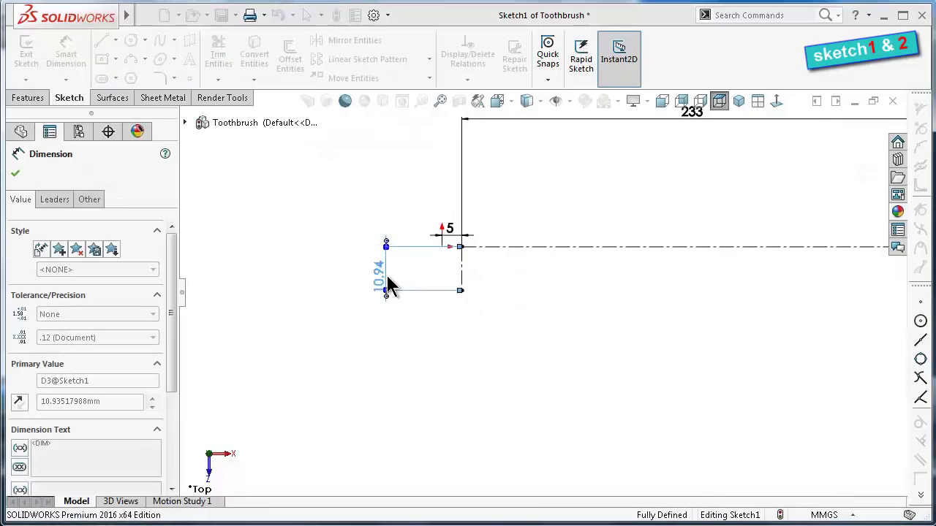
{"action": "left_click", "coordinate": [328, 329]}
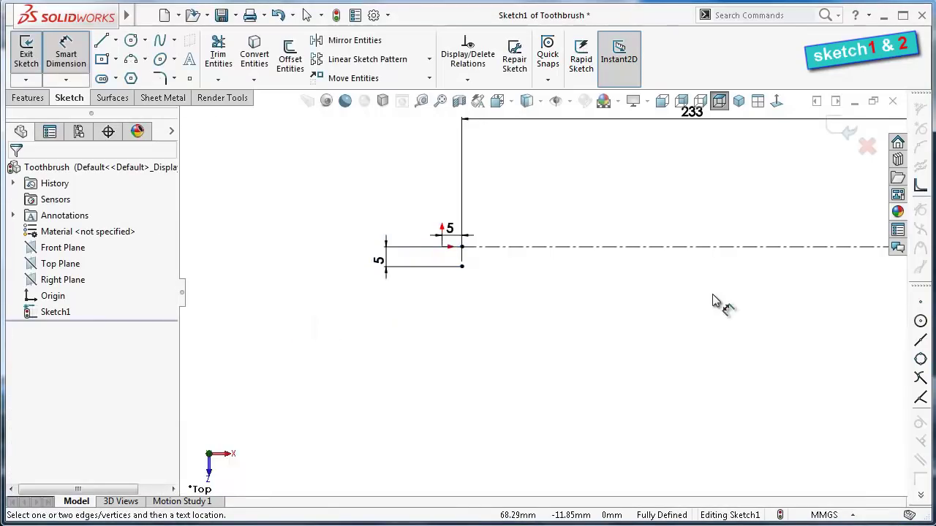
Dimension the right vertical line to 5.50 mm and move its label up and right
{"action": "scroll", "coordinate": [723, 302], "scroll_direction": "up", "scroll_amount": 3}
{"action": "scroll", "coordinate": [803, 300], "scroll_direction": "up", "scroll_amount": 2}
{"action": "scroll", "coordinate": [731, 271], "scroll_direction": "down", "scroll_amount": 4}
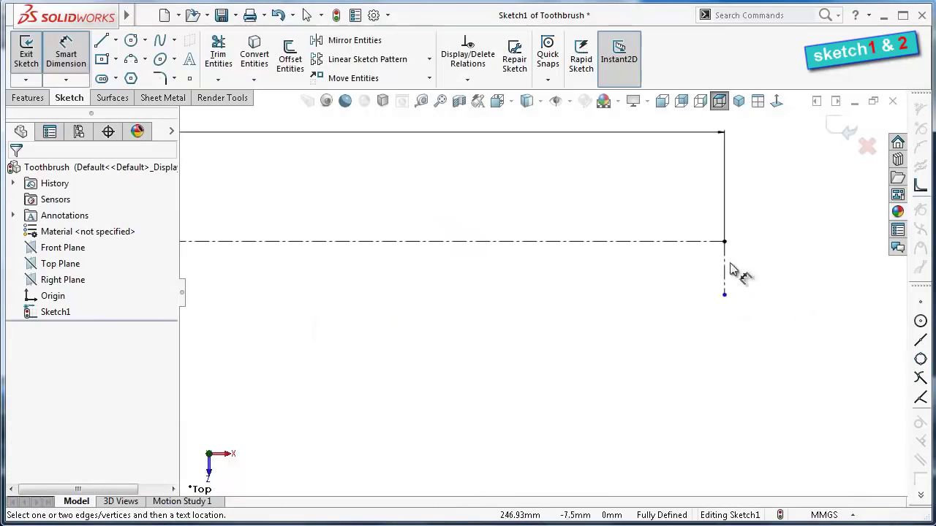
{"action": "left_click", "coordinate": [724, 267]}
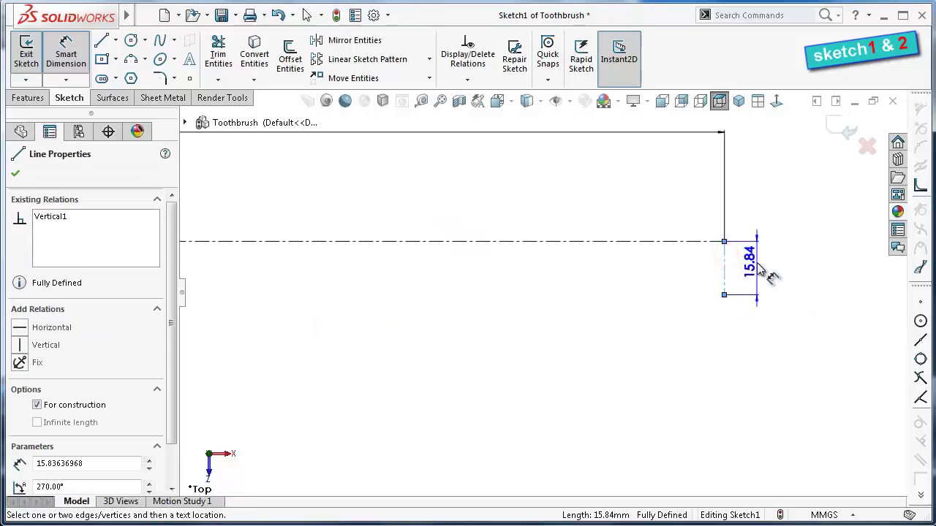
{"action": "left_click", "coordinate": [764, 271]}
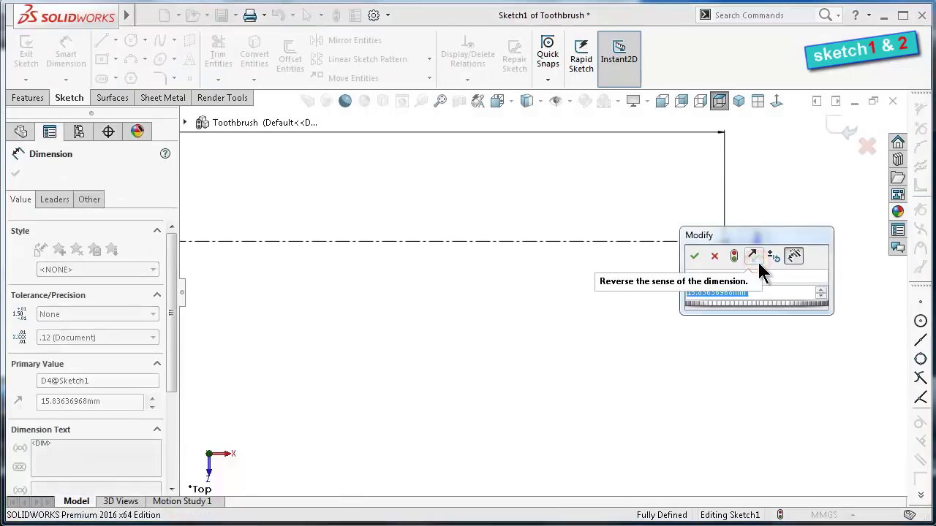
{"action": "type", "text": "5."}
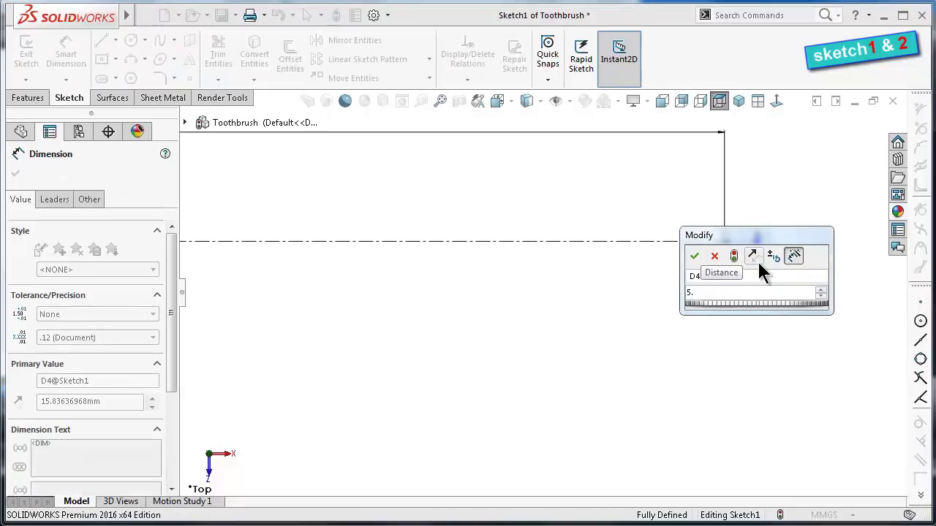
{"action": "type", "text": "5"}
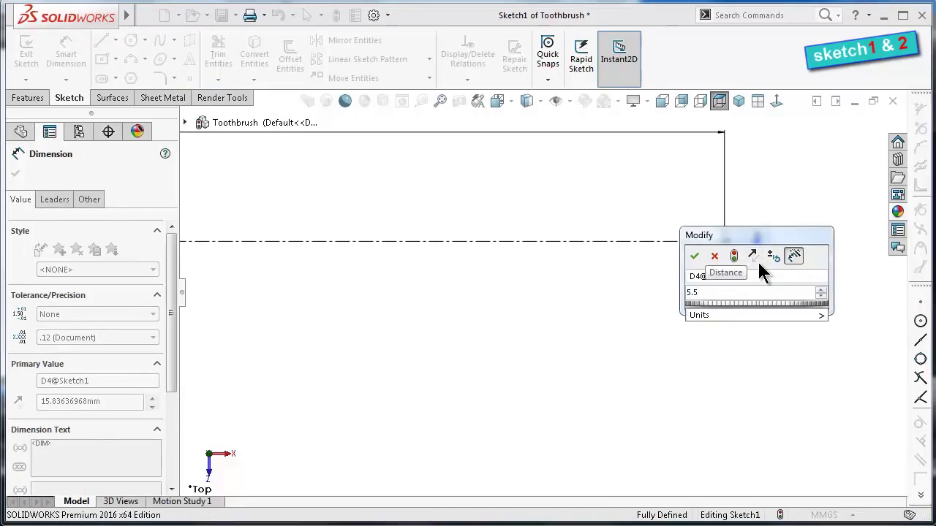
{"action": "key", "text": "Return"}
{"action": "left_click", "coordinate": [801, 307]}
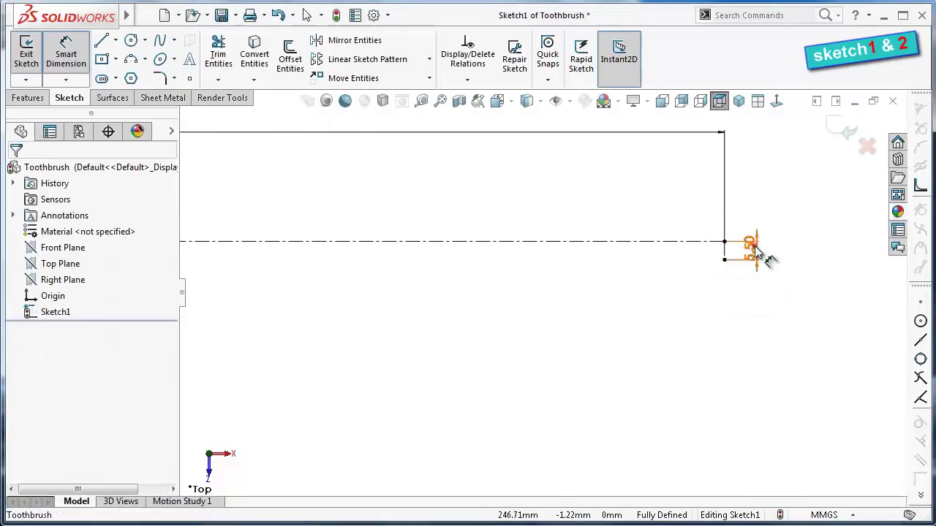
{"action": "left_click_drag", "start_coordinate": [753, 247], "coordinate": [776, 212]}
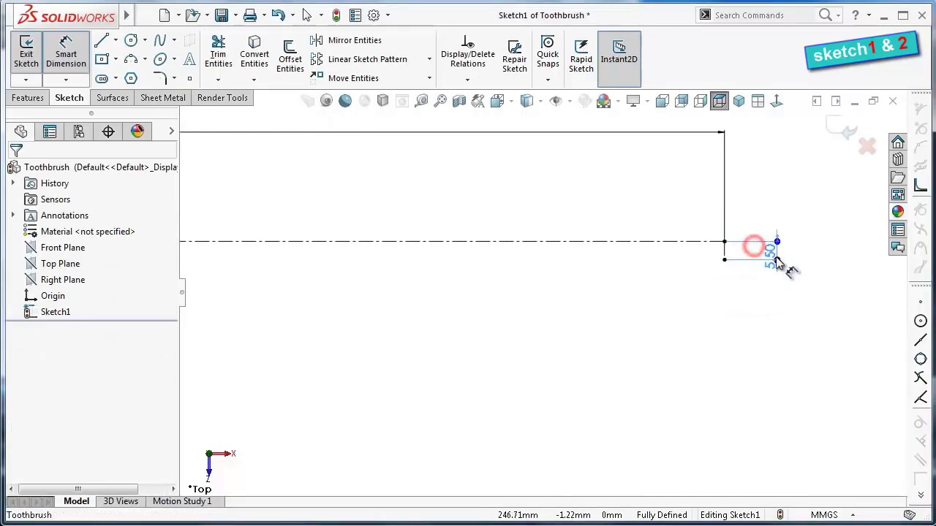
{"action": "left_click", "coordinate": [756, 324]}
{"action": "scroll", "coordinate": [493, 251], "scroll_direction": "up", "scroll_amount": 1}
{"action": "scroll", "coordinate": [494, 250], "scroll_direction": "up", "scroll_amount": 2}
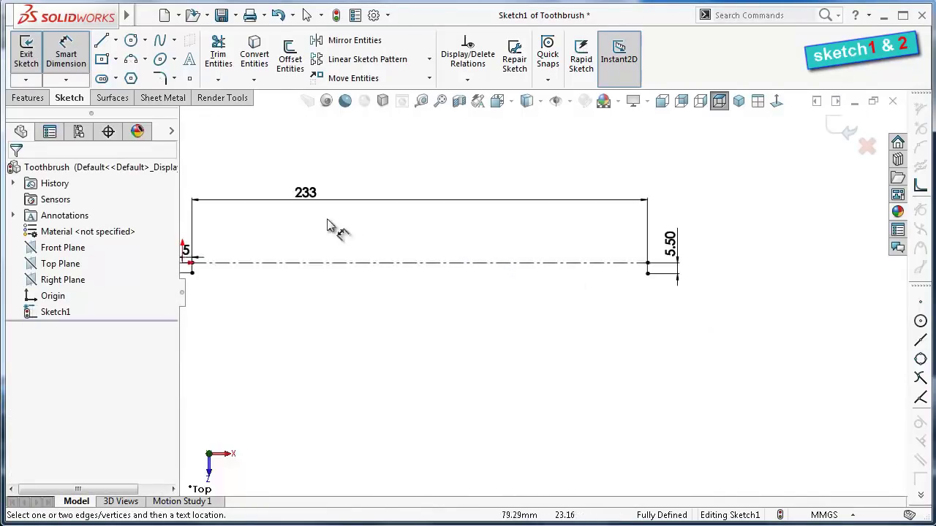
{"action": "scroll", "coordinate": [299, 261], "scroll_direction": "down", "scroll_amount": 1}
{"action": "scroll", "coordinate": [388, 301], "scroll_direction": "down", "scroll_amount": 1}
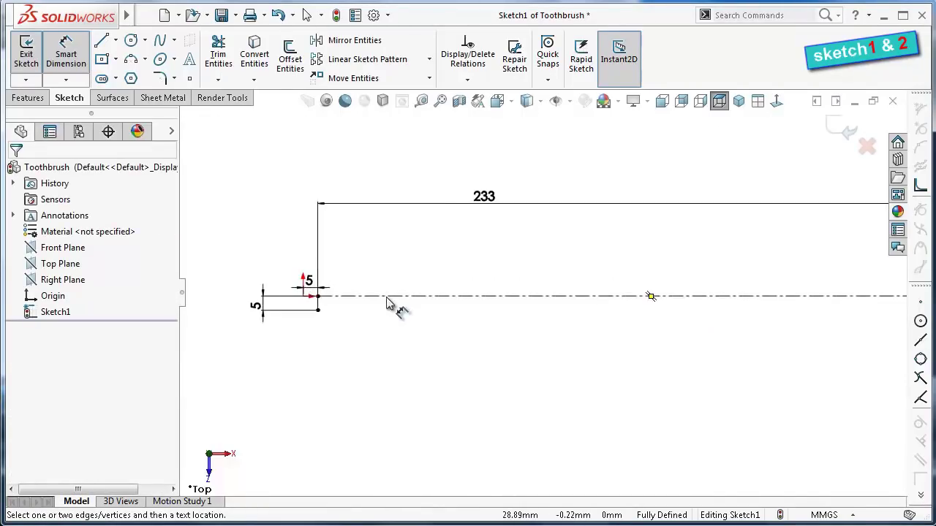
{"action": "scroll", "coordinate": [418, 320], "scroll_direction": "up", "scroll_amount": 1}
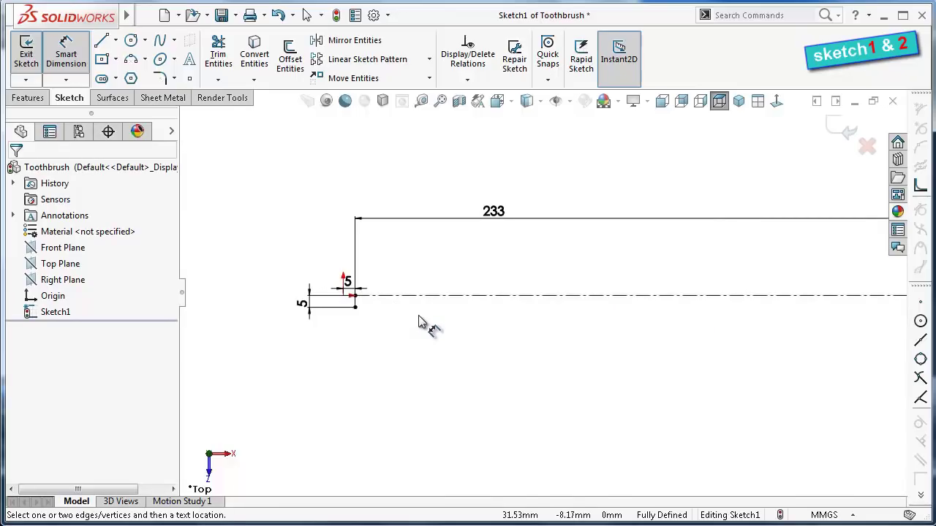
Place the first four sketch points below the centerline, working left to right
{"action": "left_click", "coordinate": [190, 79]}
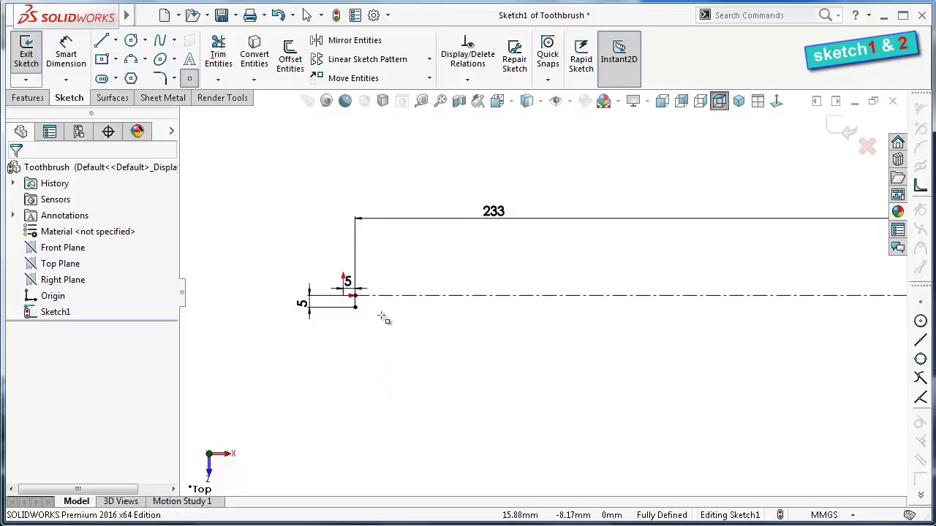
{"action": "left_click", "coordinate": [380, 315]}
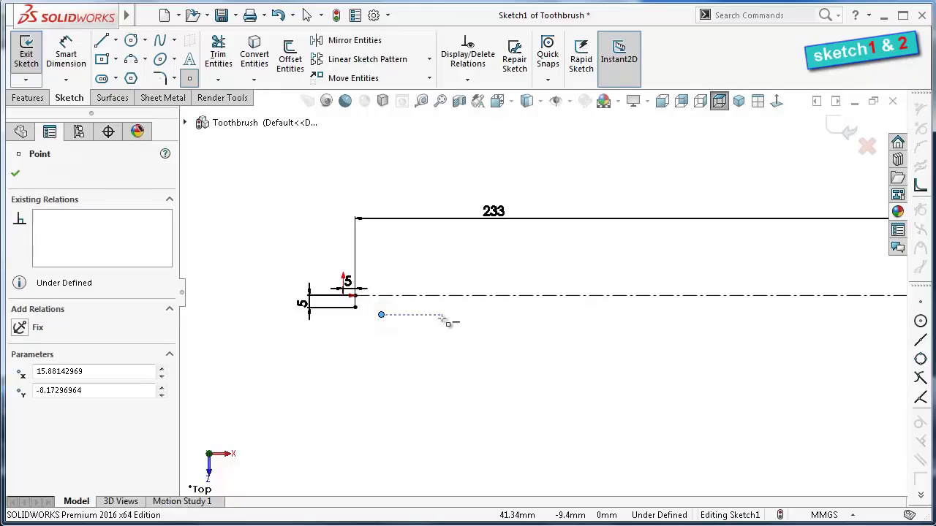
{"action": "scroll", "coordinate": [557, 350], "scroll_direction": "up", "scroll_amount": 5}
{"action": "scroll", "coordinate": [477, 318], "scroll_direction": "down", "scroll_amount": 6}
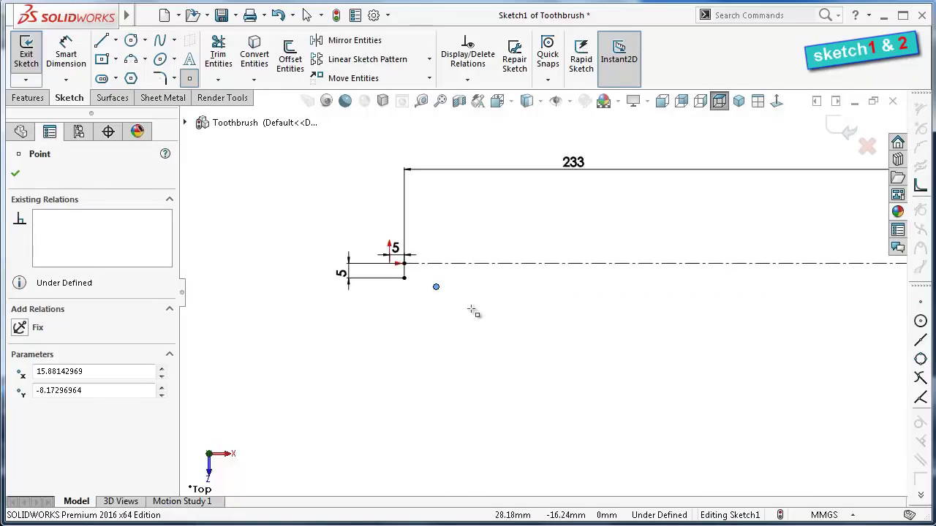
{"action": "left_click", "coordinate": [483, 301]}
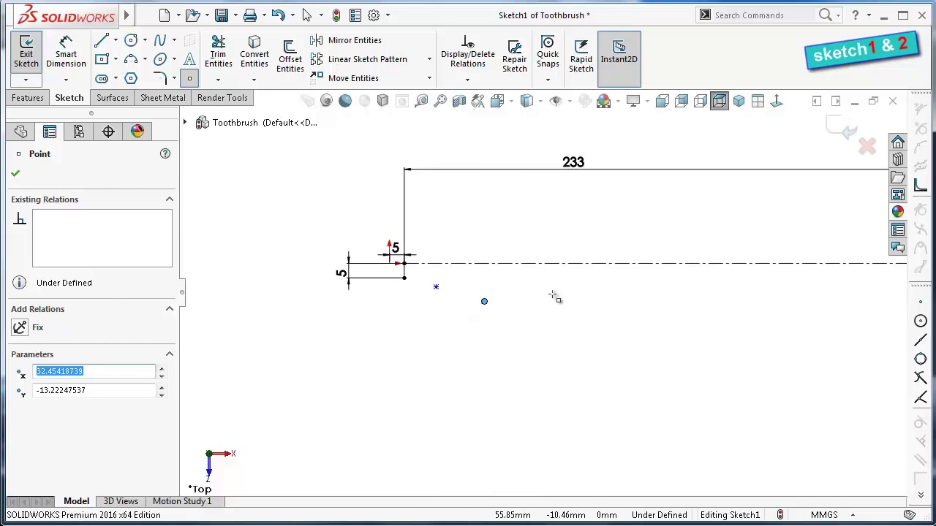
{"action": "left_click", "coordinate": [557, 294]}
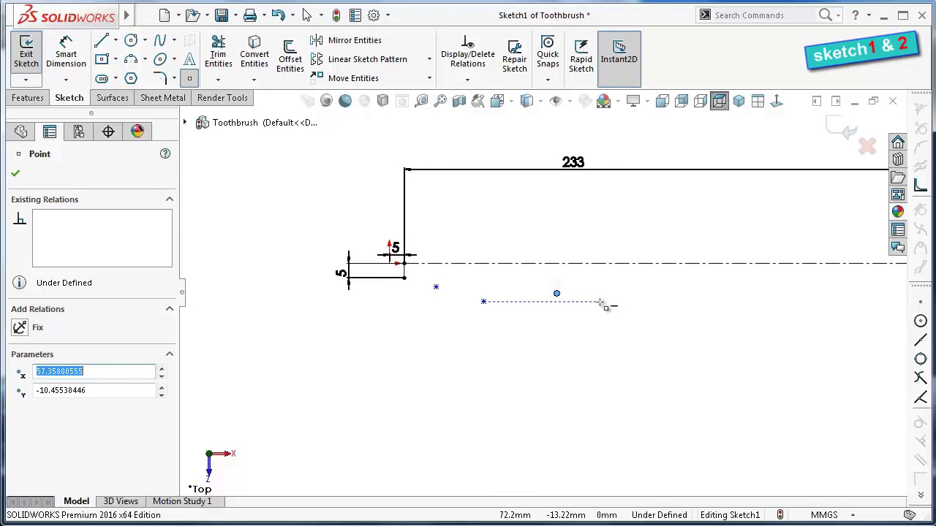
{"action": "scroll", "coordinate": [600, 302], "scroll_direction": "down", "scroll_amount": 2}
{"action": "left_click", "coordinate": [576, 286]}
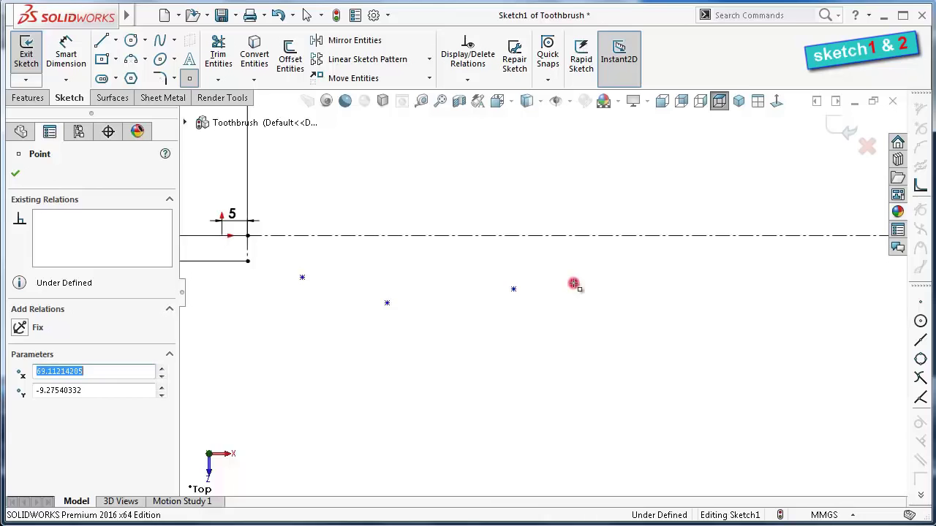
{"action": "scroll", "coordinate": [742, 326], "scroll_direction": "up", "scroll_amount": 2}
{"action": "scroll", "coordinate": [740, 324], "scroll_direction": "up", "scroll_amount": 1}
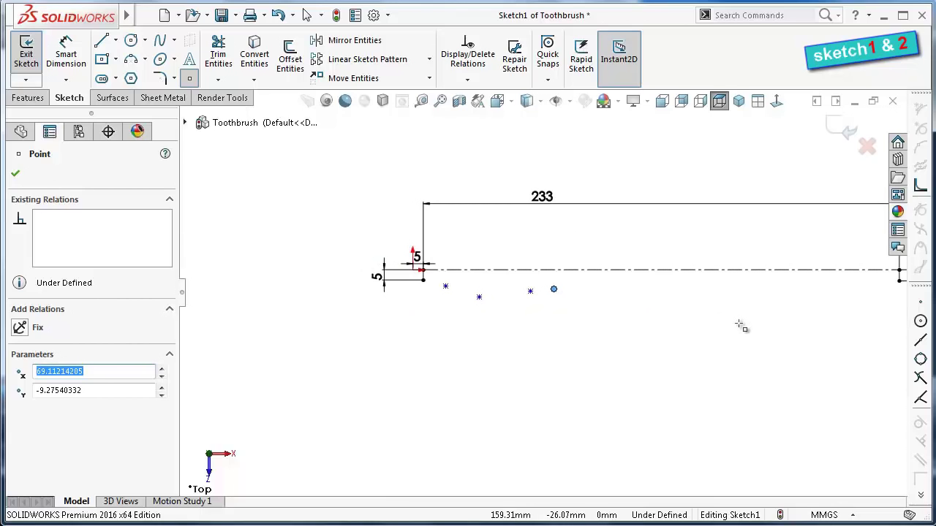
{"action": "scroll", "coordinate": [740, 325], "scroll_direction": "up", "scroll_amount": 1}
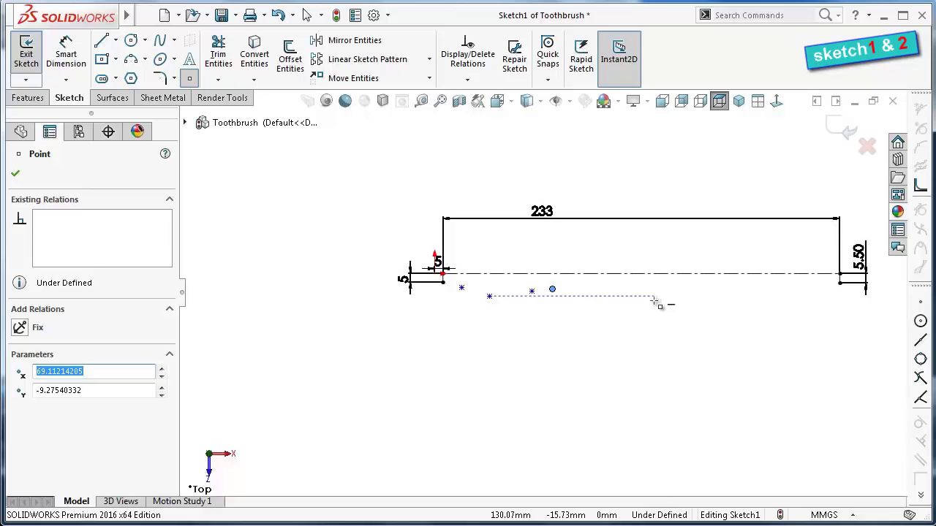
Place four more sketch points toward the right end, ending the Point tool
{"action": "left_click", "coordinate": [655, 304]}
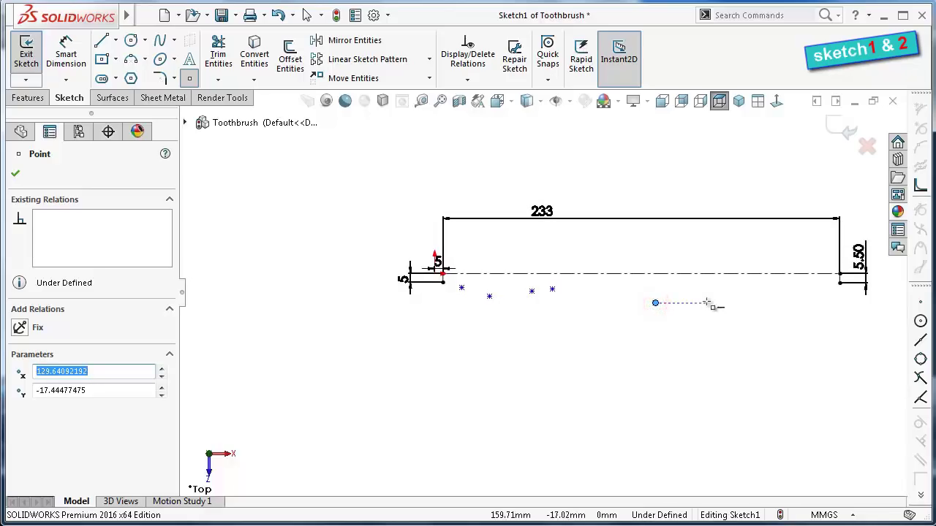
{"action": "left_click", "coordinate": [720, 307]}
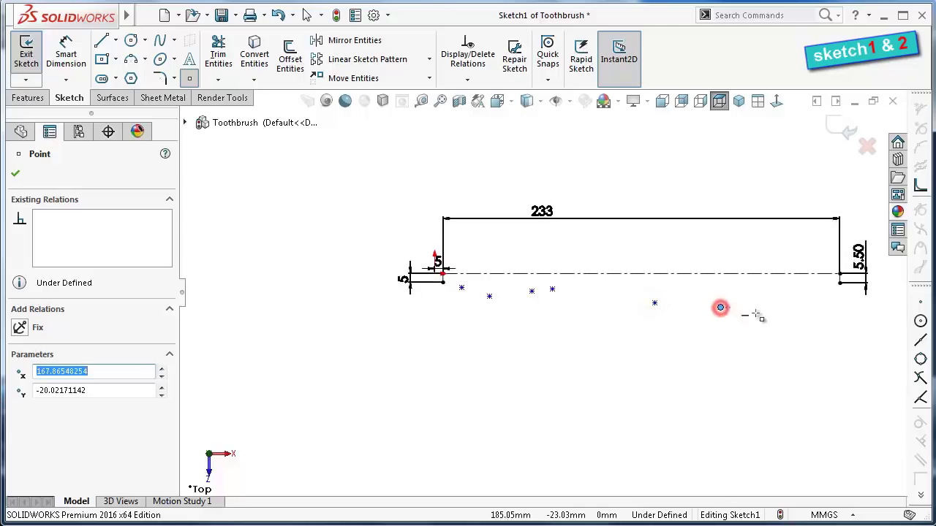
{"action": "left_click", "coordinate": [775, 303]}
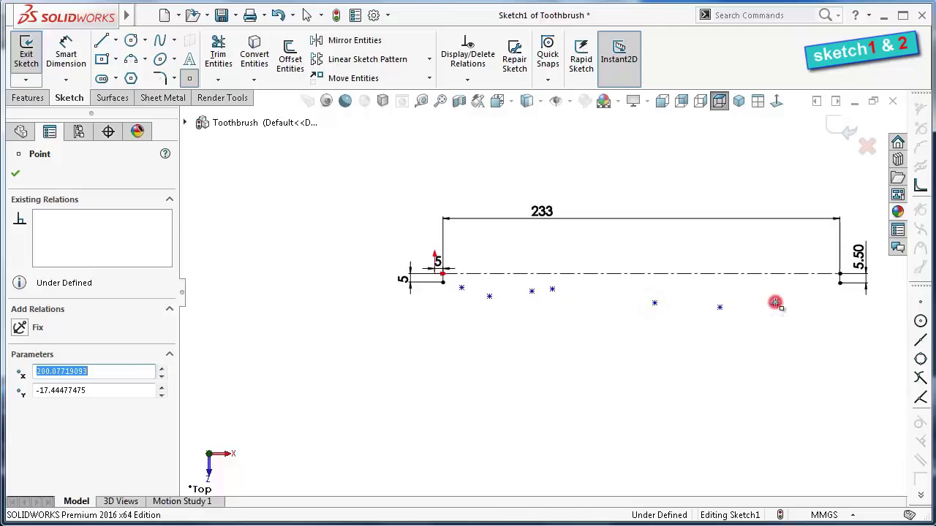
{"action": "left_click", "coordinate": [819, 303]}
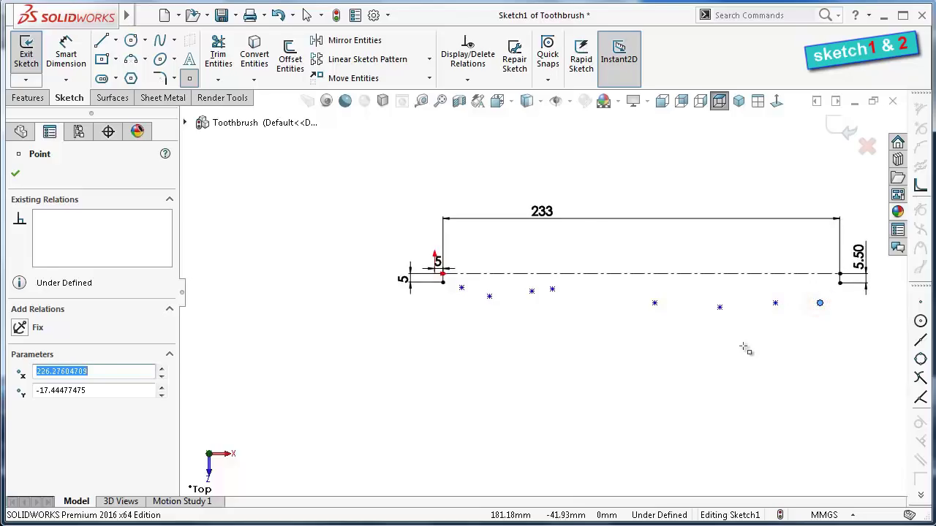
{"action": "key", "text": "Escape"}
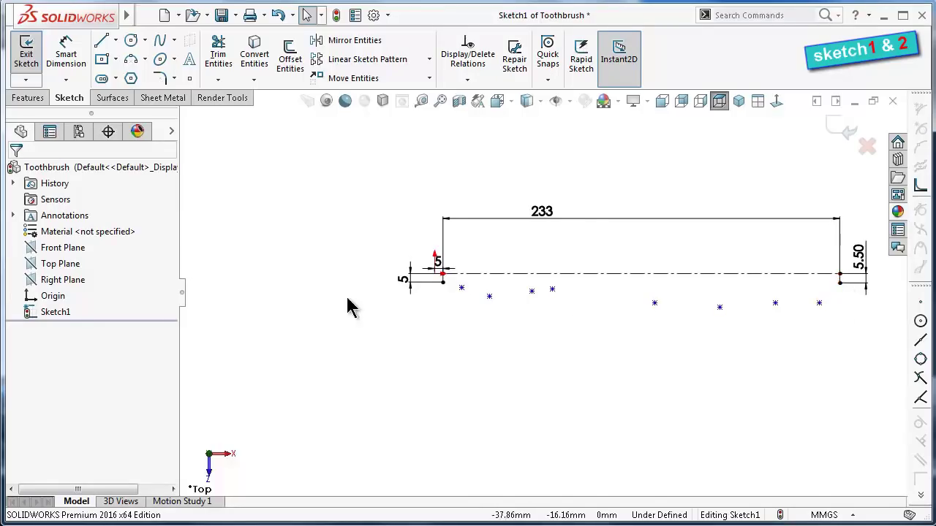
Set the first sketch point to X 21.10, Y -9.40
{"action": "scroll", "coordinate": [456, 267], "scroll_direction": "down", "scroll_amount": 3}
{"action": "scroll", "coordinate": [476, 292], "scroll_direction": "up", "scroll_amount": 1}
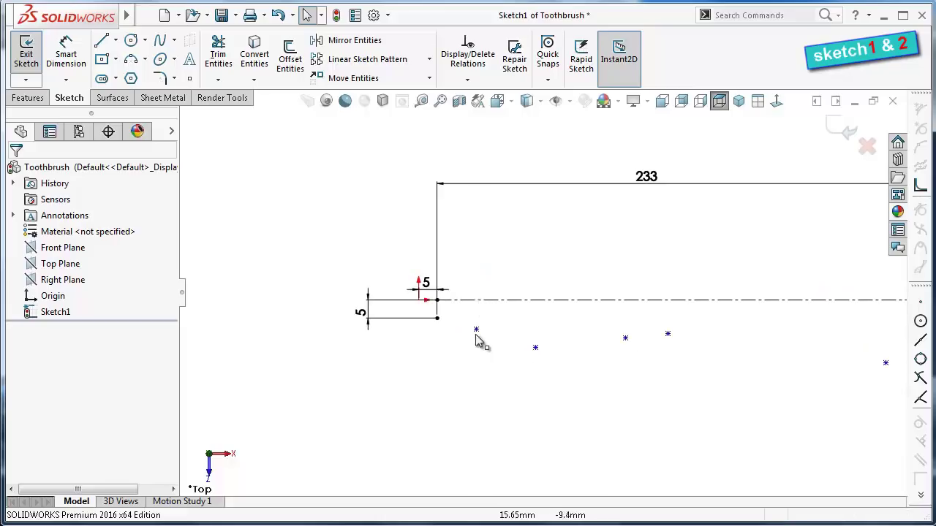
{"action": "left_click", "coordinate": [476, 330]}
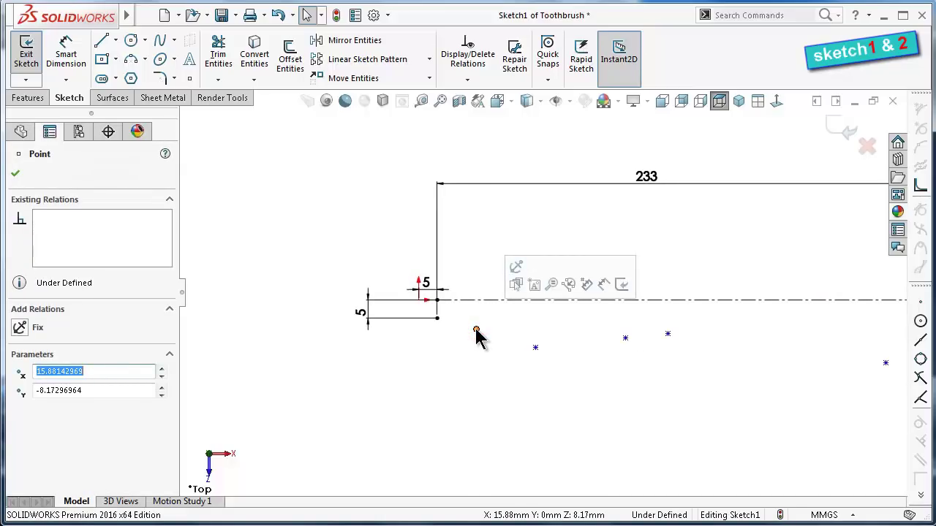
{"action": "type", "text": "21.1"}
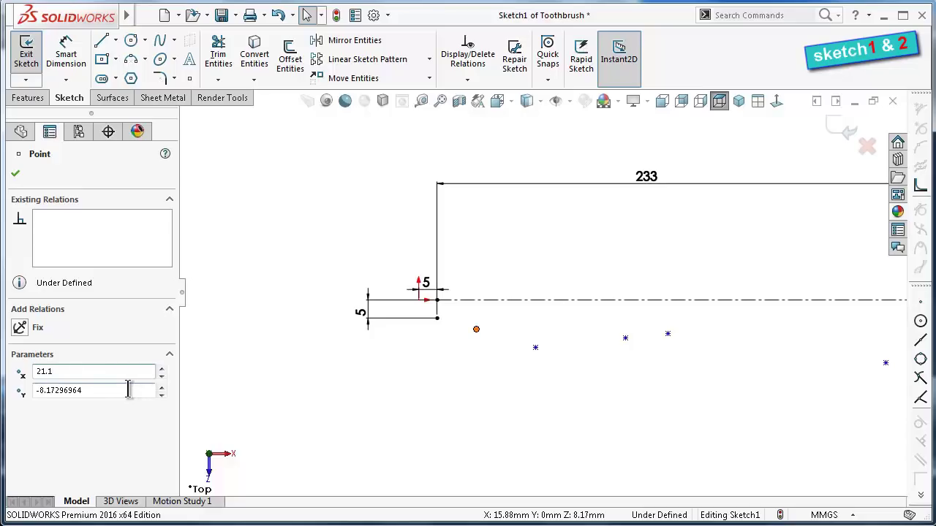
{"action": "left_click_drag", "start_coordinate": [128, 389], "coordinate": [21, 391]}
{"action": "type", "text": "-9.4"}
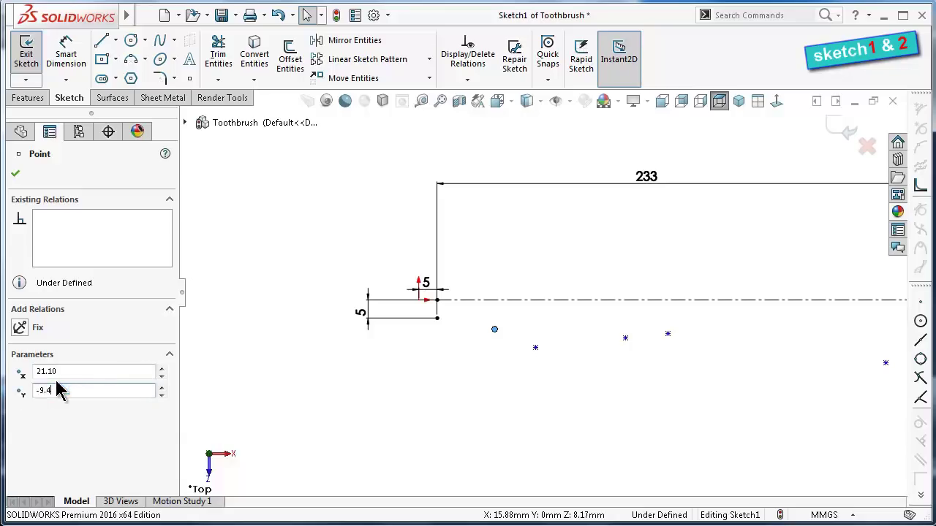
{"action": "key", "text": "Return"}
Set the second sketch point to X 36.60, Y -7.90
{"action": "left_click", "coordinate": [535, 348]}
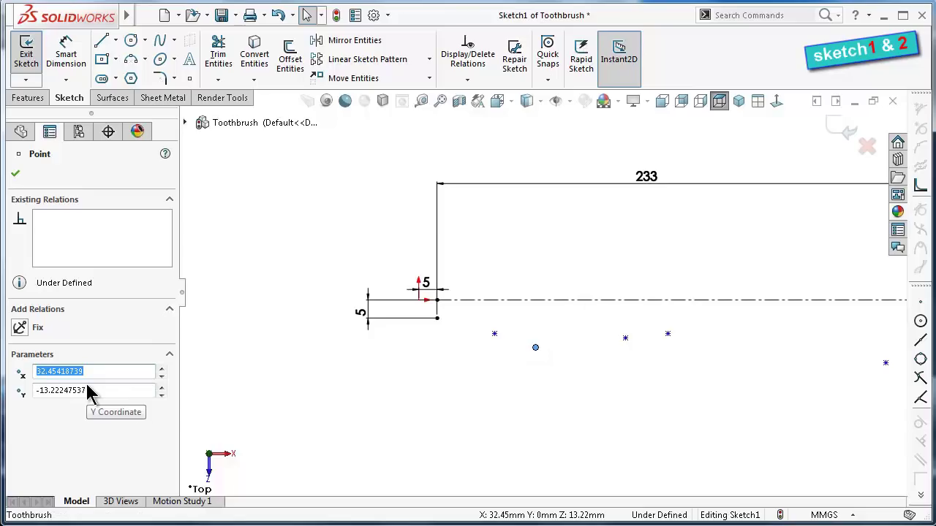
{"action": "type", "text": "36."}
{"action": "type", "text": "60"}
{"action": "left_click_drag", "start_coordinate": [108, 389], "coordinate": [44, 390]}
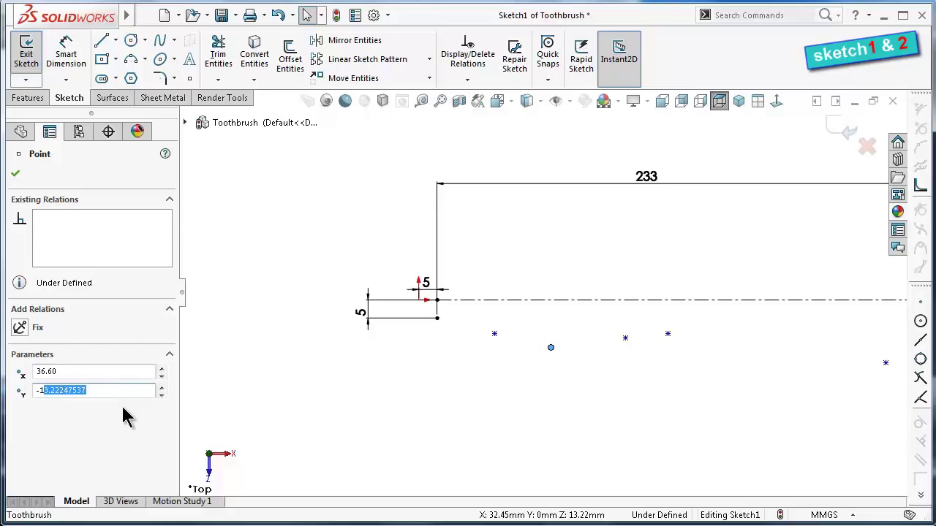
{"action": "key", "text": "BackSpace"}
{"action": "key", "text": "BackSpace"}
{"action": "type", "text": ".9"}
{"action": "key", "text": "Return"}
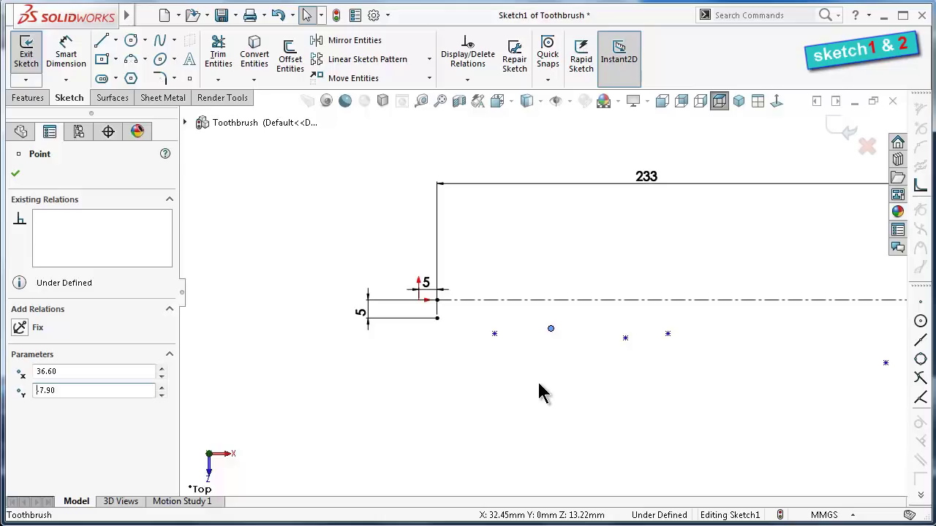
Set the third sketch point to X 45.40, Y -4.20
{"action": "left_click", "coordinate": [625, 338]}
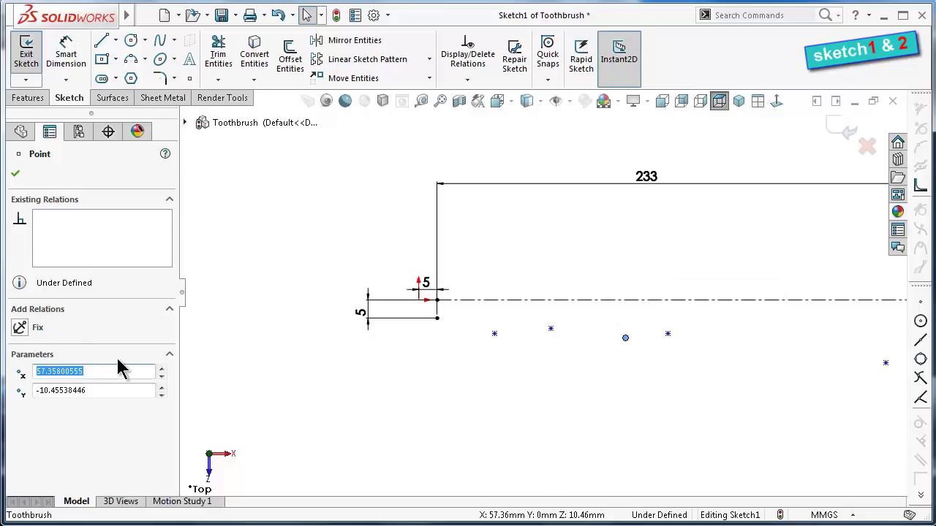
{"action": "type", "text": "4"}
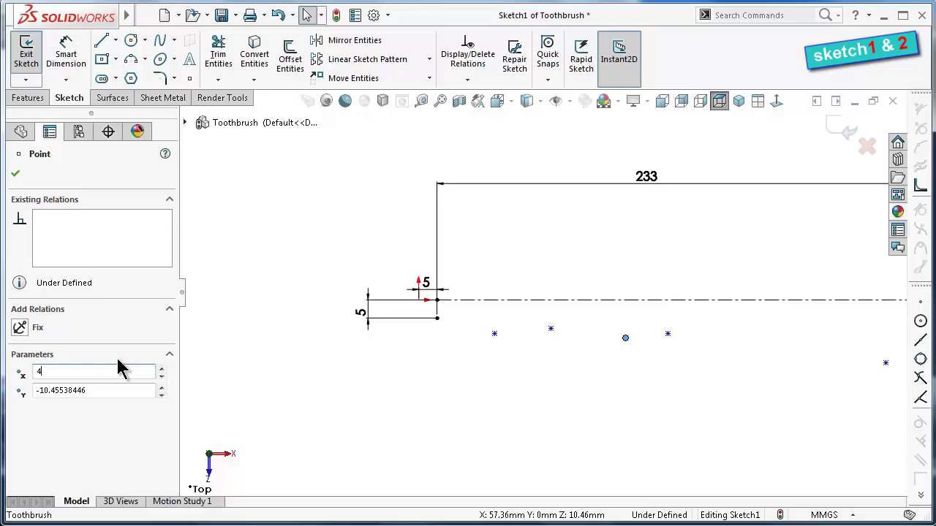
{"action": "type", "text": "5.4"}
{"action": "left_click", "coordinate": [114, 393]}
{"action": "double_click", "coordinate": [76, 391]}
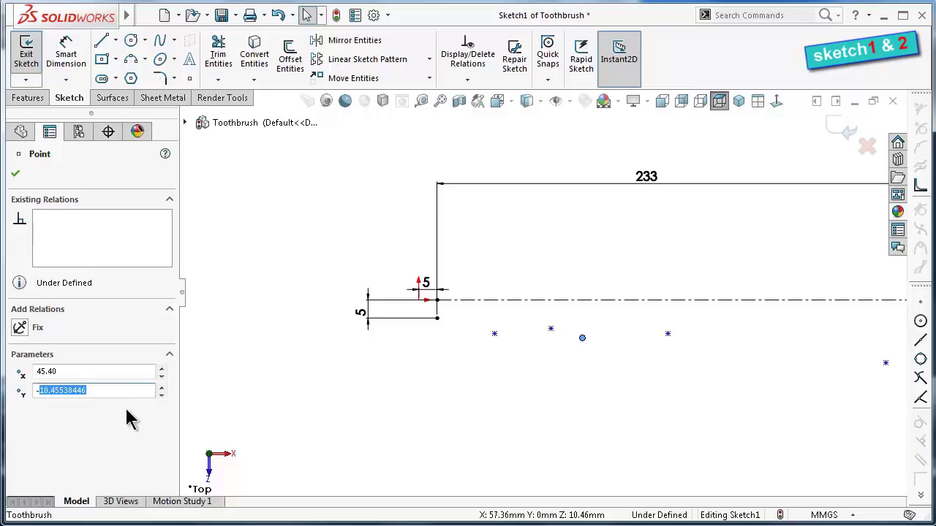
{"action": "type", "text": "4"}
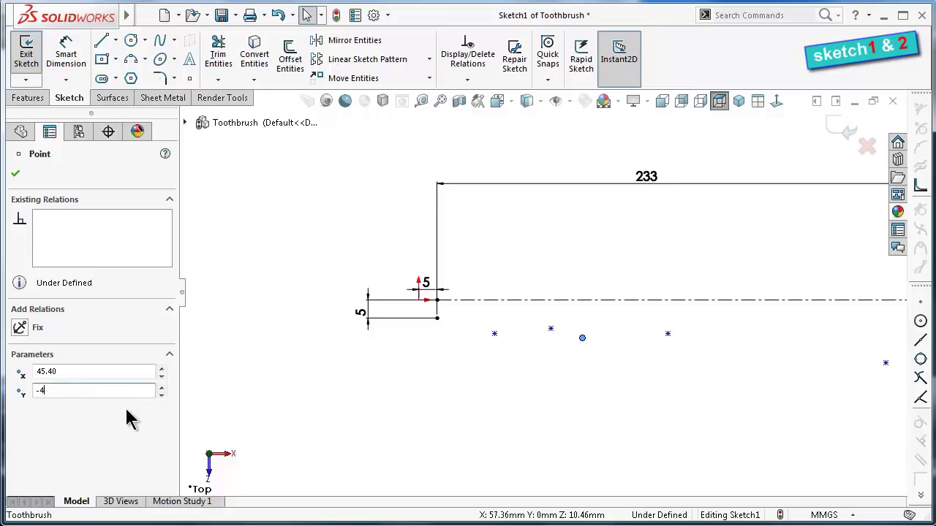
{"action": "type", "text": ".2"}
{"action": "key", "text": "Return"}
Set the fourth sketch point to X 49.40, Y -4.00 and deselect it
{"action": "left_click", "coordinate": [668, 334]}
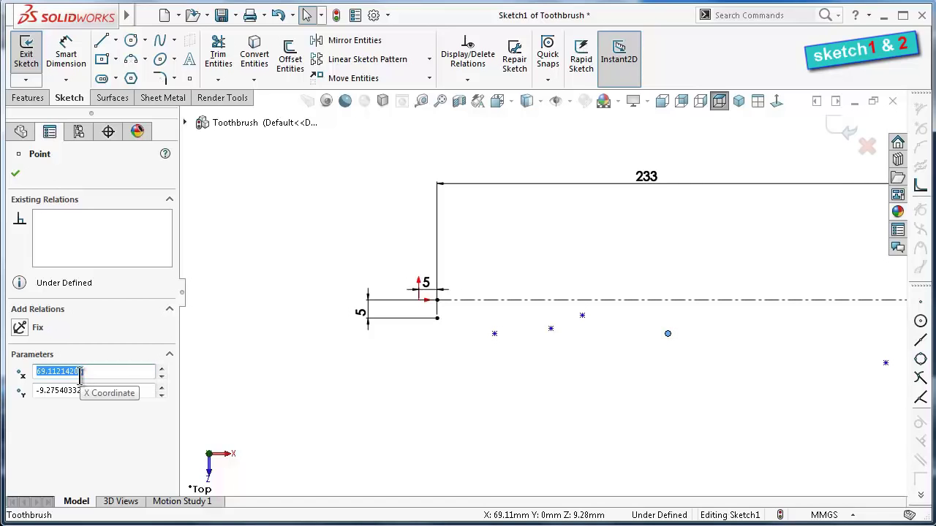
{"action": "type", "text": "4"}
{"action": "type", "text": "9.4"}
{"action": "type", "text": "0"}
{"action": "key", "text": "Tab"}
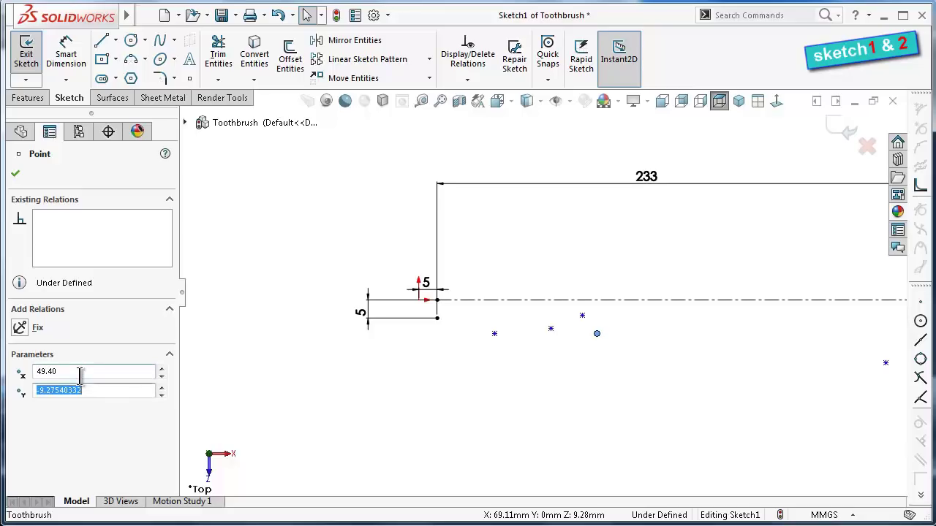
{"action": "left_click_drag", "start_coordinate": [93, 392], "coordinate": [35, 390]}
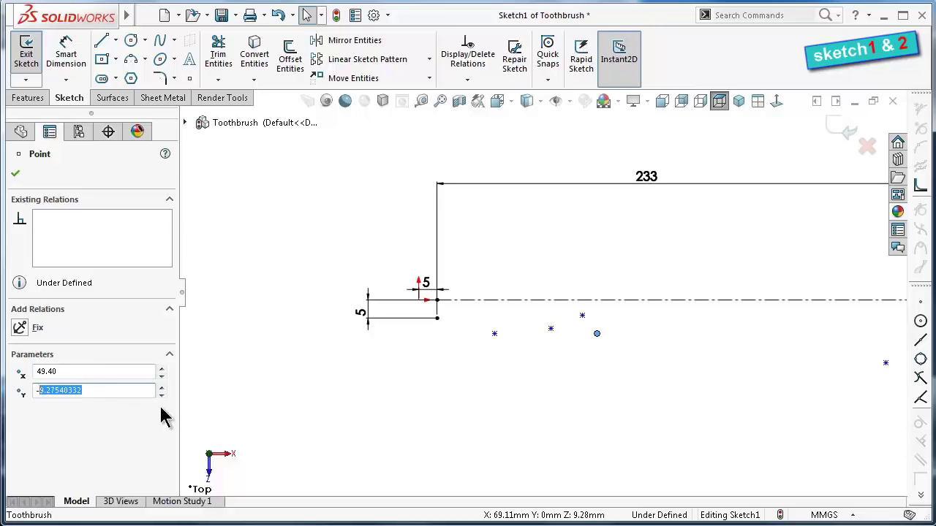
{"action": "type", "text": "4"}
{"action": "key", "text": "Return"}
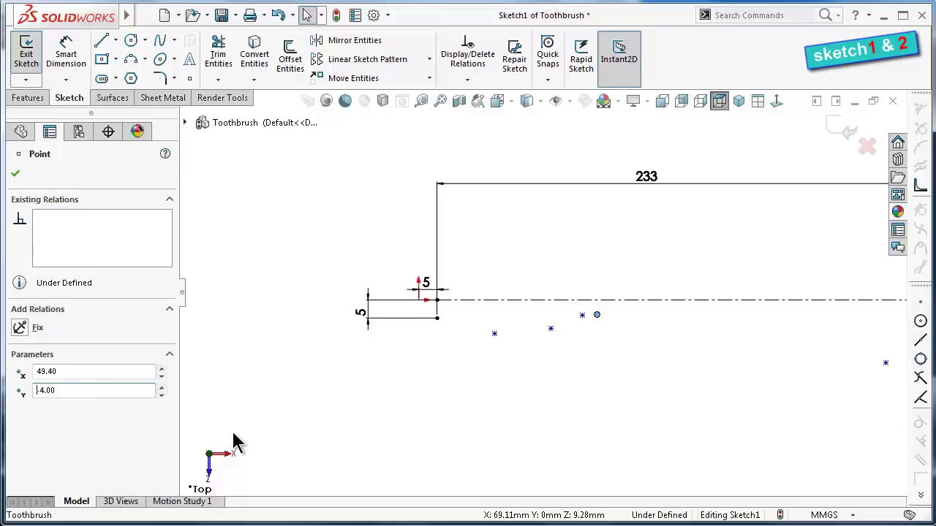
{"action": "left_click", "coordinate": [626, 380]}
Move the next sketch point to X 88.10, Y -6.00
{"action": "scroll", "coordinate": [692, 337], "scroll_direction": "up", "scroll_amount": 3}
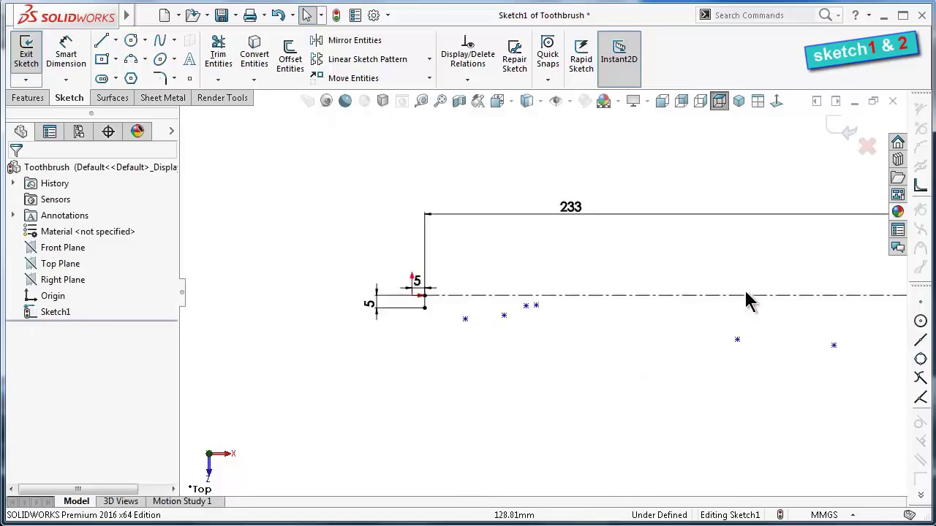
{"action": "scroll", "coordinate": [749, 296], "scroll_direction": "down", "scroll_amount": 5}
{"action": "scroll", "coordinate": [753, 305], "scroll_direction": "up", "scroll_amount": 2}
{"action": "scroll", "coordinate": [746, 322], "scroll_direction": "up", "scroll_amount": 2}
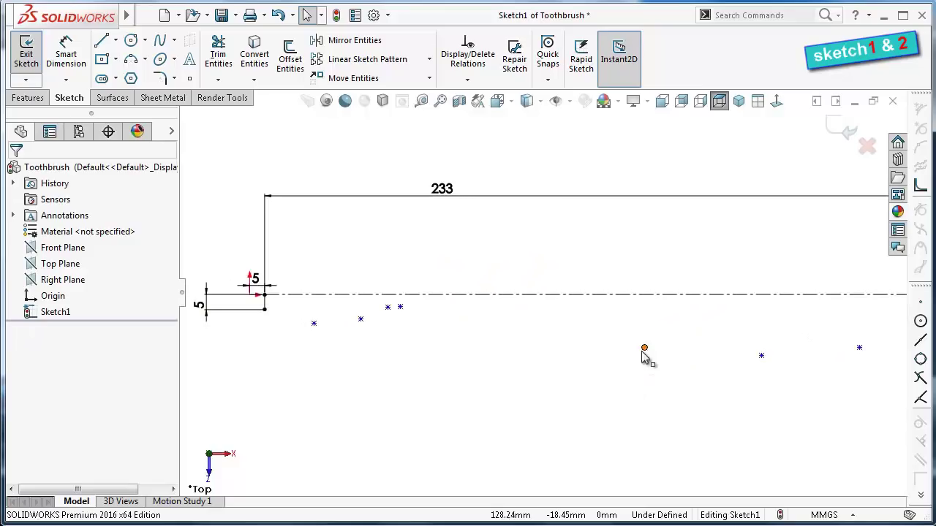
{"action": "left_click", "coordinate": [644, 349]}
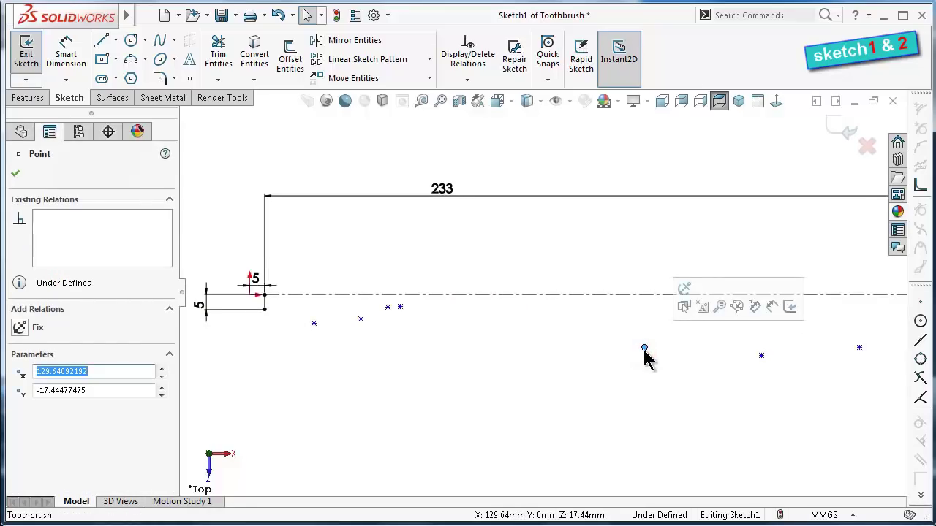
{"action": "type", "text": "8"}
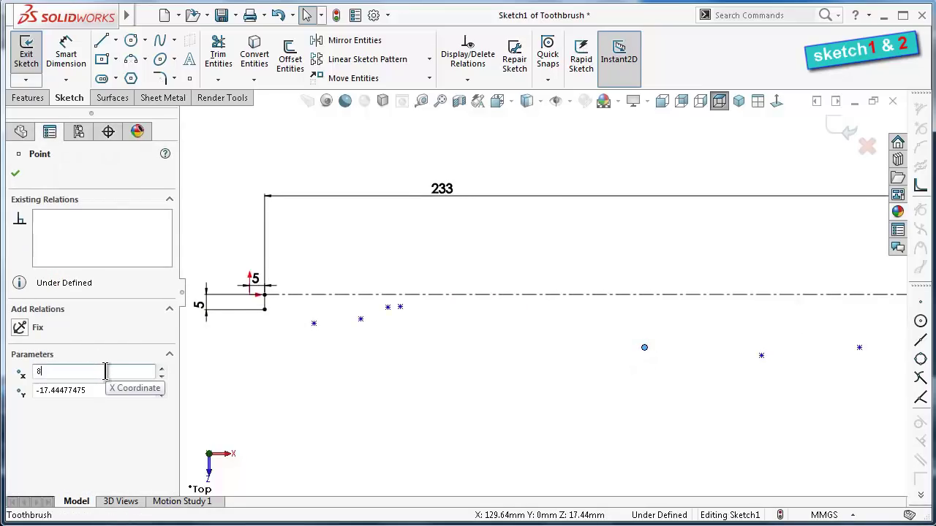
{"action": "type", "text": "8.1"}
{"action": "key", "text": "Tab"}
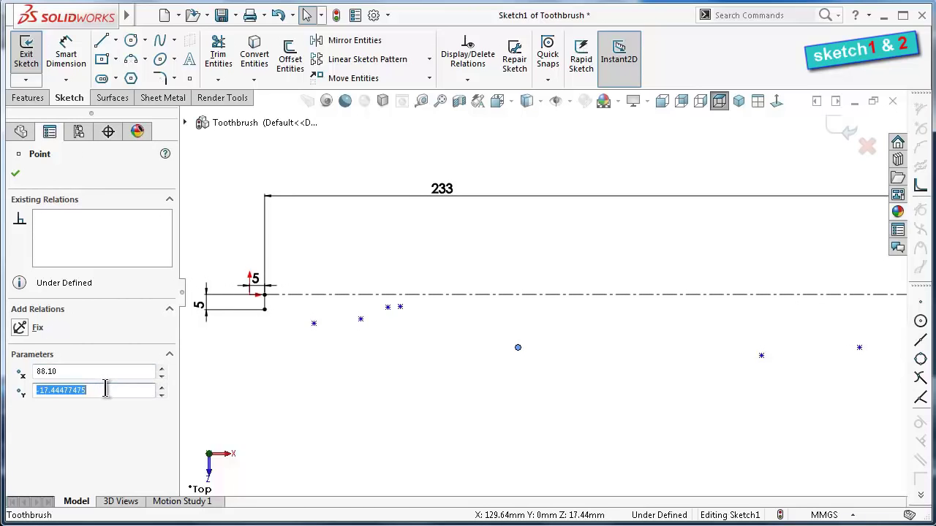
{"action": "type", "text": "-"}
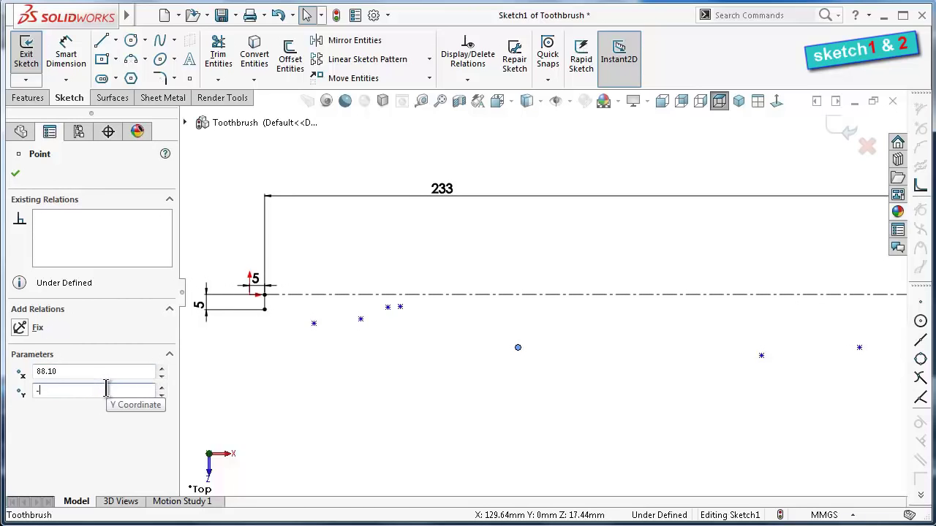
{"action": "type", "text": "5"}
{"action": "key", "text": "BackSpace"}
{"action": "type", "text": "6"}
{"action": "key", "text": "Return"}
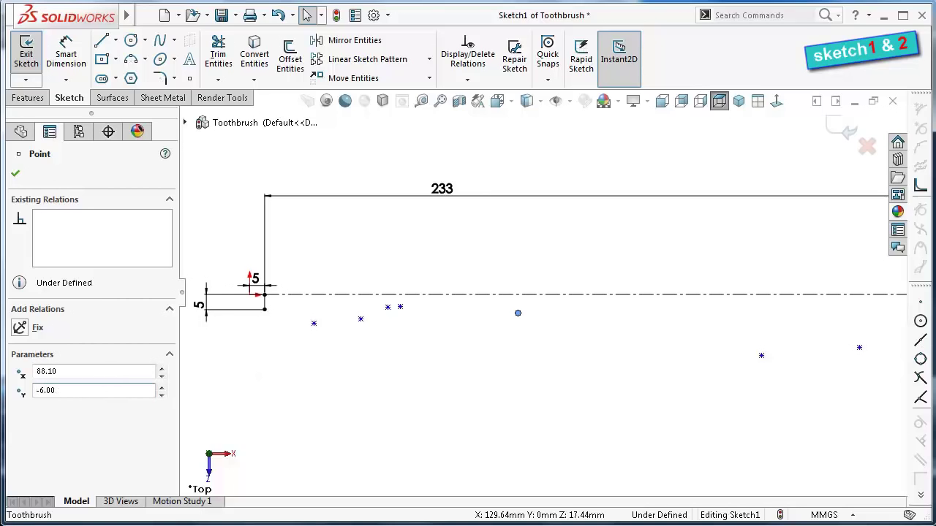
Move the following sketch point to X 110.60, Y -9.50
{"action": "left_click", "coordinate": [761, 356]}
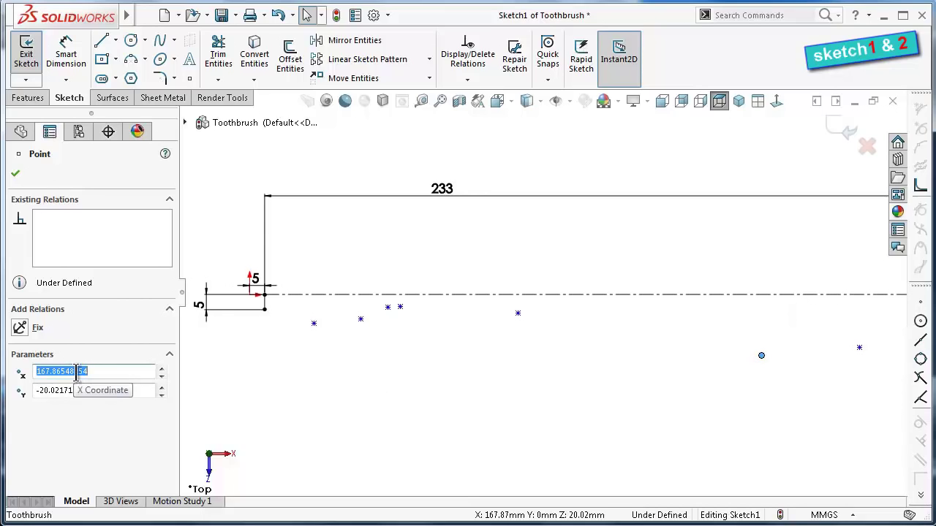
{"action": "type", "text": "110"}
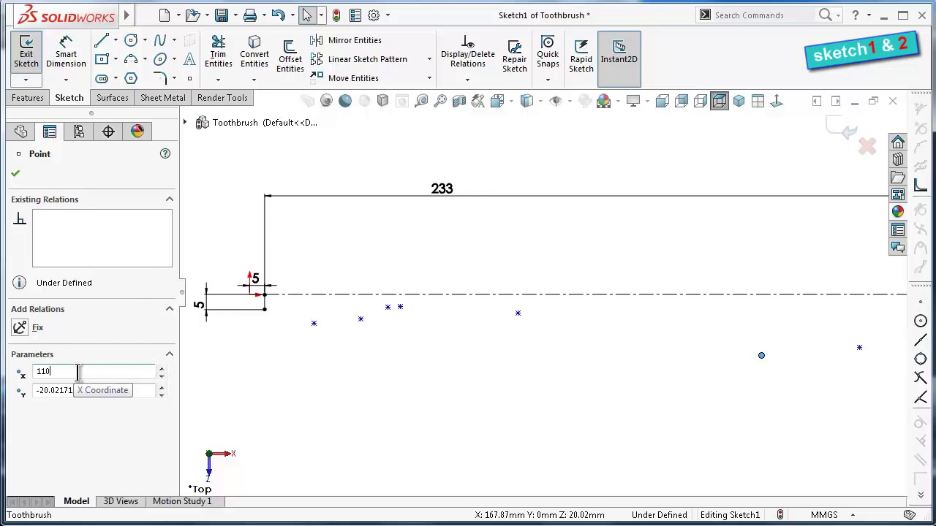
{"action": "type", "text": ".6"}
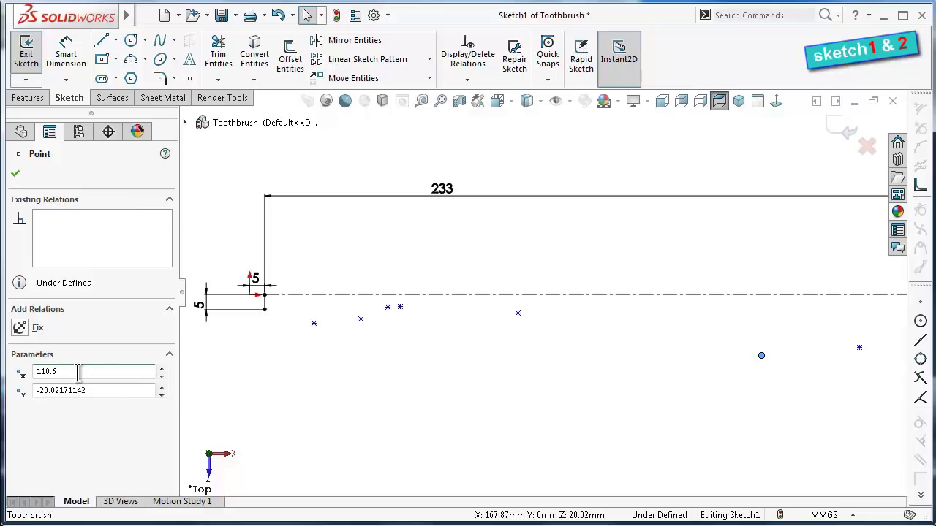
{"action": "key", "text": "Tab"}
{"action": "type", "text": "-"}
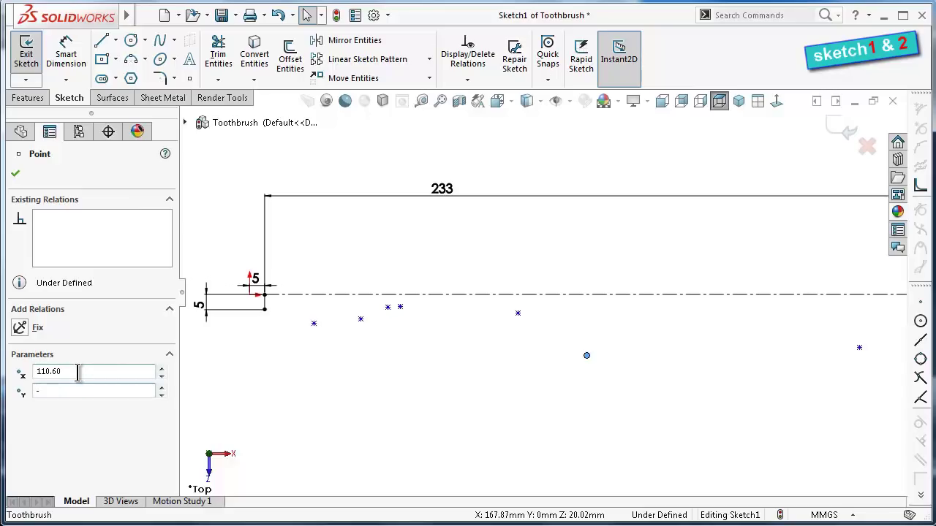
{"action": "type", "text": "9.5"}
{"action": "key", "text": "Return"}
{"action": "left_click", "coordinate": [859, 349]}
{"action": "key", "text": "f"}
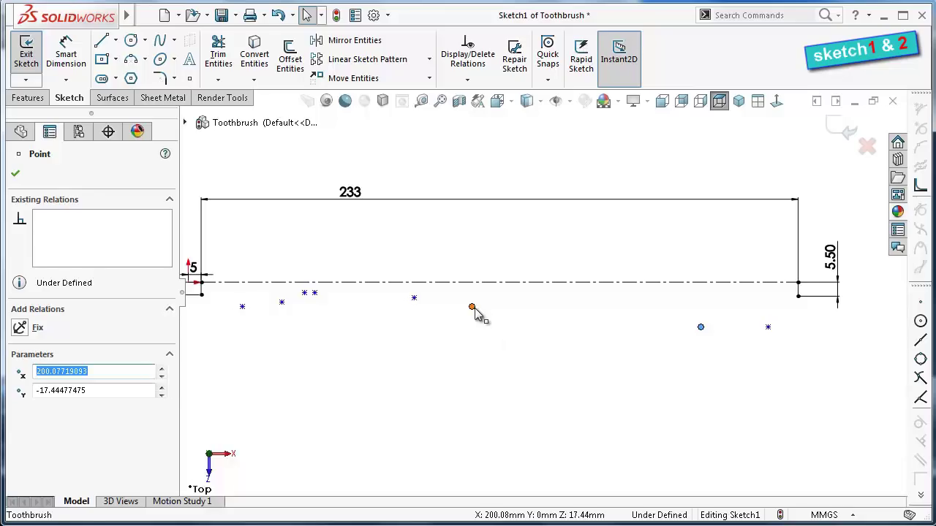
Check the coordinates of the points at 110.60, 88.10 and 49.40
{"action": "left_click", "coordinate": [473, 337]}
{"action": "left_click", "coordinate": [471, 308]}
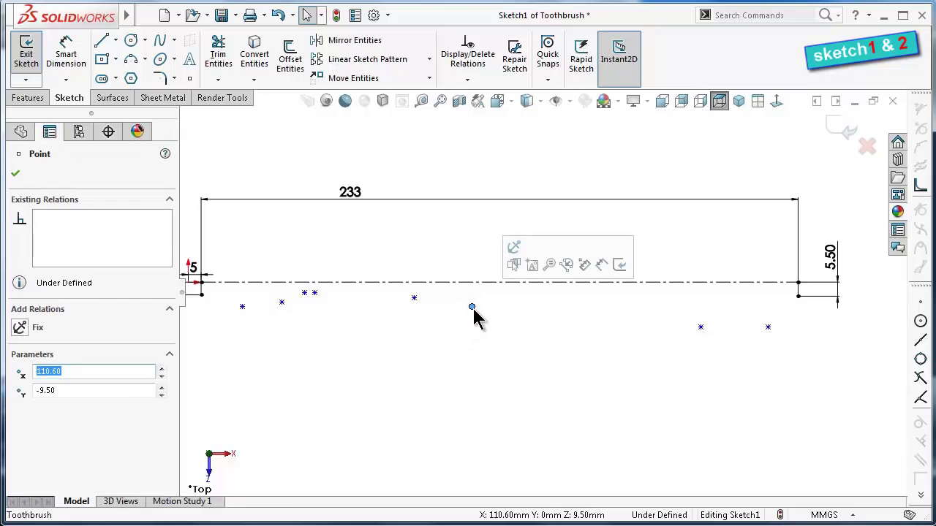
{"action": "left_click", "coordinate": [414, 298]}
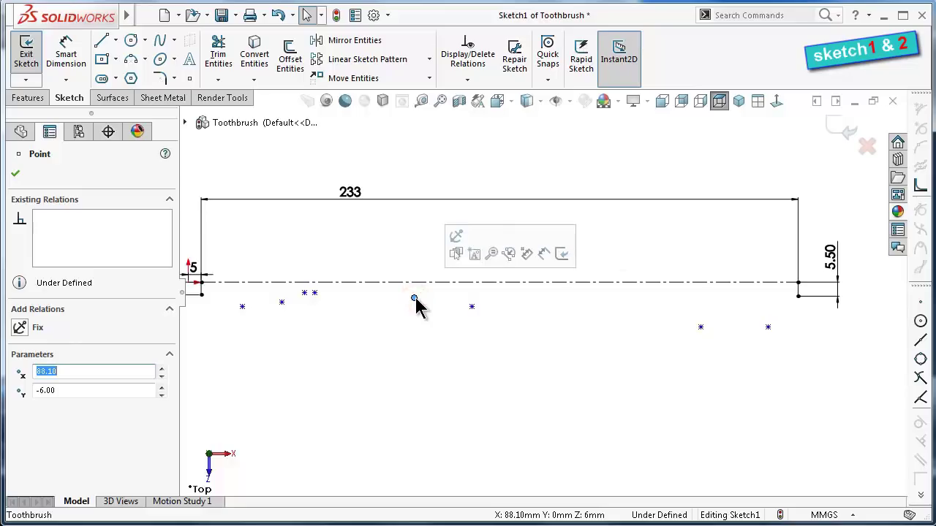
{"action": "left_click", "coordinate": [315, 293]}
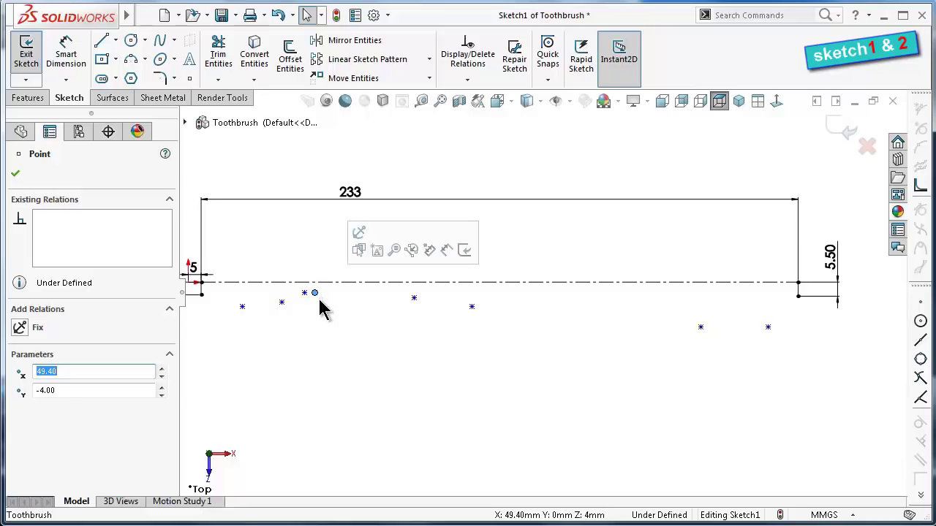
{"action": "left_click", "coordinate": [471, 306]}
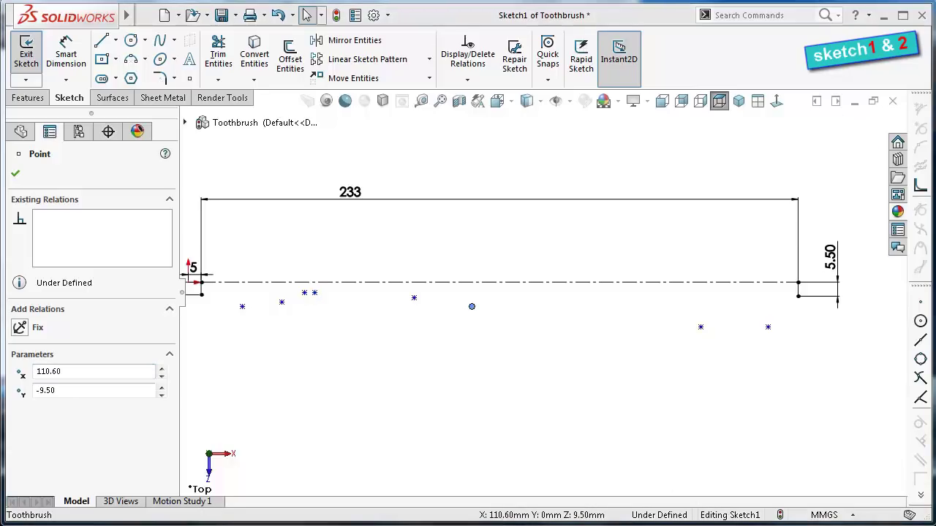
Move the point at X 200.08 to X 135.80, Y -7.90
{"action": "left_click", "coordinate": [700, 328]}
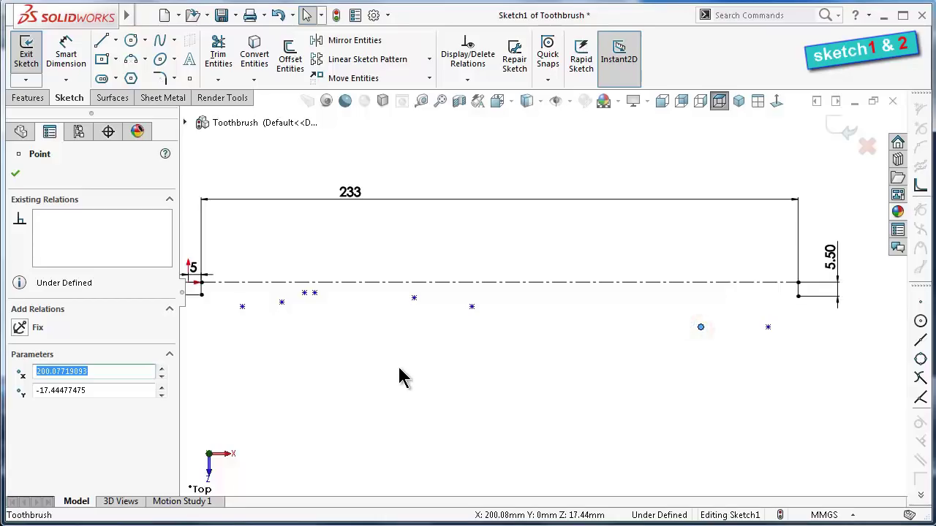
{"action": "type", "text": "135."}
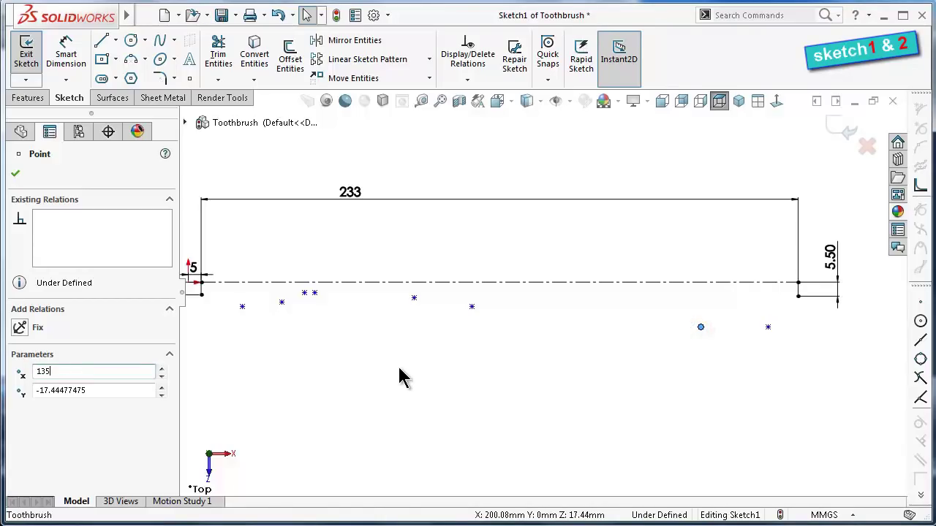
{"action": "type", "text": "8"}
{"action": "key", "text": "Tab"}
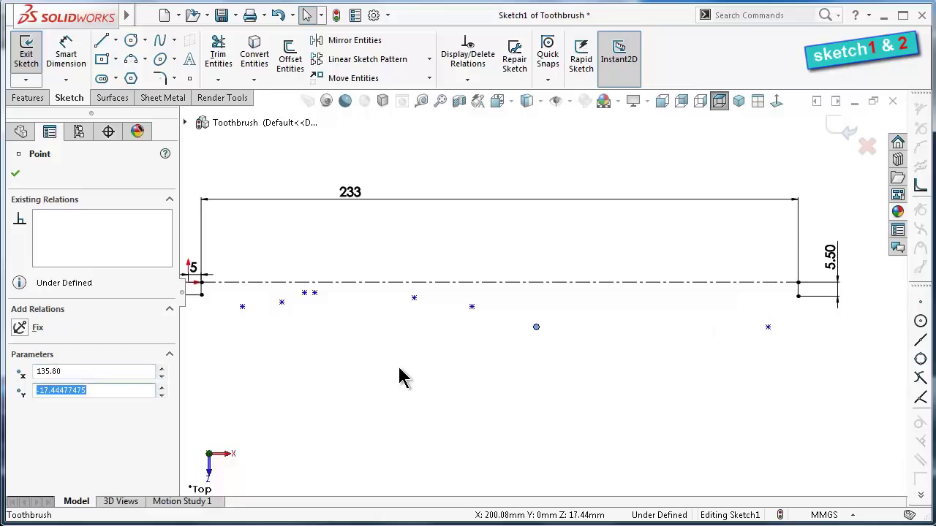
{"action": "type", "text": "-"}
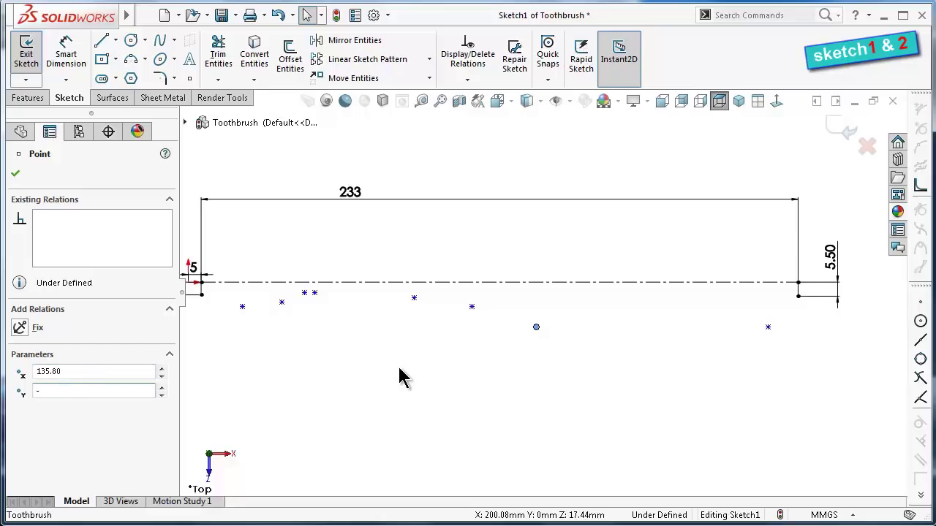
{"action": "type", "text": "7."}
{"action": "type", "text": "9"}
{"action": "key", "text": "Return"}
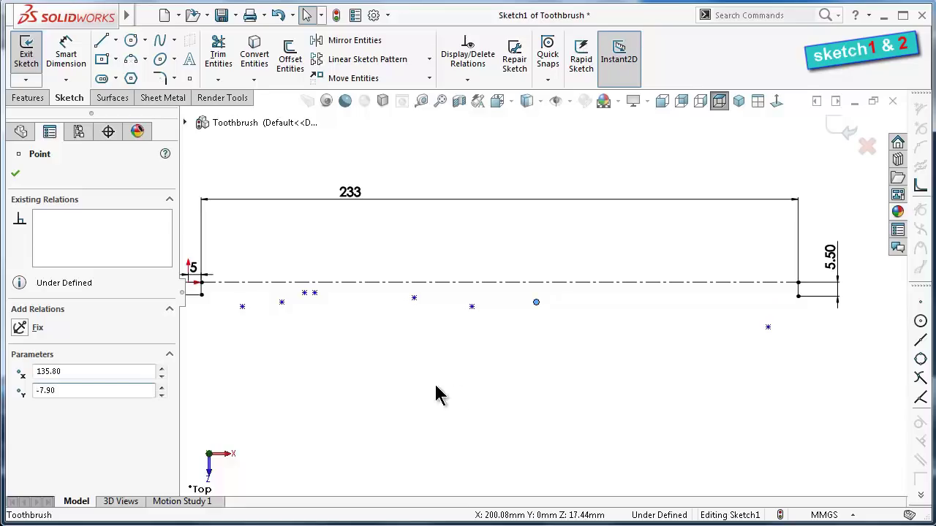
Move the rightmost point to X 167.20, Y -8.60, correcting the Y sign
{"action": "left_click", "coordinate": [768, 328]}
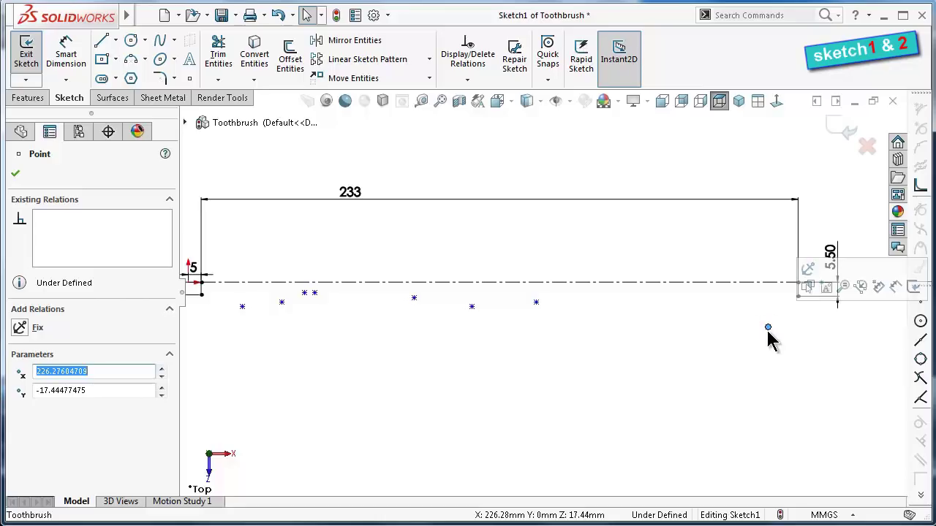
{"action": "type", "text": "1"}
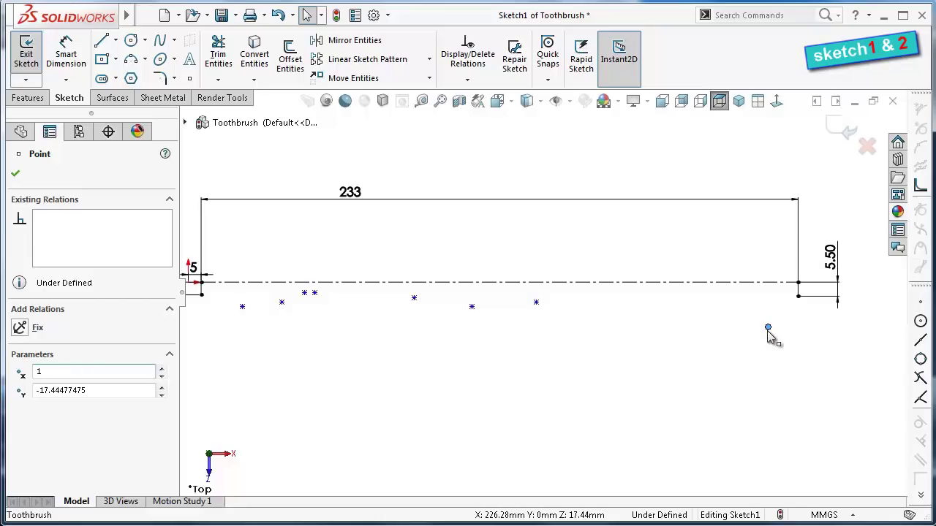
{"action": "type", "text": "67"}
{"action": "type", "text": "."}
{"action": "type", "text": "2"}
{"action": "key", "text": "Tab"}
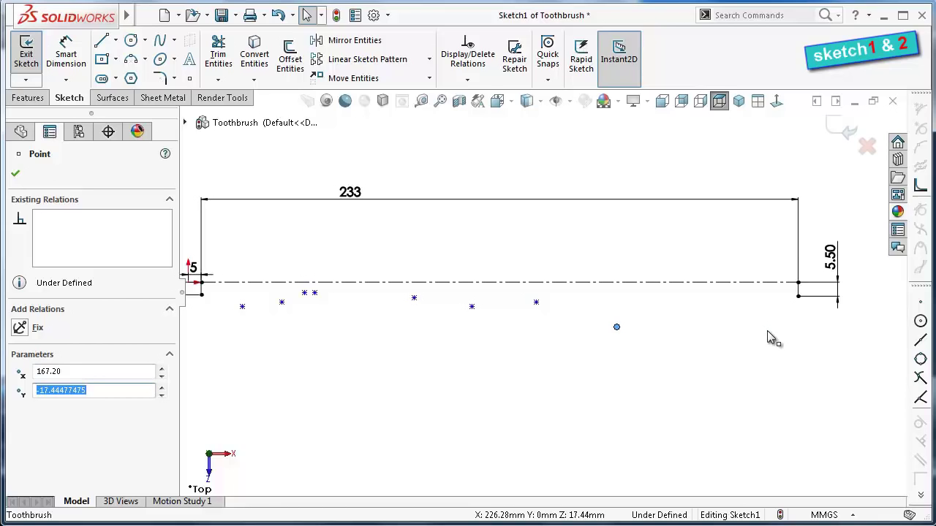
{"action": "type", "text": "8.6"}
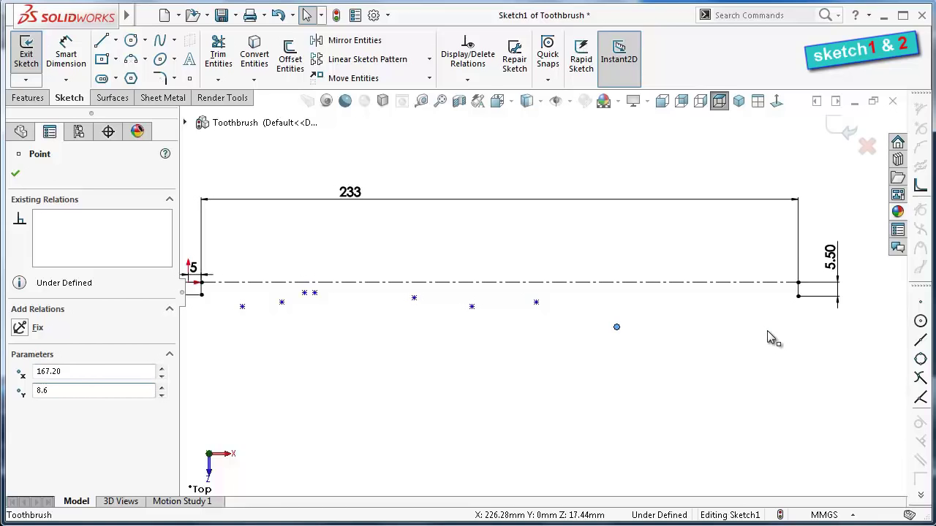
{"action": "key", "text": "Return"}
{"action": "left_click", "coordinate": [36, 393]}
{"action": "type", "text": "-"}
{"action": "key", "text": "Return"}
{"action": "left_click", "coordinate": [485, 373]}
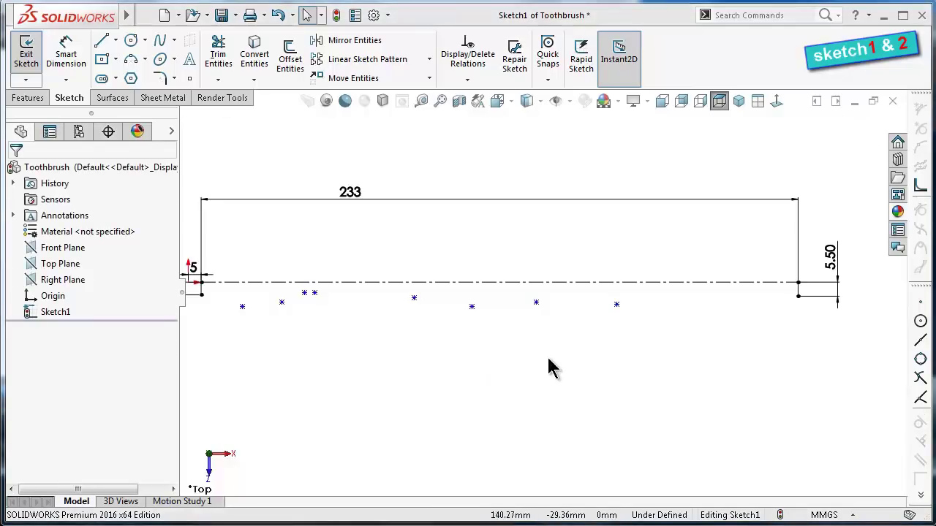
Fully define Sketch1 using Fully Define Sketch's calculated dimensions
{"action": "left_click", "coordinate": [469, 82]}
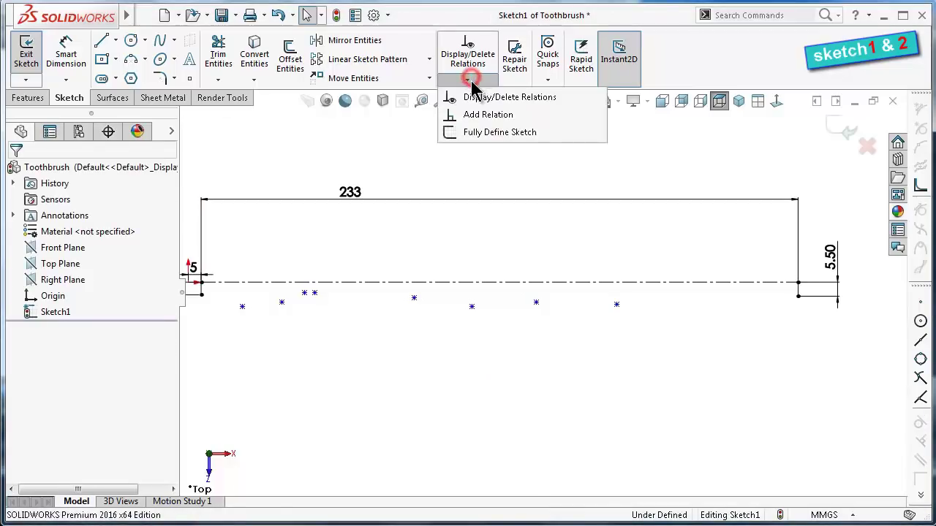
{"action": "left_click", "coordinate": [475, 132]}
{"action": "left_click", "coordinate": [92, 251]}
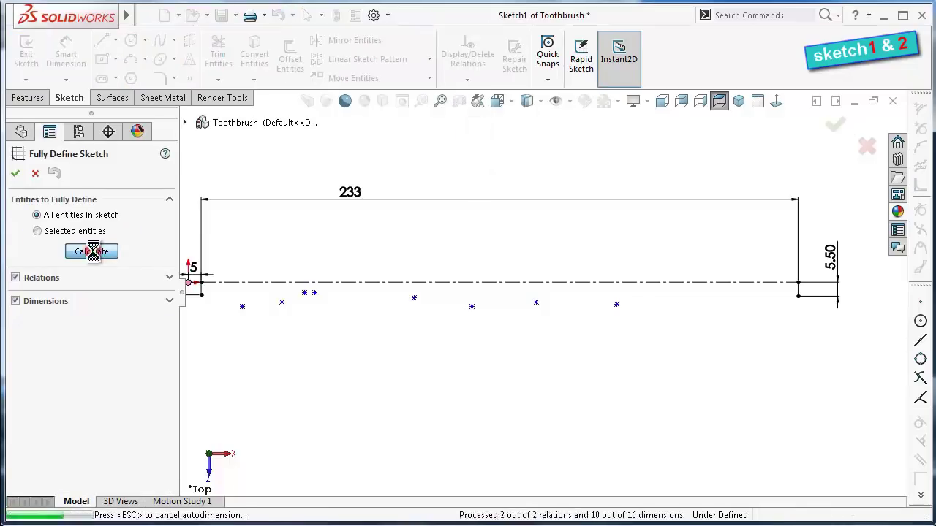
{"action": "left_click", "coordinate": [15, 173]}
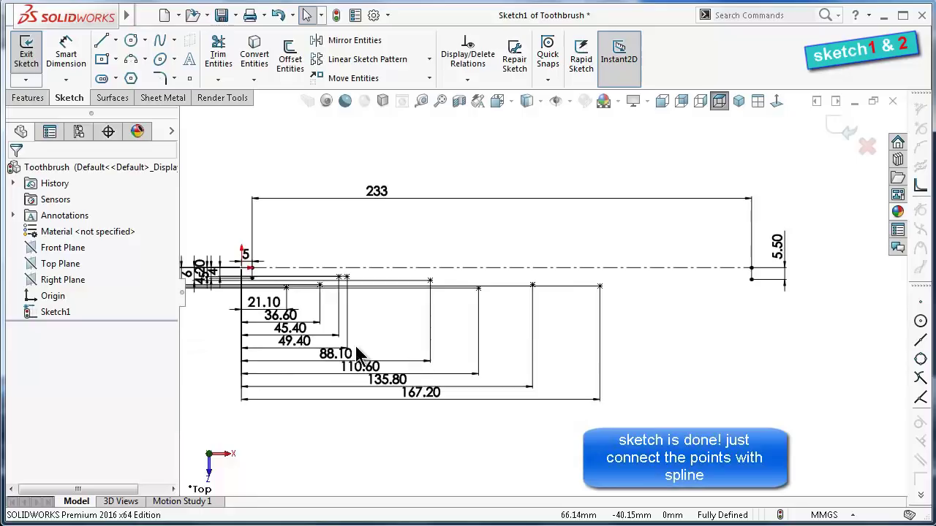
Drag the 167.20, 135.80, 110.60, 88.10, 49.40, 45.40, 36.60 and 21.10 dimensions lower, clear of the points
{"action": "left_click_drag", "start_coordinate": [438, 404], "coordinate": [413, 459]}
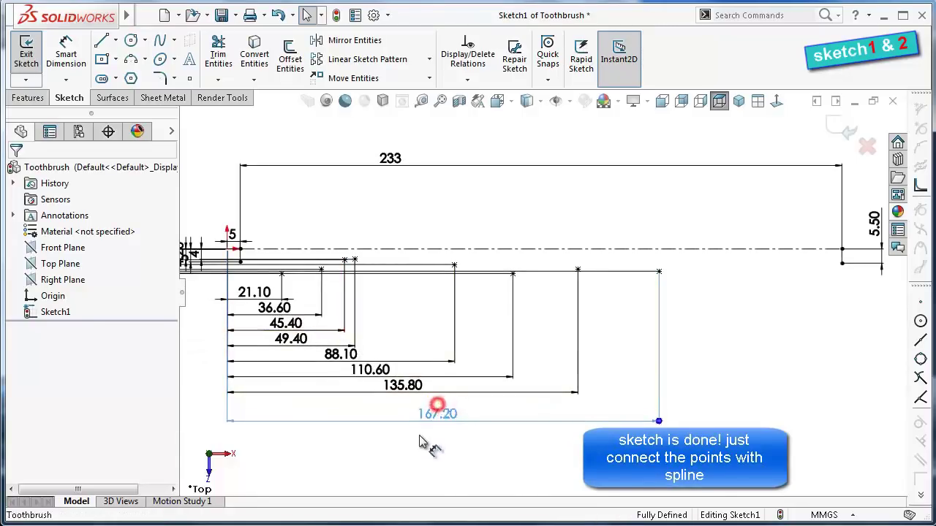
{"action": "left_click_drag", "start_coordinate": [404, 383], "coordinate": [404, 433]}
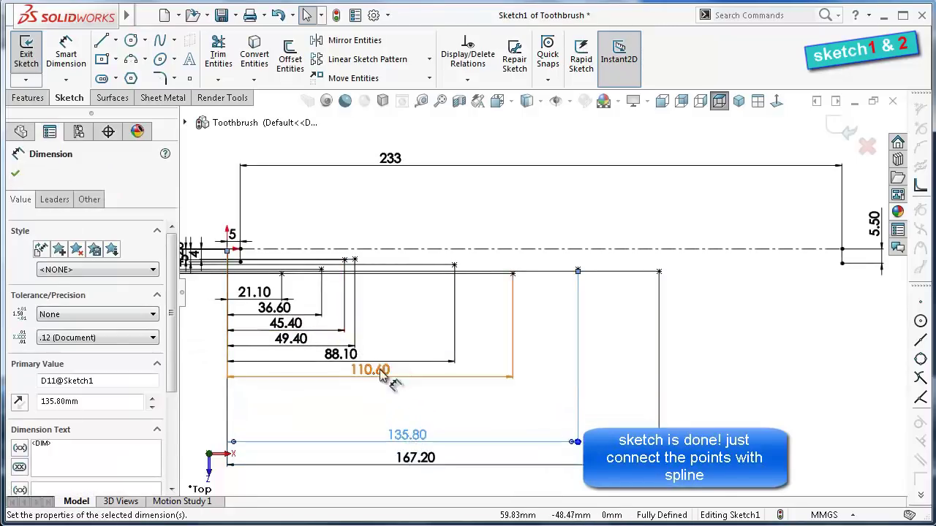
{"action": "left_click_drag", "start_coordinate": [377, 370], "coordinate": [389, 415]}
{"action": "left_click_drag", "start_coordinate": [351, 352], "coordinate": [344, 398]}
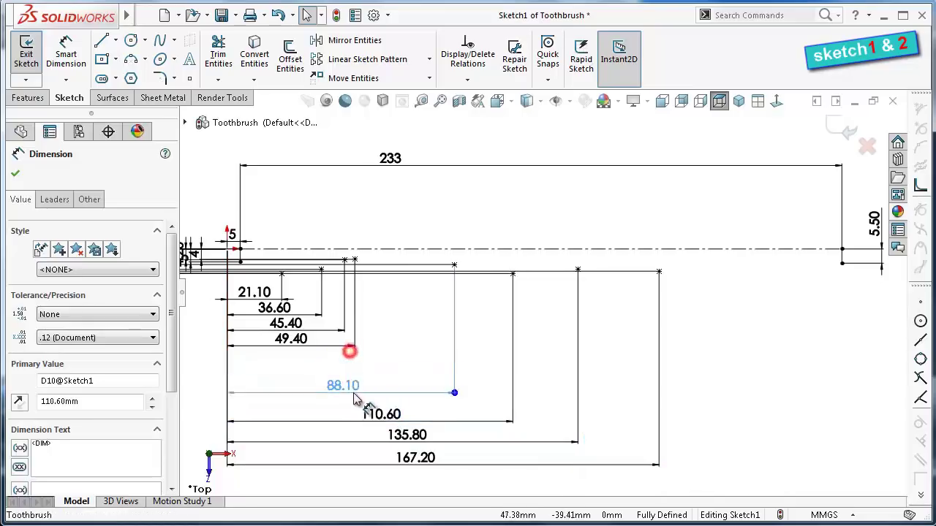
{"action": "left_click_drag", "start_coordinate": [311, 344], "coordinate": [316, 390]}
{"action": "left_click_drag", "start_coordinate": [296, 322], "coordinate": [296, 352]}
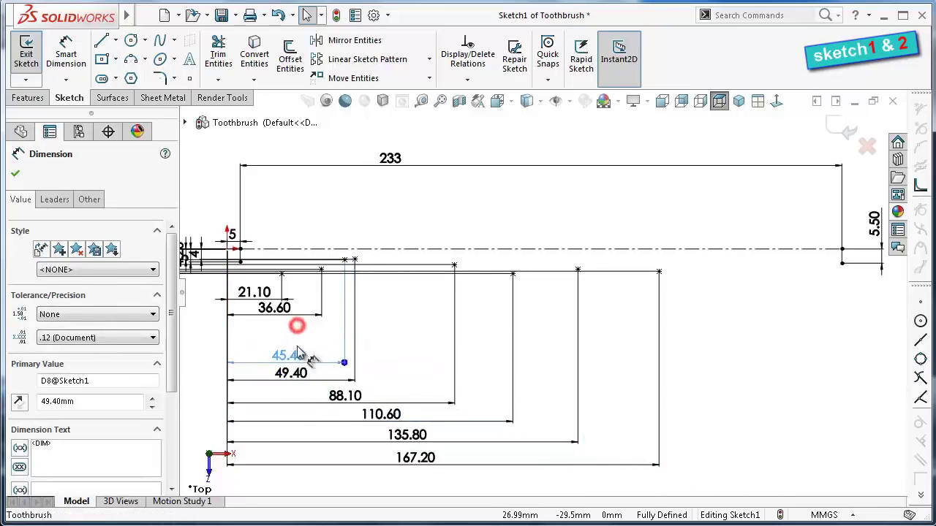
{"action": "left_click_drag", "start_coordinate": [284, 310], "coordinate": [285, 336]}
{"action": "left_click_drag", "start_coordinate": [270, 305], "coordinate": [287, 337]}
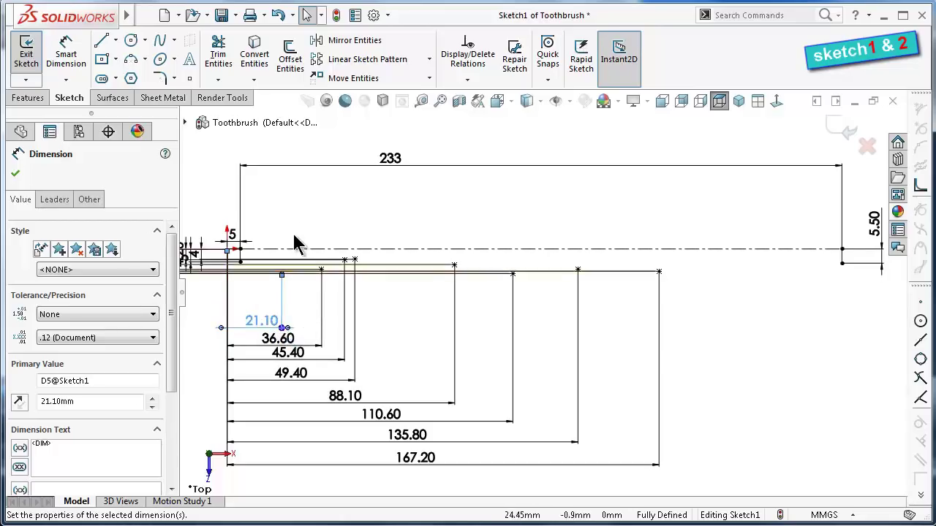
{"action": "scroll", "coordinate": [300, 234], "scroll_direction": "down", "scroll_amount": 3}
{"action": "scroll", "coordinate": [592, 320], "scroll_direction": "down", "scroll_amount": 2}
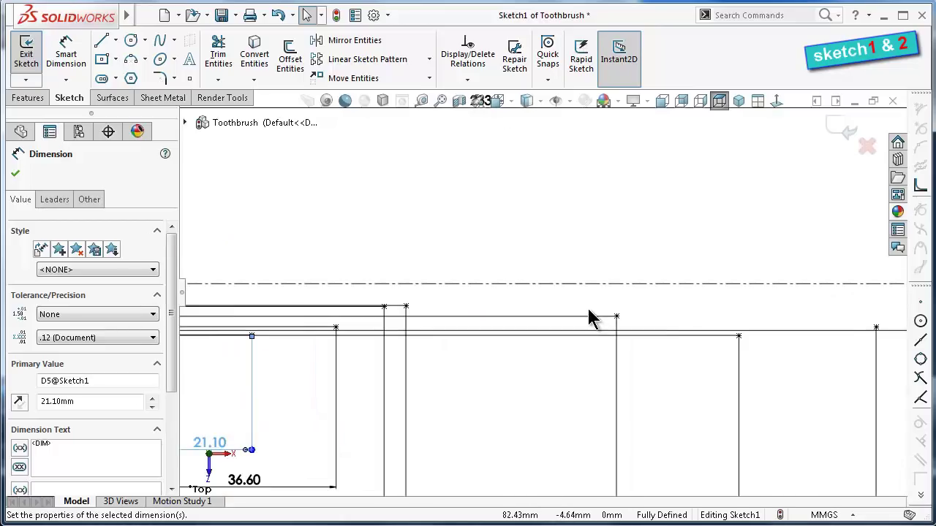
{"action": "left_click", "coordinate": [477, 203]}
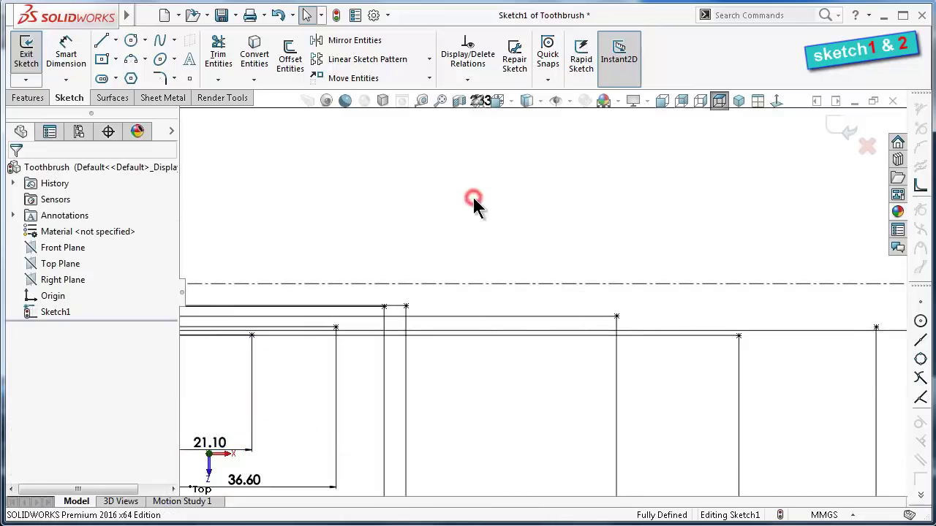
Start a spline at the left end through the 21.10, 36.60, 45.40 and 49.40 points
{"action": "left_click", "coordinate": [164, 46]}
{"action": "scroll", "coordinate": [279, 266], "scroll_direction": "up", "scroll_amount": 2}
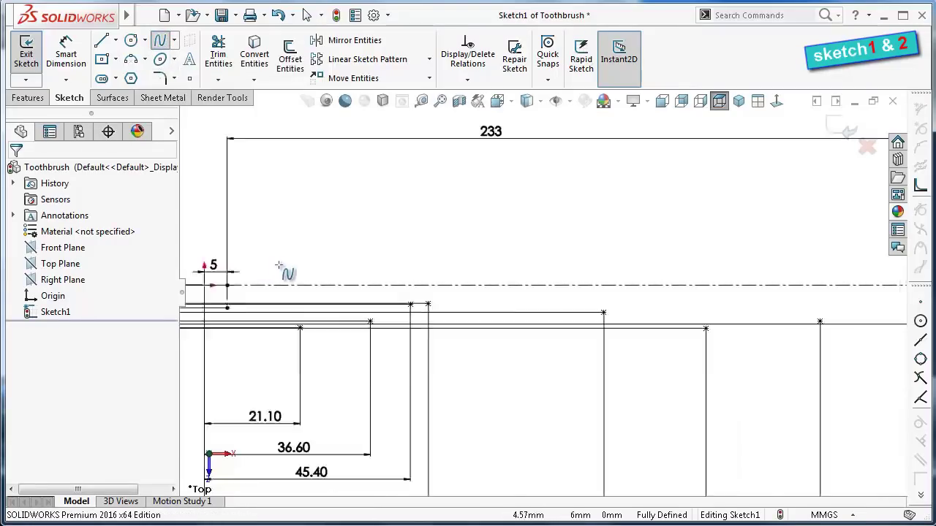
{"action": "scroll", "coordinate": [292, 278], "scroll_direction": "up", "scroll_amount": 1}
{"action": "scroll", "coordinate": [321, 292], "scroll_direction": "up", "scroll_amount": 1}
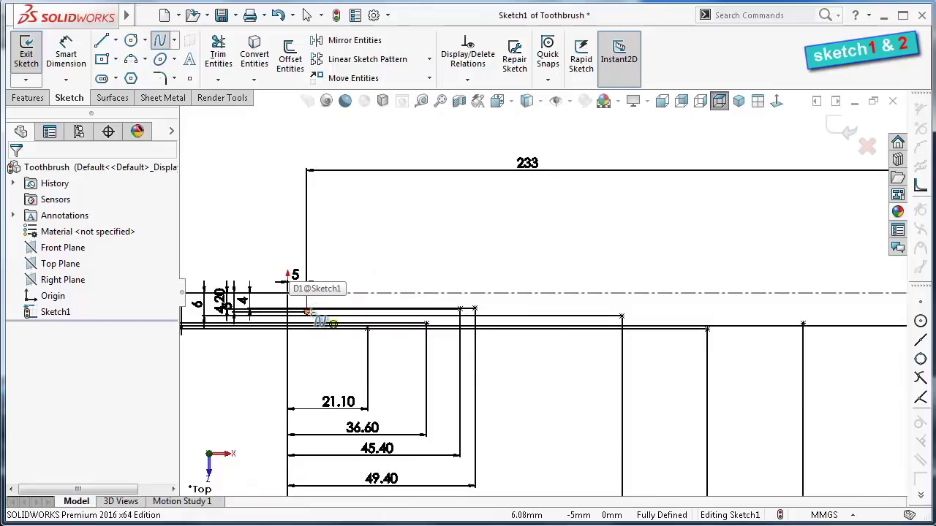
{"action": "left_click", "coordinate": [307, 303]}
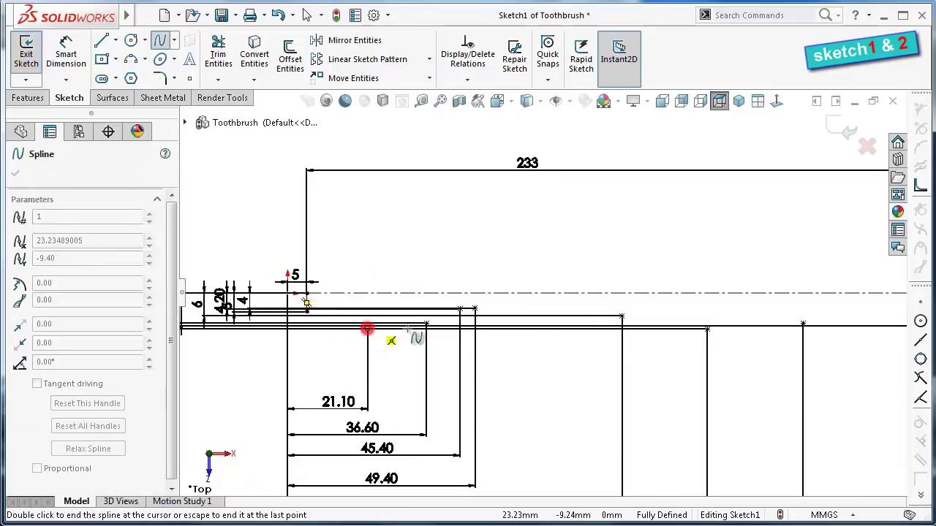
{"action": "left_click", "coordinate": [367, 329]}
{"action": "left_click", "coordinate": [427, 324]}
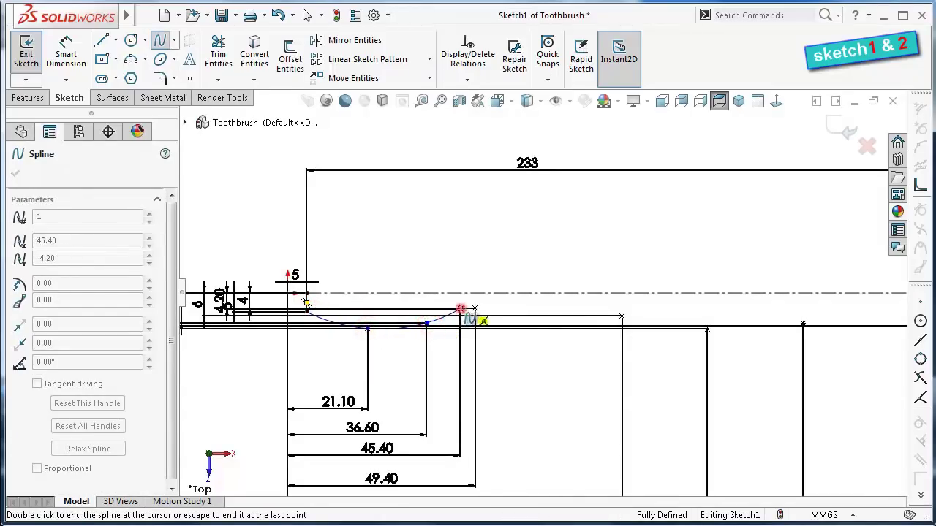
{"action": "left_click", "coordinate": [460, 310]}
{"action": "left_click", "coordinate": [476, 308]}
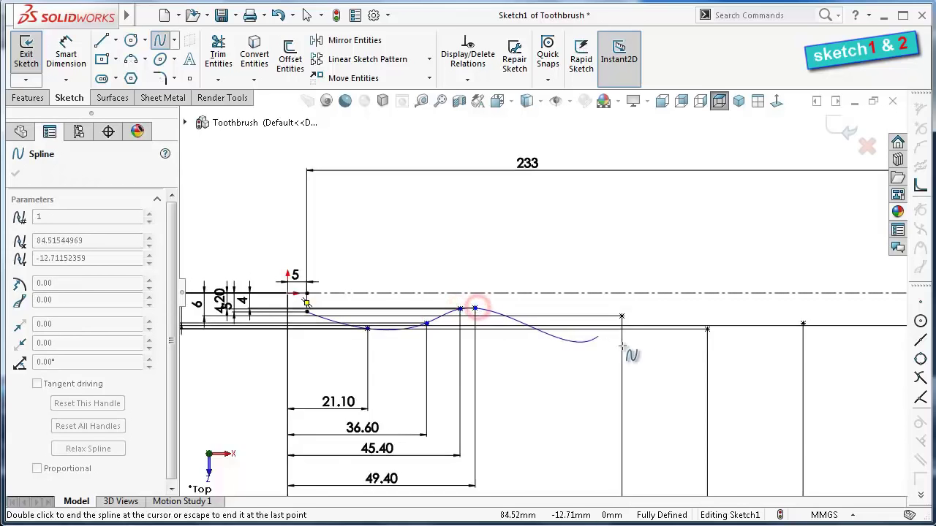
Continue the spline through the 88.10, 110.60, 135.80 and 167.20 points, ending at the right endpoint
{"action": "scroll", "coordinate": [544, 294], "scroll_direction": "up", "scroll_amount": 1}
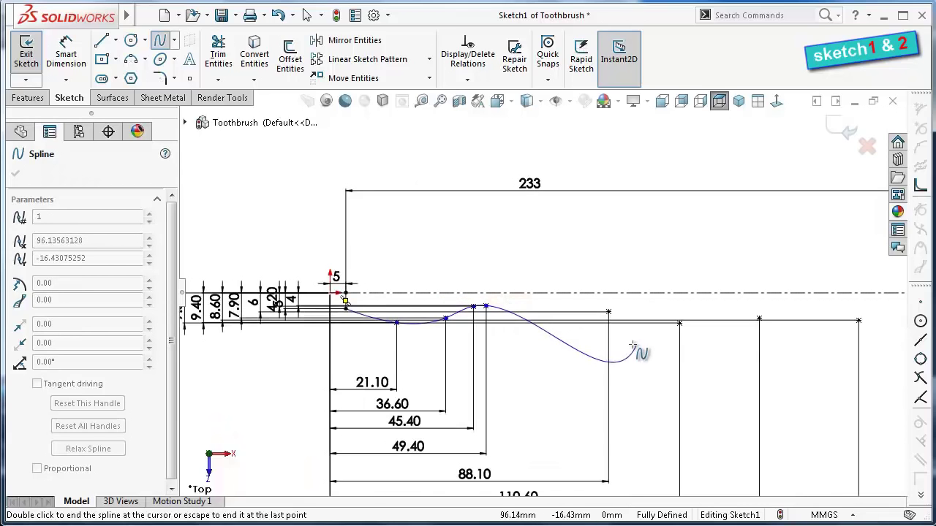
{"action": "left_click", "coordinate": [607, 312]}
{"action": "left_click", "coordinate": [680, 323]}
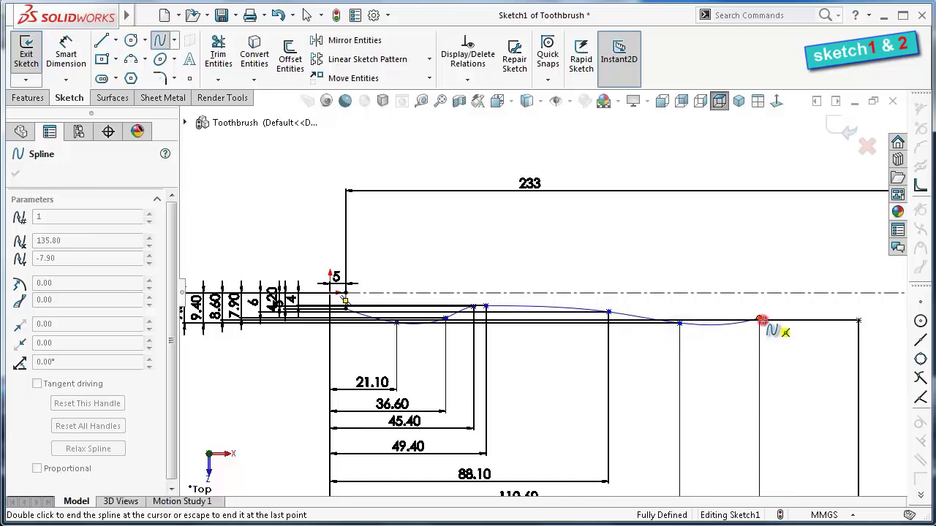
{"action": "left_click", "coordinate": [761, 320]}
{"action": "left_click", "coordinate": [859, 321]}
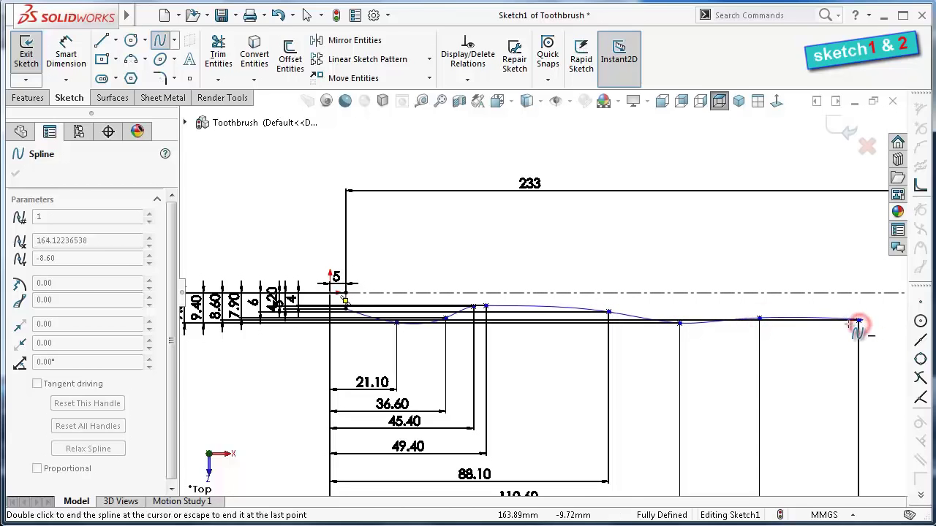
{"action": "scroll", "coordinate": [840, 325], "scroll_direction": "up", "scroll_amount": 2}
{"action": "scroll", "coordinate": [804, 327], "scroll_direction": "down", "scroll_amount": 1}
{"action": "scroll", "coordinate": [775, 322], "scroll_direction": "down", "scroll_amount": 1}
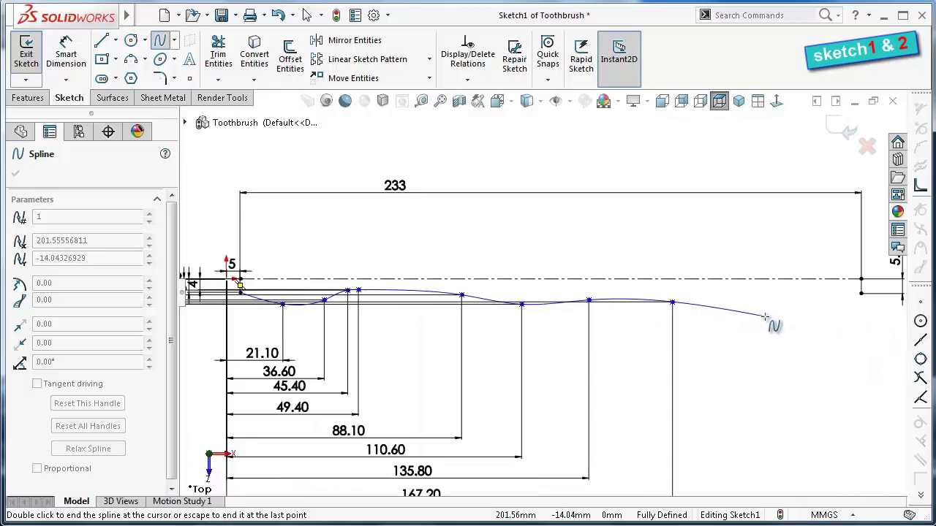
{"action": "double_click", "coordinate": [860, 294]}
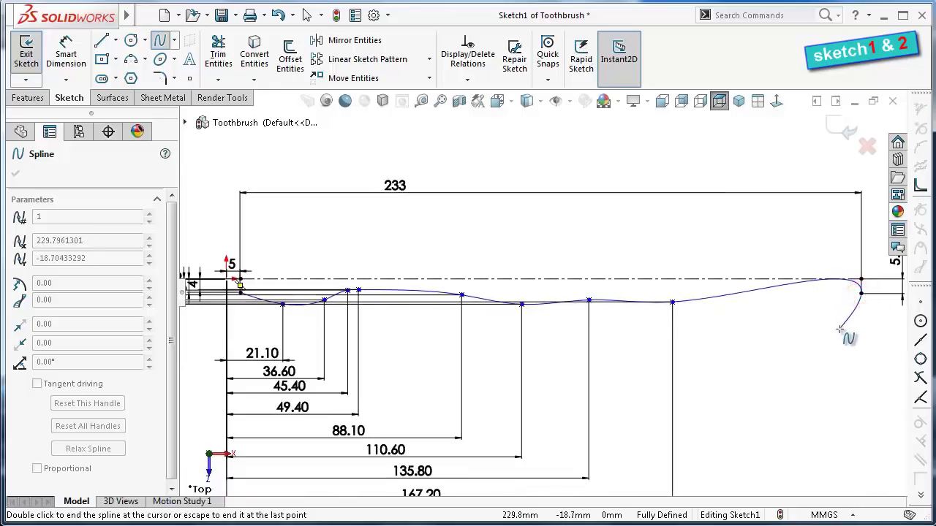
{"action": "right_click", "coordinate": [852, 336]}
{"action": "left_click", "coordinate": [856, 341]}
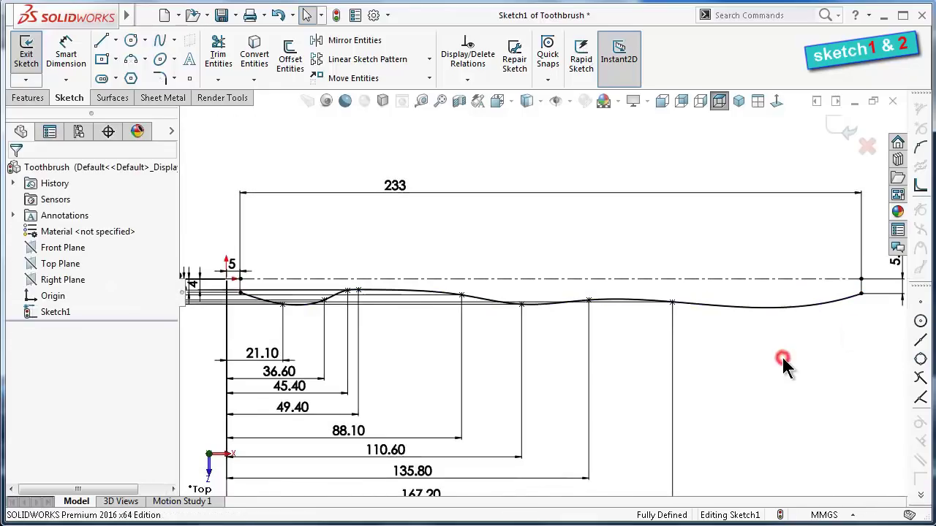
{"action": "scroll", "coordinate": [825, 329], "scroll_direction": "down", "scroll_amount": 2}
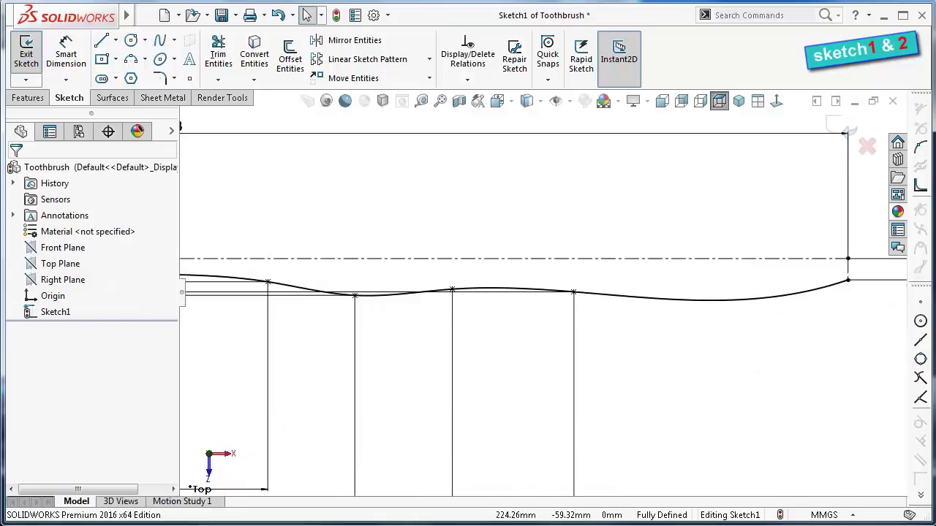
{"action": "scroll", "coordinate": [739, 424], "scroll_direction": "up", "scroll_amount": 2}
{"action": "scroll", "coordinate": [804, 266], "scroll_direction": "down", "scroll_amount": 3}
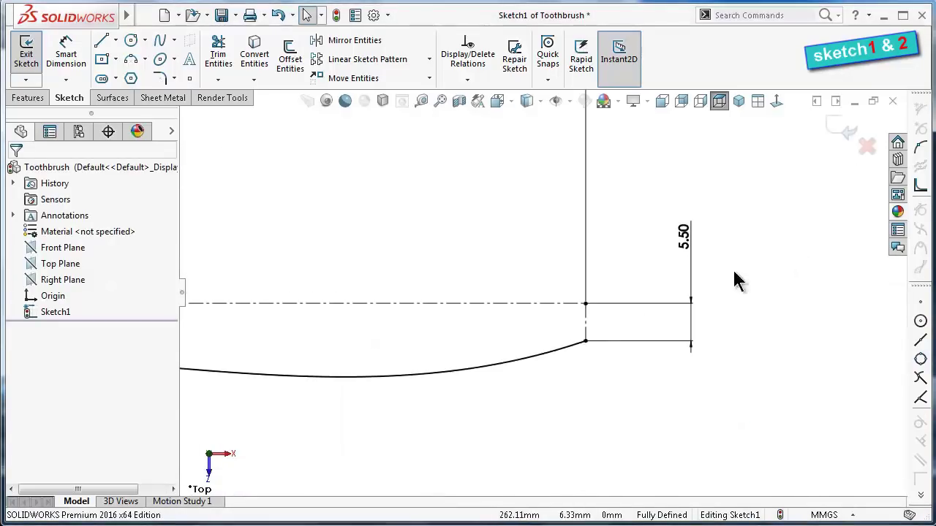
Dimension the spline's right-end tangent handle at 110° from the vertical line
{"action": "left_click", "coordinate": [553, 356]}
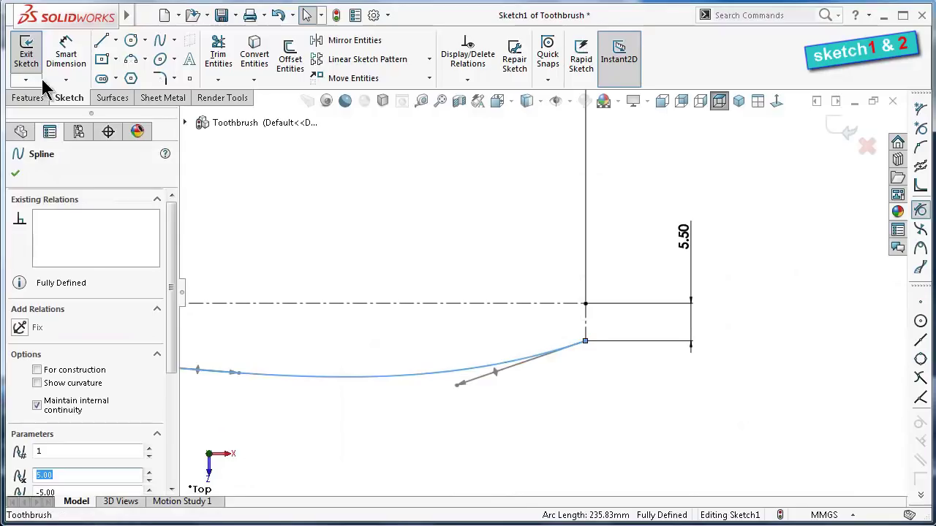
{"action": "left_click", "coordinate": [64, 59]}
{"action": "left_click", "coordinate": [495, 371]}
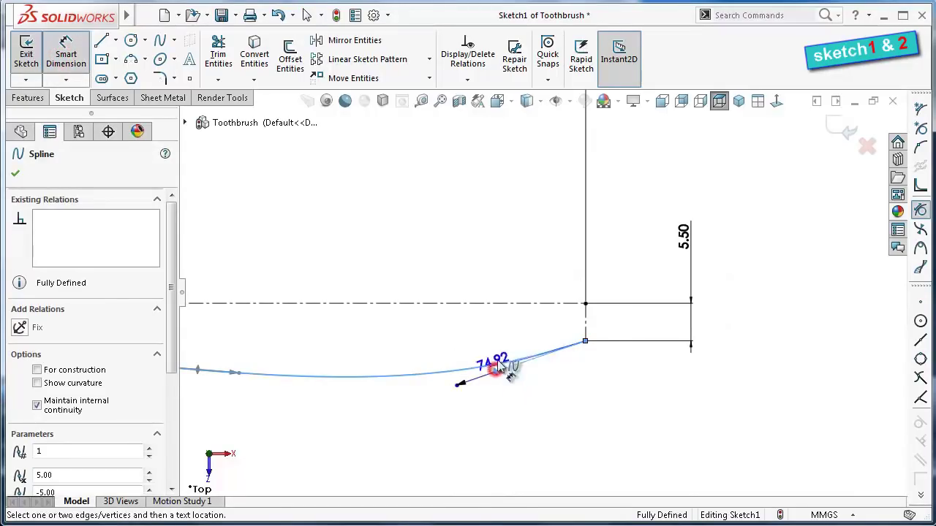
{"action": "left_click", "coordinate": [585, 325]}
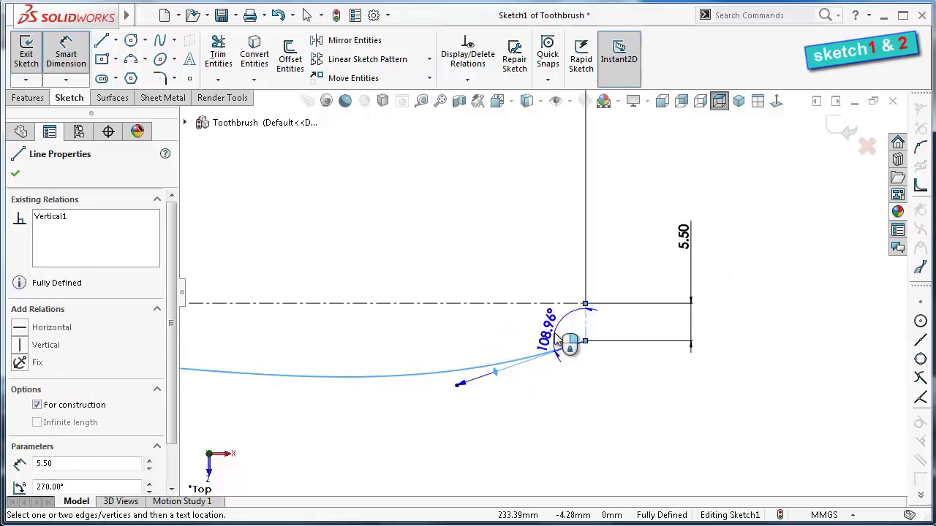
{"action": "left_click", "coordinate": [557, 340]}
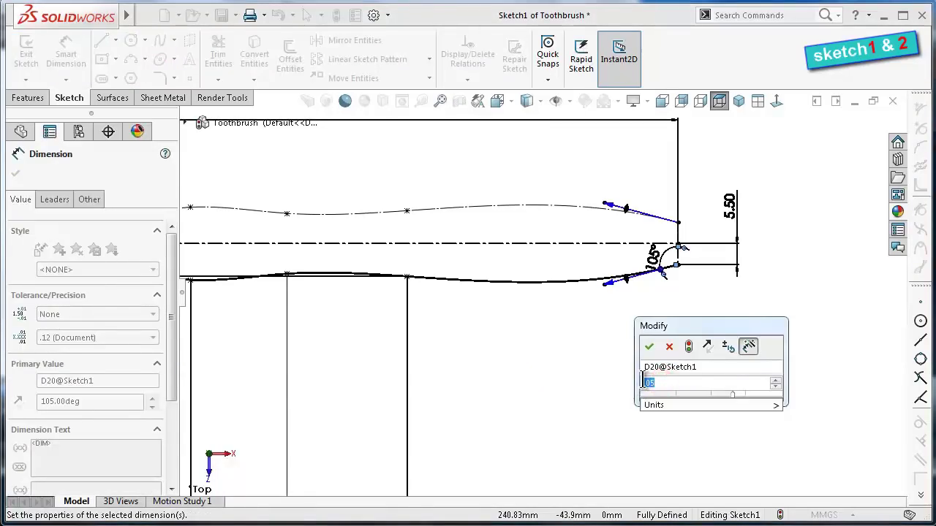
{"action": "key", "text": "BackSpace"}
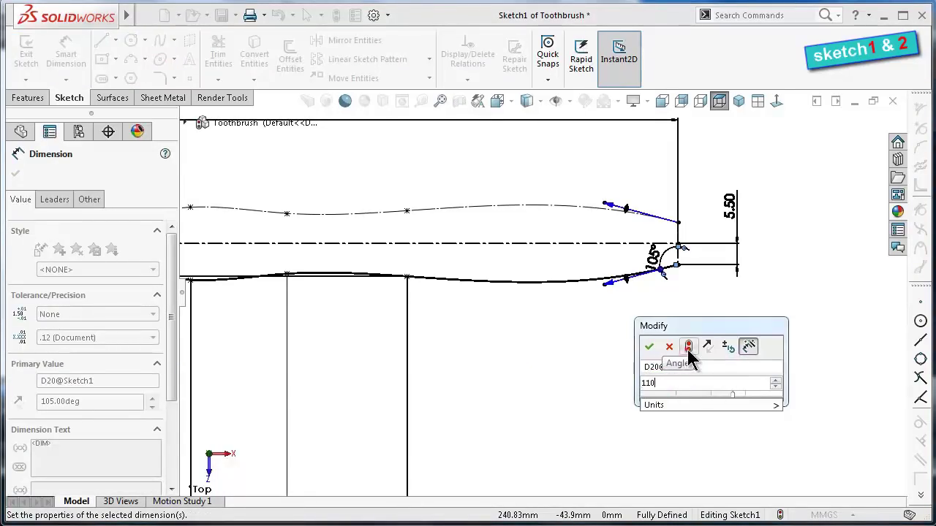
{"action": "left_click", "coordinate": [688, 345]}
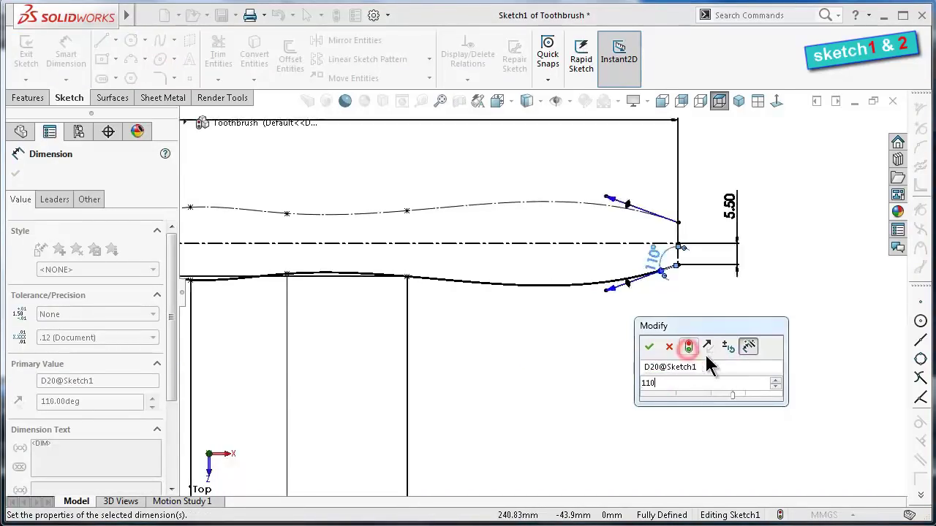
{"action": "left_click", "coordinate": [648, 346]}
{"action": "left_click", "coordinate": [594, 366]}
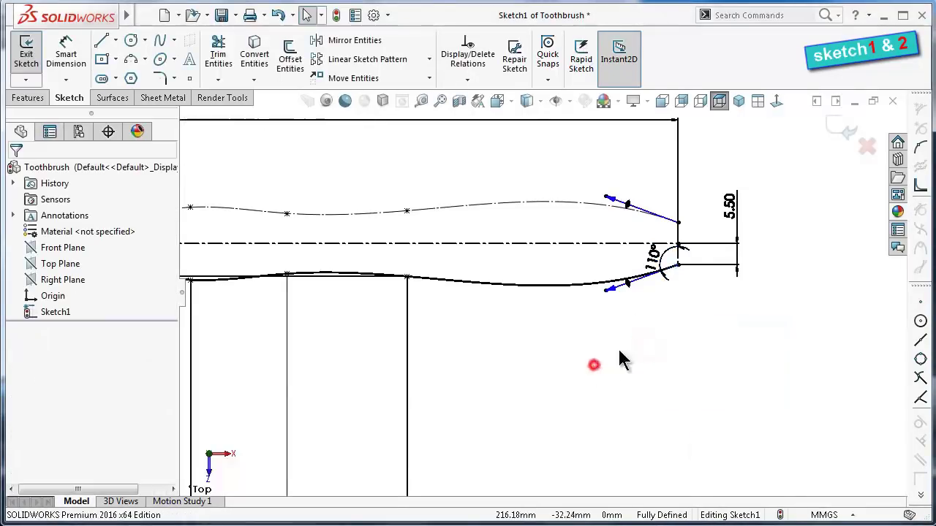
Exit Sketch1
{"action": "left_click", "coordinate": [848, 131]}
{"action": "scroll", "coordinate": [818, 255], "scroll_direction": "up", "scroll_amount": 1}
{"action": "scroll", "coordinate": [748, 274], "scroll_direction": "up", "scroll_amount": 2}
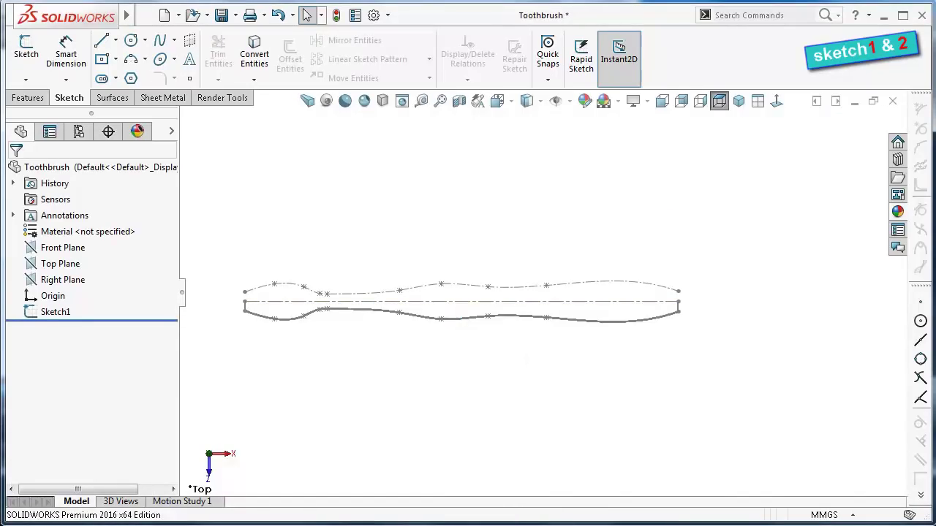
Save the toothbrush part and start a new sketch on the Front Plane, viewed normal to it
{"action": "key", "text": "ctrl+s"}
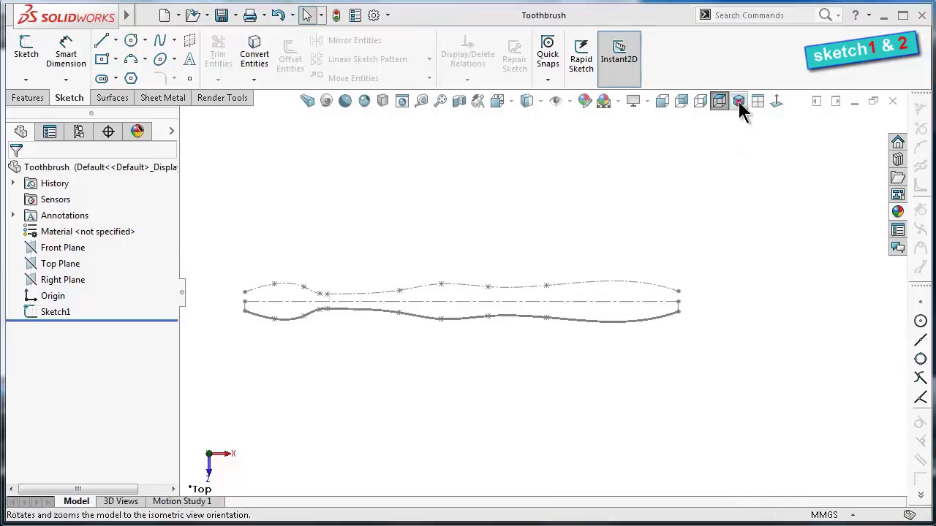
{"action": "left_click", "coordinate": [738, 102]}
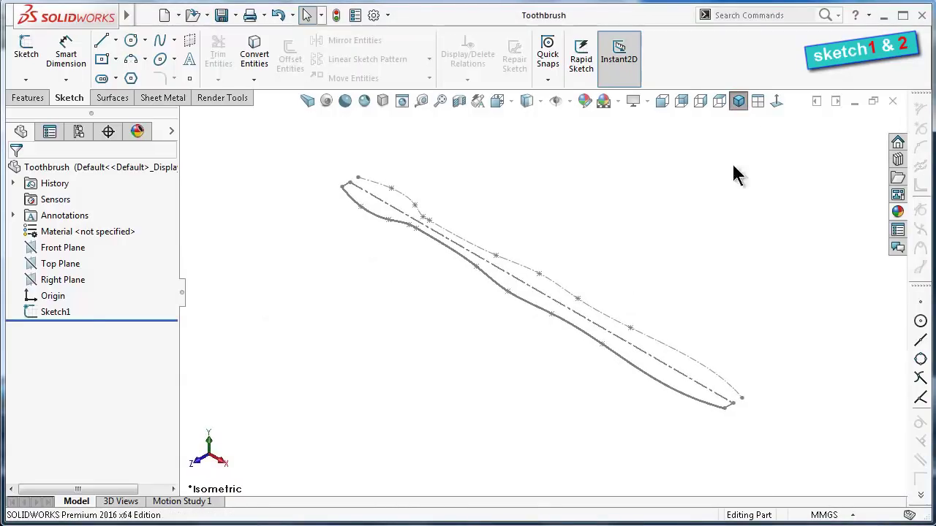
{"action": "left_click", "coordinate": [64, 248]}
{"action": "left_click", "coordinate": [73, 223]}
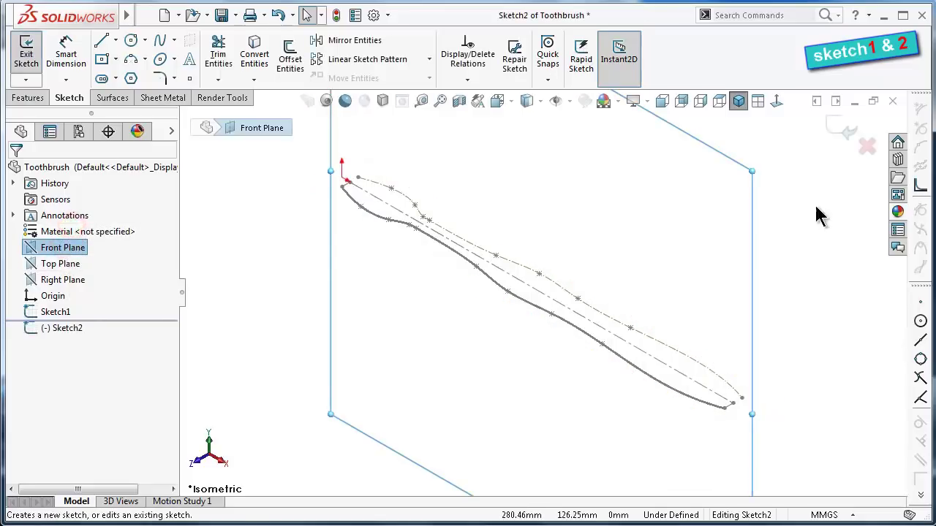
{"action": "left_click", "coordinate": [777, 101]}
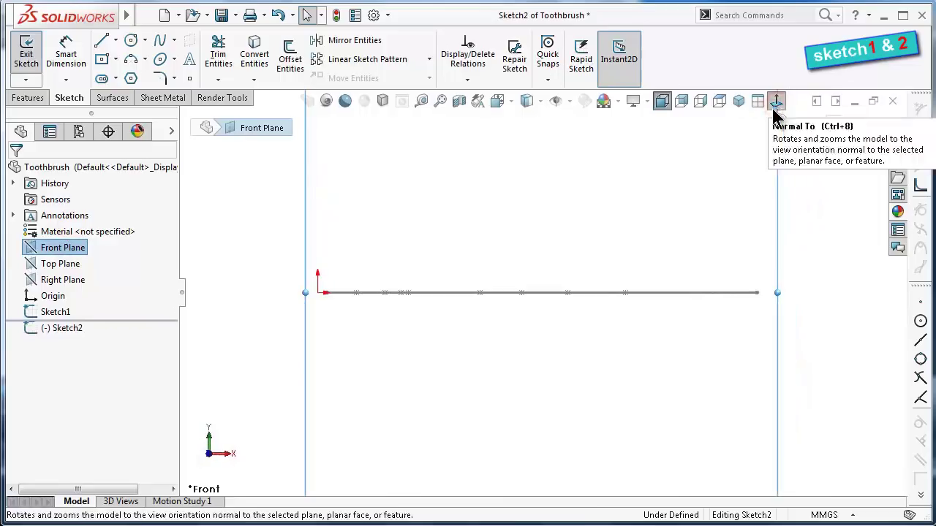
{"action": "scroll", "coordinate": [329, 260], "scroll_direction": "up", "scroll_amount": 2}
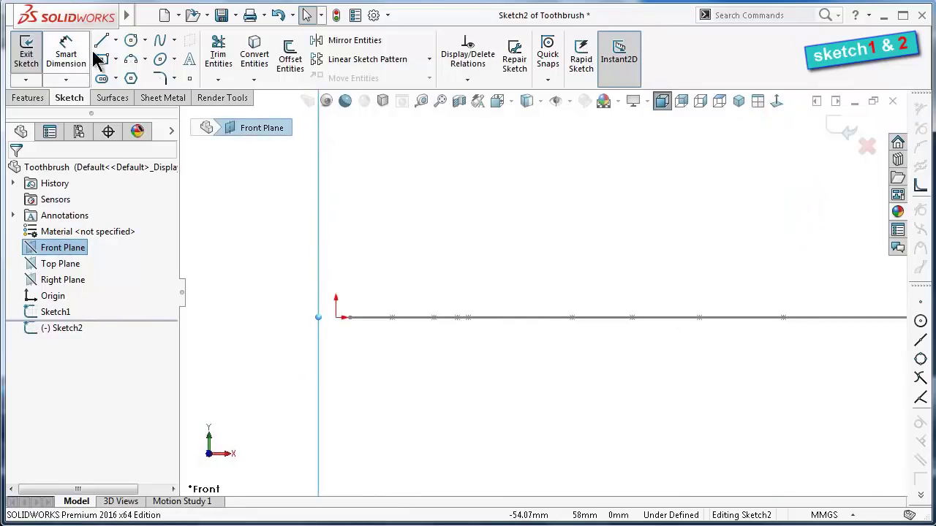
Draw a centerline chain: short vertical at the origin, long horizontal, then tall vertical at the right end
{"action": "left_click", "coordinate": [115, 40]}
{"action": "left_click", "coordinate": [130, 79]}
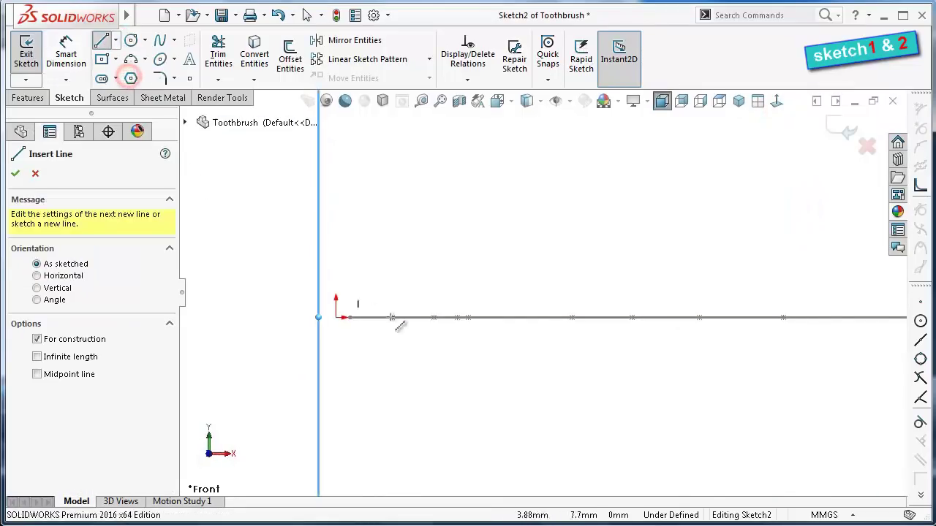
{"action": "left_click", "coordinate": [351, 292]}
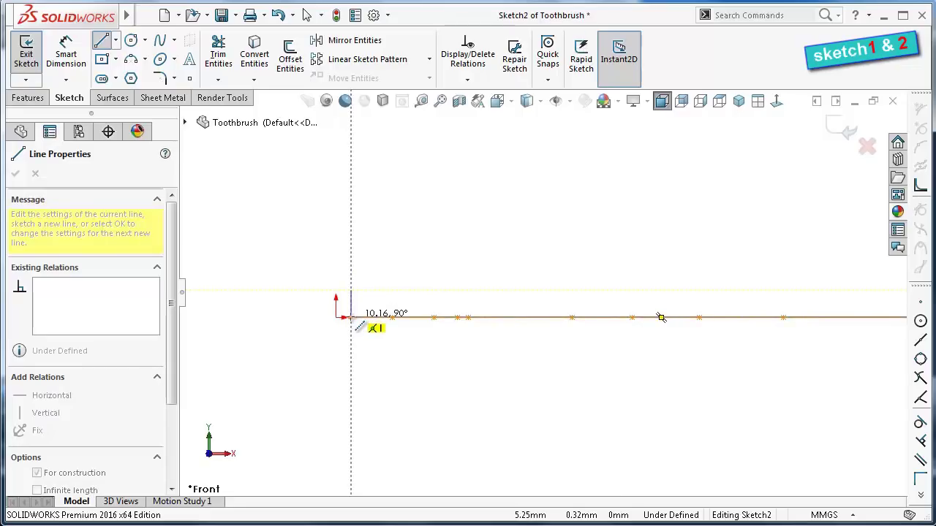
{"action": "left_click", "coordinate": [352, 318]}
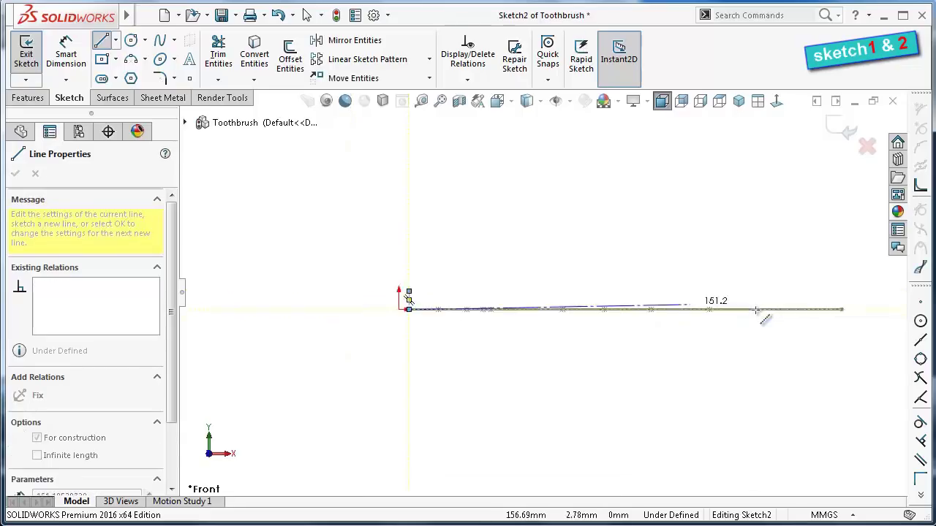
{"action": "scroll", "coordinate": [760, 311], "scroll_direction": "up", "scroll_amount": 2}
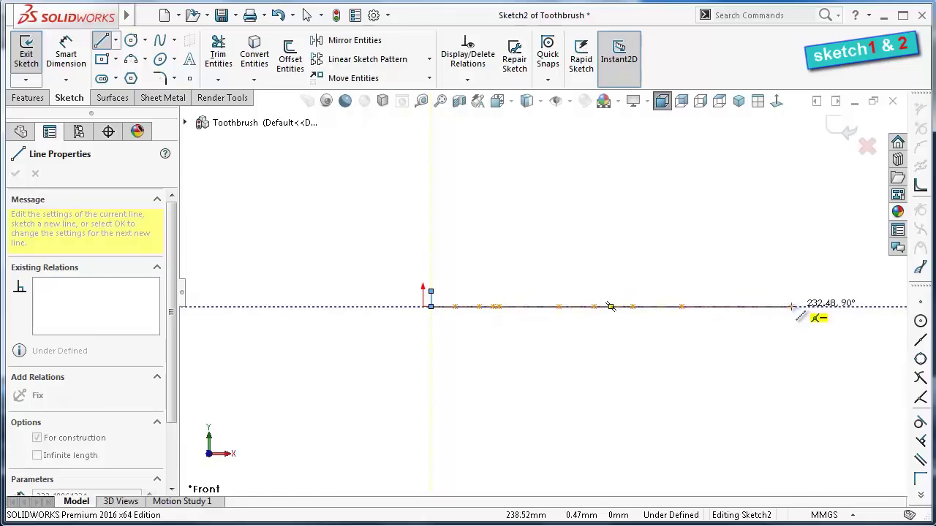
{"action": "left_click", "coordinate": [792, 306]}
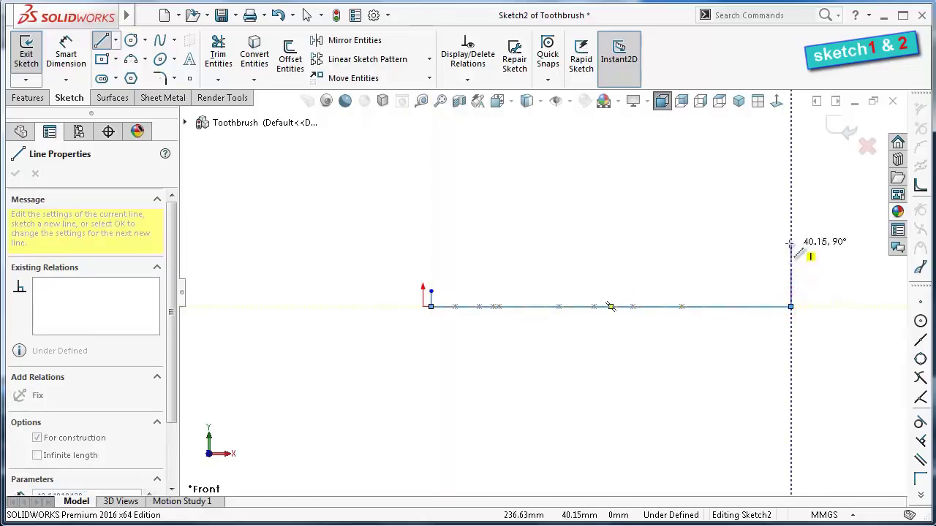
{"action": "left_click", "coordinate": [824, 255]}
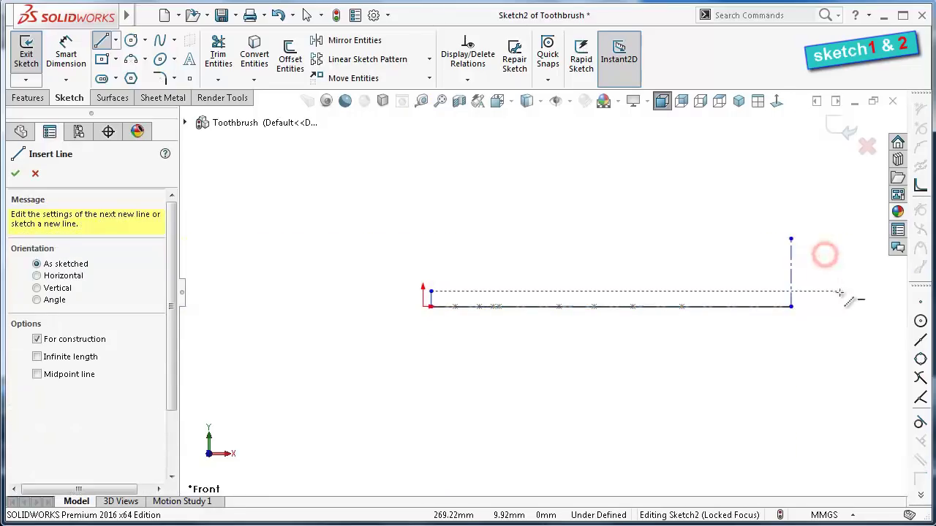
{"action": "scroll", "coordinate": [841, 285], "scroll_direction": "down", "scroll_amount": 2}
{"action": "scroll", "coordinate": [747, 284], "scroll_direction": "down", "scroll_amount": 2}
{"action": "scroll", "coordinate": [555, 287], "scroll_direction": "up", "scroll_amount": 3}
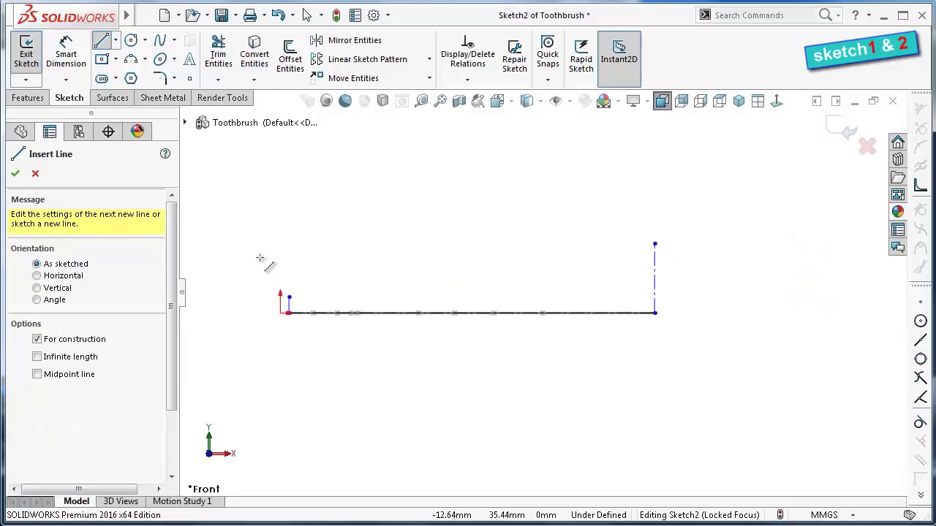
{"action": "scroll", "coordinate": [344, 321], "scroll_direction": "down", "scroll_amount": 2}
{"action": "scroll", "coordinate": [423, 351], "scroll_direction": "down", "scroll_amount": 1}
{"action": "scroll", "coordinate": [334, 252], "scroll_direction": "down", "scroll_amount": 3}
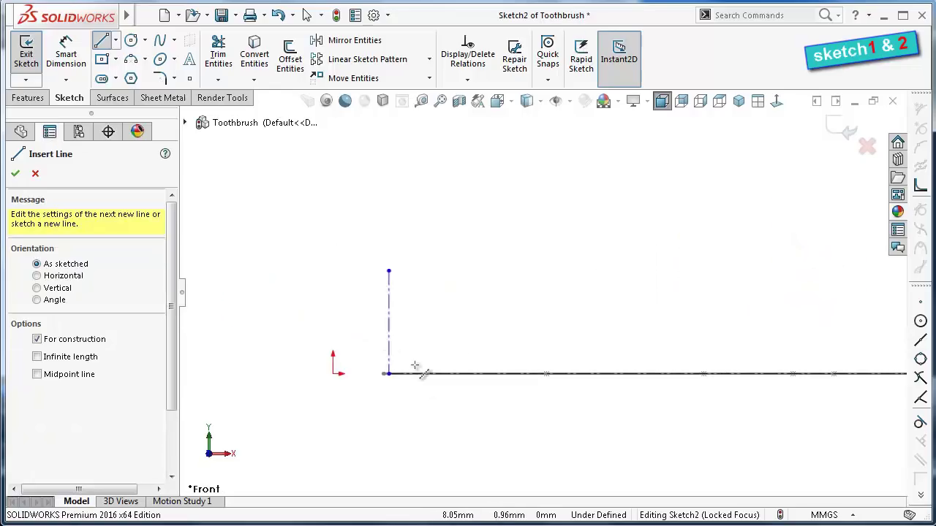
{"action": "key", "text": "Escape"}
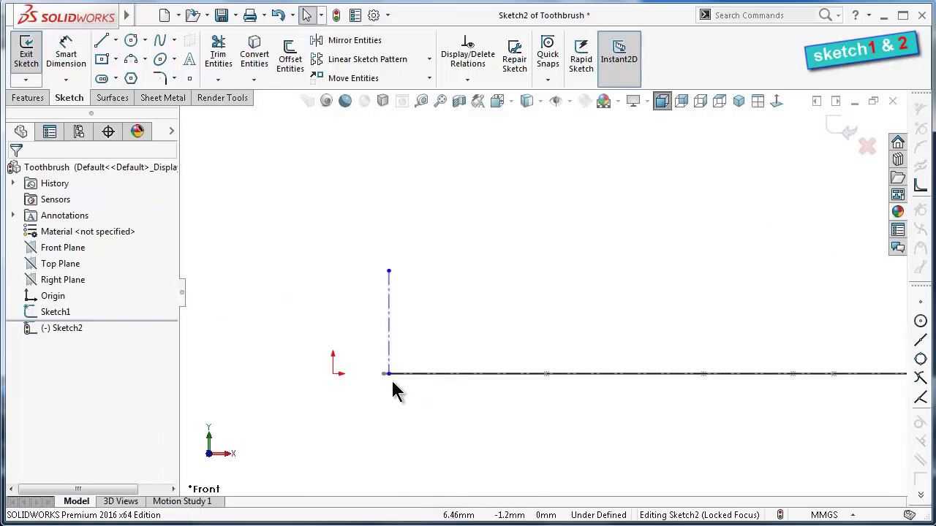
Make the centerline's origin-end corner coincident with Sketch1's end point
{"action": "left_click", "coordinate": [388, 375]}
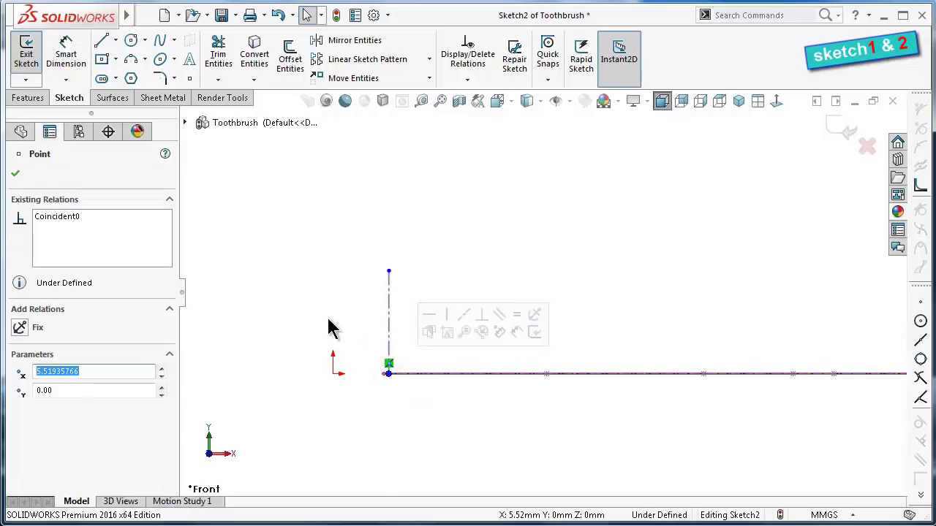
{"action": "middle_click_drag", "start_coordinate": [327, 329], "coordinate": [361, 388]}
{"action": "scroll", "coordinate": [416, 431], "scroll_direction": "down", "scroll_amount": 3}
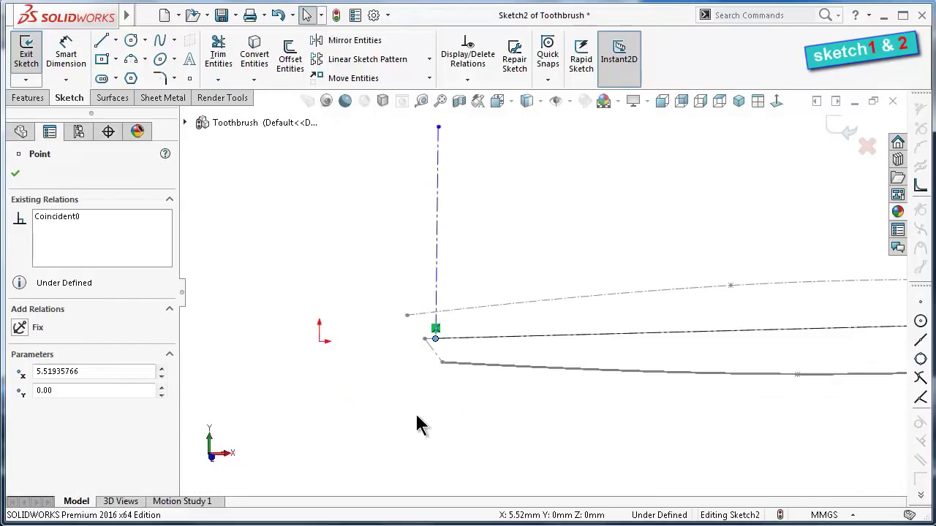
{"action": "left_click", "coordinate": [427, 343], "text": "ctrl"}
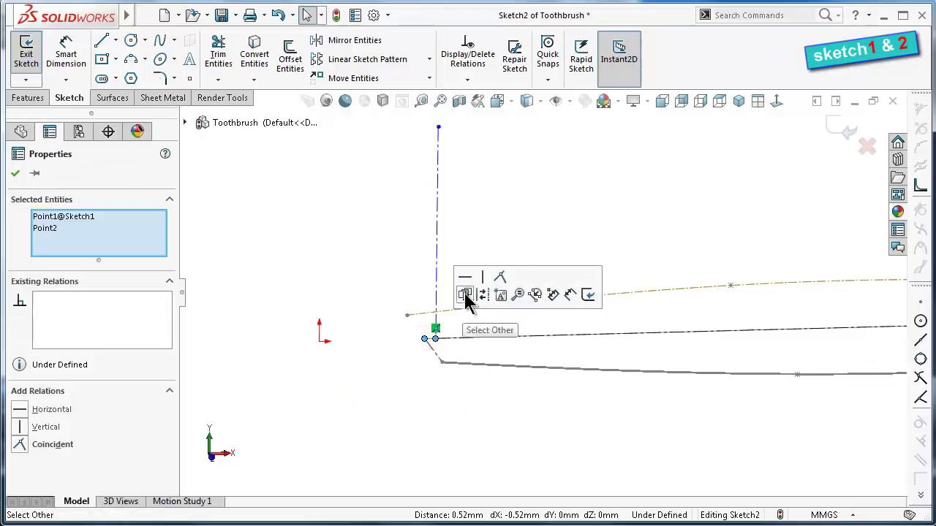
{"action": "left_click", "coordinate": [502, 278]}
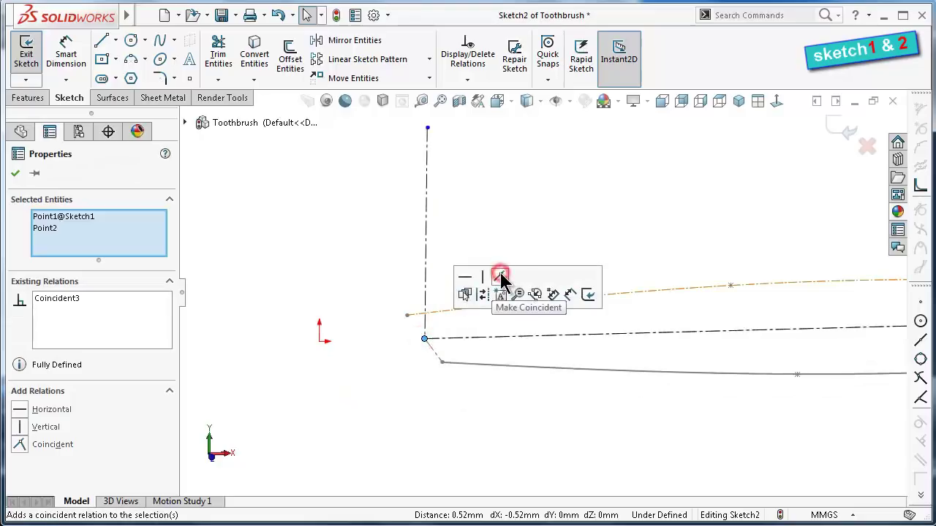
{"action": "left_click", "coordinate": [527, 183]}
Add a pierce relation between the centerline's far-end corner and Sketch1's line
{"action": "key", "text": "z"}
{"action": "mouse_move", "coordinate": [832, 321]}
{"action": "middle_mouse_down"}
{"action": "mouse_move", "coordinate": [836, 310]}
{"action": "mouse_move", "coordinate": [814, 307]}
{"action": "mouse_move", "coordinate": [810, 277]}
{"action": "mouse_move", "coordinate": [810, 288]}
{"action": "mouse_move", "coordinate": [654, 310]}
{"action": "mouse_move", "coordinate": [580, 339]}
{"action": "mouse_move", "coordinate": [557, 287]}
{"action": "middle_mouse_up"}
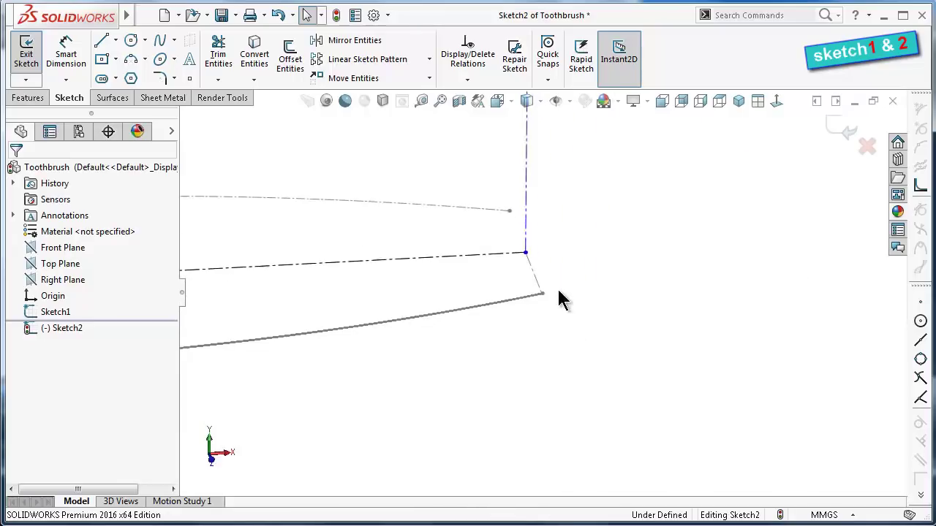
{"action": "left_click", "coordinate": [525, 253]}
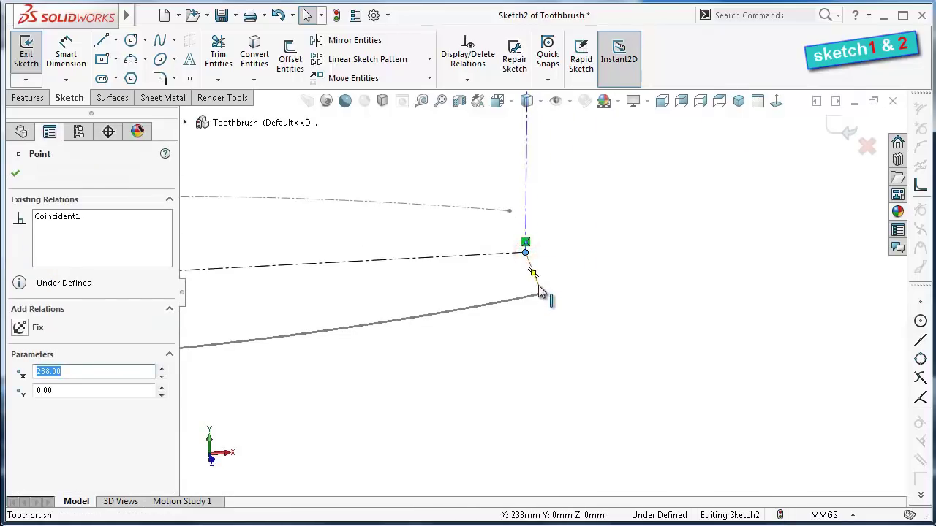
{"action": "left_click", "coordinate": [542, 293], "text": "ctrl"}
{"action": "left_click", "coordinate": [578, 224]}
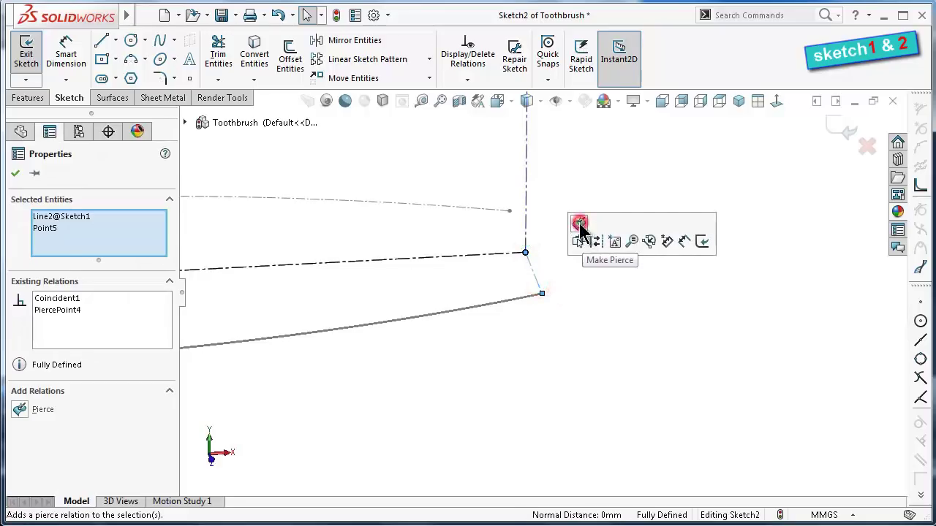
{"action": "left_click", "coordinate": [549, 219]}
{"action": "mouse_move", "coordinate": [538, 220]}
{"action": "middle_mouse_down"}
{"action": "mouse_move", "coordinate": [526, 219]}
{"action": "mouse_move", "coordinate": [543, 261]}
{"action": "middle_mouse_up"}
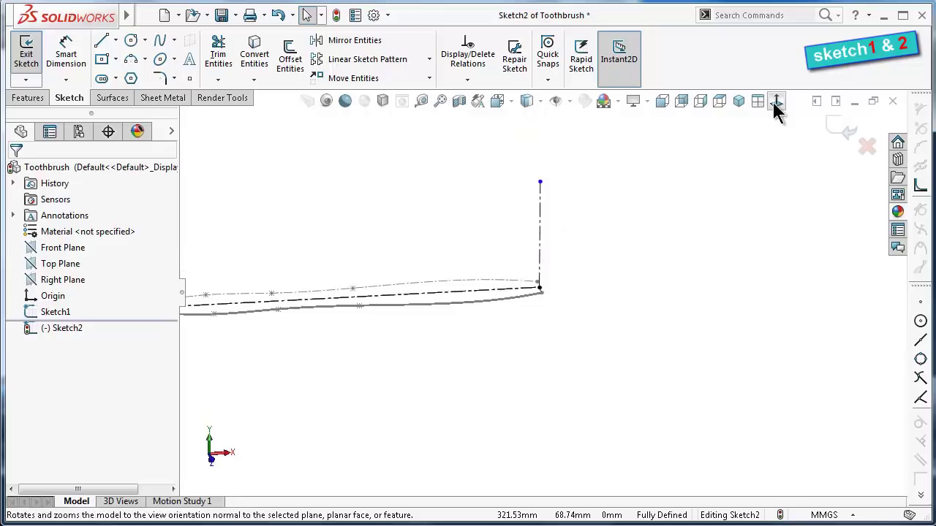
Dimension the short vertical centerline at the origin to 6 mm
{"action": "left_click", "coordinate": [776, 103]}
{"action": "right_click_drag", "start_coordinate": [590, 236], "coordinate": [591, 180]}
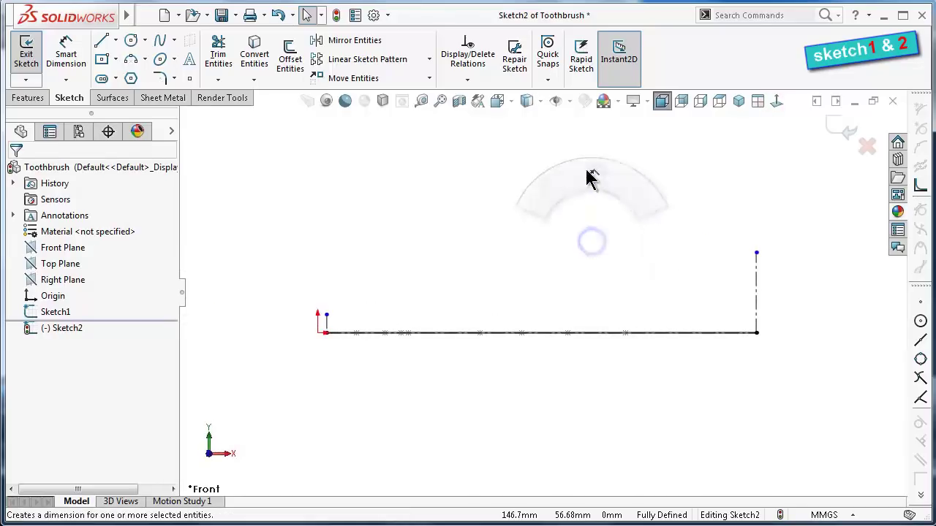
{"action": "middle_click_drag", "start_coordinate": [271, 345], "coordinate": [470, 298], "text": "ctrl"}
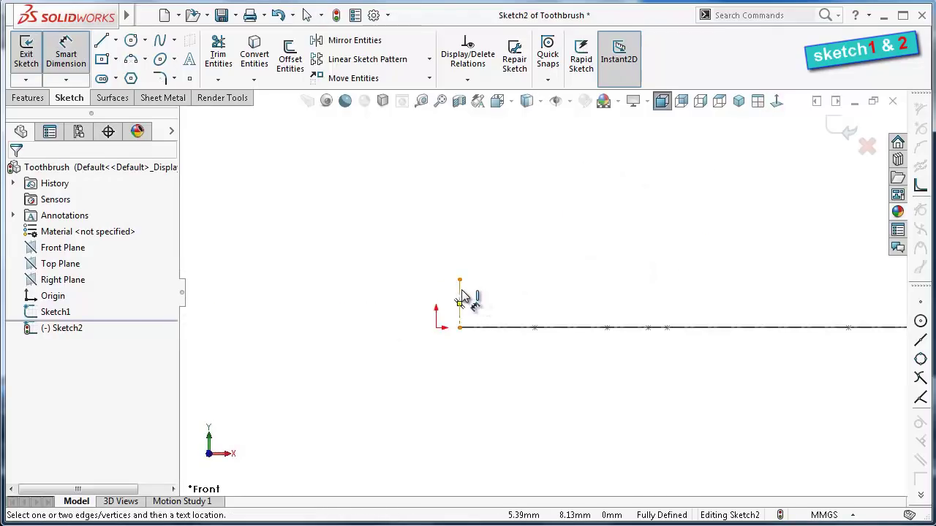
{"action": "left_click", "coordinate": [460, 296]}
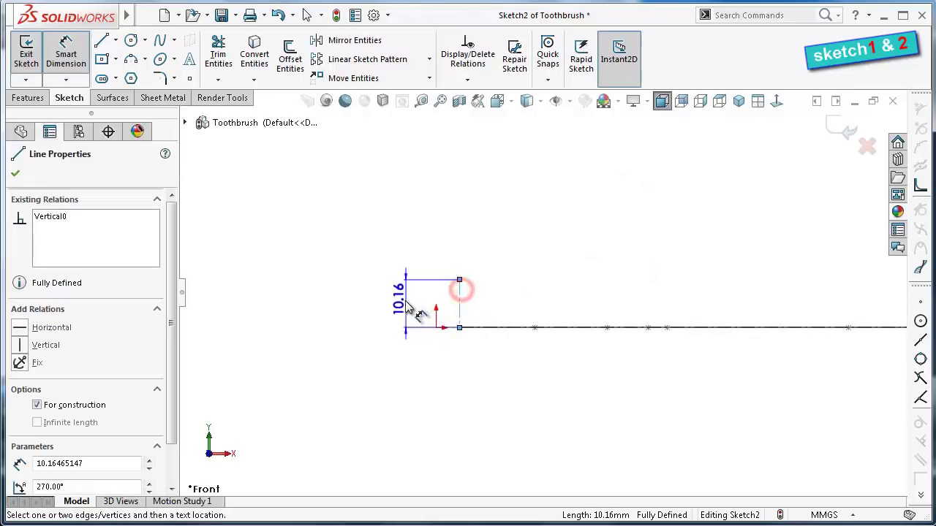
{"action": "left_click", "coordinate": [406, 310]}
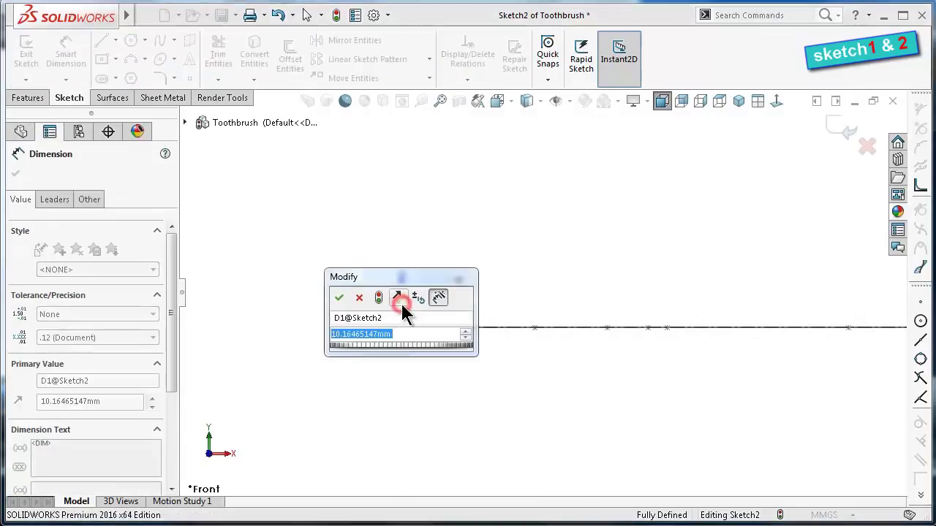
{"action": "type", "text": "6"}
{"action": "key", "text": "Return"}
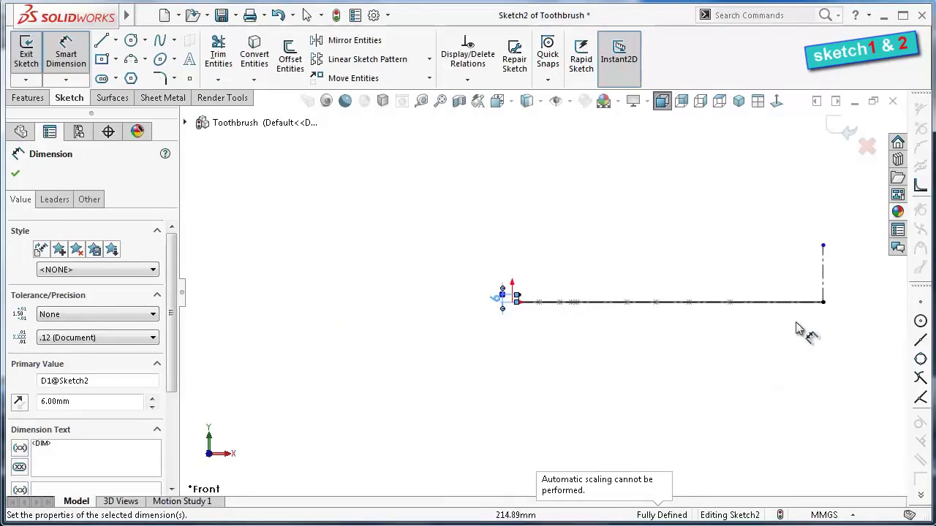
Dimension the tall vertical centerline at the far end to 40.32 mm
{"action": "left_click", "coordinate": [603, 261]}
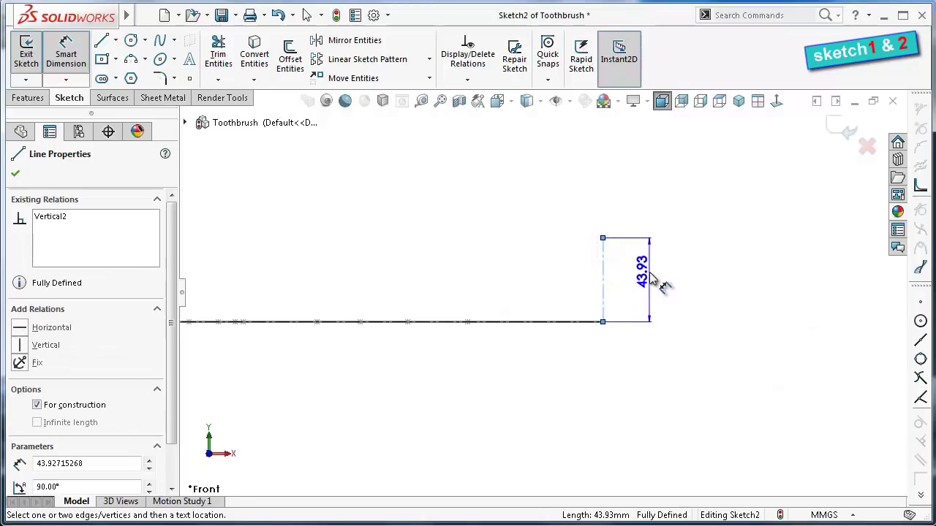
{"action": "left_click", "coordinate": [654, 280]}
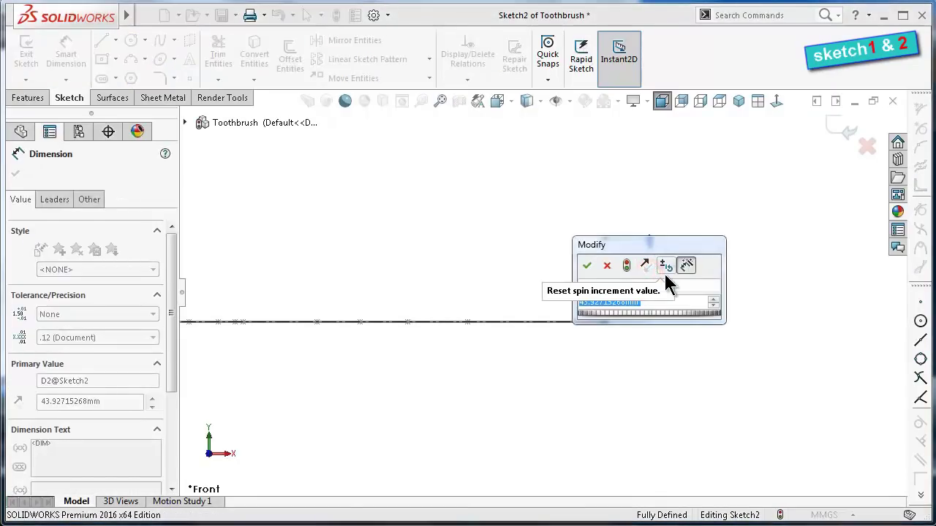
{"action": "type", "text": "40.32"}
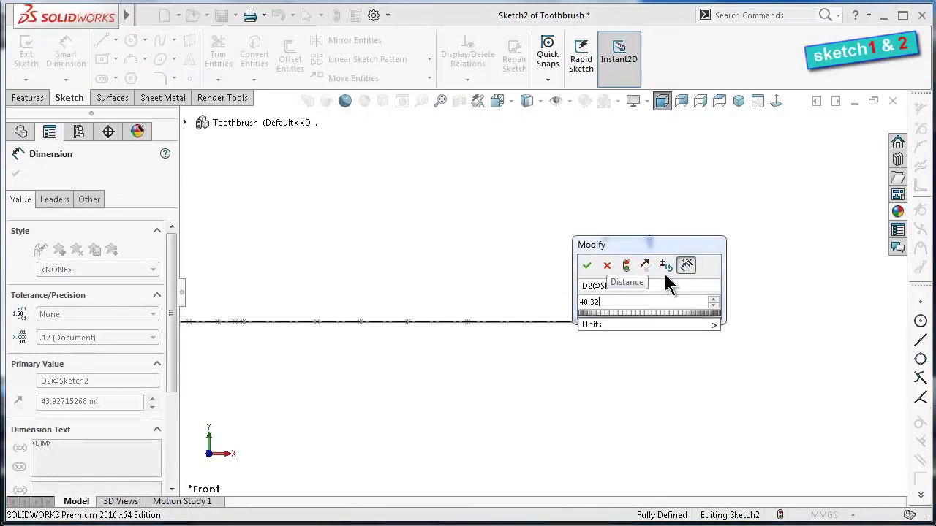
{"action": "key", "text": "Return"}
{"action": "left_click", "coordinate": [449, 194]}
{"action": "scroll", "coordinate": [328, 269], "scroll_direction": "up", "scroll_amount": 2}
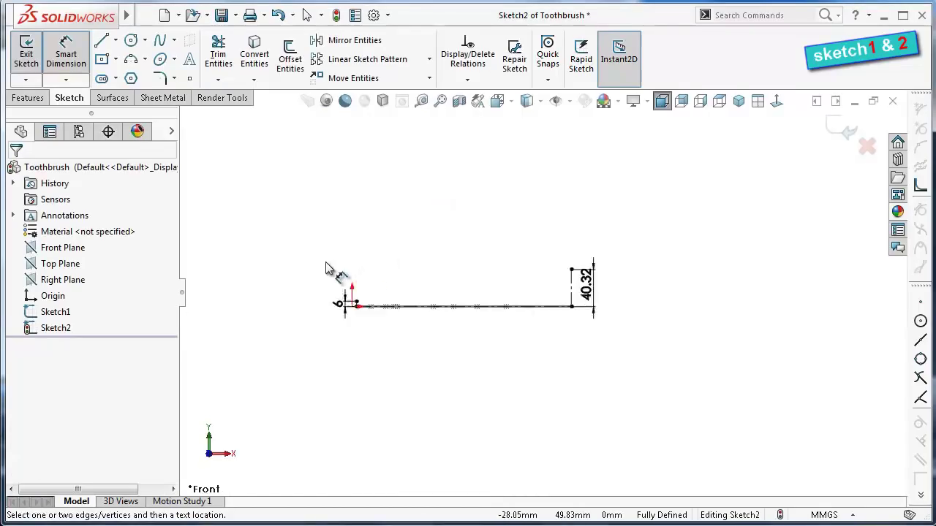
{"action": "scroll", "coordinate": [325, 269], "scroll_direction": "down", "scroll_amount": 2}
{"action": "scroll", "coordinate": [541, 292], "scroll_direction": "down", "scroll_amount": 1}
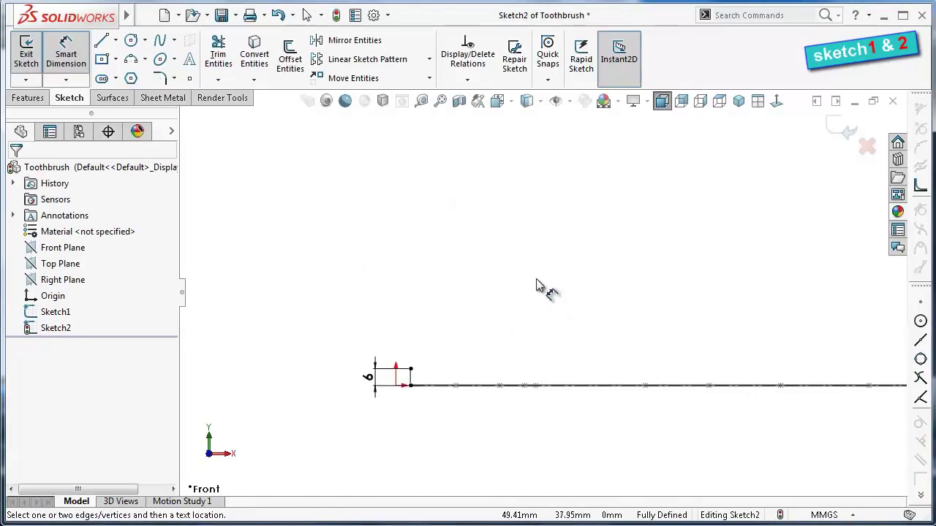
Place five sketch points above the centerline, the last level with the 40.32 dimension's top
{"action": "left_click", "coordinate": [189, 79]}
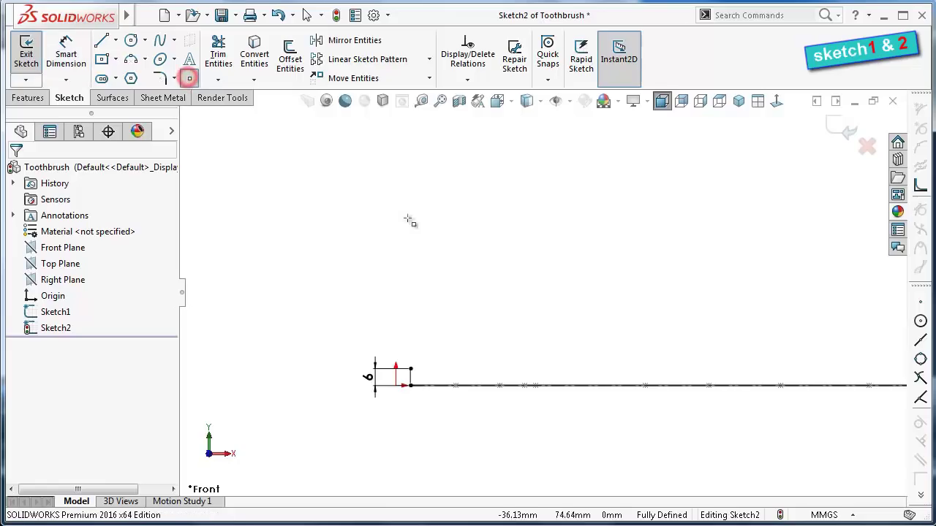
{"action": "left_click", "coordinate": [475, 353]}
{"action": "left_click", "coordinate": [567, 333]}
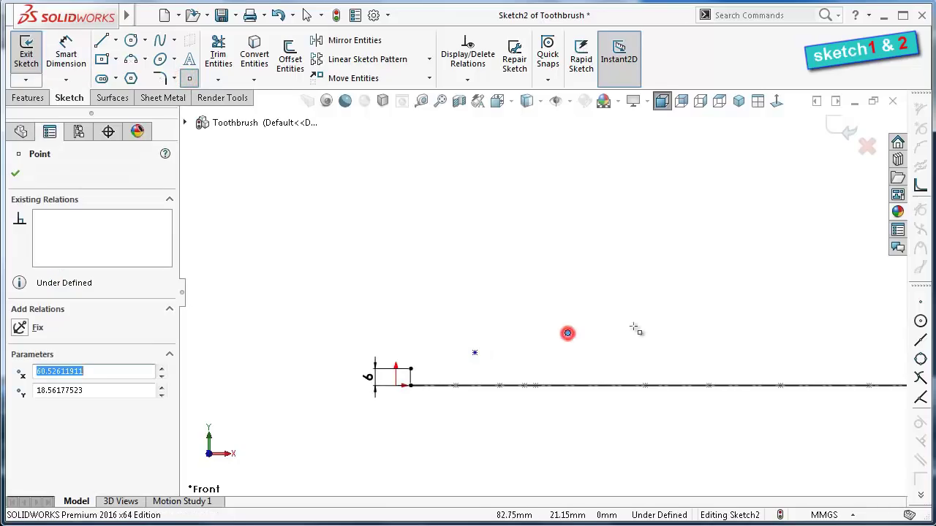
{"action": "left_click", "coordinate": [703, 313]}
{"action": "scroll", "coordinate": [668, 293], "scroll_direction": "up", "scroll_amount": 3}
{"action": "left_click", "coordinate": [701, 294]}
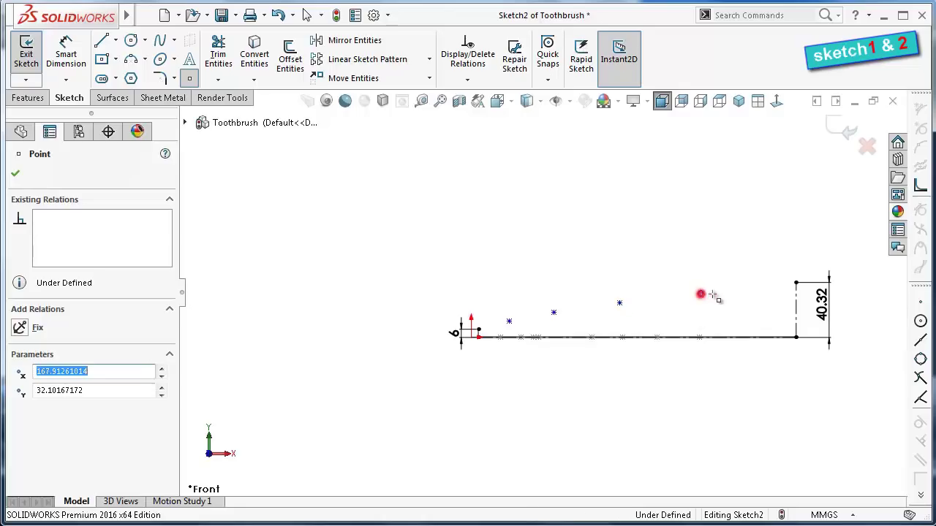
{"action": "left_click", "coordinate": [766, 282]}
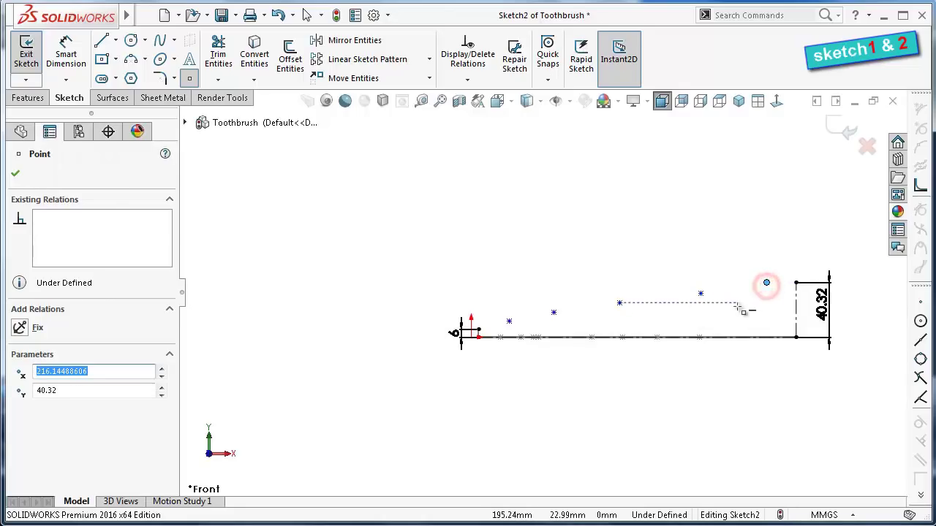
{"action": "scroll", "coordinate": [439, 293], "scroll_direction": "down", "scroll_amount": 4}
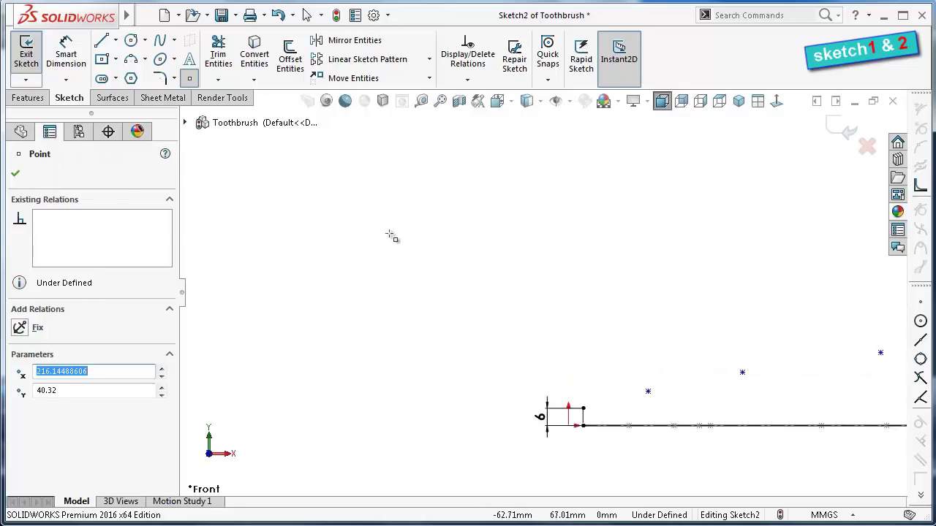
{"action": "scroll", "coordinate": [662, 357], "scroll_direction": "up", "scroll_amount": 2}
{"action": "scroll", "coordinate": [731, 344], "scroll_direction": "down", "scroll_amount": 1}
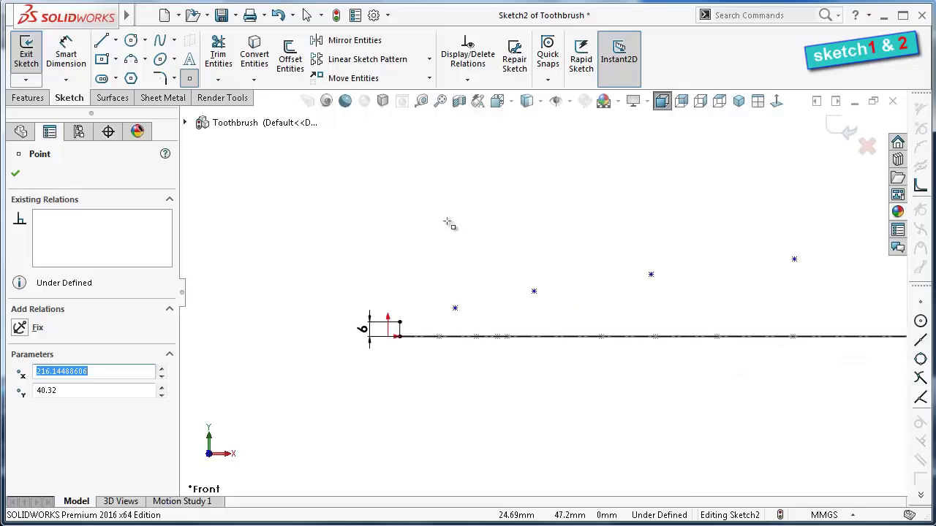
{"action": "key", "text": "Escape"}
{"action": "scroll", "coordinate": [475, 314], "scroll_direction": "down", "scroll_amount": 2}
{"action": "scroll", "coordinate": [461, 316], "scroll_direction": "down", "scroll_amount": 1}
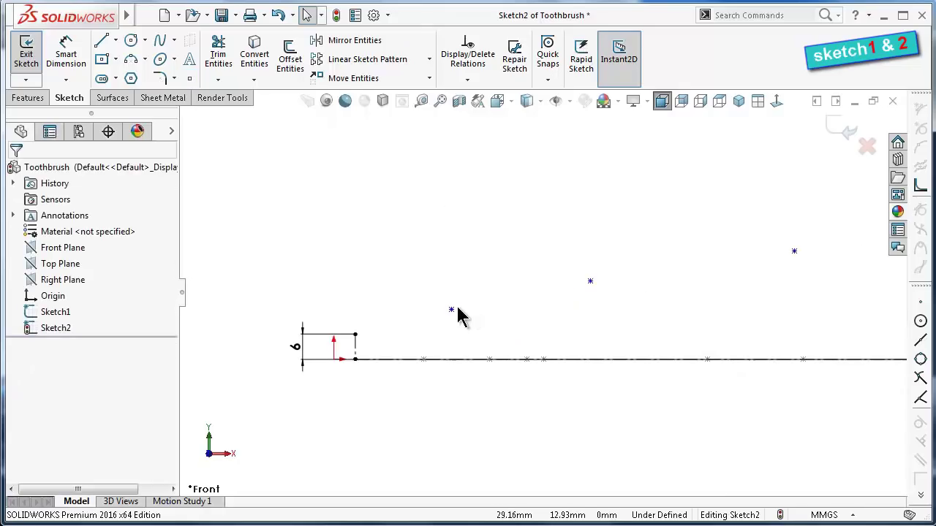
Set the first three guide points' X coordinates to 40, 80.90 and 94.30
{"action": "left_click", "coordinate": [453, 310]}
{"action": "type", "text": "40"}
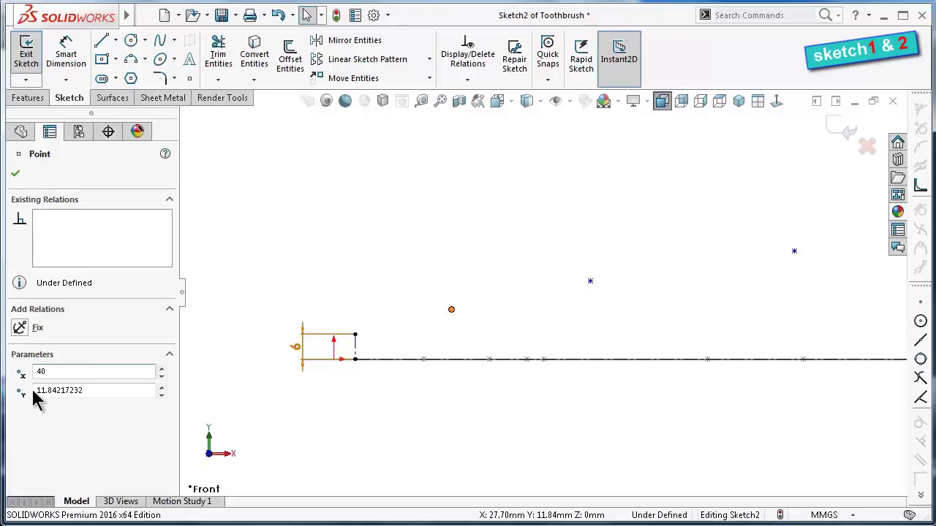
{"action": "key", "text": "Tab"}
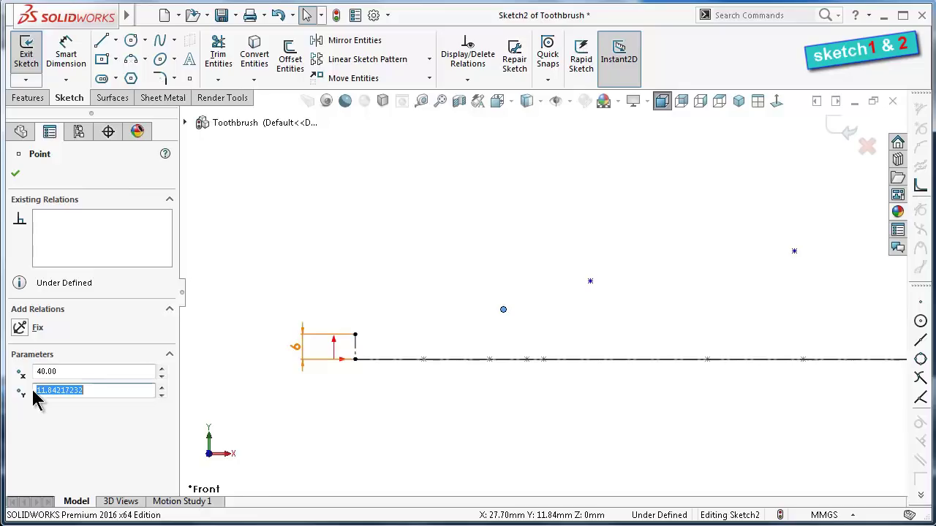
{"action": "type", "text": "4.90"}
{"action": "left_click", "coordinate": [591, 282]}
{"action": "key", "text": "Tab"}
{"action": "type", "text": "80.9"}
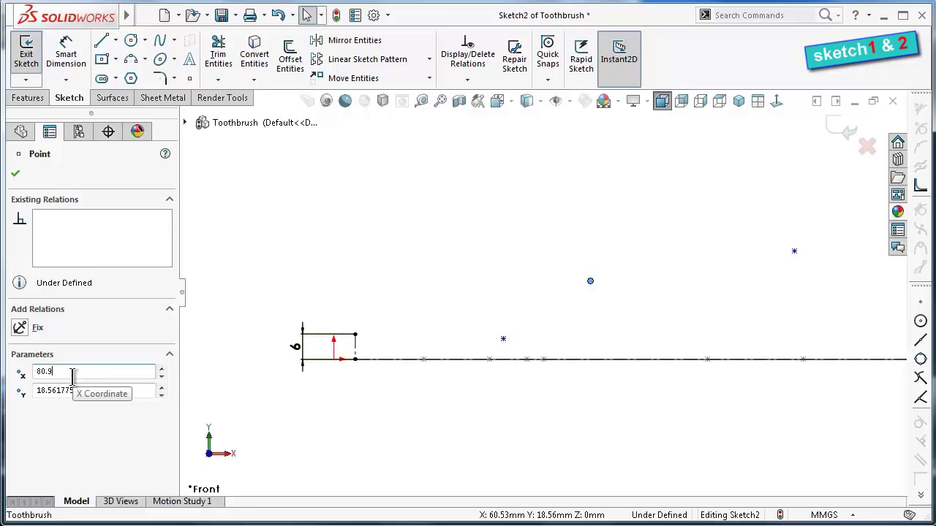
{"action": "type", "text": "0"}
{"action": "key", "text": "Tab"}
{"action": "type", "text": "17.8"}
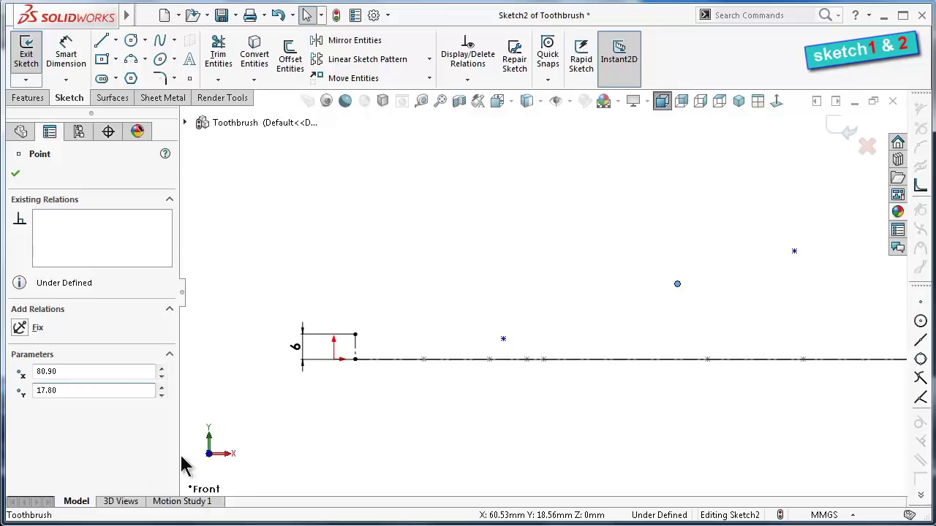
{"action": "left_click", "coordinate": [795, 255]}
{"action": "scroll", "coordinate": [773, 247], "scroll_direction": "up", "scroll_amount": 2}
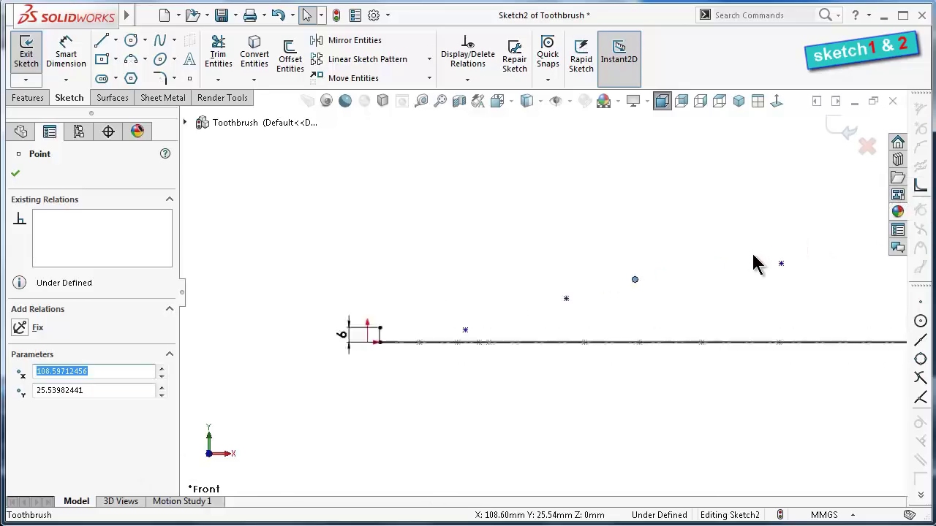
{"action": "scroll", "coordinate": [756, 261], "scroll_direction": "down", "scroll_amount": 3}
{"action": "type", "text": "94.3"}
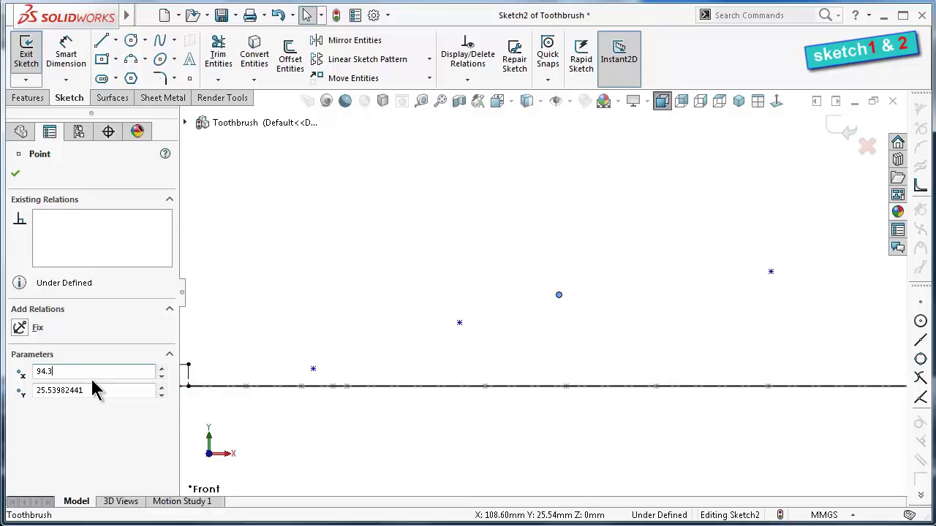
{"action": "type", "text": "0"}
{"action": "key", "text": "Tab"}
{"action": "type", "text": ".6"}
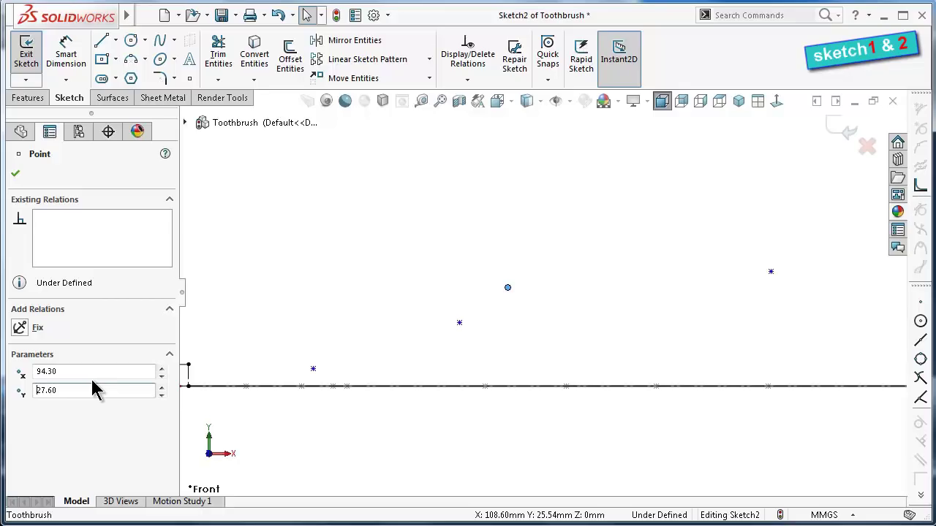
{"action": "scroll", "coordinate": [804, 270], "scroll_direction": "up", "scroll_amount": 2}
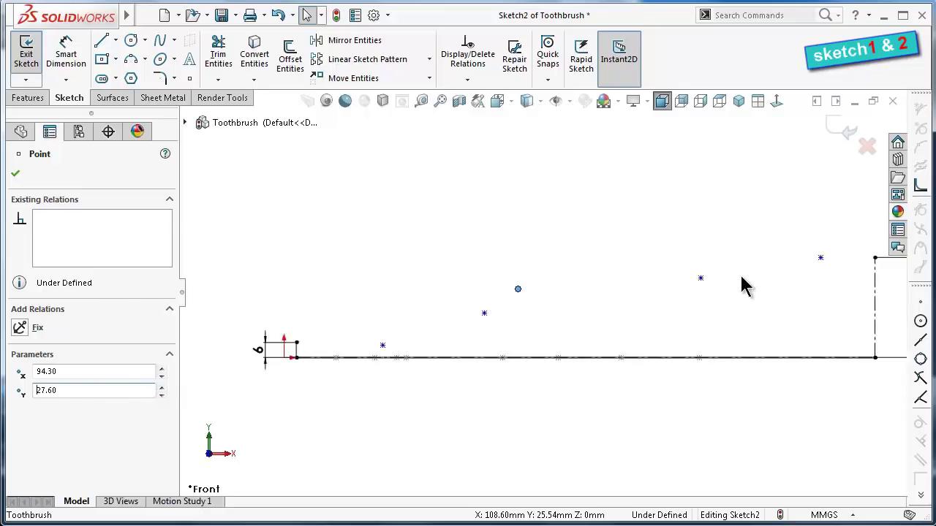
{"action": "scroll", "coordinate": [741, 282], "scroll_direction": "down", "scroll_amount": 2}
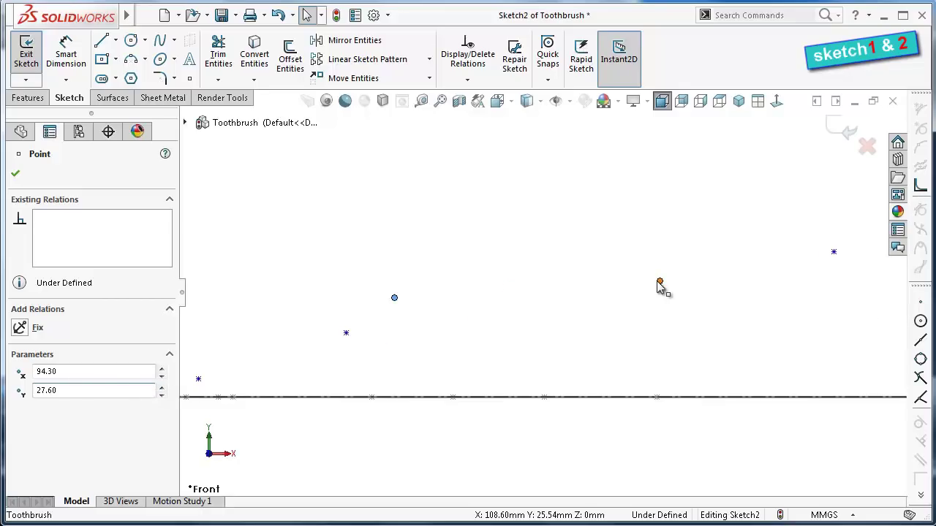
Set the remaining guide points' X coordinates to 124.30 and 157.60
{"action": "left_click", "coordinate": [659, 282]}
{"action": "type", "text": "124"}
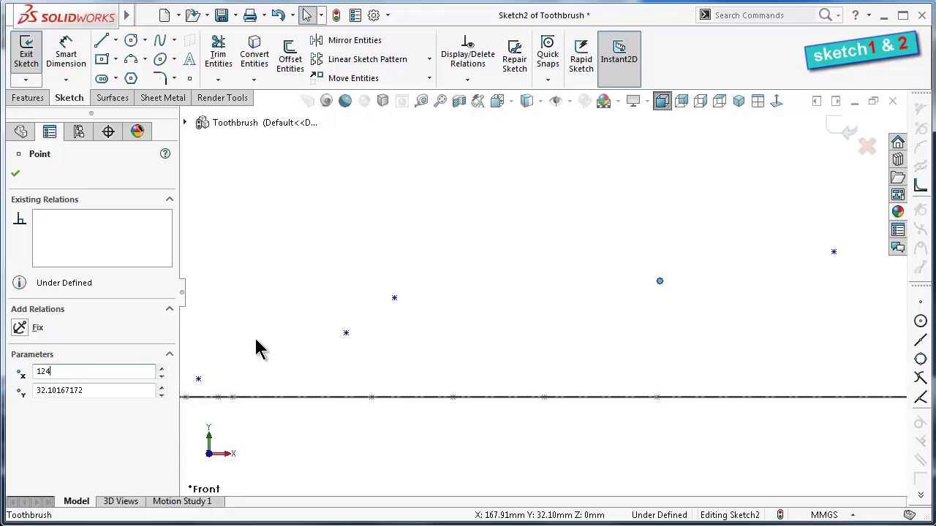
{"action": "key", "text": "Tab"}
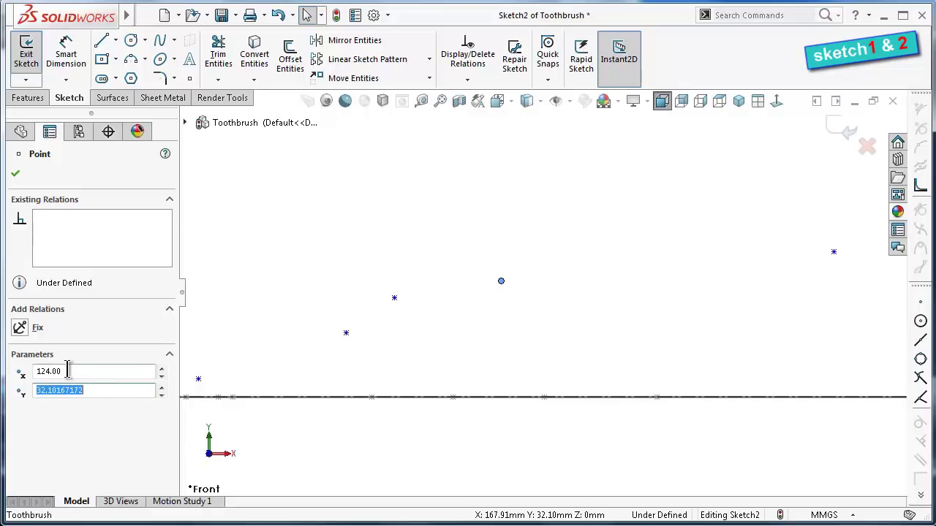
{"action": "left_click_drag", "start_coordinate": [66, 371], "coordinate": [56, 371]}
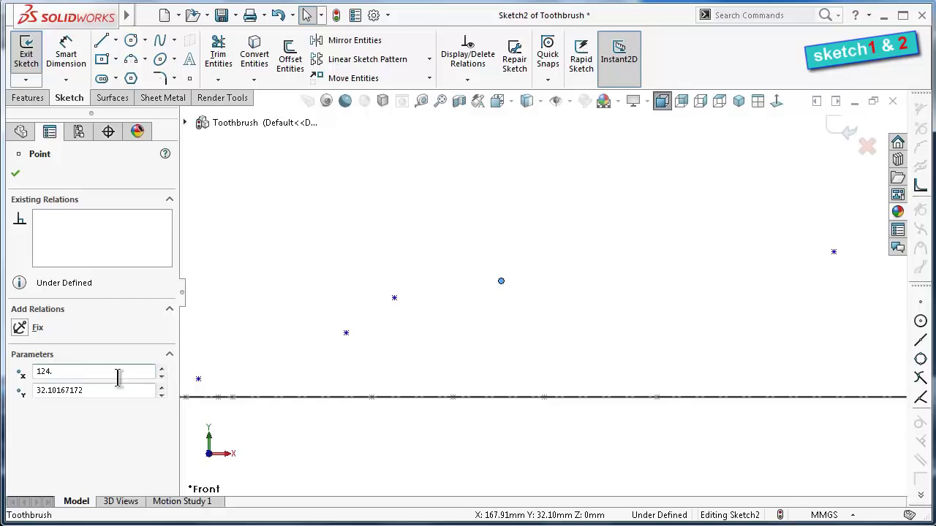
{"action": "type", "text": "30"}
{"action": "key", "text": "Tab"}
{"action": "type", "text": "22.8"}
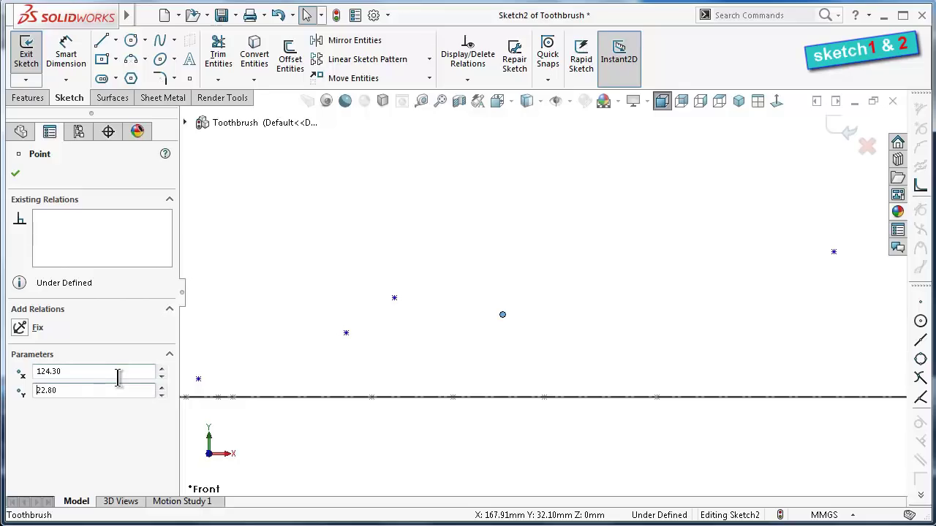
{"action": "key", "text": "f"}
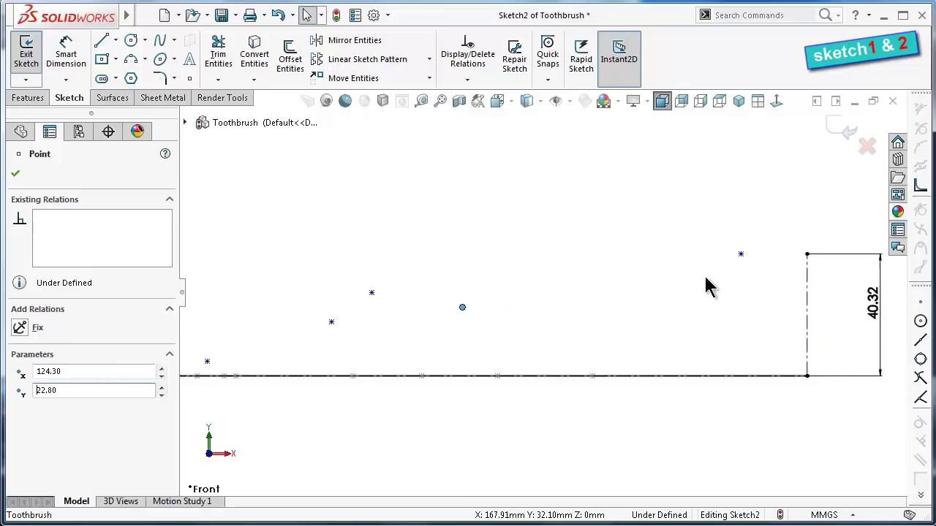
{"action": "left_click", "coordinate": [740, 255]}
{"action": "type", "text": "157.6"}
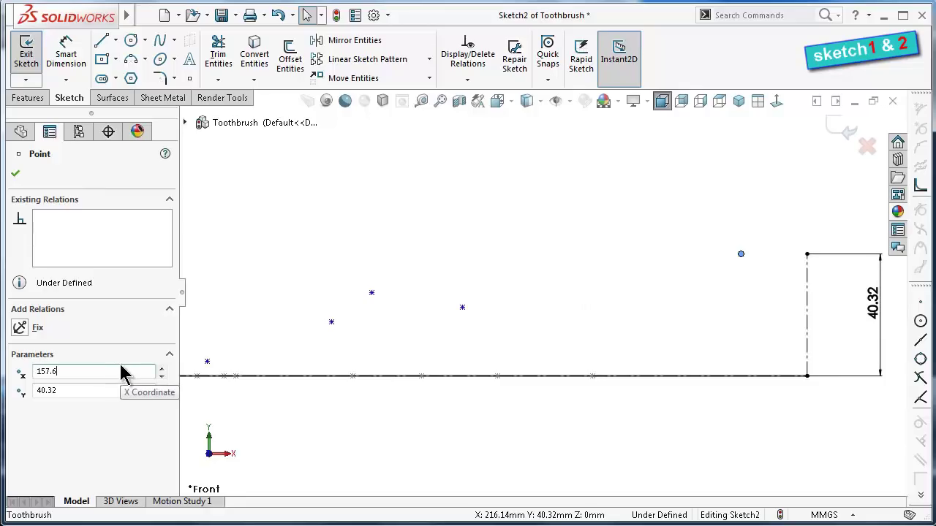
{"action": "key", "text": "Tab"}
{"action": "type", "text": "27.5"}
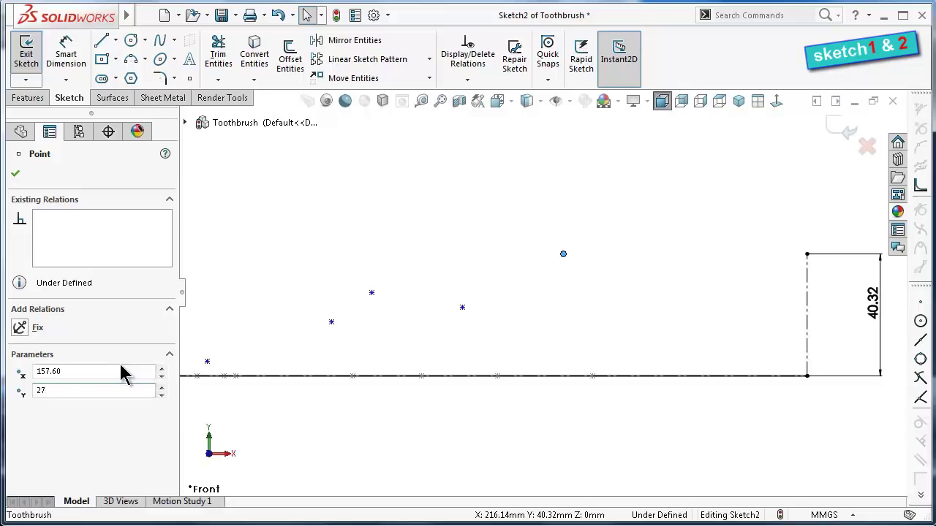
{"action": "left_click", "coordinate": [435, 232]}
{"action": "key", "text": "f"}
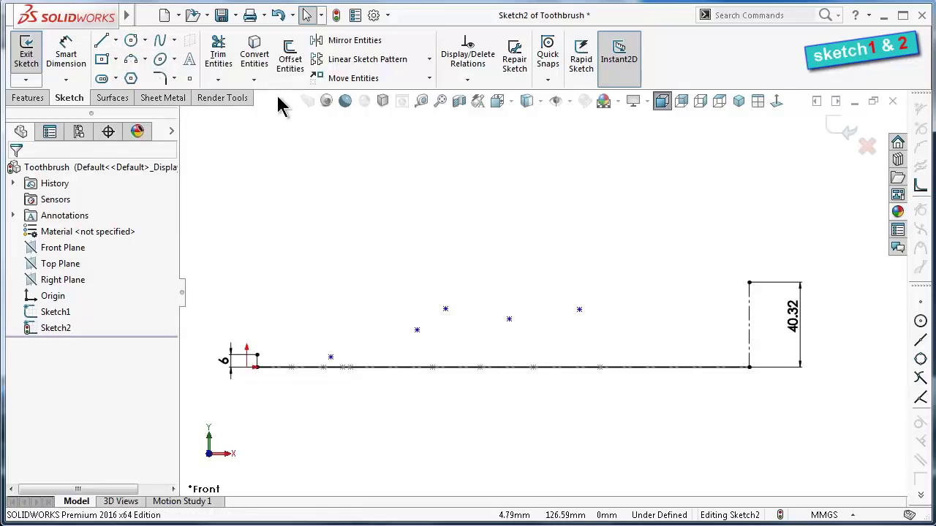
Fully define Sketch2 with automatically calculated dimensions and relations
{"action": "left_click", "coordinate": [462, 81]}
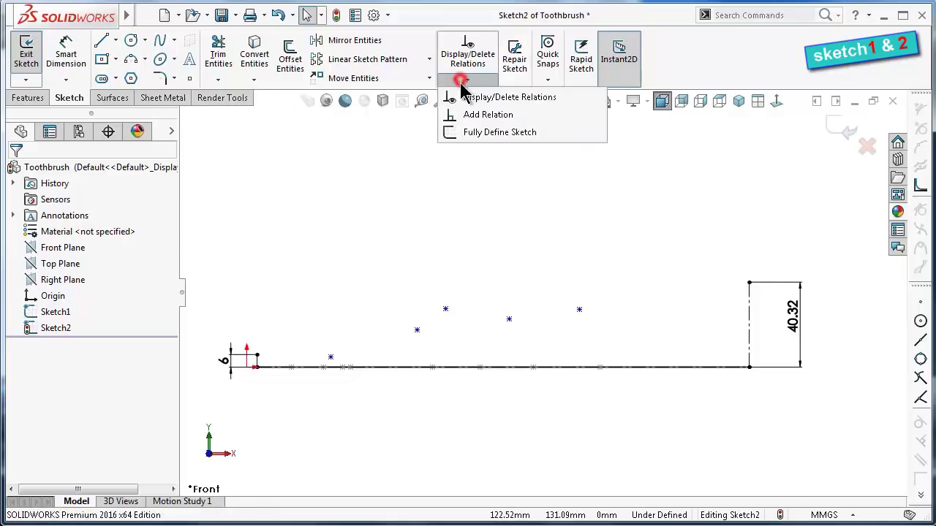
{"action": "left_click", "coordinate": [479, 133]}
{"action": "left_click", "coordinate": [106, 251]}
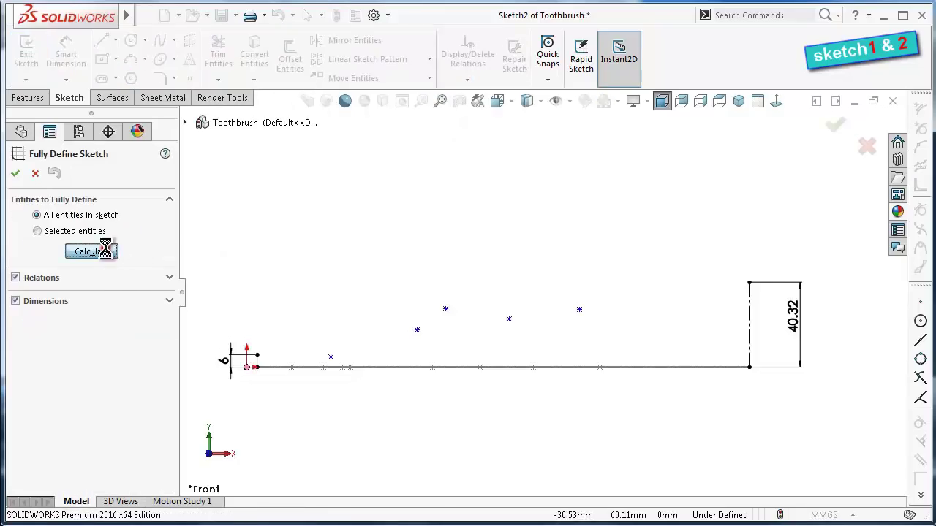
{"action": "left_click", "coordinate": [15, 174]}
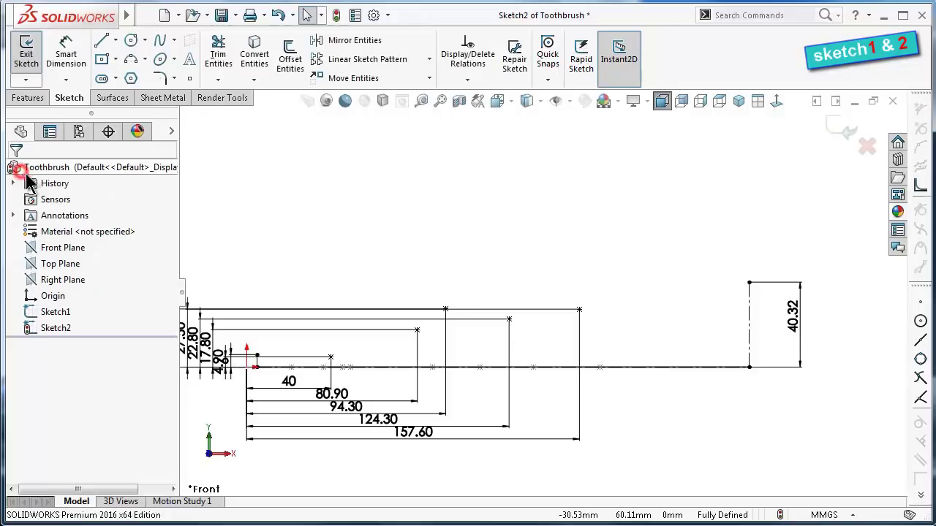
{"action": "scroll", "coordinate": [448, 299], "scroll_direction": "down", "scroll_amount": 1}
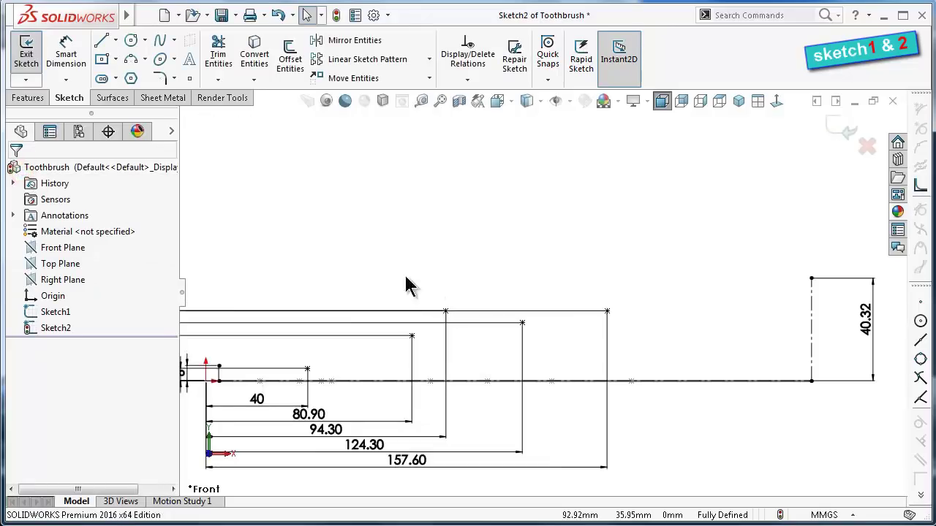
Draw a spline from the profile's left end through the 40, 80.90, 94.30, 124.30 and 157.60 points
{"action": "left_click", "coordinate": [160, 40]}
{"action": "left_click", "coordinate": [219, 367]}
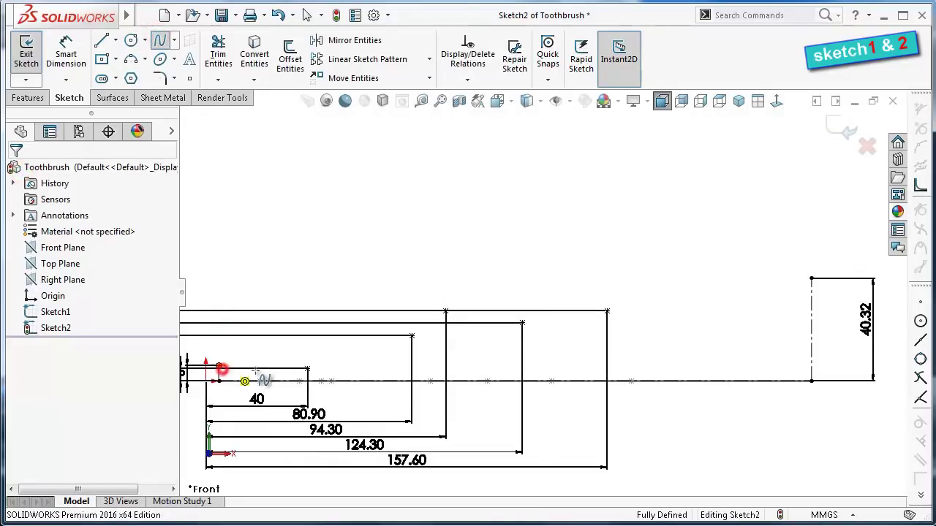
{"action": "left_click", "coordinate": [308, 369]}
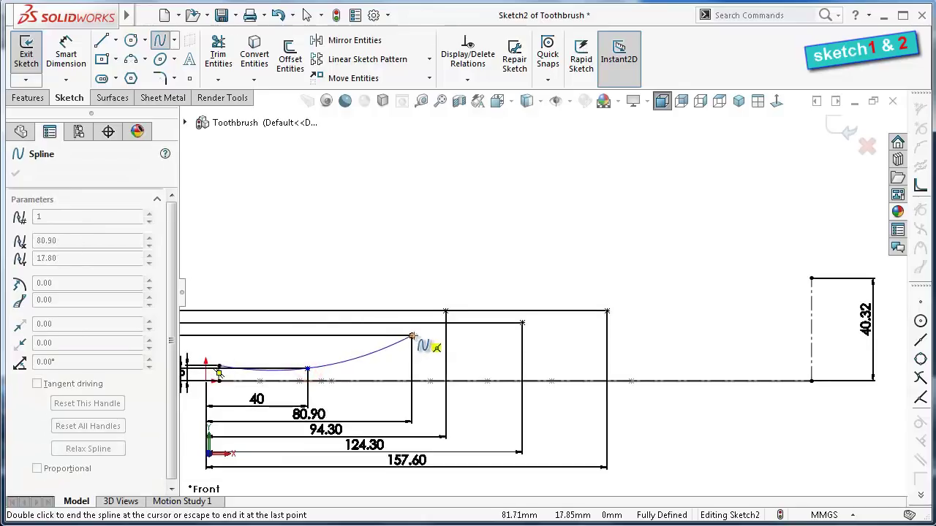
{"action": "left_click", "coordinate": [411, 336]}
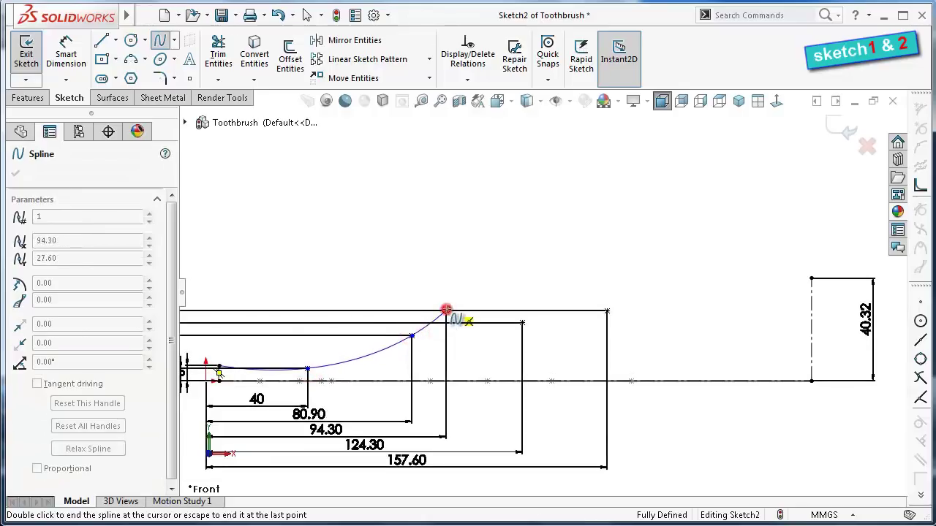
{"action": "left_click", "coordinate": [445, 311]}
{"action": "left_click", "coordinate": [522, 323]}
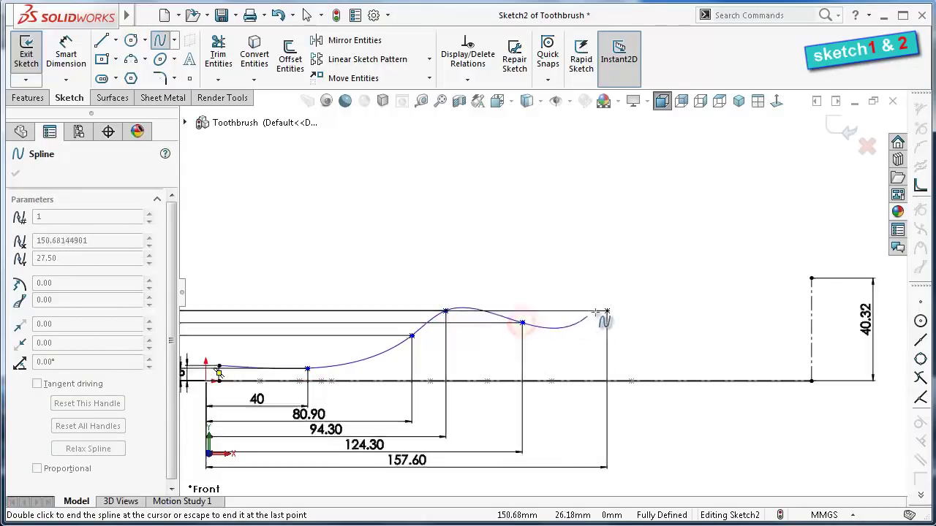
{"action": "left_click", "coordinate": [606, 312]}
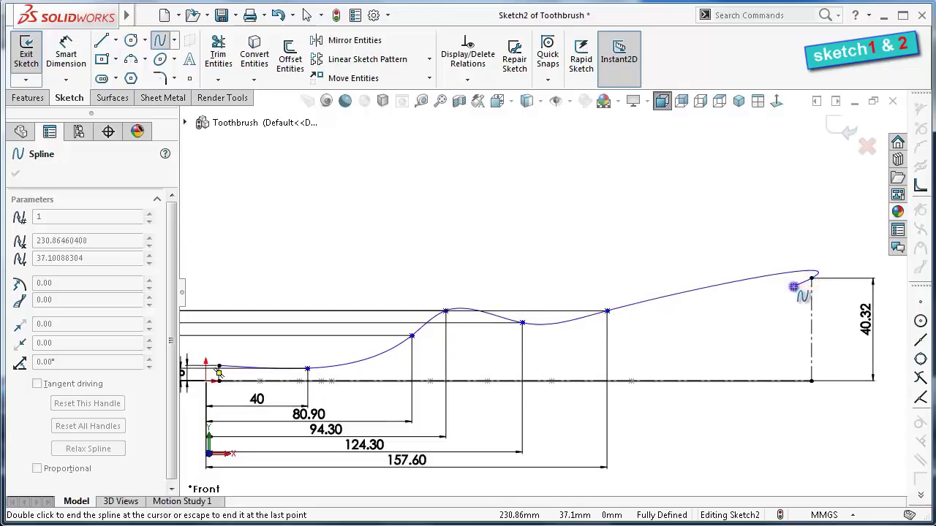
End the spline at its last point and make its right-end tangent horizontal
{"action": "right_click", "coordinate": [808, 290]}
{"action": "left_click", "coordinate": [814, 296]}
{"action": "scroll", "coordinate": [726, 246], "scroll_direction": "up", "scroll_amount": 1}
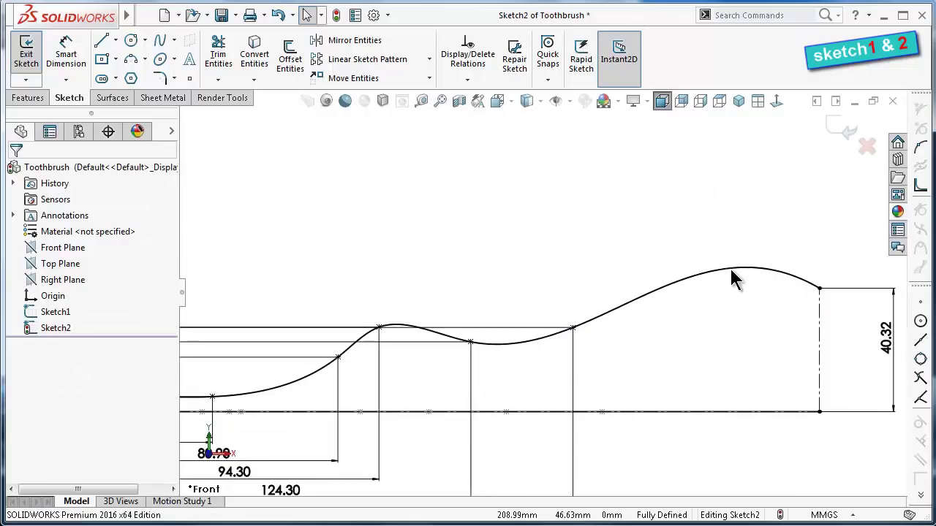
{"action": "left_click", "coordinate": [731, 269]}
{"action": "left_click", "coordinate": [767, 258]}
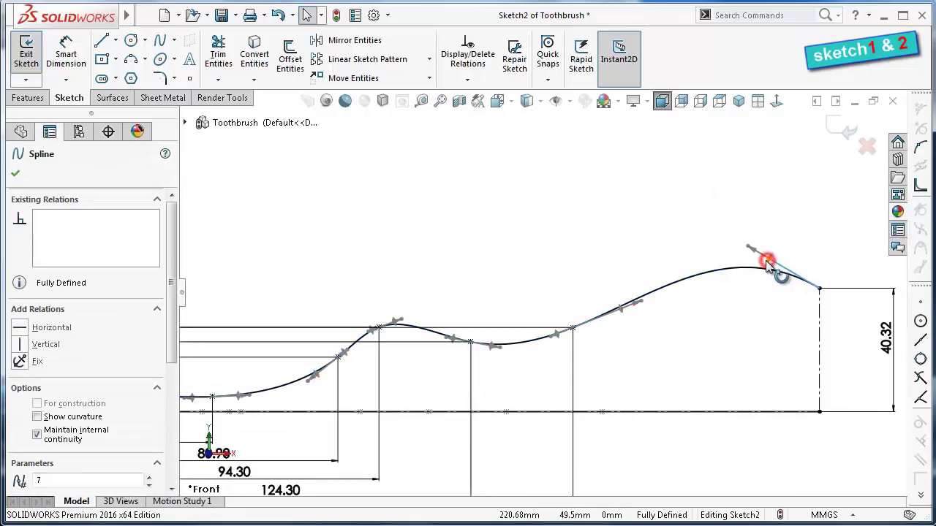
{"action": "left_click", "coordinate": [32, 327]}
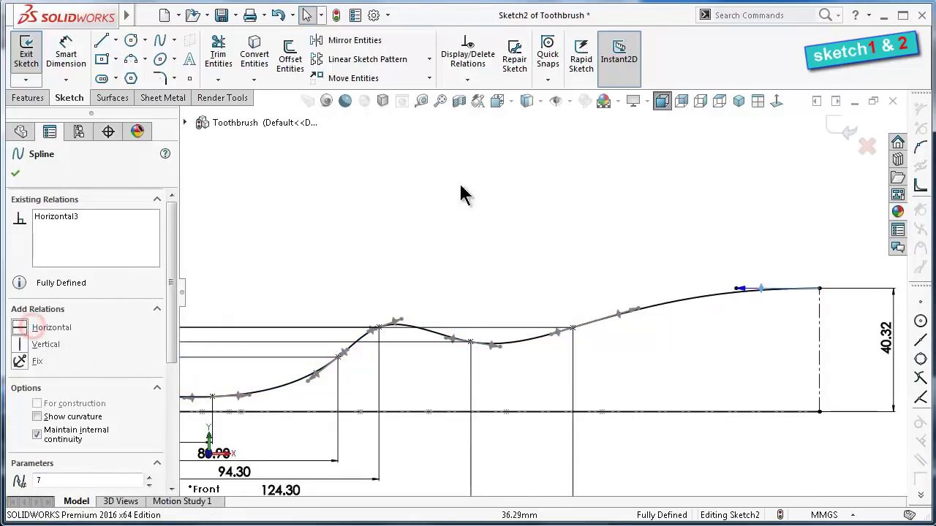
{"action": "left_click", "coordinate": [532, 168]}
{"action": "key", "text": "z"}
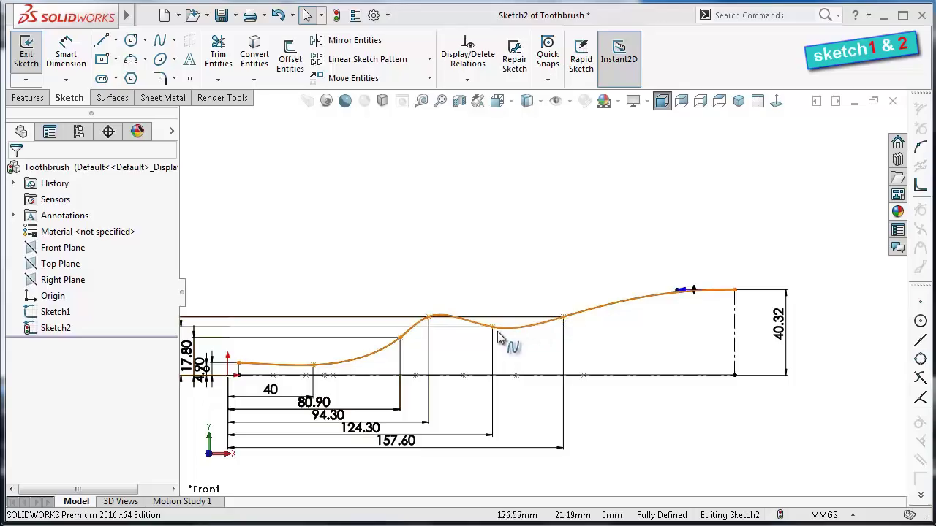
Add a Horizontal relation to the spline tangent at the 124.30, 22.80 dip point
{"action": "left_click", "coordinate": [494, 329]}
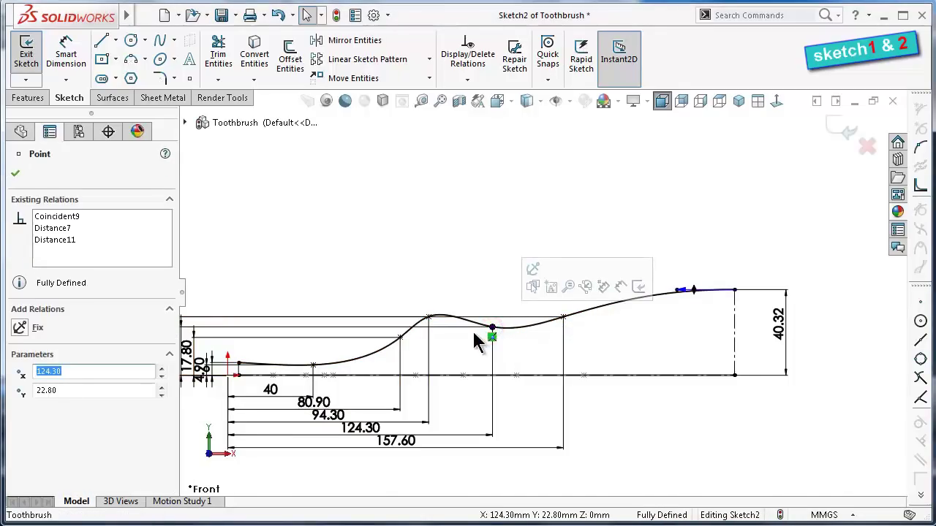
{"action": "scroll", "coordinate": [479, 340], "scroll_direction": "down", "scroll_amount": 3}
{"action": "left_click", "coordinate": [523, 326]}
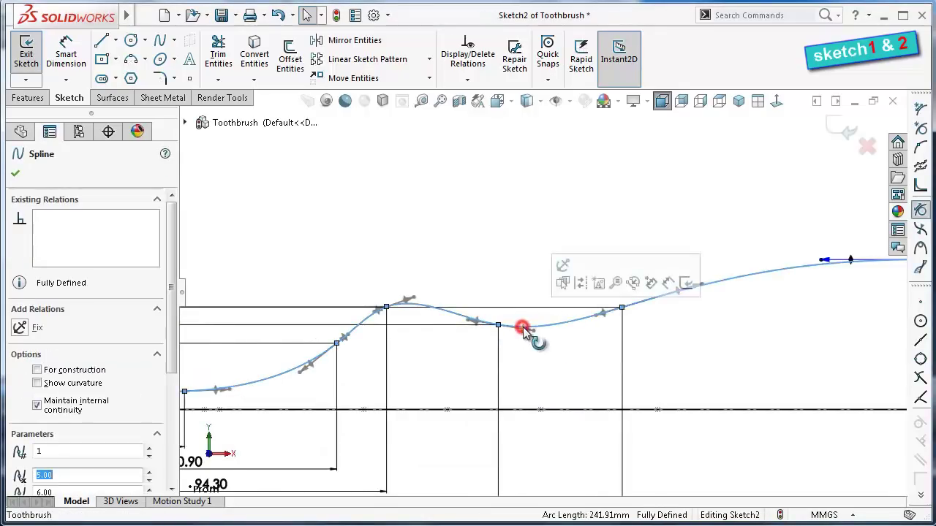
{"action": "scroll", "coordinate": [533, 331], "scroll_direction": "down", "scroll_amount": 4}
{"action": "scroll", "coordinate": [535, 331], "scroll_direction": "down", "scroll_amount": 2}
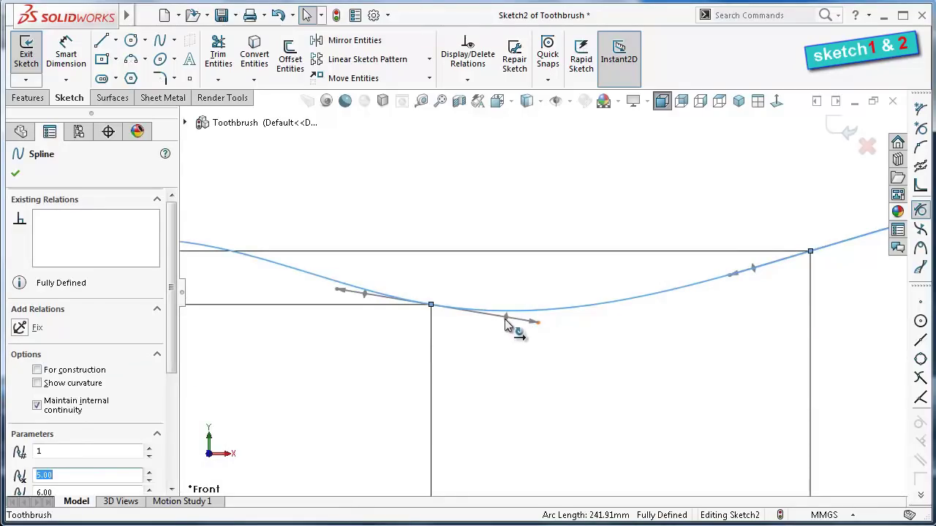
{"action": "left_click", "coordinate": [506, 318]}
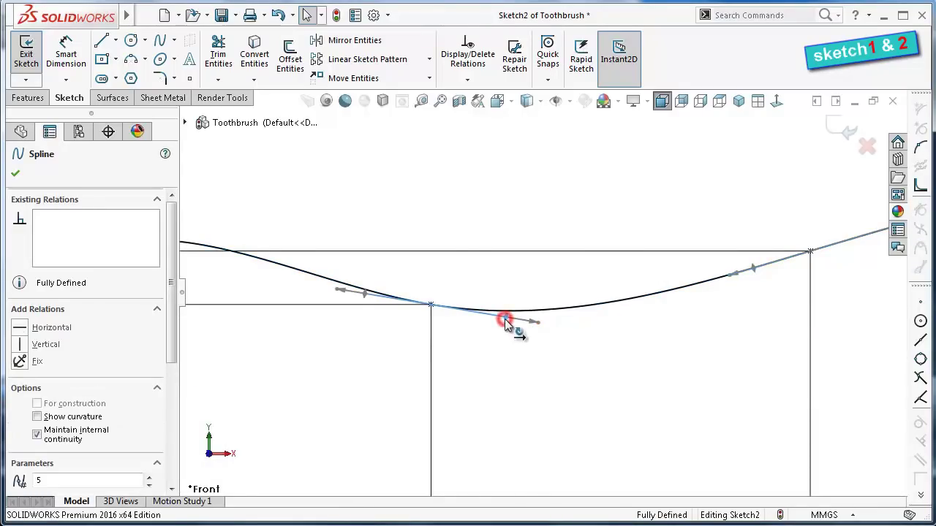
{"action": "left_click", "coordinate": [44, 329]}
{"action": "left_click", "coordinate": [446, 181]}
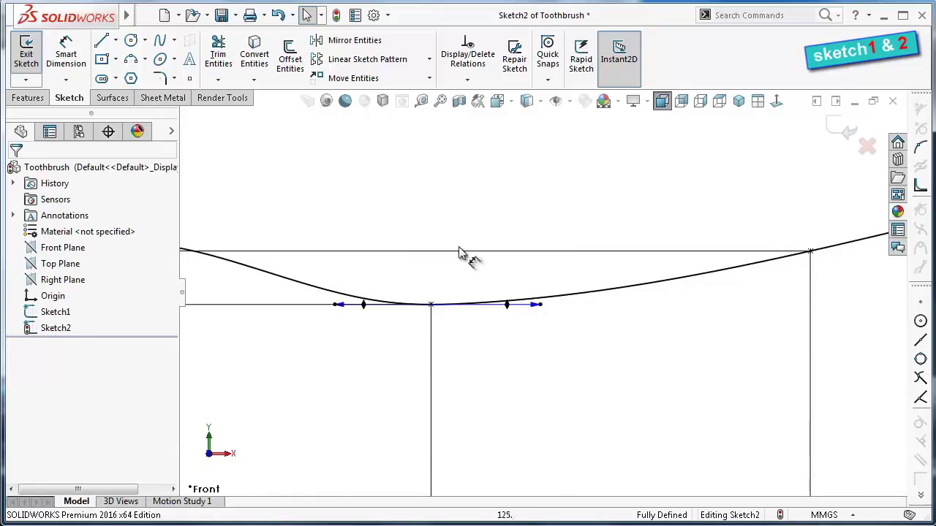
{"action": "key", "text": "f"}
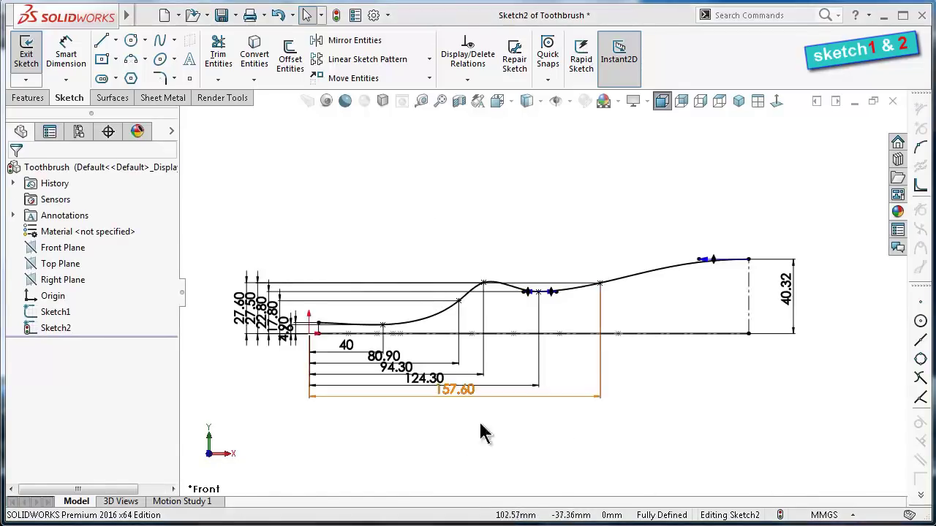
Select the spline so its start tangent handle is displayed
{"action": "left_click", "coordinate": [424, 447]}
{"action": "scroll", "coordinate": [307, 311], "scroll_direction": "down", "scroll_amount": 3}
{"action": "scroll", "coordinate": [456, 328], "scroll_direction": "down", "scroll_amount": 3}
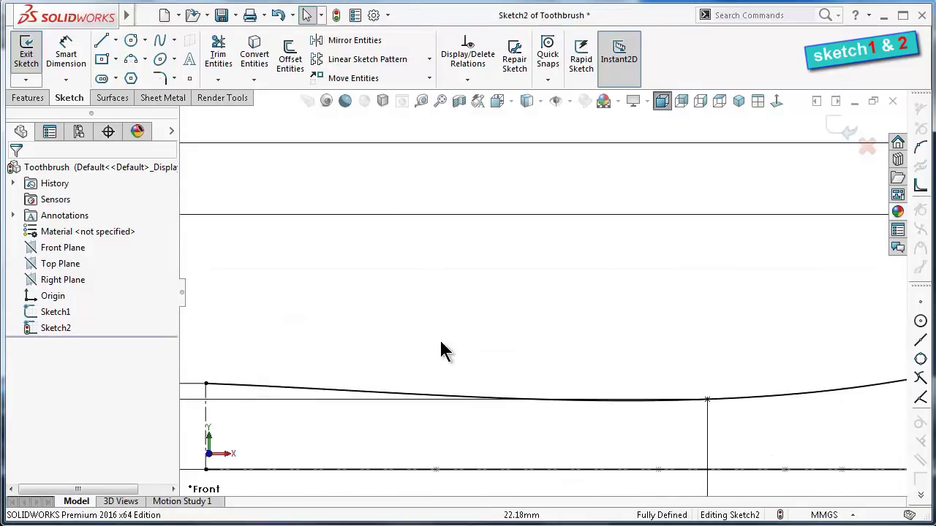
{"action": "left_click", "coordinate": [322, 388]}
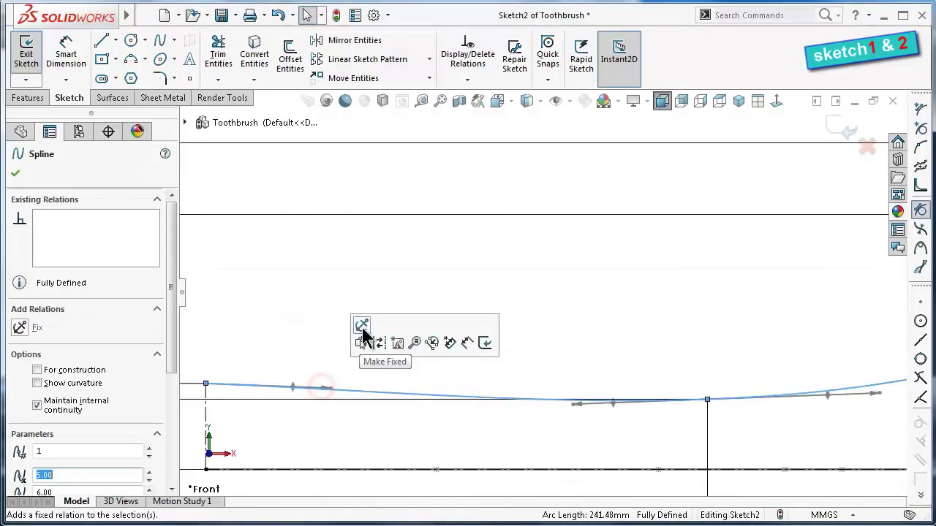
Dimension the spline's start tangent handle at 80° from the vertical centerline
{"action": "left_click", "coordinate": [66, 53]}
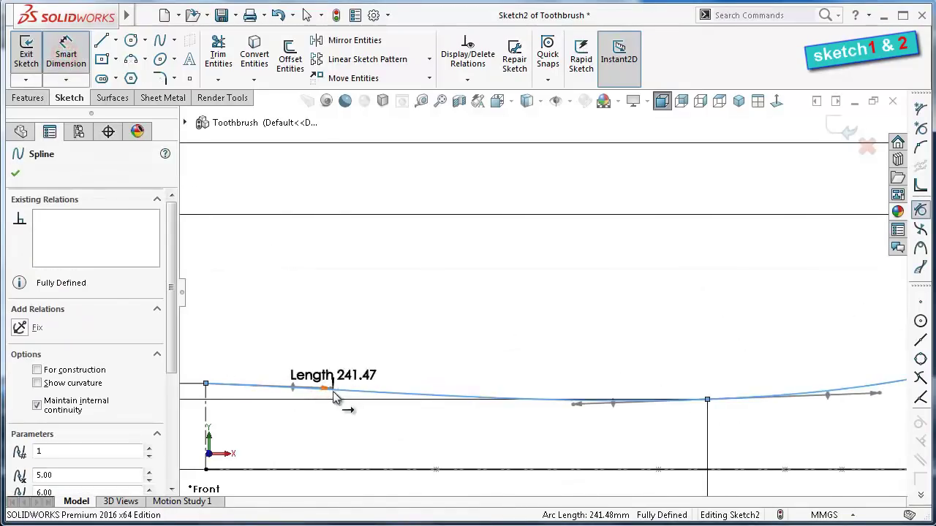
{"action": "left_click", "coordinate": [324, 388]}
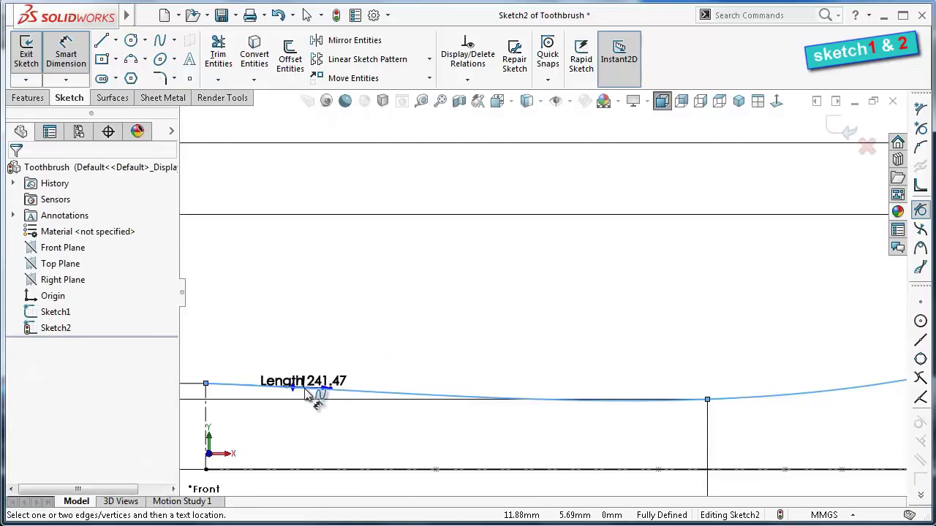
{"action": "scroll", "coordinate": [271, 397], "scroll_direction": "up", "scroll_amount": 3}
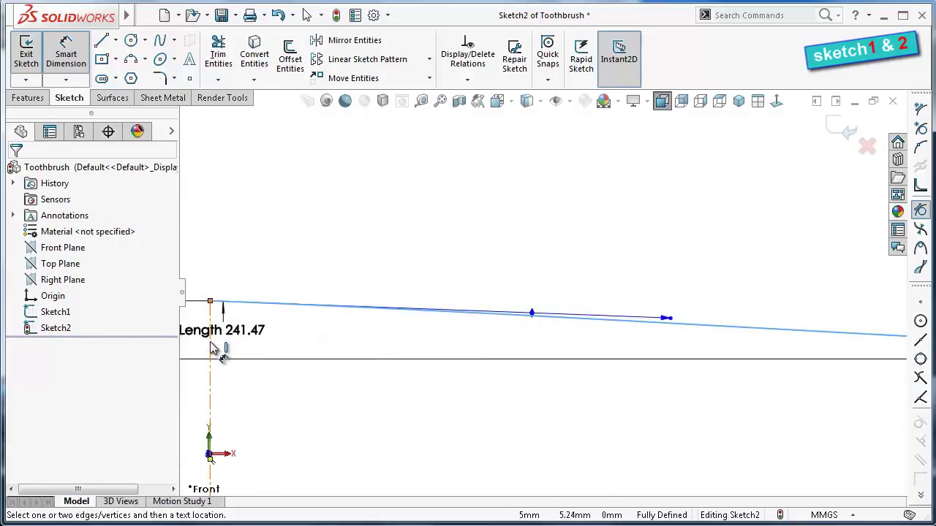
{"action": "left_click", "coordinate": [209, 339]}
{"action": "left_click", "coordinate": [531, 313]}
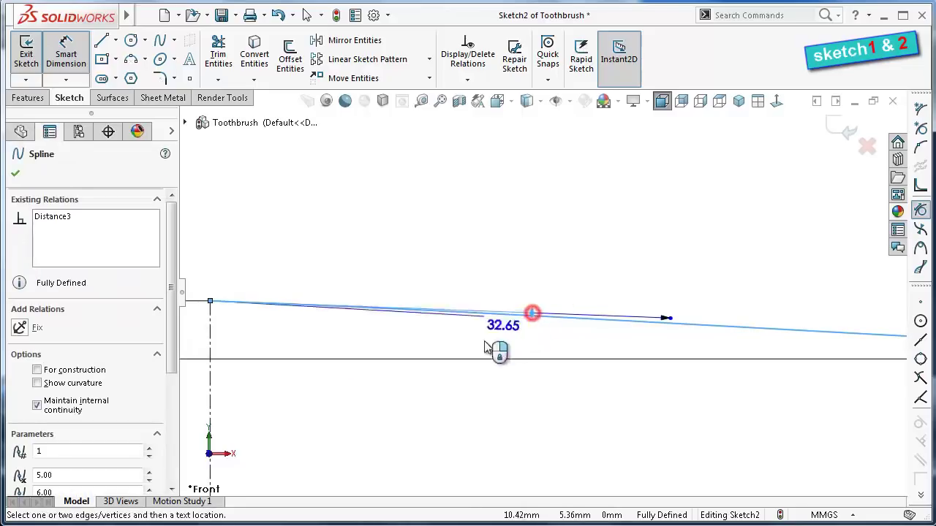
{"action": "key", "text": "Escape"}
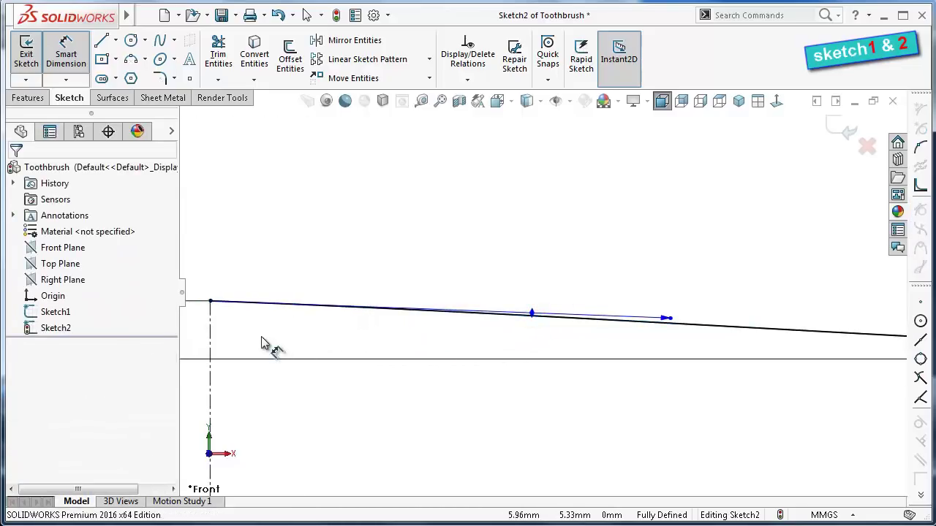
{"action": "left_click", "coordinate": [209, 336]}
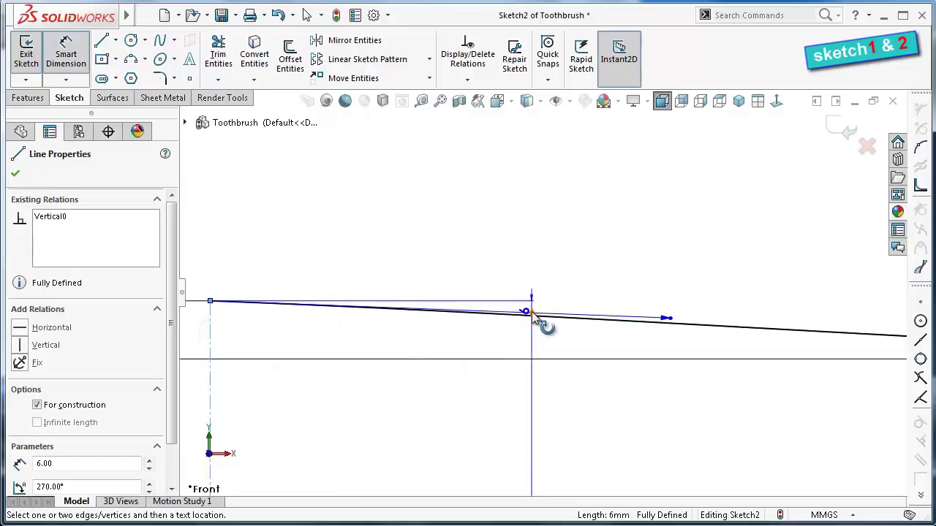
{"action": "left_click_drag", "start_coordinate": [531, 312], "coordinate": [400, 354]}
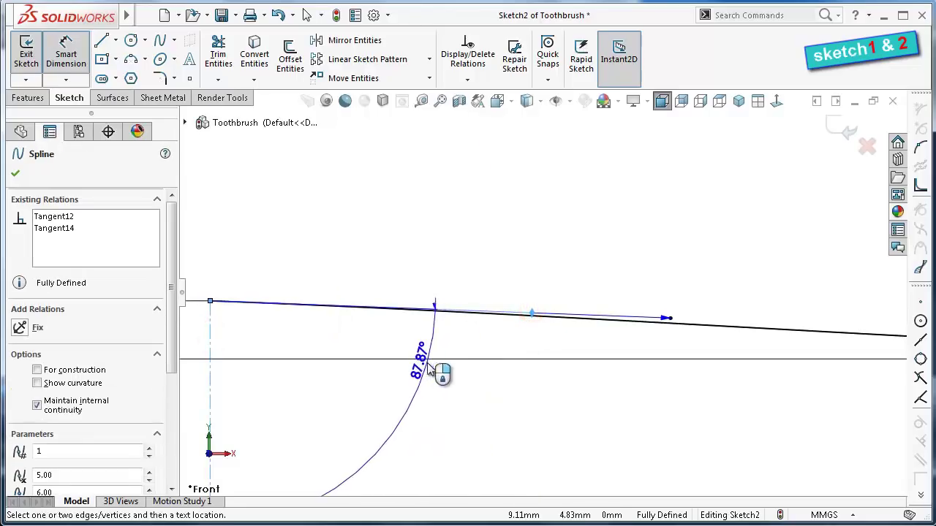
{"action": "left_click", "coordinate": [399, 355]}
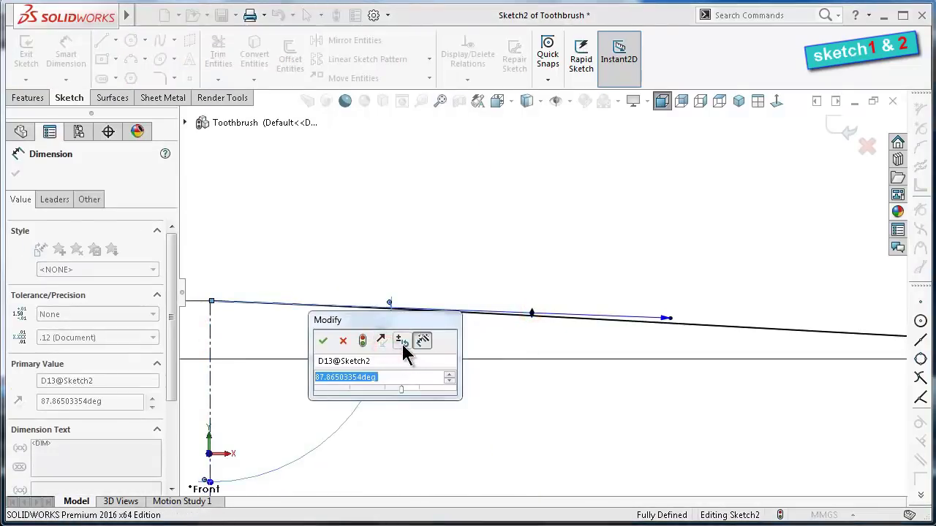
{"action": "type", "text": "80"}
{"action": "key", "text": "Return"}
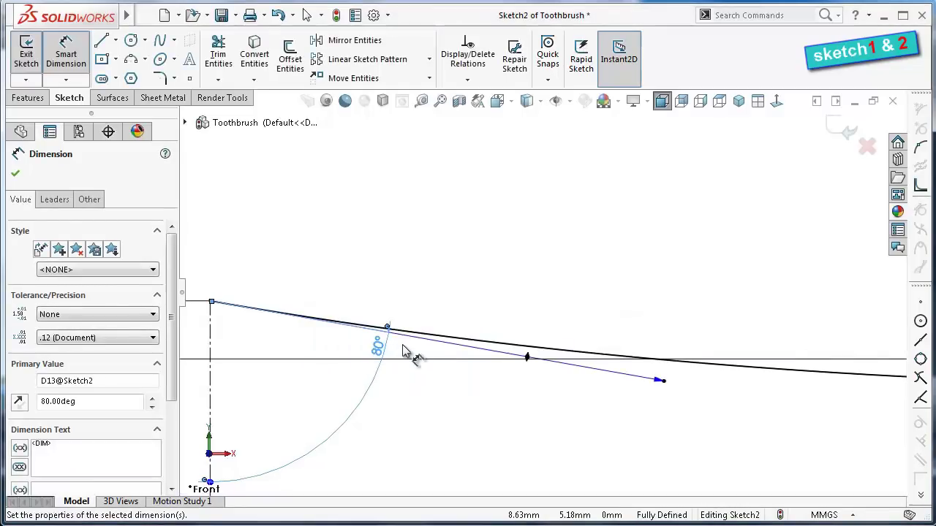
{"action": "left_click", "coordinate": [454, 245]}
Add a 32.65 mm length dimension to the start tangent handle
{"action": "scroll", "coordinate": [541, 341], "scroll_direction": "up", "scroll_amount": 1}
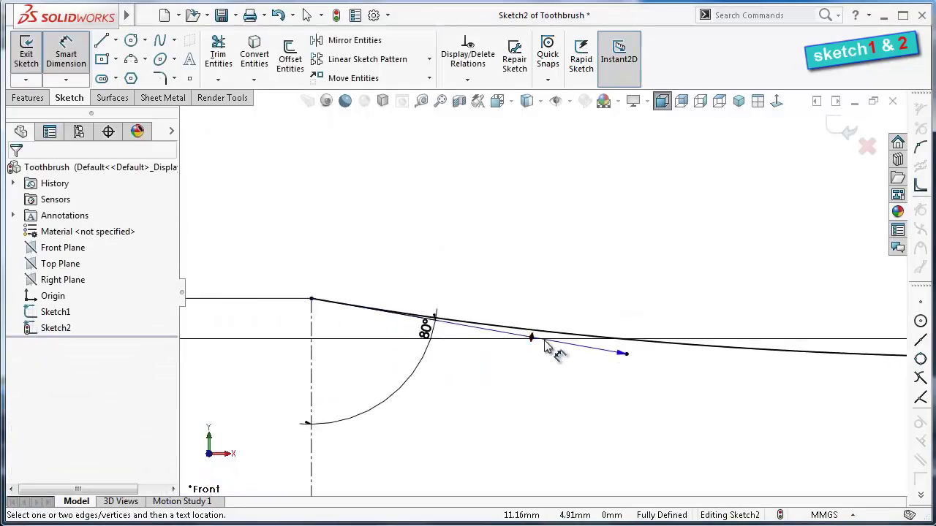
{"action": "scroll", "coordinate": [534, 338], "scroll_direction": "up", "scroll_amount": 1}
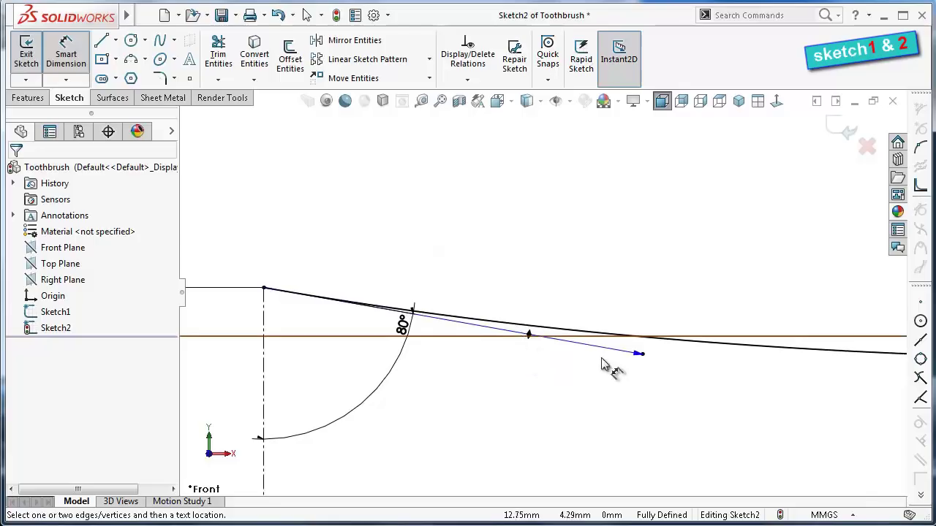
{"action": "left_click", "coordinate": [638, 355]}
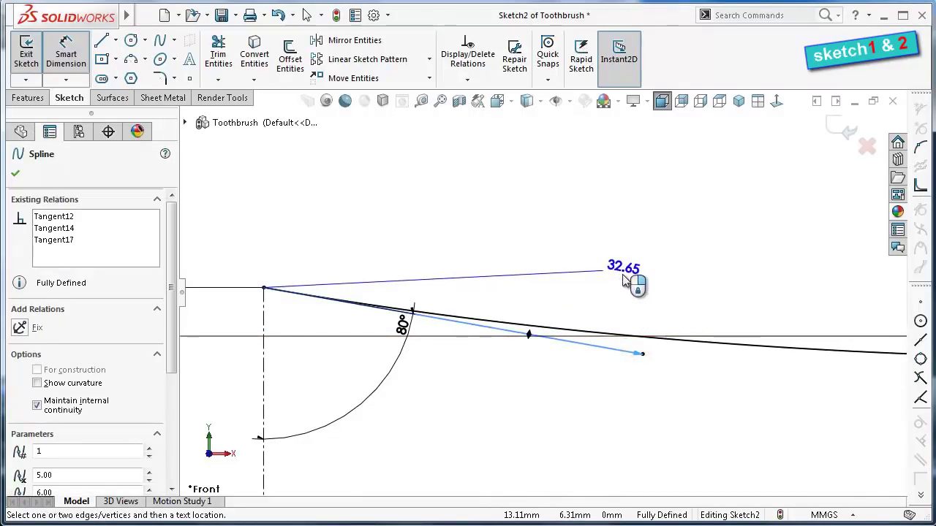
{"action": "left_click", "coordinate": [623, 279]}
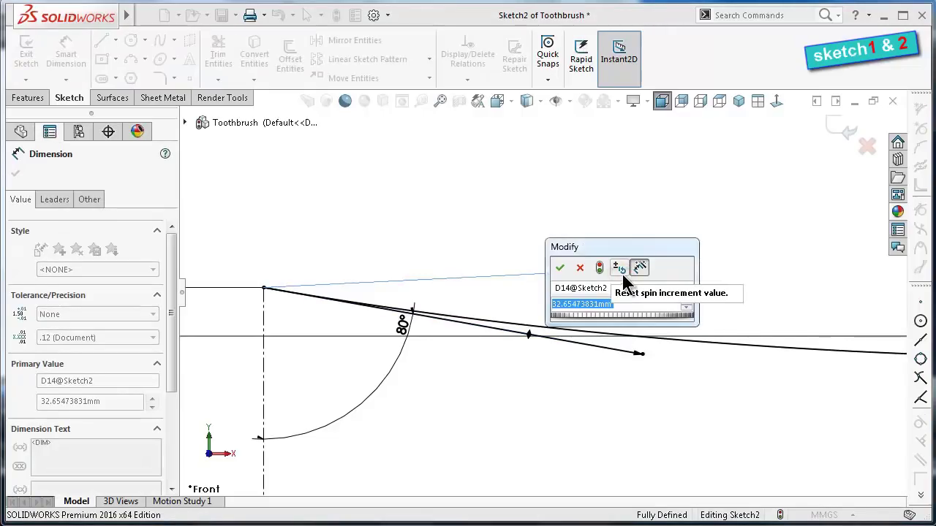
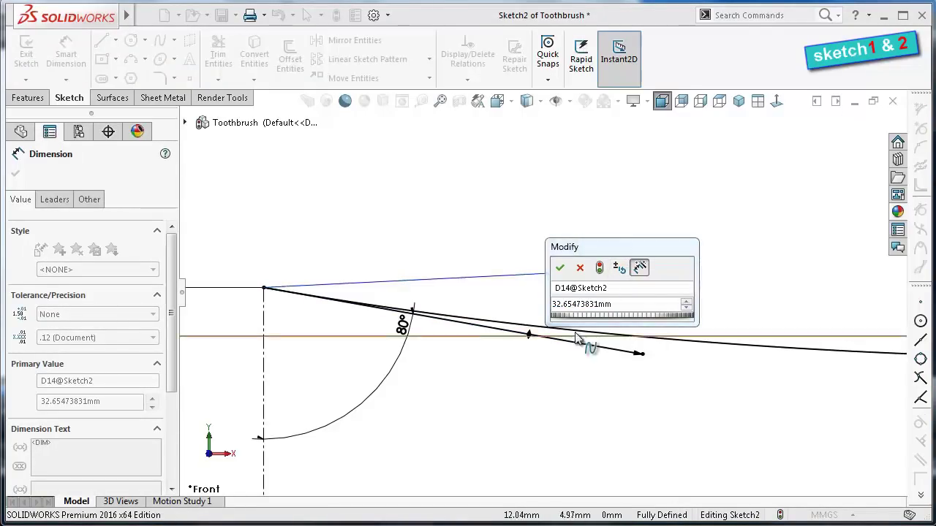
Set the spline's first tangent handle length to 32 mm and the dip handle to 80 mm
{"action": "double_click", "coordinate": [615, 304]}
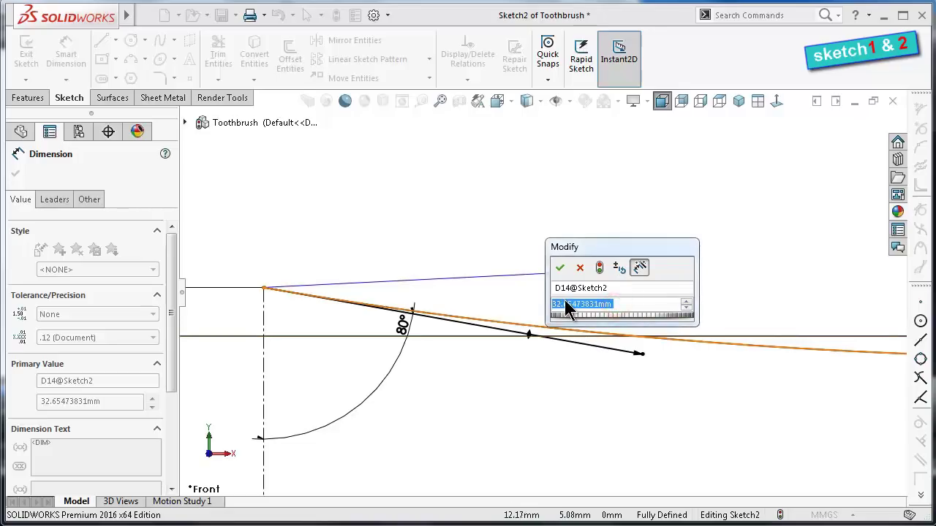
{"action": "type", "text": "32"}
{"action": "key", "text": "Return"}
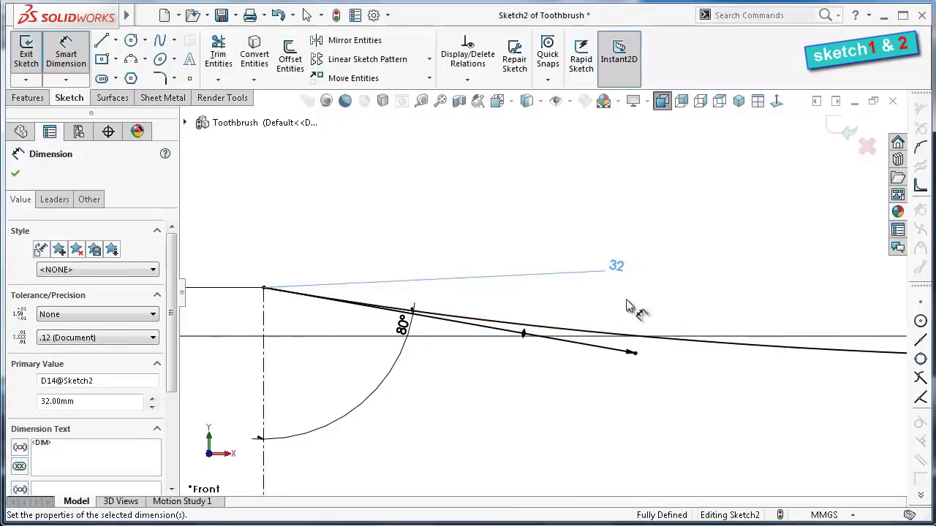
{"action": "scroll", "coordinate": [739, 307], "scroll_direction": "up", "scroll_amount": 5}
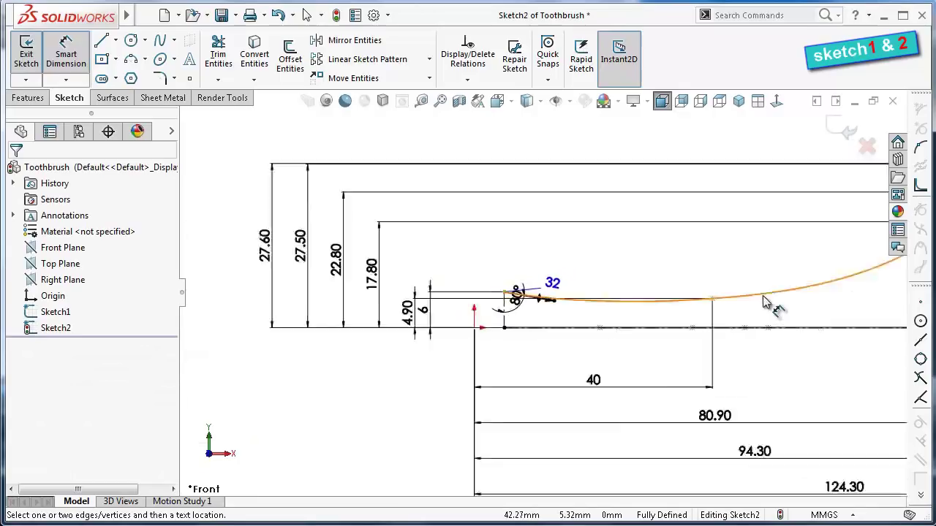
{"action": "scroll", "coordinate": [771, 303], "scroll_direction": "up", "scroll_amount": 3}
{"action": "scroll", "coordinate": [762, 276], "scroll_direction": "down", "scroll_amount": 3}
{"action": "scroll", "coordinate": [745, 285], "scroll_direction": "down", "scroll_amount": 2}
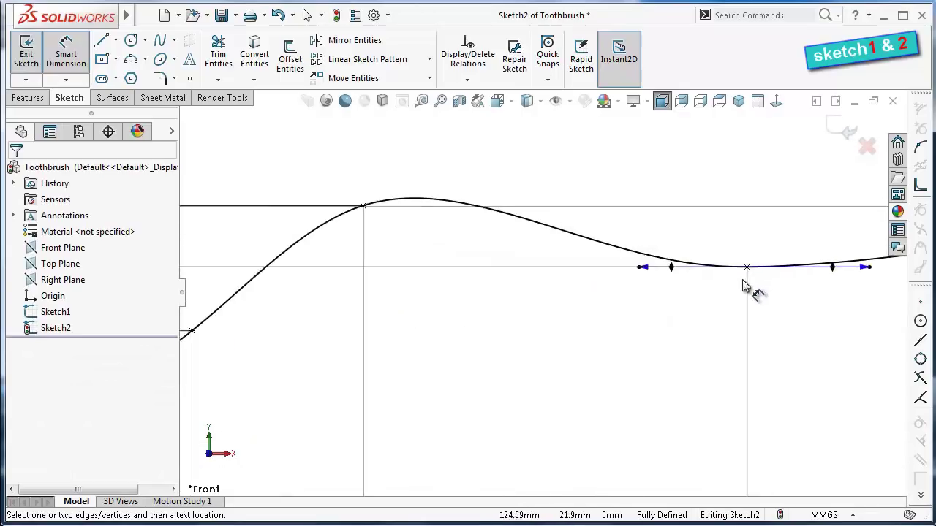
{"action": "scroll", "coordinate": [745, 285], "scroll_direction": "down", "scroll_amount": 2}
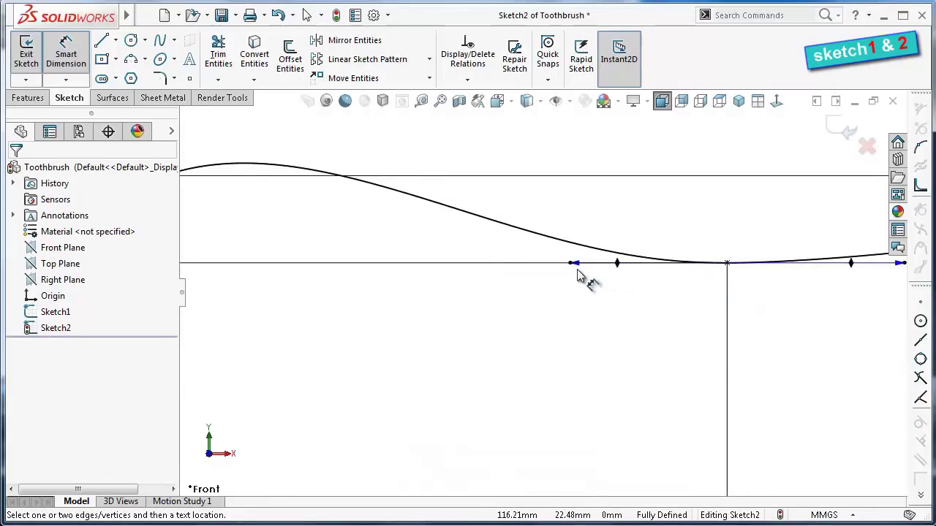
{"action": "left_click", "coordinate": [576, 264]}
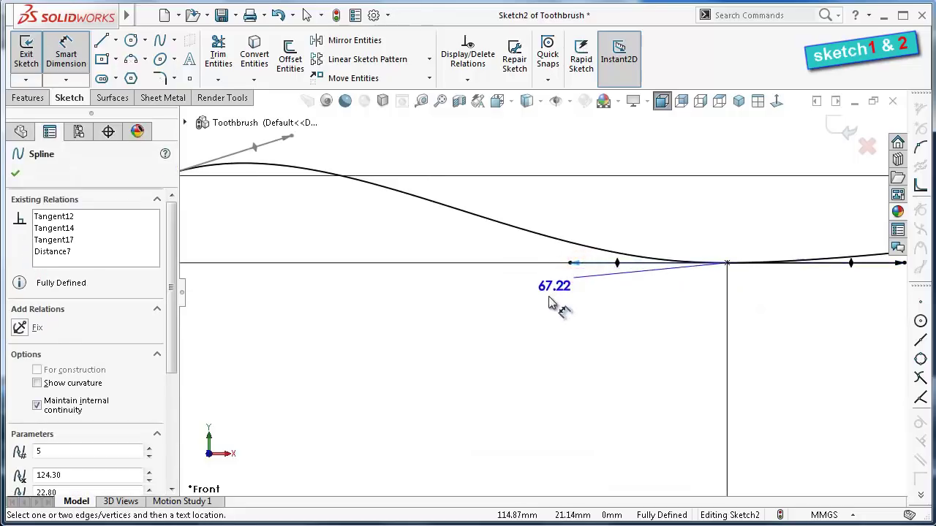
{"action": "left_click", "coordinate": [547, 304]}
{"action": "type", "text": "8"}
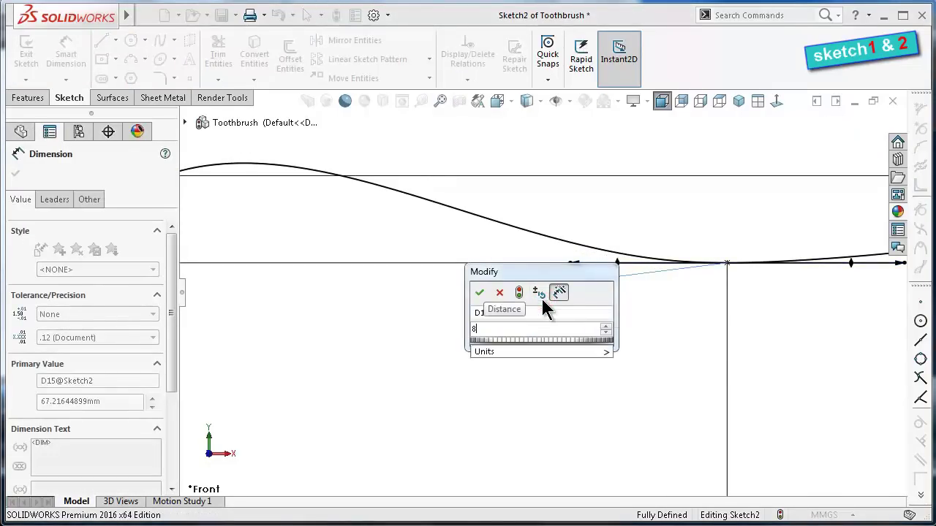
{"action": "type", "text": "0"}
{"action": "key", "text": "Return"}
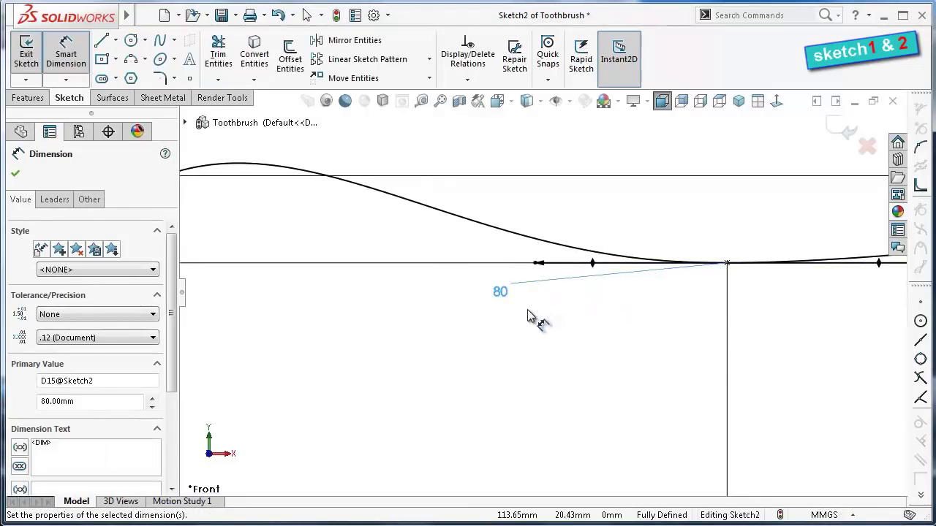
{"action": "scroll", "coordinate": [525, 321], "scroll_direction": "up", "scroll_amount": 2}
{"action": "scroll", "coordinate": [471, 331], "scroll_direction": "up", "scroll_amount": 1}
{"action": "scroll", "coordinate": [459, 332], "scroll_direction": "up", "scroll_amount": 1}
{"action": "scroll", "coordinate": [459, 333], "scroll_direction": "up", "scroll_amount": 1}
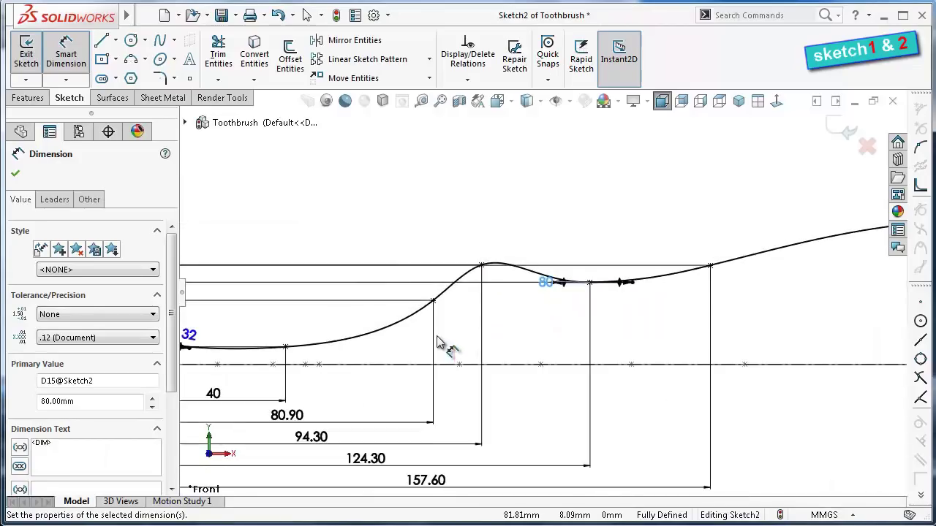
{"action": "scroll", "coordinate": [443, 344], "scroll_direction": "up", "scroll_amount": 1}
{"action": "scroll", "coordinate": [445, 359], "scroll_direction": "up", "scroll_amount": 1}
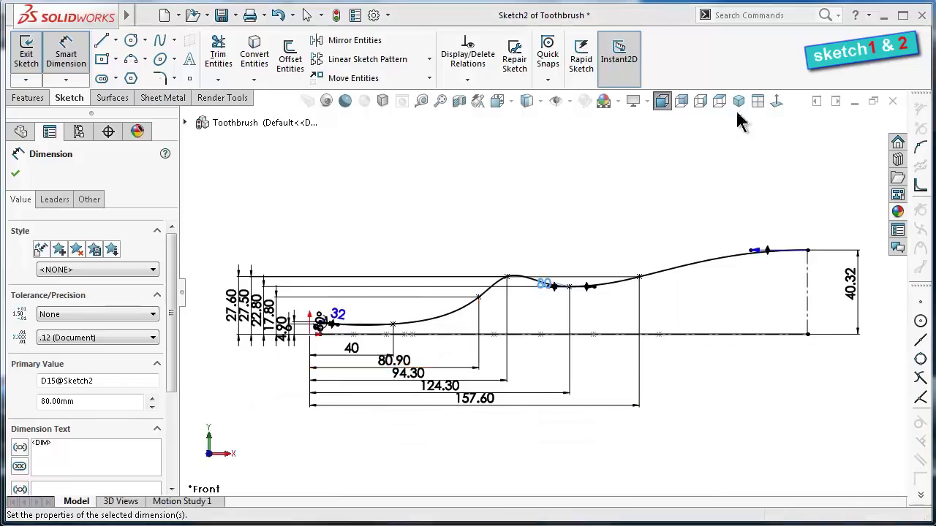
{"action": "left_click", "coordinate": [731, 215]}
Dimension the tangent handle at the curve's right end to 132 mm
{"action": "scroll", "coordinate": [760, 241], "scroll_direction": "down", "scroll_amount": 1}
{"action": "scroll", "coordinate": [774, 256], "scroll_direction": "down", "scroll_amount": 1}
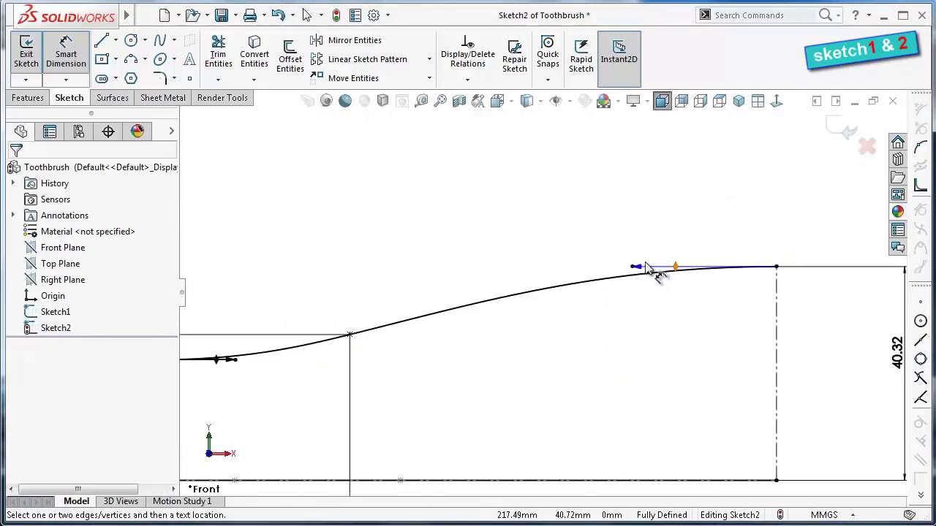
{"action": "left_click", "coordinate": [638, 268]}
{"action": "left_click", "coordinate": [646, 235]}
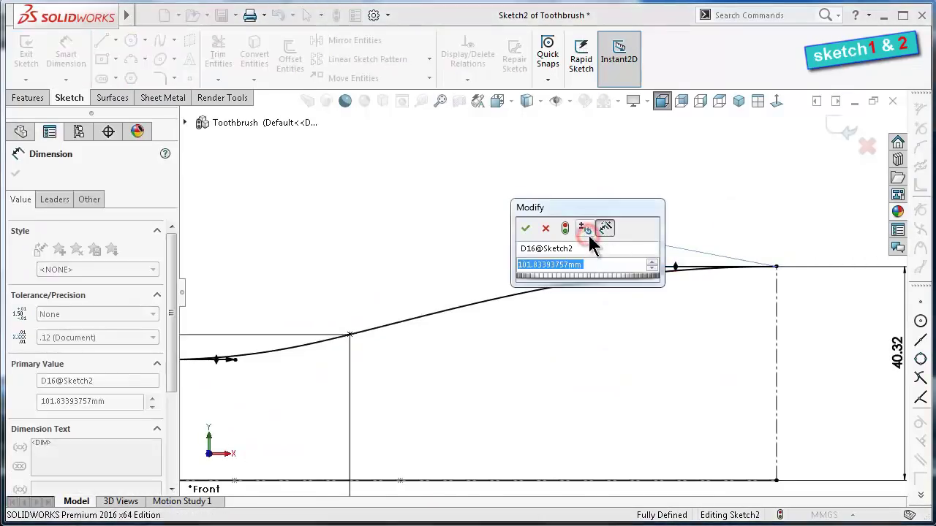
{"action": "type", "text": "132"}
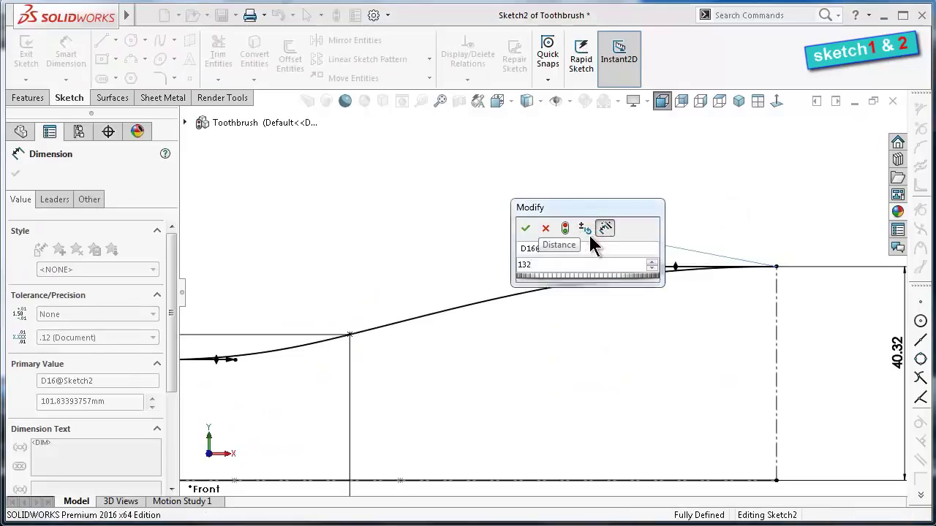
{"action": "key", "text": "Return"}
{"action": "left_click", "coordinate": [424, 193]}
{"action": "scroll", "coordinate": [322, 336], "scroll_direction": "up", "scroll_amount": 2}
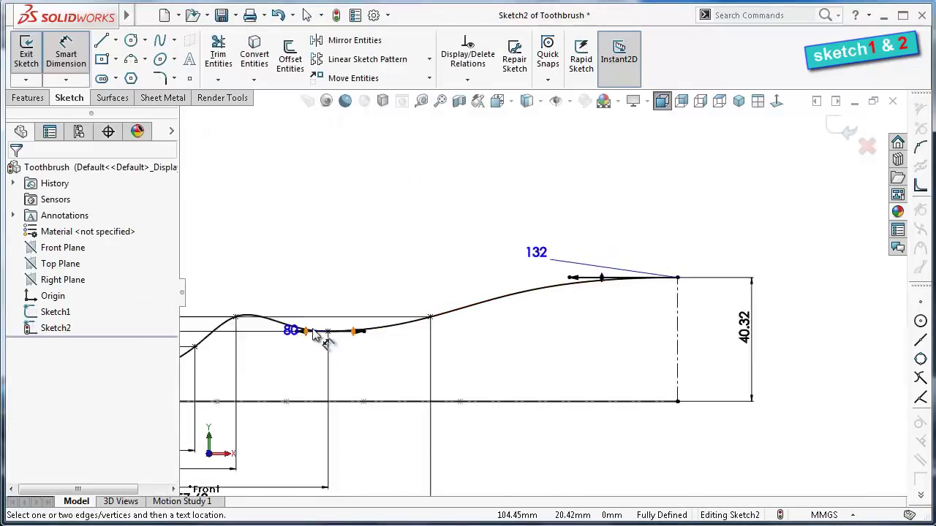
{"action": "scroll", "coordinate": [322, 338], "scroll_direction": "up", "scroll_amount": 1}
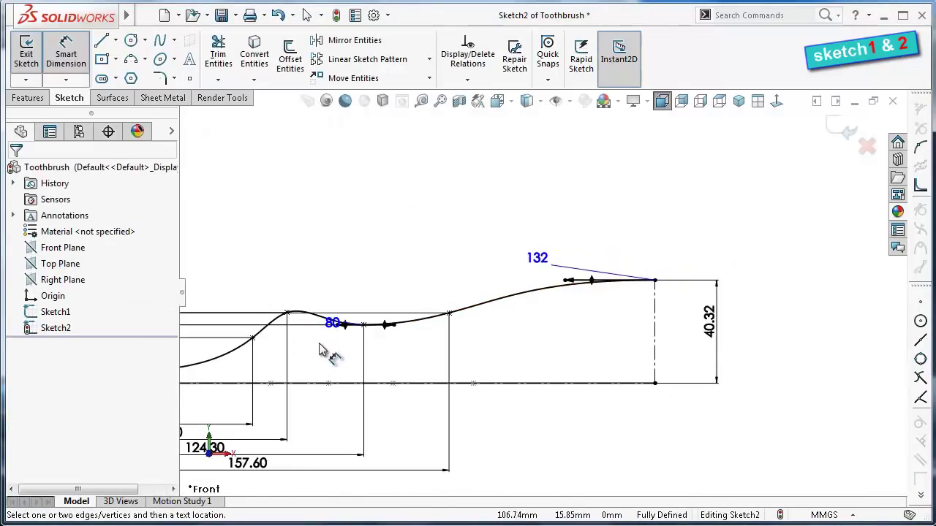
{"action": "scroll", "coordinate": [501, 296], "scroll_direction": "down", "scroll_amount": 2}
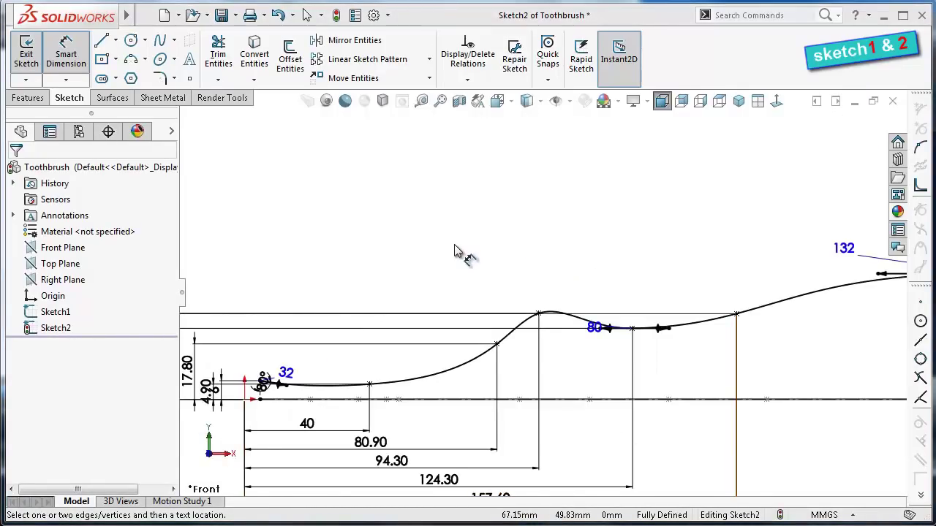
{"action": "scroll", "coordinate": [505, 293], "scroll_direction": "down", "scroll_amount": 2}
Add a 115° angle dimension between the vertical construction line and the spline handle
{"action": "left_click", "coordinate": [502, 282]}
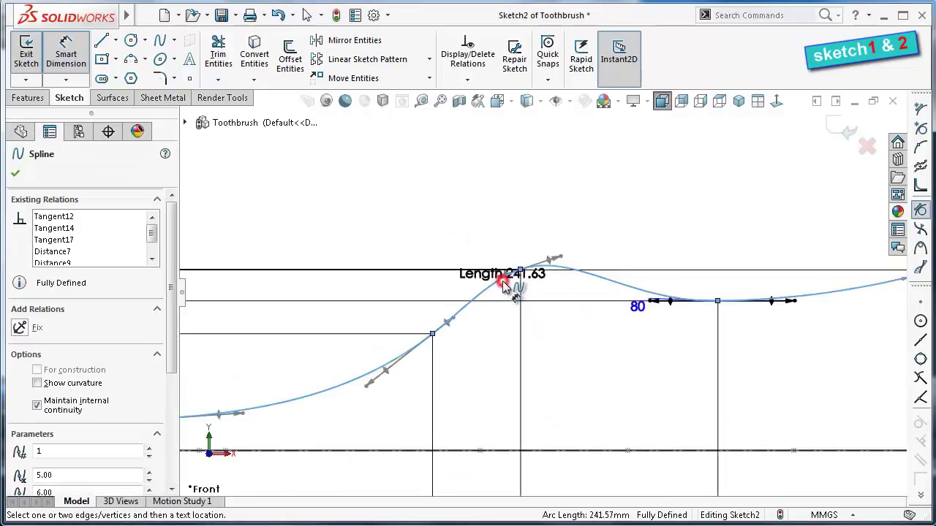
{"action": "scroll", "coordinate": [548, 261], "scroll_direction": "down", "scroll_amount": 3}
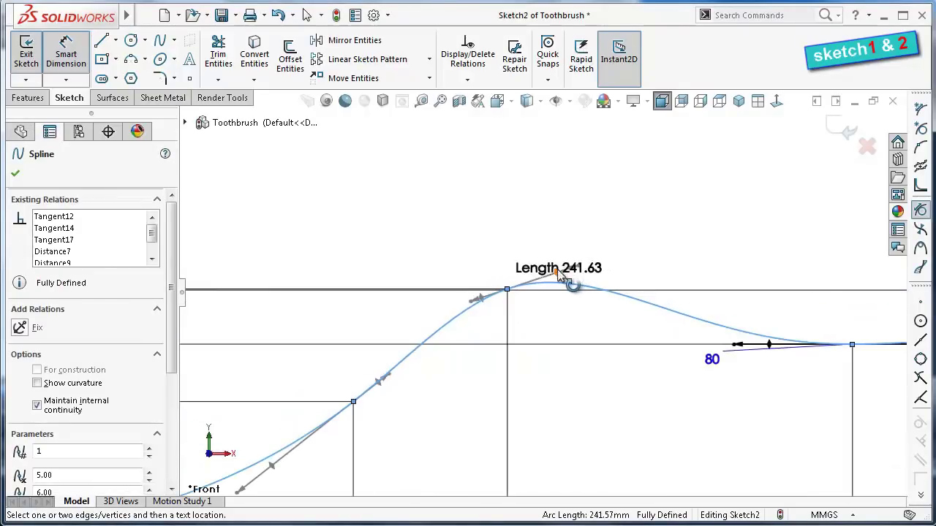
{"action": "scroll", "coordinate": [439, 369], "scroll_direction": "up", "scroll_amount": 3}
{"action": "scroll", "coordinate": [314, 373], "scroll_direction": "up", "scroll_amount": 3}
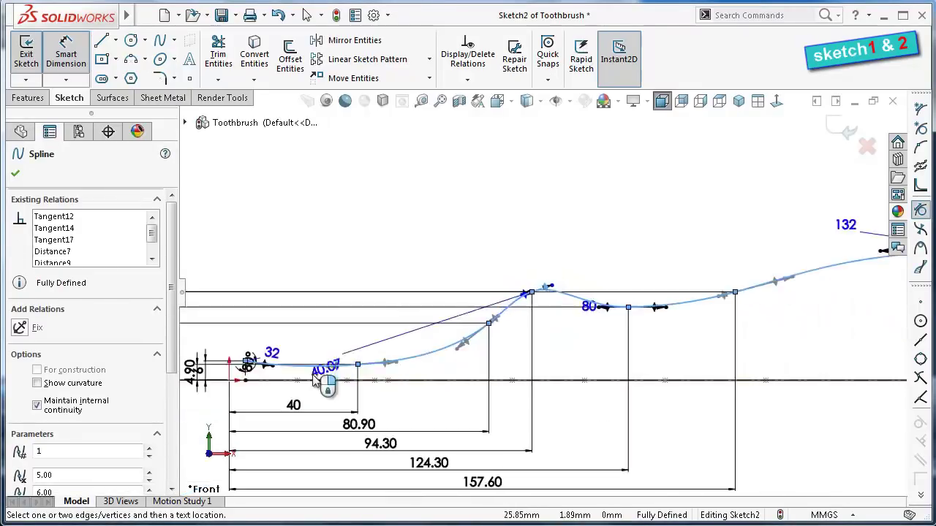
{"action": "scroll", "coordinate": [318, 362], "scroll_direction": "down", "scroll_amount": 3}
{"action": "scroll", "coordinate": [311, 351], "scroll_direction": "down", "scroll_amount": 3}
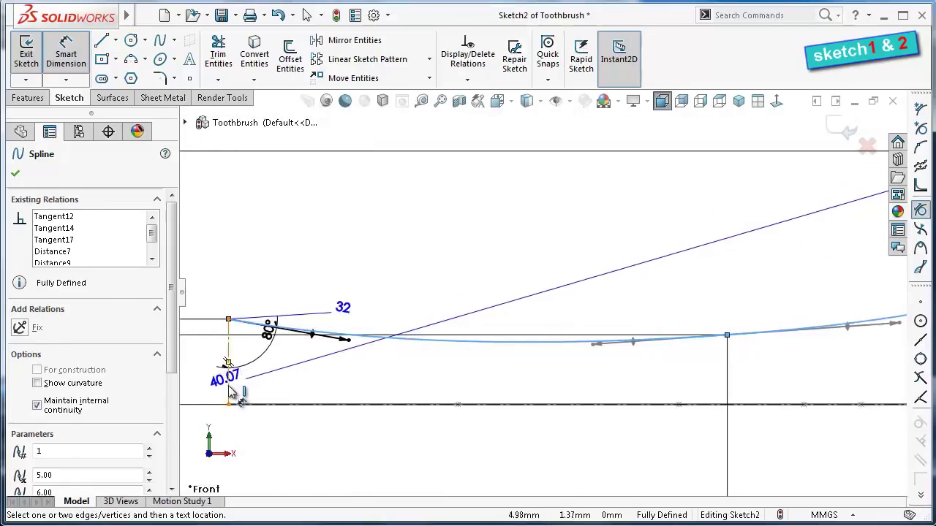
{"action": "left_click_drag", "start_coordinate": [229, 394], "coordinate": [550, 395]}
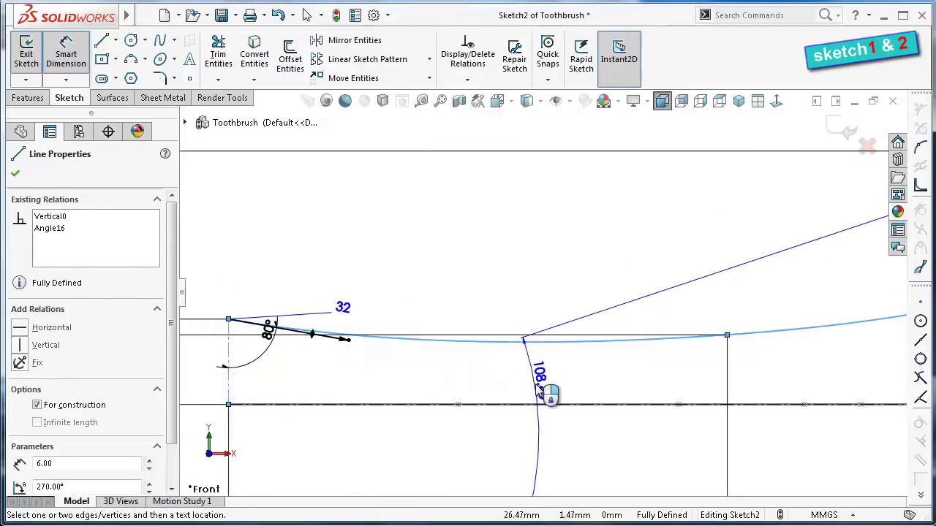
{"action": "scroll", "coordinate": [712, 371], "scroll_direction": "up", "scroll_amount": 2}
{"action": "scroll", "coordinate": [719, 359], "scroll_direction": "up", "scroll_amount": 2}
{"action": "scroll", "coordinate": [718, 356], "scroll_direction": "up", "scroll_amount": 1}
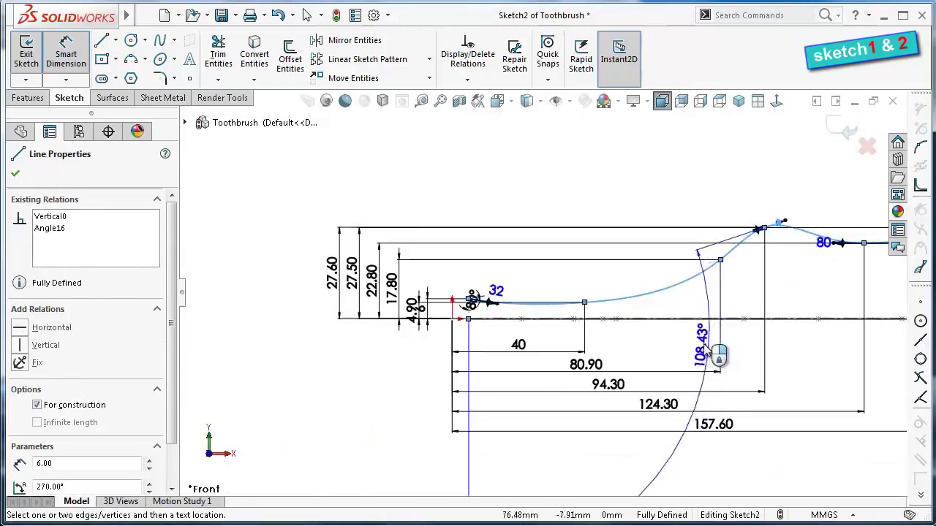
{"action": "left_click", "coordinate": [691, 345]}
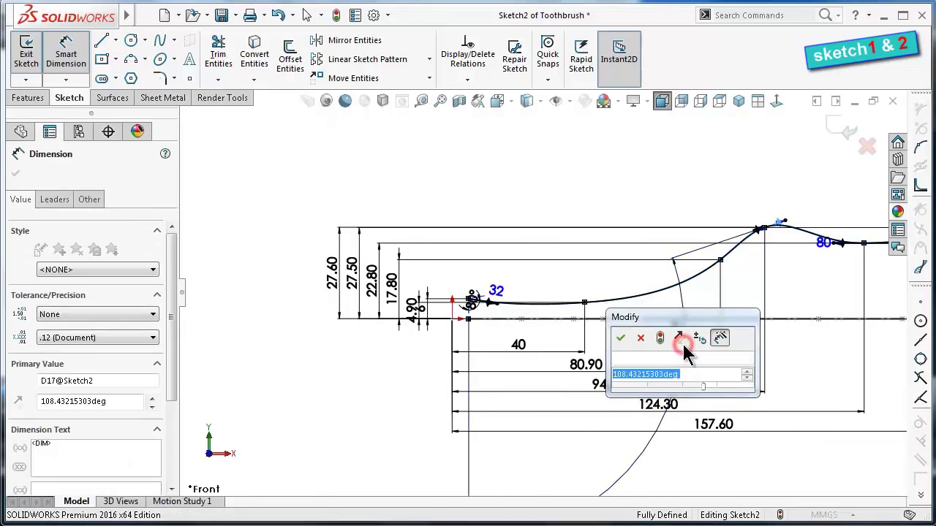
{"action": "type", "text": "115"}
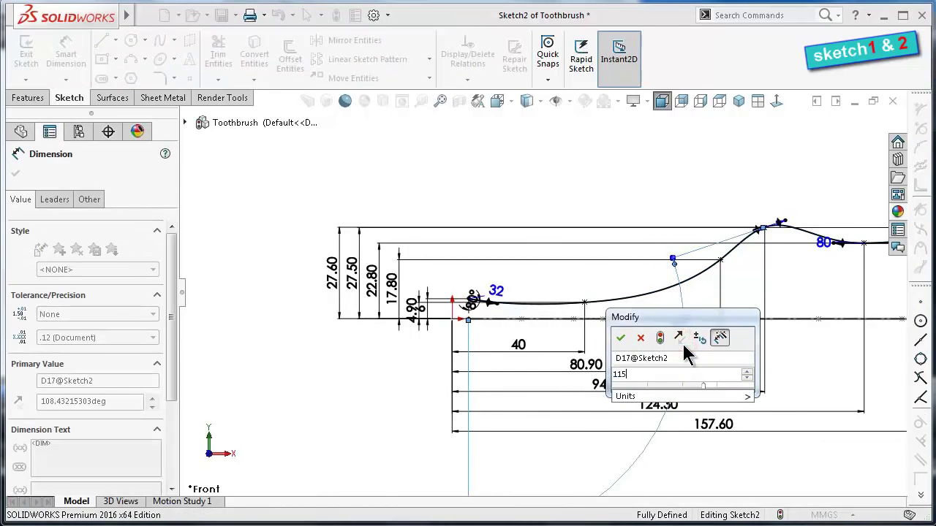
{"action": "key", "text": "Return"}
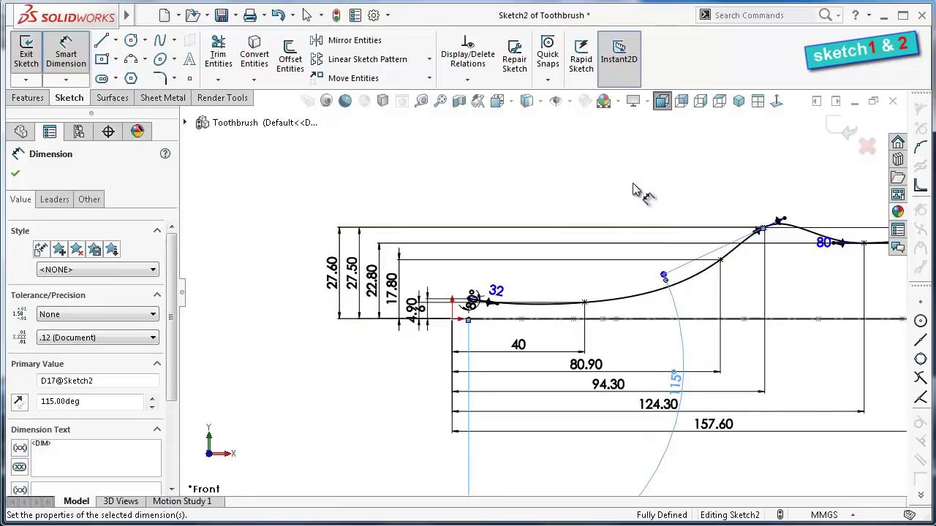
{"action": "key", "text": "Escape"}
Move the 115° angle label up near the curve's peak
{"action": "scroll", "coordinate": [667, 189], "scroll_direction": "up", "scroll_amount": 1}
{"action": "scroll", "coordinate": [667, 189], "scroll_direction": "up", "scroll_amount": 1}
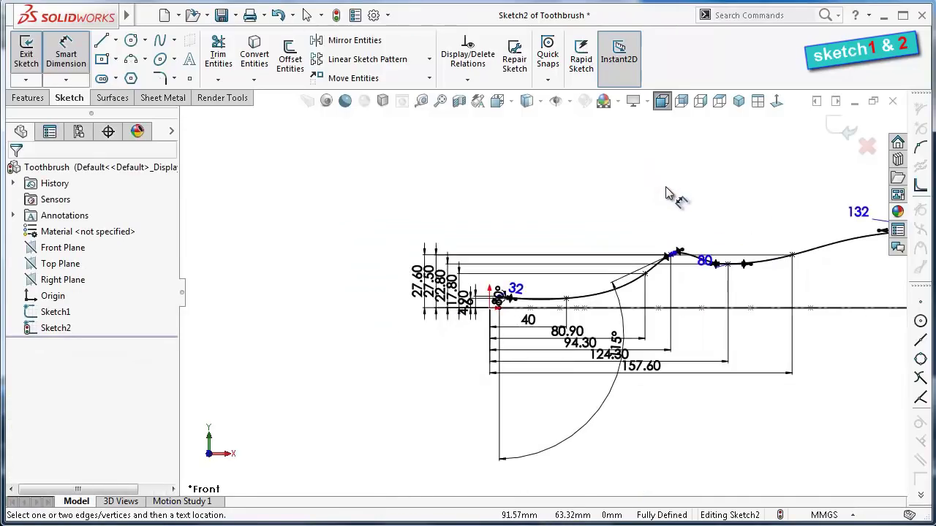
{"action": "scroll", "coordinate": [658, 313], "scroll_direction": "down", "scroll_amount": 1}
{"action": "scroll", "coordinate": [596, 387], "scroll_direction": "down", "scroll_amount": 1}
{"action": "left_click_drag", "start_coordinate": [598, 378], "coordinate": [612, 263]}
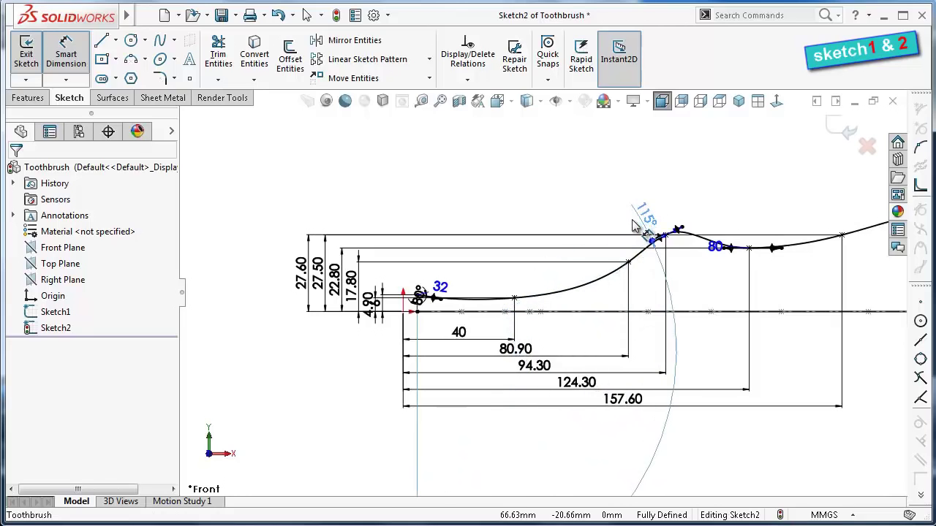
{"action": "left_click_drag", "start_coordinate": [613, 265], "coordinate": [649, 199]}
{"action": "left_click", "coordinate": [579, 204]}
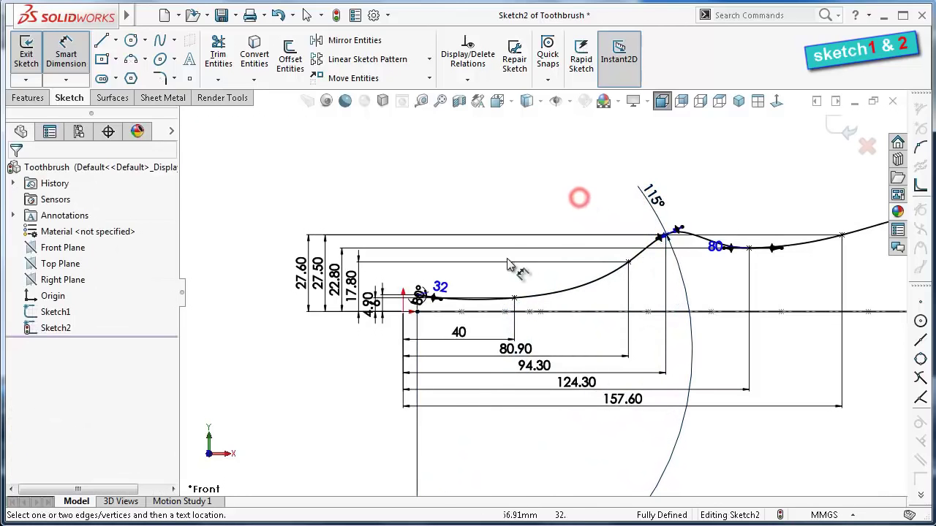
{"action": "scroll", "coordinate": [454, 294], "scroll_direction": "down", "scroll_amount": 2}
{"action": "scroll", "coordinate": [460, 307], "scroll_direction": "down", "scroll_amount": 3}
{"action": "scroll", "coordinate": [472, 325], "scroll_direction": "down", "scroll_amount": 3}
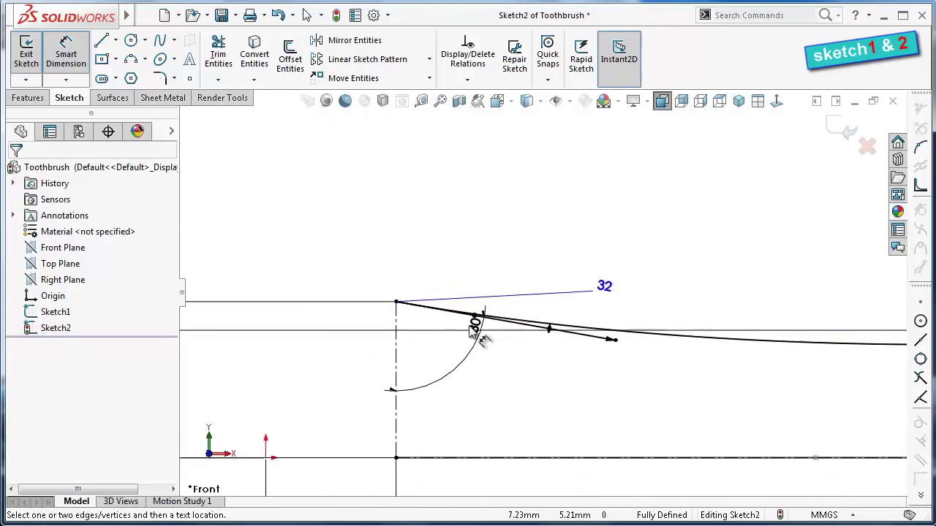
Add the 80° angle and 32 dimension at the spline start, then exit Sketch2
{"action": "mouse_move", "coordinate": [476, 330]}
{"action": "left_mouse_down"}
{"action": "mouse_move", "coordinate": [455, 382]}
{"action": "mouse_move", "coordinate": [431, 356]}
{"action": "left_mouse_up"}
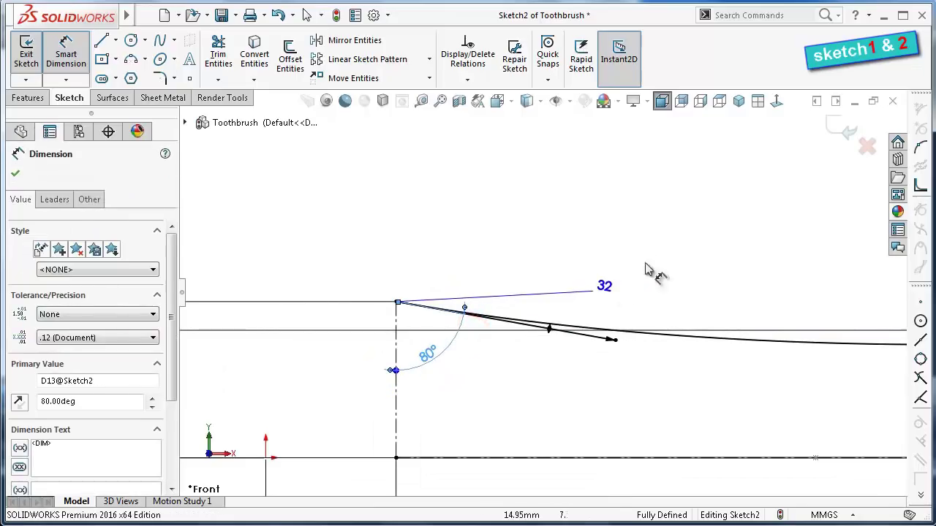
{"action": "left_click", "coordinate": [606, 286]}
{"action": "scroll", "coordinate": [680, 322], "scroll_direction": "up", "scroll_amount": 3}
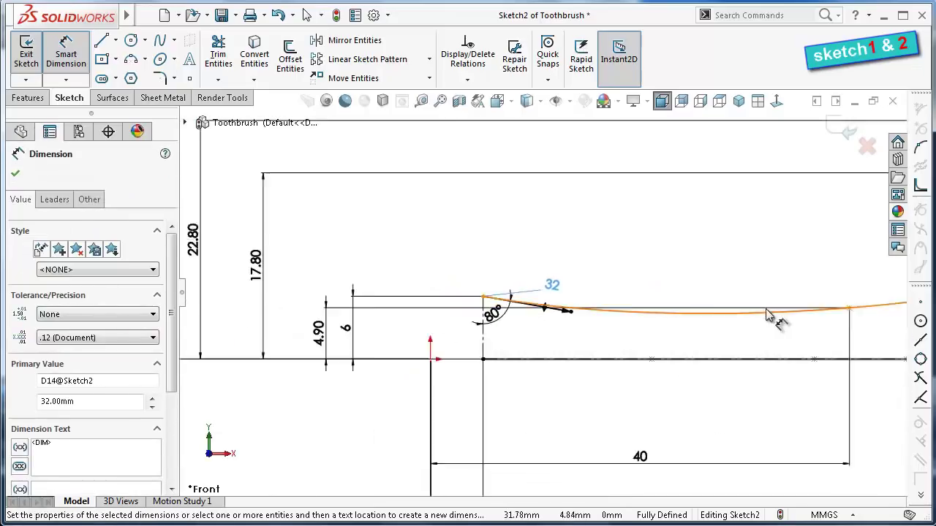
{"action": "scroll", "coordinate": [774, 315], "scroll_direction": "up", "scroll_amount": 2}
{"action": "scroll", "coordinate": [802, 298], "scroll_direction": "up", "scroll_amount": 2}
{"action": "scroll", "coordinate": [808, 223], "scroll_direction": "up", "scroll_amount": 1}
{"action": "scroll", "coordinate": [731, 242], "scroll_direction": "up", "scroll_amount": 2}
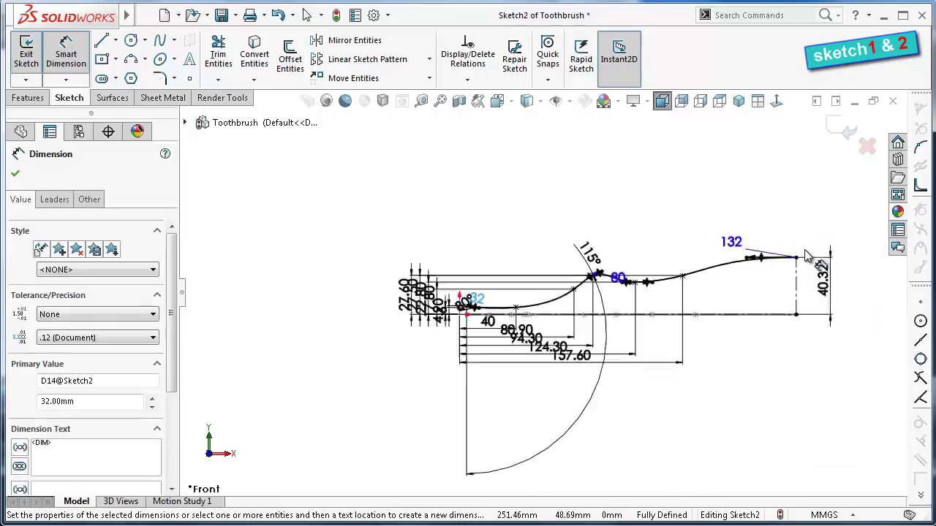
{"action": "scroll", "coordinate": [779, 274], "scroll_direction": "down", "scroll_amount": 3}
{"action": "scroll", "coordinate": [777, 274], "scroll_direction": "down", "scroll_amount": 2}
{"action": "scroll", "coordinate": [773, 278], "scroll_direction": "down", "scroll_amount": 1}
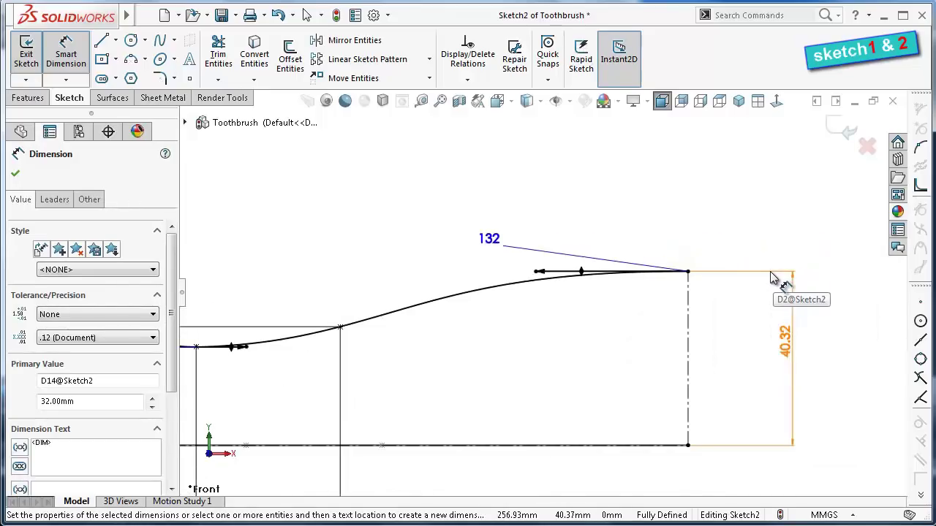
{"action": "scroll", "coordinate": [676, 271], "scroll_direction": "up", "scroll_amount": 1}
{"action": "scroll", "coordinate": [671, 271], "scroll_direction": "up", "scroll_amount": 1}
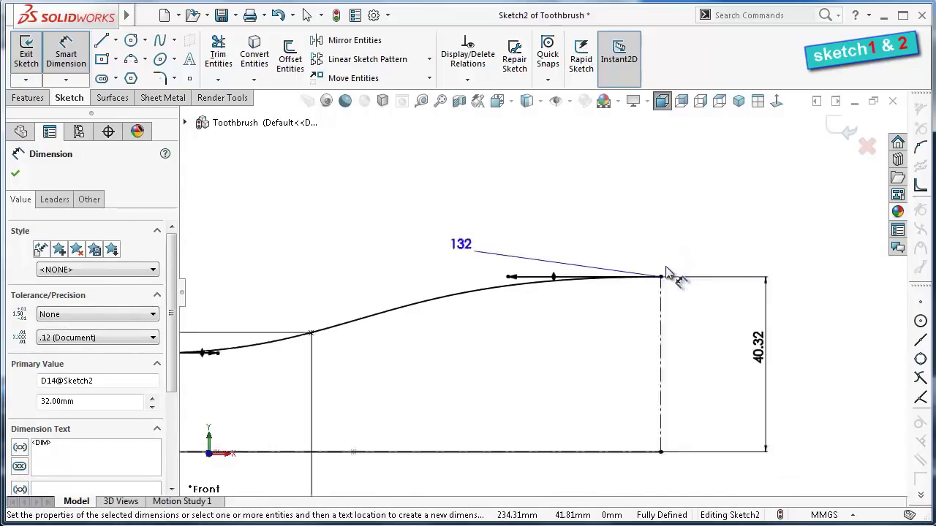
{"action": "scroll", "coordinate": [667, 273], "scroll_direction": "up", "scroll_amount": 1}
{"action": "scroll", "coordinate": [665, 273], "scroll_direction": "up", "scroll_amount": 1}
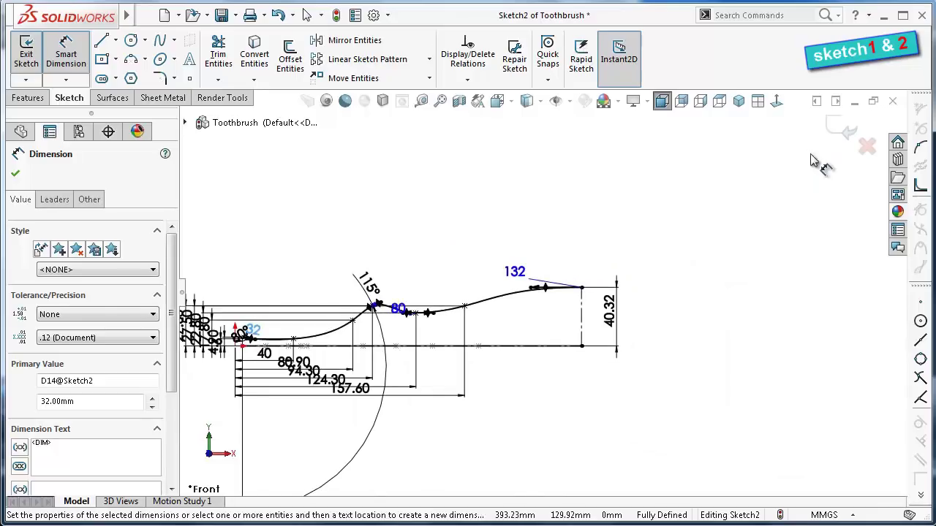
{"action": "left_click", "coordinate": [840, 128]}
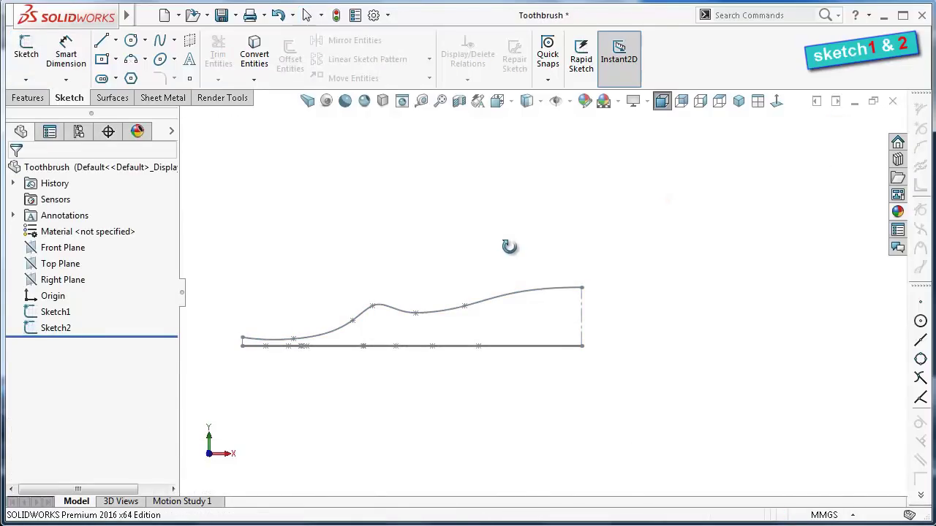
Create Curve1 as a sketch-on-sketch projected curve from Sketch1 and Sketch2
{"action": "mouse_move", "coordinate": [507, 244]}
{"action": "middle_mouse_down"}
{"action": "mouse_move", "coordinate": [468, 385]}
{"action": "mouse_move", "coordinate": [475, 273]}
{"action": "mouse_move", "coordinate": [545, 268]}
{"action": "mouse_move", "coordinate": [559, 302]}
{"action": "middle_mouse_up"}
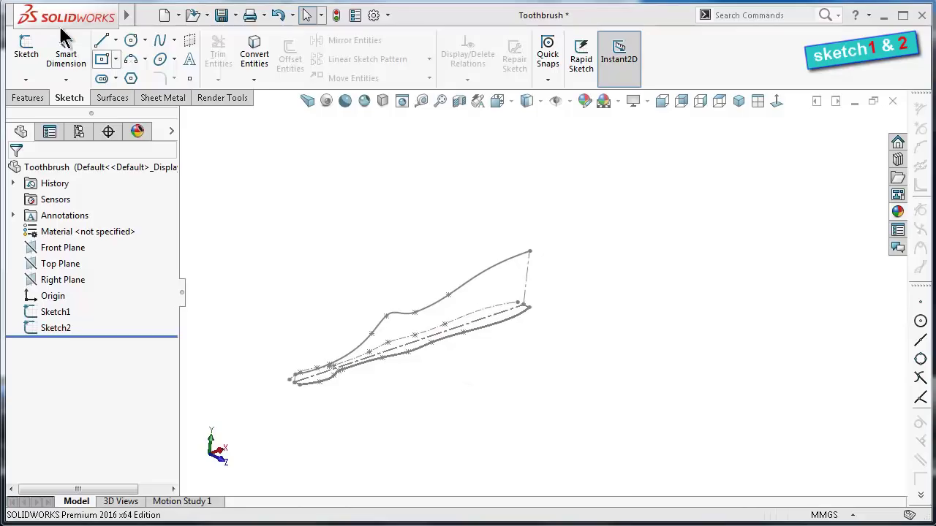
{"action": "left_click", "coordinate": [30, 100]}
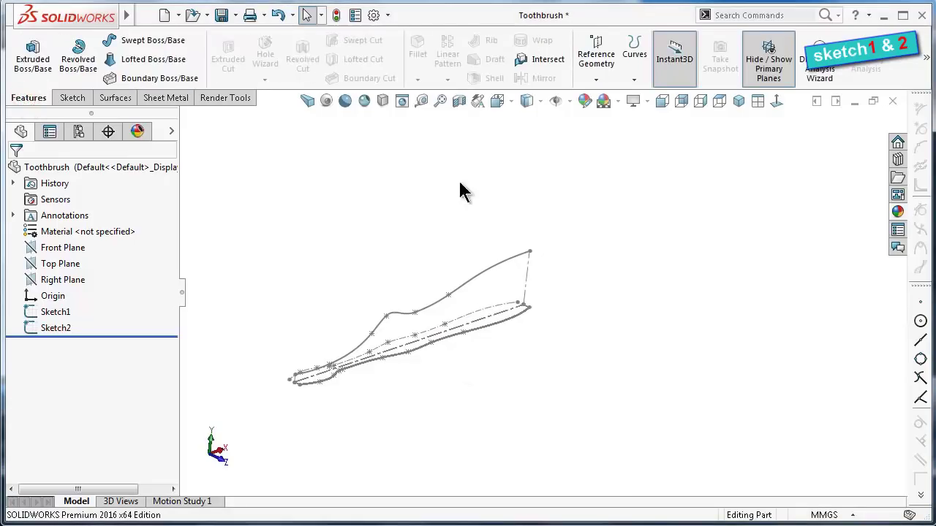
{"action": "left_click", "coordinate": [593, 81]}
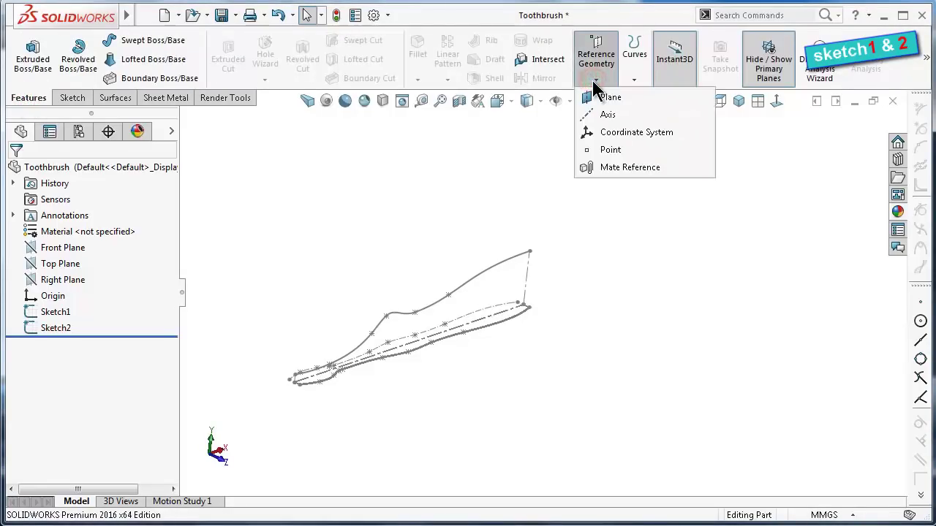
{"action": "left_click", "coordinate": [634, 70]}
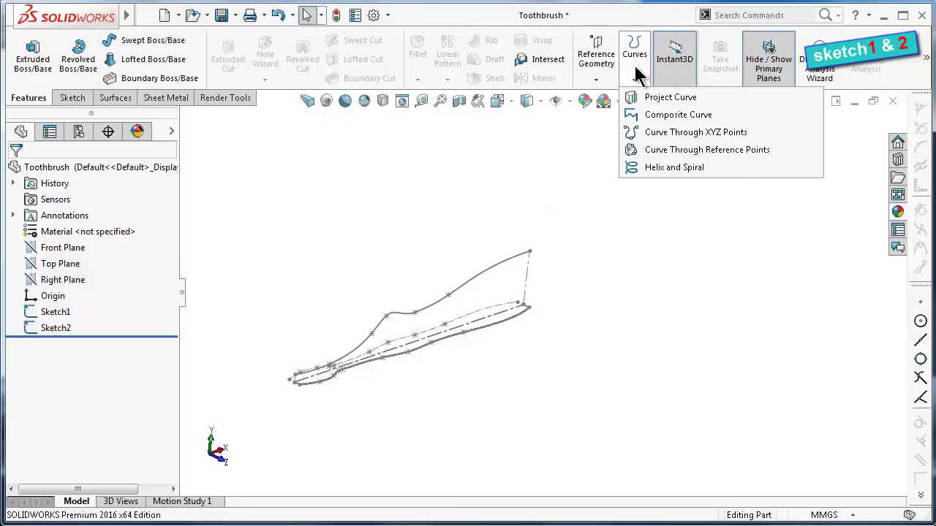
{"action": "left_click", "coordinate": [634, 97]}
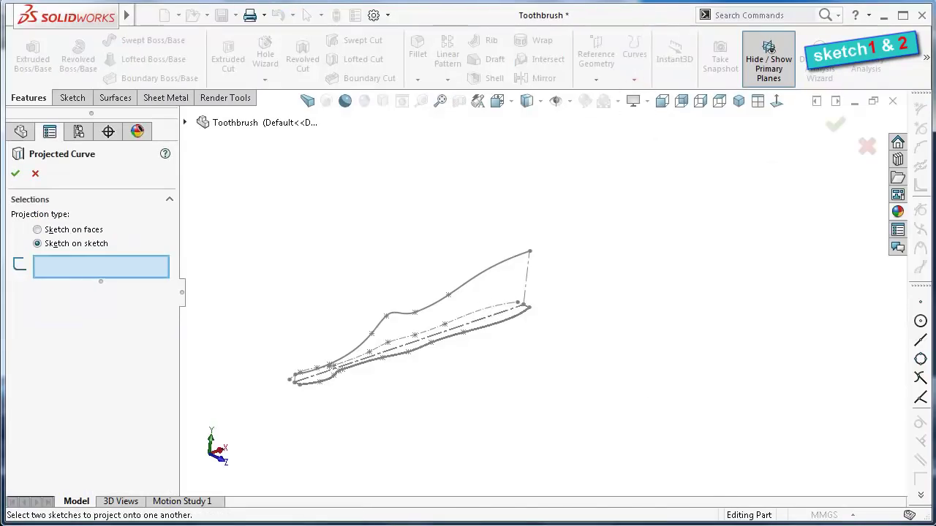
{"action": "left_click", "coordinate": [515, 316]}
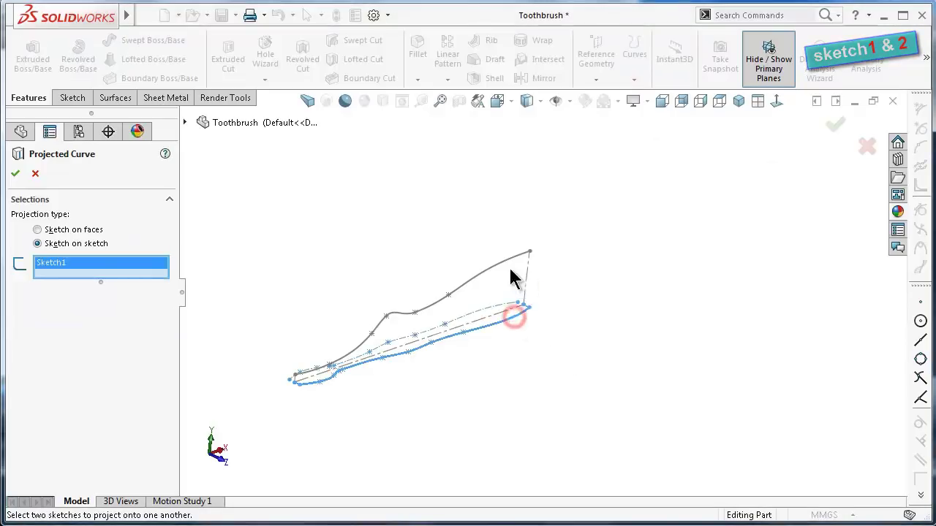
{"action": "left_click", "coordinate": [512, 267]}
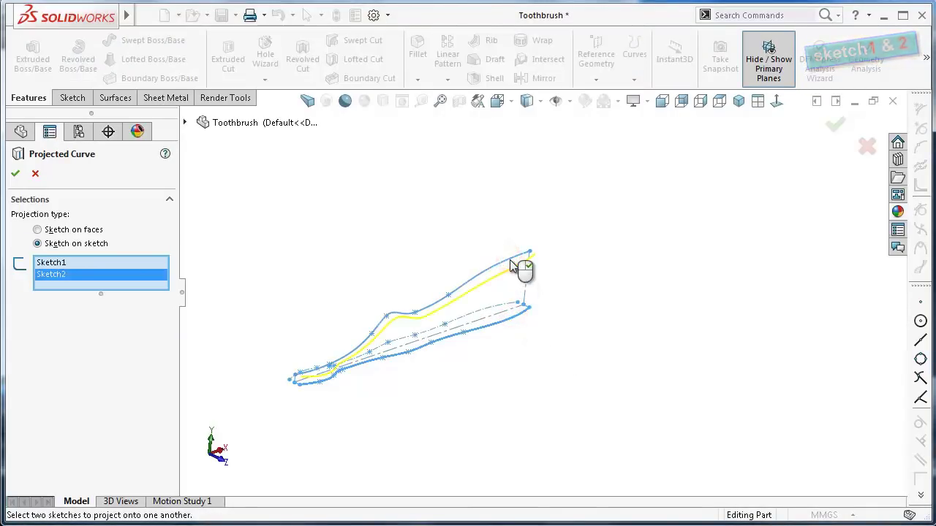
{"action": "right_click", "coordinate": [513, 268]}
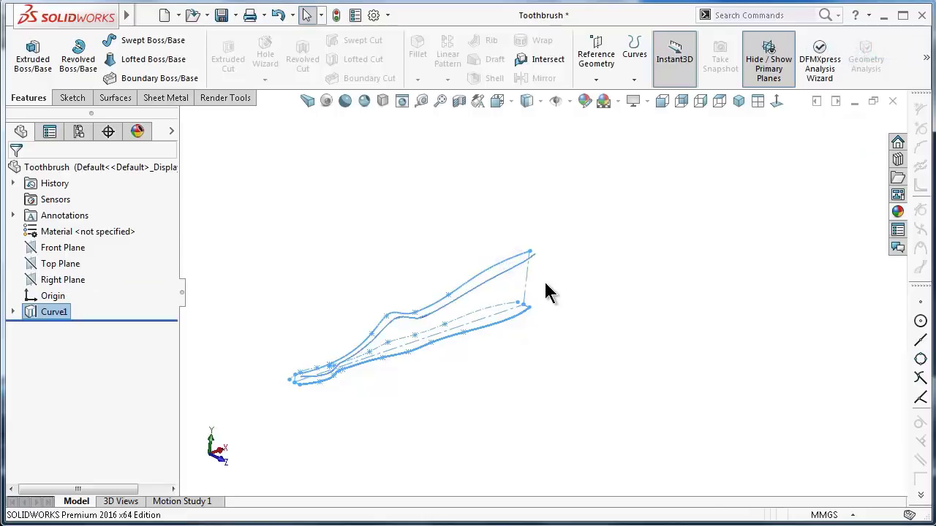
{"action": "left_click", "coordinate": [549, 293]}
Show the Front Plane and orbit around Curve1 to compare them
{"action": "mouse_move", "coordinate": [548, 289]}
{"action": "middle_mouse_down"}
{"action": "mouse_move", "coordinate": [629, 376]}
{"action": "mouse_move", "coordinate": [648, 368]}
{"action": "mouse_move", "coordinate": [595, 287]}
{"action": "mouse_move", "coordinate": [555, 265]}
{"action": "mouse_move", "coordinate": [460, 234]}
{"action": "mouse_move", "coordinate": [425, 244]}
{"action": "mouse_move", "coordinate": [522, 279]}
{"action": "middle_mouse_up"}
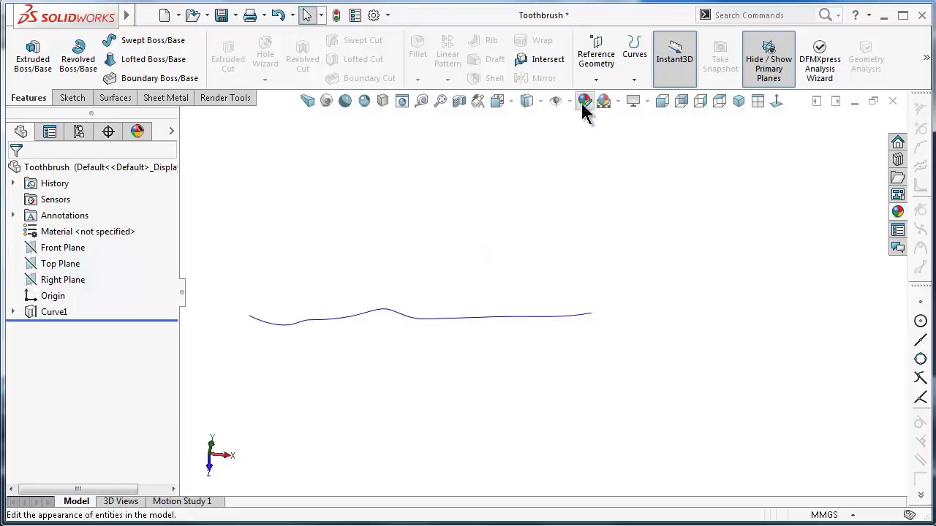
{"action": "left_click", "coordinate": [556, 101]}
{"action": "left_click", "coordinate": [577, 122]}
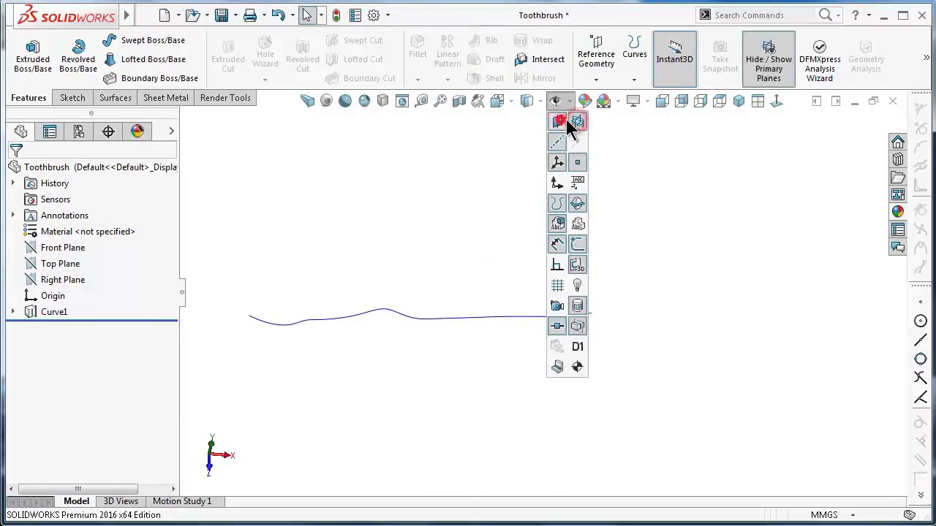
{"action": "mouse_move", "coordinate": [680, 318]}
{"action": "middle_mouse_down"}
{"action": "mouse_move", "coordinate": [608, 371]}
{"action": "mouse_move", "coordinate": [591, 317]}
{"action": "mouse_move", "coordinate": [663, 186]}
{"action": "mouse_move", "coordinate": [643, 212]}
{"action": "middle_mouse_up"}
{"action": "mouse_move", "coordinate": [424, 328]}
{"action": "middle_mouse_down"}
{"action": "mouse_move", "coordinate": [455, 357]}
{"action": "mouse_move", "coordinate": [508, 331]}
{"action": "mouse_move", "coordinate": [505, 310]}
{"action": "mouse_move", "coordinate": [455, 303]}
{"action": "mouse_move", "coordinate": [423, 334]}
{"action": "mouse_move", "coordinate": [461, 304]}
{"action": "middle_mouse_up"}
Hide the planes again so only Curve1 is displayed
{"action": "left_click", "coordinate": [529, 103]}
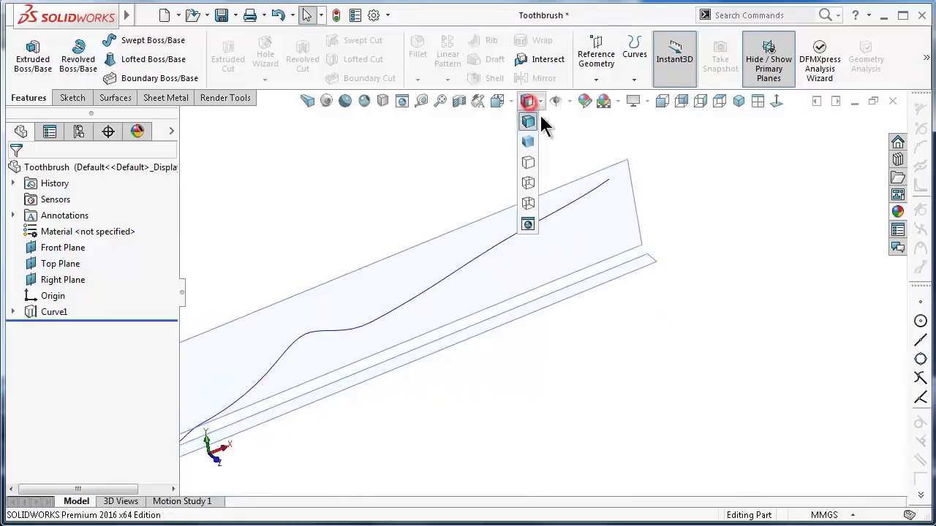
{"action": "left_click", "coordinate": [556, 101]}
{"action": "left_click", "coordinate": [557, 118]}
{"action": "left_click", "coordinate": [424, 168]}
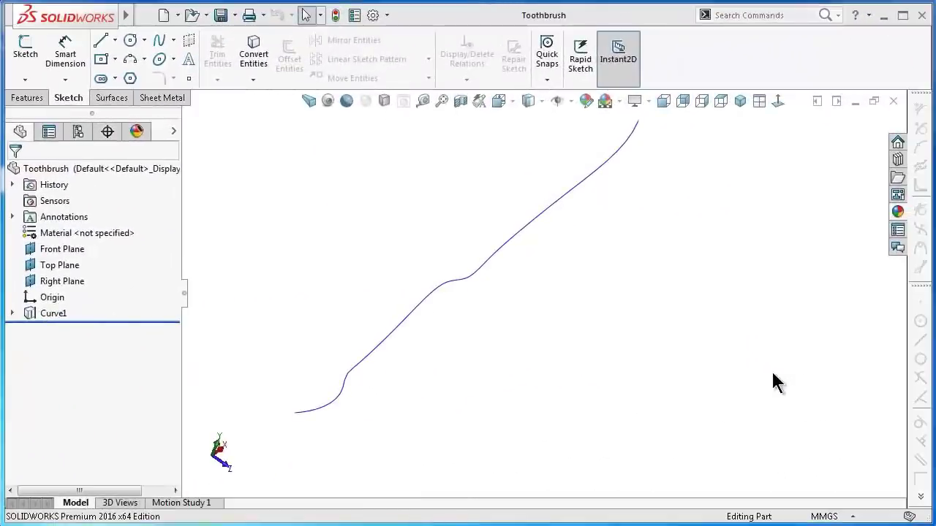
Start a new sketch on the Front Plane, viewed face-on
{"action": "left_click", "coordinate": [57, 250]}
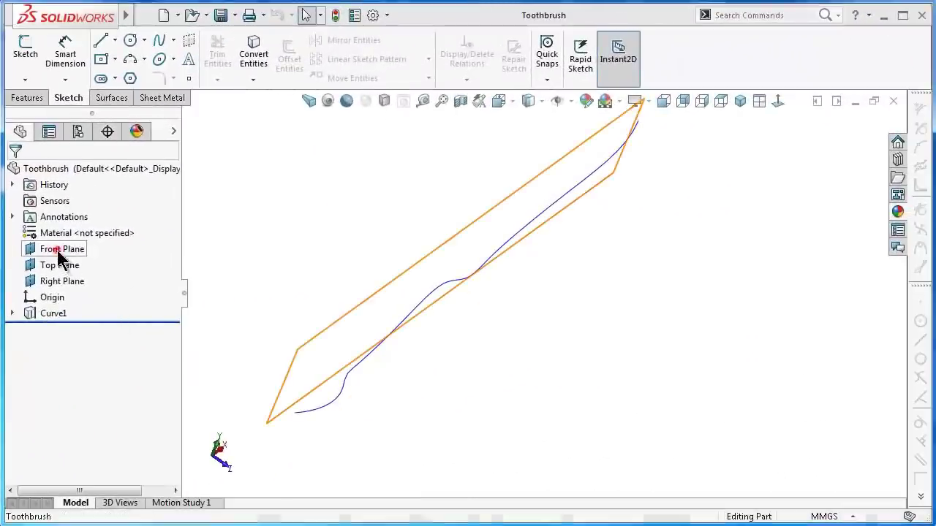
{"action": "left_click", "coordinate": [65, 230]}
{"action": "left_click", "coordinate": [777, 100]}
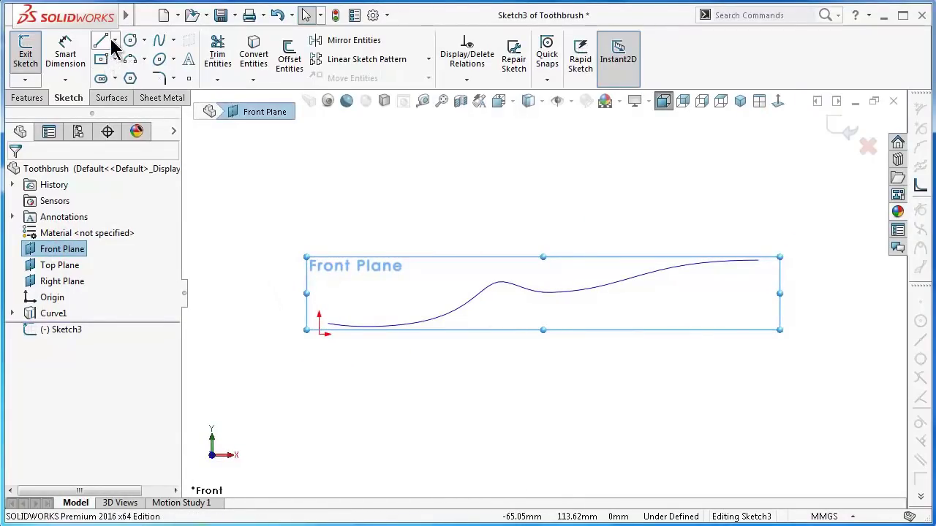
Draw centerlines: a vertical at the spline's left end, a horizontal base, and a vertical to the right end
{"action": "left_click", "coordinate": [115, 40]}
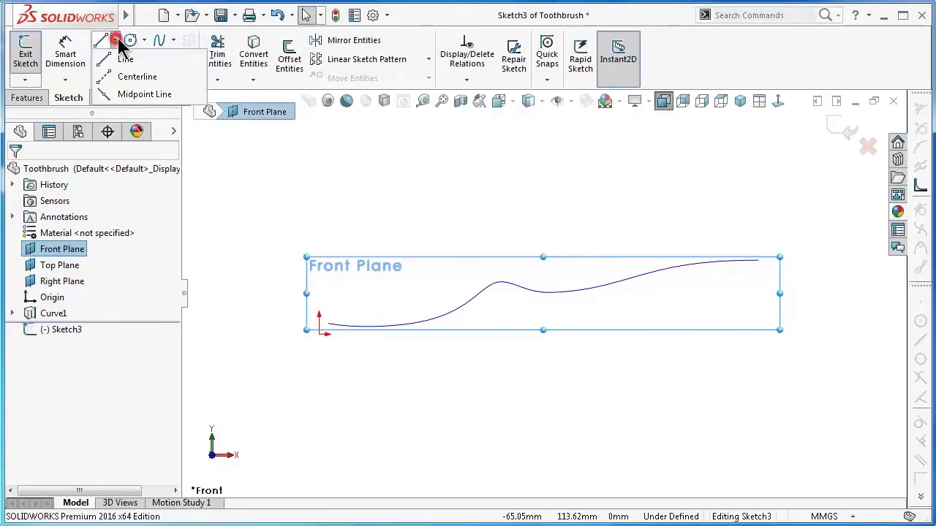
{"action": "left_click", "coordinate": [122, 77]}
{"action": "scroll", "coordinate": [359, 299], "scroll_direction": "down", "scroll_amount": 2}
{"action": "scroll", "coordinate": [351, 321], "scroll_direction": "down", "scroll_amount": 2}
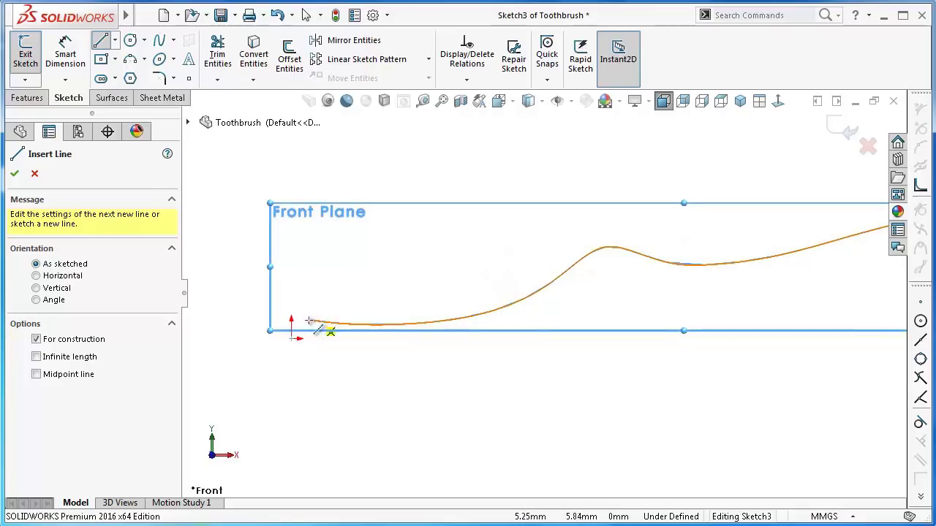
{"action": "scroll", "coordinate": [307, 316], "scroll_direction": "down", "scroll_amount": 3}
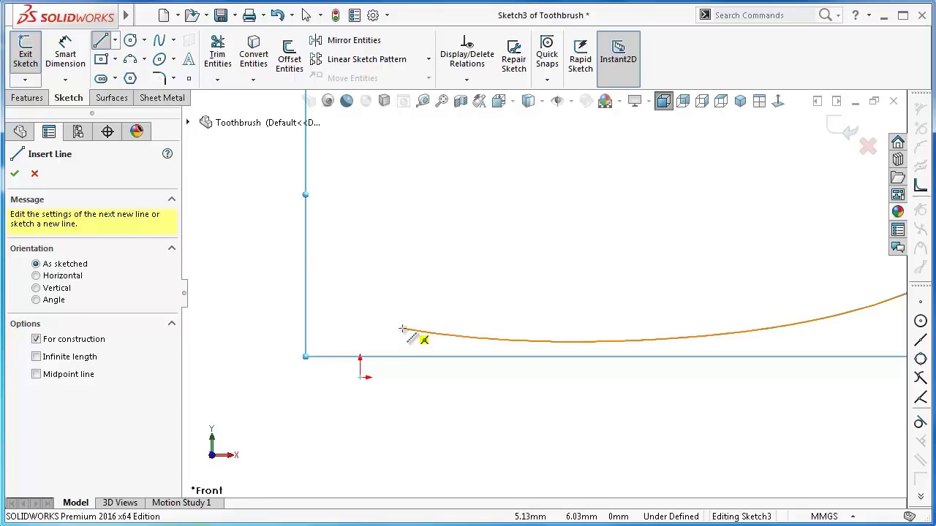
{"action": "left_click", "coordinate": [401, 330]}
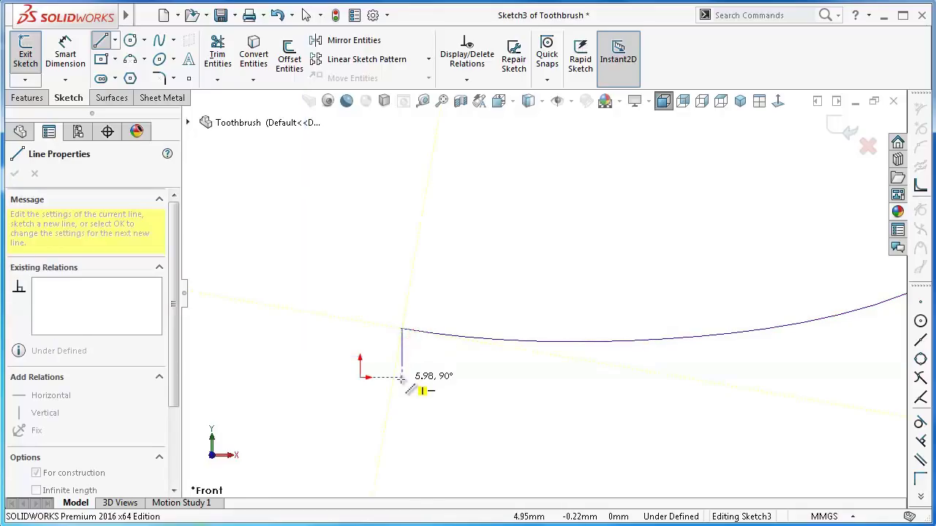
{"action": "left_click", "coordinate": [400, 377]}
{"action": "scroll", "coordinate": [621, 395], "scroll_direction": "up", "scroll_amount": 3}
{"action": "scroll", "coordinate": [731, 439], "scroll_direction": "up", "scroll_amount": 2}
{"action": "scroll", "coordinate": [740, 397], "scroll_direction": "up", "scroll_amount": 2}
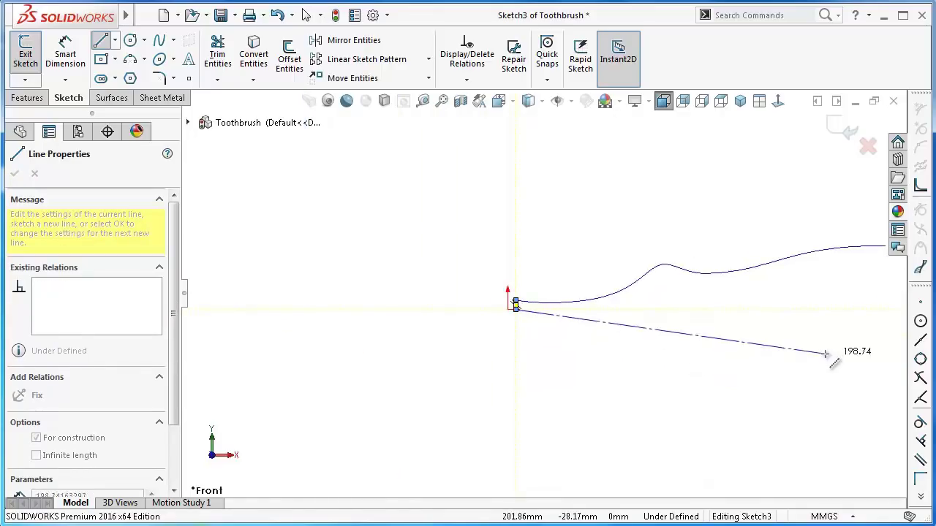
{"action": "scroll", "coordinate": [679, 325], "scroll_direction": "up", "scroll_amount": 2}
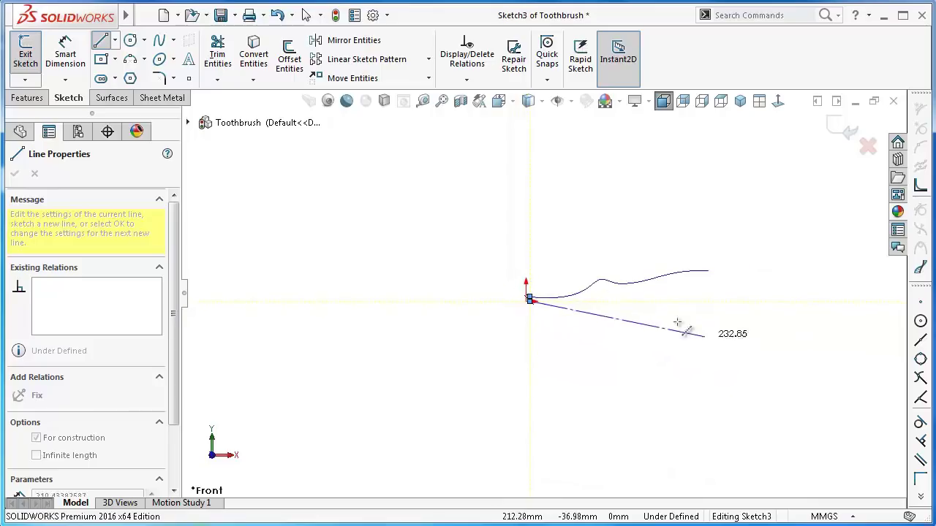
{"action": "left_click", "coordinate": [715, 301]}
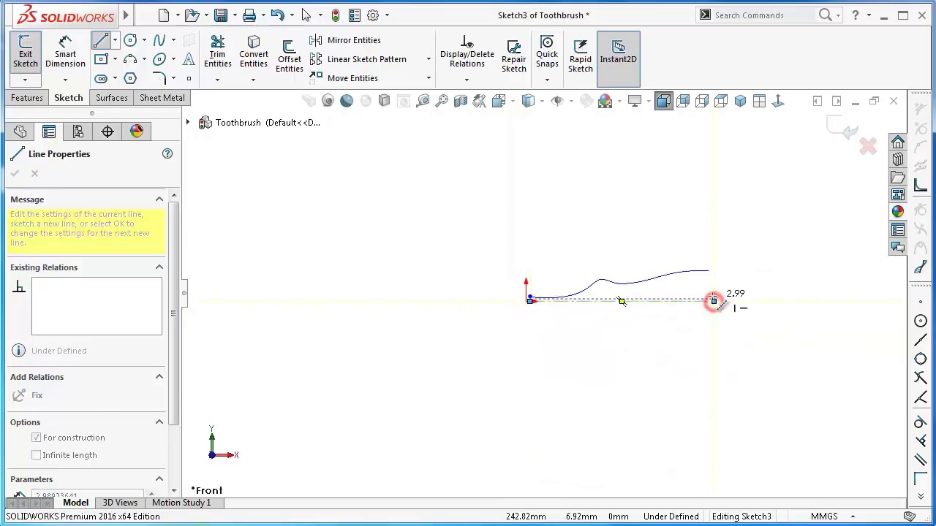
{"action": "scroll", "coordinate": [714, 303], "scroll_direction": "down", "scroll_amount": 3}
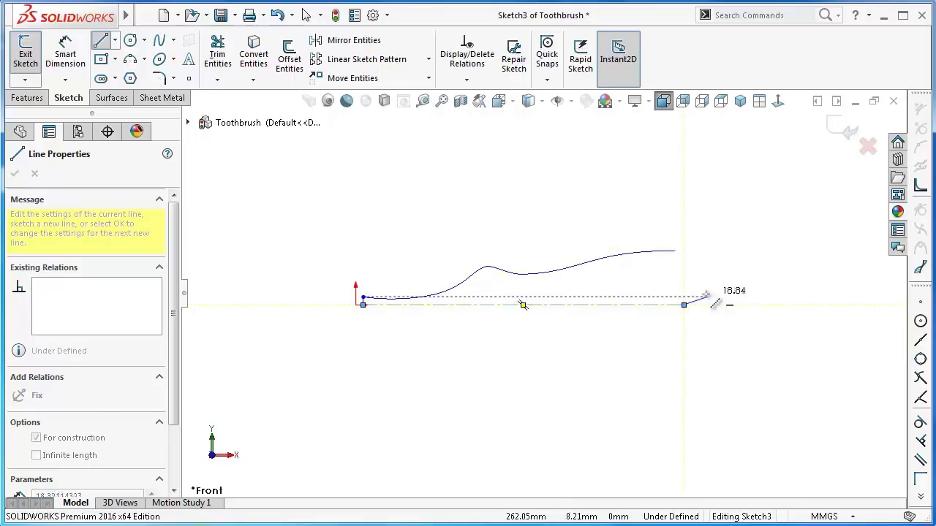
{"action": "left_click", "coordinate": [683, 259]}
{"action": "key", "text": "Escape"}
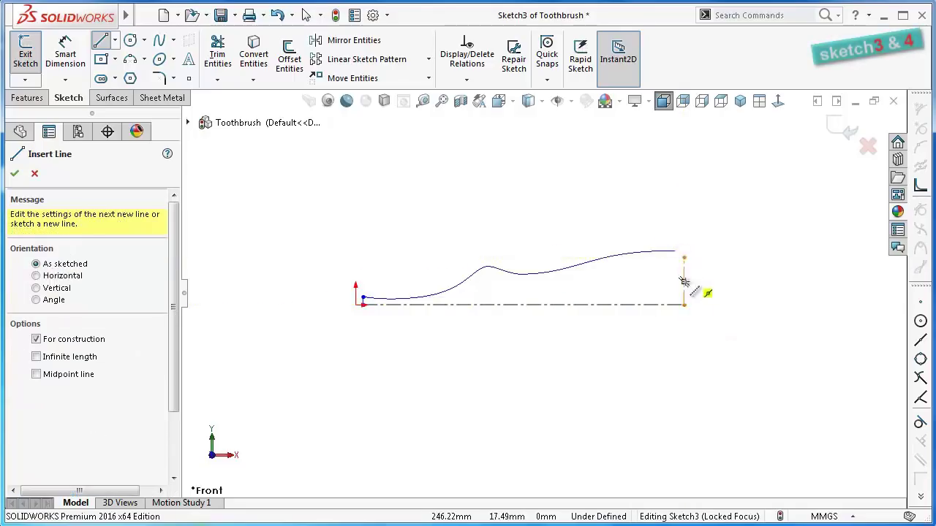
{"action": "scroll", "coordinate": [702, 286], "scroll_direction": "down", "scroll_amount": 2}
{"action": "scroll", "coordinate": [386, 299], "scroll_direction": "down", "scroll_amount": 2}
{"action": "mouse_move", "coordinate": [319, 288]}
{"action": "middle_mouse_down"}
{"action": "mouse_move", "coordinate": [301, 259]}
{"action": "mouse_move", "coordinate": [245, 355]}
{"action": "middle_mouse_up"}
{"action": "scroll", "coordinate": [371, 312], "scroll_direction": "down", "scroll_amount": 2}
Make the short vertical line's top endpoint coincident with the toothbrush curve
{"action": "key", "text": "Escape"}
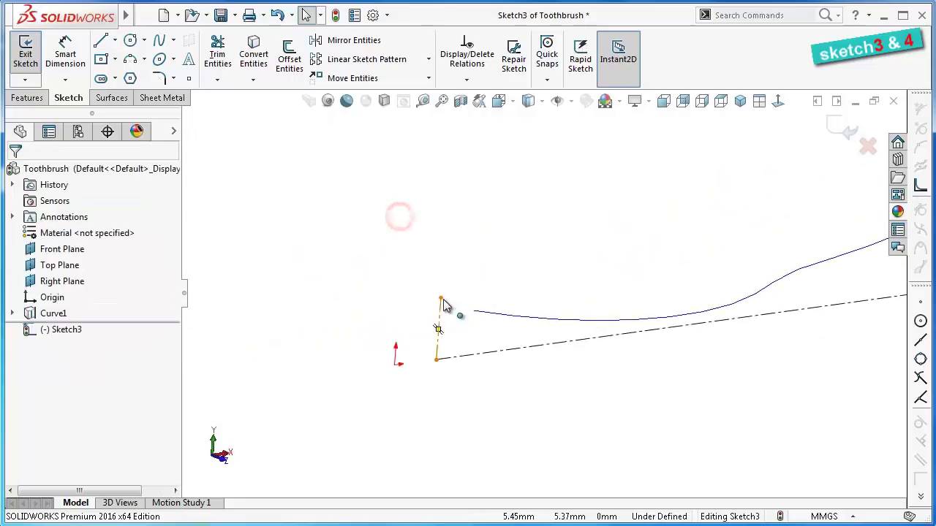
{"action": "left_click", "coordinate": [441, 301]}
{"action": "left_click", "coordinate": [479, 315], "text": "ctrl"}
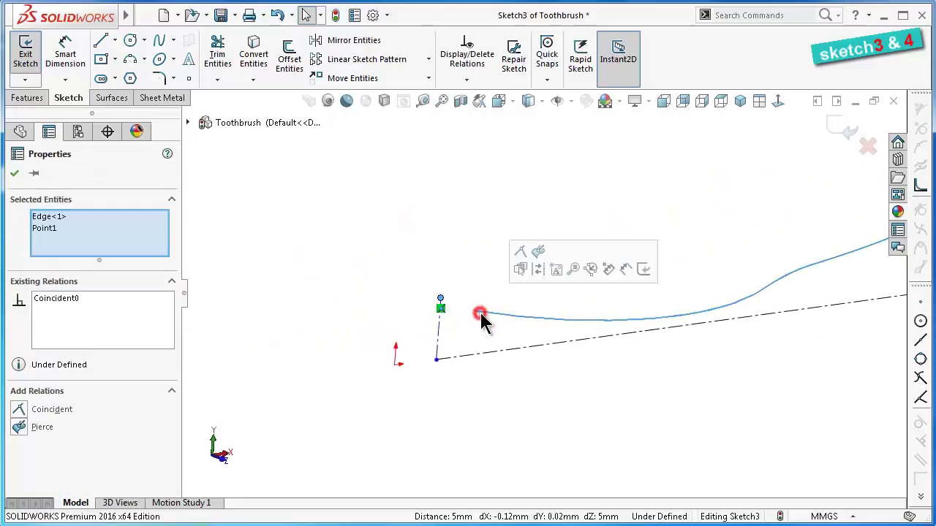
{"action": "left_click", "coordinate": [519, 250]}
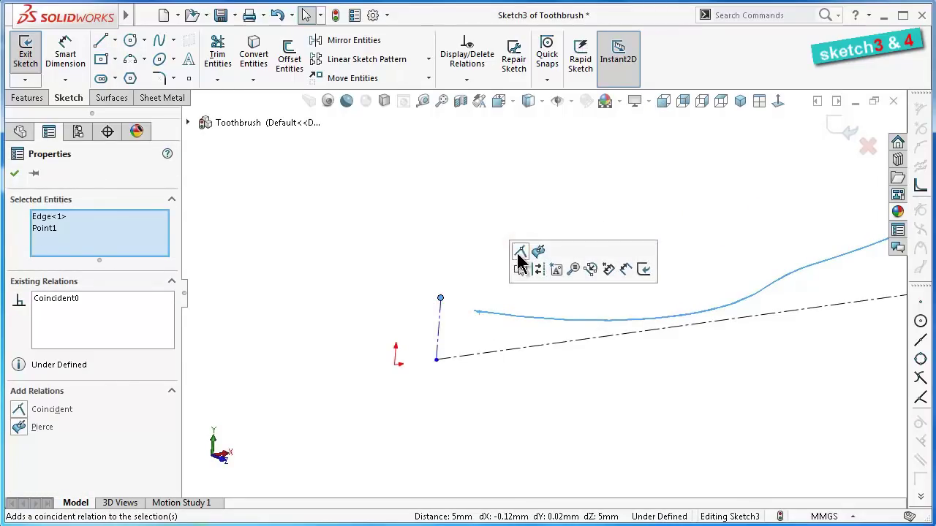
{"action": "left_click", "coordinate": [412, 252]}
Check the endpoint's X/Y coordinates from a face-on view
{"action": "mouse_move", "coordinate": [425, 276]}
{"action": "middle_mouse_down"}
{"action": "mouse_move", "coordinate": [391, 186]}
{"action": "mouse_move", "coordinate": [392, 255]}
{"action": "mouse_move", "coordinate": [411, 247]}
{"action": "middle_mouse_up"}
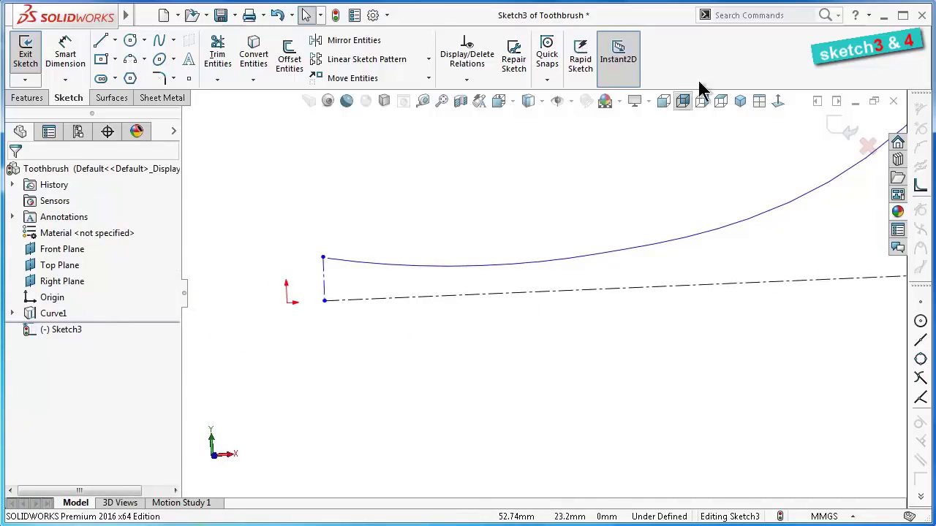
{"action": "left_click", "coordinate": [775, 105]}
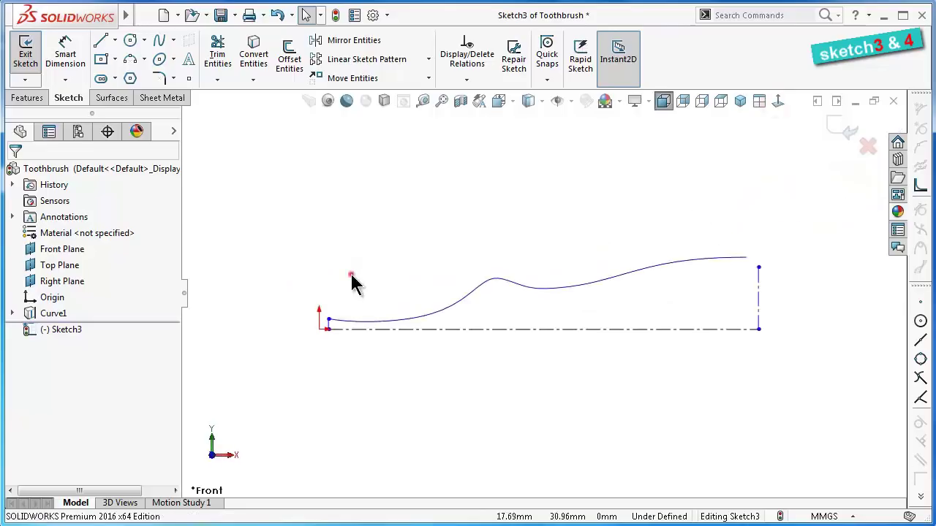
{"action": "scroll", "coordinate": [359, 319], "scroll_direction": "down", "scroll_amount": 1}
{"action": "scroll", "coordinate": [418, 338], "scroll_direction": "down", "scroll_amount": 5}
{"action": "scroll", "coordinate": [421, 346], "scroll_direction": "down", "scroll_amount": 1}
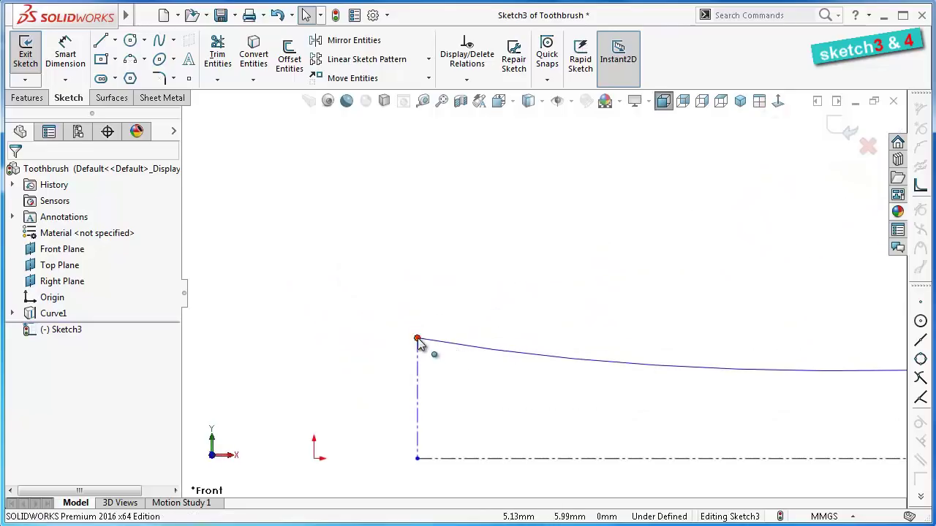
{"action": "left_click", "coordinate": [417, 339]}
{"action": "mouse_move", "coordinate": [353, 276]}
{"action": "middle_mouse_down"}
{"action": "mouse_move", "coordinate": [392, 304]}
{"action": "mouse_move", "coordinate": [393, 294]}
{"action": "middle_mouse_up"}
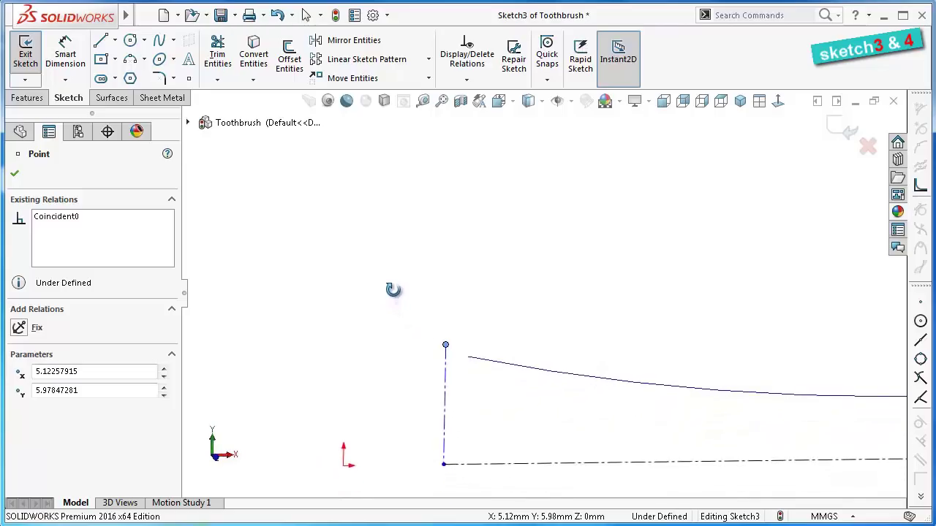
{"action": "scroll", "coordinate": [395, 294], "scroll_direction": "up", "scroll_amount": 1}
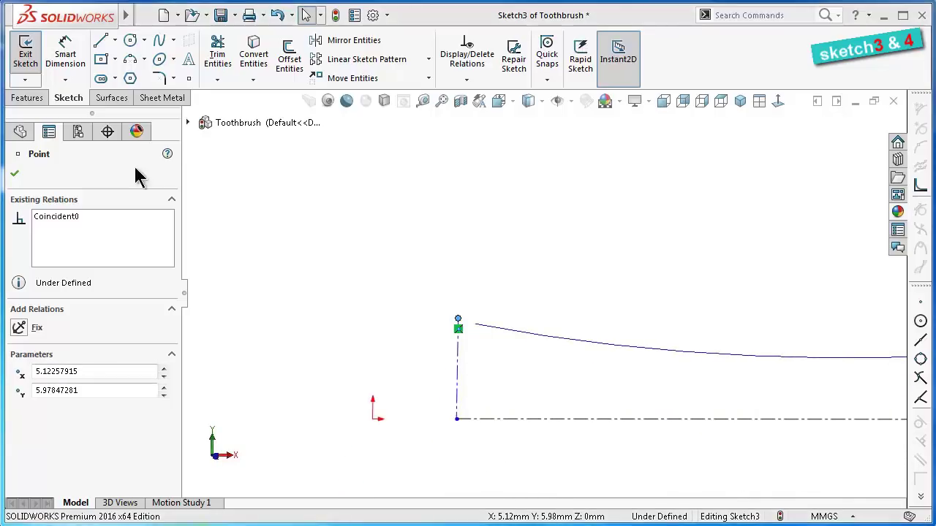
{"action": "left_click", "coordinate": [16, 174]}
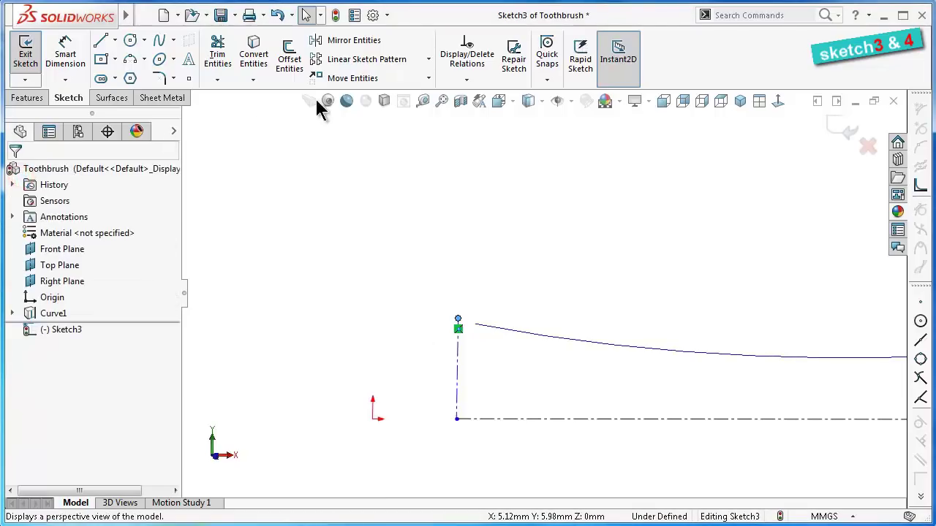
Exit the sketch, resume editing Sketch3, and expand Curve1 to show its sketches
{"action": "left_click", "coordinate": [333, 15]}
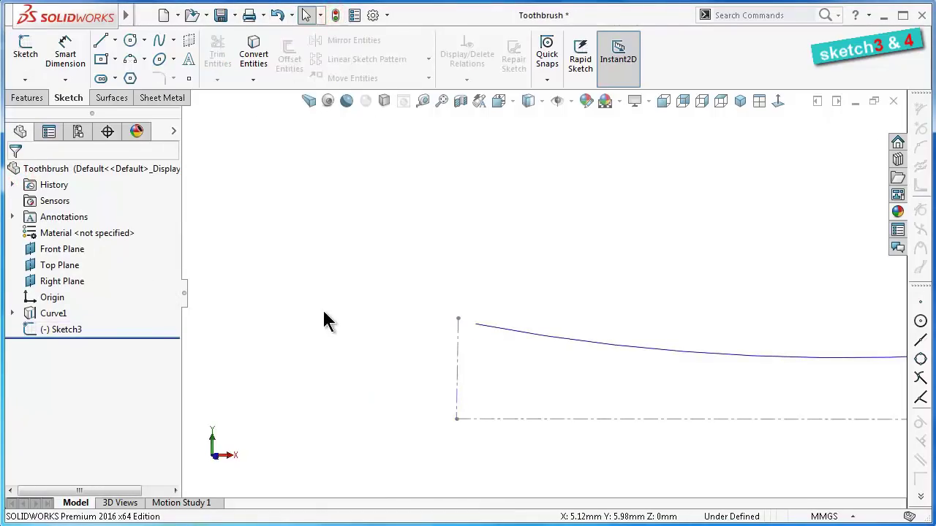
{"action": "left_click", "coordinate": [92, 329]}
{"action": "left_click", "coordinate": [73, 291]}
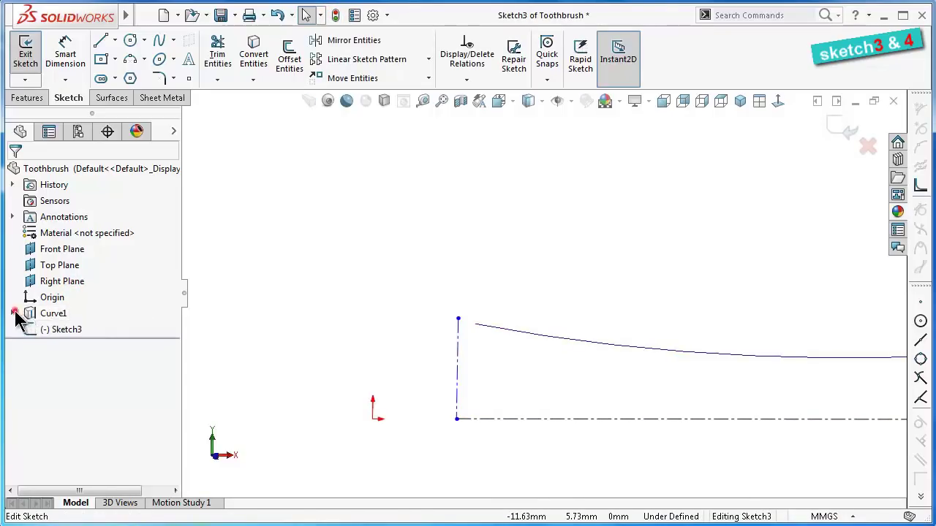
{"action": "left_click", "coordinate": [13, 313]}
Make Sketch2 visible and orbit around it to inspect its profile
{"action": "left_click", "coordinate": [67, 333]}
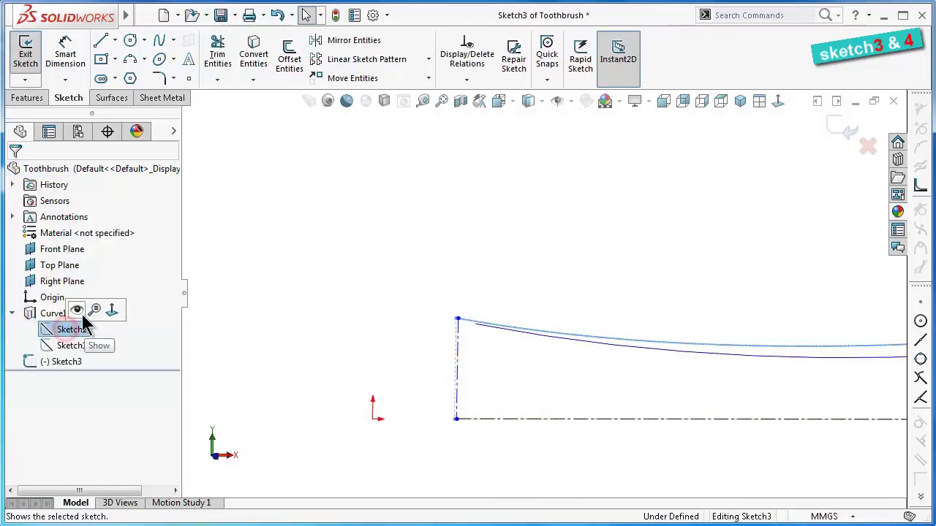
{"action": "left_click", "coordinate": [76, 312]}
{"action": "left_click", "coordinate": [215, 300]}
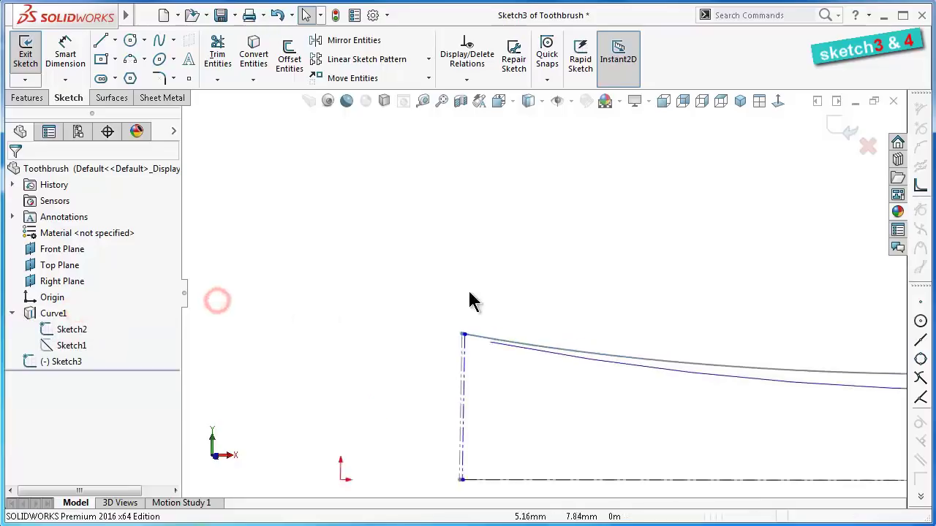
{"action": "mouse_move", "coordinate": [470, 299]}
{"action": "middle_mouse_down"}
{"action": "mouse_move", "coordinate": [480, 316]}
{"action": "mouse_move", "coordinate": [495, 282]}
{"action": "middle_mouse_up"}
{"action": "scroll", "coordinate": [365, 251], "scroll_direction": "up", "scroll_amount": 2}
{"action": "scroll", "coordinate": [492, 242], "scroll_direction": "down", "scroll_amount": 4}
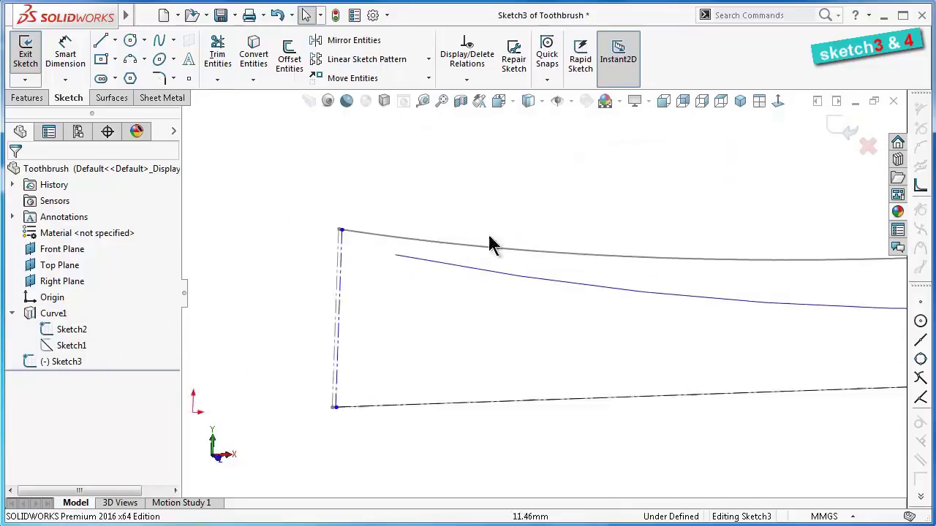
{"action": "scroll", "coordinate": [394, 253], "scroll_direction": "down", "scroll_amount": 2}
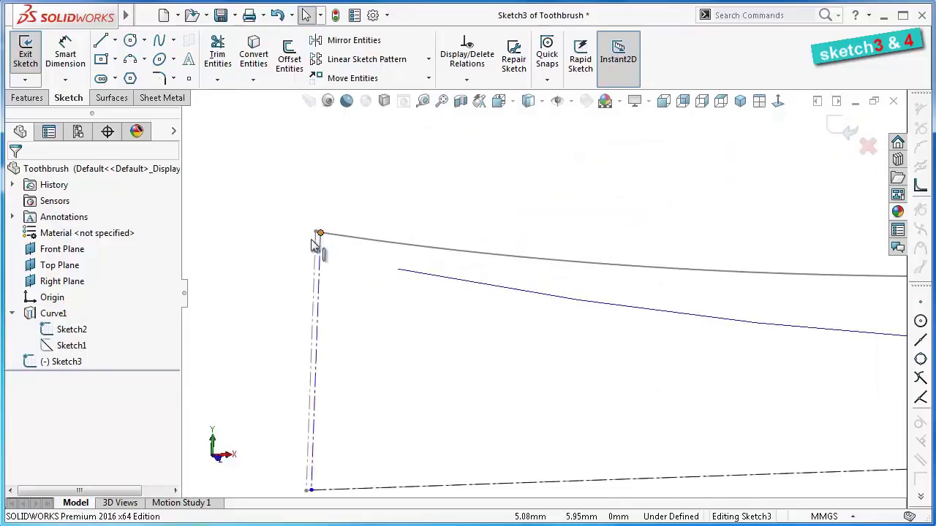
{"action": "middle_click_drag", "start_coordinate": [302, 249], "coordinate": [434, 258]}
{"action": "scroll", "coordinate": [508, 297], "scroll_direction": "up", "scroll_amount": 1}
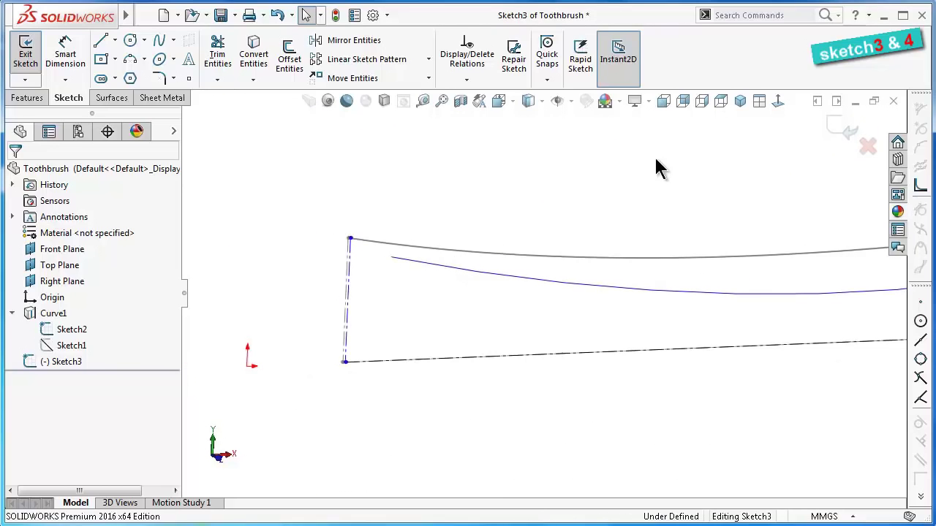
Make the vertical construction line's top endpoint coincident with Sketch2's endpoint, then face Front view
{"action": "left_click", "coordinate": [740, 101]}
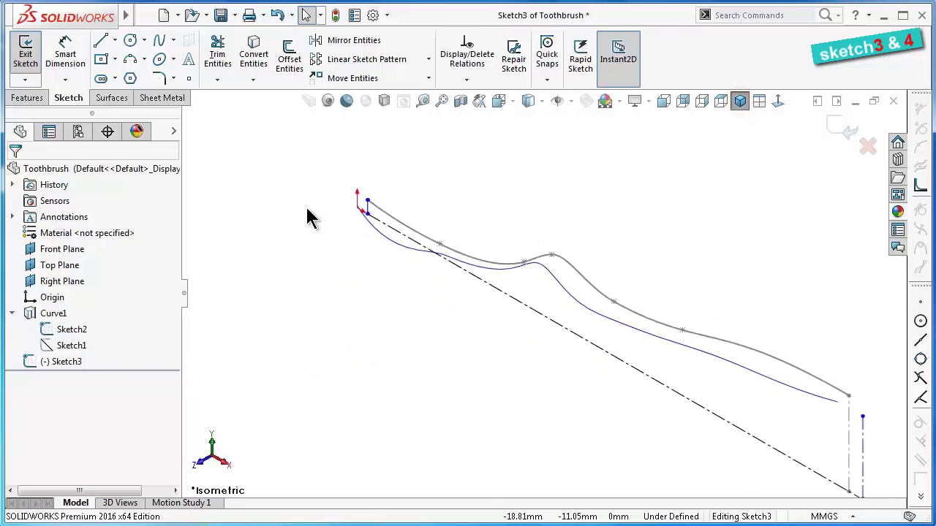
{"action": "scroll", "coordinate": [310, 209], "scroll_direction": "down", "scroll_amount": 3}
{"action": "scroll", "coordinate": [461, 222], "scroll_direction": "down", "scroll_amount": 3}
{"action": "scroll", "coordinate": [458, 334], "scroll_direction": "down", "scroll_amount": 2}
{"action": "scroll", "coordinate": [472, 368], "scroll_direction": "down", "scroll_amount": 2}
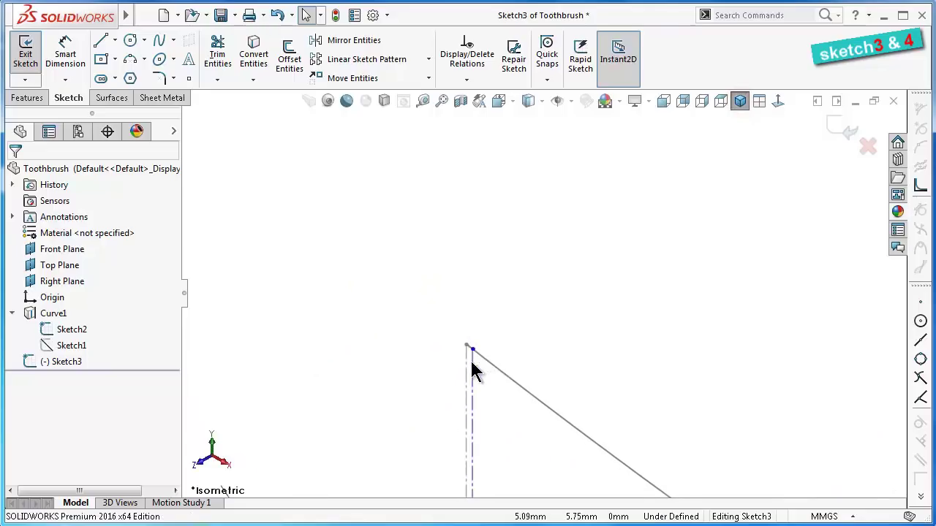
{"action": "scroll", "coordinate": [476, 350], "scroll_direction": "down", "scroll_amount": 1}
{"action": "left_click", "coordinate": [476, 343]}
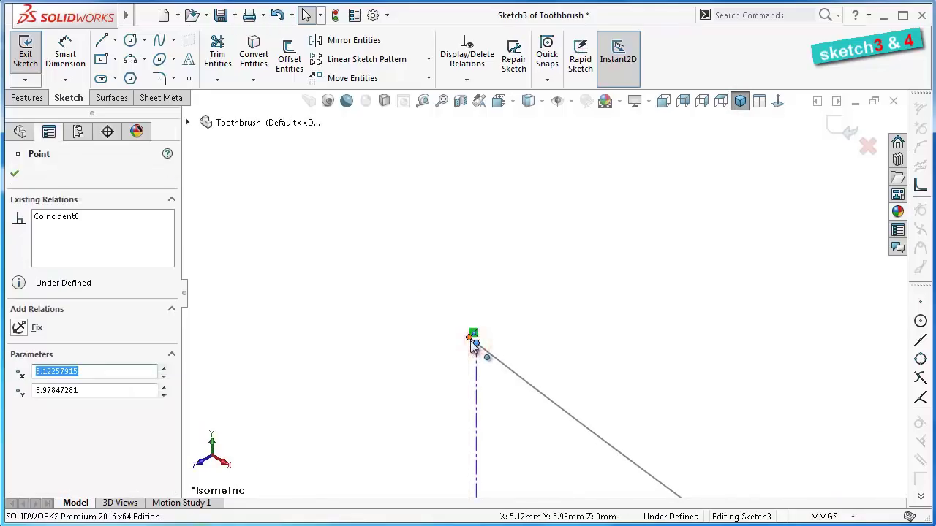
{"action": "left_click", "coordinate": [470, 339], "text": "ctrl"}
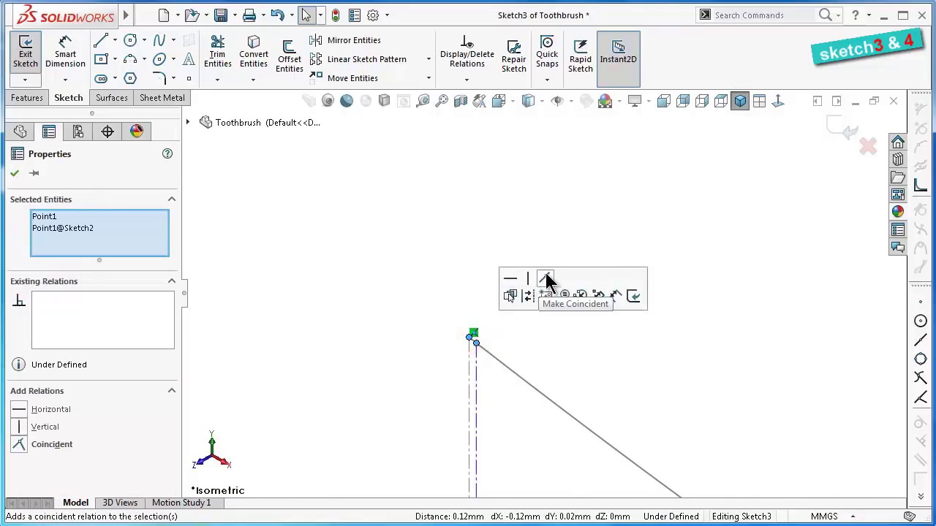
{"action": "left_click", "coordinate": [546, 278]}
{"action": "left_click", "coordinate": [432, 292]}
{"action": "mouse_move", "coordinate": [459, 317]}
{"action": "middle_mouse_down"}
{"action": "mouse_move", "coordinate": [683, 475]}
{"action": "mouse_move", "coordinate": [818, 506]}
{"action": "middle_mouse_up"}
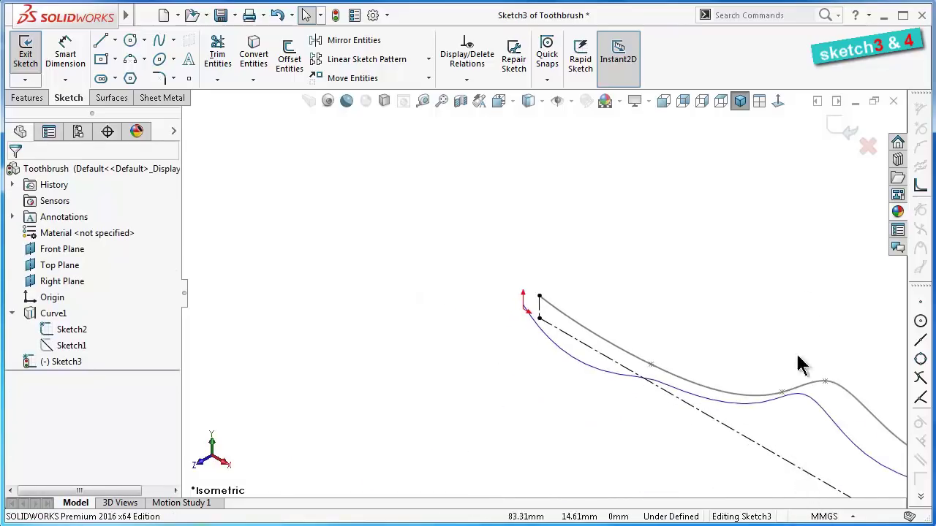
{"action": "left_click", "coordinate": [777, 102]}
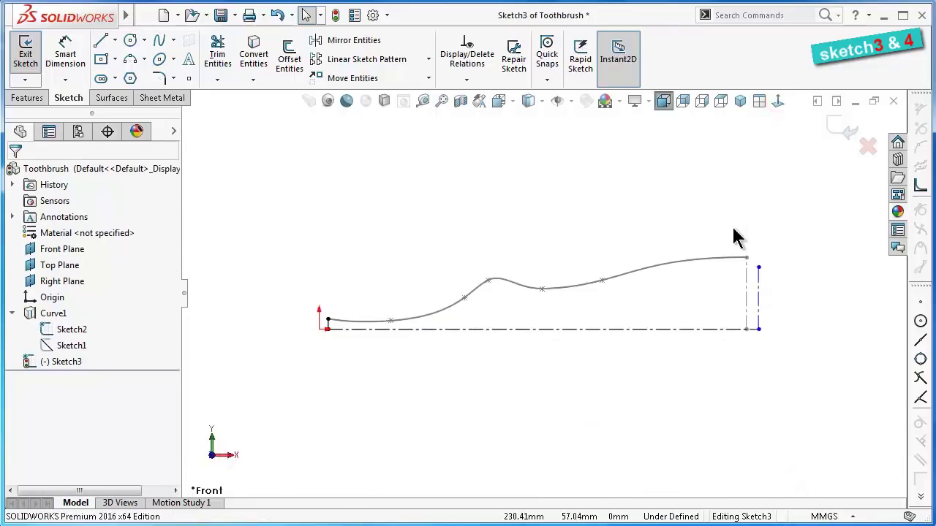
{"action": "scroll", "coordinate": [790, 284], "scroll_direction": "down", "scroll_amount": 2}
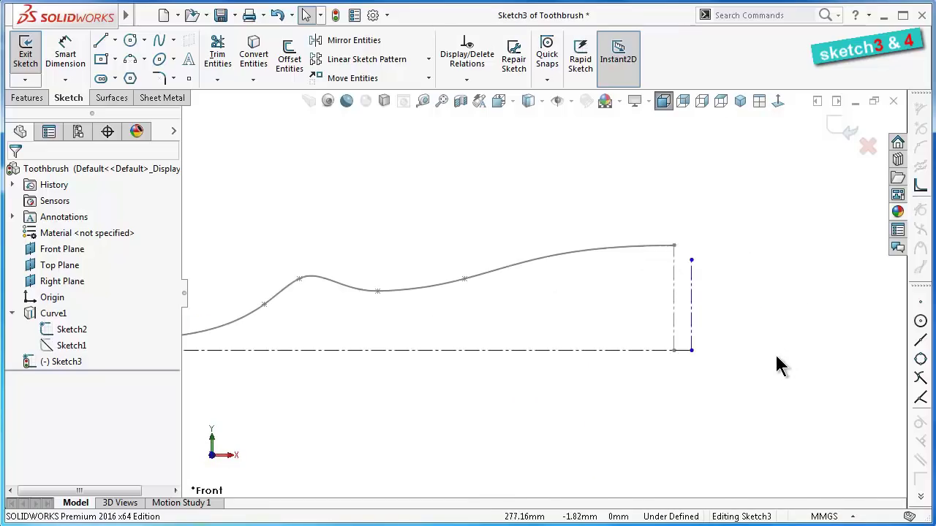
Dimension the short vertical construction line to 36 mm
{"action": "right_click_drag", "start_coordinate": [763, 387], "coordinate": [760, 270]}
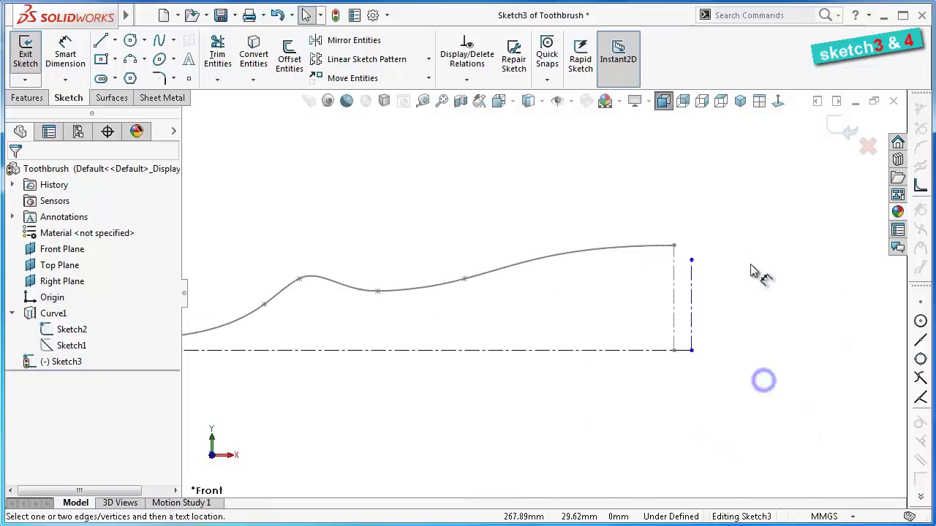
{"action": "left_click", "coordinate": [693, 277]}
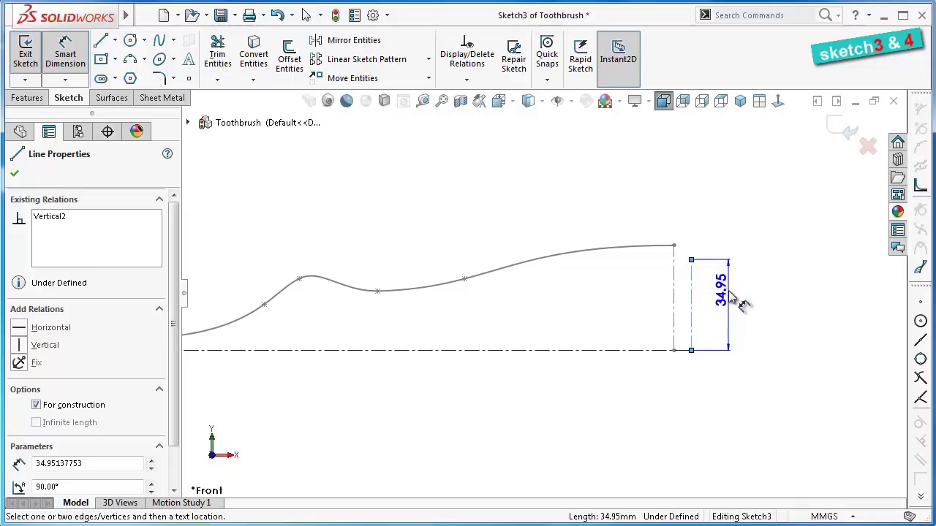
{"action": "left_click", "coordinate": [739, 305]}
{"action": "type", "text": "36"}
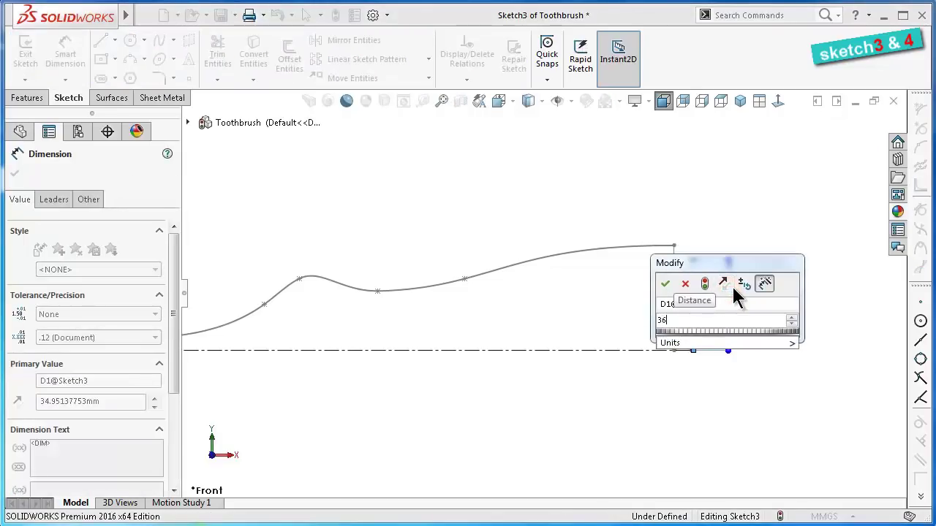
{"action": "key", "text": "Return"}
{"action": "left_click", "coordinate": [771, 288]}
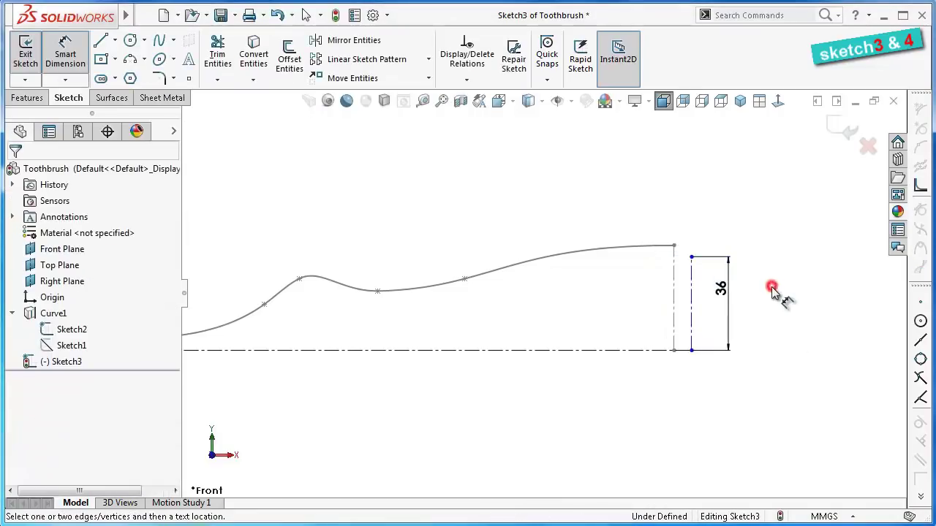
{"action": "left_click", "coordinate": [691, 329]}
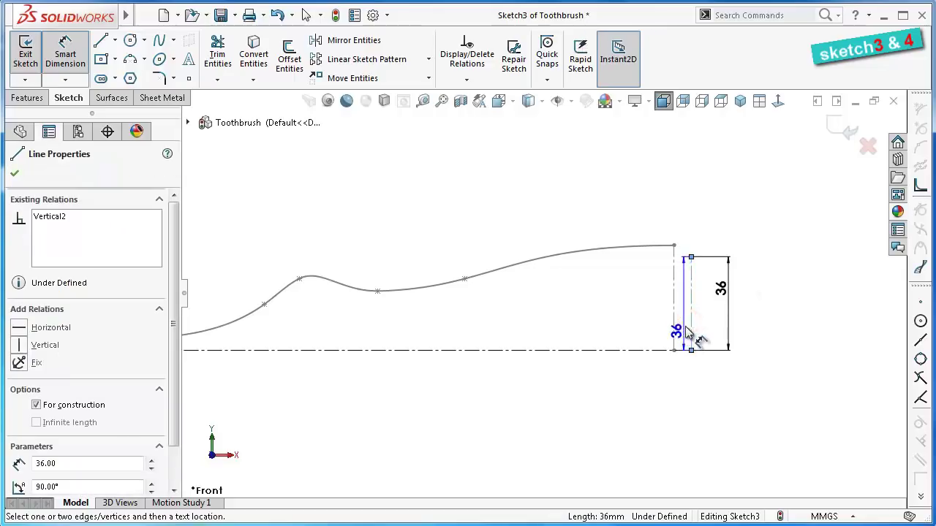
{"action": "key", "text": "Escape"}
Make the vertical construction line collinear with Sketch2's vertical line
{"action": "left_click", "coordinate": [691, 336]}
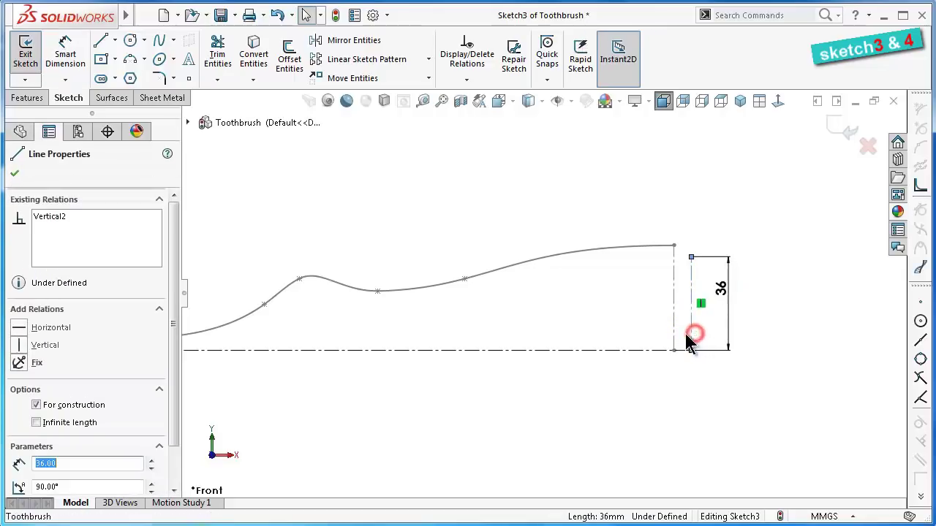
{"action": "left_click", "coordinate": [675, 330], "text": "ctrl"}
{"action": "left_click", "coordinate": [717, 270]}
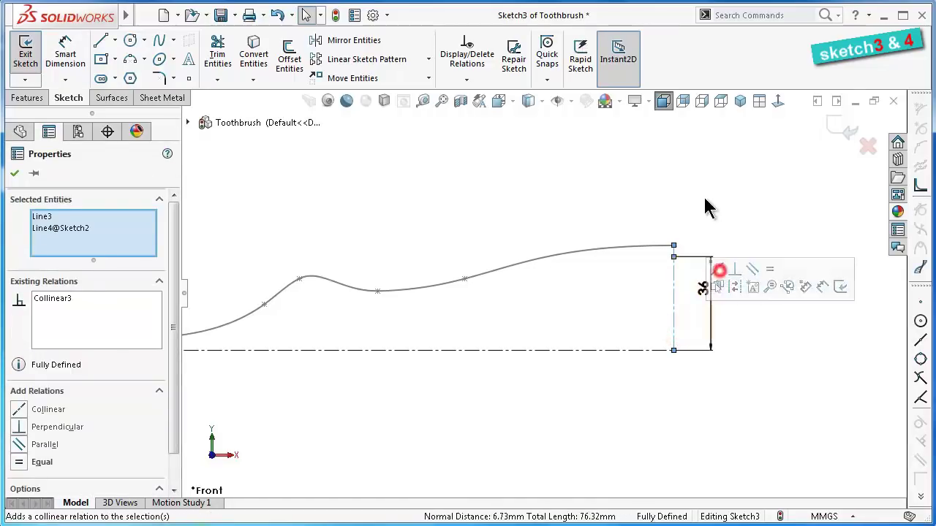
{"action": "left_click", "coordinate": [703, 190]}
Convert the short line at the curve's end to construction geometry and show Sketch1
{"action": "middle_click_drag", "start_coordinate": [665, 185], "coordinate": [633, 274]}
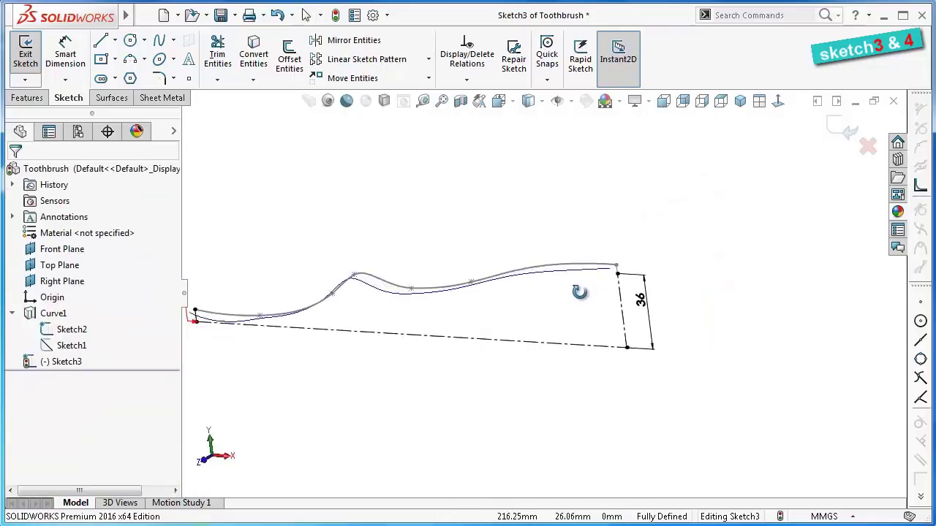
{"action": "scroll", "coordinate": [633, 275], "scroll_direction": "down", "scroll_amount": 3}
{"action": "scroll", "coordinate": [641, 229], "scroll_direction": "down", "scroll_amount": 2}
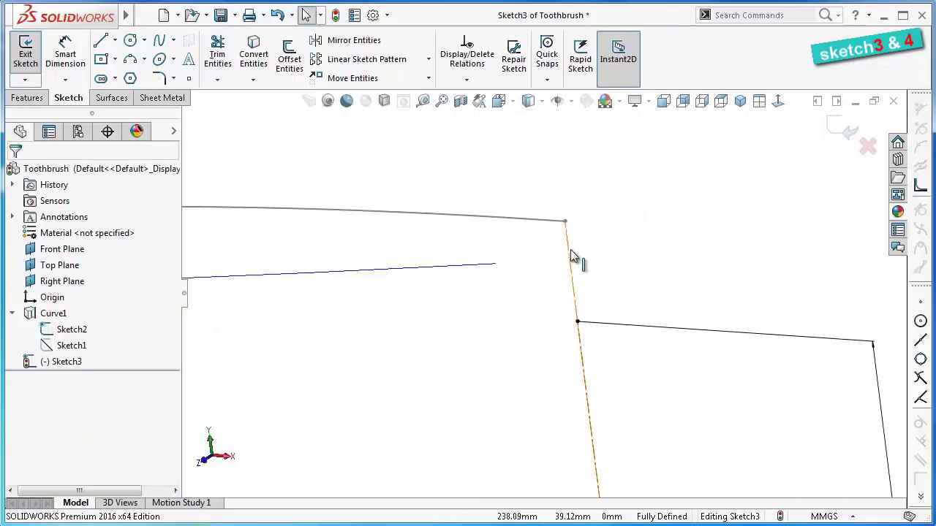
{"action": "left_click", "coordinate": [571, 251]}
{"action": "left_click", "coordinate": [625, 210]}
{"action": "left_click", "coordinate": [544, 169]}
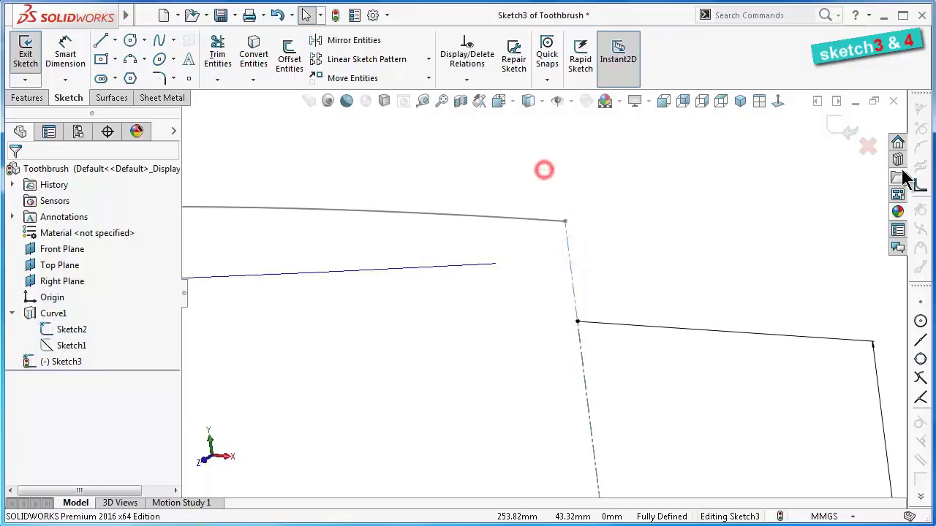
{"action": "left_click", "coordinate": [63, 345]}
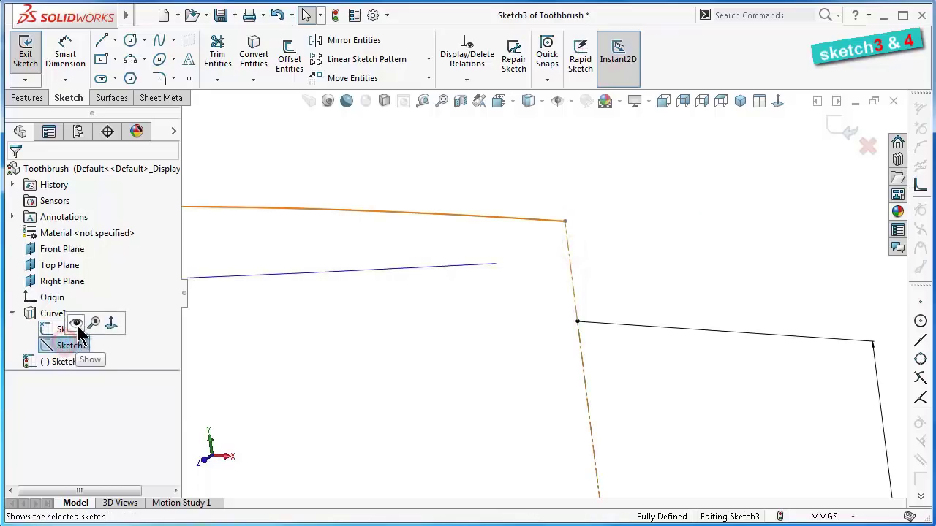
{"action": "left_click", "coordinate": [76, 325]}
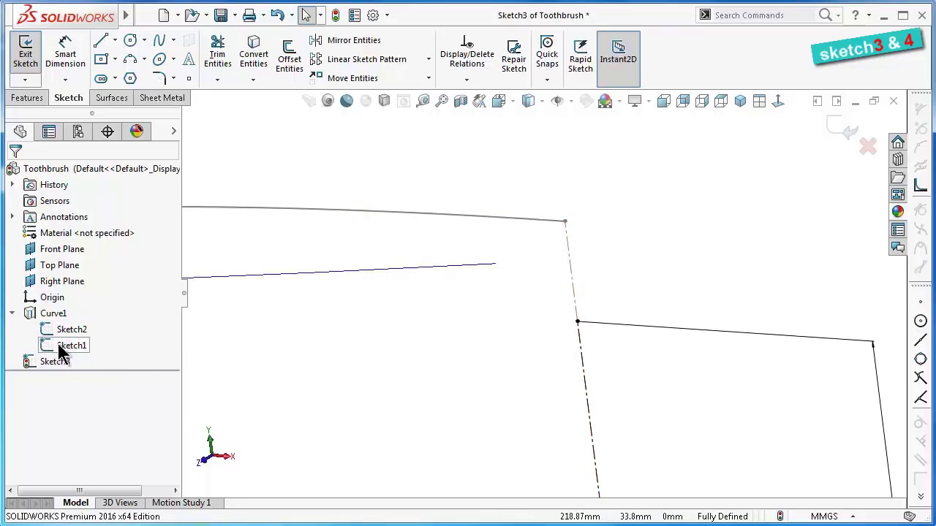
Hide Sketch1, select Sketch2, and return to a flat Front view zoomed on the curve
{"action": "left_click", "coordinate": [60, 345]}
{"action": "left_click", "coordinate": [78, 324]}
{"action": "left_click", "coordinate": [71, 328]}
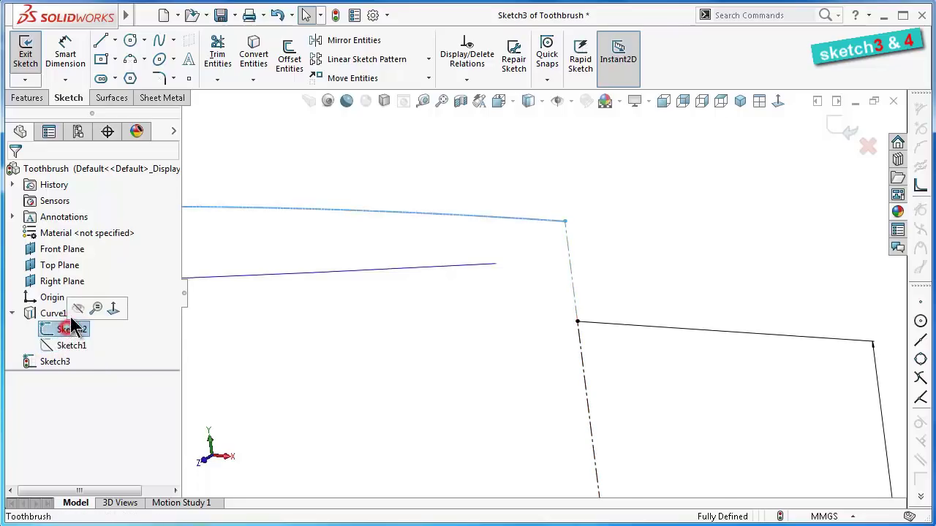
{"action": "mouse_move", "coordinate": [428, 359]}
{"action": "middle_mouse_down"}
{"action": "mouse_move", "coordinate": [511, 396]}
{"action": "mouse_move", "coordinate": [519, 417]}
{"action": "mouse_move", "coordinate": [493, 423]}
{"action": "middle_mouse_up"}
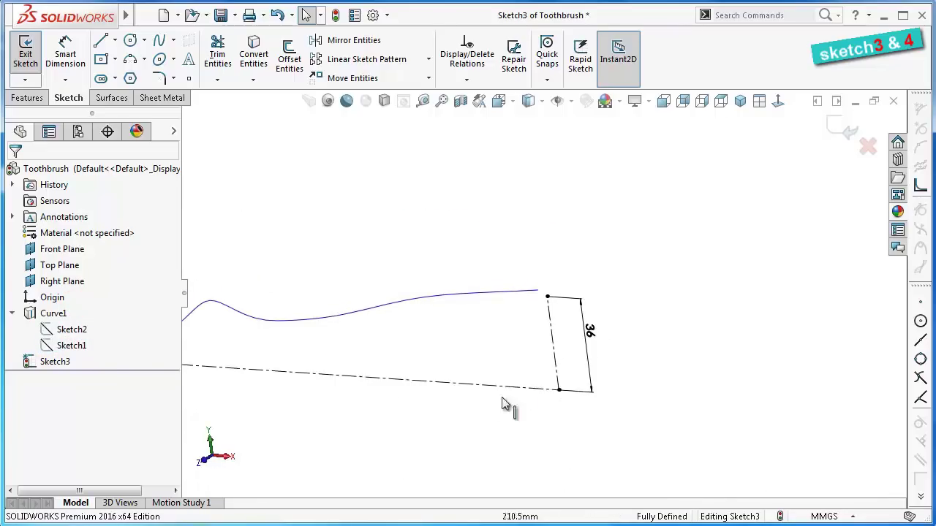
{"action": "left_click", "coordinate": [778, 102]}
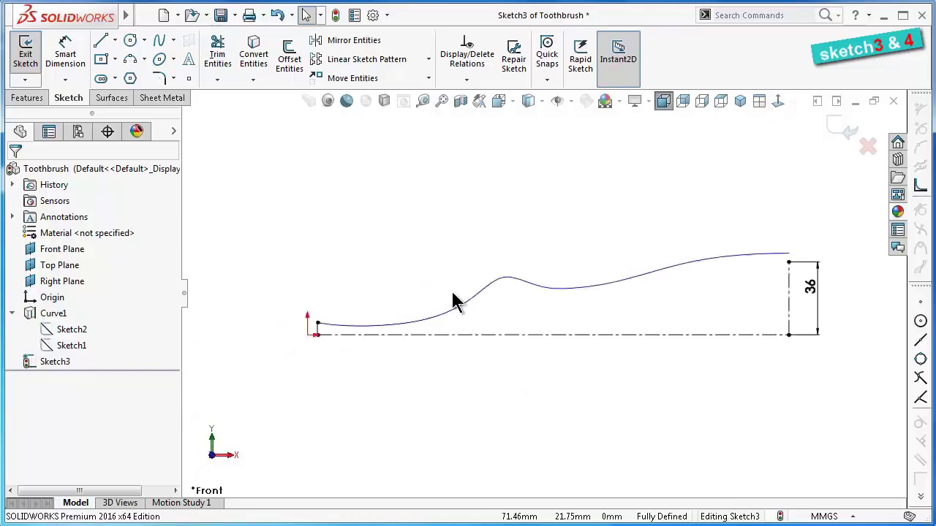
{"action": "scroll", "coordinate": [453, 301], "scroll_direction": "down", "scroll_amount": 2}
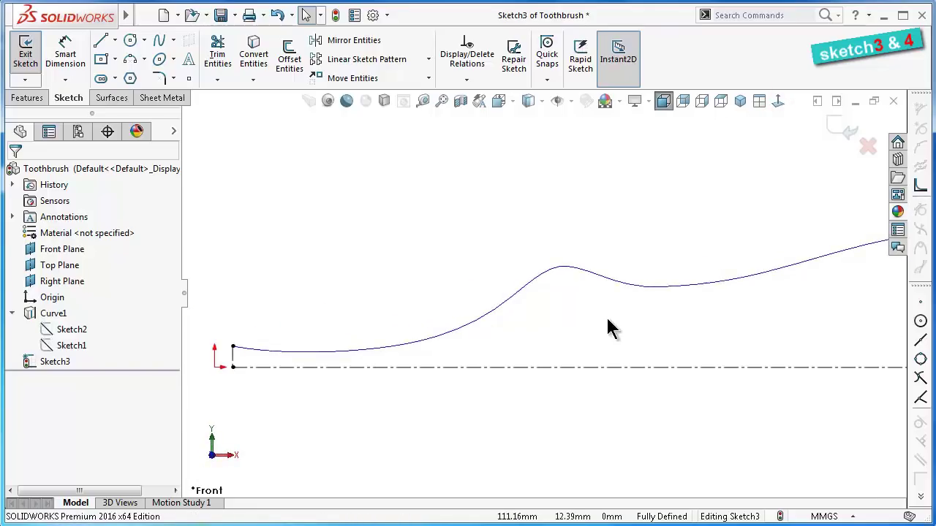
{"action": "scroll", "coordinate": [600, 321], "scroll_direction": "down", "scroll_amount": 3}
{"action": "scroll", "coordinate": [588, 329], "scroll_direction": "up", "scroll_amount": 1}
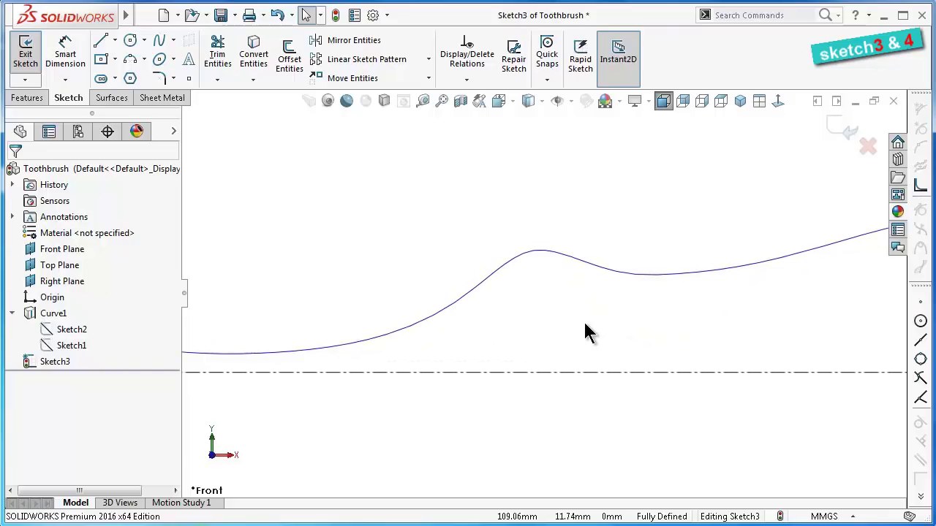
{"action": "scroll", "coordinate": [503, 320], "scroll_direction": "up", "scroll_amount": 3}
{"action": "scroll", "coordinate": [356, 272], "scroll_direction": "down", "scroll_amount": 2}
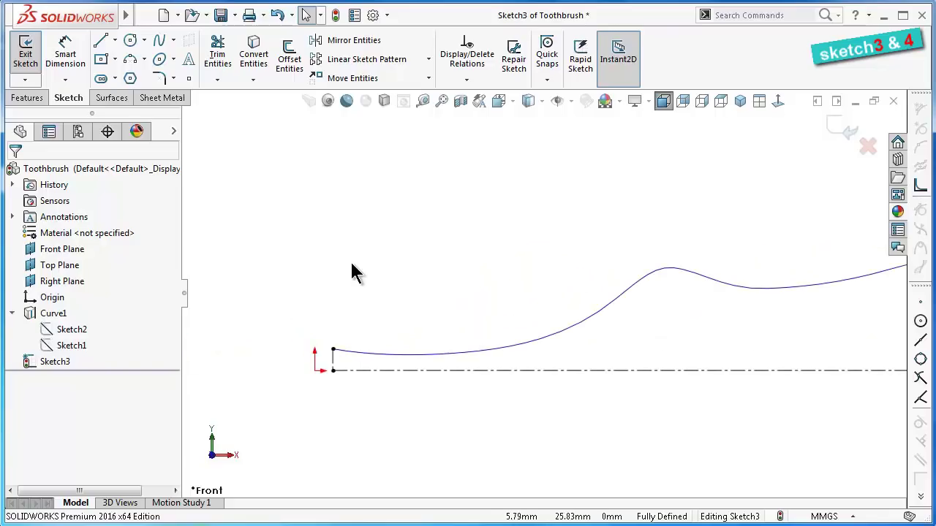
Drop five sketch points above the curve, from its left end to past the peak
{"action": "left_click", "coordinate": [188, 78]}
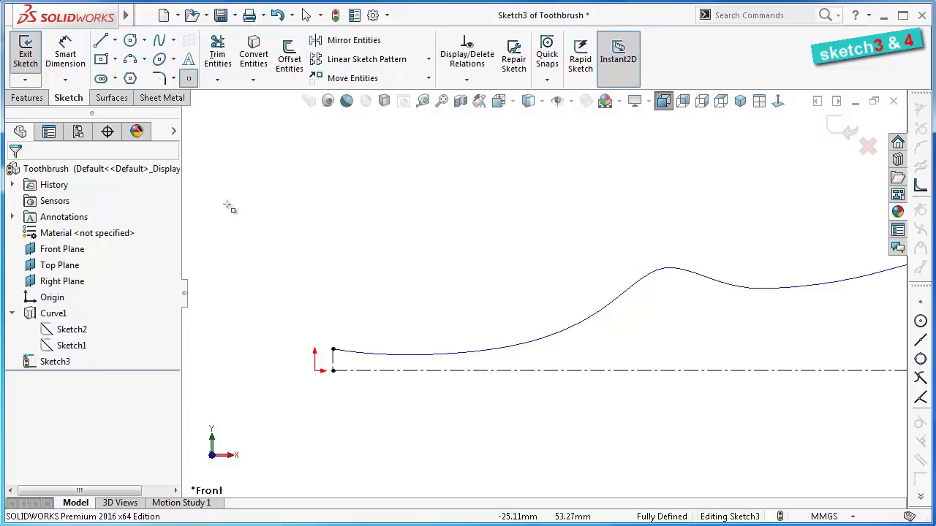
{"action": "left_click", "coordinate": [398, 334]}
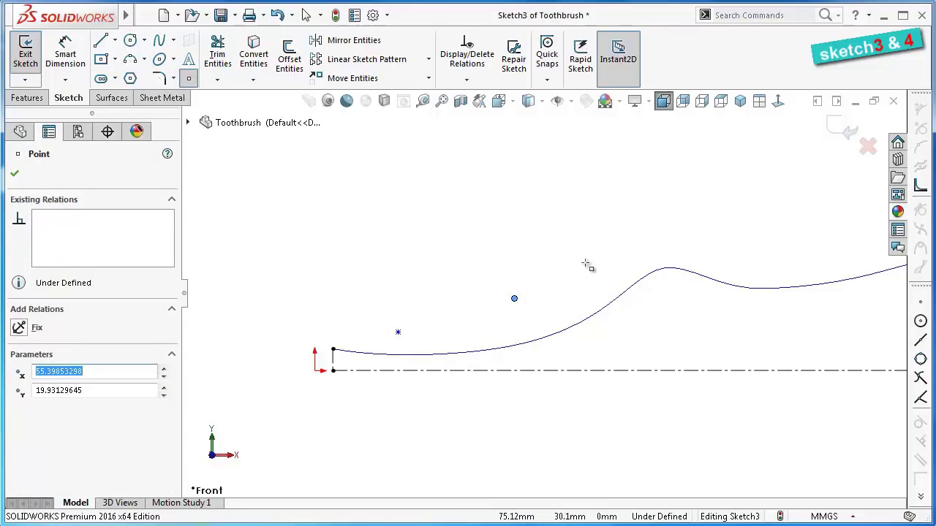
{"action": "left_click", "coordinate": [586, 261]}
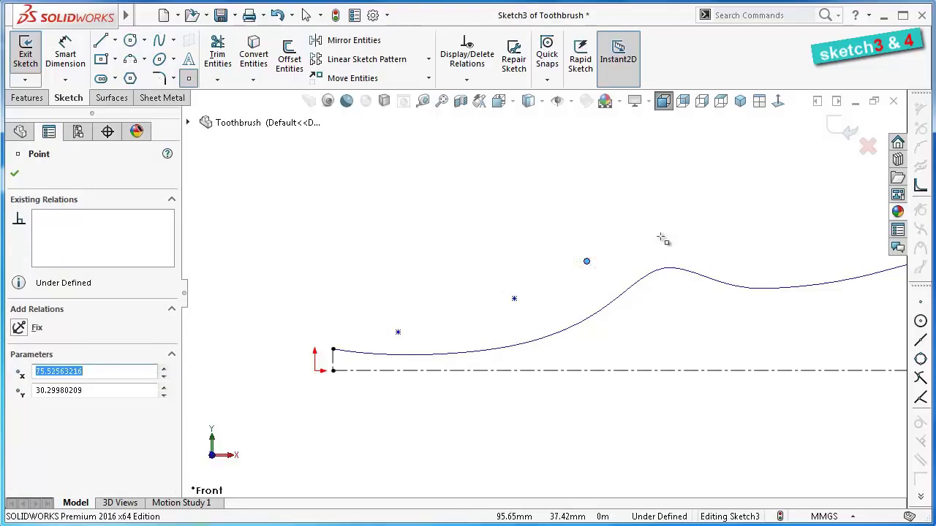
{"action": "left_click", "coordinate": [661, 251]}
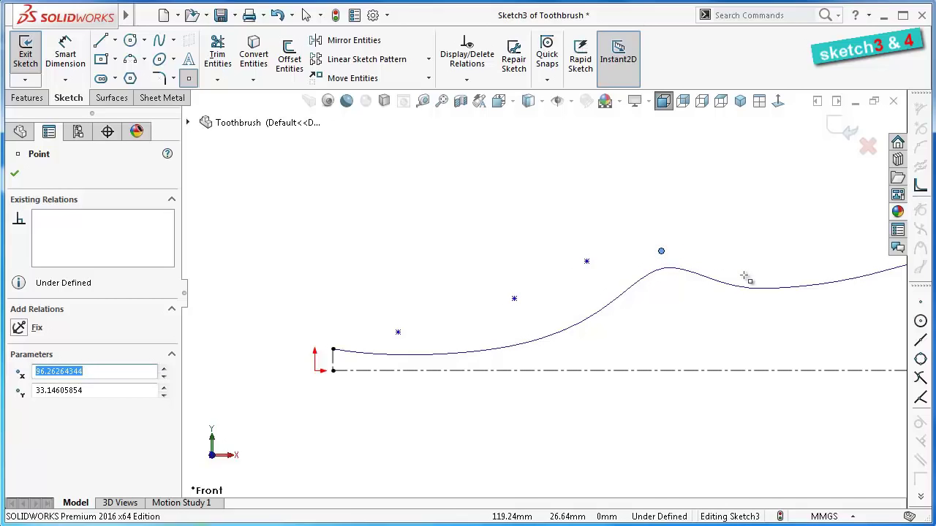
{"action": "scroll", "coordinate": [739, 271], "scroll_direction": "down", "scroll_amount": 1}
{"action": "left_click", "coordinate": [709, 268]}
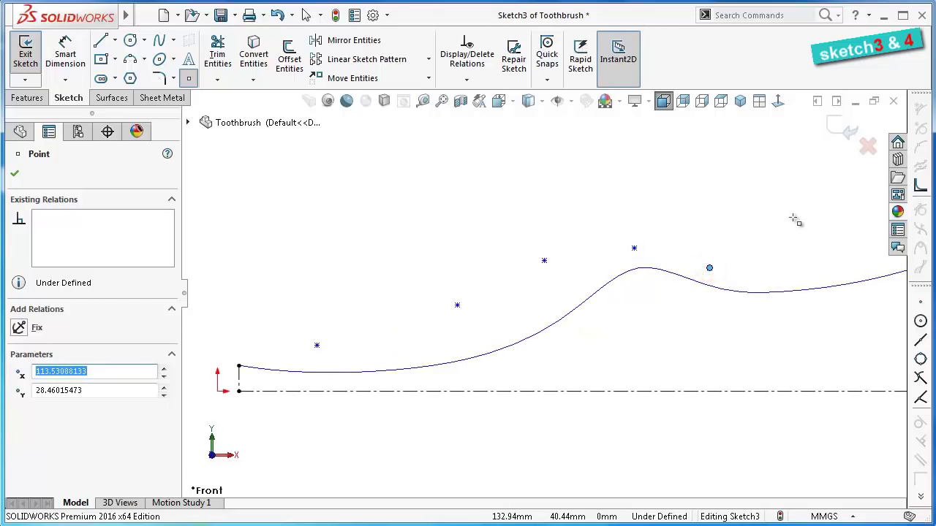
{"action": "scroll", "coordinate": [767, 255], "scroll_direction": "up", "scroll_amount": 2}
{"action": "scroll", "coordinate": [760, 263], "scroll_direction": "up", "scroll_amount": 1}
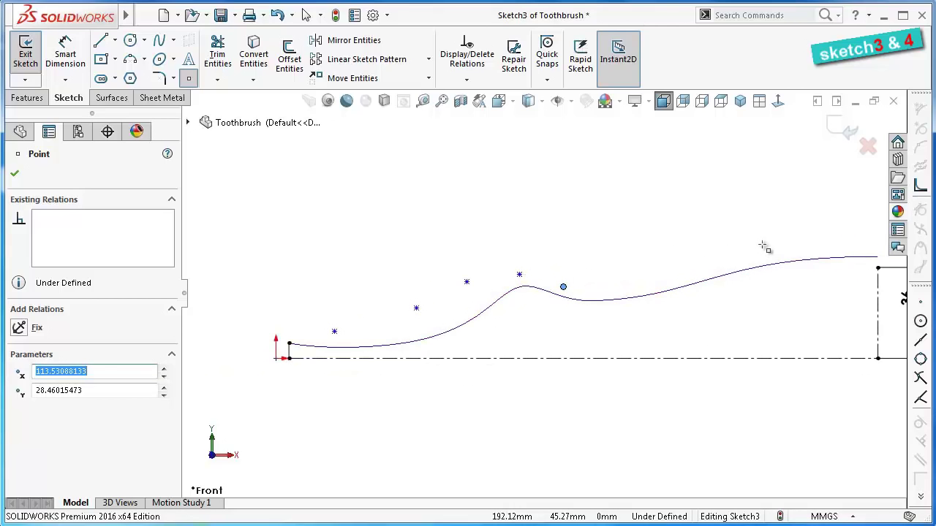
{"action": "left_click", "coordinate": [751, 249]}
{"action": "left_click", "coordinate": [366, 251]}
Set the first sketch point to X 42.20, Y 1.60
{"action": "scroll", "coordinate": [366, 252], "scroll_direction": "down", "scroll_amount": 3}
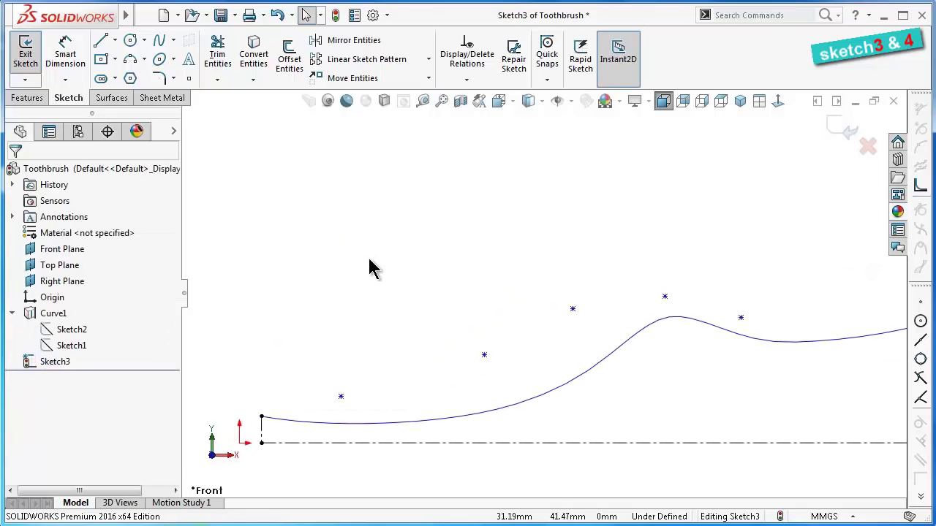
{"action": "left_click", "coordinate": [341, 396]}
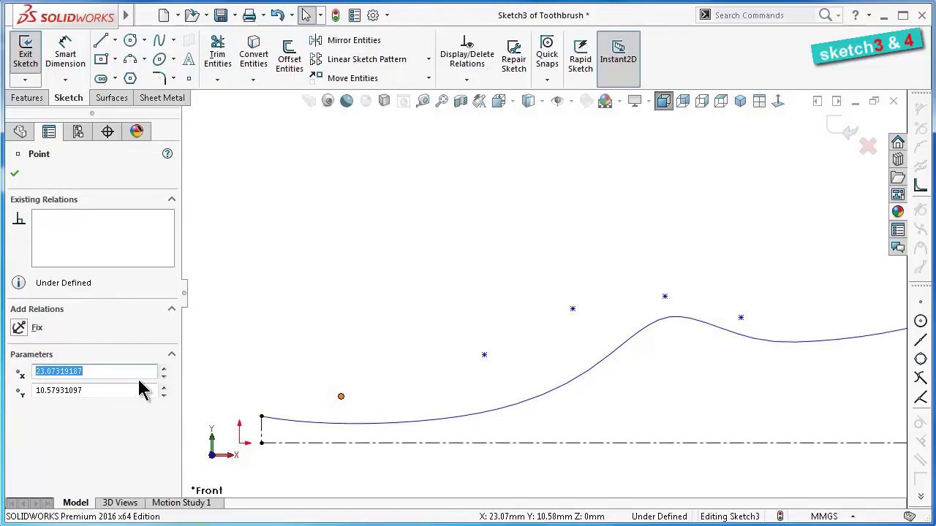
{"action": "type", "text": "42."}
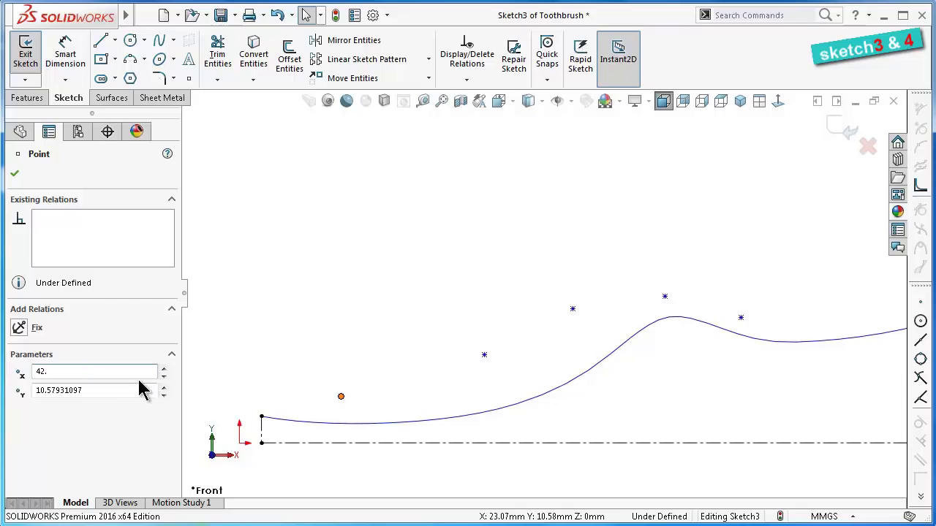
{"action": "type", "text": "20"}
{"action": "key", "text": "Tab"}
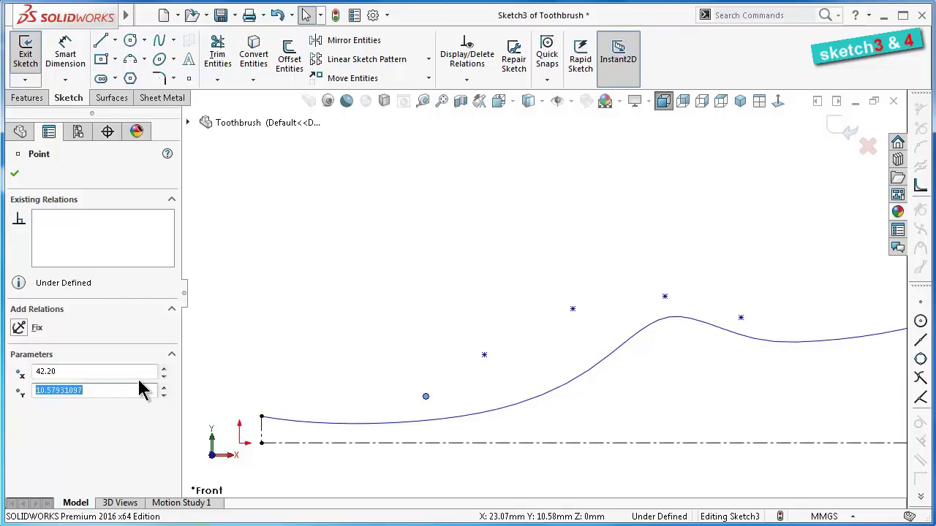
{"action": "type", "text": "1.6"}
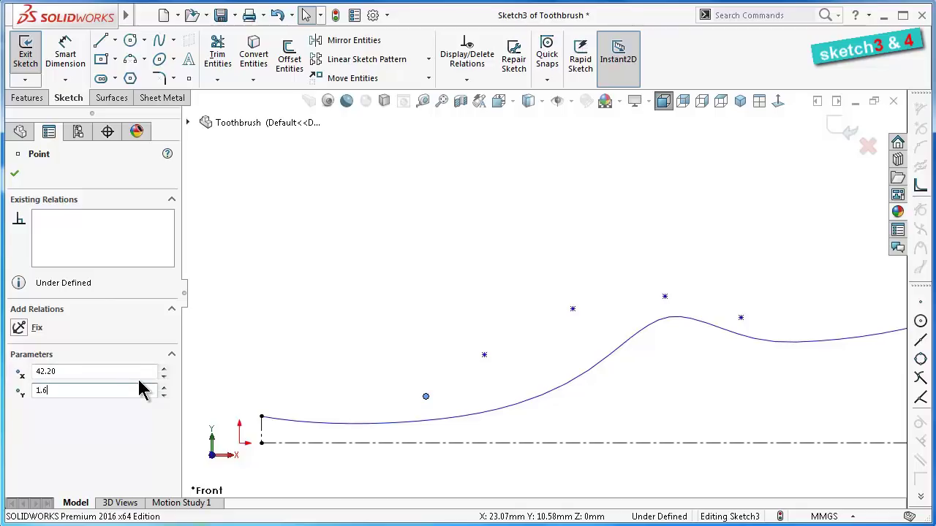
{"action": "key", "text": "Return"}
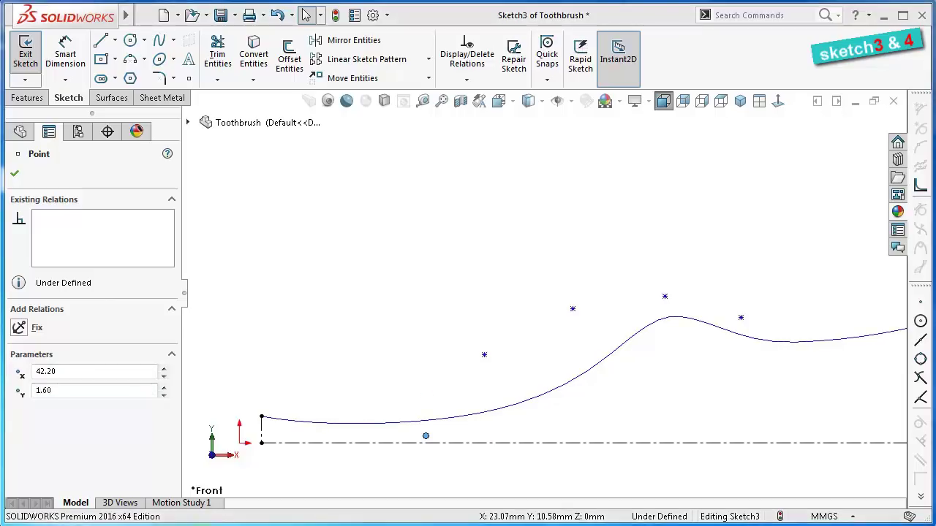
Position the second point at X 86.70, Y 13.70 and the third at X 100.20, Y 18.50
{"action": "left_click", "coordinate": [484, 355]}
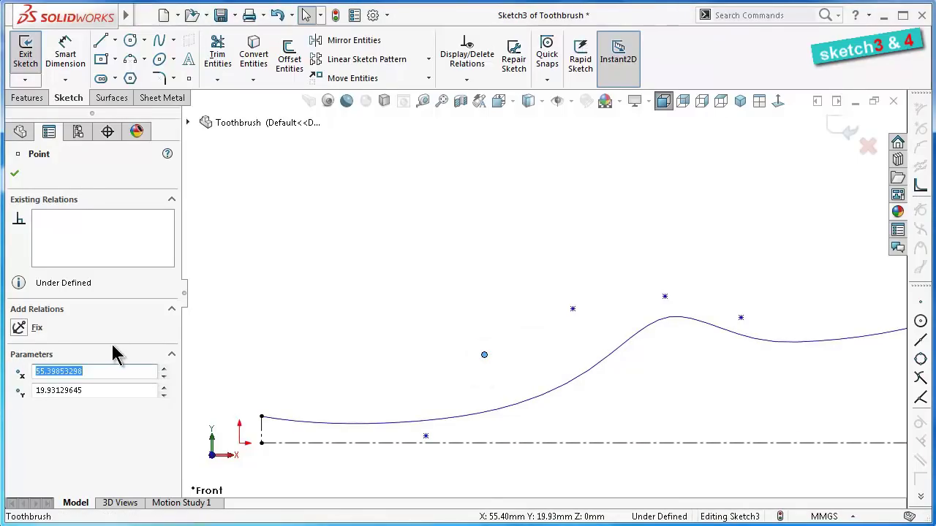
{"action": "type", "text": "86"}
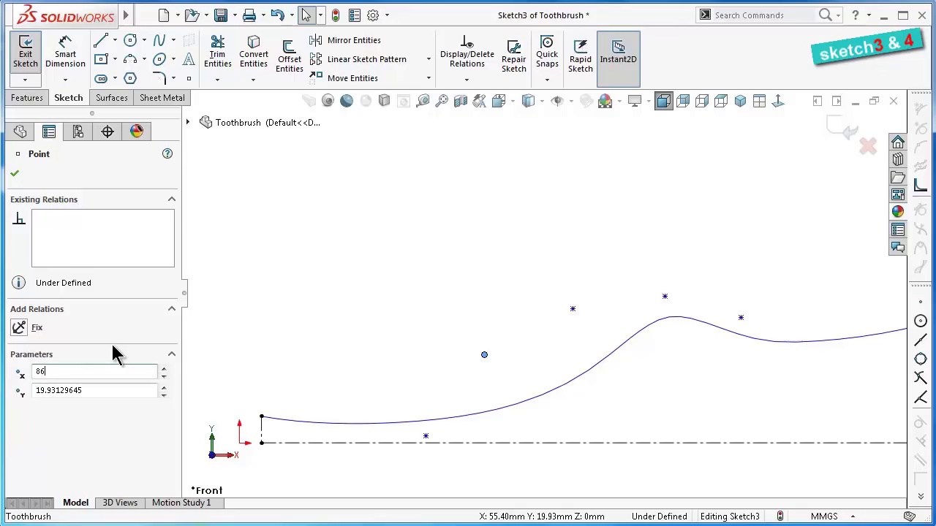
{"action": "type", "text": "."}
{"action": "type", "text": "70"}
{"action": "key", "text": "Tab"}
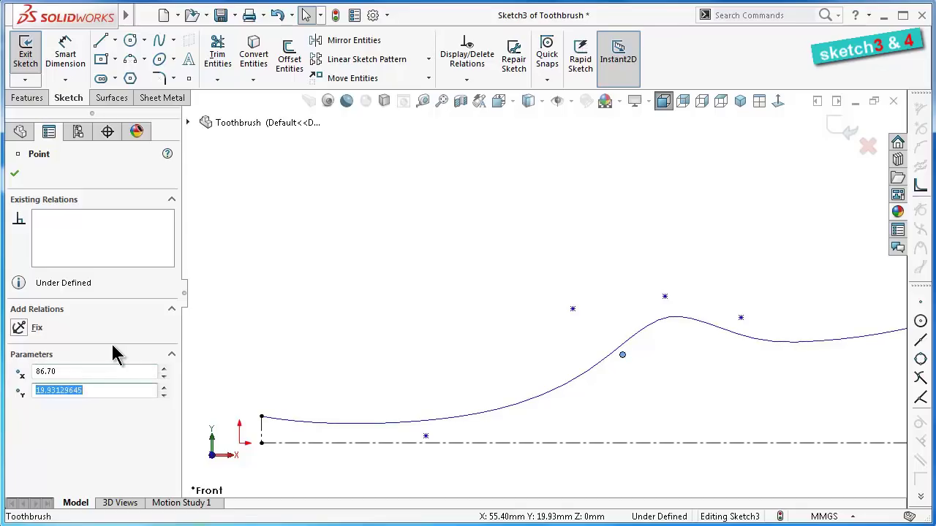
{"action": "type", "text": "13.7"}
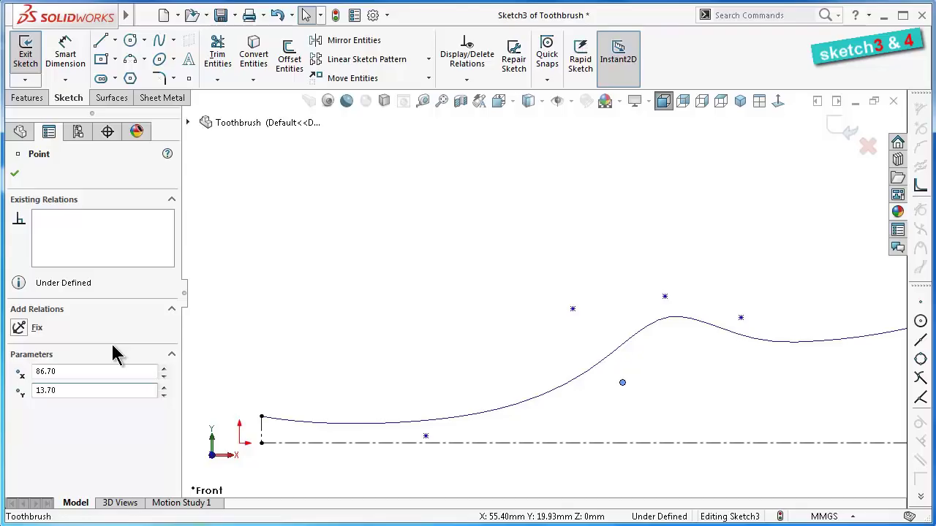
{"action": "left_click", "coordinate": [574, 310]}
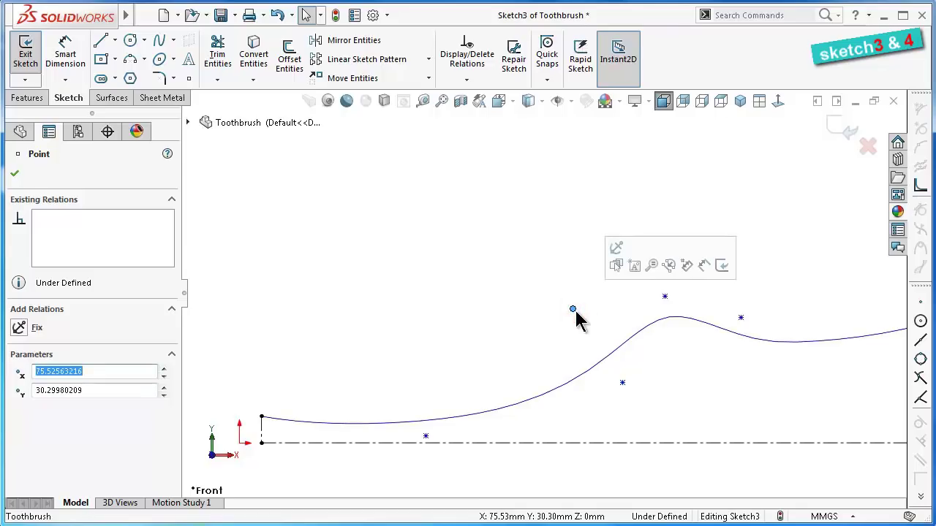
{"action": "type", "text": "100."}
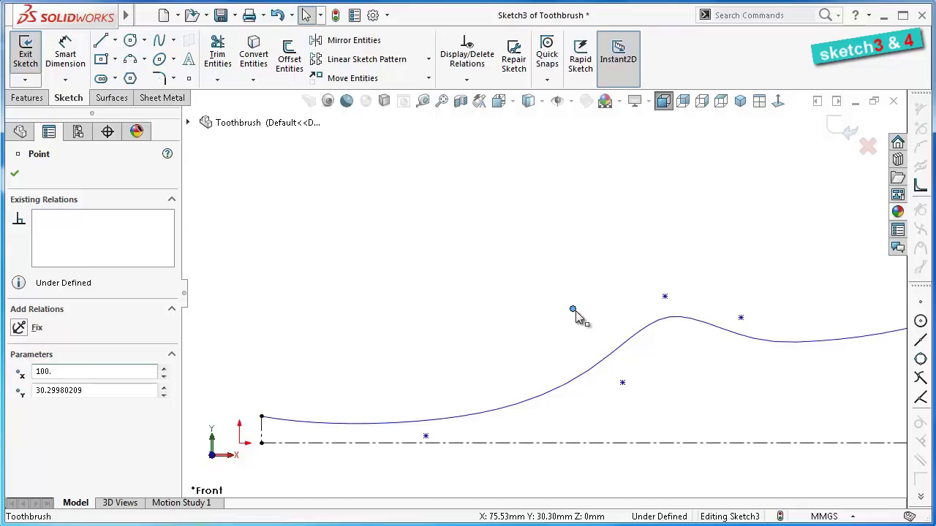
{"action": "type", "text": "0"}
{"action": "key", "text": "Tab"}
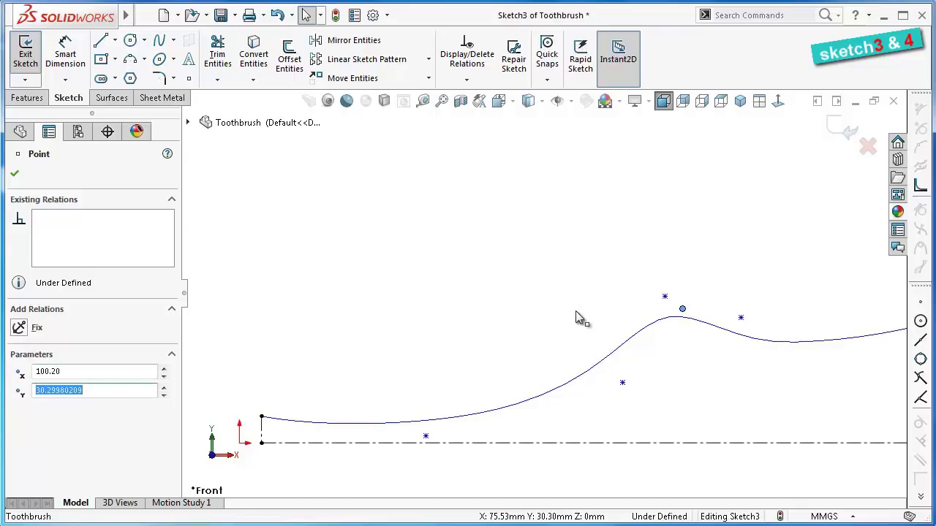
{"action": "type", "text": "18.5"}
{"action": "key", "text": "Return"}
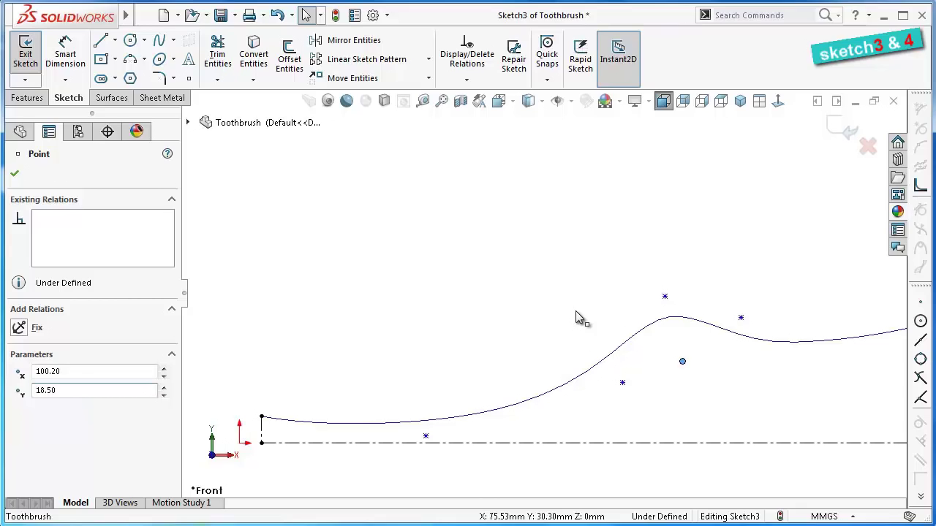
Move the next sketch point to X 111.40, Y 17.80
{"action": "left_click", "coordinate": [665, 295]}
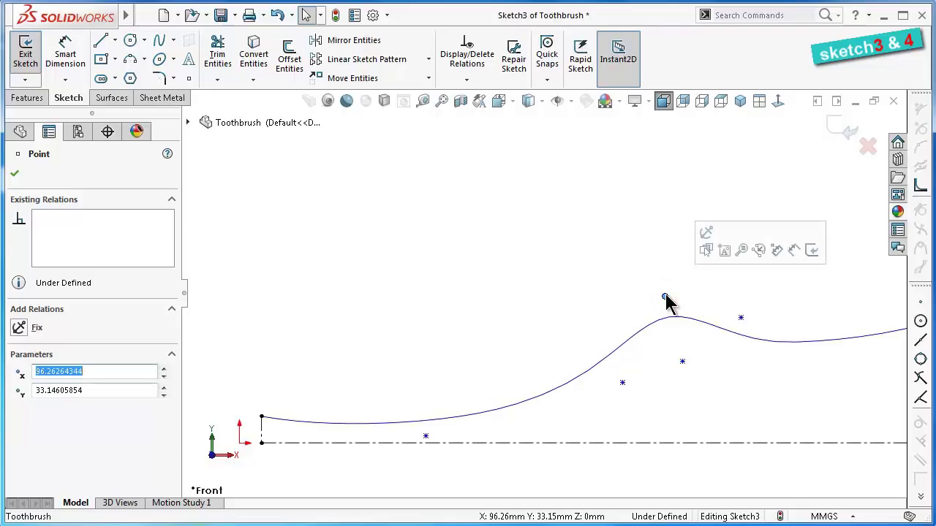
{"action": "type", "text": "111"}
{"action": "key", "text": "Tab"}
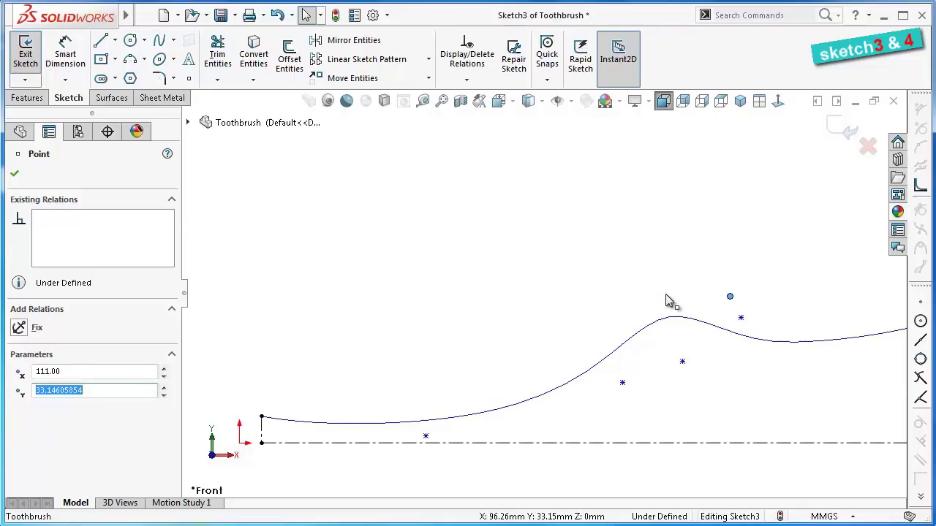
{"action": "left_click", "coordinate": [75, 374]}
{"action": "left_click_drag", "start_coordinate": [51, 372], "coordinate": [77, 372]}
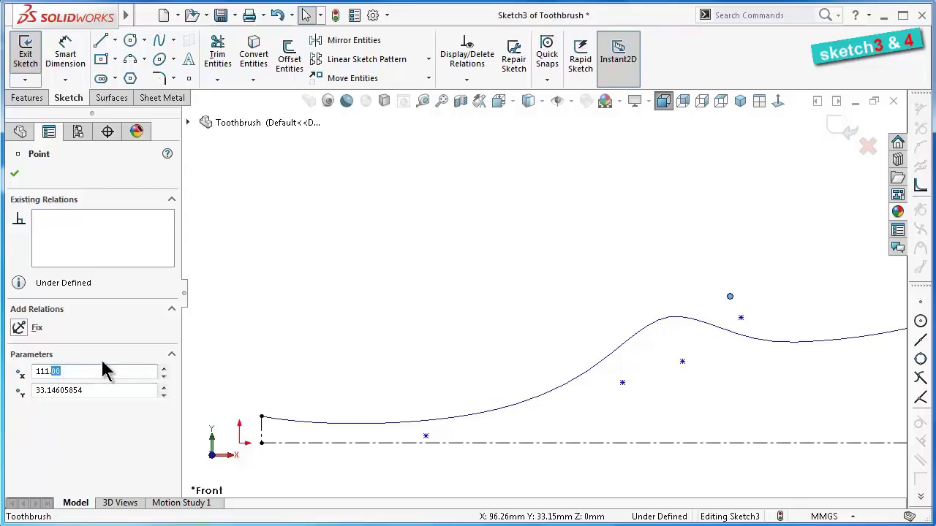
{"action": "type", "text": "4"}
{"action": "key", "text": "Tab"}
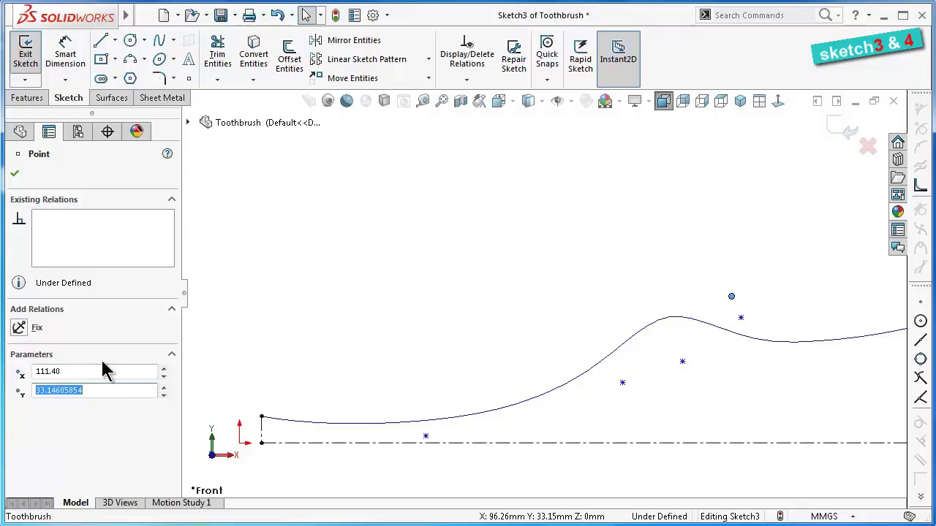
{"action": "type", "text": "17."}
{"action": "type", "text": "80"}
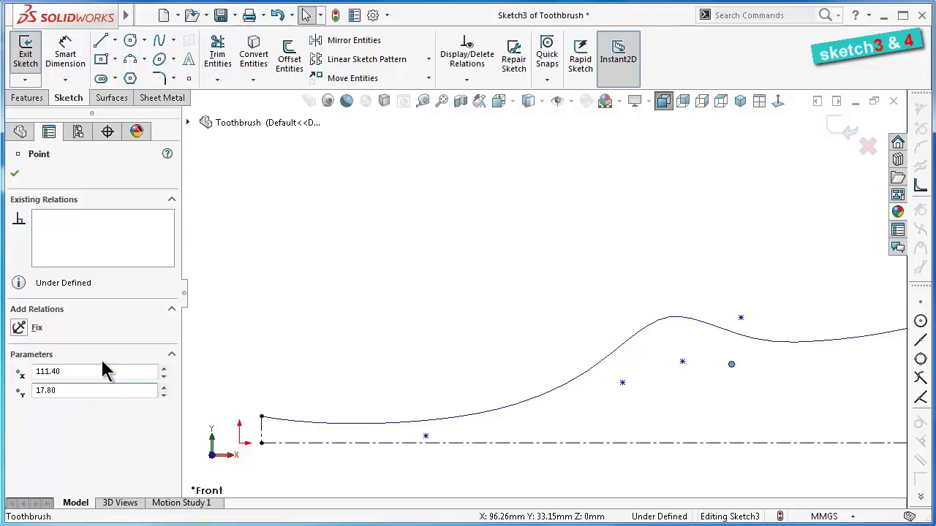
Position two more points at X 122.50, Y 16.80 and X 194.50, Y 24.00
{"action": "left_click", "coordinate": [741, 318]}
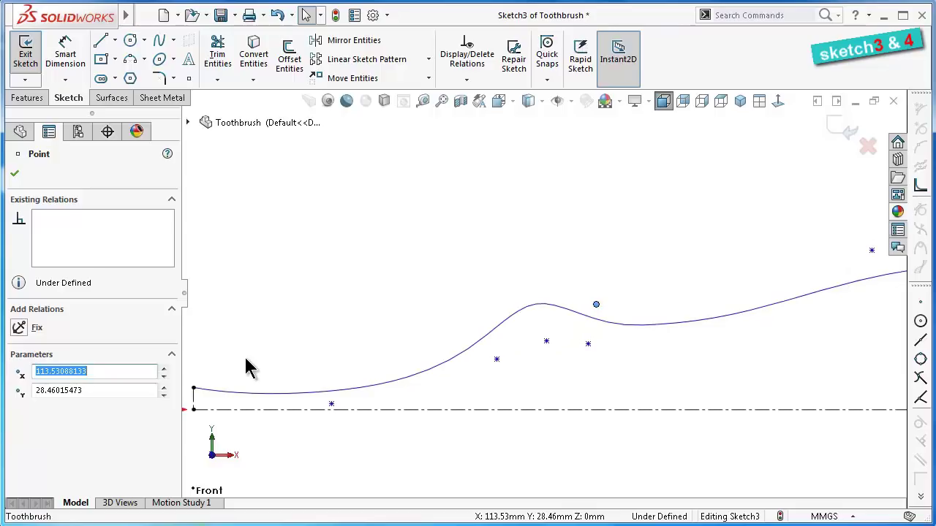
{"action": "type", "text": "122.5"}
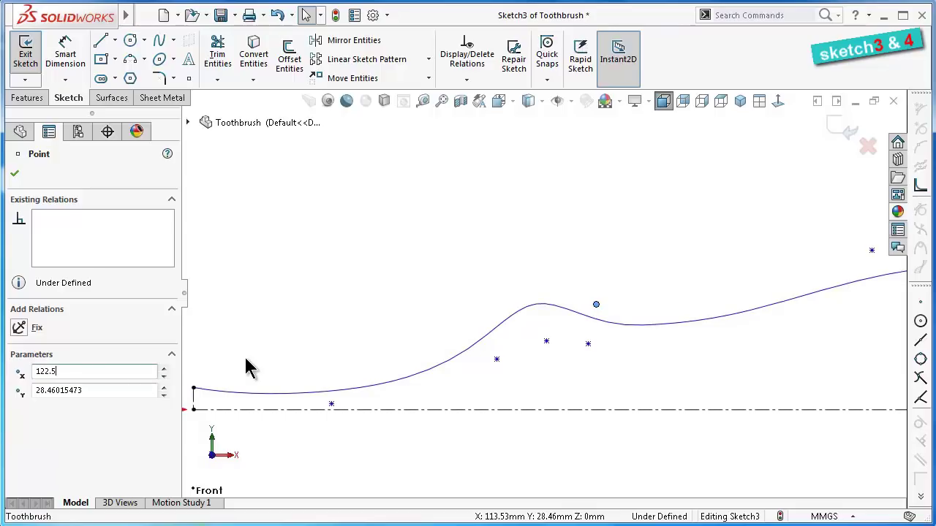
{"action": "key", "text": "Tab"}
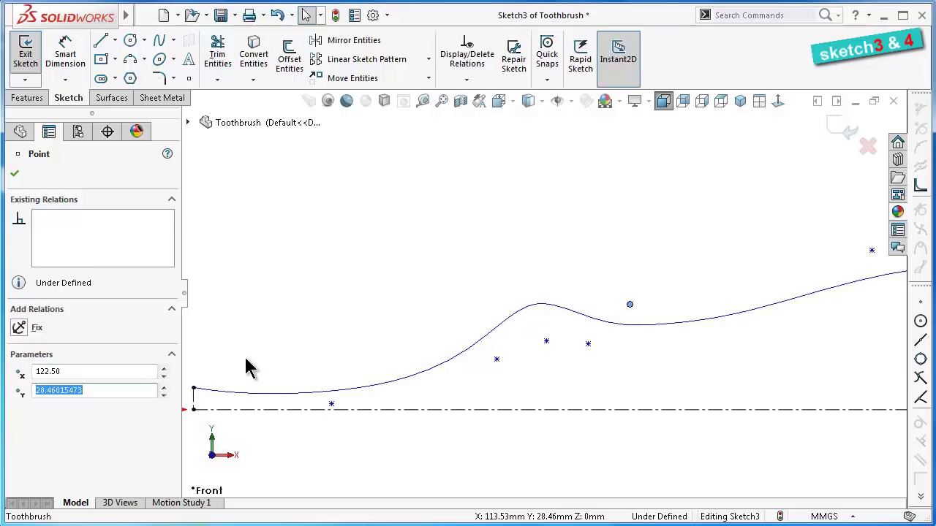
{"action": "type", "text": "16.80"}
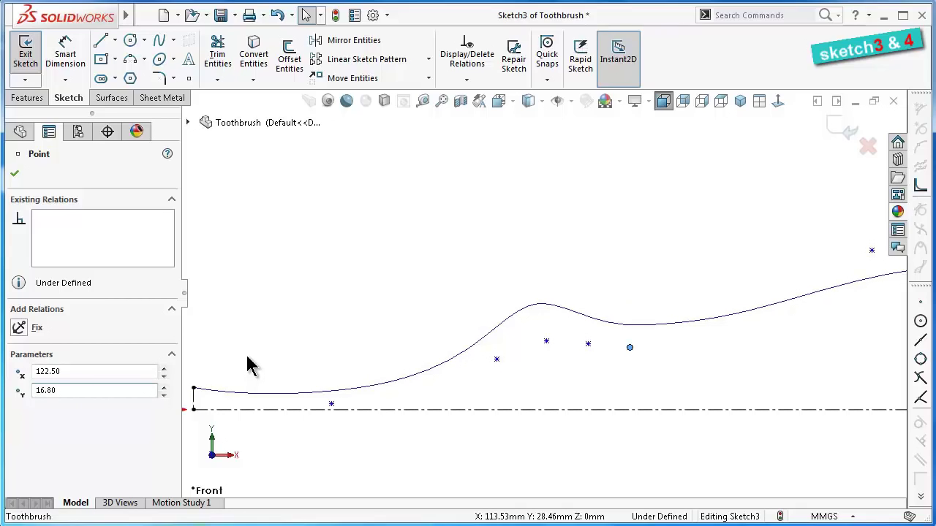
{"action": "type", "text": "f"}
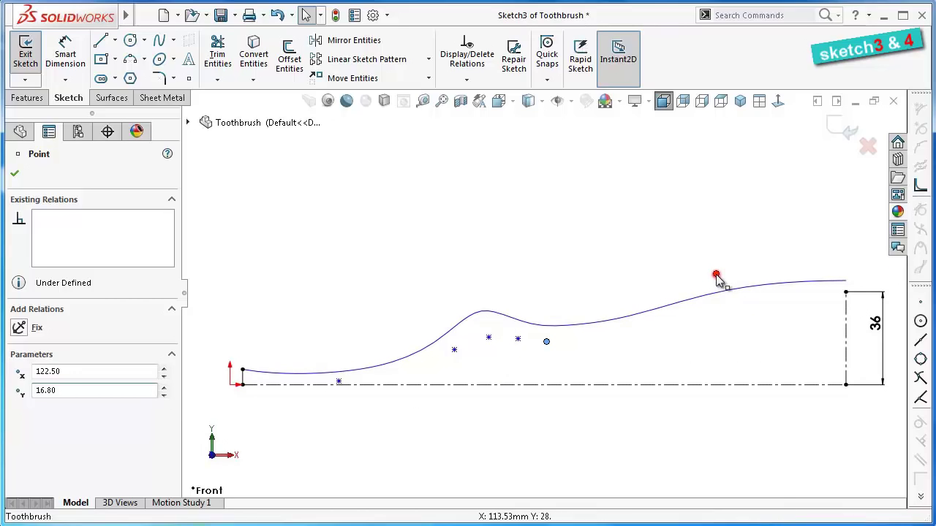
{"action": "left_click", "coordinate": [716, 276]}
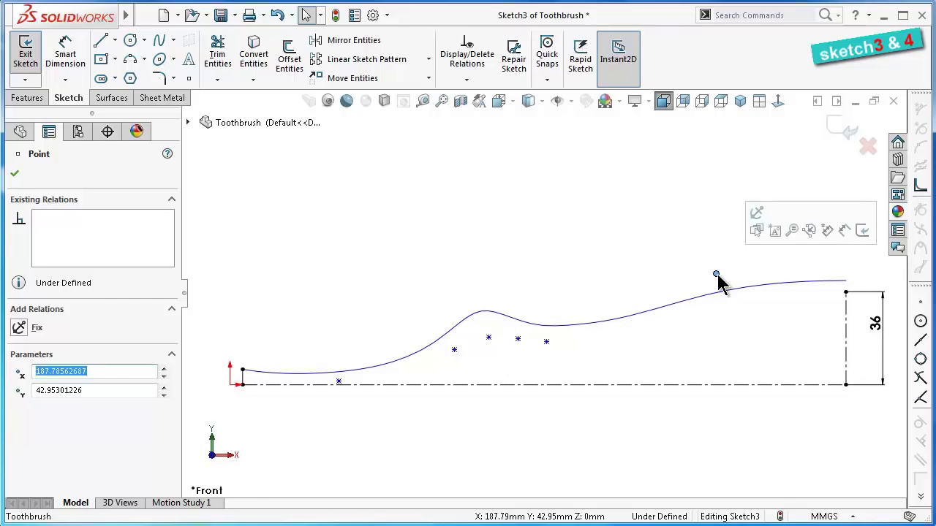
{"action": "type", "text": "194.5"}
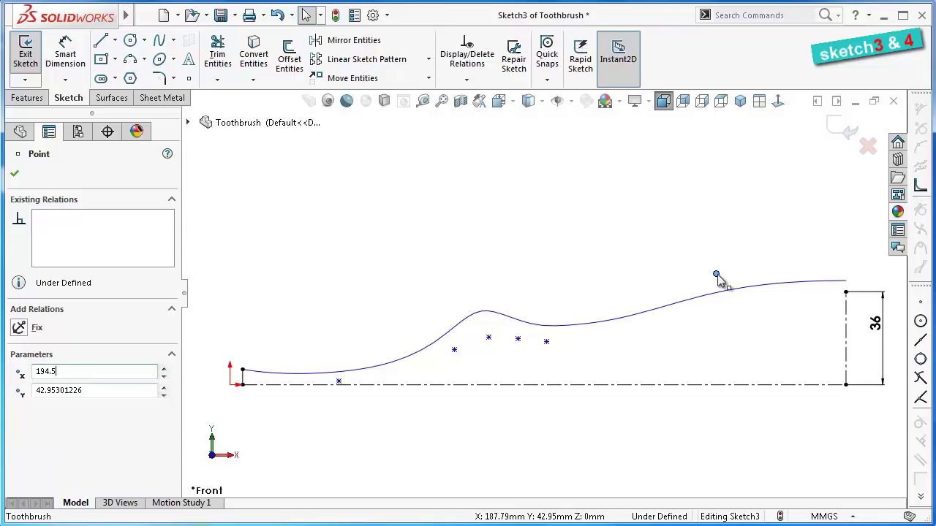
{"action": "key", "text": "Tab"}
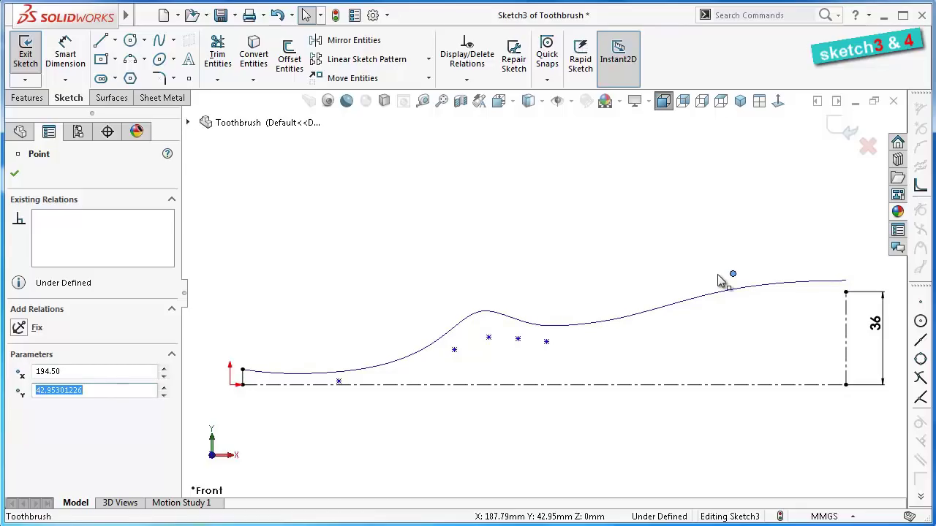
{"action": "type", "text": "24"}
{"action": "key", "text": "Return"}
{"action": "left_click", "coordinate": [426, 235]}
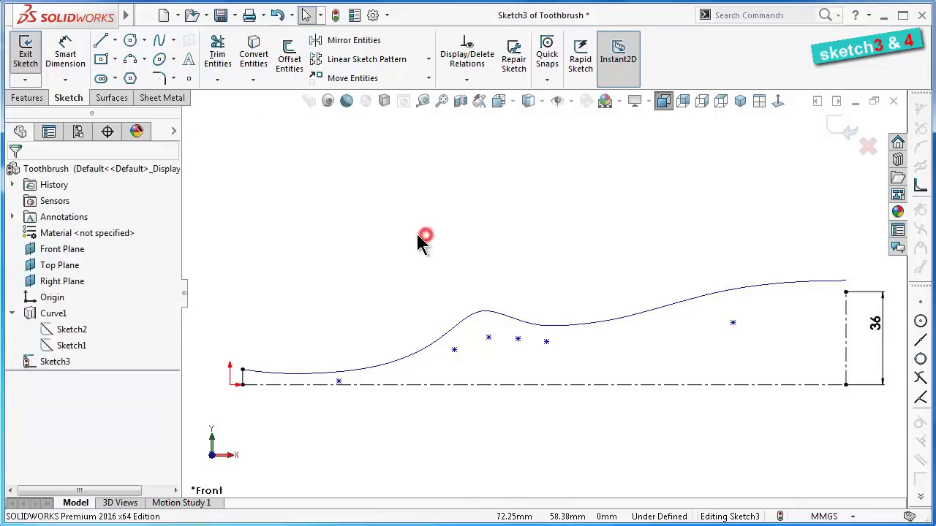
{"action": "left_click", "coordinate": [159, 41]}
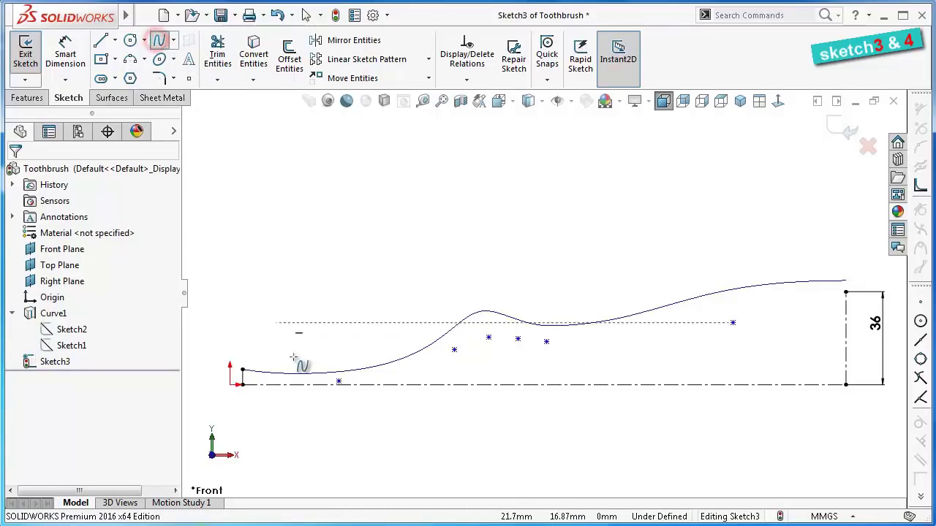
Place a point on the left-end vertical construction line at X 5.00, Y 2.26
{"action": "scroll", "coordinate": [300, 359], "scroll_direction": "down", "scroll_amount": 1}
{"action": "scroll", "coordinate": [296, 354], "scroll_direction": "down", "scroll_amount": 1}
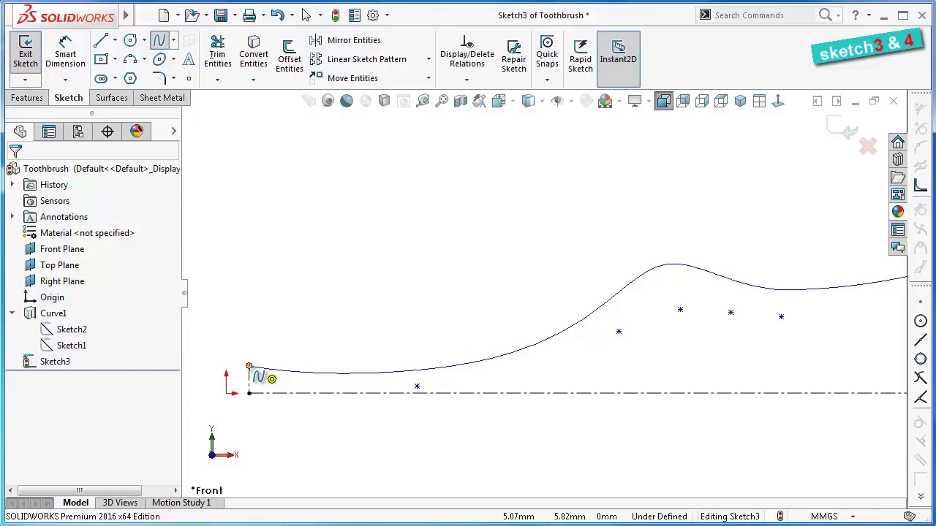
{"action": "left_click", "coordinate": [249, 367]}
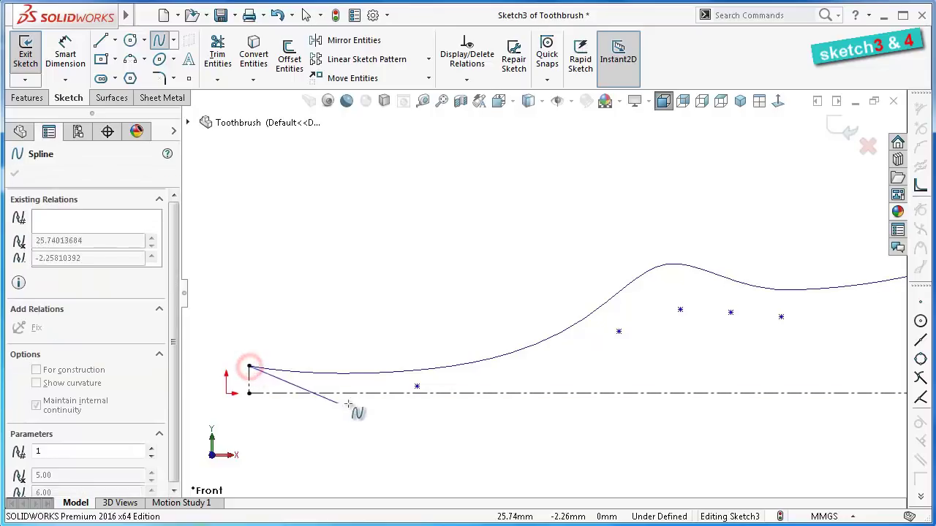
{"action": "left_click", "coordinate": [416, 386]}
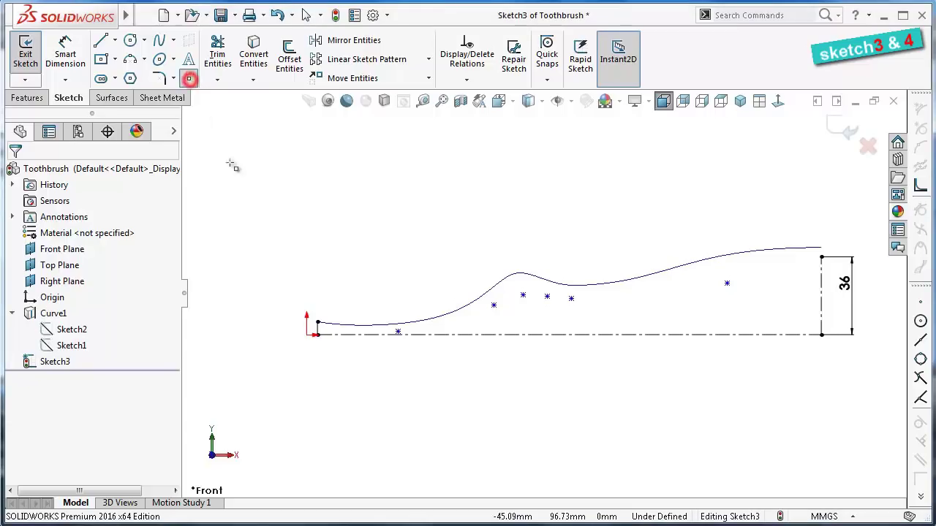
{"action": "scroll", "coordinate": [336, 412], "scroll_direction": "down", "scroll_amount": 3}
{"action": "scroll", "coordinate": [361, 171], "scroll_direction": "down", "scroll_amount": 5}
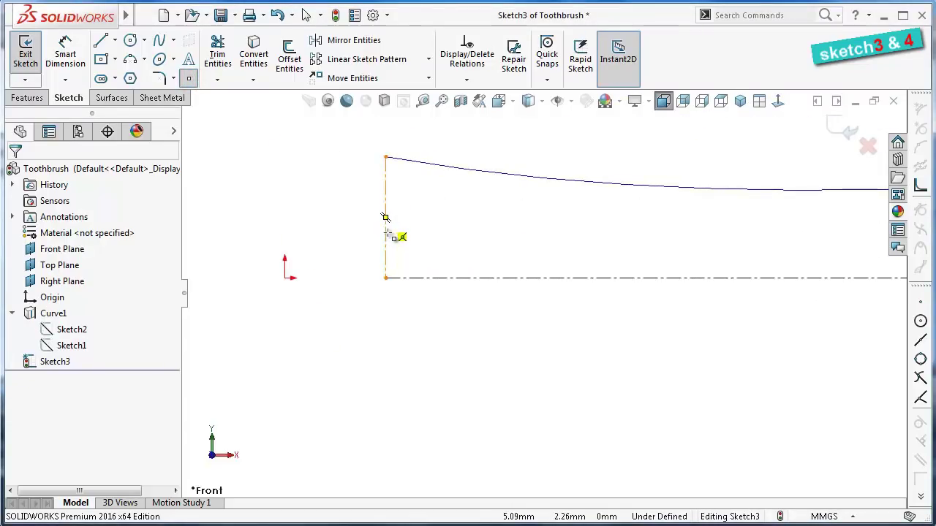
{"action": "left_click", "coordinate": [385, 233]}
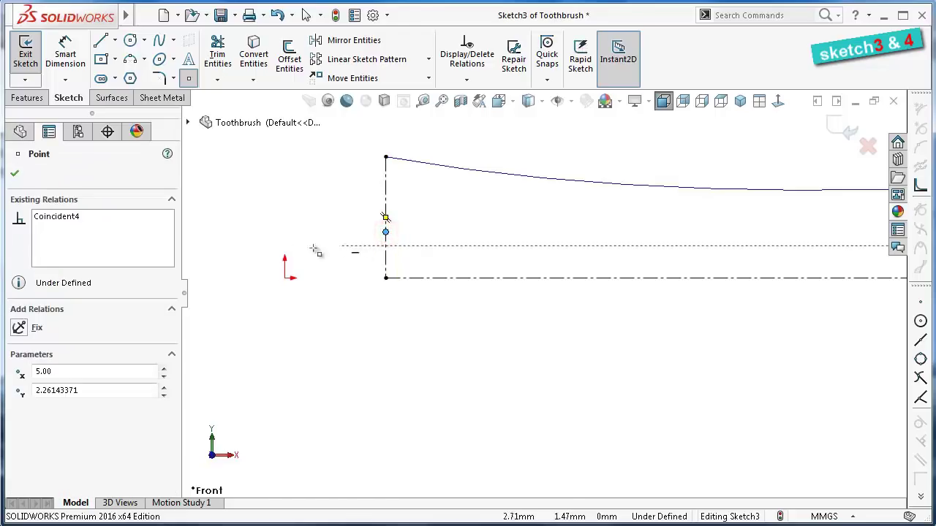
{"action": "left_click", "coordinate": [60, 47]}
{"action": "key", "text": "Escape"}
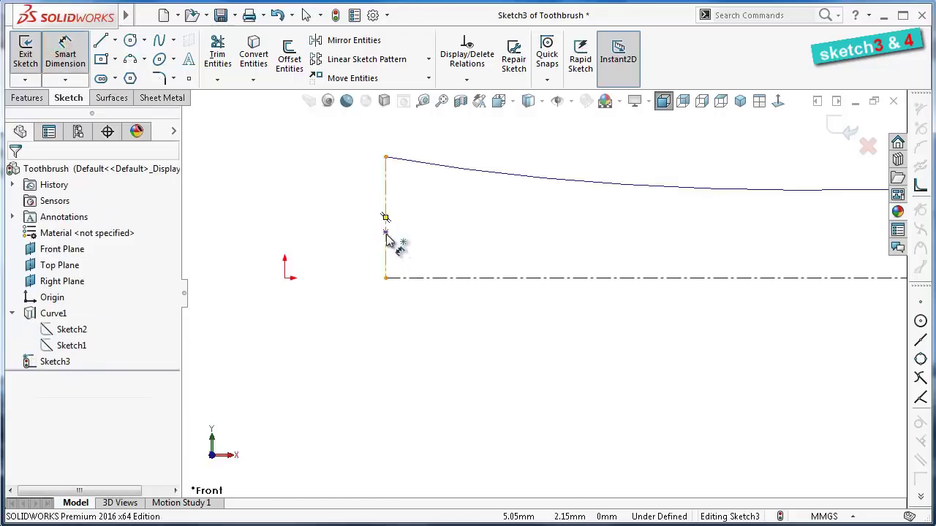
Dimension the new point 2.30 above the vertical line's lower endpoint
{"action": "left_click", "coordinate": [385, 233]}
{"action": "left_click", "coordinate": [385, 278]}
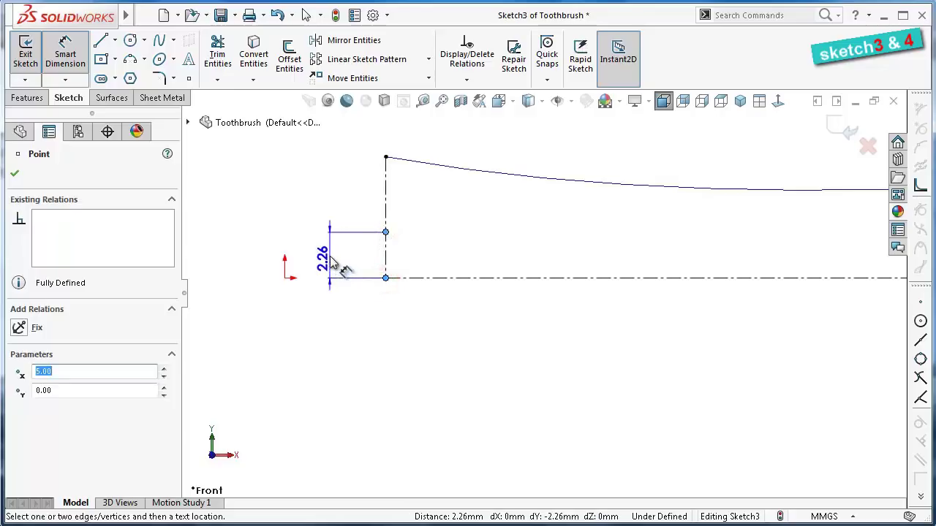
{"action": "left_click", "coordinate": [330, 259]}
{"action": "type", "text": "1"}
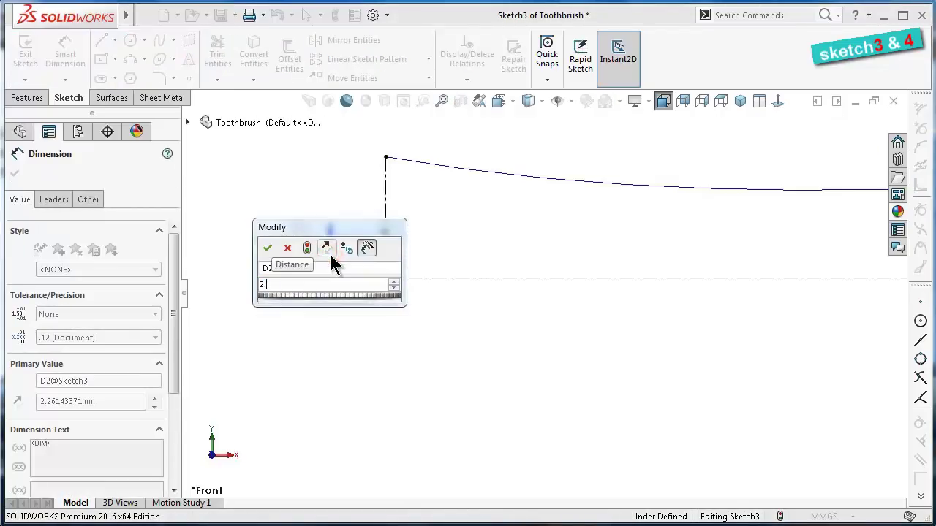
{"action": "key", "text": "Escape"}
{"action": "key", "text": "Return"}
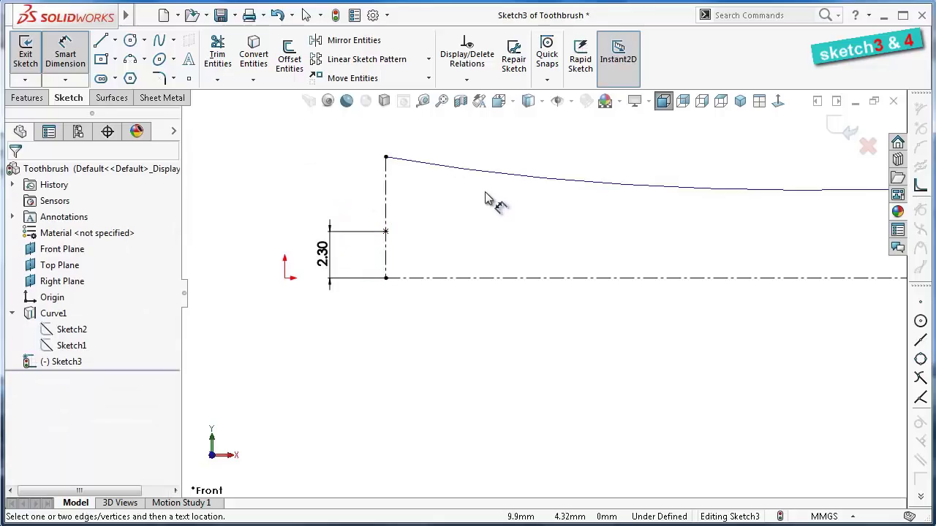
Auto-dimension all remaining points with Fully Define Sketch so Sketch3 becomes fully defined
{"action": "scroll", "coordinate": [485, 202], "scroll_direction": "down", "scroll_amount": 2}
{"action": "scroll", "coordinate": [370, 244], "scroll_direction": "down", "scroll_amount": 2}
{"action": "scroll", "coordinate": [504, 278], "scroll_direction": "down", "scroll_amount": 1}
{"action": "scroll", "coordinate": [523, 285], "scroll_direction": "up", "scroll_amount": 4}
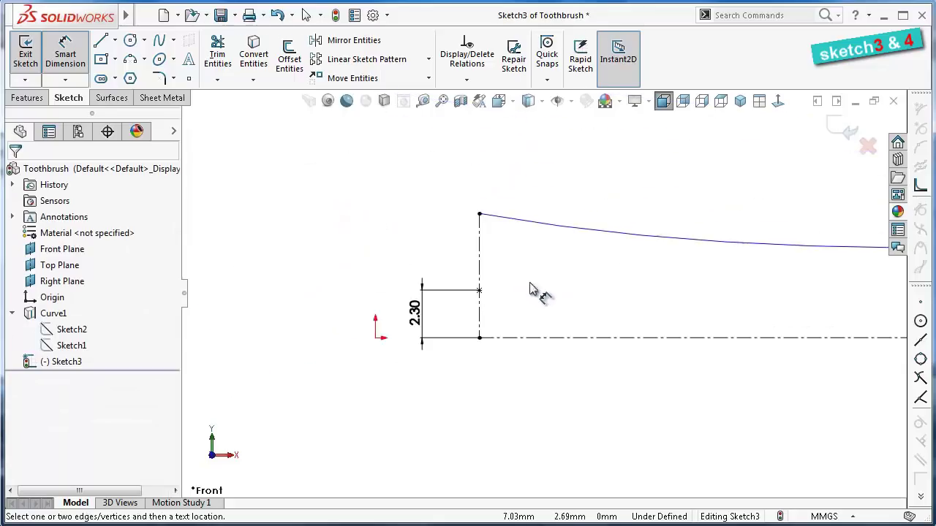
{"action": "scroll", "coordinate": [585, 277], "scroll_direction": "up", "scroll_amount": 2}
{"action": "scroll", "coordinate": [651, 276], "scroll_direction": "up", "scroll_amount": 2}
{"action": "left_click", "coordinate": [466, 78]}
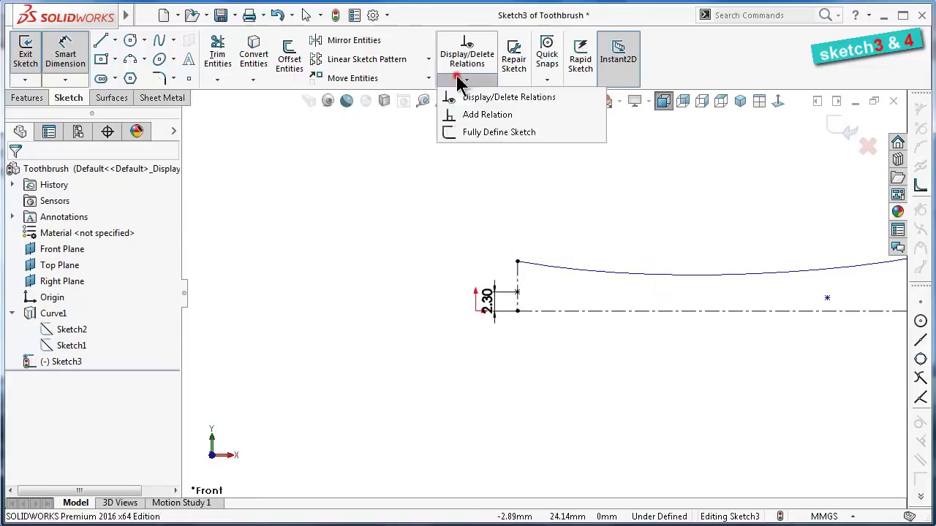
{"action": "left_click", "coordinate": [478, 128]}
{"action": "left_click", "coordinate": [92, 251]}
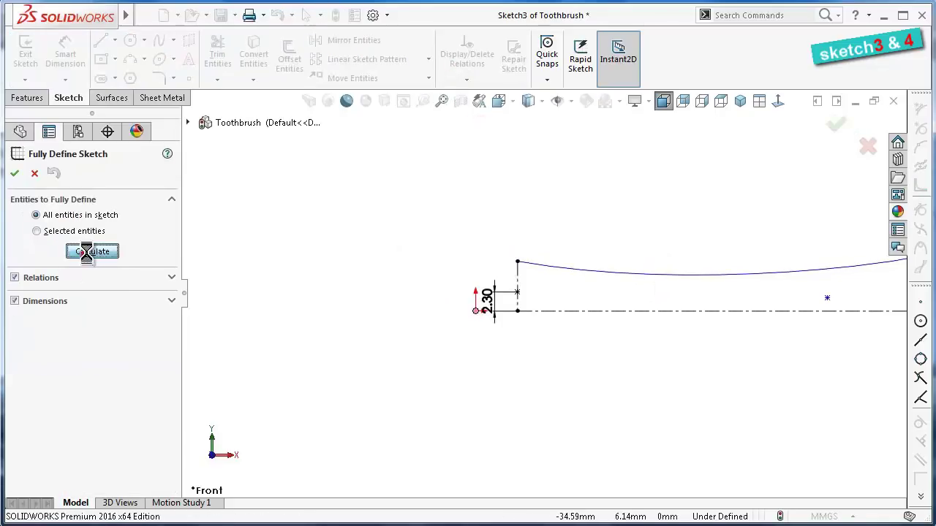
{"action": "left_click", "coordinate": [836, 127]}
{"action": "scroll", "coordinate": [760, 219], "scroll_direction": "up", "scroll_amount": 2}
{"action": "scroll", "coordinate": [731, 237], "scroll_direction": "up", "scroll_amount": 2}
{"action": "scroll", "coordinate": [723, 231], "scroll_direction": "down", "scroll_amount": 1}
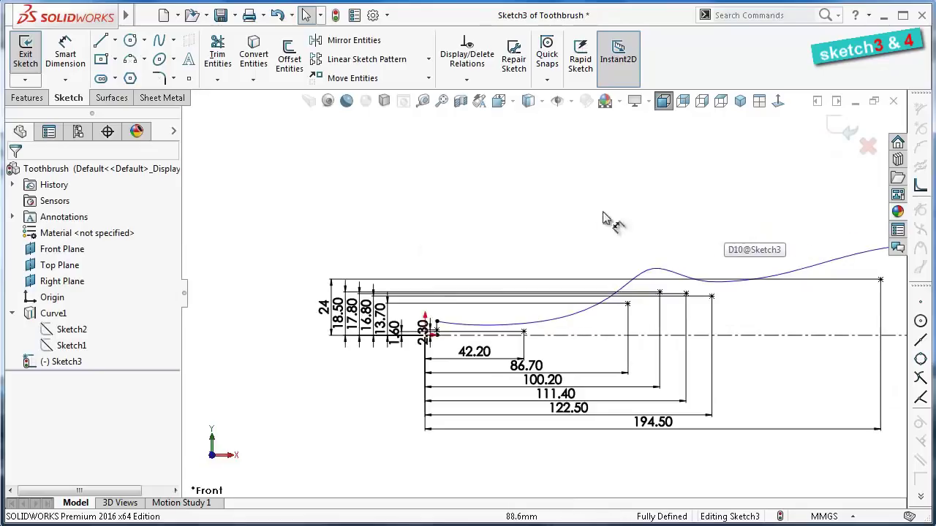
{"action": "scroll", "coordinate": [528, 261], "scroll_direction": "down", "scroll_amount": 1}
{"action": "scroll", "coordinate": [752, 406], "scroll_direction": "down", "scroll_amount": 1}
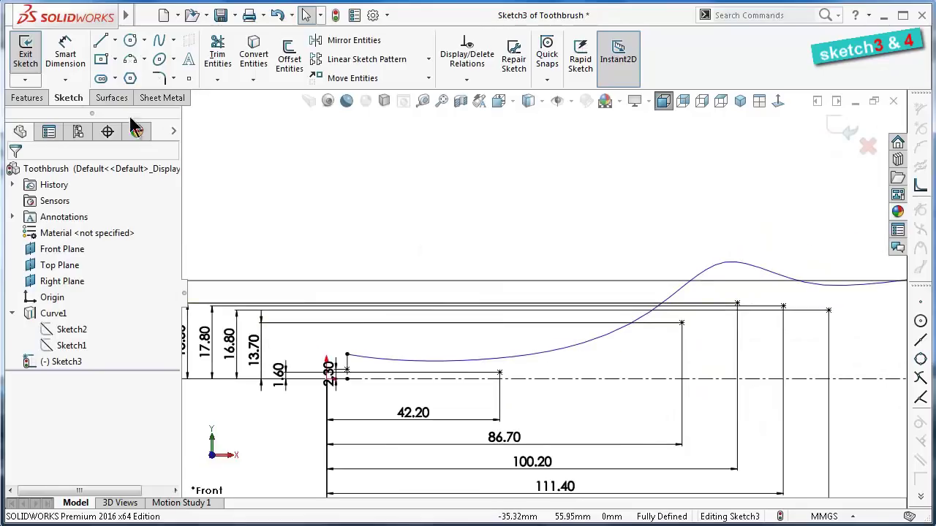
Start a spline at the 2.30 endpoint through the 42.20, 86.70, 100.20 and 111.40 points
{"action": "left_click", "coordinate": [165, 50]}
{"action": "scroll", "coordinate": [380, 409], "scroll_direction": "down", "scroll_amount": 3}
{"action": "scroll", "coordinate": [409, 395], "scroll_direction": "down", "scroll_amount": 2}
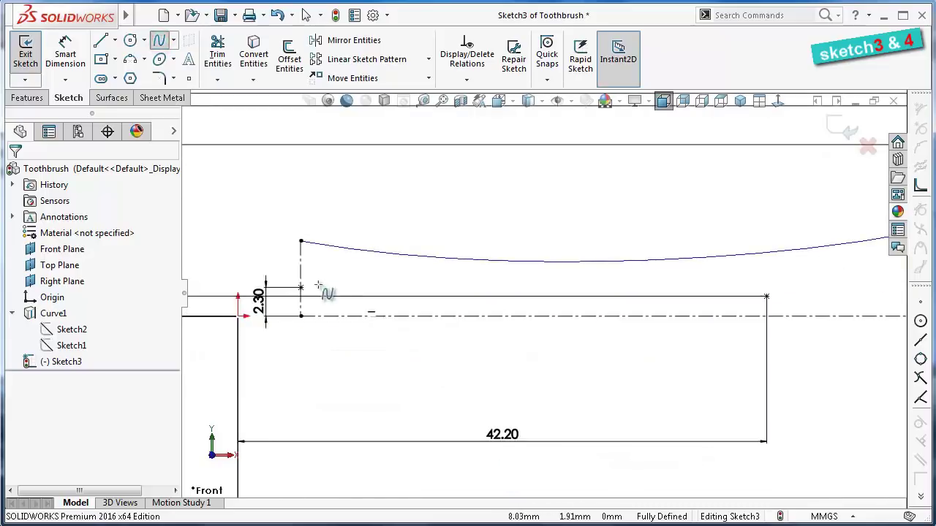
{"action": "left_click", "coordinate": [301, 288]}
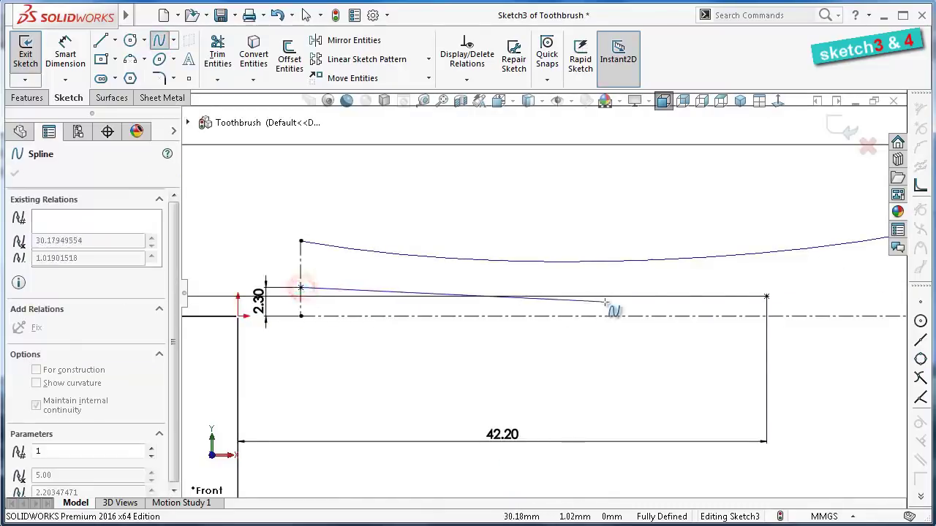
{"action": "scroll", "coordinate": [635, 307], "scroll_direction": "up", "scroll_amount": 3}
{"action": "left_click", "coordinate": [651, 296]}
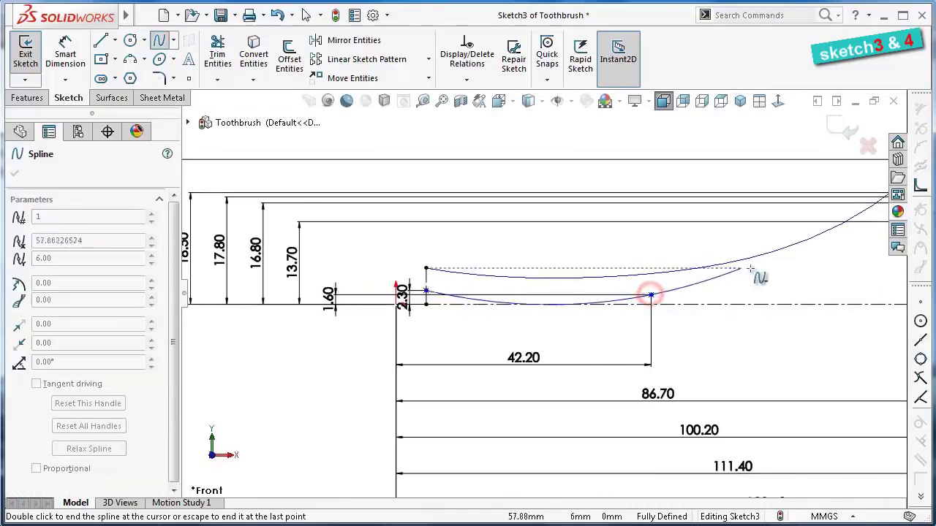
{"action": "scroll", "coordinate": [761, 274], "scroll_direction": "up", "scroll_amount": 1}
{"action": "scroll", "coordinate": [756, 268], "scroll_direction": "up", "scroll_amount": 2}
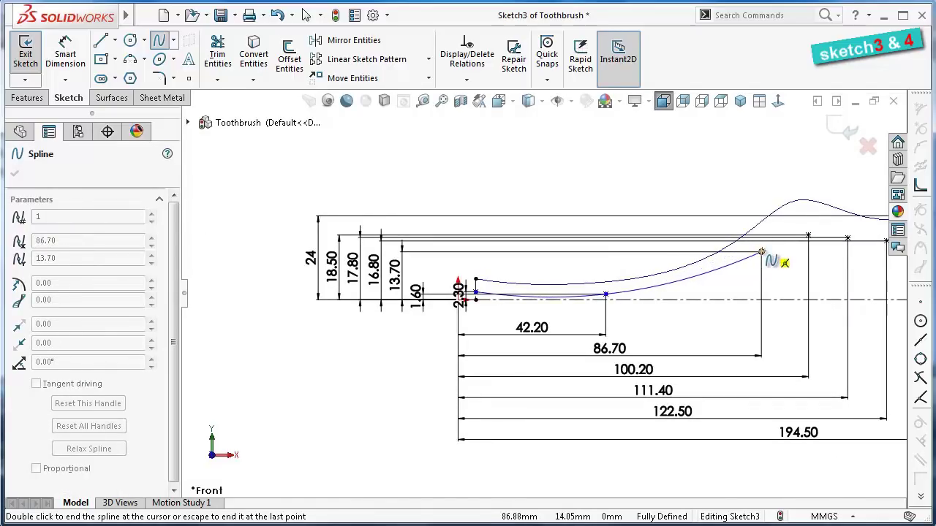
{"action": "left_click", "coordinate": [760, 252]}
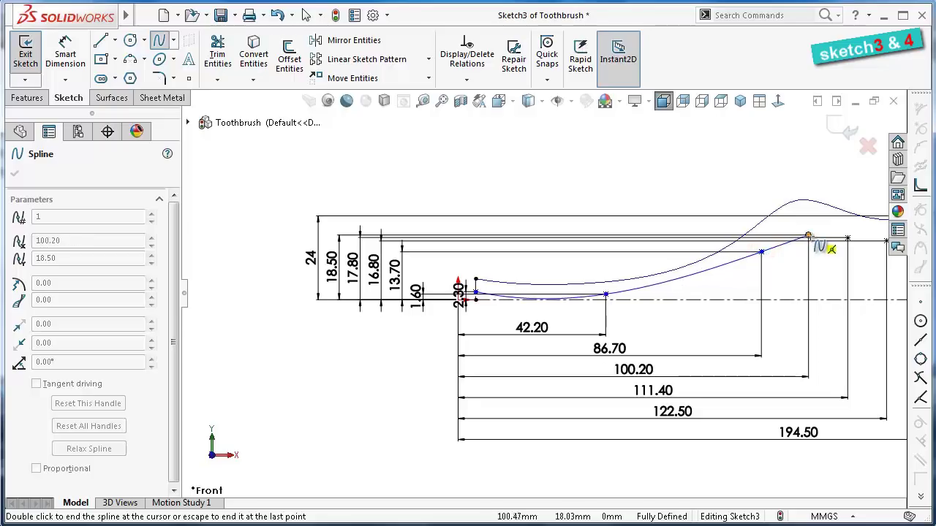
{"action": "left_click", "coordinate": [808, 235]}
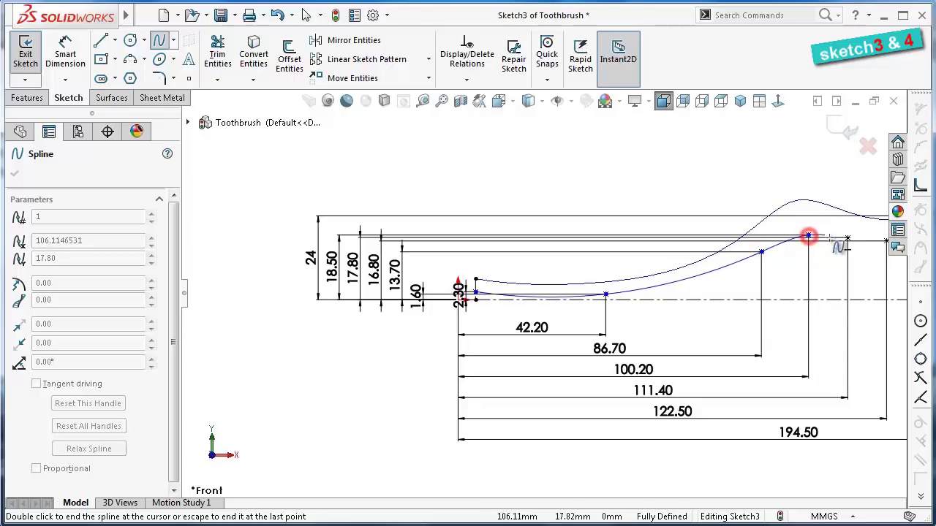
{"action": "left_click", "coordinate": [847, 239]}
{"action": "scroll", "coordinate": [844, 249], "scroll_direction": "up", "scroll_amount": 3}
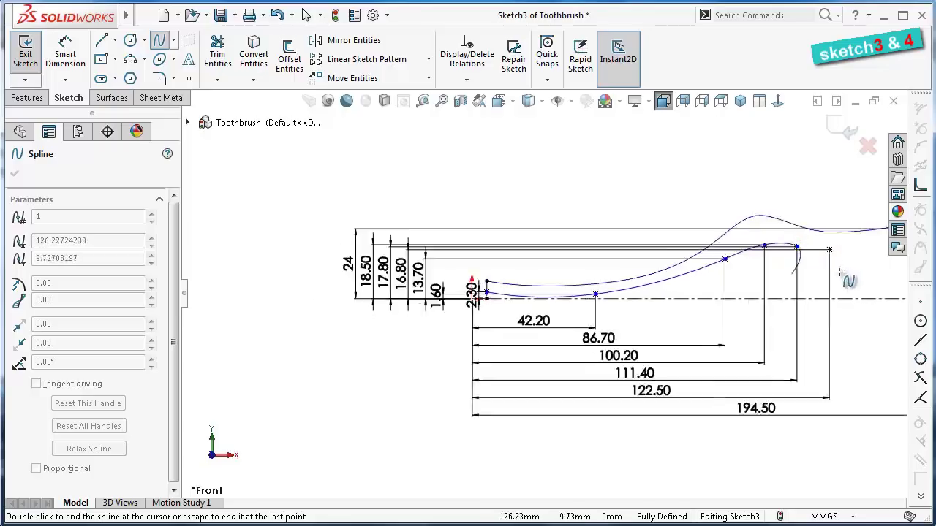
{"action": "scroll", "coordinate": [818, 255], "scroll_direction": "down", "scroll_amount": 2}
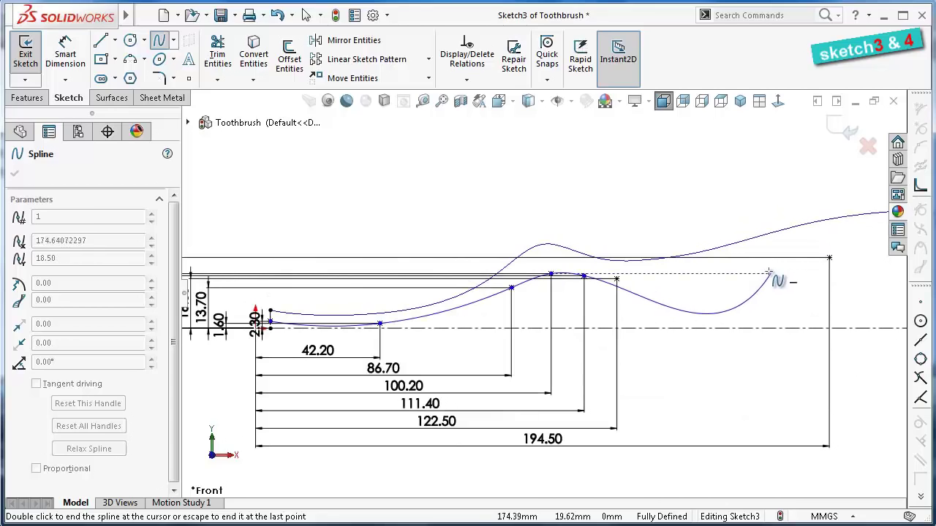
Carry the spline through the 194.50 corner and end it atop the 36 line
{"action": "left_click", "coordinate": [829, 257]}
{"action": "scroll", "coordinate": [804, 267], "scroll_direction": "up", "scroll_amount": 2}
{"action": "scroll", "coordinate": [773, 271], "scroll_direction": "down", "scroll_amount": 2}
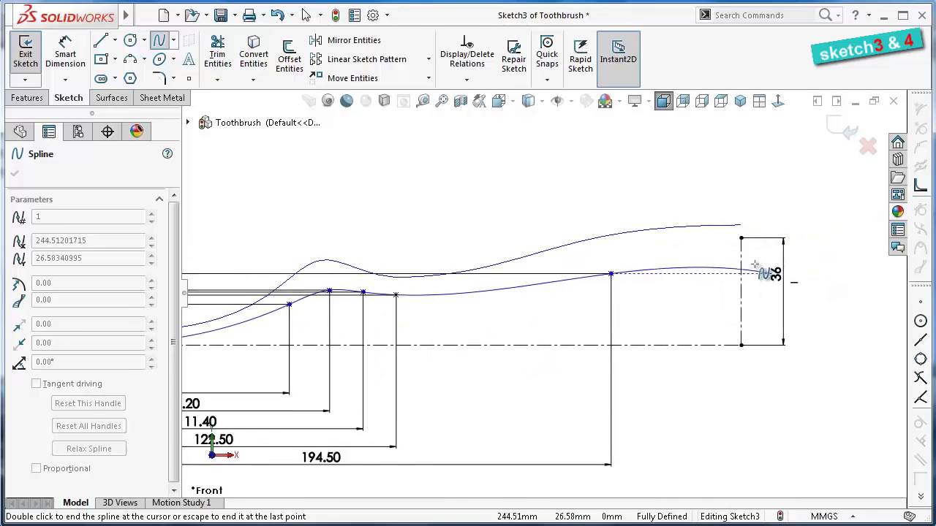
{"action": "left_click", "coordinate": [742, 239]}
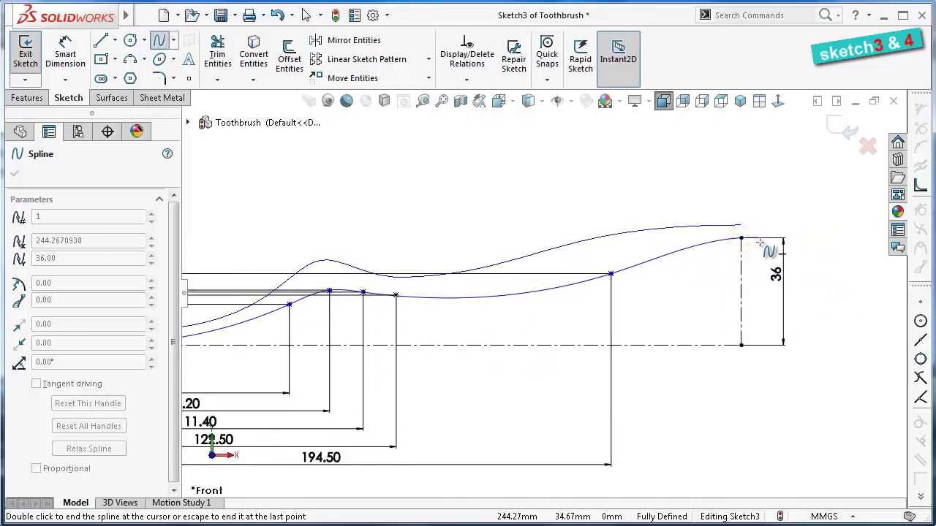
{"action": "right_click", "coordinate": [761, 244]}
{"action": "left_click", "coordinate": [767, 253]}
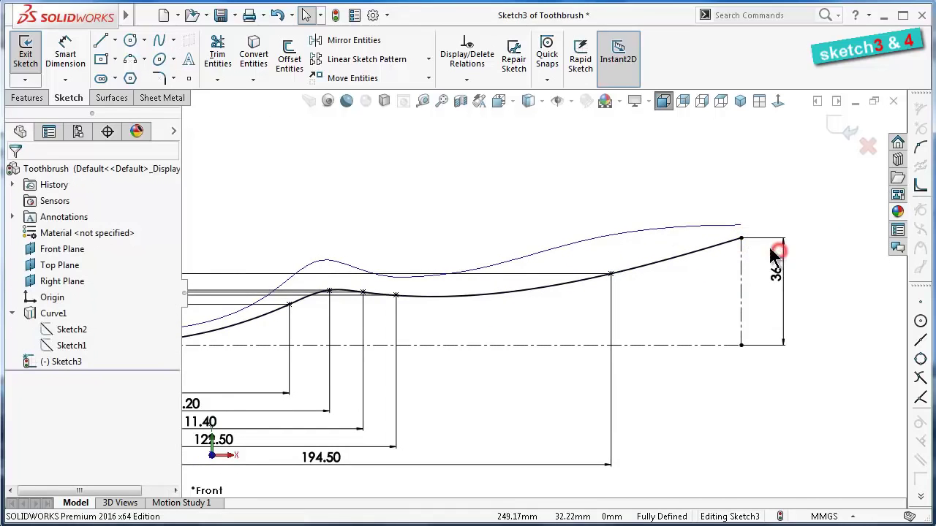
{"action": "left_click", "coordinate": [525, 157]}
{"action": "scroll", "coordinate": [347, 303], "scroll_direction": "up", "scroll_amount": 2}
{"action": "scroll", "coordinate": [322, 302], "scroll_direction": "down", "scroll_amount": 2}
{"action": "scroll", "coordinate": [209, 303], "scroll_direction": "down", "scroll_amount": 1}
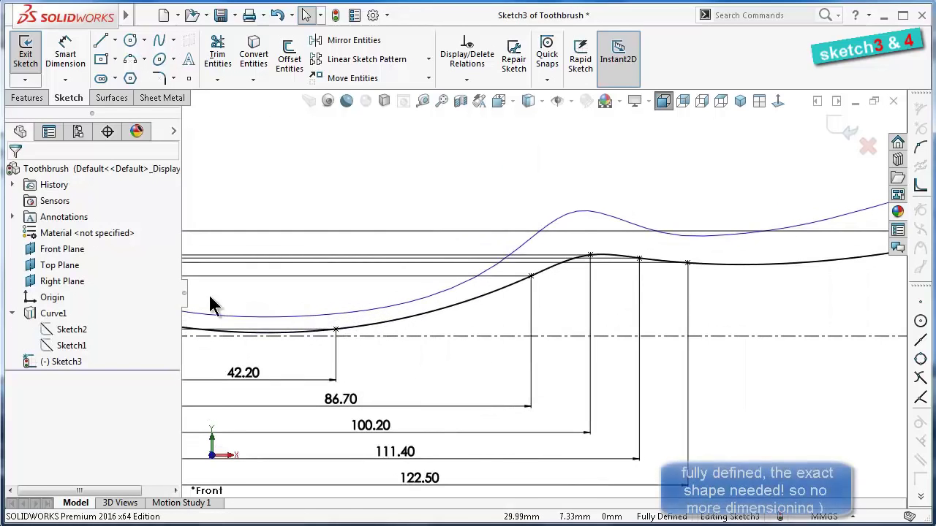
{"action": "scroll", "coordinate": [182, 295], "scroll_direction": "down", "scroll_amount": 1}
{"action": "scroll", "coordinate": [475, 301], "scroll_direction": "down", "scroll_amount": 1}
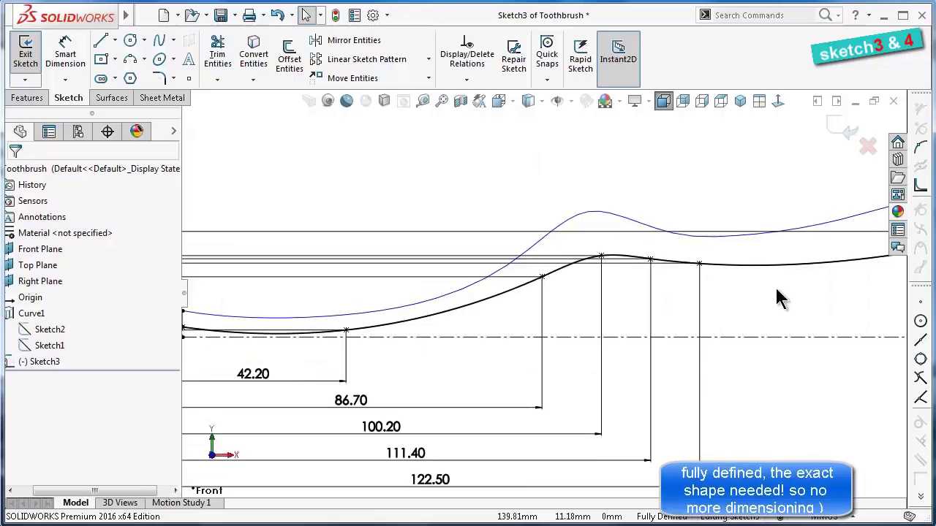
{"action": "scroll", "coordinate": [775, 288], "scroll_direction": "up", "scroll_amount": 1}
{"action": "scroll", "coordinate": [788, 281], "scroll_direction": "up", "scroll_amount": 1}
{"action": "scroll", "coordinate": [788, 281], "scroll_direction": "up", "scroll_amount": 1}
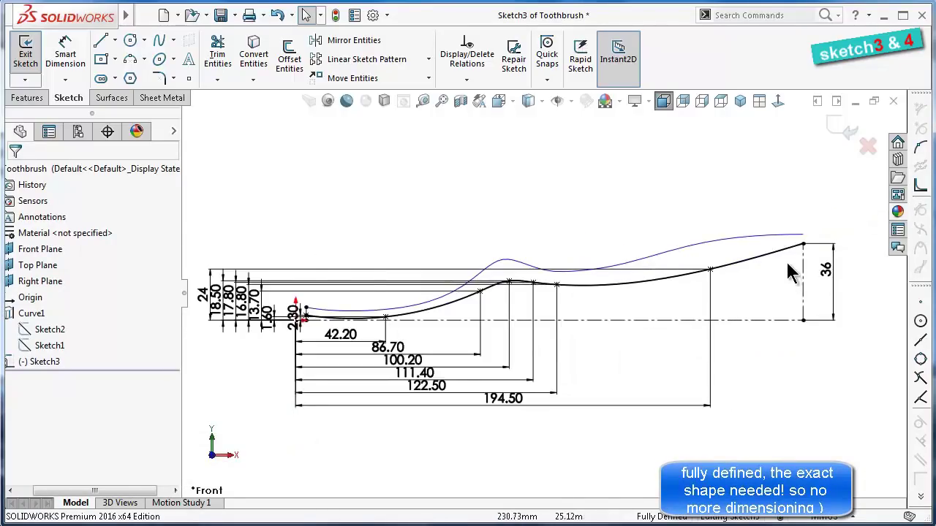
Exit Sketch3, start a new sketch on the Front Plane, and choose the Centerline tool
{"action": "left_click", "coordinate": [837, 130]}
{"action": "mouse_move", "coordinate": [606, 198]}
{"action": "middle_mouse_down"}
{"action": "mouse_move", "coordinate": [468, 205]}
{"action": "mouse_move", "coordinate": [553, 281]}
{"action": "mouse_move", "coordinate": [468, 216]}
{"action": "middle_mouse_up"}
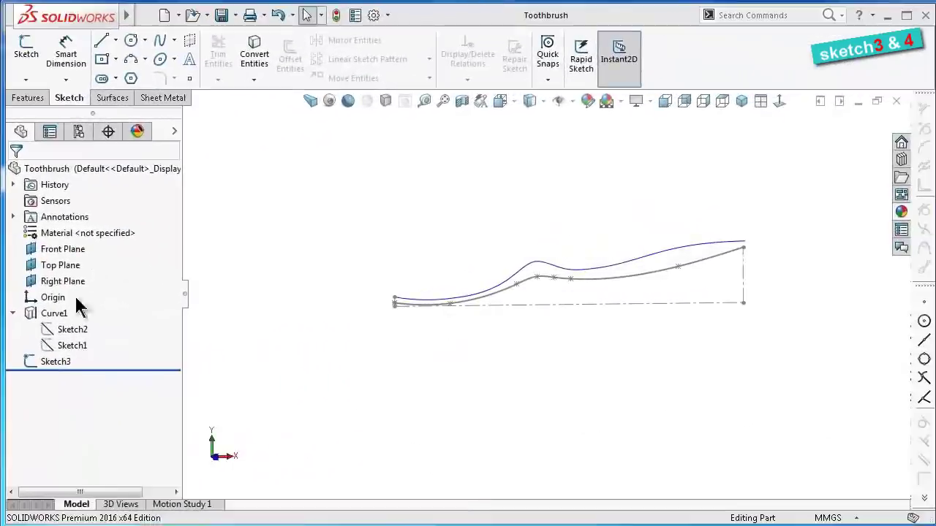
{"action": "left_click", "coordinate": [74, 251]}
{"action": "middle_click_drag", "start_coordinate": [324, 231], "coordinate": [343, 274]}
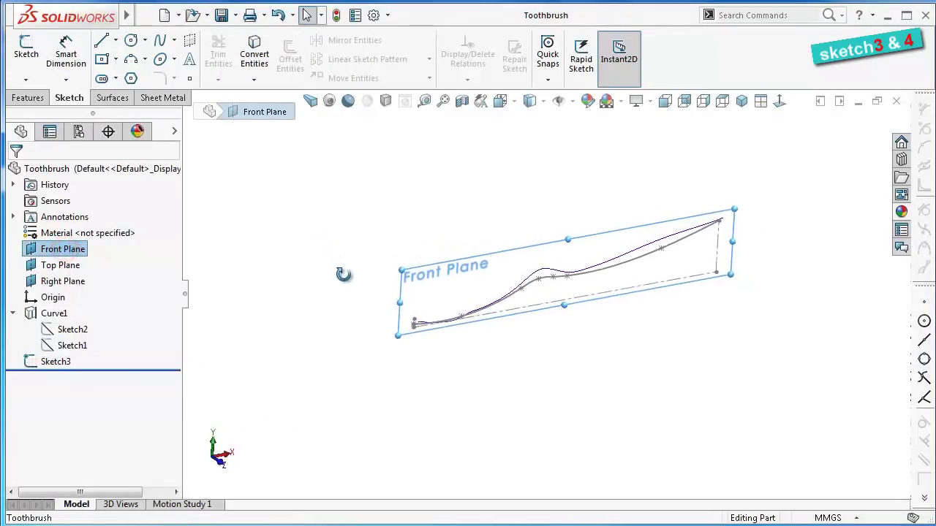
{"action": "left_click", "coordinate": [46, 250]}
{"action": "left_click", "coordinate": [55, 228]}
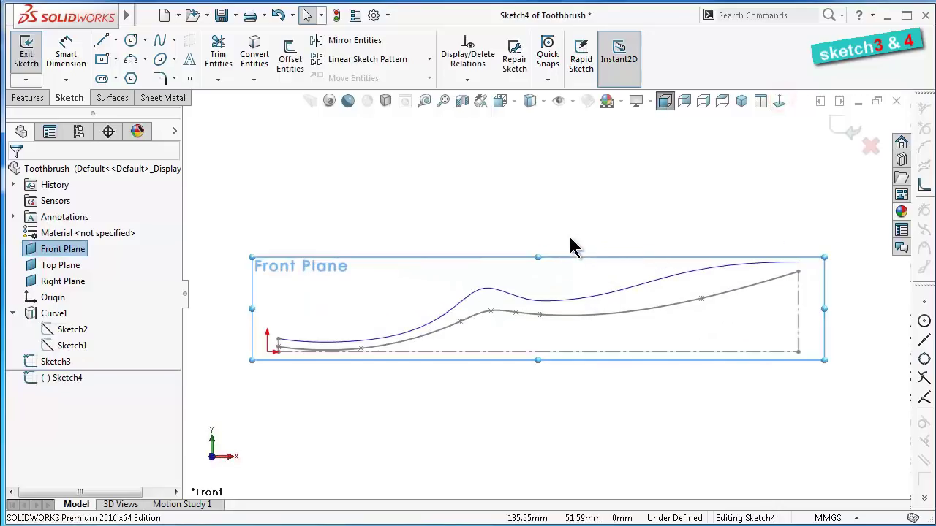
{"action": "left_click", "coordinate": [115, 41]}
{"action": "left_click", "coordinate": [139, 76]}
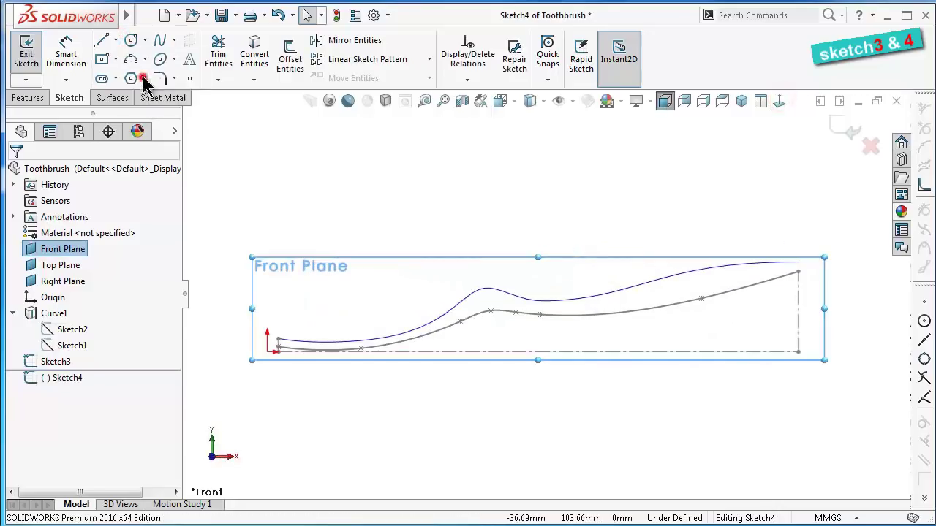
Draw centerlines: a vertical at the profile's right end, a horizontal axis, and a short vertical
{"action": "left_click", "coordinate": [802, 239]}
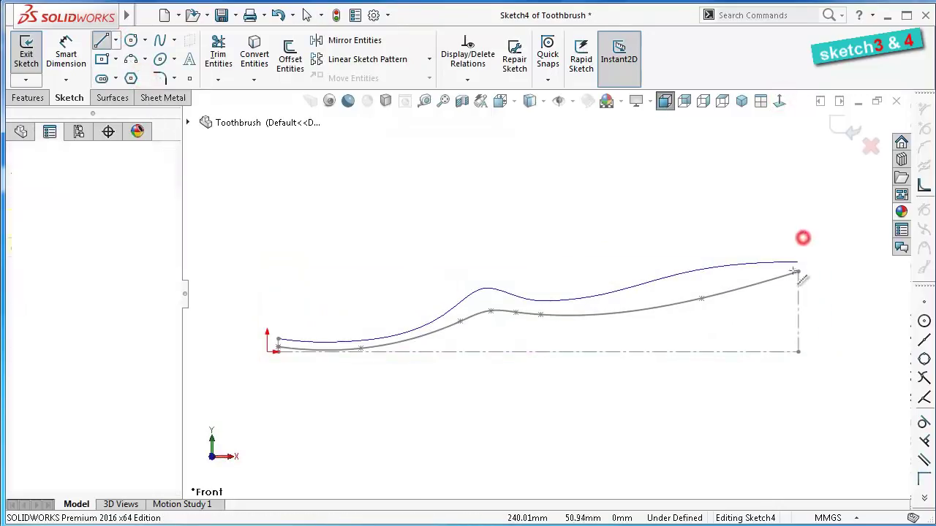
{"action": "left_click", "coordinate": [799, 354]}
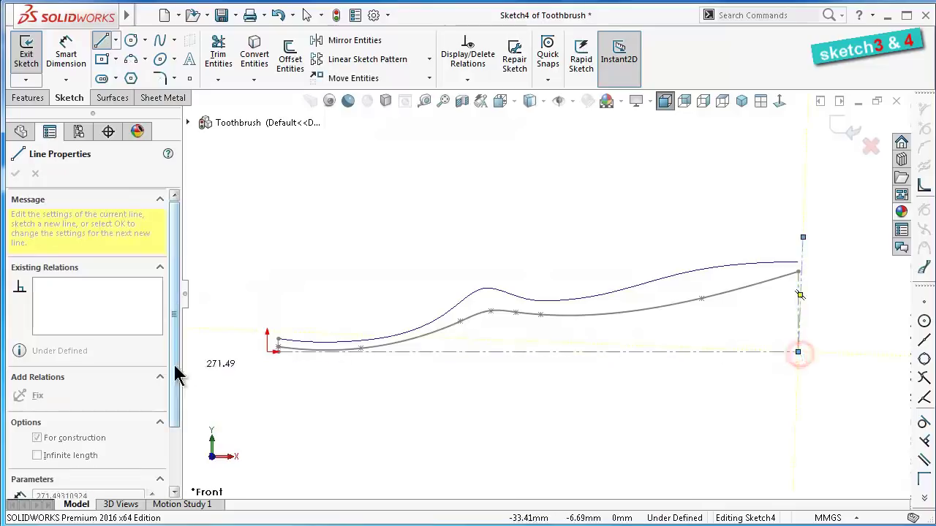
{"action": "scroll", "coordinate": [219, 369], "scroll_direction": "down", "scroll_amount": 2}
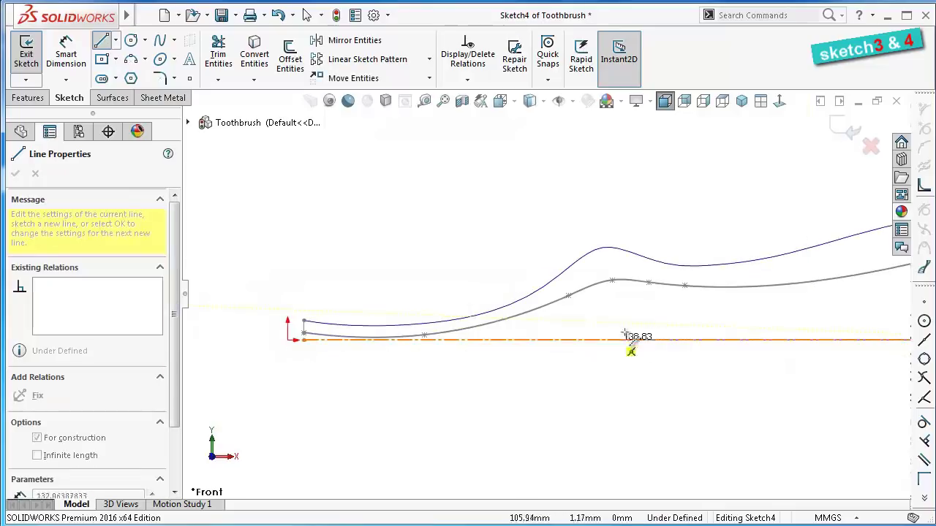
{"action": "left_click", "coordinate": [475, 340]}
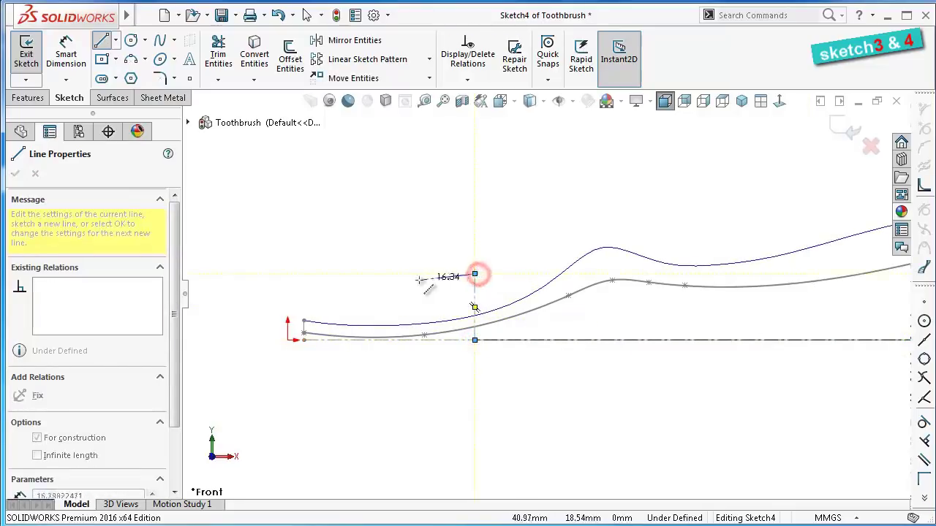
{"action": "double_click", "coordinate": [475, 274]}
{"action": "scroll", "coordinate": [418, 274], "scroll_direction": "down", "scroll_amount": 2}
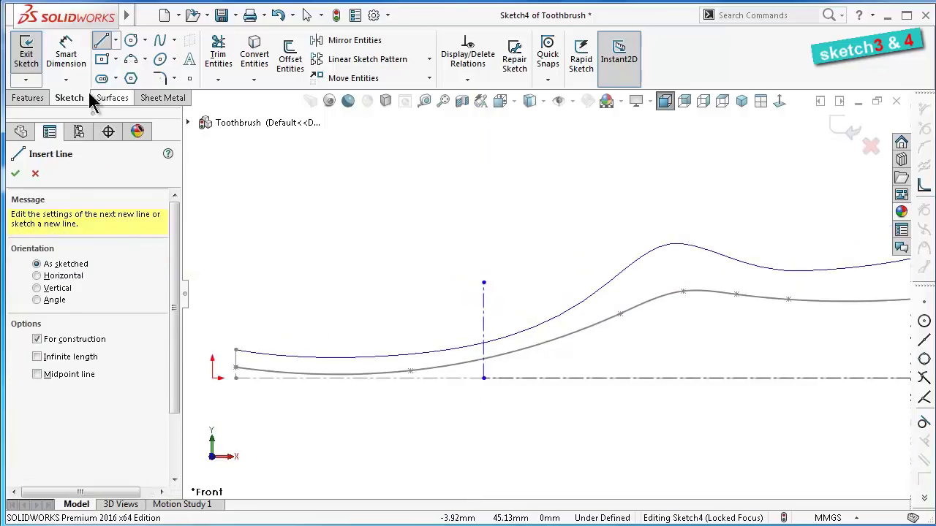
Dimension the short vertical centerline to 8.10 mm long
{"action": "left_click", "coordinate": [66, 54]}
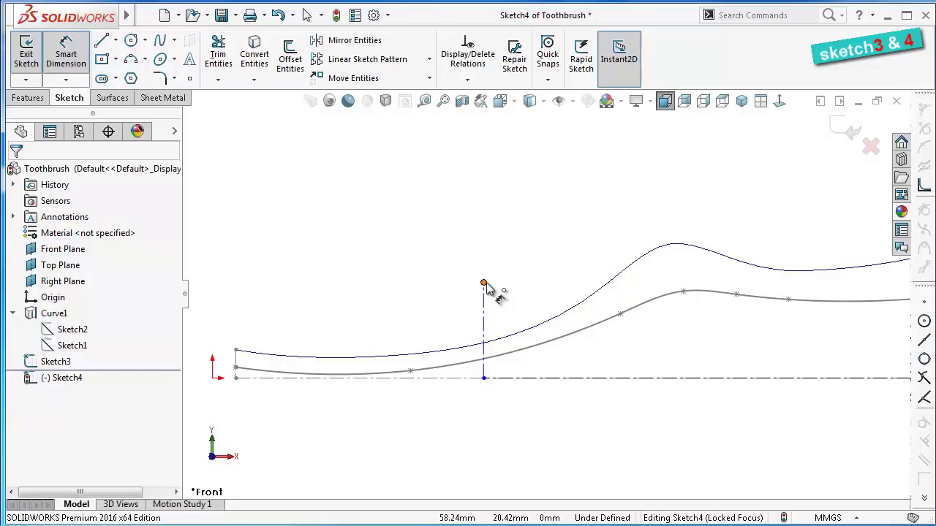
{"action": "left_click", "coordinate": [484, 299]}
{"action": "left_click", "coordinate": [432, 312]}
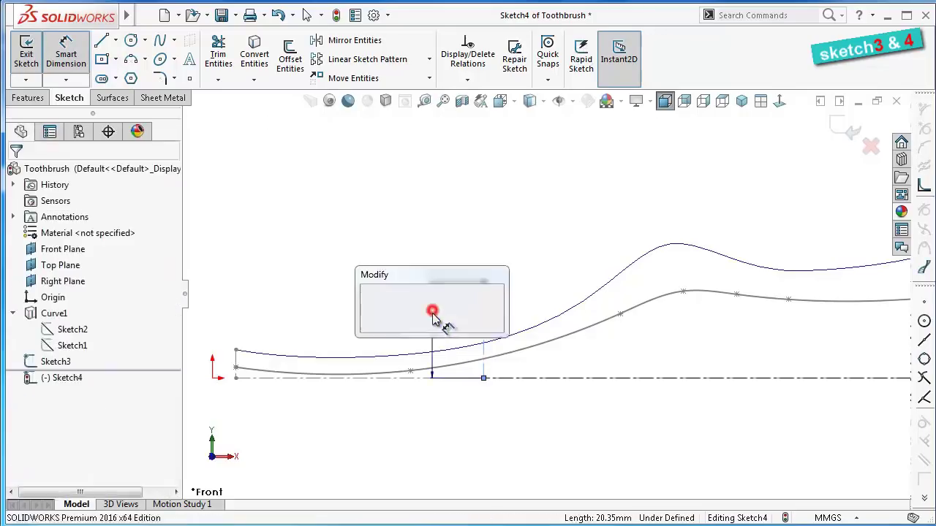
{"action": "type", "text": "8."}
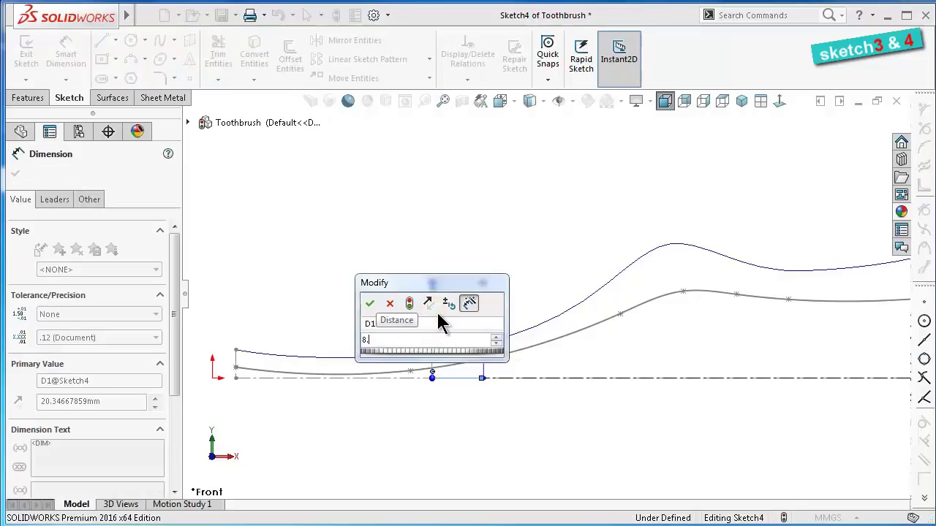
{"action": "type", "text": "1"}
{"action": "key", "text": "Return"}
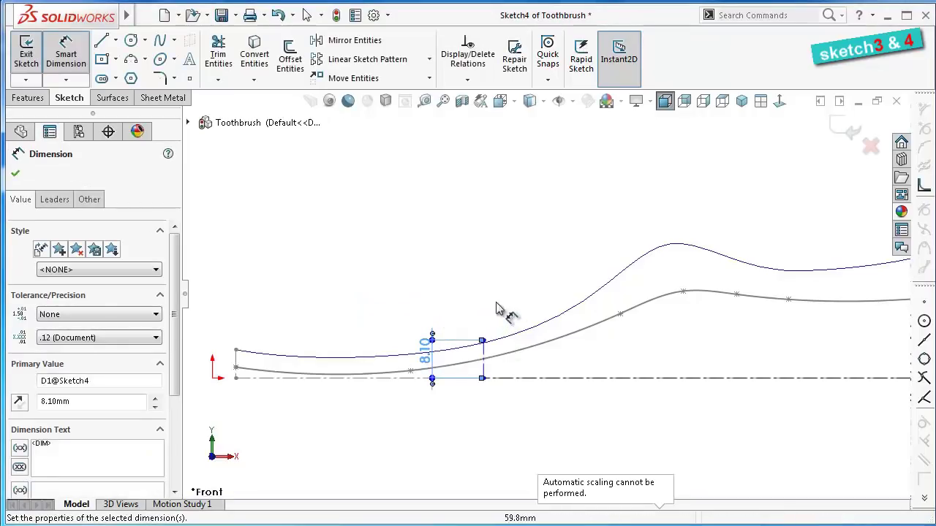
Set the short centerline's horizontal distance from the origin to 44 mm
{"action": "left_click", "coordinate": [489, 299]}
{"action": "left_click", "coordinate": [495, 344]}
{"action": "left_click", "coordinate": [228, 356]}
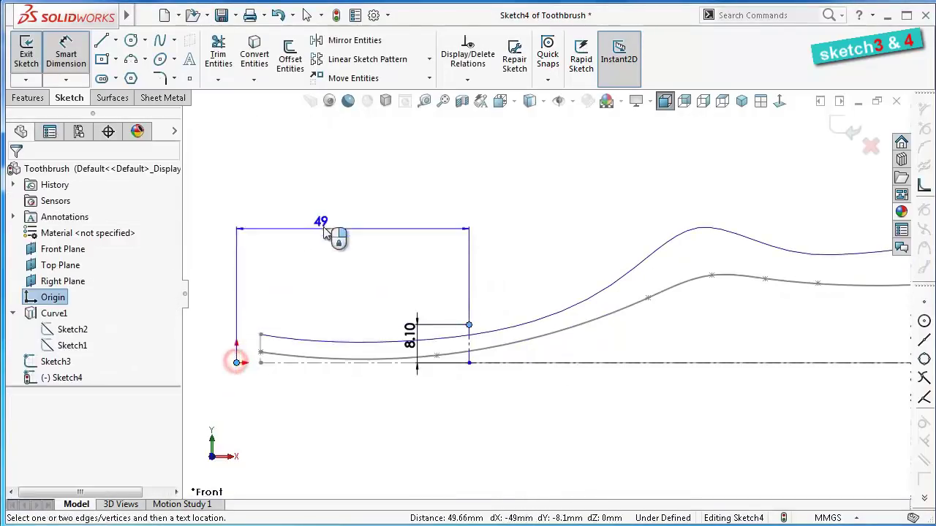
{"action": "left_click", "coordinate": [329, 223]}
{"action": "type", "text": "44"}
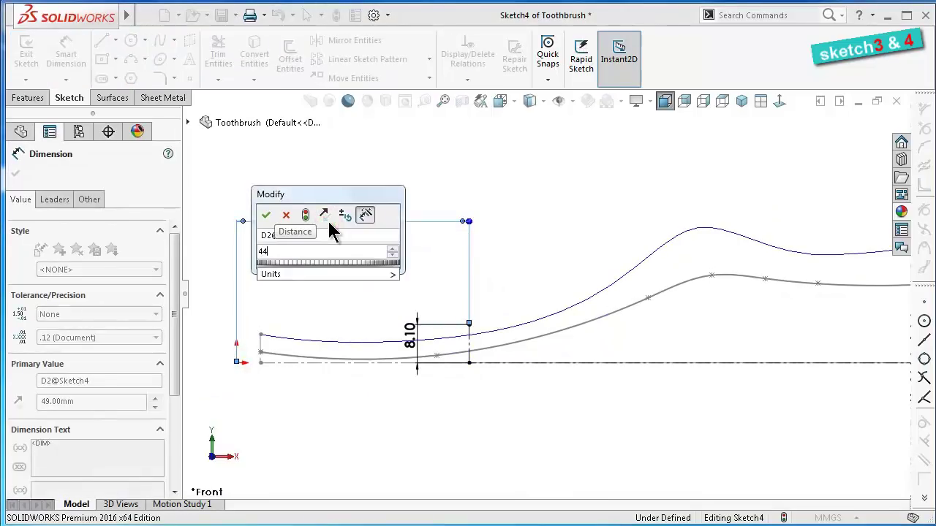
{"action": "key", "text": "Return"}
{"action": "left_click", "coordinate": [329, 144]}
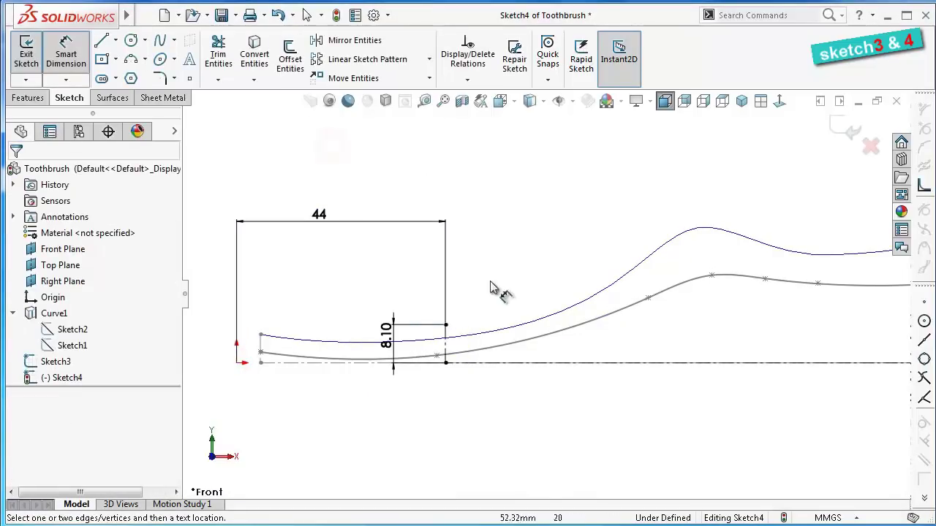
{"action": "key", "text": "f"}
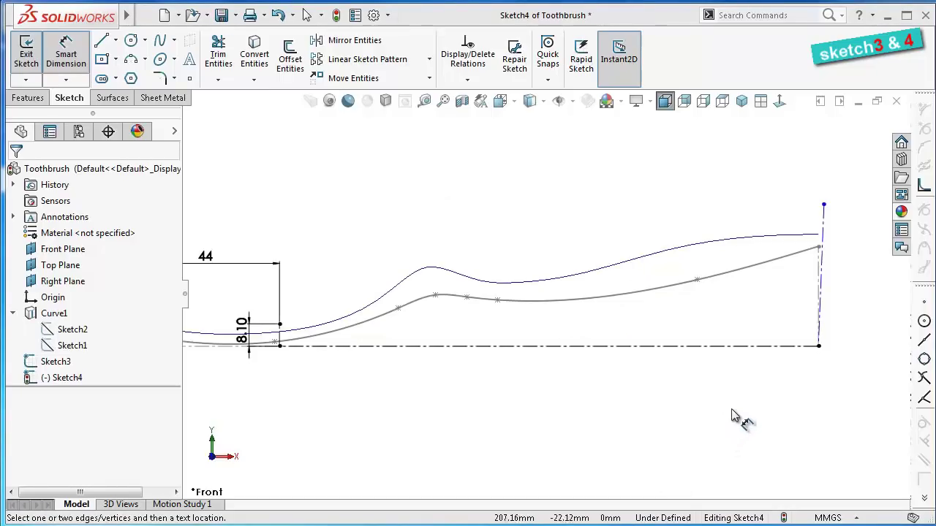
Apply a Vertical relation to the tilted right-end construction line
{"action": "left_click", "coordinate": [729, 415]}
{"action": "scroll", "coordinate": [819, 252], "scroll_direction": "down", "scroll_amount": 3}
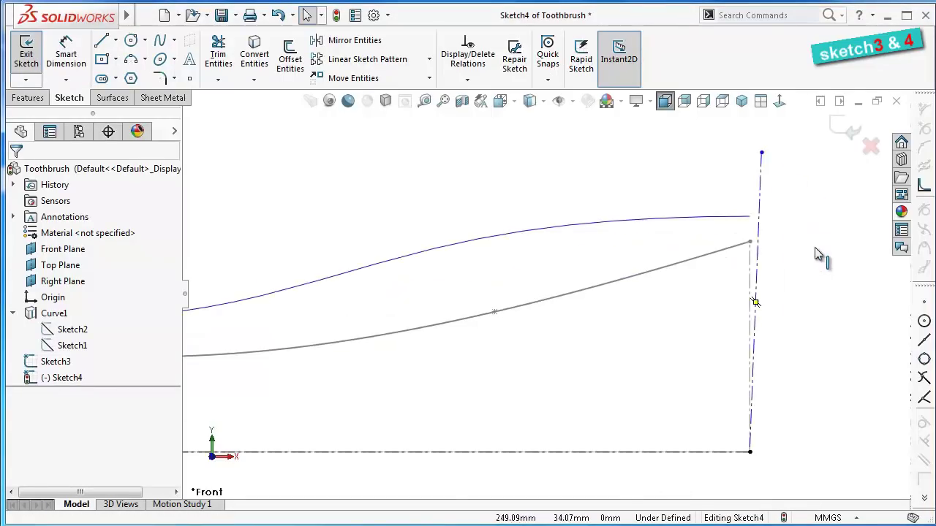
{"action": "left_click", "coordinate": [759, 183]}
{"action": "left_click", "coordinate": [817, 120]}
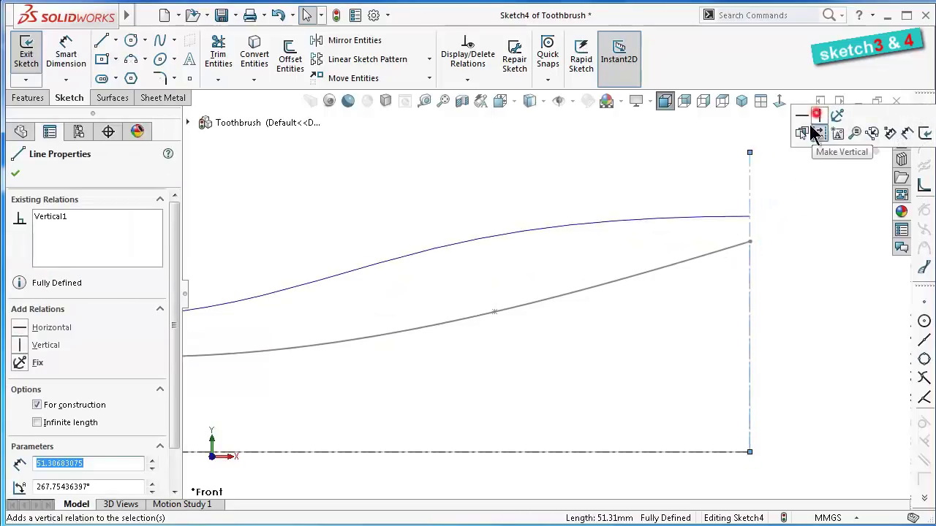
{"action": "left_click", "coordinate": [637, 150]}
{"action": "scroll", "coordinate": [785, 209], "scroll_direction": "up", "scroll_amount": 1}
{"action": "scroll", "coordinate": [786, 211], "scroll_direction": "up", "scroll_amount": 1}
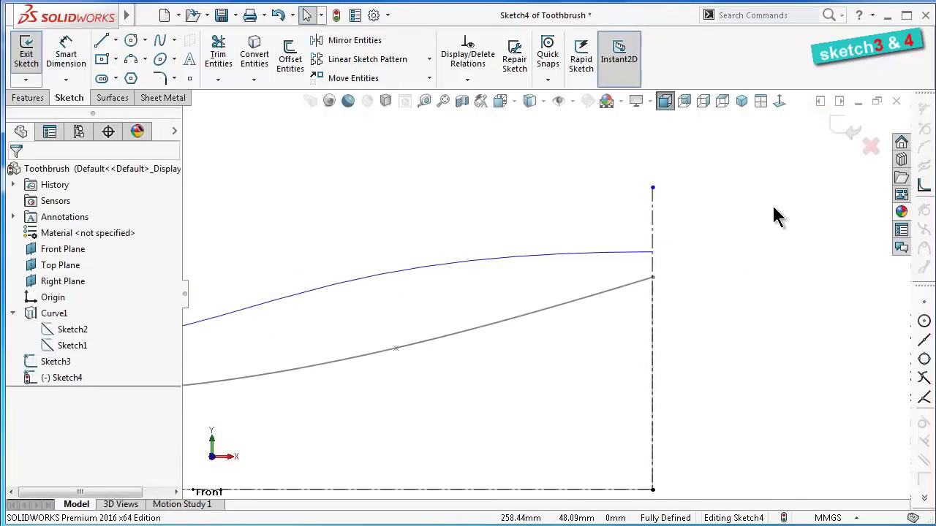
{"action": "scroll", "coordinate": [773, 215], "scroll_direction": "up", "scroll_amount": 1}
{"action": "scroll", "coordinate": [770, 213], "scroll_direction": "up", "scroll_amount": 1}
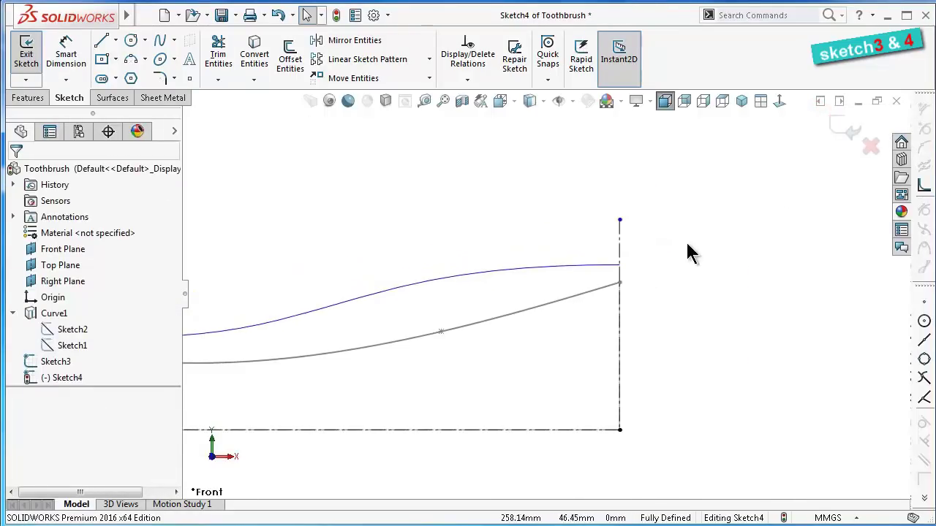
{"action": "scroll", "coordinate": [687, 245], "scroll_direction": "down", "scroll_amount": 1}
Dimension the right-end vertical centerline to 46.70 mm long
{"action": "right_click_drag", "start_coordinate": [649, 307], "coordinate": [664, 190]}
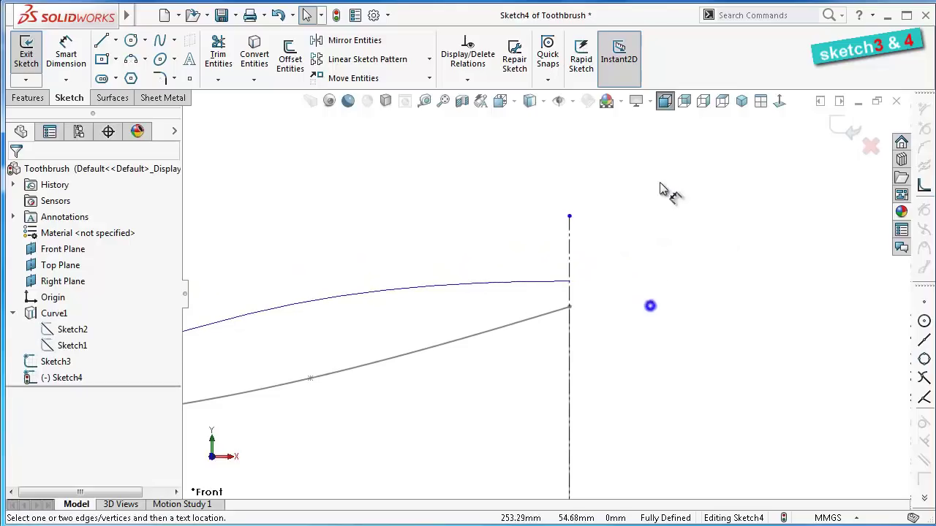
{"action": "left_click", "coordinate": [572, 256]}
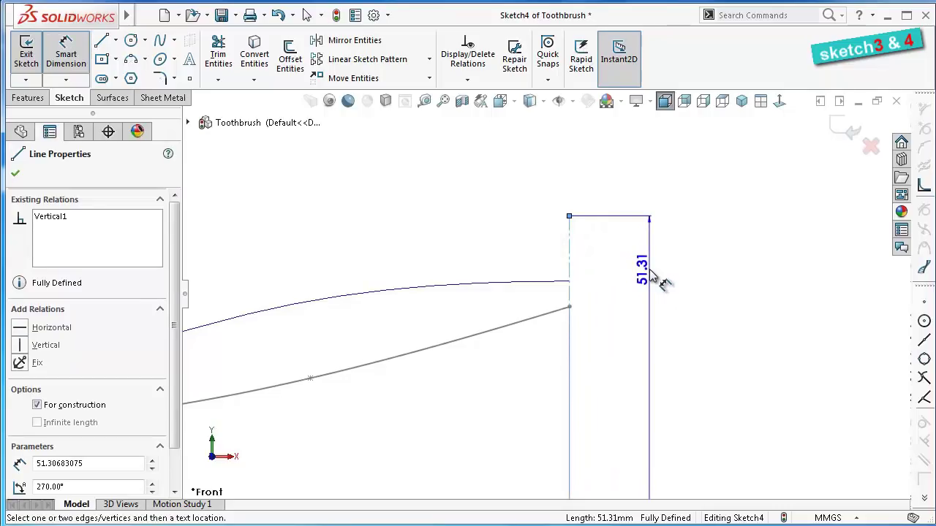
{"action": "left_click", "coordinate": [654, 277]}
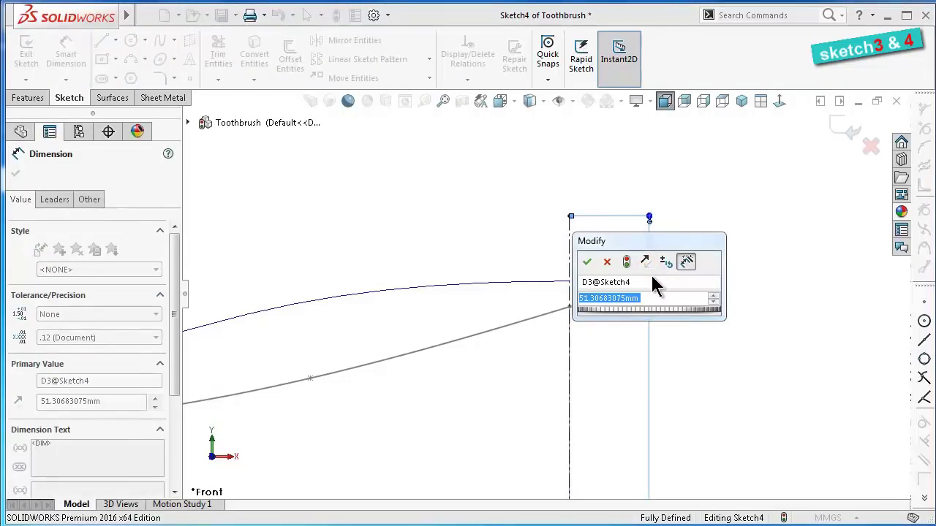
{"action": "type", "text": "4"}
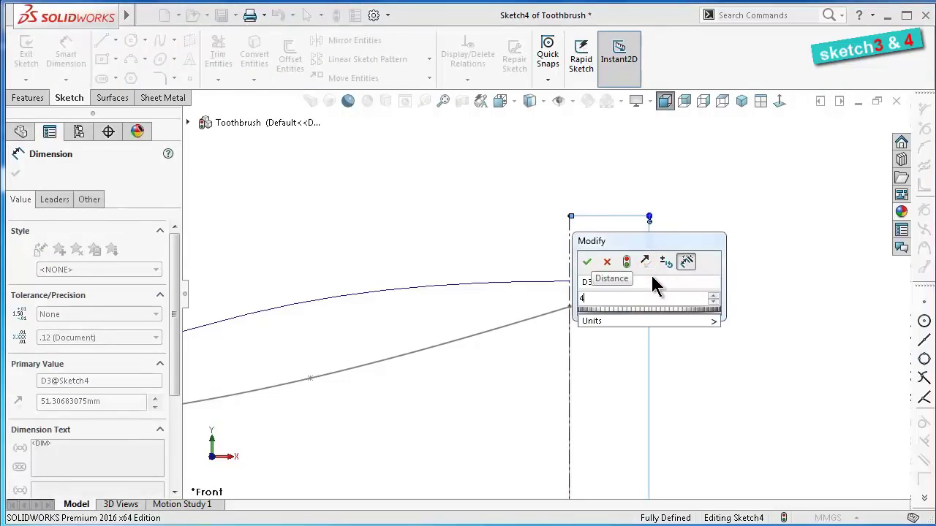
{"action": "type", "text": "6"}
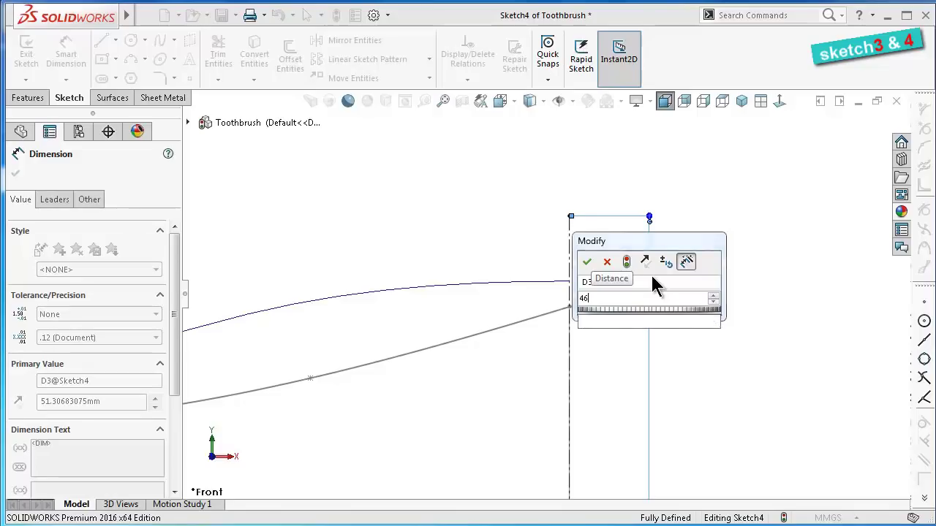
{"action": "type", "text": ".7"}
{"action": "key", "text": "Return"}
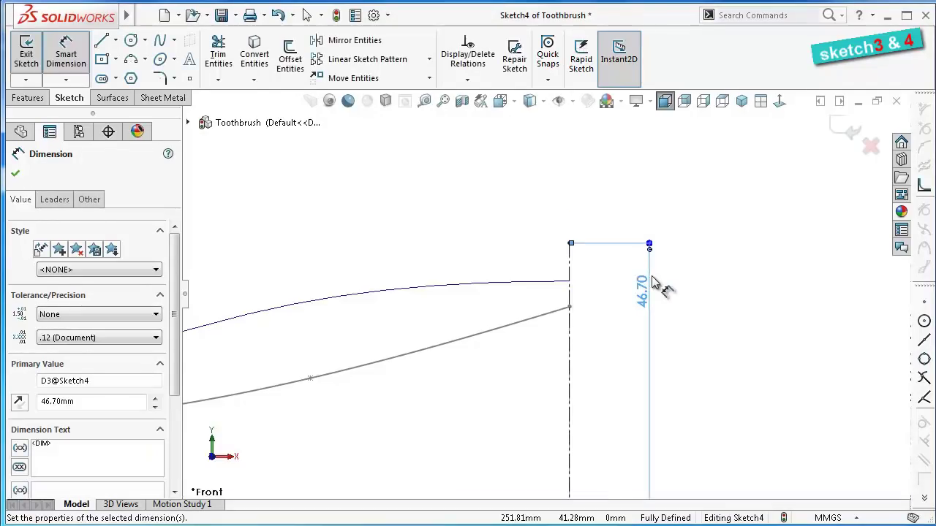
{"action": "left_click", "coordinate": [500, 241]}
{"action": "scroll", "coordinate": [474, 288], "scroll_direction": "up", "scroll_amount": 5}
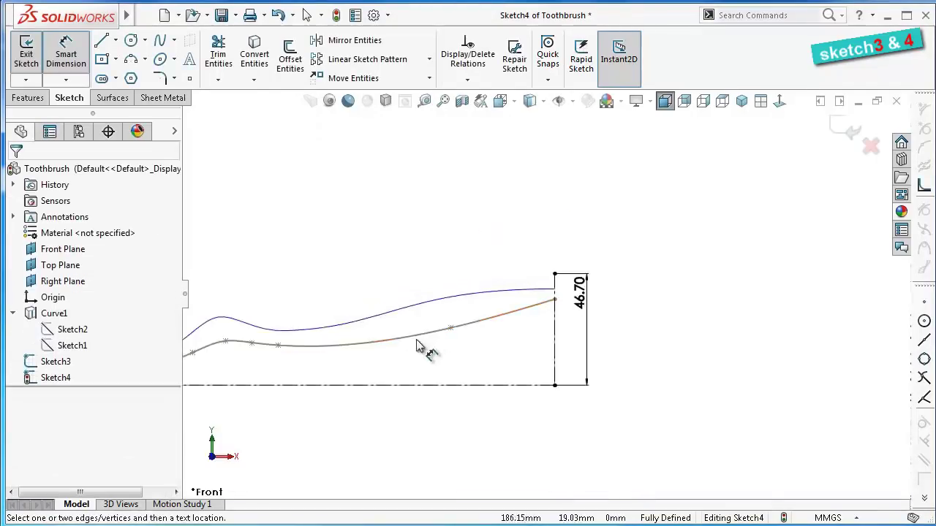
{"action": "scroll", "coordinate": [334, 299], "scroll_direction": "down", "scroll_amount": 2}
{"action": "scroll", "coordinate": [323, 313], "scroll_direction": "down", "scroll_amount": 2}
{"action": "scroll", "coordinate": [311, 322], "scroll_direction": "down", "scroll_amount": 1}
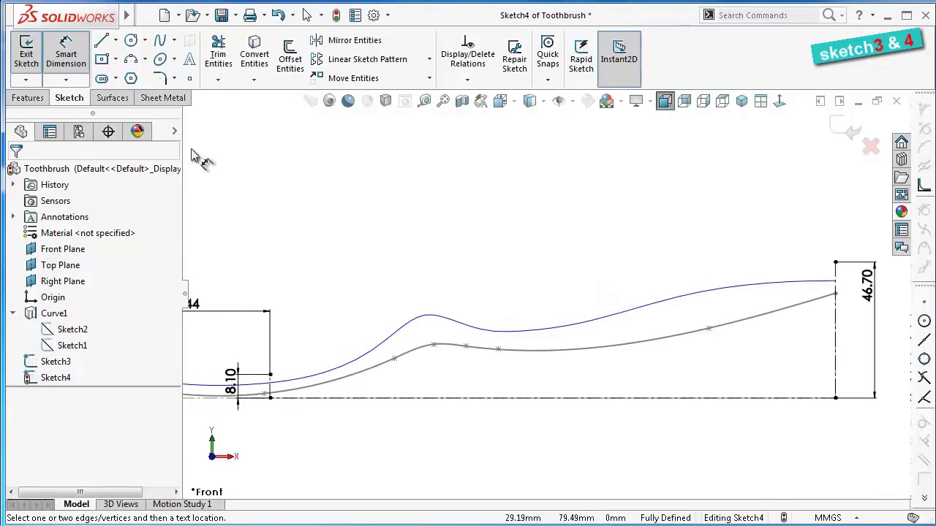
{"action": "left_click", "coordinate": [189, 78]}
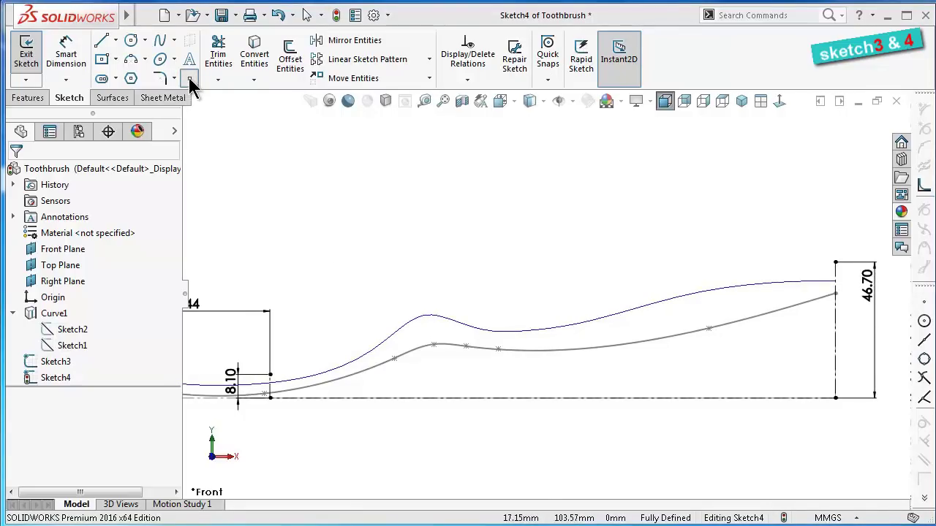
Place the first six sketch points in a row above the toothbrush profile
{"action": "scroll", "coordinate": [307, 344], "scroll_direction": "down", "scroll_amount": 2}
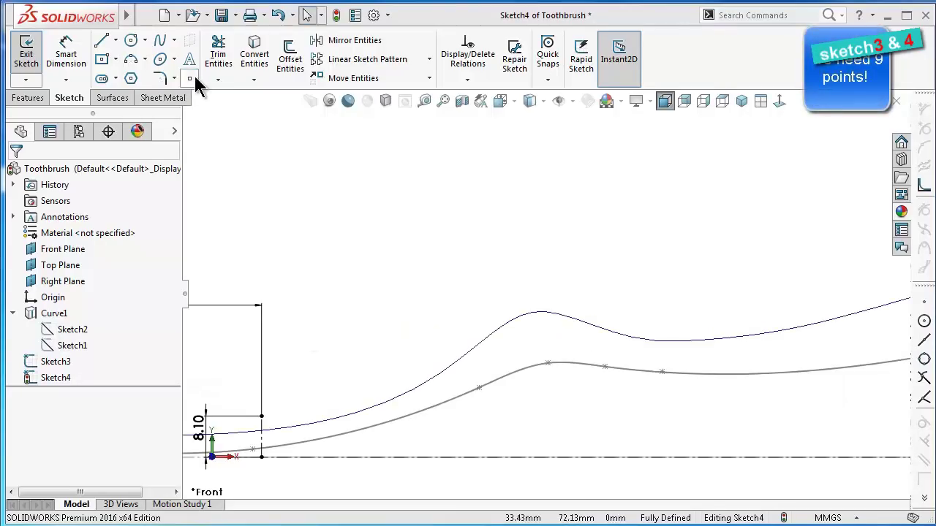
{"action": "scroll", "coordinate": [376, 294], "scroll_direction": "up", "scroll_amount": 1}
{"action": "scroll", "coordinate": [375, 295], "scroll_direction": "up", "scroll_amount": 2}
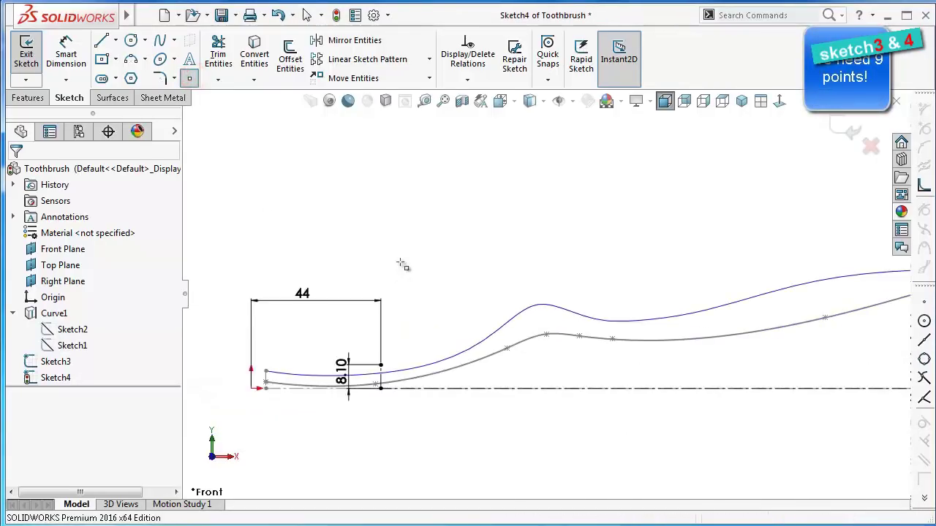
{"action": "left_click", "coordinate": [408, 224]}
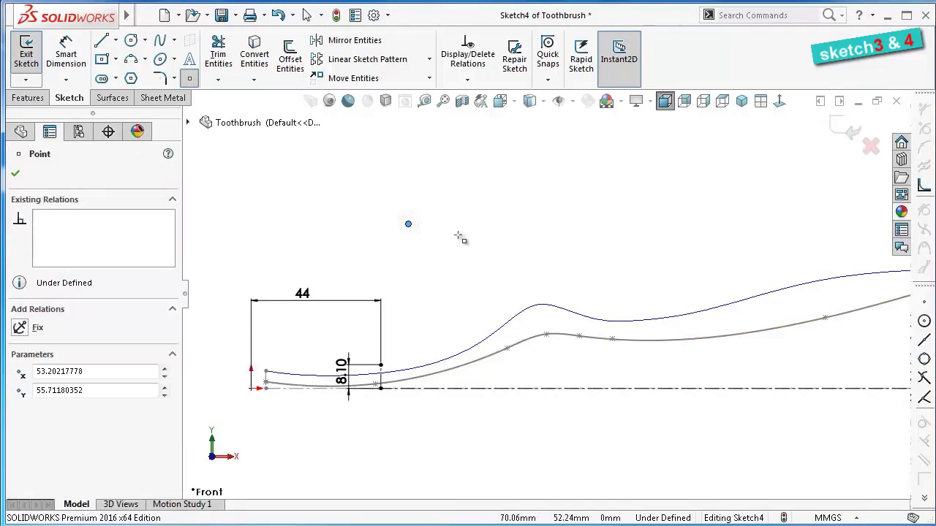
{"action": "left_click", "coordinate": [459, 232]}
{"action": "left_click", "coordinate": [504, 232]}
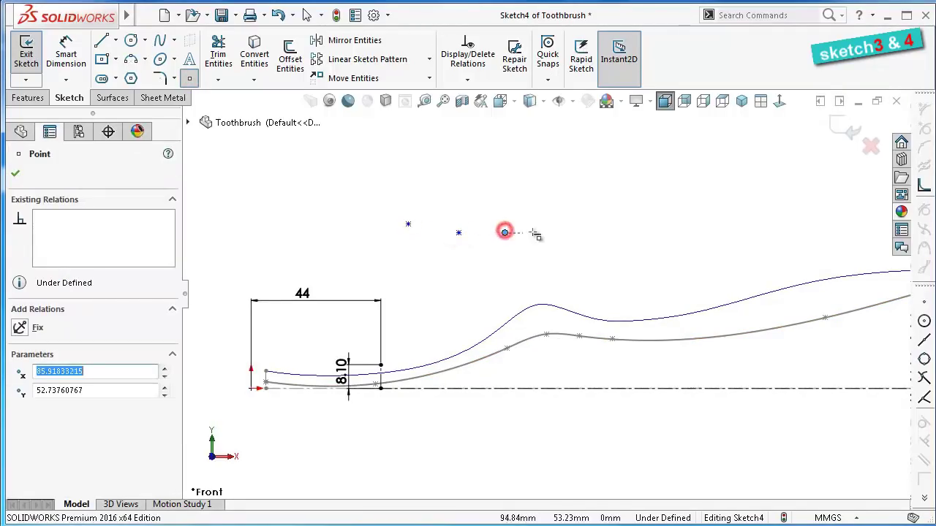
{"action": "left_click", "coordinate": [546, 233]}
{"action": "left_click", "coordinate": [596, 234]}
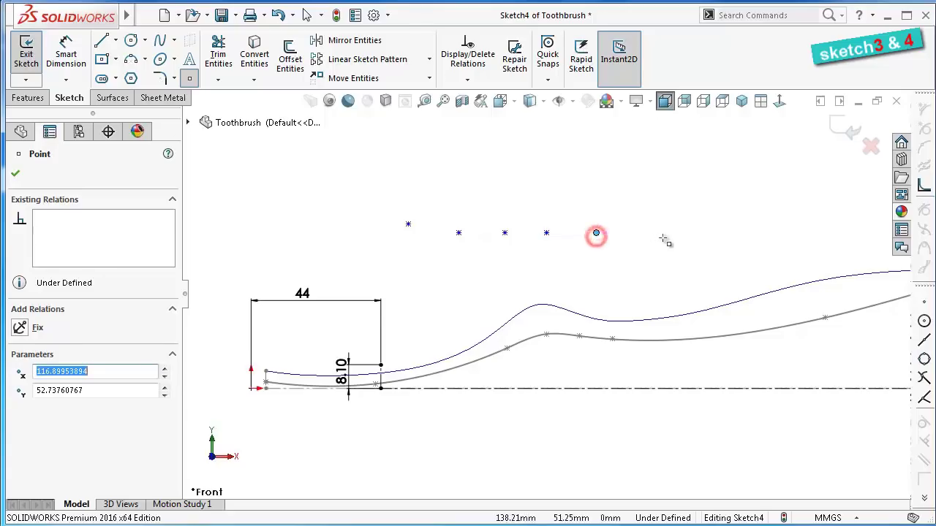
{"action": "left_click", "coordinate": [655, 237]}
Add three more points to complete the row of nine, then exit the Point tool
{"action": "key", "text": "f"}
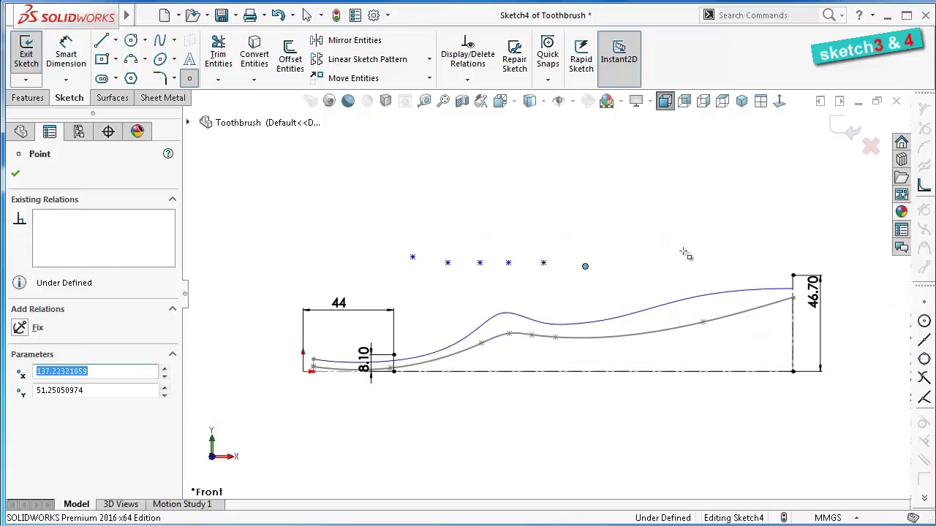
{"action": "left_click", "coordinate": [638, 266]}
{"action": "left_click", "coordinate": [699, 266]}
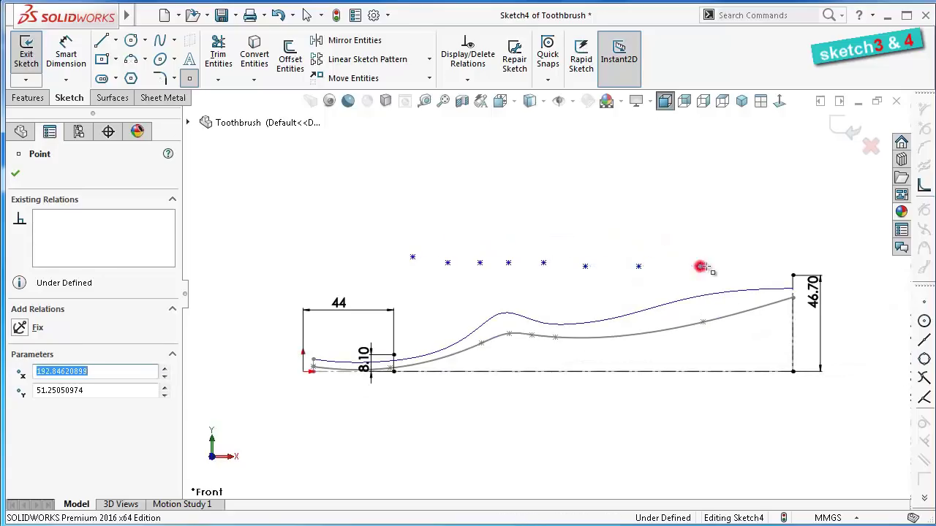
{"action": "left_click", "coordinate": [760, 266]}
{"action": "scroll", "coordinate": [324, 252], "scroll_direction": "down", "scroll_amount": 3}
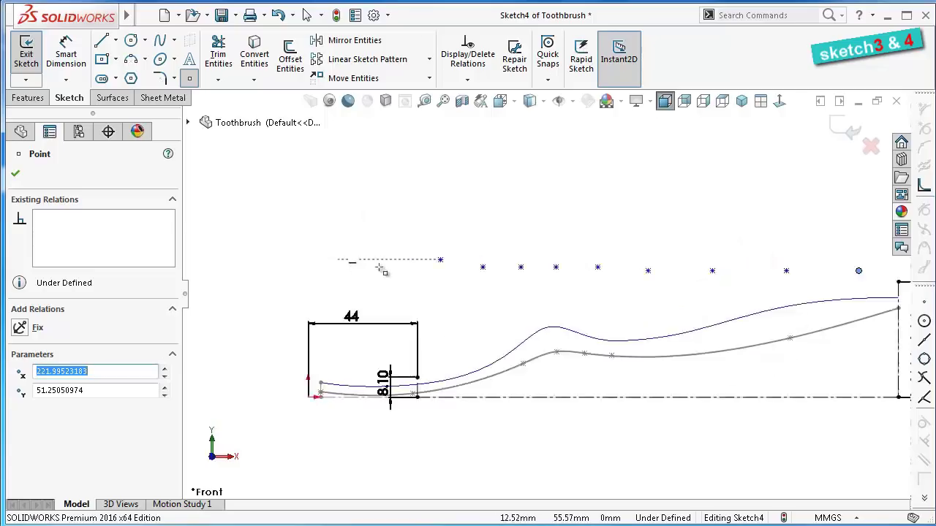
{"action": "key", "text": "Escape"}
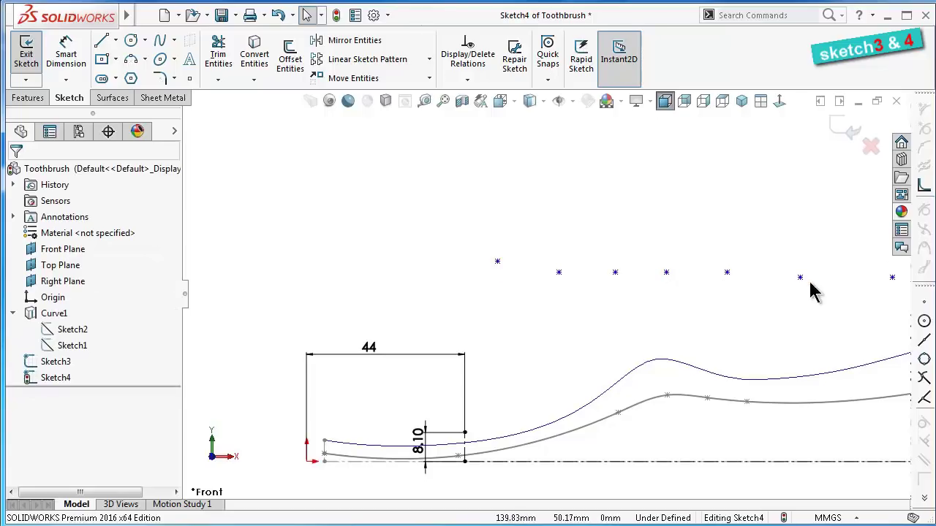
{"action": "scroll", "coordinate": [815, 292], "scroll_direction": "up", "scroll_amount": 2}
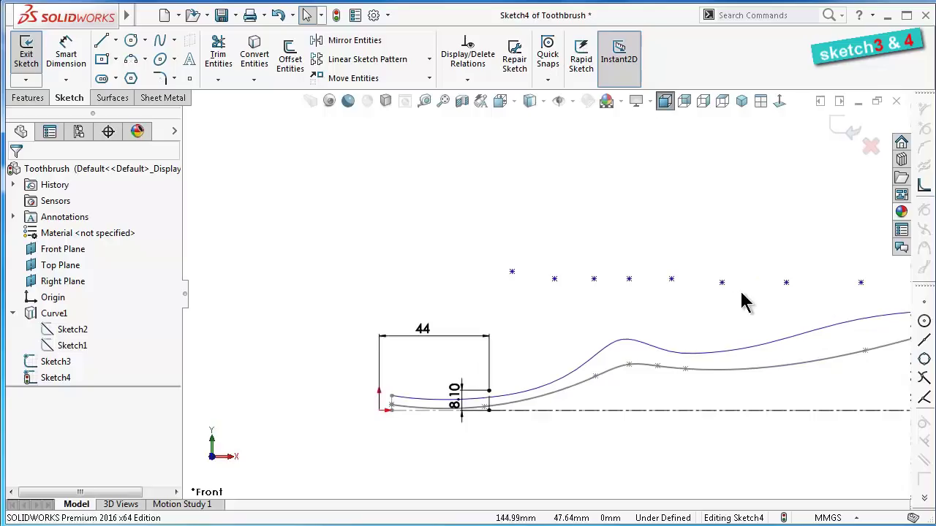
{"action": "scroll", "coordinate": [731, 304], "scroll_direction": "up", "scroll_amount": 1}
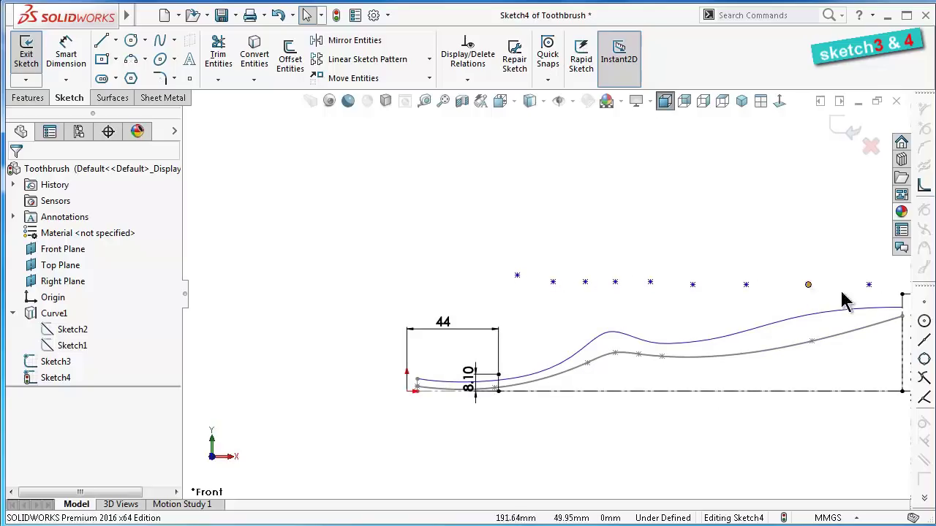
{"action": "scroll", "coordinate": [846, 298], "scroll_direction": "down", "scroll_amount": 1}
{"action": "scroll", "coordinate": [846, 298], "scroll_direction": "down", "scroll_amount": 1}
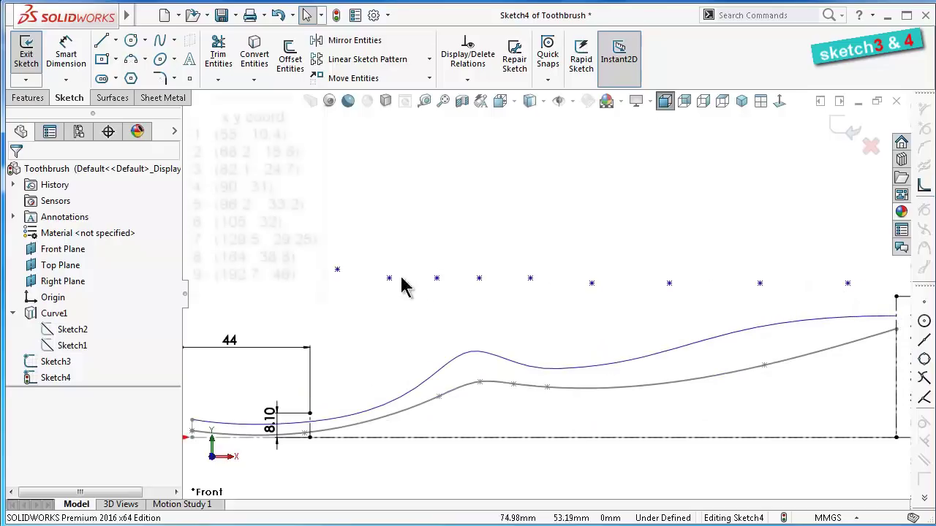
Position the leftmost sketch point at X 55, Y 10.40
{"action": "left_click", "coordinate": [337, 270]}
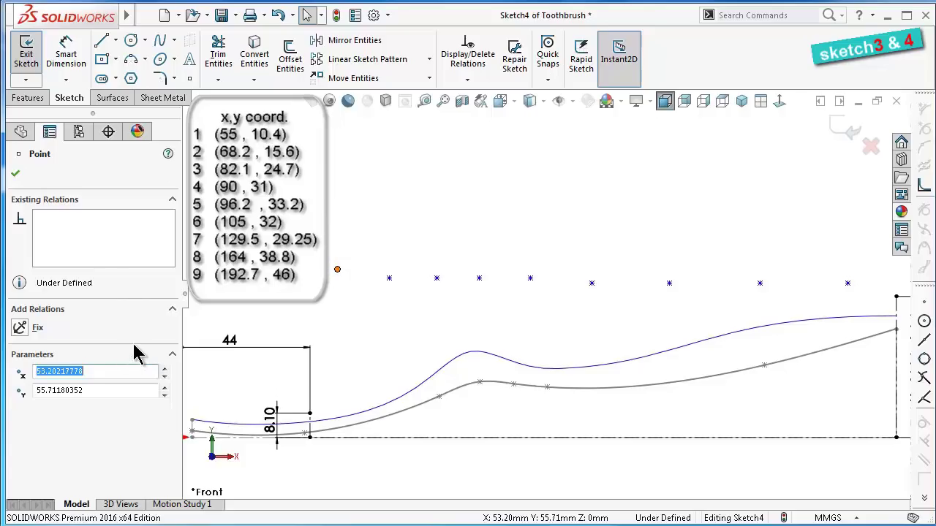
{"action": "type", "text": "55"}
{"action": "key", "text": "Tab"}
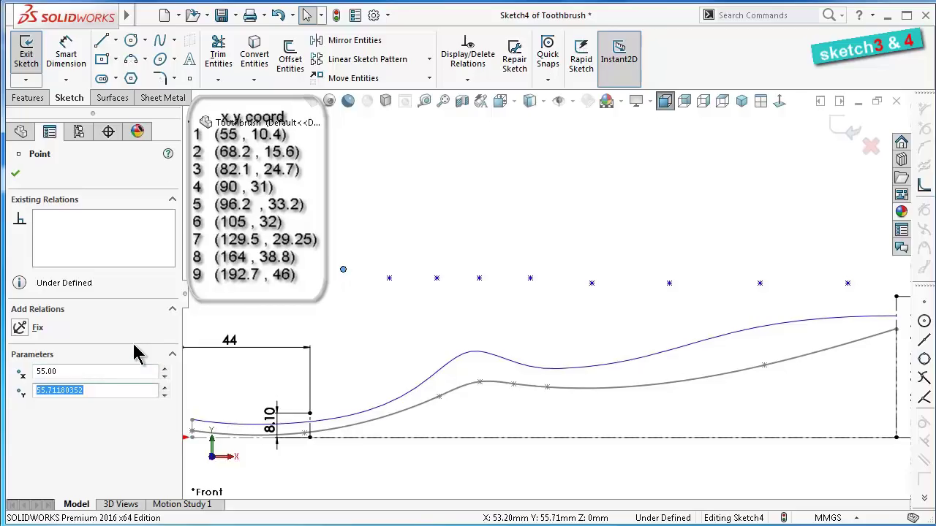
{"action": "type", "text": "10.4"}
{"action": "key", "text": "Return"}
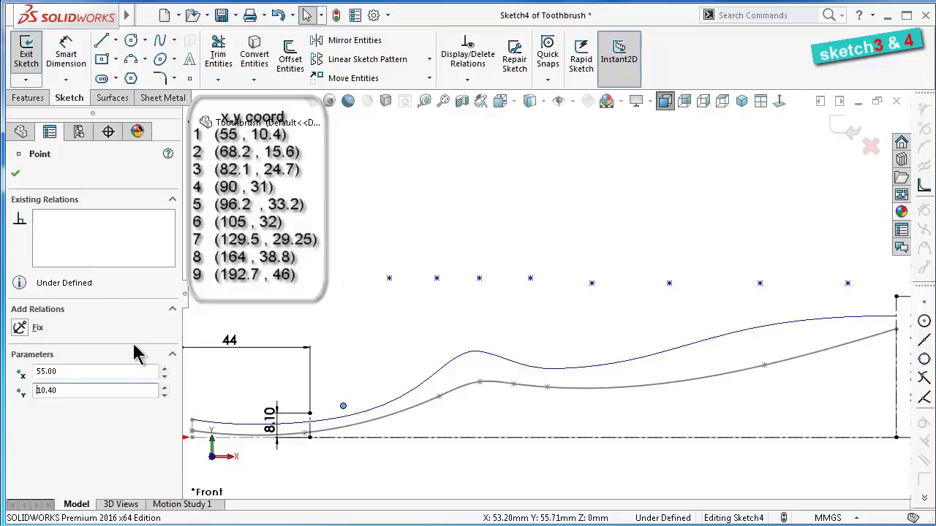
Move the second sketch point to X 68.2, Y 15.6
{"action": "left_click", "coordinate": [389, 277]}
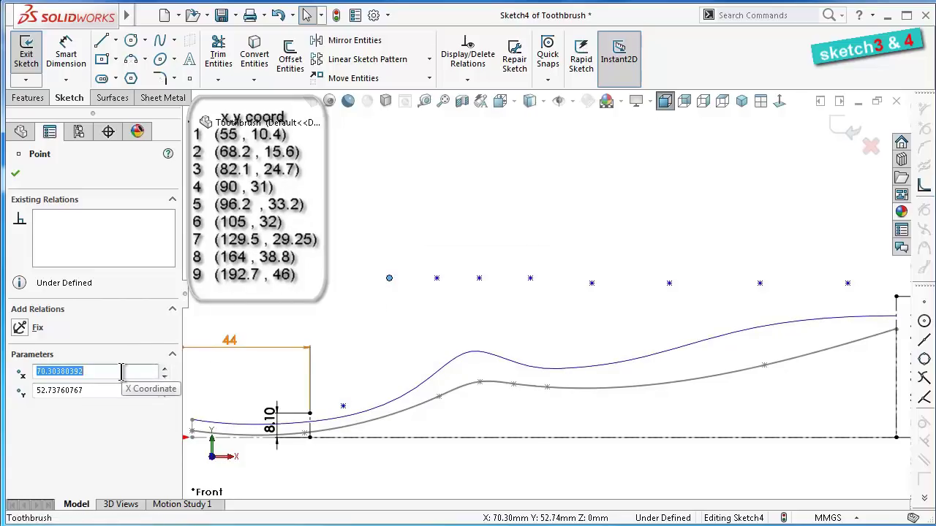
{"action": "type", "text": "68.2"}
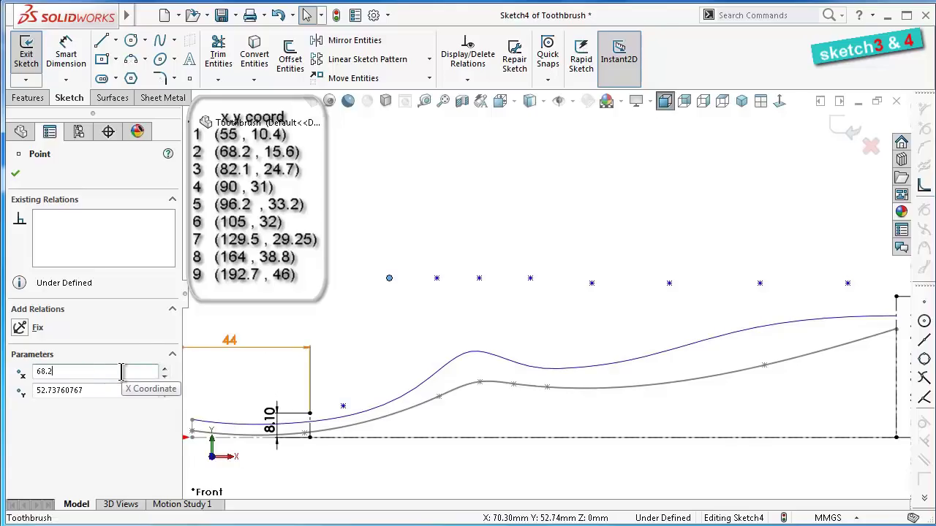
{"action": "key", "text": "Tab"}
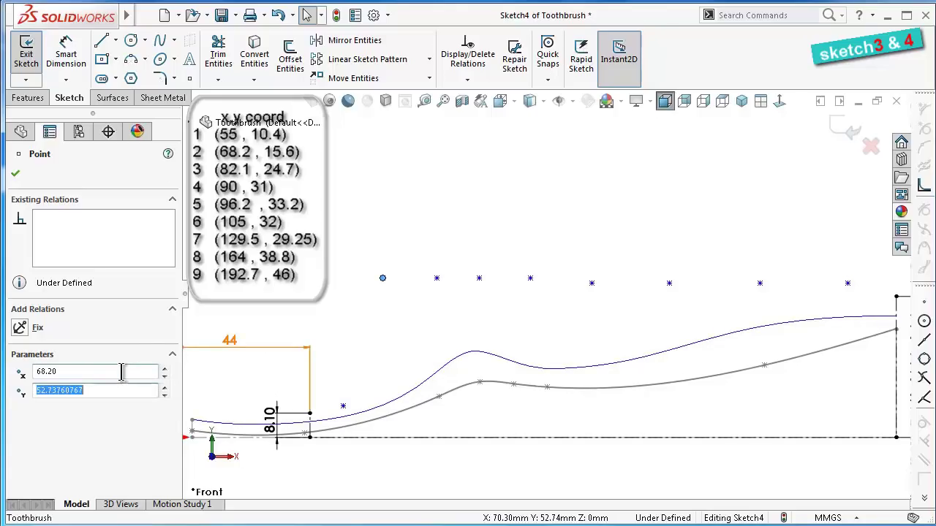
{"action": "type", "text": "15"}
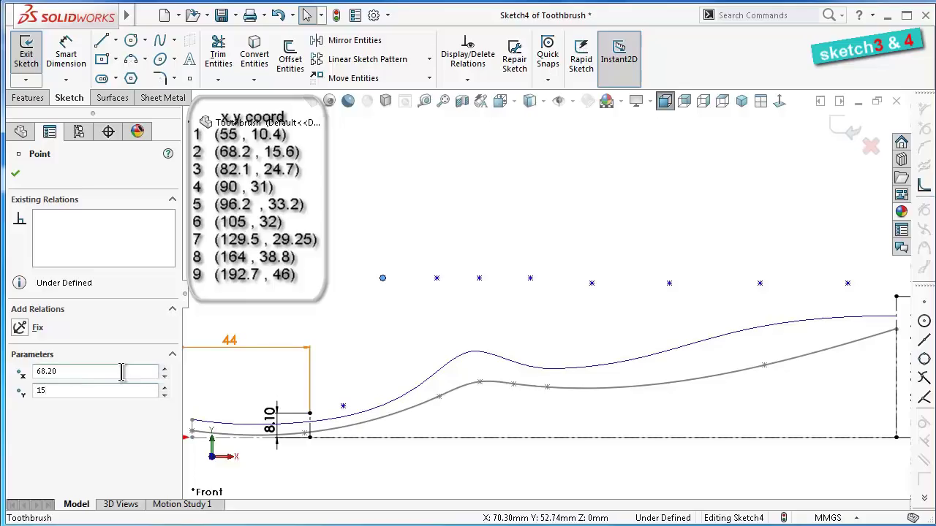
{"action": "type", "text": ".6"}
{"action": "key", "text": "Tab"}
Move the third sketch point to X 82.1, Y 24.7
{"action": "left_click", "coordinate": [436, 278]}
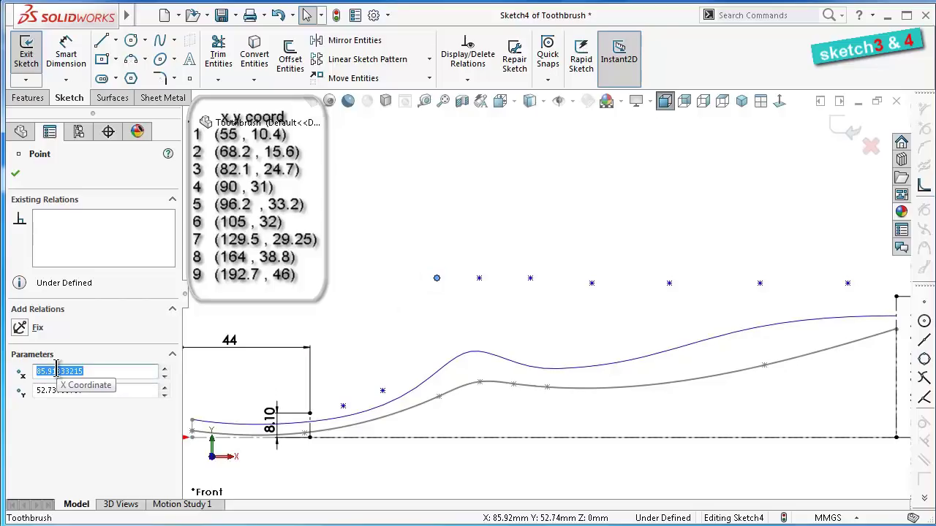
{"action": "type", "text": "82.1"}
{"action": "type", "text": "0"}
{"action": "key", "text": "Tab"}
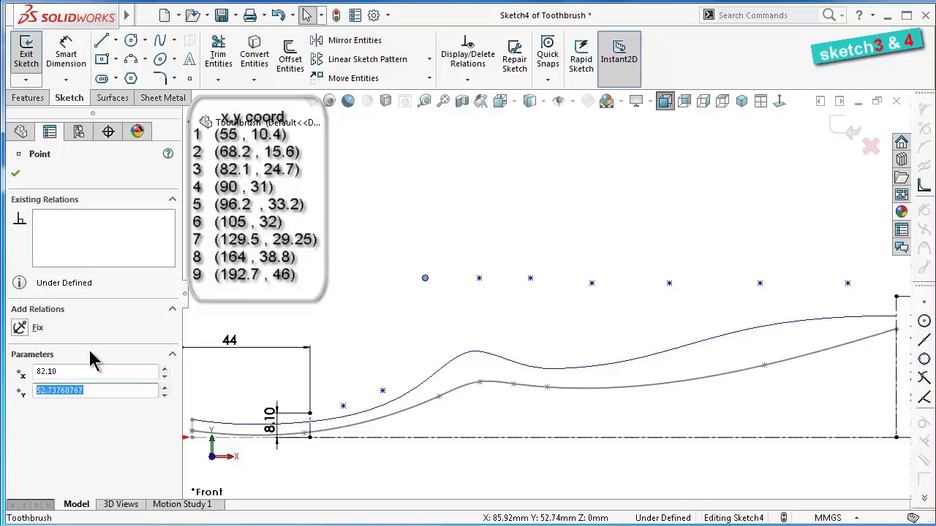
{"action": "type", "text": "24.70"}
{"action": "key", "text": "Tab"}
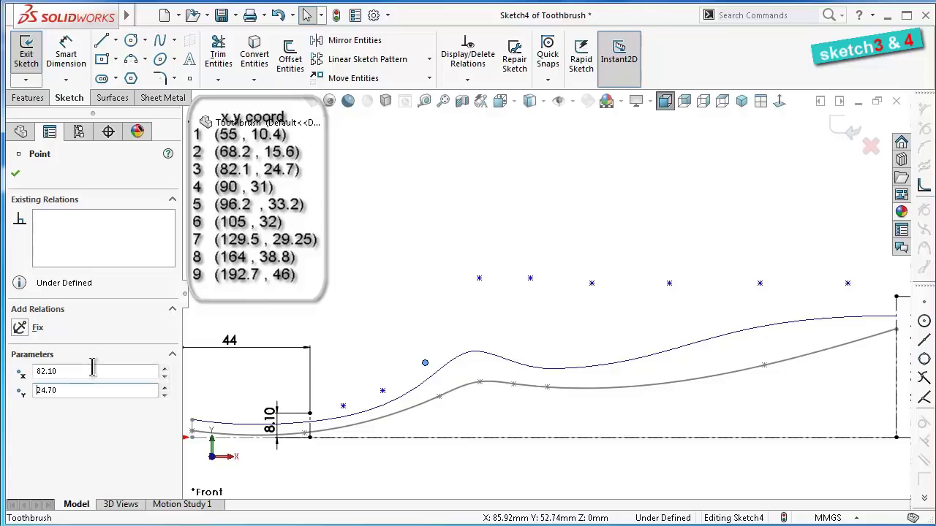
Move the next two sketch points to (90.31, 31) and (96.2, 33.2)
{"action": "left_click", "coordinate": [482, 282]}
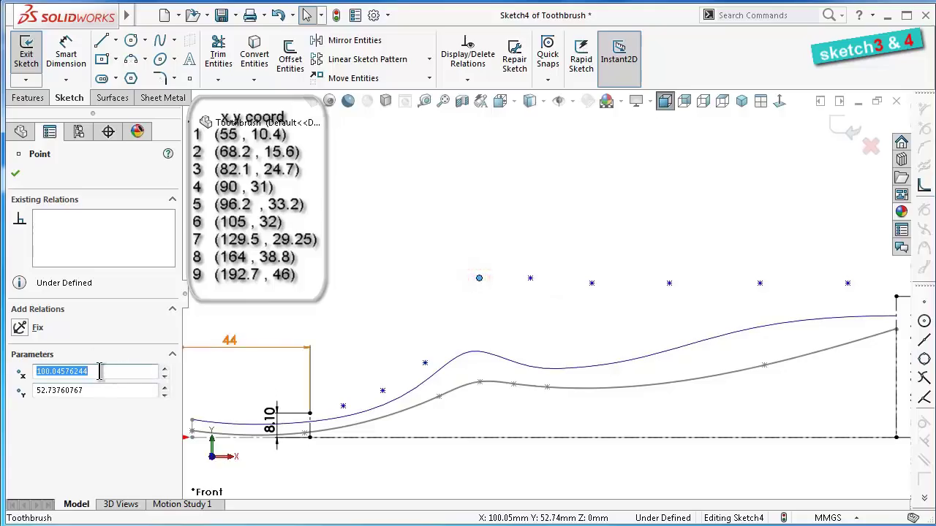
{"action": "type", "text": "90"}
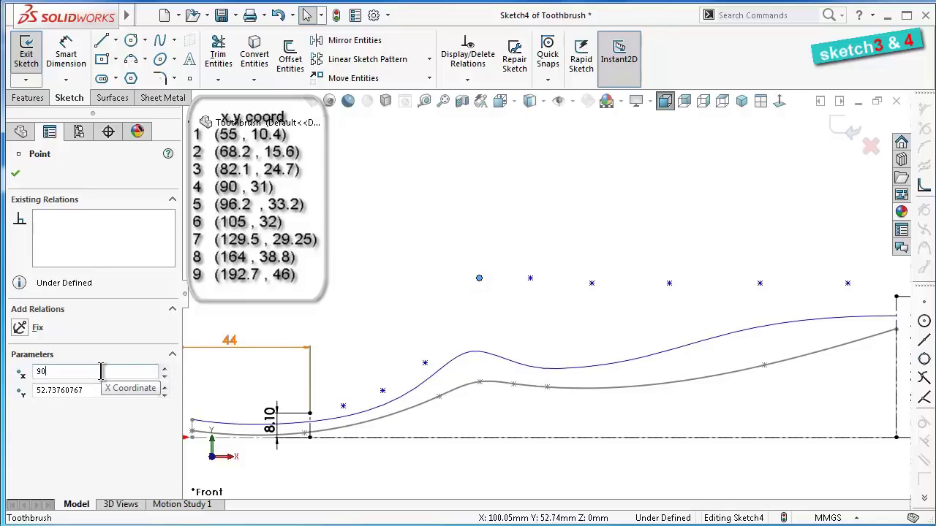
{"action": "type", "text": ".31"}
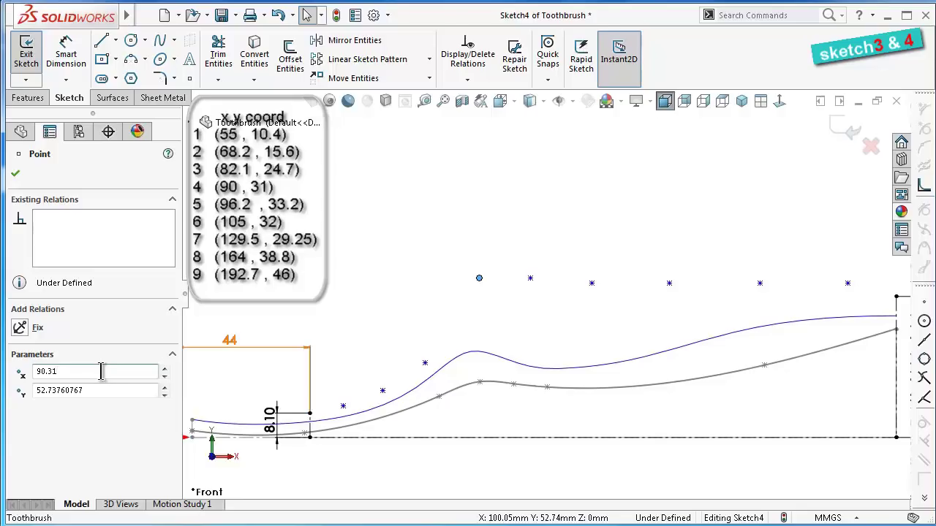
{"action": "key", "text": "Tab"}
{"action": "type", "text": "3"}
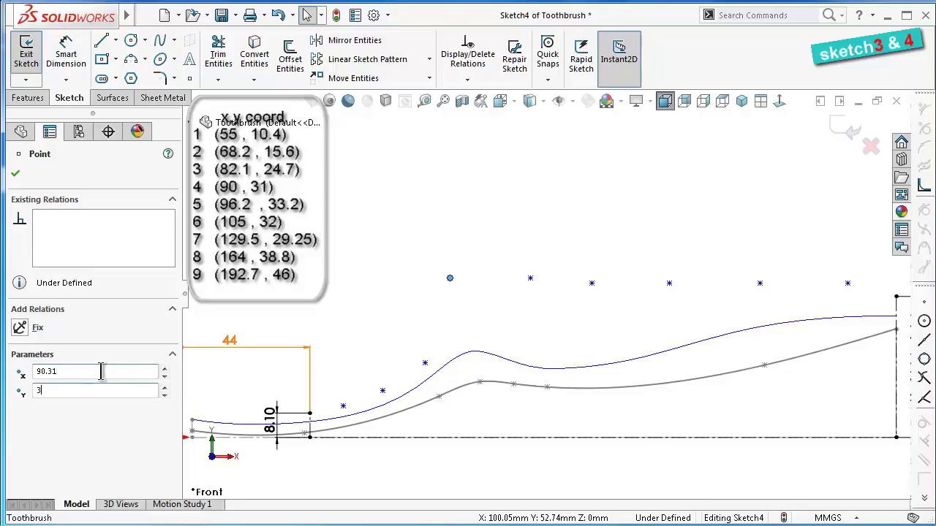
{"action": "key", "text": "Return"}
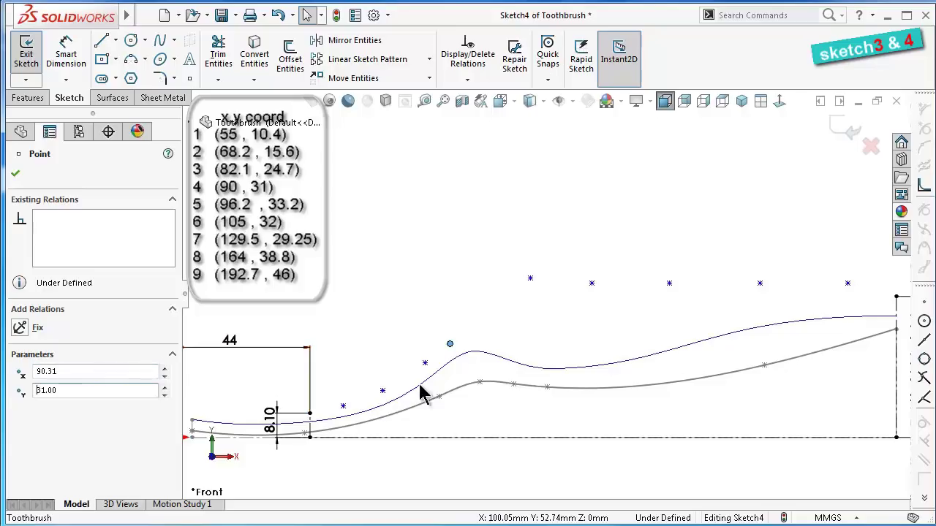
{"action": "left_click", "coordinate": [530, 279]}
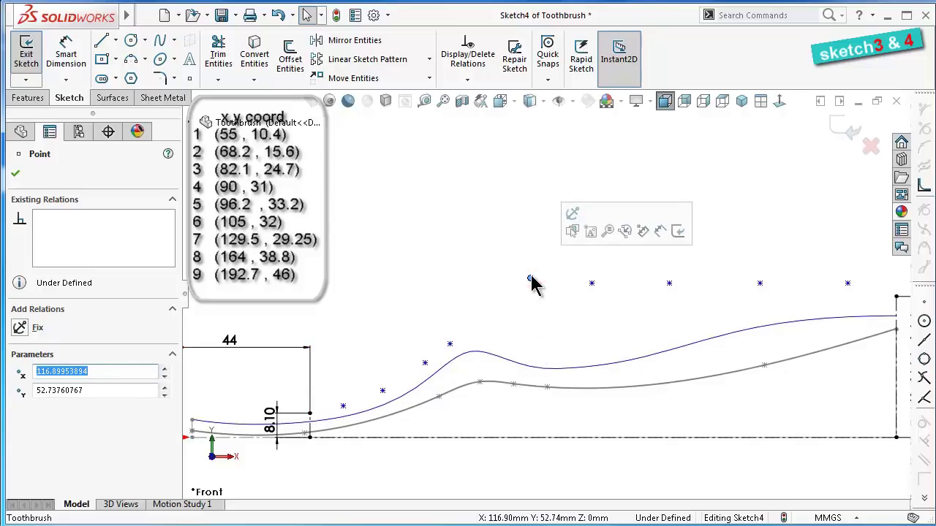
{"action": "type", "text": "96.2"}
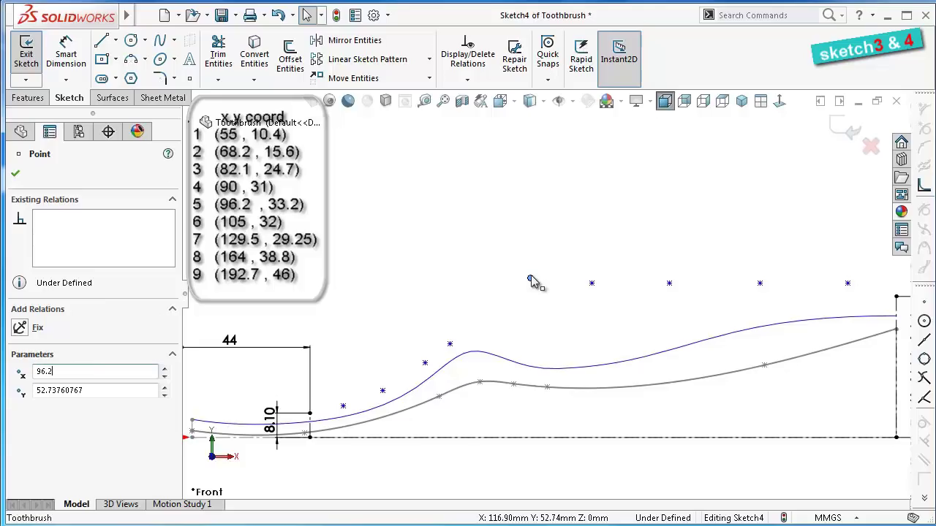
{"action": "key", "text": "Tab"}
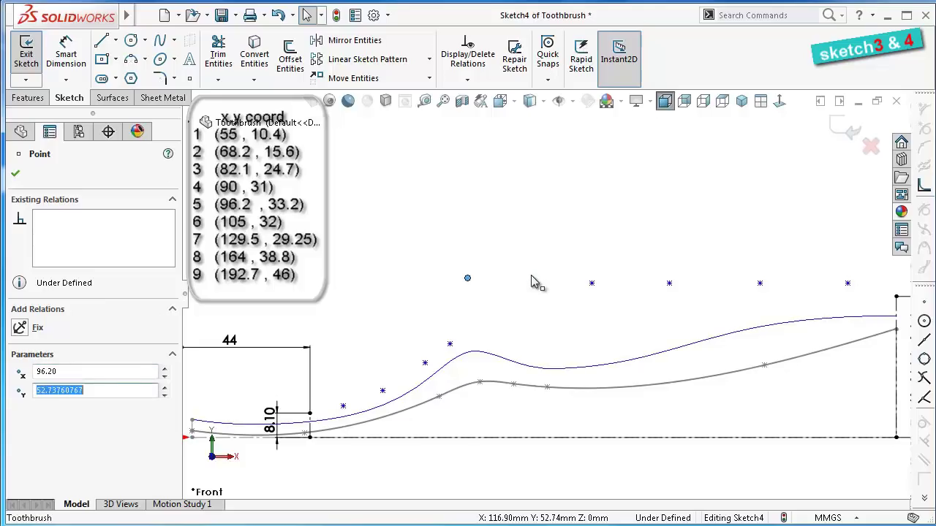
{"action": "type", "text": "33.2"}
{"action": "key", "text": "Return"}
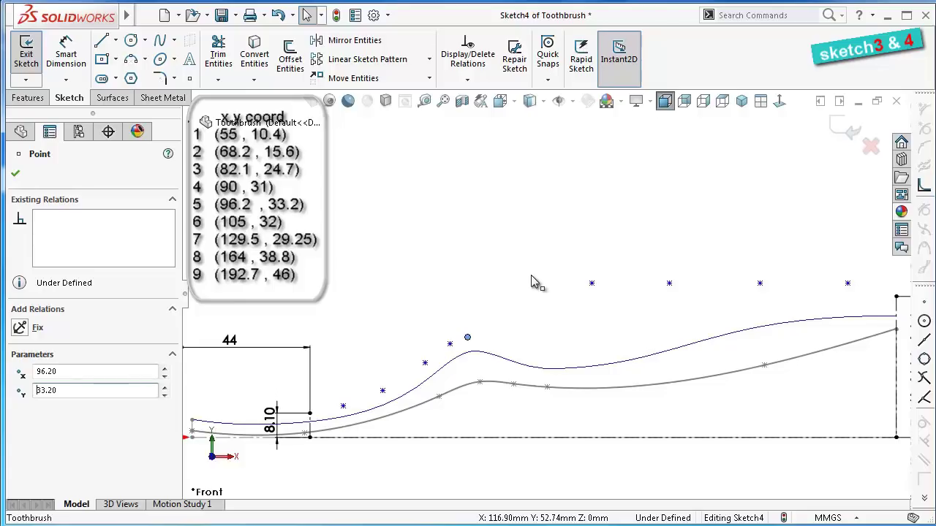
Move the following two sketch points to (105, 32) and (129.5, 29.25)
{"action": "left_click", "coordinate": [593, 284]}
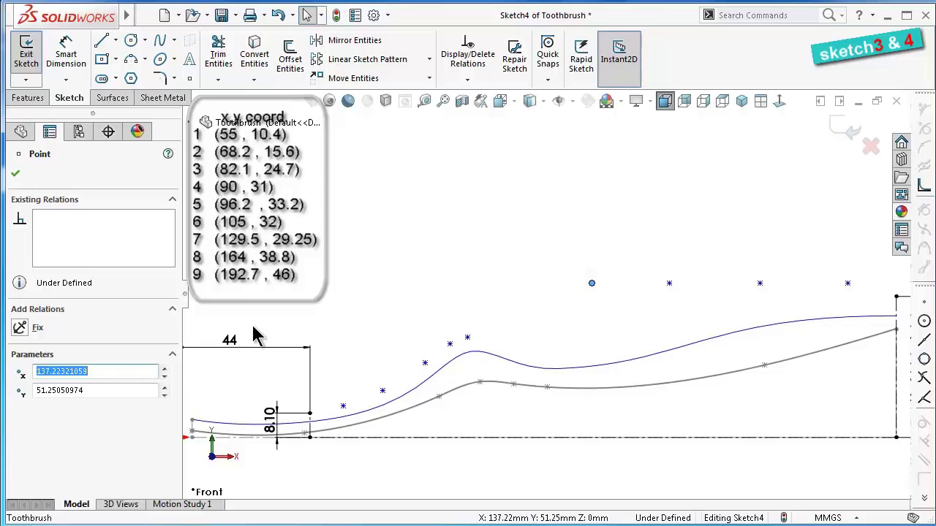
{"action": "type", "text": "105"}
{"action": "key", "text": "Tab"}
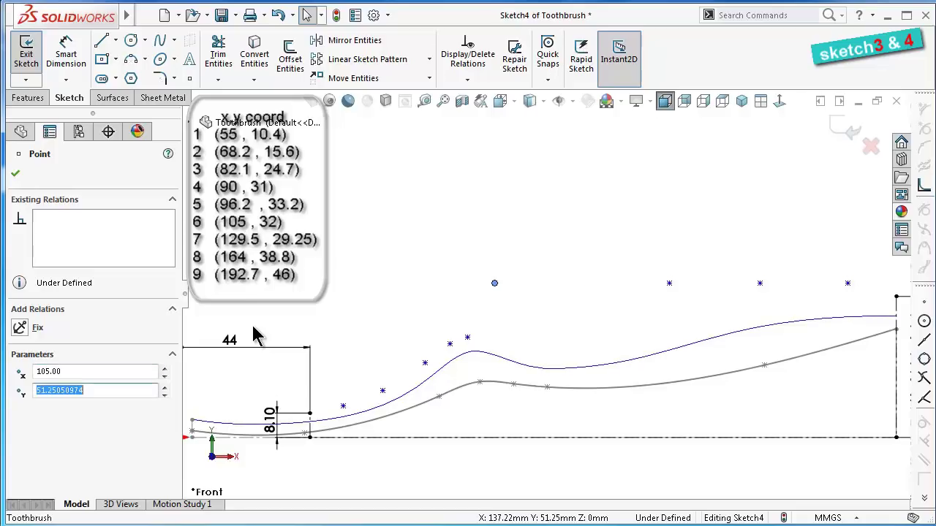
{"action": "type", "text": "32"}
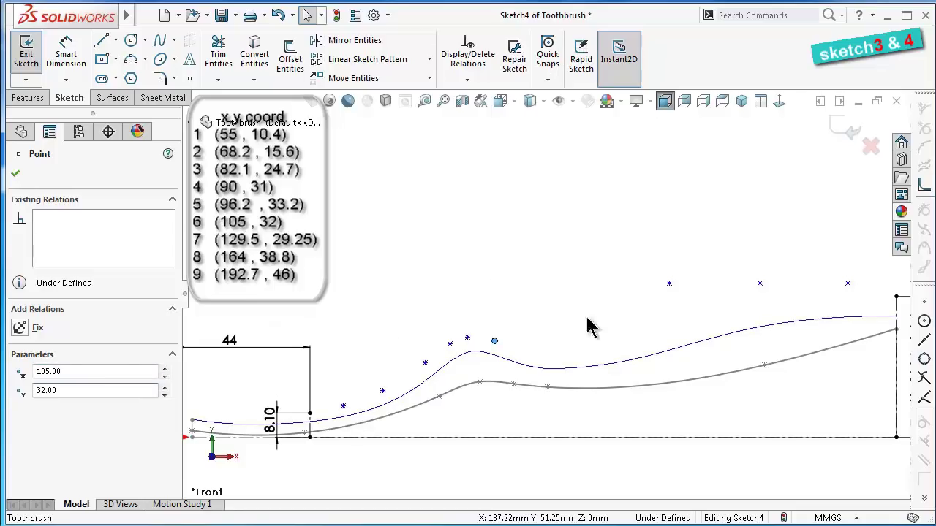
{"action": "left_click", "coordinate": [669, 283]}
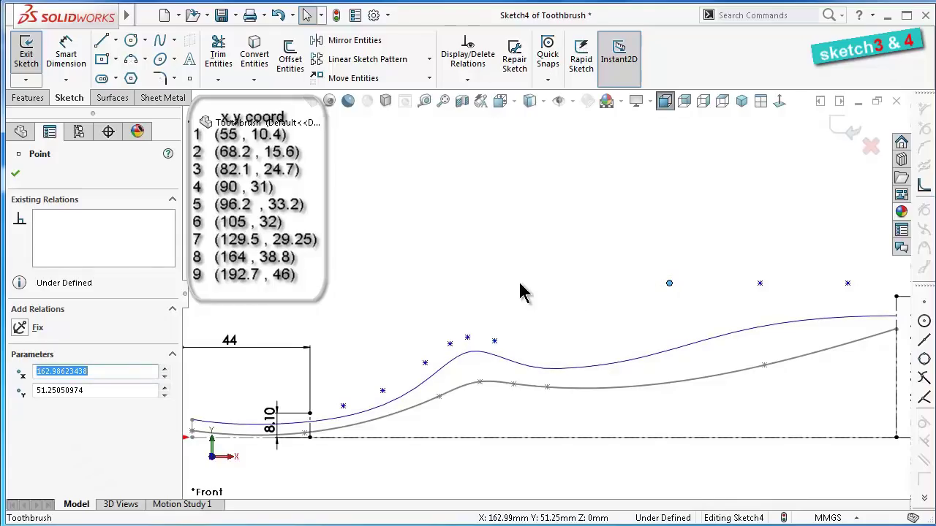
{"action": "type", "text": "129.5"}
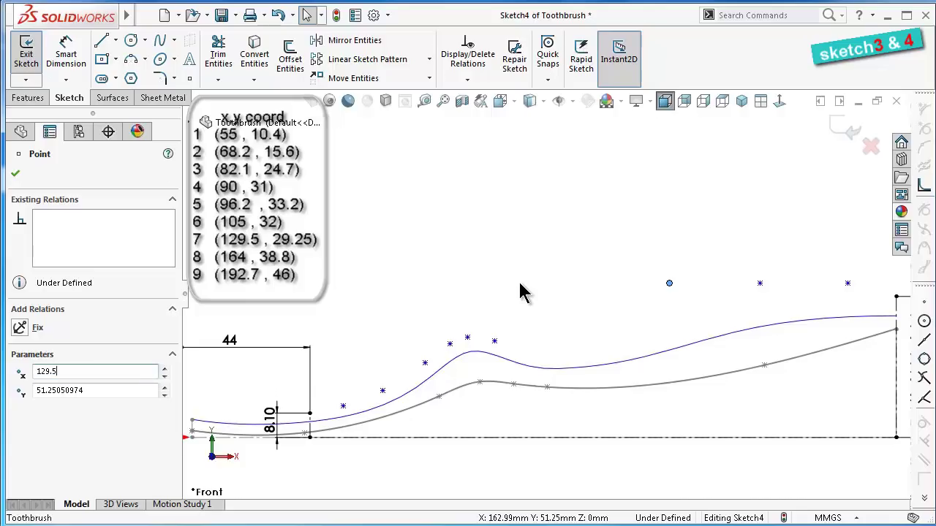
{"action": "key", "text": "Tab"}
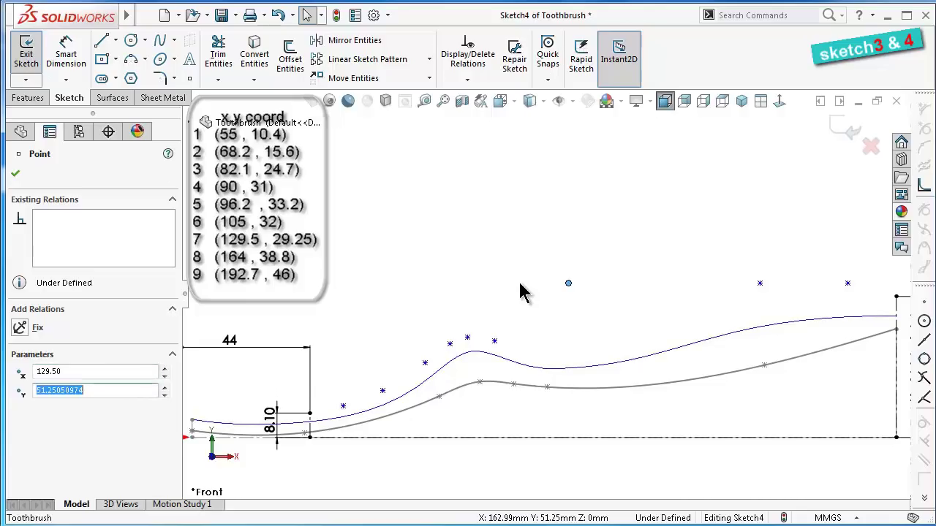
{"action": "type", "text": "29.25"}
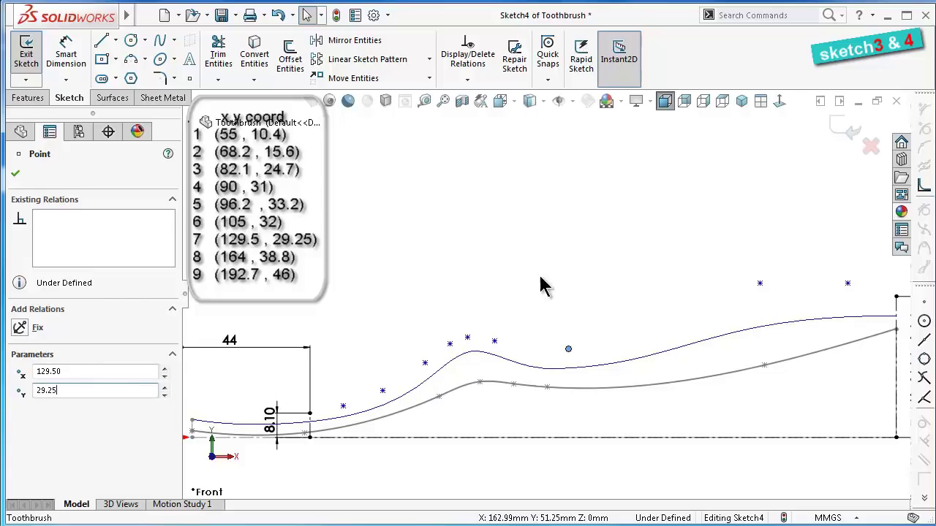
{"action": "left_click", "coordinate": [759, 284]}
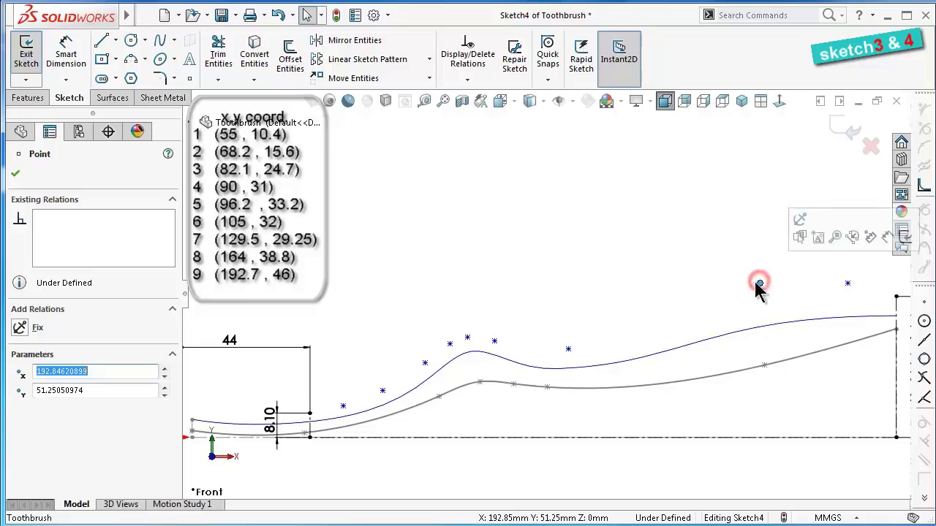
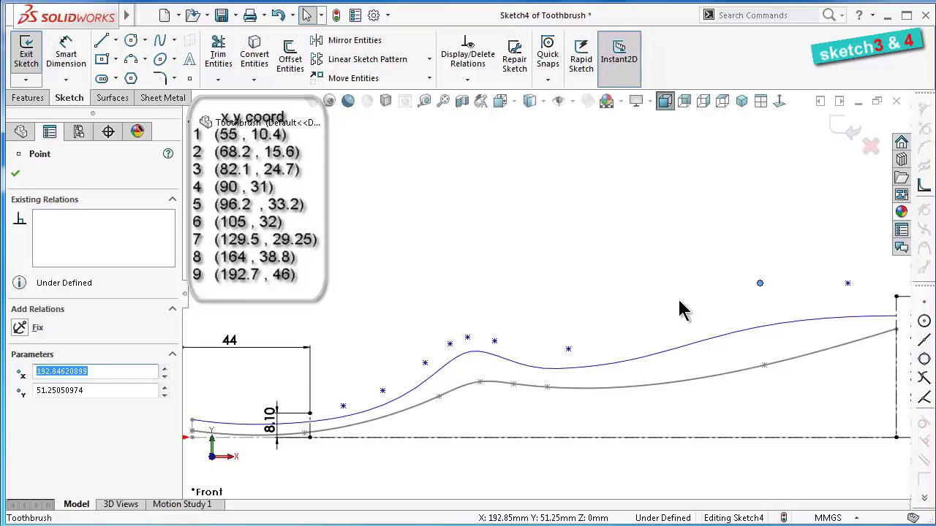
Enter coordinates (164, 38.8) and (192.7, 46) for the eighth and ninth sketch points
{"action": "type", "text": "164"}
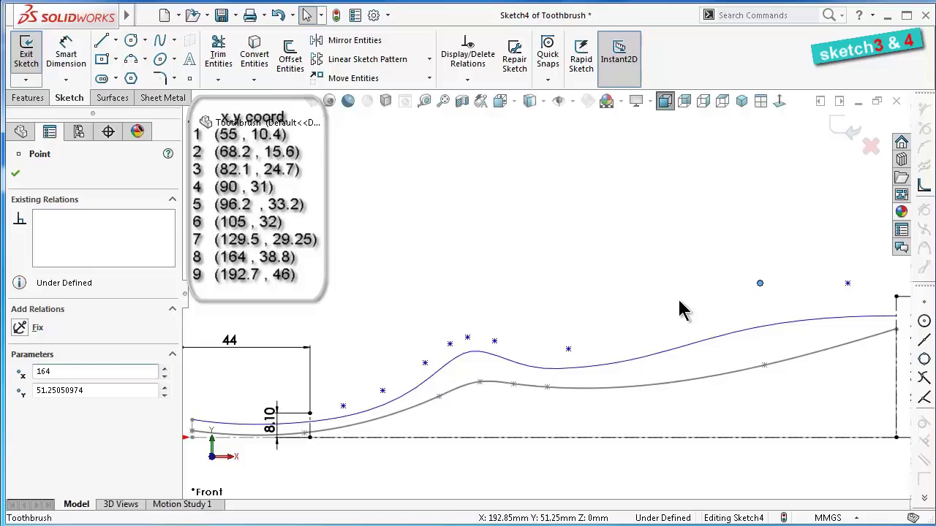
{"action": "key", "text": "Tab"}
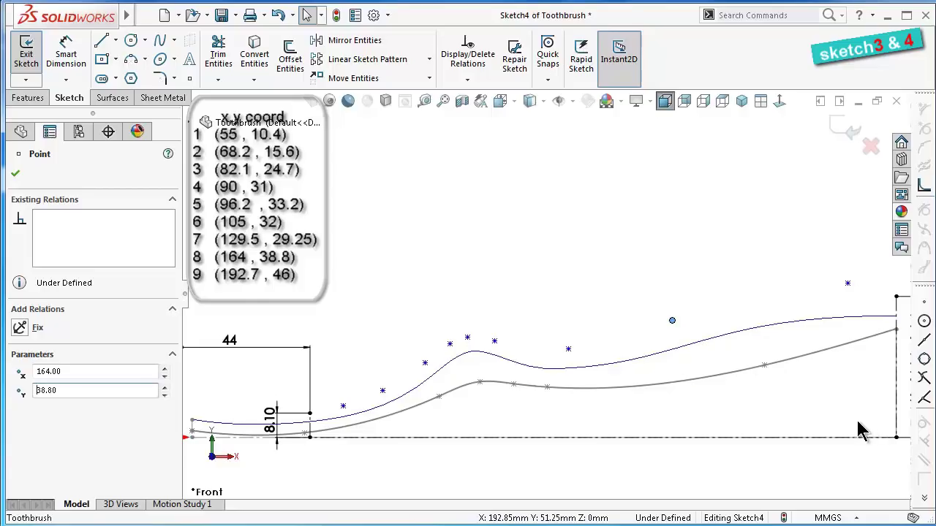
{"action": "scroll", "coordinate": [861, 432], "scroll_direction": "up", "scroll_amount": 2}
{"action": "scroll", "coordinate": [745, 358], "scroll_direction": "down", "scroll_amount": 2}
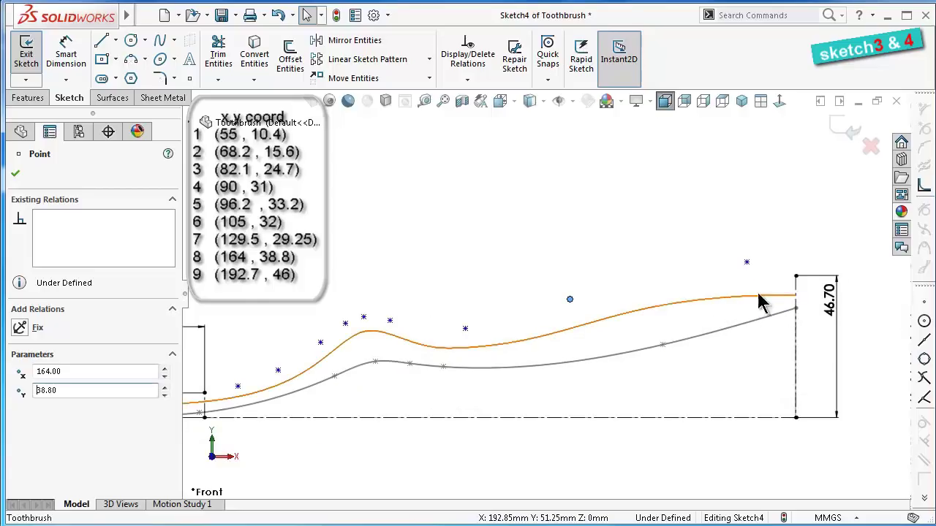
{"action": "left_click", "coordinate": [746, 264]}
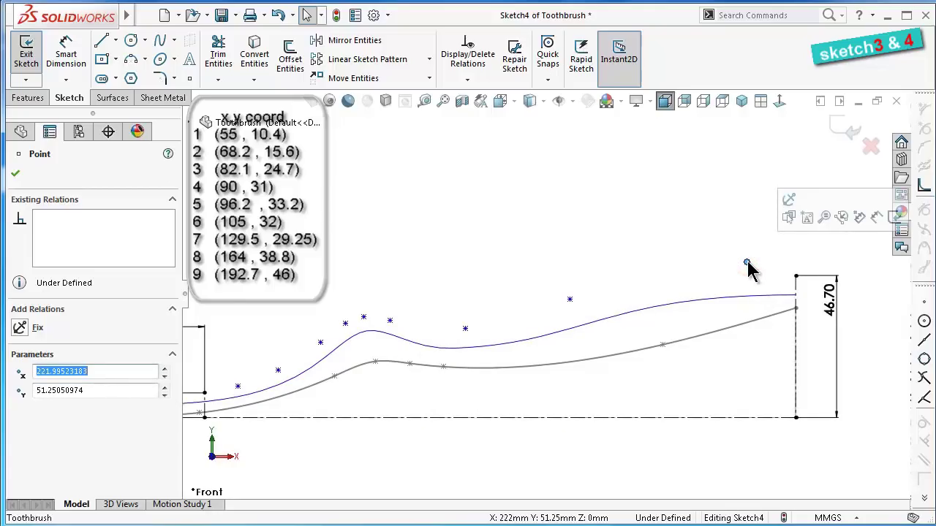
{"action": "type", "text": "192.7"}
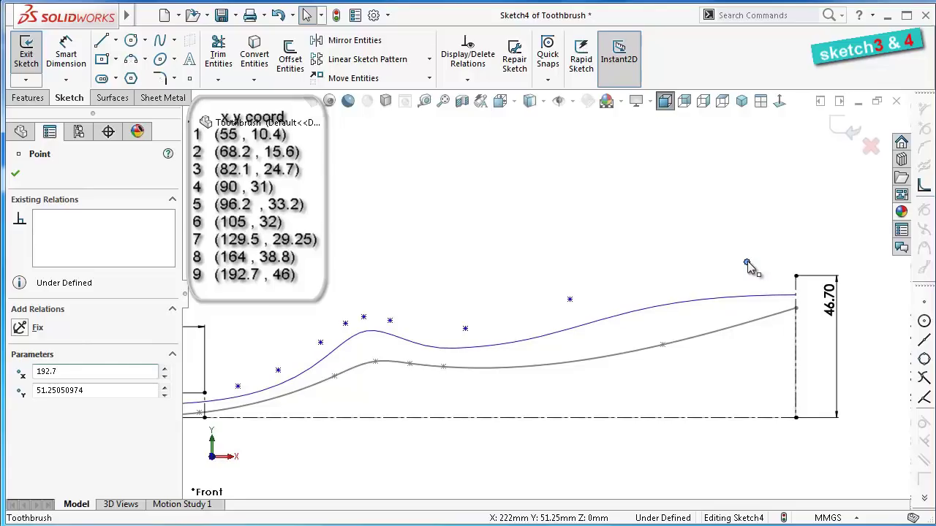
{"action": "key", "text": "Tab"}
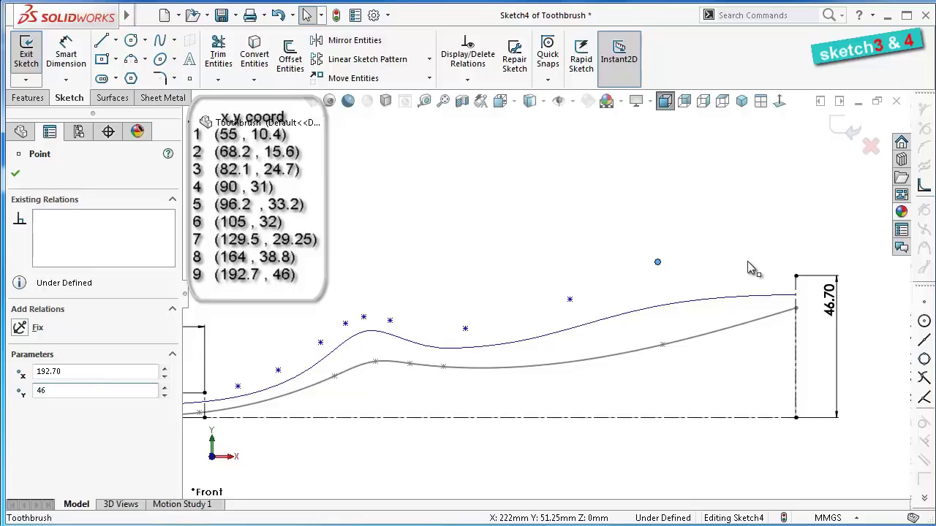
{"action": "key", "text": "Return"}
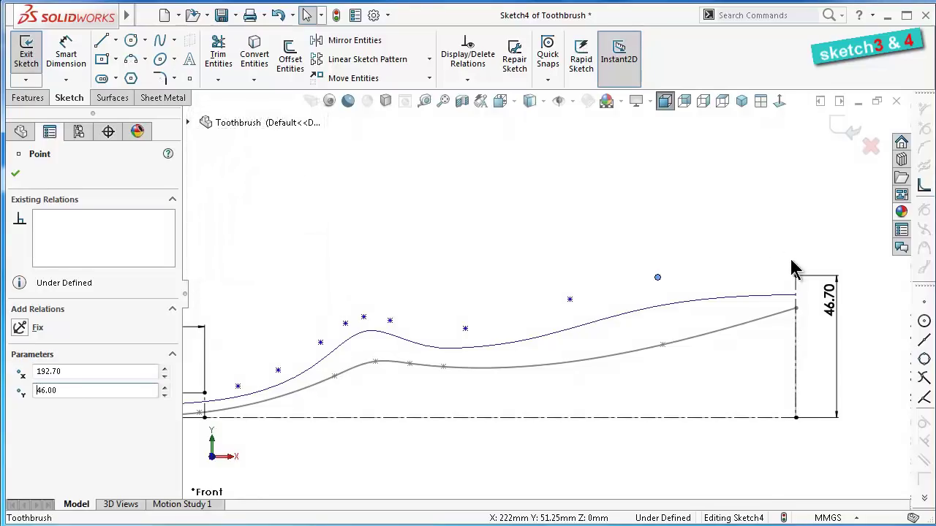
{"action": "left_click", "coordinate": [467, 203]}
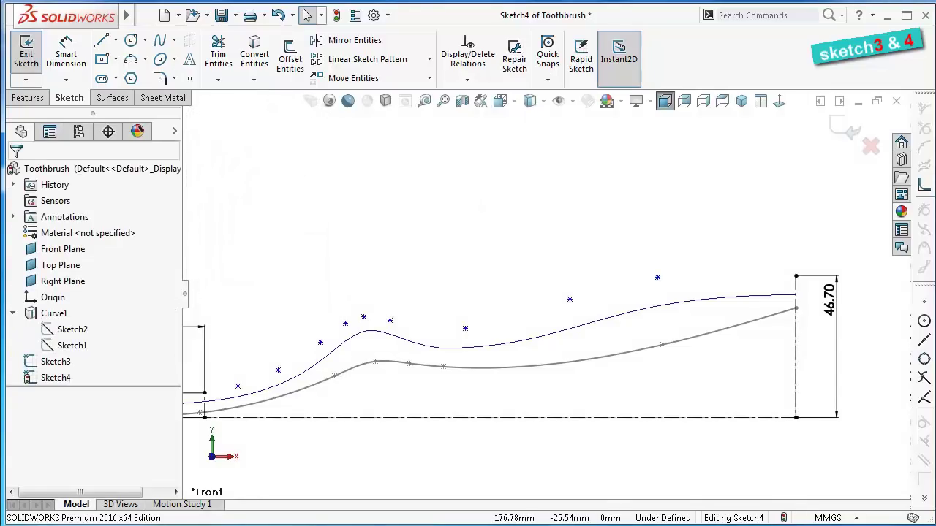
Run Fully Define Sketch to dimension every point horizontally and vertically from the origin
{"action": "left_click", "coordinate": [341, 272]}
{"action": "key", "text": "f"}
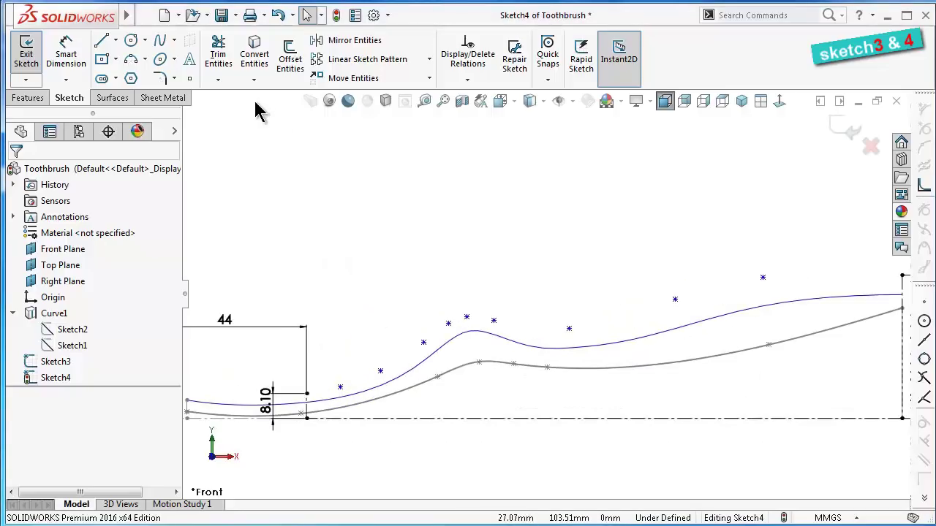
{"action": "left_click", "coordinate": [468, 80]}
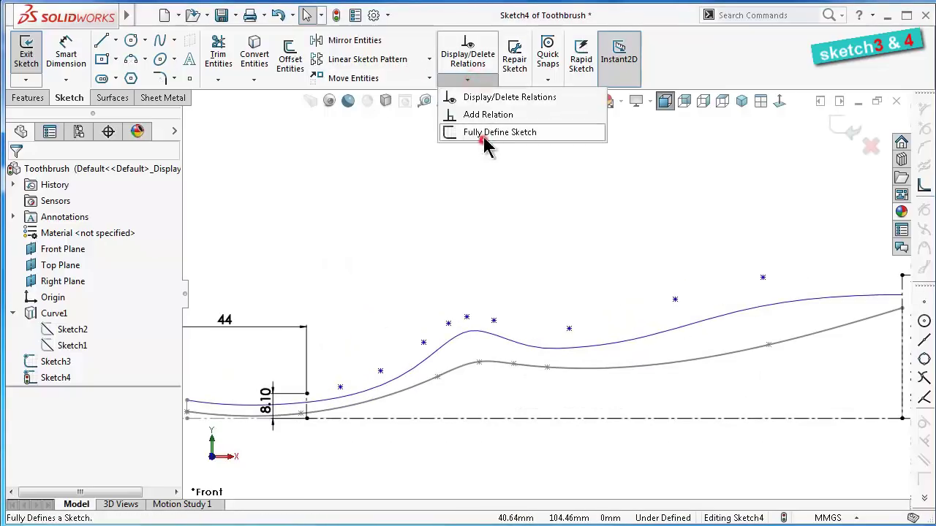
{"action": "left_click", "coordinate": [482, 136]}
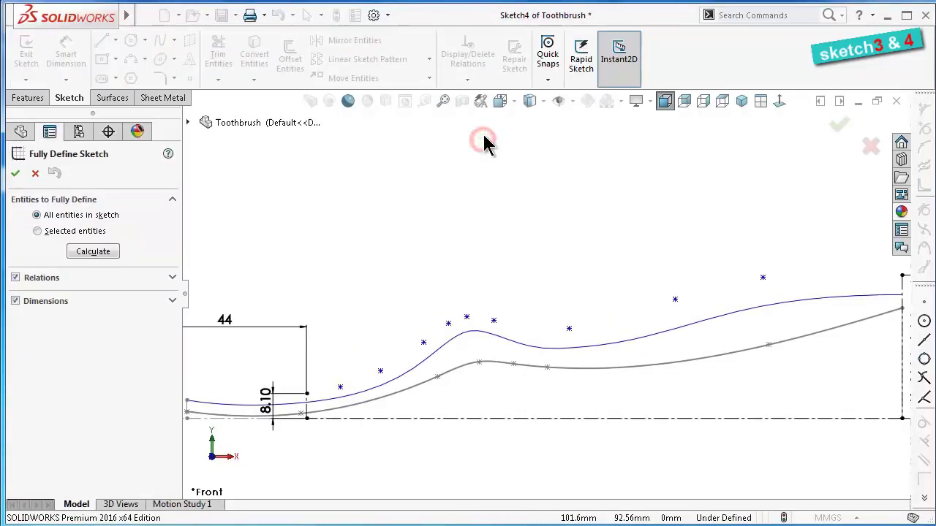
{"action": "left_click", "coordinate": [108, 252]}
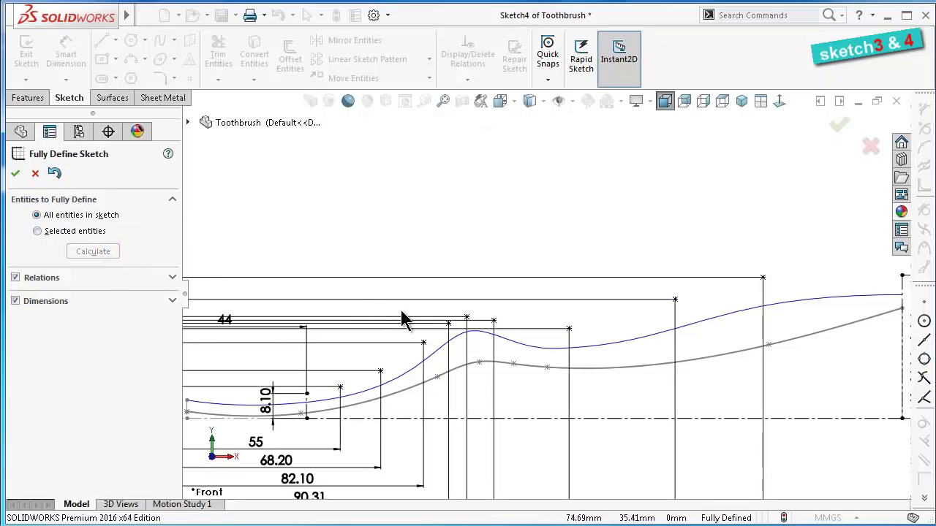
{"action": "scroll", "coordinate": [400, 296], "scroll_direction": "up", "scroll_amount": 3}
{"action": "scroll", "coordinate": [402, 304], "scroll_direction": "down", "scroll_amount": 3}
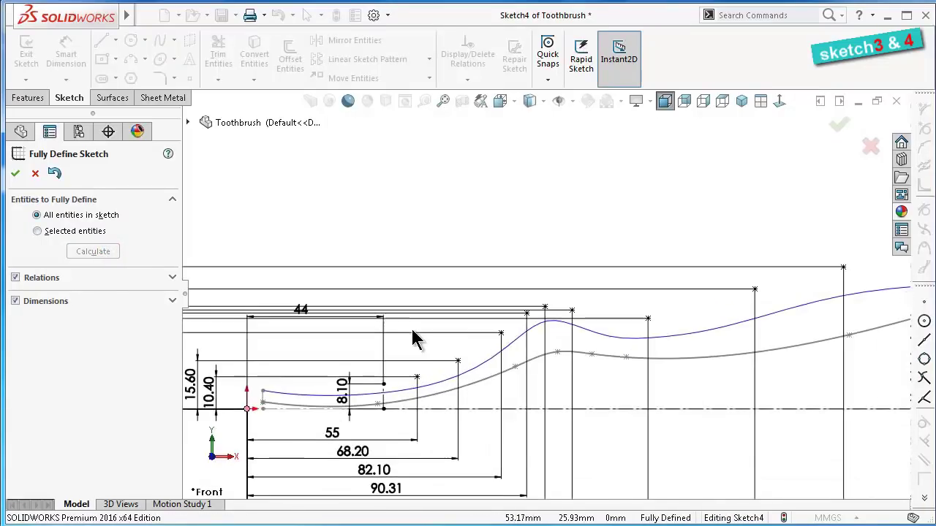
{"action": "scroll", "coordinate": [412, 341], "scroll_direction": "down", "scroll_amount": 2}
{"action": "scroll", "coordinate": [374, 394], "scroll_direction": "up", "scroll_amount": 2}
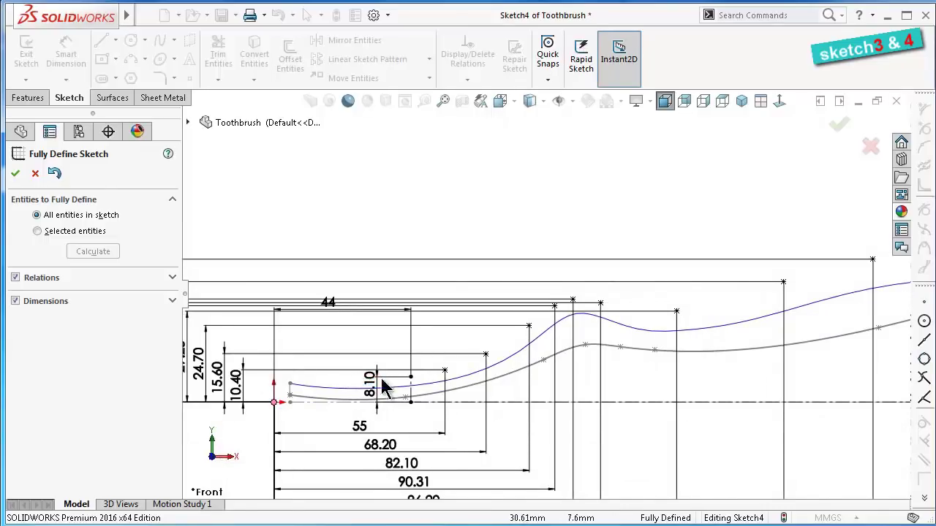
{"action": "left_click", "coordinate": [839, 126]}
Move the 8.10 dimension left, near the start of the curve
{"action": "left_click_drag", "start_coordinate": [372, 385], "coordinate": [271, 386]}
{"action": "scroll", "coordinate": [589, 302], "scroll_direction": "down", "scroll_amount": 2}
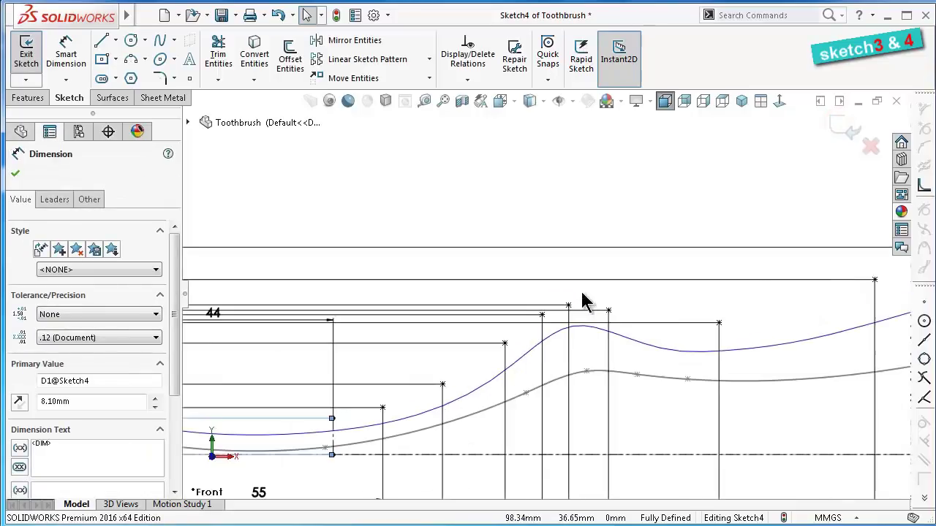
{"action": "scroll", "coordinate": [654, 344], "scroll_direction": "down", "scroll_amount": 1}
Start a spline at the 8.10 endpoint and run it through the points over the hump
{"action": "left_click", "coordinate": [160, 40]}
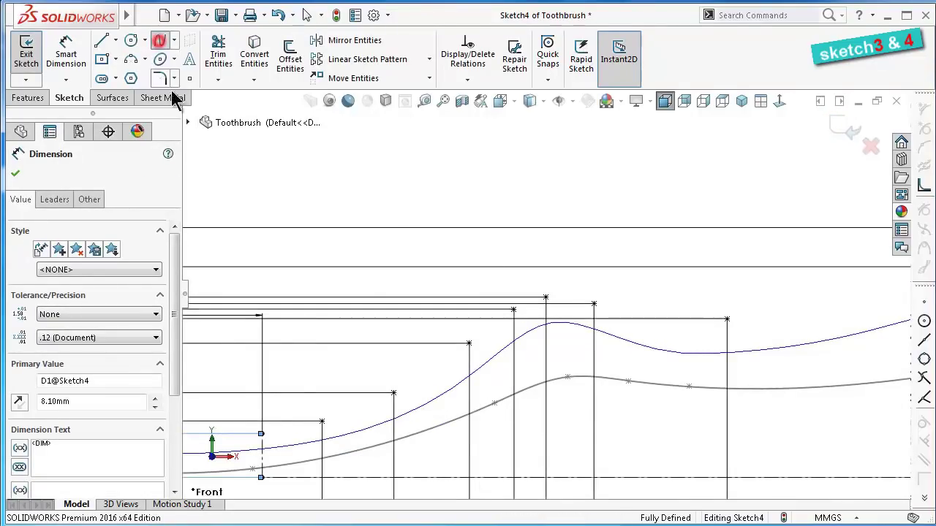
{"action": "scroll", "coordinate": [369, 392], "scroll_direction": "up", "scroll_amount": 1}
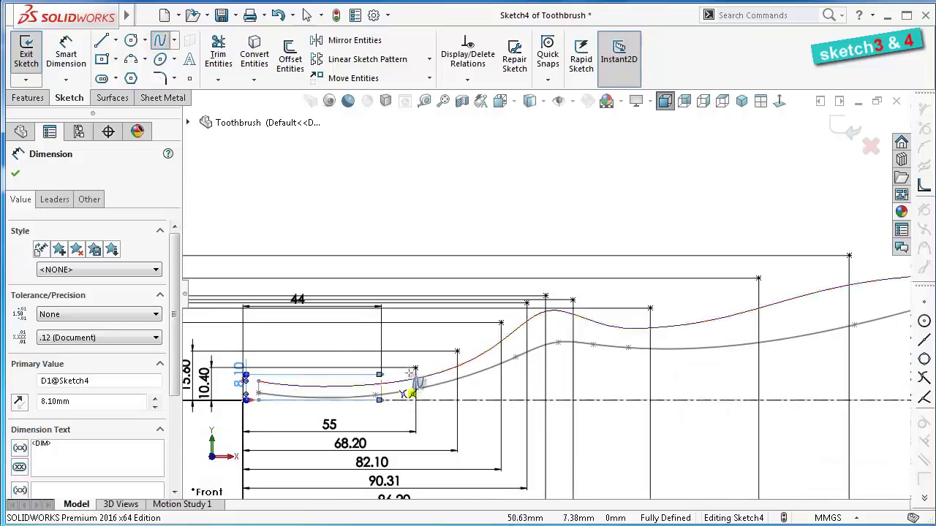
{"action": "scroll", "coordinate": [423, 366], "scroll_direction": "down", "scroll_amount": 1}
{"action": "scroll", "coordinate": [399, 376], "scroll_direction": "down", "scroll_amount": 1}
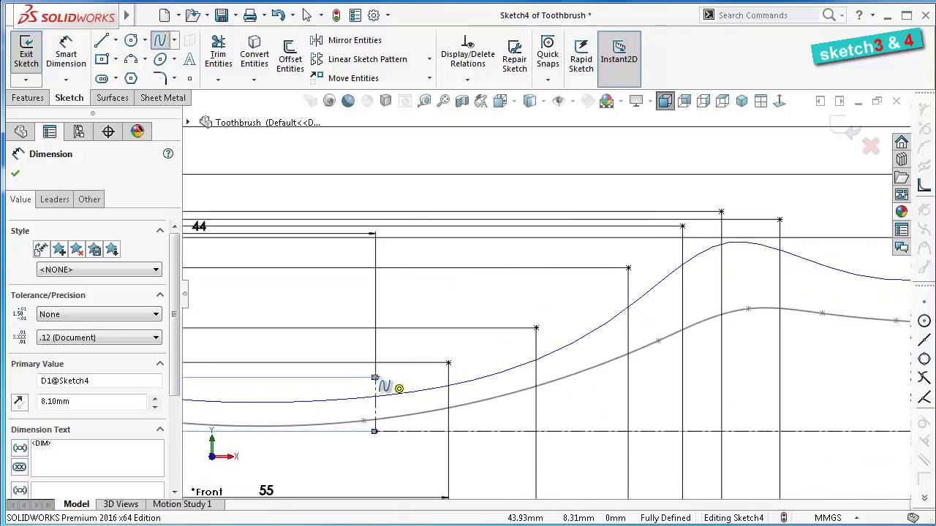
{"action": "left_click", "coordinate": [374, 378]}
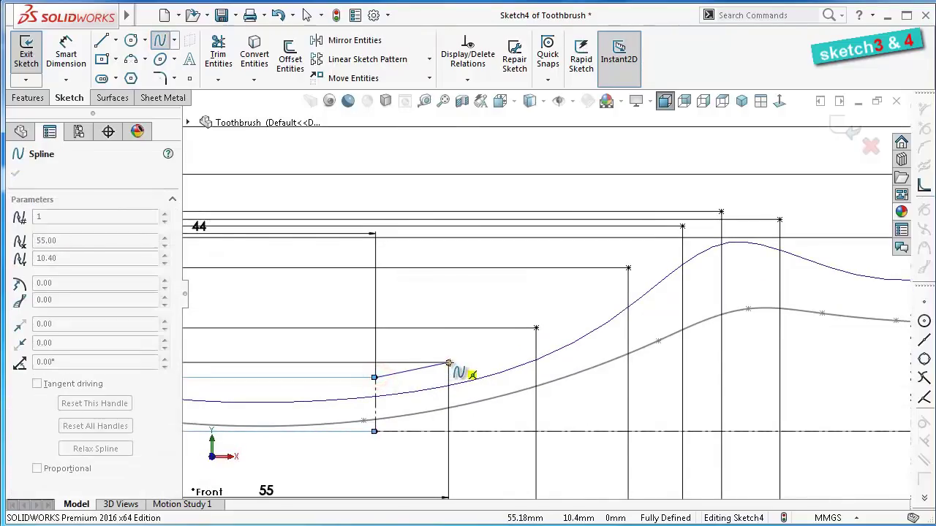
{"action": "left_click", "coordinate": [448, 363]}
{"action": "left_click", "coordinate": [536, 328]}
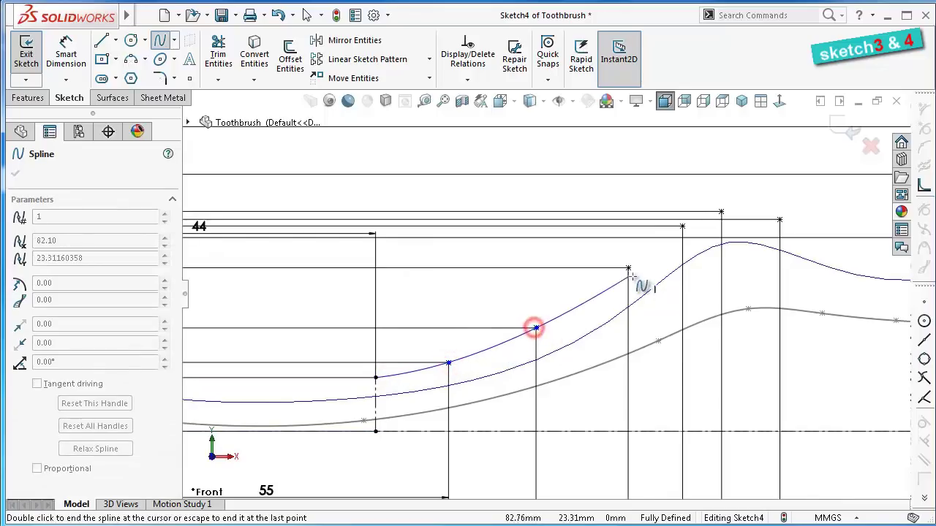
{"action": "left_click", "coordinate": [627, 268]}
{"action": "left_click", "coordinate": [682, 227]}
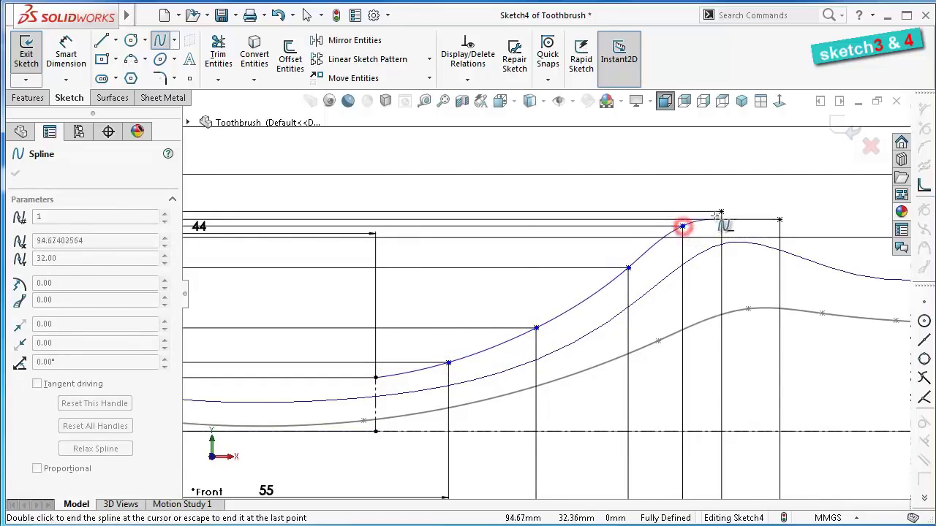
{"action": "left_click", "coordinate": [720, 212]}
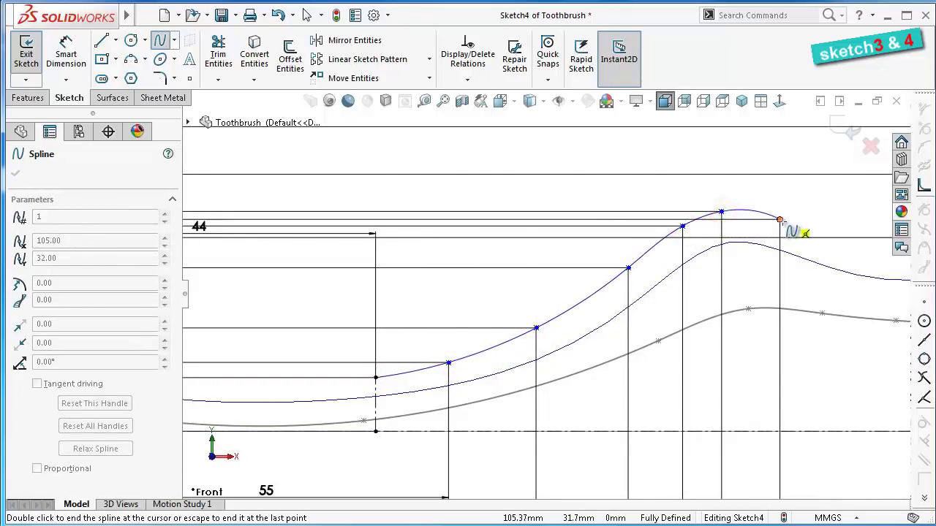
{"action": "left_click", "coordinate": [779, 220]}
Continue the spline through the 129.50 and 164 points, ending atop the 46.70 line
{"action": "scroll", "coordinate": [870, 266], "scroll_direction": "up", "scroll_amount": 3}
{"action": "scroll", "coordinate": [829, 244], "scroll_direction": "up", "scroll_amount": 2}
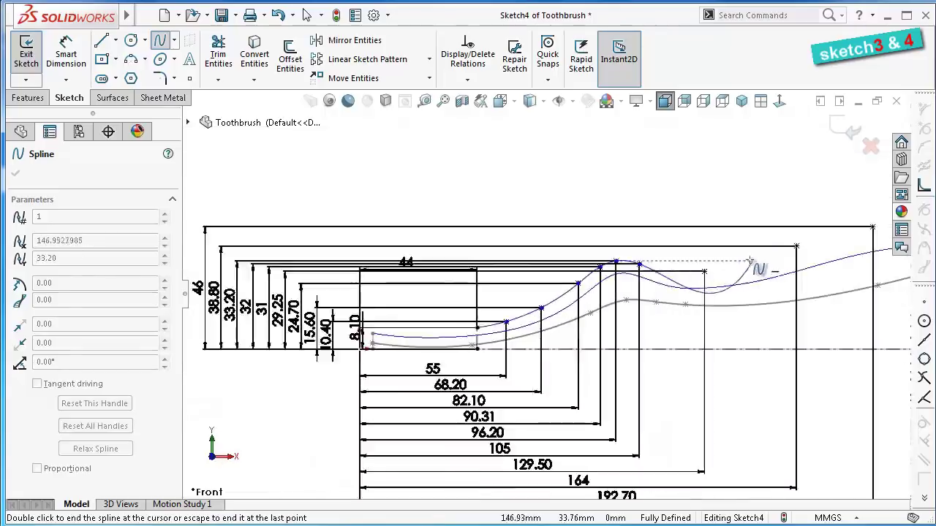
{"action": "scroll", "coordinate": [702, 278], "scroll_direction": "down", "scroll_amount": 4}
{"action": "left_click", "coordinate": [651, 280]}
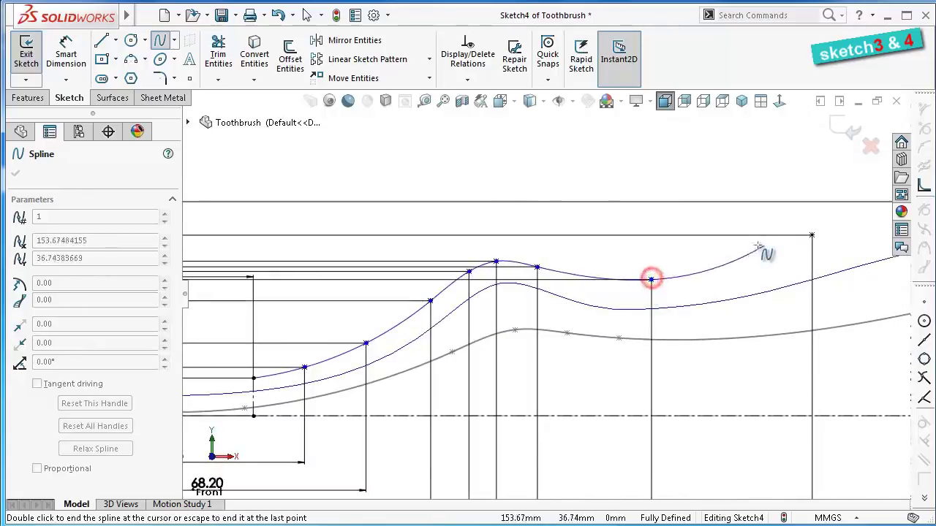
{"action": "scroll", "coordinate": [833, 249], "scroll_direction": "up", "scroll_amount": 3}
{"action": "scroll", "coordinate": [717, 267], "scroll_direction": "down", "scroll_amount": 3}
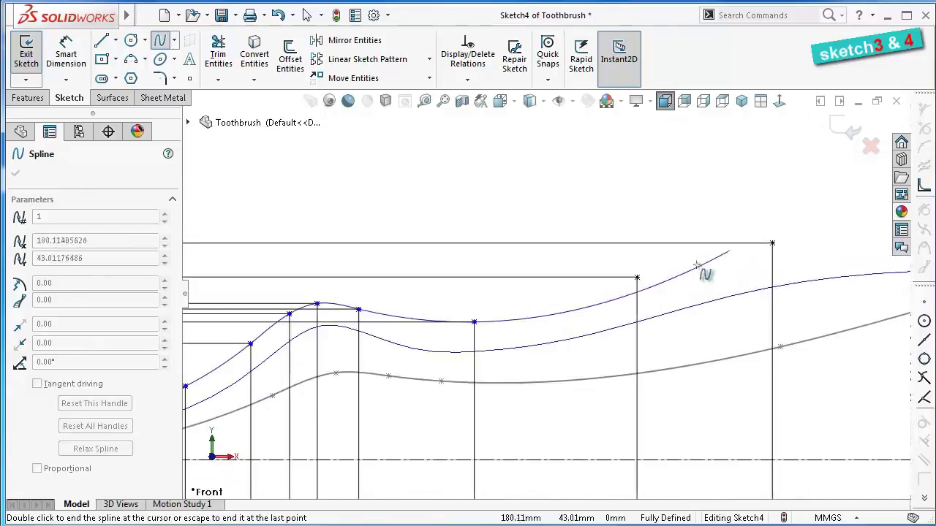
{"action": "left_click", "coordinate": [637, 279]}
{"action": "scroll", "coordinate": [722, 263], "scroll_direction": "up", "scroll_amount": 2}
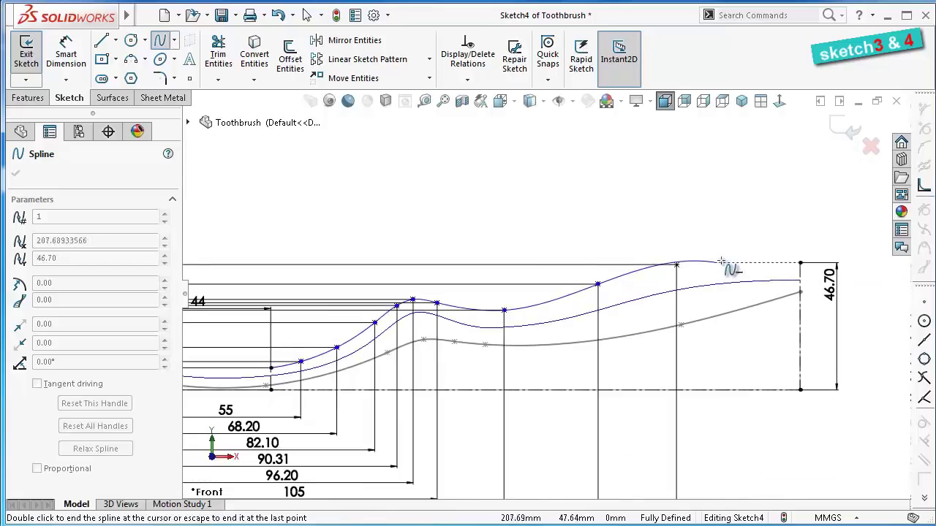
{"action": "double_click", "coordinate": [800, 262]}
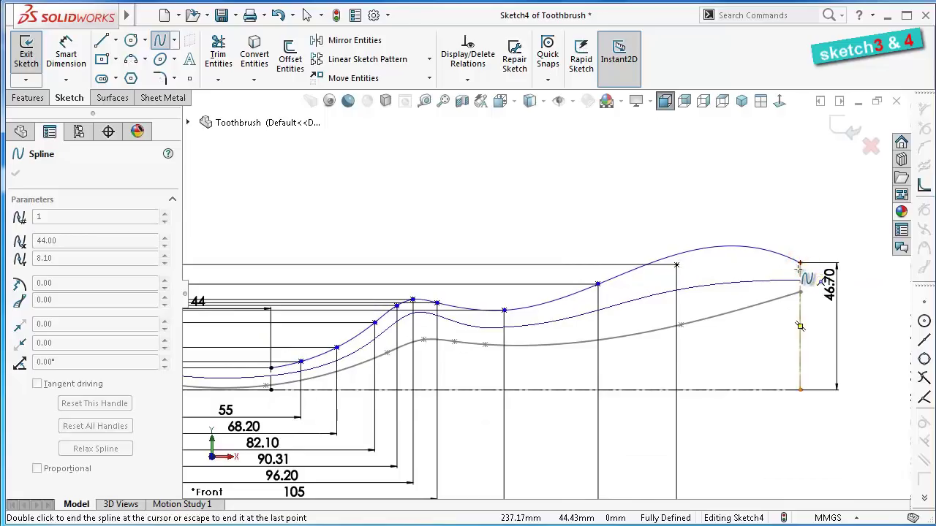
{"action": "right_click", "coordinate": [801, 264]}
{"action": "left_click", "coordinate": [811, 276]}
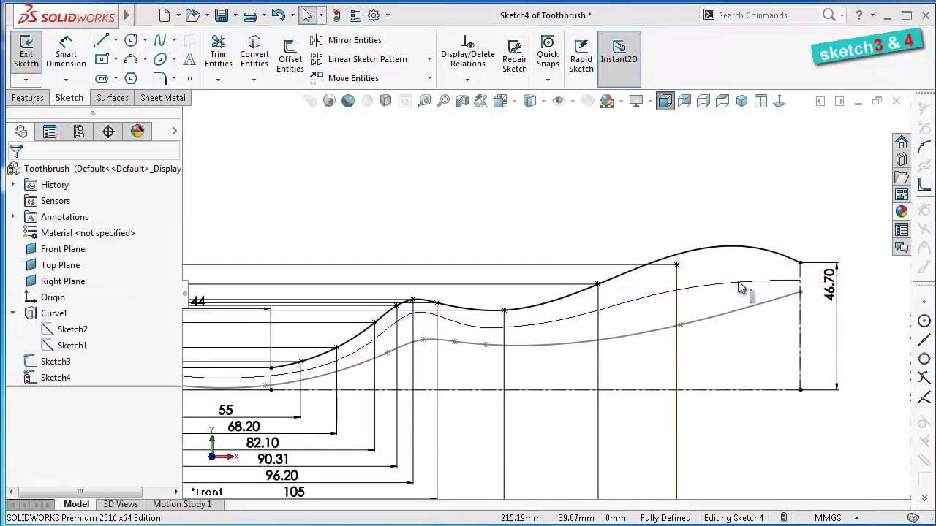
Adjust the spline's right-end tangent and dimension its handle length as 40
{"action": "left_click", "coordinate": [753, 249]}
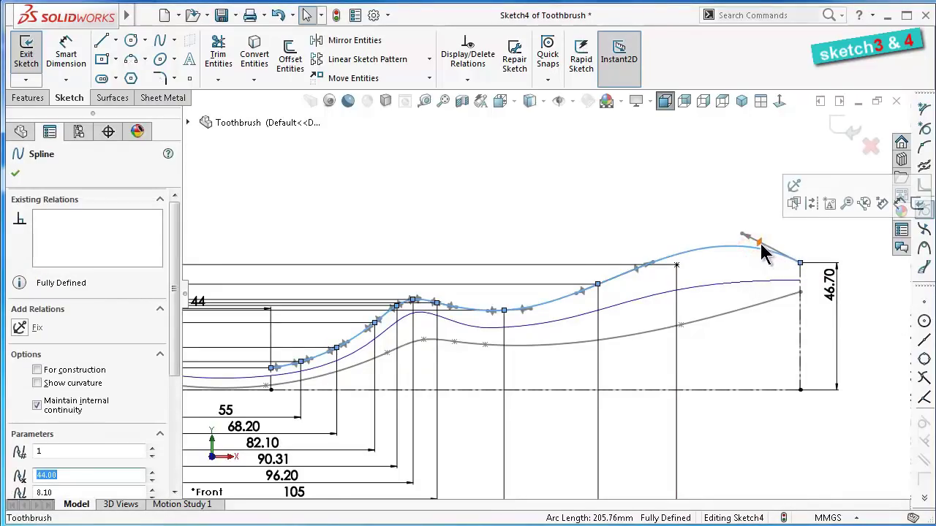
{"action": "mouse_move", "coordinate": [766, 246]}
{"action": "left_mouse_down"}
{"action": "mouse_move", "coordinate": [761, 270]}
{"action": "mouse_move", "coordinate": [758, 256]}
{"action": "left_mouse_up"}
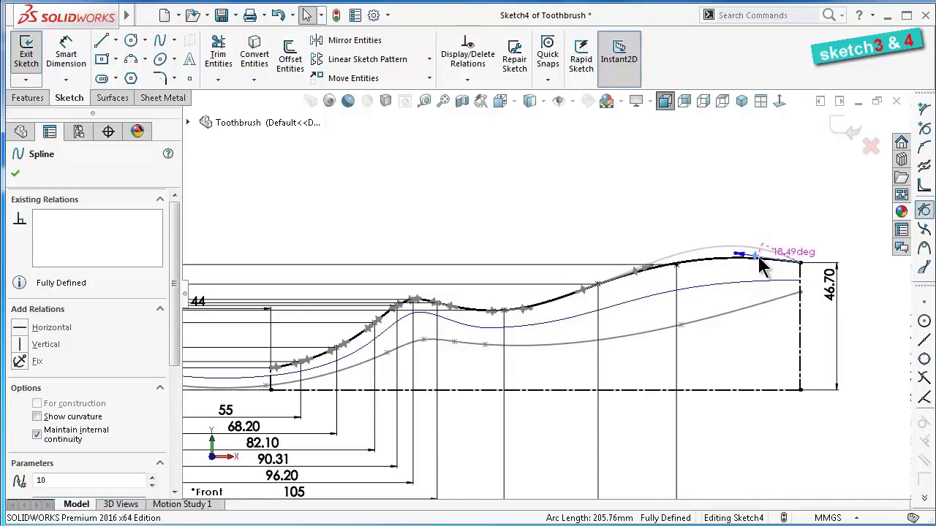
{"action": "left_click", "coordinate": [573, 209]}
{"action": "left_click", "coordinate": [65, 54]}
{"action": "scroll", "coordinate": [791, 236], "scroll_direction": "down", "scroll_amount": 3}
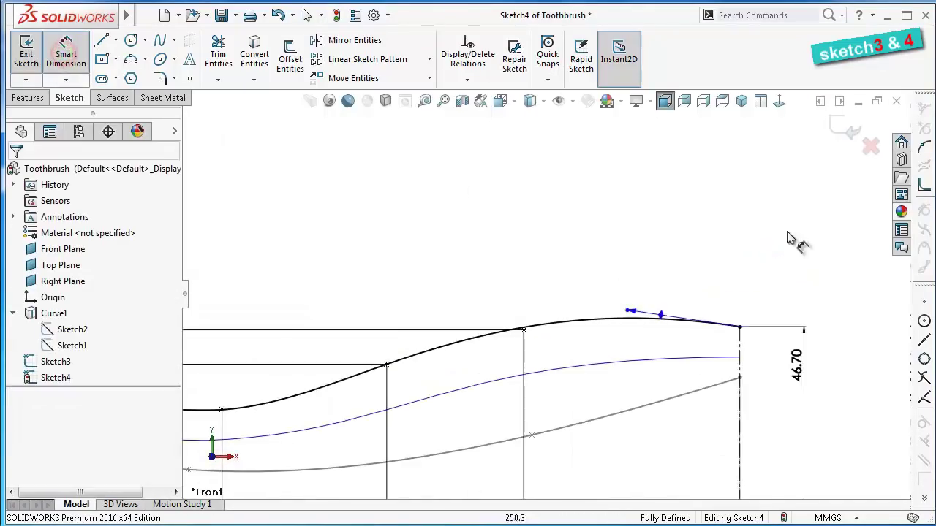
{"action": "left_click", "coordinate": [631, 311]}
{"action": "left_click", "coordinate": [690, 253]}
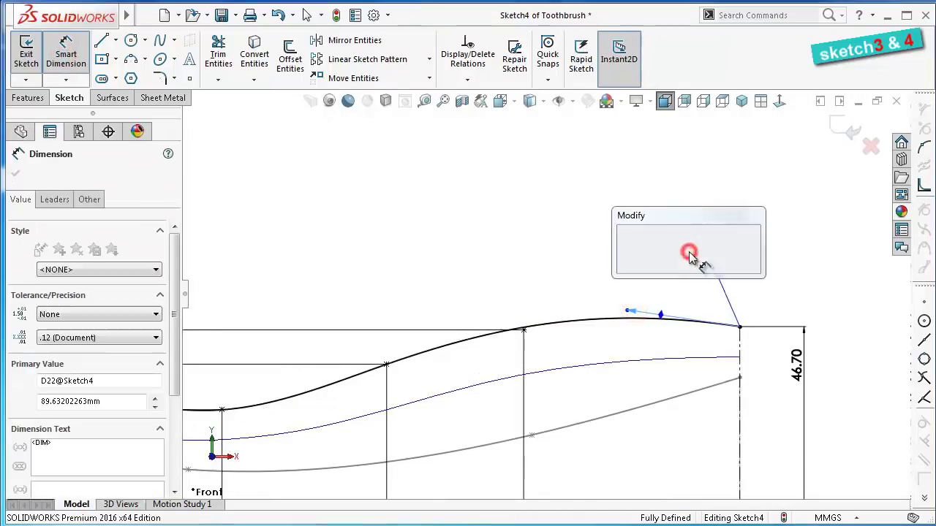
{"action": "type", "text": "40"}
{"action": "key", "text": "Return"}
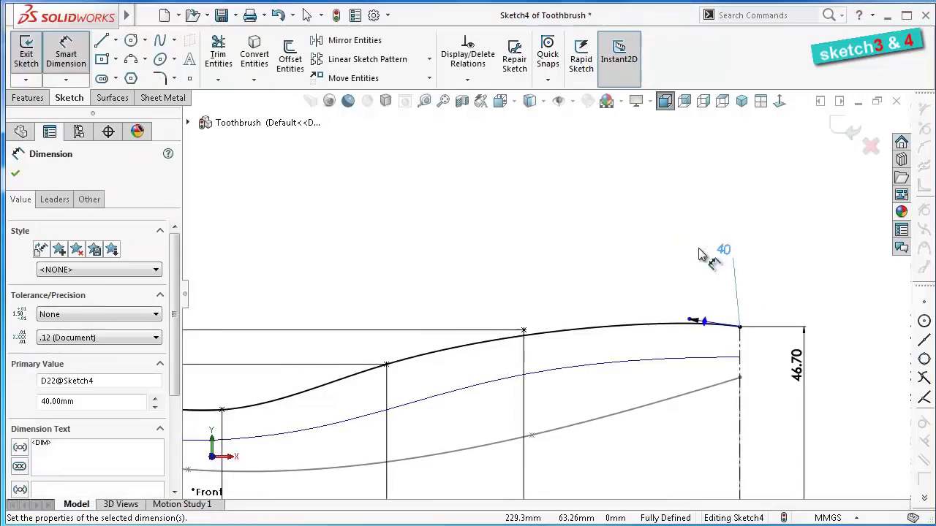
Add a 10° angle between the end tangent handle and the horizontal line
{"action": "left_click", "coordinate": [702, 320]}
{"action": "scroll", "coordinate": [690, 377], "scroll_direction": "up", "scroll_amount": 2}
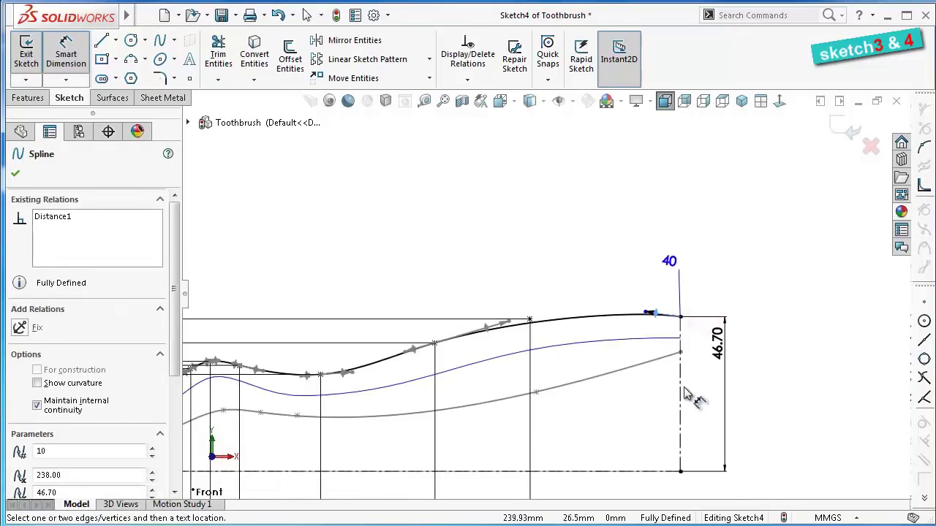
{"action": "left_click", "coordinate": [648, 471]}
{"action": "left_click", "coordinate": [646, 446]}
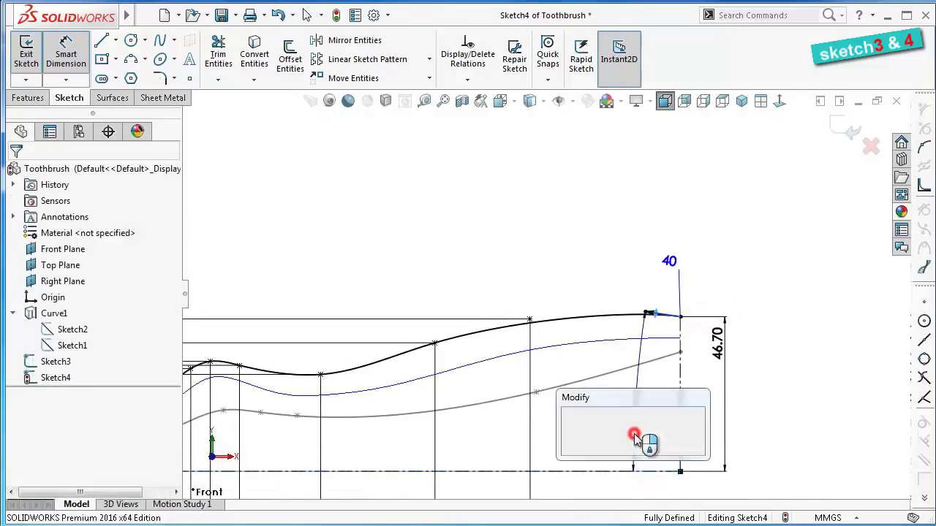
{"action": "type", "text": "1"}
{"action": "key", "text": "Return"}
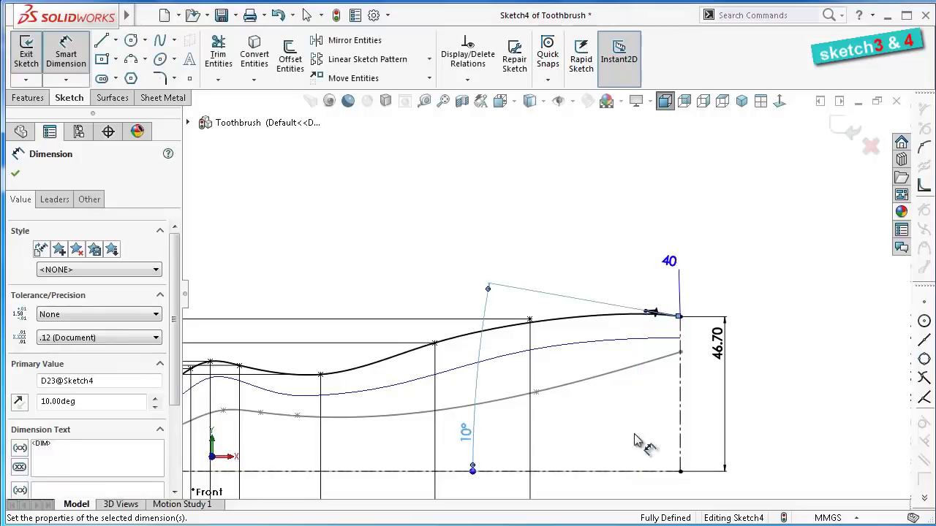
{"action": "left_click", "coordinate": [529, 153]}
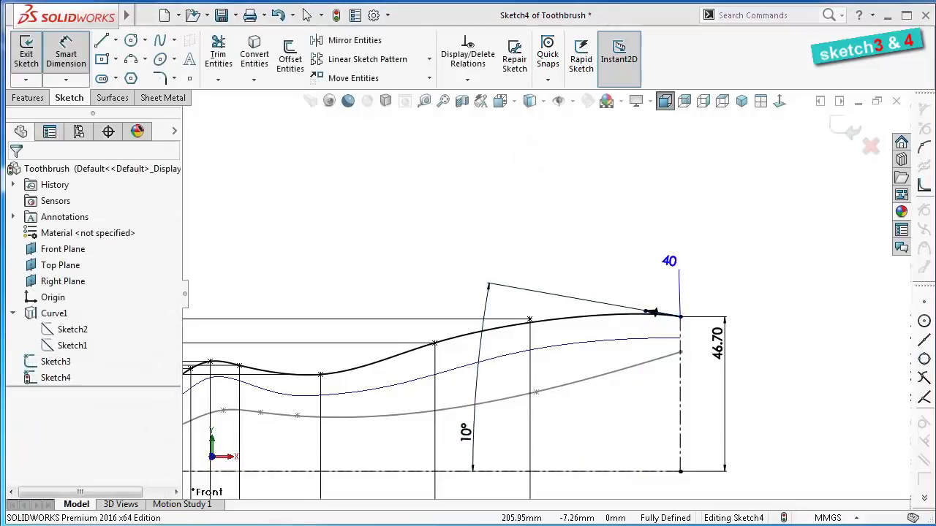
Change the tangent handle length dimension to 50
{"action": "scroll", "coordinate": [585, 259], "scroll_direction": "down", "scroll_amount": 2}
{"action": "left_click", "coordinate": [589, 263]}
{"action": "key", "text": "Return"}
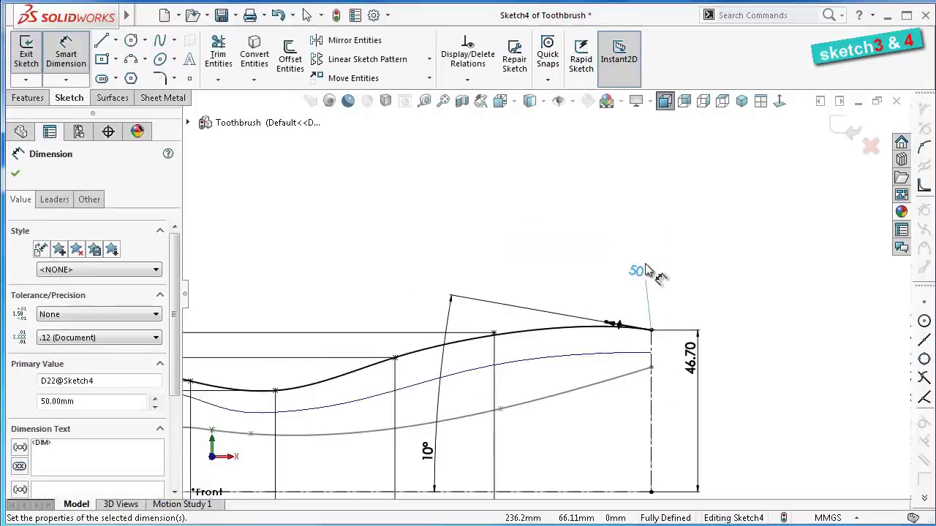
{"action": "left_click", "coordinate": [560, 257]}
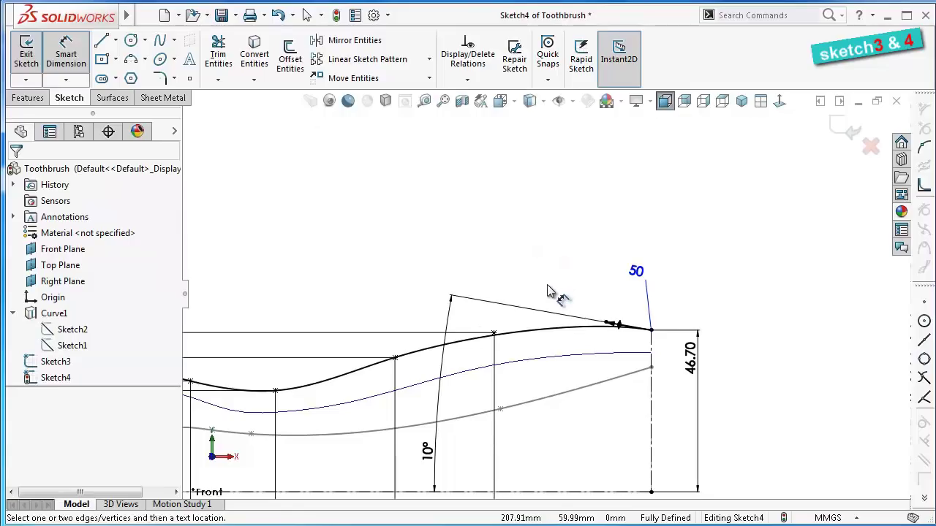
{"action": "scroll", "coordinate": [547, 286], "scroll_direction": "up", "scroll_amount": 1}
{"action": "scroll", "coordinate": [544, 292], "scroll_direction": "up", "scroll_amount": 2}
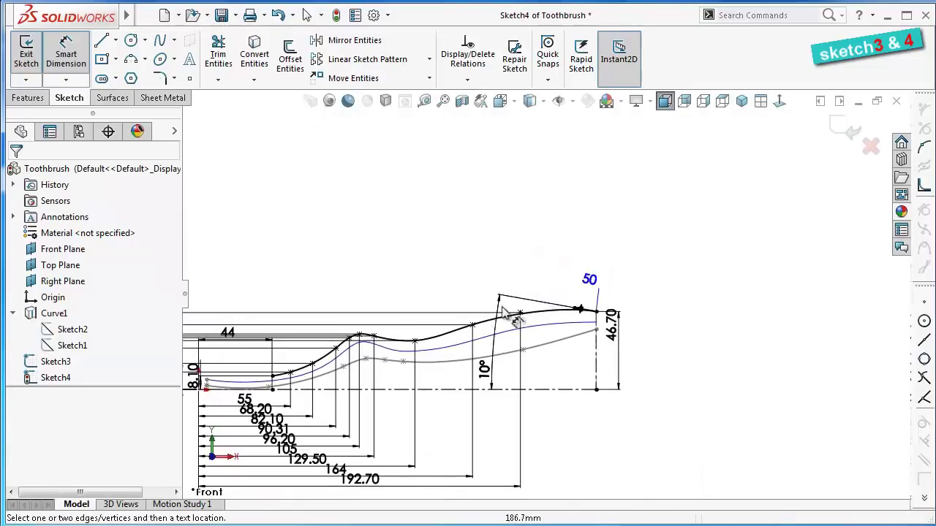
{"action": "middle_click_drag", "start_coordinate": [510, 314], "coordinate": [578, 292], "text": "ctrl"}
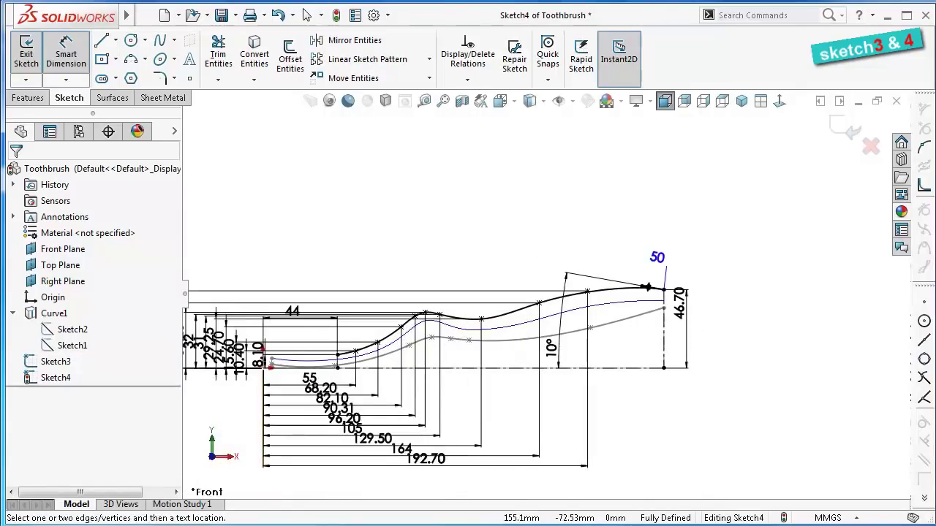
{"action": "scroll", "coordinate": [589, 244], "scroll_direction": "down", "scroll_amount": 2}
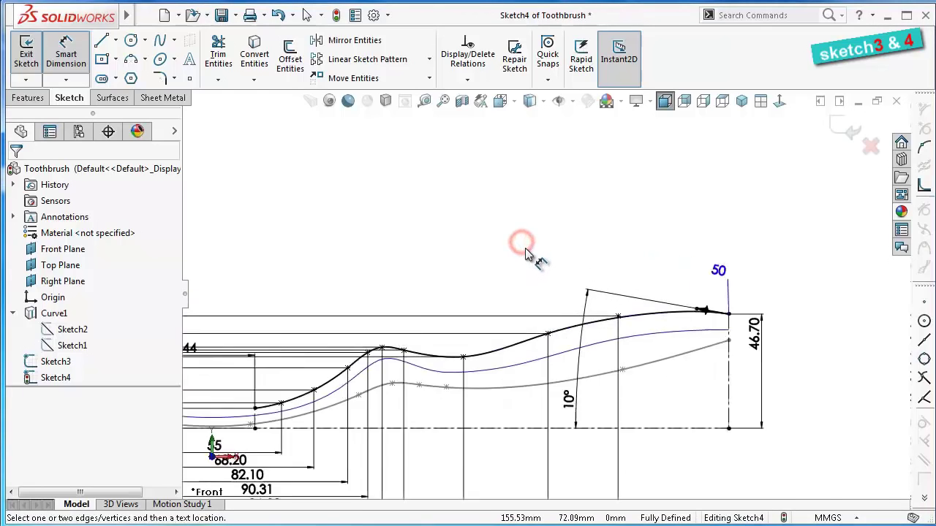
{"action": "left_click", "coordinate": [145, 40]}
{"action": "left_click", "coordinate": [141, 59]}
{"action": "scroll", "coordinate": [461, 249], "scroll_direction": "down", "scroll_amount": 2}
Draw a circle above the left end of the curves
{"action": "scroll", "coordinate": [446, 237], "scroll_direction": "down", "scroll_amount": 1}
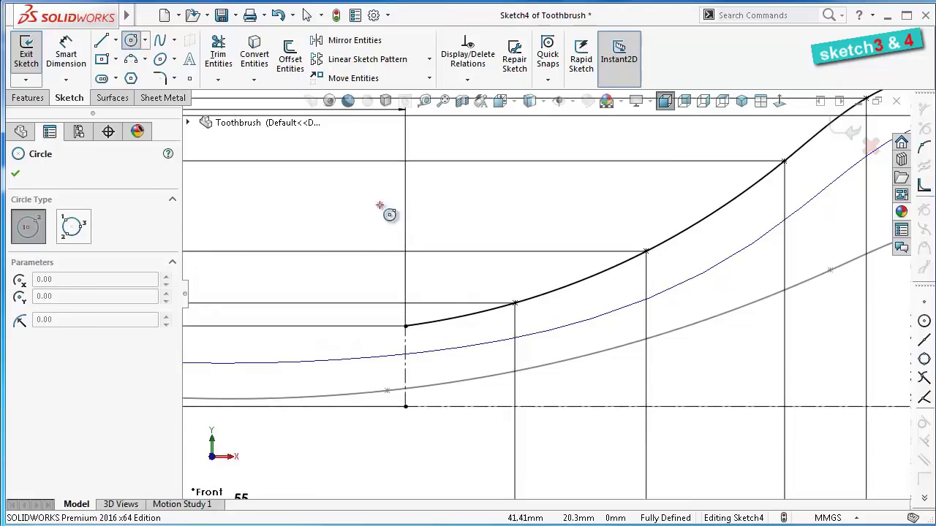
{"action": "left_click_drag", "start_coordinate": [379, 205], "coordinate": [351, 187]}
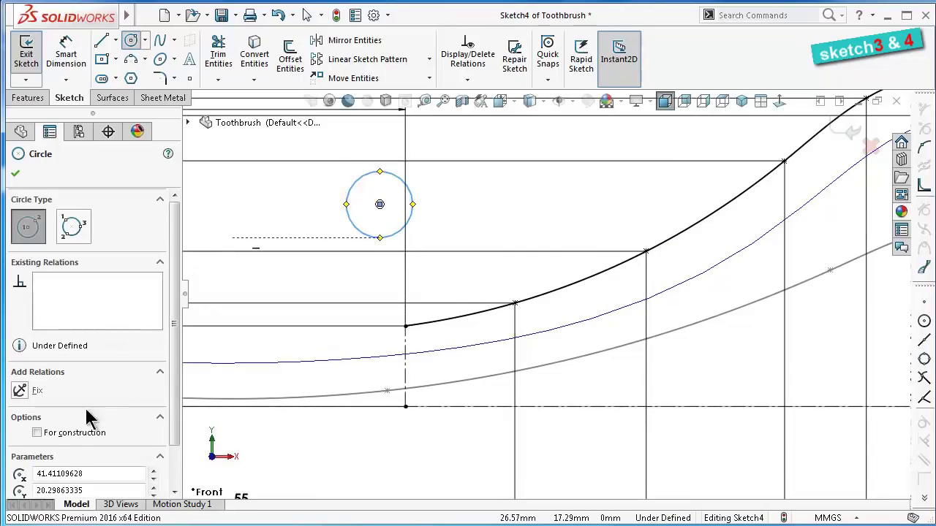
{"action": "left_click", "coordinate": [63, 432]}
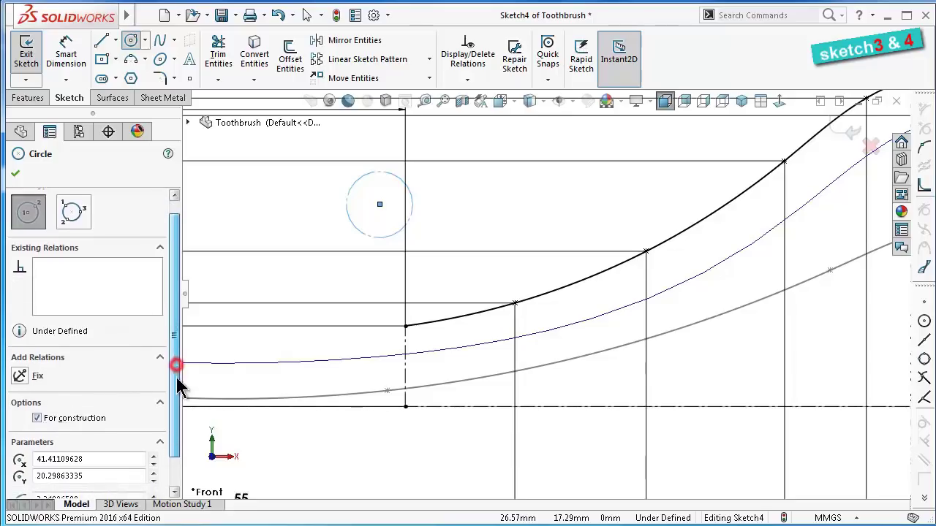
Make it a construction circle centred at X 43.50, Y 12.00
{"action": "left_click_drag", "start_coordinate": [175, 363], "coordinate": [174, 416]}
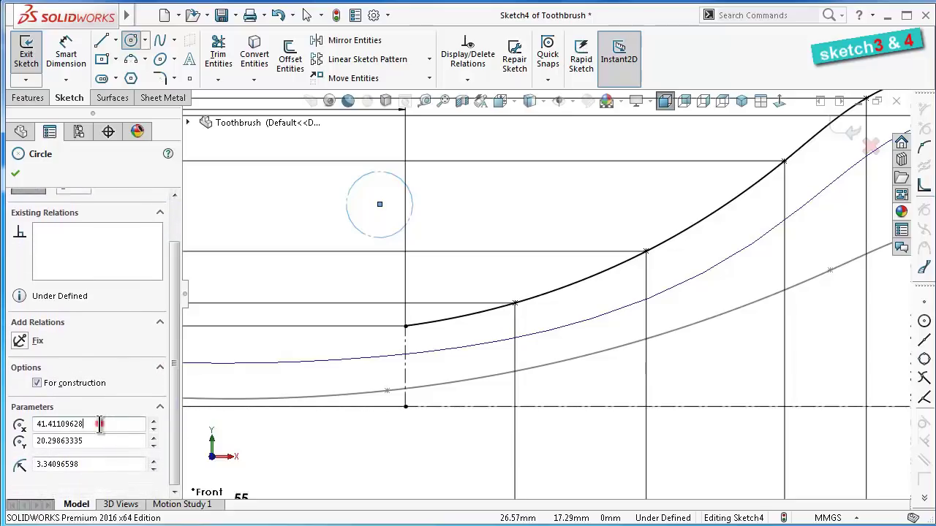
{"action": "left_click_drag", "start_coordinate": [99, 424], "coordinate": [30, 422]}
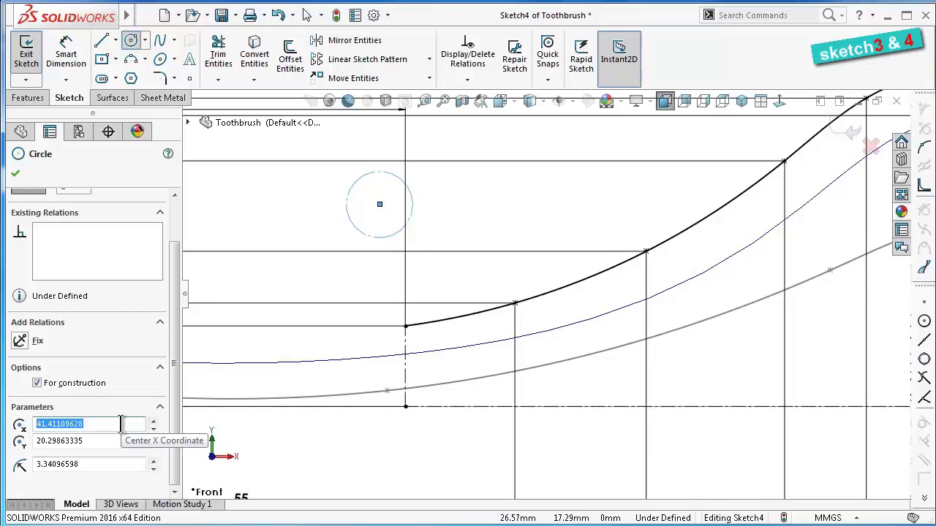
{"action": "type", "text": "43.5"}
{"action": "key", "text": "Tab"}
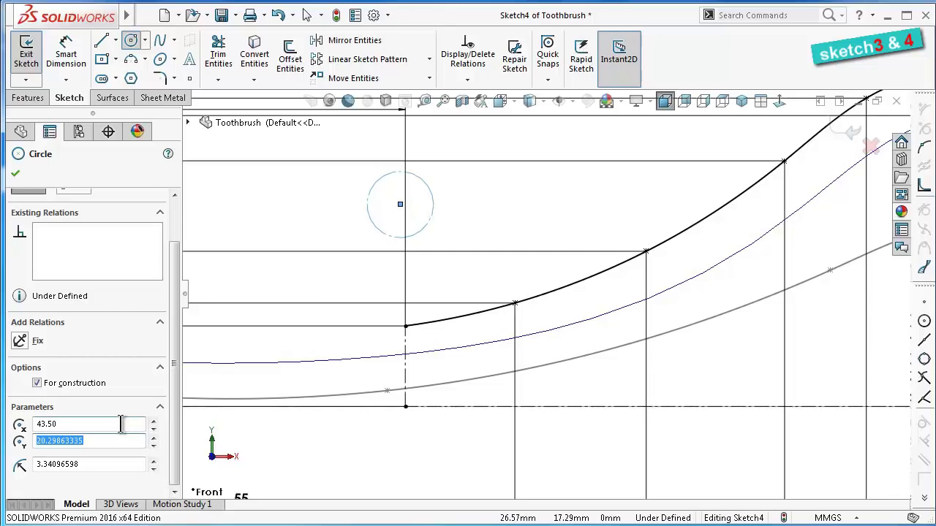
{"action": "type", "text": "12"}
{"action": "key", "text": "Return"}
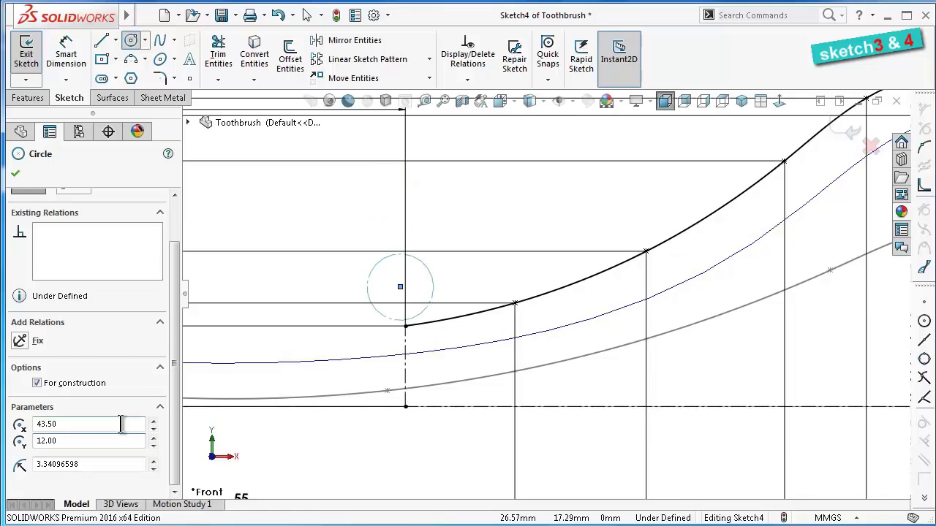
{"action": "left_click", "coordinate": [329, 210]}
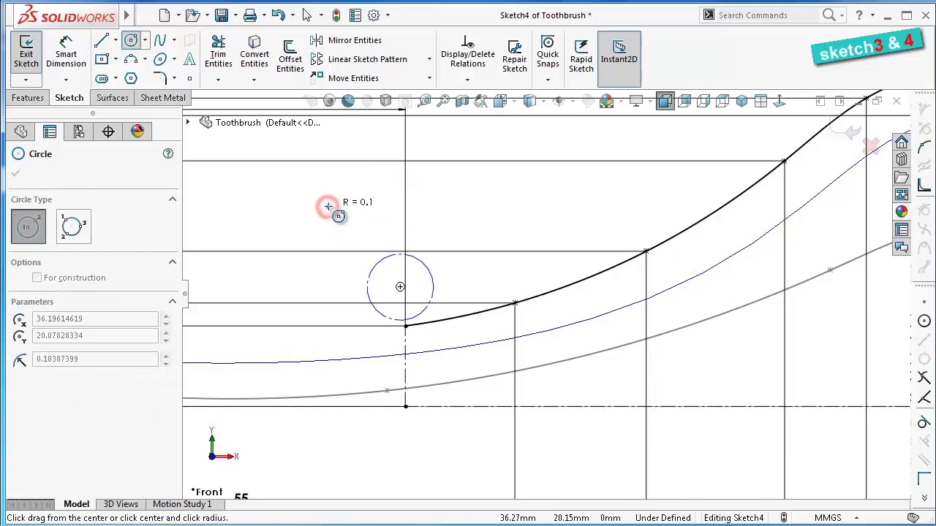
{"action": "scroll", "coordinate": [332, 216], "scroll_direction": "down", "scroll_amount": 1}
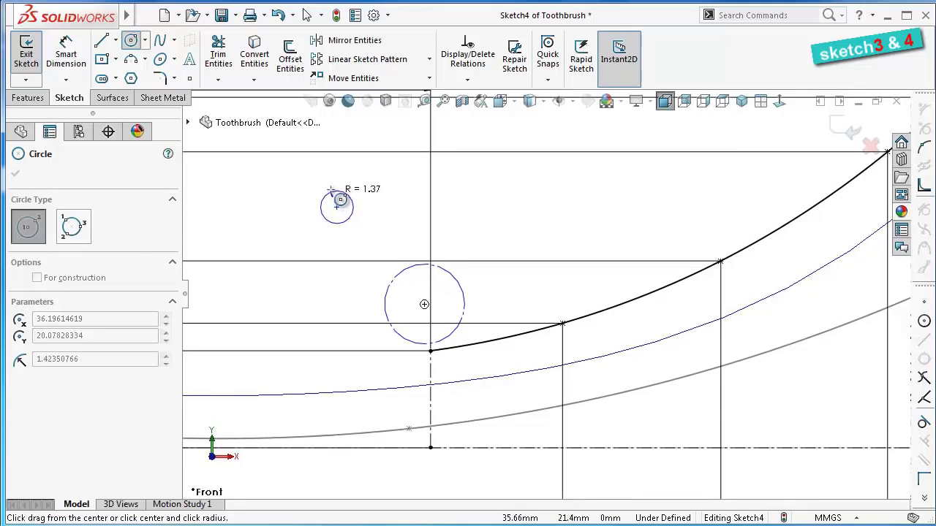
{"action": "key", "text": "Escape"}
{"action": "scroll", "coordinate": [344, 212], "scroll_direction": "down", "scroll_amount": 1}
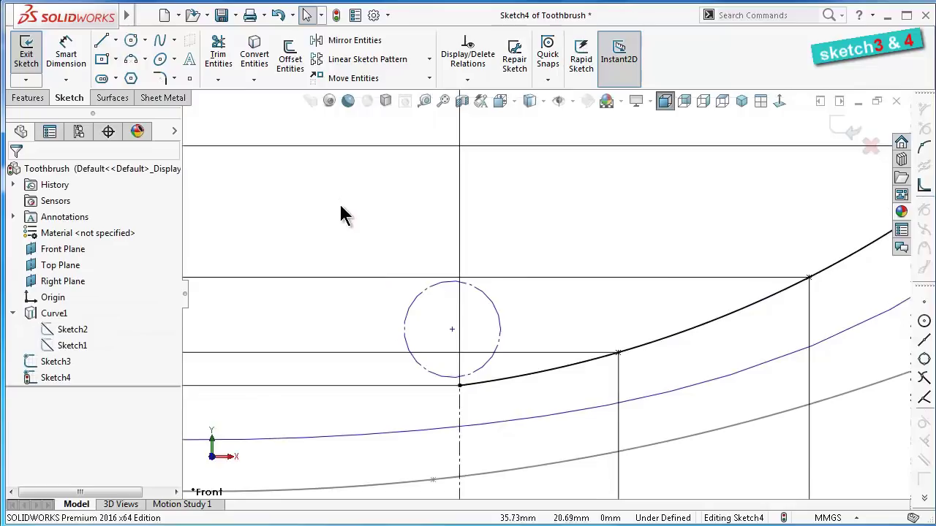
Add a diameter dimension of 8 mm to the construction circle
{"action": "left_click", "coordinate": [79, 63]}
{"action": "left_click", "coordinate": [412, 306]}
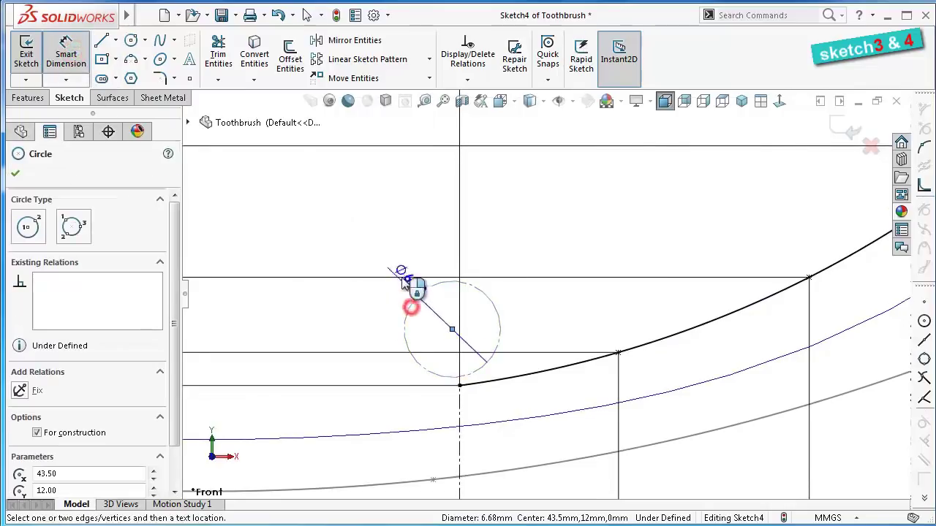
{"action": "left_click", "coordinate": [386, 257]}
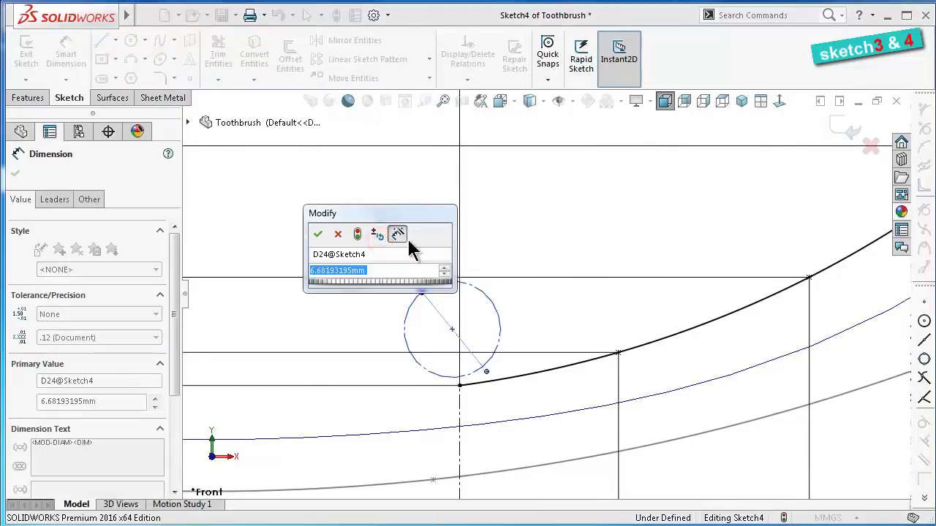
{"action": "type", "text": "20"}
{"action": "key", "text": "Return"}
{"action": "left_click", "coordinate": [318, 208]}
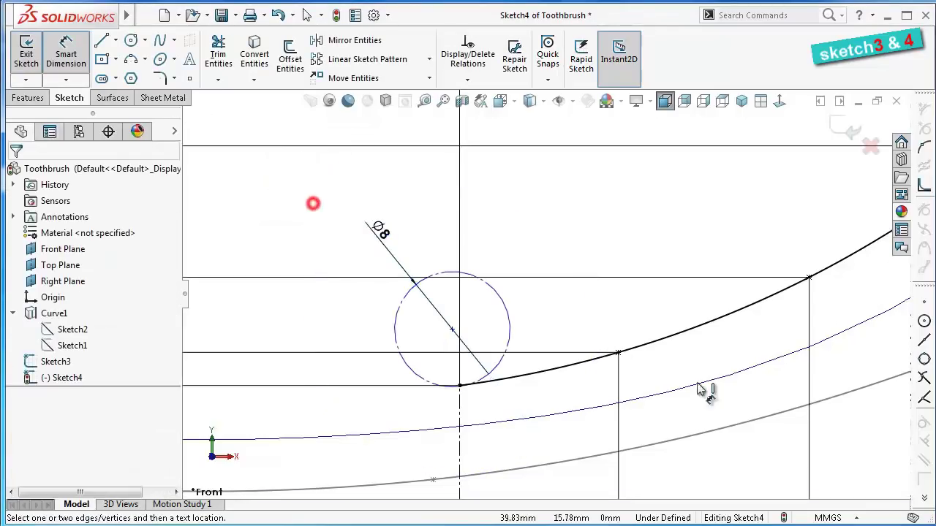
{"action": "scroll", "coordinate": [669, 405], "scroll_direction": "down", "scroll_amount": 3}
{"action": "scroll", "coordinate": [328, 330], "scroll_direction": "down", "scroll_amount": 2}
{"action": "scroll", "coordinate": [314, 343], "scroll_direction": "down", "scroll_amount": 2}
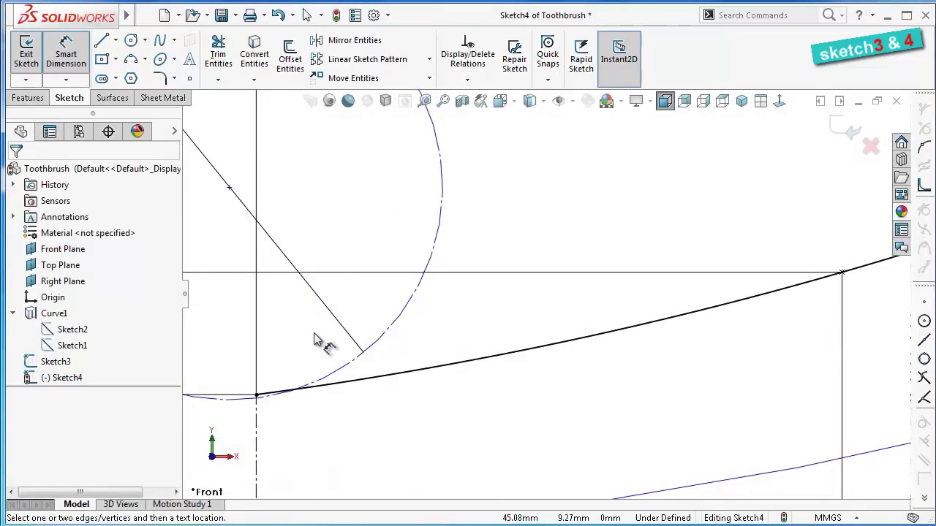
{"action": "scroll", "coordinate": [313, 340], "scroll_direction": "up", "scroll_amount": 1}
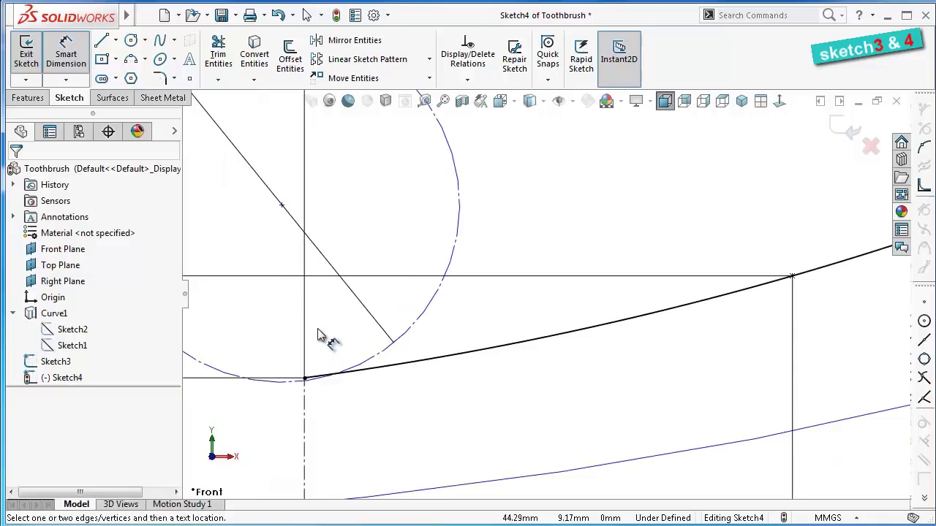
Start an extra dimension on the circle, then cancel it
{"action": "left_click", "coordinate": [276, 387]}
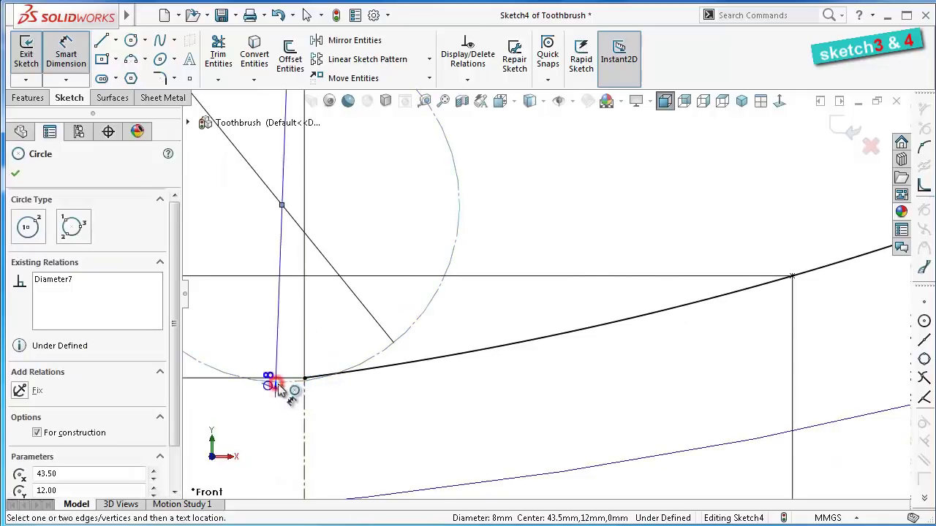
{"action": "scroll", "coordinate": [316, 358], "scroll_direction": "up", "scroll_amount": 2}
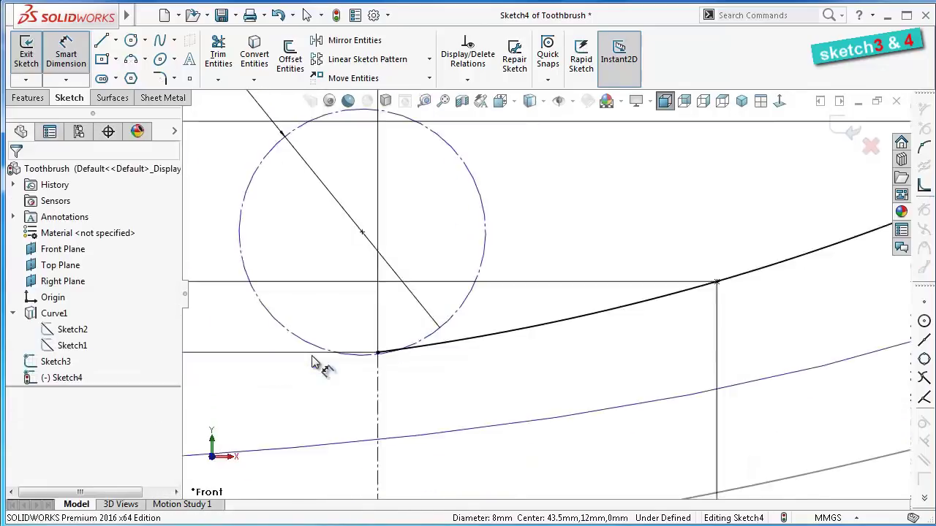
{"action": "scroll", "coordinate": [319, 366], "scroll_direction": "down", "scroll_amount": 3}
{"action": "left_click", "coordinate": [423, 349]}
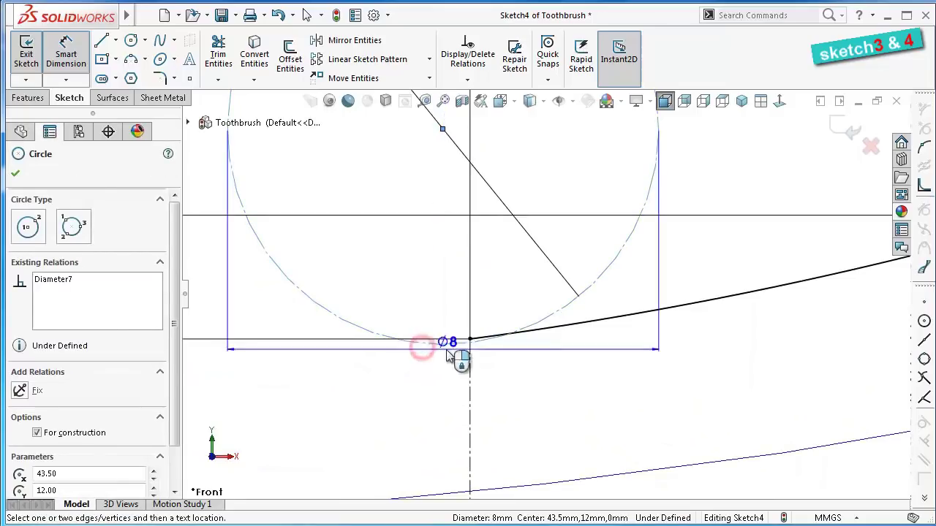
{"action": "key", "text": "Escape"}
{"action": "scroll", "coordinate": [468, 361], "scroll_direction": "down", "scroll_amount": 2}
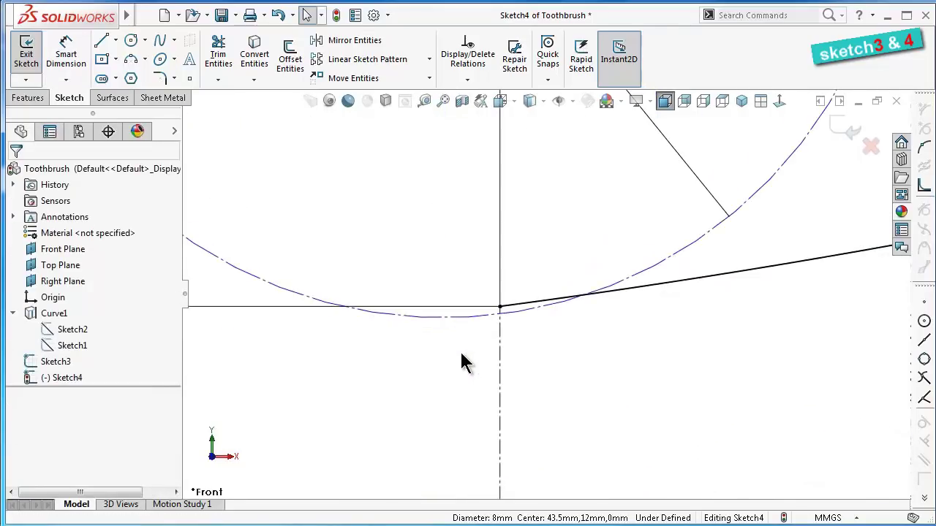
Make the Ø8 circle coincident with the spline's left endpoint
{"action": "left_click", "coordinate": [469, 317]}
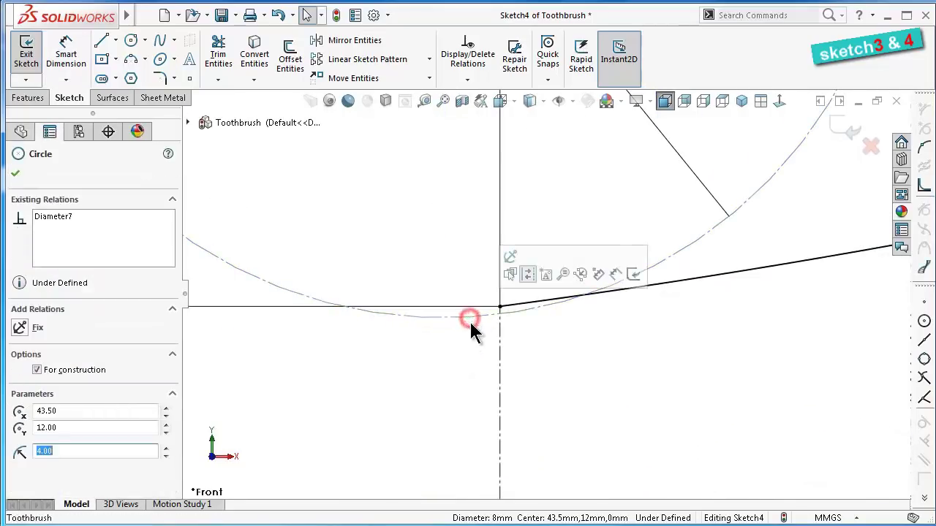
{"action": "left_click", "coordinate": [499, 307], "text": "ctrl"}
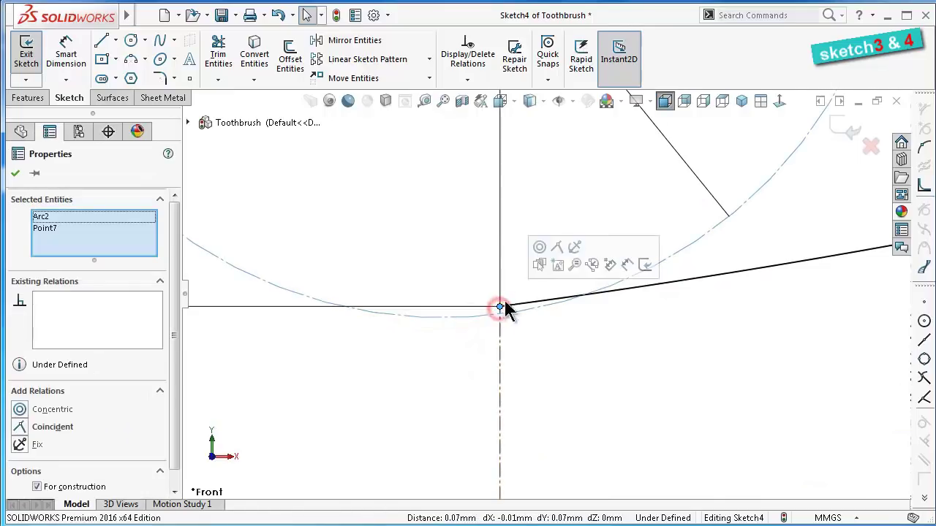
{"action": "left_click", "coordinate": [555, 249]}
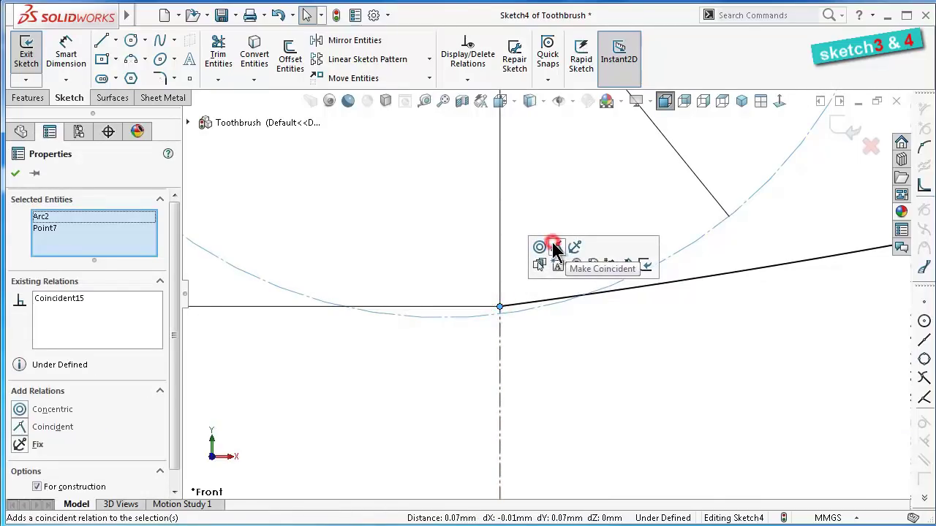
{"action": "left_click", "coordinate": [425, 233]}
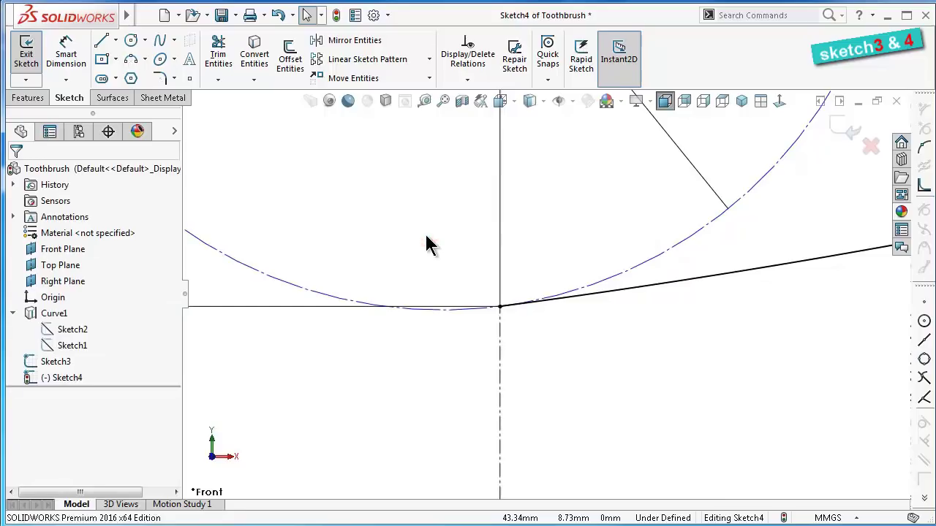
{"action": "scroll", "coordinate": [426, 238], "scroll_direction": "down", "scroll_amount": 1}
{"action": "scroll", "coordinate": [428, 243], "scroll_direction": "down", "scroll_amount": 1}
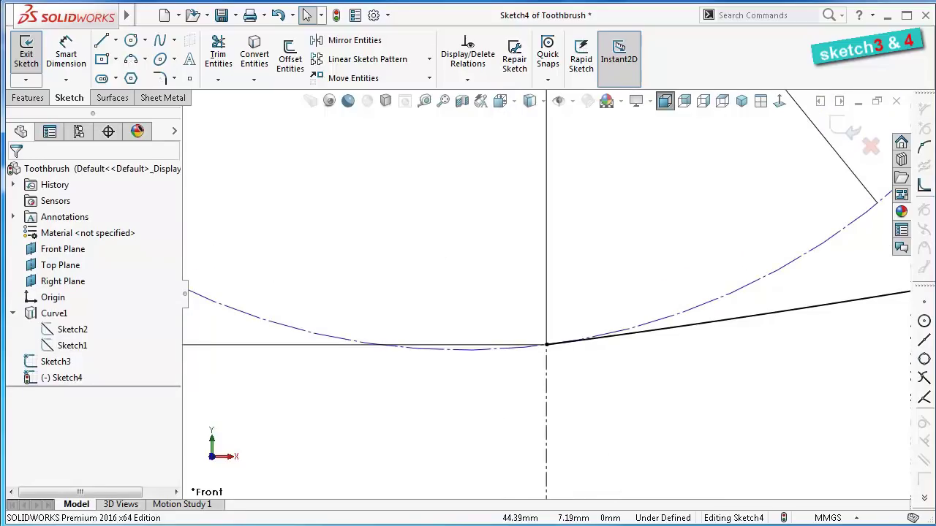
Make the Ø8 circle tangent to the spline
{"action": "left_click", "coordinate": [441, 352]}
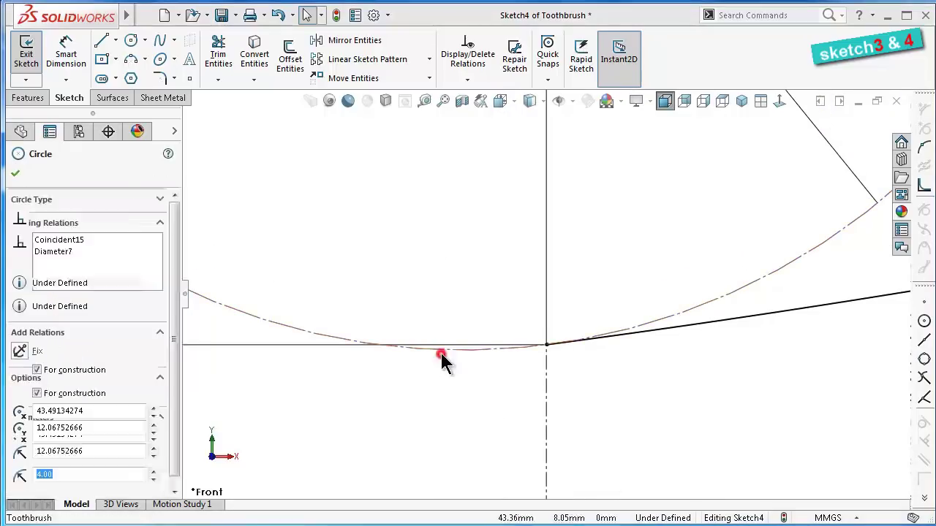
{"action": "left_click", "coordinate": [685, 335], "text": "ctrl"}
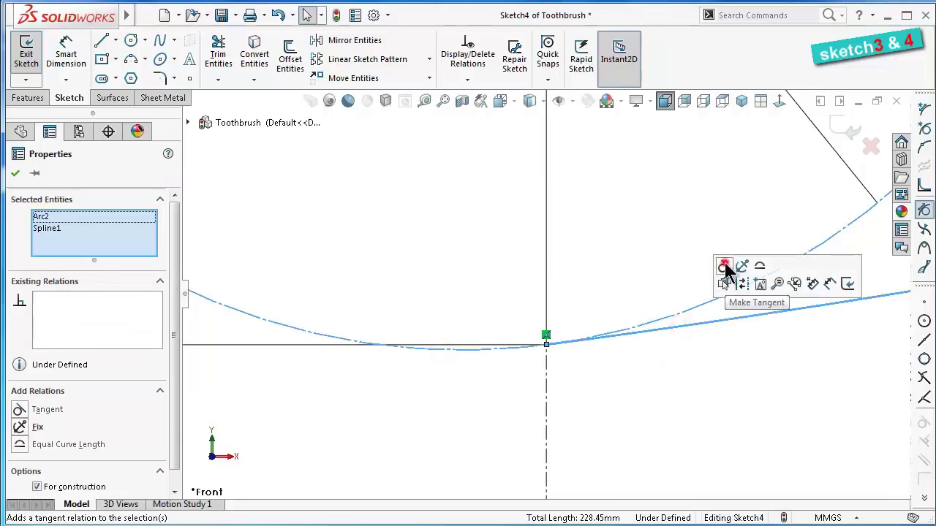
{"action": "left_click", "coordinate": [723, 267]}
{"action": "left_click", "coordinate": [716, 376]}
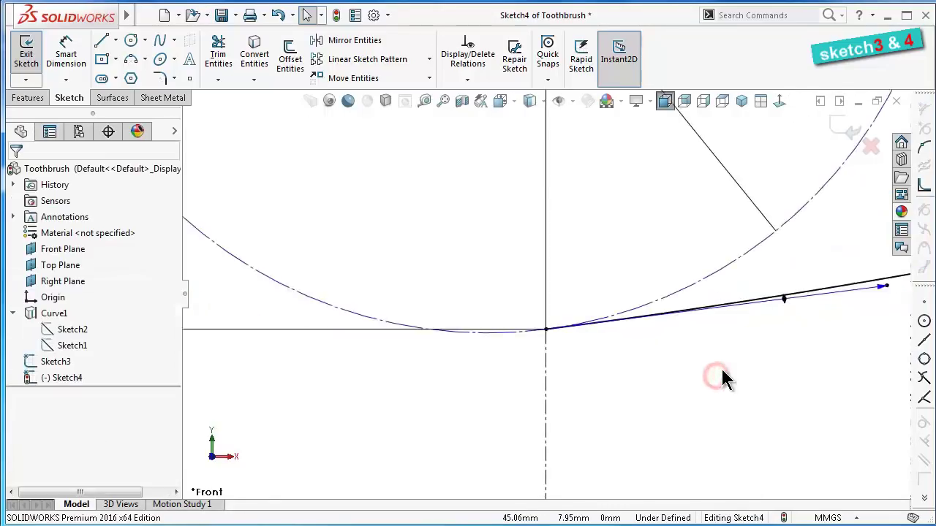
{"action": "scroll", "coordinate": [721, 359], "scroll_direction": "up", "scroll_amount": 1}
{"action": "scroll", "coordinate": [721, 355], "scroll_direction": "up", "scroll_amount": 2}
{"action": "scroll", "coordinate": [721, 355], "scroll_direction": "up", "scroll_amount": 1}
{"action": "scroll", "coordinate": [721, 354], "scroll_direction": "up", "scroll_amount": 1}
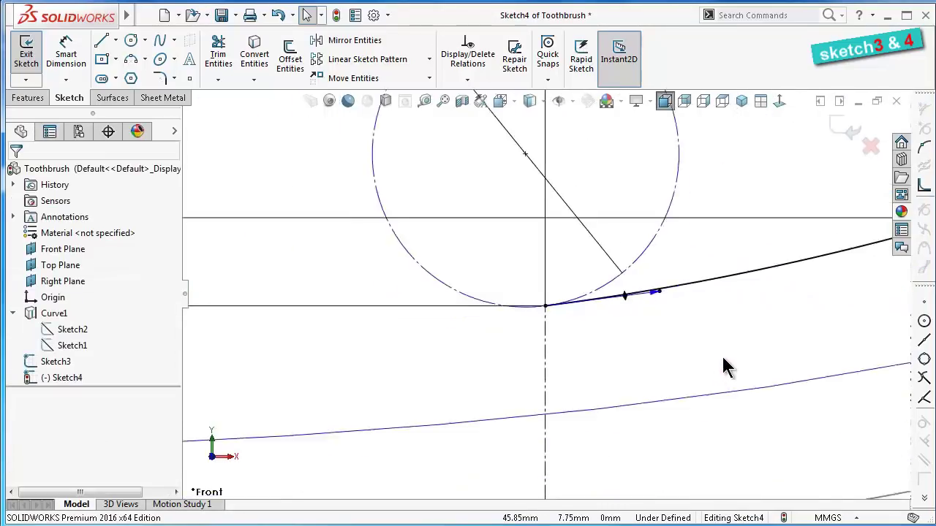
{"action": "scroll", "coordinate": [721, 355], "scroll_direction": "up", "scroll_amount": 2}
{"action": "scroll", "coordinate": [581, 314], "scroll_direction": "down", "scroll_amount": 2}
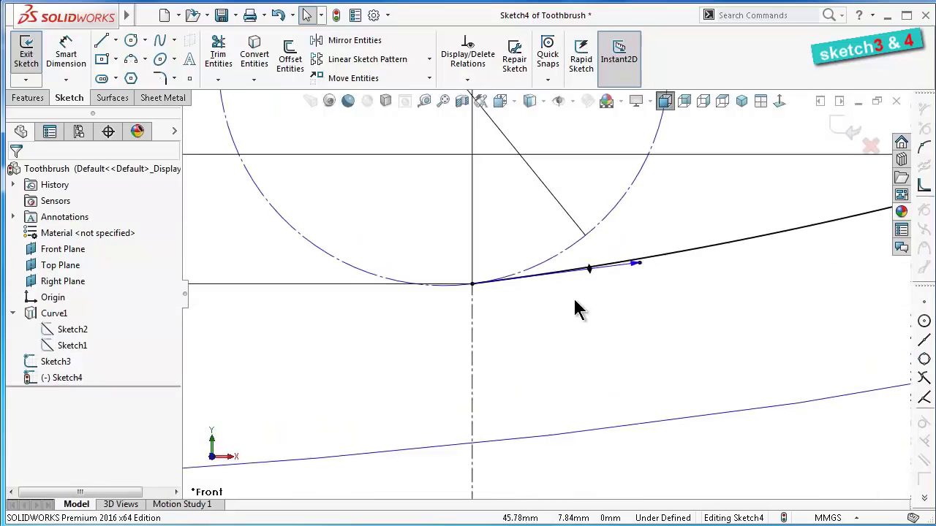
{"action": "scroll", "coordinate": [567, 310], "scroll_direction": "up", "scroll_amount": 1}
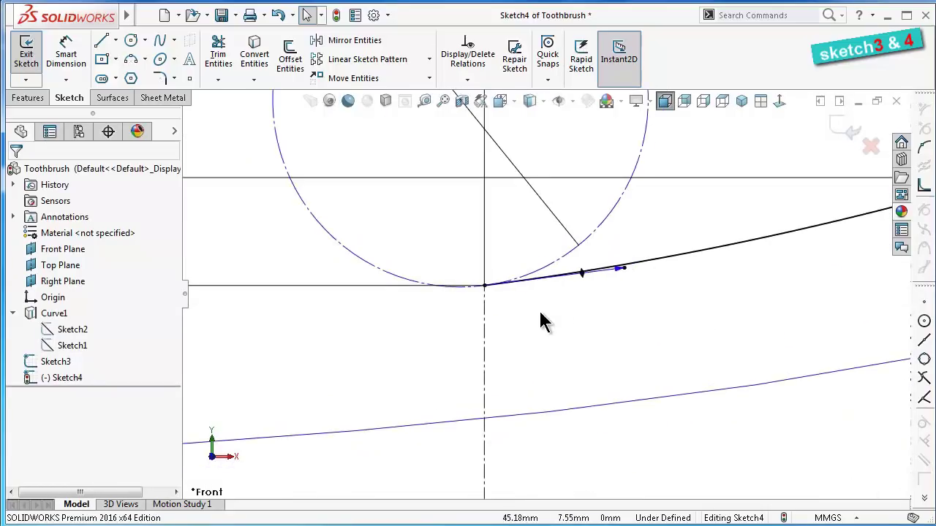
{"action": "scroll", "coordinate": [489, 282], "scroll_direction": "down", "scroll_amount": 3}
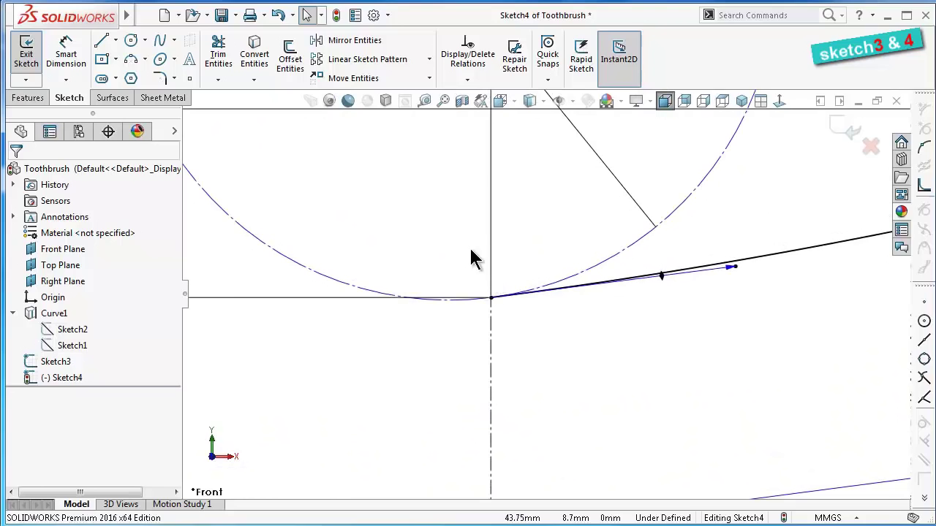
{"action": "scroll", "coordinate": [570, 293], "scroll_direction": "up", "scroll_amount": 2}
{"action": "scroll", "coordinate": [658, 277], "scroll_direction": "up", "scroll_amount": 2}
{"action": "scroll", "coordinate": [668, 278], "scroll_direction": "up", "scroll_amount": 1}
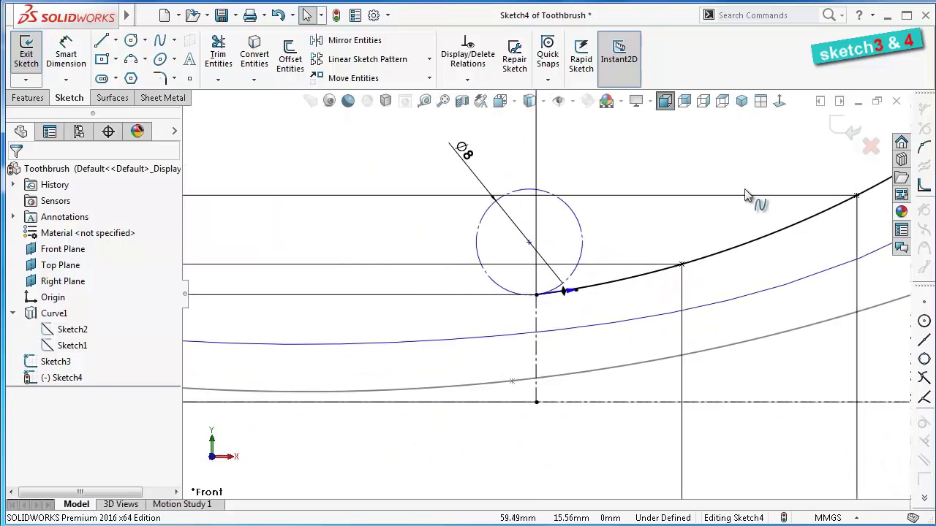
{"action": "scroll", "coordinate": [757, 164], "scroll_direction": "up", "scroll_amount": 1}
{"action": "scroll", "coordinate": [757, 159], "scroll_direction": "up", "scroll_amount": 1}
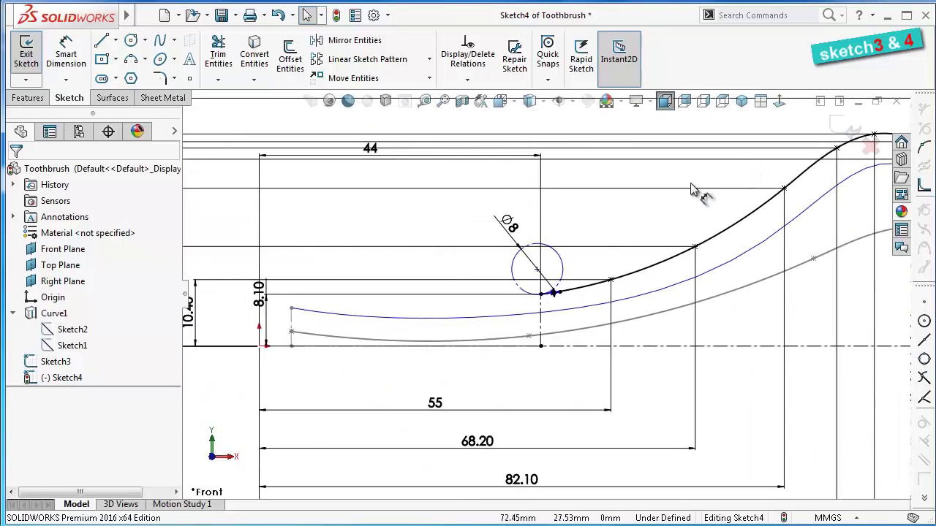
{"action": "scroll", "coordinate": [550, 278], "scroll_direction": "down", "scroll_amount": 3}
{"action": "scroll", "coordinate": [555, 317], "scroll_direction": "down", "scroll_amount": 2}
{"action": "scroll", "coordinate": [537, 314], "scroll_direction": "down", "scroll_amount": 2}
{"action": "scroll", "coordinate": [520, 315], "scroll_direction": "up", "scroll_amount": 1}
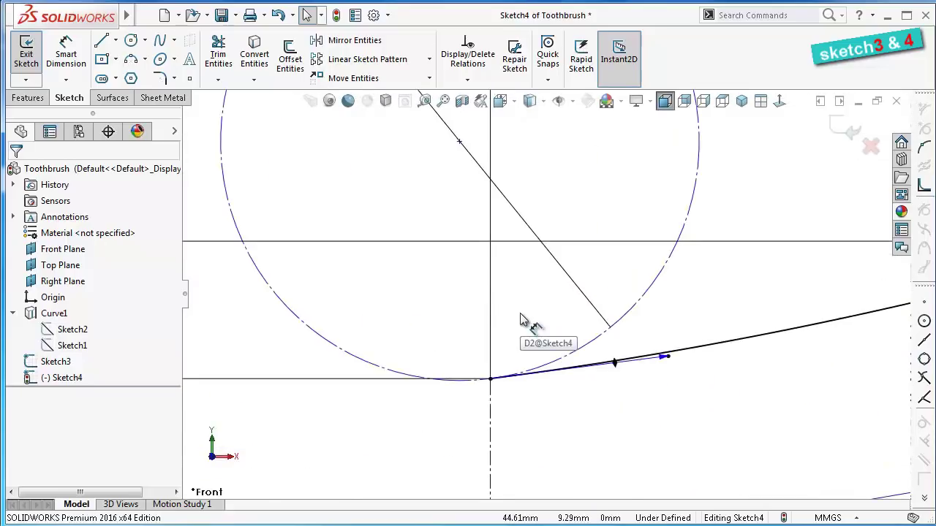
{"action": "scroll", "coordinate": [521, 315], "scroll_direction": "up", "scroll_amount": 1}
{"action": "scroll", "coordinate": [520, 315], "scroll_direction": "up", "scroll_amount": 1}
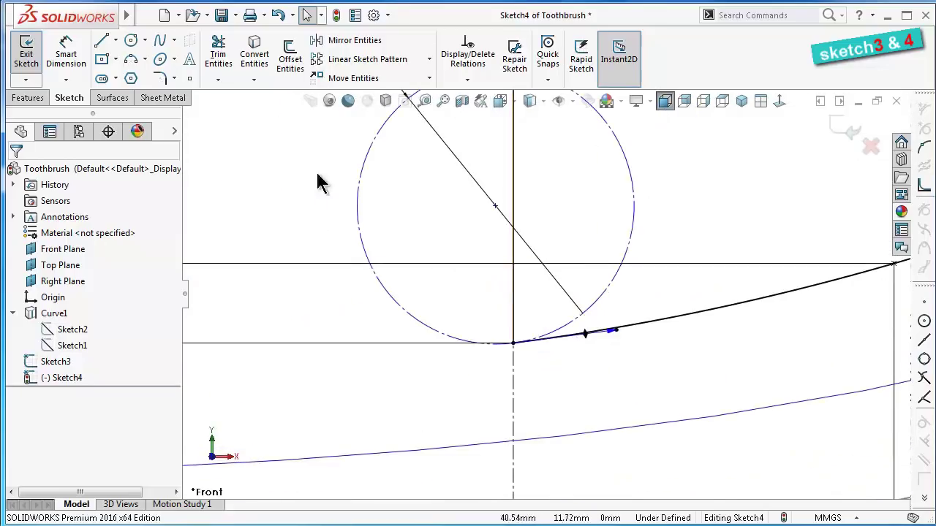
Sketch a three-point arc along the Ø8 circle starting from the tangent point
{"action": "left_click", "coordinate": [131, 60]}
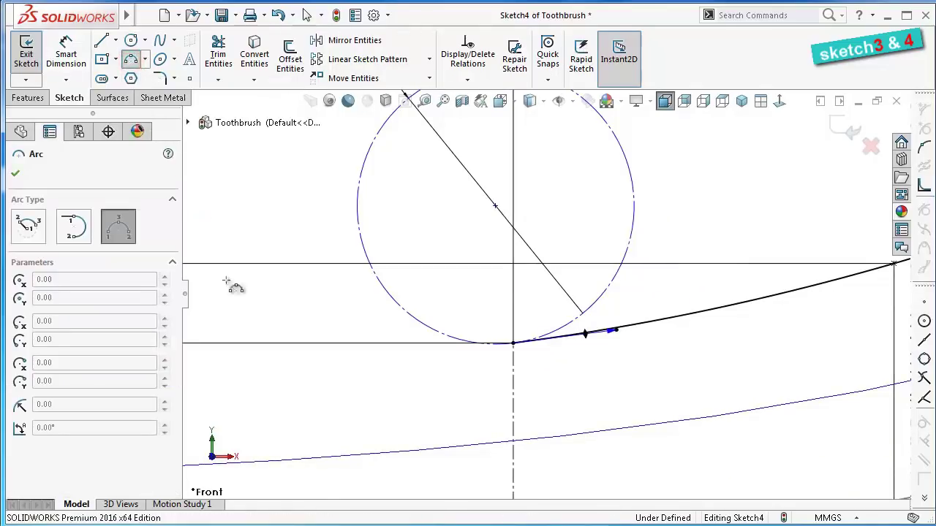
{"action": "scroll", "coordinate": [514, 408], "scroll_direction": "down", "scroll_amount": 3}
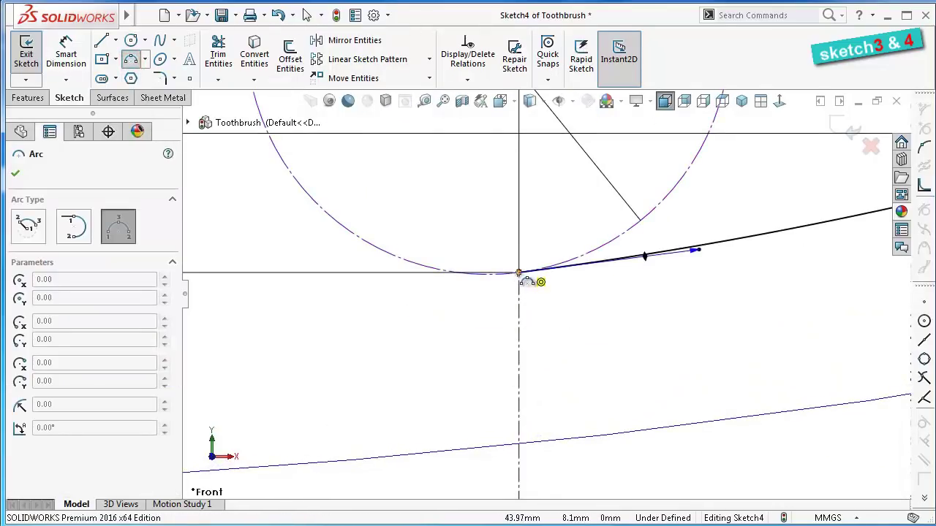
{"action": "left_click", "coordinate": [519, 273]}
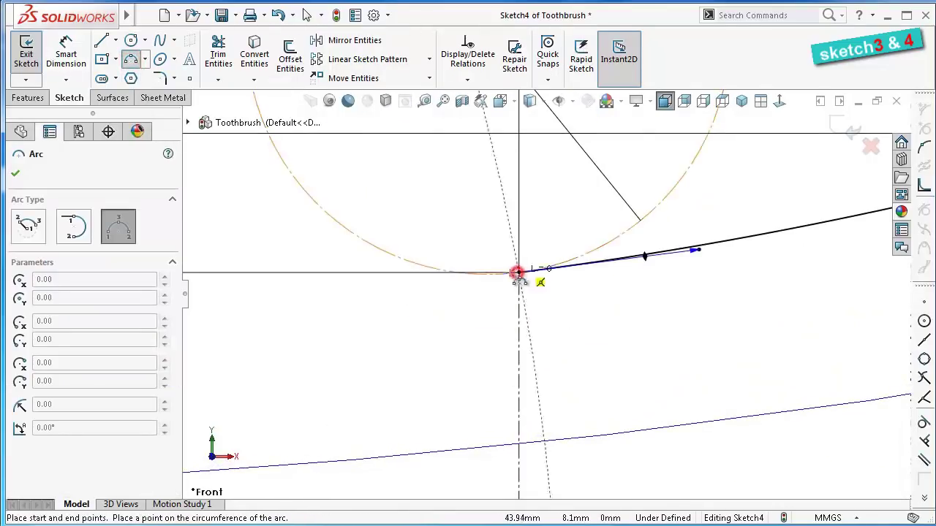
{"action": "left_click", "coordinate": [353, 233]}
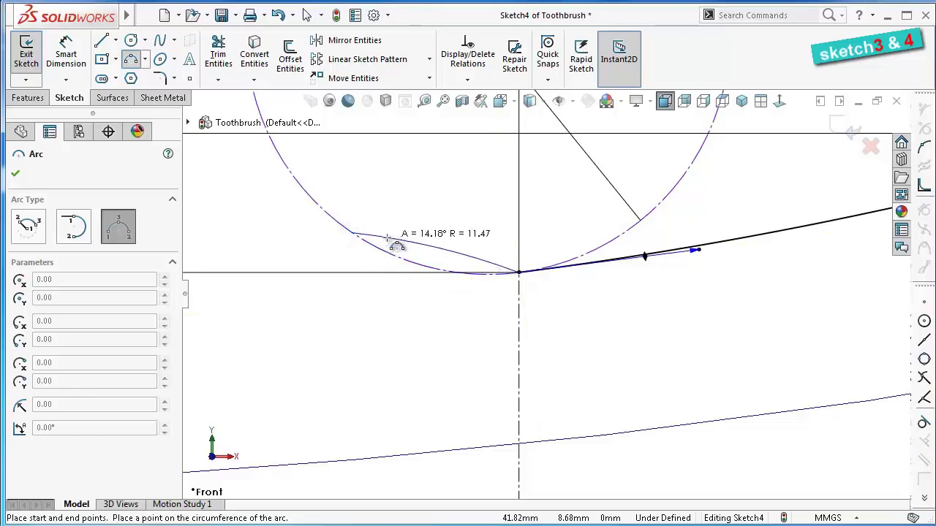
{"action": "left_click", "coordinate": [387, 252]}
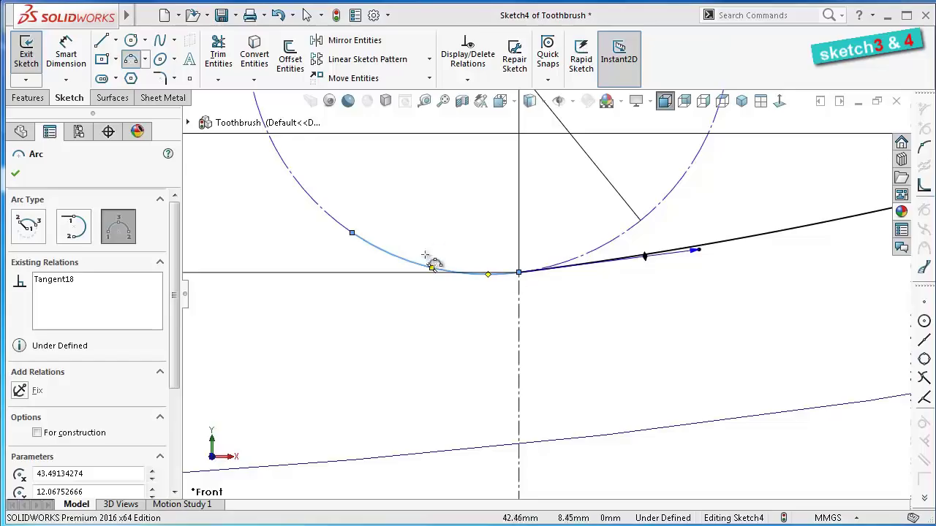
Dimension the distance from the arc's far end to the spline endpoint (2.83)
{"action": "left_click", "coordinate": [67, 45]}
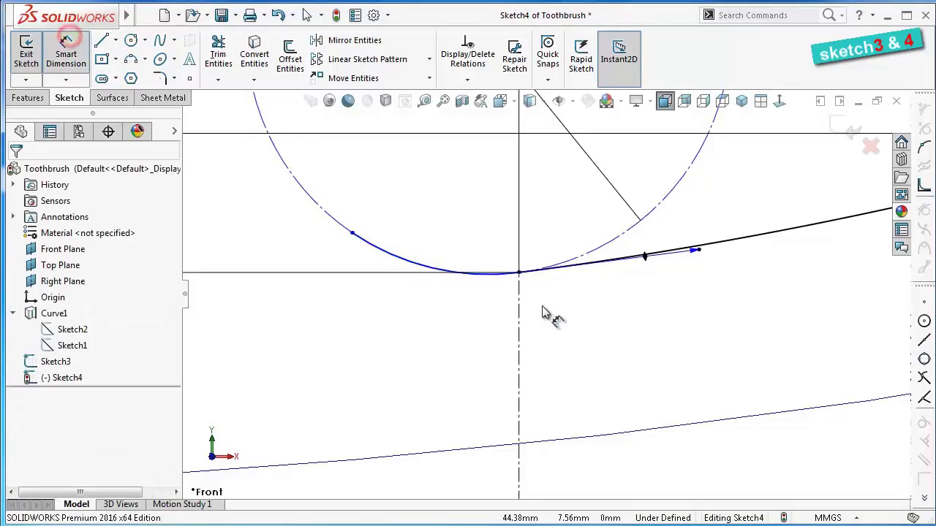
{"action": "scroll", "coordinate": [541, 311], "scroll_direction": "down", "scroll_amount": 2}
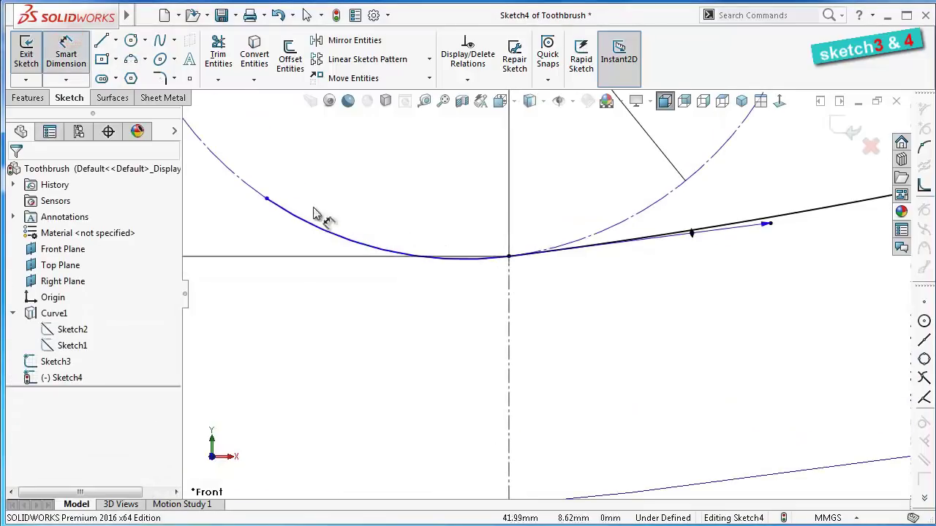
{"action": "left_click", "coordinate": [266, 199]}
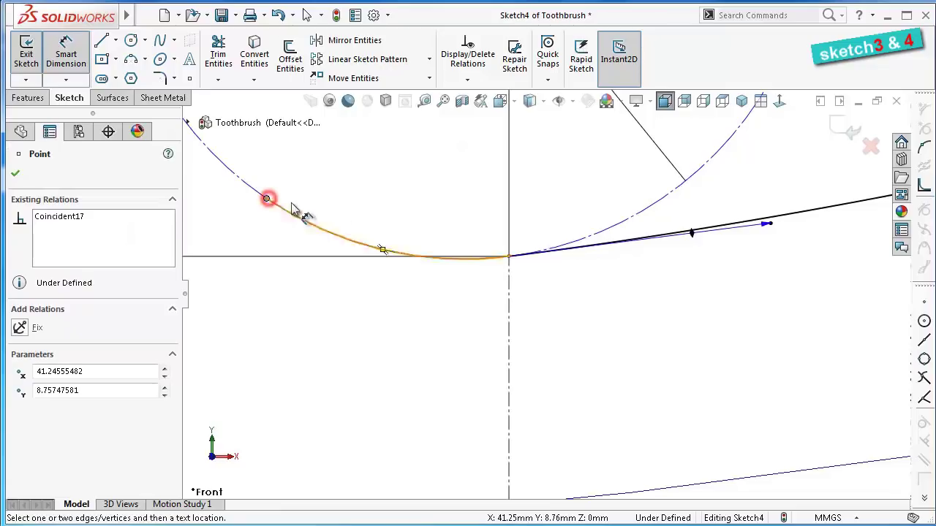
{"action": "left_click", "coordinate": [512, 253]}
{"action": "left_click", "coordinate": [469, 231]}
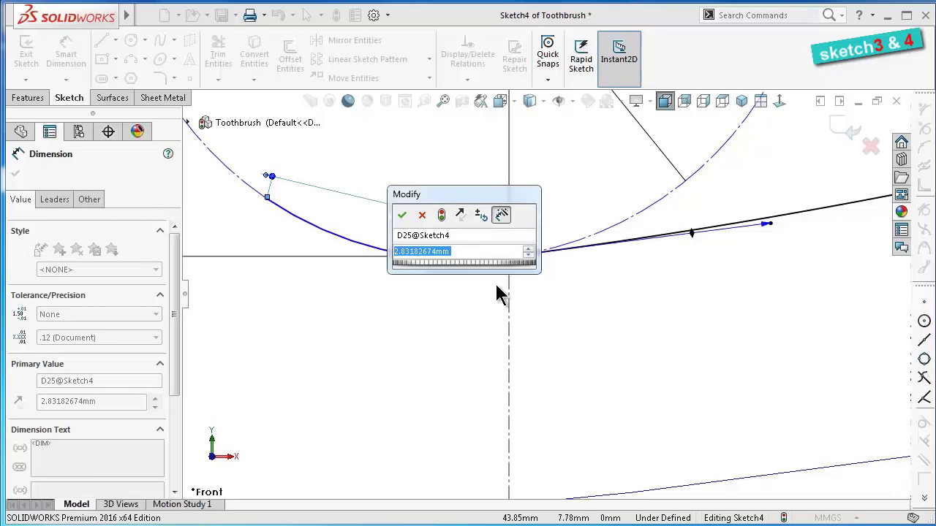
Set the arc end's distance dimension to 3.36
{"action": "type", "text": "3.36"}
{"action": "mouse_move", "coordinate": [461, 274]}
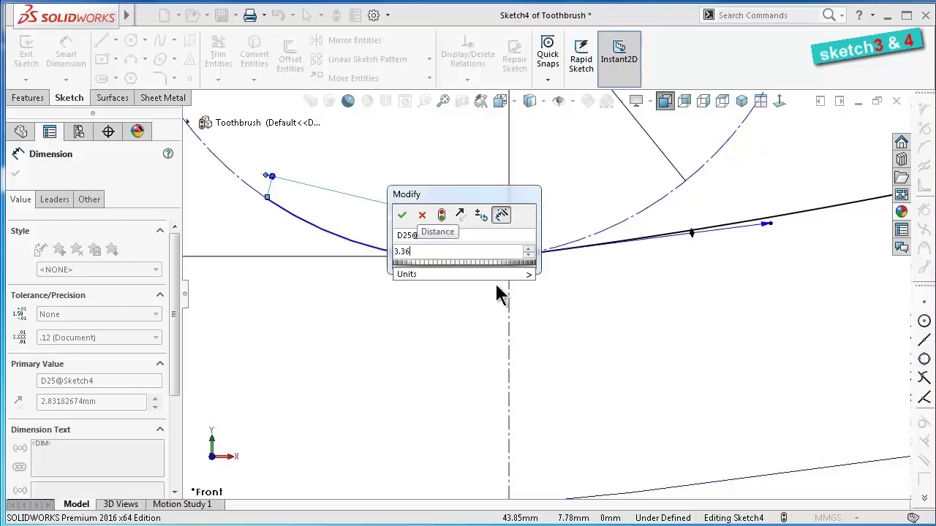
{"action": "left_click", "coordinate": [402, 215]}
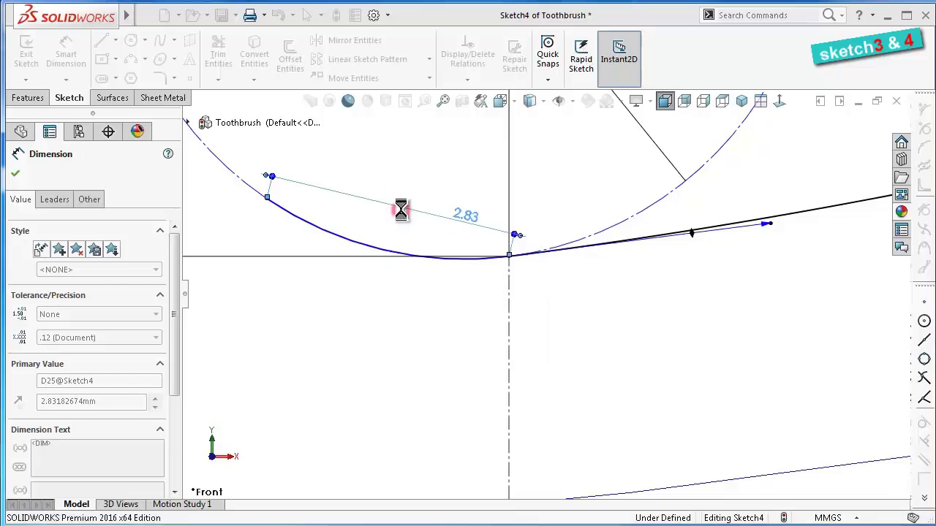
{"action": "left_click", "coordinate": [401, 310]}
{"action": "scroll", "coordinate": [366, 267], "scroll_direction": "down", "scroll_amount": 2}
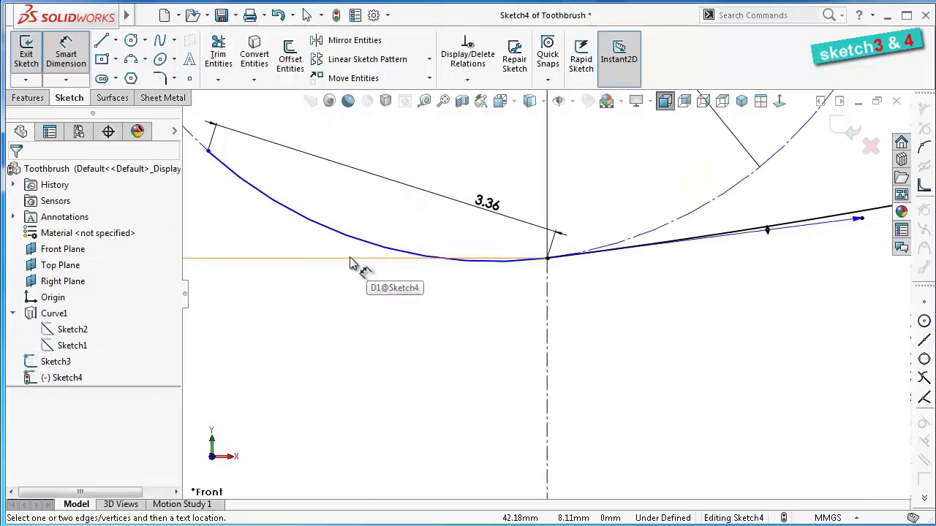
{"action": "left_click", "coordinate": [66, 53]}
Fully define Sketch4 with automatically calculated dimensions such as 44 and 40.80
{"action": "left_click", "coordinate": [468, 81]}
{"action": "left_click", "coordinate": [479, 132]}
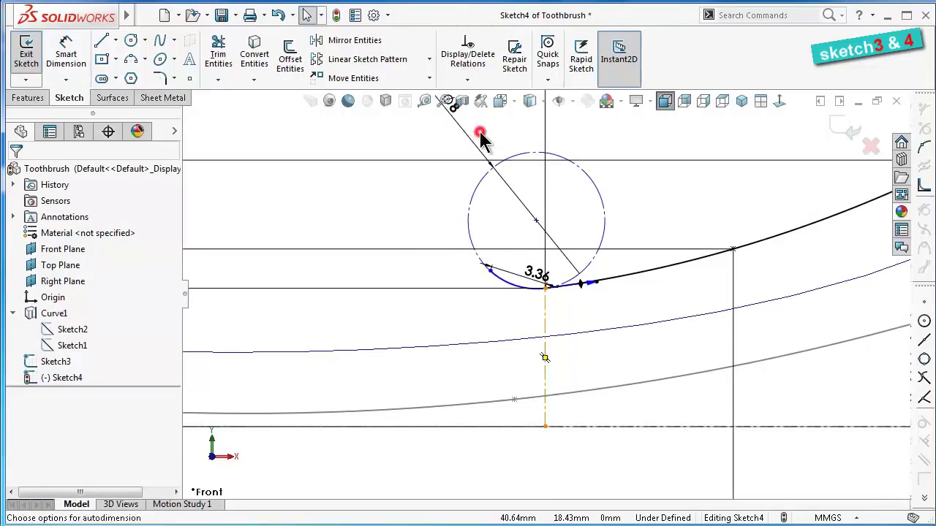
{"action": "left_click", "coordinate": [94, 253]}
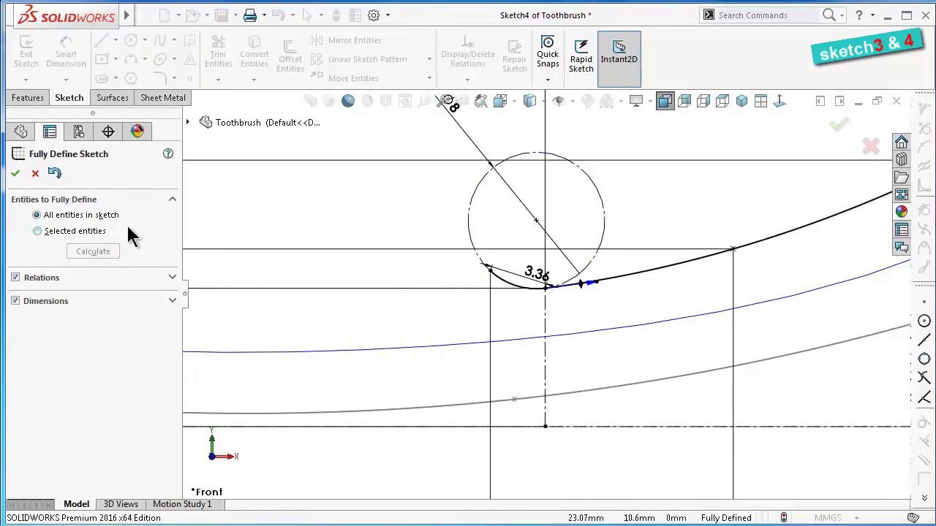
{"action": "left_click", "coordinate": [15, 173]}
{"action": "scroll", "coordinate": [511, 402], "scroll_direction": "up", "scroll_amount": 1}
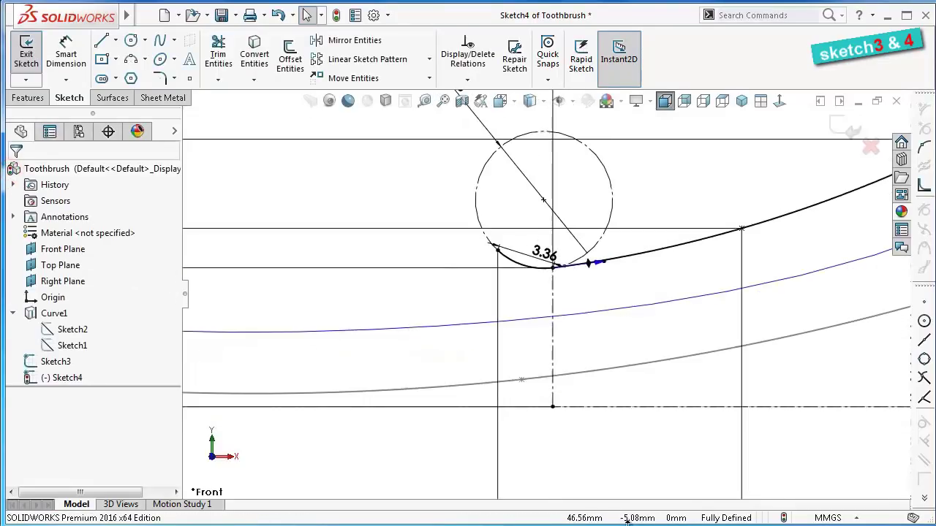
{"action": "scroll", "coordinate": [431, 282], "scroll_direction": "up", "scroll_amount": 2}
{"action": "scroll", "coordinate": [442, 278], "scroll_direction": "up", "scroll_amount": 2}
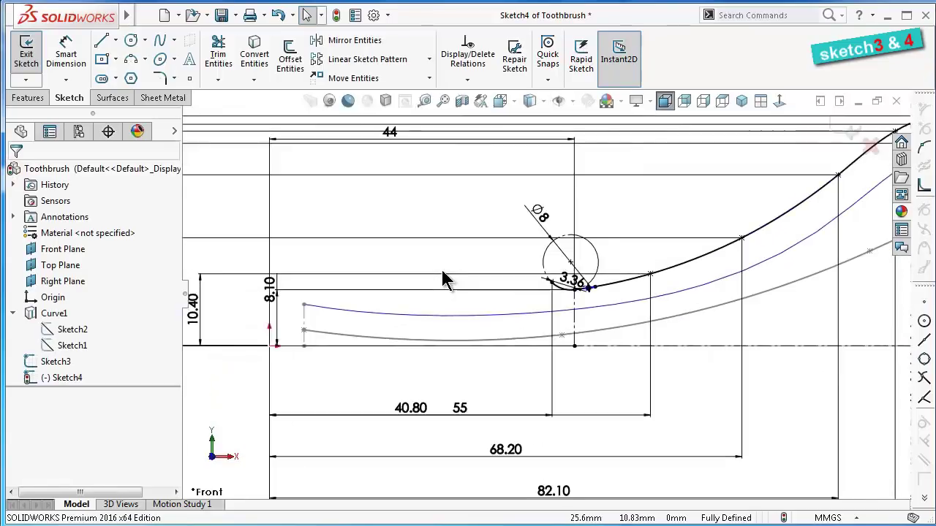
{"action": "scroll", "coordinate": [442, 276], "scroll_direction": "down", "scroll_amount": 1}
{"action": "scroll", "coordinate": [442, 278], "scroll_direction": "down", "scroll_amount": 1}
{"action": "scroll", "coordinate": [442, 278], "scroll_direction": "up", "scroll_amount": 1}
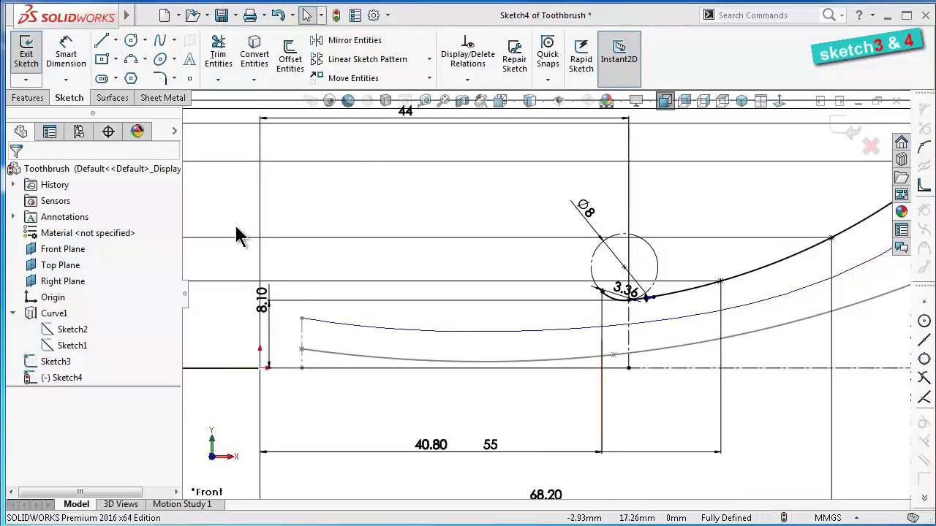
Draw a 3-point arc closing the head's left end, plus a vertical centerline beside it
{"action": "left_click", "coordinate": [131, 59]}
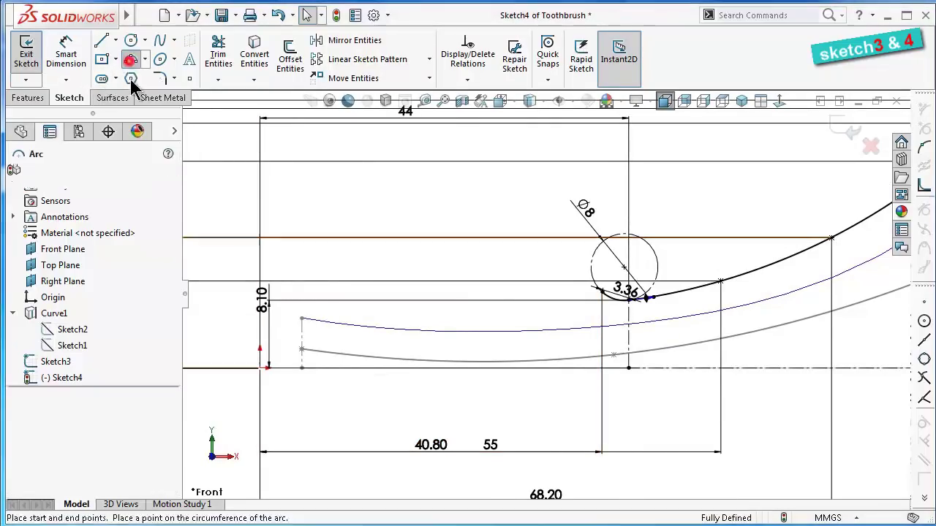
{"action": "left_click", "coordinate": [301, 349]}
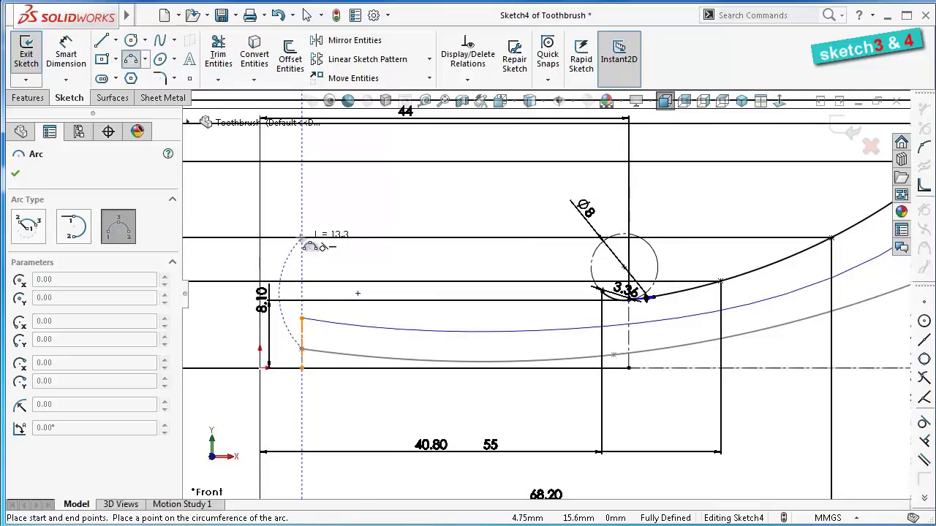
{"action": "left_click", "coordinate": [300, 238]}
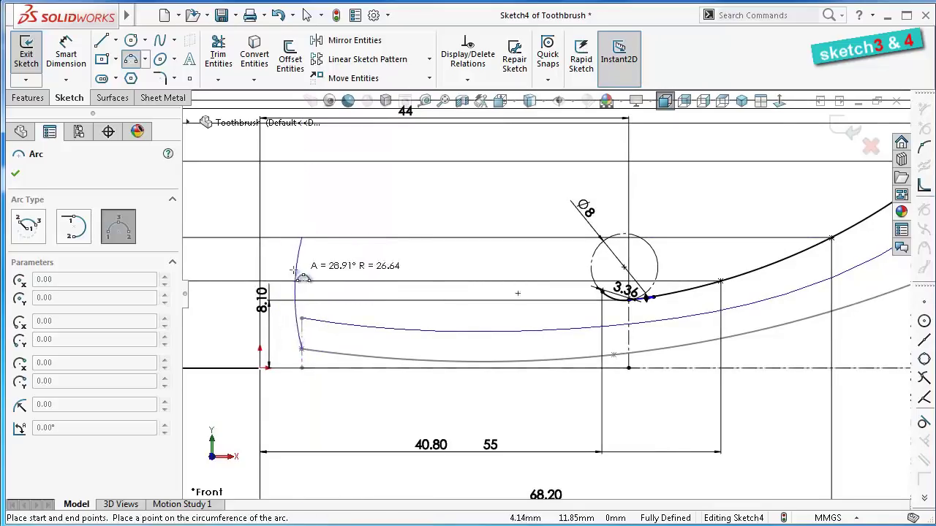
{"action": "left_click", "coordinate": [277, 268]}
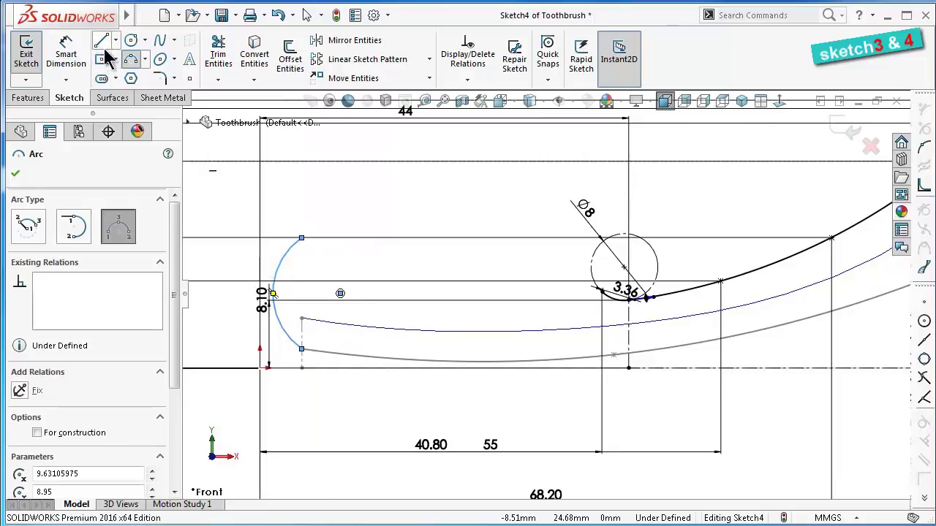
{"action": "left_click", "coordinate": [114, 40]}
{"action": "left_click", "coordinate": [133, 77]}
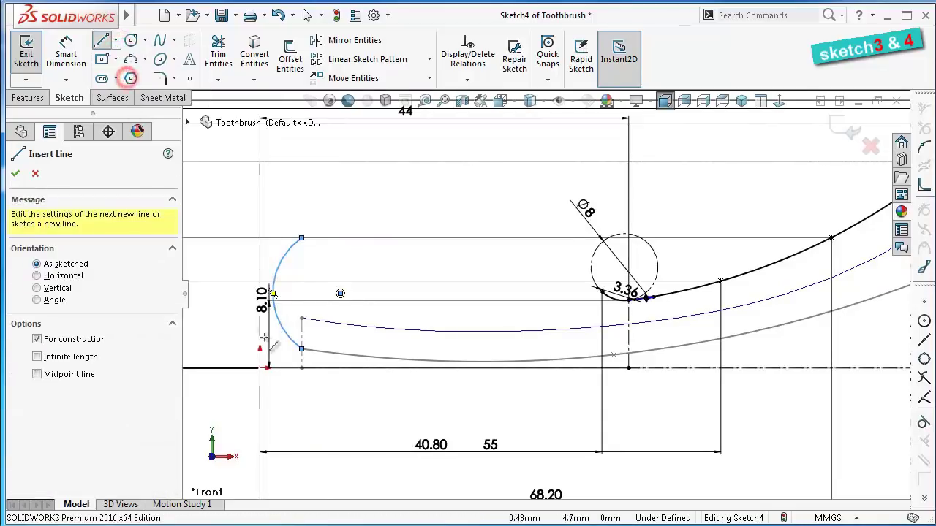
{"action": "left_click", "coordinate": [260, 368]}
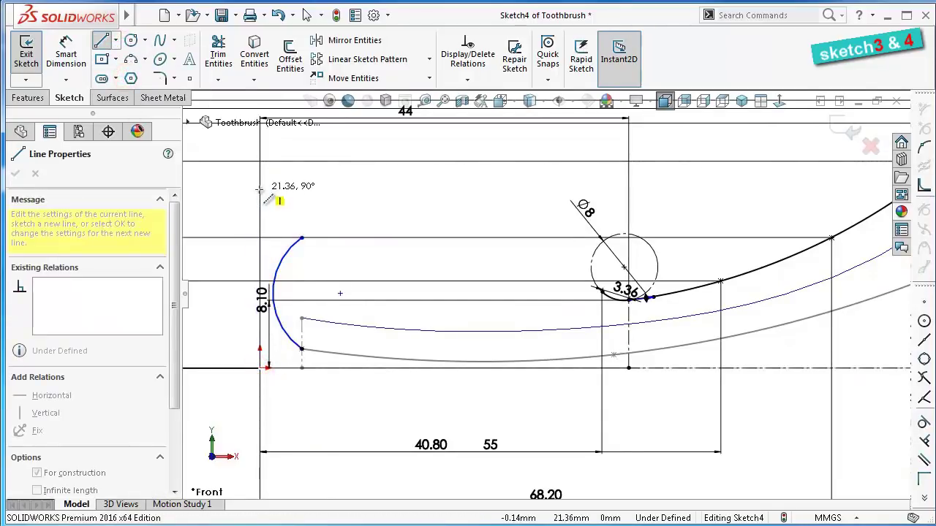
{"action": "left_click", "coordinate": [259, 190]}
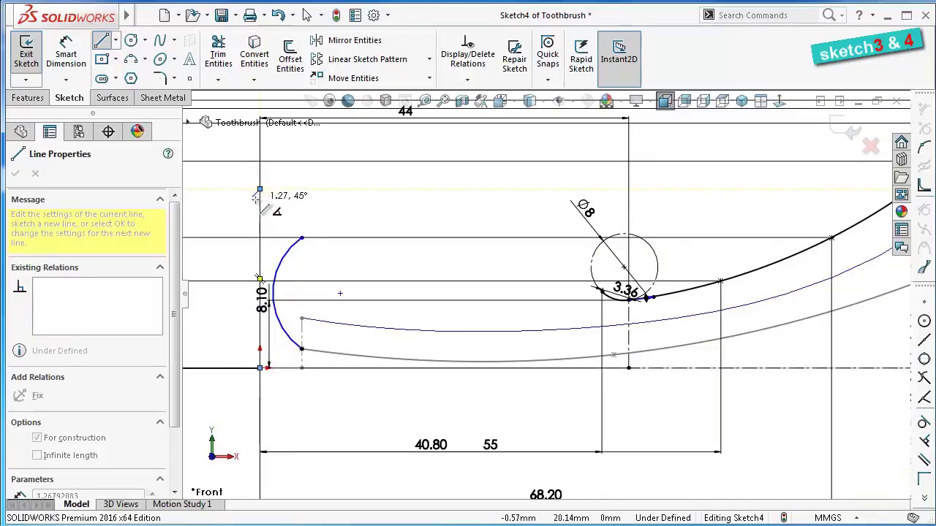
{"action": "key", "text": "Escape"}
Make the end arc tangent to the vertical centerline and to the lower guide curve
{"action": "scroll", "coordinate": [211, 245], "scroll_direction": "down", "scroll_amount": 2}
{"action": "left_click", "coordinate": [305, 280]}
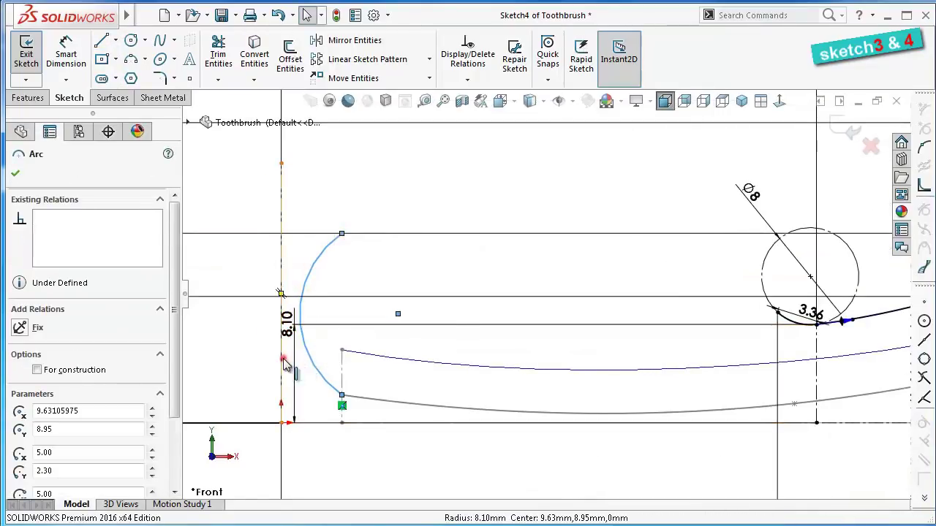
{"action": "left_click", "coordinate": [285, 362], "text": "ctrl"}
{"action": "left_click", "coordinate": [292, 309]}
{"action": "left_click", "coordinate": [355, 266]}
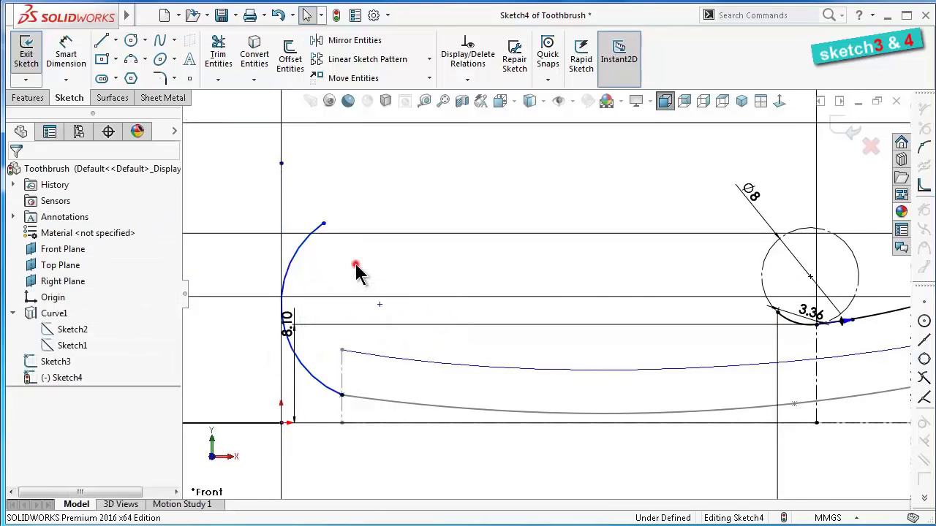
{"action": "left_click", "coordinate": [334, 390]}
{"action": "left_click", "coordinate": [359, 402], "text": "ctrl"}
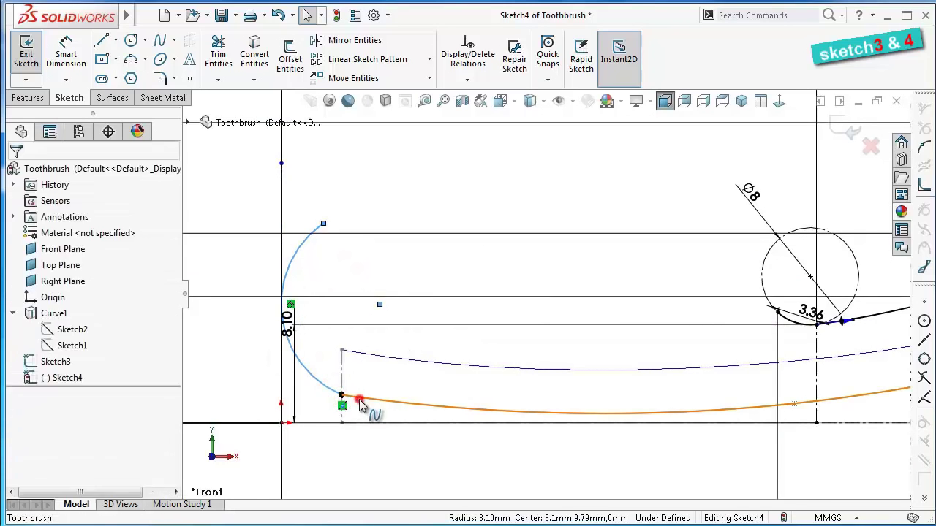
{"action": "left_click", "coordinate": [359, 405], "text": "ctrl"}
{"action": "left_click", "coordinate": [393, 339]}
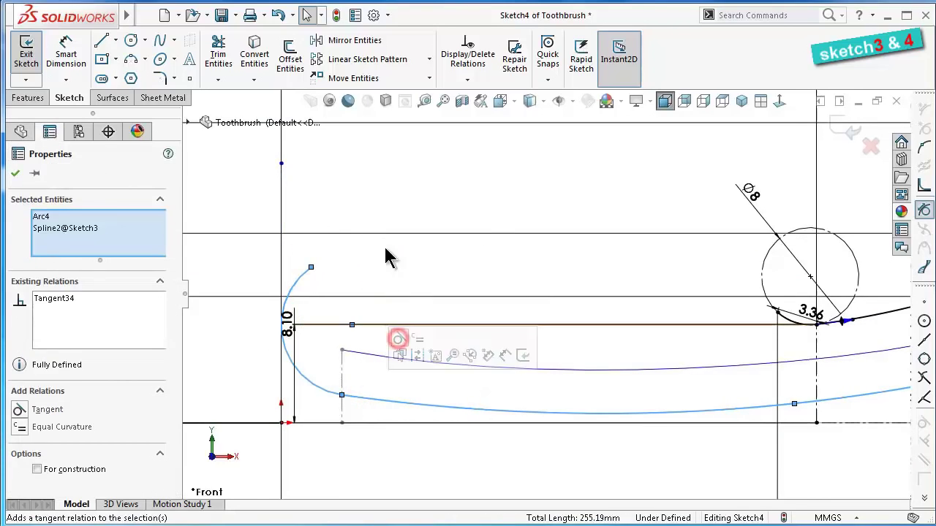
{"action": "left_click", "coordinate": [378, 203]}
Make the arc's top end point and the lower curve's end point vertical
{"action": "scroll", "coordinate": [374, 212], "scroll_direction": "down", "scroll_amount": 1}
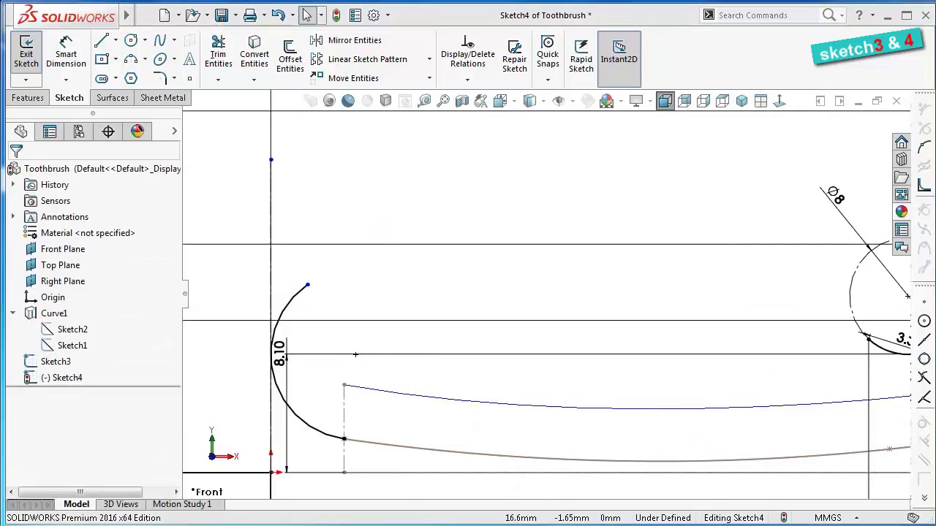
{"action": "left_click", "coordinate": [307, 286]}
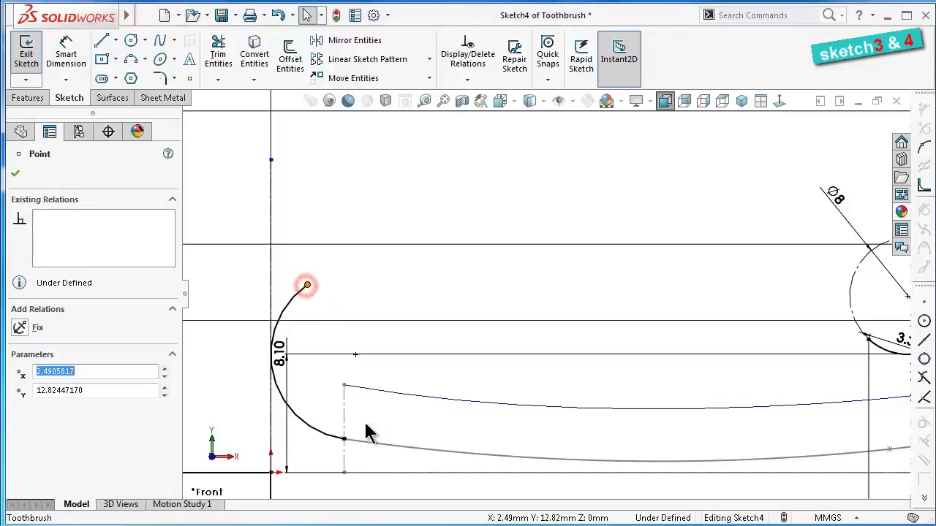
{"action": "left_click", "coordinate": [345, 439], "text": "ctrl"}
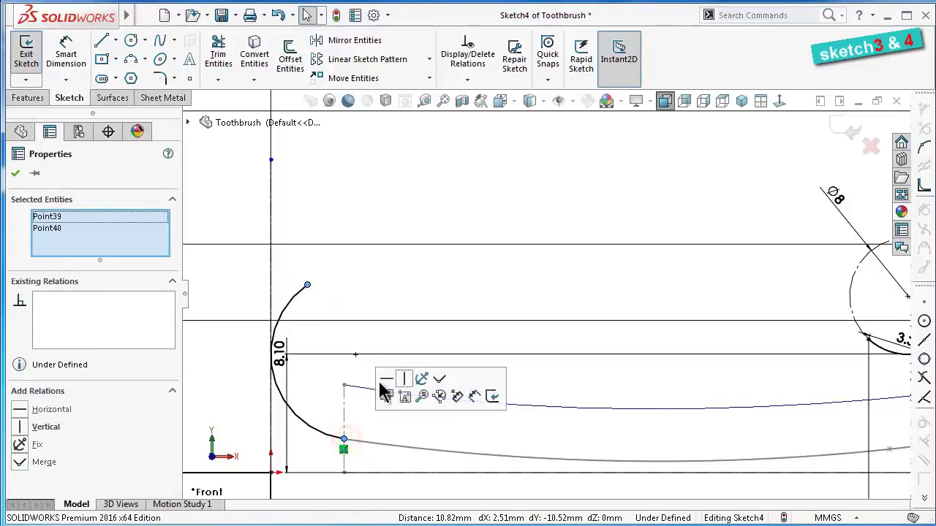
{"action": "left_click", "coordinate": [399, 379]}
{"action": "left_click", "coordinate": [418, 271]}
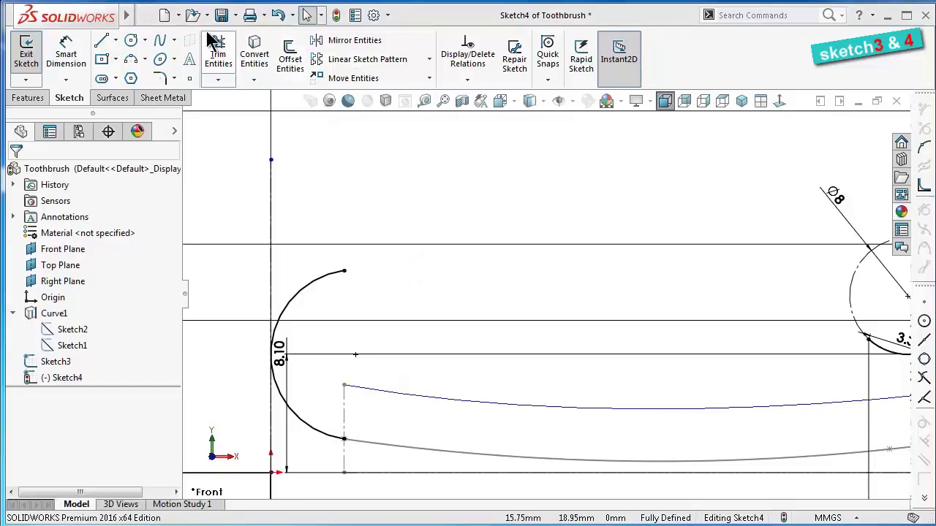
Draw a spline from the end arc's top to the small arc near the Ø8 circle
{"action": "left_click", "coordinate": [159, 41]}
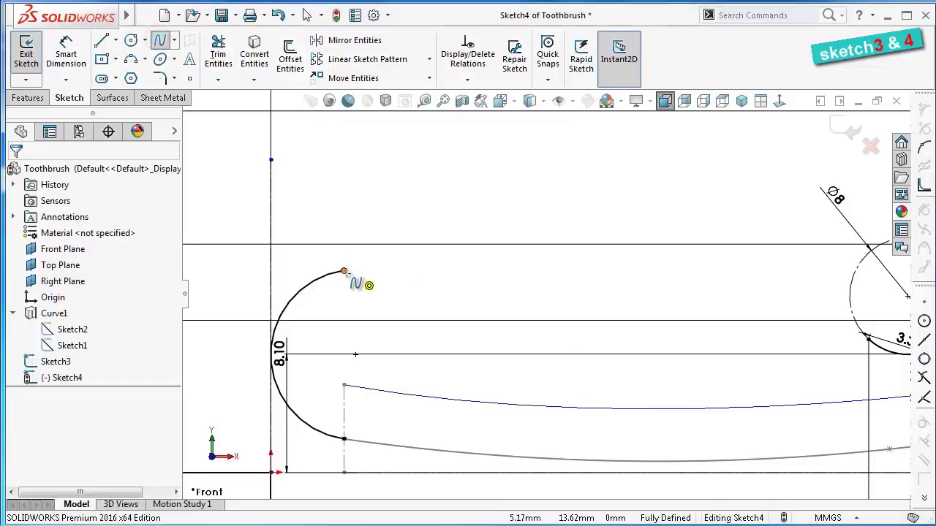
{"action": "left_click", "coordinate": [345, 272]}
{"action": "left_click", "coordinate": [600, 259]}
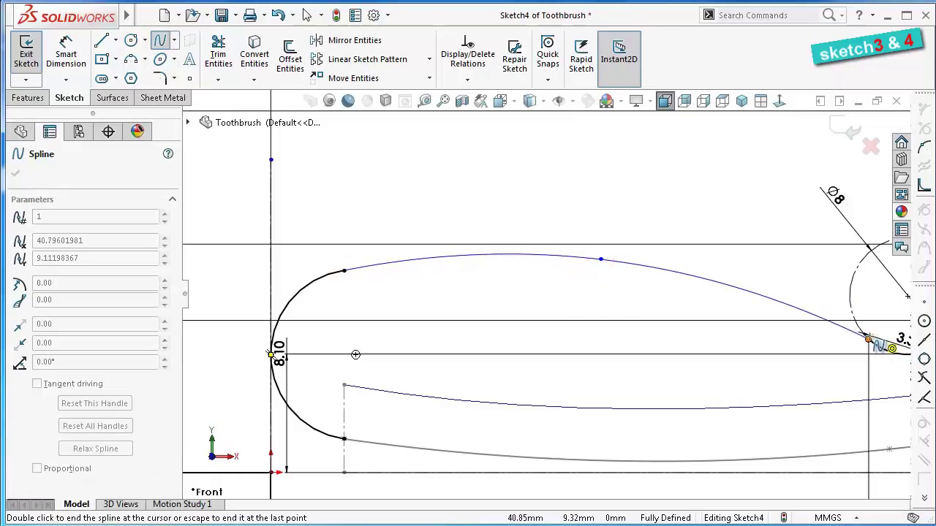
{"action": "left_click", "coordinate": [869, 339]}
{"action": "right_click", "coordinate": [657, 297]}
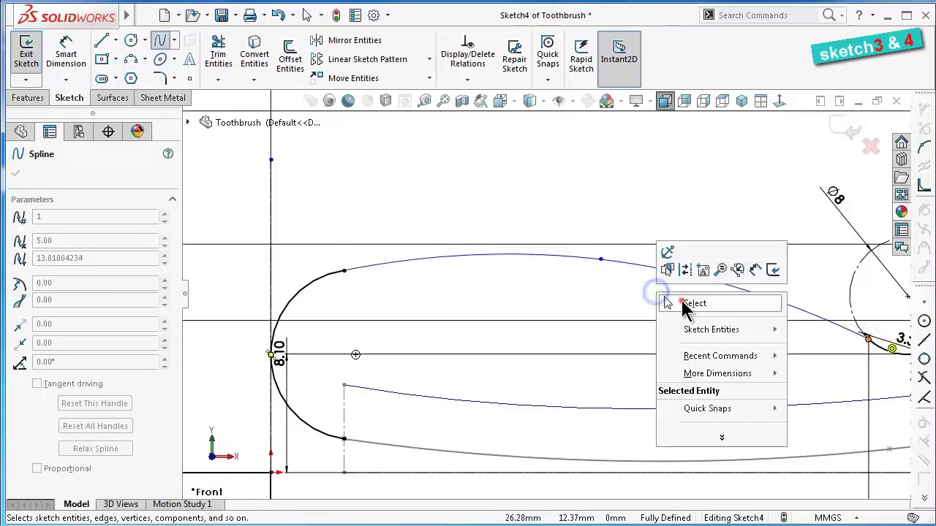
{"action": "left_click", "coordinate": [662, 300]}
Make the new spline tangent to the end arc and to the small arc
{"action": "left_click", "coordinate": [341, 275]}
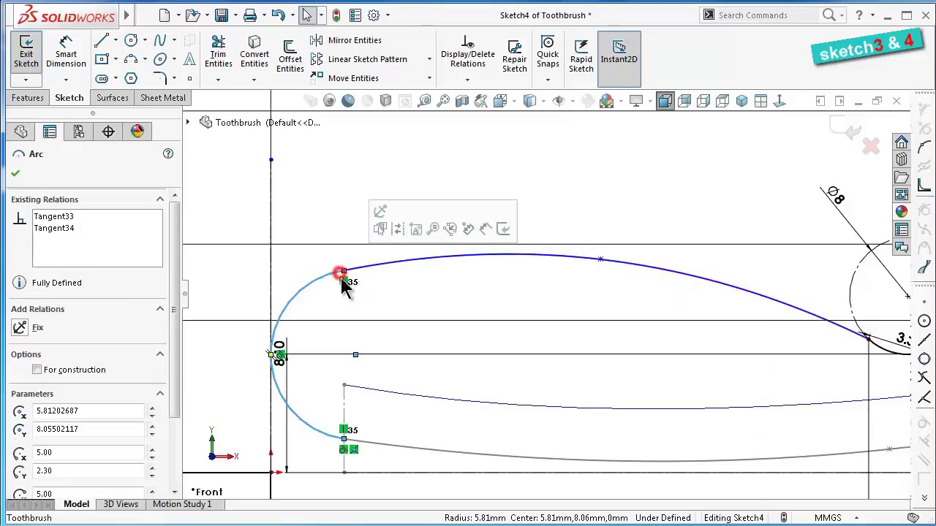
{"action": "left_click", "coordinate": [373, 264], "text": "ctrl"}
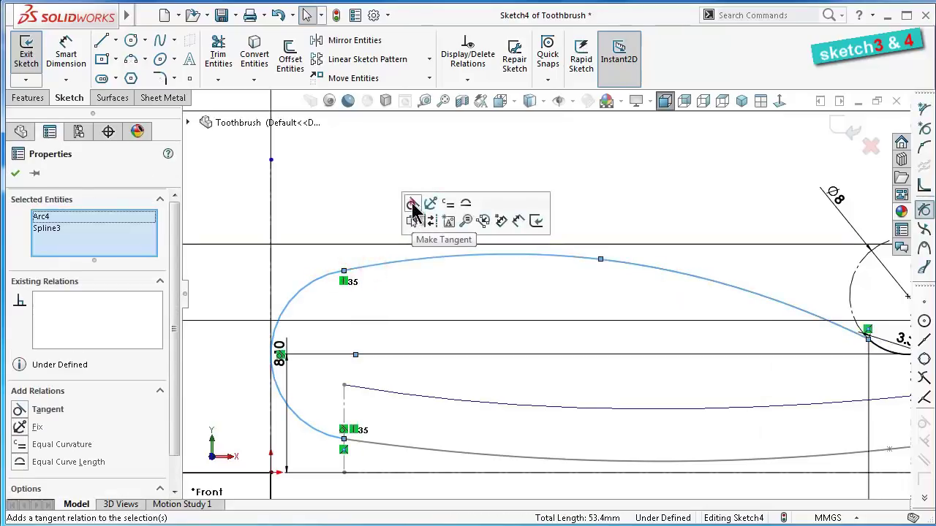
{"action": "left_click", "coordinate": [413, 203]}
{"action": "left_click", "coordinate": [593, 172]}
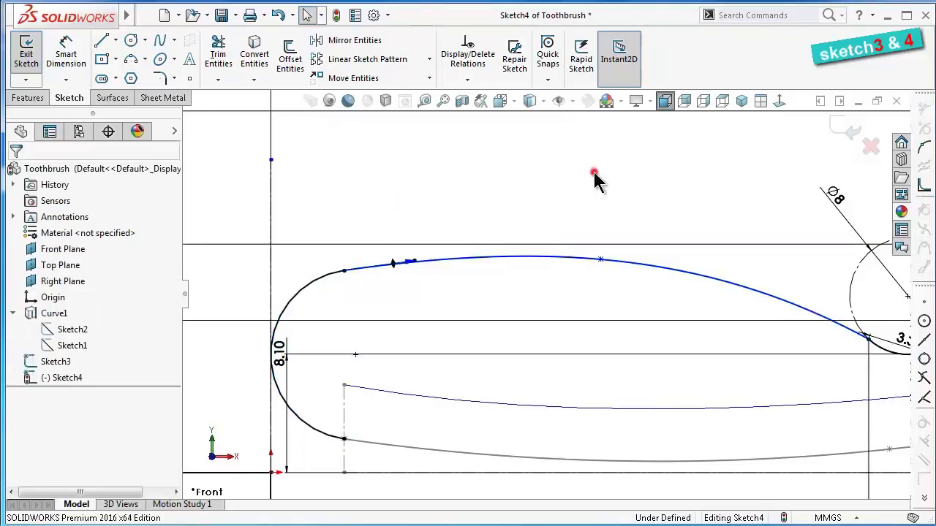
{"action": "left_click", "coordinate": [781, 315]}
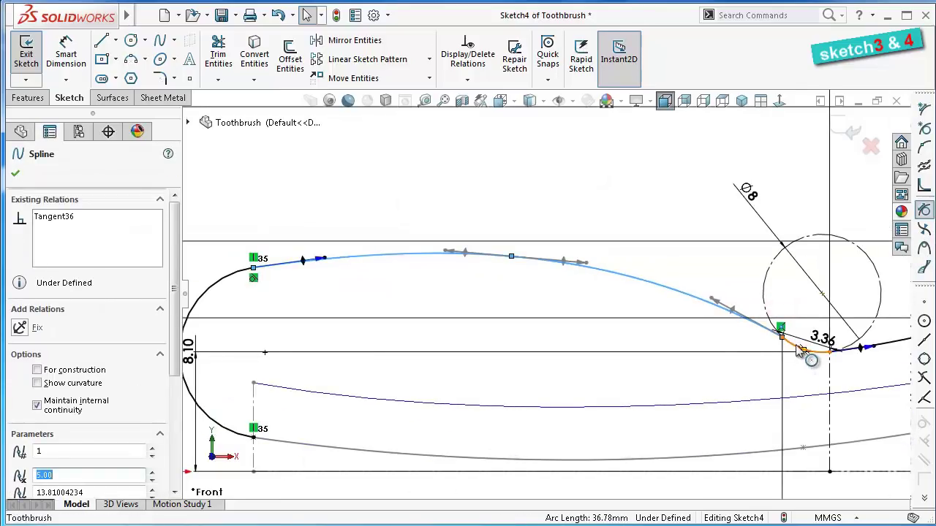
{"action": "left_click", "coordinate": [804, 353]}
{"action": "left_click", "coordinate": [775, 330], "text": "ctrl"}
{"action": "left_click", "coordinate": [831, 285]}
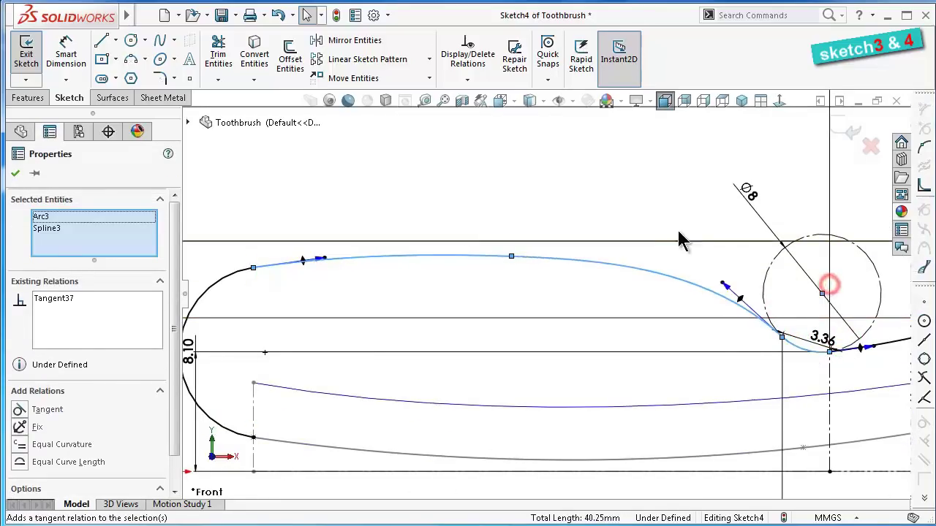
{"action": "left_click", "coordinate": [597, 203]}
{"action": "scroll", "coordinate": [594, 206], "scroll_direction": "up", "scroll_amount": 1}
Dimension the spline's interior point 18 horizontally from the bottom end point
{"action": "scroll", "coordinate": [577, 222], "scroll_direction": "up", "scroll_amount": 1}
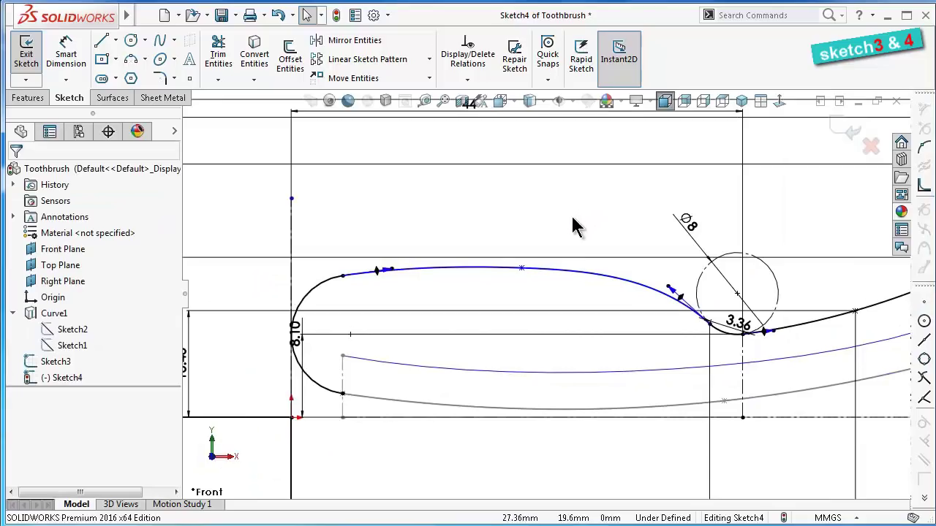
{"action": "scroll", "coordinate": [559, 234], "scroll_direction": "down", "scroll_amount": 1}
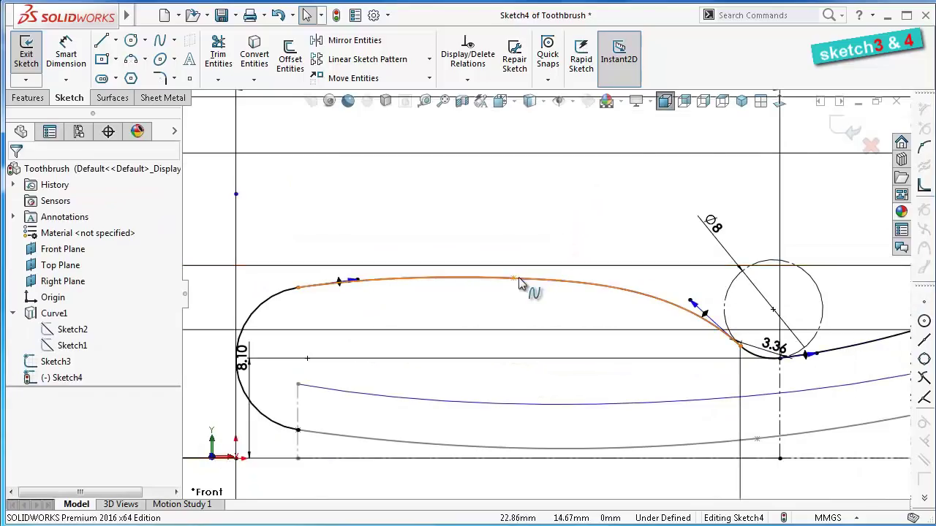
{"action": "left_click", "coordinate": [66, 57]}
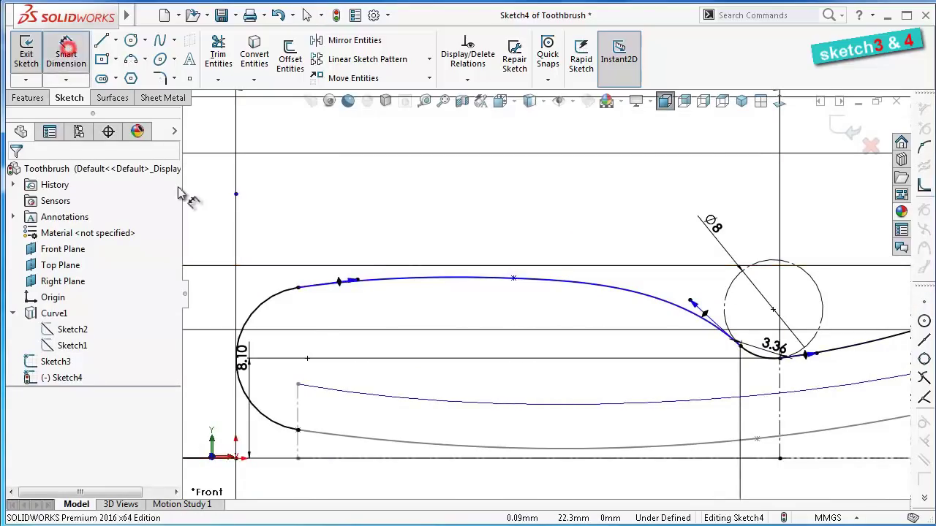
{"action": "left_click", "coordinate": [298, 460]}
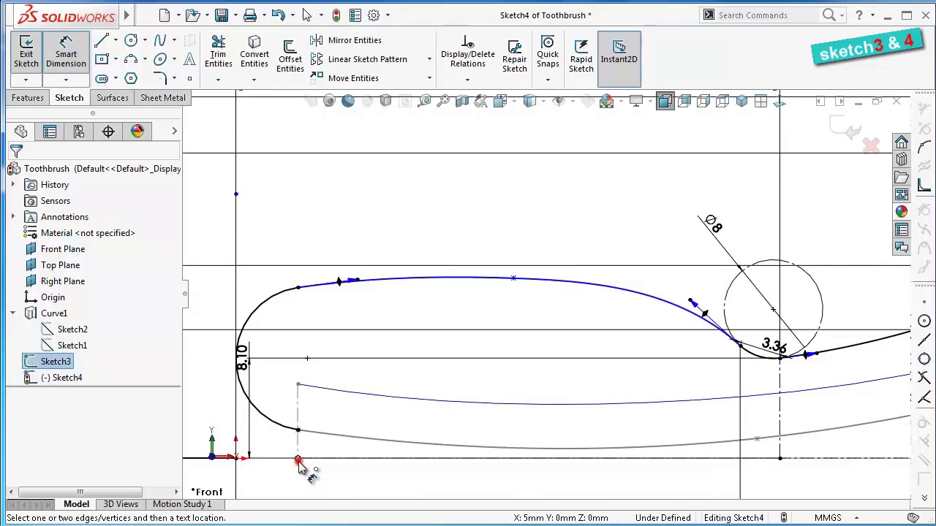
{"action": "left_click", "coordinate": [512, 279]}
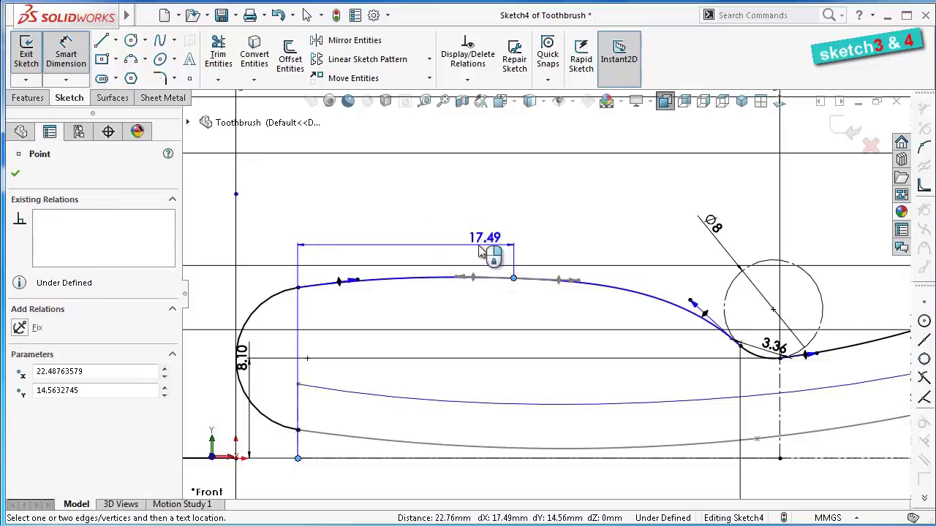
{"action": "left_click", "coordinate": [442, 241]}
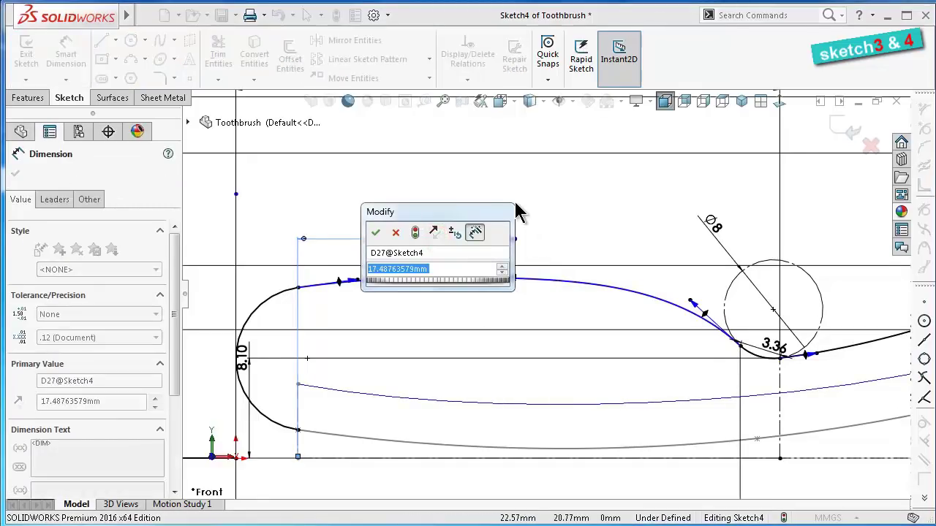
{"action": "type", "text": "18"}
{"action": "key", "text": "Return"}
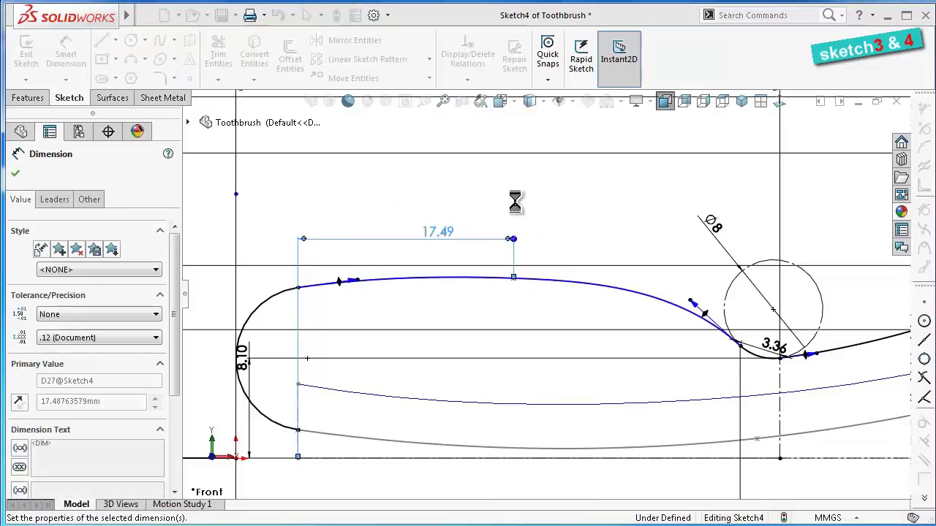
{"action": "left_click", "coordinate": [574, 196]}
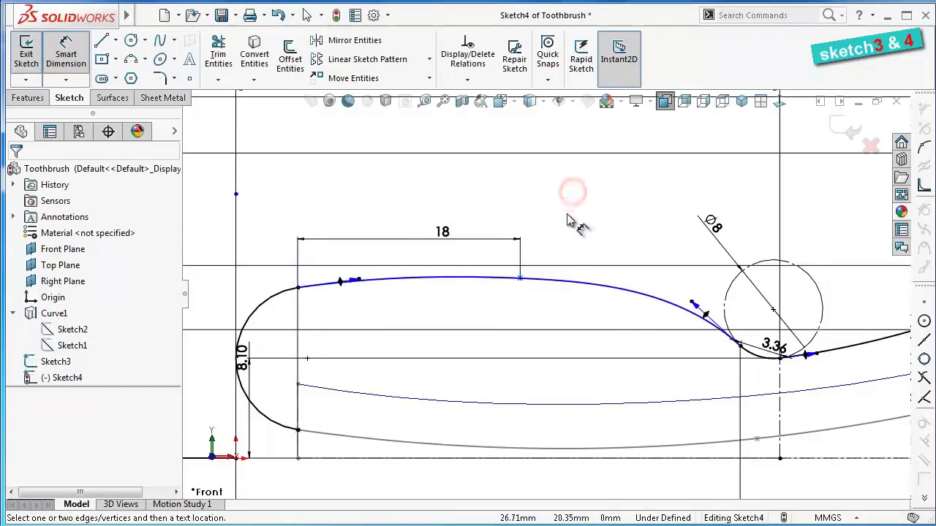
Set the vertical height from the origin to the spline point to 15
{"action": "scroll", "coordinate": [661, 369], "scroll_direction": "down", "scroll_amount": 2}
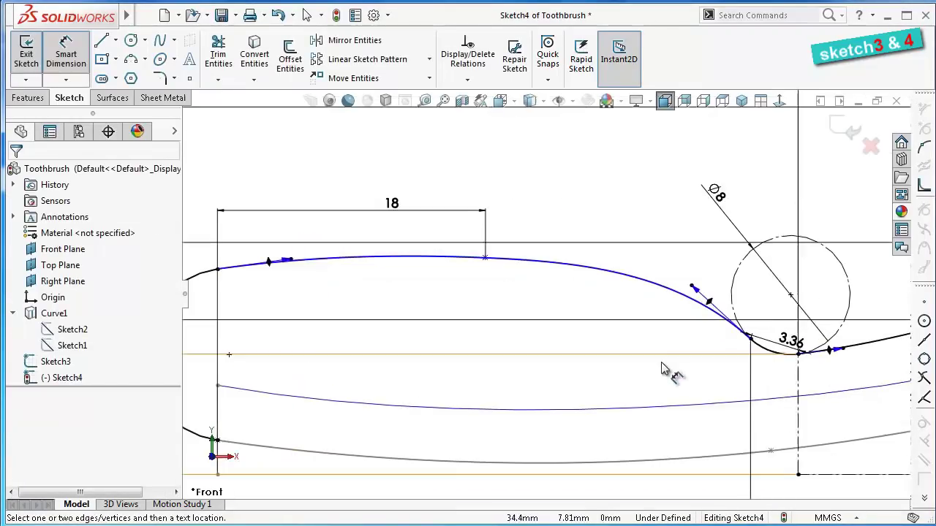
{"action": "left_click", "coordinate": [486, 261]}
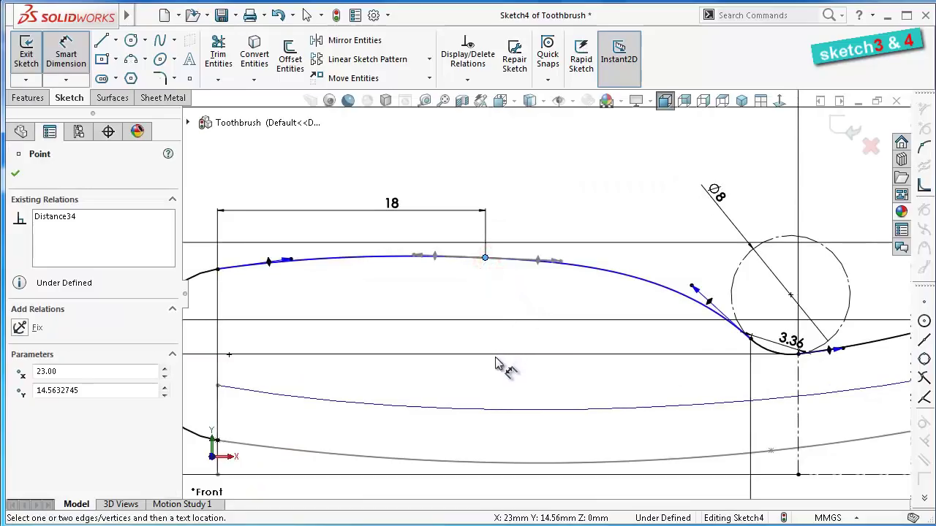
{"action": "scroll", "coordinate": [495, 363], "scroll_direction": "up", "scroll_amount": 2}
{"action": "left_click", "coordinate": [268, 423]}
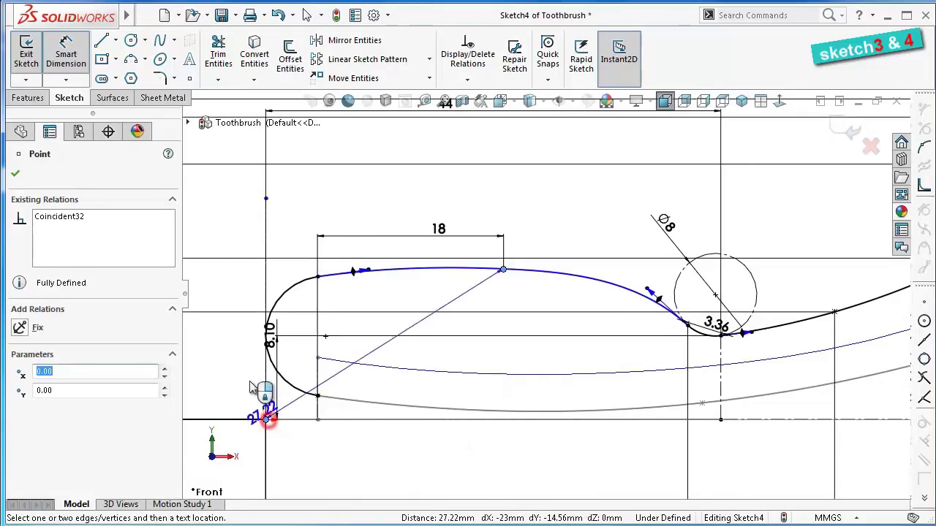
{"action": "left_click", "coordinate": [245, 369]}
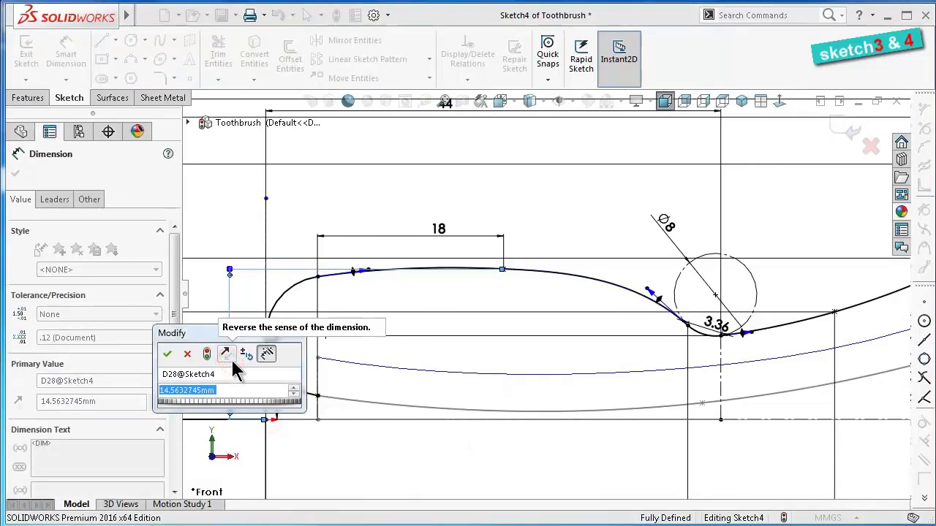
{"action": "type", "text": "15"}
{"action": "key", "text": "Return"}
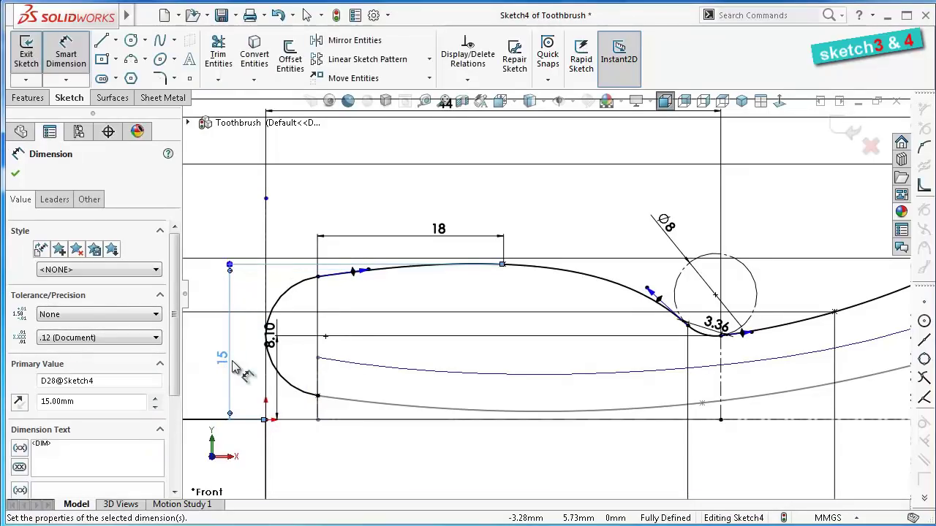
Dimension the spline's tangent handle near the Ø8 circle to 25
{"action": "scroll", "coordinate": [418, 251], "scroll_direction": "down", "scroll_amount": 1}
{"action": "left_click", "coordinate": [418, 283]}
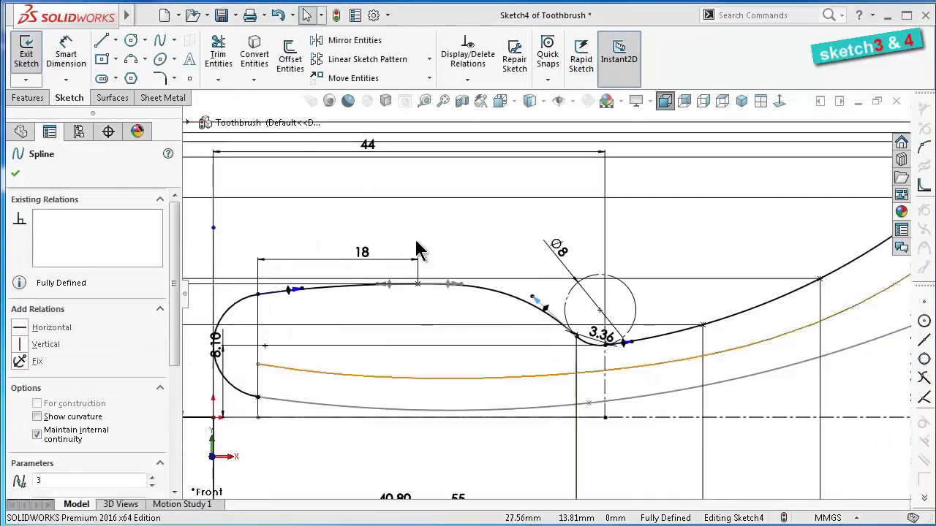
{"action": "left_click", "coordinate": [66, 51]}
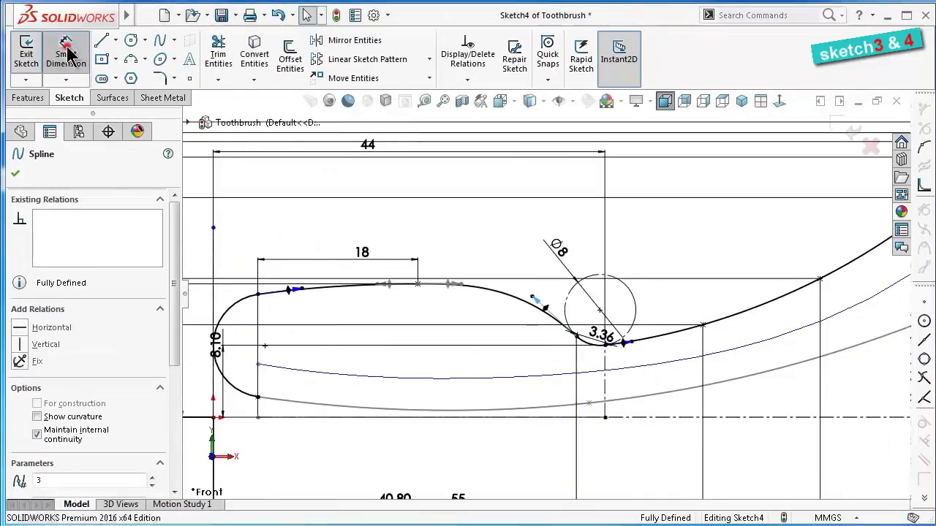
{"action": "left_click", "coordinate": [539, 304]}
{"action": "left_click", "coordinate": [468, 240]}
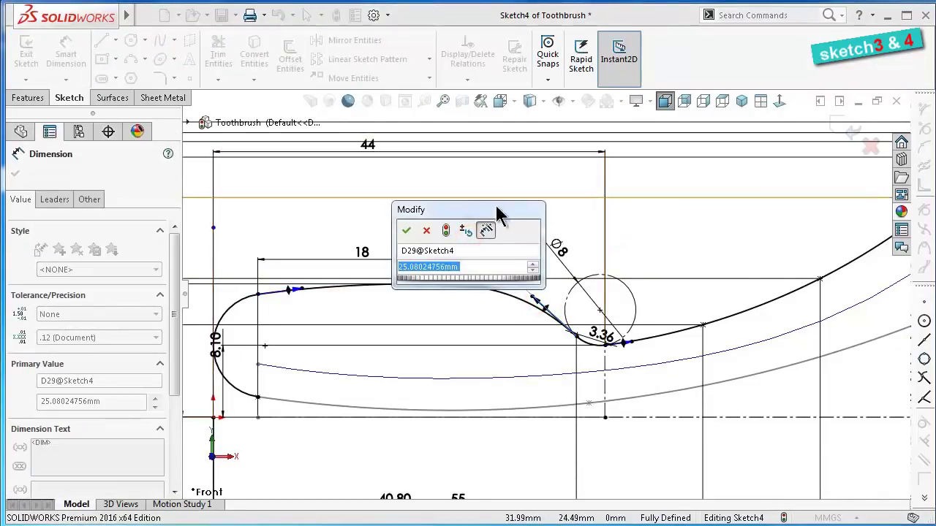
{"action": "left_click_drag", "start_coordinate": [500, 214], "coordinate": [692, 200]}
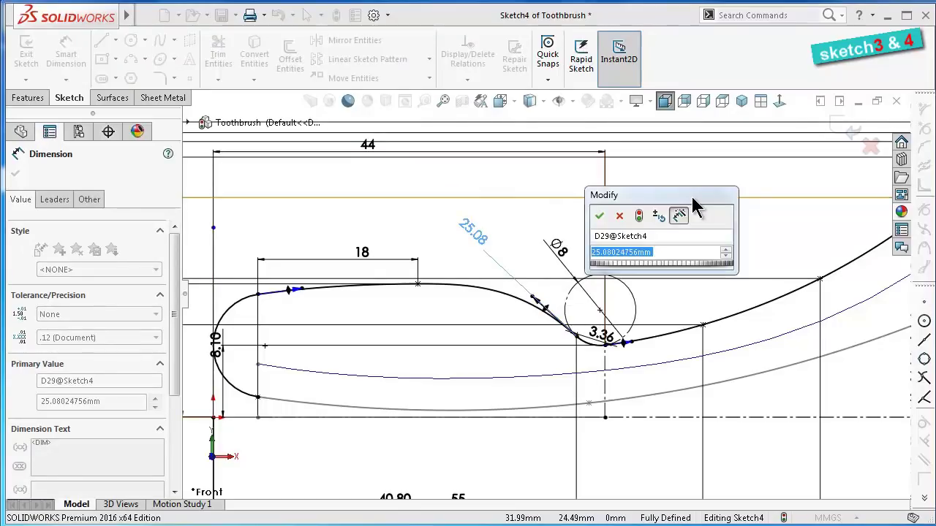
{"action": "type", "text": "25"}
{"action": "key", "text": "Return"}
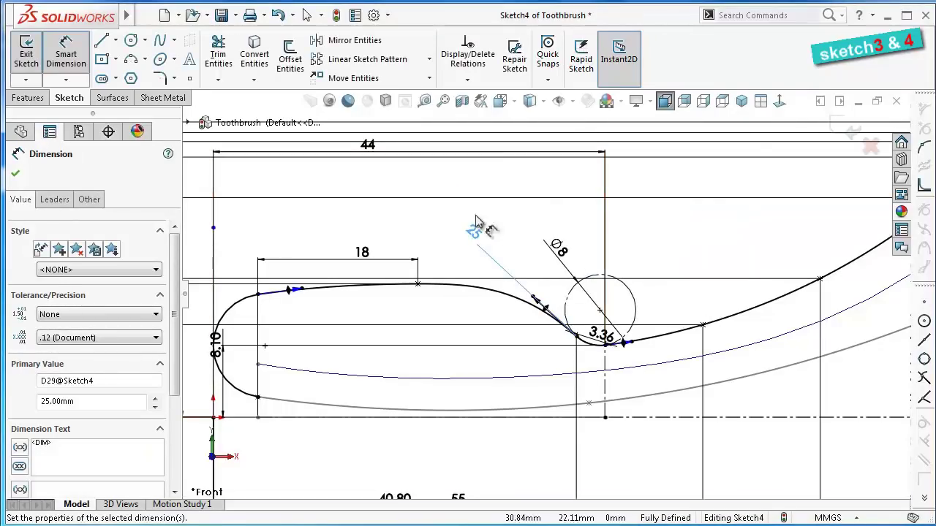
{"action": "left_click", "coordinate": [443, 213]}
{"action": "scroll", "coordinate": [443, 232], "scroll_direction": "up", "scroll_amount": 2}
{"action": "scroll", "coordinate": [475, 245], "scroll_direction": "up", "scroll_amount": 3}
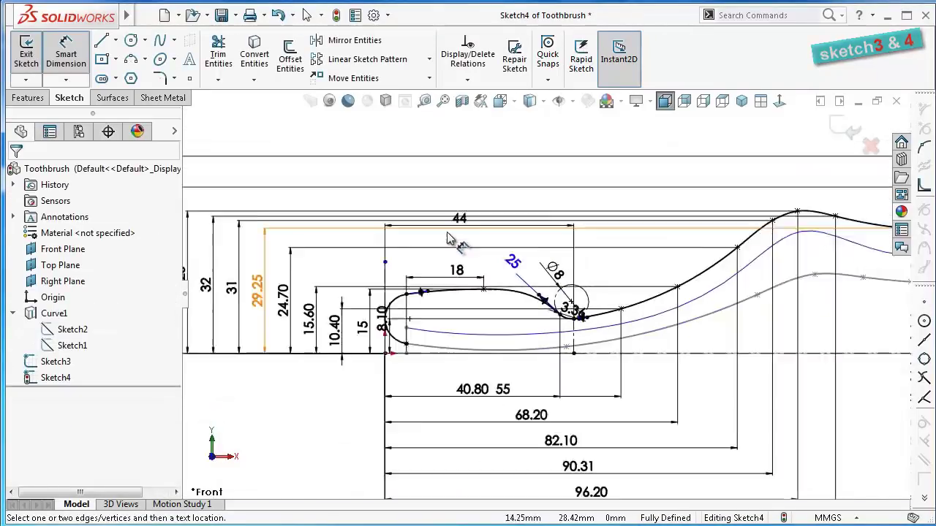
{"action": "scroll", "coordinate": [534, 267], "scroll_direction": "up", "scroll_amount": 2}
{"action": "scroll", "coordinate": [713, 306], "scroll_direction": "up", "scroll_amount": 2}
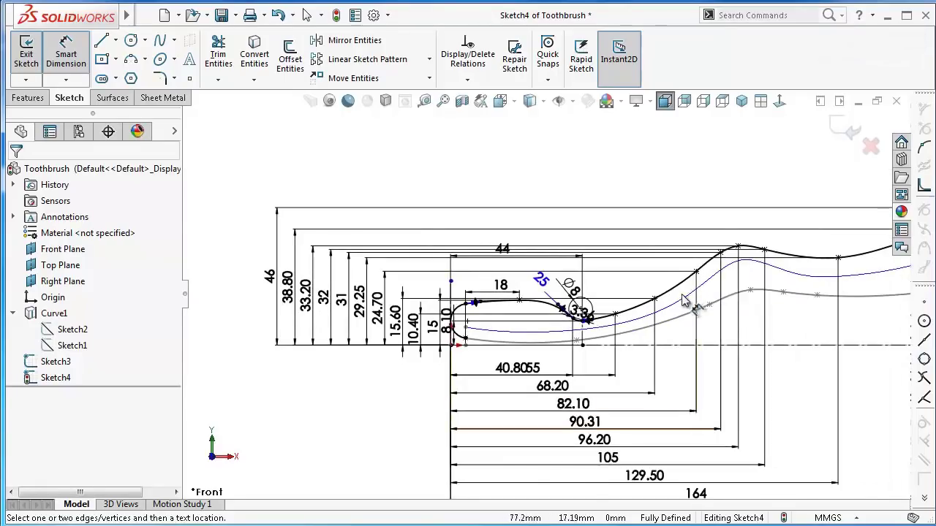
{"action": "scroll", "coordinate": [728, 303], "scroll_direction": "down", "scroll_amount": 3}
{"action": "scroll", "coordinate": [387, 320], "scroll_direction": "down", "scroll_amount": 1}
{"action": "scroll", "coordinate": [292, 323], "scroll_direction": "down", "scroll_amount": 2}
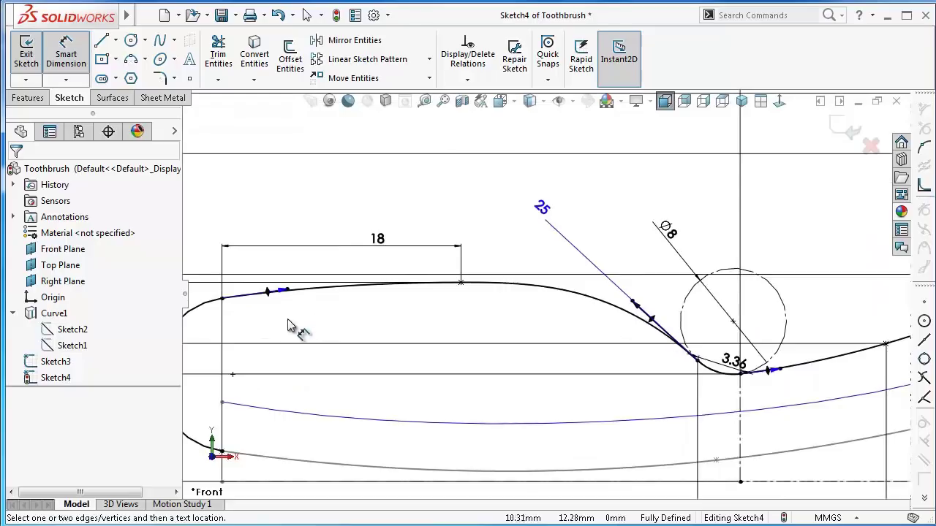
{"action": "scroll", "coordinate": [265, 321], "scroll_direction": "down", "scroll_amount": 2}
{"action": "scroll", "coordinate": [262, 320], "scroll_direction": "down", "scroll_amount": 1}
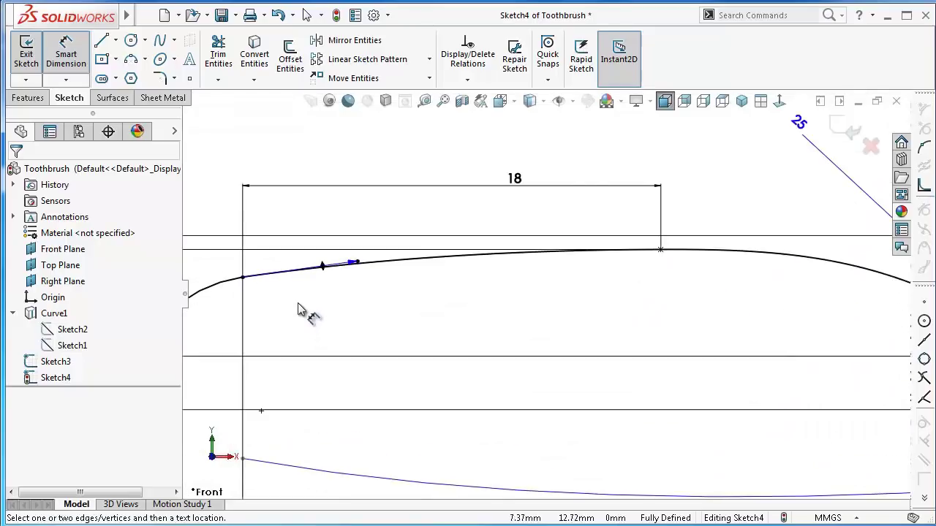
{"action": "key", "text": "Escape"}
{"action": "scroll", "coordinate": [292, 314], "scroll_direction": "up", "scroll_amount": 2}
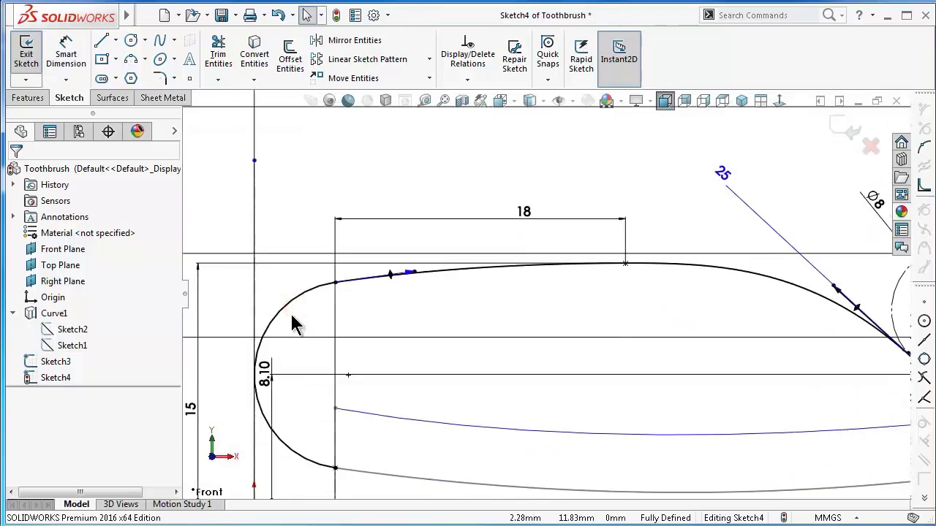
Convert the rounded front arc into construction geometry
{"action": "left_click", "coordinate": [299, 303]}
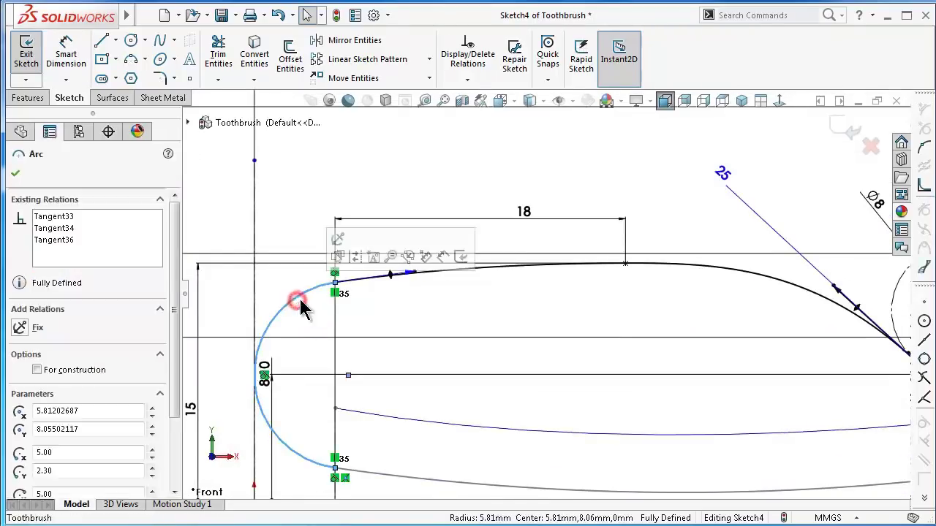
{"action": "left_click", "coordinate": [356, 257]}
{"action": "left_click", "coordinate": [313, 145]}
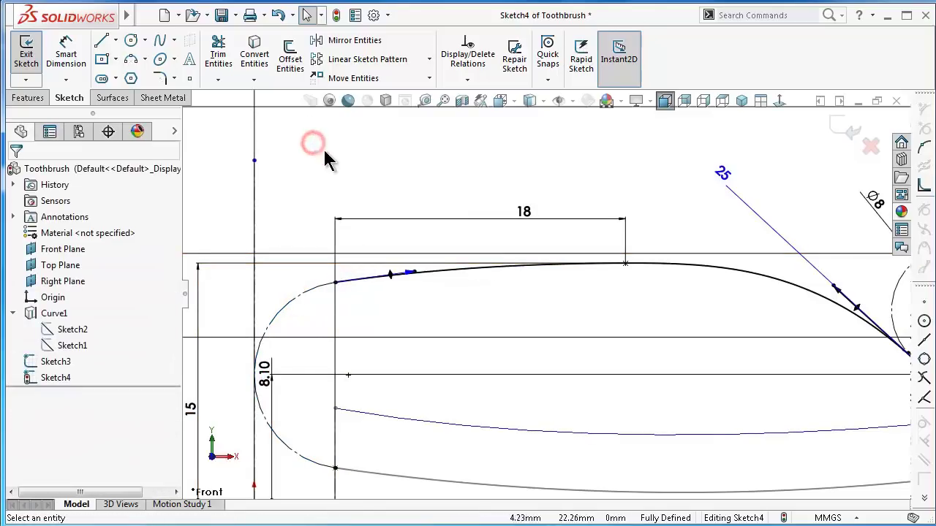
Dimension the upper spline's left tangent handle length to 15
{"action": "key", "text": "d"}
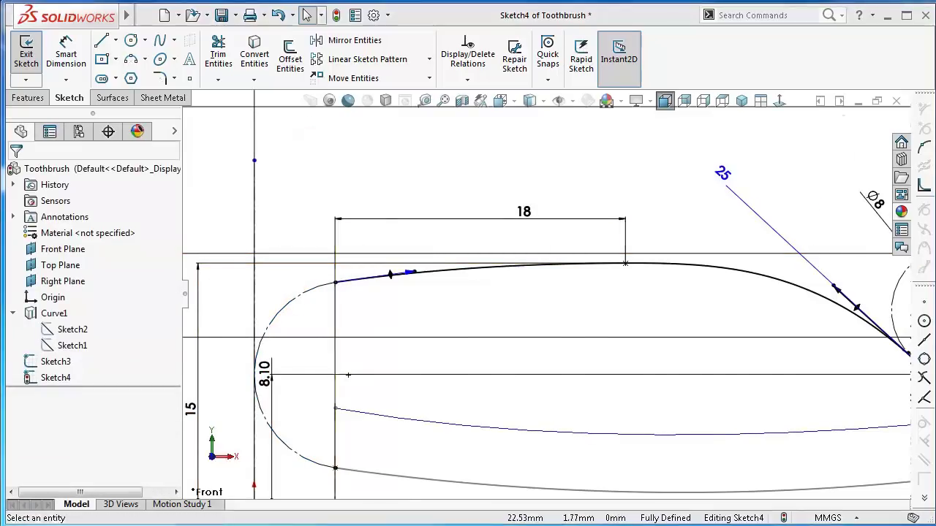
{"action": "key", "text": "f"}
{"action": "scroll", "coordinate": [314, 340], "scroll_direction": "down", "scroll_amount": 3}
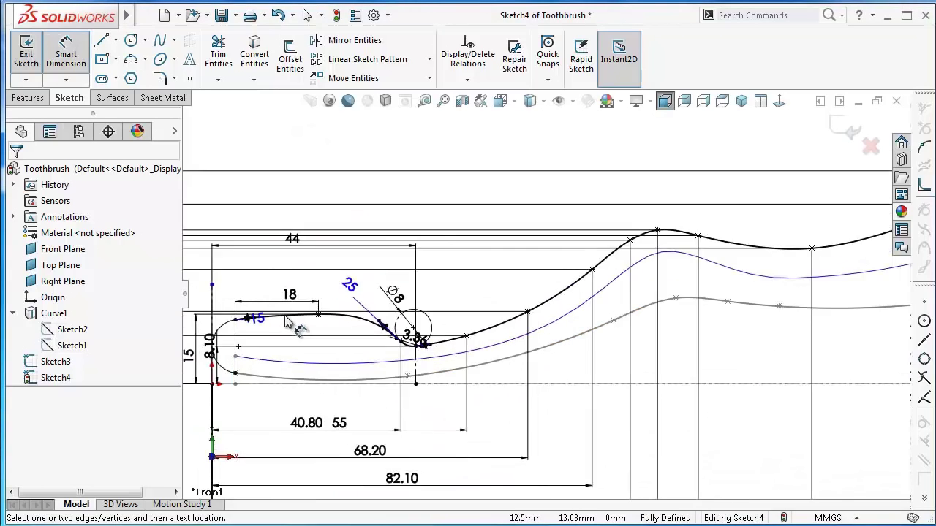
{"action": "scroll", "coordinate": [311, 344], "scroll_direction": "down", "scroll_amount": 2}
{"action": "scroll", "coordinate": [307, 345], "scroll_direction": "down", "scroll_amount": 2}
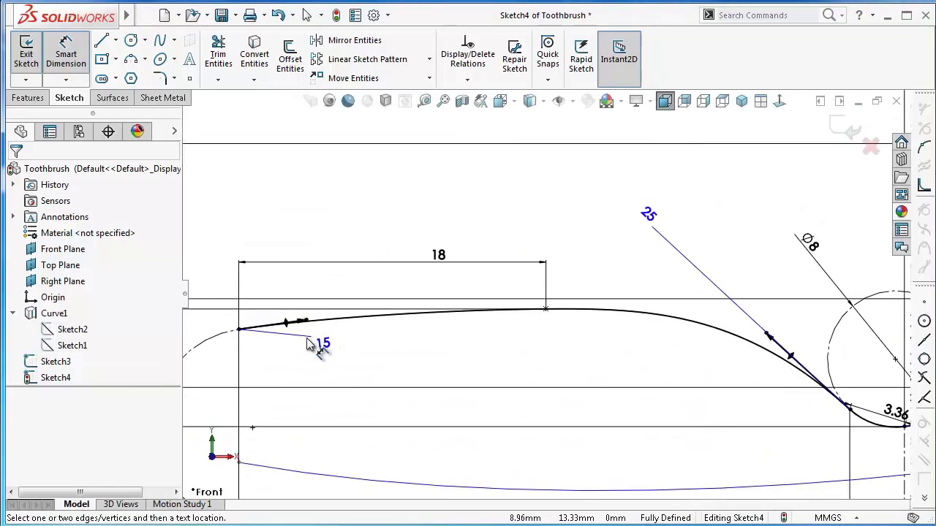
{"action": "left_click", "coordinate": [309, 282]}
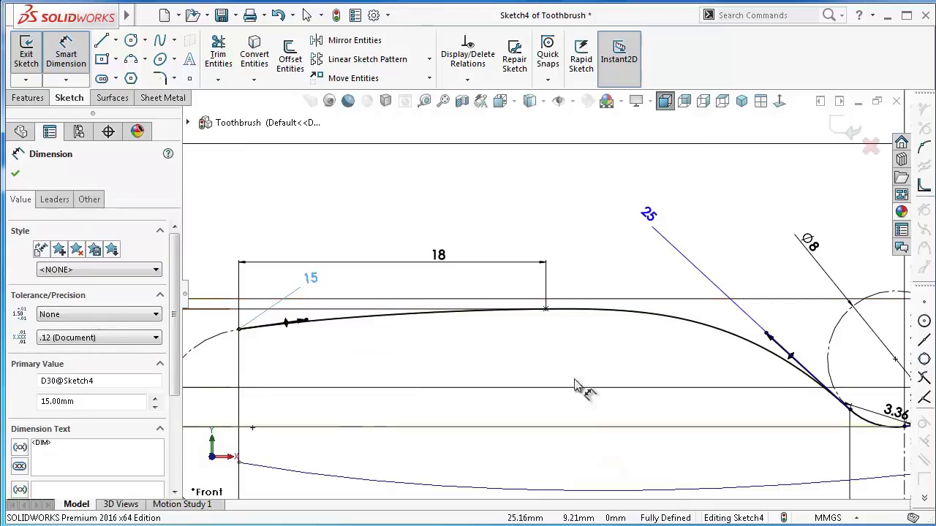
{"action": "left_click", "coordinate": [528, 335]}
{"action": "scroll", "coordinate": [573, 335], "scroll_direction": "up", "scroll_amount": 2}
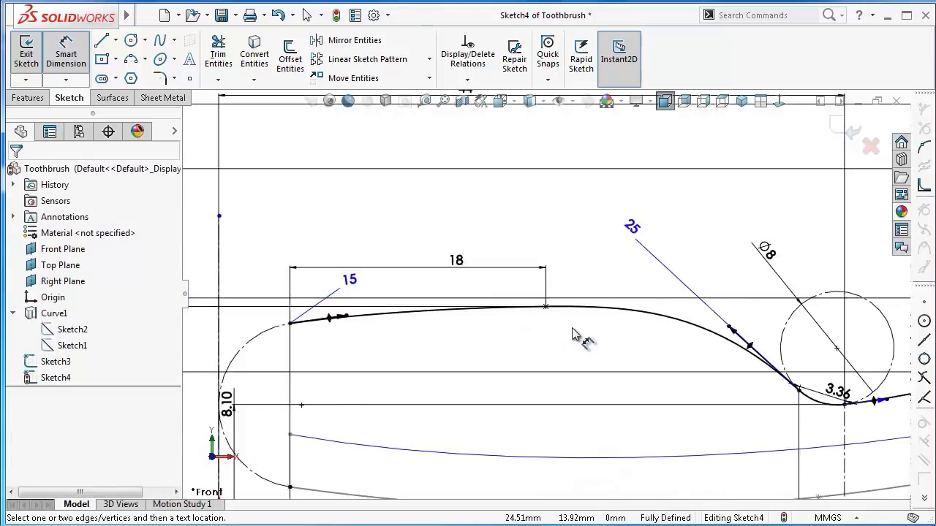
{"action": "scroll", "coordinate": [589, 334], "scroll_direction": "up", "scroll_amount": 2}
{"action": "scroll", "coordinate": [598, 341], "scroll_direction": "up", "scroll_amount": 2}
{"action": "scroll", "coordinate": [614, 337], "scroll_direction": "up", "scroll_amount": 1}
{"action": "scroll", "coordinate": [617, 293], "scroll_direction": "down", "scroll_amount": 3}
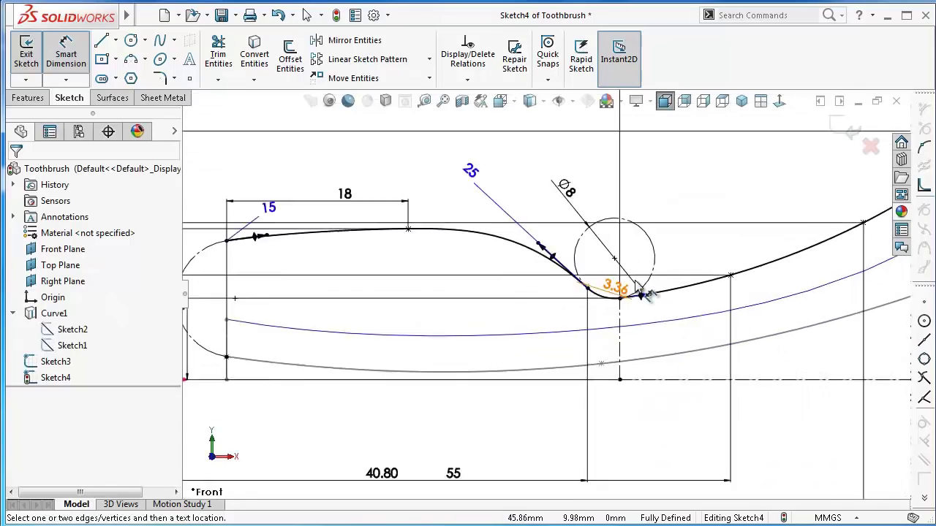
{"action": "scroll", "coordinate": [610, 286], "scroll_direction": "down", "scroll_amount": 3}
{"action": "scroll", "coordinate": [605, 287], "scroll_direction": "down", "scroll_amount": 3}
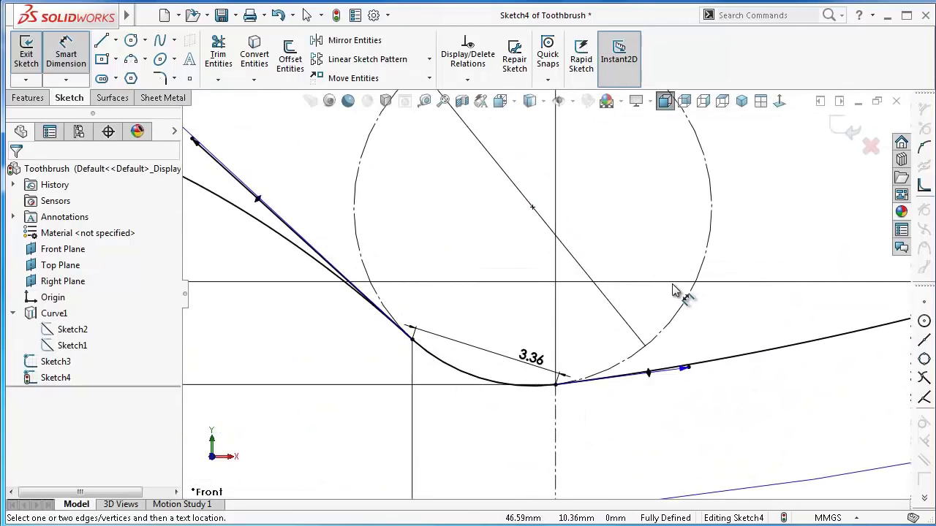
{"action": "scroll", "coordinate": [674, 289], "scroll_direction": "up", "scroll_amount": 2}
{"action": "scroll", "coordinate": [674, 287], "scroll_direction": "up", "scroll_amount": 1}
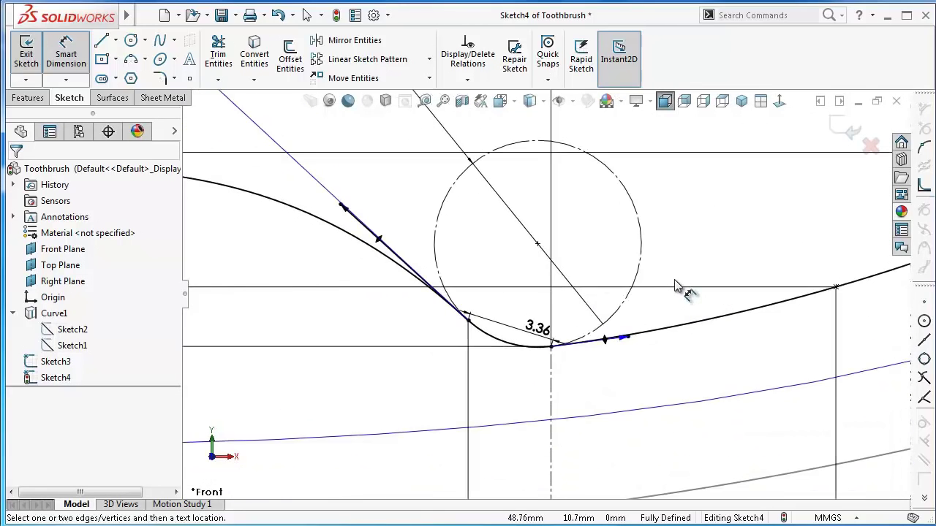
{"action": "scroll", "coordinate": [674, 287], "scroll_direction": "up", "scroll_amount": 2}
{"action": "scroll", "coordinate": [674, 285], "scroll_direction": "up", "scroll_amount": 1}
{"action": "scroll", "coordinate": [675, 282], "scroll_direction": "up", "scroll_amount": 1}
{"action": "scroll", "coordinate": [675, 283], "scroll_direction": "up", "scroll_amount": 2}
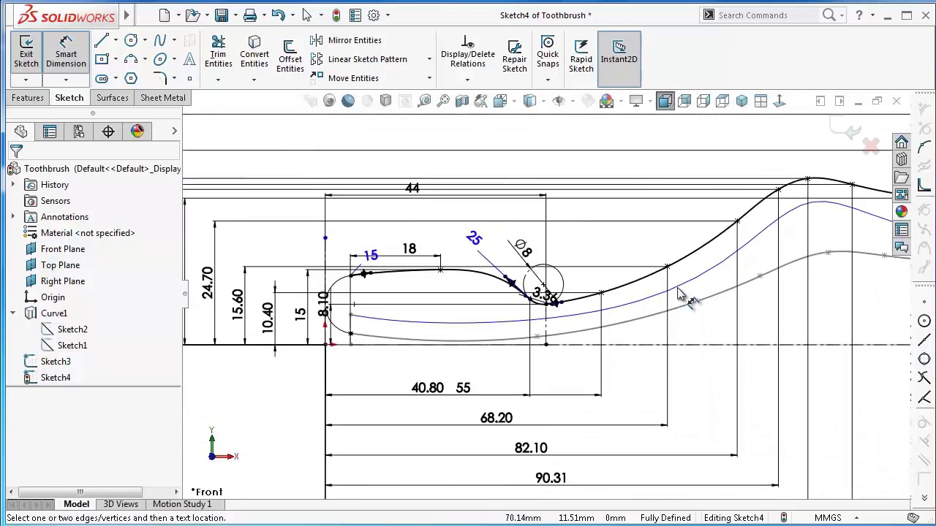
{"action": "scroll", "coordinate": [676, 285], "scroll_direction": "up", "scroll_amount": 2}
{"action": "scroll", "coordinate": [678, 288], "scroll_direction": "up", "scroll_amount": 1}
{"action": "scroll", "coordinate": [694, 291], "scroll_direction": "up", "scroll_amount": 2}
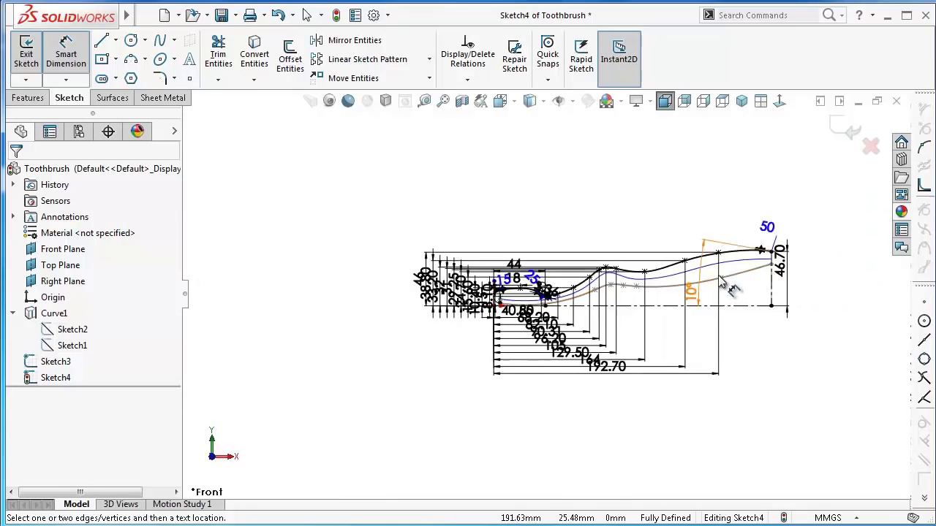
{"action": "scroll", "coordinate": [735, 286], "scroll_direction": "down", "scroll_amount": 2}
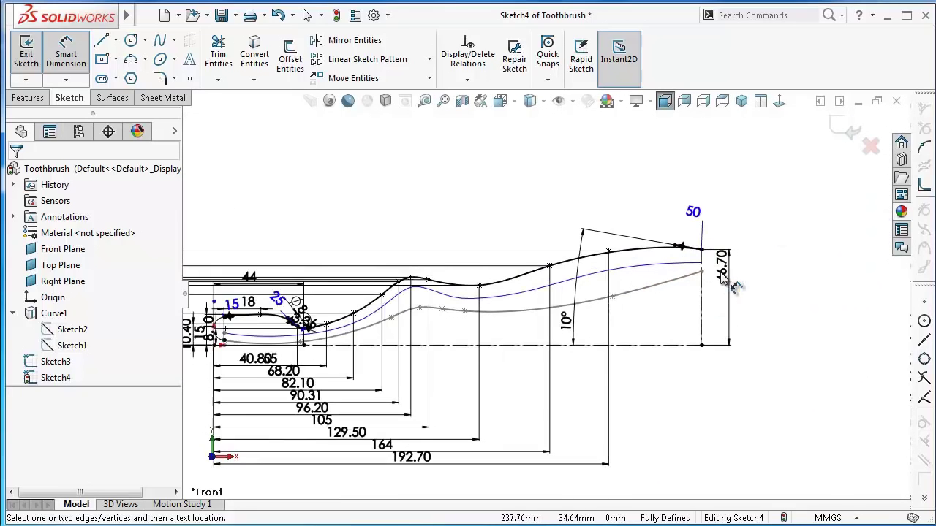
Exit Sketch4, orbit to view the guide curves in 3D, and select Right Plane
{"action": "left_click", "coordinate": [848, 132]}
{"action": "left_click", "coordinate": [807, 169]}
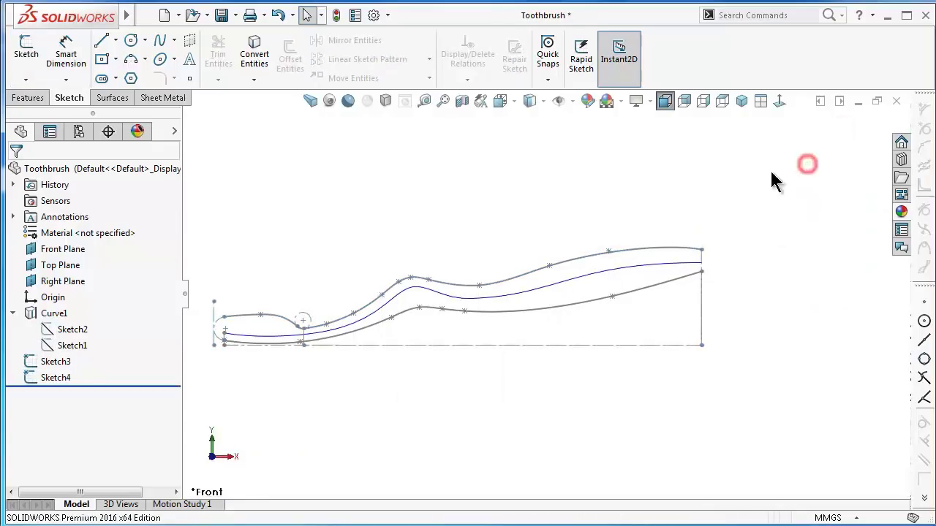
{"action": "scroll", "coordinate": [235, 265], "scroll_direction": "down", "scroll_amount": 2}
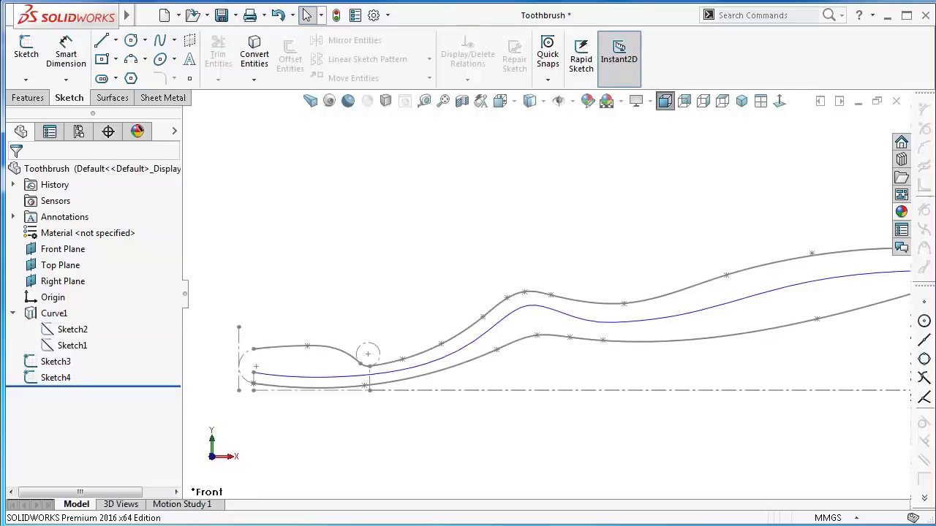
{"action": "mouse_move", "coordinate": [538, 268]}
{"action": "middle_mouse_down"}
{"action": "mouse_move", "coordinate": [662, 344]}
{"action": "mouse_move", "coordinate": [590, 289]}
{"action": "mouse_move", "coordinate": [534, 278]}
{"action": "mouse_move", "coordinate": [495, 288]}
{"action": "mouse_move", "coordinate": [519, 290]}
{"action": "middle_mouse_up"}
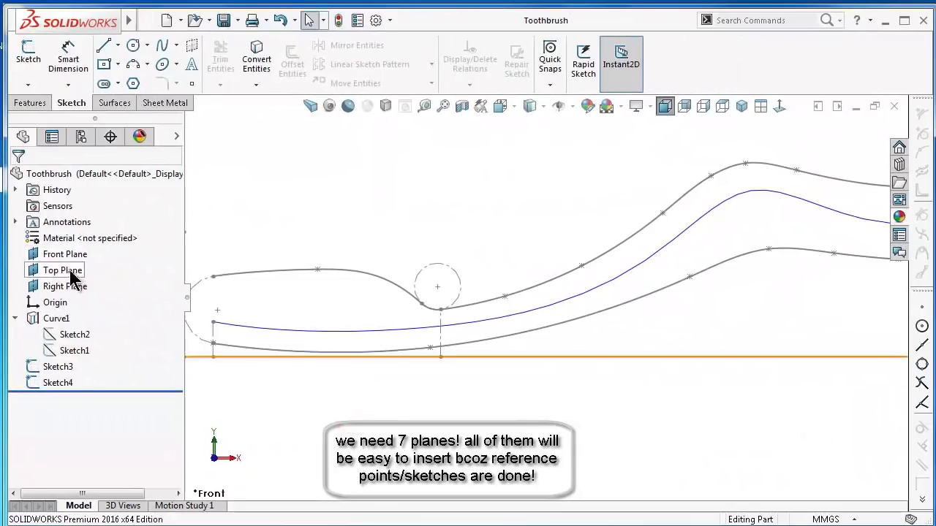
{"action": "left_click", "coordinate": [76, 288]}
{"action": "scroll", "coordinate": [474, 230], "scroll_direction": "down", "scroll_amount": 2}
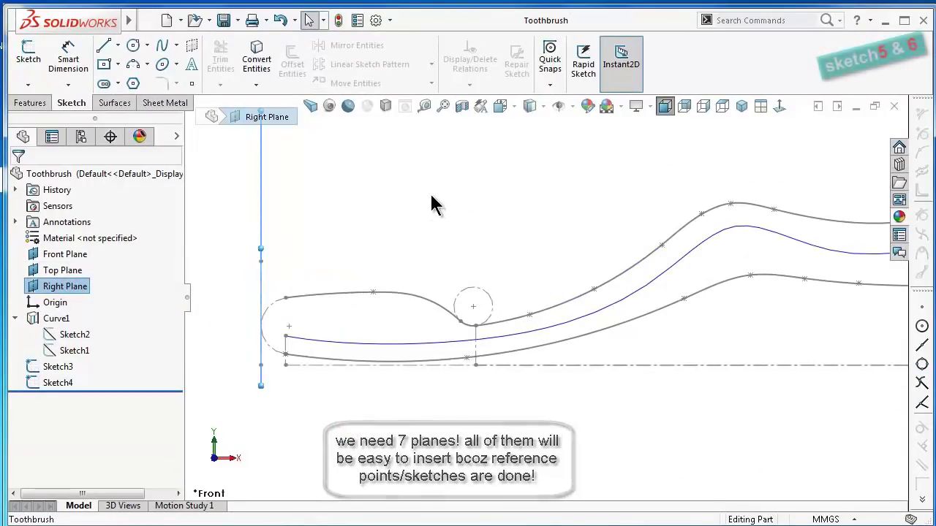
Create Plane1 parallel to Right Plane through the upper curve's end point (Point40@Sketch4)
{"action": "left_click", "coordinate": [30, 103]}
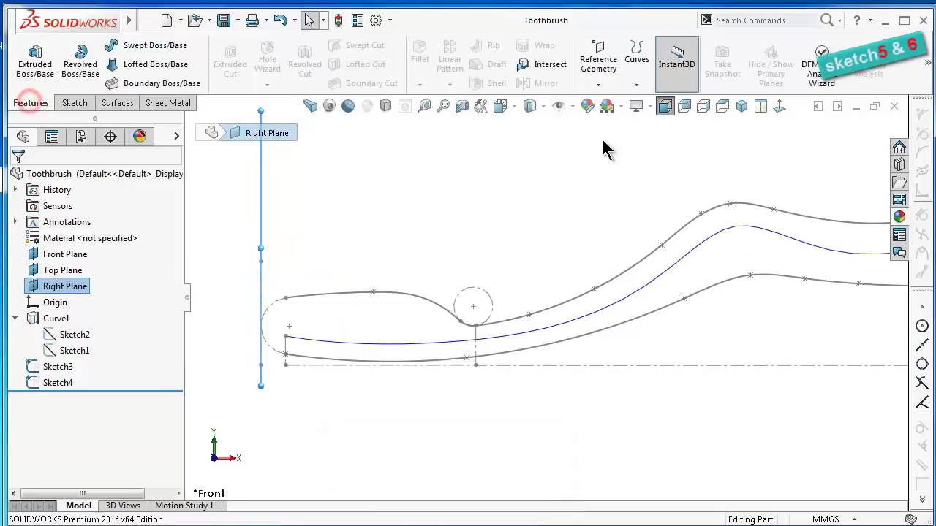
{"action": "left_click", "coordinate": [604, 88]}
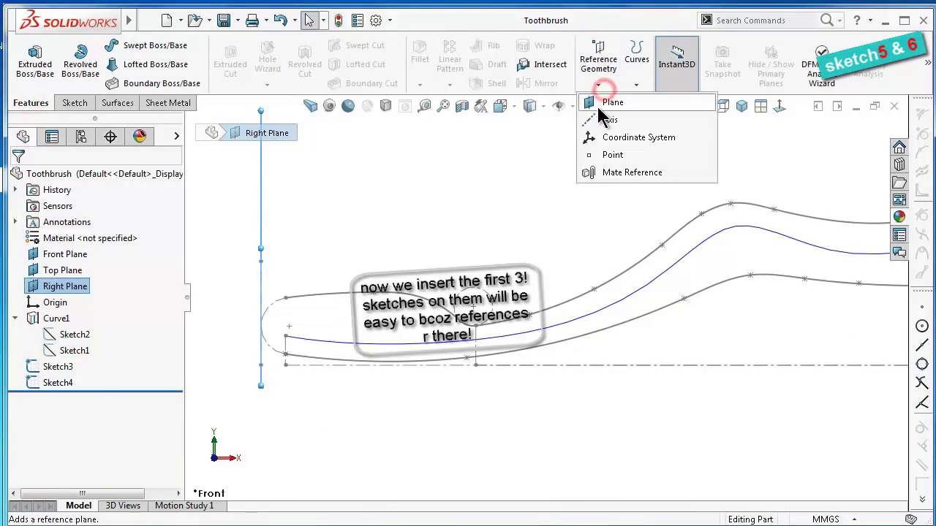
{"action": "left_click", "coordinate": [599, 107]}
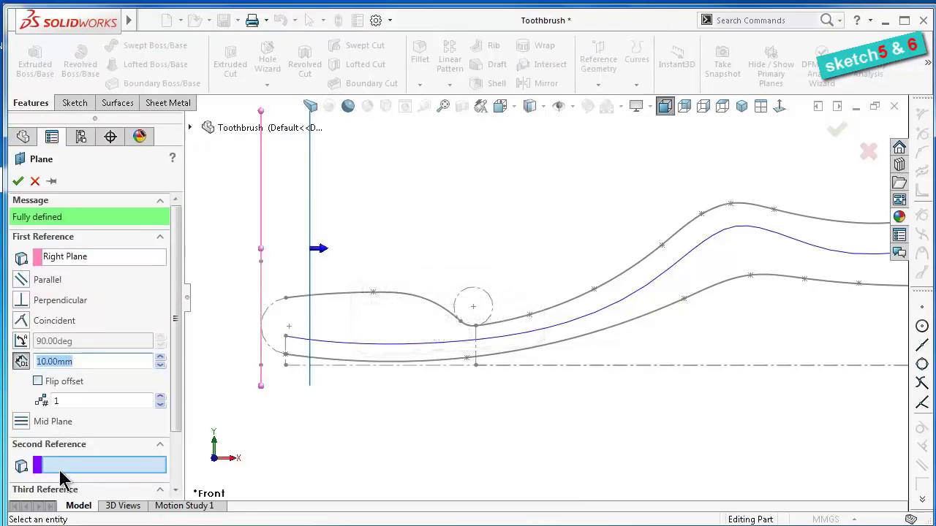
{"action": "left_click", "coordinate": [64, 465]}
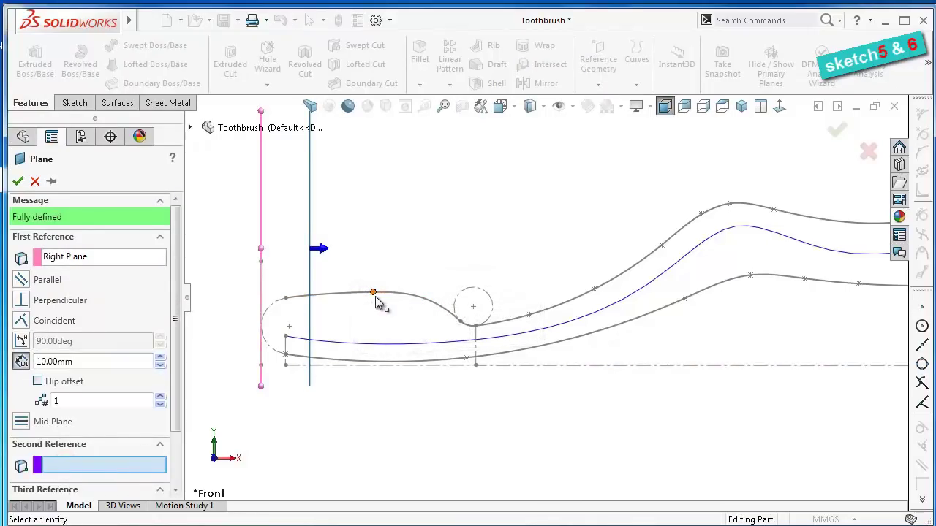
{"action": "left_click", "coordinate": [286, 298]}
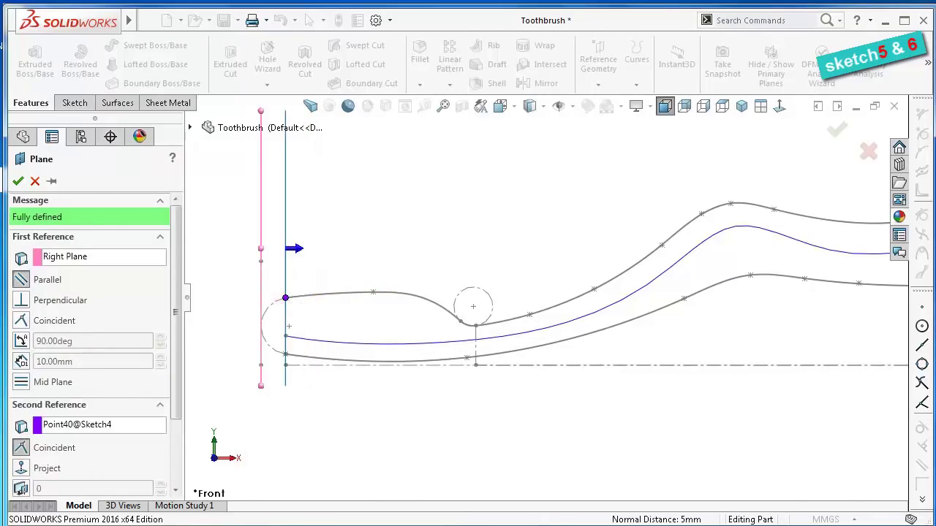
{"action": "key", "text": "Return"}
{"action": "key", "text": "ctrl+2"}
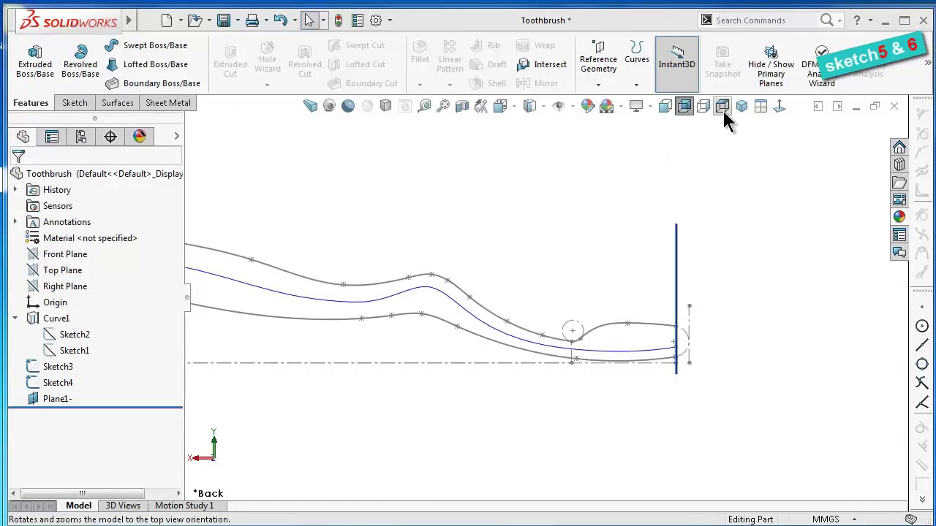
Start a new reference plane using the Right Plane as its first reference
{"action": "left_click", "coordinate": [741, 106]}
{"action": "mouse_move", "coordinate": [504, 178]}
{"action": "middle_mouse_down"}
{"action": "mouse_move", "coordinate": [465, 227]}
{"action": "mouse_move", "coordinate": [559, 157]}
{"action": "mouse_move", "coordinate": [600, 203]}
{"action": "middle_mouse_up"}
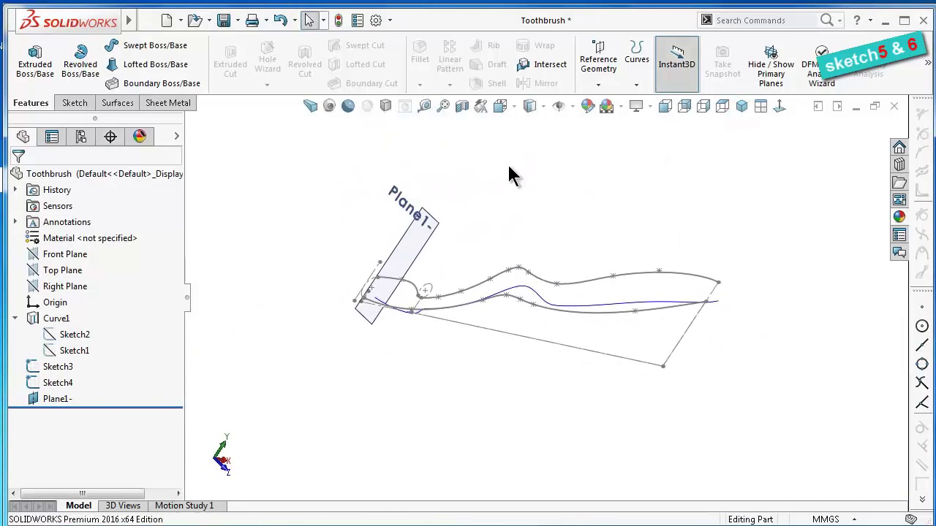
{"action": "left_click", "coordinate": [80, 289]}
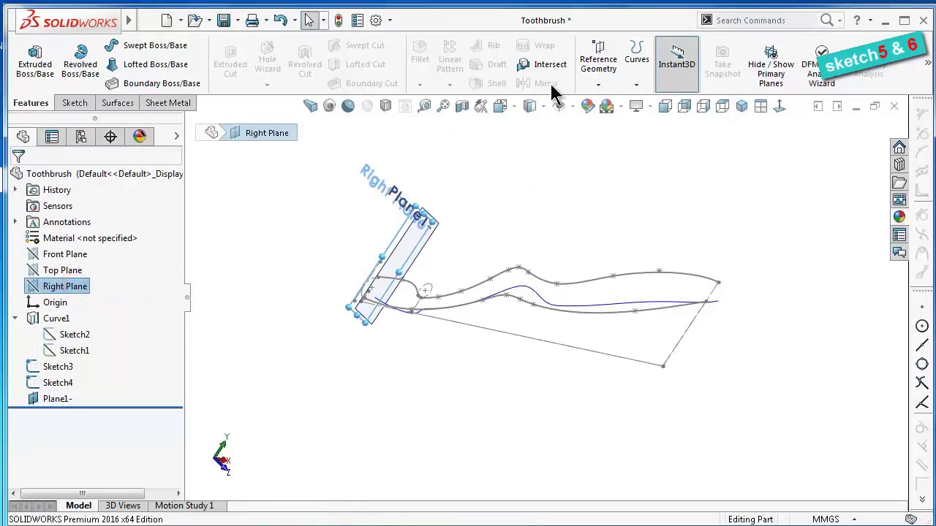
{"action": "left_click", "coordinate": [589, 86]}
{"action": "left_click", "coordinate": [609, 102]}
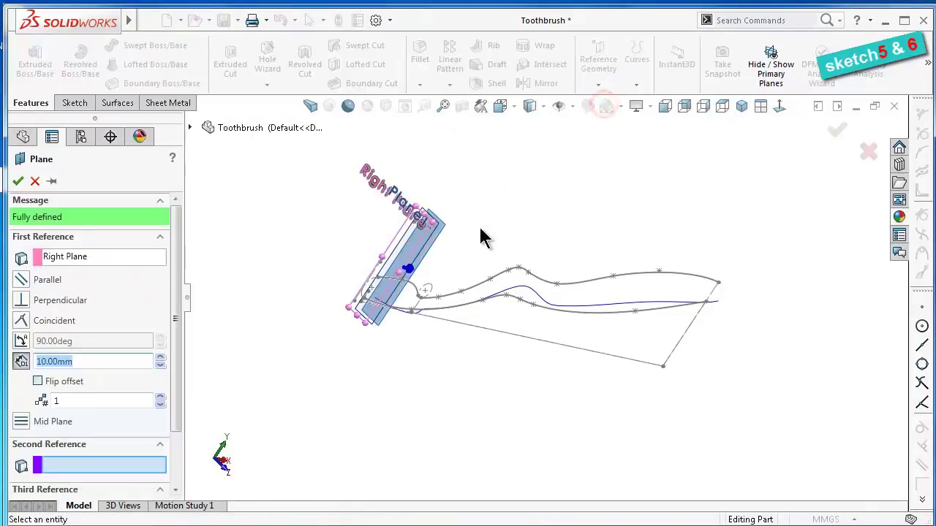
From the Back view, pass Plane2 through Point47 on the upper guide curve and accept it
{"action": "left_click", "coordinate": [687, 108]}
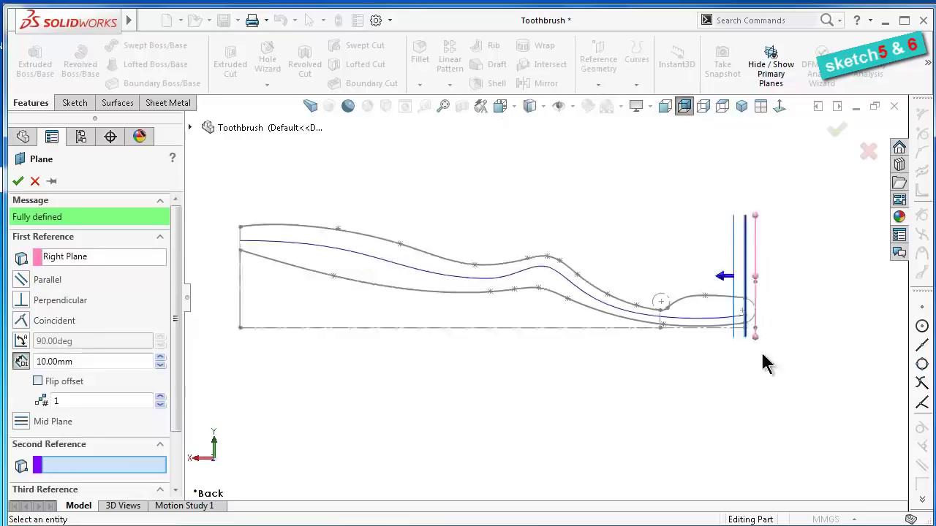
{"action": "scroll", "coordinate": [735, 262], "scroll_direction": "down", "scroll_amount": 2}
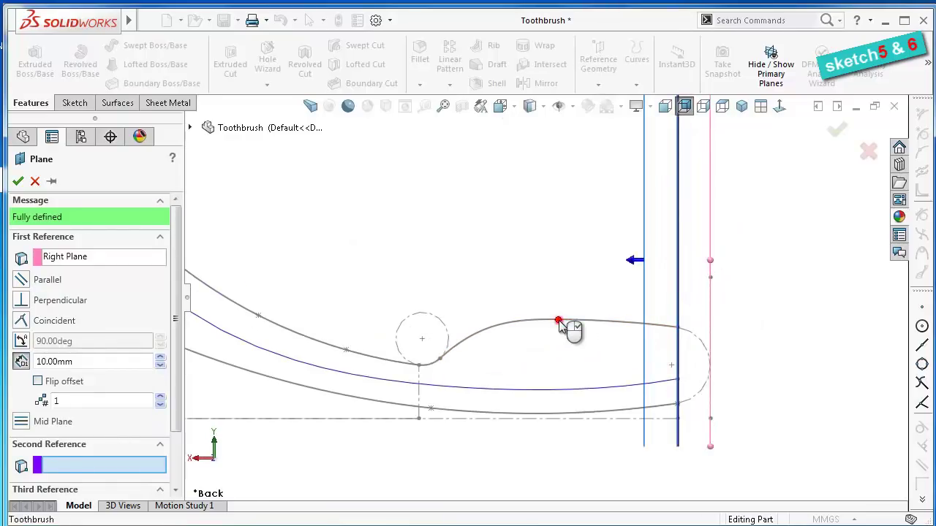
{"action": "left_click", "coordinate": [559, 321]}
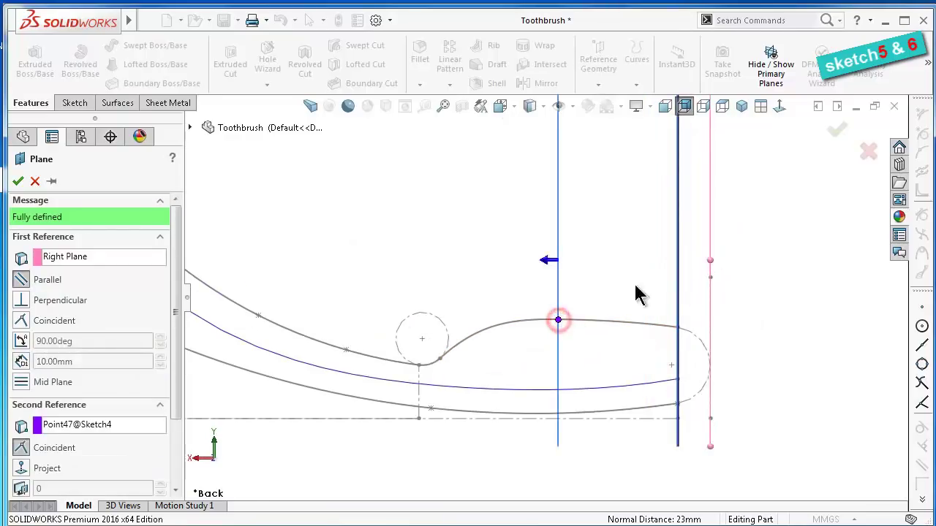
{"action": "left_click", "coordinate": [836, 133]}
{"action": "mouse_move", "coordinate": [750, 286]}
{"action": "middle_mouse_down"}
{"action": "mouse_move", "coordinate": [729, 261]}
{"action": "mouse_move", "coordinate": [468, 357]}
{"action": "mouse_move", "coordinate": [470, 334]}
{"action": "middle_mouse_up"}
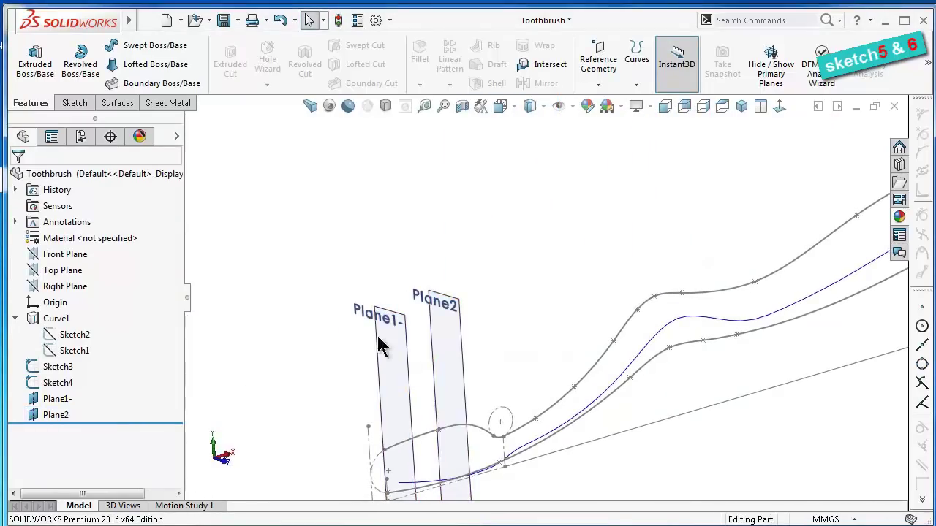
{"action": "left_click", "coordinate": [687, 110]}
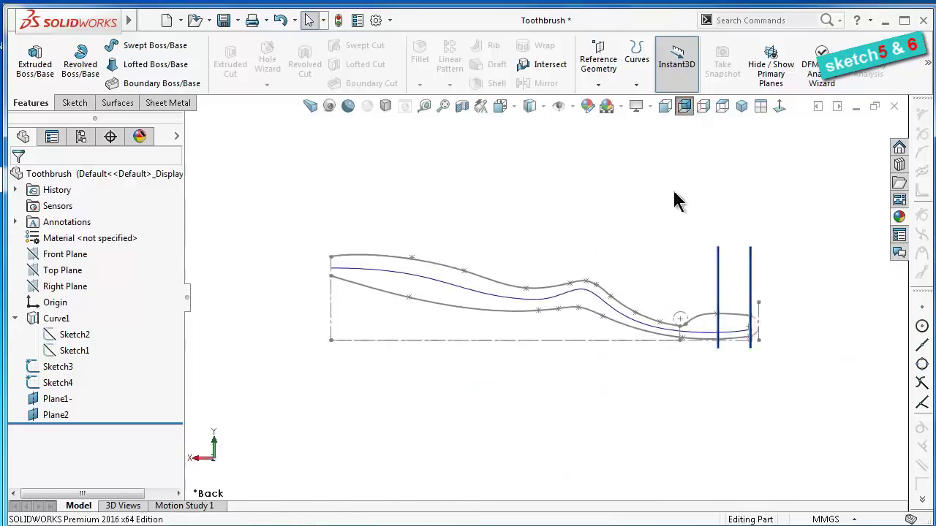
{"action": "scroll", "coordinate": [668, 334], "scroll_direction": "down", "scroll_amount": 2}
{"action": "scroll", "coordinate": [593, 422], "scroll_direction": "down", "scroll_amount": 2}
Create Plane3 perpendicular to Sketch4's Spline1 at its endpoint Point7, then return to Back view
{"action": "double_click", "coordinate": [576, 413]}
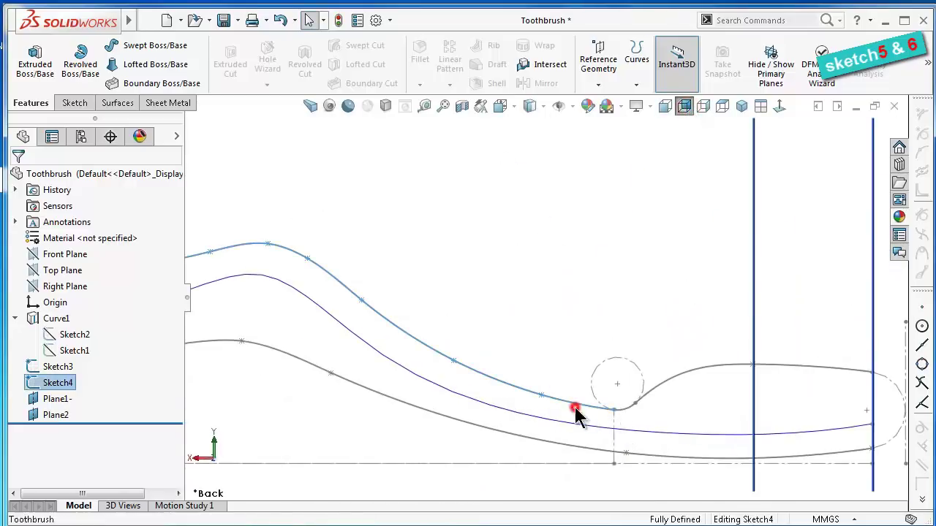
{"action": "left_click", "coordinate": [594, 87]}
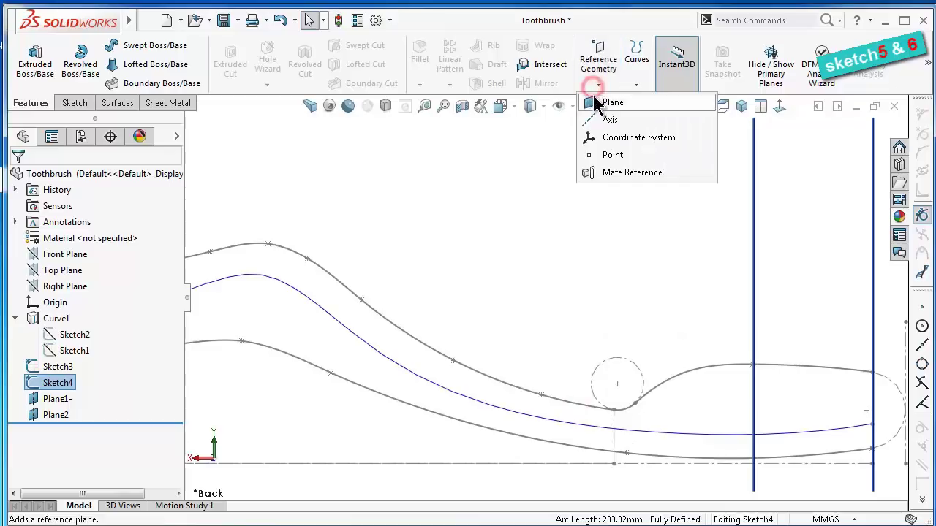
{"action": "left_click", "coordinate": [612, 105]}
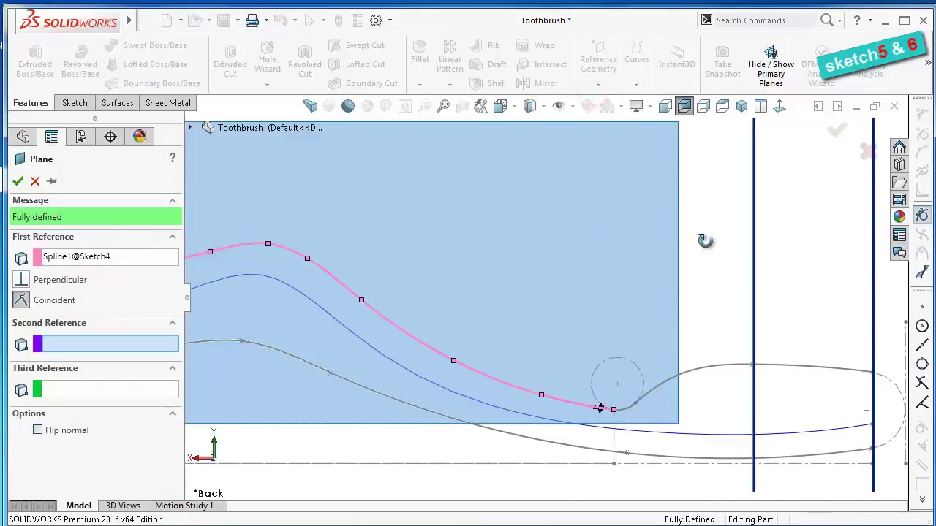
{"action": "scroll", "coordinate": [598, 408], "scroll_direction": "down", "scroll_amount": 2}
{"action": "scroll", "coordinate": [695, 265], "scroll_direction": "down", "scroll_amount": 2}
{"action": "scroll", "coordinate": [752, 426], "scroll_direction": "down", "scroll_amount": 2}
{"action": "scroll", "coordinate": [622, 400], "scroll_direction": "down", "scroll_amount": 2}
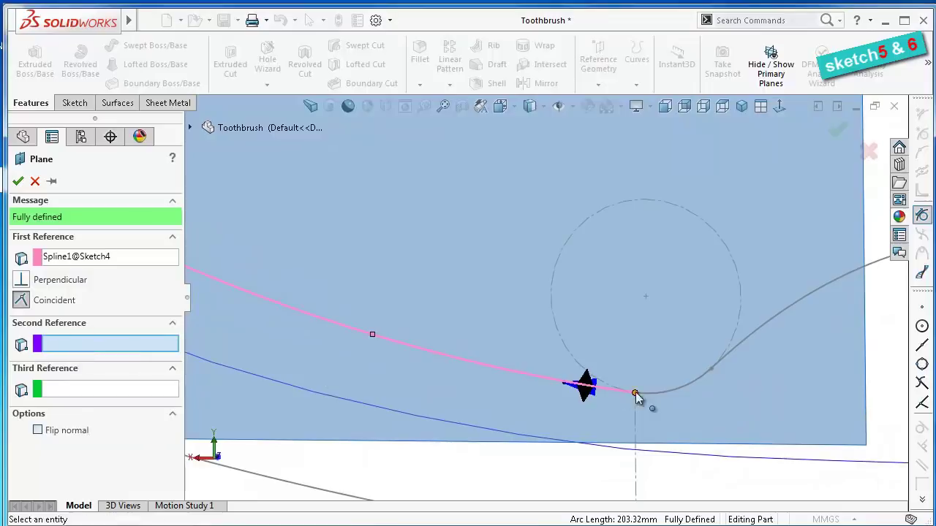
{"action": "left_click", "coordinate": [635, 394]}
{"action": "mouse_move", "coordinate": [649, 395]}
{"action": "middle_mouse_down"}
{"action": "mouse_move", "coordinate": [490, 345]}
{"action": "mouse_move", "coordinate": [495, 359]}
{"action": "mouse_move", "coordinate": [497, 345]}
{"action": "middle_mouse_up"}
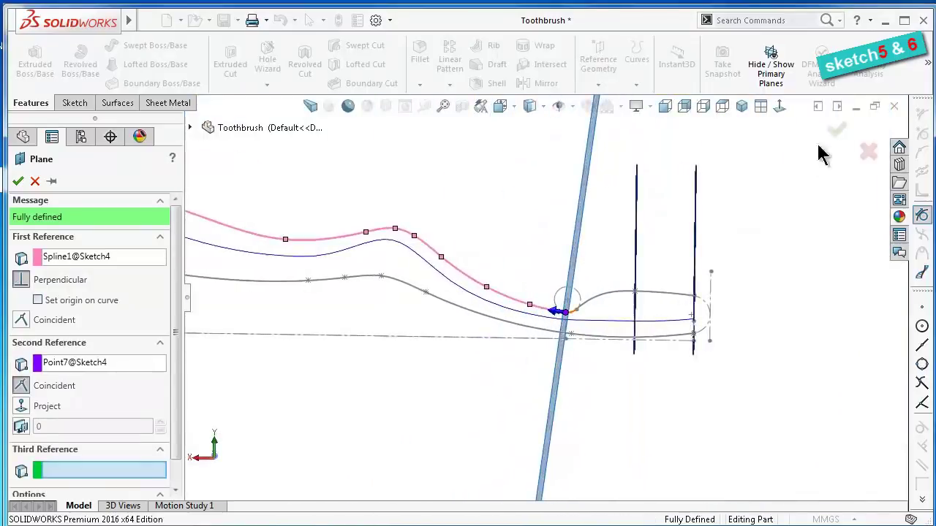
{"action": "left_click", "coordinate": [837, 131]}
{"action": "left_click", "coordinate": [686, 108]}
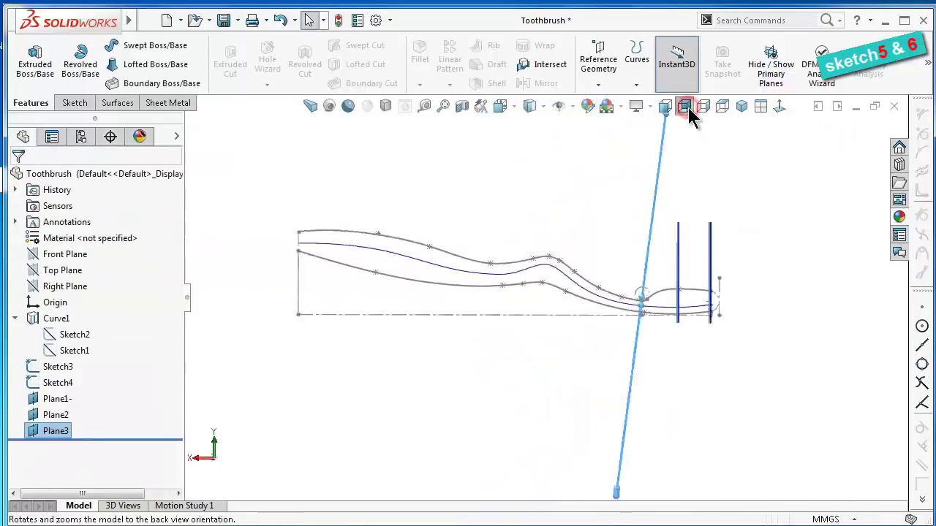
In Isometric view, drag Plane2's corner handle outward toward the upper left
{"action": "left_click", "coordinate": [695, 340]}
{"action": "scroll", "coordinate": [701, 336], "scroll_direction": "down", "scroll_amount": 2}
{"action": "scroll", "coordinate": [705, 219], "scroll_direction": "down", "scroll_amount": 1}
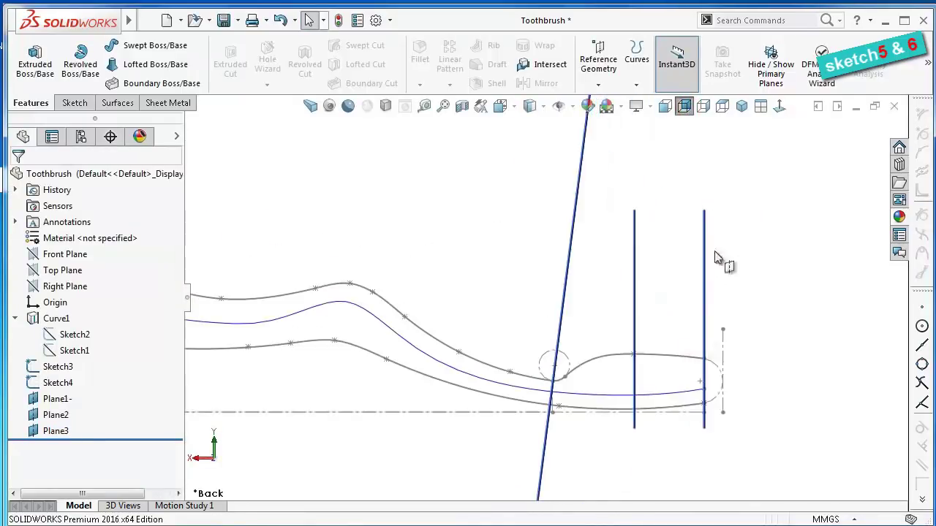
{"action": "scroll", "coordinate": [707, 256], "scroll_direction": "down", "scroll_amount": 1}
{"action": "mouse_move", "coordinate": [706, 247]}
{"action": "middle_mouse_down"}
{"action": "mouse_move", "coordinate": [626, 234]}
{"action": "mouse_move", "coordinate": [644, 251]}
{"action": "mouse_move", "coordinate": [630, 255]}
{"action": "mouse_move", "coordinate": [679, 253]}
{"action": "mouse_move", "coordinate": [755, 157]}
{"action": "middle_mouse_up"}
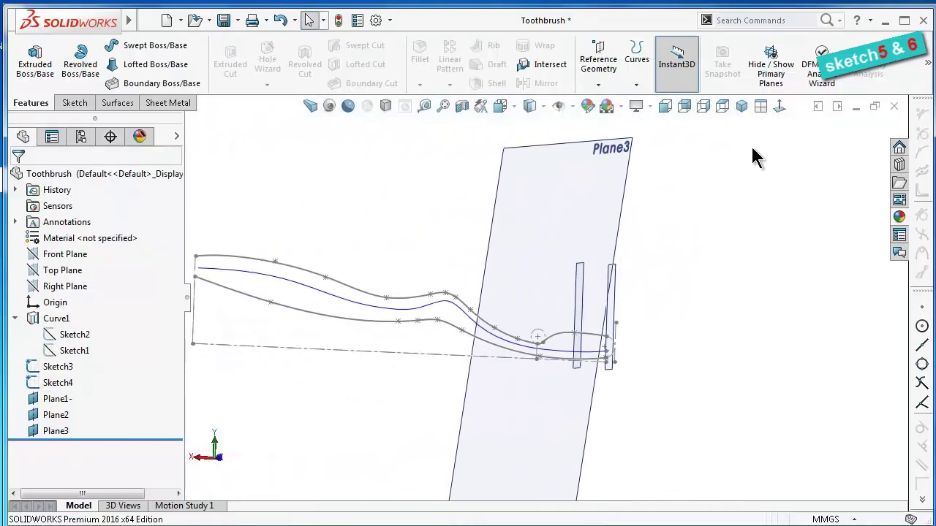
{"action": "left_click", "coordinate": [742, 108]}
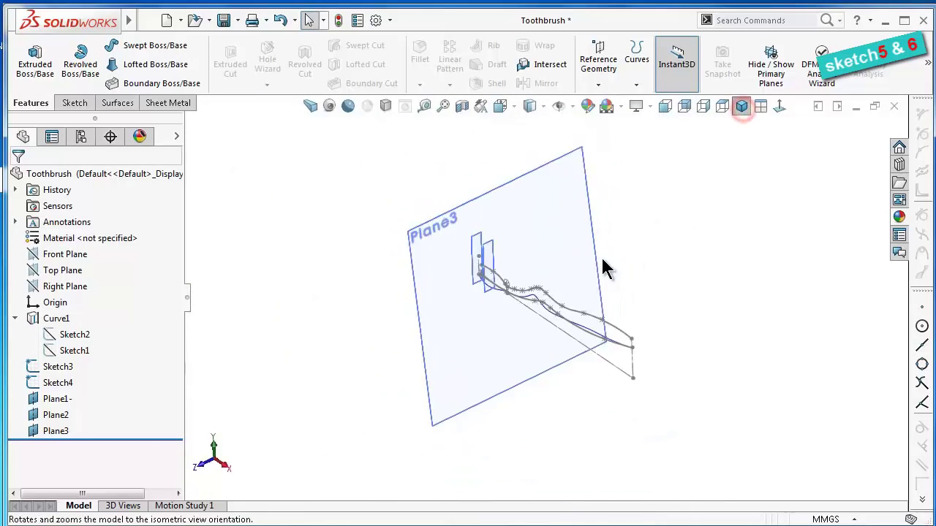
{"action": "left_click", "coordinate": [422, 251]}
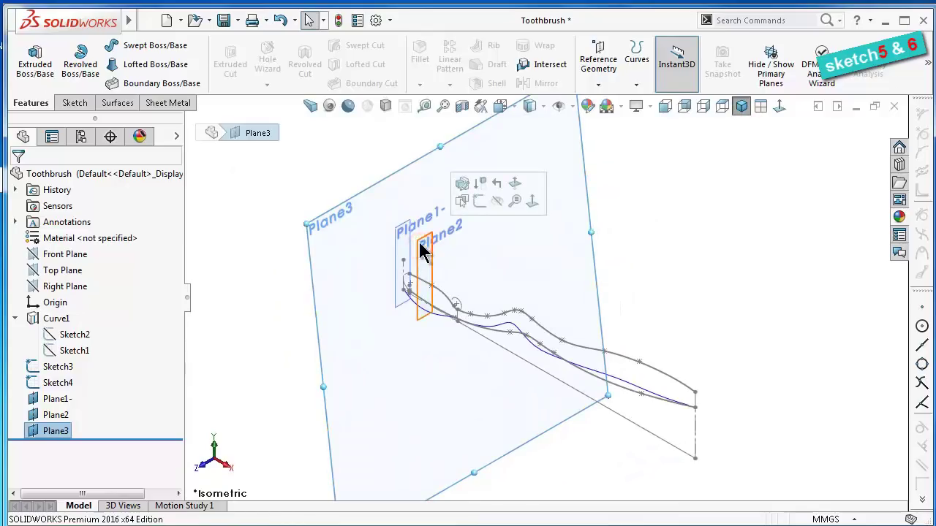
{"action": "left_click", "coordinate": [419, 243]}
{"action": "left_click", "coordinate": [417, 244]}
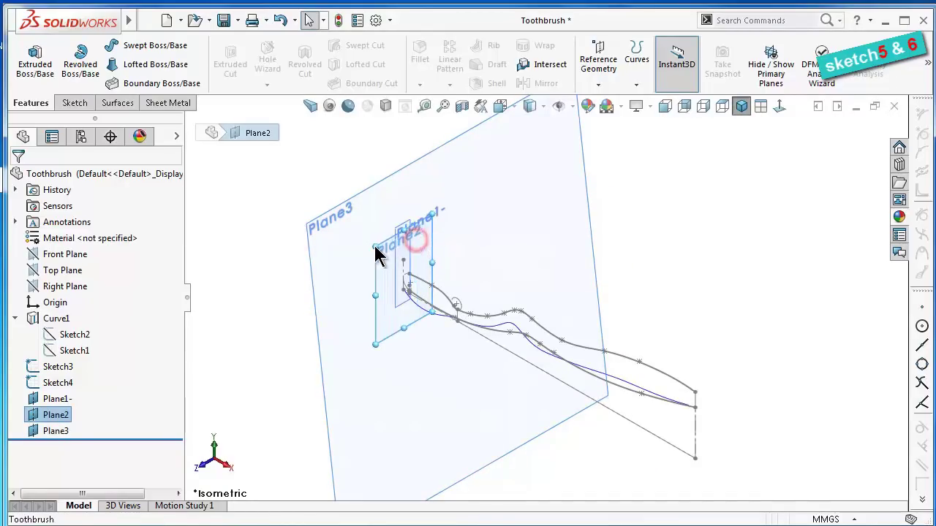
{"action": "left_click_drag", "start_coordinate": [373, 247], "coordinate": [339, 242]}
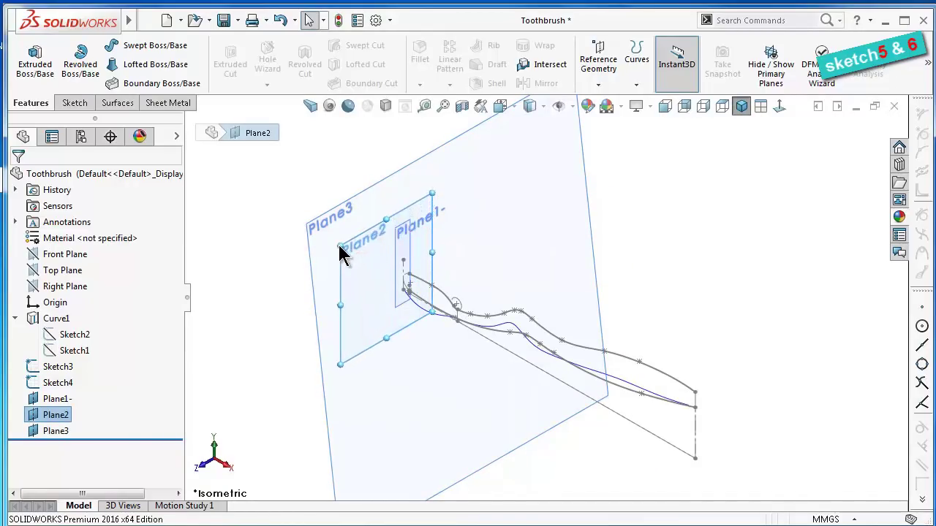
Stretch Plane1- up-left and up-right, then extend Plane2 further up and right
{"action": "left_click", "coordinate": [406, 242]}
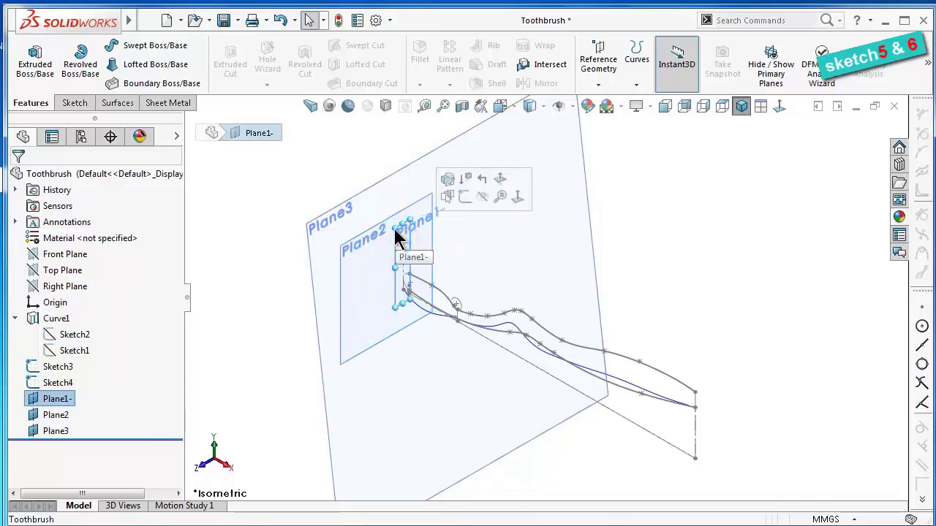
{"action": "left_click_drag", "start_coordinate": [395, 232], "coordinate": [353, 219]}
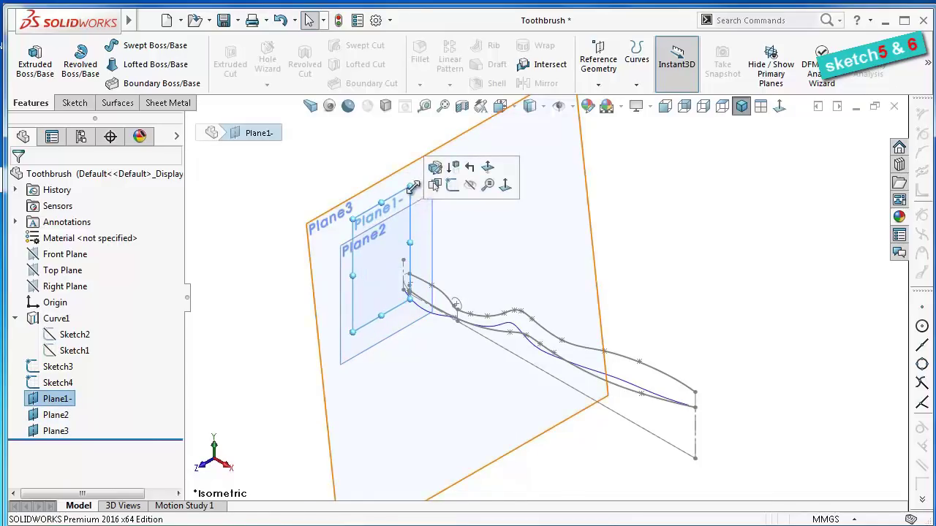
{"action": "left_click_drag", "start_coordinate": [411, 187], "coordinate": [440, 171]}
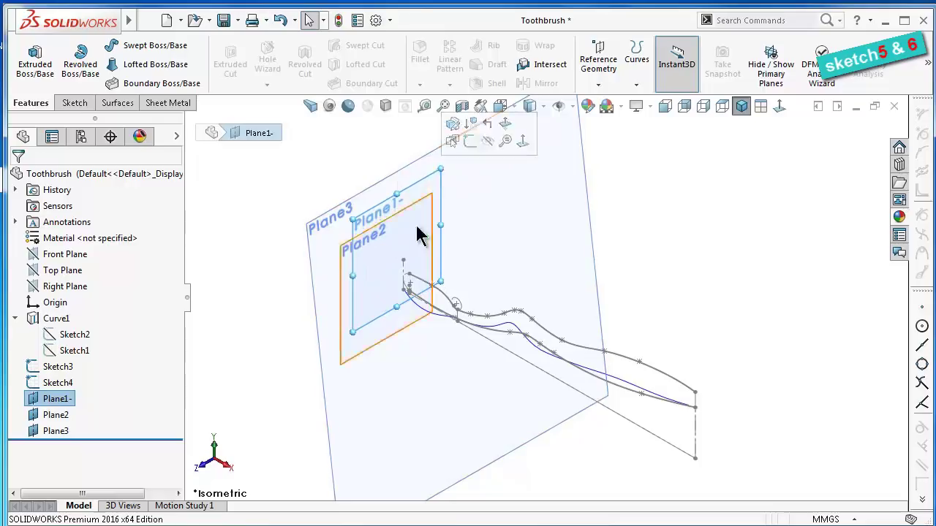
{"action": "left_click", "coordinate": [412, 236]}
{"action": "left_click", "coordinate": [427, 200]}
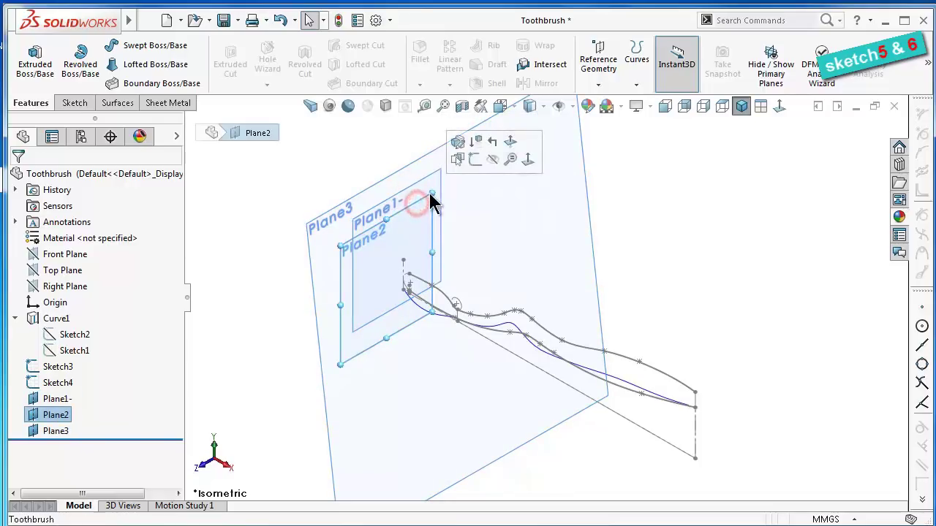
{"action": "left_click_drag", "start_coordinate": [432, 193], "coordinate": [456, 172]}
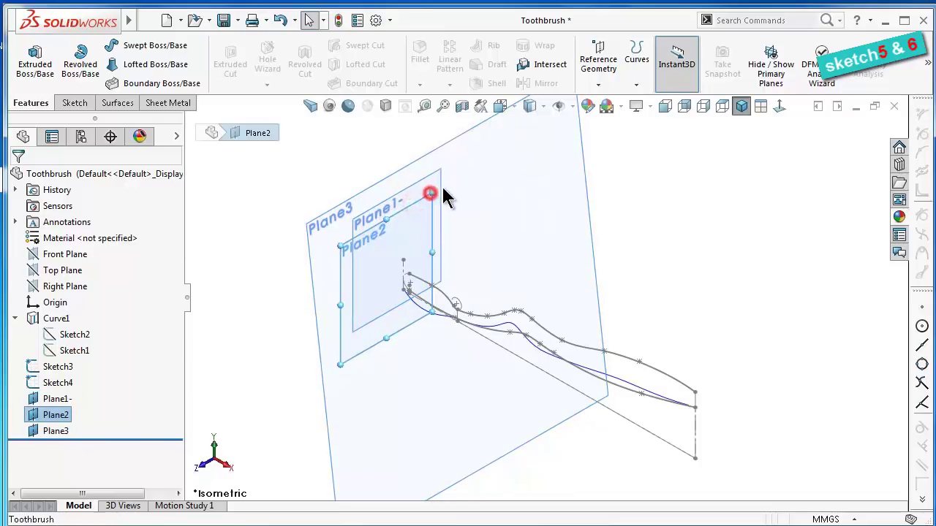
{"action": "left_click", "coordinate": [684, 216]}
{"action": "mouse_move", "coordinate": [524, 441]}
{"action": "middle_mouse_down"}
{"action": "mouse_move", "coordinate": [566, 459]}
{"action": "mouse_move", "coordinate": [593, 418]}
{"action": "middle_mouse_up"}
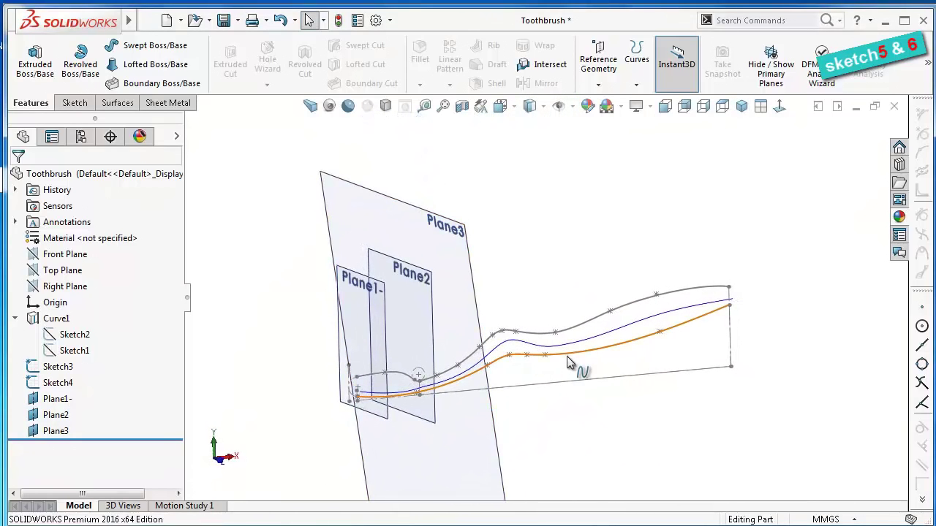
Toggle plane visibility from Hide/Show Items and hide then reshow Plane1
{"action": "left_click", "coordinate": [571, 105]}
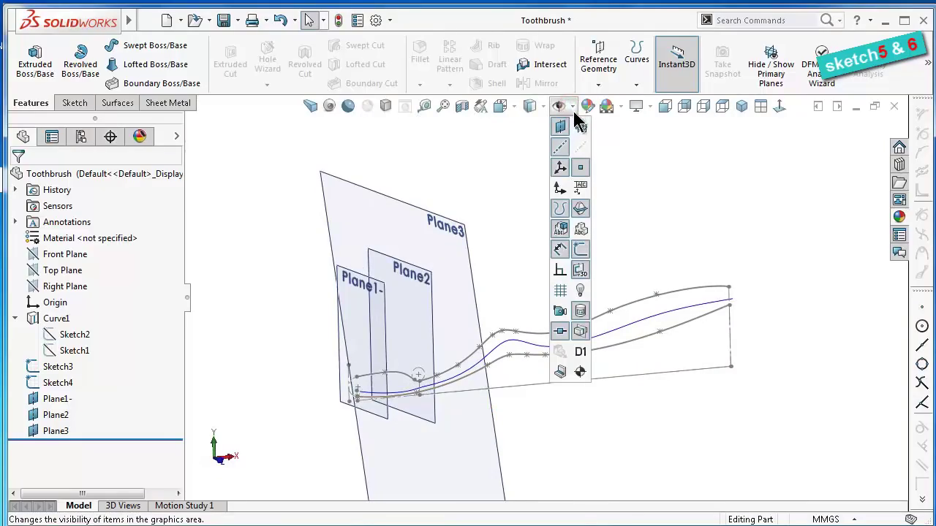
{"action": "left_click", "coordinate": [579, 126]}
{"action": "left_click", "coordinate": [432, 196]}
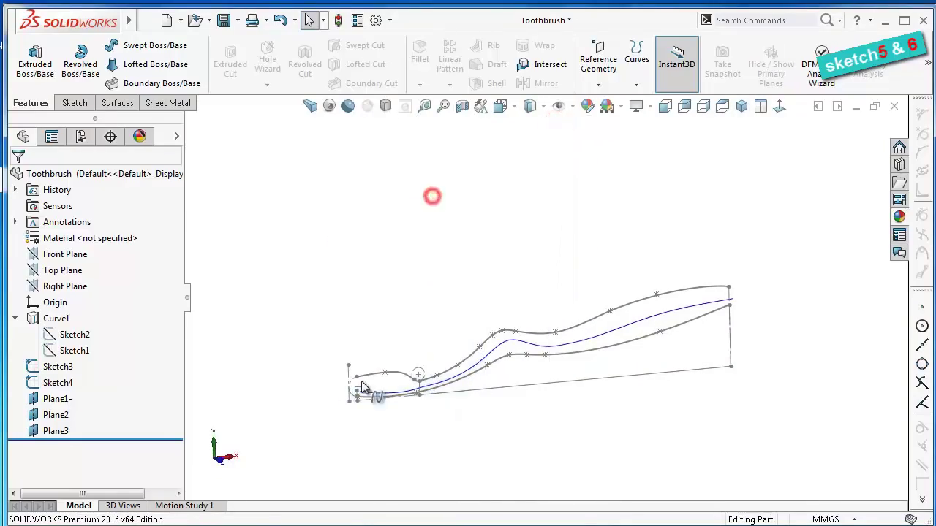
{"action": "left_click", "coordinate": [52, 399]}
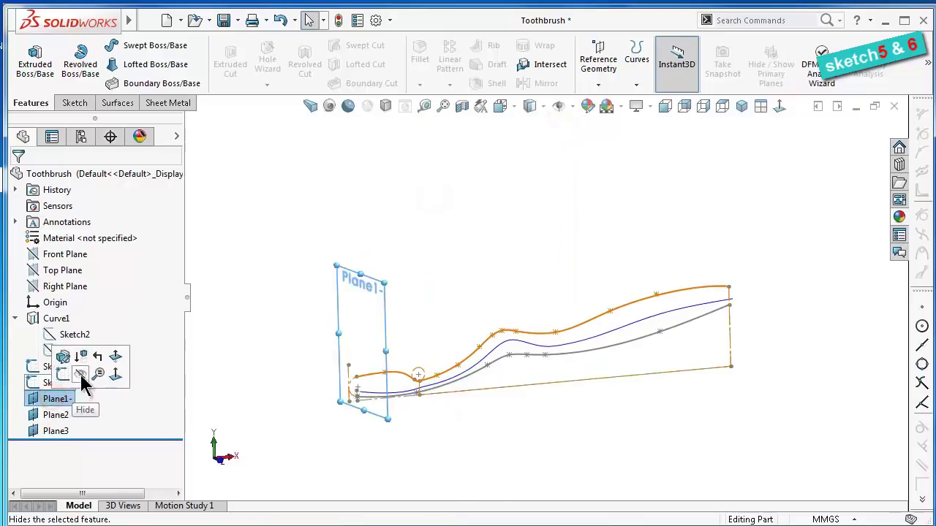
{"action": "left_click", "coordinate": [80, 375]}
{"action": "left_click", "coordinate": [57, 398]}
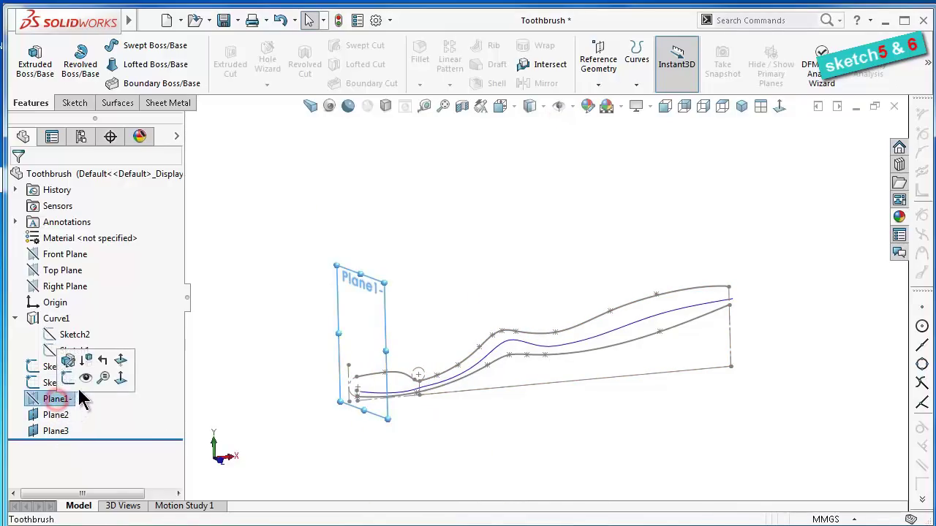
{"action": "left_click", "coordinate": [86, 376]}
{"action": "left_click", "coordinate": [309, 335]}
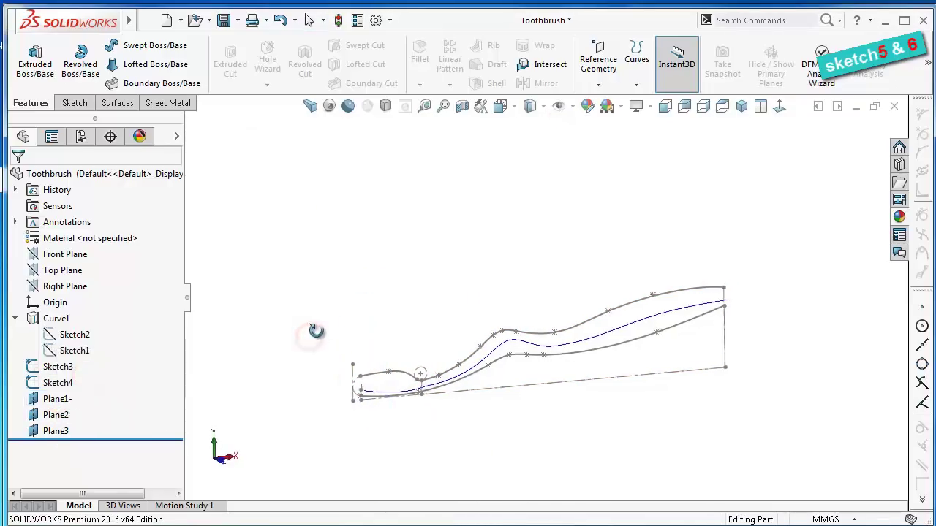
{"action": "middle_click_drag", "start_coordinate": [313, 330], "coordinate": [617, 66]}
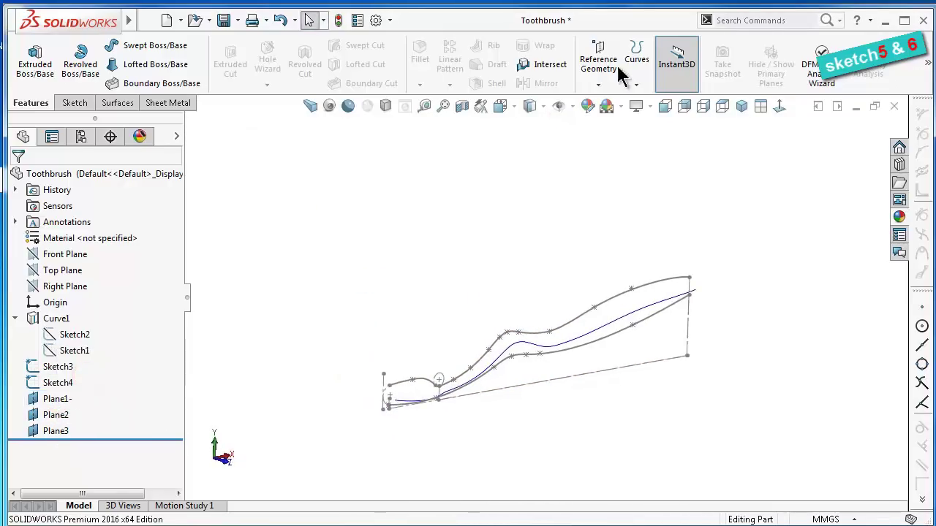
Turn reference plane display on and hide Plane2 and Plane3, leaving Plane1 selected
{"action": "mouse_move", "coordinate": [558, 107]}
{"action": "left_click", "coordinate": [560, 125]}
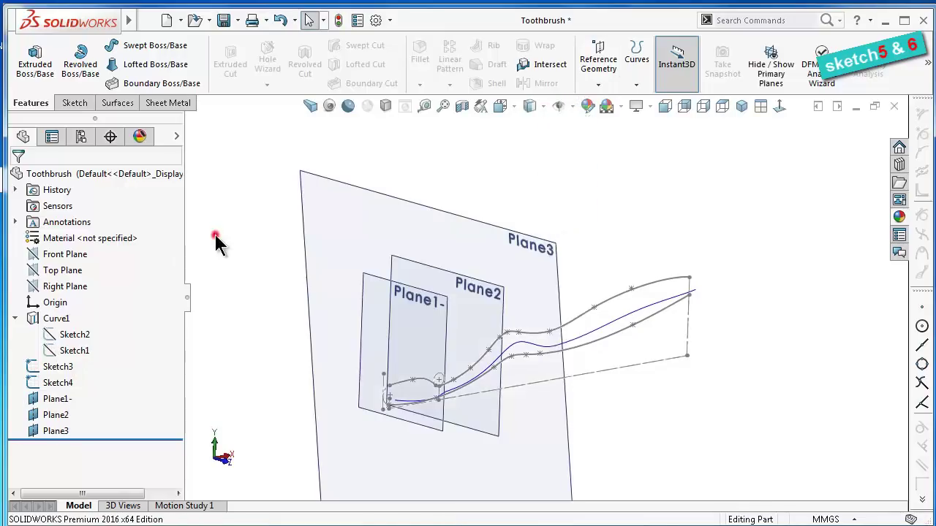
{"action": "left_click", "coordinate": [53, 415]}
{"action": "left_click", "coordinate": [83, 388]}
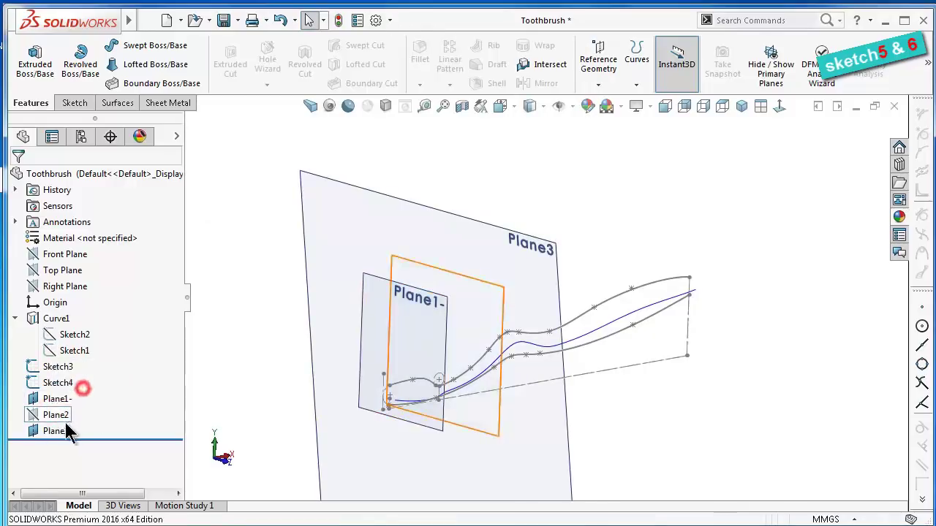
{"action": "left_click", "coordinate": [66, 432]}
{"action": "left_click", "coordinate": [87, 405]}
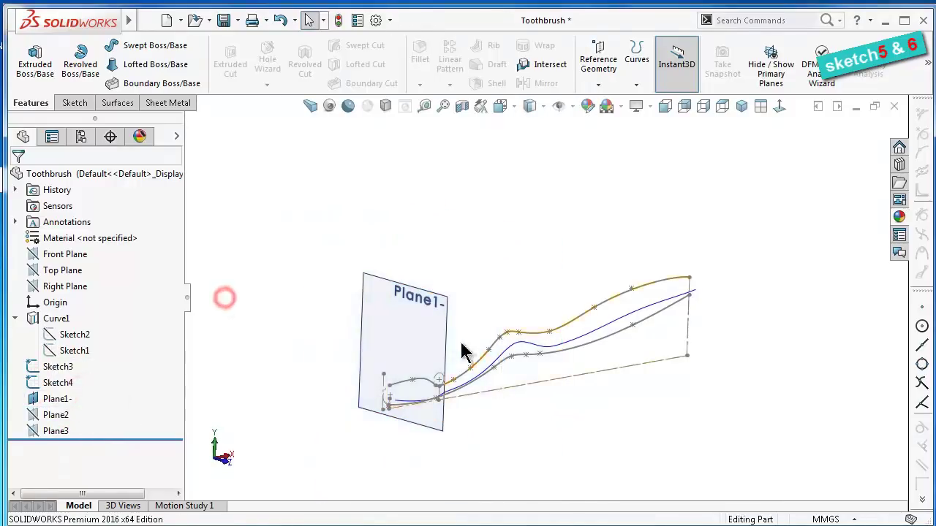
{"action": "middle_click_drag", "start_coordinate": [465, 352], "coordinate": [424, 322]}
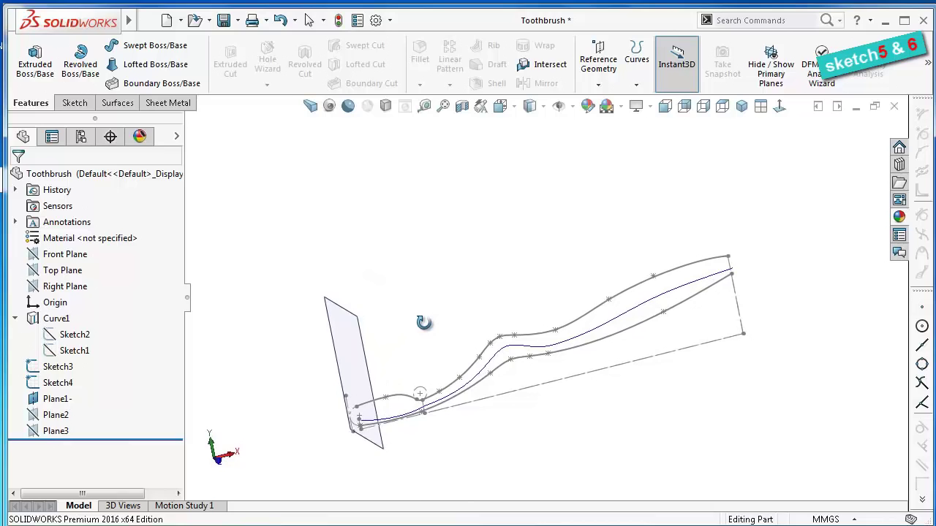
{"action": "scroll", "coordinate": [380, 373], "scroll_direction": "down", "scroll_amount": 5}
{"action": "left_click", "coordinate": [418, 372]}
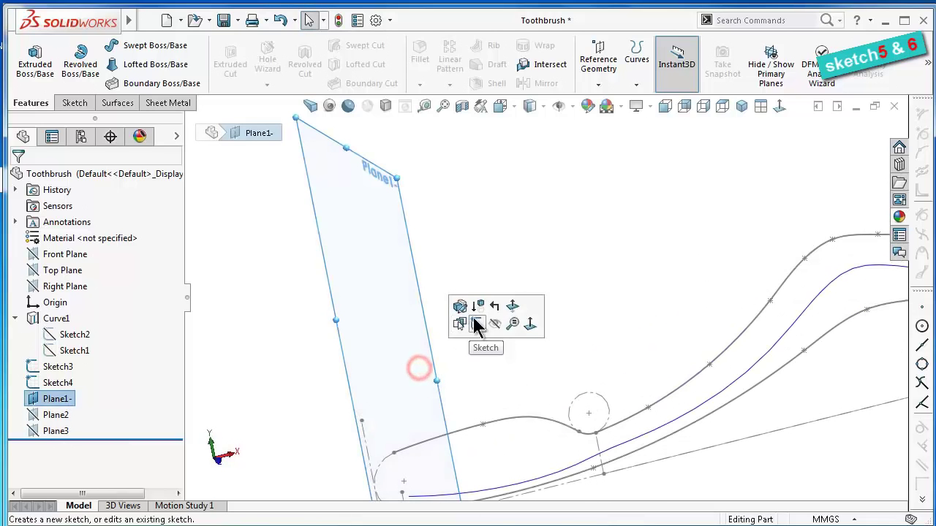
Open Sketch5 on Plane1 and view it Normal To, orbiting to inspect the guide curves
{"action": "left_click", "coordinate": [476, 323]}
{"action": "left_click", "coordinate": [779, 106]}
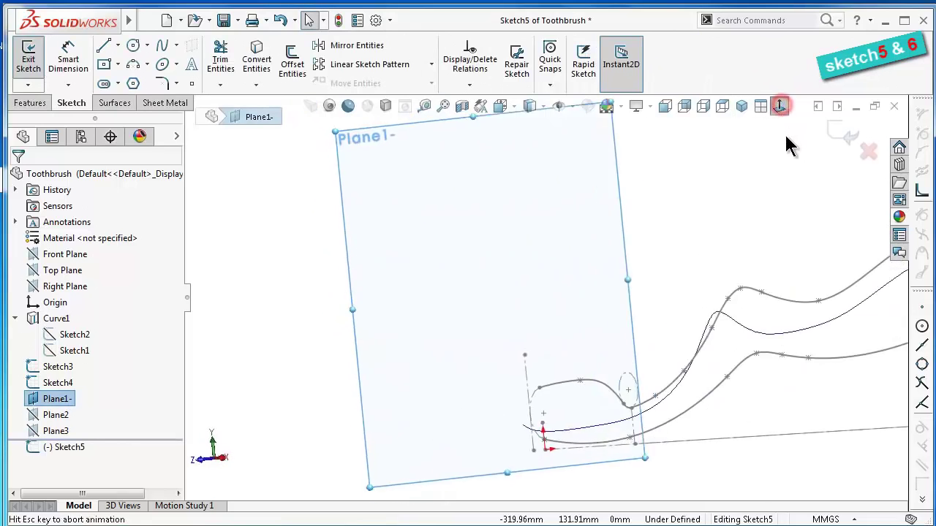
{"action": "middle_click_drag", "start_coordinate": [654, 357], "coordinate": [617, 357]}
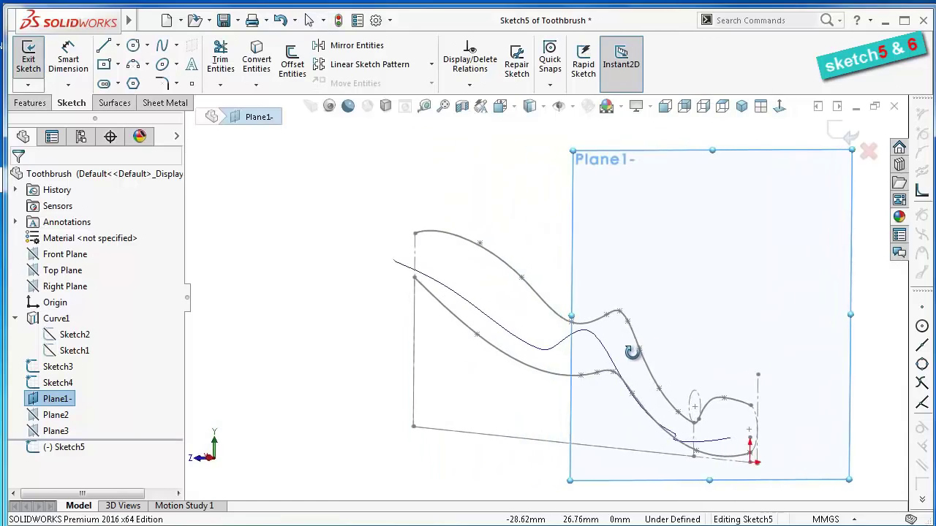
{"action": "key", "text": "ctrl+8"}
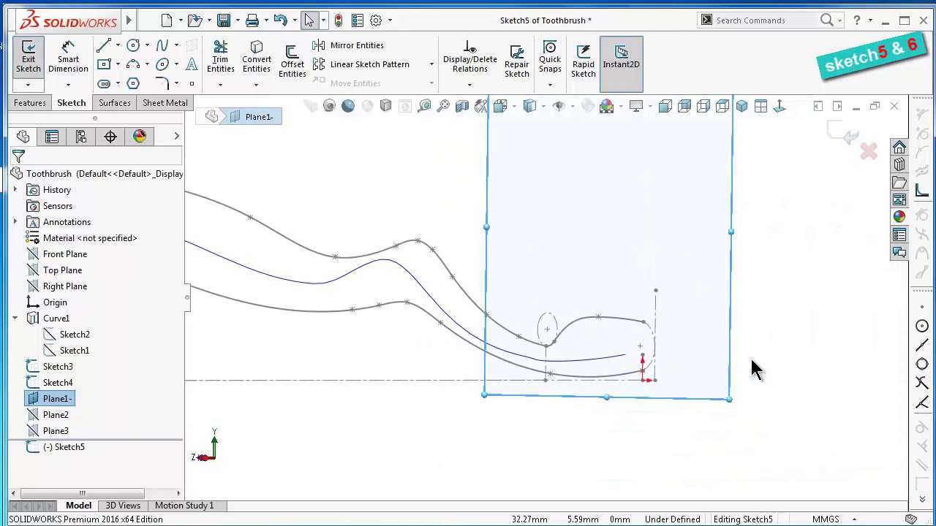
{"action": "middle_click_drag", "start_coordinate": [721, 354], "coordinate": [689, 344]}
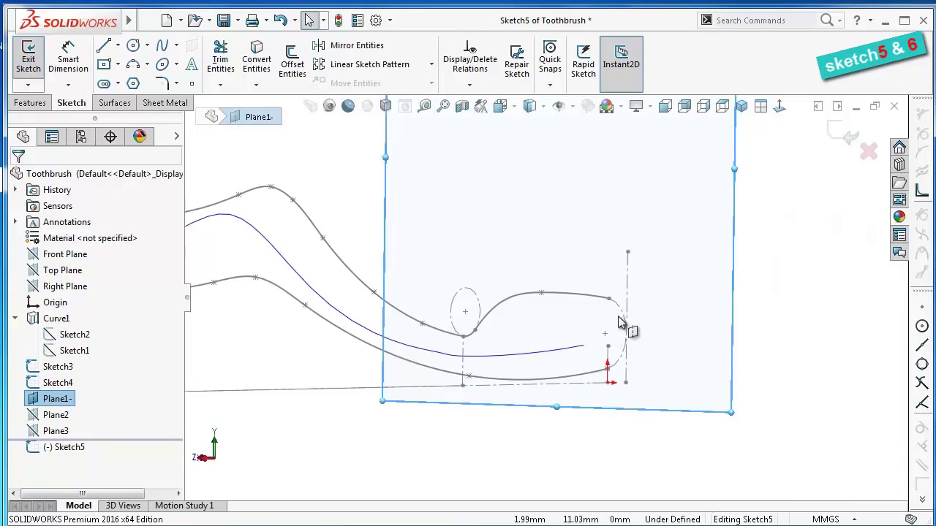
{"action": "mouse_move", "coordinate": [608, 273]}
{"action": "middle_mouse_down"}
{"action": "mouse_move", "coordinate": [629, 343]}
{"action": "mouse_move", "coordinate": [640, 342]}
{"action": "middle_mouse_up"}
{"action": "key", "text": "ctrl+8"}
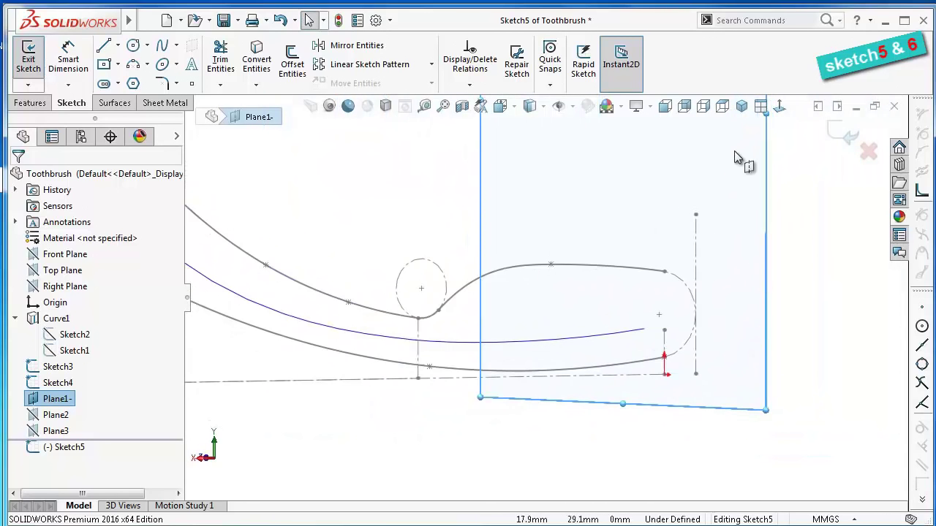
{"action": "left_click", "coordinate": [779, 107]}
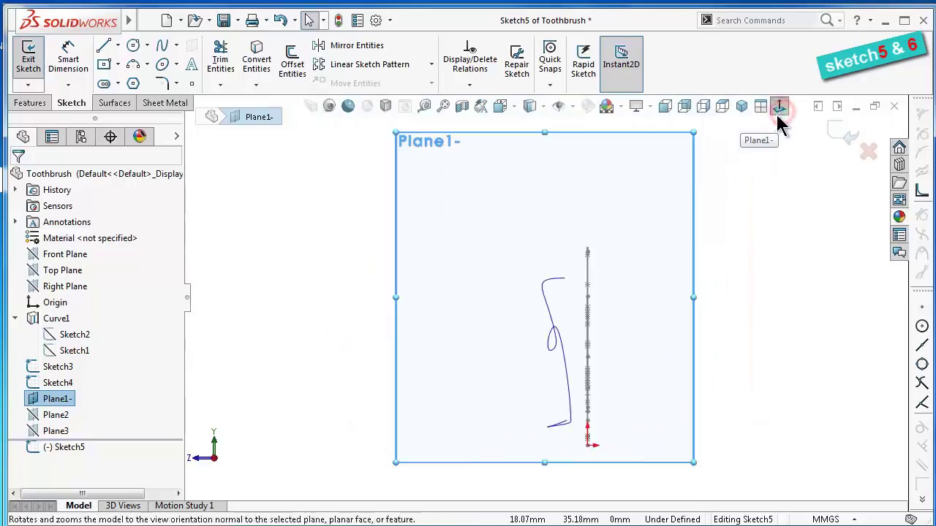
{"action": "scroll", "coordinate": [616, 384], "scroll_direction": "down", "scroll_amount": 3}
{"action": "scroll", "coordinate": [599, 393], "scroll_direction": "down", "scroll_amount": 2}
{"action": "scroll", "coordinate": [589, 401], "scroll_direction": "down", "scroll_amount": 2}
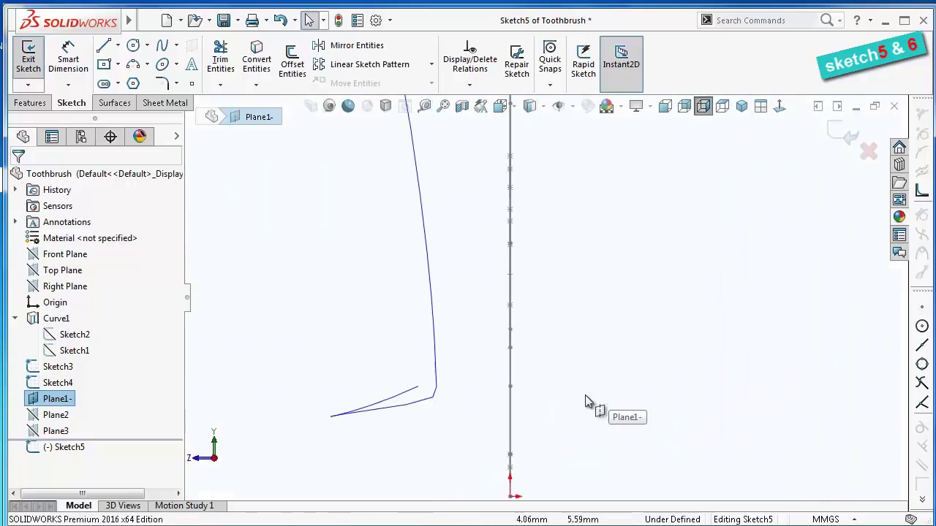
{"action": "key", "text": "ctrl+8"}
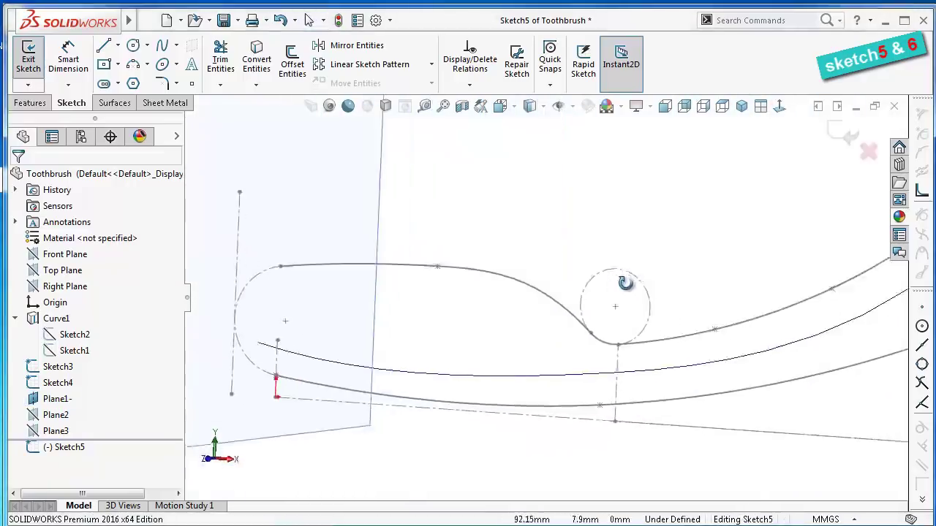
{"action": "middle_click_drag", "start_coordinate": [614, 287], "coordinate": [386, 324]}
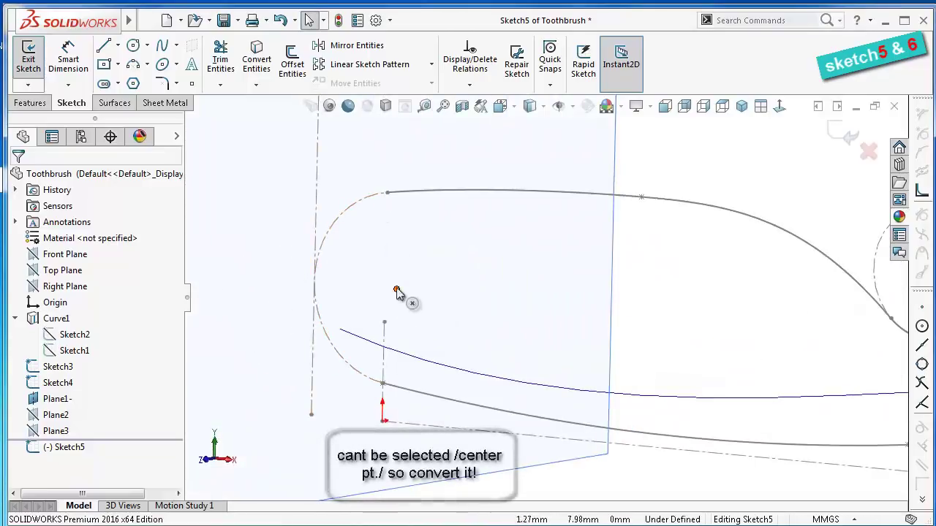
Convert the Sketch4 point into Sketch5 with Convert Entities
{"action": "left_click", "coordinate": [104, 68]}
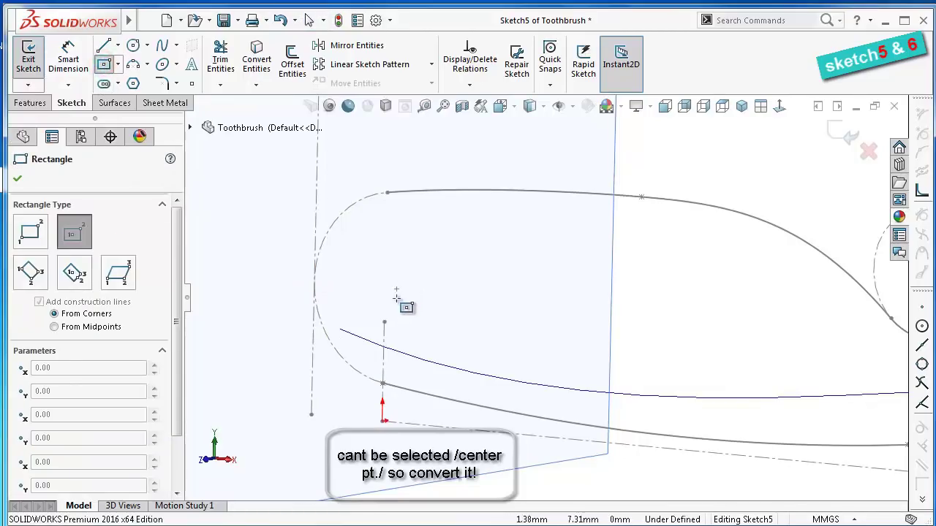
{"action": "scroll", "coordinate": [395, 291], "scroll_direction": "down", "scroll_amount": 2}
{"action": "scroll", "coordinate": [439, 292], "scroll_direction": "down", "scroll_amount": 2}
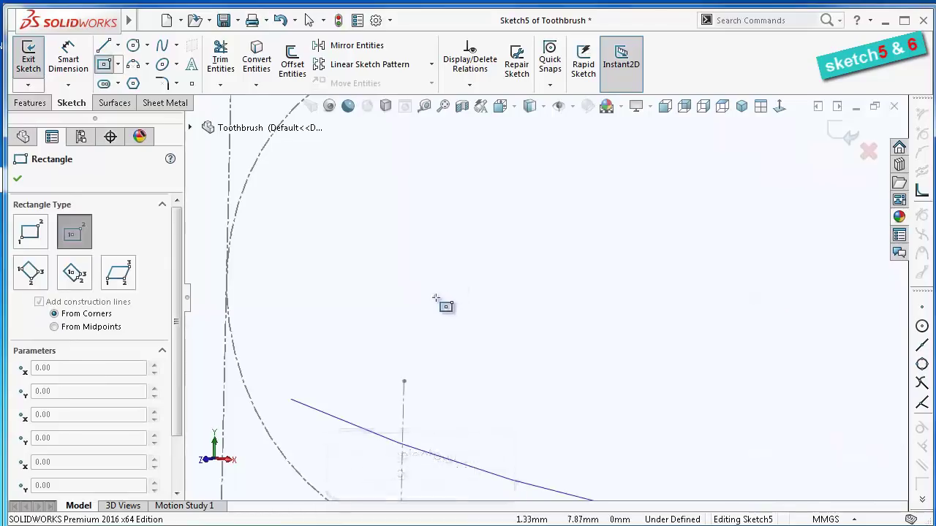
{"action": "key", "text": "Escape"}
{"action": "scroll", "coordinate": [512, 296], "scroll_direction": "up", "scroll_amount": 5}
{"action": "left_click", "coordinate": [572, 285]}
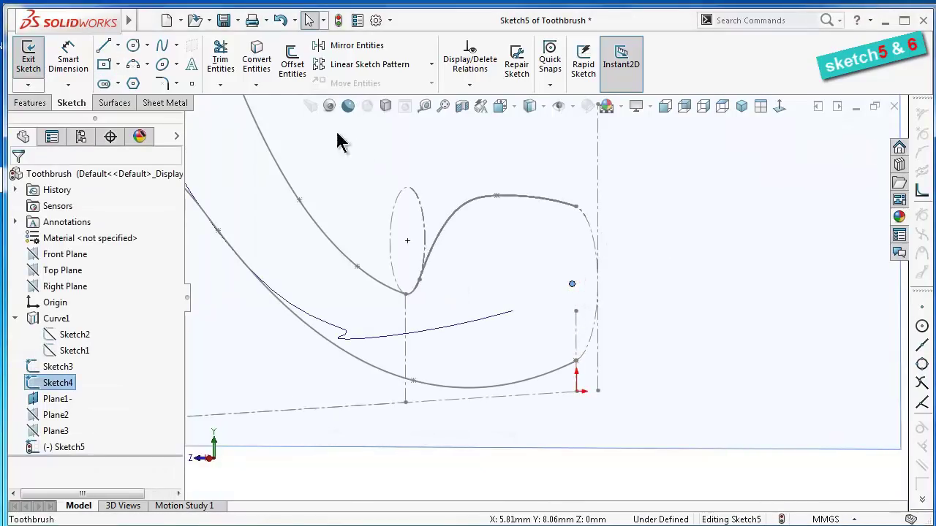
{"action": "left_click", "coordinate": [259, 62]}
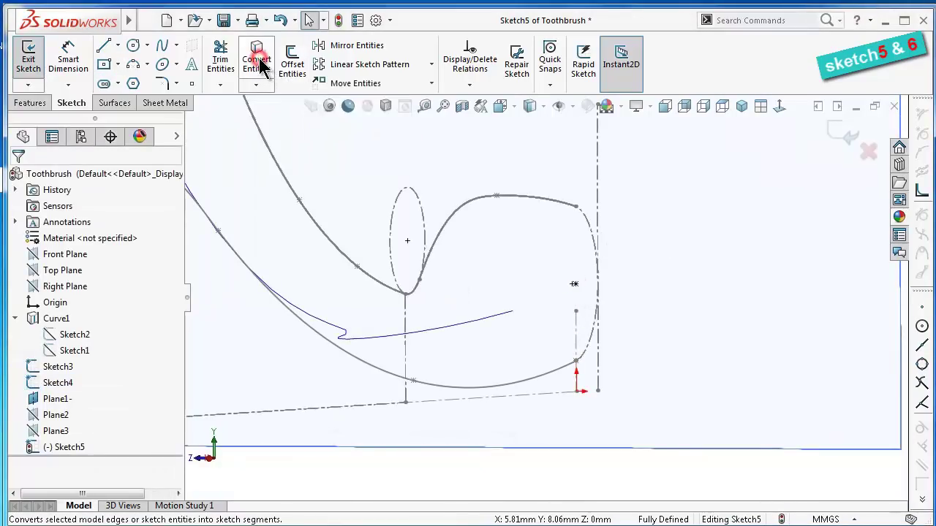
{"action": "left_click", "coordinate": [779, 108]}
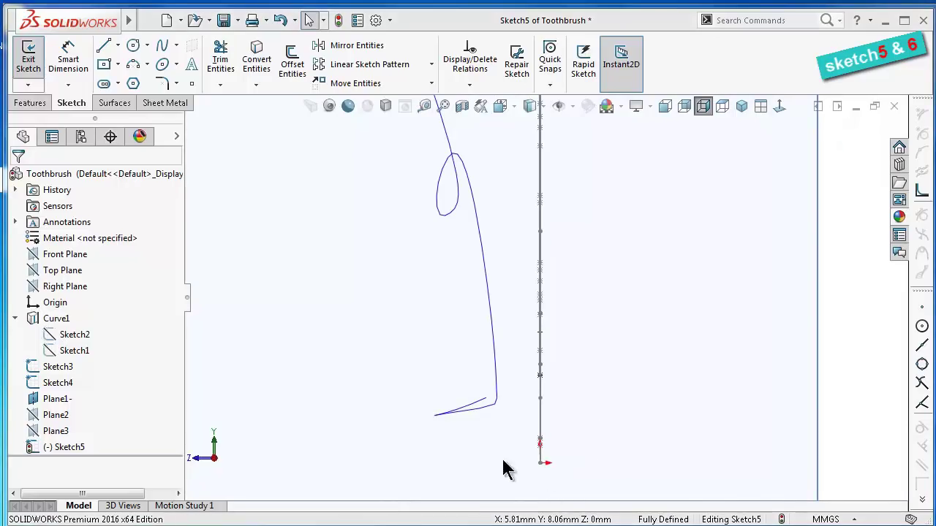
Hide Sketch3 and Sketch4
{"action": "left_click", "coordinate": [59, 371]}
{"action": "left_click", "coordinate": [73, 343]}
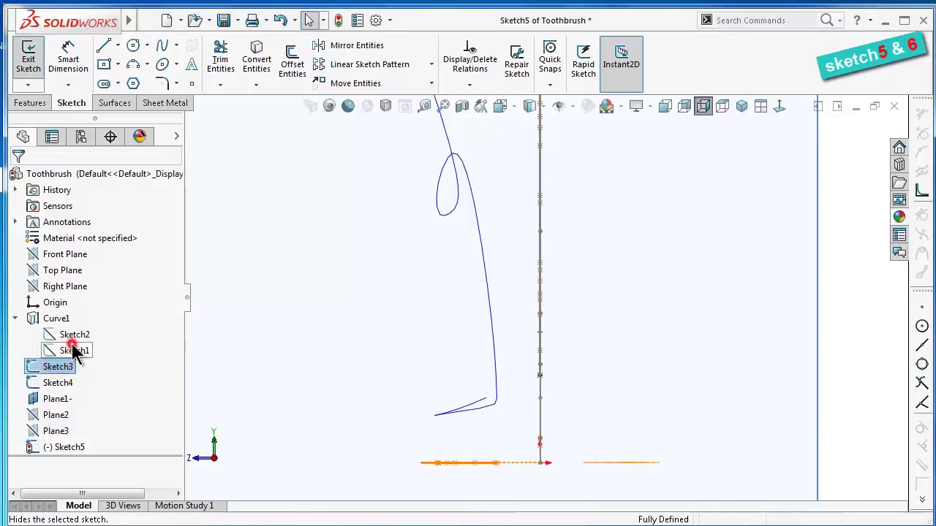
{"action": "left_click", "coordinate": [65, 379]}
{"action": "left_click", "coordinate": [75, 360]}
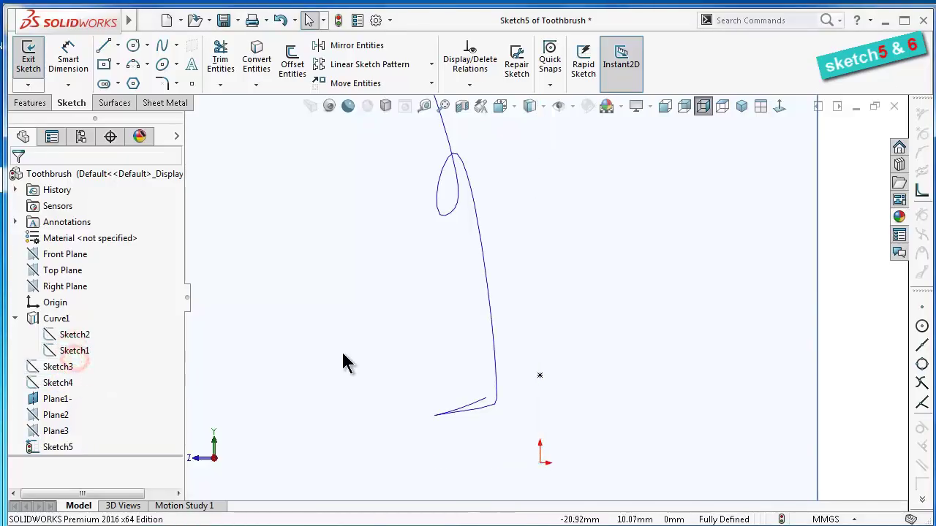
{"action": "scroll", "coordinate": [591, 384], "scroll_direction": "down", "scroll_amount": 1}
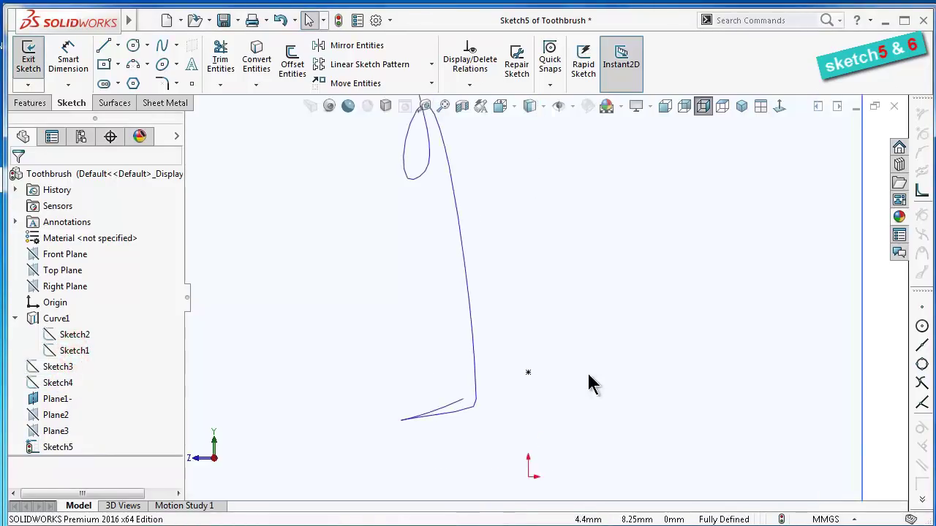
Draw a Center Rectangle centred on the converted point
{"action": "left_click", "coordinate": [105, 64]}
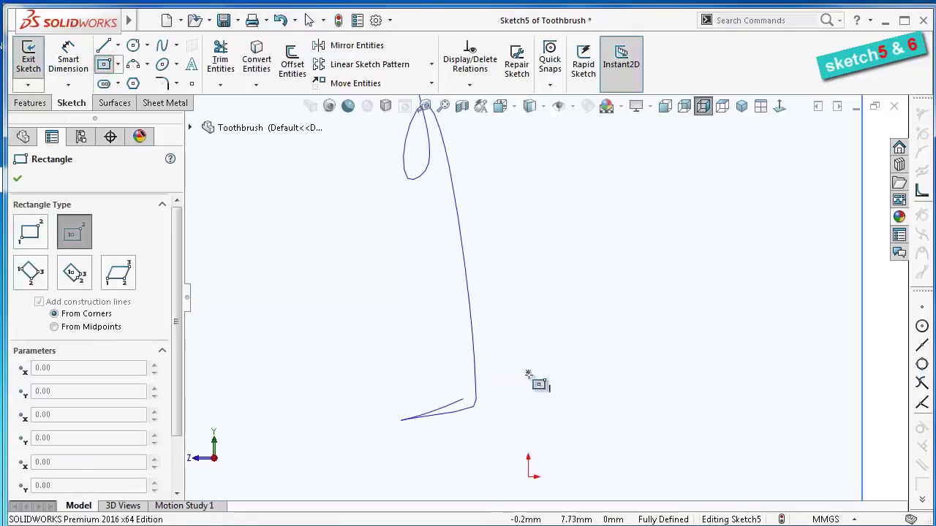
{"action": "left_click", "coordinate": [528, 374]}
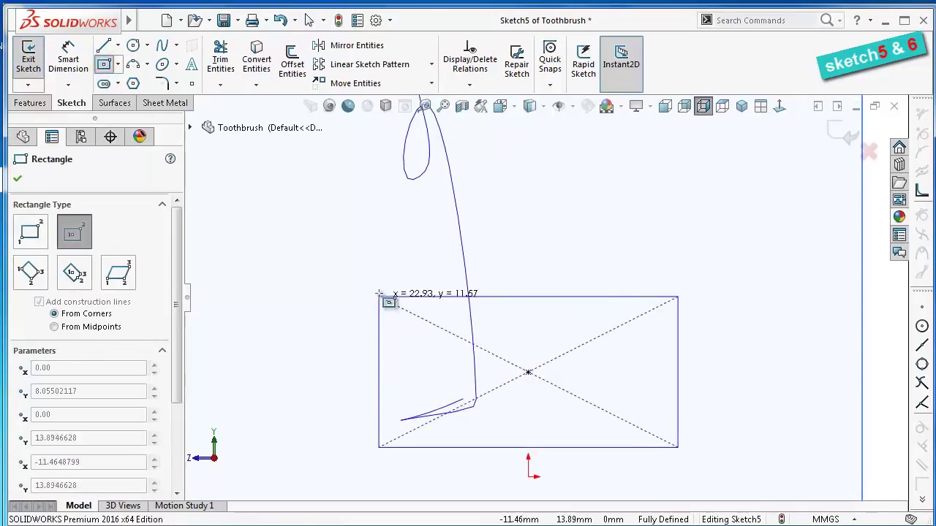
{"action": "left_click", "coordinate": [379, 284]}
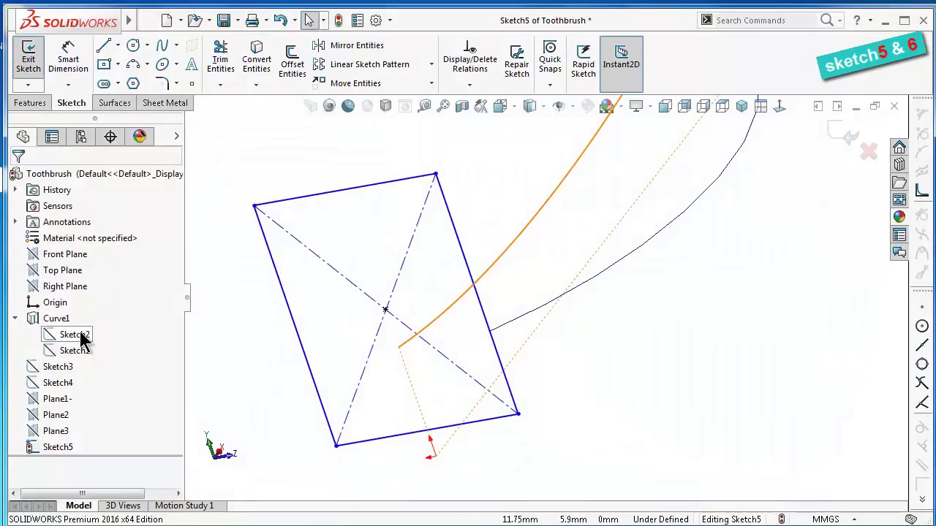
Show Sketch3 and Sketch4 again
{"action": "left_click", "coordinate": [64, 367]}
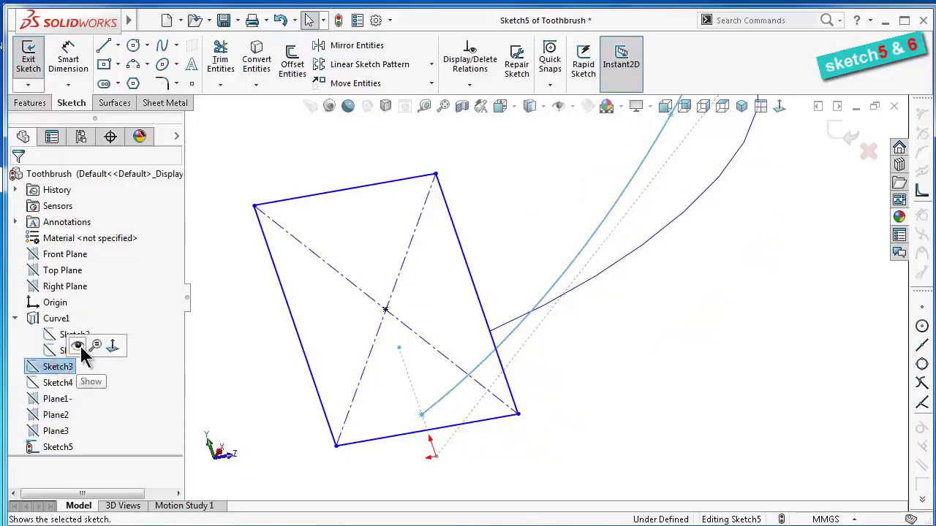
{"action": "left_click", "coordinate": [77, 346]}
{"action": "left_click", "coordinate": [64, 382]}
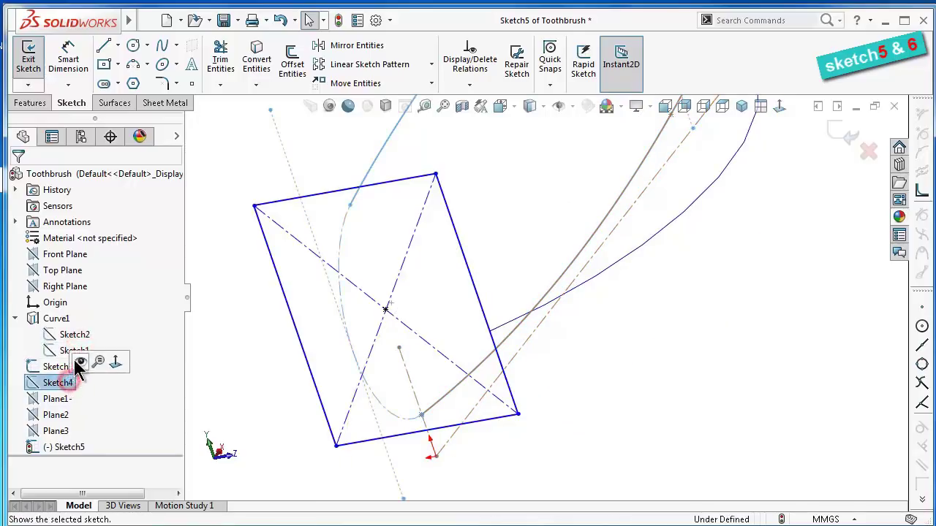
{"action": "left_click", "coordinate": [79, 362]}
{"action": "scroll", "coordinate": [578, 400], "scroll_direction": "down", "scroll_amount": 2}
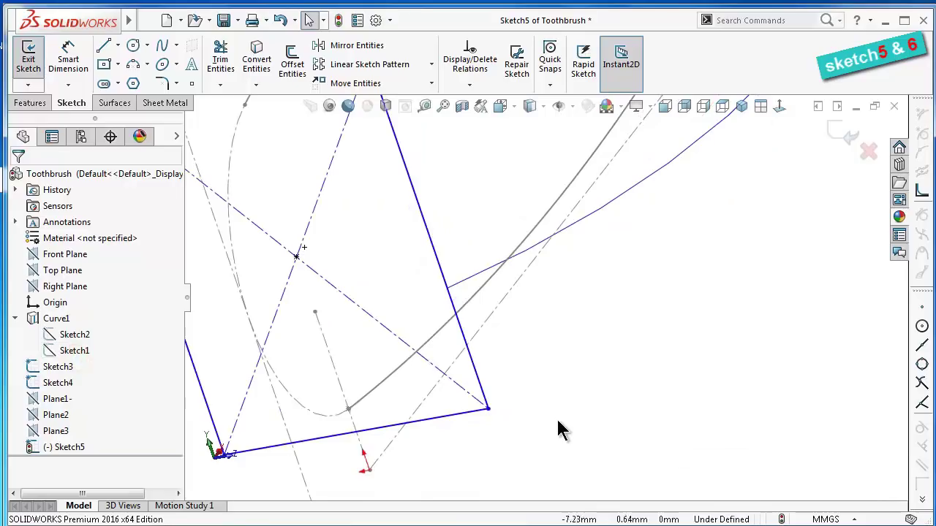
{"action": "scroll", "coordinate": [407, 369], "scroll_direction": "down", "scroll_amount": 2}
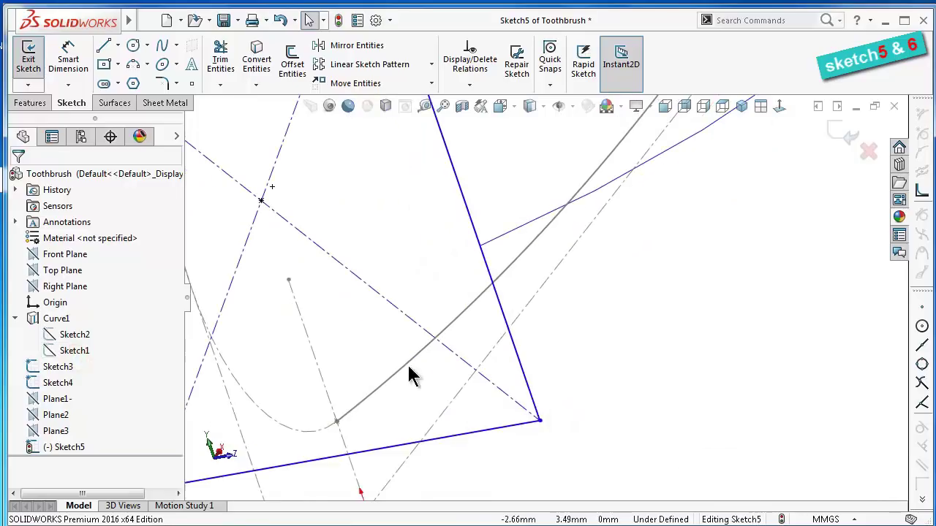
Make the rectangle's bottom edge Line1 coincident with Point18 on Sketch3's guide curve
{"action": "left_click", "coordinate": [385, 454]}
{"action": "left_click", "coordinate": [336, 421], "text": "ctrl"}
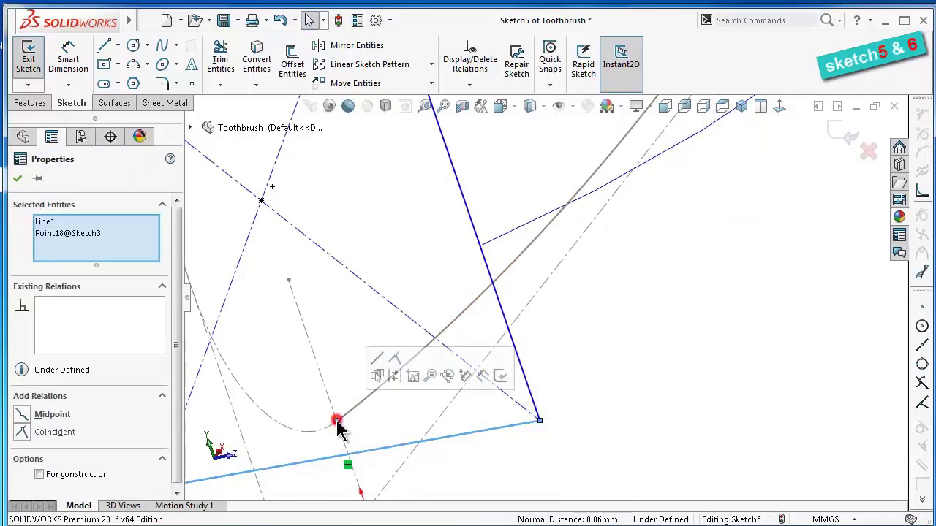
{"action": "left_click", "coordinate": [401, 364]}
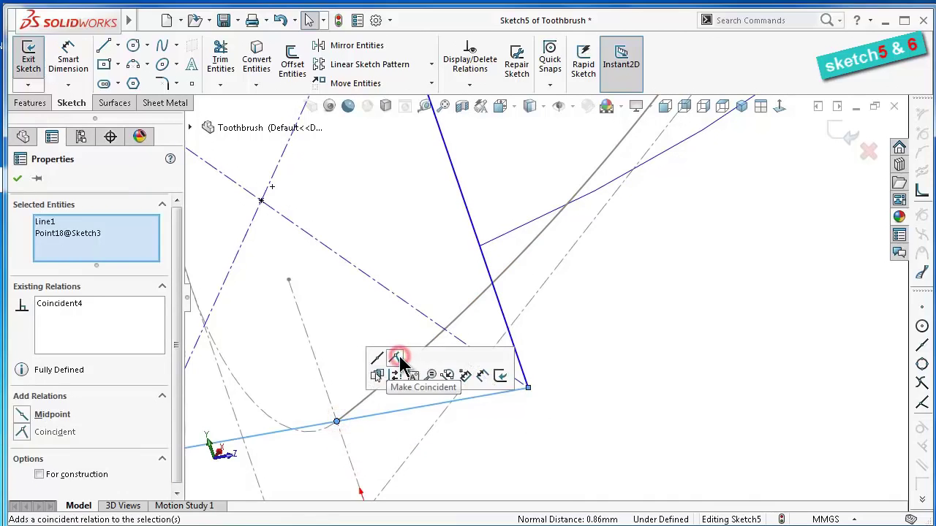
{"action": "left_click", "coordinate": [595, 470]}
{"action": "middle_click_drag", "start_coordinate": [429, 293], "coordinate": [423, 196]}
{"action": "key", "text": "ctrl+8"}
{"action": "scroll", "coordinate": [460, 245], "scroll_direction": "down", "scroll_amount": 4}
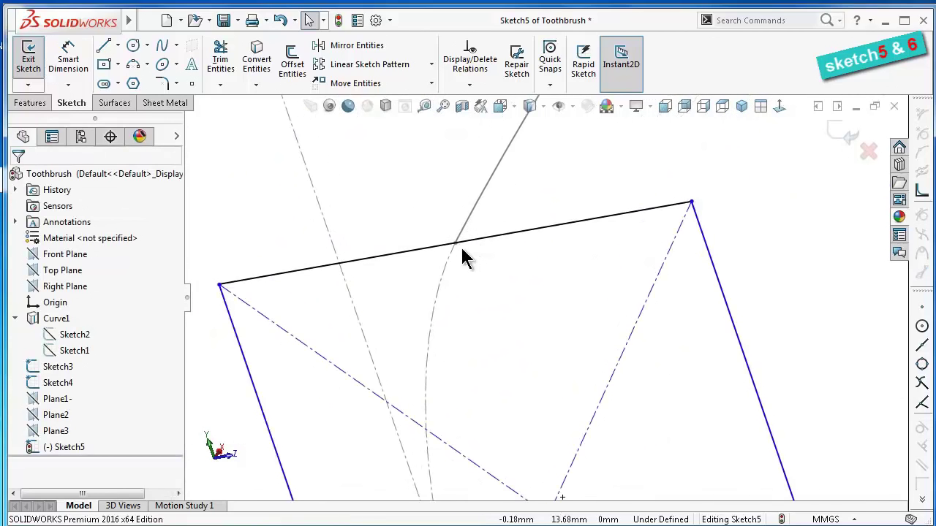
{"action": "scroll", "coordinate": [548, 301], "scroll_direction": "up", "scroll_amount": 3}
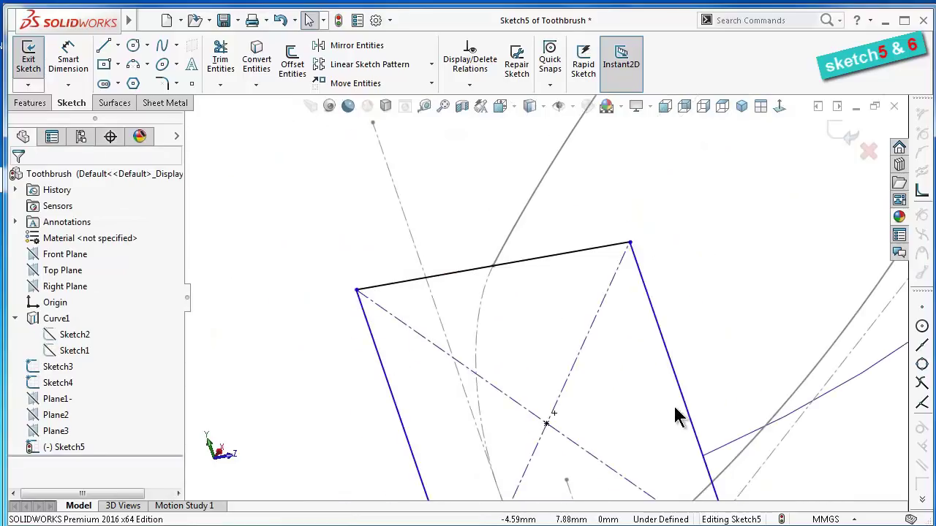
{"action": "scroll", "coordinate": [673, 406], "scroll_direction": "up", "scroll_amount": 2}
{"action": "scroll", "coordinate": [669, 439], "scroll_direction": "down", "scroll_amount": 1}
{"action": "scroll", "coordinate": [636, 447], "scroll_direction": "down", "scroll_amount": 1}
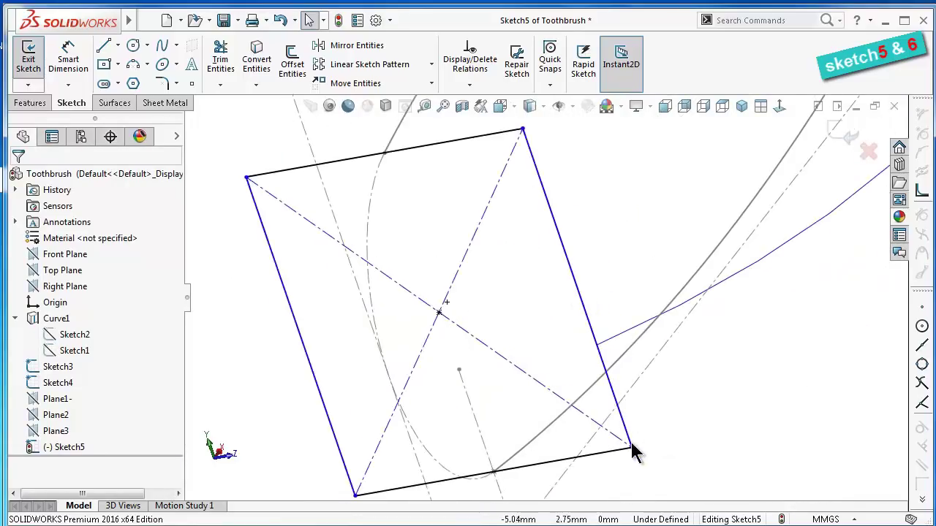
{"action": "left_click", "coordinate": [632, 447]}
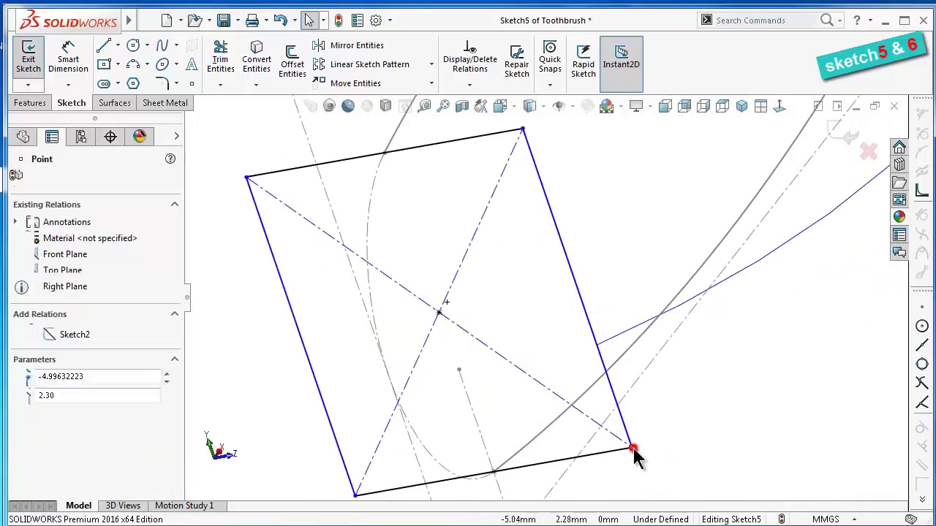
{"action": "left_click", "coordinate": [611, 341], "text": "ctrl"}
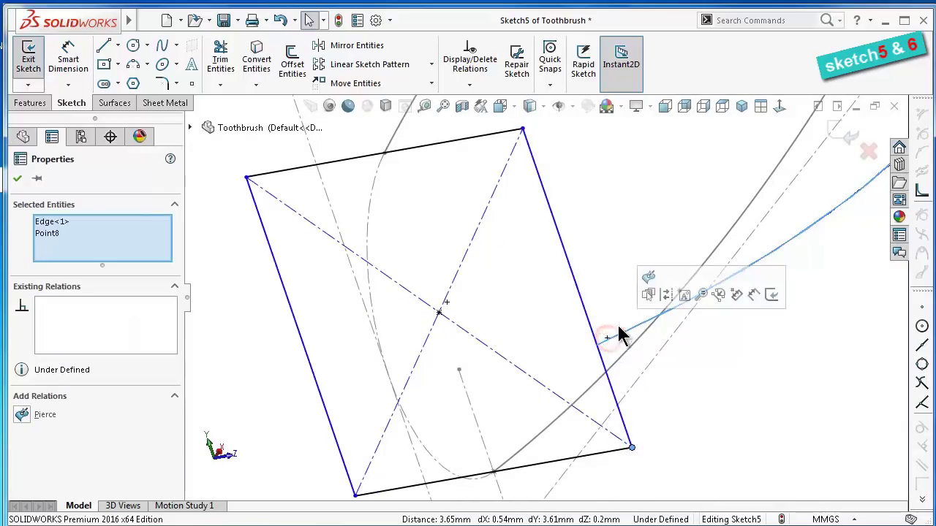
{"action": "left_click", "coordinate": [648, 279]}
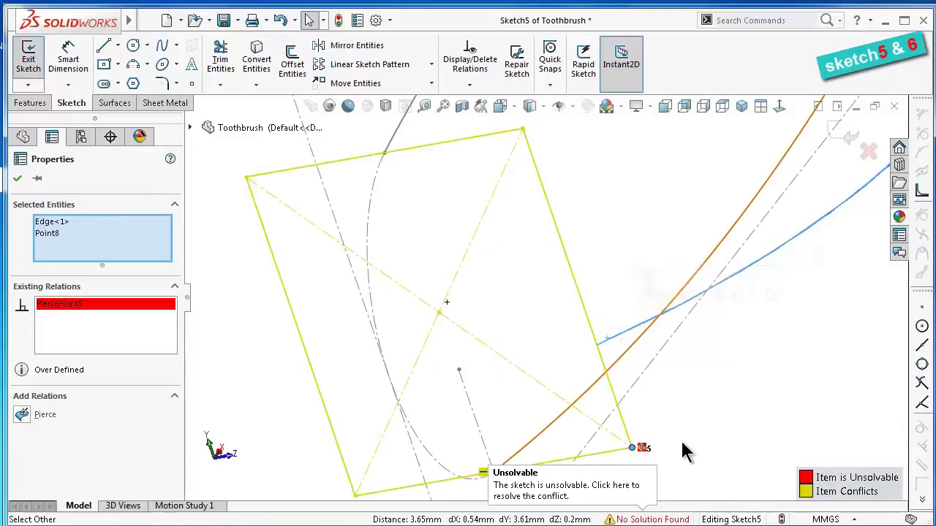
{"action": "left_click", "coordinate": [731, 439]}
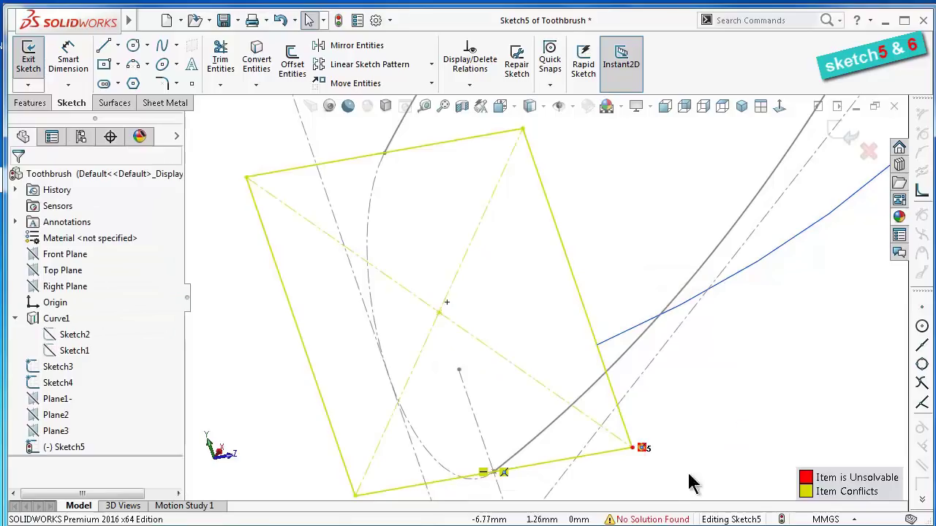
{"action": "key", "text": "ctrl+z"}
{"action": "left_click", "coordinate": [705, 427]}
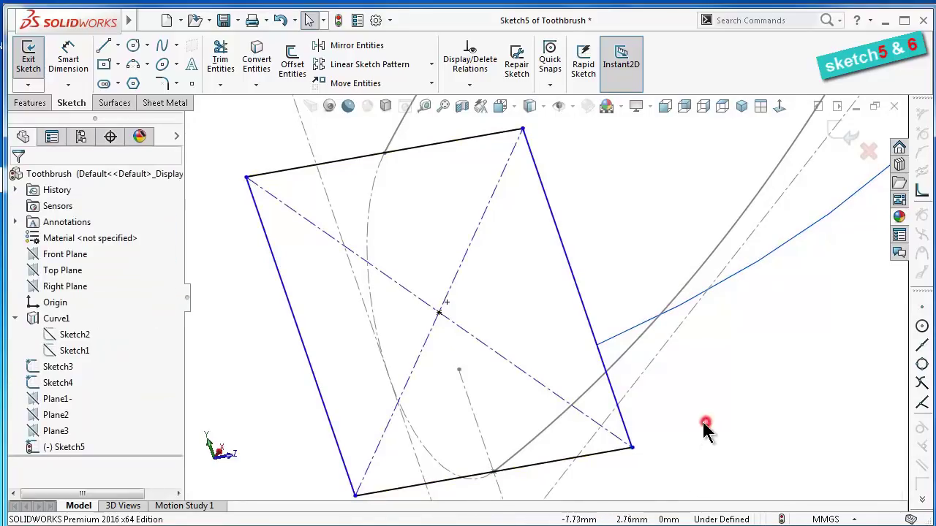
{"action": "left_click", "coordinate": [631, 446]}
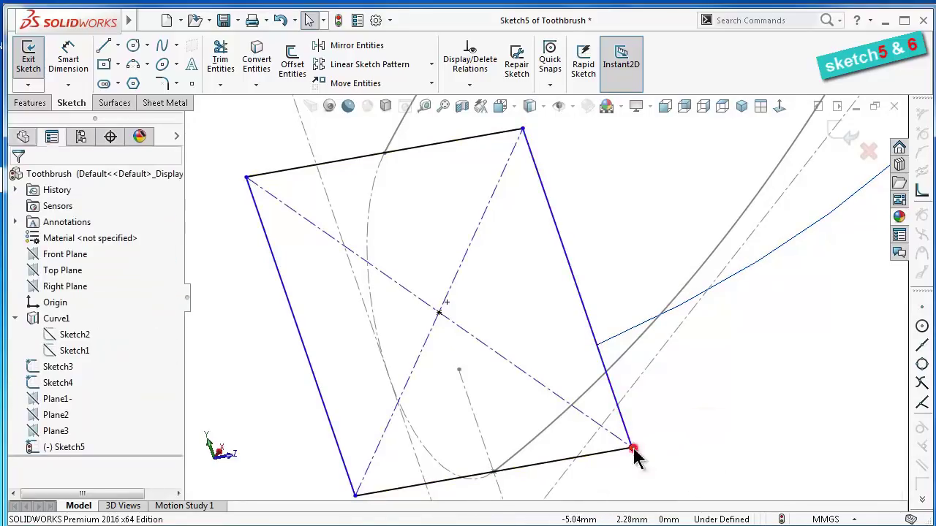
{"action": "left_click", "coordinate": [605, 342], "text": "ctrl"}
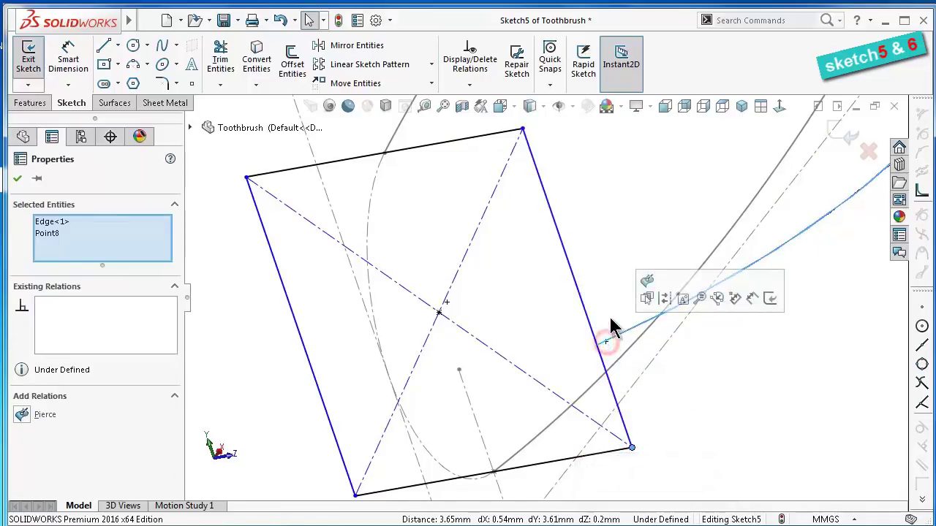
{"action": "left_click", "coordinate": [706, 426]}
{"action": "middle_click_drag", "start_coordinate": [706, 431], "coordinate": [631, 403]}
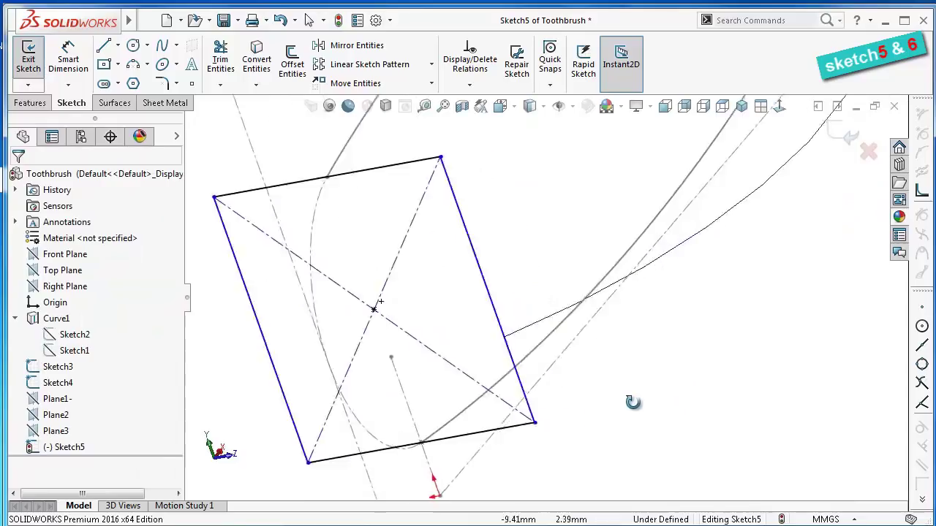
{"action": "scroll", "coordinate": [512, 329], "scroll_direction": "down", "scroll_amount": 5}
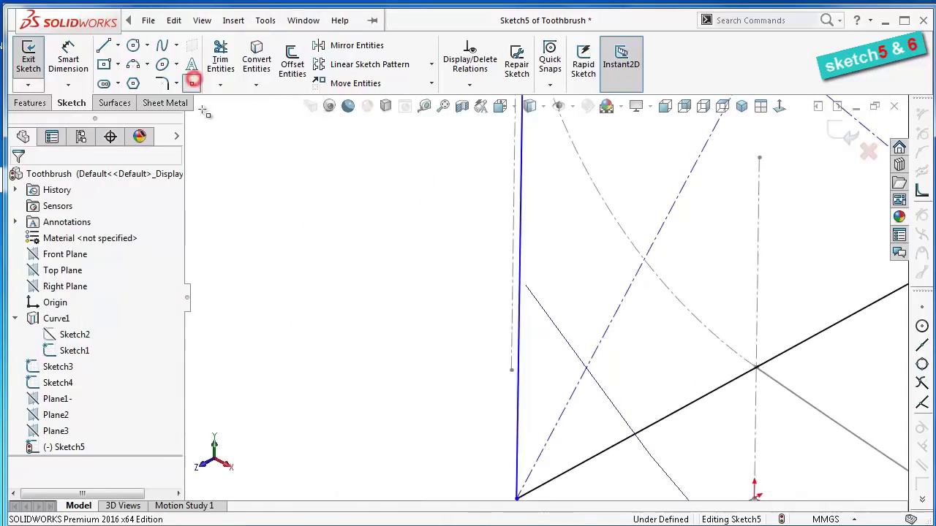
Add a Pierce relation between Point13 on the side edge and the guide curve Edge<1>
{"action": "left_click", "coordinate": [519, 282]}
{"action": "left_click", "coordinate": [503, 285]}
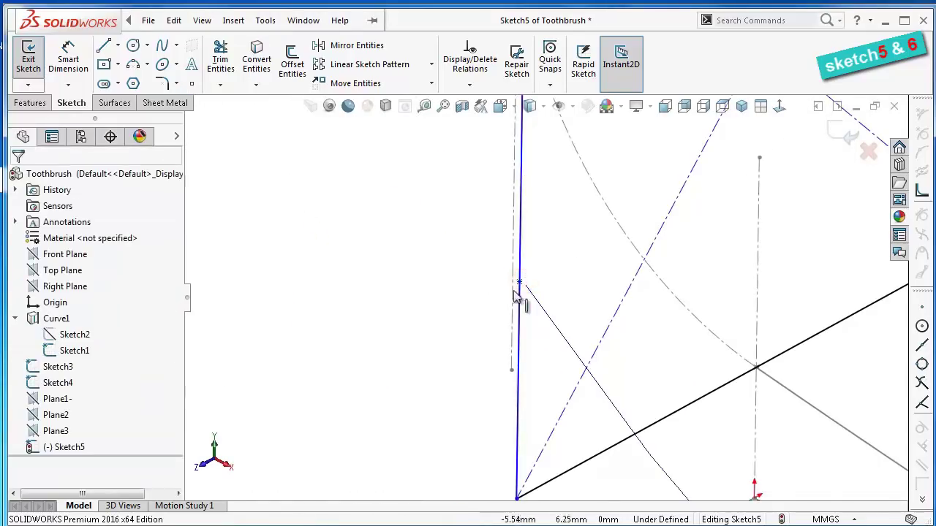
{"action": "scroll", "coordinate": [518, 291], "scroll_direction": "down", "scroll_amount": 3}
{"action": "left_click", "coordinate": [527, 264]}
{"action": "left_click_drag", "start_coordinate": [528, 264], "coordinate": [541, 272]}
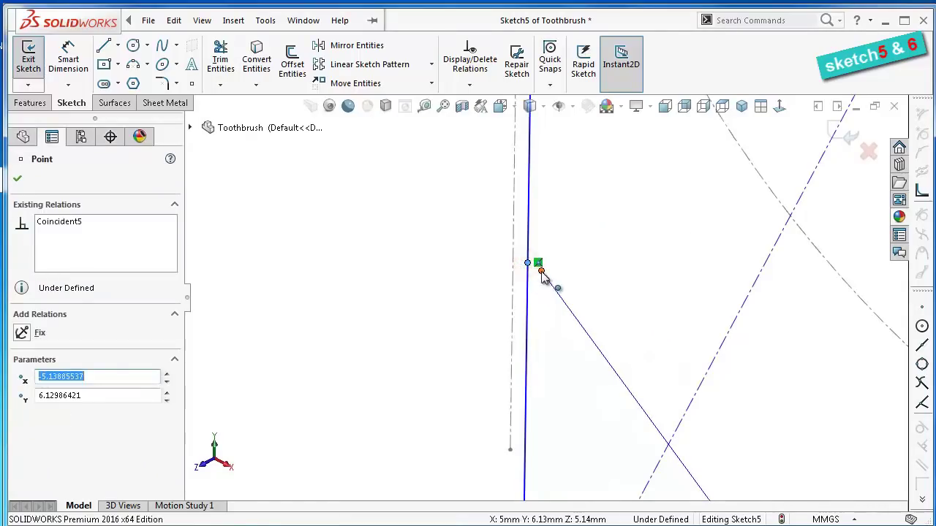
{"action": "left_click", "coordinate": [576, 290]}
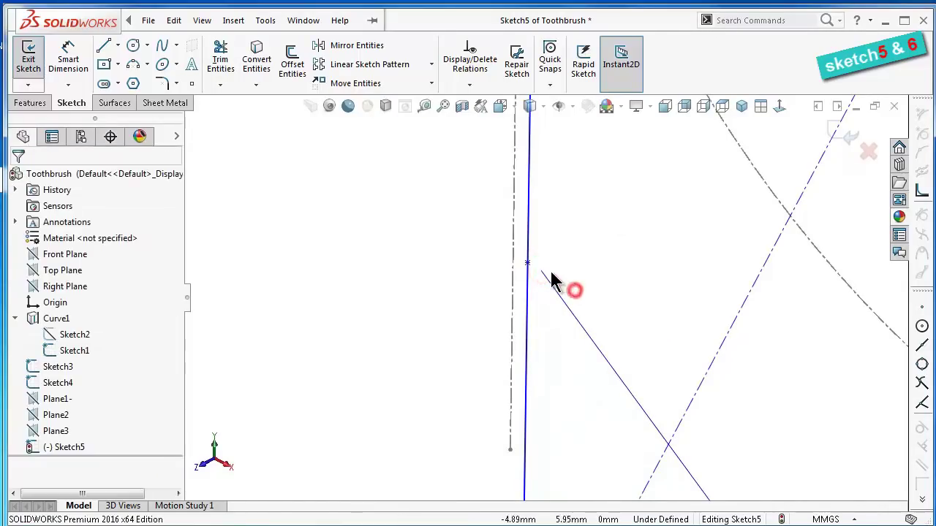
{"action": "left_click", "coordinate": [527, 263]}
{"action": "left_click", "coordinate": [556, 292], "text": "ctrl"}
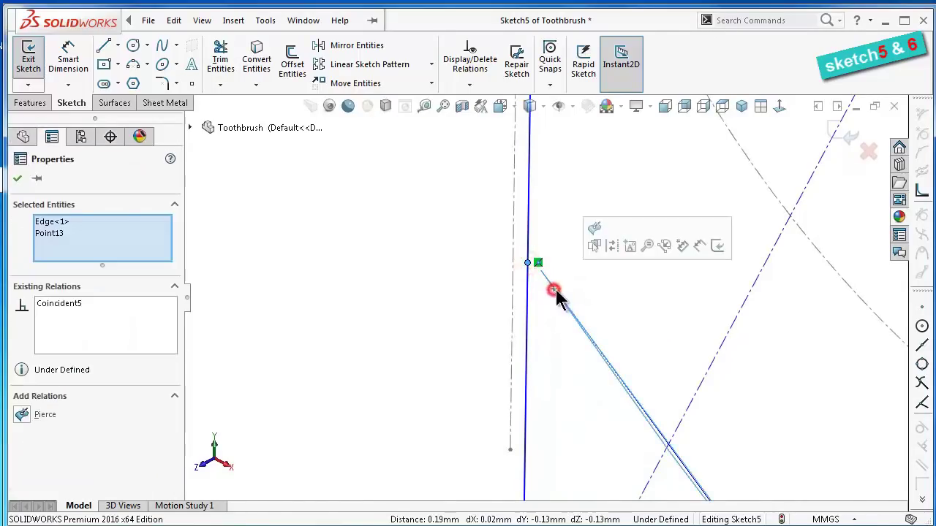
{"action": "left_click", "coordinate": [593, 228]}
{"action": "left_click", "coordinate": [451, 227]}
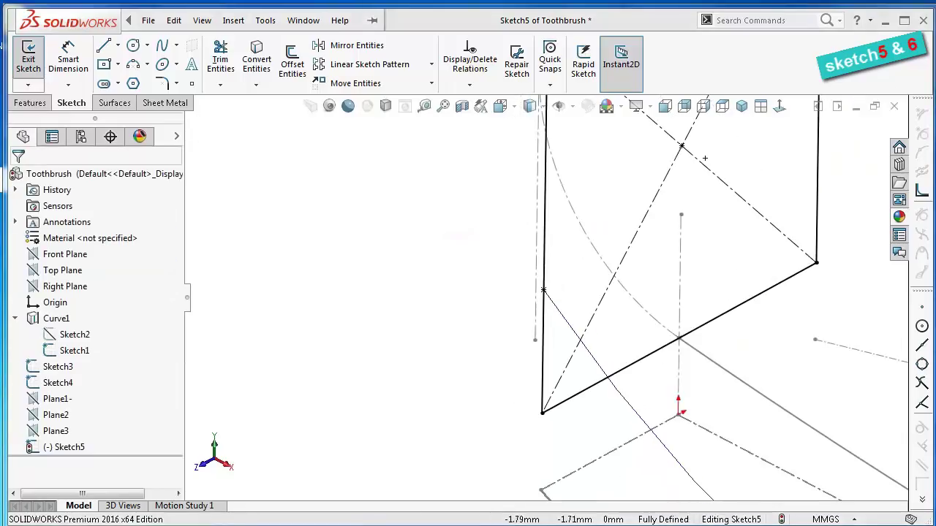
Hide Sketch1 from the feature tree
{"action": "left_click", "coordinate": [598, 468]}
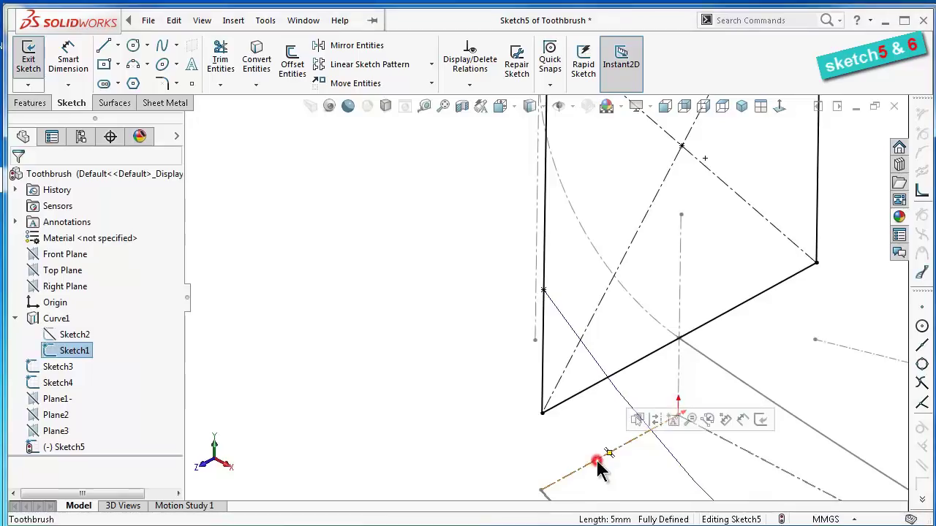
{"action": "left_click", "coordinate": [503, 430]}
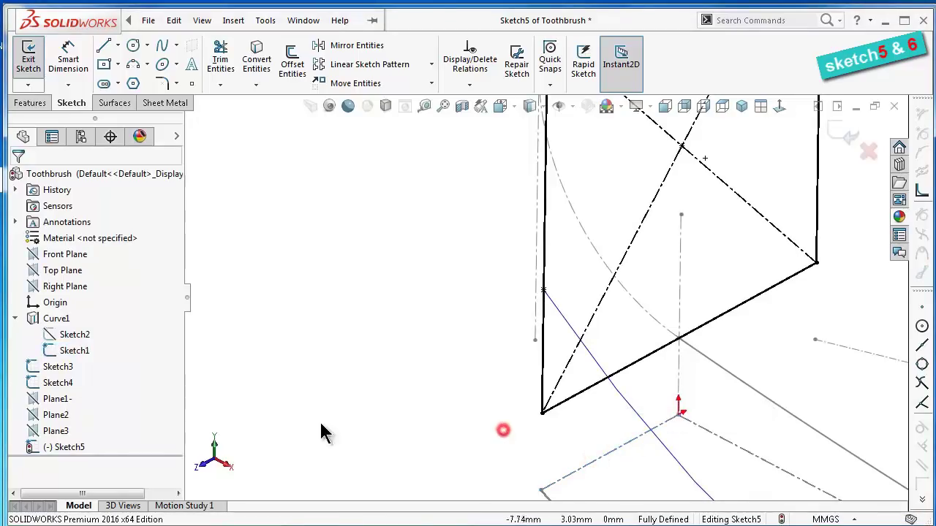
{"action": "left_click", "coordinate": [76, 350]}
{"action": "left_click", "coordinate": [83, 328]}
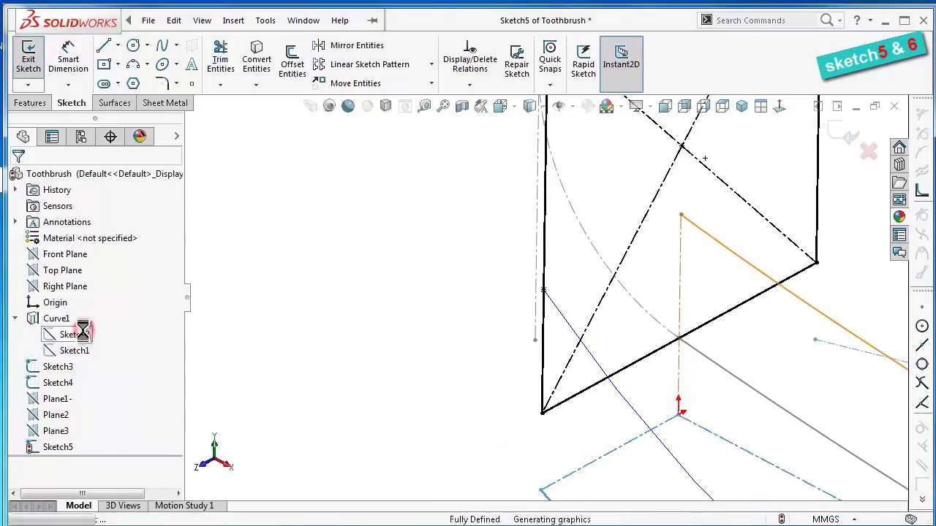
Check the Sketch2 and Sketch1 curves, then view the sketch plane Normal To, zoomed in
{"action": "mouse_move", "coordinate": [317, 370]}
{"action": "middle_mouse_down"}
{"action": "mouse_move", "coordinate": [376, 385]}
{"action": "mouse_move", "coordinate": [654, 388]}
{"action": "mouse_move", "coordinate": [712, 402]}
{"action": "middle_mouse_up"}
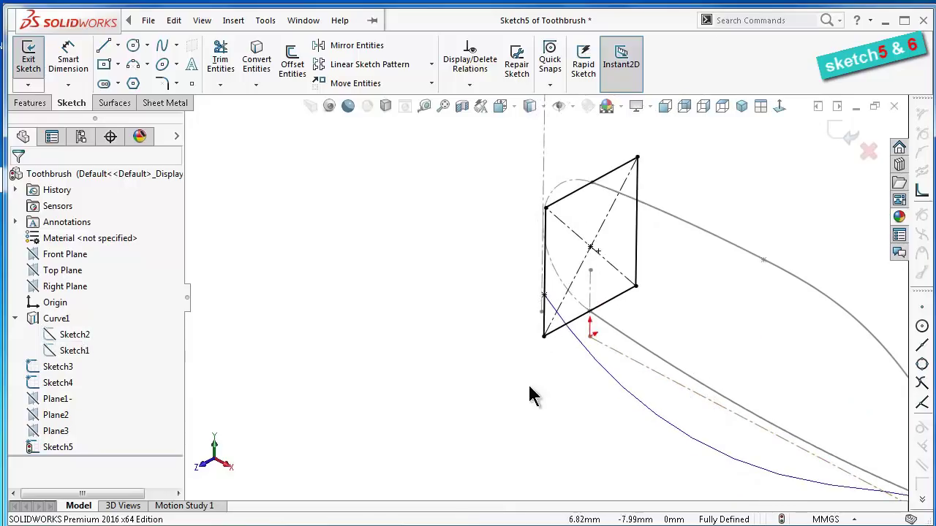
{"action": "left_click", "coordinate": [78, 335]}
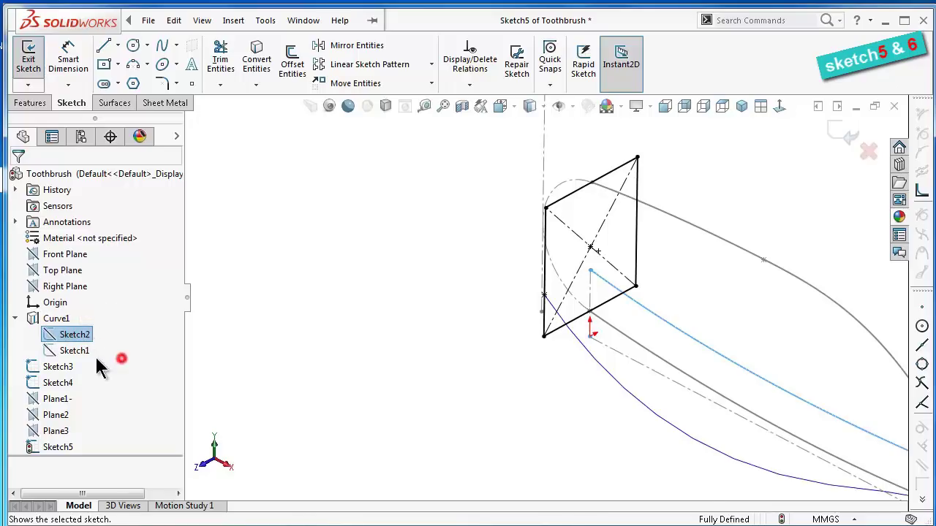
{"action": "left_click", "coordinate": [73, 351]}
{"action": "left_click", "coordinate": [449, 368]}
{"action": "middle_click_drag", "start_coordinate": [812, 401], "coordinate": [717, 368], "text": "ctrl"}
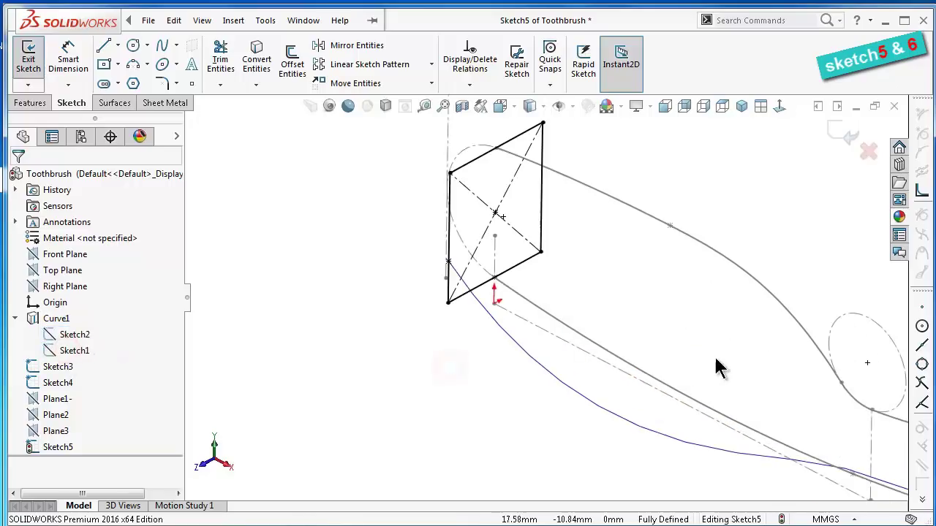
{"action": "mouse_move", "coordinate": [627, 382]}
{"action": "middle_mouse_down"}
{"action": "mouse_move", "coordinate": [606, 383]}
{"action": "mouse_move", "coordinate": [601, 371]}
{"action": "mouse_move", "coordinate": [622, 373]}
{"action": "mouse_move", "coordinate": [788, 159]}
{"action": "middle_mouse_up"}
{"action": "left_click", "coordinate": [780, 107]}
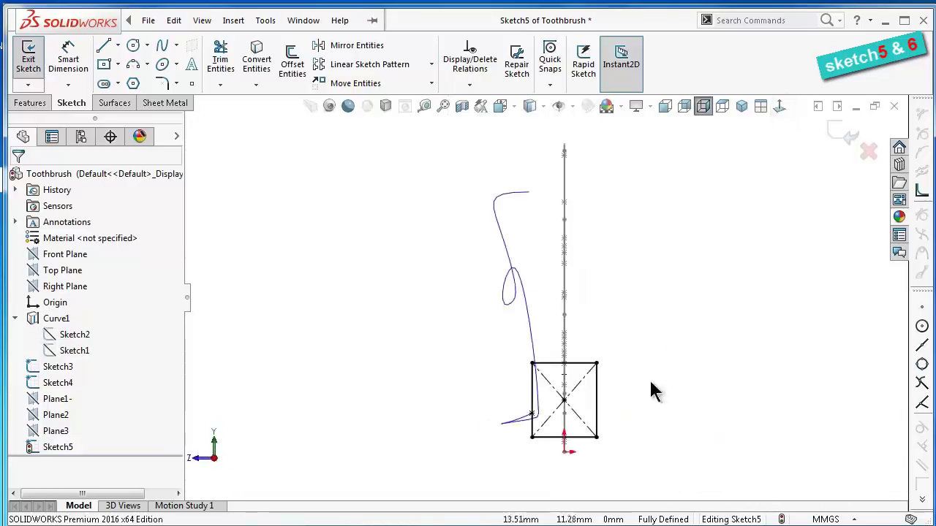
{"action": "scroll", "coordinate": [601, 370], "scroll_direction": "down", "scroll_amount": 2}
{"action": "scroll", "coordinate": [601, 368], "scroll_direction": "down", "scroll_amount": 1}
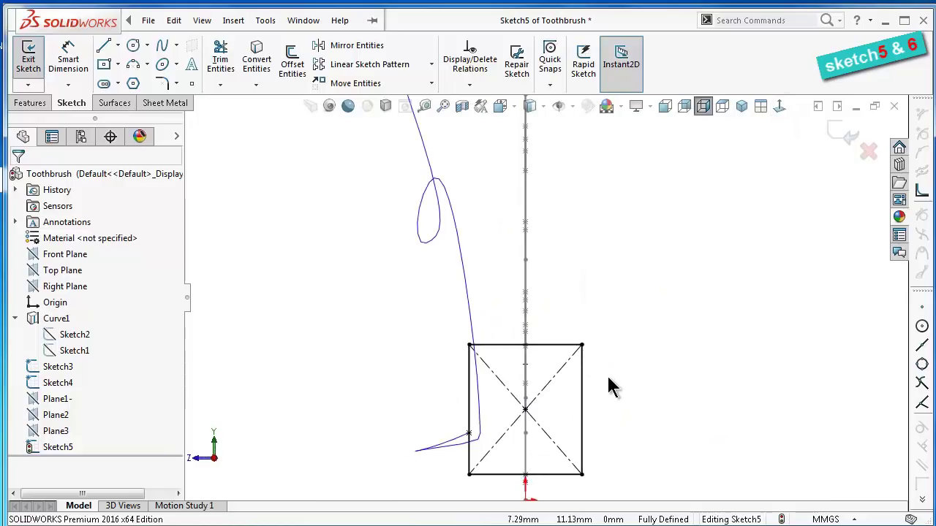
{"action": "scroll", "coordinate": [432, 481], "scroll_direction": "down", "scroll_amount": 3}
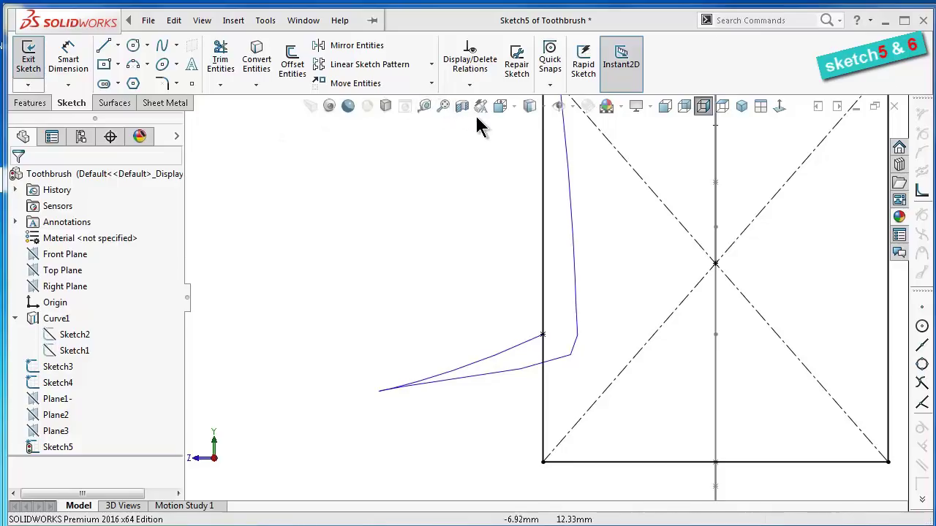
Measure from Point13 to the rectangle's bottom edge Line1, reading 3.82 mm
{"action": "left_click", "coordinate": [422, 108]}
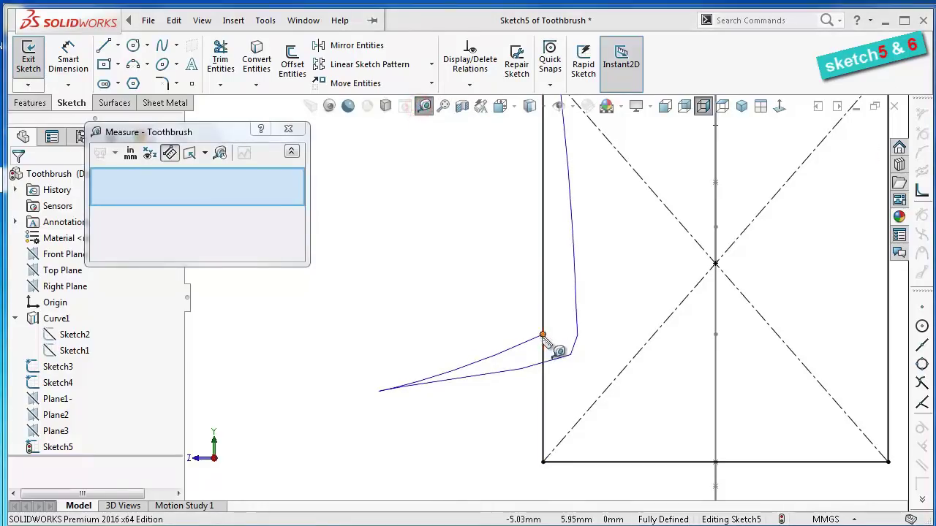
{"action": "left_click", "coordinate": [542, 335]}
{"action": "left_click", "coordinate": [576, 462]}
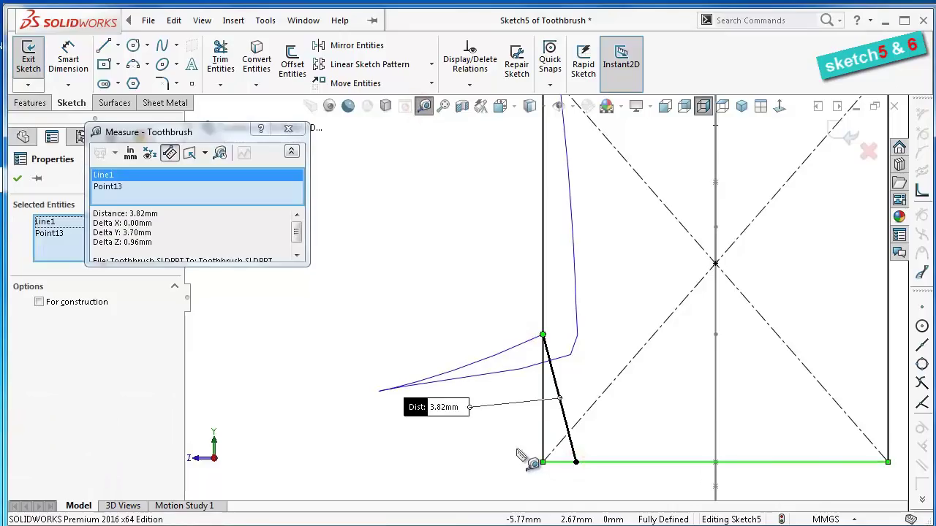
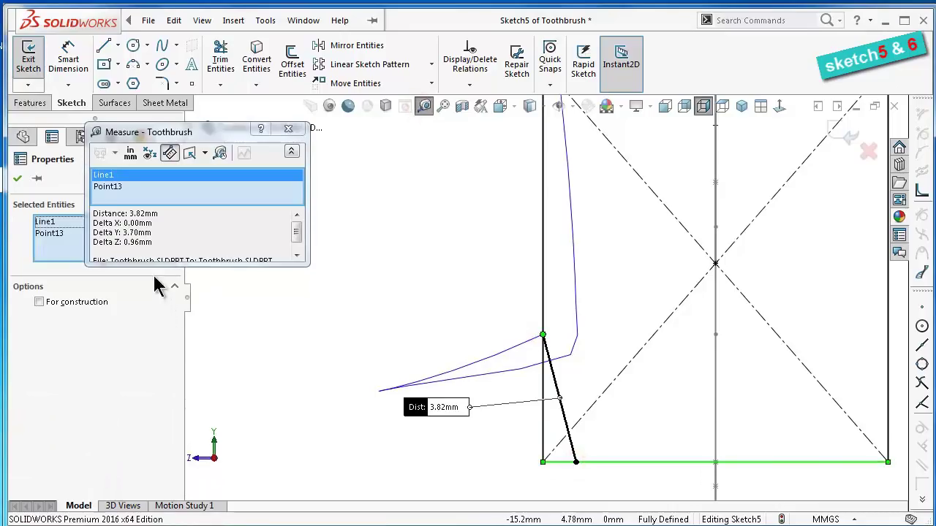
Close the measurement results and start a sketch fillet with a 3.65mm radius
{"action": "left_click", "coordinate": [285, 128]}
{"action": "left_click", "coordinate": [306, 204]}
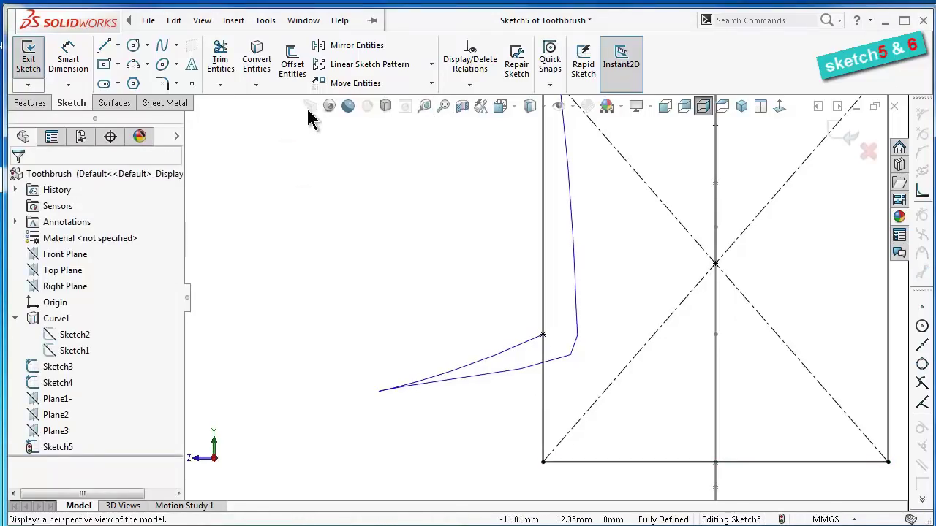
{"action": "left_click", "coordinate": [163, 83]}
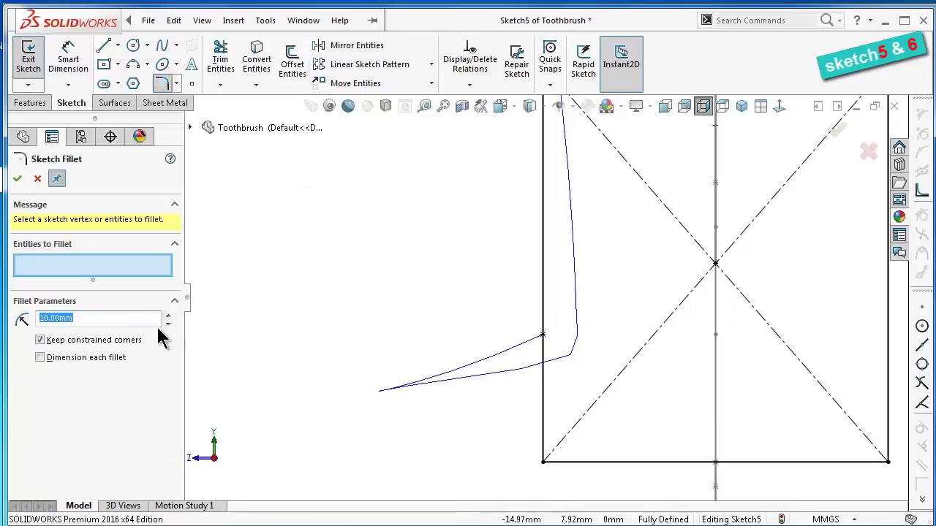
{"action": "type", "text": "3.6"}
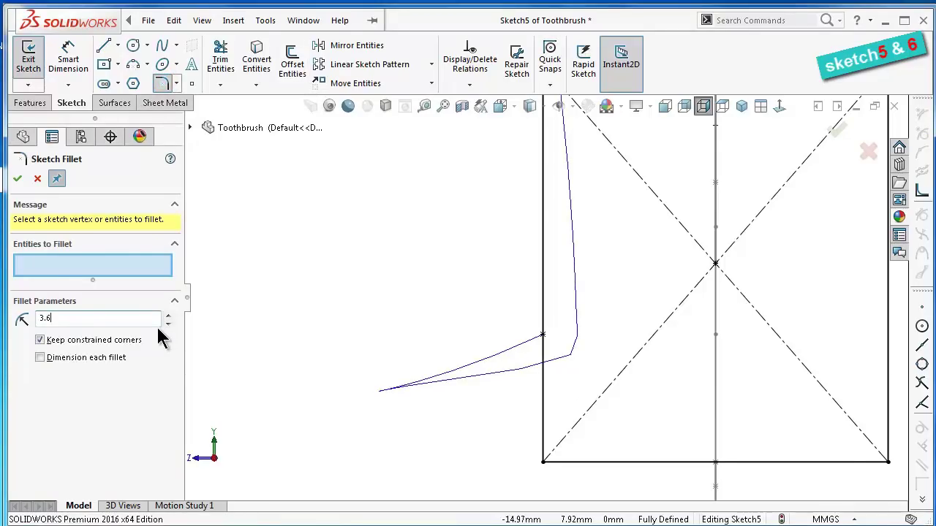
{"action": "type", "text": "5"}
{"action": "left_click", "coordinate": [356, 428]}
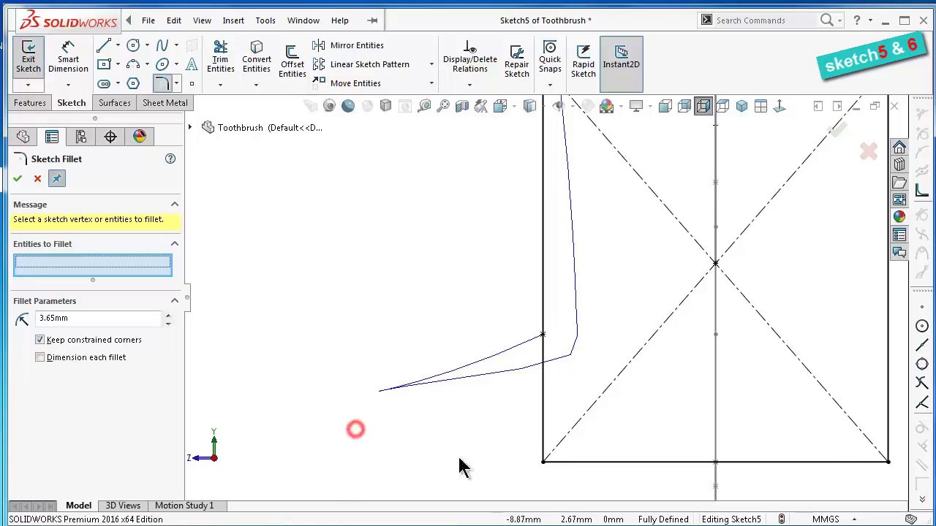
Fillet all four rectangle corners at R3.65 and fit the sketch in view
{"action": "left_click", "coordinate": [543, 462]}
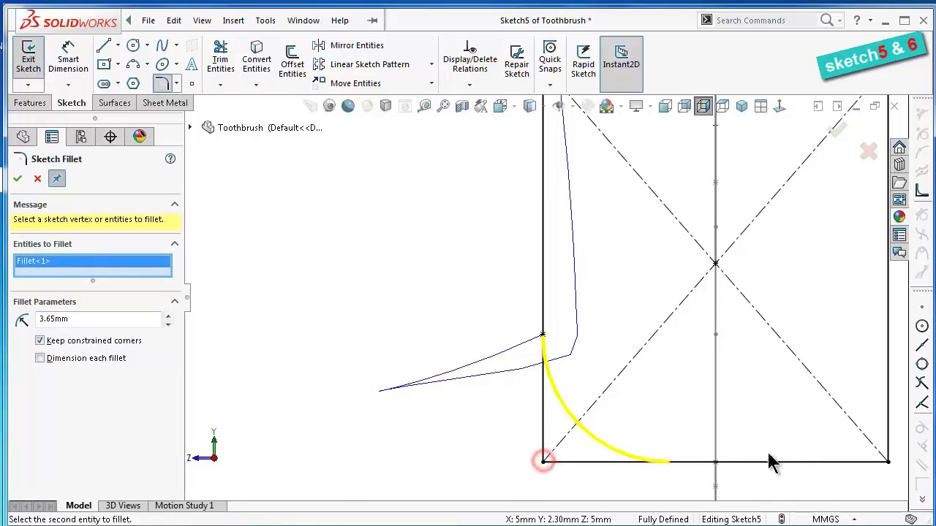
{"action": "left_click", "coordinate": [885, 461]}
{"action": "scroll", "coordinate": [812, 292], "scroll_direction": "up", "scroll_amount": 3}
{"action": "scroll", "coordinate": [731, 212], "scroll_direction": "down", "scroll_amount": 2}
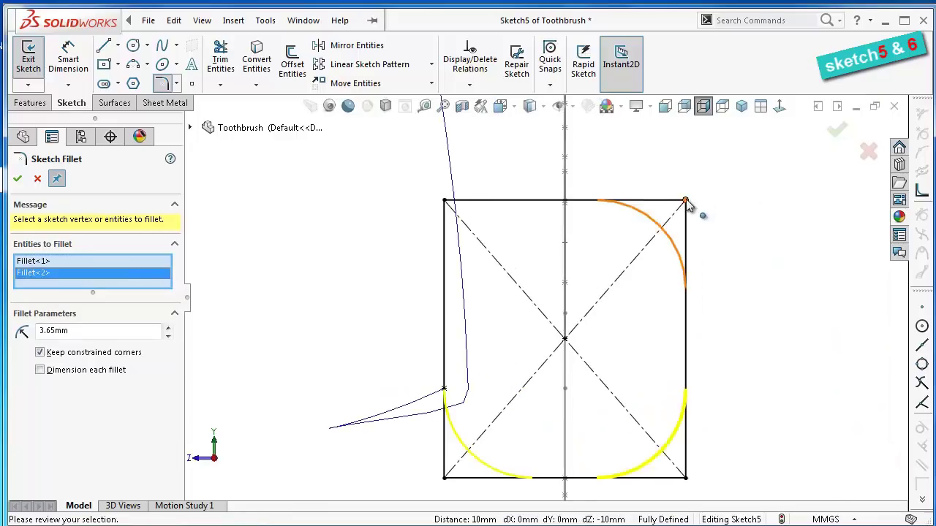
{"action": "left_click", "coordinate": [684, 200]}
{"action": "left_click", "coordinate": [444, 201]}
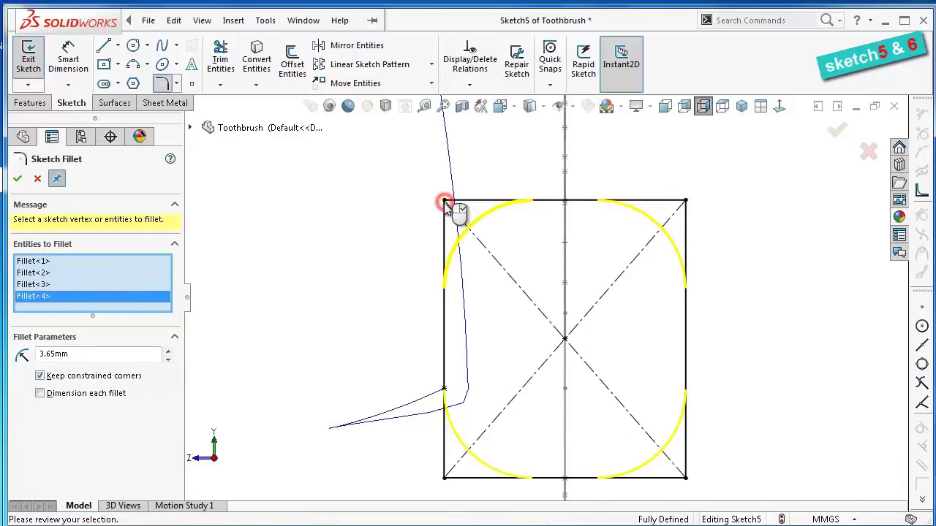
{"action": "left_click", "coordinate": [839, 139]}
{"action": "left_click", "coordinate": [784, 250]}
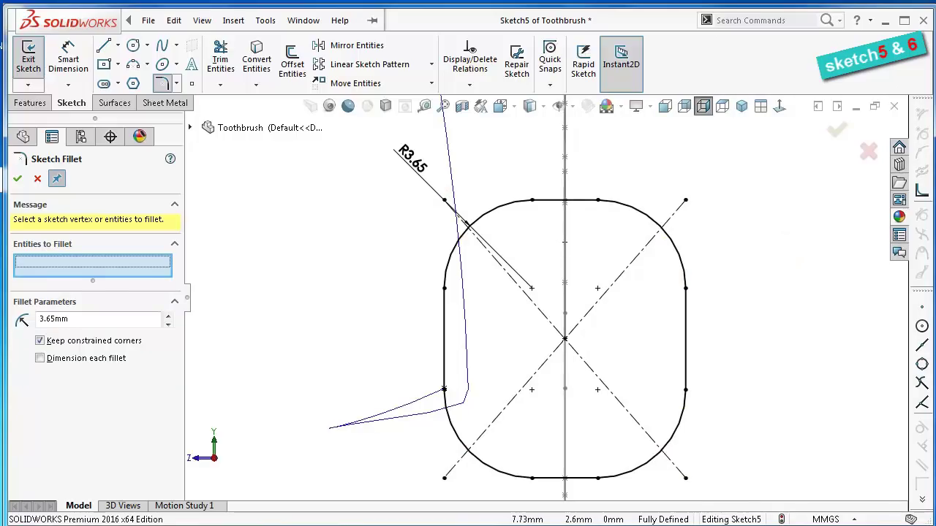
{"action": "key", "text": "Escape"}
{"action": "key", "text": "f"}
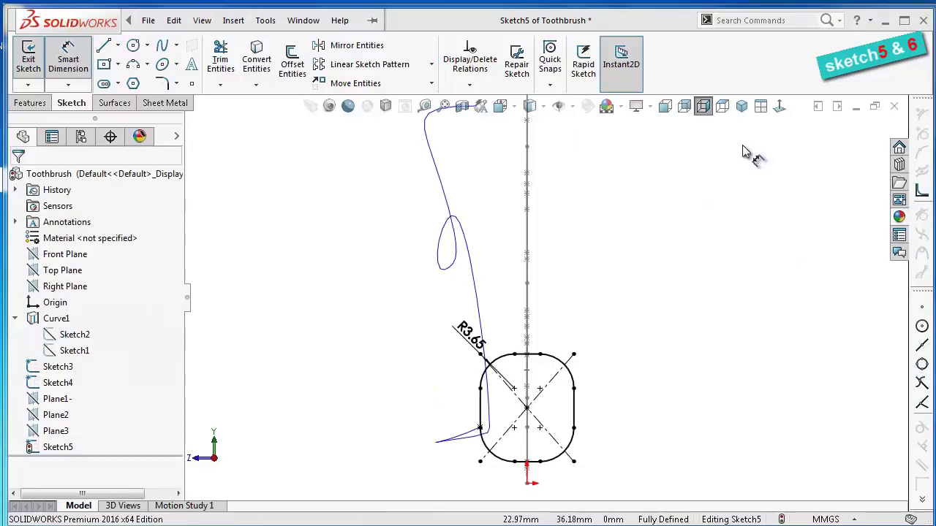
In isometric view, draw a centerline from the rounded profile to the vertical centerline intersection
{"action": "left_click", "coordinate": [741, 107]}
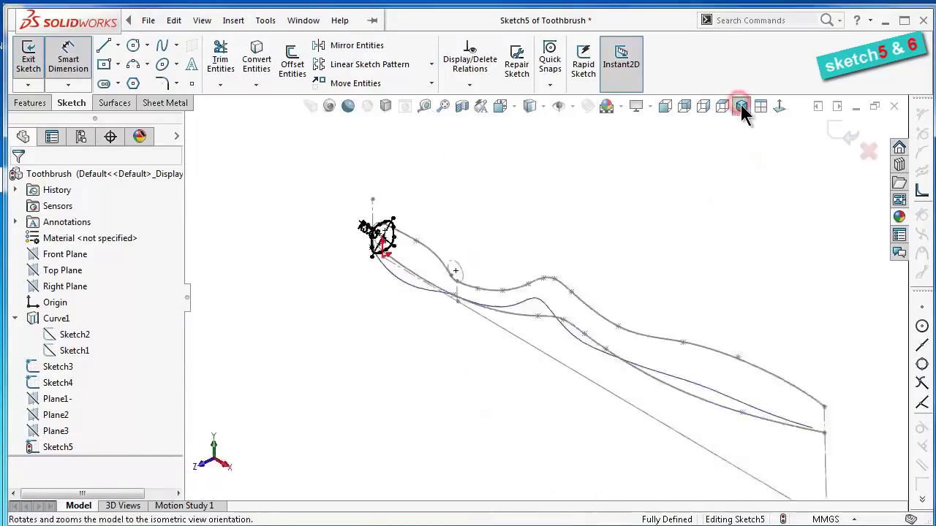
{"action": "scroll", "coordinate": [376, 241], "scroll_direction": "down", "scroll_amount": 5}
{"action": "scroll", "coordinate": [439, 234], "scroll_direction": "down", "scroll_amount": 5}
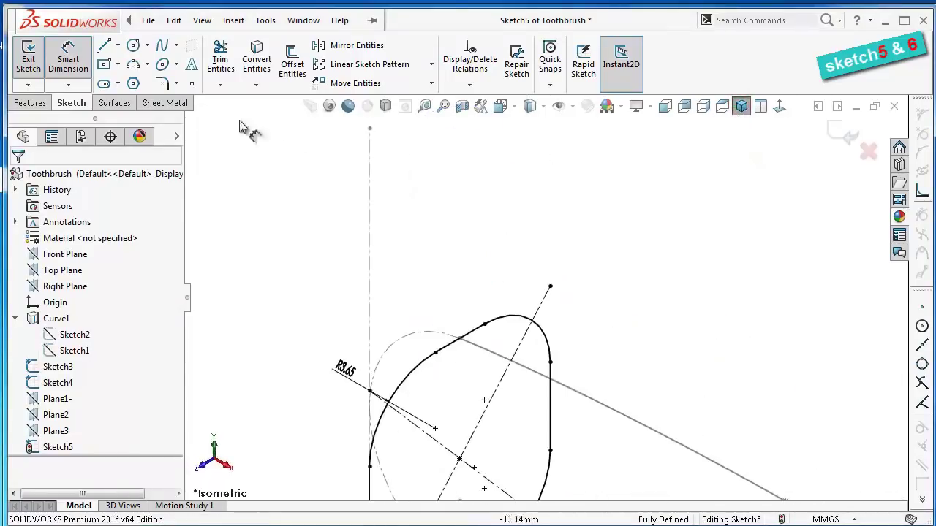
{"action": "left_click", "coordinate": [117, 45]}
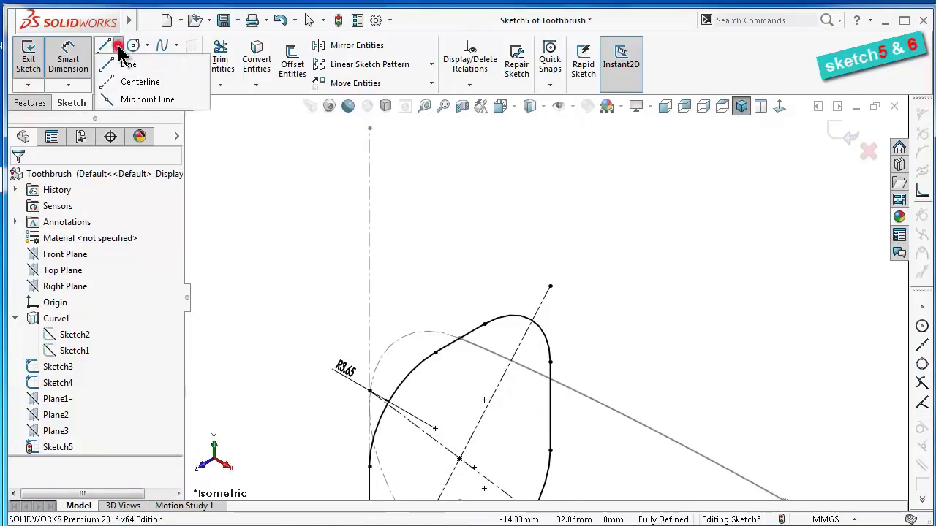
{"action": "left_click", "coordinate": [128, 77]}
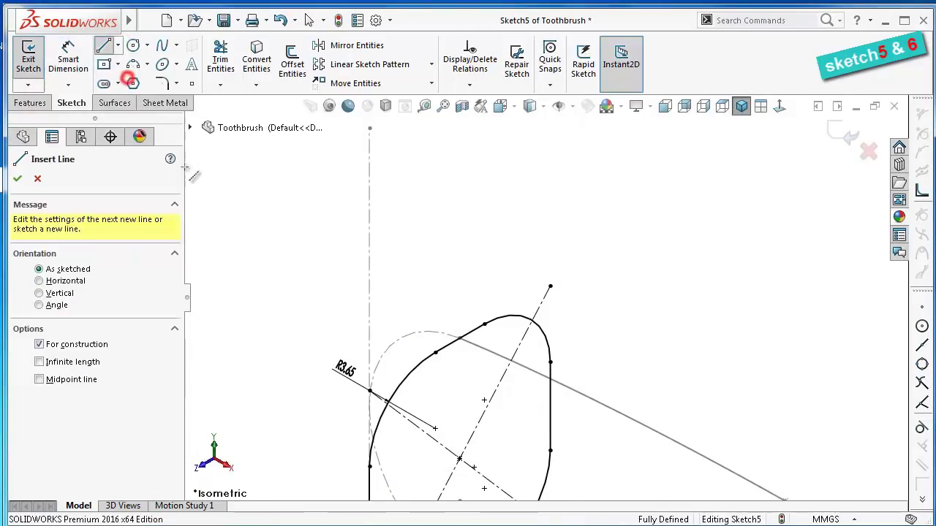
{"action": "left_click", "coordinate": [459, 338]}
{"action": "scroll", "coordinate": [483, 402], "scroll_direction": "down", "scroll_amount": 2}
{"action": "scroll", "coordinate": [527, 394], "scroll_direction": "down", "scroll_amount": 3}
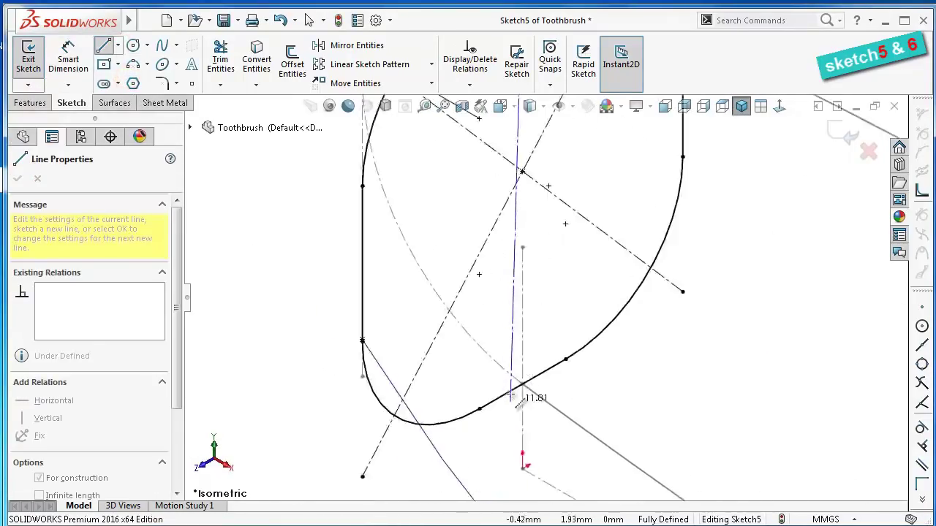
{"action": "scroll", "coordinate": [539, 356], "scroll_direction": "down", "scroll_amount": 2}
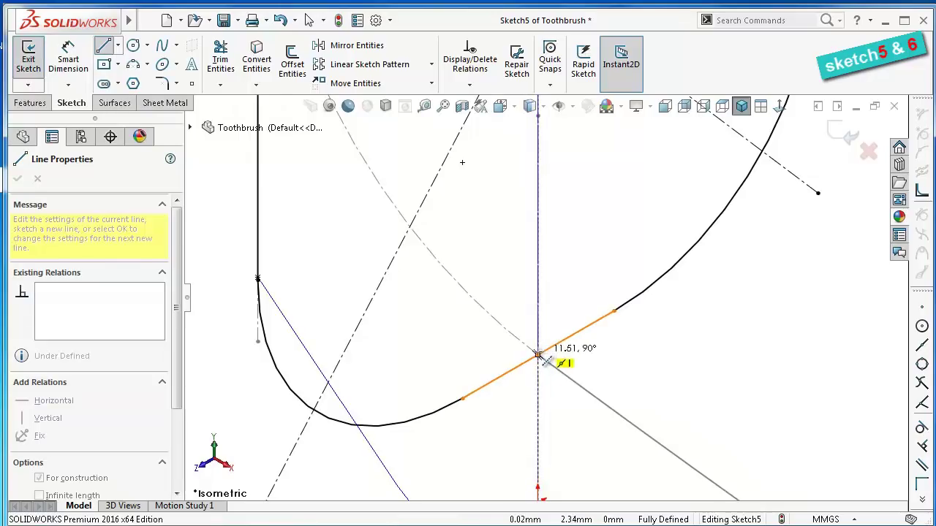
{"action": "scroll", "coordinate": [538, 355], "scroll_direction": "down", "scroll_amount": 2}
{"action": "scroll", "coordinate": [526, 336], "scroll_direction": "down", "scroll_amount": 2}
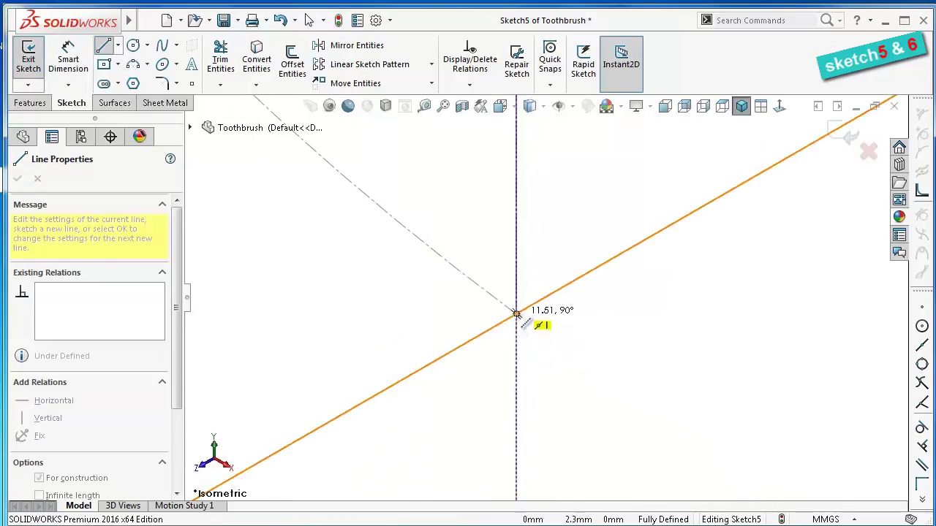
{"action": "left_click", "coordinate": [516, 314]}
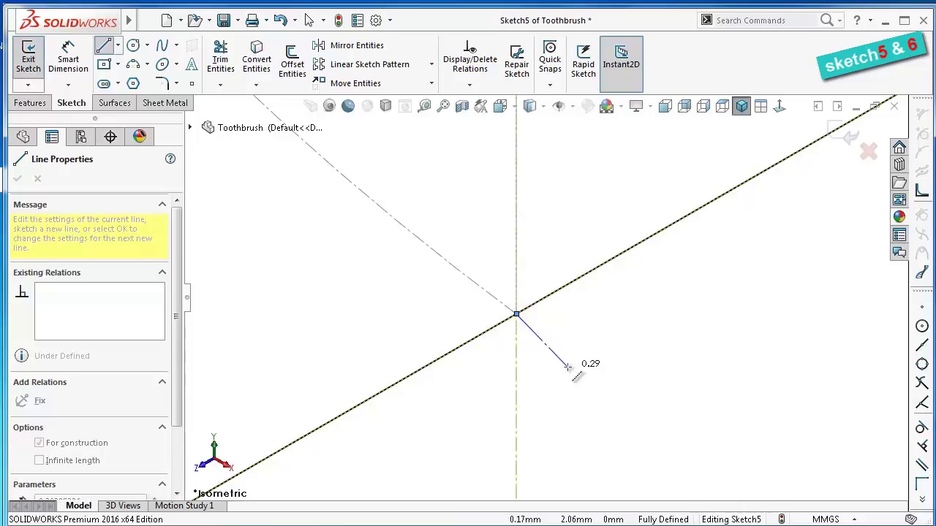
{"action": "double_click", "coordinate": [568, 367]}
Zoom back out and activate Trim Entities
{"action": "scroll", "coordinate": [570, 369], "scroll_direction": "up", "scroll_amount": 2}
{"action": "scroll", "coordinate": [557, 269], "scroll_direction": "up", "scroll_amount": 2}
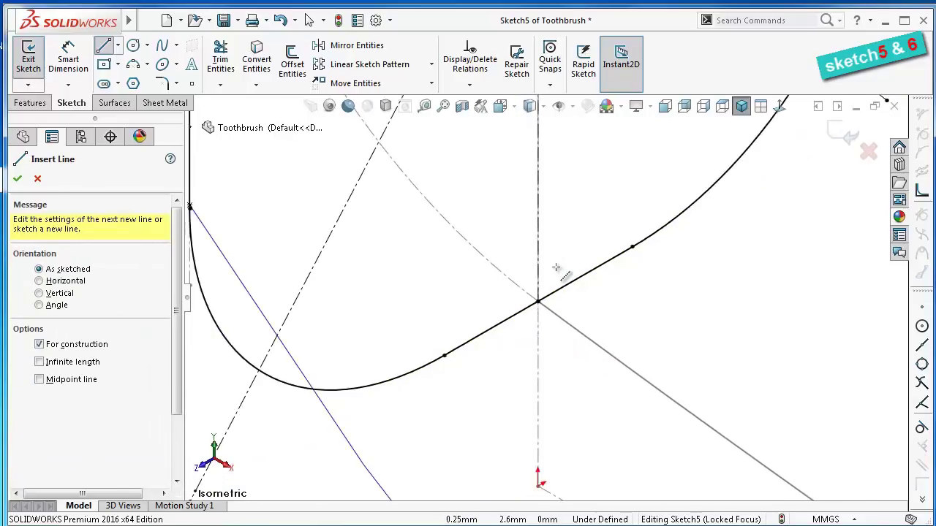
{"action": "scroll", "coordinate": [555, 268], "scroll_direction": "up", "scroll_amount": 2}
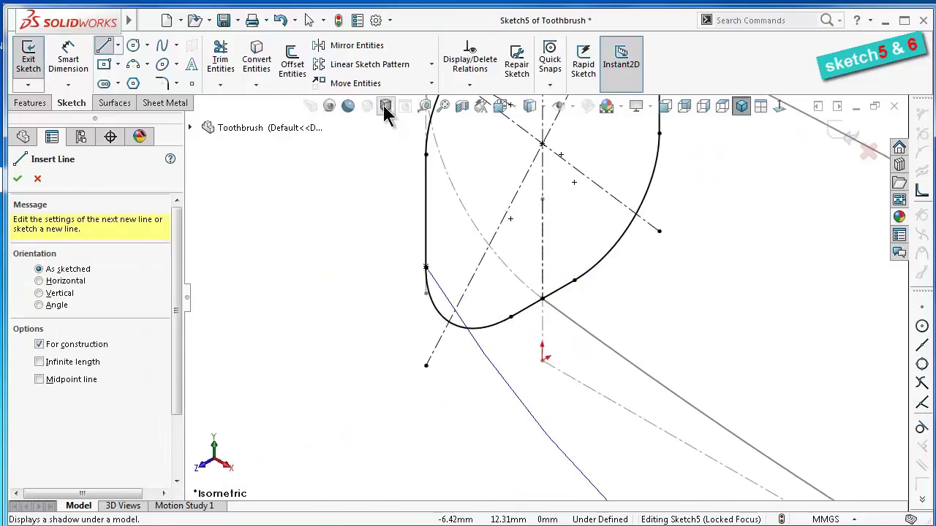
{"action": "left_click", "coordinate": [222, 63]}
{"action": "scroll", "coordinate": [636, 201], "scroll_direction": "up", "scroll_amount": 2}
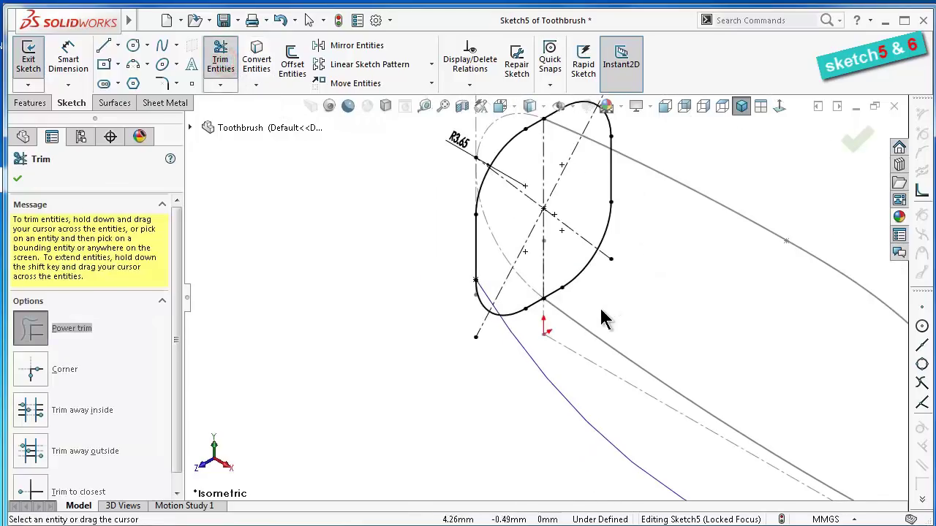
Trim away the lower right arc, centerline pieces and the small stray arc
{"action": "mouse_move", "coordinate": [604, 319]}
{"action": "left_mouse_down"}
{"action": "mouse_move", "coordinate": [566, 115]}
{"action": "mouse_move", "coordinate": [619, 177]}
{"action": "mouse_move", "coordinate": [609, 183]}
{"action": "left_mouse_up"}
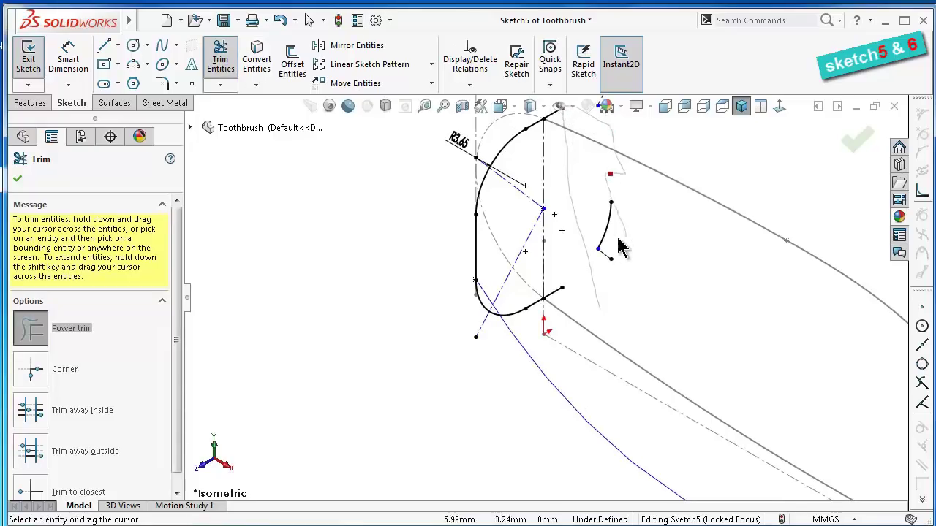
{"action": "left_click_drag", "start_coordinate": [617, 246], "coordinate": [601, 229]}
{"action": "scroll", "coordinate": [654, 247], "scroll_direction": "down", "scroll_amount": 2}
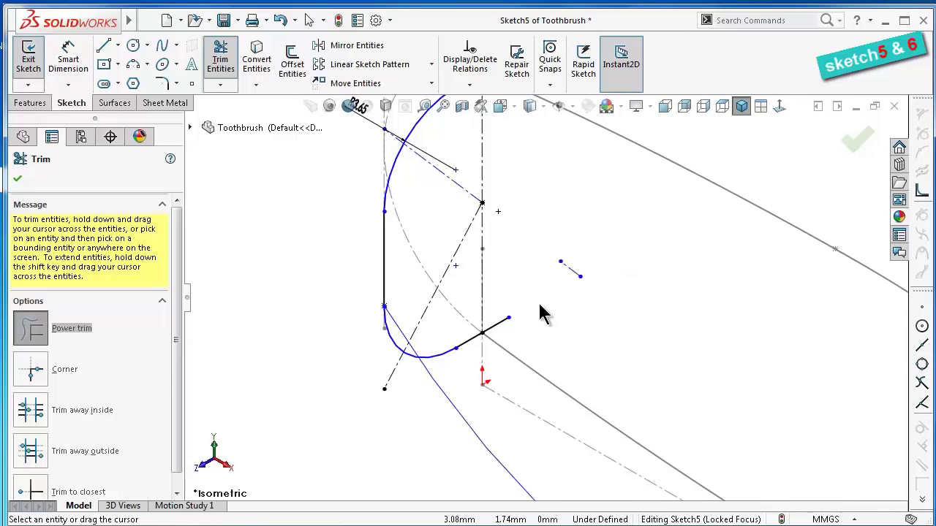
{"action": "middle_click_drag", "start_coordinate": [541, 314], "coordinate": [796, 433], "text": "ctrl"}
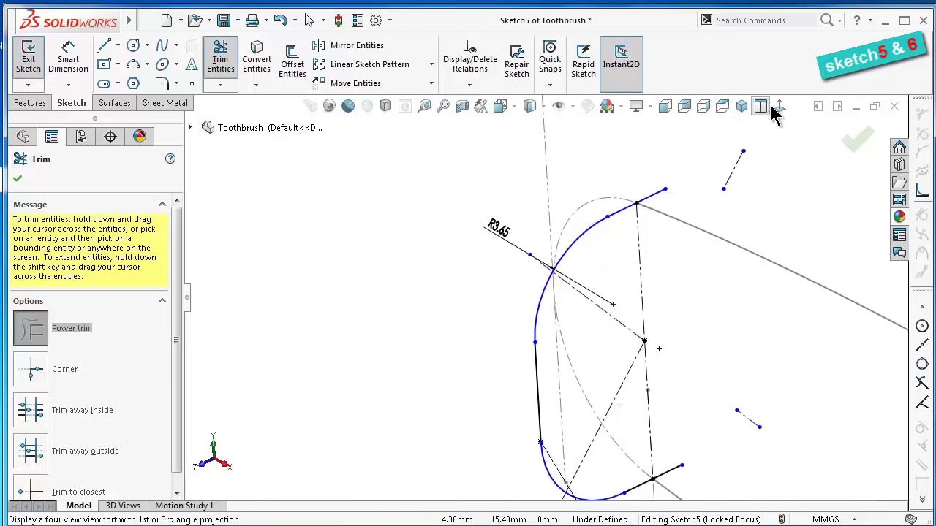
{"action": "left_click", "coordinate": [777, 108]}
Trim the remaining stubs right of the centerline and check the profile in Normal To view
{"action": "scroll", "coordinate": [589, 433], "scroll_direction": "down", "scroll_amount": 2}
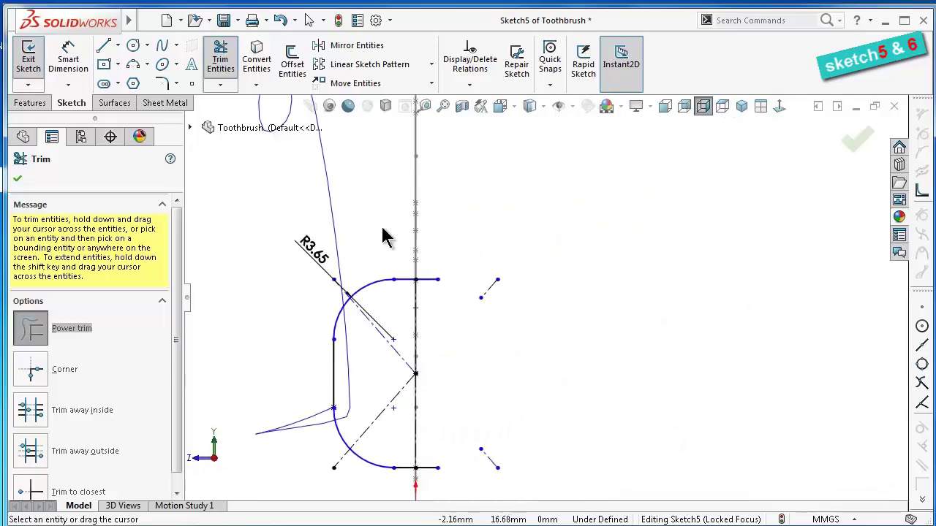
{"action": "scroll", "coordinate": [362, 154], "scroll_direction": "down", "scroll_amount": 2}
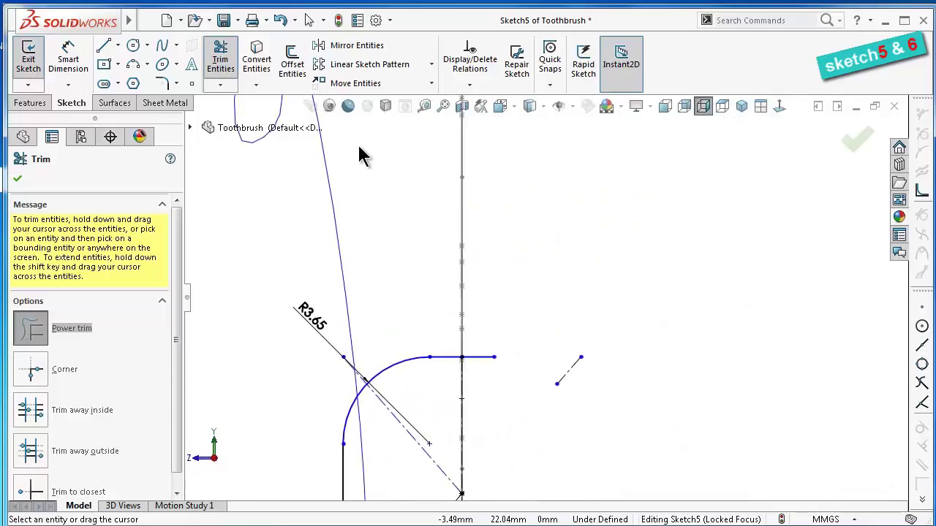
{"action": "scroll", "coordinate": [537, 302], "scroll_direction": "up", "scroll_amount": 2}
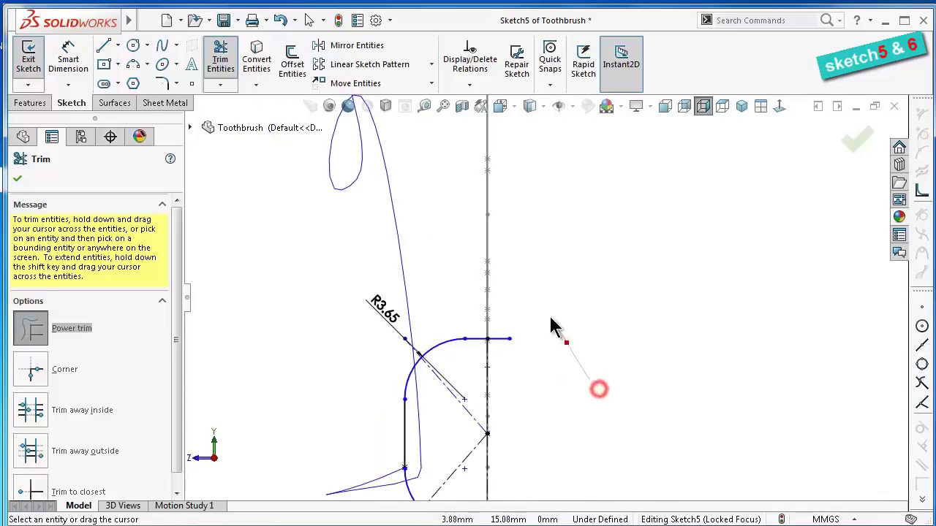
{"action": "scroll", "coordinate": [592, 395], "scroll_direction": "up", "scroll_amount": 2}
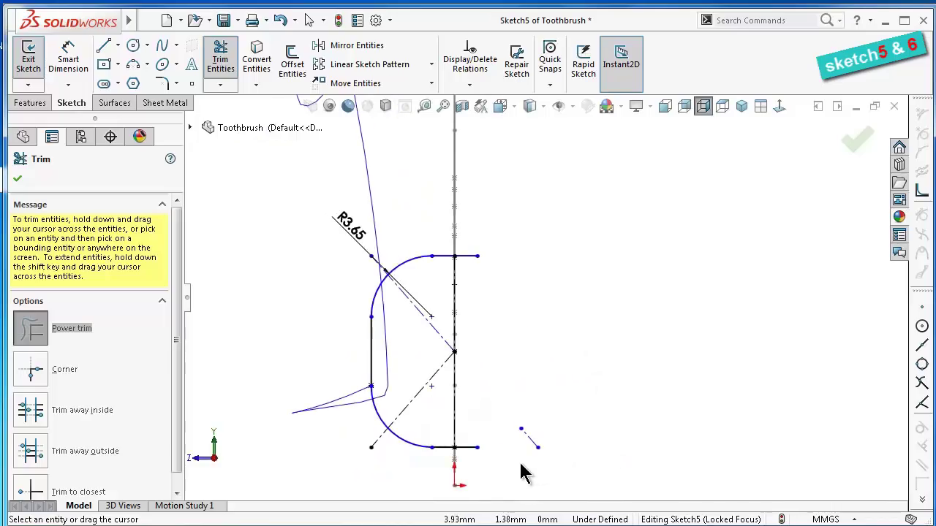
{"action": "left_click_drag", "start_coordinate": [523, 472], "coordinate": [530, 409]}
{"action": "left_click_drag", "start_coordinate": [476, 299], "coordinate": [479, 219]}
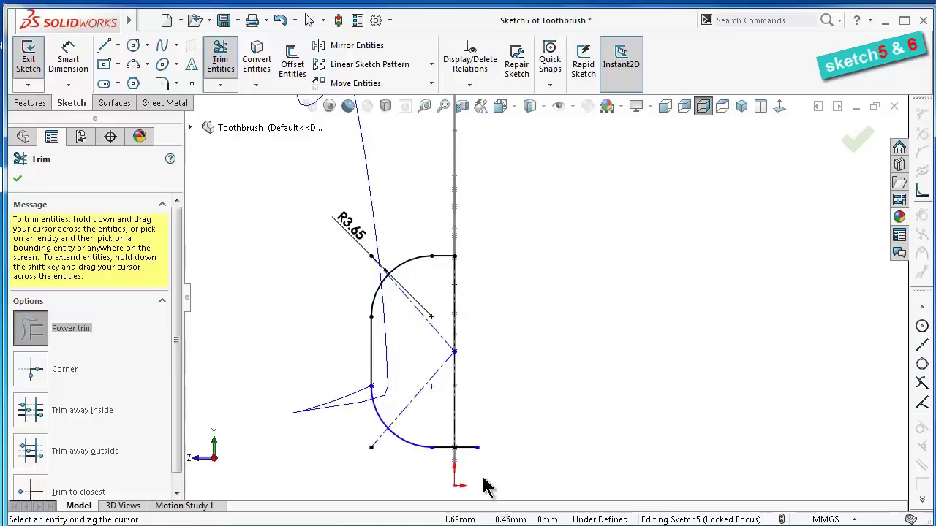
{"action": "left_click_drag", "start_coordinate": [479, 472], "coordinate": [474, 440]}
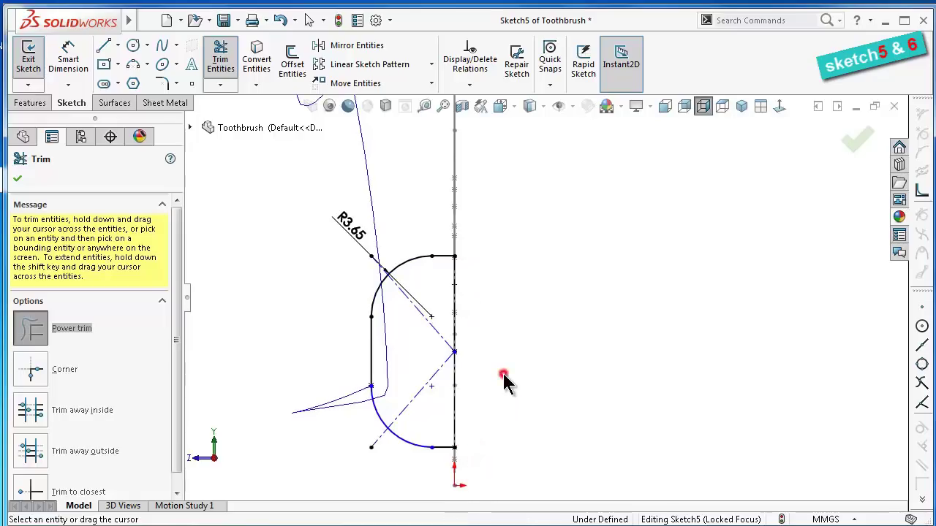
{"action": "middle_click_drag", "start_coordinate": [506, 382], "coordinate": [570, 354]}
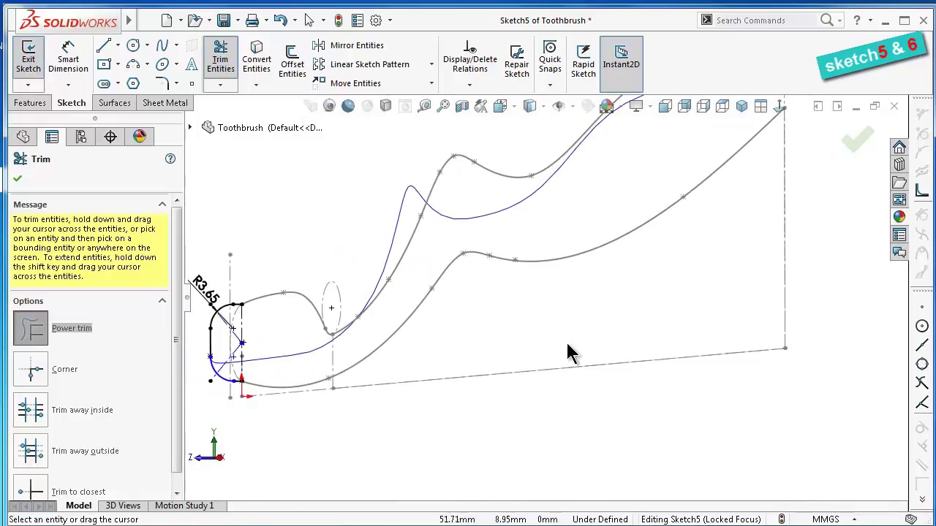
{"action": "left_click", "coordinate": [781, 106]}
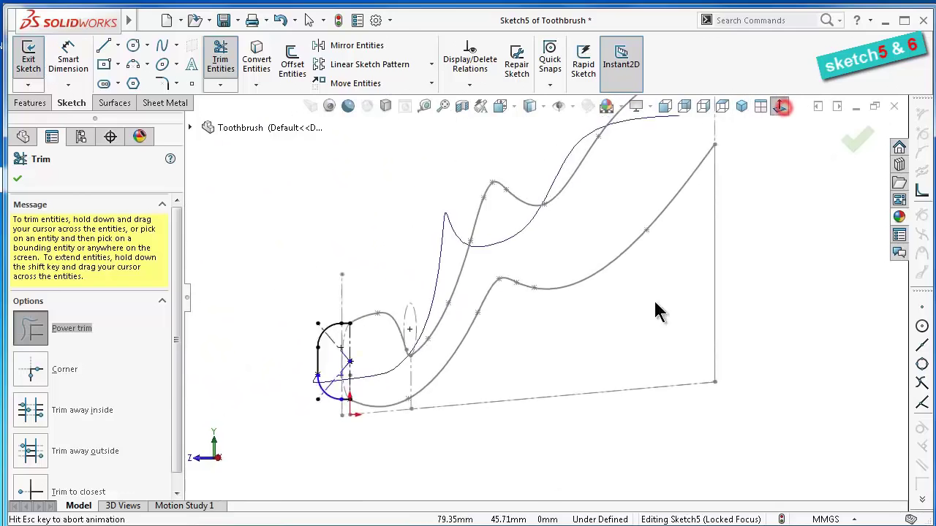
{"action": "scroll", "coordinate": [570, 483], "scroll_direction": "down", "scroll_amount": 5}
{"action": "scroll", "coordinate": [584, 428], "scroll_direction": "down", "scroll_amount": 3}
Leave trimming and give the lower corner arc a Fix relation
{"action": "key", "text": "Escape"}
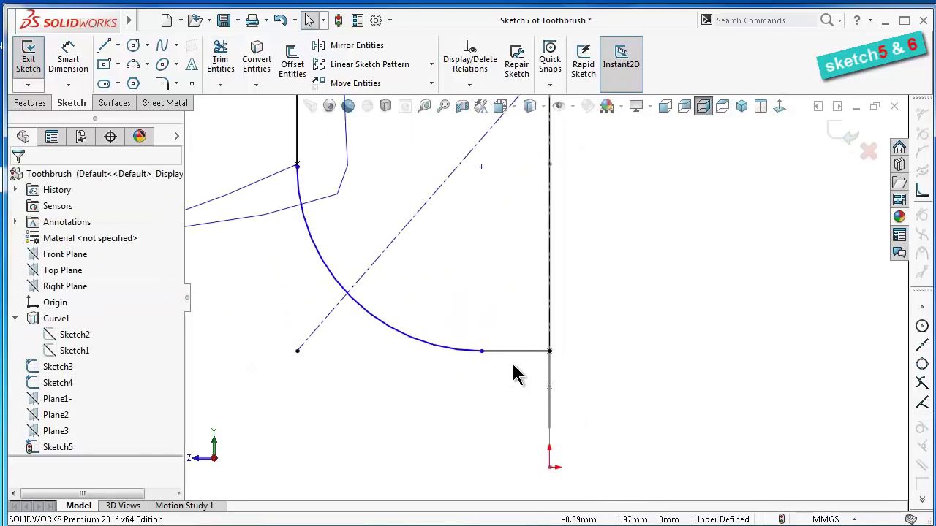
{"action": "scroll", "coordinate": [516, 375], "scroll_direction": "down", "scroll_amount": 1}
{"action": "left_click", "coordinate": [435, 348]}
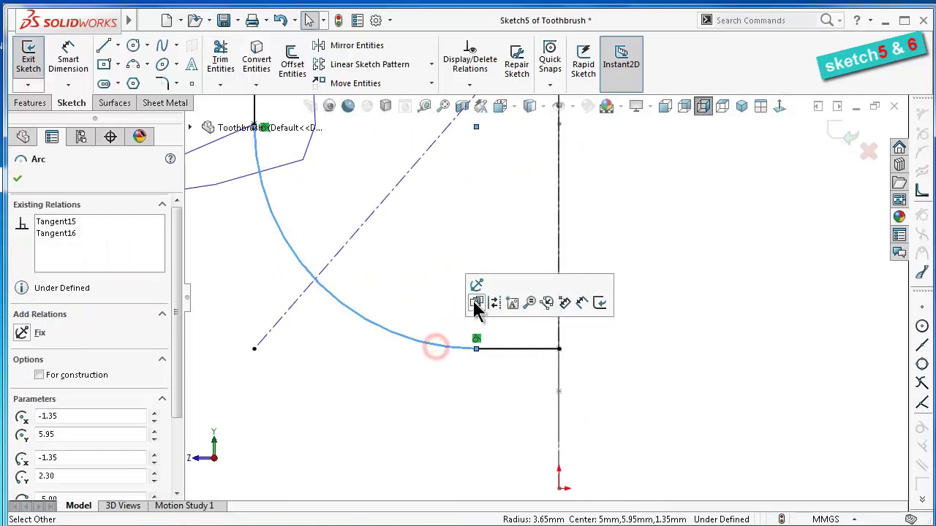
{"action": "left_click", "coordinate": [476, 303]}
{"action": "left_click", "coordinate": [427, 282]}
Zoom and orbit to inspect the rounded profile among the guide curves
{"action": "scroll", "coordinate": [544, 298], "scroll_direction": "up", "scroll_amount": 4}
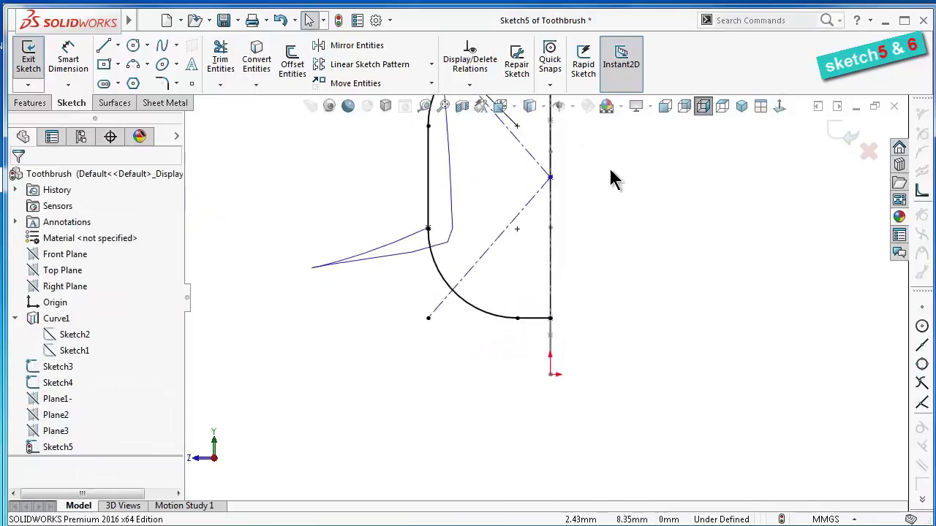
{"action": "scroll", "coordinate": [599, 167], "scroll_direction": "up", "scroll_amount": 3}
{"action": "scroll", "coordinate": [541, 285], "scroll_direction": "down", "scroll_amount": 3}
{"action": "scroll", "coordinate": [520, 313], "scroll_direction": "down", "scroll_amount": 2}
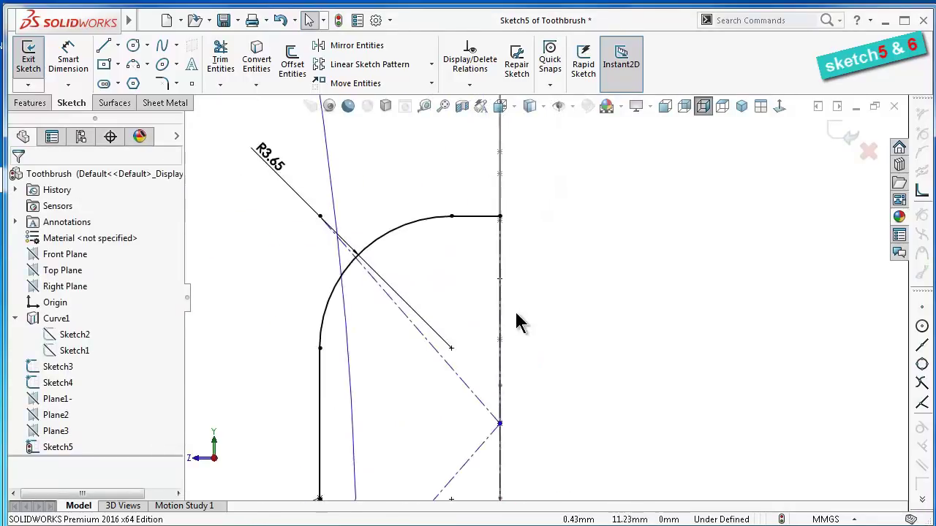
{"action": "scroll", "coordinate": [468, 445], "scroll_direction": "up", "scroll_amount": 3}
{"action": "scroll", "coordinate": [407, 383], "scroll_direction": "down", "scroll_amount": 3}
{"action": "scroll", "coordinate": [524, 407], "scroll_direction": "down", "scroll_amount": 2}
{"action": "scroll", "coordinate": [530, 409], "scroll_direction": "down", "scroll_amount": 1}
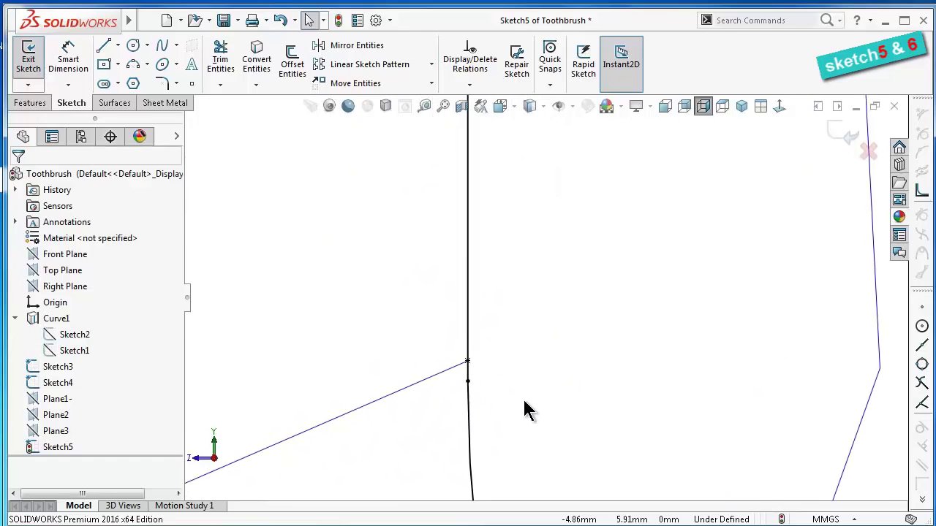
{"action": "scroll", "coordinate": [667, 333], "scroll_direction": "up", "scroll_amount": 2}
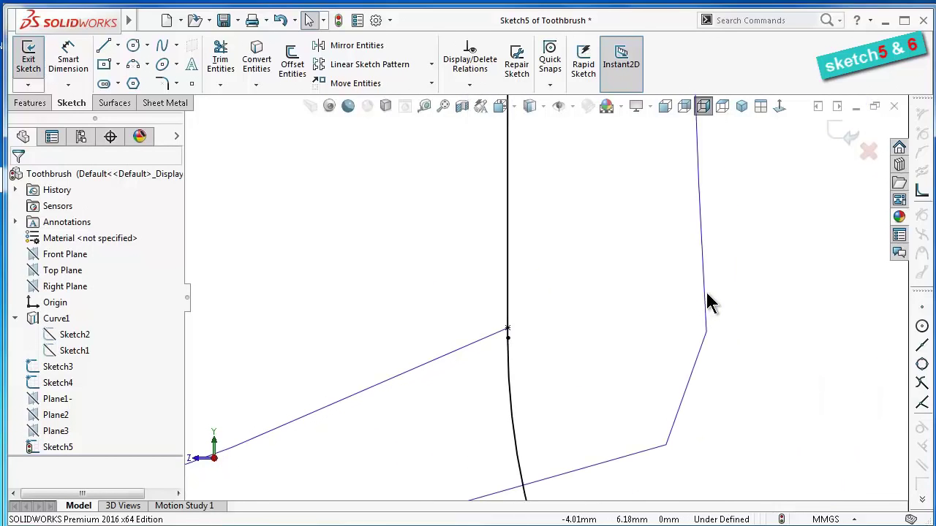
{"action": "scroll", "coordinate": [705, 299], "scroll_direction": "up", "scroll_amount": 1}
{"action": "scroll", "coordinate": [716, 309], "scroll_direction": "up", "scroll_amount": 2}
{"action": "scroll", "coordinate": [710, 320], "scroll_direction": "up", "scroll_amount": 1}
{"action": "mouse_move", "coordinate": [705, 315]}
{"action": "middle_mouse_down"}
{"action": "mouse_move", "coordinate": [690, 299]}
{"action": "mouse_move", "coordinate": [683, 309]}
{"action": "mouse_move", "coordinate": [739, 302]}
{"action": "mouse_move", "coordinate": [629, 300]}
{"action": "mouse_move", "coordinate": [547, 309]}
{"action": "mouse_move", "coordinate": [552, 321]}
{"action": "middle_mouse_up"}
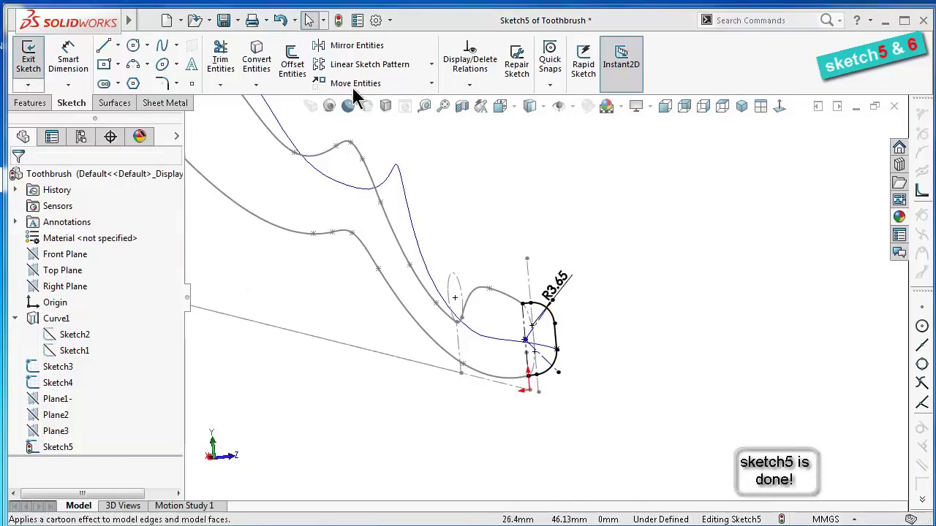
Exit Sketch5, show Plane2, and select it for the next sketch
{"action": "left_click", "coordinate": [337, 20]}
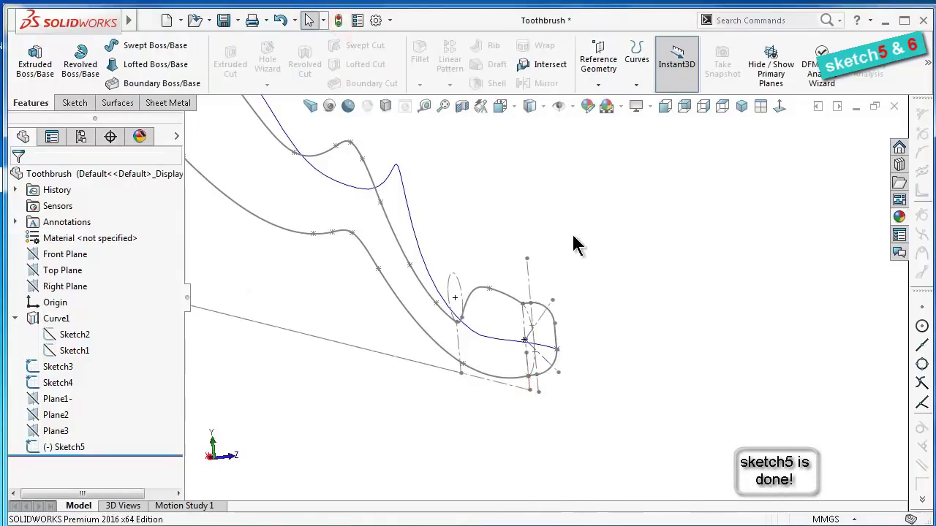
{"action": "mouse_move", "coordinate": [608, 288]}
{"action": "middle_mouse_down"}
{"action": "mouse_move", "coordinate": [577, 285]}
{"action": "mouse_move", "coordinate": [704, 311]}
{"action": "middle_mouse_up"}
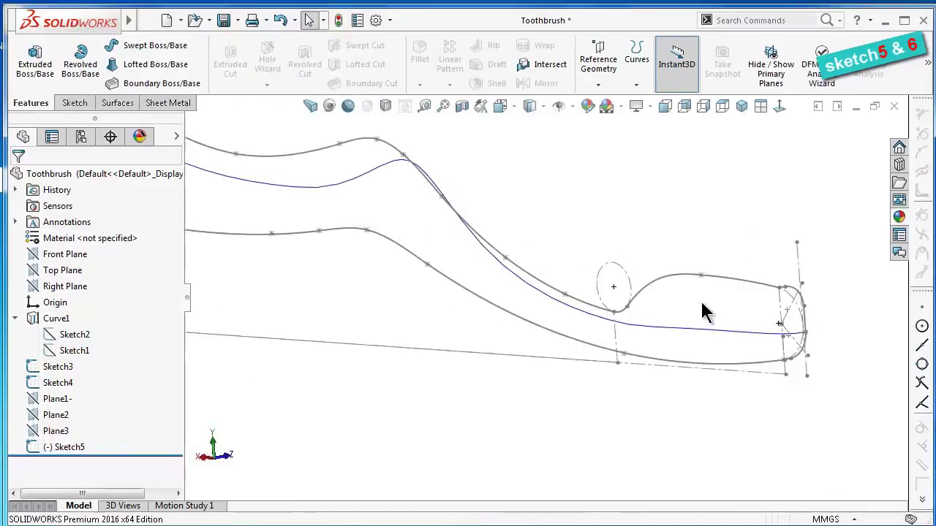
{"action": "left_click", "coordinate": [58, 415]}
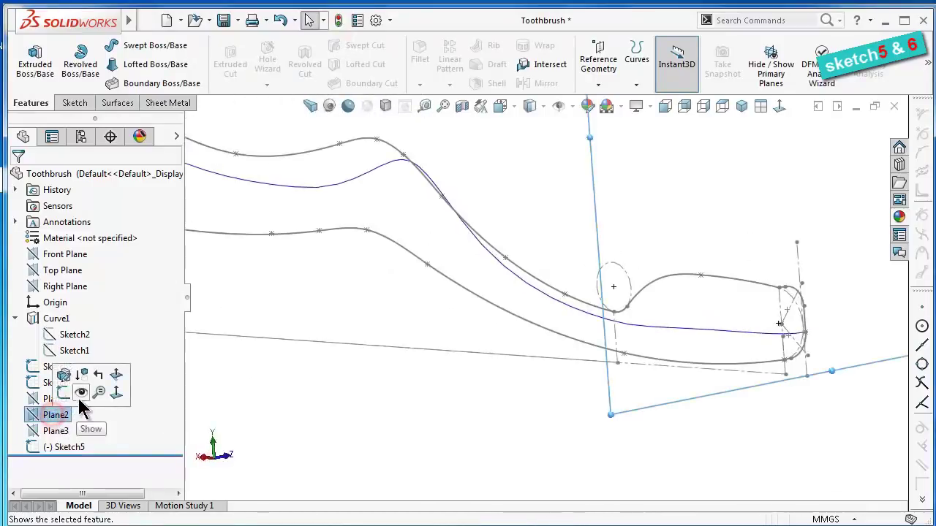
{"action": "left_click", "coordinate": [82, 398]}
{"action": "mouse_move", "coordinate": [726, 427]}
{"action": "middle_mouse_down"}
{"action": "mouse_move", "coordinate": [723, 446]}
{"action": "mouse_move", "coordinate": [470, 269]}
{"action": "mouse_move", "coordinate": [626, 320]}
{"action": "mouse_move", "coordinate": [724, 303]}
{"action": "mouse_move", "coordinate": [674, 286]}
{"action": "mouse_move", "coordinate": [513, 270]}
{"action": "mouse_move", "coordinate": [549, 344]}
{"action": "mouse_move", "coordinate": [566, 318]}
{"action": "mouse_move", "coordinate": [546, 337]}
{"action": "middle_mouse_up"}
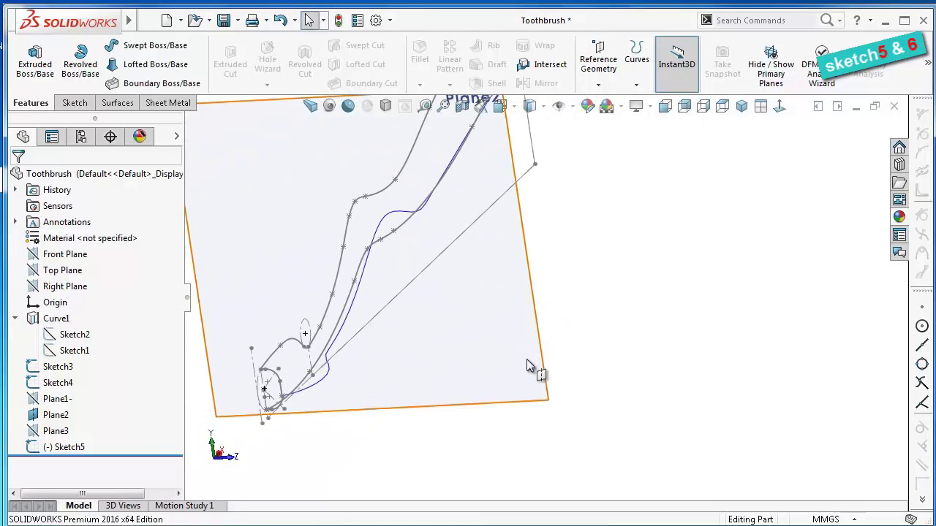
{"action": "left_click", "coordinate": [526, 360]}
Start Sketch6 on Plane2 viewed normal to, then hide Plane2
{"action": "left_click", "coordinate": [584, 318]}
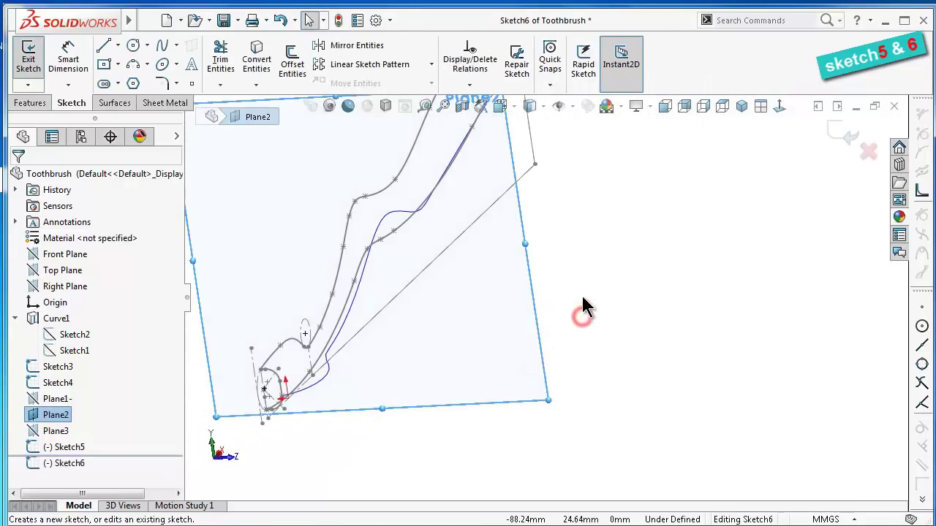
{"action": "left_click", "coordinate": [779, 107]}
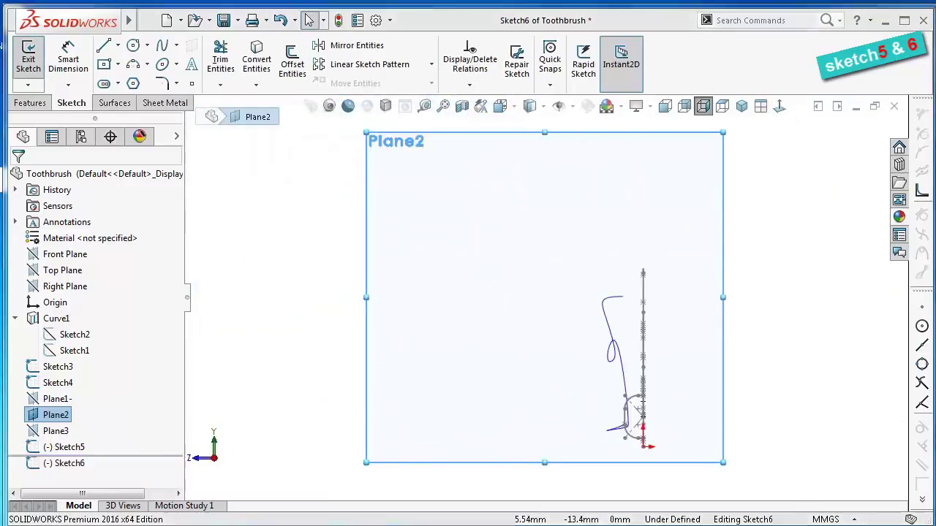
{"action": "mouse_move", "coordinate": [782, 334]}
{"action": "middle_mouse_down"}
{"action": "mouse_move", "coordinate": [734, 334]}
{"action": "mouse_move", "coordinate": [716, 303]}
{"action": "mouse_move", "coordinate": [564, 375]}
{"action": "mouse_move", "coordinate": [558, 386]}
{"action": "mouse_move", "coordinate": [603, 387]}
{"action": "mouse_move", "coordinate": [571, 391]}
{"action": "mouse_move", "coordinate": [574, 407]}
{"action": "mouse_move", "coordinate": [564, 393]}
{"action": "middle_mouse_up"}
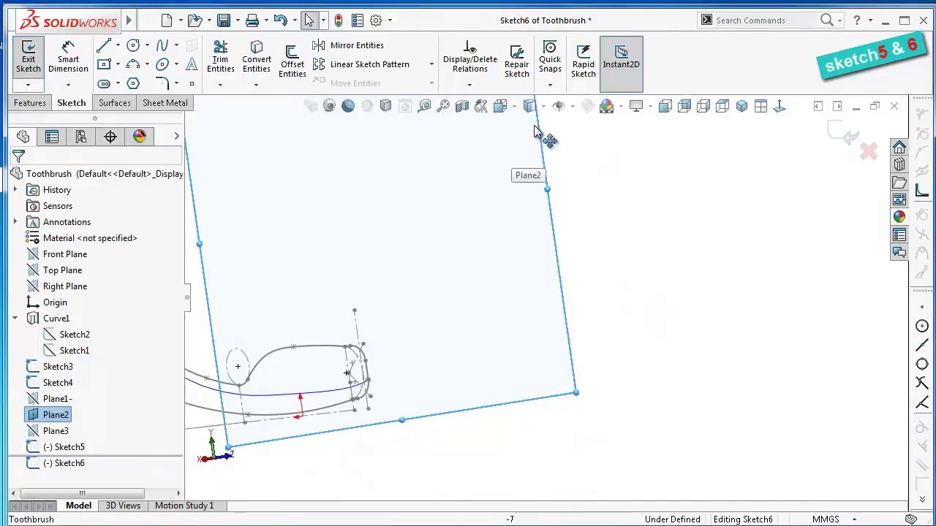
{"action": "left_click", "coordinate": [49, 415]}
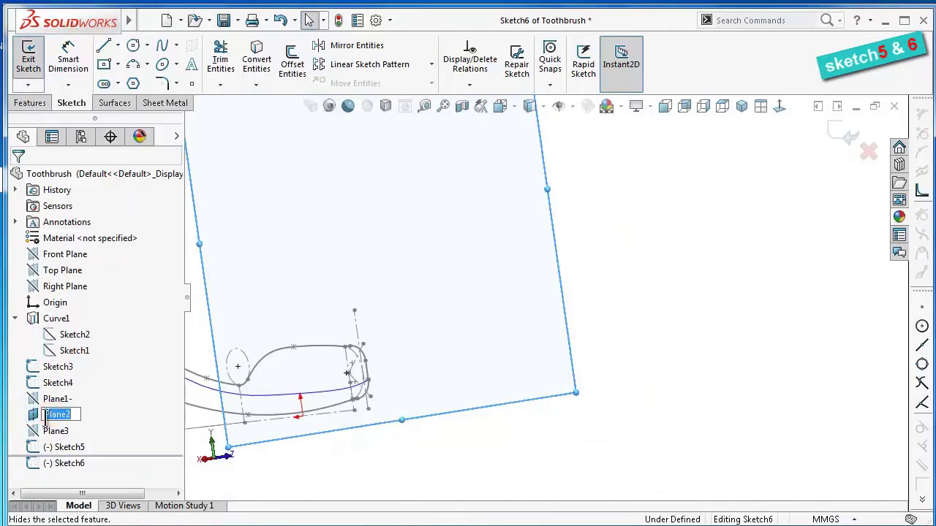
{"action": "left_click", "coordinate": [45, 415]}
{"action": "left_click", "coordinate": [64, 388]}
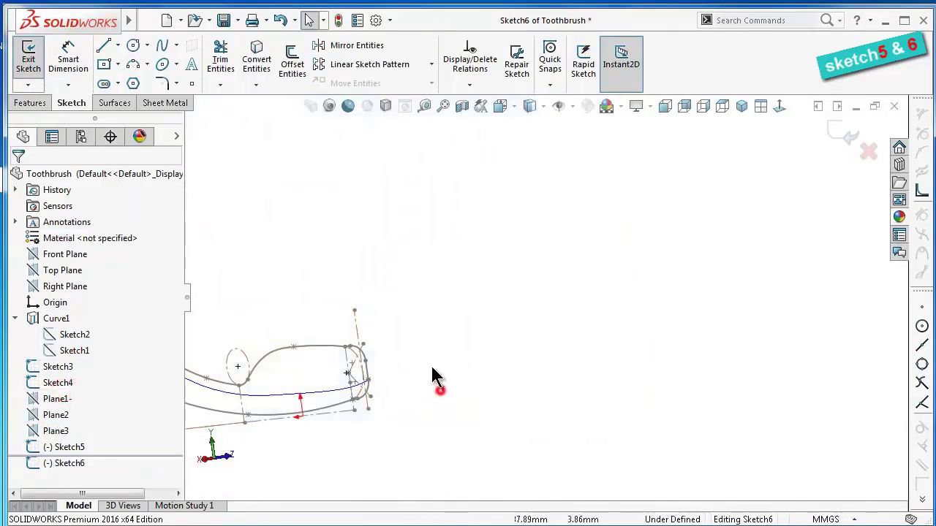
{"action": "scroll", "coordinate": [386, 344], "scroll_direction": "down", "scroll_amount": 5}
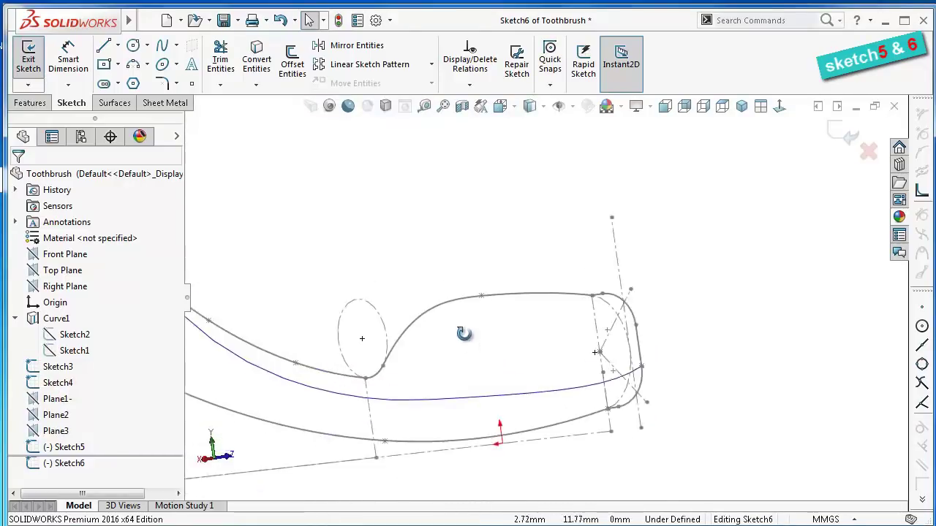
Orbit the sketch and choose the Corner Rectangle tool
{"action": "middle_click_drag", "start_coordinate": [464, 333], "coordinate": [368, 358]}
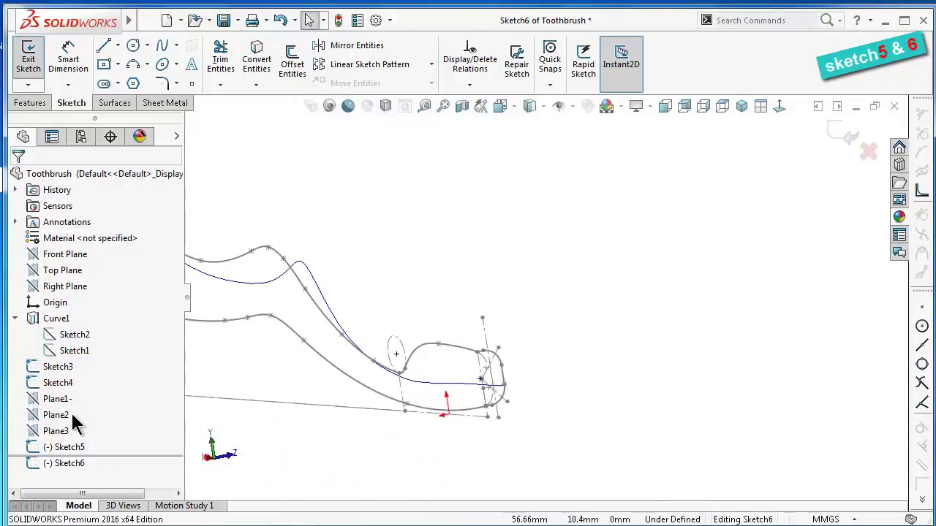
{"action": "left_click", "coordinate": [118, 64]}
{"action": "left_click", "coordinate": [109, 140]}
{"action": "scroll", "coordinate": [501, 330], "scroll_direction": "up", "scroll_amount": 3}
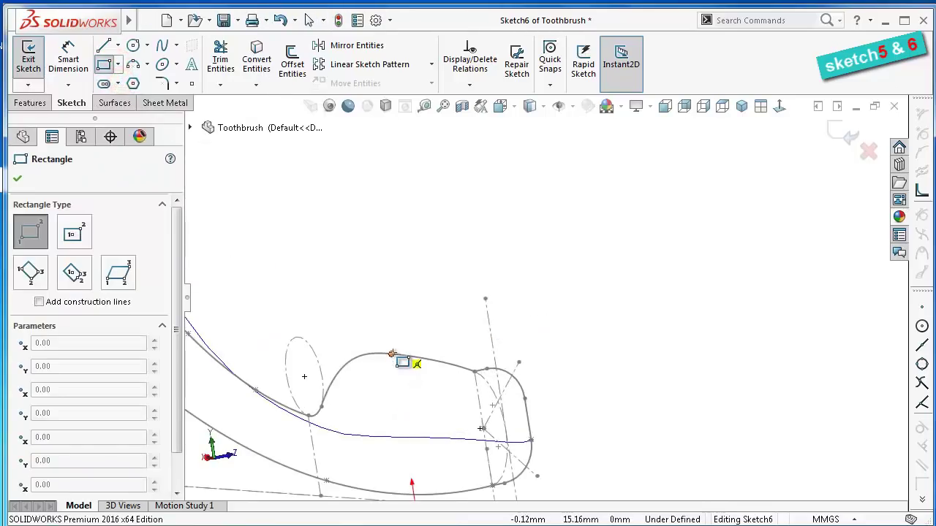
Draw a corner rectangle from the guide curve to beyond the toothbrush head
{"action": "left_click", "coordinate": [392, 354]}
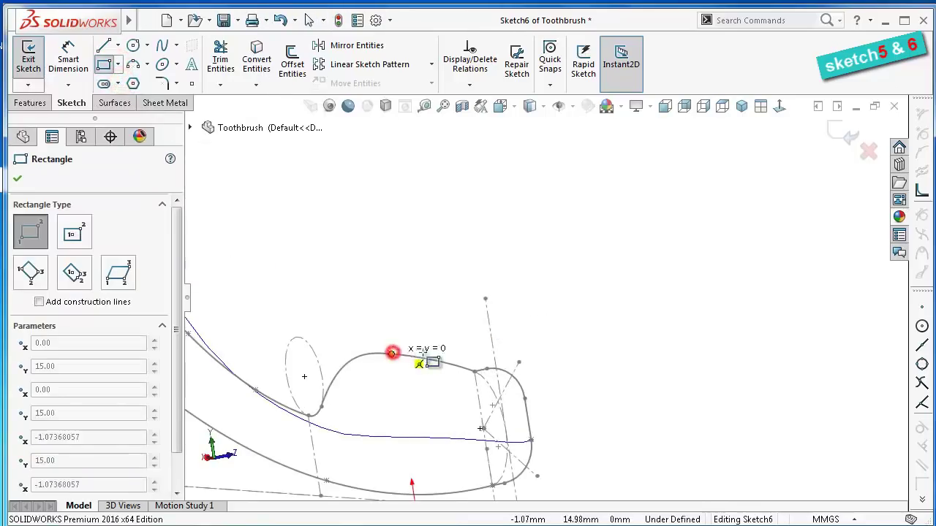
{"action": "left_click", "coordinate": [556, 443]}
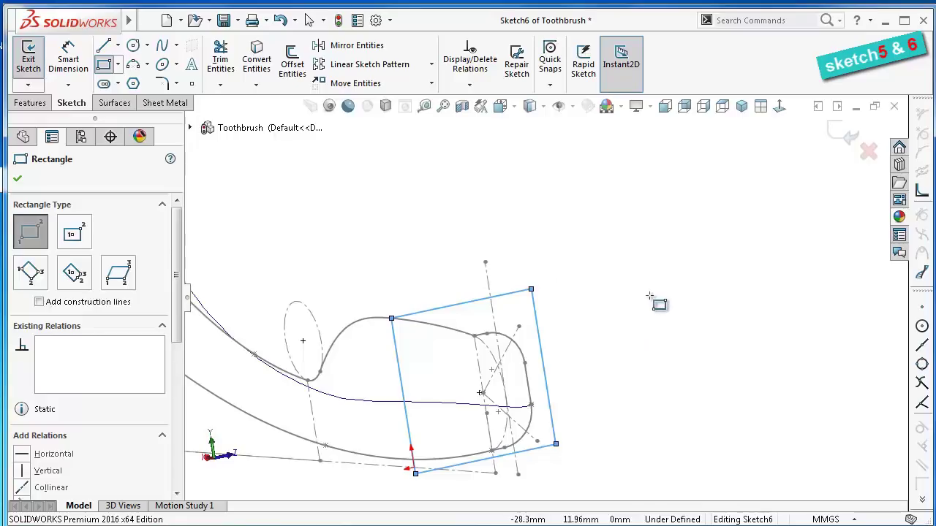
{"action": "key", "text": "Escape"}
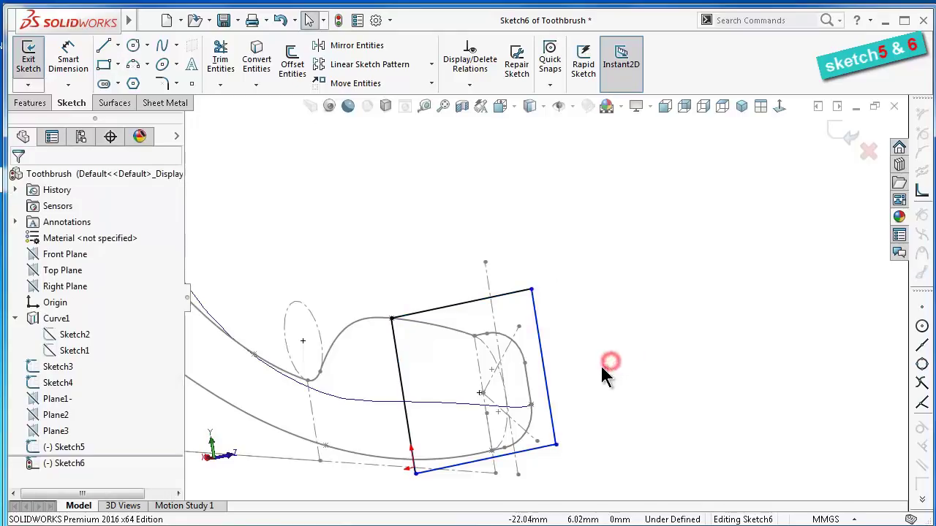
{"action": "mouse_move", "coordinate": [600, 364]}
{"action": "middle_mouse_down"}
{"action": "mouse_move", "coordinate": [560, 376]}
{"action": "mouse_move", "coordinate": [731, 388]}
{"action": "mouse_move", "coordinate": [802, 381]}
{"action": "mouse_move", "coordinate": [769, 378]}
{"action": "mouse_move", "coordinate": [671, 197]}
{"action": "mouse_move", "coordinate": [605, 152]}
{"action": "mouse_move", "coordinate": [585, 183]}
{"action": "middle_mouse_up"}
{"action": "scroll", "coordinate": [611, 446], "scroll_direction": "down", "scroll_amount": 2}
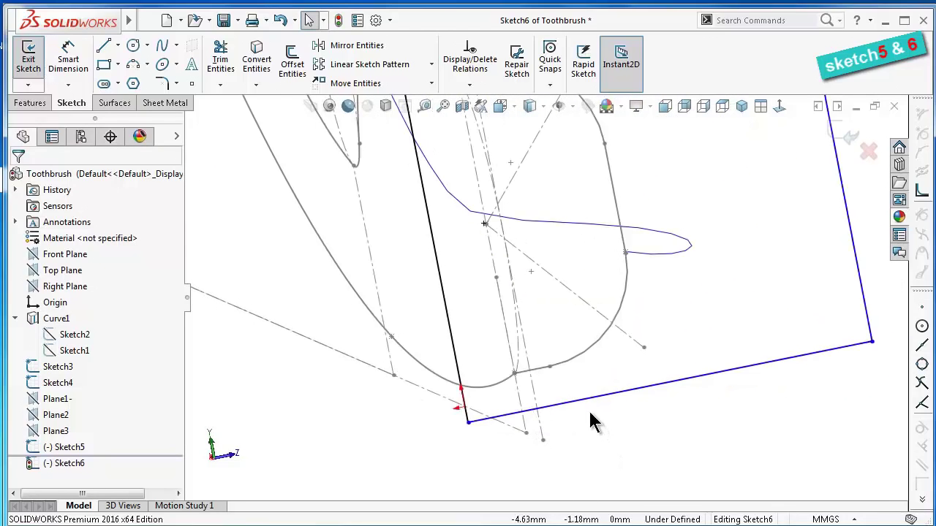
Pierce the rectangle's bottom corner point onto the guide spline
{"action": "left_click", "coordinate": [468, 423]}
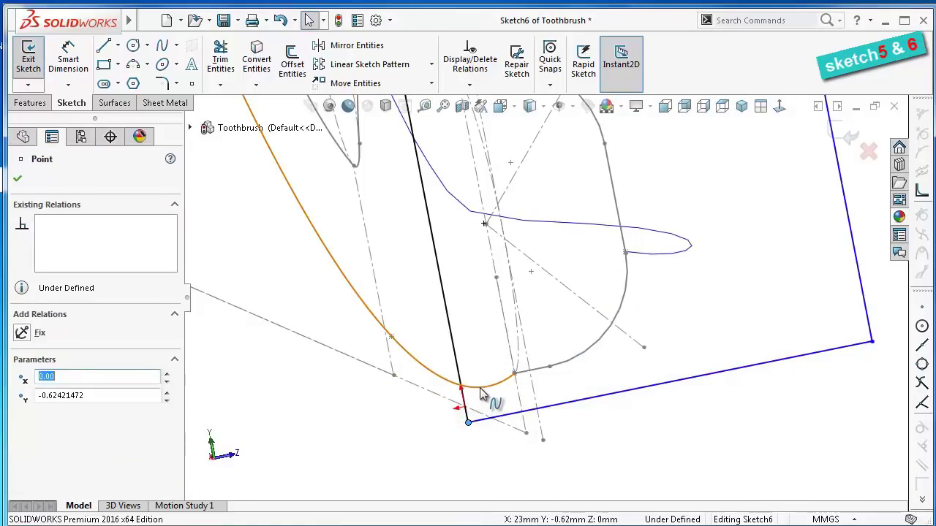
{"action": "left_click", "coordinate": [480, 387], "text": "ctrl"}
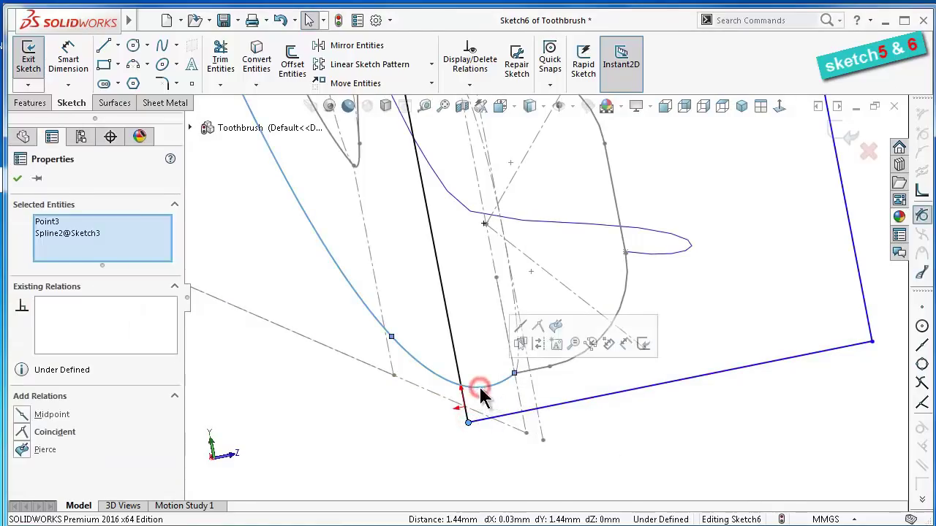
{"action": "left_click", "coordinate": [554, 331]}
{"action": "left_click", "coordinate": [397, 460]}
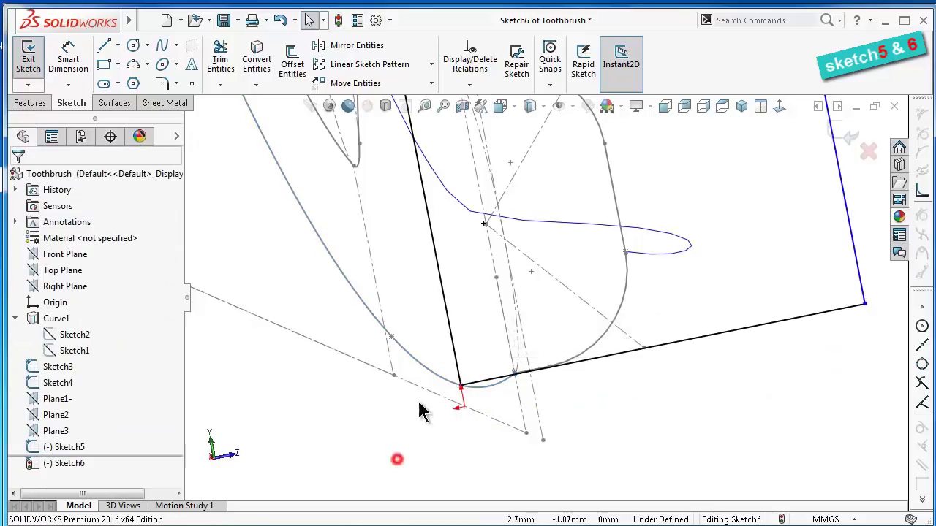
Convert the vertical section line into construction geometry
{"action": "left_click", "coordinate": [448, 344]}
{"action": "left_click", "coordinate": [510, 304]}
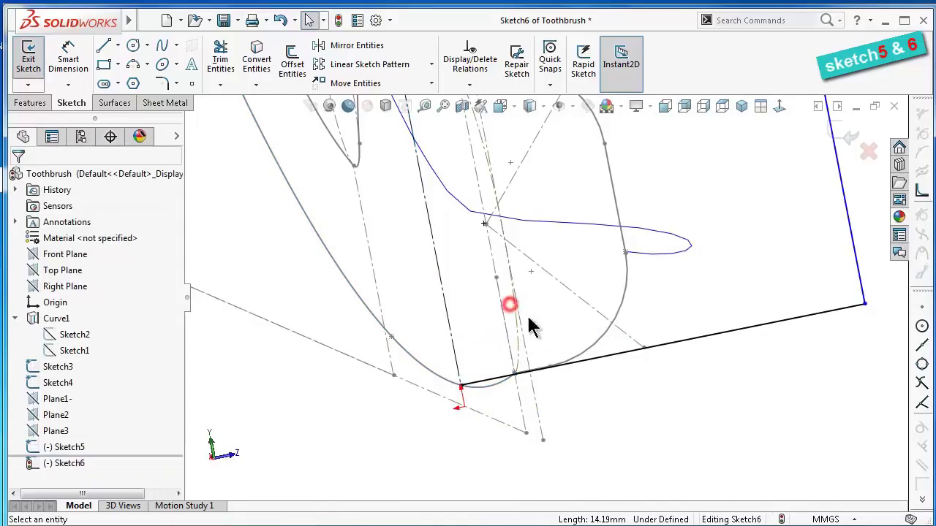
{"action": "mouse_move", "coordinate": [531, 327]}
{"action": "middle_mouse_down"}
{"action": "mouse_move", "coordinate": [624, 377]}
{"action": "mouse_move", "coordinate": [606, 193]}
{"action": "mouse_move", "coordinate": [601, 299]}
{"action": "mouse_move", "coordinate": [628, 360]}
{"action": "middle_mouse_up"}
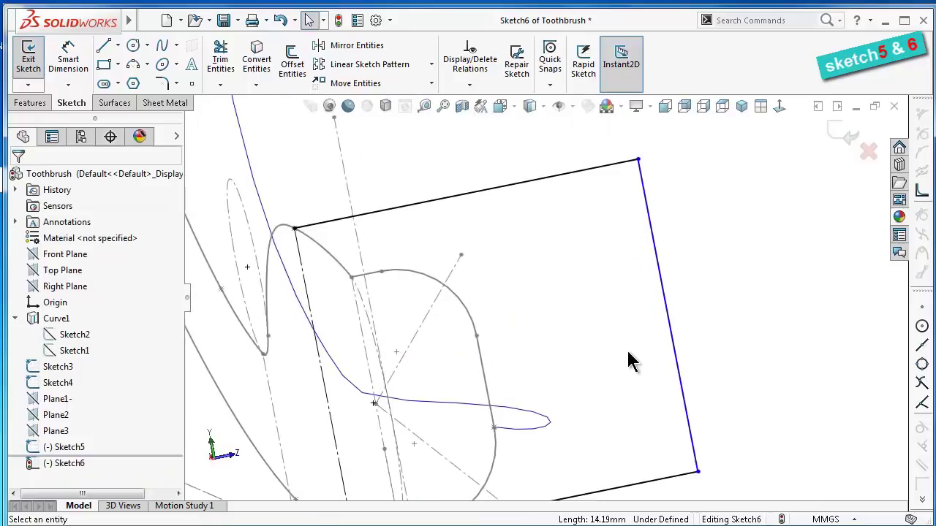
{"action": "left_click", "coordinate": [681, 391]}
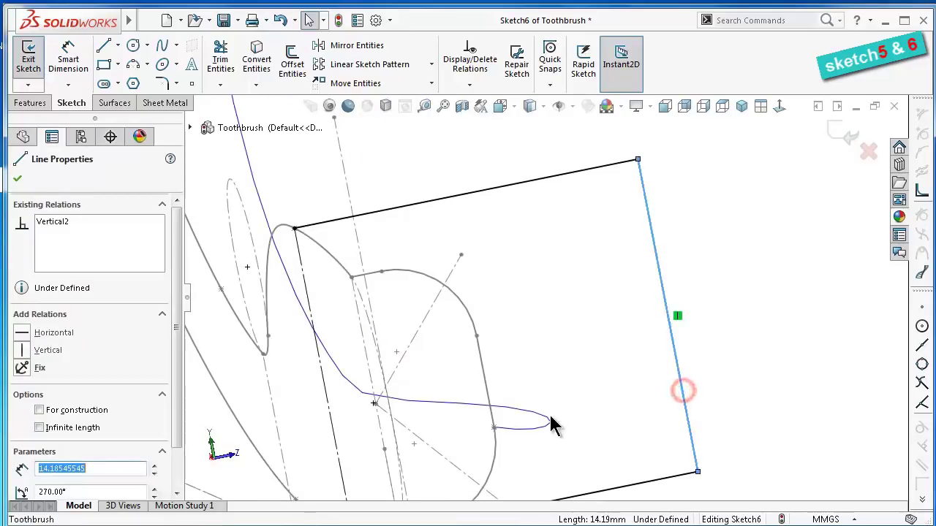
{"action": "left_click", "coordinate": [547, 423], "text": "ctrl"}
{"action": "left_click", "coordinate": [546, 327]}
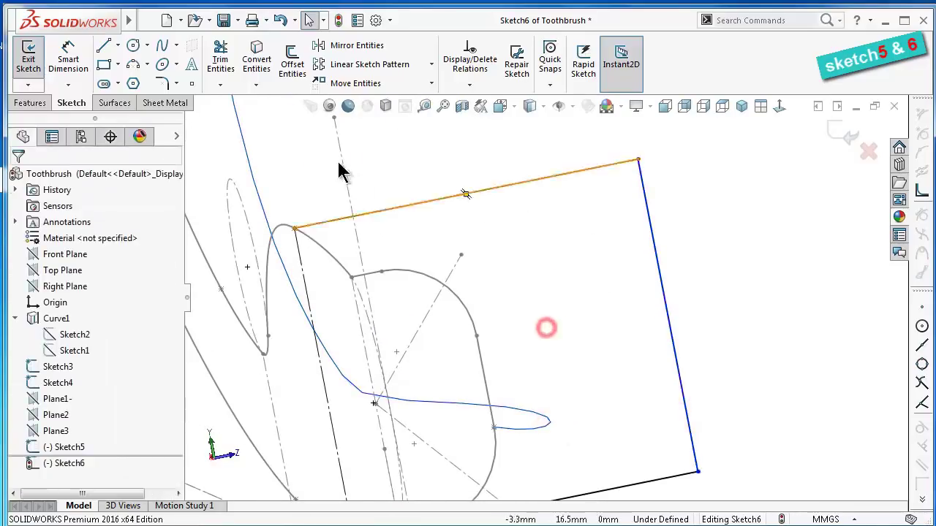
Place a point on the section's right edge and pierce it with the blue guide curve
{"action": "left_click", "coordinate": [192, 83]}
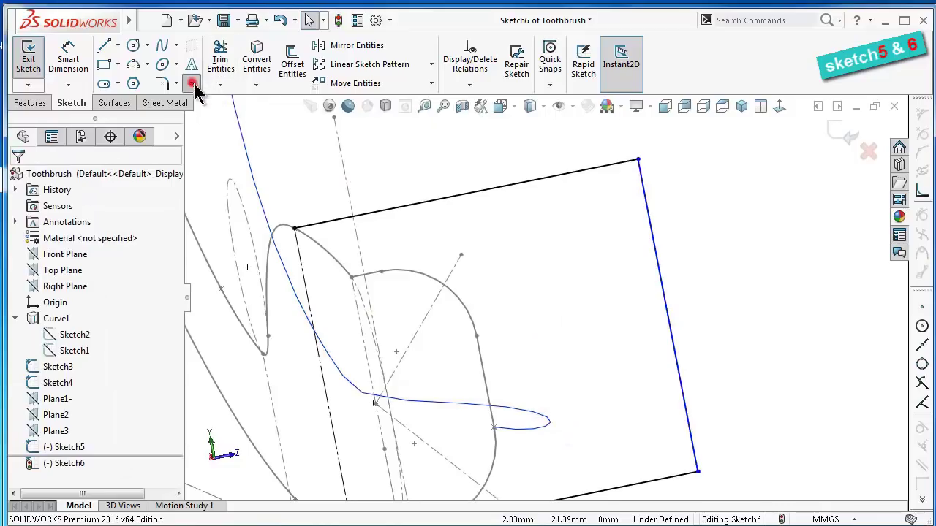
{"action": "left_click", "coordinate": [681, 385]}
{"action": "left_click", "coordinate": [626, 394]}
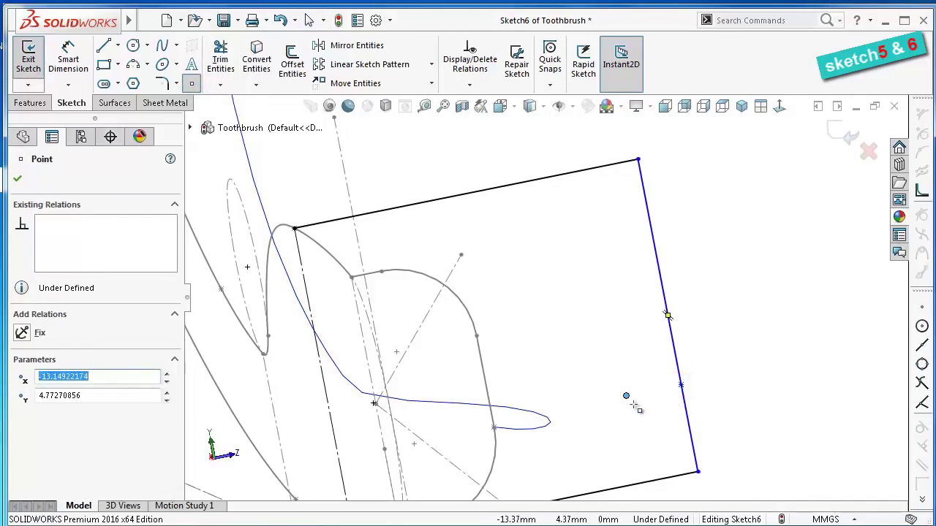
{"action": "key", "text": "Escape"}
{"action": "left_click", "coordinate": [625, 395]}
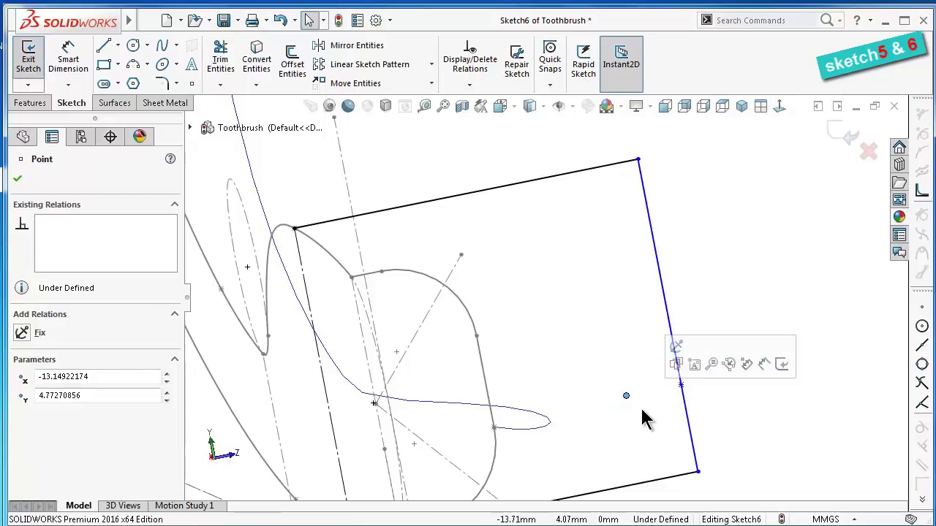
{"action": "left_click_drag", "start_coordinate": [626, 395], "coordinate": [681, 384]}
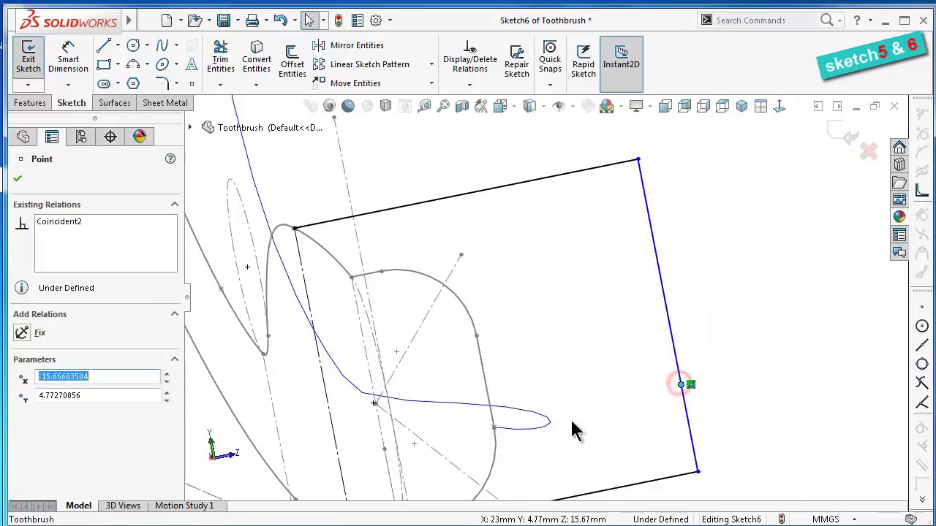
{"action": "left_click", "coordinate": [552, 428], "text": "ctrl"}
{"action": "left_click", "coordinate": [589, 359]}
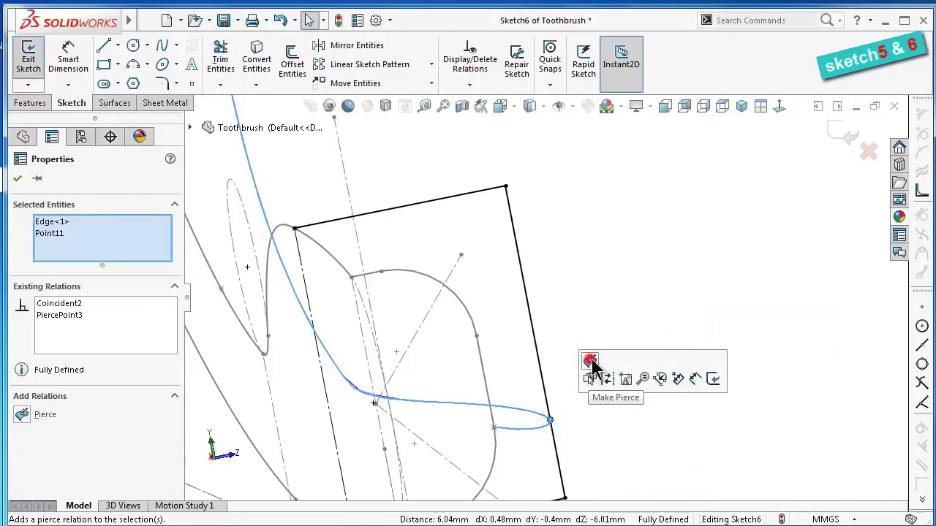
{"action": "left_click", "coordinate": [564, 309]}
{"action": "middle_click_drag", "start_coordinate": [560, 305], "coordinate": [559, 359]}
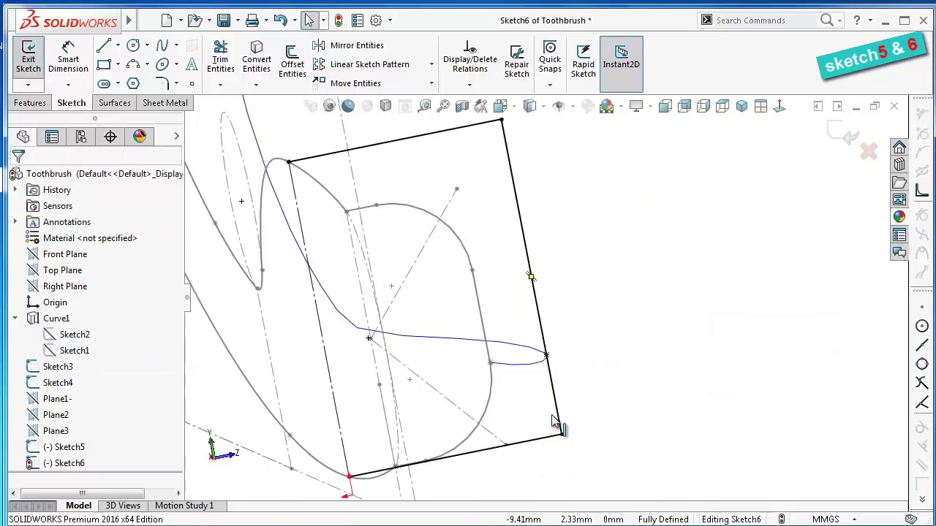
{"action": "middle_click_drag", "start_coordinate": [558, 259], "coordinate": [557, 281]}
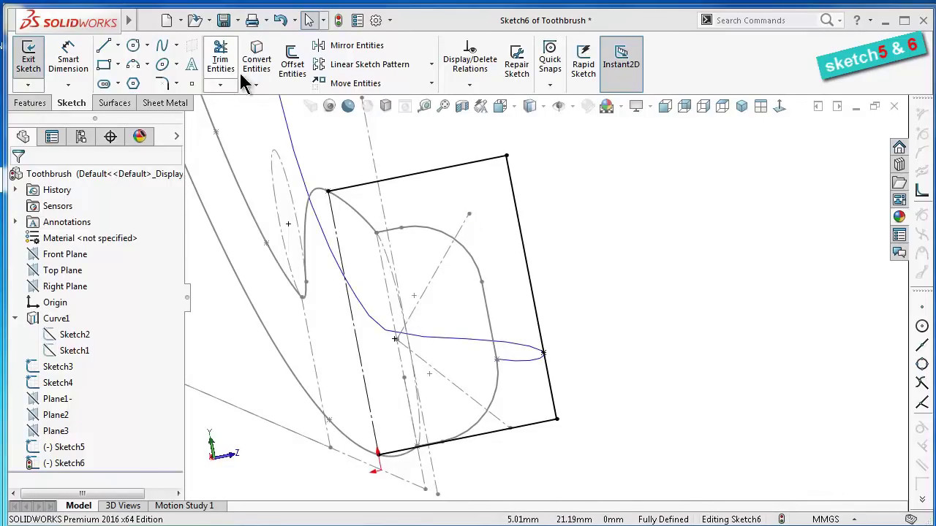
Fillet the lower-right corner at R5 and the upper-right corner at R6.50
{"action": "left_click", "coordinate": [164, 83]}
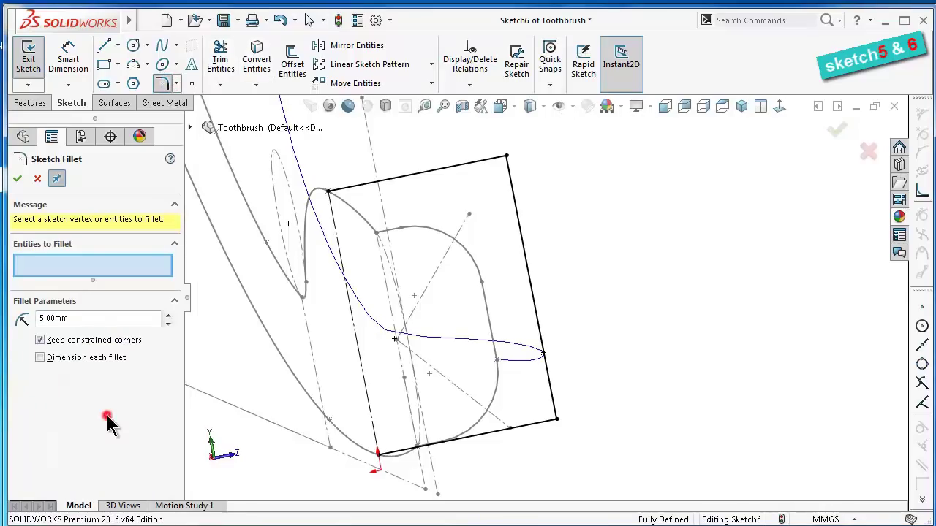
{"action": "left_click", "coordinate": [557, 421]}
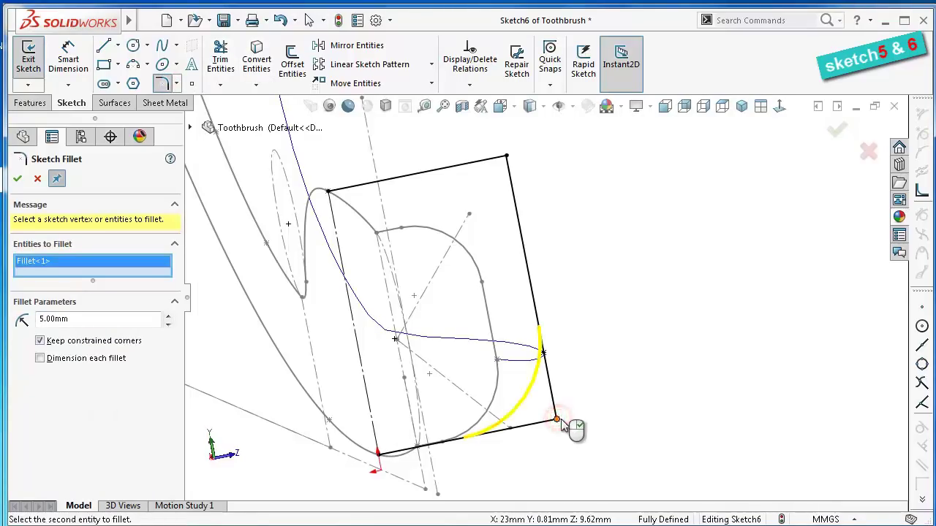
{"action": "right_click", "coordinate": [561, 426]}
{"action": "scroll", "coordinate": [557, 214], "scroll_direction": "down", "scroll_amount": 1}
{"action": "left_click", "coordinate": [42, 323]}
{"action": "type", "text": "6.5"}
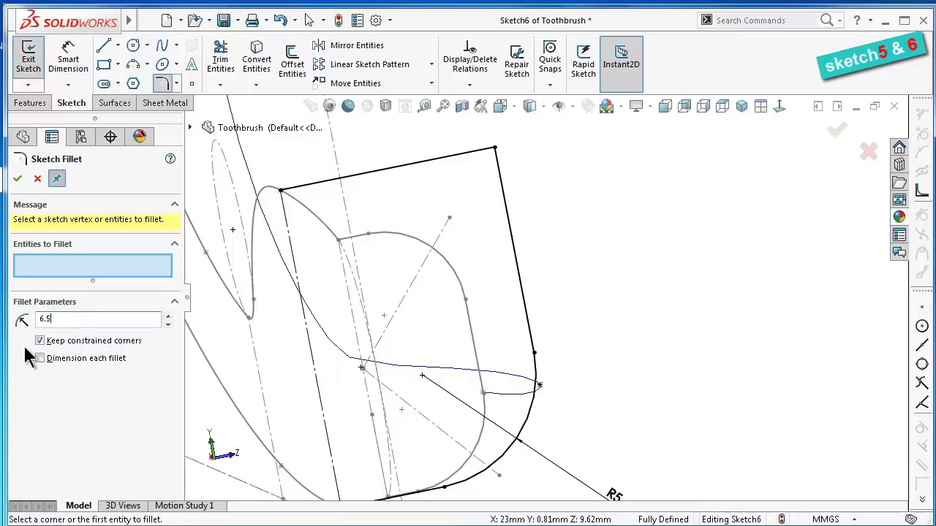
{"action": "key", "text": "Return"}
{"action": "left_click", "coordinate": [496, 149]}
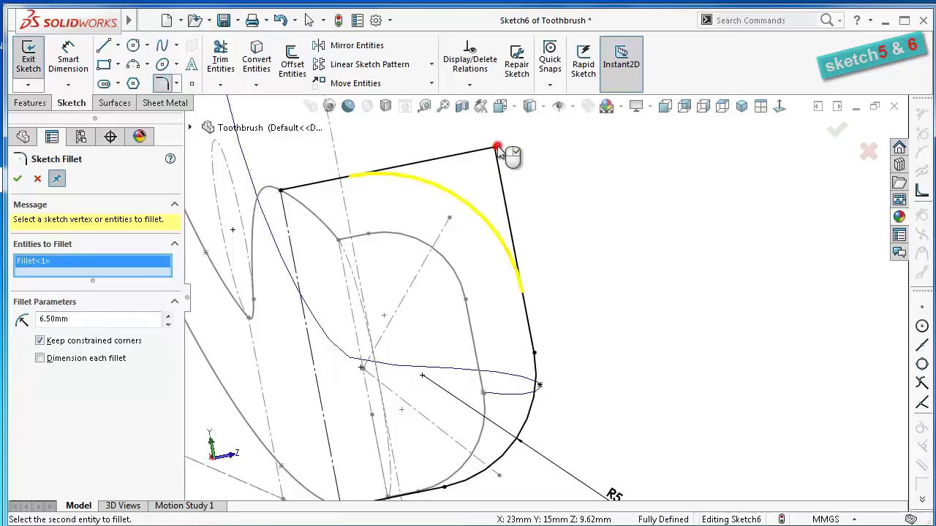
{"action": "right_click", "coordinate": [496, 148]}
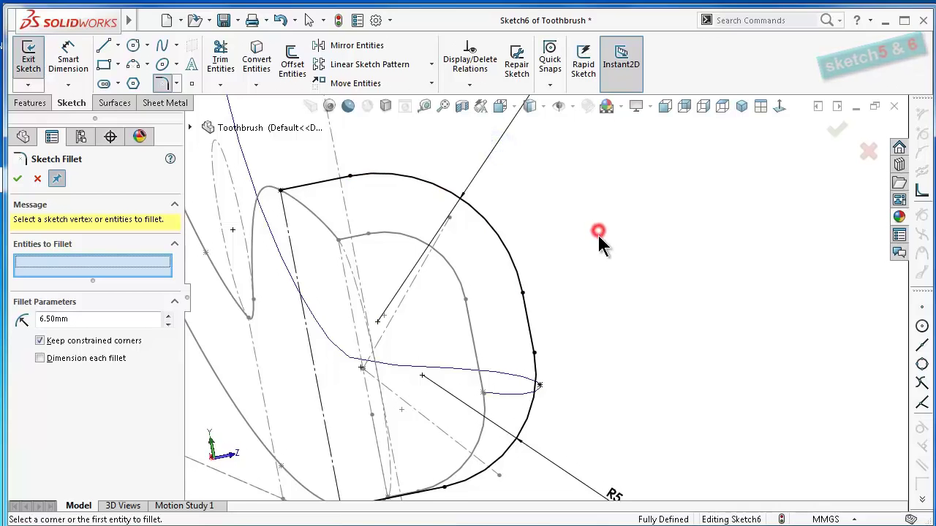
{"action": "middle_click_drag", "start_coordinate": [600, 231], "coordinate": [581, 300]}
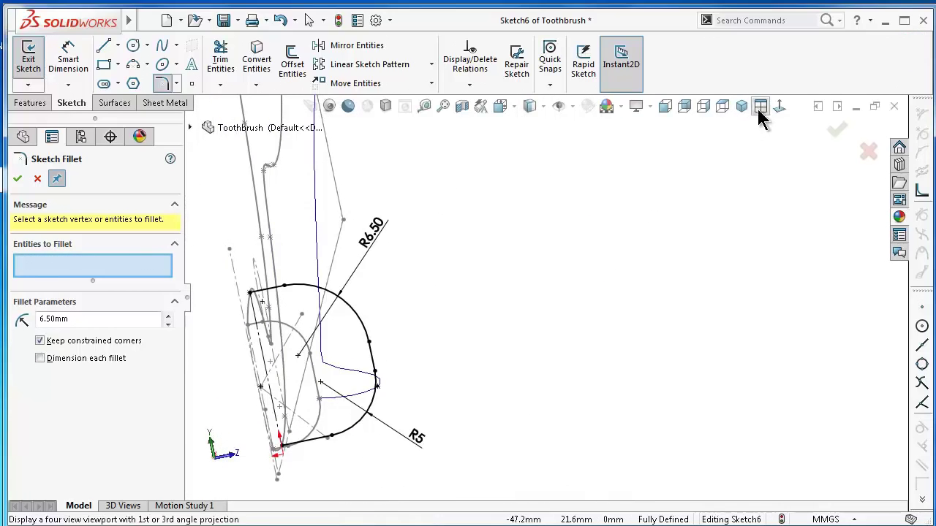
{"action": "left_click", "coordinate": [778, 110]}
{"action": "scroll", "coordinate": [609, 376], "scroll_direction": "down", "scroll_amount": 3}
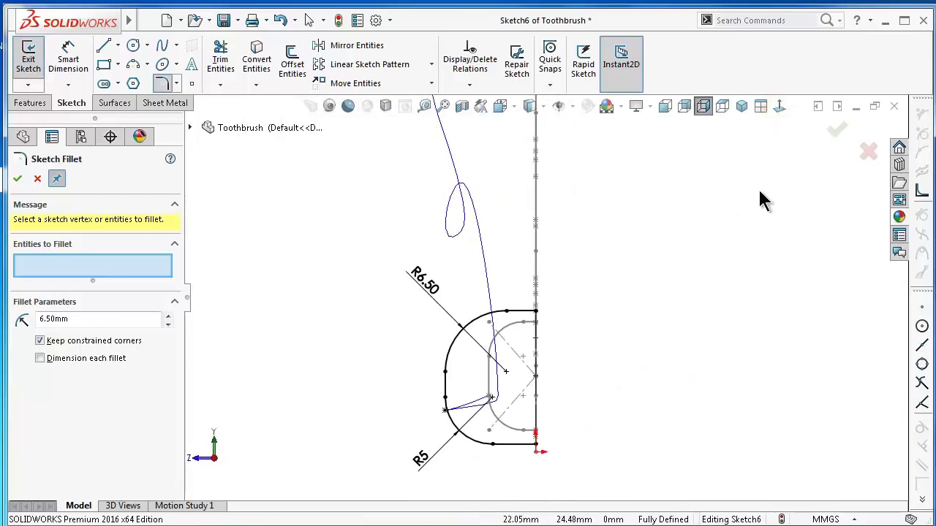
{"action": "left_click", "coordinate": [834, 129]}
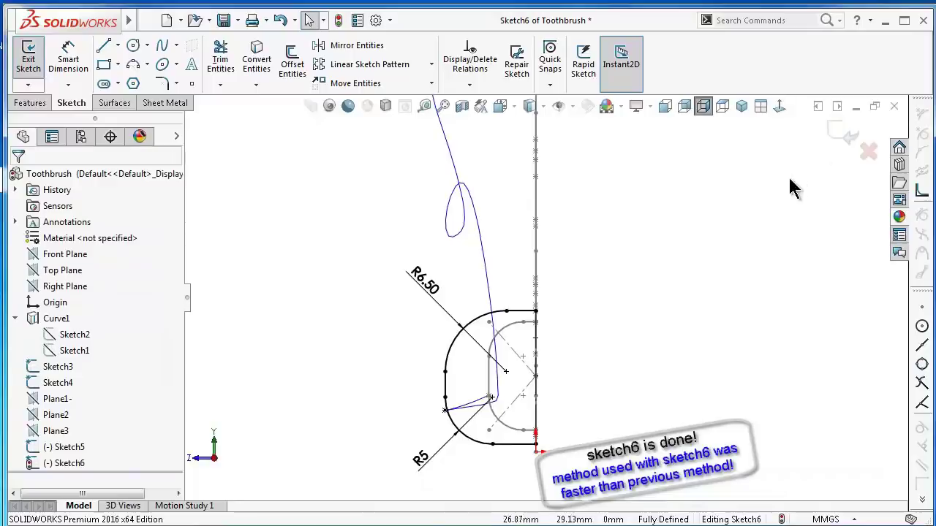
Exit Sketch6 and hide Sketch5 and Sketch6 in the part tree
{"action": "left_click", "coordinate": [839, 136]}
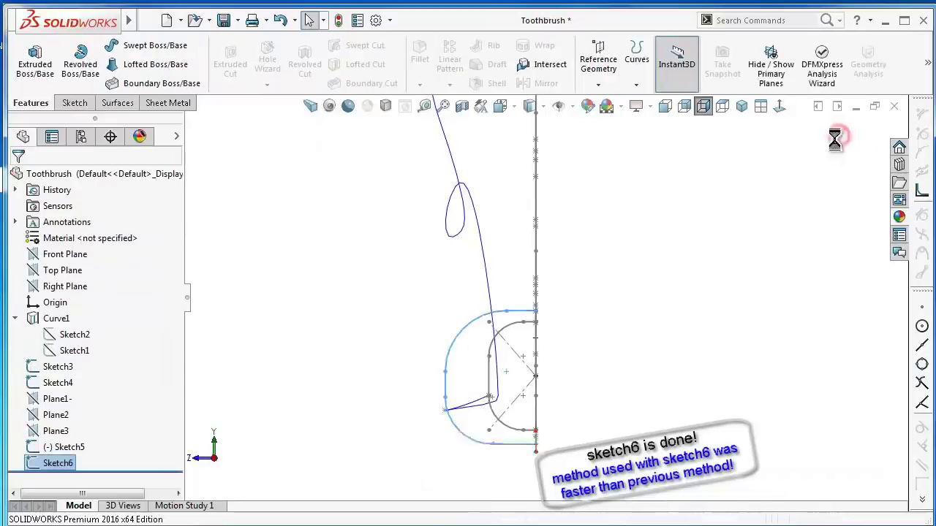
{"action": "left_click", "coordinate": [762, 212]}
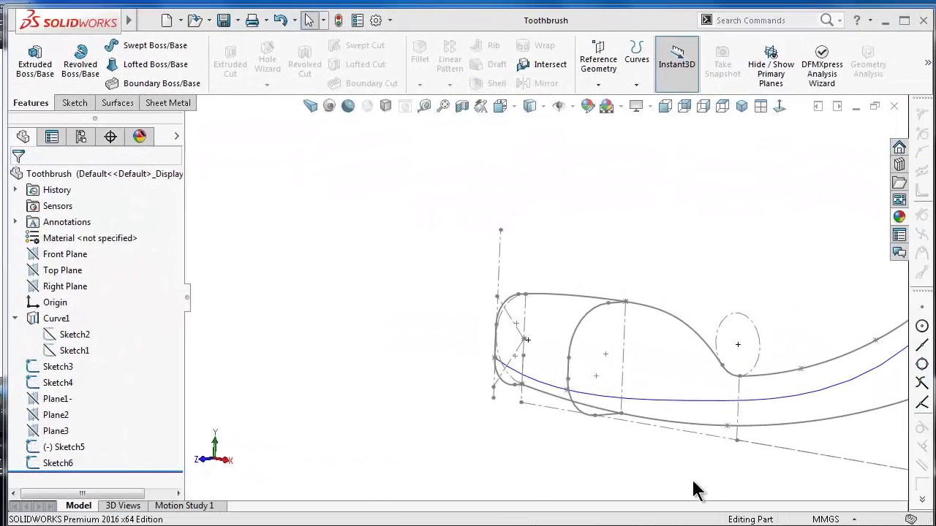
{"action": "left_click", "coordinate": [72, 446]}
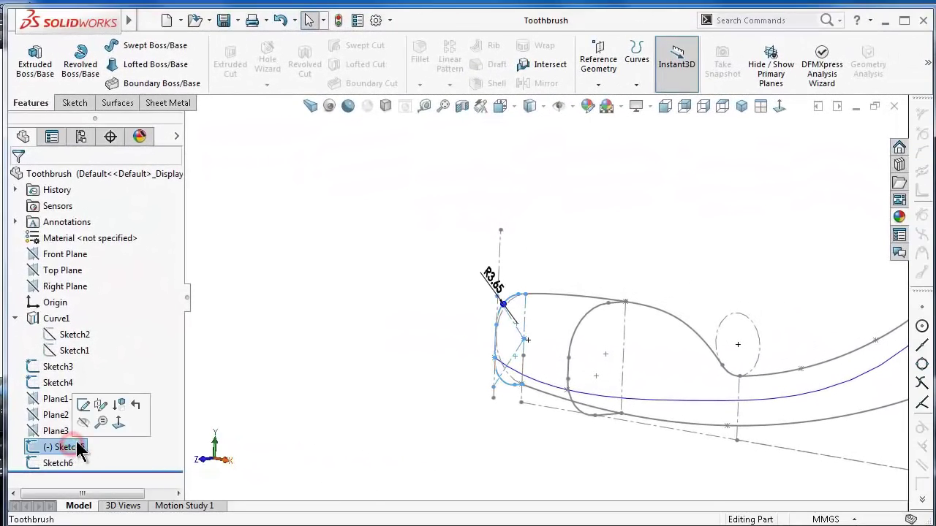
{"action": "left_click", "coordinate": [84, 431]}
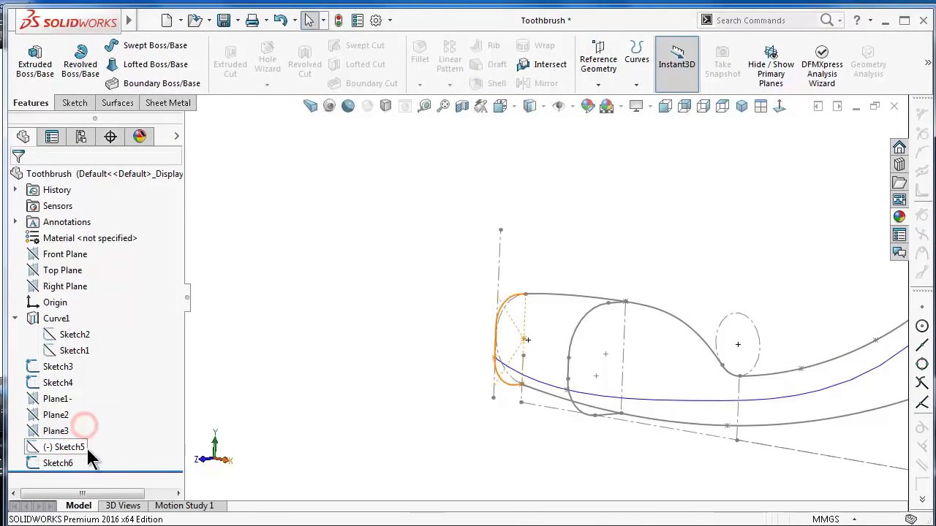
{"action": "left_click", "coordinate": [53, 463]}
{"action": "left_click", "coordinate": [81, 442]}
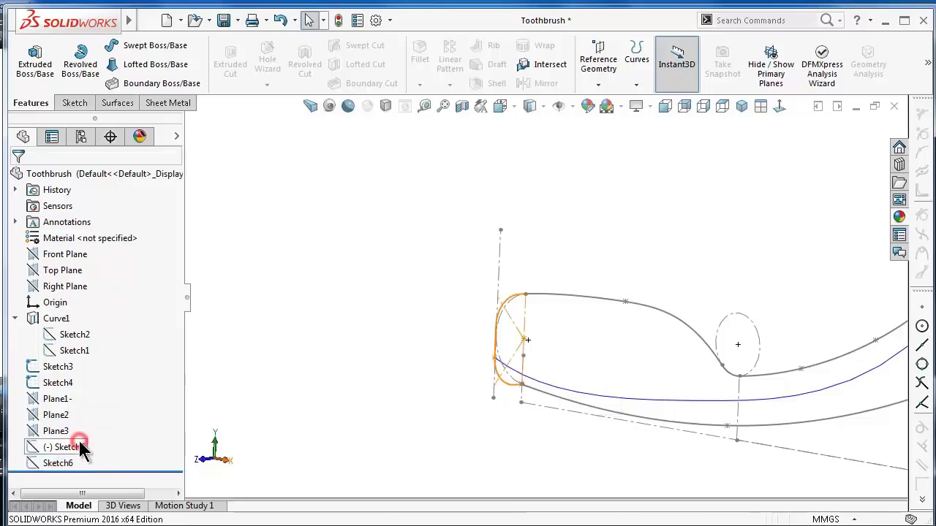
Show Plane3 in the model view and shrink it to a smaller size
{"action": "left_click", "coordinate": [58, 432]}
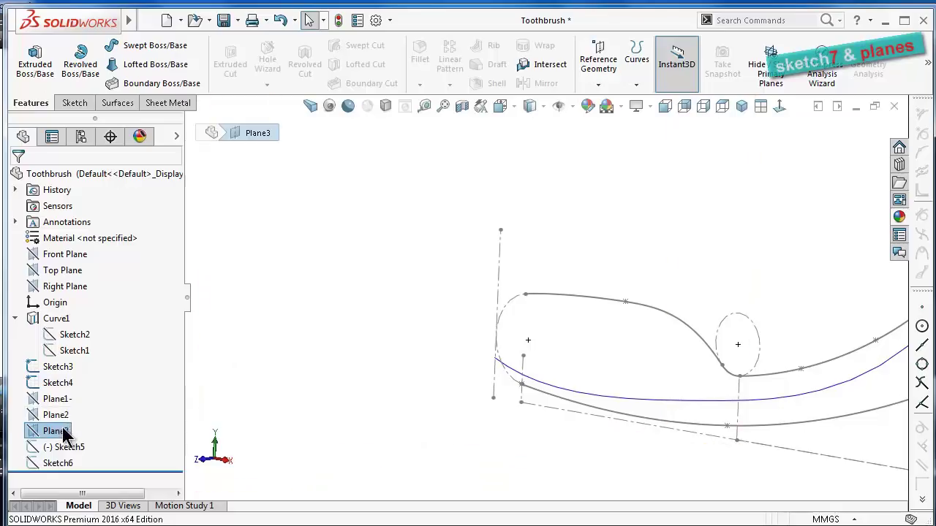
{"action": "left_click", "coordinate": [63, 433]}
{"action": "left_click", "coordinate": [59, 432]}
{"action": "left_click", "coordinate": [35, 432]}
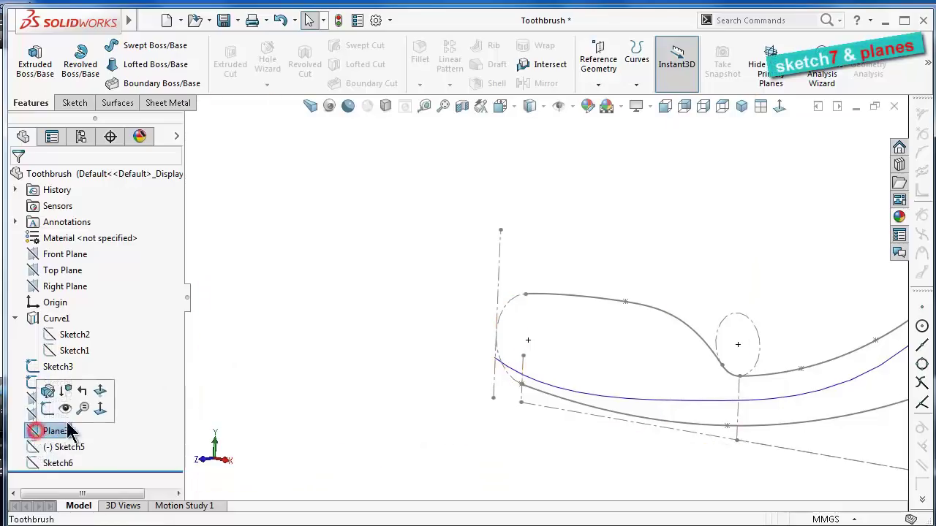
{"action": "left_click", "coordinate": [65, 412]}
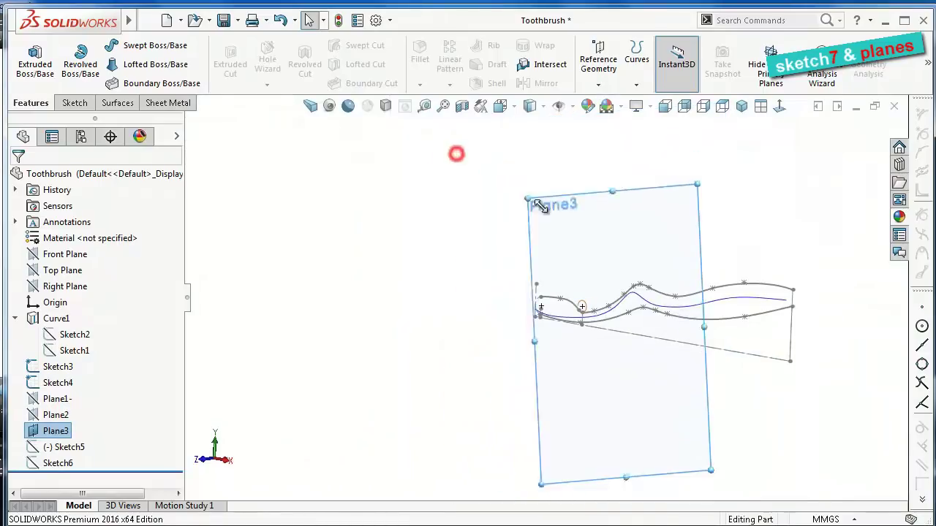
{"action": "left_click_drag", "start_coordinate": [453, 154], "coordinate": [552, 267]}
Toggle display of the standard and reference planes, then orbit around the curves and Plane3
{"action": "left_click", "coordinate": [567, 106]}
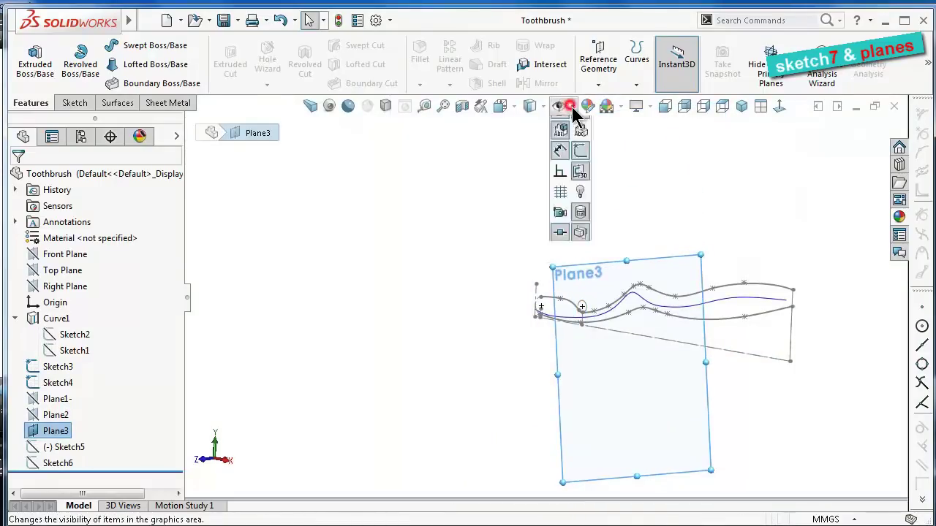
{"action": "left_click", "coordinate": [580, 129]}
{"action": "left_click", "coordinate": [455, 203]}
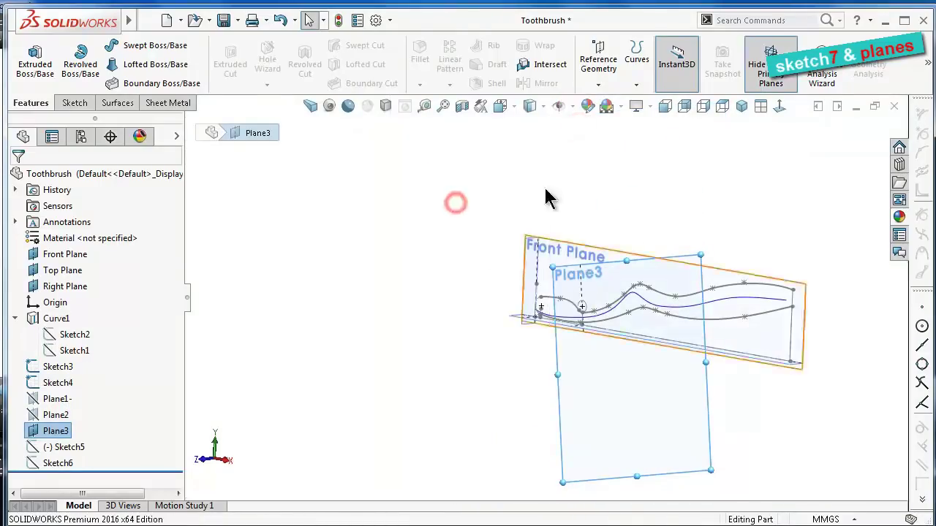
{"action": "left_click", "coordinate": [538, 108]}
{"action": "left_click", "coordinate": [567, 106]}
{"action": "left_click", "coordinate": [560, 129]}
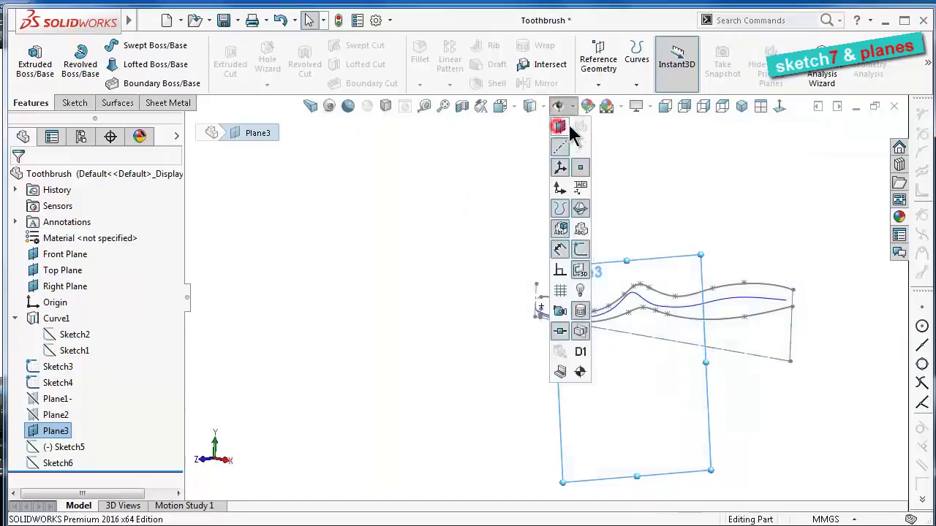
{"action": "left_click", "coordinate": [462, 191]}
{"action": "scroll", "coordinate": [512, 282], "scroll_direction": "down", "scroll_amount": 3}
{"action": "scroll", "coordinate": [577, 285], "scroll_direction": "down", "scroll_amount": 3}
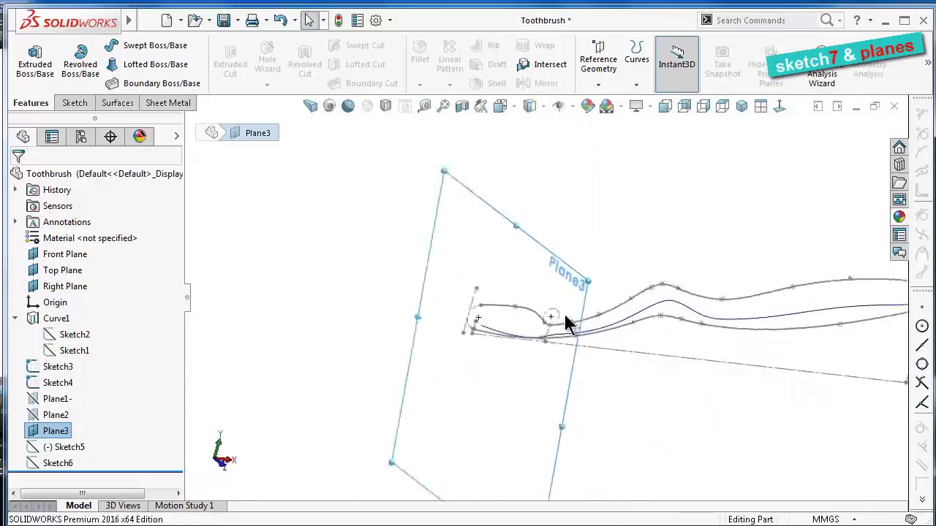
{"action": "scroll", "coordinate": [596, 337], "scroll_direction": "down", "scroll_amount": 3}
{"action": "scroll", "coordinate": [570, 344], "scroll_direction": "down", "scroll_amount": 2}
{"action": "mouse_move", "coordinate": [534, 340]}
{"action": "middle_mouse_down"}
{"action": "mouse_move", "coordinate": [512, 382]}
{"action": "mouse_move", "coordinate": [502, 317]}
{"action": "mouse_move", "coordinate": [548, 341]}
{"action": "mouse_move", "coordinate": [484, 334]}
{"action": "mouse_move", "coordinate": [512, 350]}
{"action": "mouse_move", "coordinate": [497, 344]}
{"action": "mouse_move", "coordinate": [411, 262]}
{"action": "middle_mouse_up"}
Start a new sketch on Plane3 and switch to the isometric view
{"action": "left_click", "coordinate": [390, 212]}
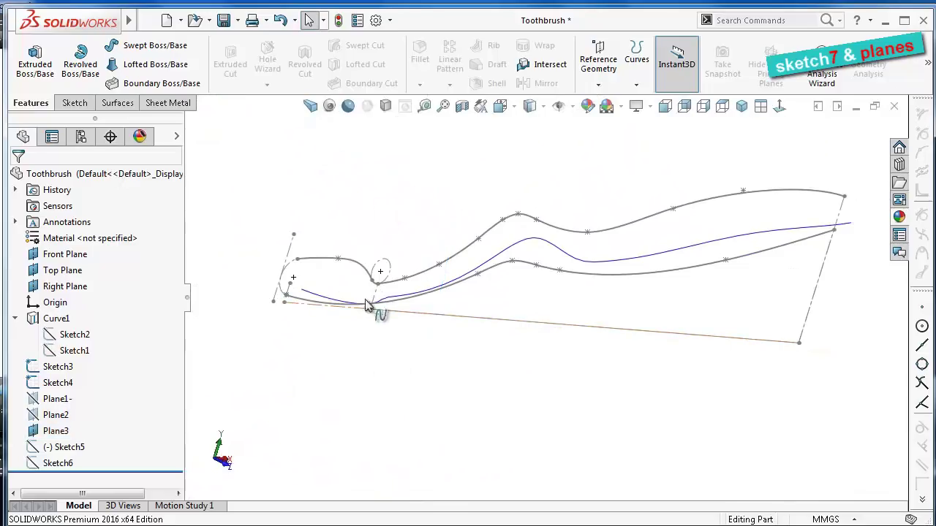
{"action": "left_click", "coordinate": [64, 432]}
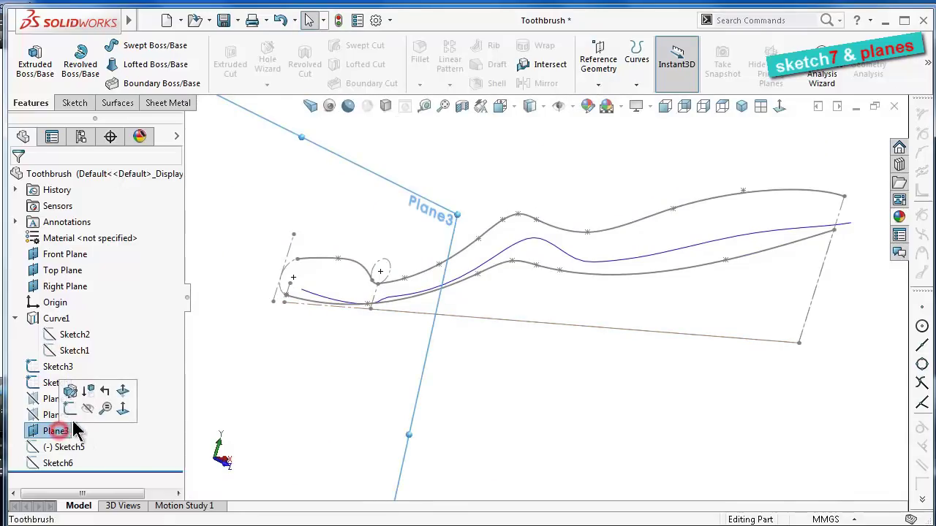
{"action": "left_click", "coordinate": [76, 411]}
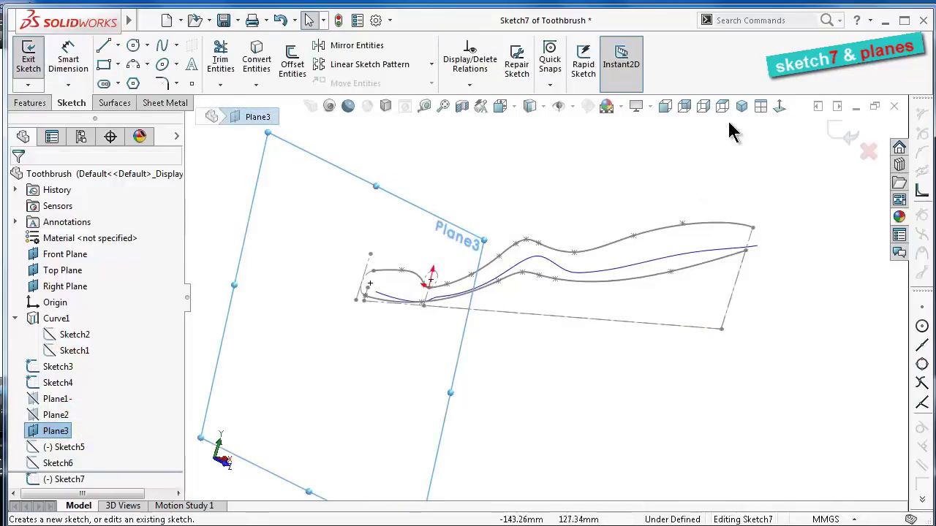
{"action": "left_click", "coordinate": [740, 107]}
Orbit until Plane3 is edge-on, then check the sketch from the Back view
{"action": "scroll", "coordinate": [442, 241], "scroll_direction": "down", "scroll_amount": 3}
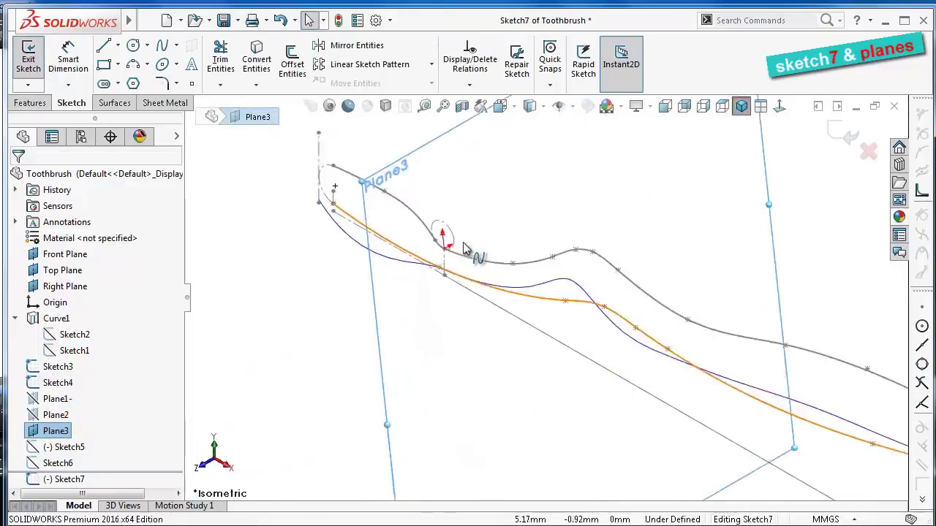
{"action": "scroll", "coordinate": [482, 252], "scroll_direction": "down", "scroll_amount": 3}
{"action": "scroll", "coordinate": [511, 266], "scroll_direction": "down", "scroll_amount": 3}
{"action": "mouse_move", "coordinate": [508, 269]}
{"action": "middle_mouse_down"}
{"action": "mouse_move", "coordinate": [493, 273]}
{"action": "mouse_move", "coordinate": [501, 240]}
{"action": "mouse_move", "coordinate": [501, 265]}
{"action": "middle_mouse_up"}
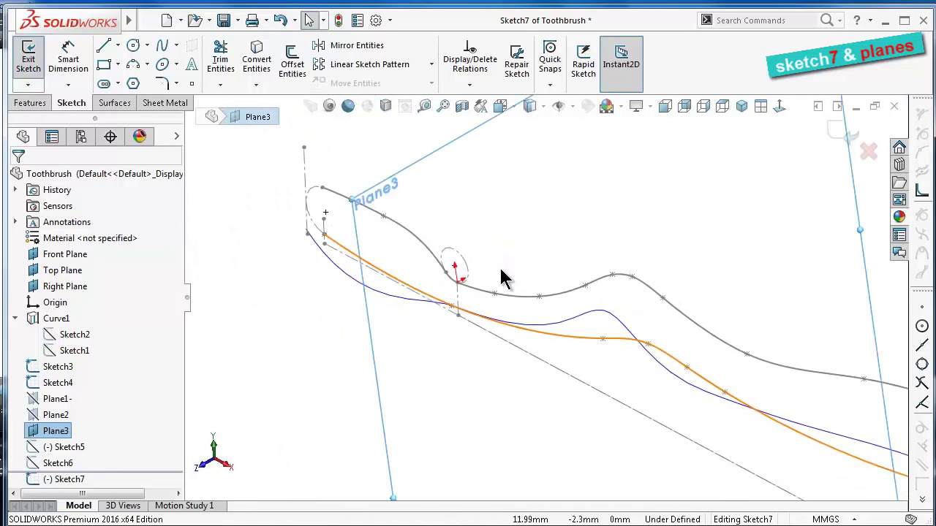
{"action": "scroll", "coordinate": [501, 276], "scroll_direction": "down", "scroll_amount": 2}
{"action": "scroll", "coordinate": [432, 288], "scroll_direction": "down", "scroll_amount": 2}
{"action": "middle_click_drag", "start_coordinate": [459, 296], "coordinate": [549, 240]}
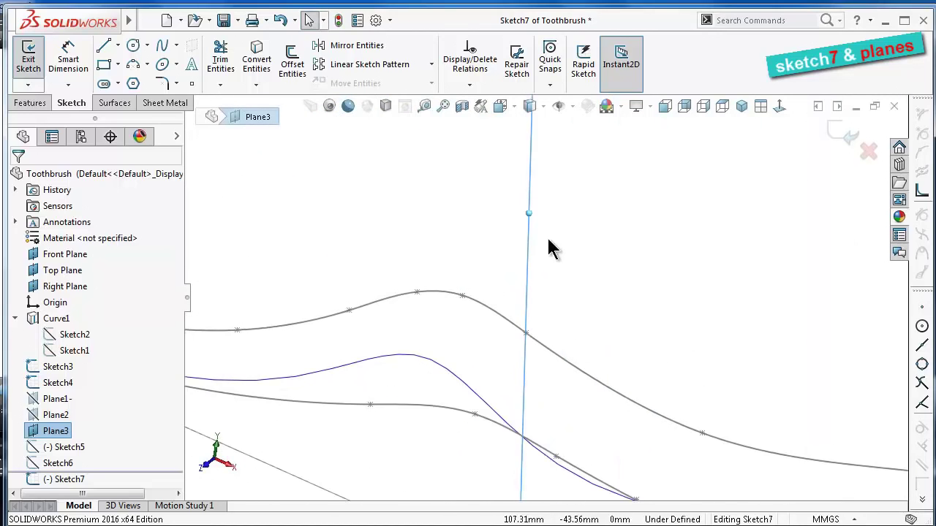
{"action": "left_click", "coordinate": [684, 106]}
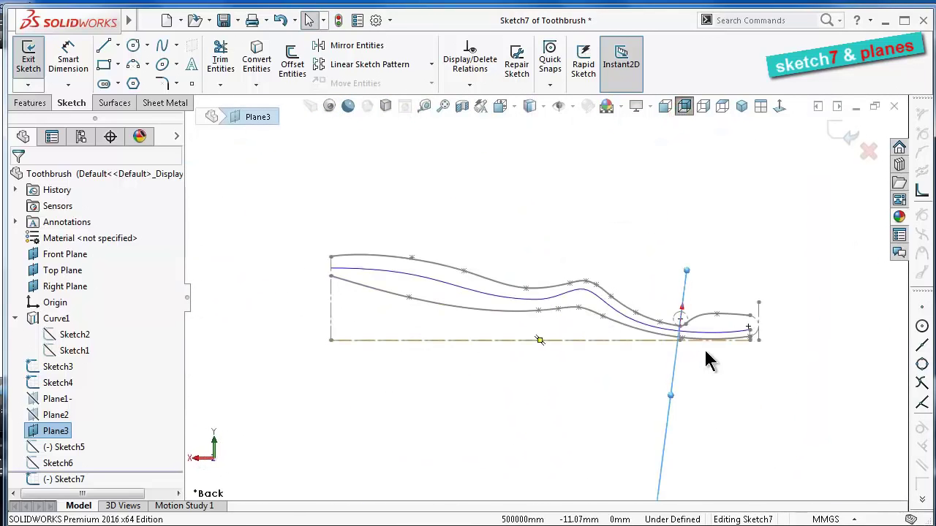
{"action": "scroll", "coordinate": [630, 285], "scroll_direction": "down", "scroll_amount": 5}
{"action": "scroll", "coordinate": [590, 313], "scroll_direction": "down", "scroll_amount": 3}
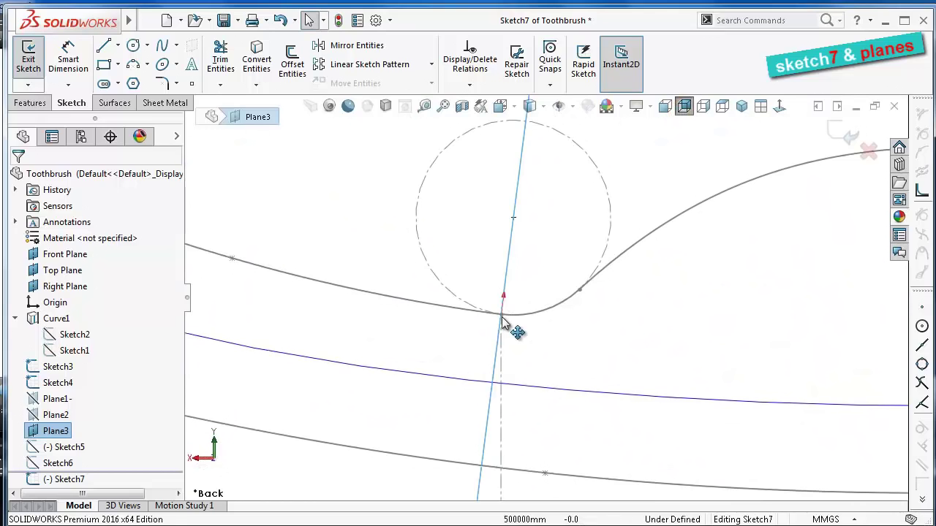
{"action": "scroll", "coordinate": [523, 219], "scroll_direction": "up", "scroll_amount": 3}
{"action": "scroll", "coordinate": [490, 142], "scroll_direction": "down", "scroll_amount": 1}
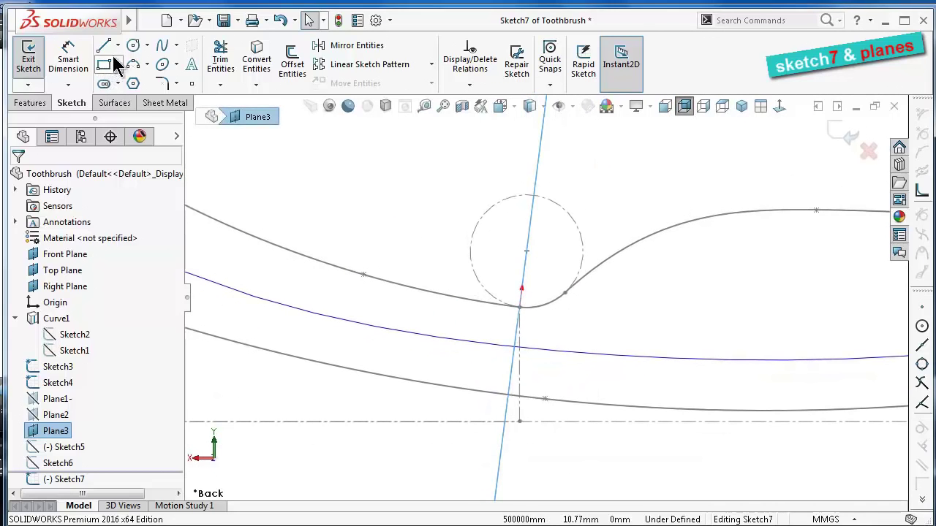
Activate the Spline tool and return to the isometric view
{"action": "left_click", "coordinate": [163, 46]}
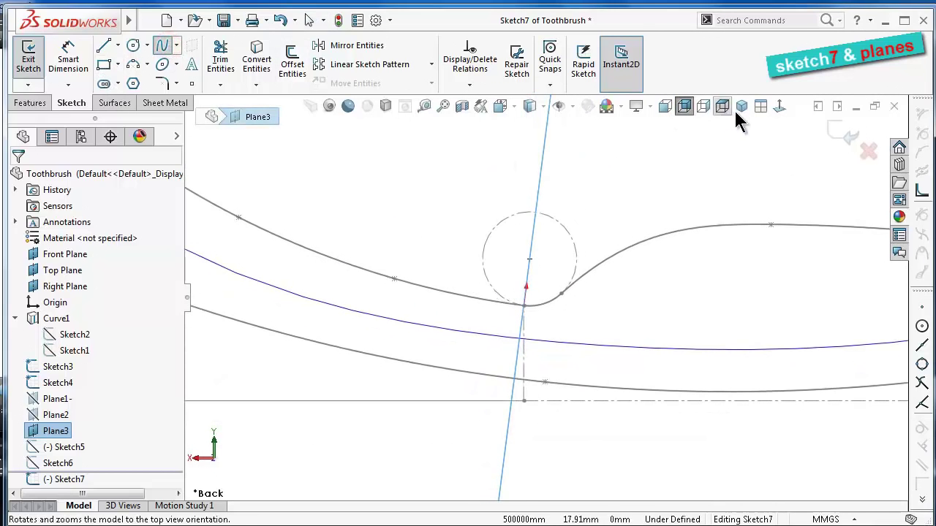
{"action": "left_click", "coordinate": [741, 108]}
{"action": "scroll", "coordinate": [459, 263], "scroll_direction": "down", "scroll_amount": 3}
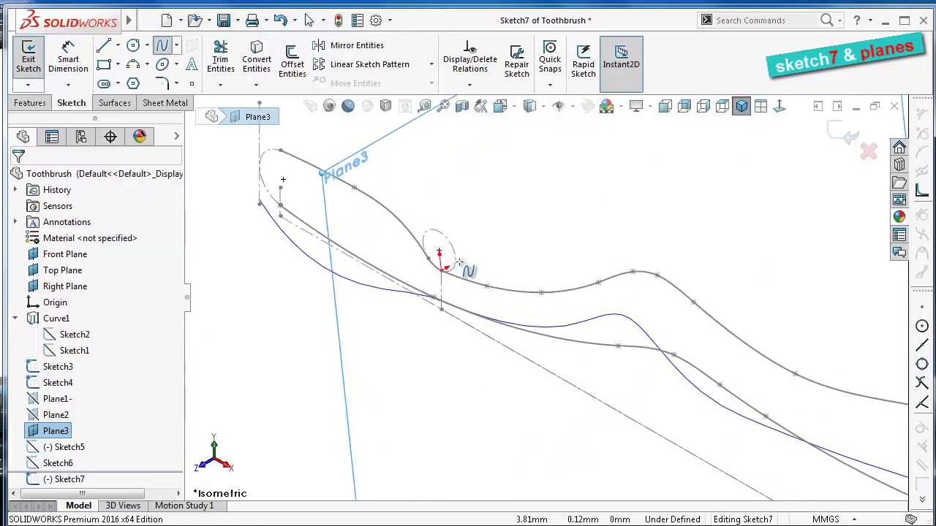
{"action": "scroll", "coordinate": [457, 293], "scroll_direction": "down", "scroll_amount": 2}
{"action": "scroll", "coordinate": [455, 291], "scroll_direction": "down", "scroll_amount": 2}
{"action": "scroll", "coordinate": [459, 281], "scroll_direction": "up", "scroll_amount": 3}
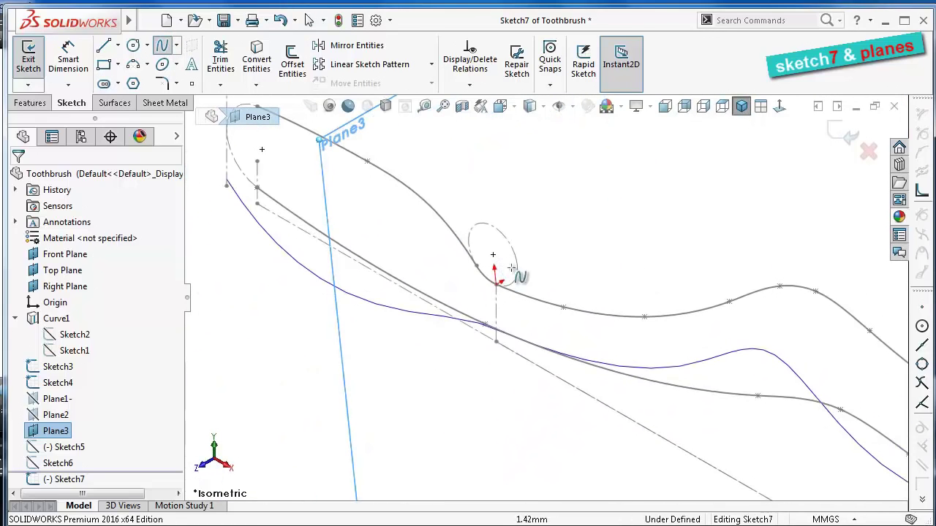
{"action": "scroll", "coordinate": [521, 296], "scroll_direction": "down", "scroll_amount": 2}
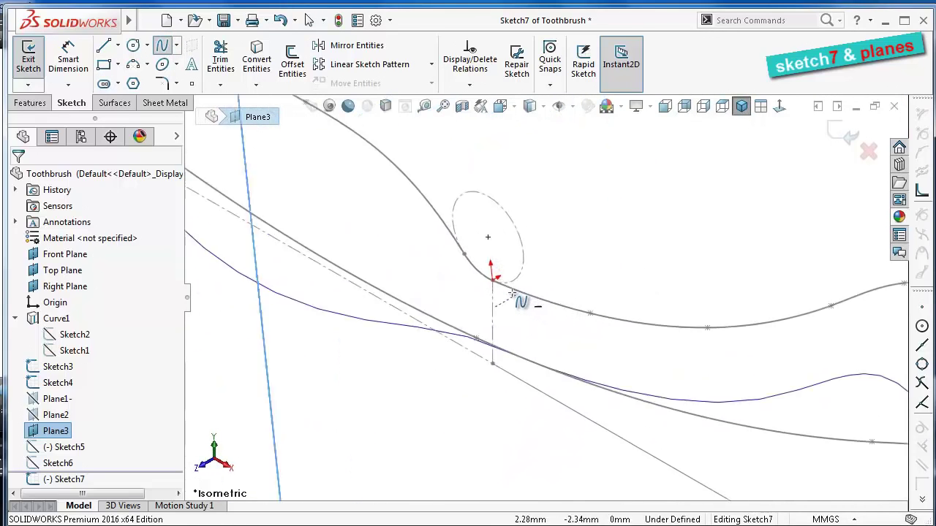
{"action": "scroll", "coordinate": [517, 290], "scroll_direction": "down", "scroll_amount": 2}
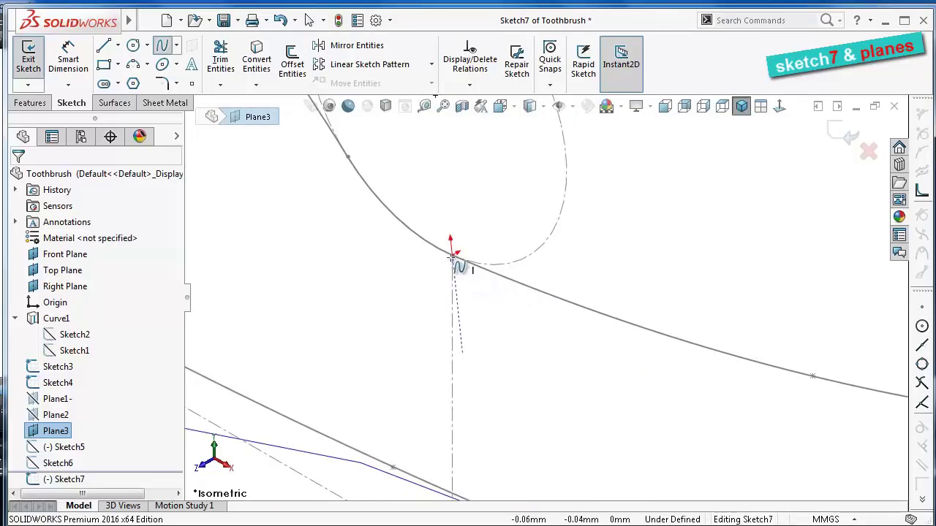
Draw a spline from the upper guide-curve point through the middle curve to the centerline's lower end
{"action": "left_click", "coordinate": [453, 256]}
{"action": "mouse_move", "coordinate": [449, 253]}
{"action": "middle_mouse_down"}
{"action": "mouse_move", "coordinate": [407, 271]}
{"action": "mouse_move", "coordinate": [425, 262]}
{"action": "middle_mouse_up"}
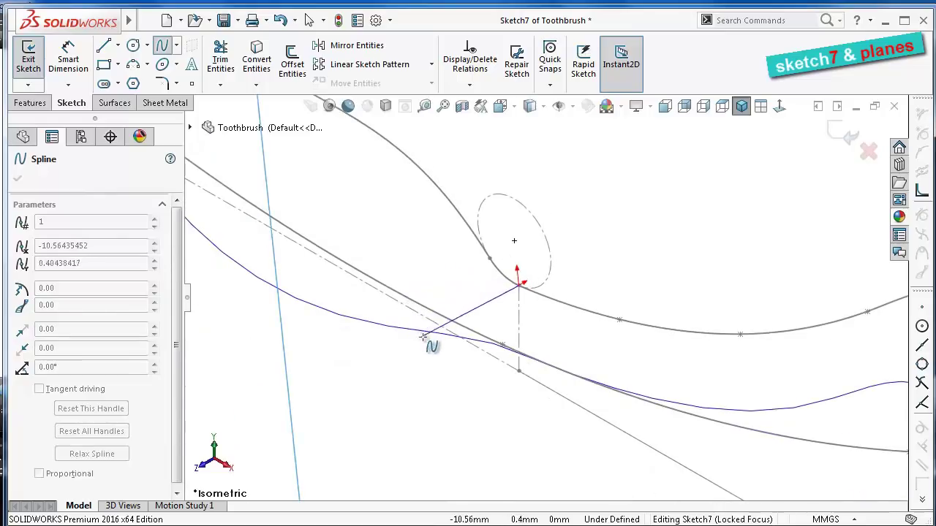
{"action": "scroll", "coordinate": [482, 342], "scroll_direction": "down", "scroll_amount": 3}
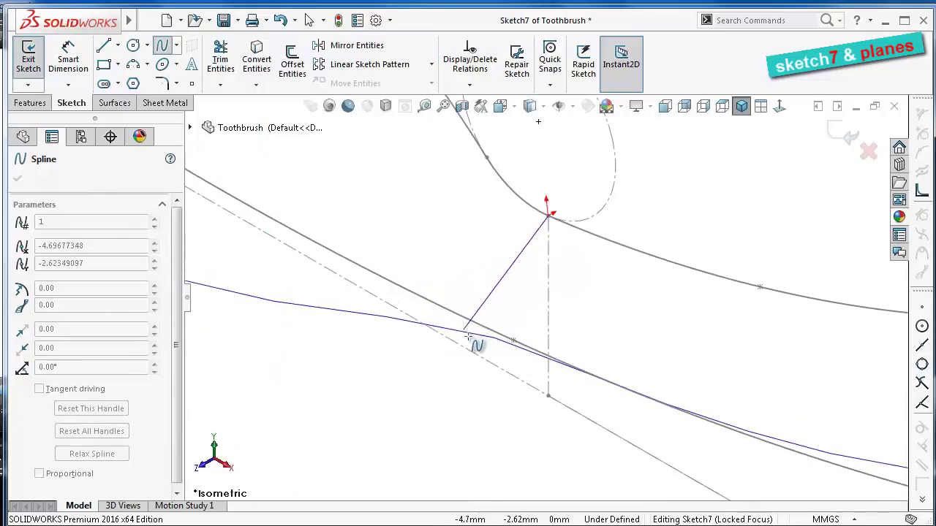
{"action": "left_click", "coordinate": [471, 335]}
{"action": "scroll", "coordinate": [486, 398], "scroll_direction": "down", "scroll_amount": 1}
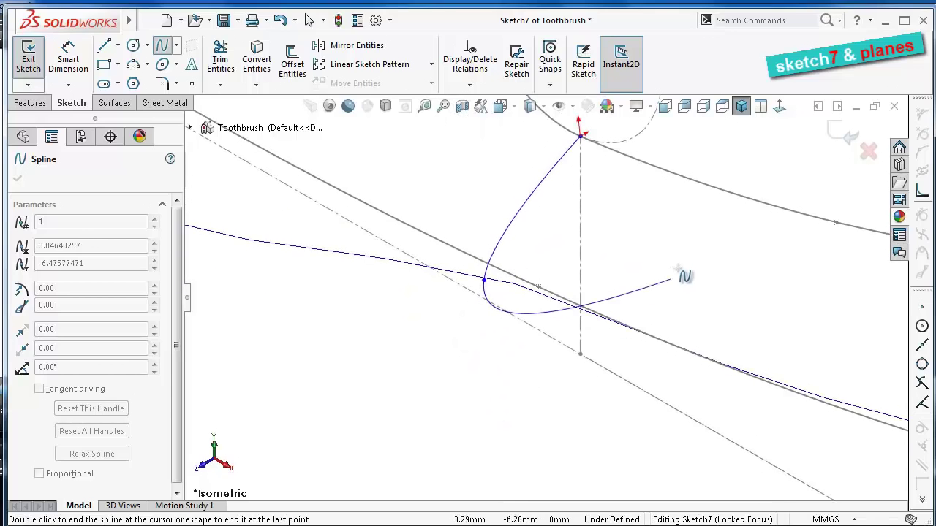
{"action": "mouse_move", "coordinate": [581, 317]}
{"action": "middle_mouse_down"}
{"action": "mouse_move", "coordinate": [491, 327]}
{"action": "mouse_move", "coordinate": [593, 407]}
{"action": "middle_mouse_up"}
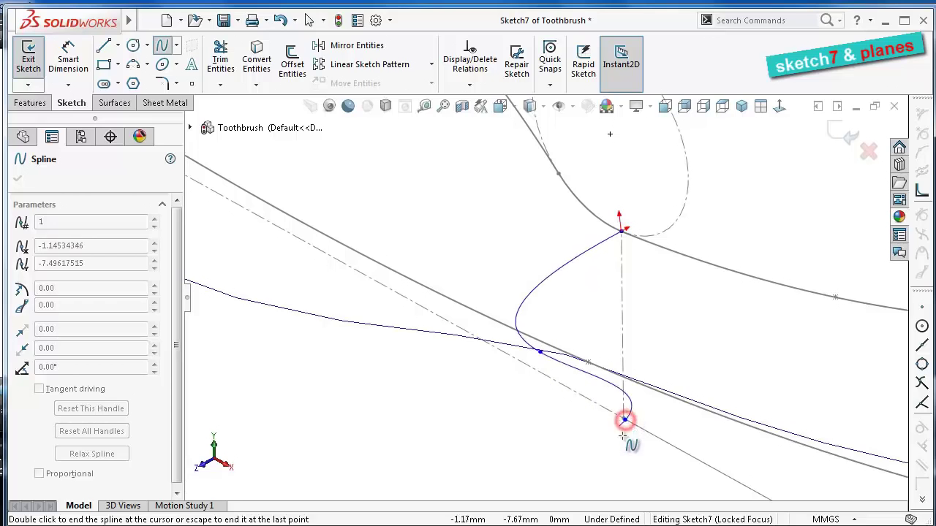
{"action": "right_click", "coordinate": [628, 431]}
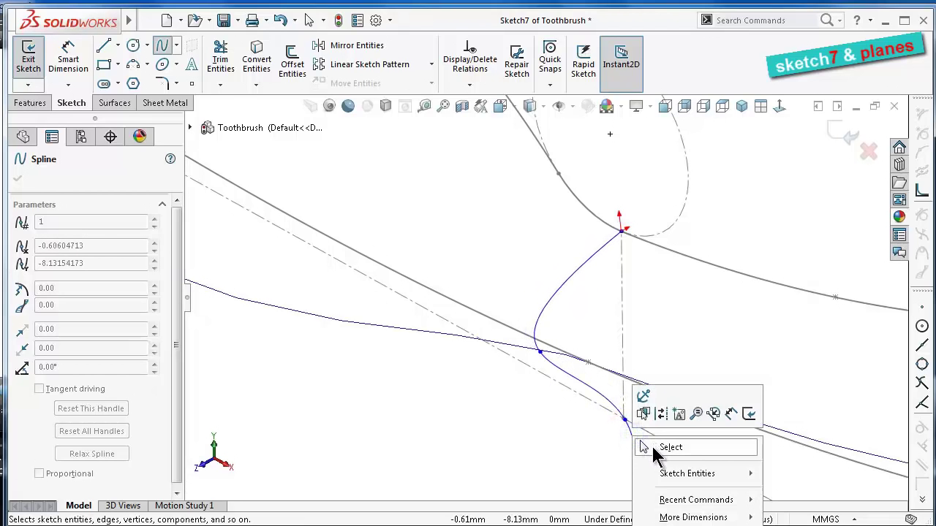
{"action": "left_click", "coordinate": [665, 447]}
{"action": "mouse_move", "coordinate": [651, 443]}
{"action": "middle_mouse_down"}
{"action": "mouse_move", "coordinate": [631, 387]}
{"action": "mouse_move", "coordinate": [647, 386]}
{"action": "middle_mouse_up"}
{"action": "scroll", "coordinate": [647, 386], "scroll_direction": "up", "scroll_amount": 3}
{"action": "scroll", "coordinate": [619, 359], "scroll_direction": "up", "scroll_amount": 3}
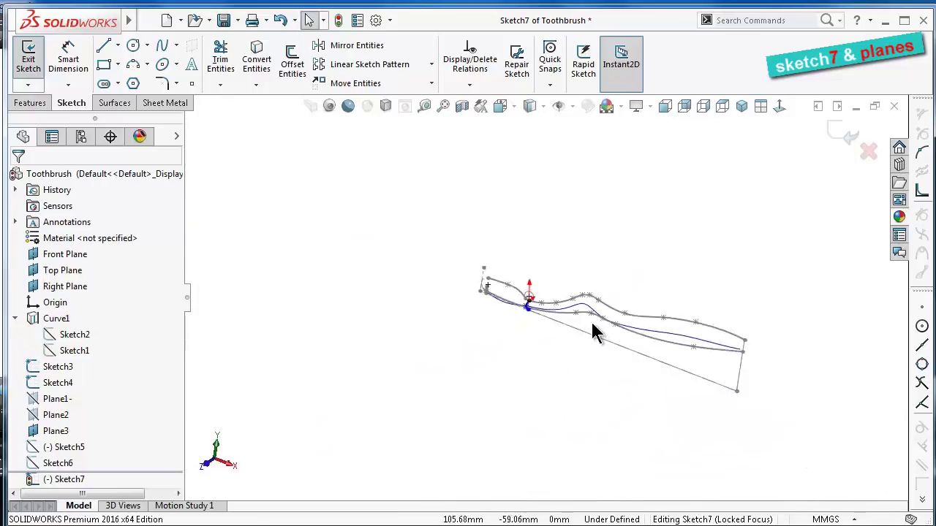
Inspect the spline against the guide curves from side, right and back views
{"action": "middle_click_drag", "start_coordinate": [593, 325], "coordinate": [584, 309]}
{"action": "left_click", "coordinate": [779, 107]}
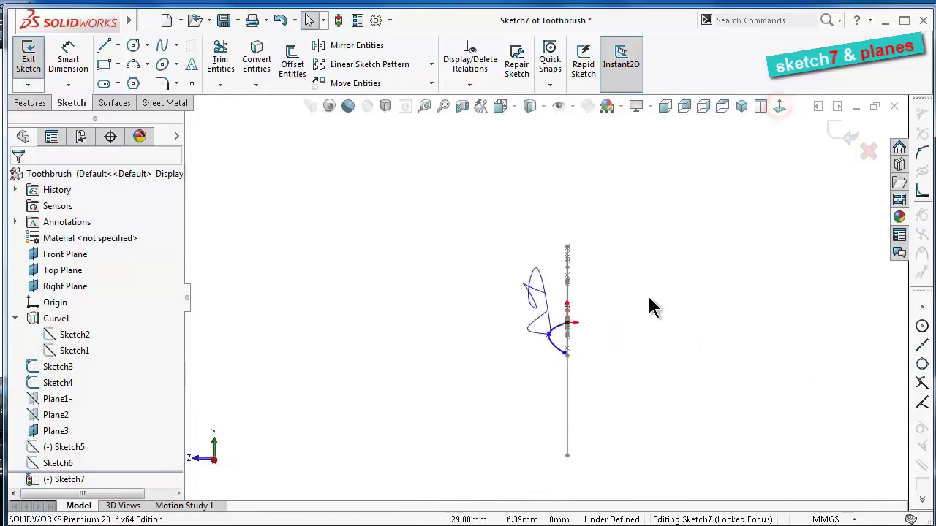
{"action": "scroll", "coordinate": [568, 333], "scroll_direction": "down", "scroll_amount": 2}
{"action": "scroll", "coordinate": [521, 330], "scroll_direction": "down", "scroll_amount": 3}
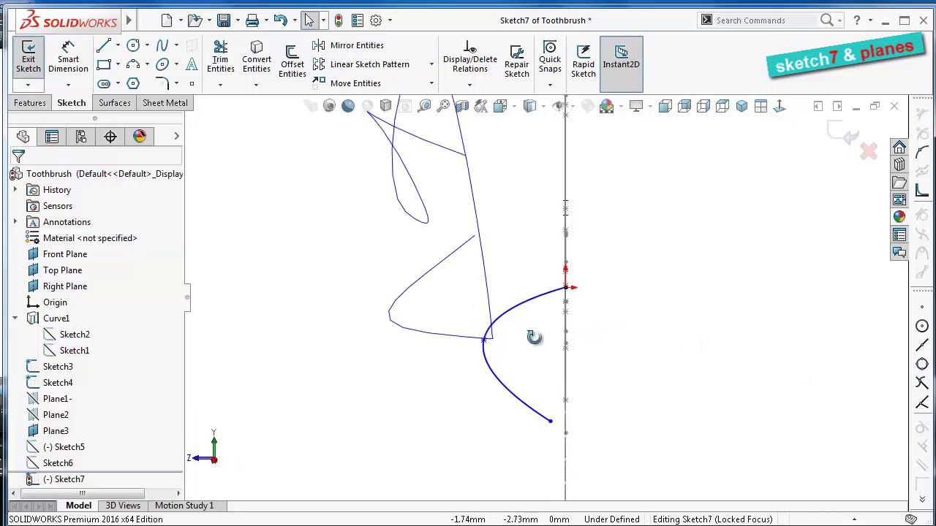
{"action": "mouse_move", "coordinate": [533, 337]}
{"action": "middle_mouse_down"}
{"action": "mouse_move", "coordinate": [534, 328]}
{"action": "mouse_move", "coordinate": [538, 345]}
{"action": "middle_mouse_up"}
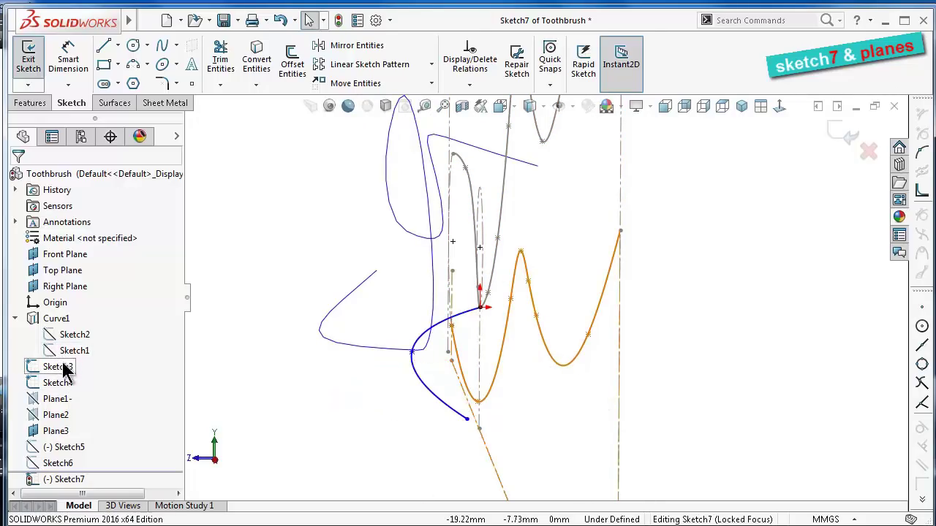
{"action": "key", "text": "Left"}
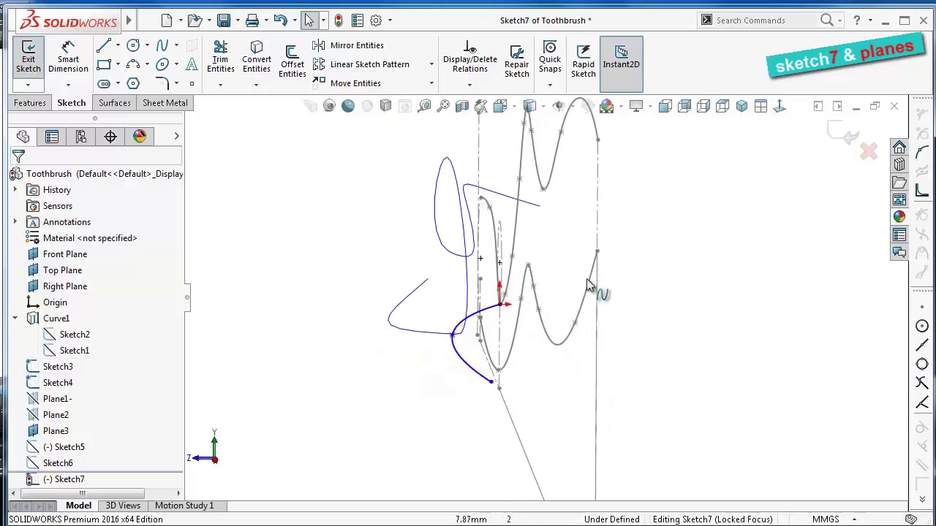
{"action": "left_click", "coordinate": [704, 108]}
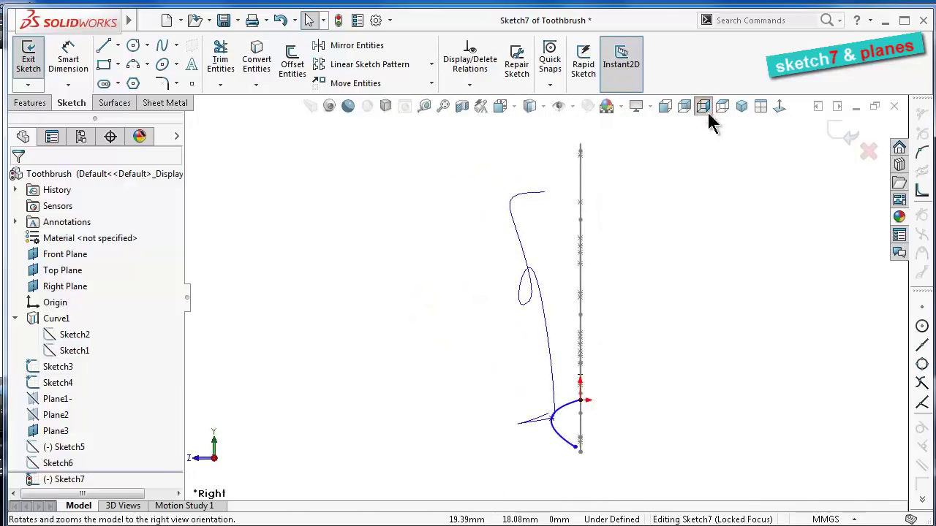
{"action": "left_click", "coordinate": [685, 108]}
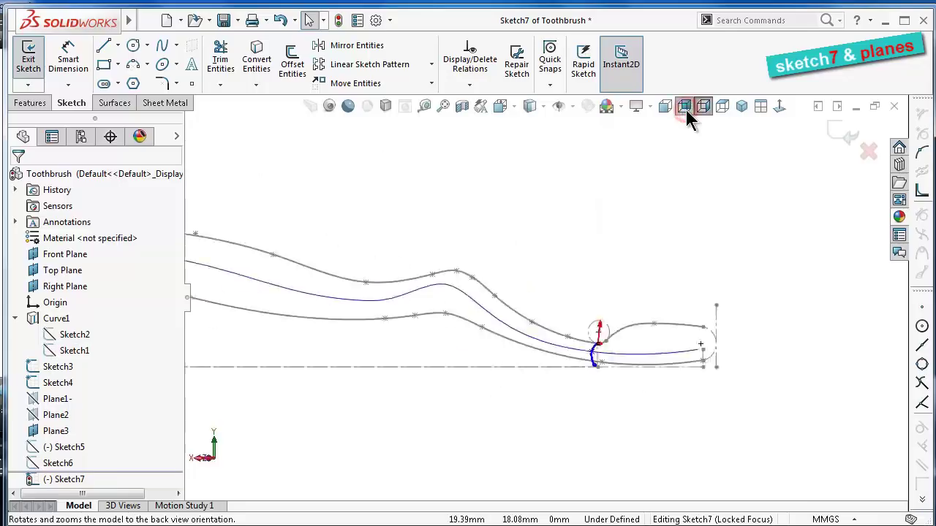
{"action": "scroll", "coordinate": [570, 292], "scroll_direction": "down", "scroll_amount": 1}
{"action": "scroll", "coordinate": [512, 359], "scroll_direction": "down", "scroll_amount": 1}
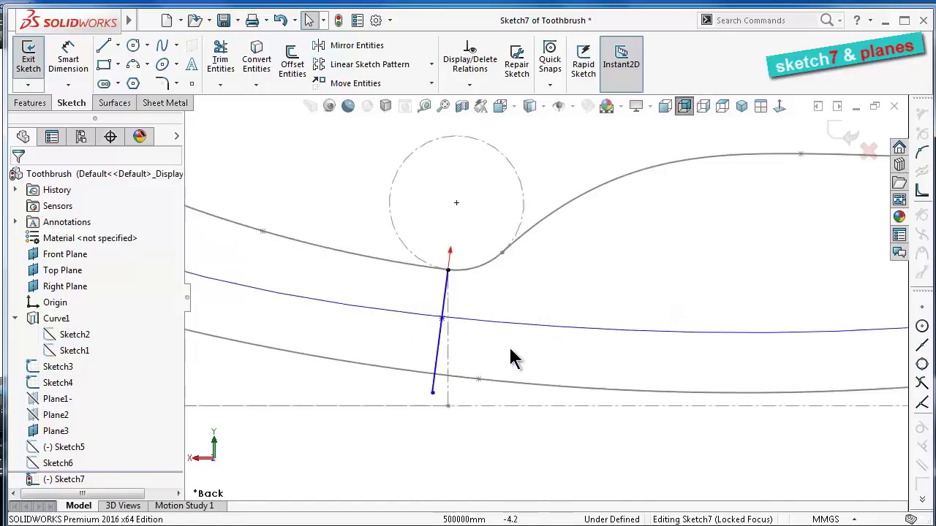
{"action": "scroll", "coordinate": [449, 432], "scroll_direction": "down", "scroll_amount": 1}
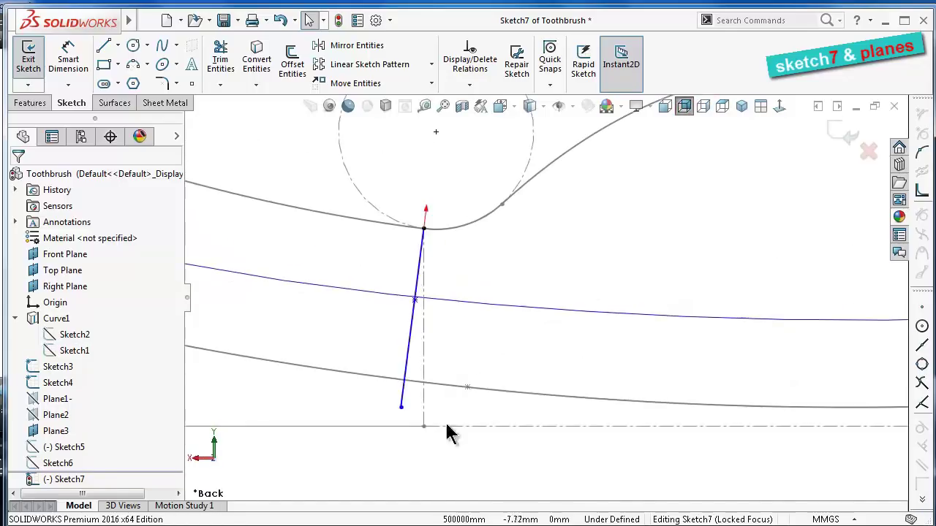
End the cross-section spline and view Sketch7 normal to its plane with Ctrl+8
{"action": "double_click", "coordinate": [400, 407]}
{"action": "left_click", "coordinate": [368, 377], "text": "ctrl"}
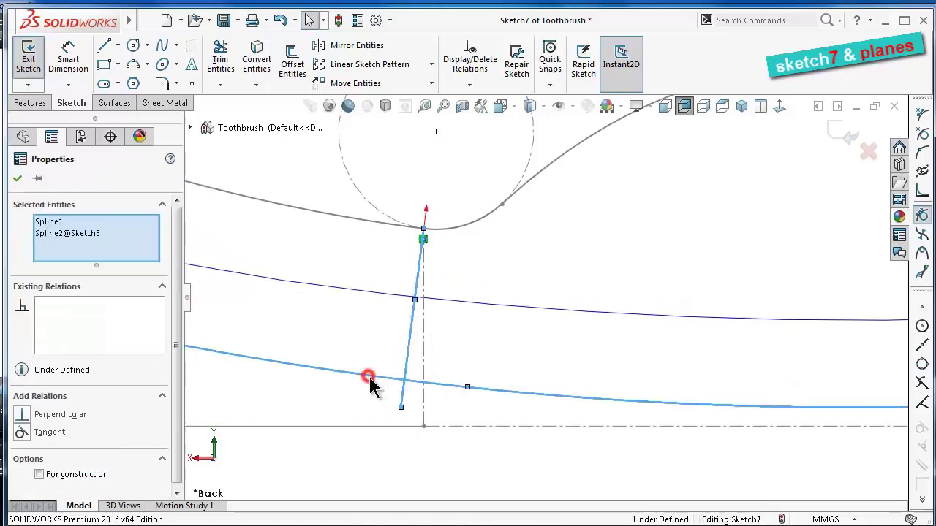
{"action": "left_click", "coordinate": [575, 358]}
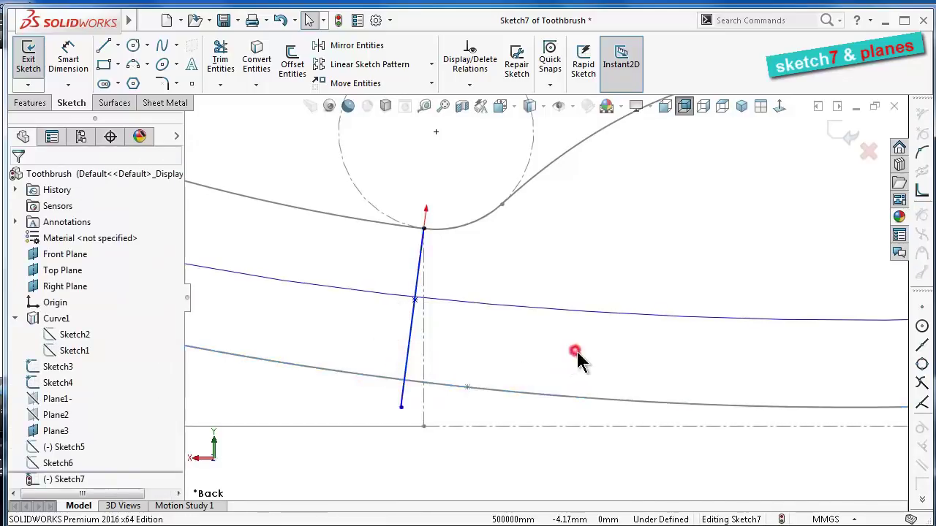
{"action": "middle_click_drag", "start_coordinate": [575, 358], "coordinate": [507, 383]}
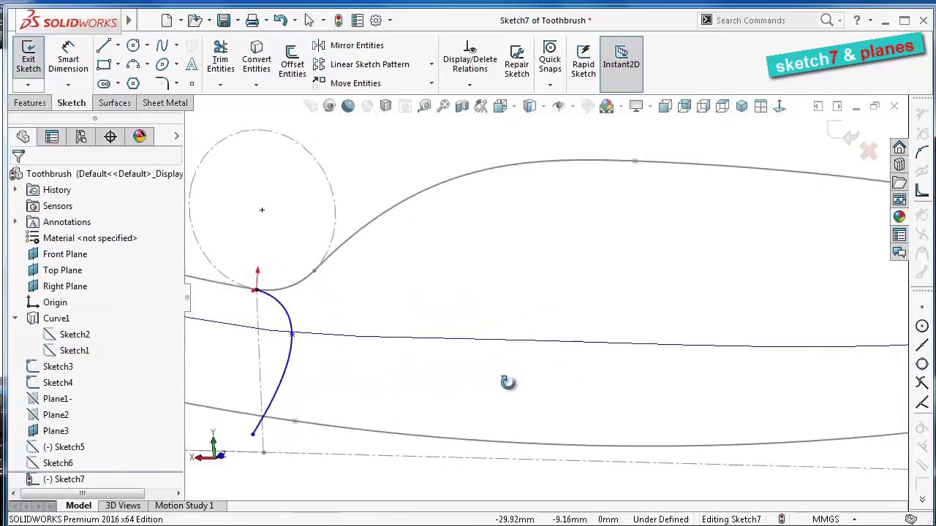
{"action": "key", "text": "ctrl+8"}
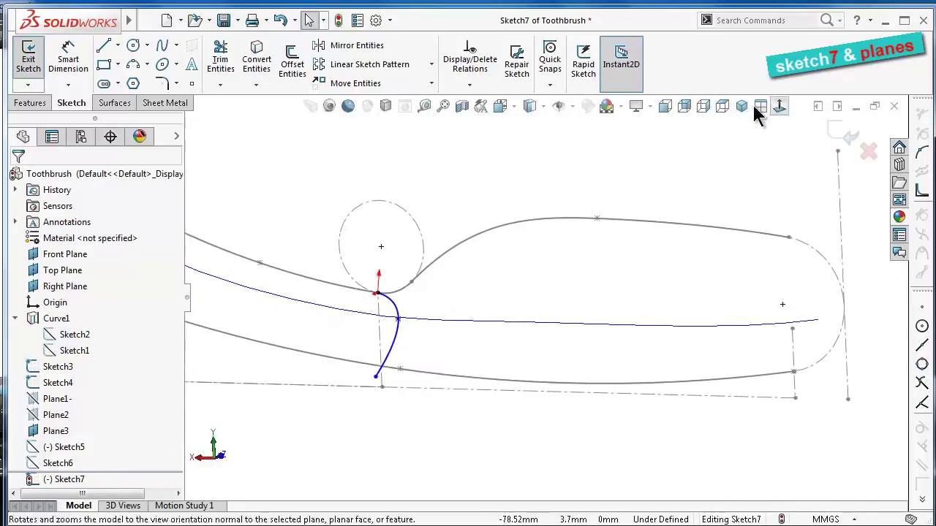
Switch to isometric and zoom in around the spline's lower endpoint
{"action": "left_click", "coordinate": [740, 106]}
{"action": "scroll", "coordinate": [468, 272], "scroll_direction": "down", "scroll_amount": 3}
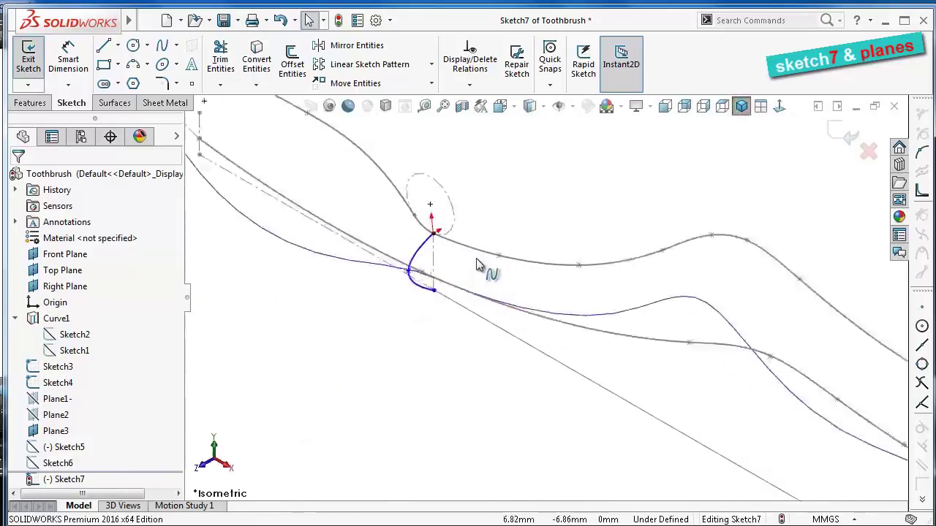
{"action": "scroll", "coordinate": [449, 259], "scroll_direction": "down", "scroll_amount": 3}
{"action": "scroll", "coordinate": [436, 335], "scroll_direction": "down", "scroll_amount": 2}
{"action": "scroll", "coordinate": [429, 361], "scroll_direction": "down", "scroll_amount": 1}
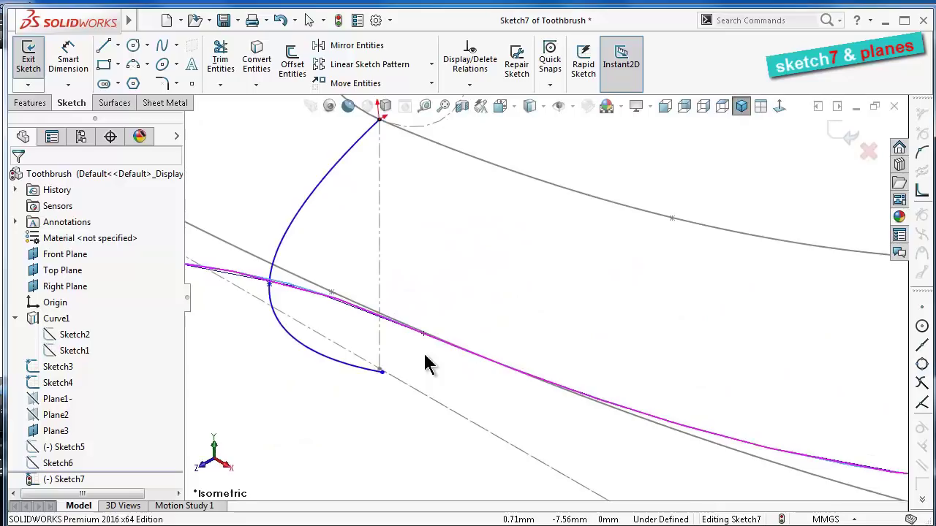
{"action": "middle_click_drag", "start_coordinate": [417, 351], "coordinate": [427, 369]}
{"action": "scroll", "coordinate": [511, 424], "scroll_direction": "up", "scroll_amount": 3}
{"action": "scroll", "coordinate": [654, 475], "scroll_direction": "down", "scroll_amount": 3}
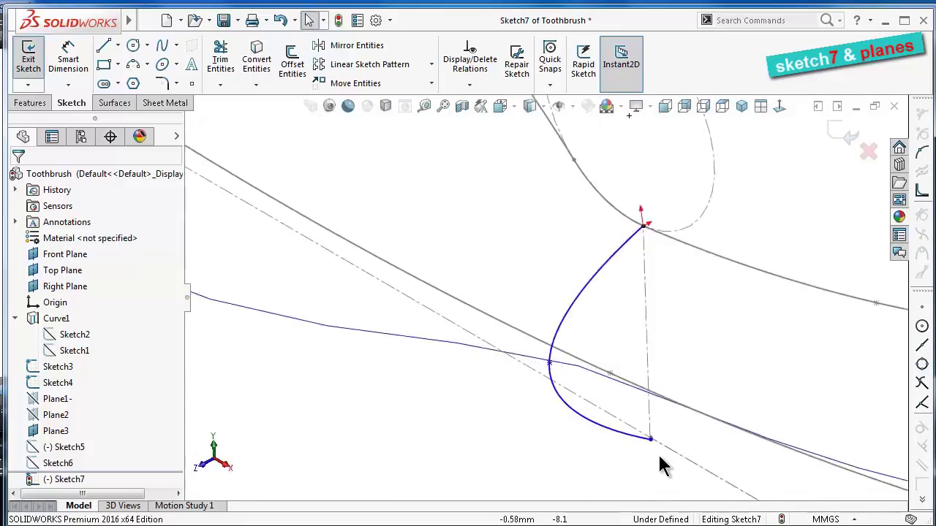
{"action": "scroll", "coordinate": [654, 439], "scroll_direction": "down", "scroll_amount": 1}
{"action": "left_click", "coordinate": [642, 430]}
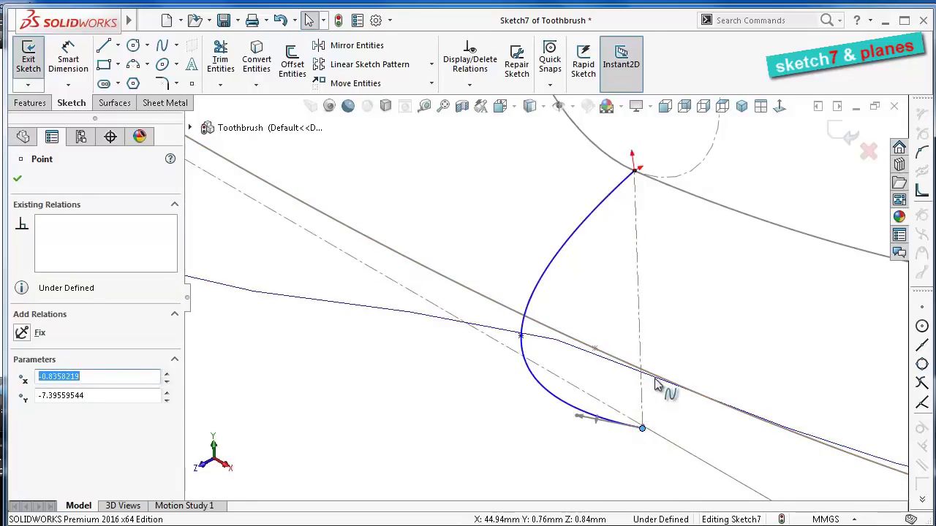
{"action": "scroll", "coordinate": [677, 263], "scroll_direction": "up", "scroll_amount": 2}
{"action": "scroll", "coordinate": [629, 252], "scroll_direction": "up", "scroll_amount": 2}
{"action": "scroll", "coordinate": [599, 260], "scroll_direction": "down", "scroll_amount": 2}
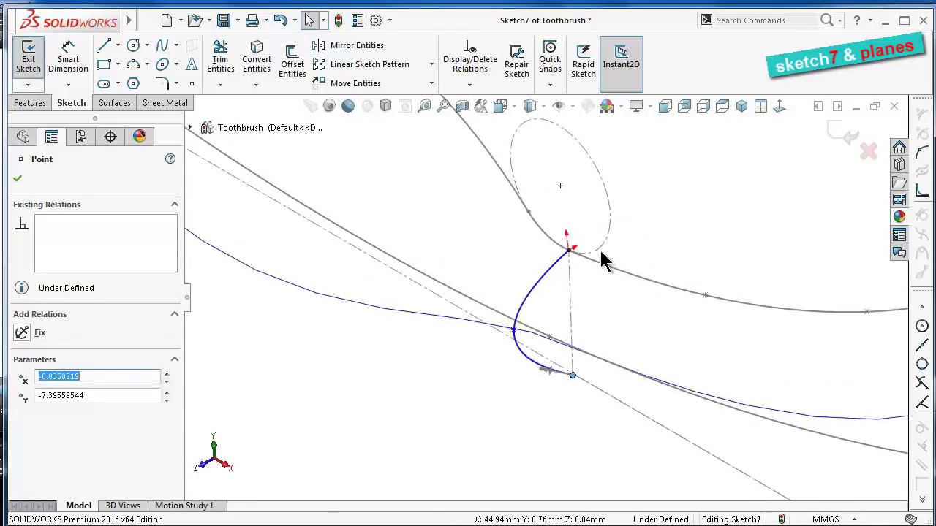
{"action": "scroll", "coordinate": [567, 270], "scroll_direction": "down", "scroll_amount": 2}
{"action": "scroll", "coordinate": [564, 269], "scroll_direction": "down", "scroll_amount": 2}
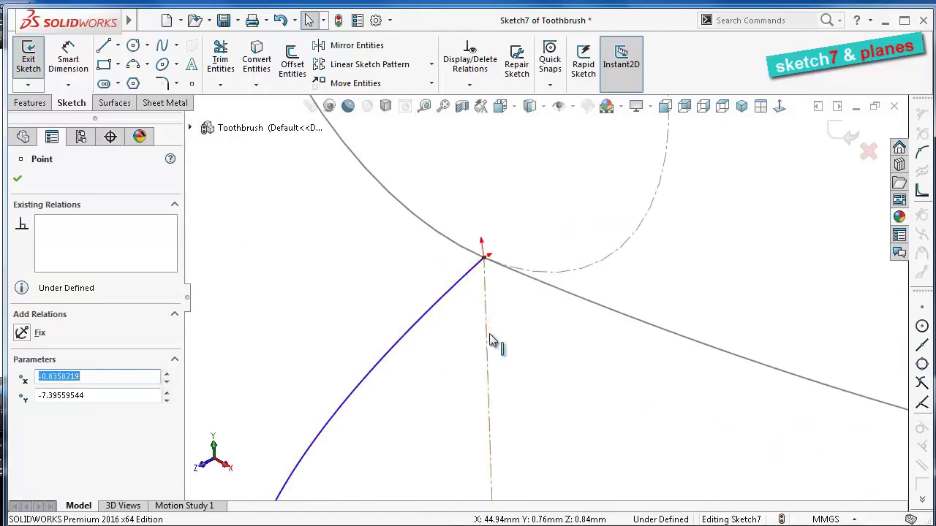
{"action": "scroll", "coordinate": [489, 335], "scroll_direction": "up", "scroll_amount": 2}
{"action": "scroll", "coordinate": [538, 432], "scroll_direction": "up", "scroll_amount": 2}
{"action": "scroll", "coordinate": [556, 475], "scroll_direction": "down", "scroll_amount": 2}
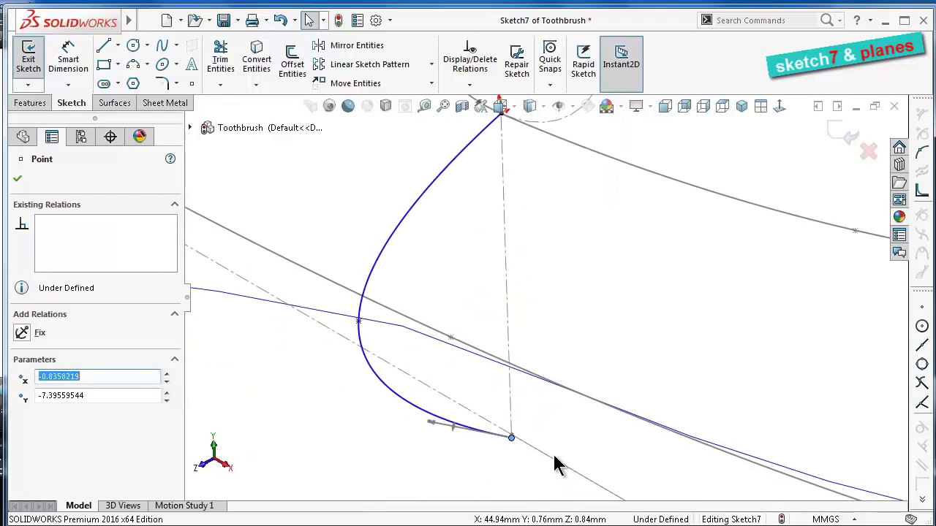
{"action": "scroll", "coordinate": [570, 449], "scroll_direction": "up", "scroll_amount": 2}
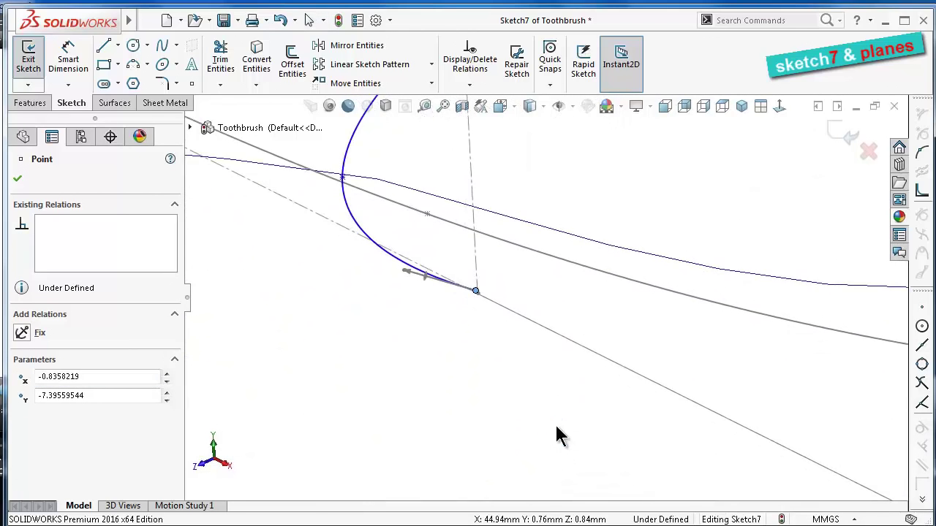
{"action": "middle_click_drag", "start_coordinate": [572, 349], "coordinate": [554, 361]}
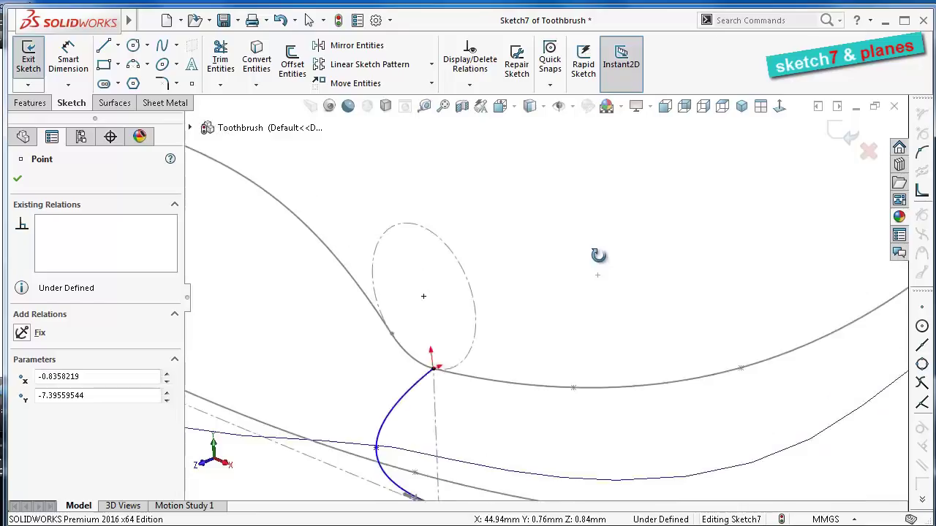
{"action": "scroll", "coordinate": [500, 467], "scroll_direction": "down", "scroll_amount": 2}
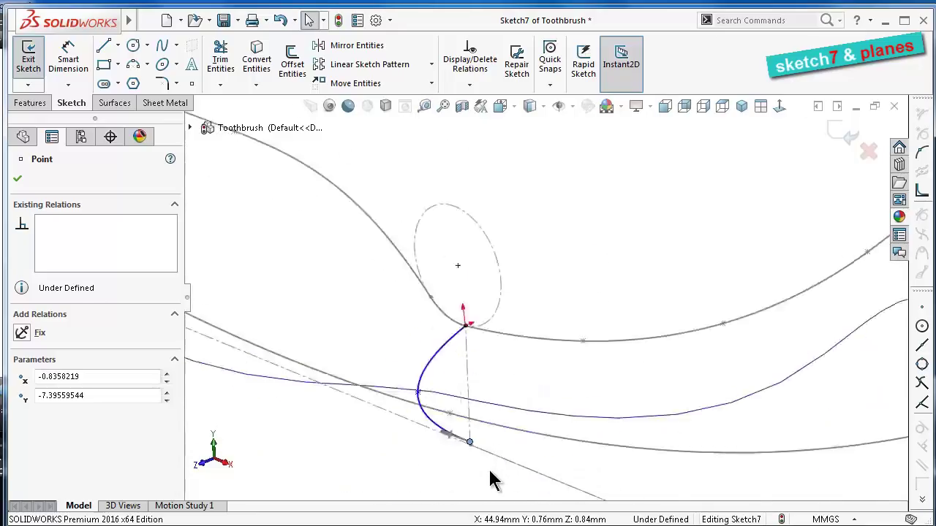
{"action": "scroll", "coordinate": [489, 439], "scroll_direction": "down", "scroll_amount": 2}
Pierce the spline's lower endpoint onto the lower guide curve Spline2@Sketch3
{"action": "left_click", "coordinate": [448, 403]}
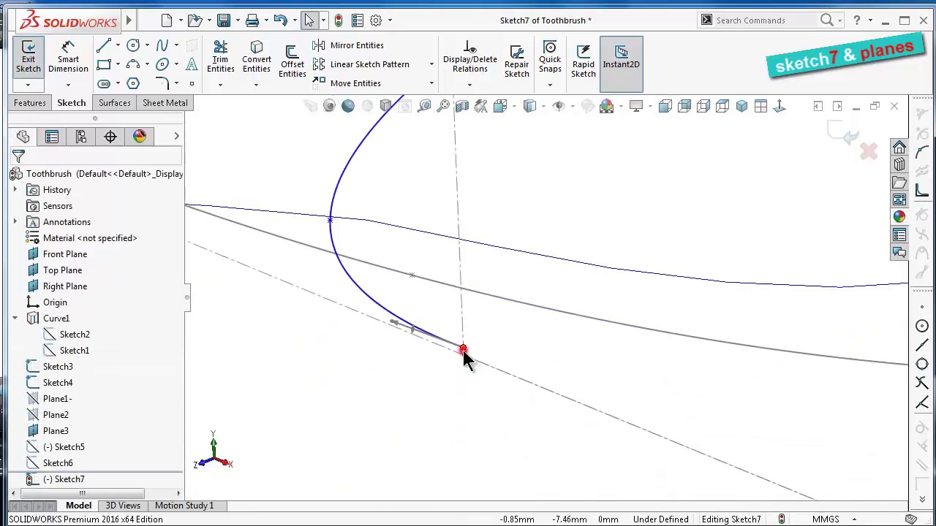
{"action": "left_click", "coordinate": [464, 349]}
{"action": "left_click", "coordinate": [471, 298], "text": "ctrl"}
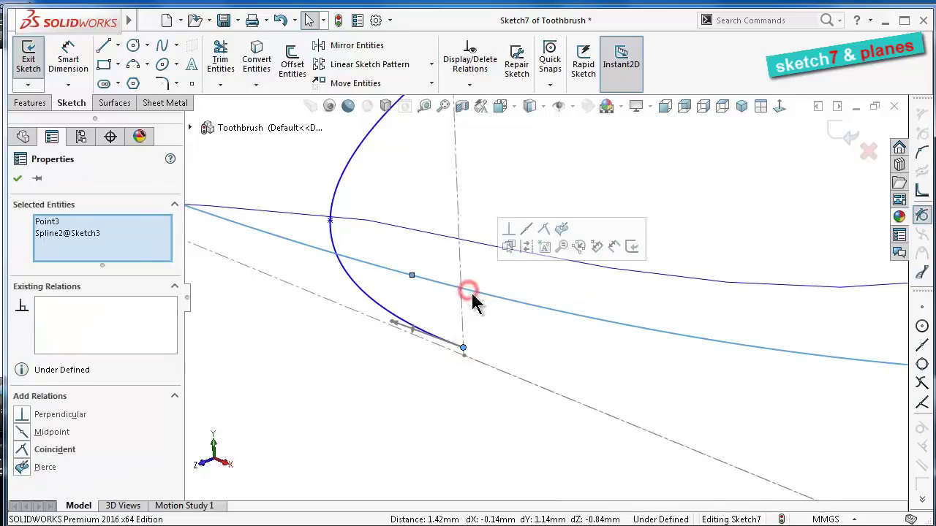
{"action": "left_click", "coordinate": [557, 226]}
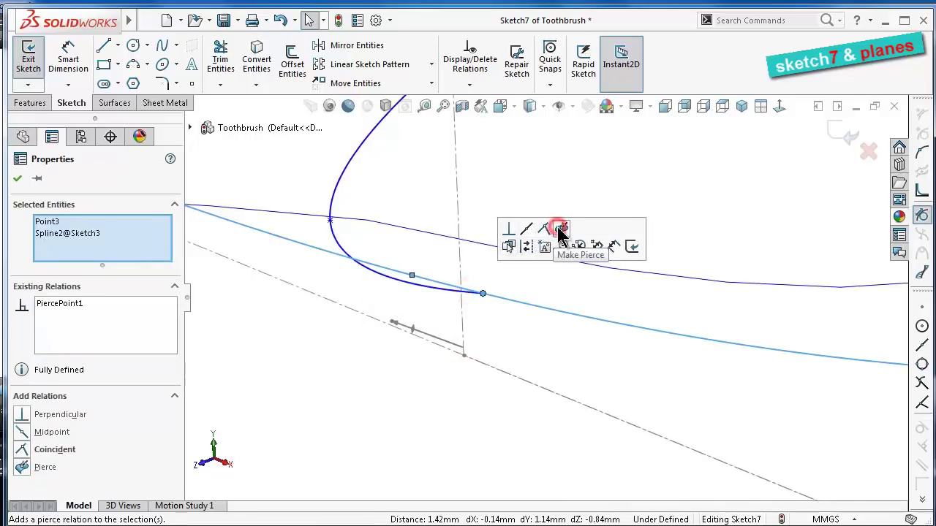
{"action": "left_click", "coordinate": [518, 348]}
Pierce the spline's middle point onto the middle guide curve edge
{"action": "left_click", "coordinate": [330, 221]}
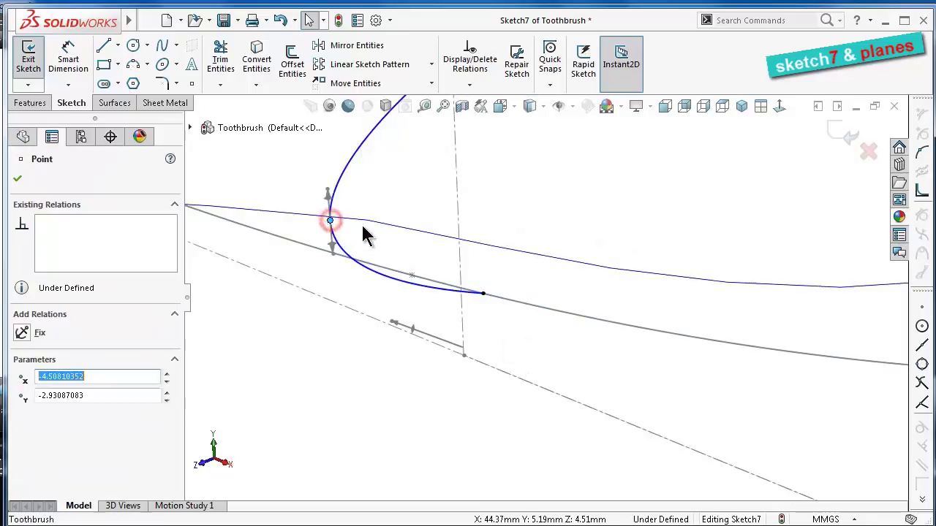
{"action": "left_click", "coordinate": [365, 224], "text": "ctrl"}
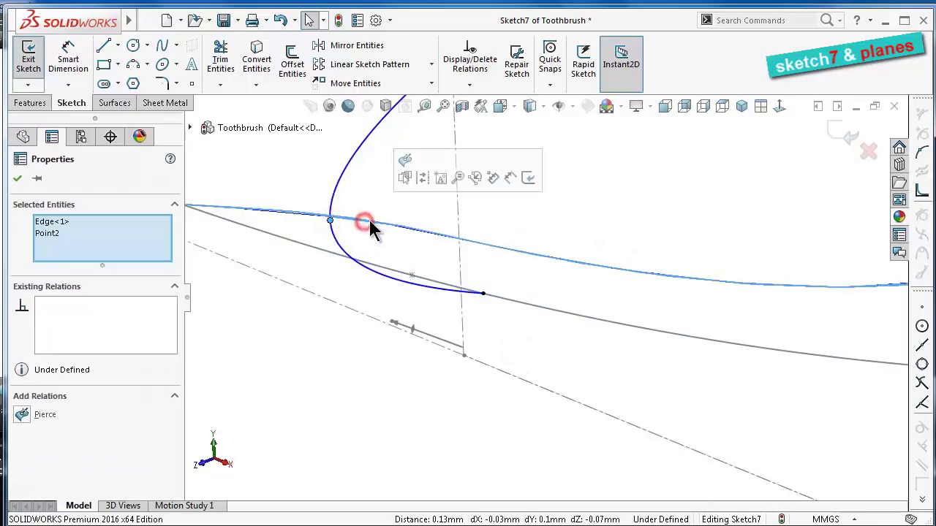
{"action": "left_click", "coordinate": [405, 160]}
{"action": "scroll", "coordinate": [571, 179], "scroll_direction": "up", "scroll_amount": 2}
{"action": "scroll", "coordinate": [564, 184], "scroll_direction": "down", "scroll_amount": 2}
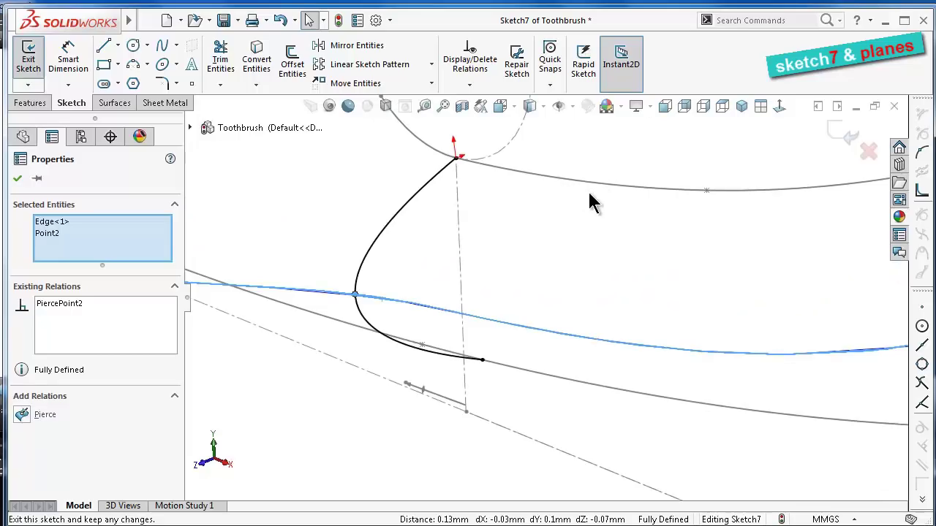
{"action": "left_click", "coordinate": [780, 108]}
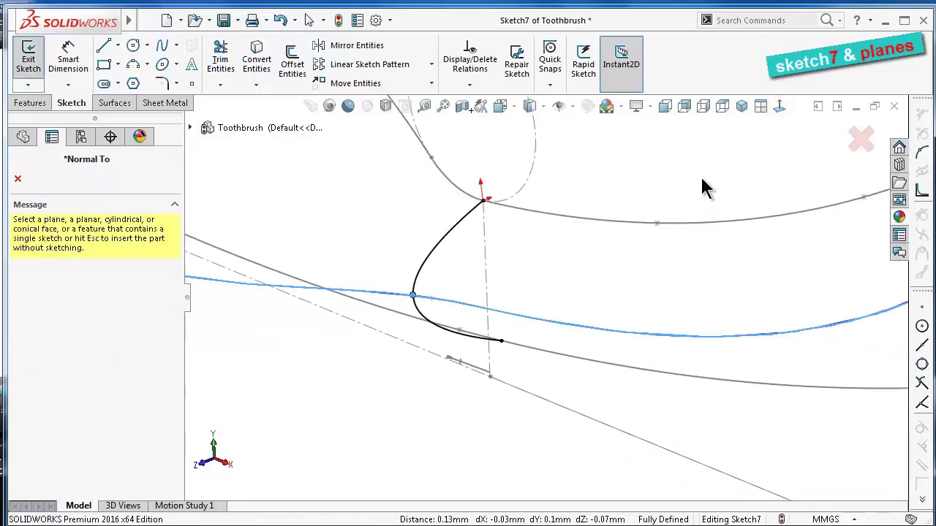
{"action": "left_click", "coordinate": [702, 184]}
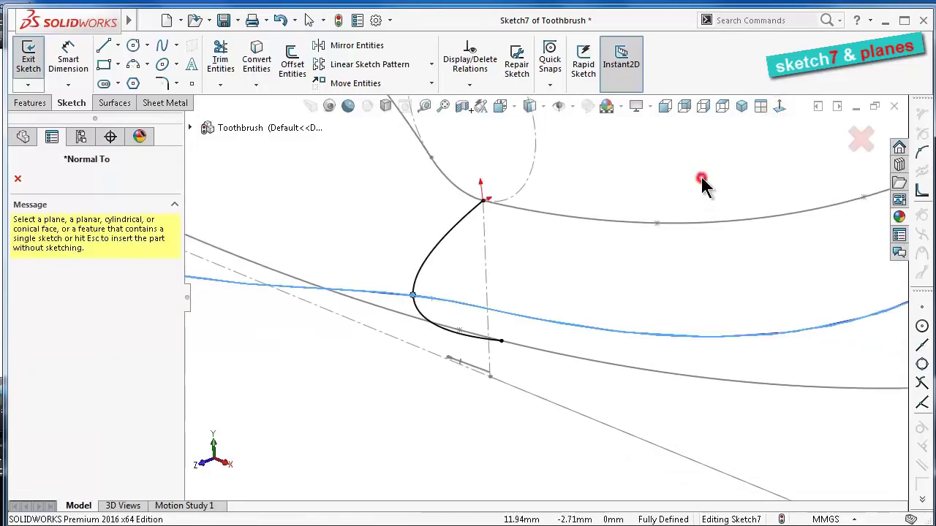
Select Sketch7, view it normal to its plane, and select the cross-section spline
{"action": "left_click", "coordinate": [16, 179]}
{"action": "left_click", "coordinate": [14, 318]}
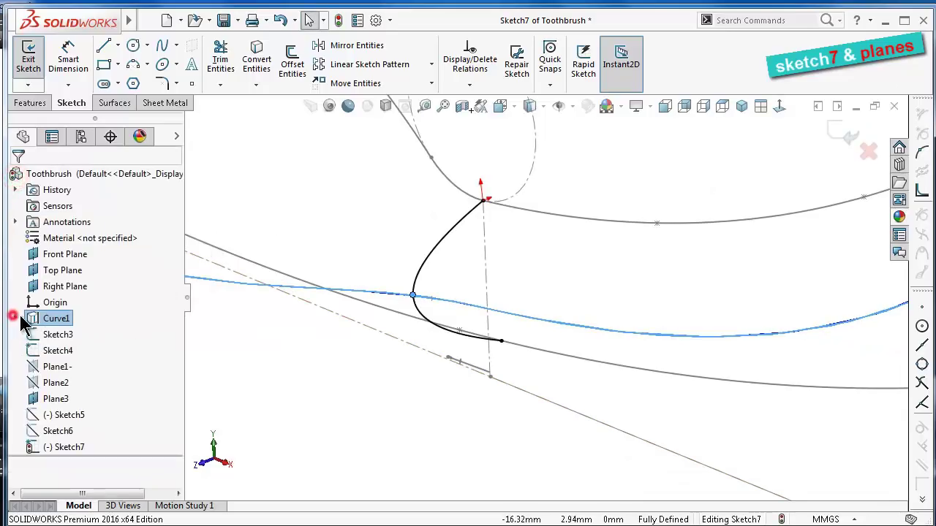
{"action": "left_click", "coordinate": [81, 444]}
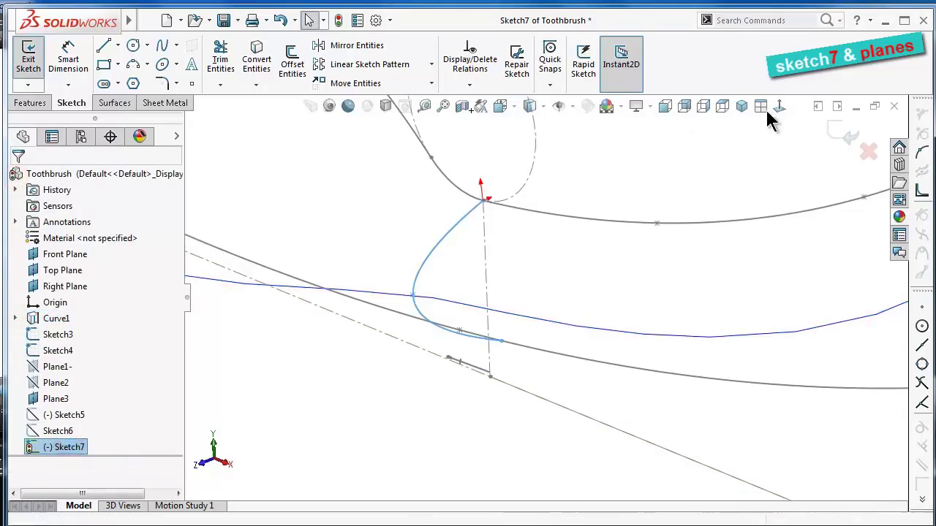
{"action": "left_click", "coordinate": [780, 108]}
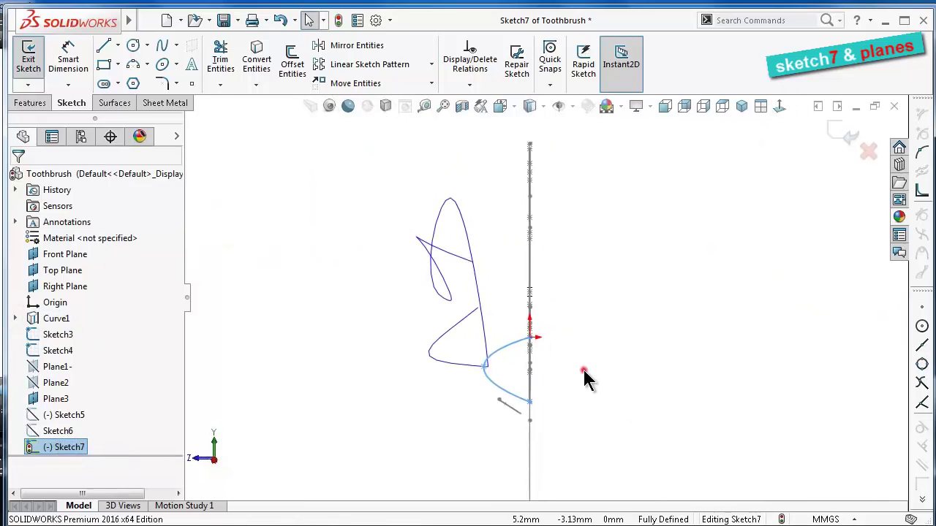
{"action": "scroll", "coordinate": [541, 356], "scroll_direction": "down", "scroll_amount": 5}
{"action": "left_click", "coordinate": [475, 291]}
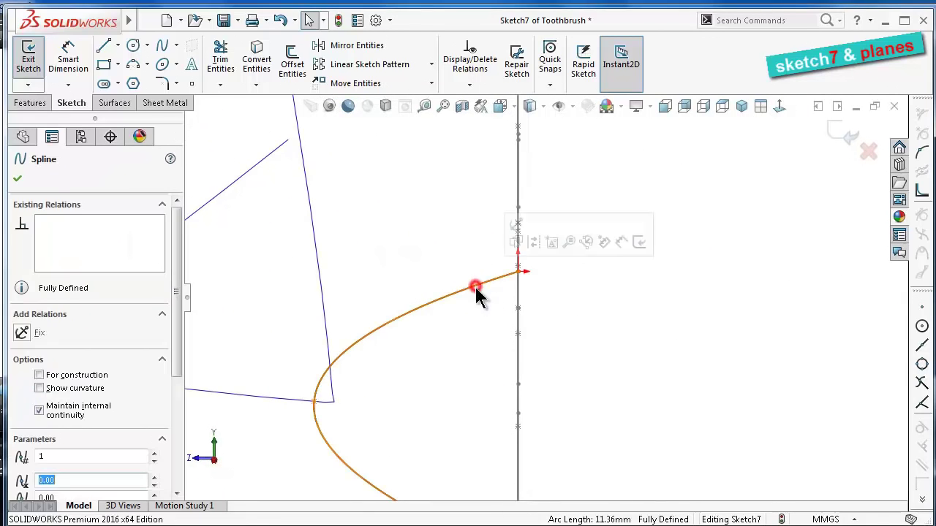
Make the top and lower spline tangents horizontal and the middle point's tangent vertical
{"action": "left_click", "coordinate": [442, 295]}
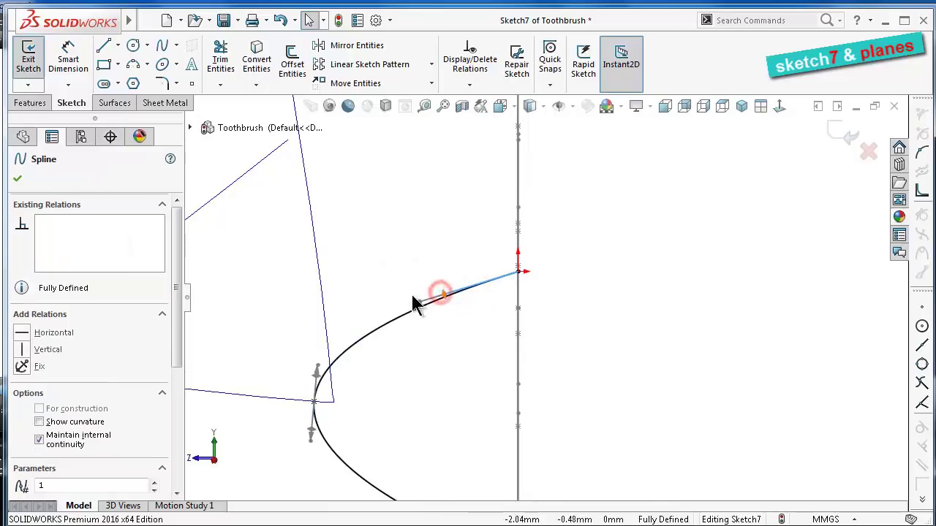
{"action": "left_click", "coordinate": [68, 334]}
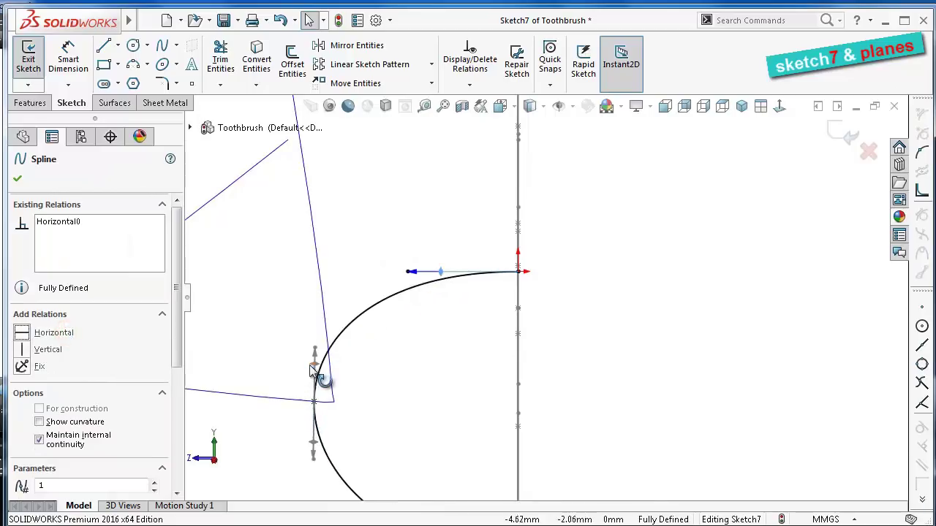
{"action": "left_click", "coordinate": [313, 367]}
{"action": "left_click", "coordinate": [51, 350]}
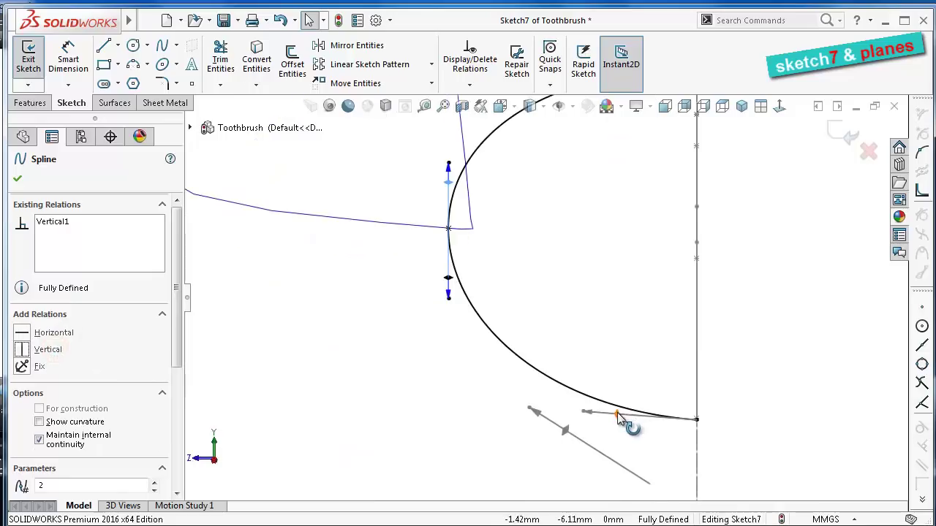
{"action": "left_click", "coordinate": [617, 412]}
{"action": "left_click", "coordinate": [63, 333]}
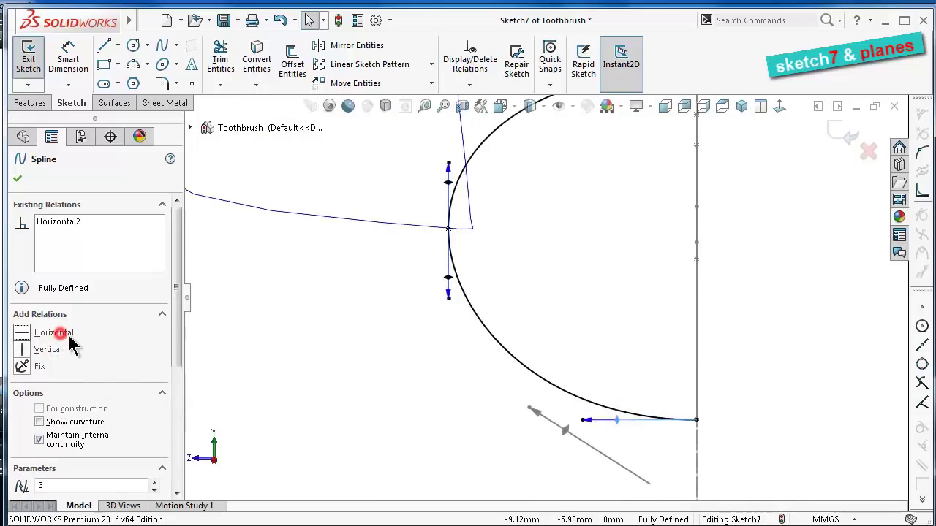
{"action": "left_click", "coordinate": [73, 58]}
Dimension the lower, middle and upper tangent handle lengths as 8, 10 and 12 mm
{"action": "left_click", "coordinate": [604, 412]}
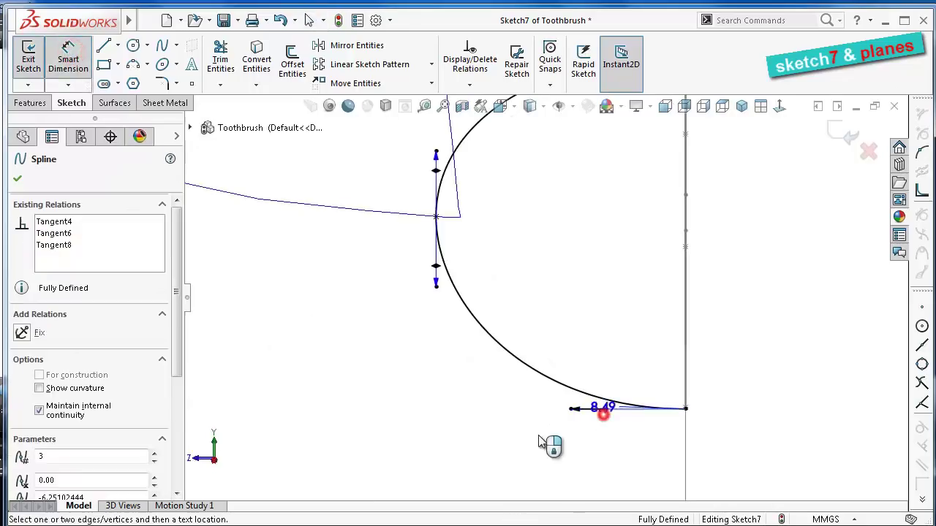
{"action": "left_click", "coordinate": [476, 436]}
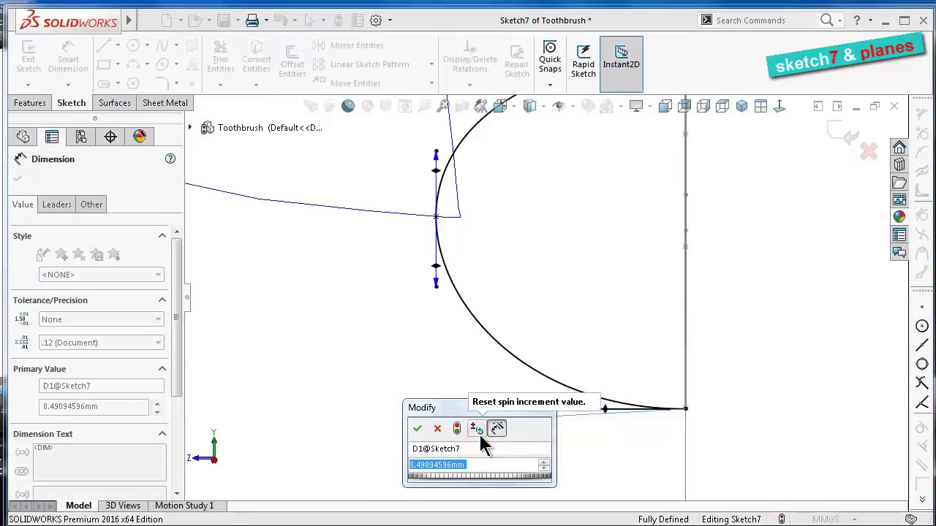
{"action": "type", "text": "8"}
{"action": "key", "text": "Return"}
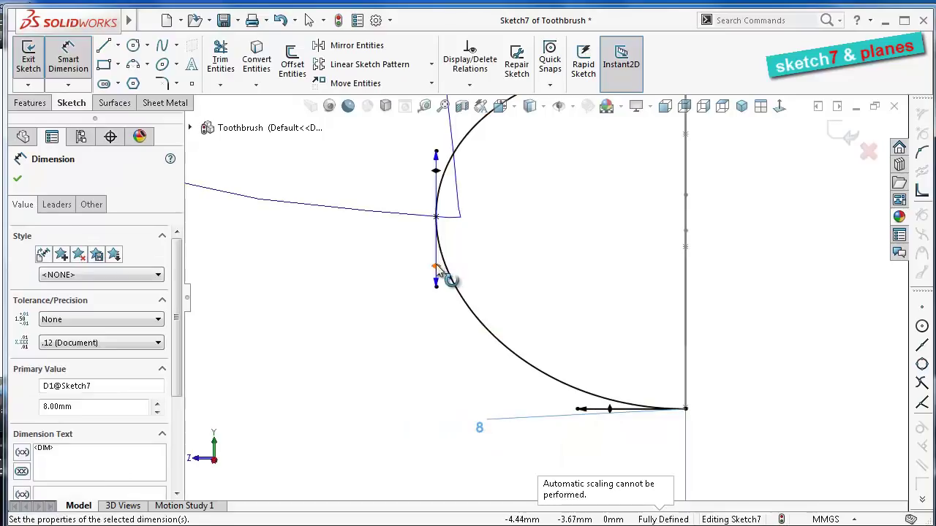
{"action": "left_click", "coordinate": [437, 267]}
{"action": "left_click", "coordinate": [359, 250]}
{"action": "type", "text": "10"}
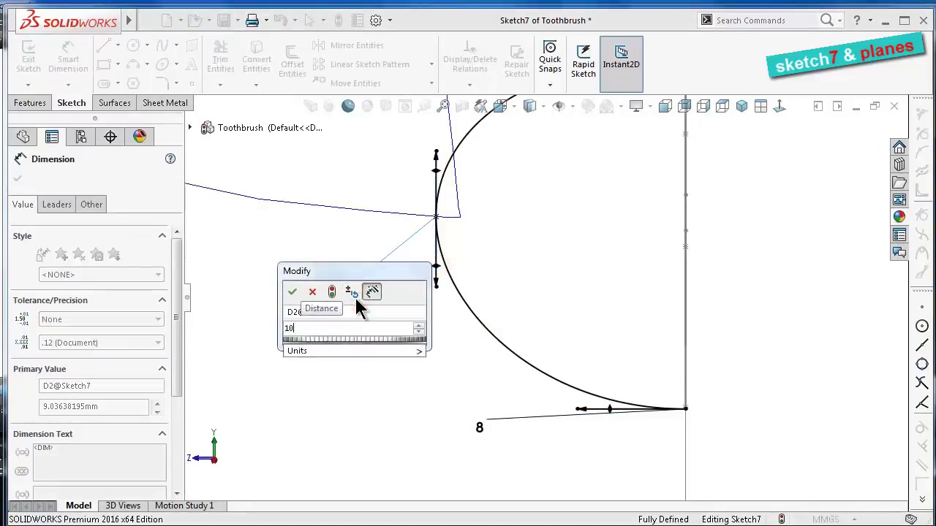
{"action": "key", "text": "Return"}
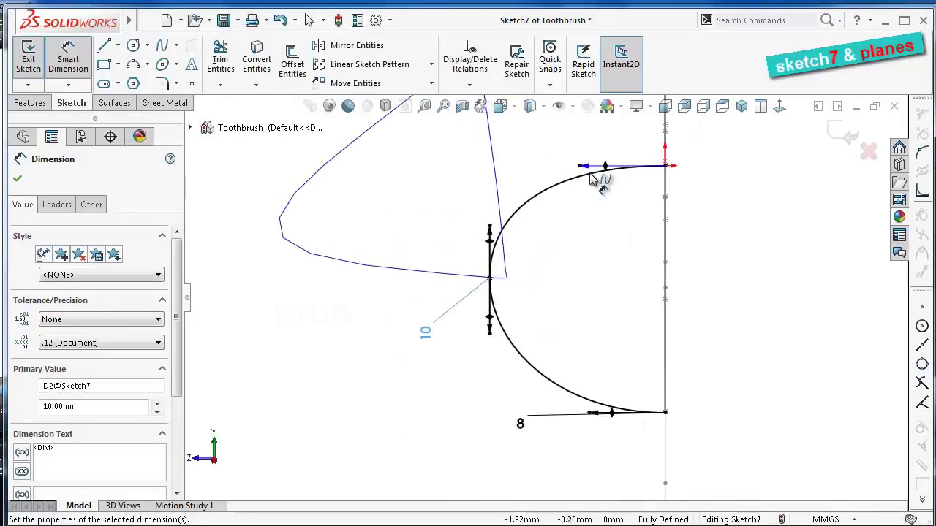
{"action": "left_click", "coordinate": [589, 170]}
{"action": "left_click", "coordinate": [432, 168]}
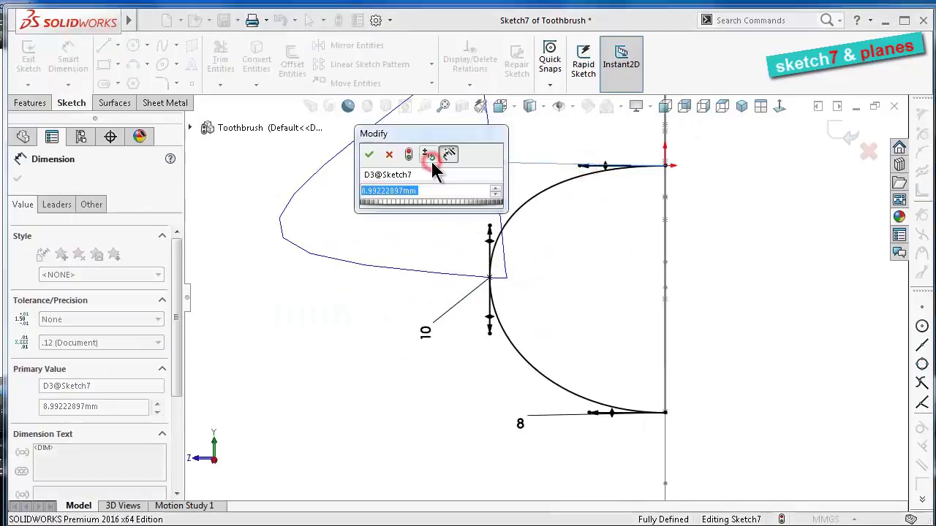
{"action": "type", "text": "12"}
{"action": "key", "text": "Return"}
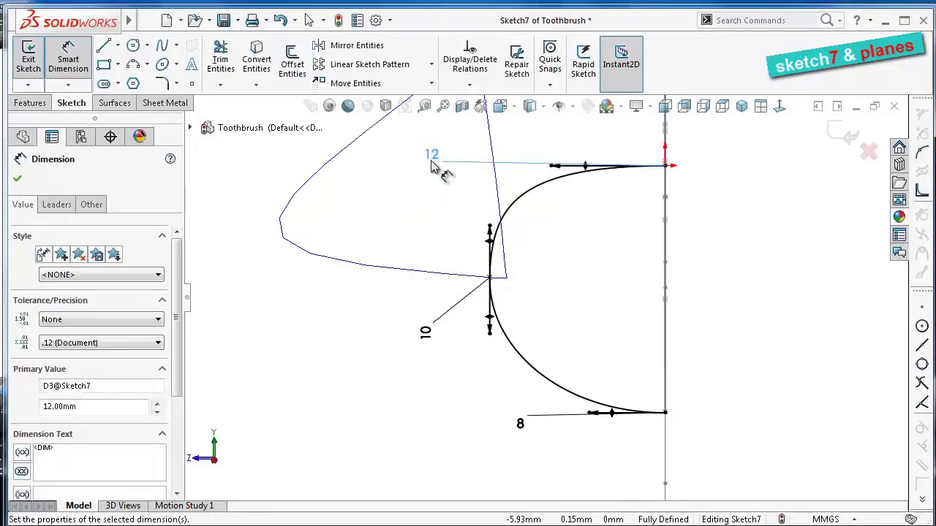
{"action": "scroll", "coordinate": [679, 380], "scroll_direction": "up", "scroll_amount": 2}
{"action": "left_click", "coordinate": [685, 324]}
{"action": "scroll", "coordinate": [658, 292], "scroll_direction": "up", "scroll_amount": 1}
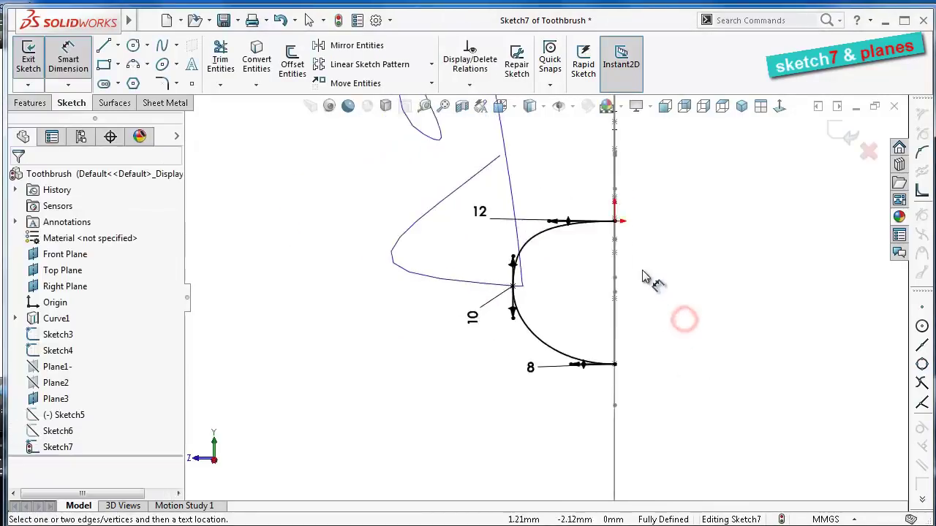
{"action": "mouse_move", "coordinate": [643, 276]}
{"action": "middle_mouse_down"}
{"action": "mouse_move", "coordinate": [409, 261]}
{"action": "mouse_move", "coordinate": [482, 295]}
{"action": "mouse_move", "coordinate": [314, 334]}
{"action": "mouse_move", "coordinate": [322, 347]}
{"action": "middle_mouse_up"}
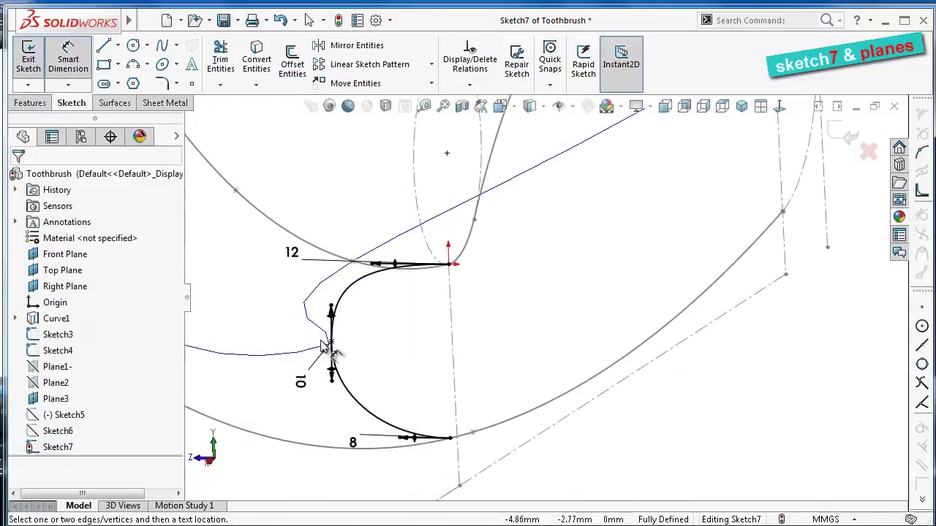
Draw a construction centerline from the profile's top end to its bottom end
{"action": "left_click", "coordinate": [118, 45]}
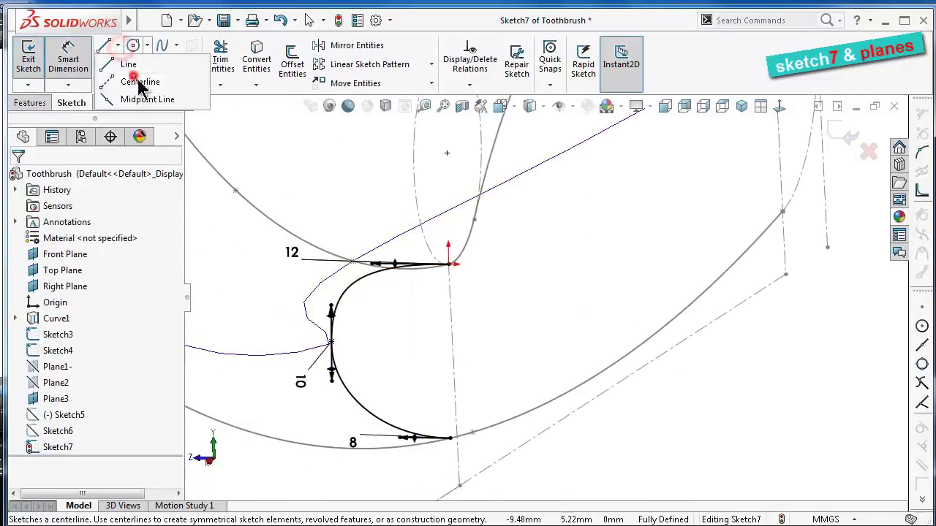
{"action": "left_click", "coordinate": [125, 79]}
{"action": "left_click", "coordinate": [449, 264]}
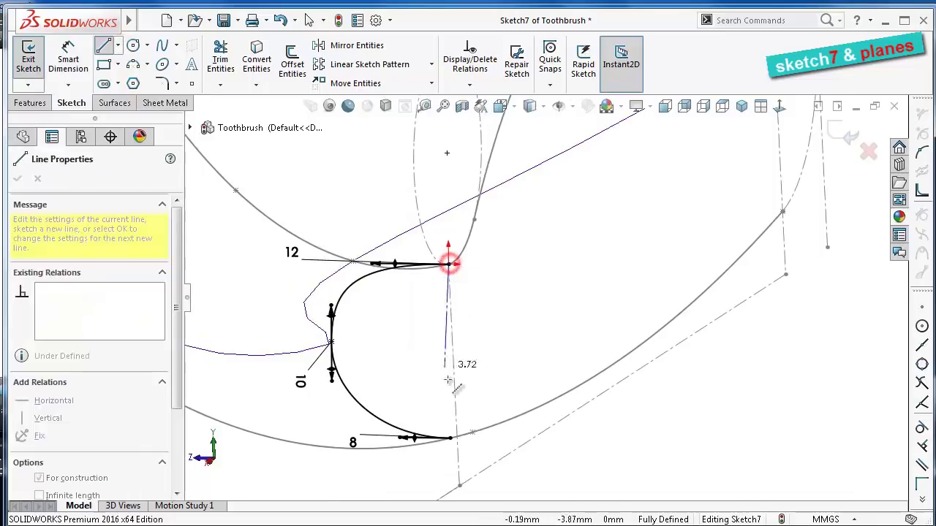
{"action": "left_click", "coordinate": [450, 438]}
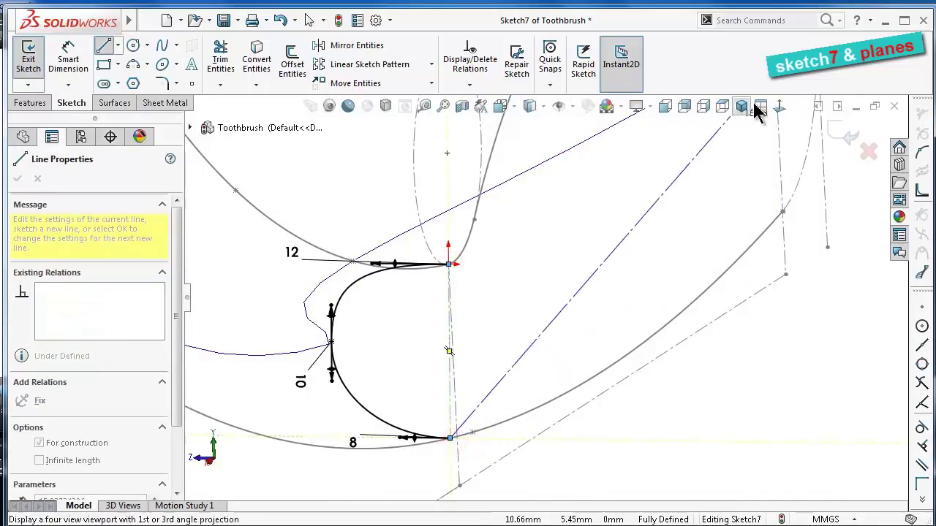
{"action": "left_click", "coordinate": [779, 107]}
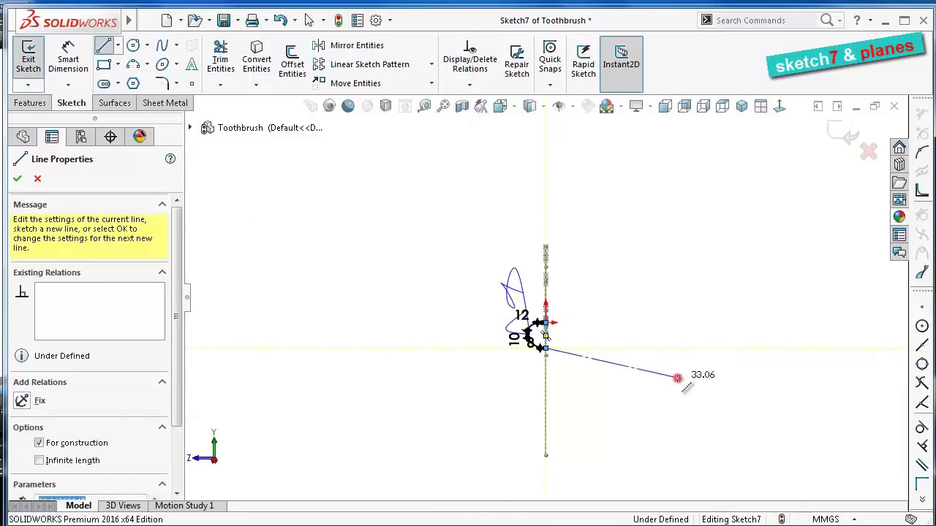
{"action": "key", "text": "Escape"}
{"action": "scroll", "coordinate": [550, 343], "scroll_direction": "down", "scroll_amount": 5}
{"action": "scroll", "coordinate": [544, 249], "scroll_direction": "down", "scroll_amount": 2}
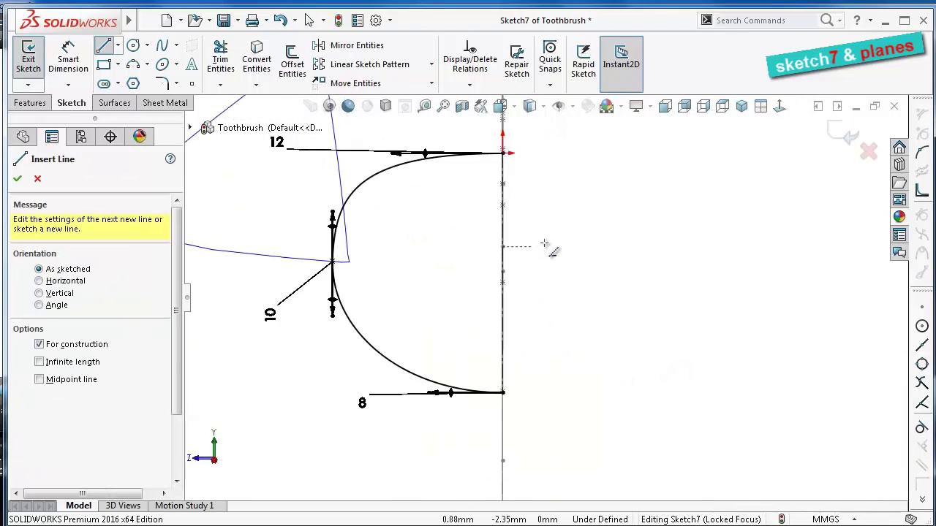
{"action": "left_click", "coordinate": [741, 107]}
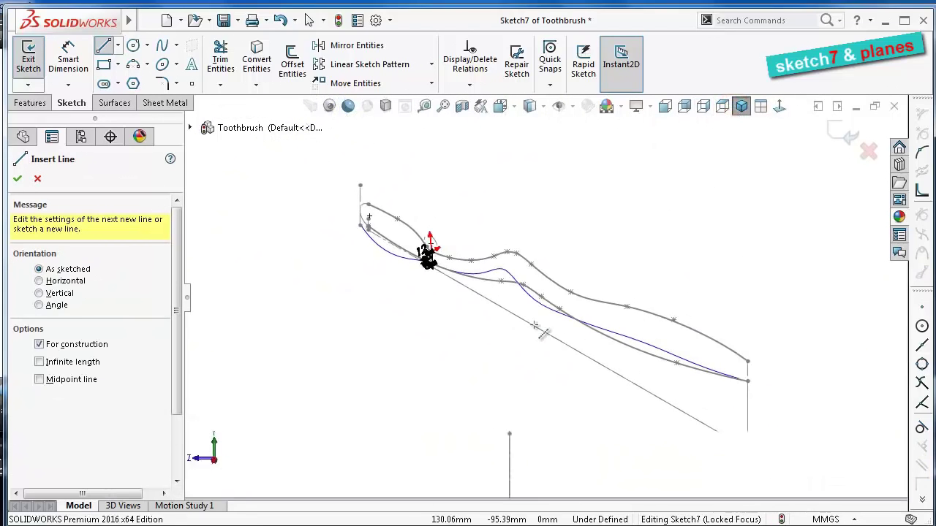
{"action": "scroll", "coordinate": [435, 252], "scroll_direction": "down", "scroll_amount": 2}
{"action": "scroll", "coordinate": [435, 252], "scroll_direction": "down", "scroll_amount": 3}
{"action": "scroll", "coordinate": [439, 263], "scroll_direction": "down", "scroll_amount": 3}
{"action": "scroll", "coordinate": [444, 277], "scroll_direction": "down", "scroll_amount": 2}
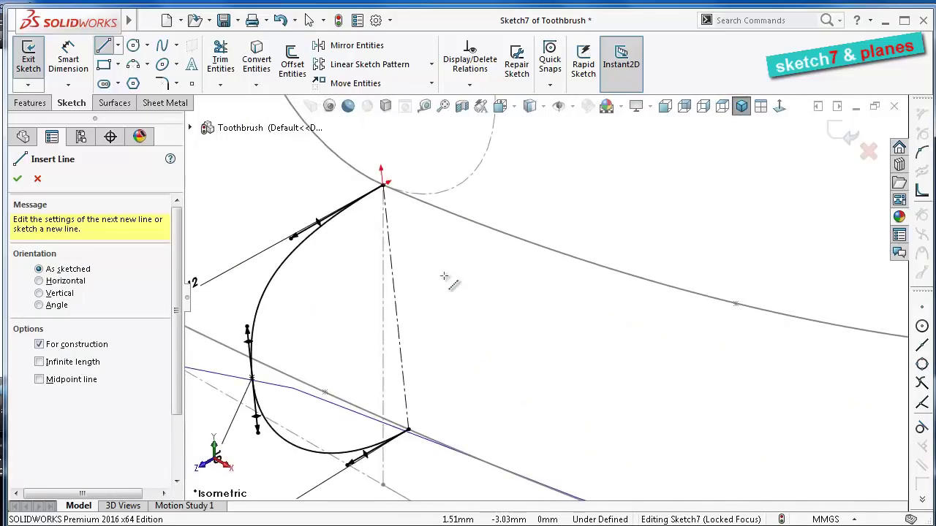
{"action": "scroll", "coordinate": [433, 366], "scroll_direction": "down", "scroll_amount": 3}
{"action": "scroll", "coordinate": [424, 406], "scroll_direction": "down", "scroll_amount": 2}
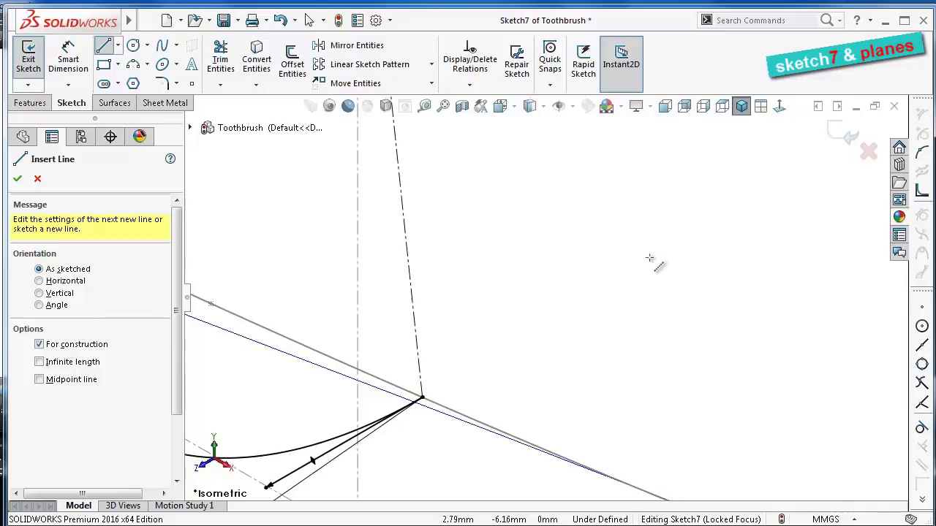
{"action": "key", "text": "Escape"}
{"action": "scroll", "coordinate": [442, 410], "scroll_direction": "down", "scroll_amount": 1}
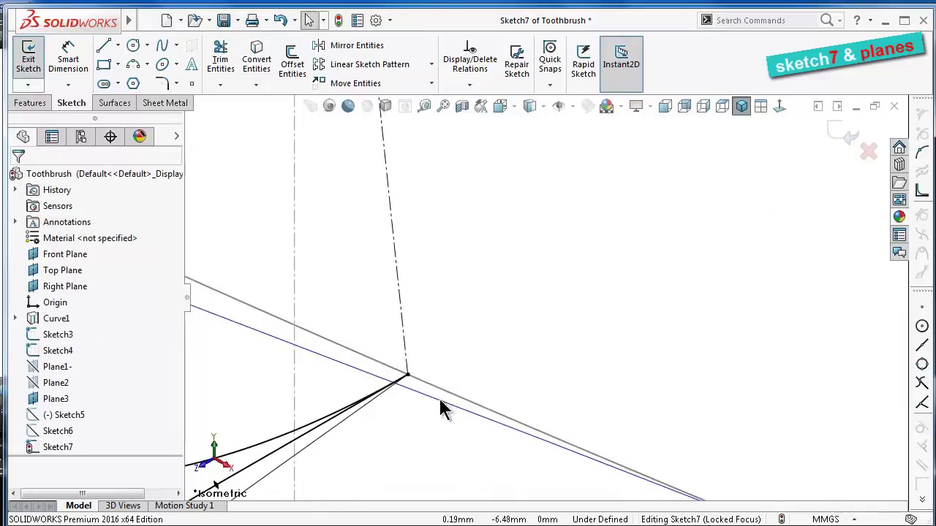
Attach the profile's bottom endpoint to the Sketch3 guide curve
{"action": "left_click", "coordinate": [408, 377]}
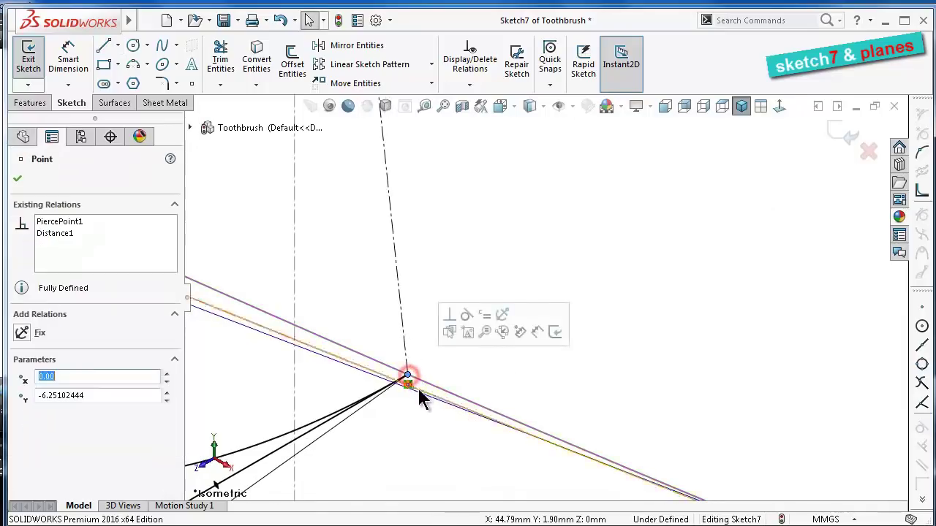
{"action": "left_click", "coordinate": [424, 384], "text": "ctrl"}
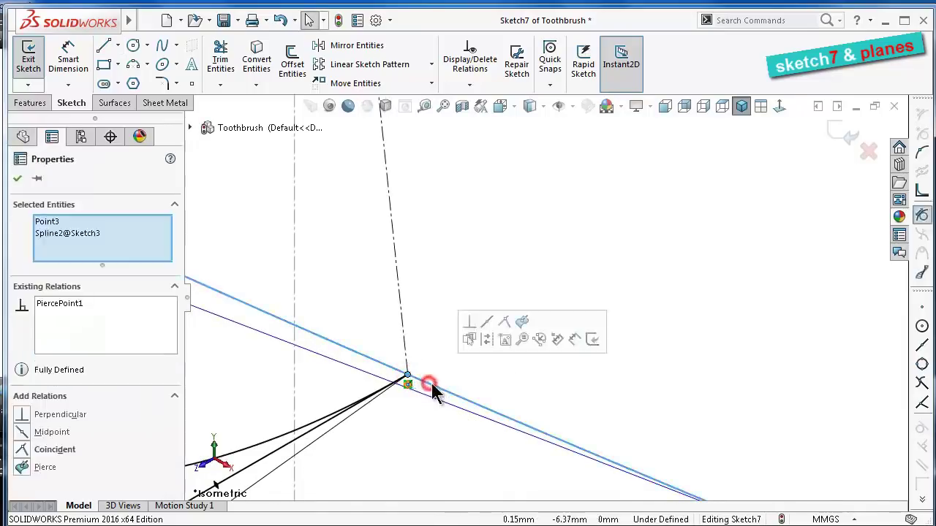
{"action": "left_click", "coordinate": [504, 322]}
{"action": "key", "text": "Escape"}
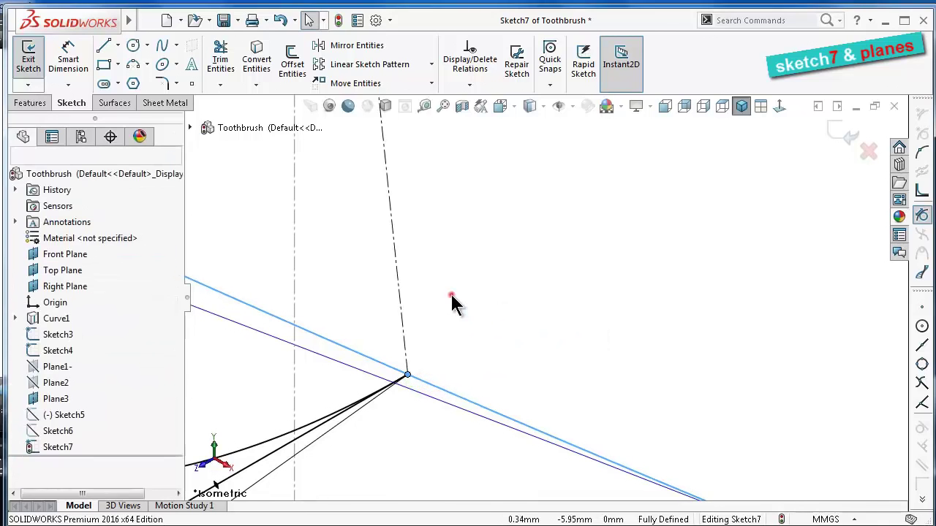
Attach the profile's top endpoint to the Sketch4 guide curve
{"action": "middle_click_drag", "start_coordinate": [454, 298], "coordinate": [504, 164]}
{"action": "scroll", "coordinate": [504, 164], "scroll_direction": "down", "scroll_amount": 5}
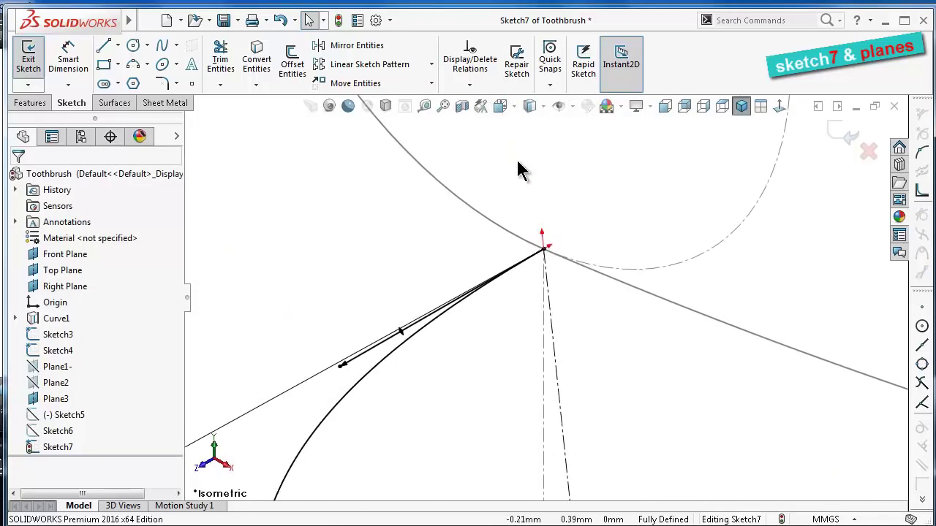
{"action": "left_click", "coordinate": [547, 233]}
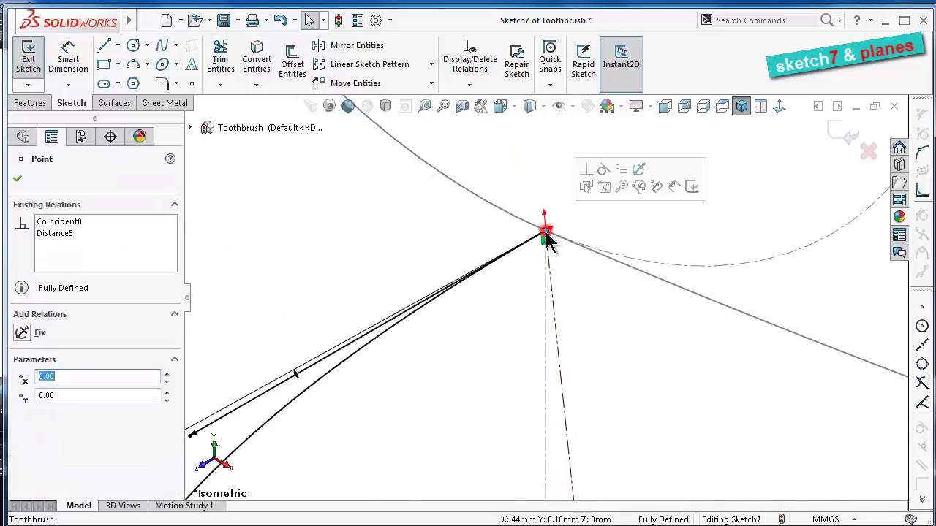
{"action": "left_click", "coordinate": [623, 265], "text": "ctrl"}
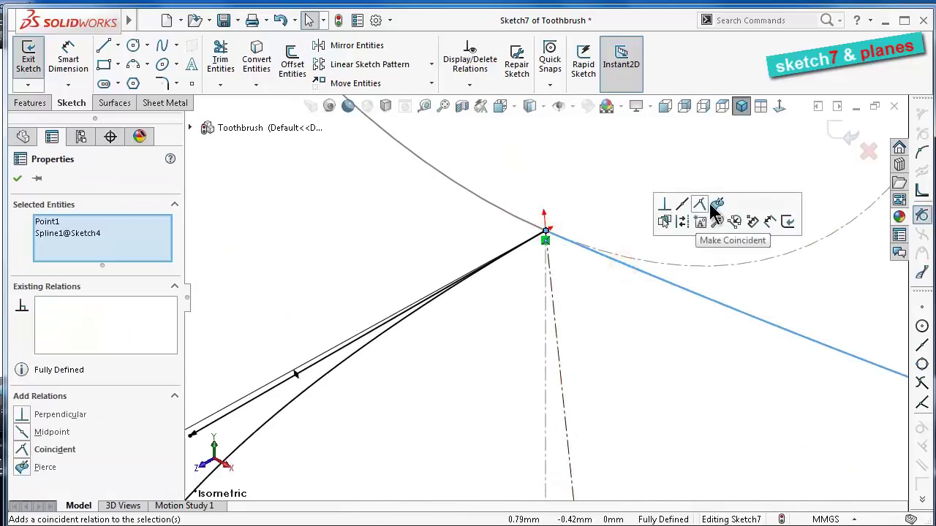
{"action": "left_click", "coordinate": [392, 228]}
Orbit and zoom around the model to inspect the finished cross-section sketches
{"action": "middle_click_drag", "start_coordinate": [474, 257], "coordinate": [532, 263]}
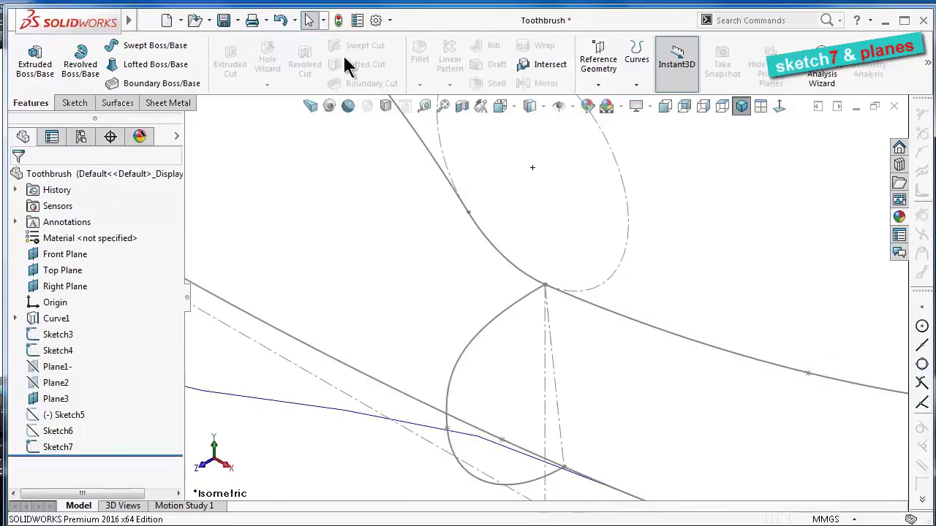
{"action": "mouse_move", "coordinate": [541, 336]}
{"action": "middle_mouse_down"}
{"action": "mouse_move", "coordinate": [576, 372]}
{"action": "mouse_move", "coordinate": [602, 376]}
{"action": "mouse_move", "coordinate": [612, 390]}
{"action": "mouse_move", "coordinate": [480, 383]}
{"action": "mouse_move", "coordinate": [484, 428]}
{"action": "mouse_move", "coordinate": [533, 358]}
{"action": "mouse_move", "coordinate": [517, 361]}
{"action": "mouse_move", "coordinate": [518, 329]}
{"action": "mouse_move", "coordinate": [548, 315]}
{"action": "mouse_move", "coordinate": [403, 470]}
{"action": "middle_mouse_up"}
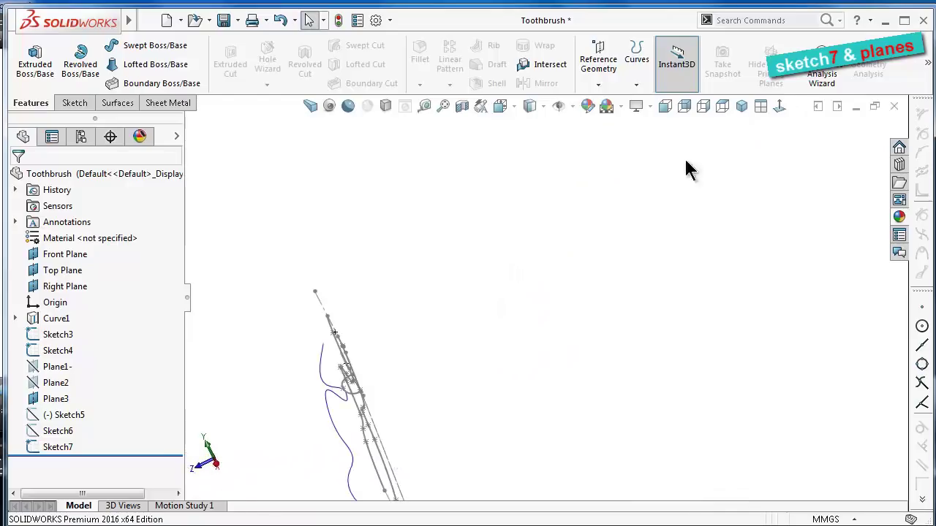
{"action": "left_click", "coordinate": [741, 106]}
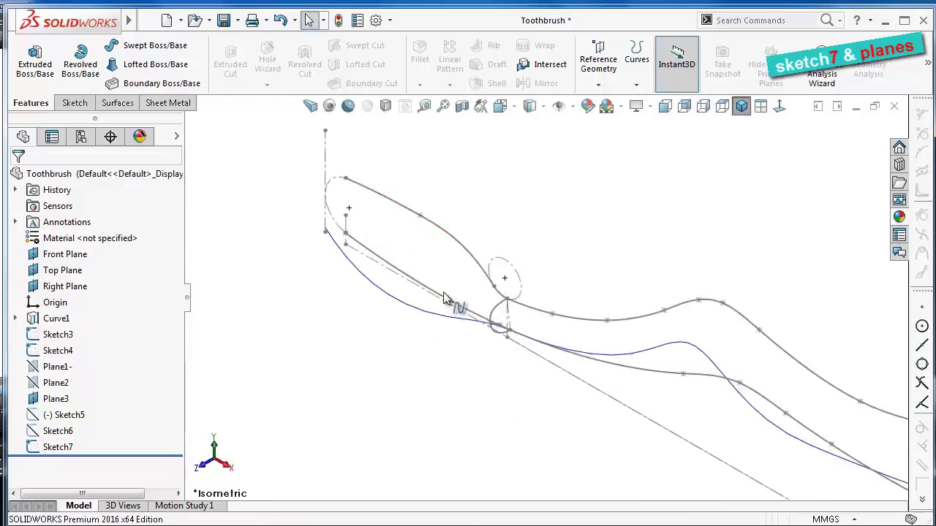
{"action": "scroll", "coordinate": [444, 298], "scroll_direction": "down", "scroll_amount": 3}
{"action": "left_click", "coordinate": [59, 432]}
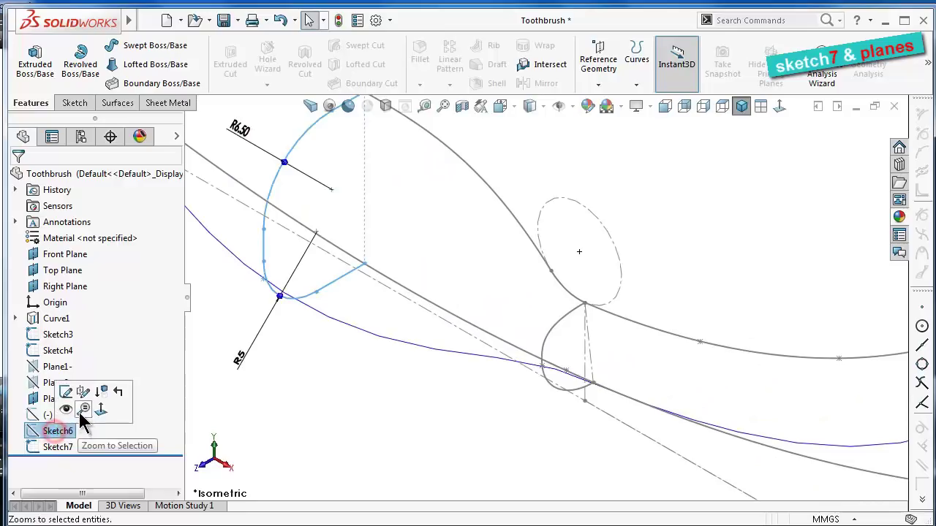
{"action": "left_click", "coordinate": [64, 415]}
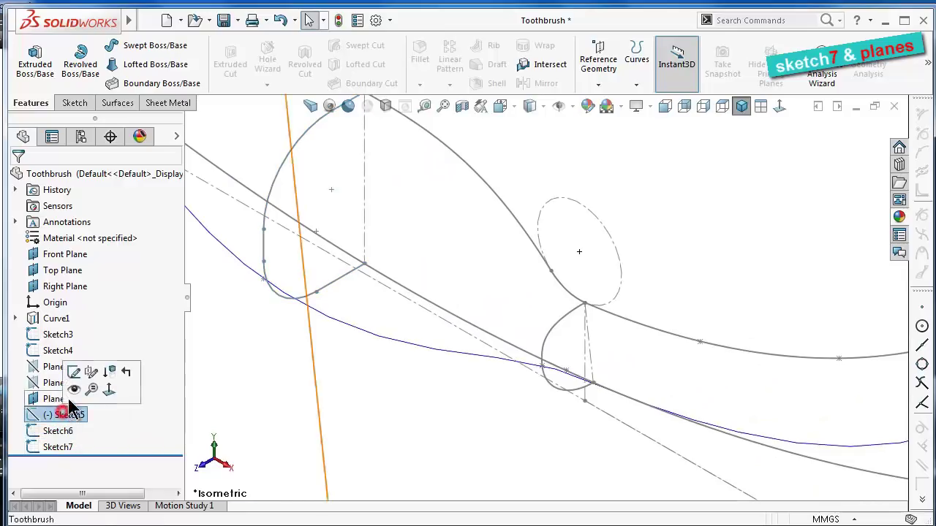
{"action": "scroll", "coordinate": [497, 328], "scroll_direction": "up", "scroll_amount": 2}
{"action": "scroll", "coordinate": [539, 261], "scroll_direction": "up", "scroll_amount": 2}
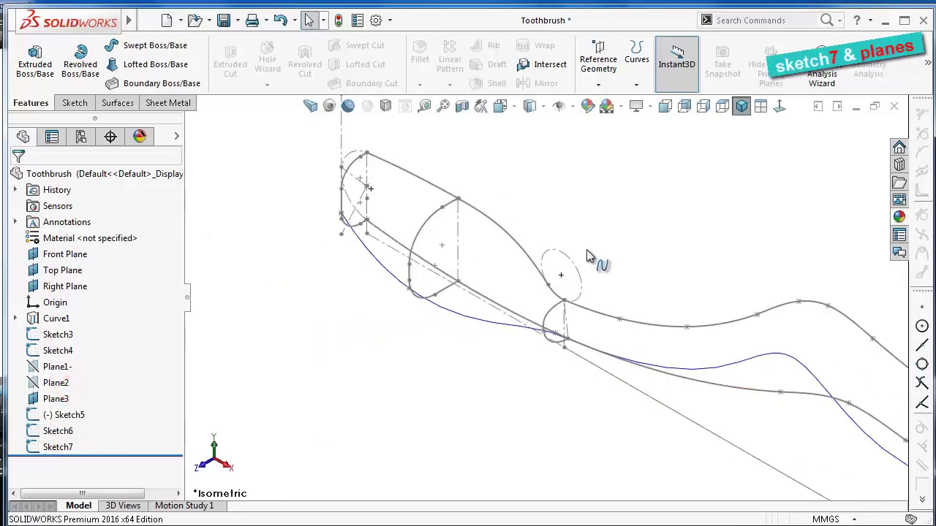
{"action": "left_click", "coordinate": [558, 217]}
{"action": "mouse_move", "coordinate": [553, 227]}
{"action": "middle_mouse_down"}
{"action": "mouse_move", "coordinate": [541, 188]}
{"action": "mouse_move", "coordinate": [558, 222]}
{"action": "middle_mouse_up"}
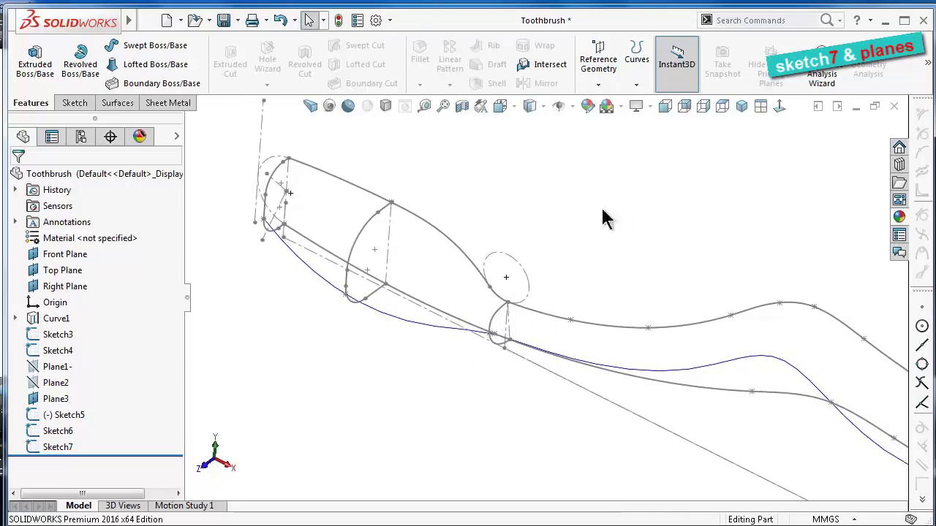
{"action": "left_click", "coordinate": [740, 108]}
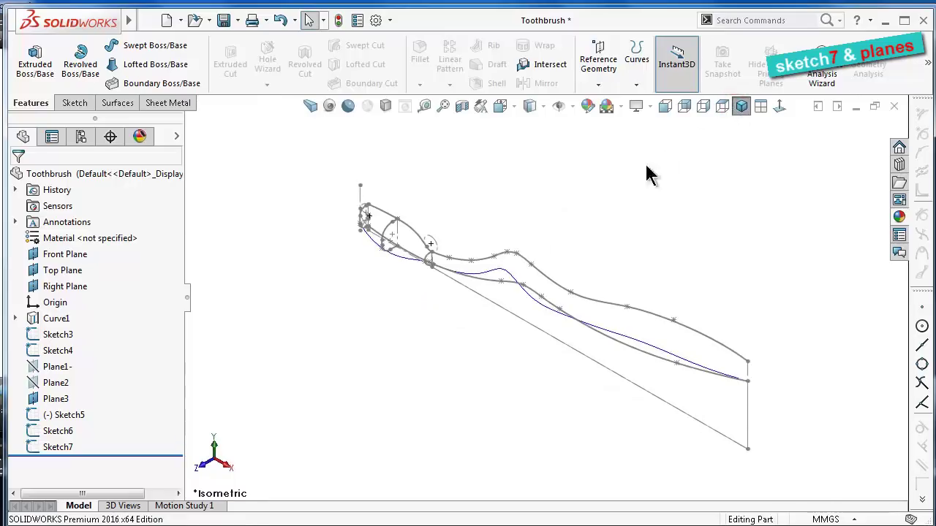
{"action": "scroll", "coordinate": [407, 239], "scroll_direction": "down", "scroll_amount": 5}
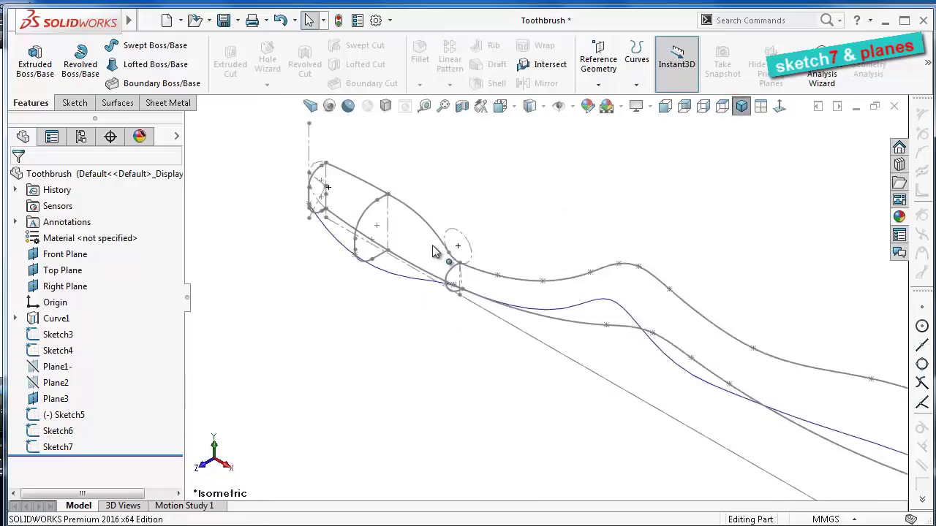
Hide the Sketch6 and Sketch7 cross-sections
{"action": "left_click", "coordinate": [67, 431]}
{"action": "left_click", "coordinate": [77, 392]}
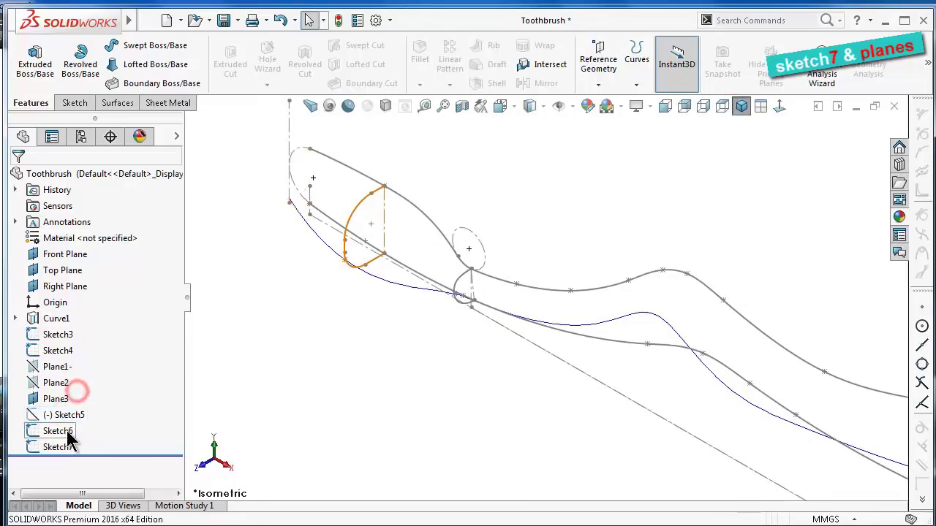
{"action": "left_click", "coordinate": [67, 431]}
{"action": "left_click", "coordinate": [71, 408]}
{"action": "left_click", "coordinate": [62, 446]}
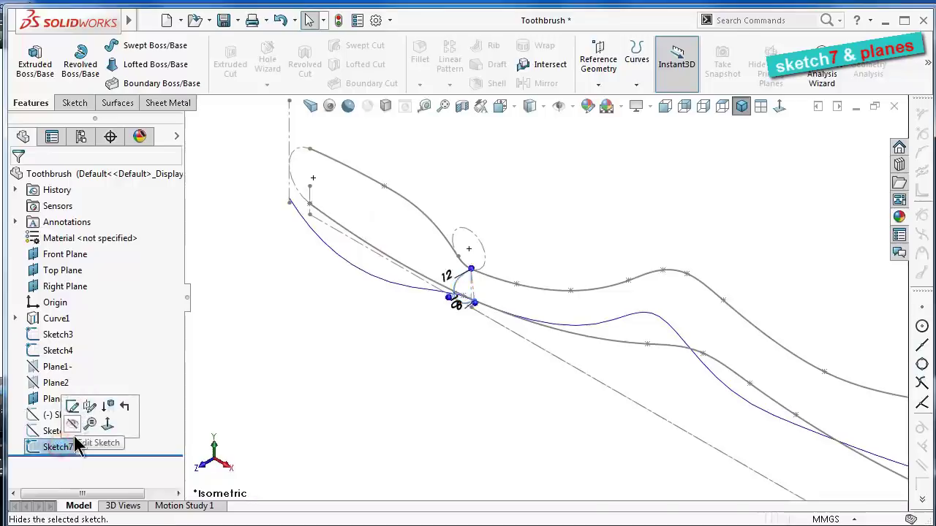
{"action": "left_click", "coordinate": [72, 424]}
{"action": "left_click", "coordinate": [272, 406]}
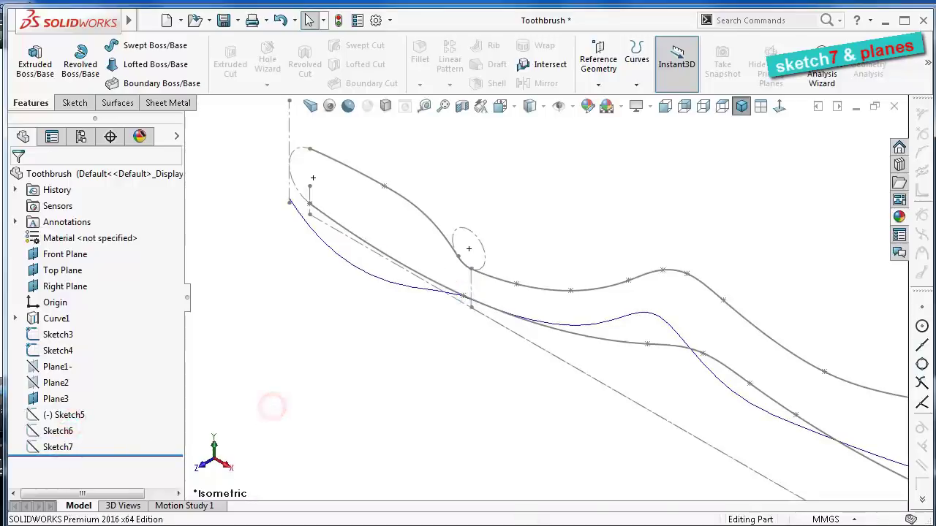
Hide Plane3, view the fitted model from the Back, and select the Sketch4 spline
{"action": "middle_click_drag", "start_coordinate": [528, 438], "coordinate": [570, 407]}
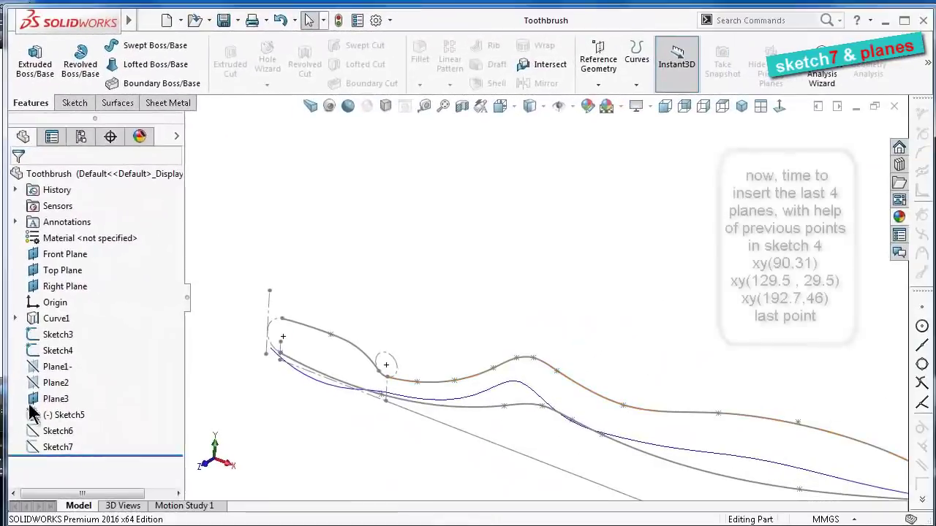
{"action": "left_click", "coordinate": [56, 399]}
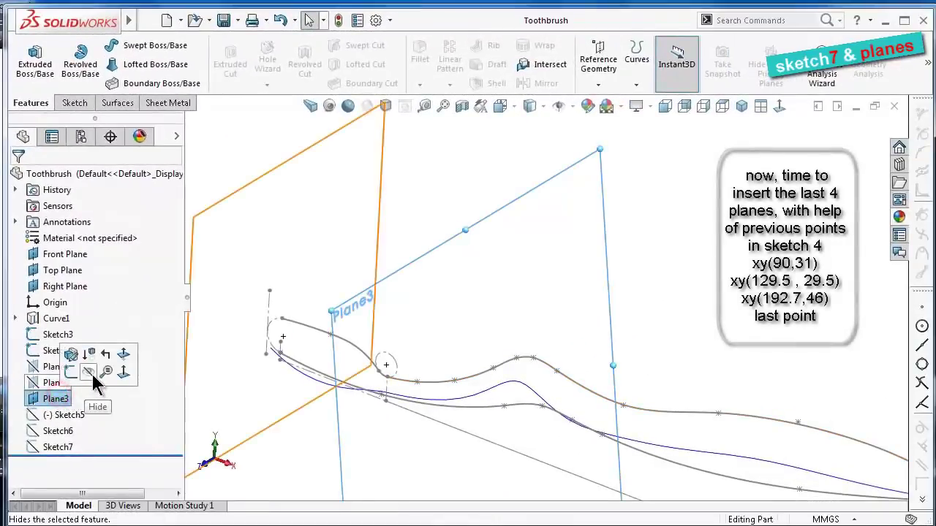
{"action": "left_click", "coordinate": [87, 373]}
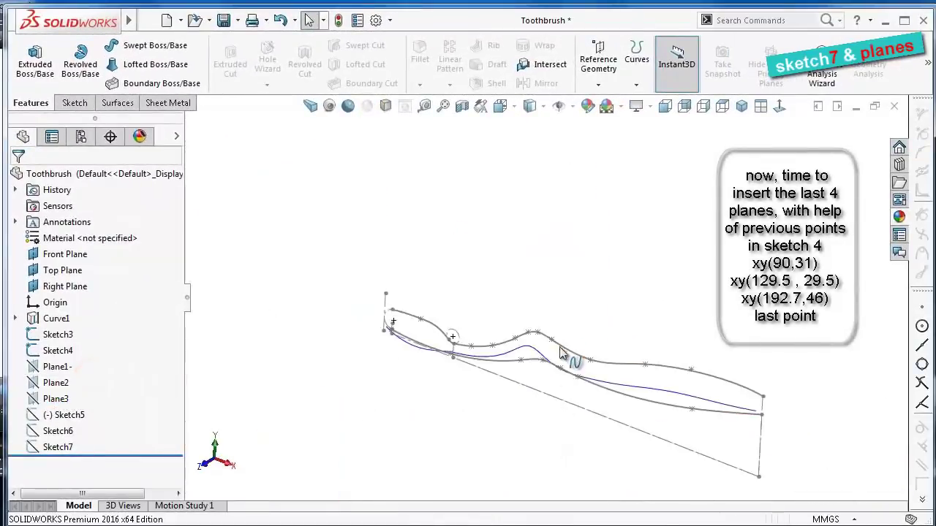
{"action": "middle_click_drag", "start_coordinate": [551, 427], "coordinate": [395, 352]}
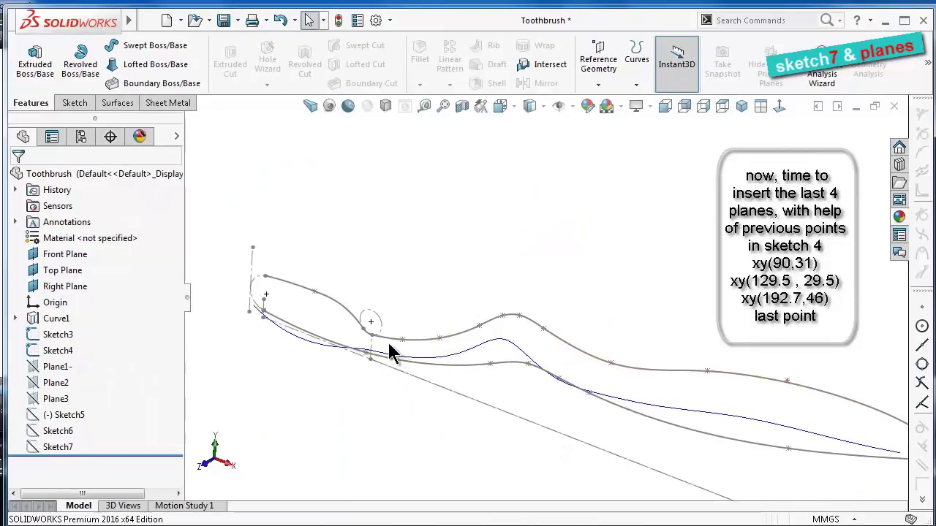
{"action": "left_click", "coordinate": [684, 108]}
{"action": "scroll", "coordinate": [640, 264], "scroll_direction": "down", "scroll_amount": 4}
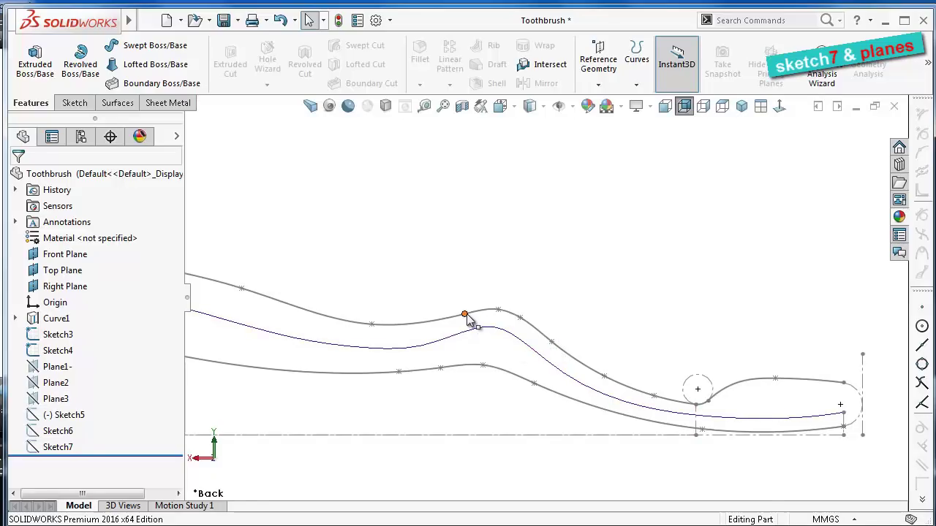
{"action": "key", "text": "f"}
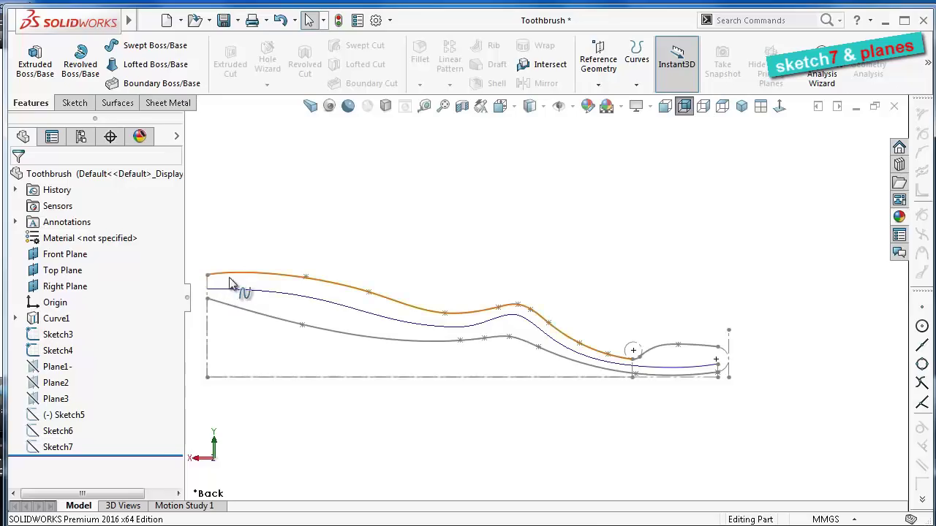
{"action": "left_click", "coordinate": [577, 278]}
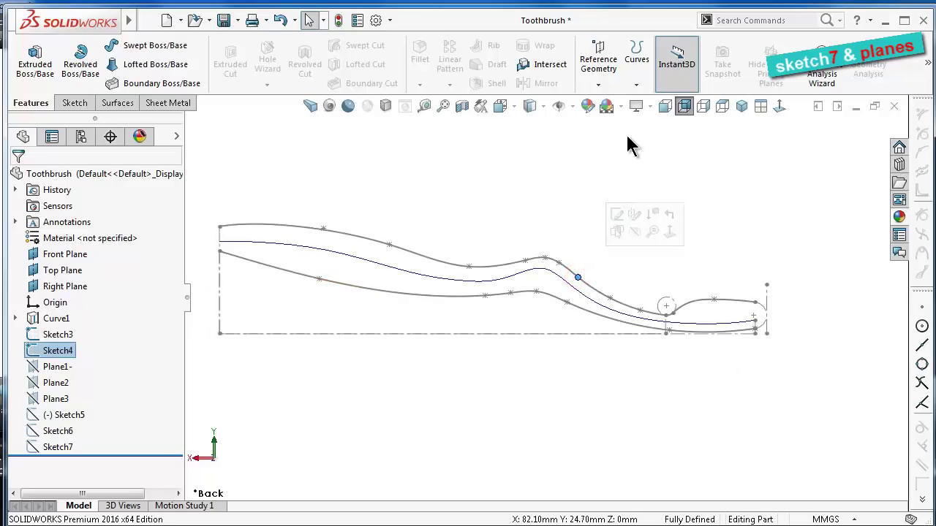
Create Plane4 through a spline point, perpendicular to the upper Sketch4 spline
{"action": "left_click", "coordinate": [598, 85]}
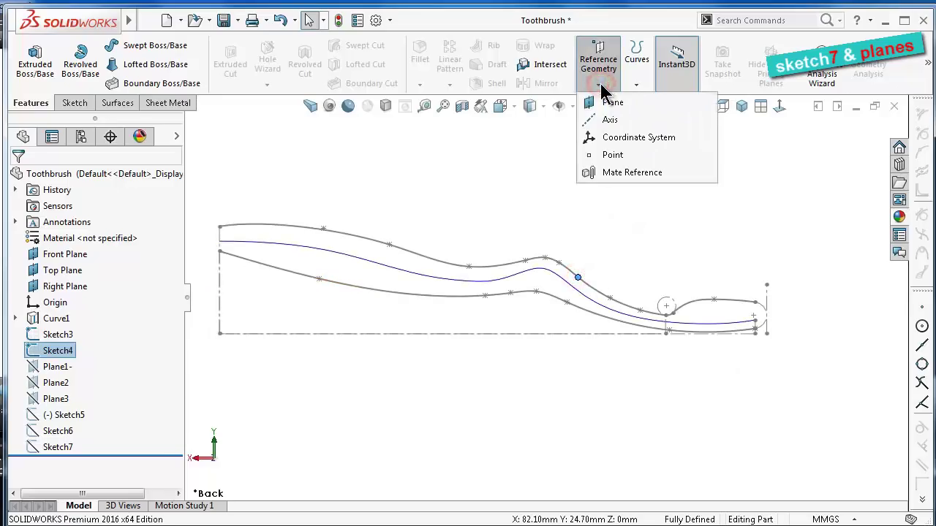
{"action": "left_click", "coordinate": [606, 103]}
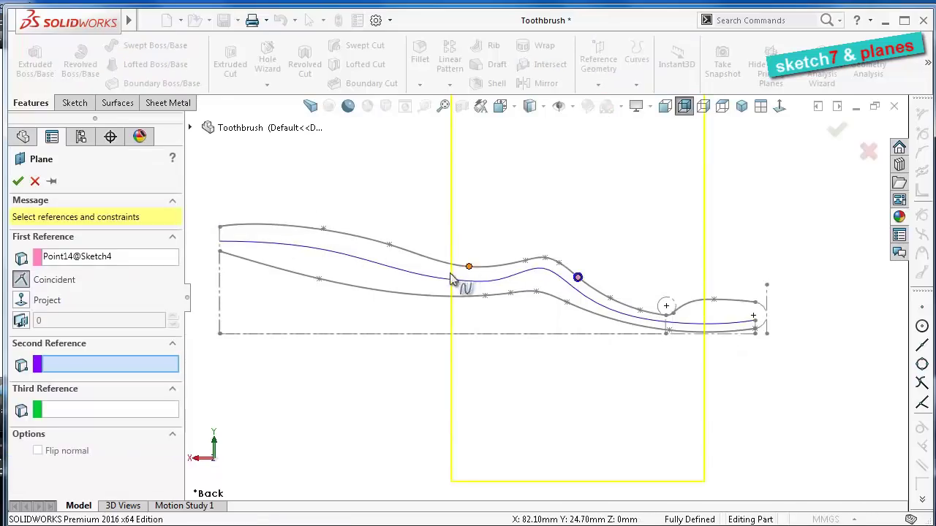
{"action": "left_click", "coordinate": [568, 269]}
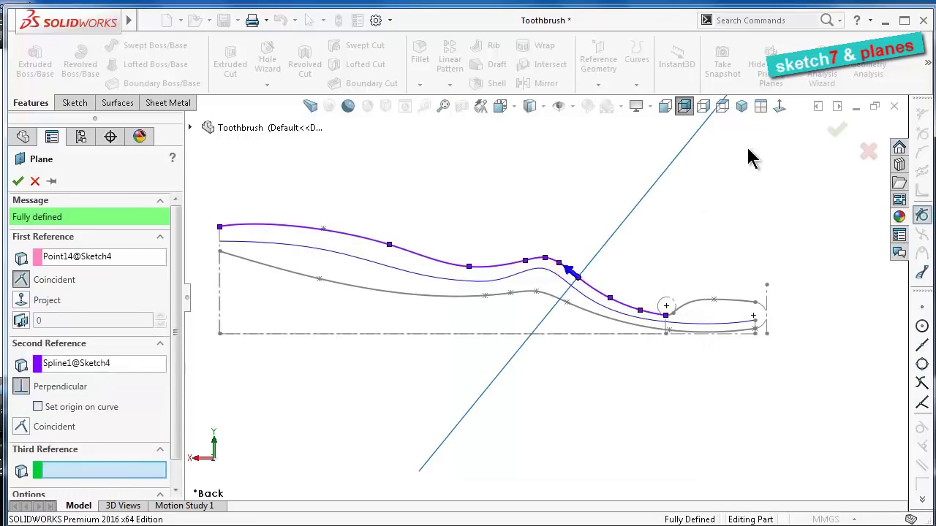
{"action": "left_click", "coordinate": [837, 133]}
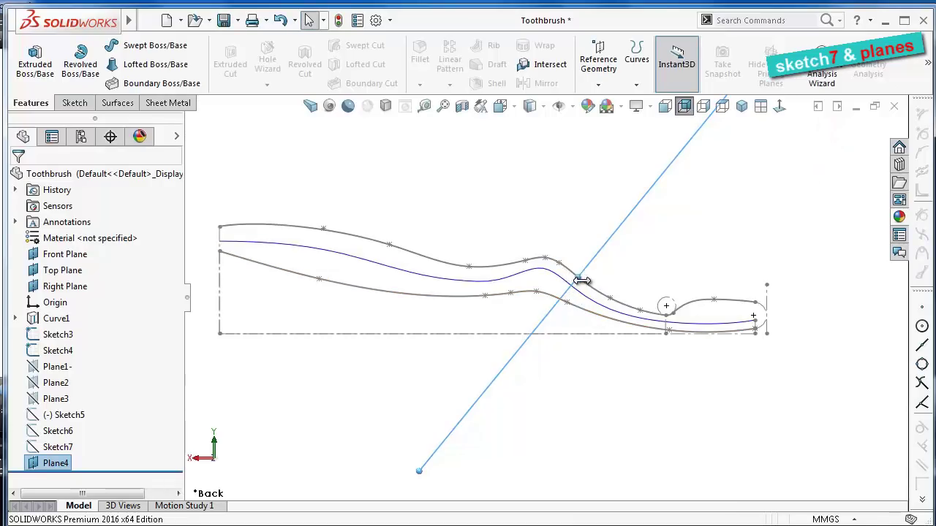
Redefine Plane4 to pass through Point15 instead of Point14
{"action": "left_click", "coordinate": [560, 191]}
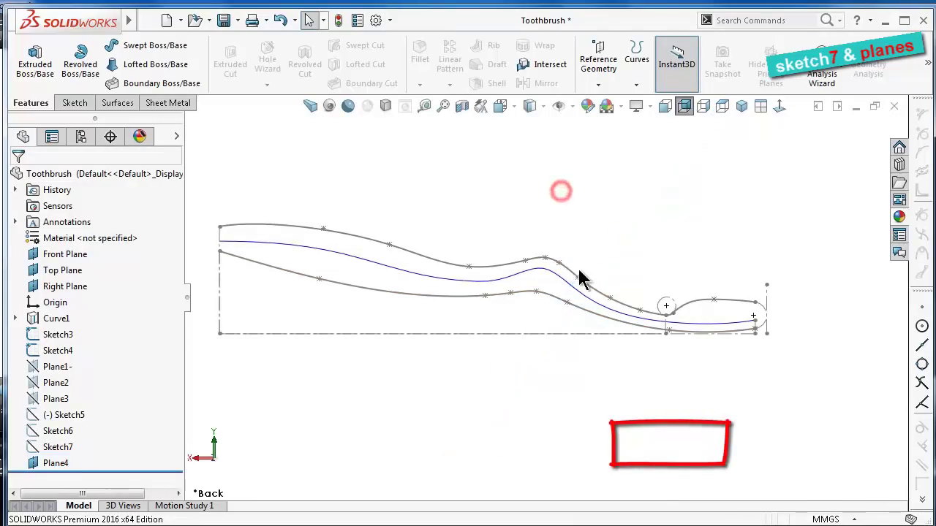
{"action": "left_click", "coordinate": [578, 276]}
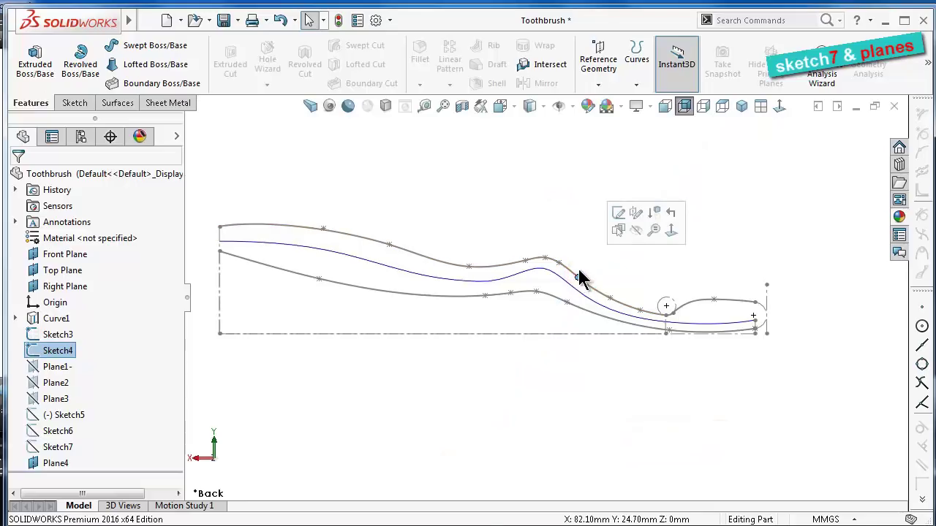
{"action": "left_click", "coordinate": [558, 262]}
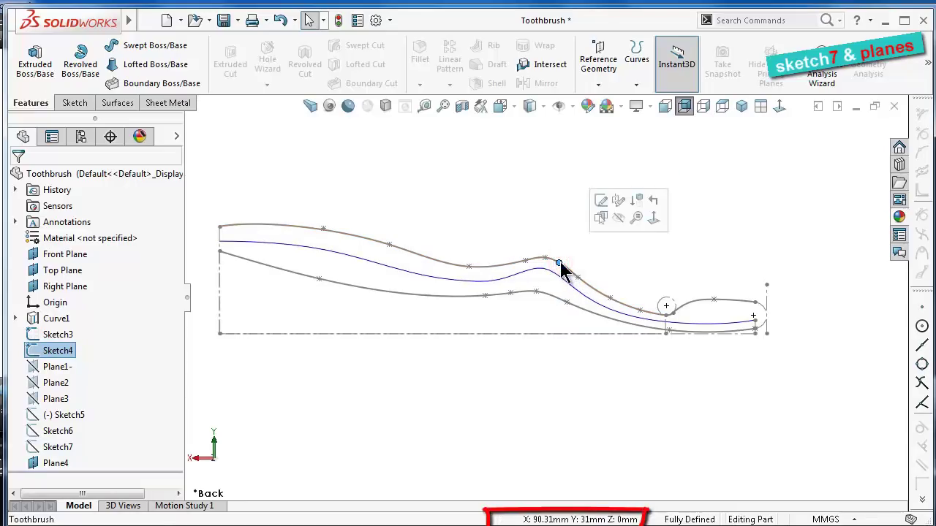
{"action": "left_click", "coordinate": [57, 465]}
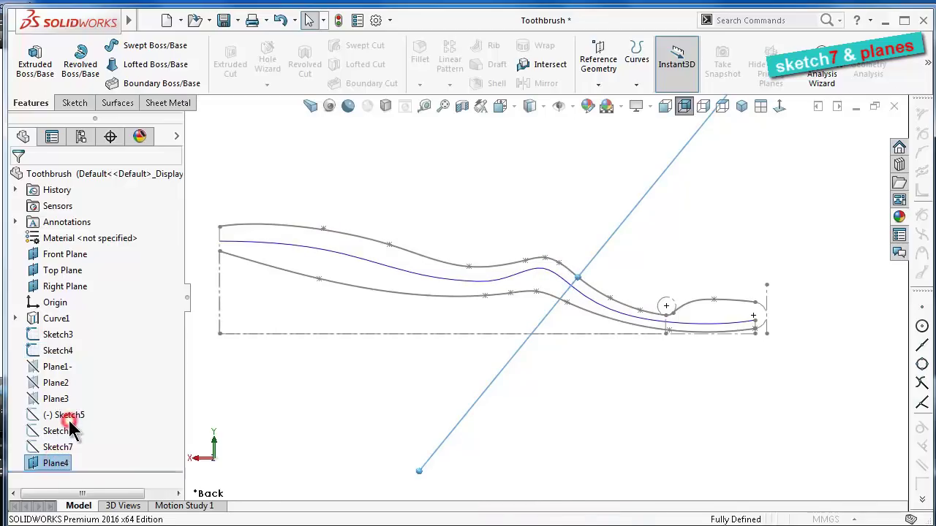
{"action": "left_click", "coordinate": [71, 430]}
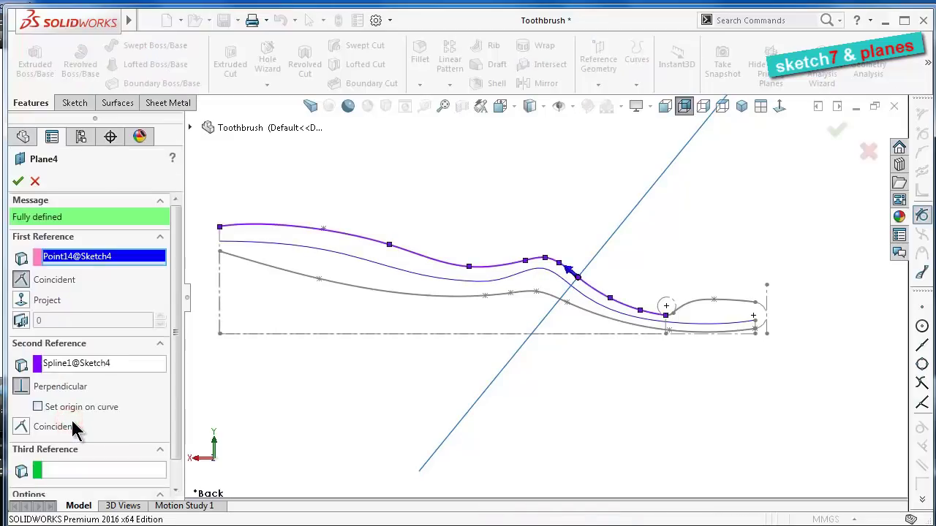
{"action": "left_click", "coordinate": [81, 256]}
{"action": "right_click", "coordinate": [81, 255]}
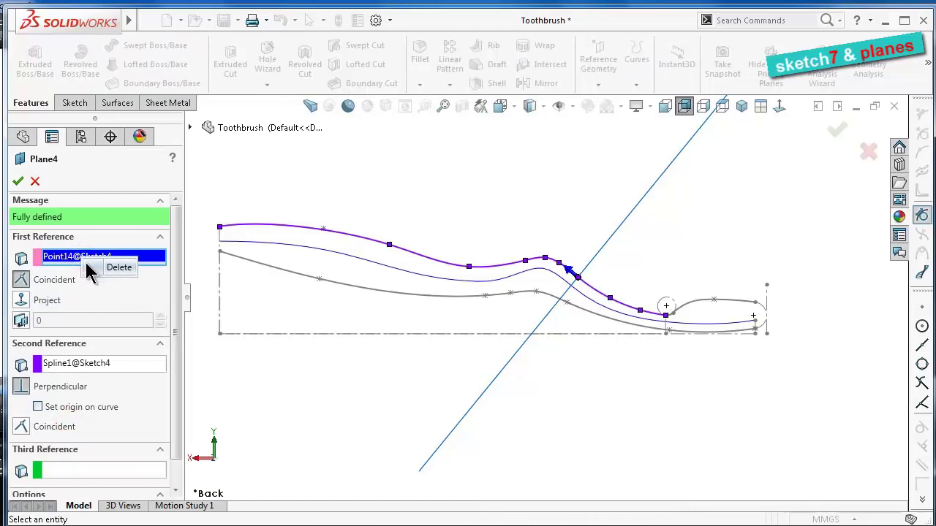
{"action": "left_click", "coordinate": [106, 272]}
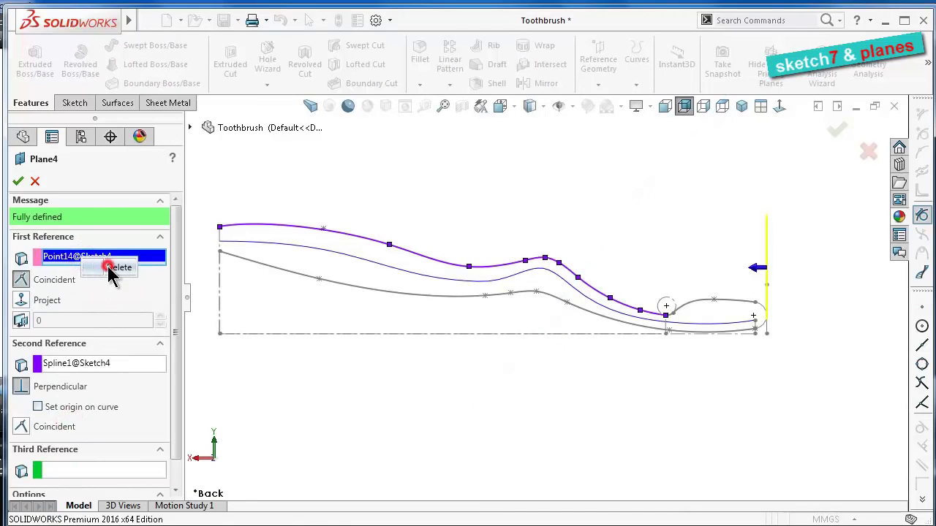
{"action": "left_click", "coordinate": [557, 265]}
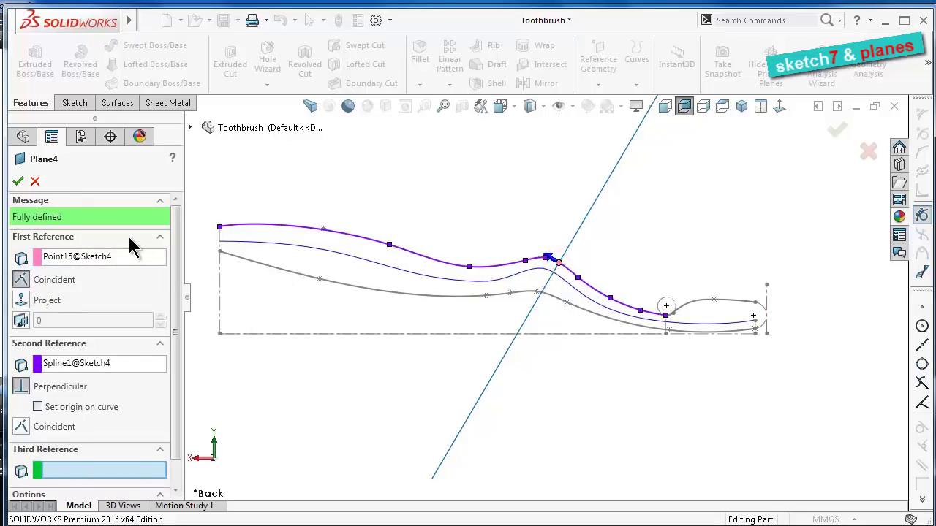
{"action": "left_click", "coordinate": [22, 184]}
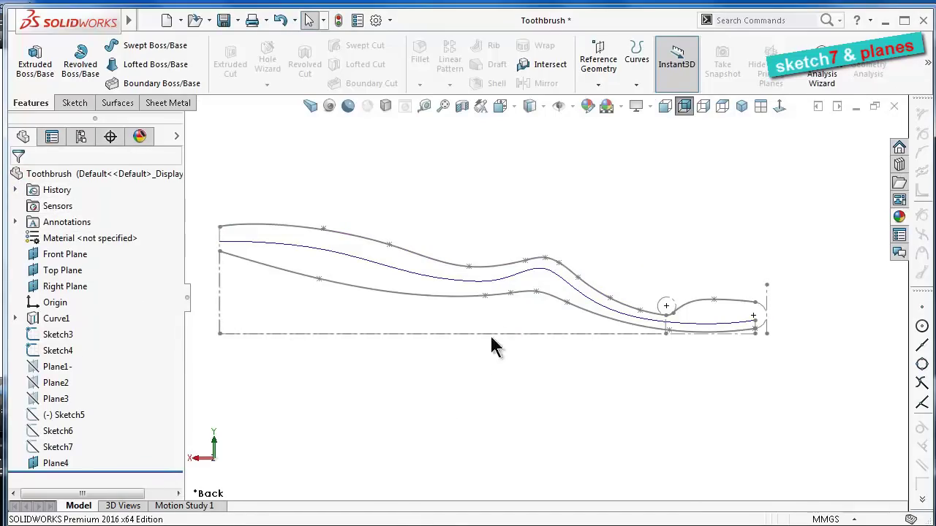
Create Plane5 perpendicular to the upper Sketch4 curve at its dip point
{"action": "left_click", "coordinate": [525, 264]}
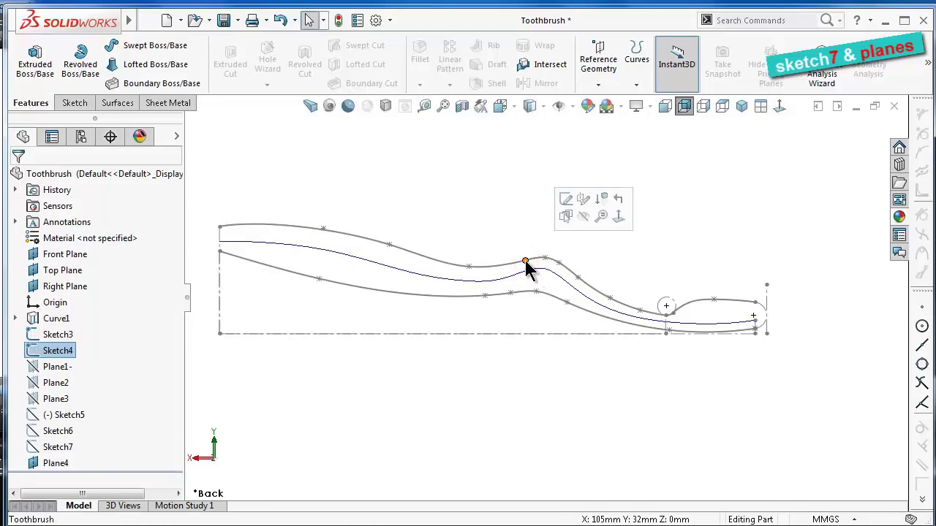
{"action": "left_click", "coordinate": [470, 267]}
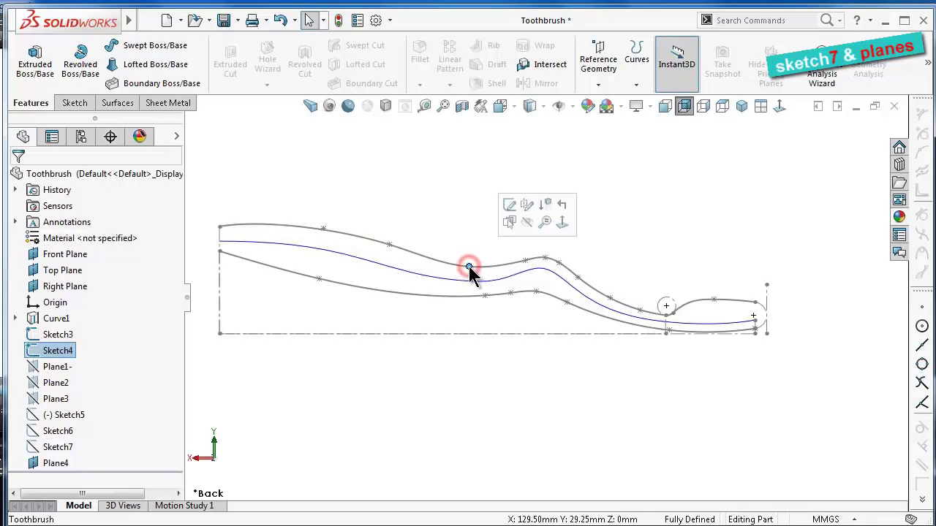
{"action": "left_click", "coordinate": [597, 85]}
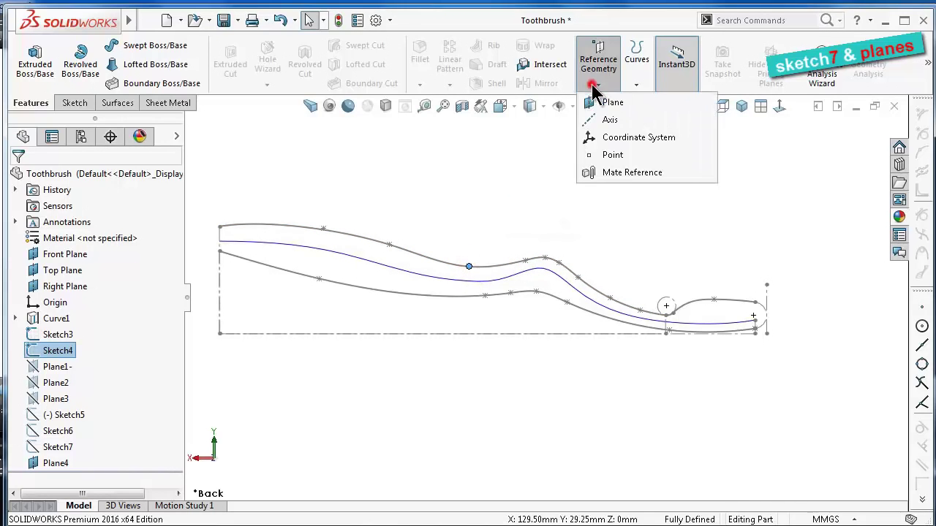
{"action": "left_click", "coordinate": [599, 102]}
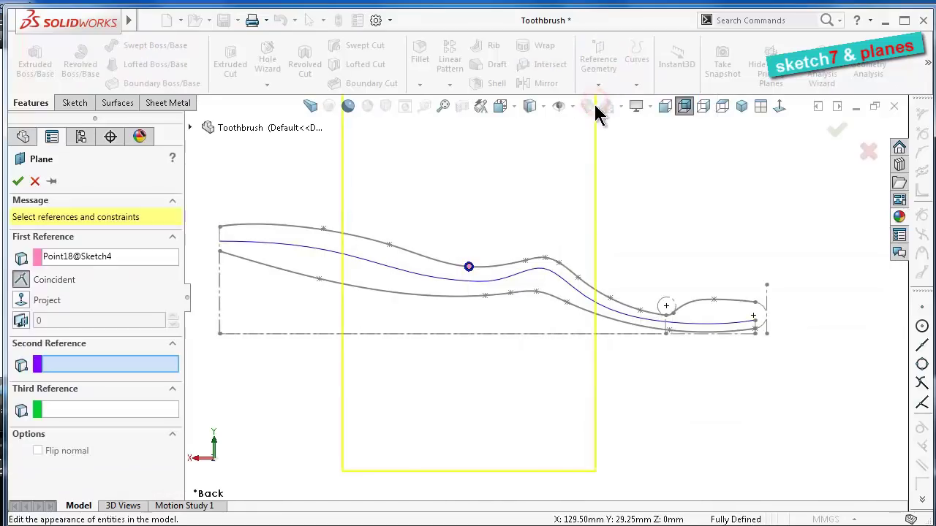
{"action": "left_click", "coordinate": [126, 364]}
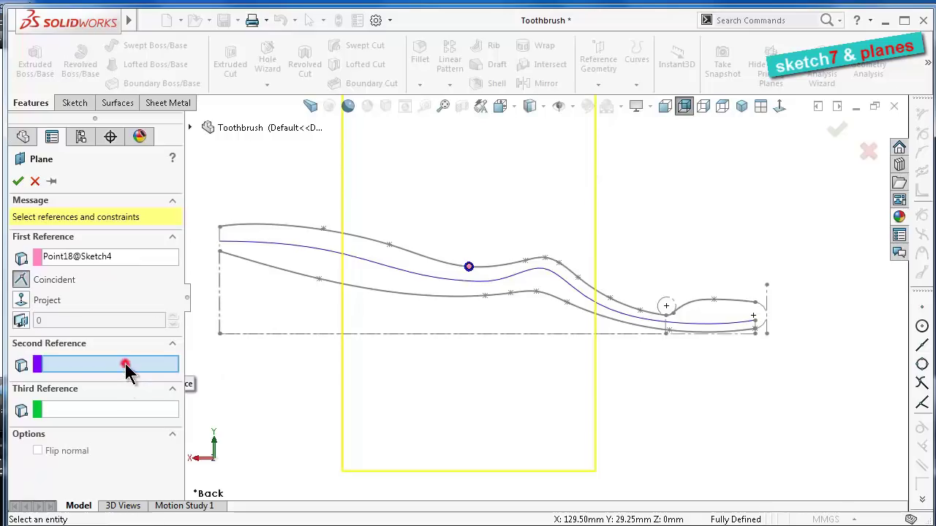
{"action": "left_click", "coordinate": [431, 265]}
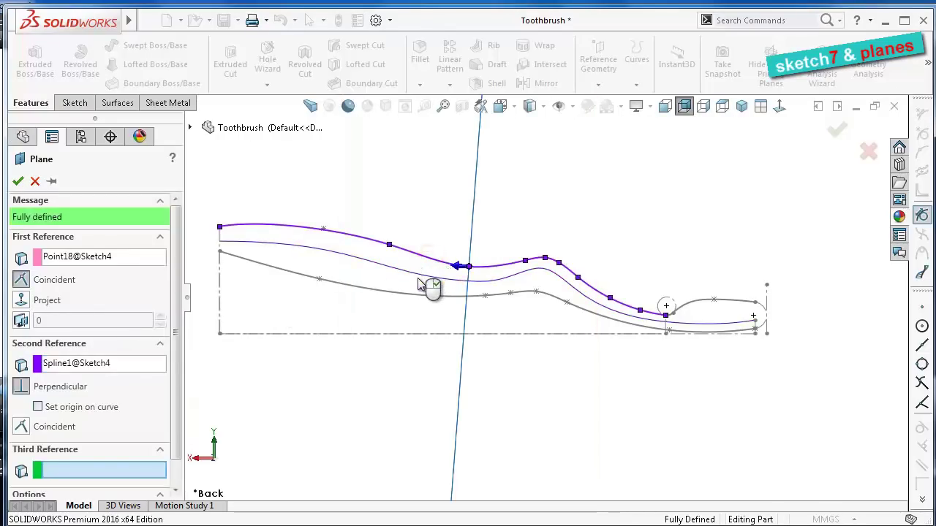
{"action": "left_click", "coordinate": [836, 133]}
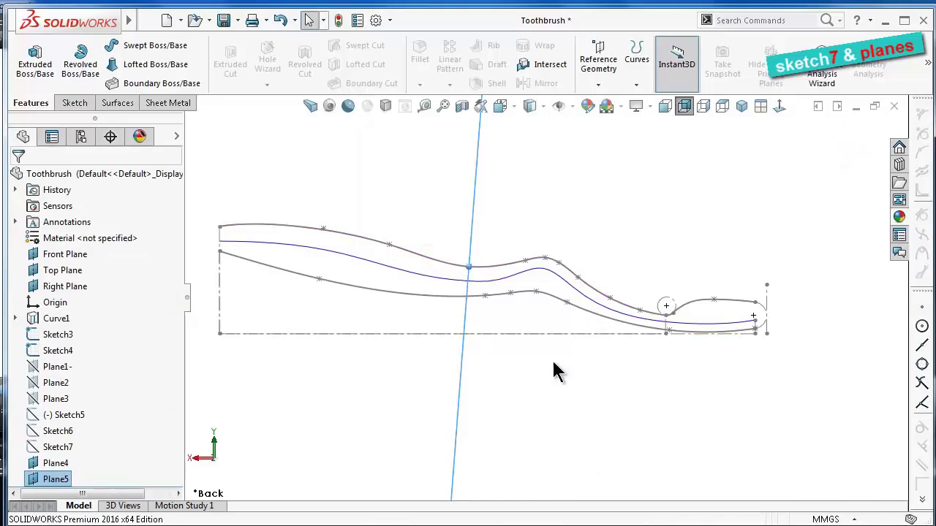
Show reference planes, hide the primary planes, and select a point near the curve's left end
{"action": "left_click", "coordinate": [555, 109]}
{"action": "left_click", "coordinate": [560, 127]}
{"action": "left_click", "coordinate": [415, 174]}
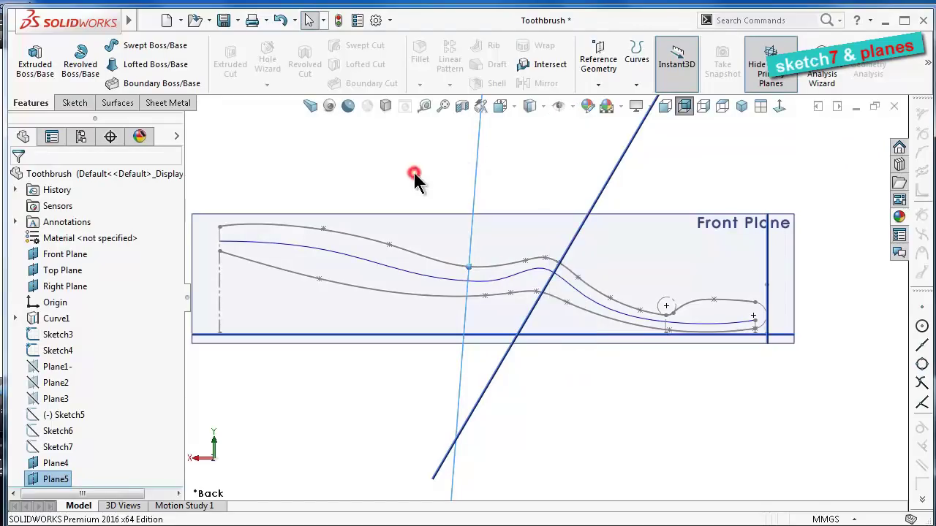
{"action": "left_click", "coordinate": [530, 106]}
{"action": "left_click", "coordinate": [558, 106]}
{"action": "left_click", "coordinate": [560, 128]}
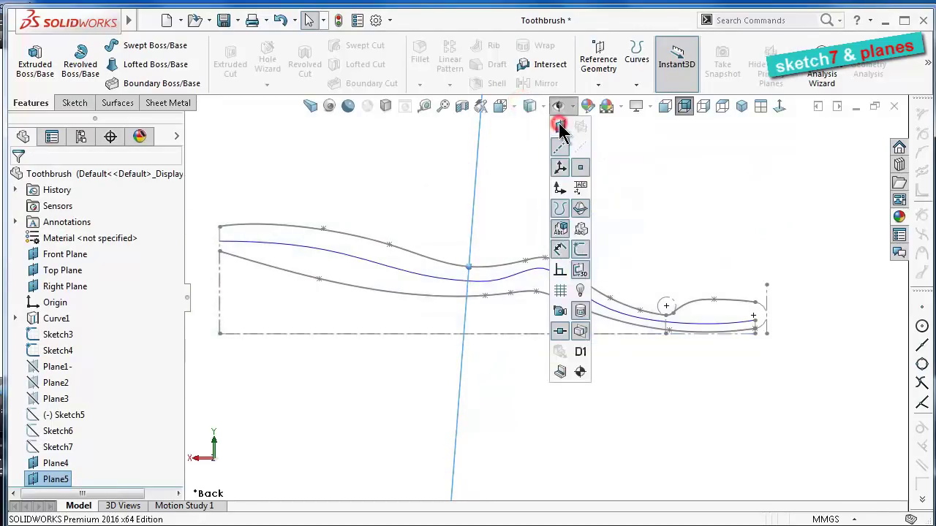
{"action": "left_click", "coordinate": [558, 127]}
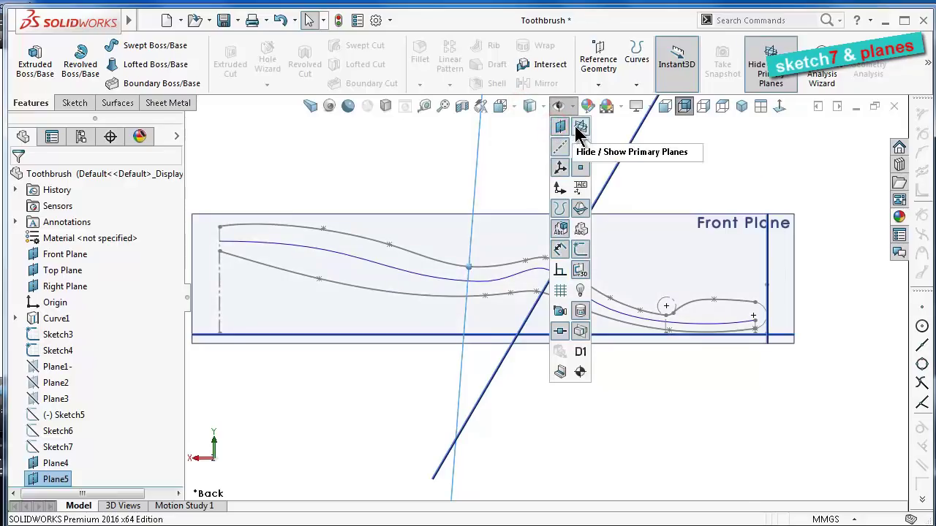
{"action": "left_click", "coordinate": [579, 128]}
{"action": "left_click", "coordinate": [527, 157]}
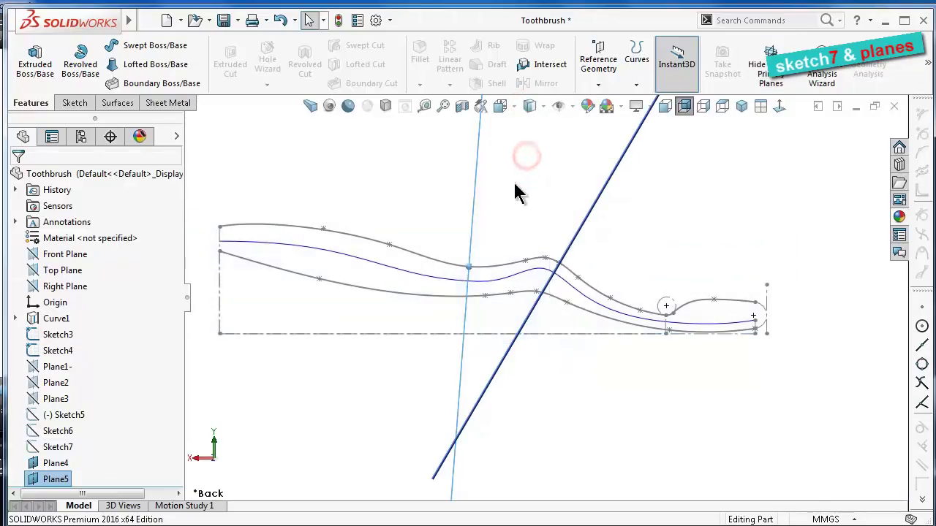
{"action": "left_click", "coordinate": [389, 246]}
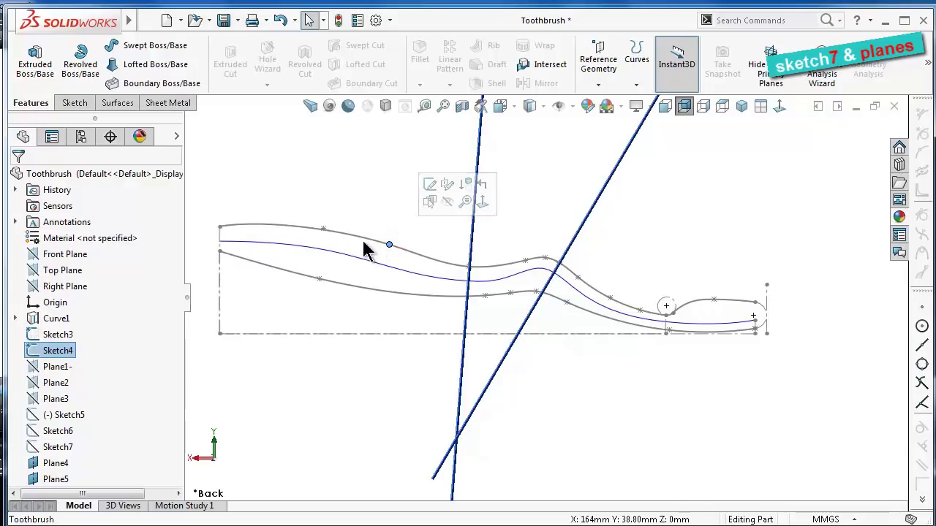
{"action": "left_click", "coordinate": [326, 232]}
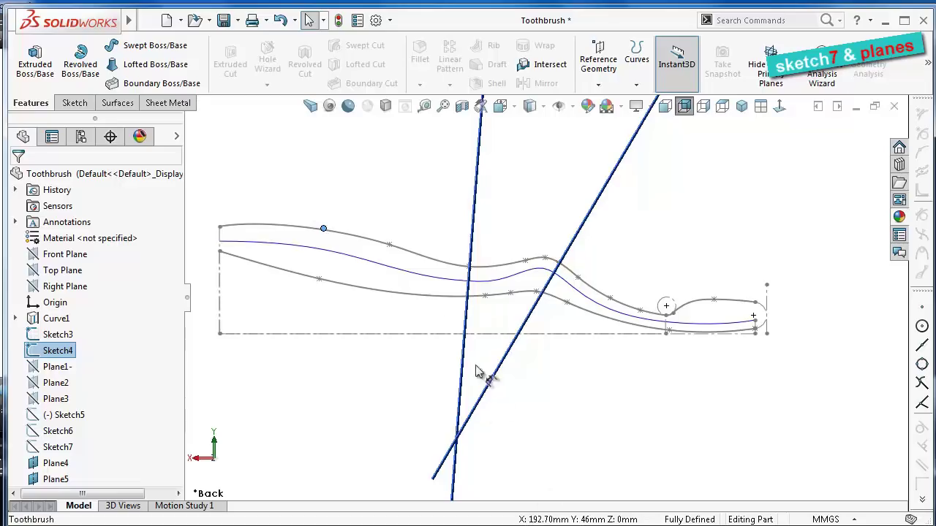
Create Plane6 perpendicular to the upper curve near its left end
{"action": "left_click", "coordinate": [598, 84]}
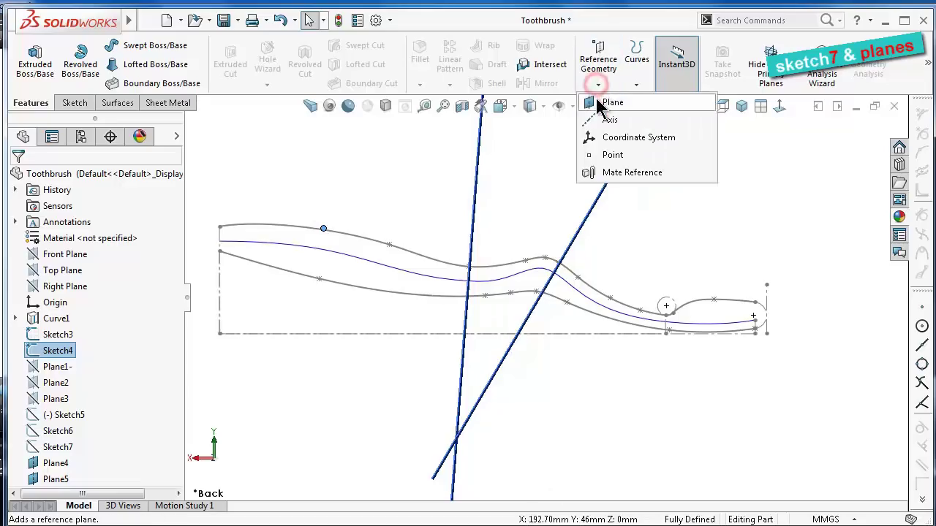
{"action": "left_click", "coordinate": [598, 104]}
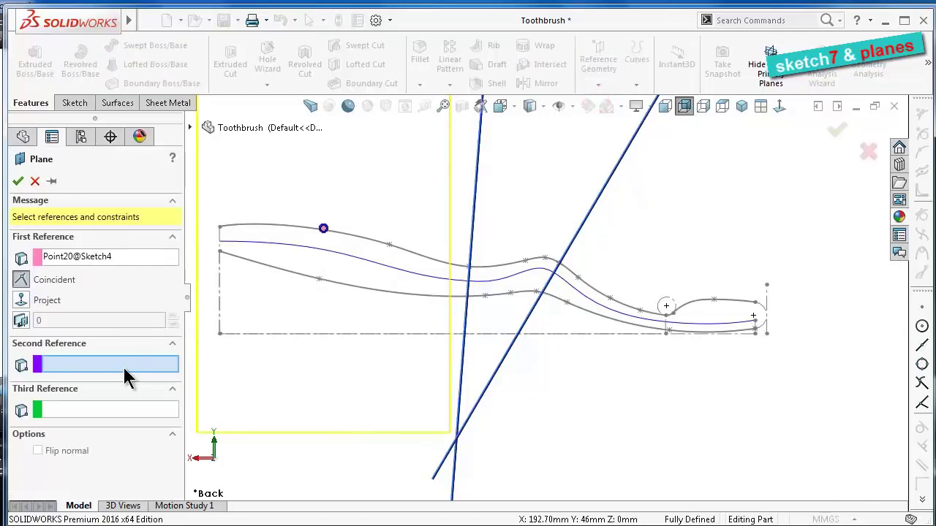
{"action": "left_click", "coordinate": [285, 228]}
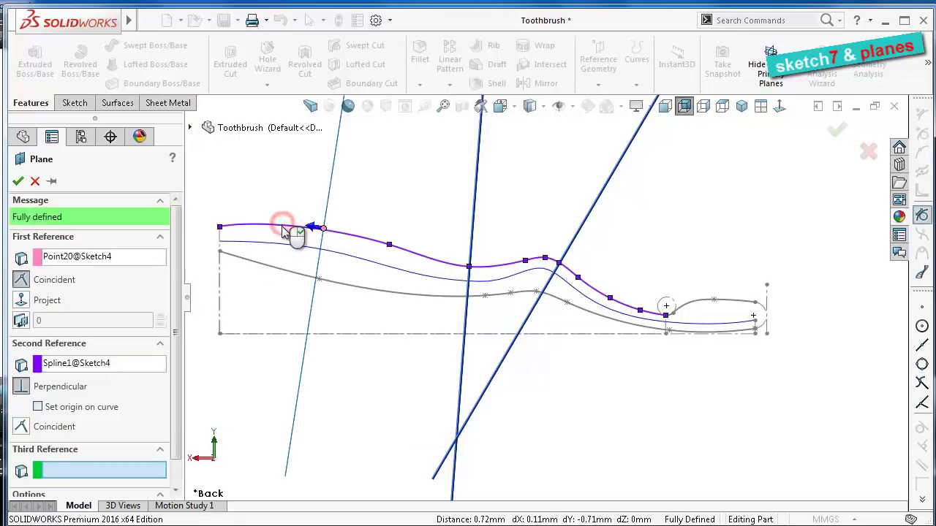
{"action": "right_click", "coordinate": [298, 211]}
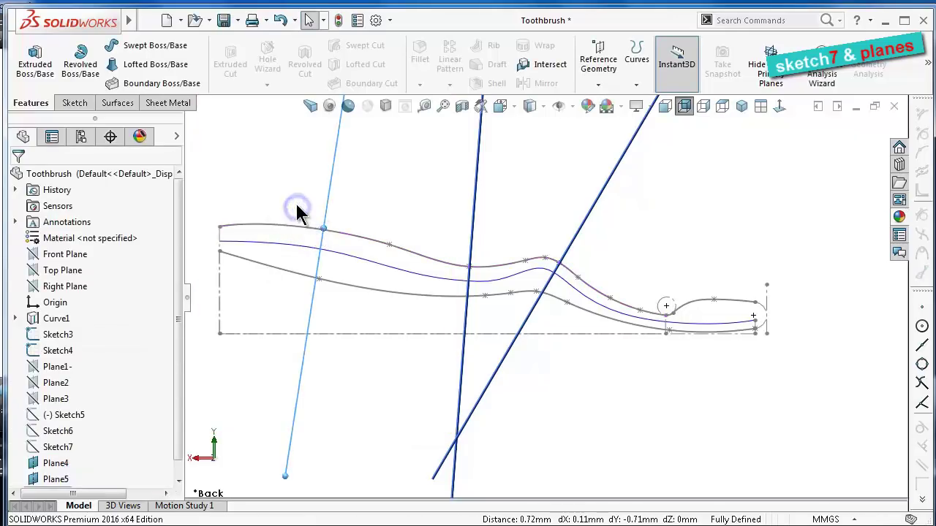
{"action": "key", "text": "Left"}
{"action": "key", "text": "Left"}
{"action": "left_click", "coordinate": [311, 198]}
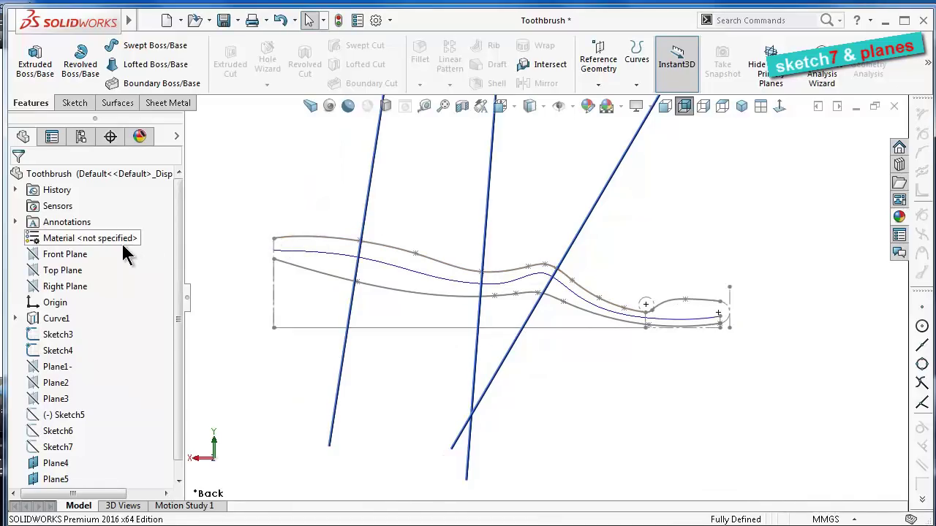
Create Plane7 parallel to Right Plane through the curve's left endpoint
{"action": "left_click", "coordinate": [76, 295]}
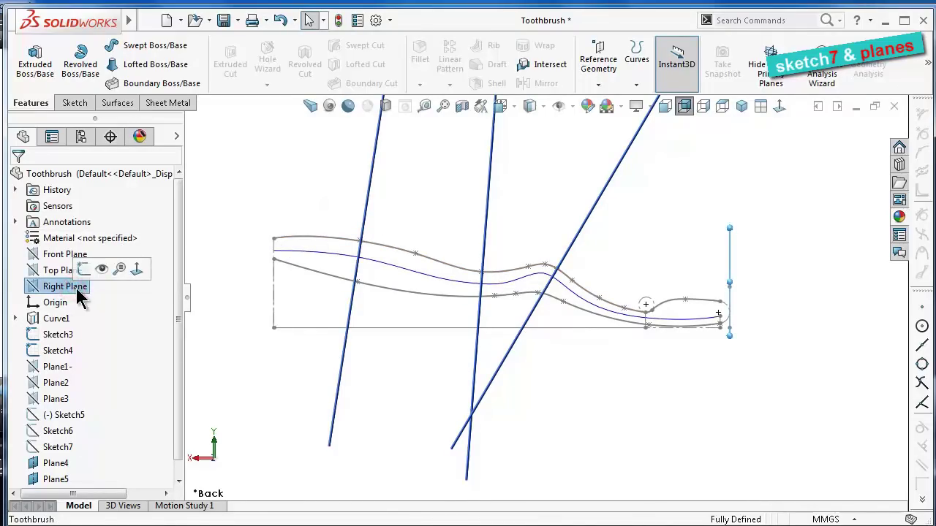
{"action": "left_click", "coordinate": [598, 84]}
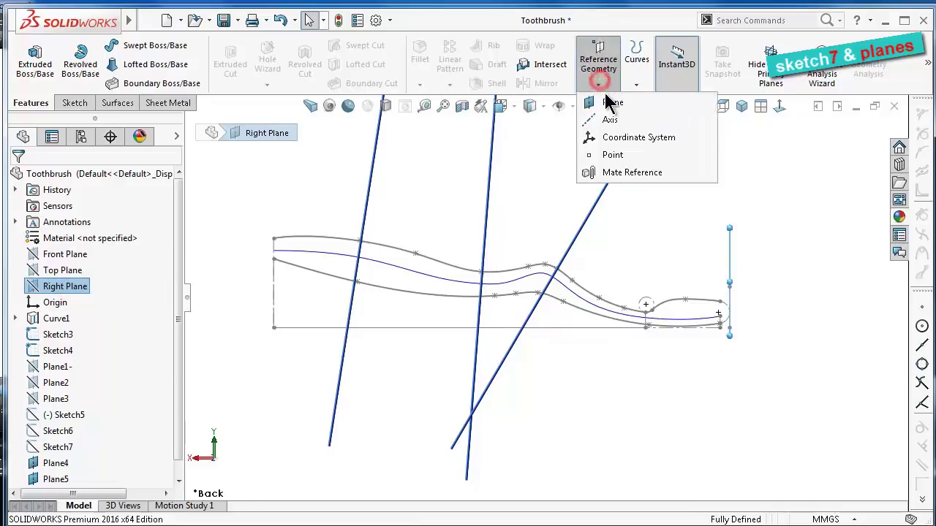
{"action": "left_click", "coordinate": [610, 103]}
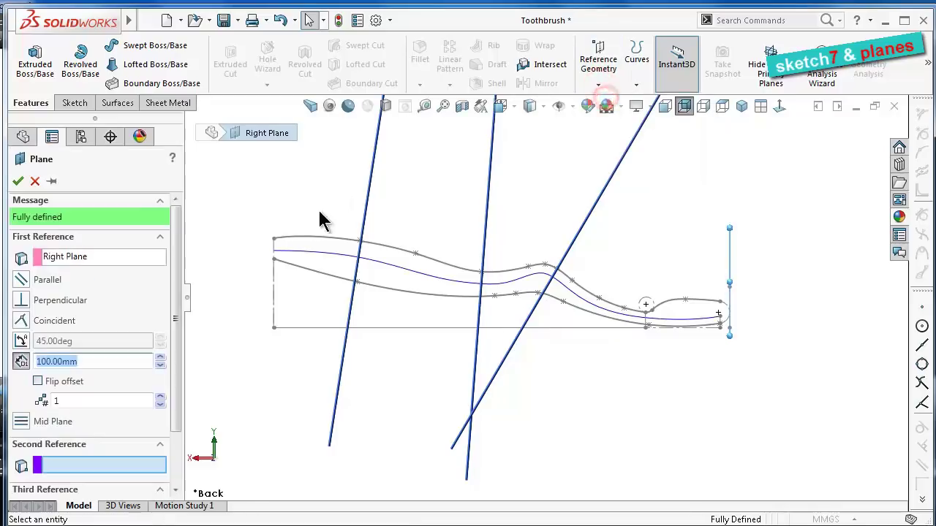
{"action": "left_click", "coordinate": [274, 240]}
{"action": "right_click", "coordinate": [274, 239]}
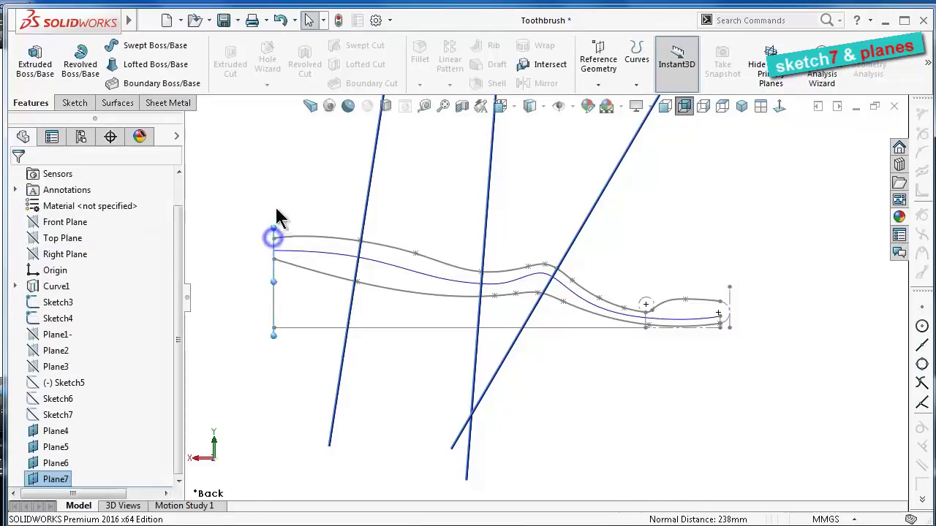
{"action": "scroll", "coordinate": [320, 209], "scroll_direction": "down", "scroll_amount": 1}
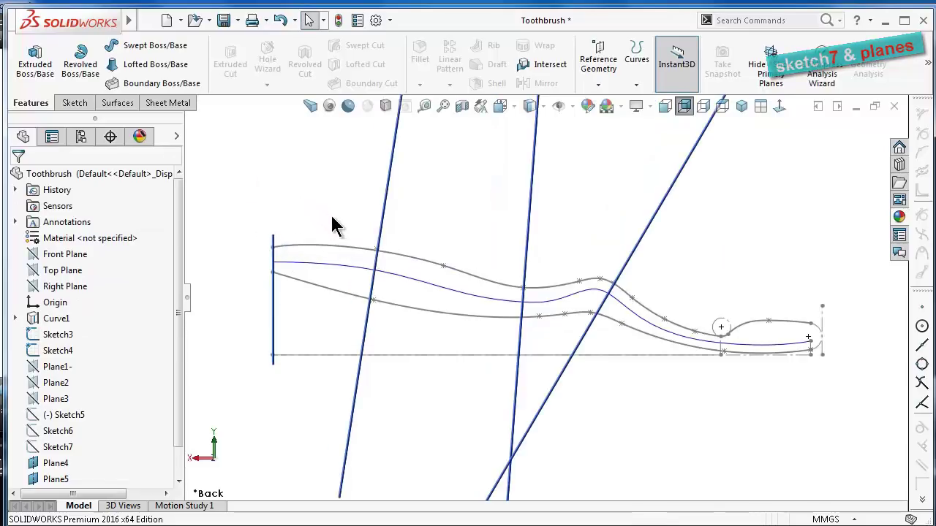
{"action": "scroll", "coordinate": [333, 223], "scroll_direction": "up", "scroll_amount": 1}
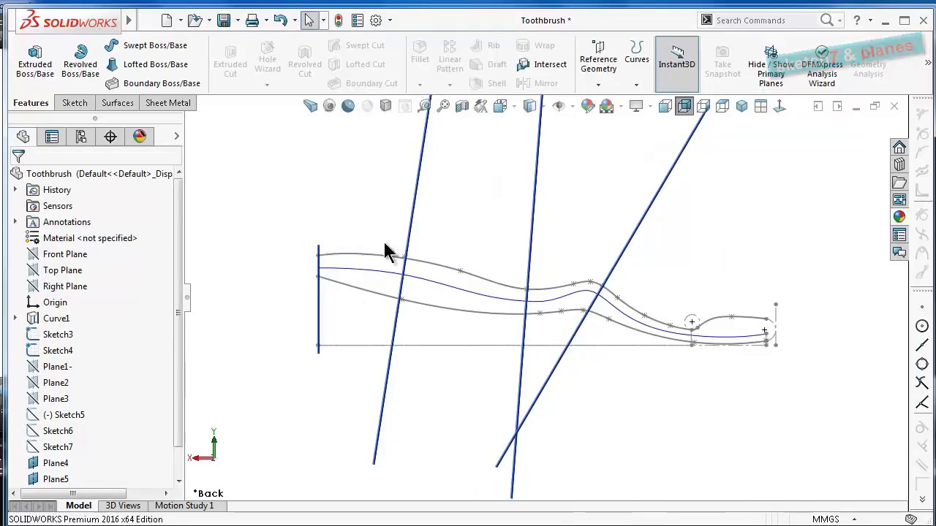
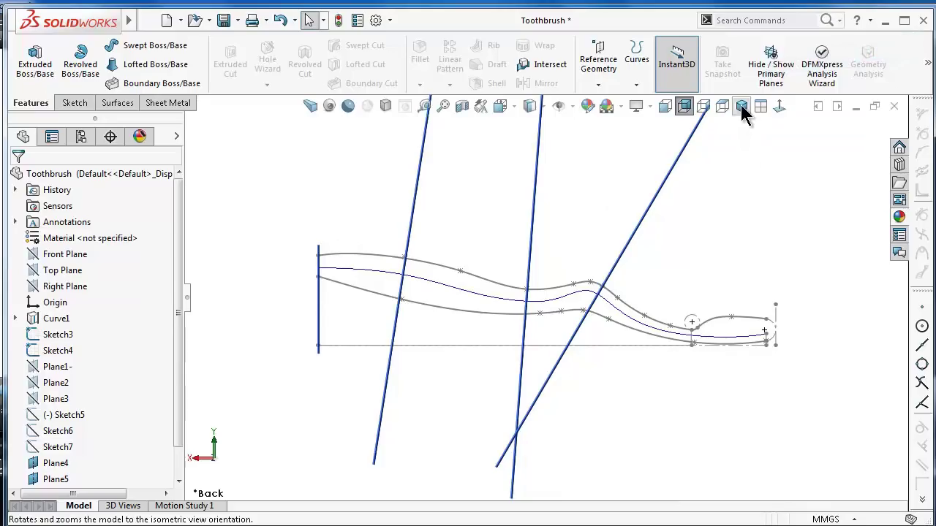
Select the plane-to-guide-curve intersection points, then clear the selection
{"action": "left_click", "coordinate": [602, 287]}
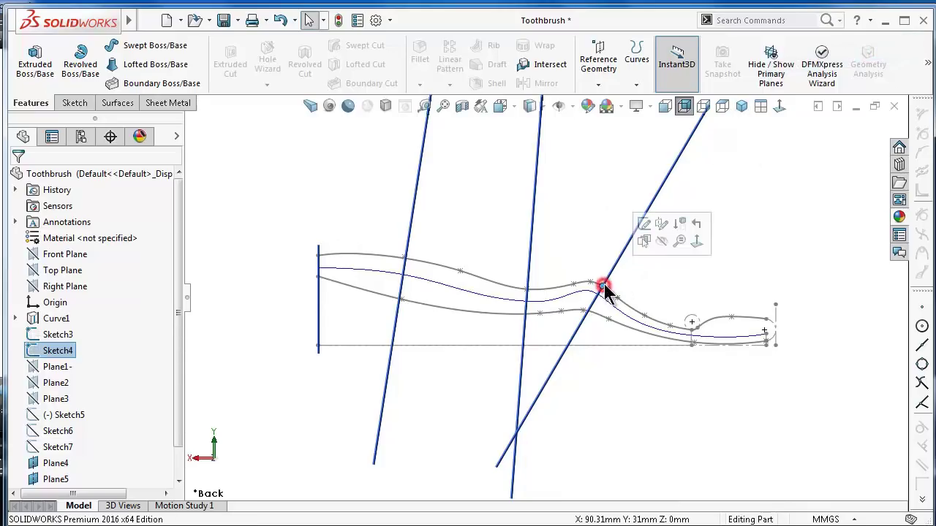
{"action": "left_click", "coordinate": [526, 290]}
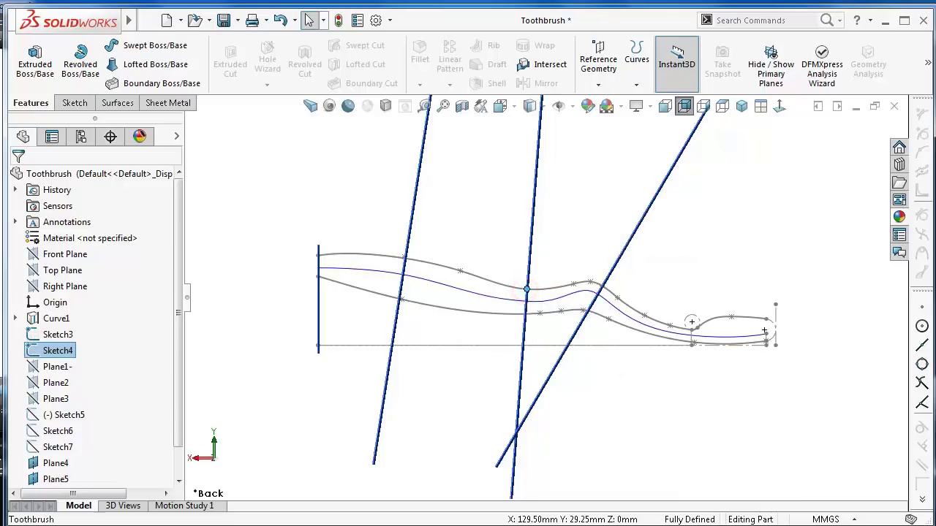
{"action": "left_click", "coordinate": [404, 258]}
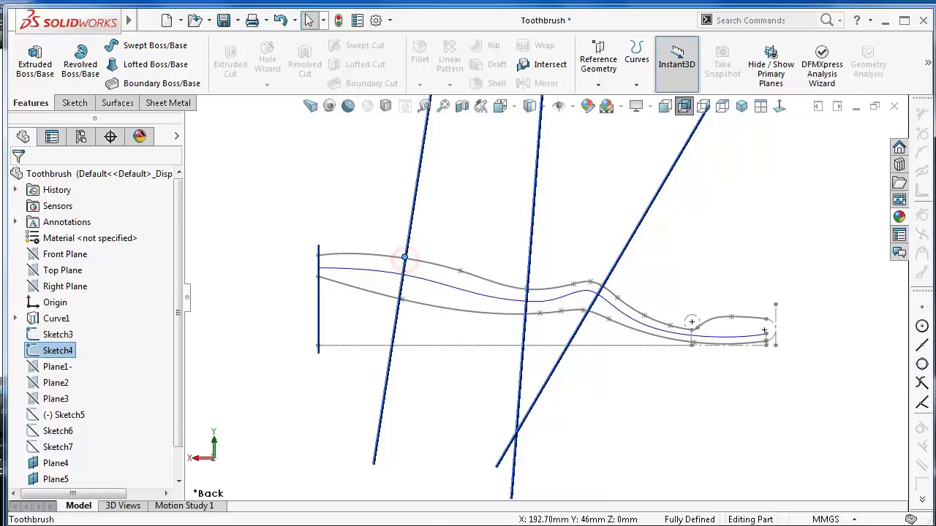
{"action": "left_click", "coordinate": [289, 211]}
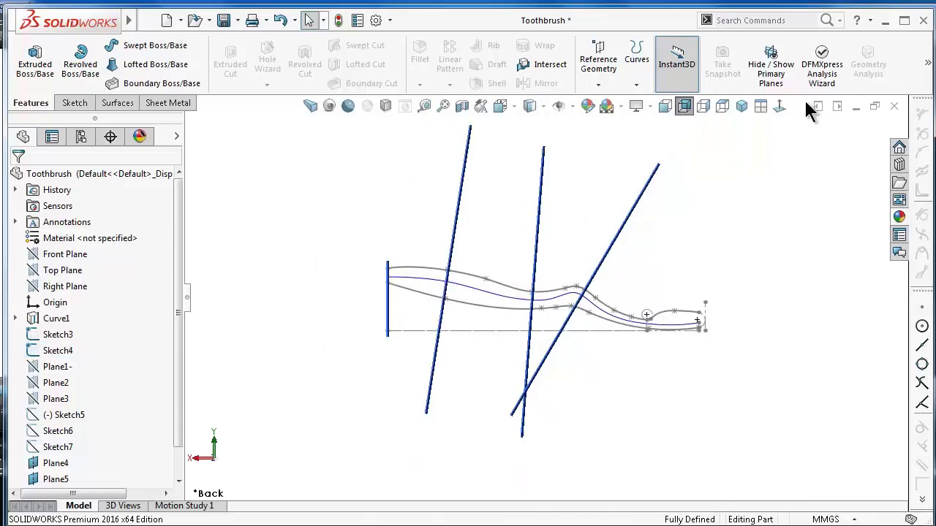
In isometric view, drag Plane7's corners and edge to enlarge it across the handle curves
{"action": "left_click", "coordinate": [741, 107]}
{"action": "middle_click", "coordinate": [735, 242]}
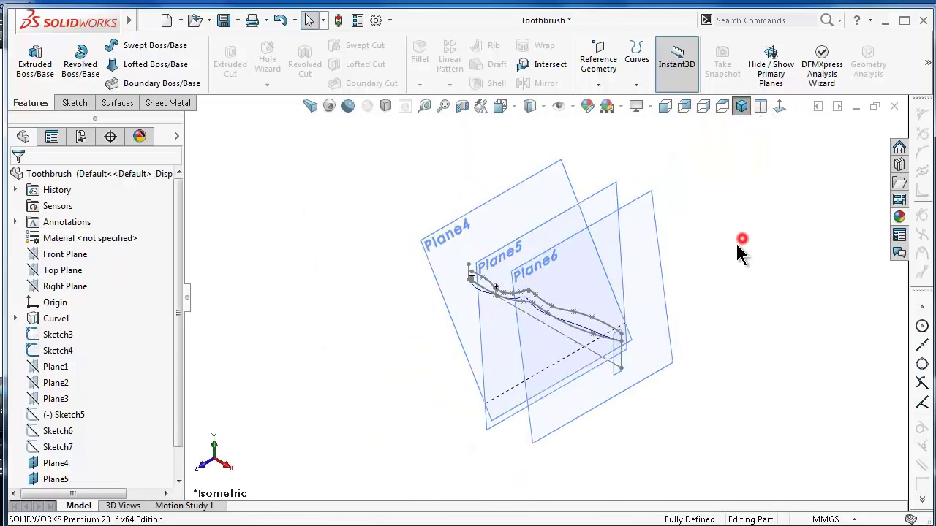
{"action": "middle_click_drag", "start_coordinate": [602, 266], "coordinate": [608, 277]}
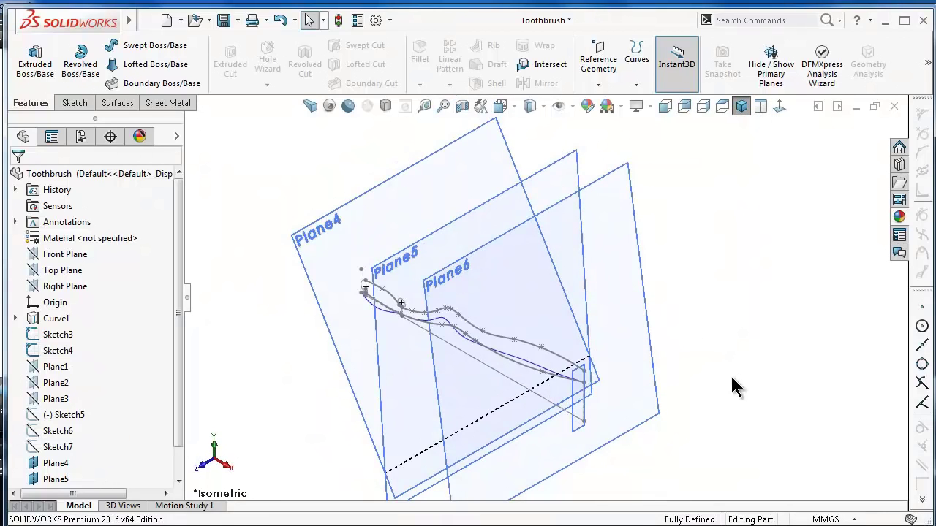
{"action": "middle_click_drag", "start_coordinate": [574, 432], "coordinate": [599, 460]}
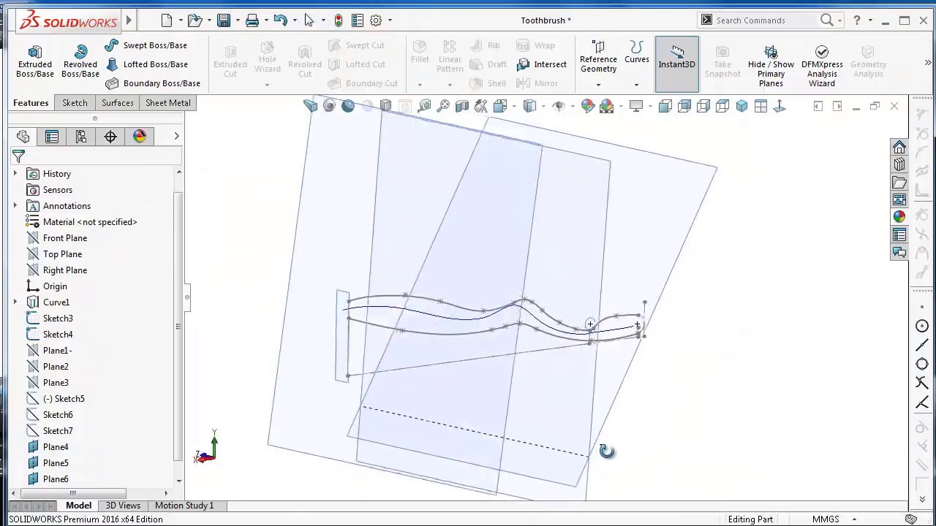
{"action": "left_click", "coordinate": [331, 383]}
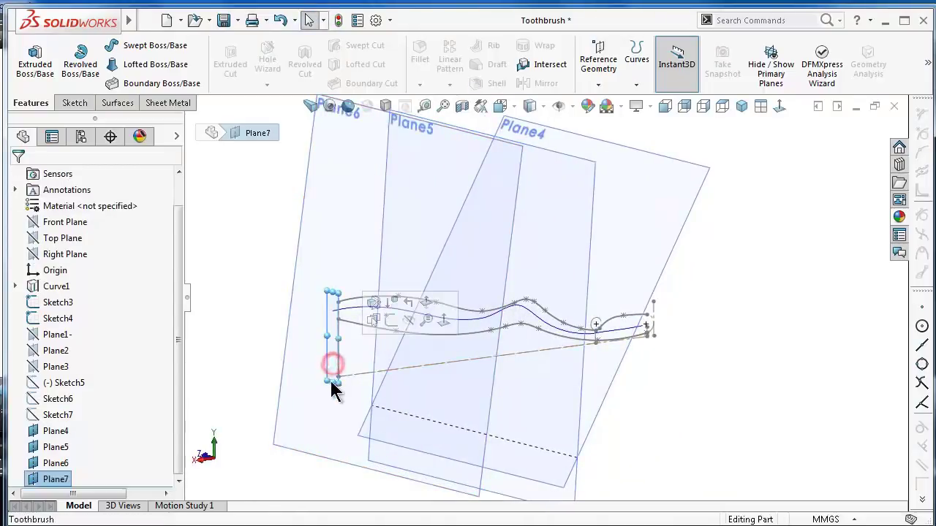
{"action": "left_click_drag", "start_coordinate": [331, 383], "coordinate": [259, 386]}
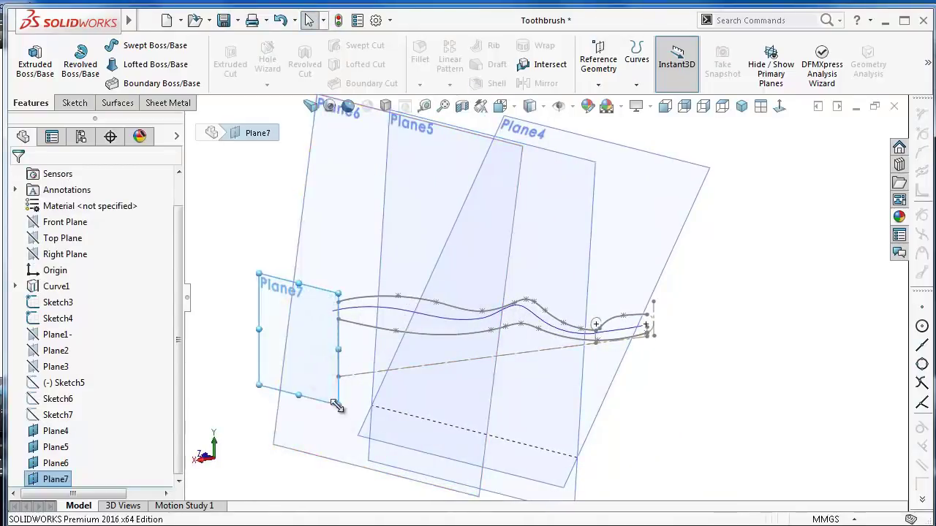
{"action": "left_click_drag", "start_coordinate": [366, 417], "coordinate": [439, 440]}
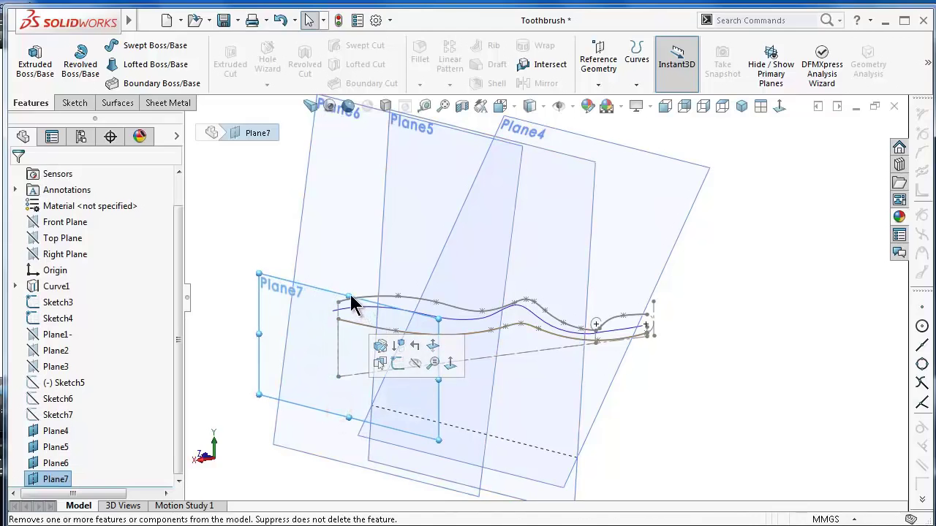
{"action": "left_click_drag", "start_coordinate": [348, 296], "coordinate": [348, 279]}
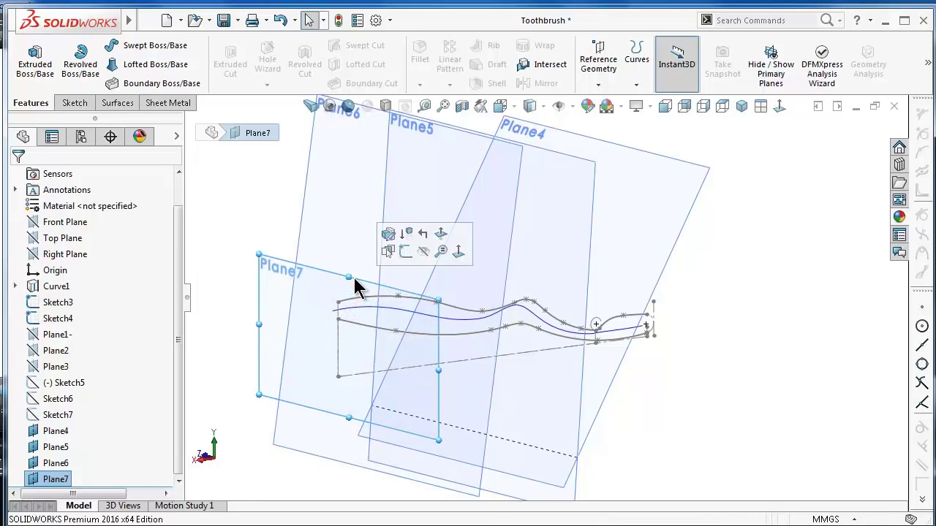
{"action": "left_click", "coordinate": [214, 205]}
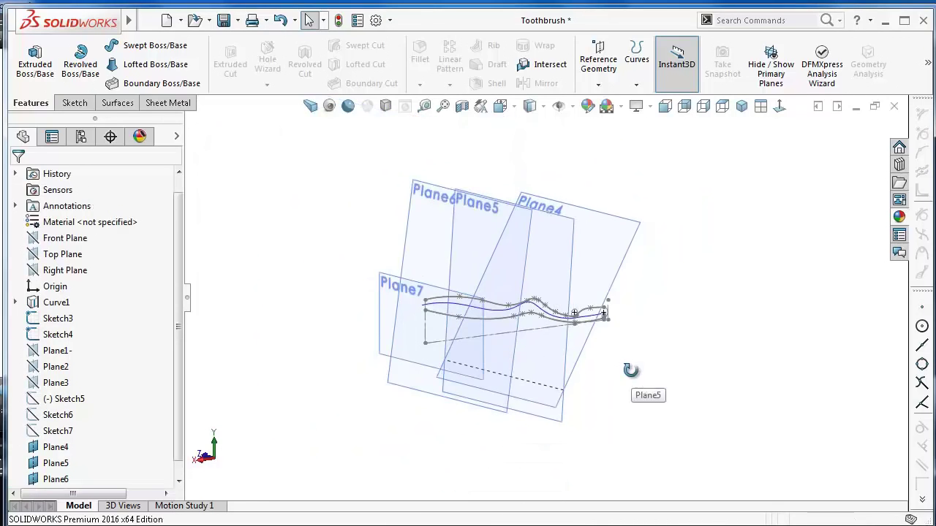
{"action": "mouse_move", "coordinate": [582, 372]}
{"action": "middle_mouse_down"}
{"action": "mouse_move", "coordinate": [602, 372]}
{"action": "mouse_move", "coordinate": [585, 372]}
{"action": "middle_mouse_up"}
{"action": "middle_click_drag", "start_coordinate": [589, 375], "coordinate": [534, 385]}
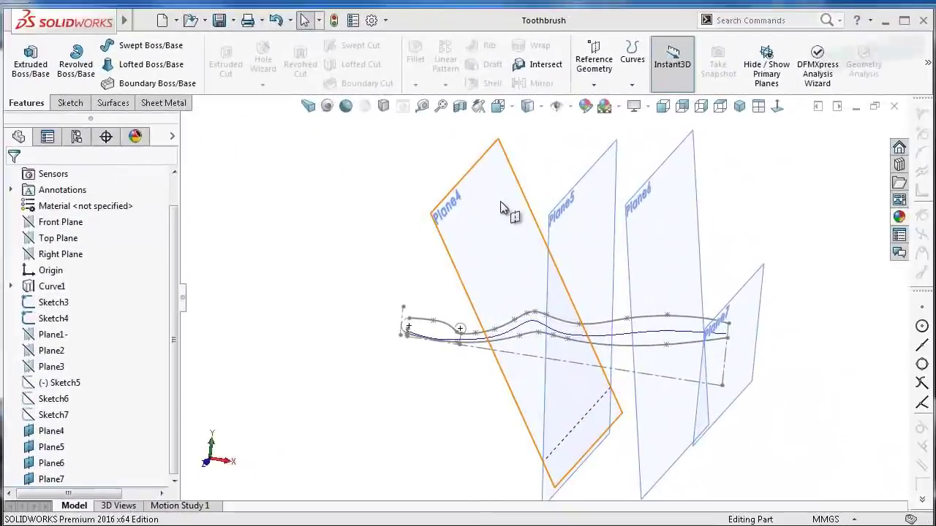
Start a new sketch on Plane4
{"action": "left_click", "coordinate": [481, 212]}
{"action": "left_click", "coordinate": [539, 169]}
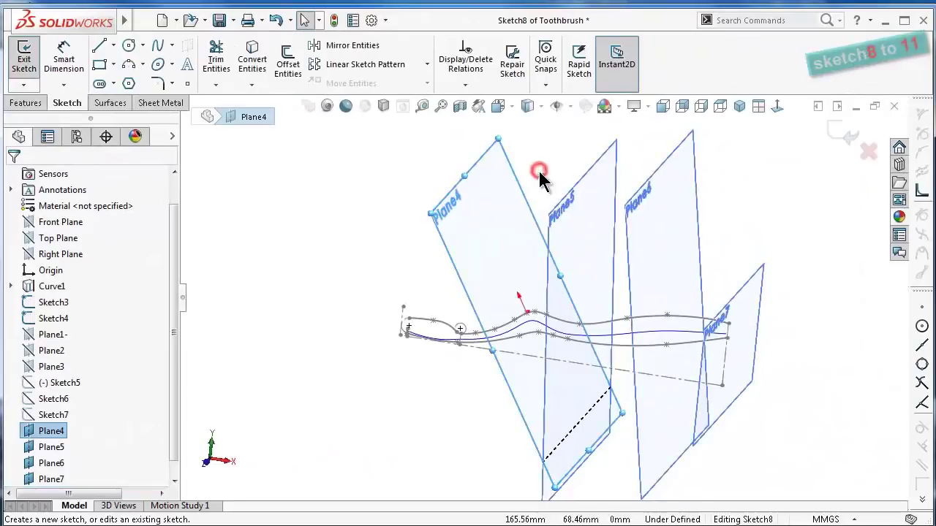
{"action": "scroll", "coordinate": [553, 345], "scroll_direction": "down", "scroll_amount": 5}
{"action": "scroll", "coordinate": [537, 307], "scroll_direction": "down", "scroll_amount": 3}
{"action": "scroll", "coordinate": [534, 307], "scroll_direction": "down", "scroll_amount": 2}
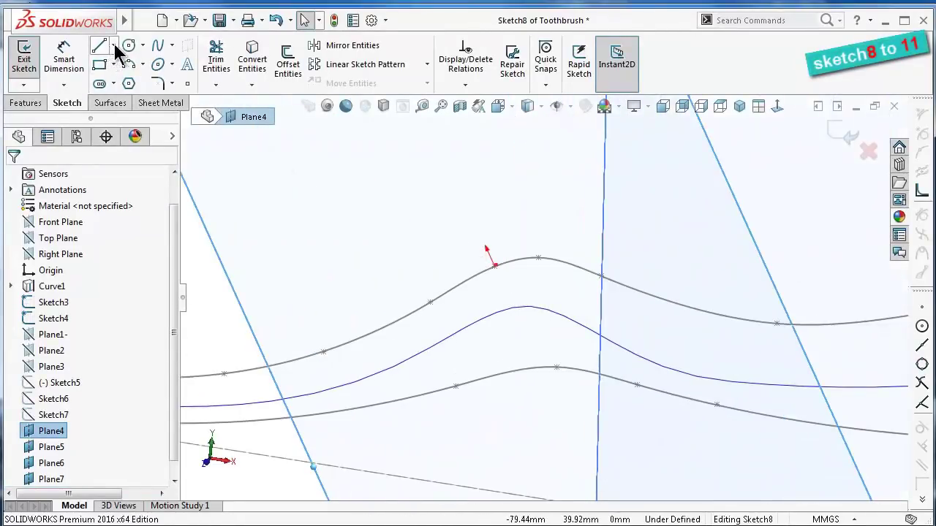
Draw a centerline from the upper guide curve down to the lower guide curve
{"action": "left_click", "coordinate": [114, 44]}
{"action": "left_click", "coordinate": [121, 81]}
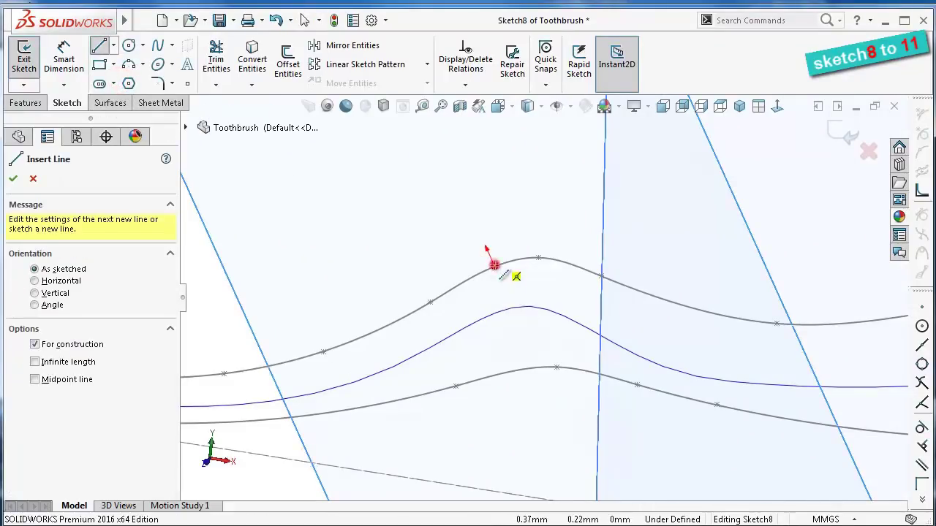
{"action": "left_click", "coordinate": [494, 265]}
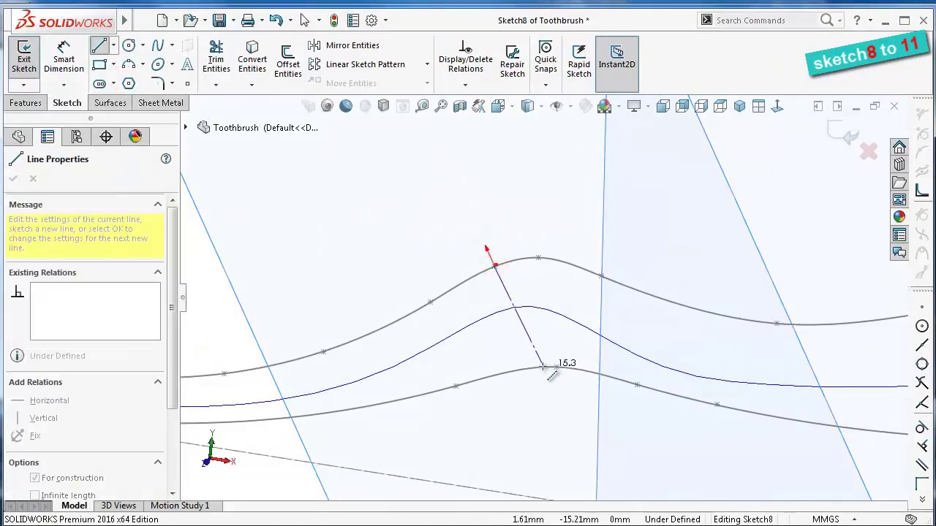
{"action": "left_click", "coordinate": [539, 368]}
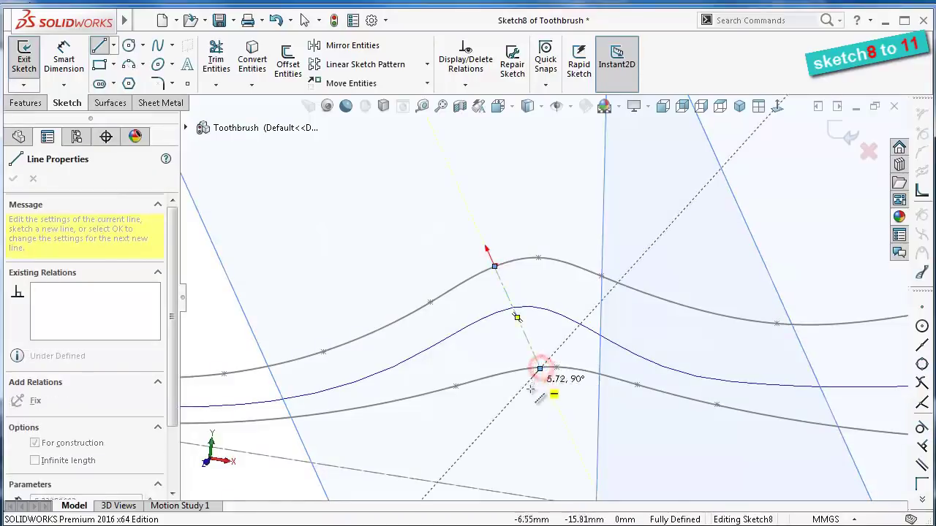
{"action": "right_click", "coordinate": [529, 387]}
{"action": "left_click", "coordinate": [518, 403]}
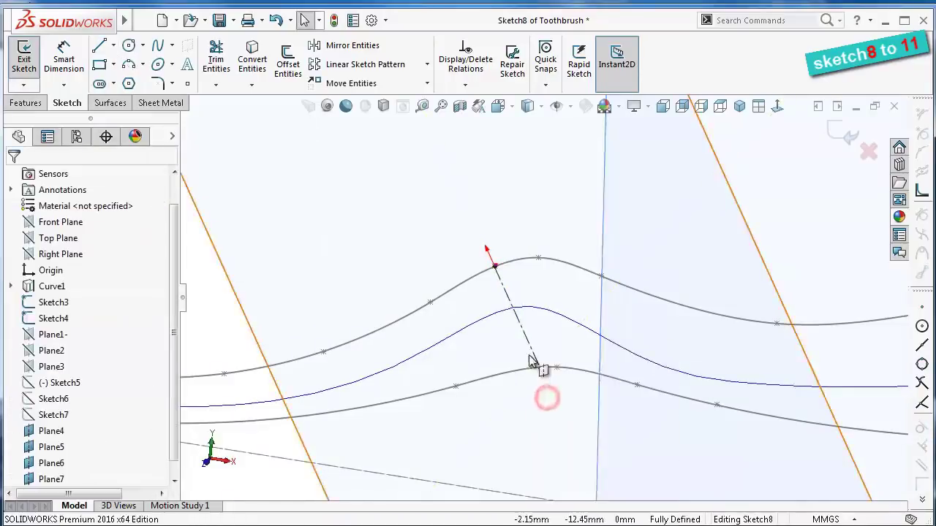
Make the centerline's top endpoint coincident with the upper guide curve
{"action": "scroll", "coordinate": [570, 371], "scroll_direction": "down", "scroll_amount": 1}
{"action": "scroll", "coordinate": [584, 382], "scroll_direction": "down", "scroll_amount": 1}
{"action": "scroll", "coordinate": [527, 329], "scroll_direction": "down", "scroll_amount": 1}
{"action": "scroll", "coordinate": [493, 219], "scroll_direction": "down", "scroll_amount": 1}
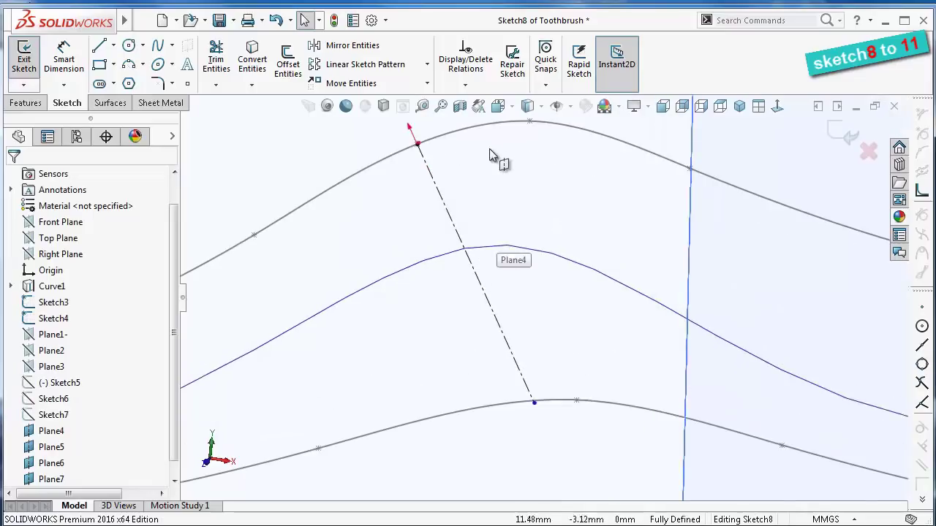
{"action": "middle_click_drag", "start_coordinate": [489, 150], "coordinate": [502, 189], "text": "ctrl"}
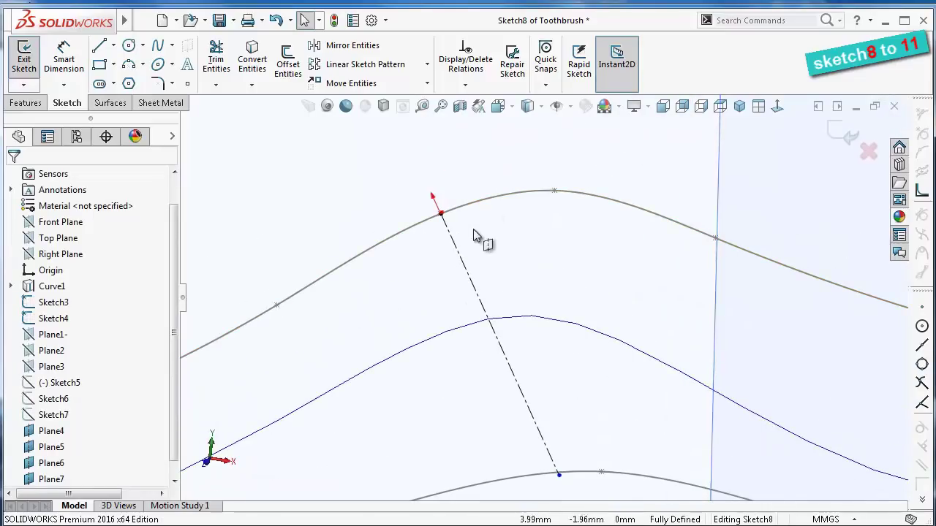
{"action": "scroll", "coordinate": [453, 256], "scroll_direction": "down", "scroll_amount": 2}
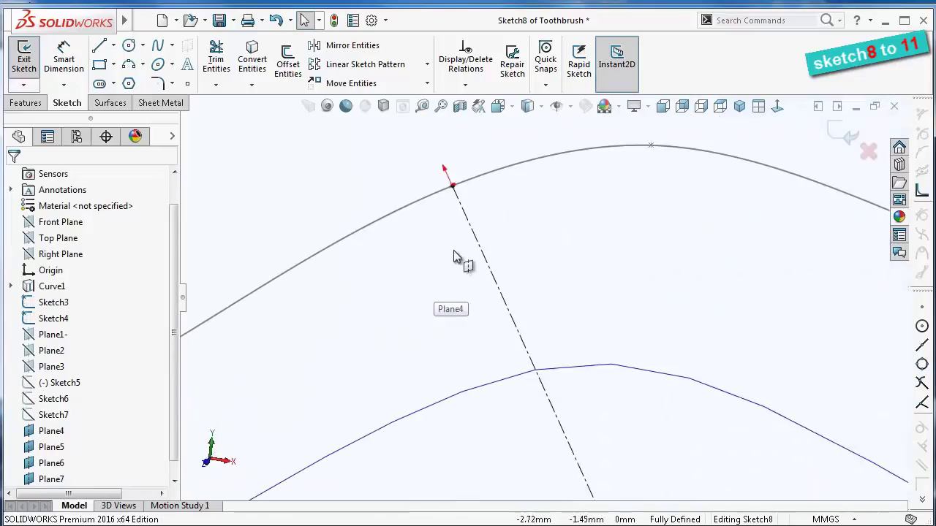
{"action": "left_click", "coordinate": [452, 188]}
{"action": "left_click", "coordinate": [471, 180], "text": "ctrl"}
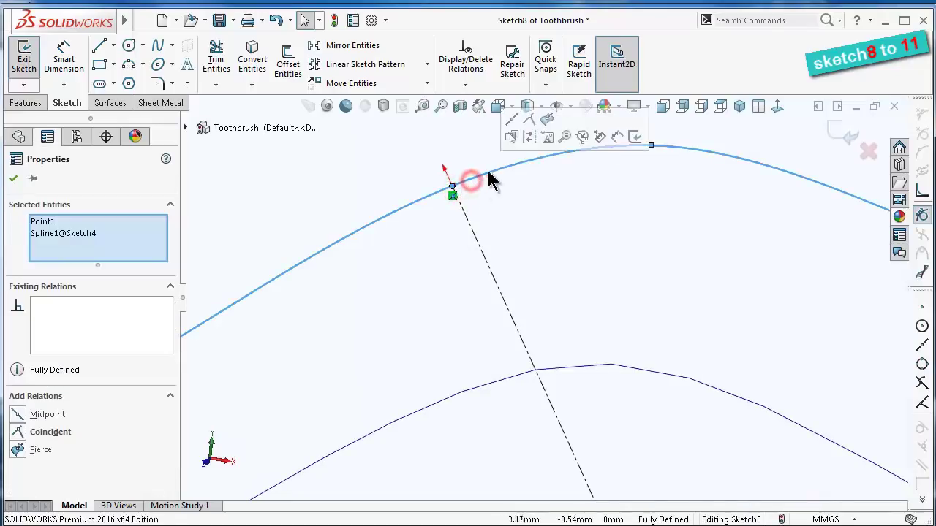
{"action": "left_click", "coordinate": [529, 118]}
{"action": "left_click", "coordinate": [510, 192]}
Attach the centerline's bottom endpoint to the lower guide curve with a pierce relation
{"action": "scroll", "coordinate": [616, 432], "scroll_direction": "up", "scroll_amount": 3}
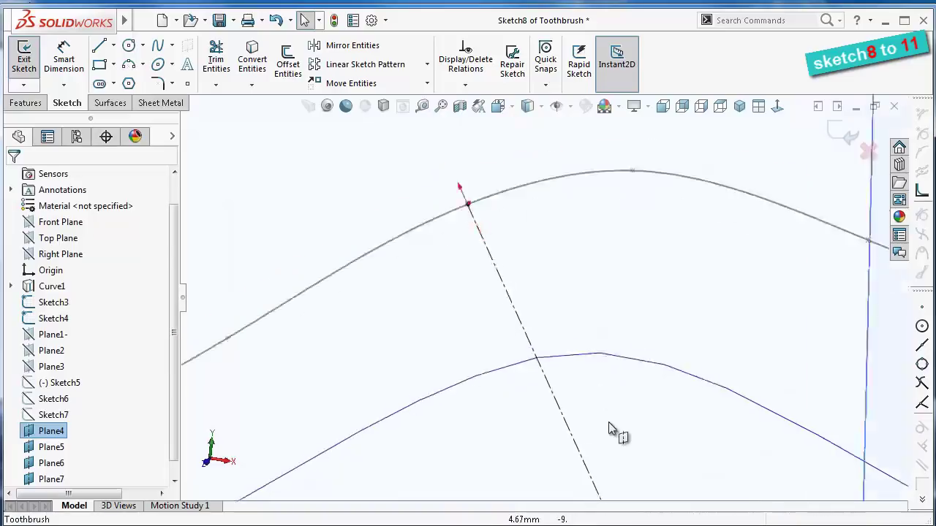
{"action": "scroll", "coordinate": [620, 484], "scroll_direction": "down", "scroll_amount": 2}
{"action": "scroll", "coordinate": [587, 443], "scroll_direction": "down", "scroll_amount": 1}
{"action": "left_click", "coordinate": [577, 427]}
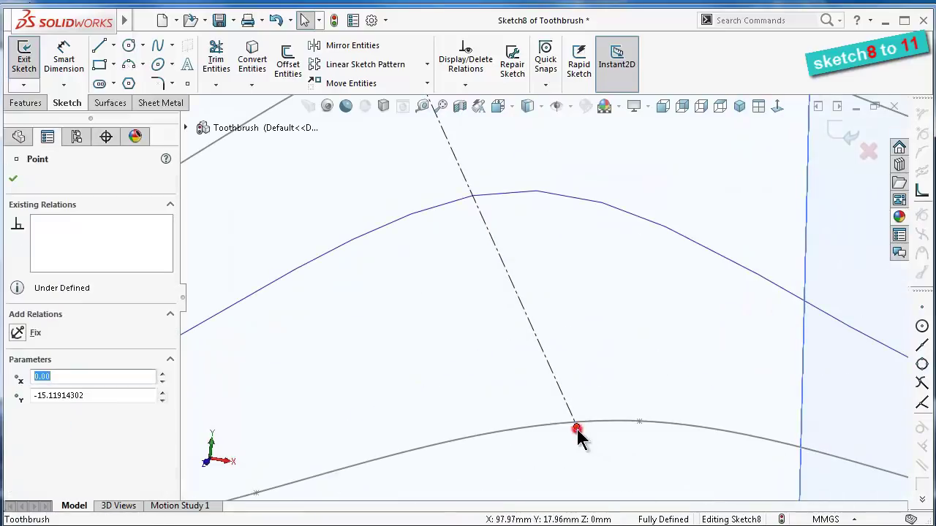
{"action": "left_click", "coordinate": [596, 424], "text": "ctrl"}
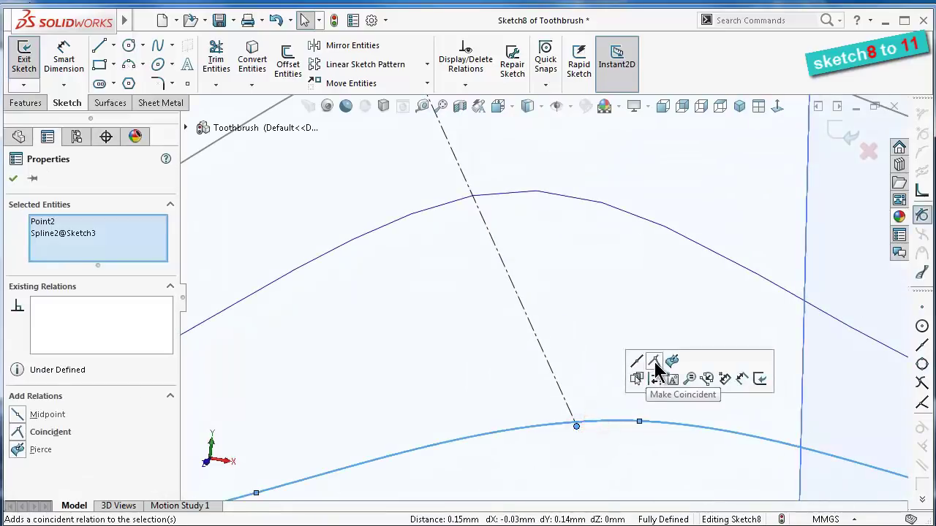
{"action": "left_click", "coordinate": [654, 361]}
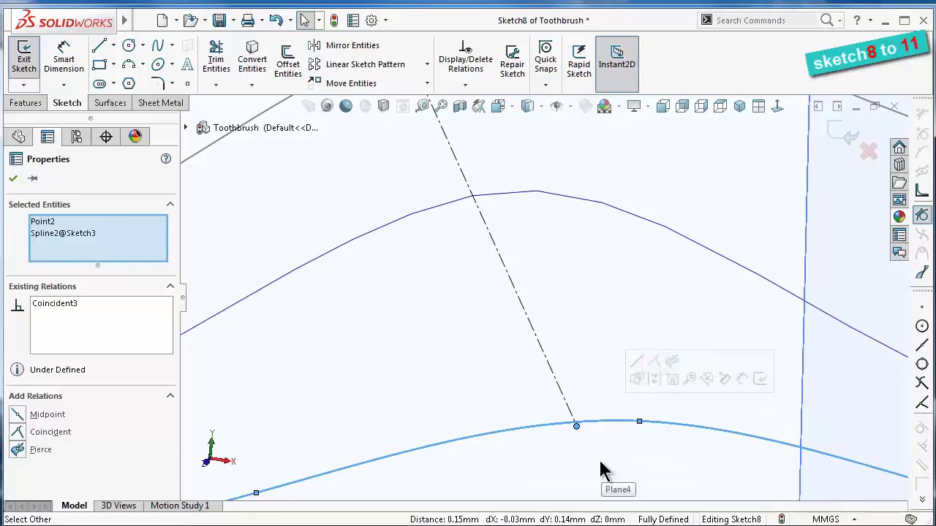
{"action": "left_click", "coordinate": [600, 463]}
{"action": "left_click", "coordinate": [578, 428]}
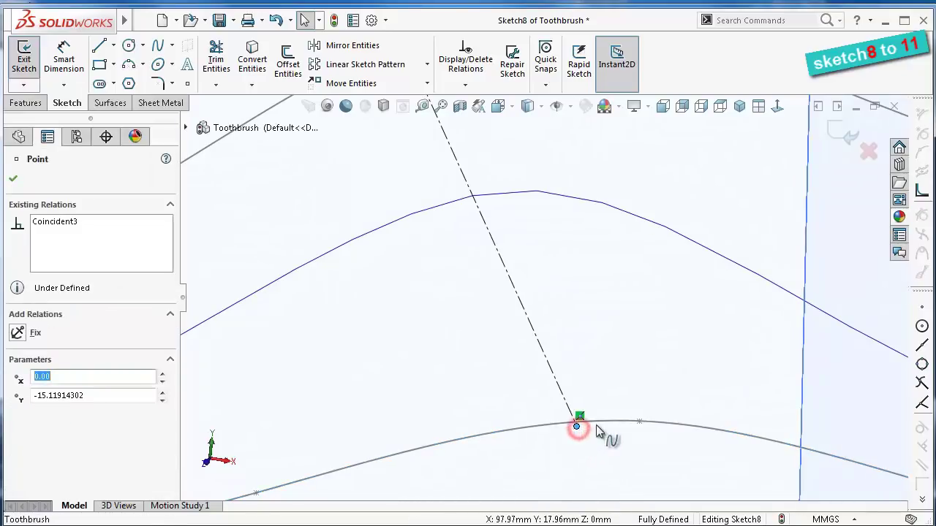
{"action": "left_click", "coordinate": [598, 429], "text": "ctrl"}
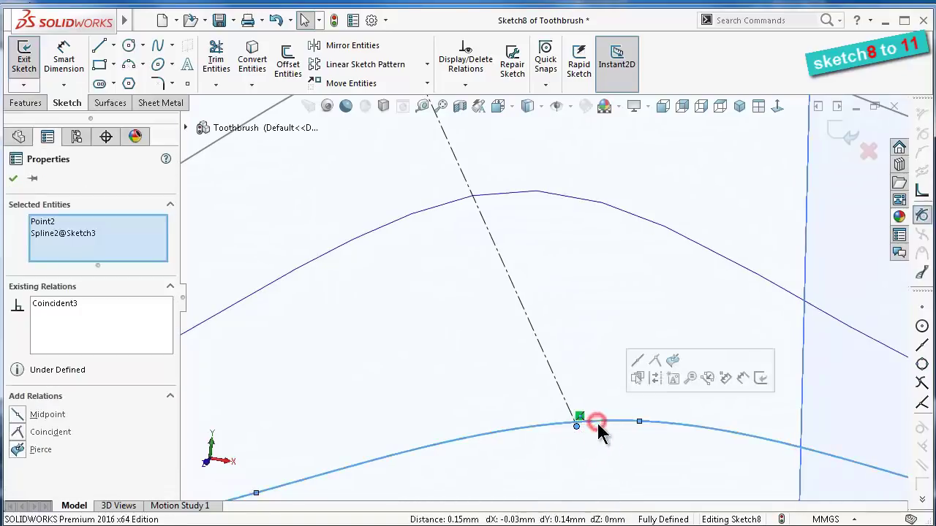
{"action": "left_click", "coordinate": [673, 360]}
Pierce the remaining sketch point onto the guide curve
{"action": "mouse_move", "coordinate": [622, 370]}
{"action": "middle_mouse_down"}
{"action": "mouse_move", "coordinate": [422, 272]}
{"action": "mouse_move", "coordinate": [332, 305]}
{"action": "middle_mouse_up"}
{"action": "left_click", "coordinate": [325, 306]}
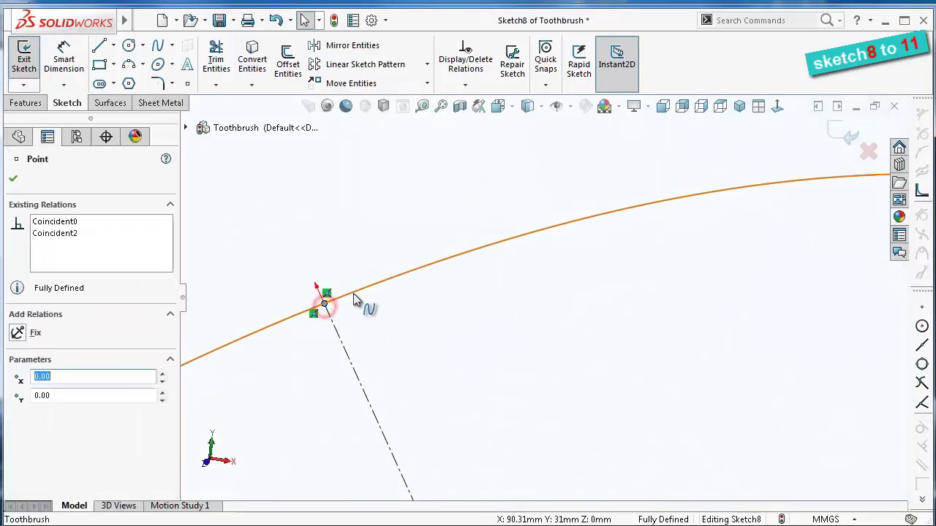
{"action": "left_click", "coordinate": [355, 294], "text": "ctrl"}
{"action": "left_click", "coordinate": [428, 230]}
Draw a three-point spline from the centerline's top end to its lower end
{"action": "left_click", "coordinate": [436, 353]}
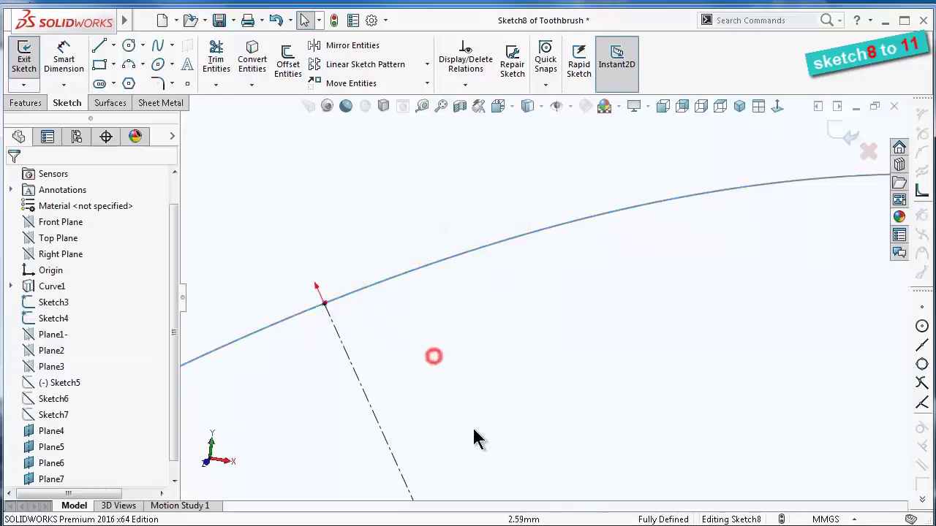
{"action": "mouse_move", "coordinate": [473, 426]}
{"action": "middle_mouse_down"}
{"action": "mouse_move", "coordinate": [593, 479]}
{"action": "mouse_move", "coordinate": [617, 444]}
{"action": "mouse_move", "coordinate": [540, 241]}
{"action": "mouse_move", "coordinate": [548, 274]}
{"action": "mouse_move", "coordinate": [538, 303]}
{"action": "mouse_move", "coordinate": [428, 403]}
{"action": "mouse_move", "coordinate": [443, 414]}
{"action": "mouse_move", "coordinate": [495, 234]}
{"action": "middle_mouse_up"}
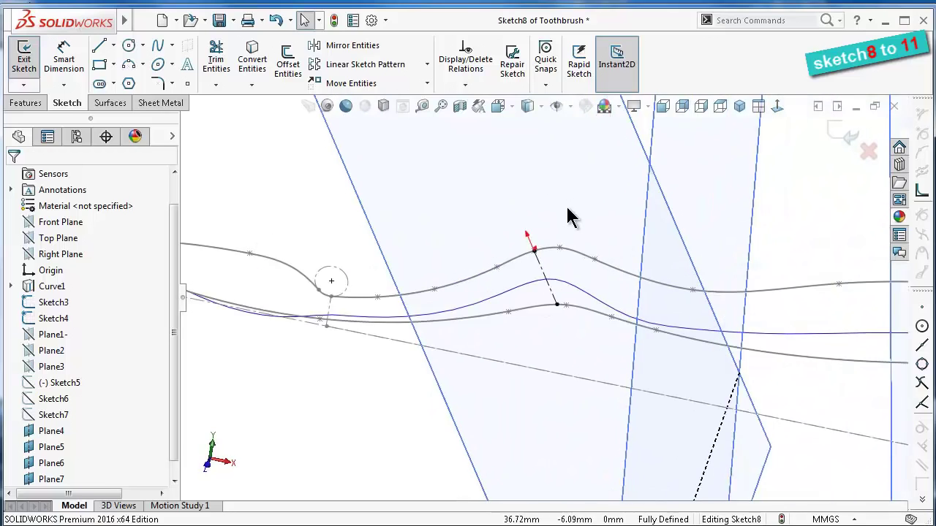
{"action": "mouse_move", "coordinate": [569, 215]}
{"action": "middle_mouse_down"}
{"action": "mouse_move", "coordinate": [539, 299]}
{"action": "mouse_move", "coordinate": [491, 251]}
{"action": "middle_mouse_up"}
{"action": "left_click", "coordinate": [158, 46]}
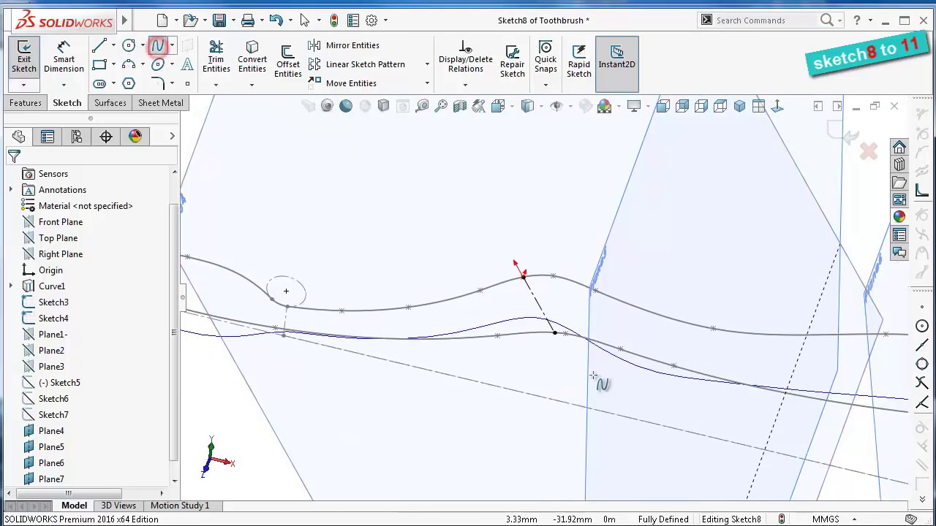
{"action": "left_click", "coordinate": [522, 277]}
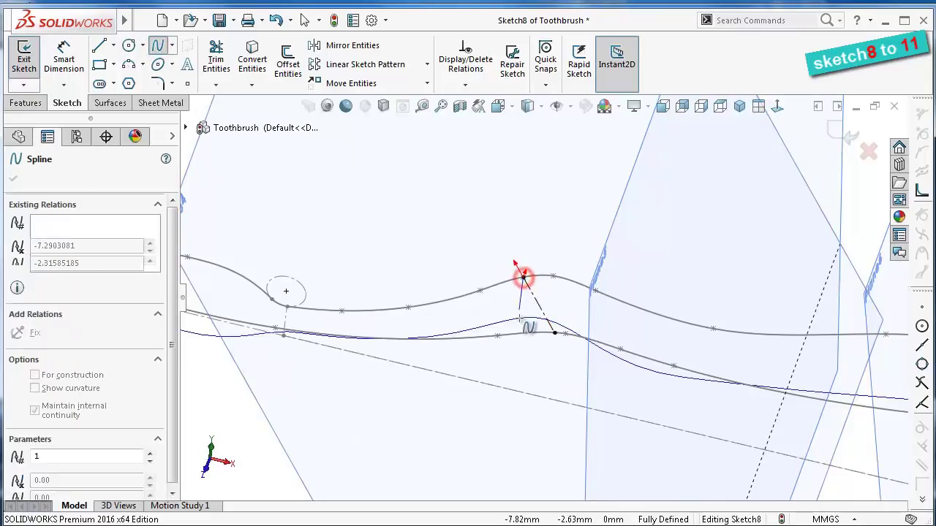
{"action": "left_click", "coordinate": [518, 318]}
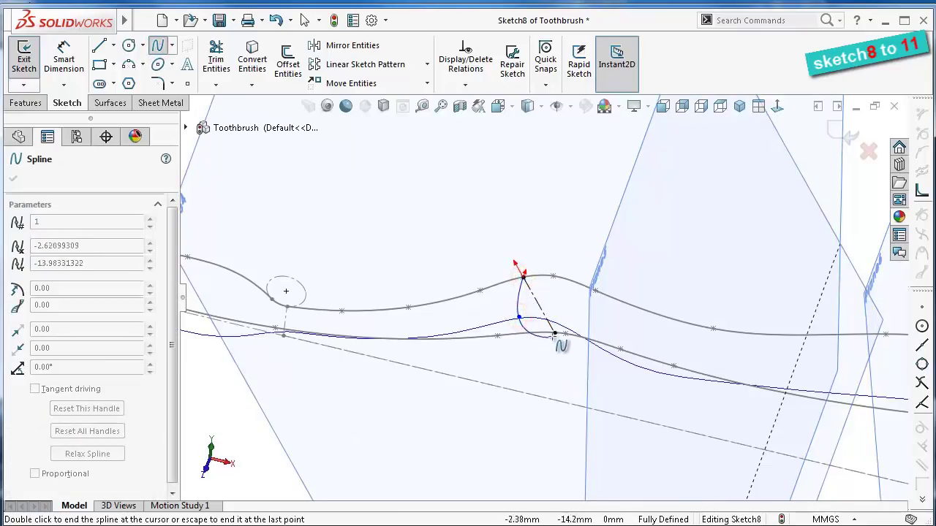
{"action": "left_click", "coordinate": [554, 335]}
{"action": "right_click", "coordinate": [553, 341]}
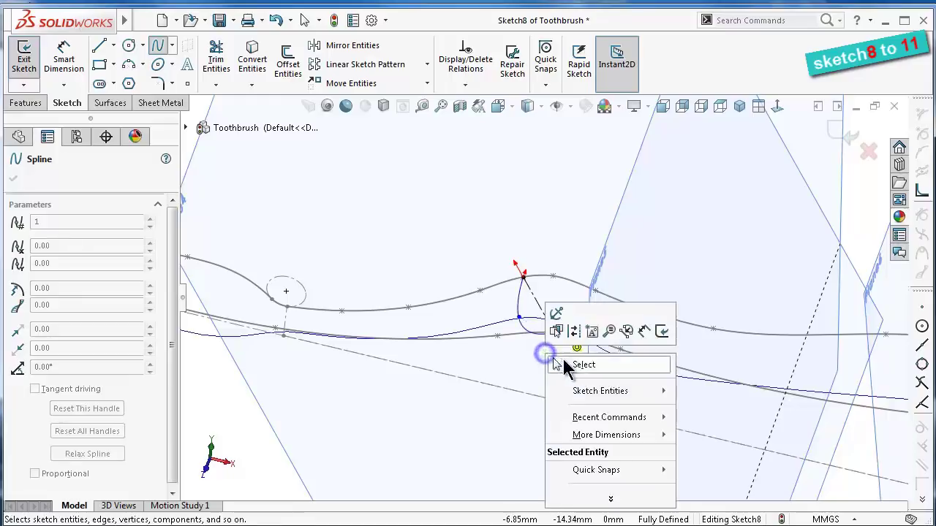
{"action": "left_click", "coordinate": [550, 356]}
Make the spline's middle point pierce the guide curve
{"action": "scroll", "coordinate": [596, 300], "scroll_direction": "down", "scroll_amount": 3}
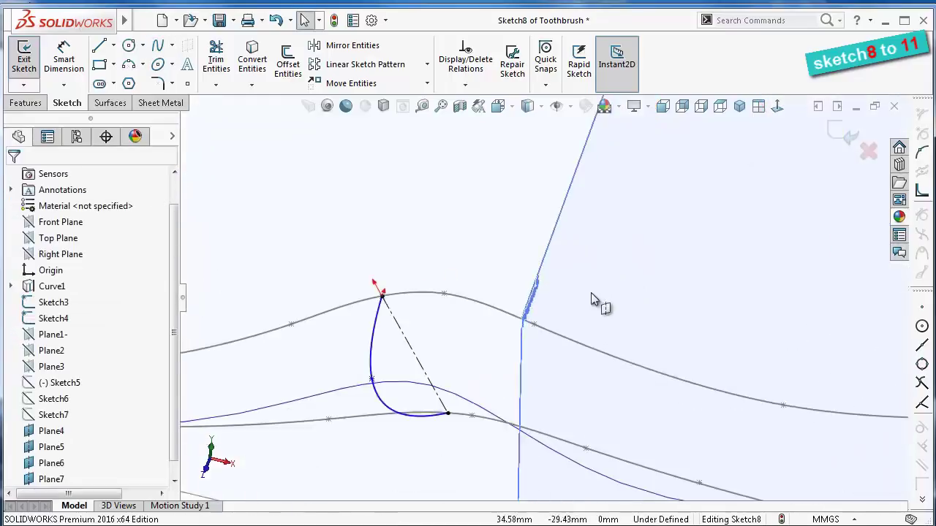
{"action": "scroll", "coordinate": [596, 299], "scroll_direction": "down", "scroll_amount": 2}
{"action": "left_click", "coordinate": [707, 189]}
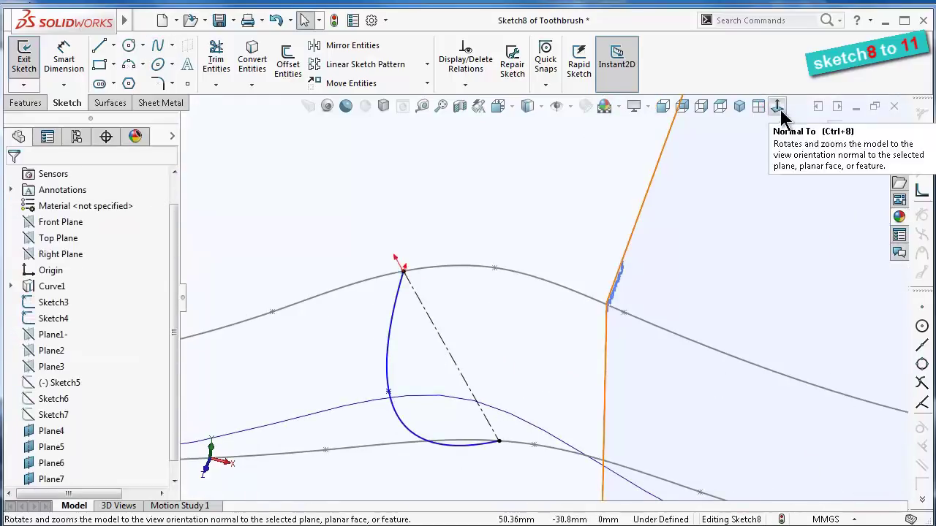
{"action": "left_click", "coordinate": [780, 108]}
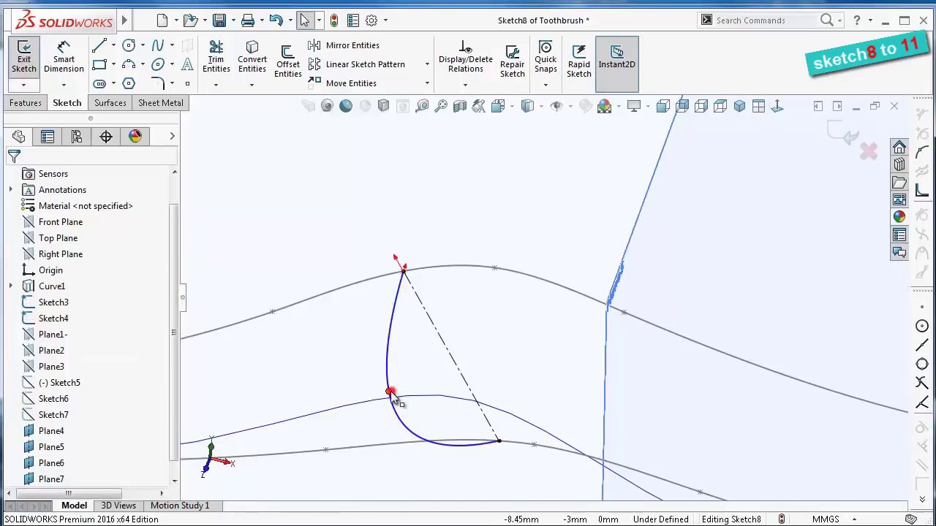
{"action": "left_click", "coordinate": [390, 393]}
{"action": "left_click", "coordinate": [403, 395], "text": "ctrl"}
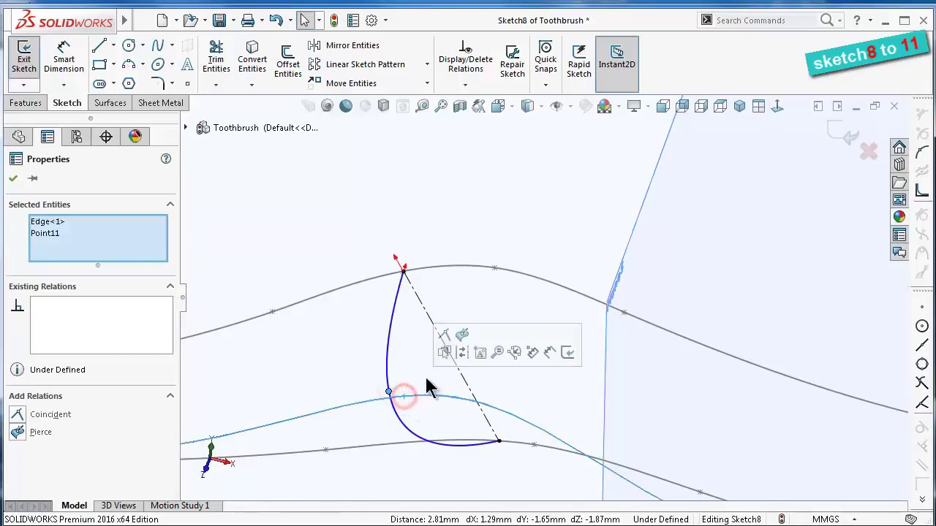
{"action": "left_click", "coordinate": [462, 341]}
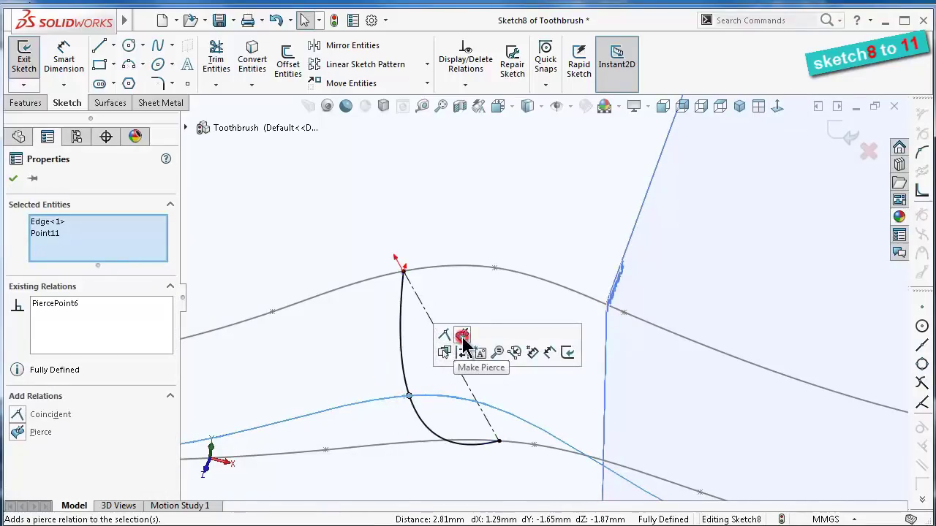
View Plane4 normal-to and hide the other reference planes
{"action": "left_click", "coordinate": [370, 370]}
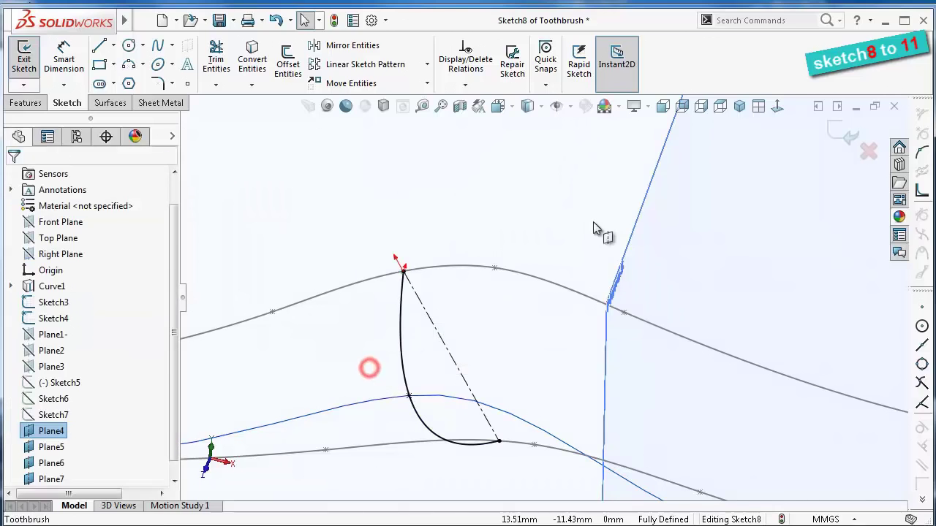
{"action": "left_click", "coordinate": [777, 109]}
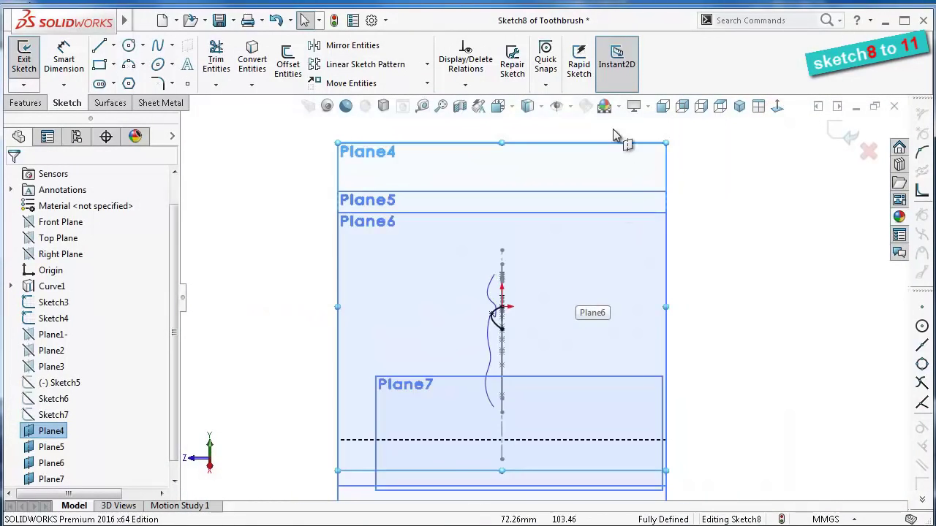
{"action": "left_click", "coordinate": [568, 108]}
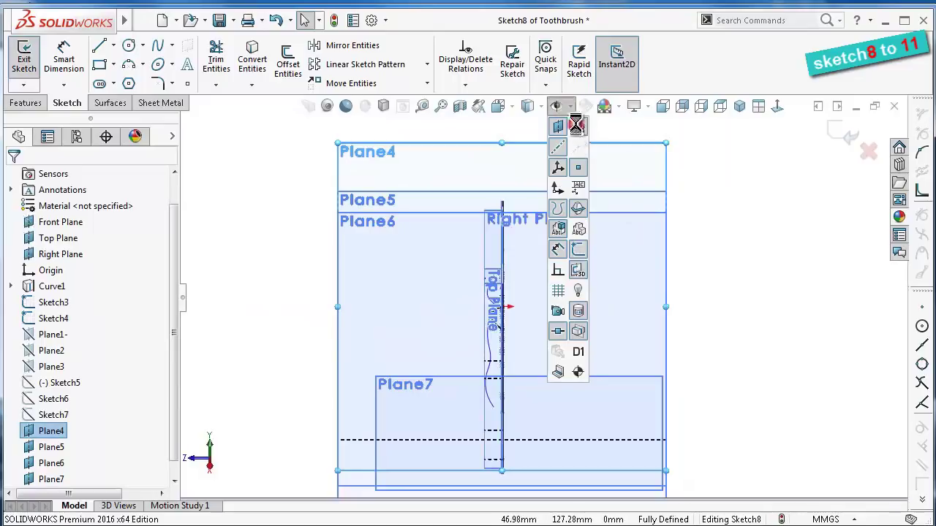
{"action": "left_click", "coordinate": [559, 126]}
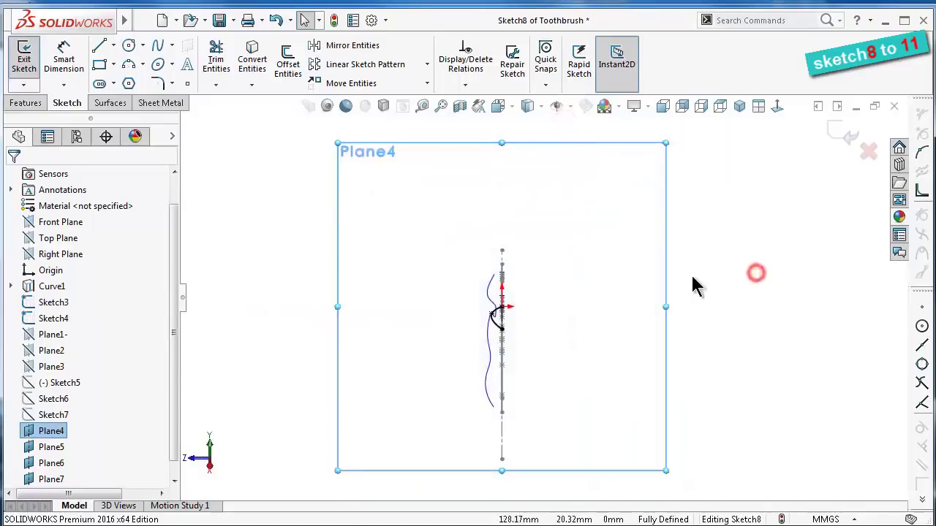
{"action": "scroll", "coordinate": [495, 439], "scroll_direction": "down", "scroll_amount": 3}
{"action": "scroll", "coordinate": [307, 382], "scroll_direction": "down", "scroll_amount": 3}
{"action": "scroll", "coordinate": [318, 329], "scroll_direction": "down", "scroll_amount": 3}
{"action": "scroll", "coordinate": [318, 329], "scroll_direction": "down", "scroll_amount": 3}
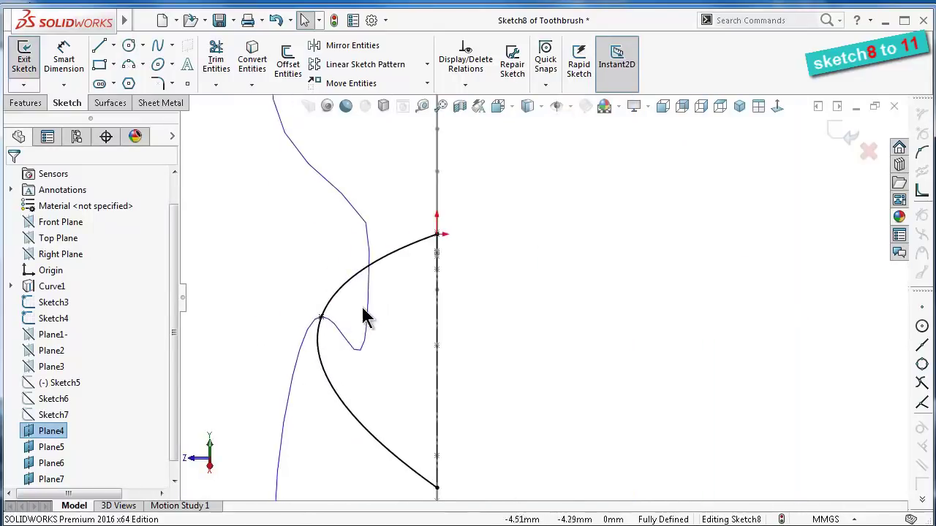
Set both the top and bottom spline tangent handles to Horizontal
{"action": "left_click", "coordinate": [405, 247]}
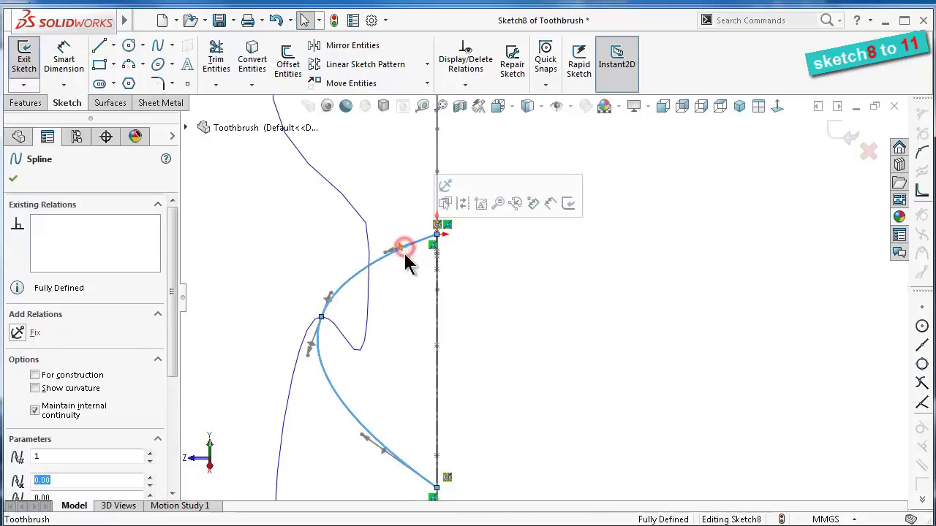
{"action": "left_click", "coordinate": [392, 250]}
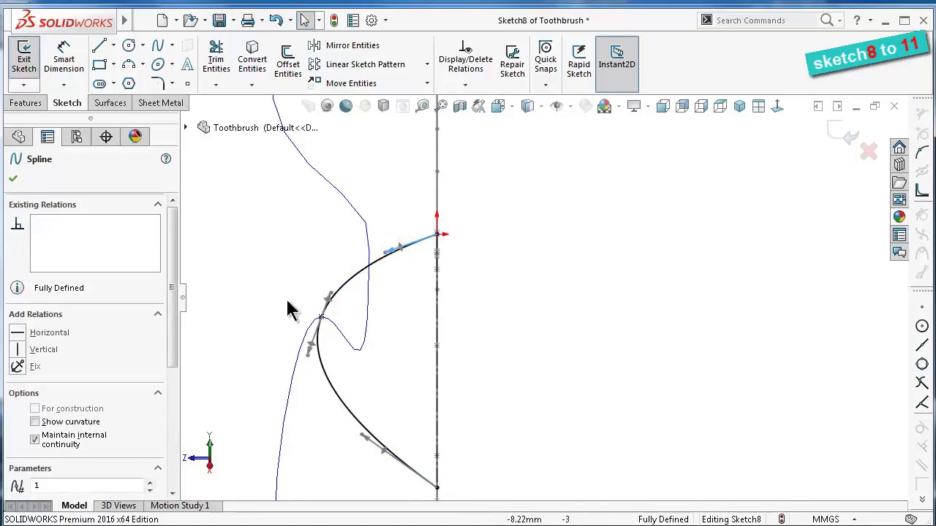
{"action": "left_click", "coordinate": [50, 332]}
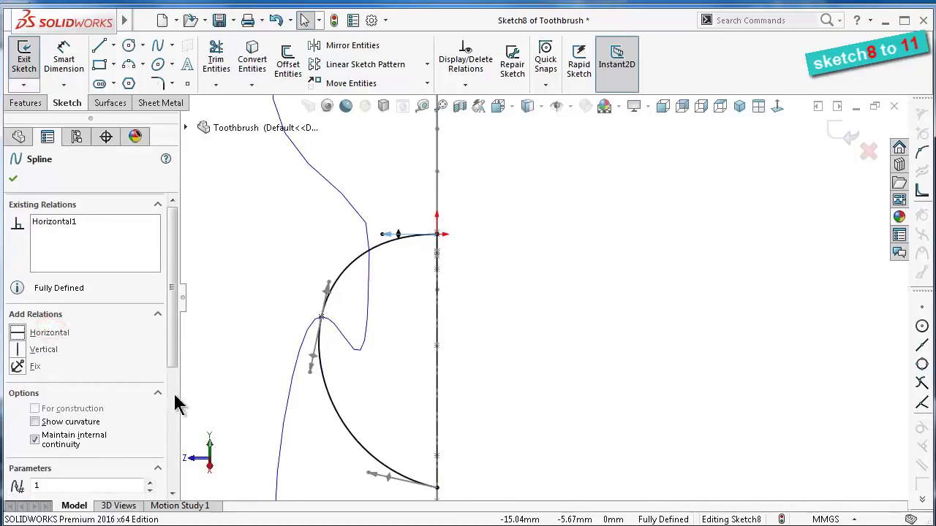
{"action": "left_click", "coordinate": [388, 476]}
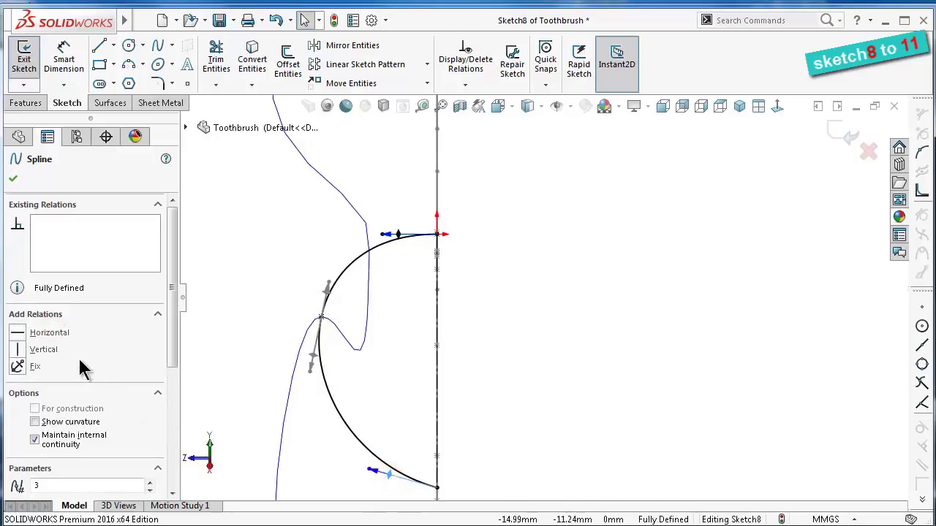
{"action": "left_click", "coordinate": [52, 335]}
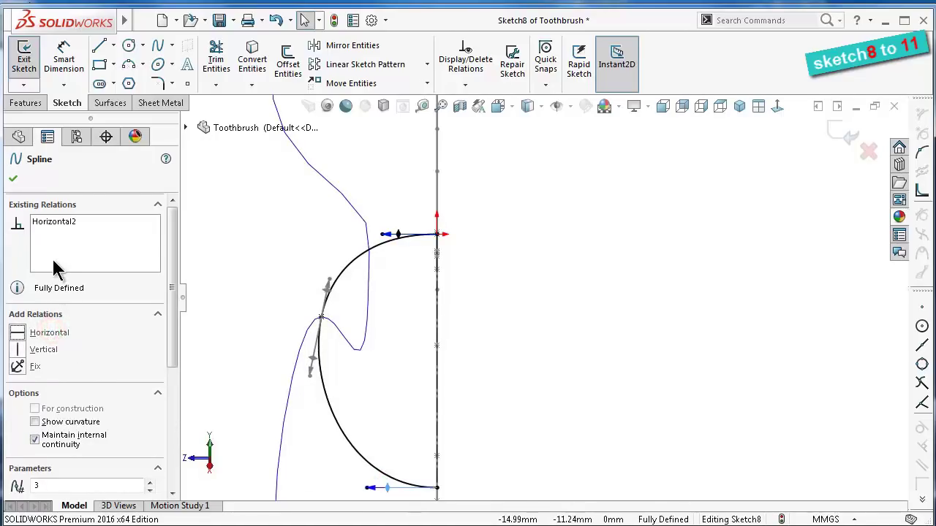
{"action": "left_click", "coordinate": [64, 62]}
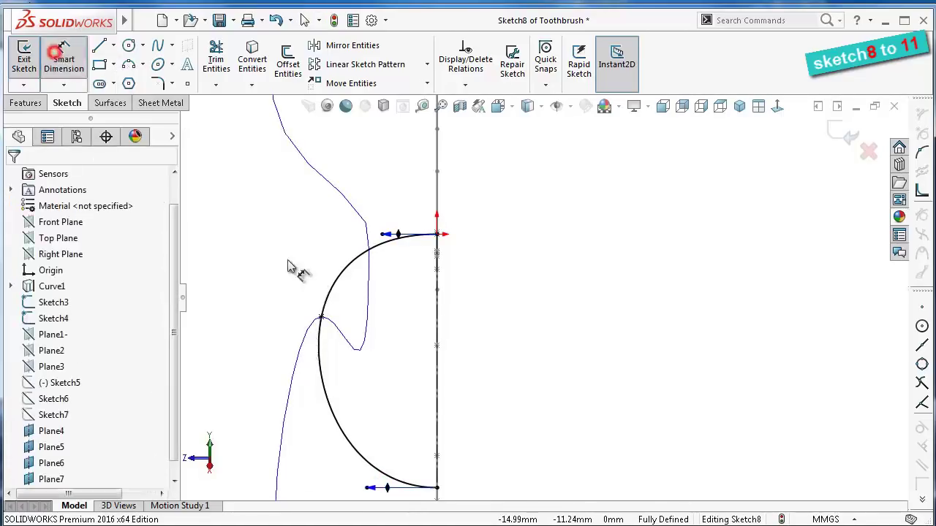
Dimension the top and bottom spline tangent handle lengths to 14.50 mm
{"action": "left_click", "coordinate": [401, 238]}
{"action": "left_click", "coordinate": [395, 209]}
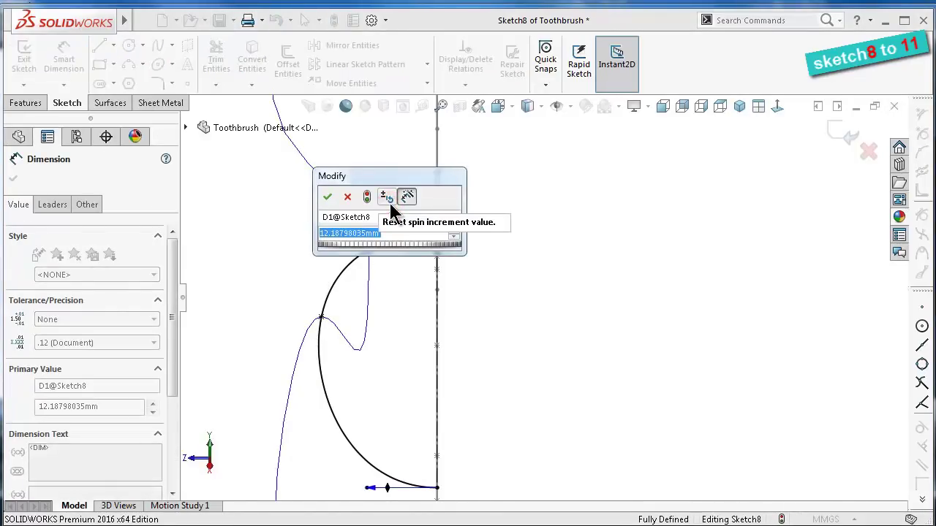
{"action": "type", "text": "14.5"}
{"action": "key", "text": "Return"}
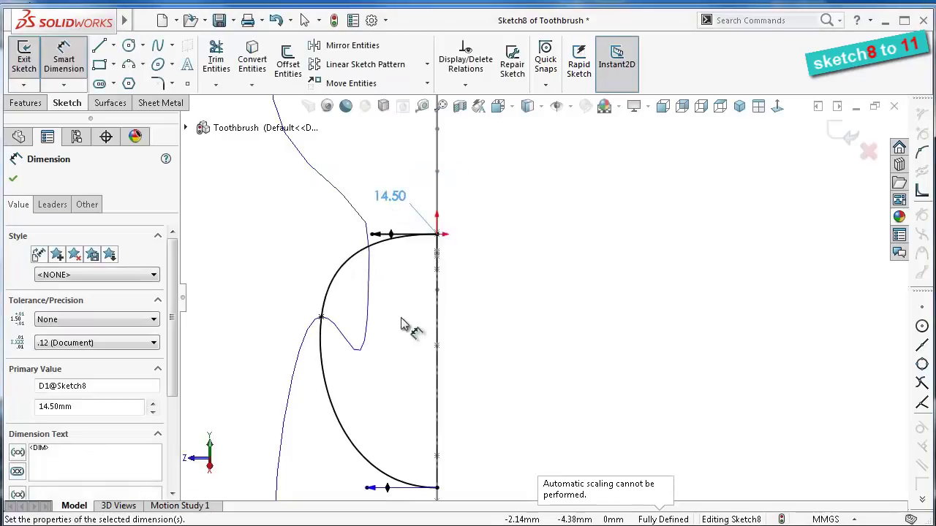
{"action": "key", "text": "z"}
{"action": "left_click", "coordinate": [430, 432]}
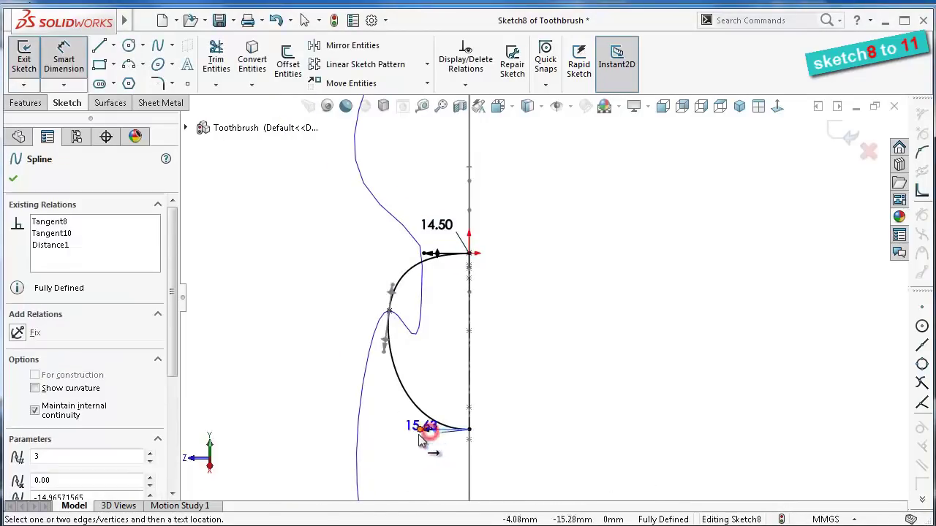
{"action": "left_click", "coordinate": [404, 445]}
{"action": "type", "text": "1"}
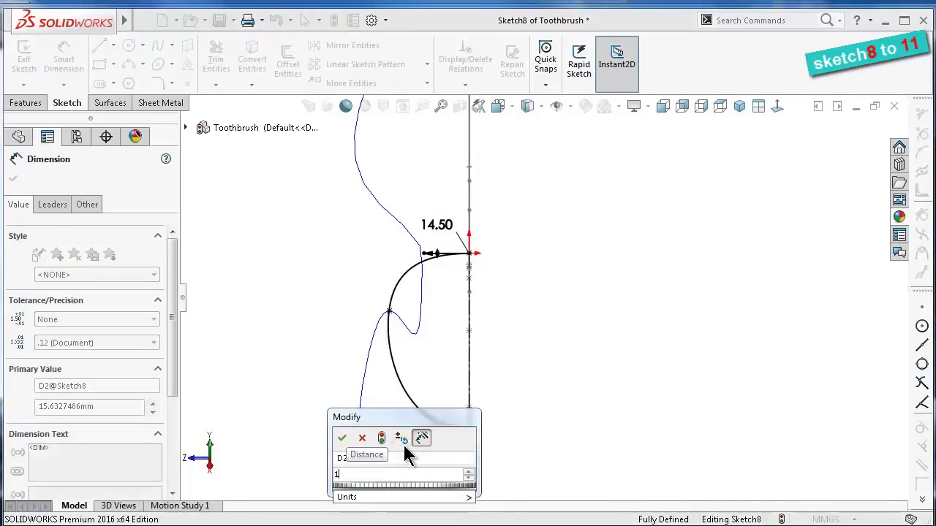
{"action": "type", "text": "24"}
{"action": "key", "text": "Escape"}
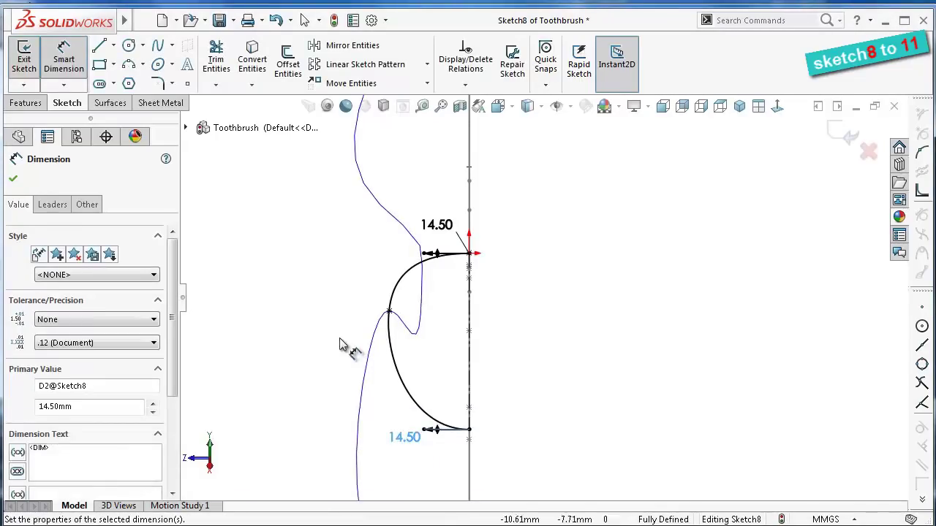
{"action": "left_click", "coordinate": [340, 343]}
Dimension the spline's tangent angle to the centerline as 9°
{"action": "left_click", "coordinate": [392, 350]}
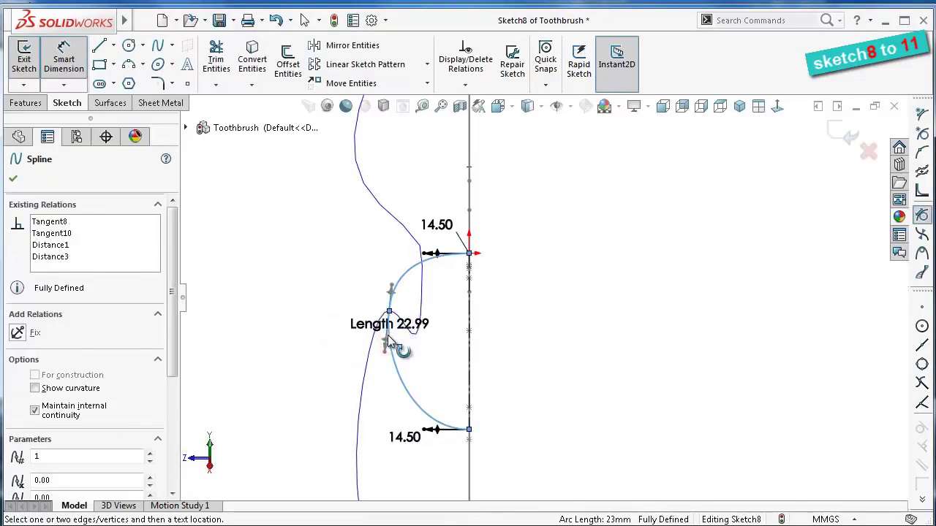
{"action": "left_click", "coordinate": [385, 337]}
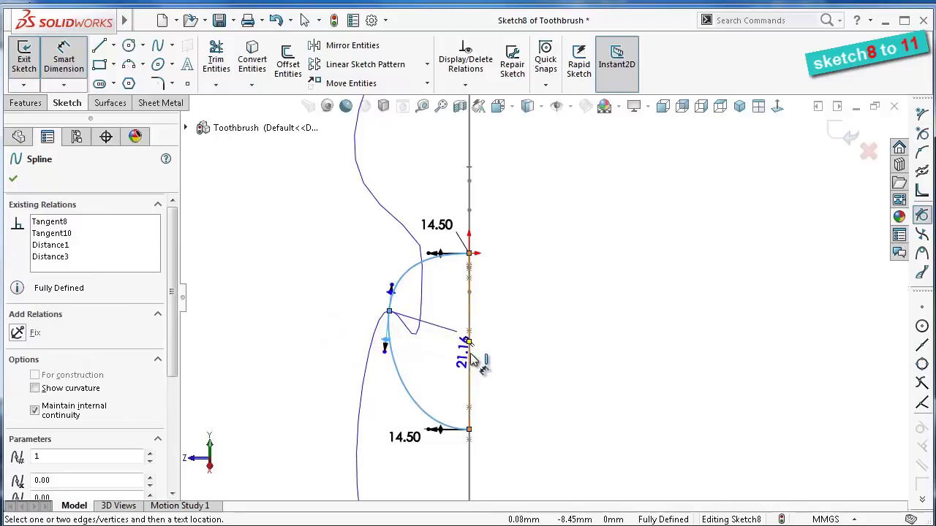
{"action": "left_click", "coordinate": [469, 353]}
{"action": "left_click", "coordinate": [455, 349]}
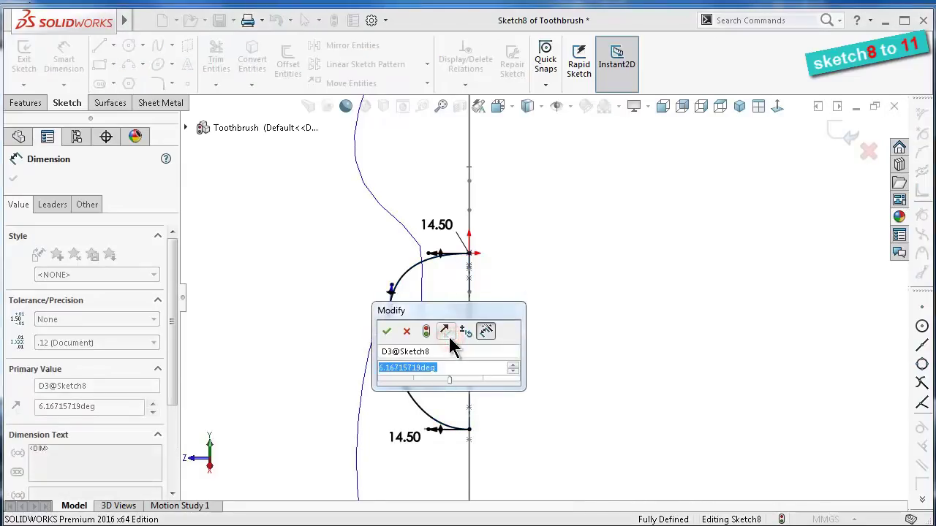
{"action": "type", "text": "9"}
{"action": "key", "text": "Return"}
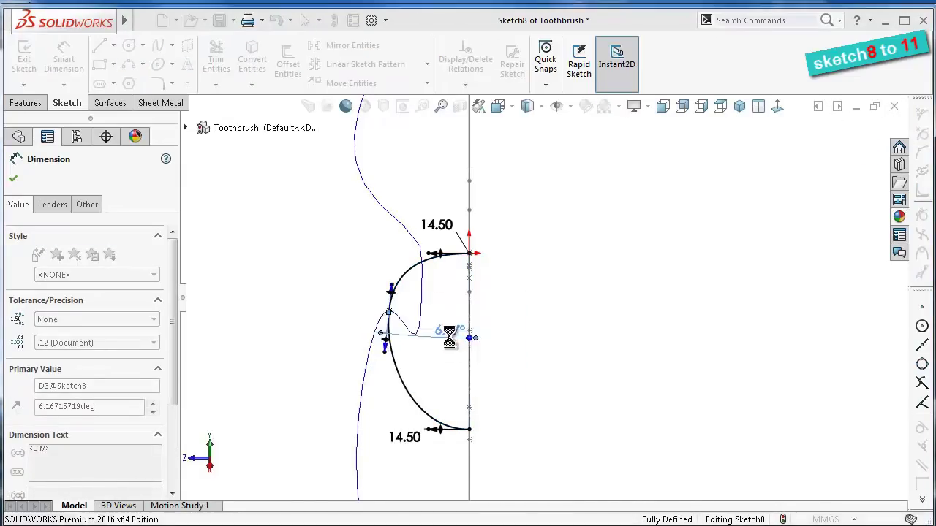
Dimension the middle tangent handle length to 22.5 mm
{"action": "scroll", "coordinate": [420, 335], "scroll_direction": "down", "scroll_amount": 3}
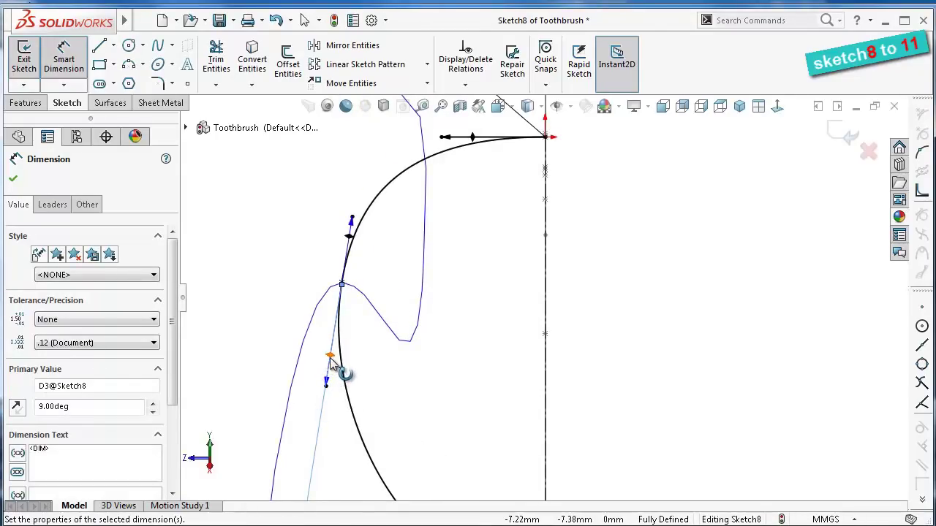
{"action": "left_click", "coordinate": [330, 360]}
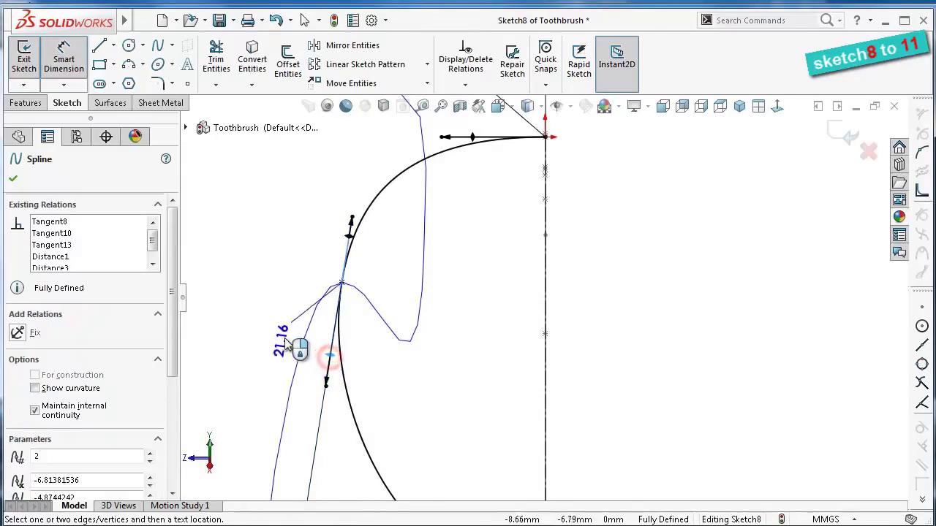
{"action": "left_click", "coordinate": [278, 336]}
{"action": "type", "text": "22."}
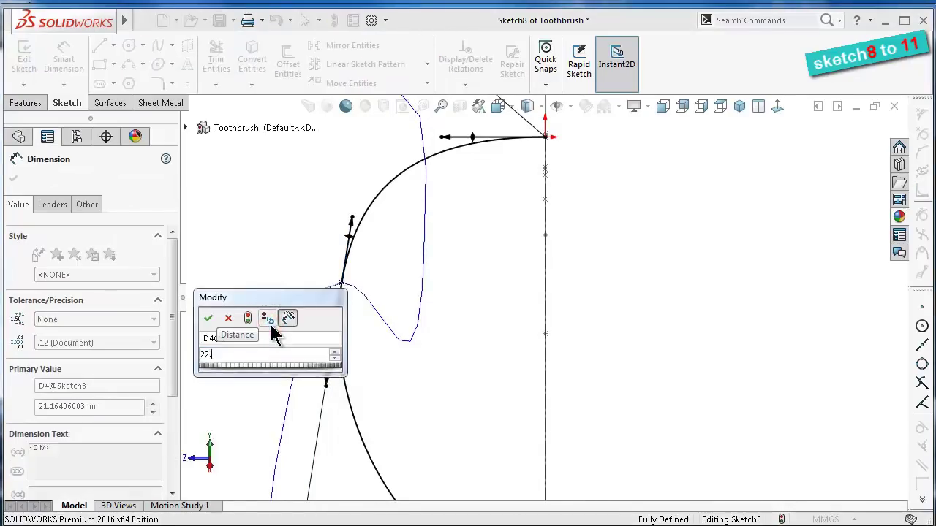
{"action": "type", "text": "5"}
{"action": "key", "text": "Return"}
{"action": "scroll", "coordinate": [335, 328], "scroll_direction": "up", "scroll_amount": 2}
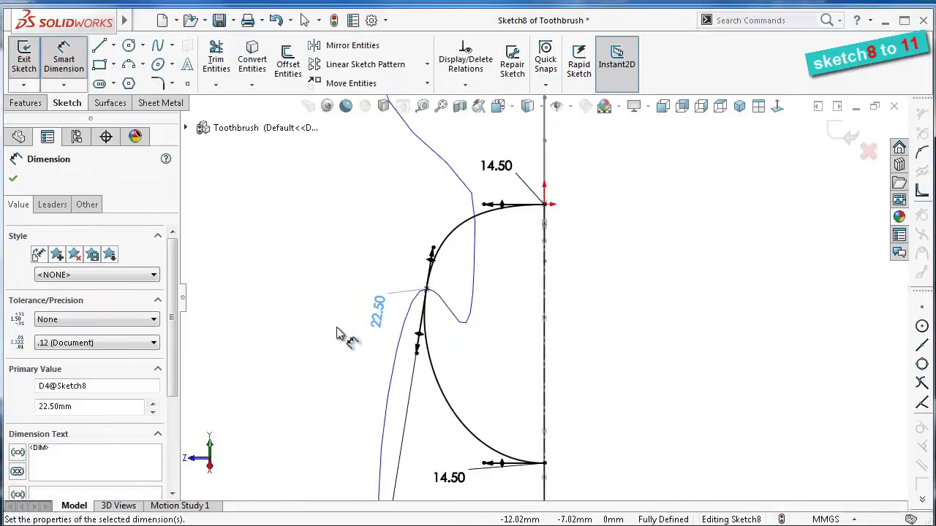
{"action": "left_click", "coordinate": [301, 278]}
{"action": "scroll", "coordinate": [311, 285], "scroll_direction": "up", "scroll_amount": 1}
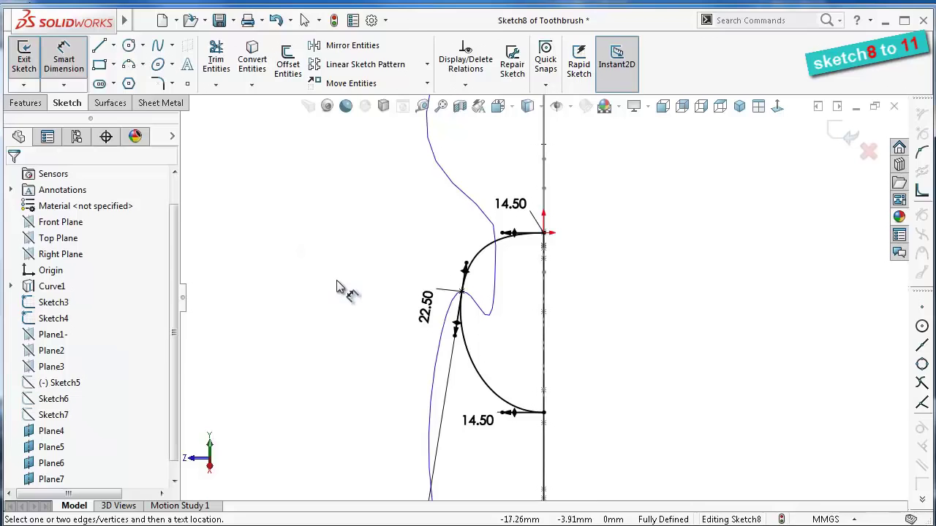
Switch to isometric view and exit Sketch8
{"action": "left_click", "coordinate": [739, 106]}
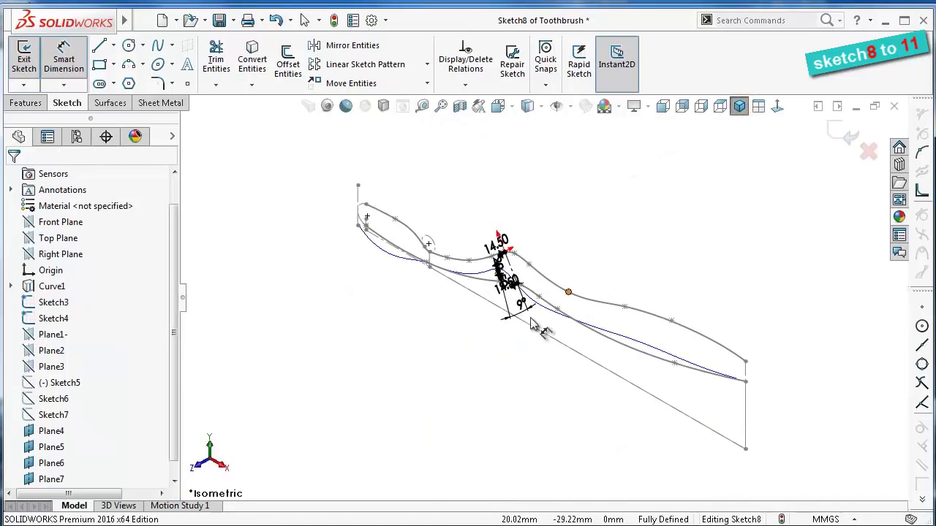
{"action": "scroll", "coordinate": [502, 309], "scroll_direction": "down", "scroll_amount": 3}
{"action": "scroll", "coordinate": [533, 319], "scroll_direction": "down", "scroll_amount": 2}
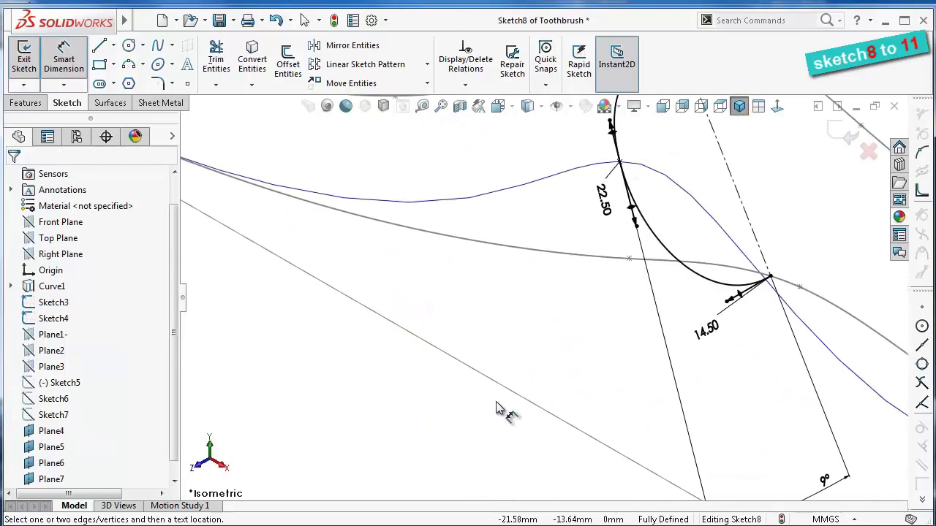
{"action": "scroll", "coordinate": [501, 406], "scroll_direction": "up", "scroll_amount": 2}
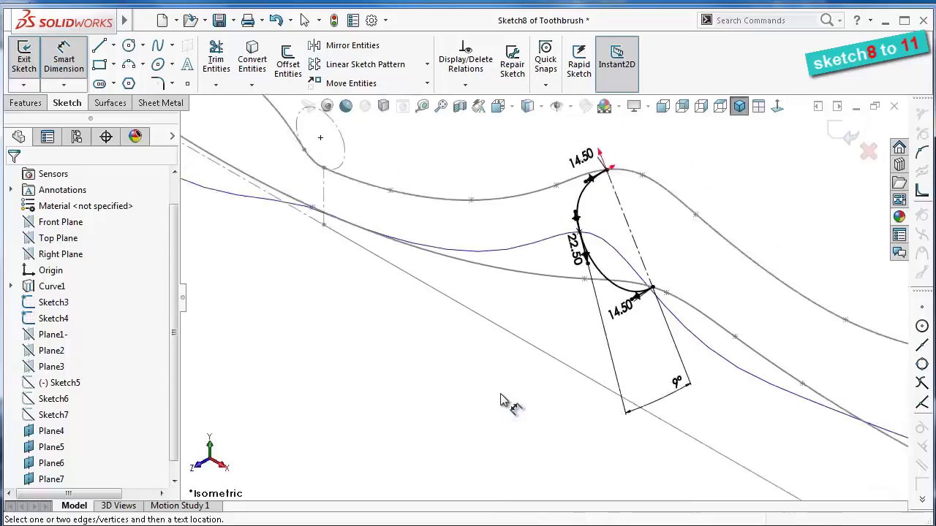
{"action": "left_click", "coordinate": [848, 139]}
Turn on display of the reference planes
{"action": "scroll", "coordinate": [731, 227], "scroll_direction": "up", "scroll_amount": 3}
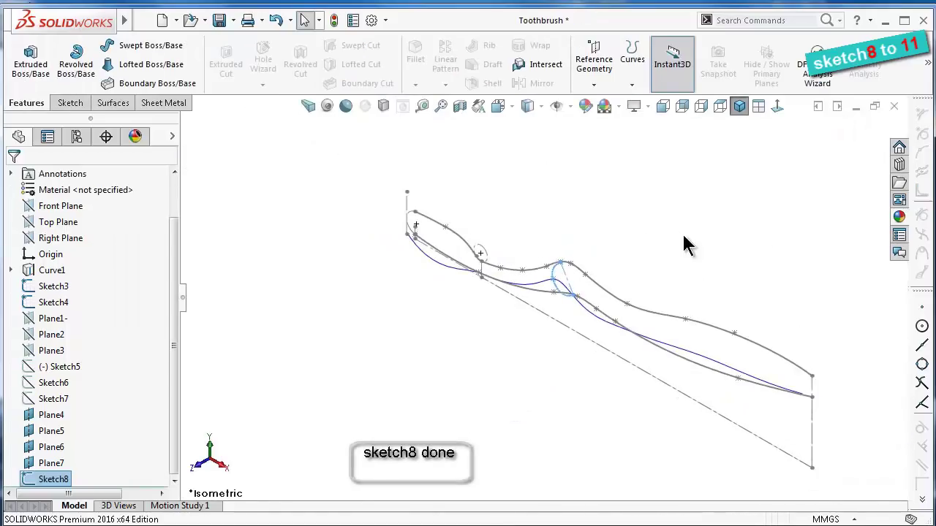
{"action": "left_click", "coordinate": [571, 108]}
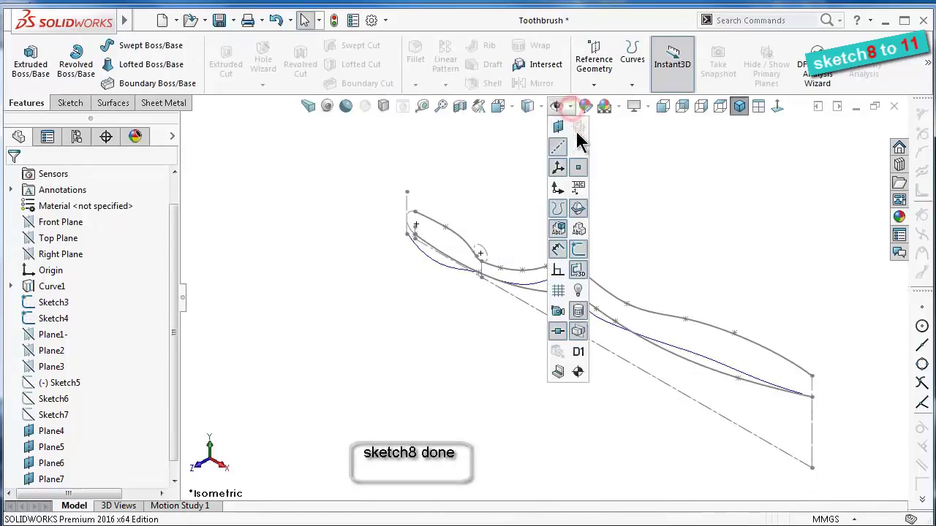
{"action": "left_click", "coordinate": [564, 128]}
{"action": "left_click", "coordinate": [305, 424]}
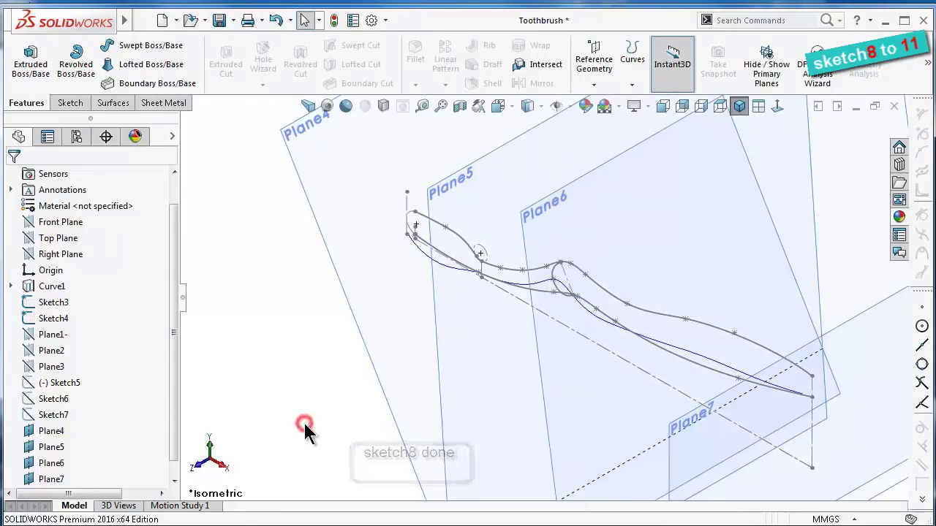
Hide Plane4 so only Planes 5–7 remain visible
{"action": "left_click_drag", "start_coordinate": [171, 398], "coordinate": [175, 431]}
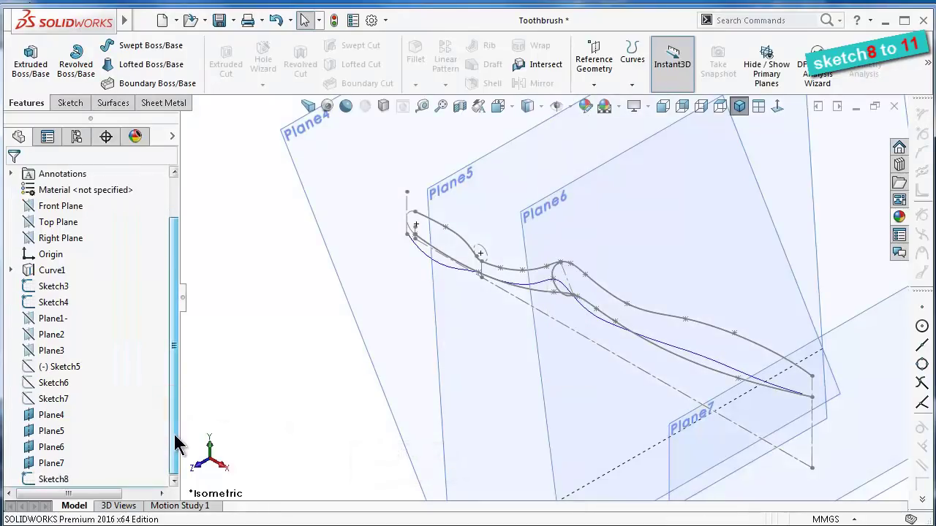
{"action": "scroll", "coordinate": [346, 298], "scroll_direction": "up", "scroll_amount": 2}
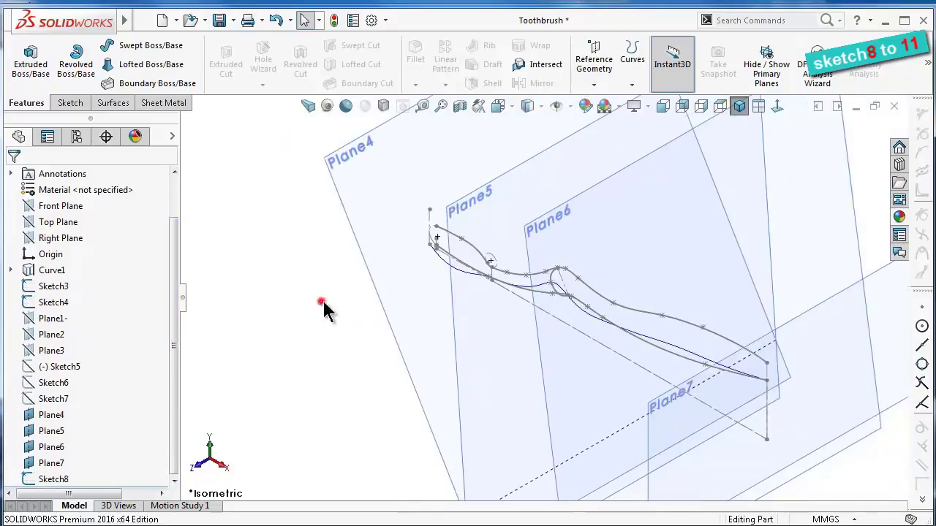
{"action": "left_click", "coordinate": [371, 266]}
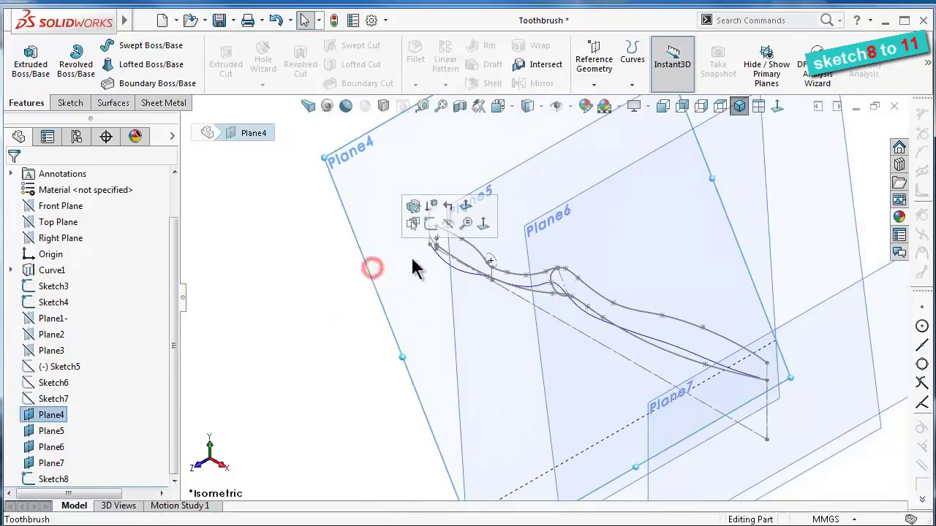
{"action": "left_click", "coordinate": [450, 223]}
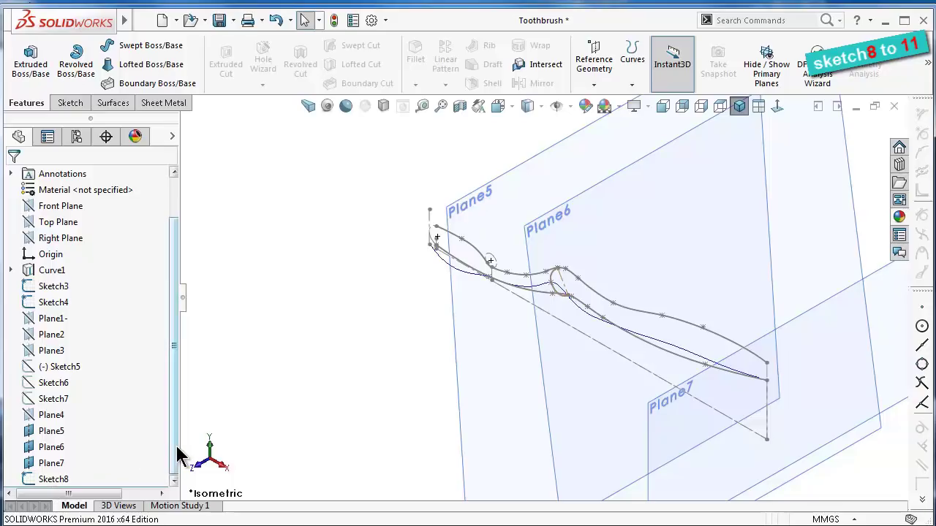
Open Sketch9 on Plane5 and rotate the view to show the planes edge-on over the guide curves
{"action": "left_click", "coordinate": [484, 195]}
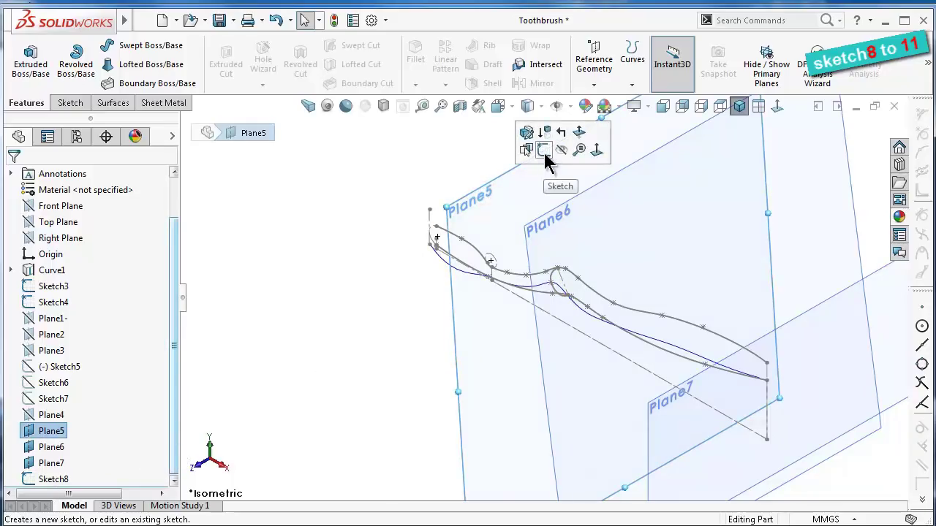
{"action": "left_click", "coordinate": [543, 151]}
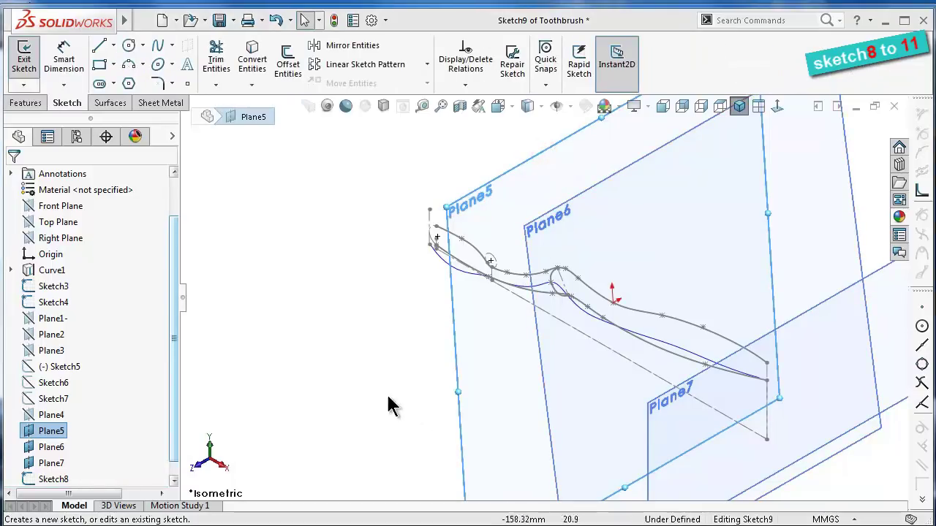
{"action": "left_click", "coordinate": [465, 335]}
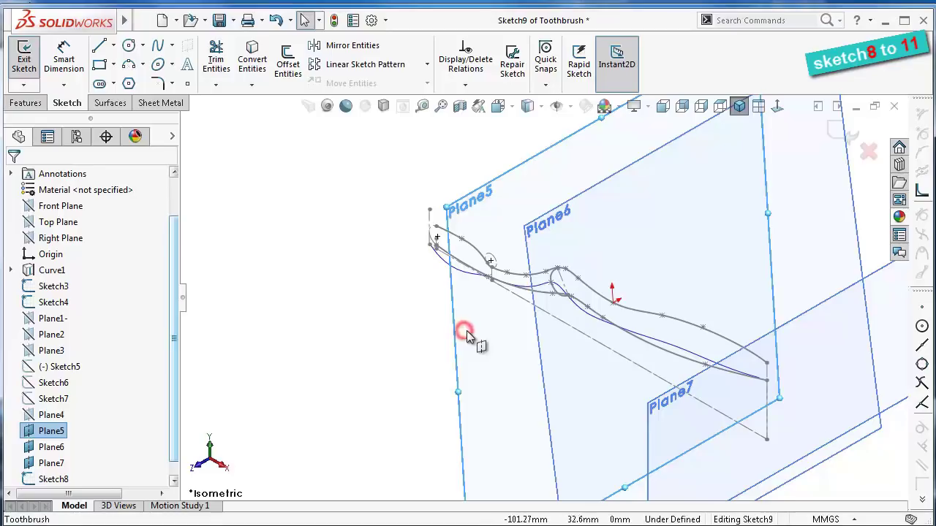
{"action": "left_click", "coordinate": [385, 339]}
{"action": "left_click", "coordinate": [455, 344]}
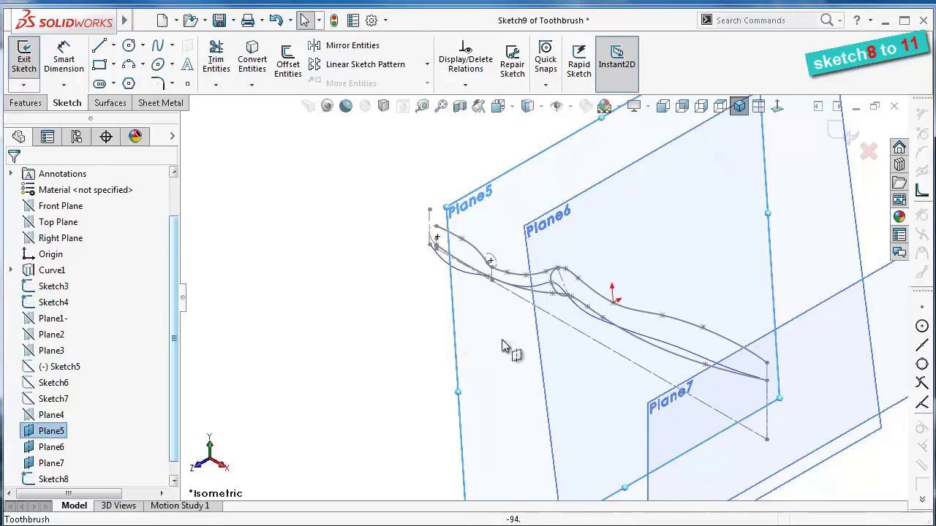
{"action": "middle_click_drag", "start_coordinate": [557, 304], "coordinate": [555, 296]}
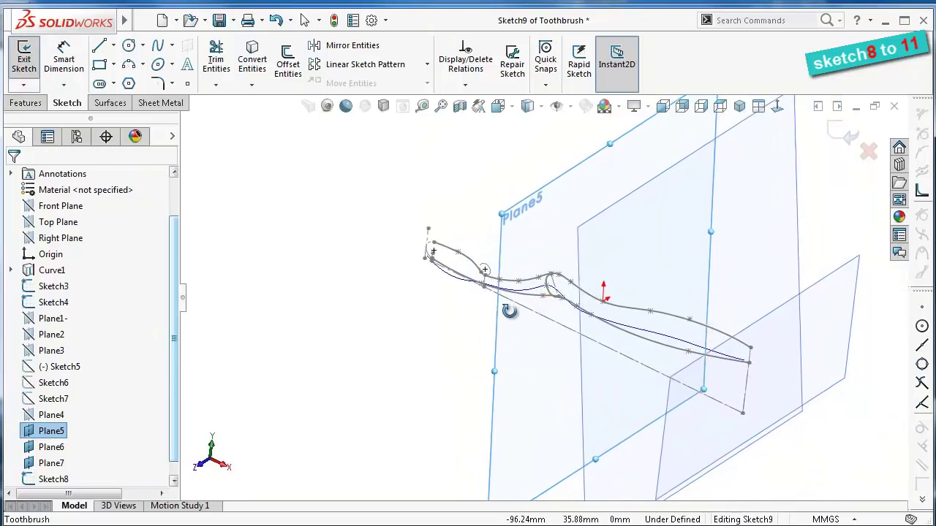
{"action": "middle_click_drag", "start_coordinate": [499, 324], "coordinate": [574, 282]}
{"action": "scroll", "coordinate": [577, 285], "scroll_direction": "down", "scroll_amount": 2}
{"action": "scroll", "coordinate": [574, 278], "scroll_direction": "down", "scroll_amount": 2}
{"action": "scroll", "coordinate": [574, 271], "scroll_direction": "up", "scroll_amount": 2}
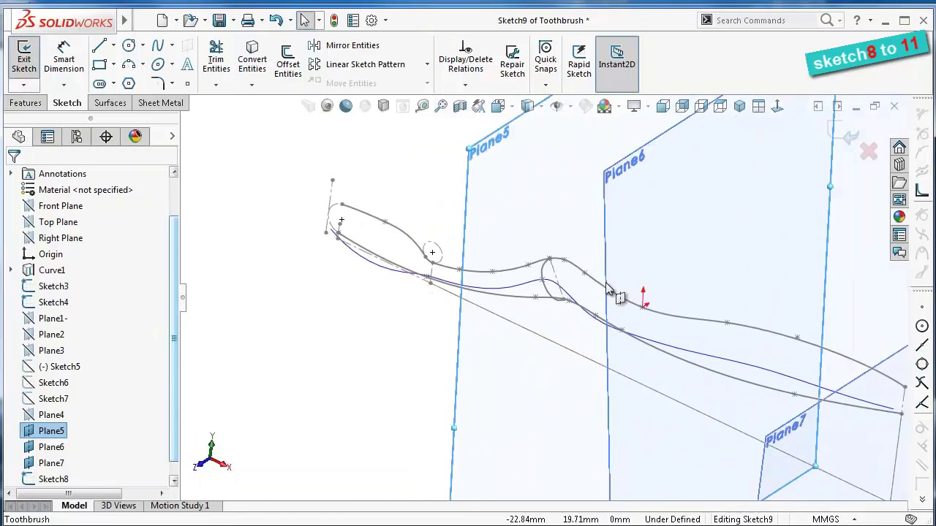
Draw a construction centerline from the upper guide curve down to the lower guide curve
{"action": "left_click", "coordinate": [113, 45]}
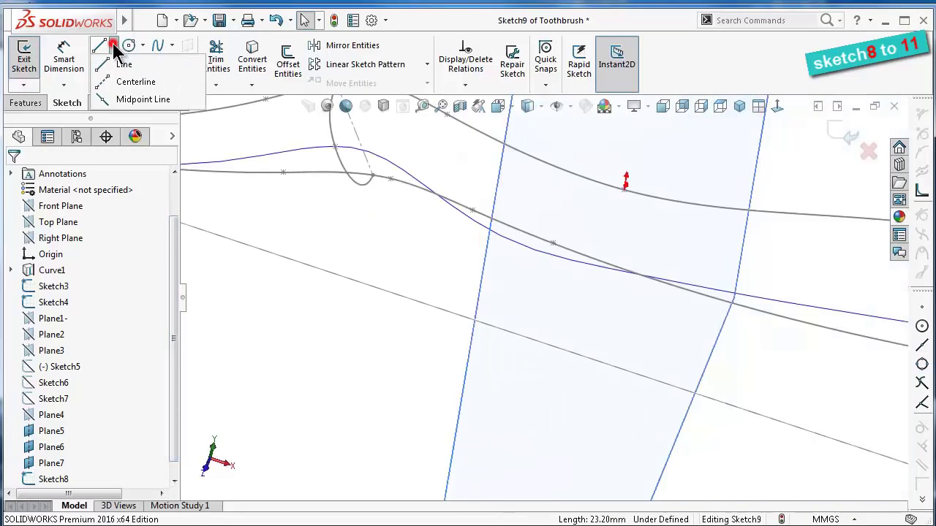
{"action": "left_click", "coordinate": [125, 83]}
{"action": "middle_click_drag", "start_coordinate": [336, 194], "coordinate": [679, 240]}
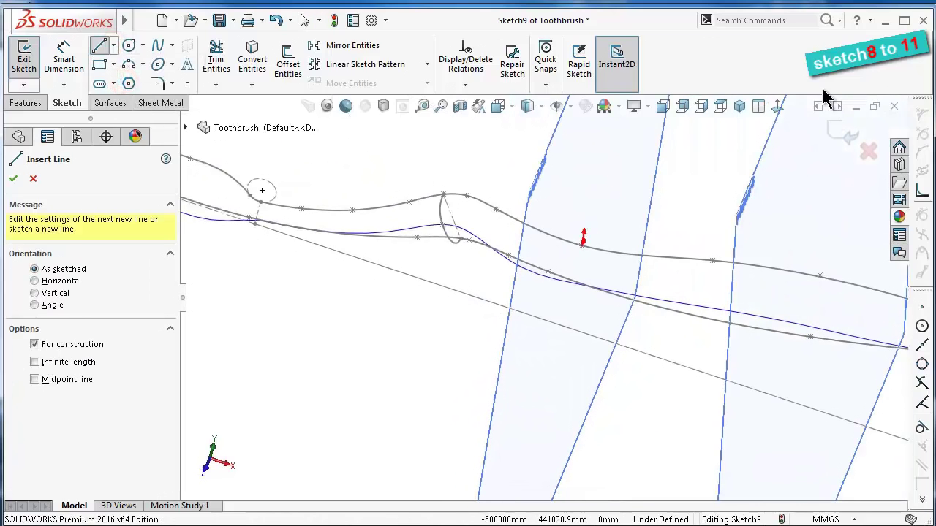
{"action": "left_click", "coordinate": [699, 108]}
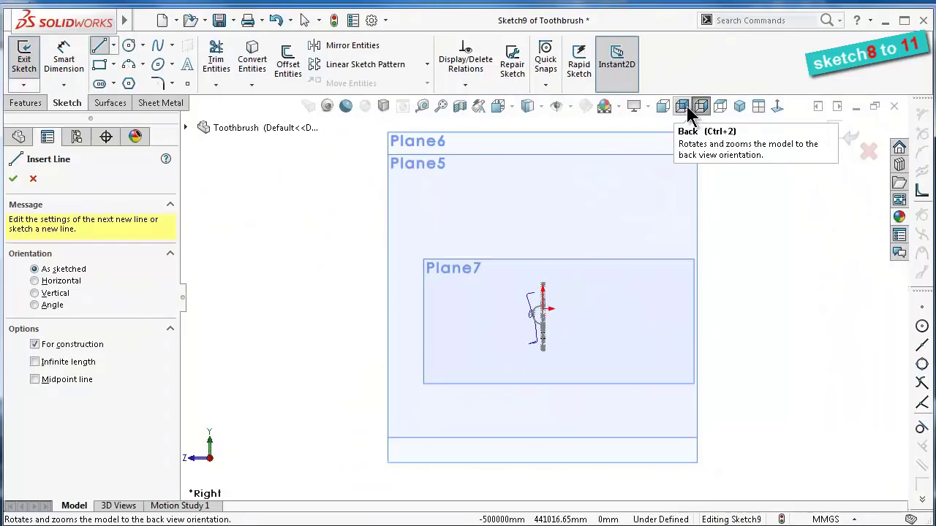
{"action": "left_click", "coordinate": [685, 110]}
{"action": "scroll", "coordinate": [540, 314], "scroll_direction": "down", "scroll_amount": 3}
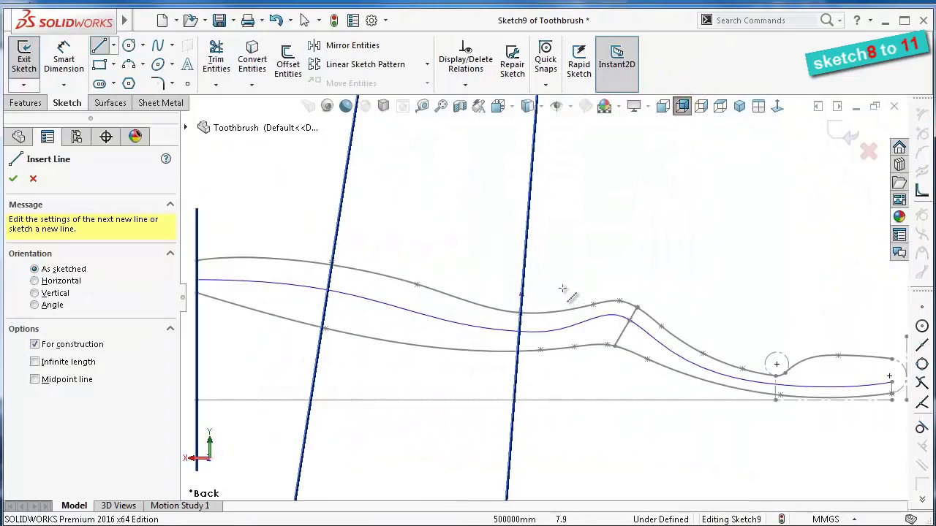
{"action": "scroll", "coordinate": [527, 291], "scroll_direction": "down", "scroll_amount": 2}
{"action": "middle_click_drag", "start_coordinate": [509, 305], "coordinate": [556, 327]}
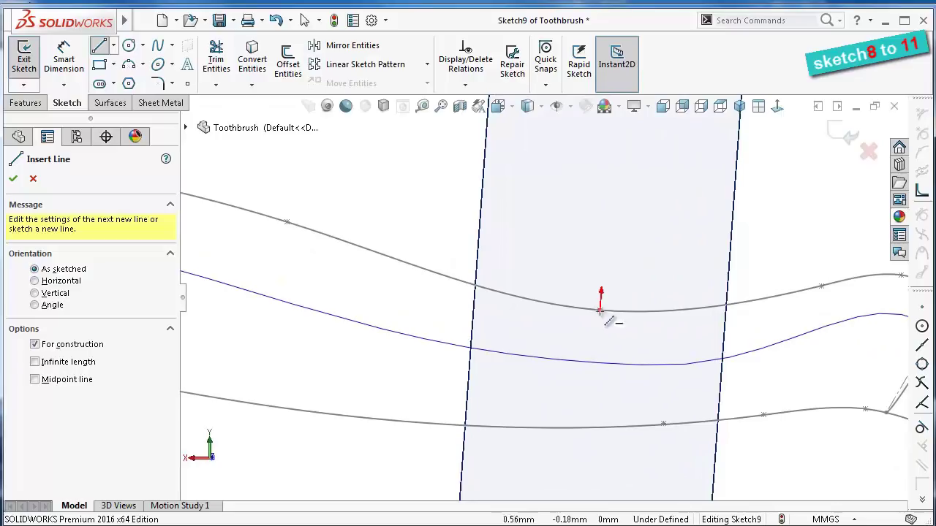
{"action": "left_click", "coordinate": [600, 310]}
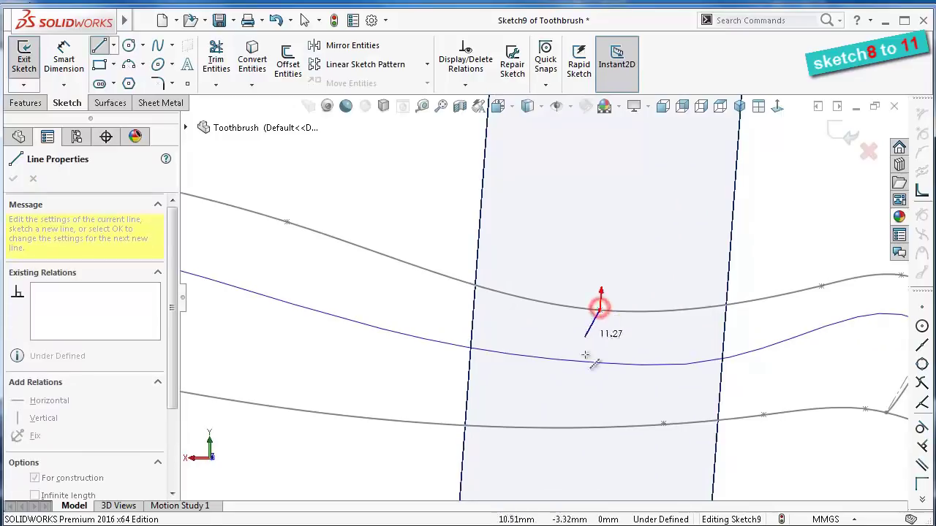
{"action": "left_click", "coordinate": [598, 428]}
{"action": "right_click", "coordinate": [601, 448]}
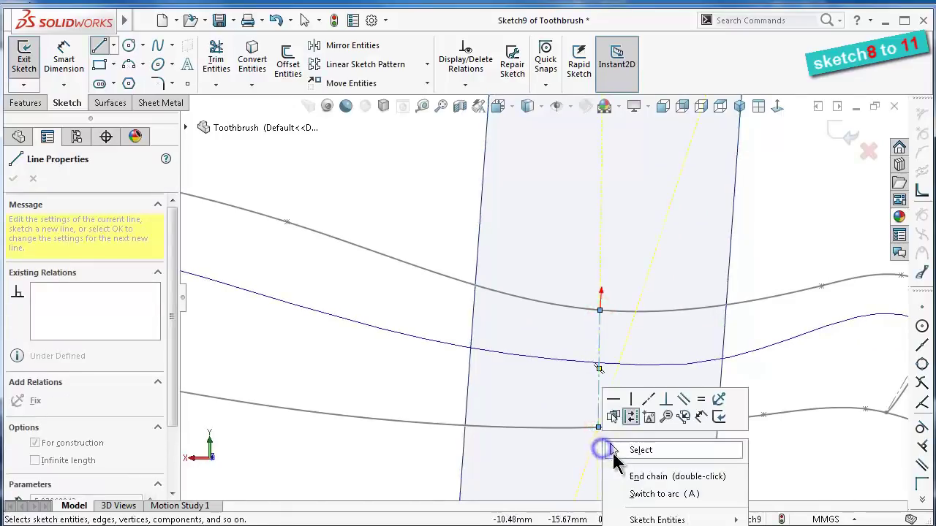
{"action": "left_click", "coordinate": [623, 449]}
Return to the isometric view and toggle the visibility of an item type
{"action": "scroll", "coordinate": [616, 387], "scroll_direction": "down", "scroll_amount": 2}
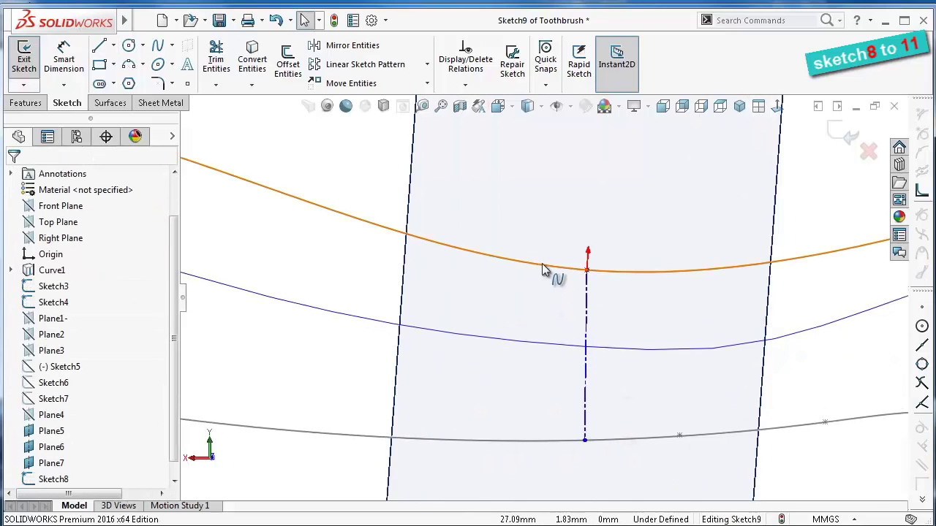
{"action": "middle_click_drag", "start_coordinate": [463, 282], "coordinate": [481, 296]}
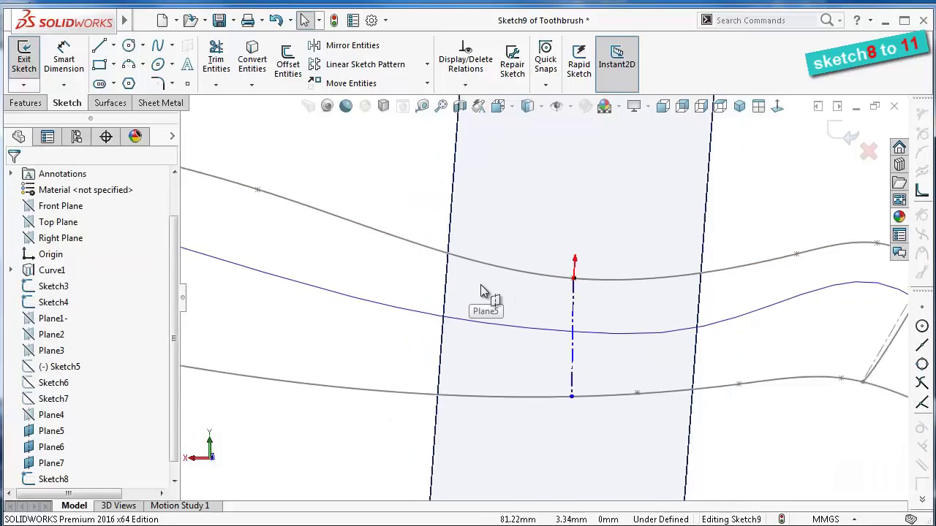
{"action": "left_click", "coordinate": [739, 106]}
{"action": "scroll", "coordinate": [480, 296], "scroll_direction": "down", "scroll_amount": 2}
{"action": "scroll", "coordinate": [461, 437], "scroll_direction": "down", "scroll_amount": 3}
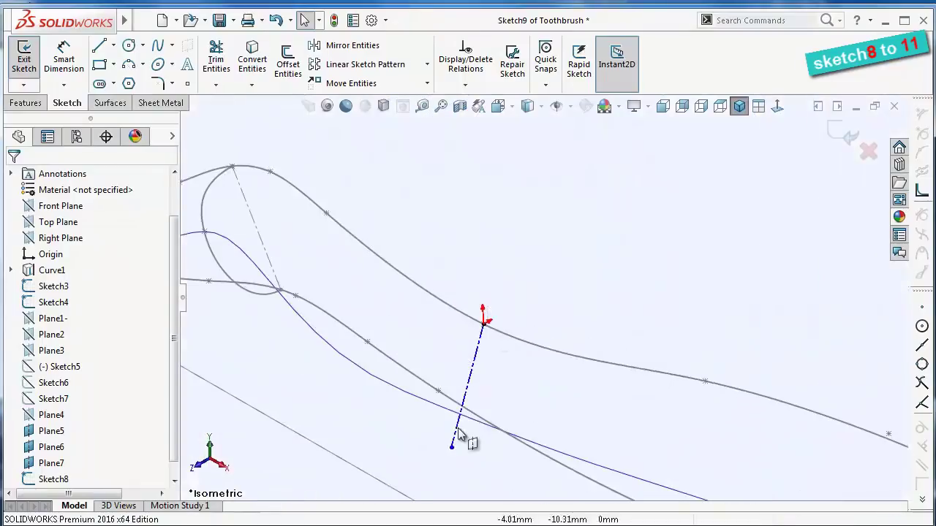
{"action": "scroll", "coordinate": [472, 411], "scroll_direction": "down", "scroll_amount": 2}
{"action": "scroll", "coordinate": [526, 321], "scroll_direction": "down", "scroll_amount": 2}
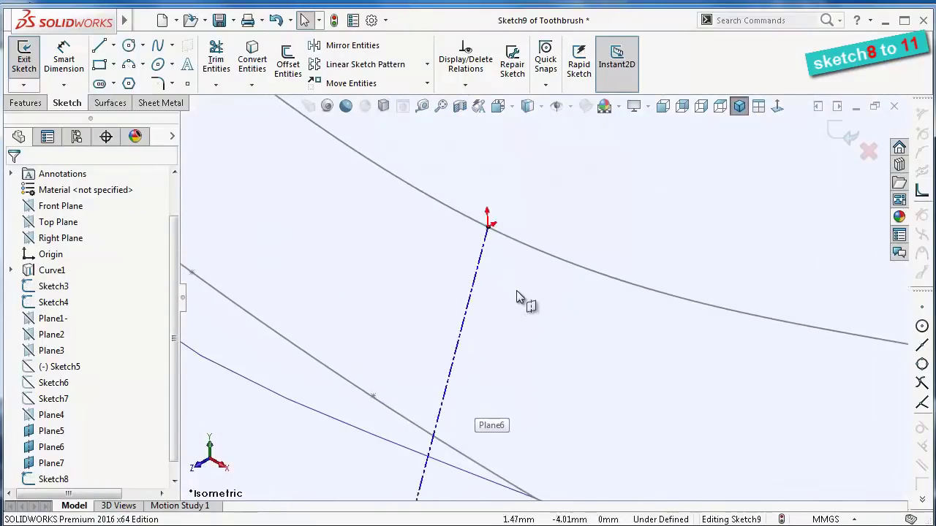
{"action": "left_click", "coordinate": [570, 106]}
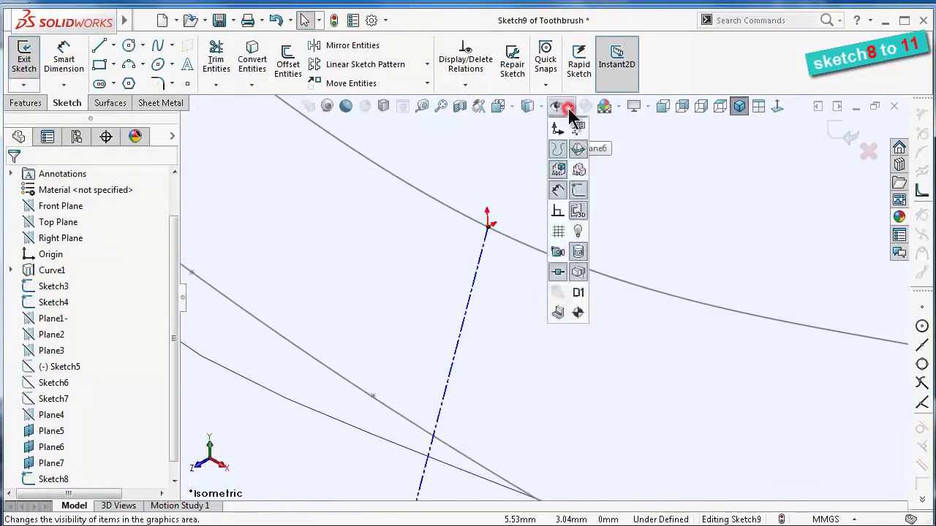
{"action": "left_click", "coordinate": [568, 125]}
{"action": "left_click", "coordinate": [439, 223]}
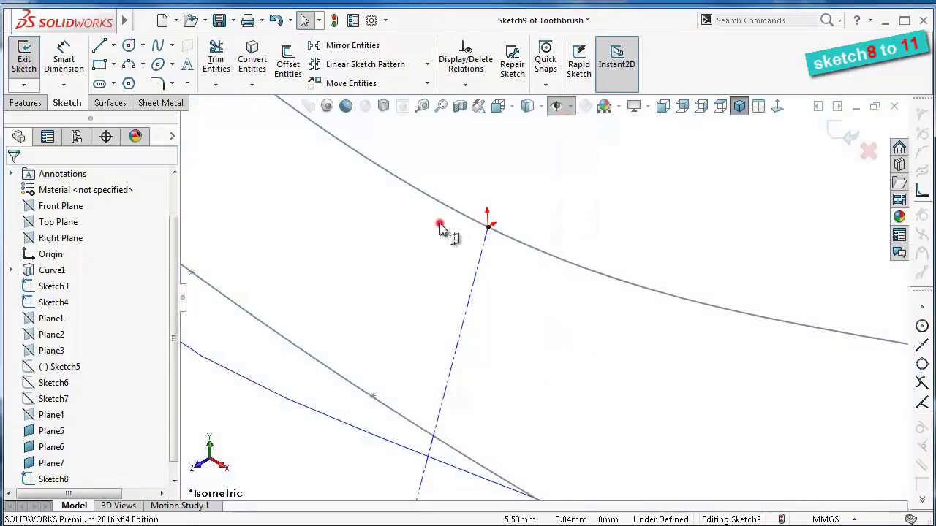
Pierce the centerline's top endpoint onto the upper guide curve
{"action": "left_click", "coordinate": [488, 228]}
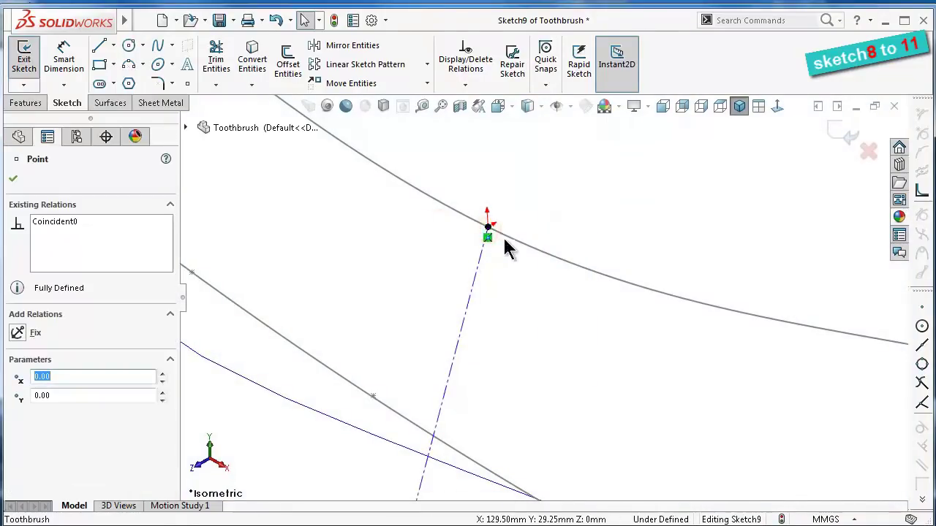
{"action": "left_click", "coordinate": [510, 244], "text": "ctrl"}
{"action": "left_click", "coordinate": [591, 185]}
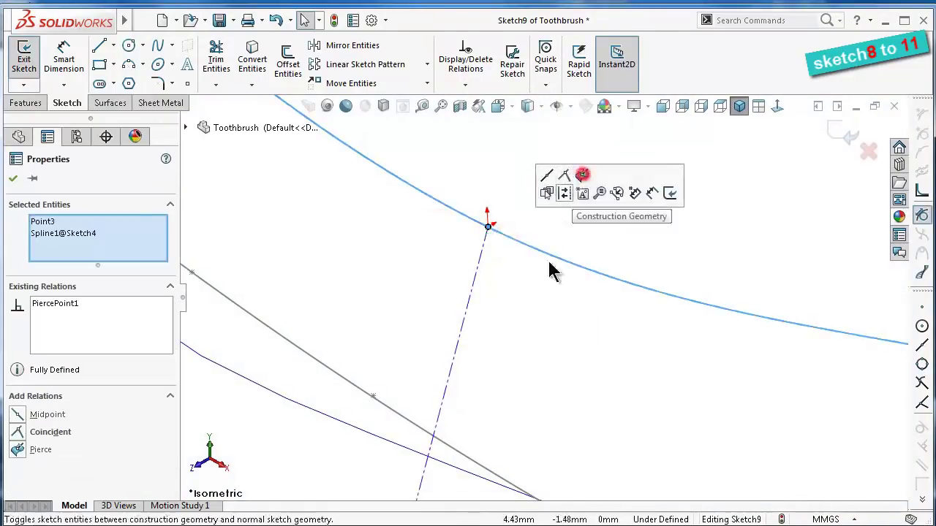
{"action": "left_click", "coordinate": [536, 302]}
Pierce the centerline's lower endpoint onto the lower guide curve
{"action": "middle_click_drag", "start_coordinate": [537, 329], "coordinate": [476, 411]}
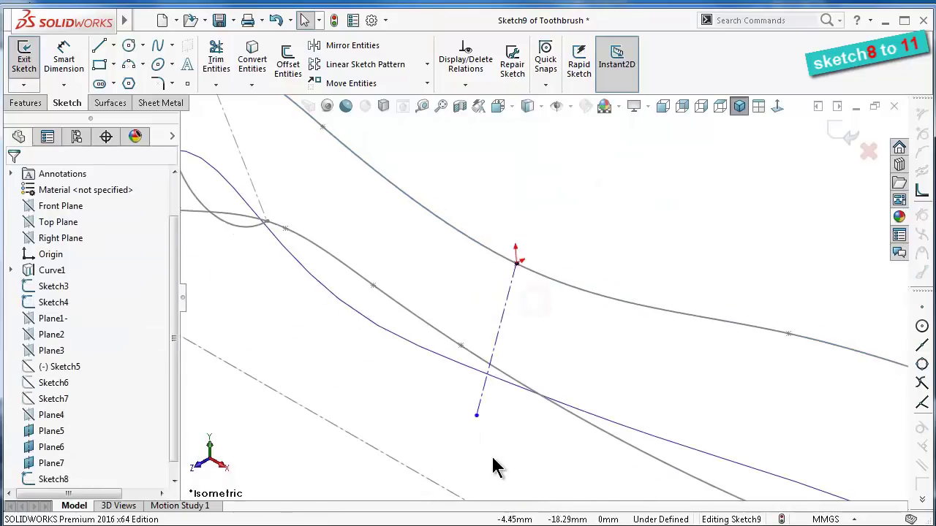
{"action": "left_click", "coordinate": [477, 417]}
{"action": "left_click", "coordinate": [571, 421], "text": "ctrl"}
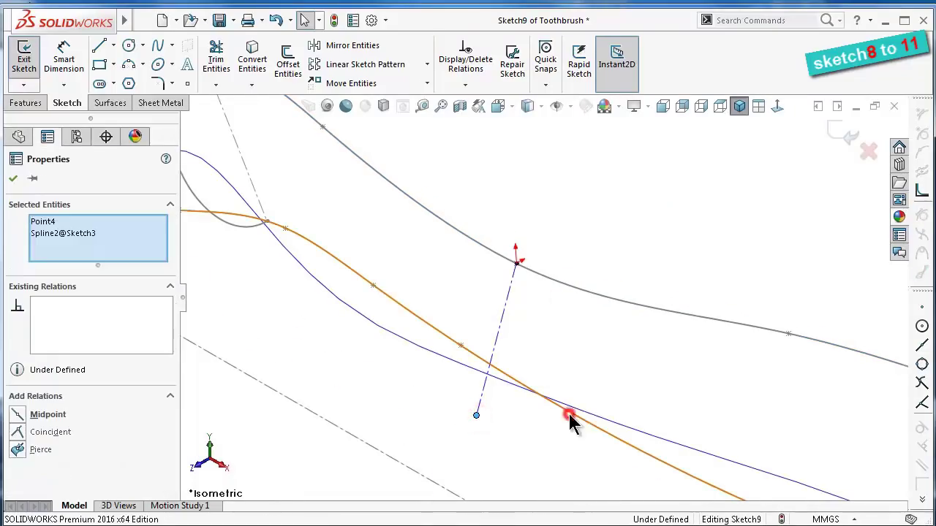
{"action": "left_click", "coordinate": [626, 352]}
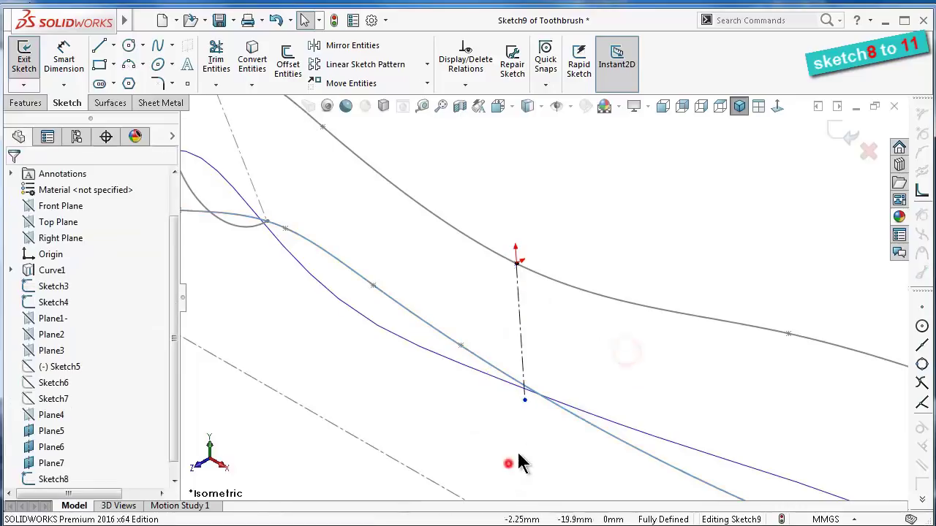
{"action": "scroll", "coordinate": [518, 463], "scroll_direction": "down", "scroll_amount": 3}
{"action": "left_click", "coordinate": [530, 309]}
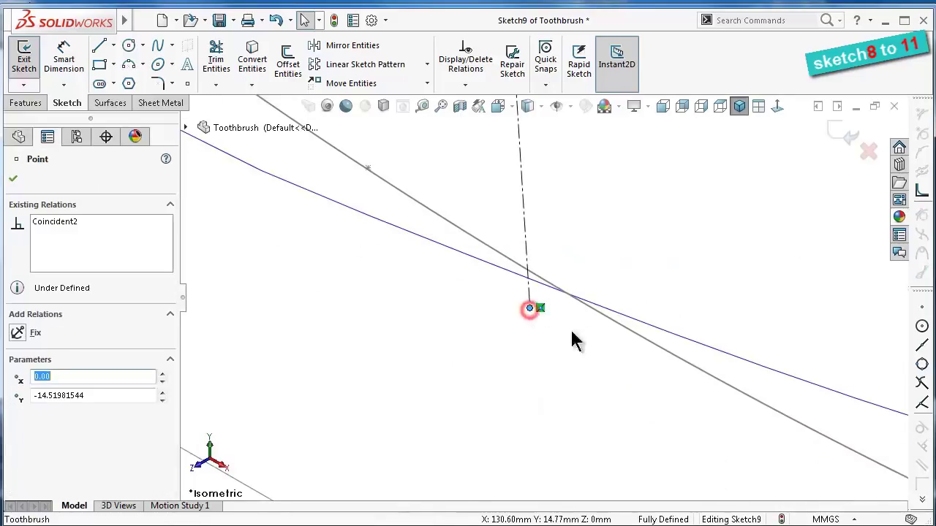
{"action": "left_click", "coordinate": [612, 328], "text": "ctrl"}
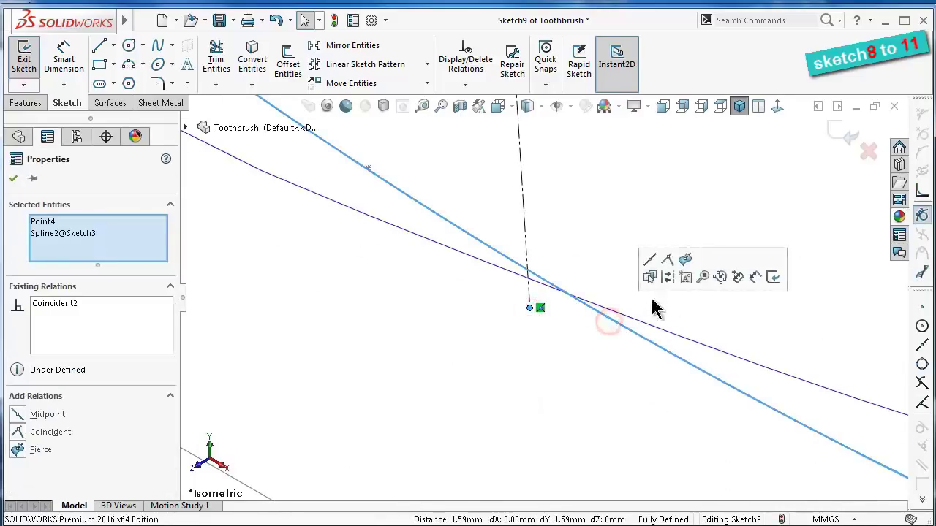
{"action": "left_click", "coordinate": [682, 263]}
{"action": "left_click", "coordinate": [577, 192]}
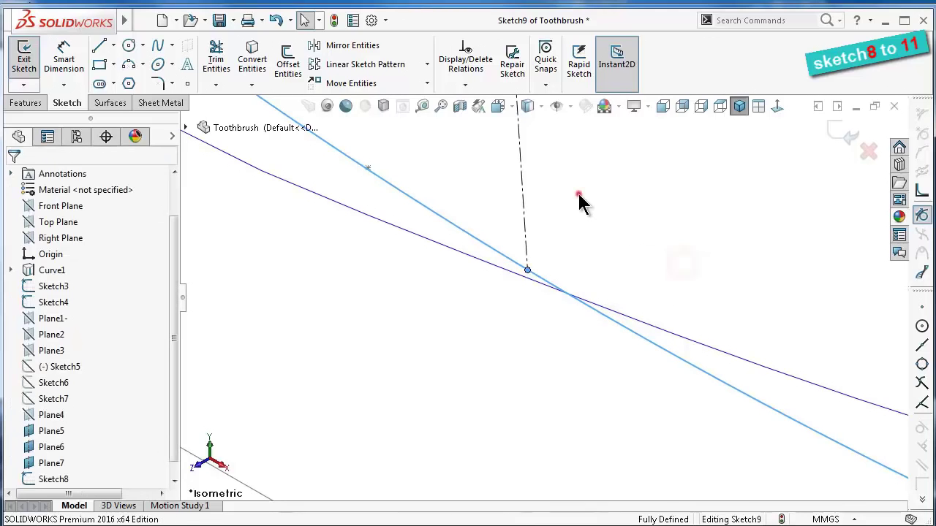
{"action": "mouse_move", "coordinate": [577, 191]}
{"action": "middle_mouse_down"}
{"action": "mouse_move", "coordinate": [574, 221]}
{"action": "mouse_move", "coordinate": [533, 223]}
{"action": "mouse_move", "coordinate": [557, 216]}
{"action": "mouse_move", "coordinate": [563, 225]}
{"action": "middle_mouse_up"}
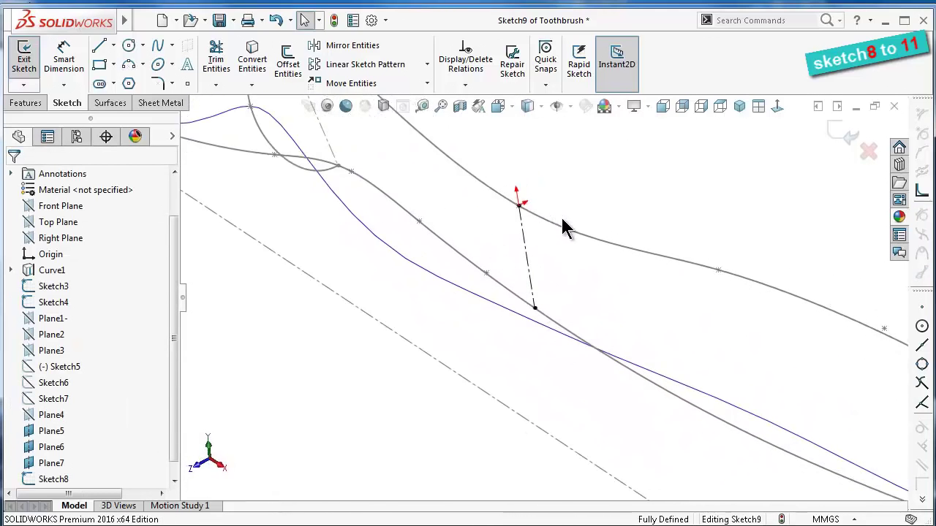
Draw a spline from the centerline's top endpoint through a point on the side curve
{"action": "left_click", "coordinate": [157, 48]}
{"action": "left_click", "coordinate": [519, 207]}
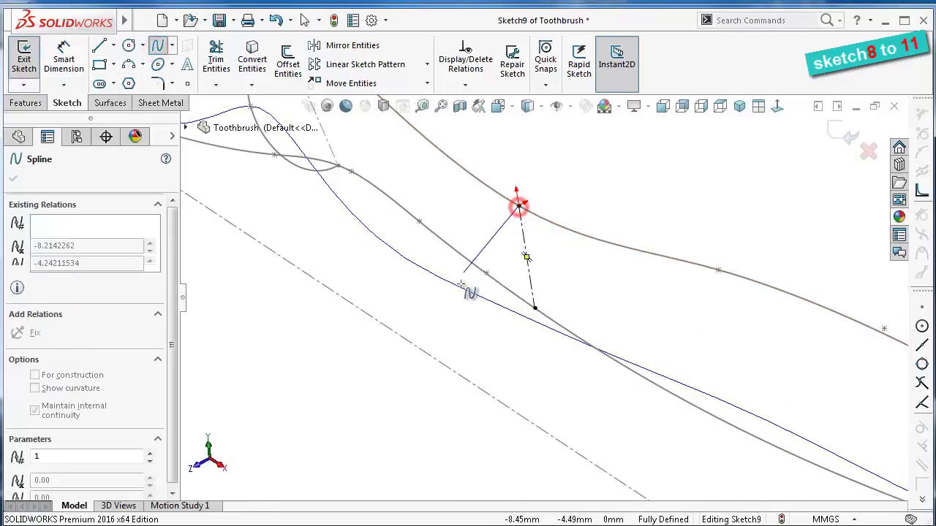
{"action": "scroll", "coordinate": [461, 292], "scroll_direction": "down", "scroll_amount": 3}
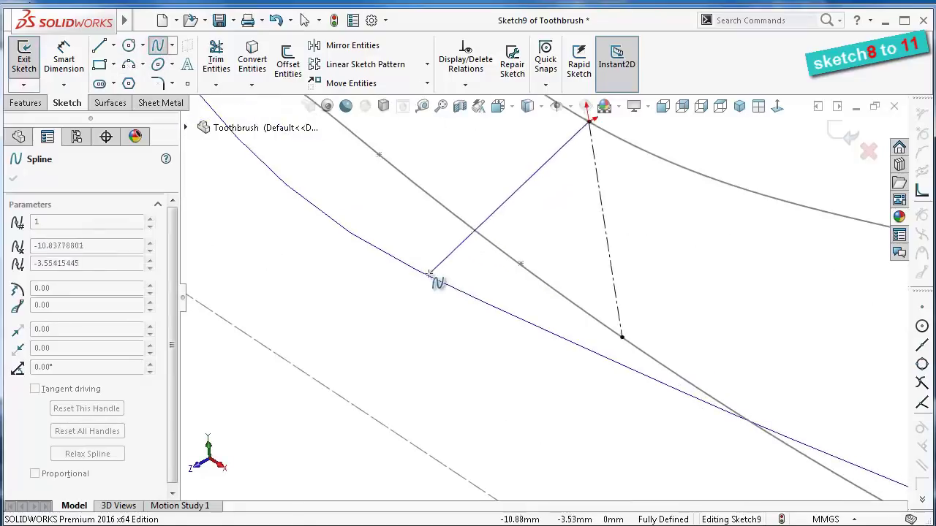
{"action": "left_click", "coordinate": [430, 278]}
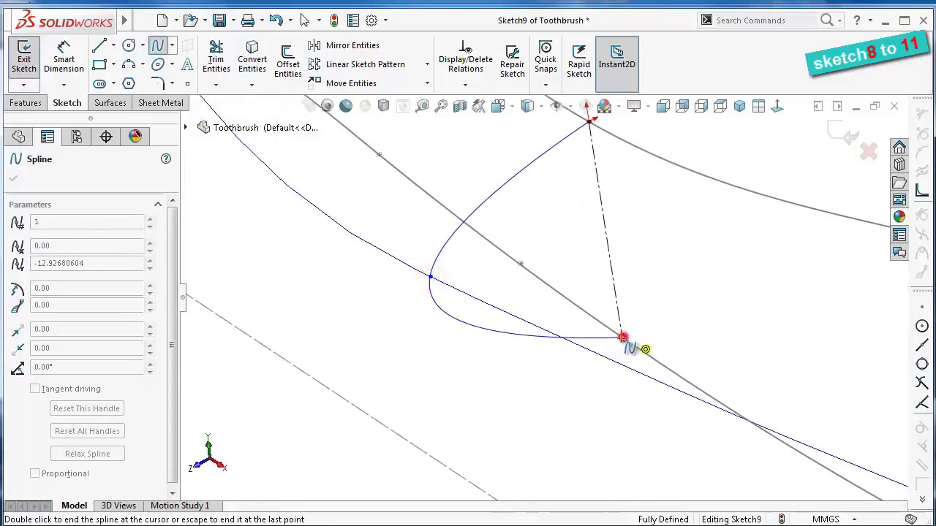
{"action": "right_click", "coordinate": [597, 383]}
{"action": "left_click", "coordinate": [619, 395]}
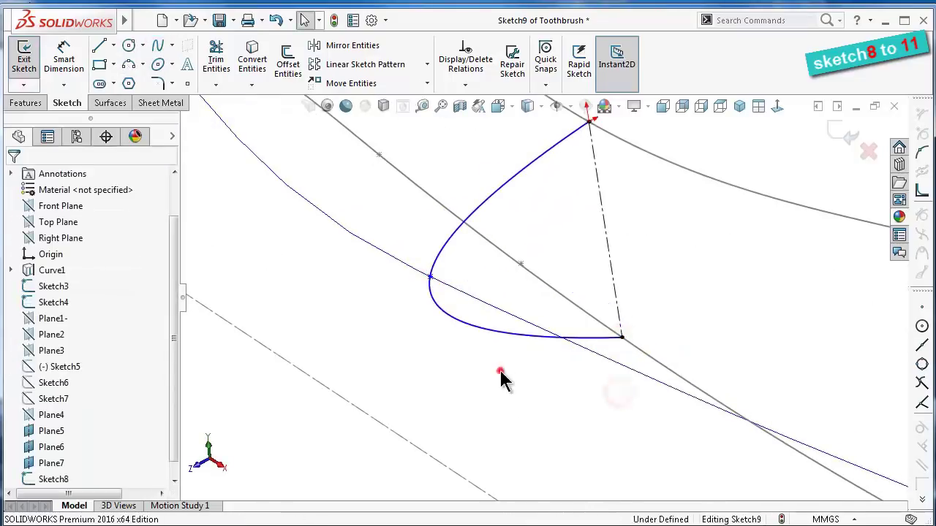
Pierce the spline's middle point onto the side guide curve
{"action": "left_click", "coordinate": [430, 278]}
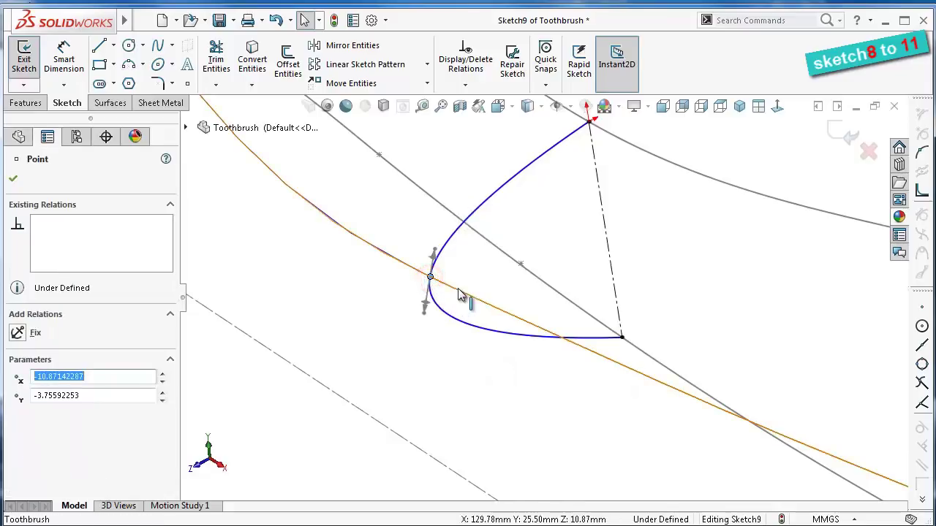
{"action": "left_click", "coordinate": [461, 292], "text": "ctrl"}
{"action": "left_click", "coordinate": [495, 222]}
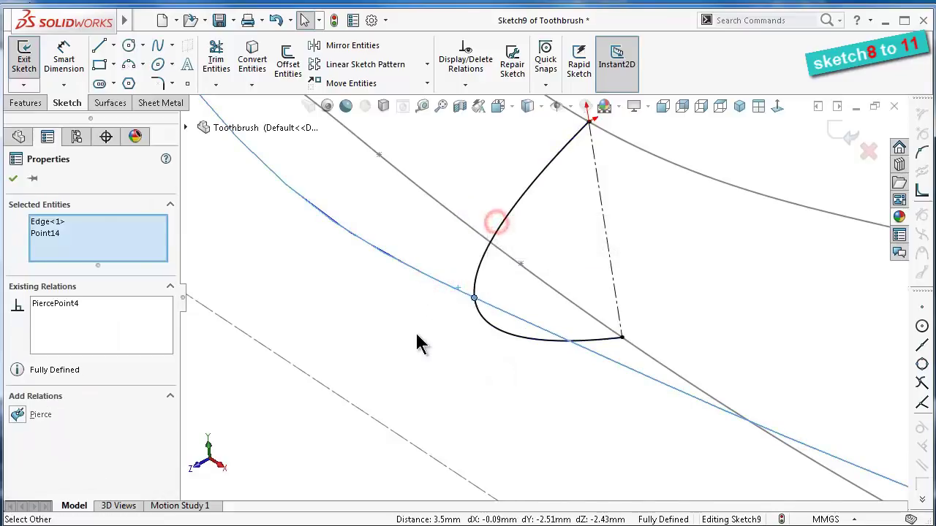
{"action": "left_click", "coordinate": [417, 337]}
{"action": "scroll", "coordinate": [565, 226], "scroll_direction": "down", "scroll_amount": 3}
{"action": "scroll", "coordinate": [565, 227], "scroll_direction": "up", "scroll_amount": 3}
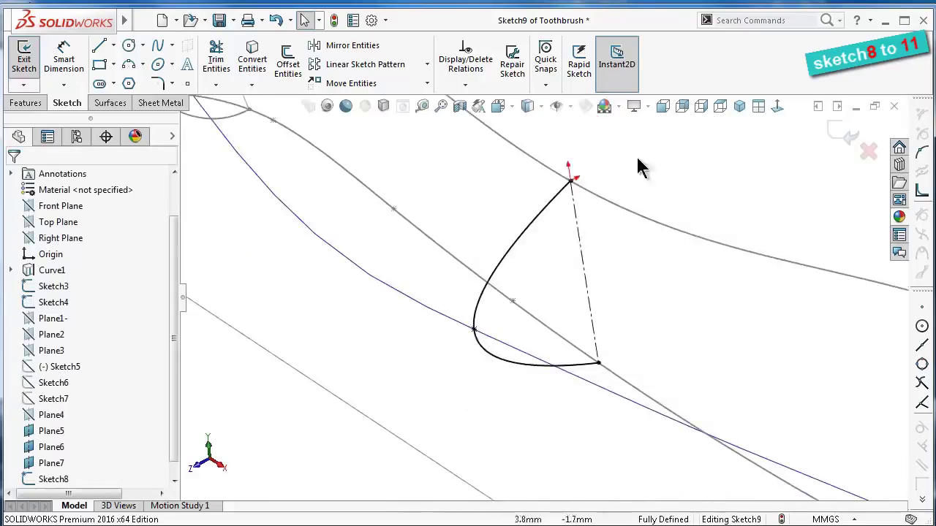
Look normal to the sketch and make the spline's top tangent horizontal
{"action": "left_click", "coordinate": [778, 107]}
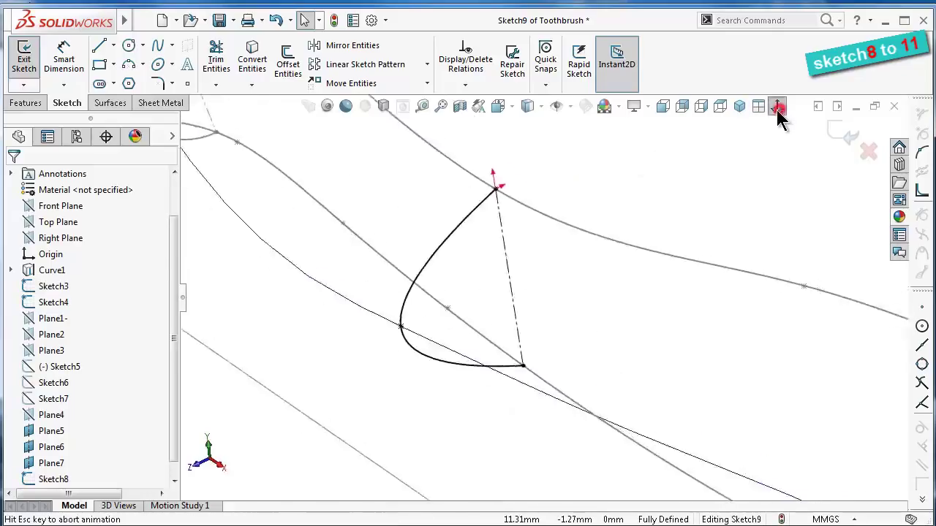
{"action": "scroll", "coordinate": [551, 285], "scroll_direction": "down", "scroll_amount": 2}
{"action": "scroll", "coordinate": [512, 334], "scroll_direction": "down", "scroll_amount": 2}
{"action": "scroll", "coordinate": [522, 281], "scroll_direction": "down", "scroll_amount": 2}
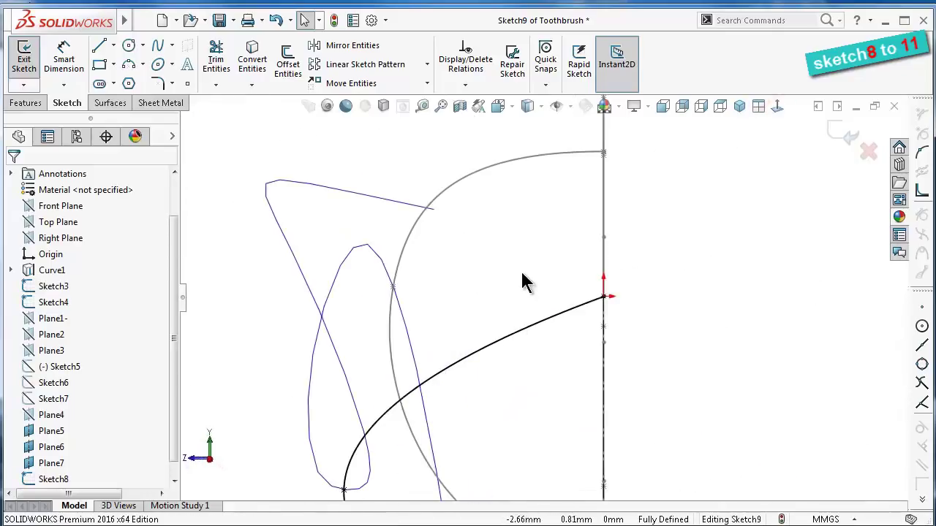
{"action": "left_click", "coordinate": [528, 325]}
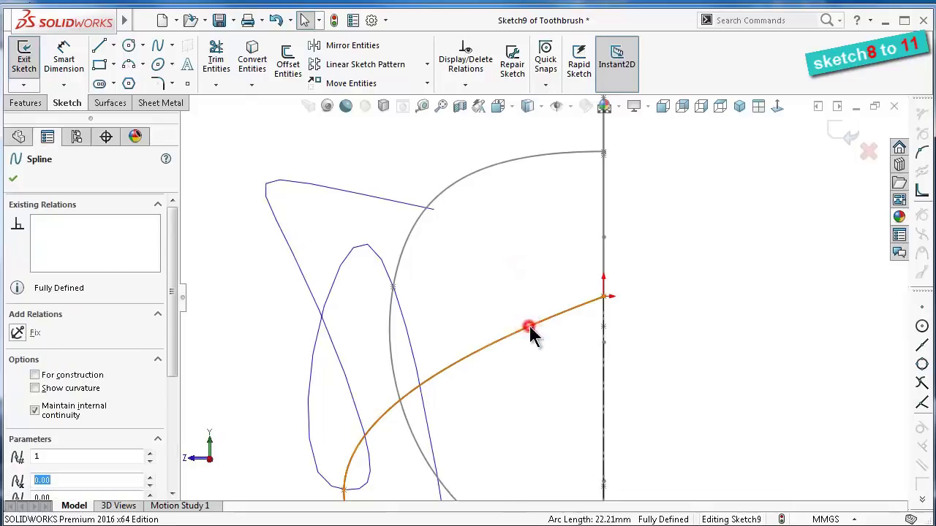
{"action": "left_click", "coordinate": [508, 331]}
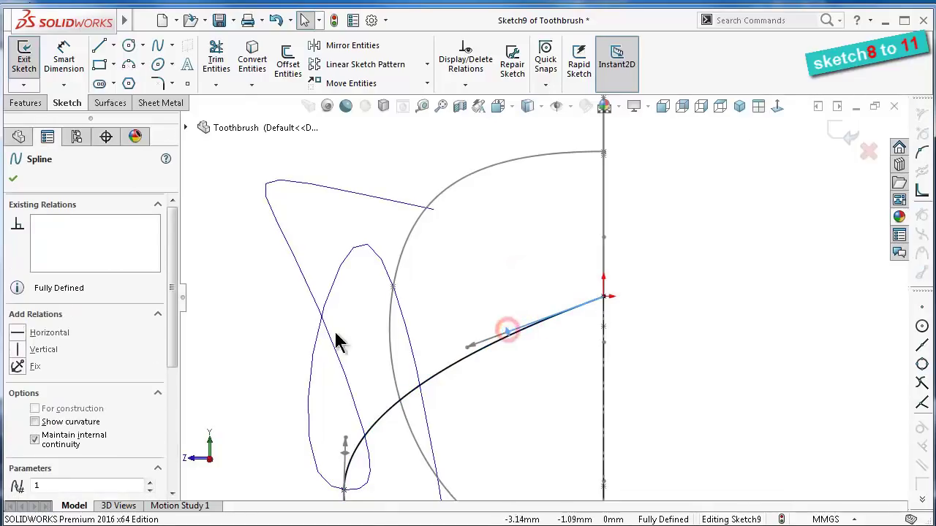
{"action": "left_click", "coordinate": [24, 335]}
{"action": "scroll", "coordinate": [553, 486], "scroll_direction": "up", "scroll_amount": 3}
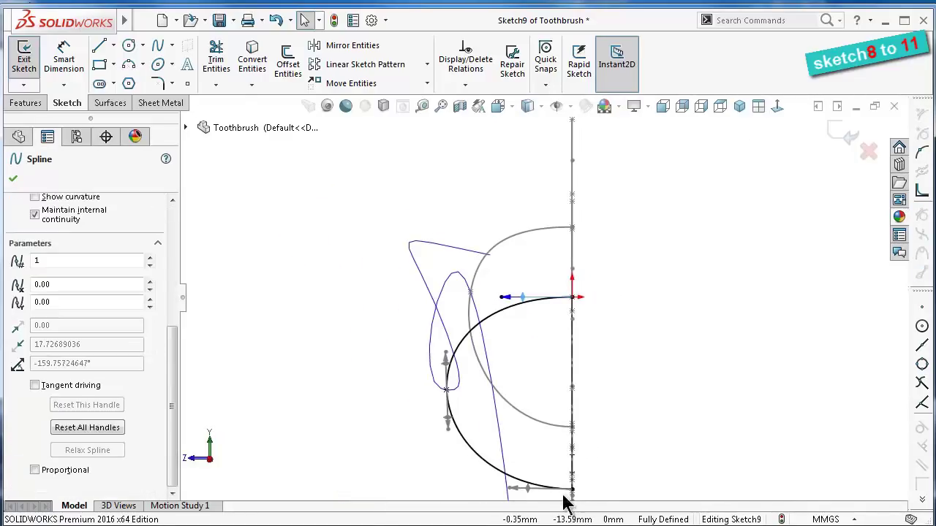
{"action": "left_click", "coordinate": [526, 489]}
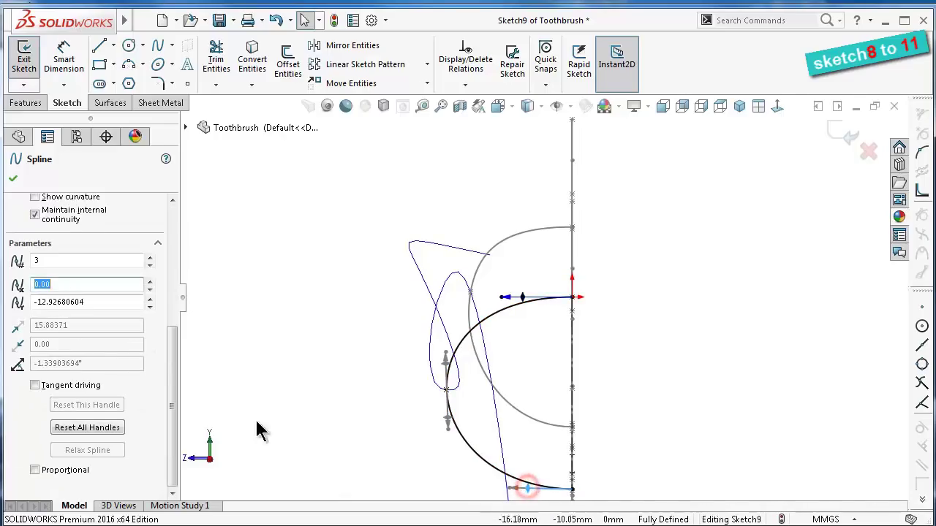
{"action": "left_click", "coordinate": [296, 276]}
Make the spline's bottom tangent horizontal
{"action": "middle_click_drag", "start_coordinate": [323, 324], "coordinate": [325, 240], "text": "ctrl"}
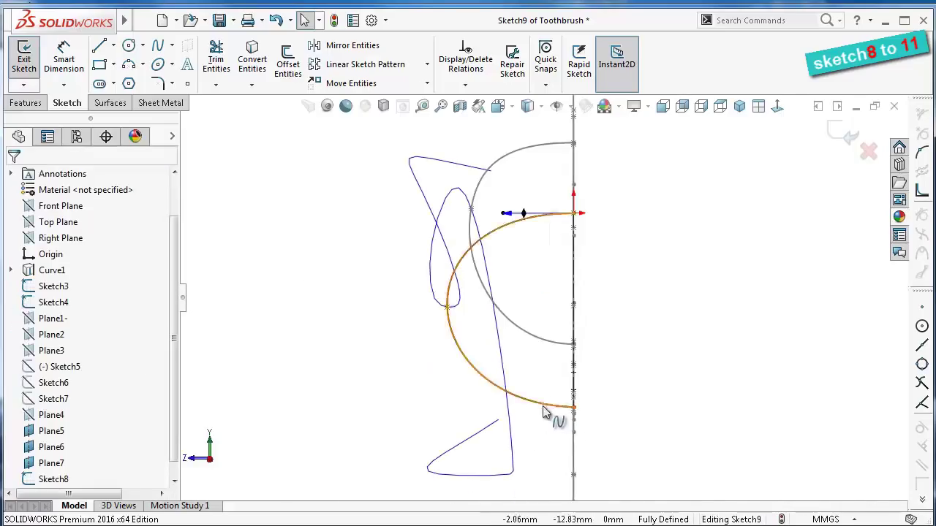
{"action": "left_click", "coordinate": [543, 409]}
{"action": "left_click", "coordinate": [529, 407]}
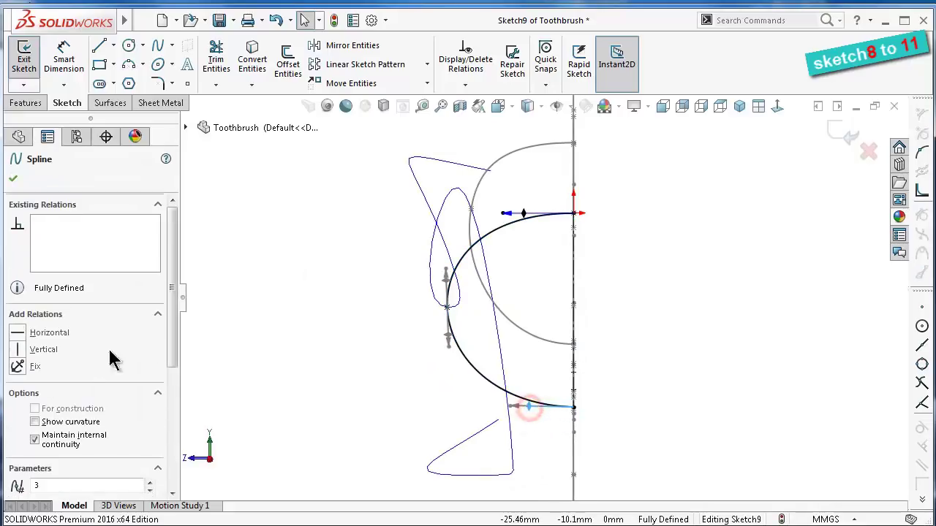
{"action": "left_click", "coordinate": [17, 333]}
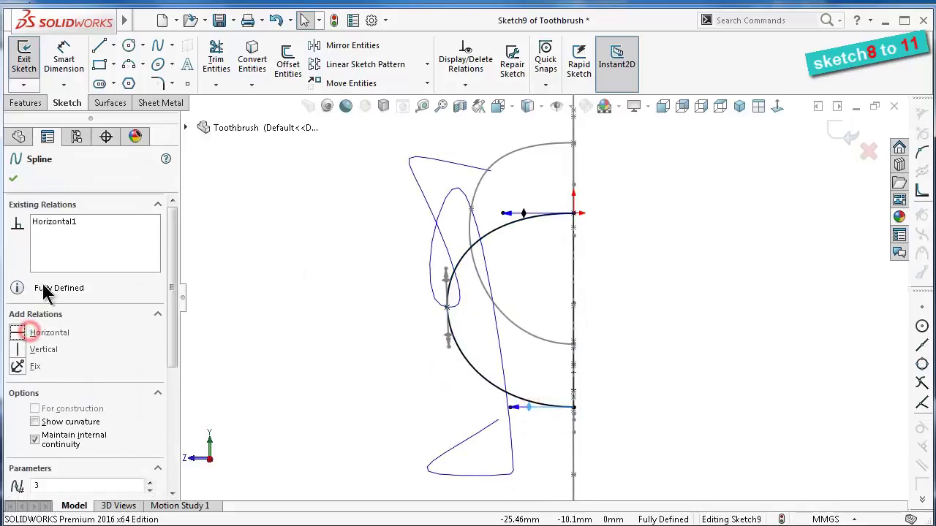
{"action": "left_click", "coordinate": [14, 180]}
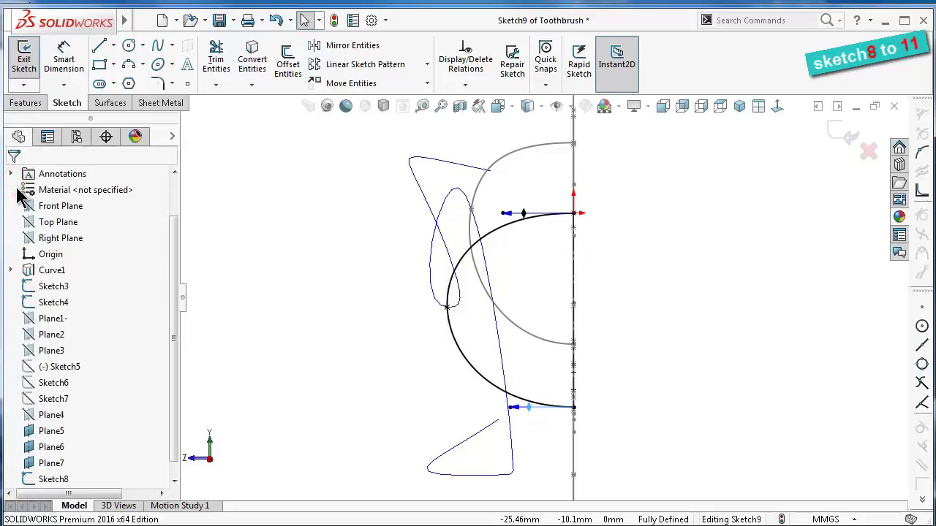
Tilt the spline's middle-point tangent slightly to reshape the curve
{"action": "left_click", "coordinate": [471, 361]}
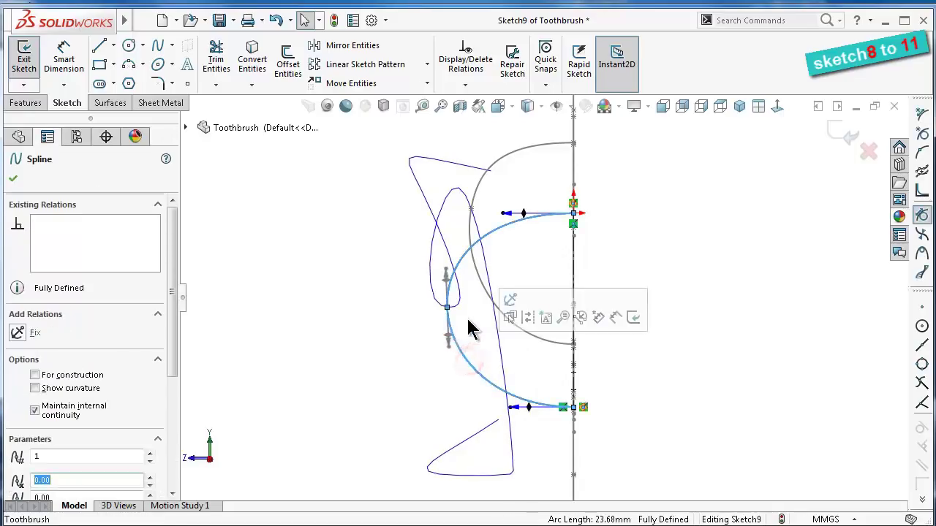
{"action": "scroll", "coordinate": [471, 329], "scroll_direction": "down", "scroll_amount": 2}
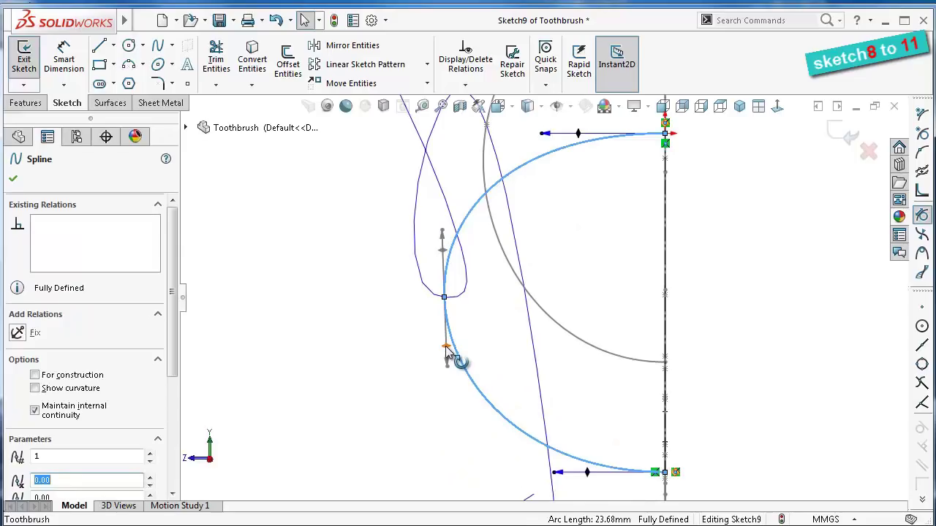
{"action": "left_click_drag", "start_coordinate": [447, 352], "coordinate": [451, 347]}
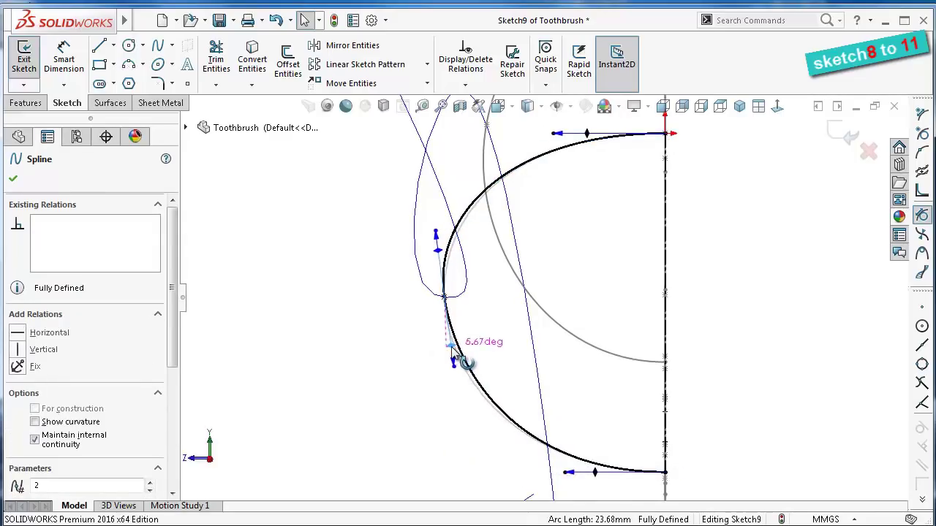
{"action": "left_click", "coordinate": [63, 57]}
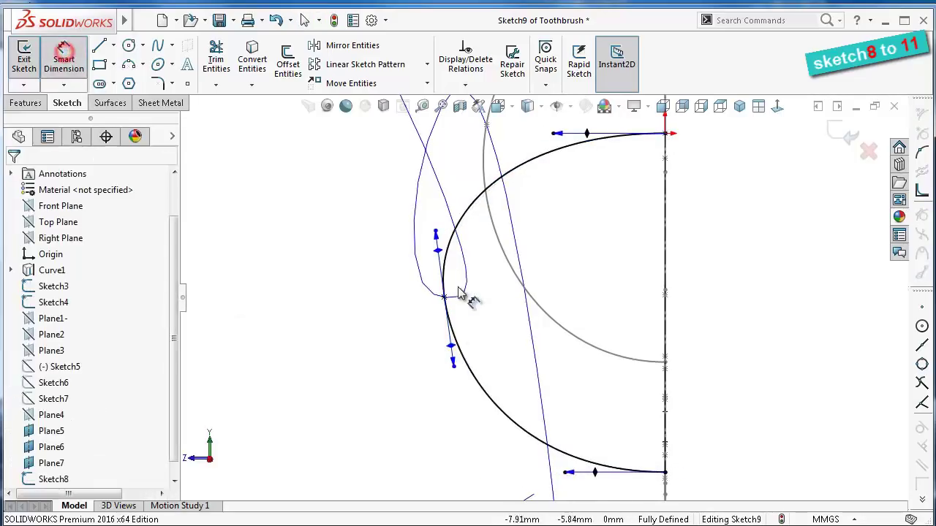
Dimension the middle tangent handle at 9° from the vertical centerline
{"action": "left_click", "coordinate": [438, 253]}
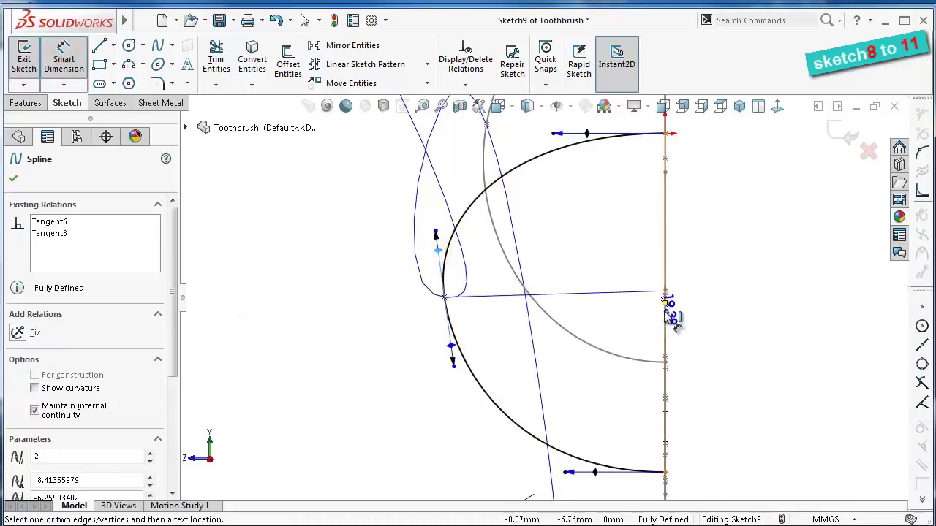
{"action": "left_click", "coordinate": [665, 306]}
{"action": "left_click", "coordinate": [612, 291]}
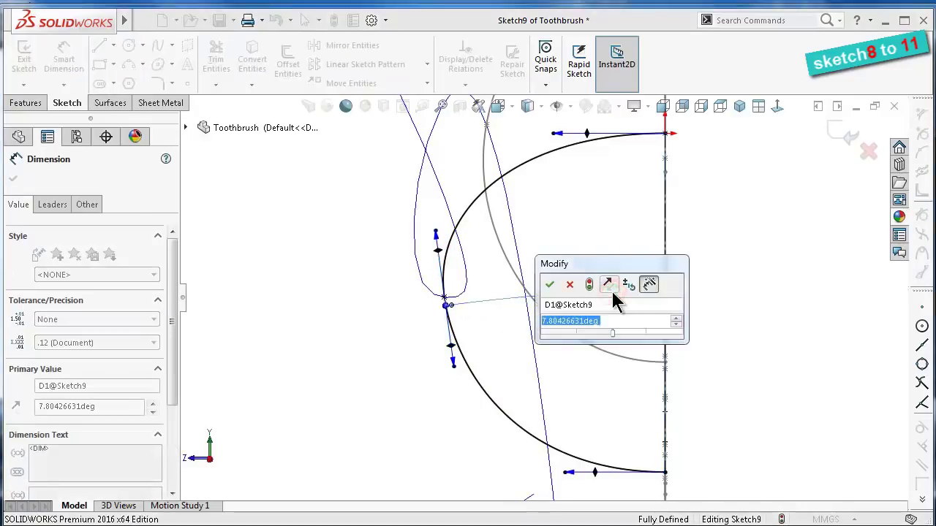
{"action": "type", "text": "9"}
{"action": "key", "text": "Return"}
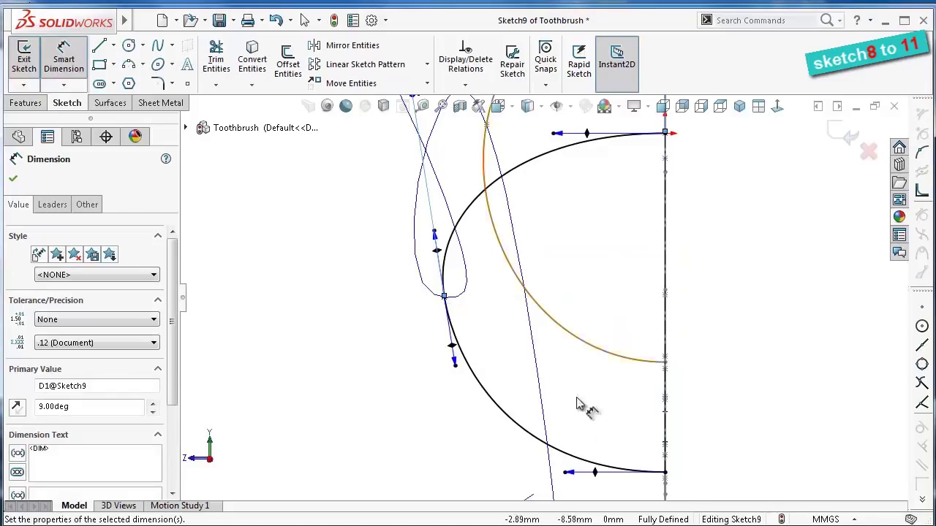
Set the tangent handle lengths to 12 mm bottom, 19.5 mm middle and 18 mm top
{"action": "left_click", "coordinate": [571, 473]}
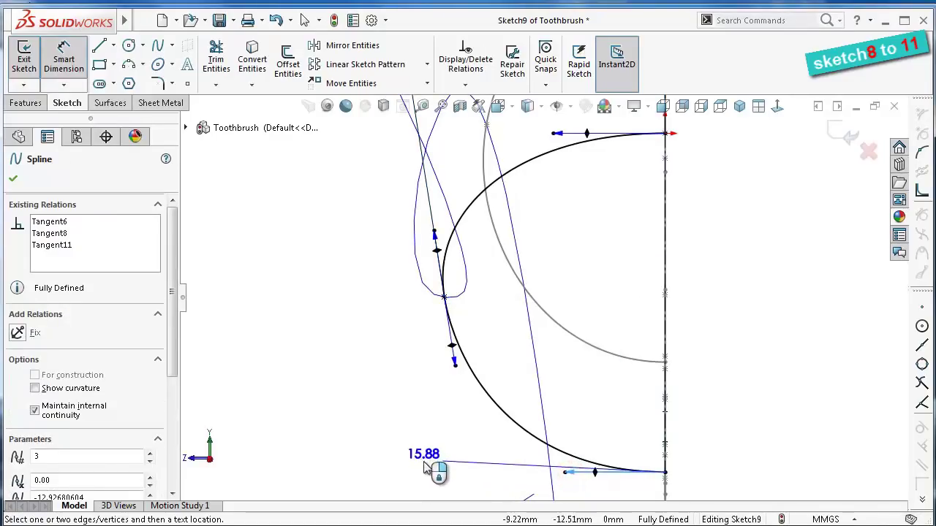
{"action": "left_click", "coordinate": [426, 467]}
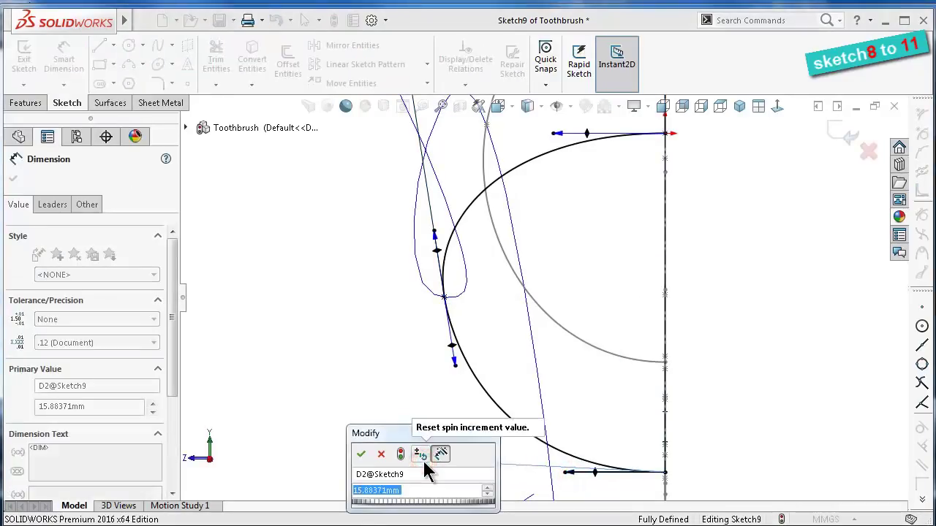
{"action": "type", "text": "12"}
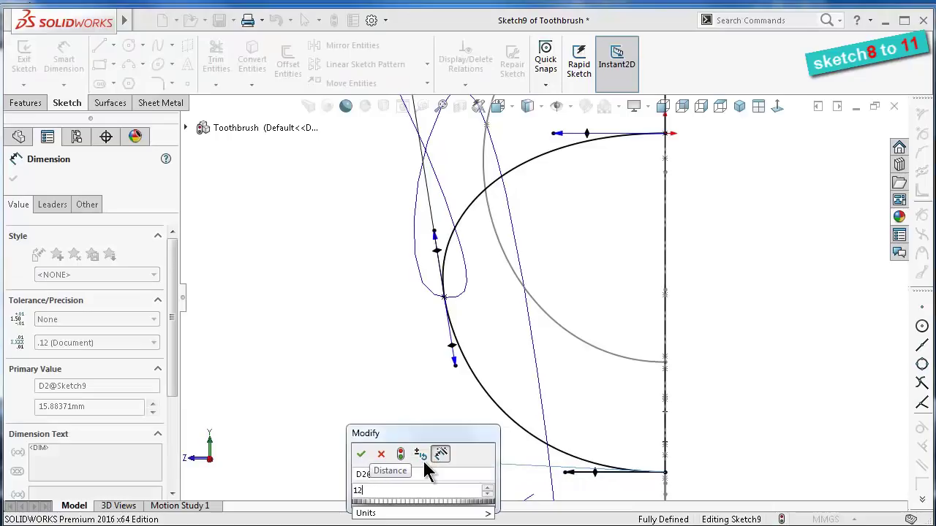
{"action": "key", "text": "Return"}
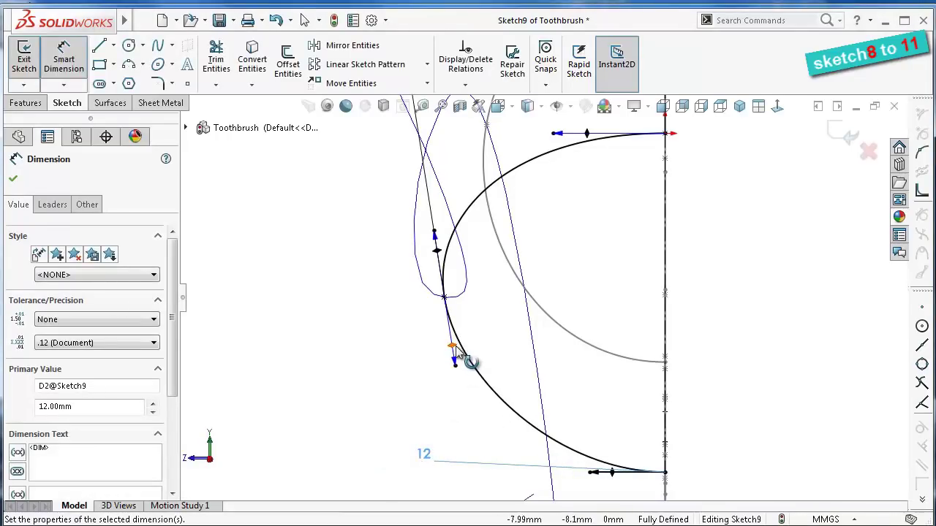
{"action": "left_click", "coordinate": [462, 355]}
{"action": "left_click", "coordinate": [393, 357]}
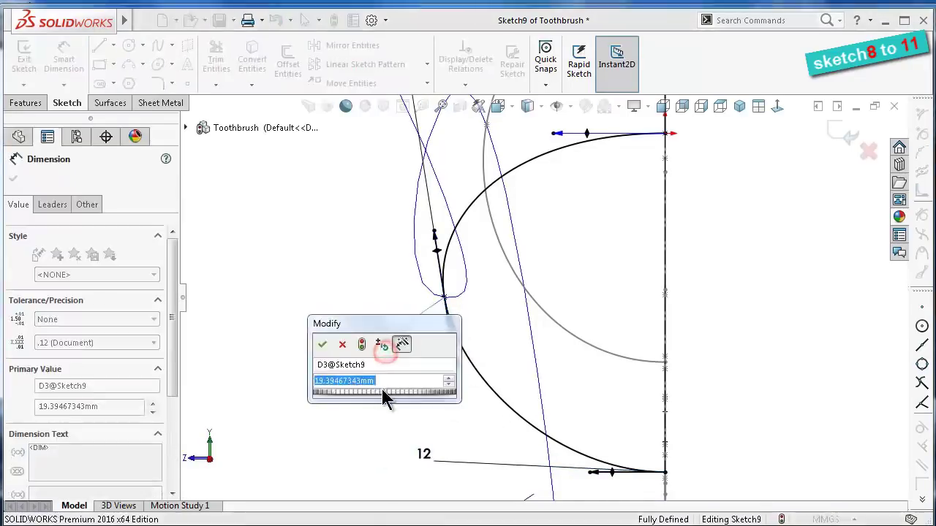
{"action": "type", "text": "19"}
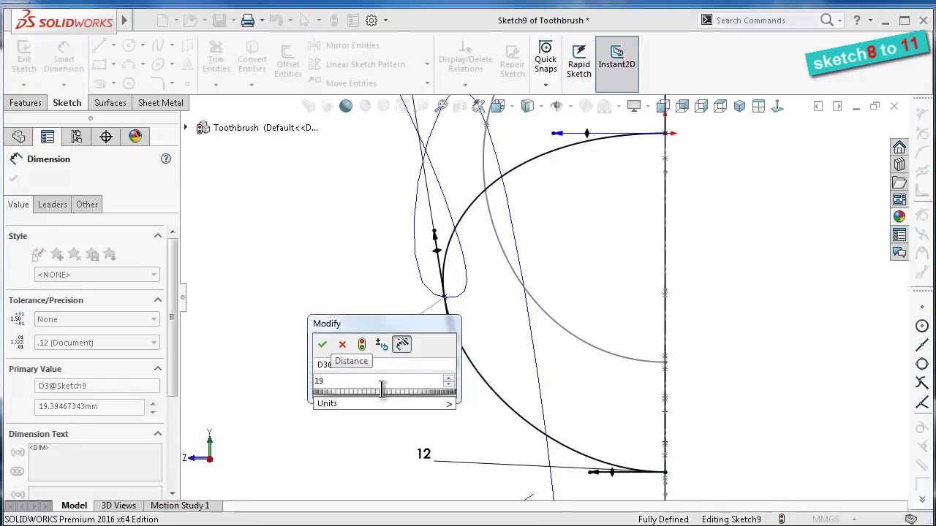
{"action": "type", "text": ".5"}
{"action": "key", "text": "Return"}
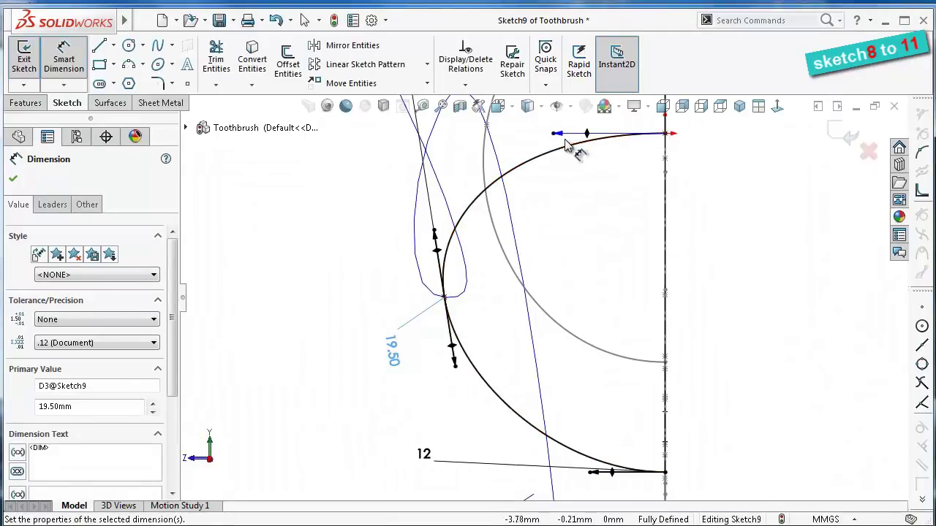
{"action": "left_click", "coordinate": [562, 142]}
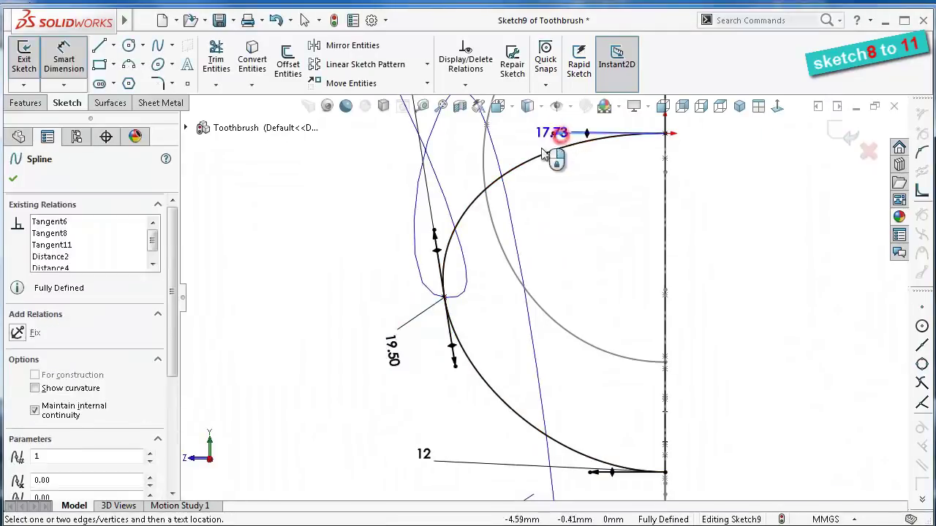
{"action": "left_click", "coordinate": [551, 186]}
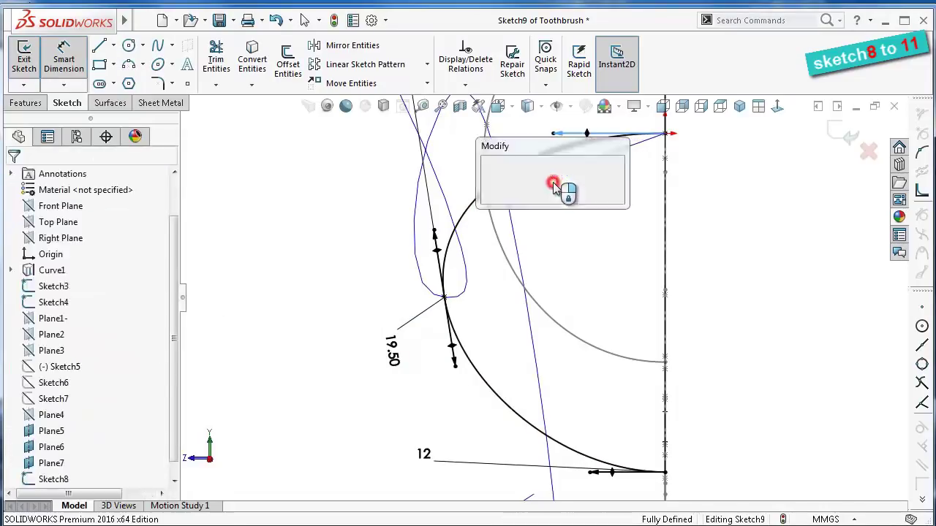
{"action": "type", "text": "18"}
{"action": "key", "text": "Return"}
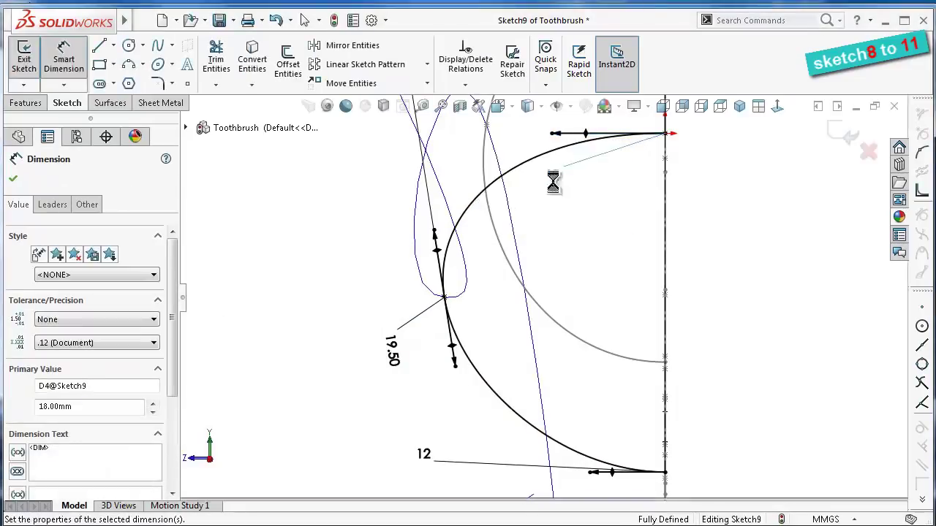
{"action": "left_click", "coordinate": [321, 278]}
Exit Sketch9 and return to the part in isometric view
{"action": "key", "text": "z"}
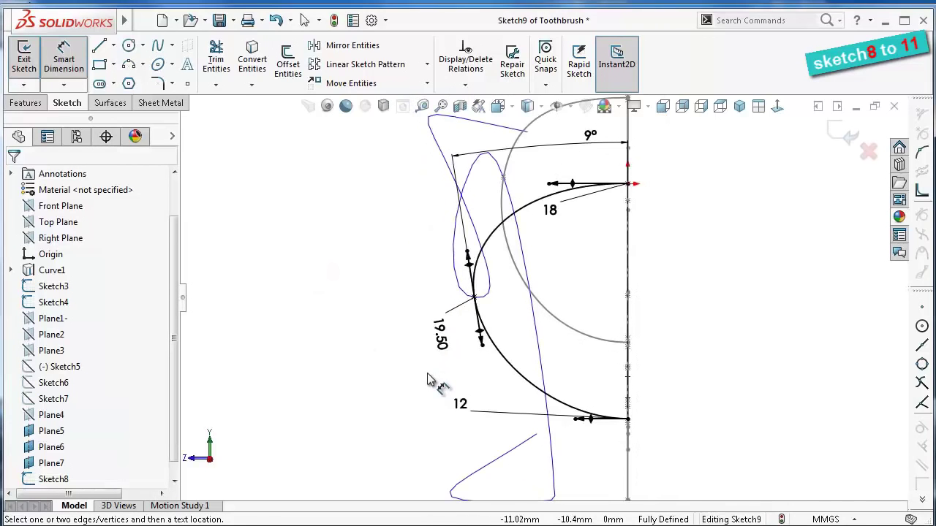
{"action": "left_click", "coordinate": [739, 106]}
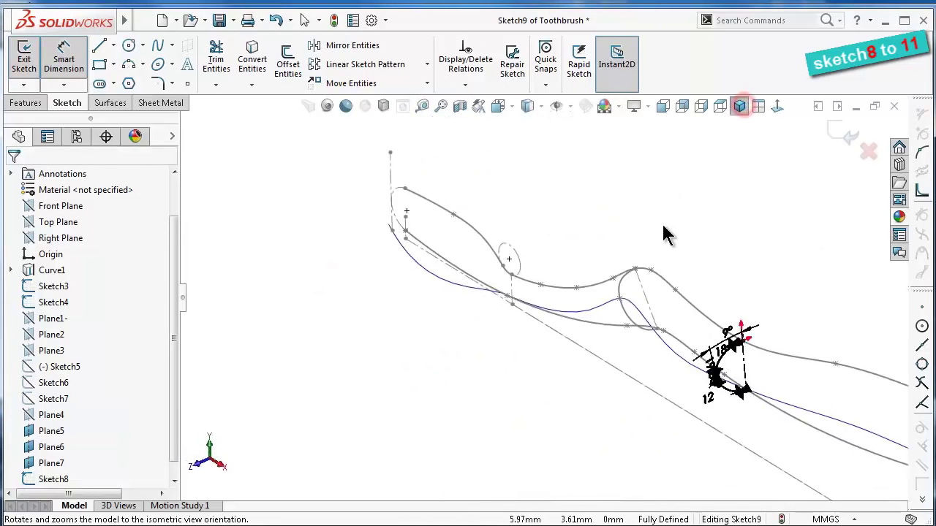
{"action": "scroll", "coordinate": [556, 314], "scroll_direction": "down", "scroll_amount": 3}
{"action": "scroll", "coordinate": [527, 340], "scroll_direction": "down", "scroll_amount": 2}
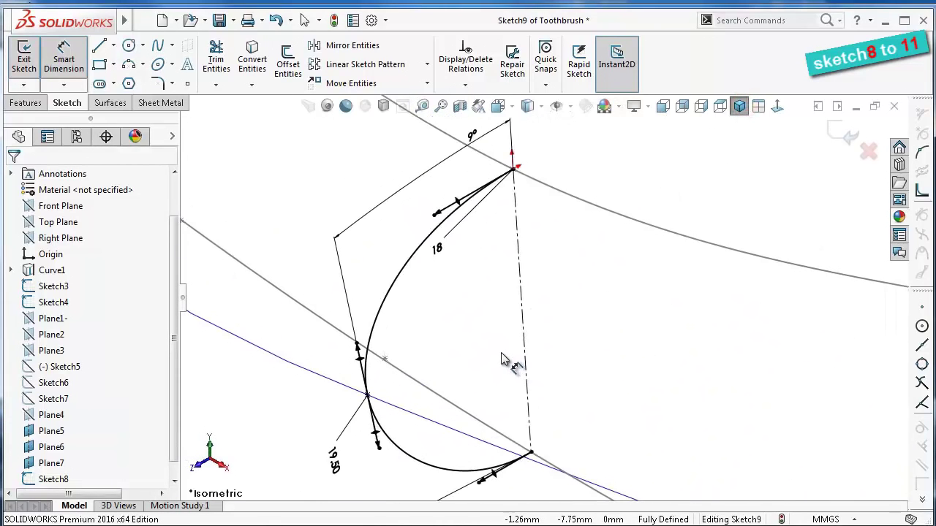
{"action": "scroll", "coordinate": [502, 358], "scroll_direction": "up", "scroll_amount": 2}
{"action": "scroll", "coordinate": [512, 361], "scroll_direction": "up", "scroll_amount": 2}
{"action": "scroll", "coordinate": [529, 372], "scroll_direction": "up", "scroll_amount": 1}
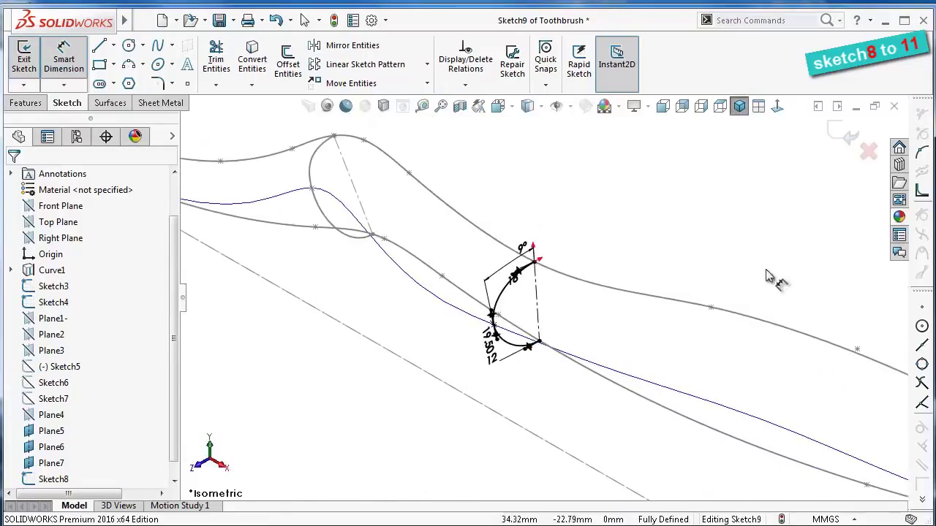
{"action": "left_click", "coordinate": [839, 141]}
{"action": "left_click", "coordinate": [664, 197]}
Show the hidden Sketch5, Sketch6 and Sketch7 profiles
{"action": "scroll", "coordinate": [647, 234], "scroll_direction": "up", "scroll_amount": 2}
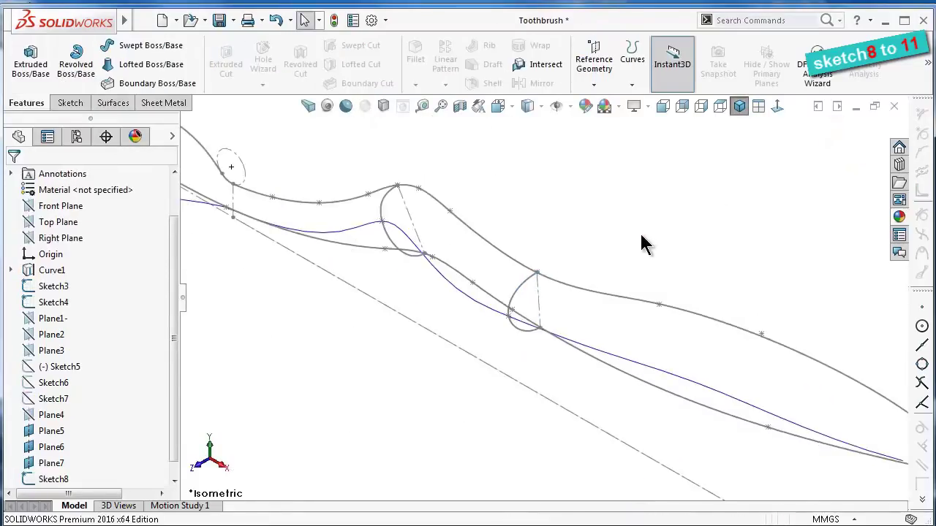
{"action": "scroll", "coordinate": [621, 248], "scroll_direction": "up", "scroll_amount": 2}
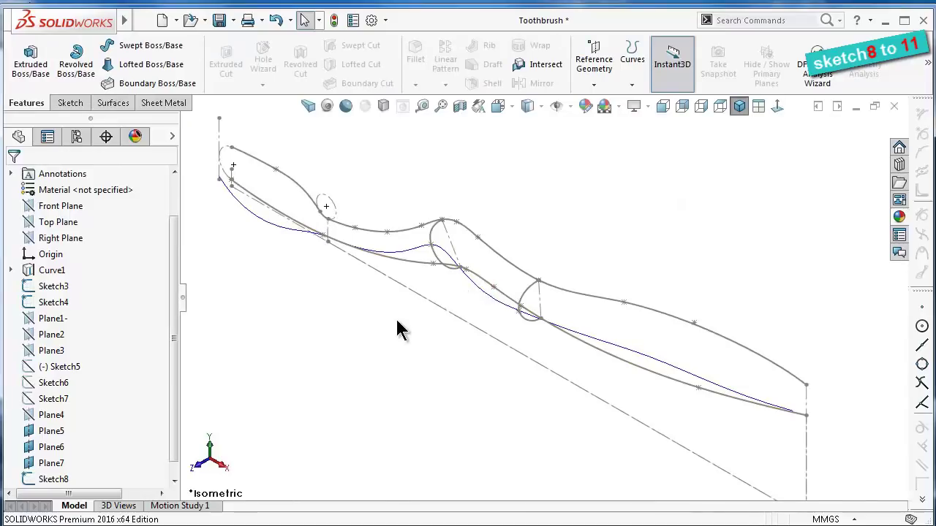
{"action": "mouse_move", "coordinate": [402, 330]}
{"action": "middle_mouse_down"}
{"action": "mouse_move", "coordinate": [409, 322]}
{"action": "mouse_move", "coordinate": [439, 351]}
{"action": "mouse_move", "coordinate": [428, 356]}
{"action": "mouse_move", "coordinate": [427, 345]}
{"action": "middle_mouse_up"}
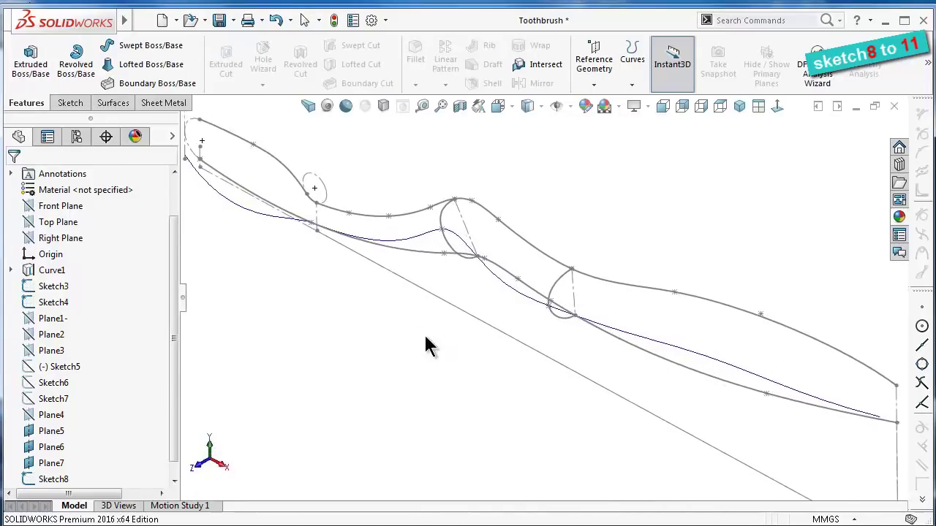
{"action": "left_click", "coordinate": [73, 373]}
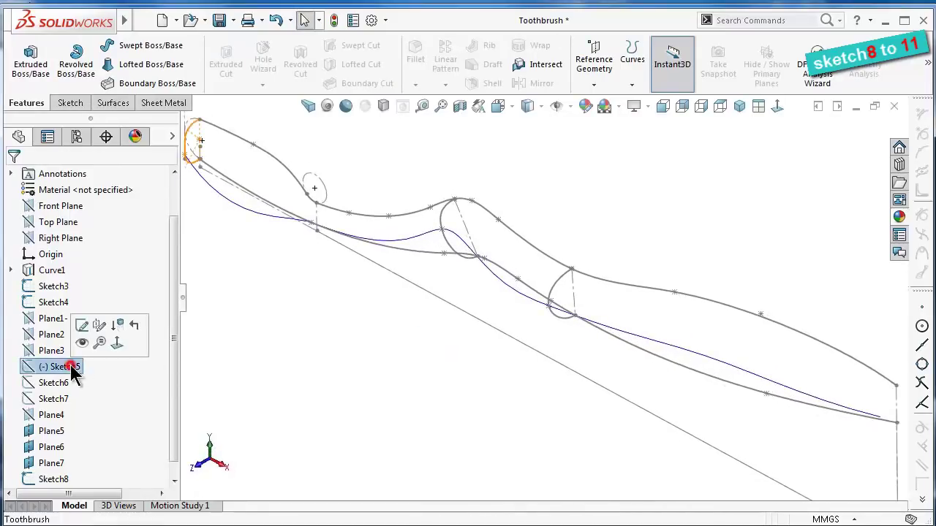
{"action": "left_click", "coordinate": [82, 335]}
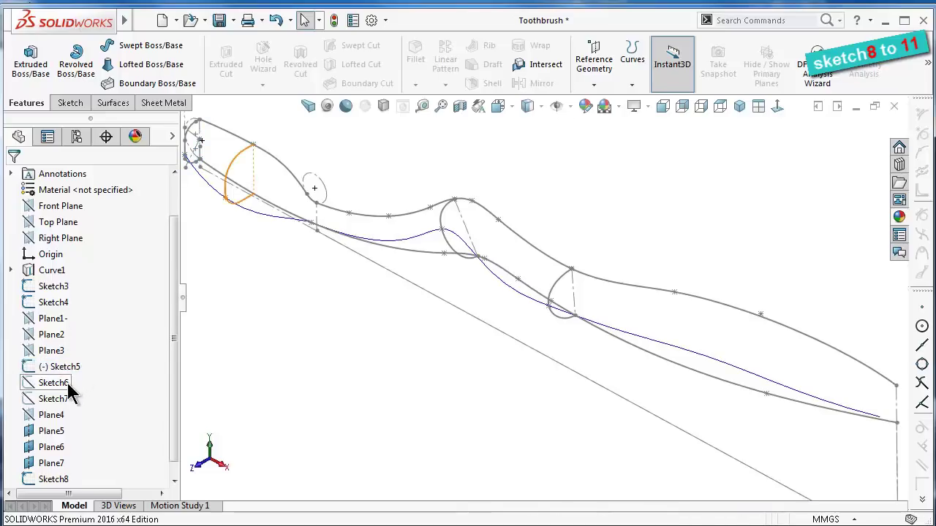
{"action": "left_click", "coordinate": [73, 383]}
{"action": "left_click", "coordinate": [82, 351]}
{"action": "left_click", "coordinate": [68, 409]}
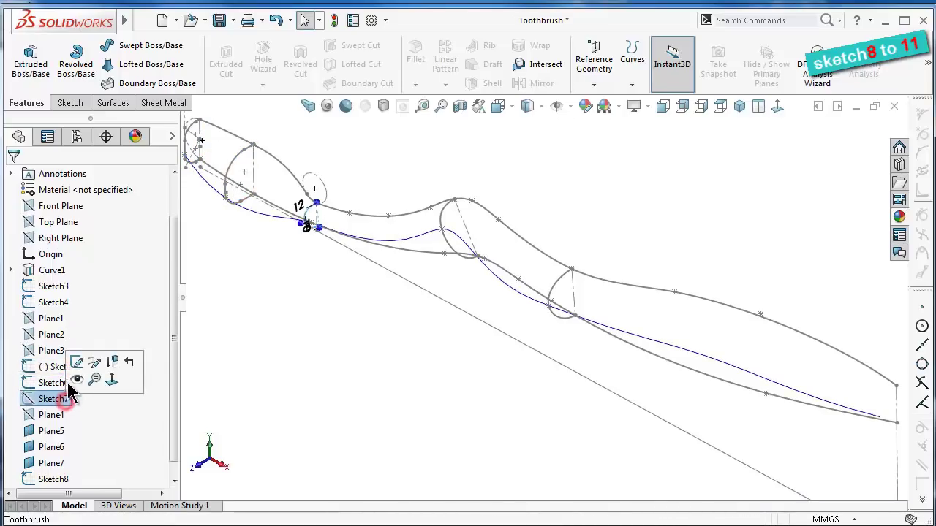
{"action": "left_click", "coordinate": [76, 373]}
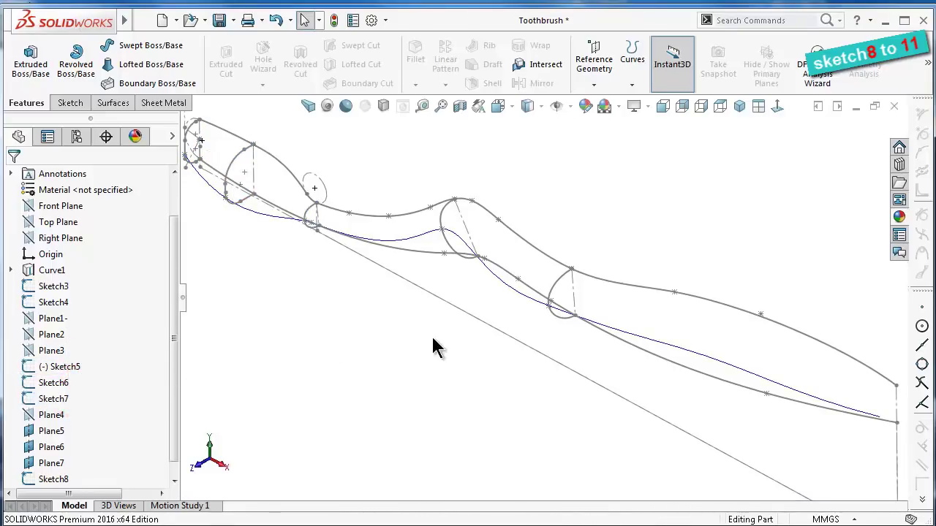
Select Plane6 and orbit the model so the plane is clearly visible
{"action": "mouse_move", "coordinate": [433, 339]}
{"action": "middle_mouse_down"}
{"action": "mouse_move", "coordinate": [432, 286]}
{"action": "mouse_move", "coordinate": [417, 307]}
{"action": "mouse_move", "coordinate": [439, 299]}
{"action": "mouse_move", "coordinate": [415, 306]}
{"action": "mouse_move", "coordinate": [431, 309]}
{"action": "mouse_move", "coordinate": [413, 368]}
{"action": "mouse_move", "coordinate": [396, 269]}
{"action": "mouse_move", "coordinate": [380, 271]}
{"action": "mouse_move", "coordinate": [384, 317]}
{"action": "mouse_move", "coordinate": [418, 293]}
{"action": "mouse_move", "coordinate": [532, 410]}
{"action": "middle_mouse_up"}
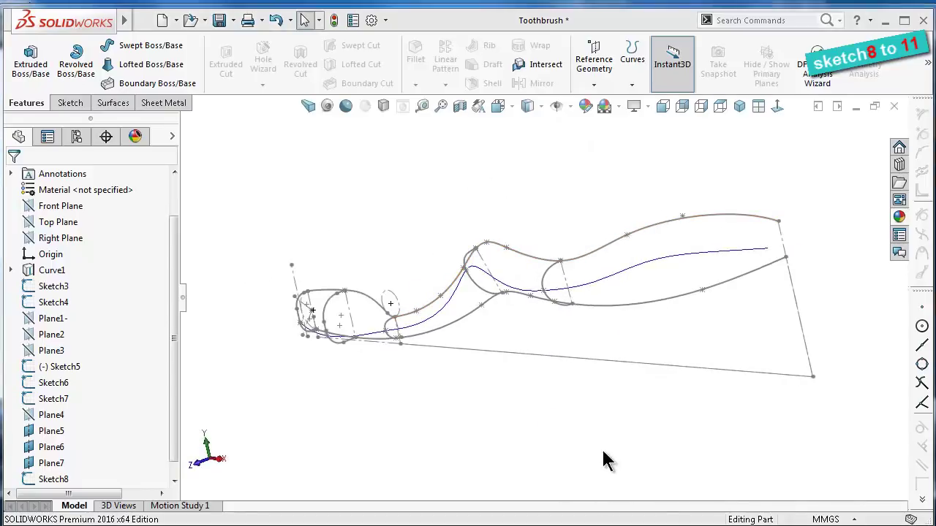
{"action": "left_click", "coordinate": [57, 449]}
{"action": "mouse_move", "coordinate": [633, 411]}
{"action": "middle_mouse_down"}
{"action": "mouse_move", "coordinate": [686, 366]}
{"action": "mouse_move", "coordinate": [689, 351]}
{"action": "mouse_move", "coordinate": [653, 338]}
{"action": "mouse_move", "coordinate": [674, 347]}
{"action": "middle_mouse_up"}
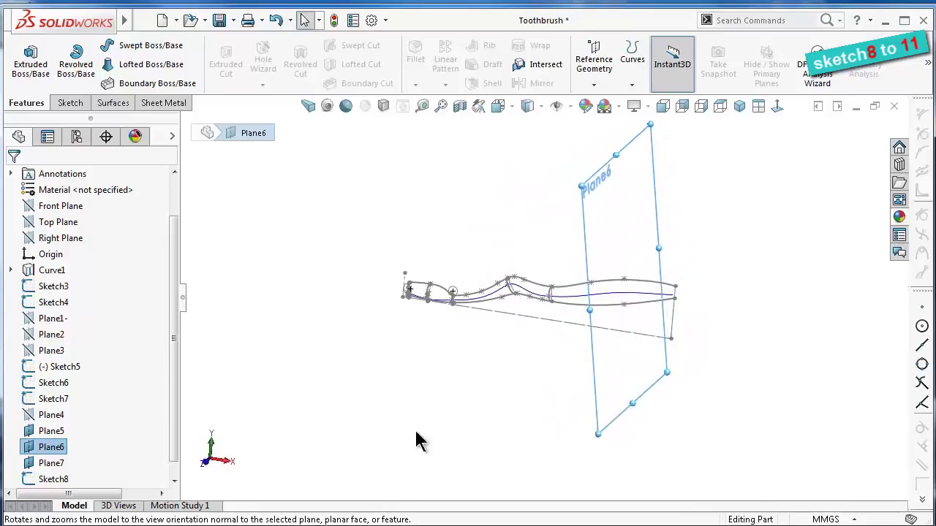
Start Sketch10 on Plane6 and choose the centerline line type
{"action": "left_click", "coordinate": [50, 453]}
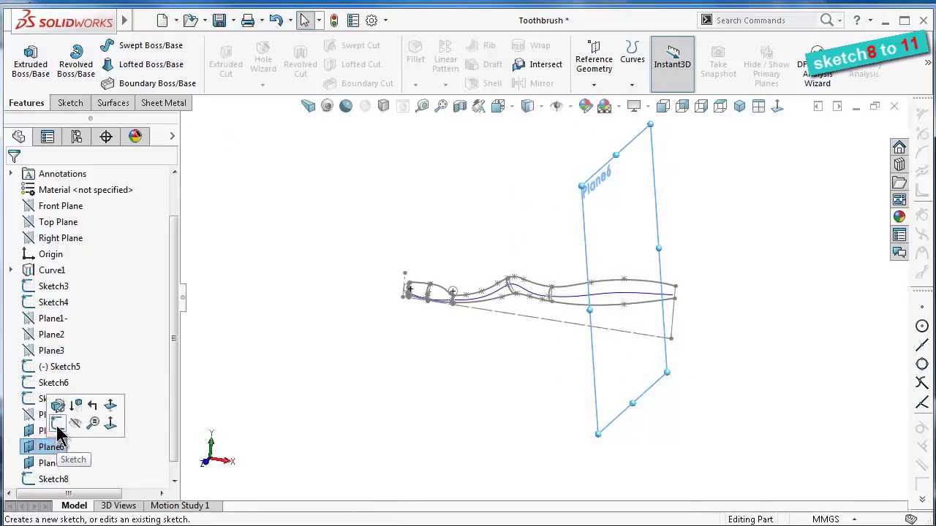
{"action": "left_click", "coordinate": [58, 424]}
{"action": "scroll", "coordinate": [688, 304], "scroll_direction": "down", "scroll_amount": 3}
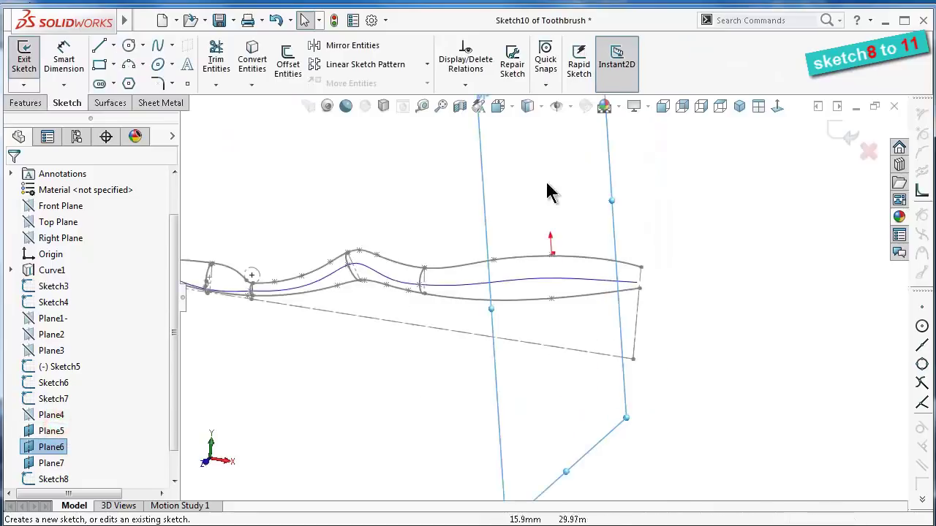
{"action": "scroll", "coordinate": [508, 218], "scroll_direction": "down", "scroll_amount": 2}
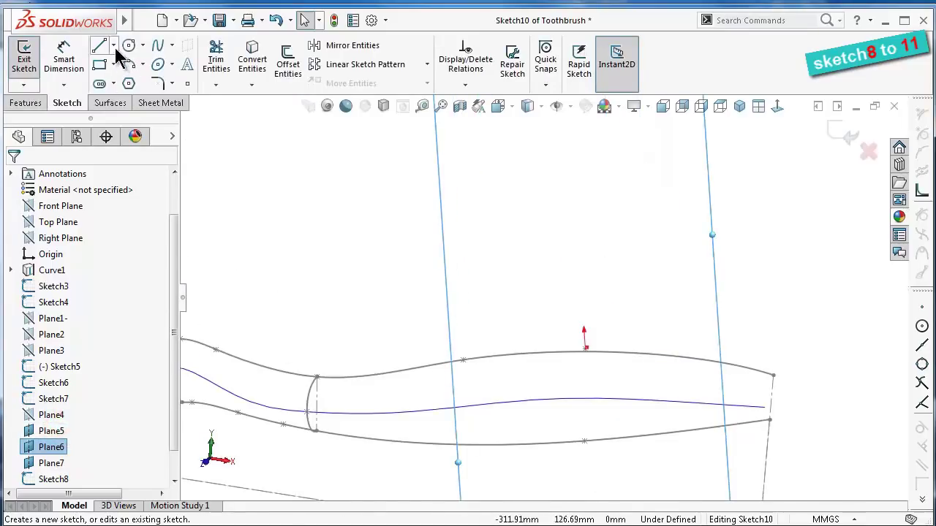
{"action": "left_click", "coordinate": [113, 45]}
{"action": "left_click", "coordinate": [127, 79]}
{"action": "scroll", "coordinate": [572, 328], "scroll_direction": "down", "scroll_amount": 3}
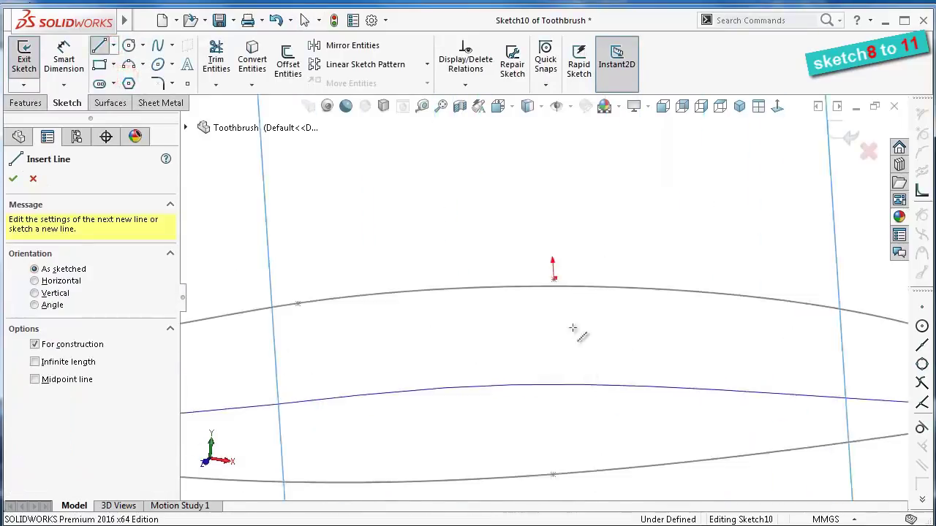
{"action": "scroll", "coordinate": [572, 328], "scroll_direction": "down", "scroll_amount": 2}
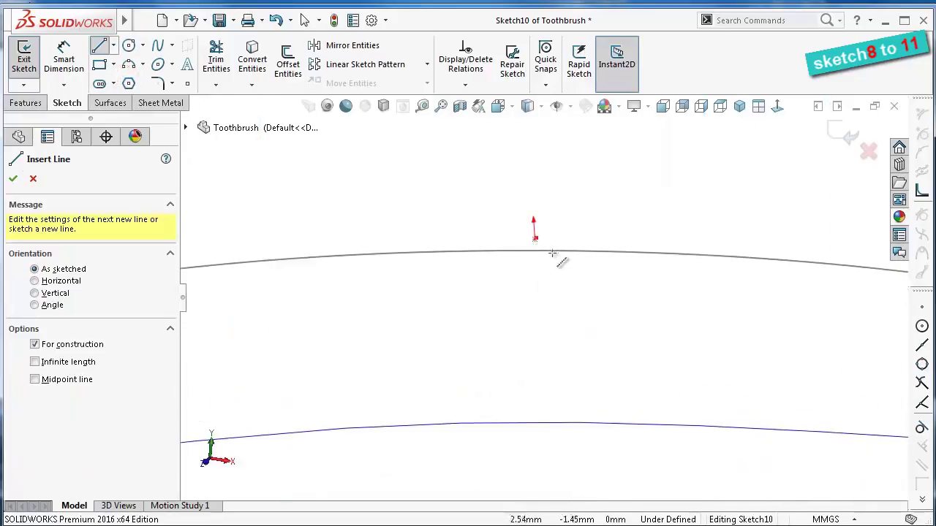
{"action": "scroll", "coordinate": [552, 254], "scroll_direction": "up", "scroll_amount": 5}
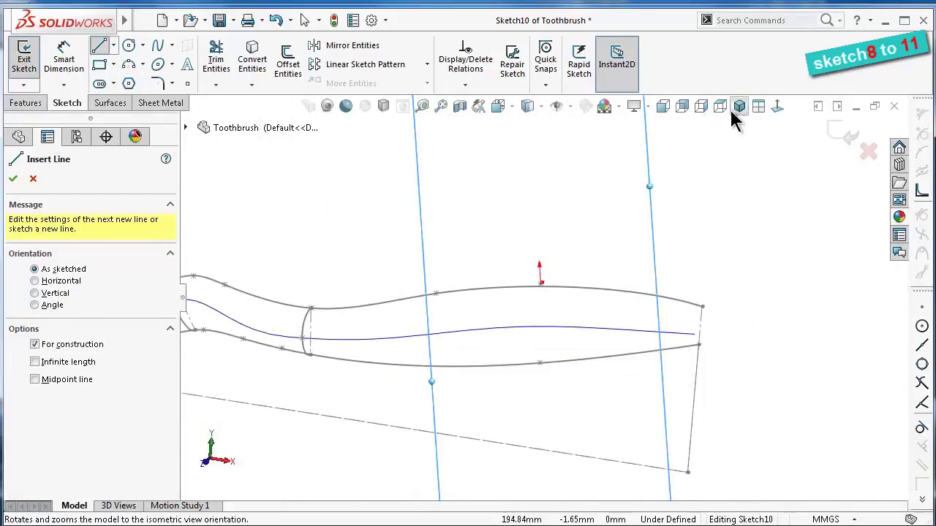
Draw a construction centerline from the upper guide curve to the lower guide curve
{"action": "left_click", "coordinate": [682, 107]}
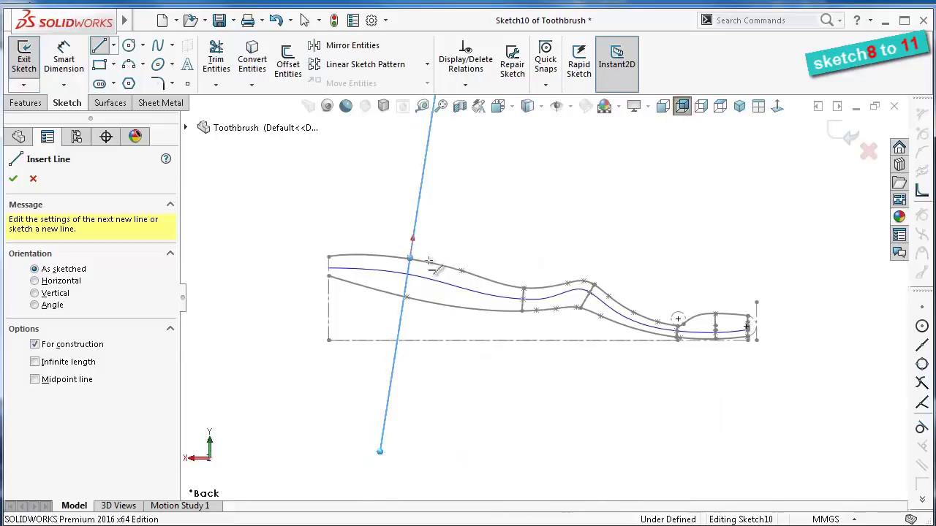
{"action": "scroll", "coordinate": [435, 266], "scroll_direction": "down", "scroll_amount": 2}
{"action": "scroll", "coordinate": [442, 274], "scroll_direction": "down", "scroll_amount": 2}
{"action": "scroll", "coordinate": [448, 285], "scroll_direction": "down", "scroll_amount": 1}
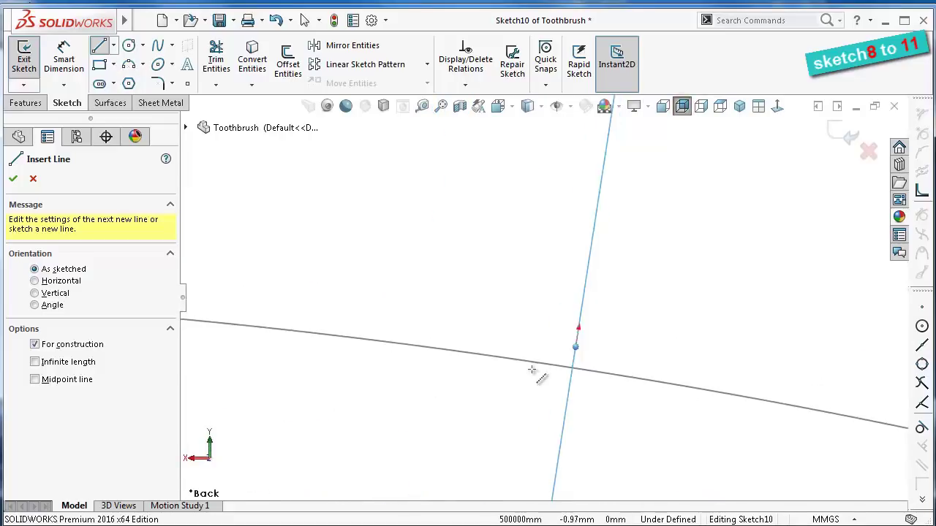
{"action": "scroll", "coordinate": [532, 372], "scroll_direction": "up", "scroll_amount": 3}
{"action": "scroll", "coordinate": [535, 377], "scroll_direction": "down", "scroll_amount": 2}
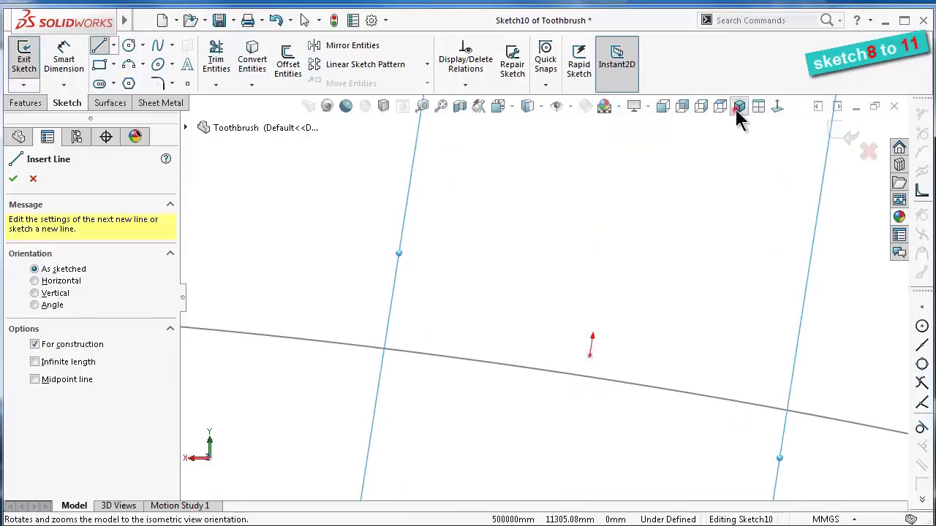
{"action": "left_click", "coordinate": [737, 111]}
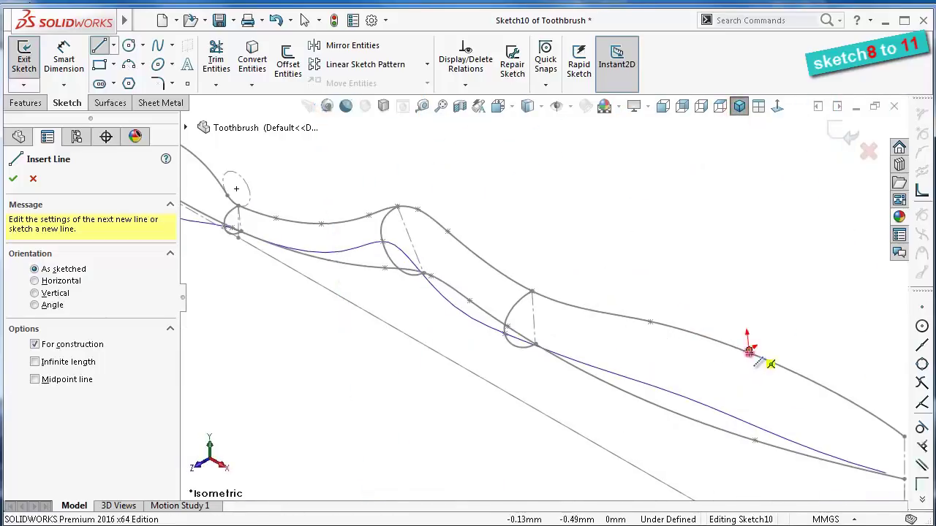
{"action": "left_click", "coordinate": [749, 350]}
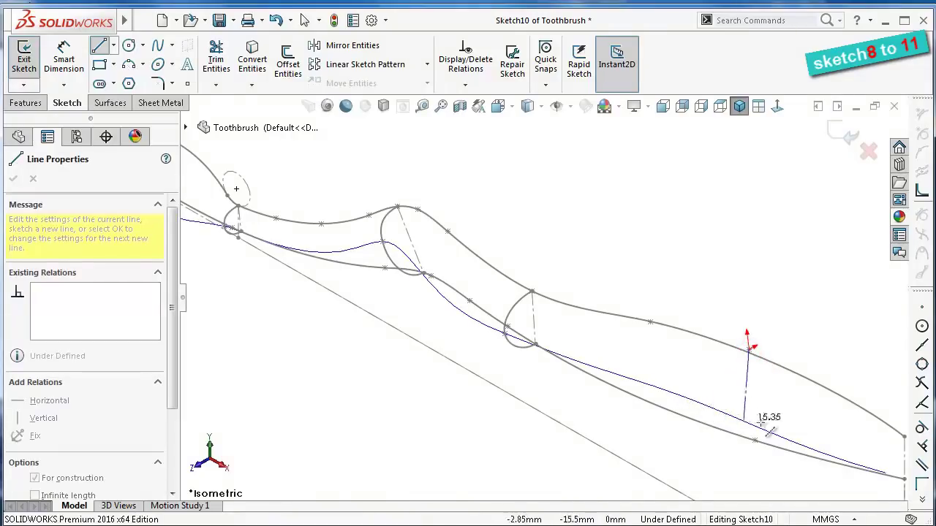
{"action": "scroll", "coordinate": [764, 431], "scroll_direction": "down", "scroll_amount": 3}
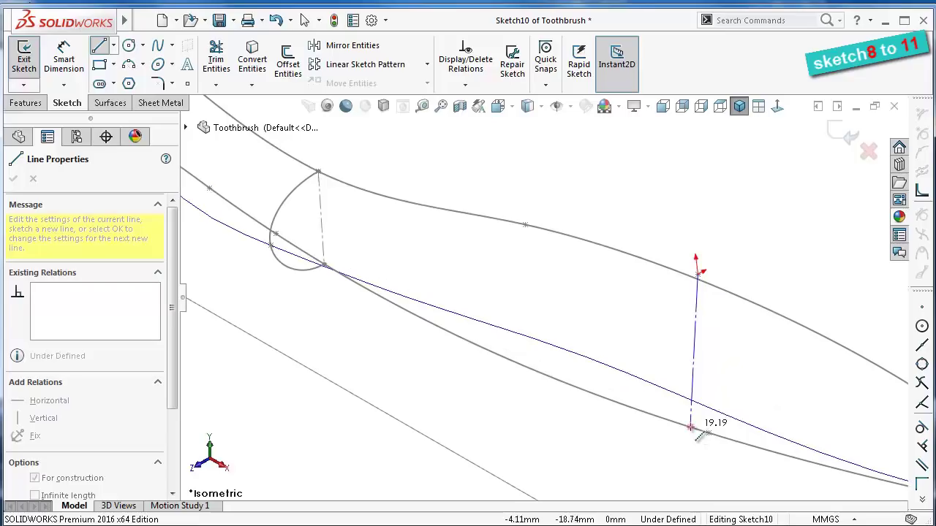
{"action": "left_click", "coordinate": [691, 427]}
{"action": "right_click", "coordinate": [691, 429]}
{"action": "left_click", "coordinate": [712, 445]}
{"action": "scroll", "coordinate": [626, 276], "scroll_direction": "down", "scroll_amount": 2}
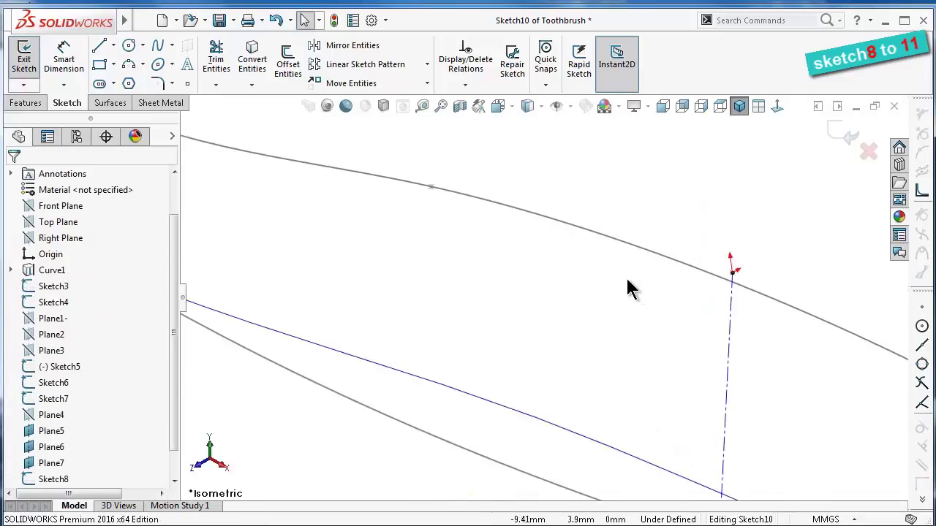
Pierce the line's top endpoint onto the Sketch4 guide curve, then delete the conflicting pierce relation
{"action": "left_click", "coordinate": [675, 263]}
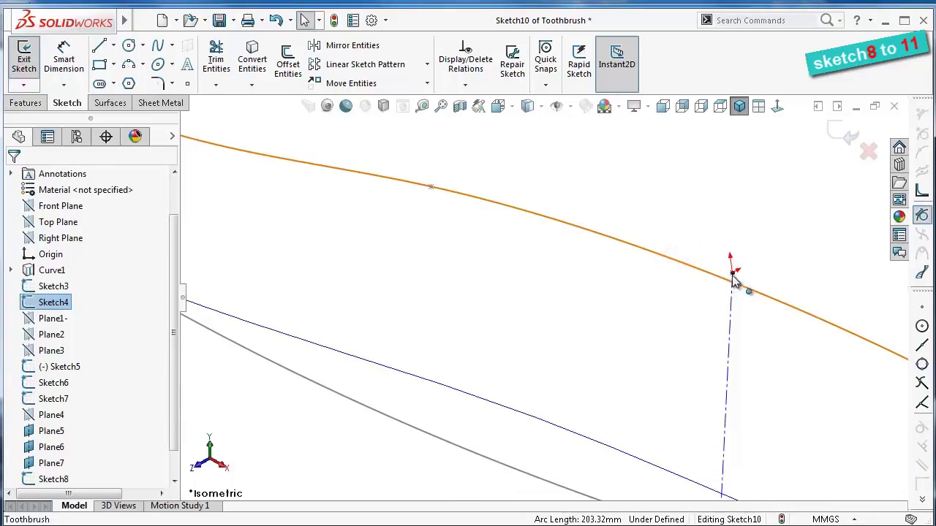
{"action": "mouse_move", "coordinate": [733, 281]}
{"action": "middle_mouse_down"}
{"action": "mouse_move", "coordinate": [737, 299]}
{"action": "mouse_move", "coordinate": [709, 300]}
{"action": "middle_mouse_up"}
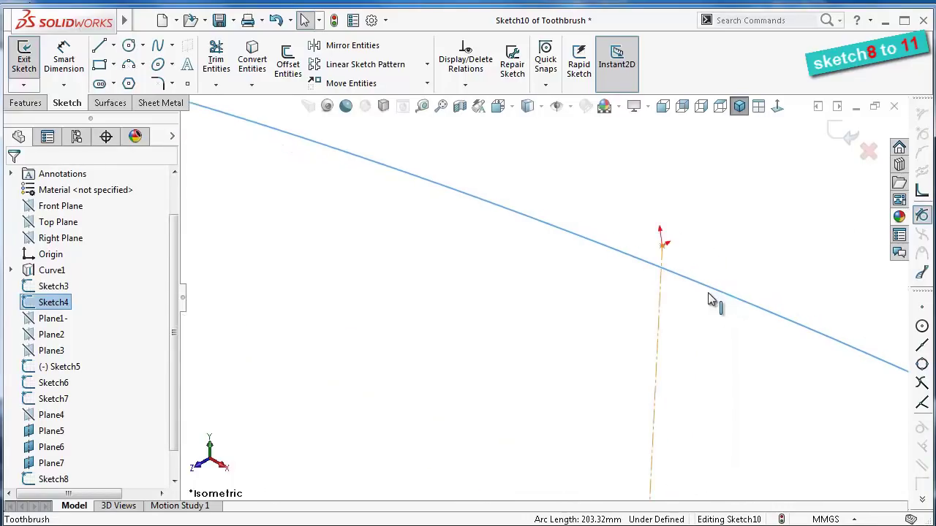
{"action": "left_click", "coordinate": [661, 249], "text": "ctrl"}
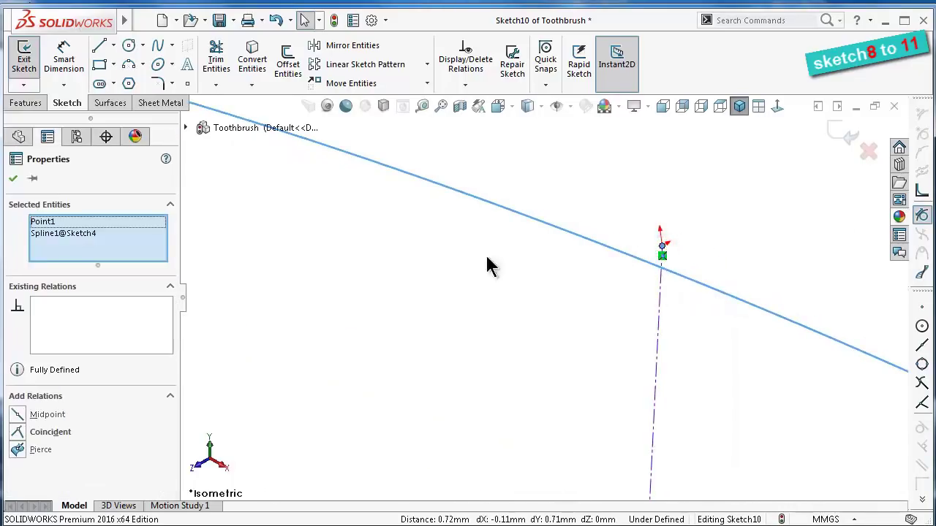
{"action": "left_click", "coordinate": [40, 451]}
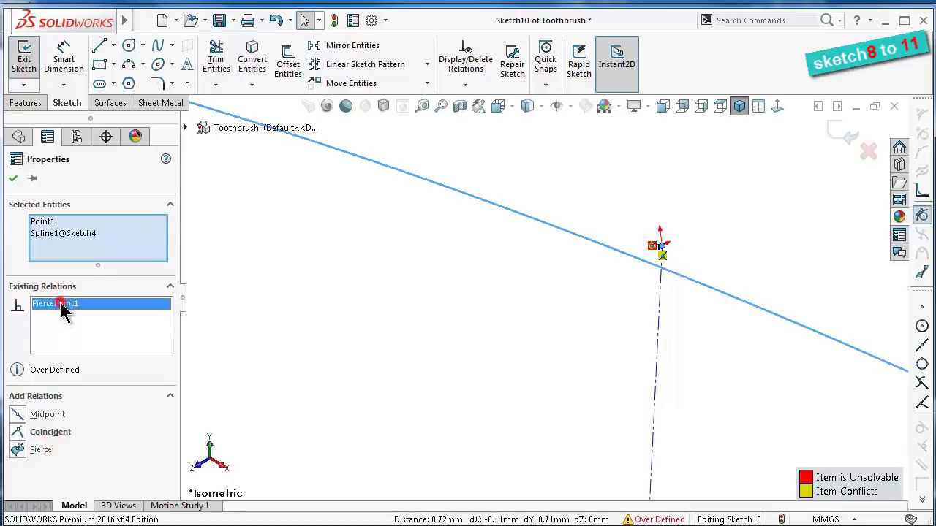
{"action": "right_click", "coordinate": [71, 326]}
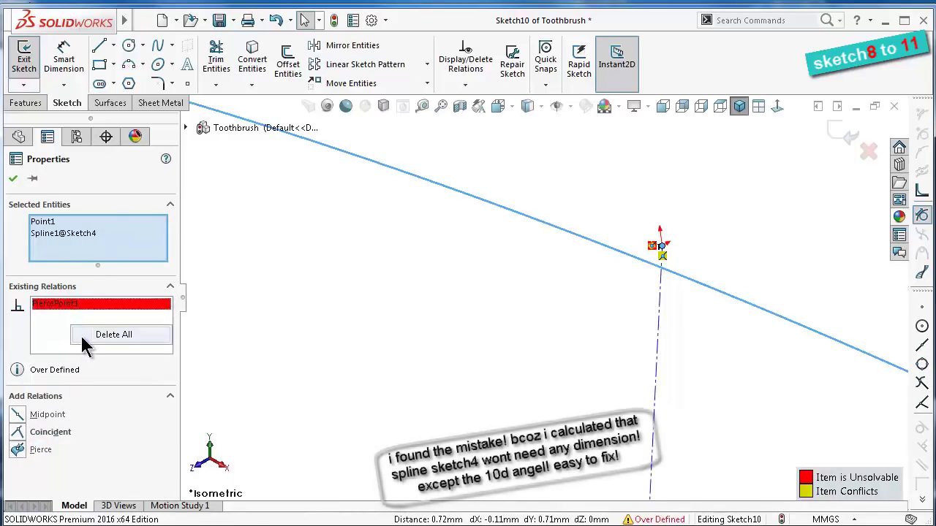
{"action": "left_click", "coordinate": [81, 334]}
{"action": "left_click", "coordinate": [382, 313]}
Inspect the line's top endpoint in 3D and delete the vertical construction line
{"action": "middle_click_drag", "start_coordinate": [652, 303], "coordinate": [639, 307]}
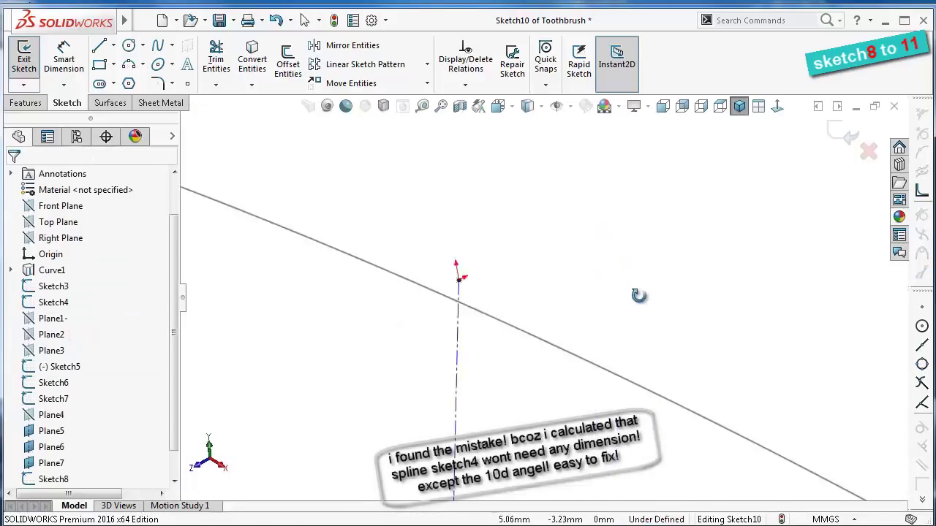
{"action": "left_click", "coordinate": [366, 294]}
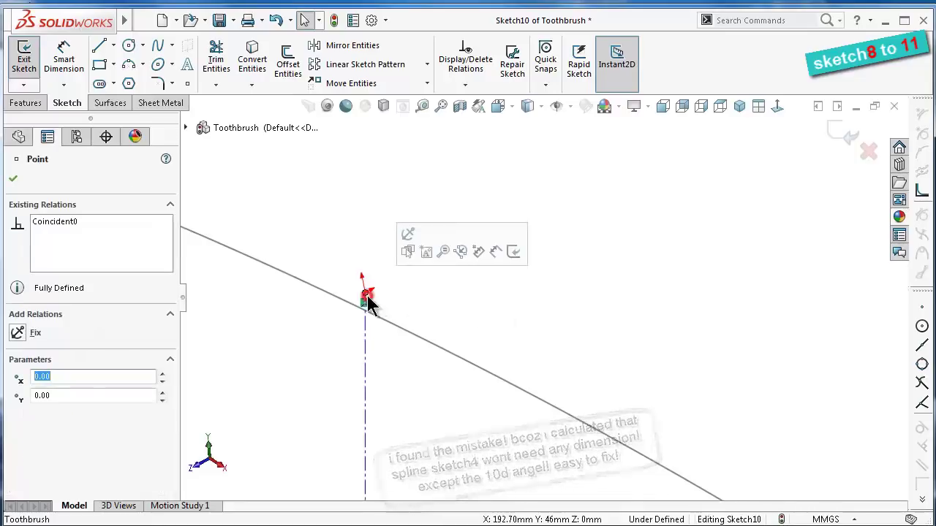
{"action": "middle_click_drag", "start_coordinate": [383, 324], "coordinate": [522, 302]}
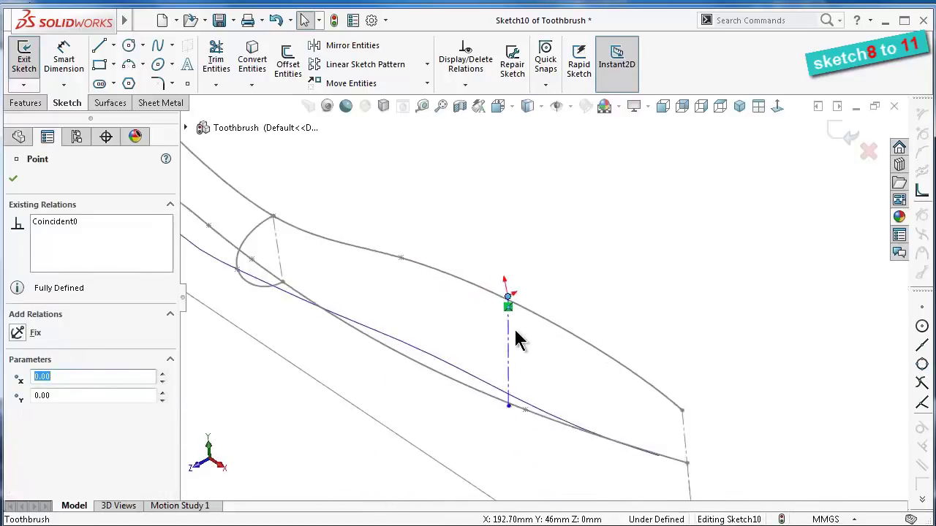
{"action": "middle_click_drag", "start_coordinate": [521, 290], "coordinate": [522, 288]}
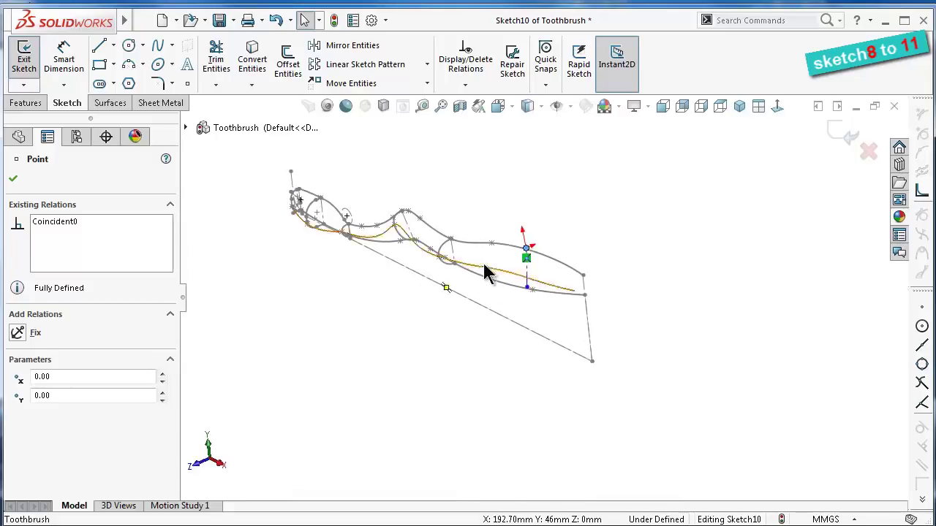
{"action": "left_click", "coordinate": [501, 314]}
{"action": "scroll", "coordinate": [531, 270], "scroll_direction": "down", "scroll_amount": 3}
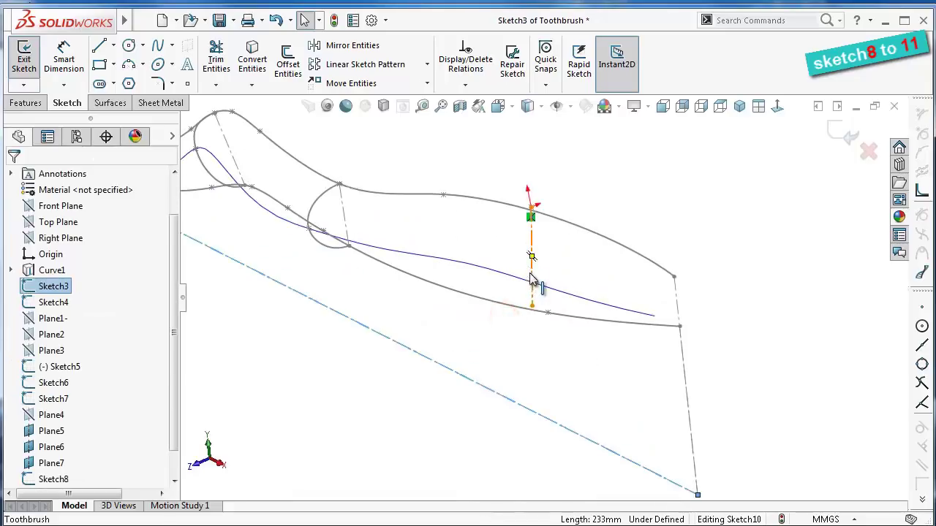
{"action": "left_click", "coordinate": [532, 278]}
{"action": "key", "text": "Delete"}
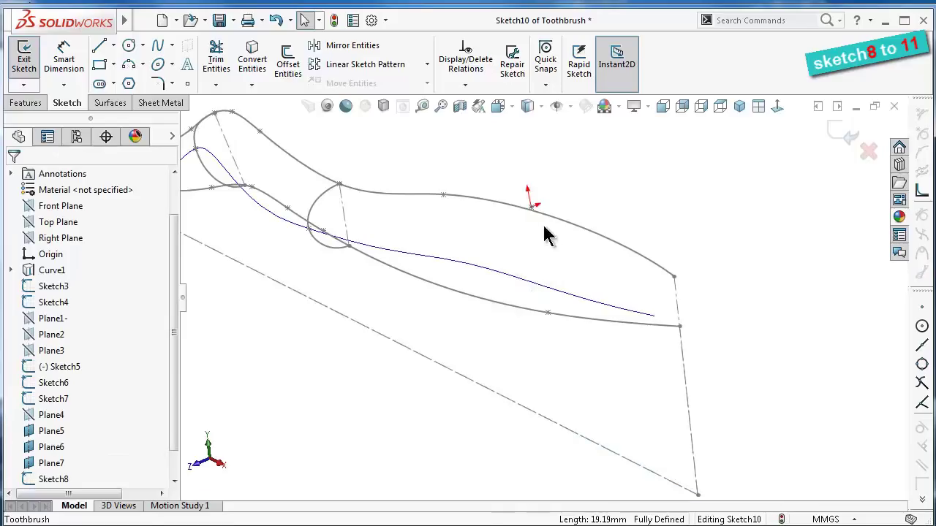
Show the reference planes in the graphics view
{"action": "scroll", "coordinate": [593, 191], "scroll_direction": "up", "scroll_amount": 2}
{"action": "scroll", "coordinate": [594, 207], "scroll_direction": "up", "scroll_amount": 3}
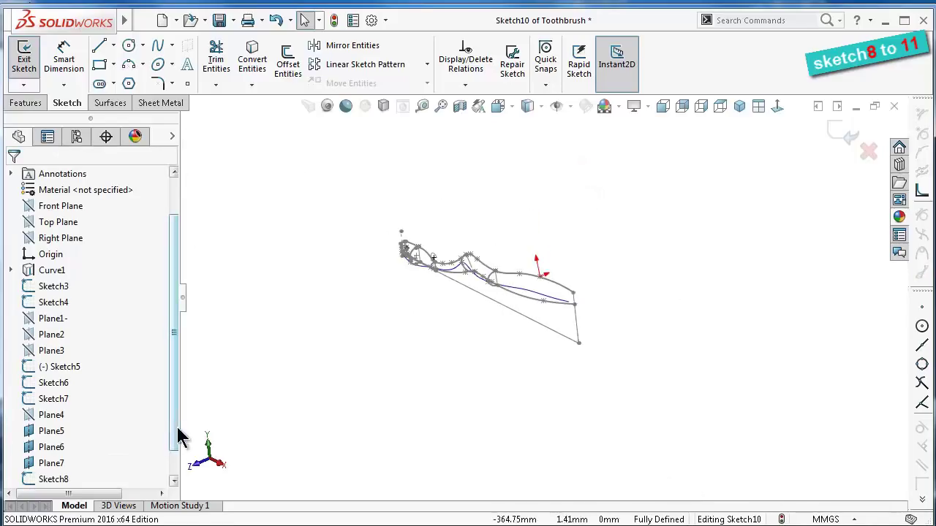
{"action": "left_click", "coordinate": [560, 108]}
{"action": "left_click", "coordinate": [557, 129]}
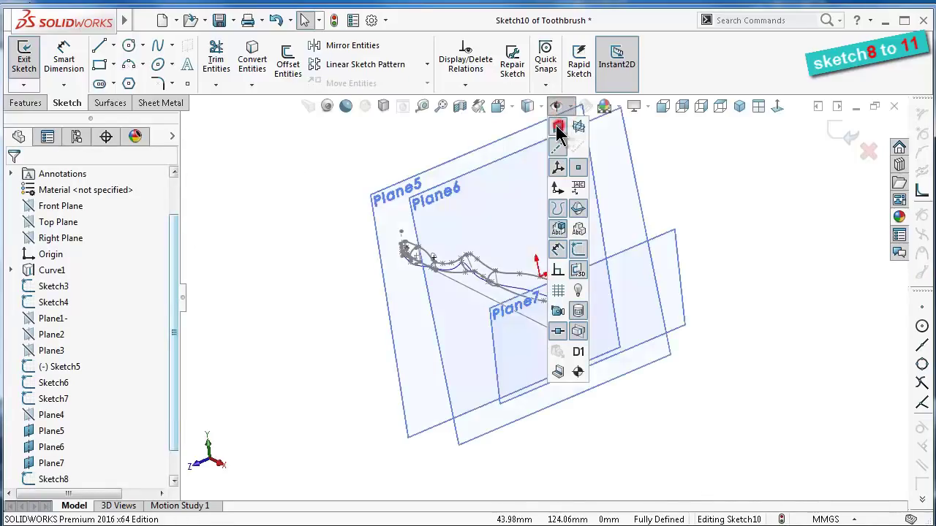
{"action": "left_click", "coordinate": [721, 364]}
Orbit around the point on the Sketch4 curve to see it among the planes
{"action": "mouse_move", "coordinate": [645, 320]}
{"action": "middle_mouse_down"}
{"action": "mouse_move", "coordinate": [673, 283]}
{"action": "mouse_move", "coordinate": [702, 271]}
{"action": "middle_mouse_up"}
{"action": "scroll", "coordinate": [584, 268], "scroll_direction": "down", "scroll_amount": 2}
{"action": "scroll", "coordinate": [560, 267], "scroll_direction": "down", "scroll_amount": 5}
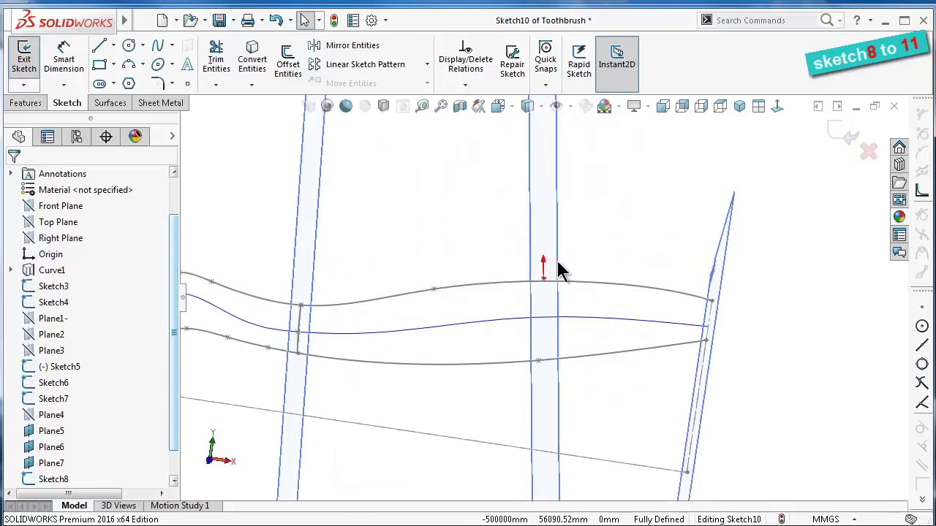
{"action": "scroll", "coordinate": [541, 323], "scroll_direction": "down", "scroll_amount": 3}
{"action": "scroll", "coordinate": [520, 333], "scroll_direction": "down", "scroll_amount": 2}
{"action": "left_click", "coordinate": [468, 300]}
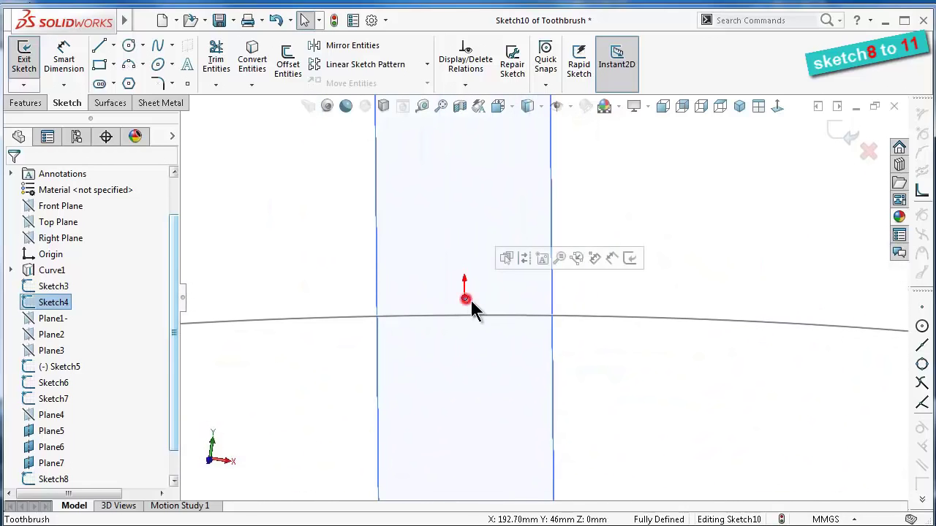
{"action": "mouse_move", "coordinate": [470, 300]}
{"action": "middle_mouse_down"}
{"action": "mouse_move", "coordinate": [537, 325]}
{"action": "mouse_move", "coordinate": [505, 346]}
{"action": "mouse_move", "coordinate": [526, 341]}
{"action": "mouse_move", "coordinate": [476, 343]}
{"action": "middle_mouse_up"}
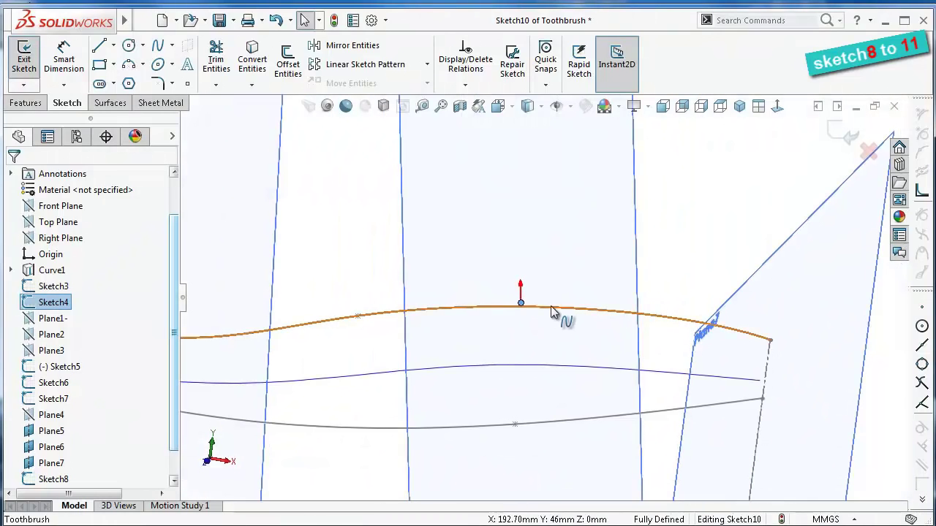
{"action": "middle_click_drag", "start_coordinate": [560, 318], "coordinate": [578, 336]}
Delete the 50 dimension at the end of the Sketch4 spline
{"action": "left_click", "coordinate": [758, 375]}
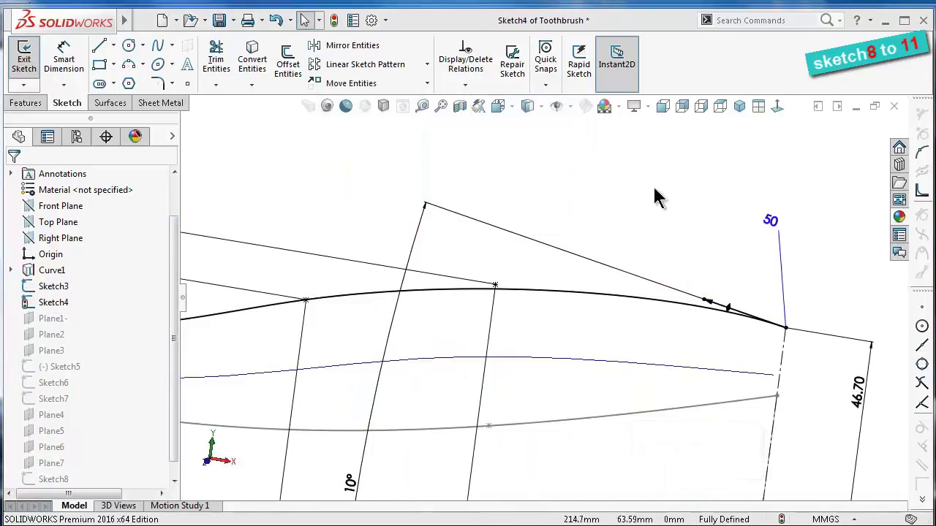
{"action": "left_click_drag", "start_coordinate": [659, 172], "coordinate": [837, 296]}
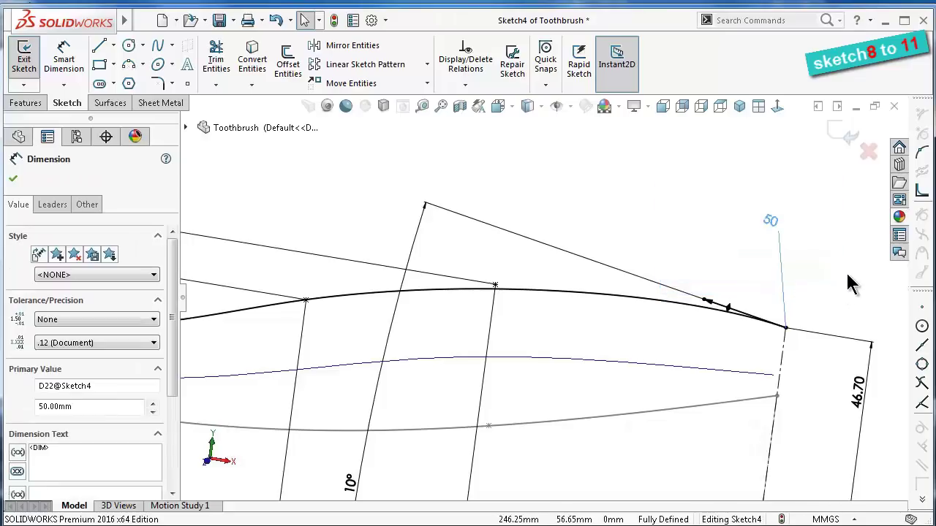
{"action": "key", "text": "Delete"}
{"action": "left_click", "coordinate": [494, 262]}
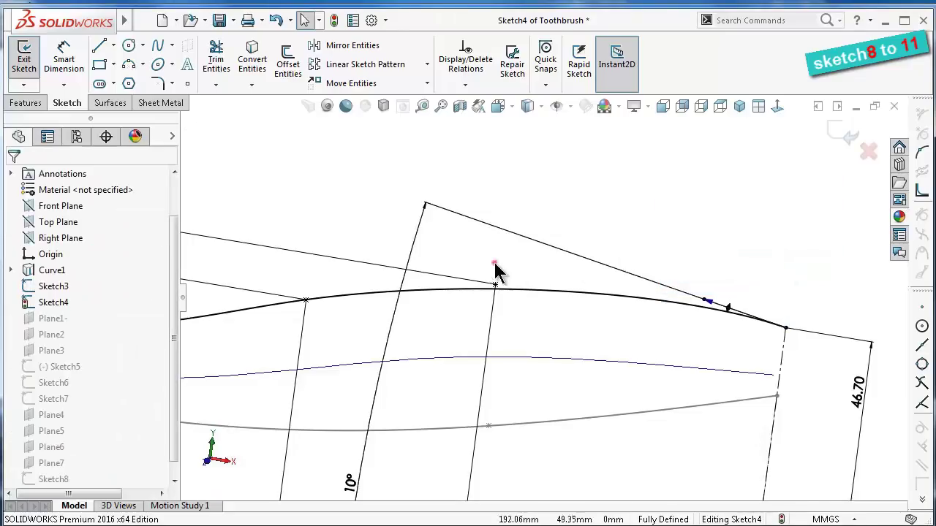
{"action": "scroll", "coordinate": [521, 294], "scroll_direction": "down", "scroll_amount": 3}
Make the top handle spline coincident with the sketch point and view the sketch face-on
{"action": "left_click", "coordinate": [487, 290]}
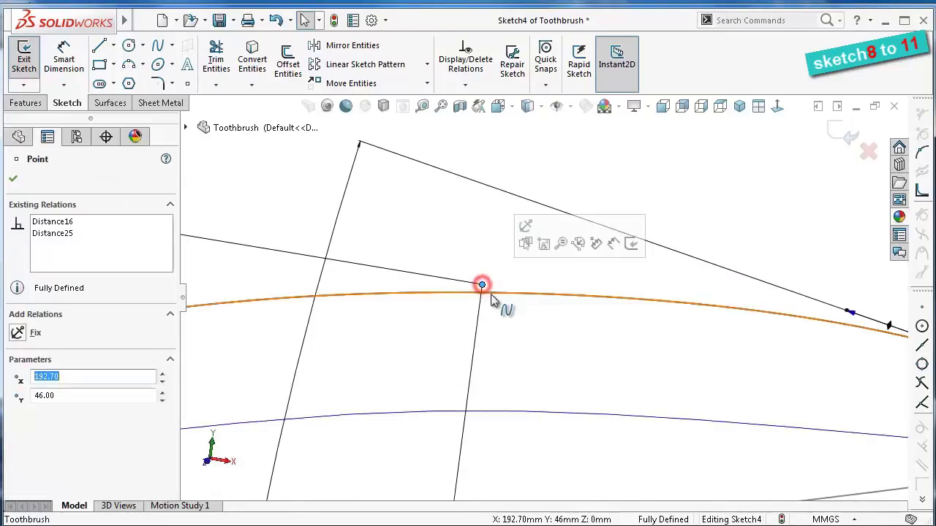
{"action": "left_click", "coordinate": [492, 294], "text": "ctrl"}
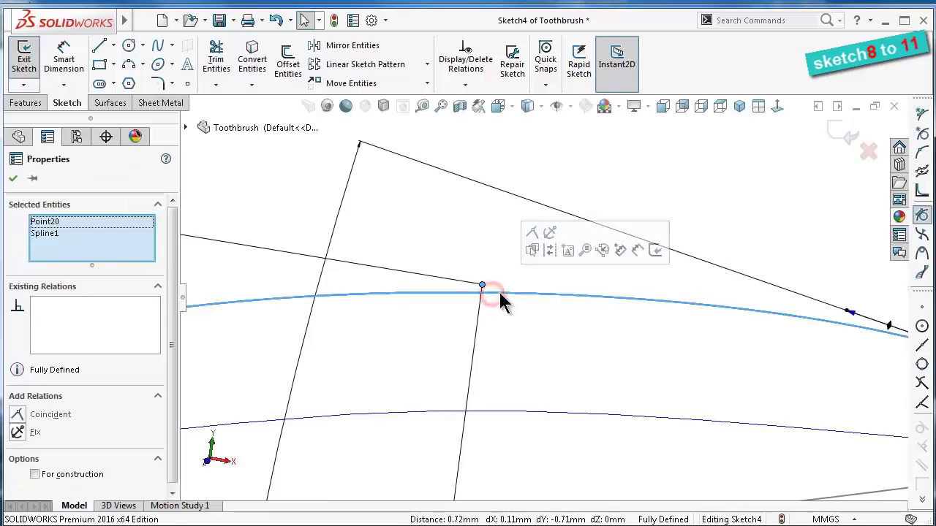
{"action": "left_click", "coordinate": [531, 232]}
{"action": "left_click", "coordinate": [495, 244]}
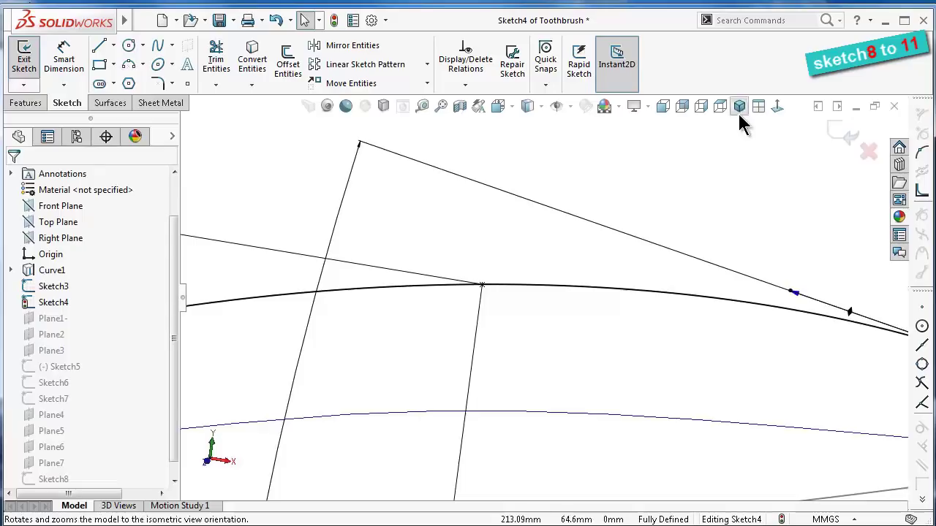
{"action": "left_click", "coordinate": [777, 107]}
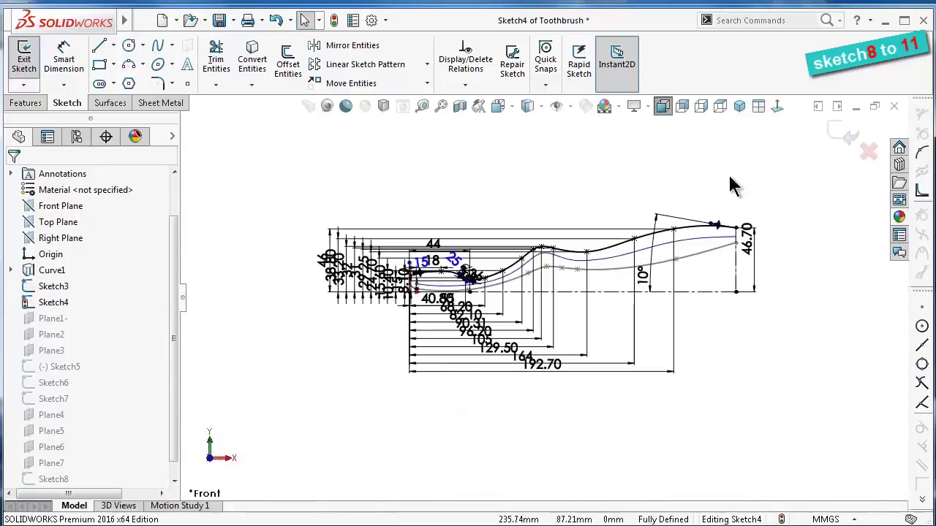
{"action": "scroll", "coordinate": [731, 183], "scroll_direction": "down", "scroll_amount": 3}
{"action": "scroll", "coordinate": [679, 280], "scroll_direction": "down", "scroll_amount": 3}
{"action": "scroll", "coordinate": [672, 279], "scroll_direction": "down", "scroll_amount": 2}
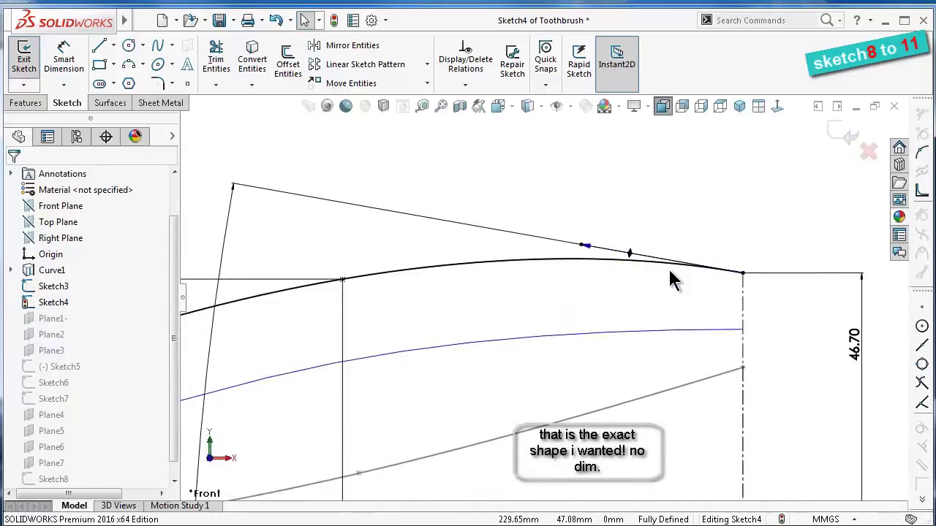
{"action": "scroll", "coordinate": [672, 279], "scroll_direction": "up", "scroll_amount": 2}
{"action": "scroll", "coordinate": [673, 279], "scroll_direction": "up", "scroll_amount": 2}
{"action": "scroll", "coordinate": [671, 279], "scroll_direction": "up", "scroll_amount": 1}
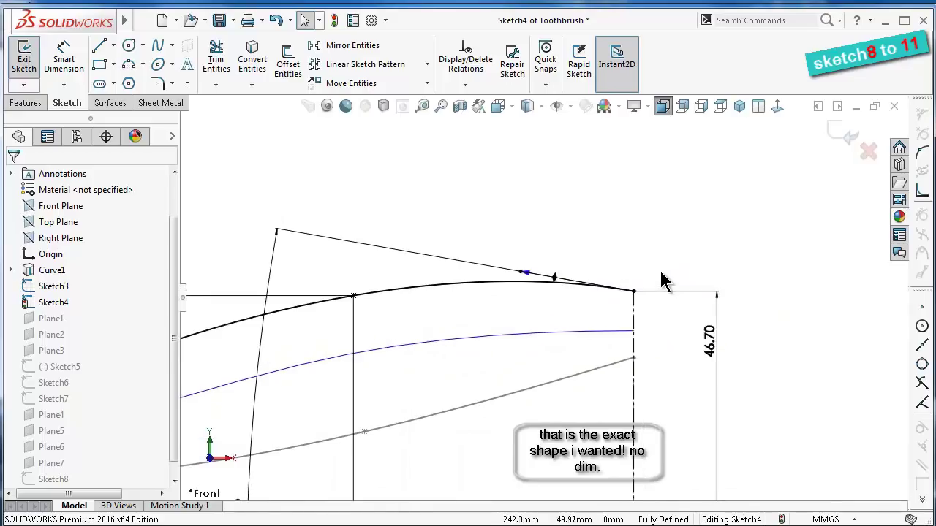
{"action": "scroll", "coordinate": [665, 281], "scroll_direction": "up", "scroll_amount": 1}
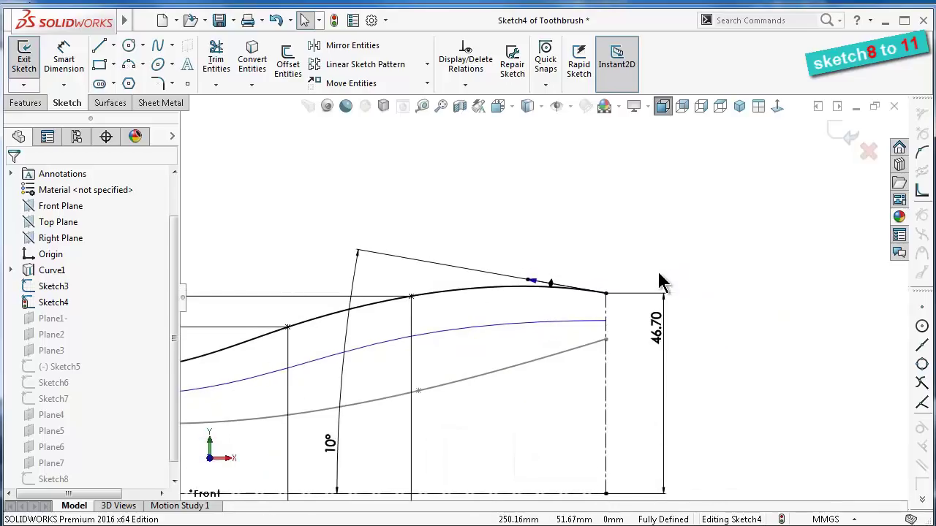
Discard the over-defining 69.59 handle dimension and exit Sketch4
{"action": "left_click", "coordinate": [63, 64]}
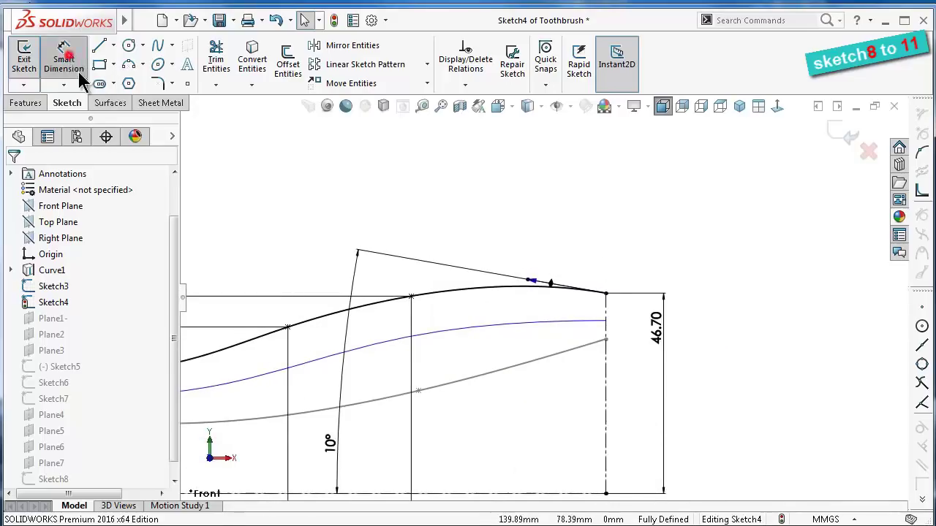
{"action": "left_click", "coordinate": [535, 279]}
{"action": "left_click", "coordinate": [551, 263]}
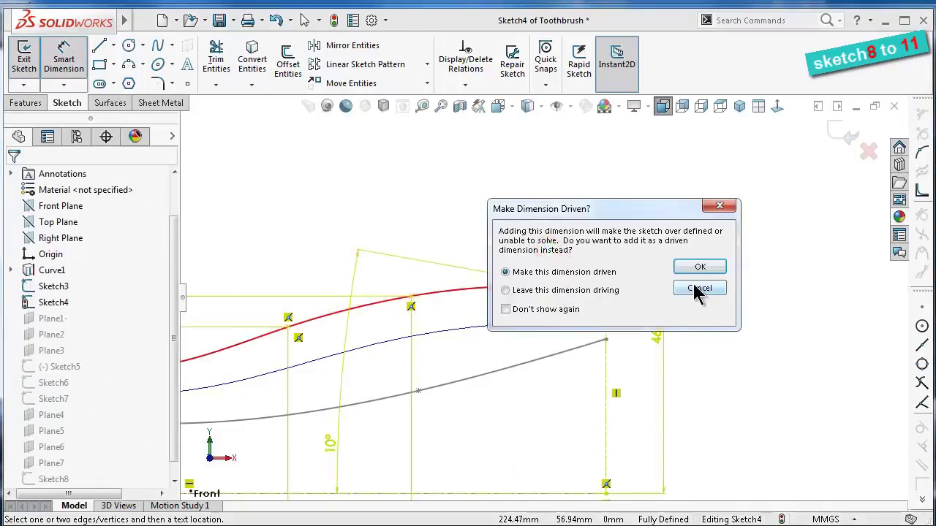
{"action": "left_click", "coordinate": [696, 290]}
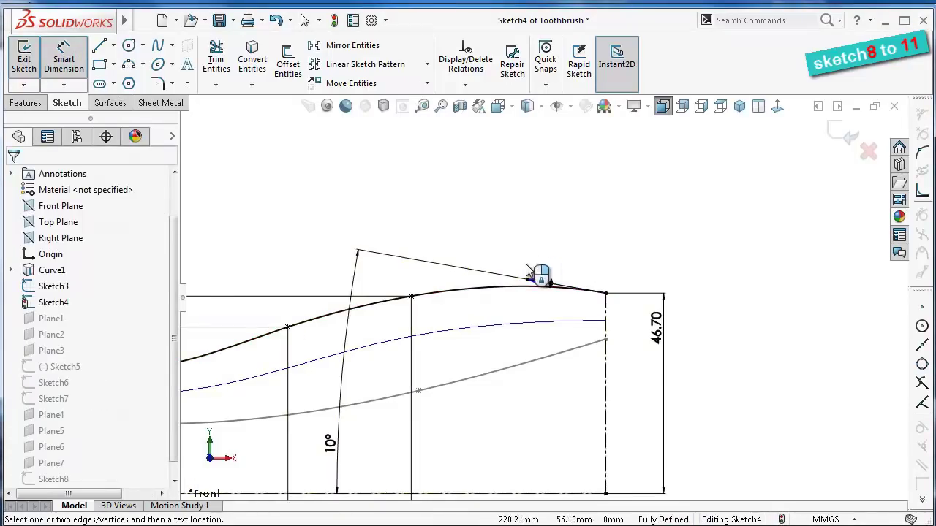
{"action": "scroll", "coordinate": [522, 324], "scroll_direction": "down", "scroll_amount": 2}
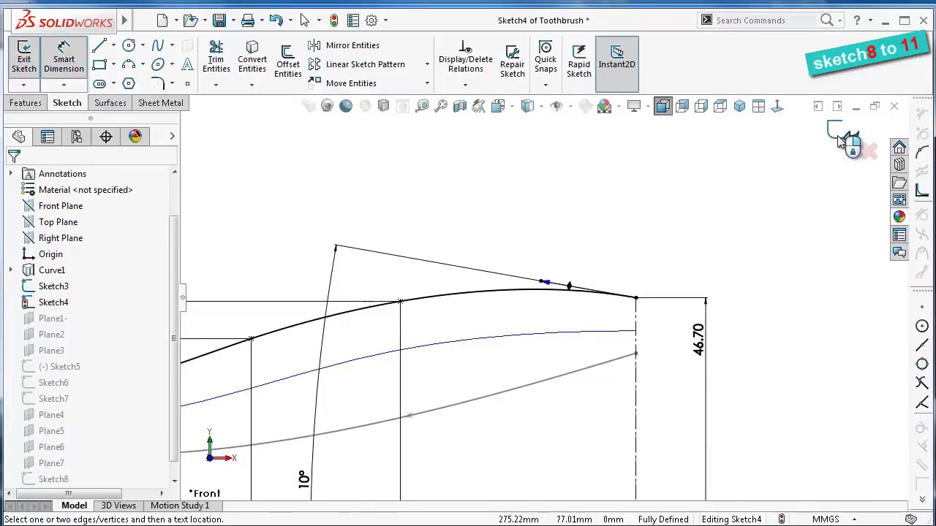
{"action": "left_click", "coordinate": [838, 137]}
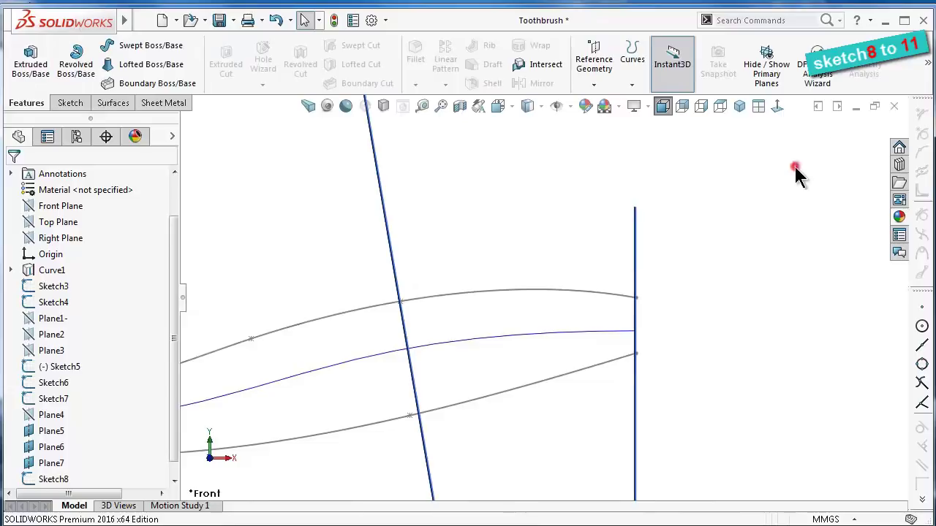
Orbit to show Planes 5–7 and select Sketch9 to locate its curve
{"action": "scroll", "coordinate": [553, 274], "scroll_direction": "up", "scroll_amount": 2}
{"action": "middle_click_drag", "start_coordinate": [533, 280], "coordinate": [522, 330]}
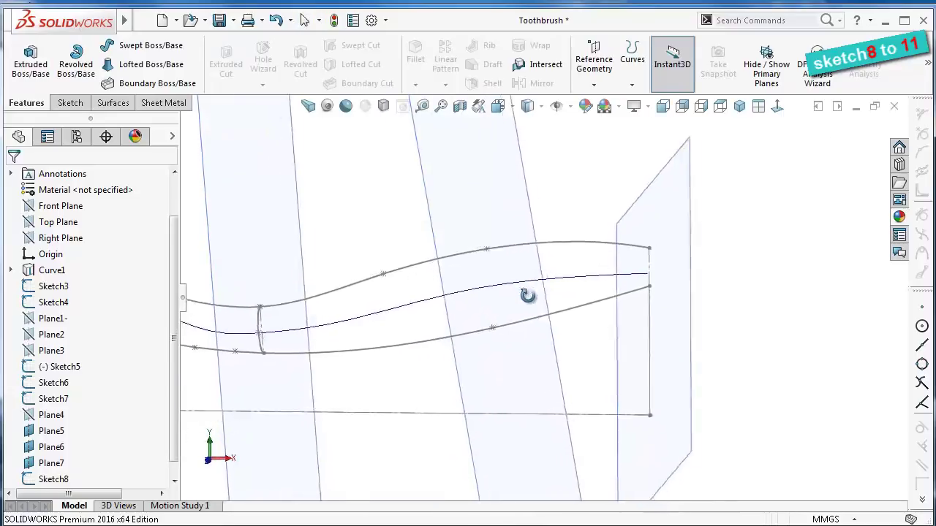
{"action": "left_click", "coordinate": [174, 445]}
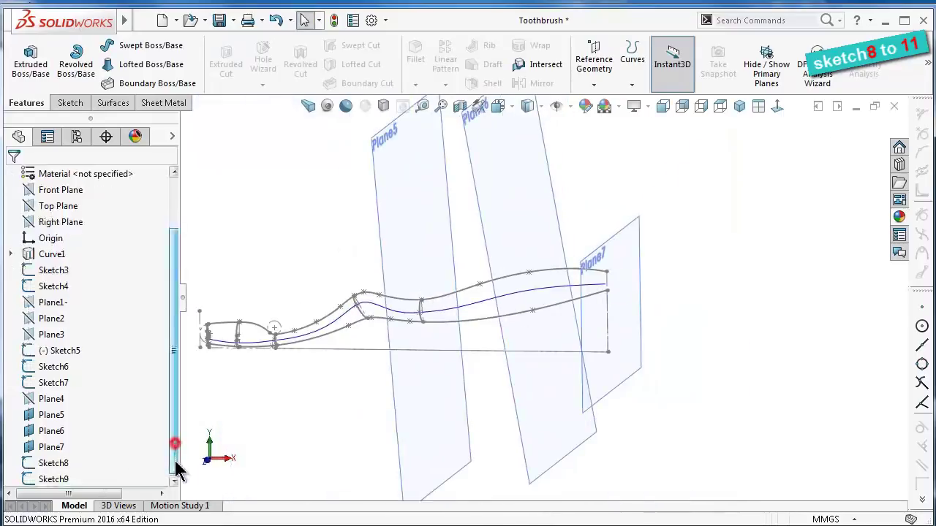
{"action": "left_click", "coordinate": [60, 487]}
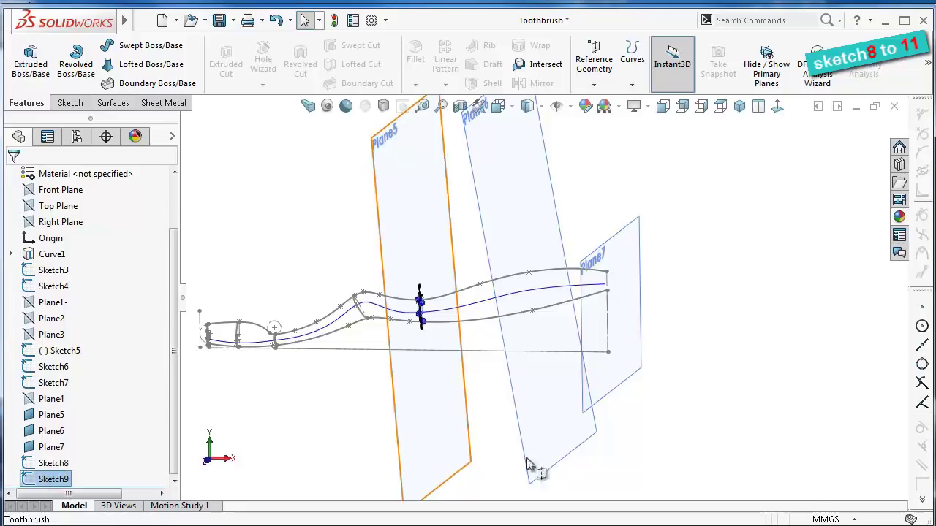
{"action": "left_click", "coordinate": [622, 463]}
{"action": "mouse_move", "coordinate": [622, 464]}
{"action": "middle_mouse_down"}
{"action": "mouse_move", "coordinate": [598, 459]}
{"action": "mouse_move", "coordinate": [590, 441]}
{"action": "middle_mouse_up"}
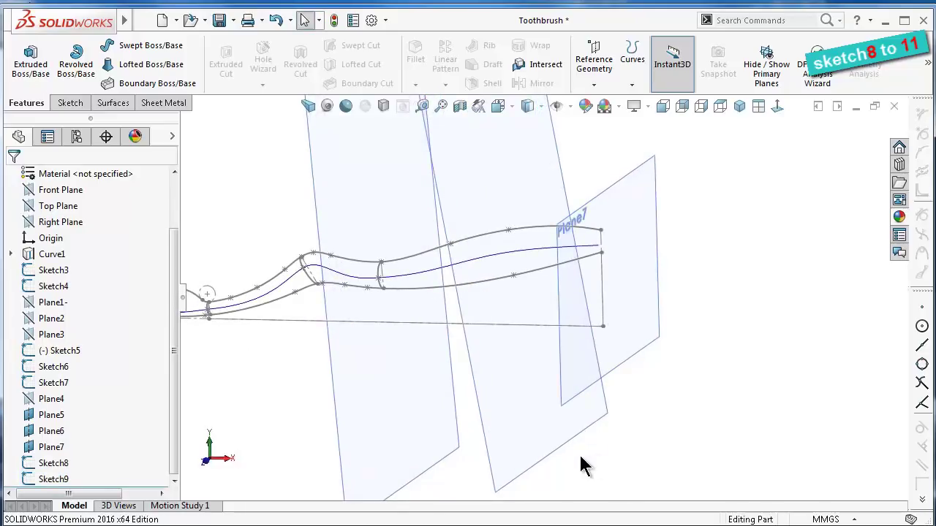
Review Plane6's references without changes, then start Sketch11 on Plane6
{"action": "left_click", "coordinate": [555, 455]}
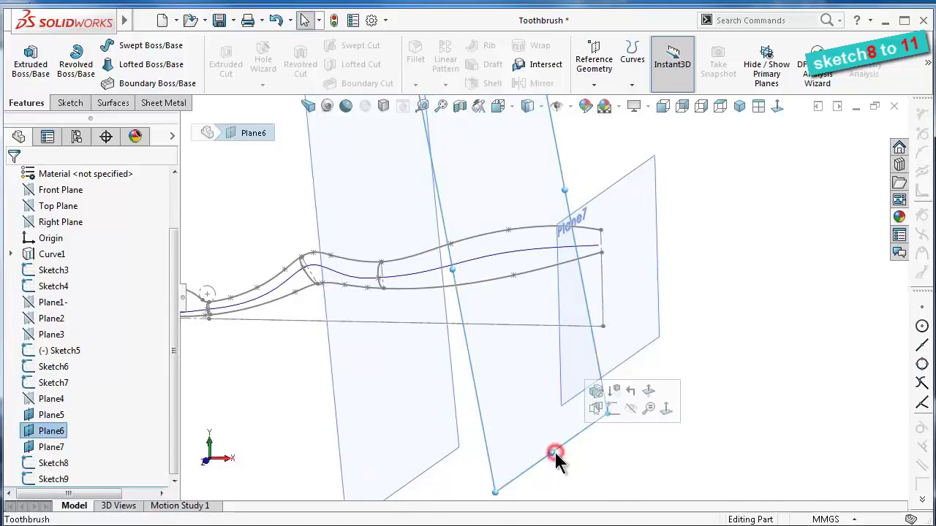
{"action": "left_click", "coordinate": [596, 391]}
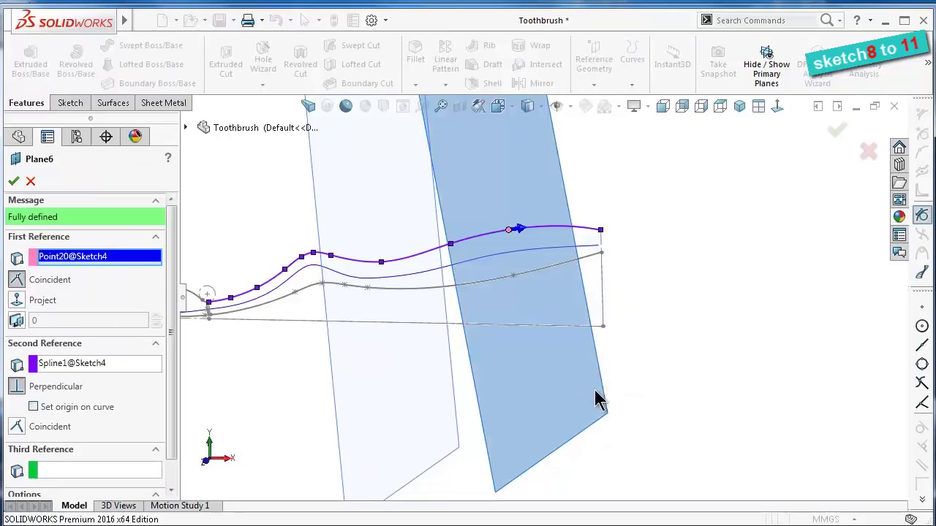
{"action": "left_click", "coordinate": [867, 152]}
{"action": "left_click", "coordinate": [545, 453]}
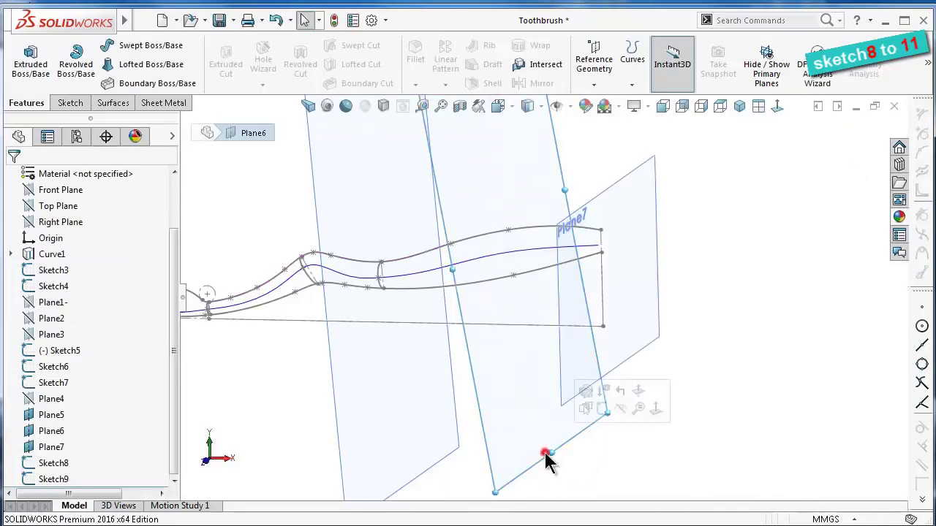
{"action": "left_click", "coordinate": [603, 409]}
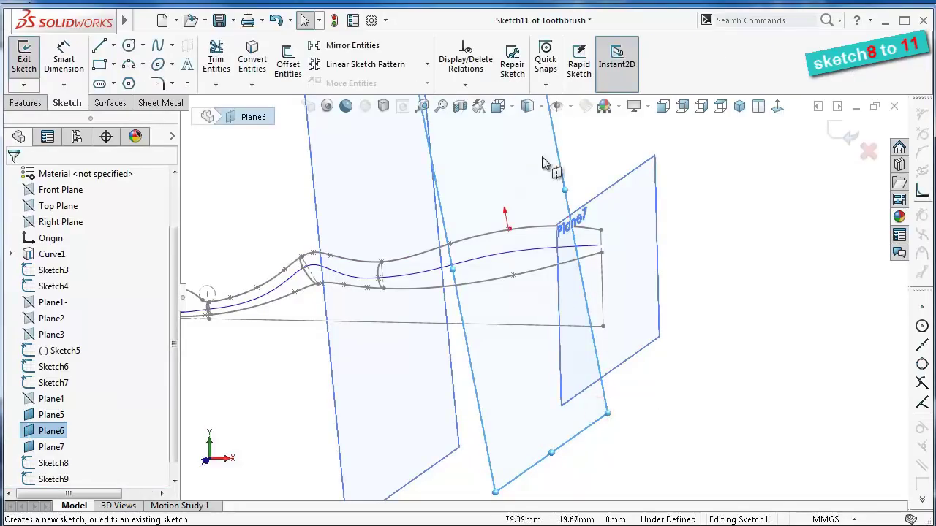
Hide the reference planes and adjust the view of the handle
{"action": "left_click", "coordinate": [559, 108]}
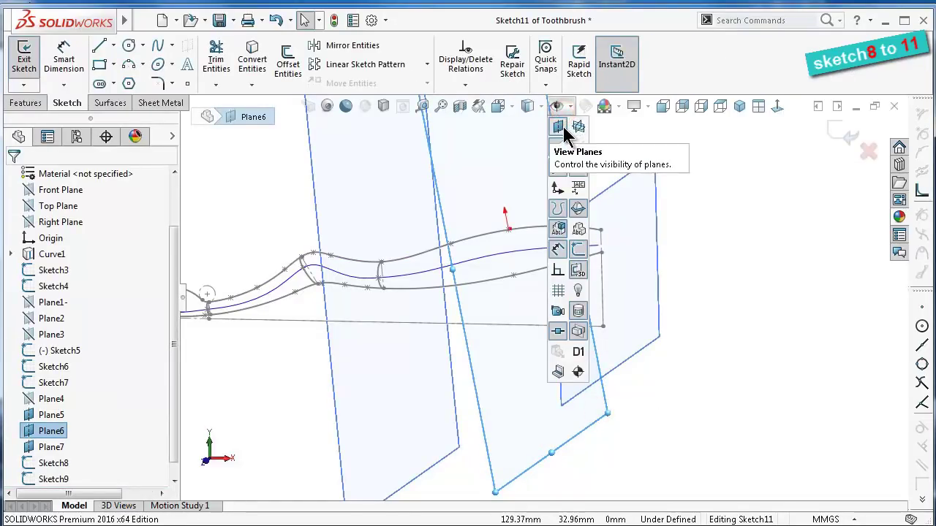
{"action": "left_click", "coordinate": [564, 131]}
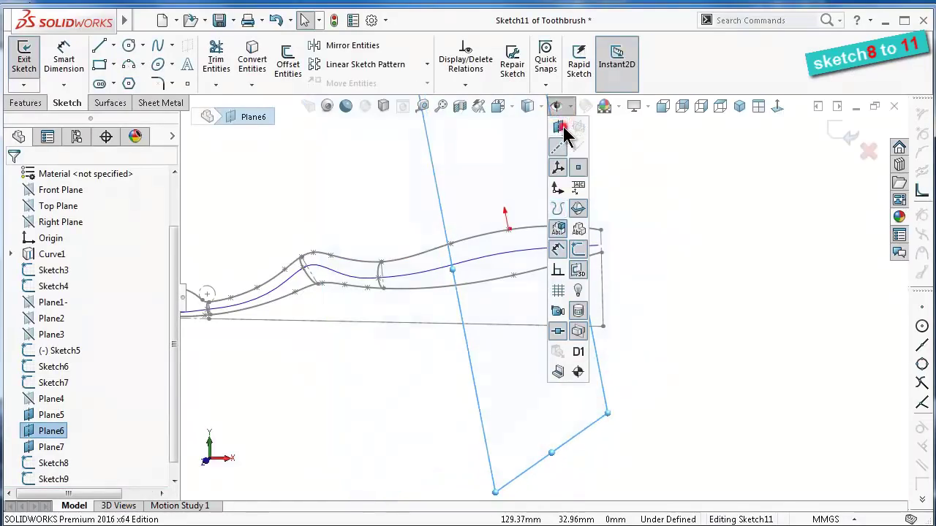
{"action": "left_click", "coordinate": [174, 333]}
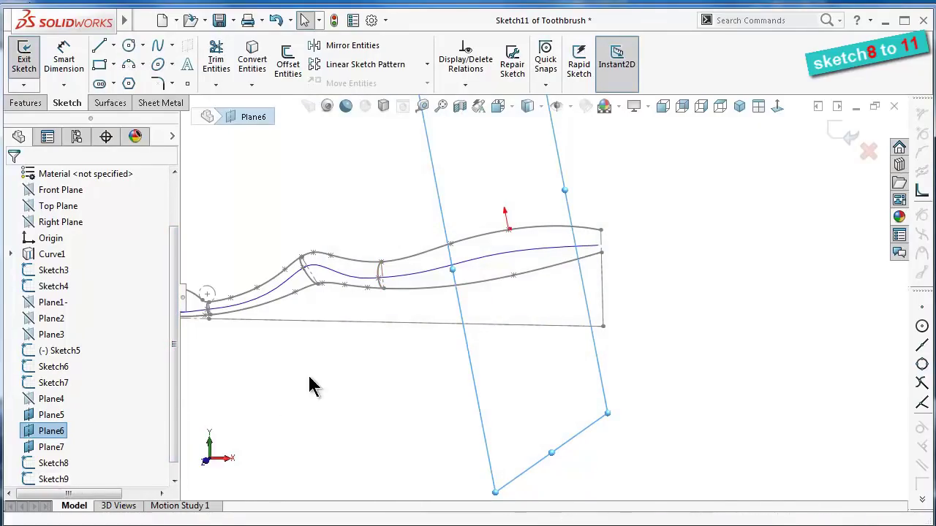
{"action": "middle_click_drag", "start_coordinate": [309, 382], "coordinate": [330, 344]}
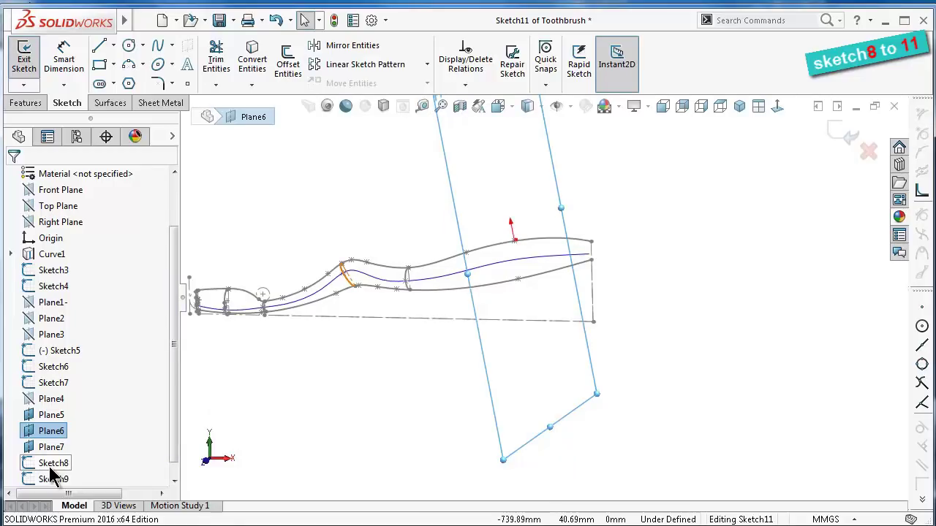
{"action": "left_click_drag", "start_coordinate": [169, 421], "coordinate": [173, 437]}
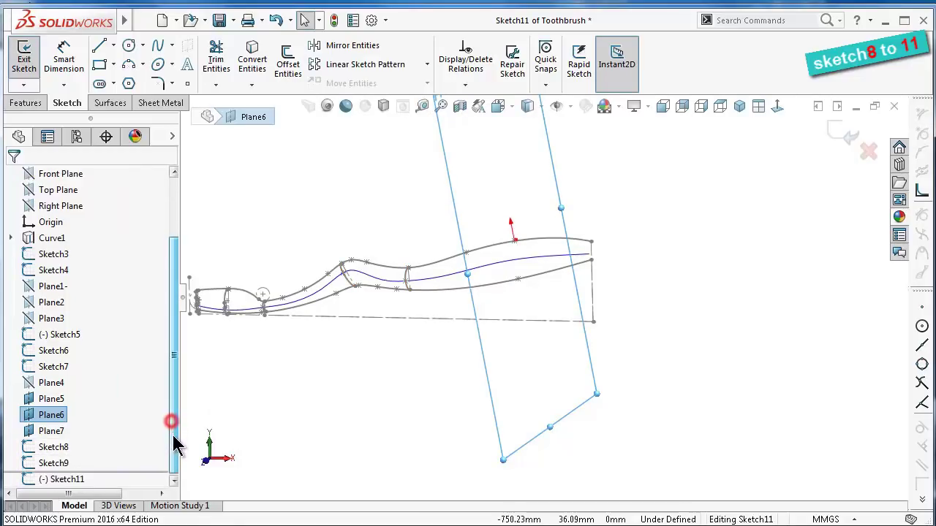
{"action": "scroll", "coordinate": [539, 236], "scroll_direction": "down", "scroll_amount": 3}
{"action": "scroll", "coordinate": [539, 236], "scroll_direction": "down", "scroll_amount": 2}
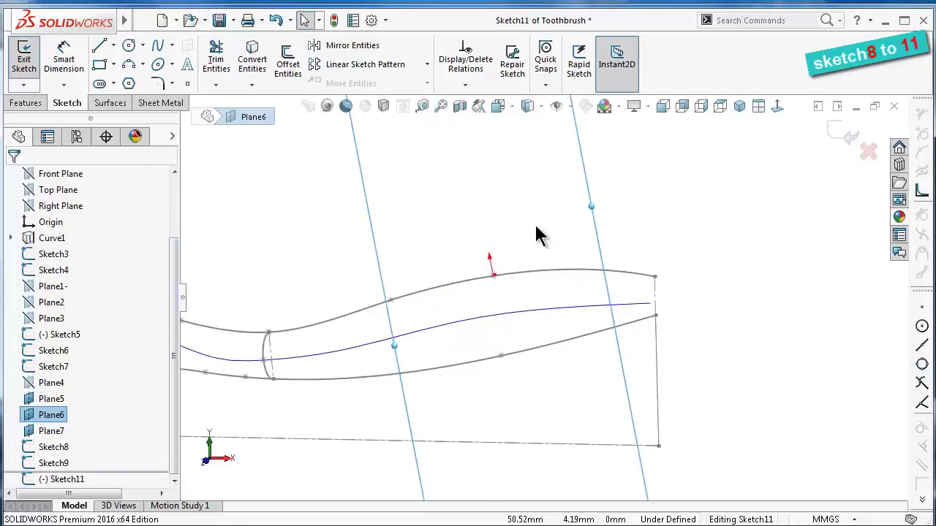
Switch to the Centerline tool and start the line on the upper guide curve
{"action": "left_click", "coordinate": [114, 45]}
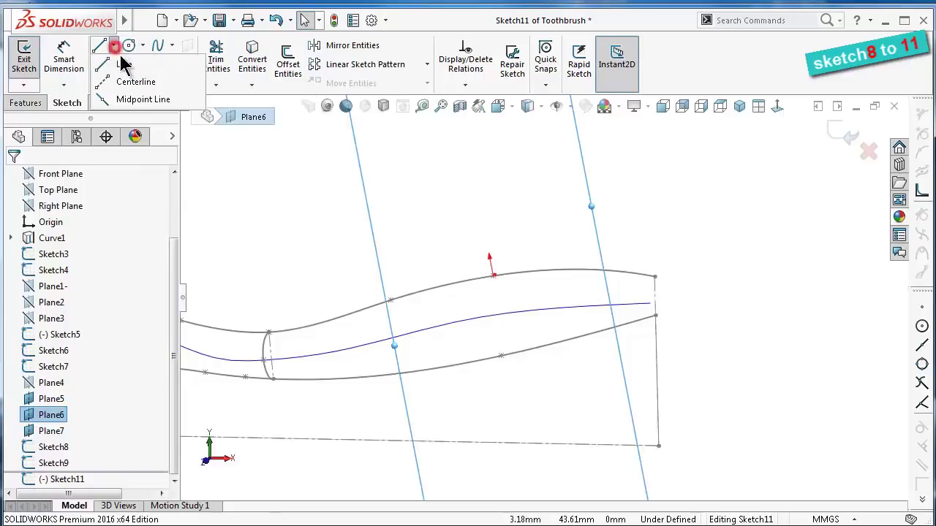
{"action": "left_click", "coordinate": [132, 80]}
{"action": "scroll", "coordinate": [492, 246], "scroll_direction": "down", "scroll_amount": 2}
{"action": "scroll", "coordinate": [492, 246], "scroll_direction": "down", "scroll_amount": 1}
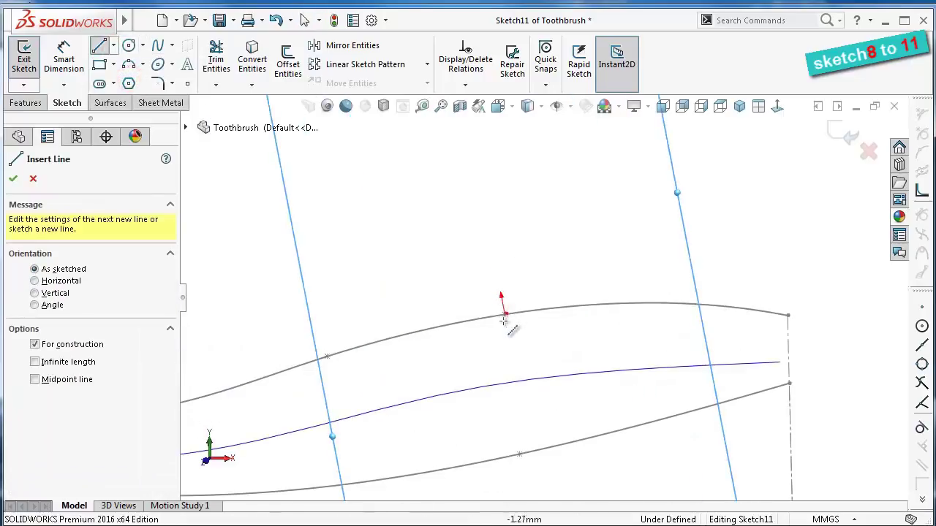
{"action": "scroll", "coordinate": [506, 316], "scroll_direction": "up", "scroll_amount": 3}
{"action": "scroll", "coordinate": [512, 305], "scroll_direction": "up", "scroll_amount": 3}
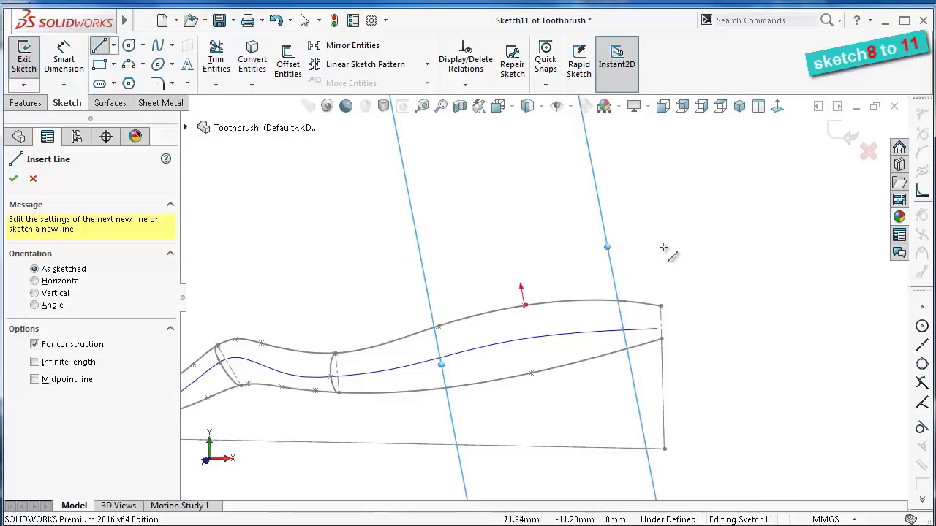
{"action": "middle_click_drag", "start_coordinate": [668, 250], "coordinate": [673, 249]}
{"action": "scroll", "coordinate": [534, 320], "scroll_direction": "down", "scroll_amount": 3}
{"action": "scroll", "coordinate": [443, 318], "scroll_direction": "down", "scroll_amount": 2}
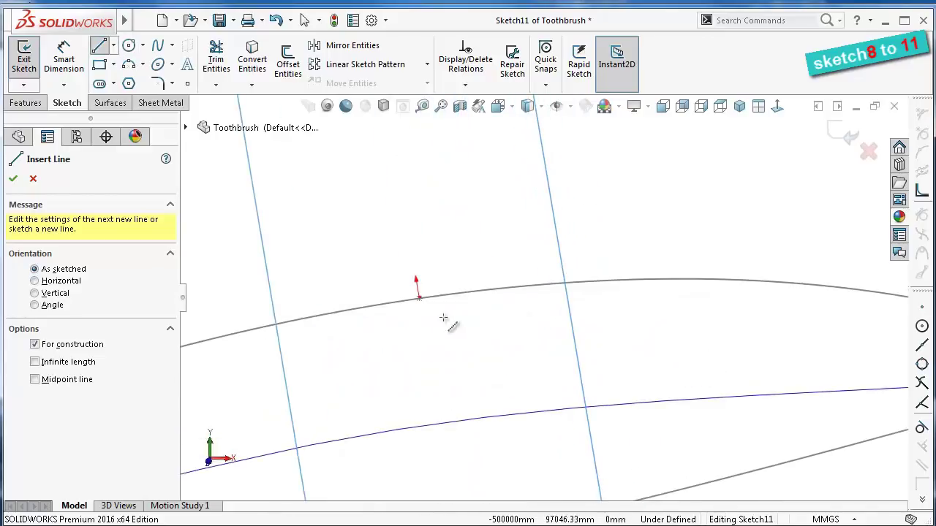
{"action": "scroll", "coordinate": [420, 296], "scroll_direction": "up", "scroll_amount": 2}
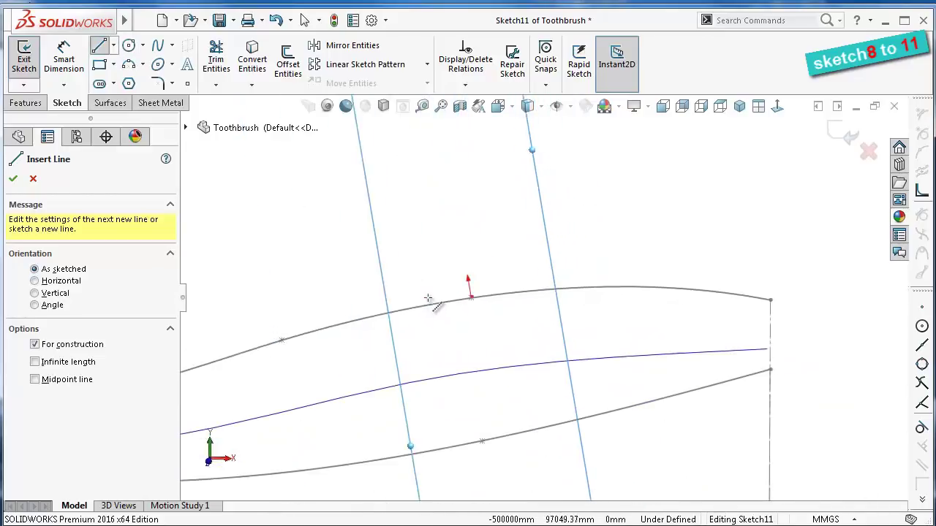
{"action": "middle_click_drag", "start_coordinate": [437, 307], "coordinate": [432, 314]}
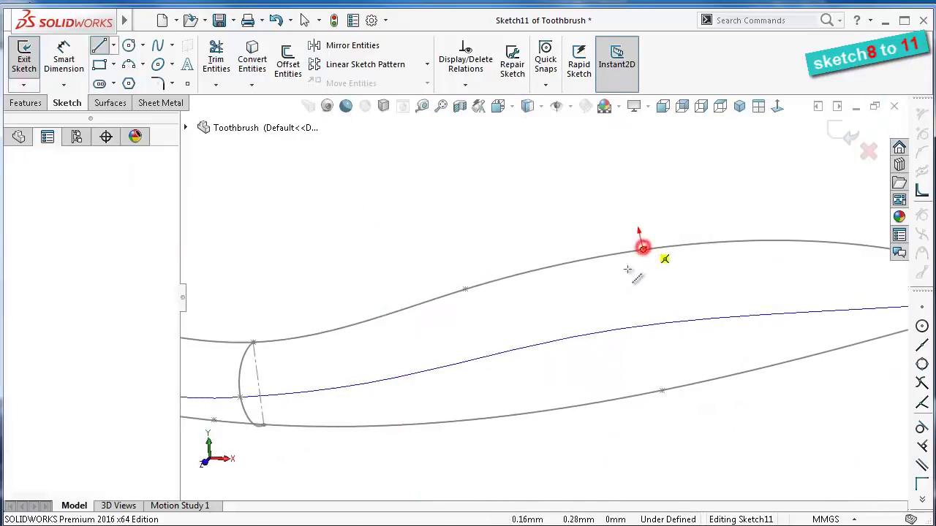
{"action": "left_click", "coordinate": [642, 249]}
End the centreline on the lower guide curve and stop drawing lines
{"action": "left_click", "coordinate": [684, 385]}
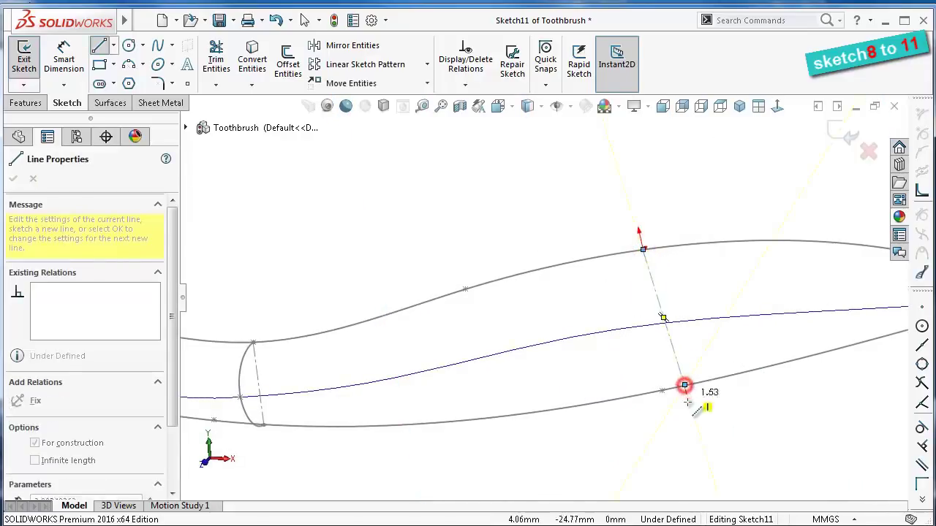
{"action": "right_click", "coordinate": [688, 400]}
{"action": "left_click", "coordinate": [709, 418]}
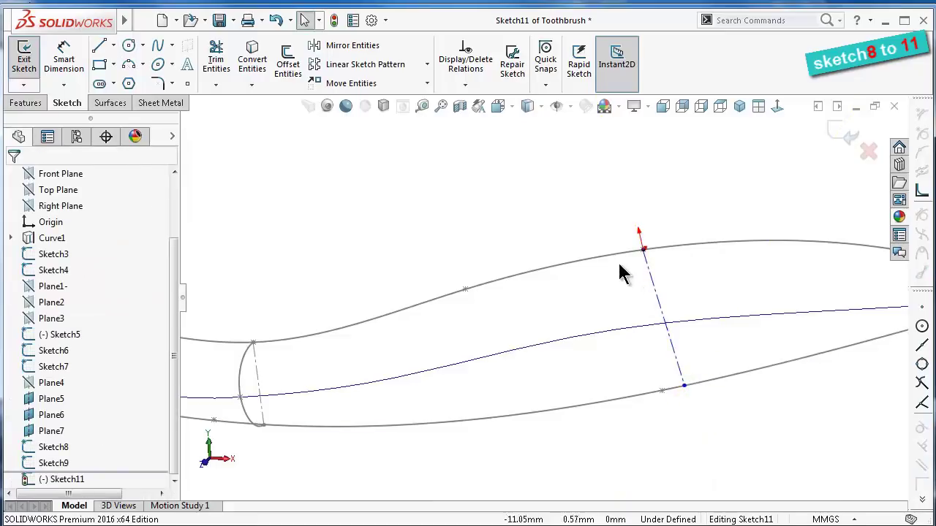
{"action": "scroll", "coordinate": [633, 260], "scroll_direction": "up", "scroll_amount": 2}
{"action": "scroll", "coordinate": [629, 271], "scroll_direction": "up", "scroll_amount": 2}
{"action": "scroll", "coordinate": [537, 342], "scroll_direction": "up", "scroll_amount": 2}
{"action": "scroll", "coordinate": [537, 344], "scroll_direction": "down", "scroll_amount": 3}
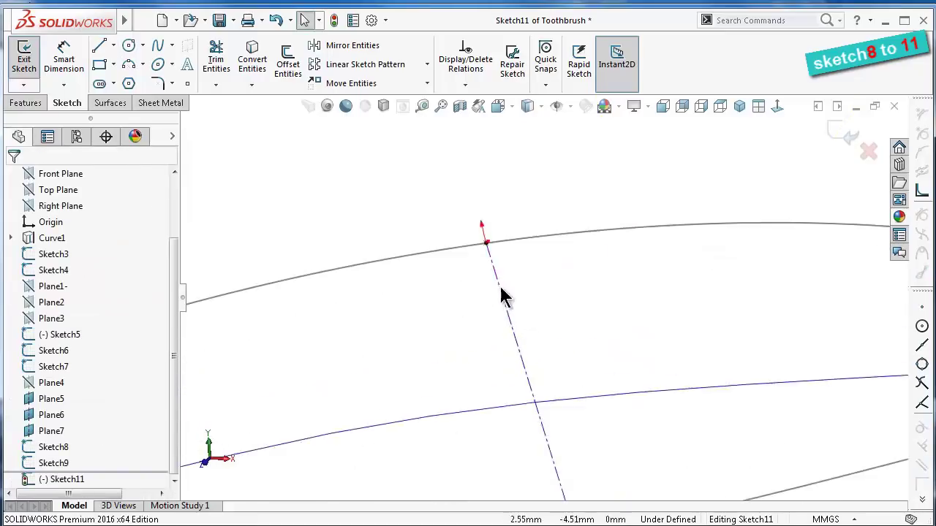
{"action": "scroll", "coordinate": [497, 278], "scroll_direction": "down", "scroll_amount": 2}
Make the centreline's top endpoint coincident with and pierced onto the upper guide curve
{"action": "left_click", "coordinate": [494, 219]}
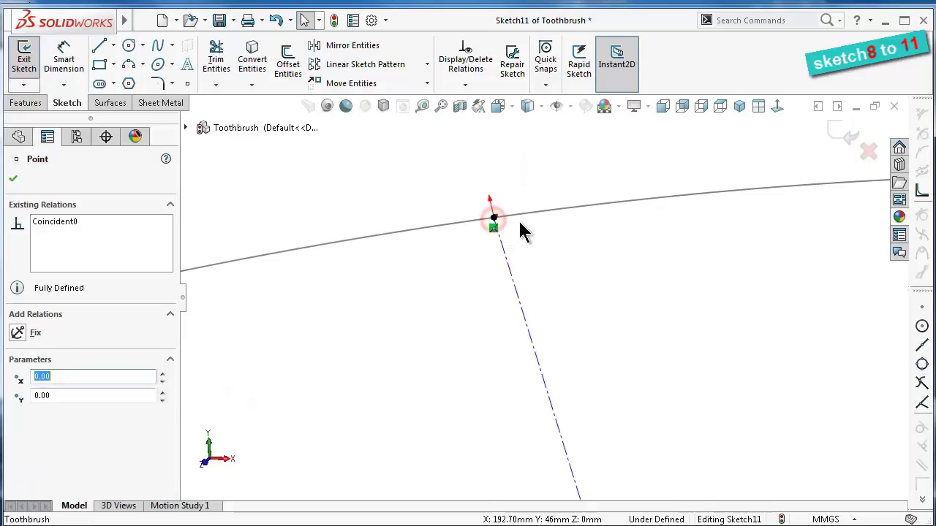
{"action": "left_click", "coordinate": [522, 216], "text": "ctrl"}
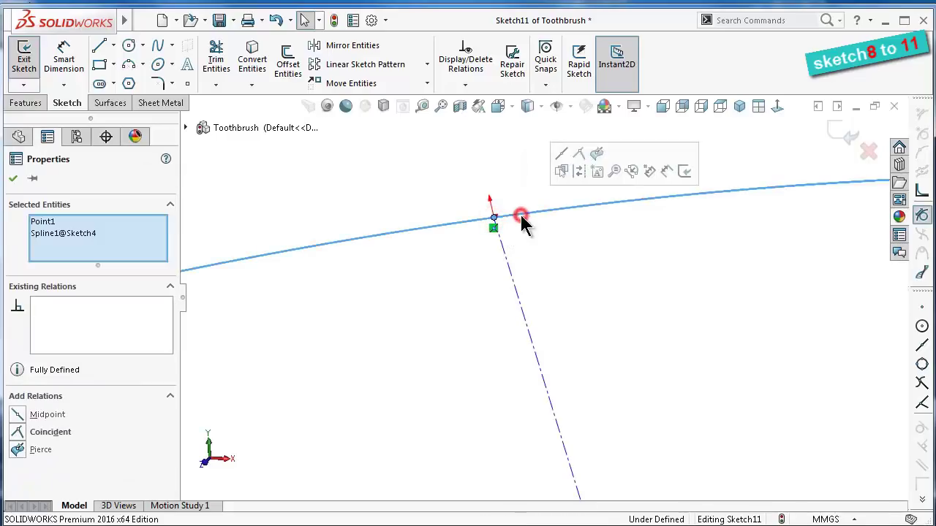
{"action": "left_click", "coordinate": [580, 163]}
{"action": "left_click", "coordinate": [554, 240]}
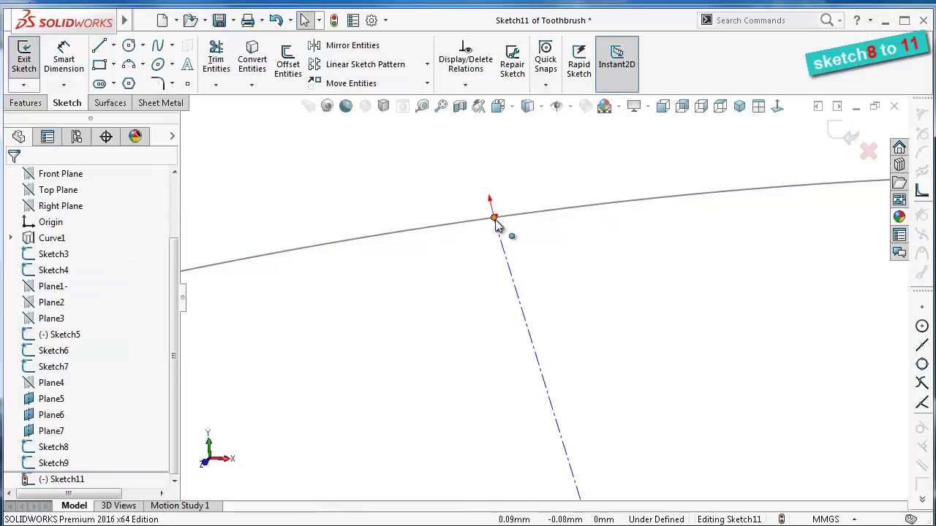
{"action": "left_click", "coordinate": [494, 218]}
{"action": "left_click", "coordinate": [531, 215], "text": "ctrl"}
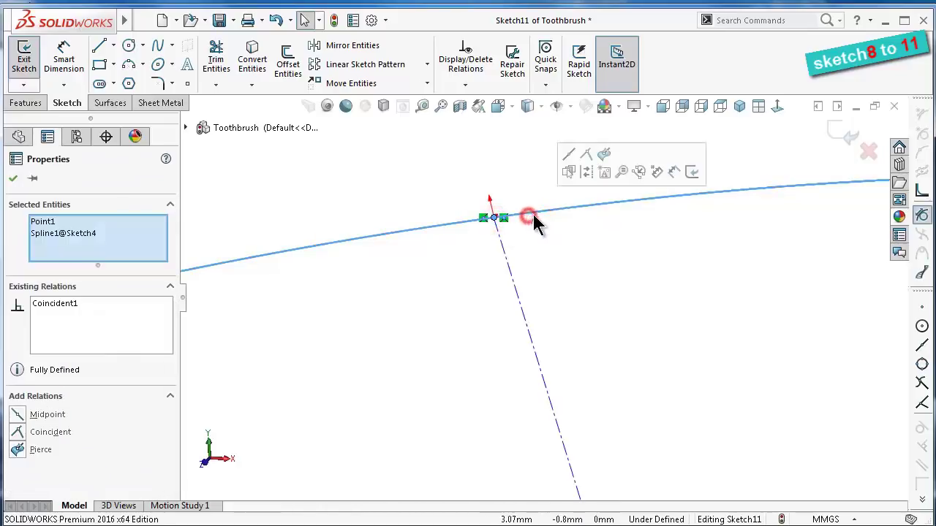
{"action": "left_click", "coordinate": [603, 165]}
{"action": "left_click", "coordinate": [589, 245]}
{"action": "scroll", "coordinate": [603, 395], "scroll_direction": "up", "scroll_amount": 2}
{"action": "scroll", "coordinate": [593, 439], "scroll_direction": "up", "scroll_amount": 2}
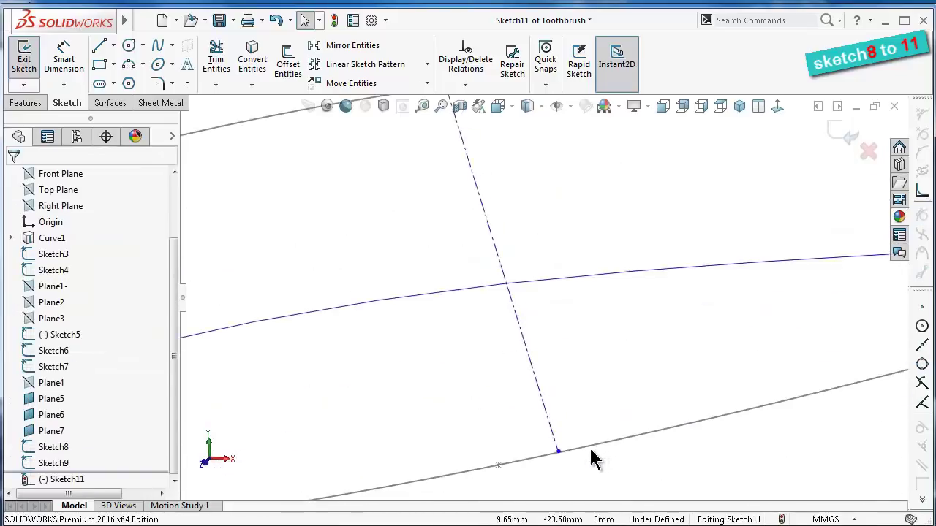
Make the bottom endpoint coincident with and pierced onto the lower guide curve
{"action": "left_click", "coordinate": [558, 451]}
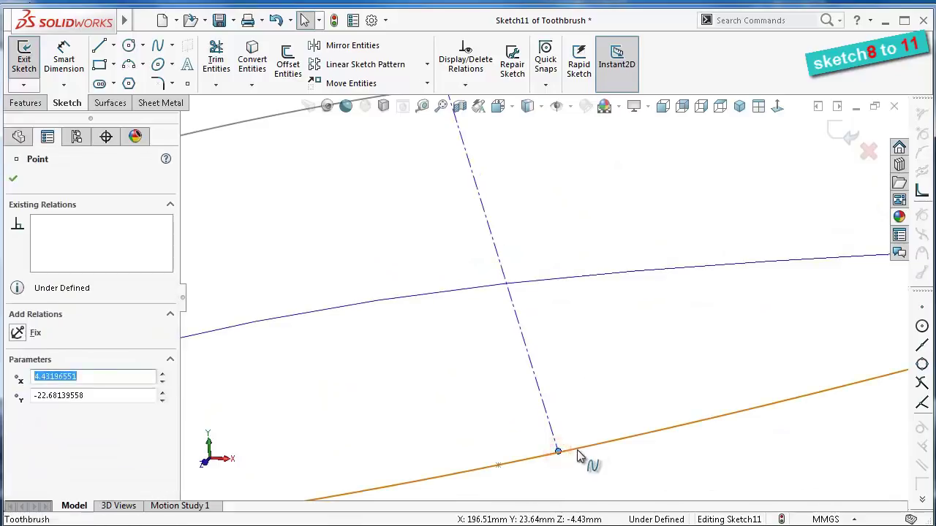
{"action": "left_click", "coordinate": [576, 448], "text": "ctrl"}
{"action": "left_click", "coordinate": [638, 392]}
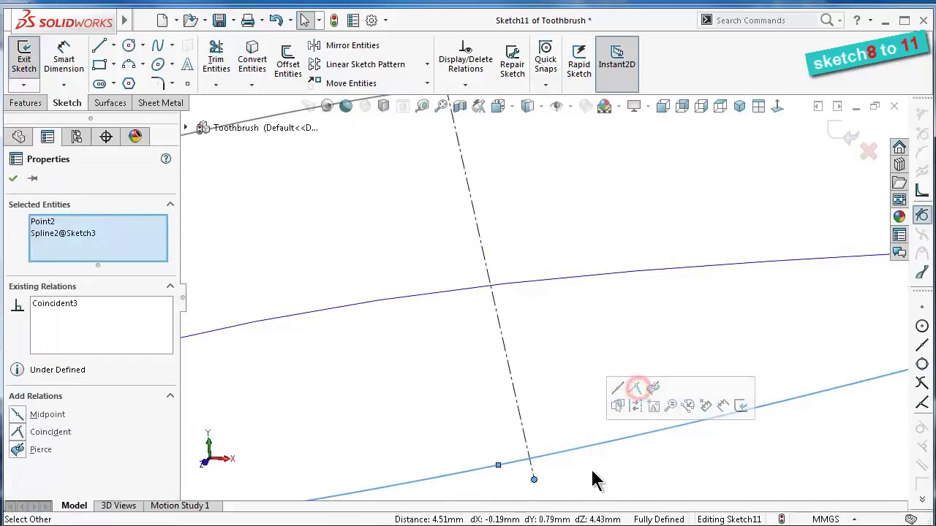
{"action": "left_click", "coordinate": [591, 469]}
{"action": "left_click", "coordinate": [534, 482]}
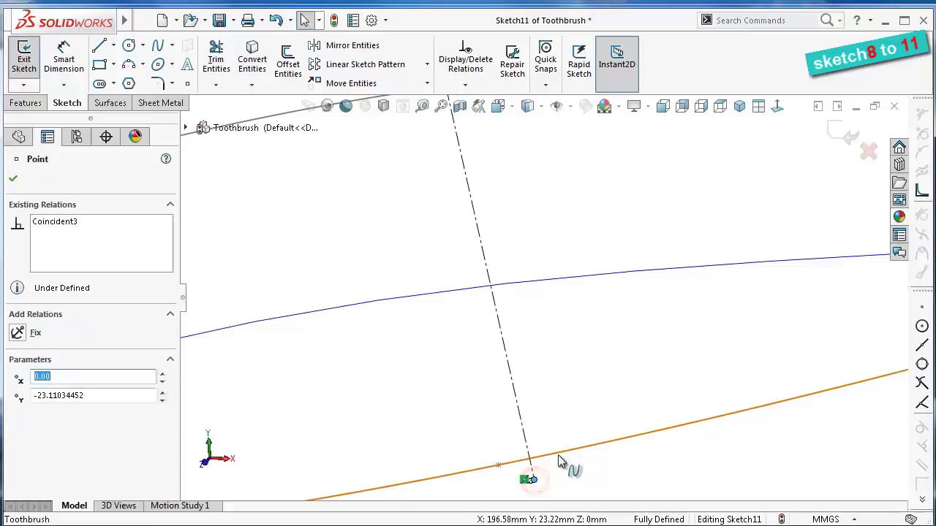
{"action": "left_click", "coordinate": [566, 448], "text": "ctrl"}
{"action": "left_click", "coordinate": [633, 394]}
{"action": "left_click", "coordinate": [545, 386]}
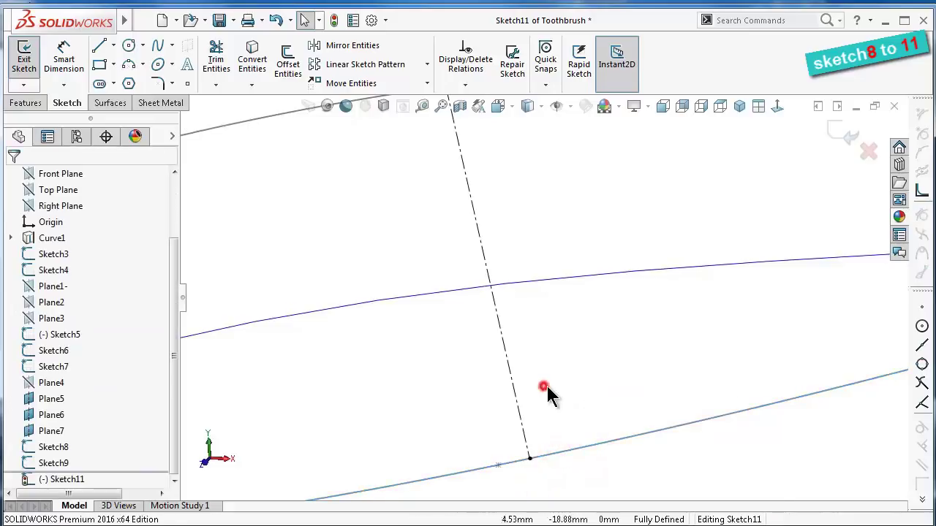
{"action": "scroll", "coordinate": [544, 365], "scroll_direction": "up", "scroll_amount": 3}
{"action": "scroll", "coordinate": [563, 278], "scroll_direction": "up", "scroll_amount": 2}
Draw the Sketch11 spline from the centreline's top endpoint through the middle blue curve to its bottom
{"action": "scroll", "coordinate": [556, 241], "scroll_direction": "down", "scroll_amount": 2}
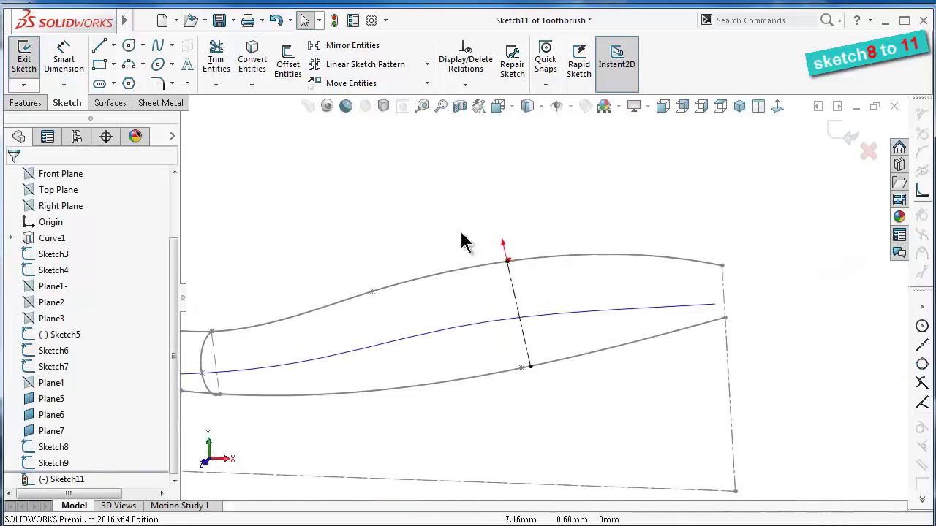
{"action": "left_click", "coordinate": [156, 44]}
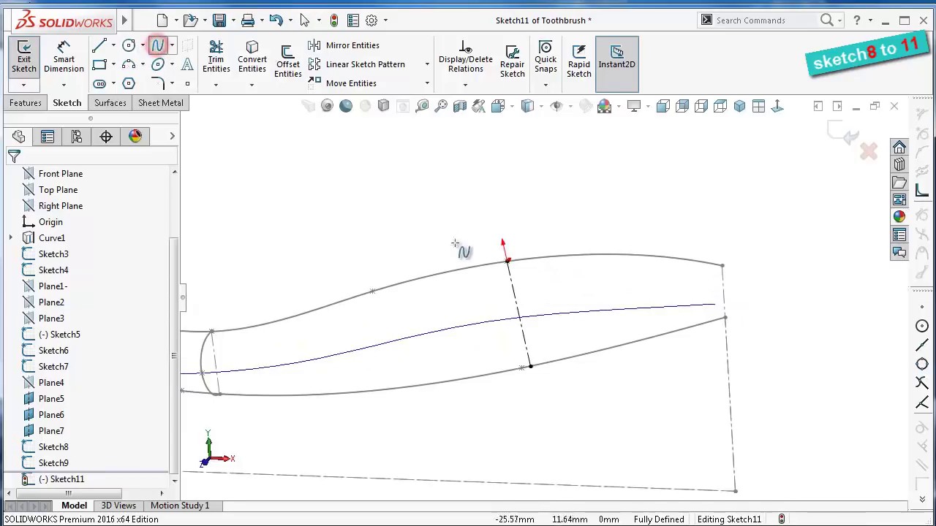
{"action": "scroll", "coordinate": [508, 266], "scroll_direction": "down", "scroll_amount": 2}
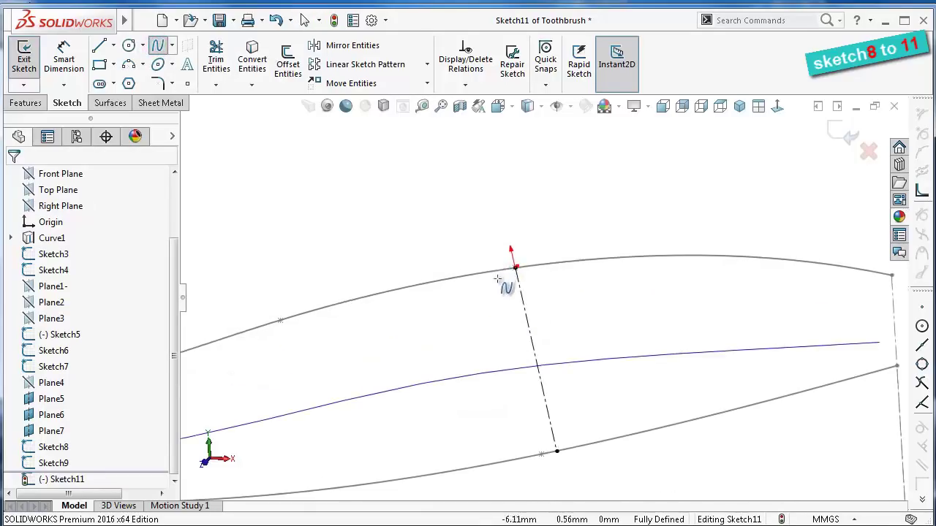
{"action": "left_click", "coordinate": [515, 268]}
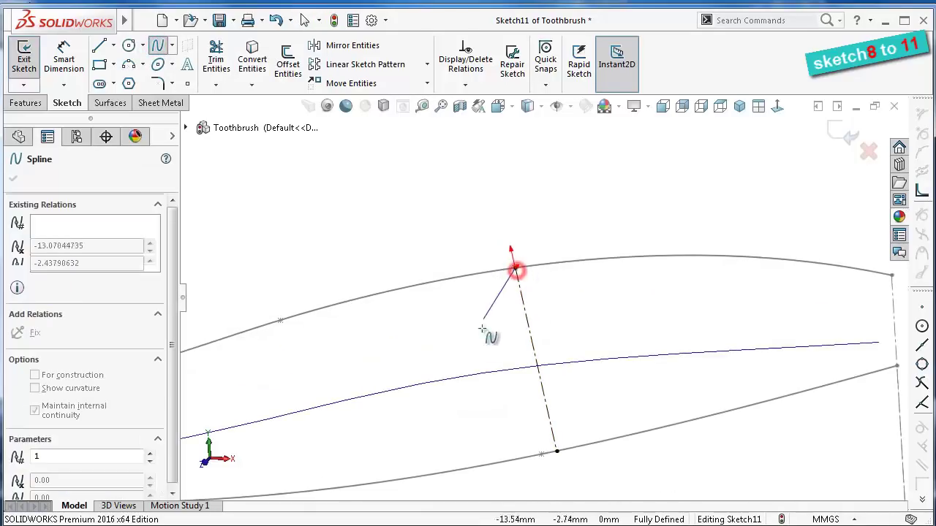
{"action": "left_click", "coordinate": [482, 378]}
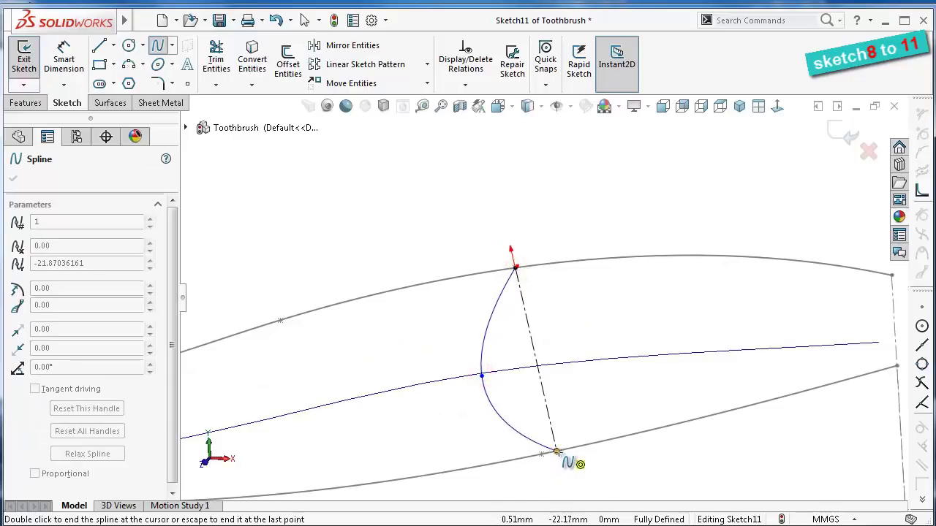
{"action": "scroll", "coordinate": [559, 449], "scroll_direction": "down", "scroll_amount": 3}
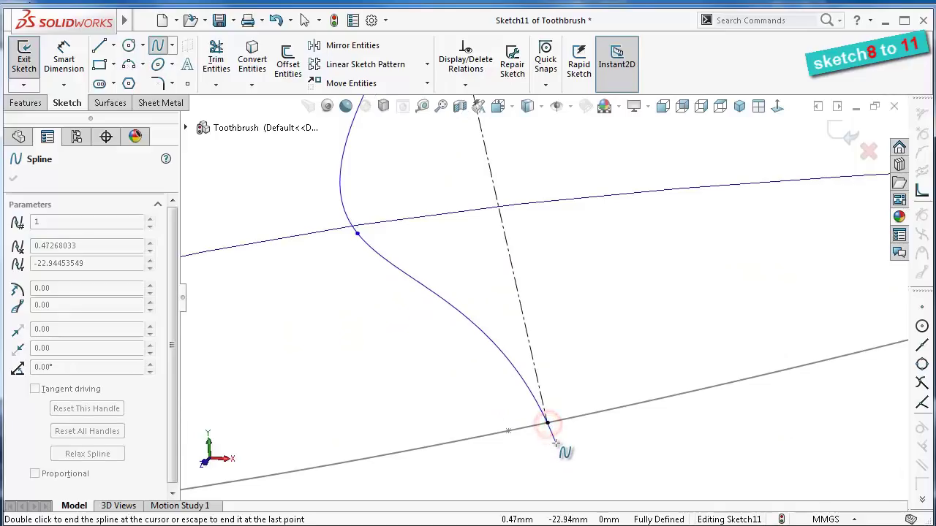
{"action": "right_click", "coordinate": [552, 431]}
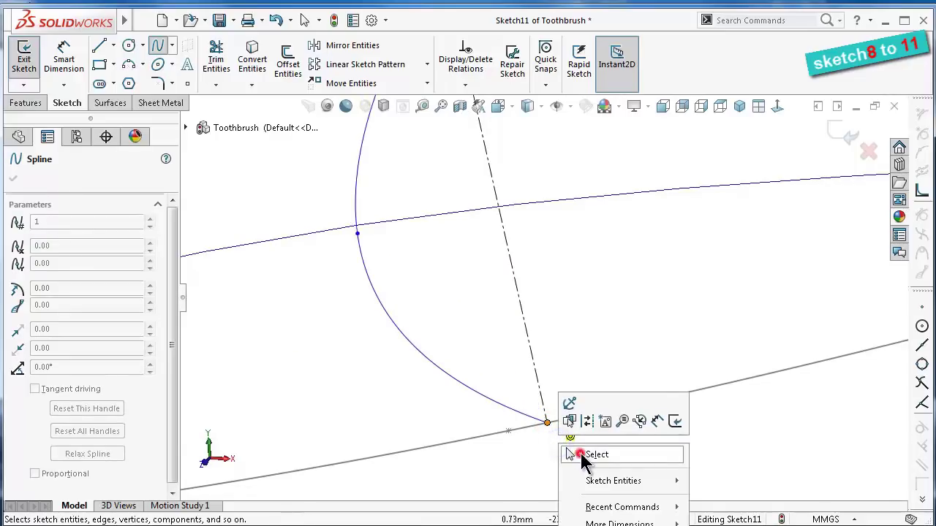
{"action": "left_click", "coordinate": [583, 455]}
{"action": "middle_click_drag", "start_coordinate": [592, 433], "coordinate": [570, 413]}
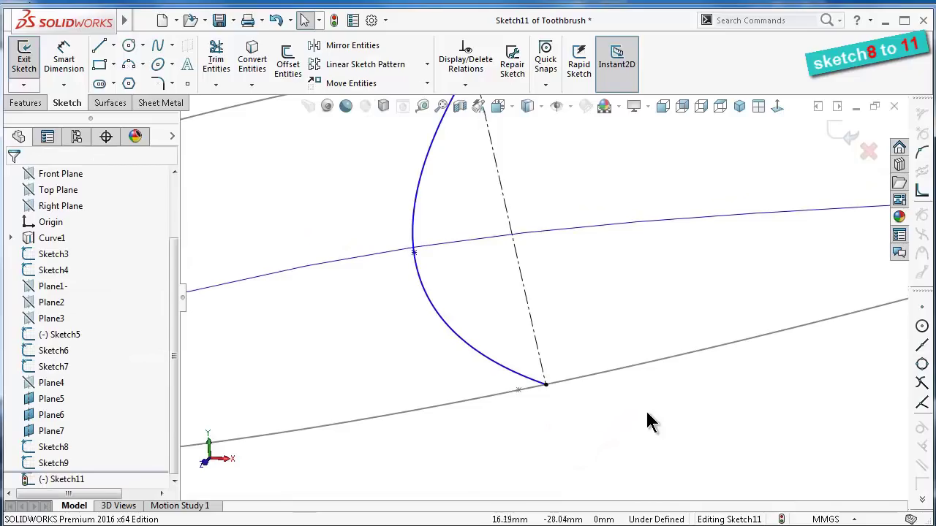
{"action": "scroll", "coordinate": [633, 345], "scroll_direction": "up", "scroll_amount": 1}
{"action": "scroll", "coordinate": [633, 345], "scroll_direction": "up", "scroll_amount": 1}
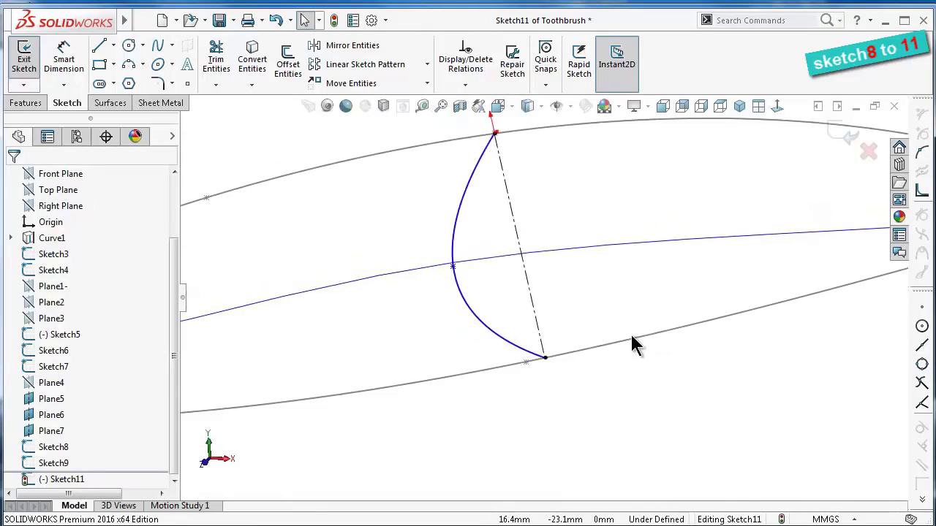
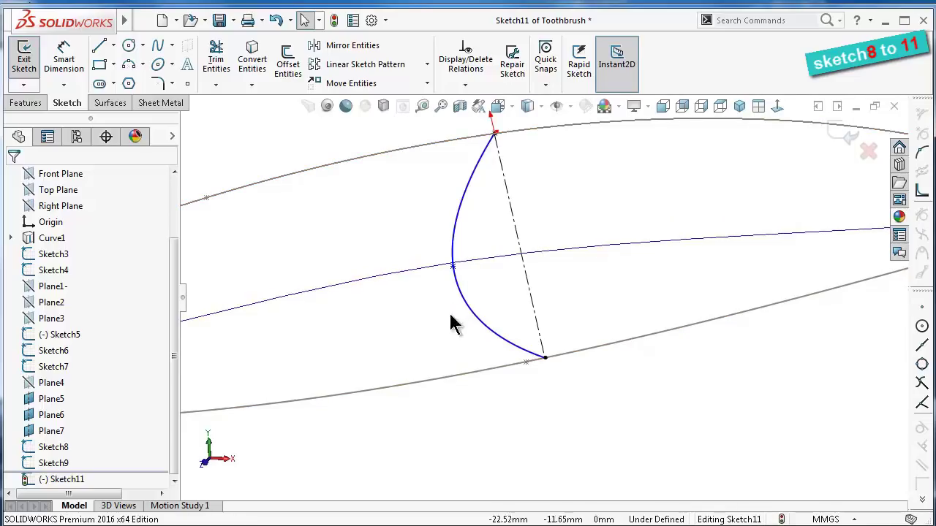
Add a Pierce relation between Sketch11's spline point and the guide curve
{"action": "scroll", "coordinate": [451, 324], "scroll_direction": "down", "scroll_amount": 1}
{"action": "scroll", "coordinate": [459, 278], "scroll_direction": "down", "scroll_amount": 1}
{"action": "scroll", "coordinate": [455, 292], "scroll_direction": "down", "scroll_amount": 1}
{"action": "scroll", "coordinate": [409, 311], "scroll_direction": "down", "scroll_amount": 1}
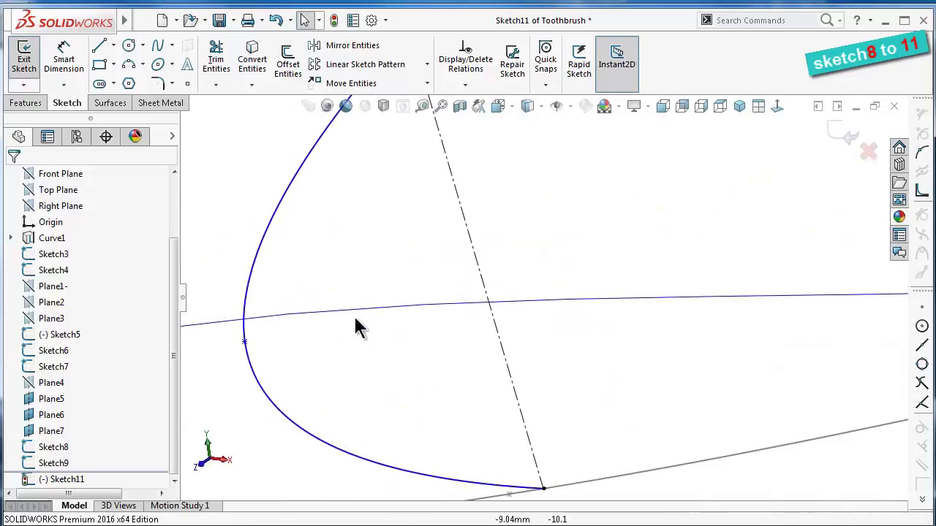
{"action": "left_click", "coordinate": [246, 344]}
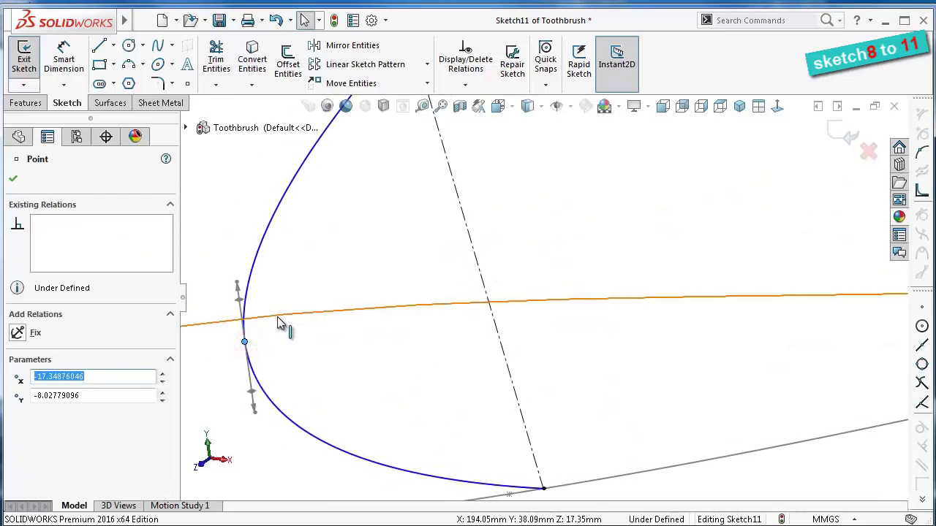
{"action": "left_click", "coordinate": [277, 316], "text": "ctrl"}
{"action": "left_click", "coordinate": [320, 271]}
{"action": "left_click", "coordinate": [294, 329]}
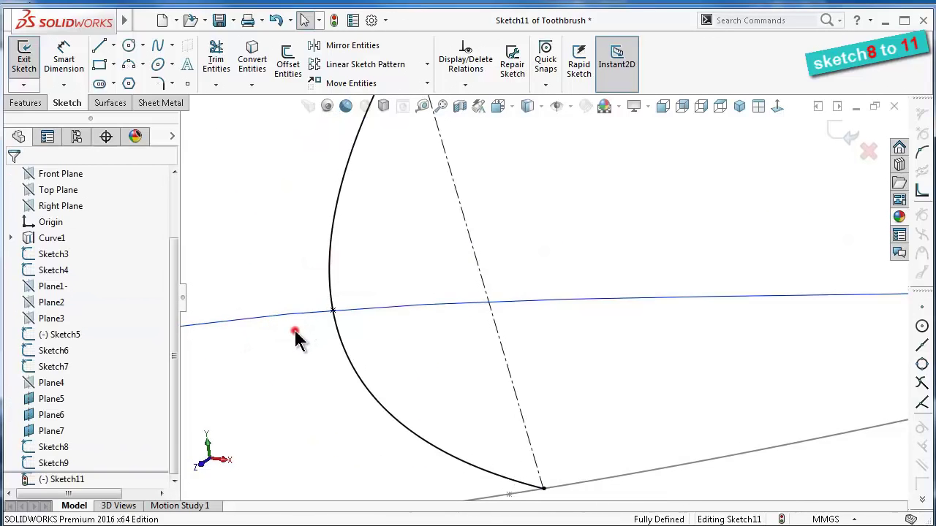
Make both the top and lower spline end tangents horizontal
{"action": "left_click", "coordinate": [777, 110]}
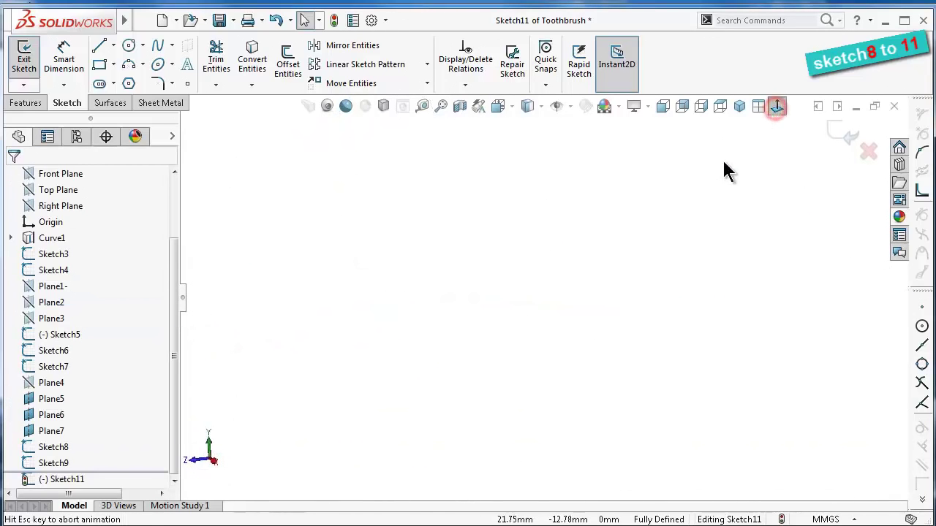
{"action": "scroll", "coordinate": [496, 293], "scroll_direction": "down", "scroll_amount": 3}
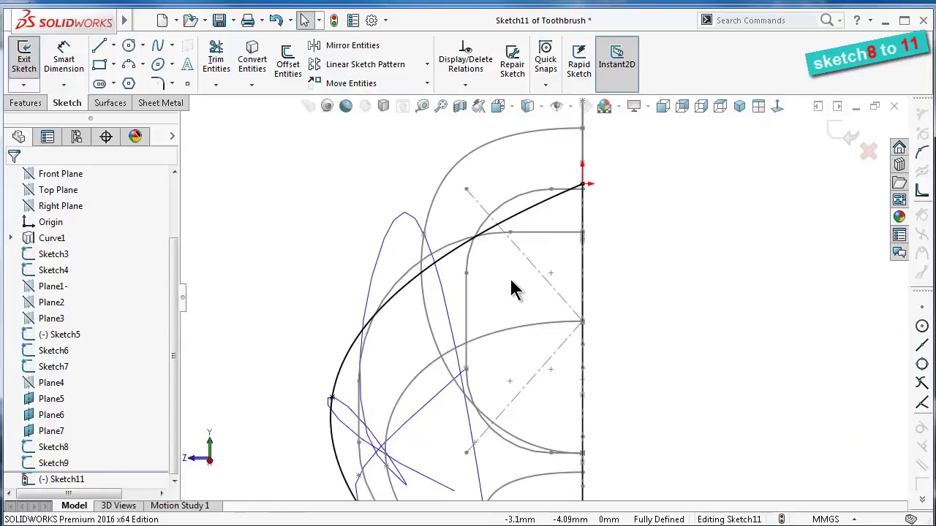
{"action": "scroll", "coordinate": [515, 307], "scroll_direction": "down", "scroll_amount": 2}
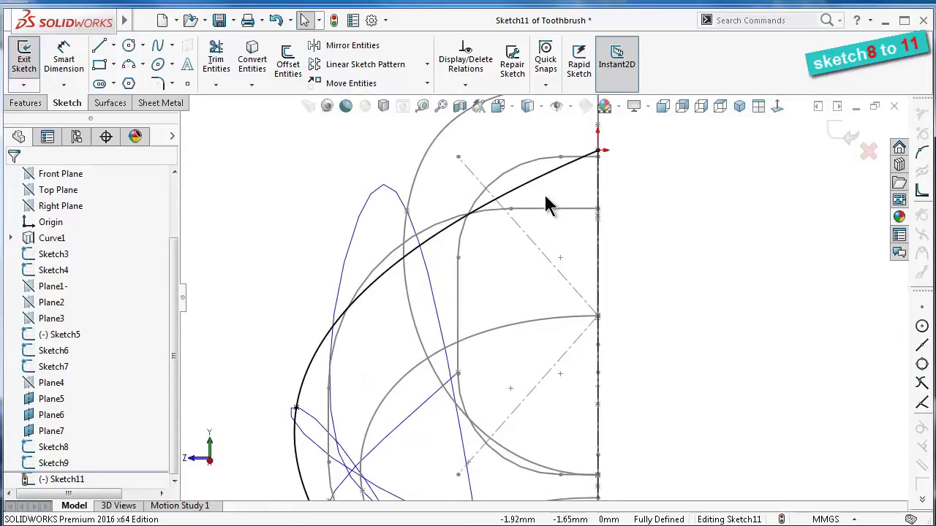
{"action": "scroll", "coordinate": [549, 203], "scroll_direction": "down", "scroll_amount": 2}
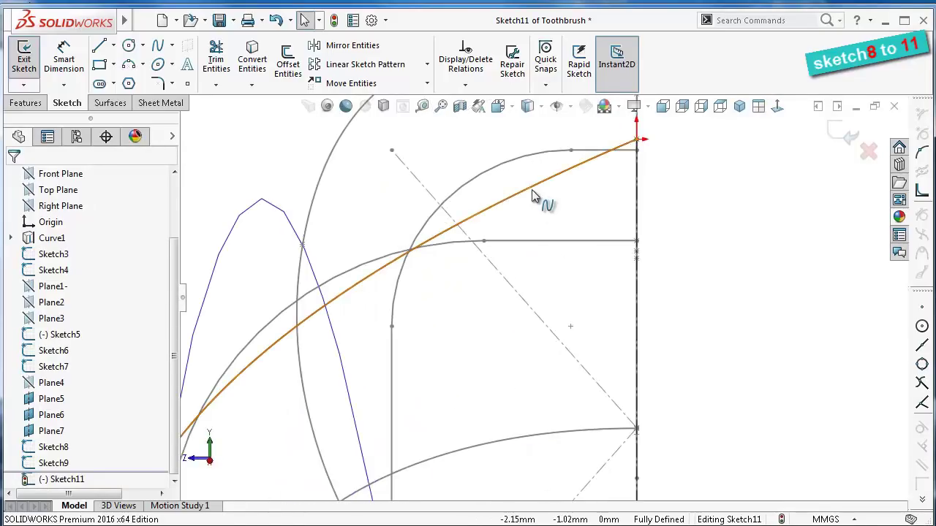
{"action": "left_click", "coordinate": [532, 194]}
{"action": "left_click", "coordinate": [455, 217]}
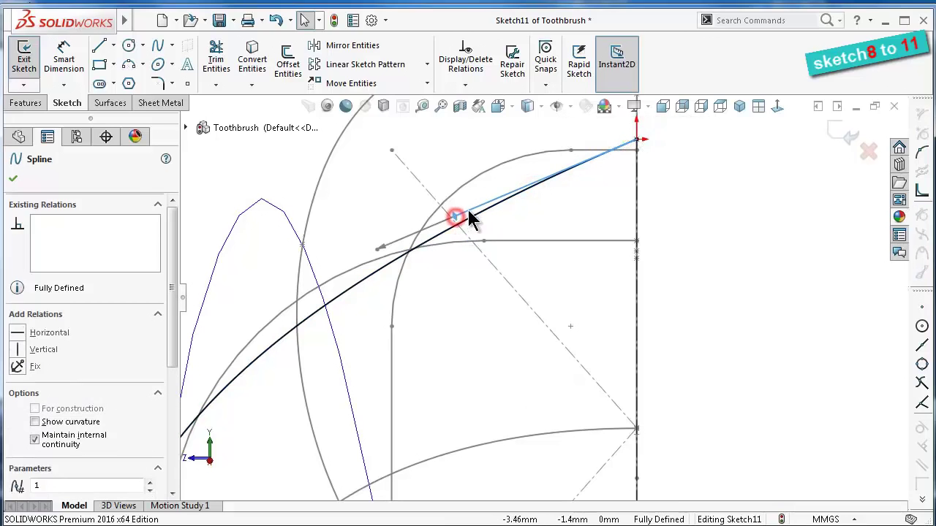
{"action": "left_click", "coordinate": [57, 330]}
{"action": "scroll", "coordinate": [520, 395], "scroll_direction": "up", "scroll_amount": 2}
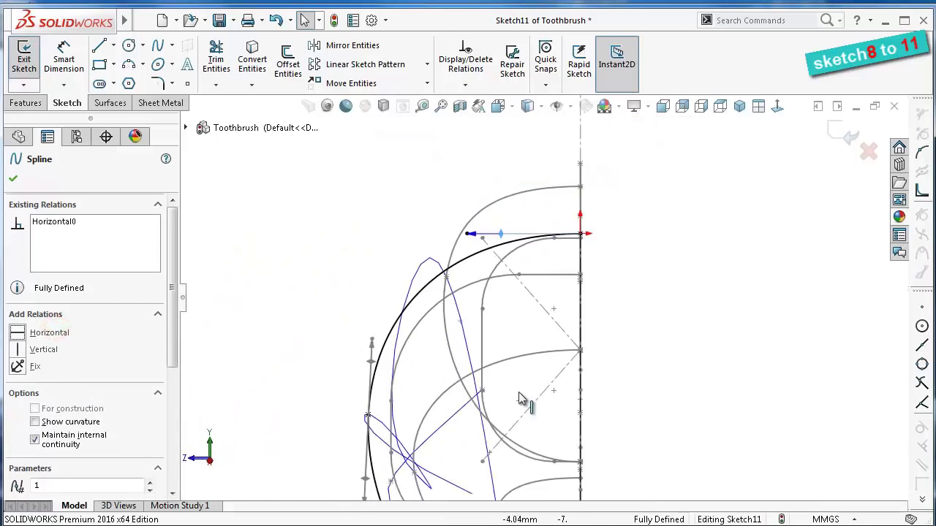
{"action": "scroll", "coordinate": [530, 417], "scroll_direction": "up", "scroll_amount": 2}
{"action": "scroll", "coordinate": [537, 438], "scroll_direction": "up", "scroll_amount": 2}
{"action": "left_click", "coordinate": [528, 357]}
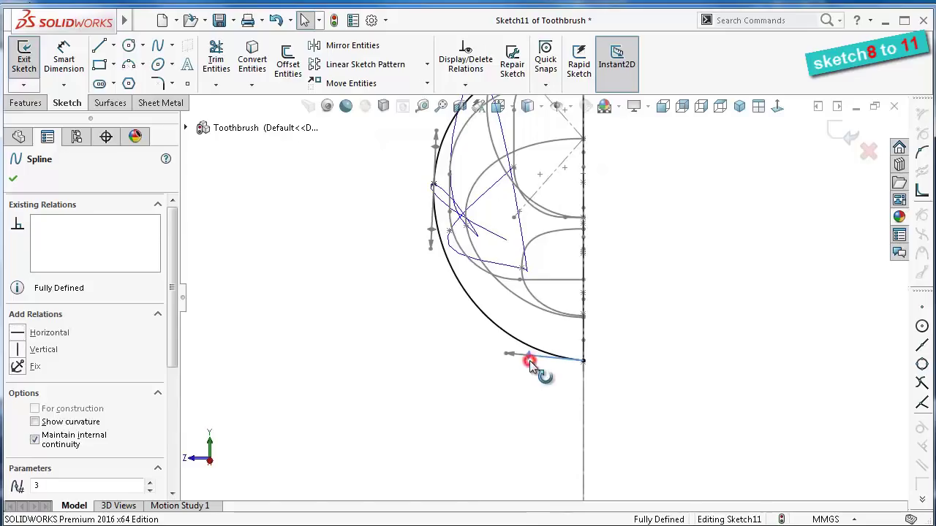
{"action": "left_click", "coordinate": [40, 336]}
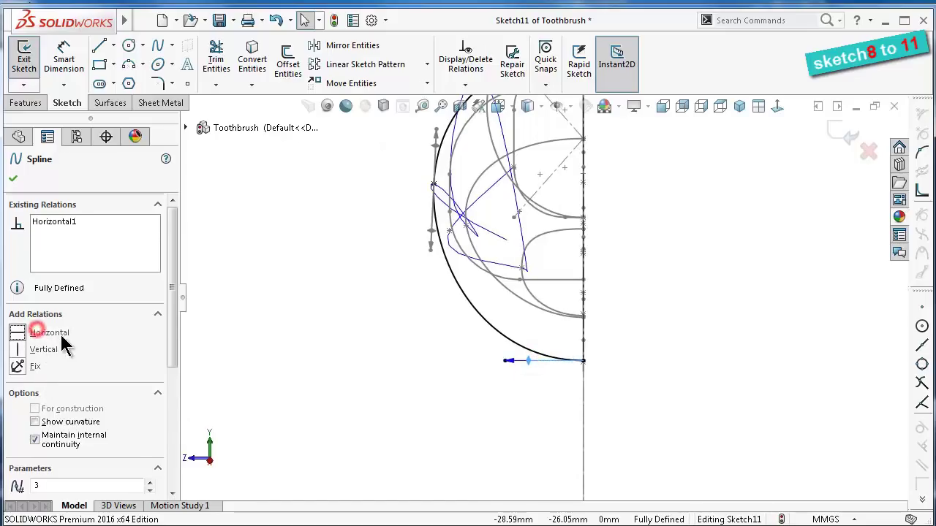
{"action": "left_click", "coordinate": [249, 344]}
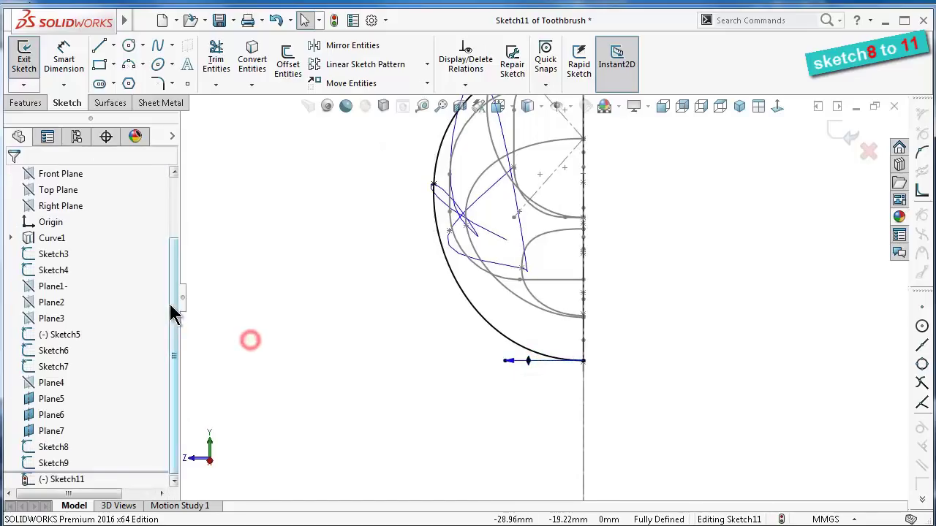
Hide reference sketches Sketch5 through Sketch9 in the FeatureManager
{"action": "left_click", "coordinate": [59, 447]}
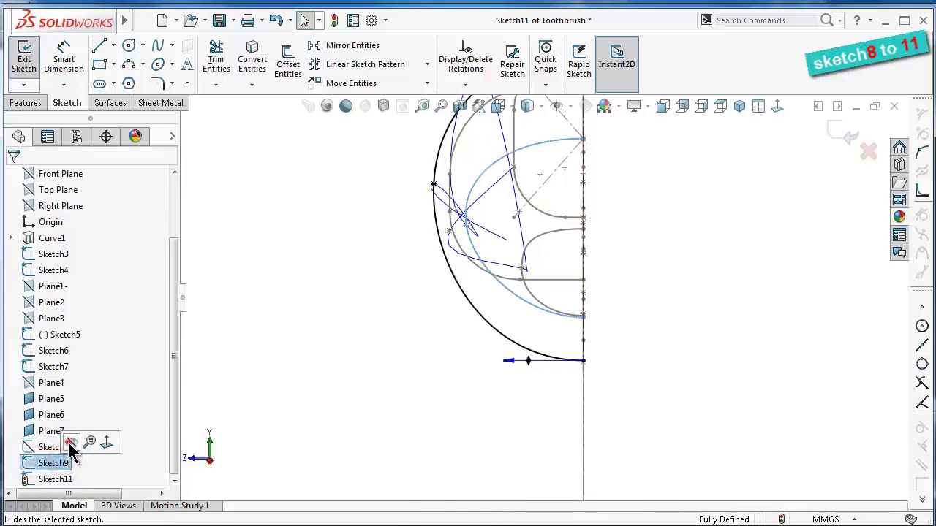
{"action": "left_click", "coordinate": [71, 430]}
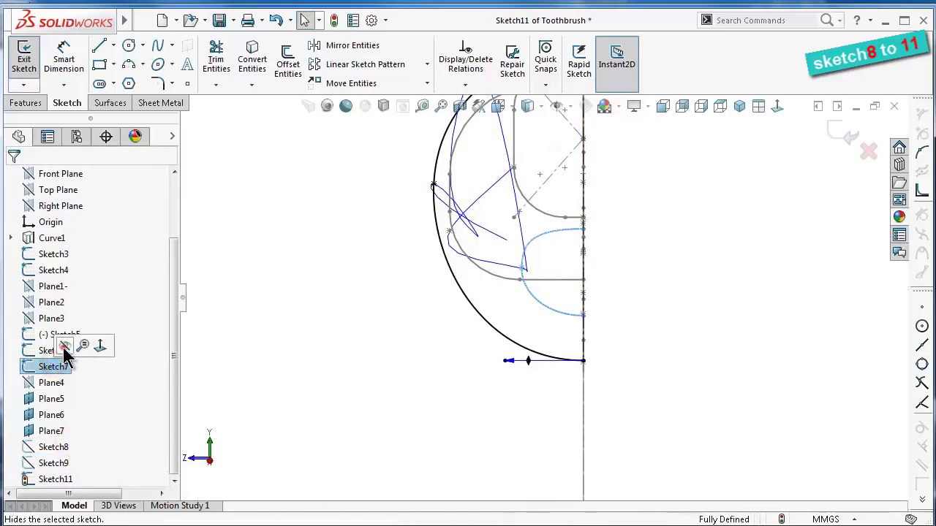
{"action": "left_click", "coordinate": [64, 345]}
{"action": "left_click", "coordinate": [51, 351]}
{"action": "left_click", "coordinate": [64, 329]}
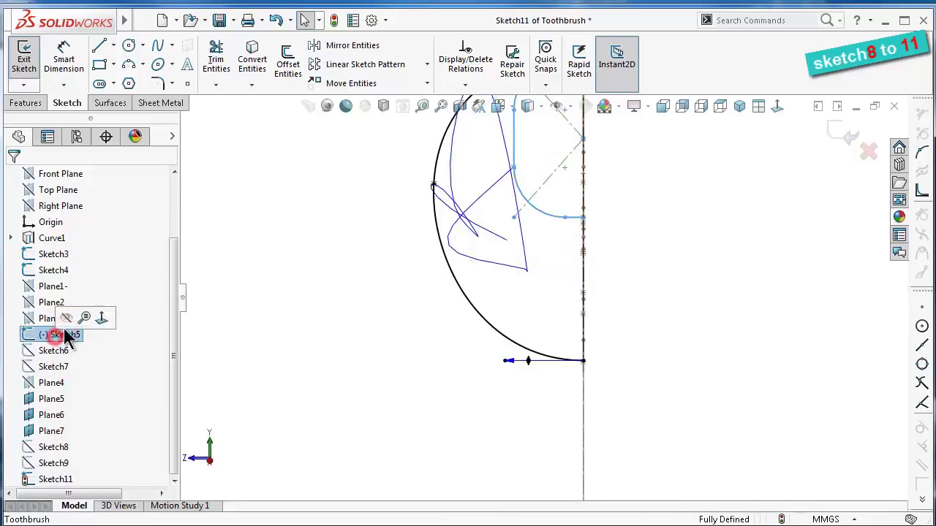
{"action": "left_click", "coordinate": [60, 317]}
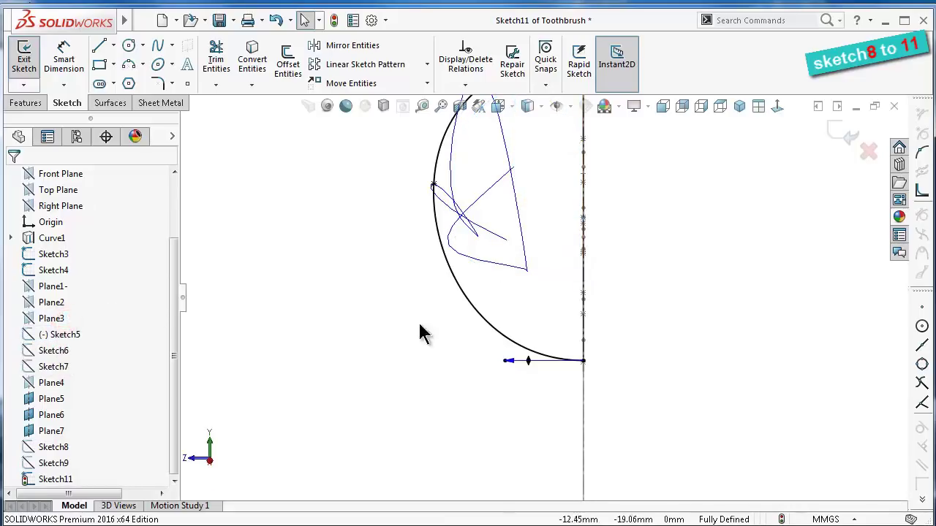
{"action": "scroll", "coordinate": [544, 237], "scroll_direction": "up", "scroll_amount": 3}
{"action": "scroll", "coordinate": [545, 230], "scroll_direction": "down", "scroll_amount": 4}
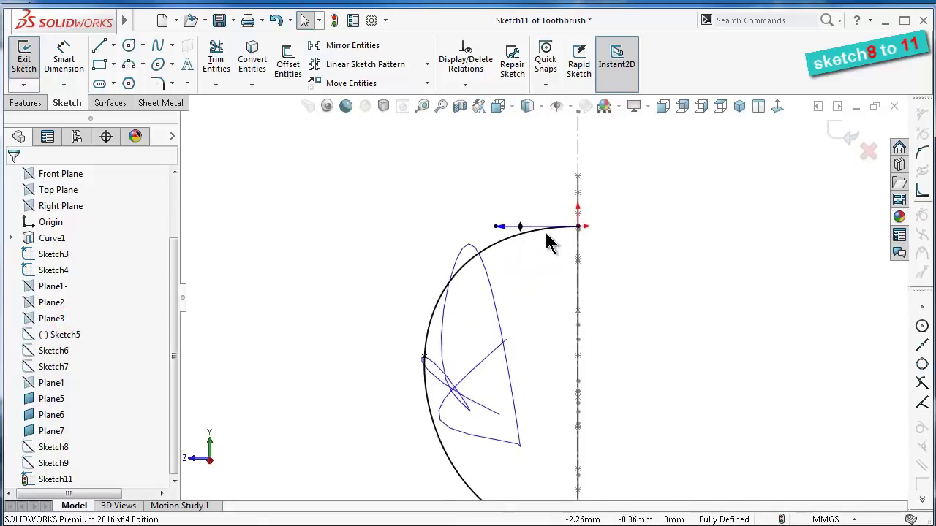
Tilt the spline's middle tangent and dimension its angle to the centreline as 6°
{"action": "left_click", "coordinate": [428, 320]}
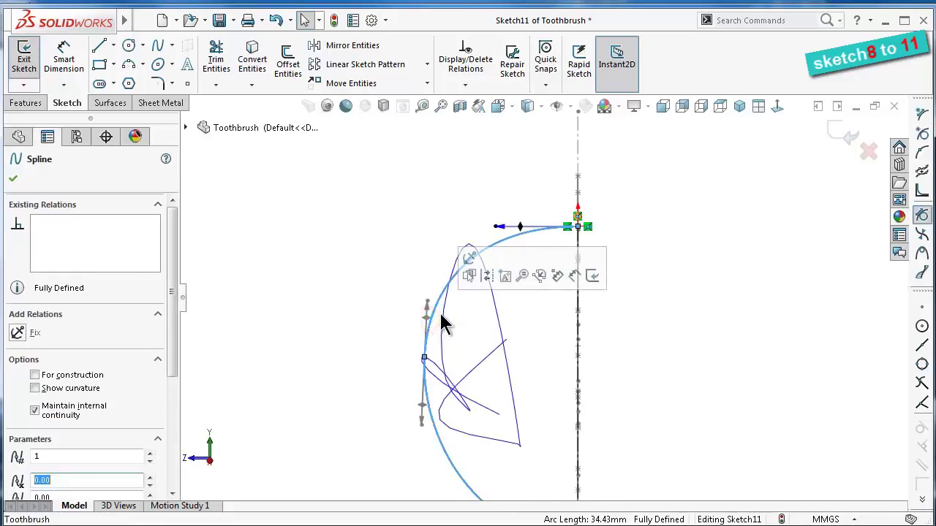
{"action": "scroll", "coordinate": [505, 366], "scroll_direction": "up", "scroll_amount": 1}
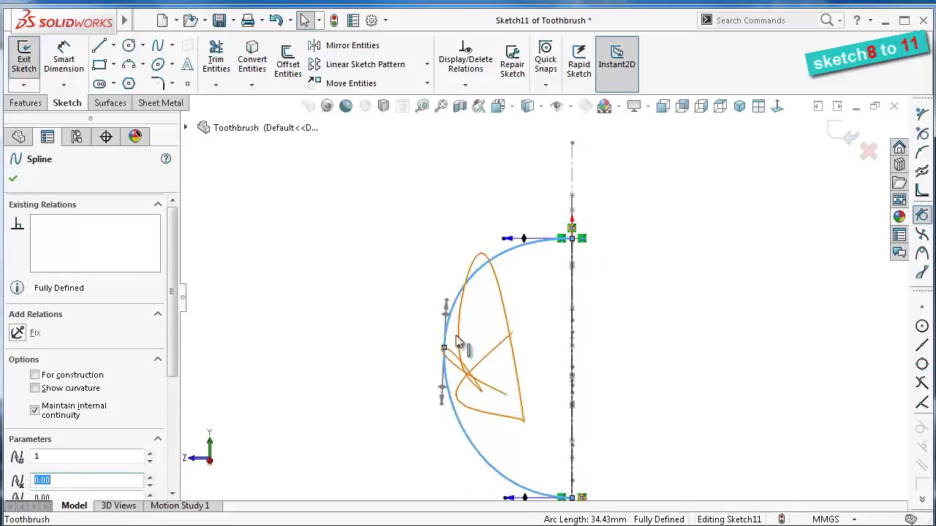
{"action": "left_click_drag", "start_coordinate": [446, 318], "coordinate": [441, 318]}
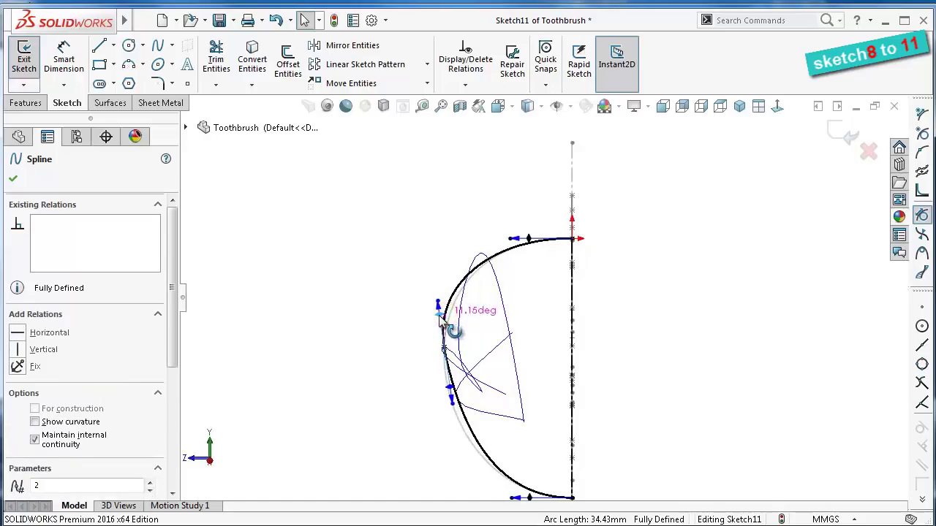
{"action": "left_click", "coordinate": [64, 59]}
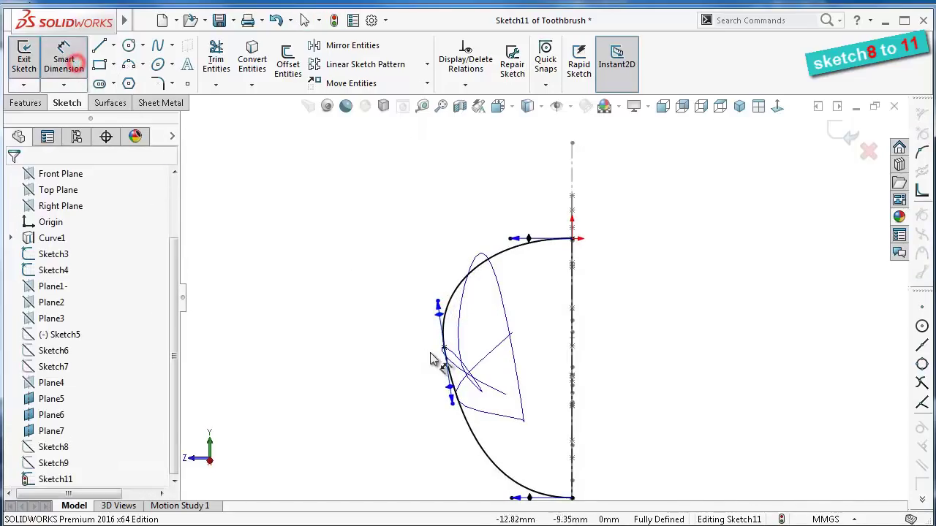
{"action": "left_click", "coordinate": [439, 315]}
{"action": "left_click", "coordinate": [570, 354]}
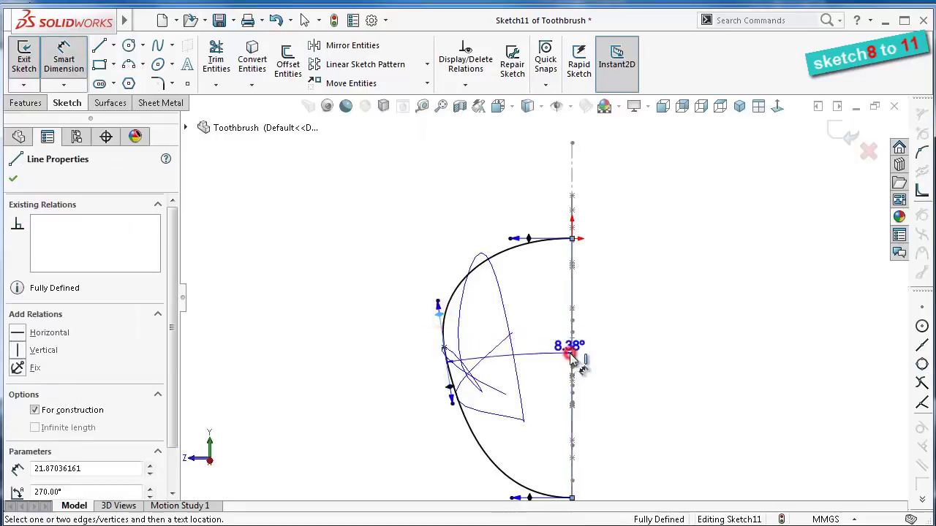
{"action": "left_click", "coordinate": [553, 355]}
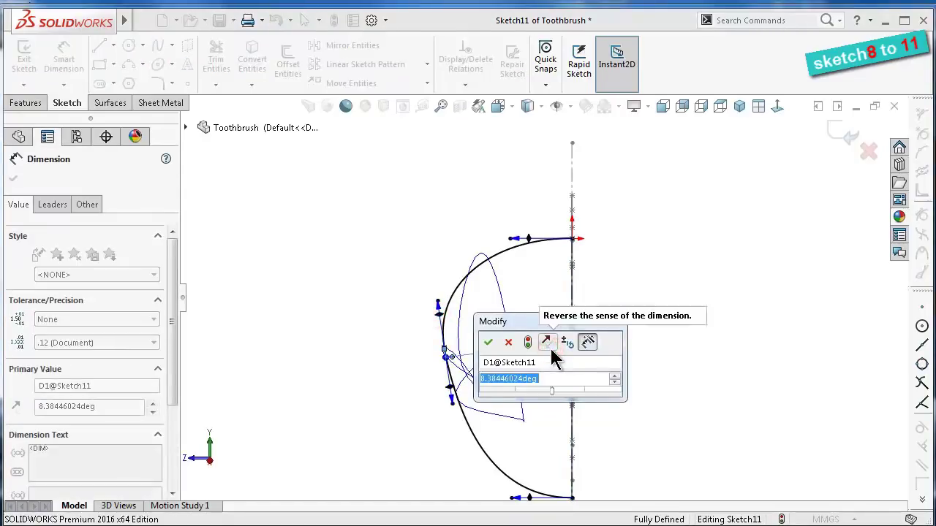
{"action": "type", "text": "6"}
{"action": "key", "text": "Return"}
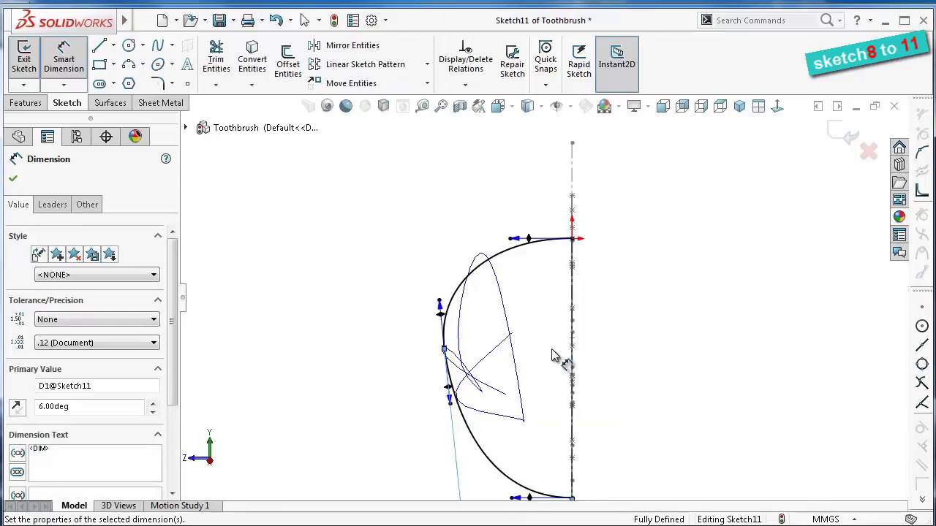
{"action": "scroll", "coordinate": [553, 438], "scroll_direction": "up", "scroll_amount": 5}
{"action": "key", "text": "Escape"}
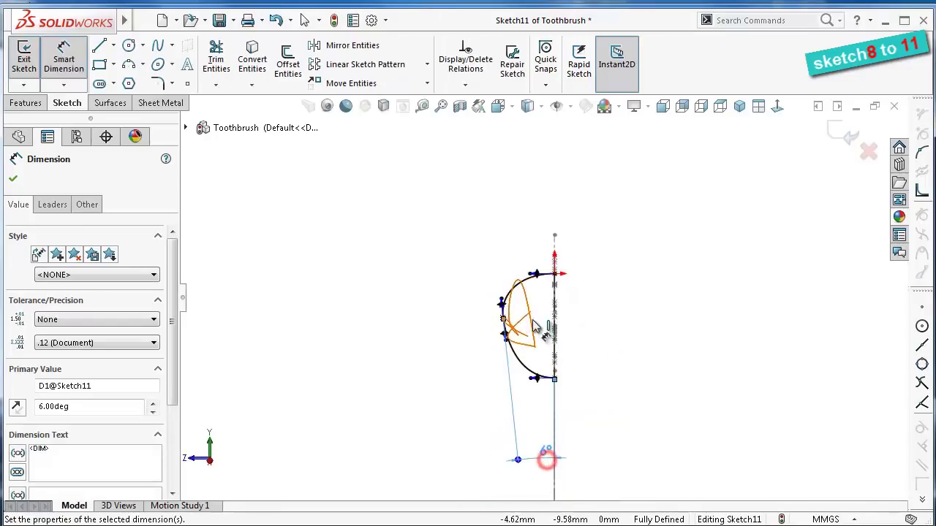
{"action": "mouse_move", "coordinate": [537, 448]}
{"action": "left_mouse_down"}
{"action": "mouse_move", "coordinate": [547, 428]}
{"action": "mouse_move", "coordinate": [545, 285]}
{"action": "left_mouse_up"}
Dimension the spline's top tangent handle length to 26 mm
{"action": "scroll", "coordinate": [544, 287], "scroll_direction": "down", "scroll_amount": 2}
{"action": "scroll", "coordinate": [546, 299], "scroll_direction": "down", "scroll_amount": 2}
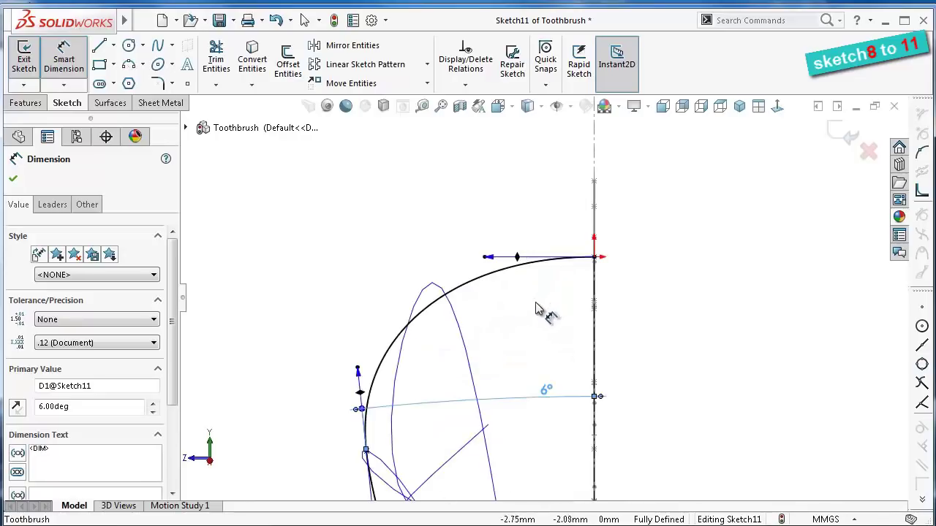
{"action": "scroll", "coordinate": [541, 311], "scroll_direction": "down", "scroll_amount": 2}
{"action": "scroll", "coordinate": [533, 316], "scroll_direction": "down", "scroll_amount": 1}
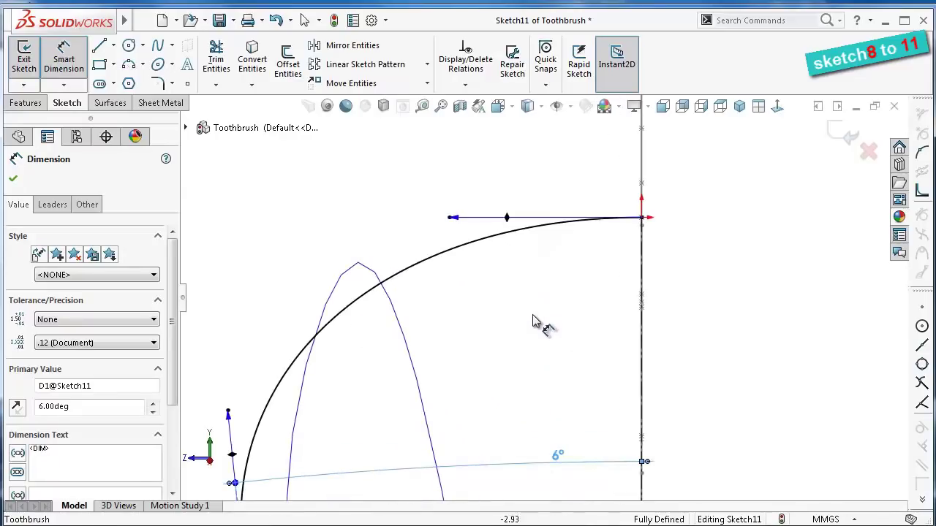
{"action": "left_click", "coordinate": [508, 217]}
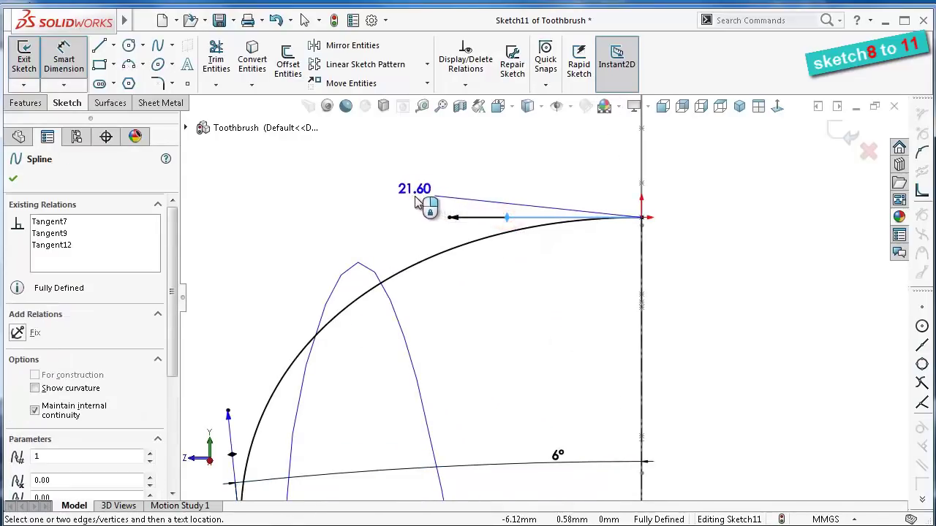
{"action": "left_click", "coordinate": [418, 204]}
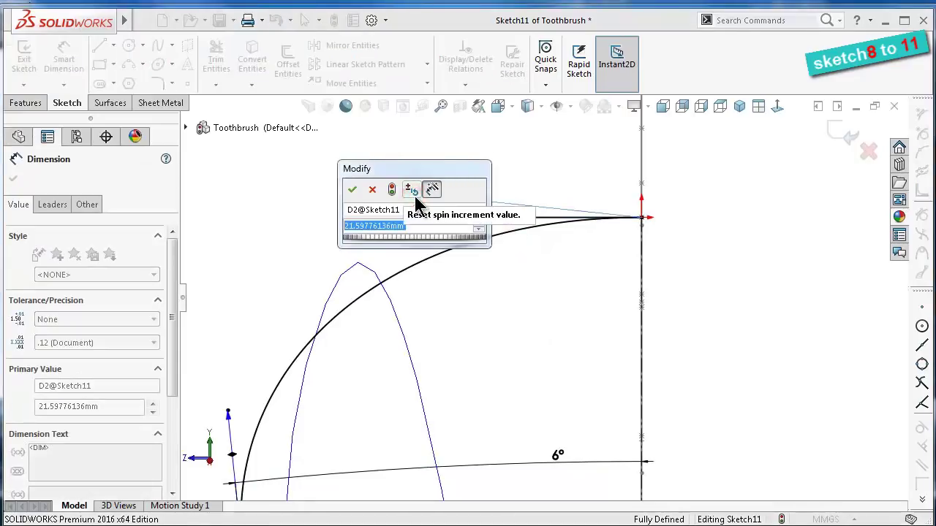
{"action": "type", "text": "26"}
{"action": "key", "text": "Return"}
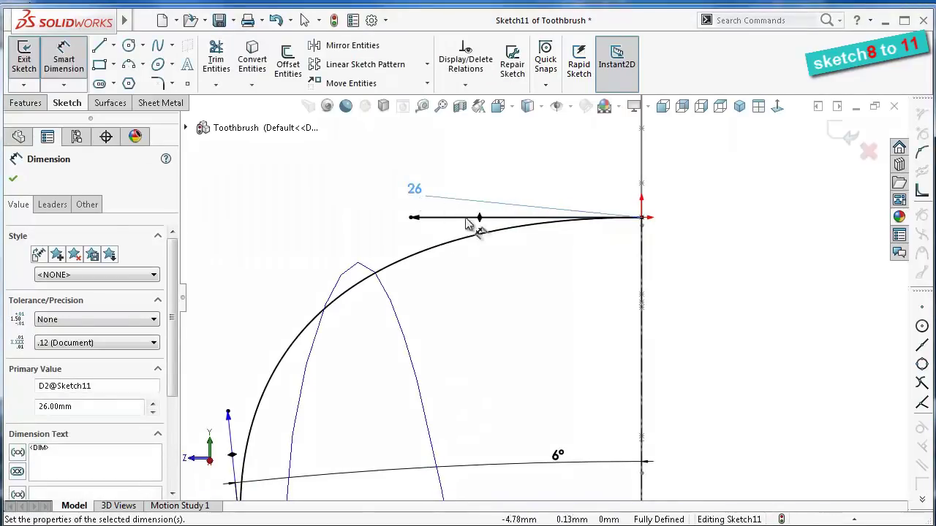
Dimension the spline's bottom tangent handle length to 16 mm
{"action": "scroll", "coordinate": [476, 263], "scroll_direction": "up", "scroll_amount": 3}
{"action": "scroll", "coordinate": [471, 292], "scroll_direction": "up", "scroll_amount": 1}
{"action": "scroll", "coordinate": [483, 410], "scroll_direction": "up", "scroll_amount": 2}
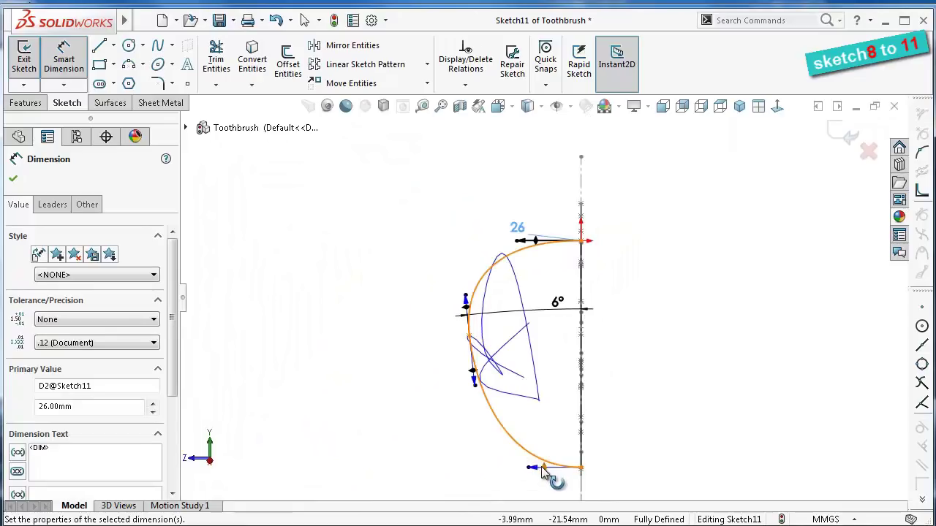
{"action": "left_click", "coordinate": [543, 466]}
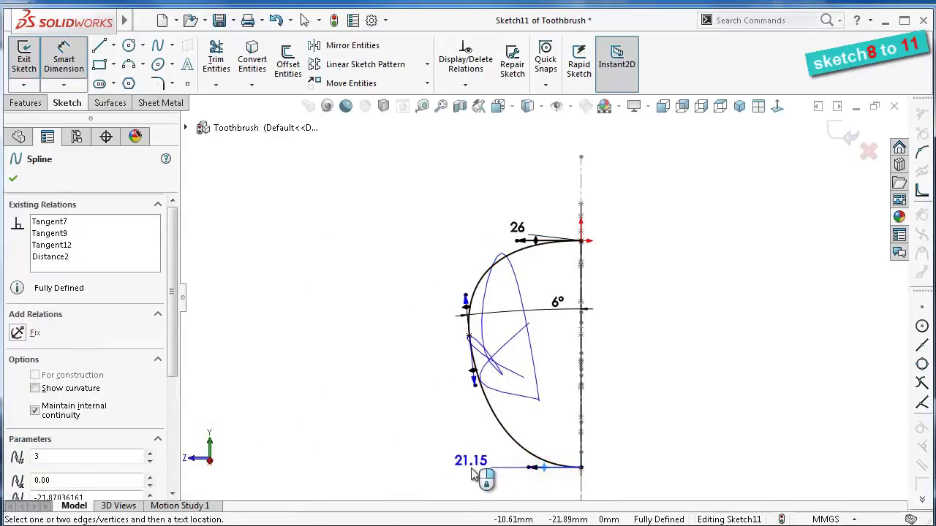
{"action": "left_click", "coordinate": [472, 473]}
{"action": "type", "text": "16"}
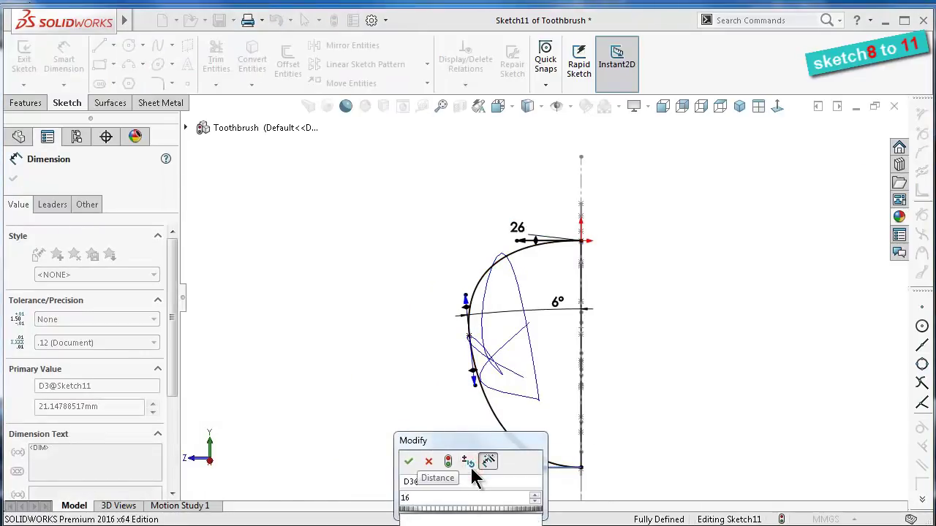
{"action": "key", "text": "Return"}
{"action": "left_click", "coordinate": [369, 463]}
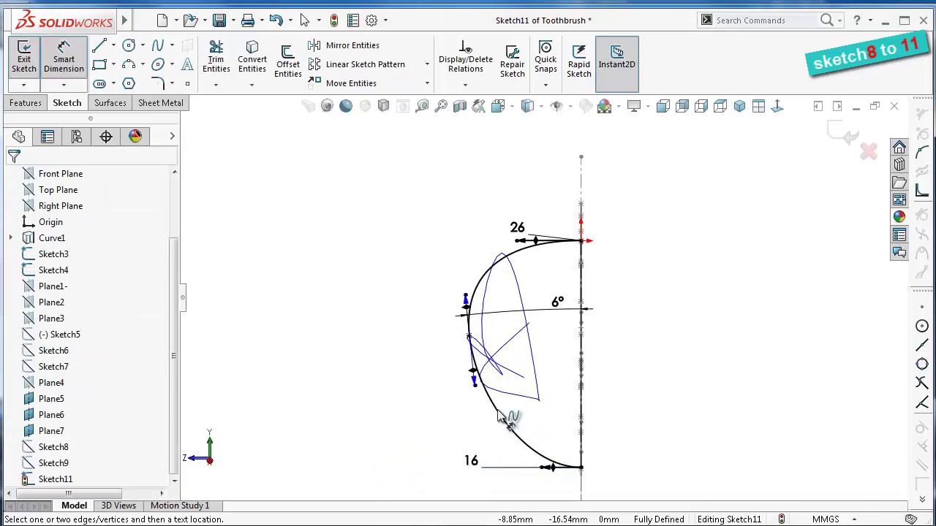
{"action": "scroll", "coordinate": [541, 402], "scroll_direction": "down", "scroll_amount": 3}
{"action": "scroll", "coordinate": [560, 383], "scroll_direction": "up", "scroll_amount": 1}
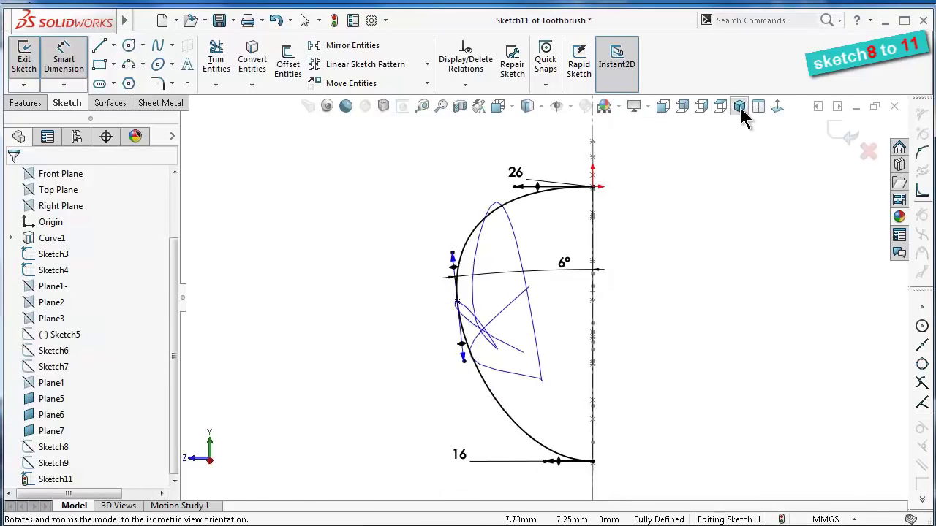
In isometric view, dimension the middle spline handle length to 33 mm
{"action": "left_click", "coordinate": [740, 108]}
{"action": "scroll", "coordinate": [648, 369], "scroll_direction": "down", "scroll_amount": 4}
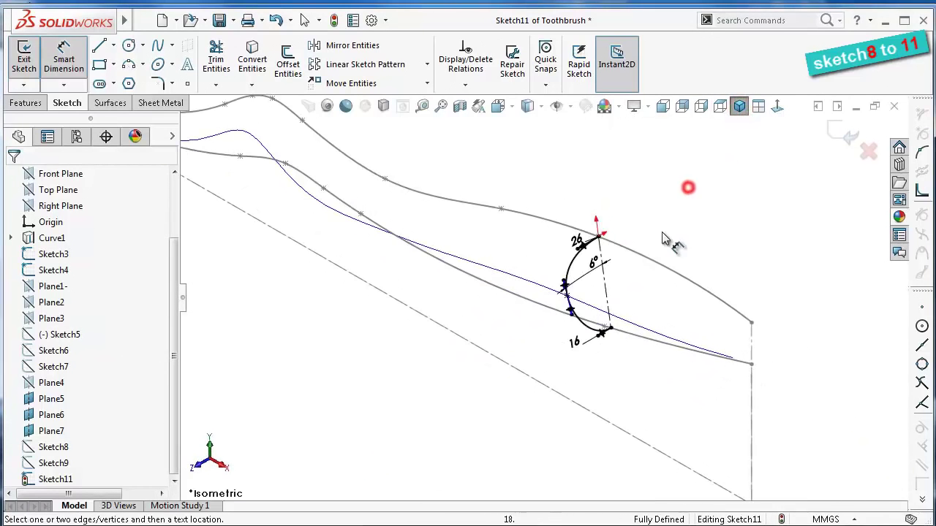
{"action": "scroll", "coordinate": [663, 238], "scroll_direction": "down", "scroll_amount": 2}
{"action": "scroll", "coordinate": [613, 286], "scroll_direction": "down", "scroll_amount": 1}
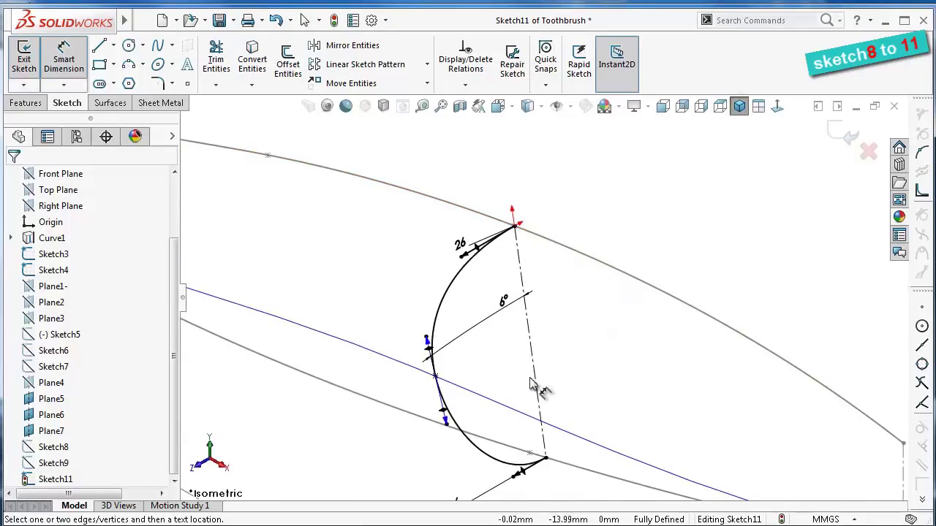
{"action": "left_click", "coordinate": [454, 426]}
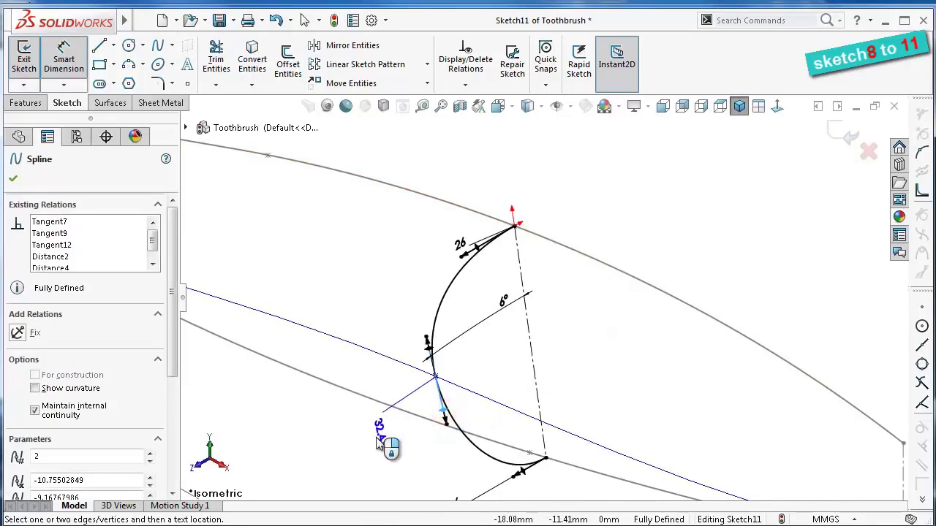
{"action": "left_click", "coordinate": [378, 442]}
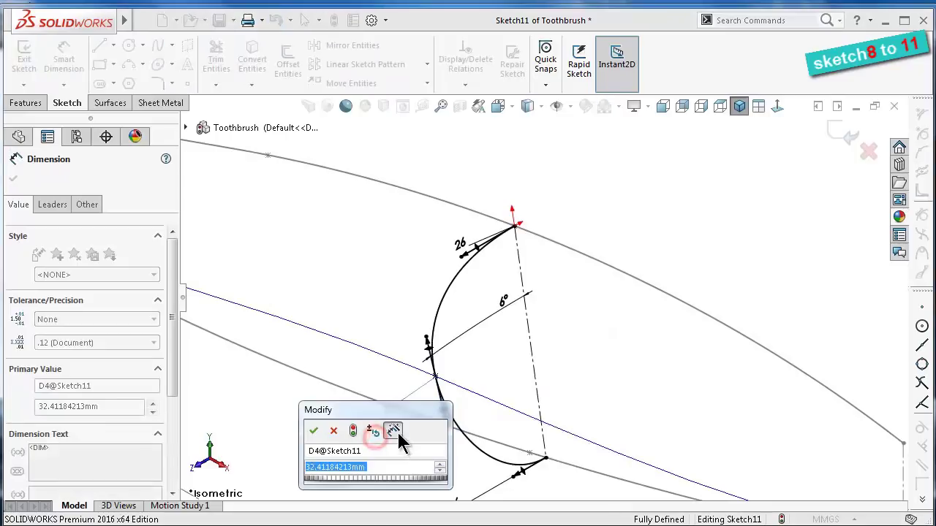
{"action": "type", "text": "33"}
{"action": "key", "text": "Return"}
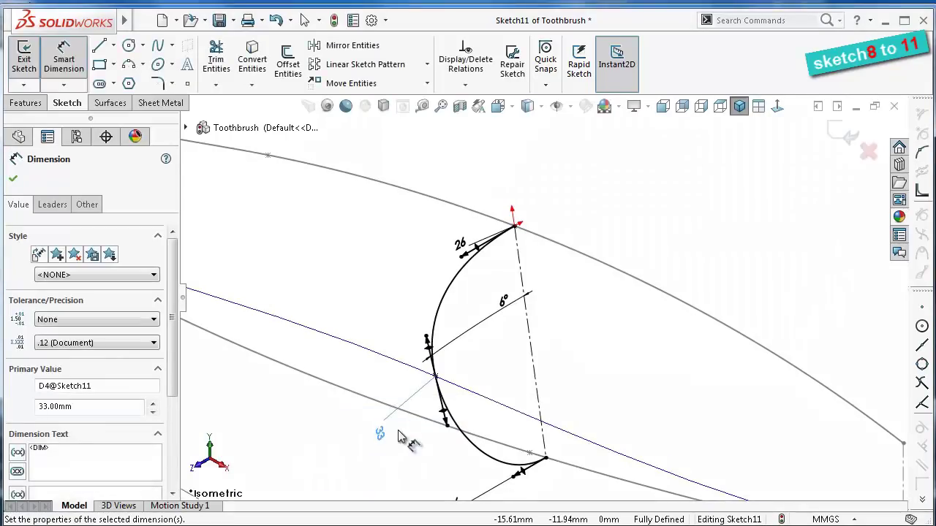
{"action": "middle_click_drag", "start_coordinate": [404, 439], "coordinate": [467, 455]}
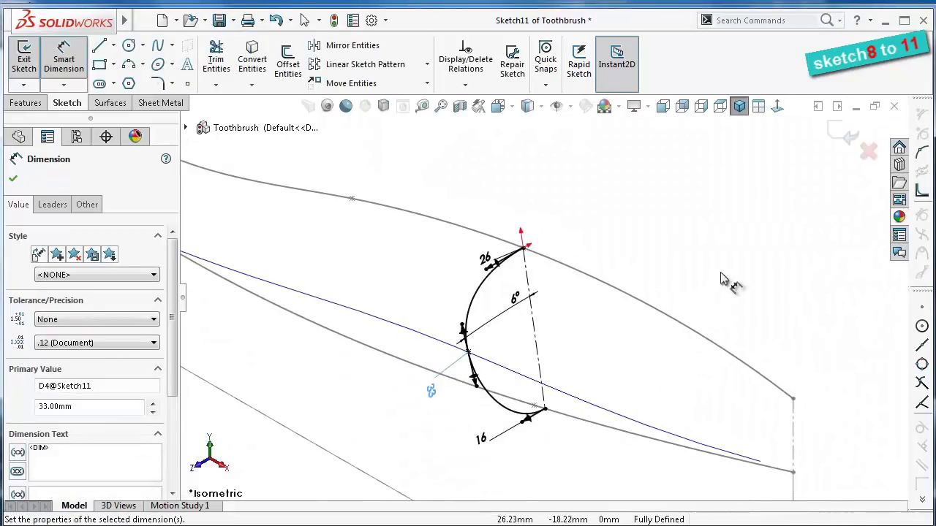
Exit the sketch and rename Sketch11 to Sketch10 in the feature tree
{"action": "left_click", "coordinate": [842, 141]}
{"action": "left_click", "coordinate": [774, 198]}
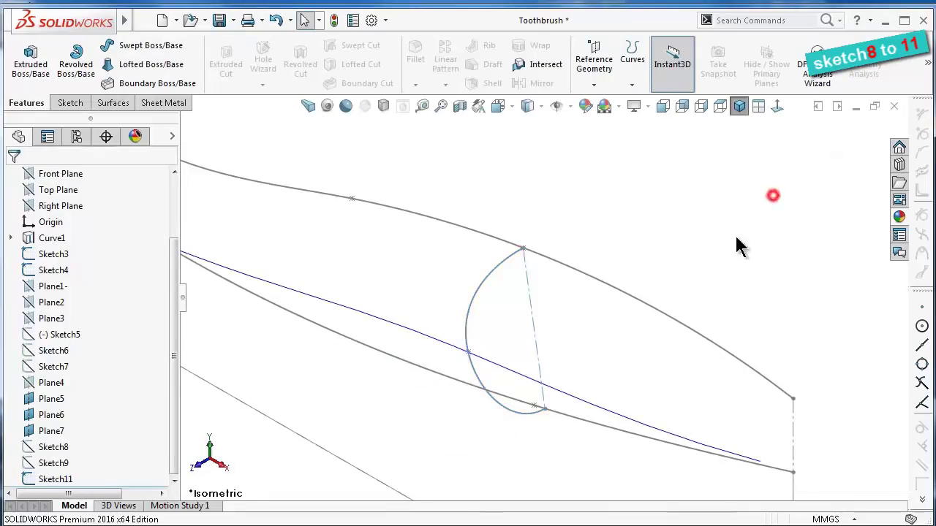
{"action": "scroll", "coordinate": [705, 295], "scroll_direction": "up", "scroll_amount": 3}
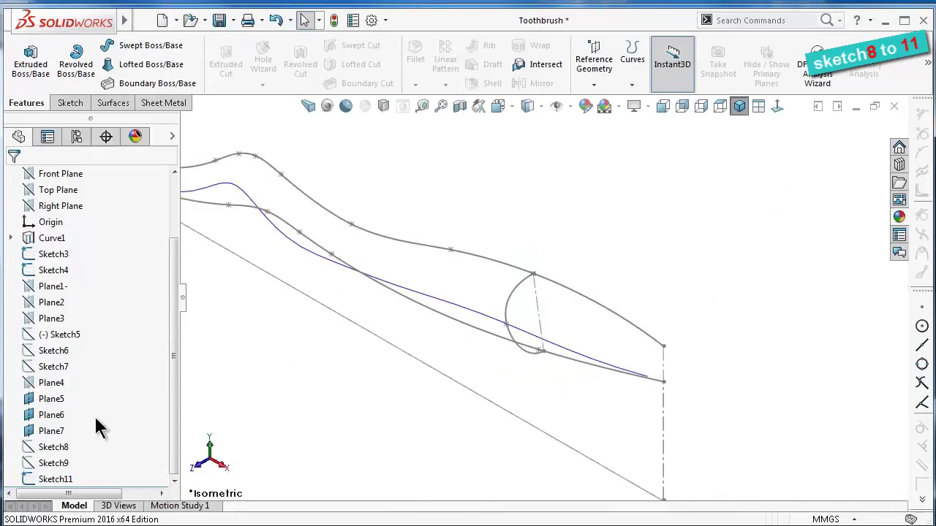
{"action": "left_click", "coordinate": [67, 481]}
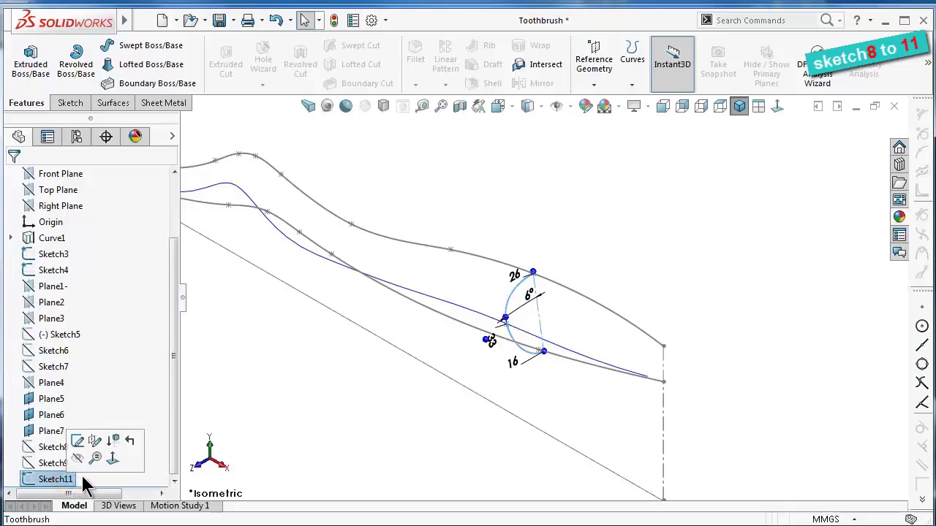
{"action": "left_click", "coordinate": [82, 479]}
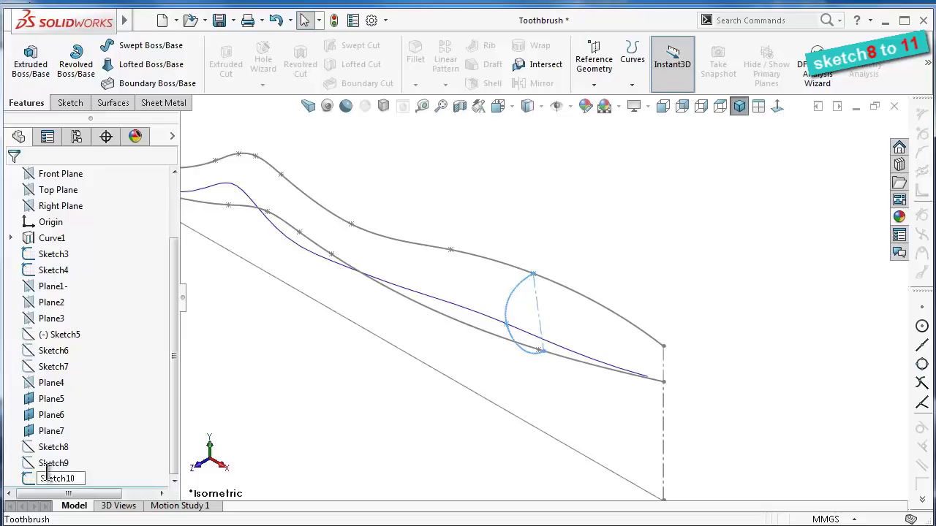
{"action": "left_click", "coordinate": [24, 483]}
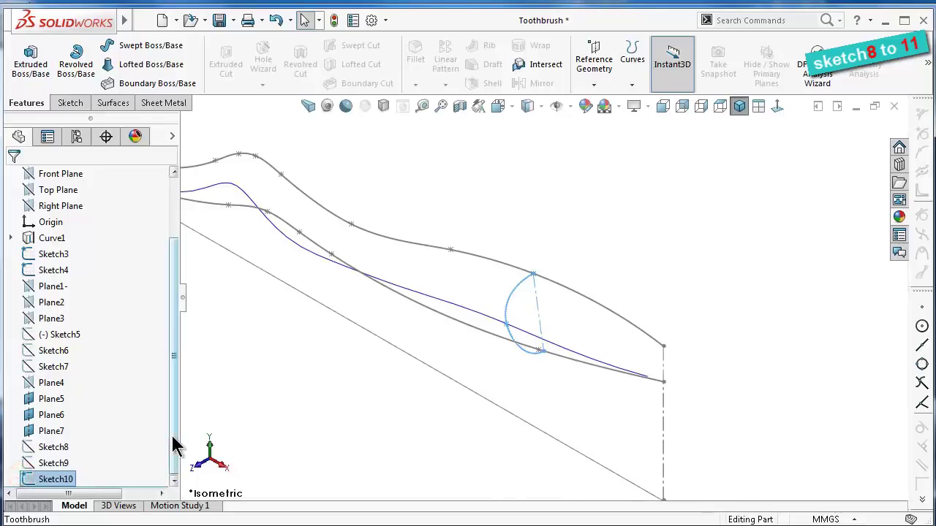
{"action": "left_click", "coordinate": [313, 420]}
{"action": "middle_click_drag", "start_coordinate": [313, 420], "coordinate": [328, 413]}
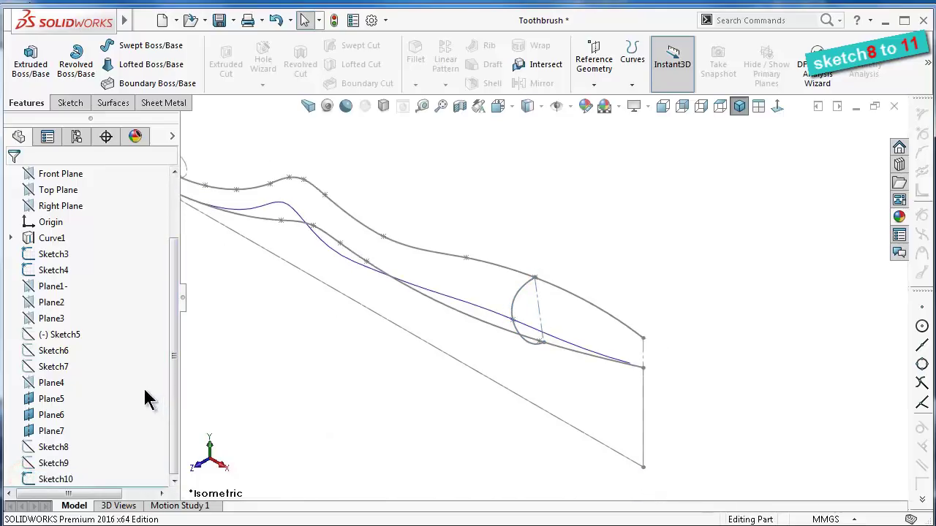
{"action": "left_click", "coordinate": [58, 432]}
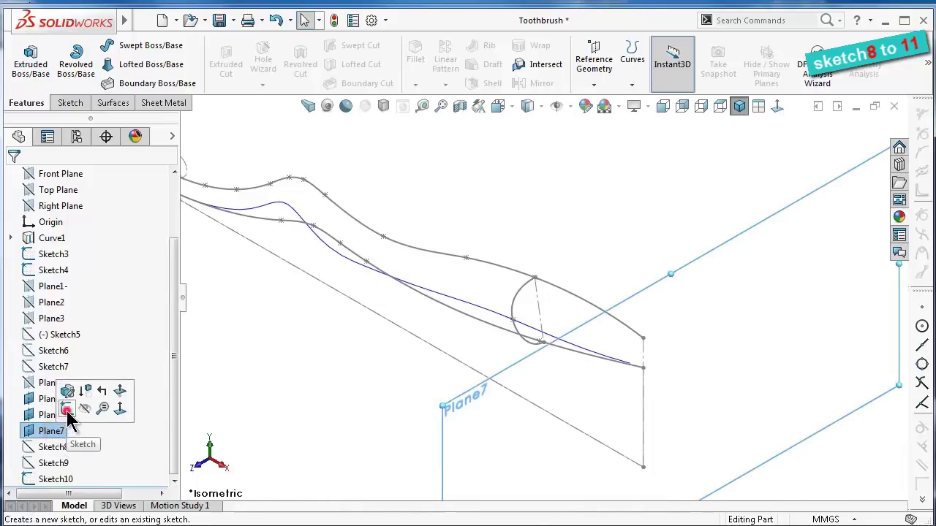
Start a sketch on Plane7 and draw a vertical centerline between the two curve end points
{"action": "left_click", "coordinate": [67, 411]}
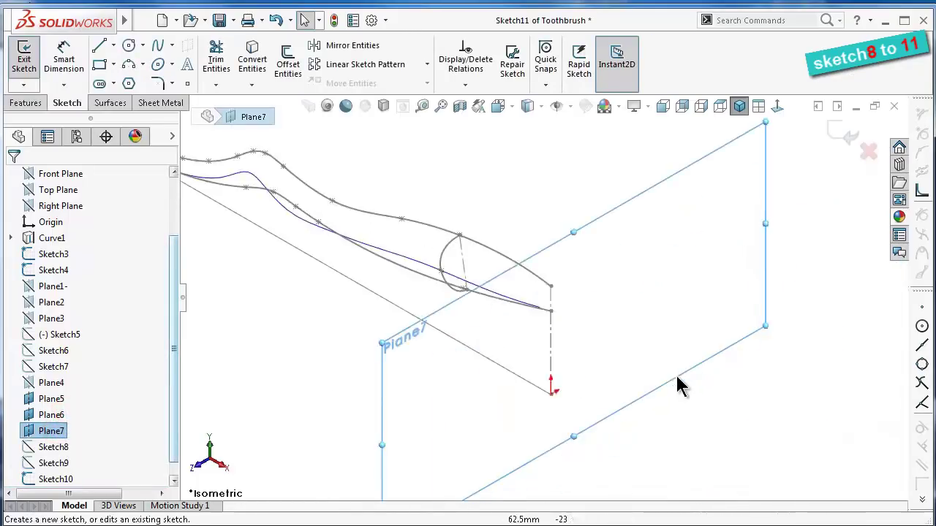
{"action": "scroll", "coordinate": [614, 281], "scroll_direction": "down", "scroll_amount": 2}
{"action": "scroll", "coordinate": [605, 272], "scroll_direction": "down", "scroll_amount": 1}
{"action": "scroll", "coordinate": [555, 288], "scroll_direction": "down", "scroll_amount": 2}
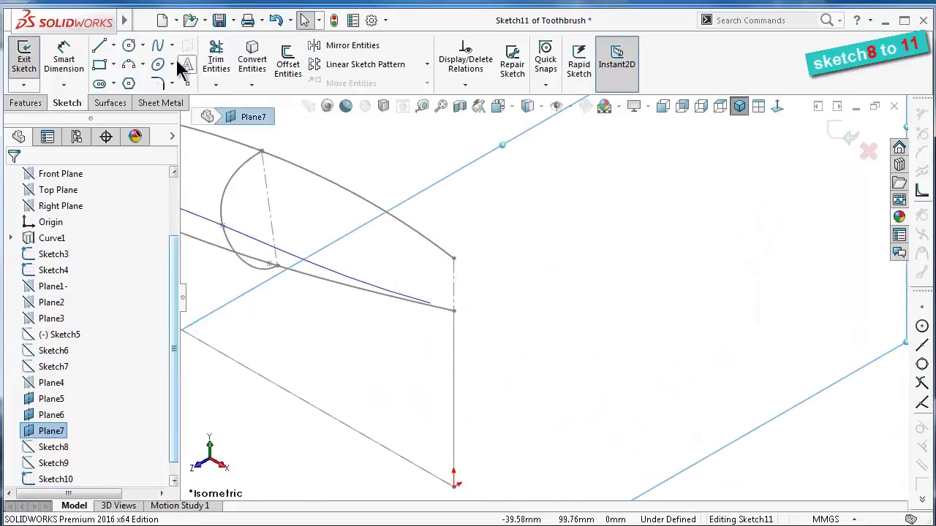
{"action": "left_click", "coordinate": [114, 46]}
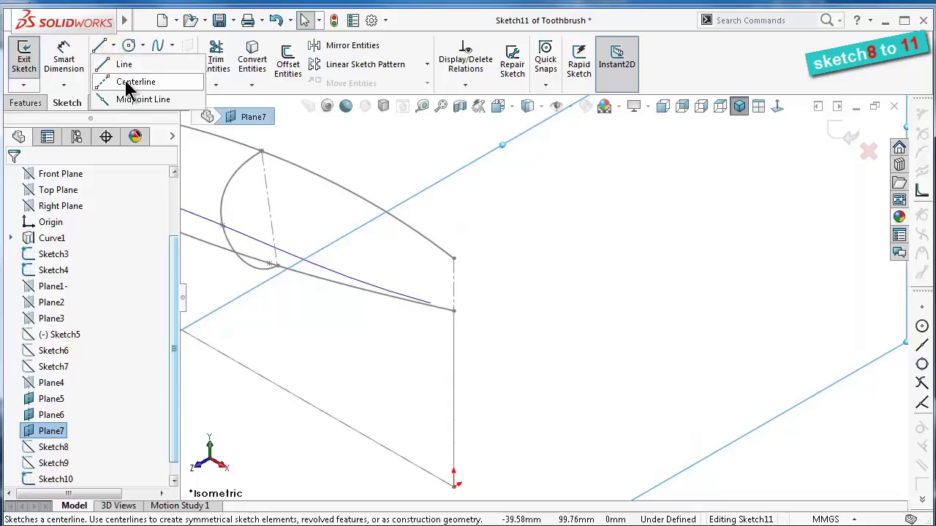
{"action": "left_click", "coordinate": [128, 82]}
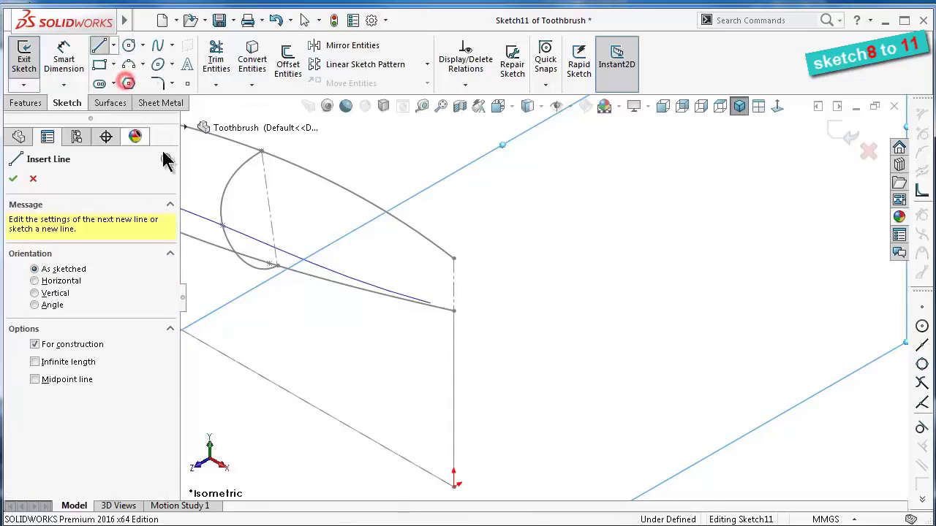
{"action": "left_click", "coordinate": [453, 259]}
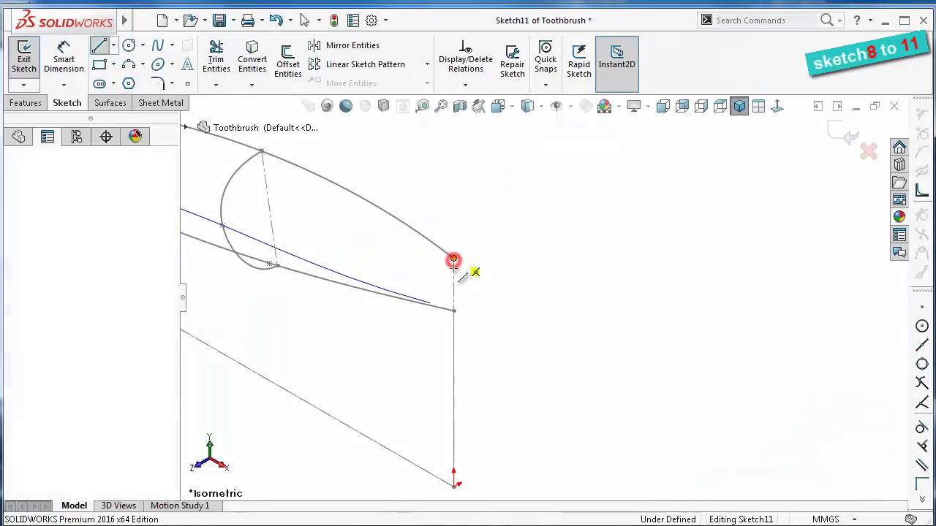
{"action": "left_click", "coordinate": [453, 310]}
{"action": "right_click", "coordinate": [498, 338]}
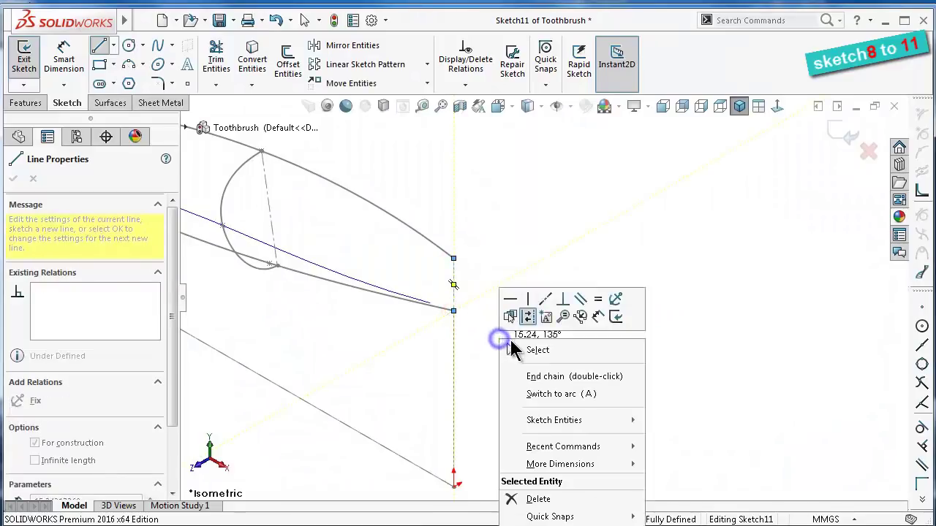
{"action": "left_click", "coordinate": [520, 349]}
Pierce the centerline's top endpoint onto the upper spline and bottom endpoint onto the rail curve
{"action": "scroll", "coordinate": [467, 283], "scroll_direction": "down", "scroll_amount": 5}
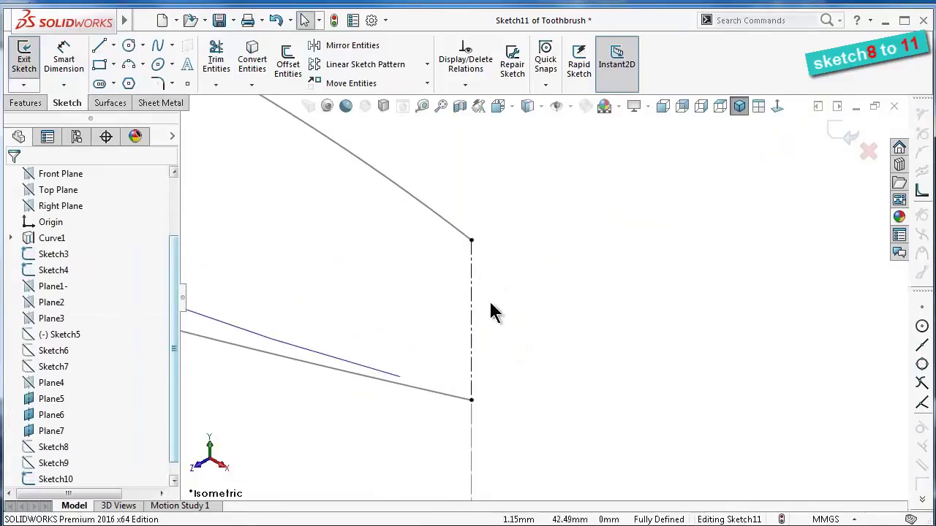
{"action": "left_click", "coordinate": [472, 242]}
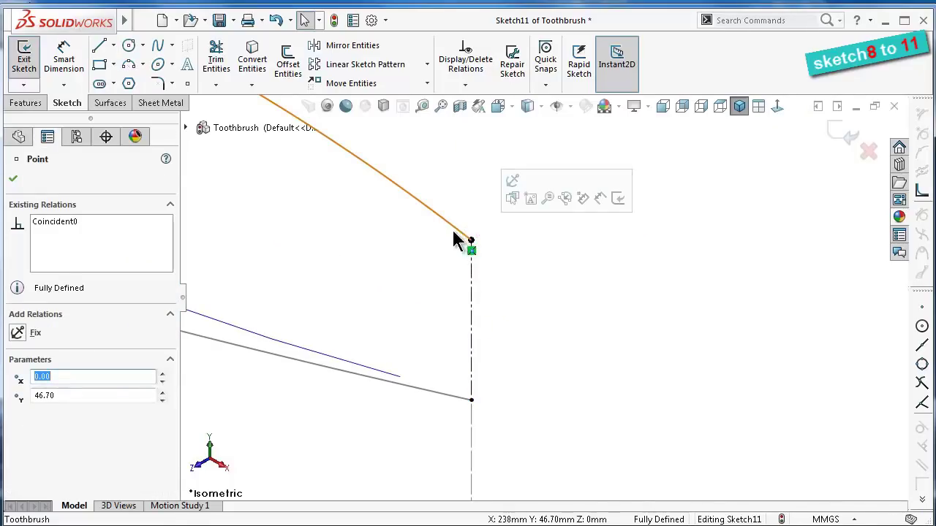
{"action": "left_click", "coordinate": [456, 231], "text": "ctrl"}
{"action": "left_click", "coordinate": [530, 186]}
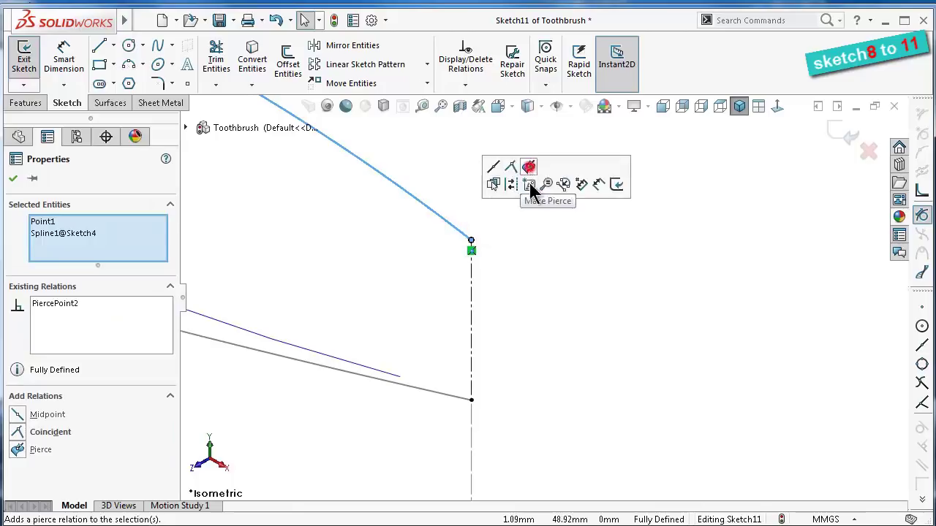
{"action": "left_click", "coordinate": [522, 234]}
{"action": "left_click", "coordinate": [471, 400]}
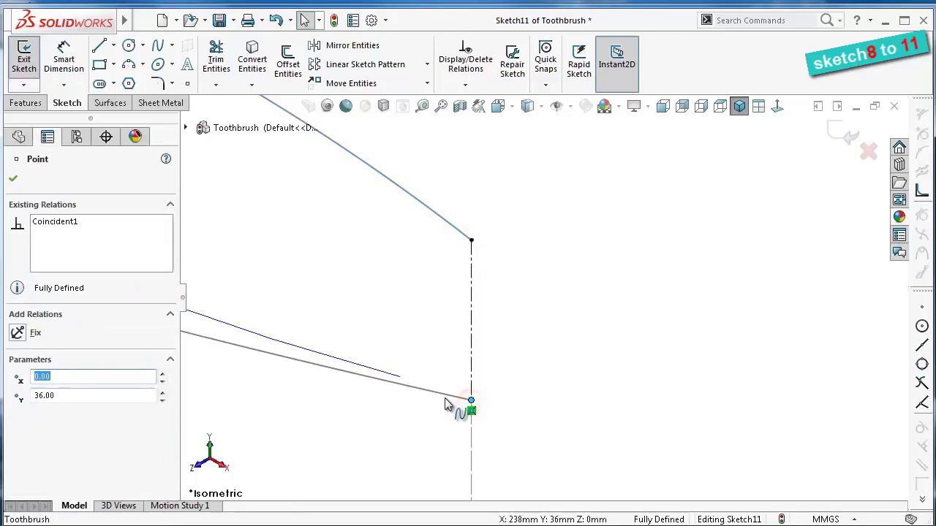
{"action": "left_click", "coordinate": [446, 396], "text": "ctrl"}
{"action": "left_click", "coordinate": [523, 336]}
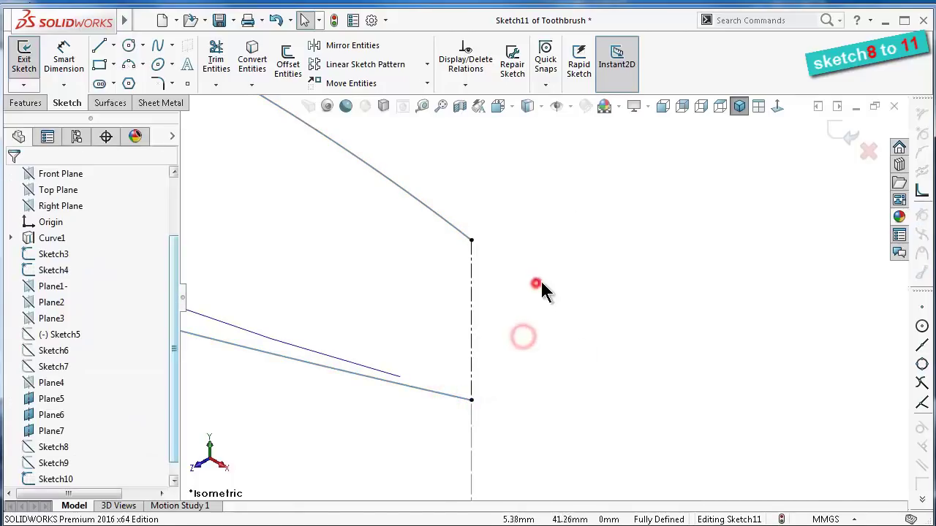
{"action": "left_click", "coordinate": [536, 283]}
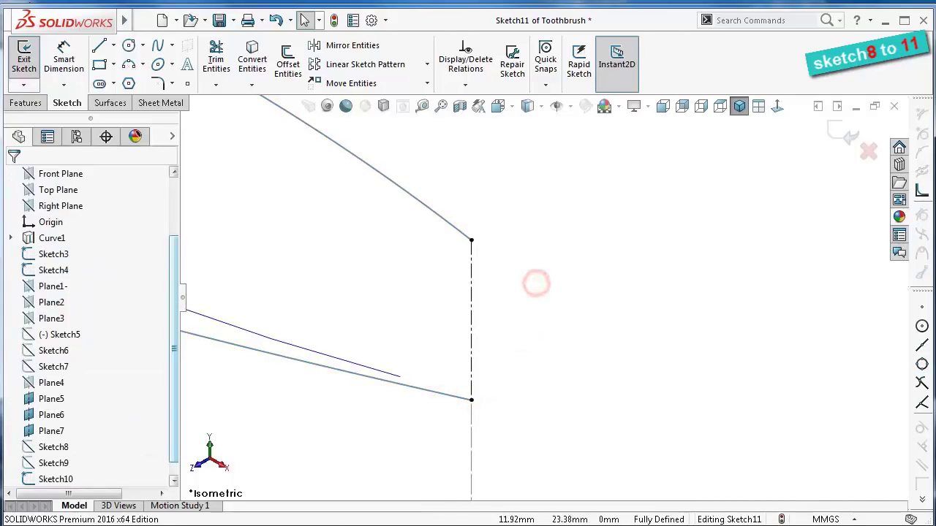
{"action": "left_click", "coordinate": [57, 432]}
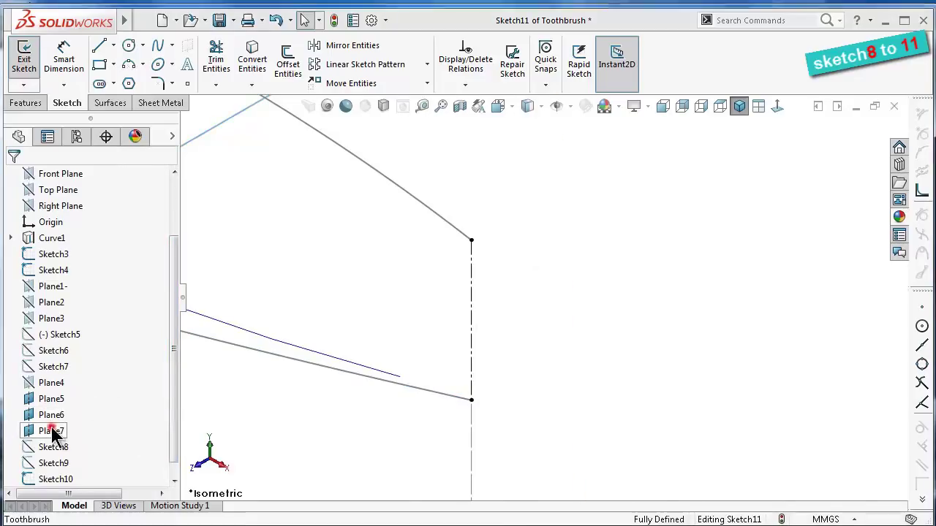
{"action": "left_click", "coordinate": [73, 398]}
Draw a spline from the top endpoint through the blue guide curve to the bottom endpoint
{"action": "mouse_move", "coordinate": [546, 338]}
{"action": "middle_mouse_down"}
{"action": "mouse_move", "coordinate": [543, 316]}
{"action": "mouse_move", "coordinate": [473, 361]}
{"action": "middle_mouse_up"}
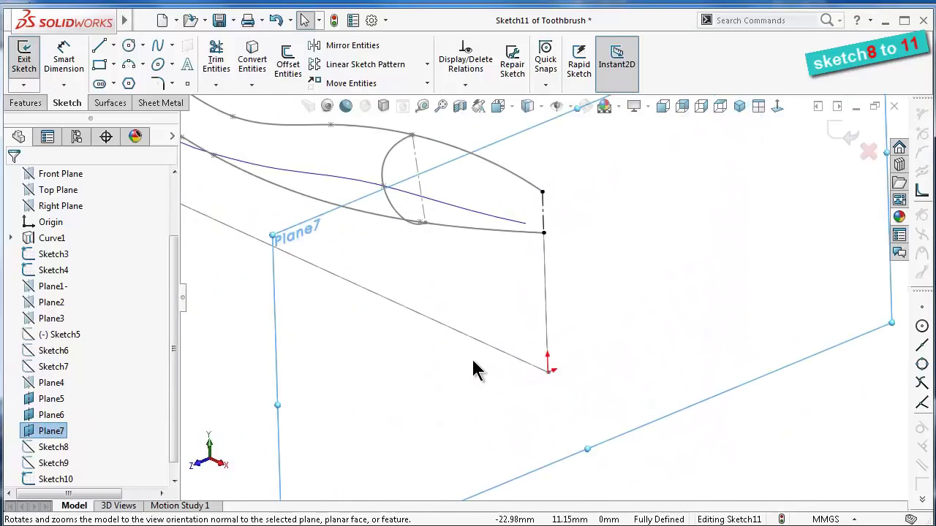
{"action": "scroll", "coordinate": [512, 193], "scroll_direction": "down", "scroll_amount": 2}
{"action": "scroll", "coordinate": [519, 197], "scroll_direction": "down", "scroll_amount": 3}
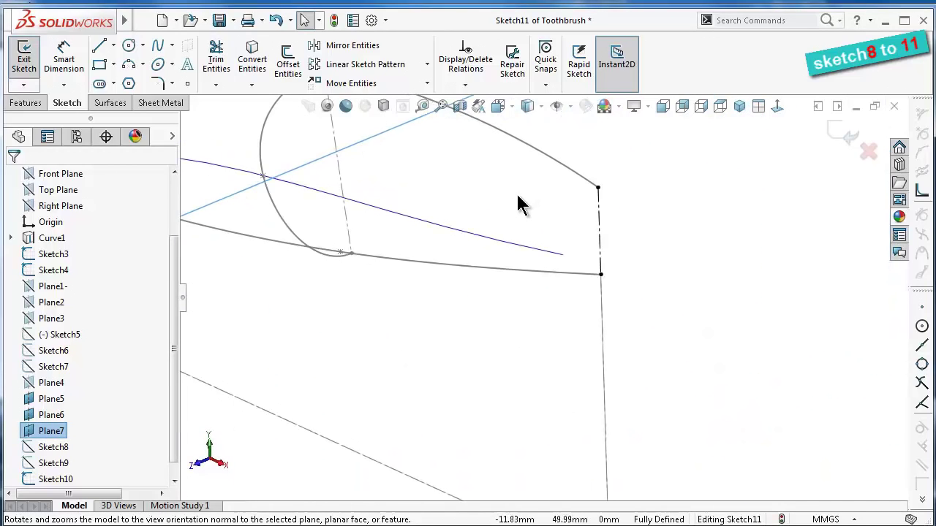
{"action": "left_click", "coordinate": [158, 47]}
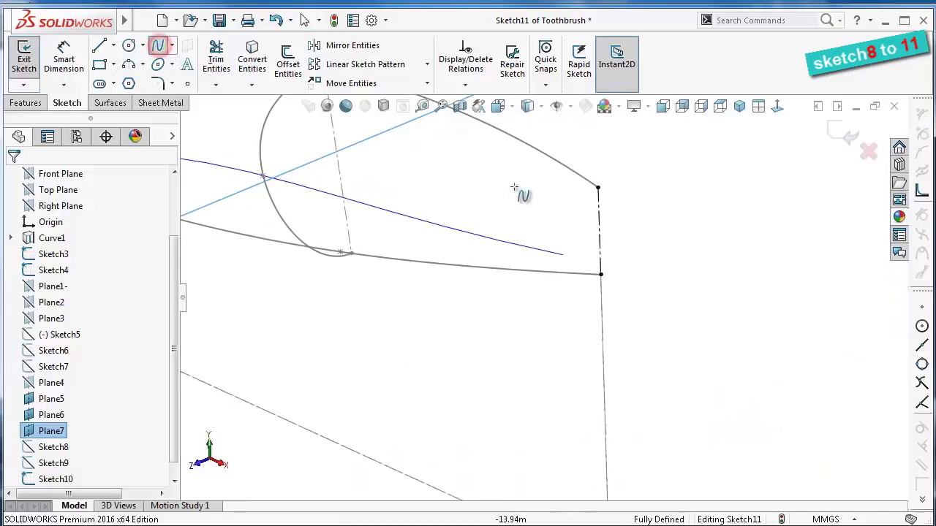
{"action": "left_click", "coordinate": [598, 188]}
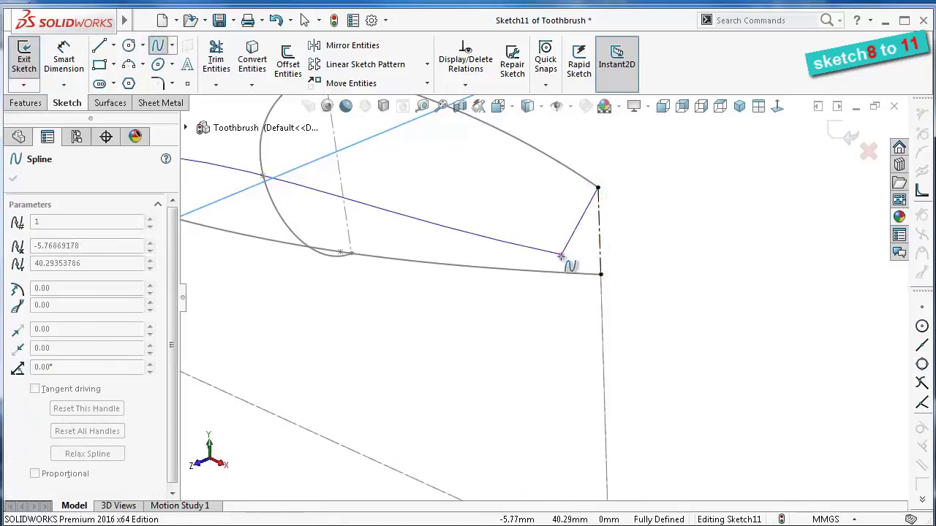
{"action": "left_click", "coordinate": [560, 256]}
{"action": "left_click", "coordinate": [600, 274]}
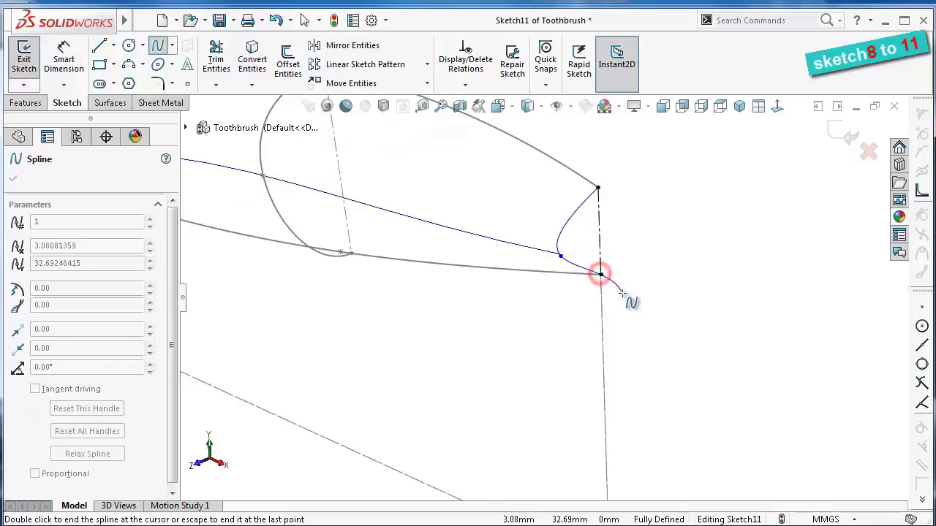
{"action": "right_click", "coordinate": [622, 292]}
{"action": "left_click", "coordinate": [650, 302]}
Pierce the spline's top endpoint onto the upper rail curve
{"action": "scroll", "coordinate": [610, 223], "scroll_direction": "down", "scroll_amount": 5}
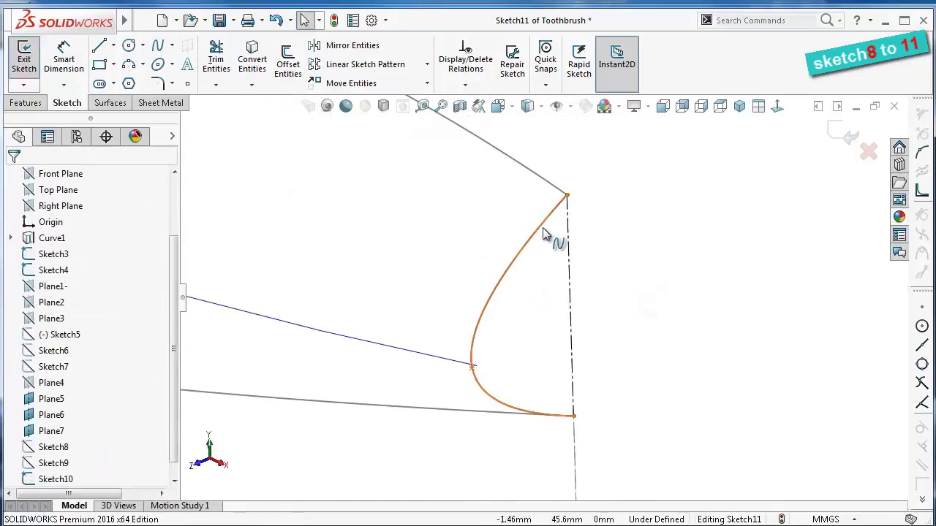
{"action": "scroll", "coordinate": [574, 212], "scroll_direction": "down", "scroll_amount": 4}
{"action": "scroll", "coordinate": [578, 205], "scroll_direction": "down", "scroll_amount": 3}
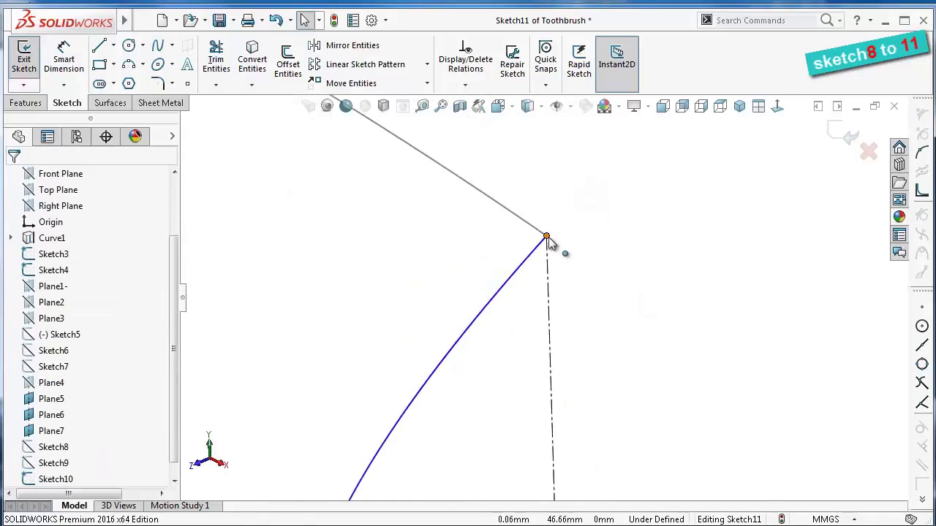
{"action": "left_click", "coordinate": [546, 235]}
{"action": "left_click", "coordinate": [527, 231]}
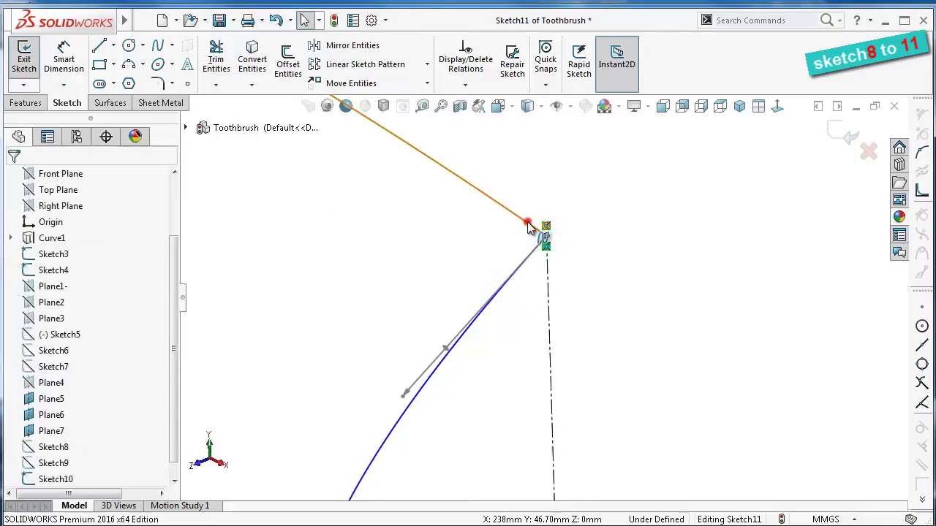
{"action": "left_click", "coordinate": [546, 236]}
{"action": "left_click", "coordinate": [526, 223], "text": "ctrl"}
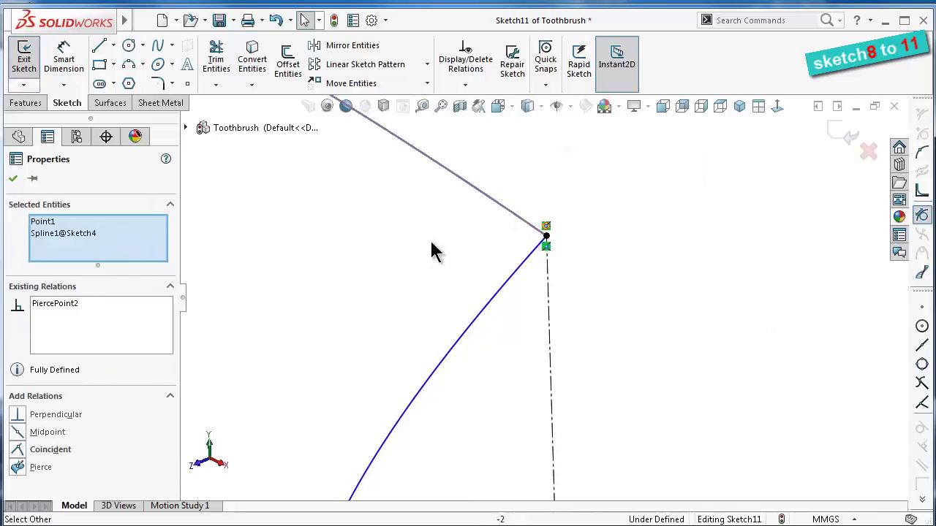
{"action": "left_click", "coordinate": [45, 468]}
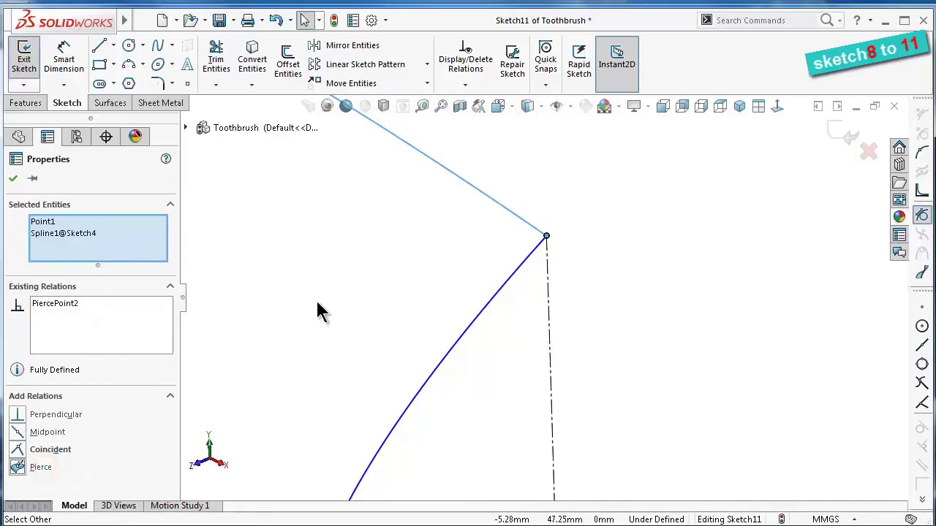
{"action": "left_click", "coordinate": [678, 296]}
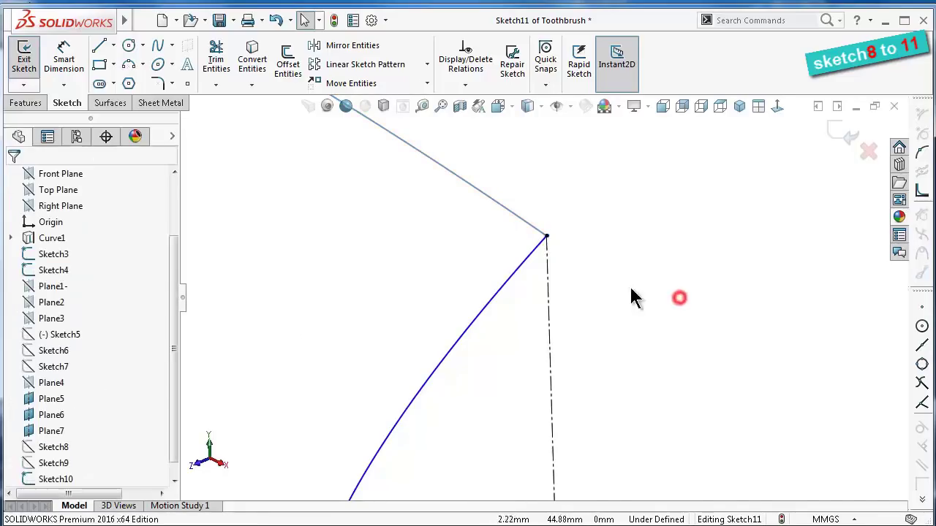
{"action": "left_click", "coordinate": [548, 239]}
{"action": "left_click", "coordinate": [545, 233], "text": "ctrl"}
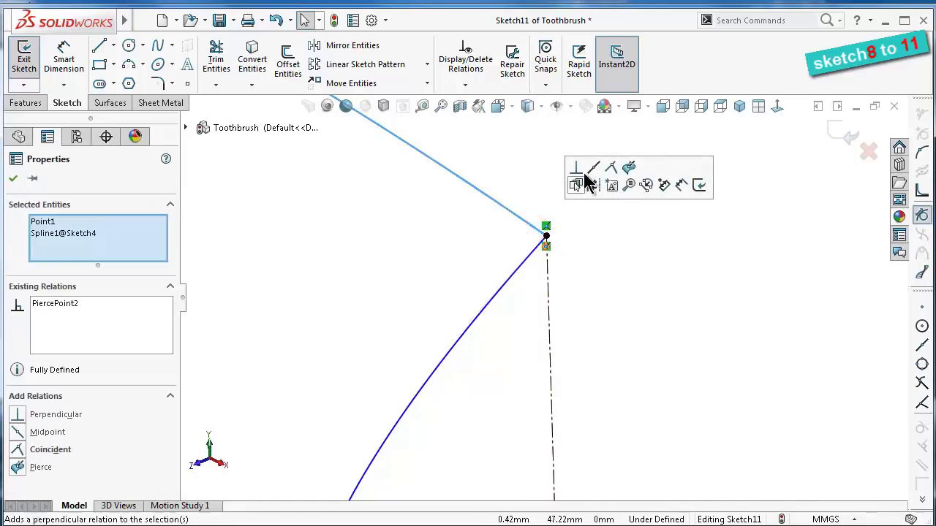
{"action": "left_click", "coordinate": [609, 168]}
{"action": "left_click", "coordinate": [567, 239]}
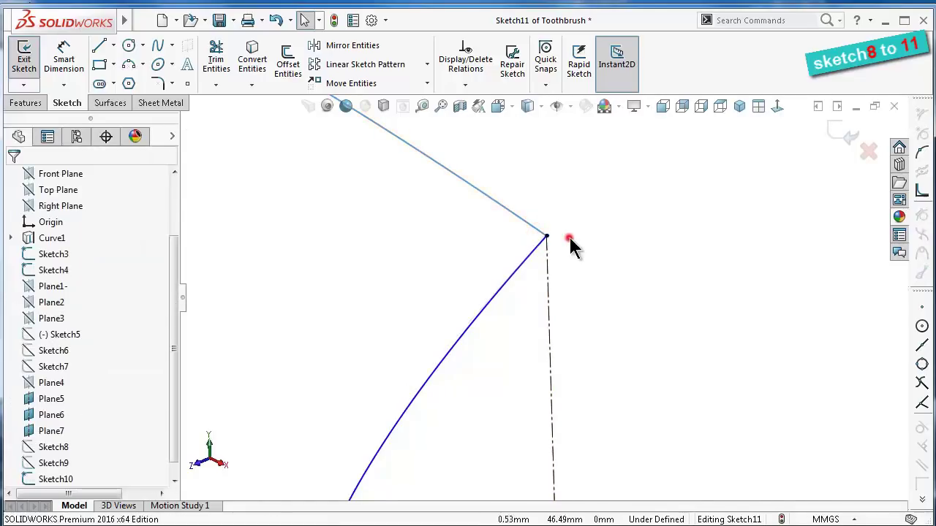
Pierce the spline's lower endpoint onto the lower rail curve
{"action": "scroll", "coordinate": [570, 334], "scroll_direction": "up", "scroll_amount": 3}
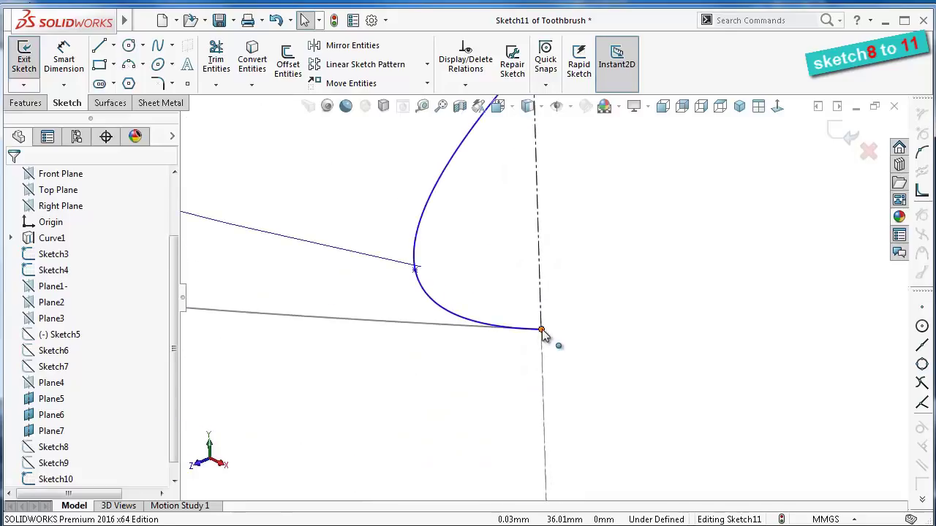
{"action": "left_click", "coordinate": [541, 329]}
{"action": "left_click", "coordinate": [465, 328], "text": "ctrl"}
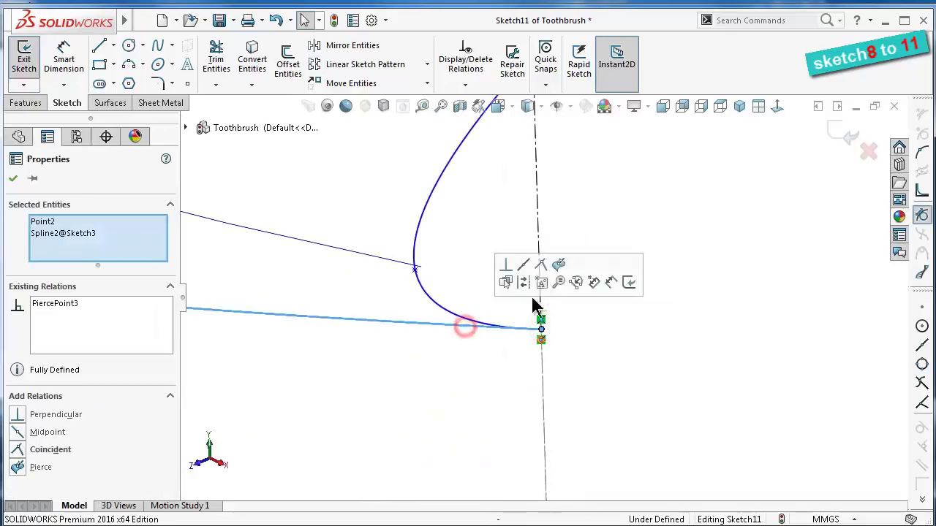
{"action": "left_click", "coordinate": [547, 259]}
{"action": "left_click", "coordinate": [659, 231]}
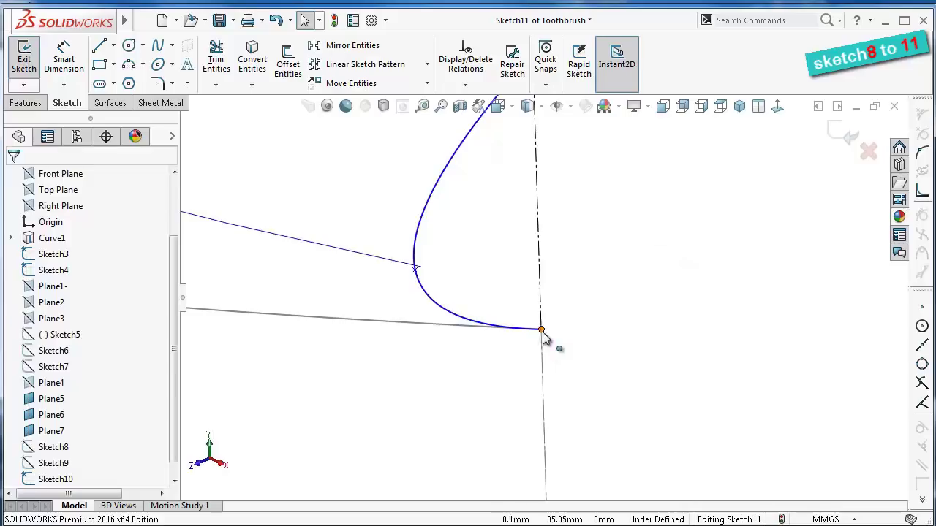
{"action": "left_click", "coordinate": [541, 330]}
{"action": "left_click", "coordinate": [431, 327], "text": "ctrl"}
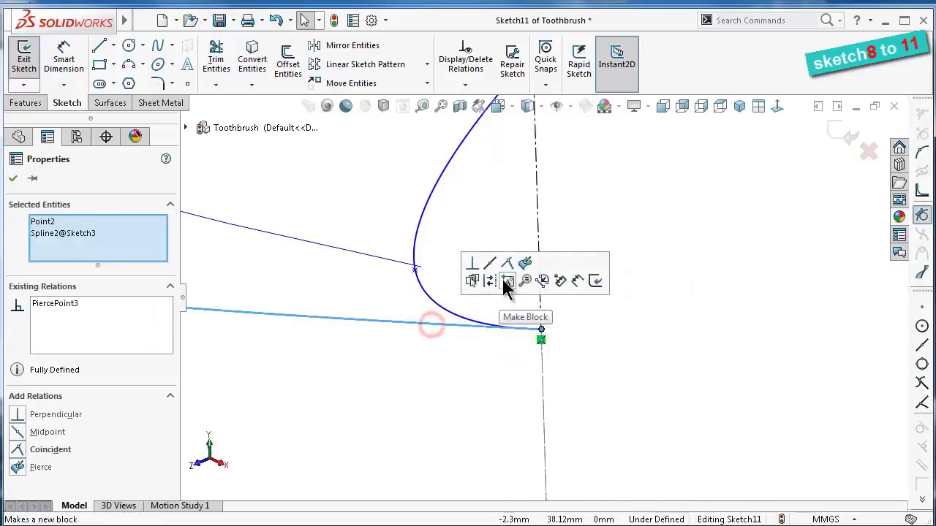
{"action": "left_click", "coordinate": [506, 267]}
{"action": "left_click", "coordinate": [690, 286]}
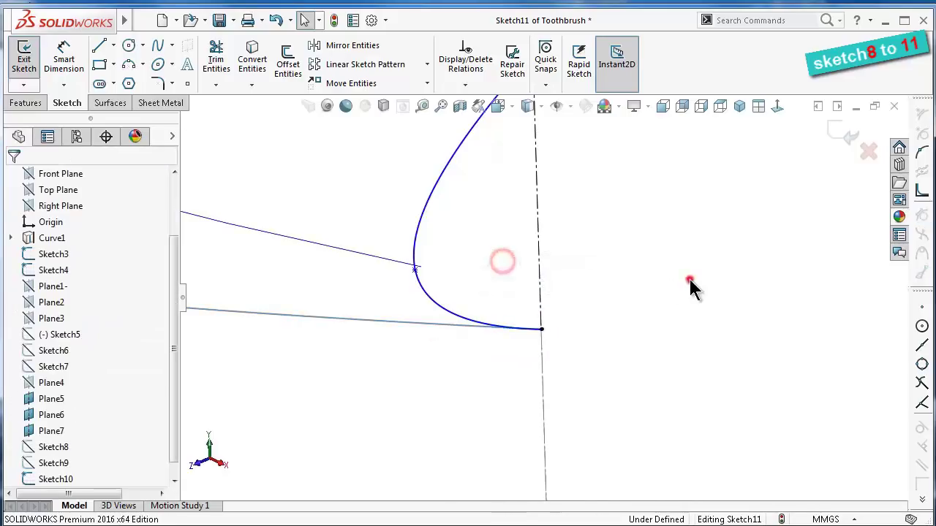
Pierce the spline's middle point onto the blue guide curve
{"action": "left_click", "coordinate": [414, 272]}
{"action": "left_click", "coordinate": [403, 262], "text": "ctrl"}
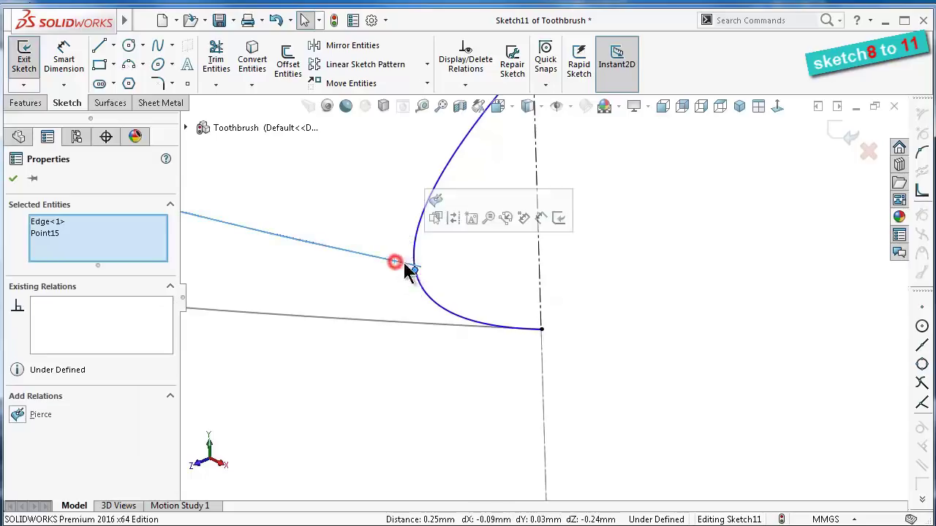
{"action": "left_click", "coordinate": [636, 251]}
{"action": "scroll", "coordinate": [580, 209], "scroll_direction": "down", "scroll_amount": 2}
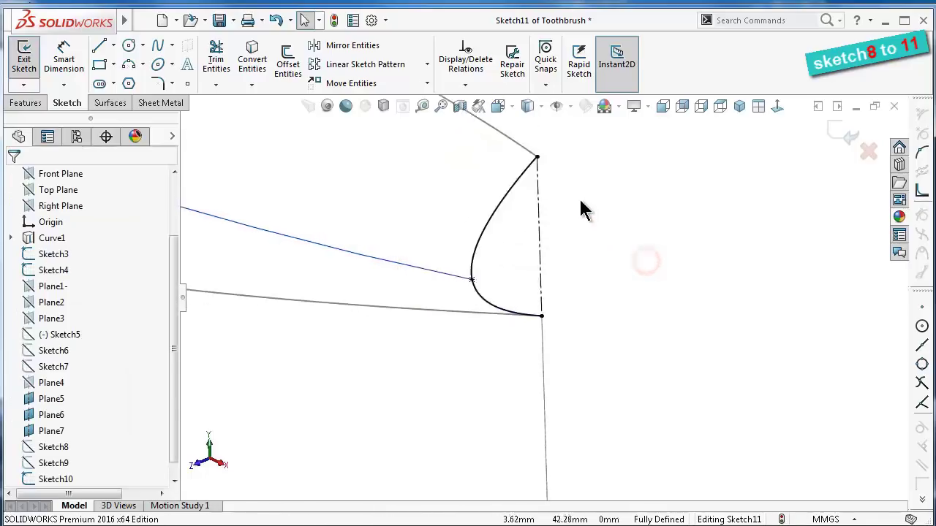
{"action": "scroll", "coordinate": [556, 202], "scroll_direction": "down", "scroll_amount": 2}
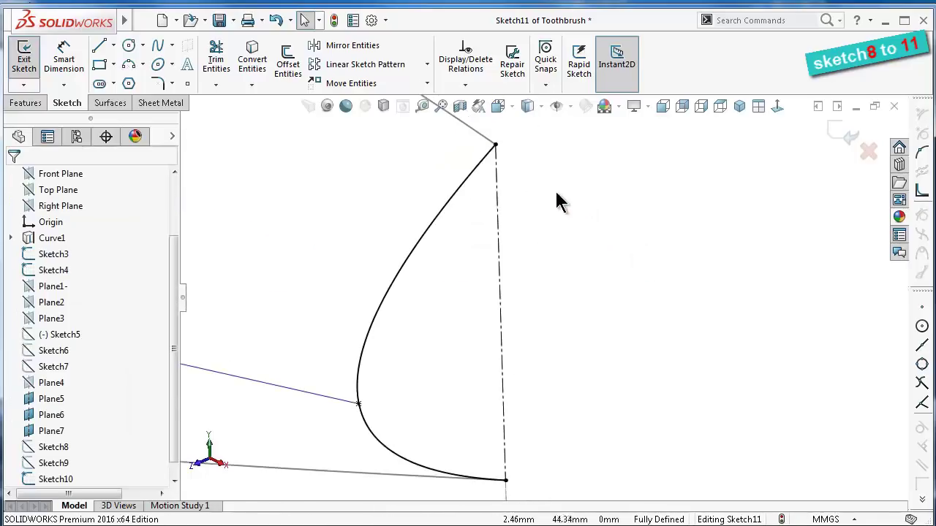
Make the top and bottom end tangents of the Sketch11 spline horizontal
{"action": "left_click", "coordinate": [775, 107]}
{"action": "left_click", "coordinate": [777, 108]}
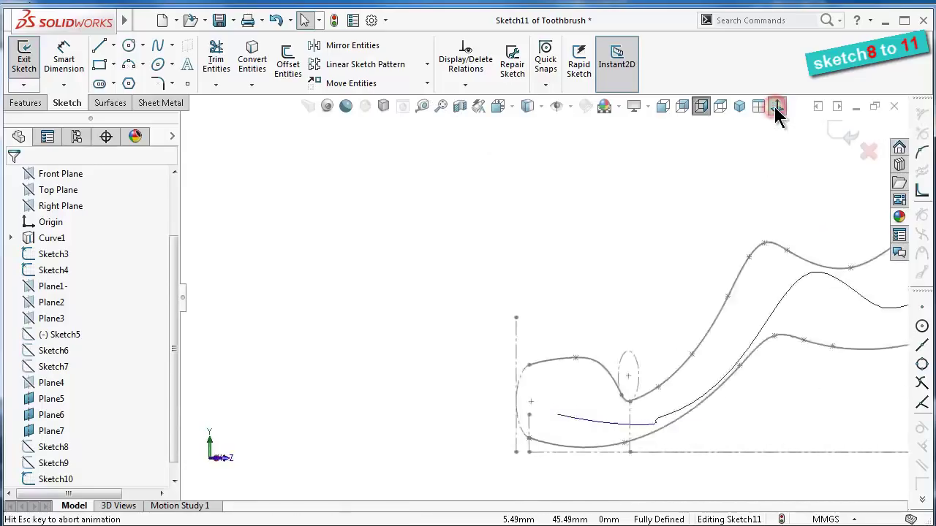
{"action": "scroll", "coordinate": [545, 181], "scroll_direction": "down", "scroll_amount": 1}
{"action": "scroll", "coordinate": [538, 182], "scroll_direction": "down", "scroll_amount": 1}
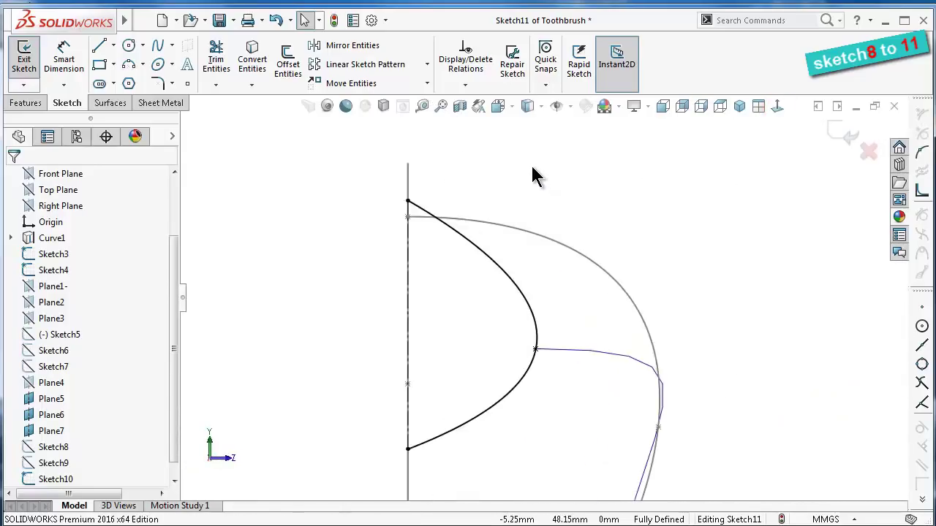
{"action": "scroll", "coordinate": [533, 176], "scroll_direction": "down", "scroll_amount": 3}
{"action": "scroll", "coordinate": [497, 238], "scroll_direction": "up", "scroll_amount": 2}
{"action": "scroll", "coordinate": [495, 246], "scroll_direction": "up", "scroll_amount": 1}
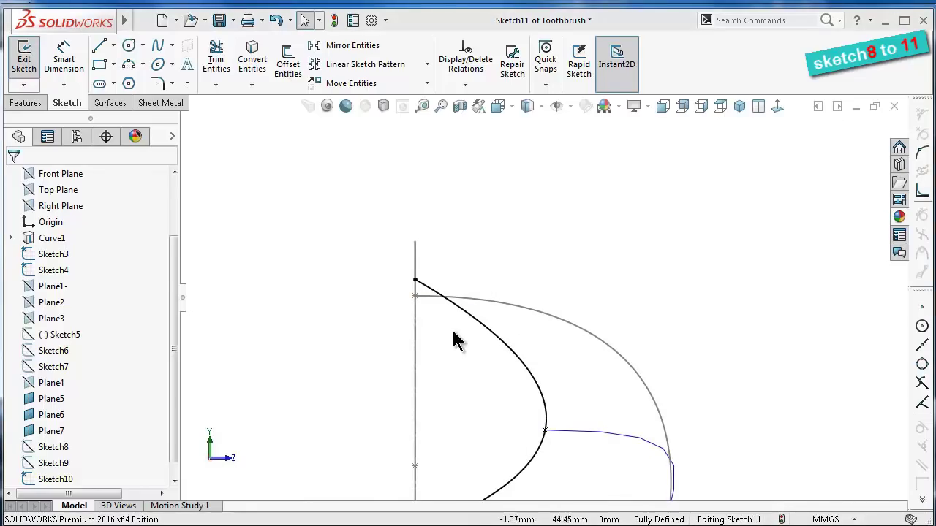
{"action": "left_click", "coordinate": [472, 326]}
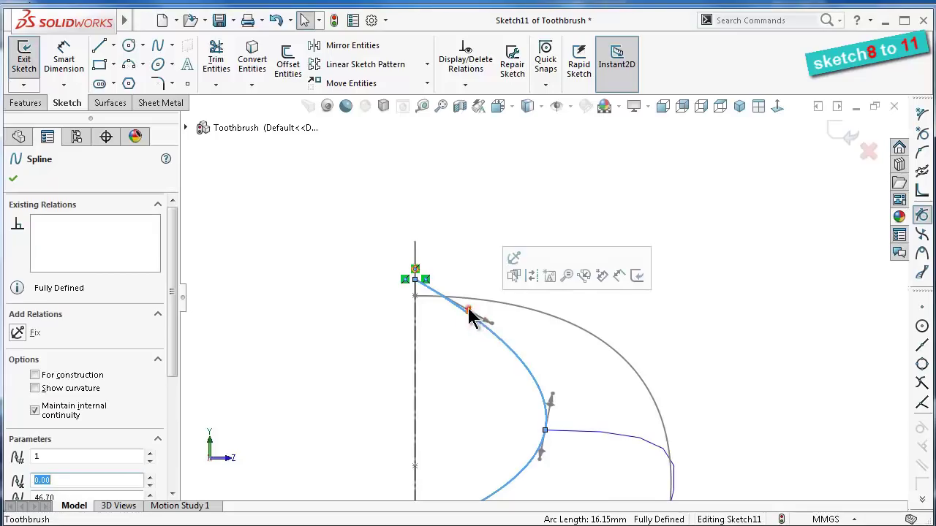
{"action": "left_click", "coordinate": [467, 310]}
{"action": "left_click", "coordinate": [49, 332]}
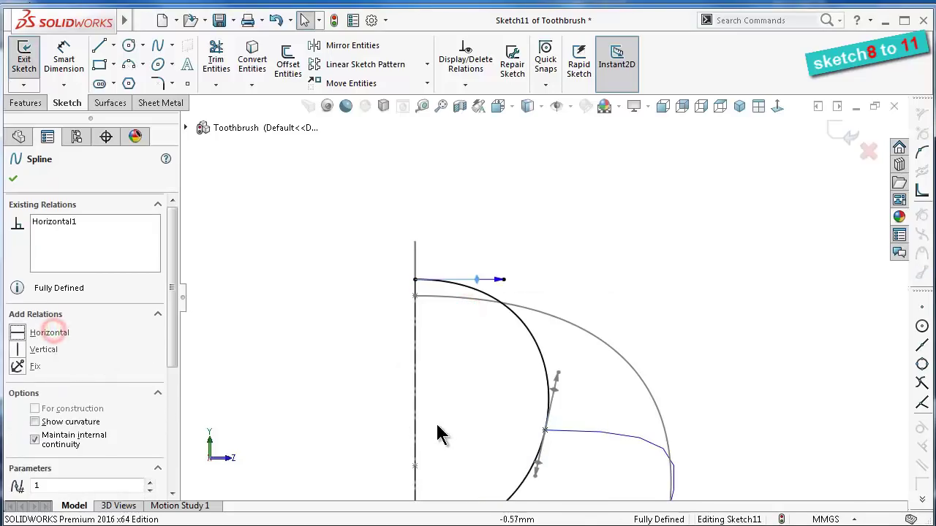
{"action": "middle_click_drag", "start_coordinate": [437, 433], "coordinate": [447, 346], "text": "ctrl"}
{"action": "left_click", "coordinate": [460, 454]}
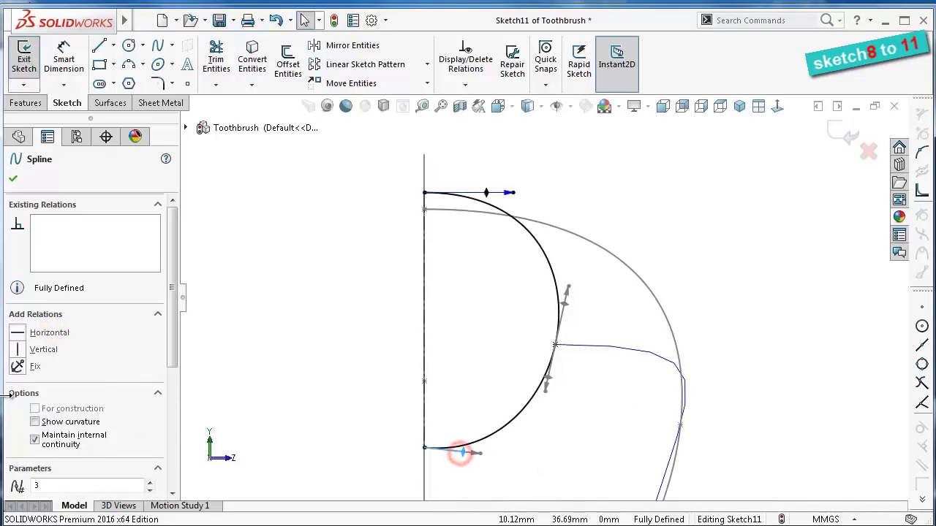
{"action": "left_click", "coordinate": [25, 333]}
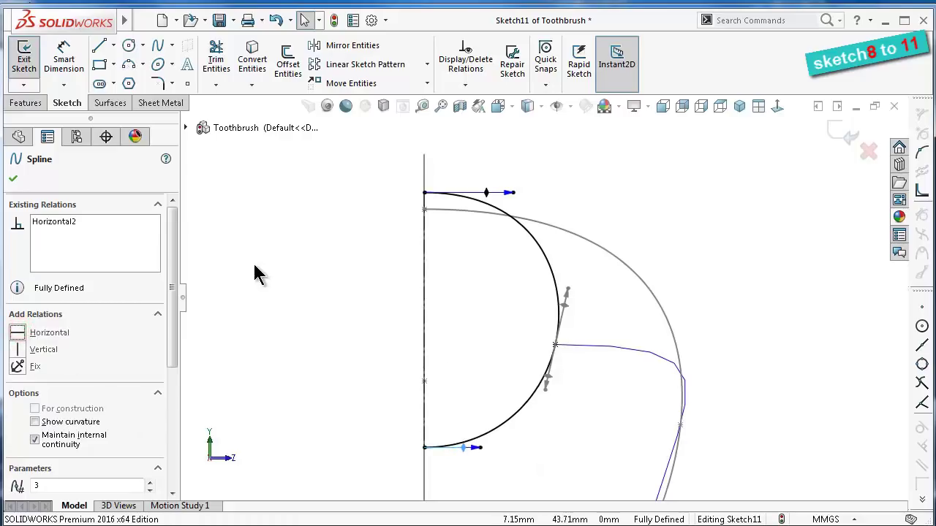
Start a Smart Dimension angle on the spline's middle tangent handle
{"action": "scroll", "coordinate": [563, 300], "scroll_direction": "down", "scroll_amount": 2}
{"action": "left_click", "coordinate": [63, 57]}
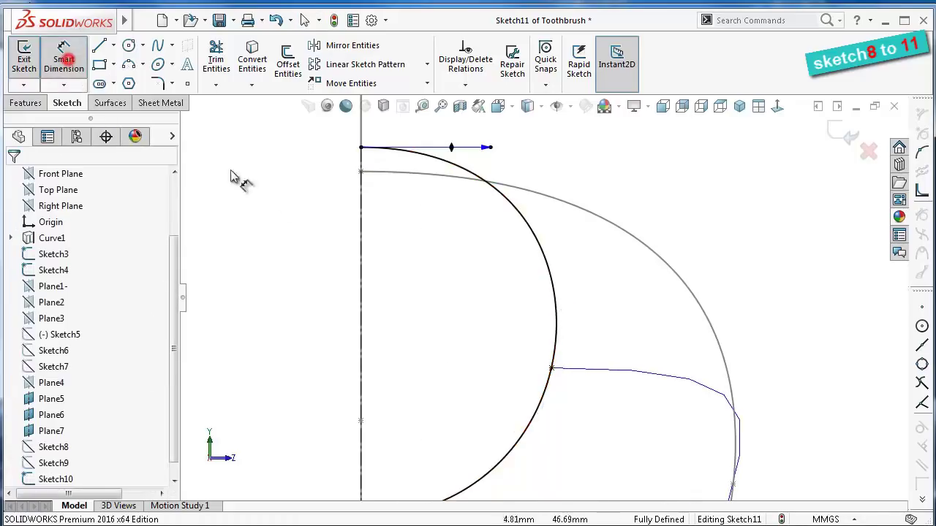
{"action": "left_click", "coordinate": [561, 313]}
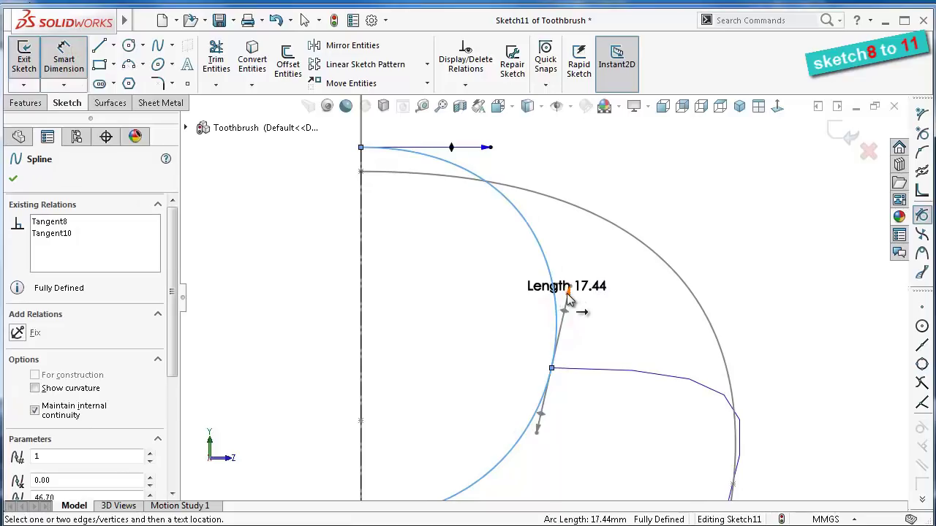
{"action": "left_click", "coordinate": [565, 311]}
Dimension the middle tangent angle against the vertical line at 17.5°
{"action": "left_click", "coordinate": [361, 304]}
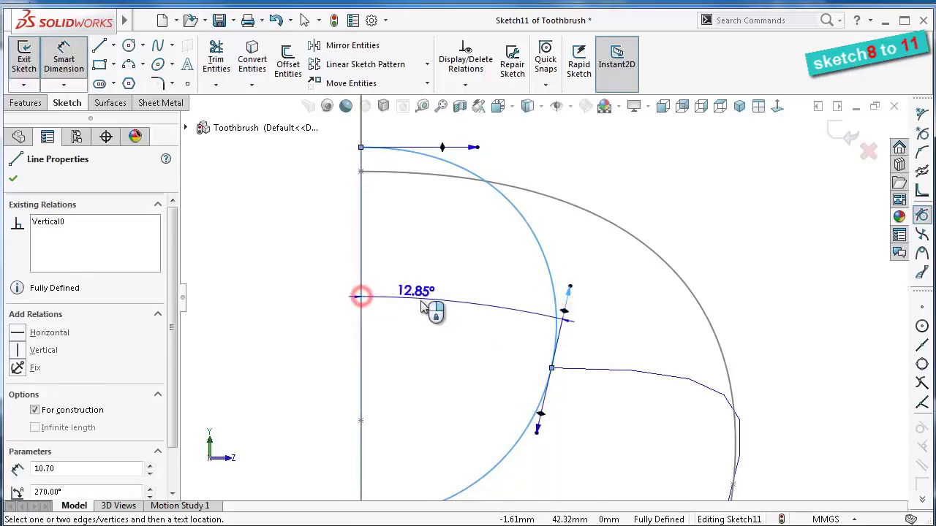
{"action": "left_click", "coordinate": [425, 306]}
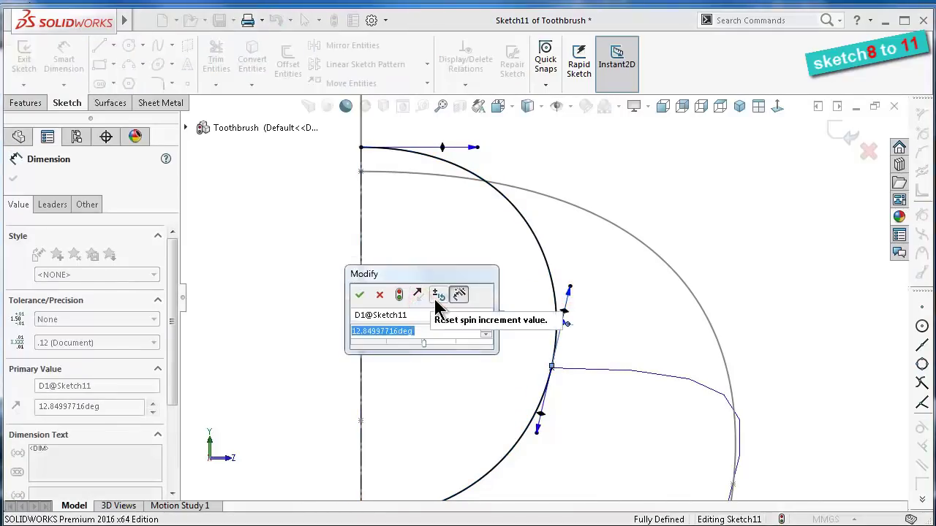
{"action": "type", "text": "17.5"}
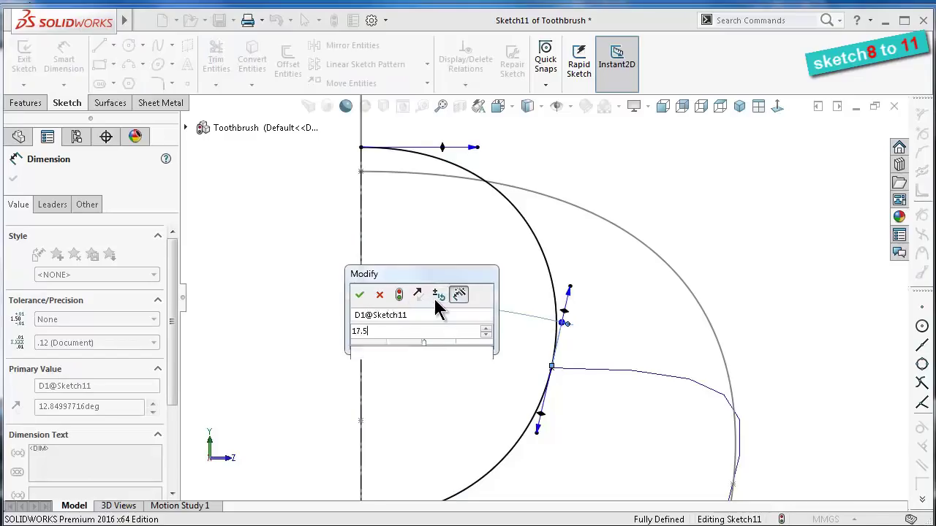
{"action": "key", "text": "Return"}
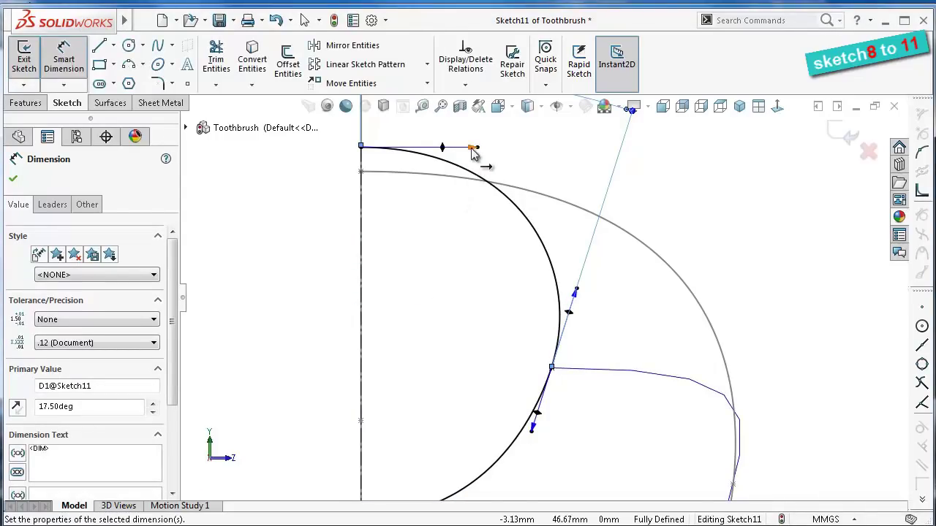
Set the top and bottom tangent handle lengths to 16 mm and 8 mm
{"action": "left_click", "coordinate": [473, 148]}
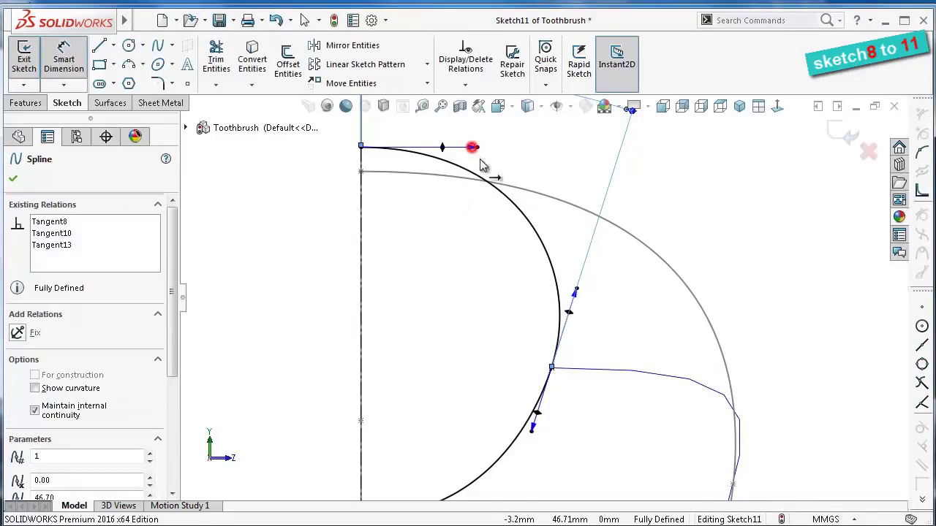
{"action": "left_click", "coordinate": [555, 181]}
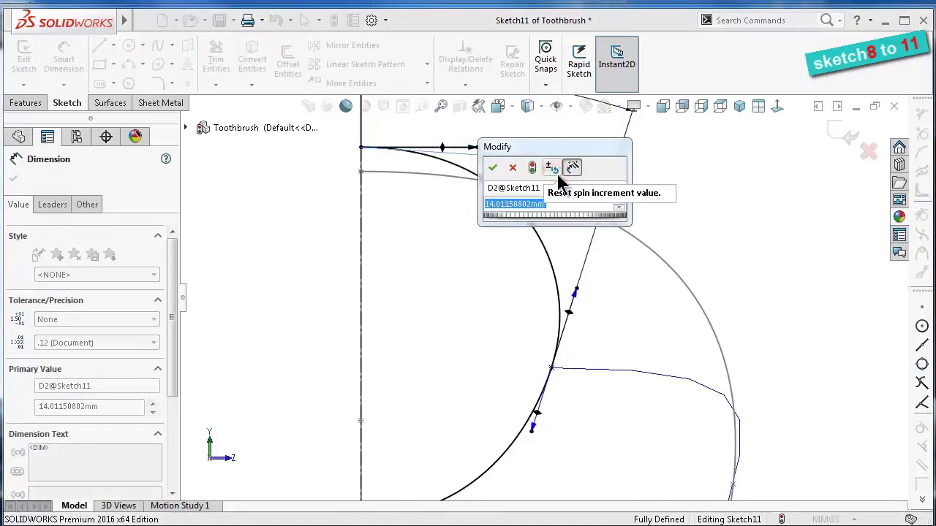
{"action": "type", "text": "16"}
{"action": "key", "text": "Return"}
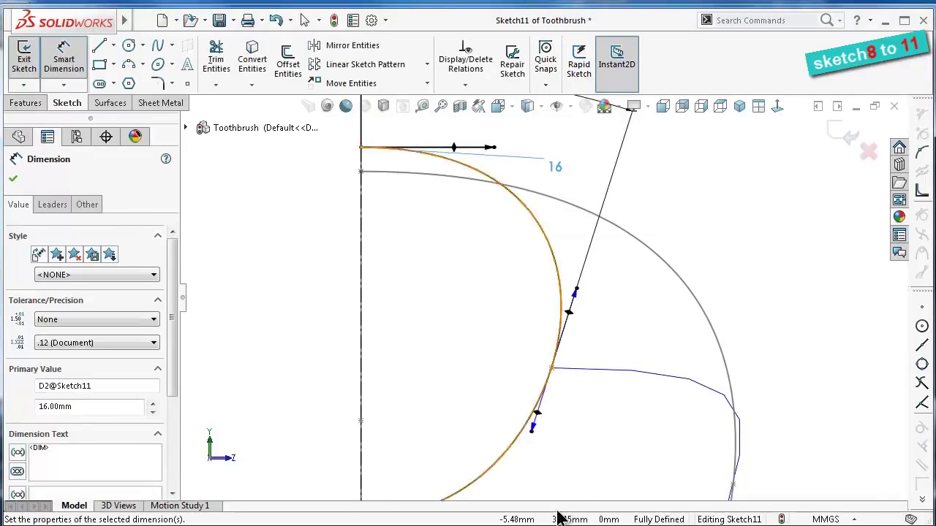
{"action": "key", "text": "z"}
{"action": "left_click", "coordinate": [463, 452]}
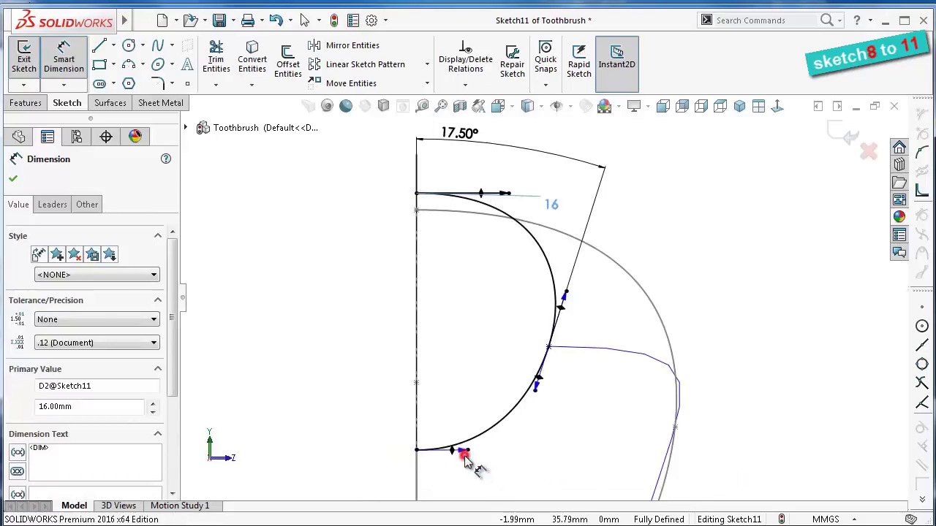
{"action": "left_click", "coordinate": [521, 479]}
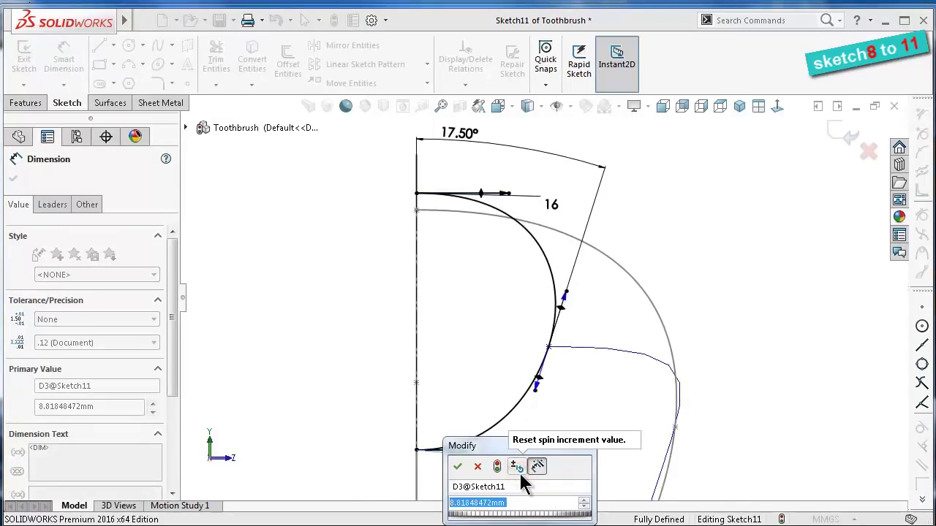
{"action": "type", "text": "8"}
{"action": "key", "text": "Return"}
Finish dimensioning and exit Sketch11
{"action": "left_click", "coordinate": [585, 457]}
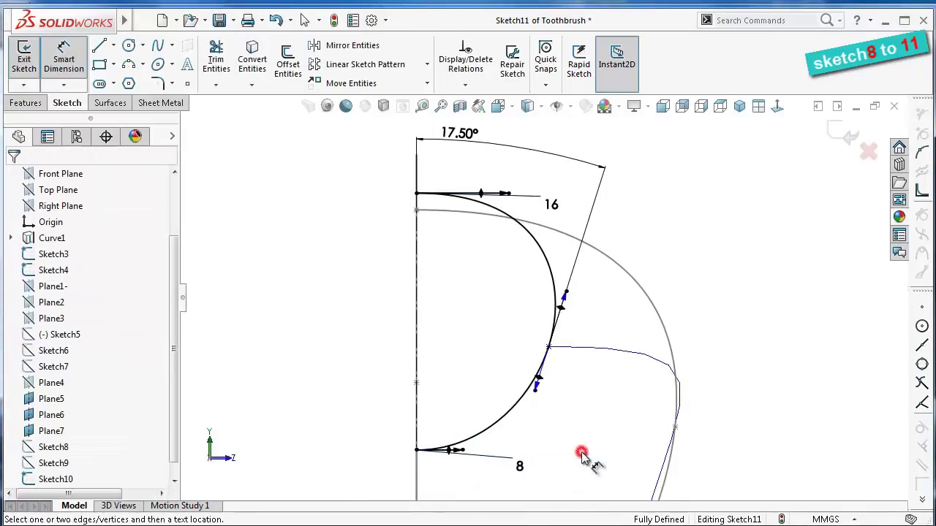
{"action": "scroll", "coordinate": [532, 382], "scroll_direction": "up", "scroll_amount": 1}
{"action": "scroll", "coordinate": [523, 378], "scroll_direction": "down", "scroll_amount": 1}
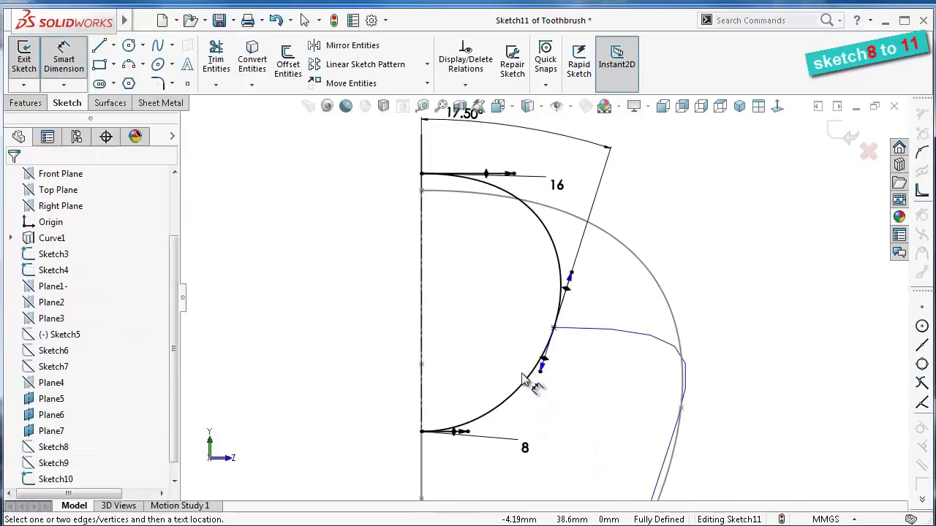
{"action": "scroll", "coordinate": [523, 379], "scroll_direction": "up", "scroll_amount": 1}
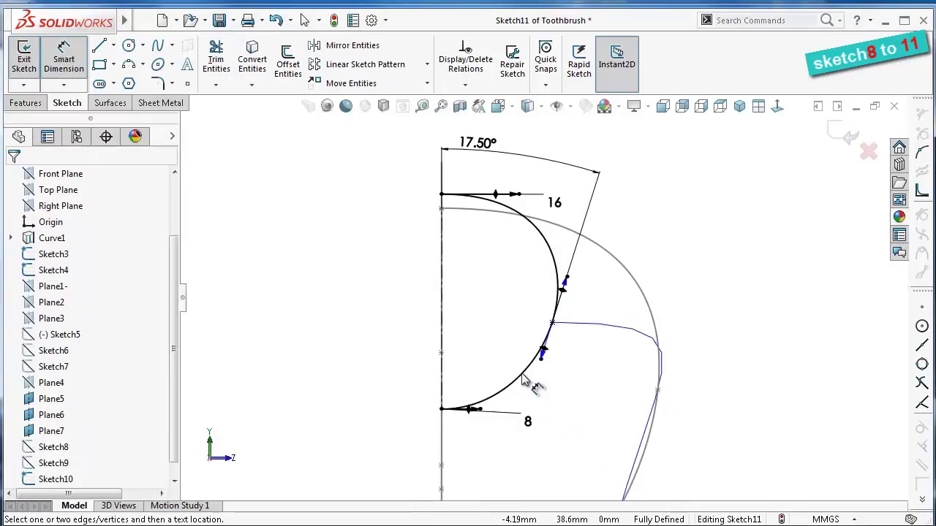
{"action": "left_click", "coordinate": [837, 133]}
Show the hidden Sketch8 and Sketch7 profiles
{"action": "scroll", "coordinate": [694, 235], "scroll_direction": "up", "scroll_amount": 2}
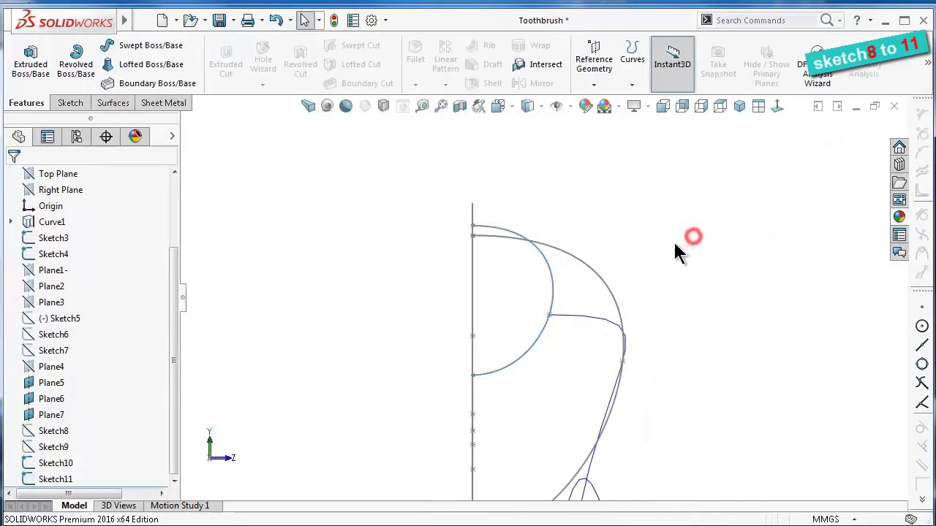
{"action": "middle_click_drag", "start_coordinate": [675, 246], "coordinate": [685, 323]}
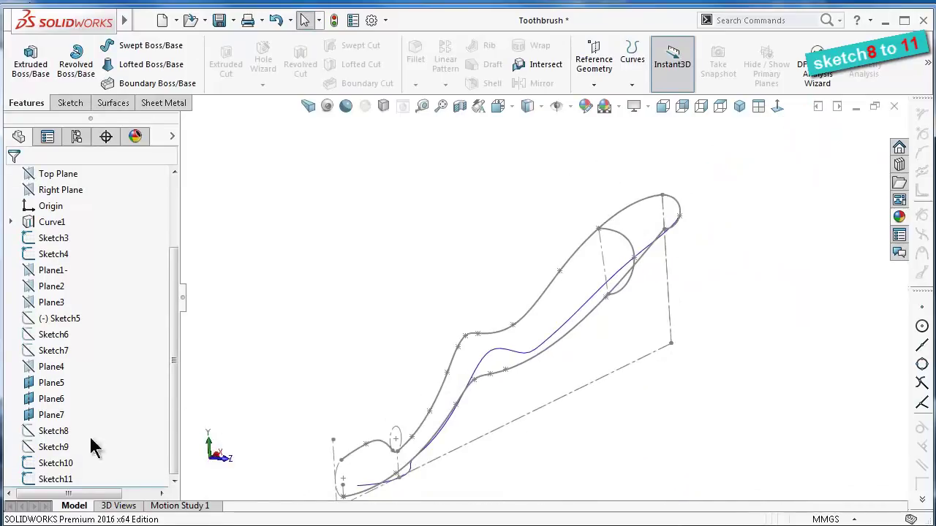
{"action": "left_click", "coordinate": [56, 437]}
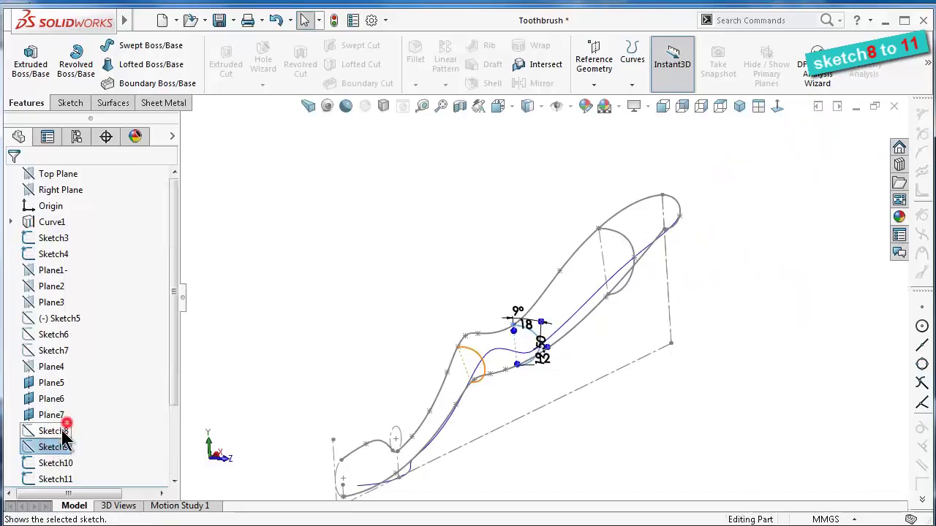
{"action": "left_click", "coordinate": [63, 422]}
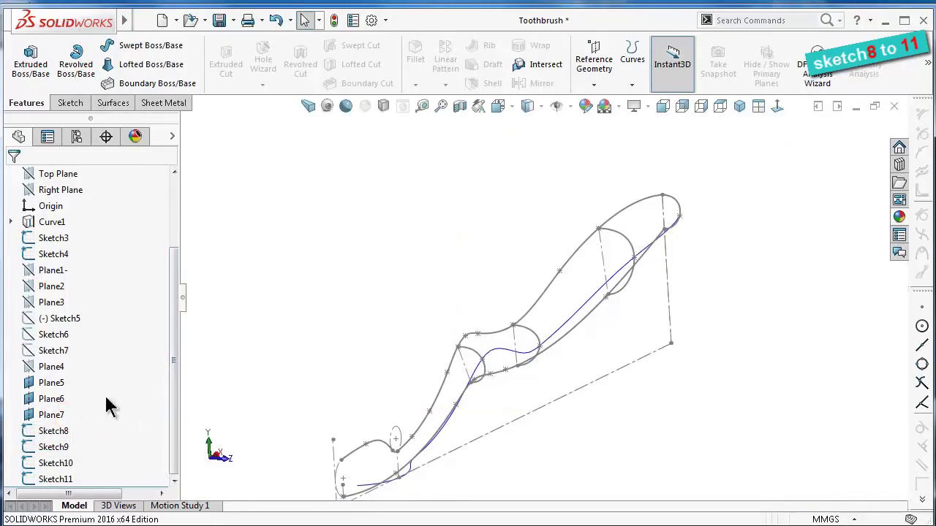
{"action": "left_click", "coordinate": [49, 356]}
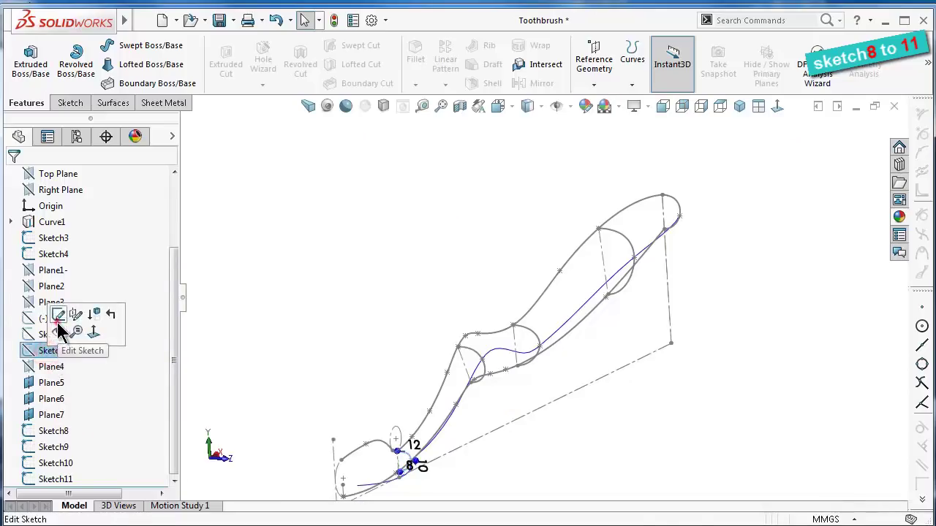
{"action": "left_click", "coordinate": [55, 319]}
{"action": "left_click", "coordinate": [51, 336]}
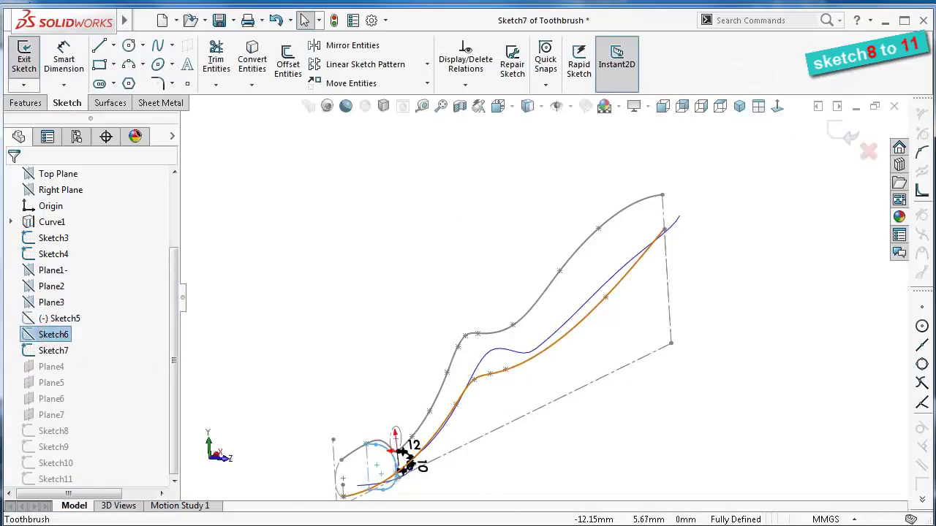
{"action": "left_click", "coordinate": [841, 131]}
{"action": "left_click", "coordinate": [71, 351]}
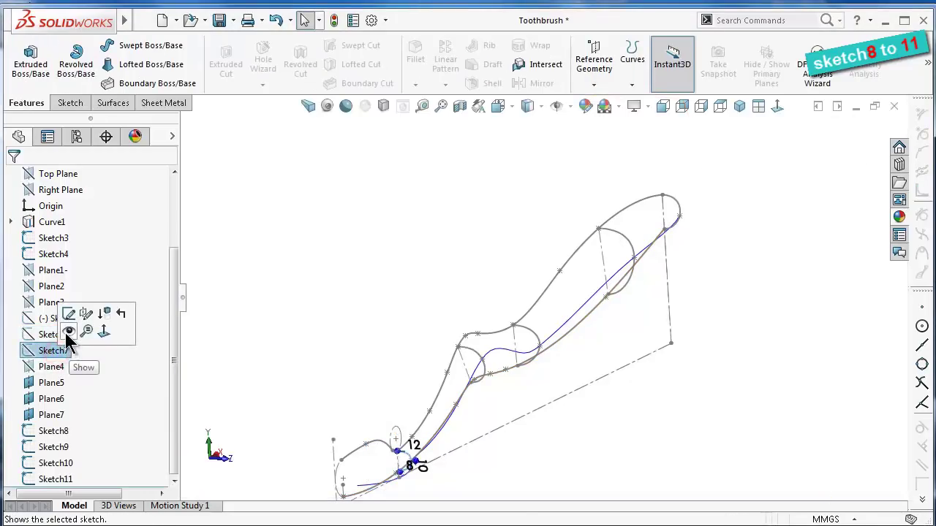
{"action": "left_click", "coordinate": [69, 331]}
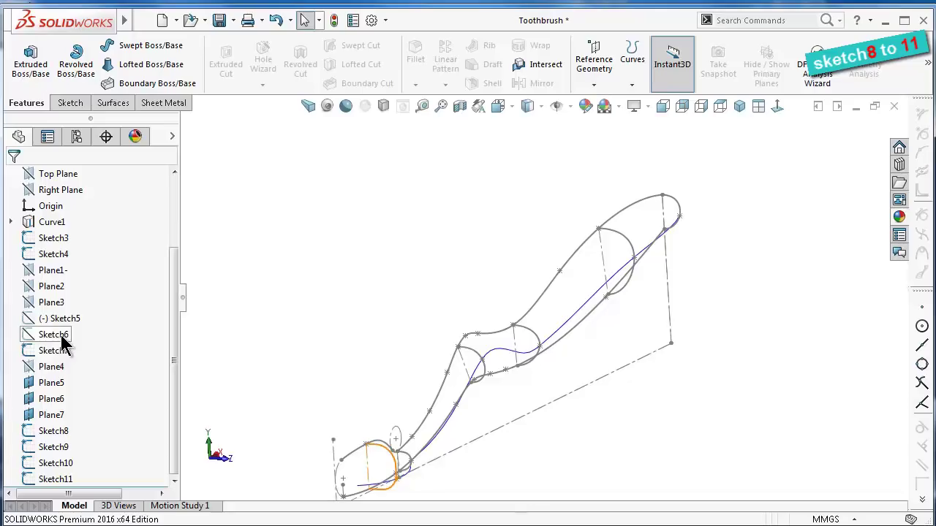
Show Sketch6 and Sketch5, then orbit the model upright
{"action": "left_click", "coordinate": [61, 336]}
{"action": "left_click", "coordinate": [74, 315]}
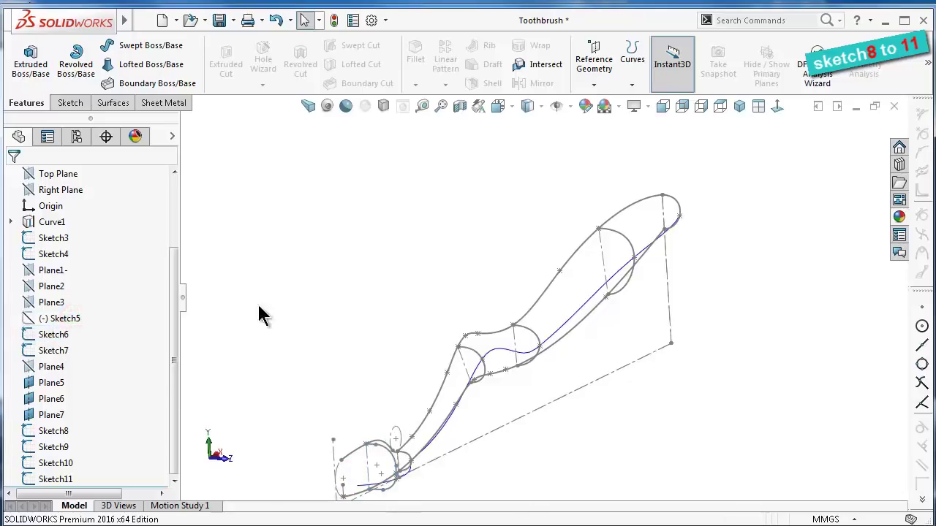
{"action": "left_click", "coordinate": [52, 341]}
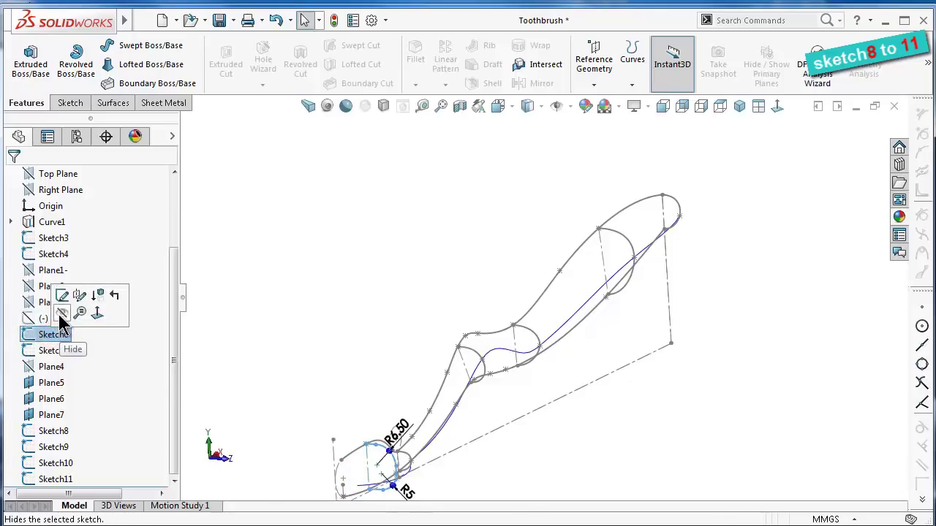
{"action": "left_click", "coordinate": [44, 319]}
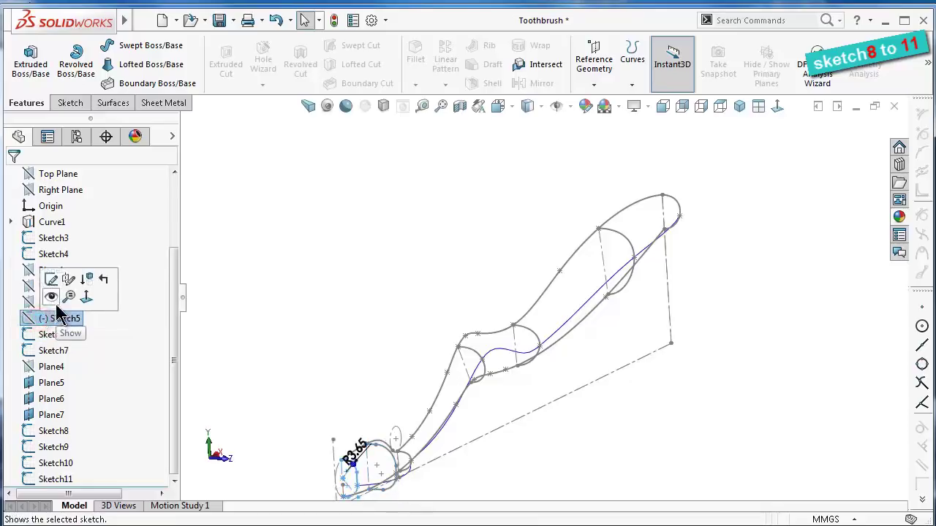
{"action": "left_click", "coordinate": [54, 303]}
{"action": "left_click", "coordinate": [299, 313]}
{"action": "scroll", "coordinate": [531, 384], "scroll_direction": "down", "scroll_amount": 2}
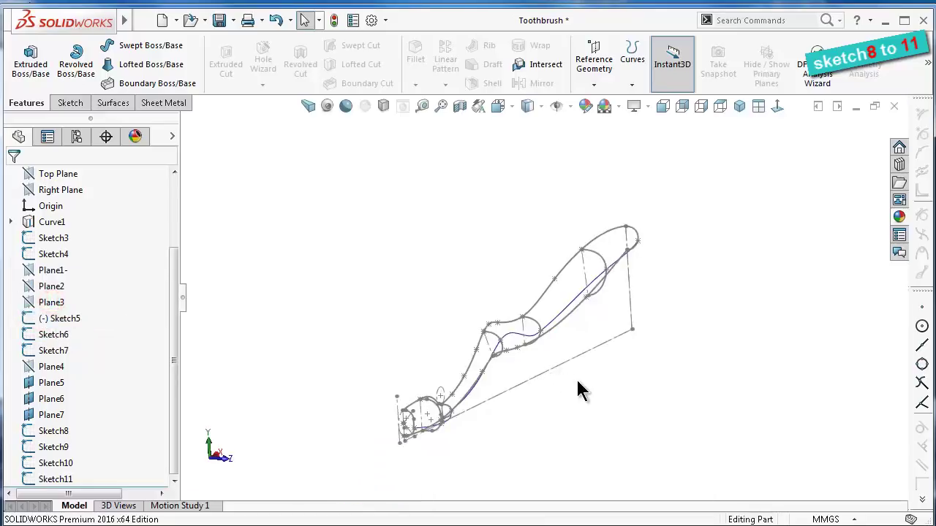
{"action": "scroll", "coordinate": [582, 391], "scroll_direction": "up", "scroll_amount": 2}
{"action": "mouse_move", "coordinate": [583, 384]}
{"action": "middle_mouse_down"}
{"action": "mouse_move", "coordinate": [598, 352]}
{"action": "mouse_move", "coordinate": [599, 361]}
{"action": "middle_mouse_up"}
{"action": "left_click", "coordinate": [663, 106]}
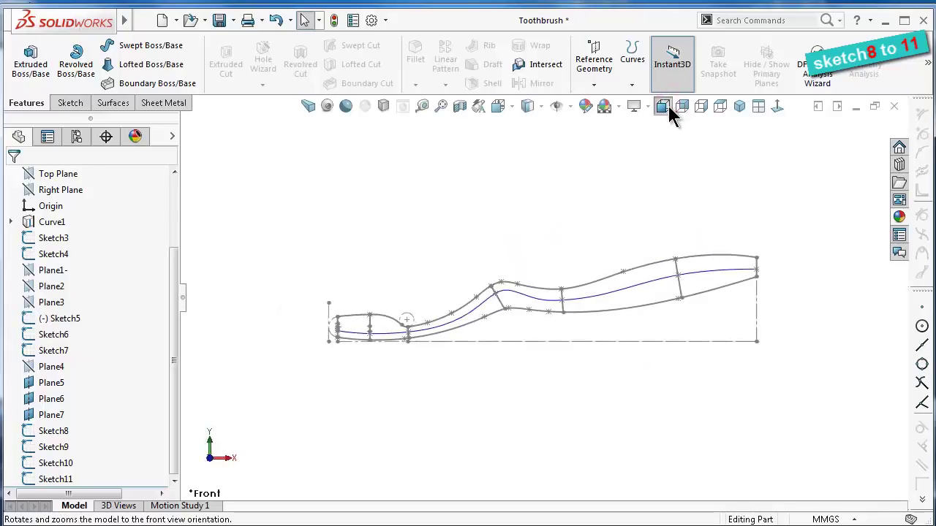
{"action": "scroll", "coordinate": [571, 296], "scroll_direction": "up", "scroll_amount": 2}
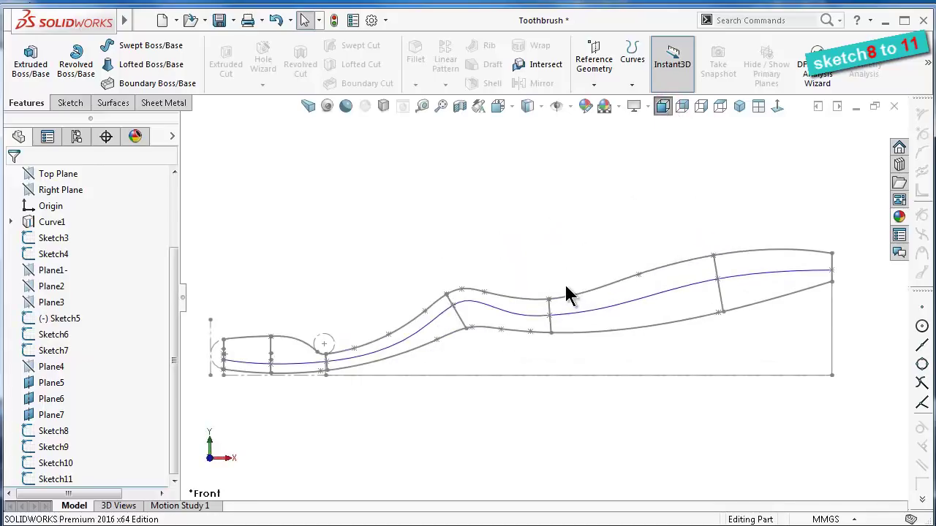
{"action": "left_click", "coordinate": [681, 107]}
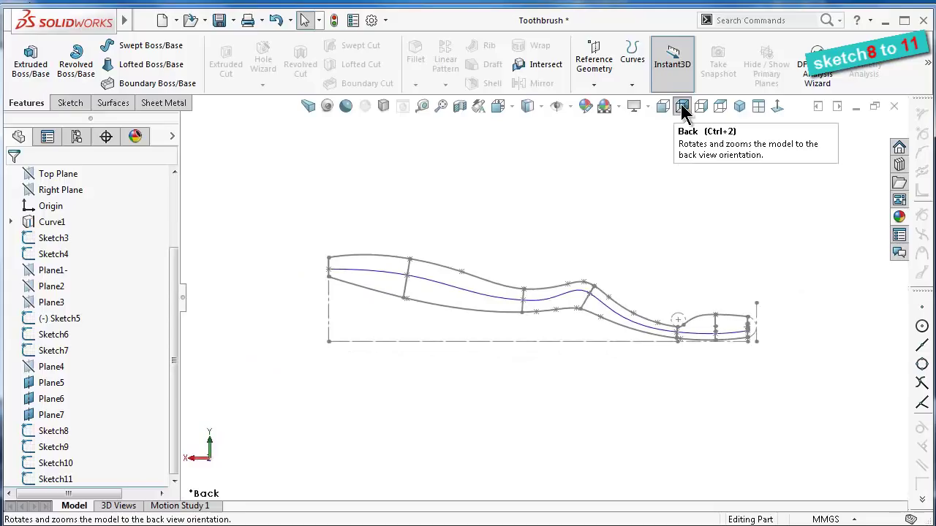
{"action": "left_click", "coordinate": [700, 108]}
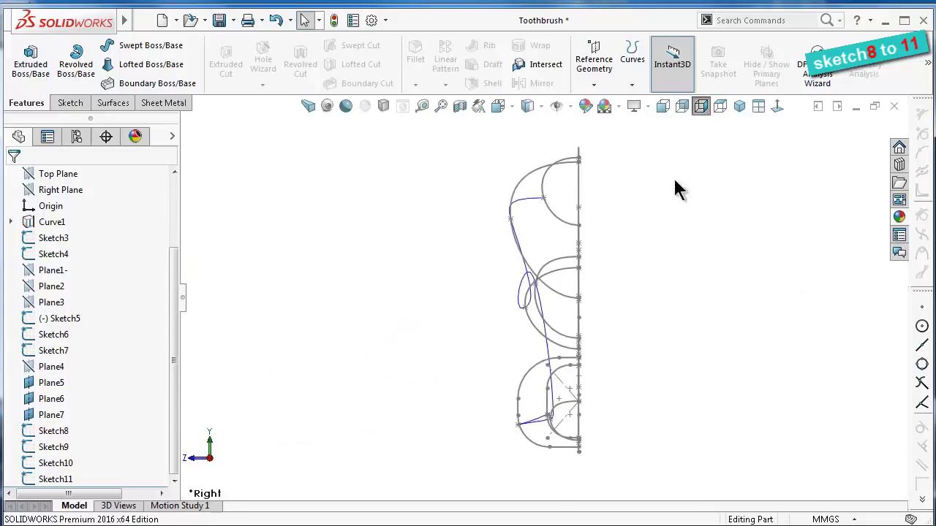
{"action": "middle_click_drag", "start_coordinate": [639, 293], "coordinate": [589, 328]}
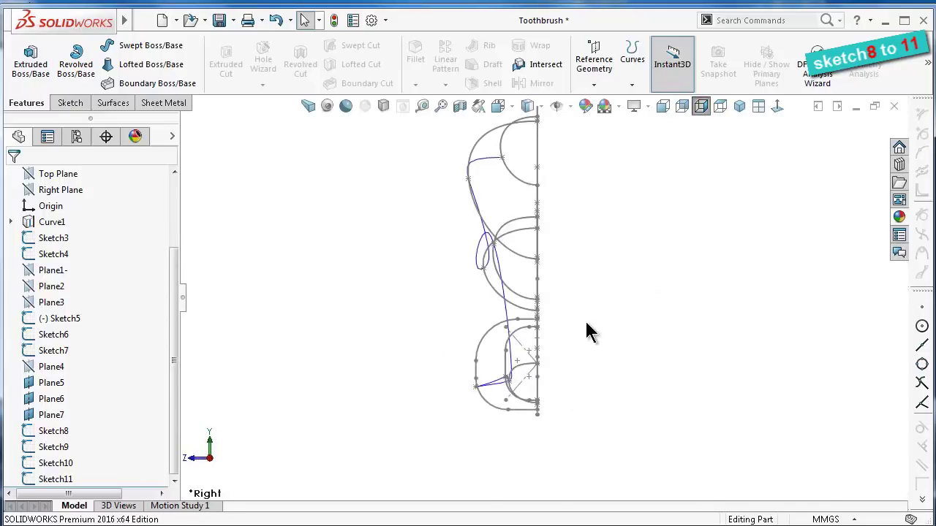
{"action": "scroll", "coordinate": [569, 276], "scroll_direction": "up", "scroll_amount": 2}
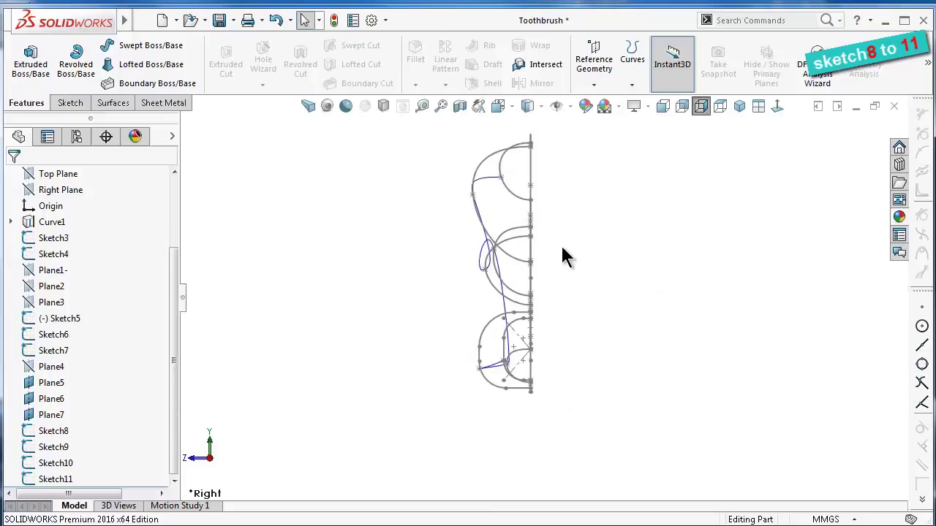
{"action": "scroll", "coordinate": [563, 256], "scroll_direction": "down", "scroll_amount": 2}
{"action": "scroll", "coordinate": [563, 256], "scroll_direction": "up", "scroll_amount": 1}
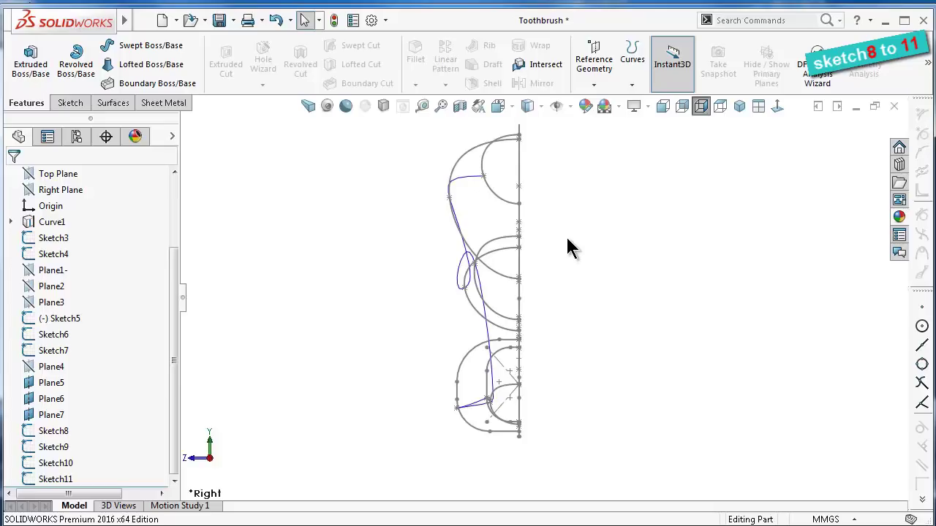
{"action": "mouse_move", "coordinate": [585, 231]}
{"action": "middle_mouse_down"}
{"action": "mouse_move", "coordinate": [582, 221]}
{"action": "mouse_move", "coordinate": [619, 236]}
{"action": "middle_mouse_up"}
{"action": "key", "text": "f"}
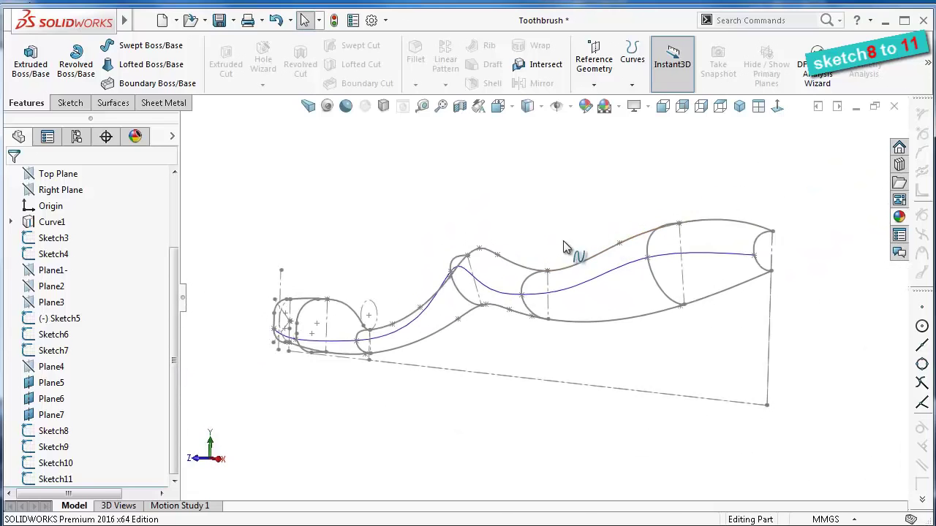
{"action": "mouse_move", "coordinate": [568, 269]}
{"action": "middle_mouse_down"}
{"action": "mouse_move", "coordinate": [624, 303]}
{"action": "mouse_move", "coordinate": [616, 266]}
{"action": "mouse_move", "coordinate": [608, 268]}
{"action": "middle_mouse_up"}
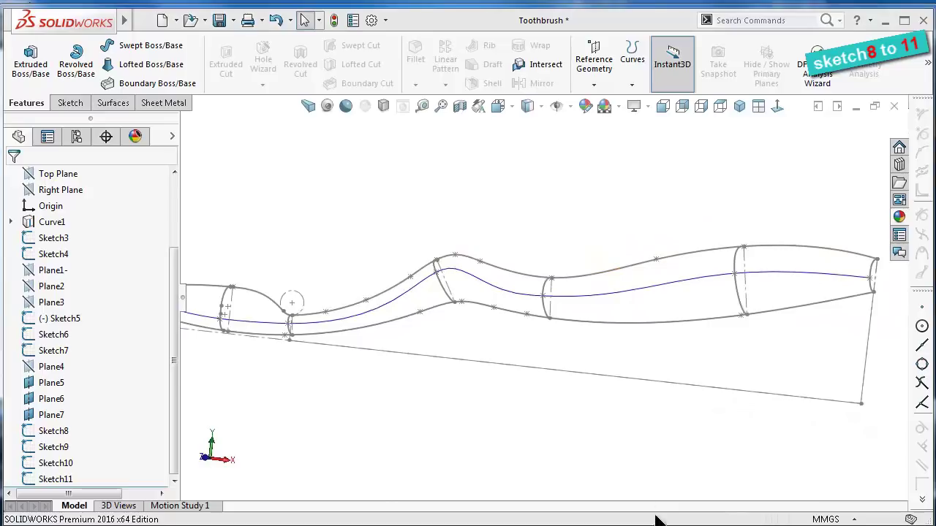
{"action": "mouse_move", "coordinate": [612, 447]}
{"action": "middle_mouse_down"}
{"action": "mouse_move", "coordinate": [575, 453]}
{"action": "mouse_move", "coordinate": [616, 456]}
{"action": "mouse_move", "coordinate": [616, 471]}
{"action": "middle_mouse_up"}
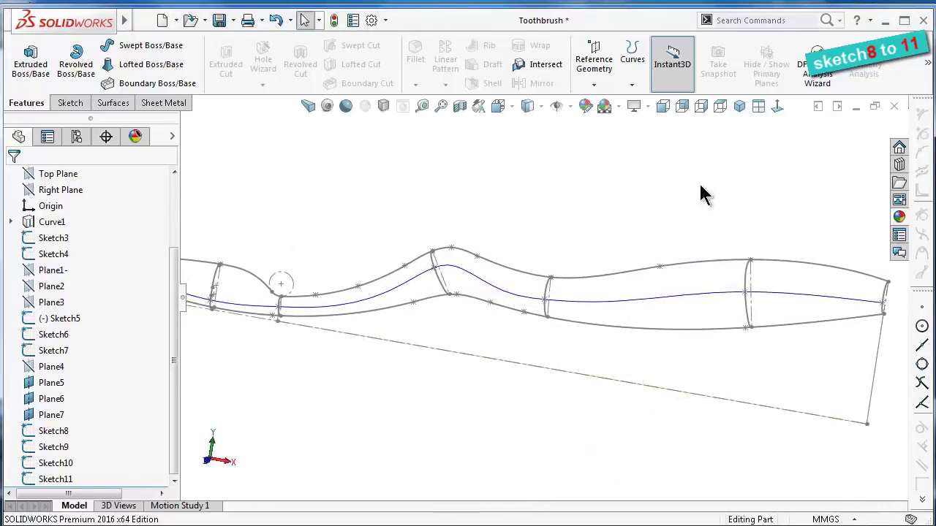
{"action": "left_click", "coordinate": [739, 106]}
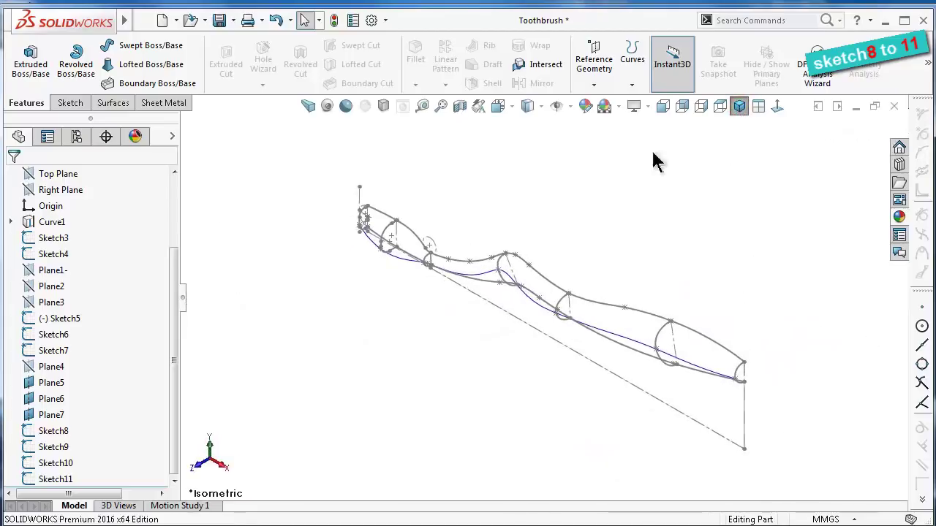
{"action": "scroll", "coordinate": [454, 234], "scroll_direction": "down", "scroll_amount": 2}
{"action": "scroll", "coordinate": [334, 236], "scroll_direction": "down", "scroll_amount": 2}
{"action": "scroll", "coordinate": [344, 230], "scroll_direction": "down", "scroll_amount": 2}
{"action": "scroll", "coordinate": [347, 232], "scroll_direction": "down", "scroll_amount": 2}
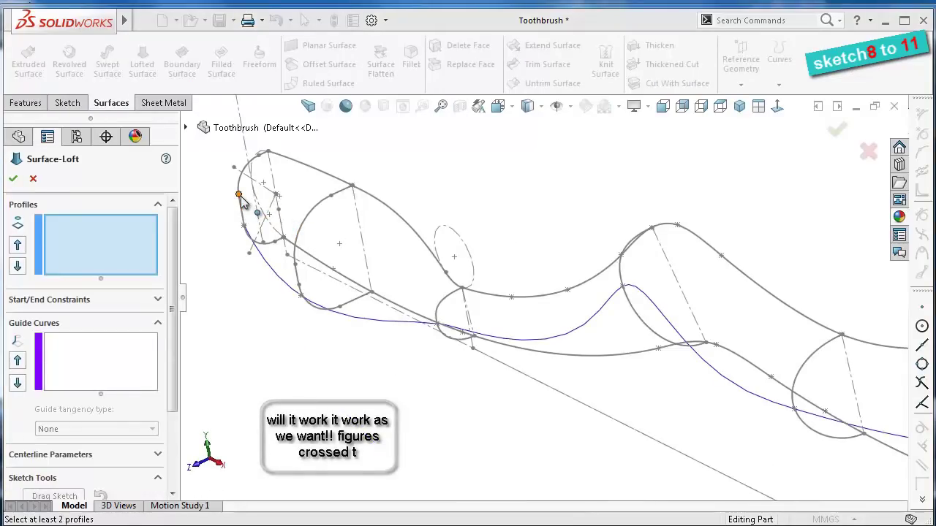
Pick Sketch5, Sketch6 and Sketch7 as the first loft profiles
{"action": "left_click", "coordinate": [239, 196]}
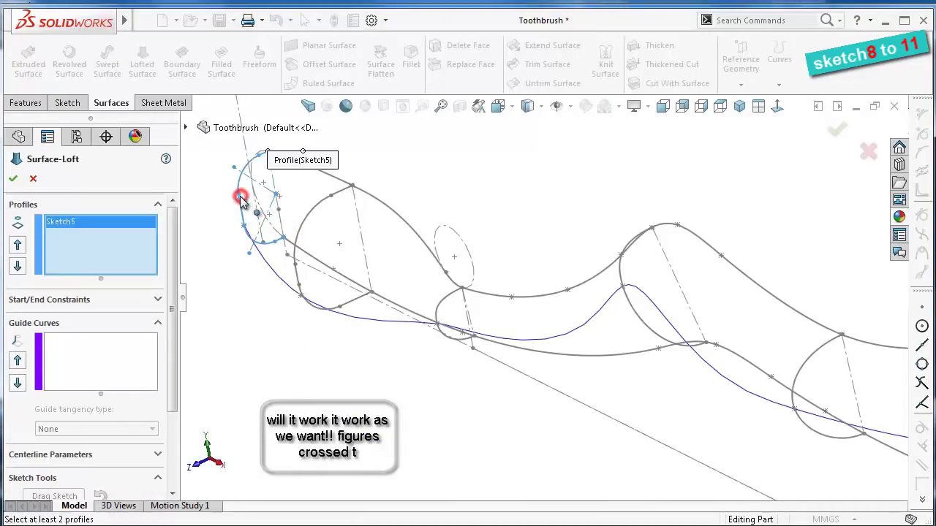
{"action": "left_click", "coordinate": [297, 268]}
{"action": "scroll", "coordinate": [457, 332], "scroll_direction": "down", "scroll_amount": 2}
{"action": "scroll", "coordinate": [446, 338], "scroll_direction": "up", "scroll_amount": 1}
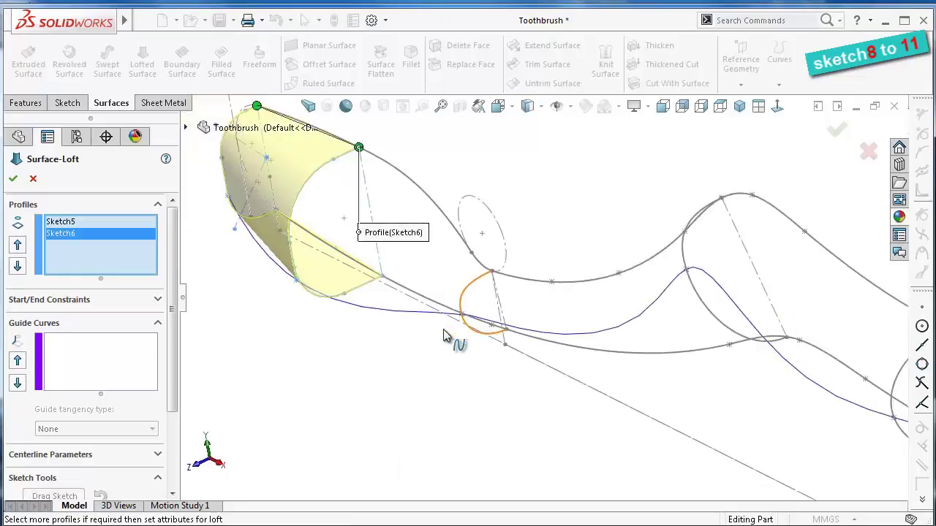
{"action": "scroll", "coordinate": [446, 338], "scroll_direction": "down", "scroll_amount": 1}
{"action": "scroll", "coordinate": [449, 332], "scroll_direction": "down", "scroll_amount": 1}
{"action": "scroll", "coordinate": [475, 315], "scroll_direction": "down", "scroll_amount": 2}
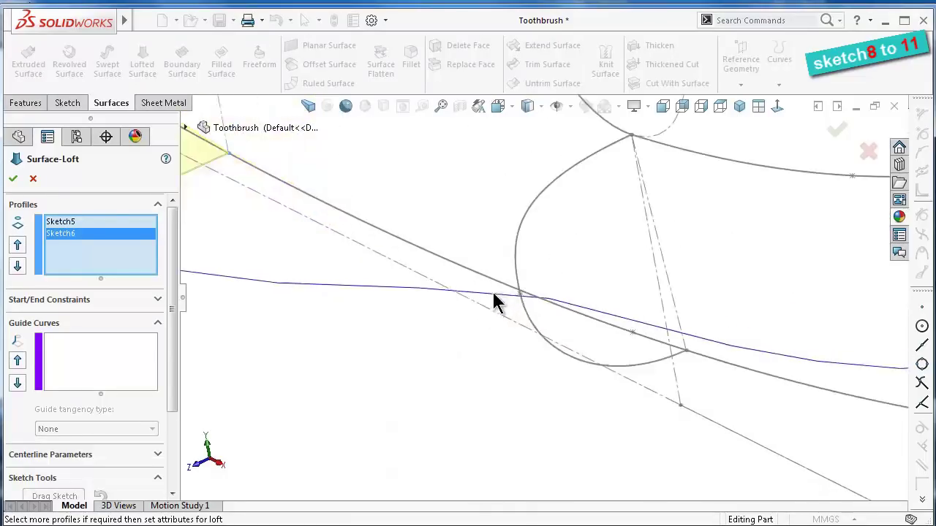
{"action": "scroll", "coordinate": [541, 296], "scroll_direction": "down", "scroll_amount": 2}
{"action": "scroll", "coordinate": [541, 303], "scroll_direction": "down", "scroll_amount": 2}
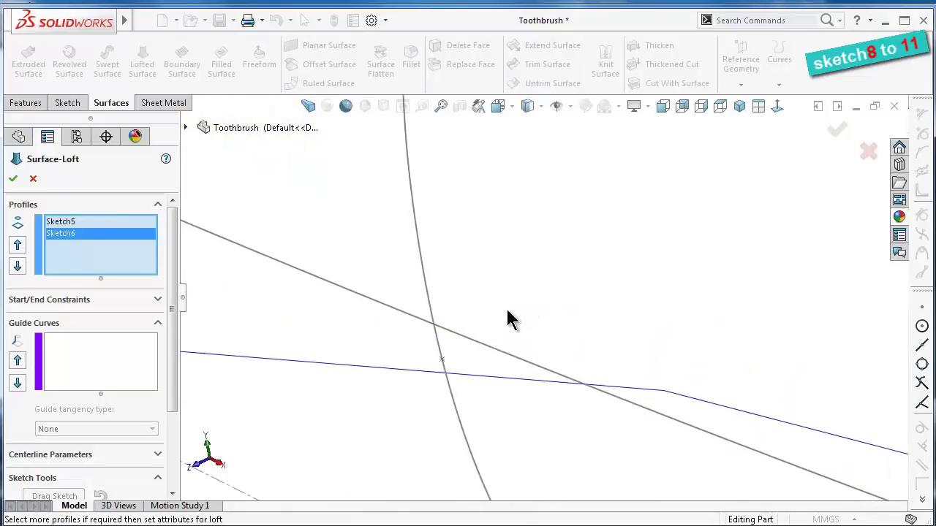
{"action": "left_click", "coordinate": [441, 364]}
{"action": "scroll", "coordinate": [577, 256], "scroll_direction": "up", "scroll_amount": 2}
{"action": "scroll", "coordinate": [681, 211], "scroll_direction": "up", "scroll_amount": 2}
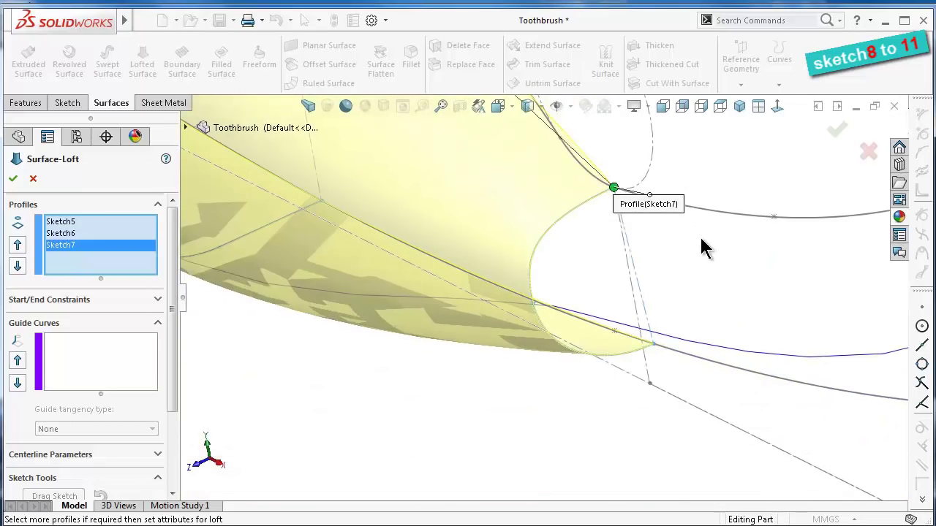
{"action": "scroll", "coordinate": [695, 266], "scroll_direction": "up", "scroll_amount": 2}
{"action": "scroll", "coordinate": [669, 315], "scroll_direction": "up", "scroll_amount": 1}
{"action": "scroll", "coordinate": [680, 325], "scroll_direction": "up", "scroll_amount": 1}
{"action": "scroll", "coordinate": [728, 292], "scroll_direction": "up", "scroll_amount": 1}
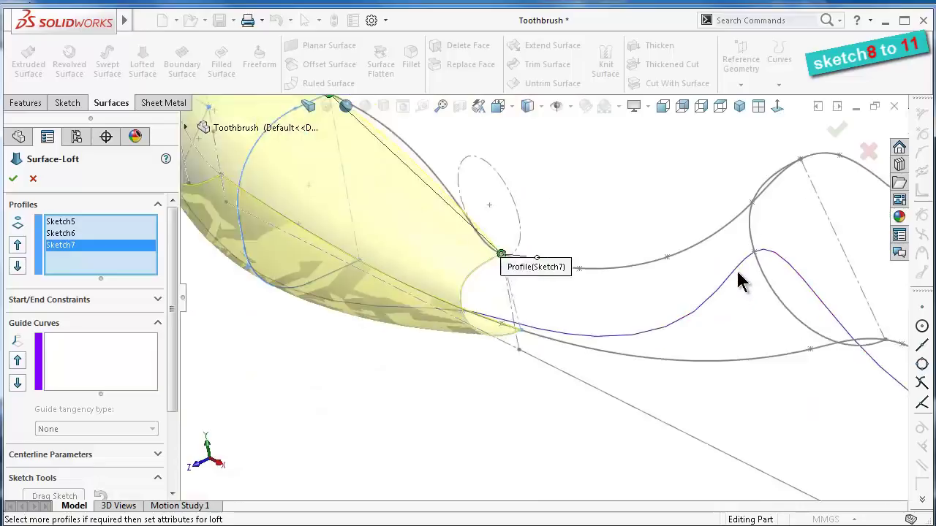
{"action": "scroll", "coordinate": [740, 280], "scroll_direction": "down", "scroll_amount": 1}
Add Sketch8, Sketch9, Sketch10 and Sketch11 as the remaining loft profiles
{"action": "left_click", "coordinate": [747, 253]}
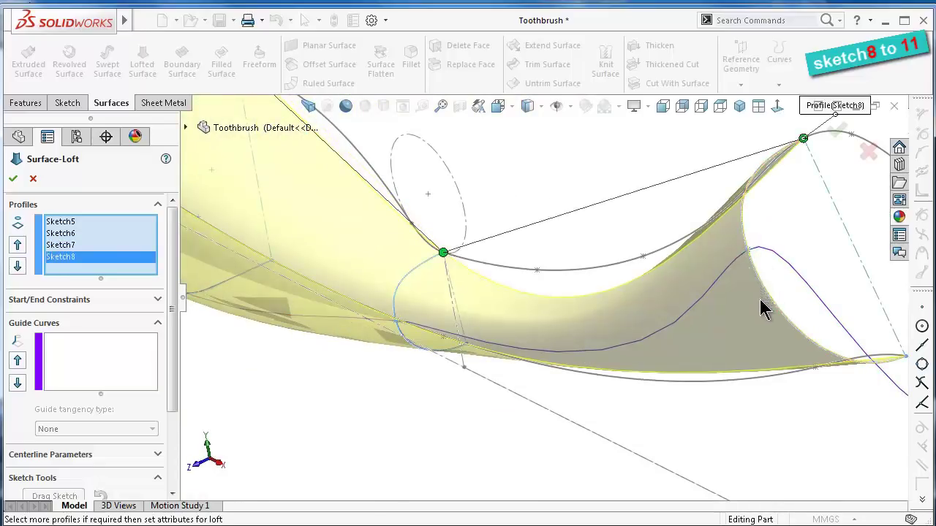
{"action": "scroll", "coordinate": [793, 337], "scroll_direction": "up", "scroll_amount": 2}
{"action": "scroll", "coordinate": [789, 328], "scroll_direction": "up", "scroll_amount": 1}
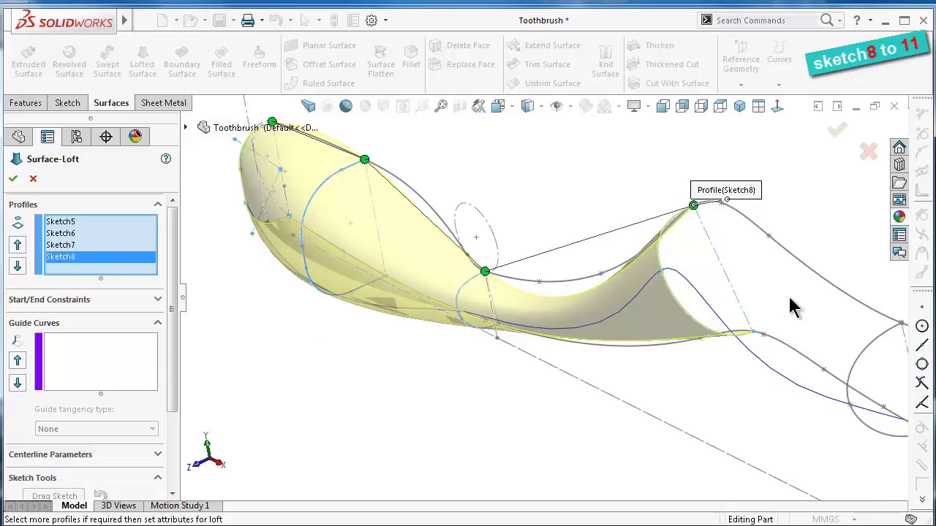
{"action": "left_click", "coordinate": [848, 407]}
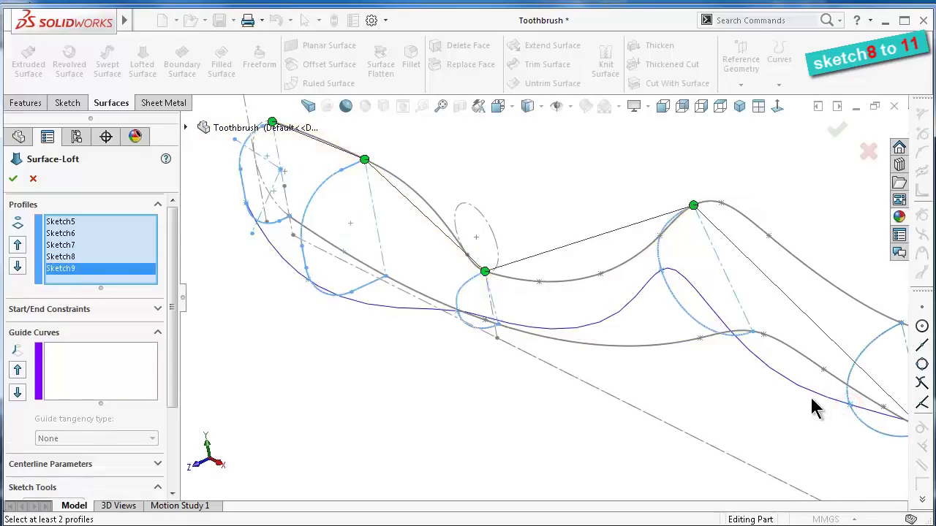
{"action": "scroll", "coordinate": [815, 408], "scroll_direction": "up", "scroll_amount": 1}
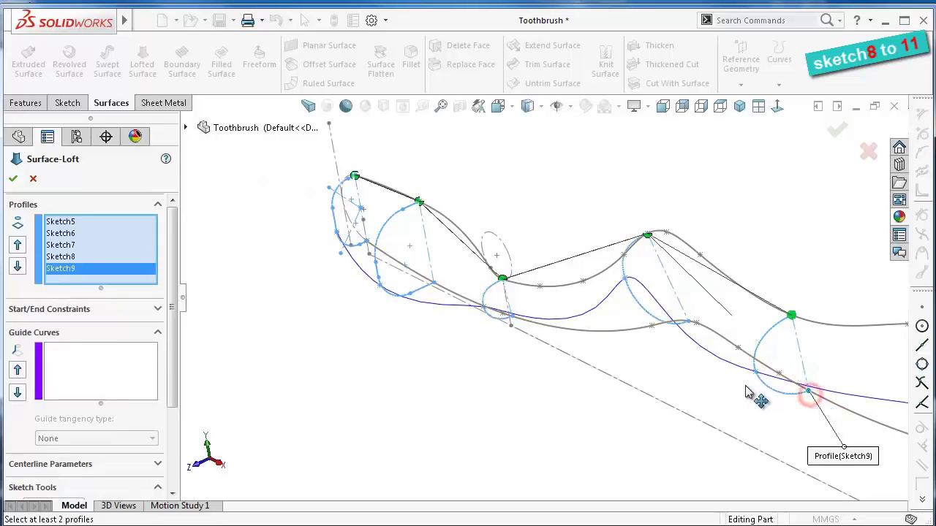
{"action": "scroll", "coordinate": [822, 369], "scroll_direction": "up", "scroll_amount": 2}
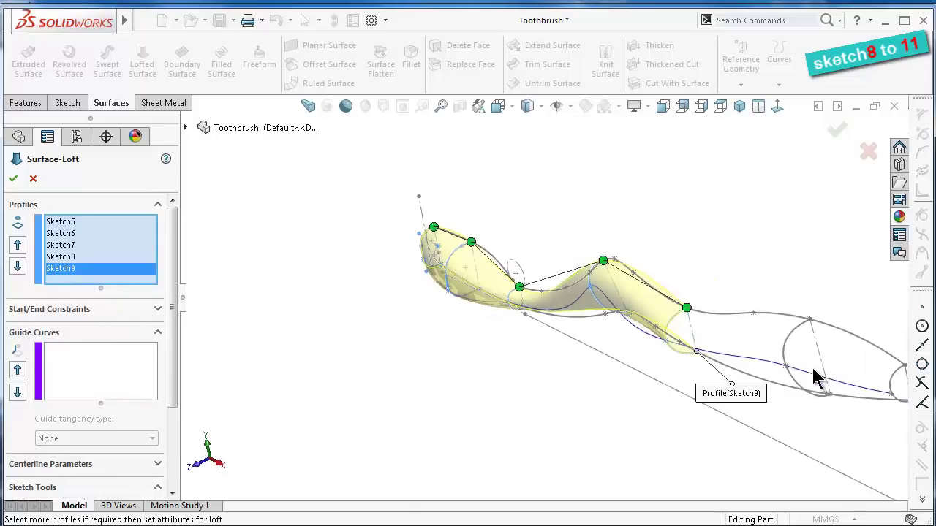
{"action": "scroll", "coordinate": [813, 377], "scroll_direction": "down", "scroll_amount": 1}
{"action": "scroll", "coordinate": [804, 382], "scroll_direction": "down", "scroll_amount": 1}
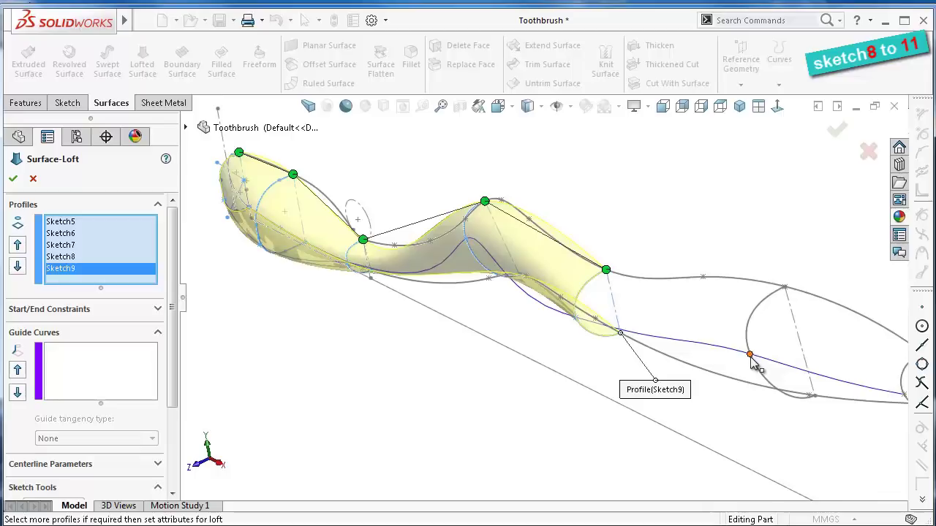
{"action": "left_click", "coordinate": [750, 356]}
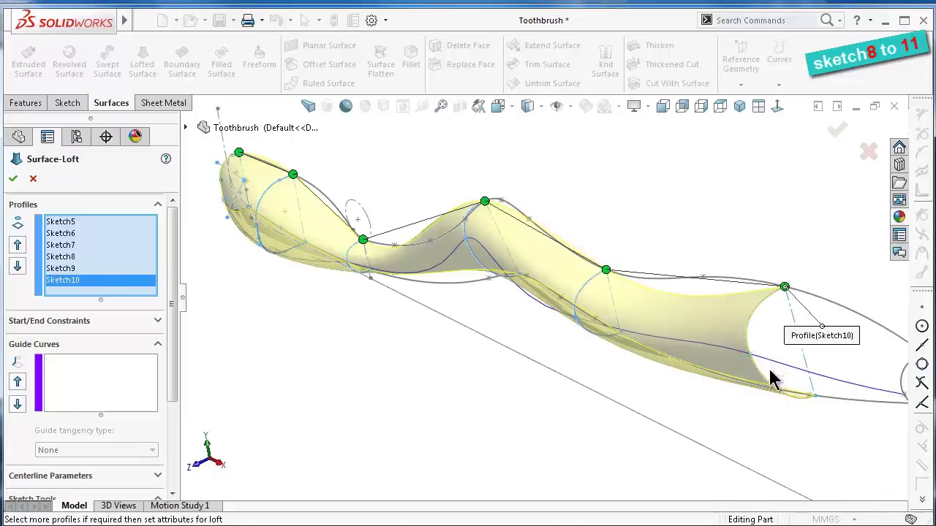
{"action": "scroll", "coordinate": [775, 380], "scroll_direction": "down", "scroll_amount": 1}
{"action": "scroll", "coordinate": [778, 380], "scroll_direction": "down", "scroll_amount": 1}
{"action": "scroll", "coordinate": [798, 377], "scroll_direction": "down", "scroll_amount": 1}
{"action": "scroll", "coordinate": [808, 369], "scroll_direction": "down", "scroll_amount": 1}
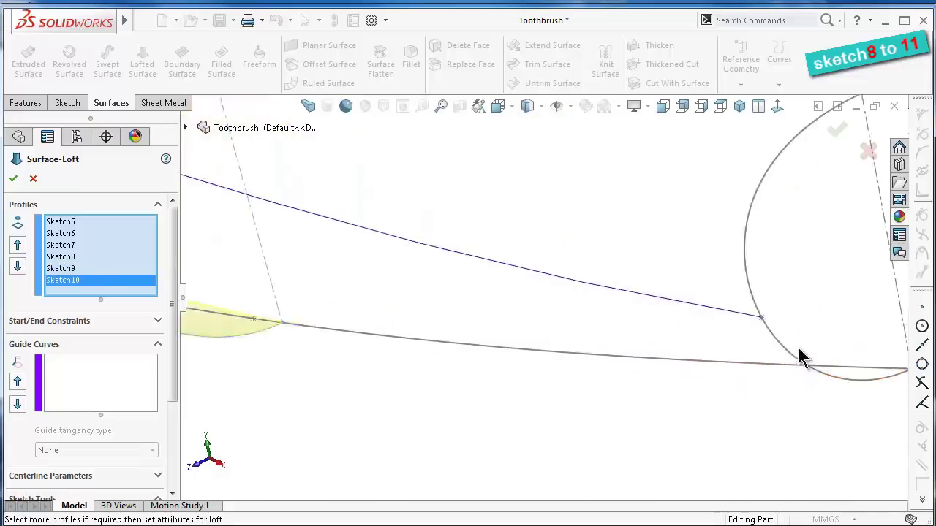
{"action": "scroll", "coordinate": [798, 356], "scroll_direction": "down", "scroll_amount": 1}
{"action": "left_click", "coordinate": [687, 289]}
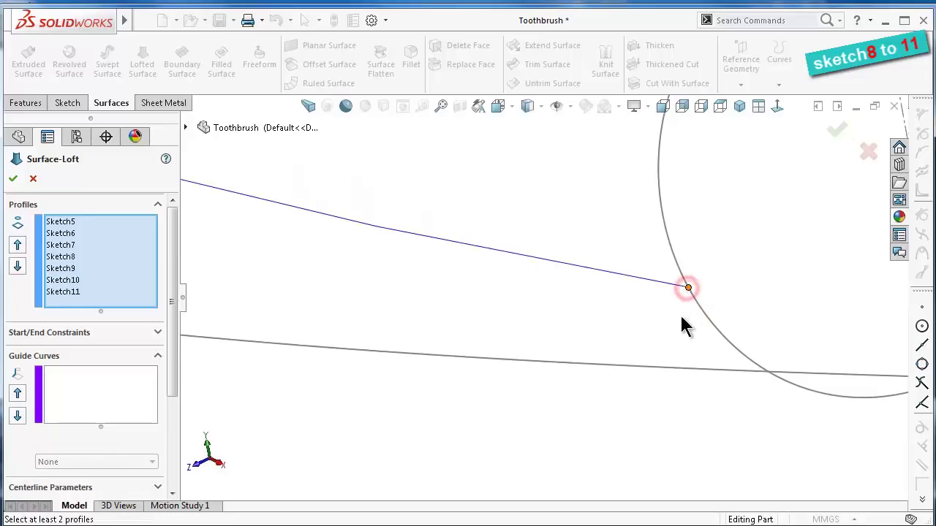
{"action": "scroll", "coordinate": [716, 336], "scroll_direction": "up", "scroll_amount": 2}
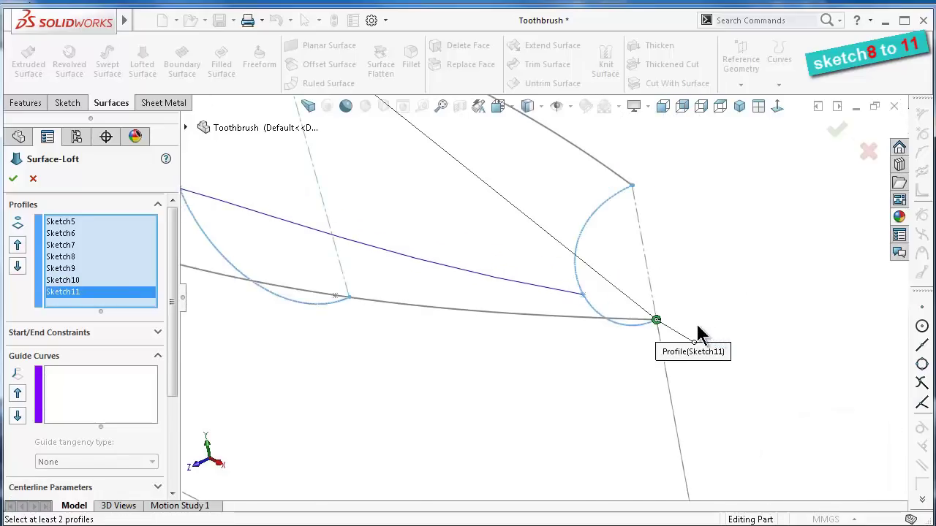
{"action": "scroll", "coordinate": [658, 327], "scroll_direction": "up", "scroll_amount": 1}
{"action": "scroll", "coordinate": [641, 324], "scroll_direction": "up", "scroll_amount": 1}
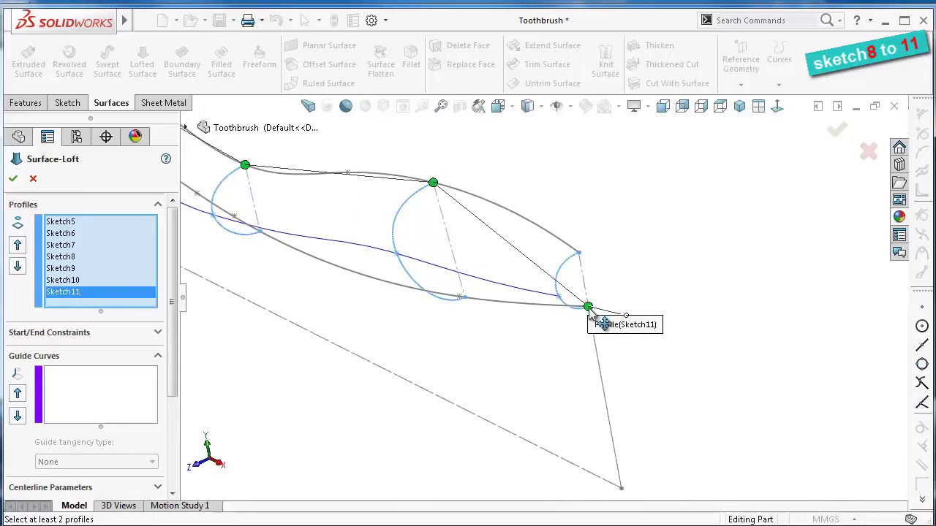
Check the loft preview and activate the Guide Curves selection box
{"action": "mouse_move", "coordinate": [489, 313]}
{"action": "middle_mouse_down"}
{"action": "mouse_move", "coordinate": [428, 272]}
{"action": "mouse_move", "coordinate": [419, 244]}
{"action": "middle_mouse_up"}
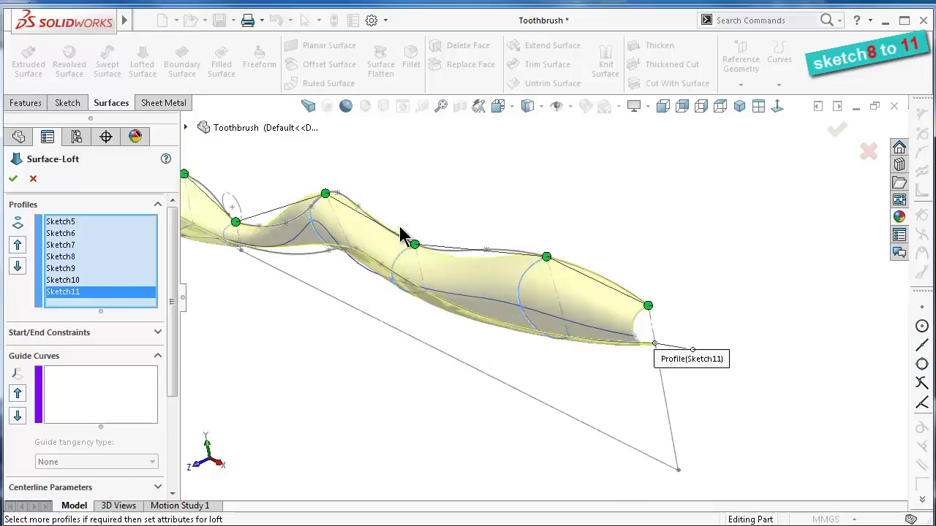
{"action": "left_click", "coordinate": [127, 378]}
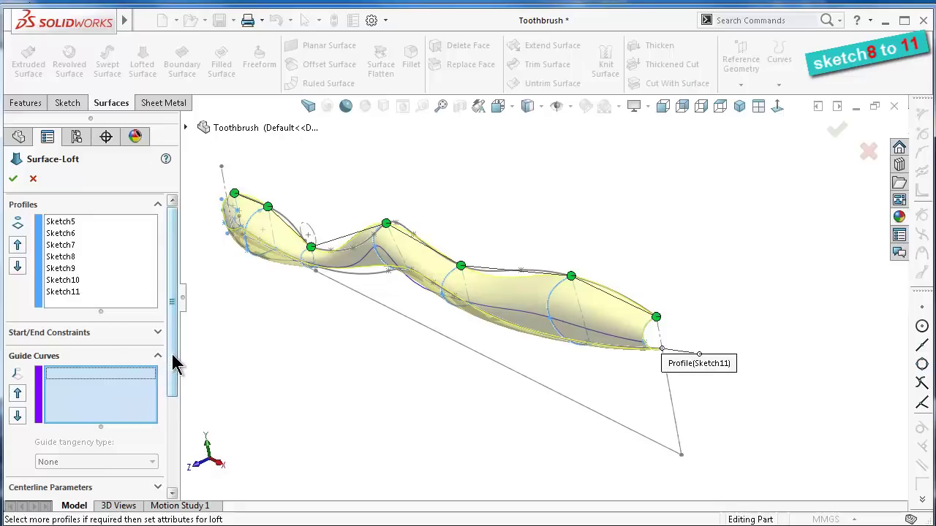
{"action": "left_click_drag", "start_coordinate": [172, 365], "coordinate": [176, 394]}
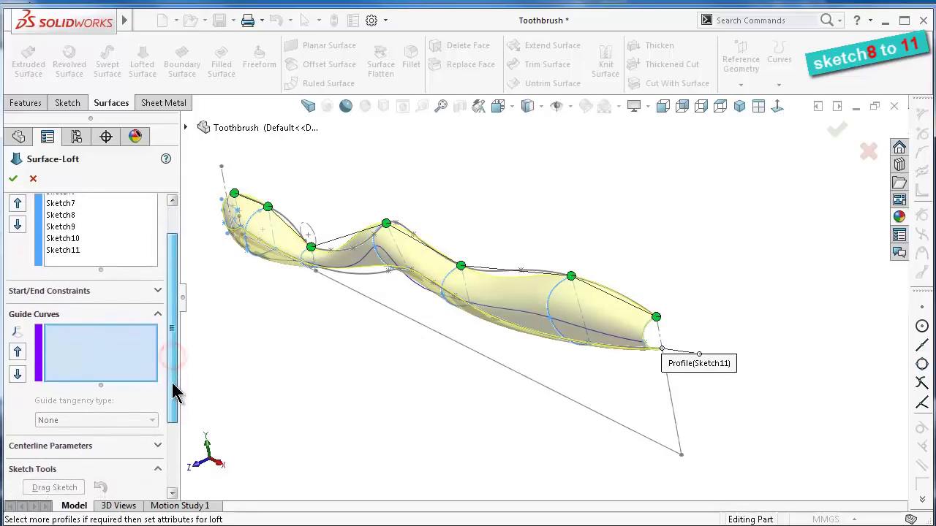
{"action": "scroll", "coordinate": [311, 229], "scroll_direction": "down", "scroll_amount": 3}
Add Sketch4 and Sketch3 as loft guide curves
{"action": "left_click", "coordinate": [311, 232]}
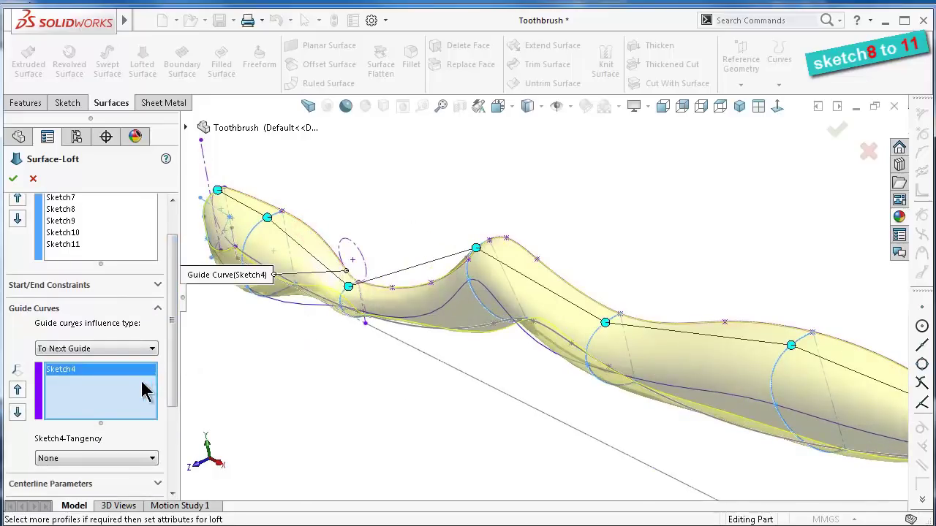
{"action": "left_click", "coordinate": [129, 391]}
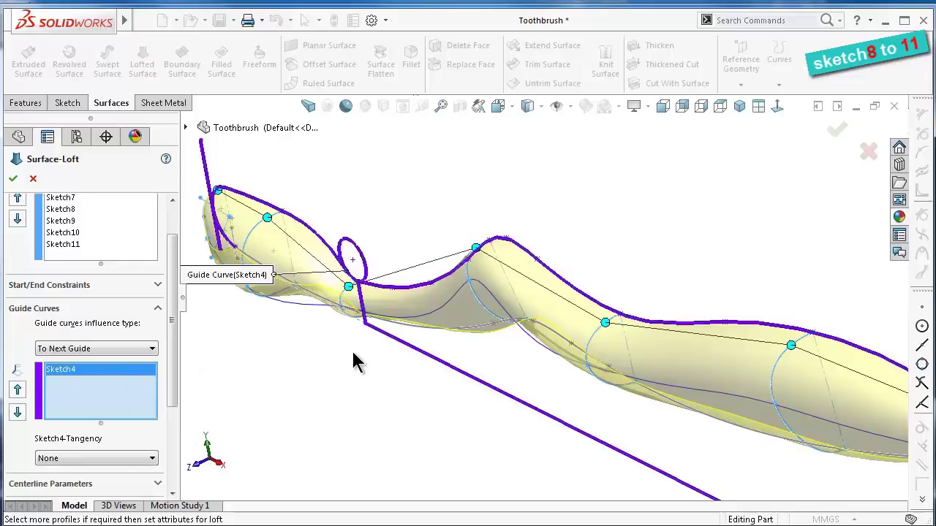
{"action": "middle_click_drag", "start_coordinate": [354, 362], "coordinate": [361, 420]}
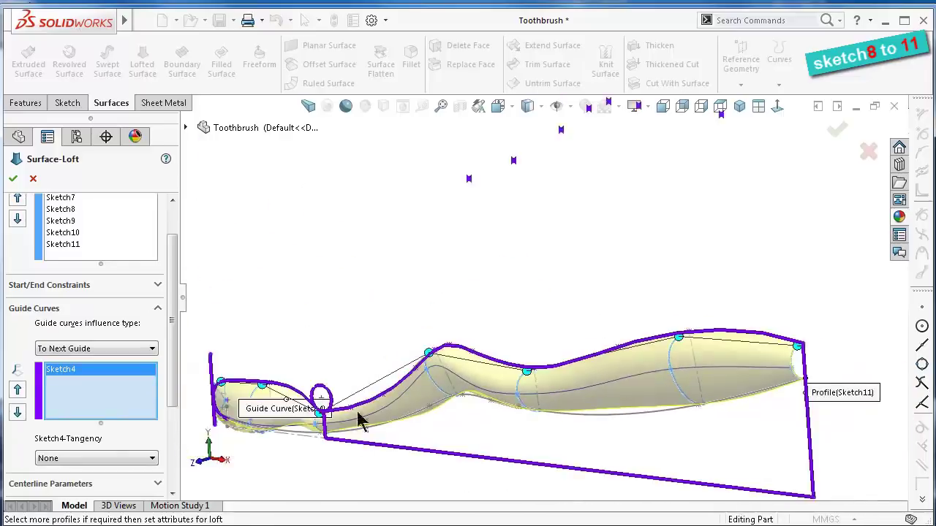
{"action": "left_click", "coordinate": [617, 422]}
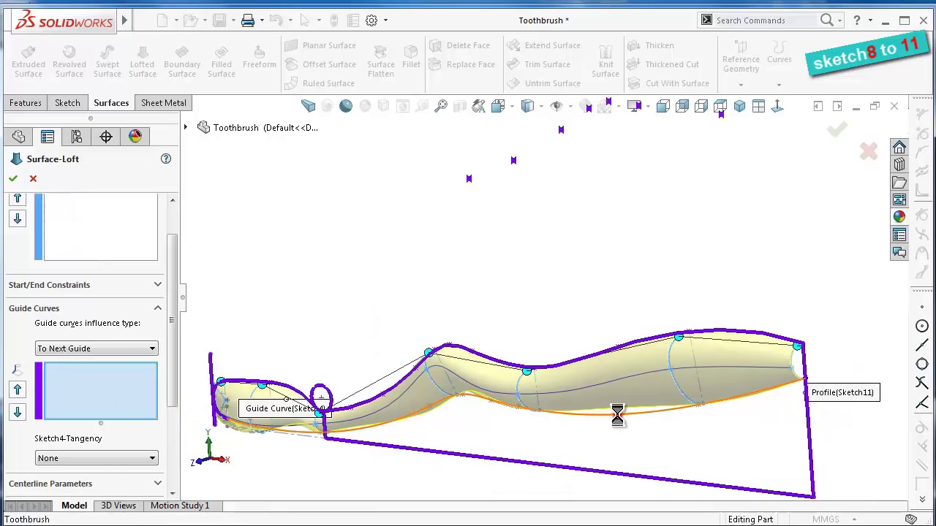
{"action": "scroll", "coordinate": [380, 460], "scroll_direction": "down", "scroll_amount": 2}
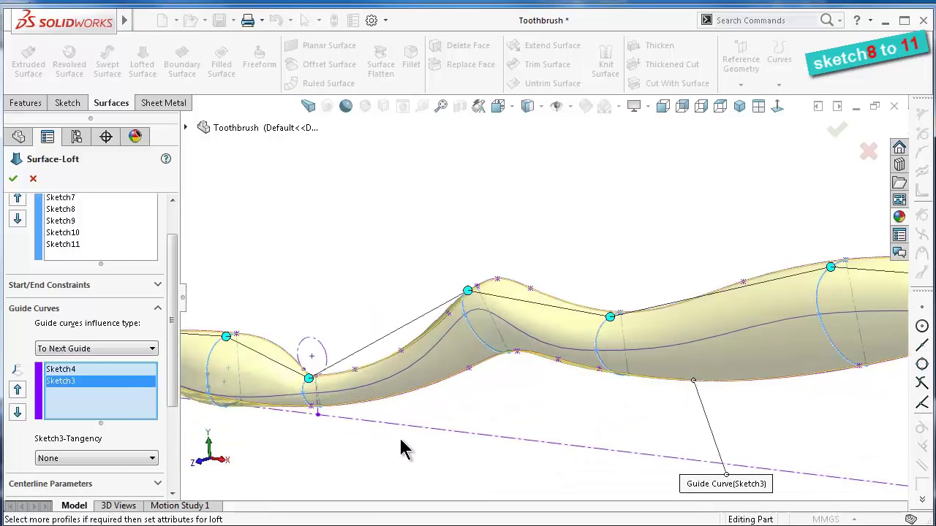
{"action": "scroll", "coordinate": [431, 409], "scroll_direction": "down", "scroll_amount": 2}
{"action": "scroll", "coordinate": [451, 381], "scroll_direction": "down", "scroll_amount": 2}
Orbit the loft preview from several angles, ending in a flat side view
{"action": "mouse_move", "coordinate": [459, 369]}
{"action": "middle_mouse_down"}
{"action": "mouse_move", "coordinate": [474, 325]}
{"action": "mouse_move", "coordinate": [493, 334]}
{"action": "middle_mouse_up"}
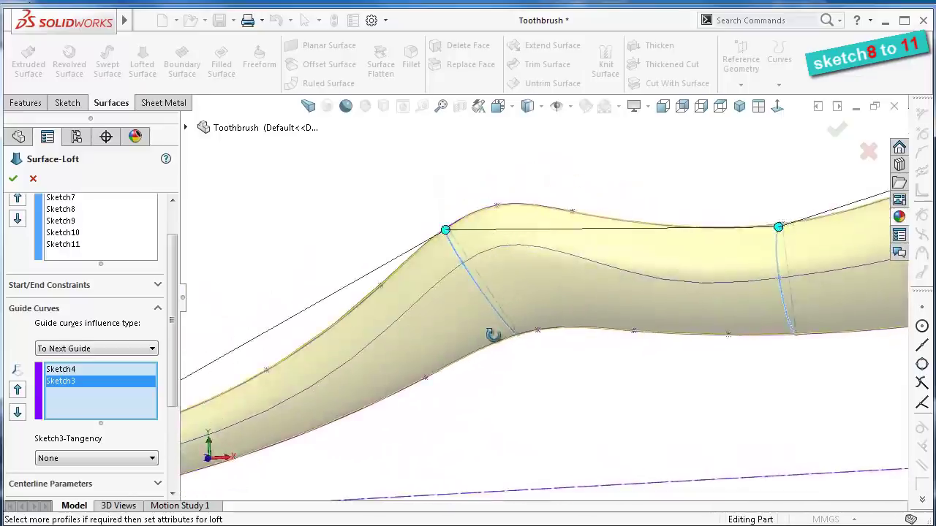
{"action": "scroll", "coordinate": [482, 342], "scroll_direction": "up", "scroll_amount": 3}
{"action": "scroll", "coordinate": [432, 349], "scroll_direction": "up", "scroll_amount": 2}
{"action": "scroll", "coordinate": [373, 354], "scroll_direction": "up", "scroll_amount": 1}
{"action": "scroll", "coordinate": [357, 357], "scroll_direction": "down", "scroll_amount": 1}
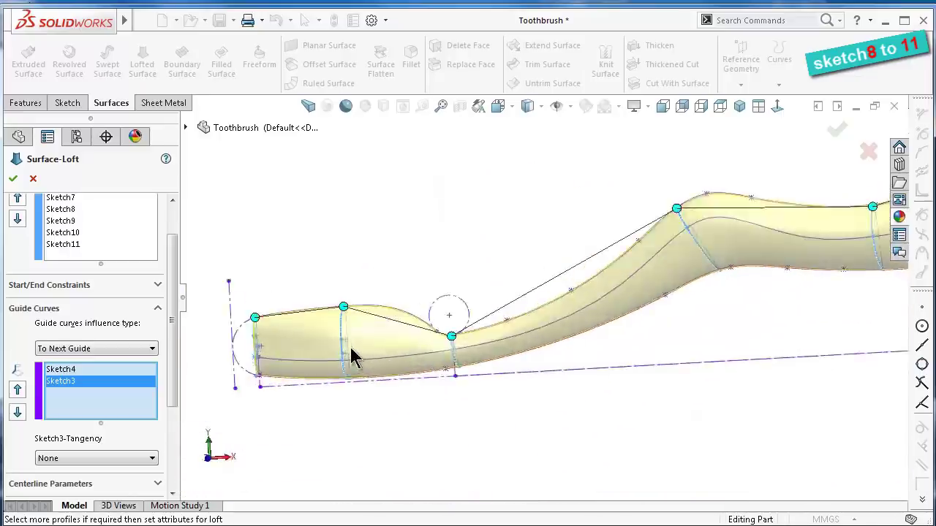
{"action": "scroll", "coordinate": [351, 357], "scroll_direction": "down", "scroll_amount": 1}
{"action": "mouse_move", "coordinate": [482, 398]}
{"action": "middle_mouse_down"}
{"action": "mouse_move", "coordinate": [439, 514]}
{"action": "mouse_move", "coordinate": [443, 494]}
{"action": "mouse_move", "coordinate": [505, 491]}
{"action": "mouse_move", "coordinate": [509, 521]}
{"action": "middle_mouse_up"}
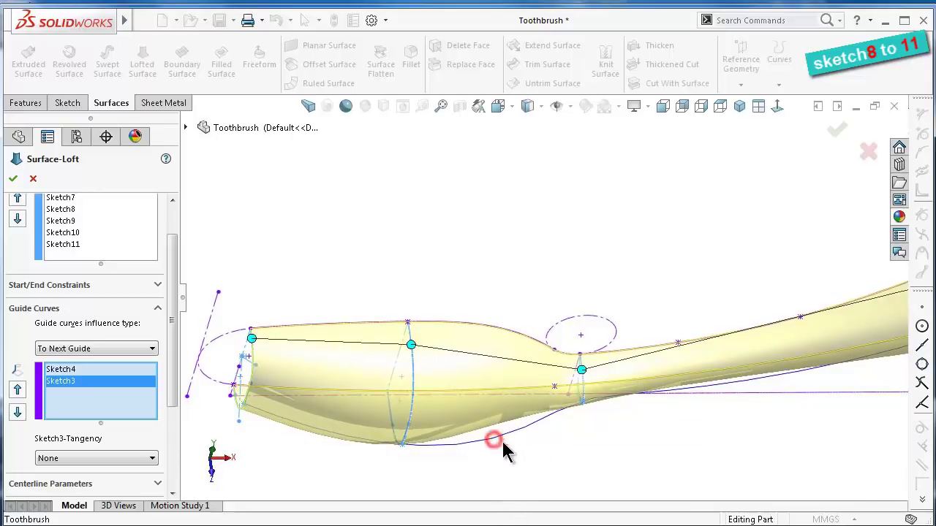
{"action": "mouse_move", "coordinate": [504, 451]}
{"action": "middle_mouse_down"}
{"action": "mouse_move", "coordinate": [672, 445]}
{"action": "mouse_move", "coordinate": [846, 303]}
{"action": "mouse_move", "coordinate": [804, 334]}
{"action": "mouse_move", "coordinate": [803, 358]}
{"action": "mouse_move", "coordinate": [735, 184]}
{"action": "middle_mouse_up"}
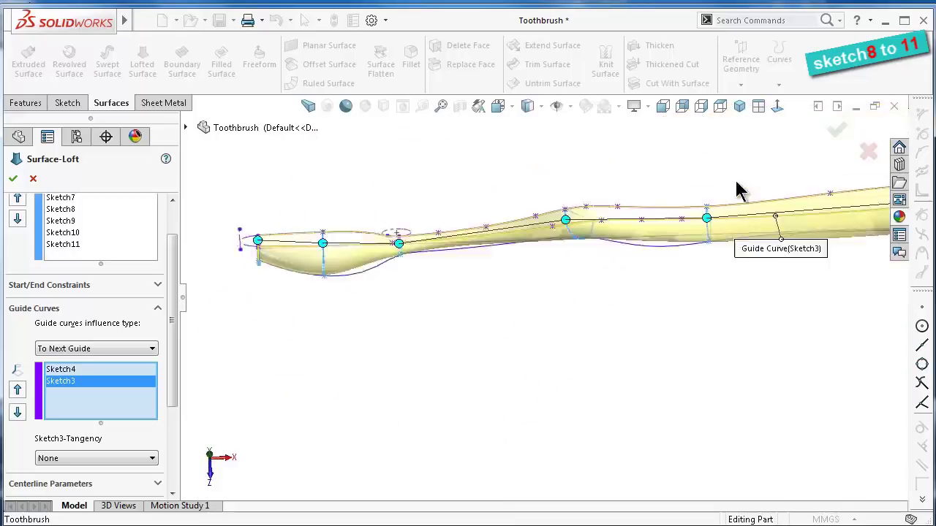
{"action": "left_click", "coordinate": [187, 129]}
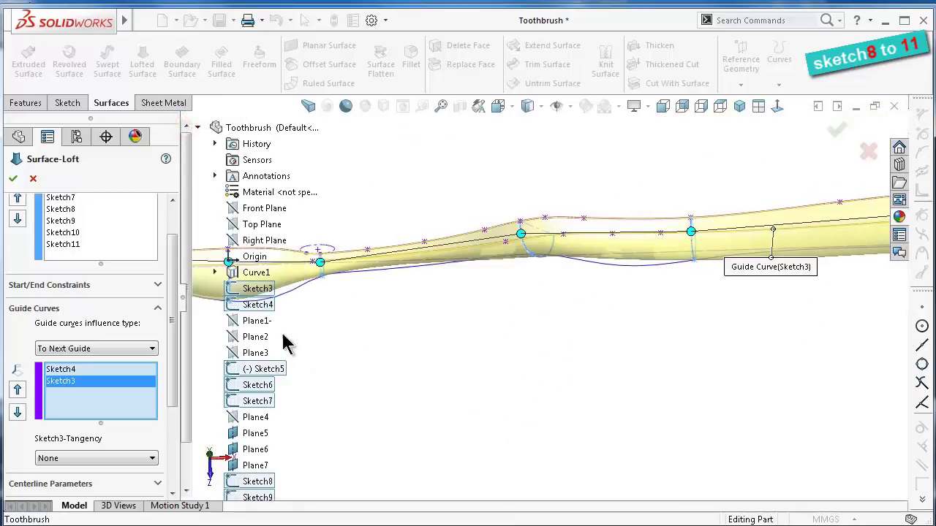
Add Curve1 from the flyout feature tree as the third guide curve
{"action": "left_click", "coordinate": [249, 273]}
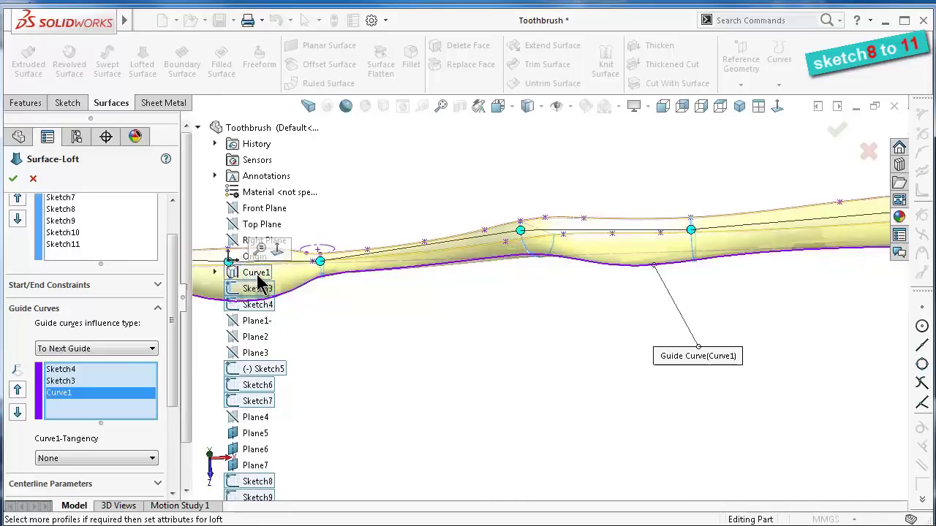
{"action": "scroll", "coordinate": [534, 348], "scroll_direction": "down", "scroll_amount": 2}
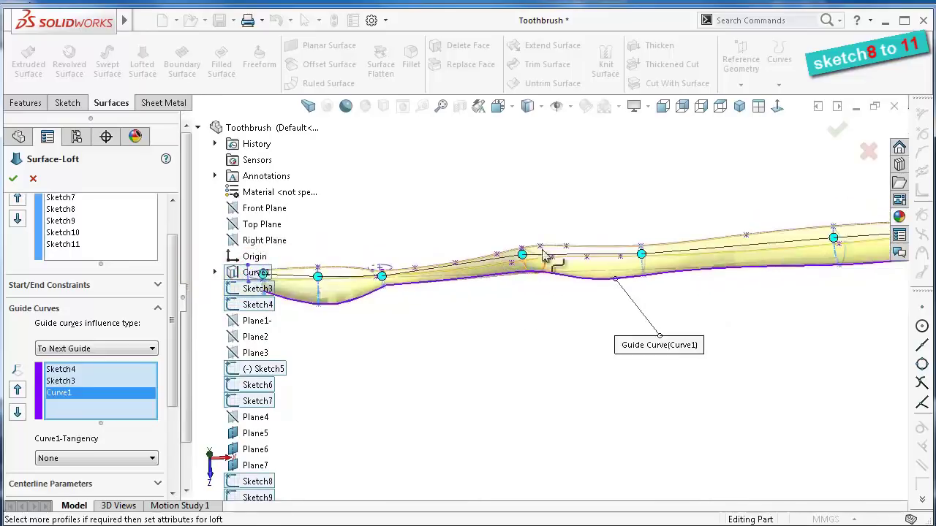
{"action": "scroll", "coordinate": [556, 293], "scroll_direction": "down", "scroll_amount": 2}
{"action": "scroll", "coordinate": [585, 336], "scroll_direction": "up", "scroll_amount": 2}
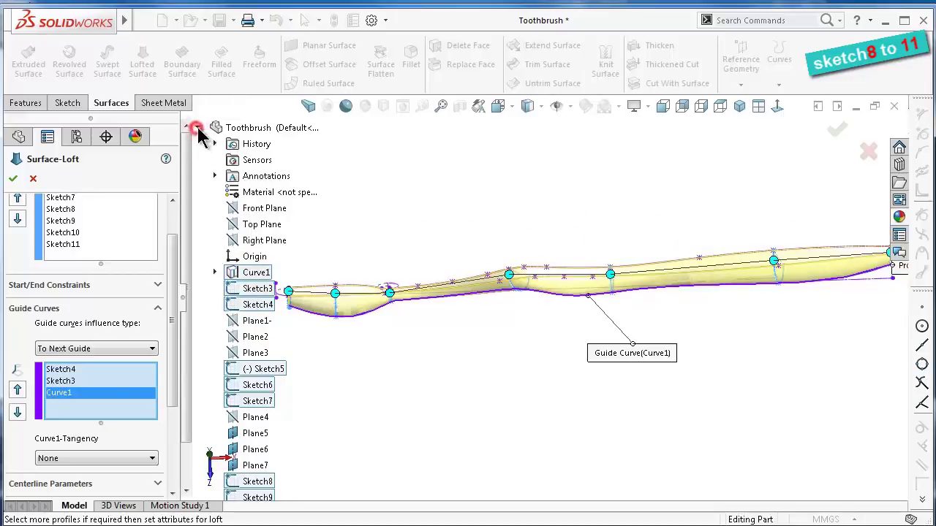
{"action": "left_click", "coordinate": [197, 129]}
{"action": "scroll", "coordinate": [578, 286], "scroll_direction": "down", "scroll_amount": 1}
{"action": "scroll", "coordinate": [595, 256], "scroll_direction": "down", "scroll_amount": 2}
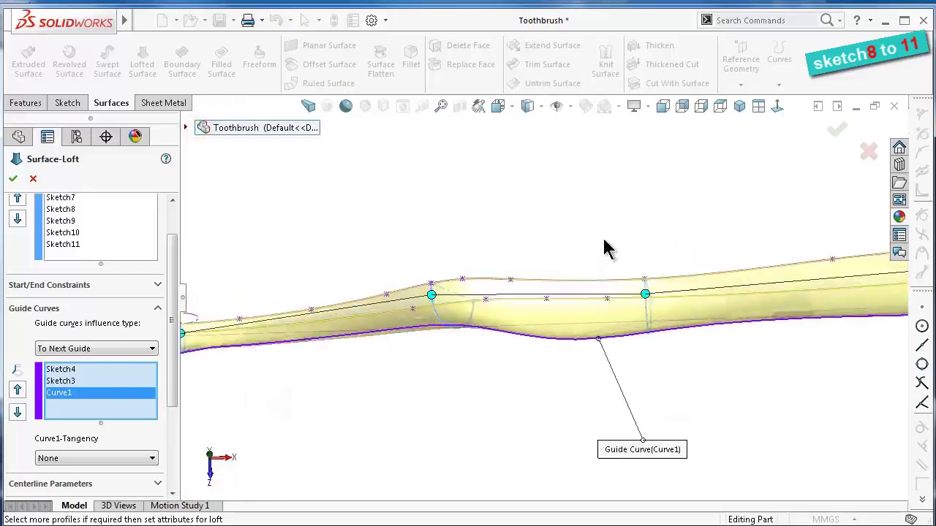
Orbit the toothbrush loft preview to inspect its shape from several angles
{"action": "mouse_move", "coordinate": [603, 249]}
{"action": "middle_mouse_down"}
{"action": "mouse_move", "coordinate": [588, 463]}
{"action": "mouse_move", "coordinate": [585, 397]}
{"action": "mouse_move", "coordinate": [607, 235]}
{"action": "mouse_move", "coordinate": [519, 368]}
{"action": "middle_mouse_up"}
{"action": "mouse_move", "coordinate": [456, 391]}
{"action": "middle_mouse_down"}
{"action": "mouse_move", "coordinate": [413, 178]}
{"action": "mouse_move", "coordinate": [464, 151]}
{"action": "mouse_move", "coordinate": [472, 157]}
{"action": "mouse_move", "coordinate": [472, 183]}
{"action": "mouse_move", "coordinate": [454, 210]}
{"action": "mouse_move", "coordinate": [403, 222]}
{"action": "mouse_move", "coordinate": [485, 246]}
{"action": "middle_mouse_up"}
{"action": "scroll", "coordinate": [669, 243], "scroll_direction": "down", "scroll_amount": 3}
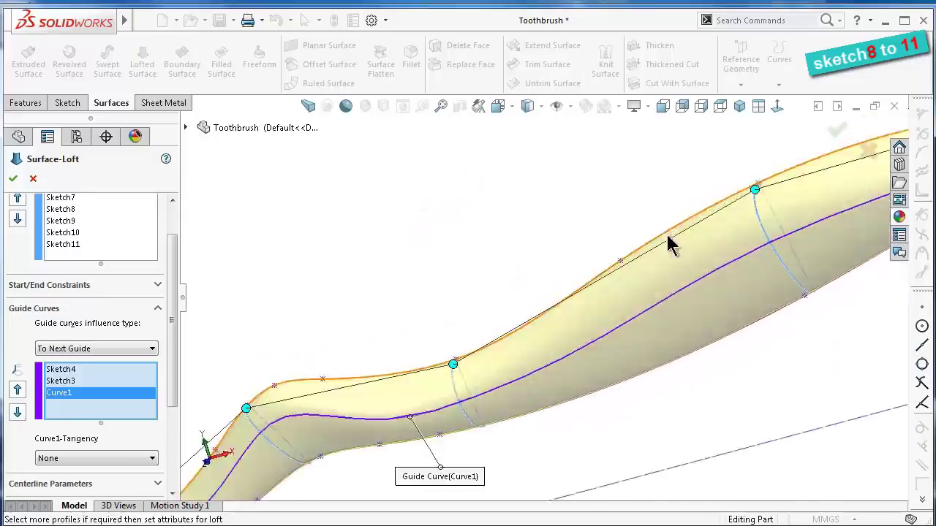
{"action": "scroll", "coordinate": [741, 299], "scroll_direction": "up", "scroll_amount": 3}
{"action": "mouse_move", "coordinate": [741, 299]}
{"action": "middle_mouse_down"}
{"action": "mouse_move", "coordinate": [748, 282]}
{"action": "mouse_move", "coordinate": [704, 297]}
{"action": "mouse_move", "coordinate": [562, 238]}
{"action": "middle_mouse_up"}
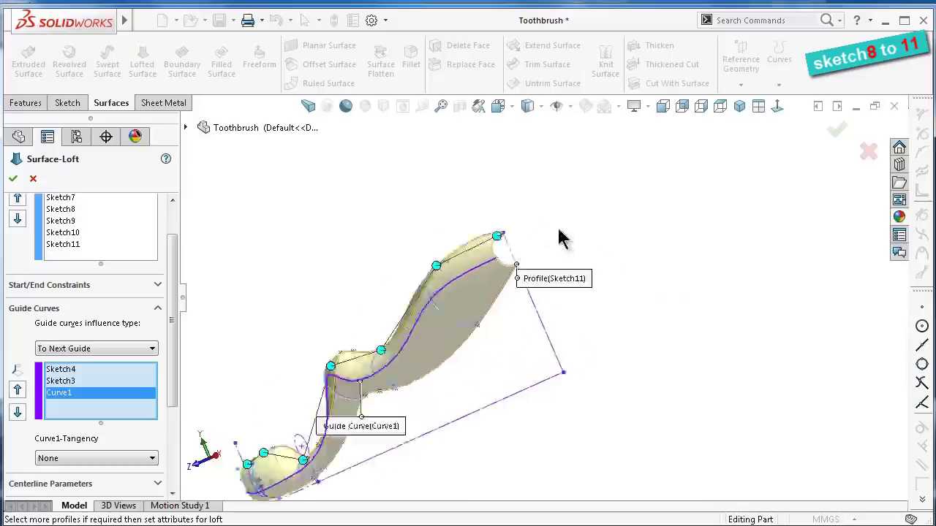
{"action": "scroll", "coordinate": [562, 237], "scroll_direction": "down", "scroll_amount": 3}
{"action": "mouse_move", "coordinate": [452, 246]}
{"action": "middle_mouse_down"}
{"action": "mouse_move", "coordinate": [427, 324]}
{"action": "mouse_move", "coordinate": [351, 318]}
{"action": "middle_mouse_up"}
{"action": "scroll", "coordinate": [446, 264], "scroll_direction": "up", "scroll_amount": 3}
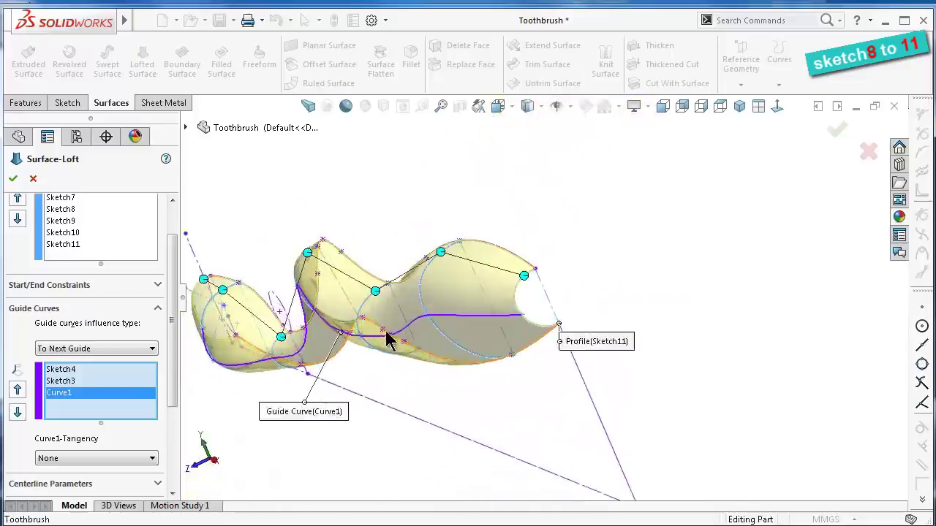
{"action": "scroll", "coordinate": [389, 338], "scroll_direction": "down", "scroll_amount": 3}
{"action": "scroll", "coordinate": [395, 386], "scroll_direction": "down", "scroll_amount": 3}
{"action": "mouse_move", "coordinate": [395, 387]}
{"action": "middle_mouse_down"}
{"action": "mouse_move", "coordinate": [412, 457]}
{"action": "mouse_move", "coordinate": [412, 373]}
{"action": "mouse_move", "coordinate": [485, 351]}
{"action": "mouse_move", "coordinate": [458, 354]}
{"action": "middle_mouse_up"}
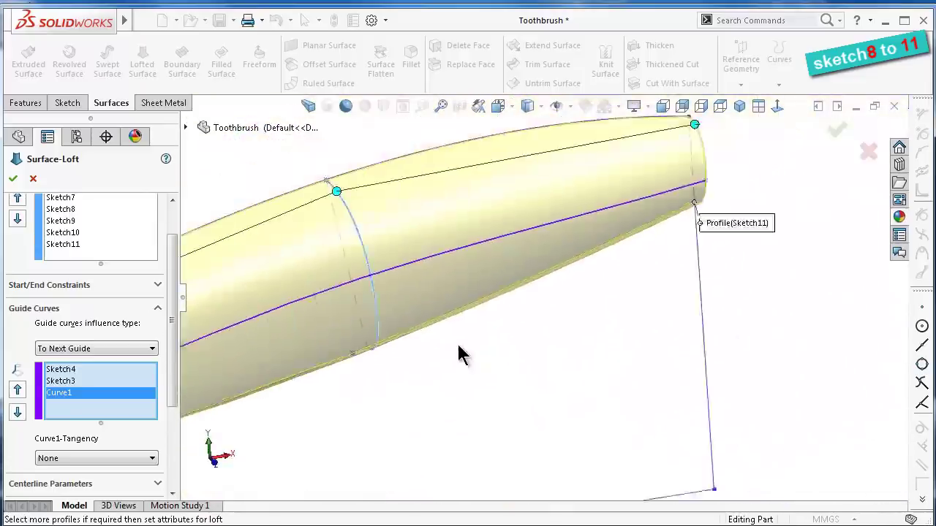
{"action": "scroll", "coordinate": [309, 359], "scroll_direction": "up", "scroll_amount": 3}
{"action": "scroll", "coordinate": [293, 363], "scroll_direction": "up", "scroll_amount": 2}
{"action": "mouse_move", "coordinate": [372, 346]}
{"action": "middle_mouse_down"}
{"action": "mouse_move", "coordinate": [423, 343]}
{"action": "mouse_move", "coordinate": [427, 401]}
{"action": "mouse_move", "coordinate": [439, 397]}
{"action": "mouse_move", "coordinate": [366, 348]}
{"action": "mouse_move", "coordinate": [343, 296]}
{"action": "middle_mouse_up"}
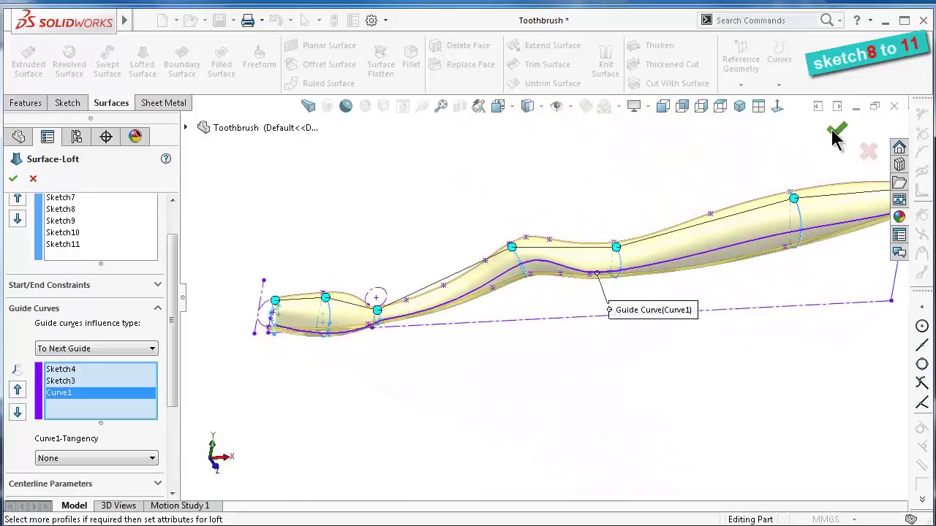
Commit the surface loft, clear the selection, and orbit to a compact overall view
{"action": "left_click", "coordinate": [832, 130]}
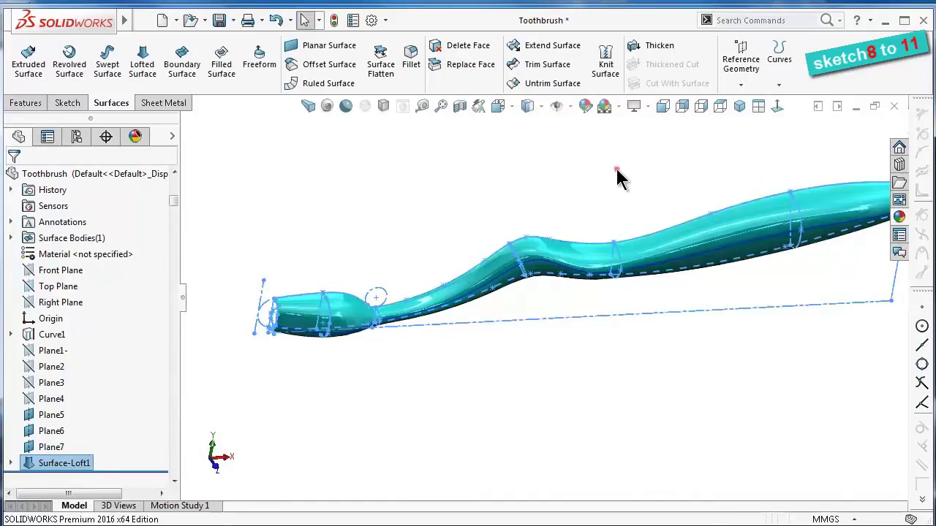
{"action": "left_click", "coordinate": [617, 170]}
{"action": "mouse_move", "coordinate": [665, 358]}
{"action": "middle_mouse_down"}
{"action": "mouse_move", "coordinate": [670, 243]}
{"action": "mouse_move", "coordinate": [687, 306]}
{"action": "middle_mouse_up"}
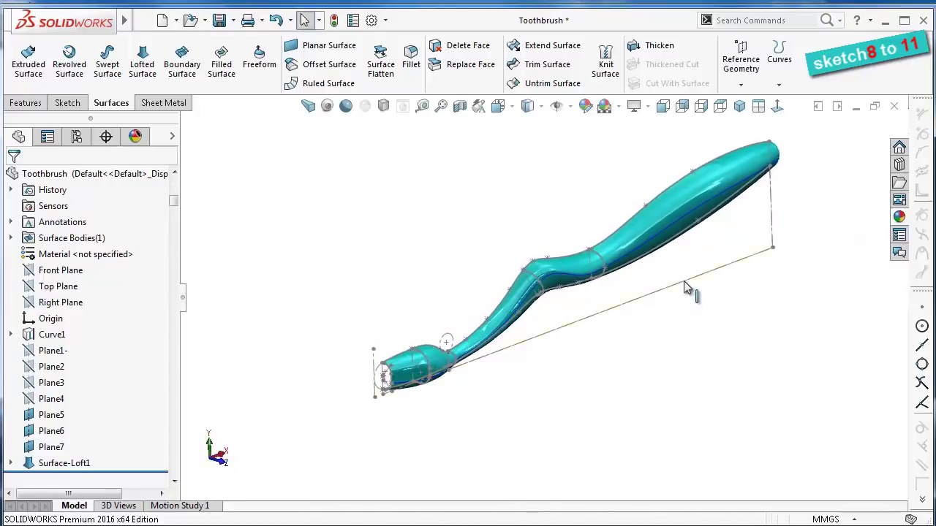
Hide Sketch5 through Sketch9 listed under the loft feature
{"action": "left_click", "coordinate": [10, 463]}
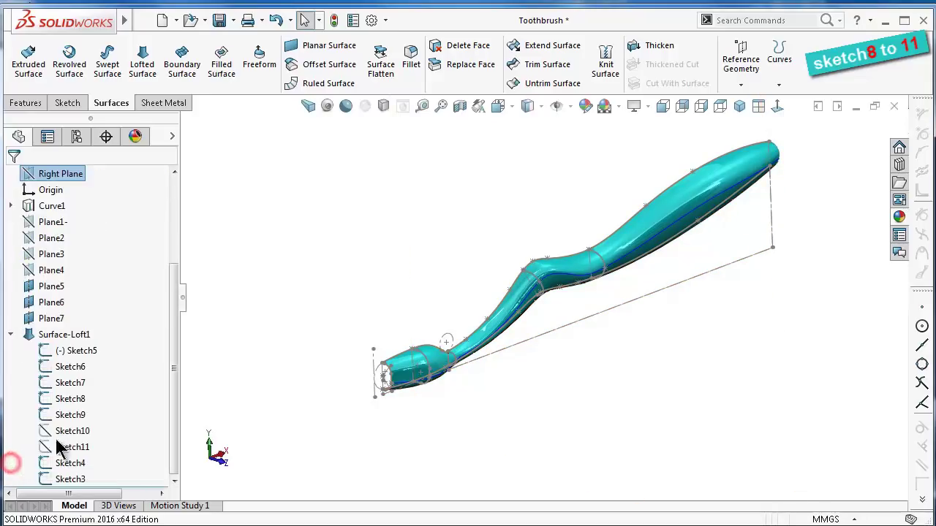
{"action": "left_click", "coordinate": [76, 353]}
{"action": "left_click", "coordinate": [89, 327]}
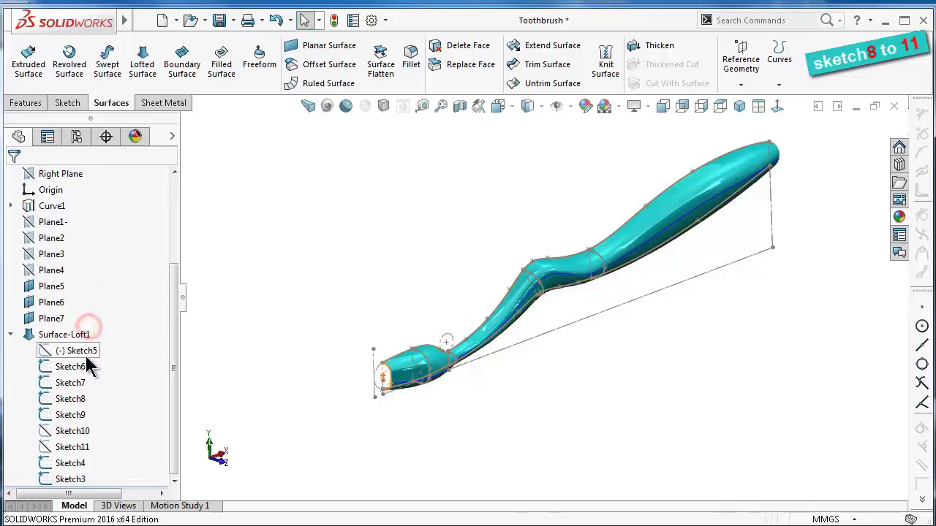
{"action": "left_click", "coordinate": [79, 367]}
{"action": "left_click", "coordinate": [84, 343]}
{"action": "left_click", "coordinate": [76, 383]}
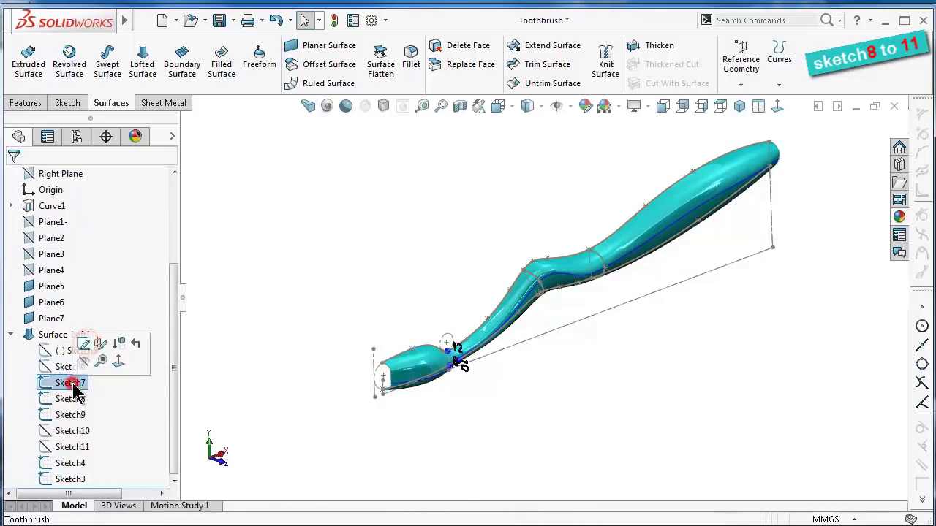
{"action": "left_click", "coordinate": [80, 365]}
{"action": "left_click", "coordinate": [70, 399]}
{"action": "left_click", "coordinate": [83, 375]}
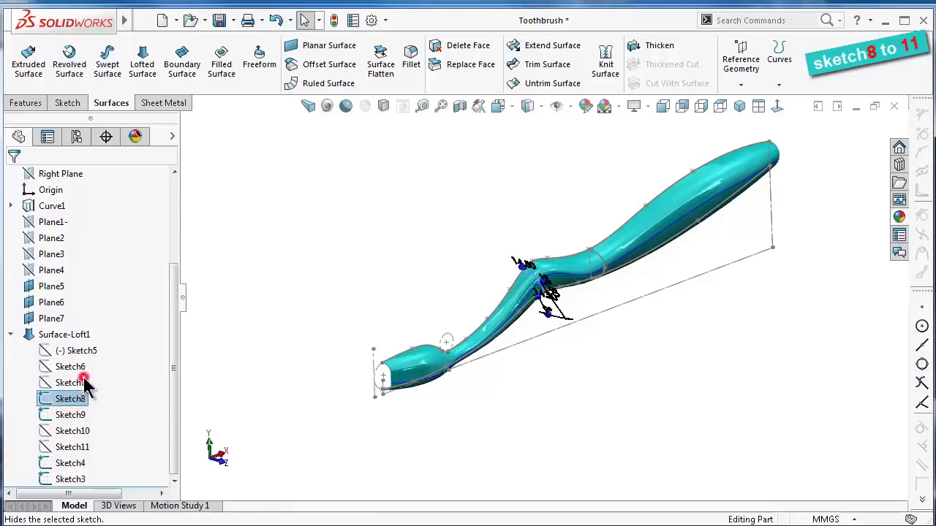
{"action": "left_click", "coordinate": [77, 415]}
{"action": "left_click", "coordinate": [86, 394]}
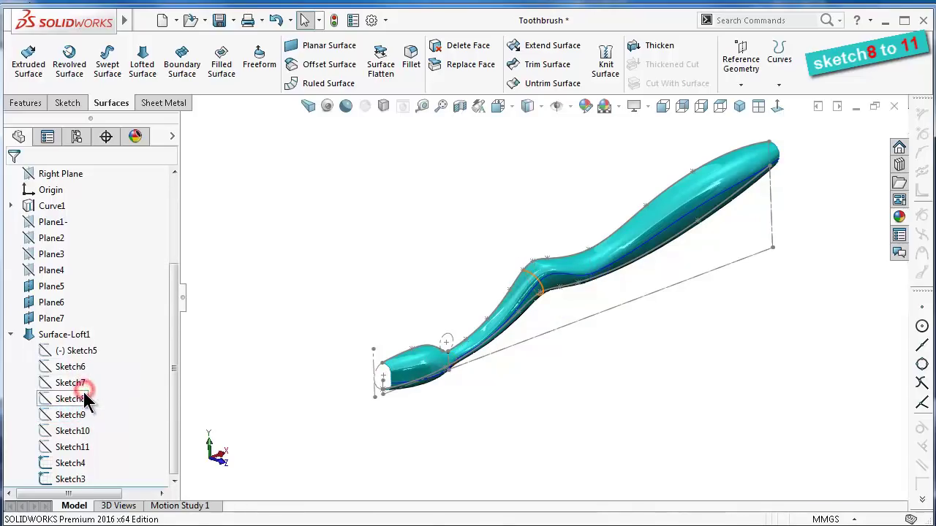
Hide the dimensioned profile sketches Sketch4 and Sketch3, then orbit to a side view
{"action": "left_click", "coordinate": [74, 463]}
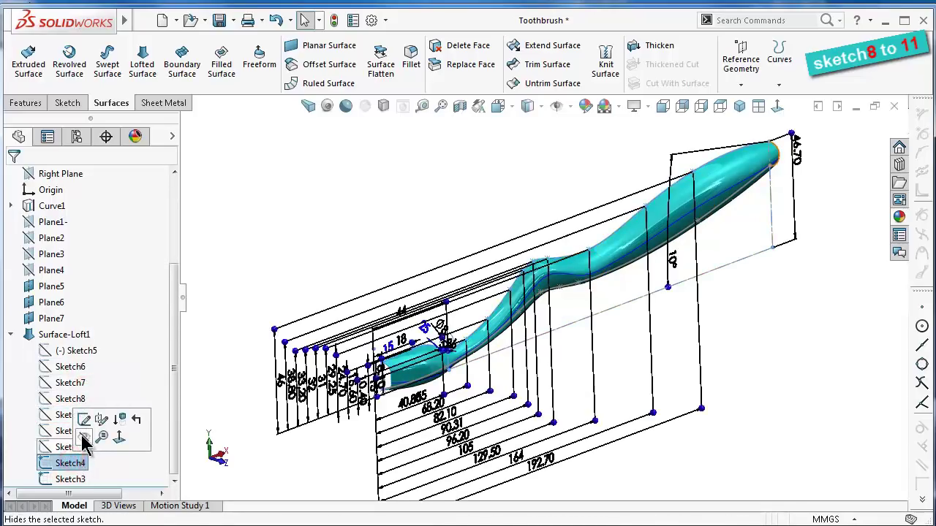
{"action": "left_click", "coordinate": [85, 438]}
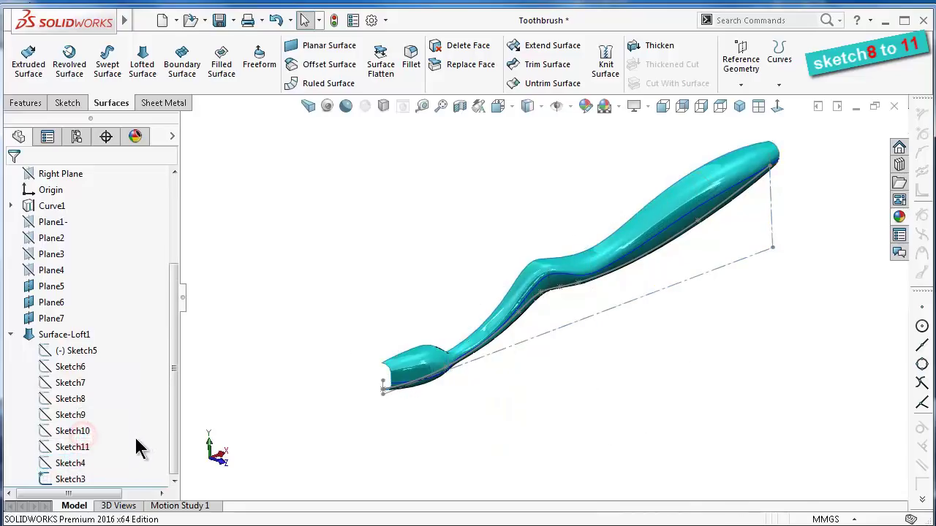
{"action": "left_click", "coordinate": [76, 479]}
{"action": "left_click", "coordinate": [91, 455]}
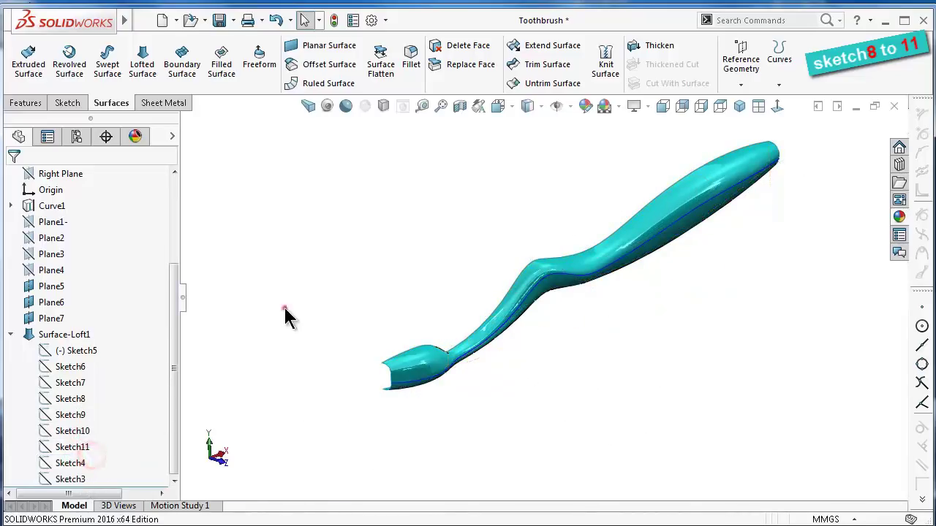
{"action": "middle_click_drag", "start_coordinate": [677, 327], "coordinate": [573, 322]}
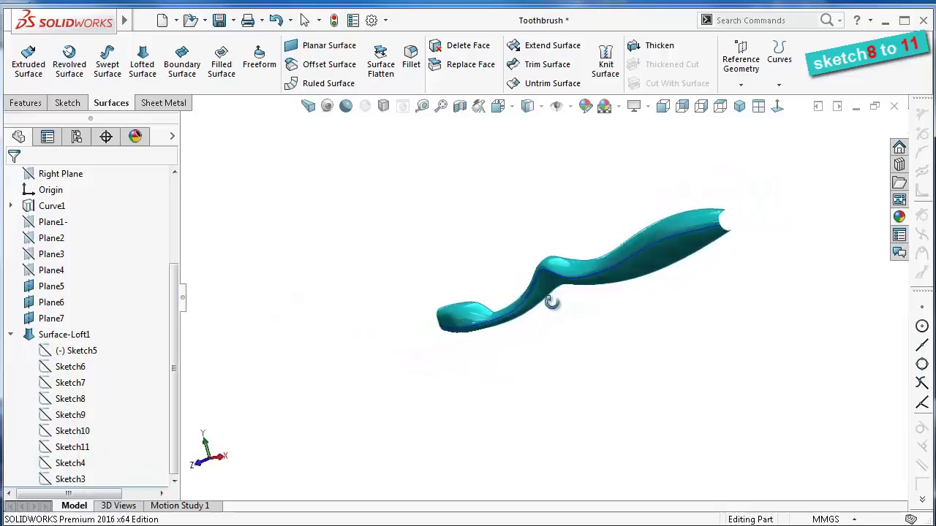
Collapse Surface-Loft1 and hide the Curve1 guide curve
{"action": "left_click", "coordinate": [10, 334]}
{"action": "scroll", "coordinate": [596, 337], "scroll_direction": "down", "scroll_amount": 2}
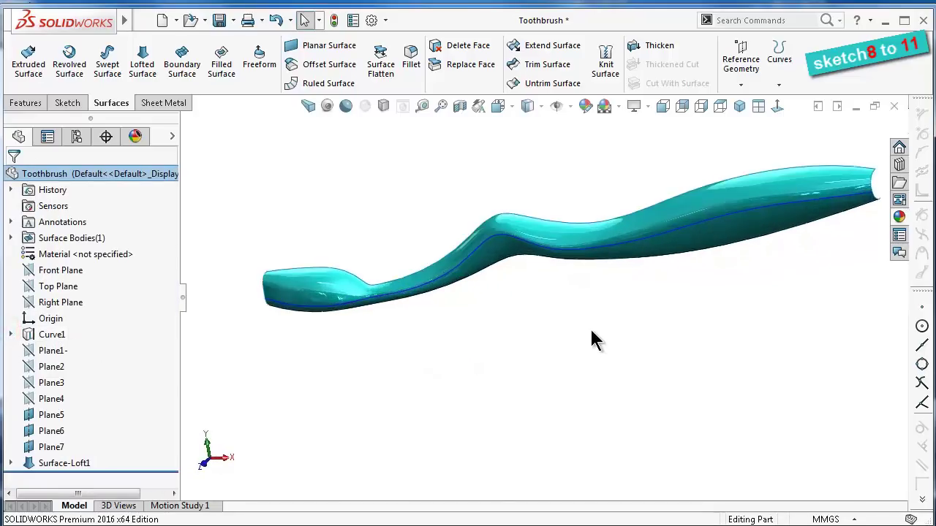
{"action": "left_click", "coordinate": [55, 342]}
{"action": "left_click", "coordinate": [65, 313]}
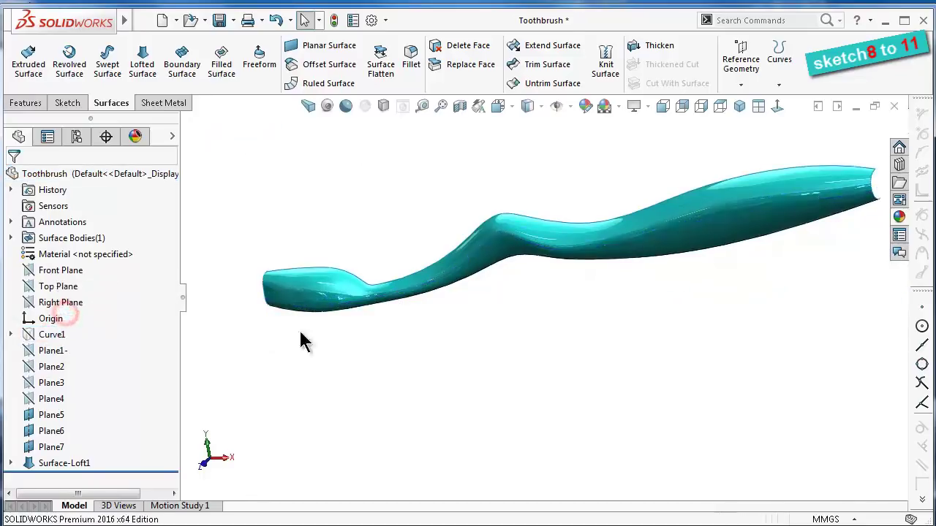
{"action": "mouse_move", "coordinate": [642, 326]}
{"action": "middle_mouse_down"}
{"action": "mouse_move", "coordinate": [720, 402]}
{"action": "mouse_move", "coordinate": [475, 328]}
{"action": "mouse_move", "coordinate": [648, 286]}
{"action": "mouse_move", "coordinate": [639, 317]}
{"action": "mouse_move", "coordinate": [610, 329]}
{"action": "mouse_move", "coordinate": [486, 334]}
{"action": "mouse_move", "coordinate": [471, 356]}
{"action": "mouse_move", "coordinate": [693, 324]}
{"action": "mouse_move", "coordinate": [697, 338]}
{"action": "mouse_move", "coordinate": [677, 353]}
{"action": "mouse_move", "coordinate": [731, 271]}
{"action": "mouse_move", "coordinate": [733, 302]}
{"action": "mouse_move", "coordinate": [668, 334]}
{"action": "mouse_move", "coordinate": [690, 344]}
{"action": "mouse_move", "coordinate": [746, 329]}
{"action": "mouse_move", "coordinate": [805, 334]}
{"action": "mouse_move", "coordinate": [646, 332]}
{"action": "mouse_move", "coordinate": [683, 353]}
{"action": "middle_mouse_up"}
{"action": "scroll", "coordinate": [647, 286], "scroll_direction": "down", "scroll_amount": 3}
{"action": "scroll", "coordinate": [723, 292], "scroll_direction": "down", "scroll_amount": 3}
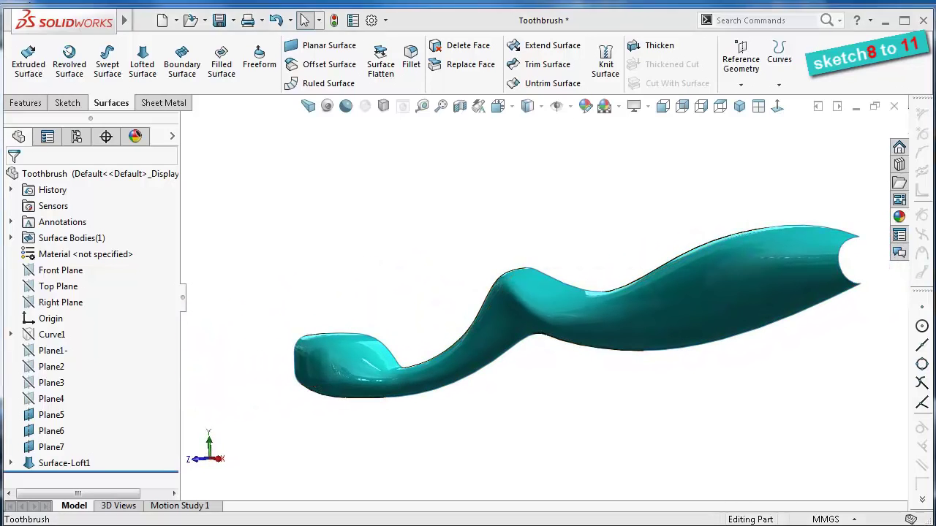
{"action": "middle_click_drag", "start_coordinate": [401, 285], "coordinate": [414, 288]}
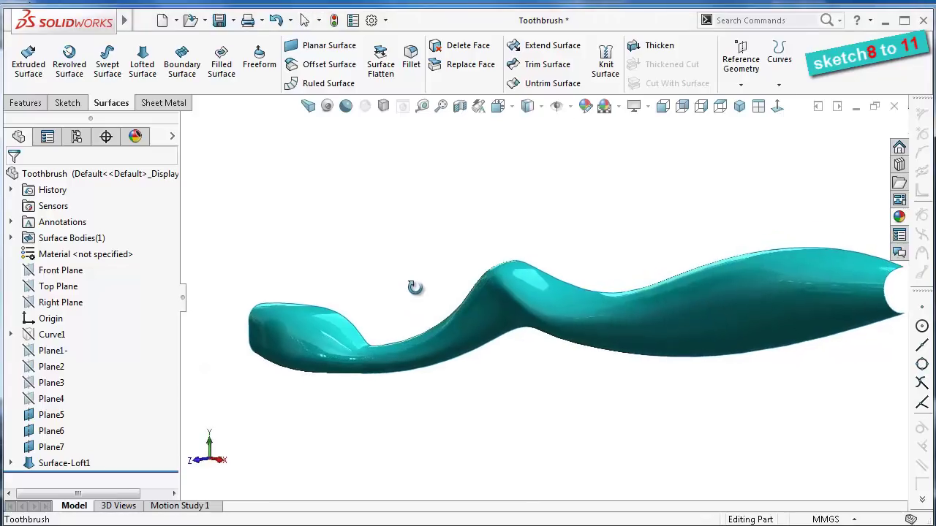
Select Front Plane and set the model to an isometric view
{"action": "left_click", "coordinate": [52, 273]}
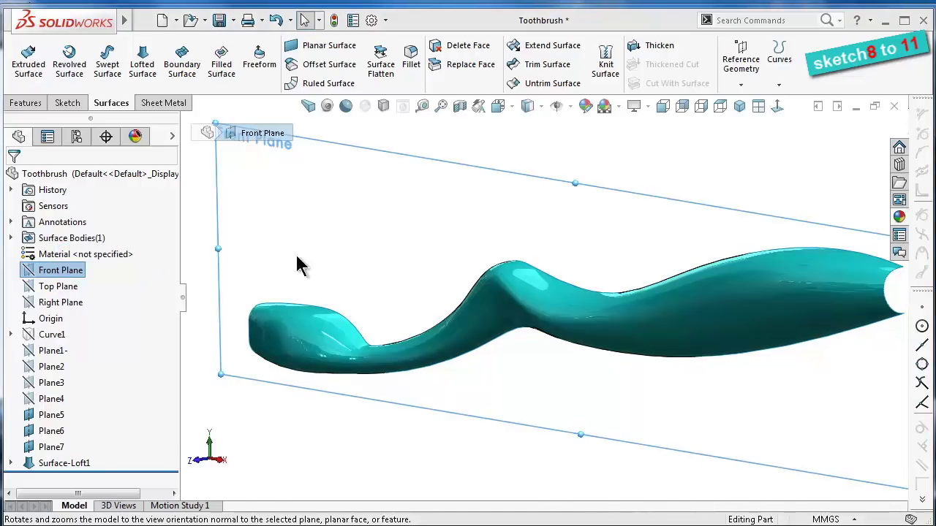
{"action": "left_click", "coordinate": [24, 104]}
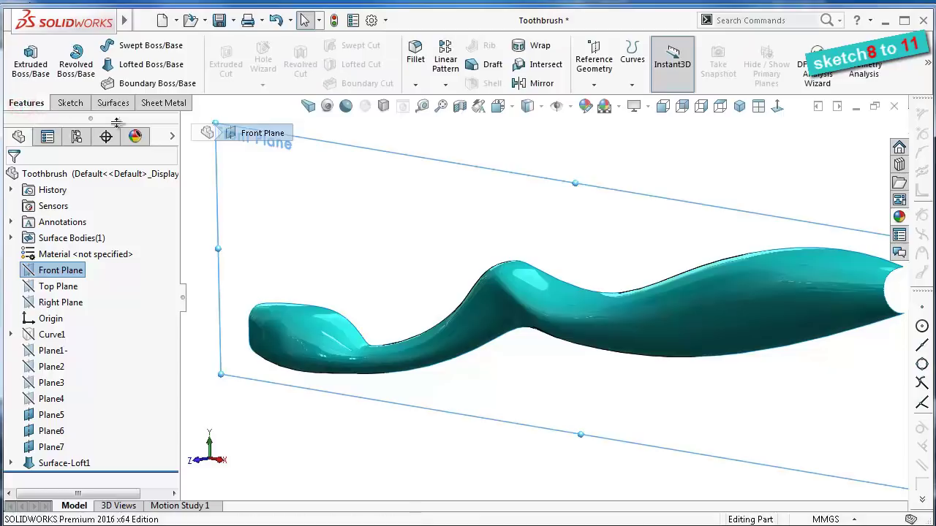
{"action": "left_click", "coordinate": [738, 106]}
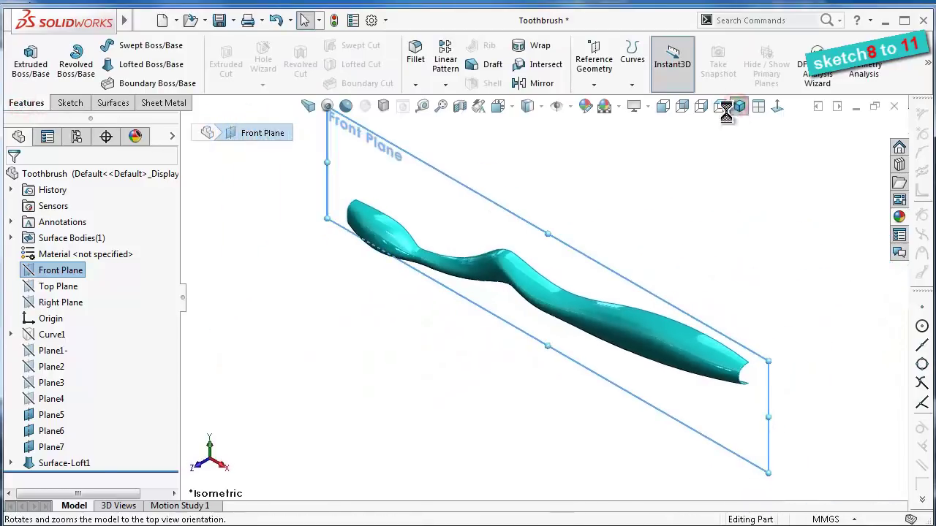
Mirror the Surface-Loft1 body about Front Plane with knit surfaces, creating Mirror1
{"action": "left_click", "coordinate": [525, 84]}
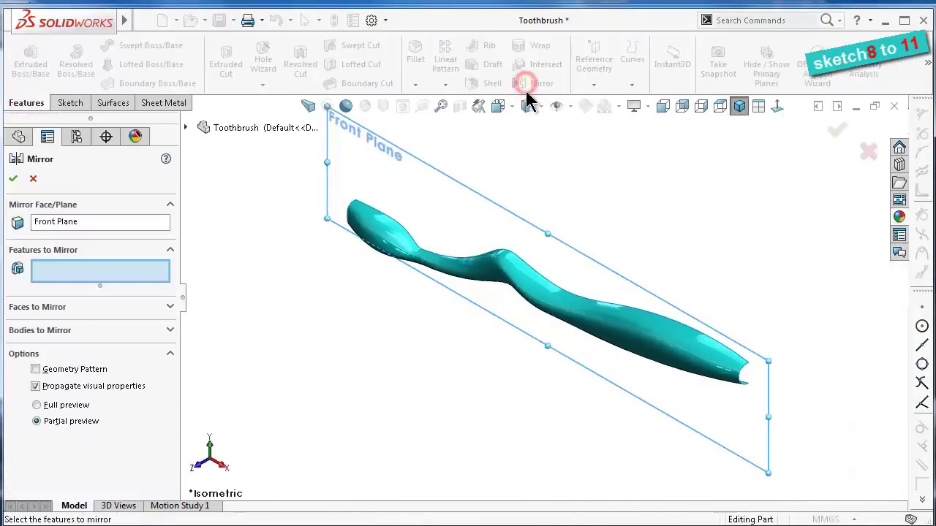
{"action": "left_click", "coordinate": [170, 330]}
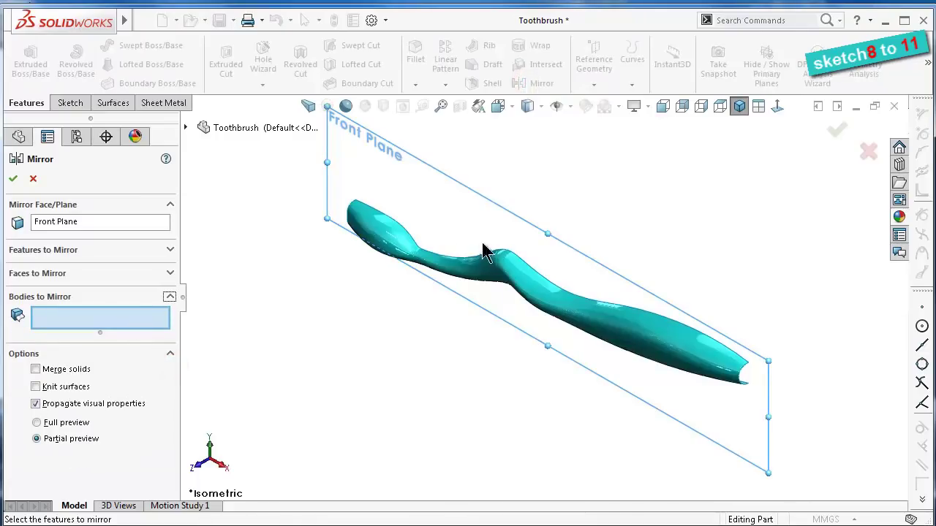
{"action": "left_click", "coordinate": [390, 239]}
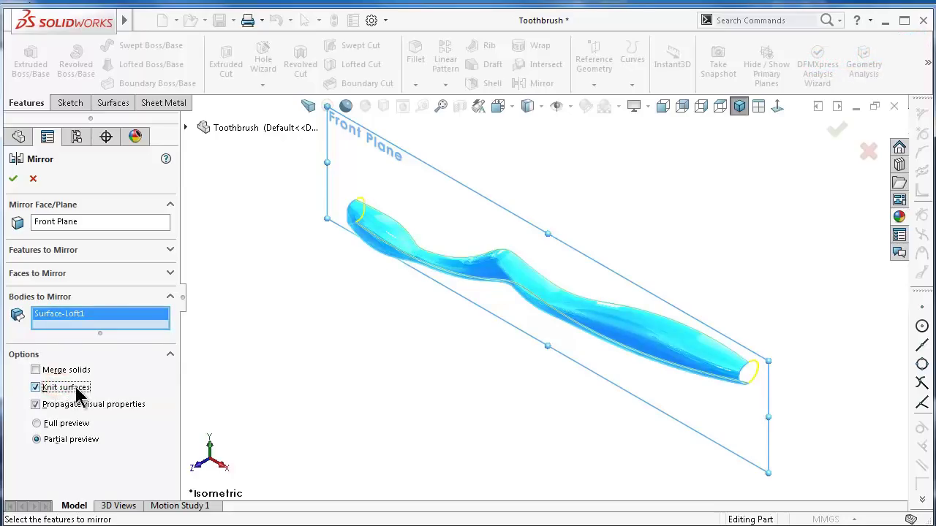
{"action": "left_click", "coordinate": [14, 179]}
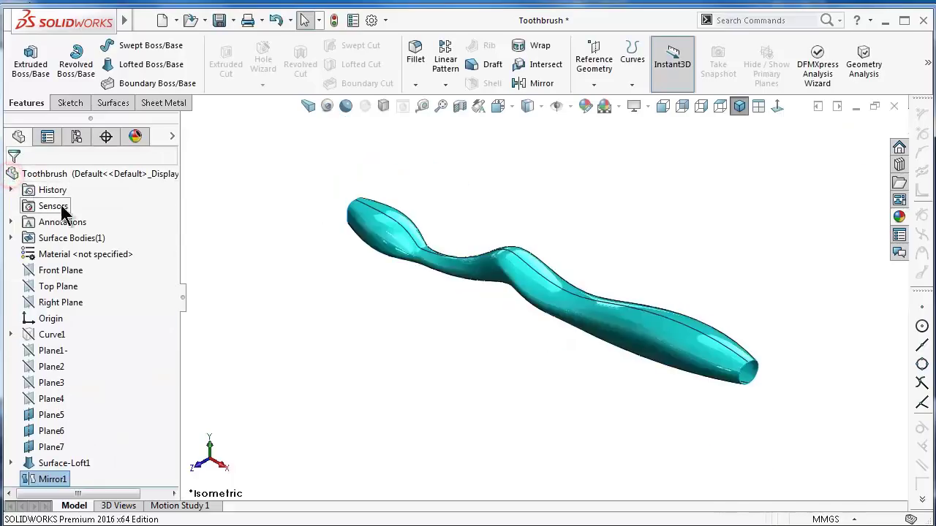
Inspect the mirrored surface body and set the display style to Shaded without edges
{"action": "left_click", "coordinate": [549, 439]}
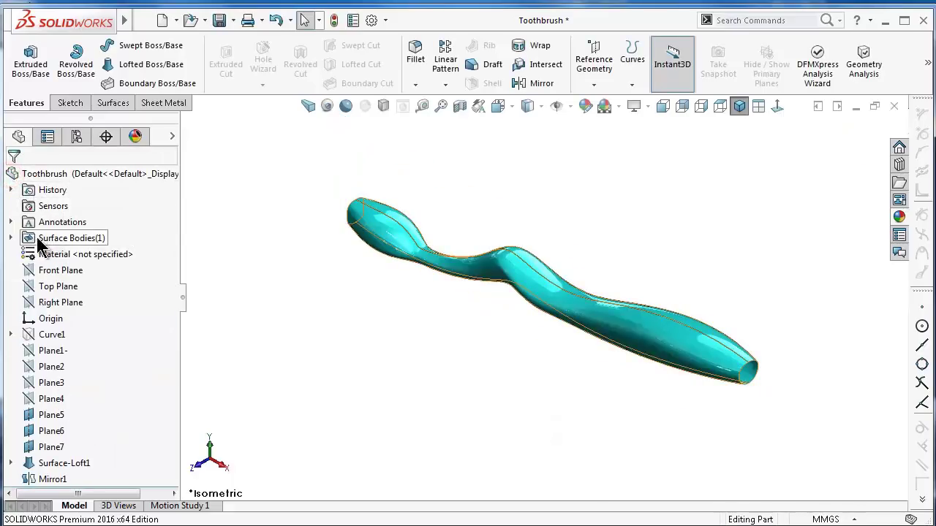
{"action": "left_click", "coordinate": [11, 238]}
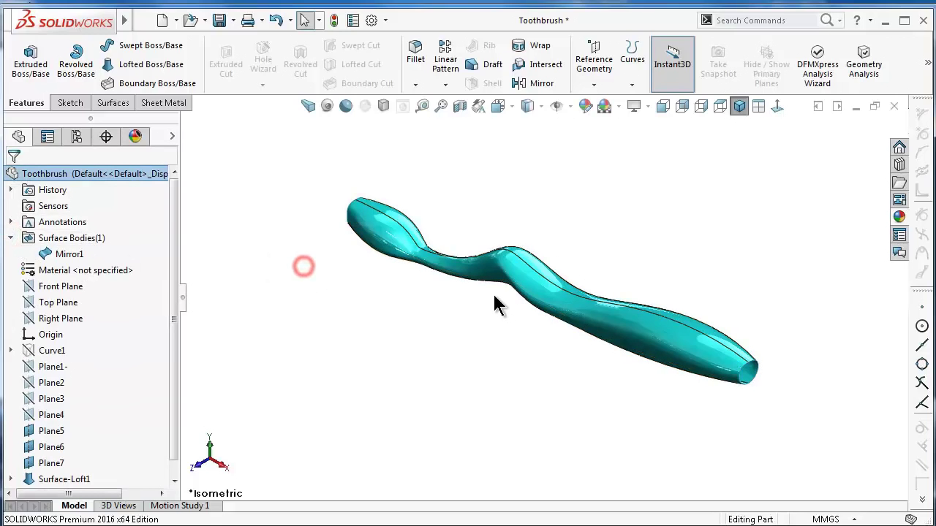
{"action": "mouse_move", "coordinate": [494, 305]}
{"action": "middle_mouse_down"}
{"action": "mouse_move", "coordinate": [402, 253]}
{"action": "mouse_move", "coordinate": [355, 317]}
{"action": "mouse_move", "coordinate": [384, 378]}
{"action": "mouse_move", "coordinate": [386, 366]}
{"action": "middle_mouse_up"}
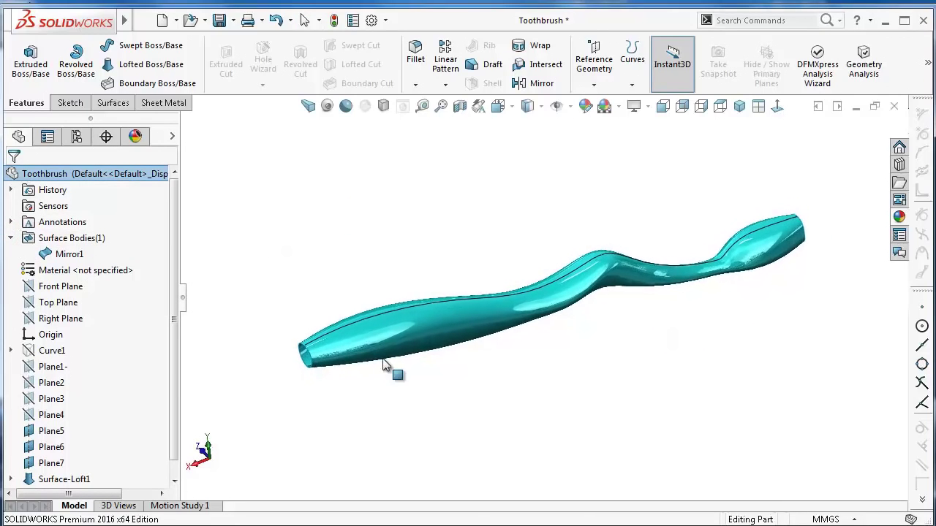
{"action": "scroll", "coordinate": [664, 294], "scroll_direction": "down", "scroll_amount": 3}
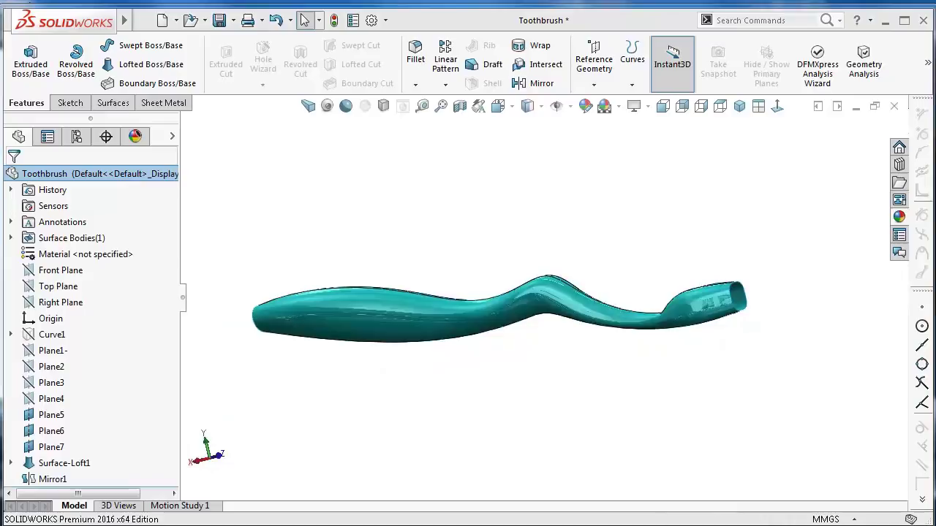
{"action": "mouse_move", "coordinate": [620, 388]}
{"action": "middle_mouse_down"}
{"action": "mouse_move", "coordinate": [639, 358]}
{"action": "mouse_move", "coordinate": [710, 329]}
{"action": "middle_mouse_up"}
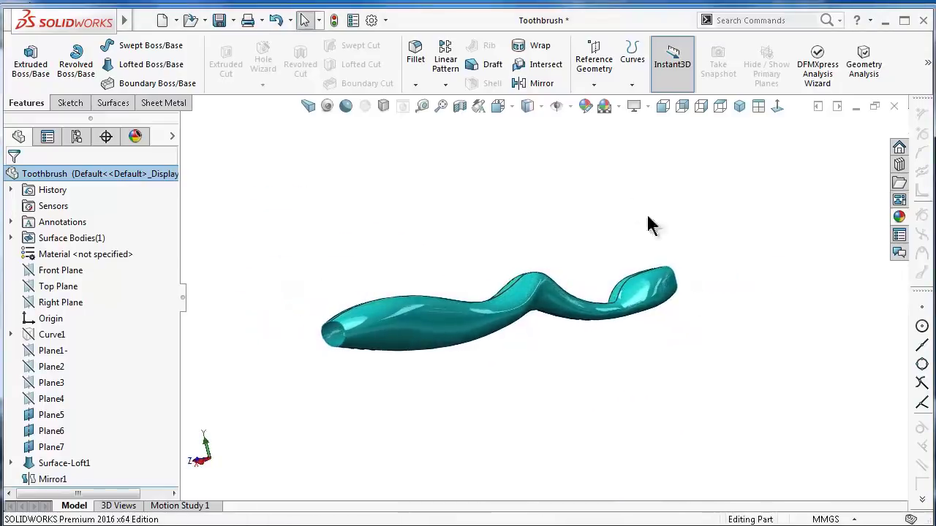
{"action": "left_click", "coordinate": [531, 109]}
{"action": "left_click", "coordinate": [531, 145]}
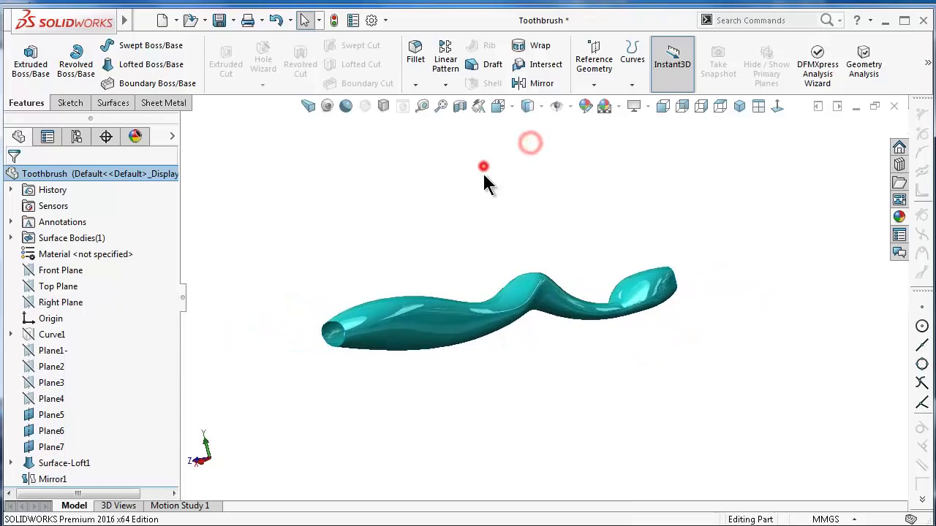
Orbit to an oblique view, scroll the tree to the top, and select Front Plane
{"action": "mouse_move", "coordinate": [572, 255]}
{"action": "middle_mouse_down"}
{"action": "mouse_move", "coordinate": [637, 229]}
{"action": "mouse_move", "coordinate": [700, 271]}
{"action": "mouse_move", "coordinate": [688, 368]}
{"action": "mouse_move", "coordinate": [653, 382]}
{"action": "mouse_move", "coordinate": [661, 390]}
{"action": "mouse_move", "coordinate": [679, 359]}
{"action": "mouse_move", "coordinate": [767, 370]}
{"action": "mouse_move", "coordinate": [568, 293]}
{"action": "mouse_move", "coordinate": [498, 357]}
{"action": "mouse_move", "coordinate": [478, 359]}
{"action": "mouse_move", "coordinate": [478, 388]}
{"action": "mouse_move", "coordinate": [566, 411]}
{"action": "mouse_move", "coordinate": [660, 409]}
{"action": "mouse_move", "coordinate": [498, 352]}
{"action": "mouse_move", "coordinate": [478, 179]}
{"action": "mouse_move", "coordinate": [522, 412]}
{"action": "mouse_move", "coordinate": [501, 203]}
{"action": "mouse_move", "coordinate": [539, 319]}
{"action": "mouse_move", "coordinate": [575, 363]}
{"action": "mouse_move", "coordinate": [570, 370]}
{"action": "mouse_move", "coordinate": [587, 366]}
{"action": "mouse_move", "coordinate": [609, 241]}
{"action": "middle_mouse_up"}
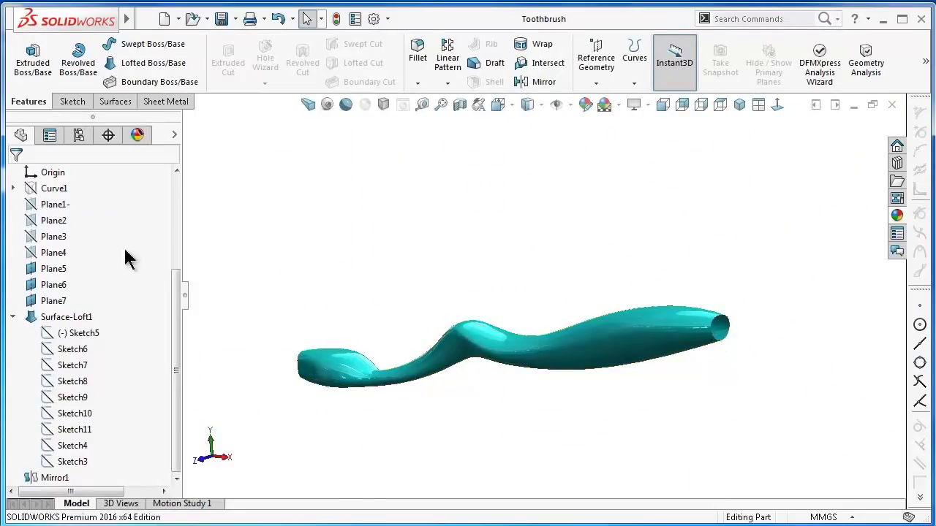
{"action": "left_click_drag", "start_coordinate": [177, 302], "coordinate": [175, 188]}
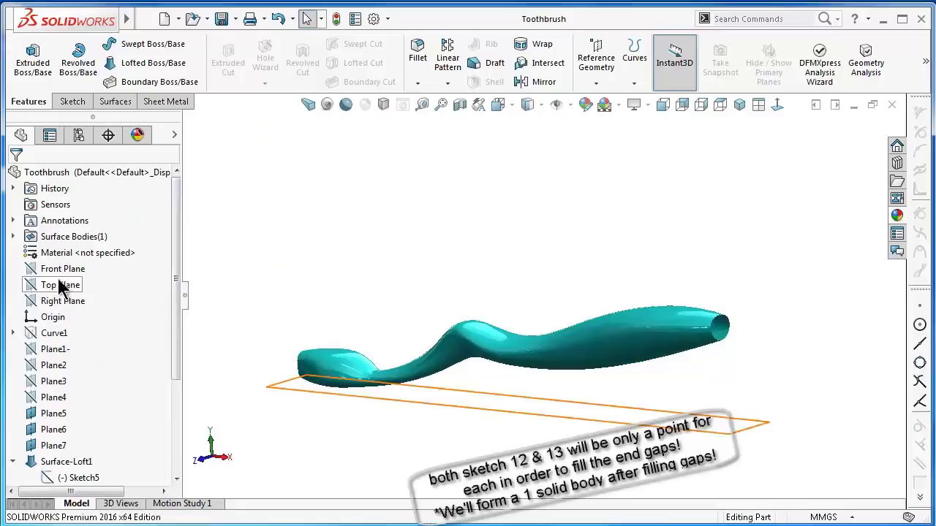
{"action": "left_click", "coordinate": [60, 270]}
{"action": "mouse_move", "coordinate": [367, 226]}
{"action": "middle_mouse_down"}
{"action": "mouse_move", "coordinate": [359, 329]}
{"action": "mouse_move", "coordinate": [385, 235]}
{"action": "mouse_move", "coordinate": [366, 263]}
{"action": "middle_mouse_up"}
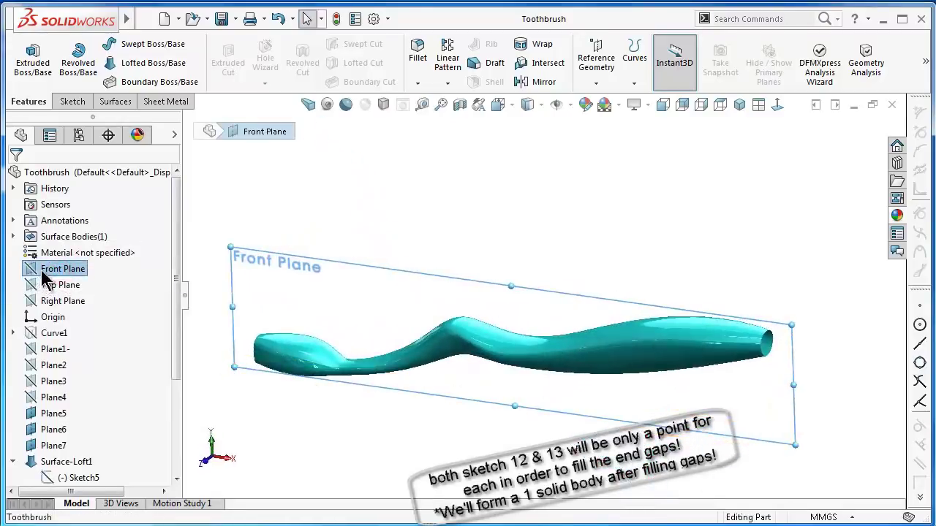
{"action": "left_click", "coordinate": [62, 268]}
Start Sketch12 on Front Plane, view it normal, and place a point beyond the tube end
{"action": "left_click", "coordinate": [40, 250]}
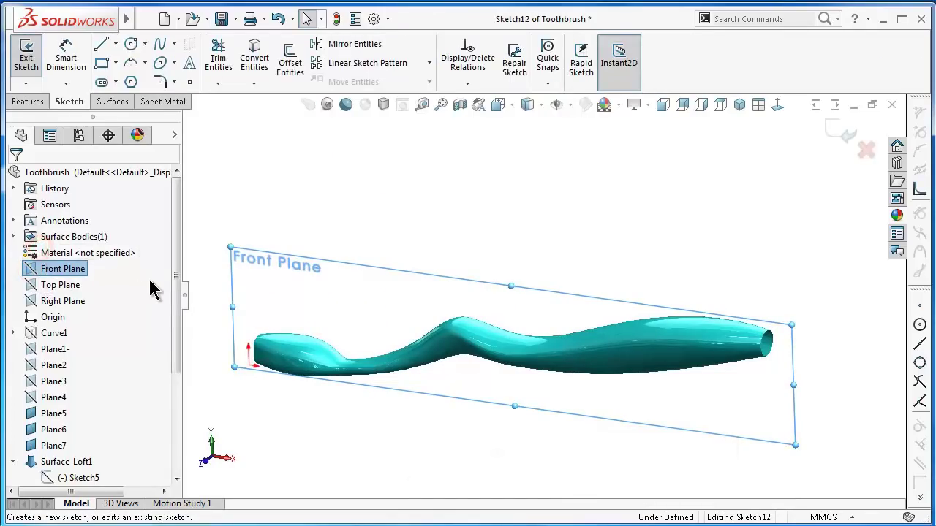
{"action": "left_click_drag", "start_coordinate": [179, 291], "coordinate": [183, 411]}
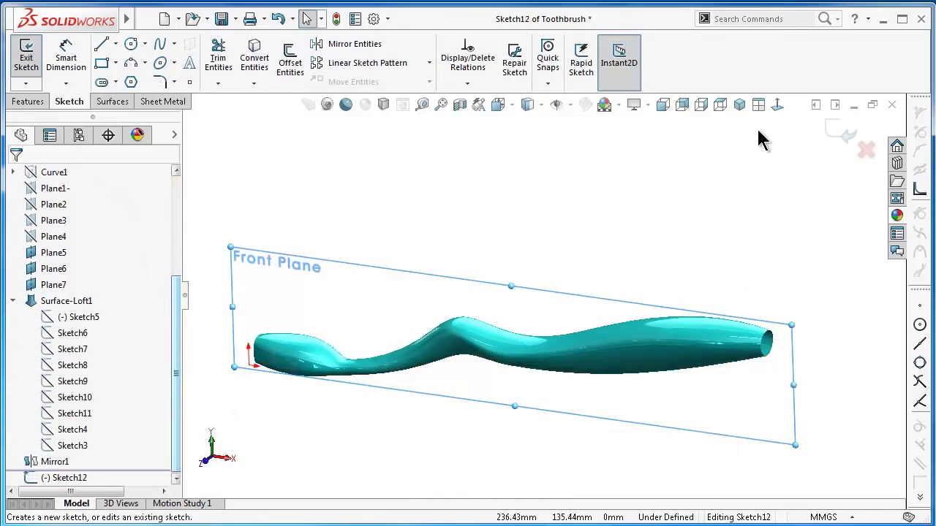
{"action": "left_click", "coordinate": [777, 106]}
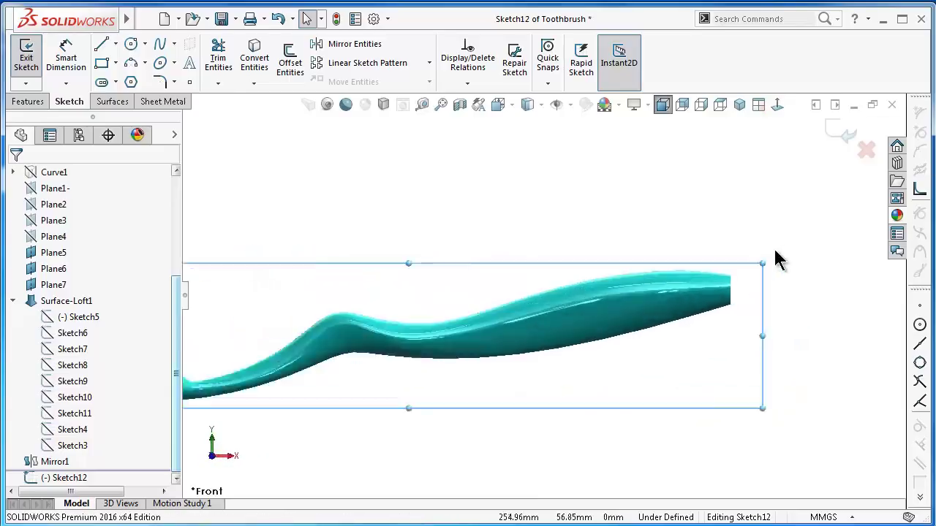
{"action": "scroll", "coordinate": [778, 259], "scroll_direction": "down", "scroll_amount": 2}
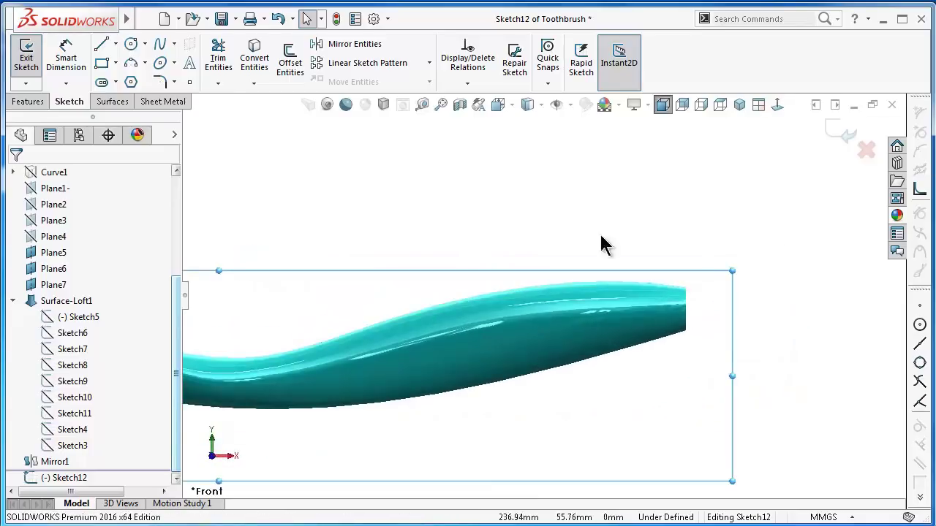
{"action": "left_click", "coordinate": [187, 82]}
{"action": "scroll", "coordinate": [674, 241], "scroll_direction": "down", "scroll_amount": 3}
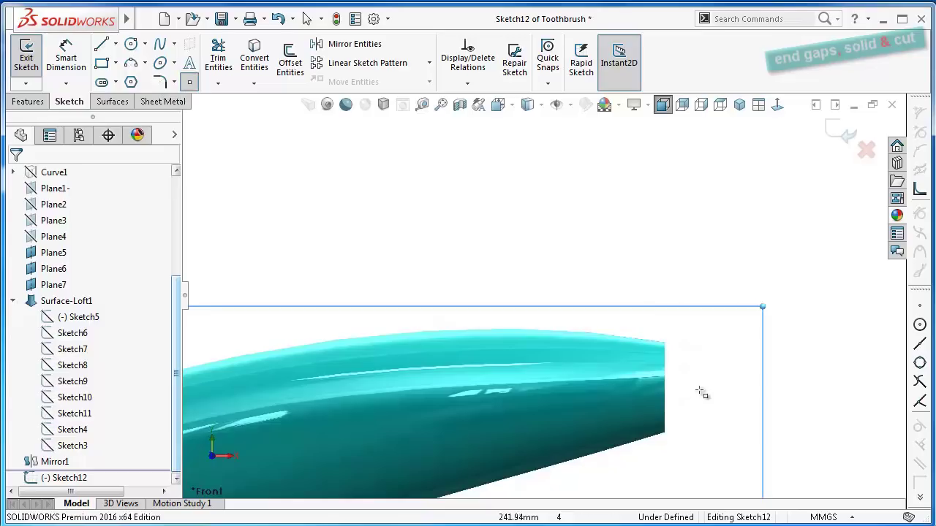
{"action": "left_click", "coordinate": [704, 382]}
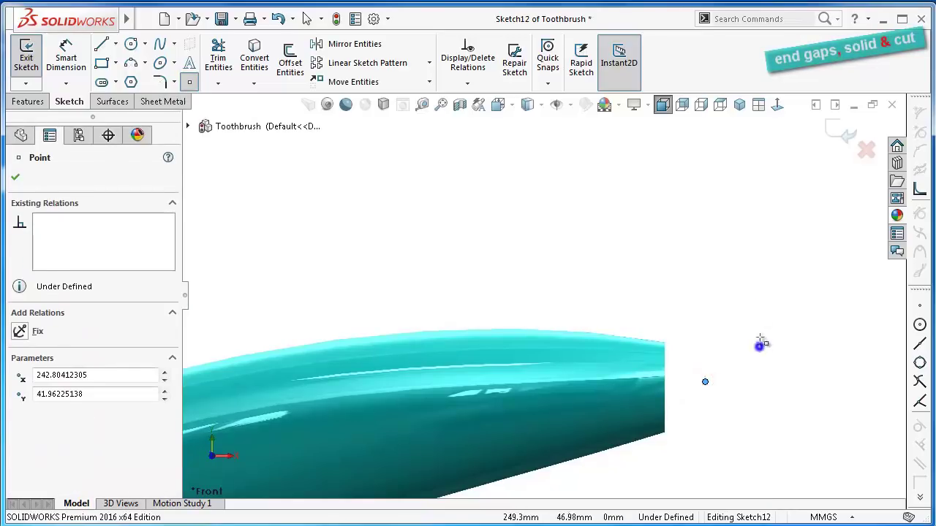
Dimension the point 5.6 mm horizontally and 4.7 mm vertically from the tube's end vertex
{"action": "right_click_drag", "start_coordinate": [760, 344], "coordinate": [749, 239]}
{"action": "left_click", "coordinate": [706, 383]}
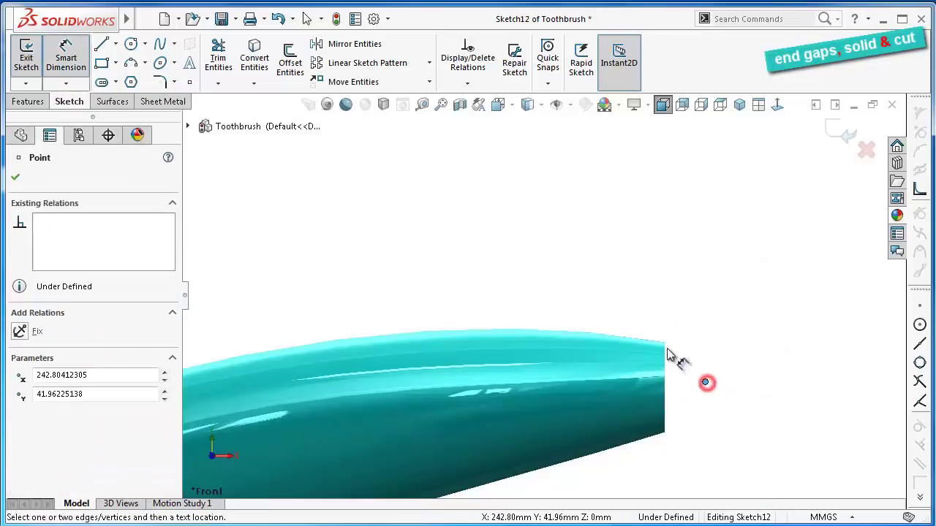
{"action": "left_click", "coordinate": [664, 344]}
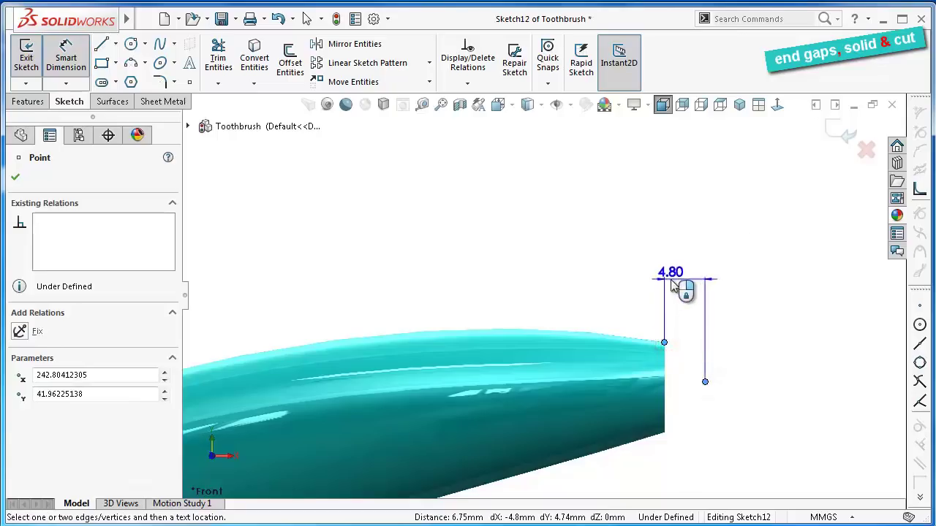
{"action": "left_click", "coordinate": [670, 277]}
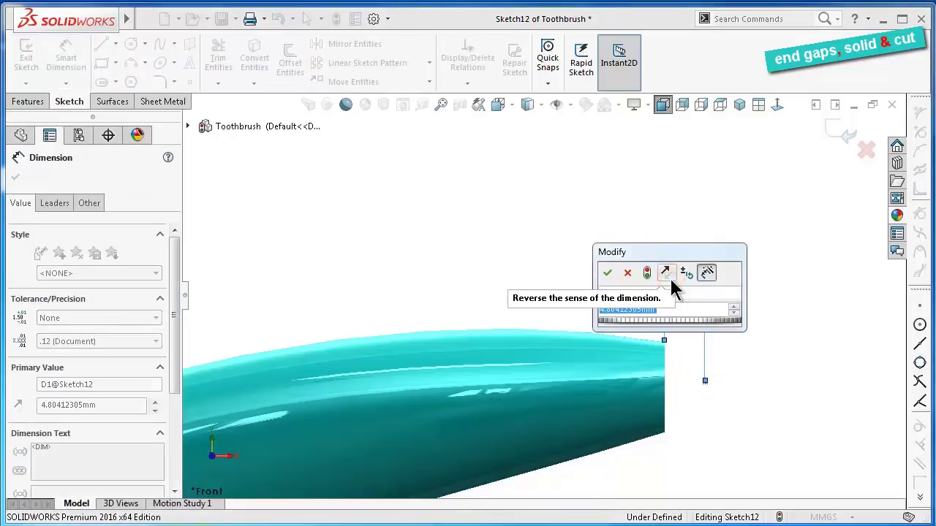
{"action": "type", "text": "5"}
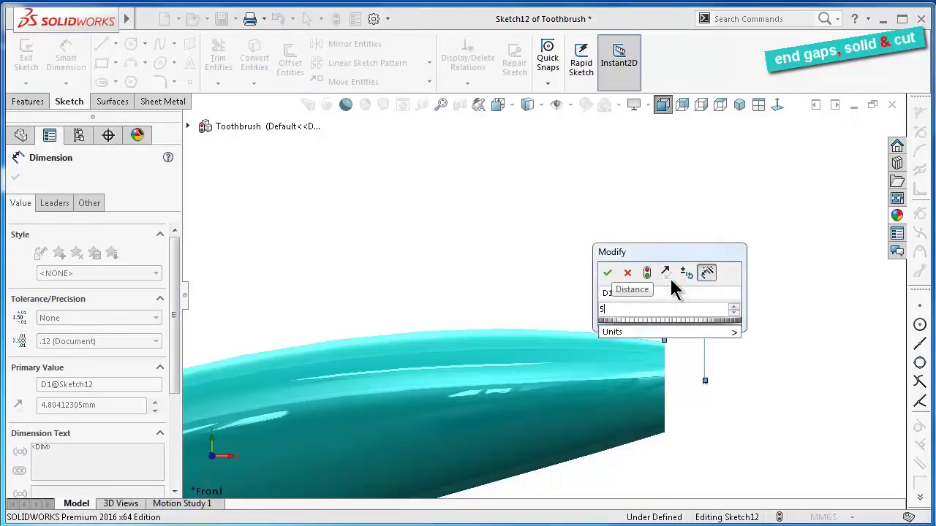
{"action": "type", "text": ".6"}
{"action": "key", "text": "Return"}
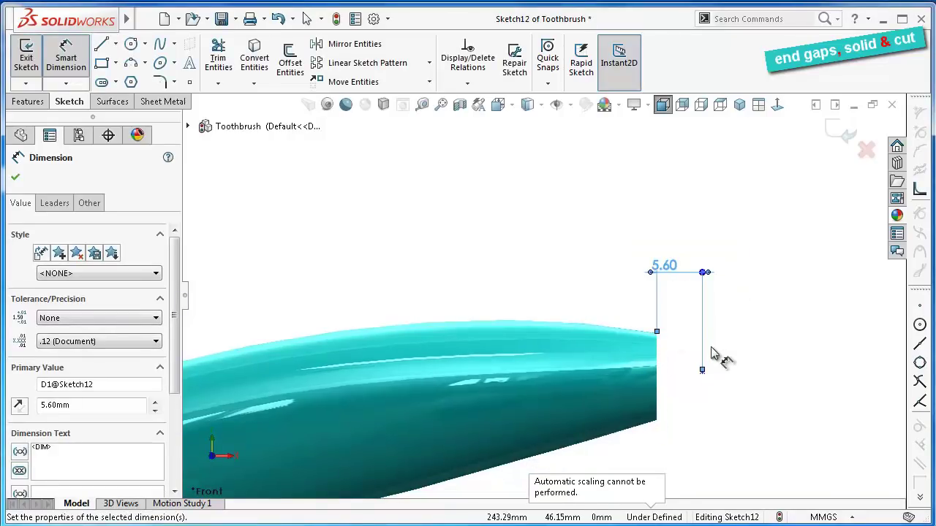
{"action": "left_click", "coordinate": [703, 372]}
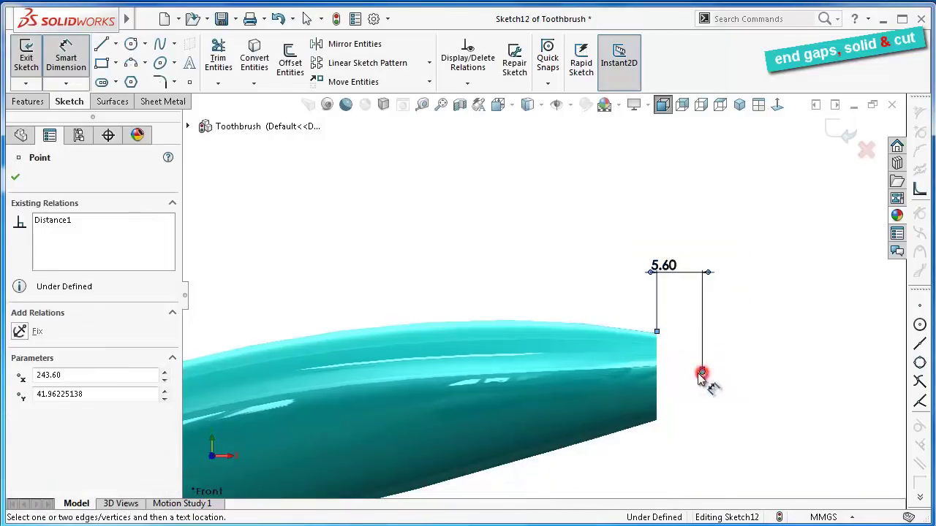
{"action": "left_click", "coordinate": [657, 333]}
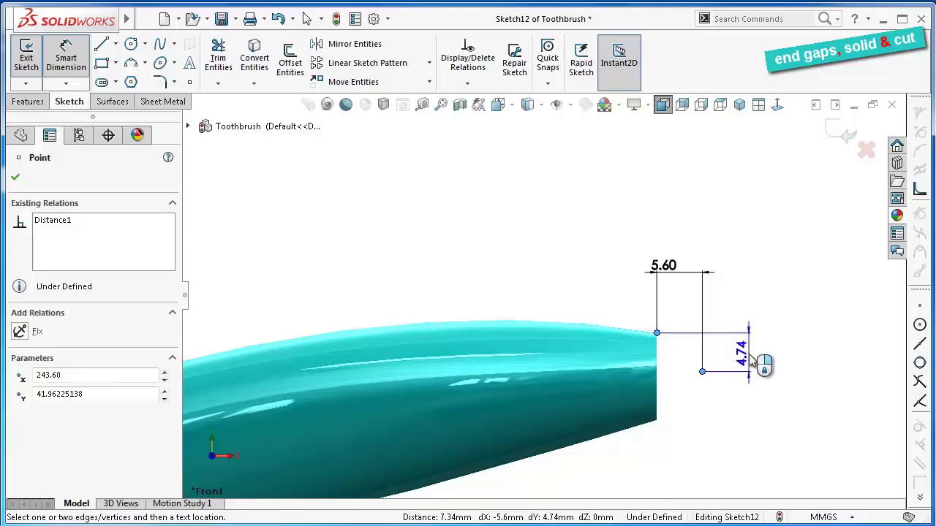
{"action": "left_click", "coordinate": [760, 361]}
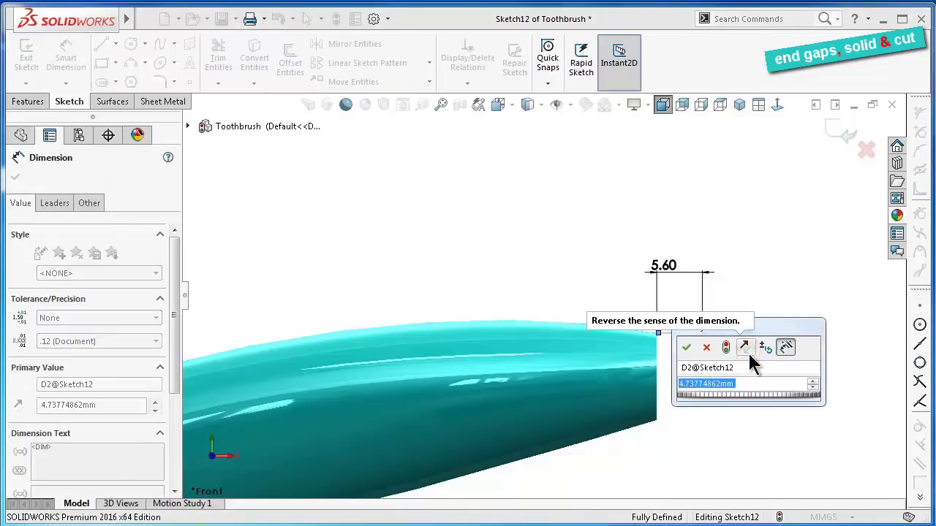
{"action": "type", "text": "4"}
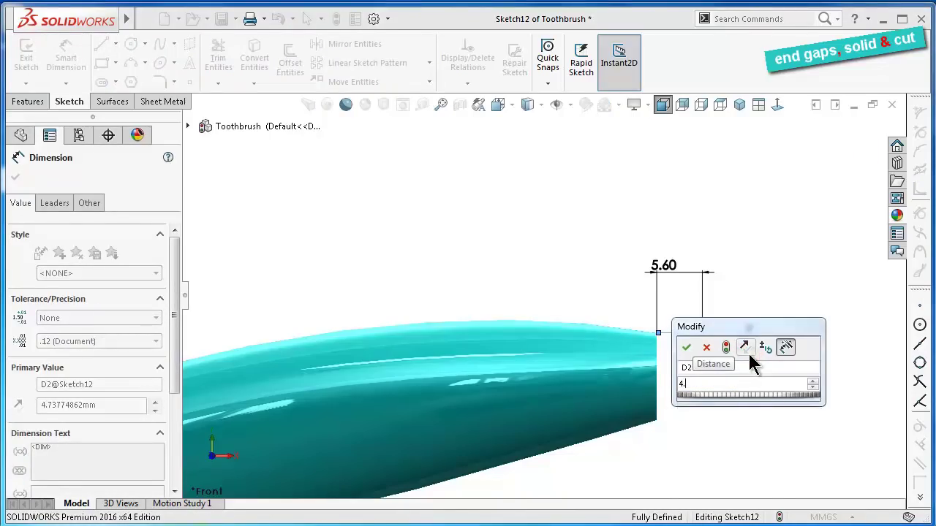
{"action": "type", "text": ".7"}
{"action": "key", "text": "Return"}
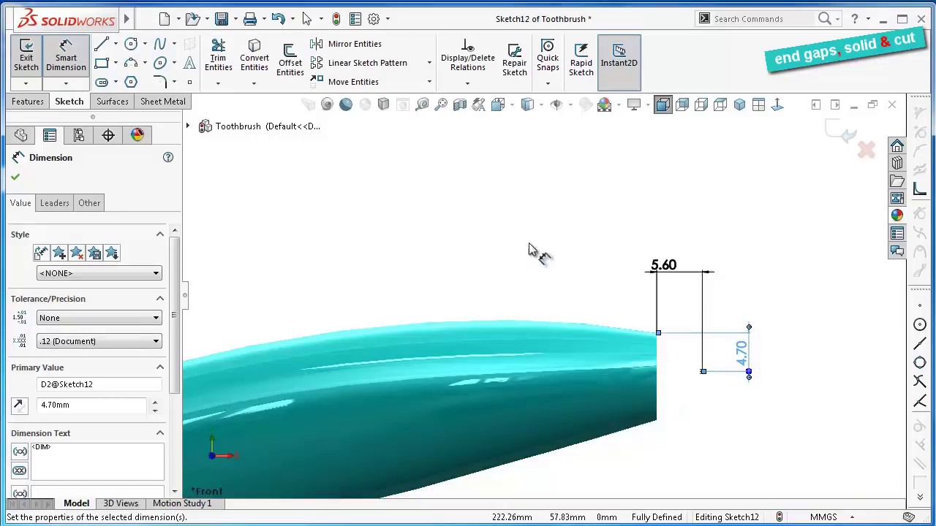
{"action": "left_click", "coordinate": [528, 248]}
Change the shading style, orbit around the open tube end, and exit Sketch12
{"action": "mouse_move", "coordinate": [567, 265]}
{"action": "middle_mouse_down"}
{"action": "mouse_move", "coordinate": [549, 286]}
{"action": "mouse_move", "coordinate": [553, 307]}
{"action": "middle_mouse_up"}
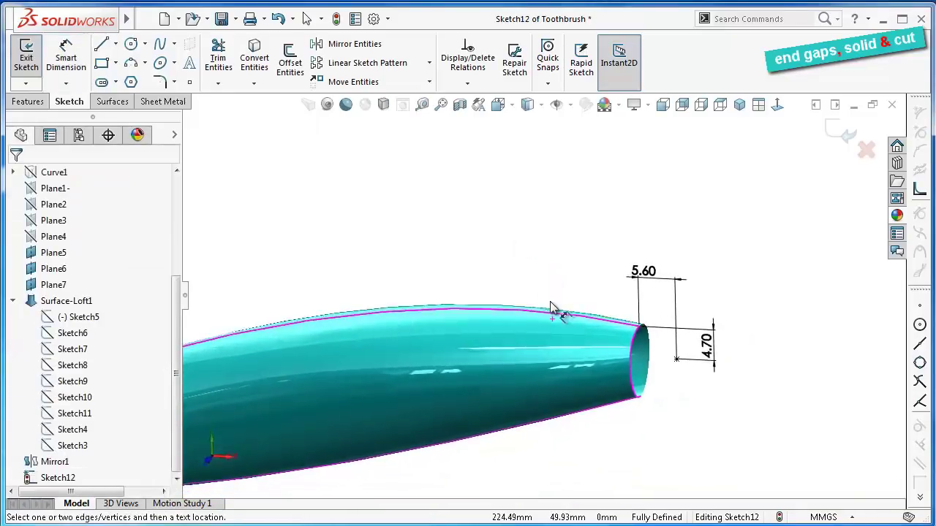
{"action": "left_click", "coordinate": [529, 105]}
{"action": "left_click", "coordinate": [532, 131]}
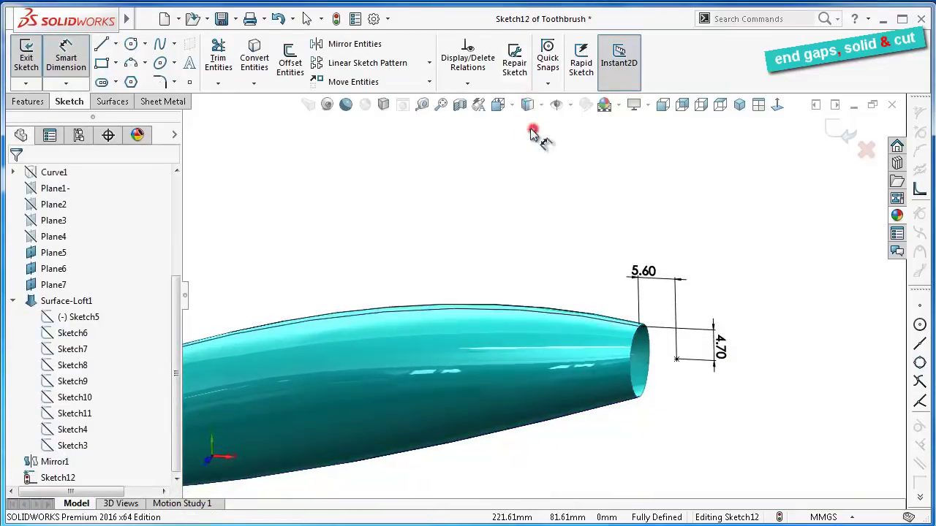
{"action": "middle_click_drag", "start_coordinate": [449, 161], "coordinate": [584, 407]}
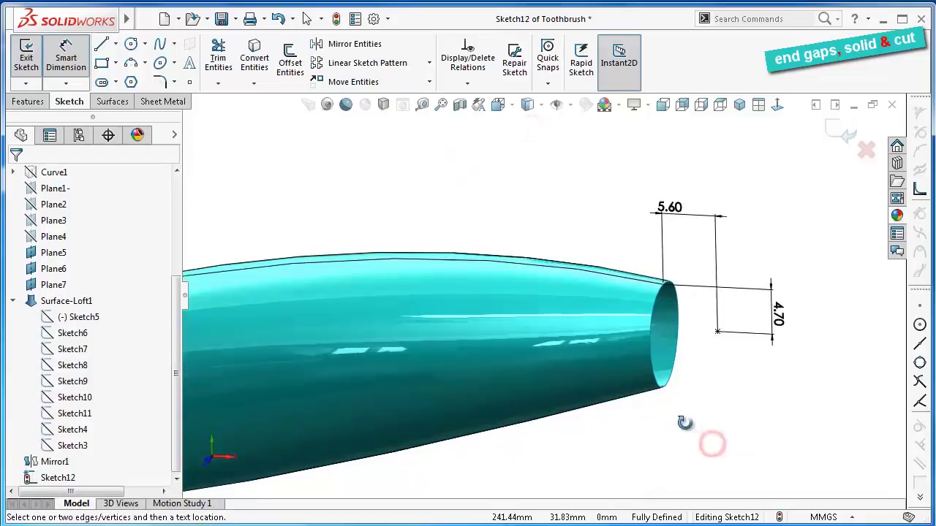
{"action": "mouse_move", "coordinate": [684, 422]}
{"action": "middle_mouse_down"}
{"action": "mouse_move", "coordinate": [654, 417]}
{"action": "mouse_move", "coordinate": [705, 417]}
{"action": "middle_mouse_up"}
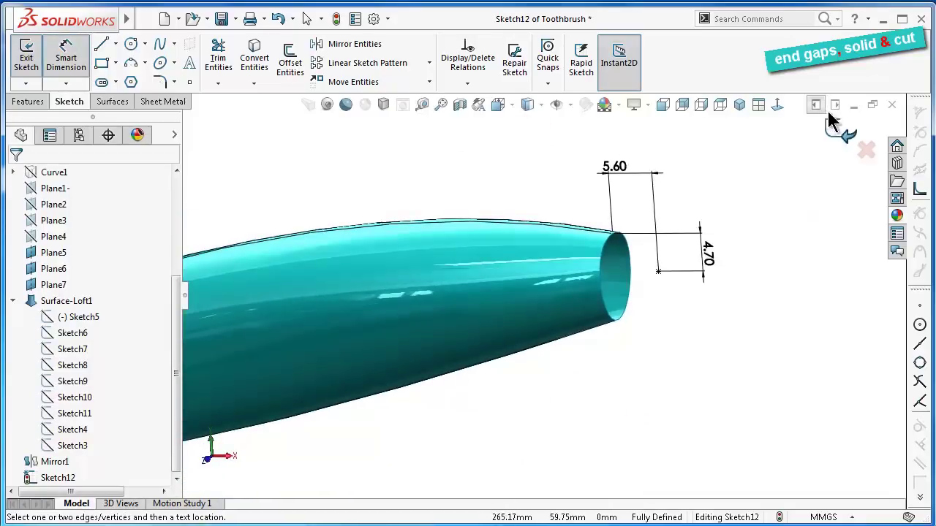
{"action": "left_click", "coordinate": [834, 128]}
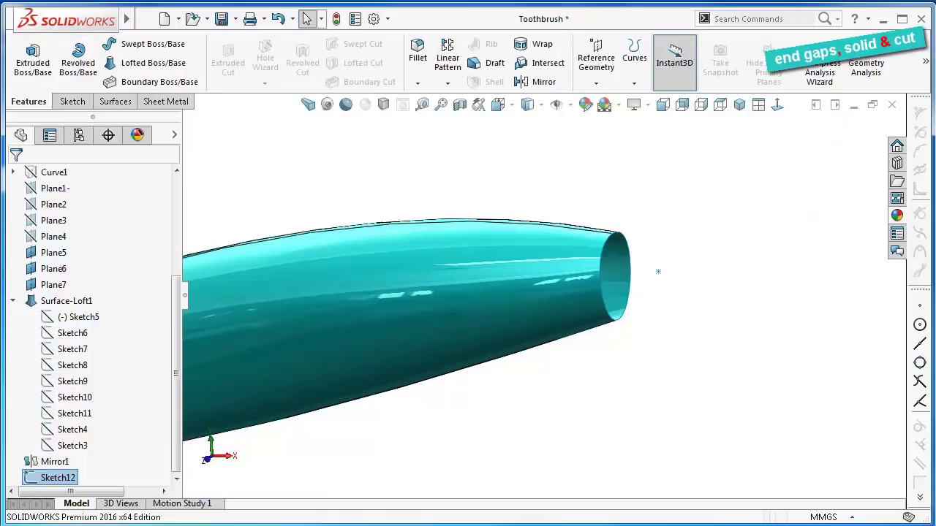
Start a Filled Surface bounded by both halves of the tube's open-end edge
{"action": "left_click", "coordinate": [111, 105]}
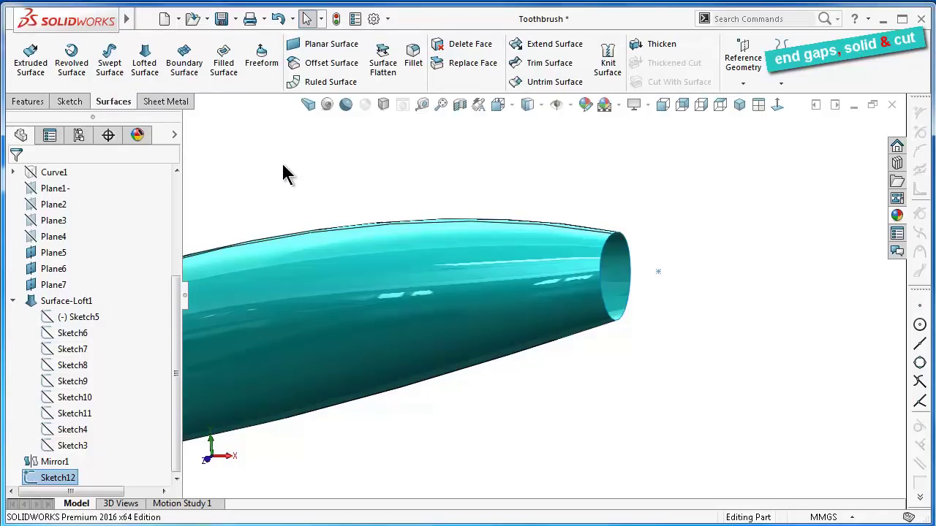
{"action": "left_click", "coordinate": [225, 67]}
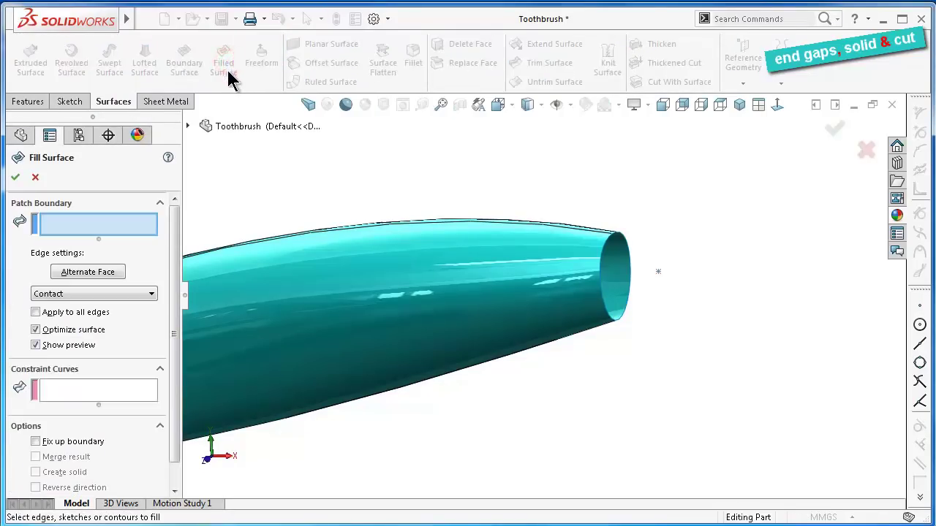
{"action": "scroll", "coordinate": [679, 307], "scroll_direction": "down", "scroll_amount": 2}
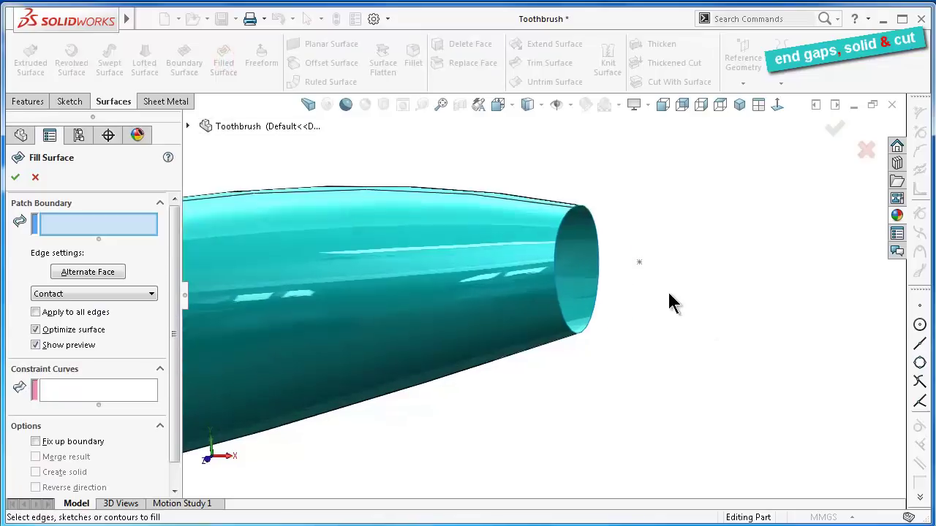
{"action": "left_click", "coordinate": [578, 337]}
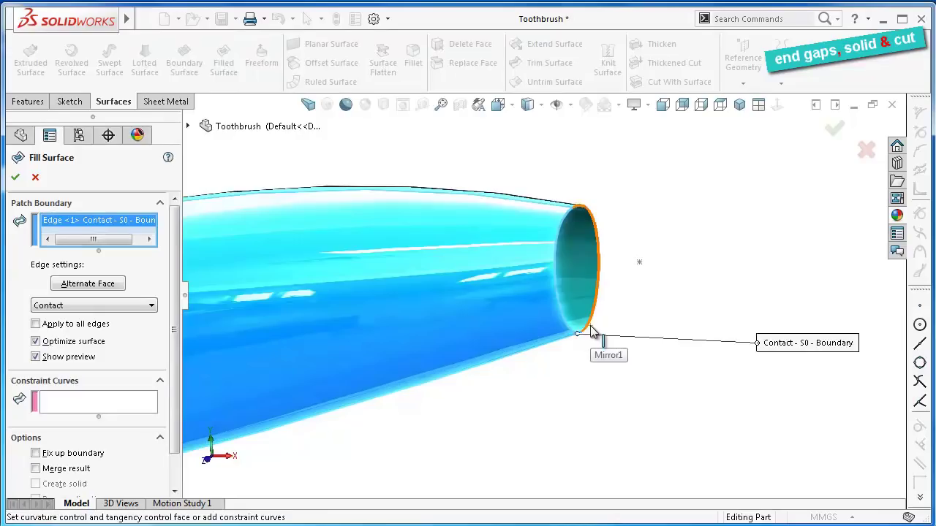
{"action": "left_click", "coordinate": [589, 325]}
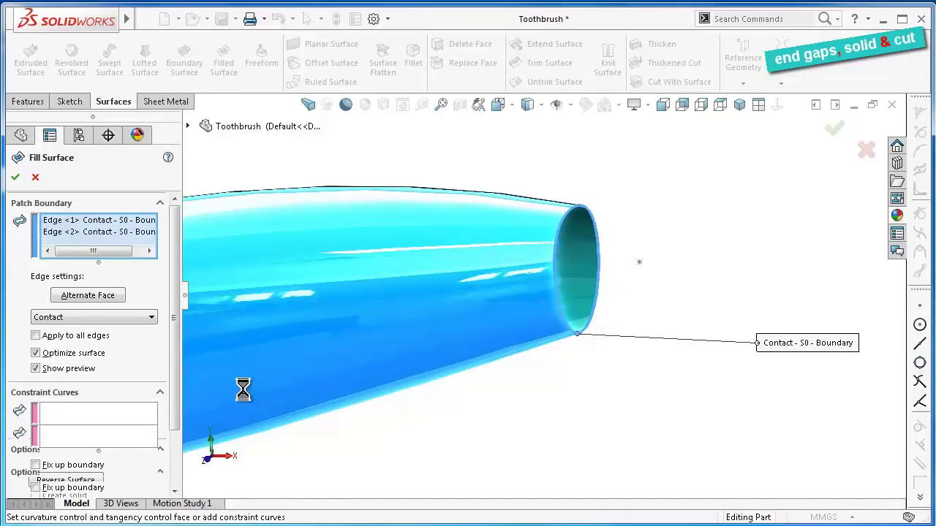
Add Sketch12's point as a constraint curve and set the edge setting to Tangent
{"action": "left_click", "coordinate": [128, 436]}
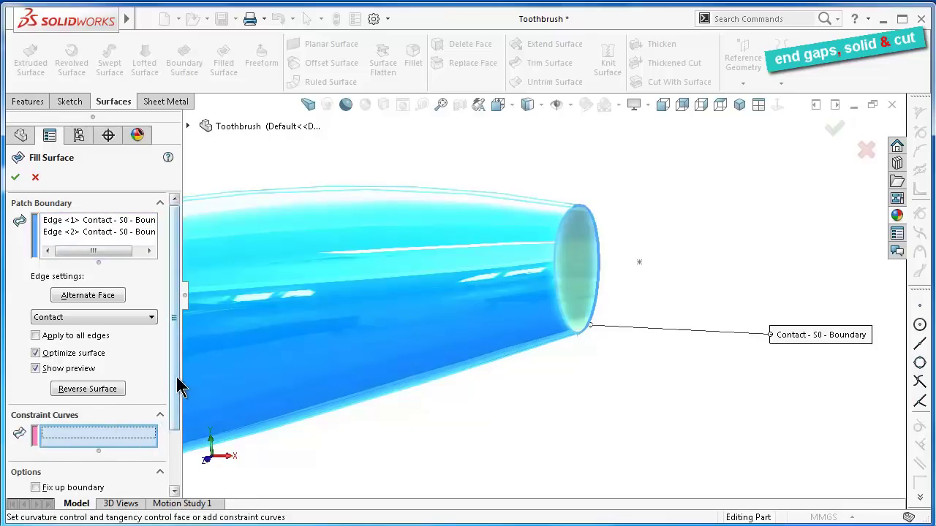
{"action": "left_click_drag", "start_coordinate": [177, 380], "coordinate": [179, 438]}
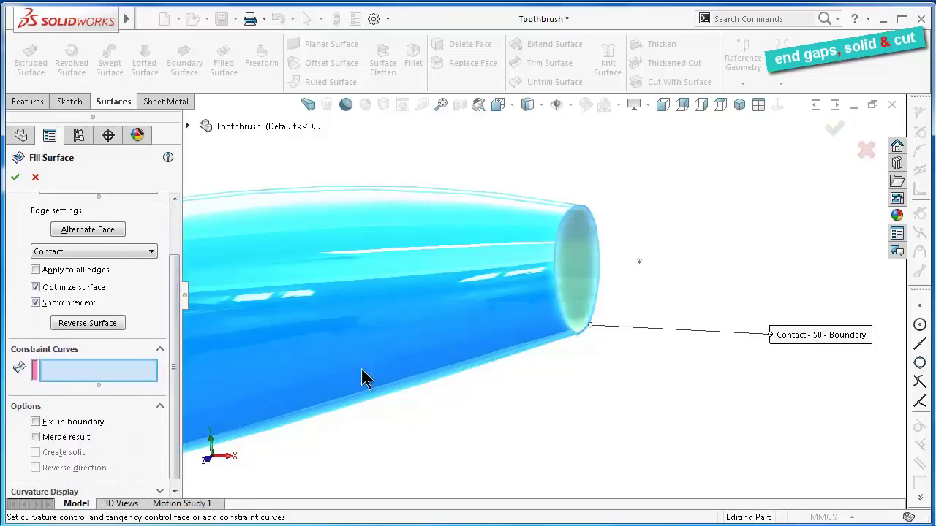
{"action": "left_click", "coordinate": [639, 263]}
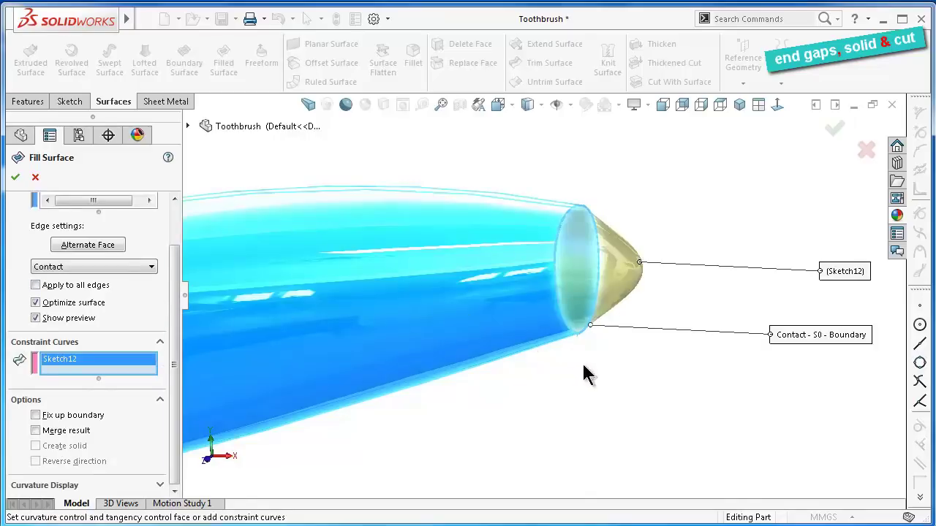
{"action": "mouse_move", "coordinate": [585, 375]}
{"action": "middle_mouse_down"}
{"action": "mouse_move", "coordinate": [606, 365]}
{"action": "mouse_move", "coordinate": [599, 362]}
{"action": "middle_mouse_up"}
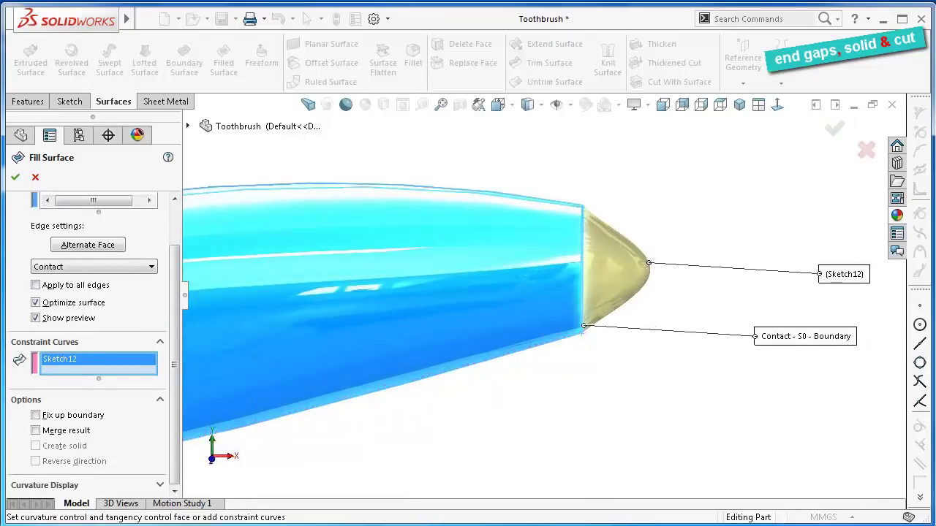
{"action": "left_click", "coordinate": [57, 269]}
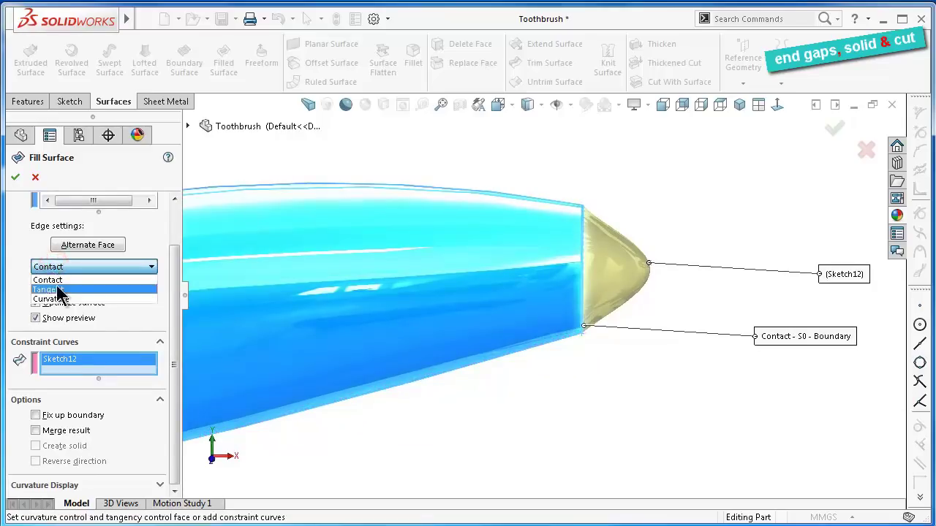
{"action": "left_click", "coordinate": [58, 288]}
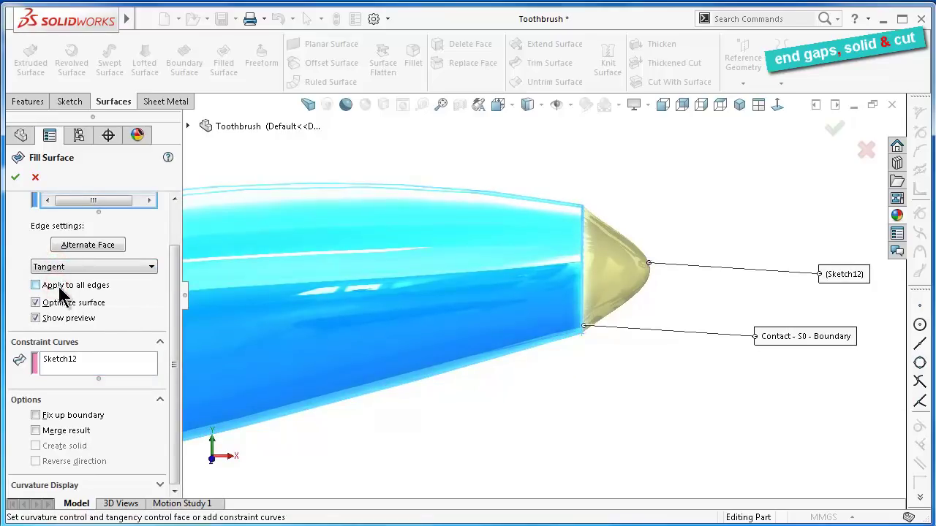
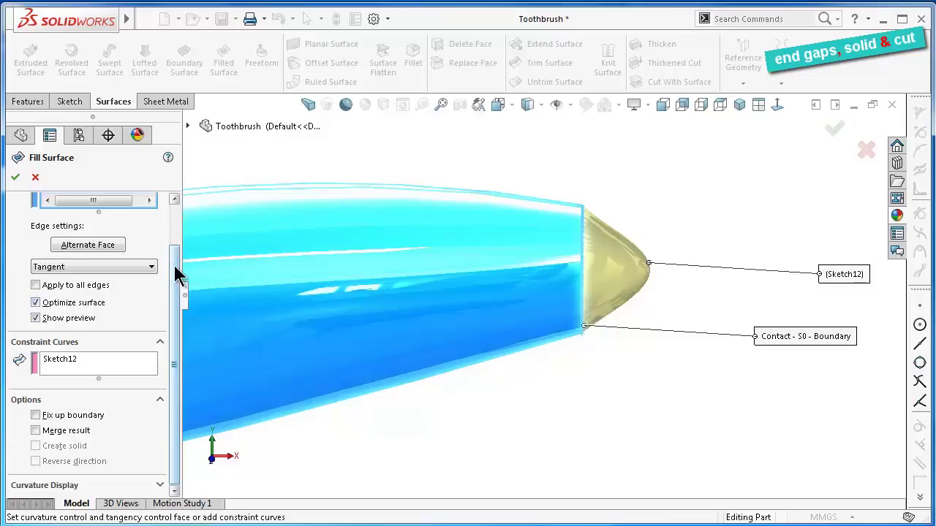
Set the fill surface's first boundary edge to Tangent continuity after trying Curvature
{"action": "left_click_drag", "start_coordinate": [175, 274], "coordinate": [175, 234]}
{"action": "left_click", "coordinate": [100, 221]}
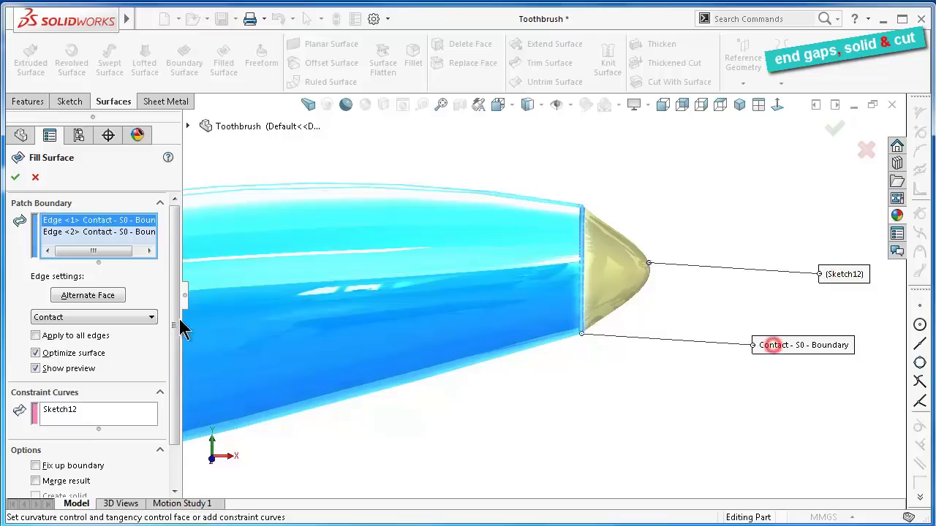
{"action": "scroll", "coordinate": [175, 313], "scroll_direction": "down", "scroll_amount": 1}
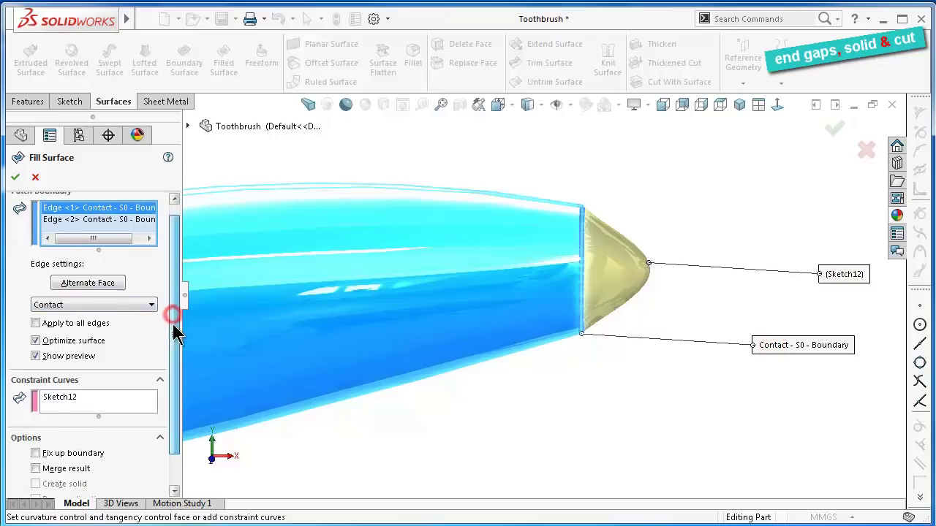
{"action": "left_click", "coordinate": [144, 307]}
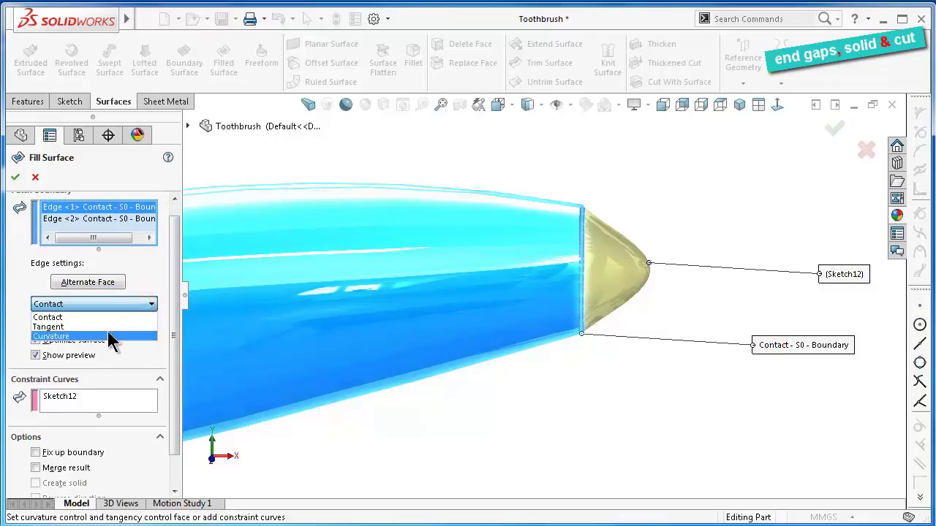
{"action": "left_click", "coordinate": [109, 335]}
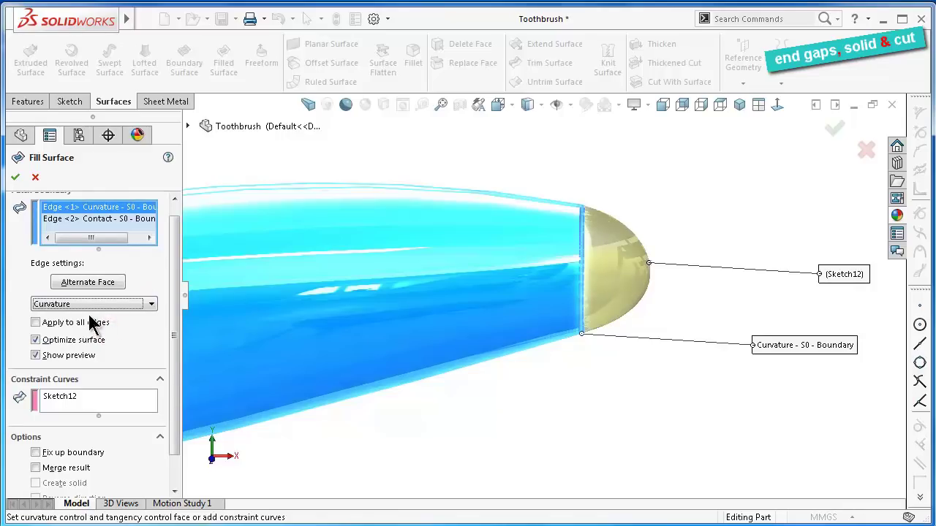
{"action": "left_click", "coordinate": [90, 303]}
{"action": "left_click", "coordinate": [88, 326]}
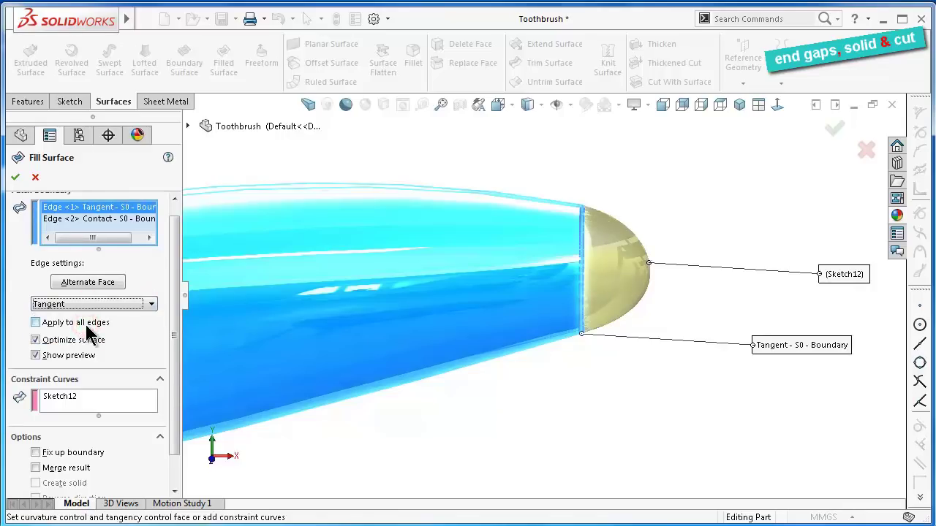
Set the second boundary edge to Tangent after comparing Curvature, and accept the fill surface
{"action": "left_click", "coordinate": [88, 221]}
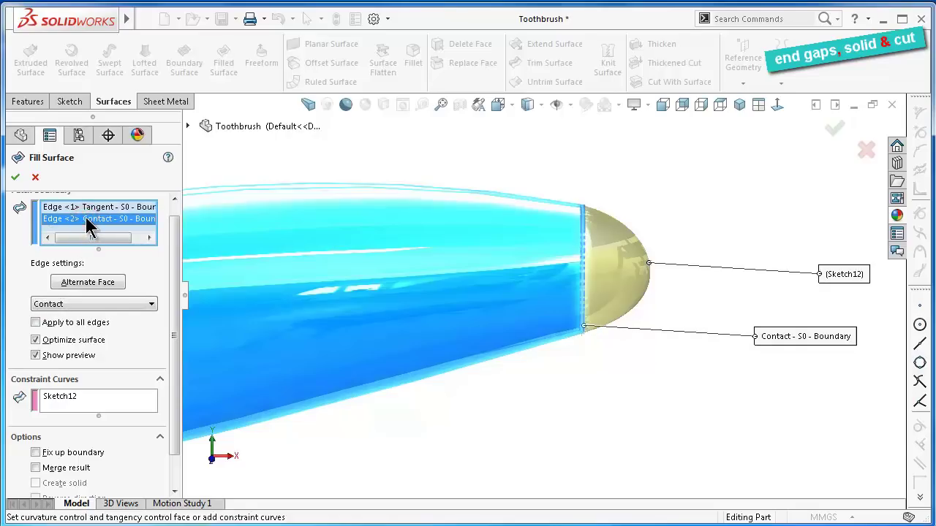
{"action": "left_click", "coordinate": [87, 303]}
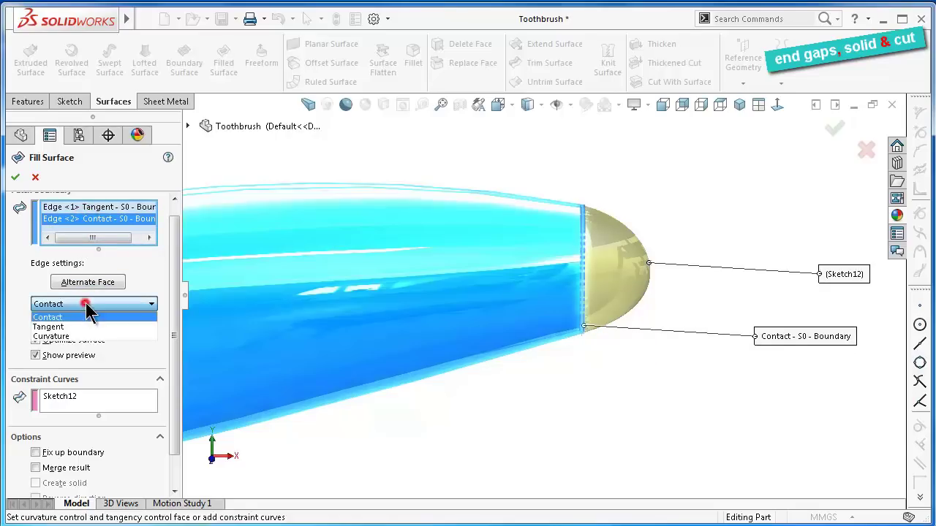
{"action": "left_click", "coordinate": [82, 334]}
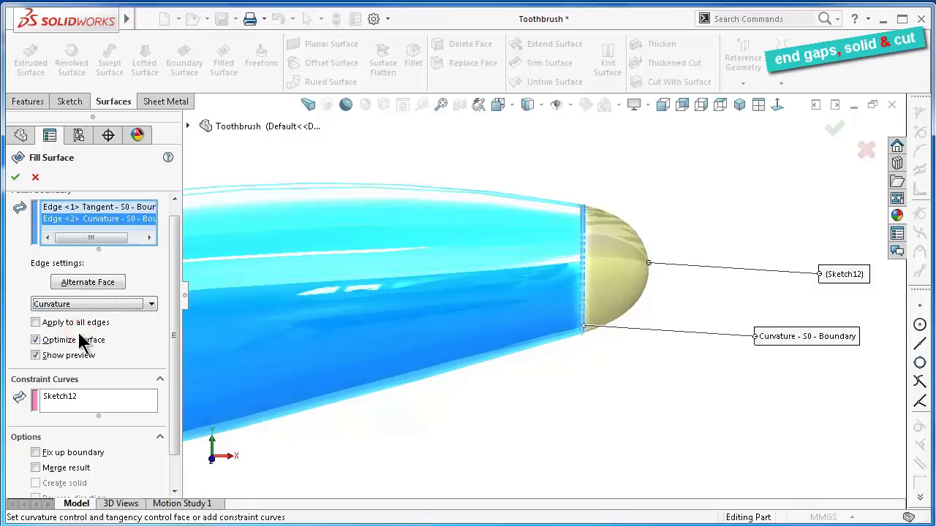
{"action": "left_click", "coordinate": [79, 304]}
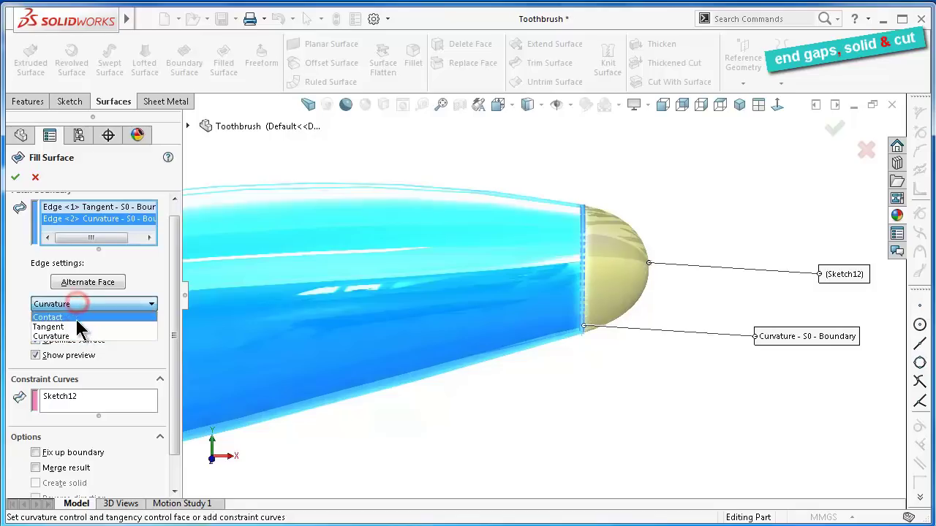
{"action": "left_click", "coordinate": [76, 326]}
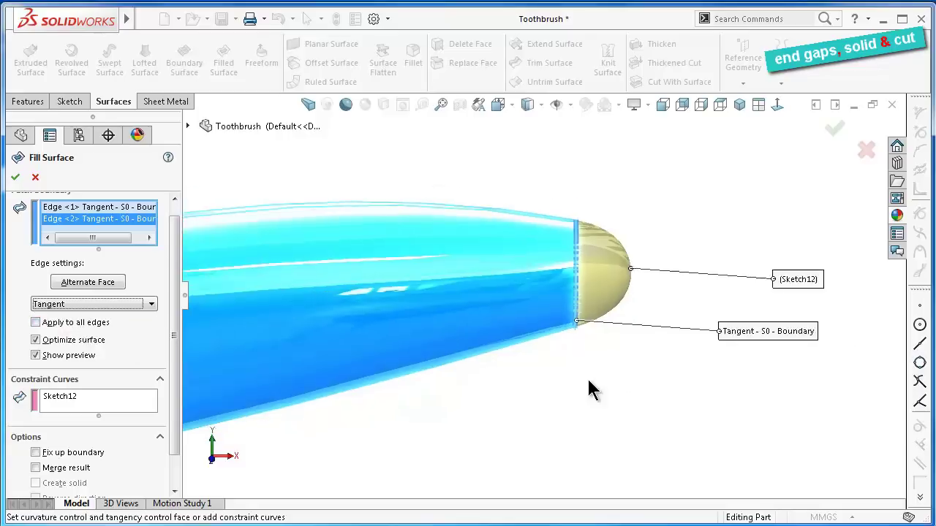
{"action": "mouse_move", "coordinate": [570, 383]}
{"action": "middle_mouse_down"}
{"action": "mouse_move", "coordinate": [542, 388]}
{"action": "mouse_move", "coordinate": [563, 329]}
{"action": "mouse_move", "coordinate": [549, 226]}
{"action": "mouse_move", "coordinate": [549, 212]}
{"action": "mouse_move", "coordinate": [558, 232]}
{"action": "mouse_move", "coordinate": [557, 153]}
{"action": "mouse_move", "coordinate": [472, 263]}
{"action": "mouse_move", "coordinate": [419, 255]}
{"action": "mouse_move", "coordinate": [370, 278]}
{"action": "mouse_move", "coordinate": [368, 288]}
{"action": "mouse_move", "coordinate": [382, 286]}
{"action": "mouse_move", "coordinate": [403, 262]}
{"action": "mouse_move", "coordinate": [351, 388]}
{"action": "mouse_move", "coordinate": [522, 275]}
{"action": "mouse_move", "coordinate": [537, 351]}
{"action": "mouse_move", "coordinate": [529, 403]}
{"action": "mouse_move", "coordinate": [520, 329]}
{"action": "mouse_move", "coordinate": [505, 331]}
{"action": "middle_mouse_up"}
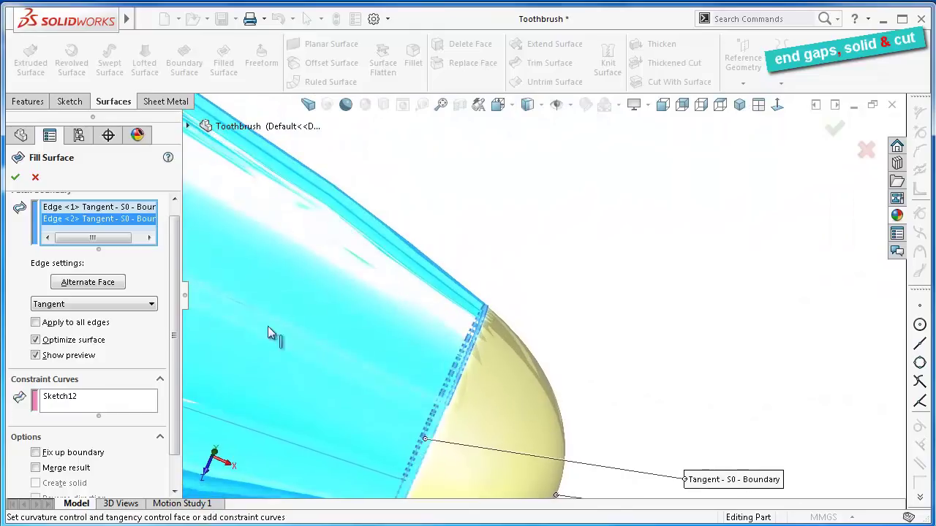
{"action": "left_click", "coordinate": [122, 304]}
{"action": "left_click", "coordinate": [109, 335]}
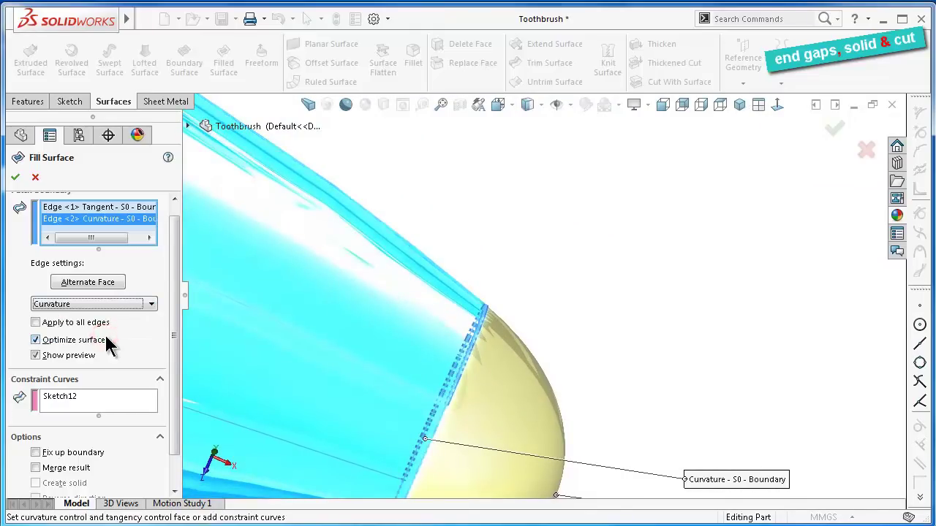
{"action": "left_click", "coordinate": [84, 304]}
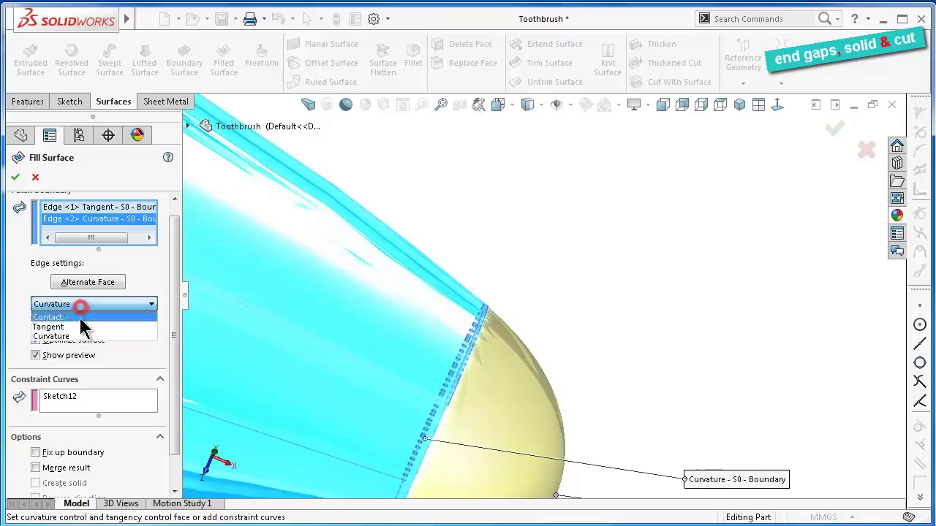
{"action": "left_click", "coordinate": [81, 329]}
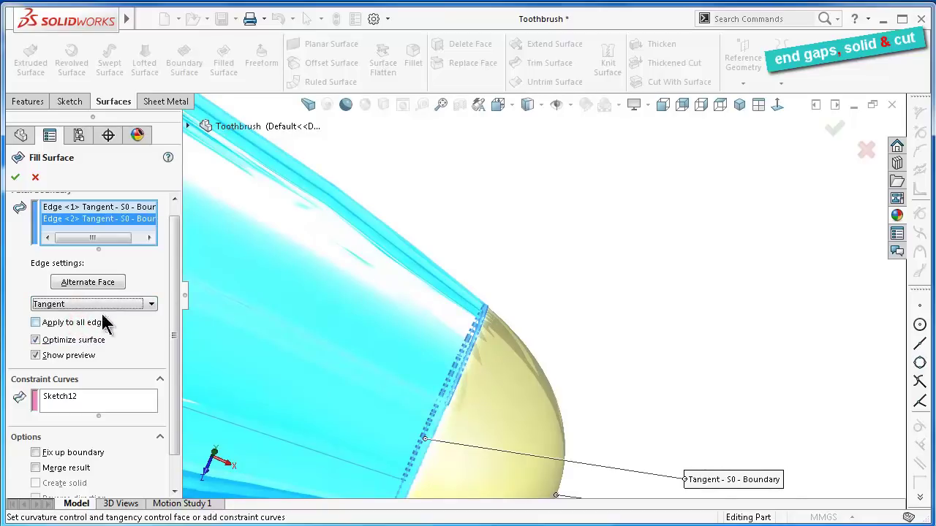
{"action": "left_click", "coordinate": [835, 131]}
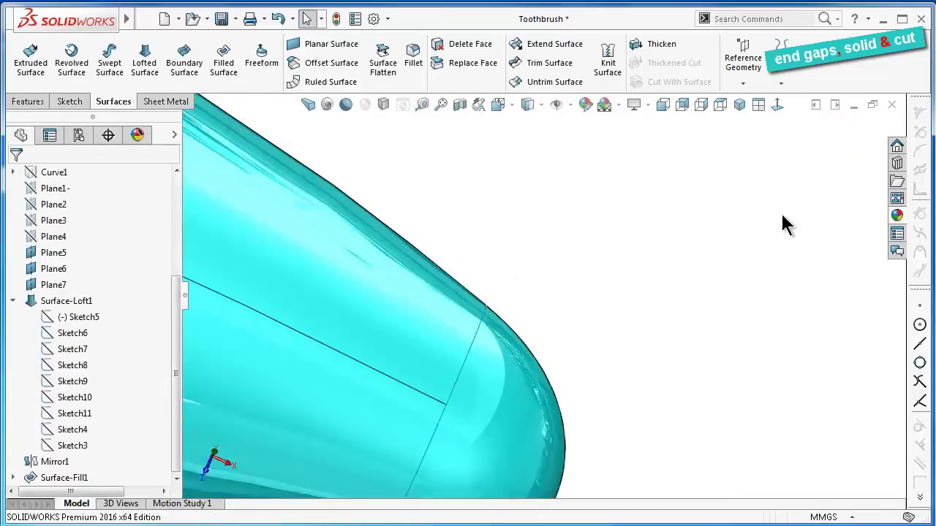
Switch the display style to Shaded without edges to inspect the new patch
{"action": "middle_click_drag", "start_coordinate": [542, 374], "coordinate": [662, 385]}
{"action": "mouse_move", "coordinate": [591, 391]}
{"action": "middle_mouse_down"}
{"action": "mouse_move", "coordinate": [576, 299]}
{"action": "mouse_move", "coordinate": [591, 299]}
{"action": "mouse_move", "coordinate": [581, 408]}
{"action": "mouse_move", "coordinate": [539, 400]}
{"action": "mouse_move", "coordinate": [489, 424]}
{"action": "middle_mouse_up"}
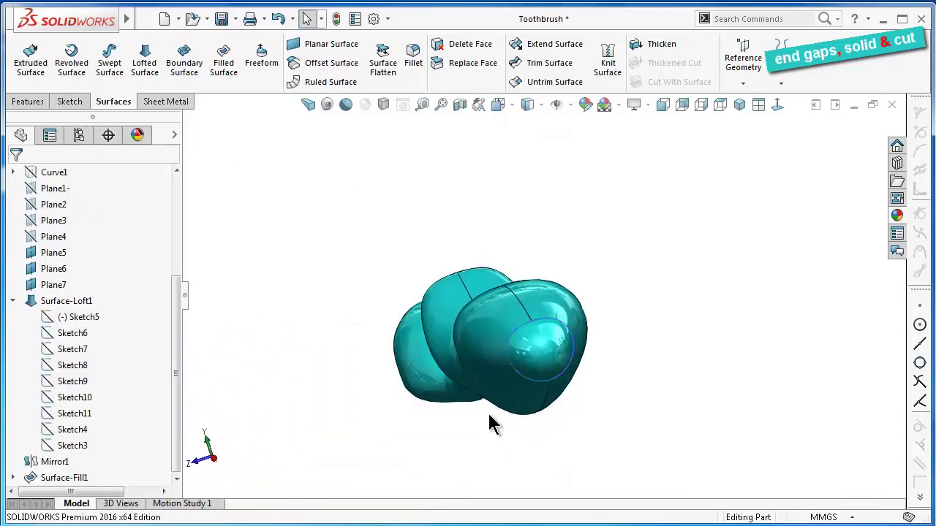
{"action": "left_click", "coordinate": [529, 105]}
{"action": "left_click", "coordinate": [529, 145]}
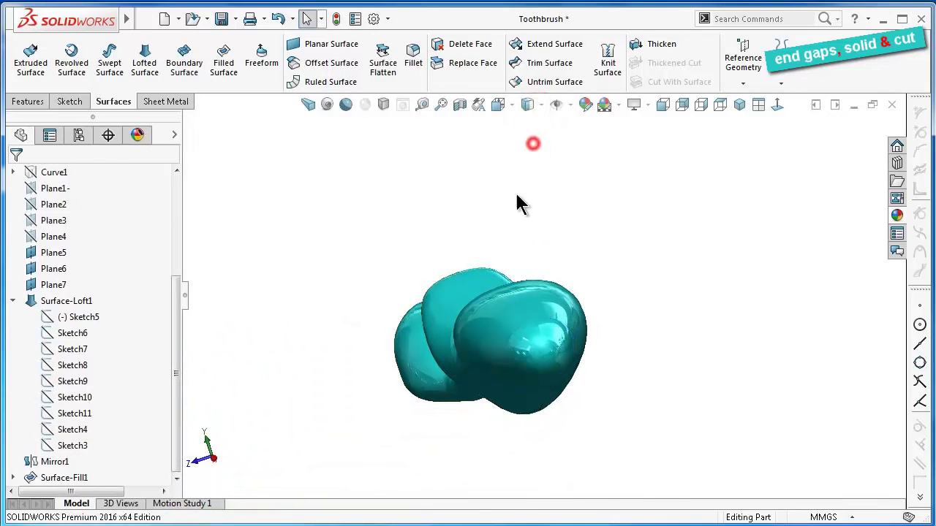
Inspect the rounded toothbrush end from several angles, then save the Toothbrush part
{"action": "mouse_move", "coordinate": [519, 202]}
{"action": "middle_mouse_down"}
{"action": "mouse_move", "coordinate": [504, 225]}
{"action": "mouse_move", "coordinate": [591, 307]}
{"action": "middle_mouse_up"}
{"action": "scroll", "coordinate": [717, 434], "scroll_direction": "down", "scroll_amount": 5}
{"action": "scroll", "coordinate": [717, 433], "scroll_direction": "up", "scroll_amount": 3}
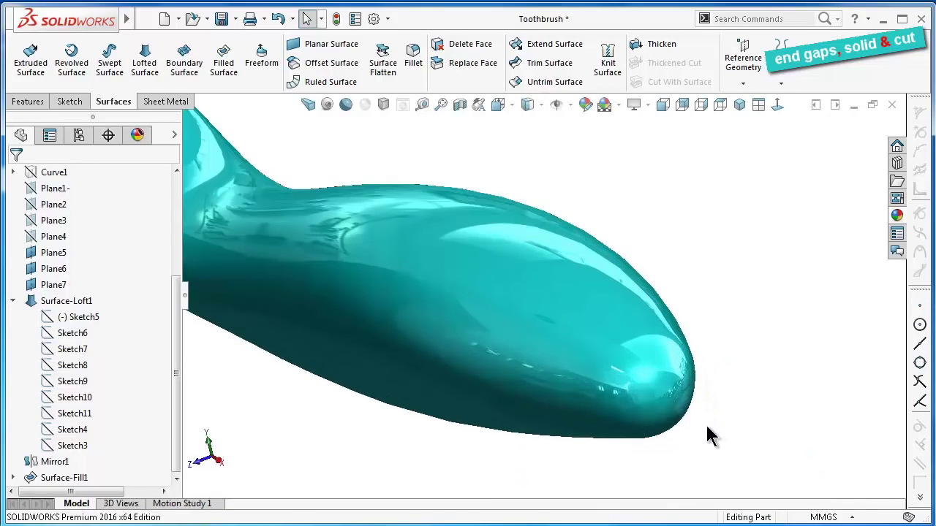
{"action": "middle_click_drag", "start_coordinate": [705, 423], "coordinate": [734, 461]}
{"action": "middle_click_drag", "start_coordinate": [657, 430], "coordinate": [634, 465]}
{"action": "scroll", "coordinate": [727, 300], "scroll_direction": "down", "scroll_amount": 3}
{"action": "scroll", "coordinate": [724, 311], "scroll_direction": "up", "scroll_amount": 3}
{"action": "mouse_move", "coordinate": [724, 311]}
{"action": "middle_mouse_down"}
{"action": "mouse_move", "coordinate": [620, 326]}
{"action": "mouse_move", "coordinate": [556, 351]}
{"action": "mouse_move", "coordinate": [436, 321]}
{"action": "mouse_move", "coordinate": [445, 317]}
{"action": "mouse_move", "coordinate": [441, 326]}
{"action": "middle_mouse_up"}
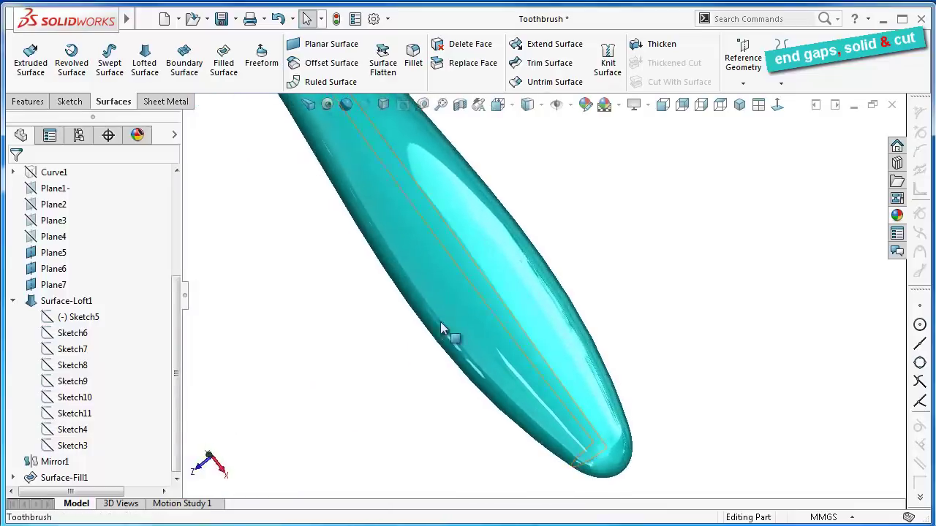
{"action": "mouse_move", "coordinate": [660, 282]}
{"action": "middle_mouse_down"}
{"action": "mouse_move", "coordinate": [429, 241]}
{"action": "mouse_move", "coordinate": [408, 278]}
{"action": "mouse_move", "coordinate": [351, 236]}
{"action": "mouse_move", "coordinate": [356, 255]}
{"action": "mouse_move", "coordinate": [288, 260]}
{"action": "mouse_move", "coordinate": [303, 236]}
{"action": "mouse_move", "coordinate": [344, 235]}
{"action": "mouse_move", "coordinate": [426, 268]}
{"action": "middle_mouse_up"}
{"action": "scroll", "coordinate": [355, 255], "scroll_direction": "down", "scroll_amount": 2}
{"action": "scroll", "coordinate": [328, 299], "scroll_direction": "down", "scroll_amount": 2}
{"action": "scroll", "coordinate": [521, 293], "scroll_direction": "up", "scroll_amount": 2}
{"action": "mouse_move", "coordinate": [522, 293]}
{"action": "middle_mouse_down"}
{"action": "mouse_move", "coordinate": [597, 288]}
{"action": "mouse_move", "coordinate": [648, 255]}
{"action": "mouse_move", "coordinate": [599, 336]}
{"action": "mouse_move", "coordinate": [468, 324]}
{"action": "mouse_move", "coordinate": [426, 274]}
{"action": "mouse_move", "coordinate": [444, 282]}
{"action": "mouse_move", "coordinate": [627, 246]}
{"action": "middle_mouse_up"}
{"action": "scroll", "coordinate": [657, 160], "scroll_direction": "down", "scroll_amount": 3}
{"action": "mouse_move", "coordinate": [657, 160]}
{"action": "middle_mouse_down"}
{"action": "mouse_move", "coordinate": [704, 150]}
{"action": "mouse_move", "coordinate": [633, 187]}
{"action": "middle_mouse_up"}
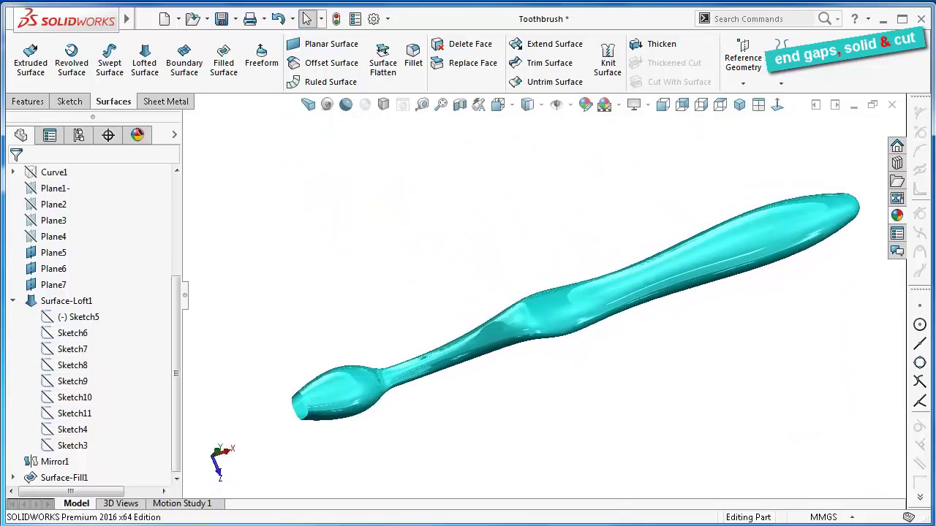
{"action": "key", "text": "ctrl+s"}
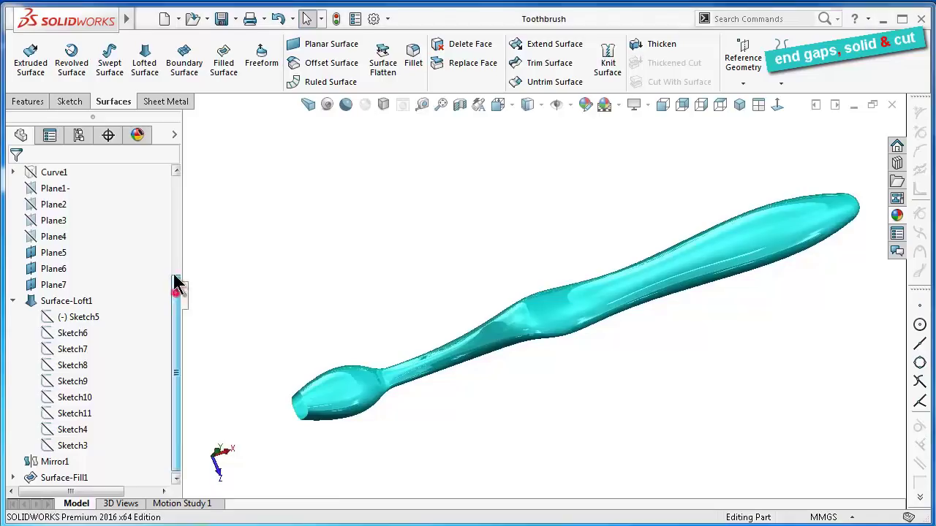
{"action": "left_click_drag", "start_coordinate": [174, 290], "coordinate": [175, 236]}
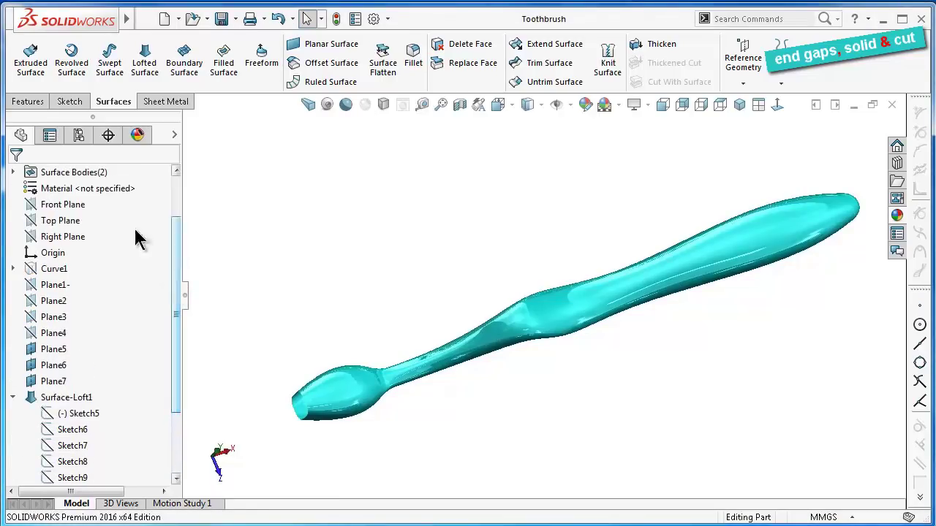
Start a sketch on the Front Plane, view it normal, and place a point above the origin
{"action": "left_click", "coordinate": [63, 204]}
{"action": "left_click", "coordinate": [57, 181]}
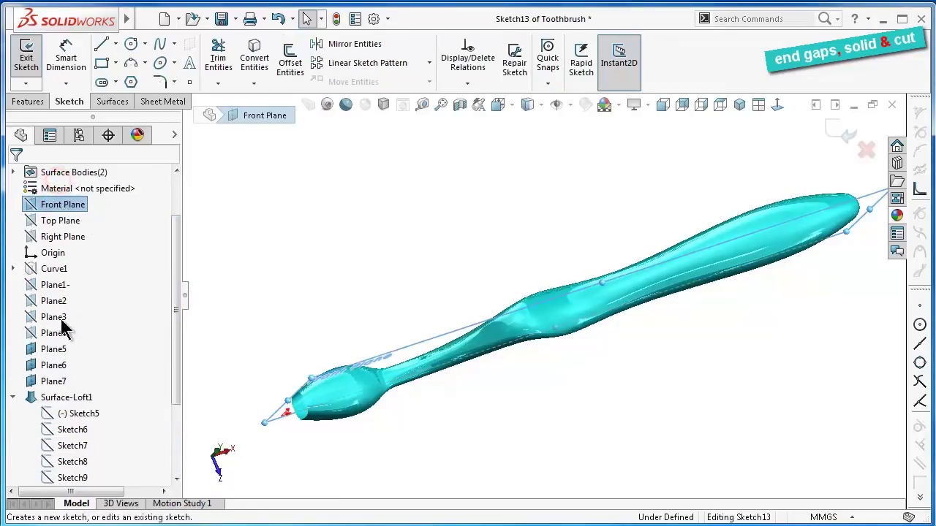
{"action": "left_click", "coordinate": [12, 397]}
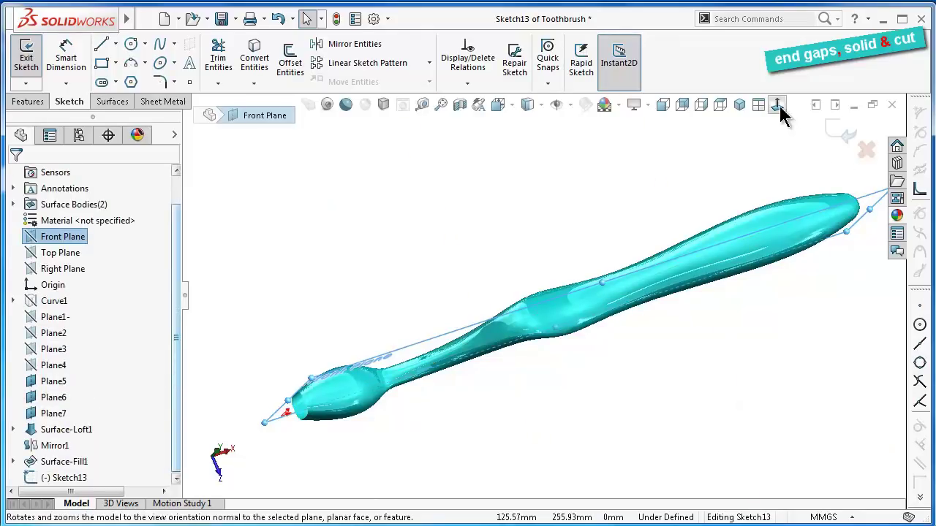
{"action": "left_click", "coordinate": [778, 107]}
{"action": "scroll", "coordinate": [371, 317], "scroll_direction": "down", "scroll_amount": 3}
{"action": "scroll", "coordinate": [485, 359], "scroll_direction": "down", "scroll_amount": 2}
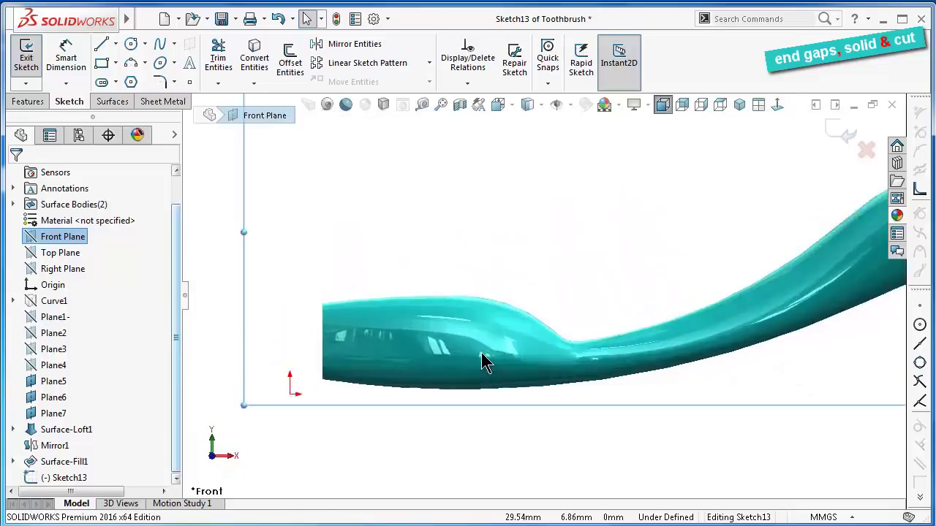
{"action": "scroll", "coordinate": [485, 359], "scroll_direction": "down", "scroll_amount": 1}
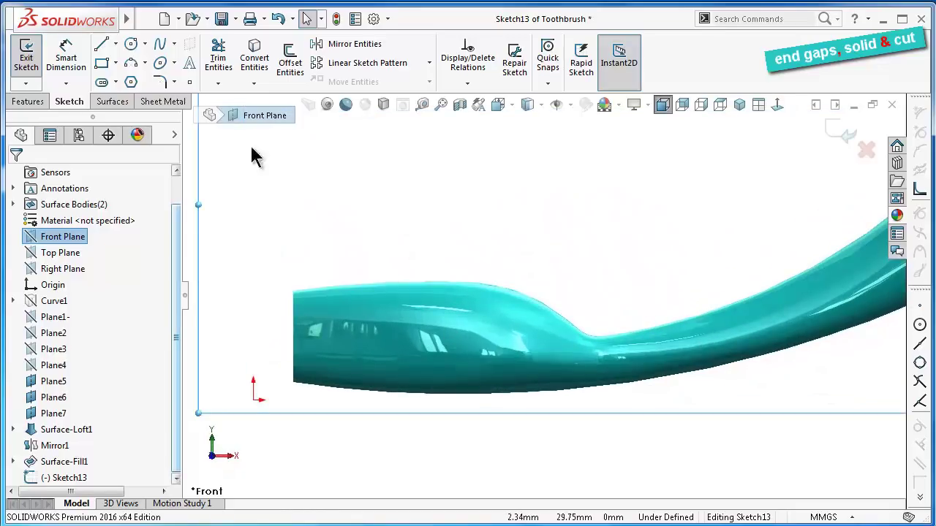
{"action": "left_click", "coordinate": [189, 83]}
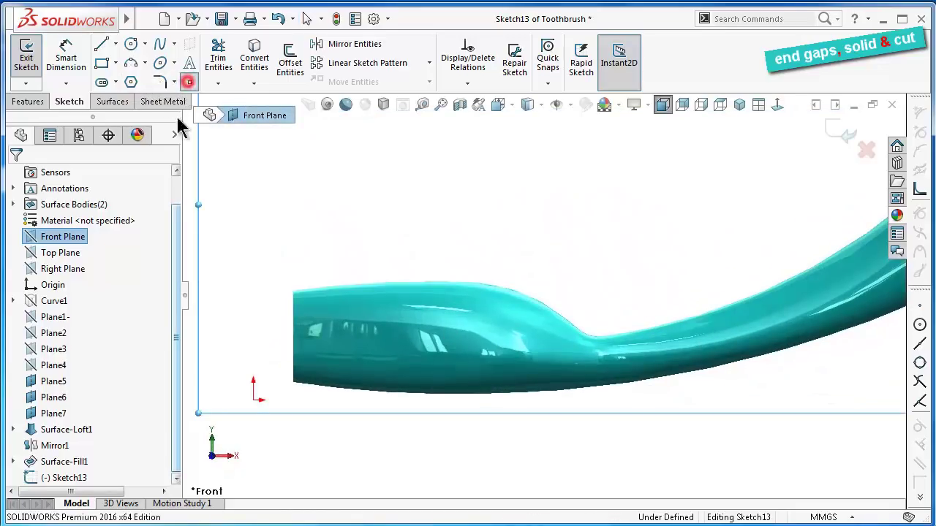
{"action": "left_click", "coordinate": [253, 334]}
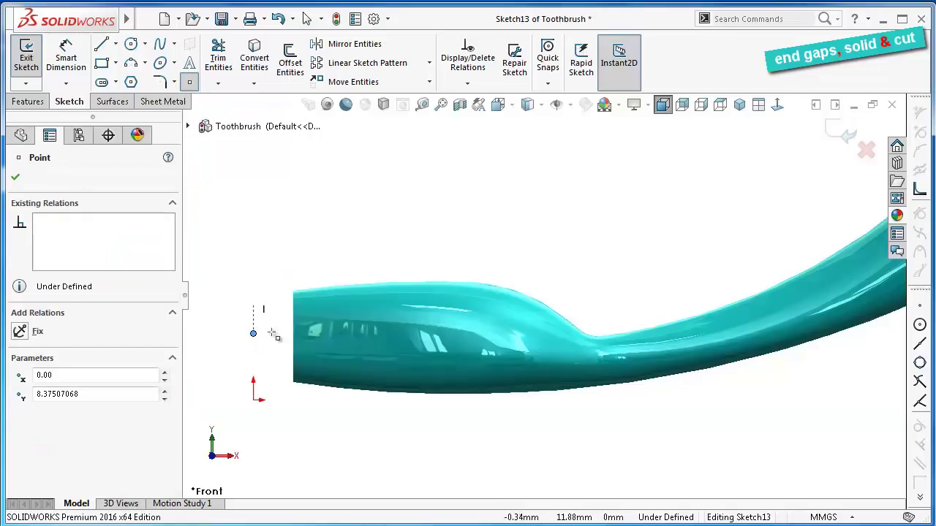
Dimension the point 6.5 mm vertically from the loft end vertex
{"action": "left_click", "coordinate": [65, 55]}
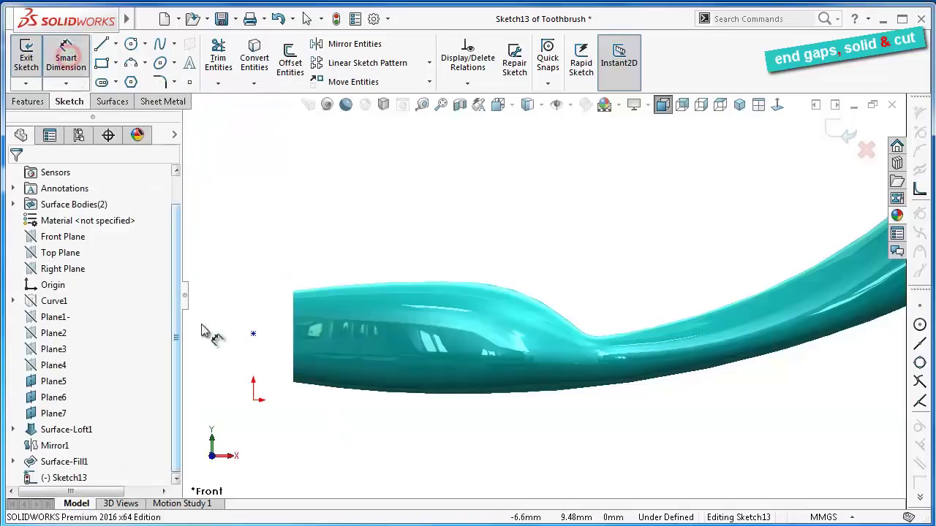
{"action": "left_click", "coordinate": [292, 383]}
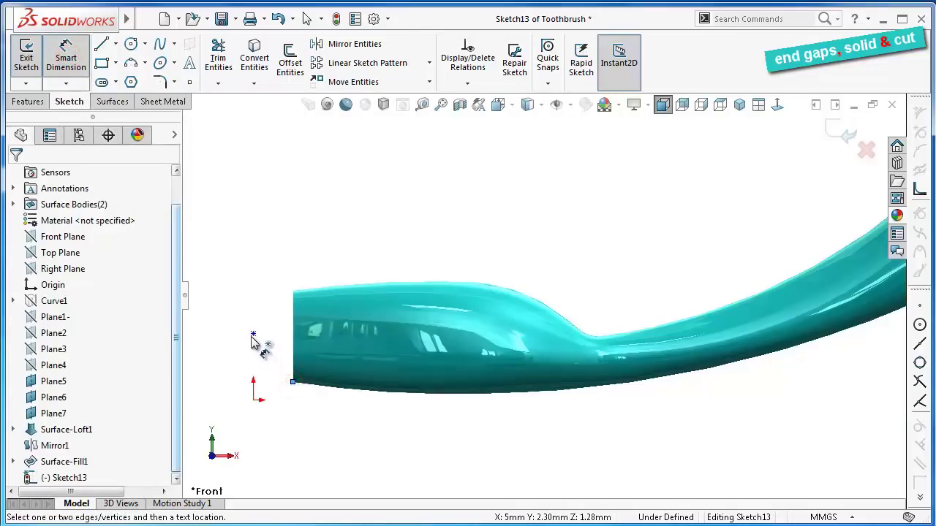
{"action": "left_click", "coordinate": [253, 334]}
{"action": "scroll", "coordinate": [253, 334], "scroll_direction": "up", "scroll_amount": 2}
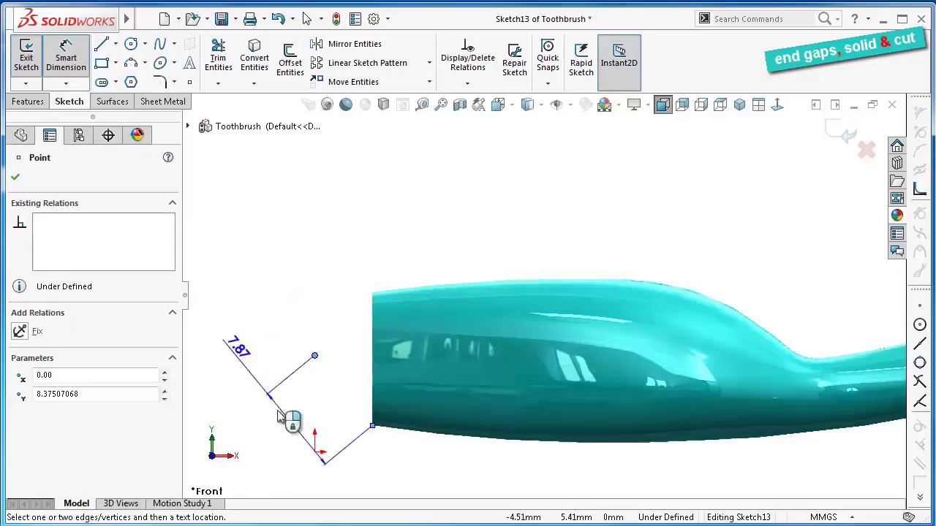
{"action": "left_click", "coordinate": [247, 395]}
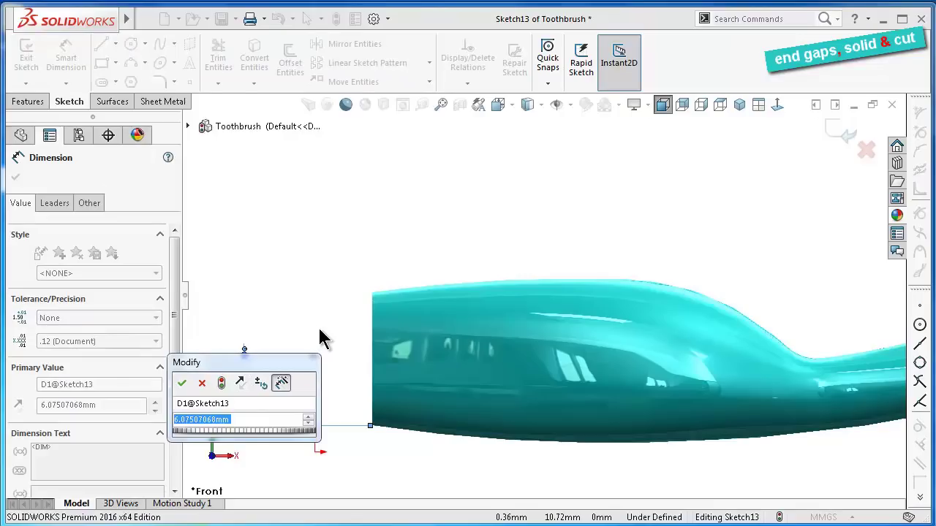
{"action": "type", "text": "6.5"}
{"action": "key", "text": "Return"}
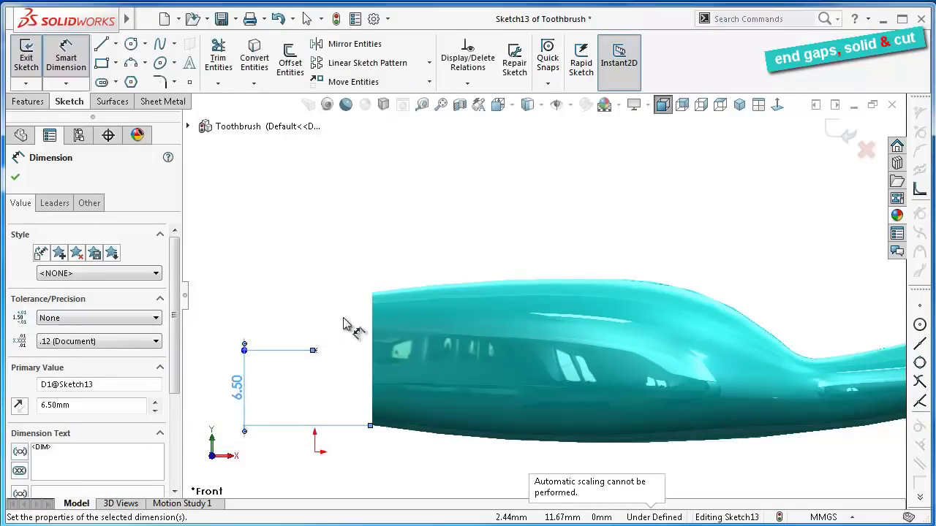
{"action": "left_click", "coordinate": [325, 317]}
{"action": "scroll", "coordinate": [401, 307], "scroll_direction": "down", "scroll_amount": 1}
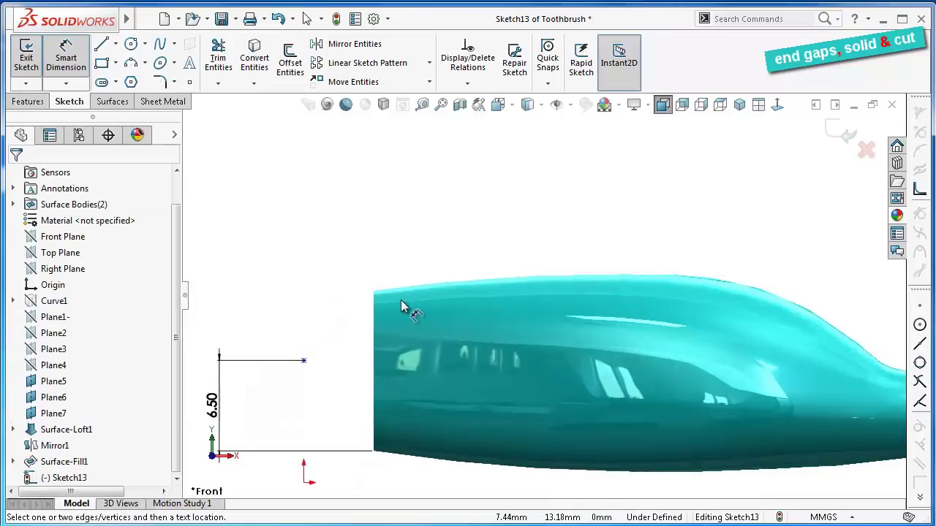
{"action": "key", "text": "Escape"}
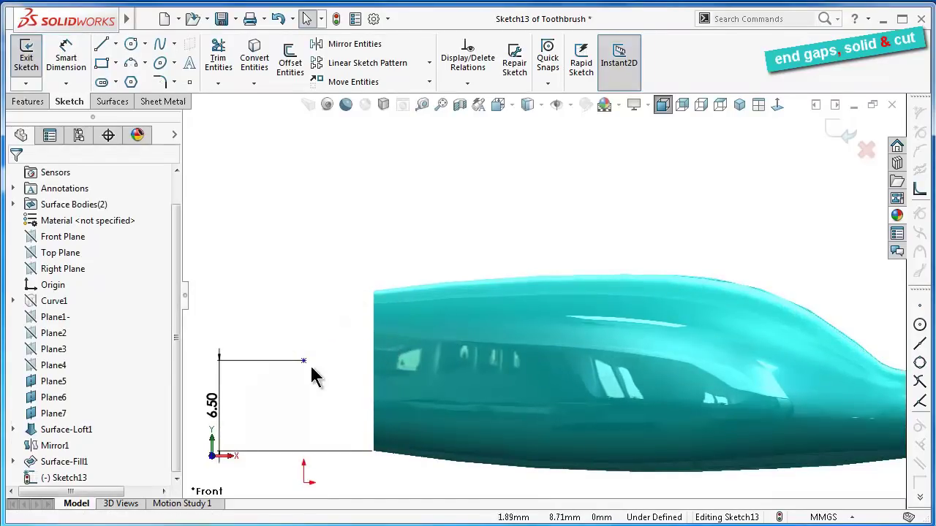
Add a Vertical relation between the sketch point and the origin to fully define Sketch13
{"action": "left_click", "coordinate": [304, 365]}
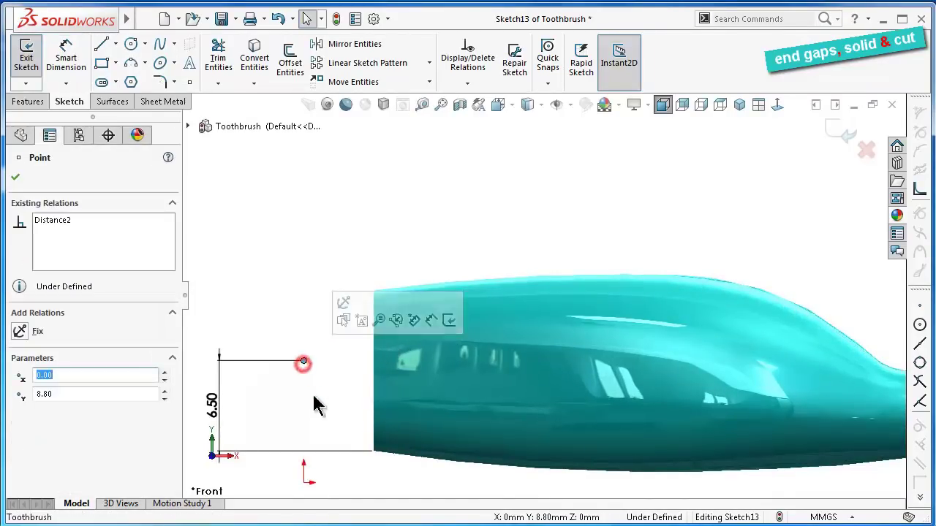
{"action": "left_click", "coordinate": [304, 484], "text": "ctrl"}
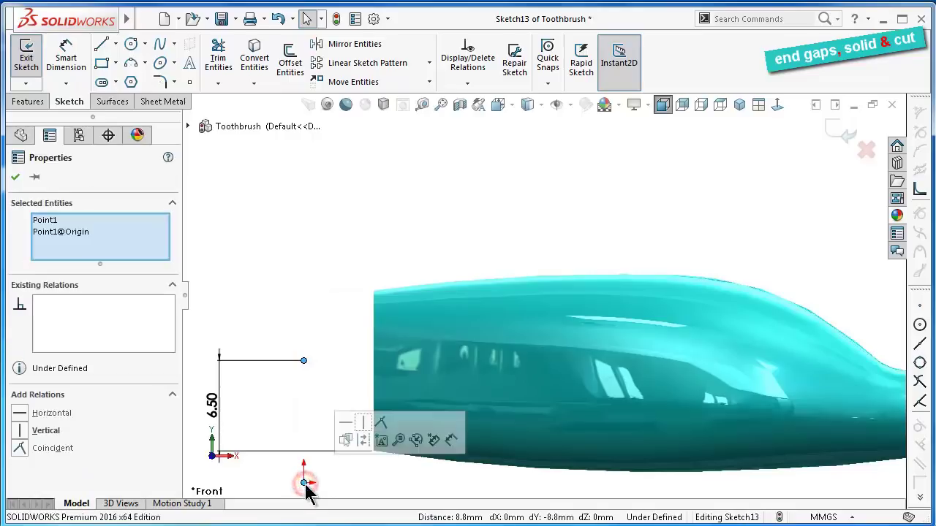
{"action": "left_click", "coordinate": [366, 427]}
{"action": "left_click", "coordinate": [302, 236]}
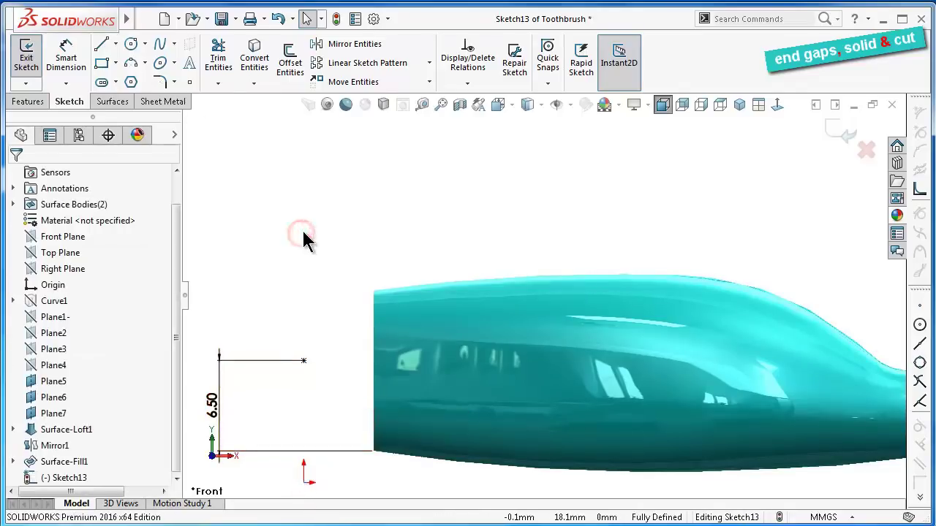
{"action": "middle_click_drag", "start_coordinate": [301, 253], "coordinate": [339, 316]}
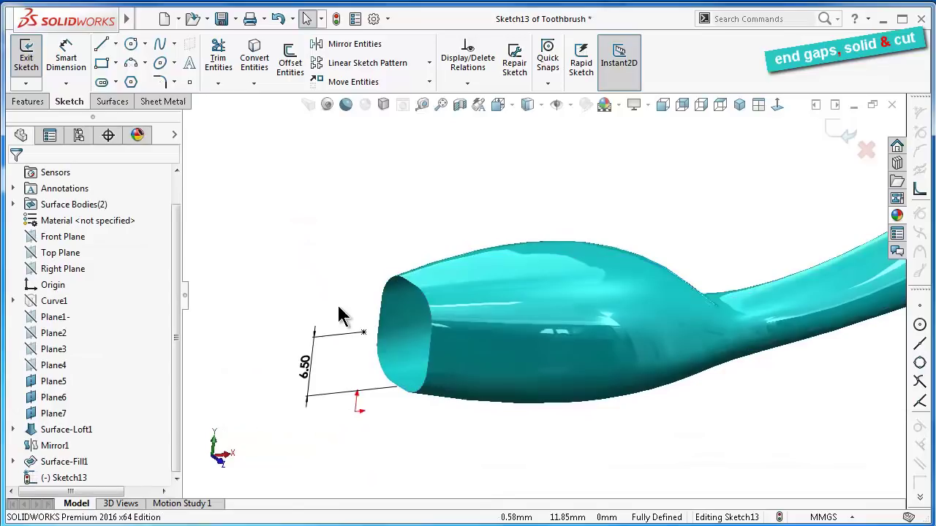
Exit the sketch and start a Filled Surface on both open-end edges with Sketch13 as constraint
{"action": "left_click", "coordinate": [847, 132]}
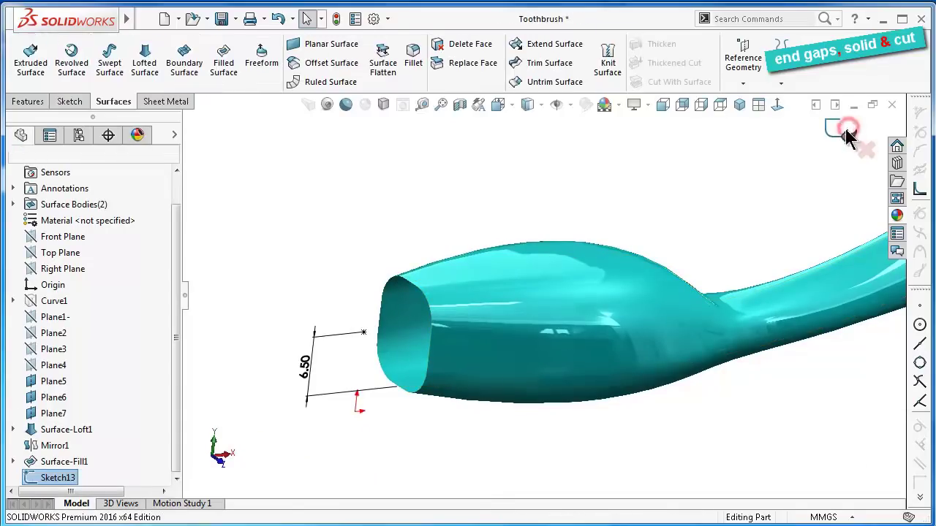
{"action": "left_click", "coordinate": [223, 59]}
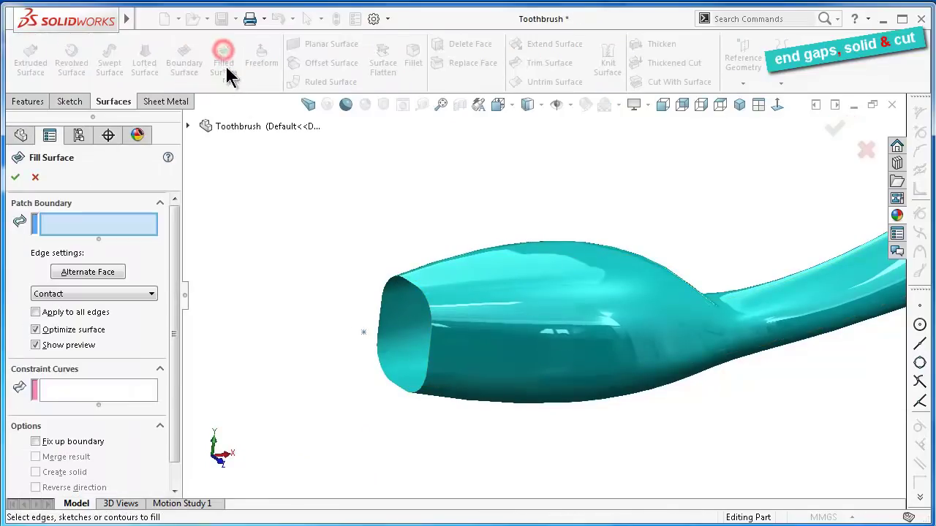
{"action": "left_click", "coordinate": [433, 329]}
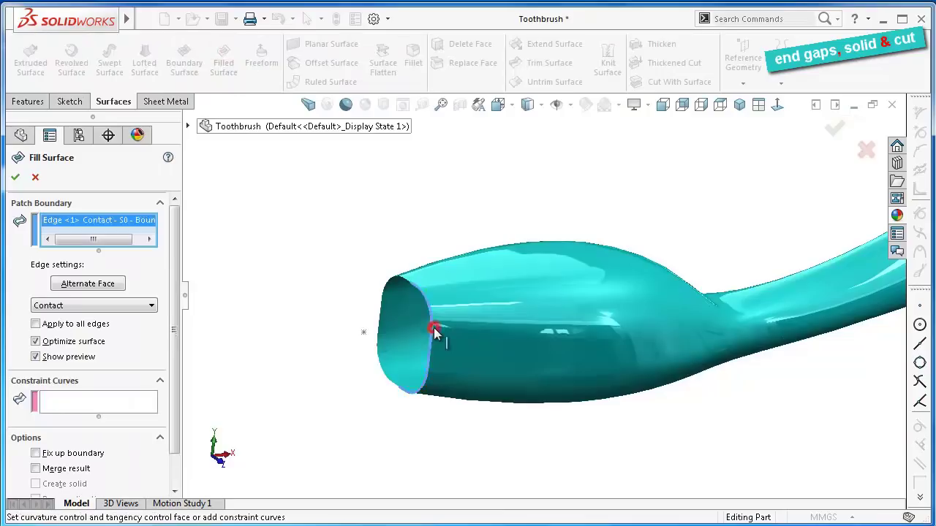
{"action": "left_click", "coordinate": [394, 283]}
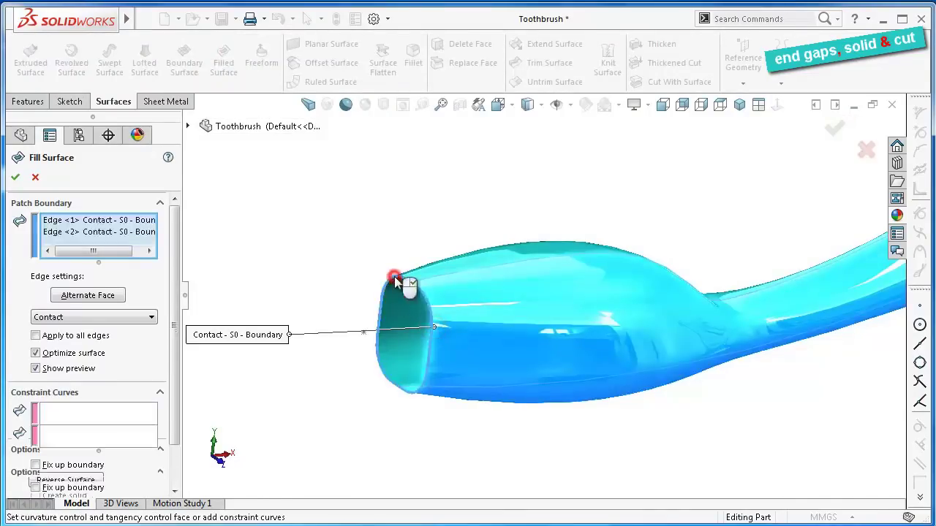
{"action": "left_click", "coordinate": [363, 332]}
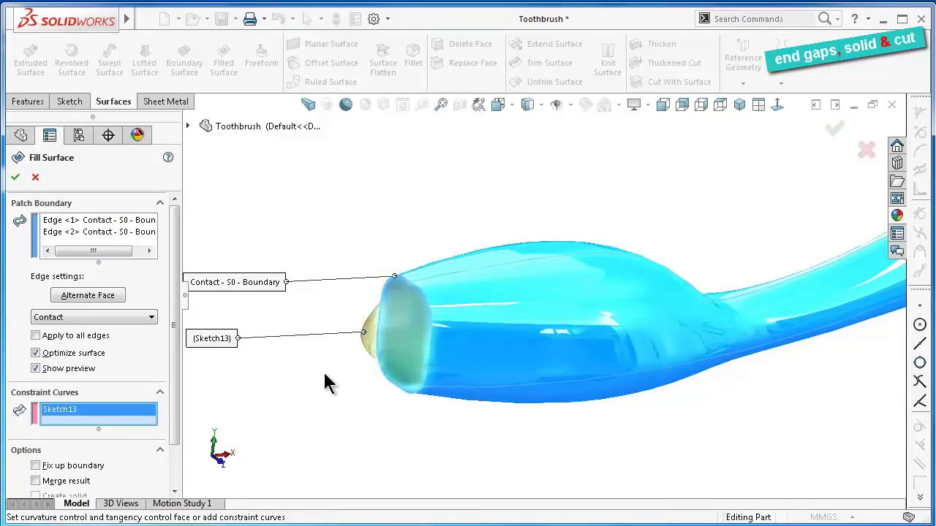
Set Edge <1> and Edge <2> to Tangent, after trying Curvature on Edge <1>
{"action": "left_click", "coordinate": [113, 220]}
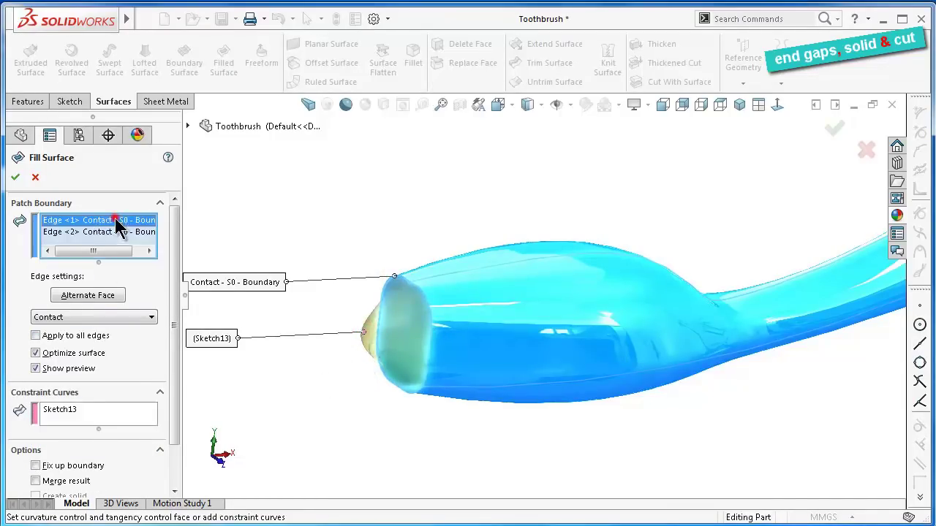
{"action": "left_click", "coordinate": [91, 317]}
{"action": "left_click", "coordinate": [85, 350]}
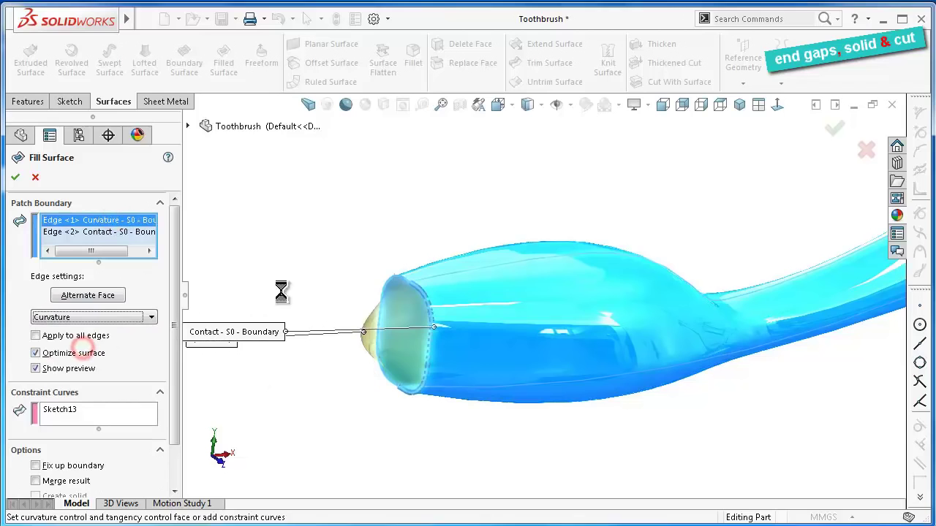
{"action": "mouse_move", "coordinate": [329, 292]}
{"action": "middle_mouse_down"}
{"action": "mouse_move", "coordinate": [373, 404]}
{"action": "mouse_move", "coordinate": [309, 410]}
{"action": "middle_mouse_up"}
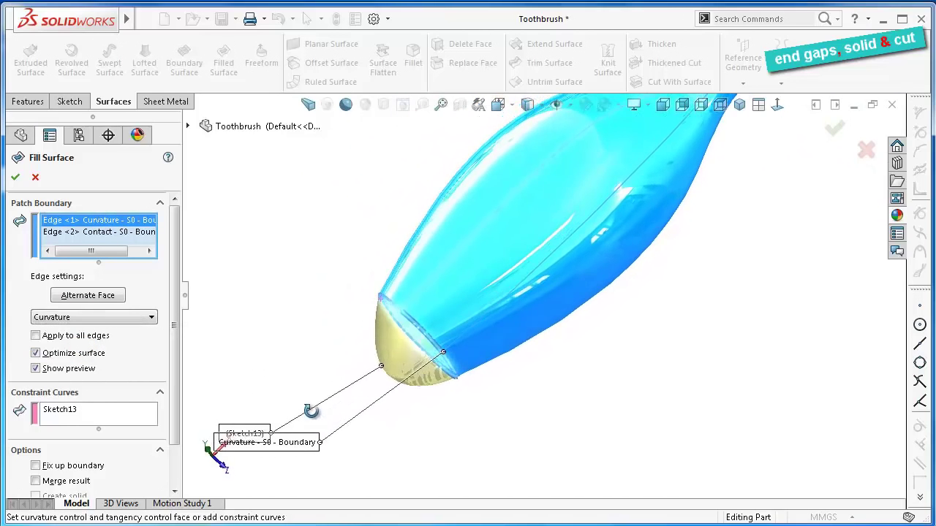
{"action": "left_click", "coordinate": [51, 316]}
{"action": "left_click", "coordinate": [65, 340]}
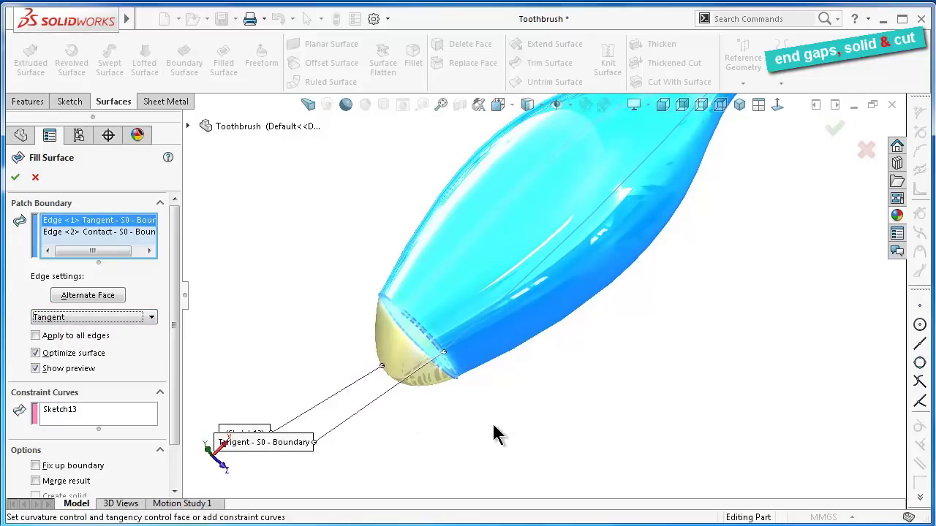
{"action": "left_click", "coordinate": [101, 235]}
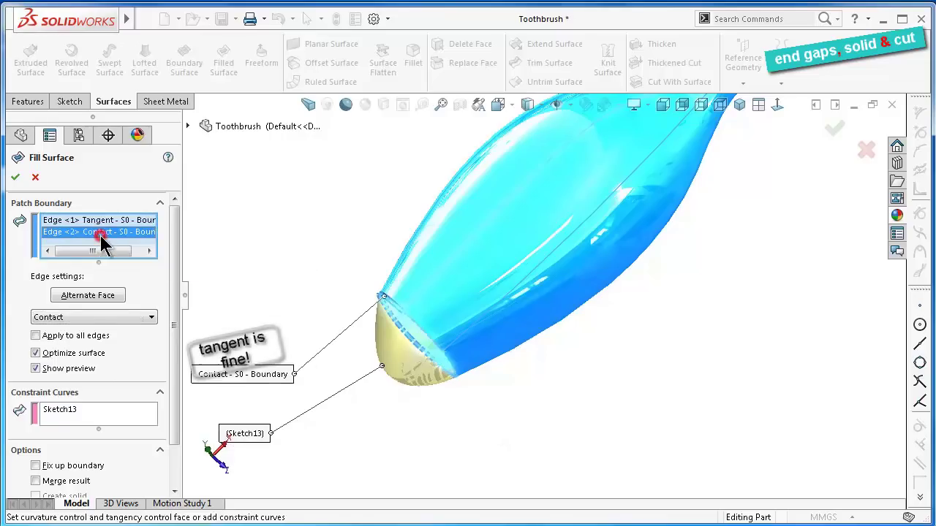
{"action": "left_click", "coordinate": [88, 322]}
{"action": "left_click", "coordinate": [82, 338]}
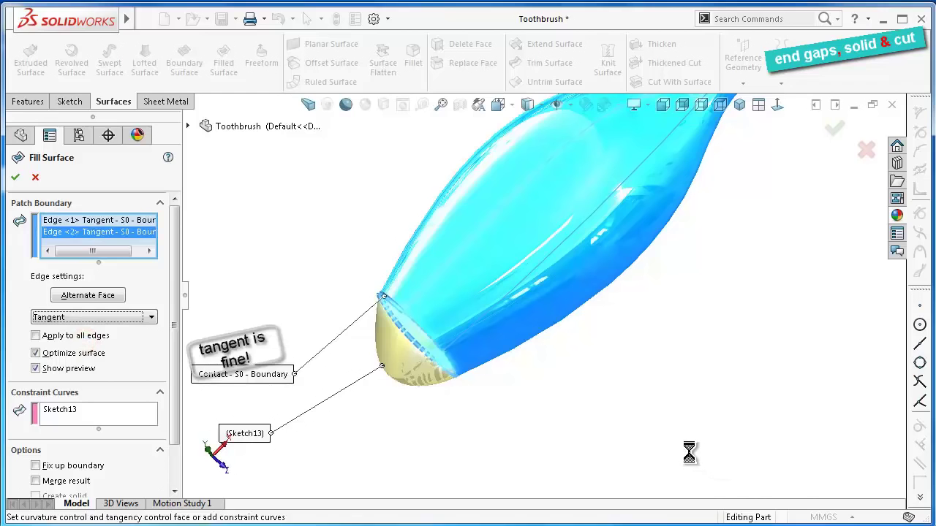
Inspect the fill surface preview from the front and around the toothbrush end
{"action": "mouse_move", "coordinate": [691, 461]}
{"action": "middle_mouse_down"}
{"action": "mouse_move", "coordinate": [578, 445]}
{"action": "mouse_move", "coordinate": [549, 325]}
{"action": "mouse_move", "coordinate": [460, 261]}
{"action": "mouse_move", "coordinate": [430, 219]}
{"action": "mouse_move", "coordinate": [493, 297]}
{"action": "mouse_move", "coordinate": [589, 338]}
{"action": "mouse_move", "coordinate": [610, 378]}
{"action": "mouse_move", "coordinate": [627, 385]}
{"action": "mouse_move", "coordinate": [632, 374]}
{"action": "middle_mouse_up"}
{"action": "mouse_move", "coordinate": [639, 367]}
{"action": "middle_mouse_down"}
{"action": "mouse_move", "coordinate": [701, 351]}
{"action": "mouse_move", "coordinate": [598, 340]}
{"action": "mouse_move", "coordinate": [460, 259]}
{"action": "mouse_move", "coordinate": [458, 292]}
{"action": "mouse_move", "coordinate": [407, 200]}
{"action": "mouse_move", "coordinate": [434, 276]}
{"action": "middle_mouse_up"}
{"action": "left_click", "coordinate": [700, 105]}
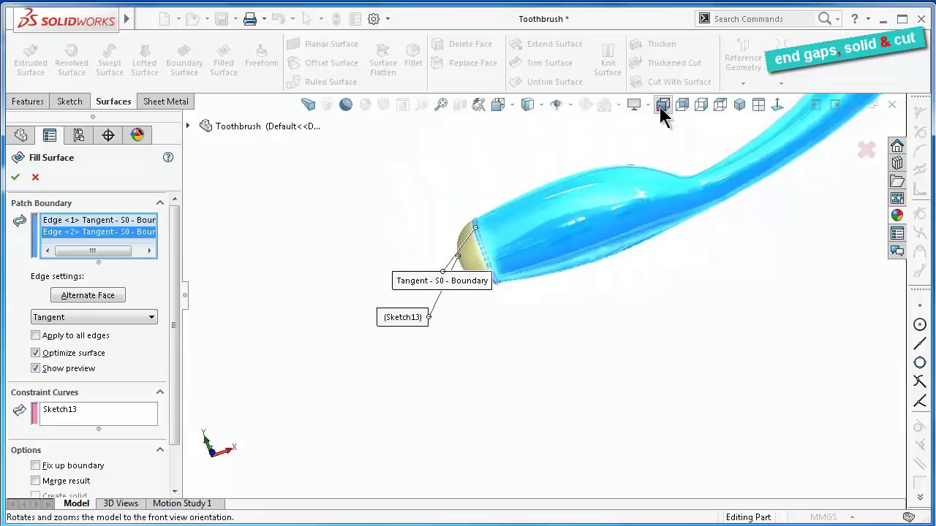
{"action": "left_click", "coordinate": [662, 106]}
{"action": "scroll", "coordinate": [327, 333], "scroll_direction": "down", "scroll_amount": 2}
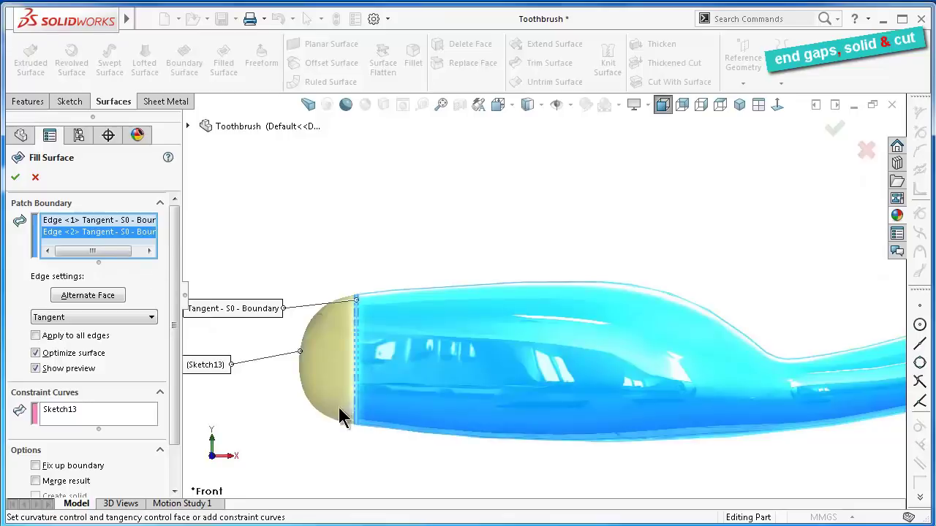
{"action": "scroll", "coordinate": [351, 420], "scroll_direction": "up", "scroll_amount": 2}
{"action": "mouse_move", "coordinate": [377, 428]}
{"action": "middle_mouse_down"}
{"action": "mouse_move", "coordinate": [412, 438]}
{"action": "mouse_move", "coordinate": [382, 422]}
{"action": "middle_mouse_up"}
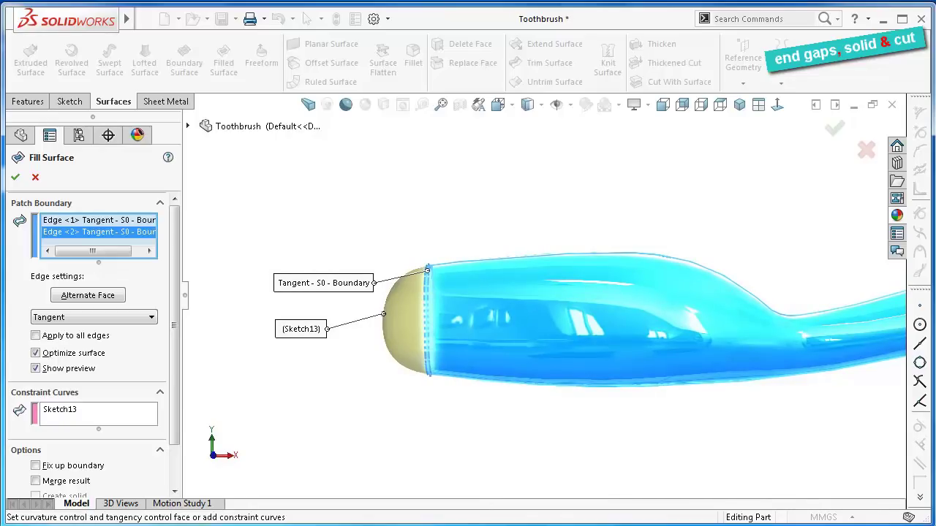
Accept the fill surface and orbit to inspect the capped end
{"action": "left_click", "coordinate": [833, 132]}
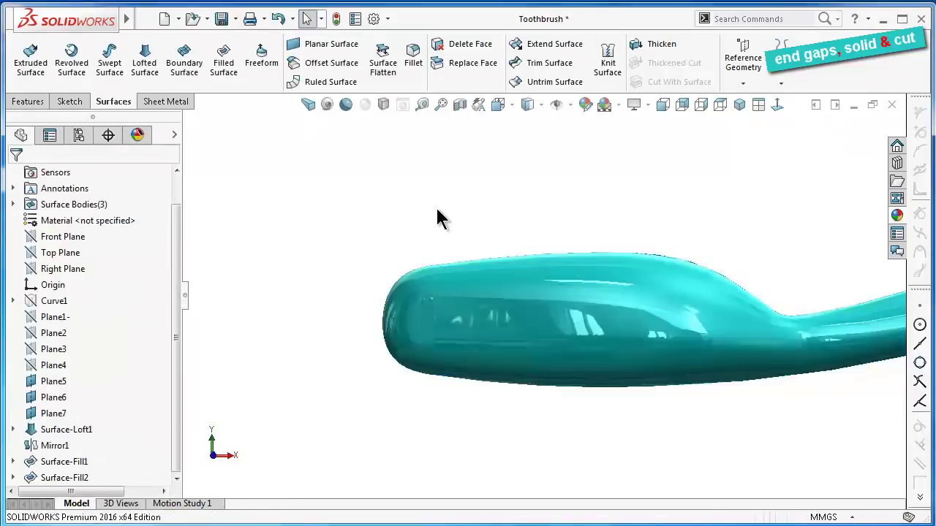
{"action": "mouse_move", "coordinate": [437, 217]}
{"action": "middle_mouse_down"}
{"action": "mouse_move", "coordinate": [453, 269]}
{"action": "mouse_move", "coordinate": [636, 382]}
{"action": "mouse_move", "coordinate": [618, 429]}
{"action": "mouse_move", "coordinate": [644, 488]}
{"action": "mouse_move", "coordinate": [700, 492]}
{"action": "mouse_move", "coordinate": [555, 407]}
{"action": "mouse_move", "coordinate": [562, 295]}
{"action": "mouse_move", "coordinate": [572, 307]}
{"action": "middle_mouse_up"}
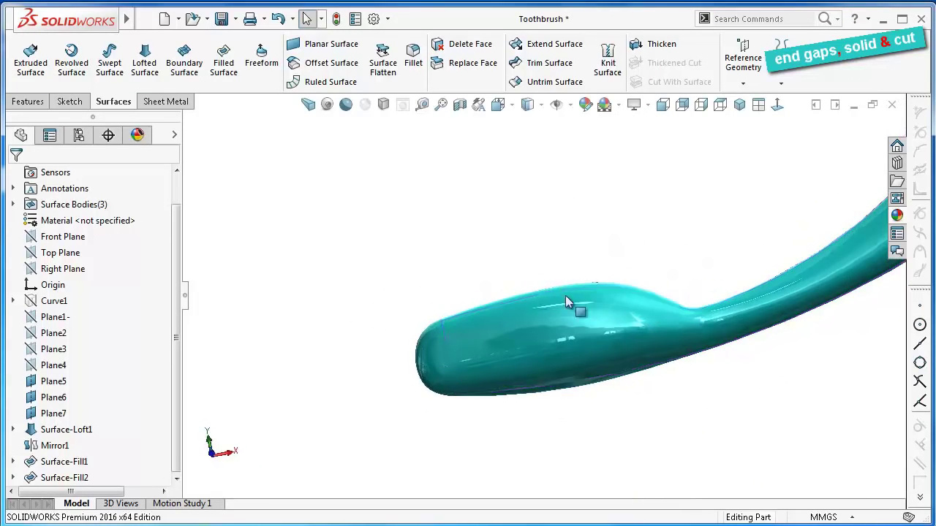
{"action": "middle_click_drag", "start_coordinate": [622, 417], "coordinate": [685, 432]}
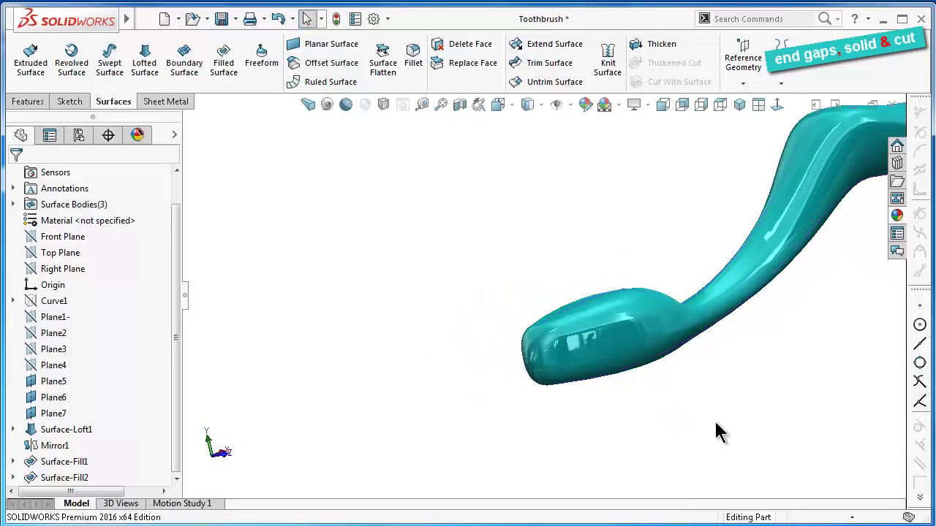
{"action": "key", "text": "ctrl+3"}
{"action": "scroll", "coordinate": [578, 268], "scroll_direction": "down", "scroll_amount": 5}
{"action": "scroll", "coordinate": [590, 288], "scroll_direction": "down", "scroll_amount": 2}
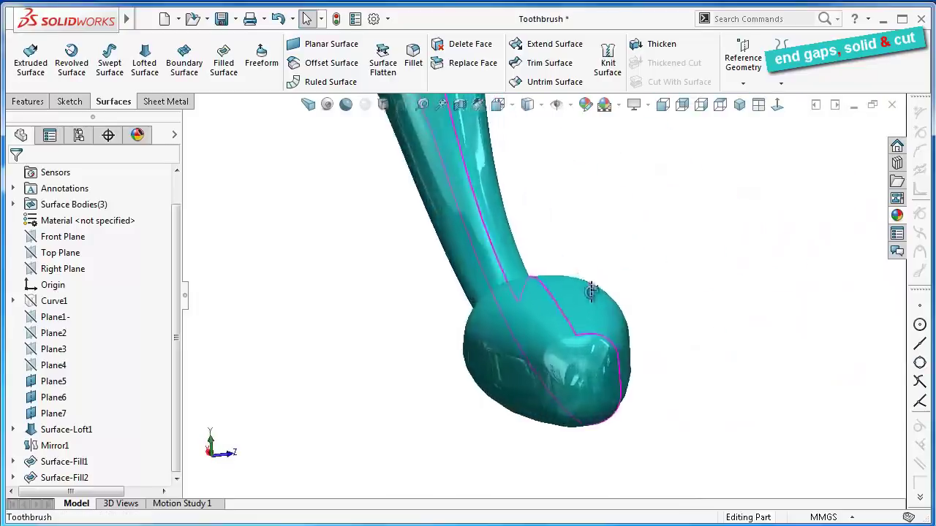
{"action": "mouse_move", "coordinate": [590, 288]}
{"action": "middle_mouse_down"}
{"action": "mouse_move", "coordinate": [622, 317]}
{"action": "mouse_move", "coordinate": [673, 307]}
{"action": "mouse_move", "coordinate": [672, 276]}
{"action": "mouse_move", "coordinate": [619, 282]}
{"action": "mouse_move", "coordinate": [533, 255]}
{"action": "mouse_move", "coordinate": [505, 265]}
{"action": "mouse_move", "coordinate": [528, 336]}
{"action": "mouse_move", "coordinate": [646, 349]}
{"action": "middle_mouse_up"}
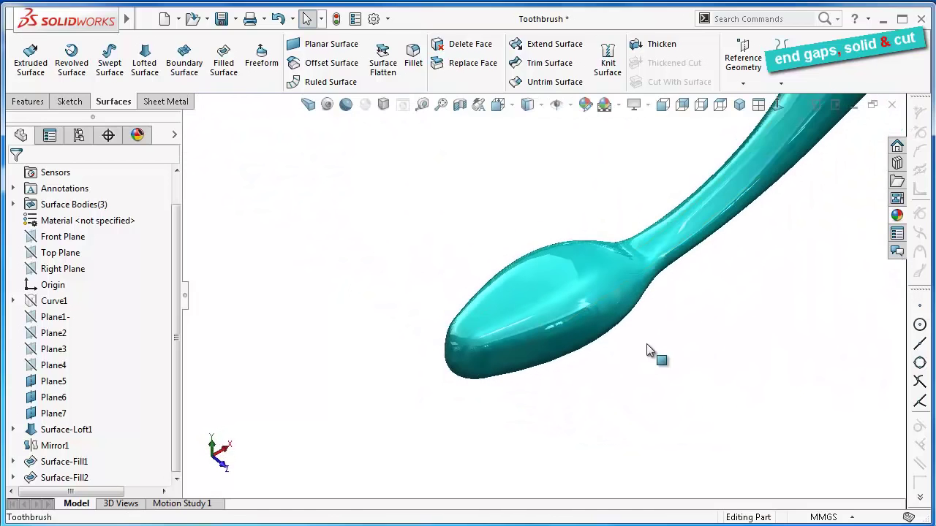
Cycle through front, back, right and top views, ending on Isometric
{"action": "left_click", "coordinate": [662, 105]}
{"action": "scroll", "coordinate": [388, 302], "scroll_direction": "down", "scroll_amount": 3}
{"action": "scroll", "coordinate": [435, 285], "scroll_direction": "down", "scroll_amount": 3}
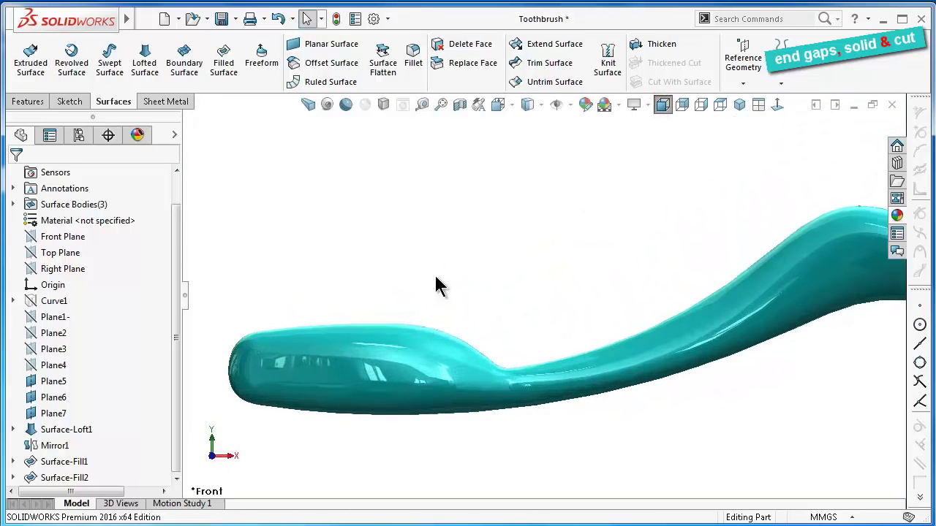
{"action": "left_click", "coordinate": [681, 106]}
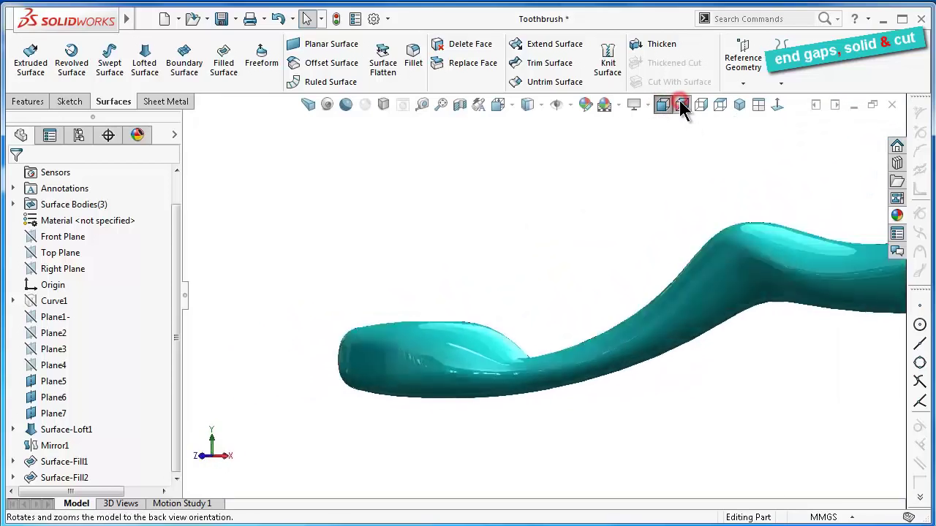
{"action": "left_click", "coordinate": [700, 106]}
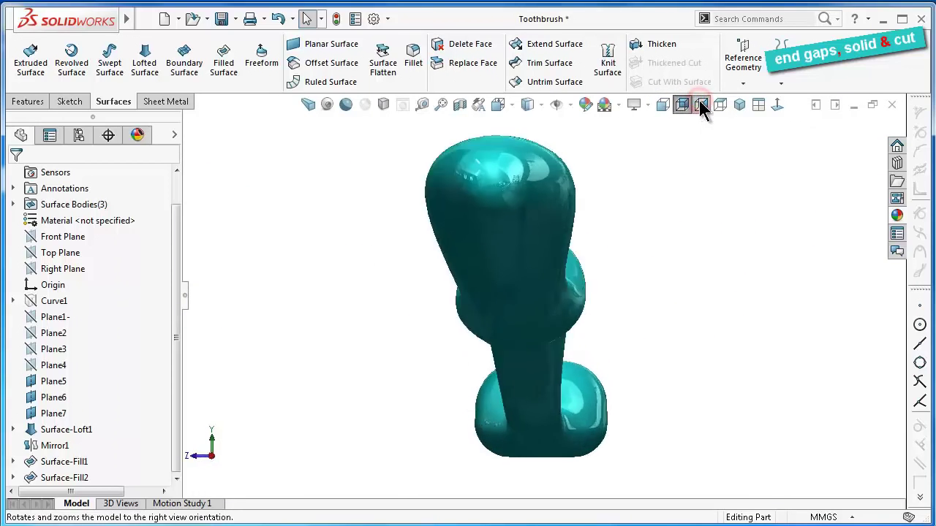
{"action": "left_click", "coordinate": [719, 104]}
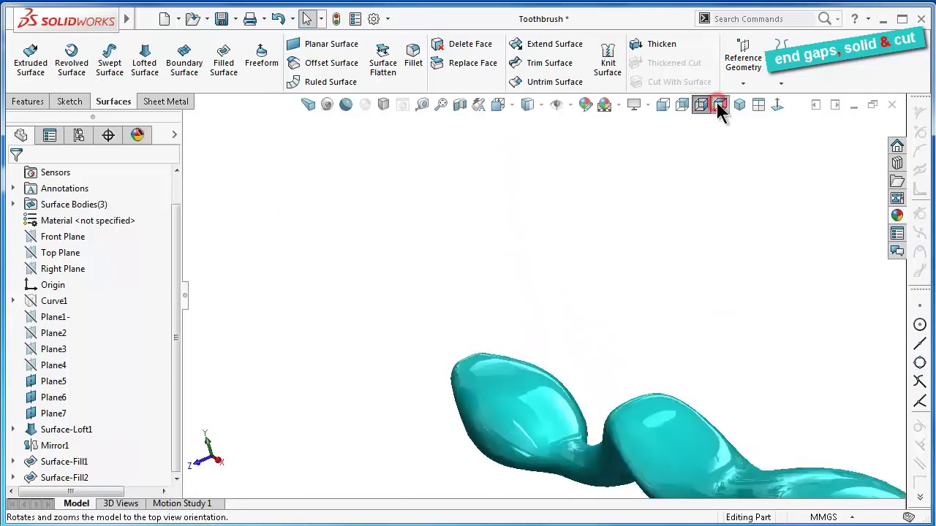
{"action": "scroll", "coordinate": [522, 303], "scroll_direction": "down", "scroll_amount": 3}
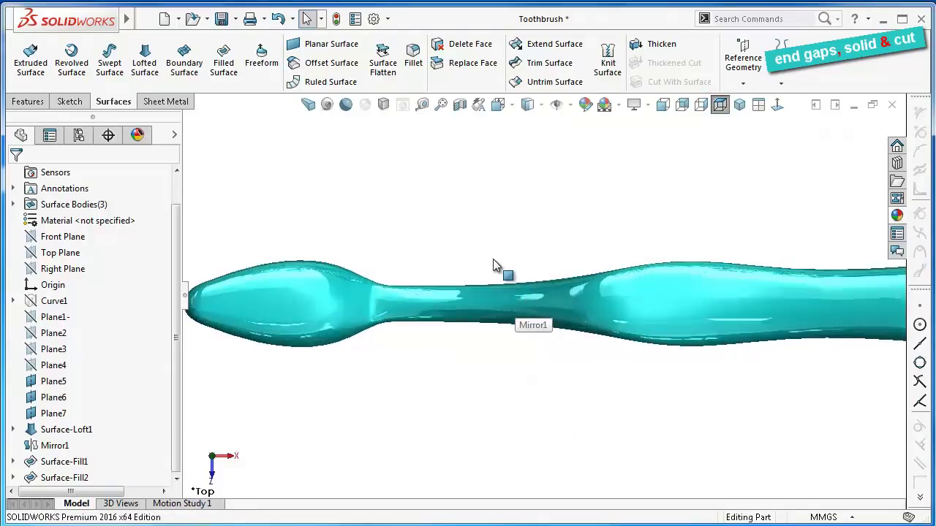
{"action": "scroll", "coordinate": [653, 262], "scroll_direction": "up", "scroll_amount": 3}
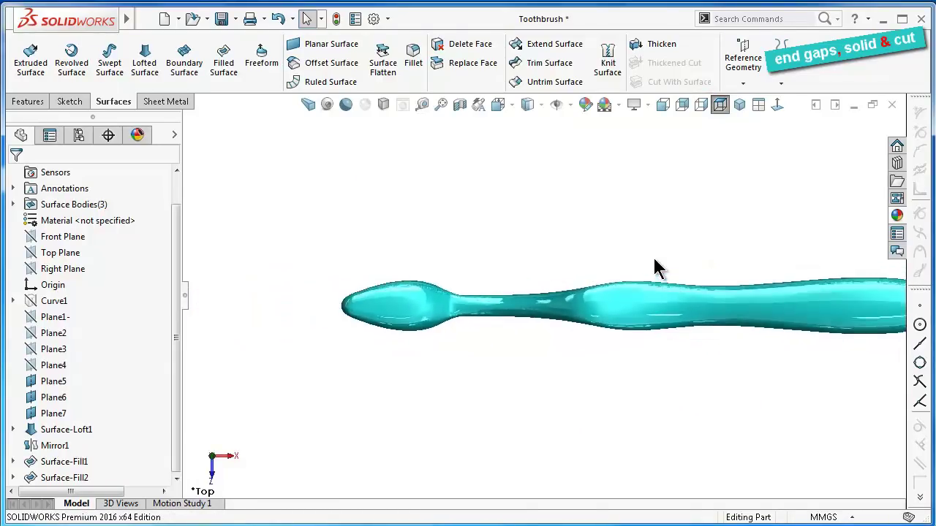
{"action": "scroll", "coordinate": [655, 267], "scroll_direction": "up", "scroll_amount": 1}
{"action": "left_click", "coordinate": [739, 105]}
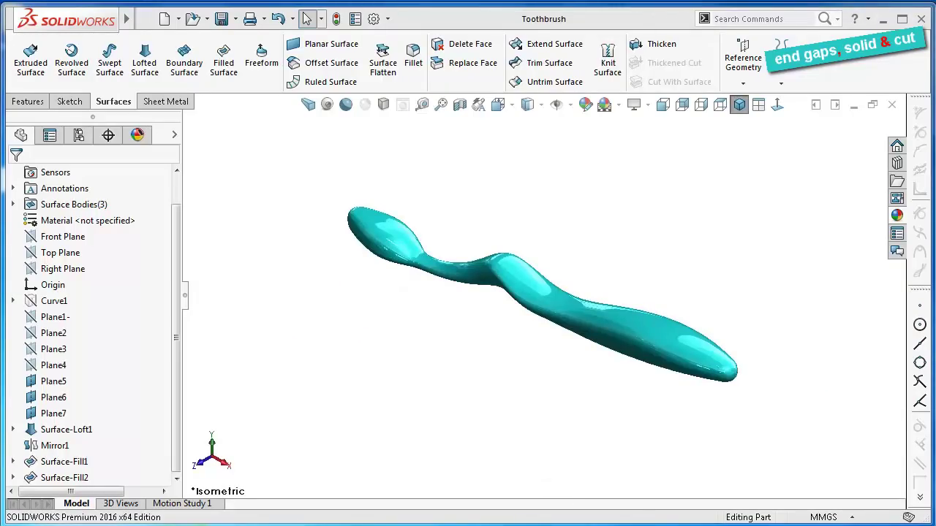
Knit Mirror1, Surface-Fill1 and Surface-Fill2 with Knit Surface, creating a solid body
{"action": "left_click", "coordinate": [604, 68]}
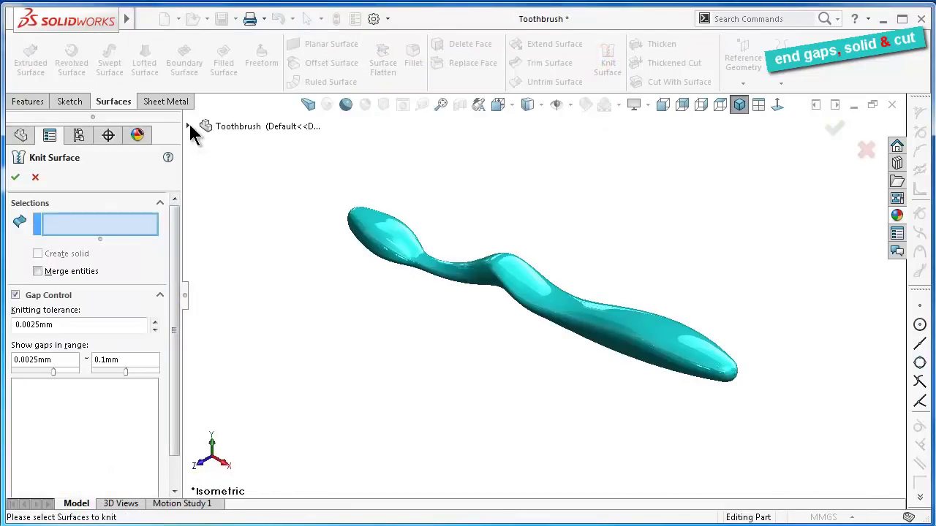
{"action": "left_click", "coordinate": [187, 126]}
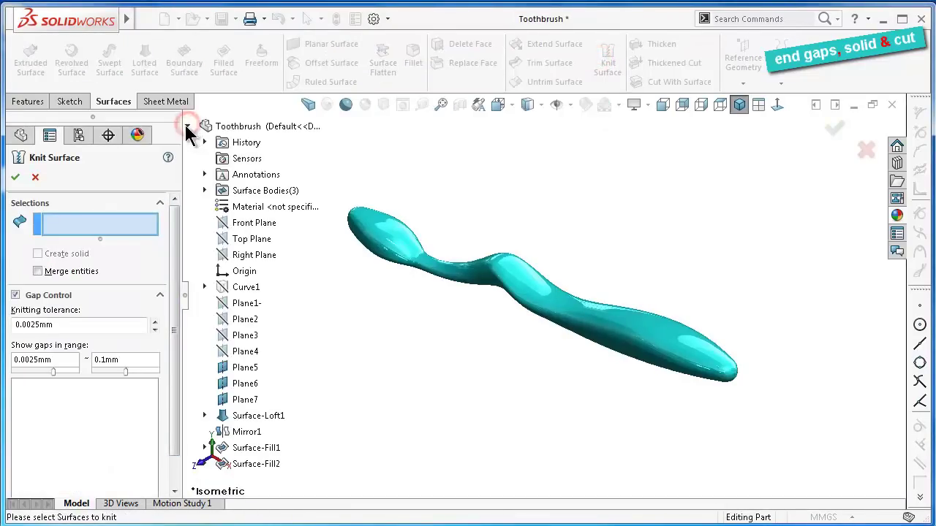
{"action": "left_click", "coordinate": [206, 190]}
{"action": "left_click", "coordinate": [275, 207]}
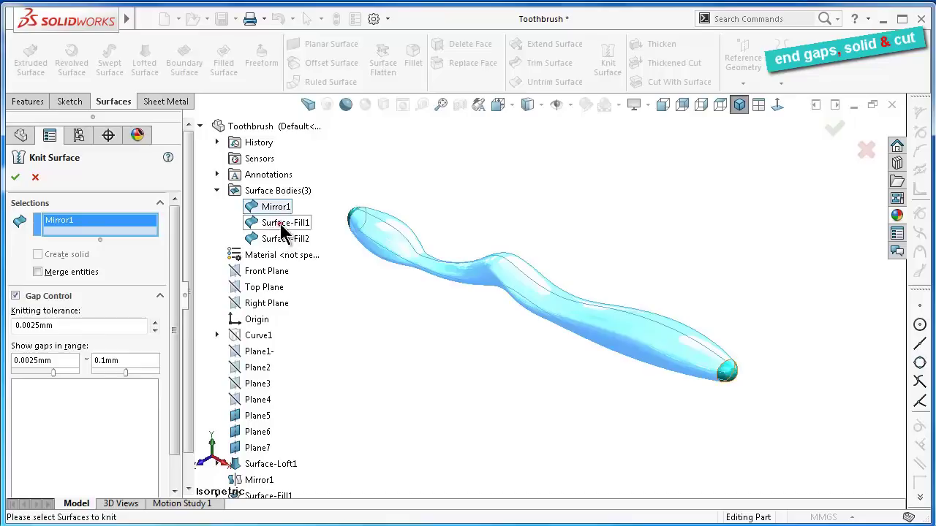
{"action": "left_click", "coordinate": [283, 223]}
{"action": "scroll", "coordinate": [434, 261], "scroll_direction": "down", "scroll_amount": 3}
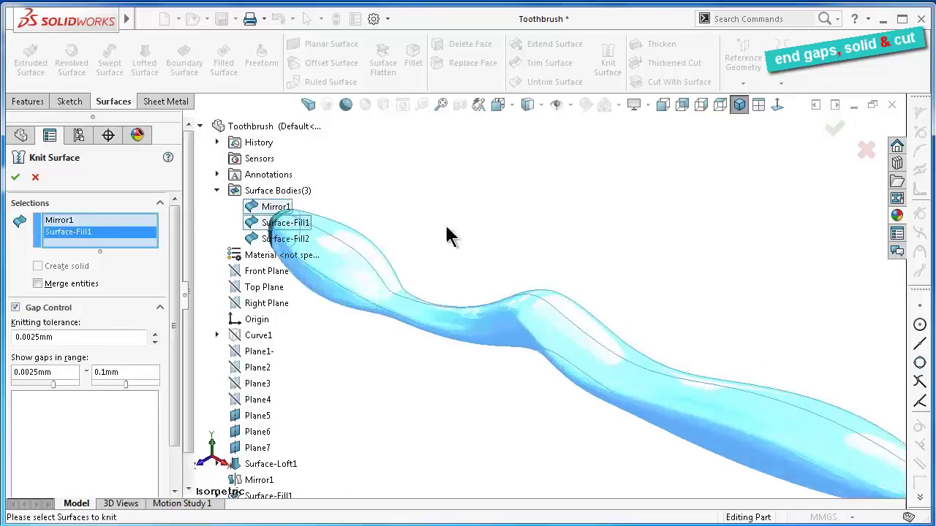
{"action": "scroll", "coordinate": [449, 234], "scroll_direction": "down", "scroll_amount": 3}
{"action": "scroll", "coordinate": [409, 261], "scroll_direction": "down", "scroll_amount": 2}
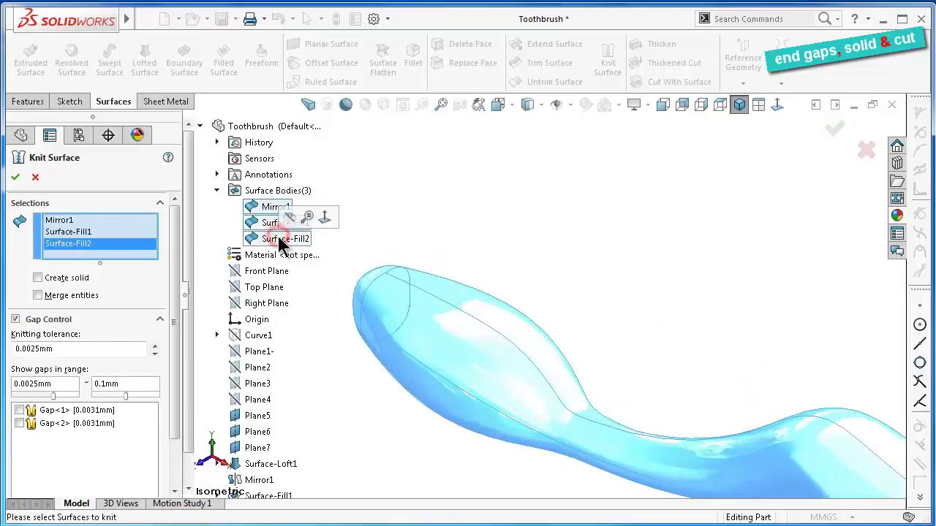
{"action": "scroll", "coordinate": [702, 355], "scroll_direction": "up", "scroll_amount": 2}
{"action": "scroll", "coordinate": [713, 351], "scroll_direction": "up", "scroll_amount": 2}
{"action": "mouse_move", "coordinate": [708, 343]}
{"action": "middle_mouse_down"}
{"action": "mouse_move", "coordinate": [551, 376]}
{"action": "mouse_move", "coordinate": [575, 378]}
{"action": "mouse_move", "coordinate": [555, 386]}
{"action": "mouse_move", "coordinate": [627, 393]}
{"action": "mouse_move", "coordinate": [604, 369]}
{"action": "middle_mouse_up"}
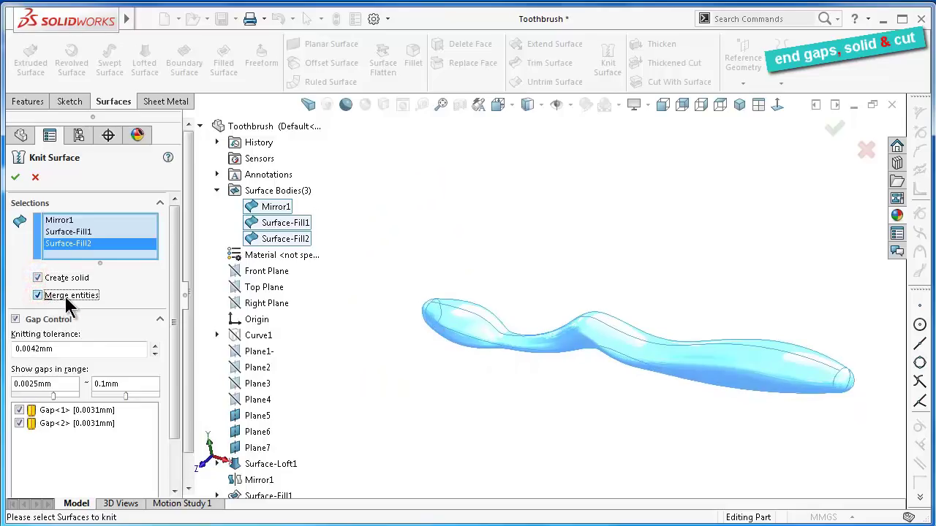
{"action": "left_click", "coordinate": [14, 177]}
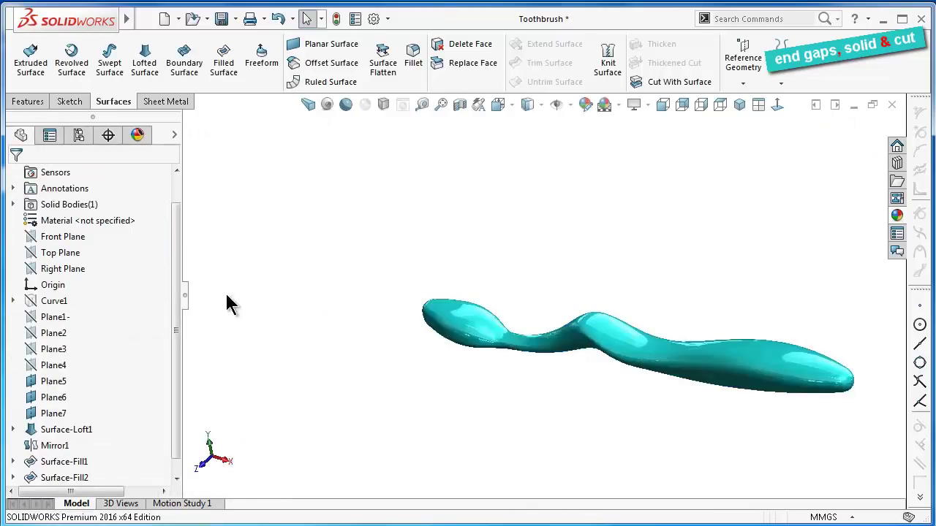
Check the Solid Bodies folder to confirm Surface-Knit1 is a solid body
{"action": "left_click", "coordinate": [12, 204]}
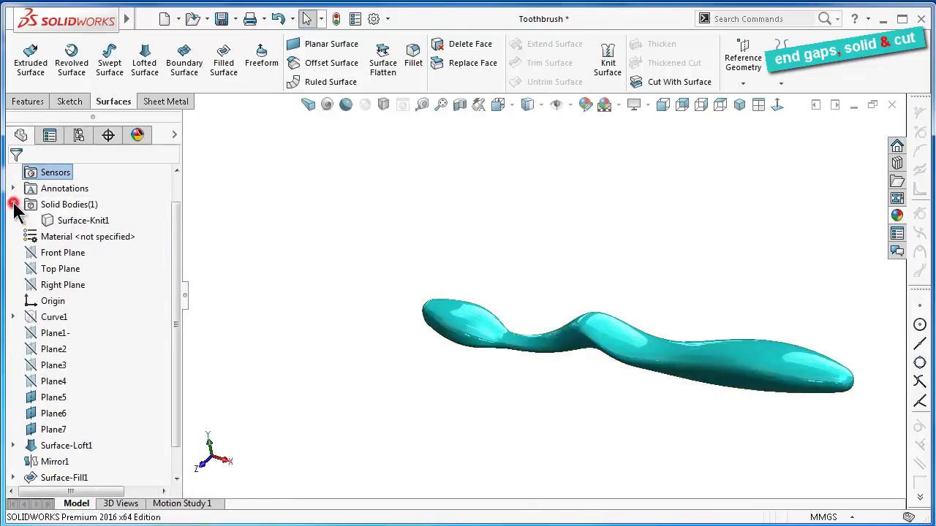
{"action": "left_click", "coordinate": [85, 223]}
{"action": "left_click", "coordinate": [270, 231]}
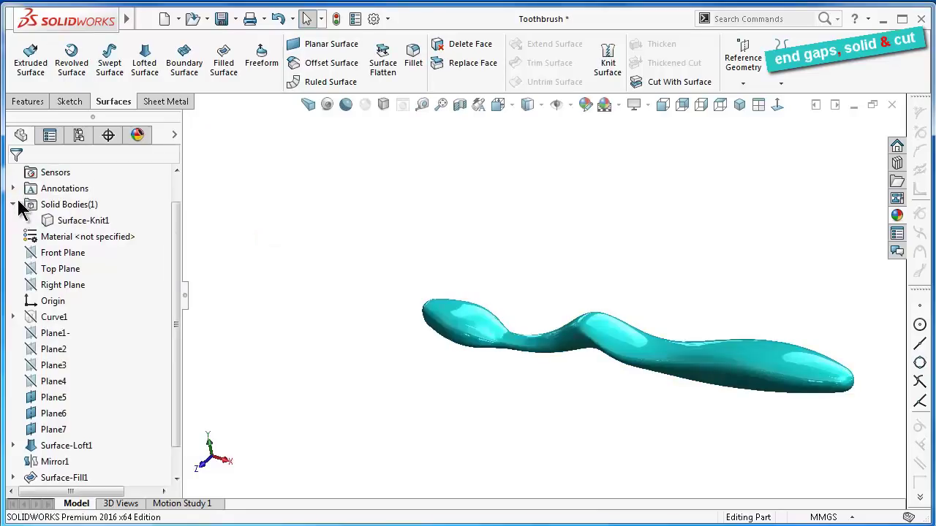
{"action": "left_click", "coordinate": [16, 205]}
{"action": "mouse_move", "coordinate": [518, 301]}
{"action": "middle_mouse_down"}
{"action": "mouse_move", "coordinate": [650, 363]}
{"action": "mouse_move", "coordinate": [643, 376]}
{"action": "middle_mouse_up"}
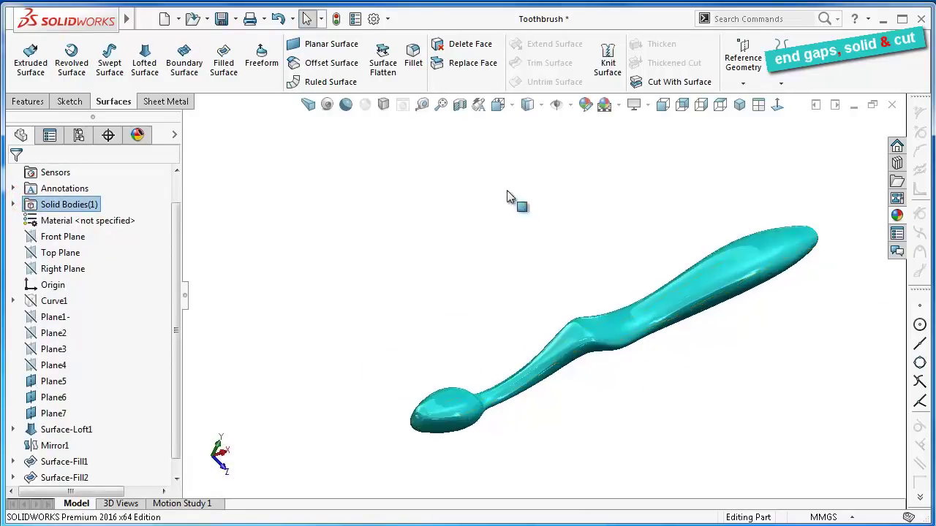
Section the toothbrush on the Front Plane at -8.00 mm offset, turn it off, and save
{"action": "left_click", "coordinate": [460, 106]}
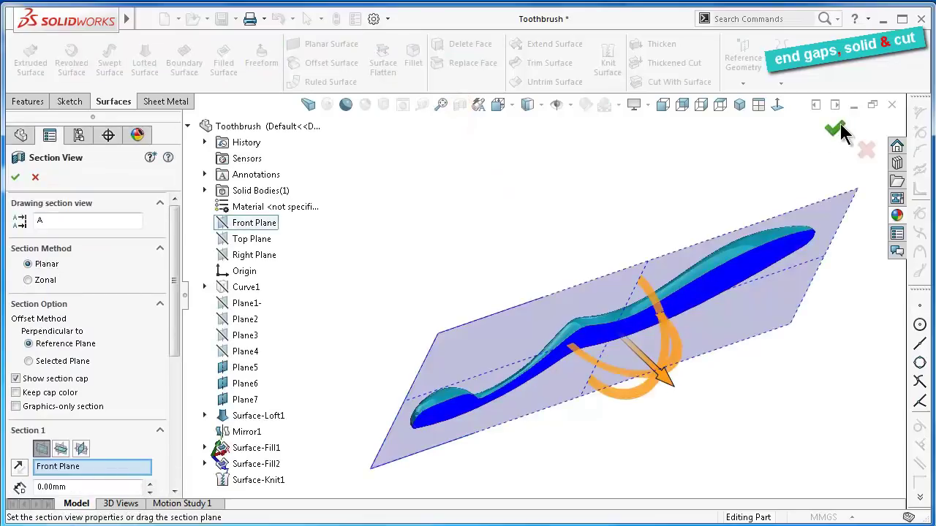
{"action": "mouse_move", "coordinate": [654, 380]}
{"action": "left_mouse_down"}
{"action": "mouse_move", "coordinate": [647, 377]}
{"action": "mouse_move", "coordinate": [664, 382]}
{"action": "left_mouse_up"}
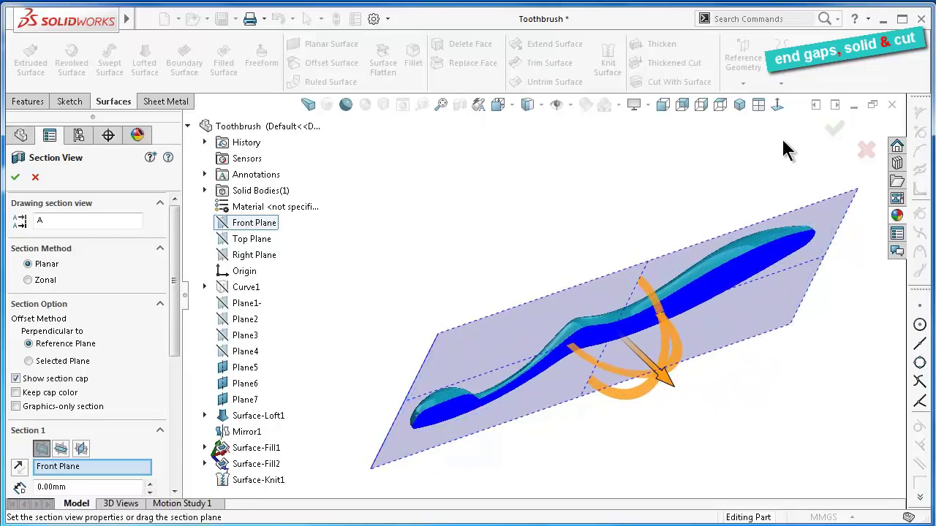
{"action": "left_click", "coordinate": [836, 128]}
{"action": "mouse_move", "coordinate": [720, 394]}
{"action": "middle_mouse_down"}
{"action": "mouse_move", "coordinate": [683, 294]}
{"action": "mouse_move", "coordinate": [753, 330]}
{"action": "mouse_move", "coordinate": [681, 325]}
{"action": "mouse_move", "coordinate": [711, 348]}
{"action": "mouse_move", "coordinate": [726, 441]}
{"action": "mouse_move", "coordinate": [685, 409]}
{"action": "mouse_move", "coordinate": [660, 477]}
{"action": "mouse_move", "coordinate": [726, 416]}
{"action": "mouse_move", "coordinate": [689, 393]}
{"action": "middle_mouse_up"}
{"action": "left_click", "coordinate": [463, 104]}
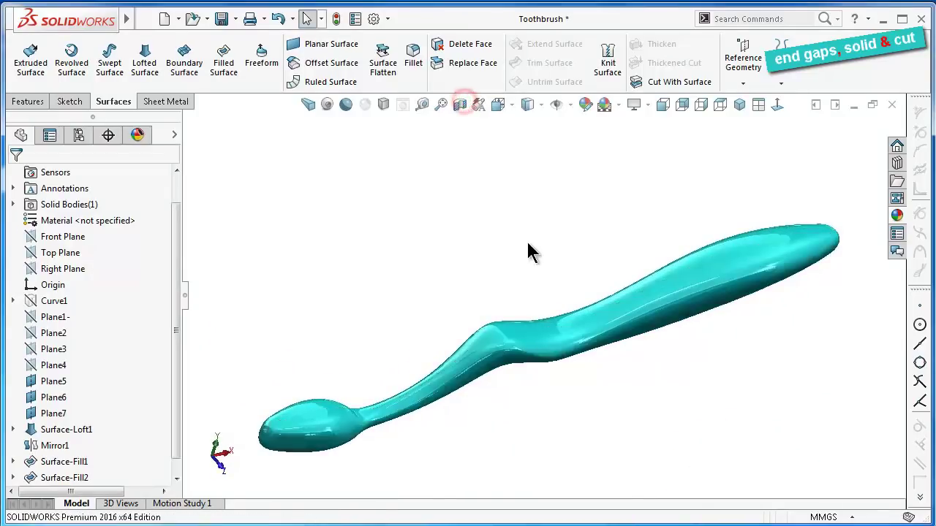
{"action": "key", "text": "ctrl+s"}
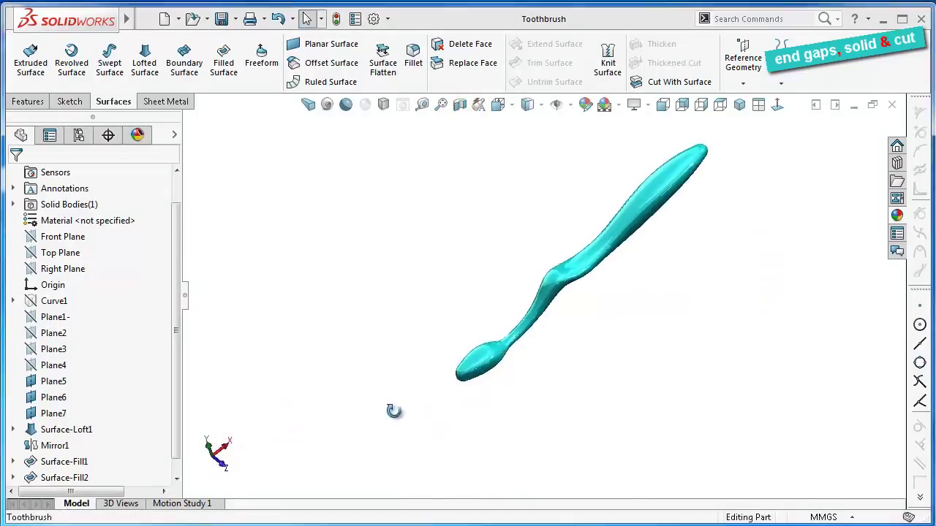
Expand Surface-Loft1 in the tree and select Sketch4 to view its dimensions
{"action": "mouse_move", "coordinate": [393, 410]}
{"action": "middle_mouse_down"}
{"action": "mouse_move", "coordinate": [552, 338]}
{"action": "mouse_move", "coordinate": [495, 247]}
{"action": "mouse_move", "coordinate": [541, 305]}
{"action": "middle_mouse_up"}
{"action": "scroll", "coordinate": [449, 267], "scroll_direction": "down", "scroll_amount": 3}
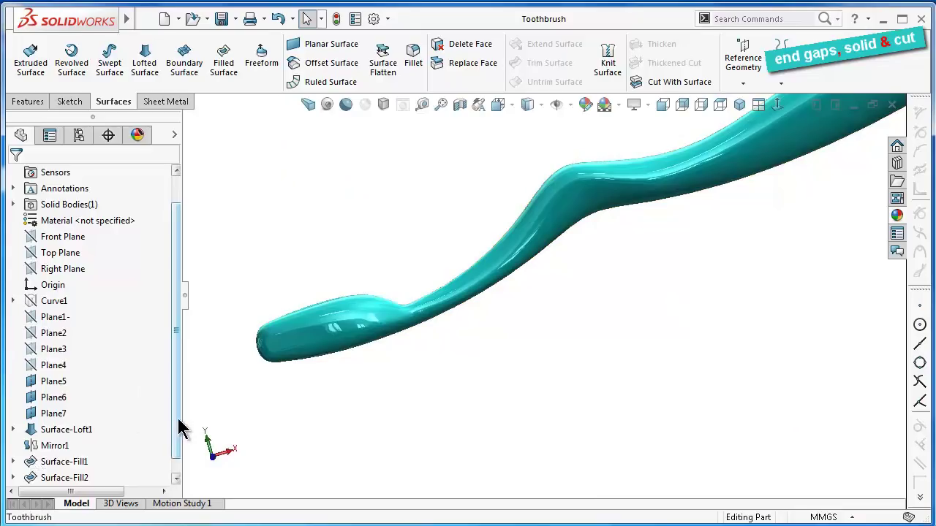
{"action": "left_click_drag", "start_coordinate": [177, 418], "coordinate": [180, 443]}
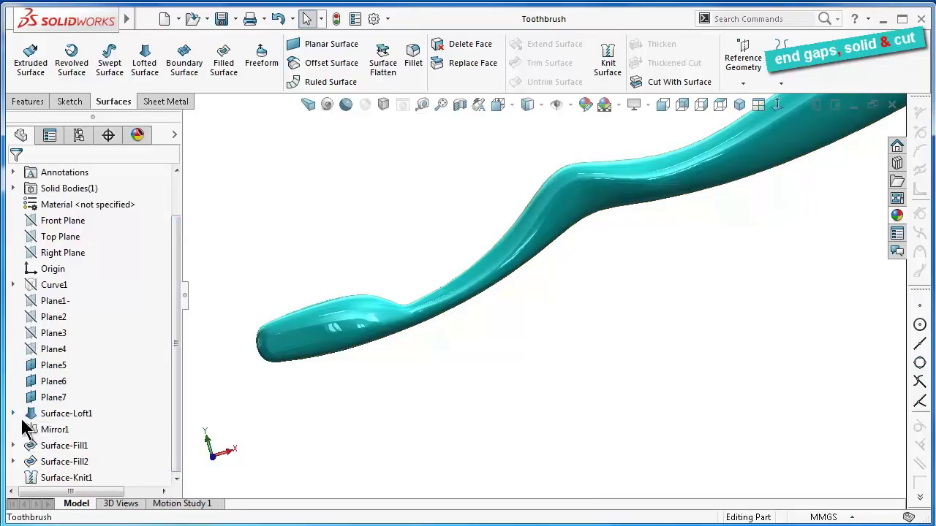
{"action": "left_click", "coordinate": [13, 413]}
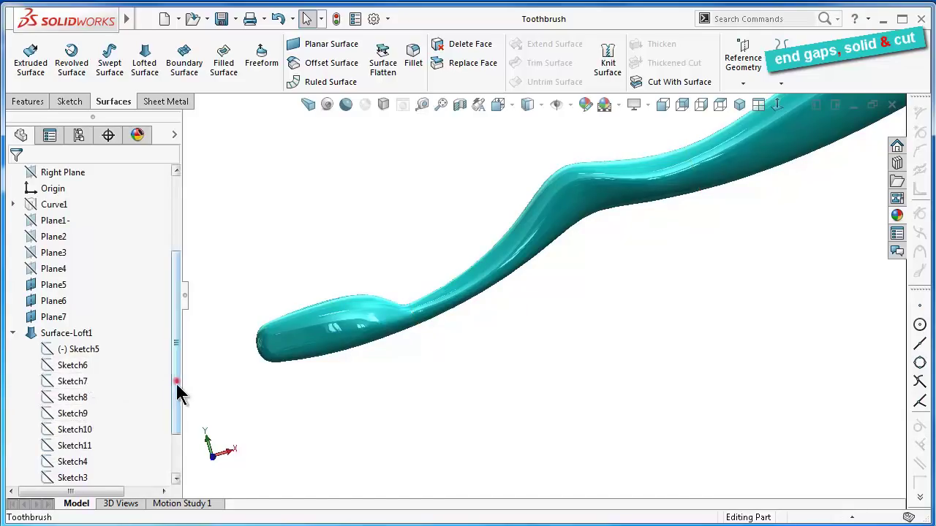
{"action": "left_click_drag", "start_coordinate": [176, 381], "coordinate": [176, 419]}
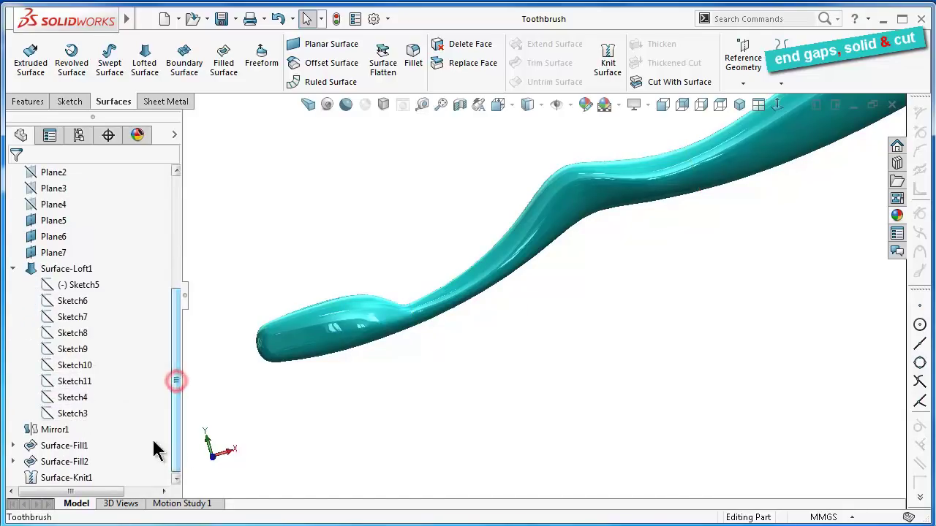
{"action": "left_click", "coordinate": [65, 398]}
{"action": "left_click", "coordinate": [338, 154]}
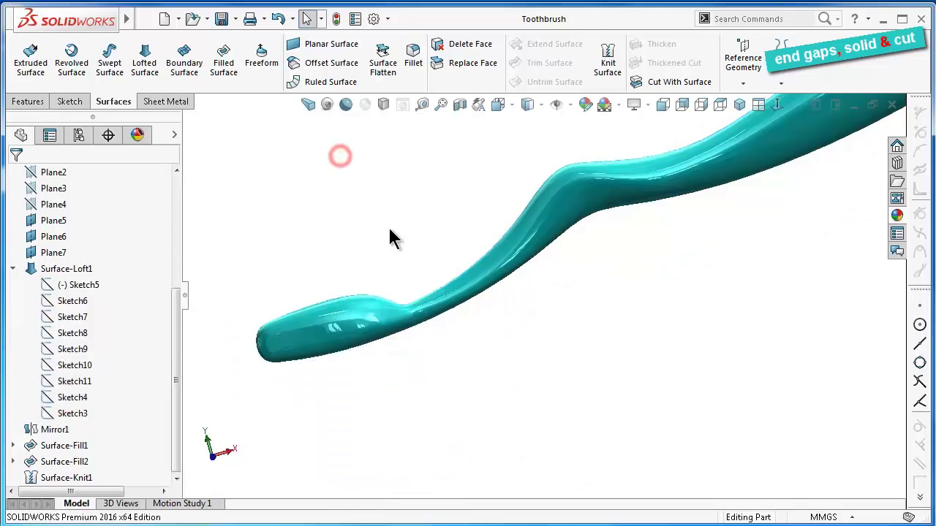
{"action": "mouse_move", "coordinate": [388, 236]}
{"action": "middle_mouse_down"}
{"action": "mouse_move", "coordinate": [514, 223]}
{"action": "mouse_move", "coordinate": [422, 329]}
{"action": "middle_mouse_up"}
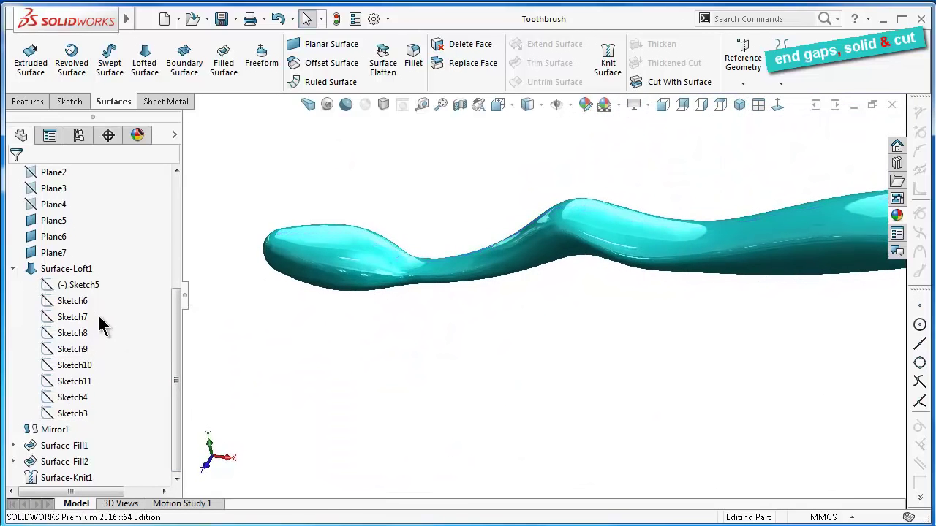
{"action": "left_click_drag", "start_coordinate": [176, 316], "coordinate": [171, 232]}
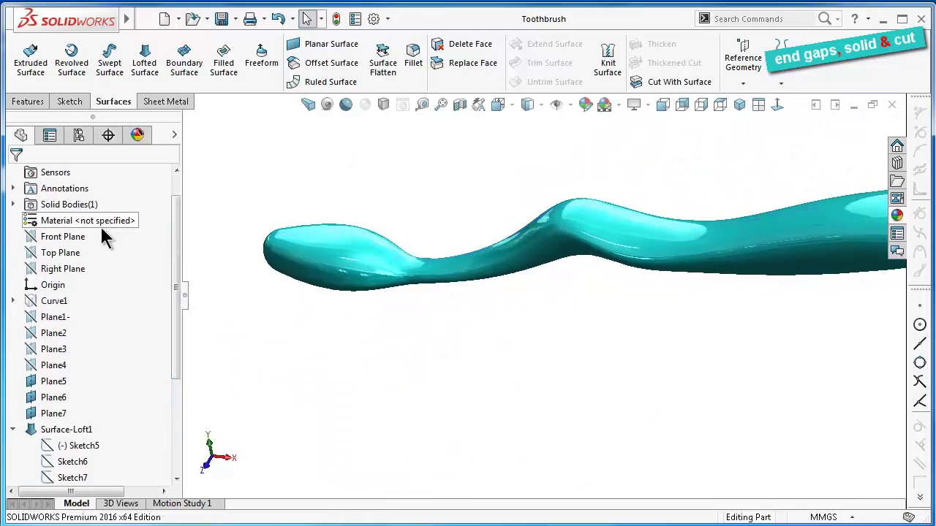
Start a new sketch on the Front Plane and view it face-on
{"action": "left_click", "coordinate": [77, 238]}
{"action": "left_click", "coordinate": [89, 219]}
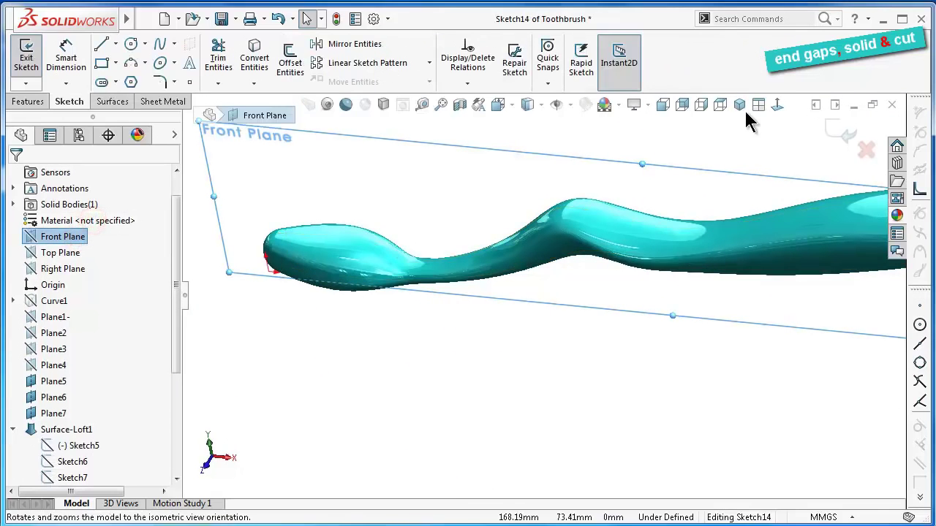
{"action": "left_click", "coordinate": [777, 106]}
{"action": "scroll", "coordinate": [441, 312], "scroll_direction": "down", "scroll_amount": 3}
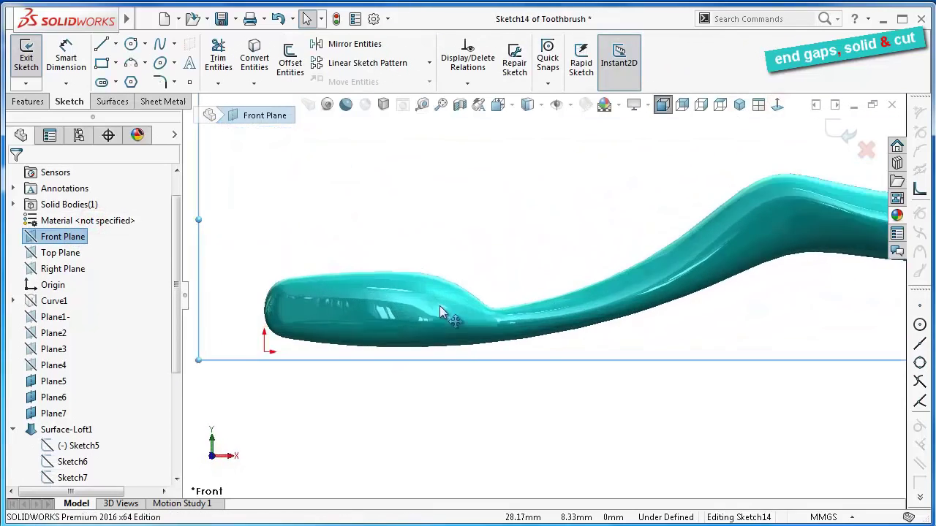
{"action": "scroll", "coordinate": [505, 302], "scroll_direction": "down", "scroll_amount": 3}
Show Sketch4's curves on the model for reference
{"action": "left_click", "coordinate": [102, 46]}
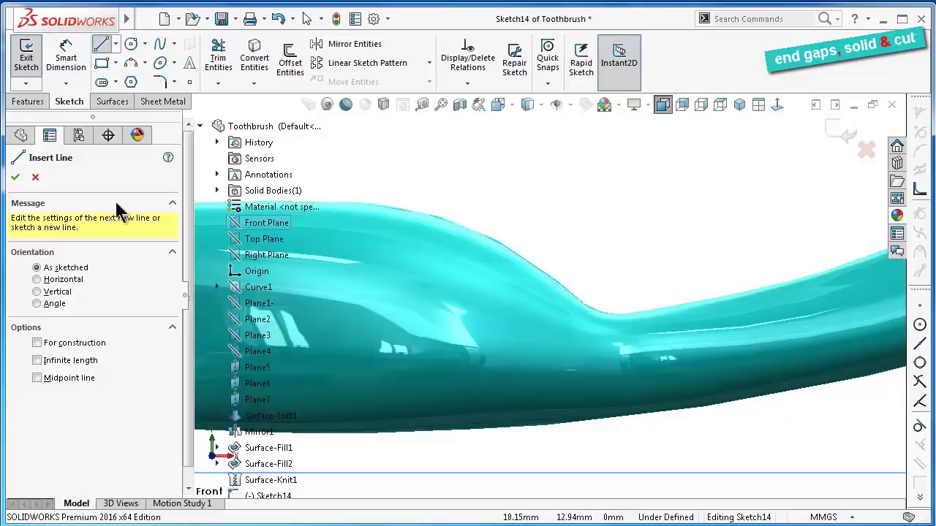
{"action": "left_click", "coordinate": [35, 176]}
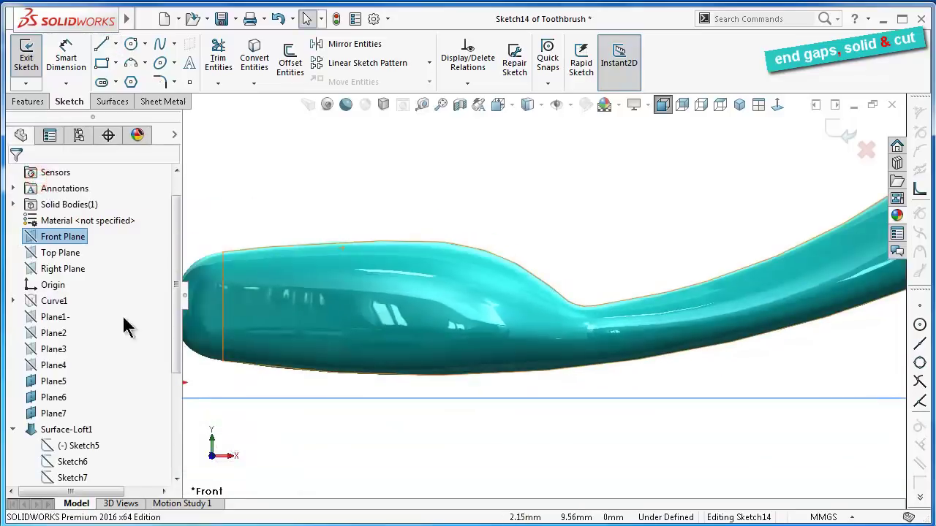
{"action": "left_click_drag", "start_coordinate": [178, 322], "coordinate": [154, 409]}
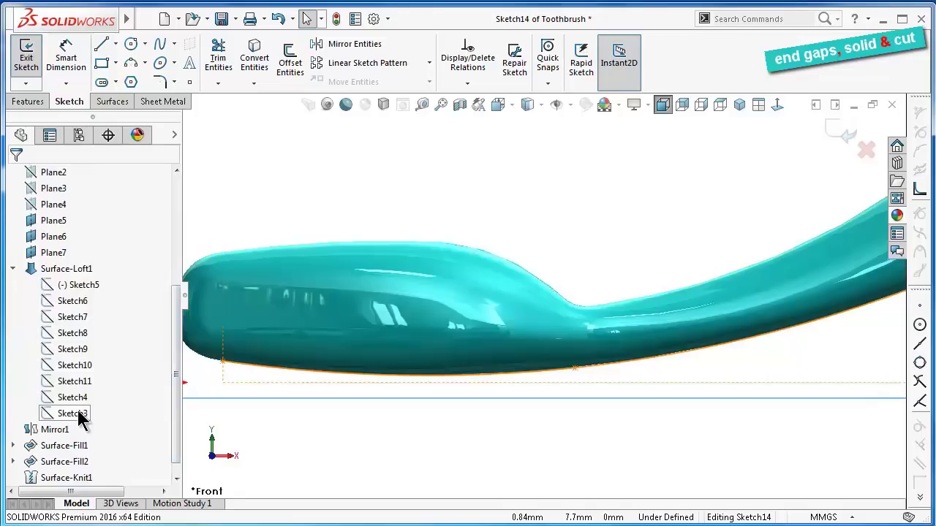
{"action": "left_click", "coordinate": [79, 398]}
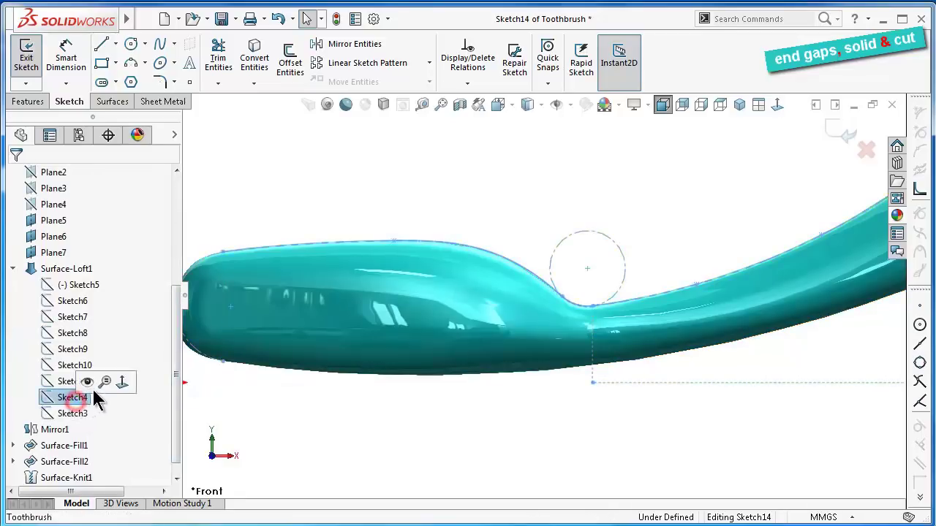
{"action": "left_click", "coordinate": [92, 380]}
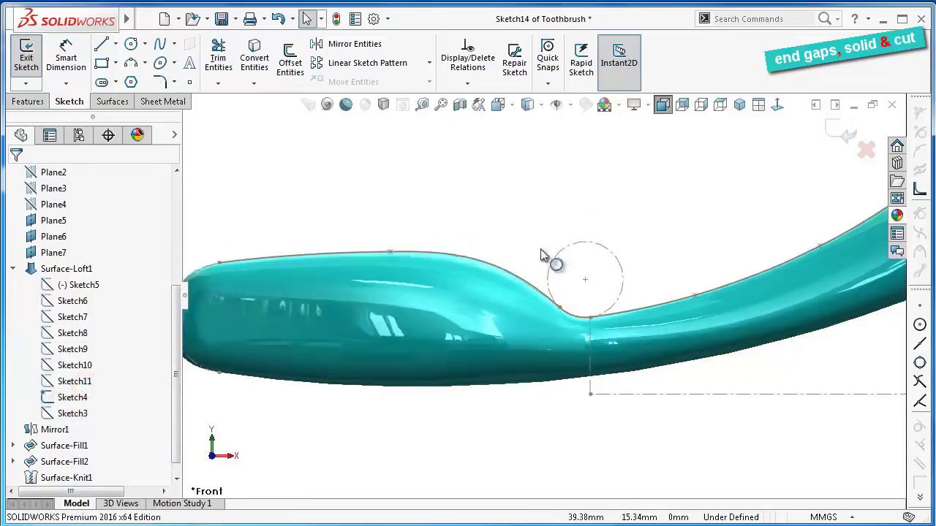
Draw a line from the neck notch leftward past the end of the head
{"action": "left_click", "coordinate": [100, 46]}
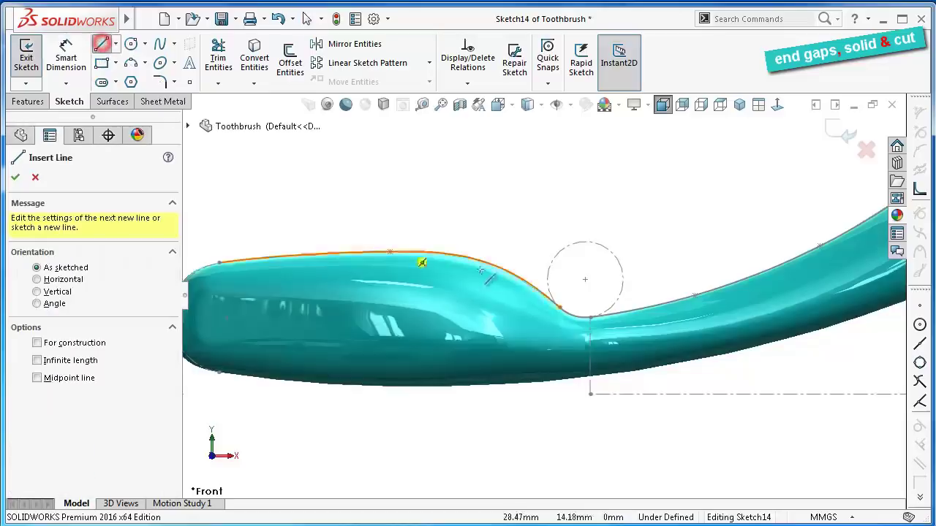
{"action": "scroll", "coordinate": [559, 303], "scroll_direction": "down", "scroll_amount": 3}
{"action": "left_click", "coordinate": [566, 308]}
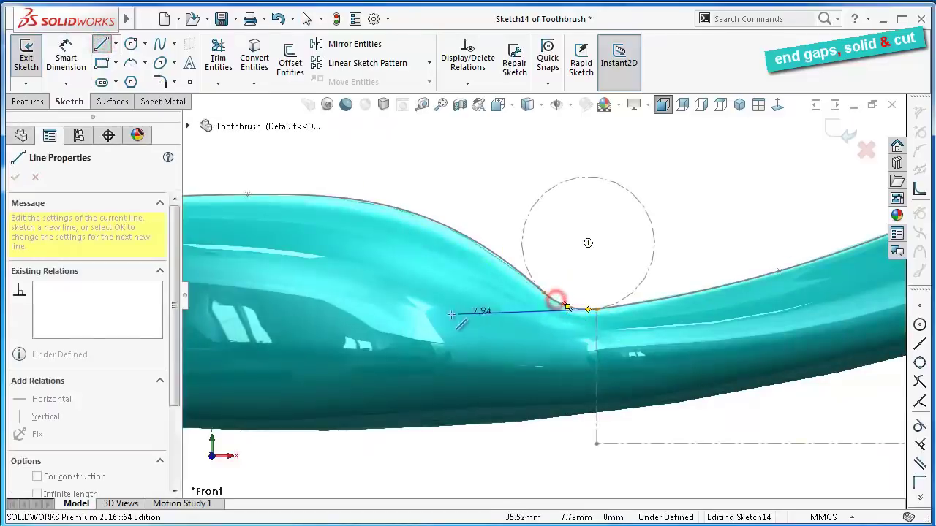
{"action": "scroll", "coordinate": [563, 303], "scroll_direction": "up", "scroll_amount": 2}
{"action": "scroll", "coordinate": [562, 303], "scroll_direction": "up", "scroll_amount": 2}
{"action": "scroll", "coordinate": [362, 293], "scroll_direction": "down", "scroll_amount": 3}
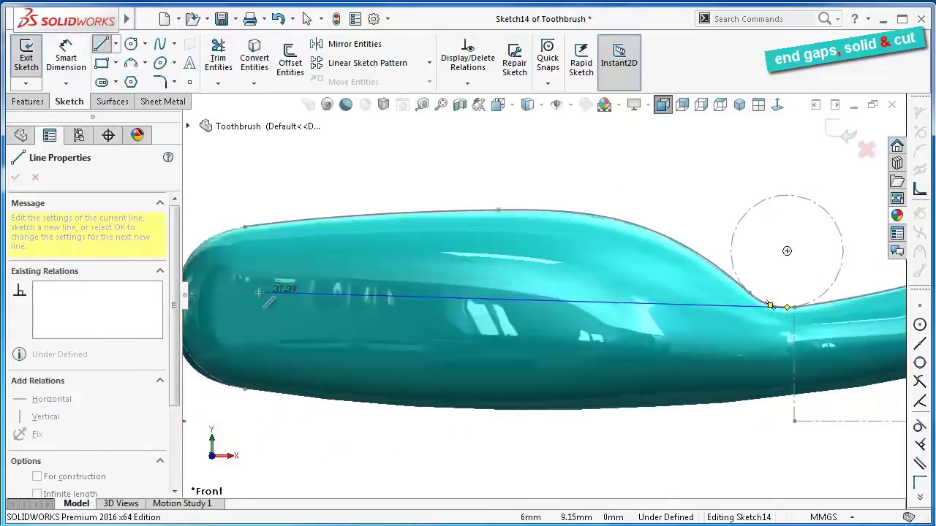
{"action": "scroll", "coordinate": [293, 303], "scroll_direction": "up", "scroll_amount": 2}
{"action": "double_click", "coordinate": [294, 330]}
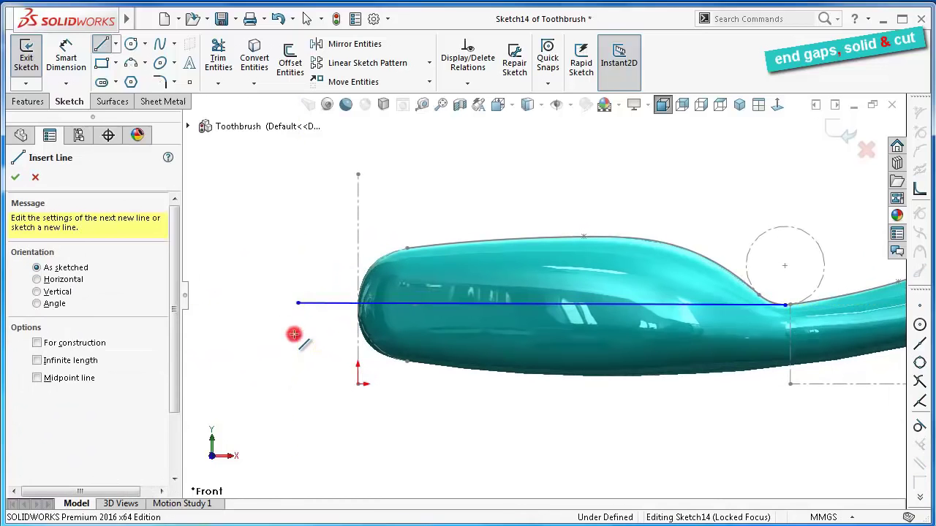
{"action": "scroll", "coordinate": [794, 307], "scroll_direction": "down", "scroll_amount": 2}
{"action": "key", "text": "Escape"}
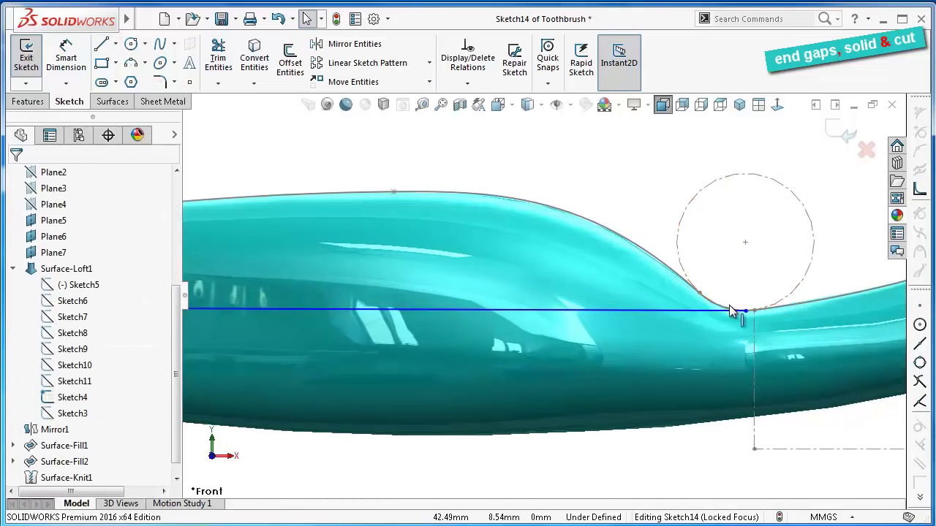
{"action": "scroll", "coordinate": [727, 307], "scroll_direction": "down", "scroll_amount": 3}
Dimension the notch endpoint 0.42 mm vertically from the curve point
{"action": "left_click", "coordinate": [66, 58]}
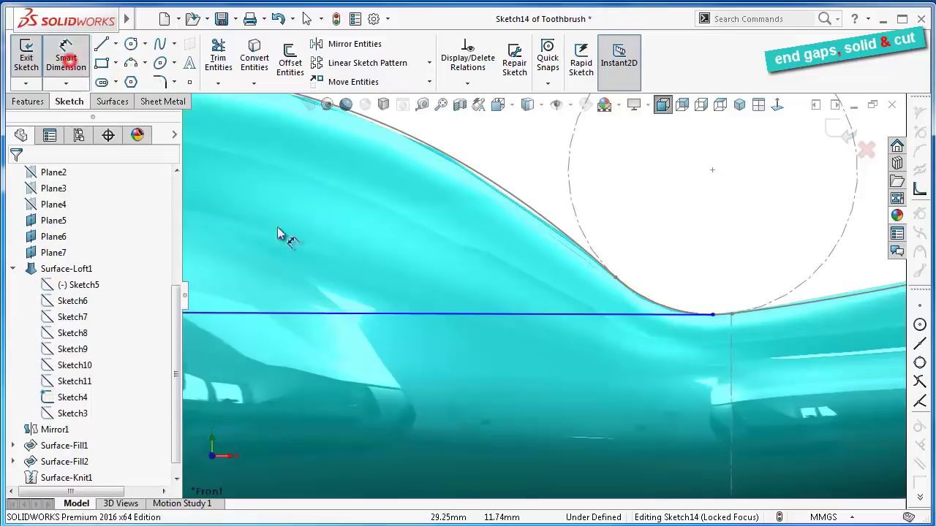
{"action": "left_click", "coordinate": [714, 317]}
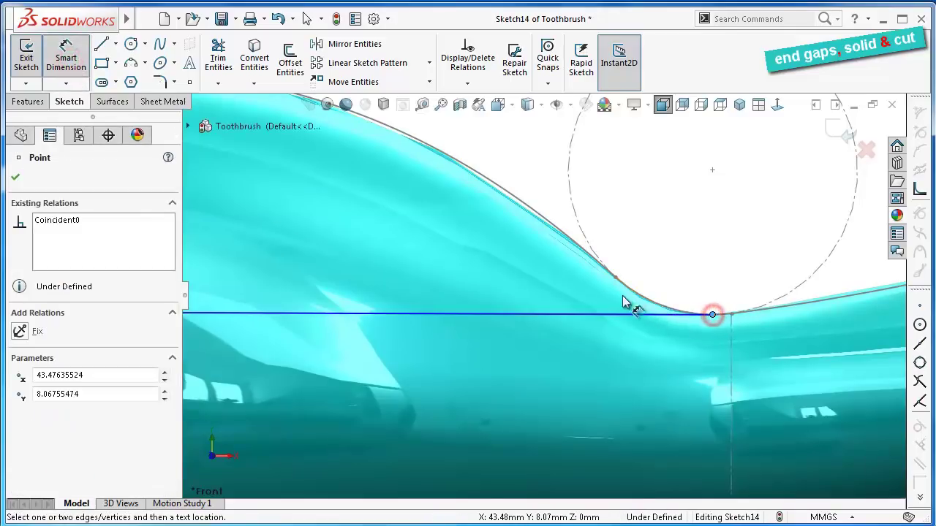
{"action": "left_click", "coordinate": [615, 279]}
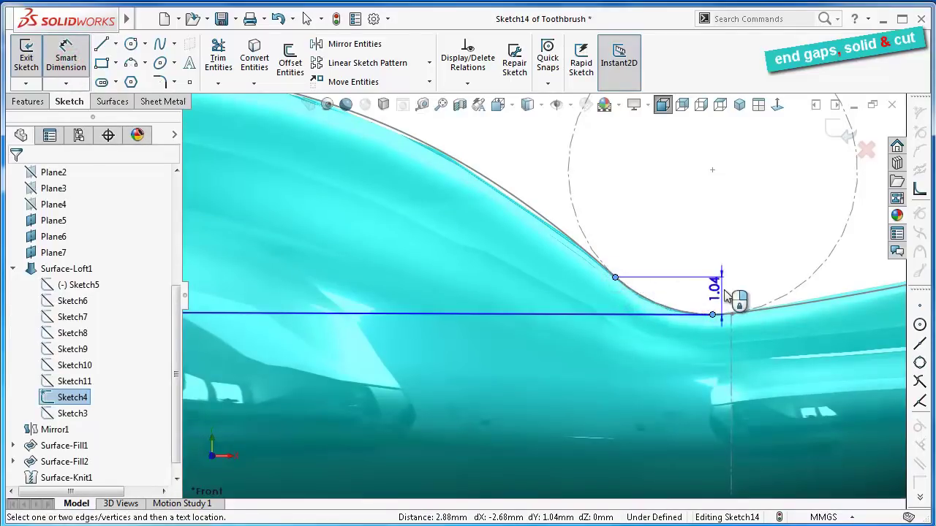
{"action": "left_click", "coordinate": [718, 296]}
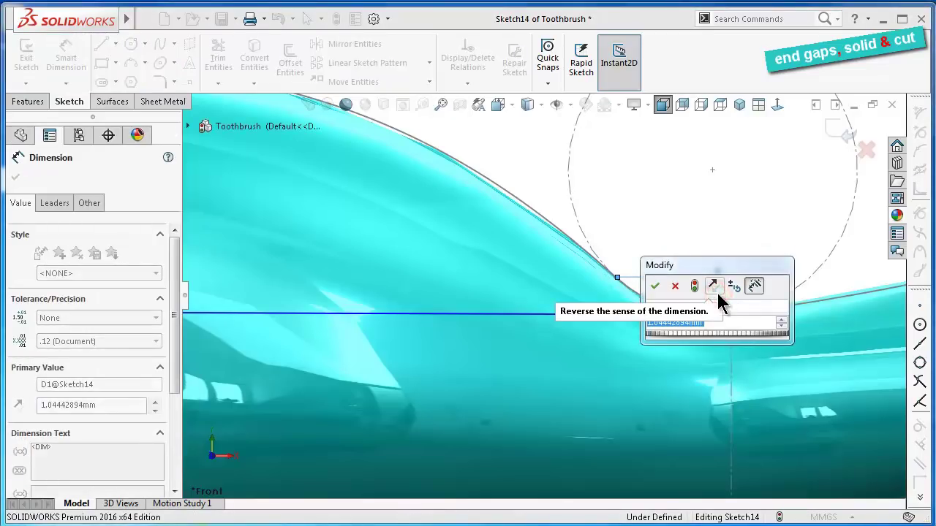
{"action": "type", "text": "0.42"}
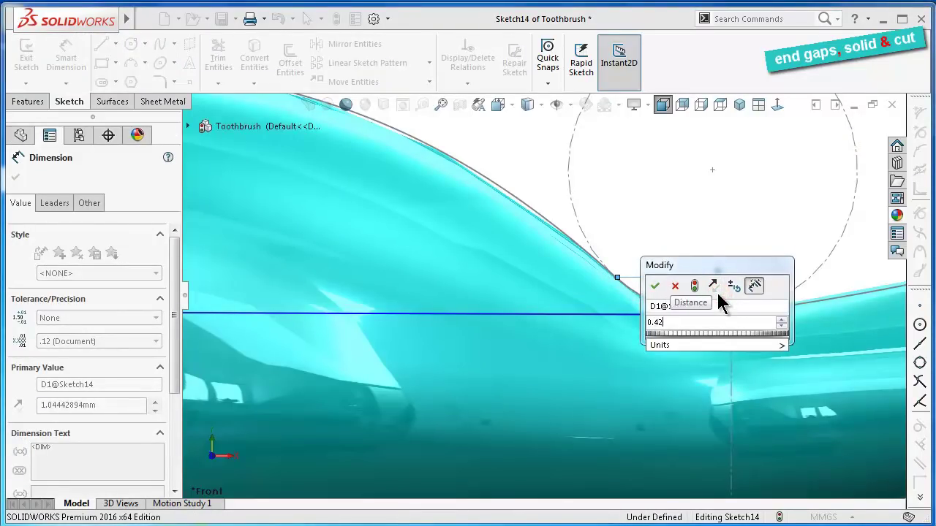
{"action": "key", "text": "Return"}
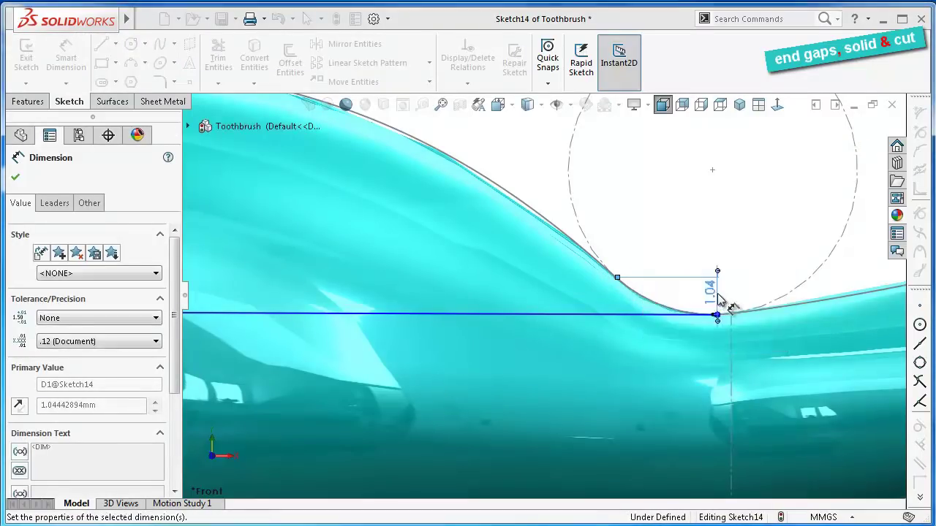
Add a Horizontal relation to the cut line
{"action": "scroll", "coordinate": [658, 241], "scroll_direction": "up", "scroll_amount": 3}
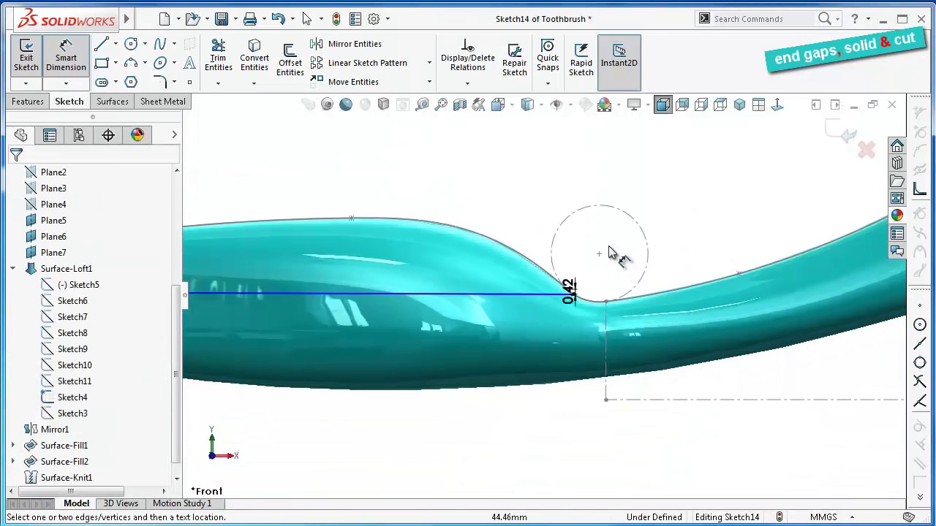
{"action": "scroll", "coordinate": [616, 255], "scroll_direction": "up", "scroll_amount": 1}
{"action": "scroll", "coordinate": [373, 226], "scroll_direction": "up", "scroll_amount": 2}
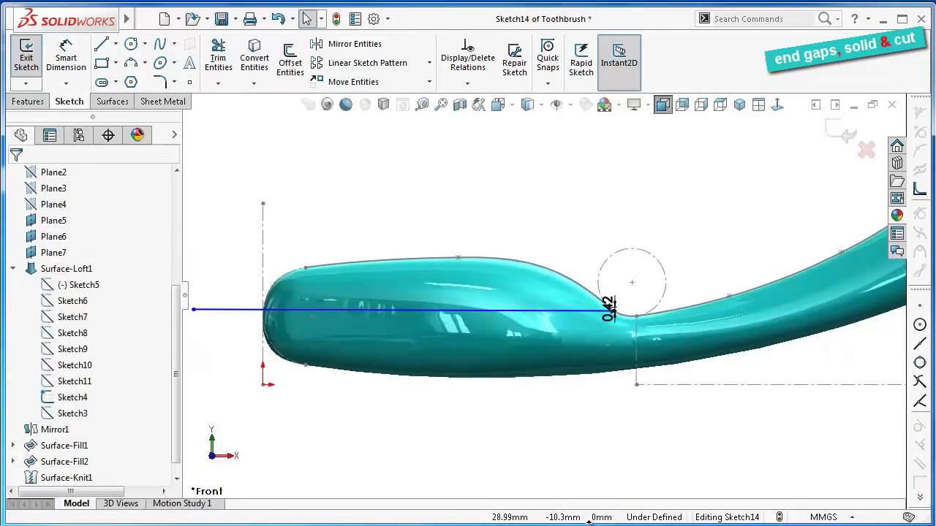
{"action": "scroll", "coordinate": [574, 287], "scroll_direction": "down", "scroll_amount": 2}
{"action": "scroll", "coordinate": [574, 286], "scroll_direction": "down", "scroll_amount": 2}
{"action": "scroll", "coordinate": [574, 287], "scroll_direction": "down", "scroll_amount": 2}
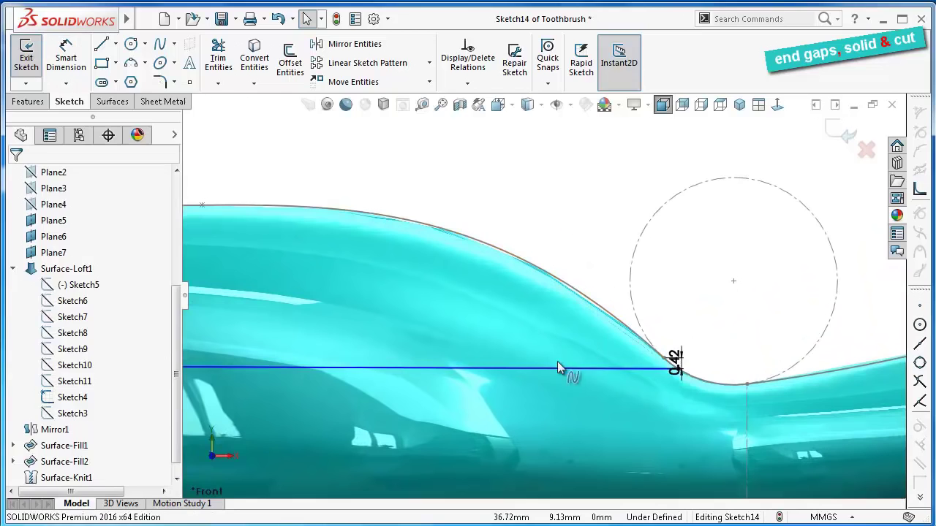
{"action": "left_click", "coordinate": [556, 368]}
{"action": "left_click", "coordinate": [596, 313]}
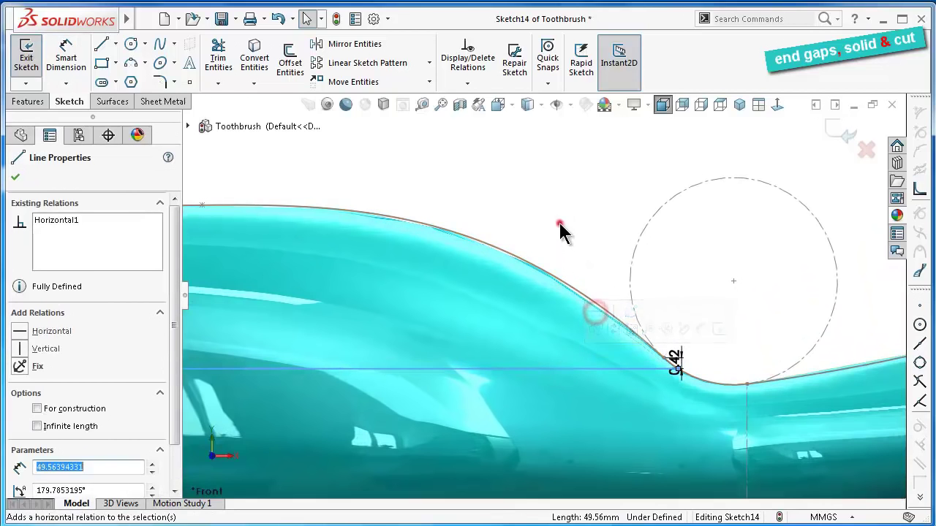
{"action": "left_click", "coordinate": [559, 223]}
Make the line's left endpoint coincident with the head's silhouette edge
{"action": "scroll", "coordinate": [365, 307], "scroll_direction": "up", "scroll_amount": 3}
{"action": "scroll", "coordinate": [408, 311], "scroll_direction": "down", "scroll_amount": 2}
{"action": "scroll", "coordinate": [394, 307], "scroll_direction": "down", "scroll_amount": 1}
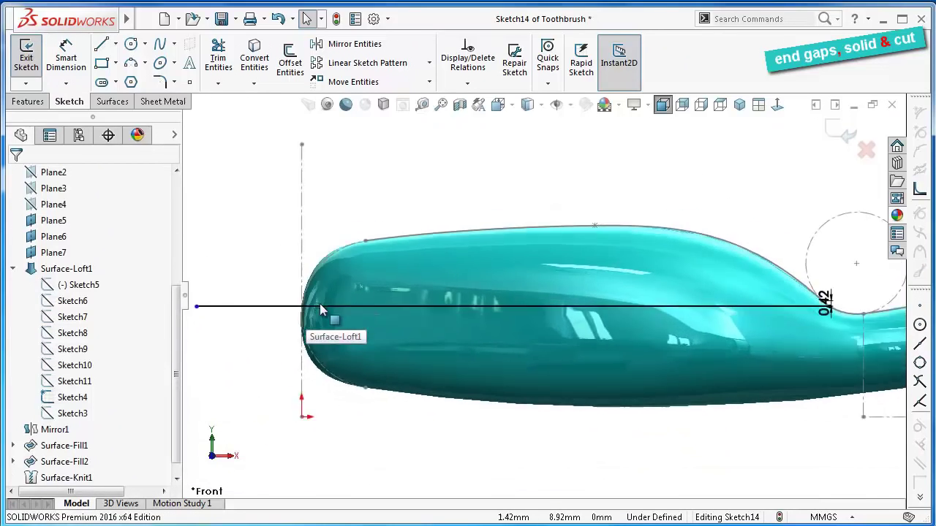
{"action": "scroll", "coordinate": [343, 305], "scroll_direction": "down", "scroll_amount": 2}
{"action": "scroll", "coordinate": [358, 296], "scroll_direction": "down", "scroll_amount": 2}
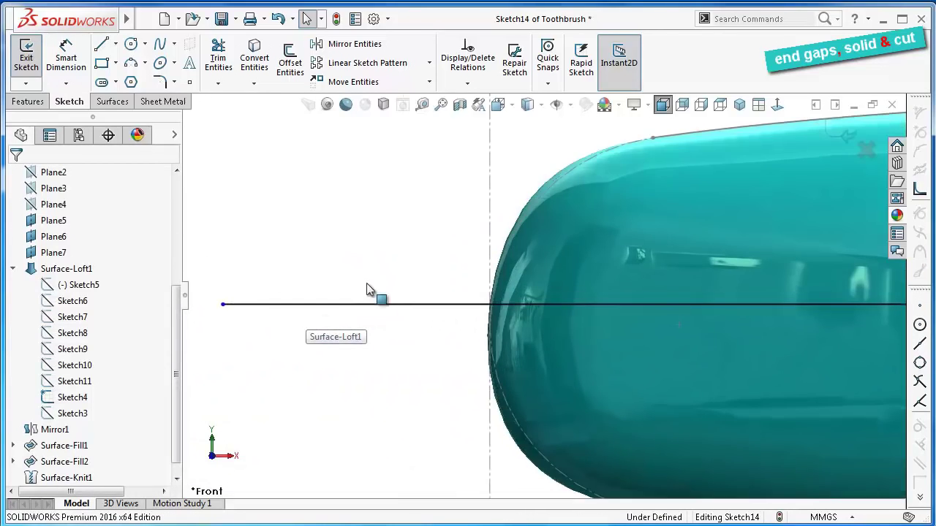
{"action": "left_click", "coordinate": [222, 306]}
{"action": "scroll", "coordinate": [497, 299], "scroll_direction": "down", "scroll_amount": 2}
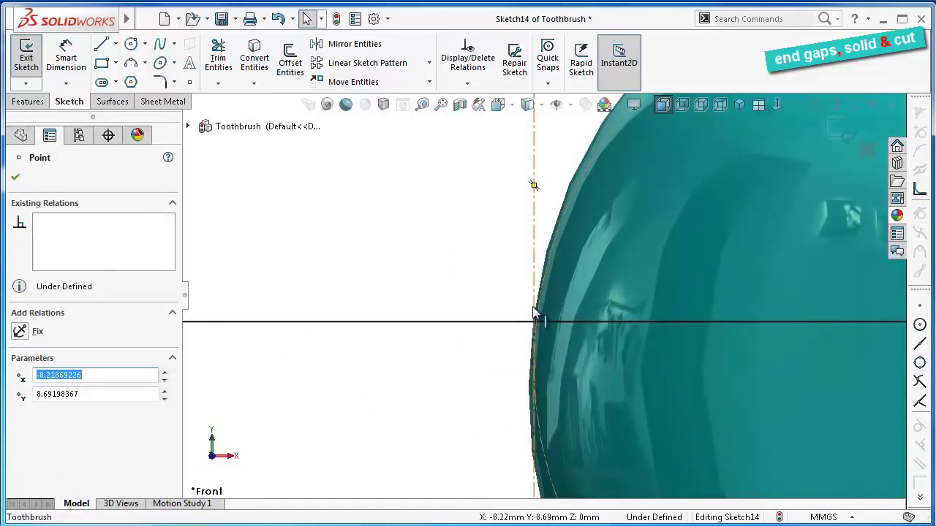
{"action": "left_click", "coordinate": [533, 311], "text": "ctrl"}
{"action": "left_click", "coordinate": [55, 427]}
{"action": "left_click", "coordinate": [240, 304]}
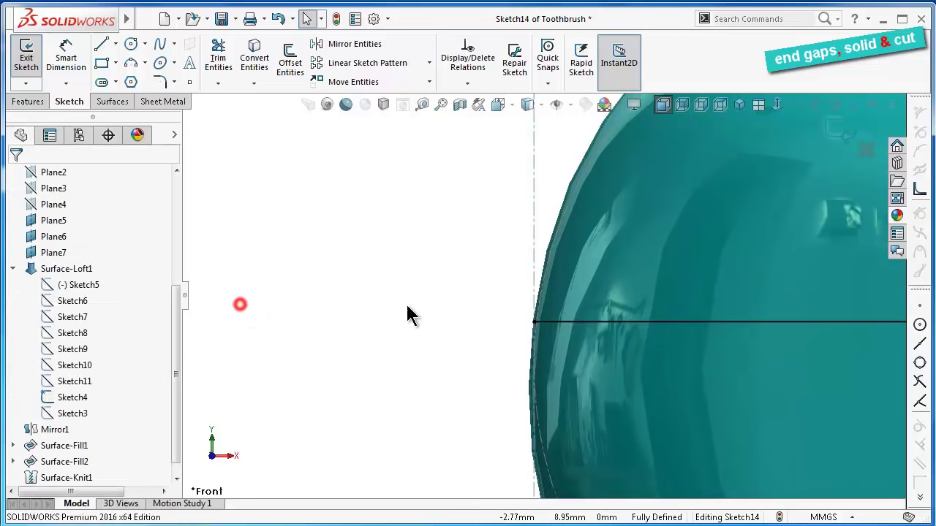
{"action": "scroll", "coordinate": [407, 315], "scroll_direction": "up", "scroll_amount": 2}
{"action": "scroll", "coordinate": [549, 278], "scroll_direction": "up", "scroll_amount": 2}
{"action": "scroll", "coordinate": [658, 278], "scroll_direction": "up", "scroll_amount": 2}
{"action": "scroll", "coordinate": [696, 293], "scroll_direction": "up", "scroll_amount": 2}
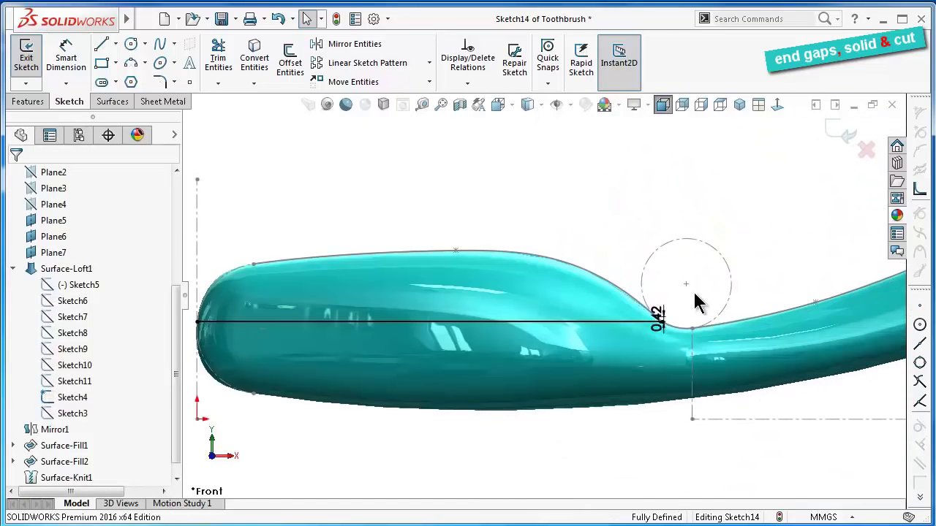
{"action": "scroll", "coordinate": [690, 302], "scroll_direction": "down", "scroll_amount": 2}
{"action": "middle_click_drag", "start_coordinate": [592, 218], "coordinate": [631, 333]}
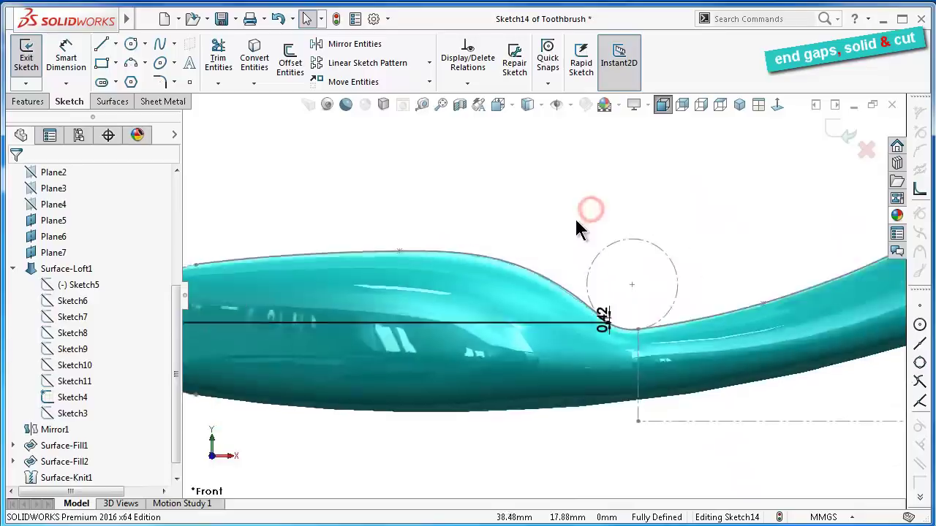
{"action": "scroll", "coordinate": [612, 336], "scroll_direction": "up", "scroll_amount": 2}
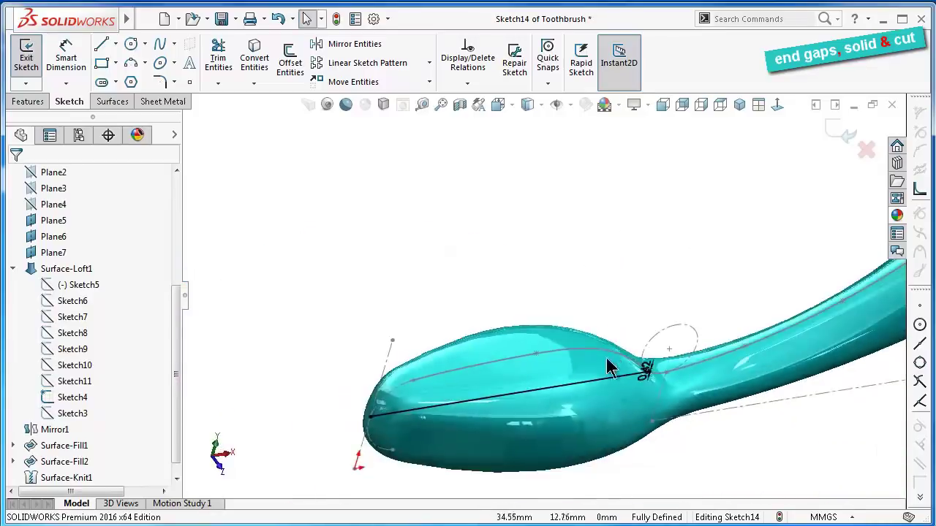
Extrude-cut Sketch14 Through All - Both, flipped so the head's top is removed
{"action": "left_click", "coordinate": [31, 101]}
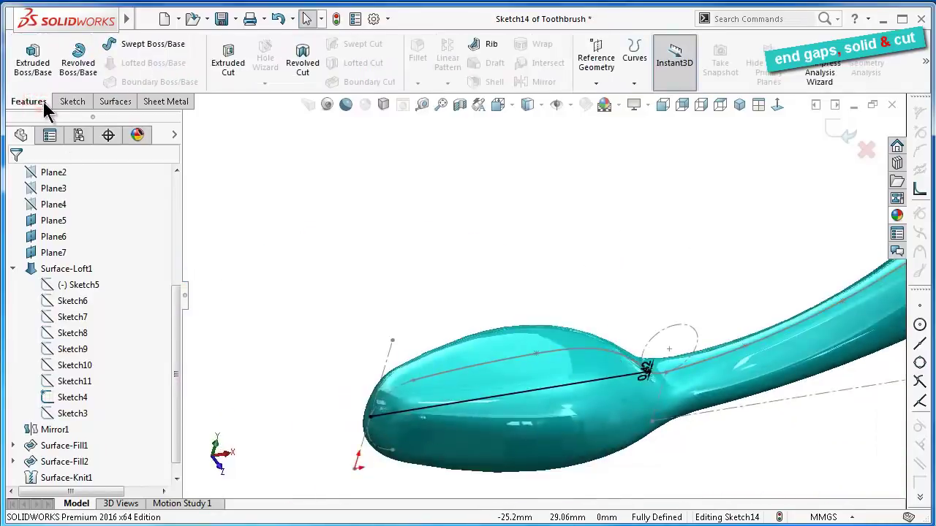
{"action": "left_click", "coordinate": [234, 71]}
{"action": "left_click", "coordinate": [79, 264]}
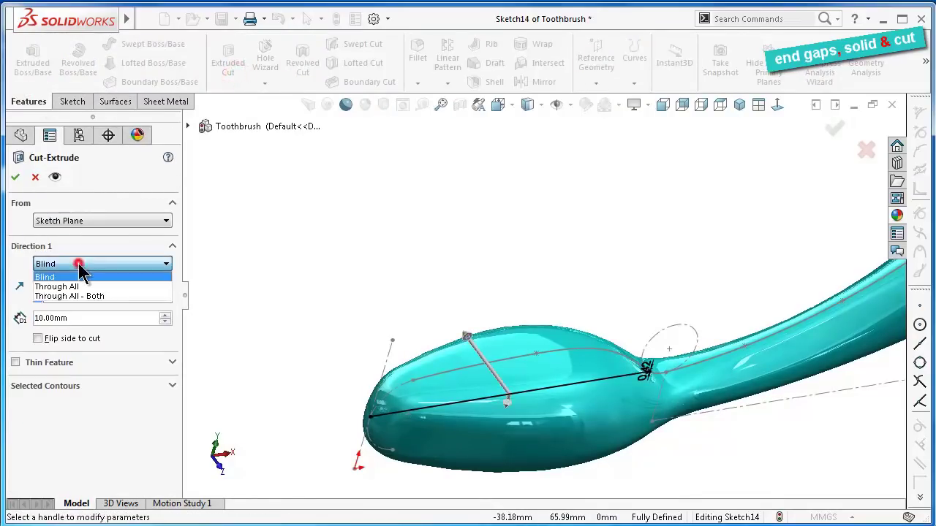
{"action": "left_click", "coordinate": [91, 296]}
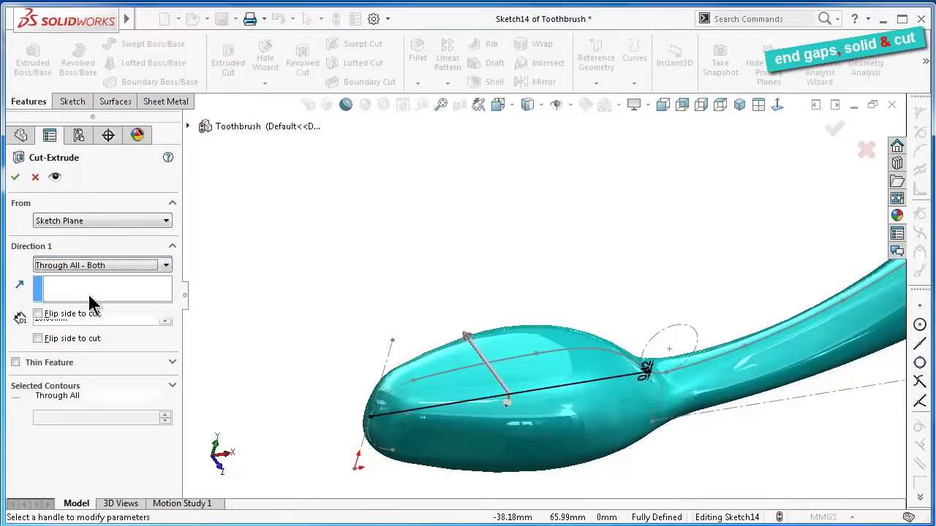
{"action": "mouse_move", "coordinate": [453, 414]}
{"action": "middle_mouse_down"}
{"action": "mouse_move", "coordinate": [420, 310]}
{"action": "mouse_move", "coordinate": [413, 314]}
{"action": "middle_mouse_up"}
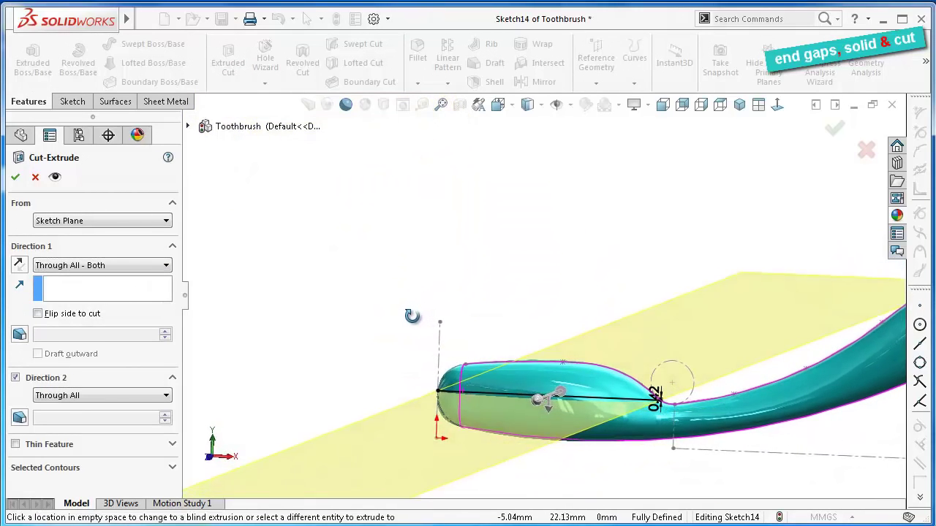
{"action": "left_click", "coordinate": [39, 313]}
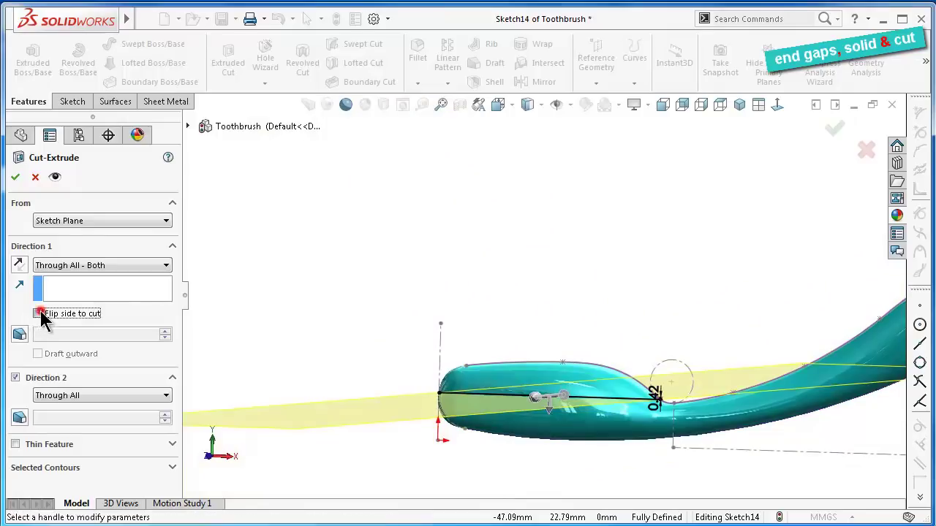
{"action": "left_click", "coordinate": [15, 177]}
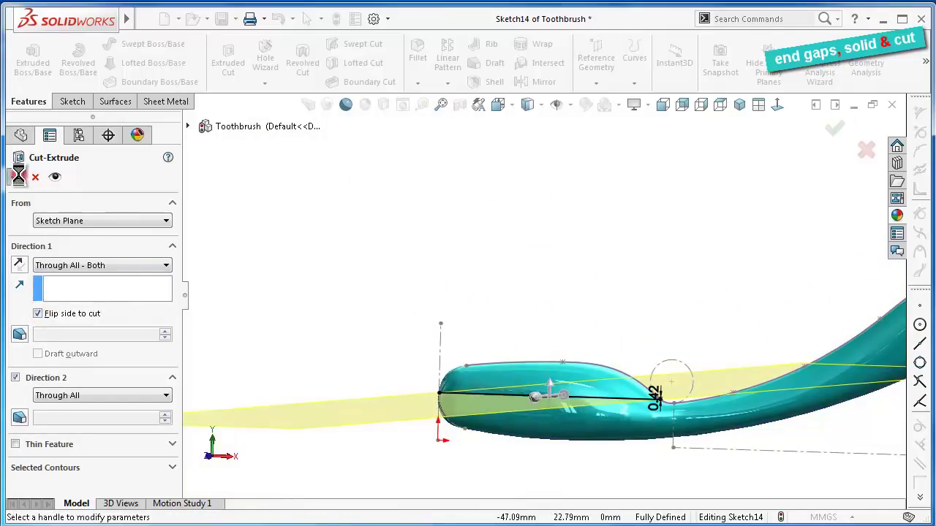
{"action": "left_click", "coordinate": [498, 307]}
Hide the Sketch4 curve and orbit to inspect the head's flat cut face
{"action": "middle_click_drag", "start_coordinate": [501, 302], "coordinate": [507, 397]}
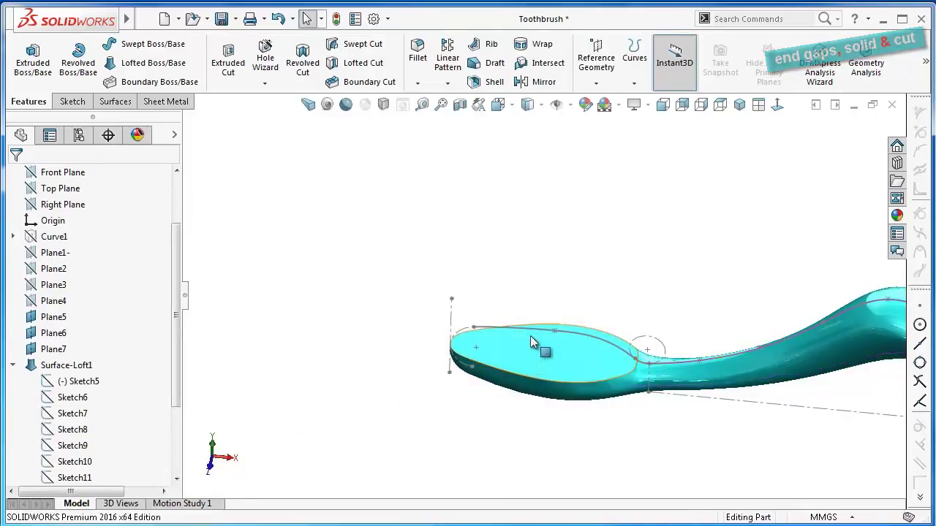
{"action": "left_click", "coordinate": [530, 328]}
{"action": "left_click", "coordinate": [589, 285]}
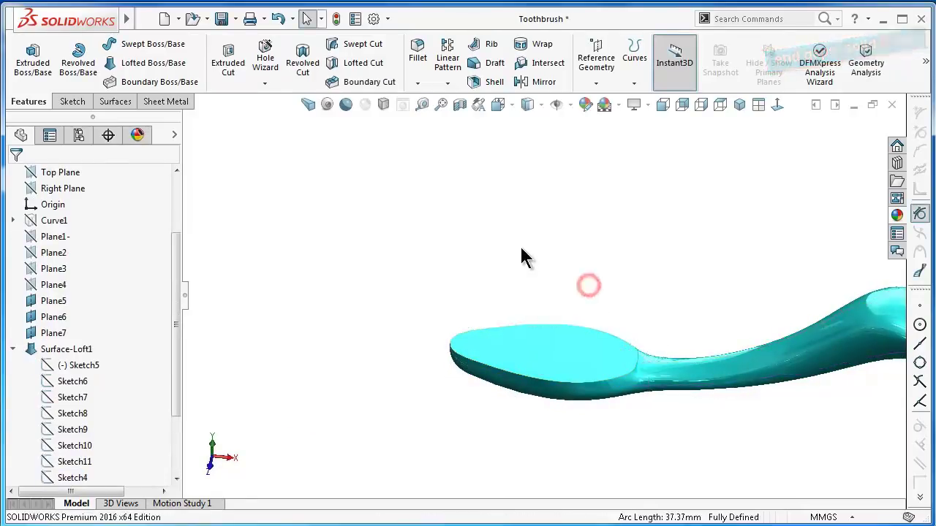
{"action": "mouse_move", "coordinate": [528, 271]}
{"action": "middle_mouse_down"}
{"action": "mouse_move", "coordinate": [616, 434]}
{"action": "mouse_move", "coordinate": [622, 475]}
{"action": "mouse_move", "coordinate": [534, 474]}
{"action": "middle_mouse_up"}
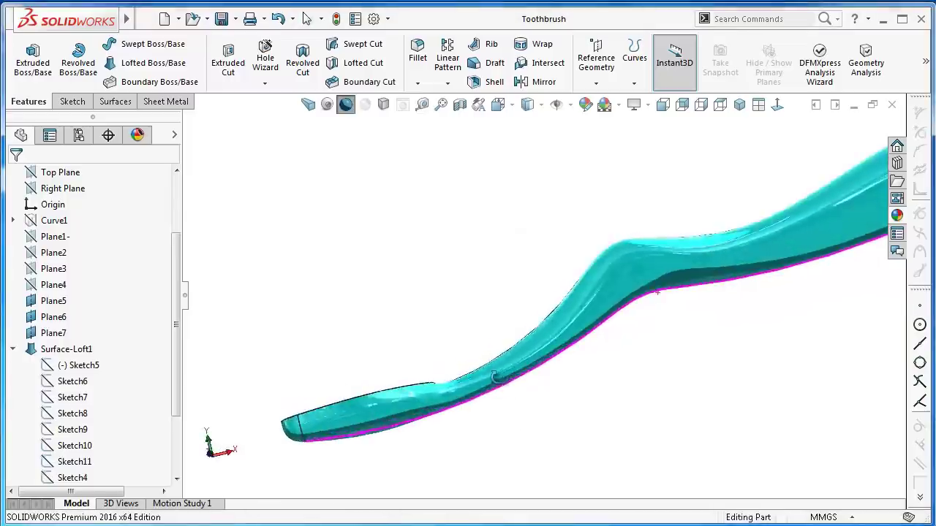
{"action": "scroll", "coordinate": [494, 376], "scroll_direction": "down", "scroll_amount": 1}
{"action": "scroll", "coordinate": [413, 357], "scroll_direction": "down", "scroll_amount": 3}
{"action": "scroll", "coordinate": [418, 363], "scroll_direction": "down", "scroll_amount": 2}
{"action": "scroll", "coordinate": [421, 372], "scroll_direction": "down", "scroll_amount": 2}
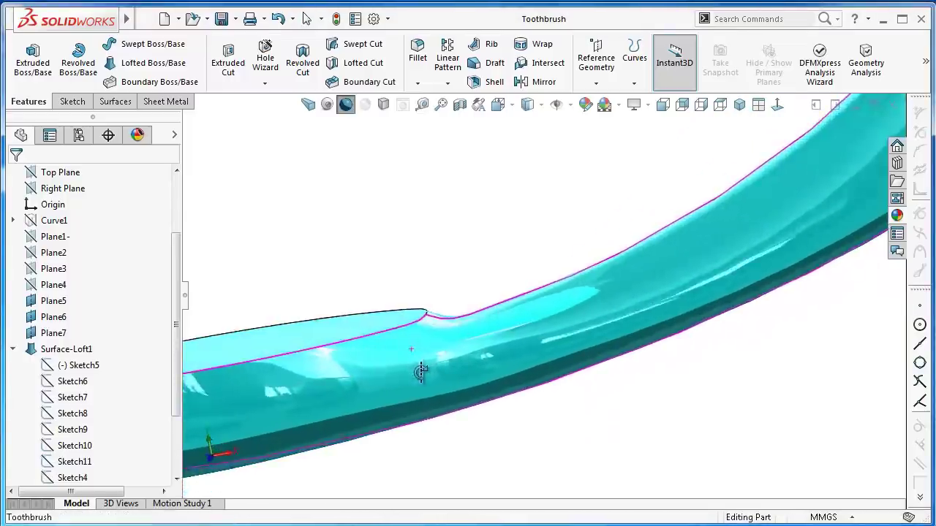
{"action": "scroll", "coordinate": [422, 371], "scroll_direction": "up", "scroll_amount": 3}
{"action": "middle_click_drag", "start_coordinate": [413, 244], "coordinate": [455, 306]}
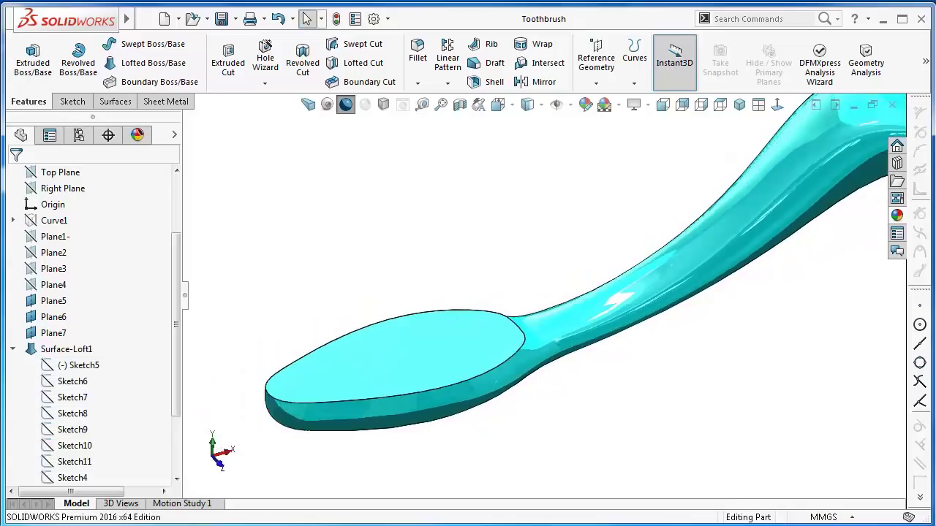
Fillet the rim of the head's top face with a 1.00 mm radius
{"action": "left_click", "coordinate": [420, 58]}
{"action": "type", "text": "1"}
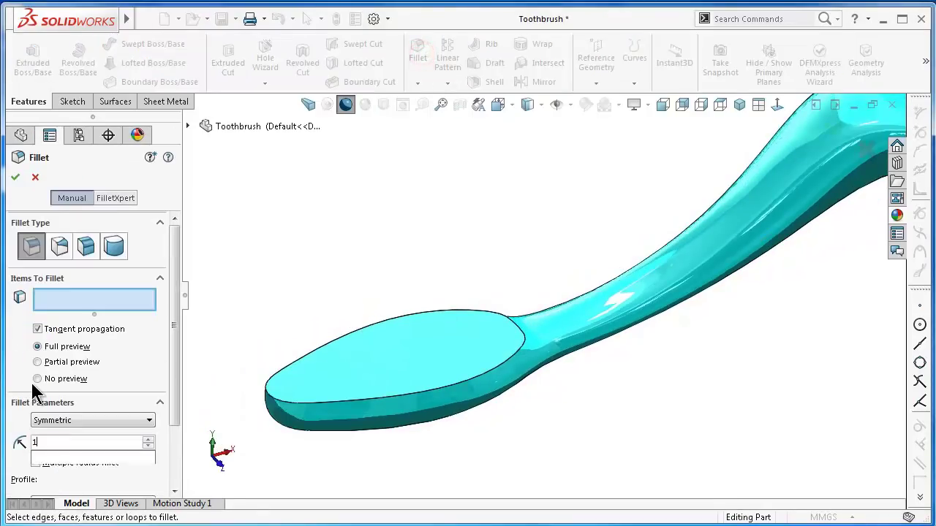
{"action": "key", "text": "Return"}
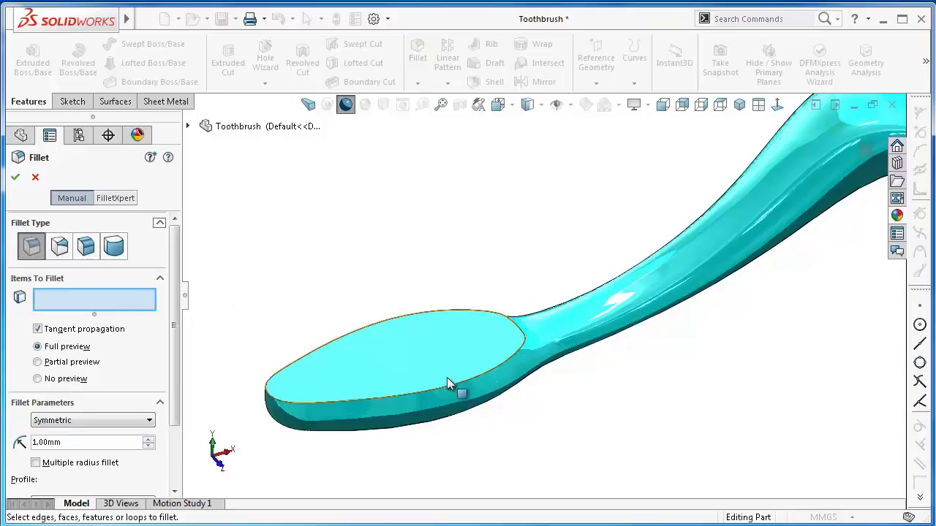
{"action": "left_click", "coordinate": [439, 370]}
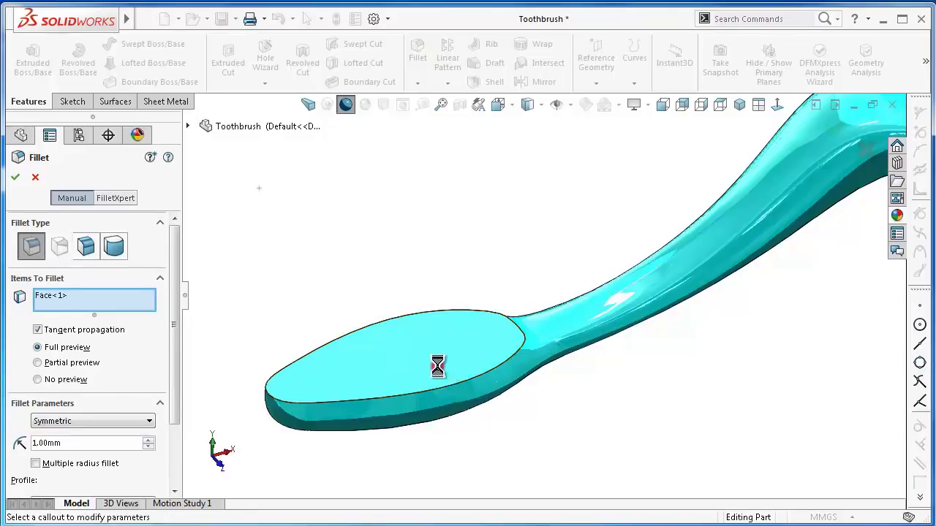
{"action": "mouse_move", "coordinate": [417, 305]}
{"action": "middle_mouse_down"}
{"action": "mouse_move", "coordinate": [351, 312]}
{"action": "mouse_move", "coordinate": [359, 282]}
{"action": "mouse_move", "coordinate": [428, 270]}
{"action": "mouse_move", "coordinate": [448, 207]}
{"action": "mouse_move", "coordinate": [397, 206]}
{"action": "mouse_move", "coordinate": [402, 216]}
{"action": "middle_mouse_up"}
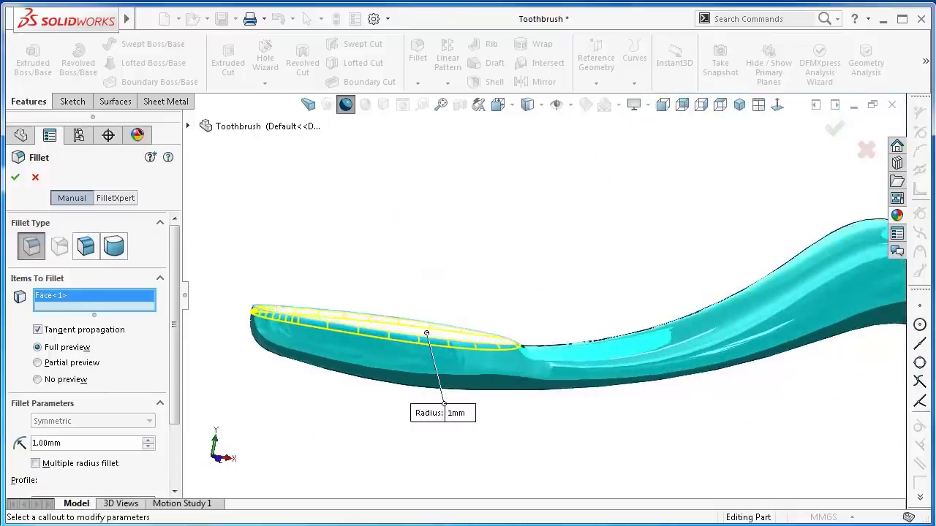
{"action": "left_click", "coordinate": [14, 178]}
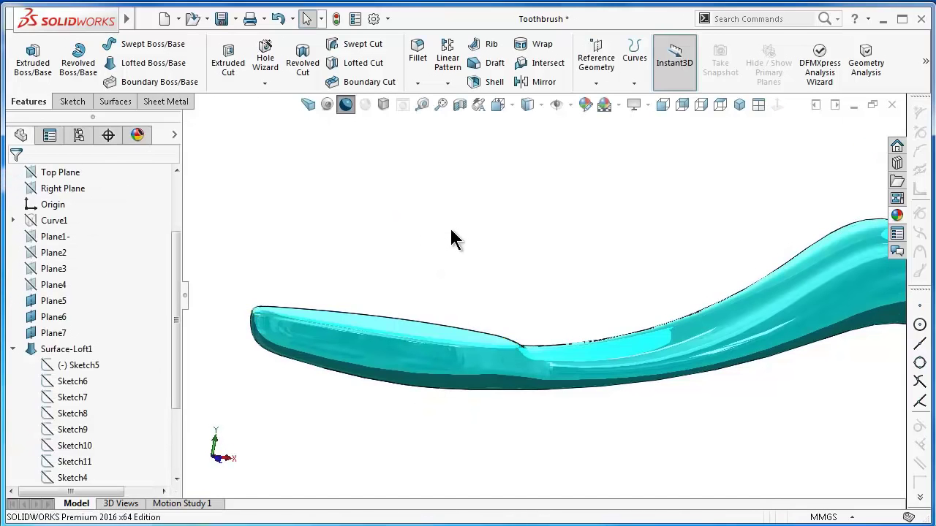
Turn the view normal to the Front Plane
{"action": "mouse_move", "coordinate": [451, 234]}
{"action": "middle_mouse_down"}
{"action": "mouse_move", "coordinate": [456, 307]}
{"action": "mouse_move", "coordinate": [489, 303]}
{"action": "mouse_move", "coordinate": [585, 381]}
{"action": "mouse_move", "coordinate": [565, 303]}
{"action": "mouse_move", "coordinate": [581, 271]}
{"action": "mouse_move", "coordinate": [650, 396]}
{"action": "mouse_move", "coordinate": [637, 293]}
{"action": "middle_mouse_up"}
{"action": "scroll", "coordinate": [596, 409], "scroll_direction": "down", "scroll_amount": 2}
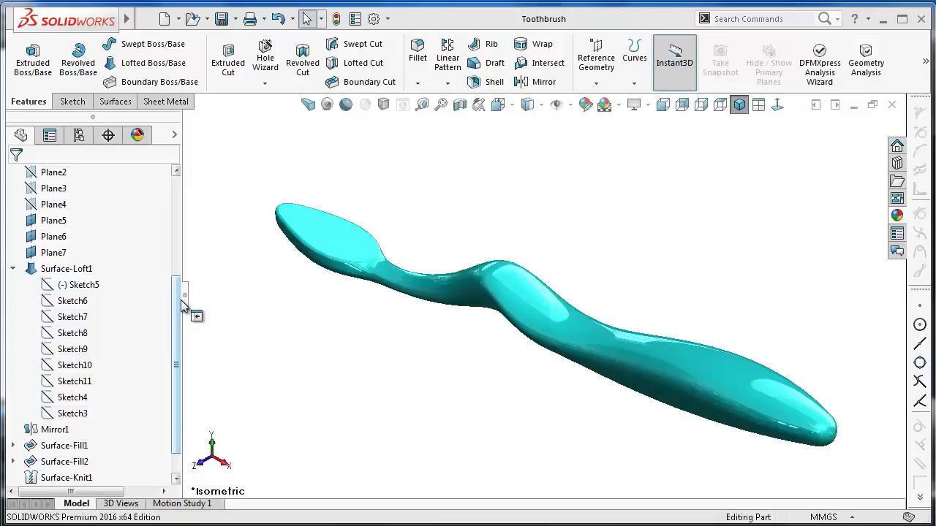
{"action": "left_click_drag", "start_coordinate": [179, 309], "coordinate": [173, 209]}
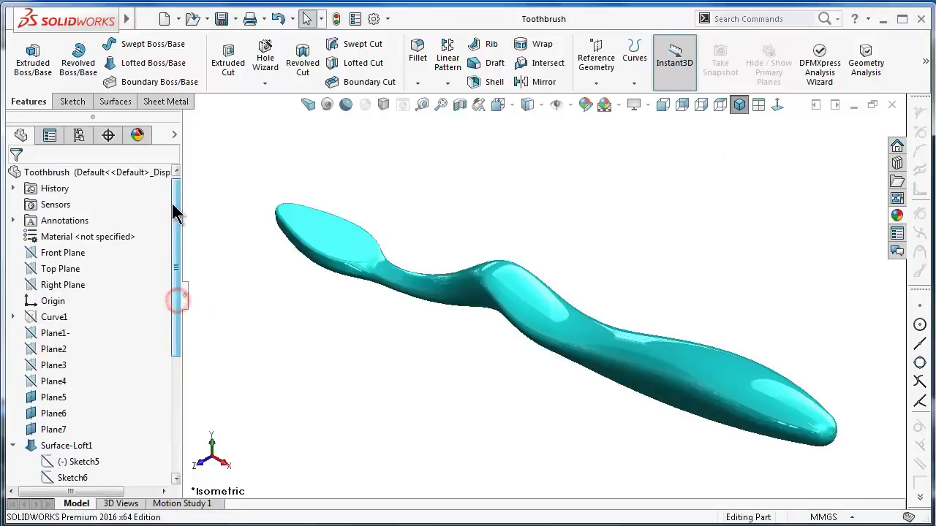
{"action": "left_click", "coordinate": [79, 253]}
{"action": "left_click", "coordinate": [142, 235]}
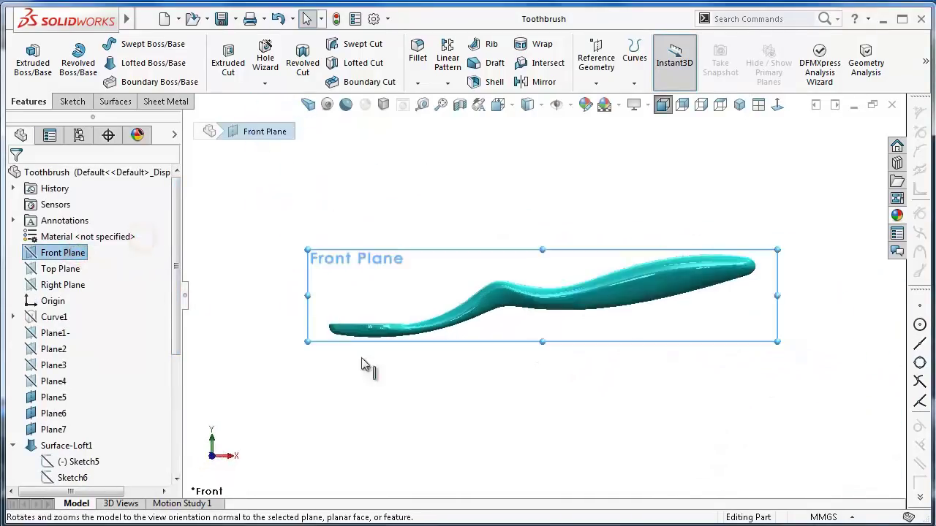
{"action": "left_click", "coordinate": [385, 395]}
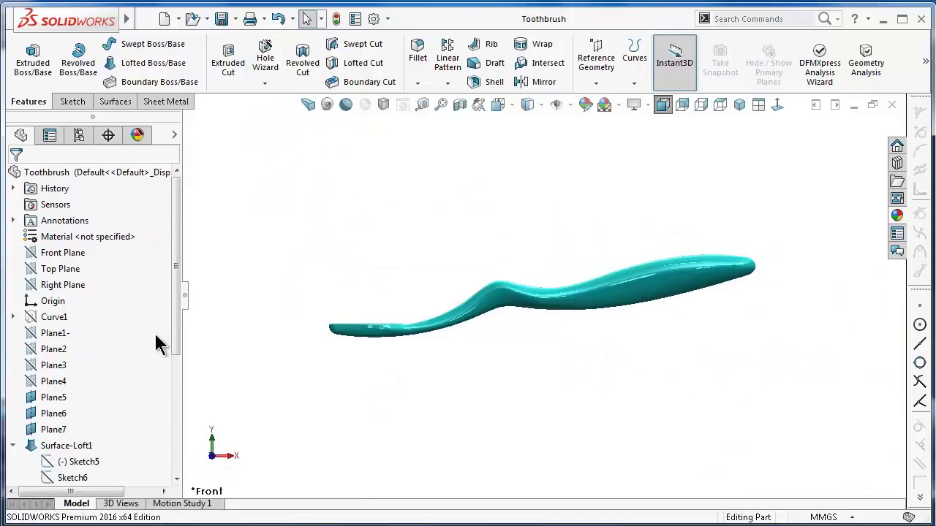
Show Sketch4 on the model again and select the Front Plane
{"action": "left_click_drag", "start_coordinate": [180, 324], "coordinate": [180, 430]}
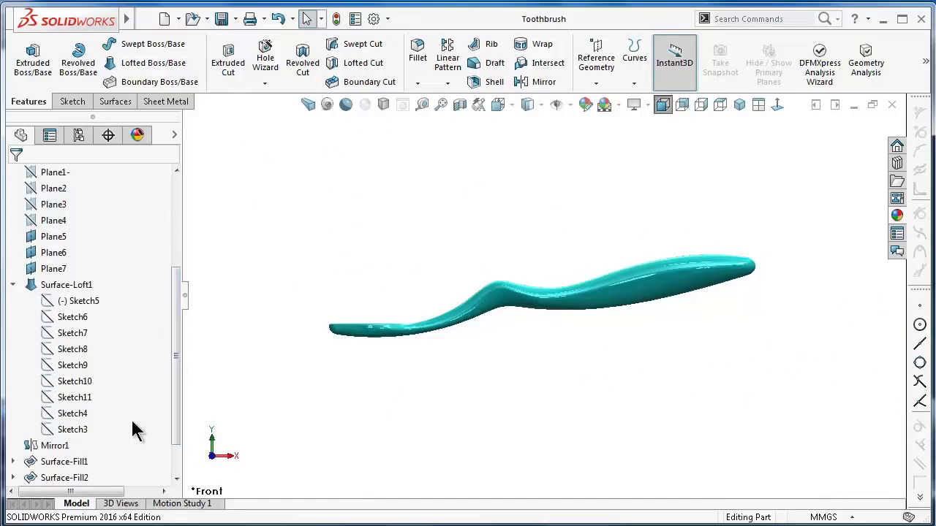
{"action": "left_click", "coordinate": [80, 422]}
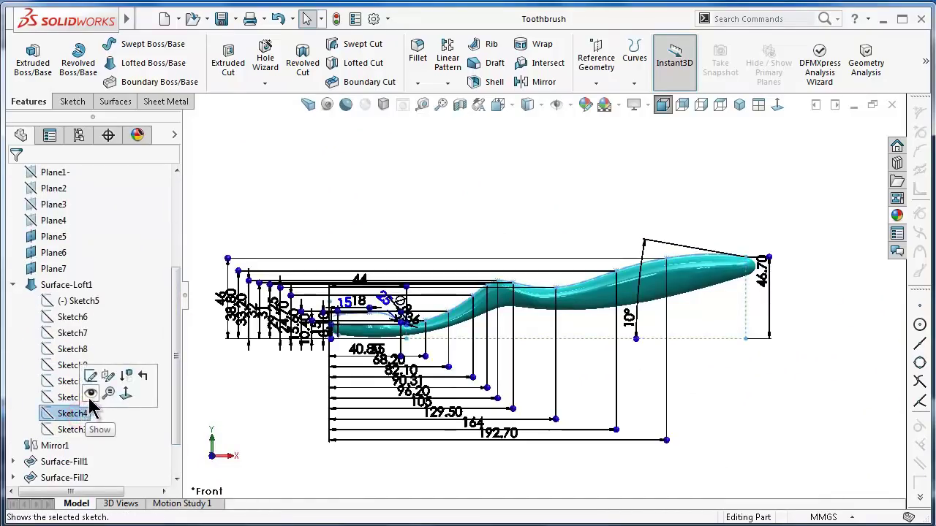
{"action": "left_click", "coordinate": [93, 393]}
{"action": "scroll", "coordinate": [662, 236], "scroll_direction": "down", "scroll_amount": 2}
{"action": "scroll", "coordinate": [428, 296], "scroll_direction": "down", "scroll_amount": 2}
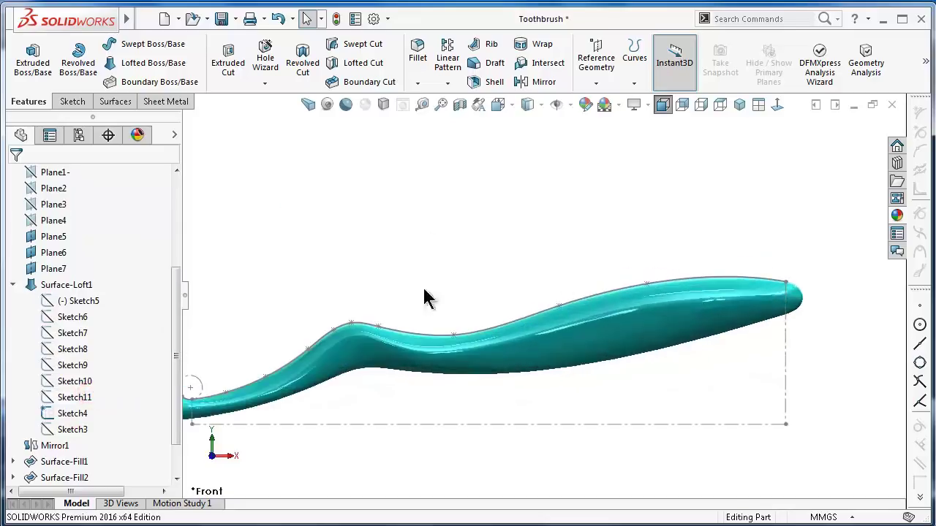
{"action": "scroll", "coordinate": [366, 307], "scroll_direction": "down", "scroll_amount": 2}
{"action": "scroll", "coordinate": [377, 289], "scroll_direction": "down", "scroll_amount": 2}
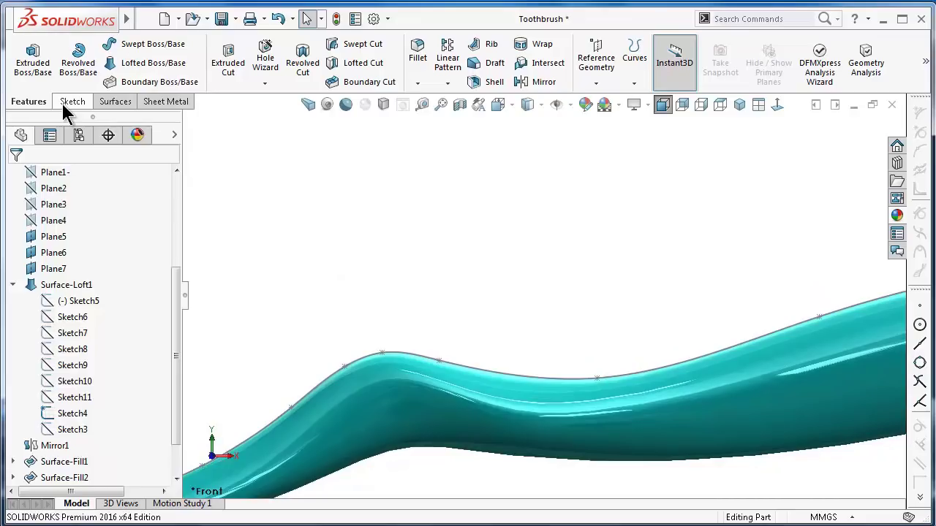
{"action": "left_click_drag", "start_coordinate": [178, 292], "coordinate": [173, 212]}
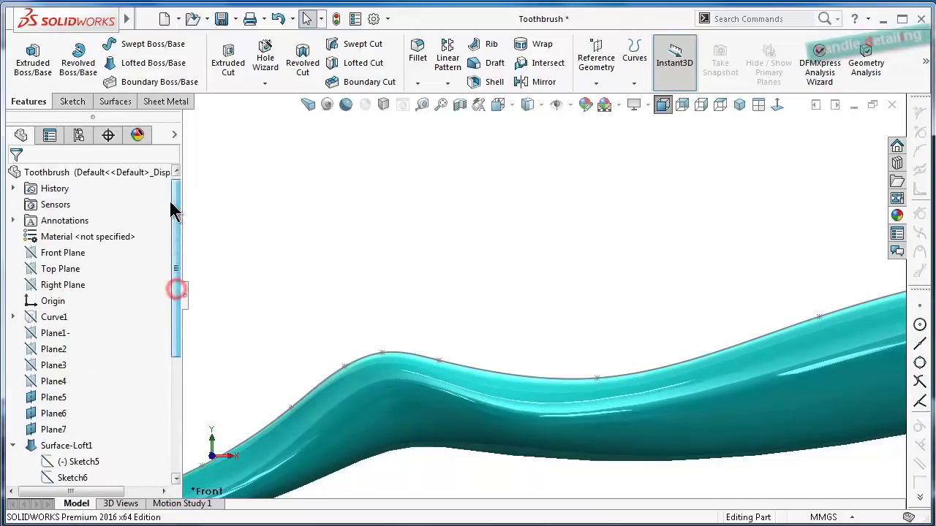
{"action": "left_click", "coordinate": [55, 253]}
Start a Front Plane sketch and draw a vertical centerline up from the handle's upper edge
{"action": "left_click", "coordinate": [71, 238]}
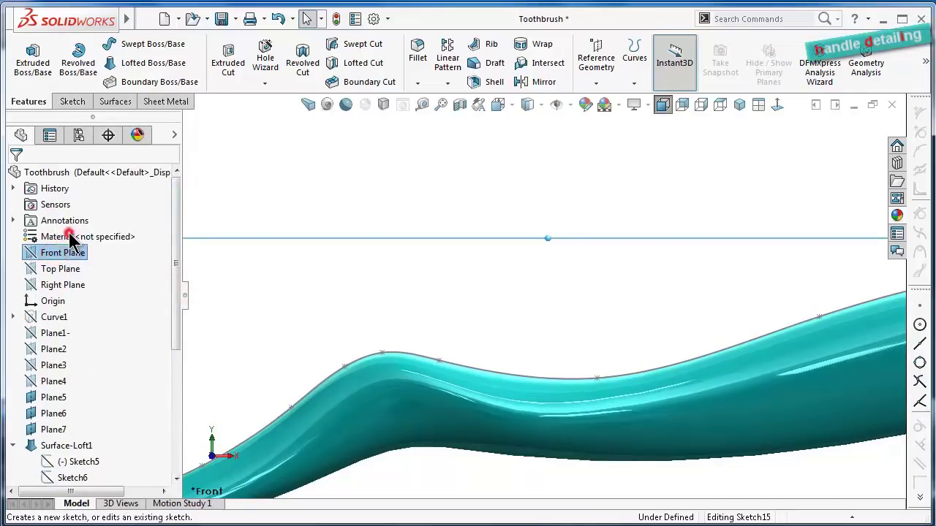
{"action": "left_click", "coordinate": [115, 46]}
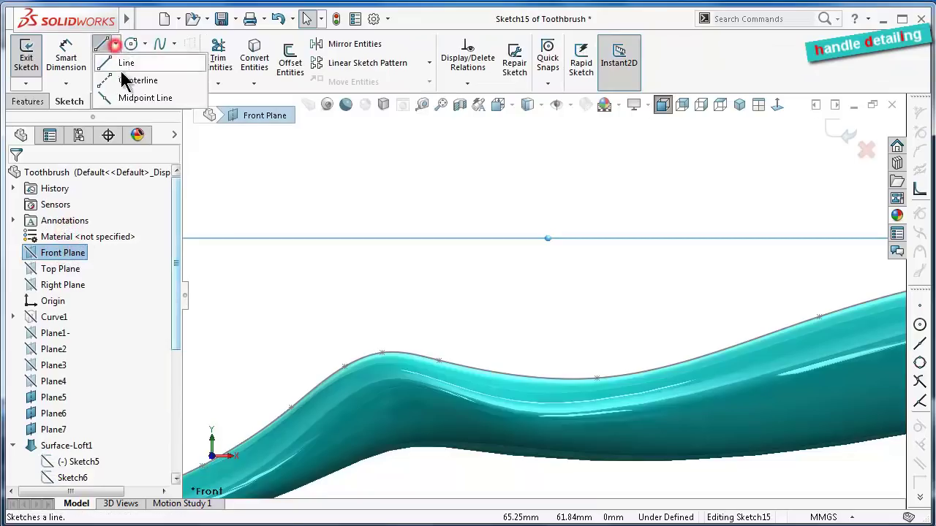
{"action": "left_click", "coordinate": [123, 77]}
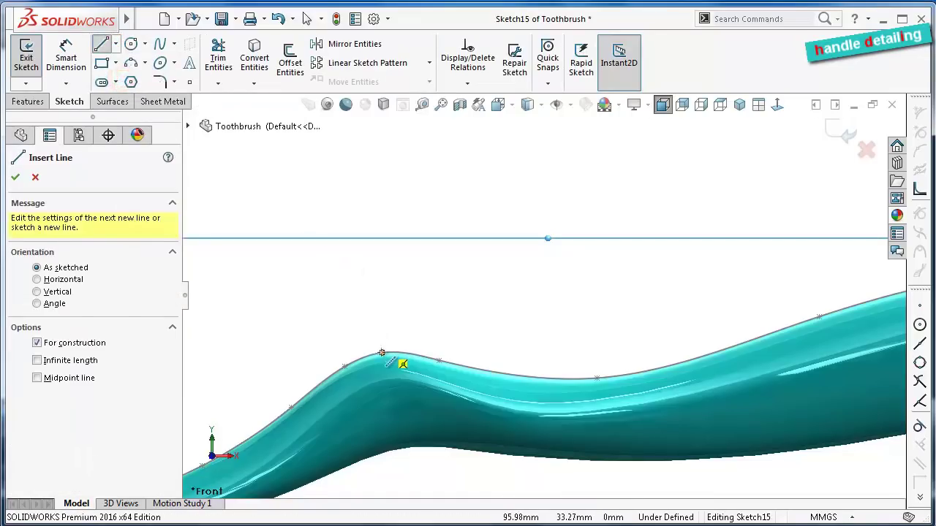
{"action": "left_click", "coordinate": [381, 353]}
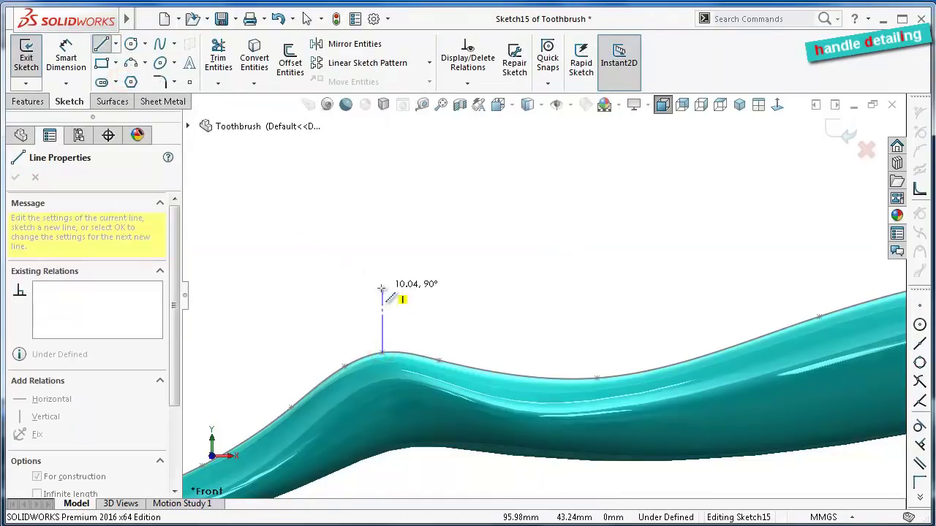
{"action": "left_click", "coordinate": [382, 288]}
{"action": "key", "text": "Escape"}
Draw a short vertical centerline down from the handle's lower edge and exit the tool
{"action": "key", "text": "f"}
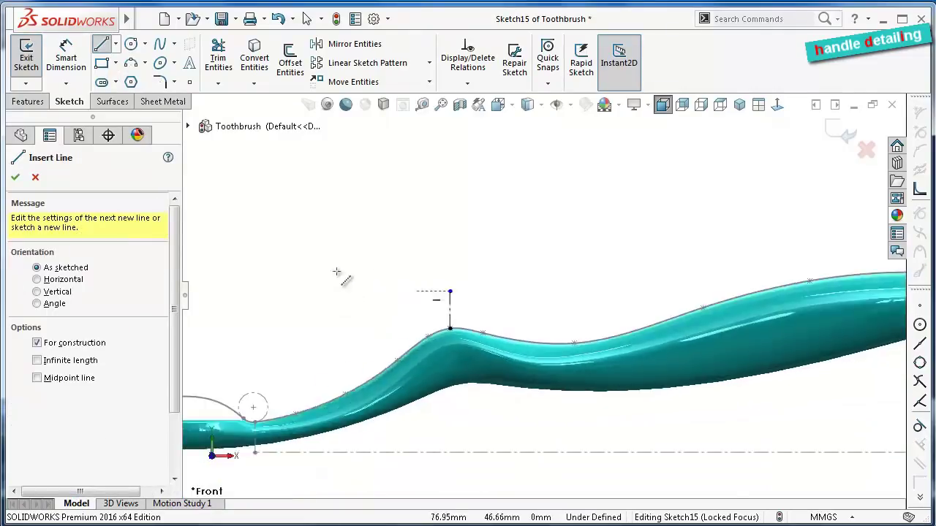
{"action": "scroll", "coordinate": [336, 272], "scroll_direction": "up", "scroll_amount": 3}
{"action": "scroll", "coordinate": [691, 365], "scroll_direction": "down", "scroll_amount": 3}
{"action": "scroll", "coordinate": [691, 366], "scroll_direction": "down", "scroll_amount": 3}
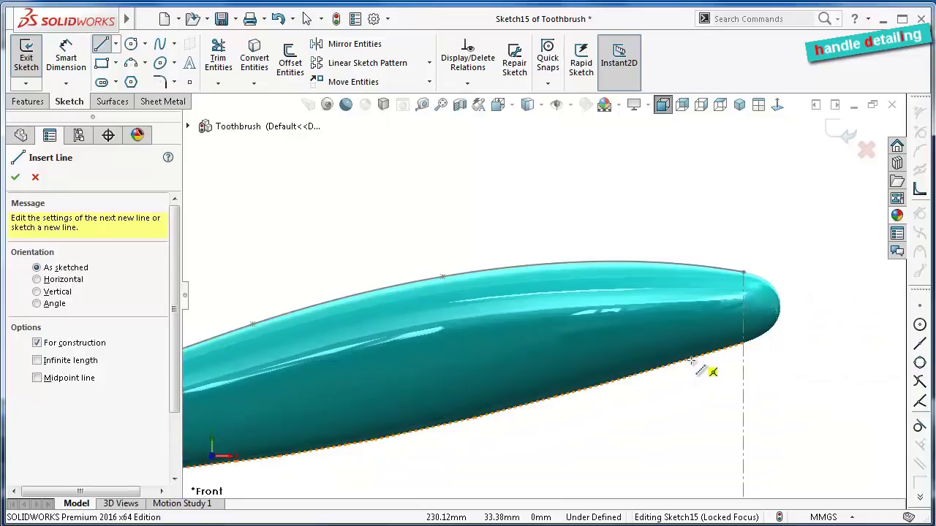
{"action": "left_click", "coordinate": [691, 361]}
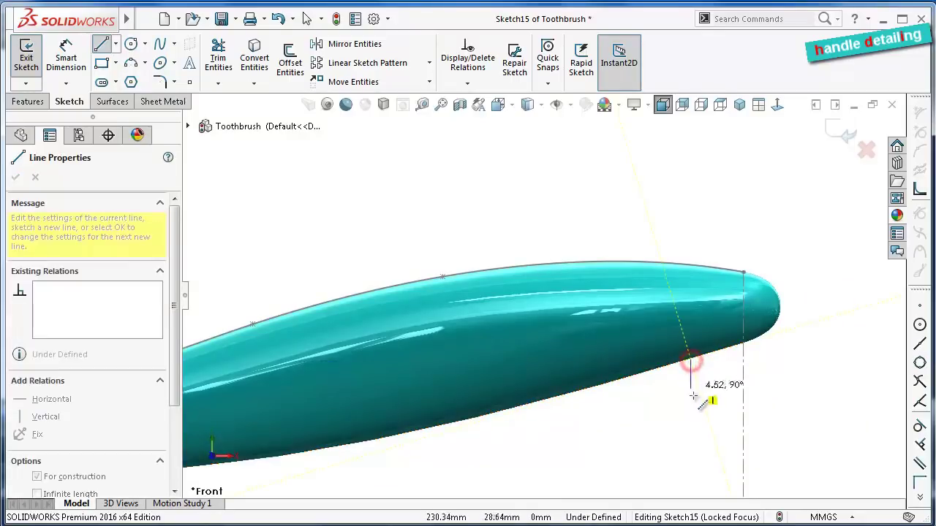
{"action": "left_click", "coordinate": [690, 398]}
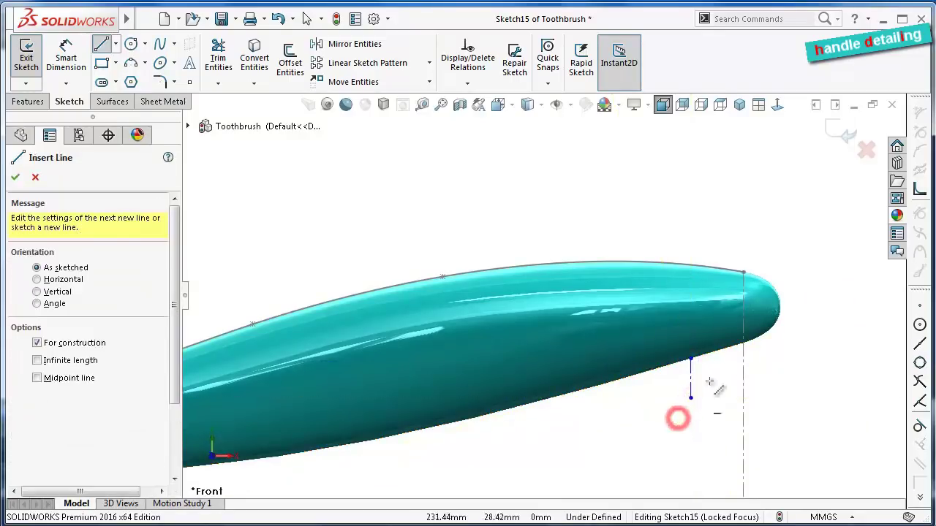
{"action": "scroll", "coordinate": [726, 344], "scroll_direction": "down", "scroll_amount": 2}
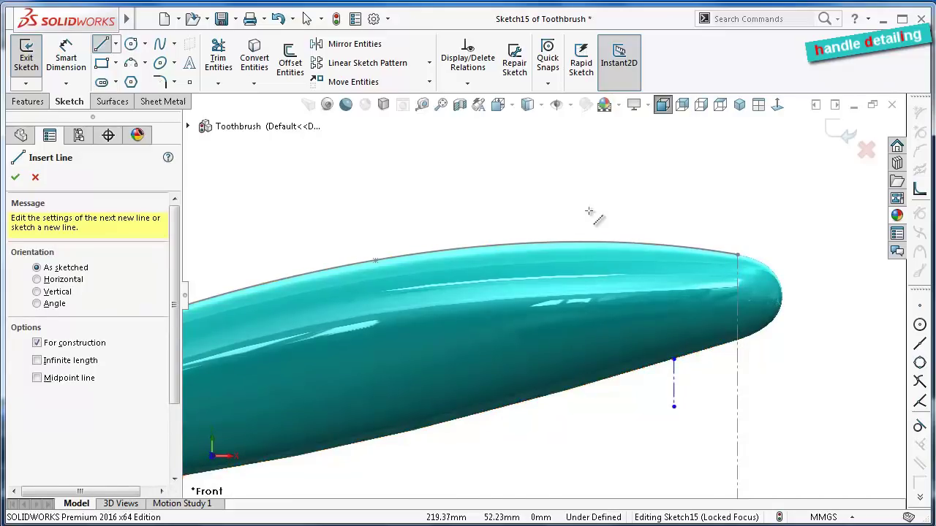
{"action": "scroll", "coordinate": [585, 215], "scroll_direction": "up", "scroll_amount": 2}
{"action": "scroll", "coordinate": [589, 288], "scroll_direction": "down", "scroll_amount": 1}
{"action": "scroll", "coordinate": [551, 312], "scroll_direction": "down", "scroll_amount": 1}
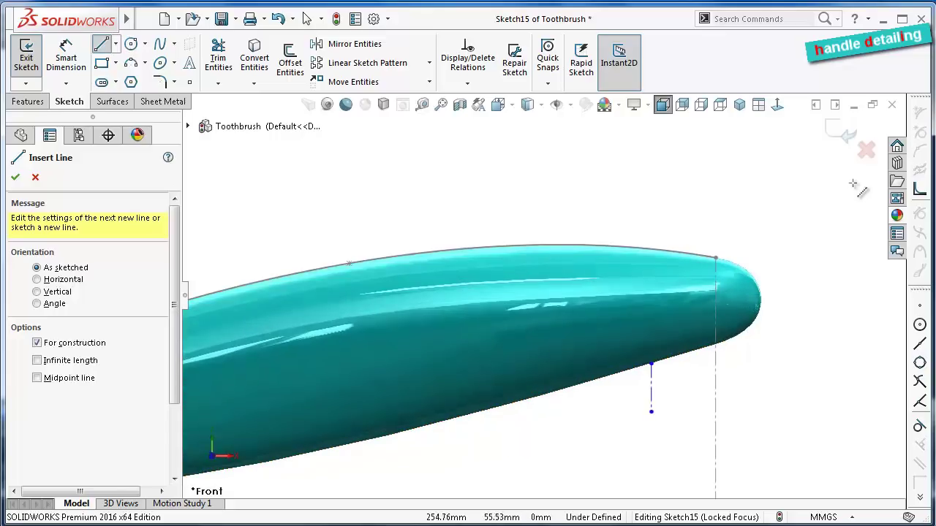
{"action": "left_click", "coordinate": [17, 179]}
{"action": "left_click_drag", "start_coordinate": [175, 285], "coordinate": [175, 358]}
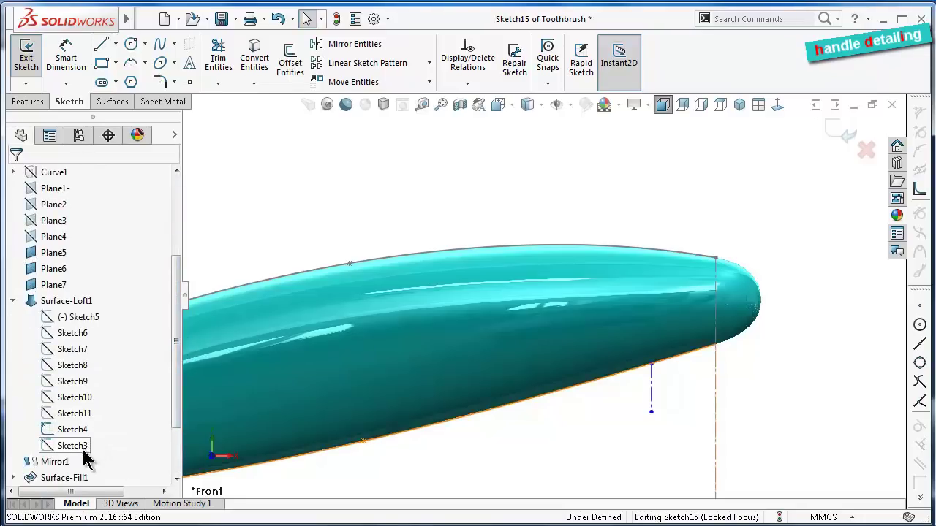
Show Sketch3's curve on the model
{"action": "left_click", "coordinate": [80, 446]}
{"action": "left_click", "coordinate": [93, 431]}
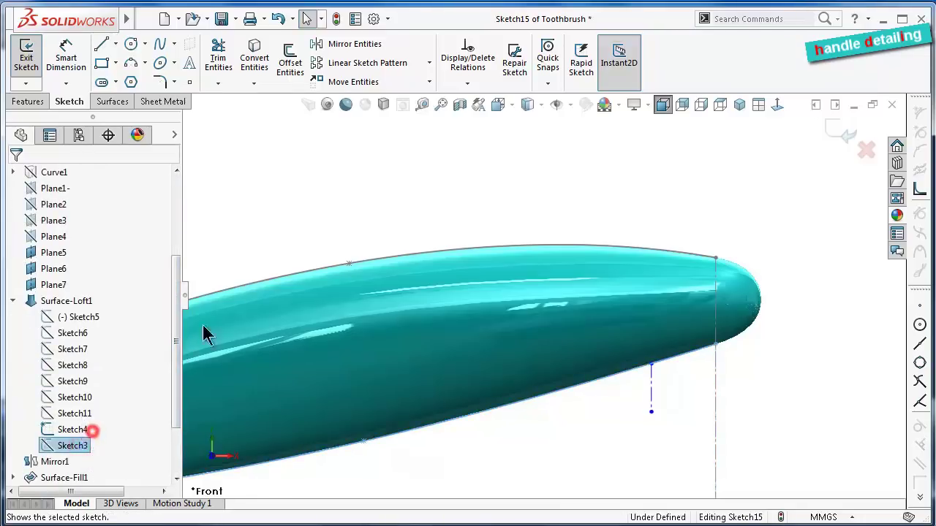
{"action": "left_click", "coordinate": [391, 190]}
{"action": "scroll", "coordinate": [674, 329], "scroll_direction": "down", "scroll_amount": 2}
{"action": "scroll", "coordinate": [616, 376], "scroll_direction": "down", "scroll_amount": 2}
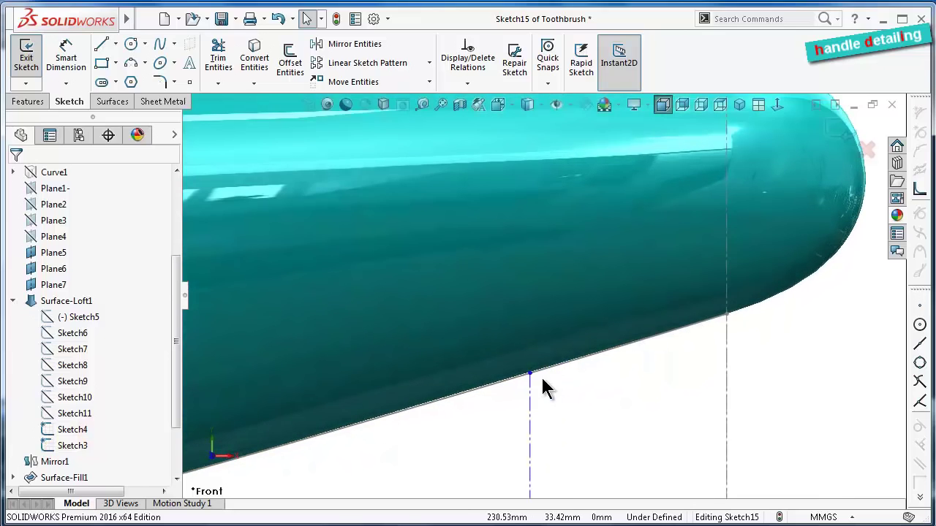
{"action": "scroll", "coordinate": [577, 241], "scroll_direction": "up", "scroll_amount": 2}
Switch the display style to Hidden Lines Removed, then back to Shaded
{"action": "left_click", "coordinate": [528, 104]}
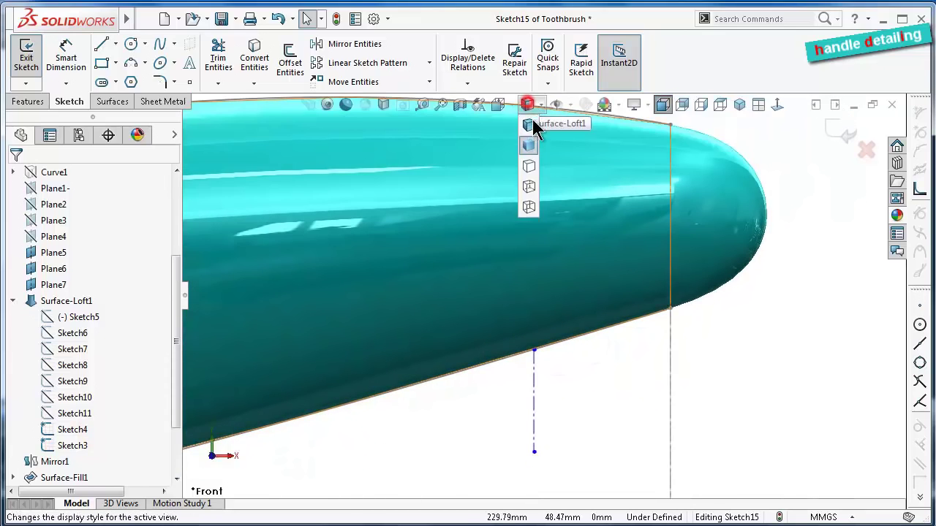
{"action": "left_click", "coordinate": [531, 168]}
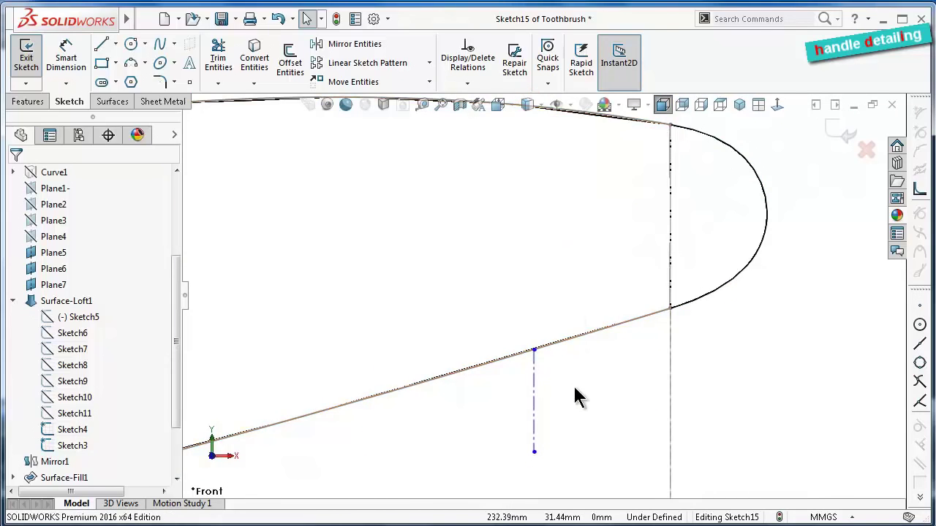
{"action": "left_click", "coordinate": [528, 104]}
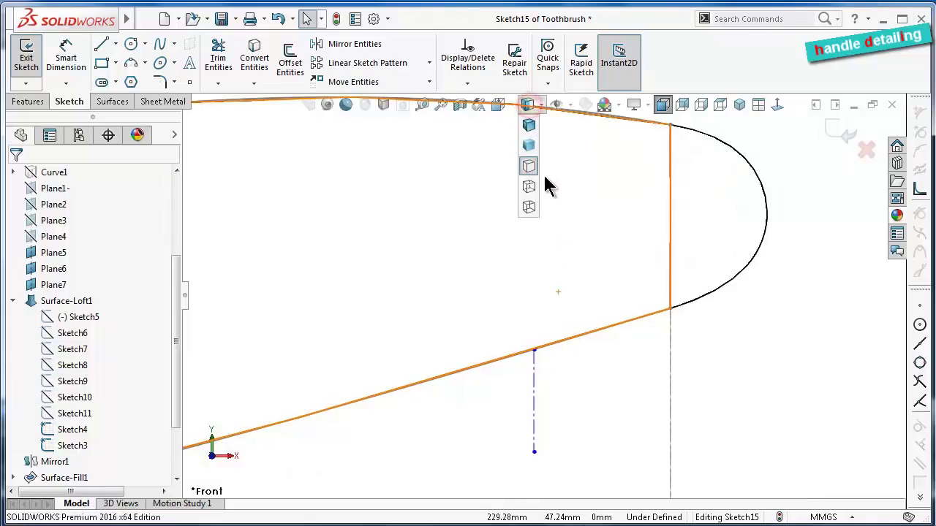
{"action": "left_click", "coordinate": [534, 208]}
{"action": "scroll", "coordinate": [534, 212], "scroll_direction": "up", "scroll_amount": 2}
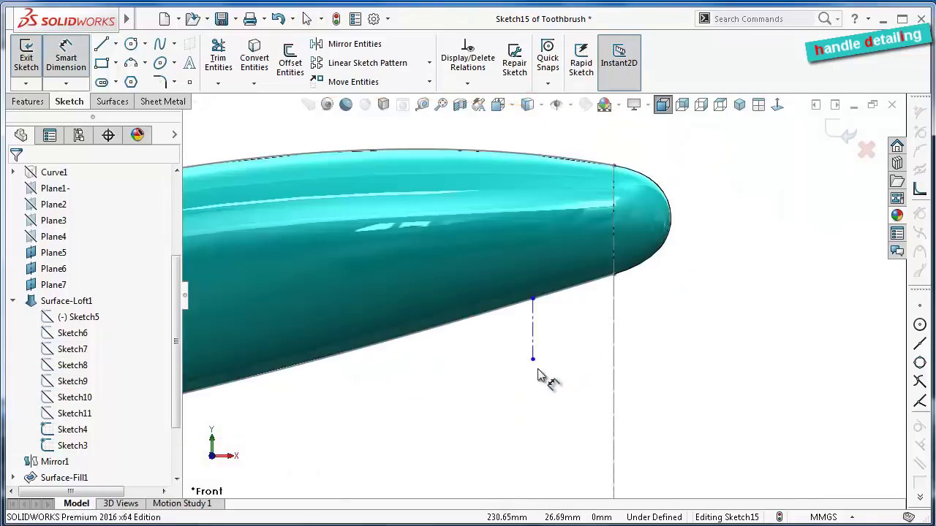
Dimension the construction line's lower endpoint 22.5 mm horizontally from the handle-end corner
{"action": "left_click", "coordinate": [533, 358]}
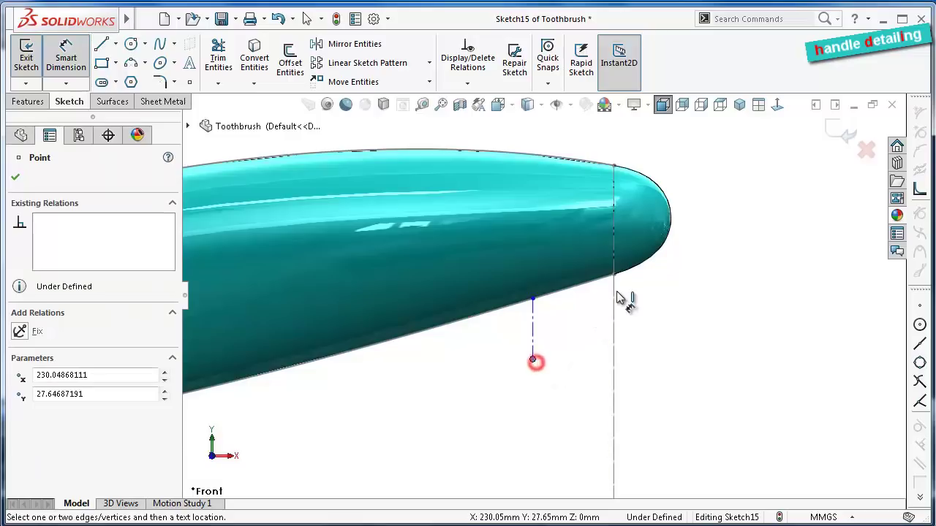
{"action": "left_click", "coordinate": [614, 275]}
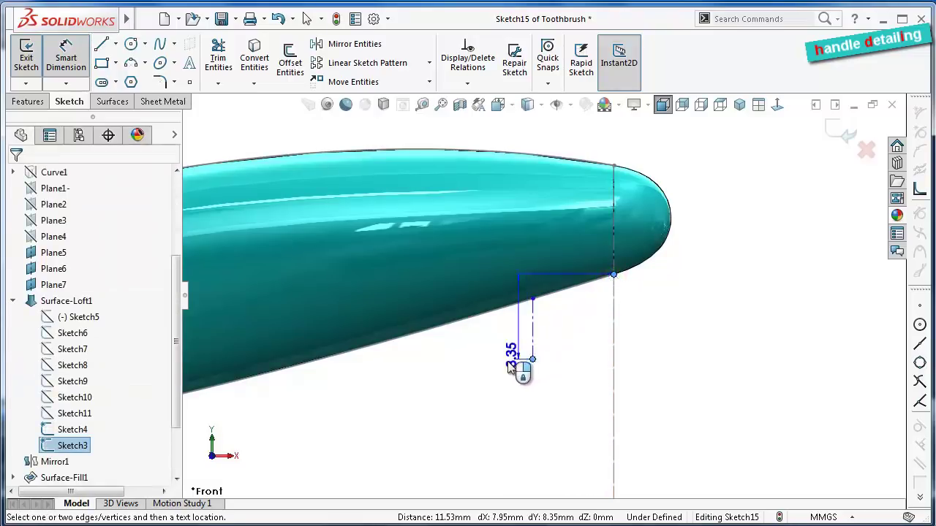
{"action": "left_click", "coordinate": [560, 395]}
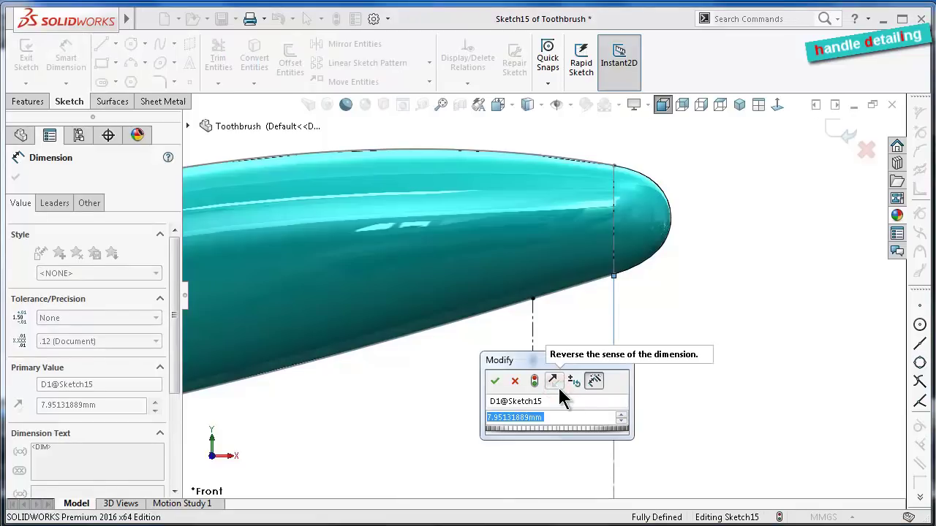
{"action": "type", "text": "22.5"}
{"action": "key", "text": "Return"}
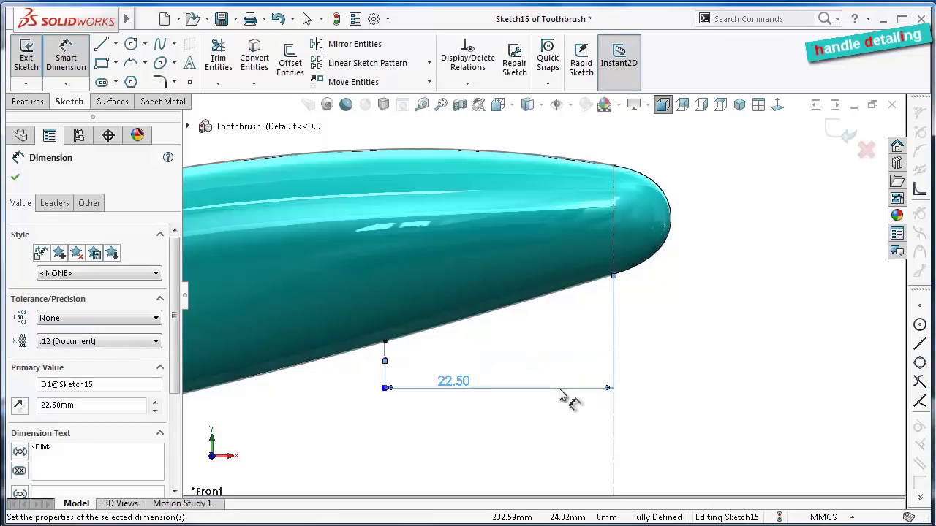
{"action": "left_click", "coordinate": [426, 468]}
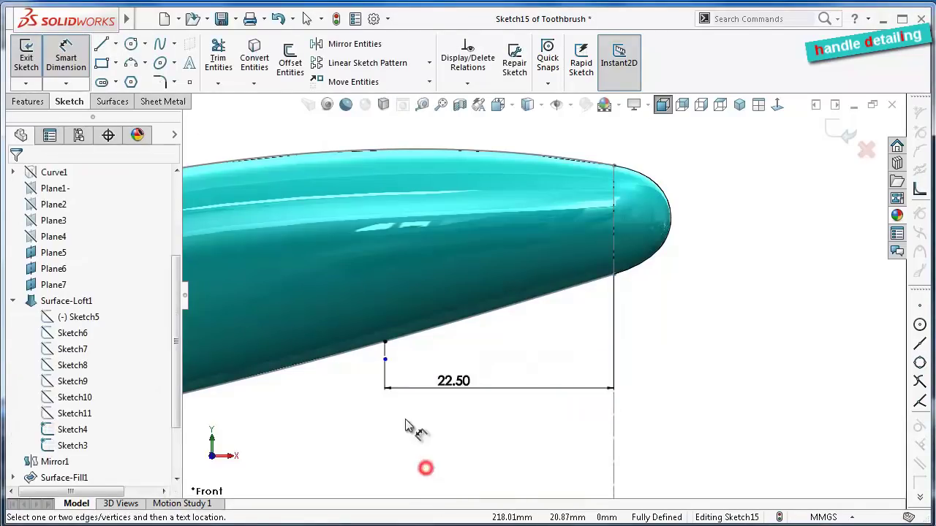
Dimension the sketch point below the handle 8.4 mm vertically from the handle end
{"action": "left_click", "coordinate": [385, 360]}
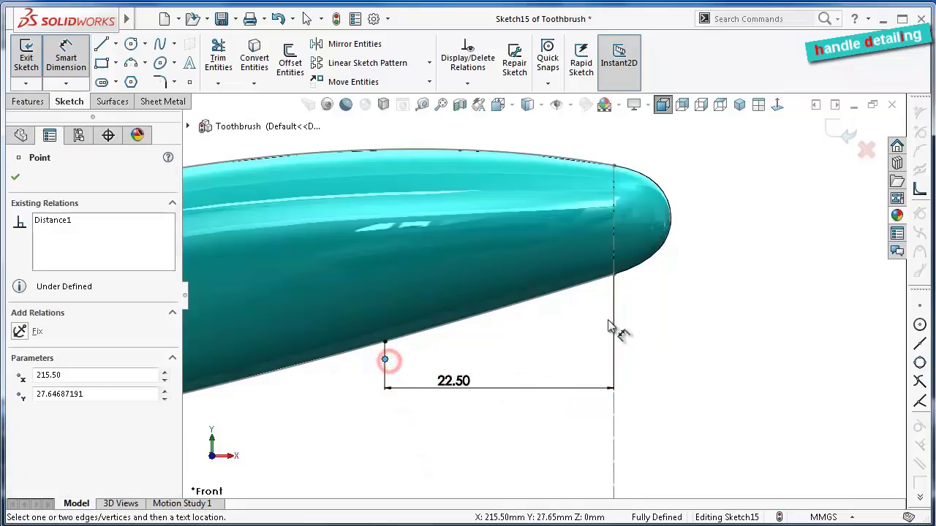
{"action": "left_click", "coordinate": [614, 277]}
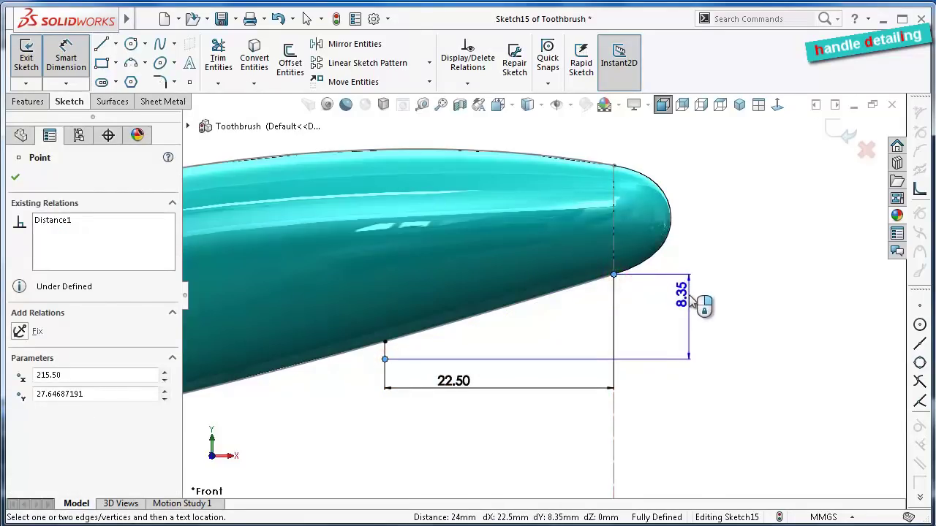
{"action": "left_click", "coordinate": [691, 299]}
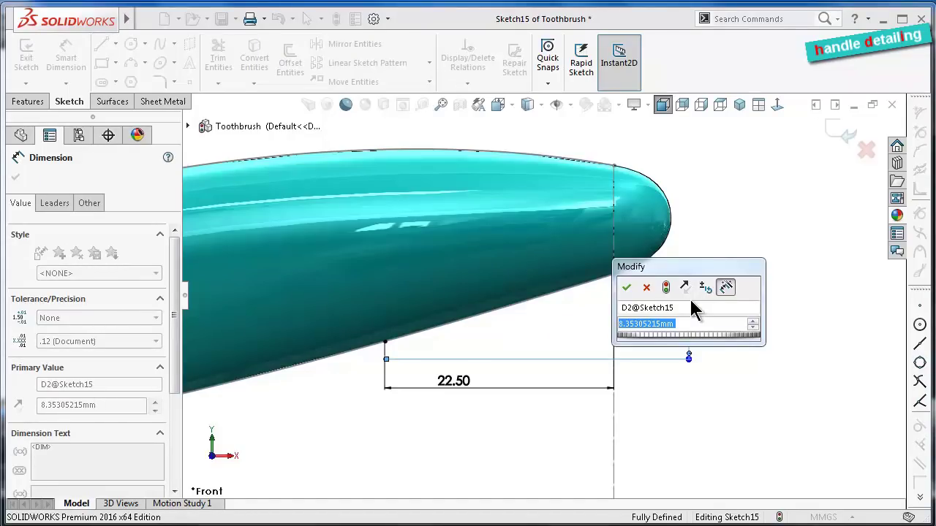
{"action": "type", "text": "8.4"}
{"action": "key", "text": "Return"}
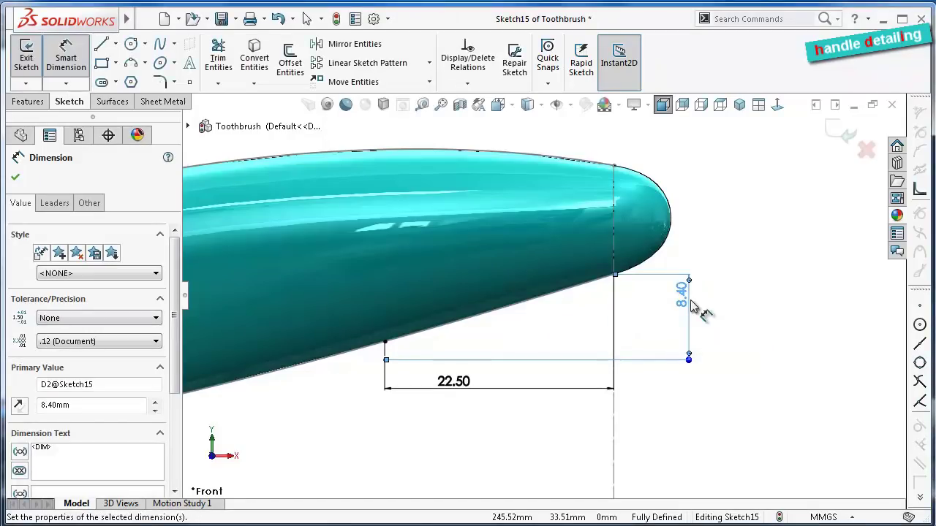
{"action": "left_click", "coordinate": [757, 382]}
Give the vertical line at the hump a 2 mm dimension
{"action": "scroll", "coordinate": [328, 299], "scroll_direction": "up", "scroll_amount": 3}
{"action": "scroll", "coordinate": [336, 290], "scroll_direction": "up", "scroll_amount": 2}
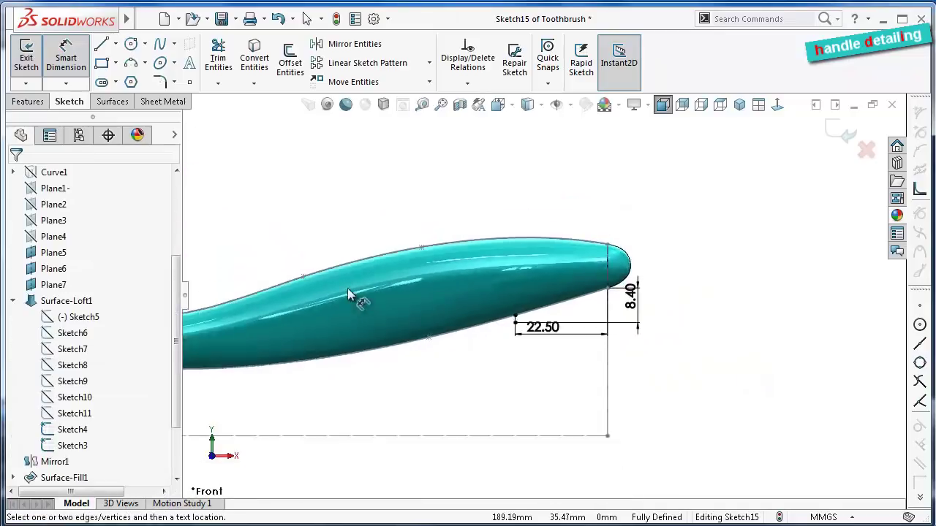
{"action": "scroll", "coordinate": [347, 288], "scroll_direction": "up", "scroll_amount": 1}
{"action": "scroll", "coordinate": [313, 292], "scroll_direction": "down", "scroll_amount": 1}
{"action": "scroll", "coordinate": [293, 287], "scroll_direction": "down", "scroll_amount": 2}
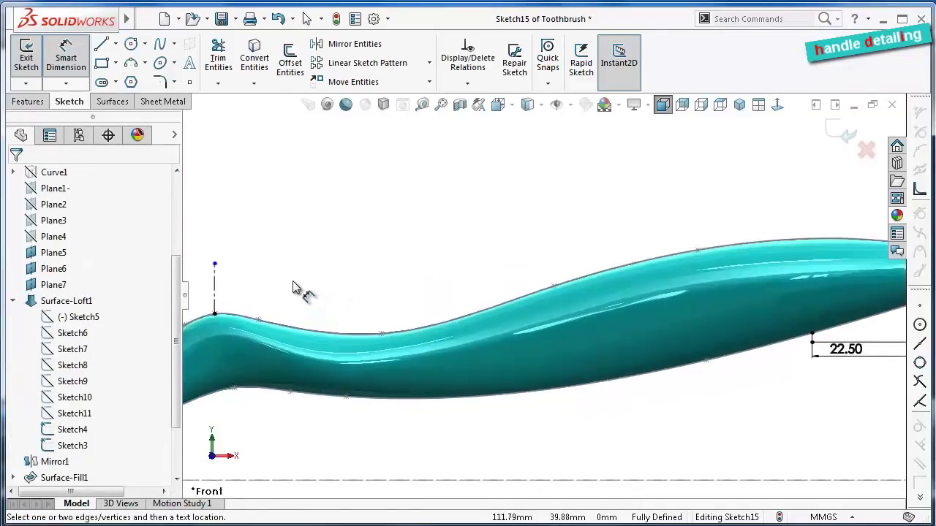
{"action": "scroll", "coordinate": [292, 287], "scroll_direction": "down", "scroll_amount": 2}
{"action": "scroll", "coordinate": [285, 281], "scroll_direction": "down", "scroll_amount": 1}
{"action": "scroll", "coordinate": [261, 280], "scroll_direction": "up", "scroll_amount": 1}
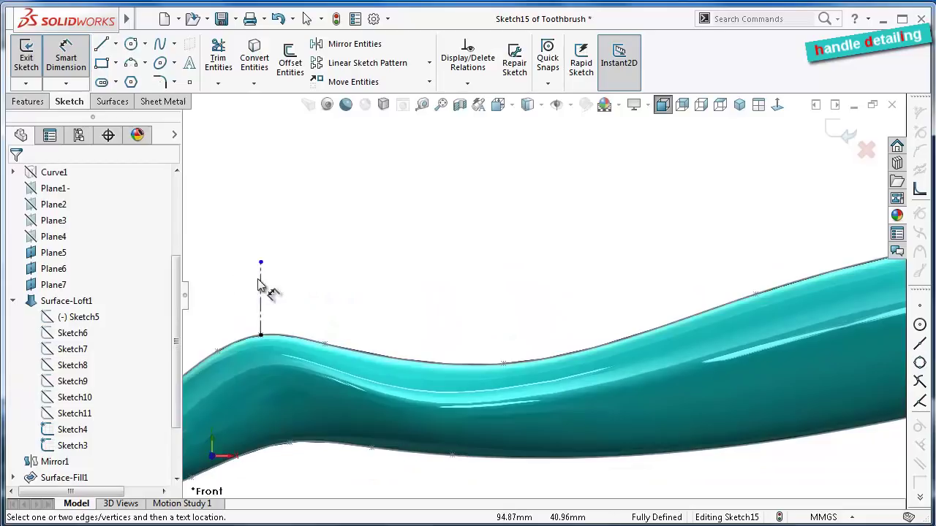
{"action": "left_click", "coordinate": [260, 289]}
{"action": "left_click", "coordinate": [303, 287]}
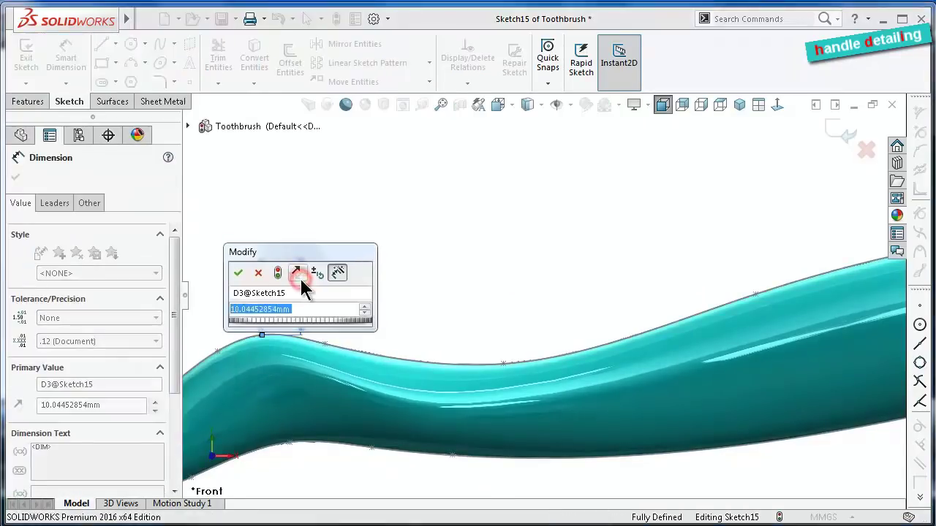
{"action": "type", "text": "2"}
{"action": "key", "text": "Return"}
{"action": "left_click", "coordinate": [299, 278]}
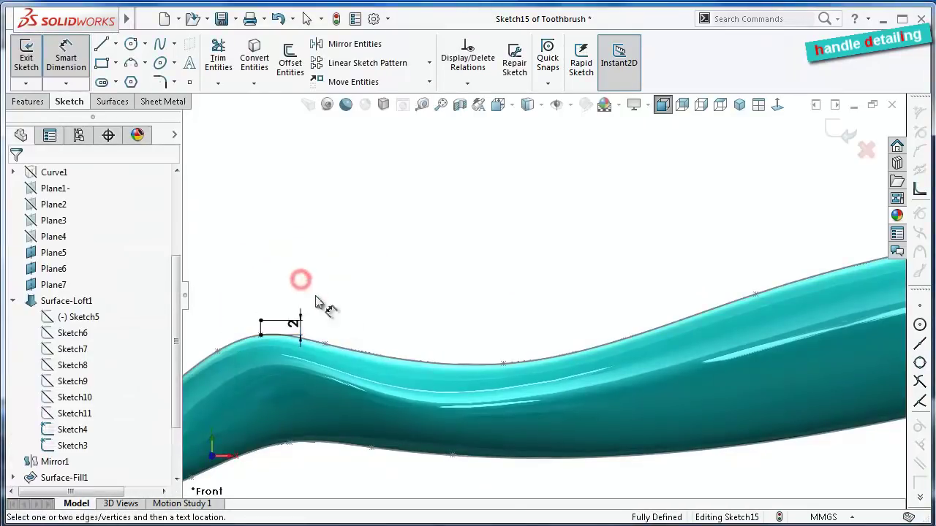
{"action": "scroll", "coordinate": [393, 353], "scroll_direction": "up", "scroll_amount": 2}
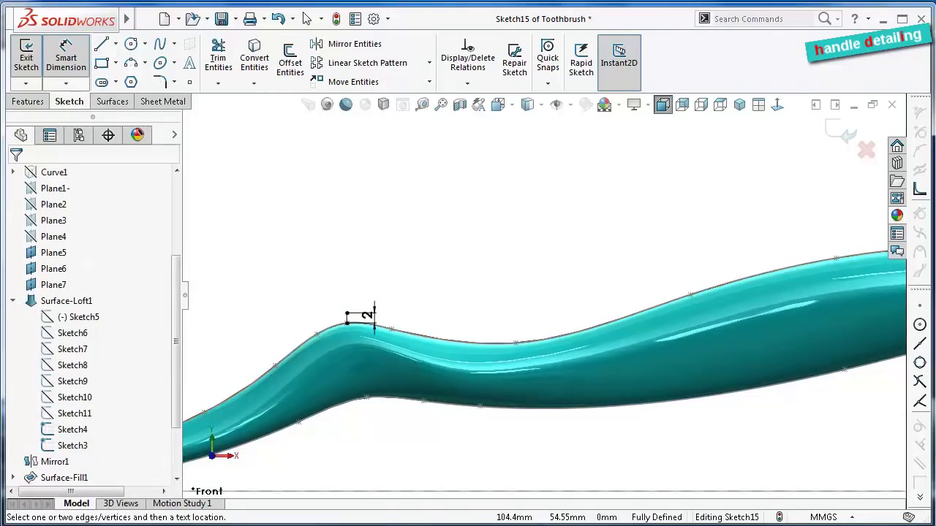
{"action": "left_click", "coordinate": [189, 82]}
{"action": "scroll", "coordinate": [486, 175], "scroll_direction": "up", "scroll_amount": 3}
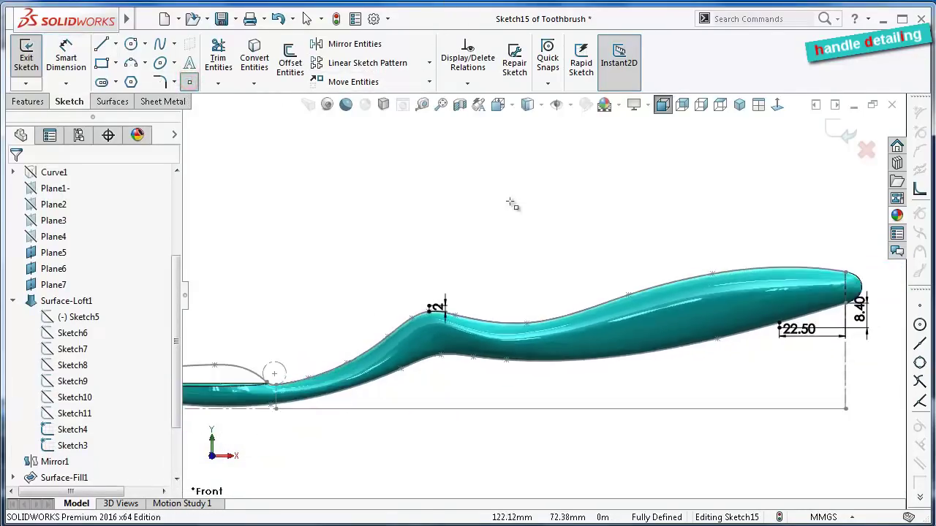
Place a row of four sketch points above the handle and delete the stray upper-left point
{"action": "left_click", "coordinate": [489, 253]}
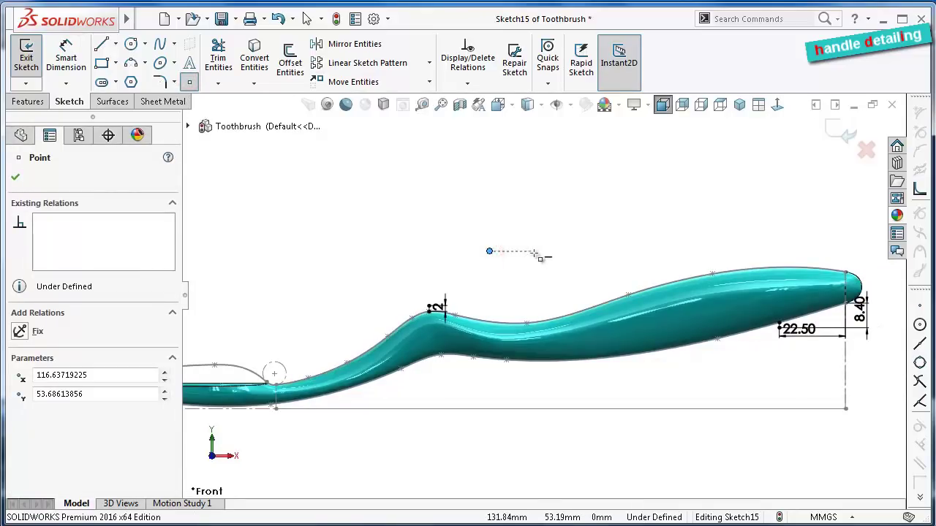
{"action": "left_click", "coordinate": [534, 251]}
{"action": "left_click", "coordinate": [586, 251]}
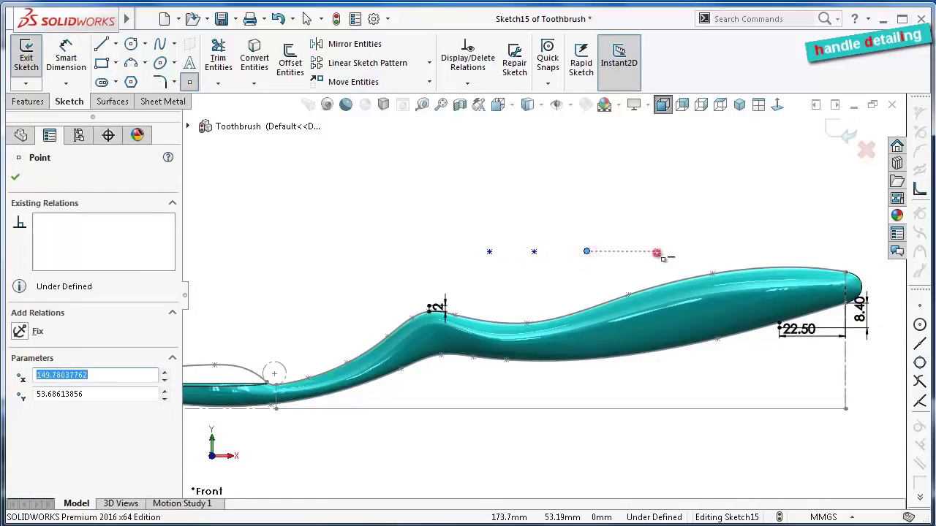
{"action": "left_click", "coordinate": [657, 252]}
{"action": "left_click", "coordinate": [312, 206]}
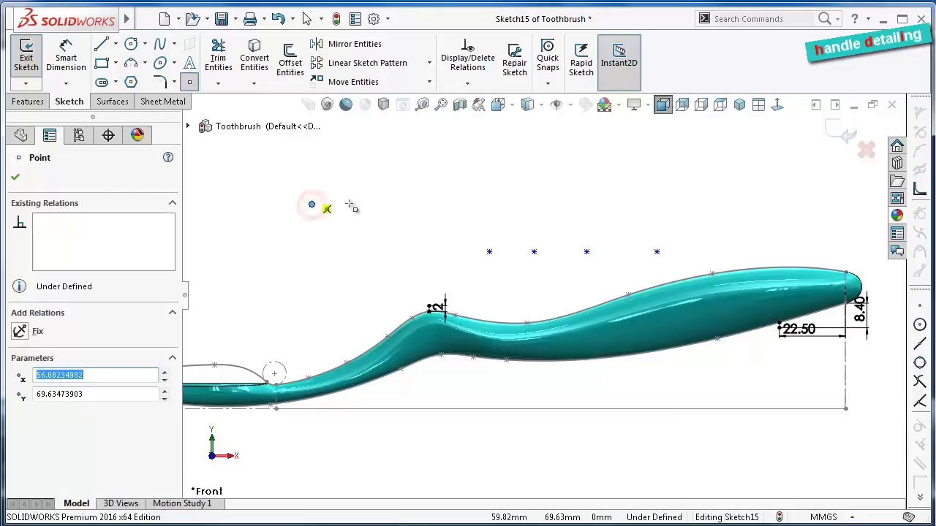
{"action": "key", "text": "Escape"}
{"action": "left_click", "coordinate": [311, 205]}
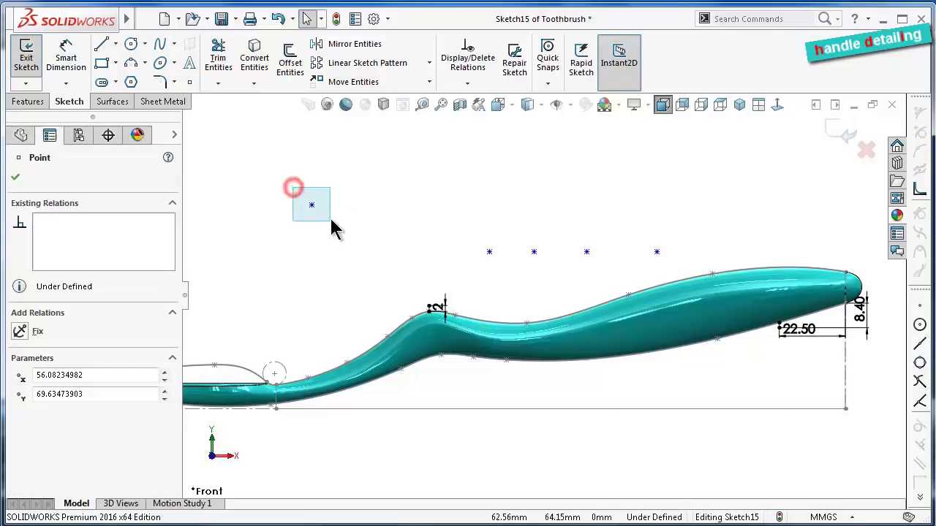
{"action": "key", "text": "Delete"}
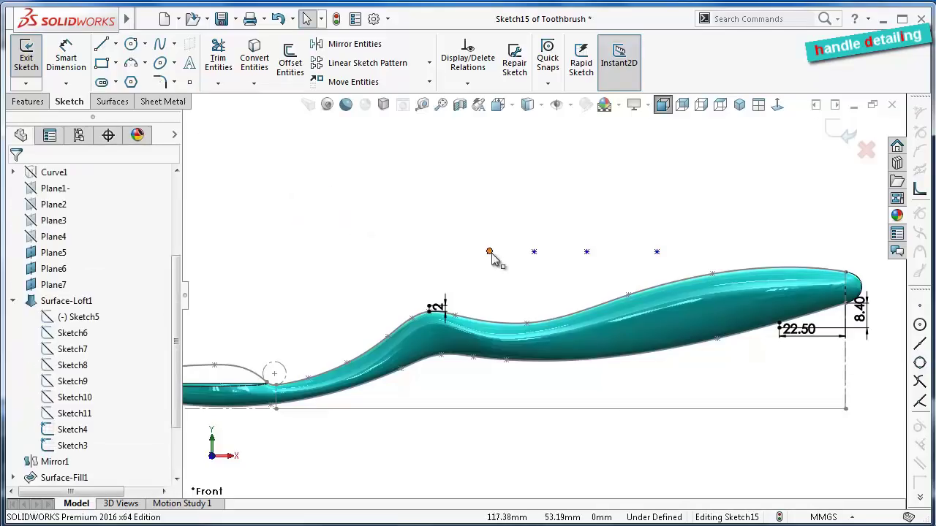
Move the row's first point to X 95, Y 30 beside the hump
{"action": "left_click", "coordinate": [490, 253]}
{"action": "type", "text": "95"}
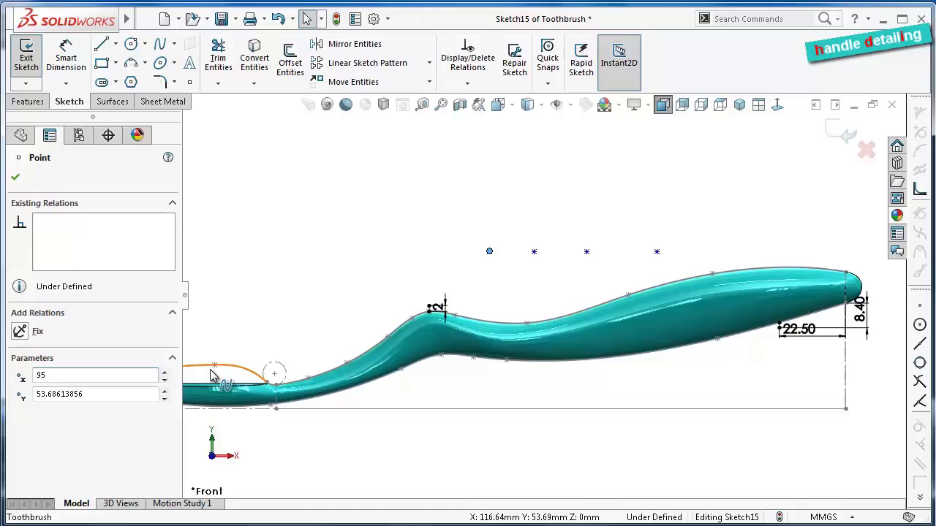
{"action": "key", "text": "Tab"}
{"action": "type", "text": "30"}
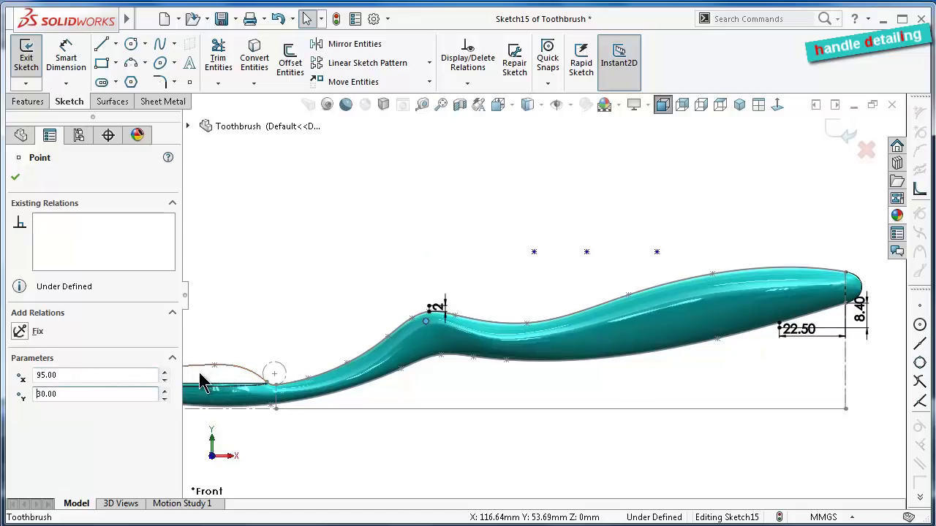
{"action": "scroll", "coordinate": [196, 376], "scroll_direction": "down", "scroll_amount": 2}
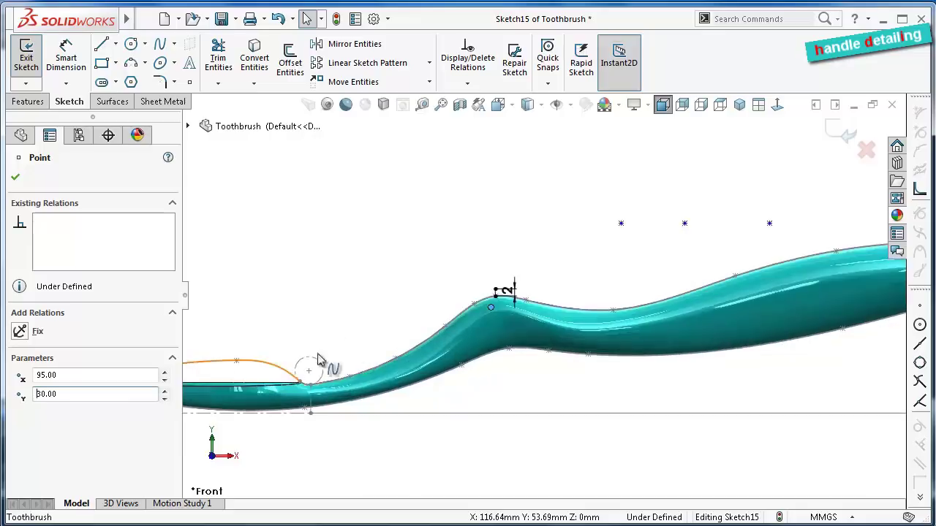
{"action": "scroll", "coordinate": [316, 358], "scroll_direction": "down", "scroll_amount": 2}
{"action": "scroll", "coordinate": [428, 309], "scroll_direction": "down", "scroll_amount": 2}
{"action": "left_click", "coordinate": [545, 231]}
Delete the vertical hump line along with its 2 mm dimension
{"action": "scroll", "coordinate": [633, 247], "scroll_direction": "down", "scroll_amount": 1}
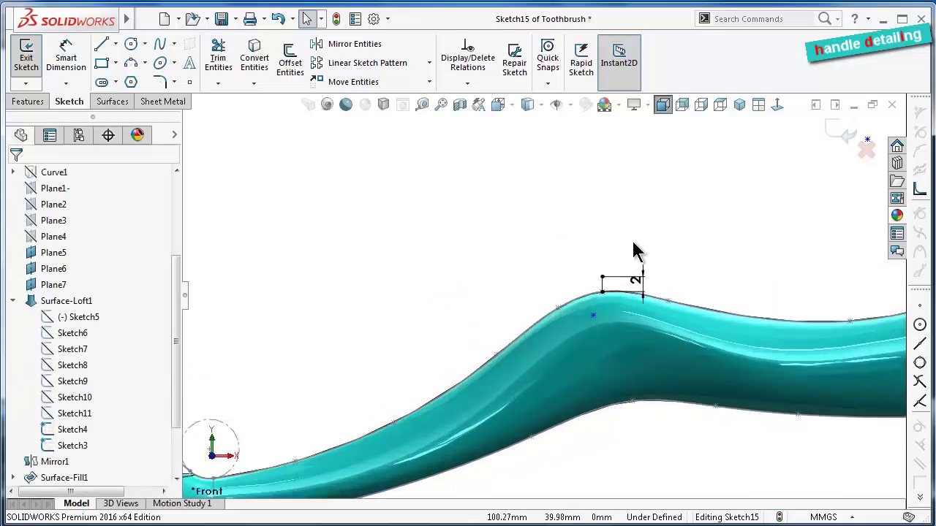
{"action": "scroll", "coordinate": [635, 247], "scroll_direction": "down", "scroll_amount": 1}
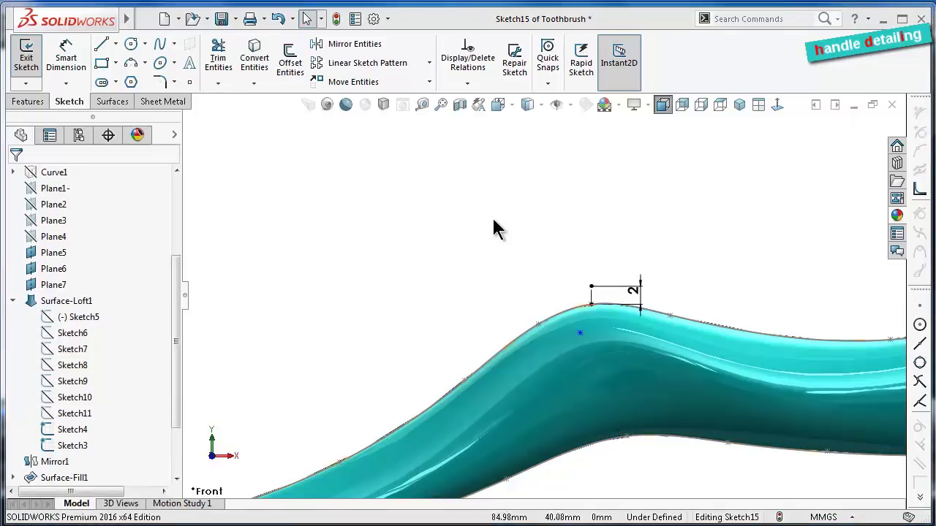
{"action": "scroll", "coordinate": [584, 278], "scroll_direction": "down", "scroll_amount": 2}
{"action": "scroll", "coordinate": [570, 307], "scroll_direction": "down", "scroll_amount": 2}
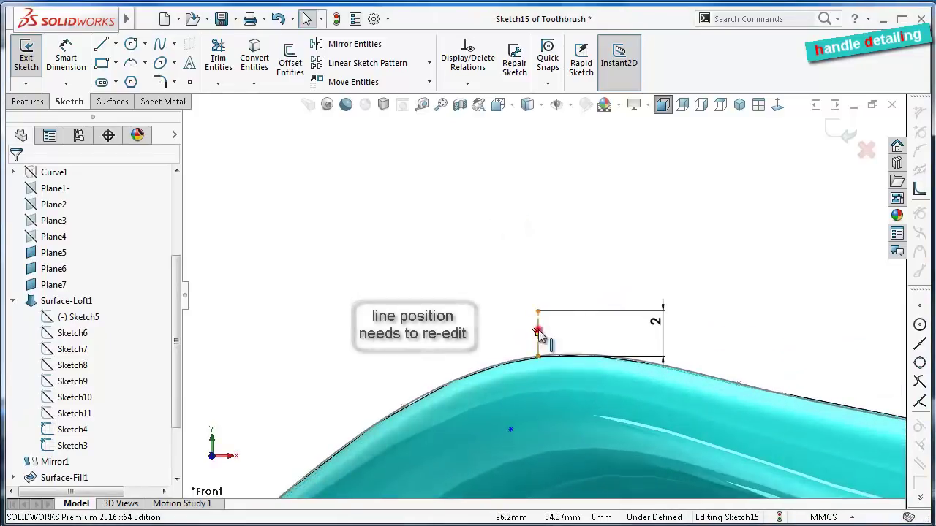
{"action": "left_click", "coordinate": [539, 333]}
{"action": "key", "text": "Delete"}
{"action": "type", "text": "com"}
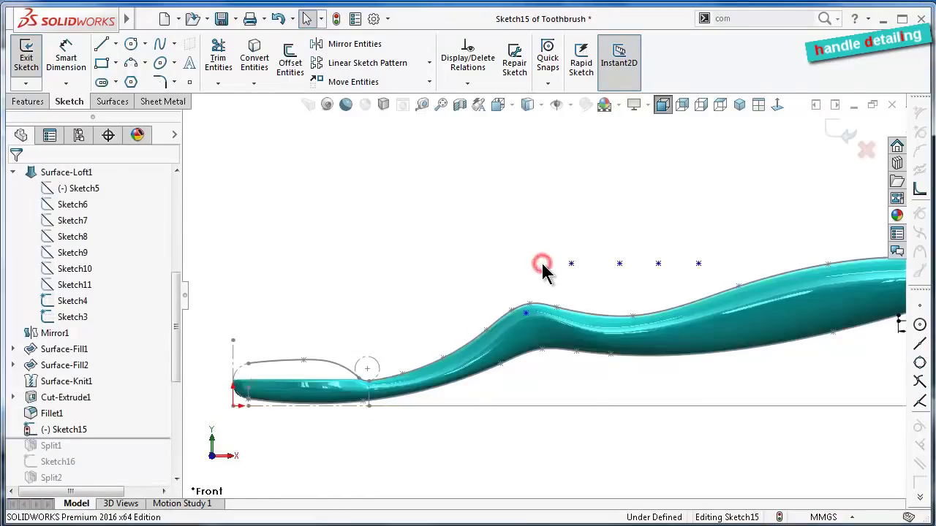
Add a new sketch point above the hump at X 94, Y 35
{"action": "scroll", "coordinate": [543, 270], "scroll_direction": "down", "scroll_amount": 2}
{"action": "scroll", "coordinate": [525, 280], "scroll_direction": "down", "scroll_amount": 2}
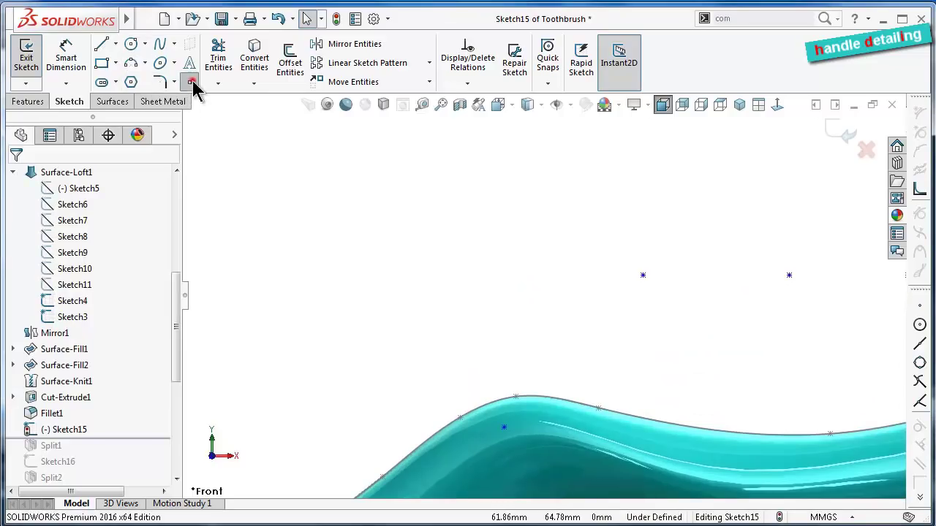
{"action": "left_click", "coordinate": [190, 82]}
{"action": "left_click", "coordinate": [486, 347]}
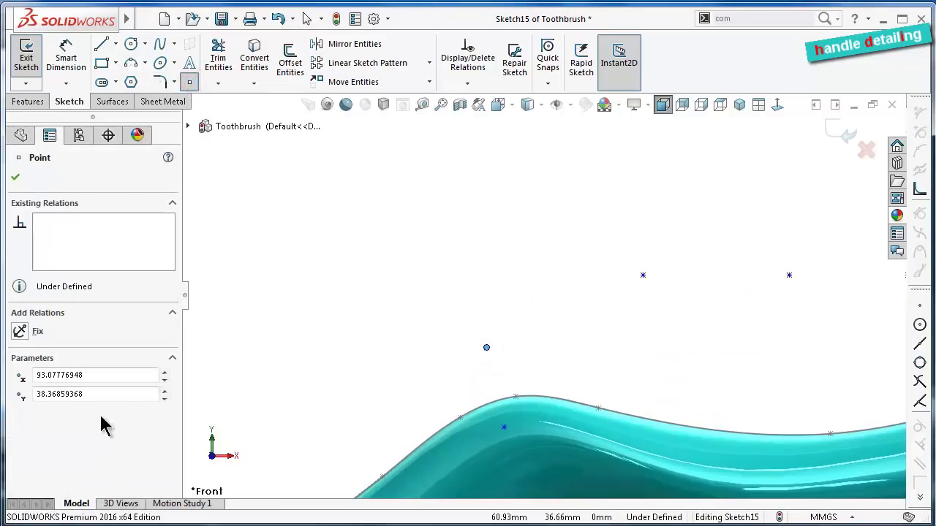
{"action": "double_click", "coordinate": [105, 375]}
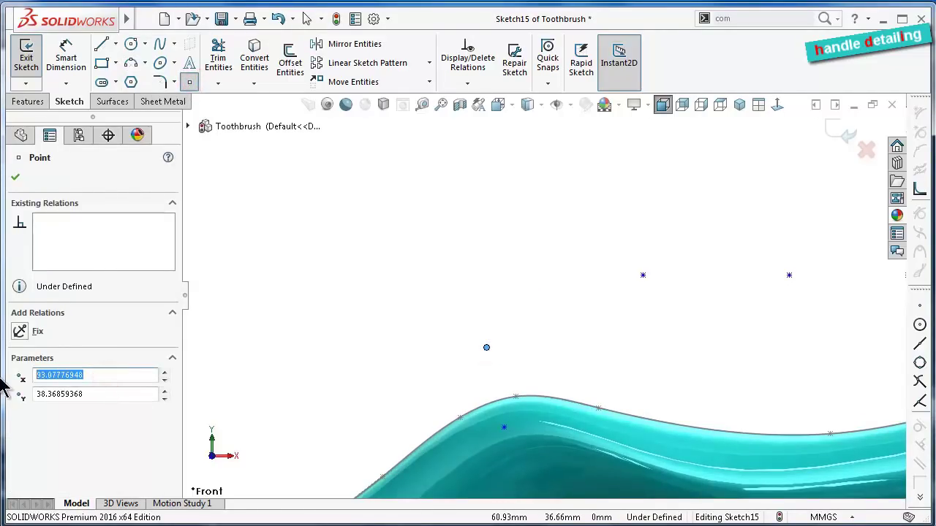
{"action": "type", "text": "4"}
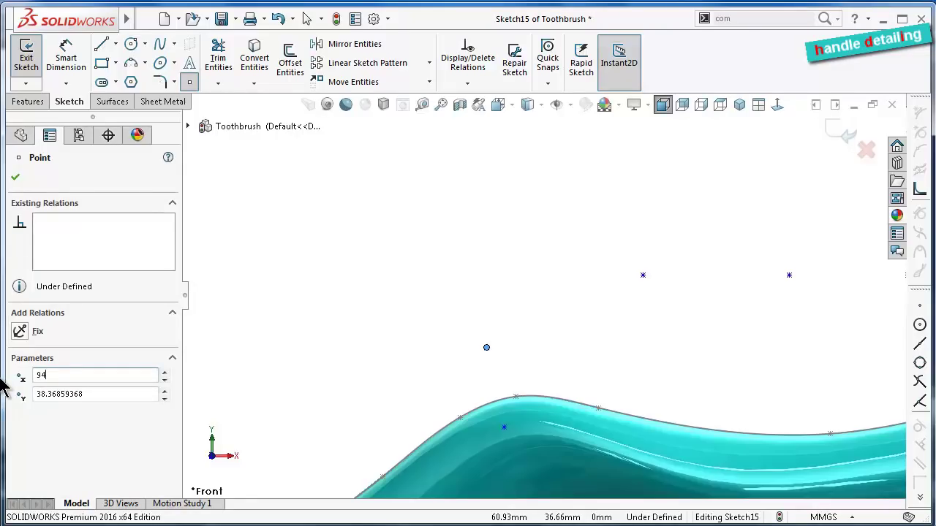
{"action": "key", "text": "Tab"}
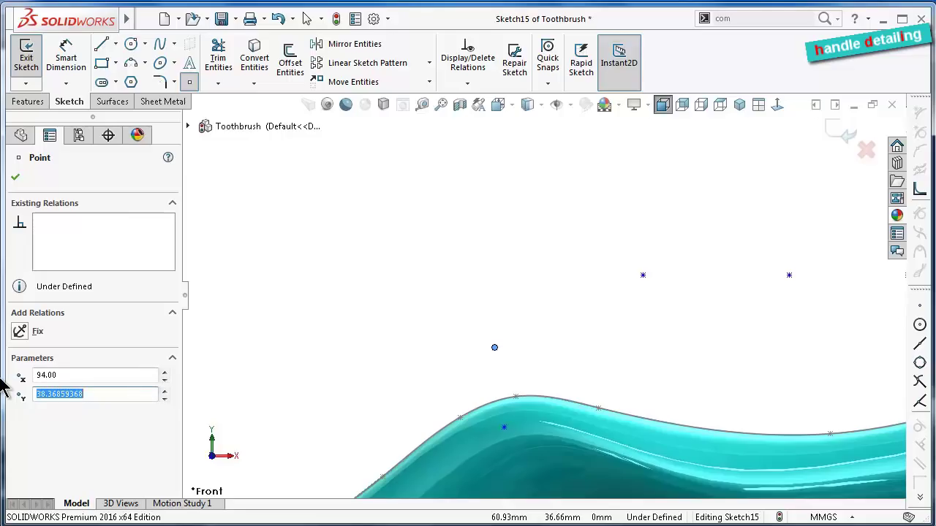
{"action": "type", "text": "35"}
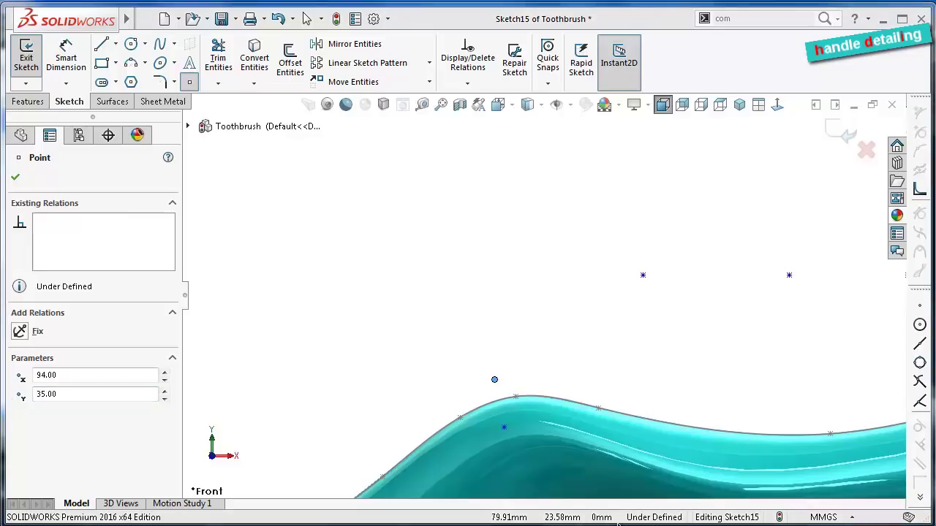
Draw a vertical centerline from the X 94 point straight down onto the hump's edge
{"action": "left_click", "coordinate": [114, 44]}
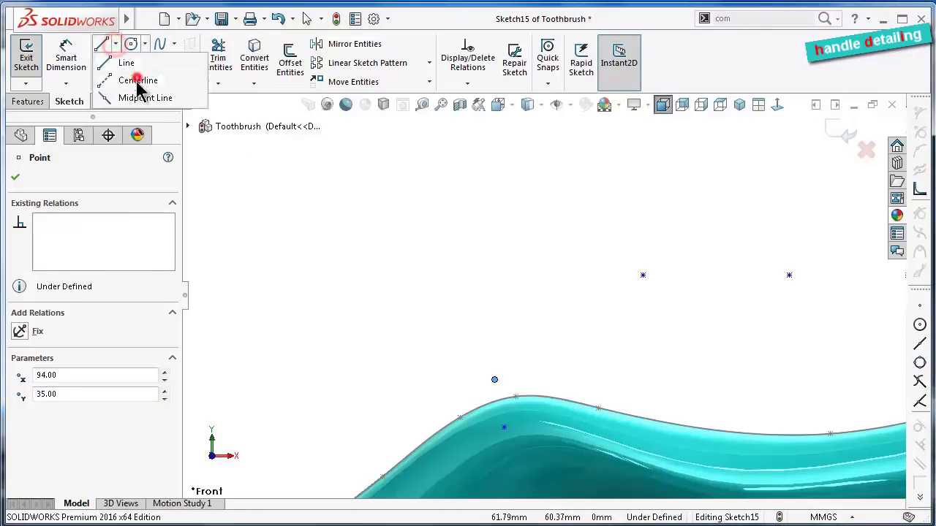
{"action": "left_click", "coordinate": [136, 78]}
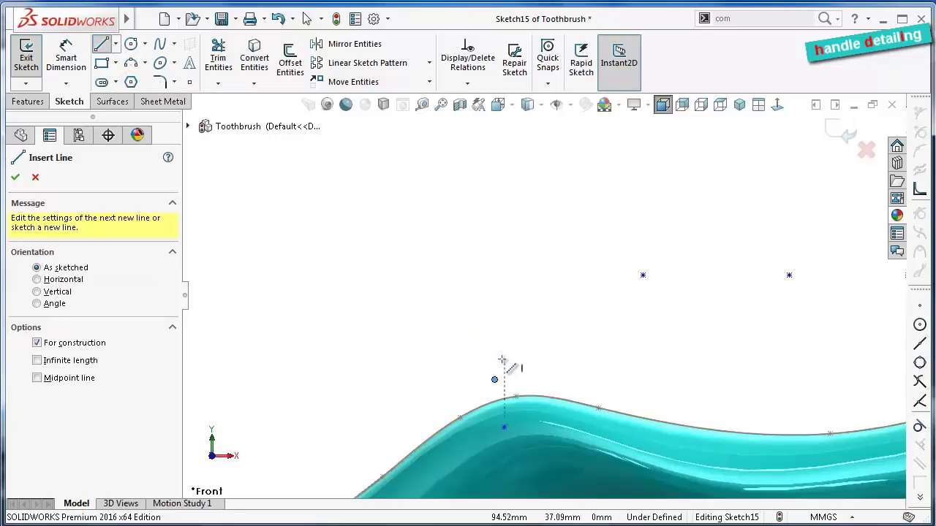
{"action": "scroll", "coordinate": [505, 373], "scroll_direction": "down", "scroll_amount": 5}
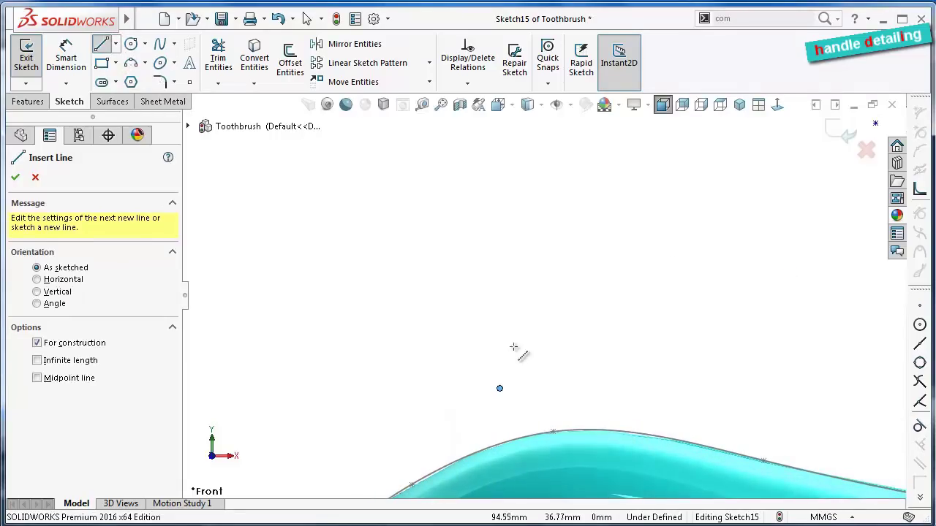
{"action": "key", "text": "Escape"}
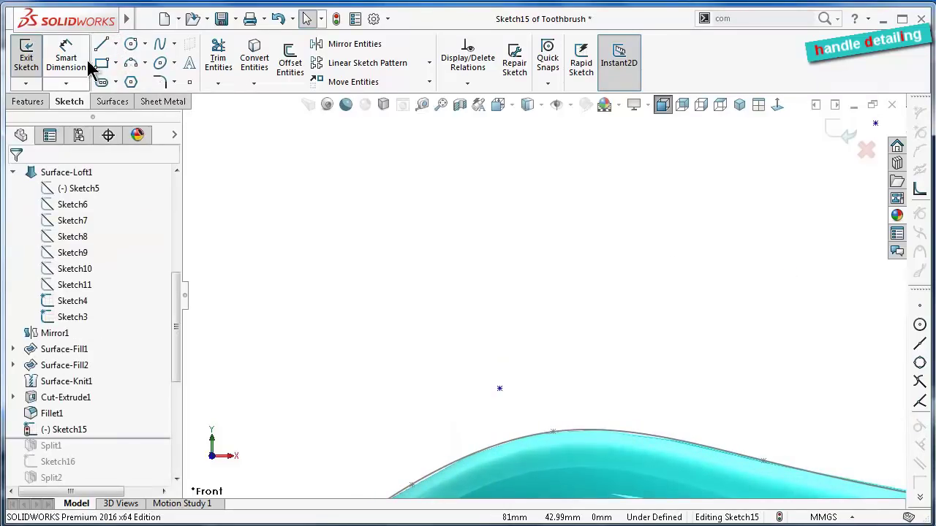
{"action": "left_click", "coordinate": [115, 44]}
{"action": "left_click", "coordinate": [143, 79]}
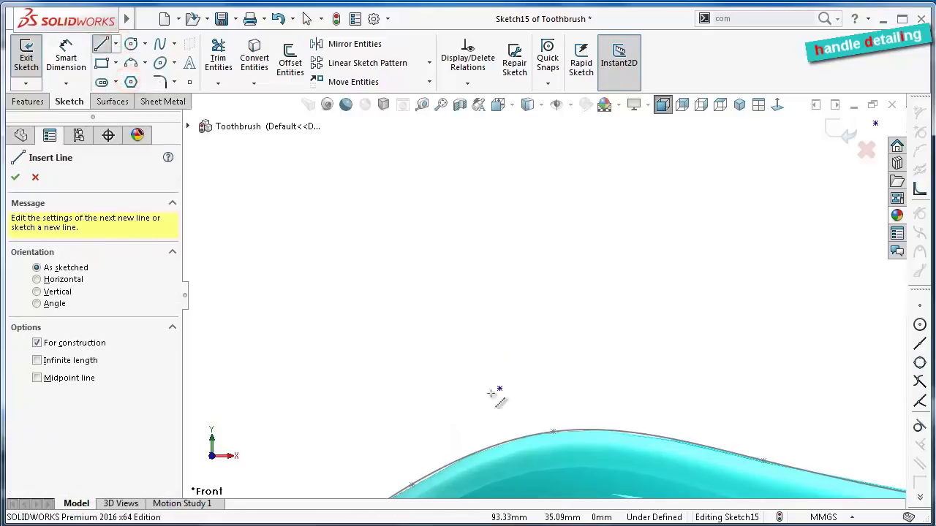
{"action": "left_click", "coordinate": [499, 389]}
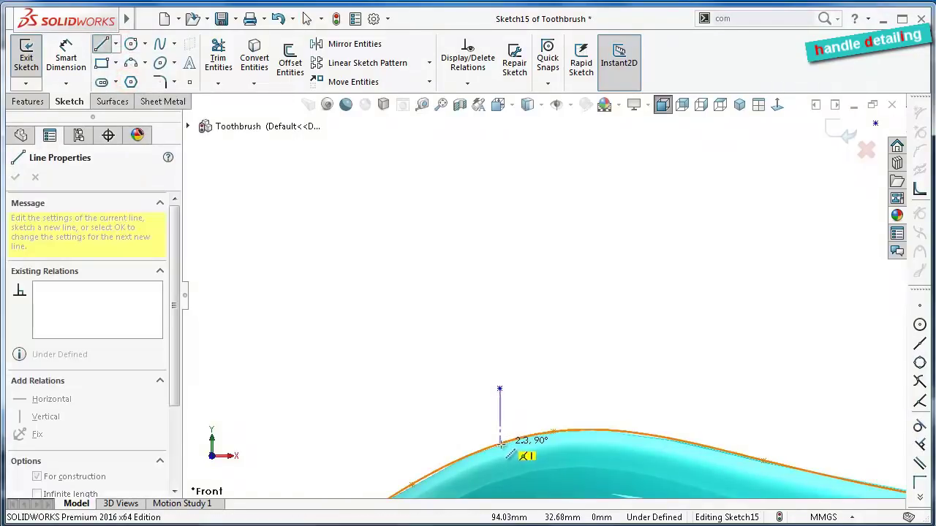
{"action": "left_click", "coordinate": [499, 444]}
{"action": "double_click", "coordinate": [454, 440]}
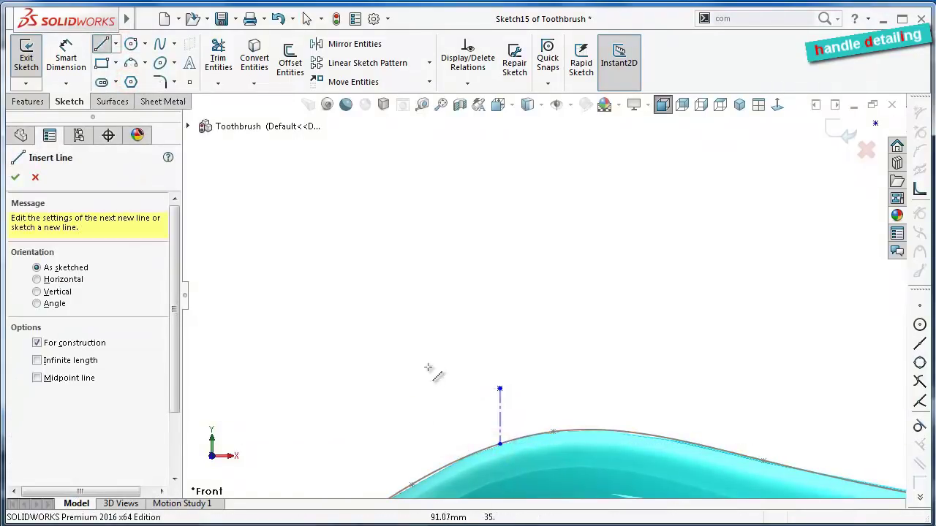
{"action": "scroll", "coordinate": [427, 367], "scroll_direction": "down", "scroll_amount": 1}
{"action": "scroll", "coordinate": [428, 369], "scroll_direction": "up", "scroll_amount": 2}
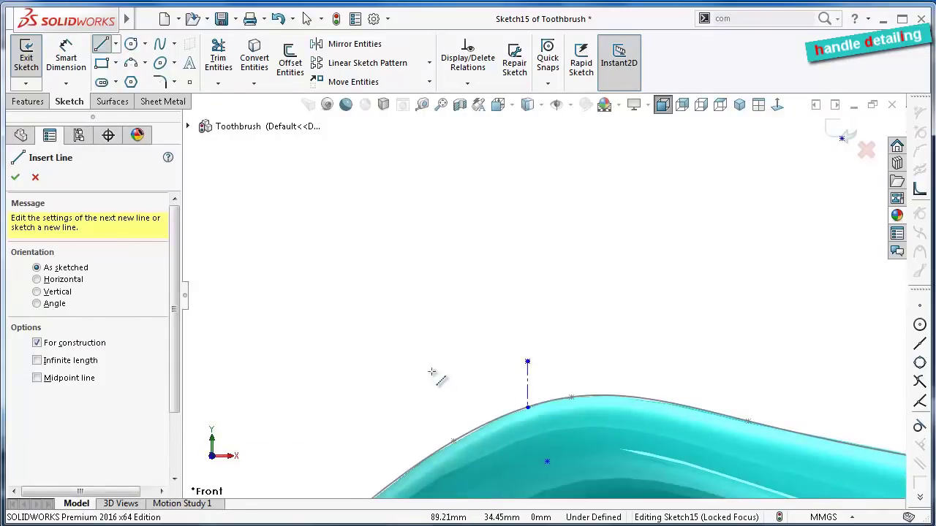
{"action": "key", "text": "Escape"}
{"action": "left_click", "coordinate": [527, 406]}
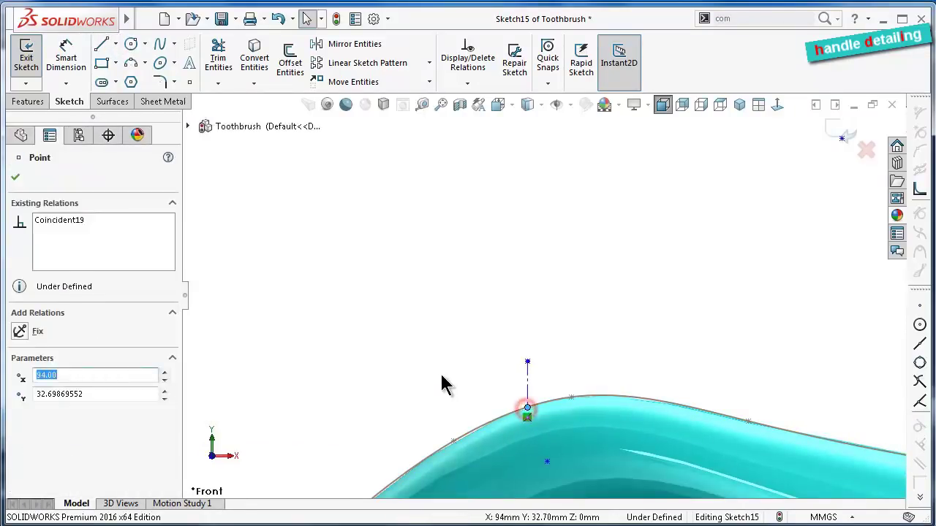
{"action": "left_click", "coordinate": [440, 374]}
{"action": "middle_click_drag", "start_coordinate": [611, 397], "coordinate": [612, 334], "text": "ctrl"}
{"action": "scroll", "coordinate": [629, 315], "scroll_direction": "up", "scroll_amount": 2}
{"action": "scroll", "coordinate": [629, 315], "scroll_direction": "up", "scroll_amount": 1}
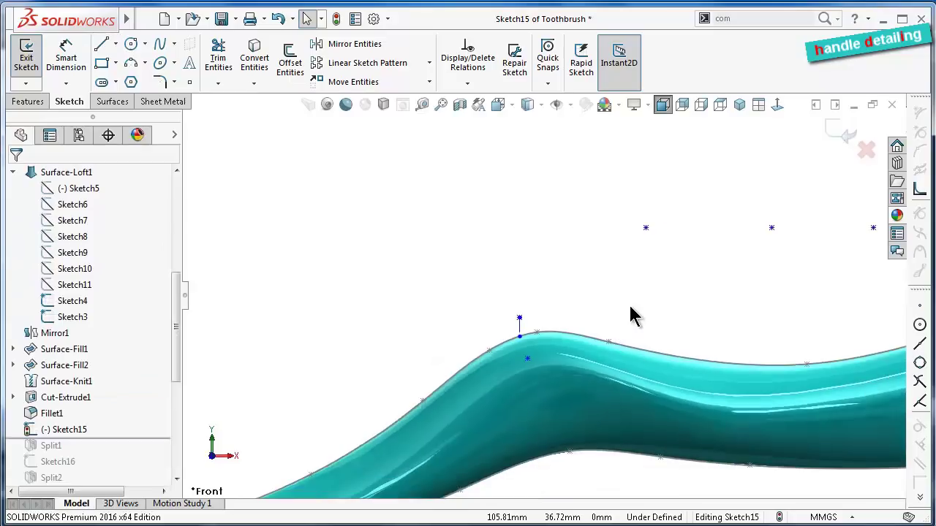
Position the first floating points at X 127, Y 22 and X 158, Y 28
{"action": "left_click", "coordinate": [645, 228]}
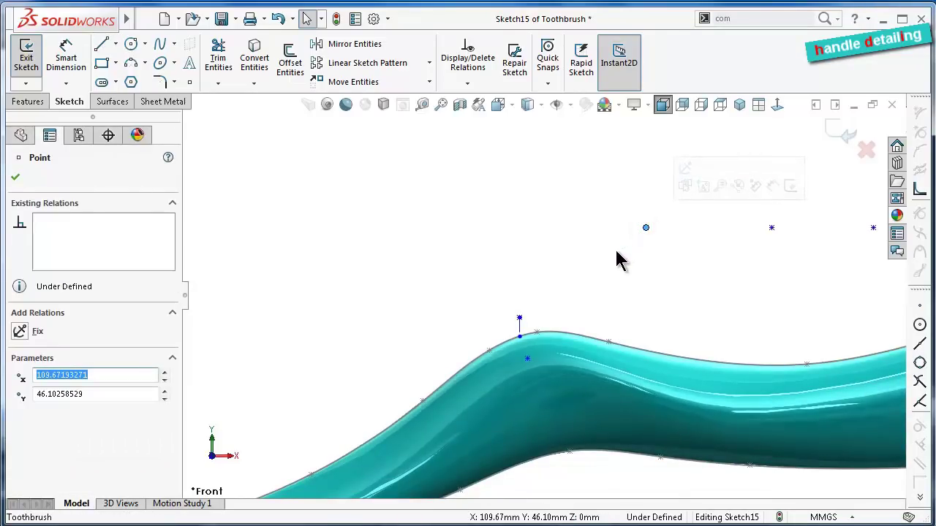
{"action": "type", "text": "127"}
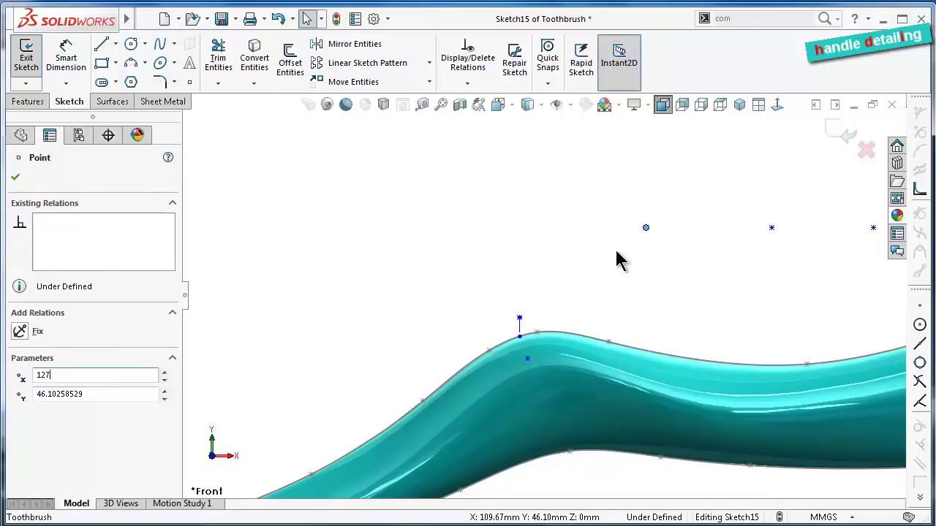
{"action": "key", "text": "Tab"}
{"action": "type", "text": "22"}
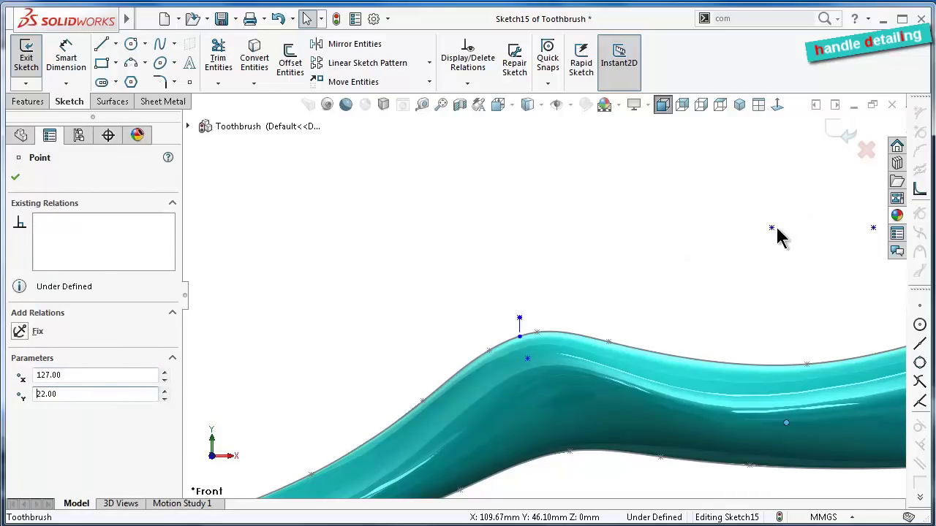
{"action": "left_click", "coordinate": [771, 228]}
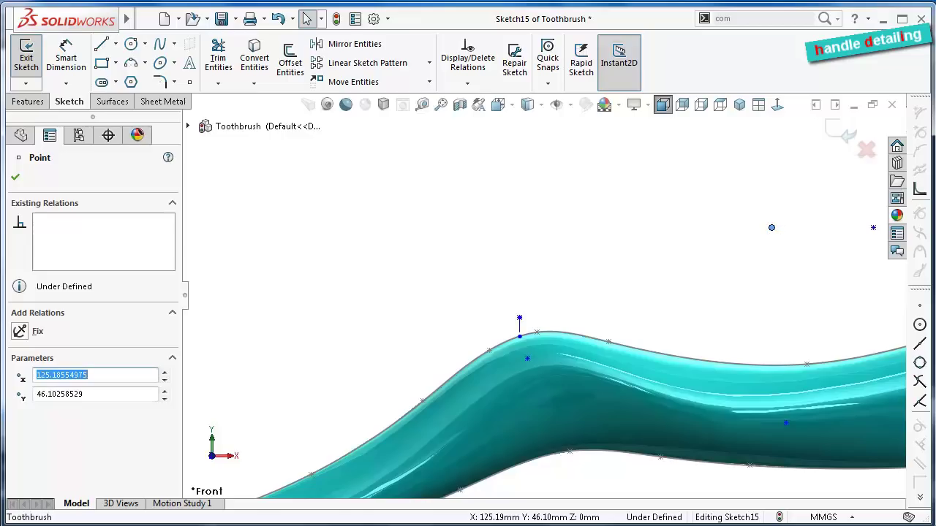
{"action": "type", "text": "158"}
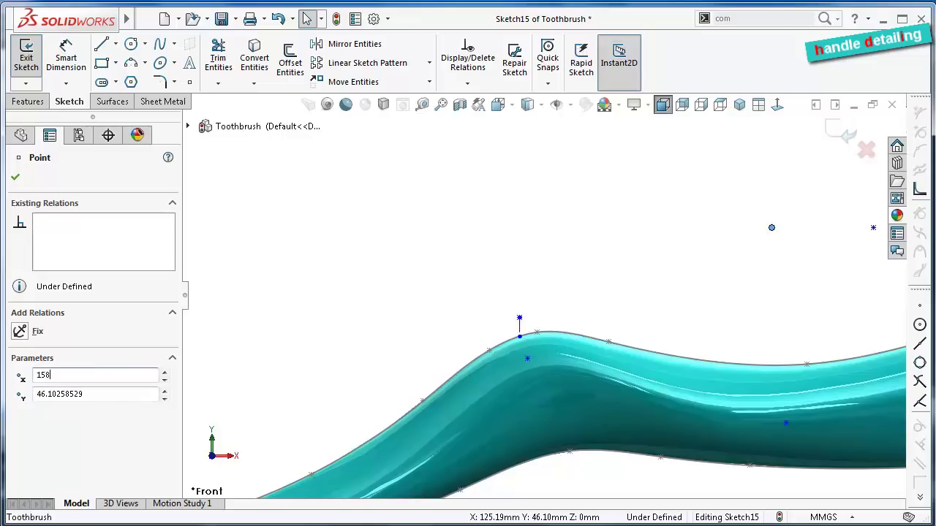
{"action": "key", "text": "Tab"}
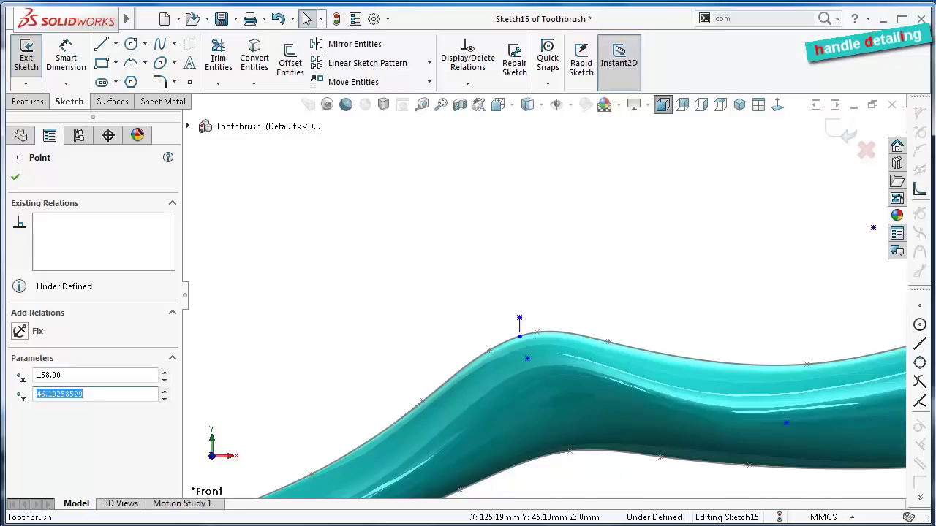
{"action": "type", "text": "28"}
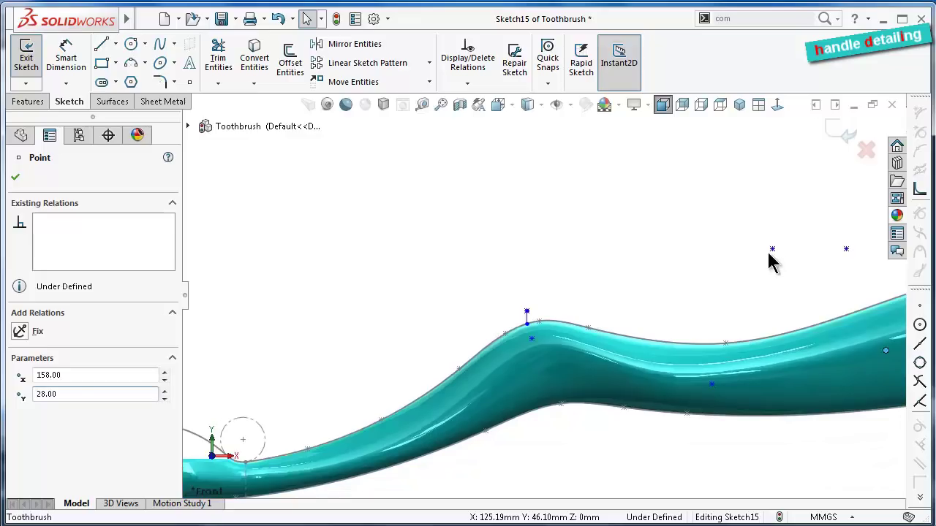
Reselect the point still at its old position and set it to X 158, Y 28
{"action": "left_click", "coordinate": [772, 249]}
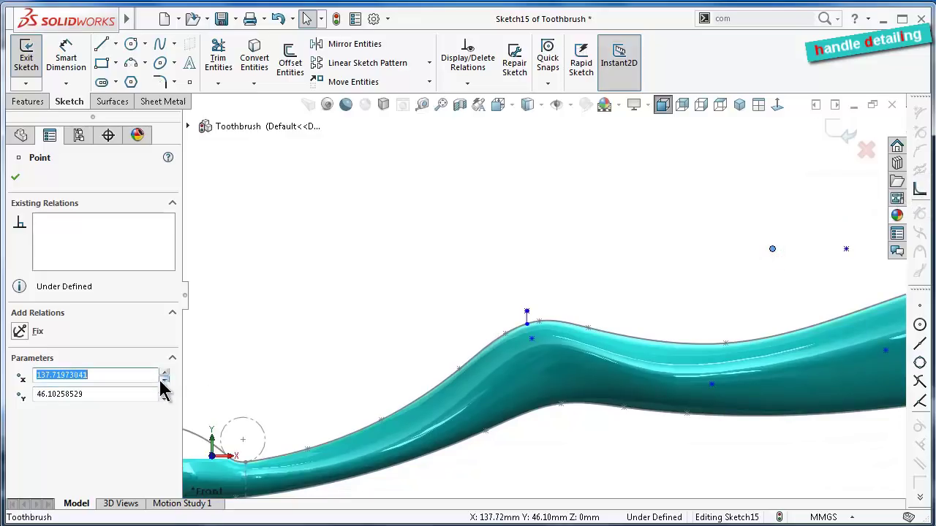
{"action": "left_click", "coordinate": [566, 203]}
{"action": "left_click", "coordinate": [711, 386]}
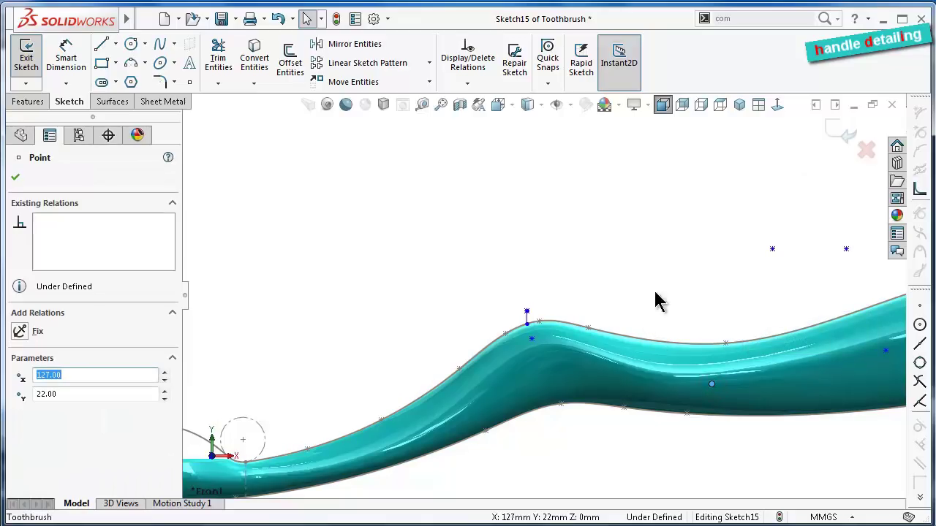
{"action": "left_click", "coordinate": [773, 251]}
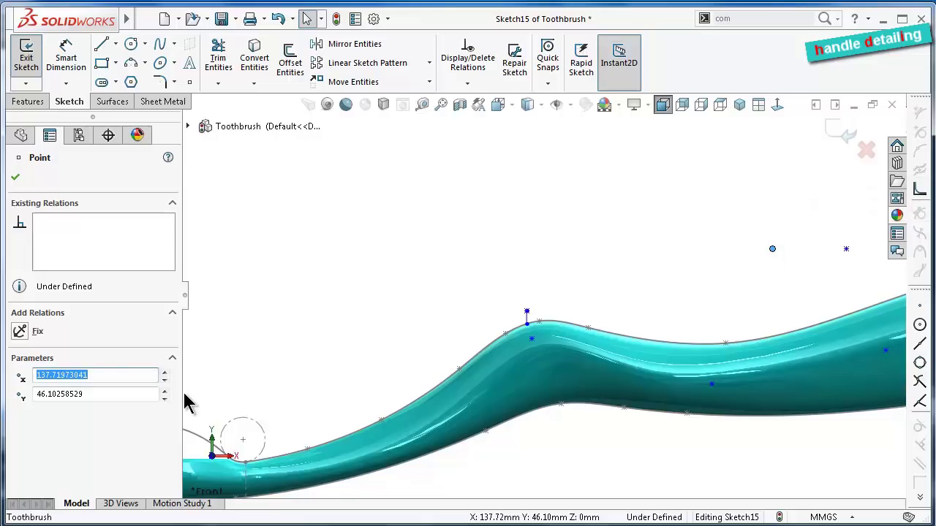
{"action": "type", "text": "158"}
{"action": "key", "text": "Tab"}
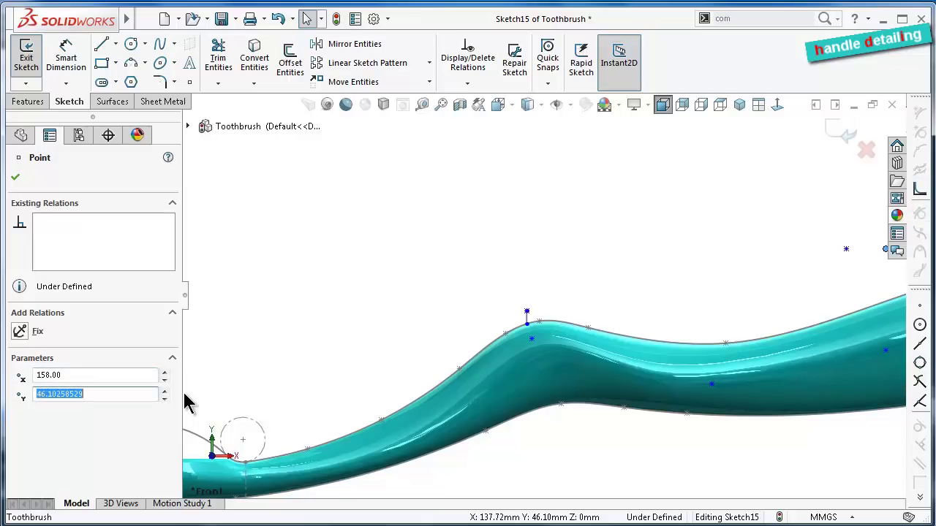
{"action": "type", "text": "28.00"}
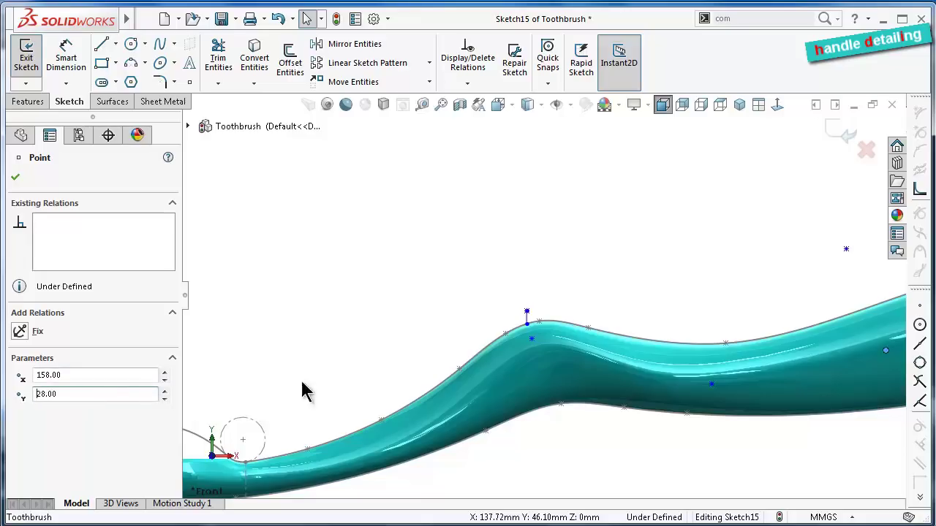
Move the last floating point to X 197, Y 36 along the handle
{"action": "left_click", "coordinate": [763, 266]}
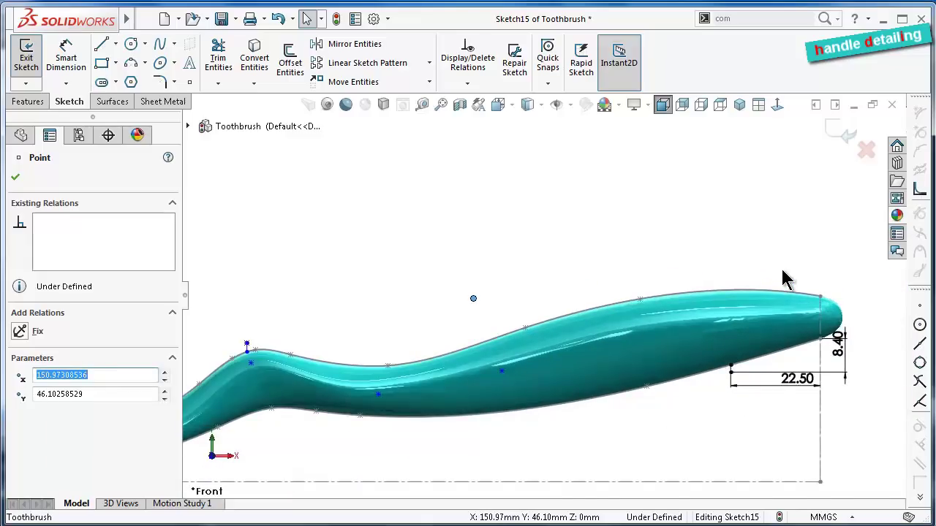
{"action": "type", "text": "197"}
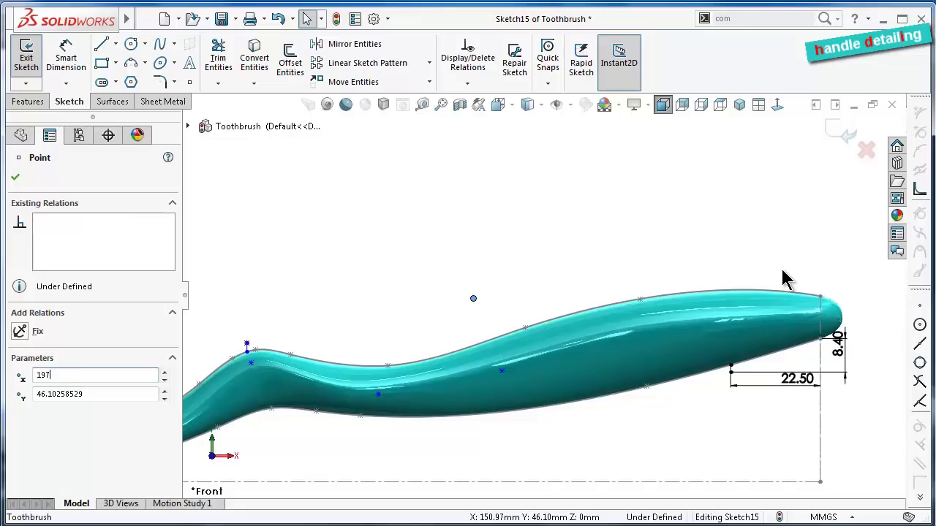
{"action": "key", "text": "Tab"}
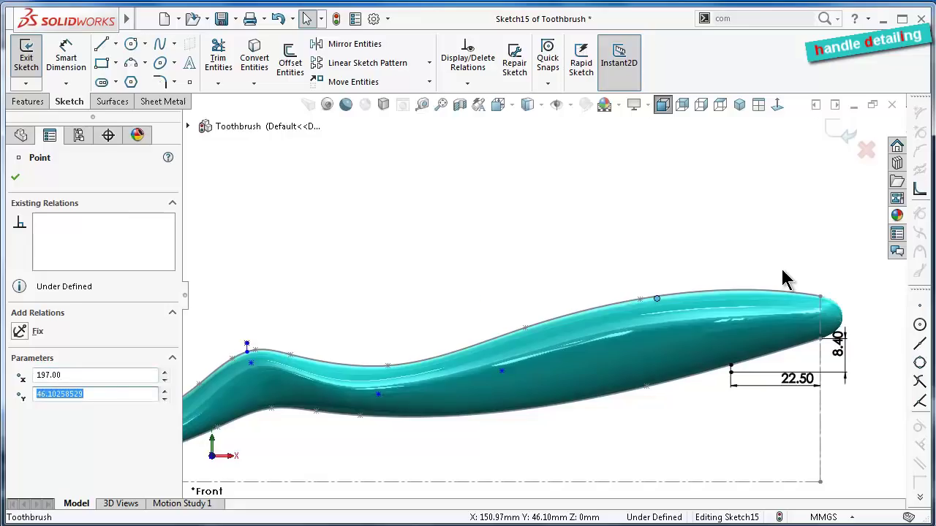
{"action": "type", "text": "36"}
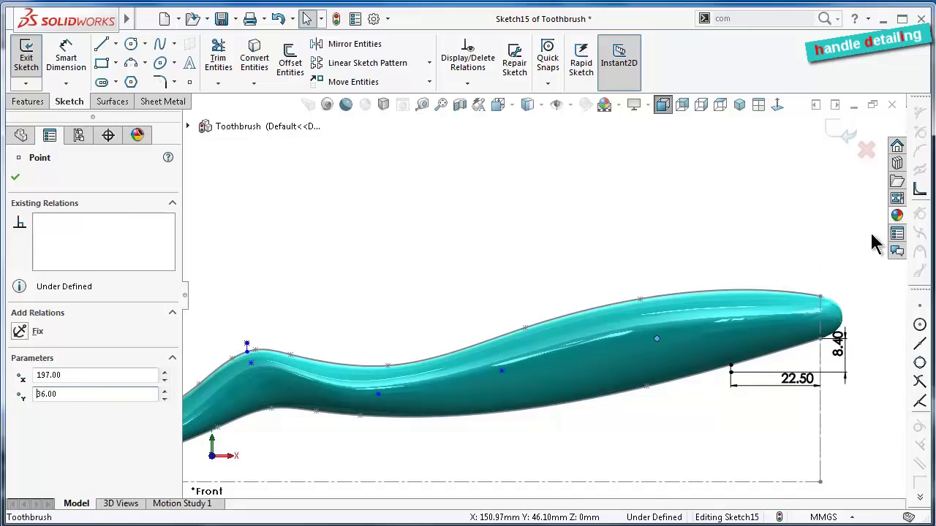
{"action": "left_click", "coordinate": [566, 249]}
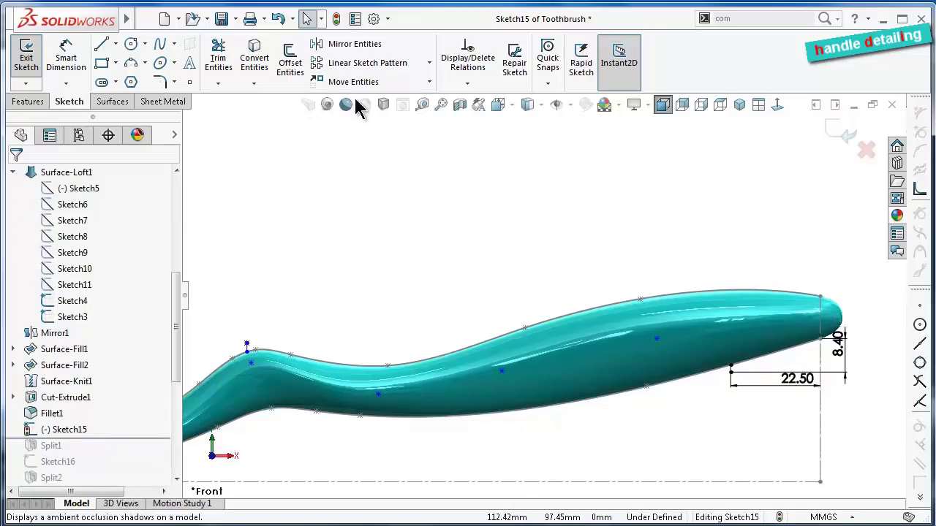
Run Fully Define Sketch on all entities and accept the calculated dimensions for Sketch15
{"action": "left_click", "coordinate": [475, 85]}
{"action": "left_click", "coordinate": [486, 136]}
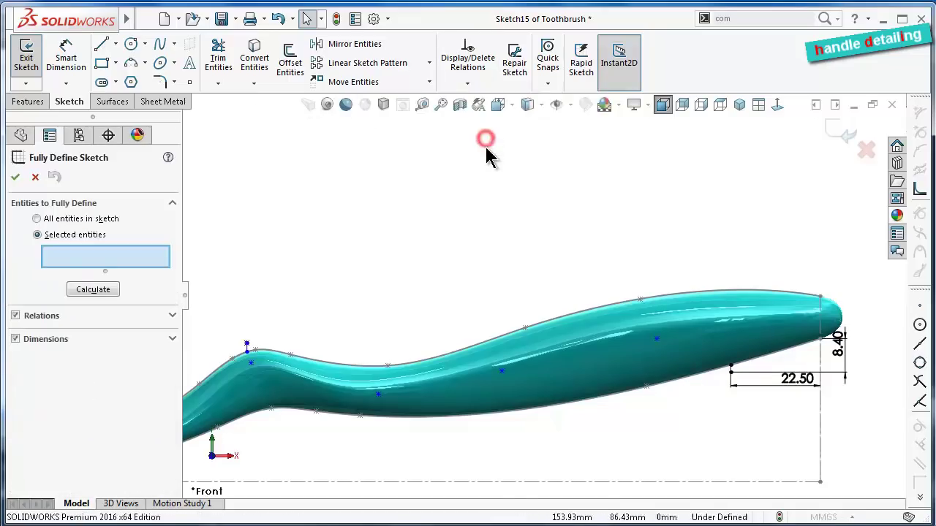
{"action": "left_click", "coordinate": [117, 290]}
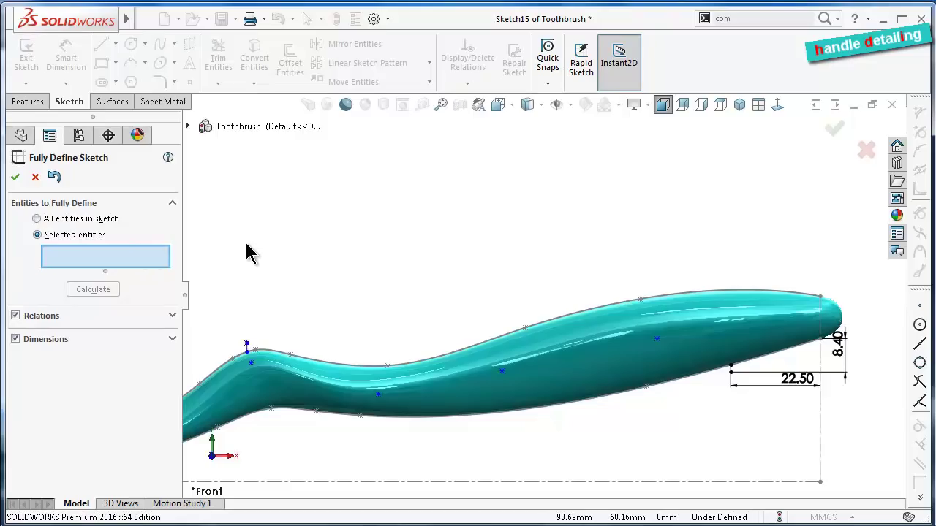
{"action": "left_click", "coordinate": [40, 219]}
{"action": "left_click", "coordinate": [93, 256]}
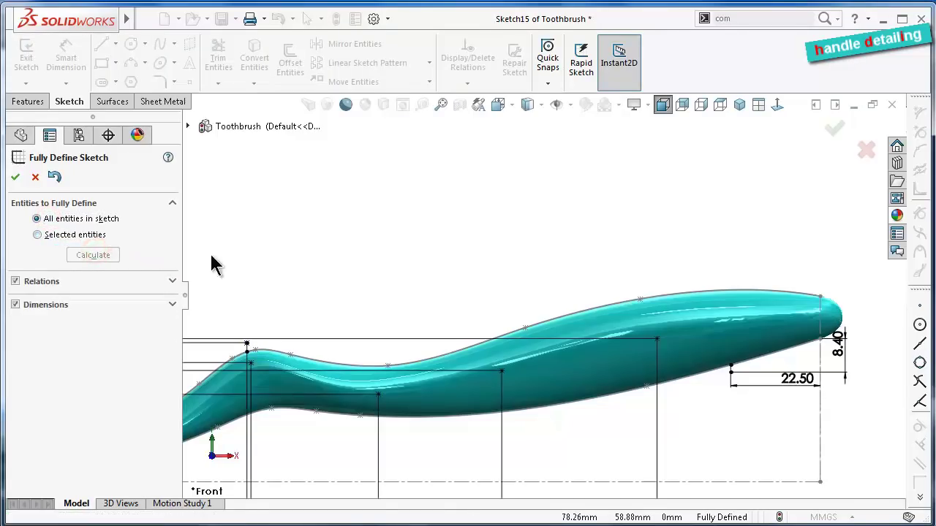
{"action": "left_click", "coordinate": [15, 177]}
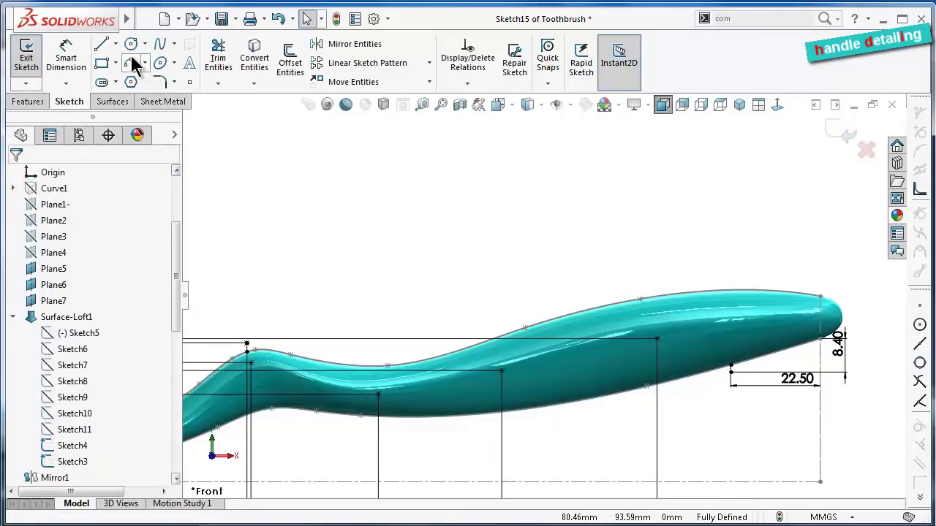
Start a spline at the handle's peak point and pass it through the first coordinate points
{"action": "left_click", "coordinate": [159, 44]}
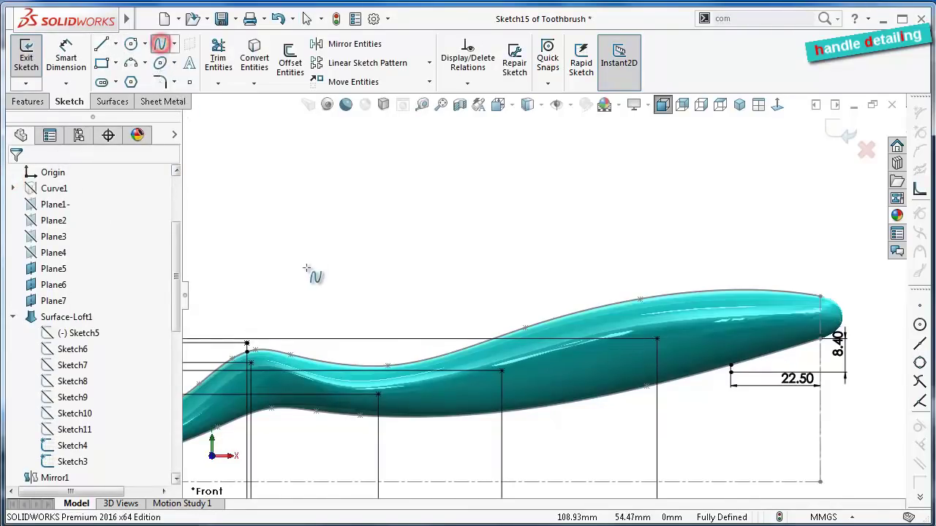
{"action": "scroll", "coordinate": [292, 293], "scroll_direction": "down", "scroll_amount": 3}
{"action": "scroll", "coordinate": [289, 347], "scroll_direction": "down", "scroll_amount": 2}
{"action": "left_click", "coordinate": [260, 401]}
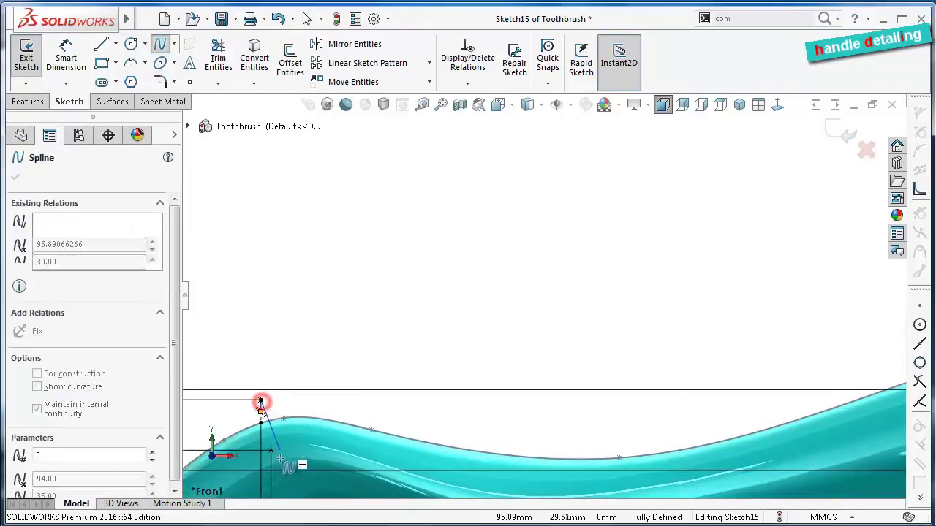
{"action": "scroll", "coordinate": [512, 446], "scroll_direction": "up", "scroll_amount": 2}
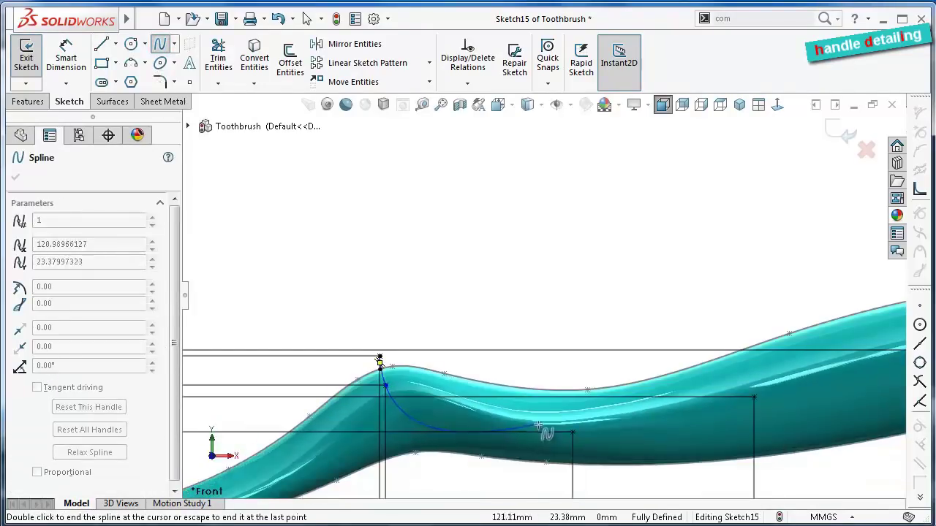
{"action": "left_click", "coordinate": [571, 434]}
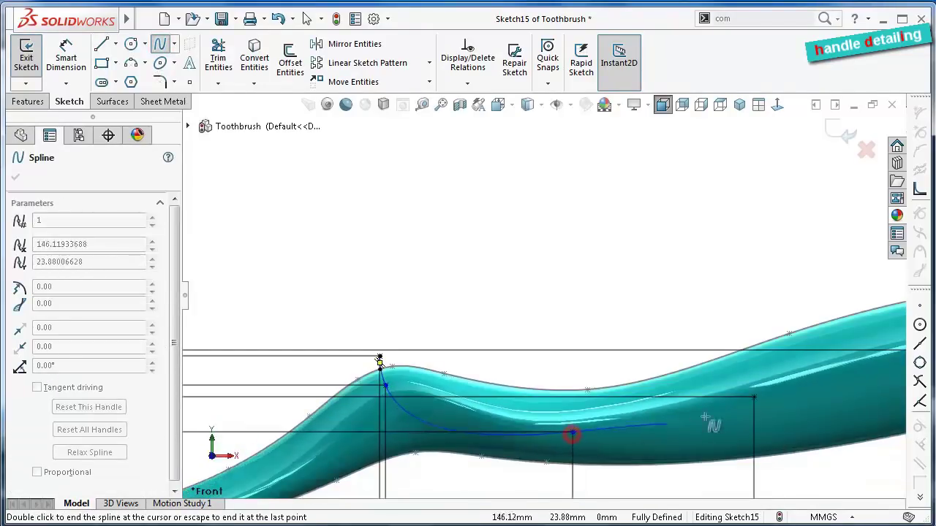
{"action": "left_click", "coordinate": [755, 398]}
{"action": "scroll", "coordinate": [220, 438], "scroll_direction": "up", "scroll_amount": 2}
{"action": "scroll", "coordinate": [772, 372], "scroll_direction": "down", "scroll_amount": 2}
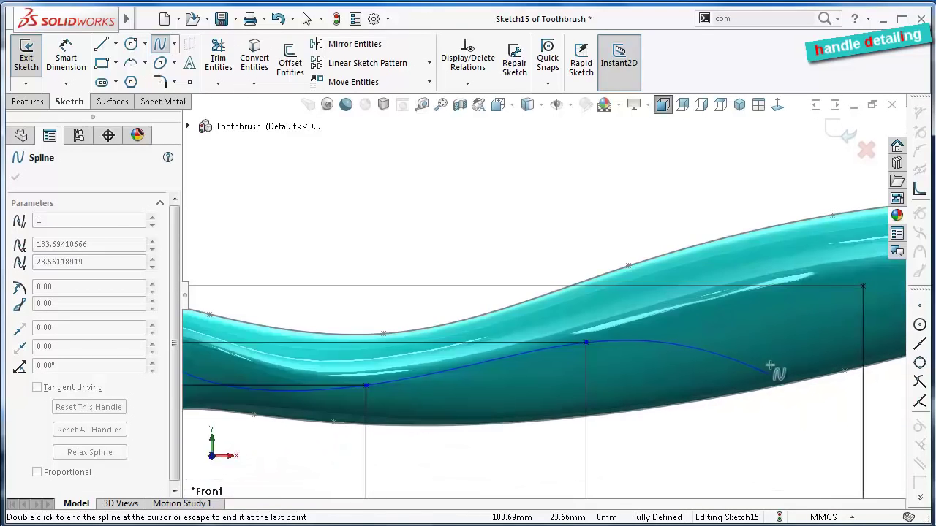
Continue the spline over the upper crest and end it at the neck point
{"action": "left_click", "coordinate": [812, 290]}
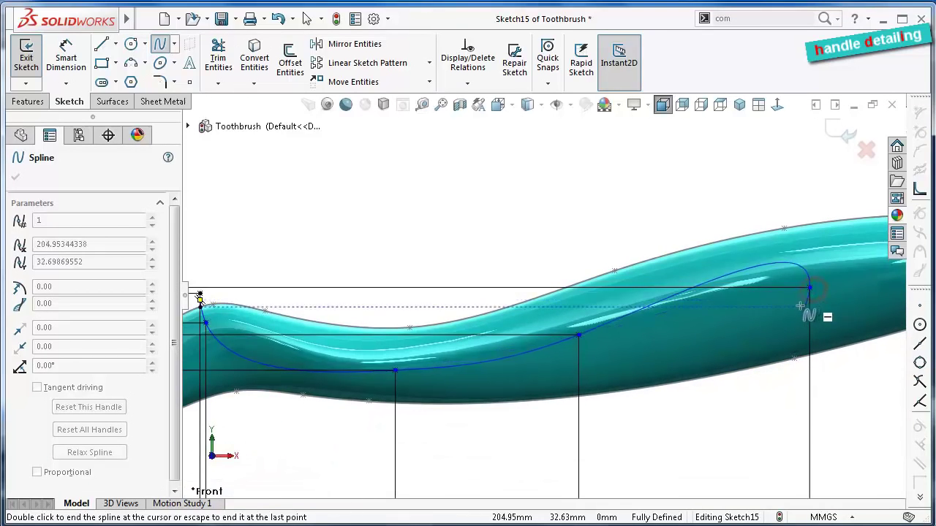
{"action": "key", "text": "ctrl+Left"}
{"action": "key", "text": "ctrl+Left"}
{"action": "key", "text": "ctrl+Left"}
{"action": "scroll", "coordinate": [790, 301], "scroll_direction": "down", "scroll_amount": 2}
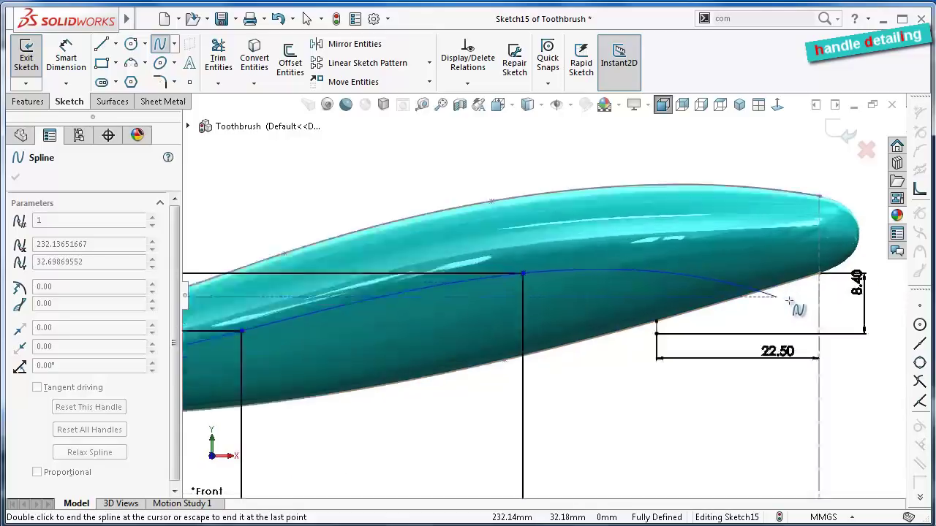
{"action": "scroll", "coordinate": [790, 301], "scroll_direction": "down", "scroll_amount": 2}
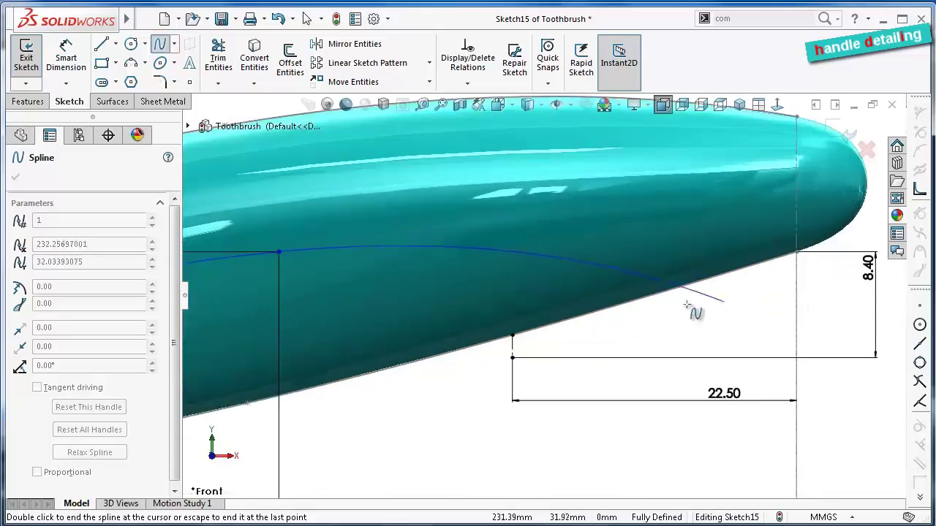
{"action": "double_click", "coordinate": [508, 355]}
{"action": "right_click", "coordinate": [508, 346]}
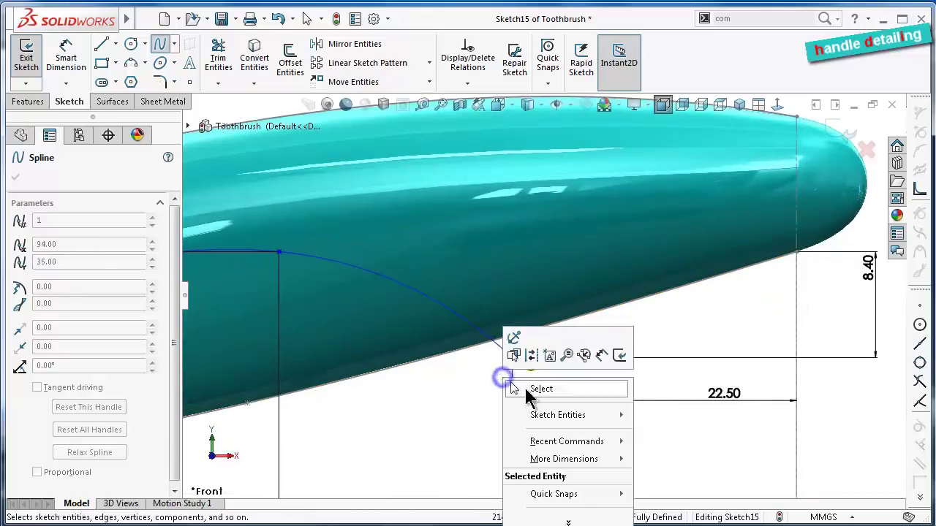
{"action": "left_click", "coordinate": [530, 388]}
{"action": "scroll", "coordinate": [438, 365], "scroll_direction": "up", "scroll_amount": 2}
{"action": "scroll", "coordinate": [356, 321], "scroll_direction": "up", "scroll_amount": 3}
Select the spline and tilt its start tangent handle
{"action": "scroll", "coordinate": [355, 321], "scroll_direction": "down", "scroll_amount": 2}
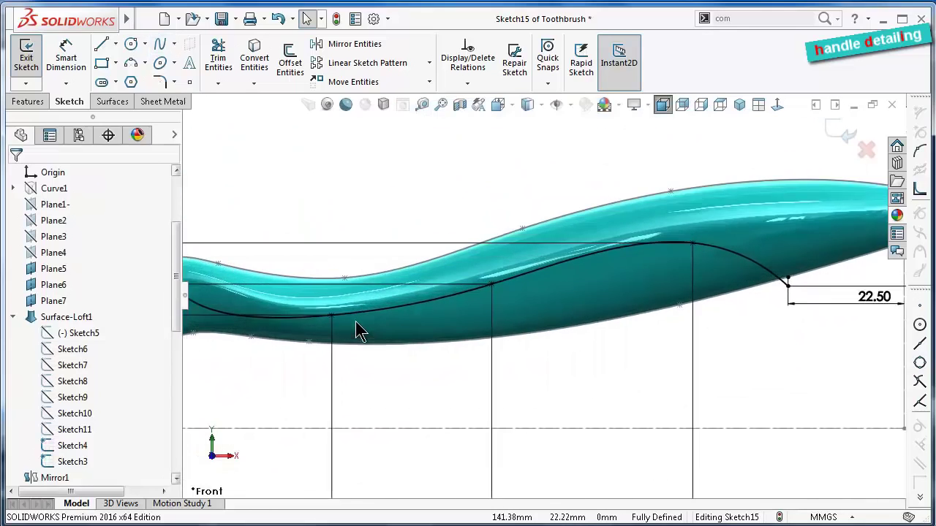
{"action": "scroll", "coordinate": [346, 266], "scroll_direction": "down", "scroll_amount": 2}
{"action": "scroll", "coordinate": [352, 235], "scroll_direction": "down", "scroll_amount": 1}
{"action": "scroll", "coordinate": [351, 237], "scroll_direction": "down", "scroll_amount": 2}
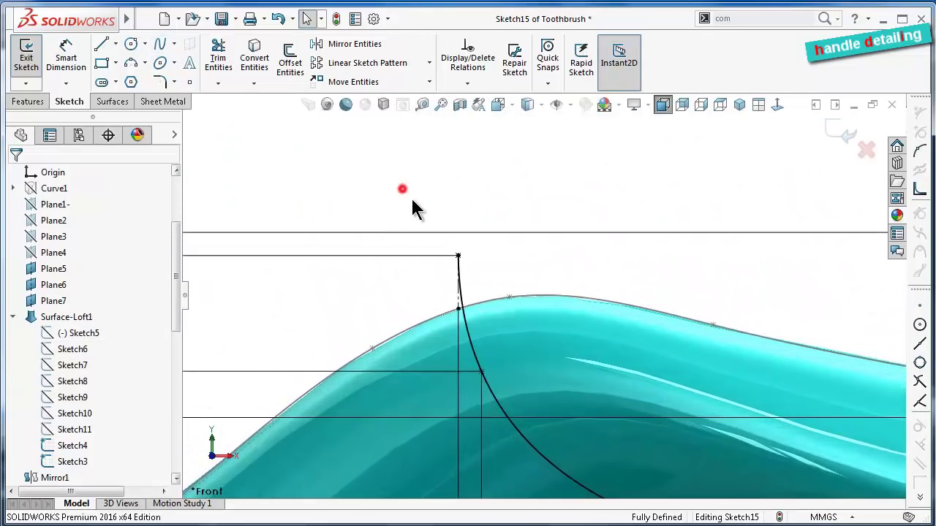
{"action": "left_click", "coordinate": [466, 307]}
{"action": "left_click_drag", "start_coordinate": [458, 283], "coordinate": [440, 279]}
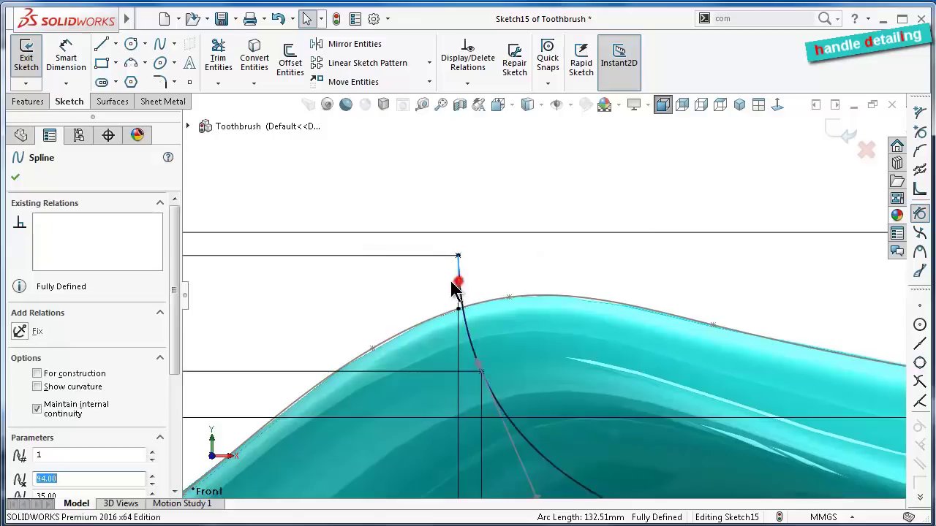
Dimension the start tangent angle to 10.5° from the vertical centerline
{"action": "left_click", "coordinate": [64, 57]}
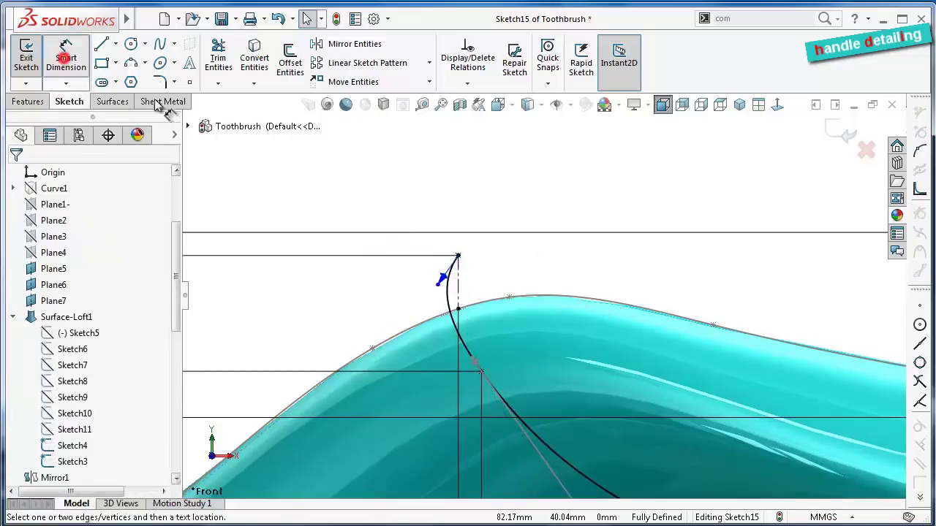
{"action": "scroll", "coordinate": [490, 282], "scroll_direction": "down", "scroll_amount": 2}
{"action": "left_click", "coordinate": [496, 367]}
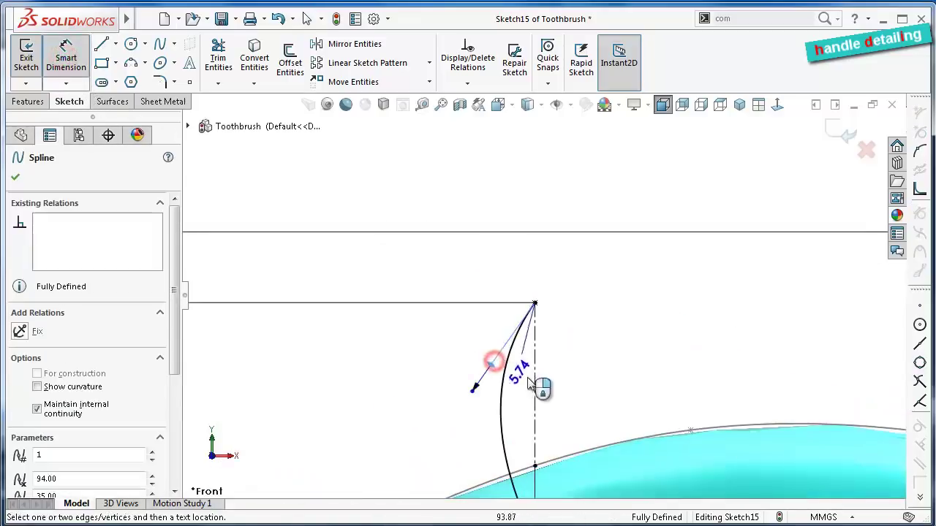
{"action": "left_click", "coordinate": [535, 383]}
{"action": "left_click", "coordinate": [524, 370]}
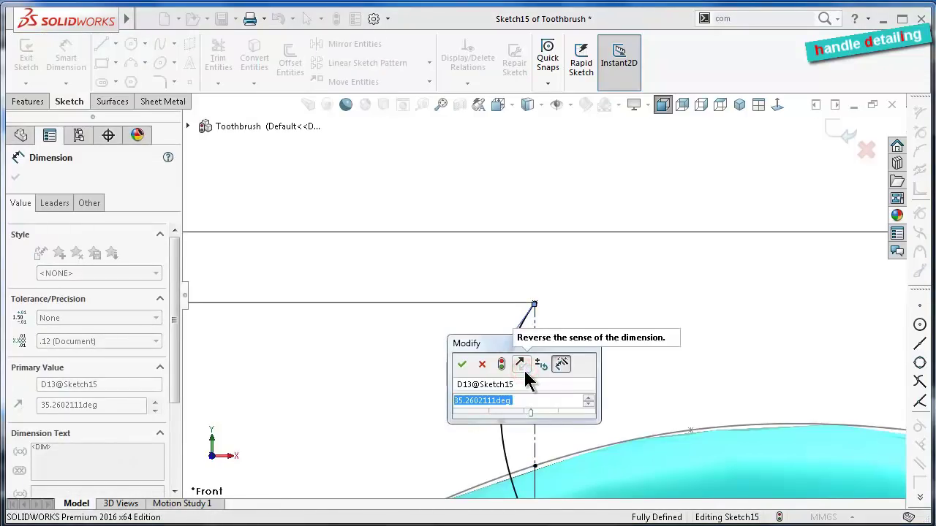
{"action": "type", "text": "10.5"}
{"action": "key", "text": "Return"}
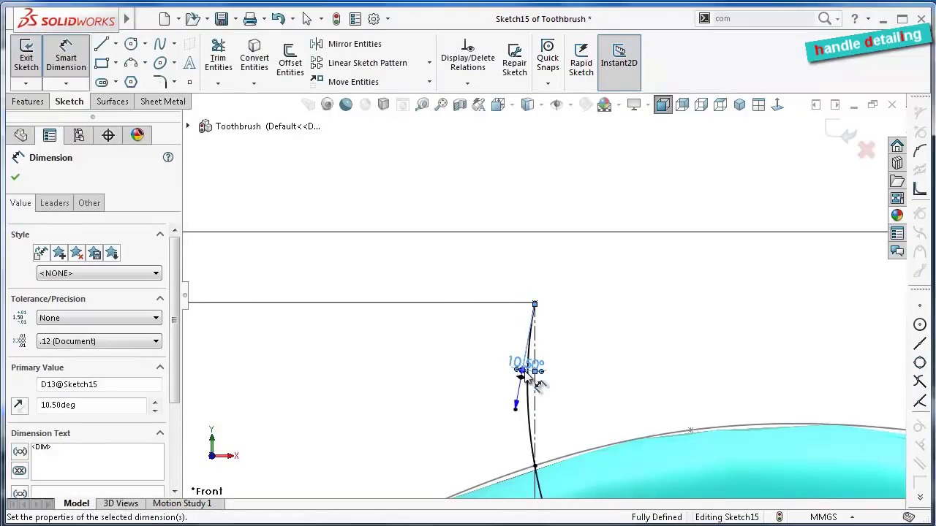
Dimension the start tangent handle length to 8 mm
{"action": "left_click", "coordinate": [523, 378]}
{"action": "left_click", "coordinate": [450, 381]}
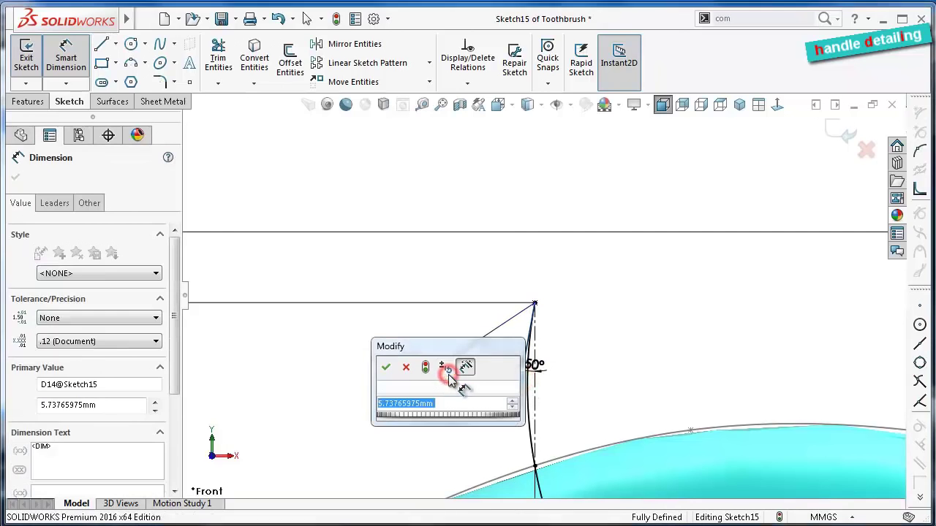
{"action": "type", "text": "8"}
{"action": "key", "text": "Return"}
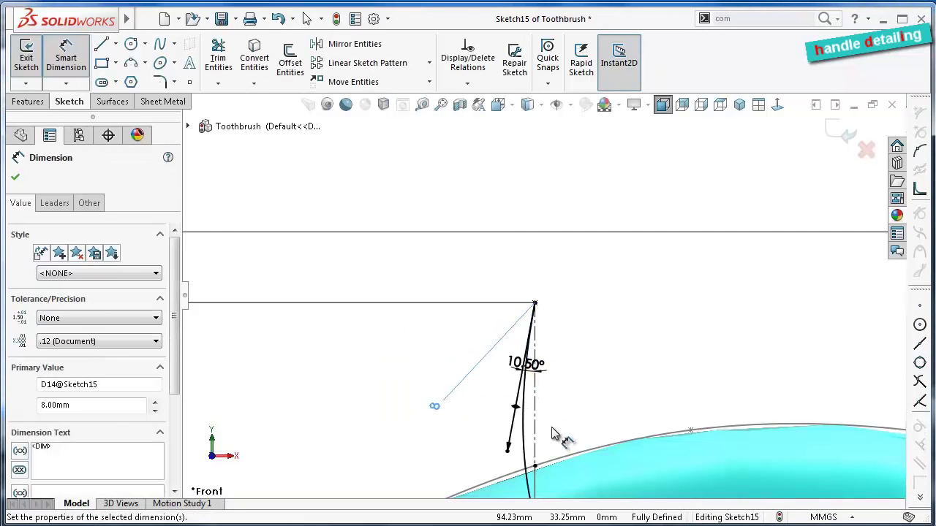
{"action": "scroll", "coordinate": [612, 447], "scroll_direction": "up", "scroll_amount": 2}
{"action": "scroll", "coordinate": [619, 446], "scroll_direction": "up", "scroll_amount": 2}
{"action": "scroll", "coordinate": [637, 439], "scroll_direction": "up", "scroll_amount": 1}
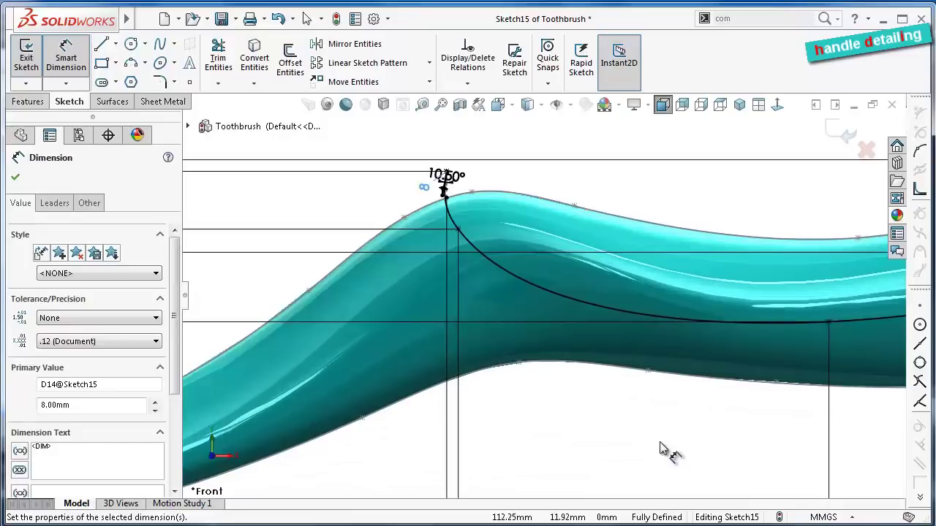
{"action": "left_click", "coordinate": [660, 446]}
{"action": "key", "text": "Escape"}
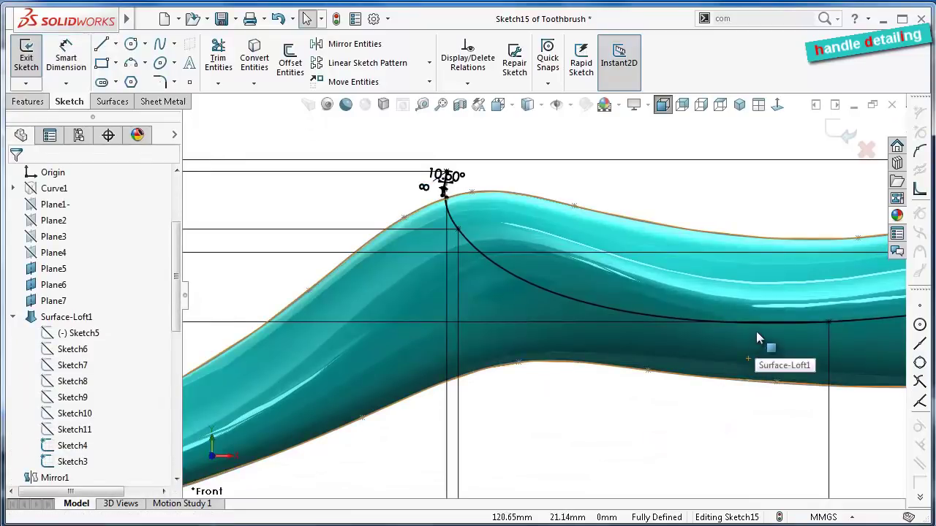
Make the middle point's tangent handle horizontal and dimension it 50
{"action": "left_click", "coordinate": [756, 325]}
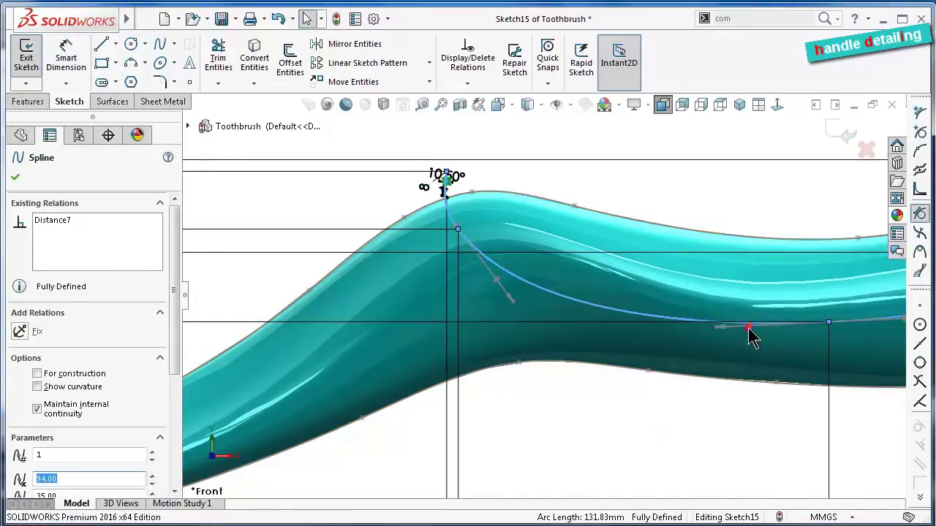
{"action": "left_click", "coordinate": [51, 331]}
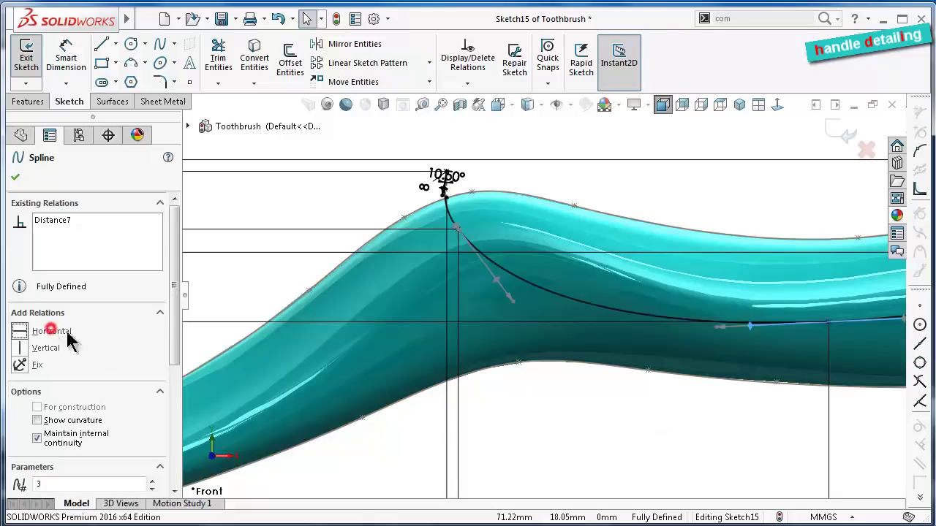
{"action": "left_click", "coordinate": [636, 422]}
{"action": "left_click", "coordinate": [64, 50]}
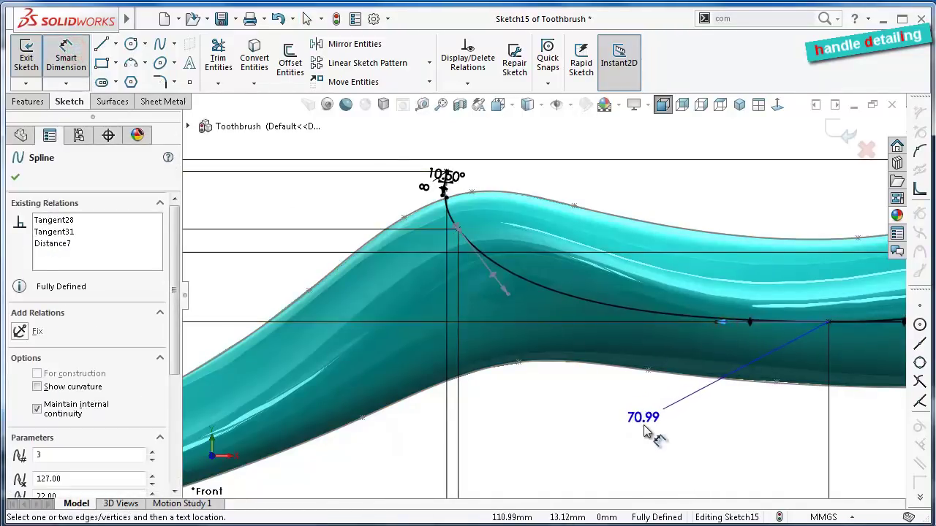
{"action": "left_click", "coordinate": [643, 431]}
{"action": "type", "text": "50"}
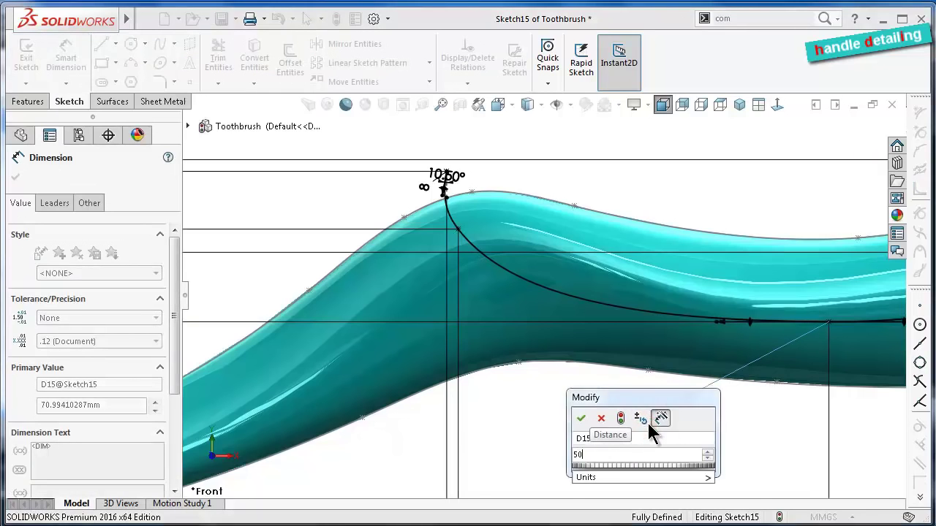
{"action": "key", "text": "Return"}
{"action": "left_click", "coordinate": [641, 419]}
{"action": "scroll", "coordinate": [658, 307], "scroll_direction": "up", "scroll_amount": 2}
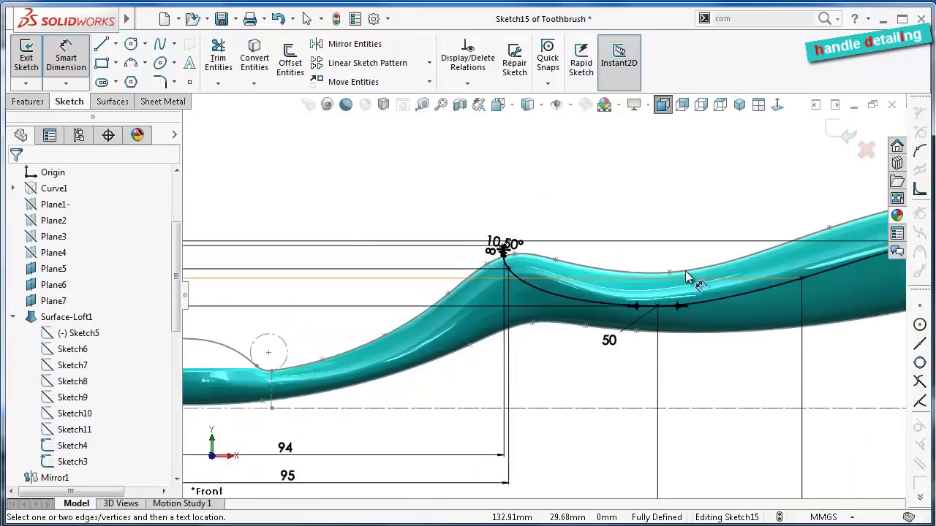
{"action": "scroll", "coordinate": [687, 276], "scroll_direction": "down", "scroll_amount": 4}
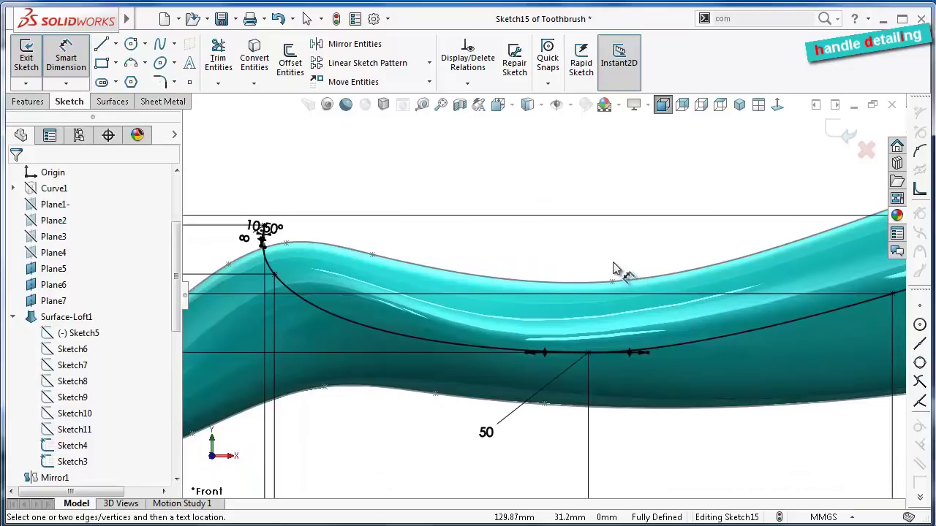
Offset the spline 2 mm, reversed toward the upper side of the handle
{"action": "left_click", "coordinate": [284, 57]}
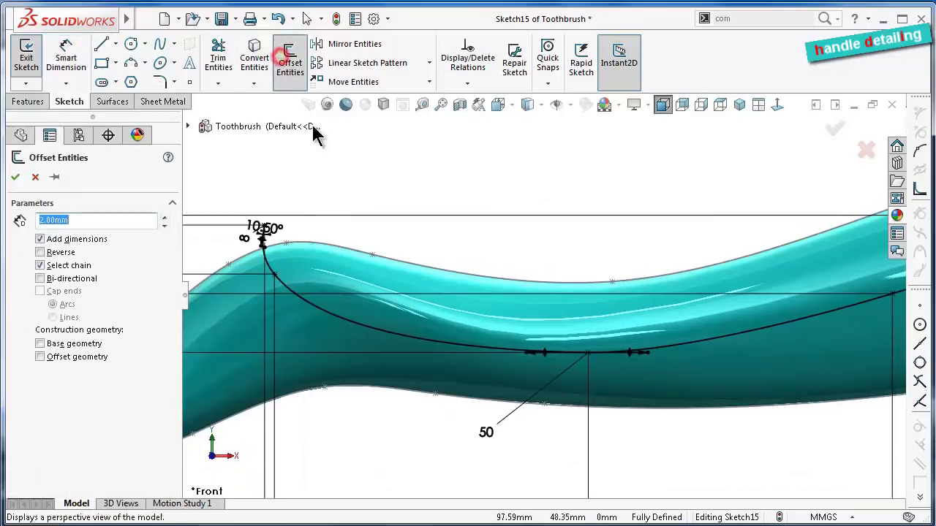
{"action": "left_click", "coordinate": [307, 307]}
{"action": "left_click", "coordinate": [40, 252]}
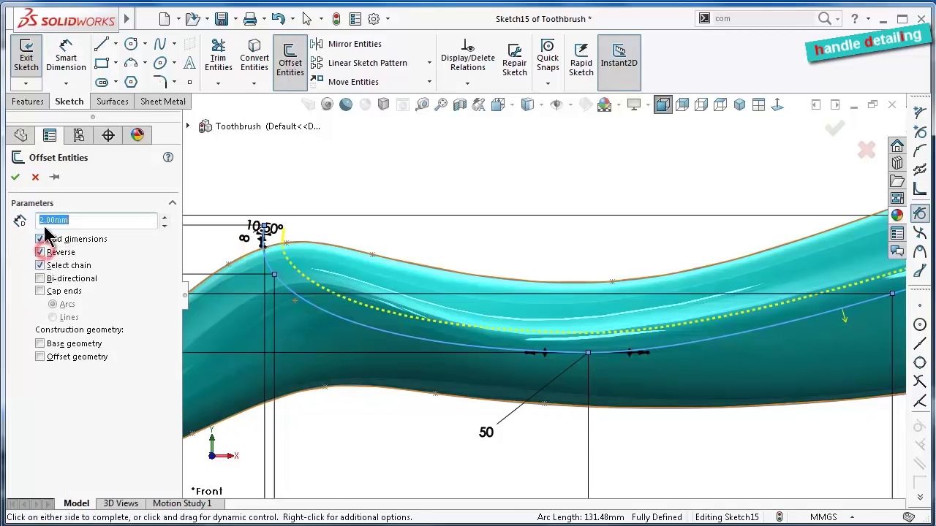
{"action": "left_click", "coordinate": [15, 177]}
{"action": "left_click", "coordinate": [383, 174]}
{"action": "scroll", "coordinate": [573, 213], "scroll_direction": "up", "scroll_amount": 2}
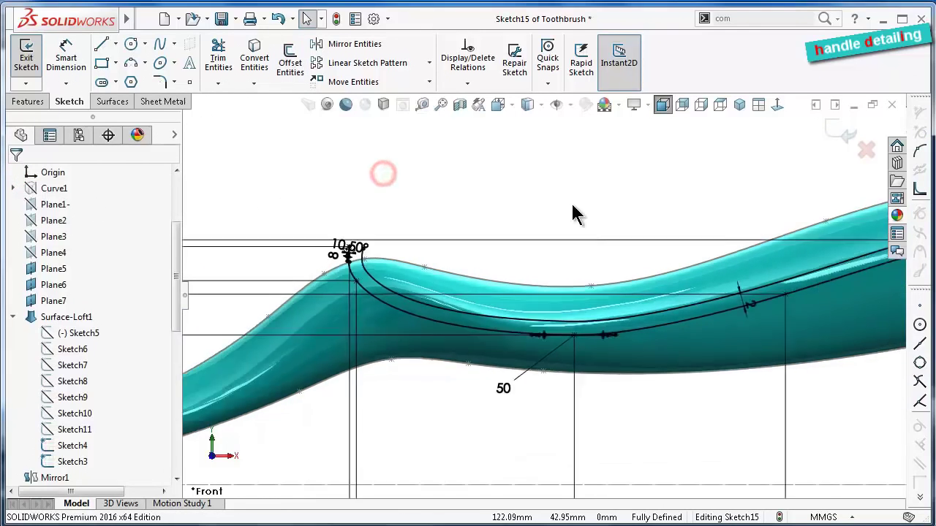
{"action": "scroll", "coordinate": [573, 213], "scroll_direction": "up", "scroll_amount": 2}
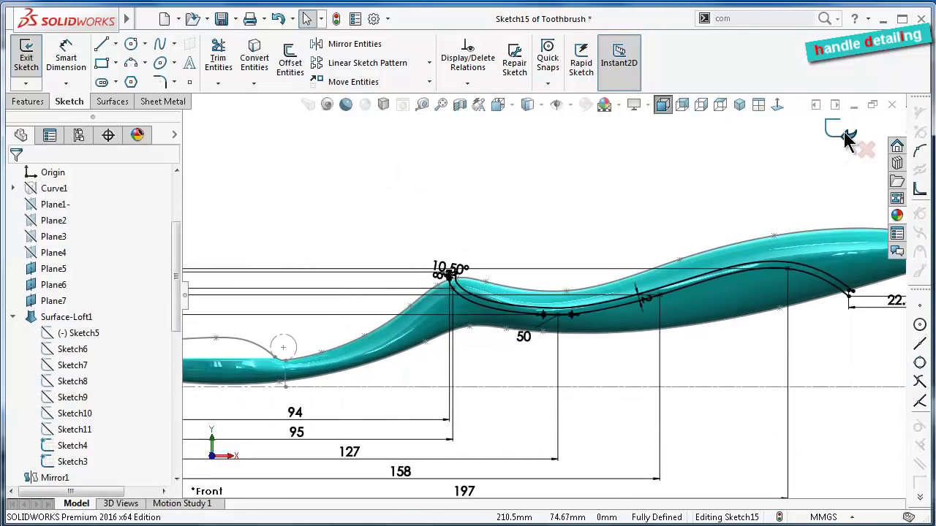
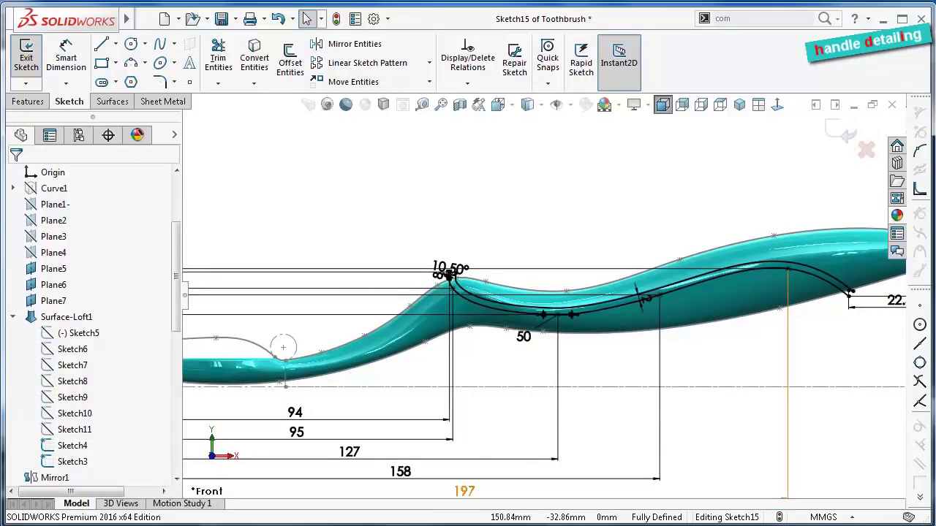
Exit Sketch15 and run a Split of the part, using Sketch15 as the trim tool
{"action": "left_click", "coordinate": [842, 131]}
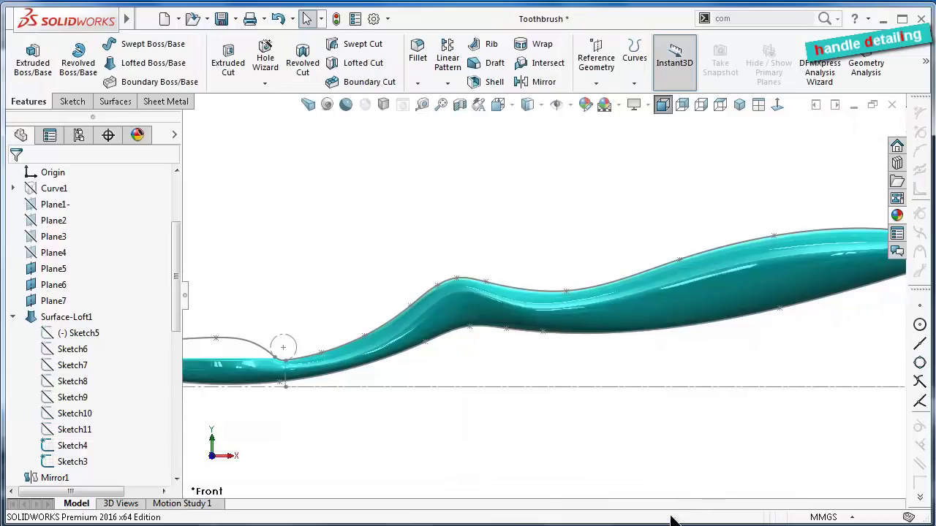
{"action": "left_click", "coordinate": [745, 16]}
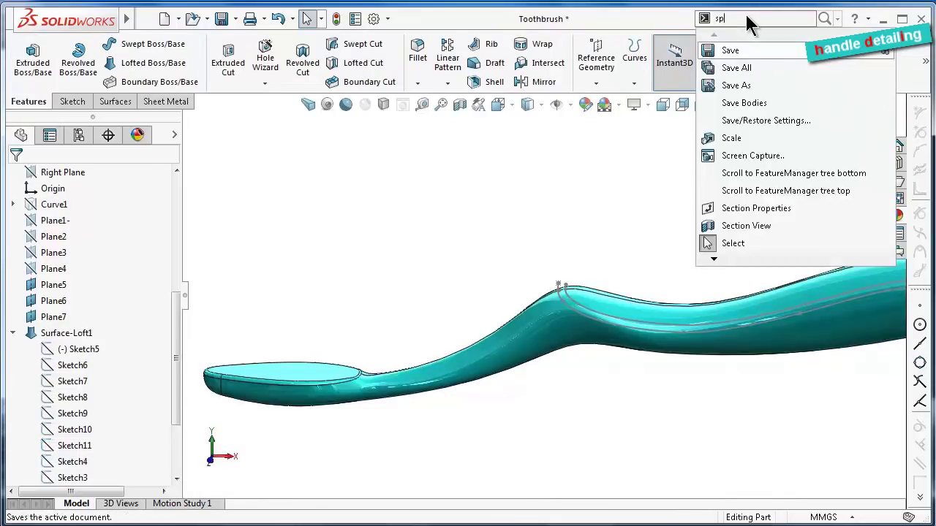
{"action": "type", "text": "pl"}
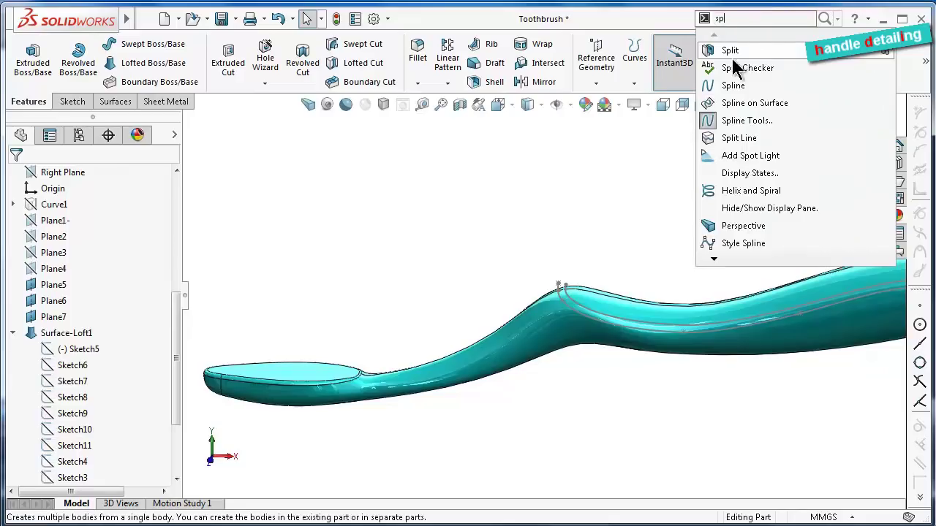
{"action": "left_click", "coordinate": [731, 51]}
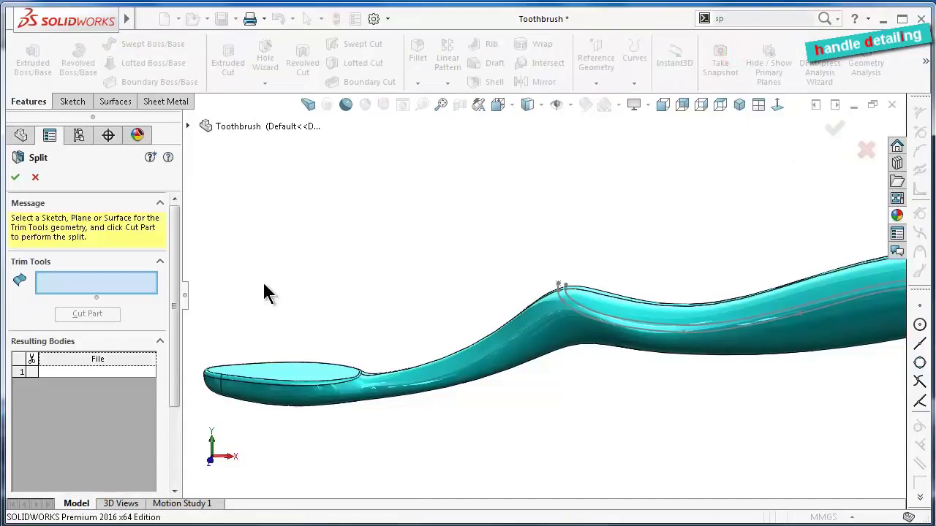
{"action": "scroll", "coordinate": [604, 314], "scroll_direction": "down", "scroll_amount": 3}
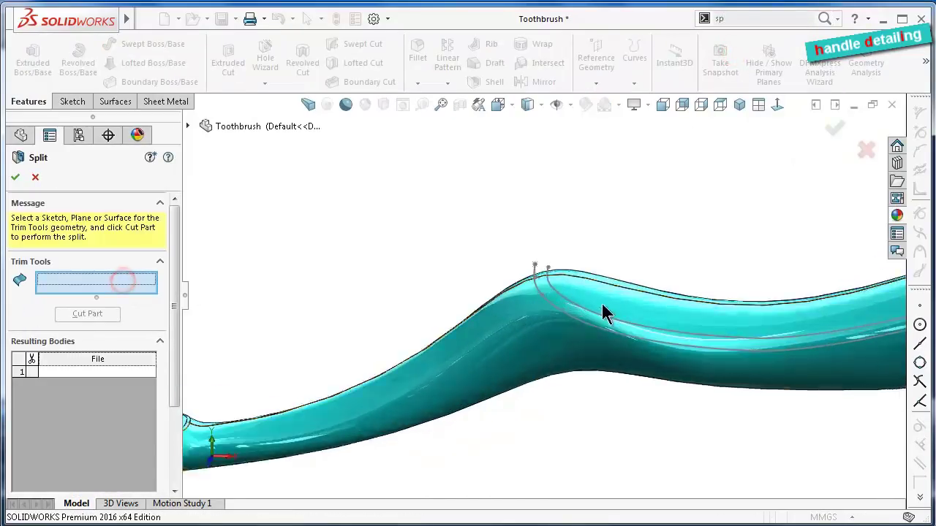
{"action": "left_click", "coordinate": [544, 303]}
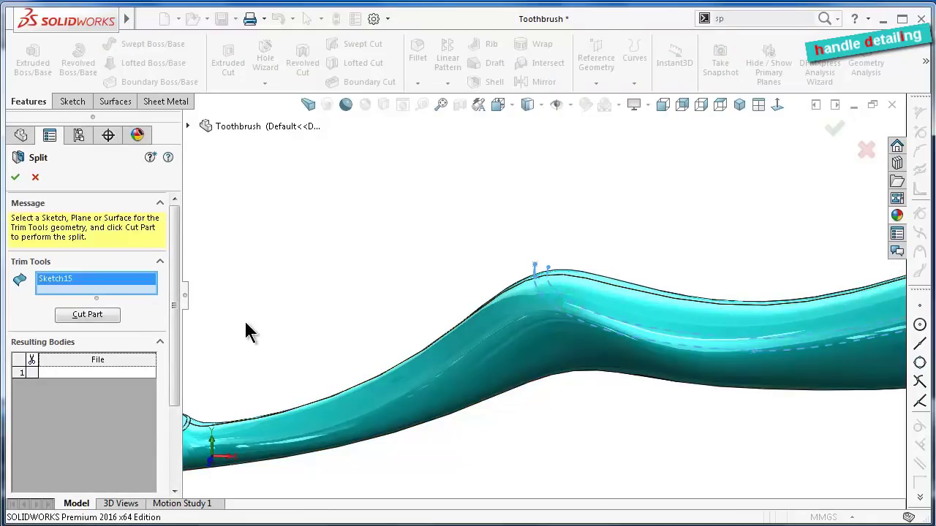
{"action": "left_click", "coordinate": [103, 322]}
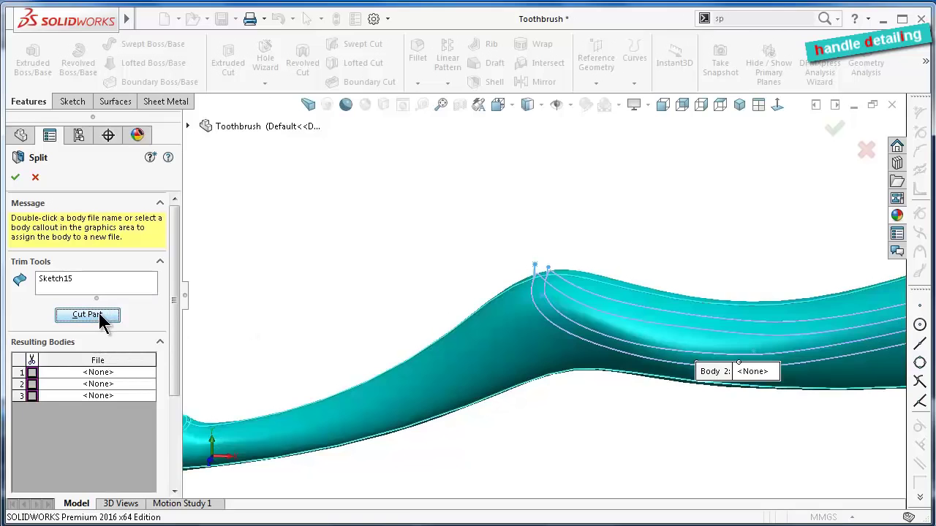
Mark body 1 of the three split bodies for keeping
{"action": "scroll", "coordinate": [563, 259], "scroll_direction": "up", "scroll_amount": 2}
{"action": "mouse_move", "coordinate": [643, 251]}
{"action": "middle_mouse_down"}
{"action": "mouse_move", "coordinate": [524, 315]}
{"action": "mouse_move", "coordinate": [636, 306]}
{"action": "middle_mouse_up"}
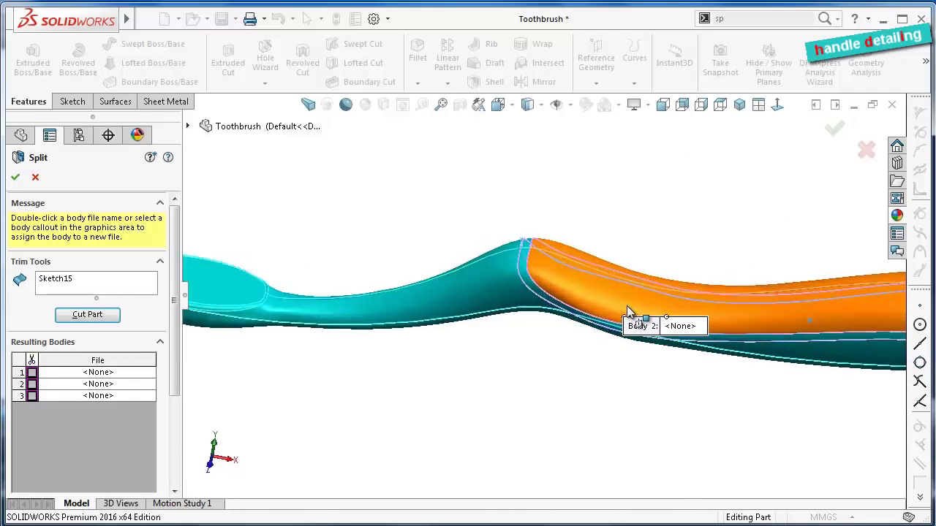
{"action": "mouse_move", "coordinate": [636, 306]}
{"action": "middle_mouse_down"}
{"action": "mouse_move", "coordinate": [588, 284]}
{"action": "mouse_move", "coordinate": [613, 197]}
{"action": "mouse_move", "coordinate": [544, 302]}
{"action": "mouse_move", "coordinate": [560, 314]}
{"action": "mouse_move", "coordinate": [614, 209]}
{"action": "middle_mouse_up"}
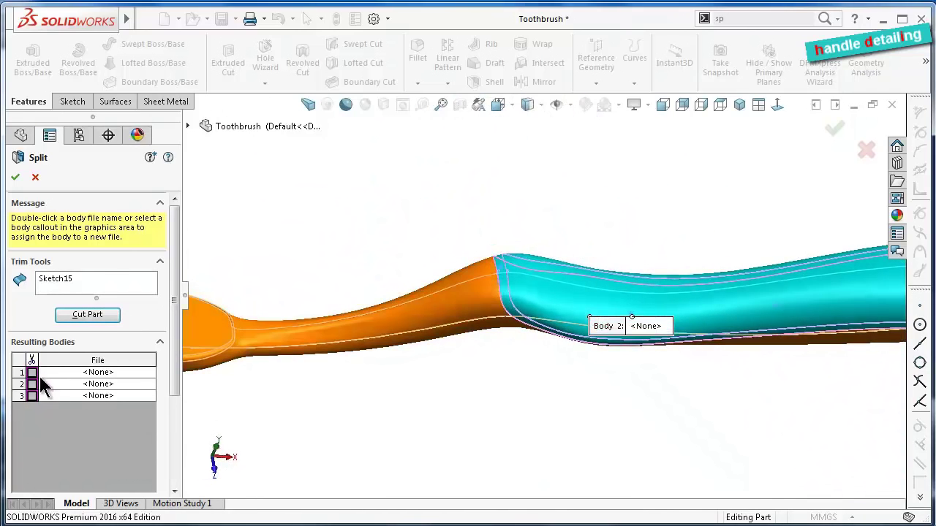
{"action": "left_click", "coordinate": [32, 373]}
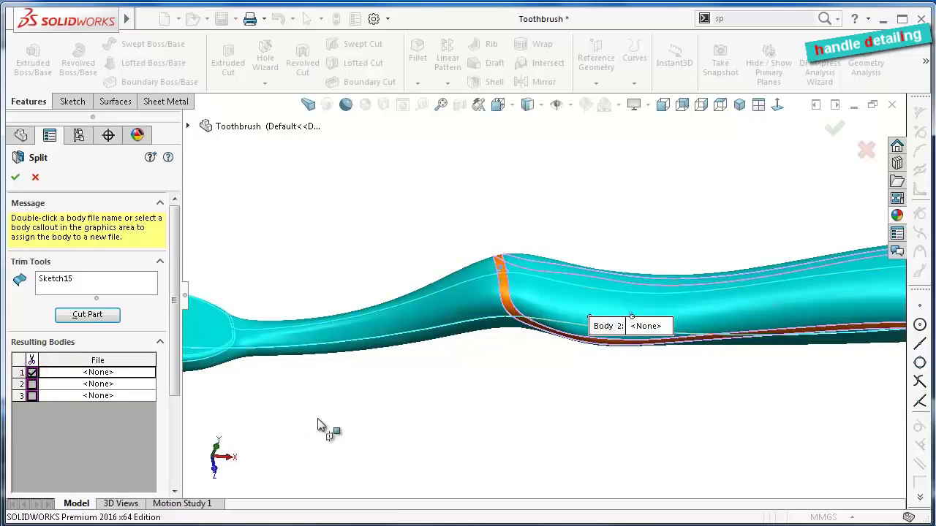
{"action": "mouse_move", "coordinate": [394, 427]}
{"action": "middle_mouse_down"}
{"action": "mouse_move", "coordinate": [380, 393]}
{"action": "mouse_move", "coordinate": [383, 296]}
{"action": "mouse_move", "coordinate": [303, 331]}
{"action": "middle_mouse_up"}
{"action": "scroll", "coordinate": [638, 372], "scroll_direction": "up", "scroll_amount": 2}
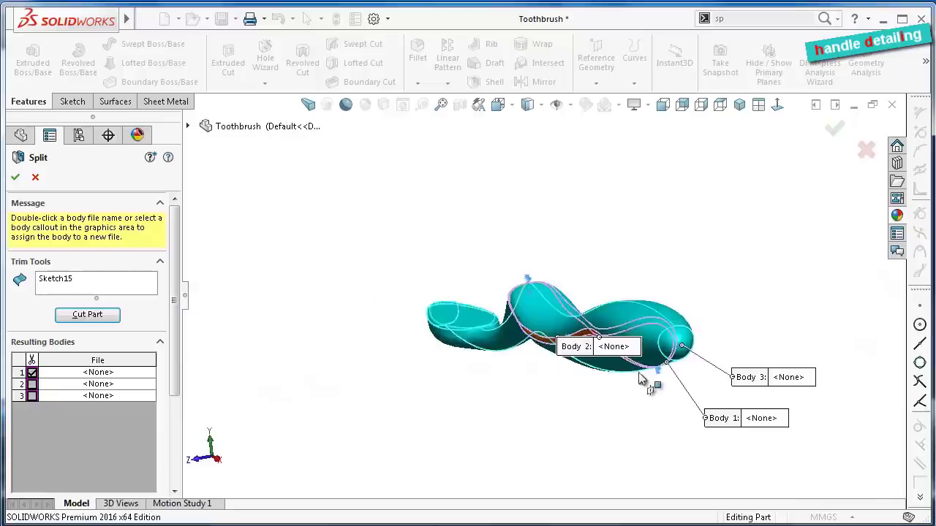
{"action": "scroll", "coordinate": [629, 395], "scroll_direction": "down", "scroll_amount": 4}
{"action": "scroll", "coordinate": [612, 429], "scroll_direction": "down", "scroll_amount": 2}
{"action": "mouse_move", "coordinate": [600, 416]}
{"action": "middle_mouse_down"}
{"action": "mouse_move", "coordinate": [626, 356]}
{"action": "mouse_move", "coordinate": [495, 403]}
{"action": "middle_mouse_up"}
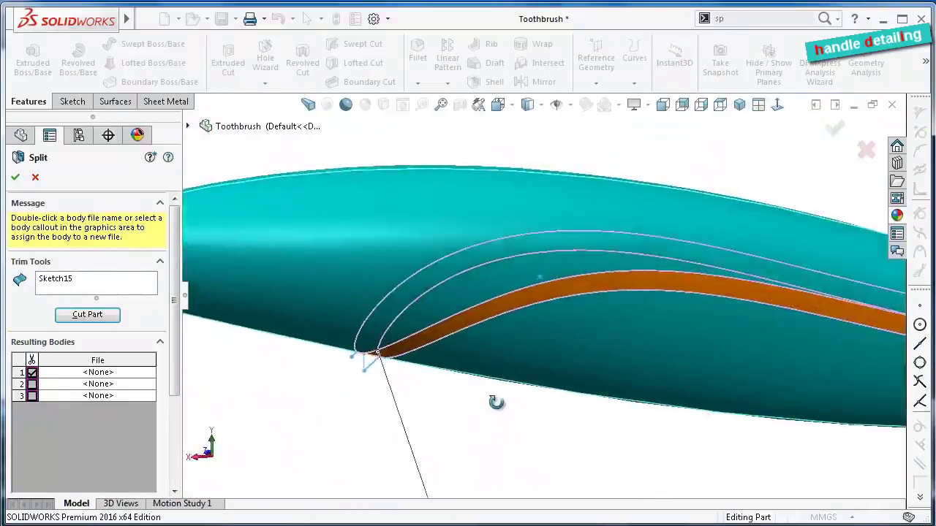
Confirm the three-body split, hide the Sketch15 grip outline and return to the front view
{"action": "left_click", "coordinate": [831, 131]}
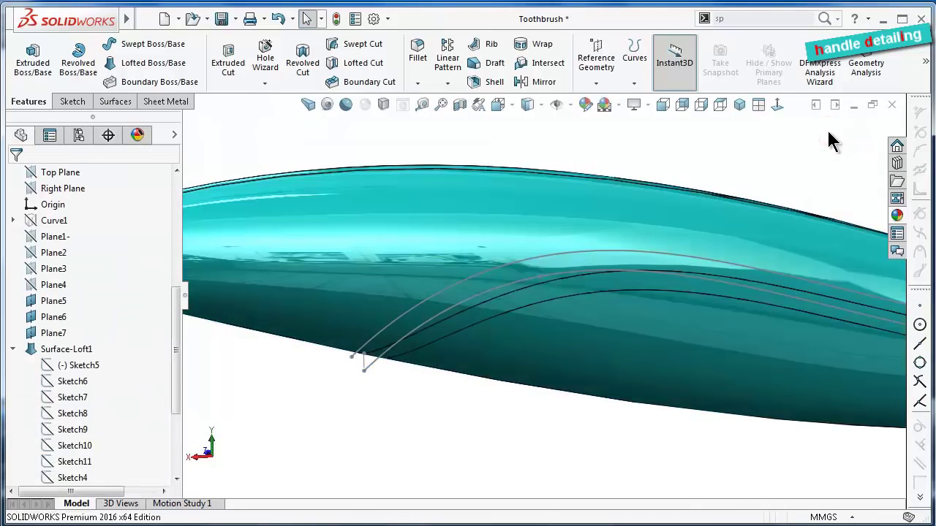
{"action": "mouse_move", "coordinate": [751, 159]}
{"action": "middle_mouse_down"}
{"action": "mouse_move", "coordinate": [736, 175]}
{"action": "mouse_move", "coordinate": [736, 207]}
{"action": "middle_mouse_up"}
{"action": "scroll", "coordinate": [353, 398], "scroll_direction": "down", "scroll_amount": 5}
{"action": "scroll", "coordinate": [485, 349], "scroll_direction": "down", "scroll_amount": 3}
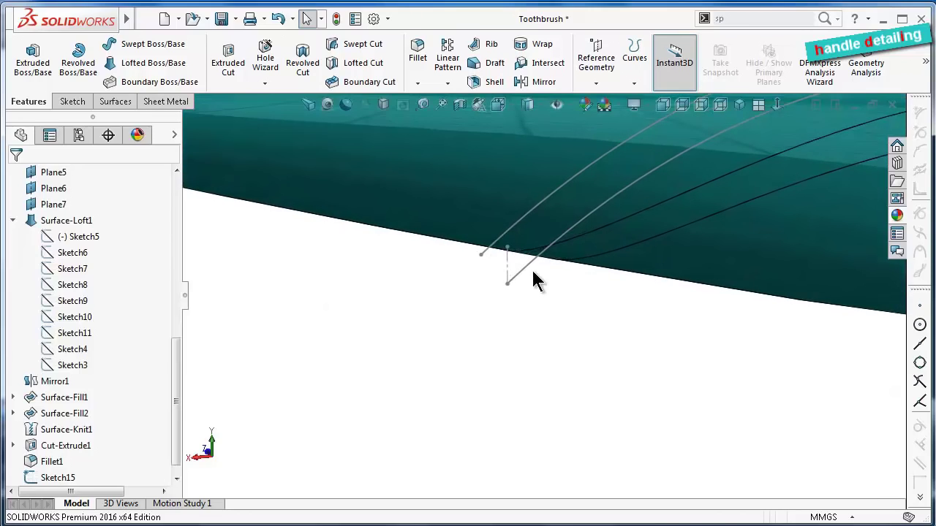
{"action": "left_click", "coordinate": [533, 264]}
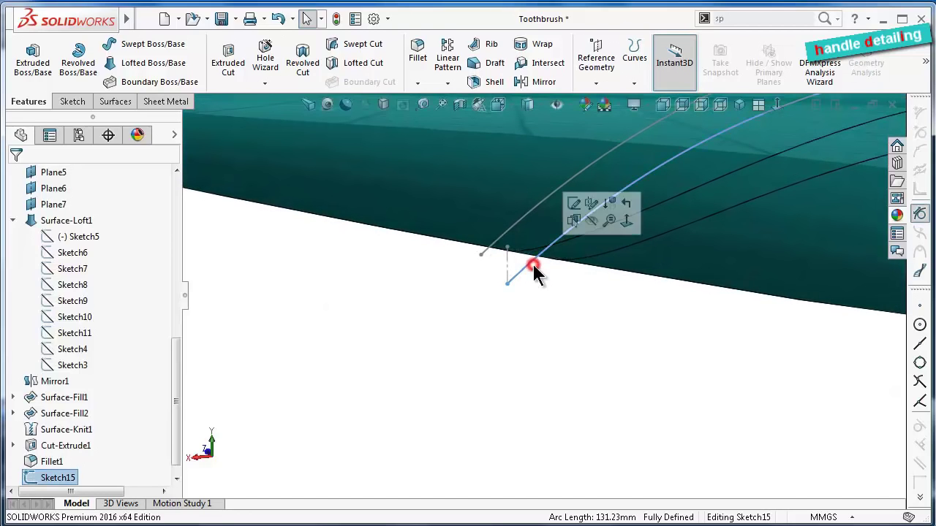
{"action": "left_click", "coordinate": [585, 225]}
{"action": "scroll", "coordinate": [534, 344], "scroll_direction": "up", "scroll_amount": 2}
{"action": "middle_click_drag", "start_coordinate": [535, 349], "coordinate": [653, 361]}
{"action": "key", "text": "ctrl+1"}
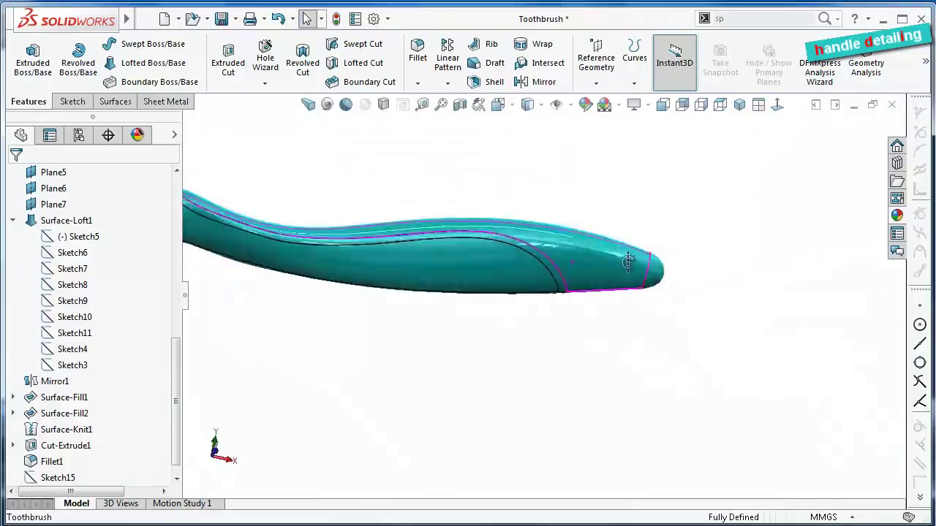
Try Shaded without edges, then settle on Shaded With Edges display
{"action": "left_click", "coordinate": [533, 105]}
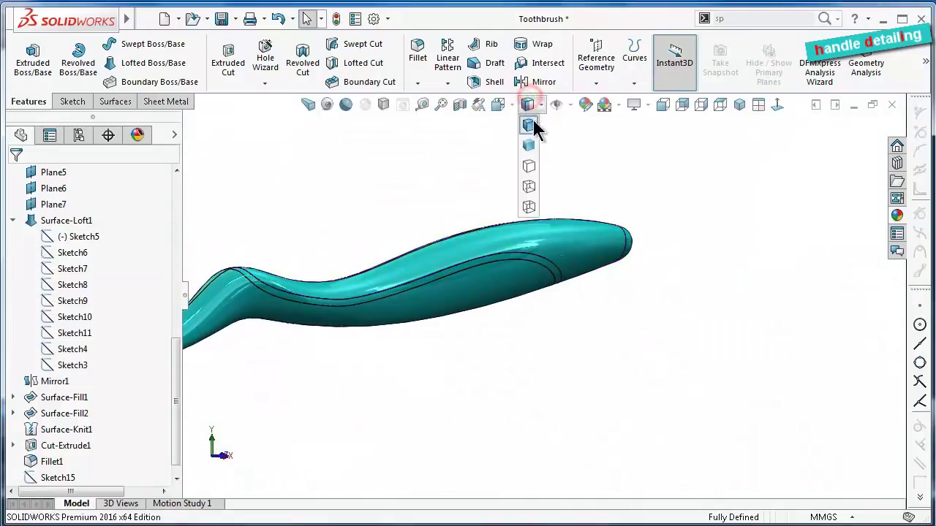
{"action": "left_click", "coordinate": [533, 124]}
{"action": "middle_click_drag", "start_coordinate": [477, 176], "coordinate": [468, 181]}
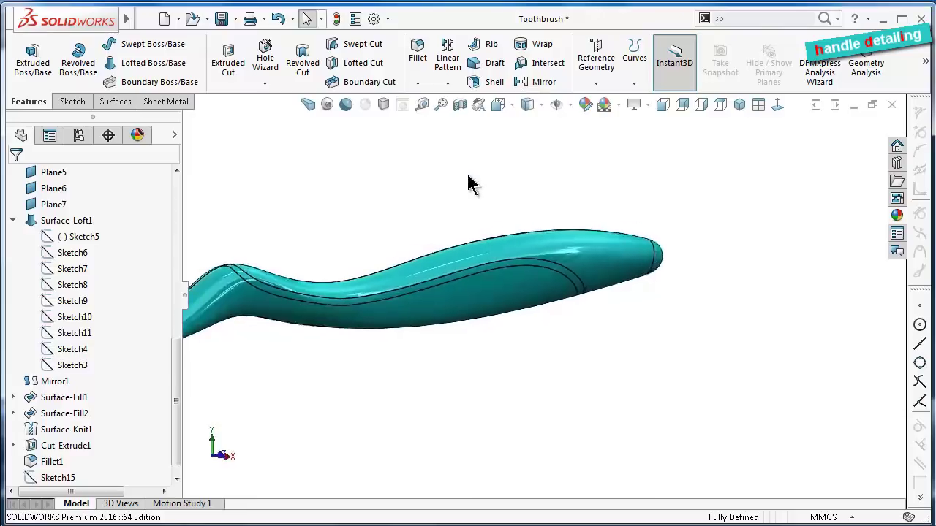
{"action": "scroll", "coordinate": [468, 180], "scroll_direction": "down", "scroll_amount": 2}
{"action": "left_click", "coordinate": [528, 106]}
{"action": "left_click", "coordinate": [532, 141]}
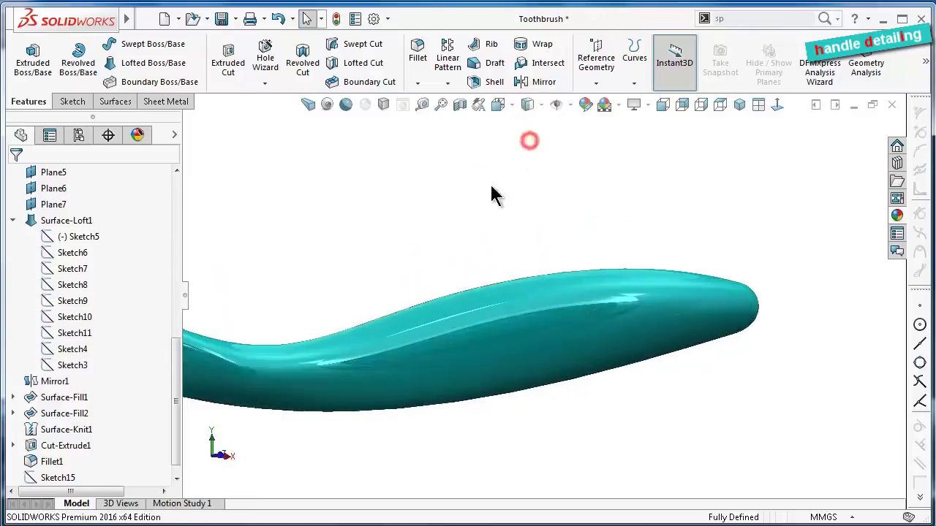
{"action": "left_click", "coordinate": [528, 106]}
{"action": "left_click", "coordinate": [529, 126]}
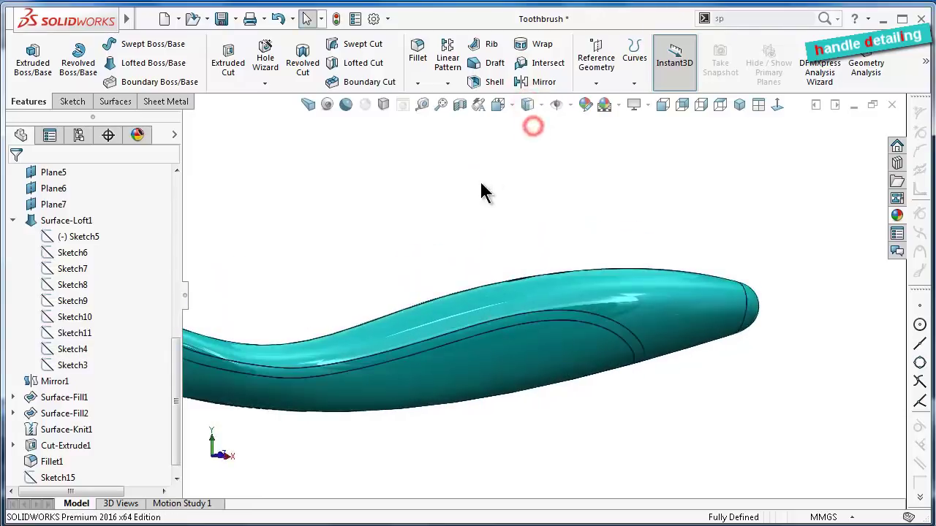
{"action": "mouse_move", "coordinate": [480, 192]}
{"action": "middle_mouse_down"}
{"action": "mouse_move", "coordinate": [435, 250]}
{"action": "mouse_move", "coordinate": [252, 345]}
{"action": "middle_mouse_up"}
{"action": "mouse_move", "coordinate": [183, 367]}
{"action": "left_mouse_down"}
{"action": "mouse_move", "coordinate": [182, 249]}
{"action": "mouse_move", "coordinate": [195, 178]}
{"action": "left_mouse_up"}
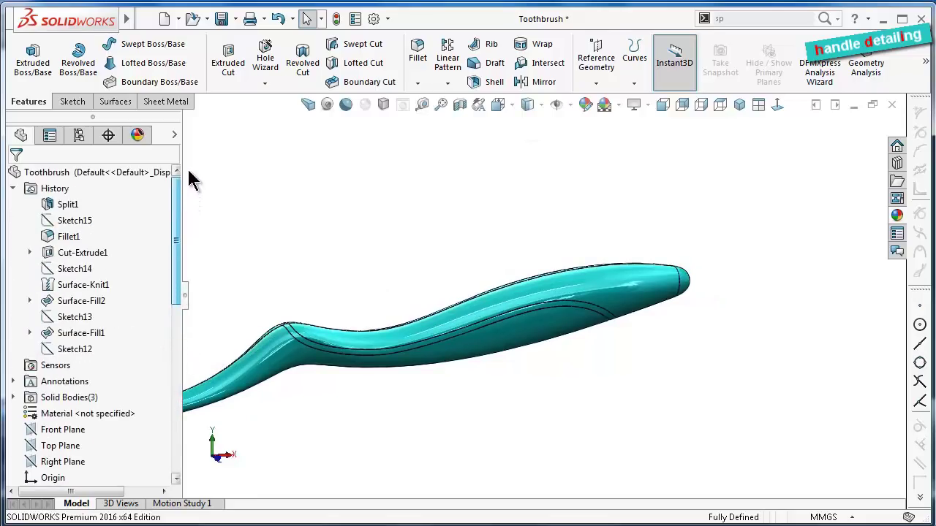
Expand the Solid Bodies folder and highlight each of the three split bodies
{"action": "left_click_drag", "start_coordinate": [100, 208], "coordinate": [92, 216]}
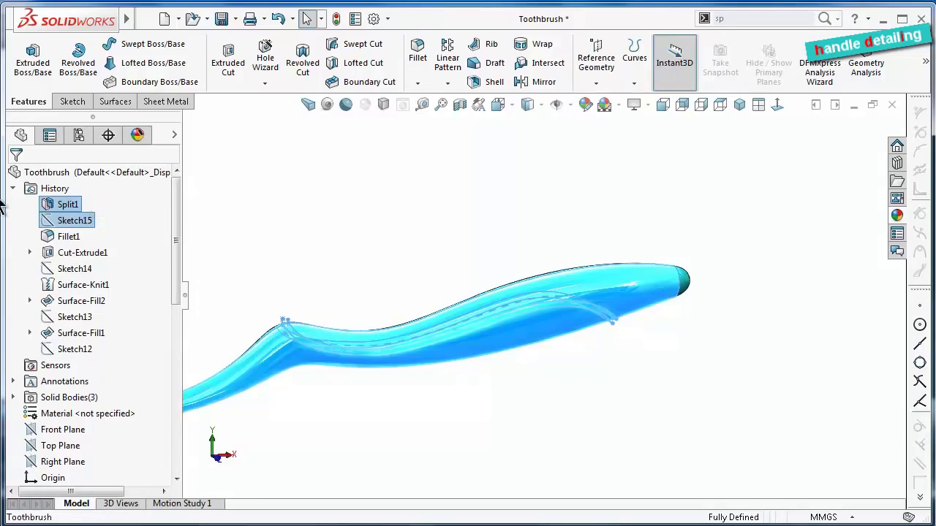
{"action": "left_click", "coordinate": [13, 187]}
{"action": "left_click", "coordinate": [48, 239]}
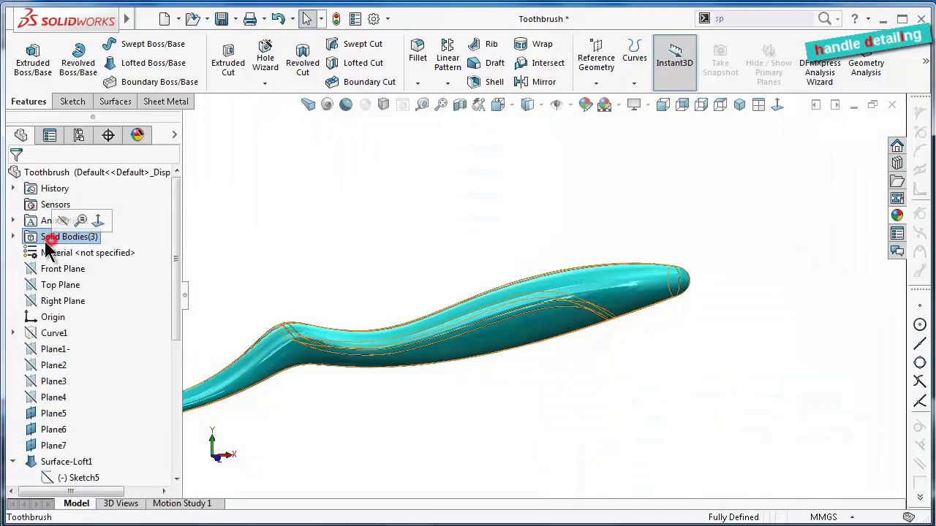
{"action": "left_click", "coordinate": [12, 236]}
{"action": "left_click", "coordinate": [62, 252]}
{"action": "left_click", "coordinate": [66, 269]}
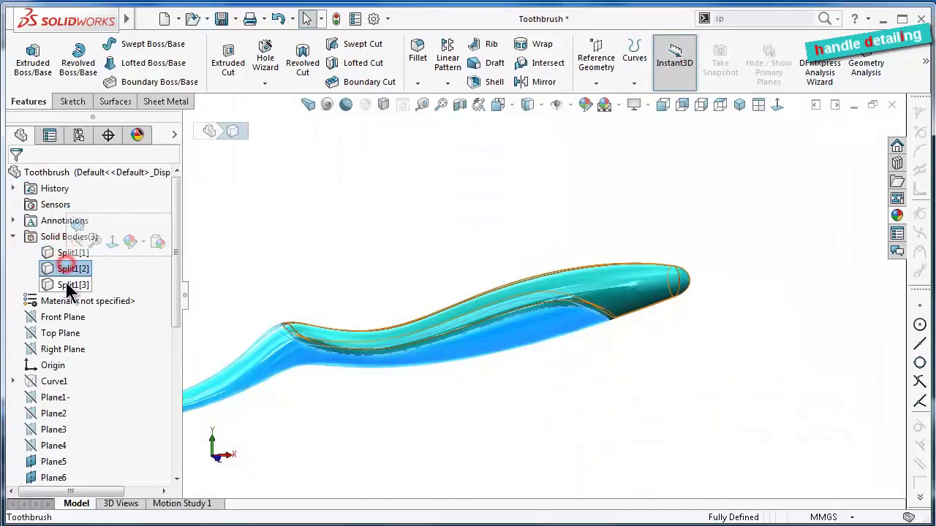
{"action": "left_click", "coordinate": [68, 285]}
{"action": "left_click", "coordinate": [328, 241]}
{"action": "middle_click_drag", "start_coordinate": [328, 272], "coordinate": [358, 369]}
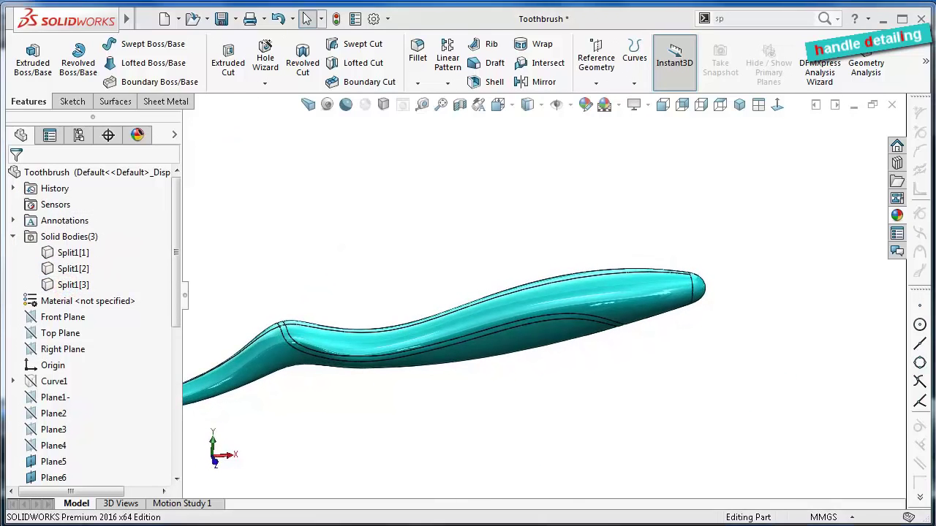
{"action": "mouse_move", "coordinate": [454, 279]}
{"action": "middle_mouse_down"}
{"action": "mouse_move", "coordinate": [460, 334]}
{"action": "mouse_move", "coordinate": [411, 344]}
{"action": "middle_mouse_up"}
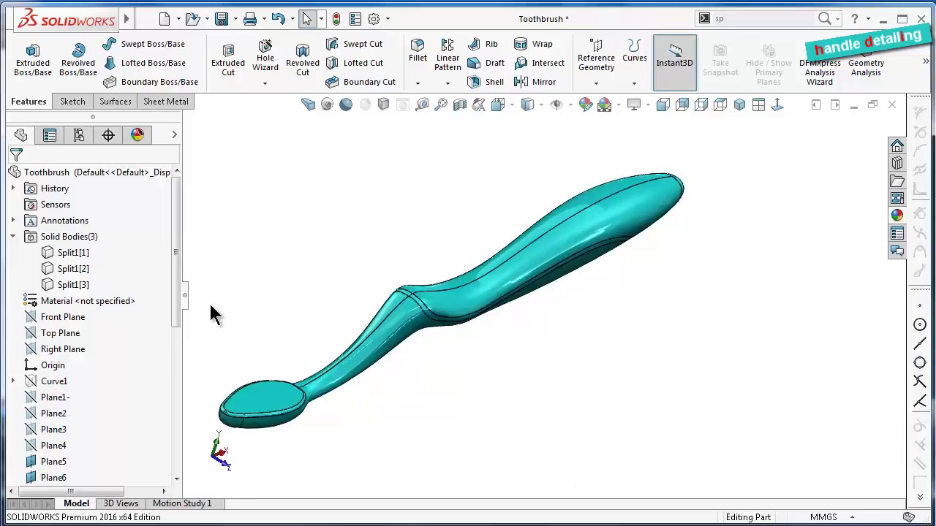
{"action": "left_click", "coordinate": [82, 288]}
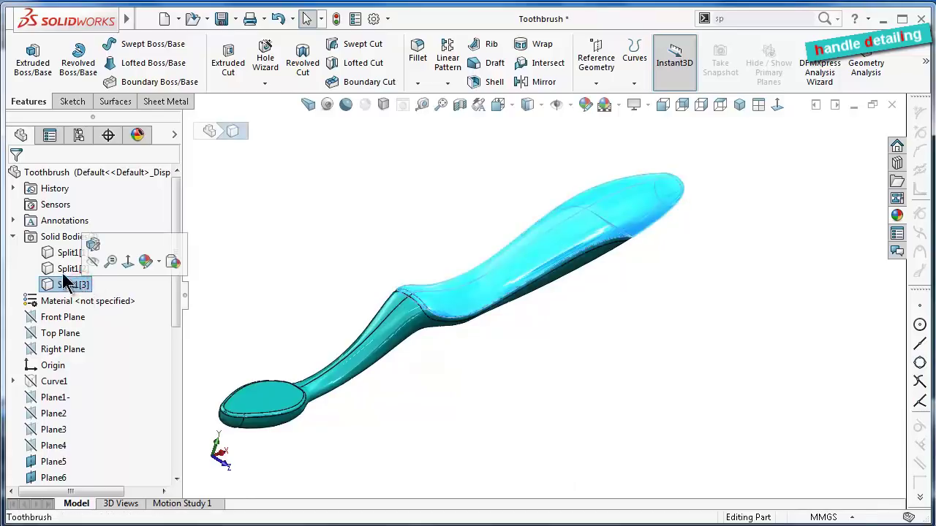
{"action": "left_click", "coordinate": [71, 269]}
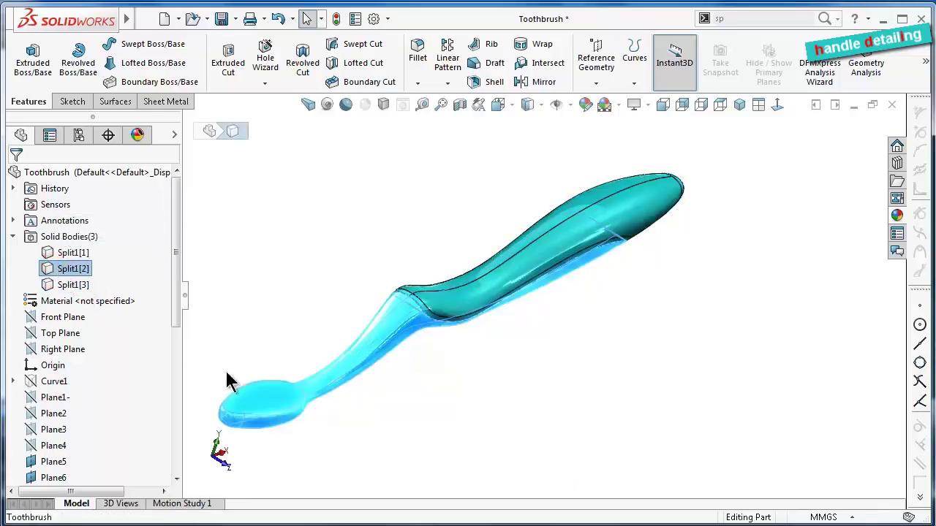
{"action": "left_click", "coordinate": [818, 252]}
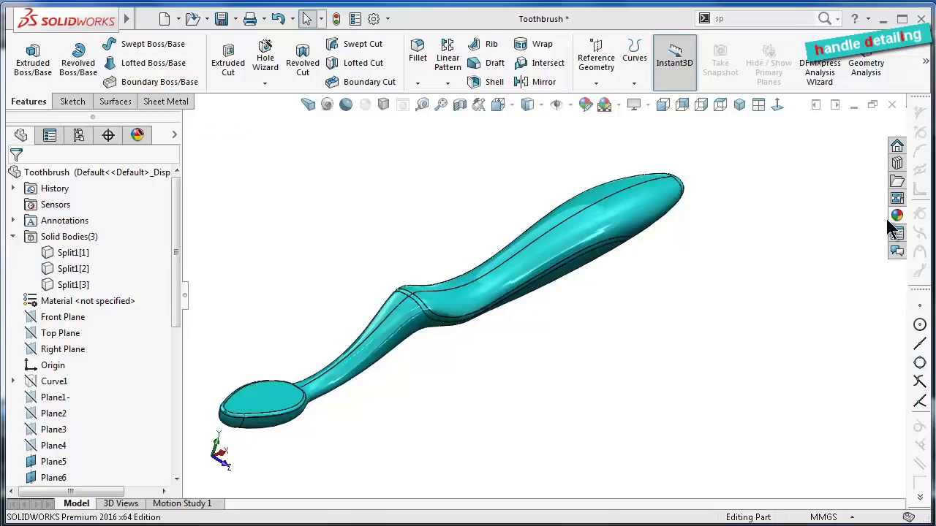
Select the Split1[2] neck-and-head body in the body list
{"action": "left_click", "coordinate": [80, 287]}
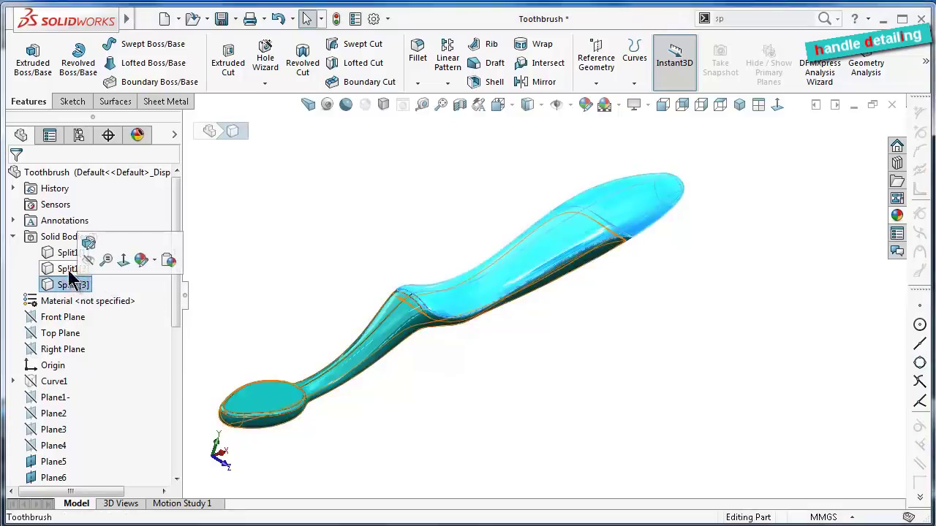
{"action": "left_click", "coordinate": [64, 252]}
{"action": "left_click", "coordinate": [70, 268]}
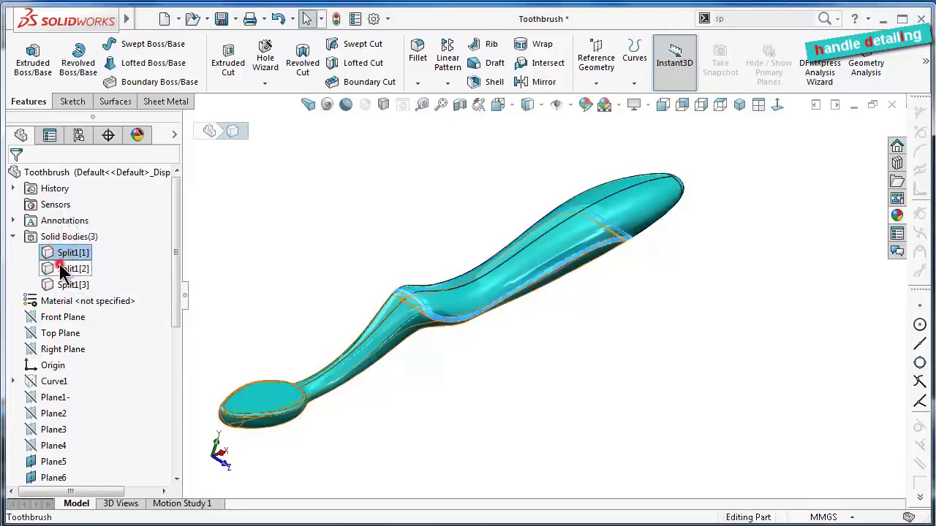
{"action": "left_click", "coordinate": [73, 222]}
Apply white high gloss plastic from the Appearances library to Split1[2]
{"action": "left_click", "coordinate": [900, 216]}
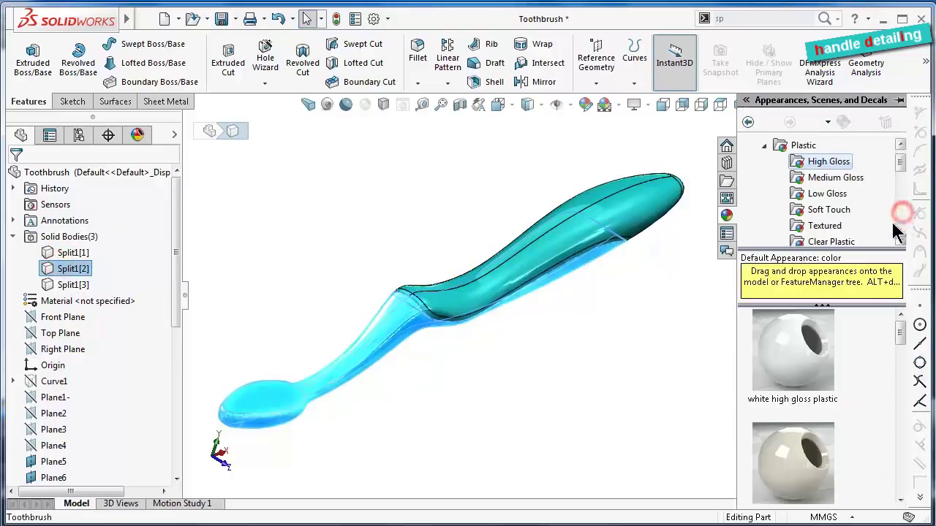
{"action": "double_click", "coordinate": [808, 356]}
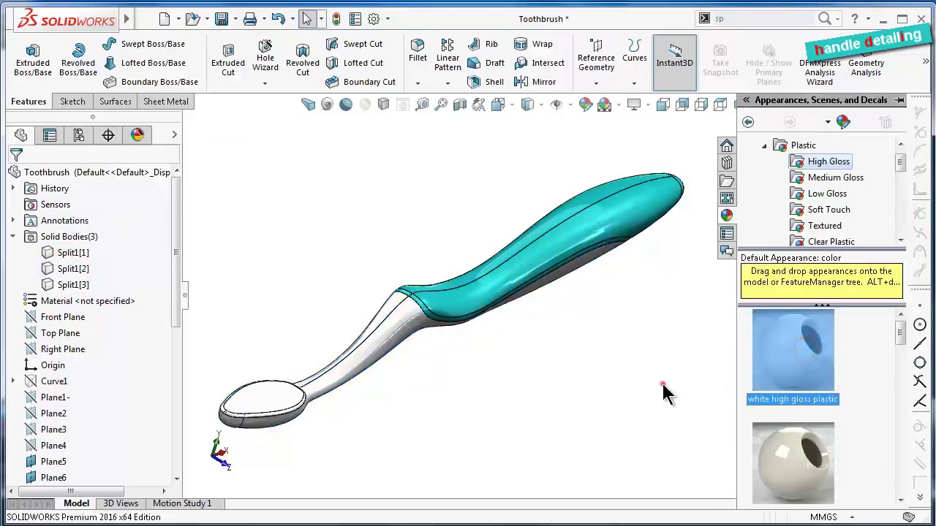
{"action": "mouse_move", "coordinate": [664, 393]}
{"action": "middle_mouse_down"}
{"action": "mouse_move", "coordinate": [614, 322]}
{"action": "mouse_move", "coordinate": [610, 341]}
{"action": "mouse_move", "coordinate": [623, 375]}
{"action": "middle_mouse_up"}
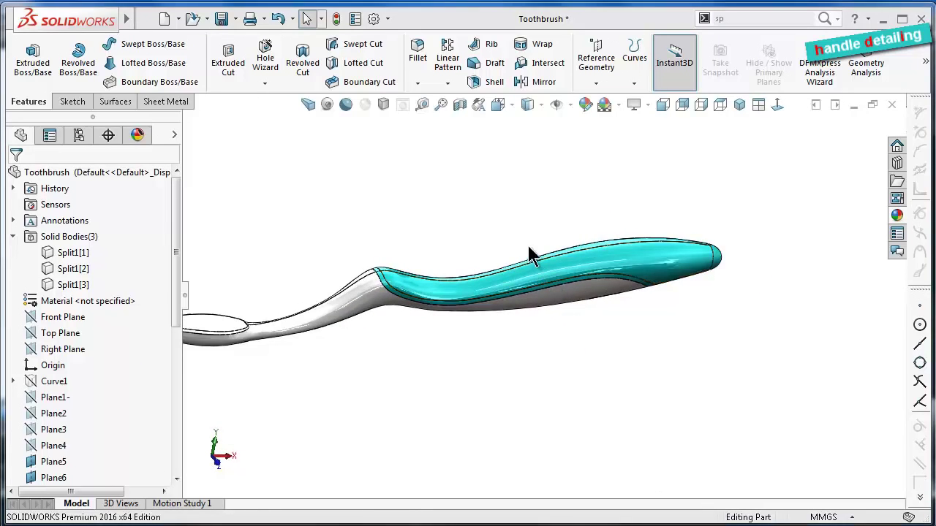
{"action": "mouse_move", "coordinate": [533, 251]}
{"action": "middle_mouse_down"}
{"action": "mouse_move", "coordinate": [553, 320]}
{"action": "mouse_move", "coordinate": [591, 316]}
{"action": "mouse_move", "coordinate": [557, 332]}
{"action": "mouse_move", "coordinate": [512, 321]}
{"action": "middle_mouse_up"}
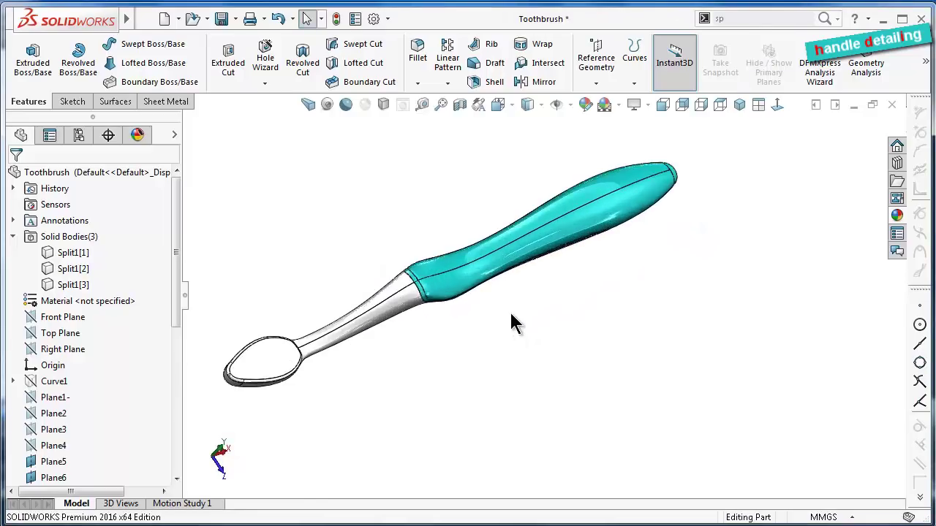
Toggle the display style back to Shaded With Edges and turn on RealView Graphics
{"action": "left_click", "coordinate": [527, 105]}
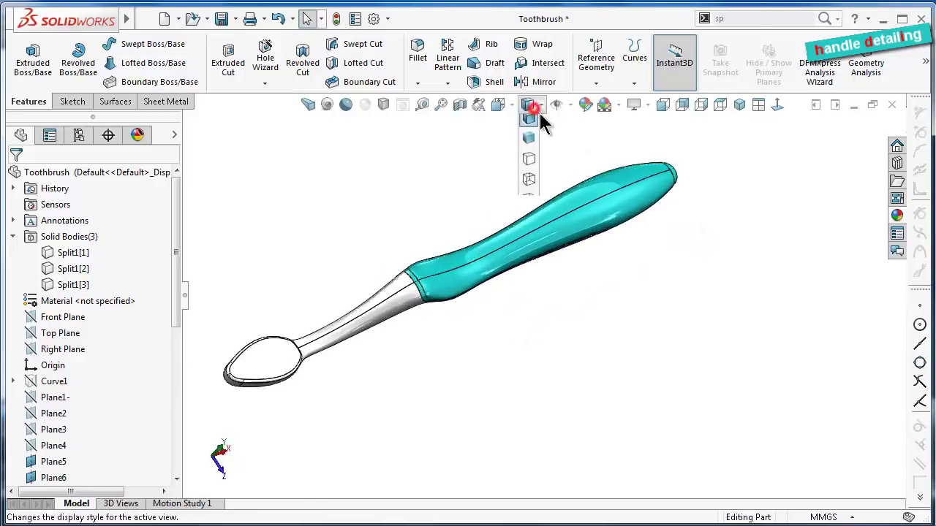
{"action": "left_click", "coordinate": [527, 144]}
{"action": "left_click", "coordinate": [527, 104]}
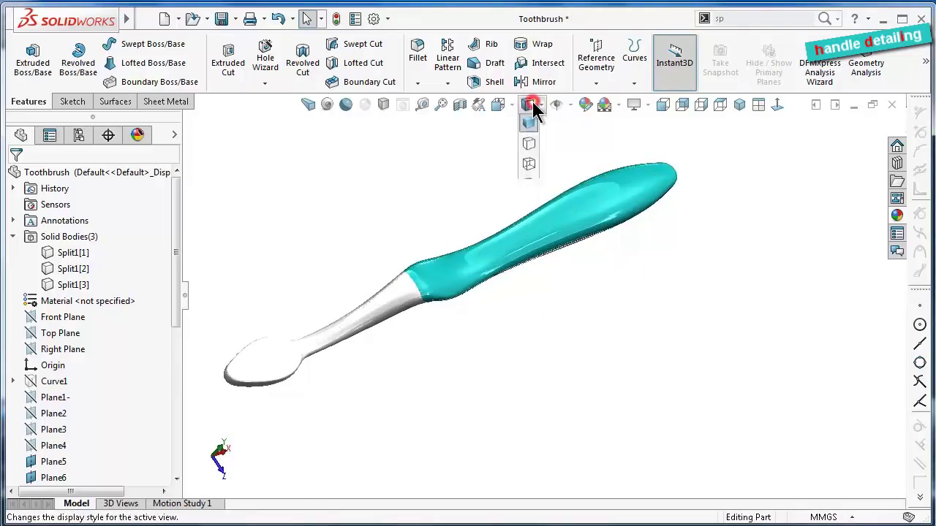
{"action": "left_click", "coordinate": [528, 125]}
{"action": "left_click", "coordinate": [346, 105]}
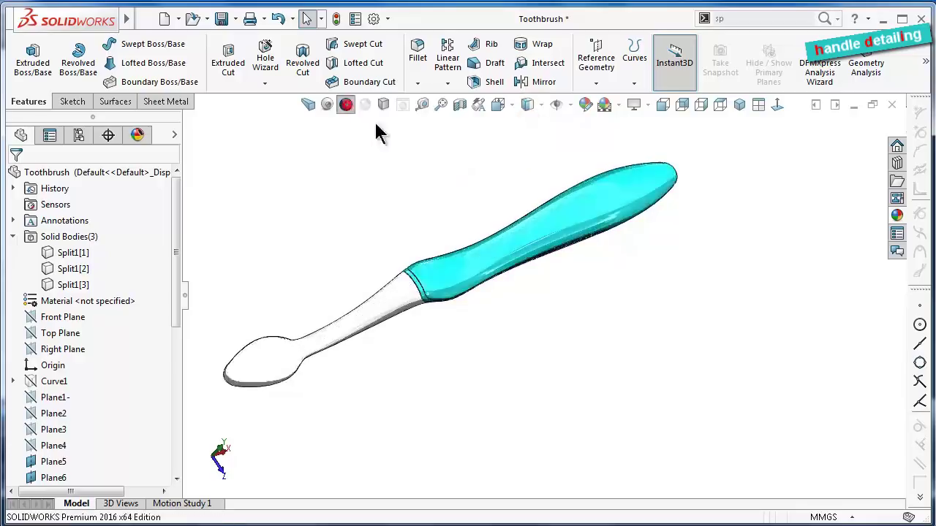
{"action": "mouse_move", "coordinate": [376, 129]}
{"action": "middle_mouse_down"}
{"action": "mouse_move", "coordinate": [497, 200]}
{"action": "mouse_move", "coordinate": [476, 218]}
{"action": "mouse_move", "coordinate": [470, 322]}
{"action": "mouse_move", "coordinate": [448, 249]}
{"action": "middle_mouse_up"}
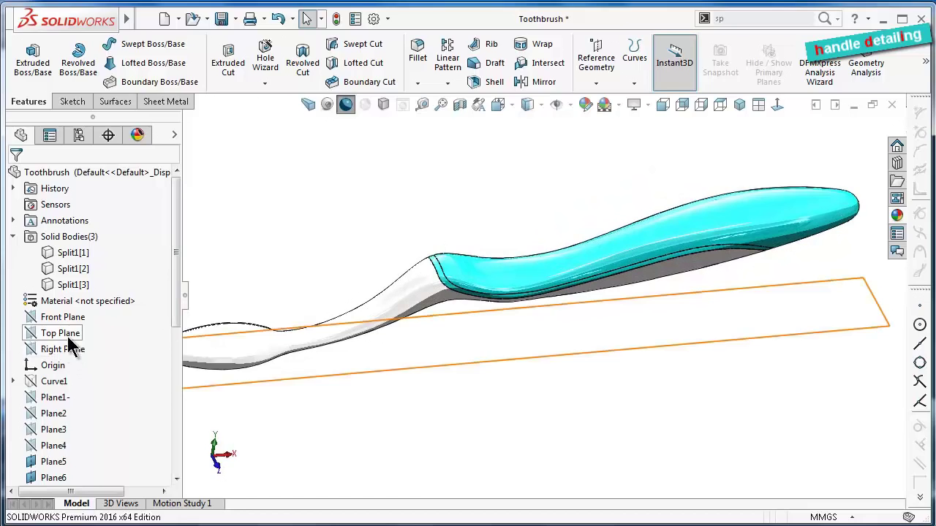
Start a sketch on the Top Plane, viewed Normal To and zoomed in on the grip
{"action": "left_click", "coordinate": [66, 335]}
{"action": "left_click", "coordinate": [77, 317]}
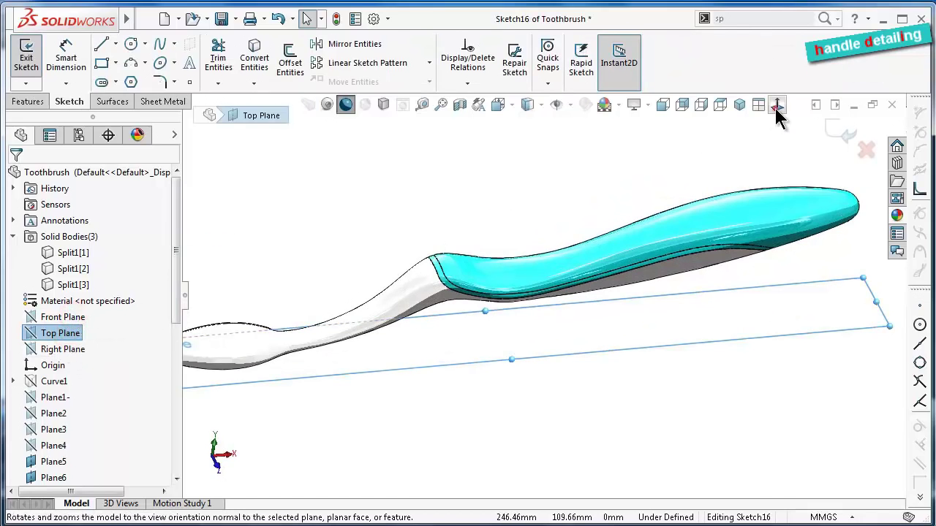
{"action": "left_click", "coordinate": [776, 105]}
{"action": "scroll", "coordinate": [532, 271], "scroll_direction": "down", "scroll_amount": 3}
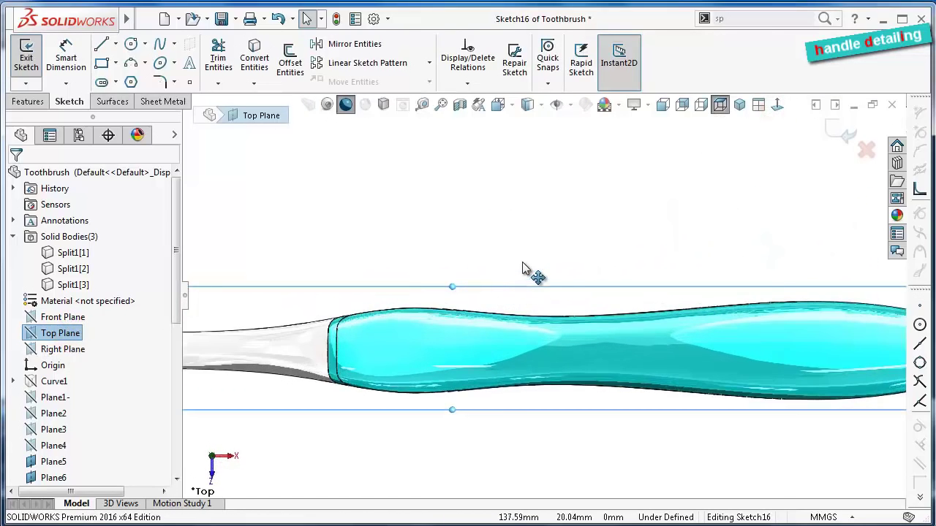
{"action": "left_click", "coordinate": [528, 104]}
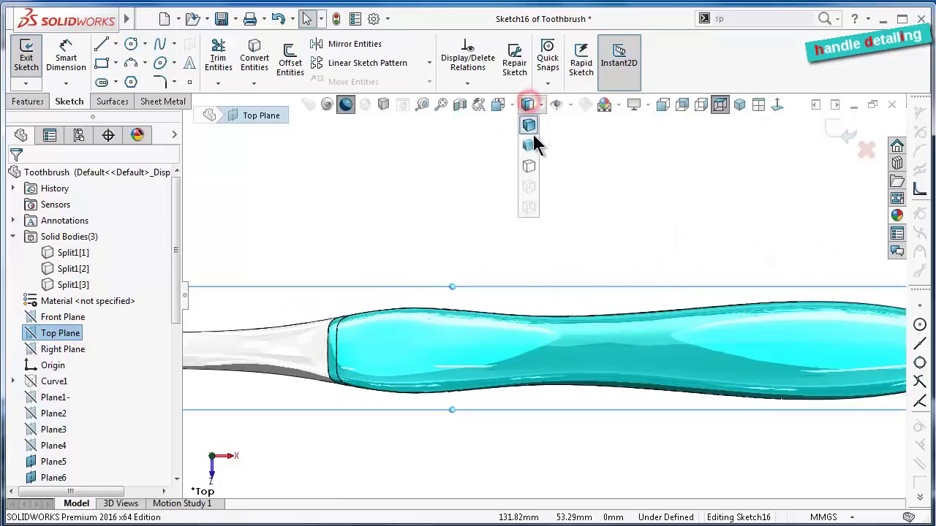
{"action": "left_click", "coordinate": [346, 104]}
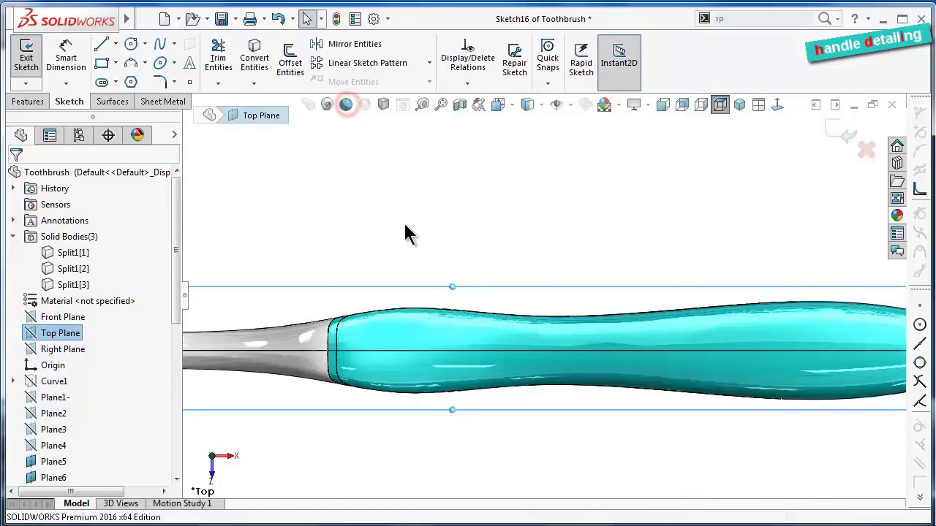
{"action": "scroll", "coordinate": [407, 248], "scroll_direction": "down", "scroll_amount": 1}
{"action": "scroll", "coordinate": [407, 258], "scroll_direction": "down", "scroll_amount": 1}
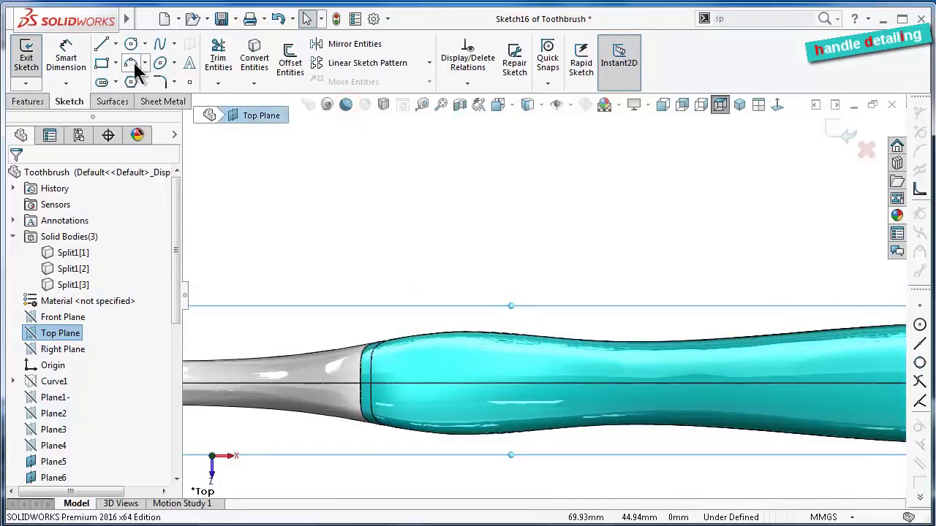
Begin an ellipse centred on the grip's centre line with long radius 6.67
{"action": "left_click", "coordinate": [159, 65]}
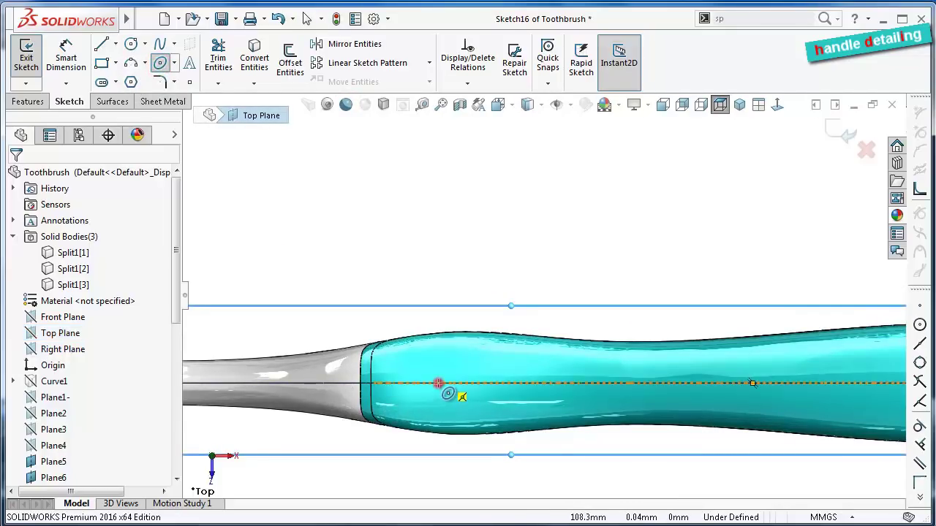
{"action": "left_click", "coordinate": [439, 383]}
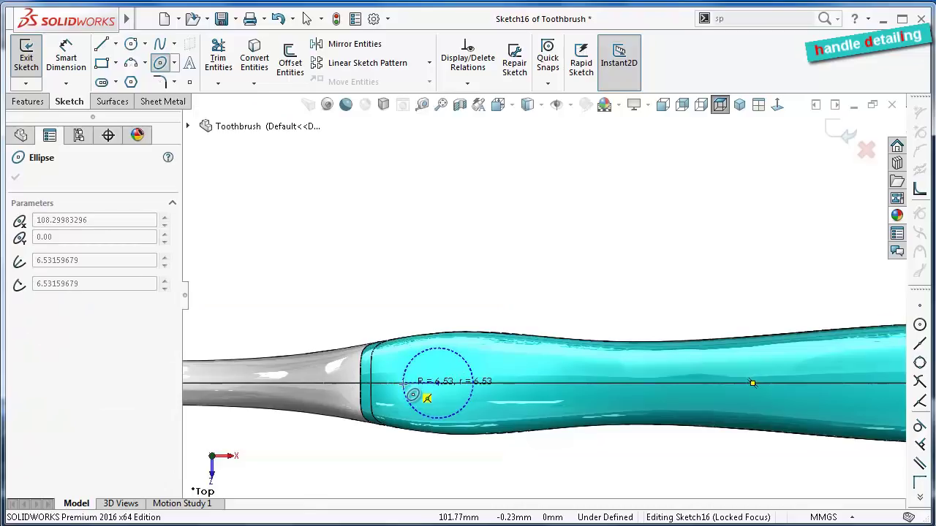
{"action": "left_click", "coordinate": [402, 383]}
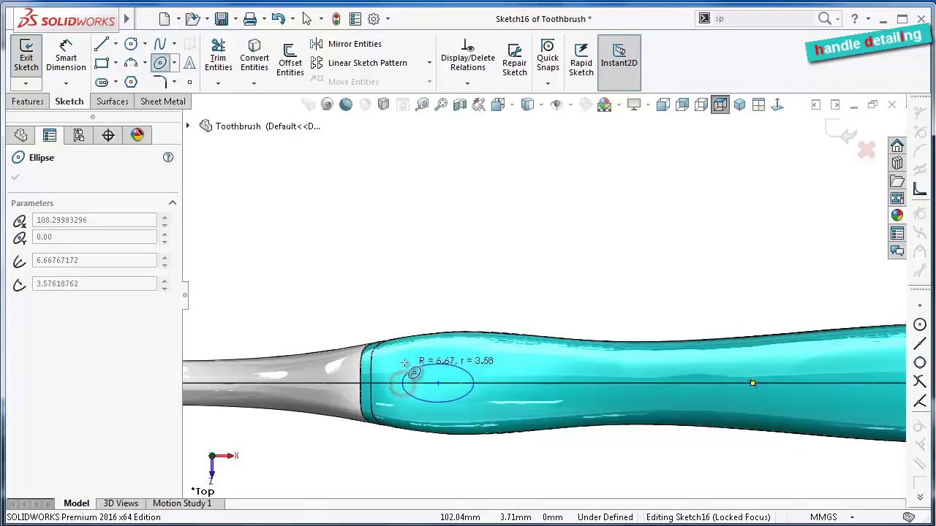
Complete the ellipse and dimension its centre 118 mm from the toothbrush tip
{"action": "left_click", "coordinate": [404, 361]}
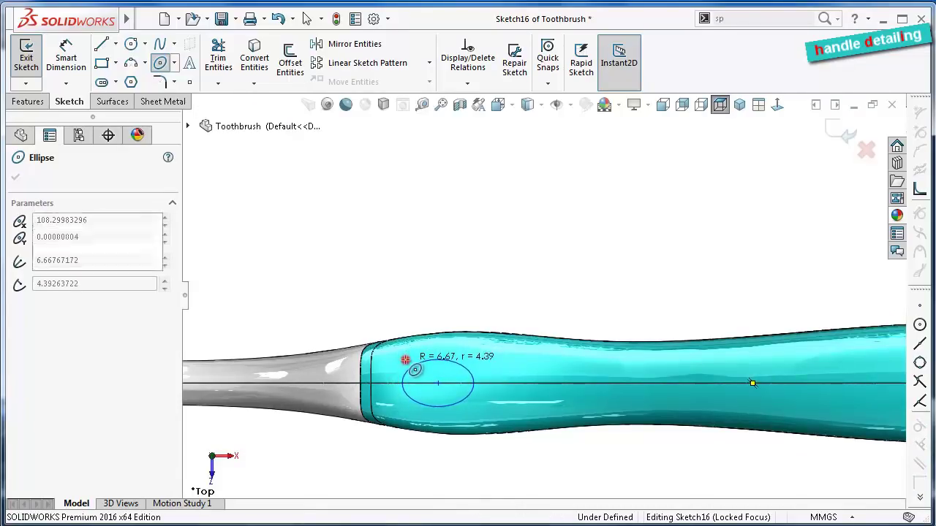
{"action": "left_click", "coordinate": [70, 66]}
{"action": "scroll", "coordinate": [475, 392], "scroll_direction": "up", "scroll_amount": 1}
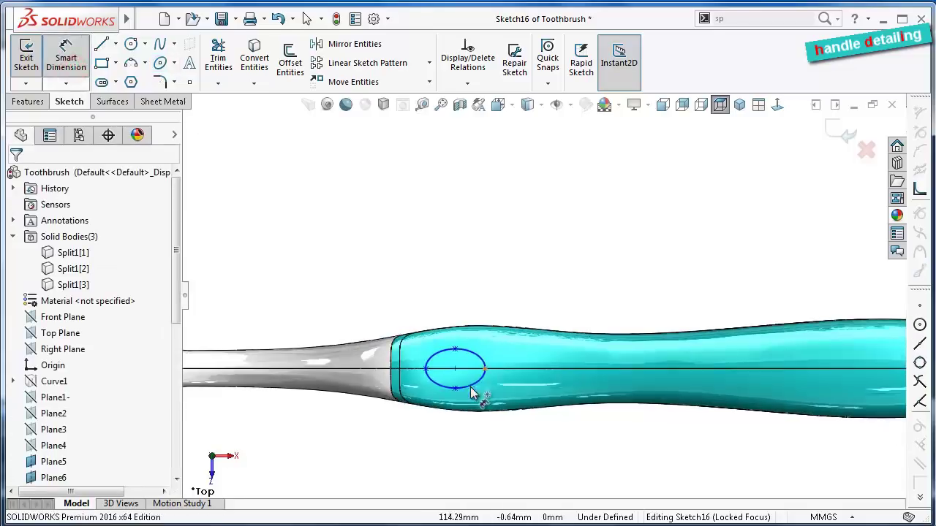
{"action": "left_click", "coordinate": [455, 369]}
{"action": "key", "text": "f"}
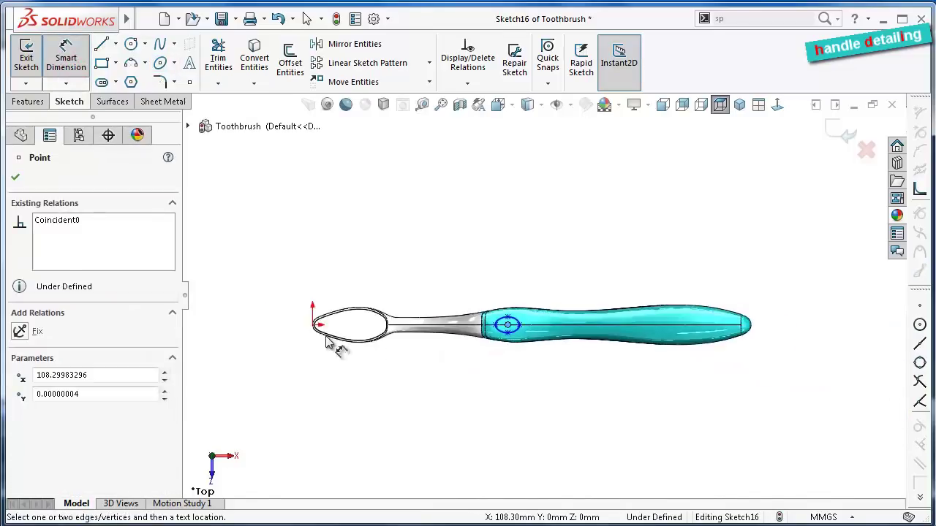
{"action": "scroll", "coordinate": [326, 335], "scroll_direction": "down", "scroll_amount": 3}
{"action": "scroll", "coordinate": [400, 327], "scroll_direction": "down", "scroll_amount": 2}
{"action": "scroll", "coordinate": [391, 311], "scroll_direction": "down", "scroll_amount": 3}
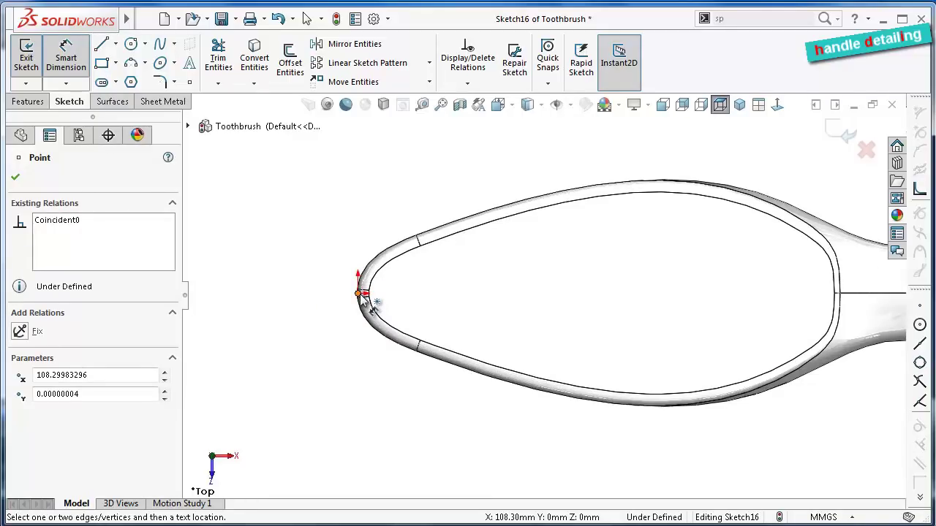
{"action": "left_click", "coordinate": [362, 295]}
{"action": "scroll", "coordinate": [658, 259], "scroll_direction": "up", "scroll_amount": 1}
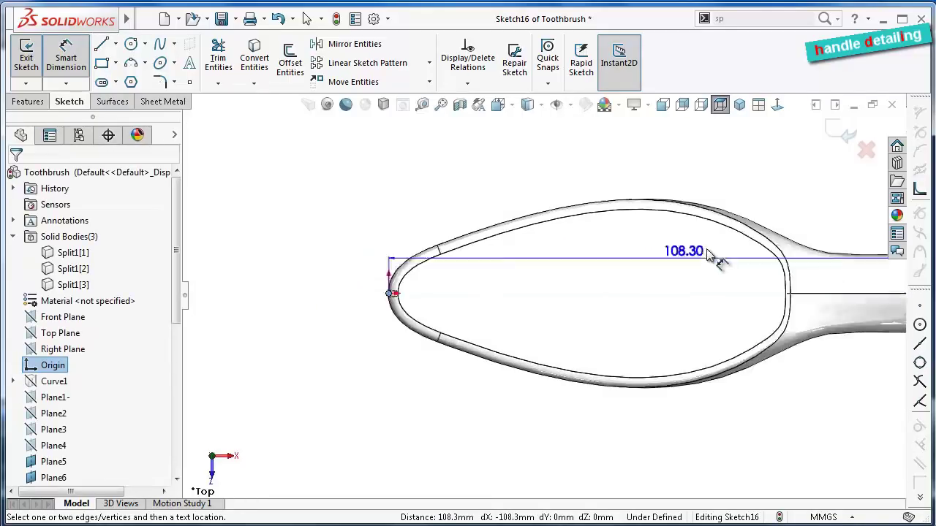
{"action": "scroll", "coordinate": [723, 245], "scroll_direction": "up", "scroll_amount": 1}
{"action": "left_click", "coordinate": [744, 181]}
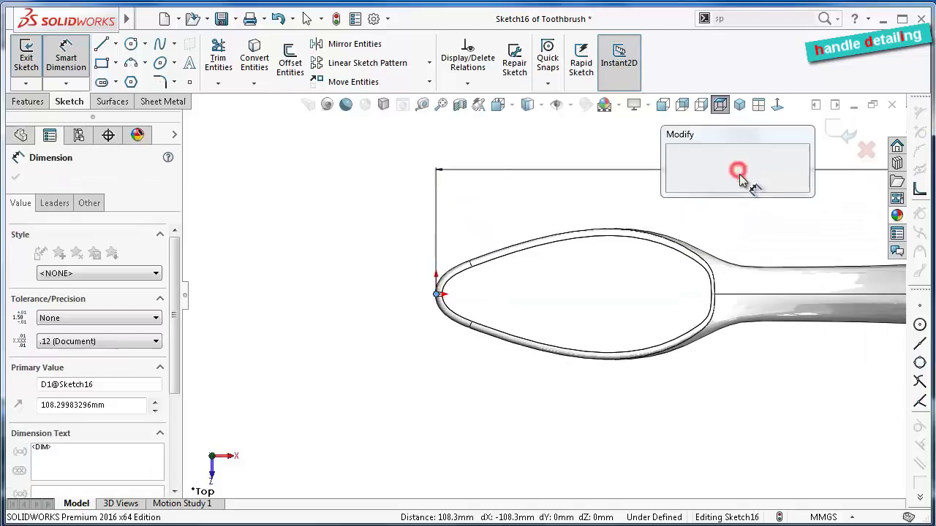
{"action": "scroll", "coordinate": [768, 229], "scroll_direction": "up", "scroll_amount": 1}
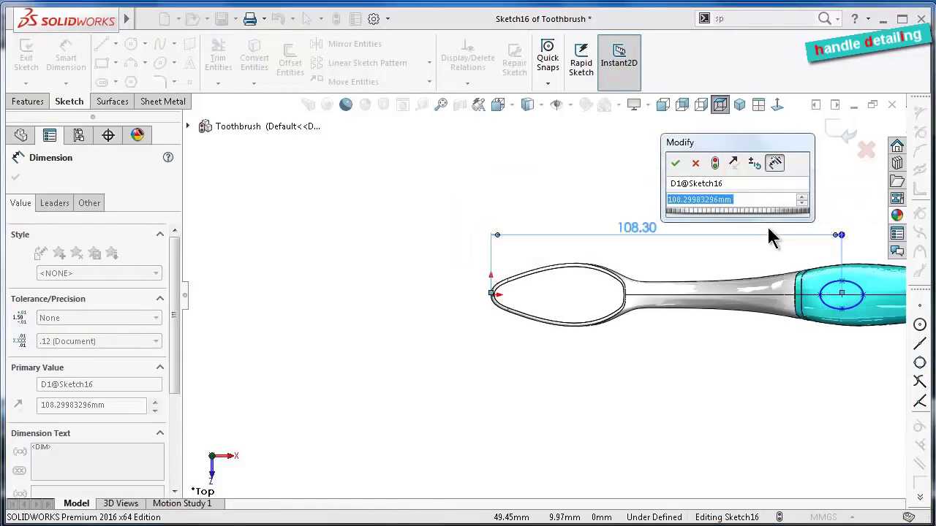
{"action": "type", "text": "118"}
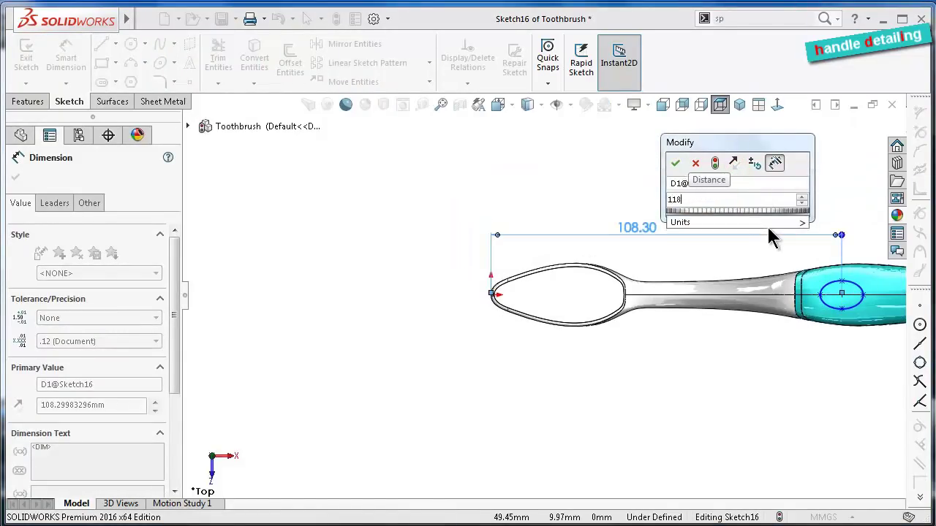
{"action": "key", "text": "Return"}
Set the ellipse height to 13.8 mm
{"action": "scroll", "coordinate": [854, 272], "scroll_direction": "down", "scroll_amount": 1}
{"action": "scroll", "coordinate": [853, 276], "scroll_direction": "down", "scroll_amount": 1}
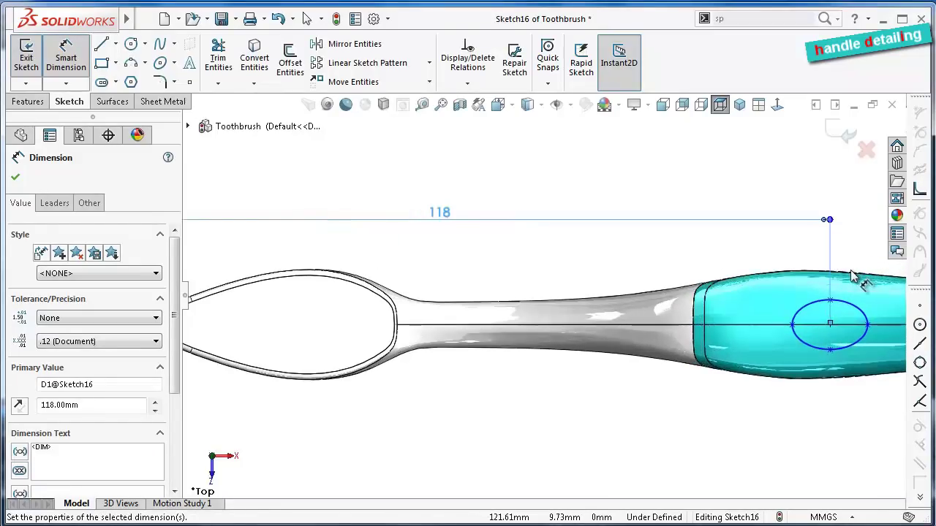
{"action": "scroll", "coordinate": [851, 275], "scroll_direction": "down", "scroll_amount": 1}
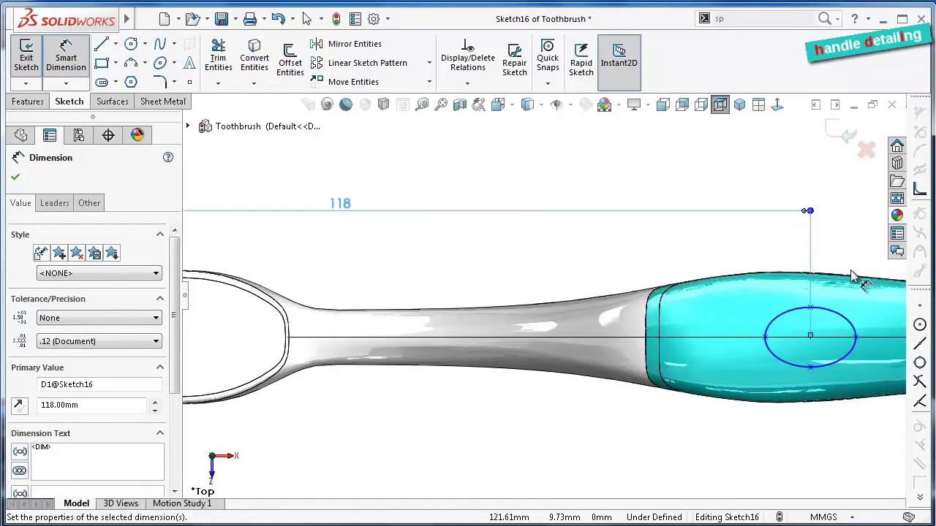
{"action": "left_click", "coordinate": [809, 307]}
{"action": "left_click", "coordinate": [809, 367]}
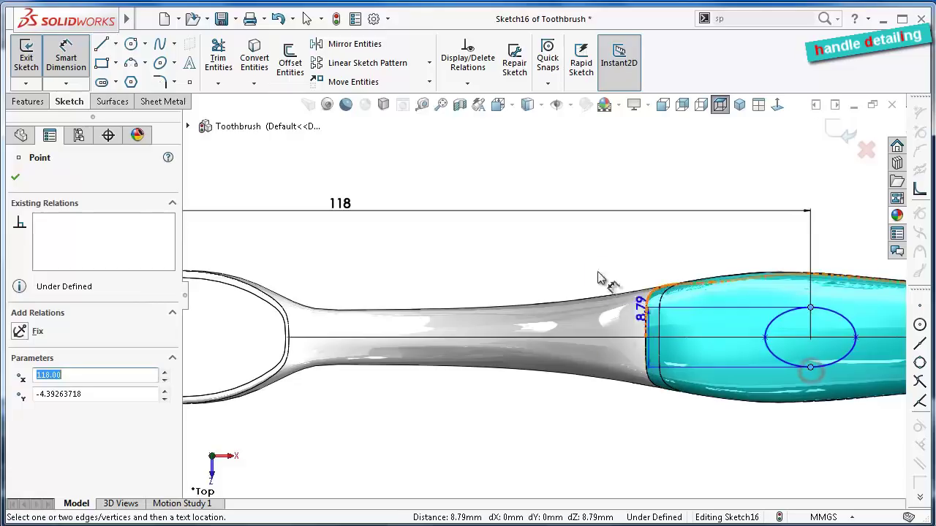
{"action": "left_click", "coordinate": [576, 263]}
{"action": "type", "text": "13"}
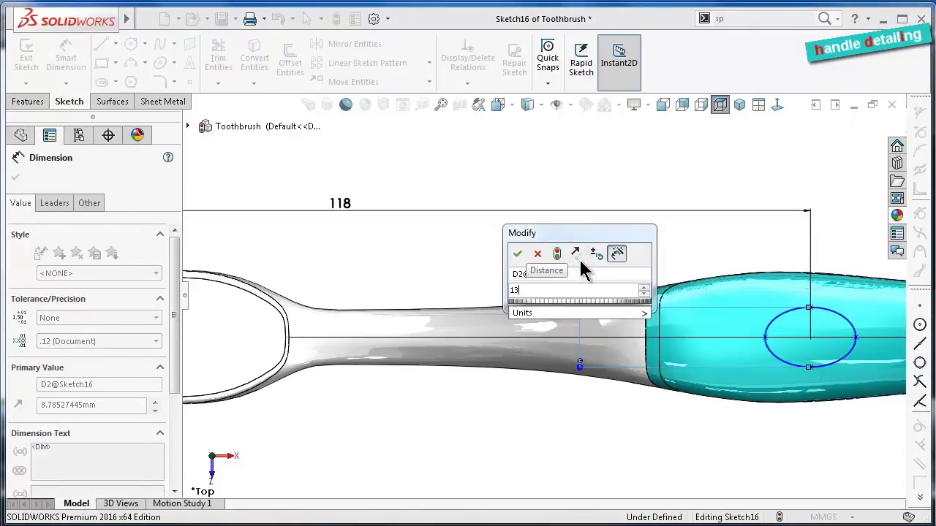
{"action": "type", "text": ".8"}
{"action": "key", "text": "Return"}
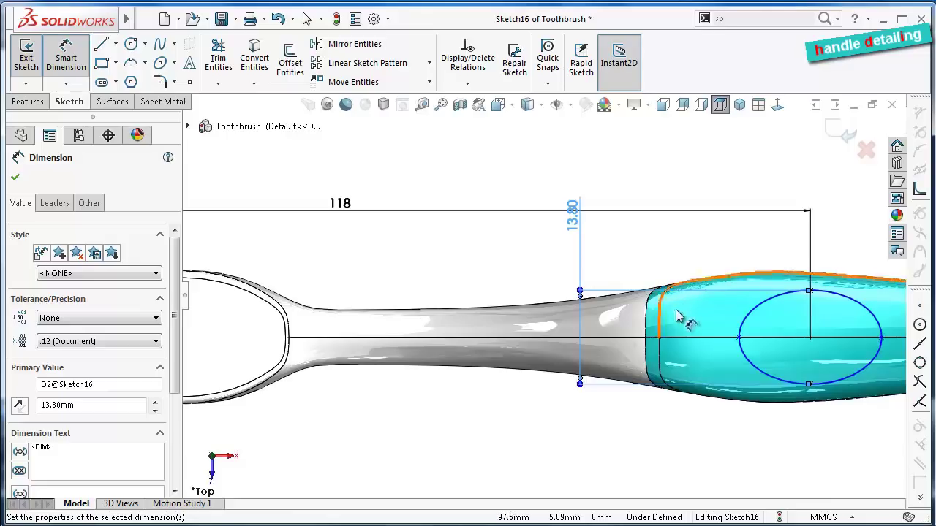
Dimension the ellipse length end to end as 31 mm
{"action": "left_click", "coordinate": [738, 338]}
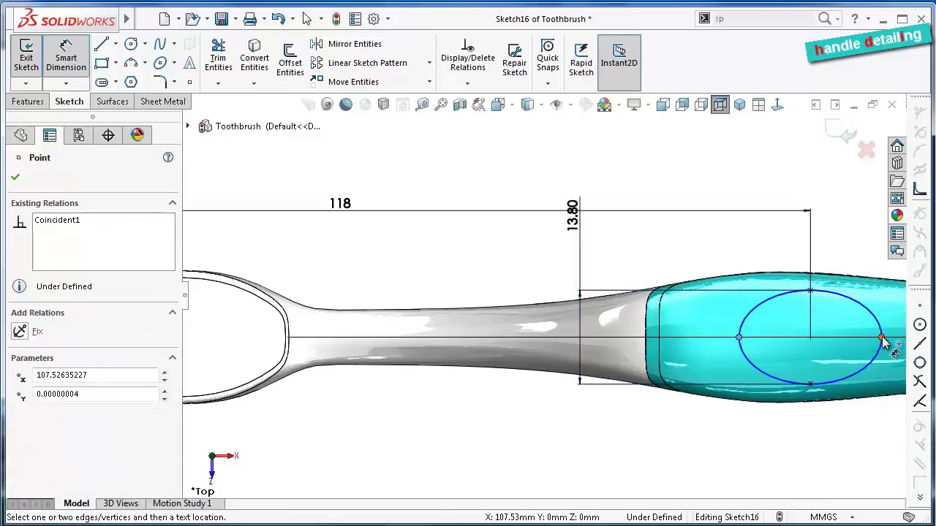
{"action": "left_click", "coordinate": [881, 338]}
{"action": "left_click", "coordinate": [780, 244]}
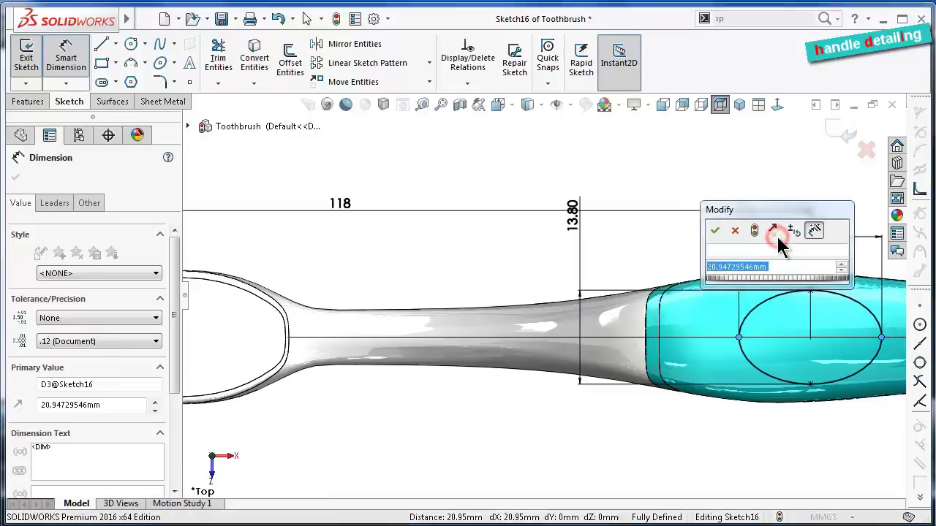
{"action": "type", "text": "31"}
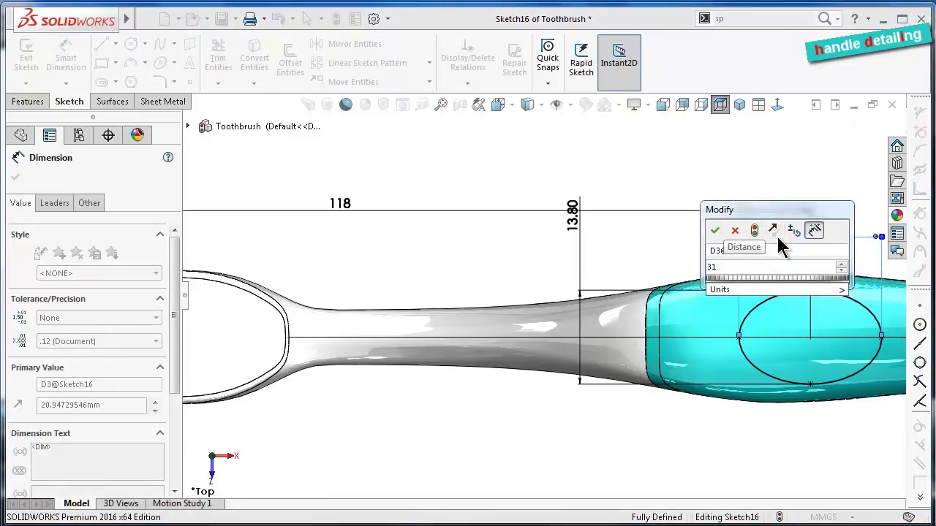
{"action": "key", "text": "Return"}
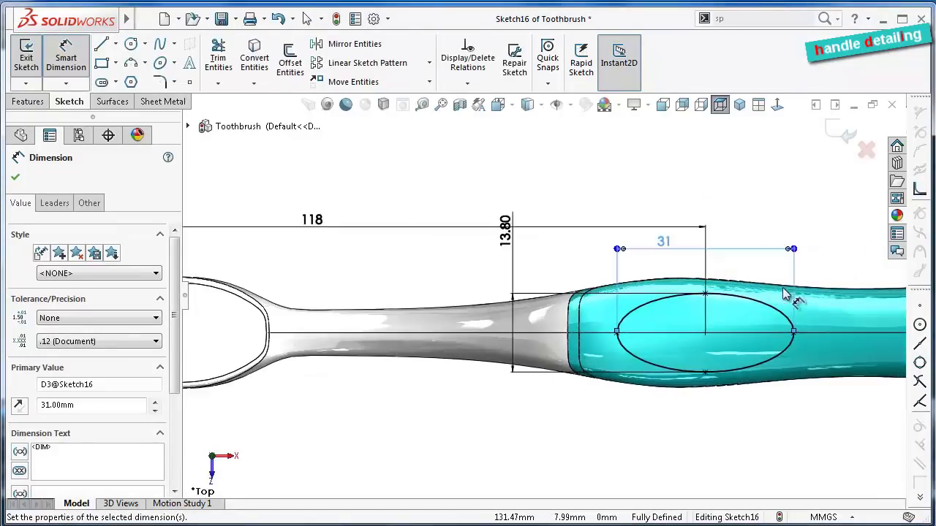
{"action": "left_click", "coordinate": [161, 63]}
Draw a second, larger ellipse centred on the grip's centre line
{"action": "left_click", "coordinate": [734, 333]}
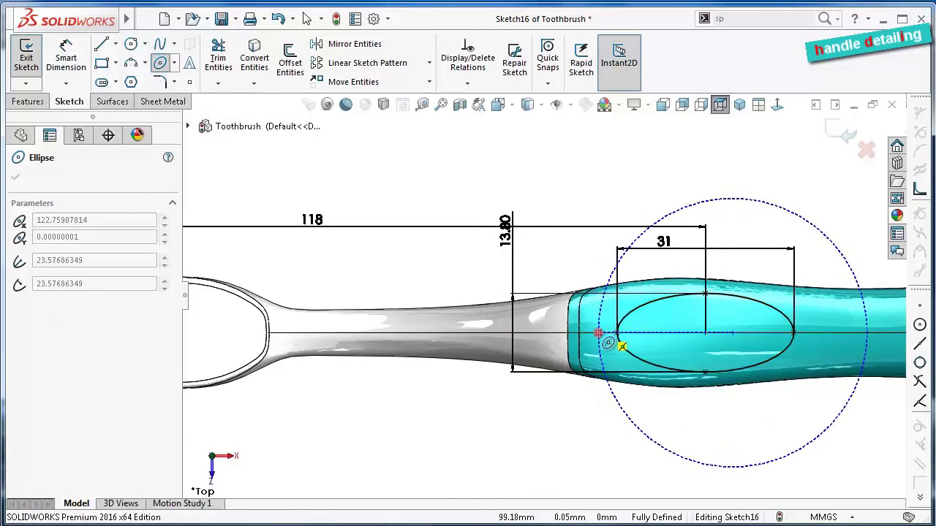
{"action": "left_click", "coordinate": [599, 334]}
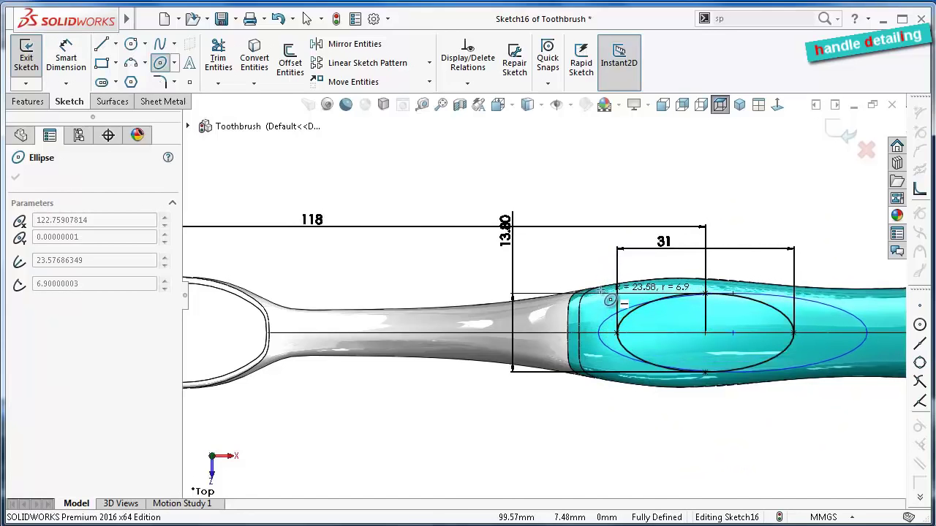
{"action": "scroll", "coordinate": [611, 299], "scroll_direction": "down", "scroll_amount": 3}
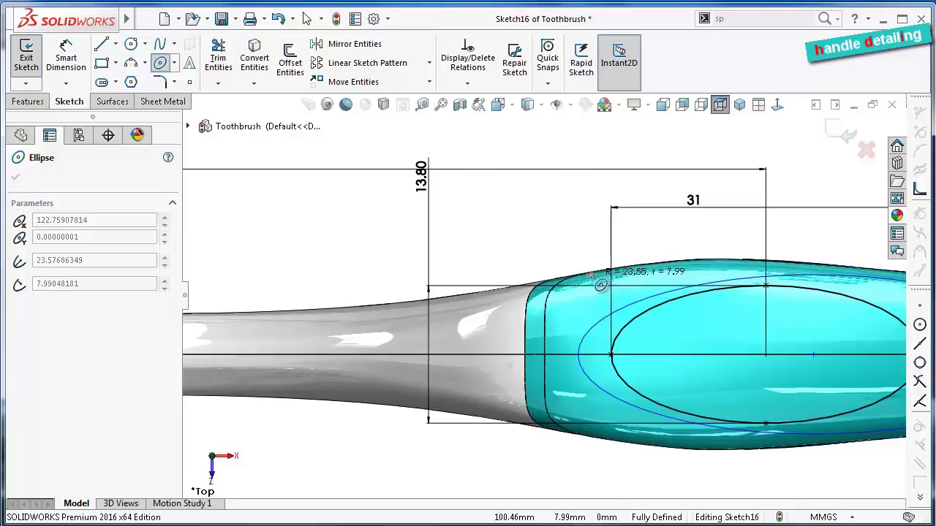
{"action": "left_click", "coordinate": [599, 284]}
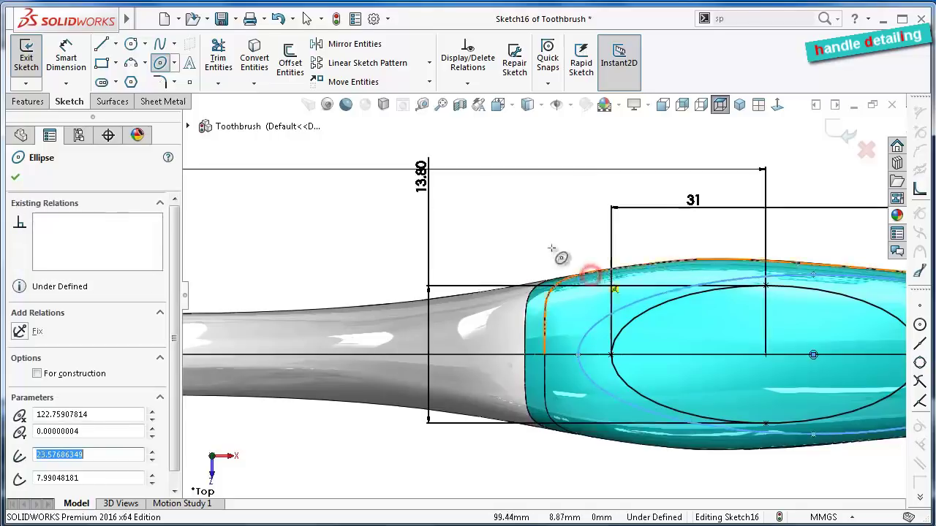
Dimension the offset between the two ellipse centres as 2.50 mm
{"action": "left_click", "coordinate": [66, 51]}
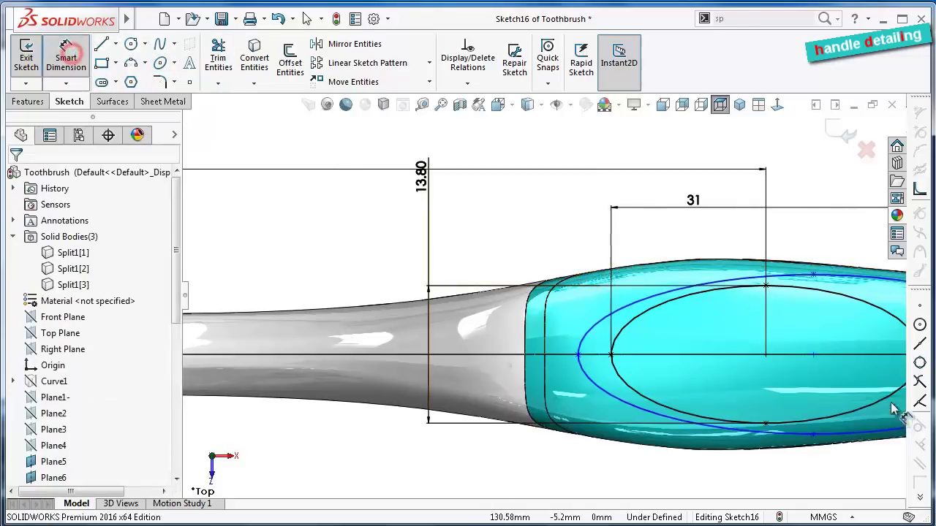
{"action": "left_click", "coordinate": [765, 355]}
{"action": "left_click", "coordinate": [813, 355]}
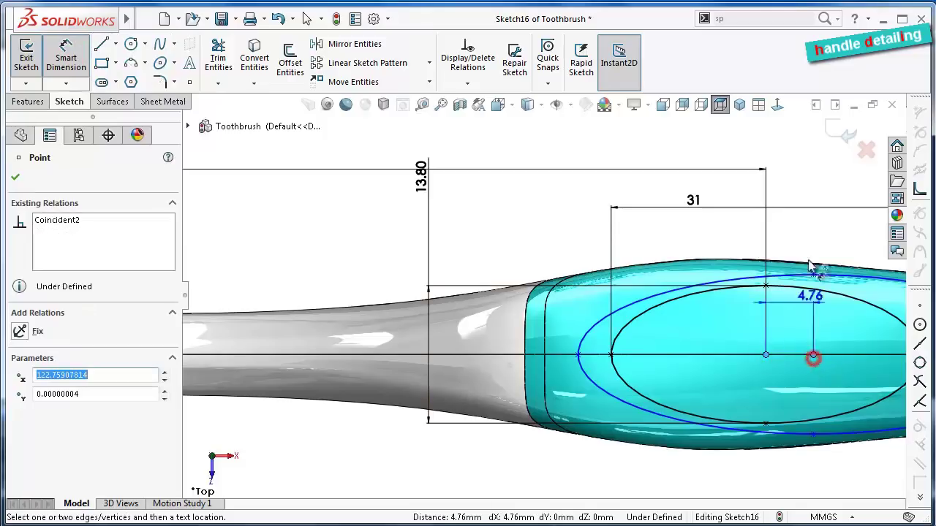
{"action": "left_click", "coordinate": [789, 199]}
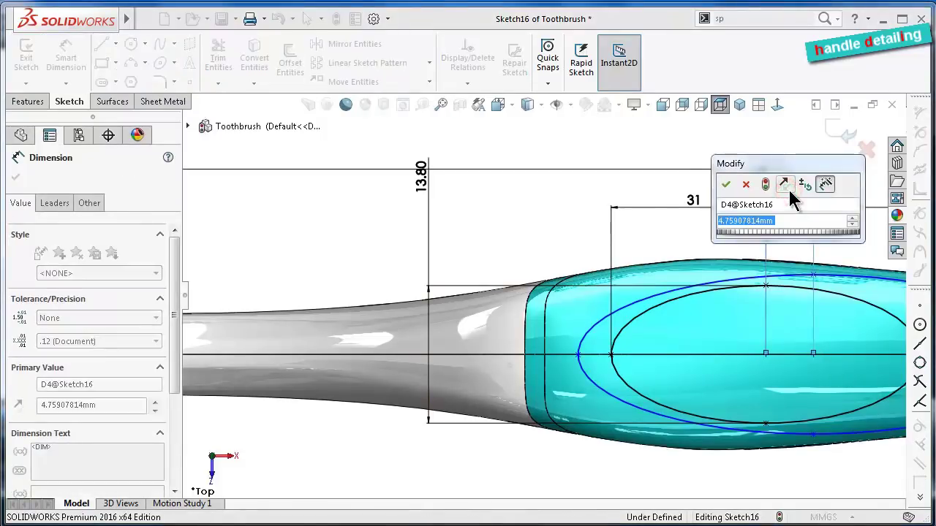
{"action": "type", "text": "2.50"}
{"action": "key", "text": "Return"}
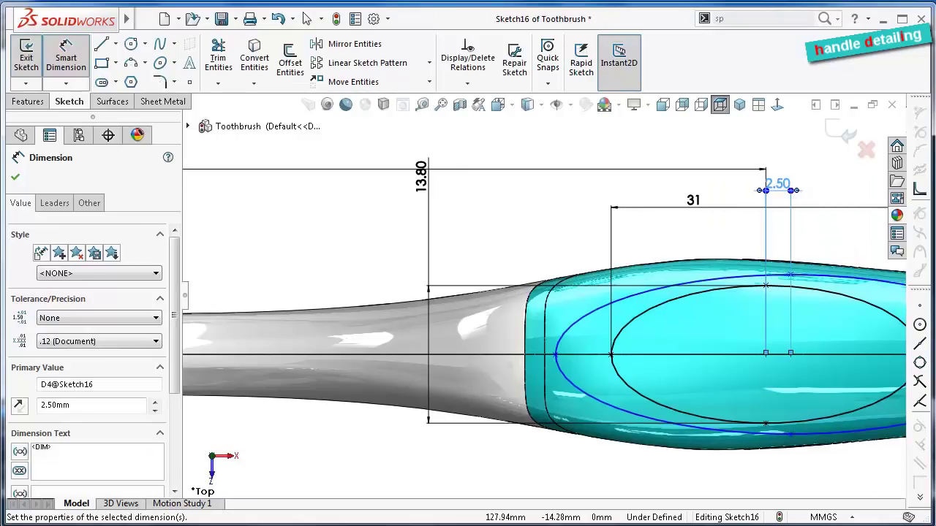
Set the outer ellipse length to 39.25 mm
{"action": "key", "text": "z"}
{"action": "key", "text": "z"}
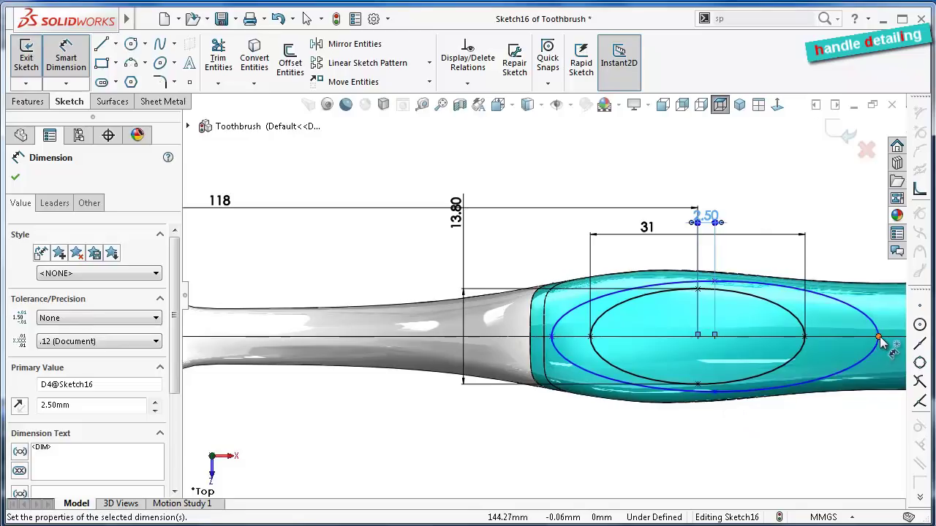
{"action": "left_click", "coordinate": [877, 338]}
{"action": "left_click", "coordinate": [552, 337]}
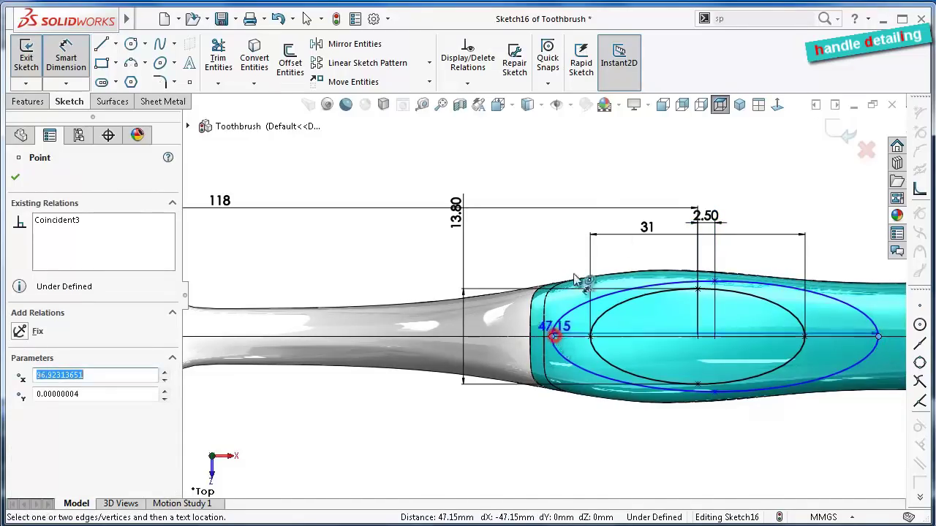
{"action": "left_click", "coordinate": [738, 174]}
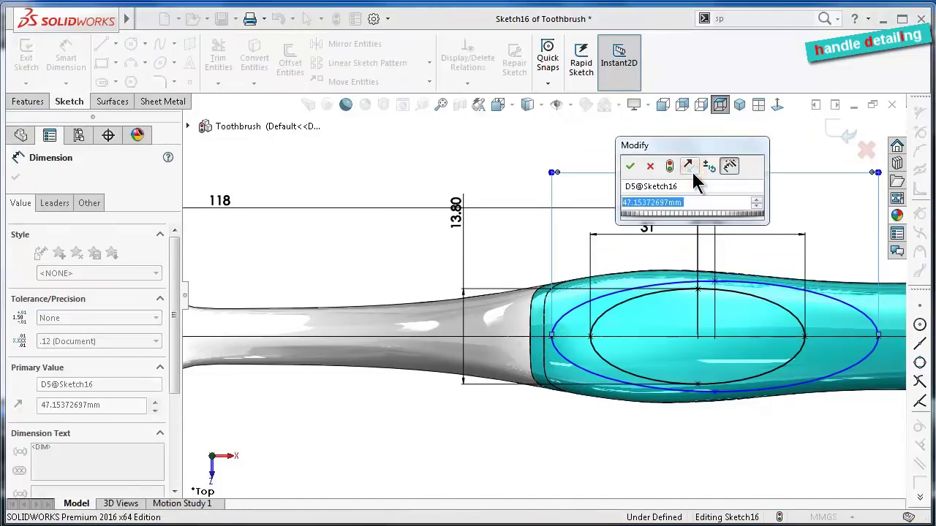
{"action": "type", "text": "39"}
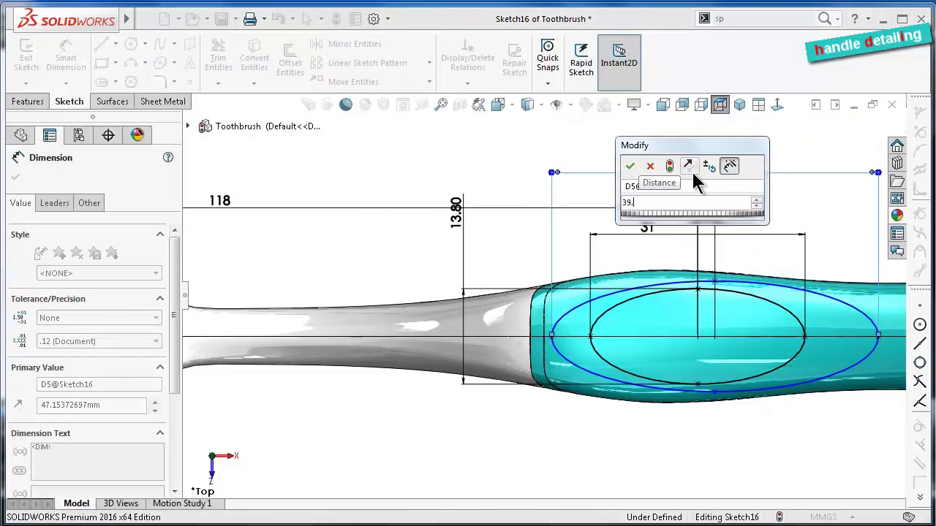
{"action": "type", "text": ".25"}
{"action": "key", "text": "Return"}
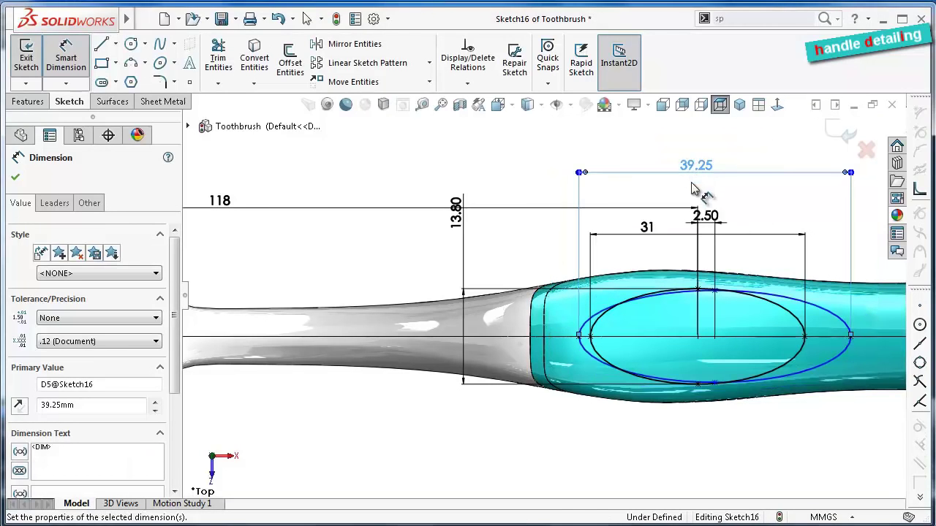
Set the outer ellipse height to 15.80 mm
{"action": "scroll", "coordinate": [704, 271], "scroll_direction": "down", "scroll_amount": 2}
{"action": "scroll", "coordinate": [701, 272], "scroll_direction": "down", "scroll_amount": 2}
{"action": "scroll", "coordinate": [720, 340], "scroll_direction": "down", "scroll_amount": 4}
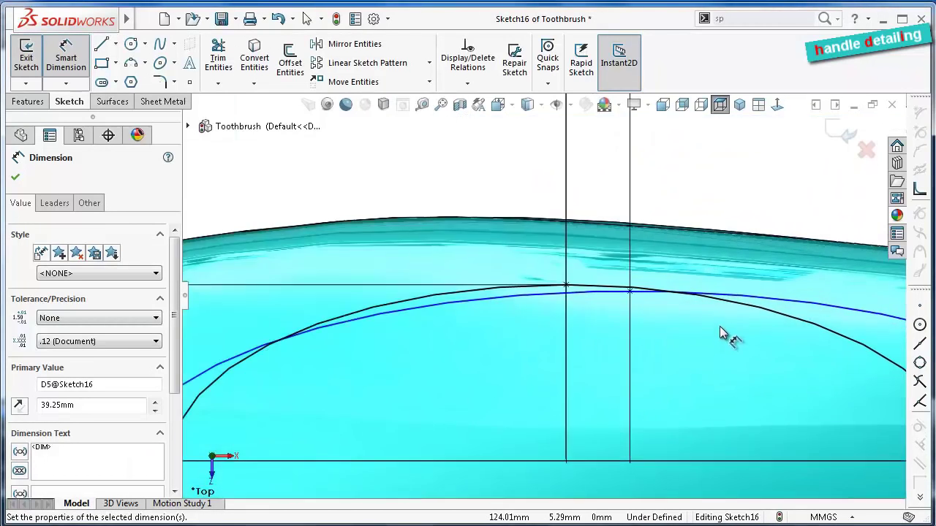
{"action": "scroll", "coordinate": [724, 334], "scroll_direction": "down", "scroll_amount": 3}
{"action": "left_click", "coordinate": [570, 275]}
{"action": "scroll", "coordinate": [618, 348], "scroll_direction": "up", "scroll_amount": 5}
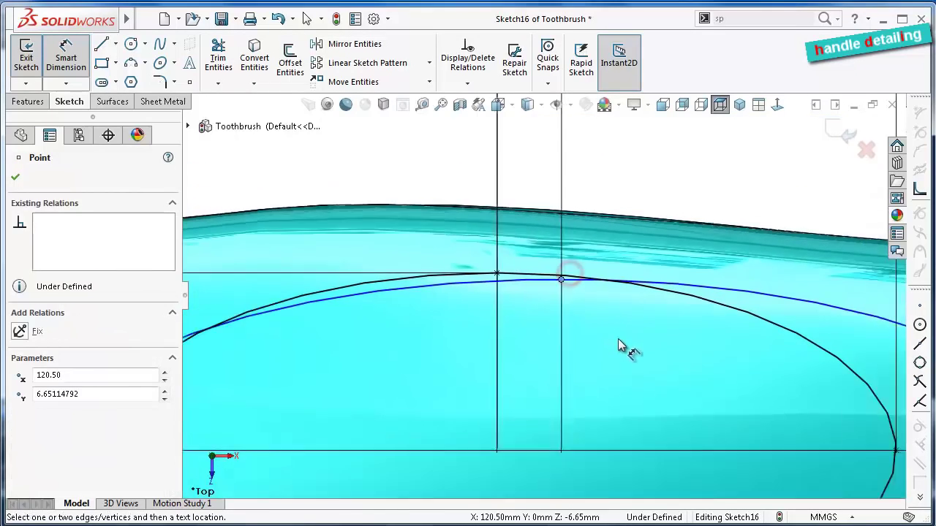
{"action": "scroll", "coordinate": [614, 369], "scroll_direction": "up", "scroll_amount": 2}
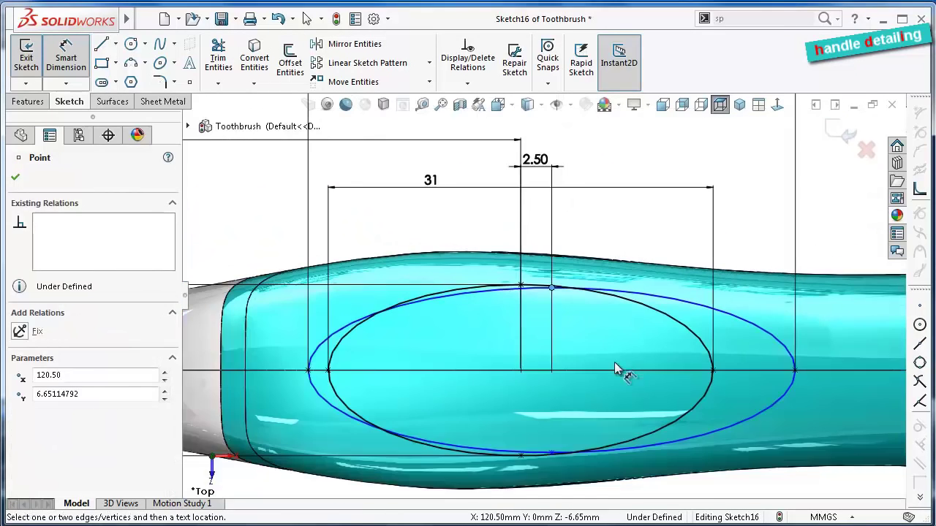
{"action": "left_click", "coordinate": [552, 454]}
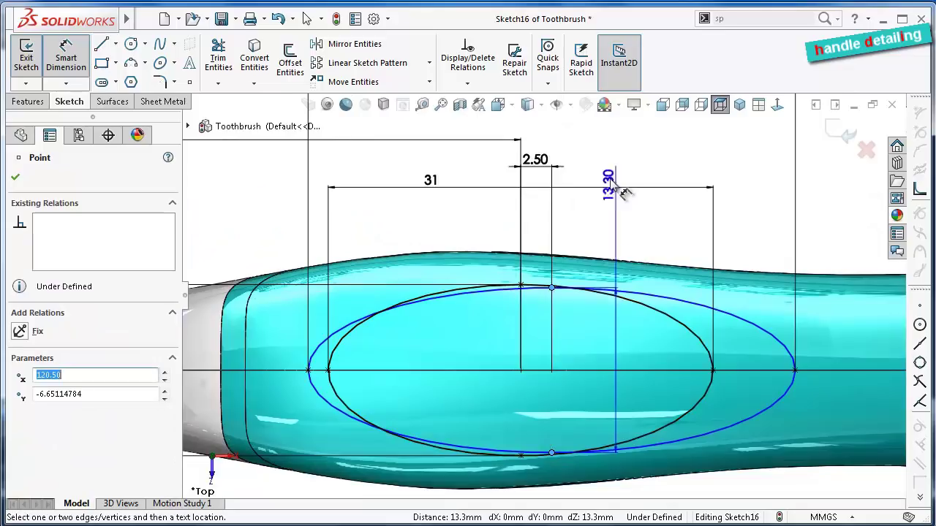
{"action": "scroll", "coordinate": [617, 181], "scroll_direction": "up", "scroll_amount": 1}
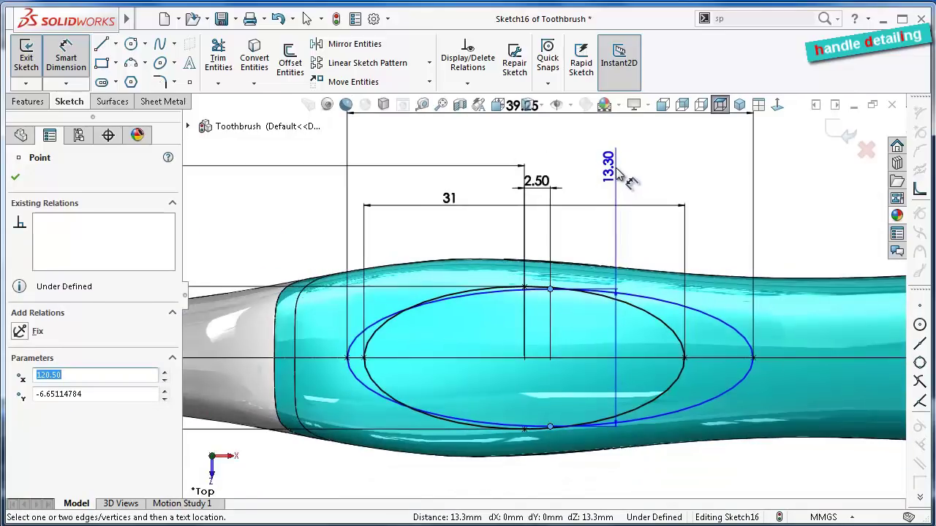
{"action": "left_click", "coordinate": [617, 174]}
{"action": "type", "text": "1"}
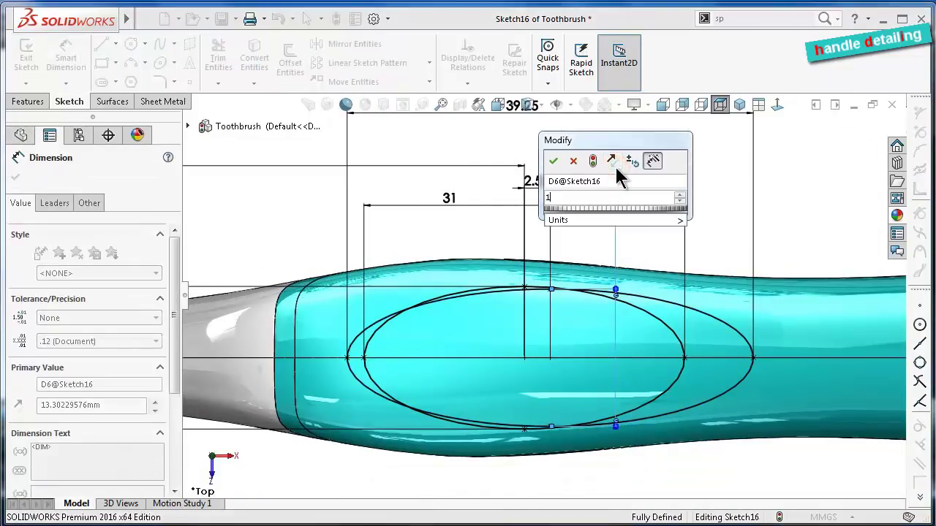
{"action": "type", "text": "5.8"}
{"action": "key", "text": "Return"}
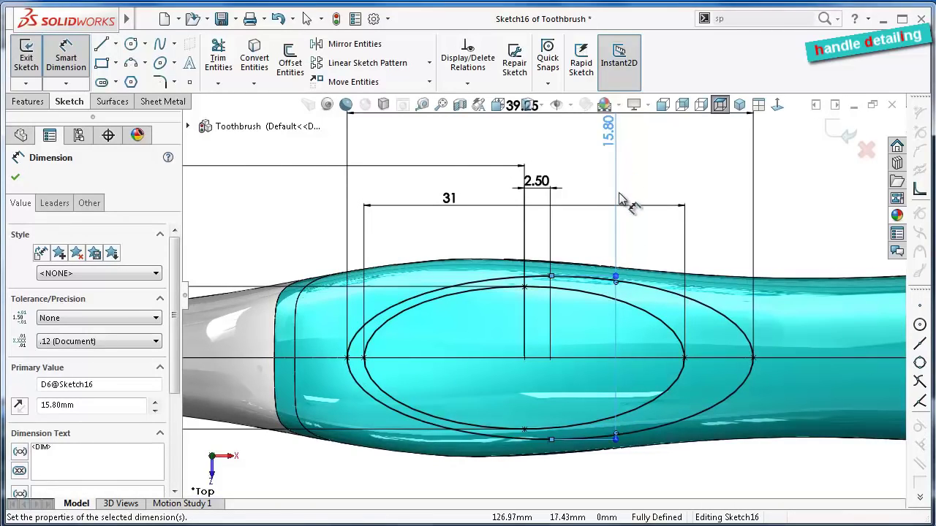
Exit Sketch16 with both ellipses, viewing the grip in 3D
{"action": "left_click", "coordinate": [698, 184]}
{"action": "scroll", "coordinate": [691, 207], "scroll_direction": "up", "scroll_amount": 2}
{"action": "scroll", "coordinate": [691, 207], "scroll_direction": "up", "scroll_amount": 2}
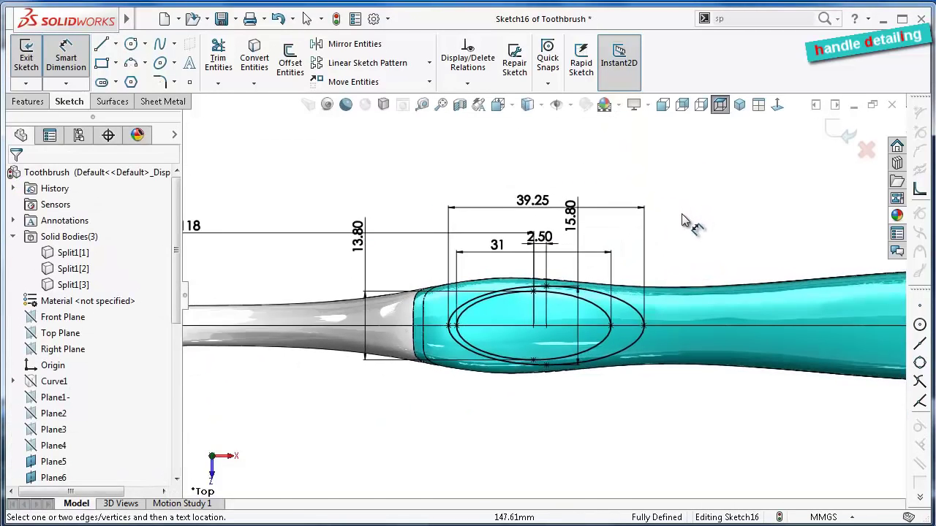
{"action": "mouse_move", "coordinate": [599, 432]}
{"action": "middle_mouse_down"}
{"action": "mouse_move", "coordinate": [589, 426]}
{"action": "mouse_move", "coordinate": [769, 212]}
{"action": "middle_mouse_up"}
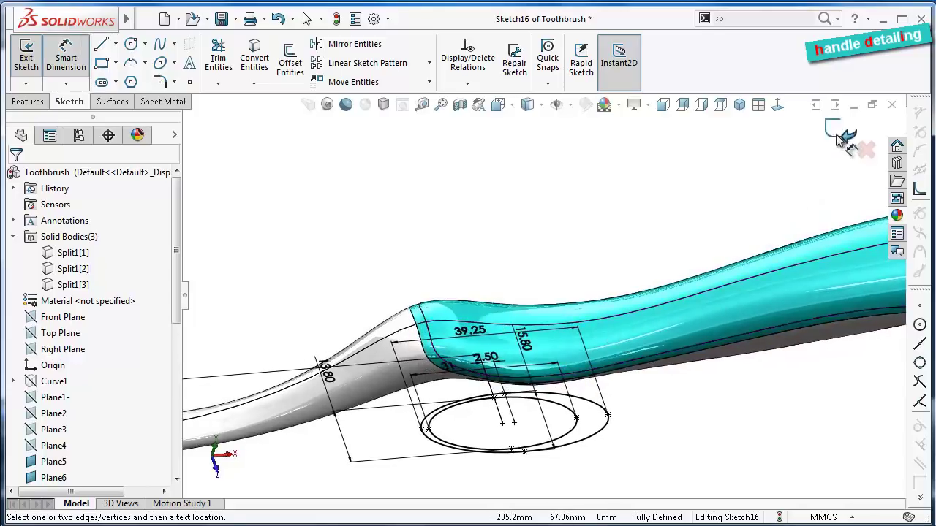
{"action": "left_click", "coordinate": [842, 132]}
Start a Split feature with only the Sketch16 ellipses as the trim tool
{"action": "left_click", "coordinate": [567, 221]}
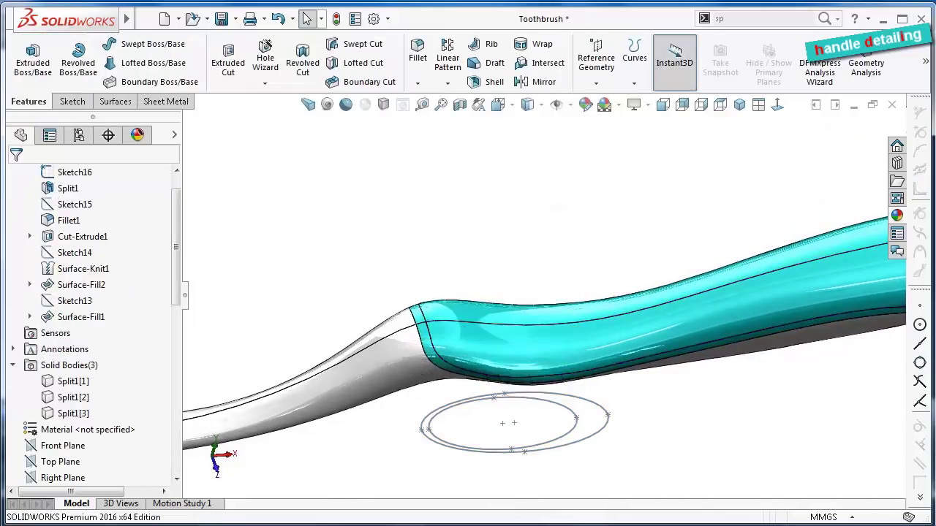
{"action": "left_click", "coordinate": [765, 16]}
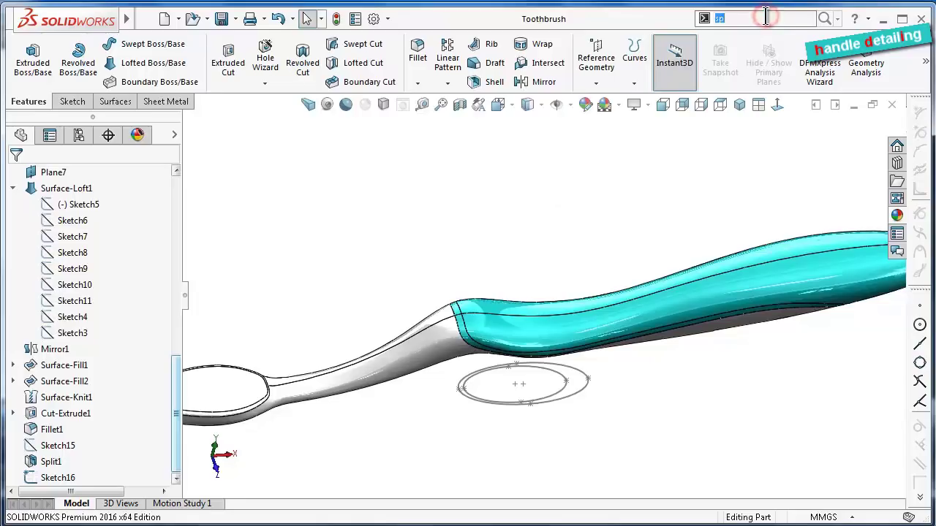
{"action": "type", "text": "p"}
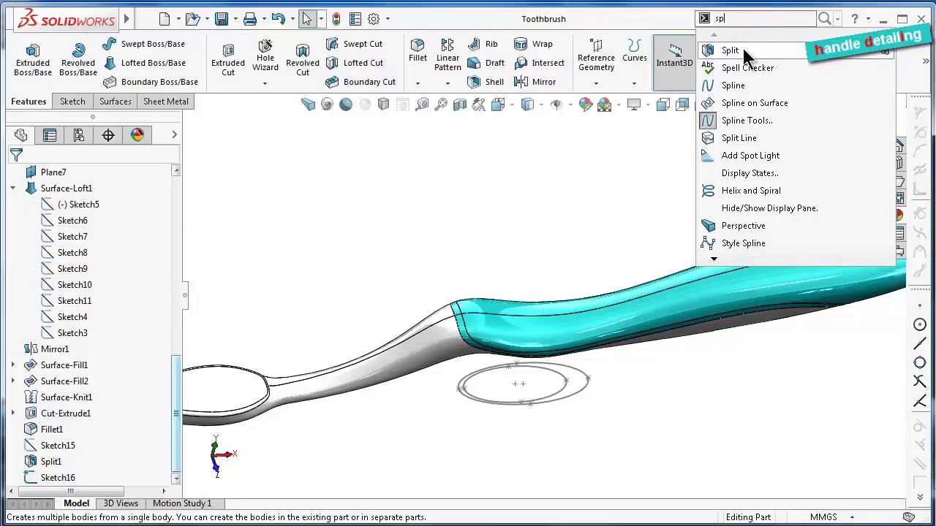
{"action": "left_click", "coordinate": [730, 51]}
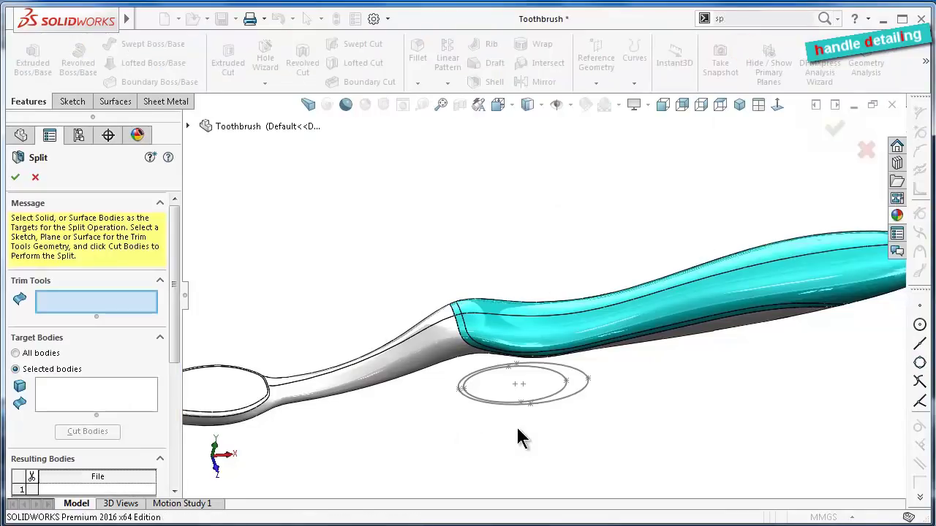
{"action": "left_click", "coordinate": [555, 408]}
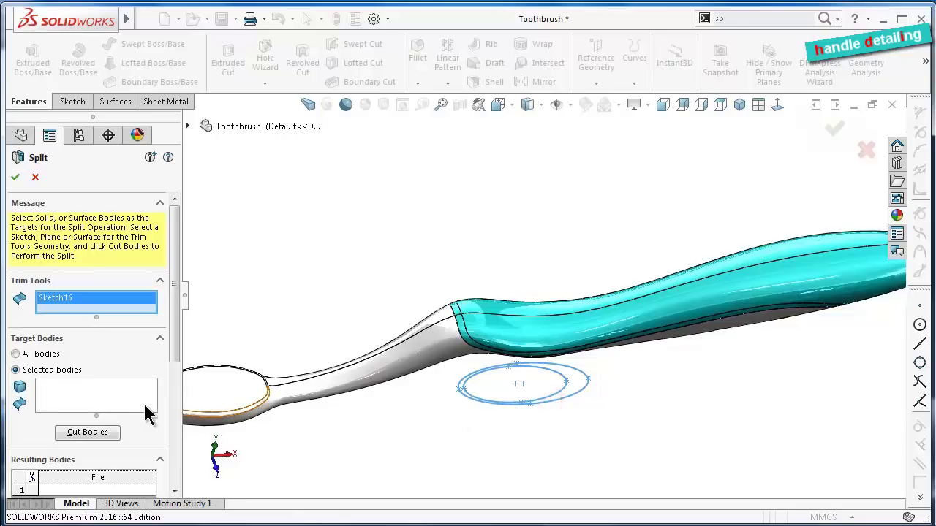
{"action": "left_click", "coordinate": [509, 345]}
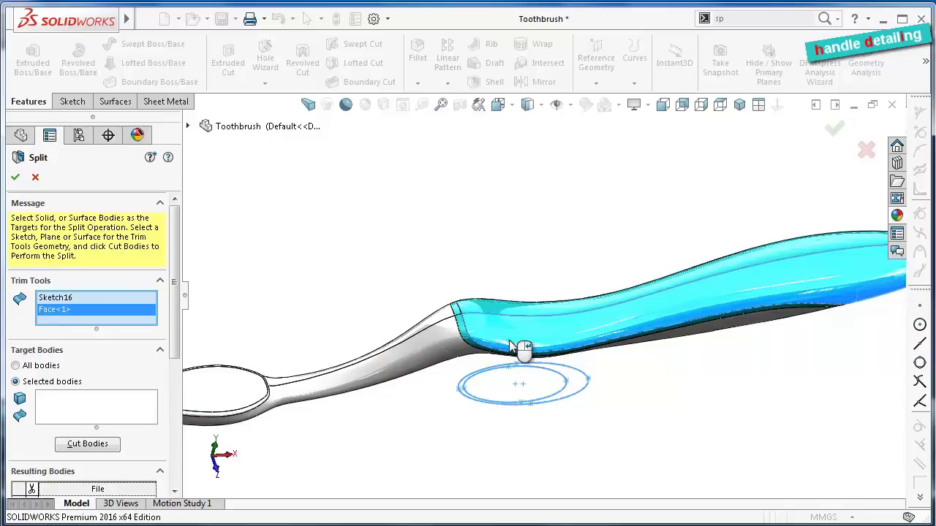
{"action": "right_click", "coordinate": [64, 310]}
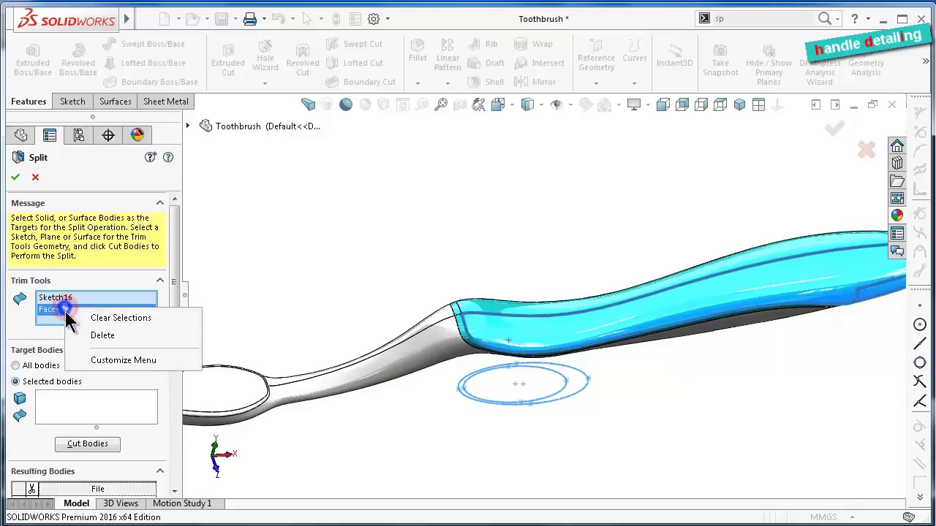
{"action": "left_click", "coordinate": [95, 334]}
{"action": "left_click", "coordinate": [84, 392]}
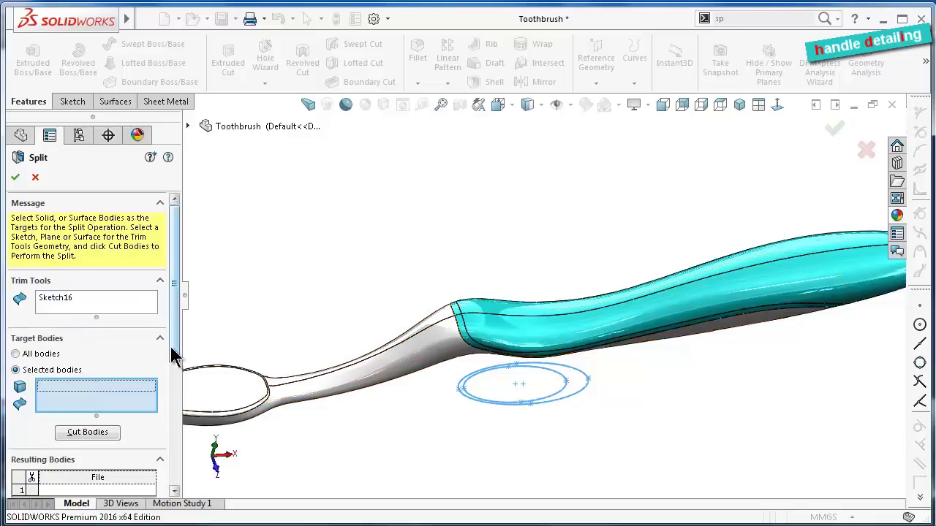
Cut the teal grip body Split1[3] along the ellipses, inspect the resulting bodies, and accept
{"action": "scroll", "coordinate": [175, 372], "scroll_direction": "down", "scroll_amount": 3}
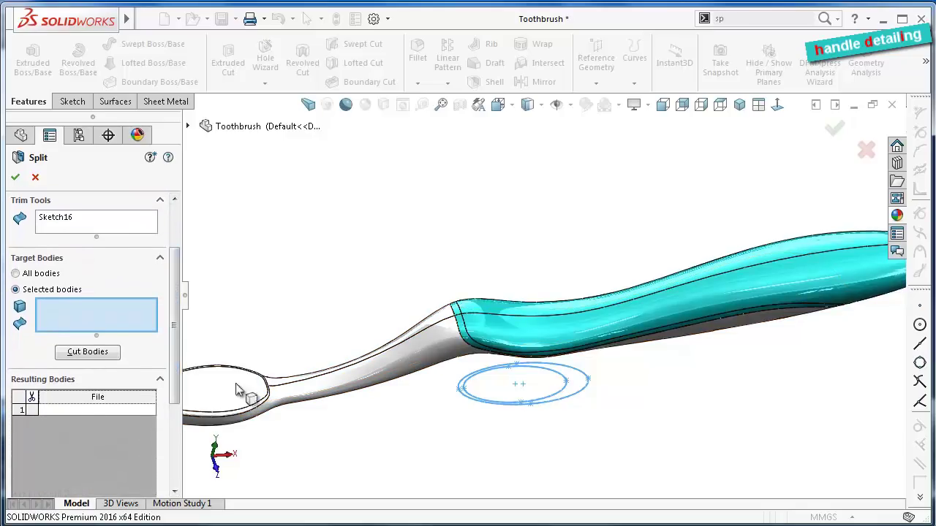
{"action": "left_click", "coordinate": [532, 344]}
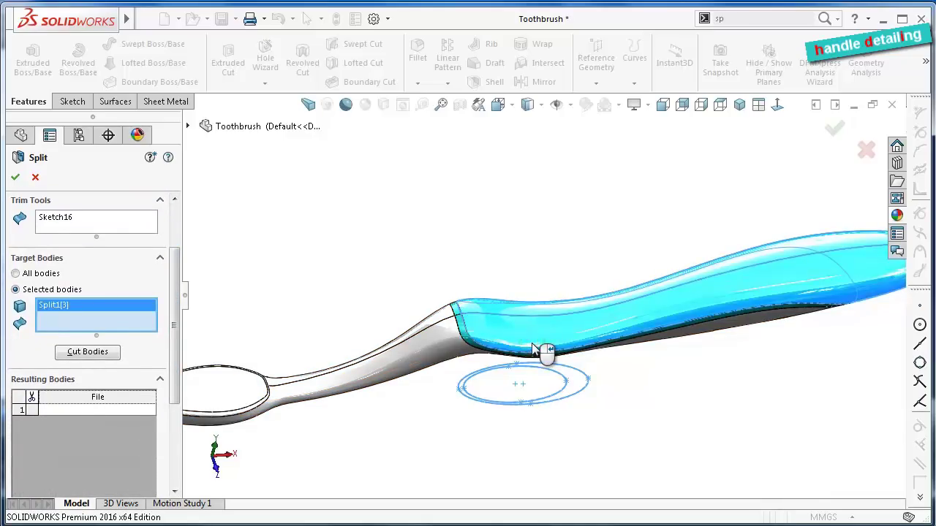
{"action": "left_click", "coordinate": [106, 354]}
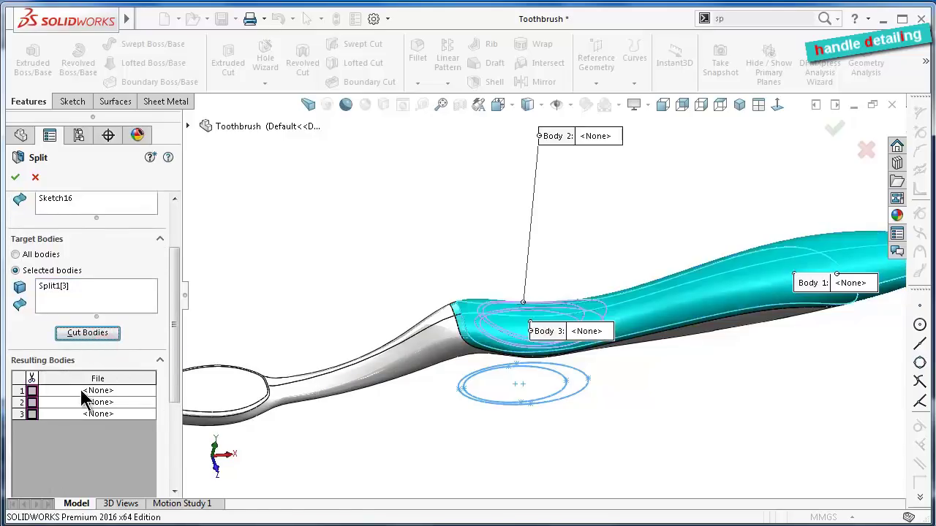
{"action": "left_click", "coordinate": [32, 391]}
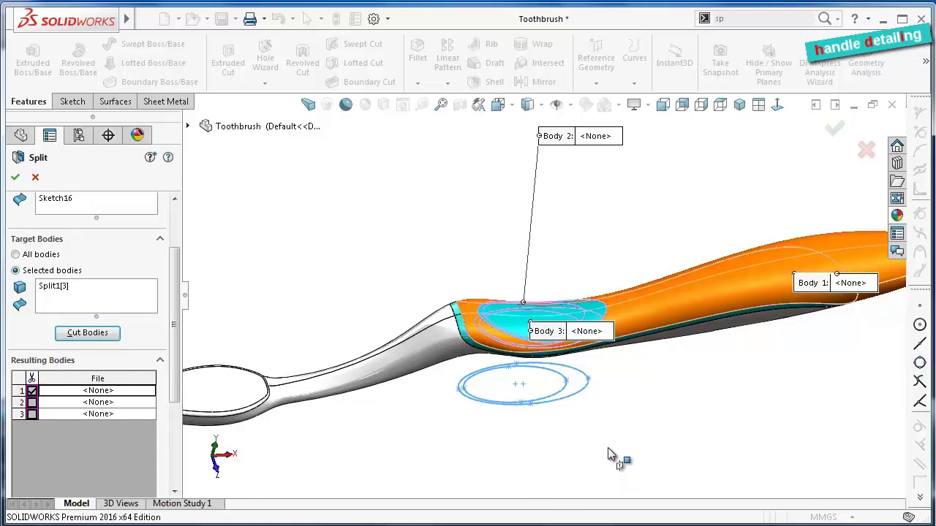
{"action": "middle_click_drag", "start_coordinate": [607, 448], "coordinate": [571, 434]}
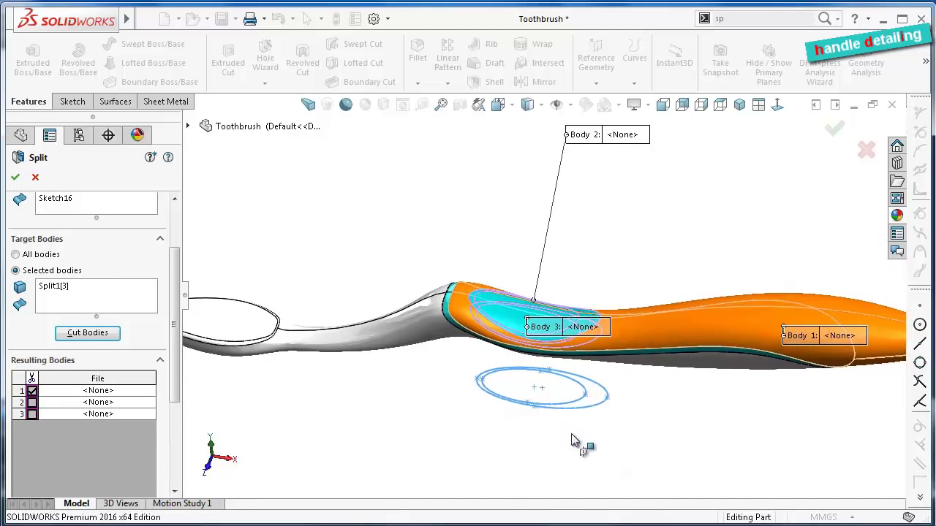
{"action": "mouse_move", "coordinate": [442, 443]}
{"action": "middle_mouse_down"}
{"action": "mouse_move", "coordinate": [476, 409]}
{"action": "mouse_move", "coordinate": [428, 363]}
{"action": "mouse_move", "coordinate": [424, 387]}
{"action": "mouse_move", "coordinate": [502, 375]}
{"action": "middle_mouse_up"}
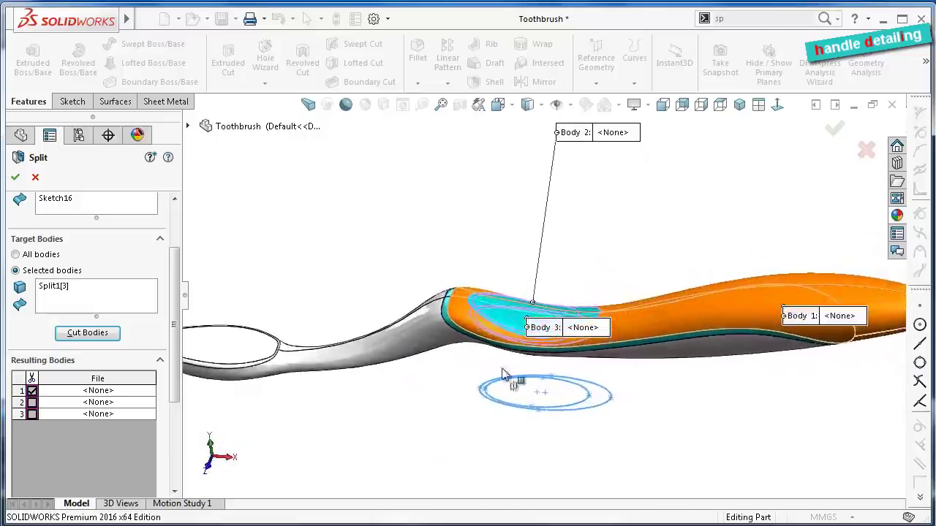
{"action": "scroll", "coordinate": [529, 278], "scroll_direction": "down", "scroll_amount": 3}
{"action": "mouse_move", "coordinate": [528, 279]}
{"action": "middle_mouse_down"}
{"action": "mouse_move", "coordinate": [461, 392]}
{"action": "mouse_move", "coordinate": [485, 383]}
{"action": "mouse_move", "coordinate": [536, 246]}
{"action": "mouse_move", "coordinate": [538, 254]}
{"action": "middle_mouse_up"}
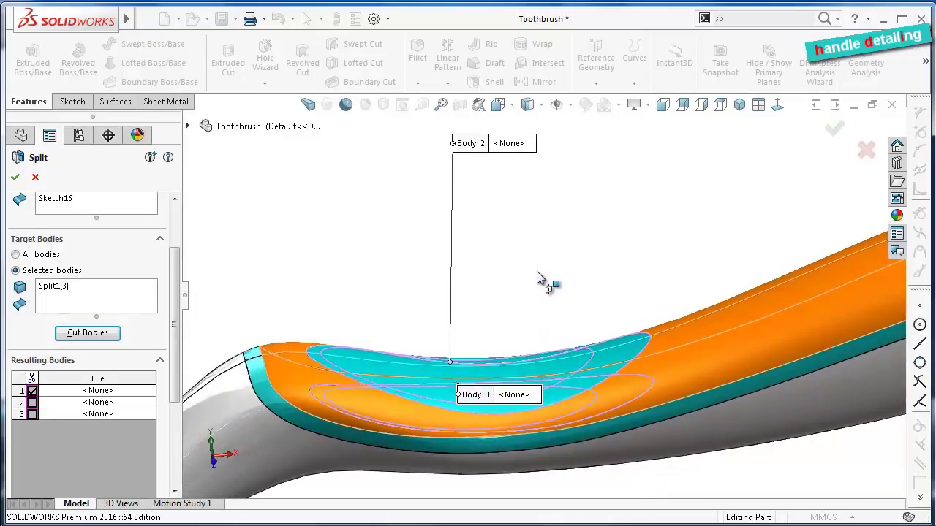
{"action": "left_click", "coordinate": [32, 403]}
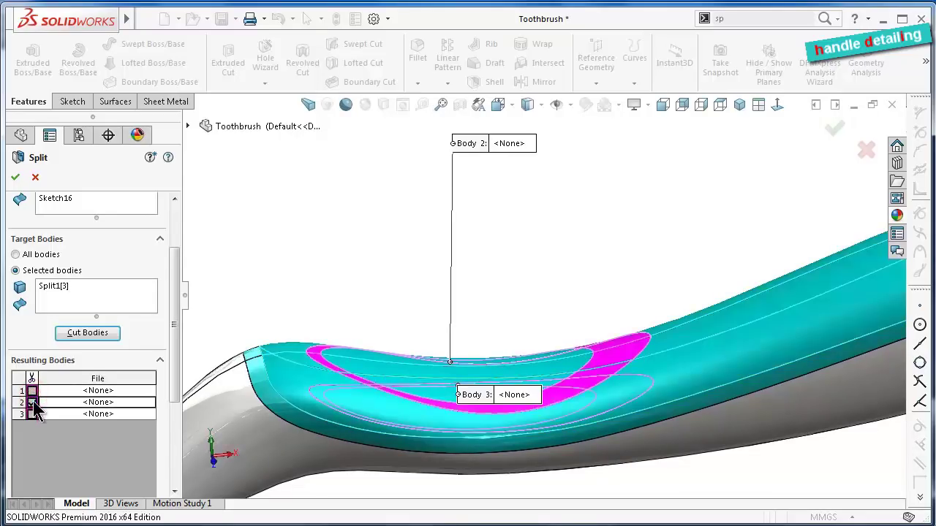
{"action": "left_click", "coordinate": [15, 178]}
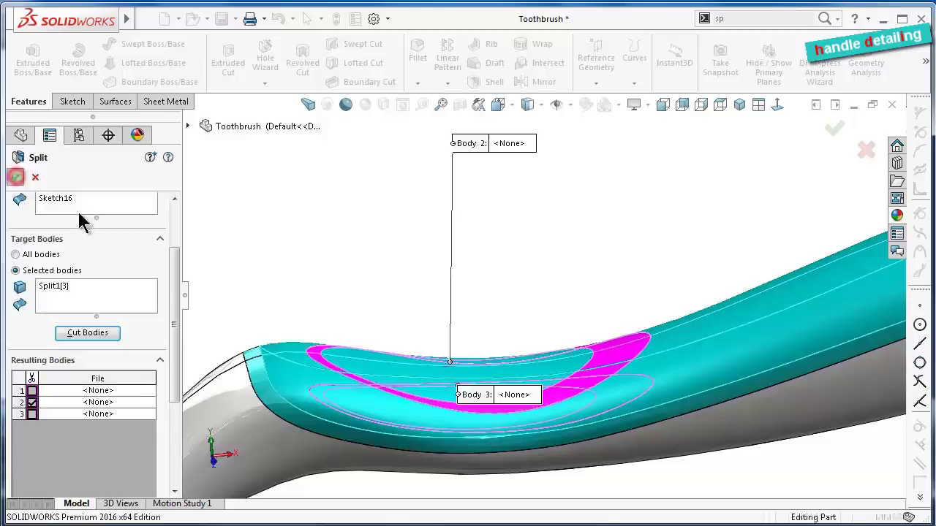
{"action": "left_click", "coordinate": [393, 283]}
Orbit around the grip and select the new split bodies and Sketch16 to inspect them
{"action": "mouse_move", "coordinate": [424, 300]}
{"action": "middle_mouse_down"}
{"action": "mouse_move", "coordinate": [429, 356]}
{"action": "mouse_move", "coordinate": [422, 171]}
{"action": "mouse_move", "coordinate": [417, 198]}
{"action": "mouse_move", "coordinate": [449, 391]}
{"action": "middle_mouse_up"}
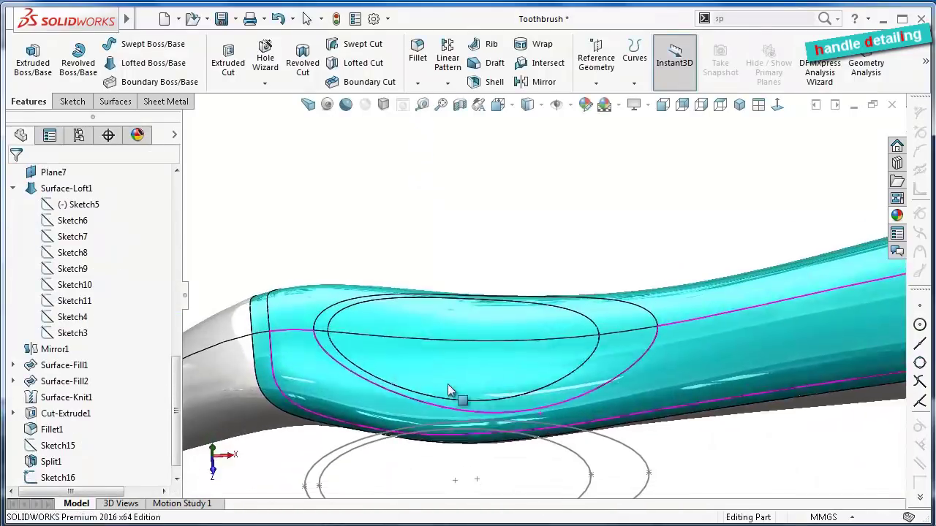
{"action": "left_click", "coordinate": [612, 358]}
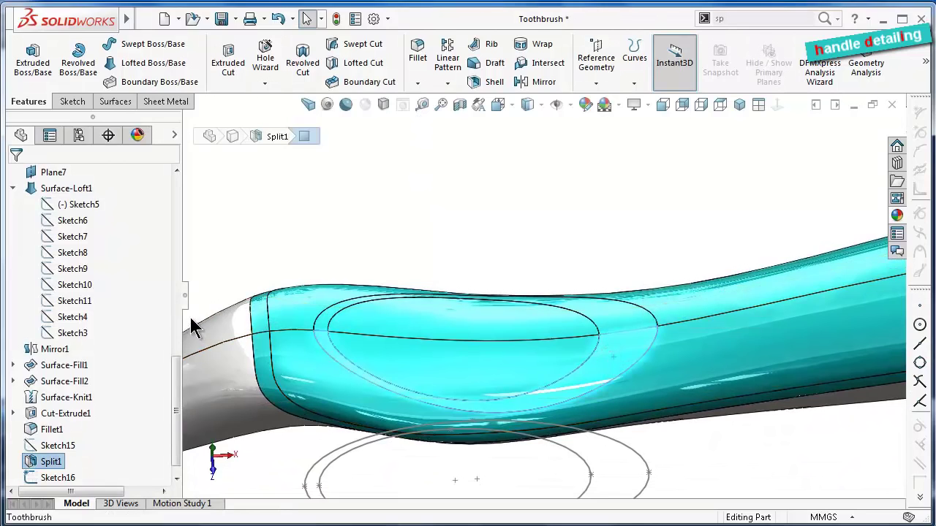
{"action": "left_click", "coordinate": [313, 381]}
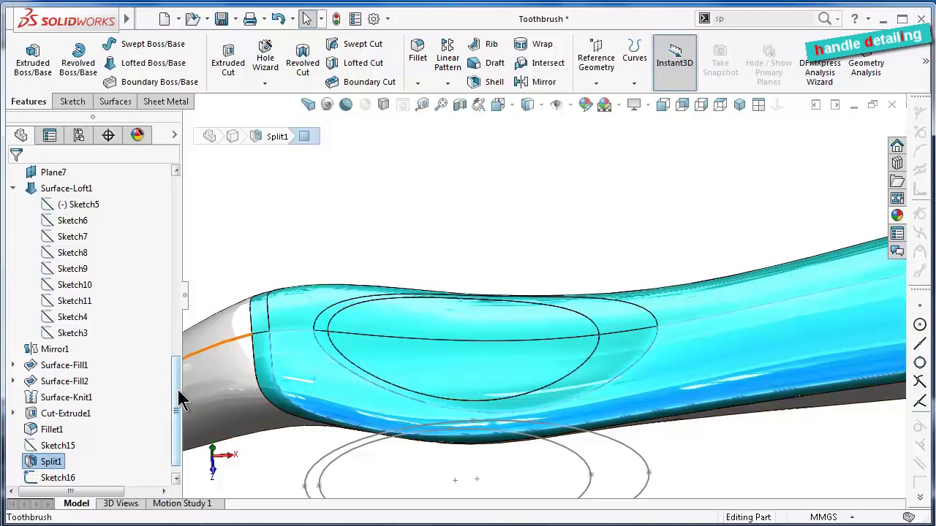
{"action": "mouse_move", "coordinate": [177, 390]}
{"action": "left_mouse_down"}
{"action": "mouse_move", "coordinate": [184, 223]}
{"action": "mouse_move", "coordinate": [183, 232]}
{"action": "left_mouse_up"}
{"action": "left_click", "coordinate": [88, 333]}
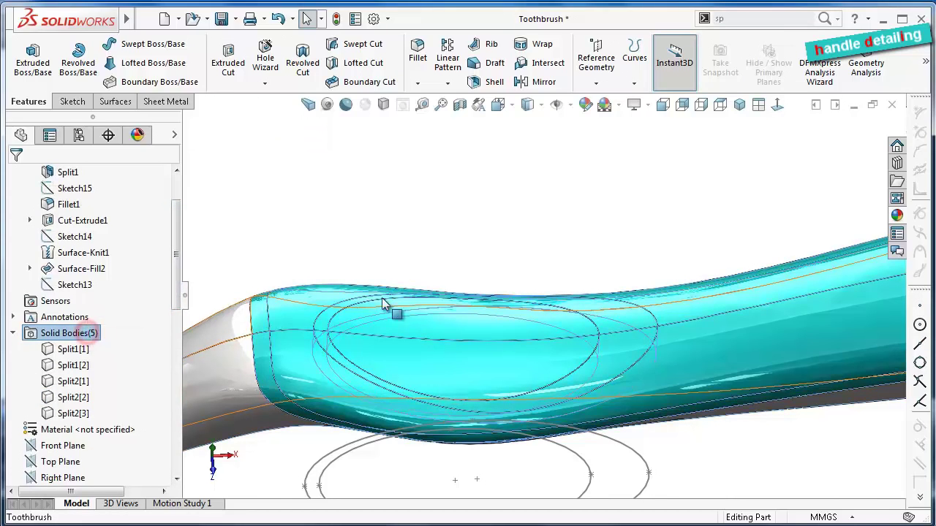
{"action": "middle_click_drag", "start_coordinate": [424, 182], "coordinate": [428, 156]}
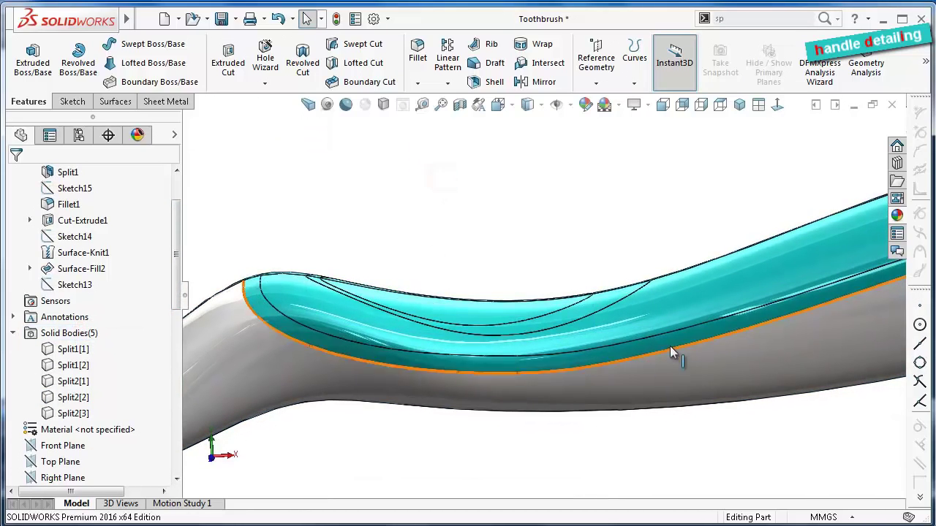
{"action": "left_click", "coordinate": [340, 322]}
{"action": "middle_click_drag", "start_coordinate": [340, 307], "coordinate": [340, 375]}
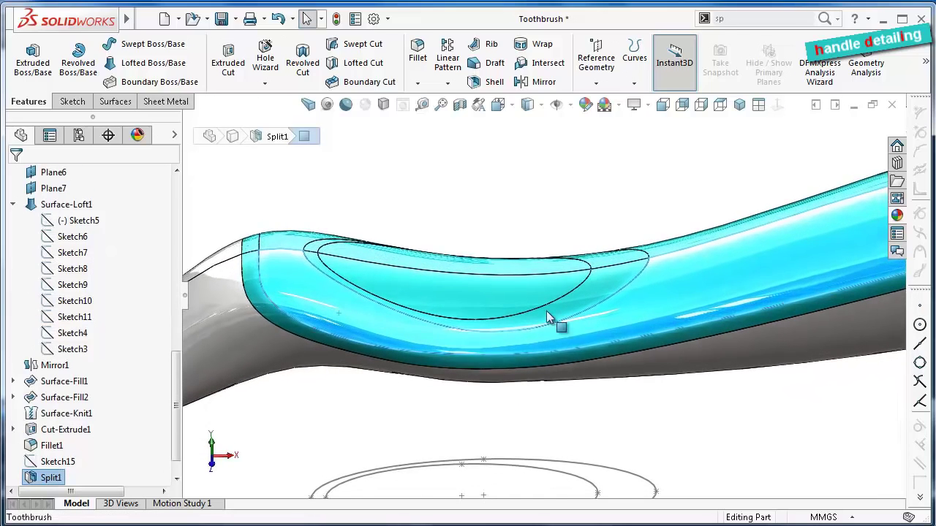
{"action": "left_click", "coordinate": [570, 303]}
{"action": "left_click", "coordinate": [668, 460]}
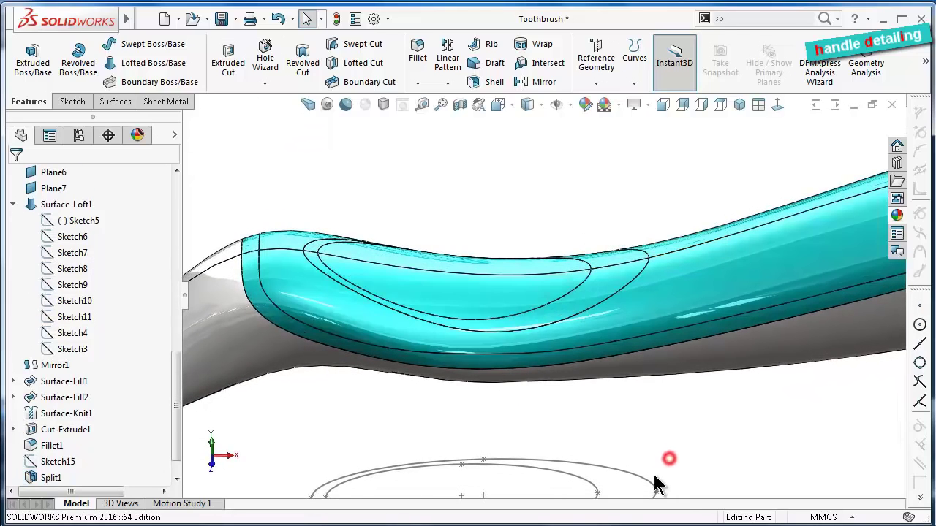
{"action": "left_click", "coordinate": [645, 479]}
{"action": "left_click", "coordinate": [706, 434]}
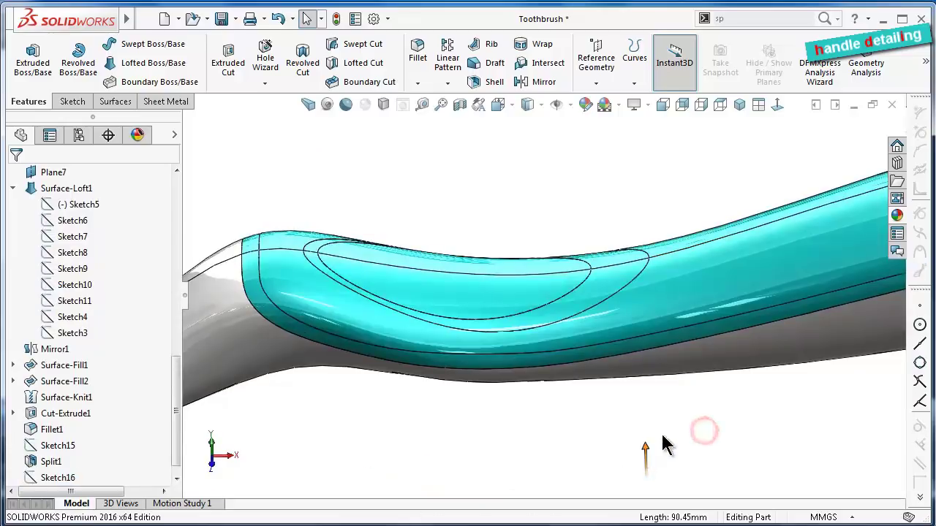
{"action": "middle_click_drag", "start_coordinate": [665, 439], "coordinate": [731, 248]}
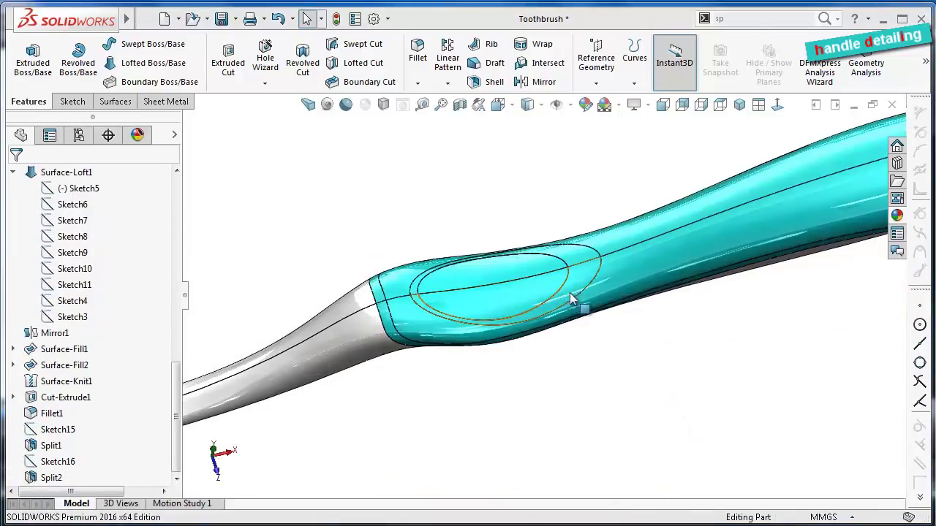
Start a 0.25 mm fillet and select the inner ellipse face of the grip
{"action": "left_click", "coordinate": [416, 50]}
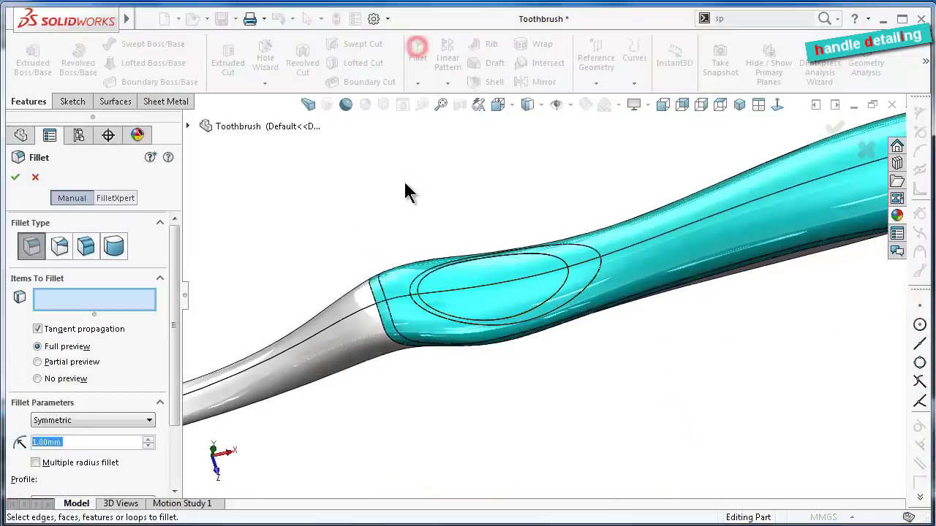
{"action": "type", "text": "0.25"}
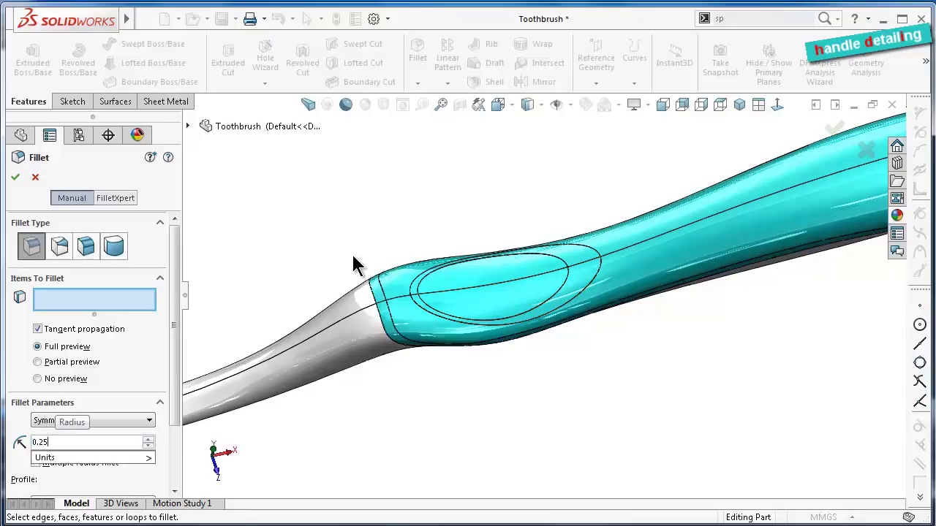
{"action": "key", "text": "Return"}
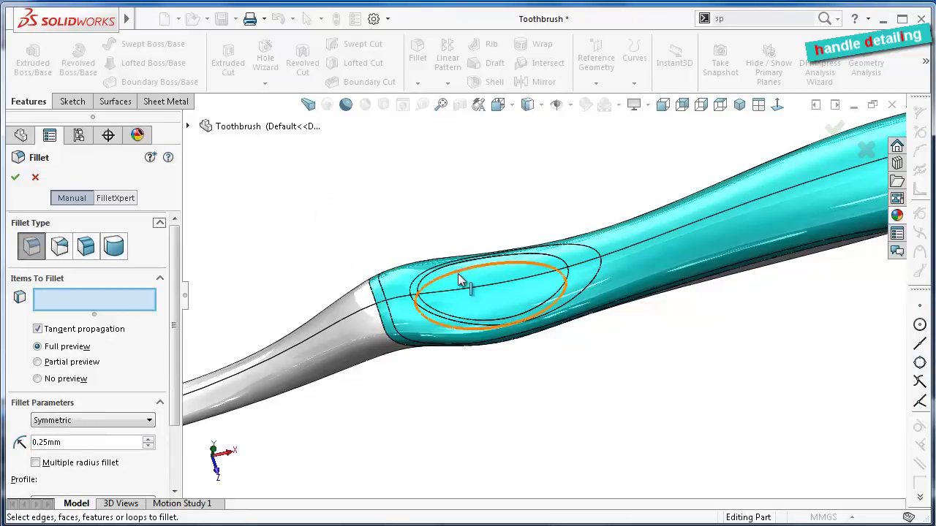
{"action": "scroll", "coordinate": [536, 247], "scroll_direction": "down", "scroll_amount": 3}
{"action": "left_click", "coordinate": [573, 346]}
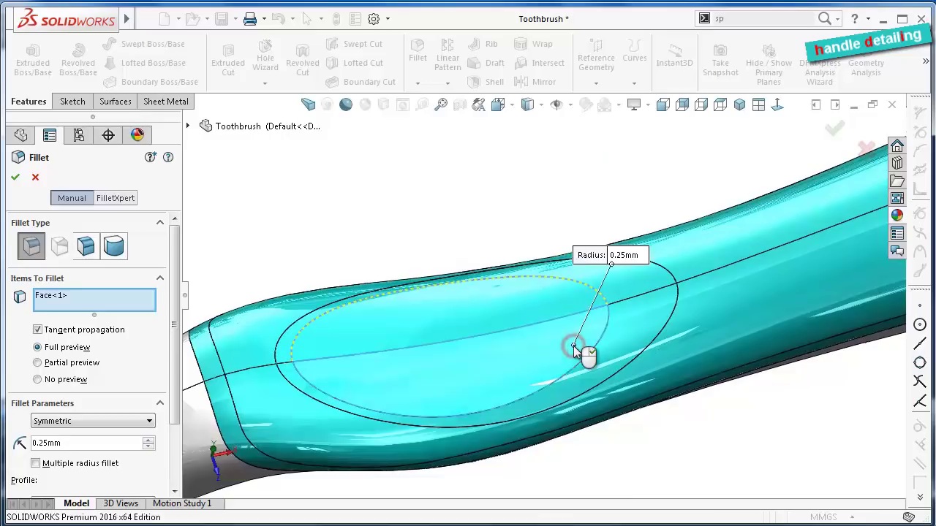
Try adding other grip edges, check the preview, and apply the 0.25 mm fillet
{"action": "left_click", "coordinate": [633, 348]}
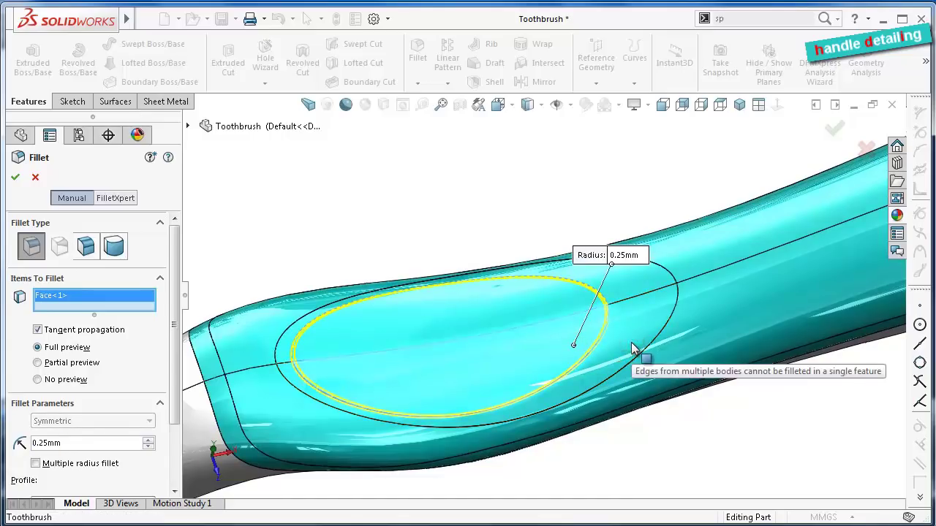
{"action": "left_click", "coordinate": [630, 265]}
{"action": "scroll", "coordinate": [347, 452], "scroll_direction": "down", "scroll_amount": 2}
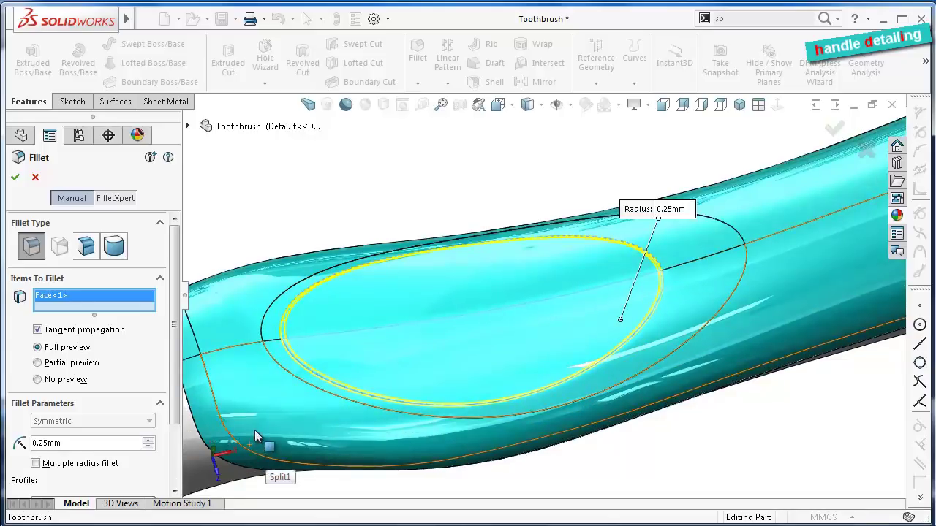
{"action": "left_click", "coordinate": [255, 437]}
{"action": "middle_click_drag", "start_coordinate": [257, 430], "coordinate": [379, 394]}
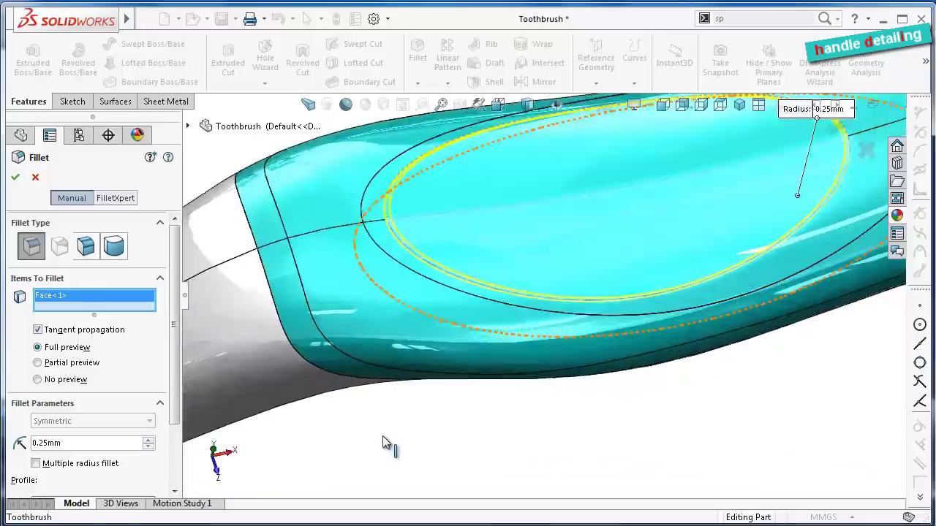
{"action": "left_click", "coordinate": [383, 372]}
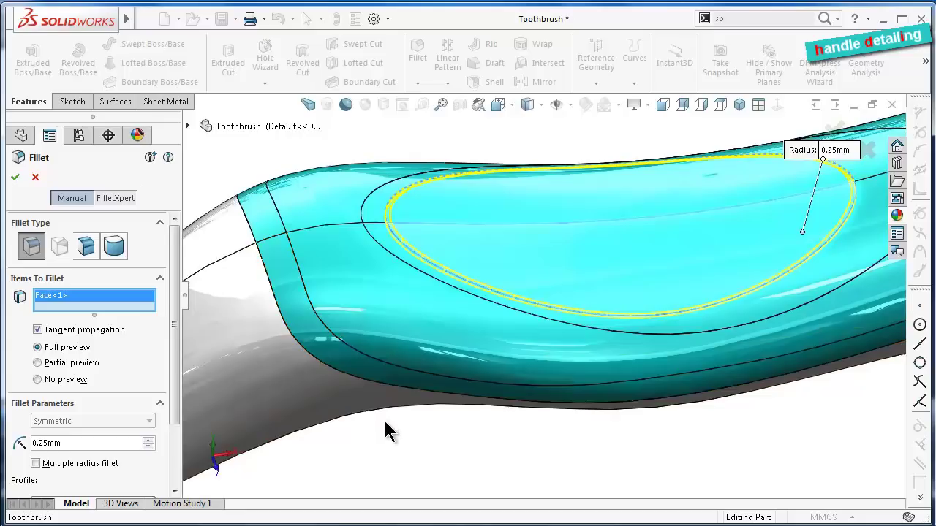
{"action": "middle_click_drag", "start_coordinate": [403, 431], "coordinate": [393, 425]}
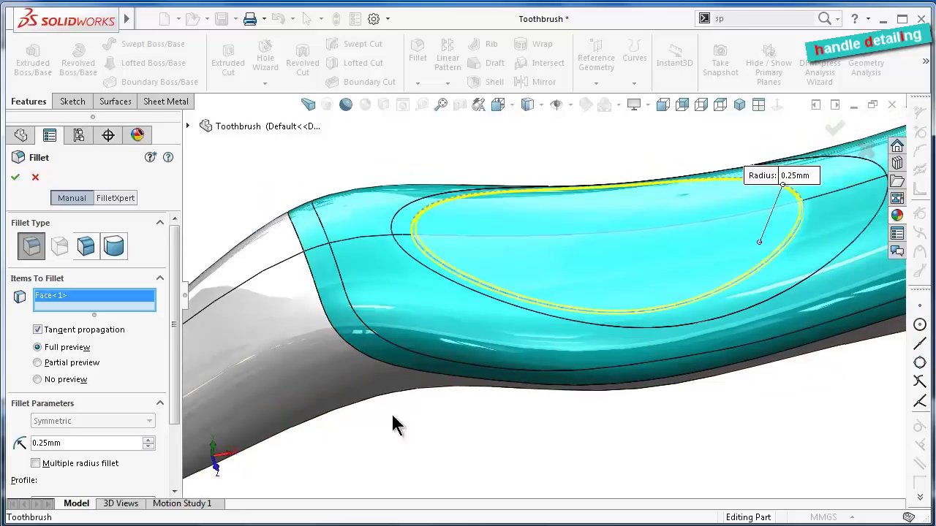
{"action": "left_click", "coordinate": [20, 178]}
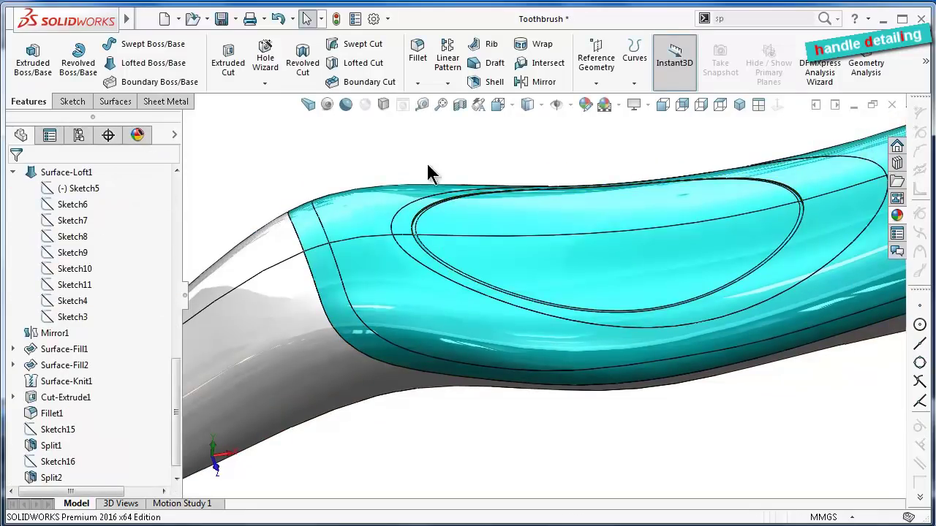
Fillet the outer ellipse ring face at 0.25 mm
{"action": "left_click", "coordinate": [421, 60]}
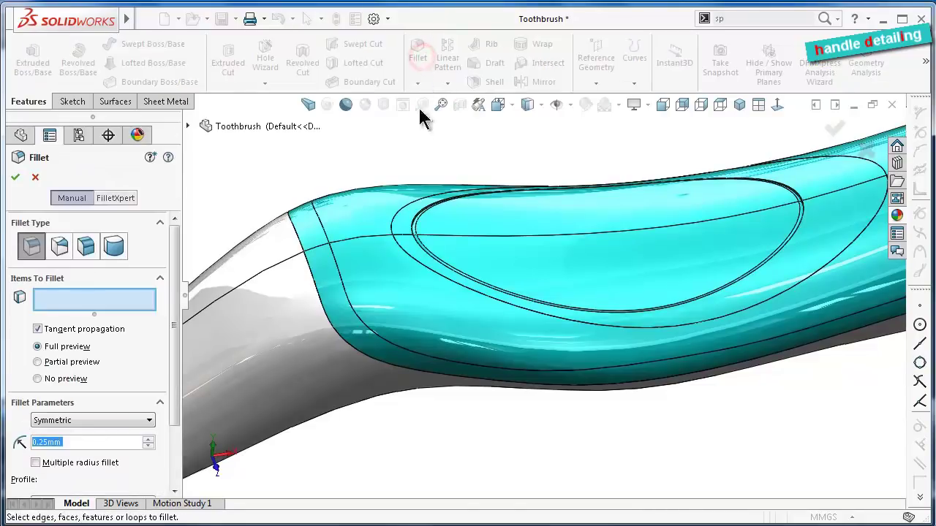
{"action": "left_click", "coordinate": [404, 219]}
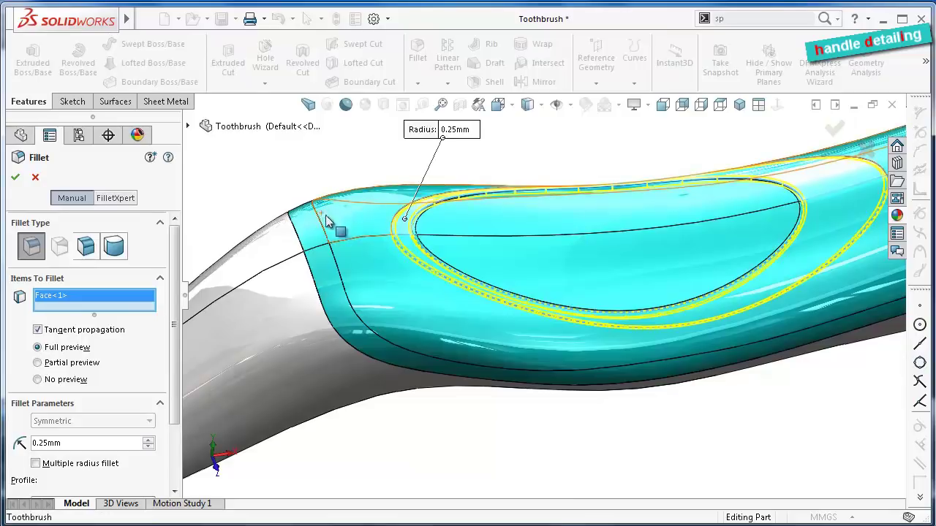
{"action": "left_click", "coordinate": [18, 177]}
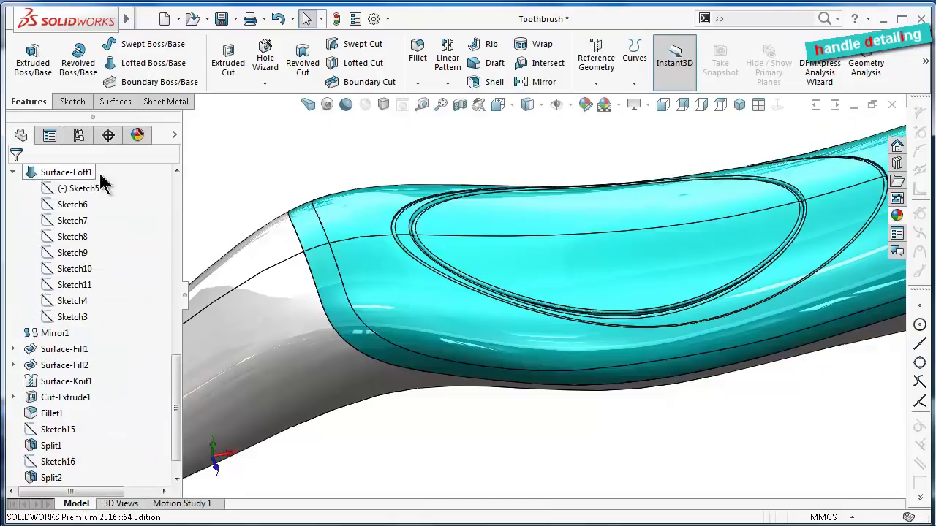
Fillet the larger teal grip face at 0.25 mm
{"action": "left_click", "coordinate": [418, 59]}
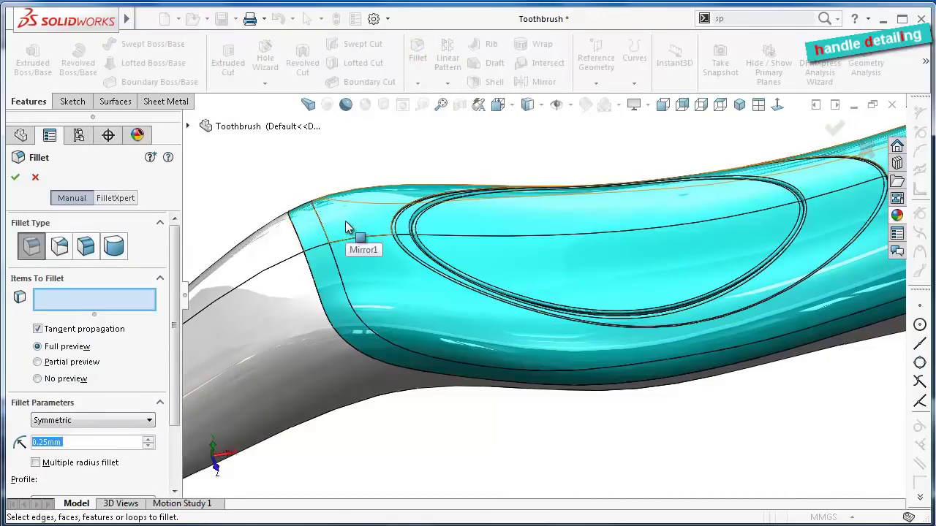
{"action": "left_click", "coordinate": [345, 221]}
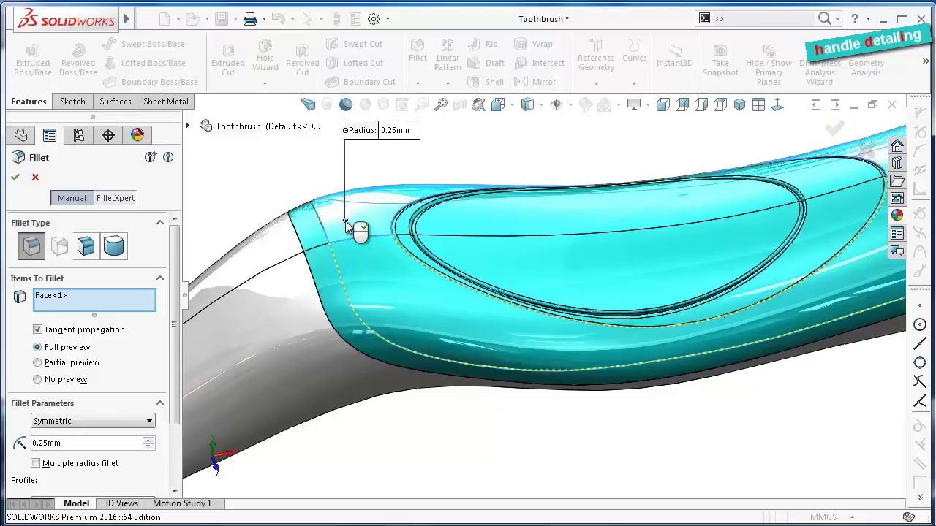
{"action": "left_click", "coordinate": [18, 180]}
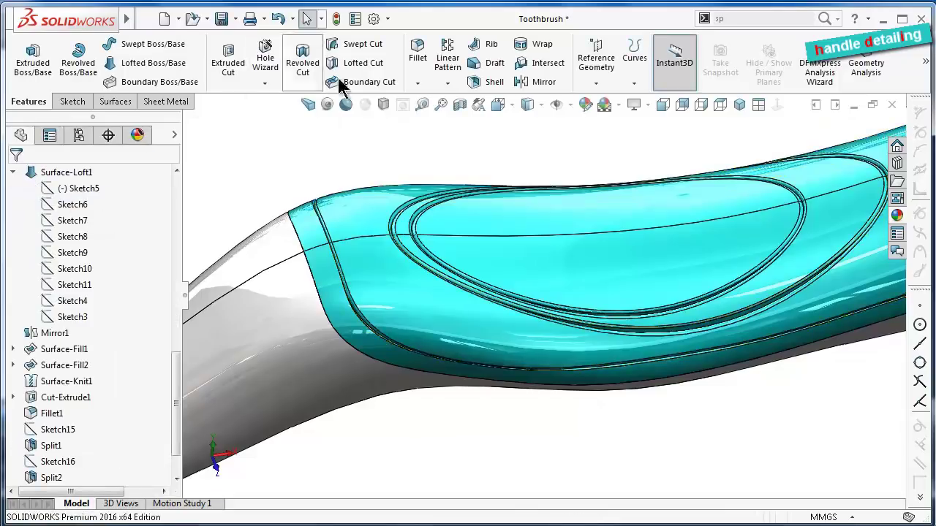
Fillet the outer teal band face at 0.25 mm
{"action": "left_click", "coordinate": [417, 48]}
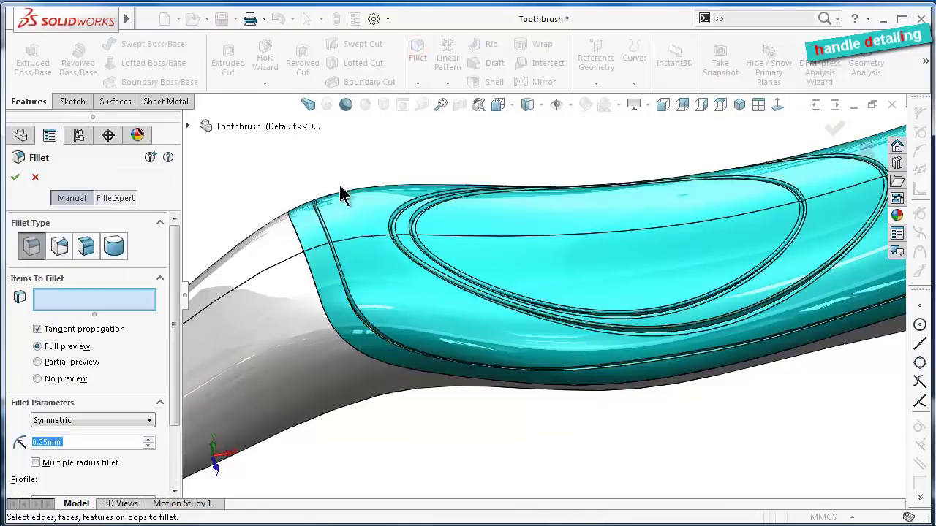
{"action": "left_click", "coordinate": [305, 226]}
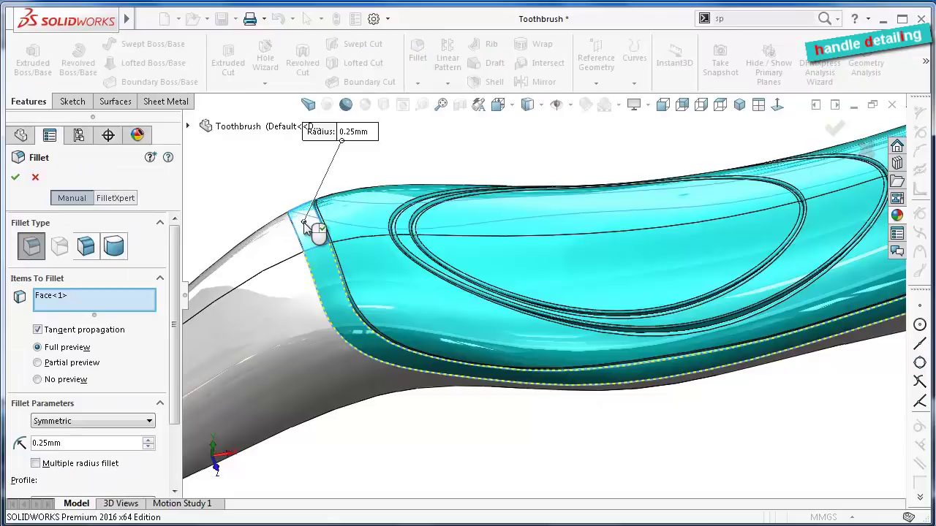
{"action": "left_click", "coordinate": [17, 178]}
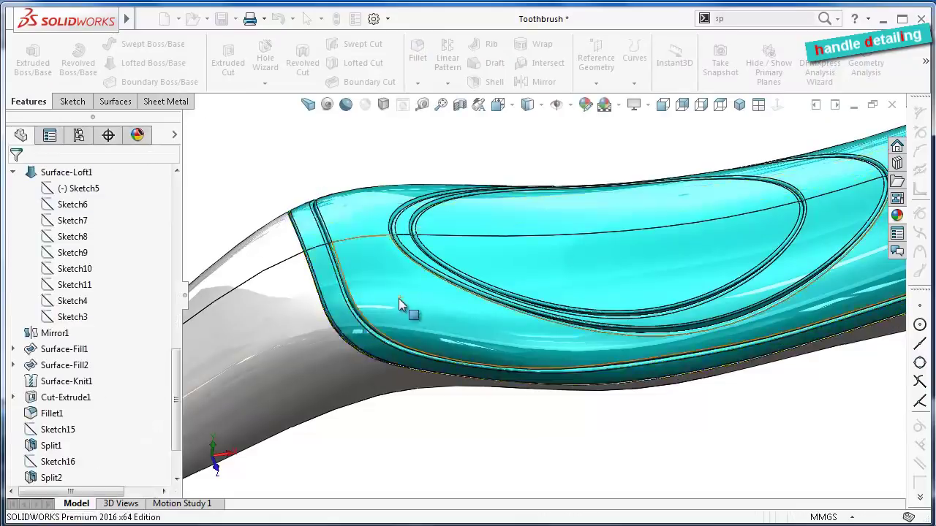
{"action": "scroll", "coordinate": [398, 298], "scroll_direction": "up", "scroll_amount": 2}
Start a 0.25 mm fillet on the long edge where the teal grip meets the white handle
{"action": "scroll", "coordinate": [401, 293], "scroll_direction": "up", "scroll_amount": 2}
{"action": "scroll", "coordinate": [473, 317], "scroll_direction": "down", "scroll_amount": 1}
{"action": "scroll", "coordinate": [532, 354], "scroll_direction": "down", "scroll_amount": 2}
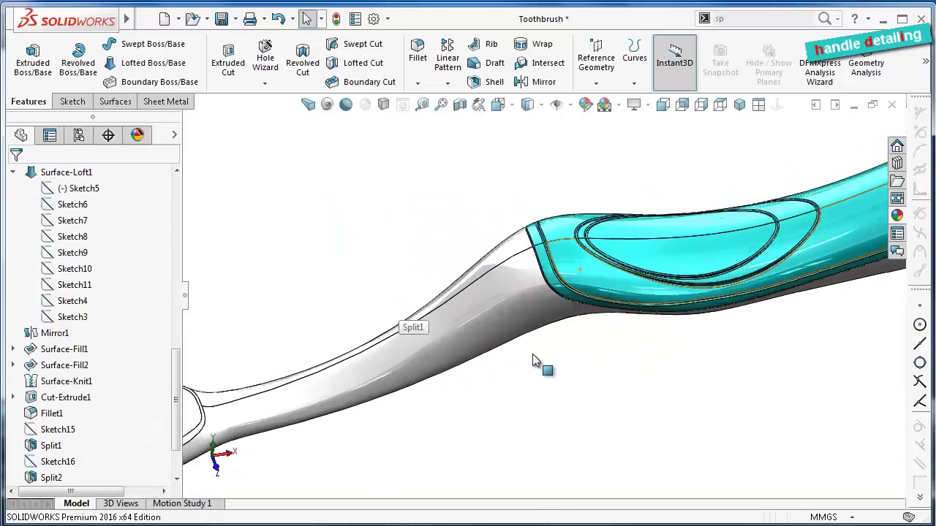
{"action": "scroll", "coordinate": [522, 327], "scroll_direction": "down", "scroll_amount": 2}
{"action": "scroll", "coordinate": [523, 327], "scroll_direction": "down", "scroll_amount": 1}
{"action": "left_click", "coordinate": [420, 57]}
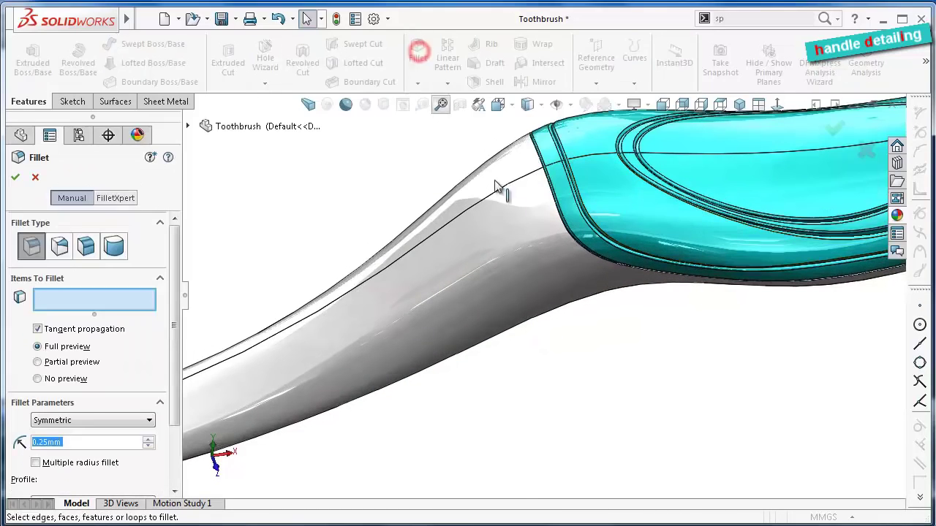
{"action": "scroll", "coordinate": [611, 309], "scroll_direction": "down", "scroll_amount": 2}
{"action": "scroll", "coordinate": [593, 266], "scroll_direction": "down", "scroll_amount": 1}
{"action": "scroll", "coordinate": [592, 265], "scroll_direction": "down", "scroll_amount": 1}
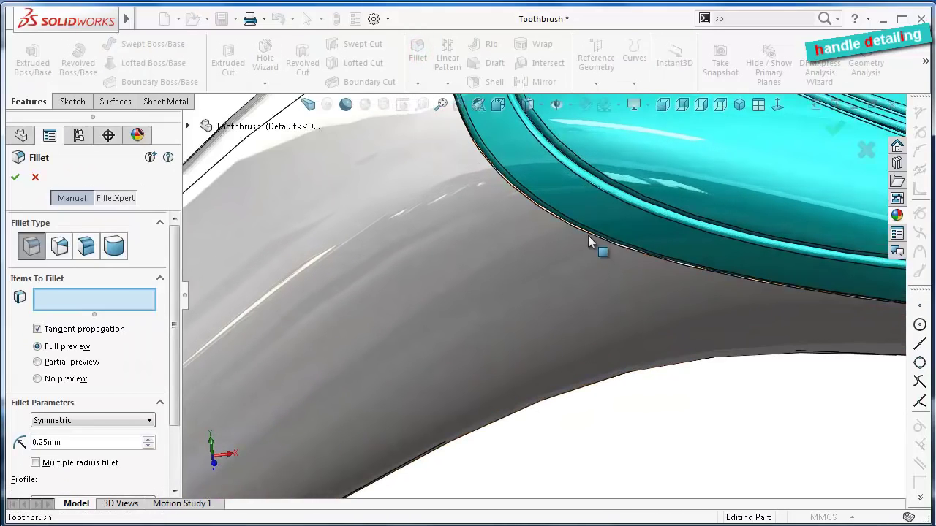
{"action": "left_click", "coordinate": [588, 232]}
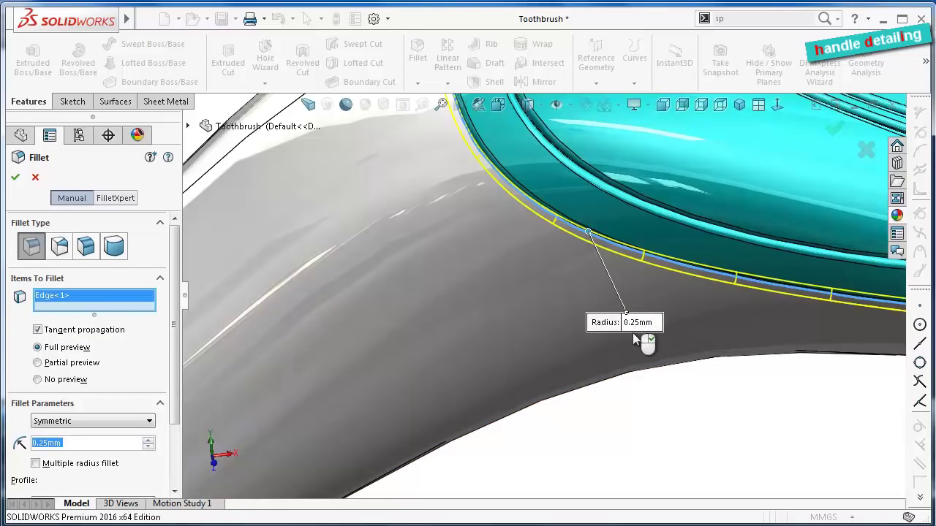
Check the edge preview from another angle and apply the fillet as Fillet6
{"action": "scroll", "coordinate": [637, 336], "scroll_direction": "up", "scroll_amount": 3}
{"action": "scroll", "coordinate": [701, 322], "scroll_direction": "up", "scroll_amount": 2}
{"action": "scroll", "coordinate": [750, 301], "scroll_direction": "up", "scroll_amount": 2}
{"action": "scroll", "coordinate": [760, 286], "scroll_direction": "up", "scroll_amount": 2}
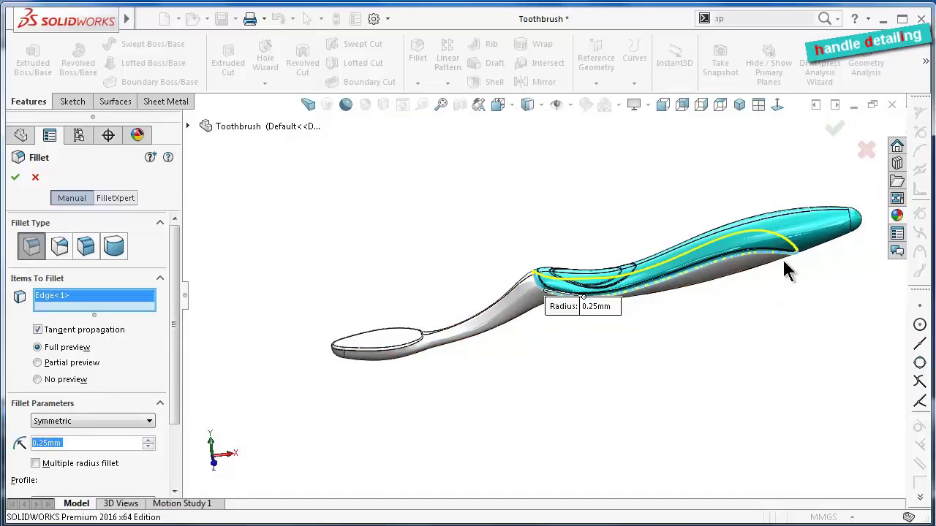
{"action": "mouse_move", "coordinate": [786, 271]}
{"action": "middle_mouse_down"}
{"action": "mouse_move", "coordinate": [555, 283]}
{"action": "mouse_move", "coordinate": [587, 340]}
{"action": "mouse_move", "coordinate": [674, 338]}
{"action": "mouse_move", "coordinate": [760, 363]}
{"action": "mouse_move", "coordinate": [782, 392]}
{"action": "middle_mouse_up"}
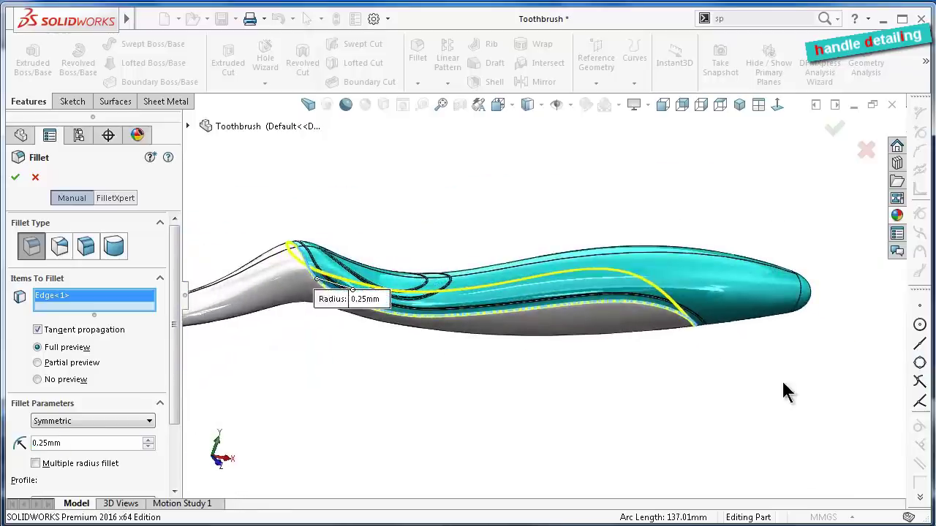
{"action": "left_click", "coordinate": [834, 131]}
{"action": "mouse_move", "coordinate": [654, 179]}
{"action": "middle_mouse_down"}
{"action": "mouse_move", "coordinate": [602, 217]}
{"action": "mouse_move", "coordinate": [575, 194]}
{"action": "mouse_move", "coordinate": [660, 200]}
{"action": "middle_mouse_up"}
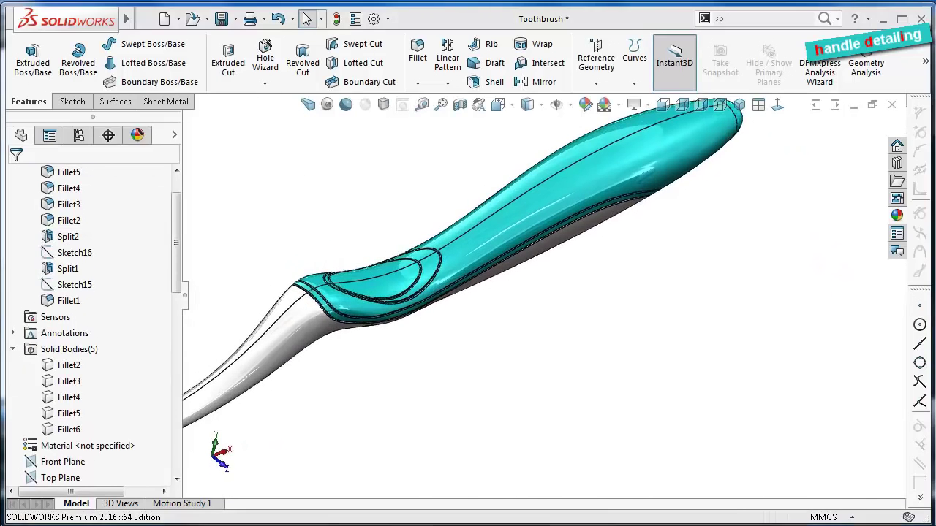
Go to front view, collapse Solid Bodies, and show Sketch16's two ellipses again
{"action": "key", "text": "ctrl+1"}
{"action": "scroll", "coordinate": [580, 417], "scroll_direction": "up", "scroll_amount": 2}
{"action": "scroll", "coordinate": [571, 409], "scroll_direction": "up", "scroll_amount": 2}
{"action": "middle_click_drag", "start_coordinate": [550, 396], "coordinate": [554, 428]}
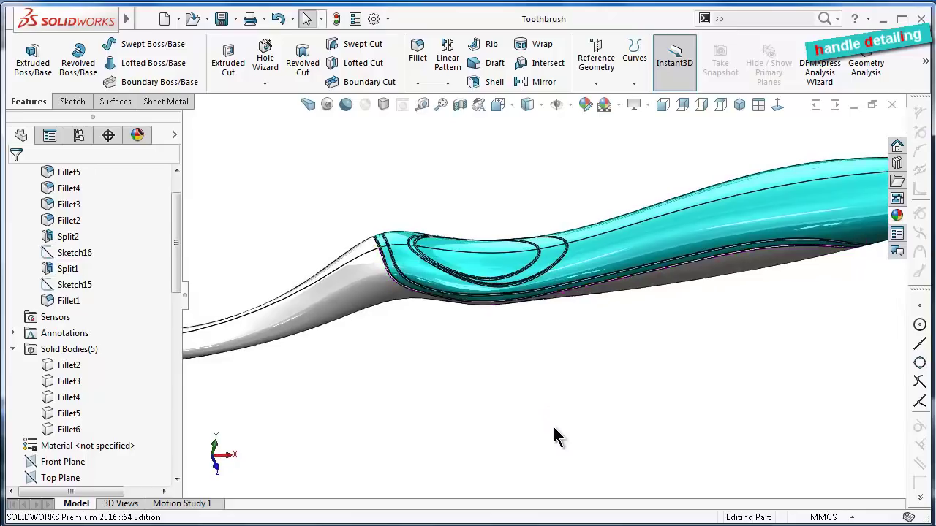
{"action": "left_click", "coordinate": [12, 349]}
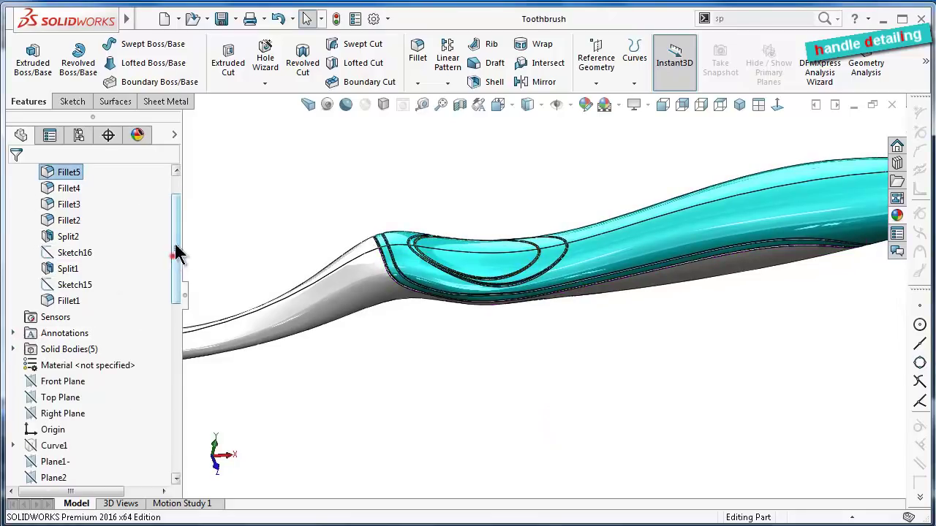
{"action": "mouse_move", "coordinate": [179, 253]}
{"action": "left_mouse_down"}
{"action": "mouse_move", "coordinate": [178, 209]}
{"action": "mouse_move", "coordinate": [182, 387]}
{"action": "left_mouse_up"}
{"action": "left_click", "coordinate": [12, 188]}
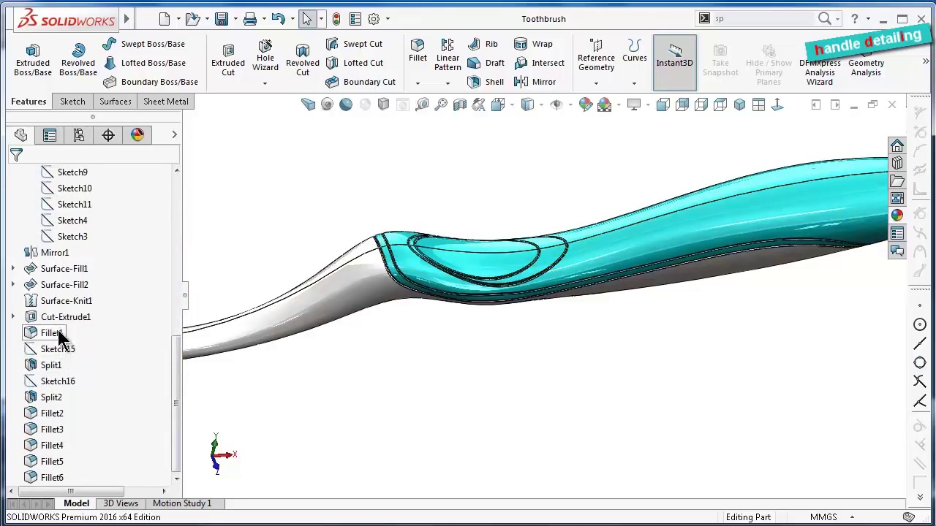
{"action": "left_click", "coordinate": [61, 379]}
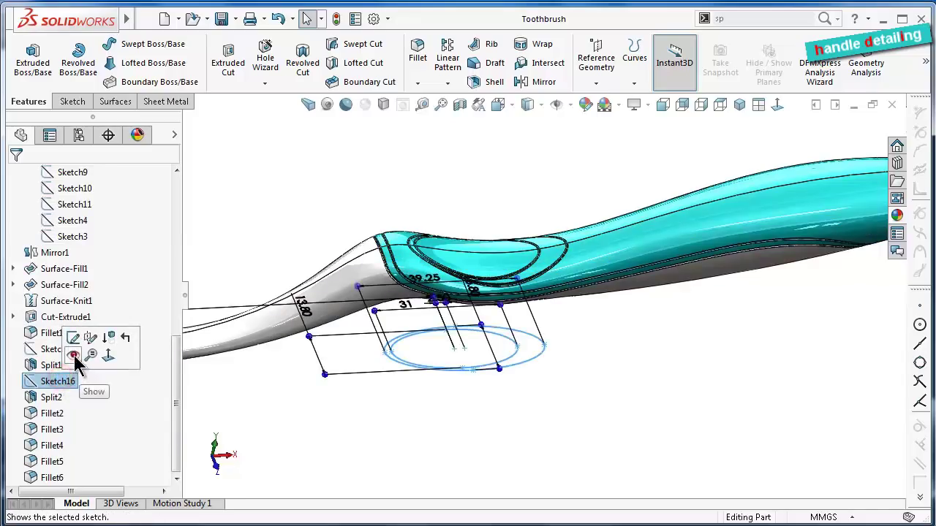
{"action": "left_click", "coordinate": [74, 354]}
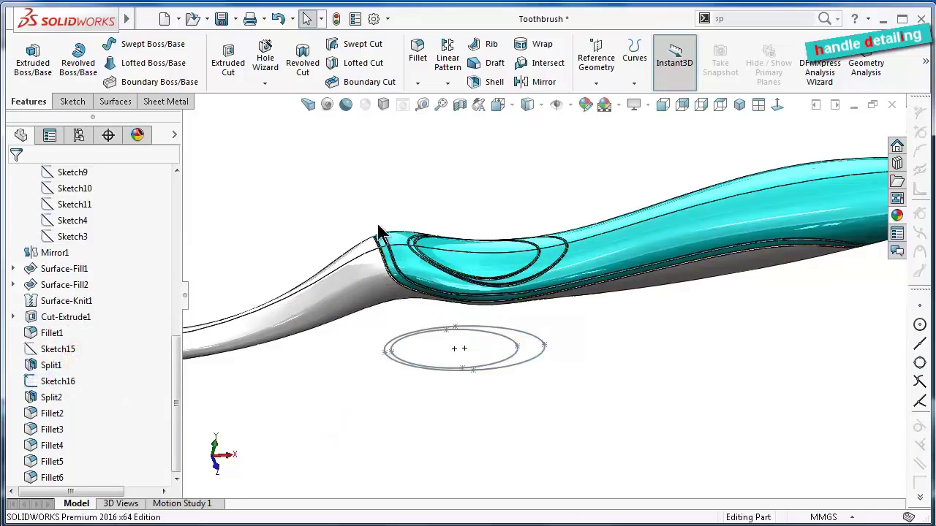
{"action": "left_click_drag", "start_coordinate": [177, 373], "coordinate": [179, 253]}
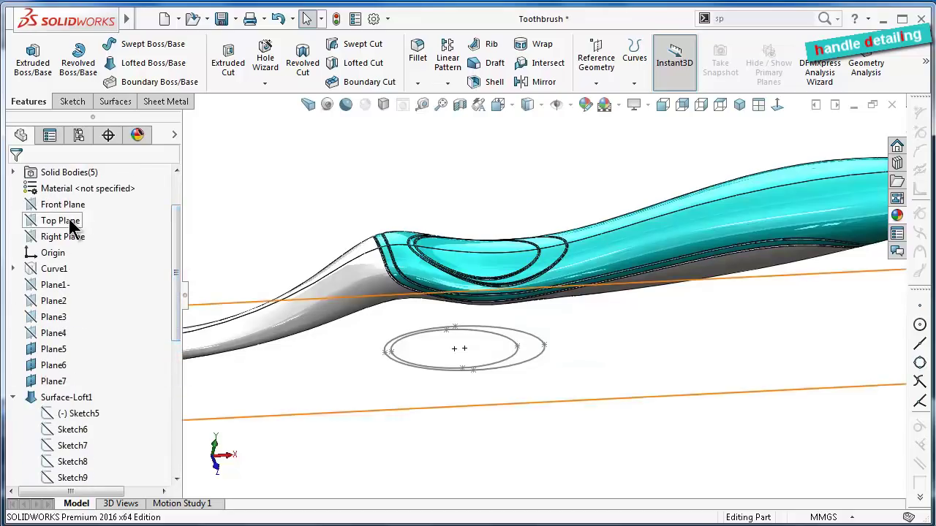
Start Sketch17 on the Top Plane, hide the reference planes, and view it normal to the plane
{"action": "left_click", "coordinate": [71, 221]}
{"action": "left_click", "coordinate": [79, 202]}
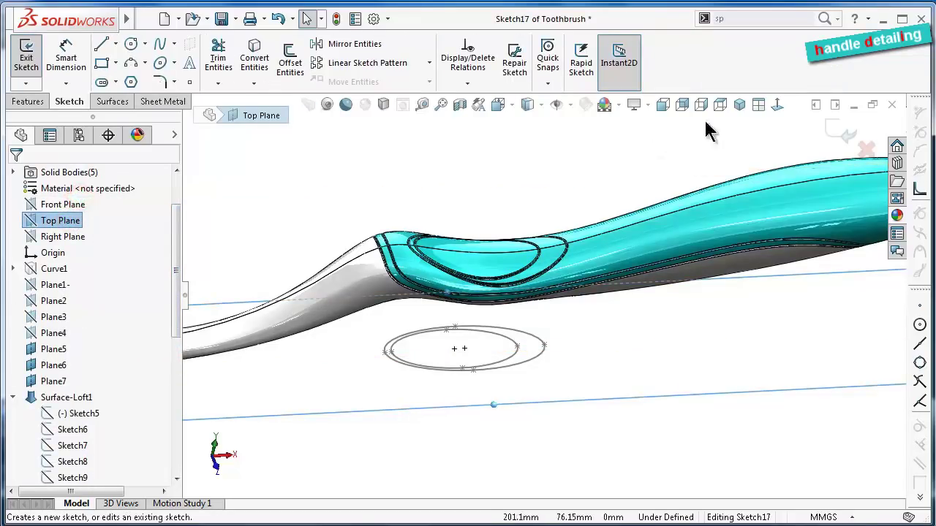
{"action": "left_click", "coordinate": [565, 111]}
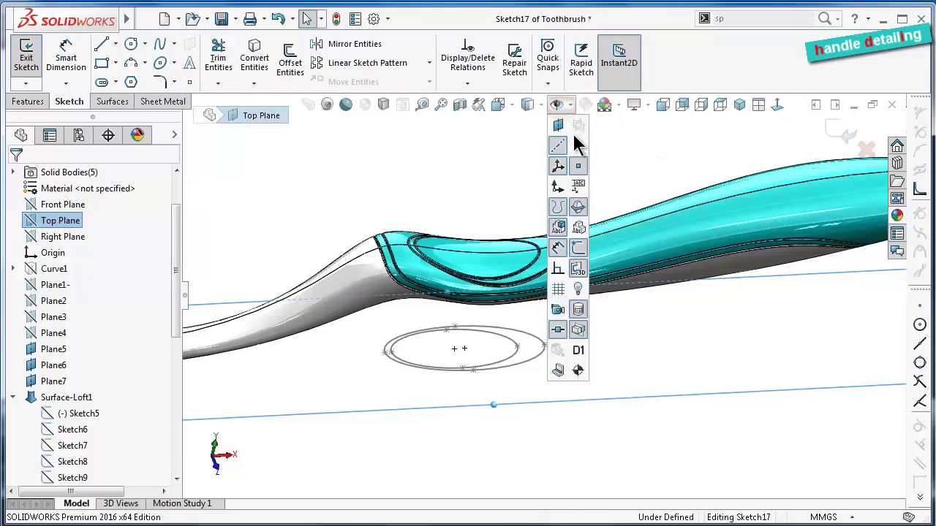
{"action": "left_click", "coordinate": [558, 125]}
{"action": "left_click", "coordinate": [529, 106]}
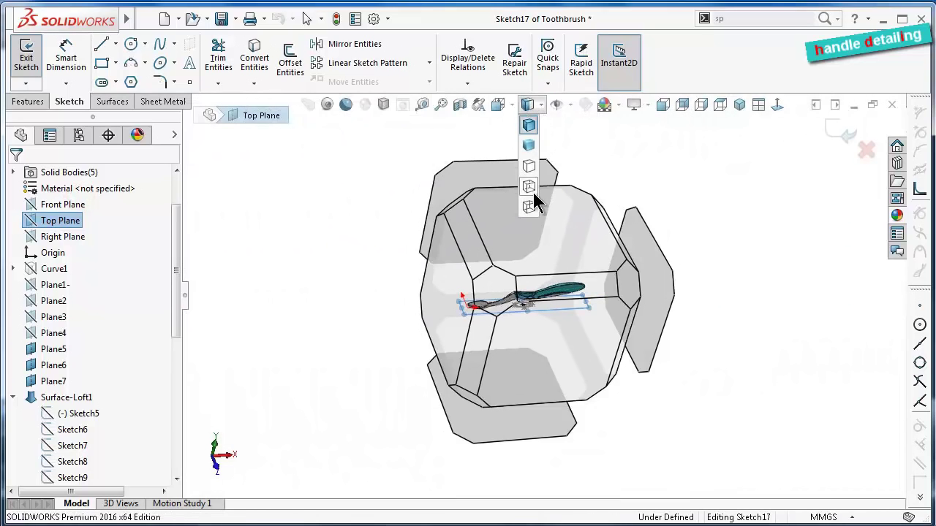
{"action": "left_click", "coordinate": [531, 191]}
{"action": "left_click", "coordinate": [777, 106]}
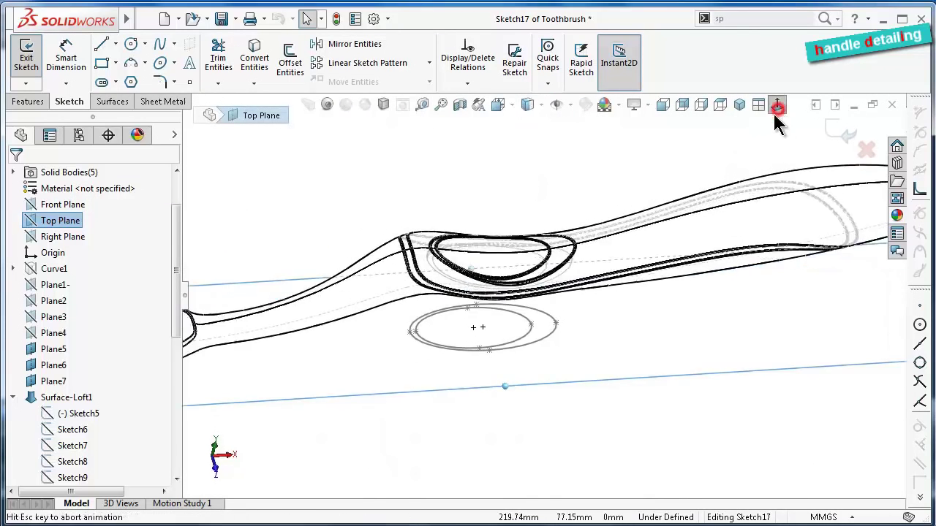
Zoom in on the grip and set the display style to Shaded With Edges
{"action": "scroll", "coordinate": [532, 286], "scroll_direction": "down", "scroll_amount": 3}
{"action": "scroll", "coordinate": [512, 255], "scroll_direction": "down", "scroll_amount": 2}
{"action": "scroll", "coordinate": [514, 252], "scroll_direction": "down", "scroll_amount": 2}
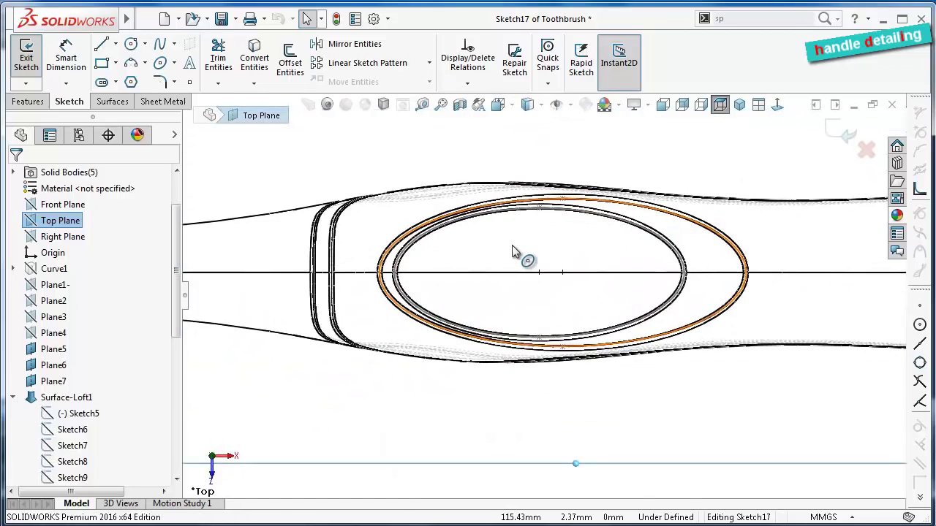
{"action": "scroll", "coordinate": [512, 252], "scroll_direction": "down", "scroll_amount": 2}
{"action": "scroll", "coordinate": [512, 254], "scroll_direction": "up", "scroll_amount": 1}
{"action": "scroll", "coordinate": [512, 254], "scroll_direction": "up", "scroll_amount": 1}
{"action": "scroll", "coordinate": [555, 314], "scroll_direction": "up", "scroll_amount": 2}
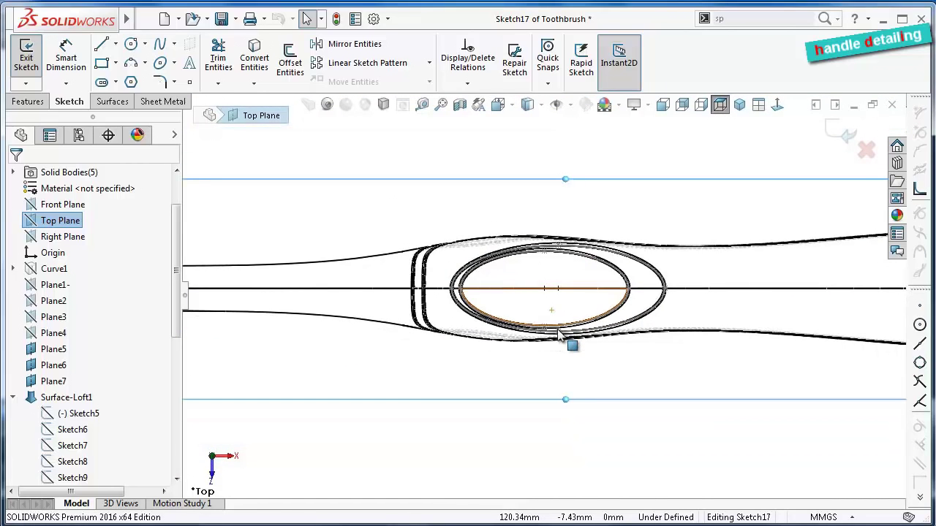
{"action": "left_click", "coordinate": [567, 106]}
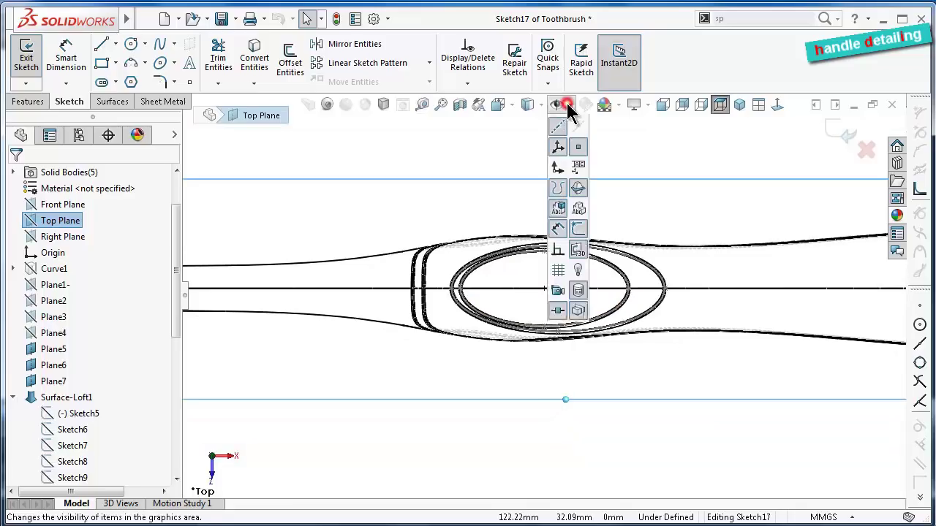
{"action": "left_click", "coordinate": [529, 106]}
{"action": "left_click", "coordinate": [528, 208]}
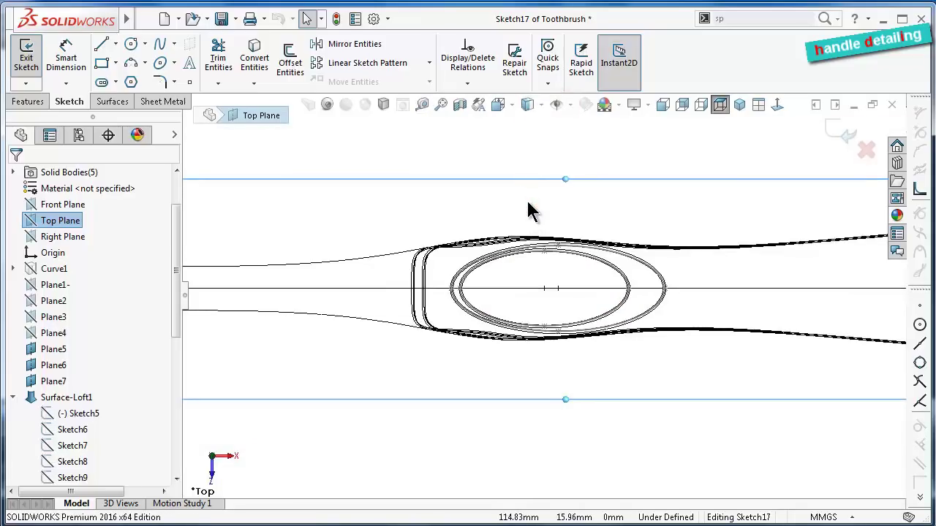
{"action": "left_click", "coordinate": [528, 106]}
{"action": "left_click", "coordinate": [533, 141]}
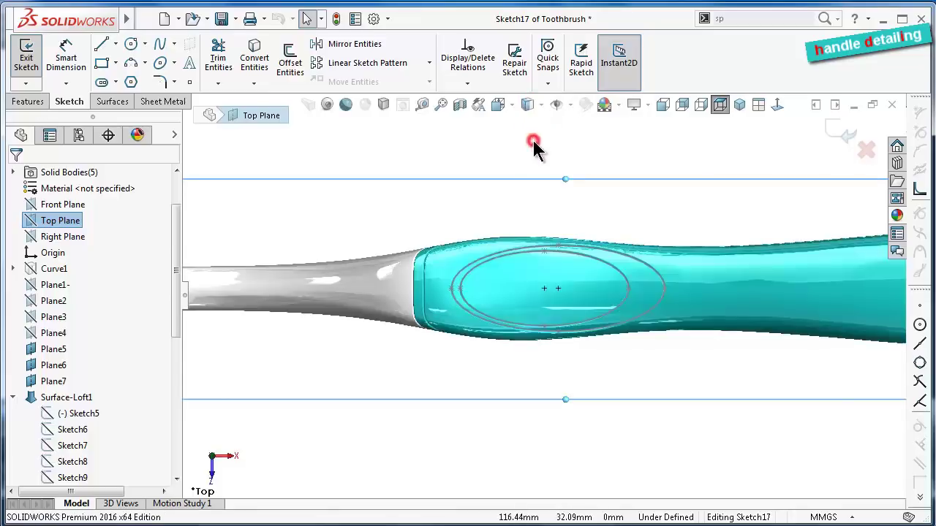
{"action": "scroll", "coordinate": [587, 328], "scroll_direction": "down", "scroll_amount": 1}
{"action": "scroll", "coordinate": [587, 328], "scroll_direction": "down", "scroll_amount": 1}
{"action": "scroll", "coordinate": [512, 207], "scroll_direction": "down", "scroll_amount": 1}
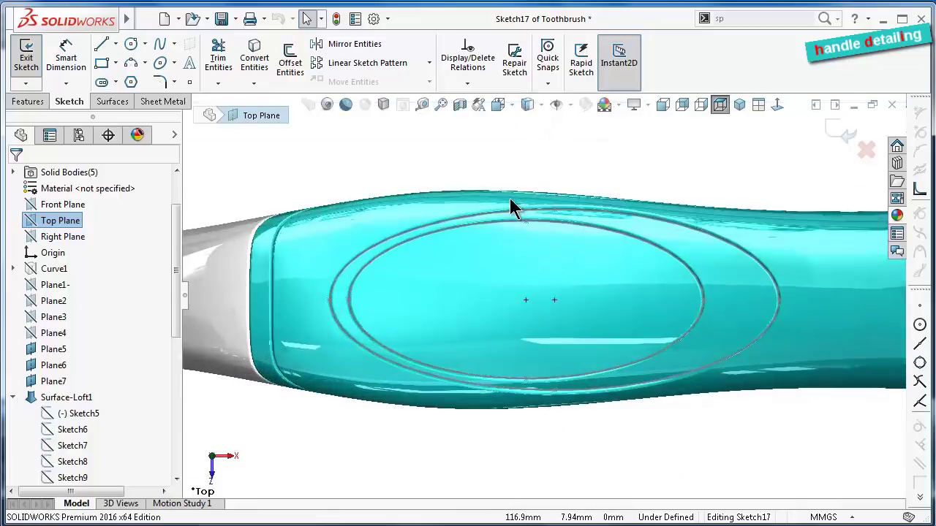
Draw a 31 mm horizontal centerline across the inner ellipse from its left to right edge
{"action": "left_click", "coordinate": [115, 44]}
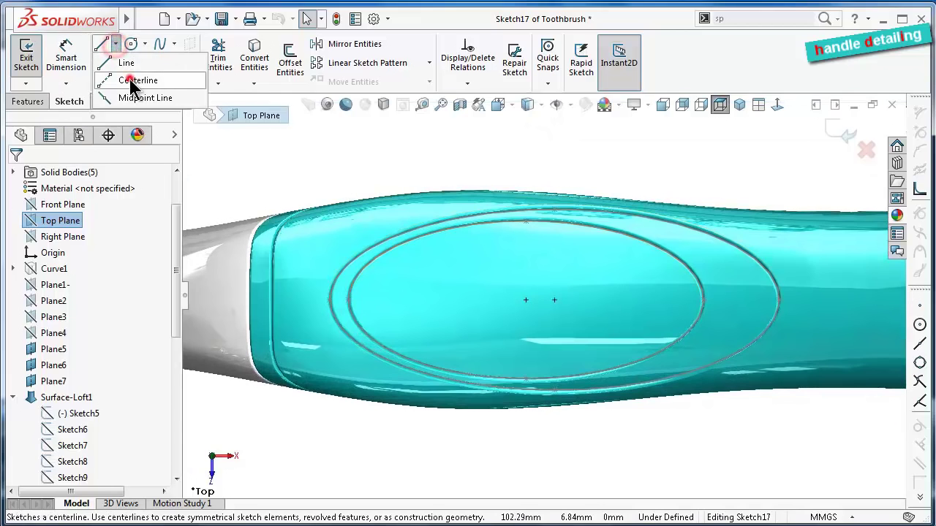
{"action": "left_click", "coordinate": [131, 79]}
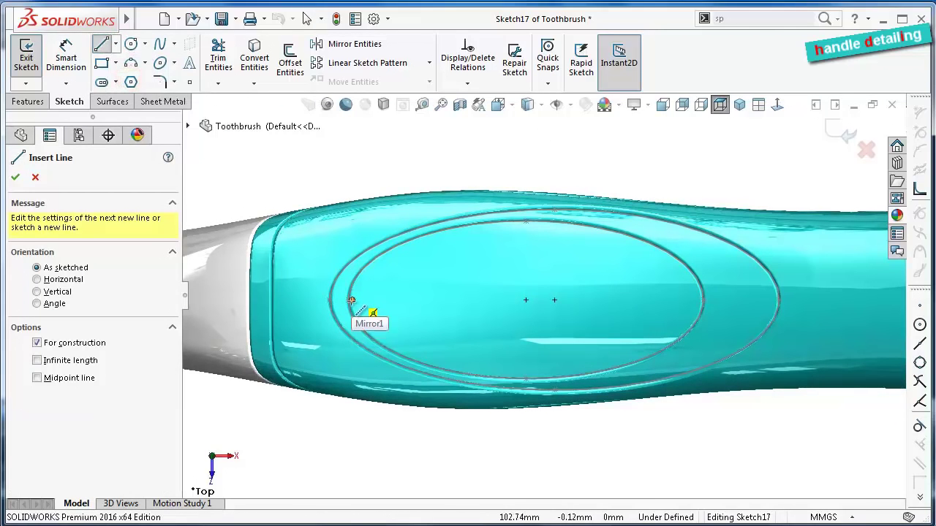
{"action": "scroll", "coordinate": [373, 298], "scroll_direction": "down", "scroll_amount": 1}
{"action": "scroll", "coordinate": [362, 307], "scroll_direction": "down", "scroll_amount": 1}
{"action": "scroll", "coordinate": [351, 313], "scroll_direction": "down", "scroll_amount": 1}
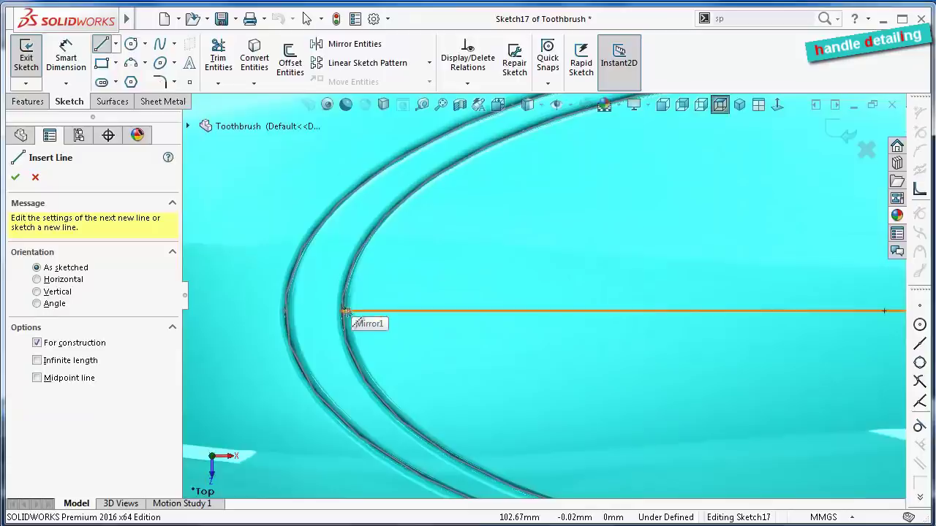
{"action": "left_click", "coordinate": [342, 311]}
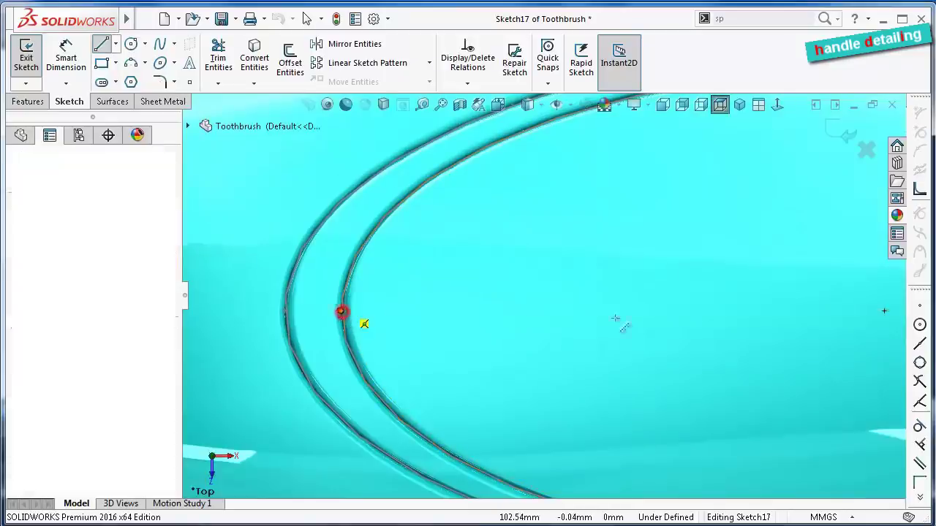
{"action": "scroll", "coordinate": [717, 318], "scroll_direction": "up", "scroll_amount": 3}
{"action": "scroll", "coordinate": [781, 314], "scroll_direction": "down", "scroll_amount": 1}
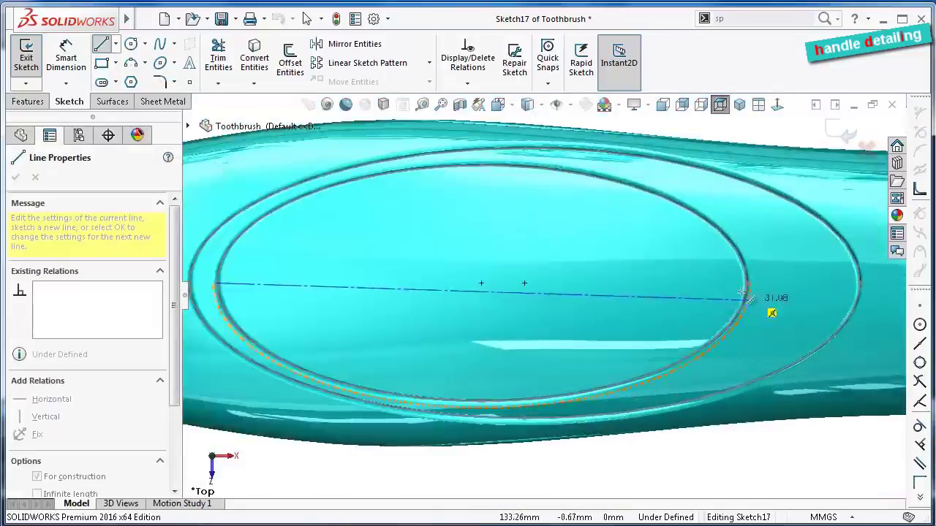
{"action": "scroll", "coordinate": [772, 298], "scroll_direction": "down", "scroll_amount": 2}
{"action": "scroll", "coordinate": [752, 288], "scroll_direction": "down", "scroll_amount": 2}
{"action": "scroll", "coordinate": [663, 280], "scroll_direction": "down", "scroll_amount": 1}
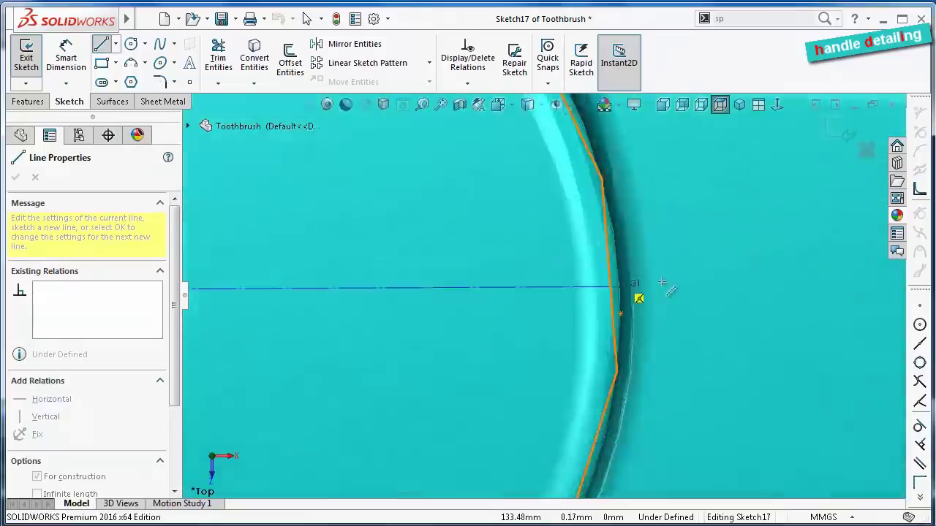
{"action": "scroll", "coordinate": [629, 292], "scroll_direction": "down", "scroll_amount": 1}
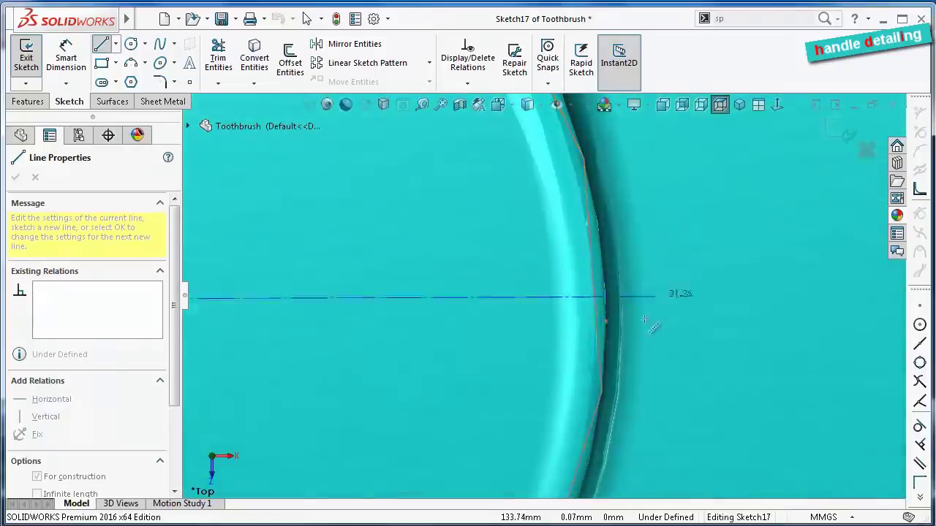
{"action": "left_click", "coordinate": [607, 322]}
{"action": "scroll", "coordinate": [611, 307], "scroll_direction": "up", "scroll_amount": 2}
{"action": "scroll", "coordinate": [599, 307], "scroll_direction": "up", "scroll_amount": 1}
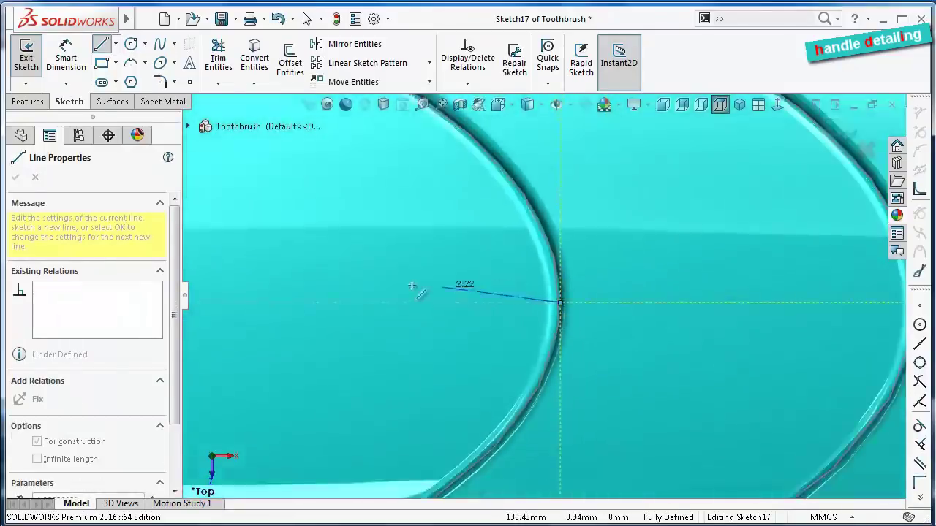
{"action": "scroll", "coordinate": [658, 365], "scroll_direction": "up", "scroll_amount": 1}
{"action": "scroll", "coordinate": [731, 438], "scroll_direction": "up", "scroll_amount": 2}
{"action": "scroll", "coordinate": [706, 443], "scroll_direction": "up", "scroll_amount": 1}
{"action": "right_click", "coordinate": [668, 455]}
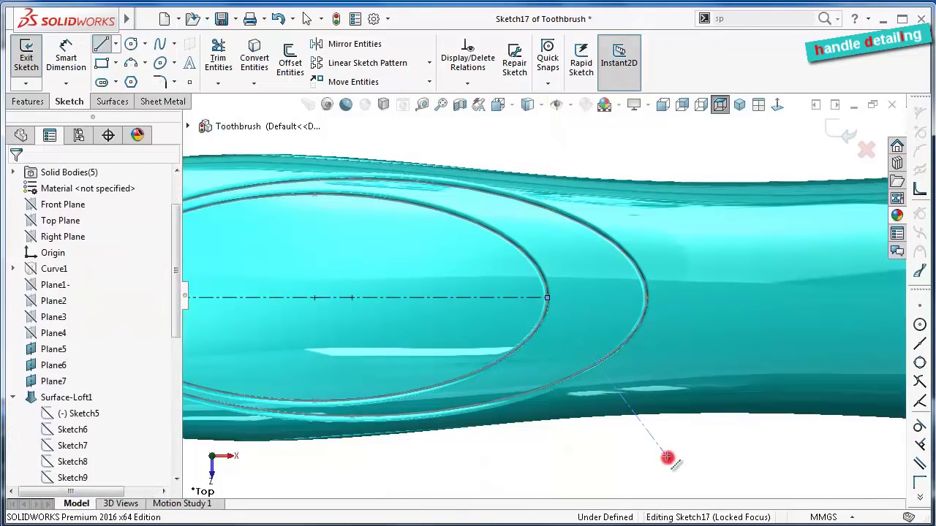
Switch to the Ellipse sketch tool and zoom toward the centerline's left end
{"action": "scroll", "coordinate": [322, 257], "scroll_direction": "up", "scroll_amount": 3}
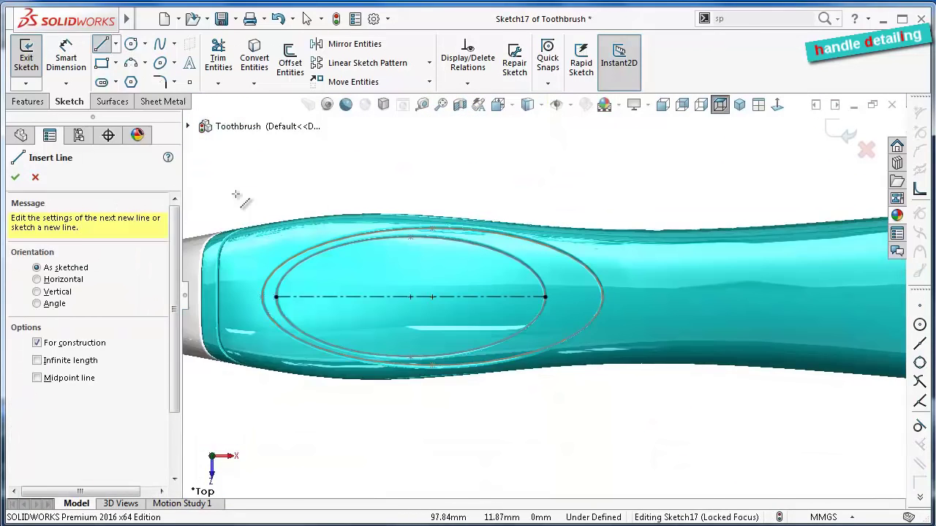
{"action": "left_click", "coordinate": [161, 62]}
{"action": "scroll", "coordinate": [307, 259], "scroll_direction": "down", "scroll_amount": 1}
{"action": "scroll", "coordinate": [312, 272], "scroll_direction": "down", "scroll_amount": 1}
{"action": "scroll", "coordinate": [369, 329], "scroll_direction": "down", "scroll_amount": 2}
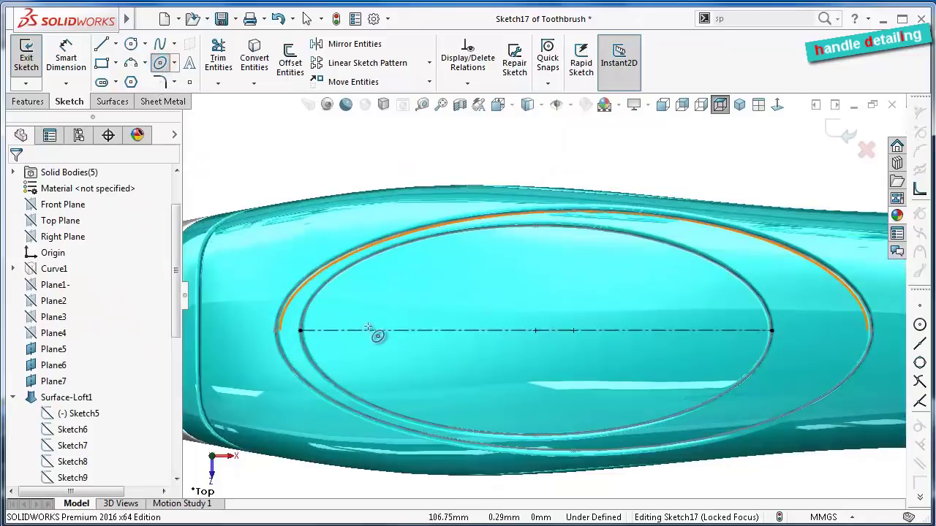
Sketch a narrow upright ellipse, about R 2.65 by r 1.20, centred on the centerline's left end
{"action": "left_click", "coordinate": [375, 331]}
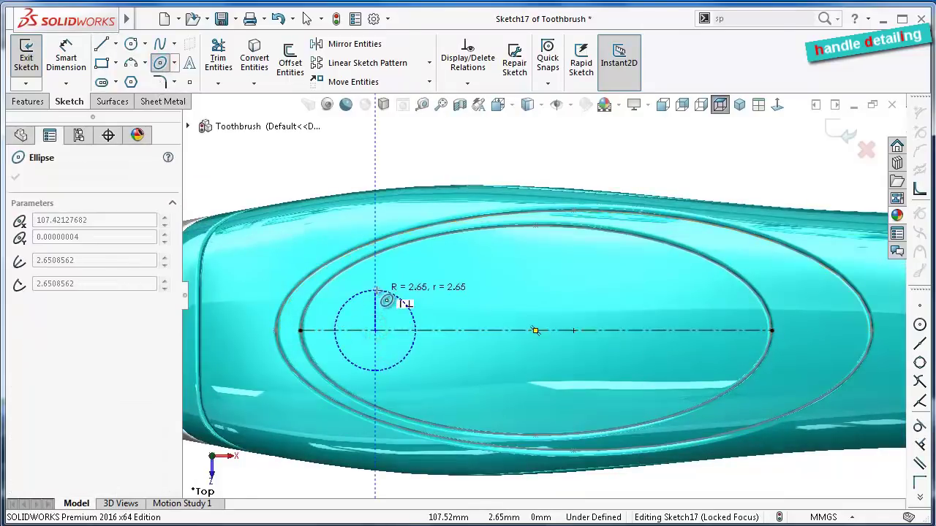
{"action": "left_click", "coordinate": [375, 290]}
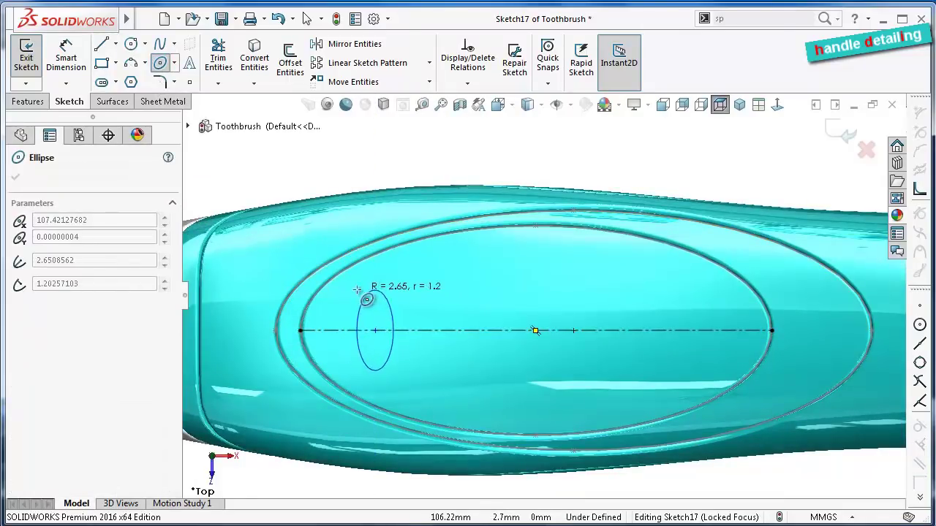
{"action": "left_click", "coordinate": [357, 290]}
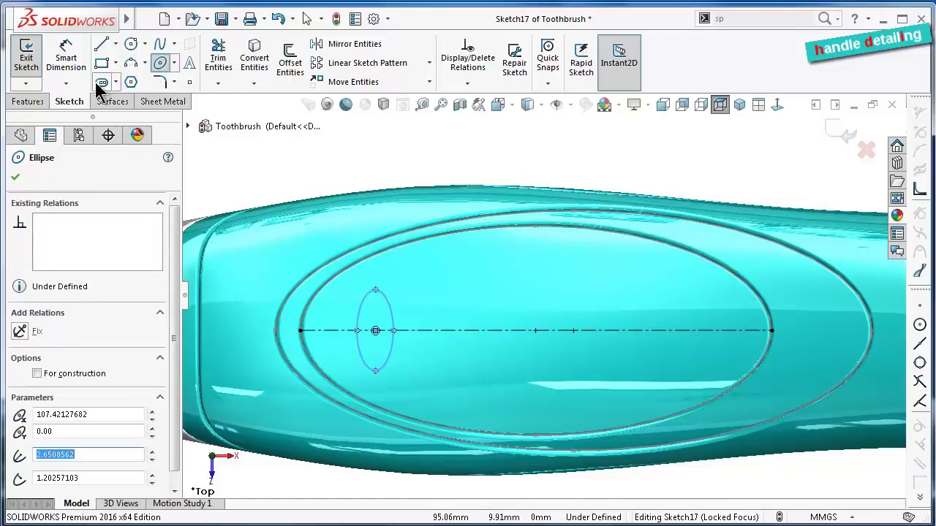
{"action": "left_click", "coordinate": [66, 57]}
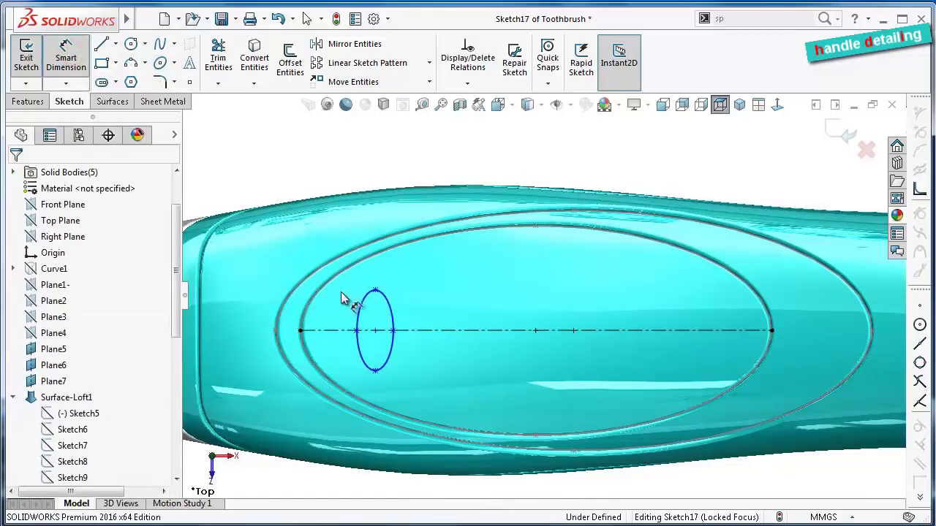
Dimension the small ellipse 8 mm tall and 1.5 mm wide
{"action": "left_click", "coordinate": [375, 290]}
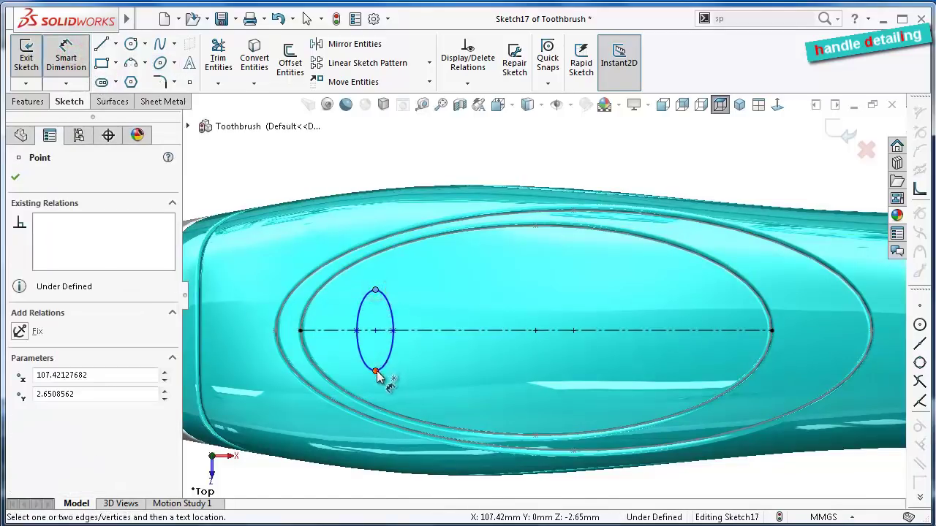
{"action": "left_click", "coordinate": [375, 372]}
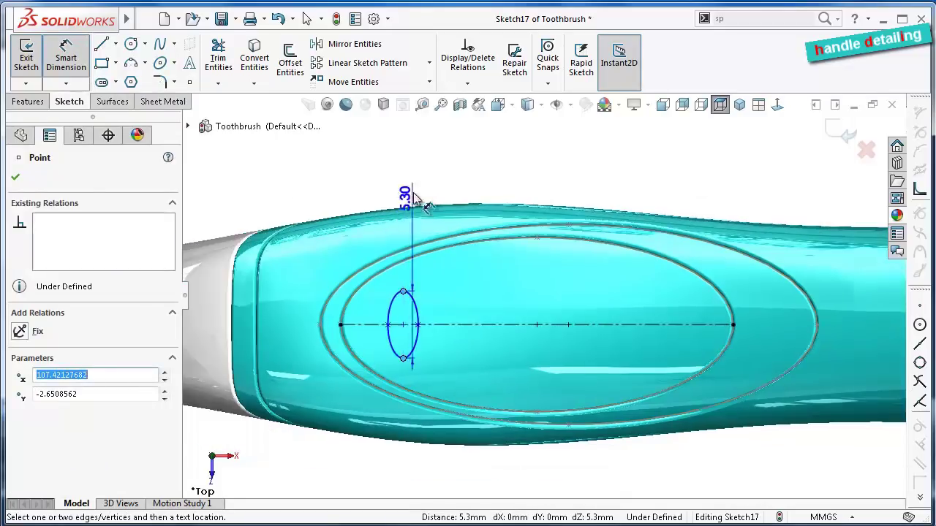
{"action": "left_click", "coordinate": [409, 172]}
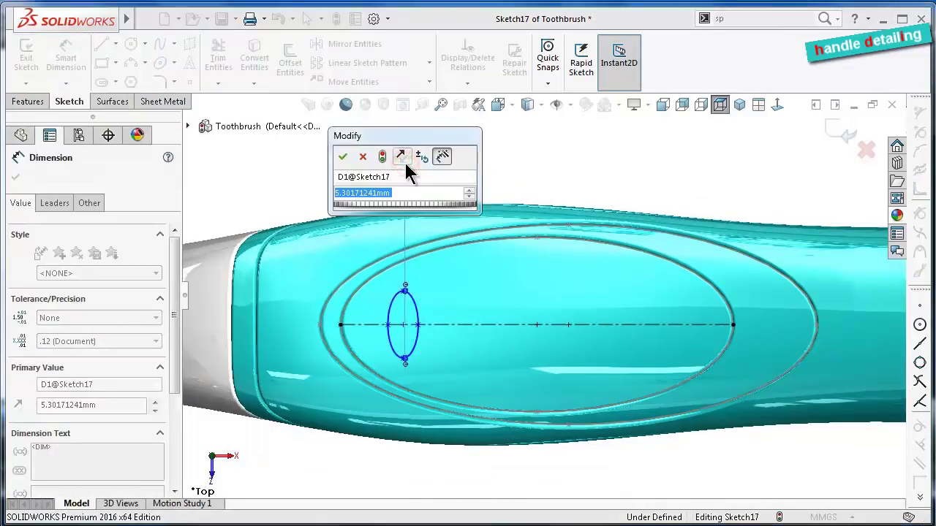
{"action": "type", "text": "8"}
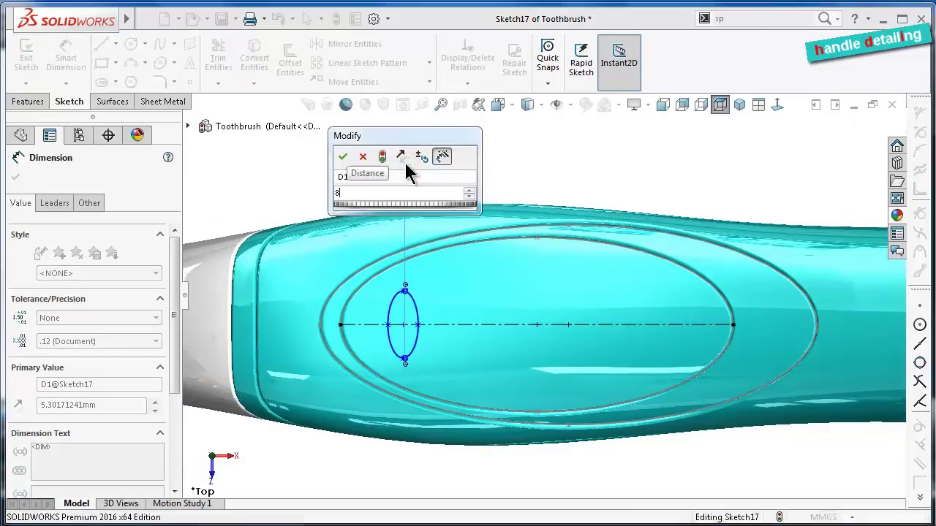
{"action": "key", "text": "Return"}
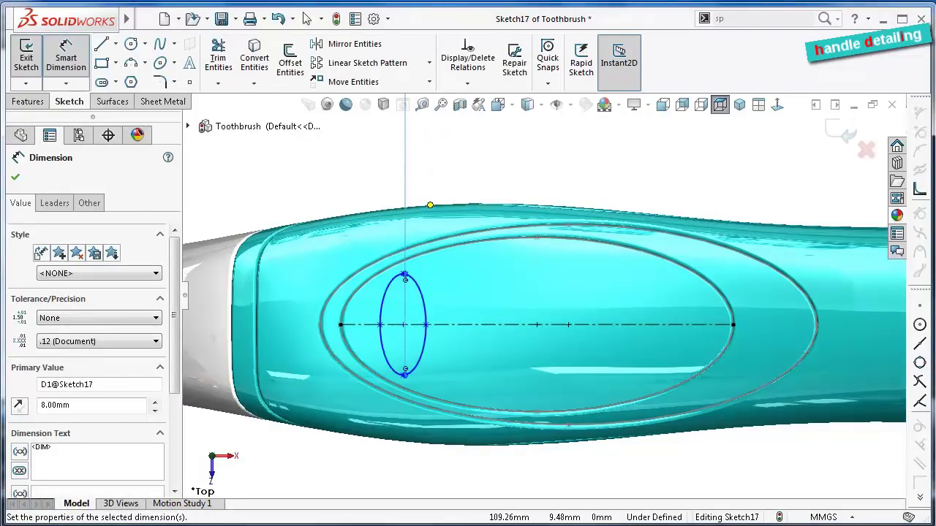
{"action": "left_click", "coordinate": [379, 324]}
{"action": "left_click", "coordinate": [426, 324]}
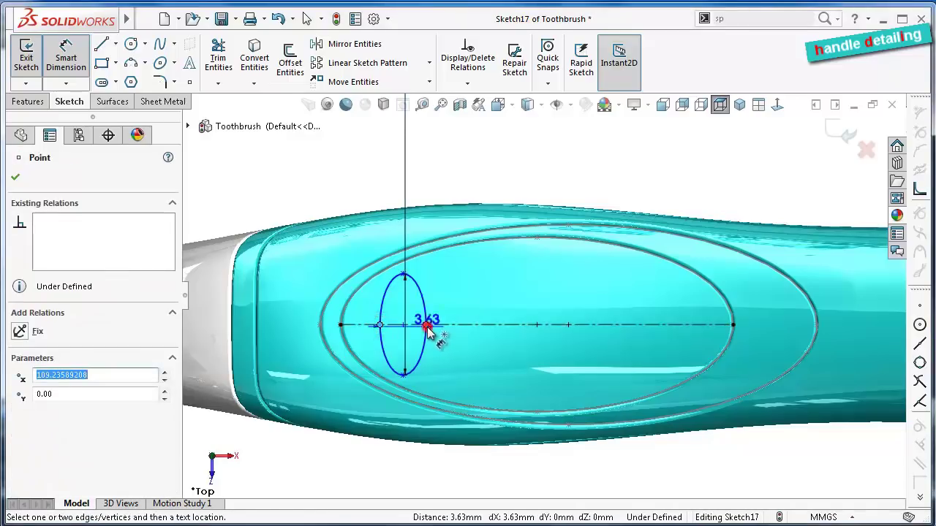
{"action": "left_click", "coordinate": [339, 181]}
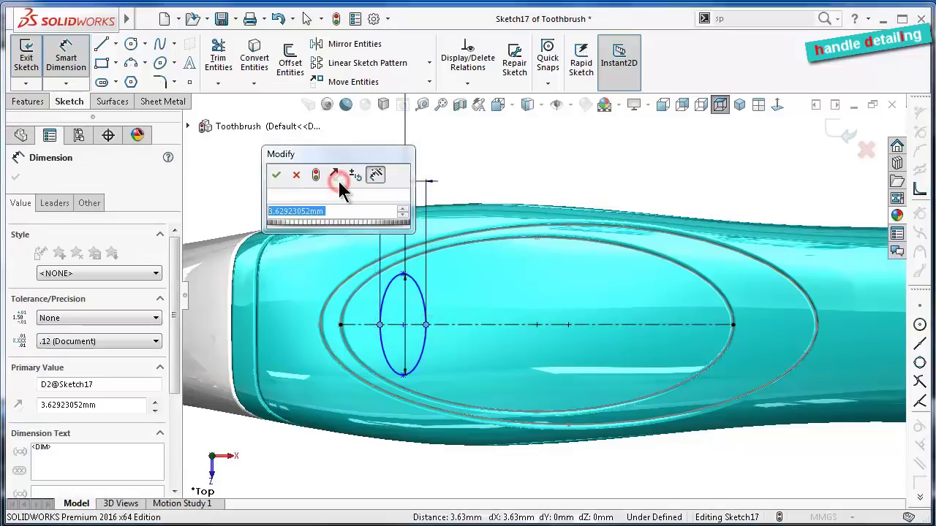
{"action": "type", "text": "1.5"}
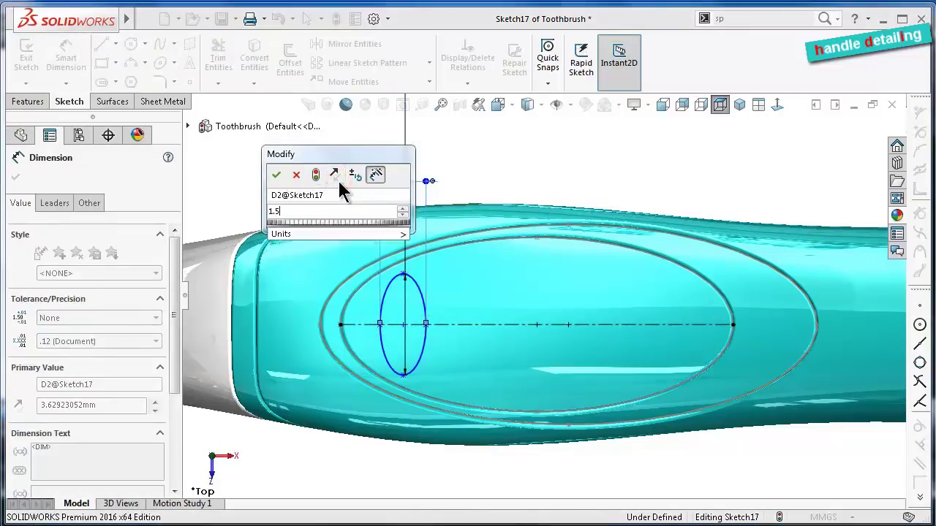
{"action": "key", "text": "Return"}
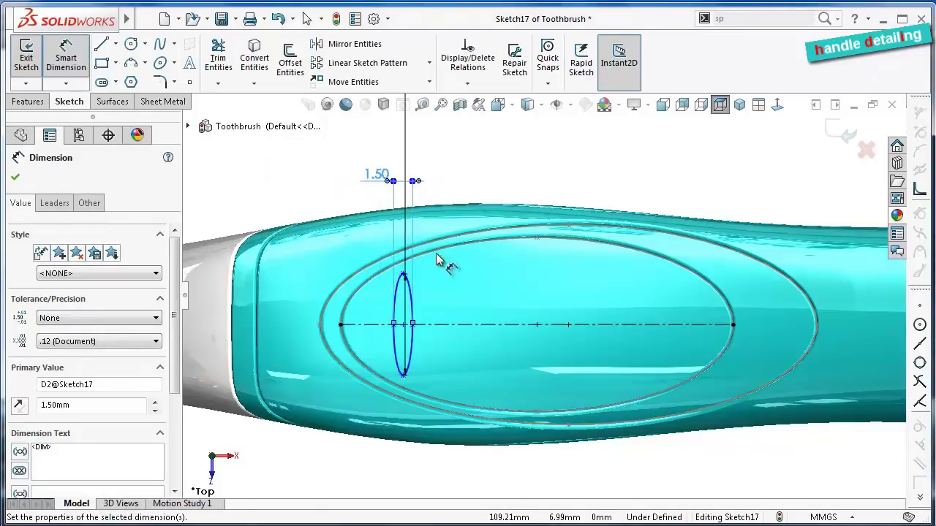
Change the ellipse's 1.50 width dimension to 2 mm
{"action": "scroll", "coordinate": [440, 258], "scroll_direction": "down", "scroll_amount": 1}
{"action": "scroll", "coordinate": [444, 288], "scroll_direction": "down", "scroll_amount": 1}
{"action": "scroll", "coordinate": [444, 292], "scroll_direction": "down", "scroll_amount": 1}
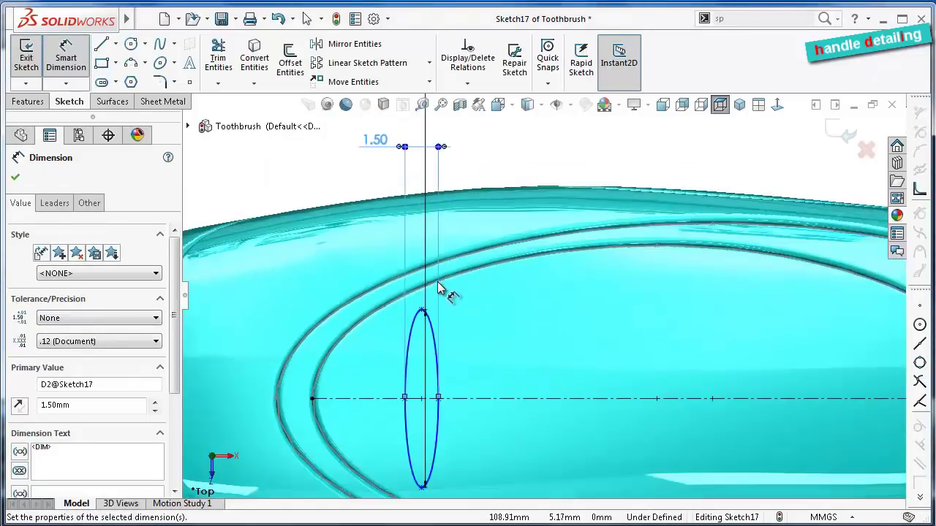
{"action": "scroll", "coordinate": [377, 192], "scroll_direction": "up", "scroll_amount": 3}
{"action": "scroll", "coordinate": [387, 209], "scroll_direction": "down", "scroll_amount": 1}
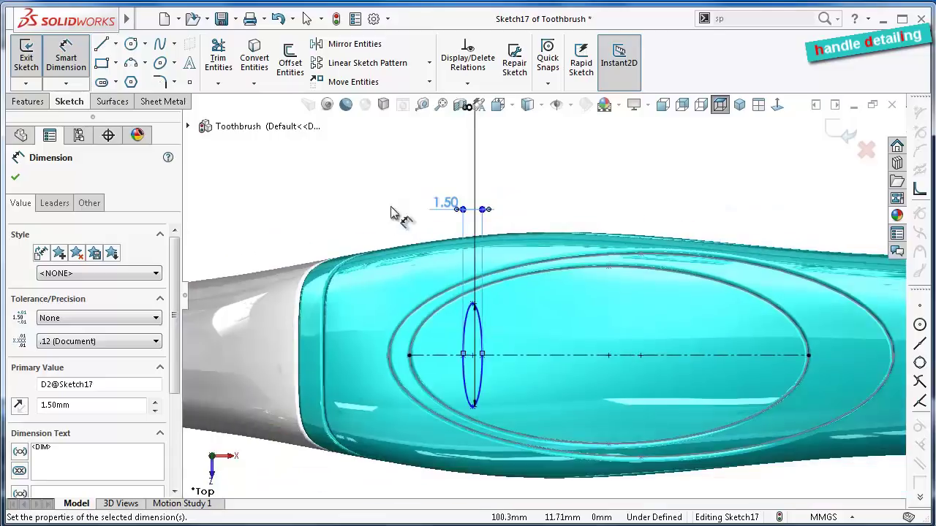
{"action": "scroll", "coordinate": [427, 222], "scroll_direction": "up", "scroll_amount": 1}
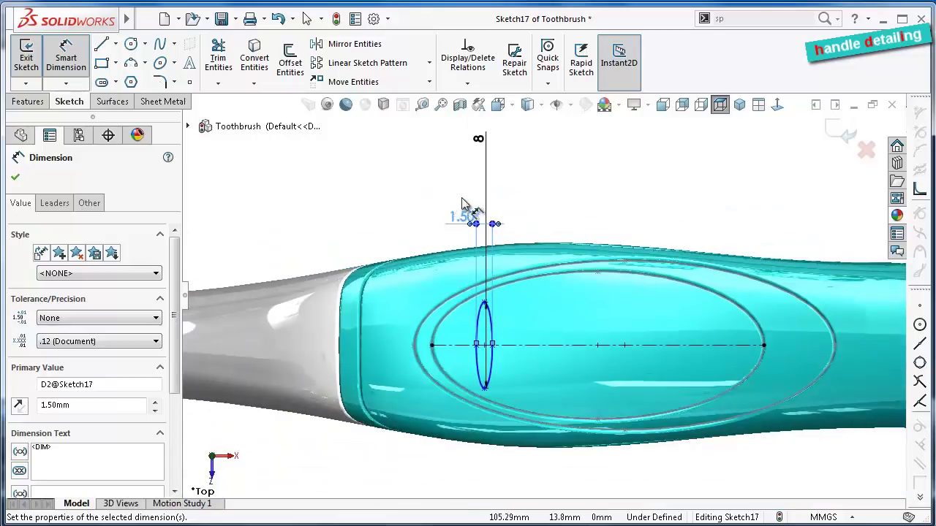
{"action": "double_click", "coordinate": [466, 221]}
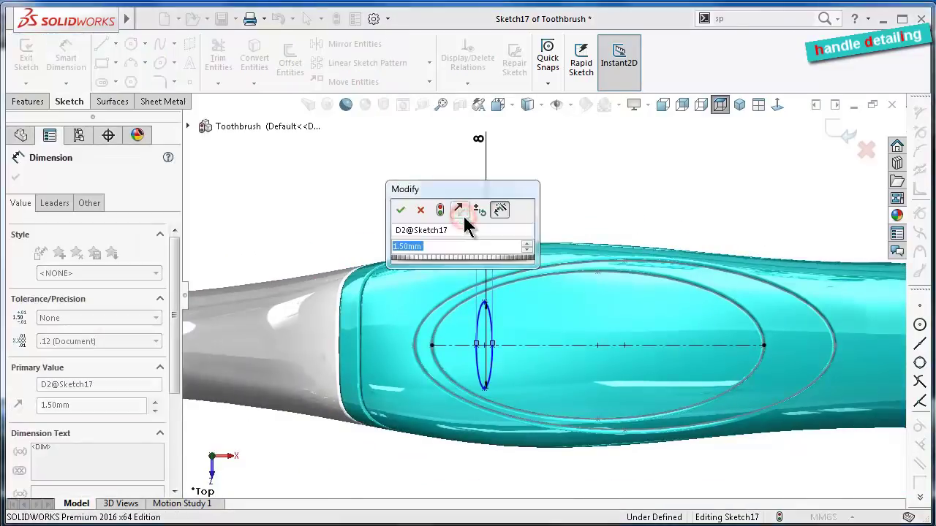
{"action": "type", "text": "2"}
{"action": "key", "text": "Return"}
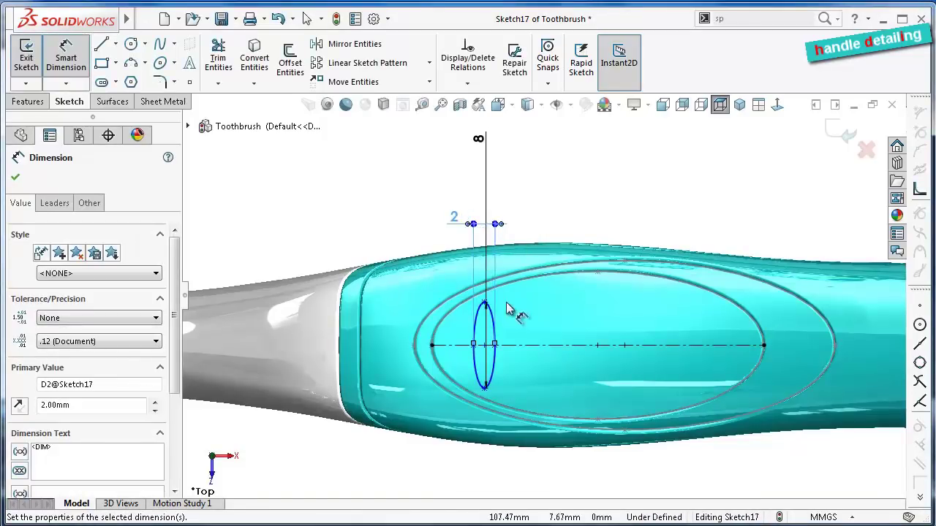
Dimension the ellipse centre 10 mm from the point on the centreline
{"action": "scroll", "coordinate": [525, 329], "scroll_direction": "down", "scroll_amount": 1}
{"action": "scroll", "coordinate": [522, 331], "scroll_direction": "down", "scroll_amount": 1}
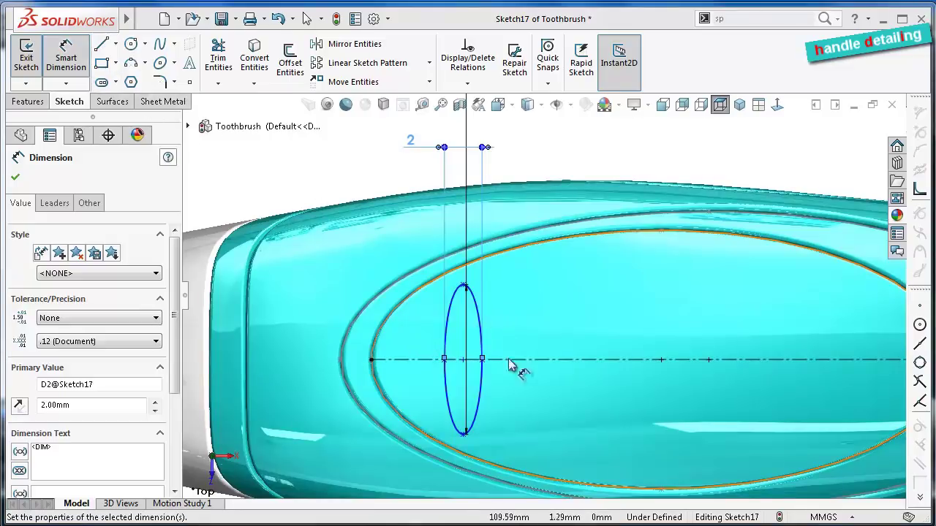
{"action": "left_click", "coordinate": [464, 360]}
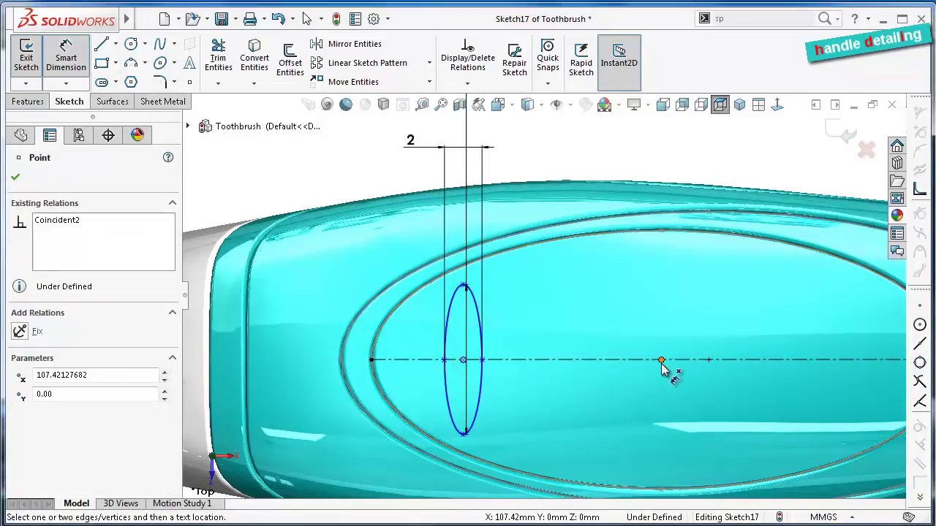
{"action": "left_click", "coordinate": [660, 361]}
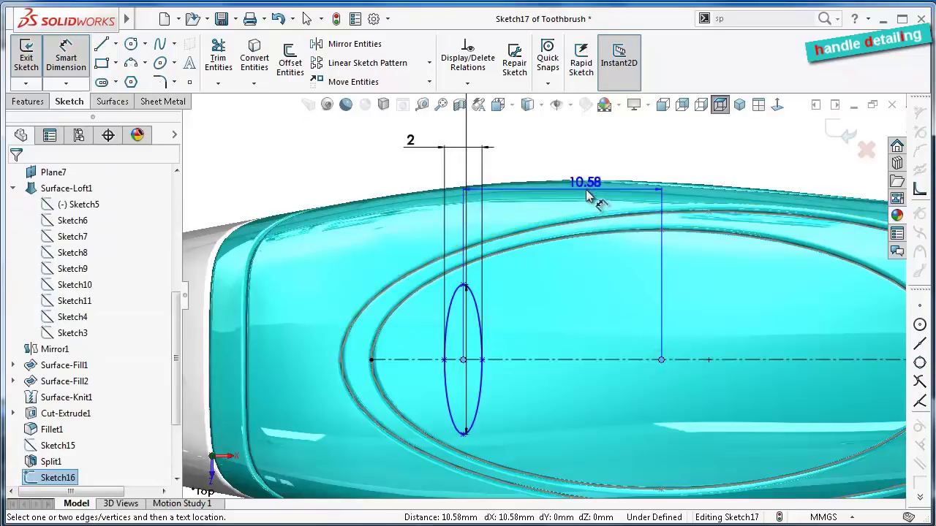
{"action": "scroll", "coordinate": [589, 184], "scroll_direction": "up", "scroll_amount": 1}
{"action": "left_click", "coordinate": [590, 183]}
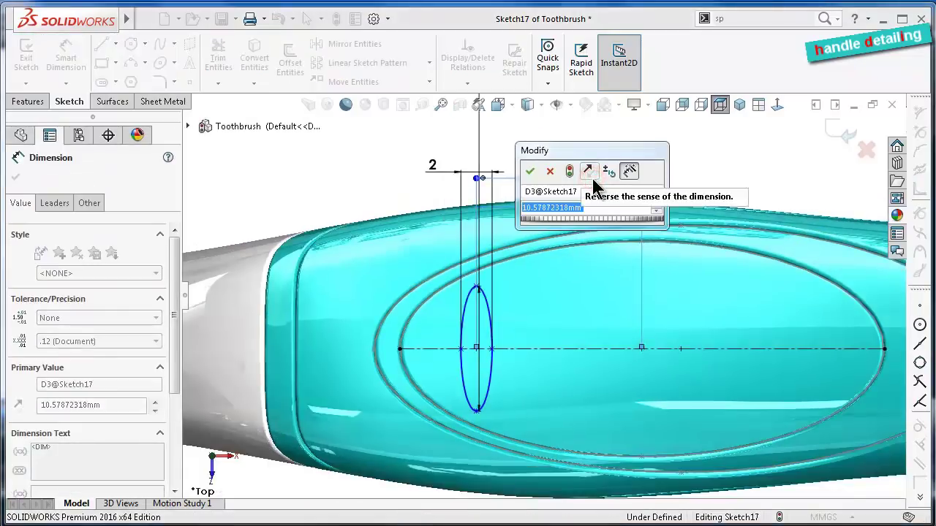
{"action": "type", "text": "10"}
{"action": "key", "text": "Return"}
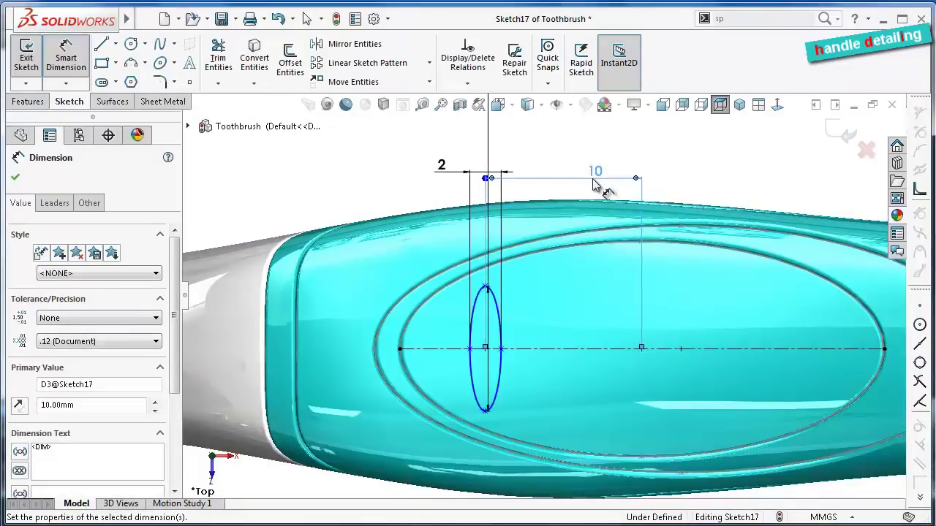
{"action": "left_click", "coordinate": [351, 194]}
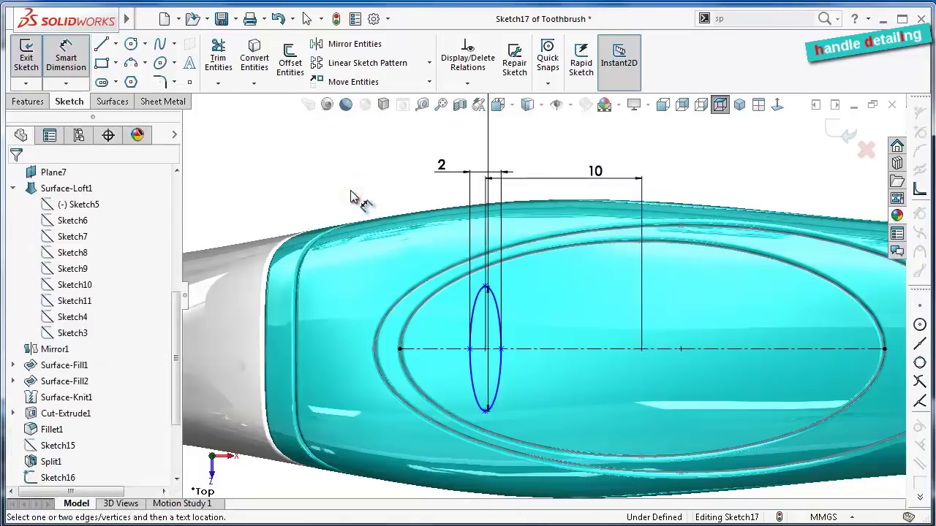
{"action": "key", "text": "Escape"}
Add a Vertical relation to the ellipse's top, centre and bottom points
{"action": "left_click", "coordinate": [485, 287]}
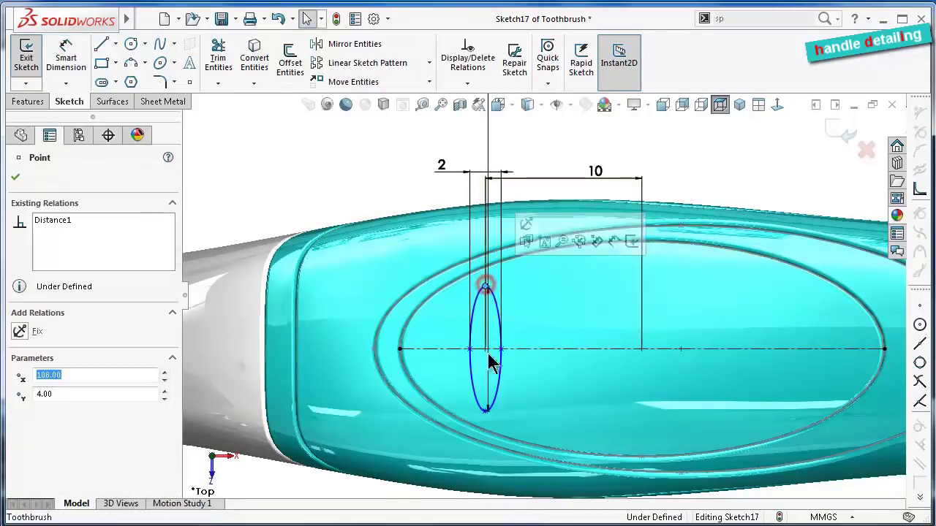
{"action": "left_click", "coordinate": [485, 348], "text": "ctrl"}
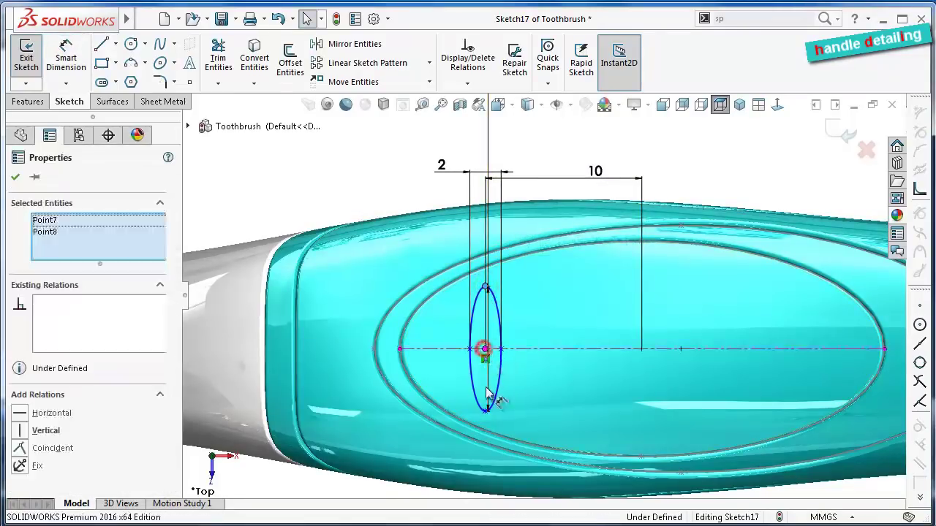
{"action": "left_click", "coordinate": [485, 410], "text": "ctrl"}
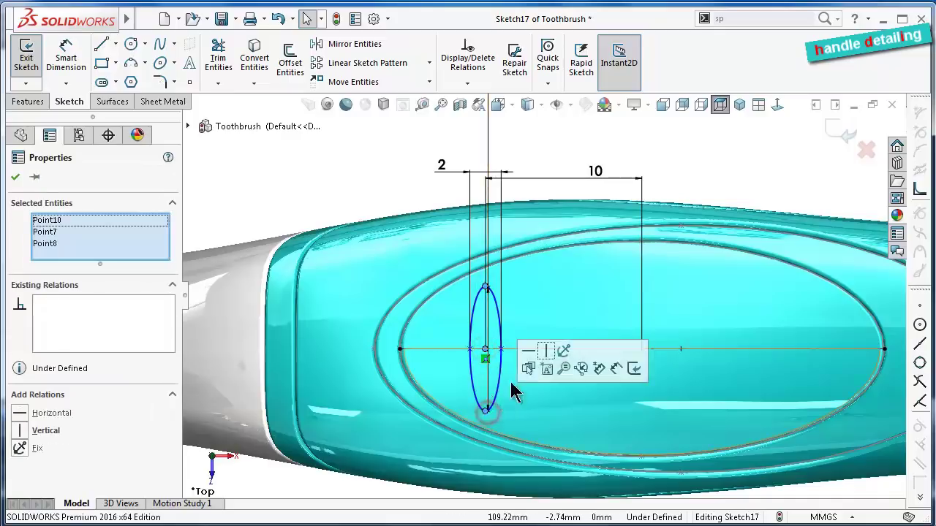
{"action": "left_click", "coordinate": [548, 354]}
{"action": "left_click", "coordinate": [338, 192]}
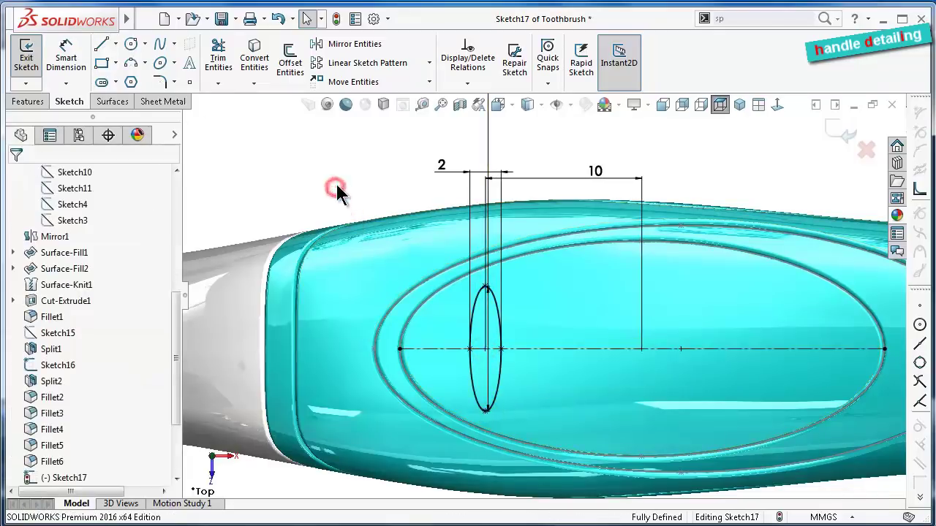
{"action": "scroll", "coordinate": [477, 269], "scroll_direction": "up", "scroll_amount": 1}
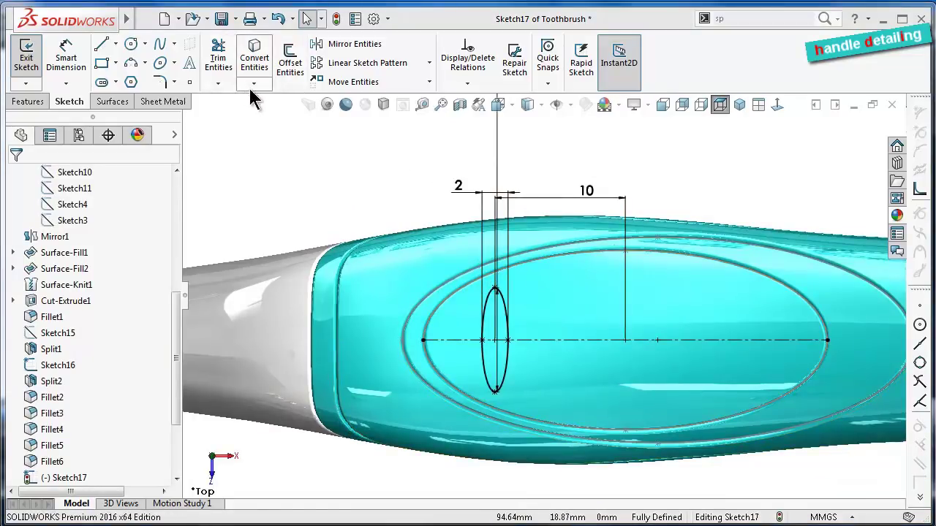
Create a linear sketch pattern of Ellipse1 with 6 instances, adjusting spacing from 3 mm to 4 mm
{"action": "left_click", "coordinate": [398, 65]}
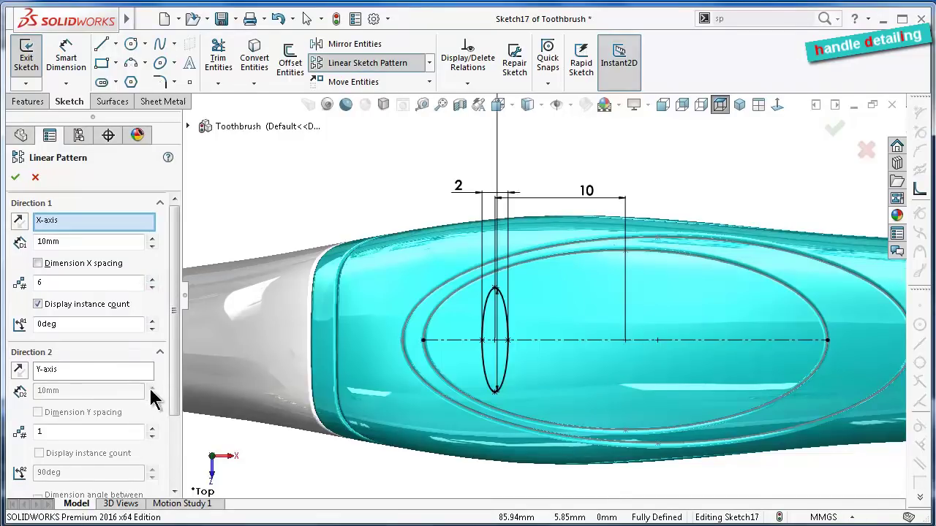
{"action": "left_click_drag", "start_coordinate": [176, 358], "coordinate": [183, 439]}
{"action": "left_click", "coordinate": [126, 449]}
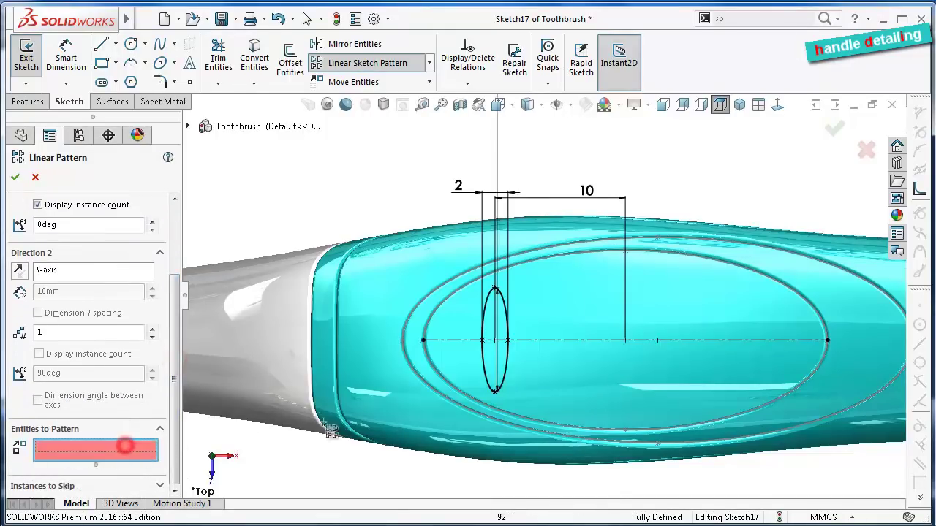
{"action": "left_click", "coordinate": [506, 379]}
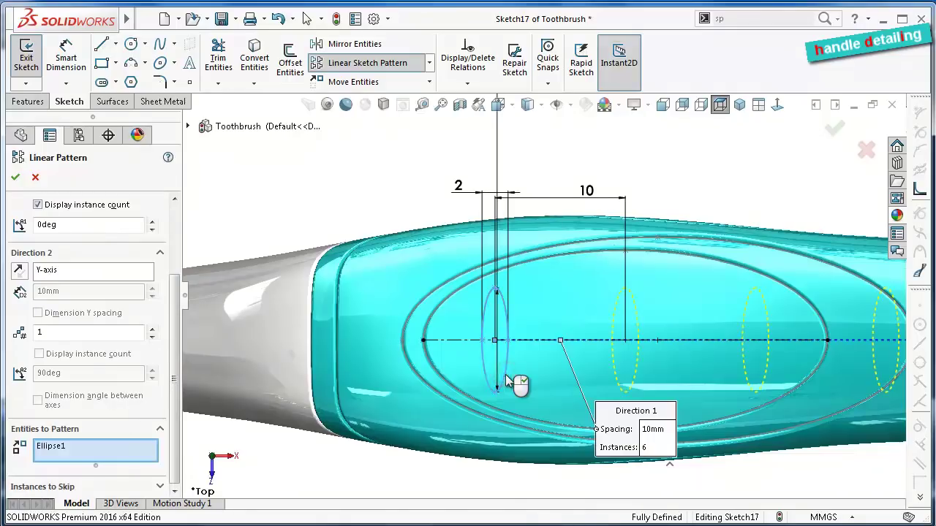
{"action": "left_click_drag", "start_coordinate": [179, 310], "coordinate": [177, 241]}
{"action": "double_click", "coordinate": [88, 244]}
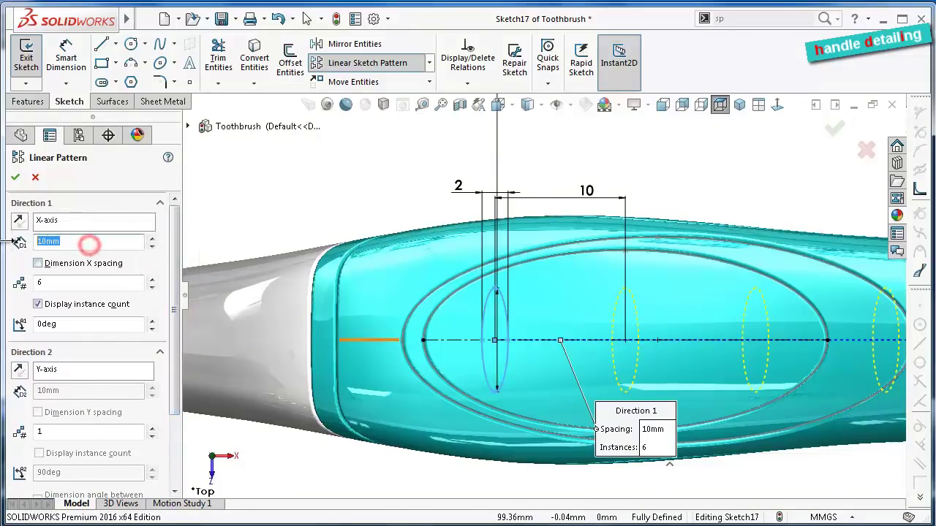
{"action": "key", "text": "Return"}
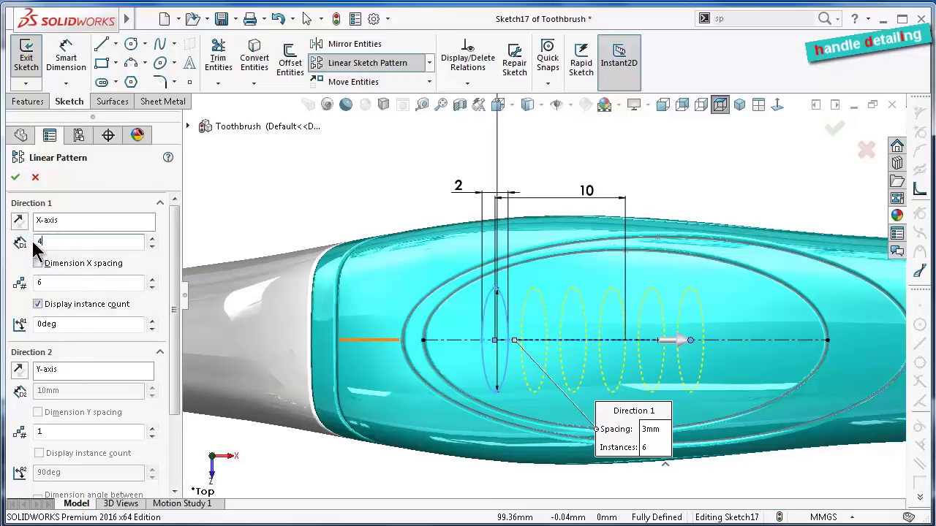
{"action": "key", "text": "Return"}
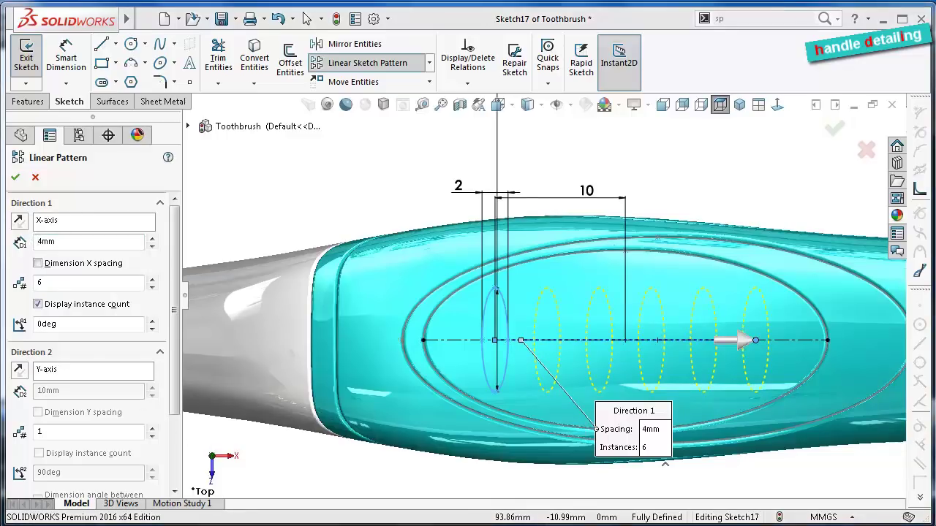
Accept the six-ellipse pattern and dimension a 2 mm gap between neighbouring ellipses
{"action": "left_click", "coordinate": [14, 177]}
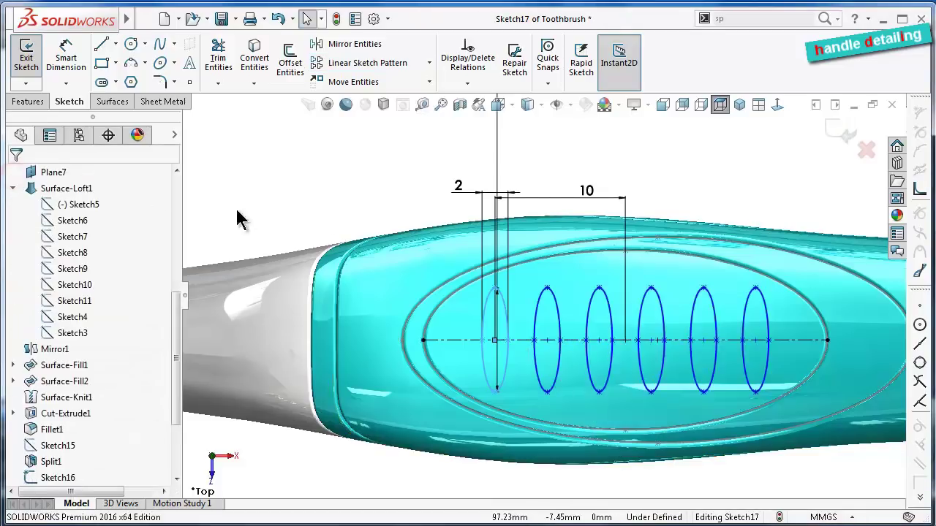
{"action": "left_click", "coordinate": [318, 193]}
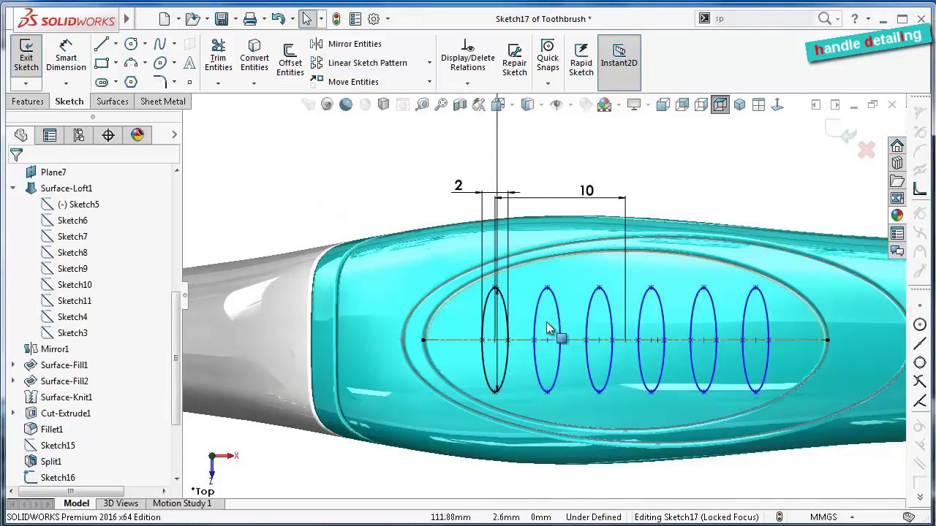
{"action": "left_click", "coordinate": [64, 52]}
{"action": "left_click", "coordinate": [534, 341]}
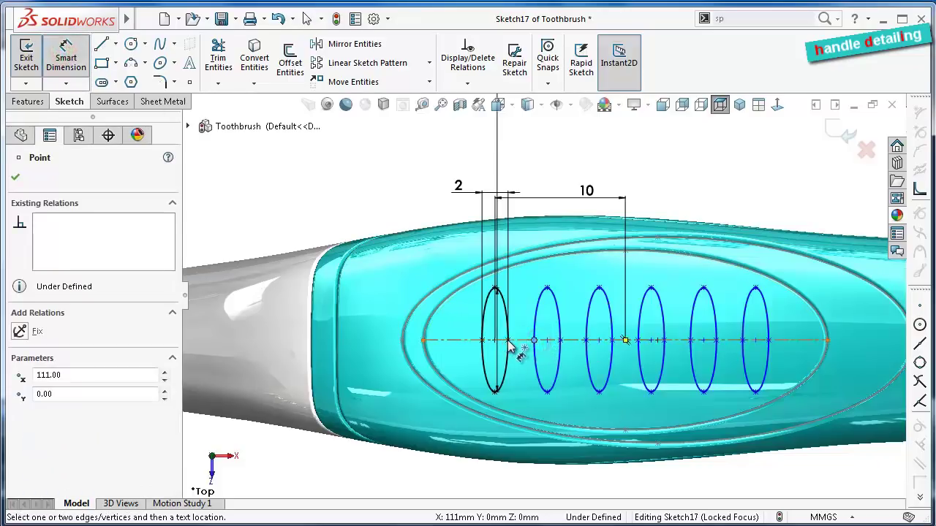
{"action": "left_click", "coordinate": [497, 342]}
{"action": "left_click", "coordinate": [520, 327]}
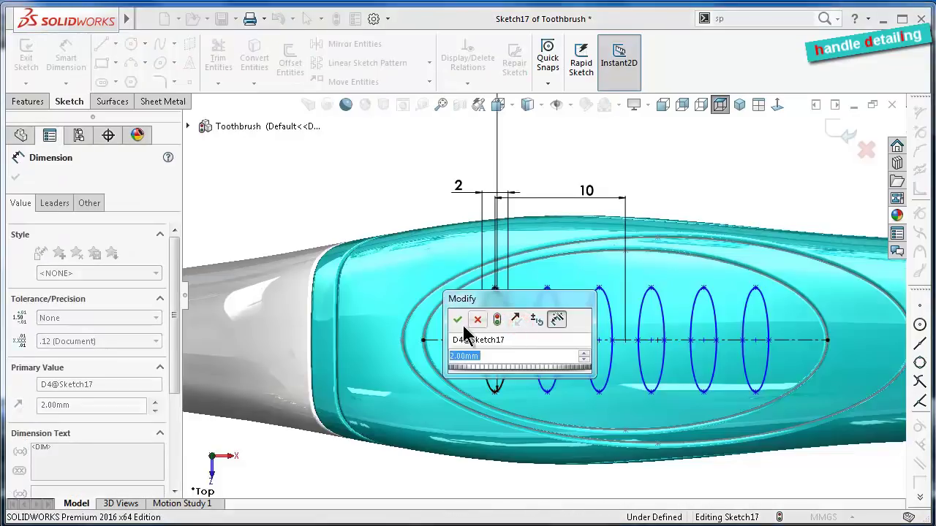
{"action": "left_click", "coordinate": [458, 321]}
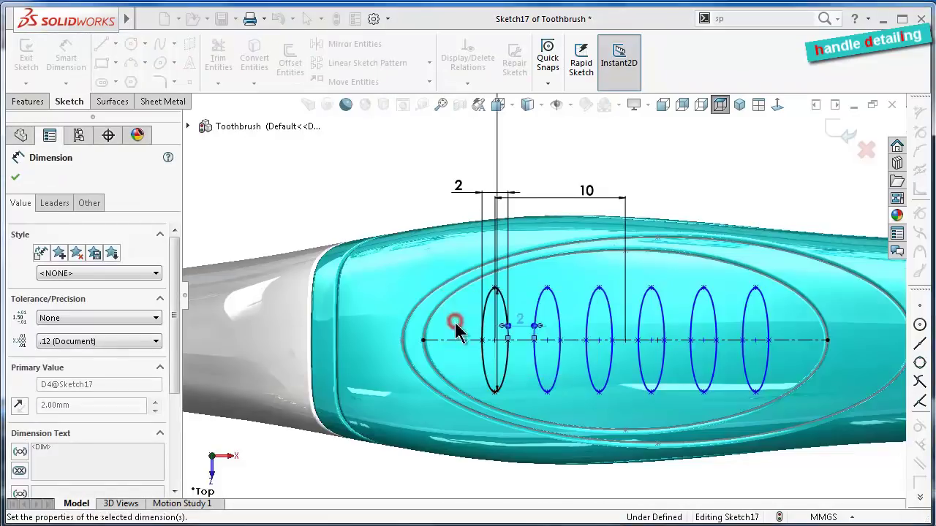
Fully define the next ellipse, then auto-dimension Ellipse5 and Ellipse6 via Fully Define Sketch
{"action": "left_click", "coordinate": [547, 290]}
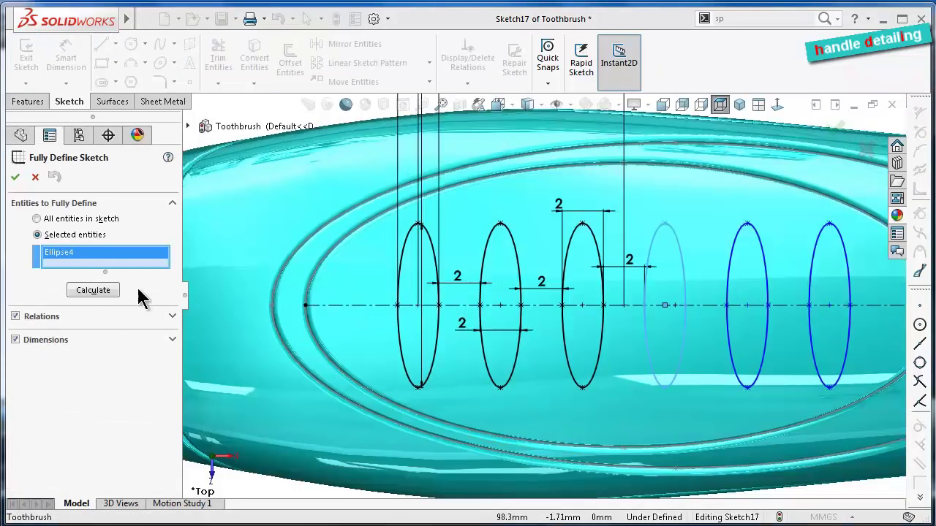
{"action": "left_click", "coordinate": [88, 292]}
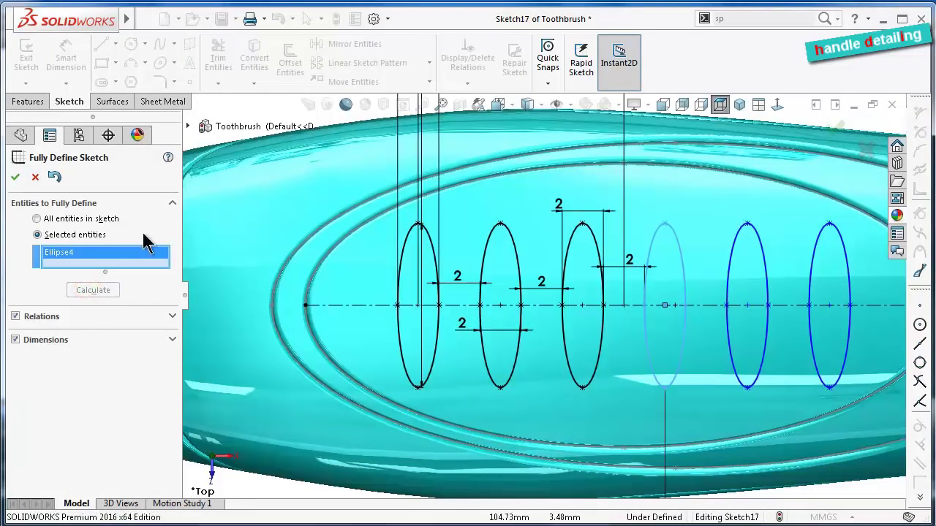
{"action": "left_click", "coordinate": [15, 178]}
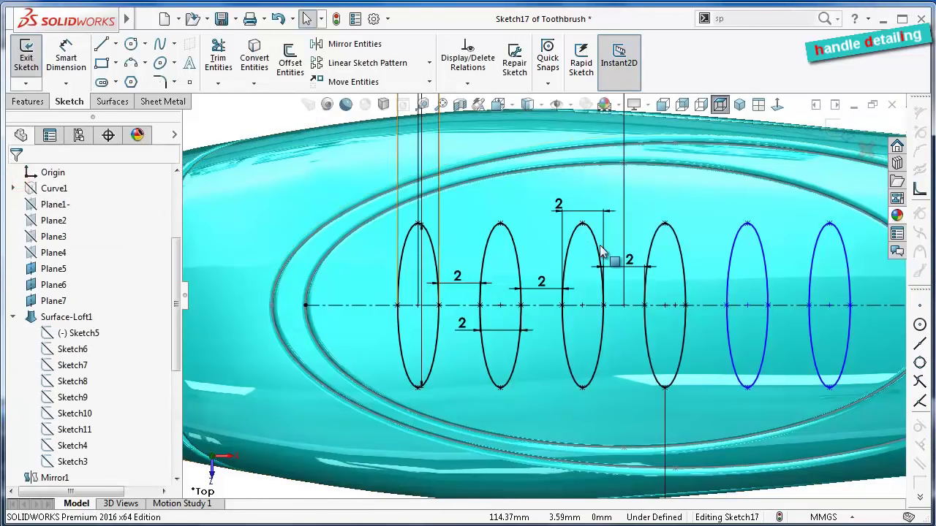
{"action": "left_click", "coordinate": [480, 84]}
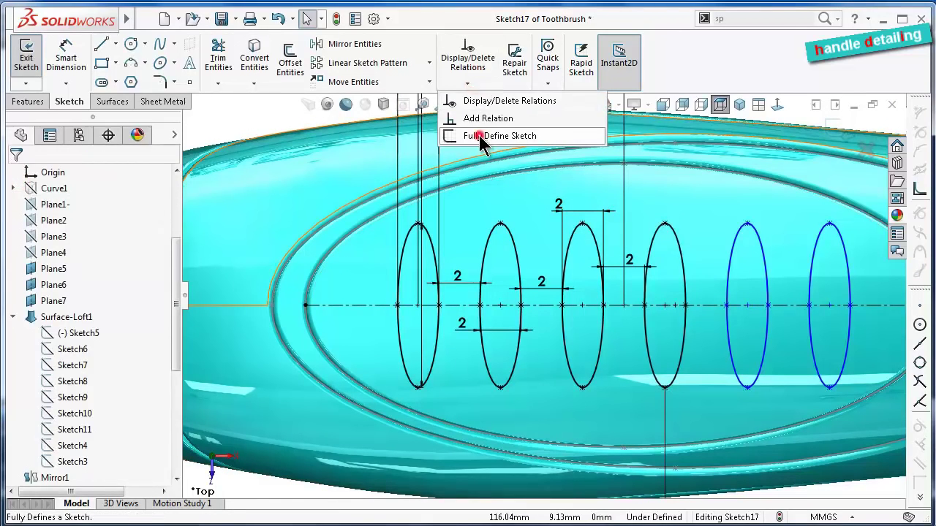
{"action": "left_click", "coordinate": [478, 133]}
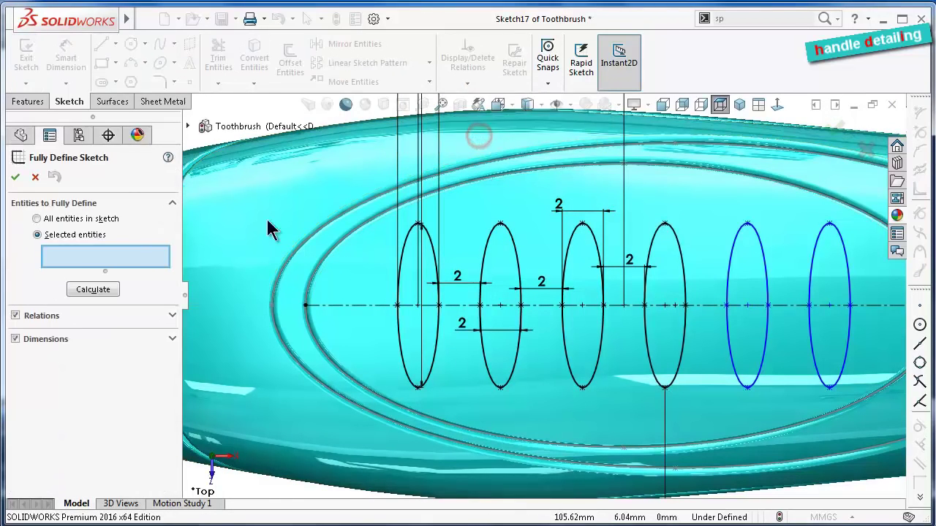
{"action": "left_click", "coordinate": [742, 231]}
{"action": "left_click", "coordinate": [812, 246]}
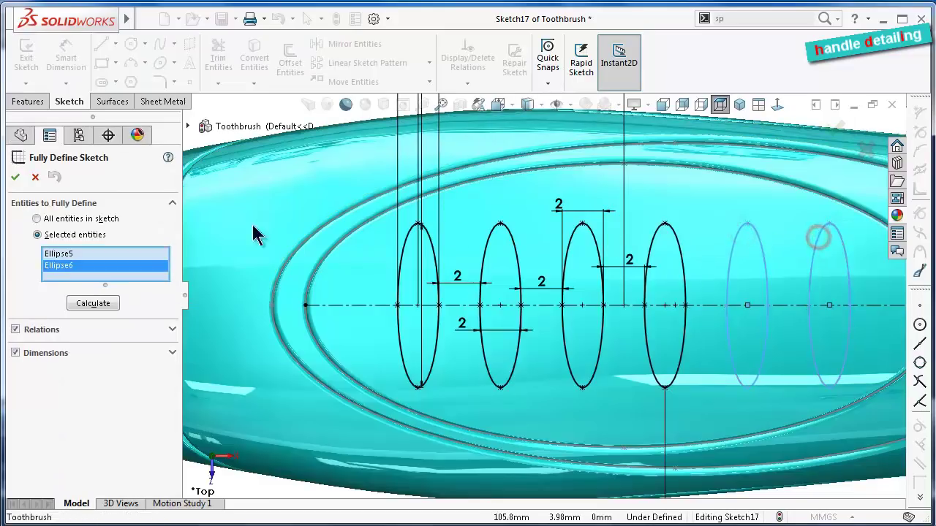
{"action": "left_click", "coordinate": [97, 305]}
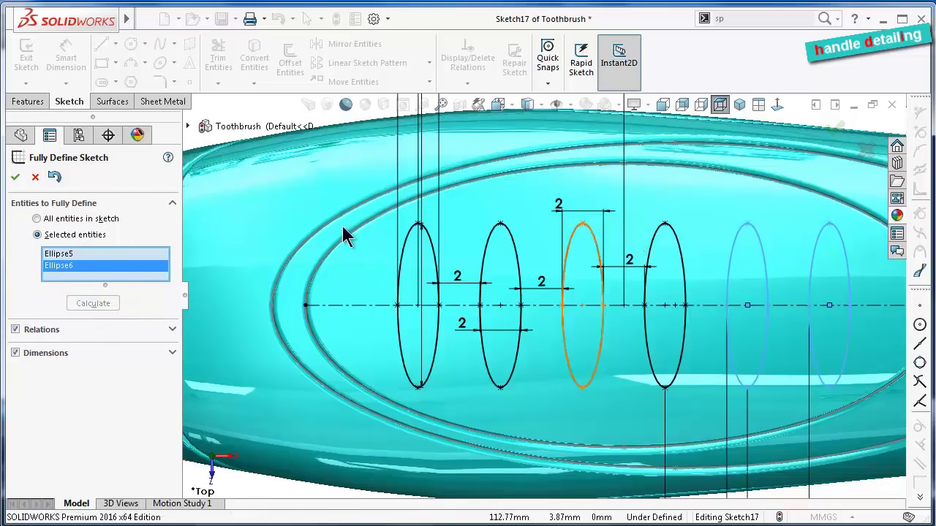
{"action": "left_click", "coordinate": [15, 177]}
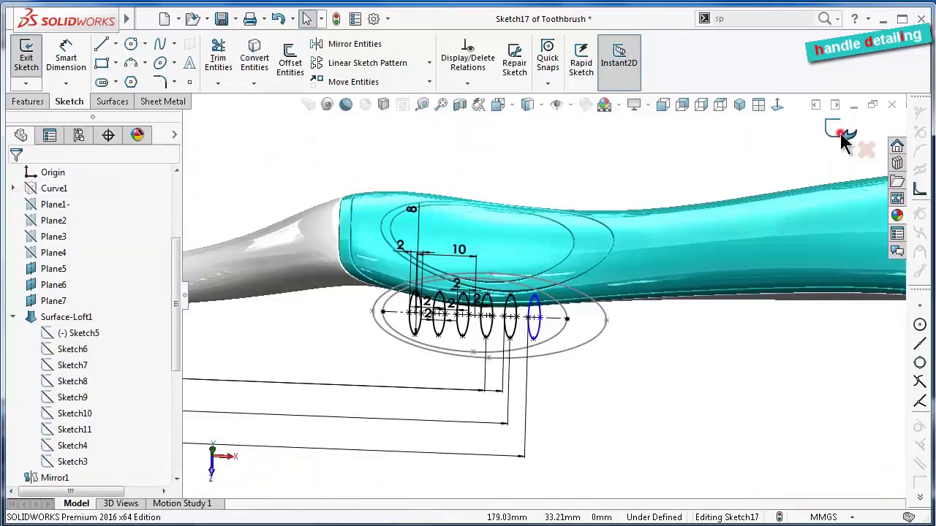
Exit the ellipse sketch and hide the outer ellipse sketch, Sketch16
{"action": "left_click", "coordinate": [841, 139]}
{"action": "left_click", "coordinate": [554, 154]}
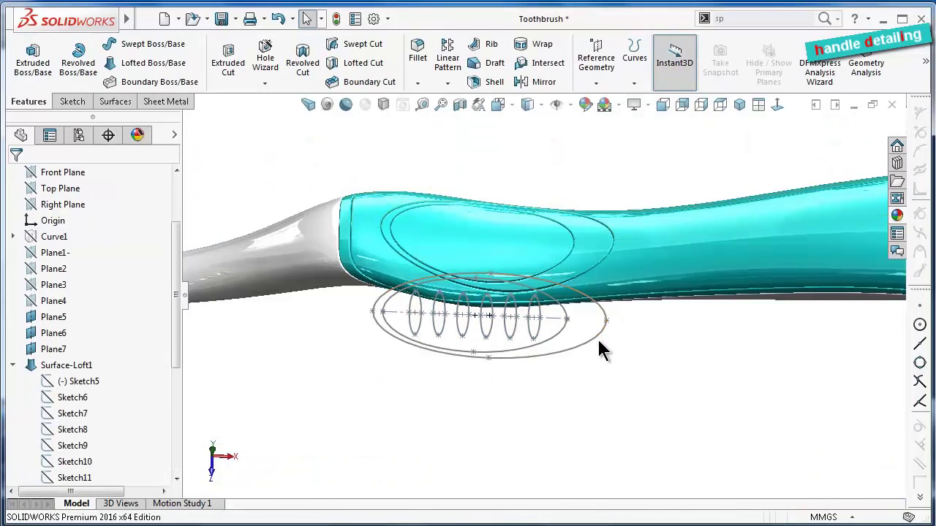
{"action": "left_click", "coordinate": [596, 336]}
{"action": "left_click", "coordinate": [654, 295]}
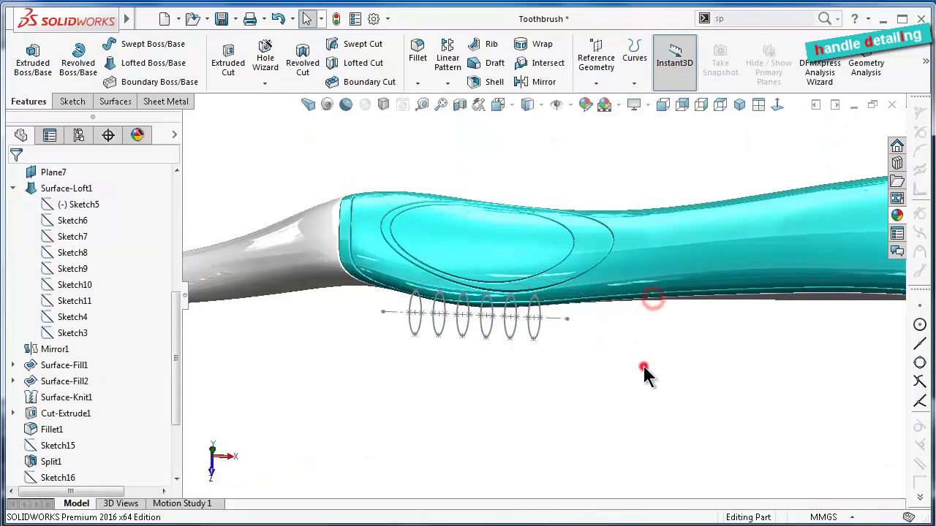
{"action": "middle_click_drag", "start_coordinate": [558, 364], "coordinate": [553, 328]}
{"action": "scroll", "coordinate": [539, 317], "scroll_direction": "down", "scroll_amount": 2}
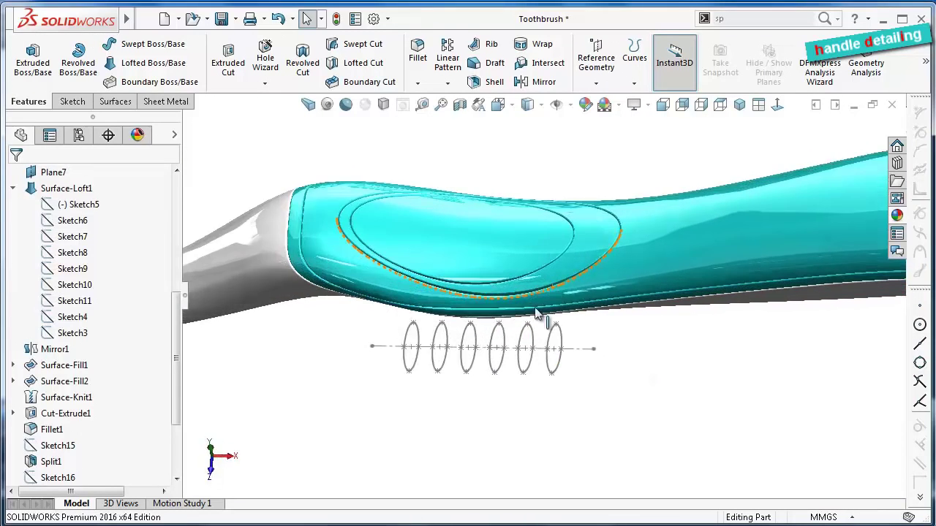
{"action": "scroll", "coordinate": [539, 318], "scroll_direction": "down", "scroll_amount": 2}
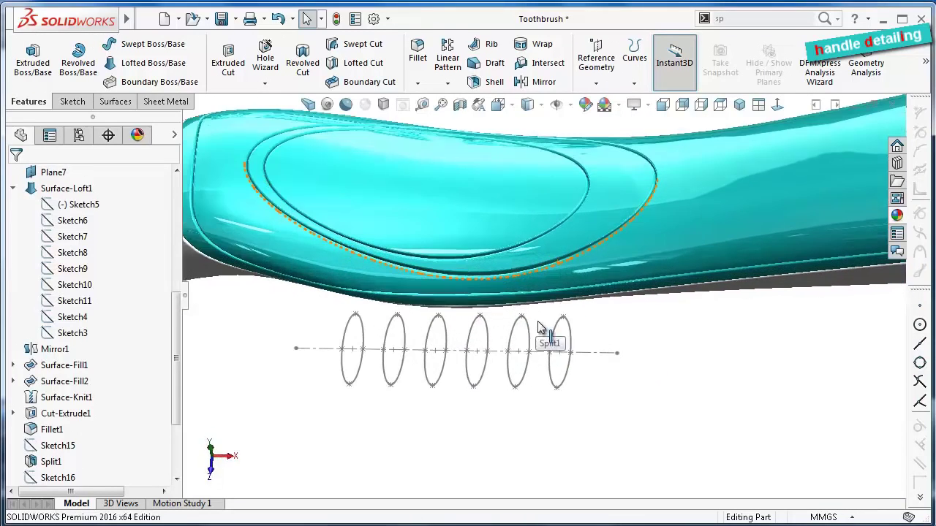
Split the toothbrush body using Sketch17 as the trim tool with Cut Bodies
{"action": "left_click", "coordinate": [731, 18]}
{"action": "type", "text": "s"}
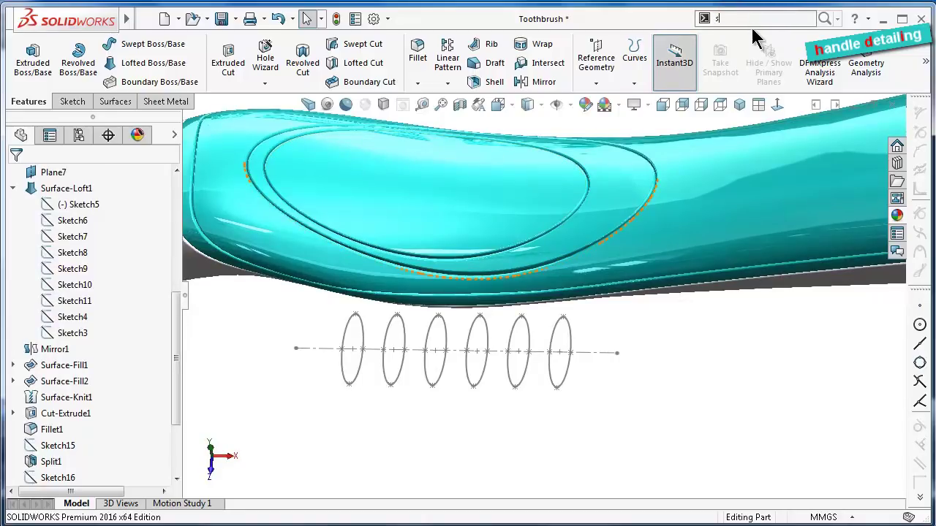
{"action": "type", "text": "pl"}
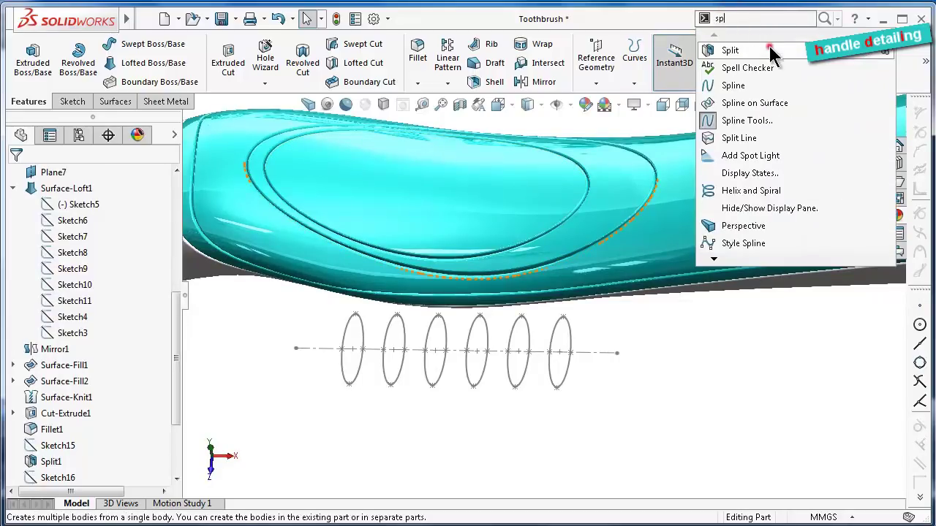
{"action": "left_click", "coordinate": [769, 49]}
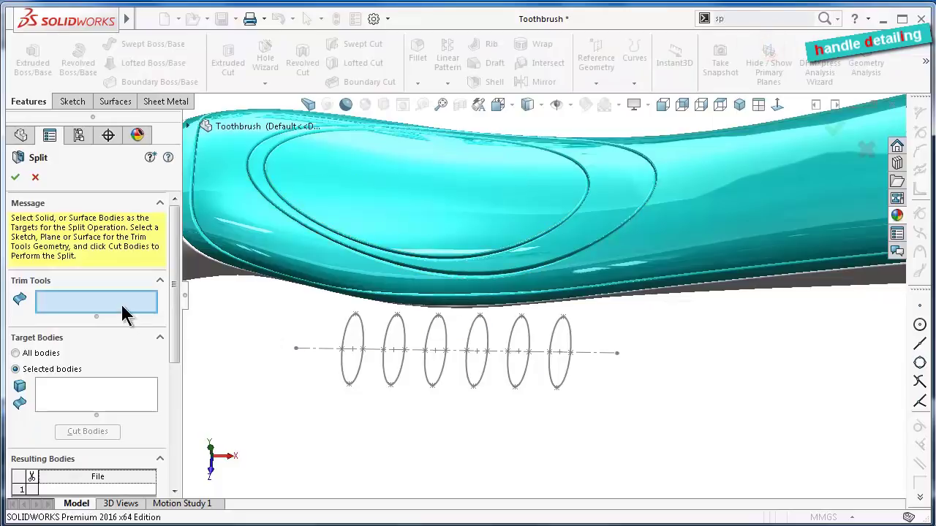
{"action": "left_click", "coordinate": [404, 329]}
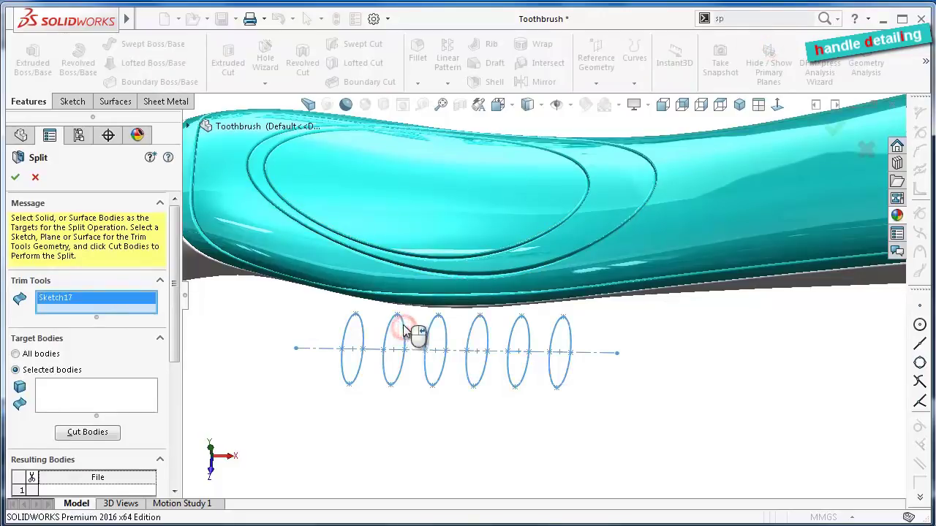
{"action": "left_click", "coordinate": [122, 391]}
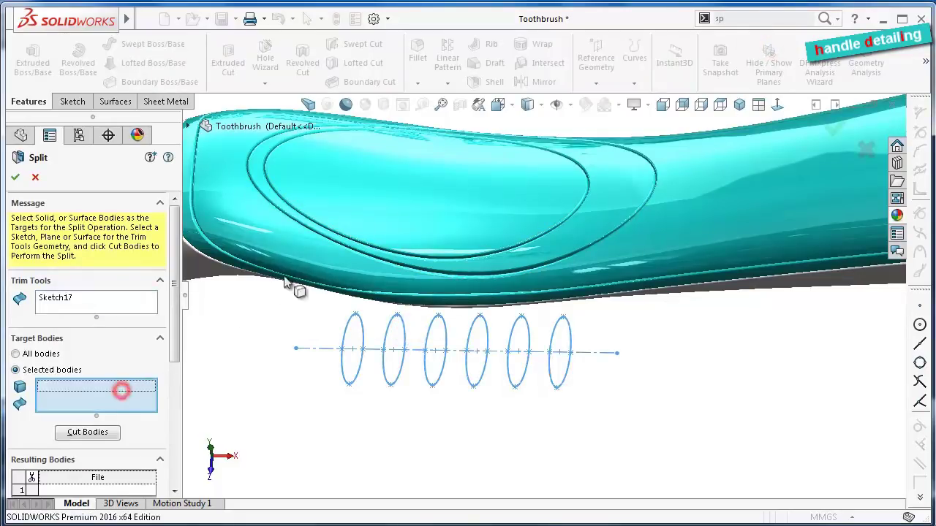
{"action": "left_click", "coordinate": [439, 212]}
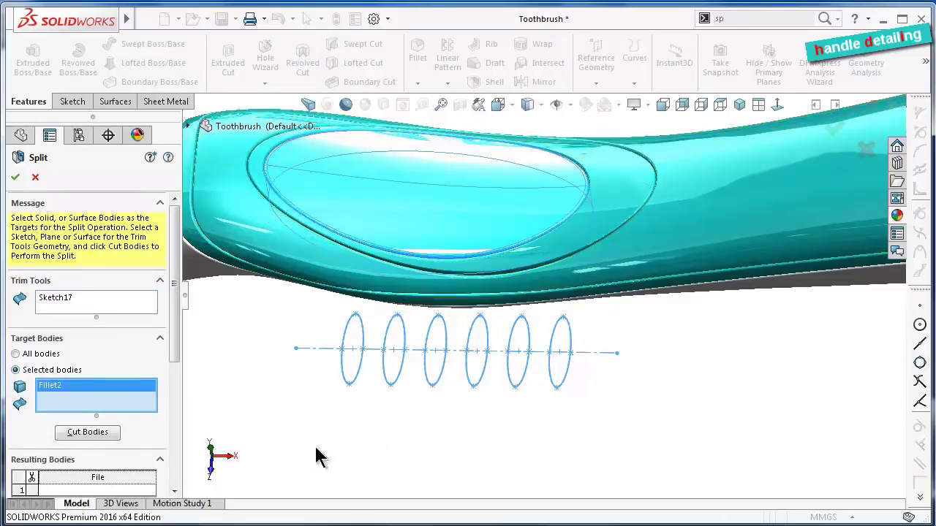
{"action": "left_click_drag", "start_coordinate": [176, 343], "coordinate": [178, 393]}
{"action": "left_click", "coordinate": [91, 335]}
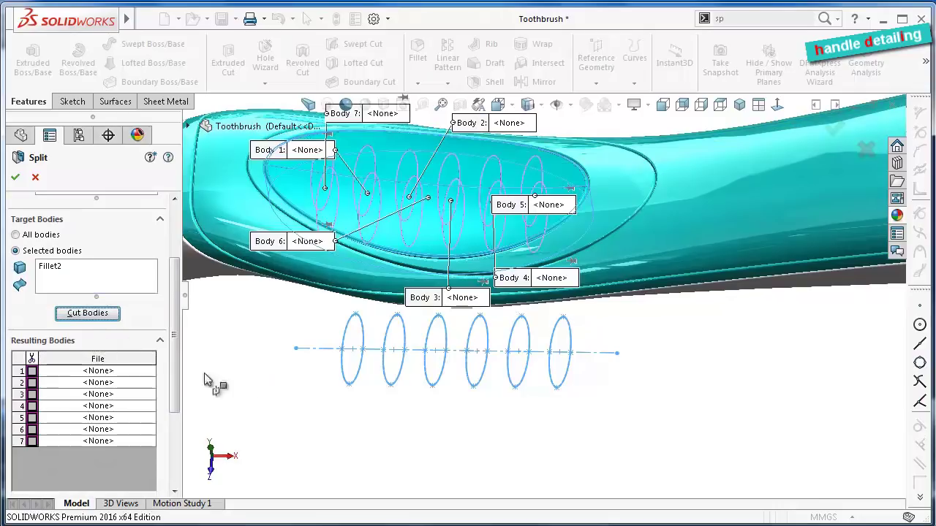
Mark the grip pad body as the resulting split body and confirm the split
{"action": "left_click", "coordinate": [32, 371]}
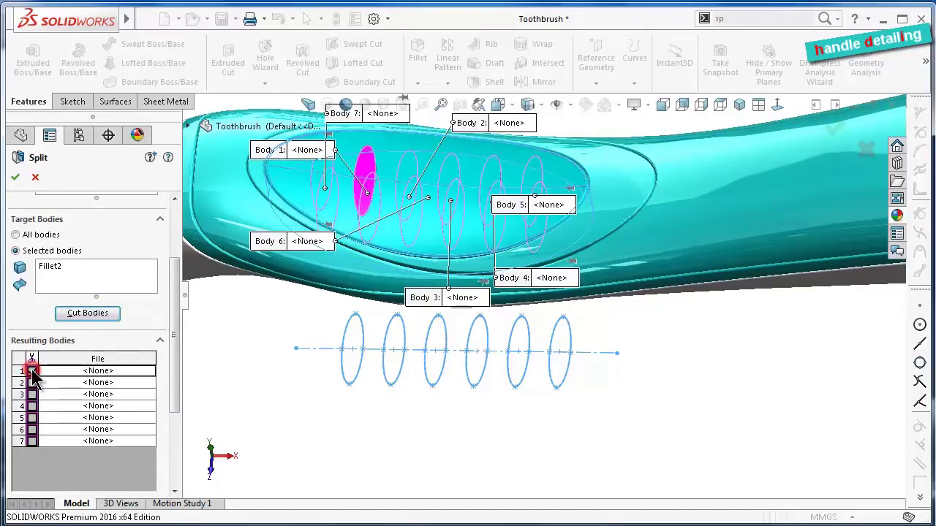
{"action": "left_click", "coordinate": [32, 382]}
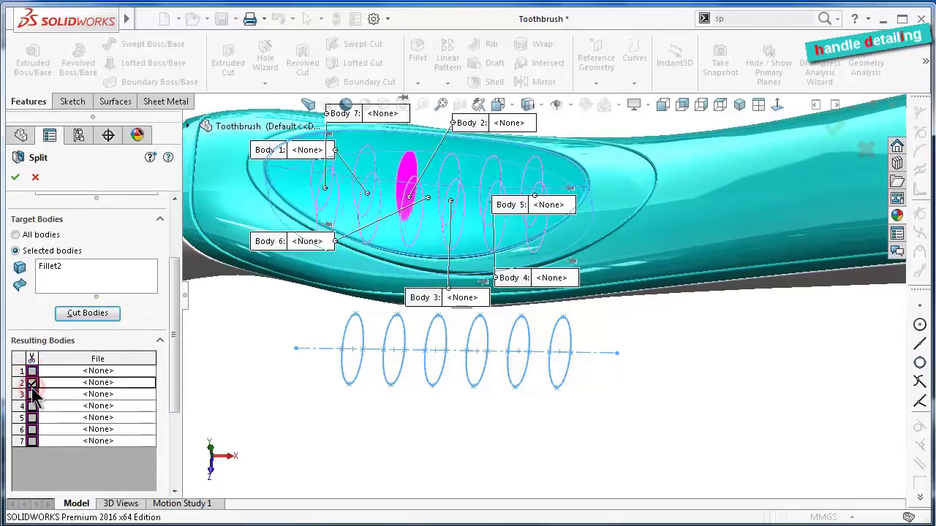
{"action": "left_click", "coordinate": [32, 383]}
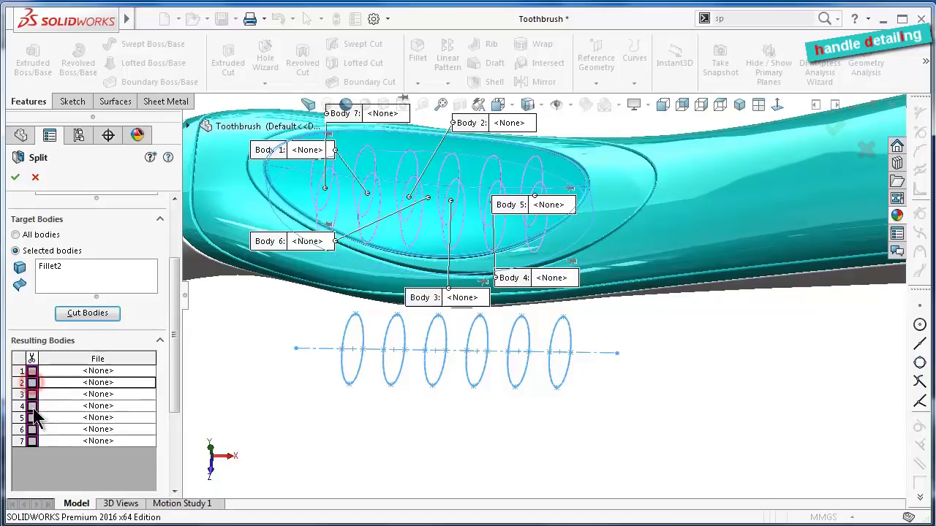
{"action": "left_click", "coordinate": [290, 192]}
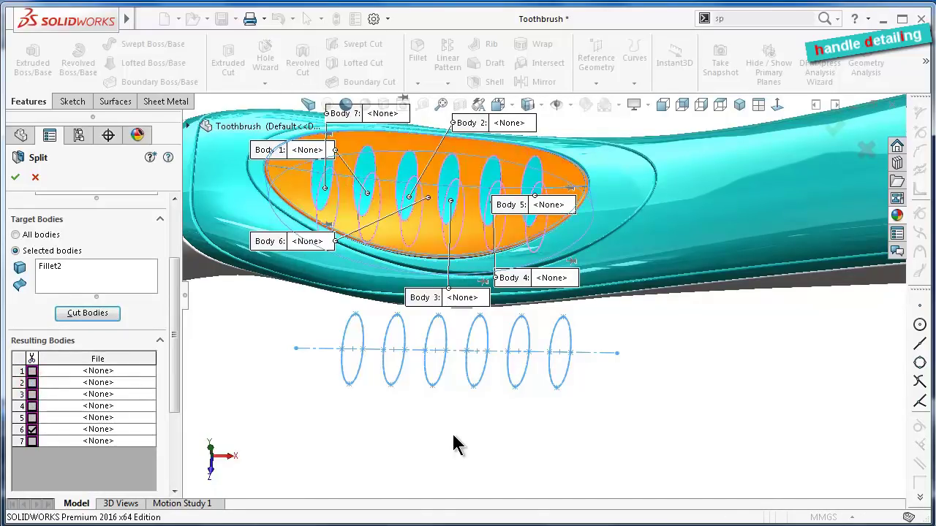
{"action": "middle_click_drag", "start_coordinate": [451, 439], "coordinate": [475, 398]}
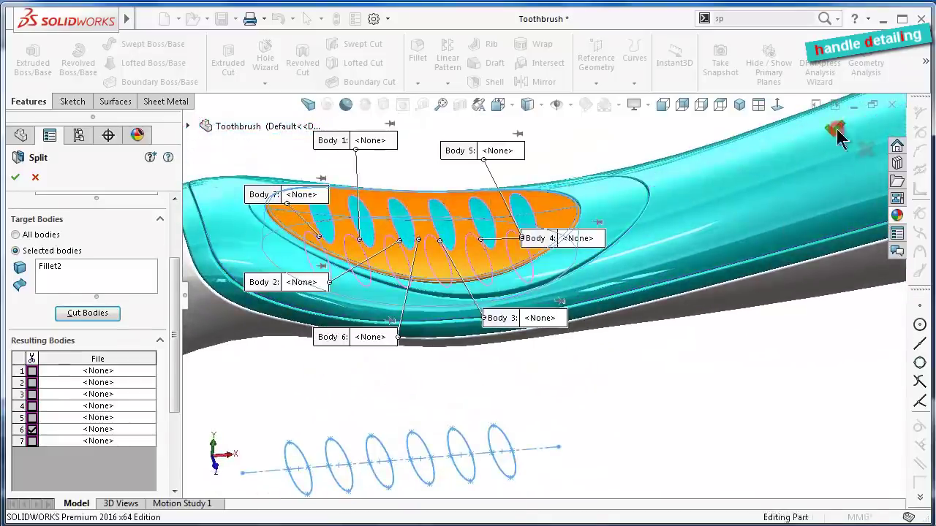
{"action": "left_click", "coordinate": [835, 130]}
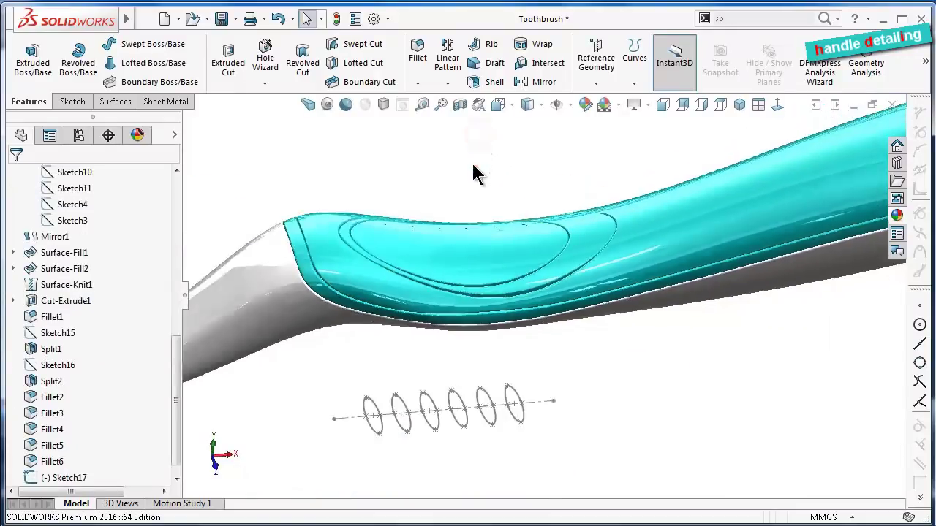
Switch to shaded-with-edges display and hide the six-ellipse sketch, Sketch17
{"action": "left_click", "coordinate": [541, 117]}
{"action": "left_click", "coordinate": [535, 126]}
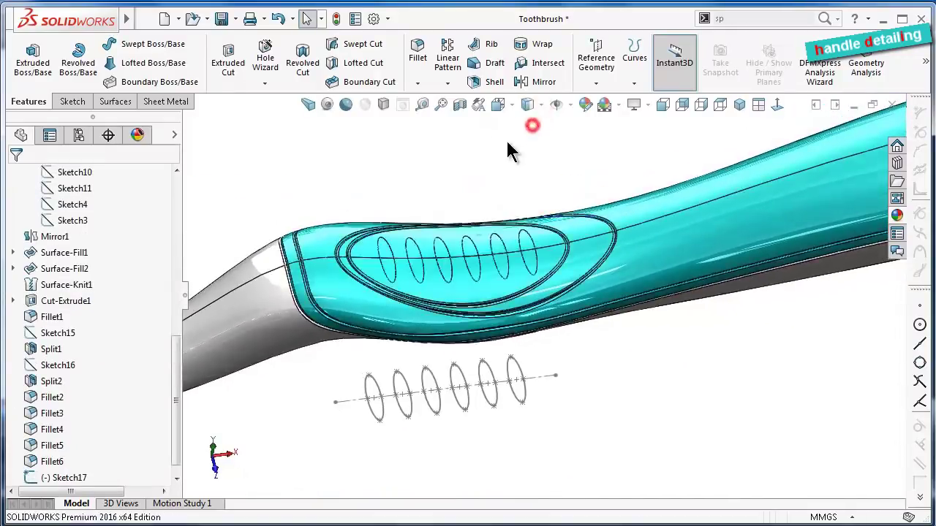
{"action": "middle_click_drag", "start_coordinate": [476, 195], "coordinate": [508, 388]}
{"action": "left_click", "coordinate": [553, 376]}
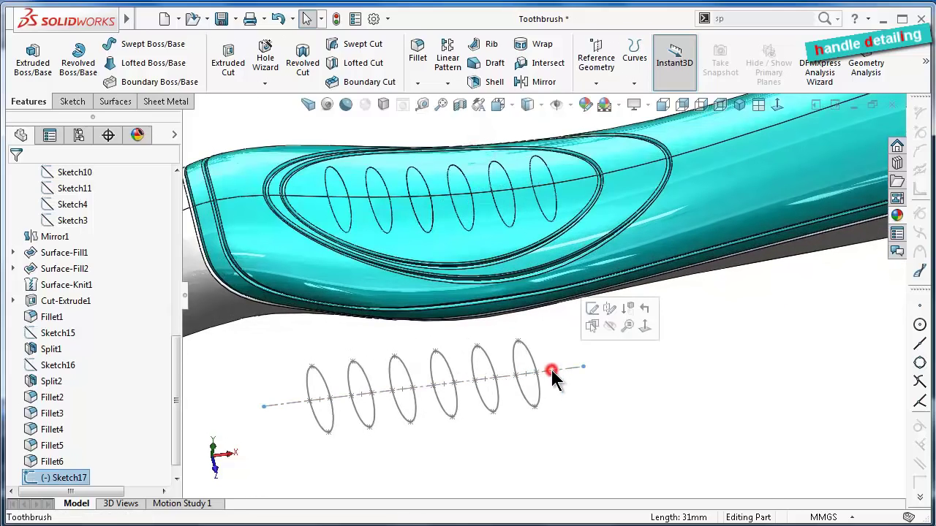
{"action": "left_click", "coordinate": [609, 333]}
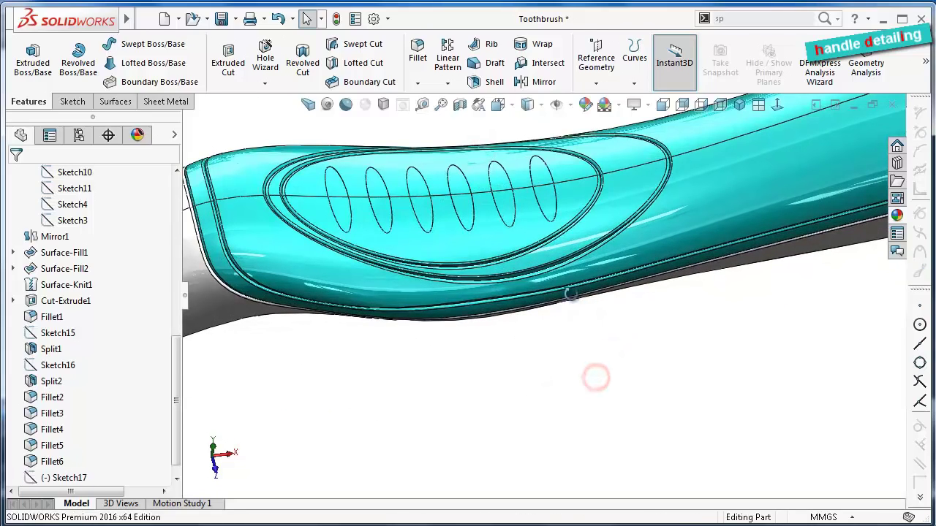
{"action": "middle_click_drag", "start_coordinate": [572, 294], "coordinate": [535, 204]}
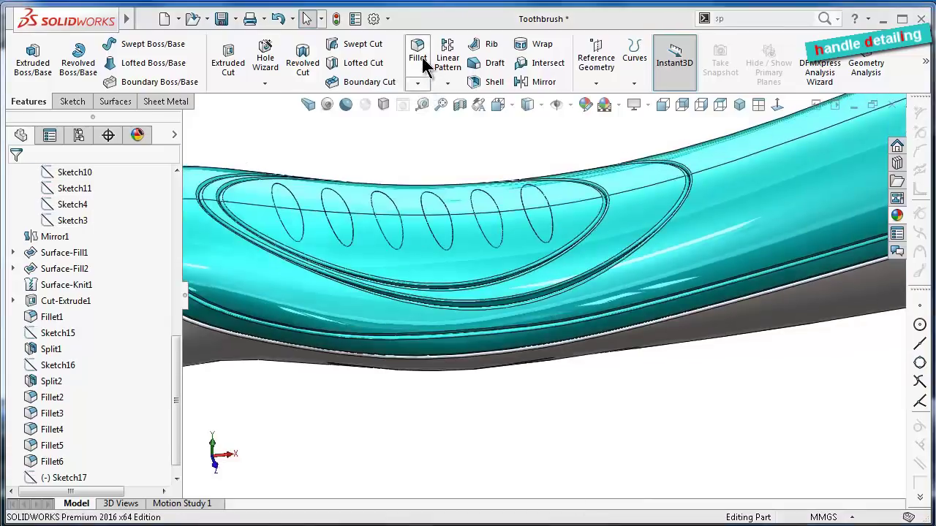
Apply a 0.25 mm fillet to the grip pad face, zooming in on the six ellipse edges
{"action": "left_click", "coordinate": [419, 53]}
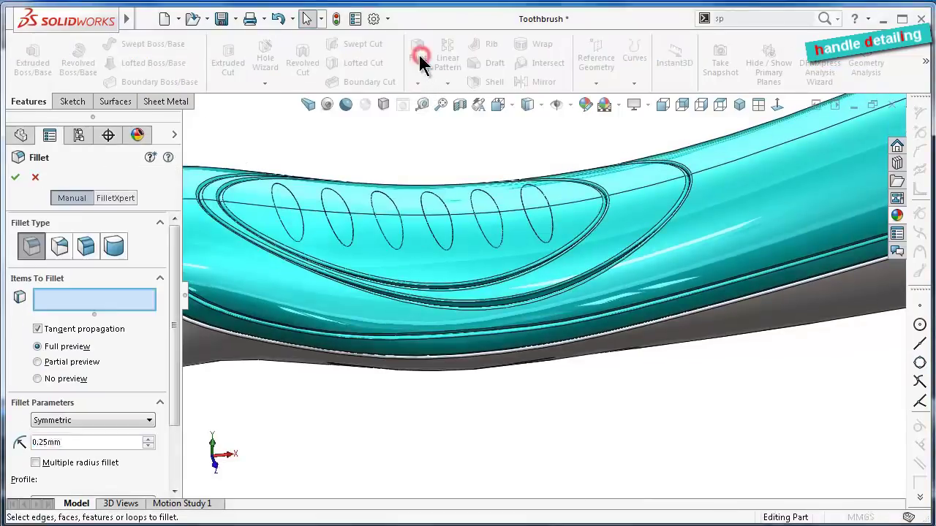
{"action": "left_click", "coordinate": [417, 272]}
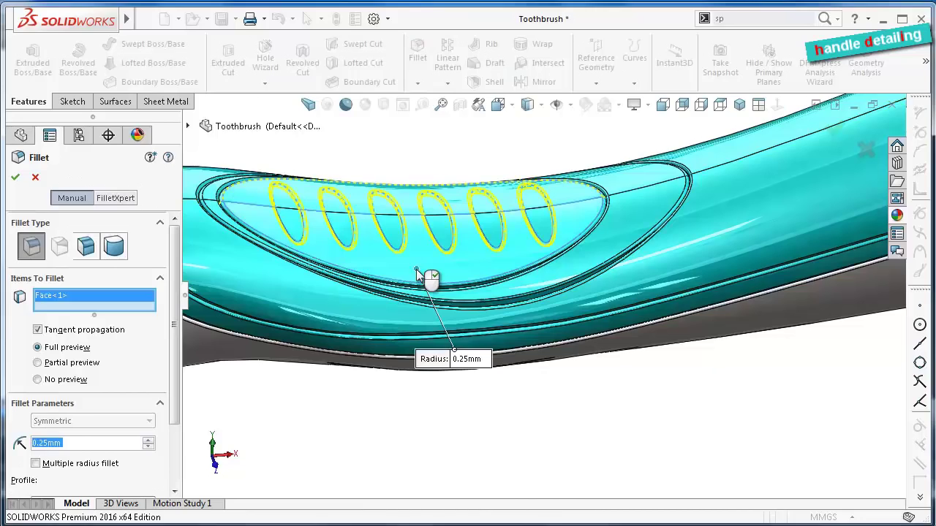
{"action": "scroll", "coordinate": [330, 239], "scroll_direction": "down", "scroll_amount": 2}
{"action": "scroll", "coordinate": [329, 244], "scroll_direction": "down", "scroll_amount": 2}
{"action": "scroll", "coordinate": [332, 253], "scroll_direction": "down", "scroll_amount": 1}
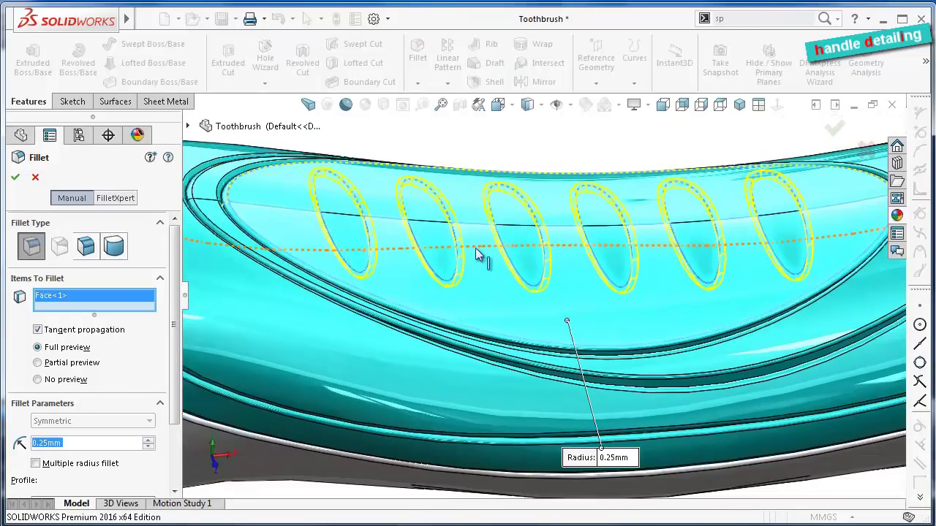
{"action": "scroll", "coordinate": [591, 247], "scroll_direction": "down", "scroll_amount": 1}
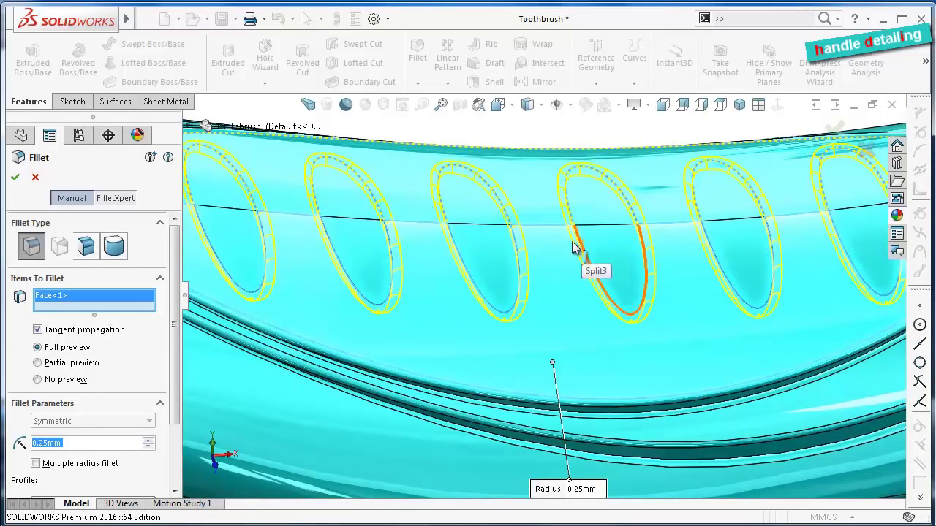
{"action": "left_click", "coordinate": [487, 269]}
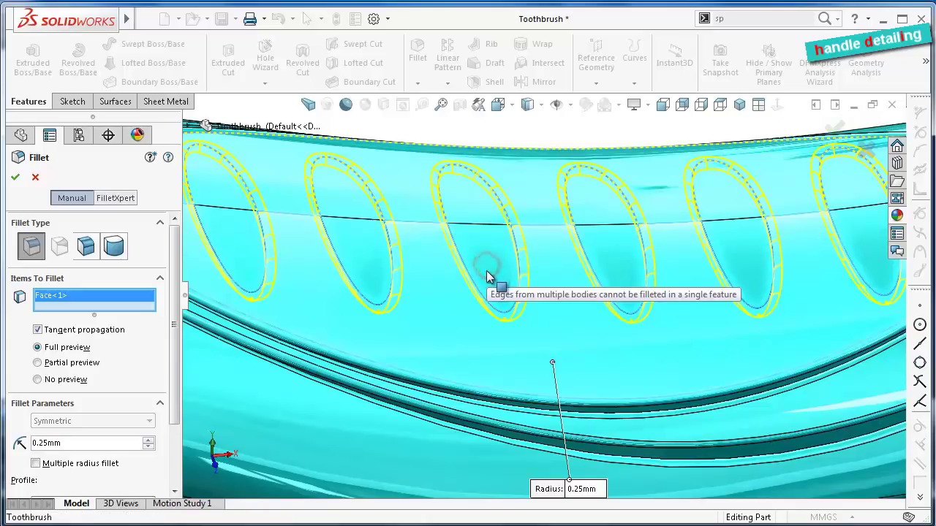
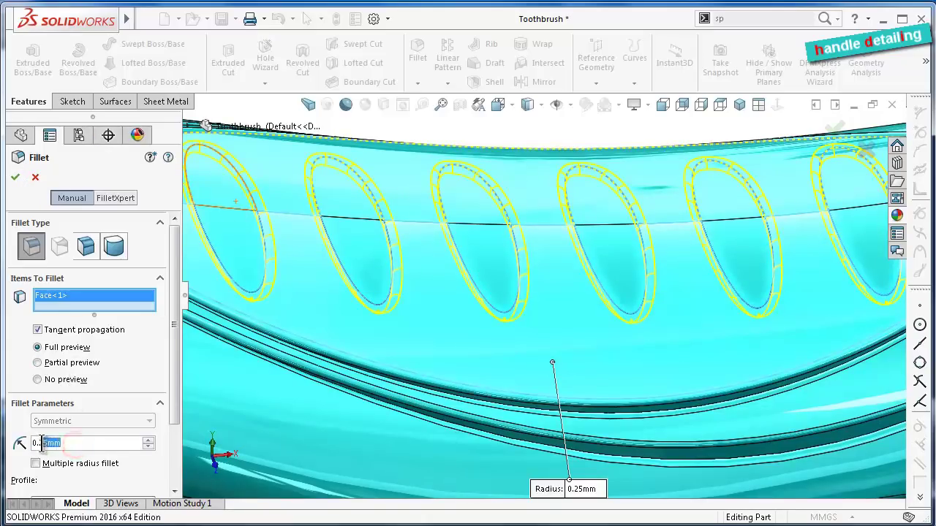
Apply a 0.15mm fillet to the tuft-hole rims
{"action": "type", "text": "15"}
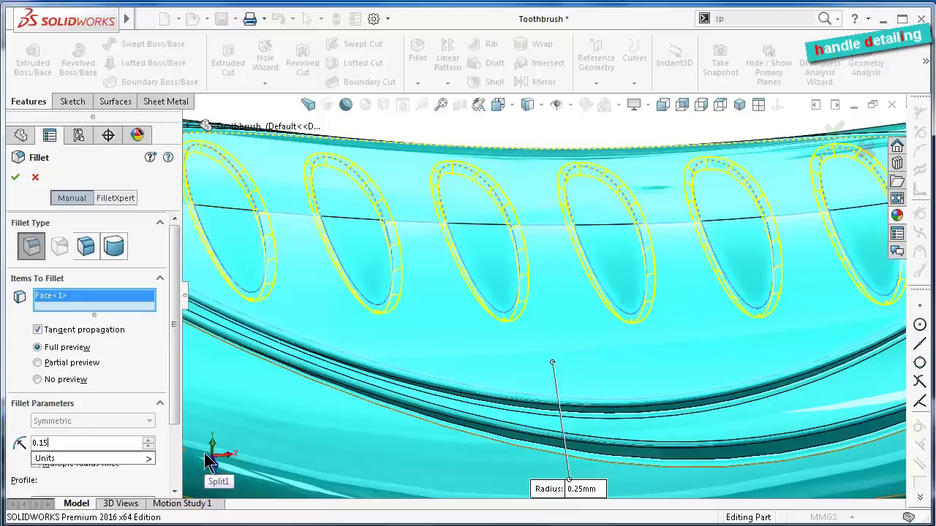
{"action": "key", "text": "Return"}
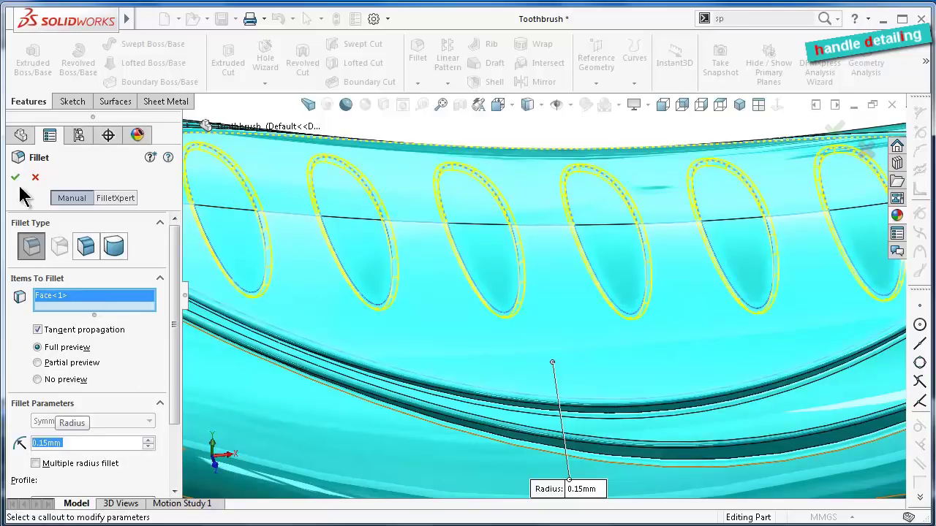
{"action": "left_click", "coordinate": [14, 179]}
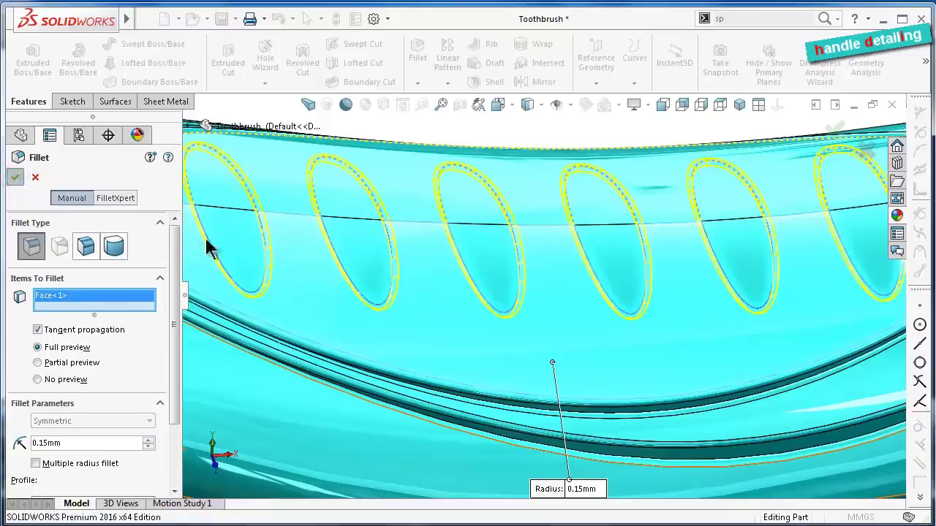
Fillet the first tuft hole's inner edge with a 0.15mm radius
{"action": "scroll", "coordinate": [313, 271], "scroll_direction": "up", "scroll_amount": 2}
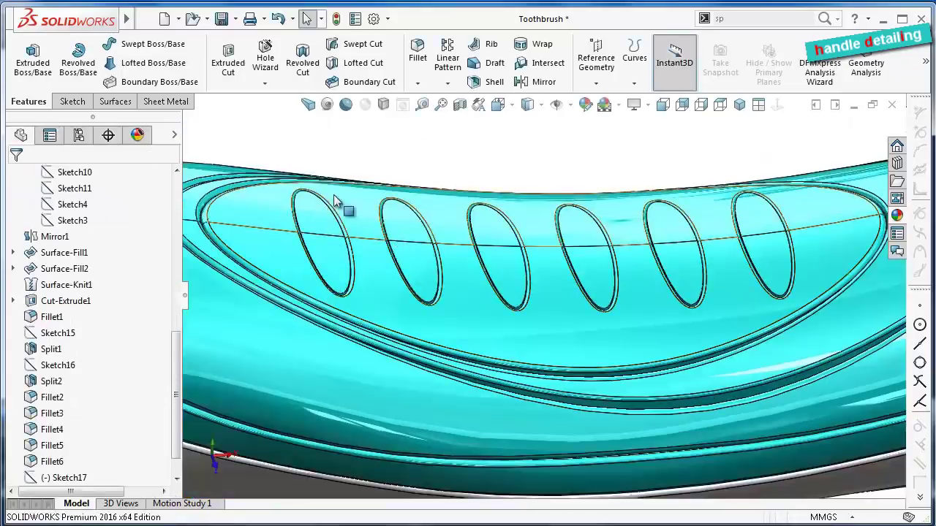
{"action": "left_click", "coordinate": [418, 50]}
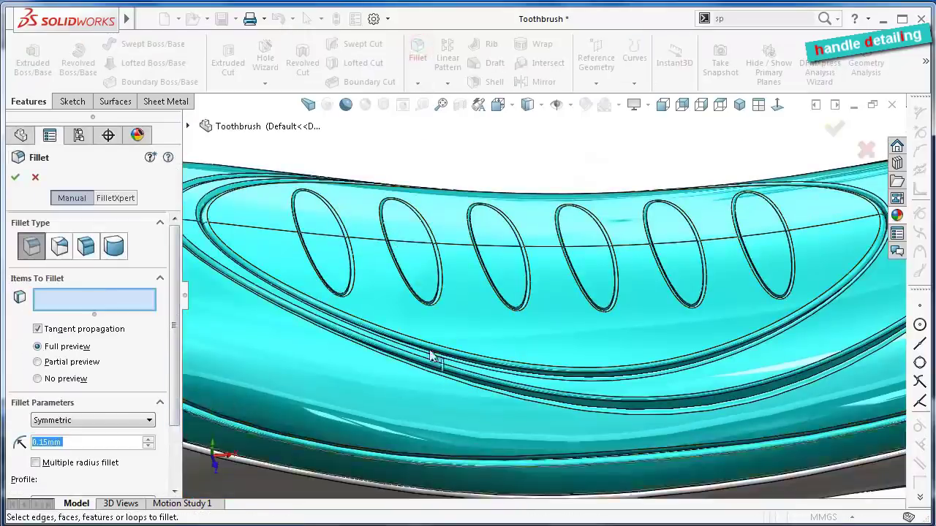
{"action": "left_click", "coordinate": [334, 263]}
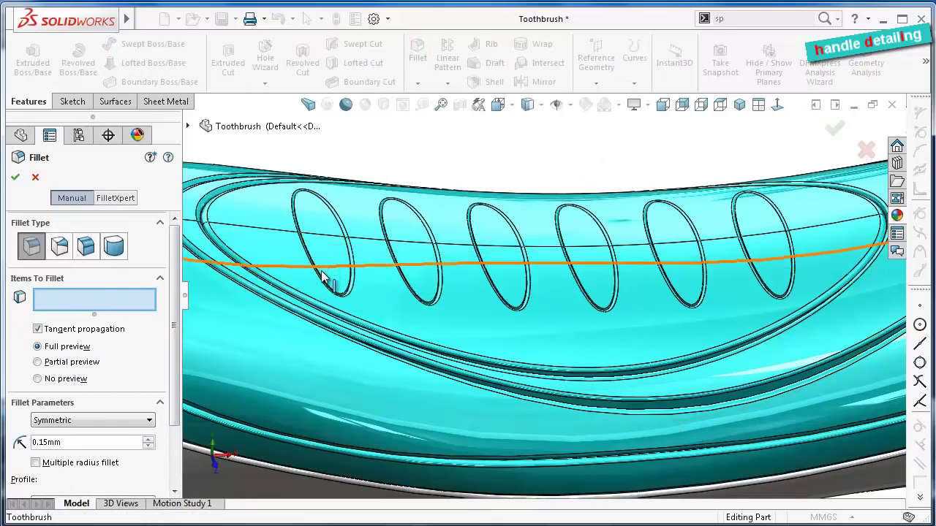
{"action": "scroll", "coordinate": [351, 287], "scroll_direction": "down", "scroll_amount": 3}
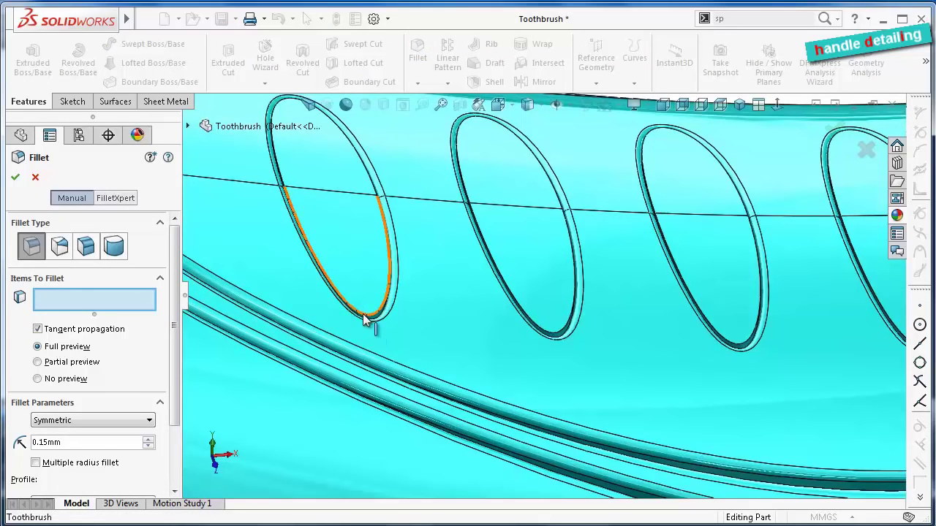
{"action": "left_click", "coordinate": [363, 314]}
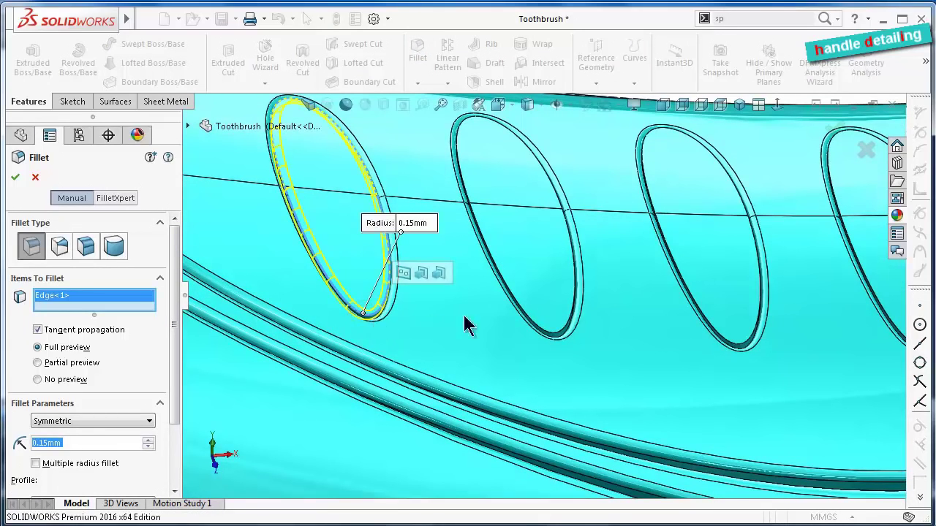
{"action": "left_click", "coordinate": [536, 328]}
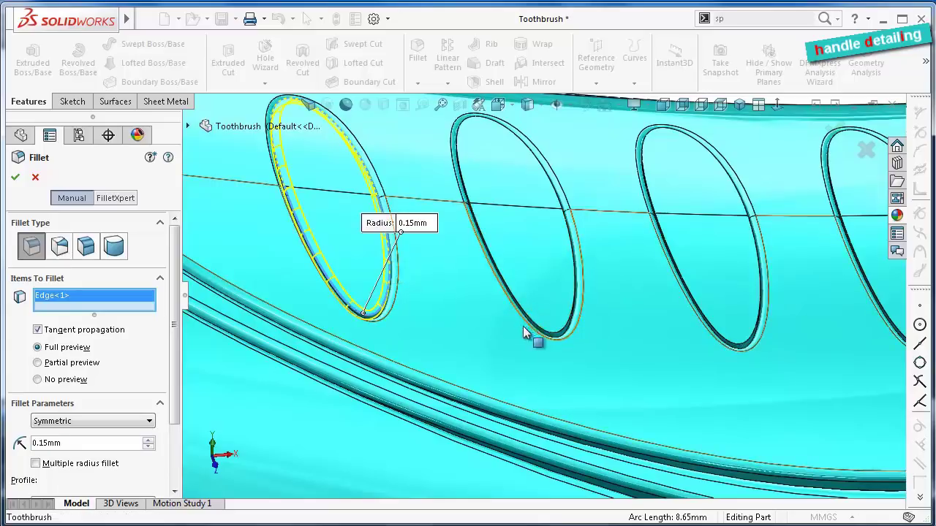
{"action": "left_click", "coordinate": [14, 178]}
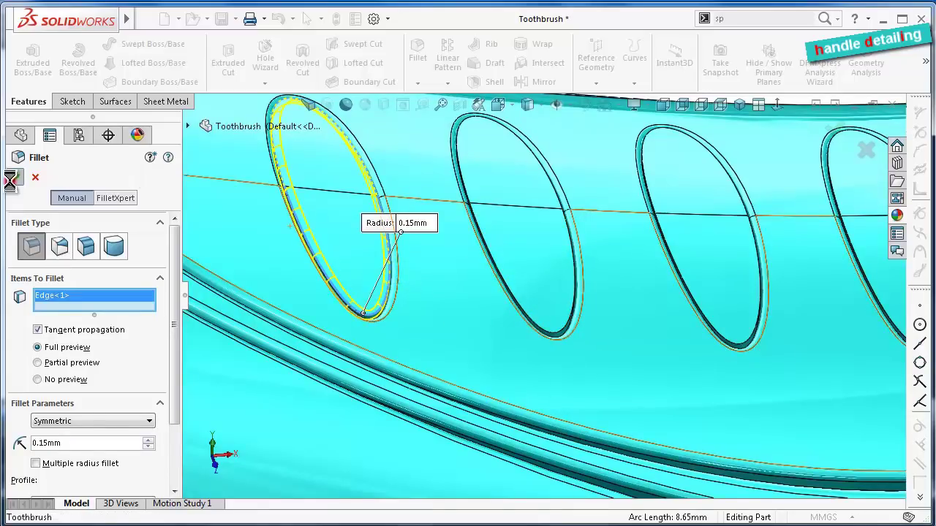
Begin a linear pattern of the new hole-edge fillet
{"action": "scroll", "coordinate": [680, 236], "scroll_direction": "up", "scroll_amount": 1}
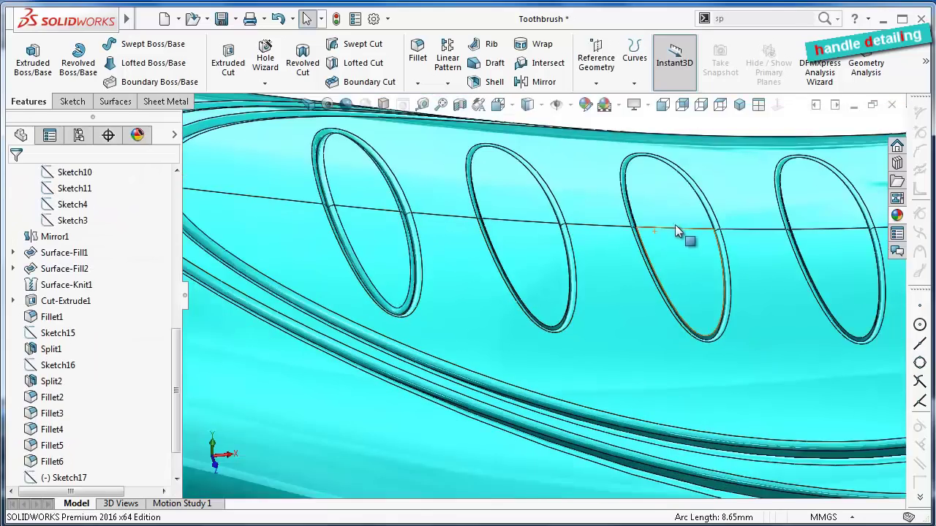
{"action": "scroll", "coordinate": [652, 271], "scroll_direction": "up", "scroll_amount": 1}
{"action": "scroll", "coordinate": [614, 271], "scroll_direction": "up", "scroll_amount": 1}
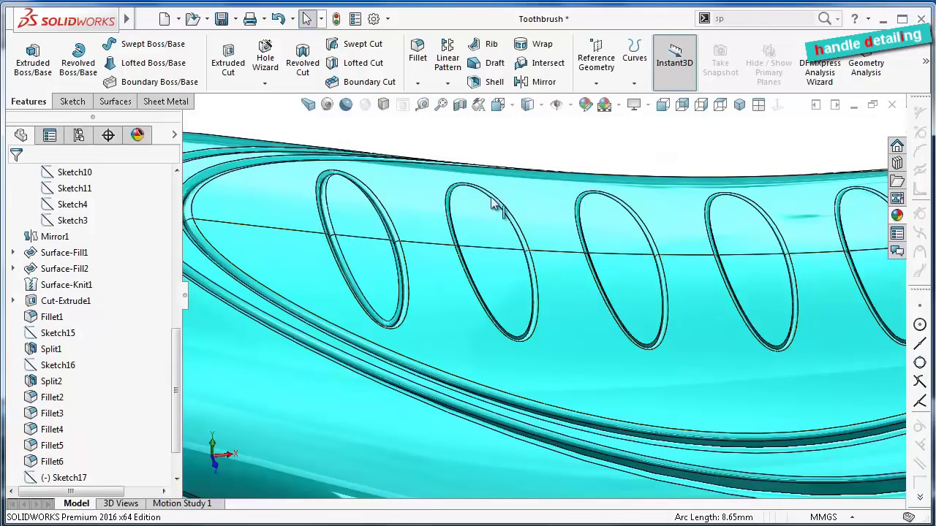
{"action": "left_click", "coordinate": [443, 87]}
Preview a linear pattern of the fillet, then cancel it without creating it
{"action": "left_click", "coordinate": [468, 101]}
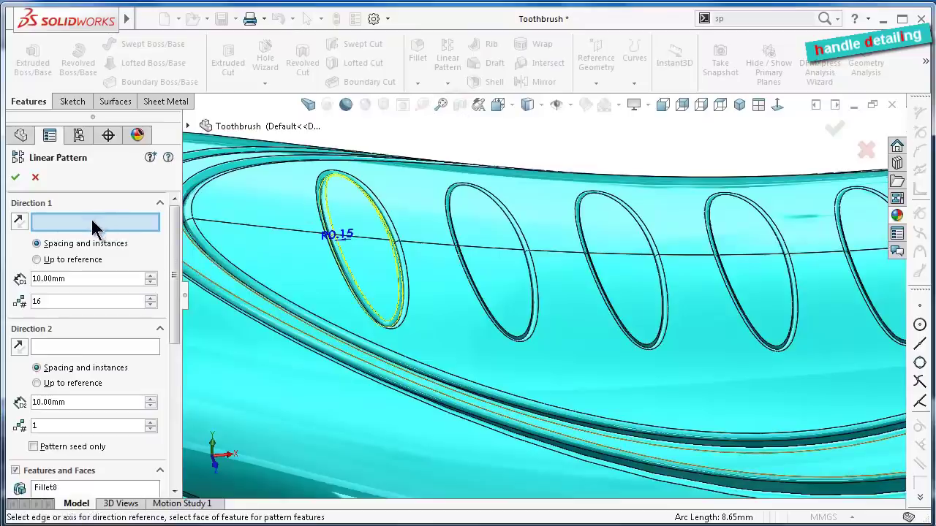
{"action": "scroll", "coordinate": [359, 255], "scroll_direction": "up", "scroll_amount": 1}
{"action": "scroll", "coordinate": [351, 251], "scroll_direction": "up", "scroll_amount": 1}
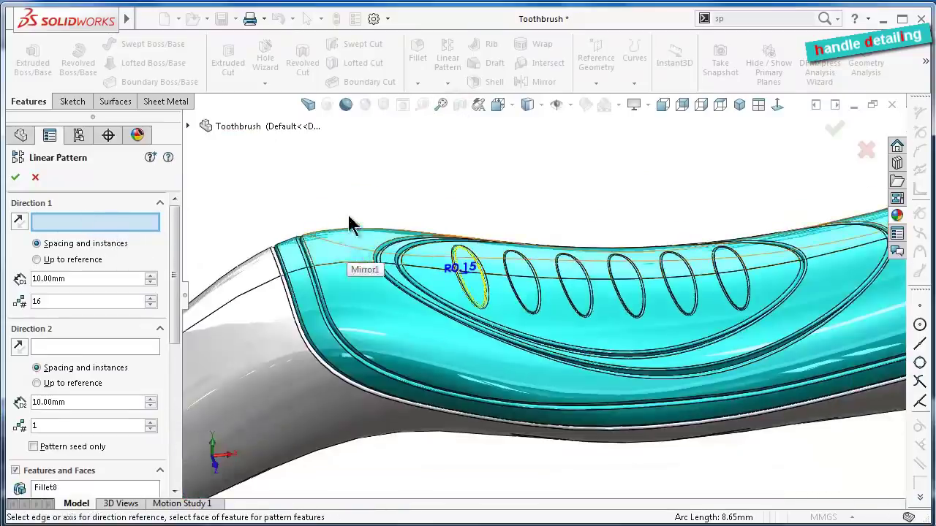
{"action": "mouse_move", "coordinate": [367, 205]}
{"action": "middle_mouse_down"}
{"action": "mouse_move", "coordinate": [385, 303]}
{"action": "mouse_move", "coordinate": [365, 285]}
{"action": "middle_mouse_up"}
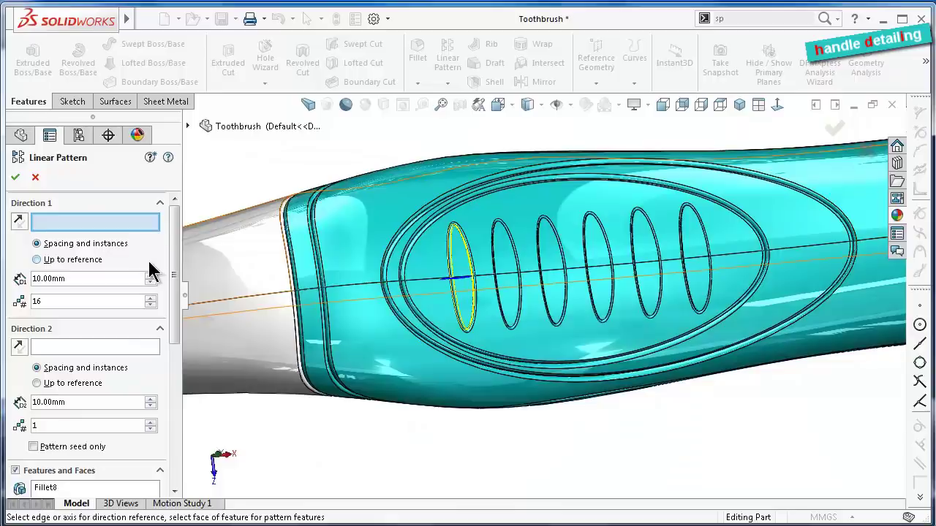
{"action": "left_click", "coordinate": [34, 179]}
Start another fillet and orbit to a side-on view of the oval holes
{"action": "scroll", "coordinate": [592, 227], "scroll_direction": "down", "scroll_amount": 2}
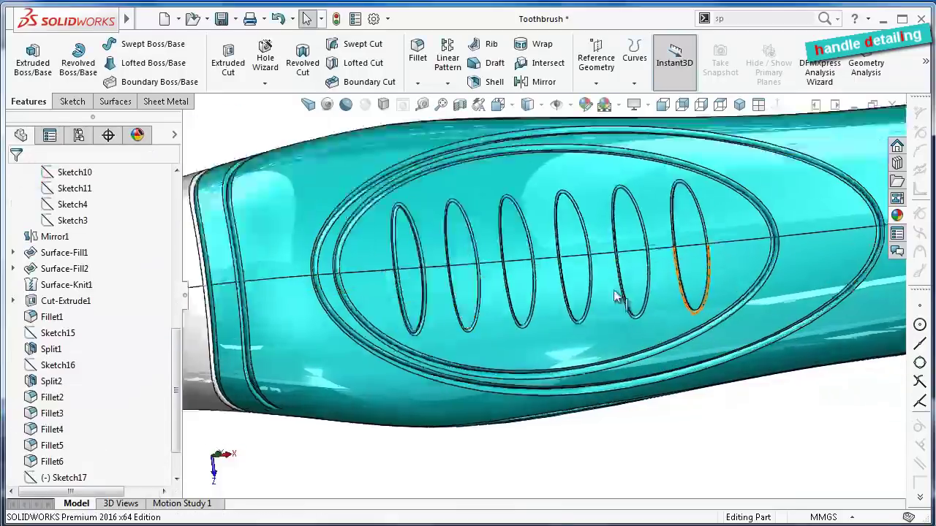
{"action": "scroll", "coordinate": [543, 251], "scroll_direction": "down", "scroll_amount": 2}
{"action": "scroll", "coordinate": [532, 213], "scroll_direction": "down", "scroll_amount": 2}
{"action": "left_click", "coordinate": [417, 53]}
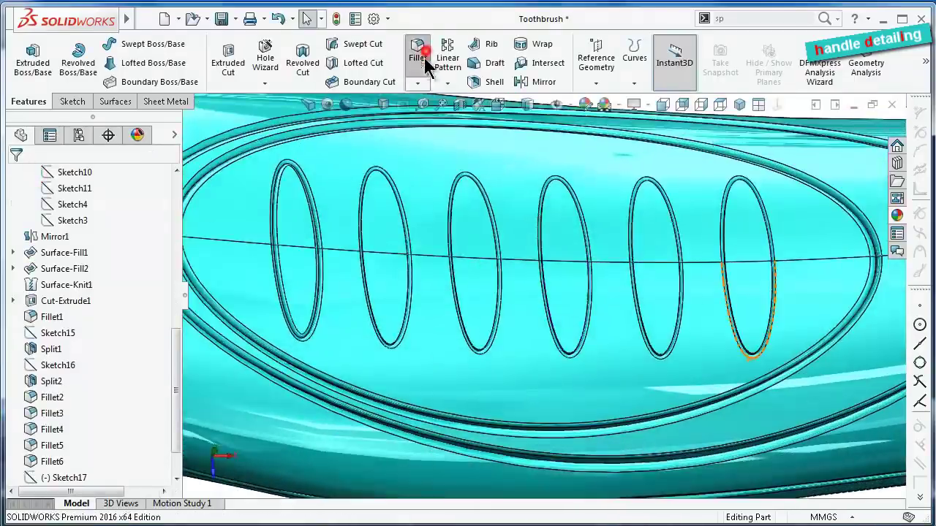
{"action": "scroll", "coordinate": [371, 233], "scroll_direction": "down", "scroll_amount": 3}
{"action": "mouse_move", "coordinate": [368, 227]}
{"action": "middle_mouse_down"}
{"action": "mouse_move", "coordinate": [381, 211]}
{"action": "mouse_move", "coordinate": [388, 234]}
{"action": "middle_mouse_up"}
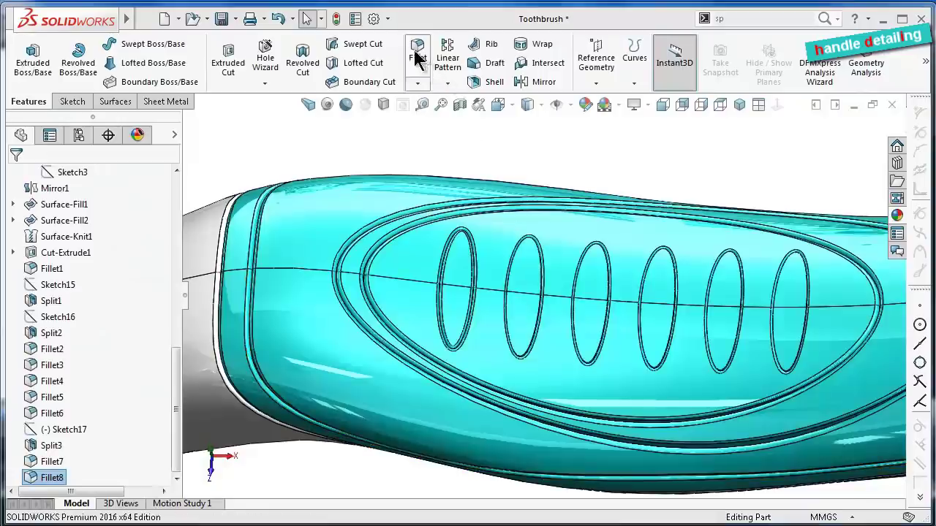
{"action": "left_click", "coordinate": [416, 55]}
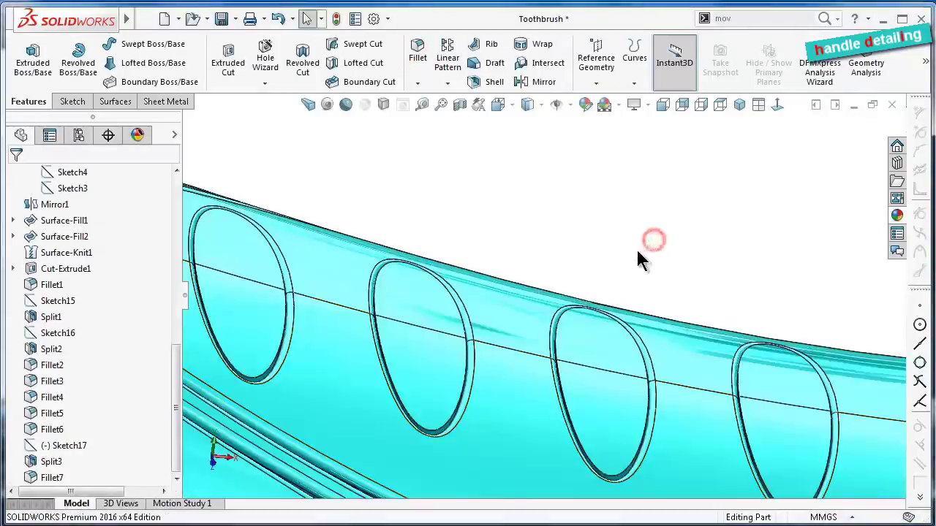
{"action": "mouse_move", "coordinate": [638, 252]}
{"action": "middle_mouse_down"}
{"action": "mouse_move", "coordinate": [642, 229]}
{"action": "mouse_move", "coordinate": [630, 279]}
{"action": "middle_mouse_up"}
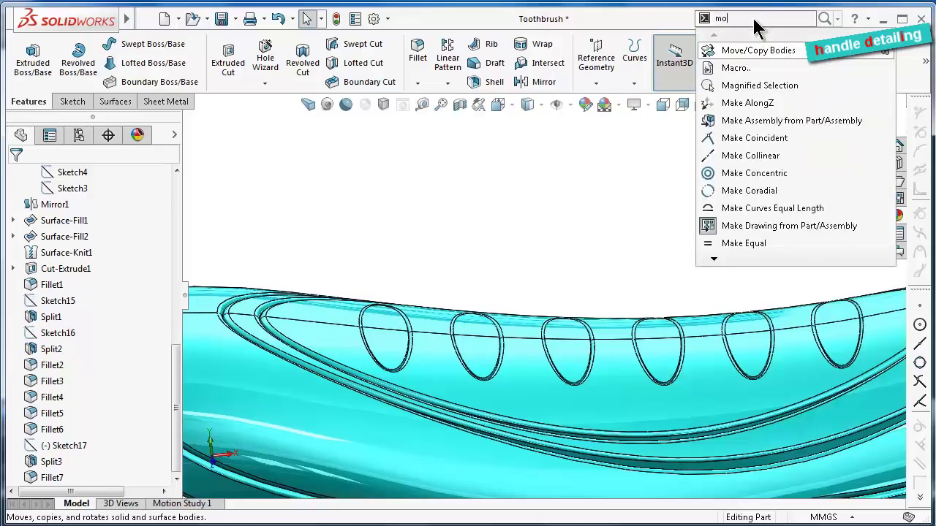
Open Move/Copy Body and select the six bristle-loop bodies
{"action": "type", "text": "ove"}
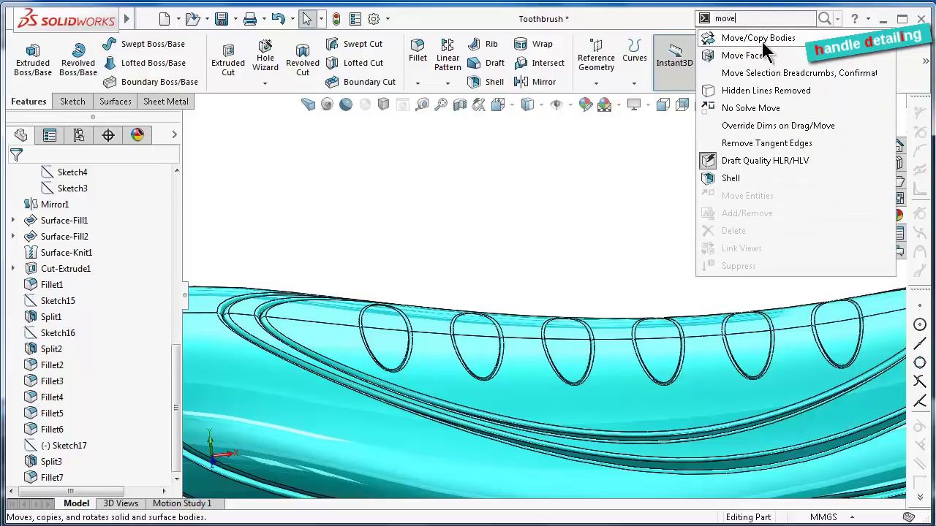
{"action": "left_click", "coordinate": [761, 39]}
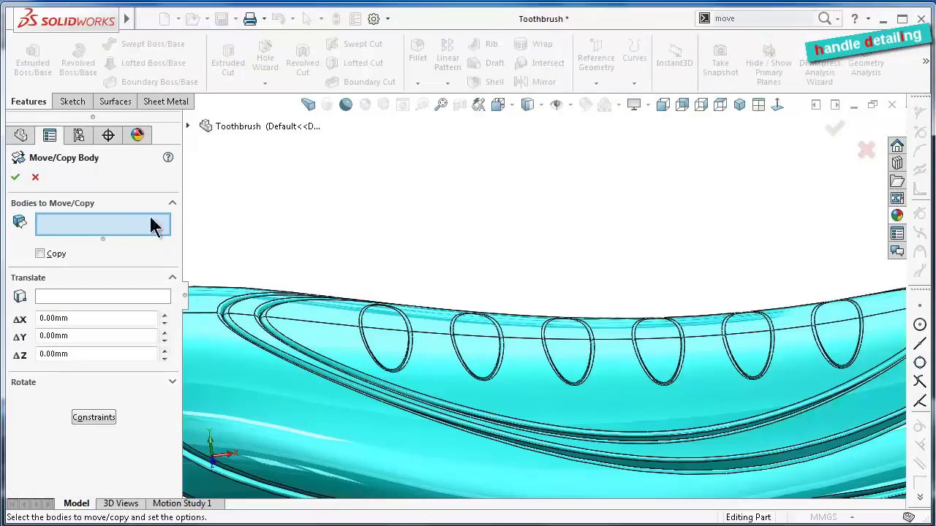
{"action": "left_click", "coordinate": [384, 344]}
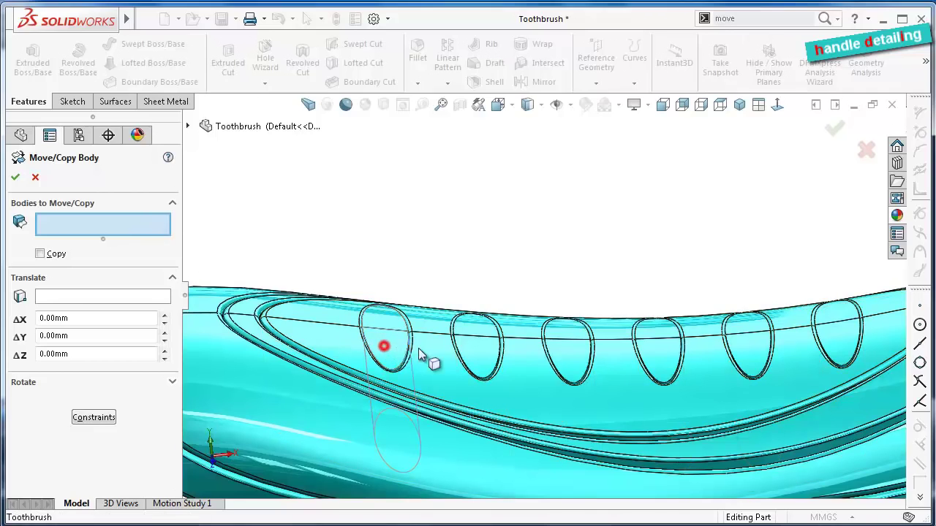
{"action": "left_click", "coordinate": [475, 355]}
{"action": "left_click", "coordinate": [565, 362]}
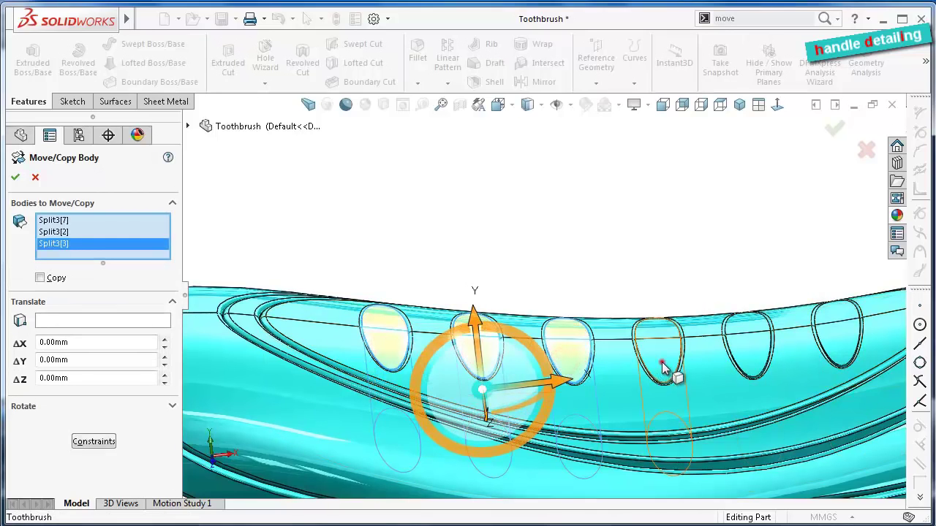
{"action": "left_click", "coordinate": [661, 366]}
{"action": "left_click", "coordinate": [756, 357]}
{"action": "left_click", "coordinate": [835, 342]}
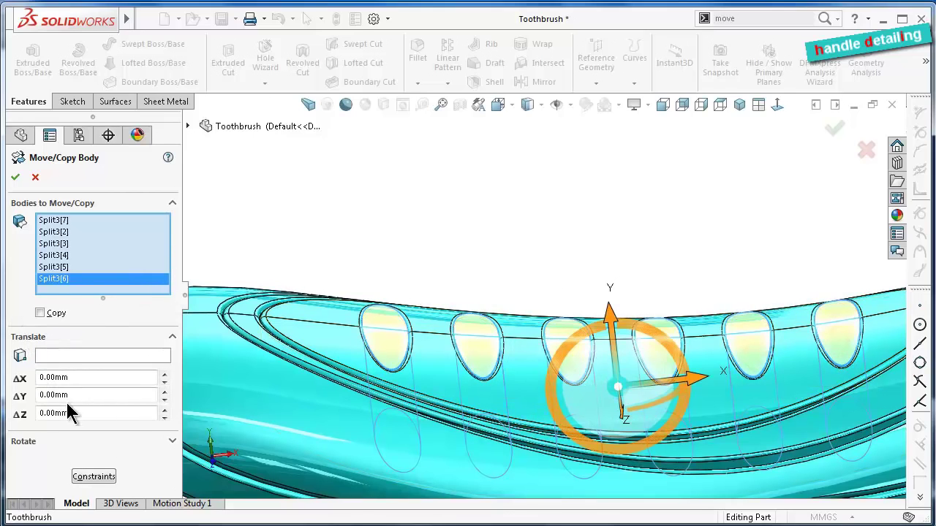
Raise the six bodies 0.25mm along Y and apply the move
{"action": "middle_click_drag", "start_coordinate": [626, 203], "coordinate": [382, 359]}
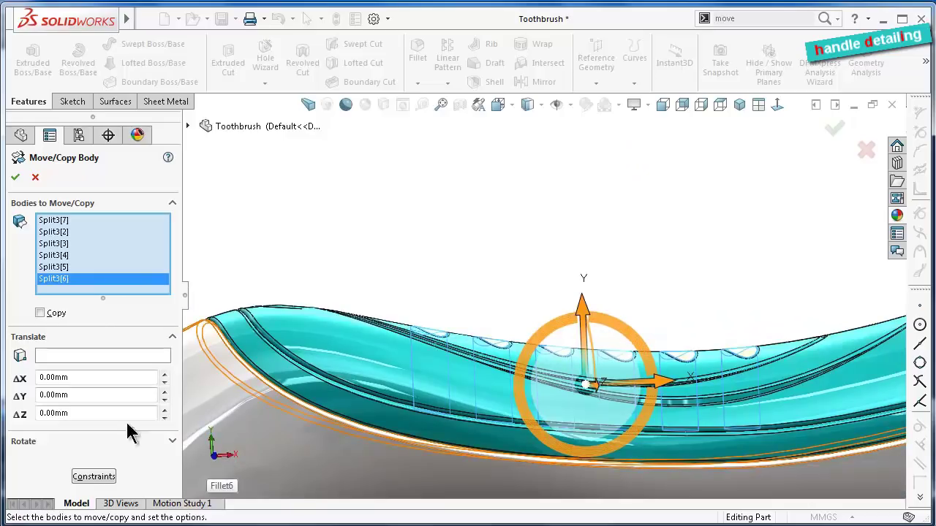
{"action": "left_click", "coordinate": [97, 395]}
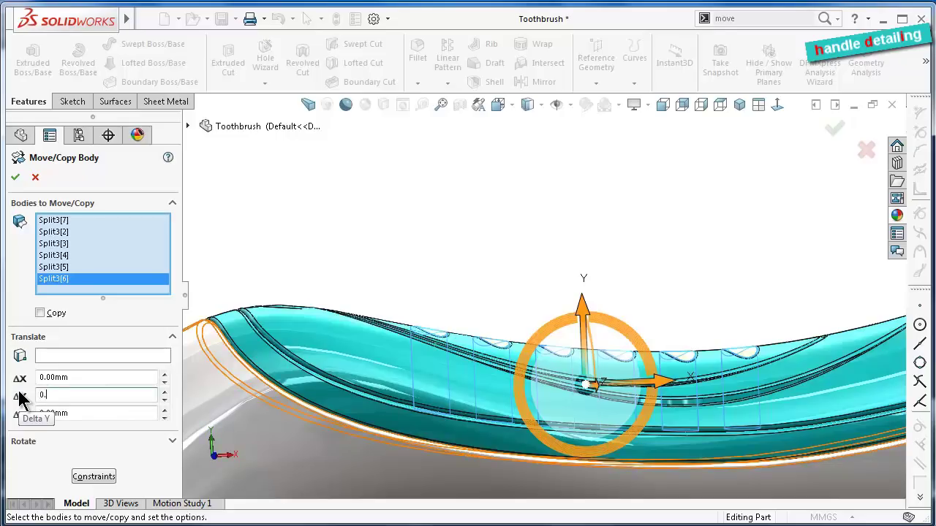
{"action": "type", "text": "25"}
{"action": "key", "text": "Return"}
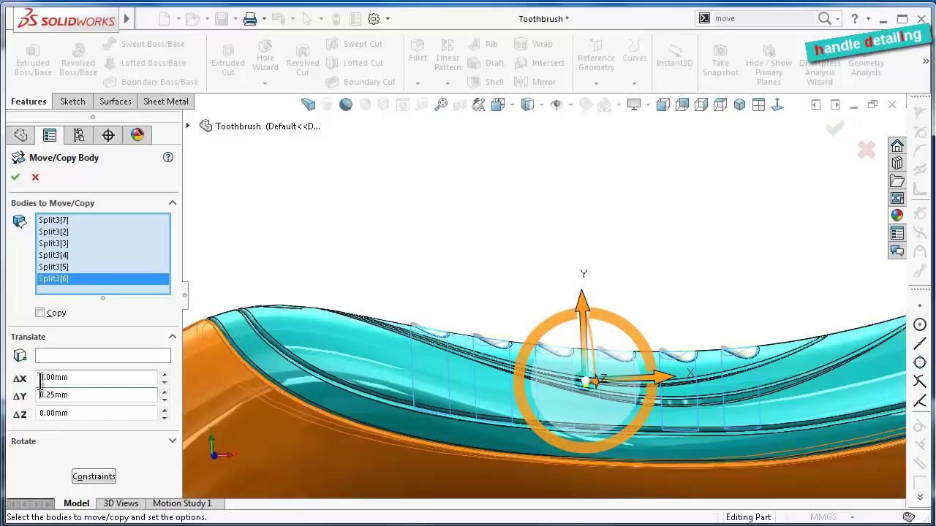
{"action": "left_click", "coordinate": [17, 178]}
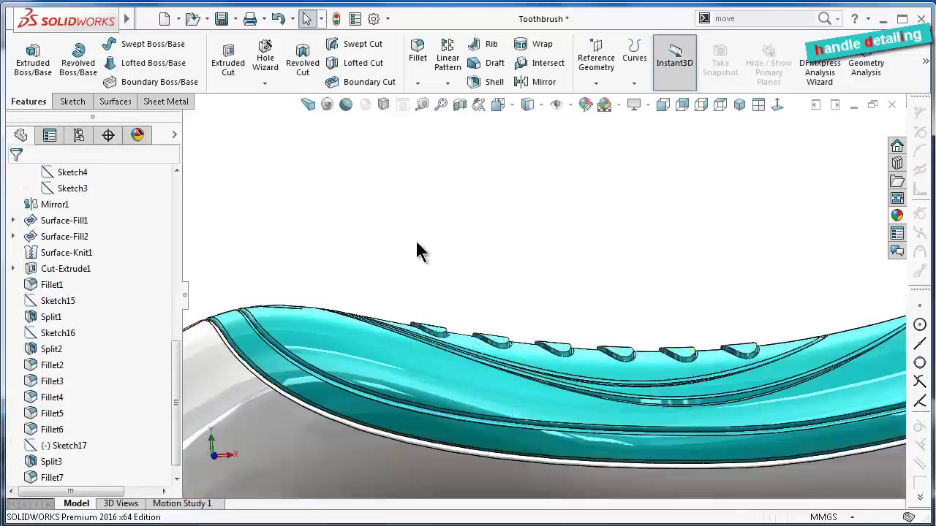
Fillet the first oval nub's top edge with a 0.15mm radius
{"action": "mouse_move", "coordinate": [509, 287]}
{"action": "middle_mouse_down"}
{"action": "mouse_move", "coordinate": [494, 423]}
{"action": "mouse_move", "coordinate": [501, 261]}
{"action": "mouse_move", "coordinate": [505, 278]}
{"action": "mouse_move", "coordinate": [549, 303]}
{"action": "middle_mouse_up"}
{"action": "scroll", "coordinate": [578, 314], "scroll_direction": "down", "scroll_amount": 2}
{"action": "scroll", "coordinate": [604, 340], "scroll_direction": "down", "scroll_amount": 2}
{"action": "scroll", "coordinate": [601, 356], "scroll_direction": "down", "scroll_amount": 3}
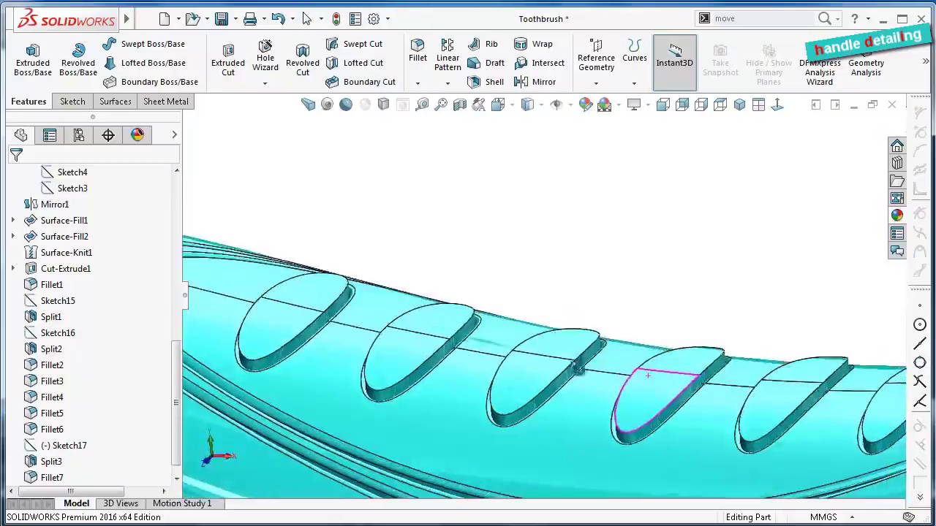
{"action": "mouse_move", "coordinate": [602, 365]}
{"action": "middle_mouse_down"}
{"action": "mouse_move", "coordinate": [607, 418]}
{"action": "mouse_move", "coordinate": [595, 386]}
{"action": "mouse_move", "coordinate": [599, 288]}
{"action": "mouse_move", "coordinate": [600, 351]}
{"action": "middle_mouse_up"}
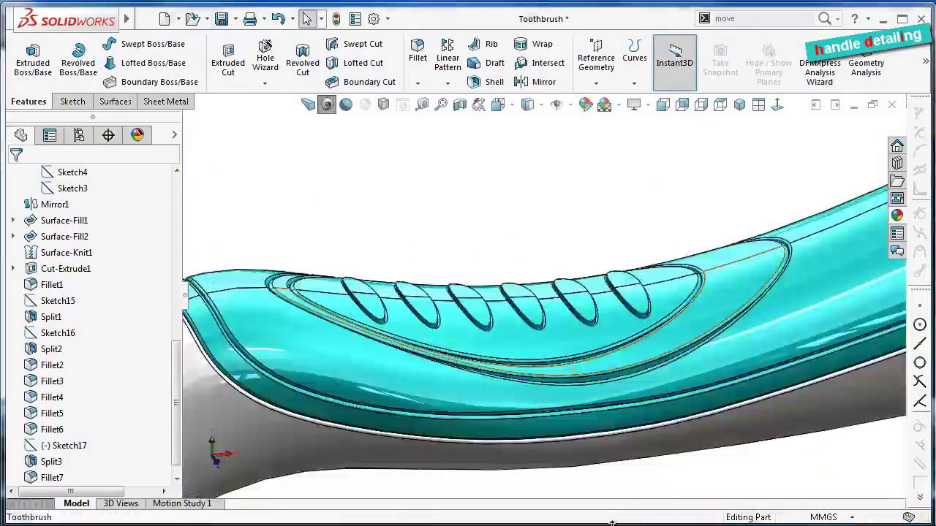
{"action": "left_click", "coordinate": [417, 55]}
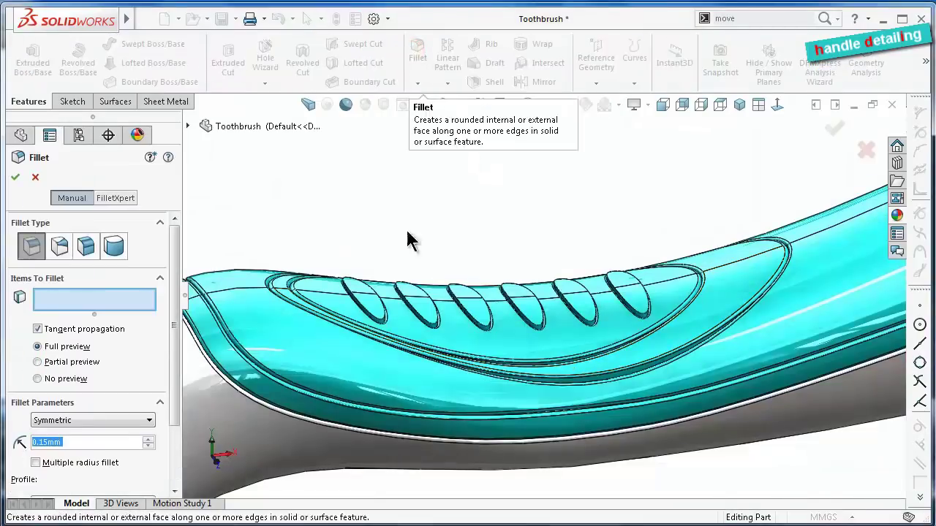
{"action": "scroll", "coordinate": [383, 300], "scroll_direction": "down", "scroll_amount": 2}
{"action": "scroll", "coordinate": [383, 300], "scroll_direction": "down", "scroll_amount": 1}
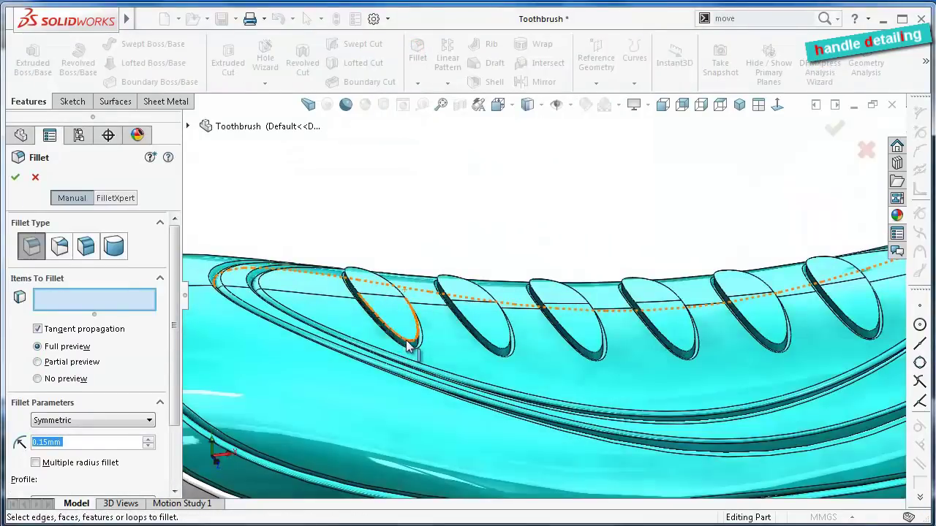
{"action": "left_click", "coordinate": [408, 340]}
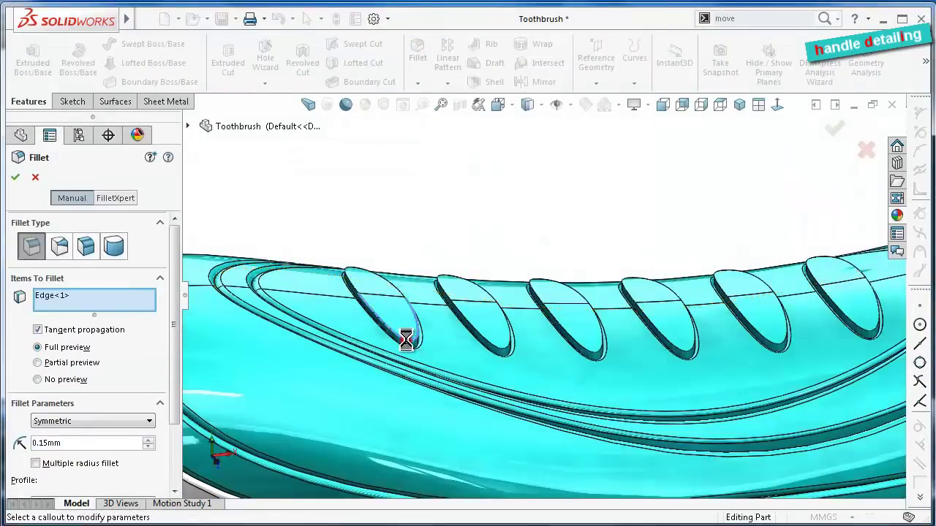
{"action": "left_click", "coordinate": [504, 346]}
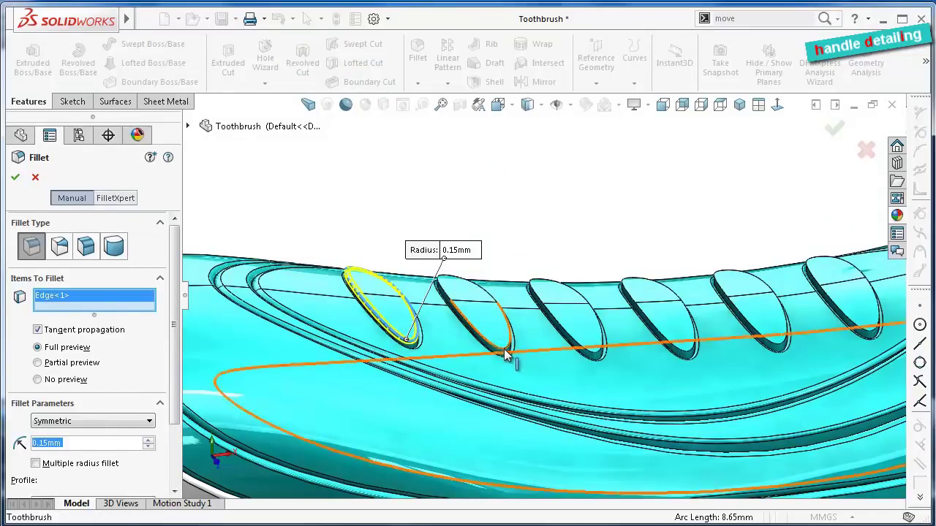
{"action": "left_click", "coordinate": [504, 348]}
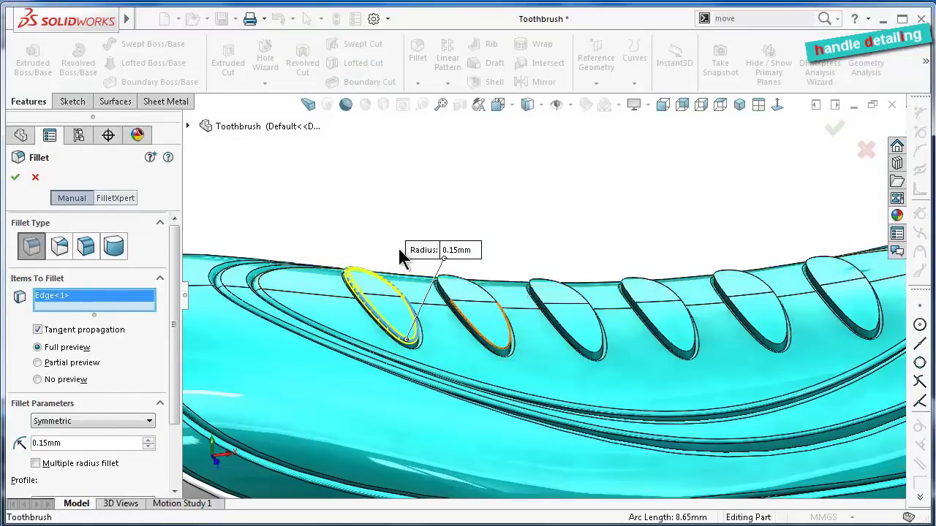
{"action": "left_click", "coordinate": [10, 177]}
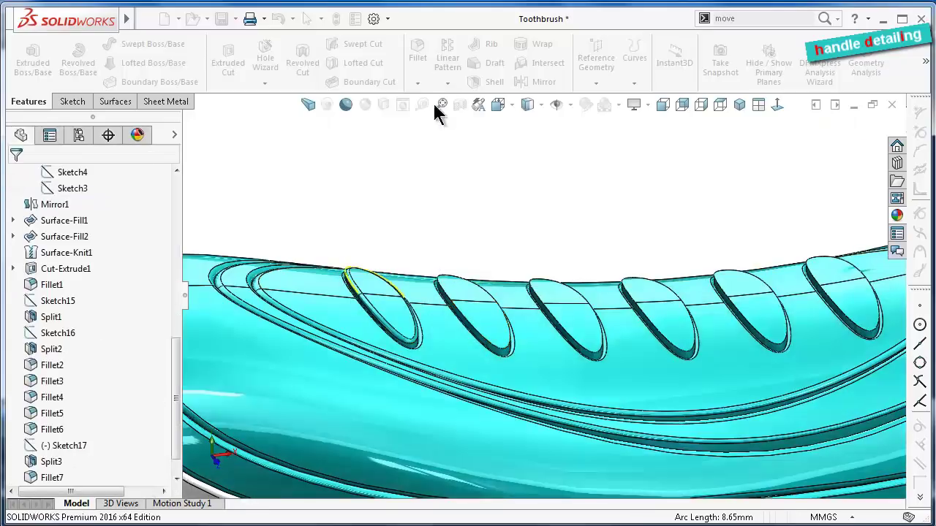
Round the second, third and fourth nubs' top edges with 0.15mm fillets
{"action": "left_click", "coordinate": [418, 57]}
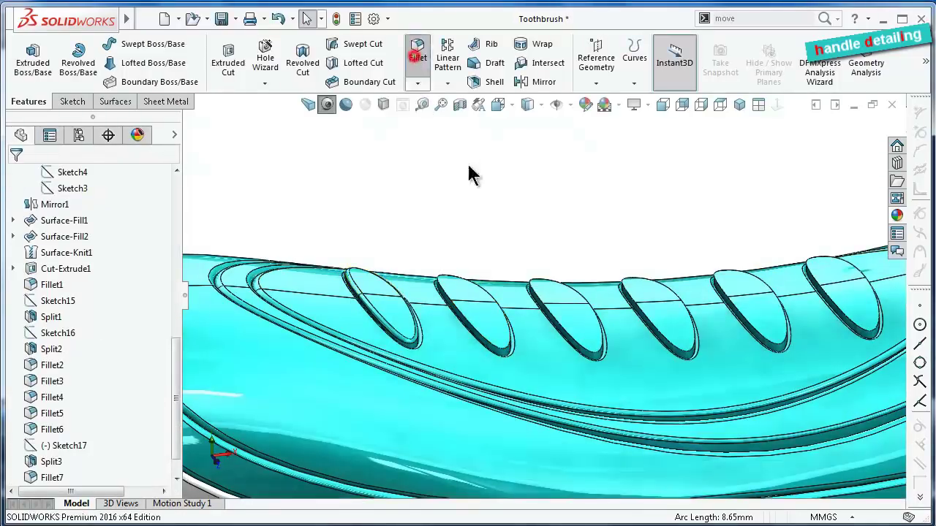
{"action": "left_click", "coordinate": [503, 356]}
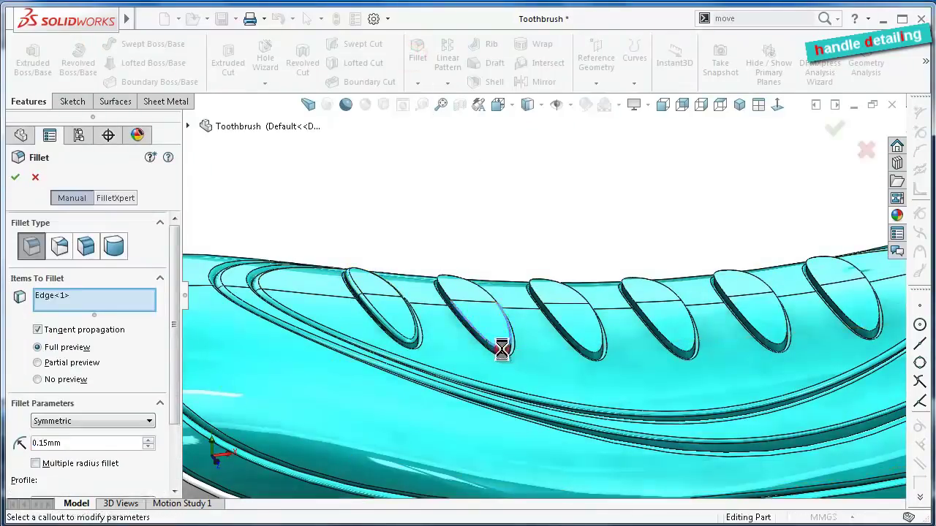
{"action": "left_click", "coordinate": [15, 177]}
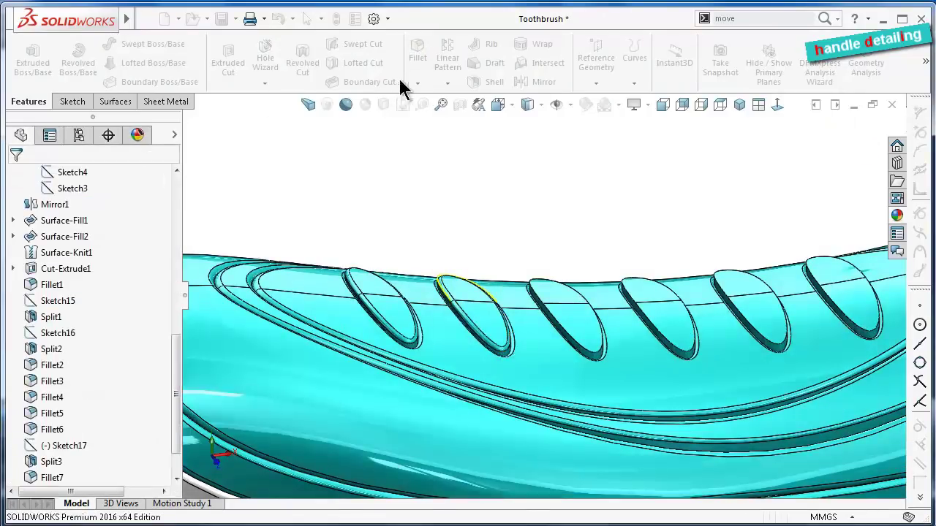
{"action": "left_click", "coordinate": [417, 59]}
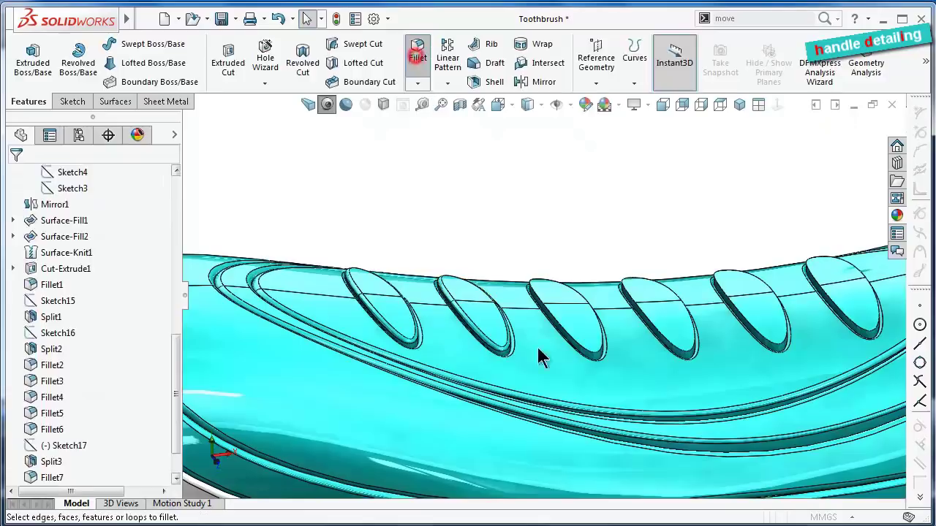
{"action": "left_click", "coordinate": [593, 356]}
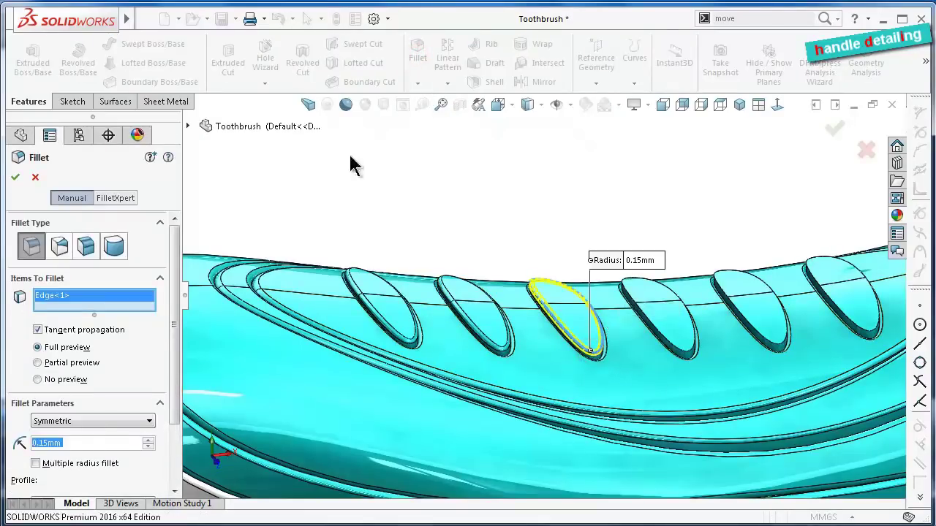
{"action": "left_click", "coordinate": [14, 179]}
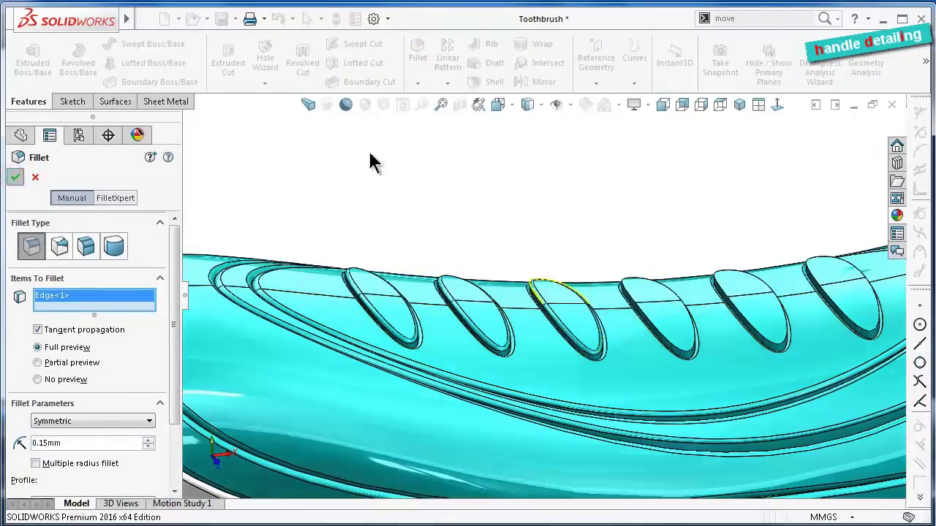
{"action": "left_click", "coordinate": [418, 60]}
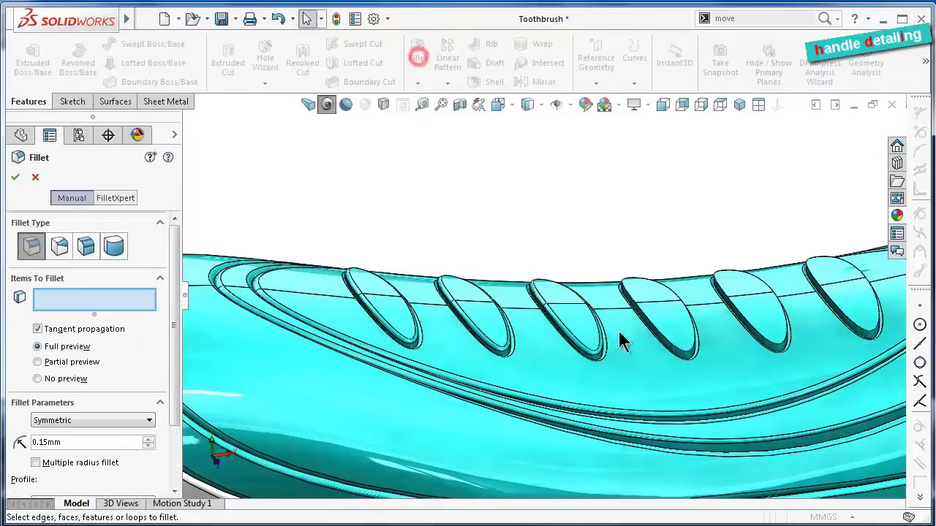
{"action": "left_click", "coordinate": [688, 356]}
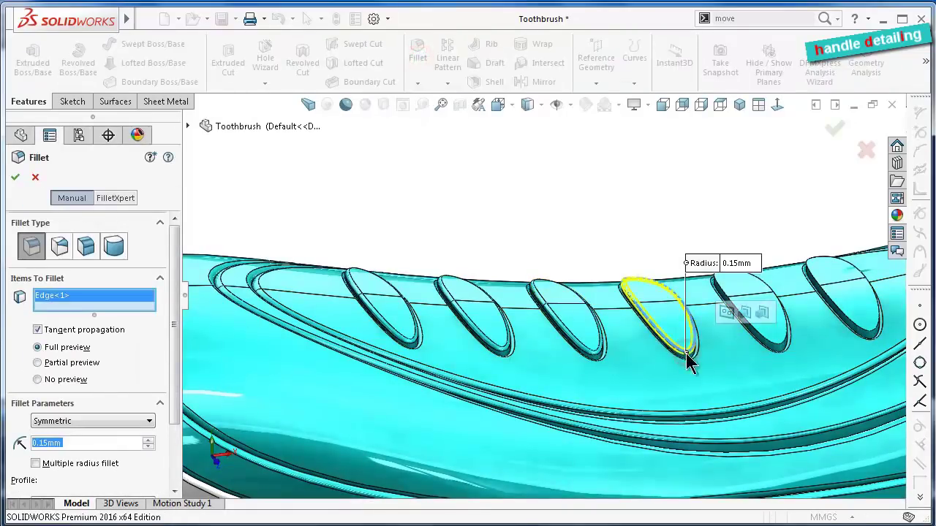
{"action": "left_click", "coordinate": [13, 178]}
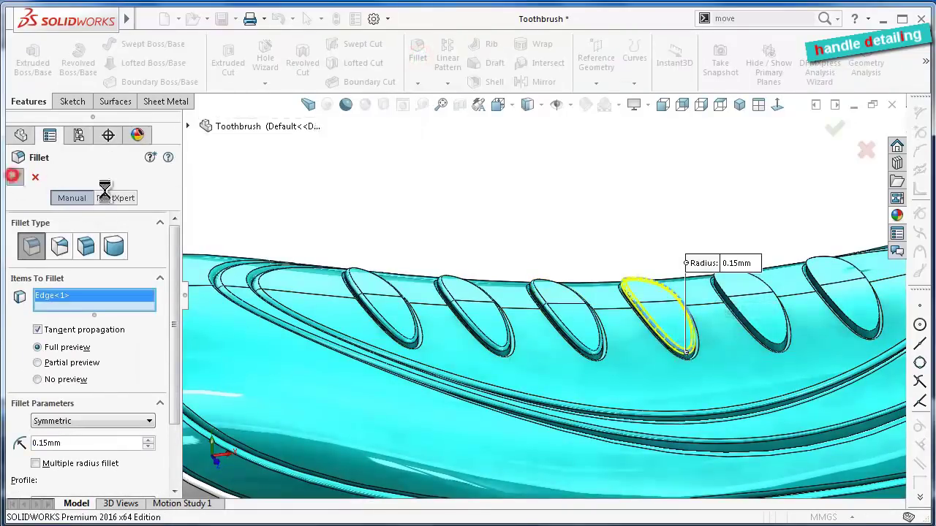
Round the fifth and sixth nubs' top edges with 0.15mm fillets
{"action": "left_click", "coordinate": [780, 343]}
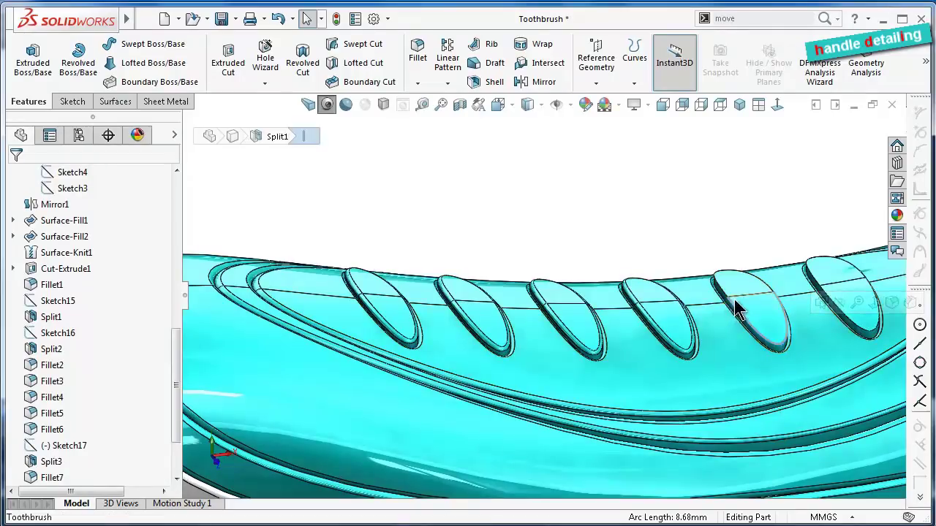
{"action": "left_click", "coordinate": [420, 58]}
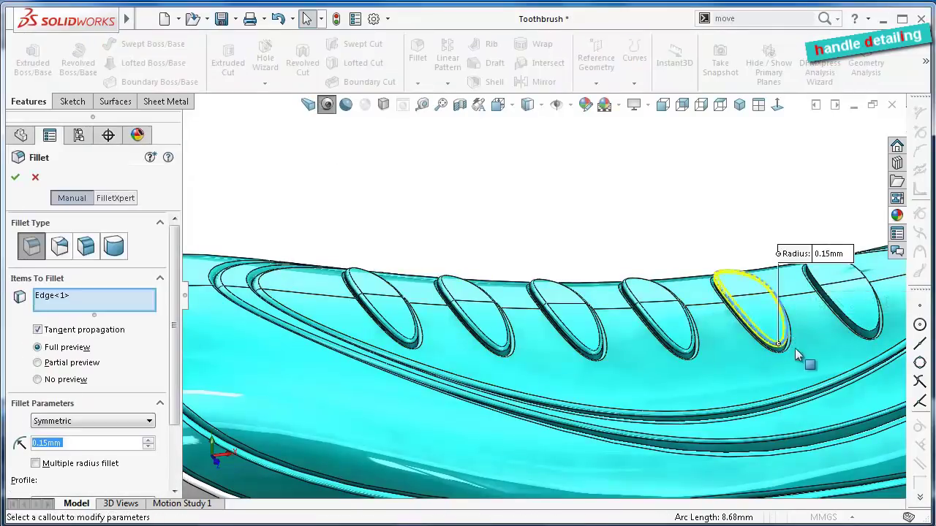
{"action": "left_click", "coordinate": [16, 179]}
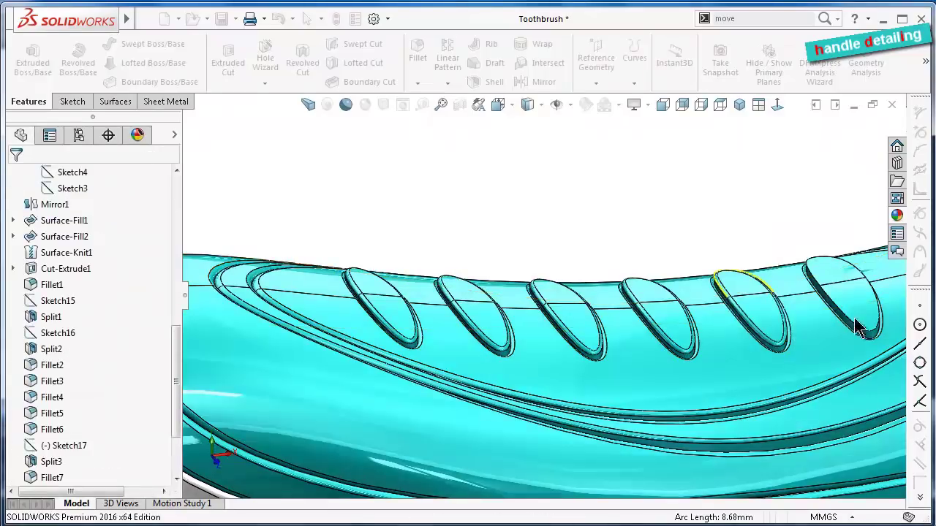
{"action": "left_click", "coordinate": [864, 333]}
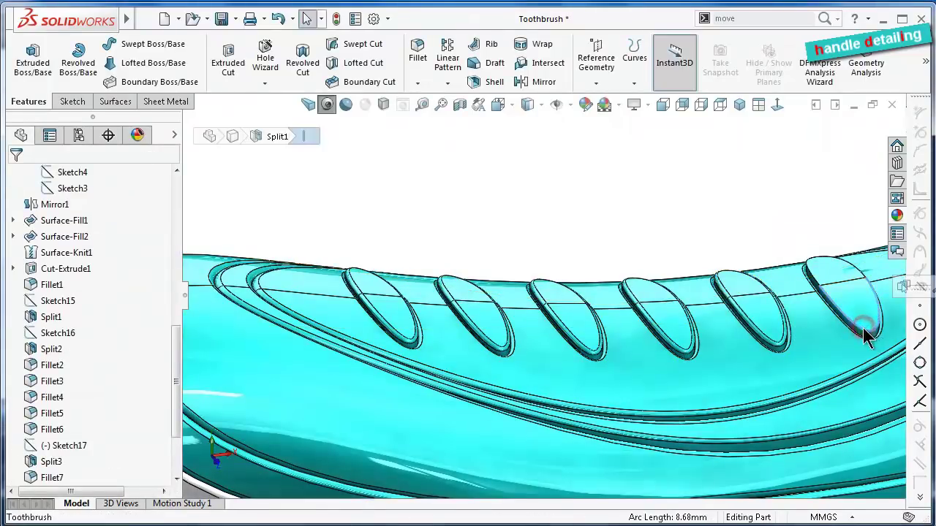
{"action": "left_click", "coordinate": [417, 52]}
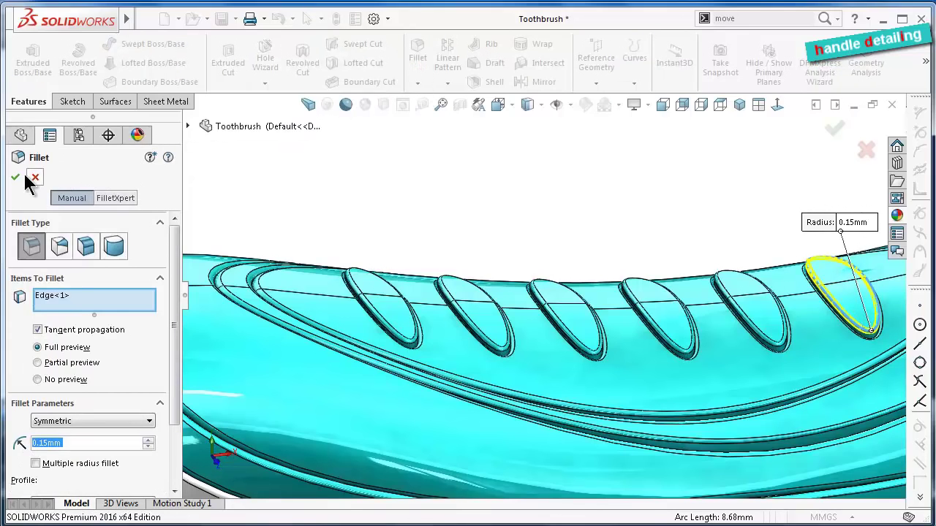
{"action": "left_click", "coordinate": [16, 177]}
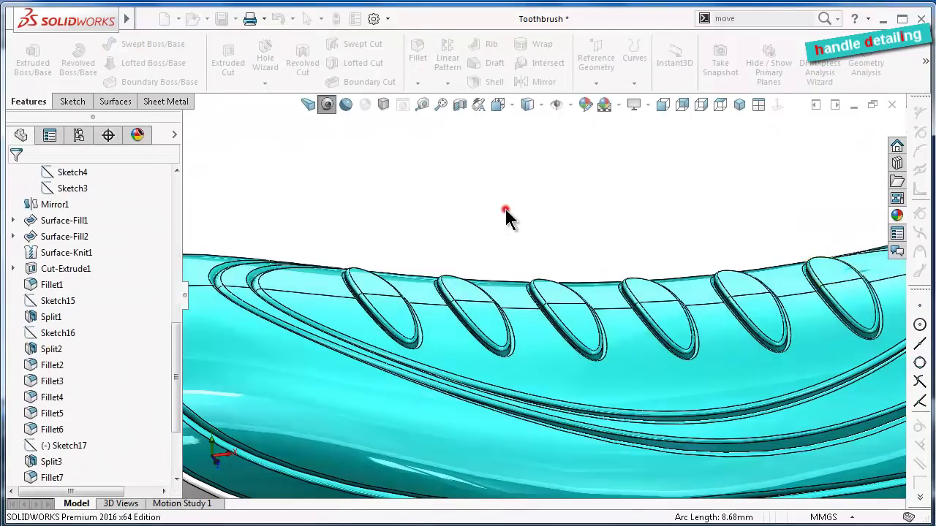
Combine Fillet7 with the six bristle ovals (Fillet14 through Fillet9) using Add
{"action": "mouse_move", "coordinate": [577, 241]}
{"action": "middle_mouse_down"}
{"action": "mouse_move", "coordinate": [554, 265]}
{"action": "mouse_move", "coordinate": [550, 320]}
{"action": "mouse_move", "coordinate": [567, 320]}
{"action": "middle_mouse_up"}
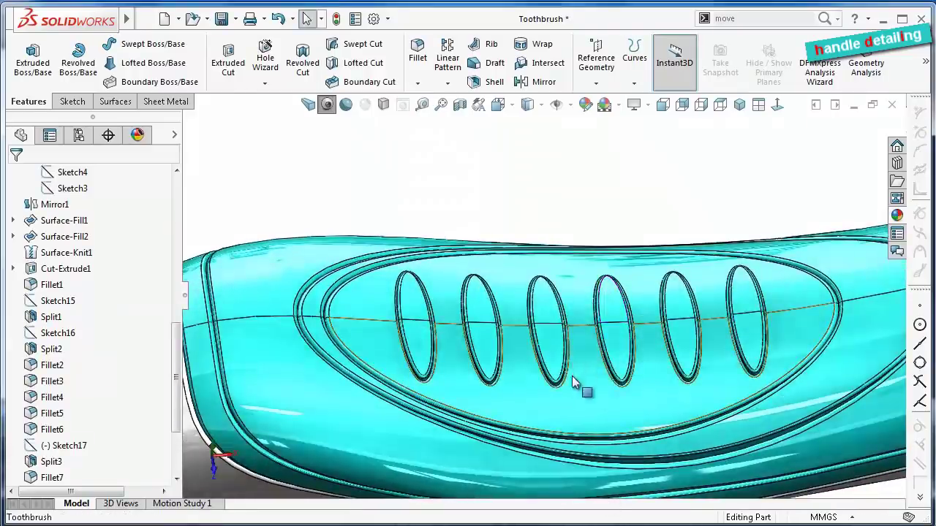
{"action": "scroll", "coordinate": [585, 310], "scroll_direction": "up", "scroll_amount": 3}
{"action": "middle_click_drag", "start_coordinate": [574, 355], "coordinate": [582, 322]}
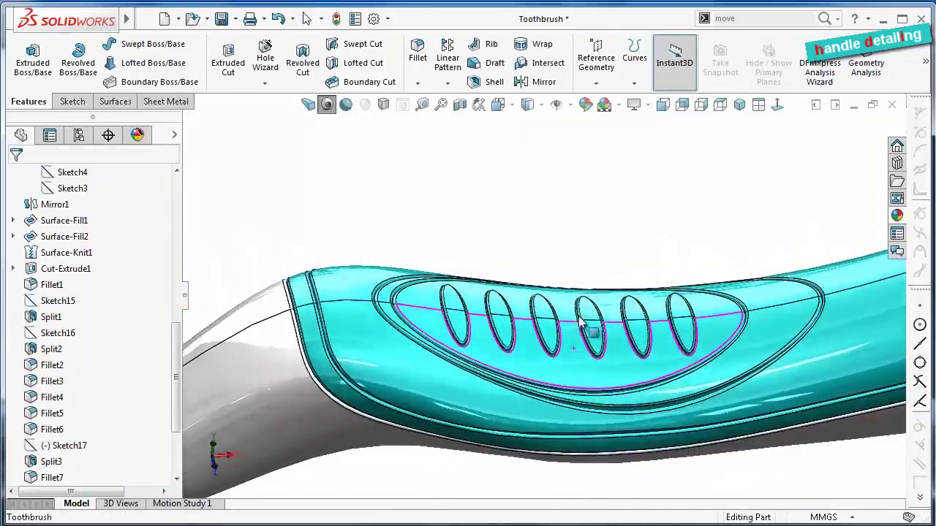
{"action": "mouse_move", "coordinate": [175, 356]}
{"action": "left_mouse_down"}
{"action": "mouse_move", "coordinate": [179, 196]}
{"action": "mouse_move", "coordinate": [179, 246]}
{"action": "left_mouse_up"}
{"action": "type", "text": "c"}
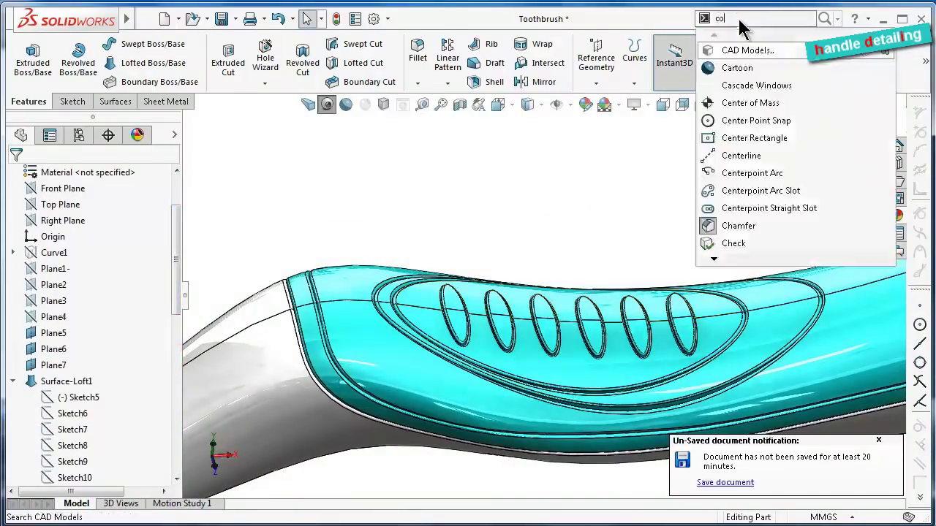
{"action": "type", "text": "om"}
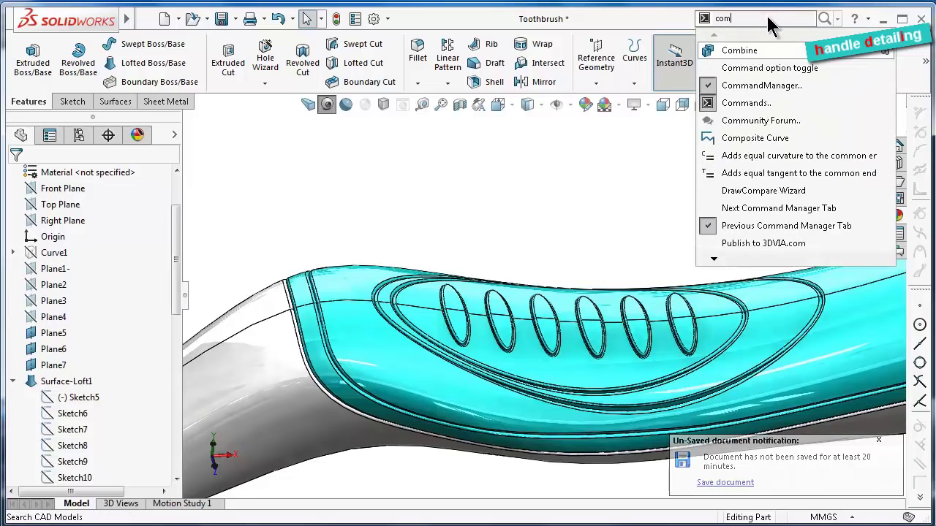
{"action": "left_click", "coordinate": [760, 53]}
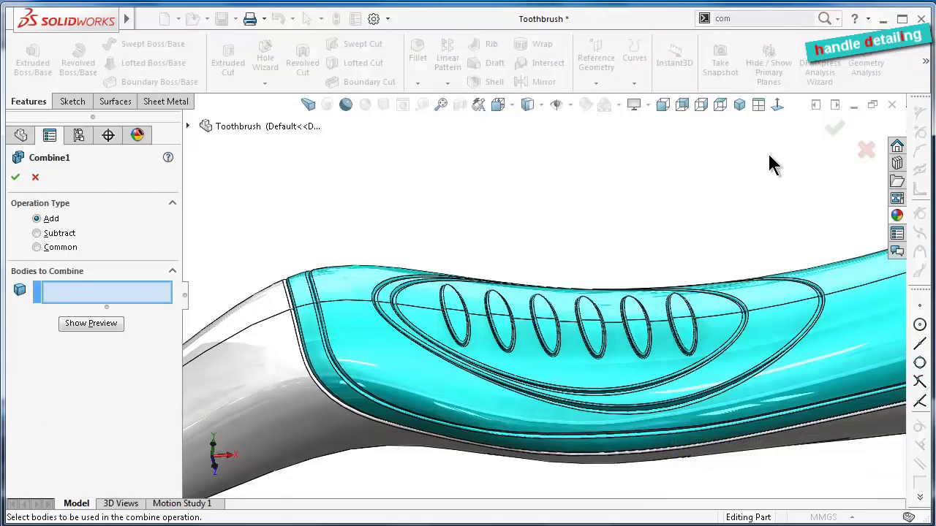
{"action": "scroll", "coordinate": [768, 155], "scroll_direction": "down", "scroll_amount": 2}
{"action": "scroll", "coordinate": [710, 215], "scroll_direction": "down", "scroll_amount": 2}
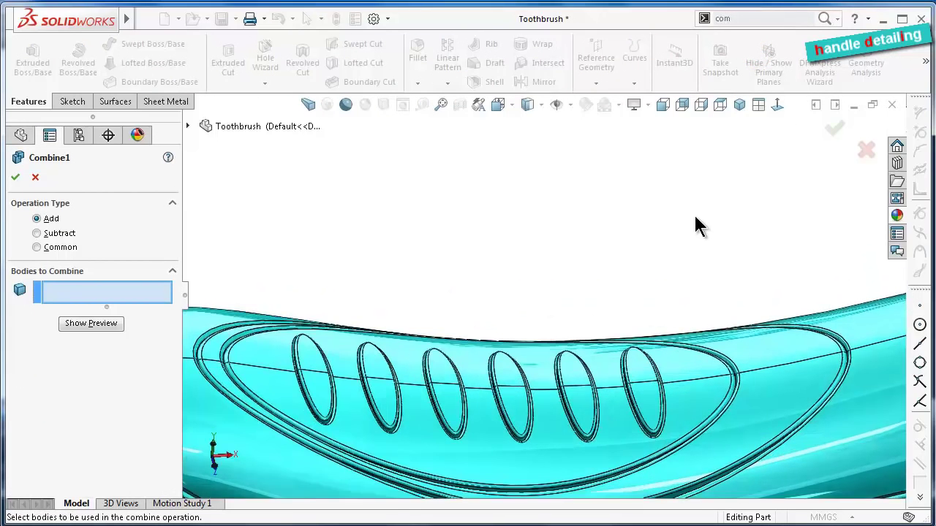
{"action": "left_click", "coordinate": [684, 414]}
{"action": "left_click", "coordinate": [652, 406]}
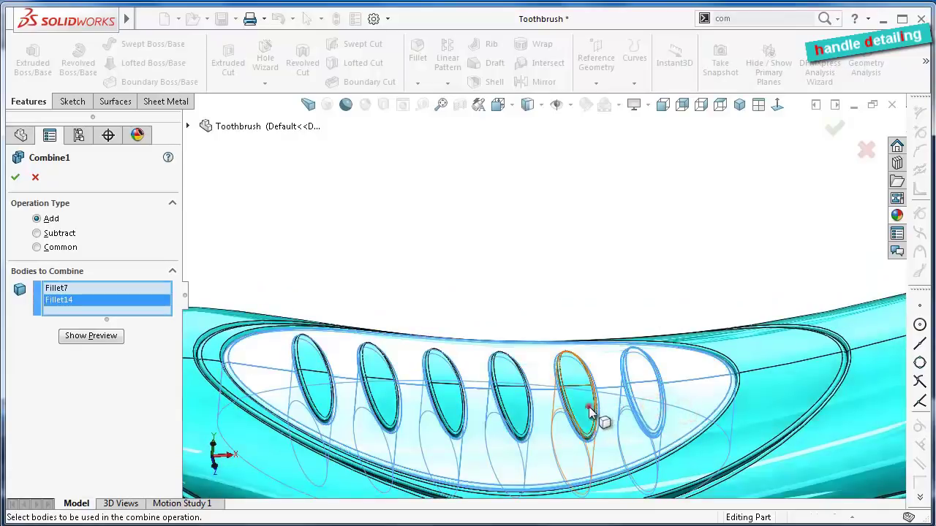
{"action": "left_click", "coordinate": [588, 409]}
{"action": "left_click", "coordinate": [515, 413]}
{"action": "left_click", "coordinate": [448, 409]}
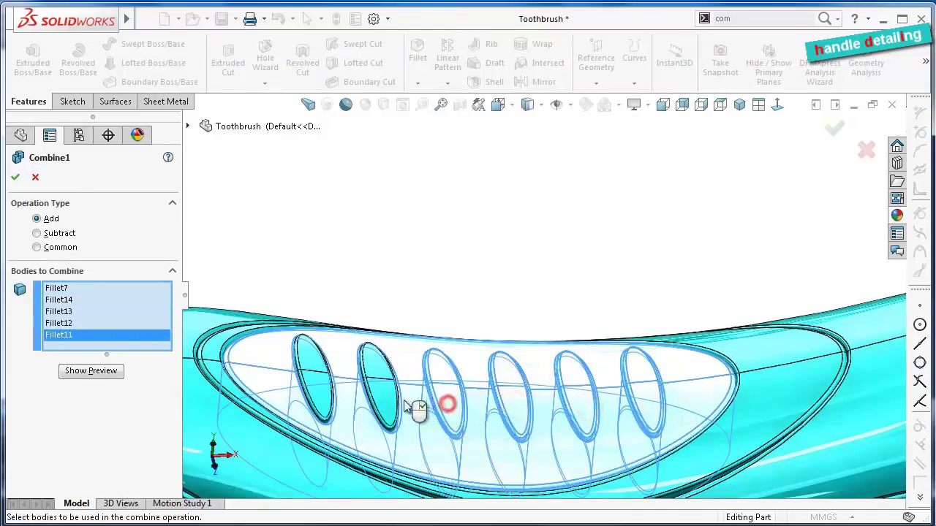
{"action": "left_click", "coordinate": [384, 406]}
{"action": "left_click", "coordinate": [328, 395]}
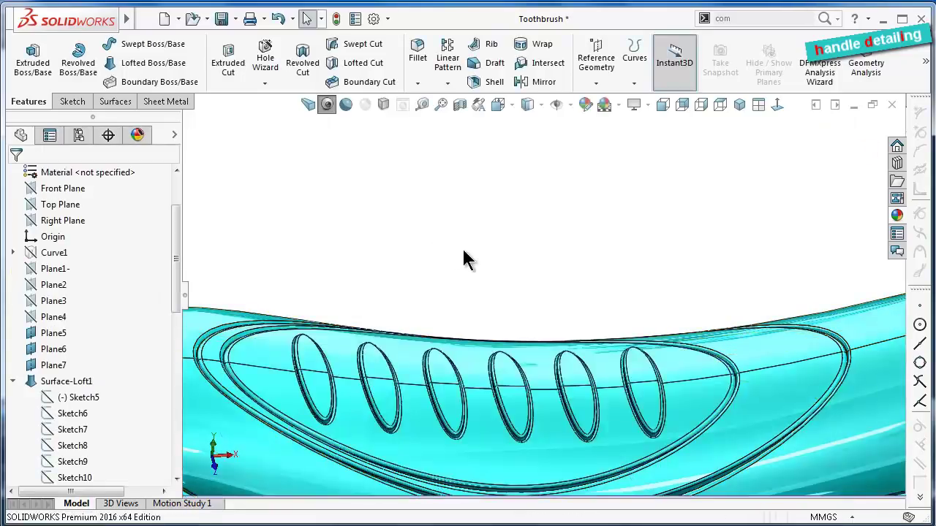
Select the Fillet5 side band body and show the Plastic High Gloss appearances
{"action": "scroll", "coordinate": [472, 276], "scroll_direction": "up", "scroll_amount": 3}
{"action": "middle_click_drag", "start_coordinate": [485, 282], "coordinate": [524, 302]}
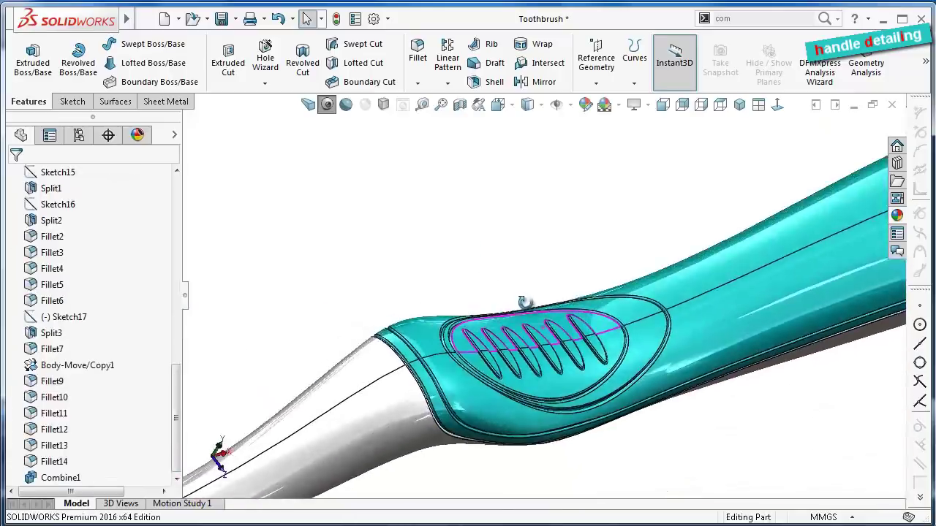
{"action": "mouse_move", "coordinate": [536, 464]}
{"action": "middle_mouse_down"}
{"action": "mouse_move", "coordinate": [553, 349]}
{"action": "mouse_move", "coordinate": [468, 307]}
{"action": "middle_mouse_up"}
{"action": "left_click_drag", "start_coordinate": [176, 381], "coordinate": [189, 183]}
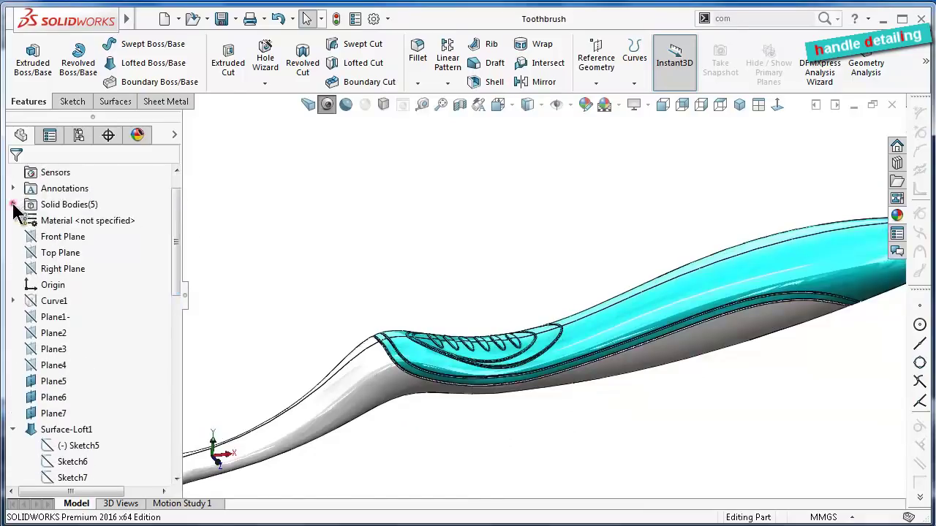
{"action": "left_click", "coordinate": [13, 205]}
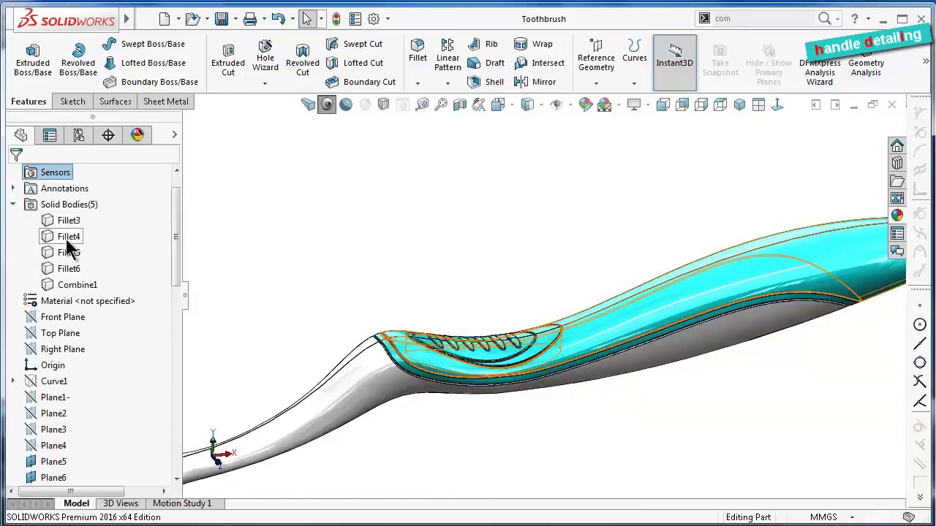
{"action": "left_click", "coordinate": [66, 251]}
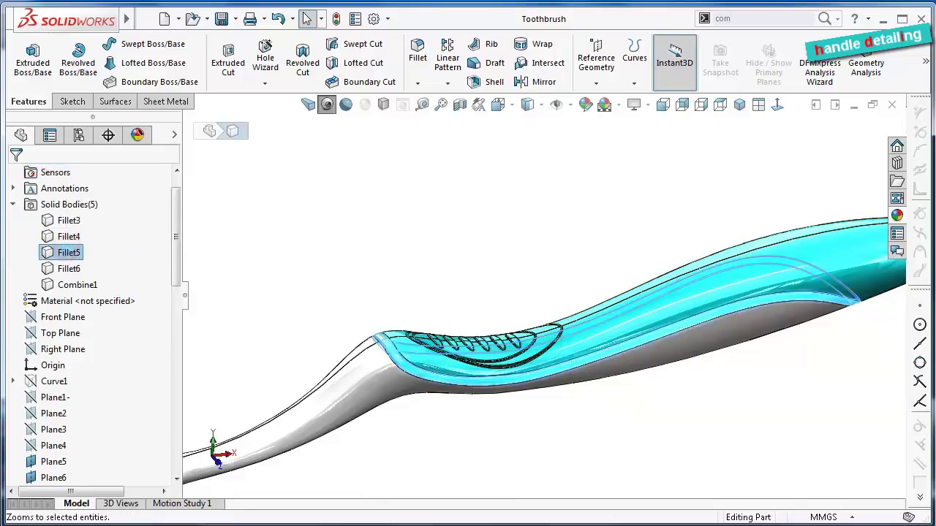
{"action": "key", "text": "Escape"}
{"action": "left_click", "coordinate": [73, 269]}
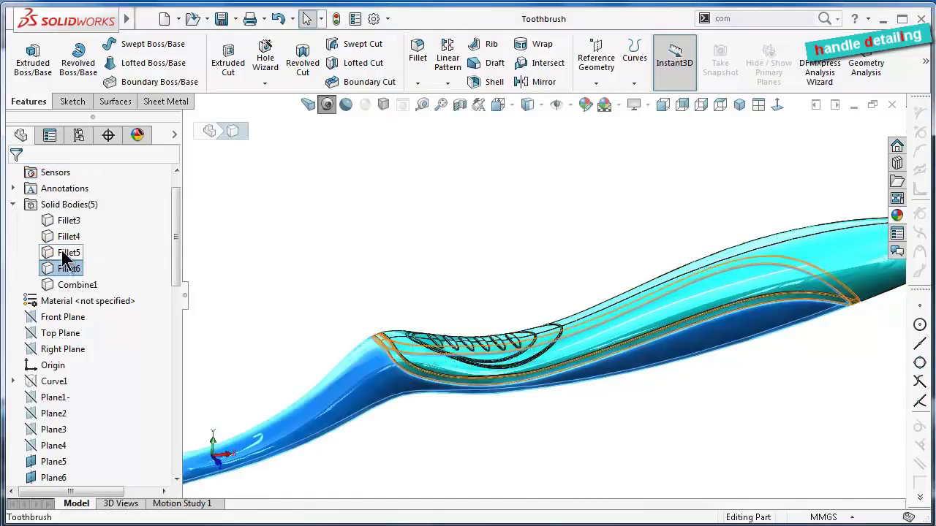
{"action": "left_click", "coordinate": [66, 252]}
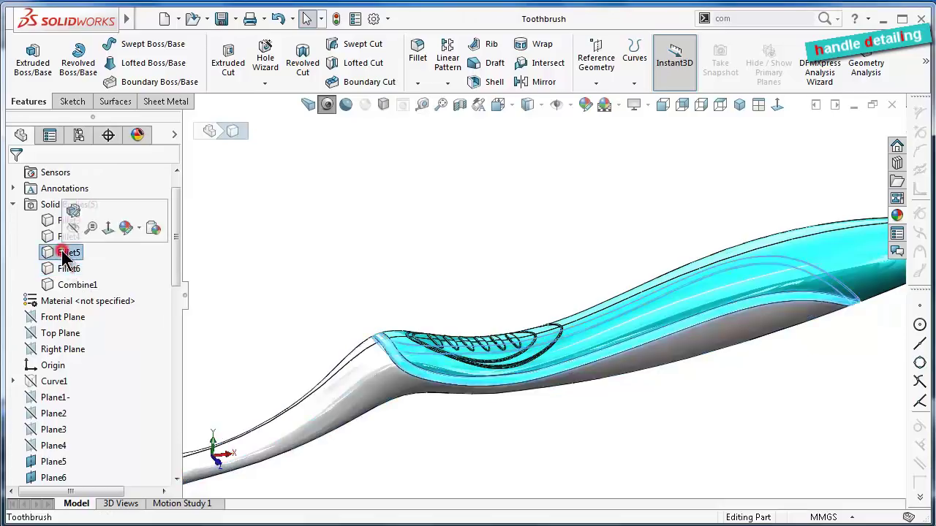
{"action": "left_click", "coordinate": [896, 213]}
{"action": "mouse_move", "coordinate": [903, 424]}
{"action": "left_mouse_down"}
{"action": "mouse_move", "coordinate": [897, 324]}
{"action": "mouse_move", "coordinate": [898, 494]}
{"action": "mouse_move", "coordinate": [898, 446]}
{"action": "mouse_move", "coordinate": [898, 475]}
{"action": "mouse_move", "coordinate": [898, 466]}
{"action": "left_mouse_up"}
Apply blue polished ABS plastic to the Fillet5 side band
{"action": "double_click", "coordinate": [804, 464]}
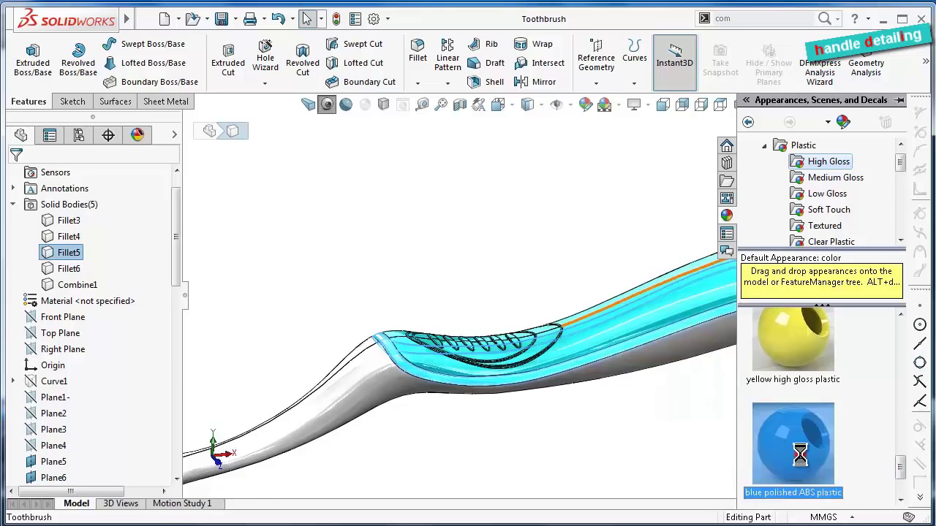
{"action": "mouse_move", "coordinate": [513, 262]}
{"action": "middle_mouse_down"}
{"action": "mouse_move", "coordinate": [595, 318]}
{"action": "mouse_move", "coordinate": [597, 354]}
{"action": "mouse_move", "coordinate": [618, 278]}
{"action": "middle_mouse_up"}
{"action": "scroll", "coordinate": [609, 271], "scroll_direction": "down", "scroll_amount": 3}
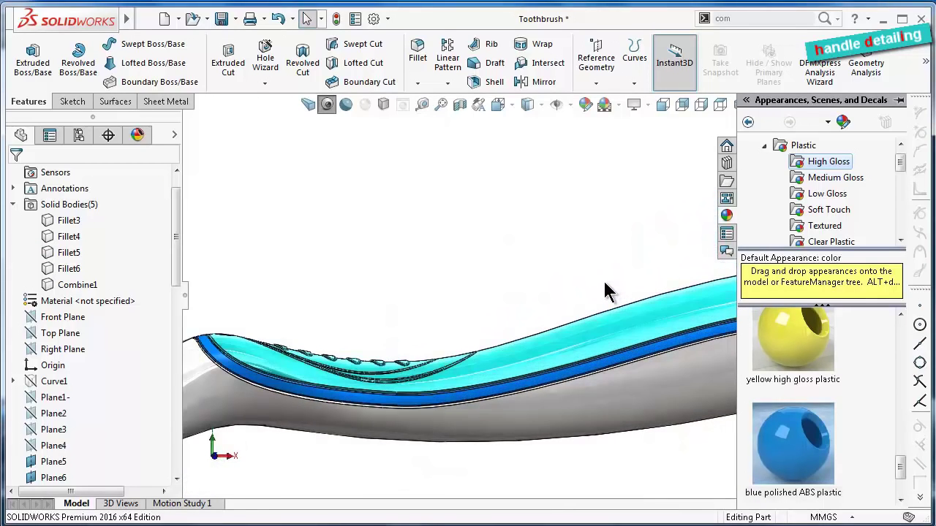
{"action": "middle_click_drag", "start_coordinate": [704, 395], "coordinate": [561, 125]}
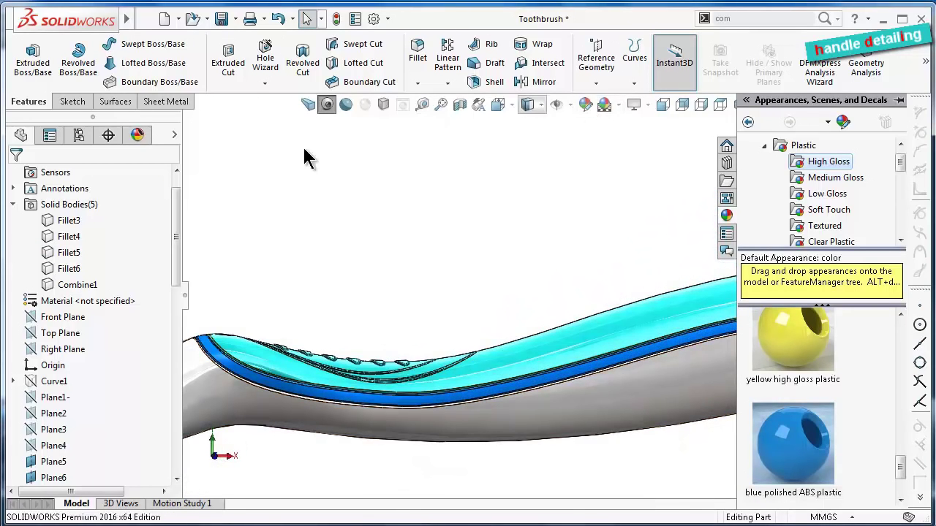
Darken the Fillet5 band's colour to navy (RGB 0, 0, 128)
{"action": "left_click", "coordinate": [67, 253]}
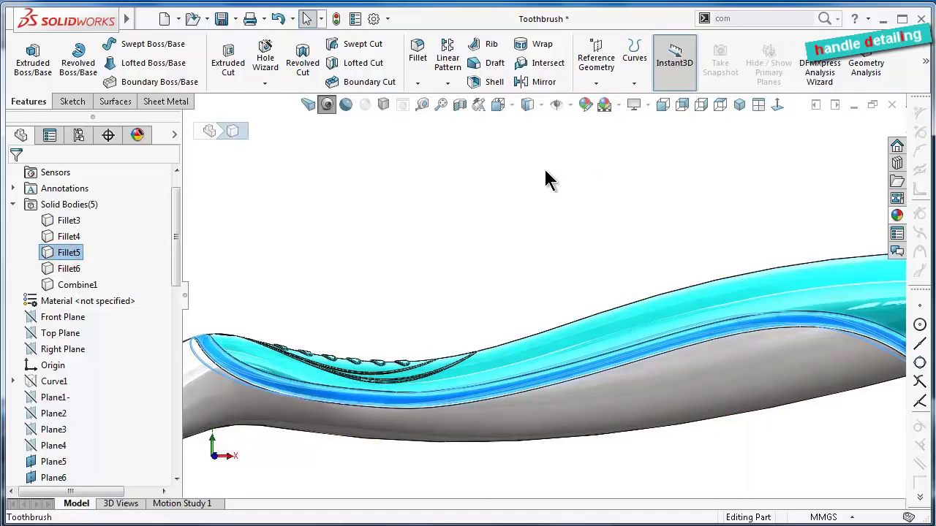
{"action": "middle_click_drag", "start_coordinate": [544, 173], "coordinate": [560, 258]}
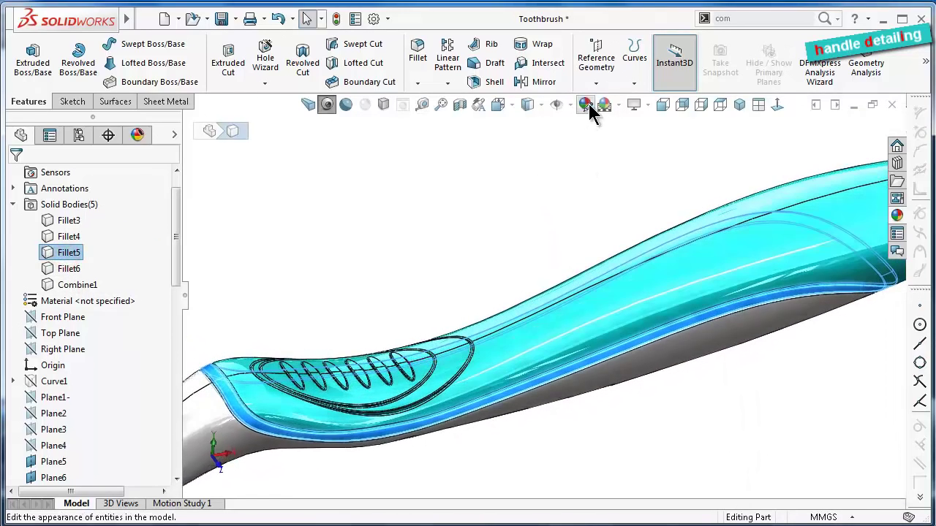
{"action": "left_click", "coordinate": [582, 107]}
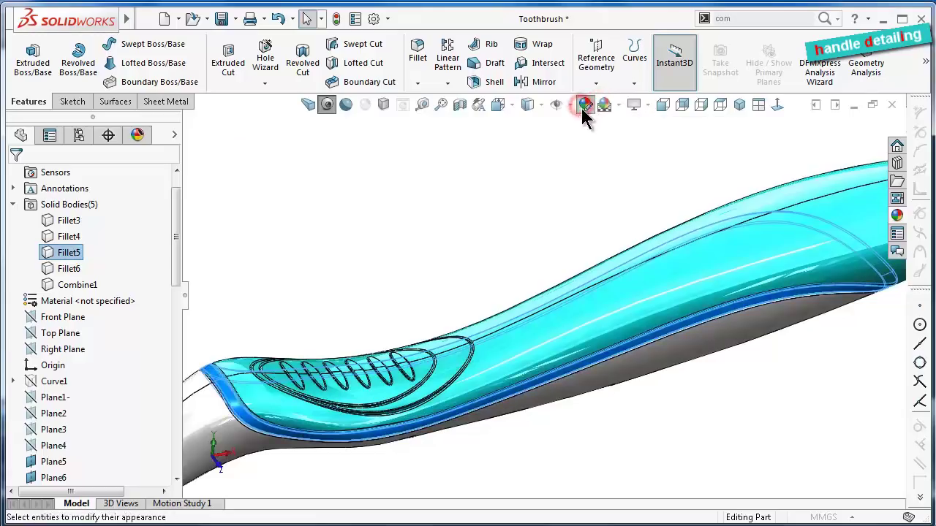
{"action": "left_click_drag", "start_coordinate": [176, 329], "coordinate": [175, 390]}
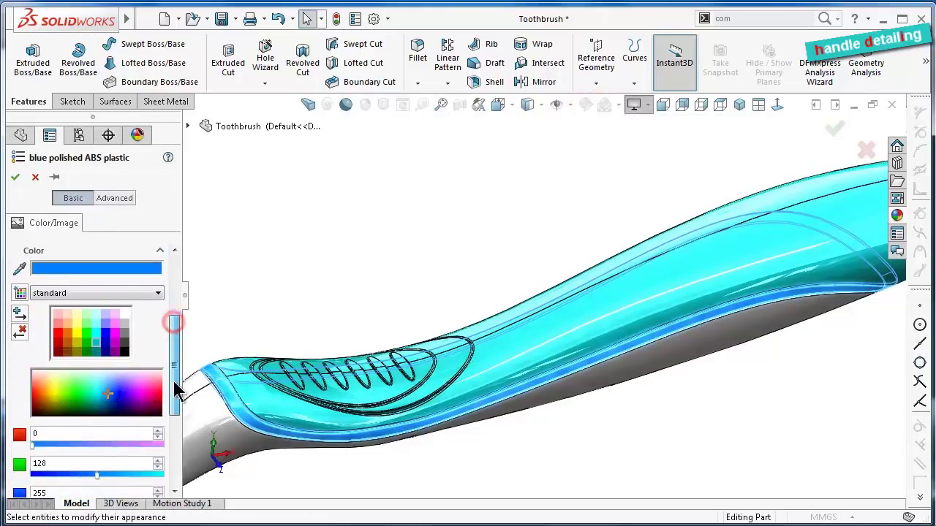
{"action": "left_click", "coordinate": [106, 350]}
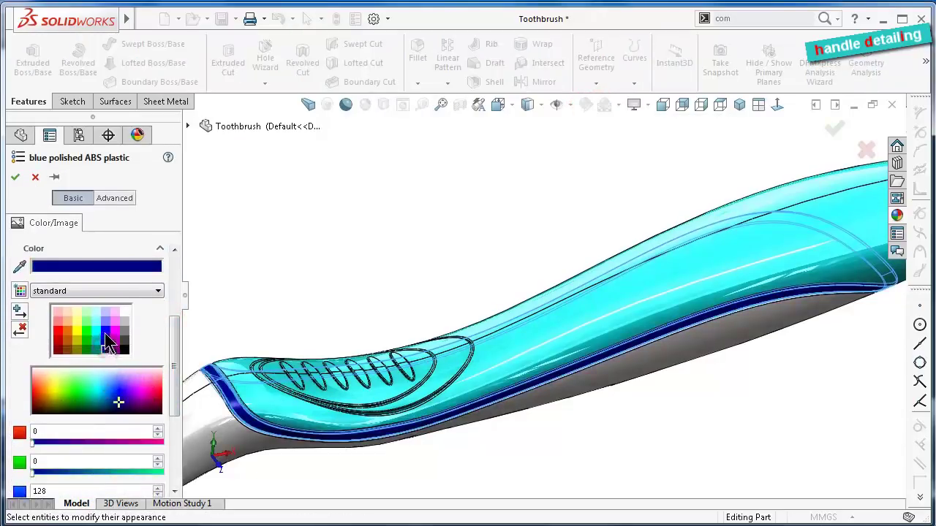
{"action": "left_click", "coordinate": [106, 341]}
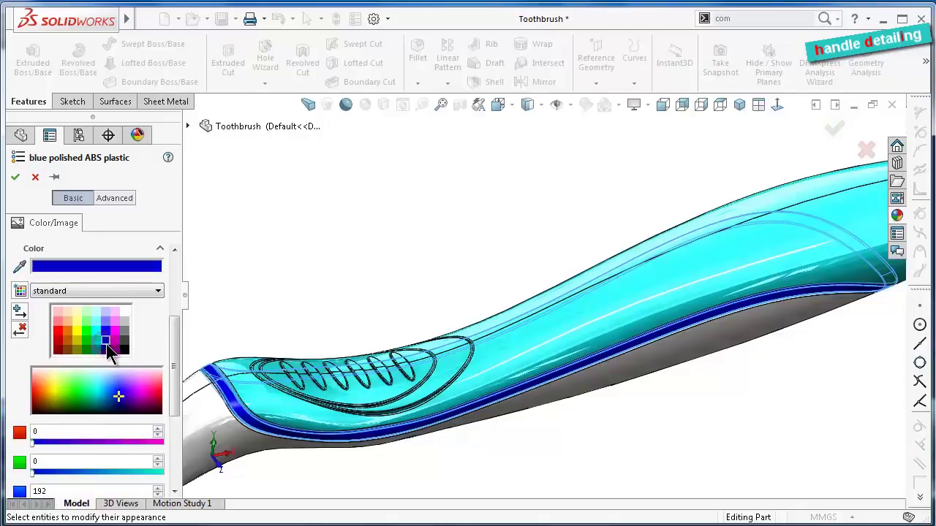
{"action": "left_click", "coordinate": [15, 178]}
{"action": "mouse_move", "coordinate": [303, 236]}
{"action": "middle_mouse_down"}
{"action": "mouse_move", "coordinate": [528, 417]}
{"action": "mouse_move", "coordinate": [526, 358]}
{"action": "mouse_move", "coordinate": [543, 397]}
{"action": "mouse_move", "coordinate": [509, 314]}
{"action": "mouse_move", "coordinate": [492, 394]}
{"action": "mouse_move", "coordinate": [485, 376]}
{"action": "mouse_move", "coordinate": [479, 393]}
{"action": "middle_mouse_up"}
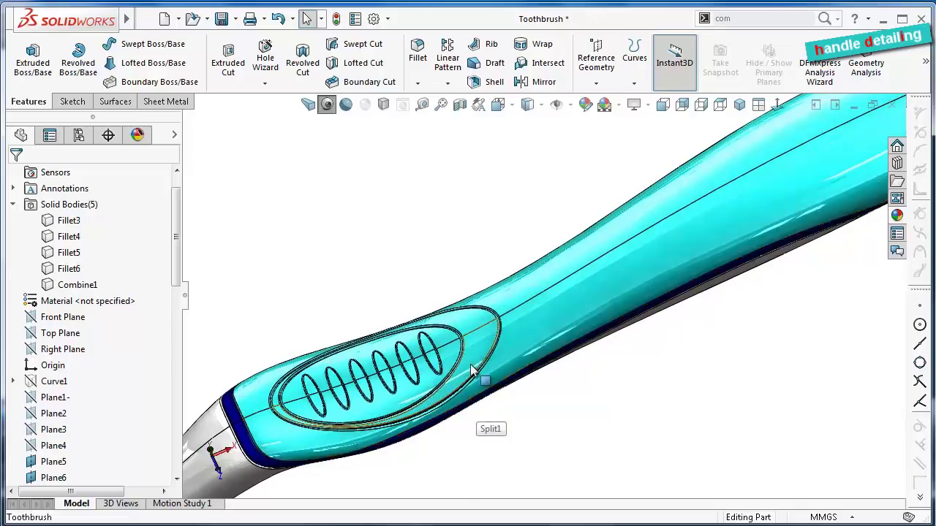
Select the Fillet3 rim body in the Solid Bodies list
{"action": "left_click", "coordinate": [472, 366]}
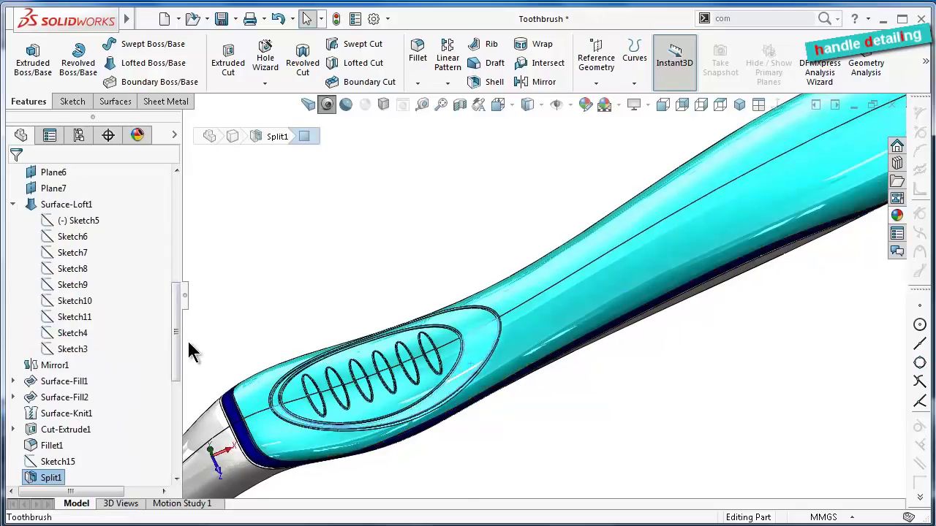
{"action": "left_click_drag", "start_coordinate": [180, 356], "coordinate": [179, 259]}
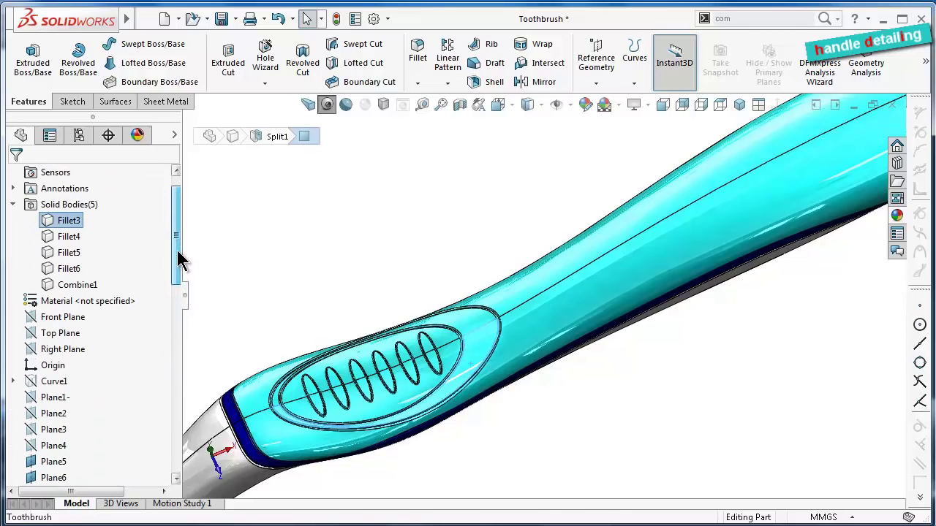
{"action": "left_click", "coordinate": [60, 223]}
{"action": "left_click", "coordinate": [65, 239]}
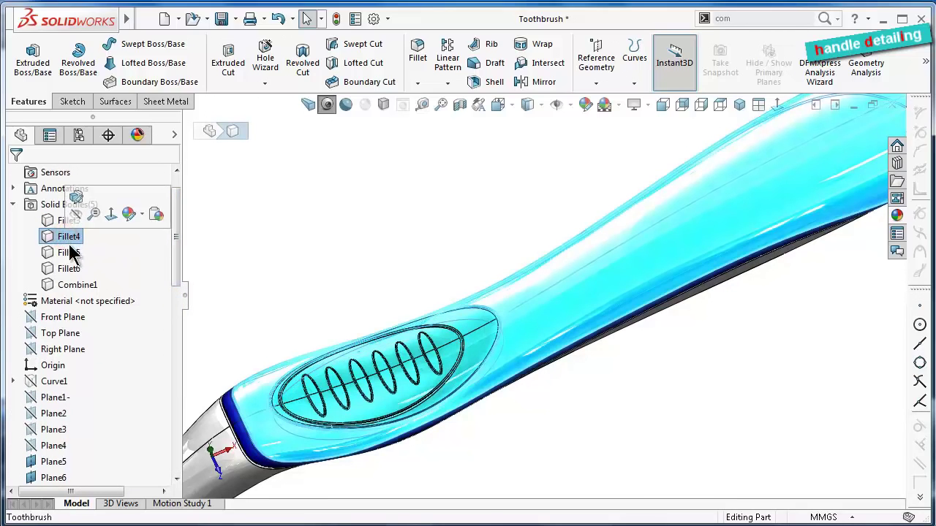
{"action": "left_click", "coordinate": [71, 252]}
{"action": "left_click", "coordinate": [68, 269]}
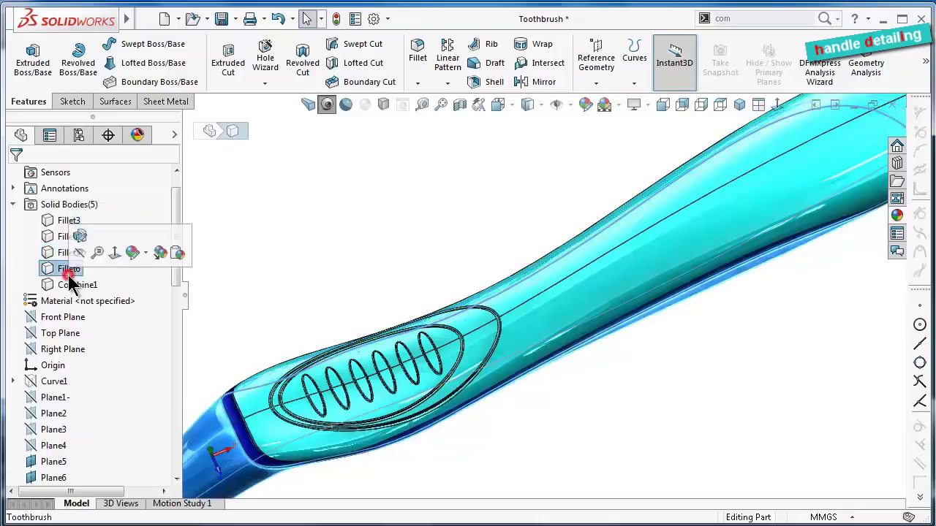
{"action": "left_click", "coordinate": [71, 286]}
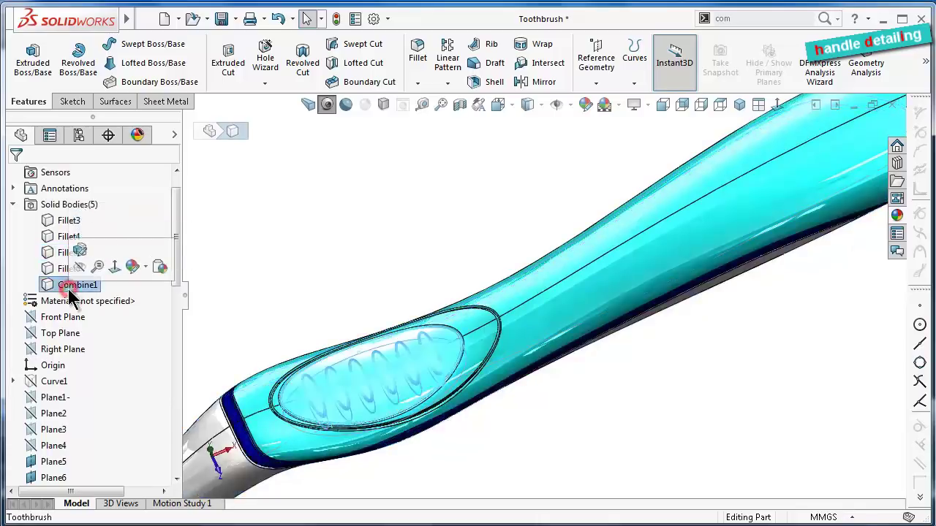
{"action": "left_click", "coordinate": [59, 222]}
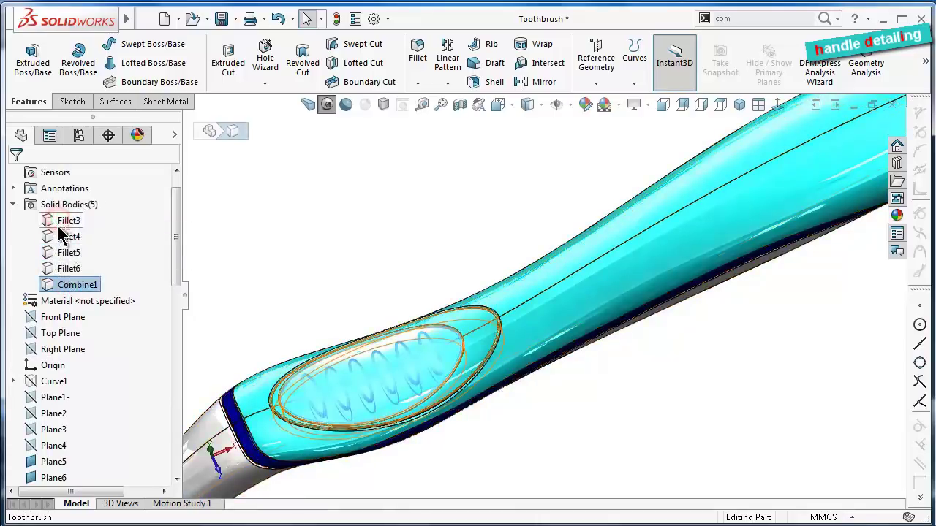
{"action": "middle_click_drag", "start_coordinate": [365, 236], "coordinate": [188, 251]}
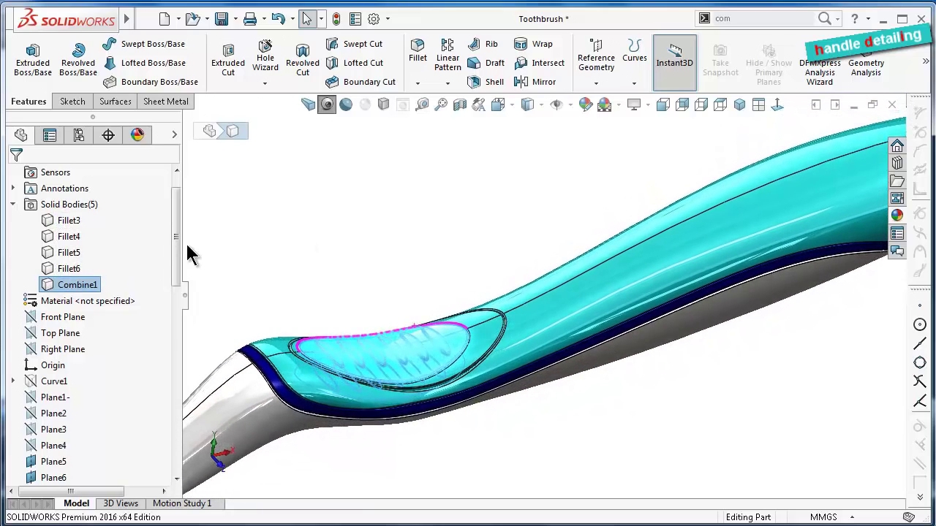
{"action": "left_click", "coordinate": [74, 239]}
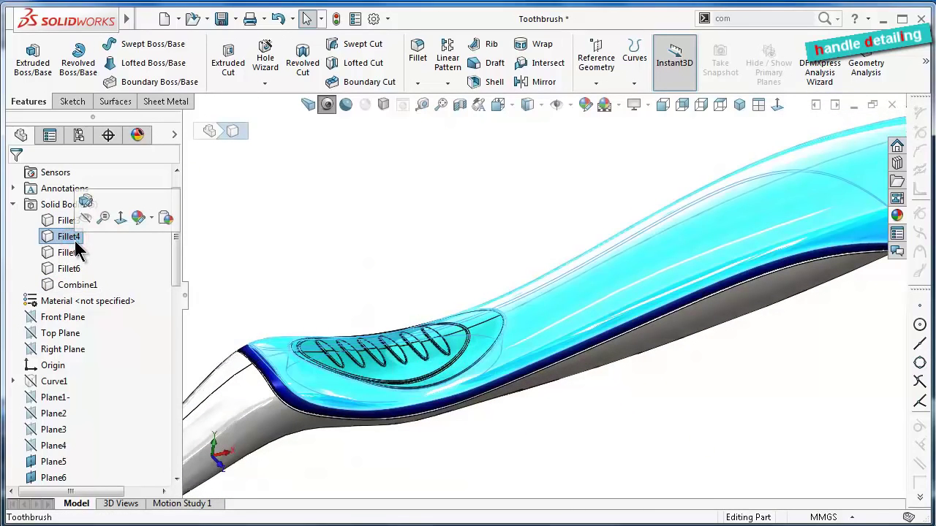
{"action": "left_click", "coordinate": [73, 256]}
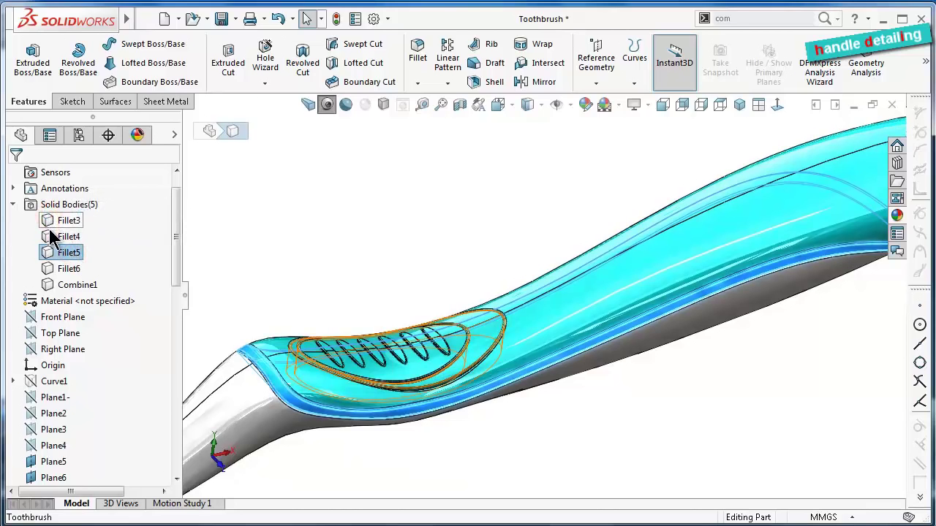
{"action": "left_click", "coordinate": [64, 221]}
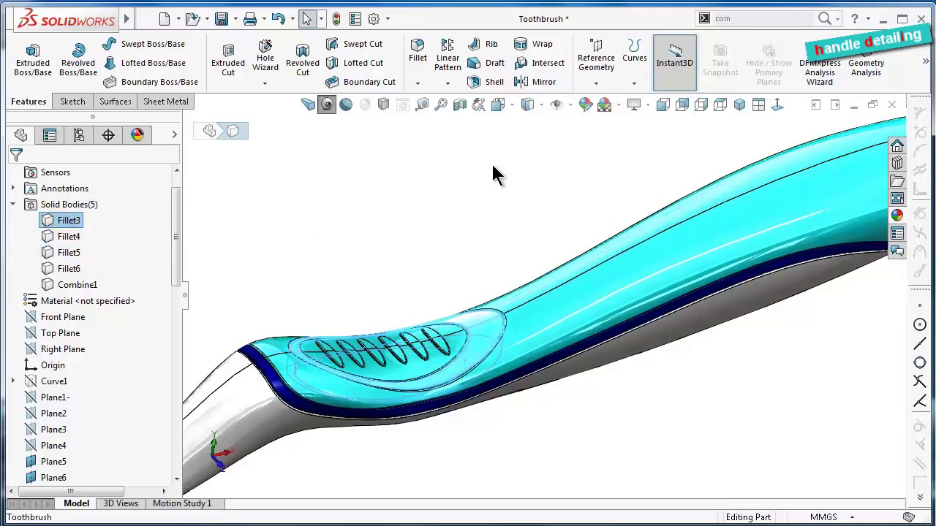
Give the Fillet3 rim a dark blue appearance
{"action": "left_click", "coordinate": [584, 105]}
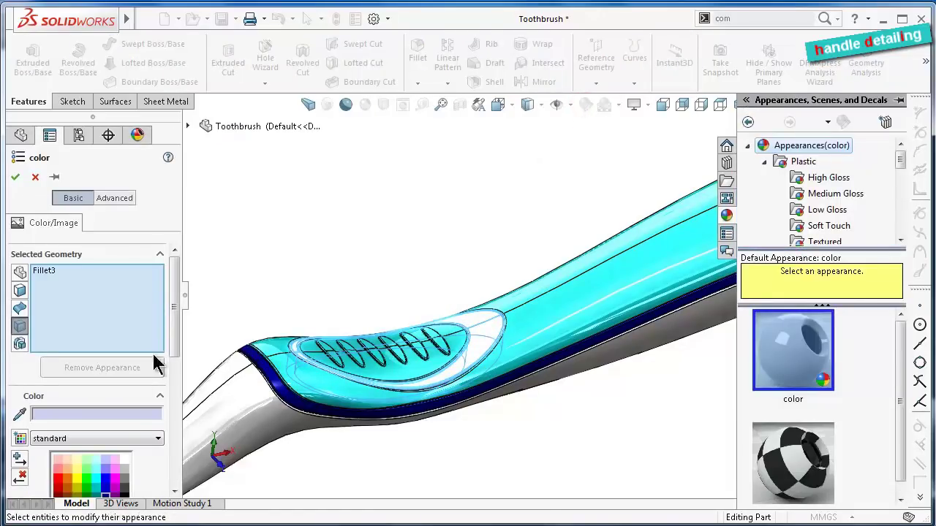
{"action": "left_click", "coordinate": [107, 495]}
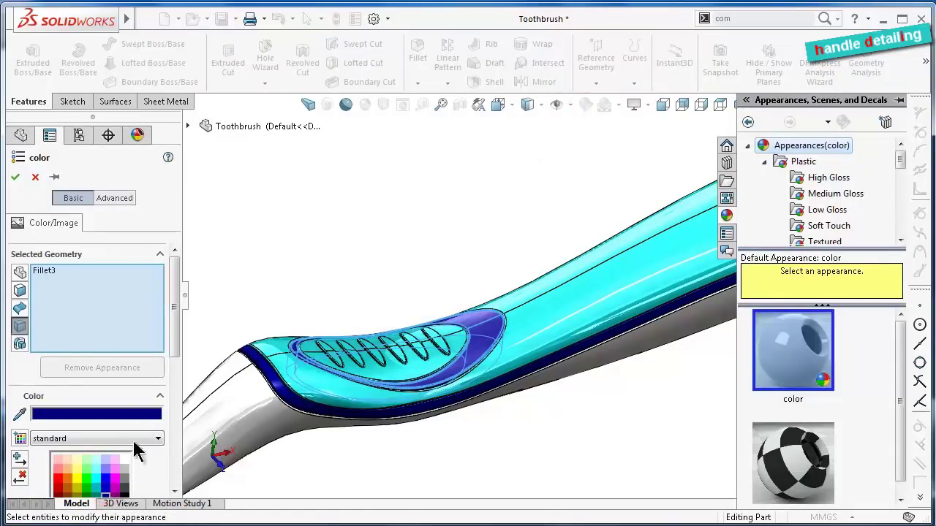
{"action": "left_click", "coordinate": [16, 177]}
Apply white high gloss plastic to the Combine1 bristle body
{"action": "mouse_move", "coordinate": [378, 193]}
{"action": "middle_mouse_down"}
{"action": "mouse_move", "coordinate": [412, 342]}
{"action": "mouse_move", "coordinate": [407, 251]}
{"action": "mouse_move", "coordinate": [414, 368]}
{"action": "middle_mouse_up"}
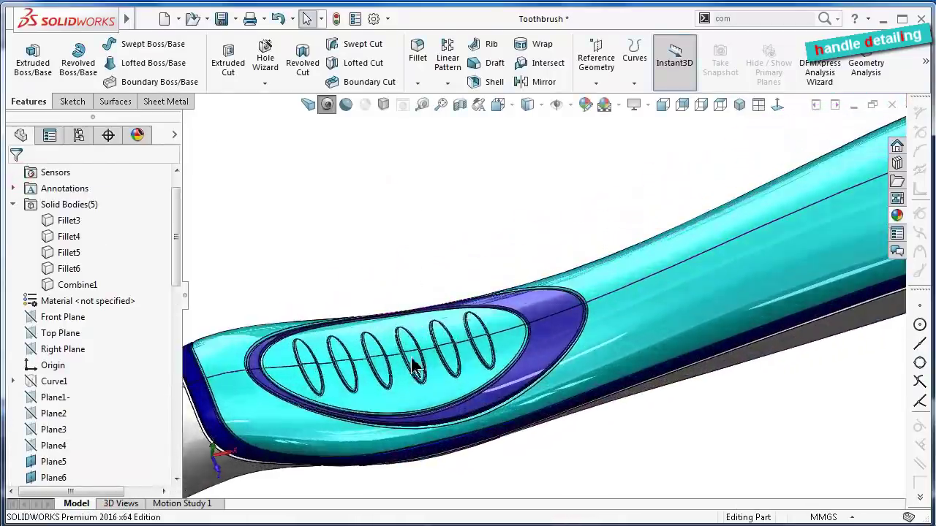
{"action": "left_click", "coordinate": [413, 398]}
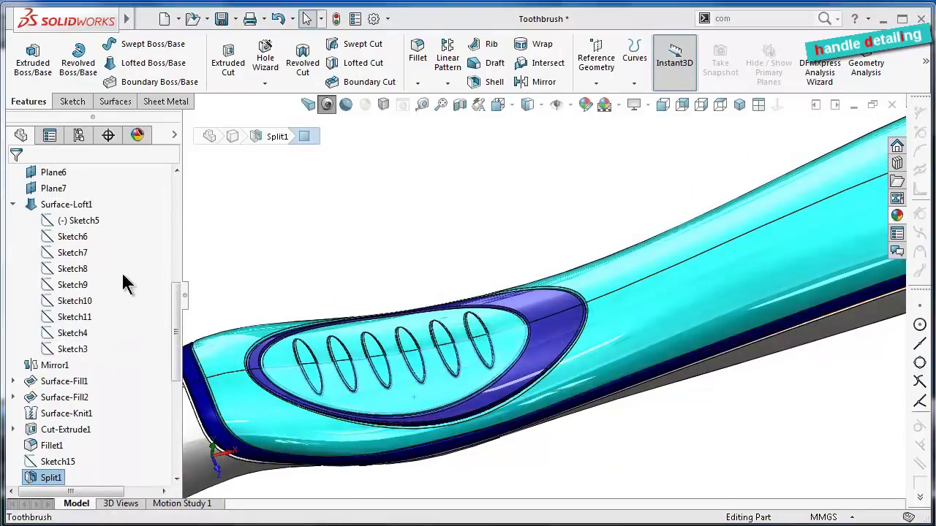
{"action": "left_click", "coordinate": [12, 205]}
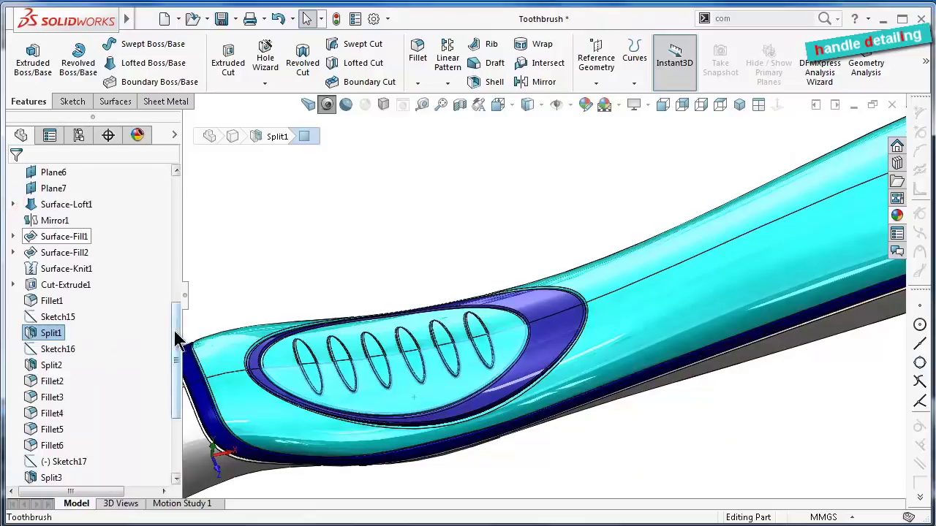
{"action": "left_click_drag", "start_coordinate": [175, 340], "coordinate": [173, 209]}
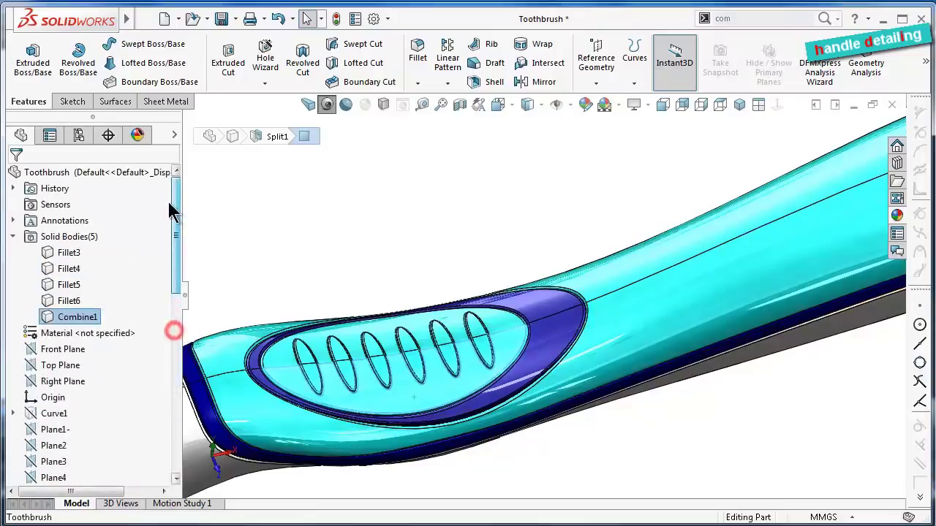
{"action": "left_click", "coordinate": [73, 286]}
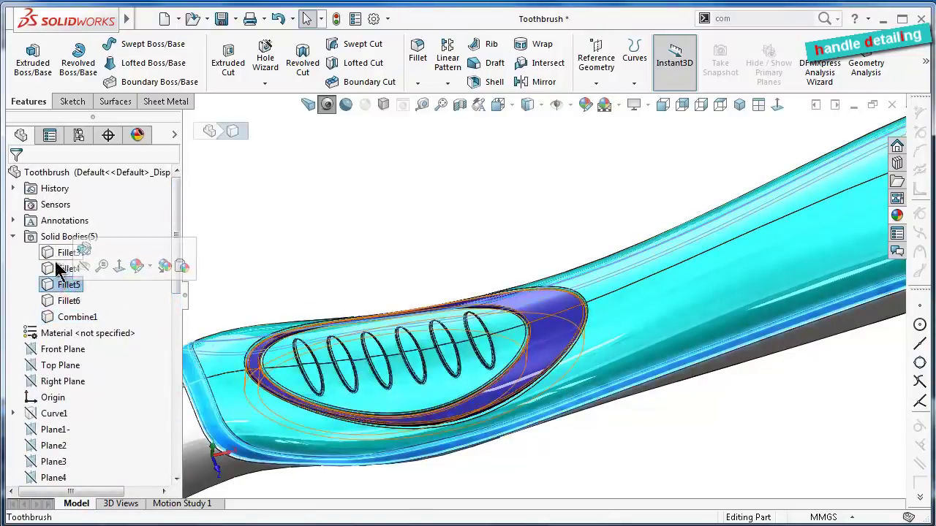
{"action": "left_click", "coordinate": [65, 322]}
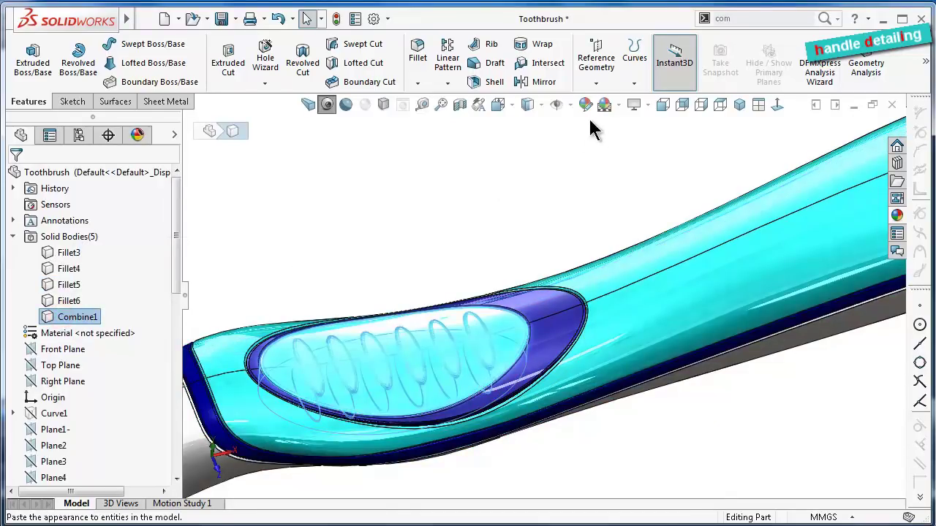
{"action": "left_click", "coordinate": [897, 215]}
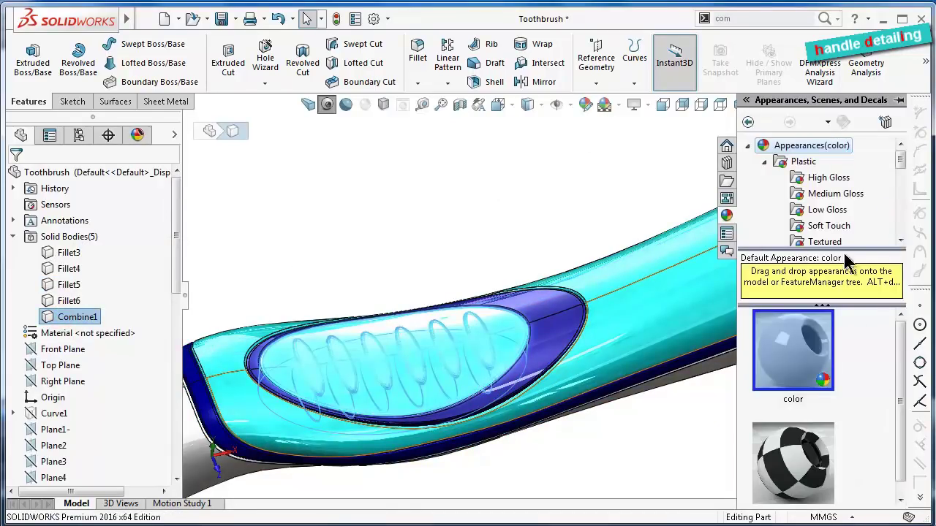
{"action": "left_click", "coordinate": [804, 180]}
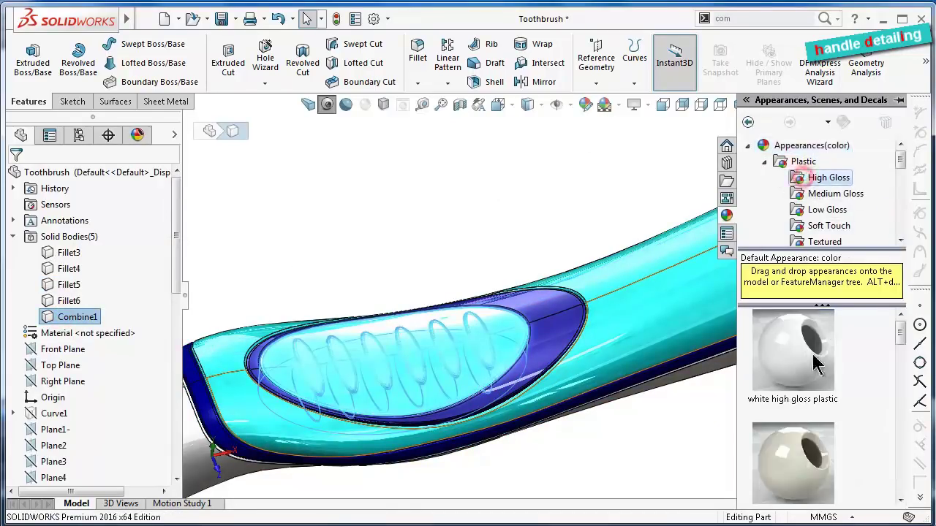
{"action": "left_click", "coordinate": [804, 373]}
{"action": "left_click", "coordinate": [468, 212]}
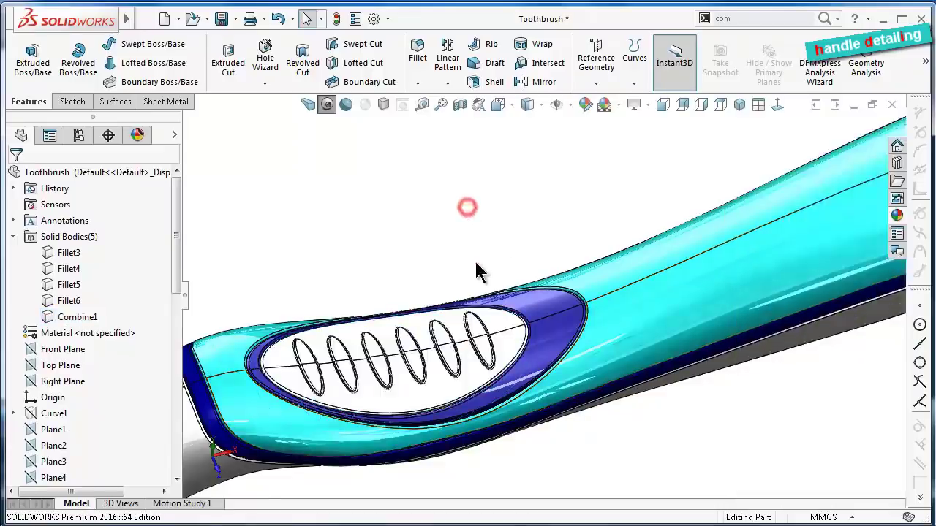
{"action": "mouse_move", "coordinate": [477, 271]}
{"action": "middle_mouse_down"}
{"action": "mouse_move", "coordinate": [468, 305]}
{"action": "mouse_move", "coordinate": [504, 244]}
{"action": "middle_mouse_up"}
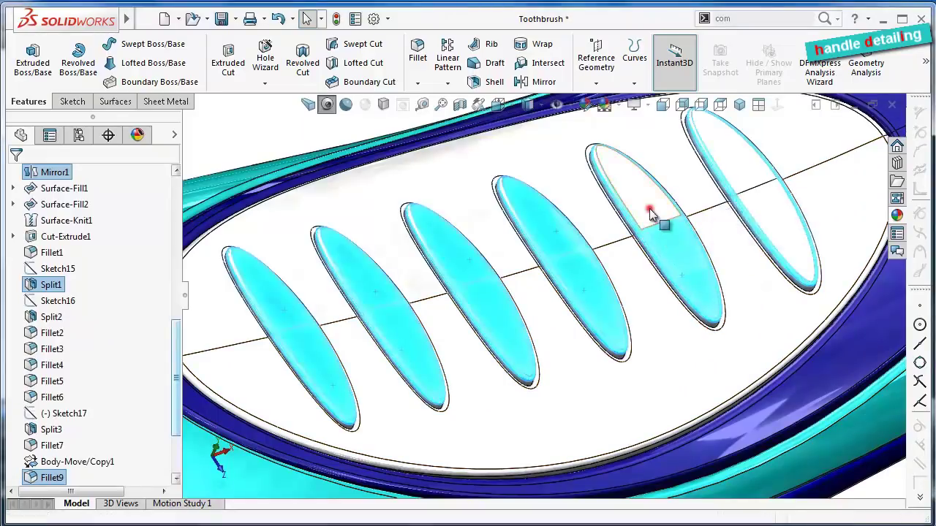
Colour the selected tuft faces cyan (R 0, G 192)
{"action": "left_click", "coordinate": [734, 160]}
{"action": "left_click", "coordinate": [783, 232]}
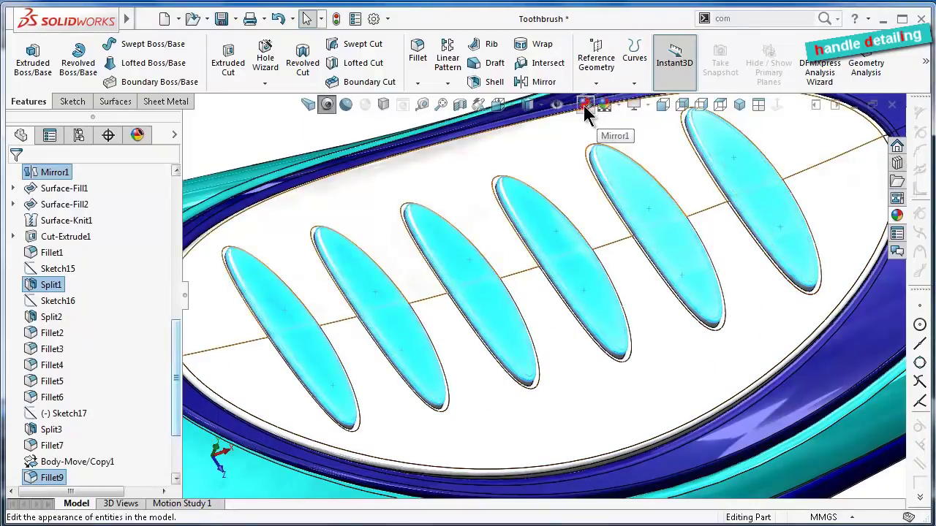
{"action": "left_click", "coordinate": [584, 105]}
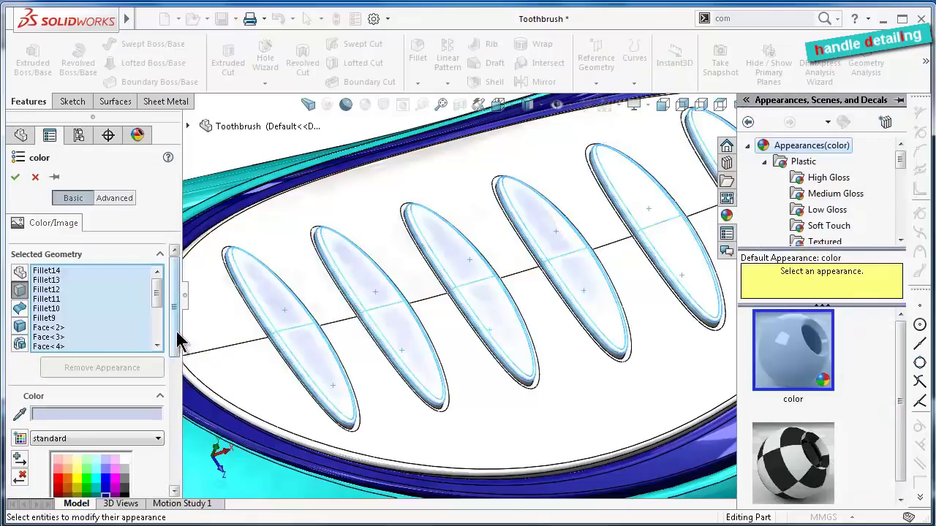
{"action": "left_click_drag", "start_coordinate": [178, 340], "coordinate": [176, 388]}
{"action": "left_click", "coordinate": [97, 371]}
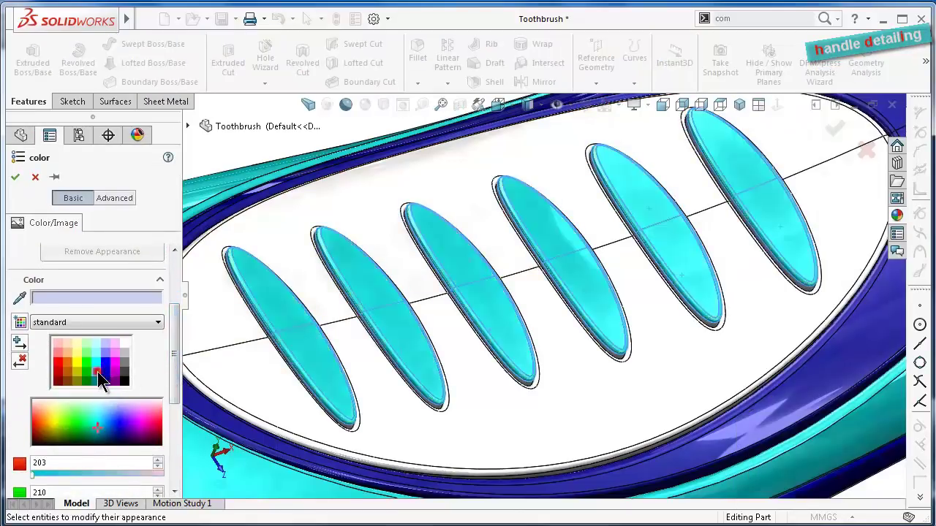
{"action": "left_click", "coordinate": [95, 380]}
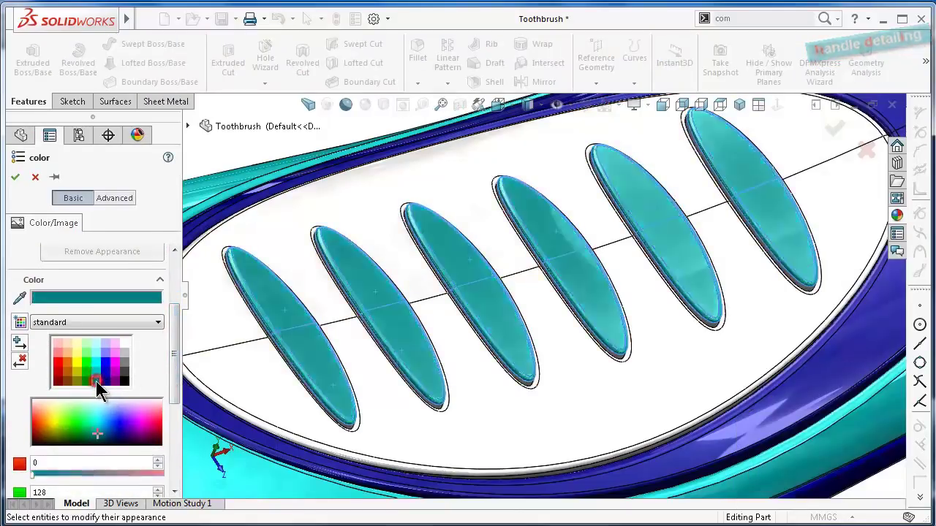
{"action": "left_click", "coordinate": [98, 373]}
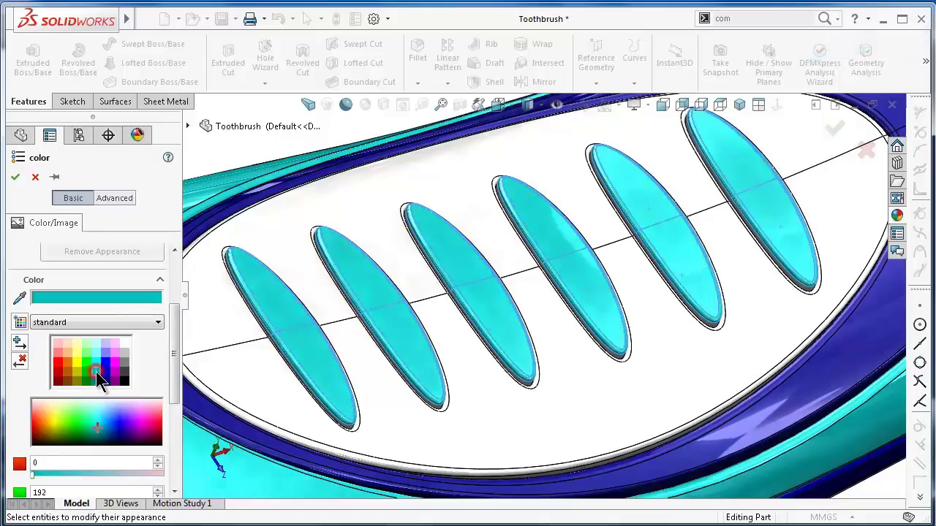
{"action": "left_click", "coordinate": [16, 176]}
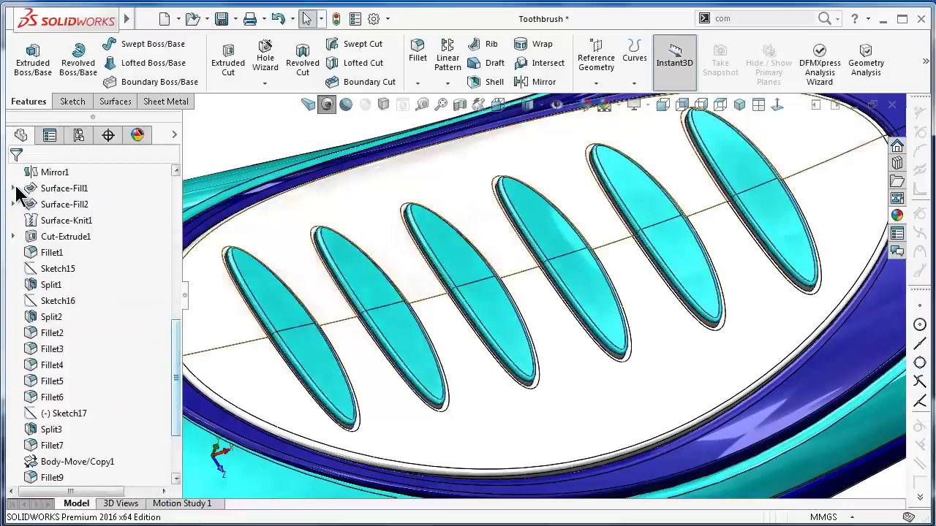
{"action": "scroll", "coordinate": [512, 263], "scroll_direction": "up", "scroll_amount": 5}
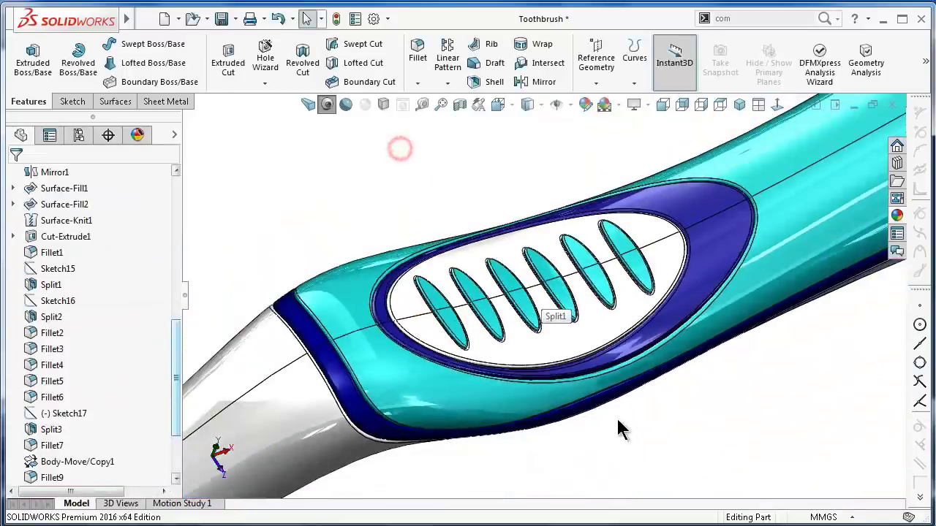
{"action": "middle_click_drag", "start_coordinate": [618, 430], "coordinate": [625, 455]}
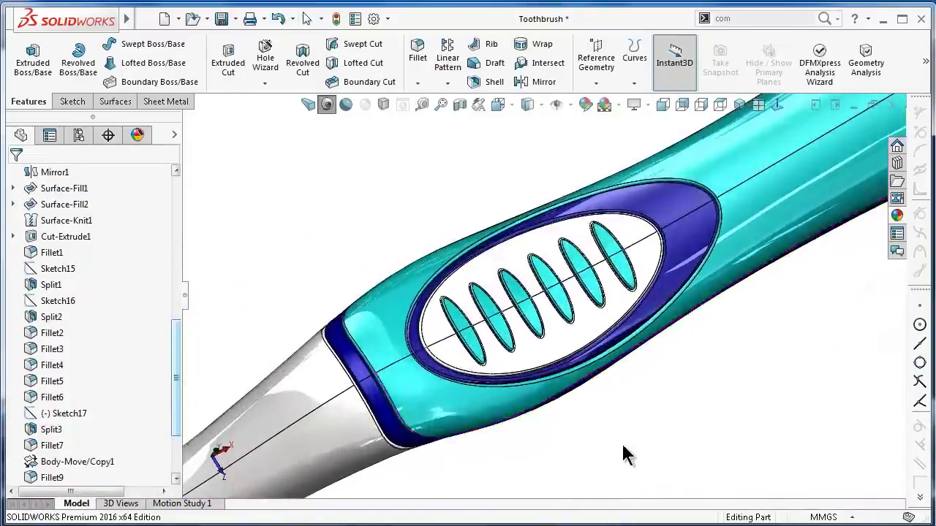
{"action": "scroll", "coordinate": [626, 431], "scroll_direction": "up", "scroll_amount": 2}
{"action": "scroll", "coordinate": [626, 431], "scroll_direction": "up", "scroll_amount": 3}
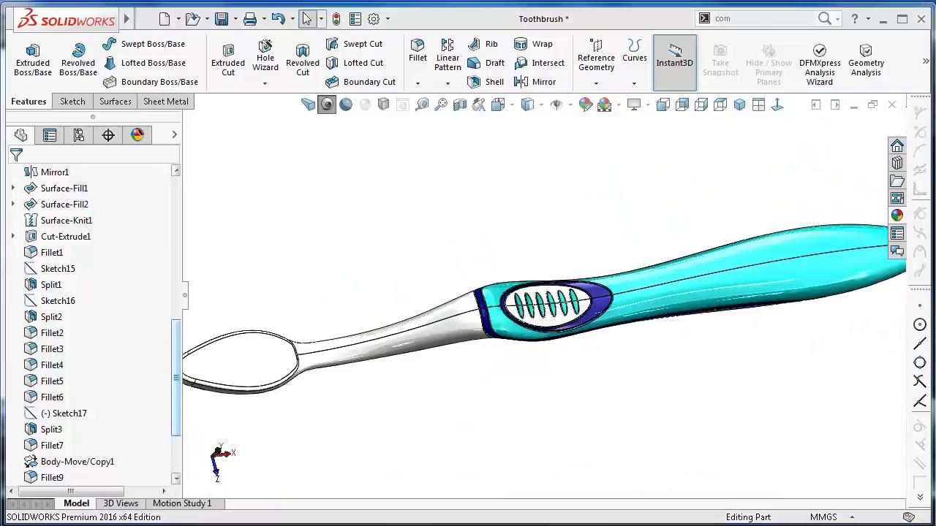
{"action": "left_click", "coordinate": [528, 104]}
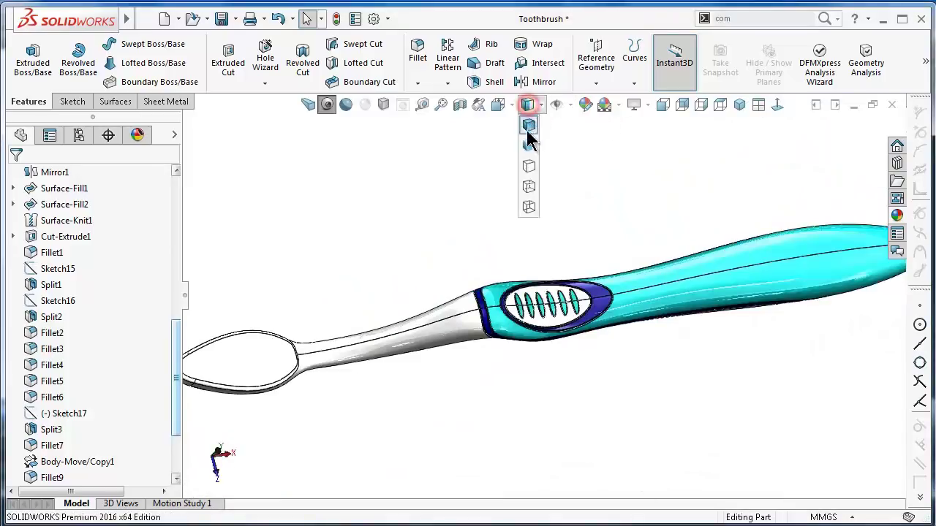
{"action": "left_click", "coordinate": [524, 143]}
{"action": "mouse_move", "coordinate": [494, 260]}
{"action": "middle_mouse_down"}
{"action": "mouse_move", "coordinate": [488, 201]}
{"action": "mouse_move", "coordinate": [307, 19]}
{"action": "middle_mouse_up"}
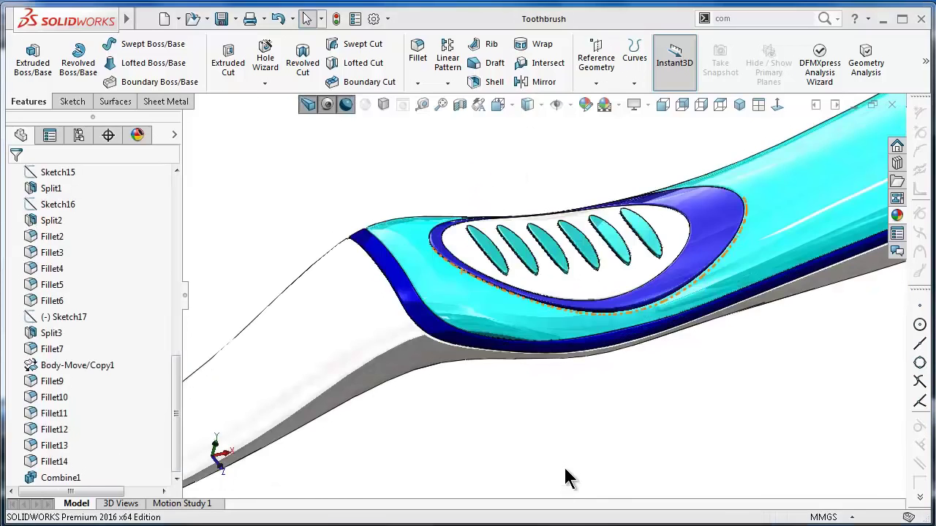
{"action": "middle_click_drag", "start_coordinate": [564, 468], "coordinate": [593, 419]}
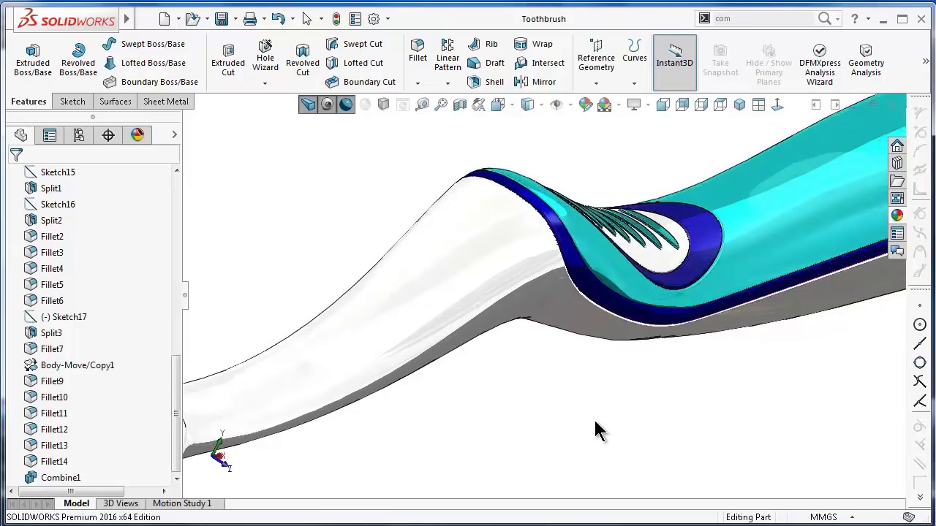
{"action": "mouse_move", "coordinate": [476, 236]}
{"action": "middle_mouse_down"}
{"action": "mouse_move", "coordinate": [710, 329]}
{"action": "mouse_move", "coordinate": [677, 315]}
{"action": "mouse_move", "coordinate": [664, 334]}
{"action": "mouse_move", "coordinate": [679, 334]}
{"action": "mouse_move", "coordinate": [685, 309]}
{"action": "mouse_move", "coordinate": [665, 214]}
{"action": "middle_mouse_up"}
{"action": "key", "text": "ctrl+6"}
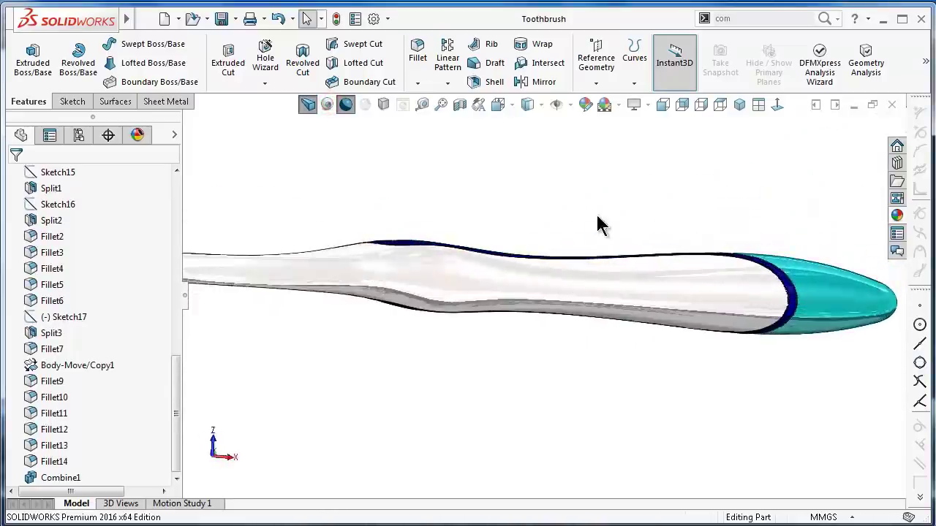
{"action": "mouse_move", "coordinate": [598, 199]}
{"action": "middle_mouse_down"}
{"action": "mouse_move", "coordinate": [558, 157]}
{"action": "mouse_move", "coordinate": [631, 175]}
{"action": "mouse_move", "coordinate": [570, 203]}
{"action": "mouse_move", "coordinate": [546, 234]}
{"action": "mouse_move", "coordinate": [497, 363]}
{"action": "middle_mouse_up"}
{"action": "mouse_move", "coordinate": [552, 376]}
{"action": "middle_mouse_down"}
{"action": "mouse_move", "coordinate": [507, 393]}
{"action": "mouse_move", "coordinate": [393, 303]}
{"action": "middle_mouse_up"}
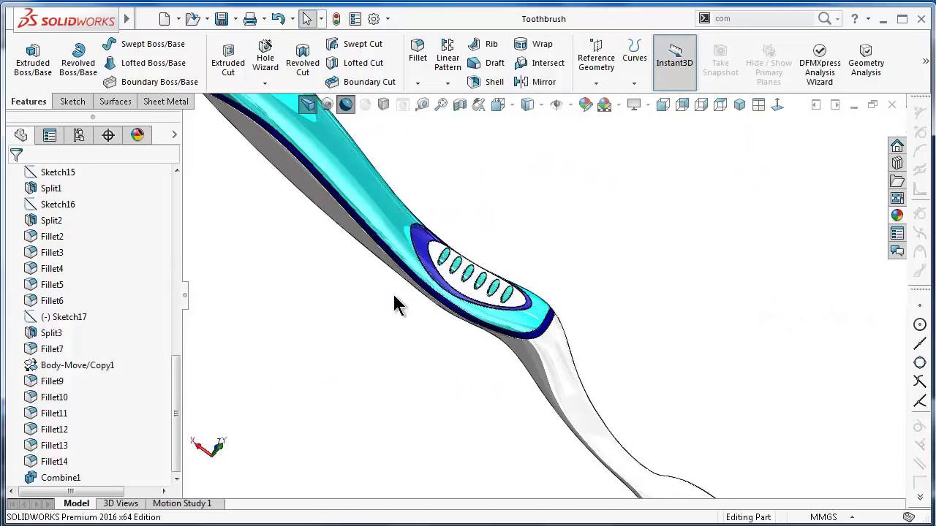
{"action": "left_click", "coordinate": [527, 105]}
{"action": "left_click", "coordinate": [531, 144]}
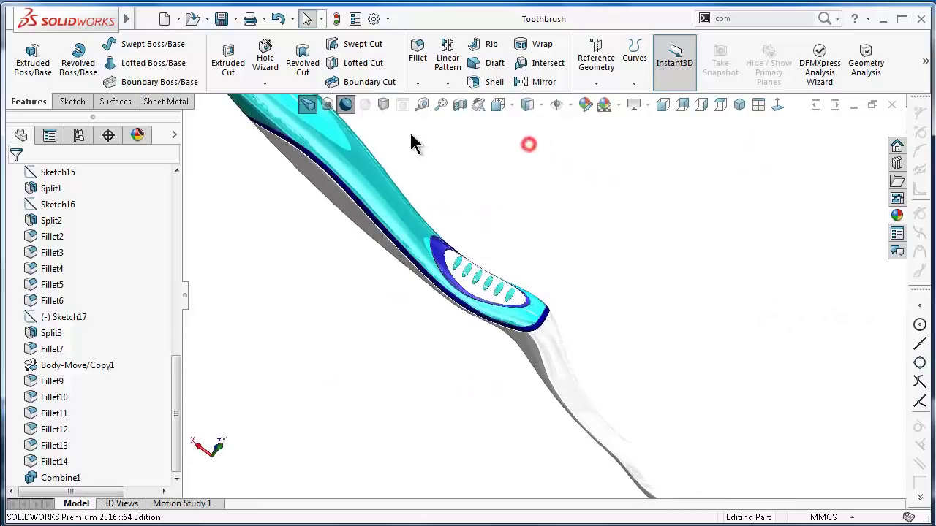
{"action": "left_click", "coordinate": [346, 105]}
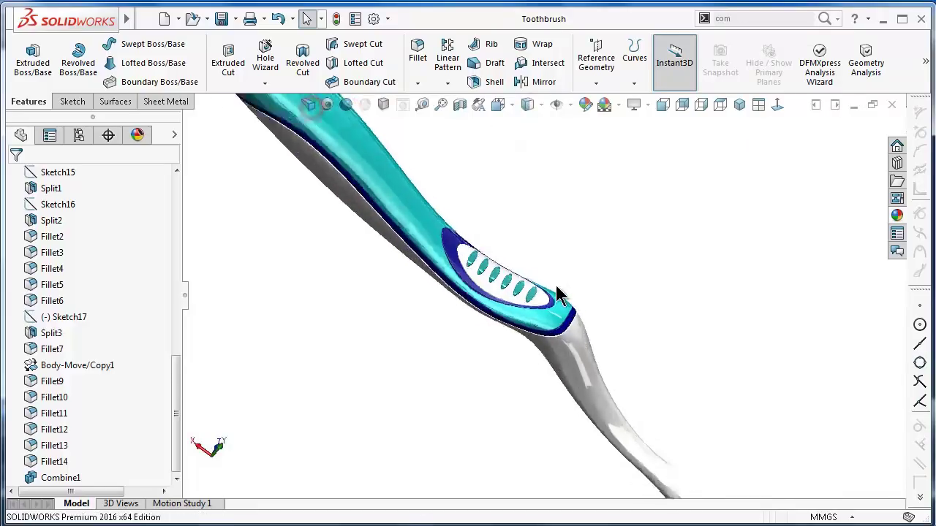
{"action": "middle_click_drag", "start_coordinate": [528, 190], "coordinate": [535, 402]}
{"action": "middle_click_drag", "start_coordinate": [590, 416], "coordinate": [585, 455]}
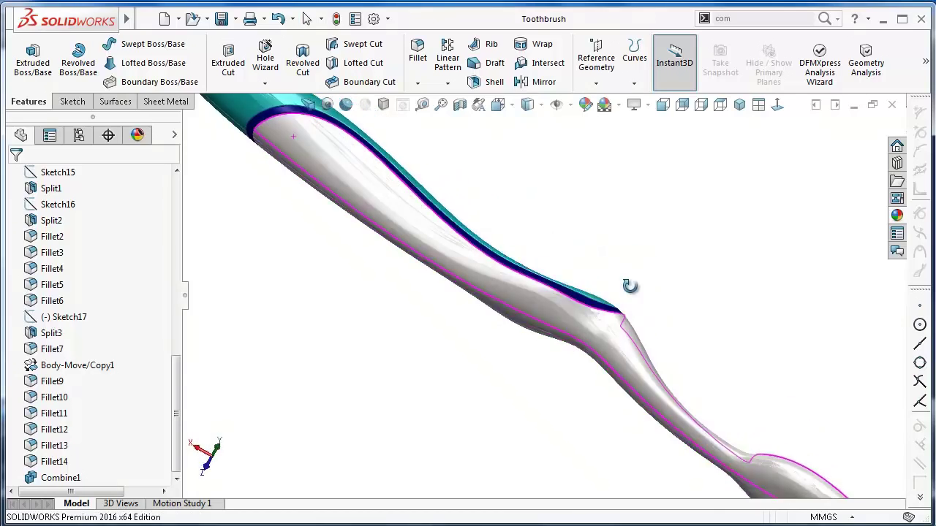
{"action": "scroll", "coordinate": [603, 361], "scroll_direction": "down", "scroll_amount": 2}
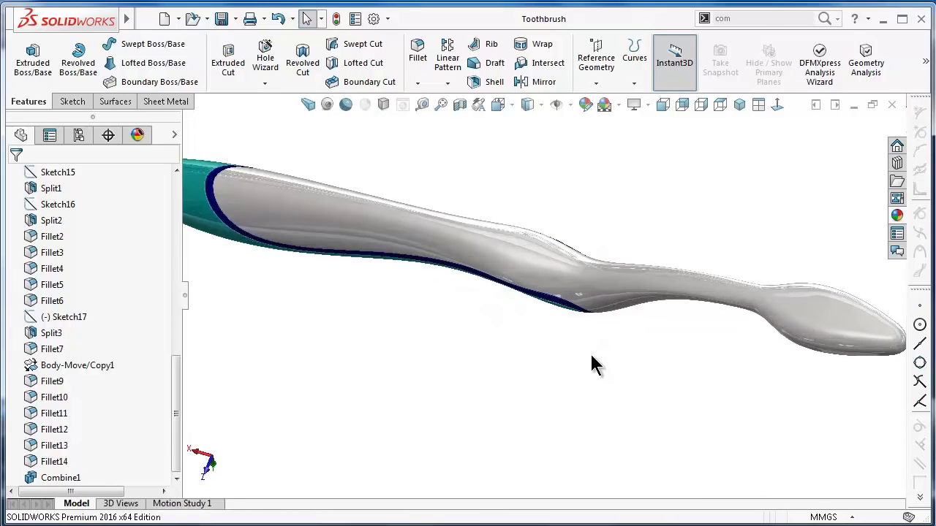
{"action": "middle_click_drag", "start_coordinate": [583, 355], "coordinate": [631, 383]}
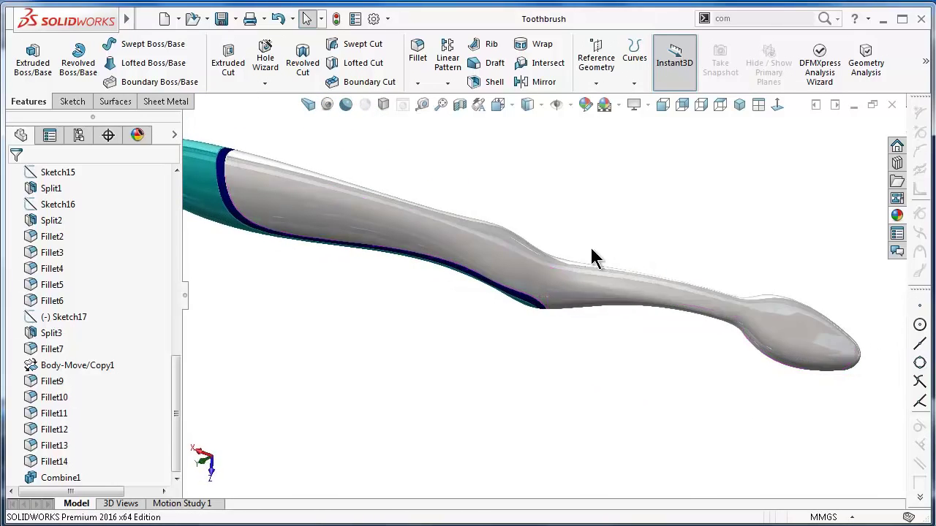
{"action": "mouse_move", "coordinate": [590, 245]}
{"action": "middle_mouse_down"}
{"action": "mouse_move", "coordinate": [619, 422]}
{"action": "mouse_move", "coordinate": [633, 265]}
{"action": "mouse_move", "coordinate": [726, 238]}
{"action": "mouse_move", "coordinate": [802, 248]}
{"action": "mouse_move", "coordinate": [820, 299]}
{"action": "mouse_move", "coordinate": [858, 305]}
{"action": "mouse_move", "coordinate": [802, 301]}
{"action": "mouse_move", "coordinate": [737, 275]}
{"action": "mouse_move", "coordinate": [758, 205]}
{"action": "mouse_move", "coordinate": [752, 224]}
{"action": "mouse_move", "coordinate": [620, 287]}
{"action": "mouse_move", "coordinate": [574, 328]}
{"action": "mouse_move", "coordinate": [593, 335]}
{"action": "middle_mouse_up"}
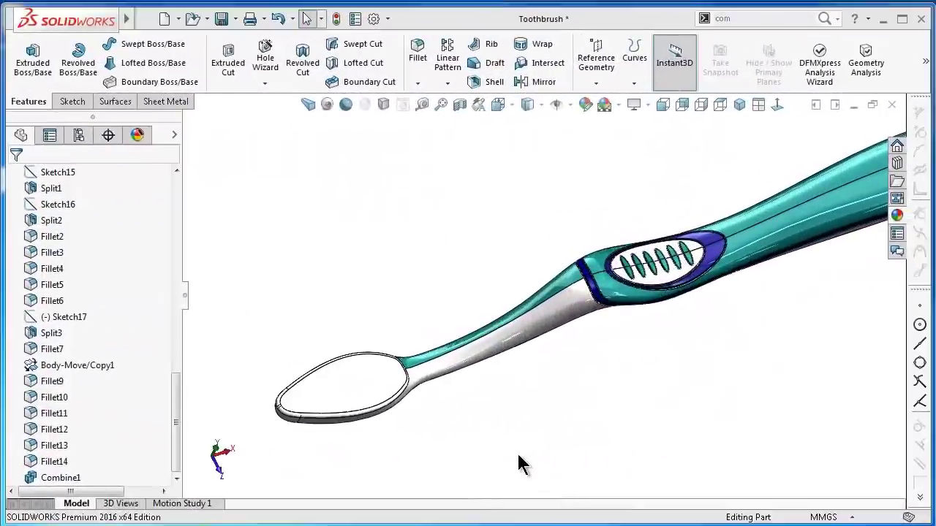
Start a new sketch on the toothbrush head's top face, viewed normal to it
{"action": "left_click", "coordinate": [499, 443]}
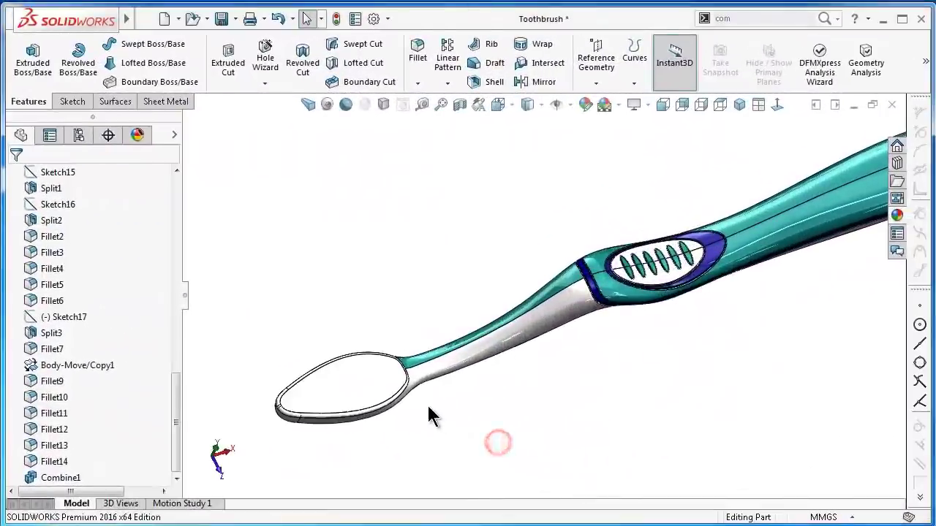
{"action": "scroll", "coordinate": [363, 369], "scroll_direction": "down", "scroll_amount": 3}
{"action": "left_click", "coordinate": [363, 369]}
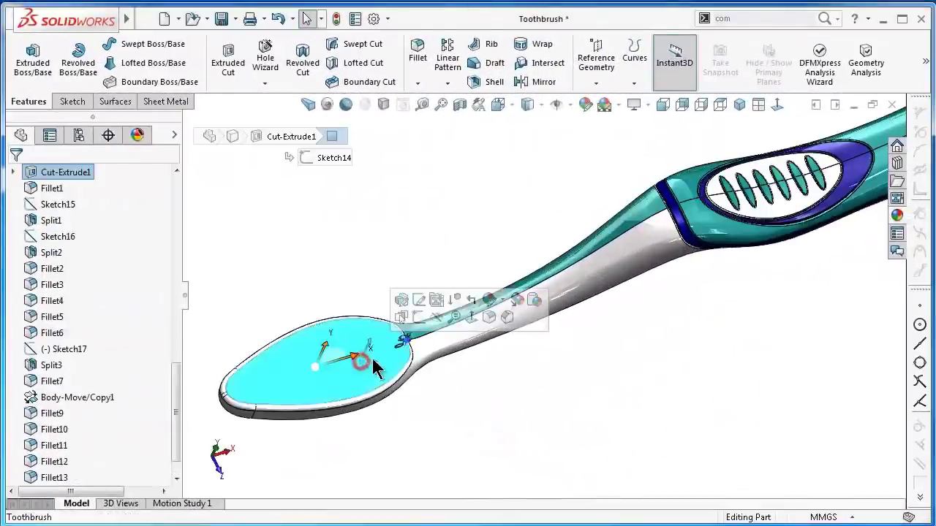
{"action": "left_click", "coordinate": [418, 319]}
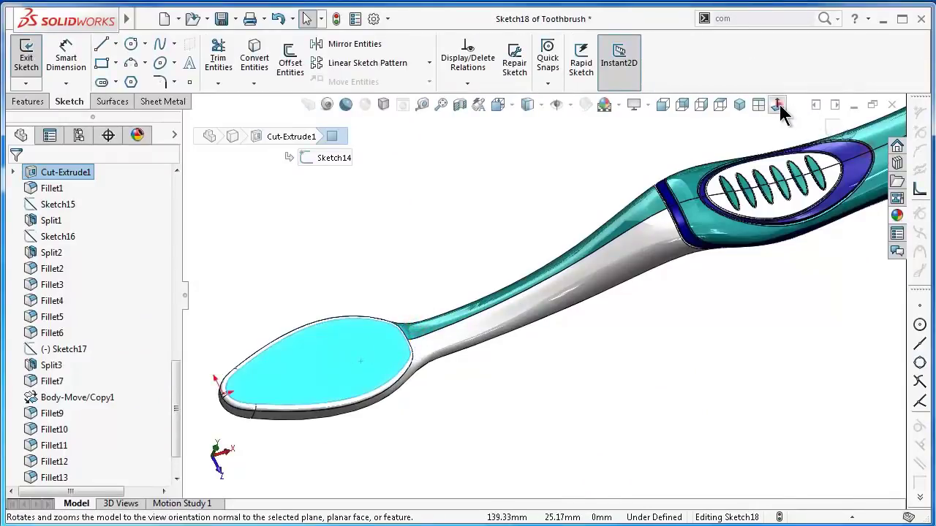
{"action": "left_click", "coordinate": [777, 106]}
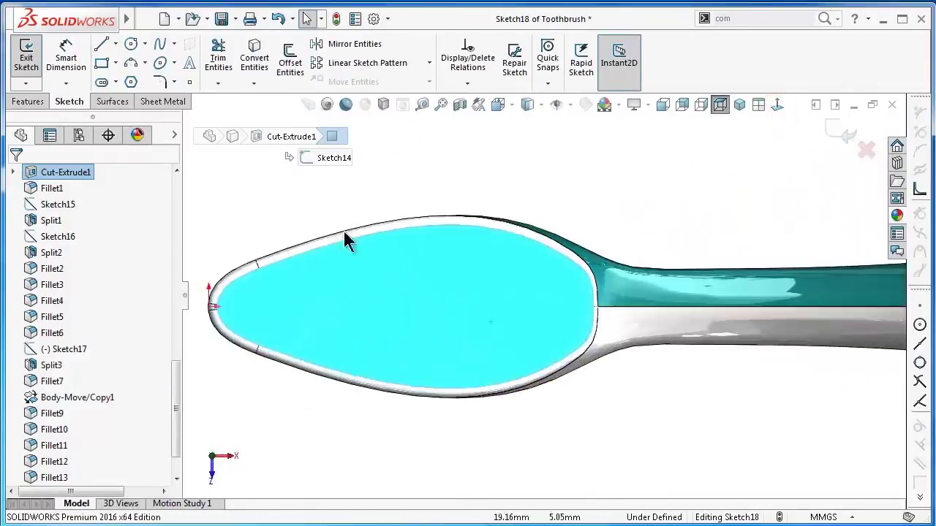
{"action": "scroll", "coordinate": [307, 219], "scroll_direction": "down", "scroll_amount": 2}
Convert the head face's oval outline into sketch curves and inspect it in 3D
{"action": "left_click", "coordinate": [319, 214]}
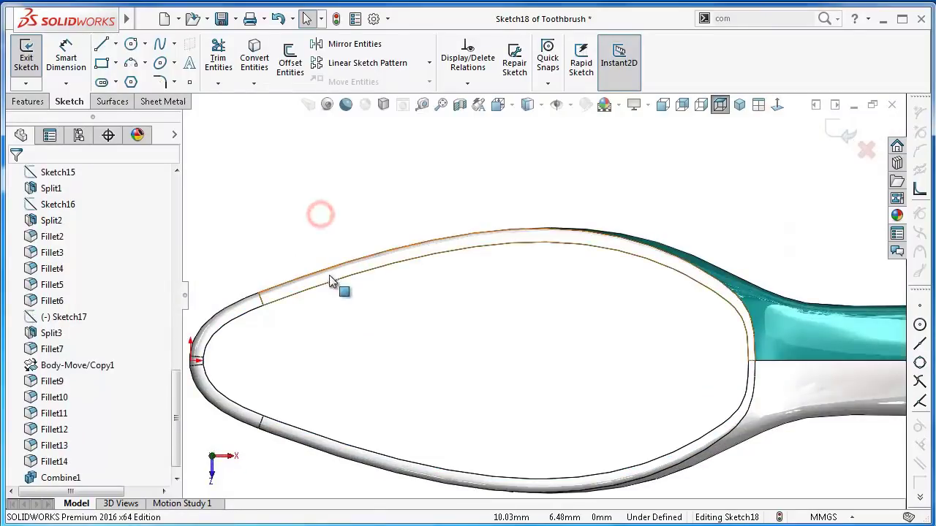
{"action": "left_click", "coordinate": [359, 359]}
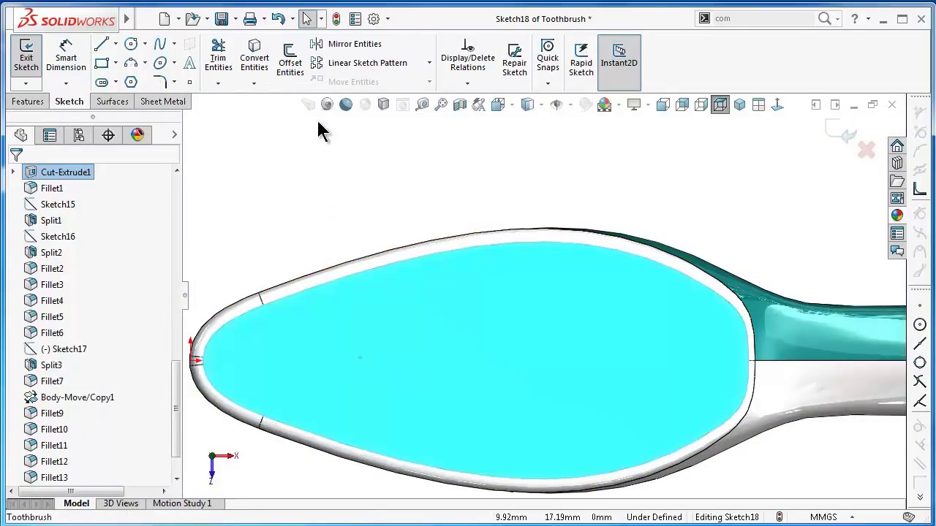
{"action": "left_click", "coordinate": [255, 59]}
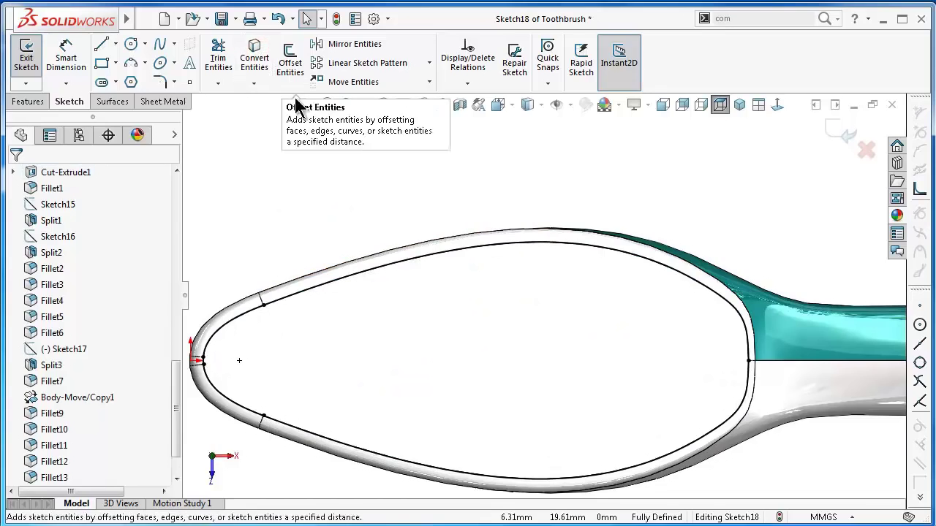
{"action": "scroll", "coordinate": [409, 219], "scroll_direction": "up", "scroll_amount": 1}
{"action": "scroll", "coordinate": [203, 382], "scroll_direction": "down", "scroll_amount": 3}
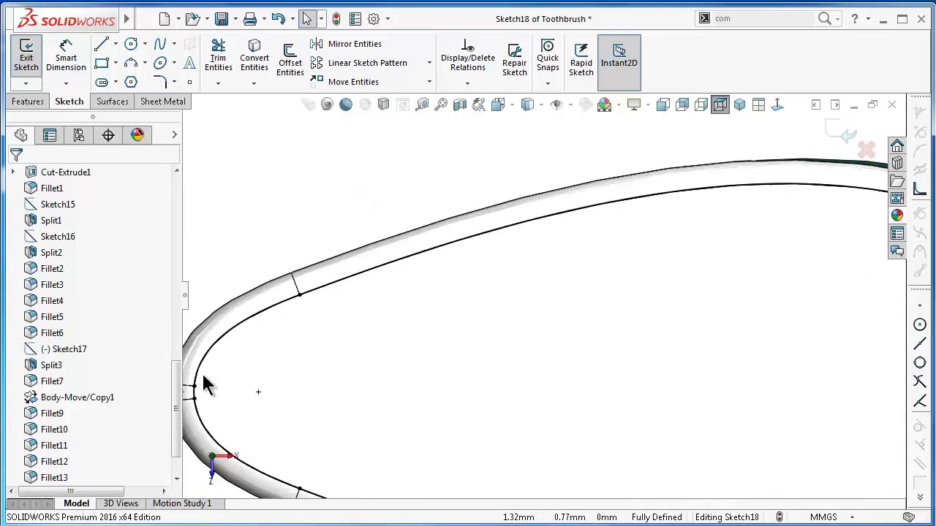
{"action": "scroll", "coordinate": [305, 386], "scroll_direction": "down", "scroll_amount": 2}
{"action": "scroll", "coordinate": [227, 380], "scroll_direction": "down", "scroll_amount": 2}
{"action": "scroll", "coordinate": [330, 368], "scroll_direction": "up", "scroll_amount": 2}
{"action": "scroll", "coordinate": [716, 322], "scroll_direction": "up", "scroll_amount": 3}
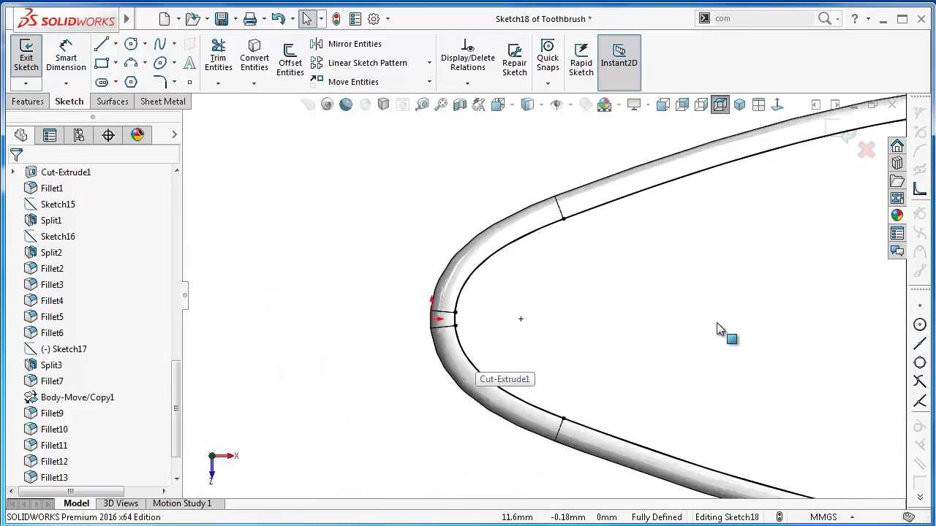
{"action": "mouse_move", "coordinate": [716, 322]}
{"action": "middle_mouse_down"}
{"action": "mouse_move", "coordinate": [762, 319]}
{"action": "mouse_move", "coordinate": [747, 327]}
{"action": "mouse_move", "coordinate": [717, 386]}
{"action": "mouse_move", "coordinate": [735, 359]}
{"action": "middle_mouse_up"}
{"action": "scroll", "coordinate": [753, 313], "scroll_direction": "down", "scroll_amount": 2}
{"action": "scroll", "coordinate": [753, 312], "scroll_direction": "up", "scroll_amount": 1}
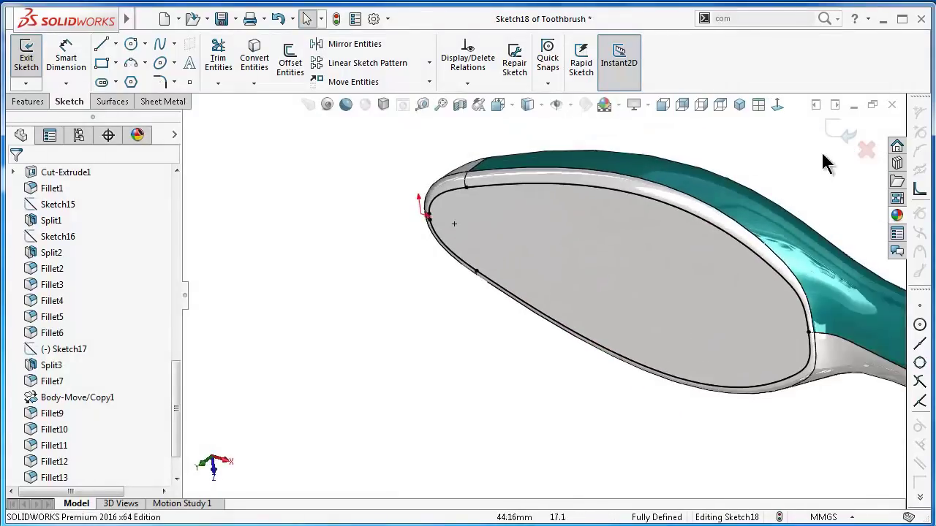
Exit the outline sketch, hide the mirrored surface body Mirror1, and zoom to fit the outline
{"action": "left_click", "coordinate": [835, 134]}
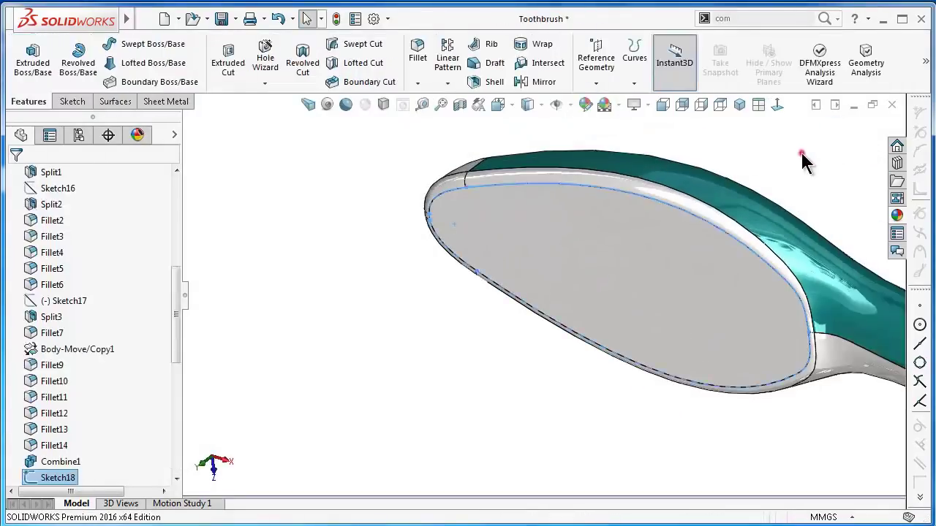
{"action": "scroll", "coordinate": [800, 151], "scroll_direction": "down", "scroll_amount": 1}
{"action": "left_click", "coordinate": [769, 245]}
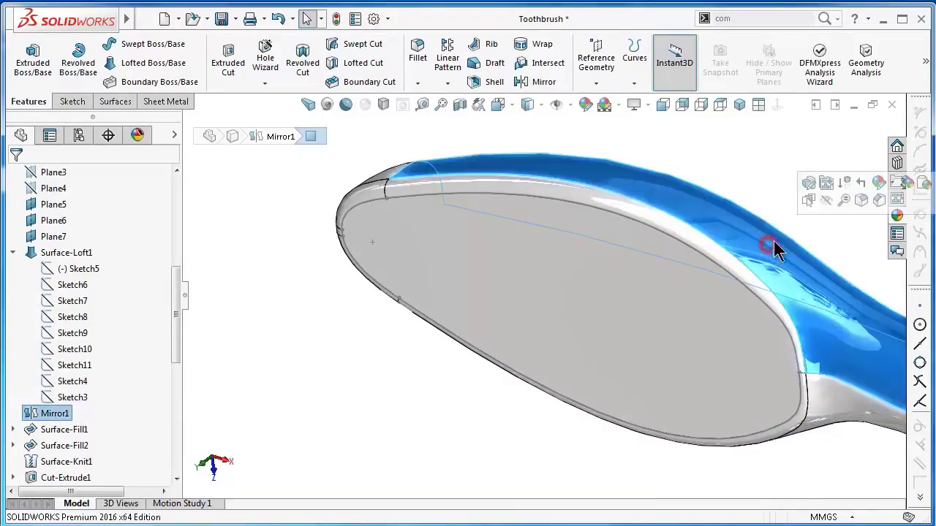
{"action": "left_click", "coordinate": [822, 207]}
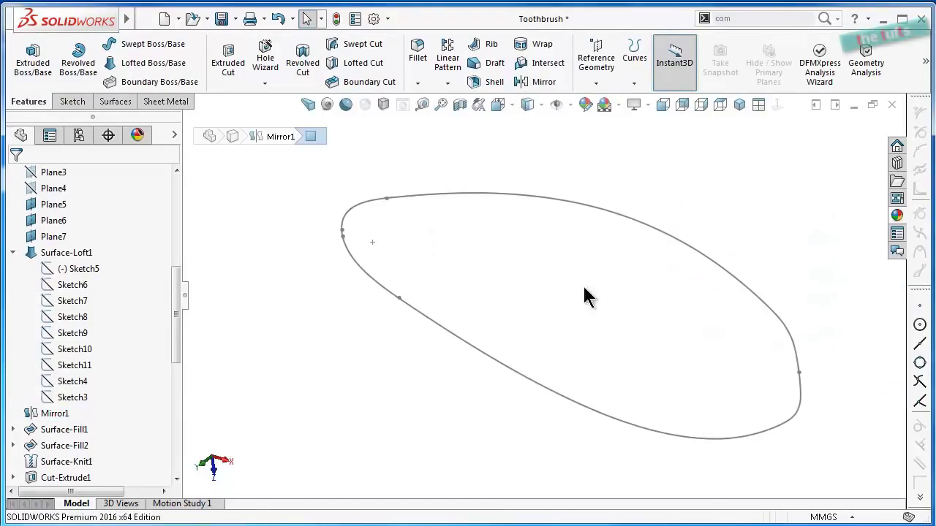
{"action": "mouse_move", "coordinate": [541, 306]}
{"action": "middle_mouse_down"}
{"action": "mouse_move", "coordinate": [551, 240]}
{"action": "mouse_move", "coordinate": [537, 272]}
{"action": "middle_mouse_up"}
{"action": "key", "text": "f"}
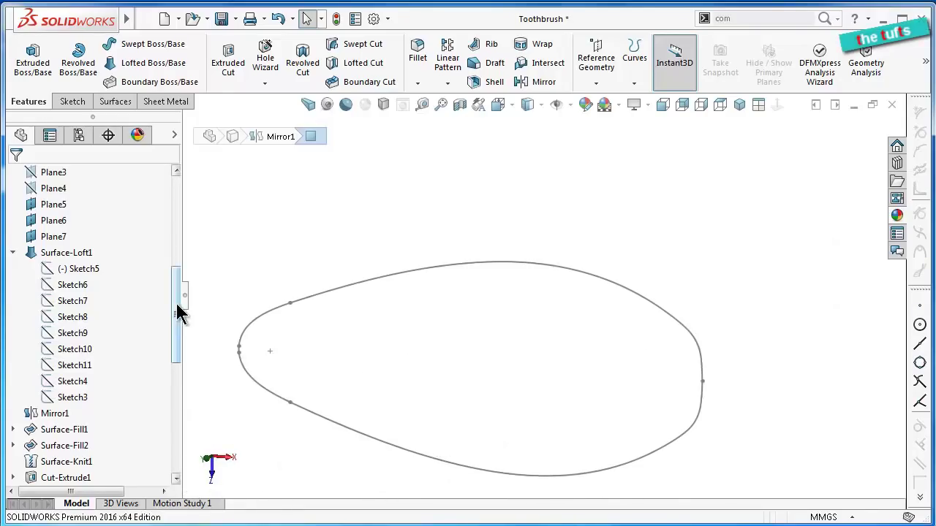
{"action": "left_click_drag", "start_coordinate": [177, 303], "coordinate": [178, 297]}
{"action": "scroll", "coordinate": [402, 385], "scroll_direction": "down", "scroll_amount": 2}
{"action": "scroll", "coordinate": [480, 397], "scroll_direction": "down", "scroll_amount": 1}
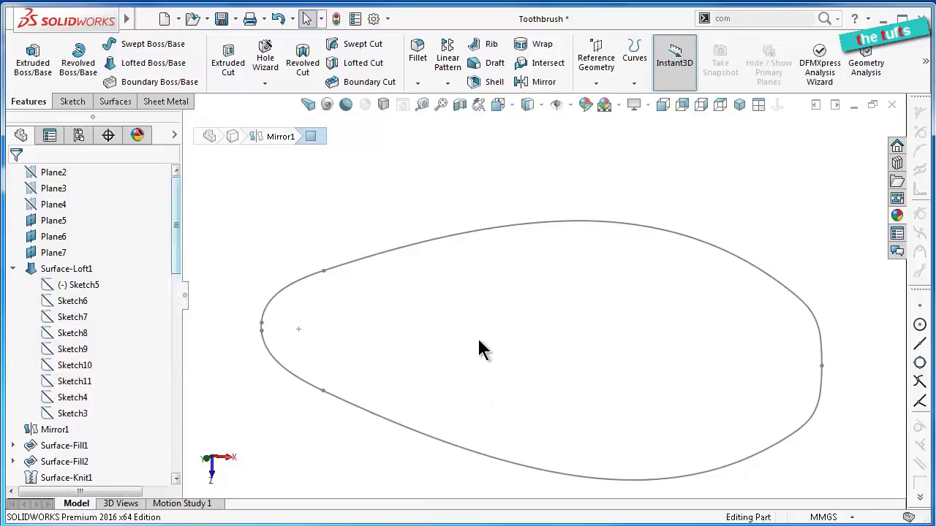
Show the toothbrush body again and reopen Sketch18 for editing
{"action": "left_click", "coordinate": [423, 174]}
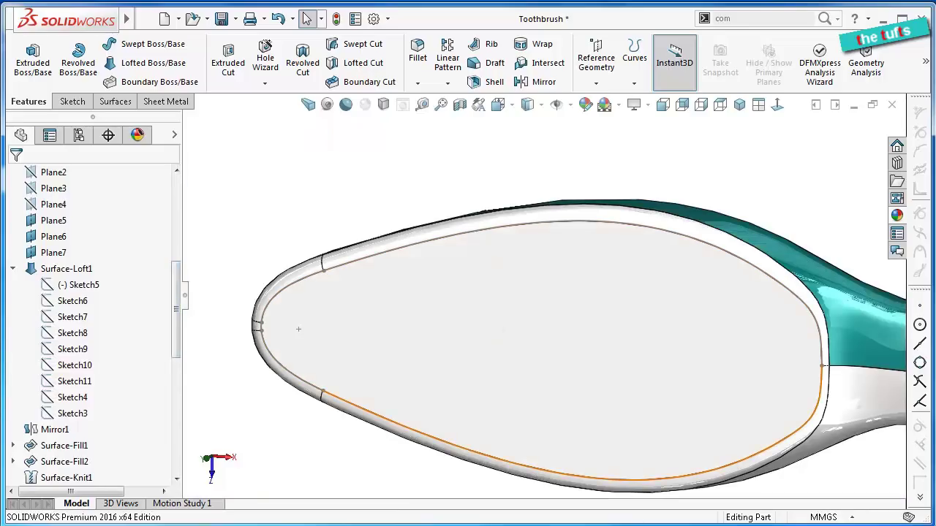
{"action": "left_click", "coordinate": [303, 282]}
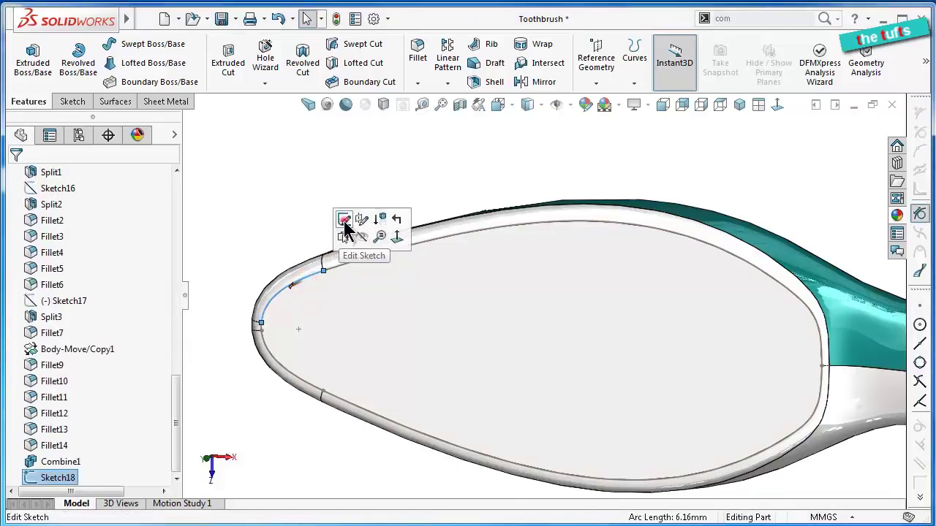
{"action": "left_click", "coordinate": [344, 221]}
Draw a horizontal construction centerline in Sketch18 from the head's left tip to its right edge
{"action": "left_click", "coordinate": [777, 104]}
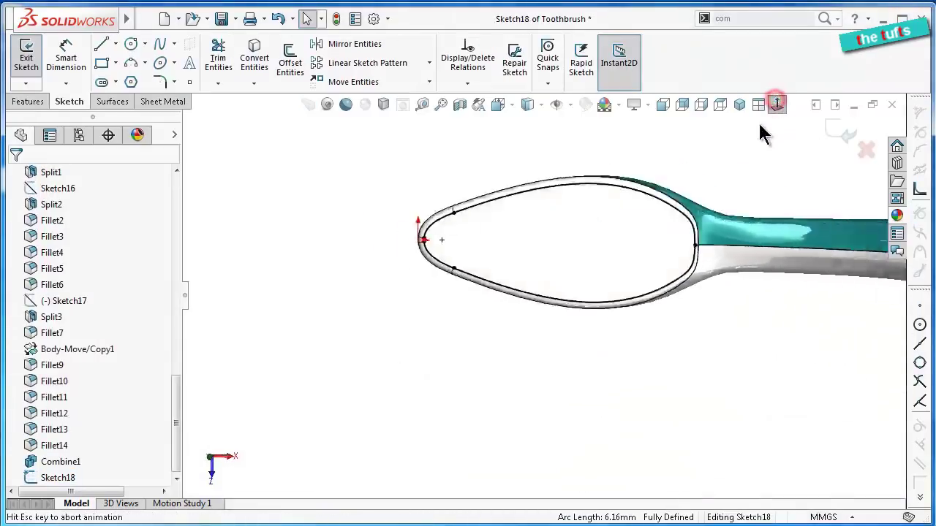
{"action": "scroll", "coordinate": [307, 234], "scroll_direction": "down", "scroll_amount": 3}
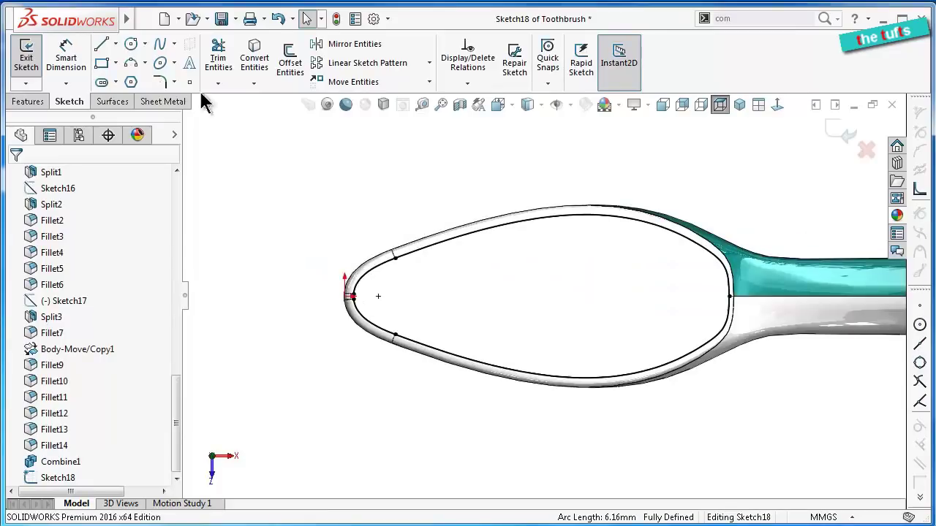
{"action": "left_click", "coordinate": [115, 44]}
{"action": "left_click", "coordinate": [139, 82]}
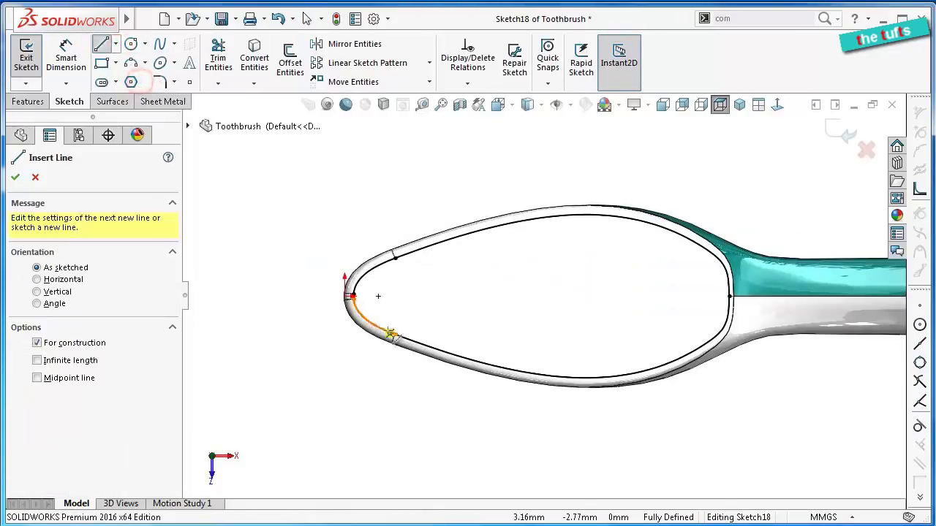
{"action": "scroll", "coordinate": [365, 300], "scroll_direction": "down", "scroll_amount": 3}
{"action": "scroll", "coordinate": [336, 296], "scroll_direction": "down", "scroll_amount": 3}
{"action": "scroll", "coordinate": [292, 299], "scroll_direction": "down", "scroll_amount": 3}
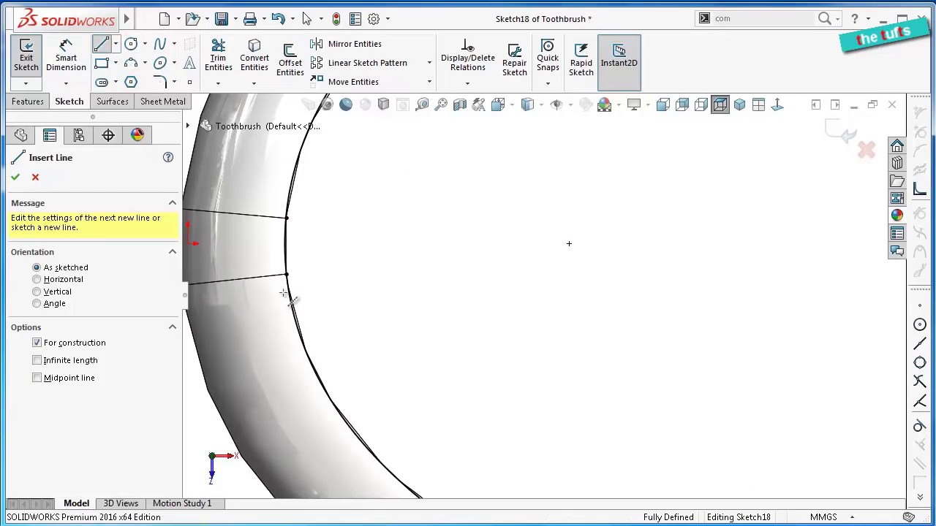
{"action": "left_click", "coordinate": [285, 246]}
{"action": "scroll", "coordinate": [695, 336], "scroll_direction": "up", "scroll_amount": 3}
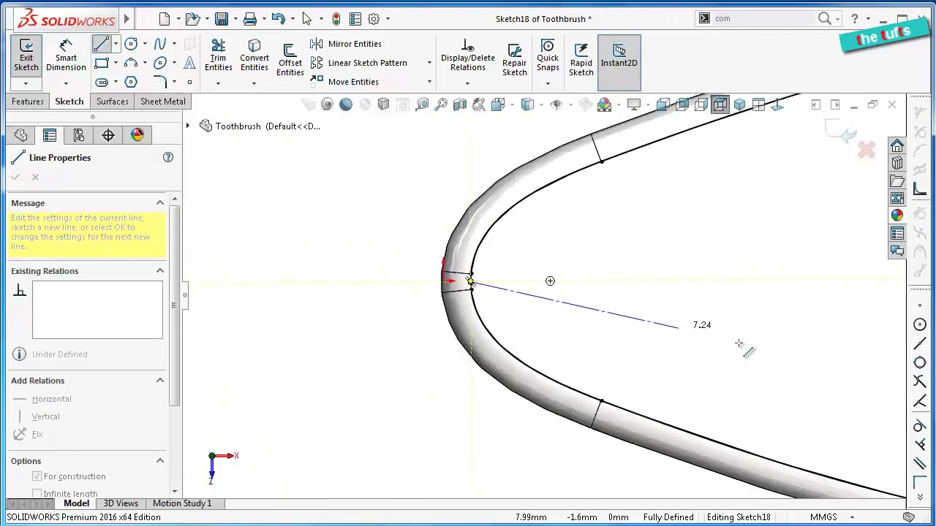
{"action": "scroll", "coordinate": [731, 342], "scroll_direction": "up", "scroll_amount": 2}
{"action": "scroll", "coordinate": [749, 333], "scroll_direction": "down", "scroll_amount": 1}
{"action": "scroll", "coordinate": [734, 300], "scroll_direction": "down", "scroll_amount": 1}
{"action": "scroll", "coordinate": [680, 255], "scroll_direction": "down", "scroll_amount": 1}
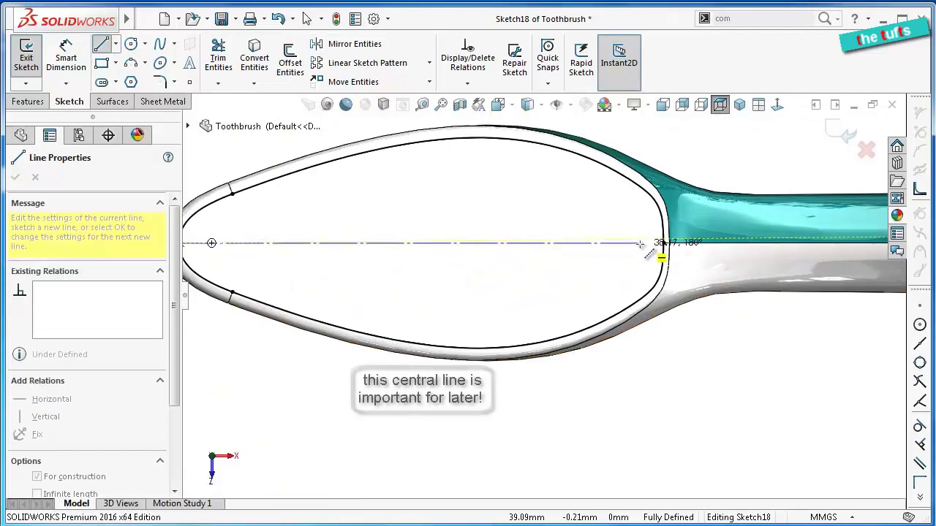
{"action": "left_click", "coordinate": [663, 243]}
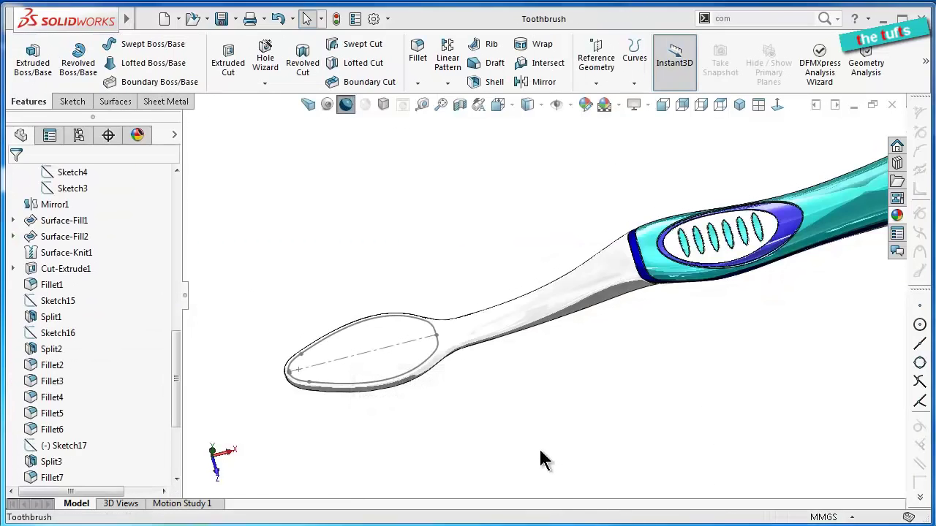
{"action": "scroll", "coordinate": [478, 402], "scroll_direction": "down", "scroll_amount": 2}
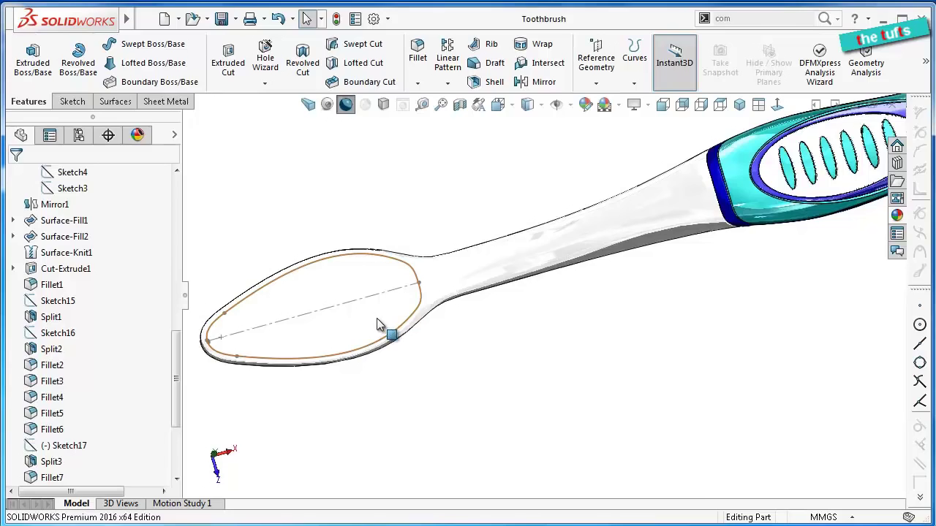
Start Sketch19 on the head face, viewed normal to it, and draw a circle on the centerline
{"action": "left_click", "coordinate": [376, 325]}
{"action": "left_click", "coordinate": [435, 273]}
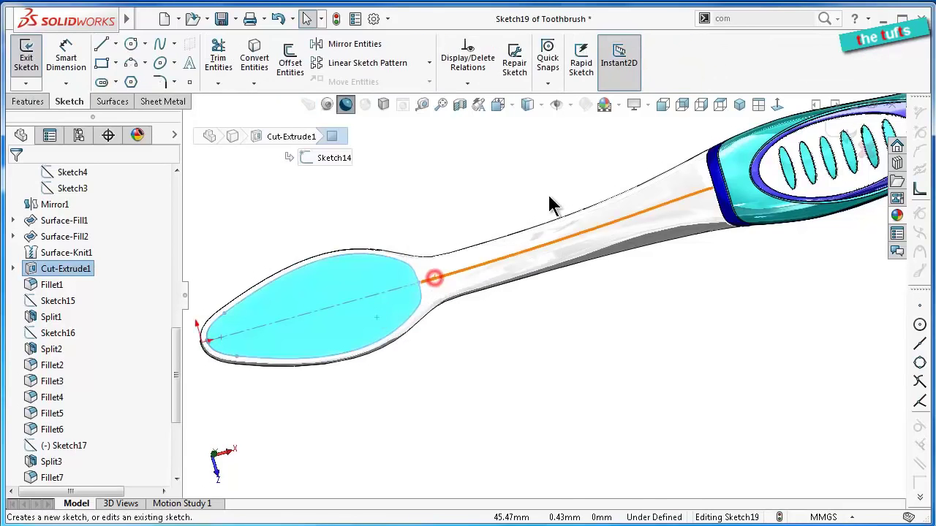
{"action": "left_click", "coordinate": [777, 105]}
{"action": "scroll", "coordinate": [453, 307], "scroll_direction": "down", "scroll_amount": 5}
{"action": "scroll", "coordinate": [531, 290], "scroll_direction": "down", "scroll_amount": 2}
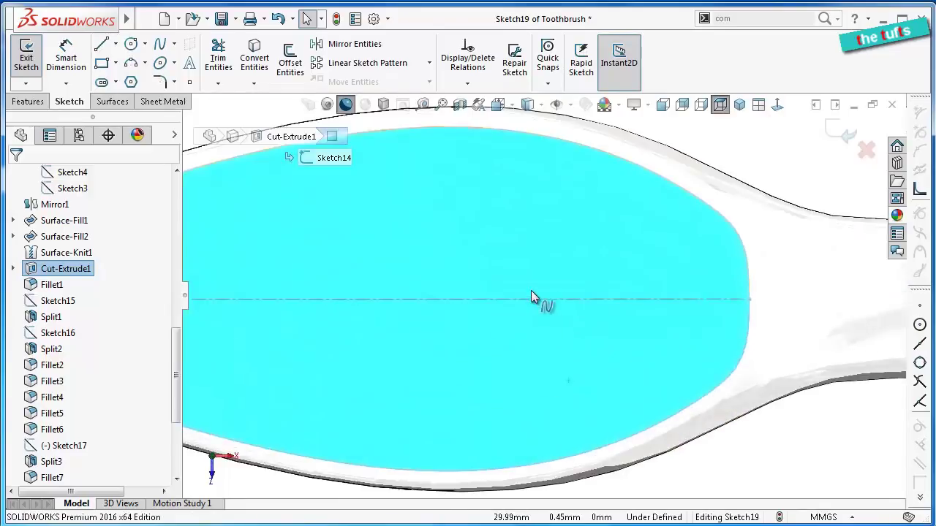
{"action": "scroll", "coordinate": [495, 299], "scroll_direction": "up", "scroll_amount": 2}
{"action": "scroll", "coordinate": [495, 299], "scroll_direction": "down", "scroll_amount": 2}
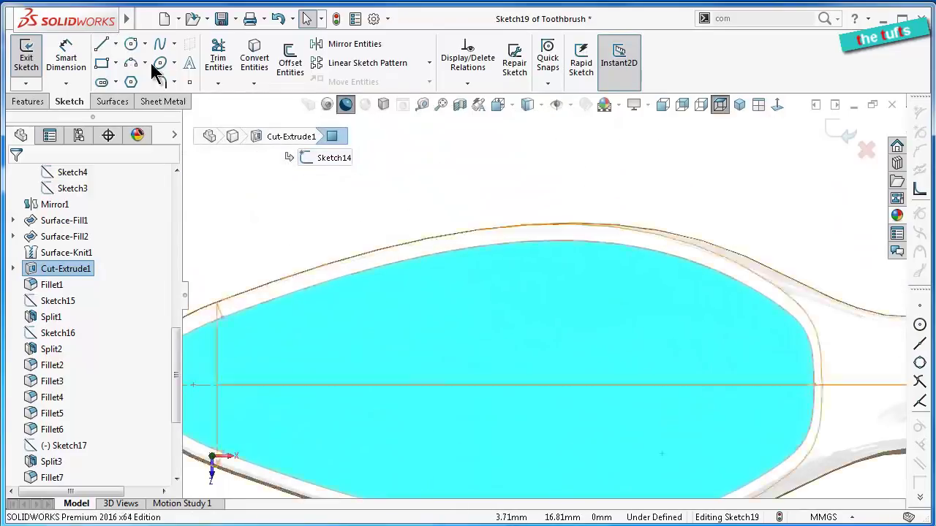
{"action": "left_click", "coordinate": [131, 43]}
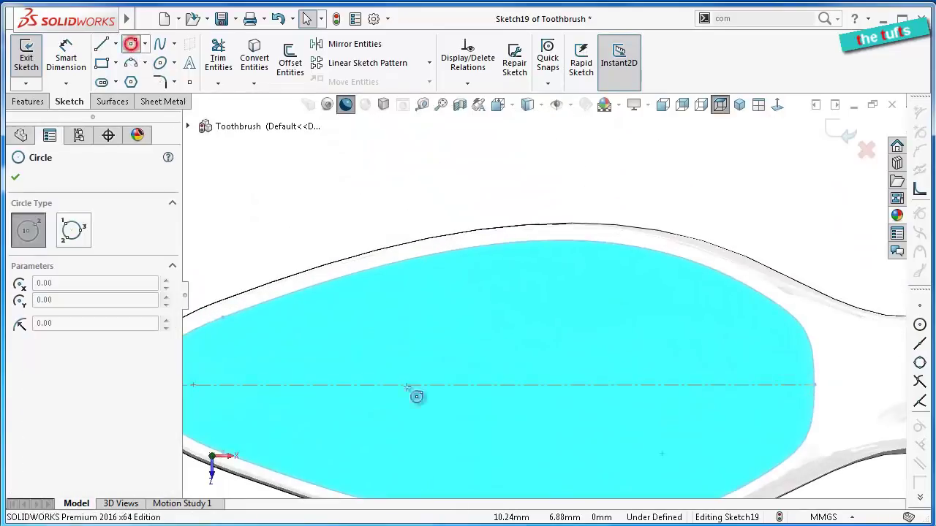
{"action": "left_click", "coordinate": [481, 385]}
{"action": "left_click", "coordinate": [497, 371]}
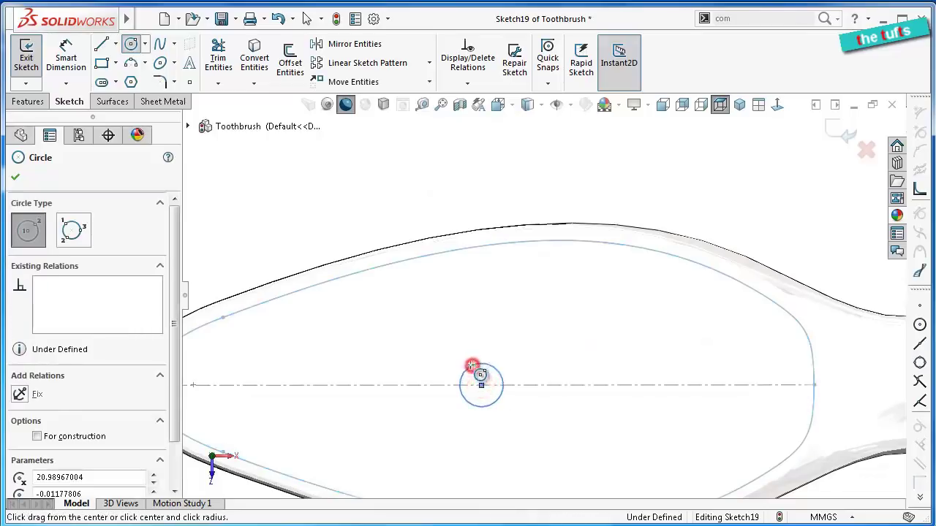
Dimension the circle to a 2.5 mm diameter, leaving the sketch fully defined
{"action": "right_click_drag", "start_coordinate": [435, 339], "coordinate": [434, 281]}
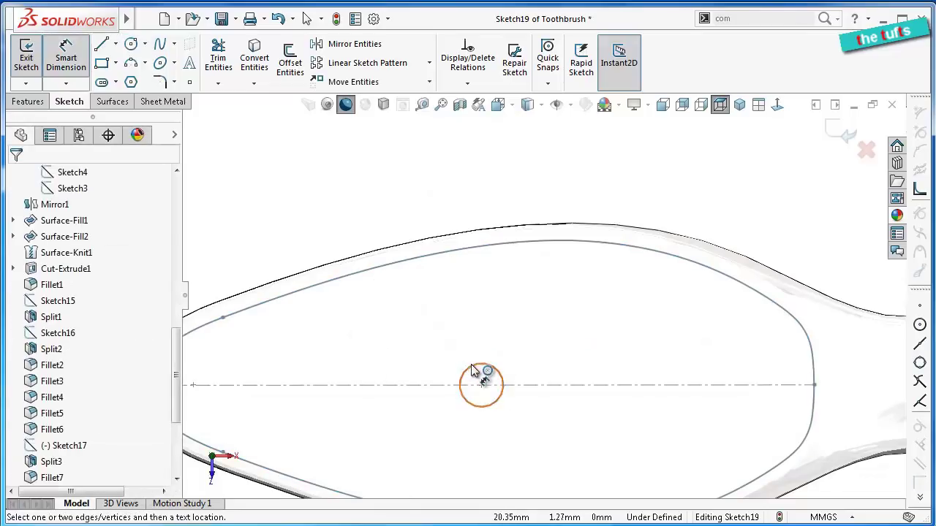
{"action": "left_click", "coordinate": [472, 363]}
{"action": "left_click", "coordinate": [472, 361]}
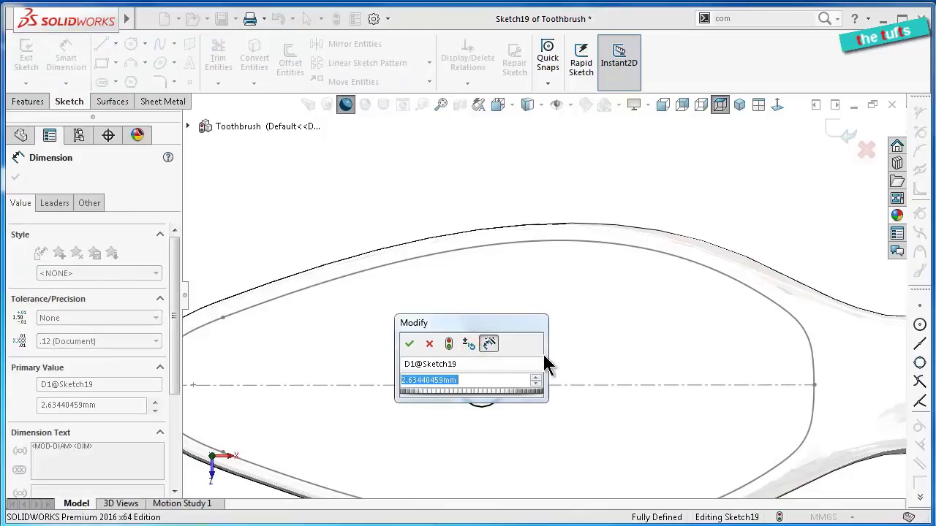
{"action": "type", "text": "2.5"}
{"action": "key", "text": "Return"}
{"action": "scroll", "coordinate": [524, 358], "scroll_direction": "down", "scroll_amount": 2}
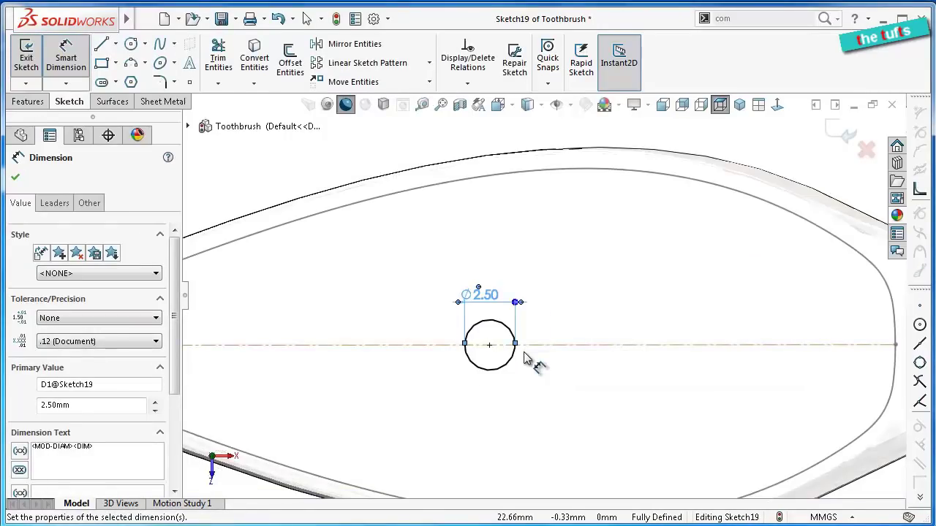
{"action": "scroll", "coordinate": [523, 358], "scroll_direction": "up", "scroll_amount": 2}
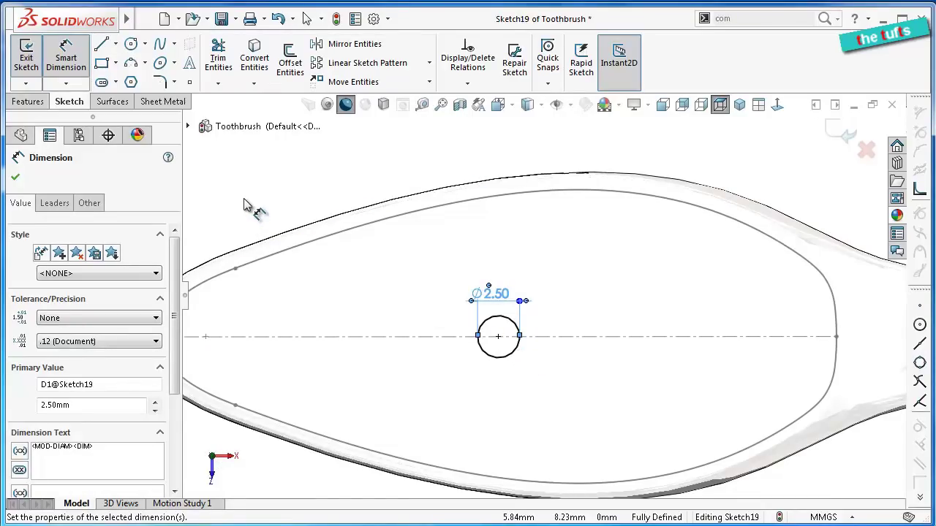
{"action": "left_click", "coordinate": [38, 105]}
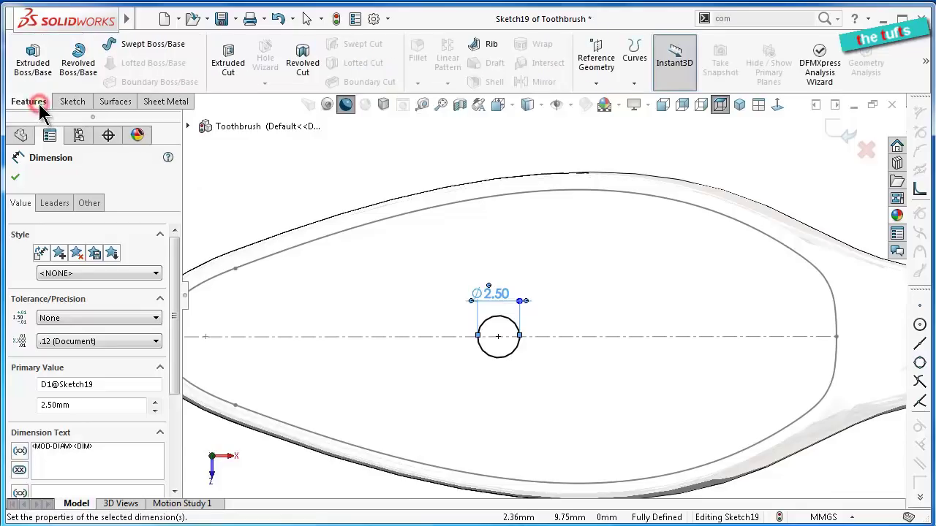
Extruded-cut the 2.5 mm circle 4 mm blind into the head to form the first tuft hole
{"action": "left_click", "coordinate": [228, 60]}
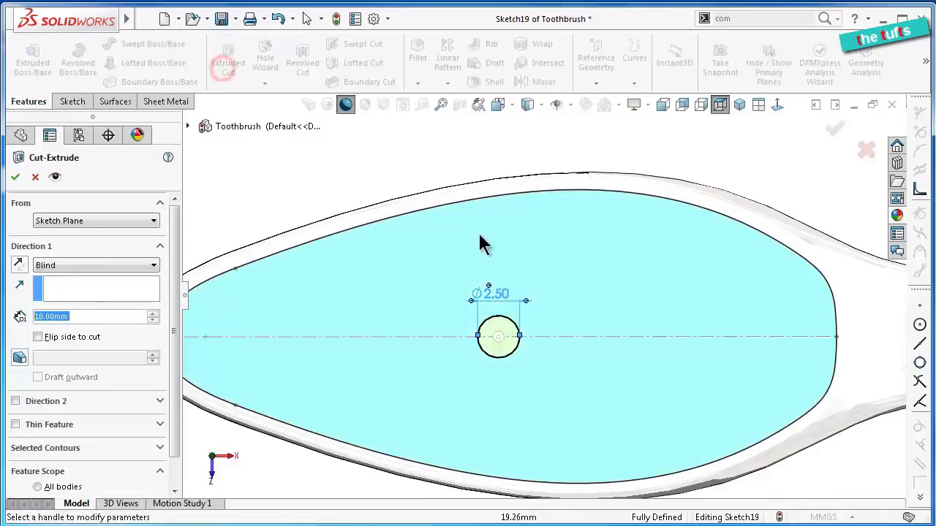
{"action": "middle_click_drag", "start_coordinate": [537, 348], "coordinate": [533, 198]}
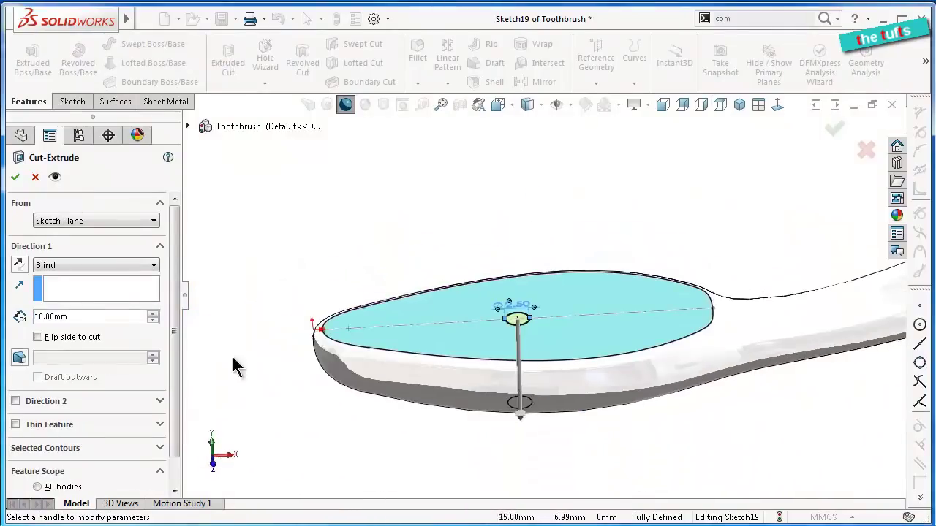
{"action": "double_click", "coordinate": [78, 316]}
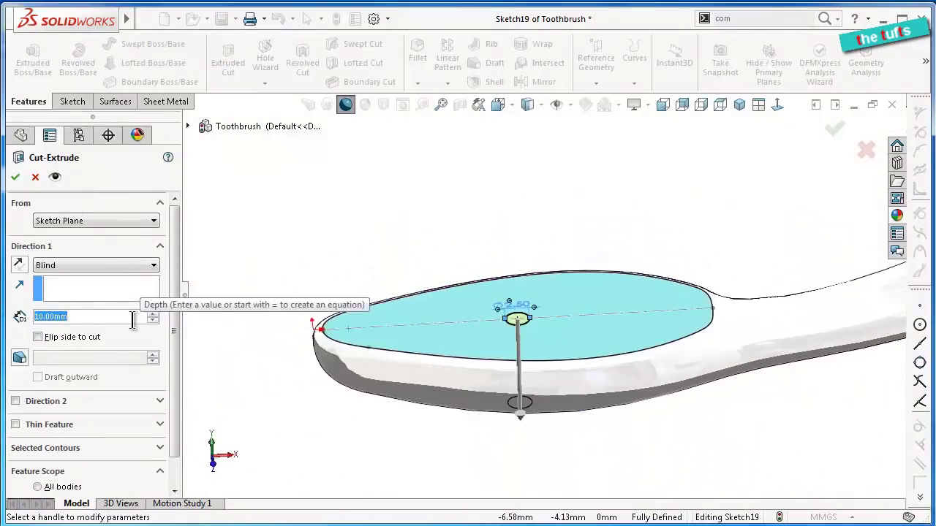
{"action": "type", "text": "2"}
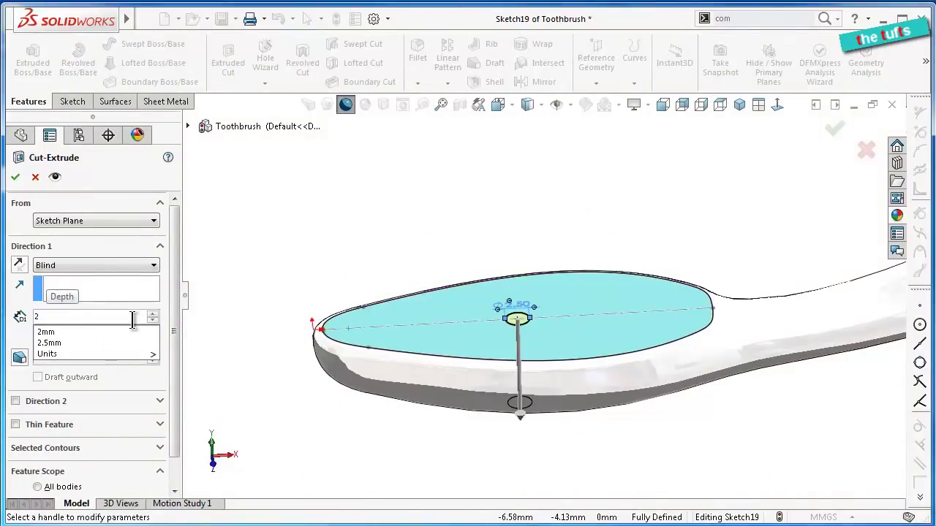
{"action": "key", "text": "BackSpace"}
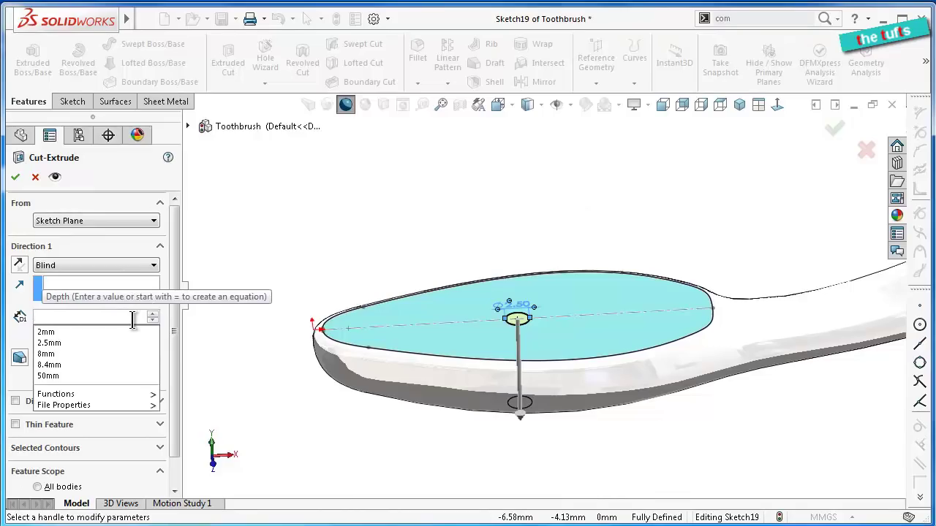
{"action": "type", "text": "3"}
{"action": "key", "text": "Return"}
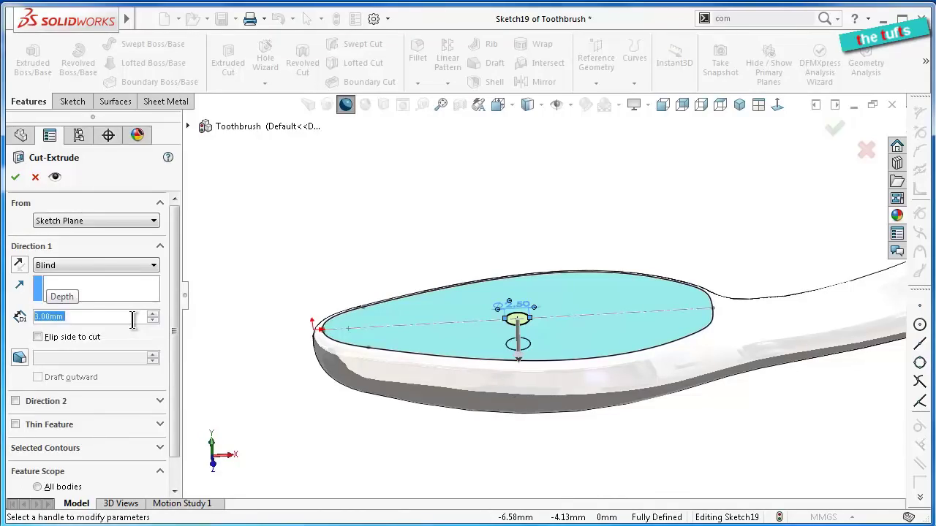
{"action": "mouse_move", "coordinate": [692, 378]}
{"action": "middle_mouse_down"}
{"action": "mouse_move", "coordinate": [698, 304]}
{"action": "mouse_move", "coordinate": [690, 305]}
{"action": "middle_mouse_up"}
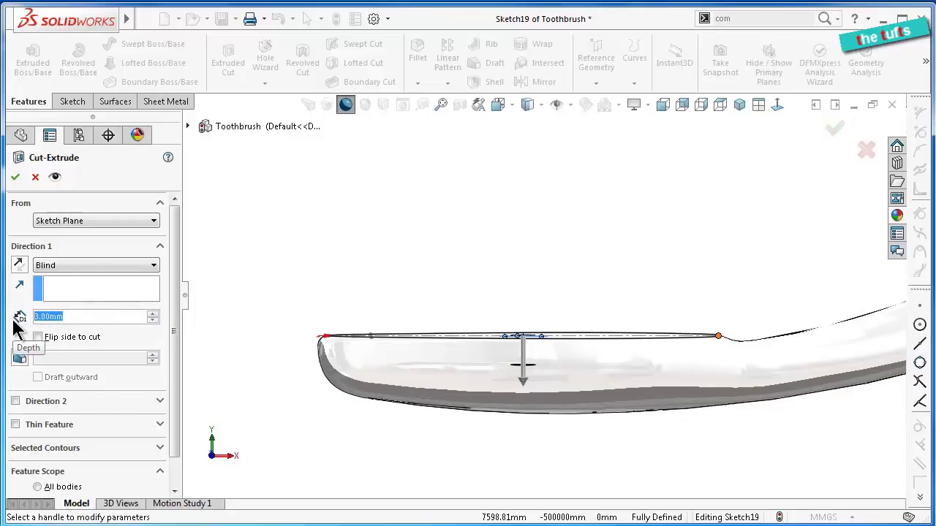
{"action": "type", "text": "4"}
{"action": "key", "text": "Return"}
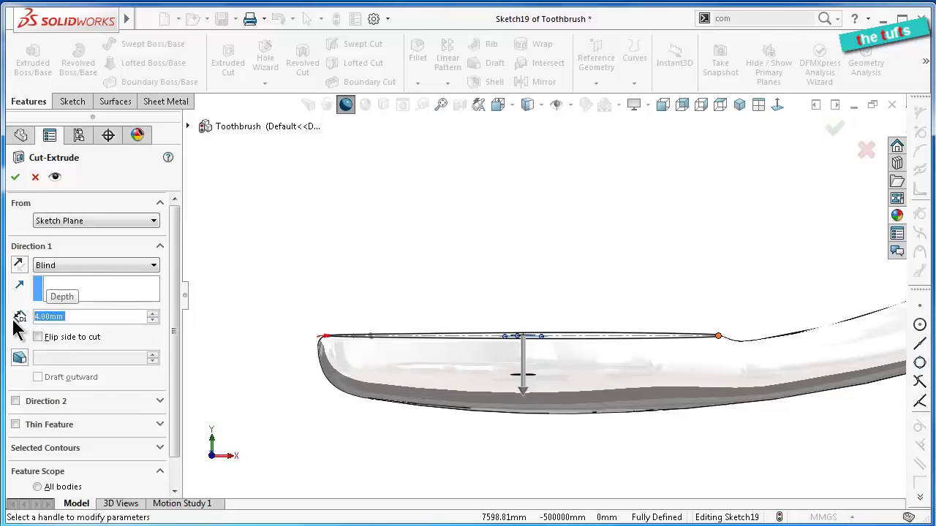
{"action": "left_click", "coordinate": [16, 179]}
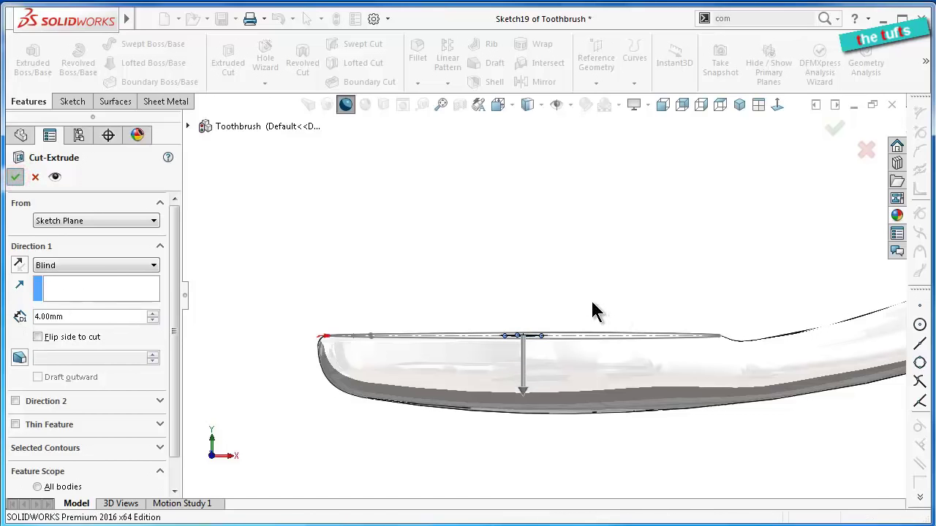
{"action": "mouse_move", "coordinate": [567, 302]}
{"action": "middle_mouse_down"}
{"action": "mouse_move", "coordinate": [564, 443]}
{"action": "mouse_move", "coordinate": [533, 244]}
{"action": "mouse_move", "coordinate": [522, 282]}
{"action": "mouse_move", "coordinate": [494, 265]}
{"action": "middle_mouse_up"}
Start Sketch20 on the tuft hole's bottom face and draw a small circle at its centre
{"action": "scroll", "coordinate": [533, 244], "scroll_direction": "down", "scroll_amount": 5}
{"action": "scroll", "coordinate": [526, 219], "scroll_direction": "down", "scroll_amount": 3}
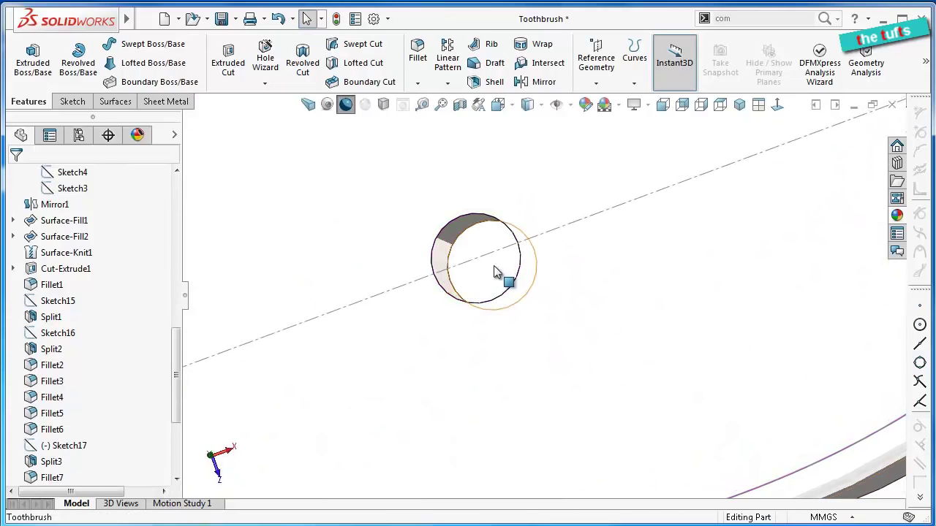
{"action": "left_click", "coordinate": [493, 266]}
{"action": "left_click", "coordinate": [552, 228]}
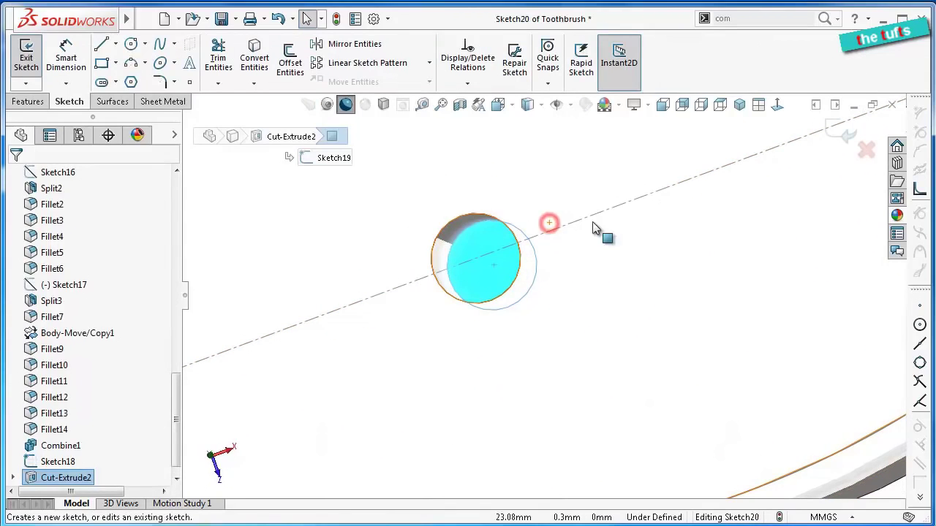
{"action": "left_click", "coordinate": [776, 104]}
{"action": "scroll", "coordinate": [387, 278], "scroll_direction": "down", "scroll_amount": 5}
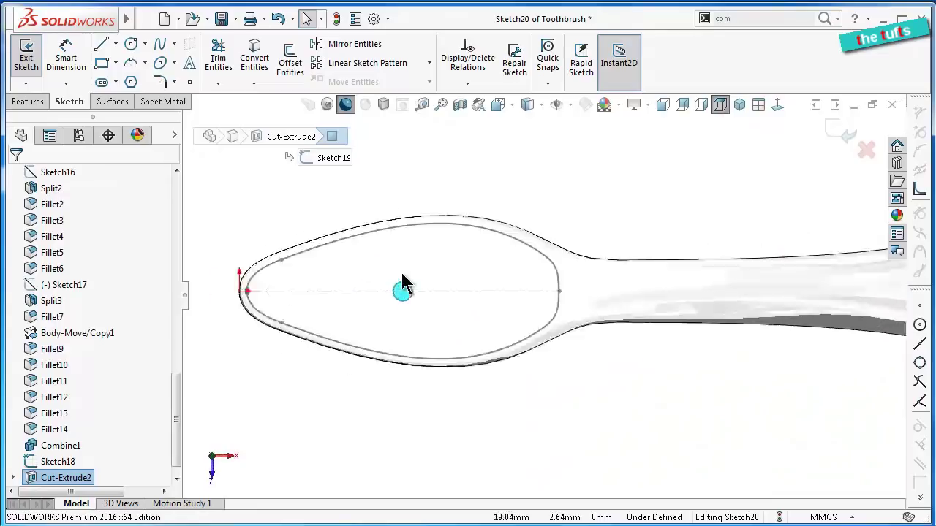
{"action": "scroll", "coordinate": [403, 286], "scroll_direction": "down", "scroll_amount": 3}
{"action": "scroll", "coordinate": [526, 325], "scroll_direction": "down", "scroll_amount": 2}
{"action": "scroll", "coordinate": [475, 304], "scroll_direction": "down", "scroll_amount": 1}
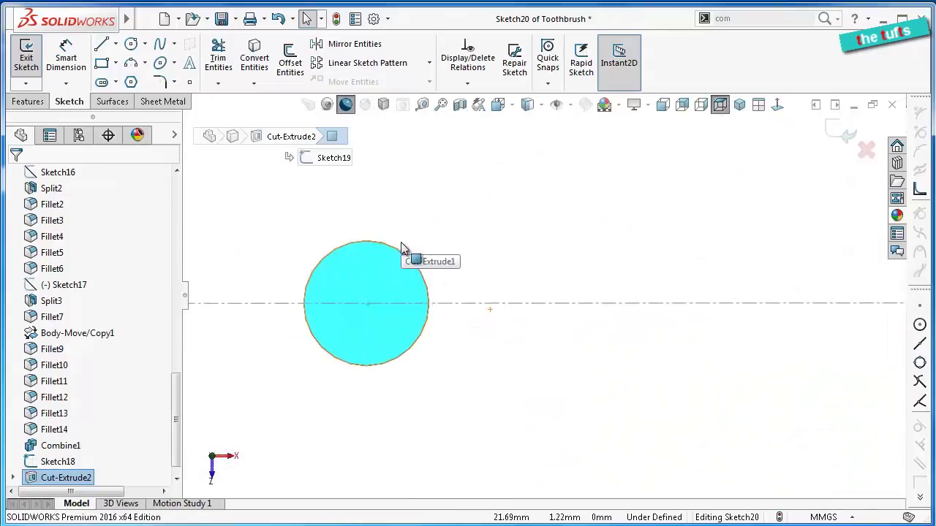
{"action": "left_click", "coordinate": [131, 45]}
{"action": "left_click", "coordinate": [366, 303]}
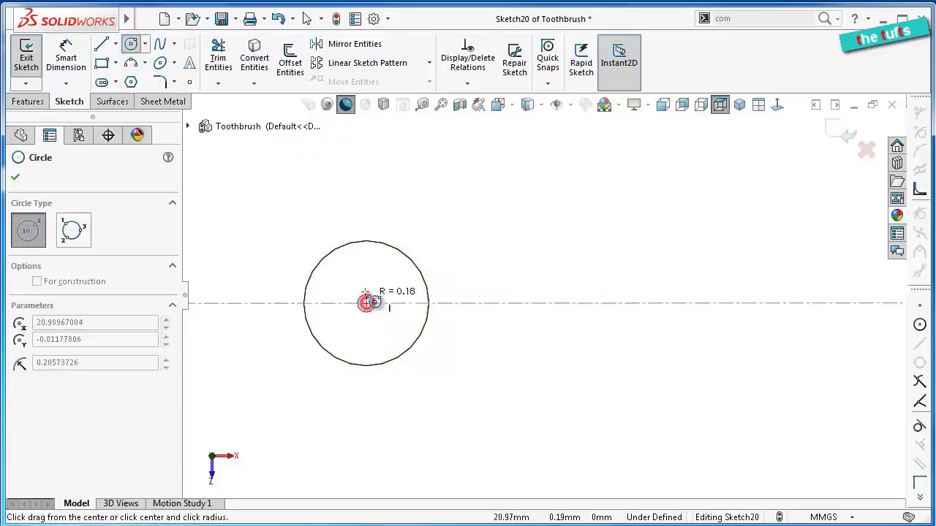
{"action": "left_click", "coordinate": [375, 300]}
Dimension the small circle at 0.25 mm, then change its diameter to 0.30 mm
{"action": "right_click_drag", "start_coordinate": [268, 251], "coordinate": [271, 185]}
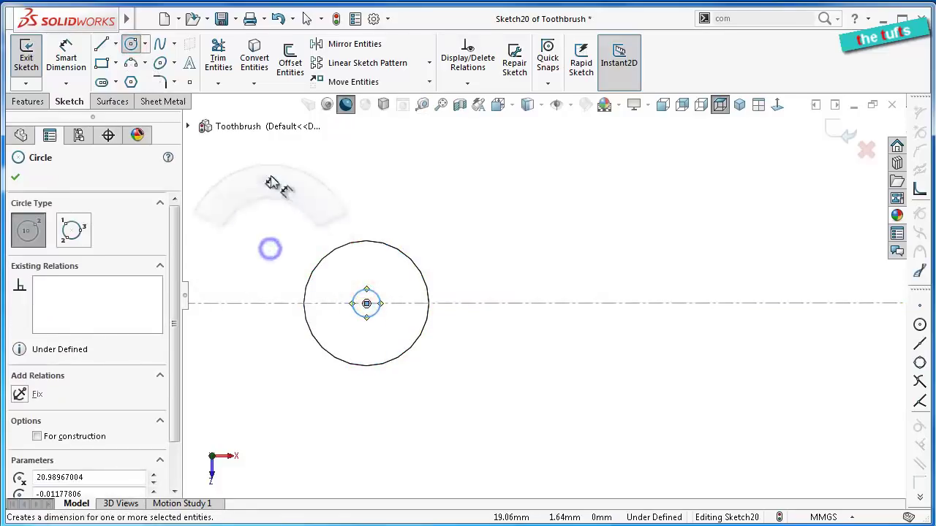
{"action": "left_click", "coordinate": [378, 296]}
{"action": "left_click", "coordinate": [474, 243]}
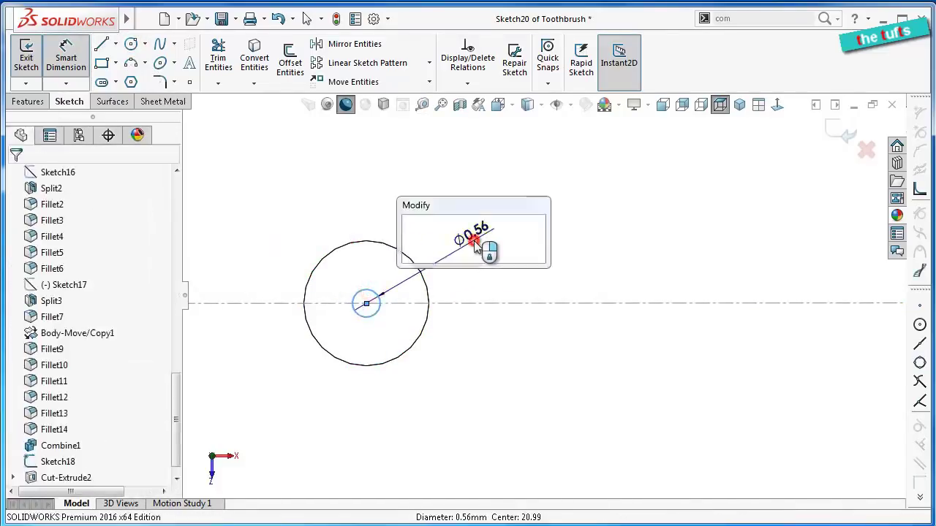
{"action": "type", "text": "0.2"}
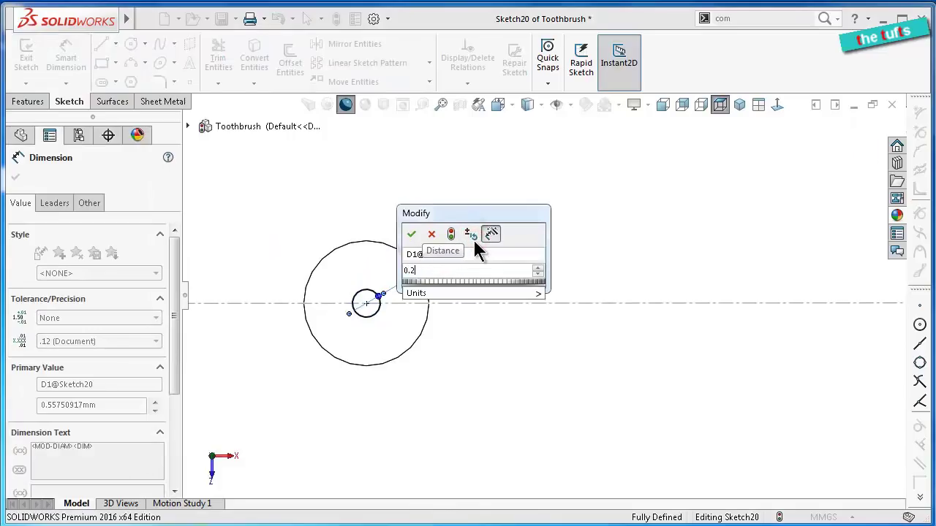
{"action": "type", "text": "5"}
{"action": "key", "text": "Return"}
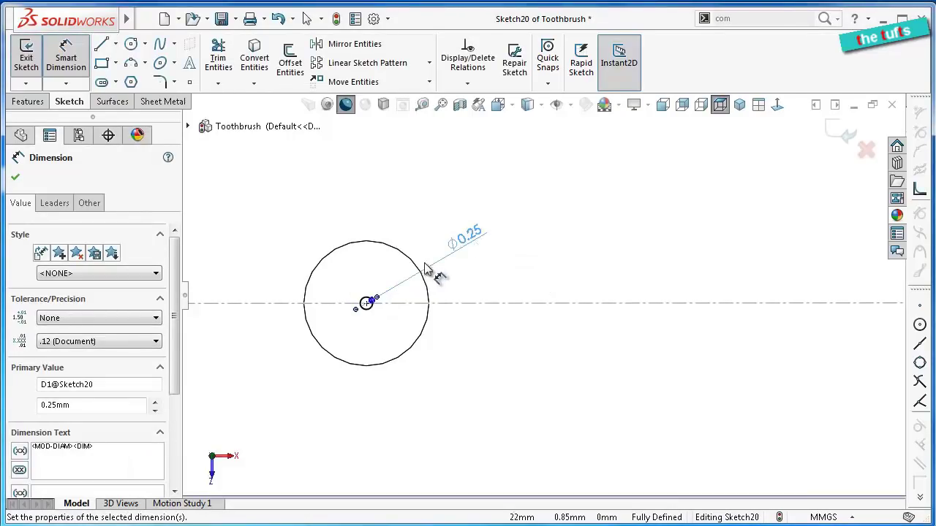
{"action": "scroll", "coordinate": [428, 270], "scroll_direction": "down", "scroll_amount": 3}
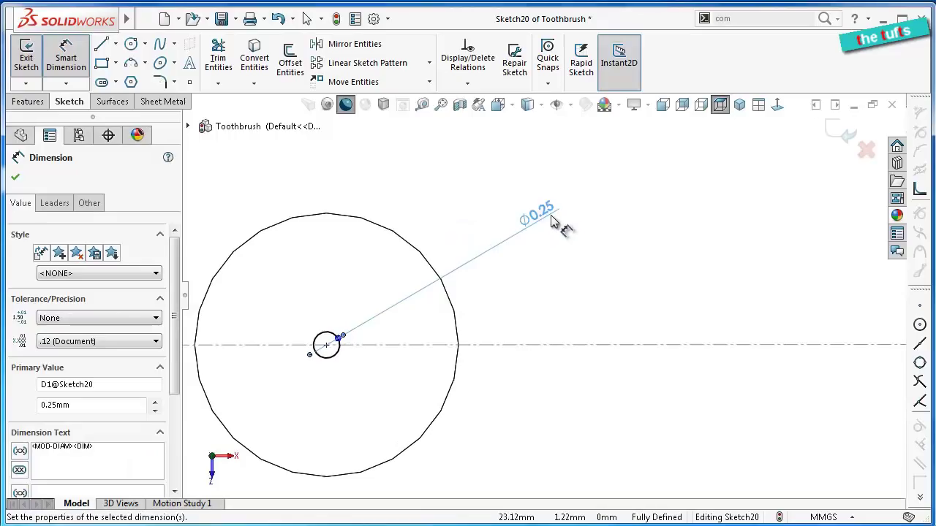
{"action": "double_click", "coordinate": [553, 222]}
{"action": "type", "text": "0.3"}
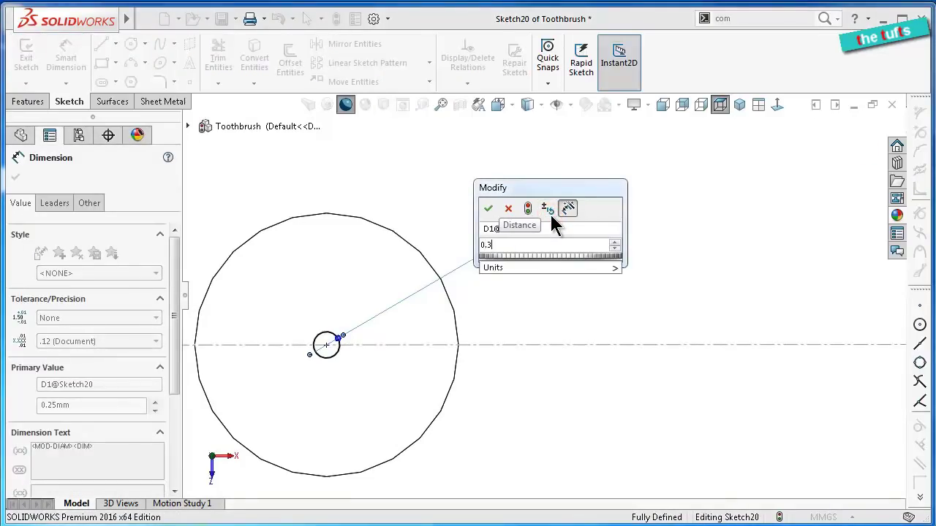
{"action": "key", "text": "Return"}
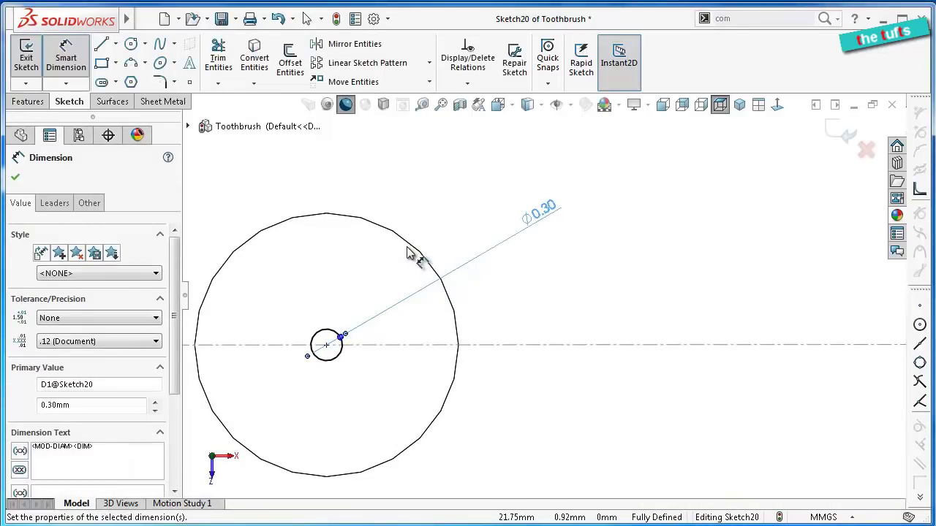
{"action": "left_click", "coordinate": [429, 63]}
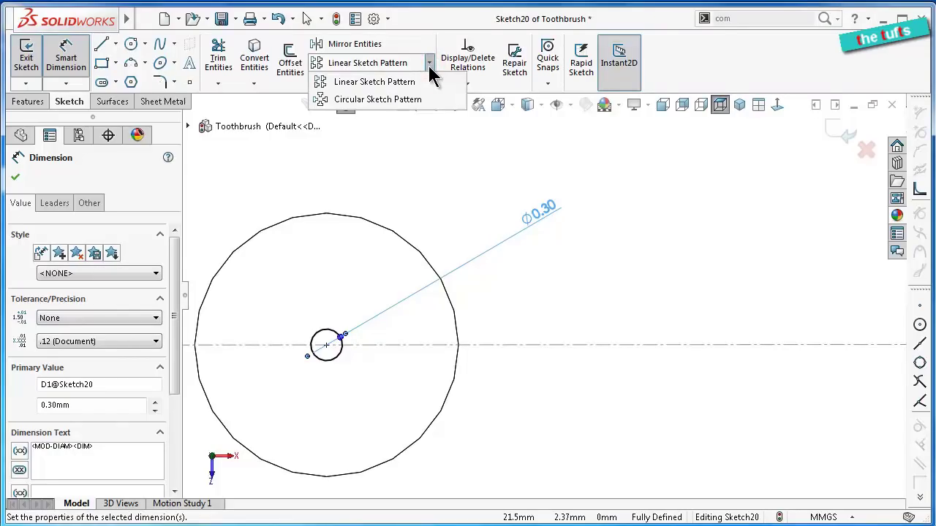
{"action": "left_click", "coordinate": [429, 66]}
{"action": "scroll", "coordinate": [402, 192], "scroll_direction": "up", "scroll_amount": 3}
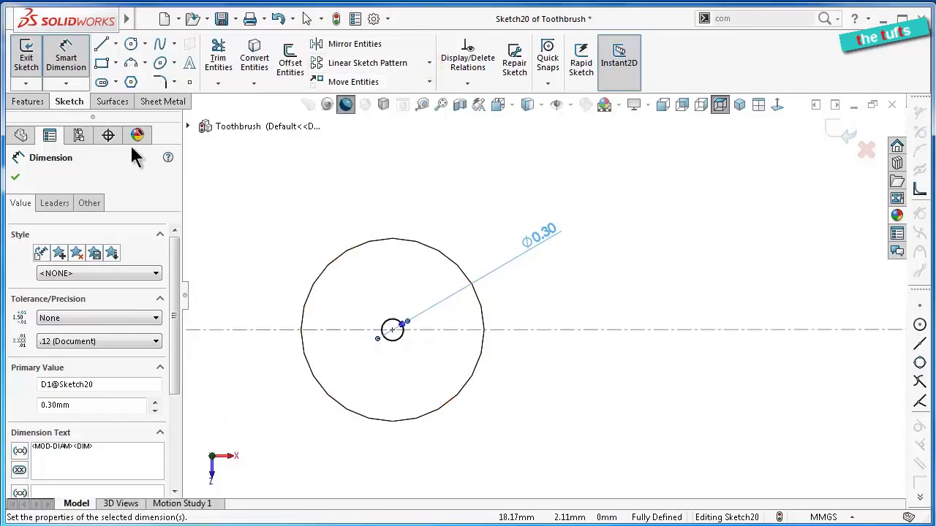
{"action": "left_click", "coordinate": [29, 102]}
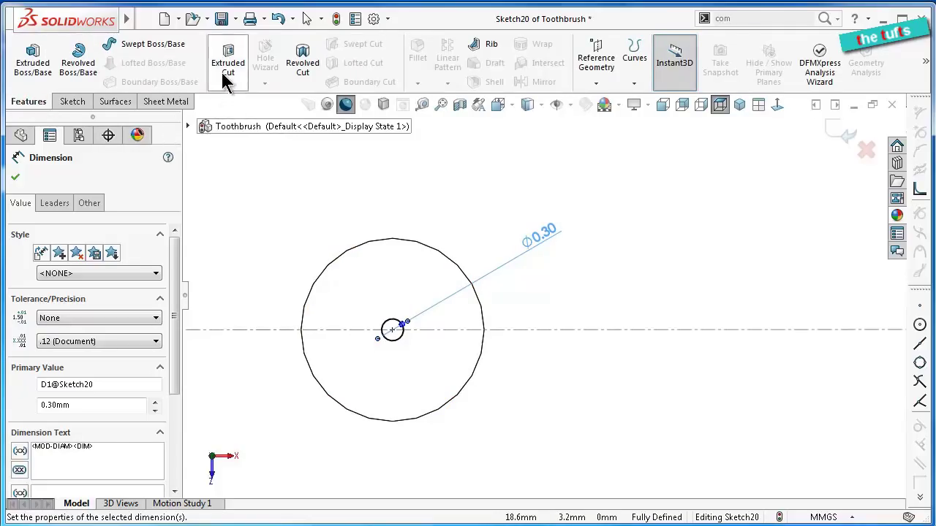
Boss-extrude the 0.30 mm circle 16 mm (12+4) with Merge result unchecked as a separate bristle body
{"action": "left_click", "coordinate": [54, 76]}
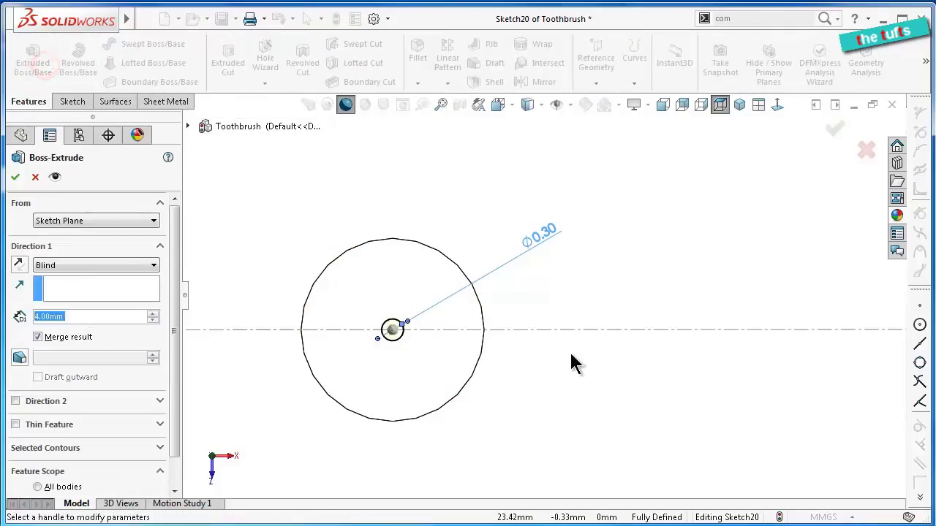
{"action": "scroll", "coordinate": [569, 350], "scroll_direction": "up", "scroll_amount": 2}
{"action": "mouse_move", "coordinate": [570, 350]}
{"action": "middle_mouse_down"}
{"action": "mouse_move", "coordinate": [560, 253]}
{"action": "mouse_move", "coordinate": [219, 321]}
{"action": "middle_mouse_up"}
{"action": "type", "text": "14"}
{"action": "key", "text": "Return"}
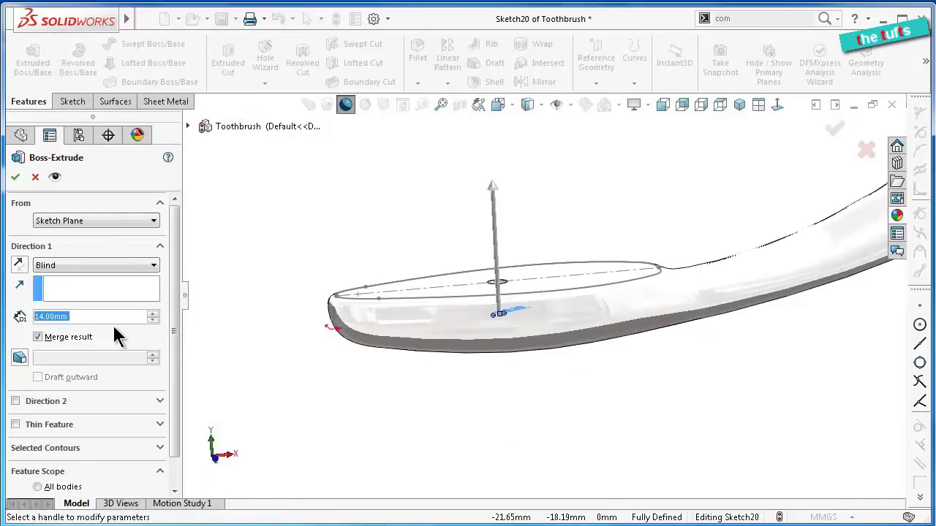
{"action": "type", "text": "12"}
{"action": "key", "text": "Return"}
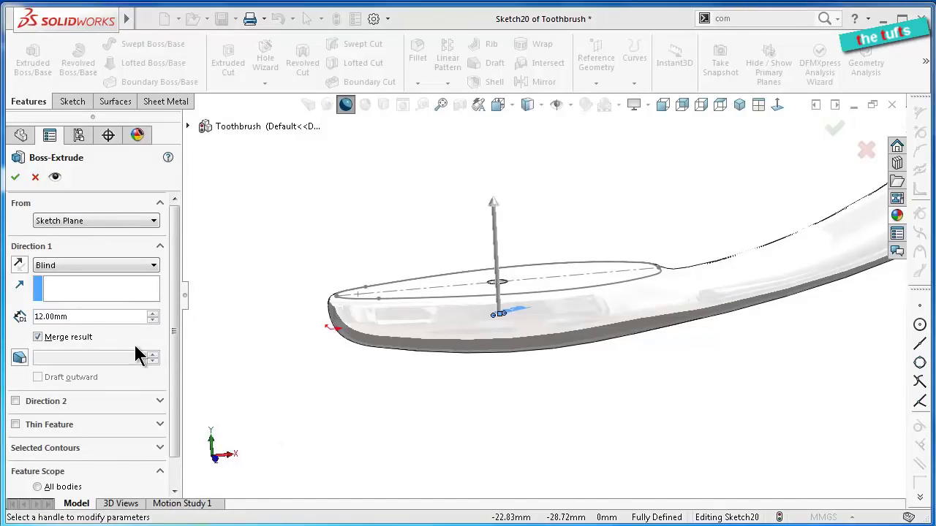
{"action": "left_click", "coordinate": [92, 315]}
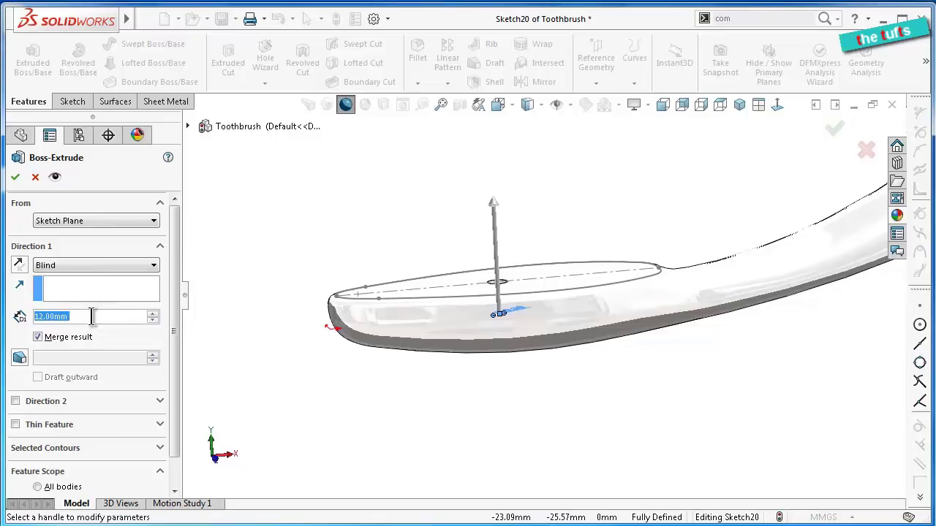
{"action": "type", "text": "12"}
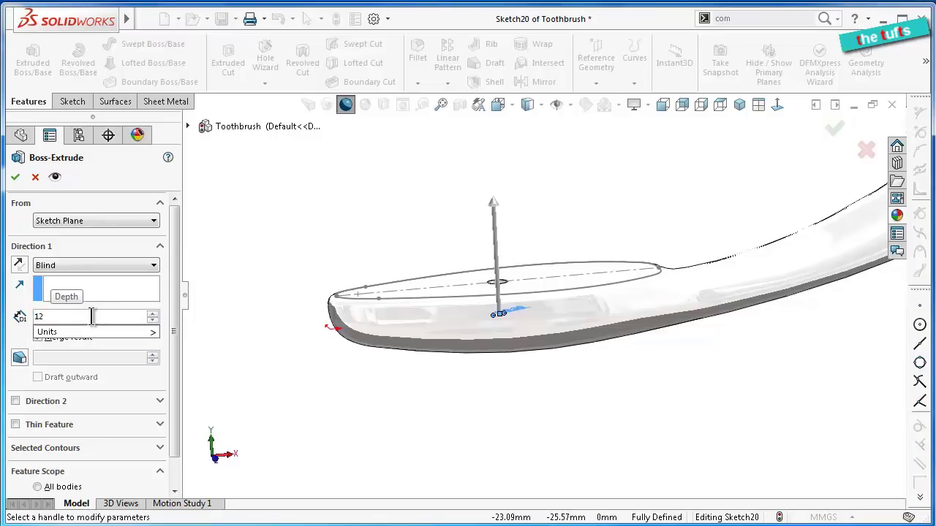
{"action": "type", "text": "+4"}
{"action": "key", "text": "Return"}
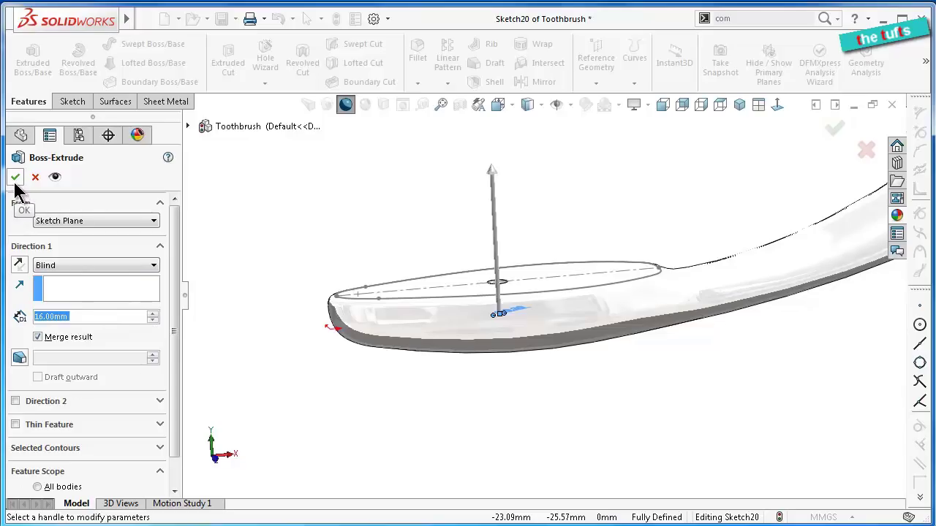
{"action": "left_click_drag", "start_coordinate": [174, 249], "coordinate": [179, 296]}
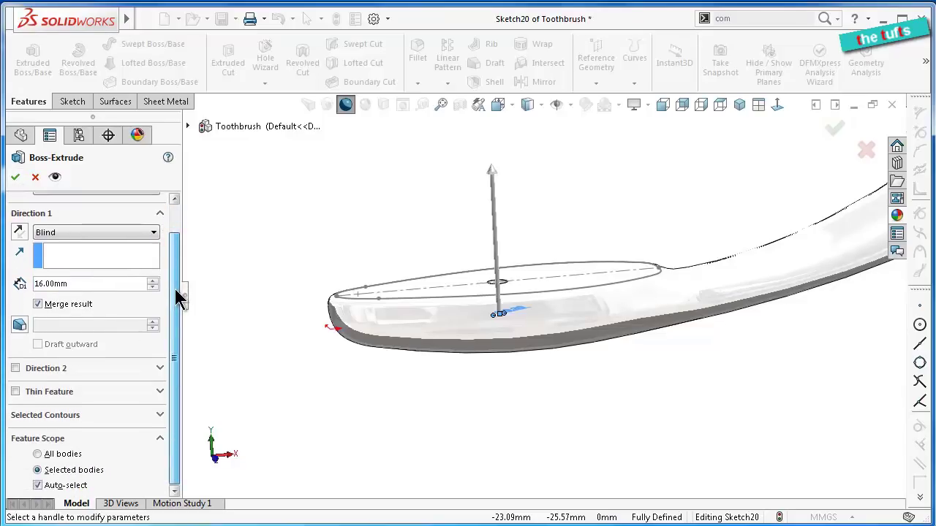
{"action": "left_click_drag", "start_coordinate": [179, 296], "coordinate": [178, 268]}
{"action": "left_click", "coordinate": [37, 317]}
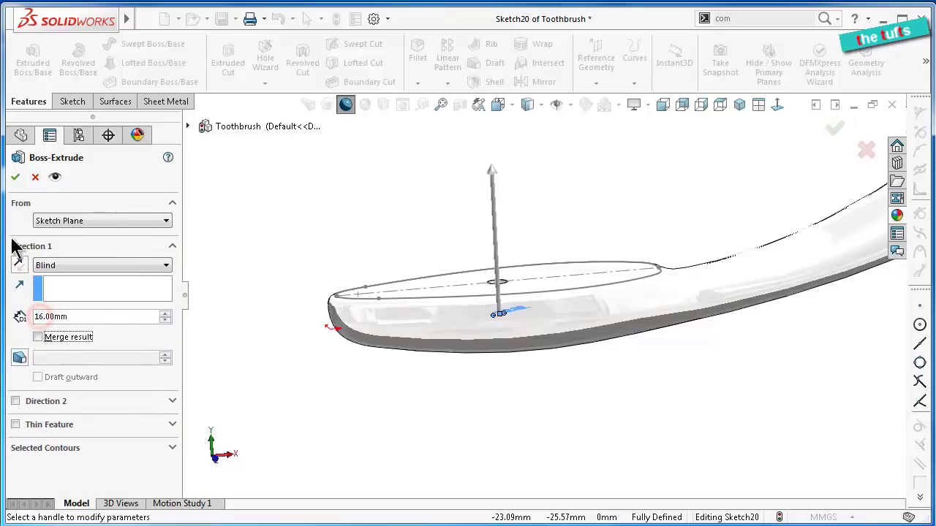
{"action": "left_click", "coordinate": [15, 177]}
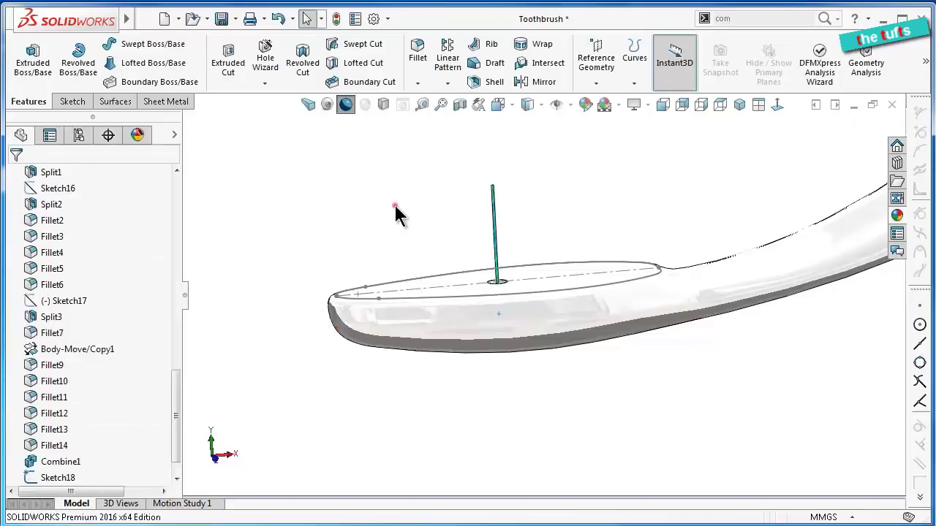
Create Sketch21 on the 2.5 mm tuft hole face holding its converted circular edge
{"action": "mouse_move", "coordinate": [494, 223]}
{"action": "middle_mouse_down"}
{"action": "mouse_move", "coordinate": [505, 288]}
{"action": "mouse_move", "coordinate": [538, 340]}
{"action": "middle_mouse_up"}
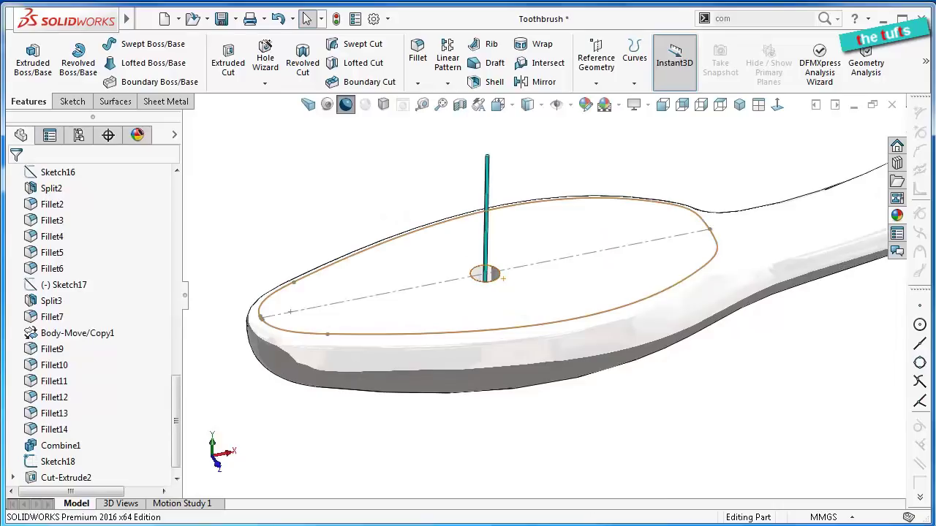
{"action": "scroll", "coordinate": [509, 416], "scroll_direction": "down", "scroll_amount": 2}
{"action": "scroll", "coordinate": [515, 413], "scroll_direction": "down", "scroll_amount": 2}
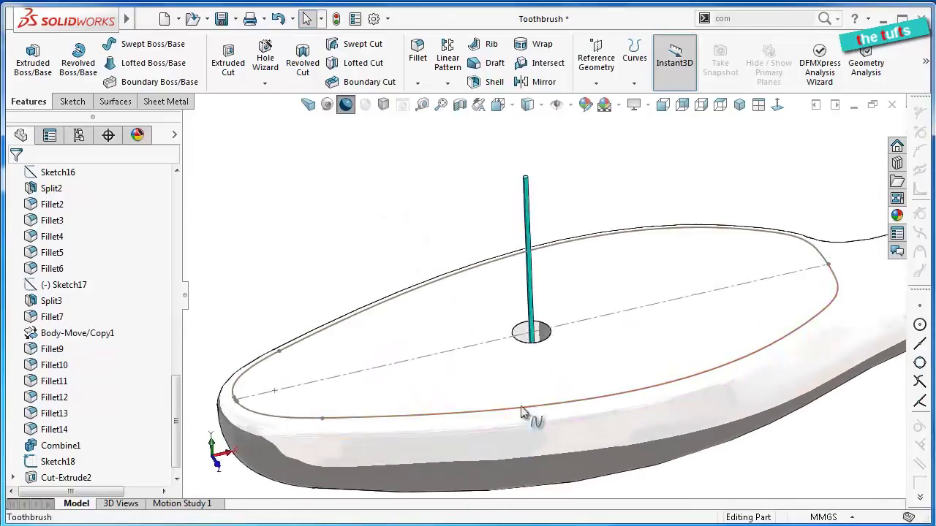
{"action": "scroll", "coordinate": [482, 103], "scroll_direction": "down", "scroll_amount": 1}
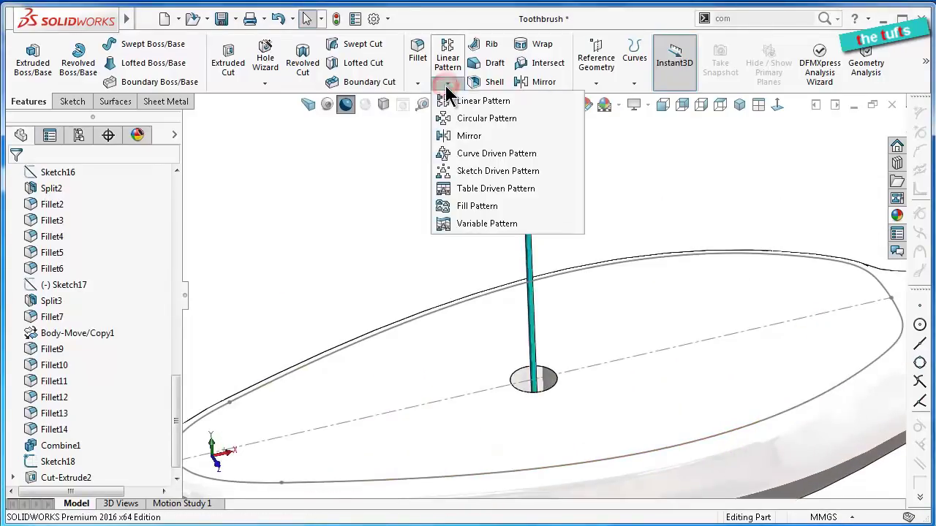
{"action": "left_click", "coordinate": [355, 186]}
{"action": "middle_click_drag", "start_coordinate": [585, 338], "coordinate": [568, 470]}
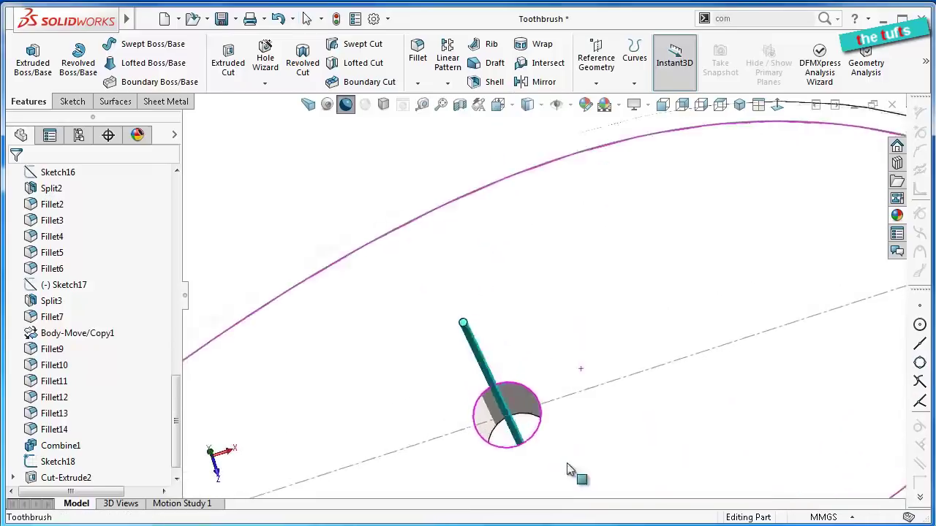
{"action": "scroll", "coordinate": [556, 453], "scroll_direction": "down", "scroll_amount": 3}
{"action": "middle_click_drag", "start_coordinate": [518, 365], "coordinate": [501, 329]}
{"action": "left_click", "coordinate": [511, 329]}
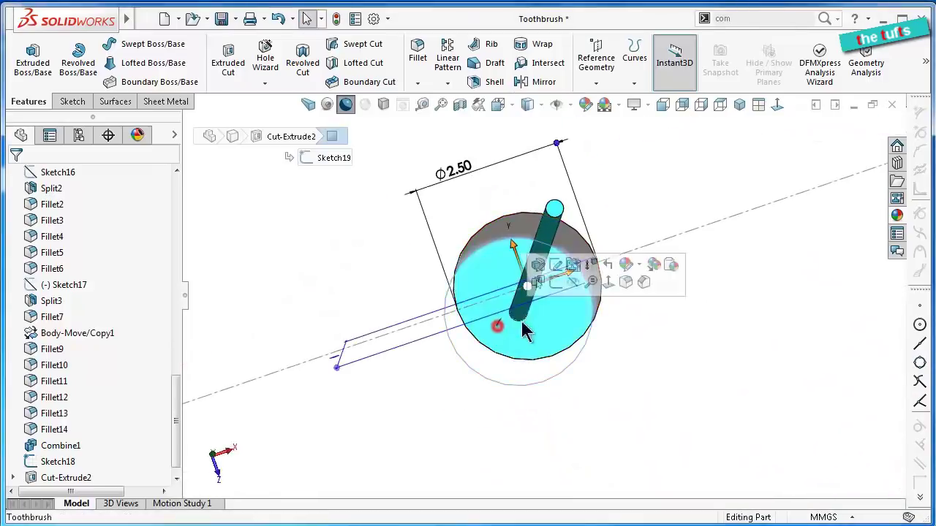
{"action": "left_click", "coordinate": [549, 283]}
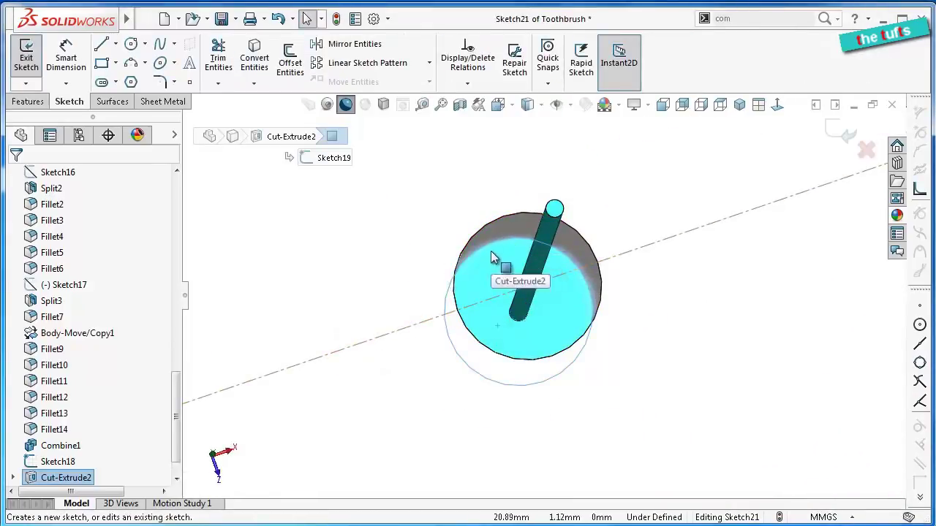
{"action": "left_click", "coordinate": [257, 63]}
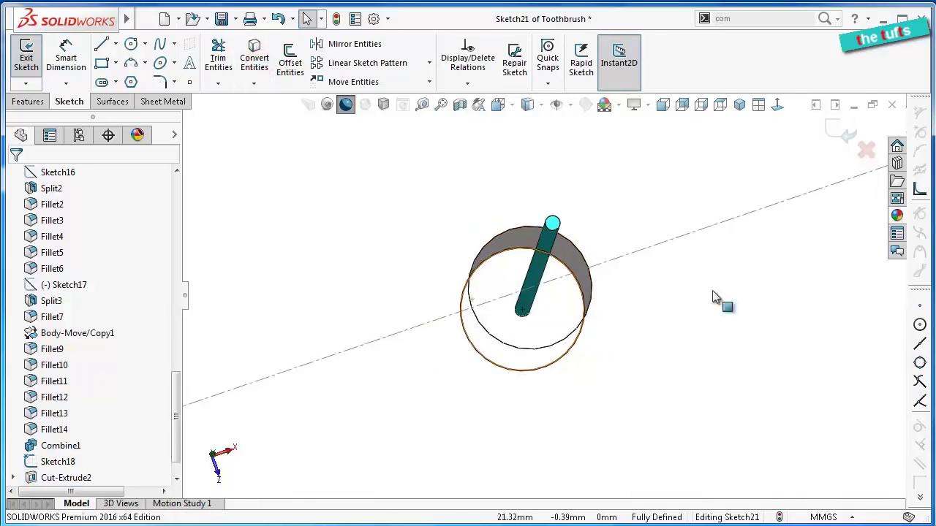
{"action": "left_click", "coordinate": [843, 136]}
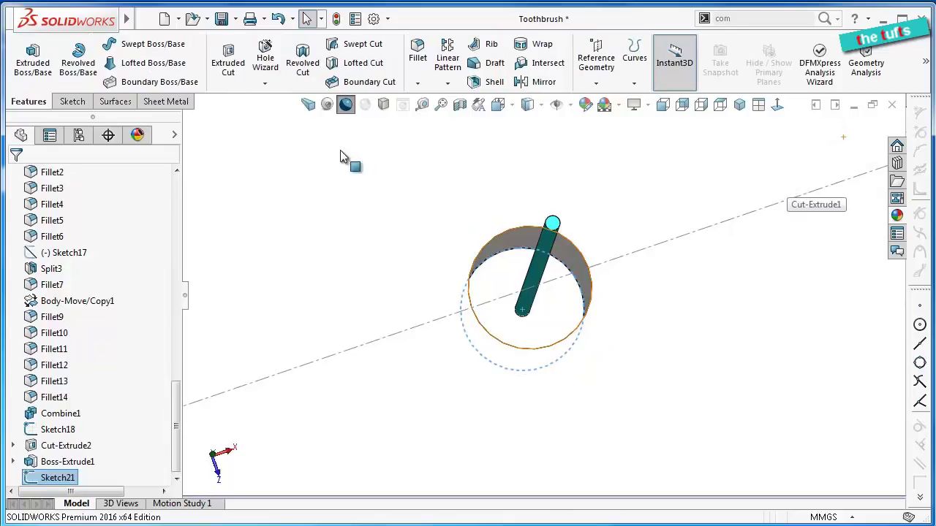
Set up a circular-layout Fill Pattern of the Boss-Extrude1 body inside Sketch21 and try validating the count
{"action": "left_click", "coordinate": [449, 85]}
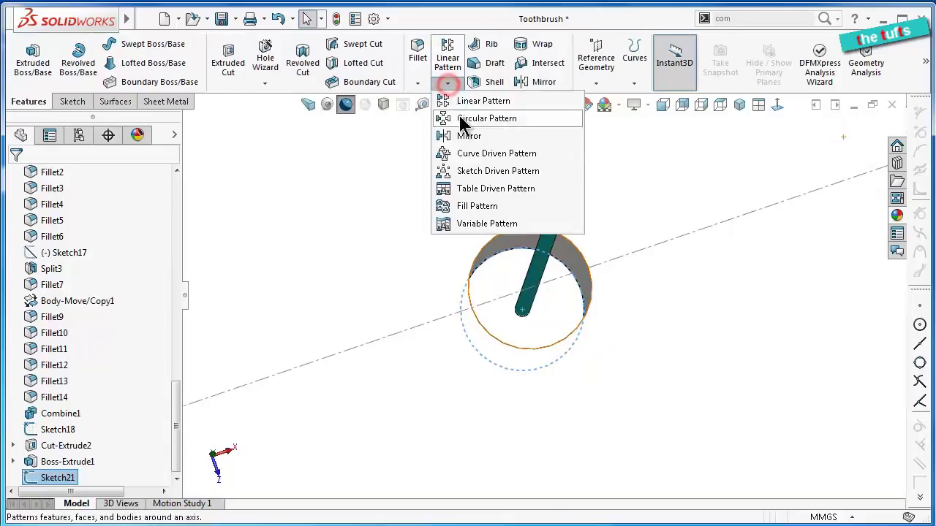
{"action": "left_click", "coordinate": [477, 206]}
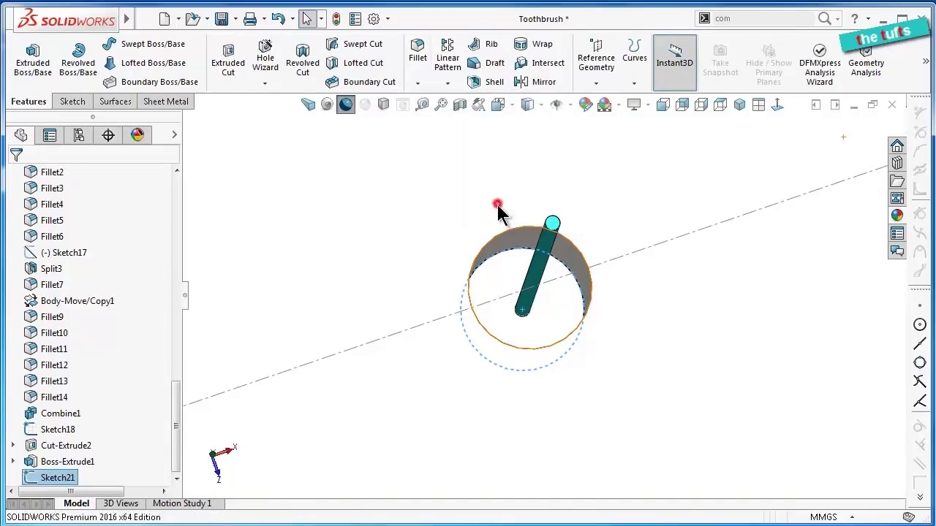
{"action": "left_click", "coordinate": [462, 307]}
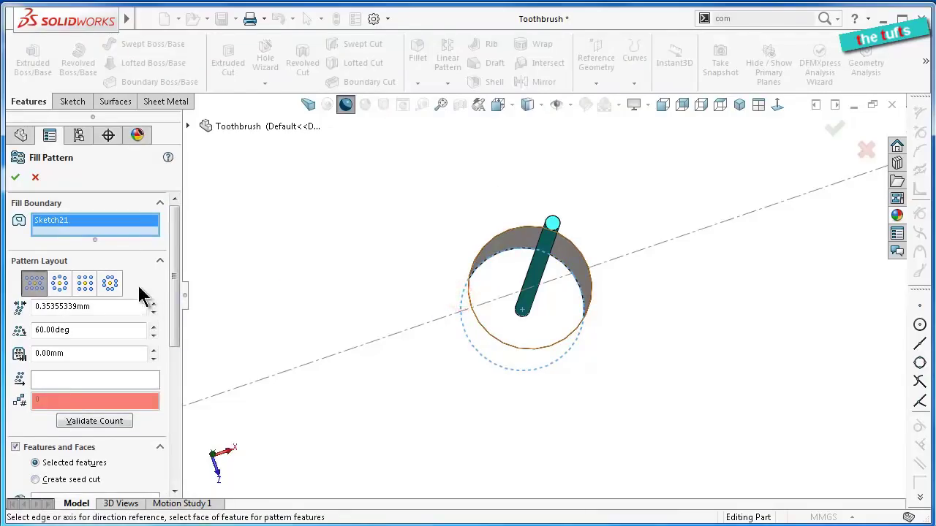
{"action": "left_click", "coordinate": [68, 282]}
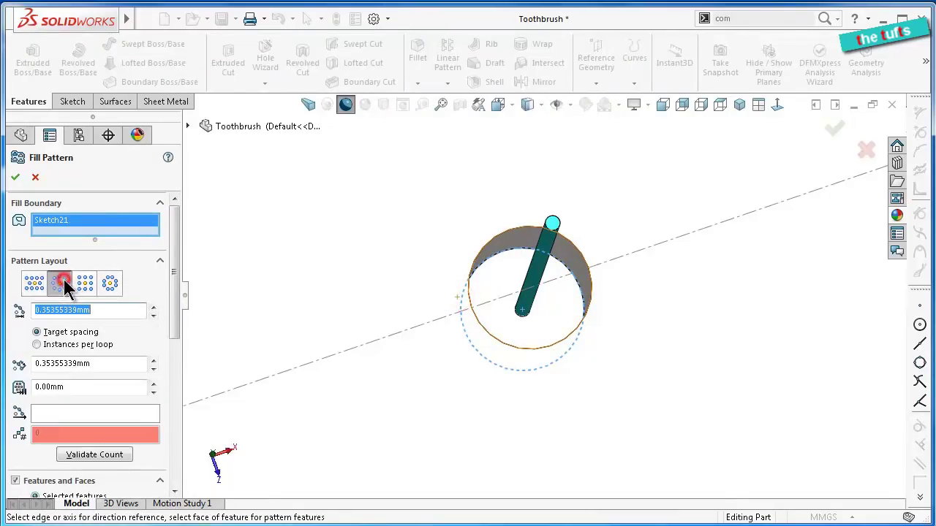
{"action": "left_click_drag", "start_coordinate": [174, 313], "coordinate": [182, 424]}
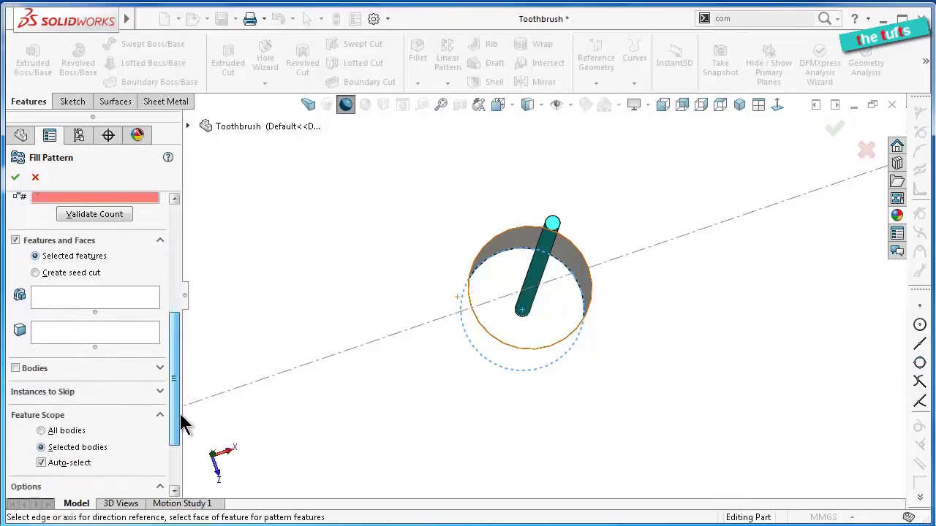
{"action": "left_click", "coordinate": [16, 365]}
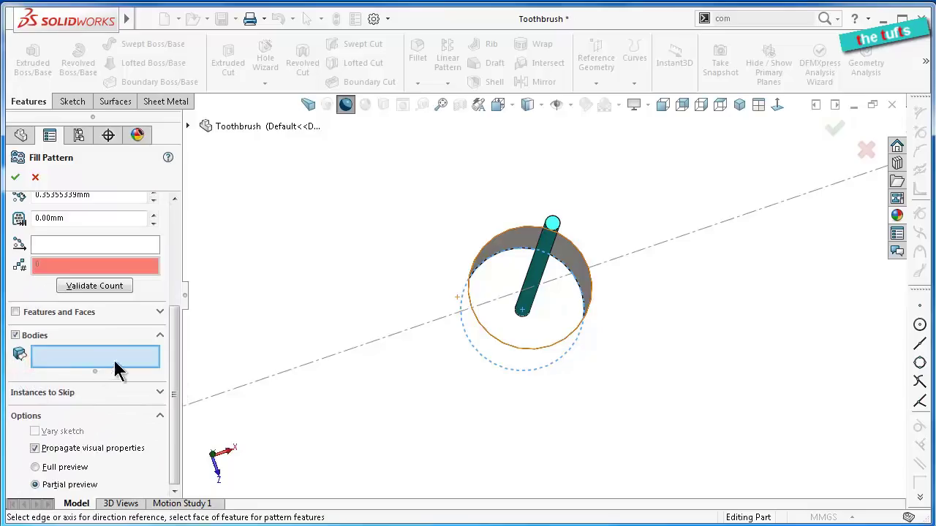
{"action": "left_click", "coordinate": [548, 242]}
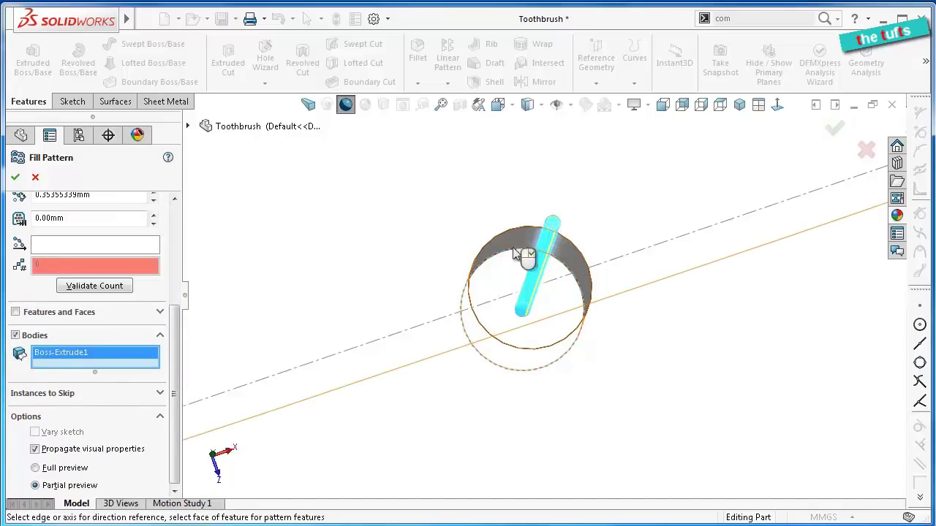
{"action": "left_click", "coordinate": [91, 287]}
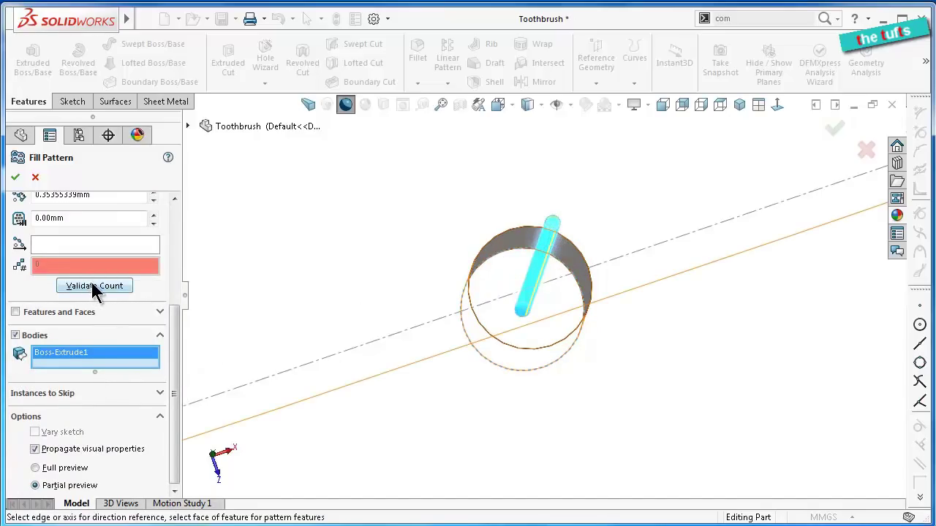
{"action": "left_click", "coordinate": [94, 287]}
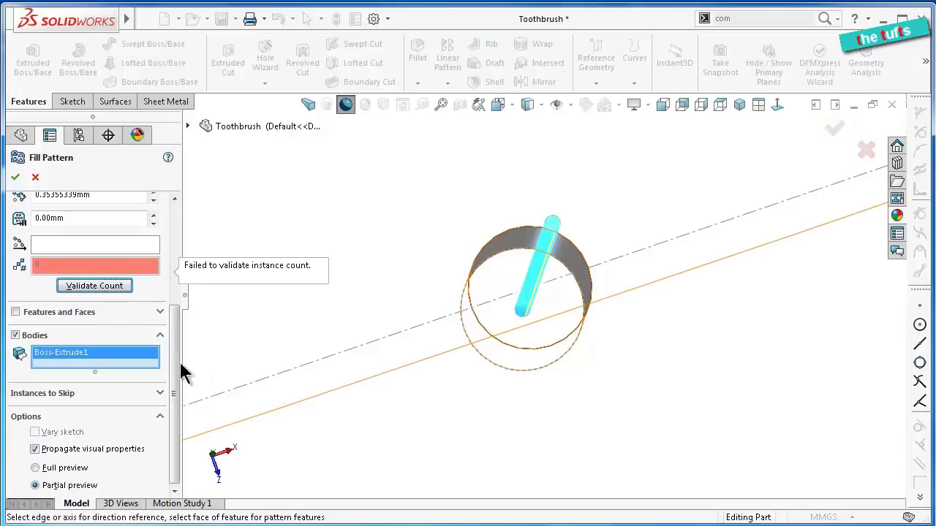
{"action": "left_click_drag", "start_coordinate": [180, 364], "coordinate": [176, 338]}
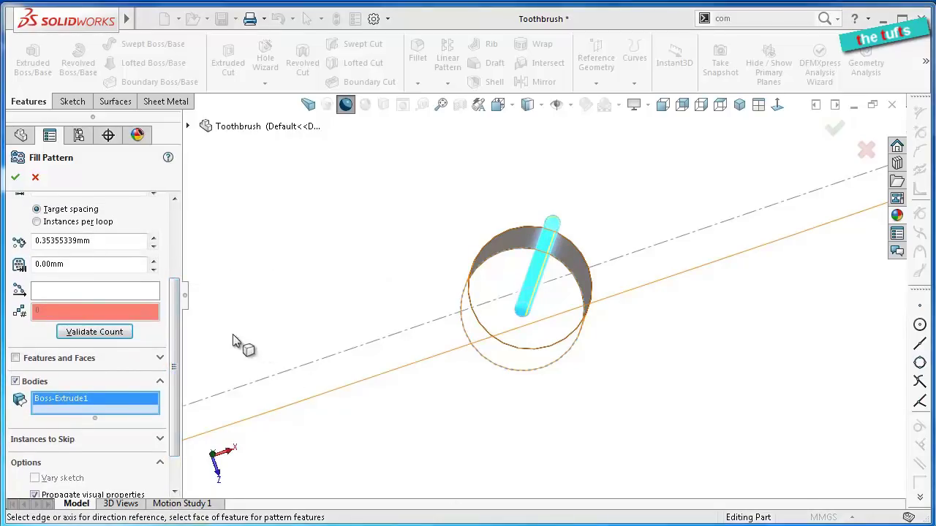
{"action": "left_click_drag", "start_coordinate": [176, 334], "coordinate": [174, 260]}
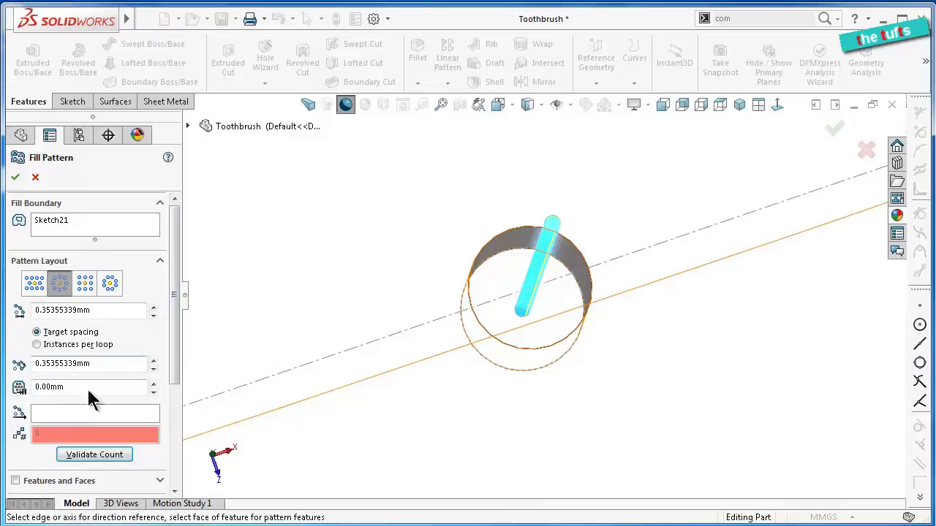
Set Line1@Sketch18 as the direction and create the 40-copy bristle fill pattern
{"action": "left_click", "coordinate": [81, 412]}
{"action": "left_click", "coordinate": [274, 381]}
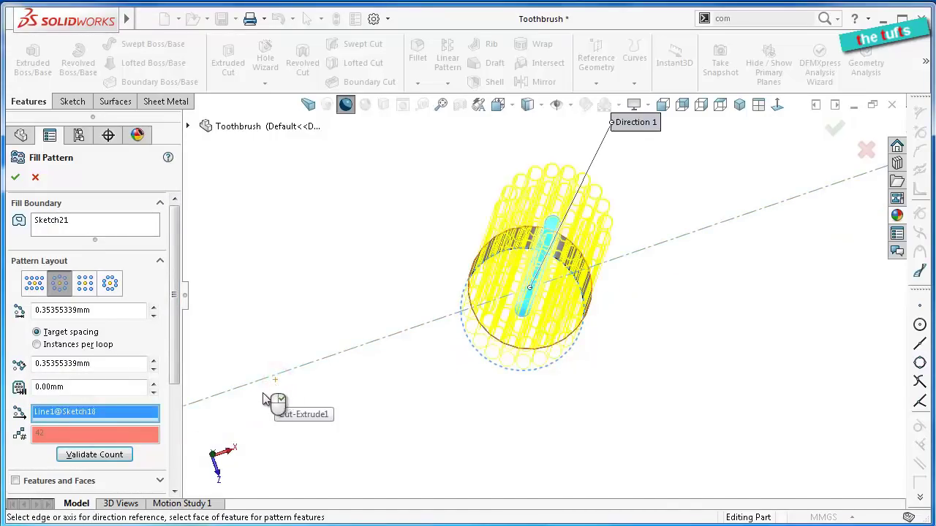
{"action": "left_click_drag", "start_coordinate": [173, 368], "coordinate": [180, 420]}
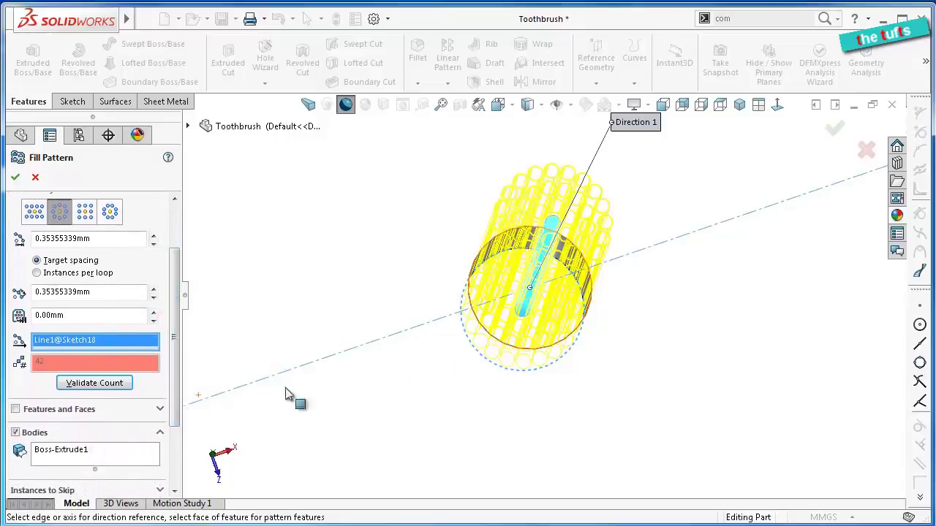
{"action": "mouse_move", "coordinate": [585, 305]}
{"action": "middle_mouse_down"}
{"action": "mouse_move", "coordinate": [590, 286]}
{"action": "mouse_move", "coordinate": [534, 397]}
{"action": "mouse_move", "coordinate": [556, 370]}
{"action": "mouse_move", "coordinate": [587, 263]}
{"action": "middle_mouse_up"}
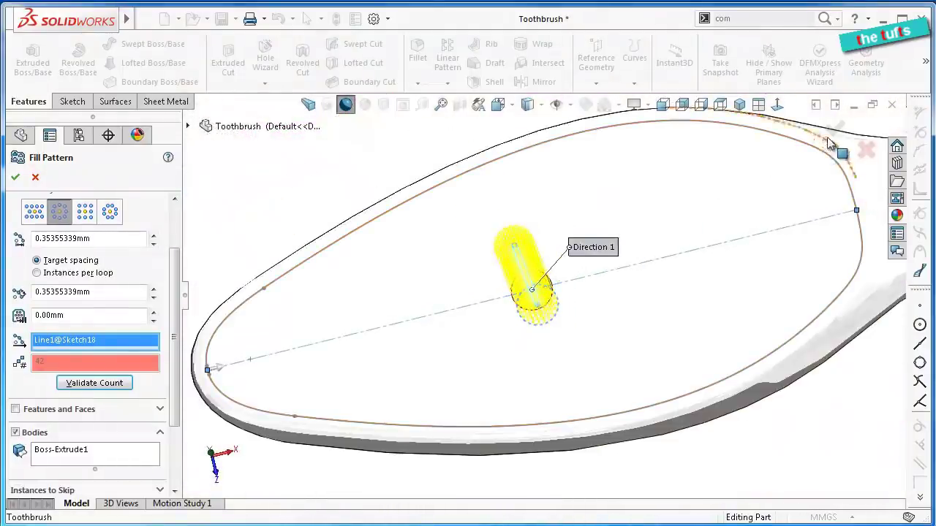
{"action": "left_click", "coordinate": [844, 144]}
Confirm the fill pattern, zoom into the tuft and open Edit Appearance for Boss-Extrude1
{"action": "key", "text": "Return"}
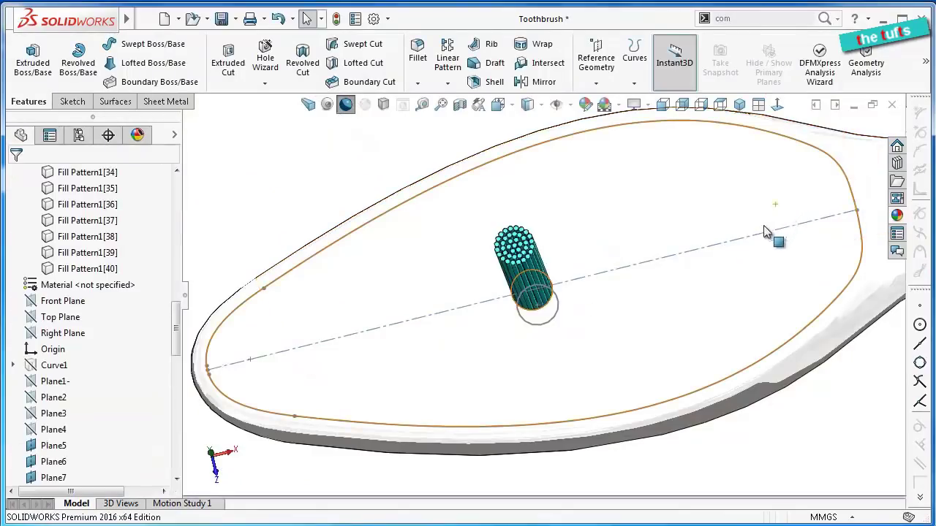
{"action": "mouse_move", "coordinate": [710, 355]}
{"action": "middle_mouse_down"}
{"action": "mouse_move", "coordinate": [710, 402]}
{"action": "mouse_move", "coordinate": [705, 308]}
{"action": "mouse_move", "coordinate": [660, 280]}
{"action": "middle_mouse_up"}
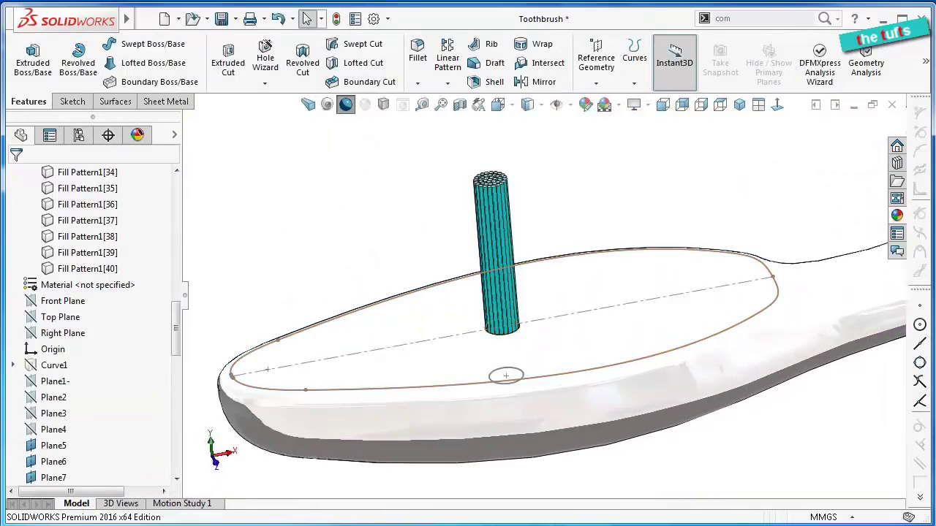
{"action": "scroll", "coordinate": [479, 241], "scroll_direction": "down", "scroll_amount": 2}
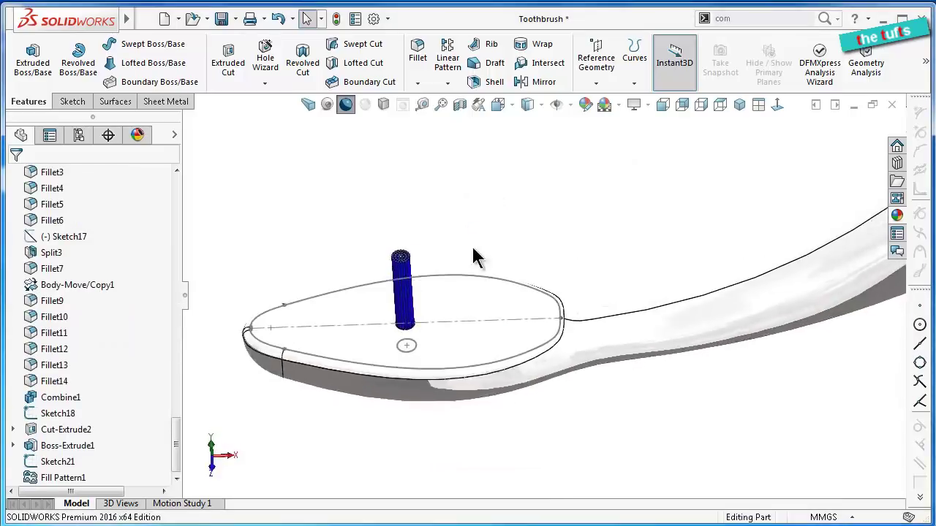
{"action": "scroll", "coordinate": [431, 285], "scroll_direction": "down", "scroll_amount": 3}
{"action": "scroll", "coordinate": [391, 241], "scroll_direction": "down", "scroll_amount": 3}
{"action": "scroll", "coordinate": [369, 300], "scroll_direction": "down", "scroll_amount": 2}
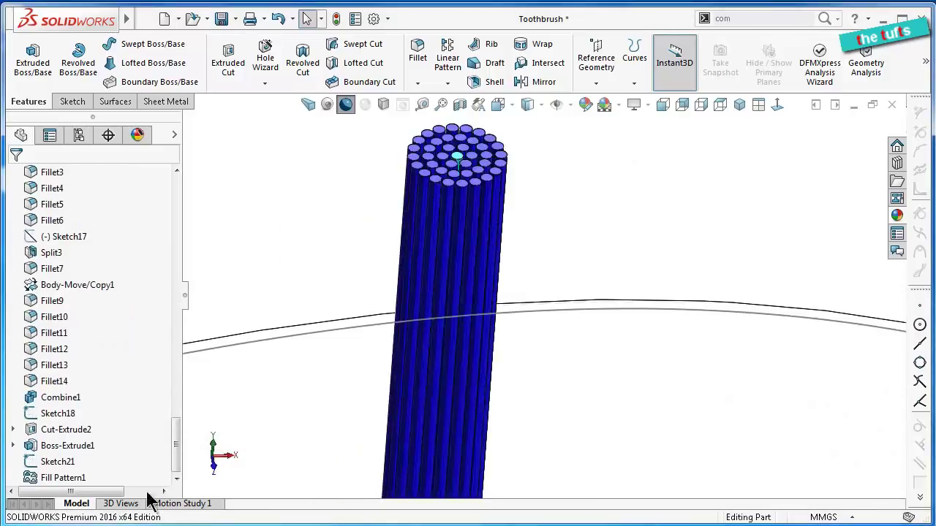
{"action": "left_click", "coordinate": [62, 478]}
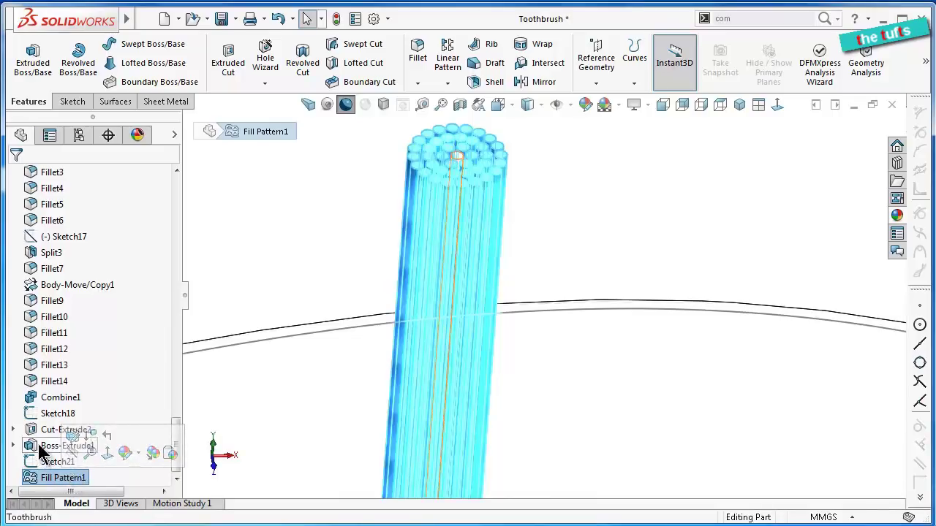
{"action": "left_click", "coordinate": [45, 447]}
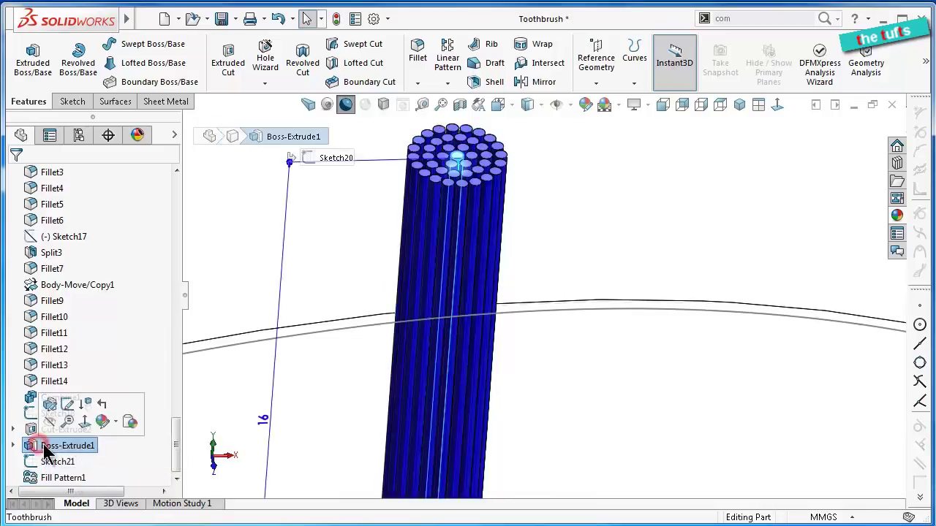
{"action": "left_click", "coordinate": [587, 106]}
Colour the Boss-Extrude1 bristle body blue-violet (RGB 128, 128, 255)
{"action": "left_click_drag", "start_coordinate": [174, 319], "coordinate": [182, 390]}
{"action": "left_click", "coordinate": [107, 369]}
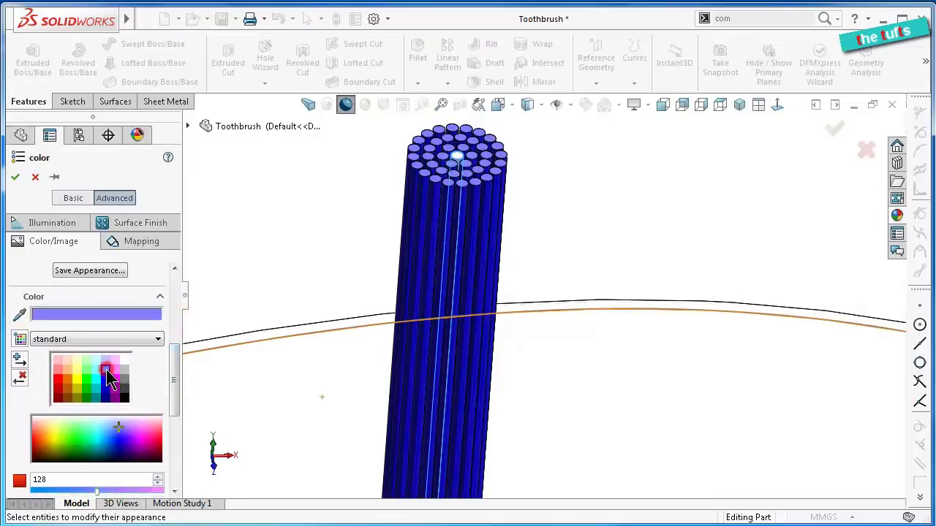
{"action": "left_click", "coordinate": [15, 177]}
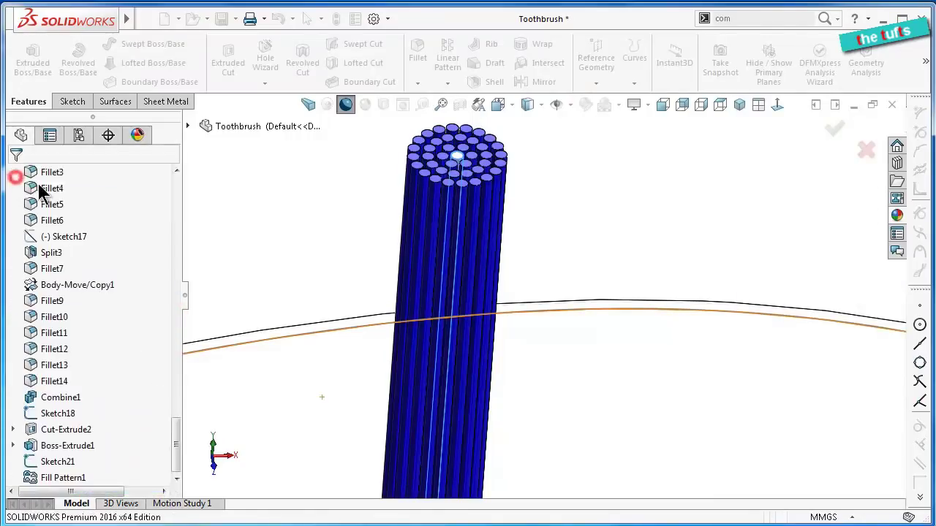
{"action": "left_click", "coordinate": [249, 204]}
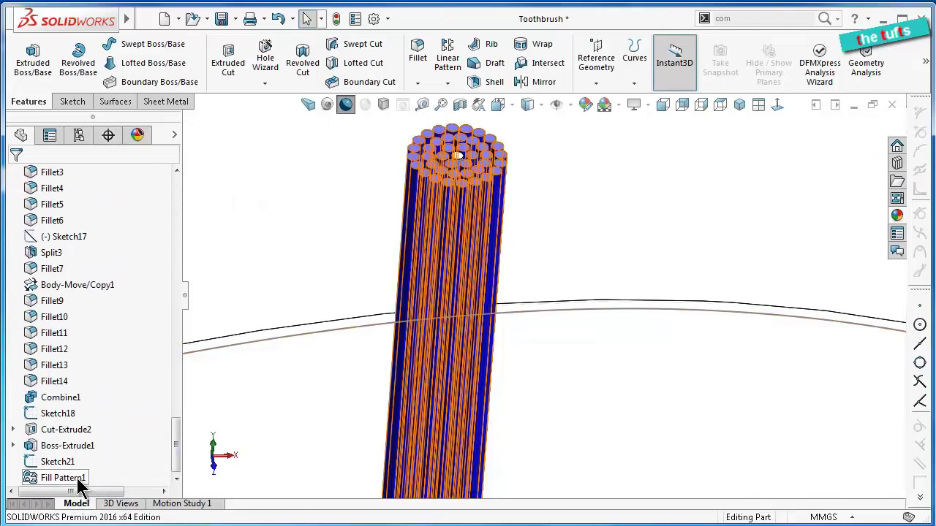
Give the Fill Pattern1 copies a light blue-violet appearance
{"action": "left_click", "coordinate": [52, 478]}
{"action": "left_click", "coordinate": [587, 106]}
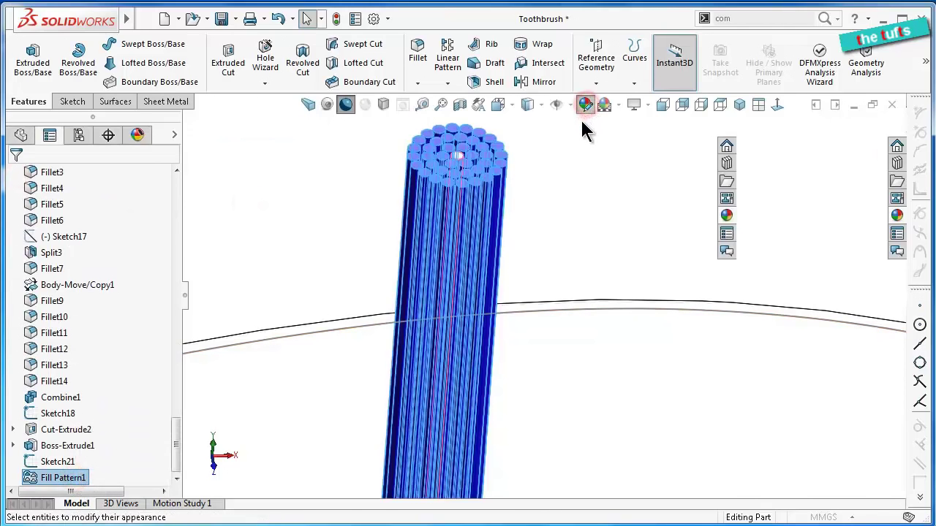
{"action": "left_click_drag", "start_coordinate": [173, 313], "coordinate": [172, 393]}
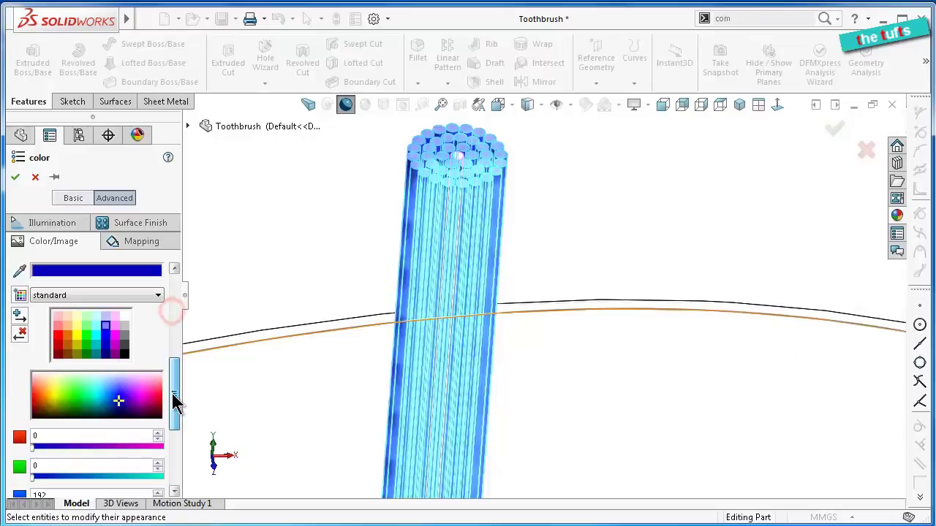
{"action": "left_click", "coordinate": [106, 327]}
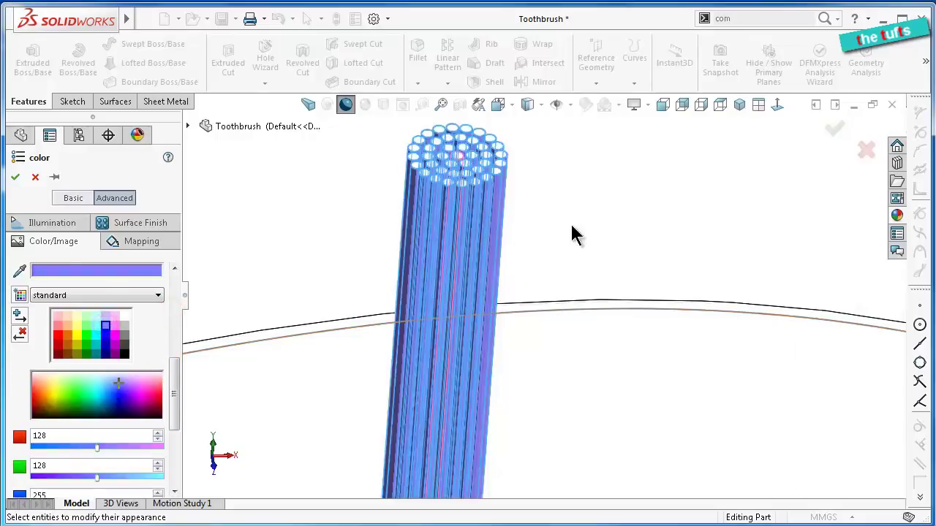
{"action": "left_click", "coordinate": [834, 129]}
Recolour the Fill Pattern1 copies in a deeper solid blue
{"action": "mouse_move", "coordinate": [672, 192]}
{"action": "middle_mouse_down"}
{"action": "mouse_move", "coordinate": [648, 234]}
{"action": "mouse_move", "coordinate": [650, 189]}
{"action": "mouse_move", "coordinate": [650, 300]}
{"action": "middle_mouse_up"}
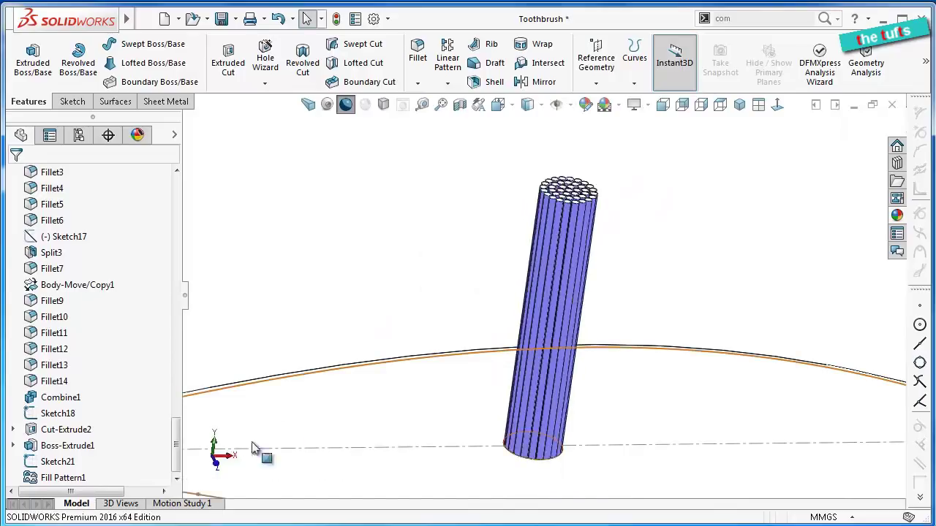
{"action": "left_click", "coordinate": [118, 476]}
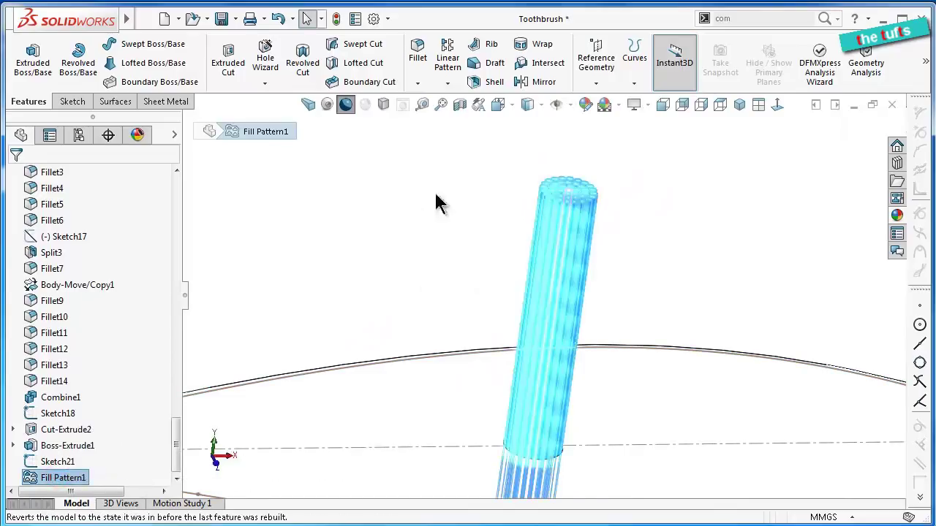
{"action": "left_click", "coordinate": [583, 103]}
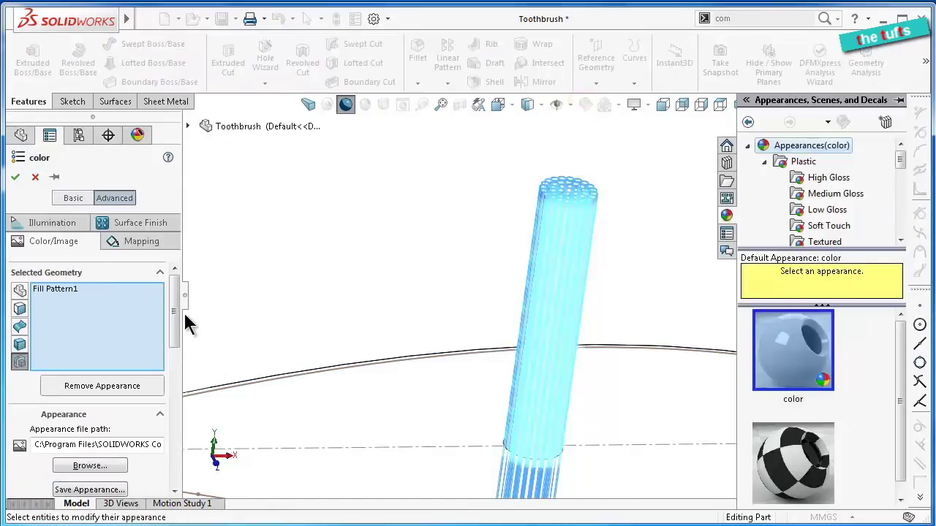
{"action": "left_click_drag", "start_coordinate": [176, 322], "coordinate": [180, 370]}
{"action": "left_click", "coordinate": [106, 438]}
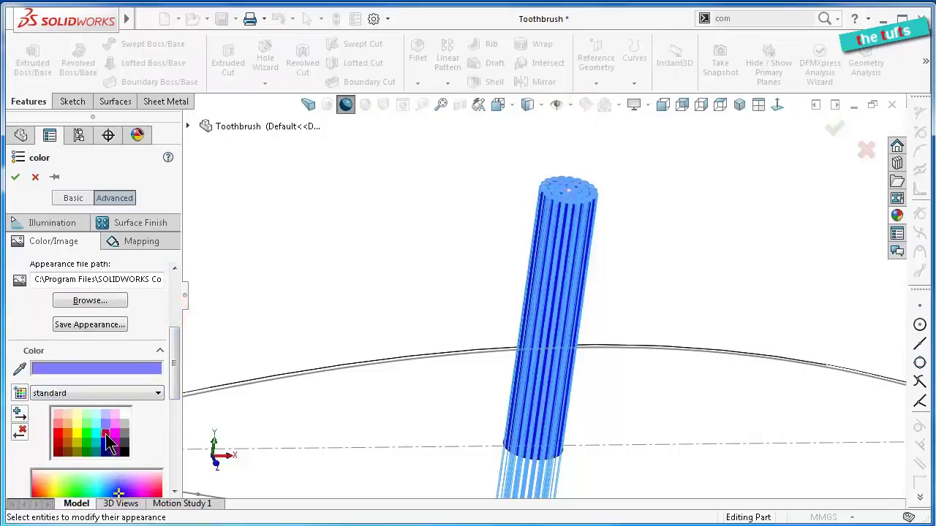
{"action": "left_click", "coordinate": [106, 435]}
{"action": "left_click", "coordinate": [834, 130]}
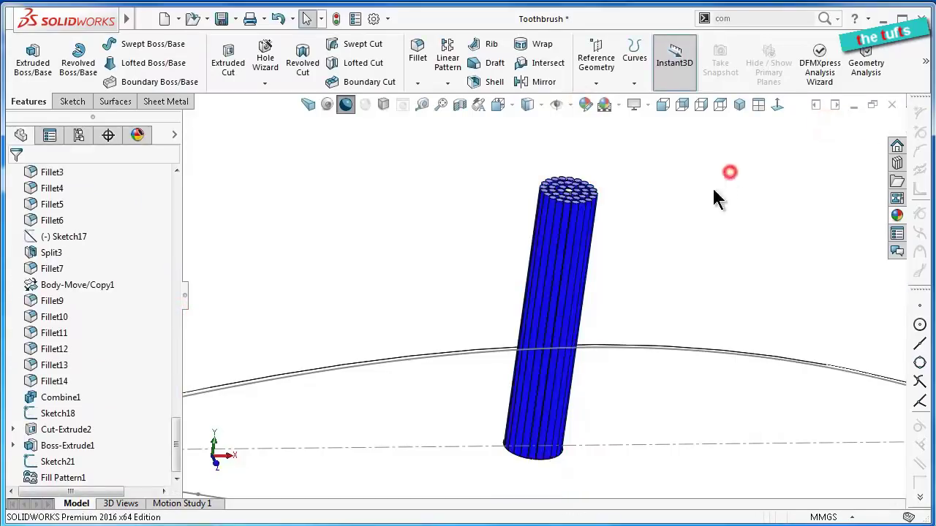
Deselect Fill Pattern1 and orbit and zoom so the tuft stands upright
{"action": "left_click", "coordinate": [65, 478]}
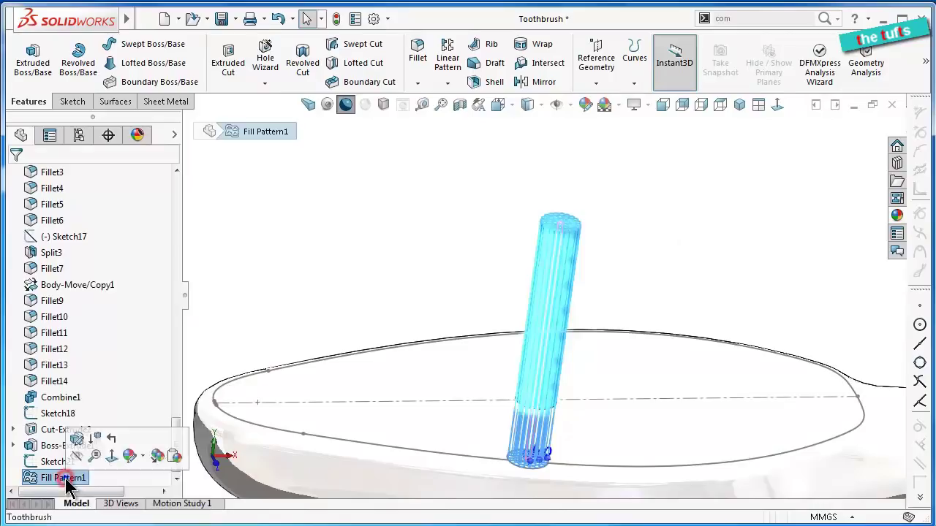
{"action": "right_click", "coordinate": [68, 483]}
{"action": "left_click", "coordinate": [77, 508]}
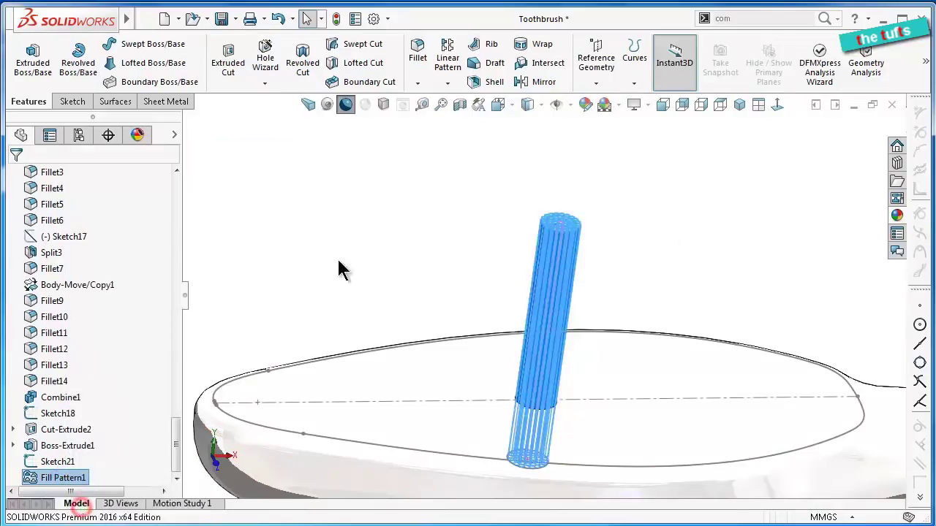
{"action": "left_click", "coordinate": [345, 228]}
{"action": "mouse_move", "coordinate": [616, 297]}
{"action": "middle_mouse_down"}
{"action": "mouse_move", "coordinate": [598, 263]}
{"action": "mouse_move", "coordinate": [607, 292]}
{"action": "middle_mouse_up"}
{"action": "scroll", "coordinate": [486, 161], "scroll_direction": "down", "scroll_amount": 5}
{"action": "scroll", "coordinate": [490, 186], "scroll_direction": "down", "scroll_amount": 2}
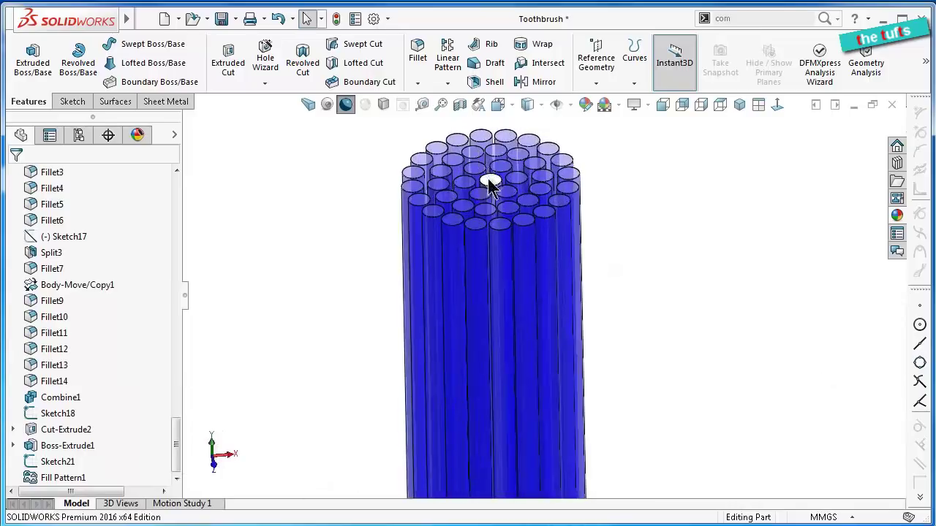
Match Boss-Extrude1 to its copies' deeper blue, then deselect and zoom out to the whole head
{"action": "left_click", "coordinate": [490, 183]}
{"action": "left_click", "coordinate": [46, 445]}
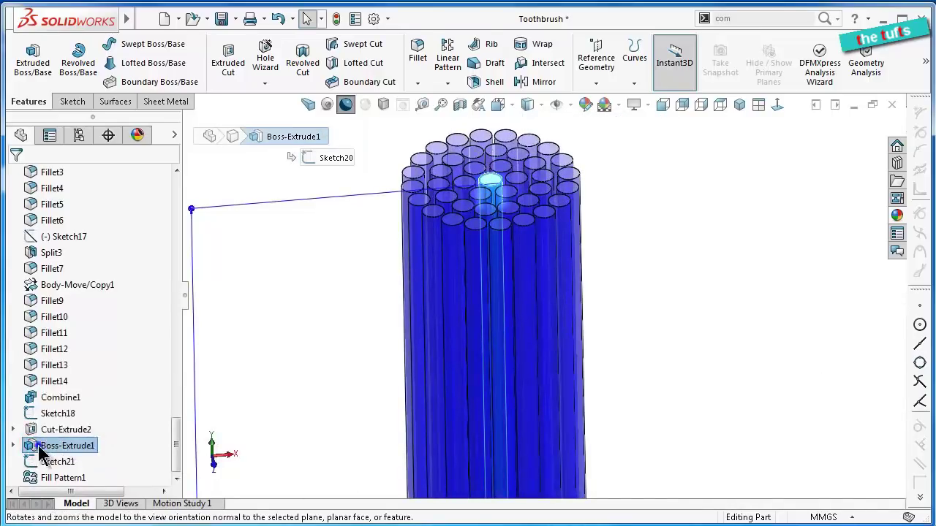
{"action": "right_click", "coordinate": [45, 446]}
{"action": "left_click", "coordinate": [131, 519]}
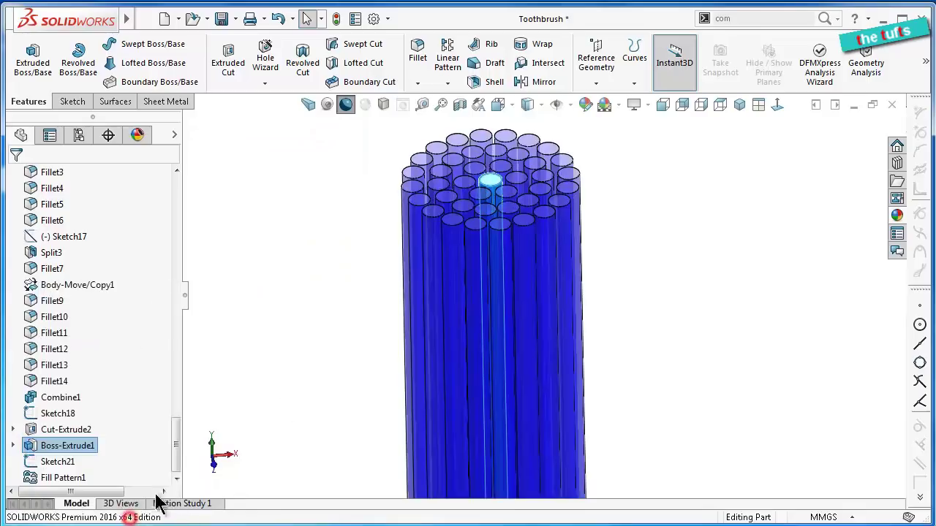
{"action": "left_click", "coordinate": [325, 196]}
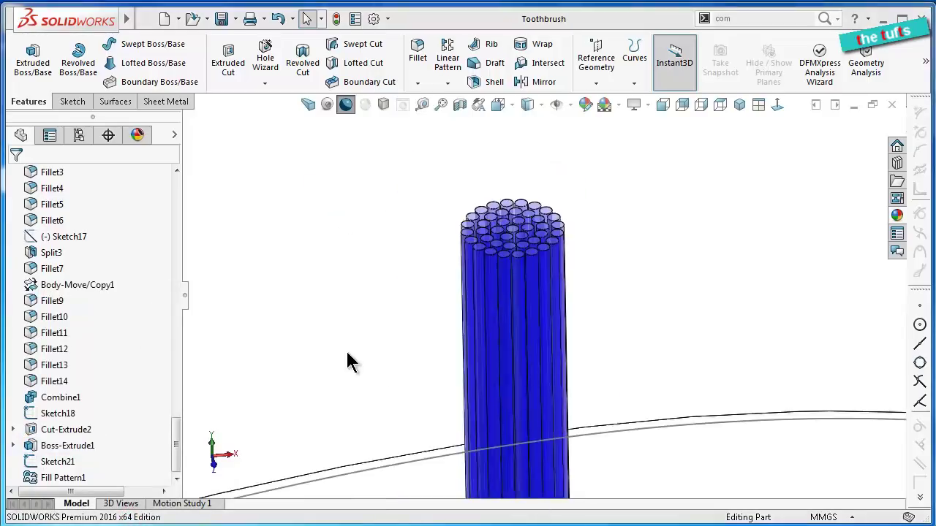
{"action": "scroll", "coordinate": [403, 386], "scroll_direction": "up", "scroll_amount": 2}
{"action": "scroll", "coordinate": [577, 418], "scroll_direction": "up", "scroll_amount": 3}
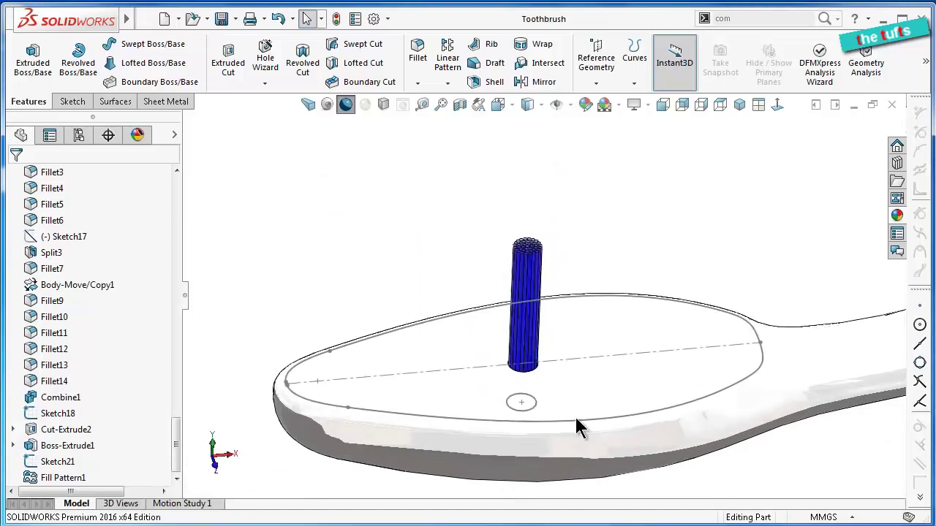
{"action": "mouse_move", "coordinate": [569, 431]}
{"action": "middle_mouse_down"}
{"action": "mouse_move", "coordinate": [558, 313]}
{"action": "mouse_move", "coordinate": [605, 311]}
{"action": "mouse_move", "coordinate": [610, 462]}
{"action": "mouse_move", "coordinate": [604, 427]}
{"action": "middle_mouse_up"}
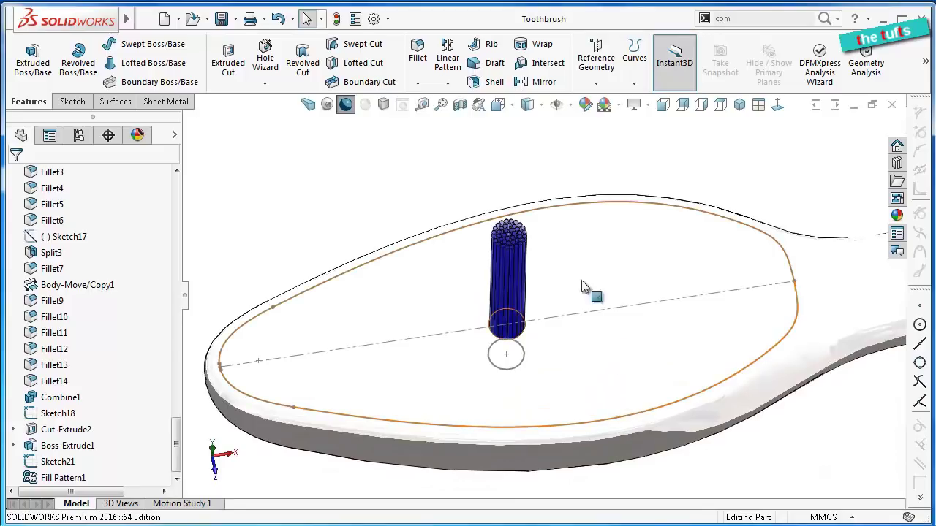
Start a Fill Pattern using the Sketch18 head outline as its fill boundary
{"action": "left_click", "coordinate": [448, 82]}
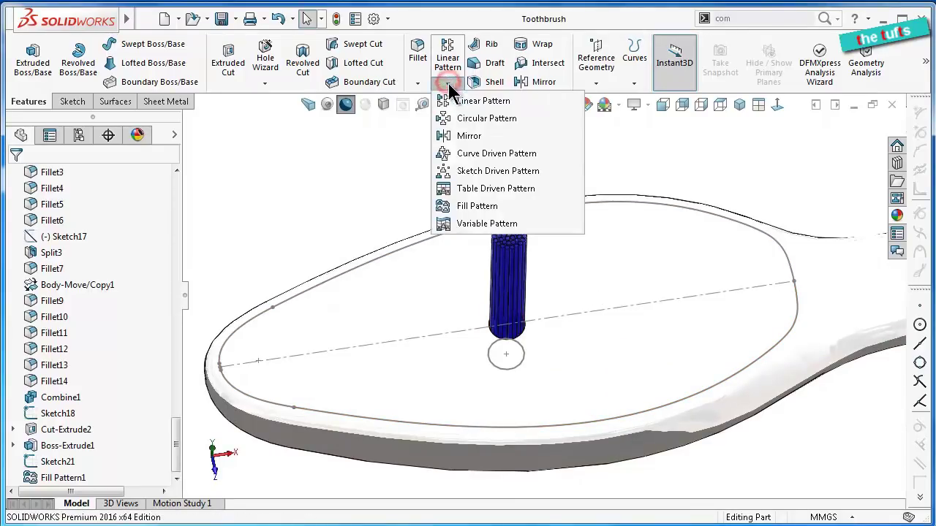
{"action": "left_click", "coordinate": [468, 205]}
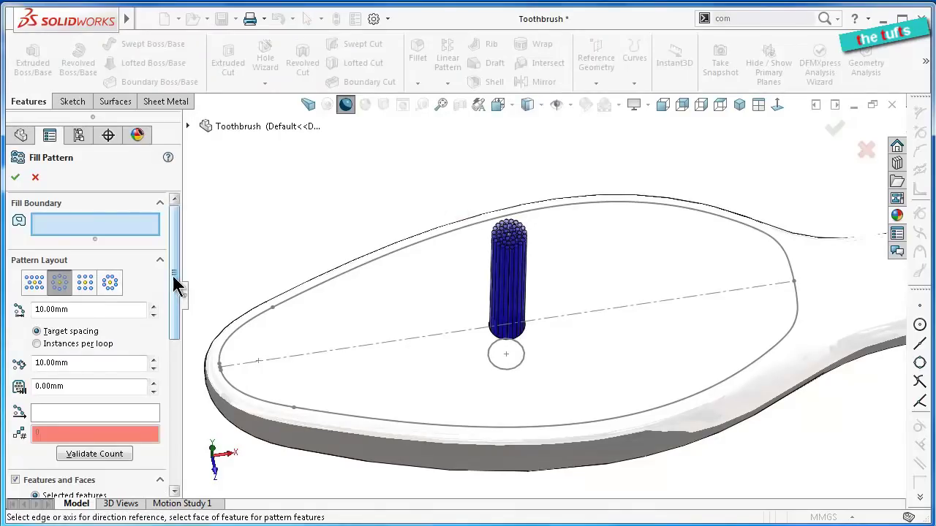
{"action": "mouse_move", "coordinate": [175, 291]}
{"action": "left_mouse_down"}
{"action": "mouse_move", "coordinate": [177, 309]}
{"action": "mouse_move", "coordinate": [175, 279]}
{"action": "left_mouse_up"}
{"action": "left_click", "coordinate": [101, 219]}
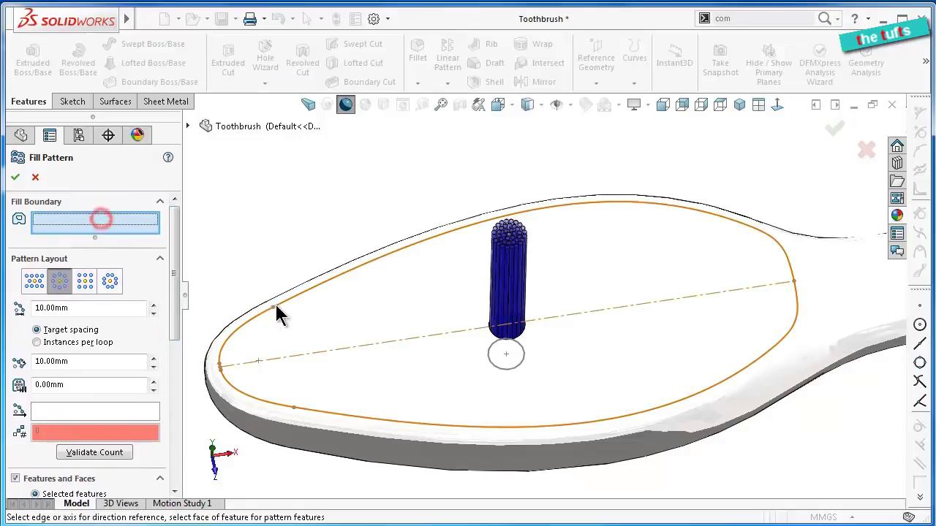
{"action": "left_click", "coordinate": [305, 293]}
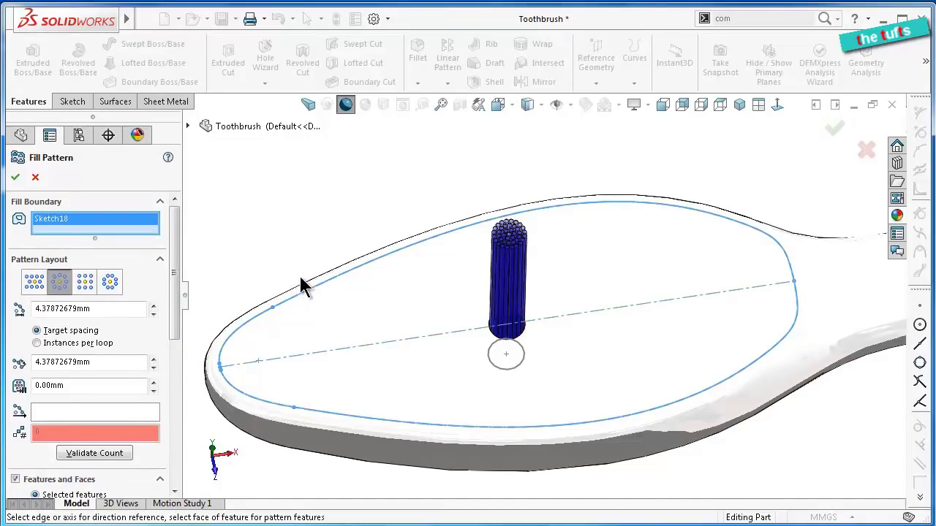
{"action": "left_click_drag", "start_coordinate": [177, 282], "coordinate": [180, 368]}
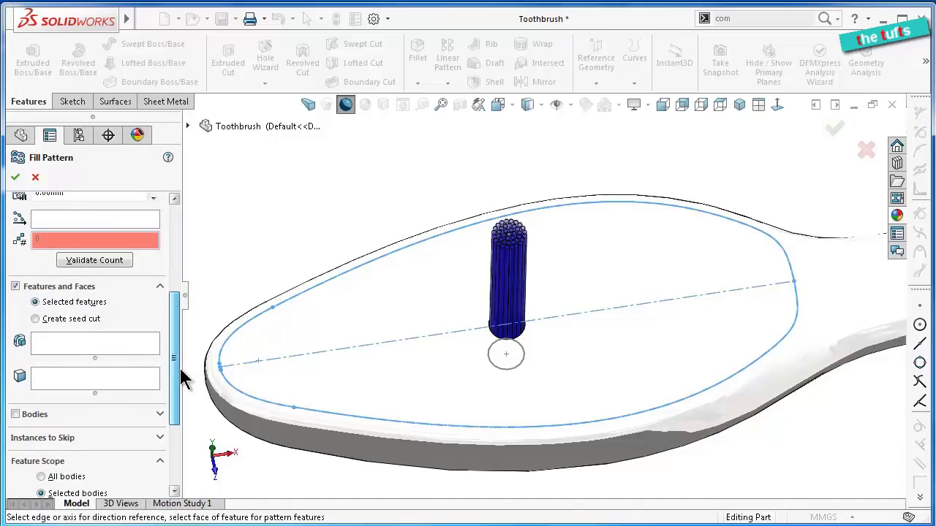
Pick Cut-Extrude2 as the feature to pattern along Line1@Sketch18
{"action": "left_click", "coordinate": [110, 348]}
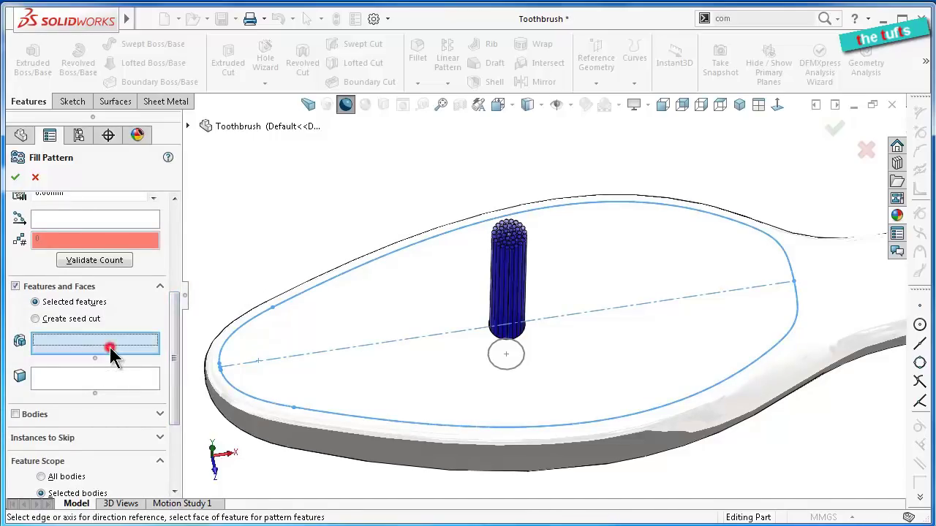
{"action": "left_click", "coordinate": [188, 126]}
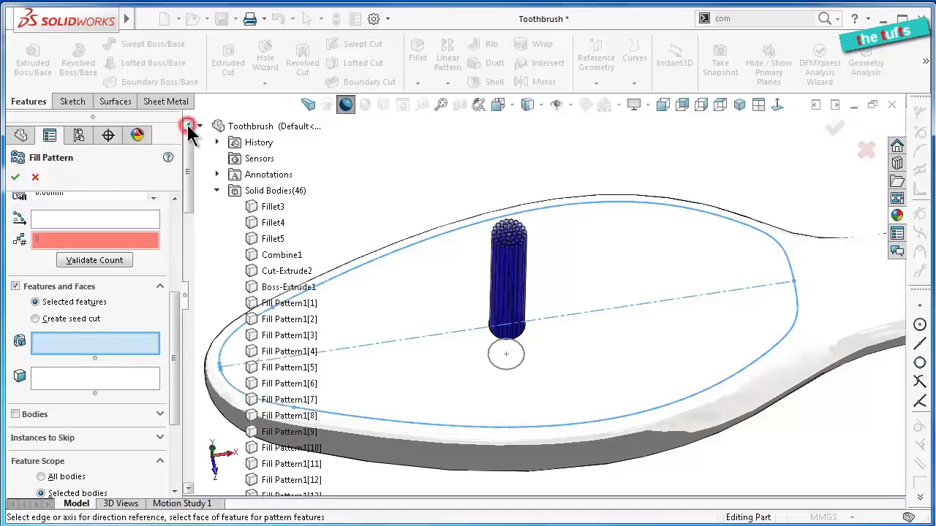
{"action": "left_click_drag", "start_coordinate": [188, 196], "coordinate": [210, 465]}
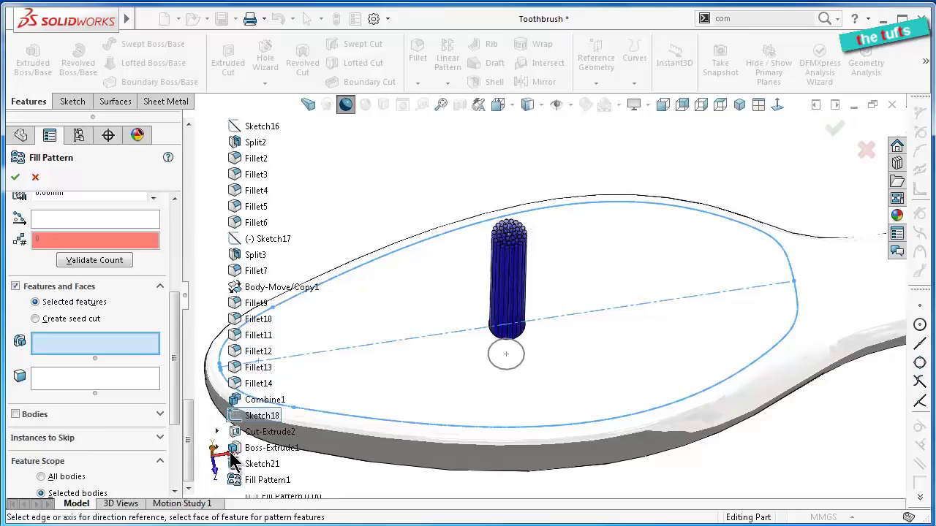
{"action": "left_click", "coordinate": [243, 432]}
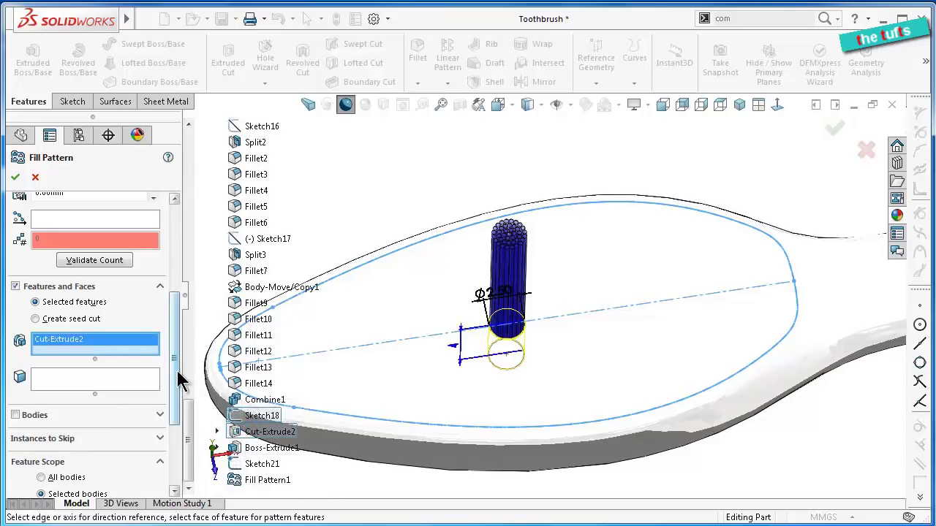
{"action": "left_click_drag", "start_coordinate": [179, 374], "coordinate": [179, 330]}
{"action": "left_click", "coordinate": [120, 329]}
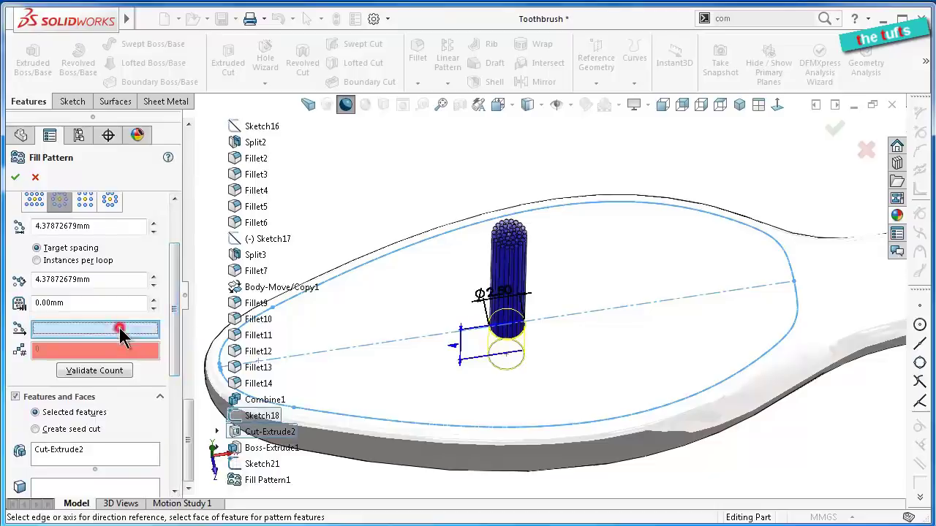
{"action": "left_click", "coordinate": [337, 355]}
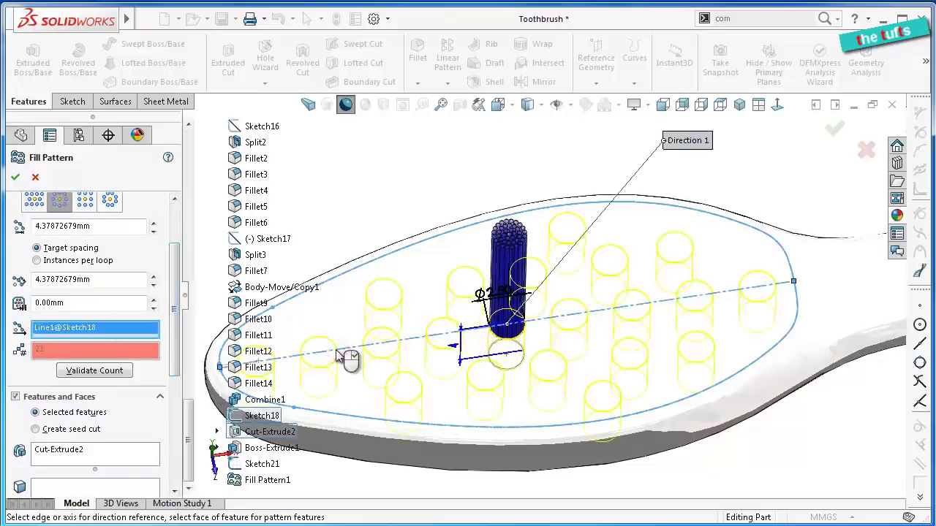
{"action": "scroll", "coordinate": [547, 288], "scroll_direction": "up", "scroll_amount": 3}
{"action": "middle_click_drag", "start_coordinate": [545, 287], "coordinate": [553, 378]}
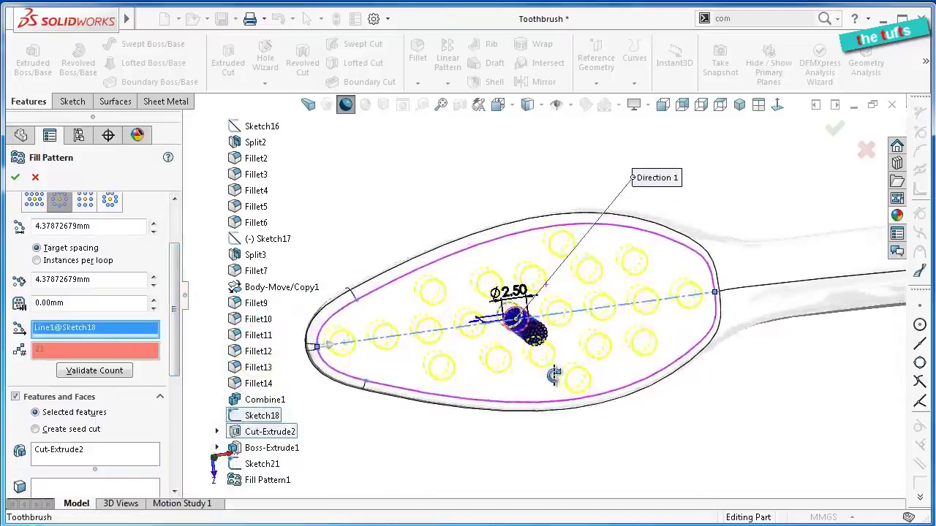
{"action": "scroll", "coordinate": [562, 322], "scroll_direction": "down", "scroll_amount": 2}
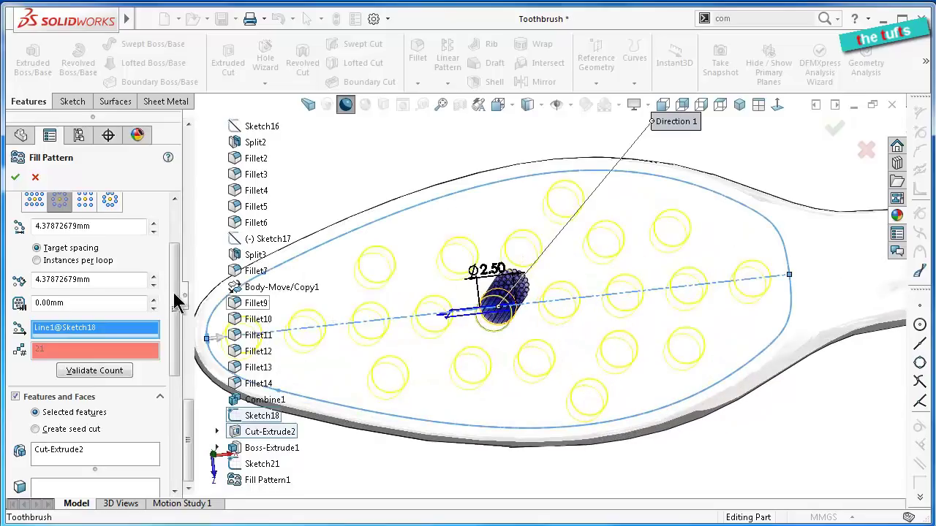
Set 3.75 mm spacing at 22° and create the tuft-hole fill pattern
{"action": "double_click", "coordinate": [117, 280]}
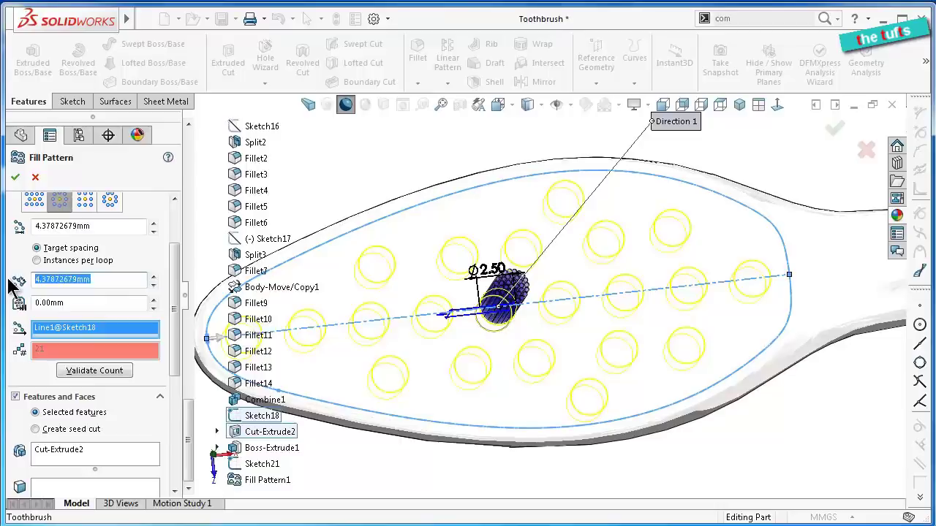
{"action": "type", "text": "3"}
{"action": "mouse_move", "coordinate": [449, 329]}
{"action": "middle_mouse_down"}
{"action": "mouse_move", "coordinate": [538, 324]}
{"action": "mouse_move", "coordinate": [507, 355]}
{"action": "mouse_move", "coordinate": [505, 414]}
{"action": "middle_mouse_up"}
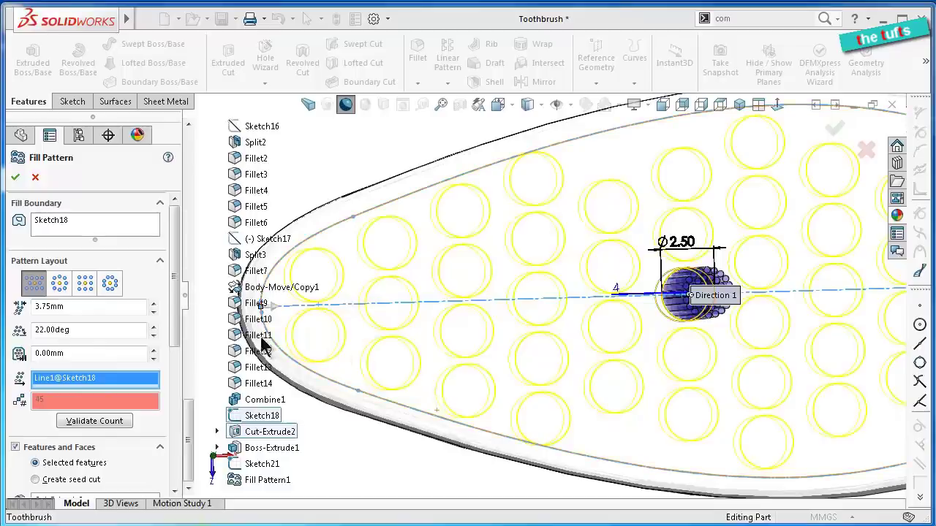
{"action": "scroll", "coordinate": [179, 322], "scroll_direction": "down", "scroll_amount": 2}
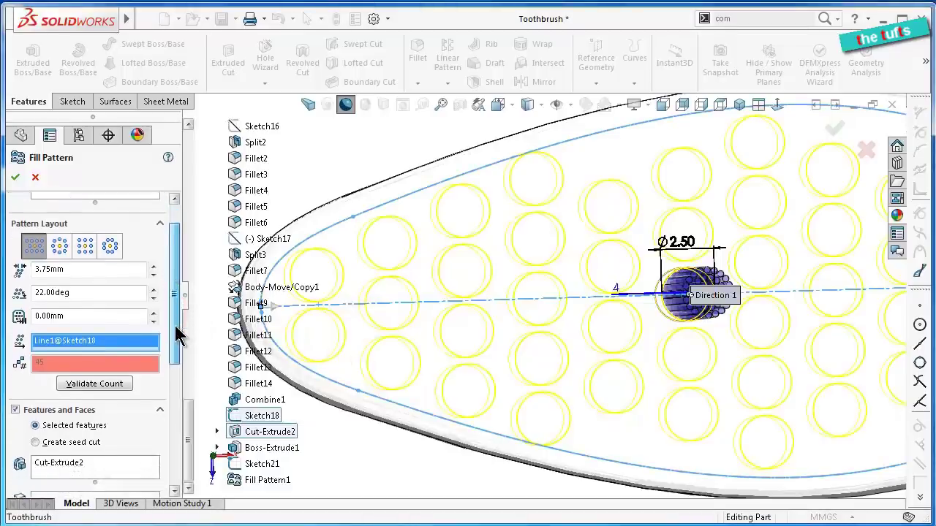
{"action": "scroll", "coordinate": [618, 367], "scroll_direction": "up", "scroll_amount": 3}
{"action": "mouse_move", "coordinate": [629, 315]}
{"action": "middle_mouse_down"}
{"action": "mouse_move", "coordinate": [652, 217]}
{"action": "mouse_move", "coordinate": [668, 366]}
{"action": "mouse_move", "coordinate": [663, 358]}
{"action": "middle_mouse_up"}
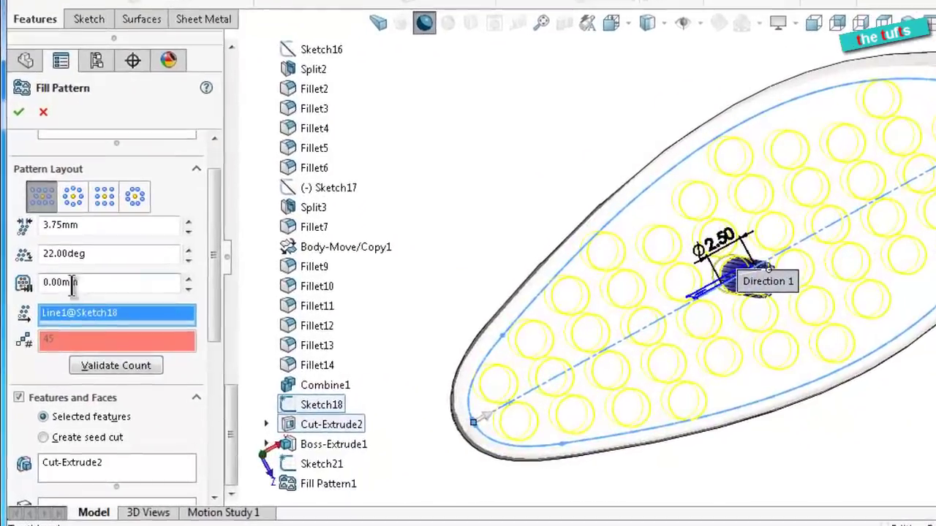
{"action": "double_click", "coordinate": [105, 254]}
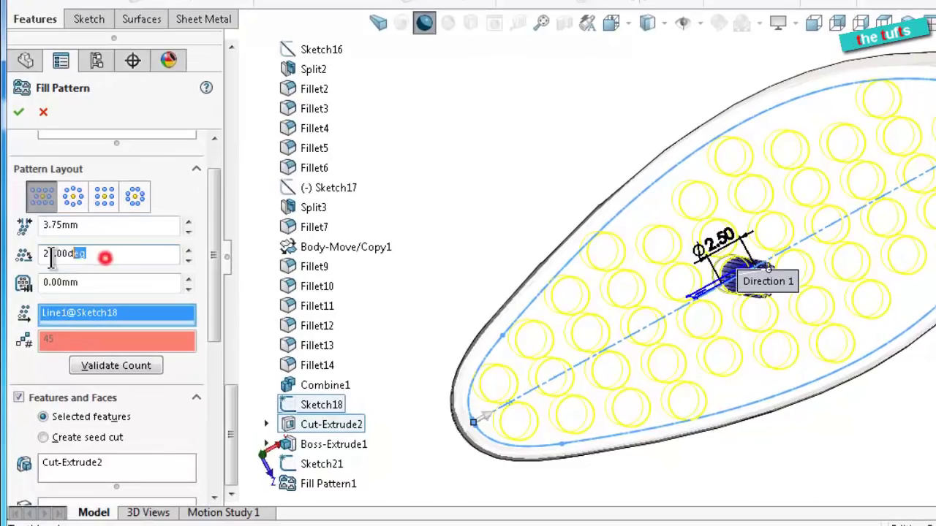
{"action": "double_click", "coordinate": [88, 227]}
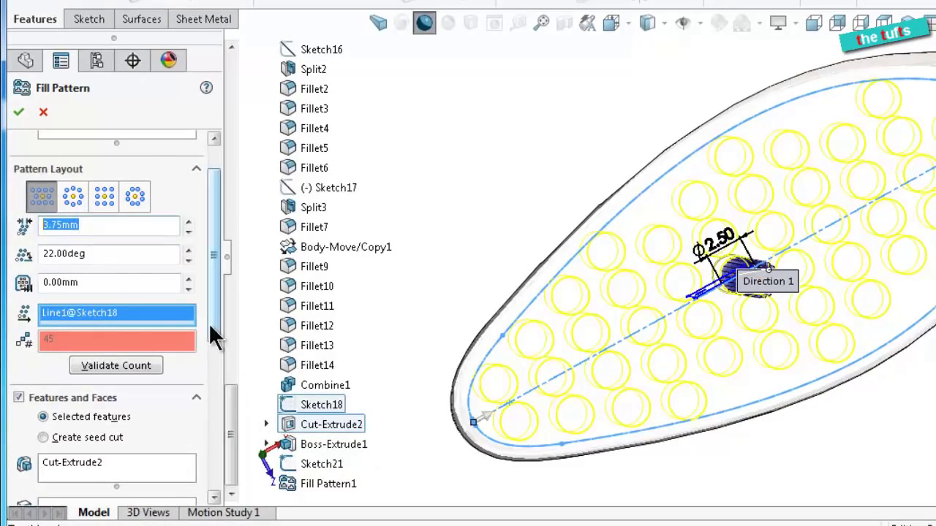
{"action": "left_click_drag", "start_coordinate": [208, 323], "coordinate": [223, 385]}
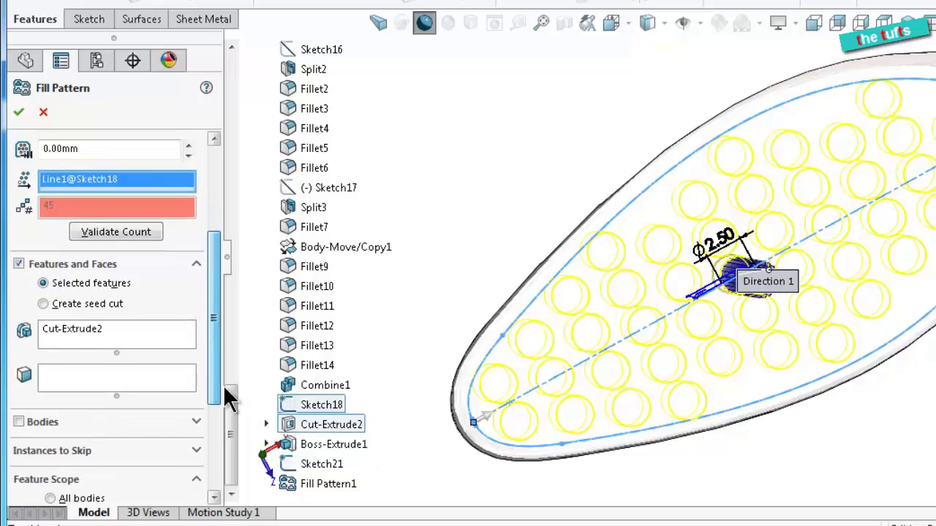
{"action": "left_click_drag", "start_coordinate": [223, 385], "coordinate": [225, 481]}
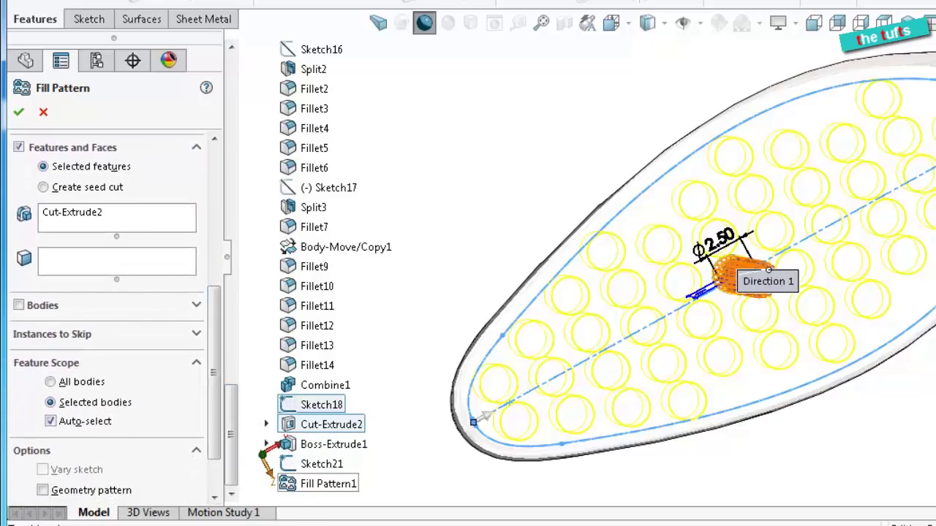
{"action": "mouse_move", "coordinate": [764, 415]}
{"action": "middle_mouse_down"}
{"action": "mouse_move", "coordinate": [746, 482]}
{"action": "mouse_move", "coordinate": [768, 451]}
{"action": "mouse_move", "coordinate": [782, 462]}
{"action": "mouse_move", "coordinate": [768, 413]}
{"action": "middle_mouse_up"}
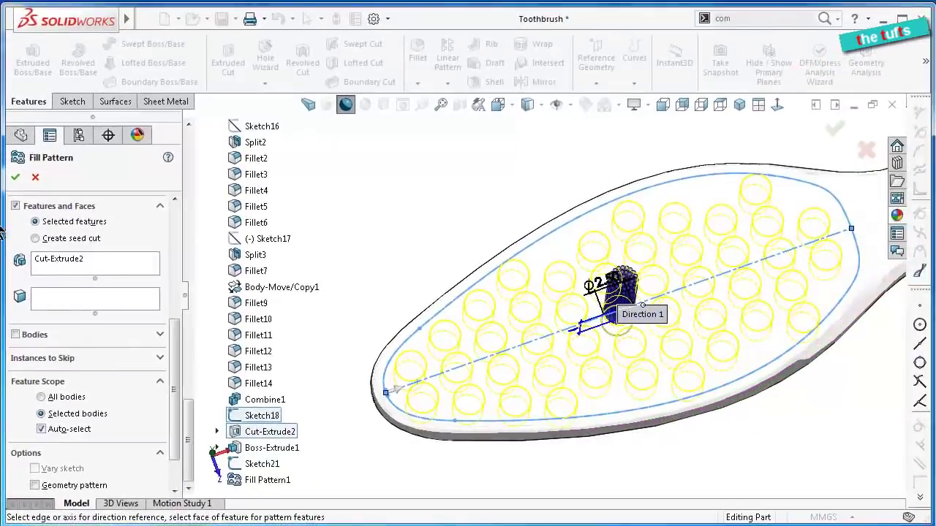
{"action": "left_click", "coordinate": [15, 179]}
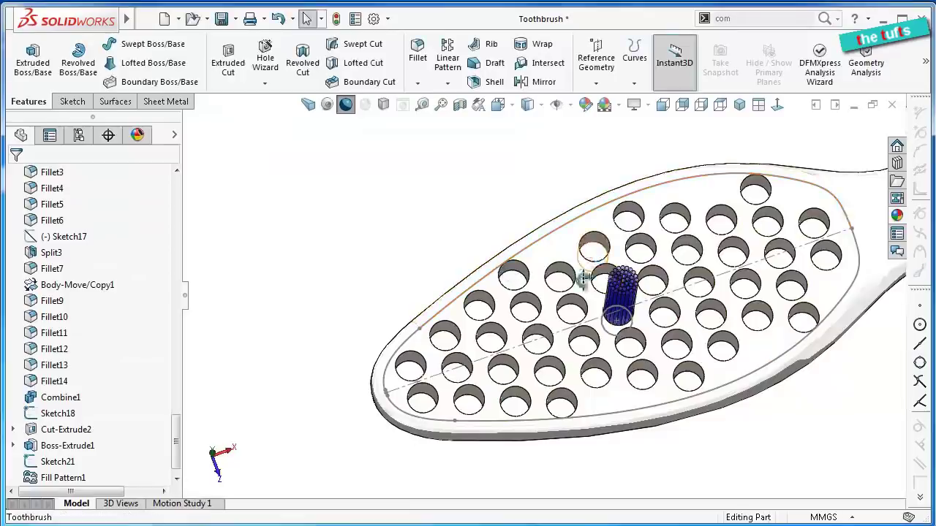
Inspect the new tuft holes and start another Fill Pattern from the pattern types list
{"action": "mouse_move", "coordinate": [577, 272]}
{"action": "middle_mouse_down"}
{"action": "mouse_move", "coordinate": [576, 331]}
{"action": "mouse_move", "coordinate": [592, 245]}
{"action": "middle_mouse_up"}
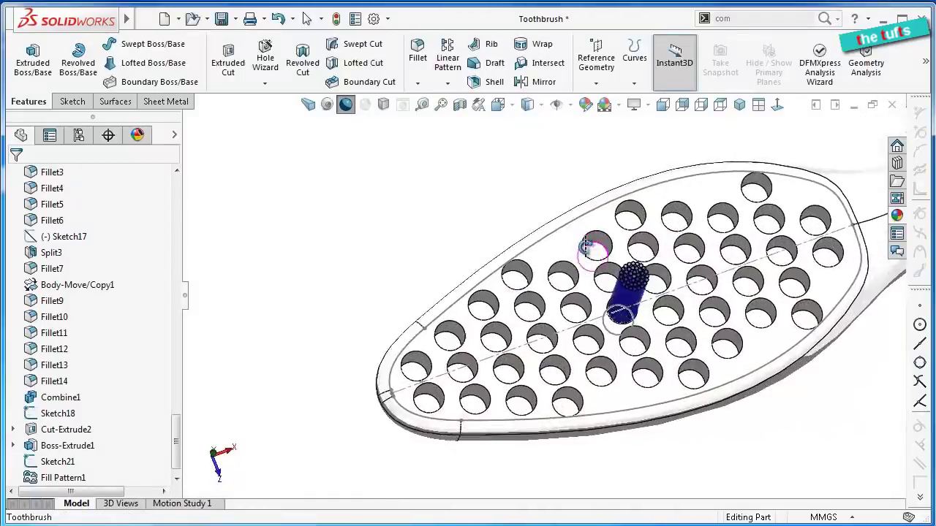
{"action": "mouse_move", "coordinate": [483, 250]}
{"action": "middle_mouse_down"}
{"action": "mouse_move", "coordinate": [475, 276]}
{"action": "mouse_move", "coordinate": [479, 245]}
{"action": "middle_mouse_up"}
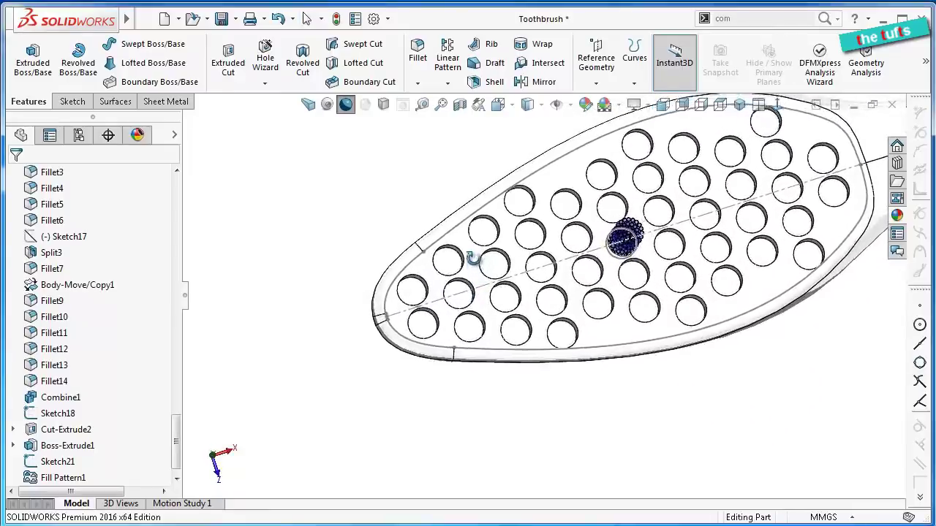
{"action": "left_click", "coordinate": [443, 87]}
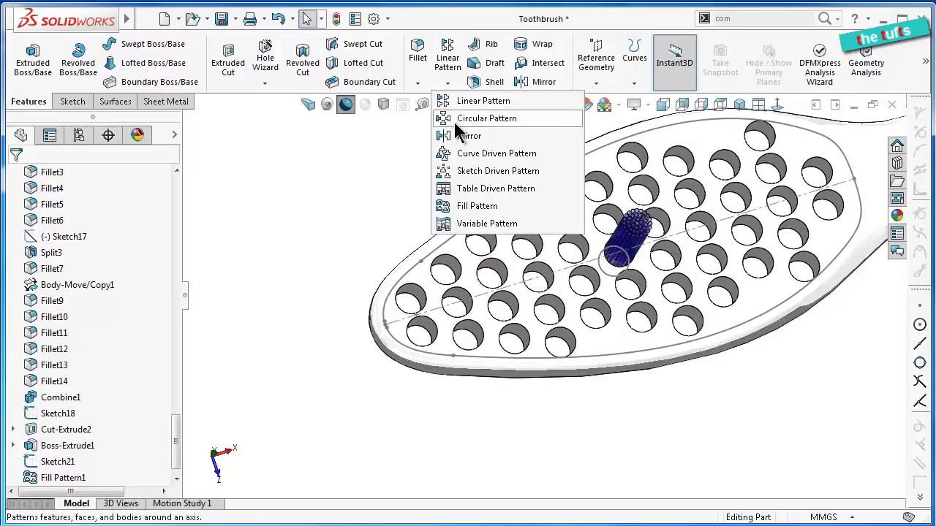
{"action": "left_click", "coordinate": [476, 206]}
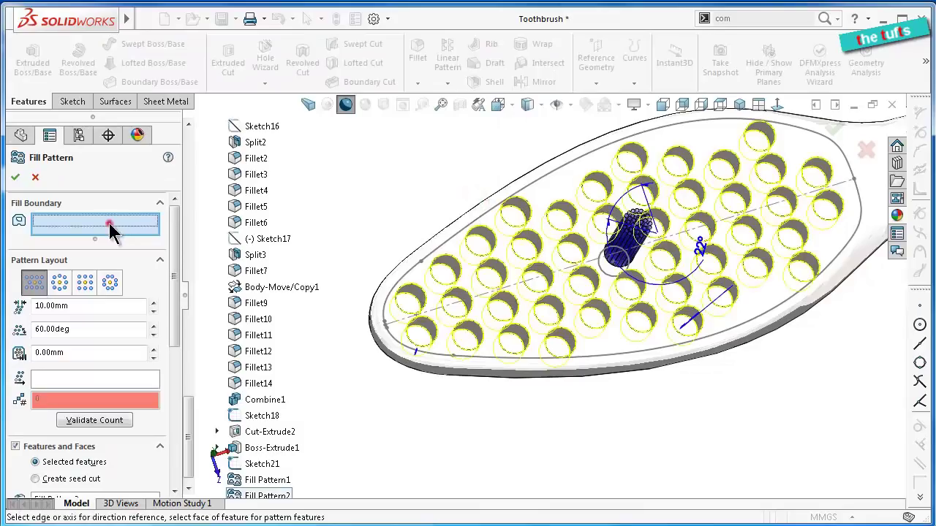
Use Sketch18 as the fill boundary and remove Fill Pattern2 from the features list
{"action": "left_click", "coordinate": [413, 276]}
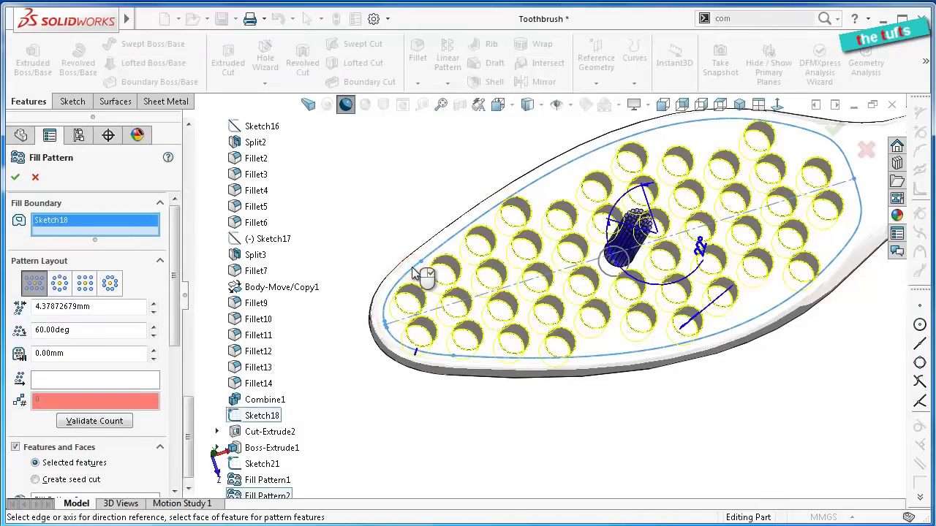
{"action": "scroll", "coordinate": [179, 321], "scroll_direction": "down", "scroll_amount": 1}
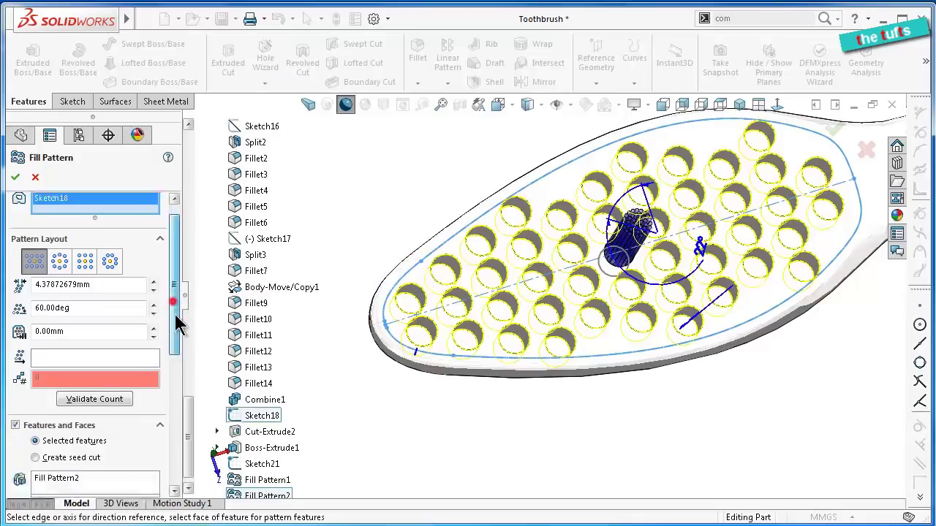
{"action": "left_click_drag", "start_coordinate": [179, 325], "coordinate": [181, 394]}
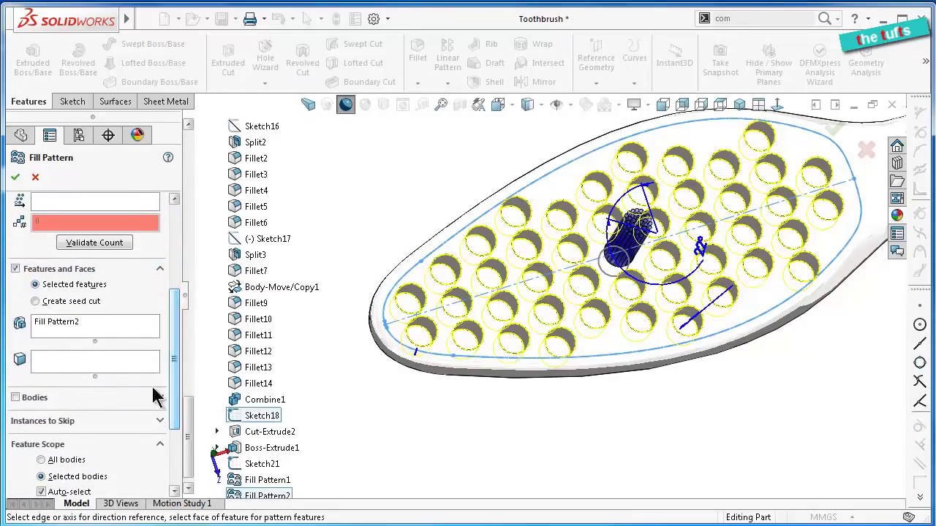
{"action": "left_click", "coordinate": [61, 324]}
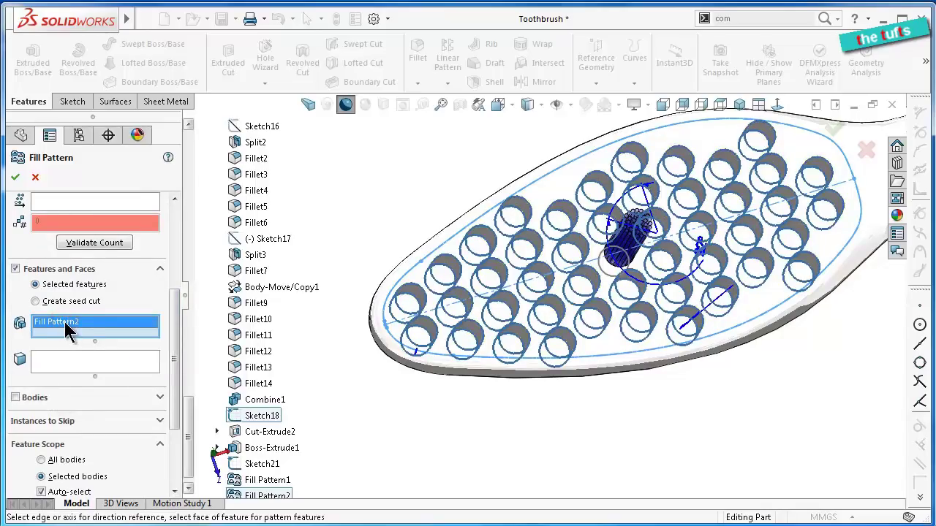
{"action": "right_click", "coordinate": [67, 329]}
{"action": "left_click", "coordinate": [93, 349]}
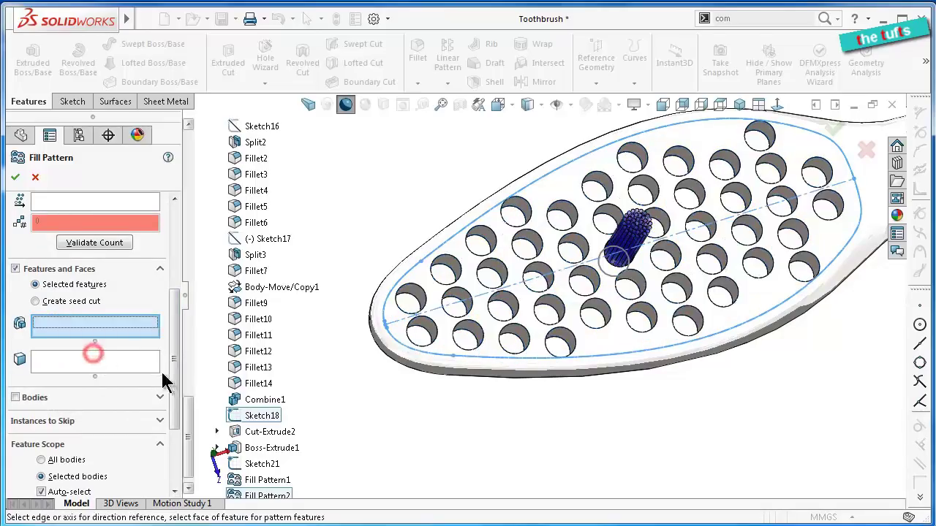
After Fill Pattern1 is rejected as a feature, switch the pattern to Bodies
{"action": "scroll", "coordinate": [179, 376], "scroll_direction": "down", "scroll_amount": 3}
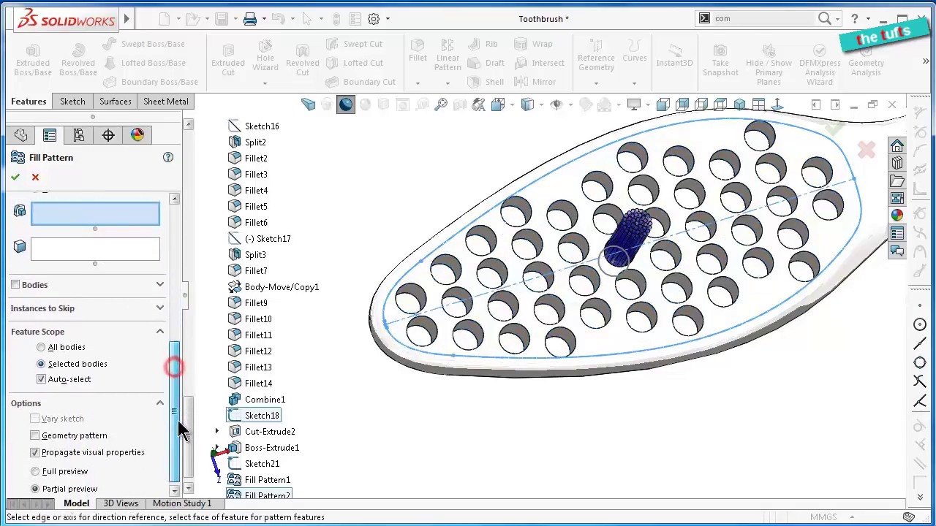
{"action": "left_click", "coordinate": [267, 480]}
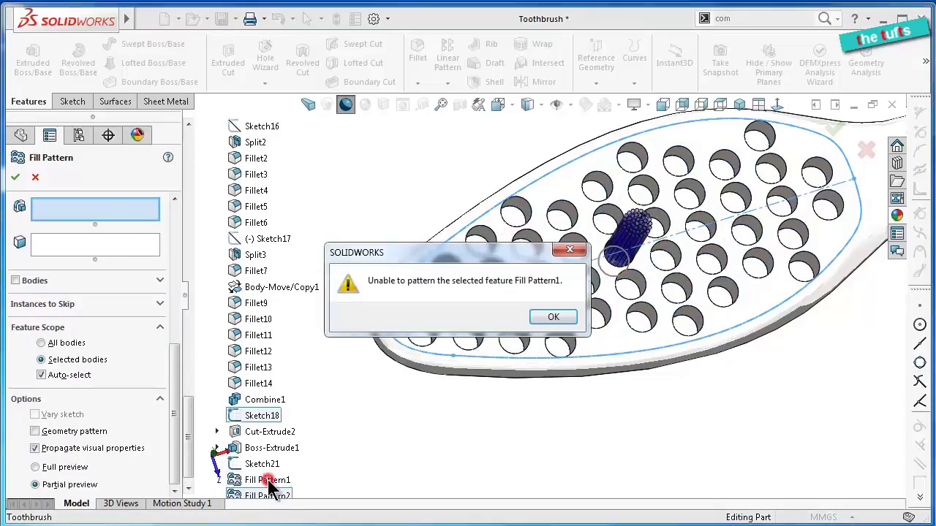
{"action": "left_click", "coordinate": [553, 318]}
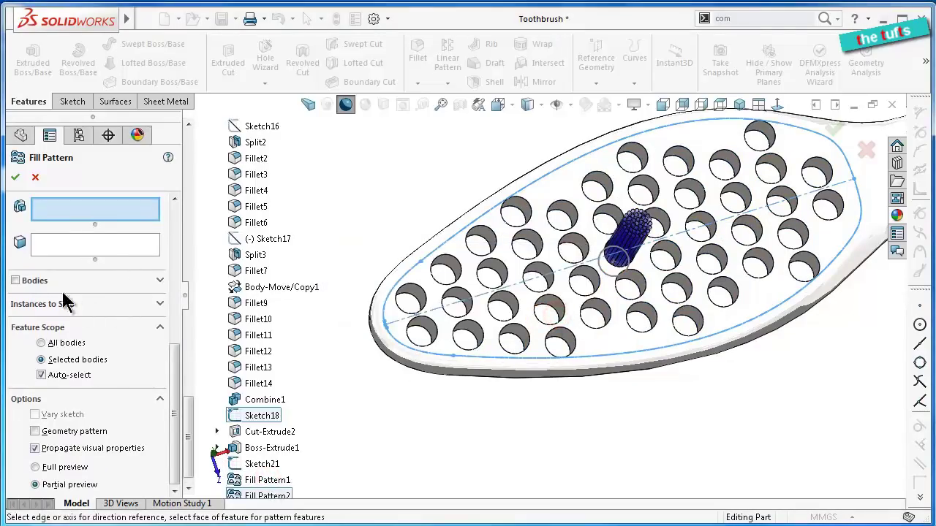
{"action": "left_click", "coordinate": [15, 281]}
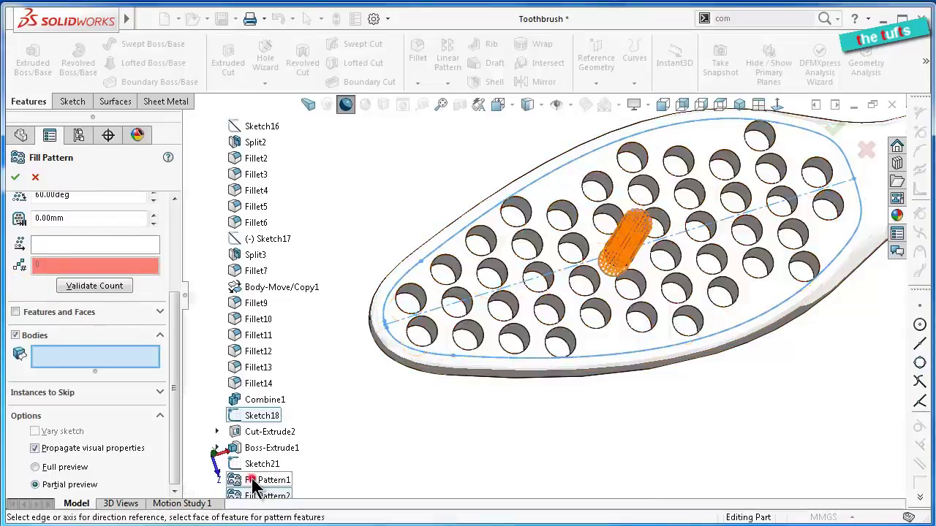
Switch to isometric view and try adding Fill Pattern1[1] and Boss-Extrude1 as bodies
{"action": "key", "text": "ctrl+7"}
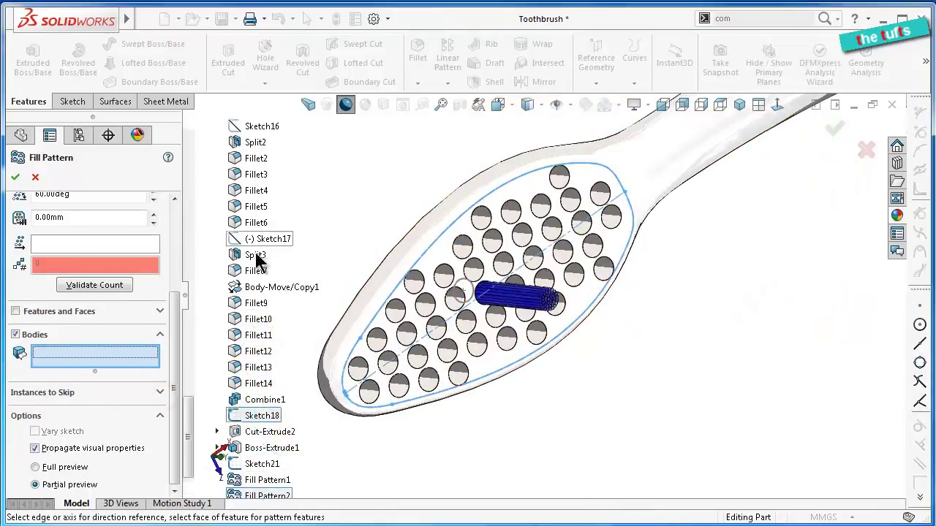
{"action": "scroll", "coordinate": [331, 193], "scroll_direction": "up", "scroll_amount": 5}
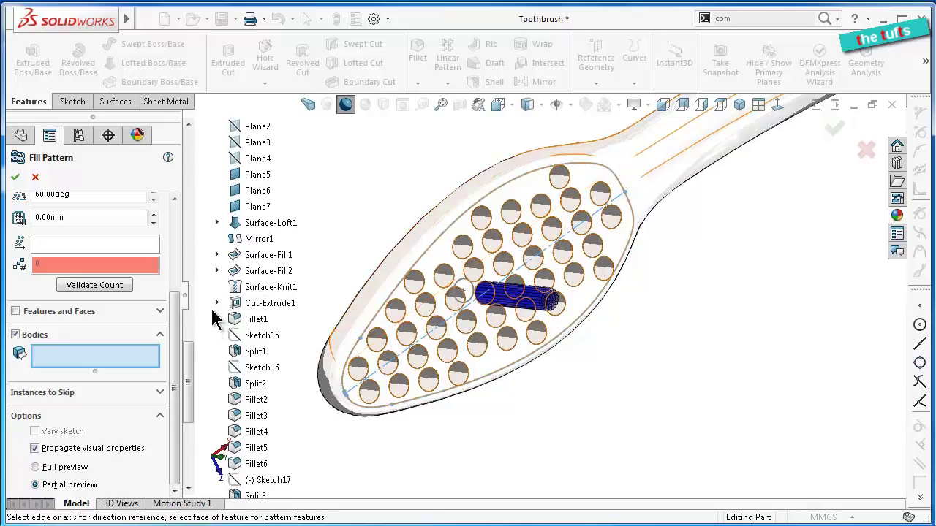
{"action": "scroll", "coordinate": [268, 221], "scroll_direction": "up", "scroll_amount": 5}
{"action": "scroll", "coordinate": [324, 247], "scroll_direction": "up", "scroll_amount": 2}
{"action": "scroll", "coordinate": [323, 247], "scroll_direction": "up", "scroll_amount": 2}
{"action": "scroll", "coordinate": [320, 238], "scroll_direction": "up", "scroll_amount": 3}
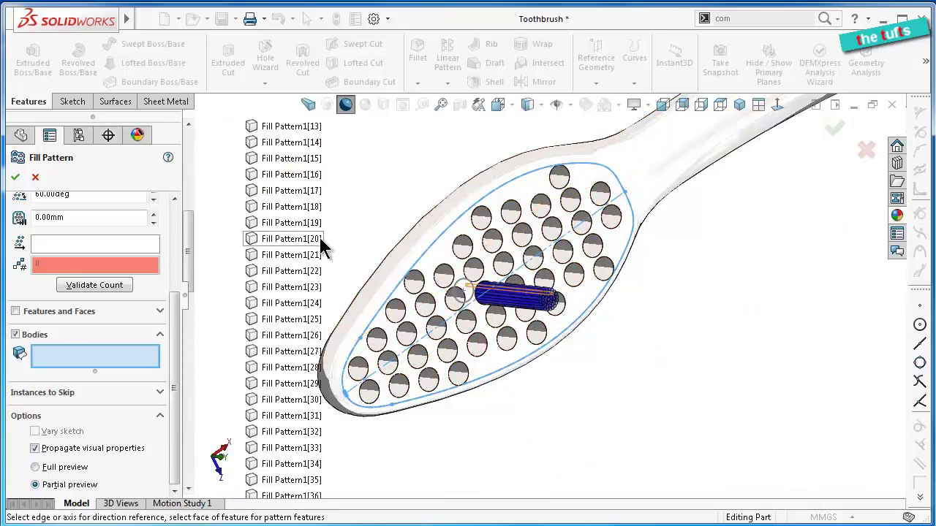
{"action": "scroll", "coordinate": [319, 240], "scroll_direction": "up", "scroll_amount": 3}
{"action": "scroll", "coordinate": [319, 242], "scroll_direction": "up", "scroll_amount": 4}
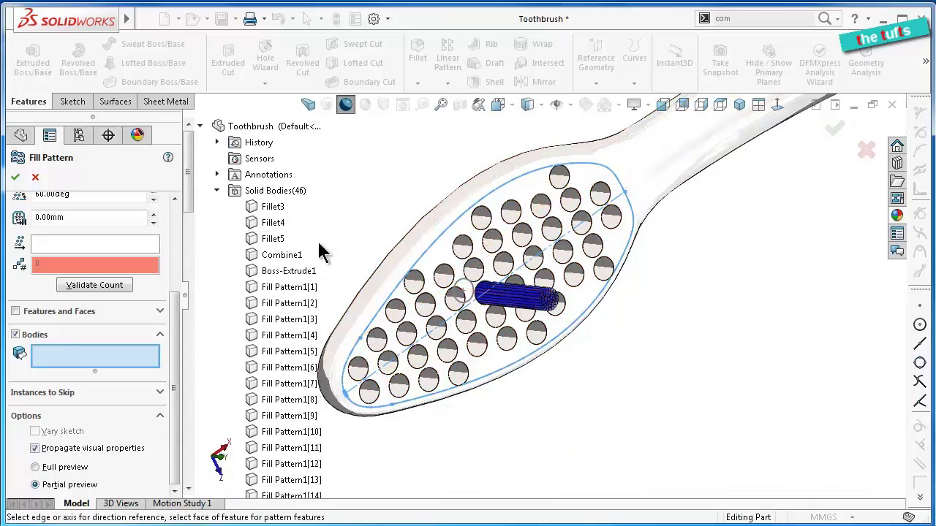
{"action": "left_click", "coordinate": [302, 289]}
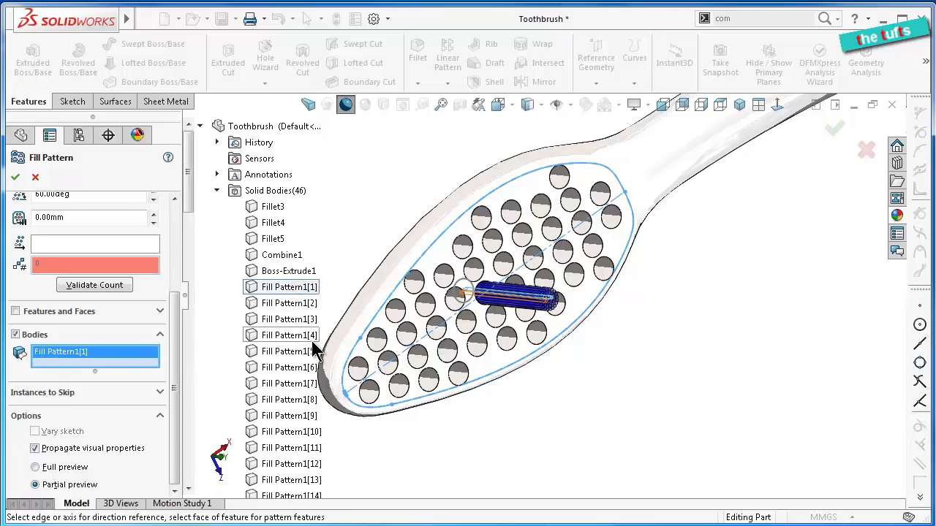
{"action": "scroll", "coordinate": [453, 432], "scroll_direction": "up", "scroll_amount": 3}
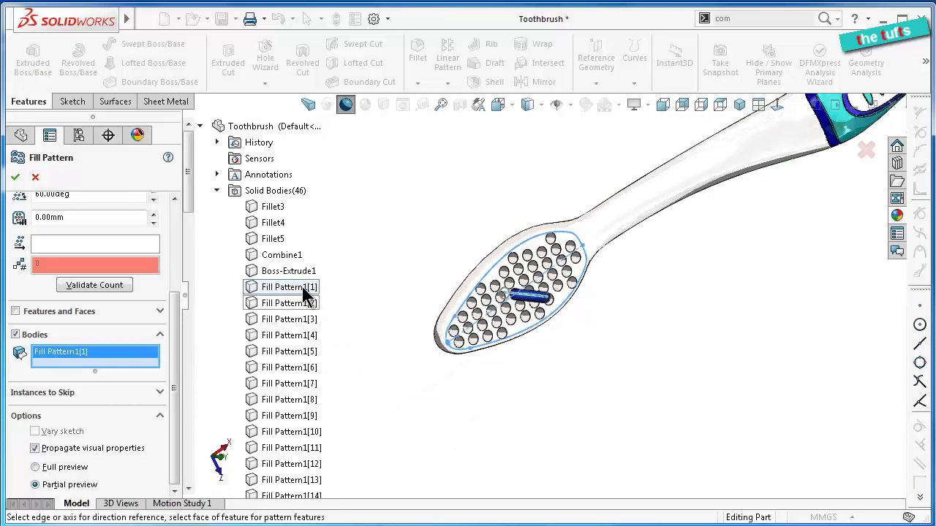
{"action": "left_click", "coordinate": [300, 270]}
{"action": "scroll", "coordinate": [515, 315], "scroll_direction": "down", "scroll_amount": 3}
{"action": "scroll", "coordinate": [515, 314], "scroll_direction": "down", "scroll_amount": 2}
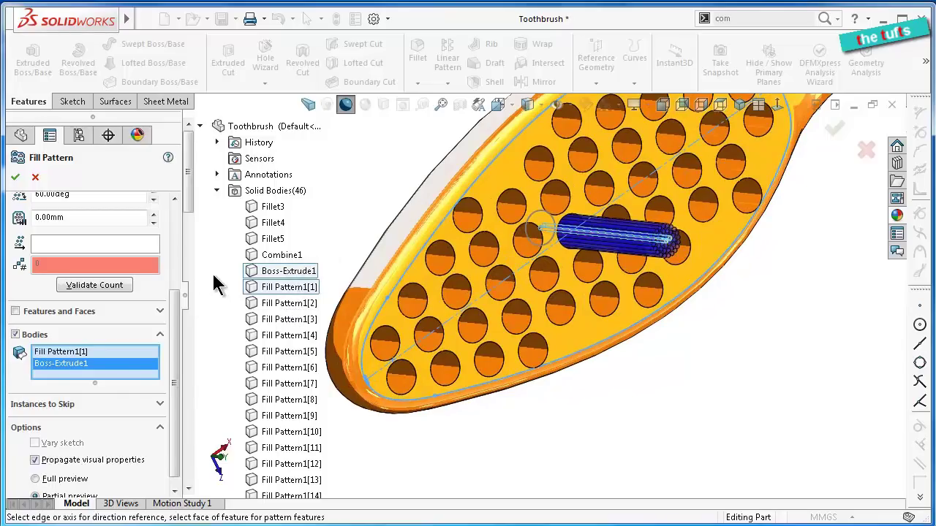
{"action": "left_click", "coordinate": [247, 270]}
{"action": "left_click", "coordinate": [245, 269]}
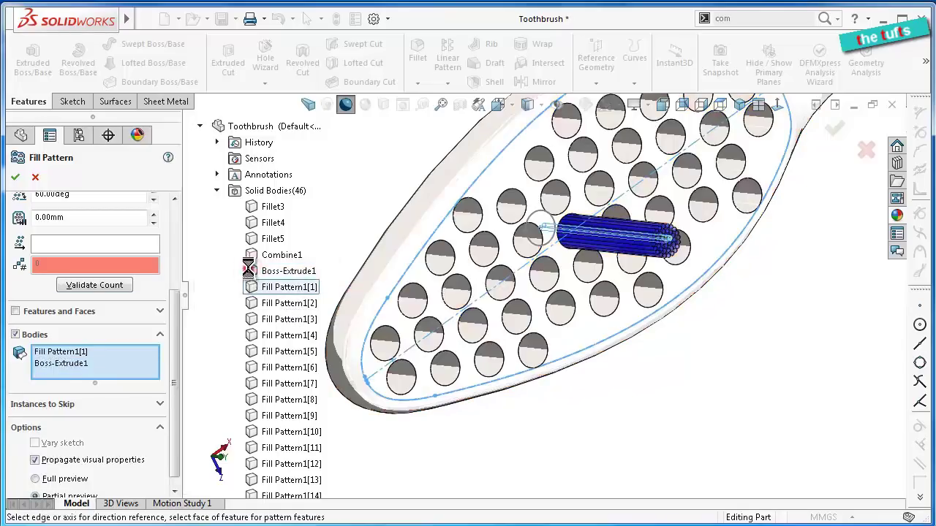
Clear the bodies list and choose only Boss-Extrude1 as the body to pattern
{"action": "right_click", "coordinate": [96, 357]}
{"action": "left_click", "coordinate": [117, 367]}
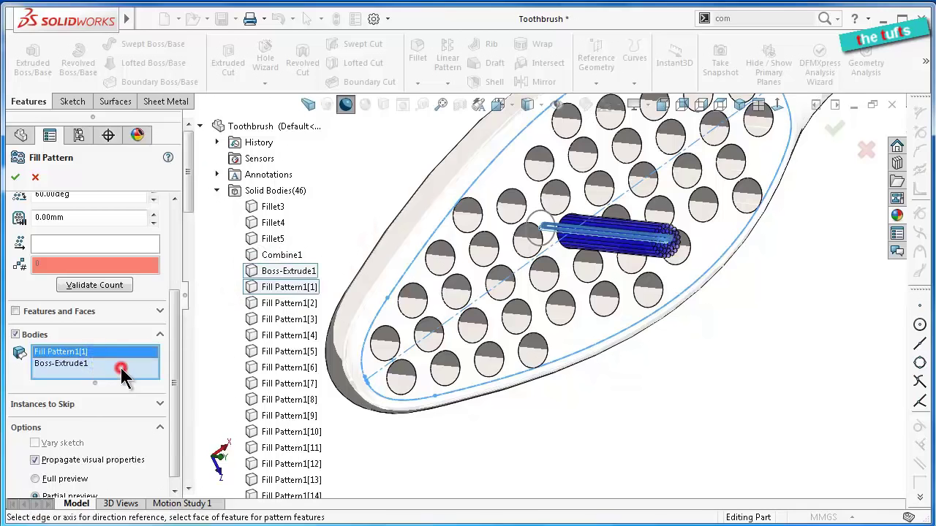
{"action": "left_click", "coordinate": [257, 272]}
{"action": "scroll", "coordinate": [366, 410], "scroll_direction": "up", "scroll_amount": 2}
{"action": "scroll", "coordinate": [386, 418], "scroll_direction": "up", "scroll_amount": 2}
{"action": "scroll", "coordinate": [386, 417], "scroll_direction": "up", "scroll_amount": 2}
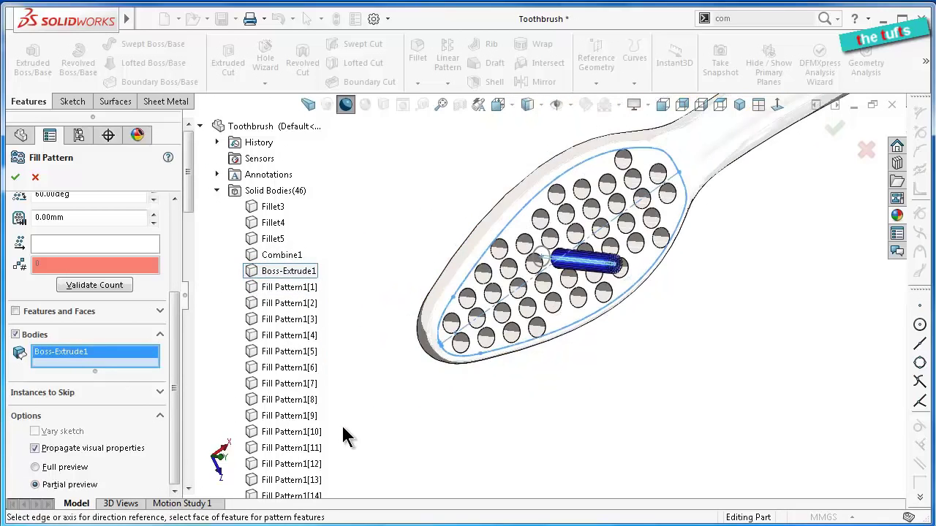
{"action": "scroll", "coordinate": [344, 434], "scroll_direction": "up", "scroll_amount": 1}
{"action": "scroll", "coordinate": [245, 380], "scroll_direction": "down", "scroll_amount": 2}
{"action": "scroll", "coordinate": [234, 367], "scroll_direction": "down", "scroll_amount": 1}
{"action": "scroll", "coordinate": [233, 368], "scroll_direction": "down", "scroll_amount": 2}
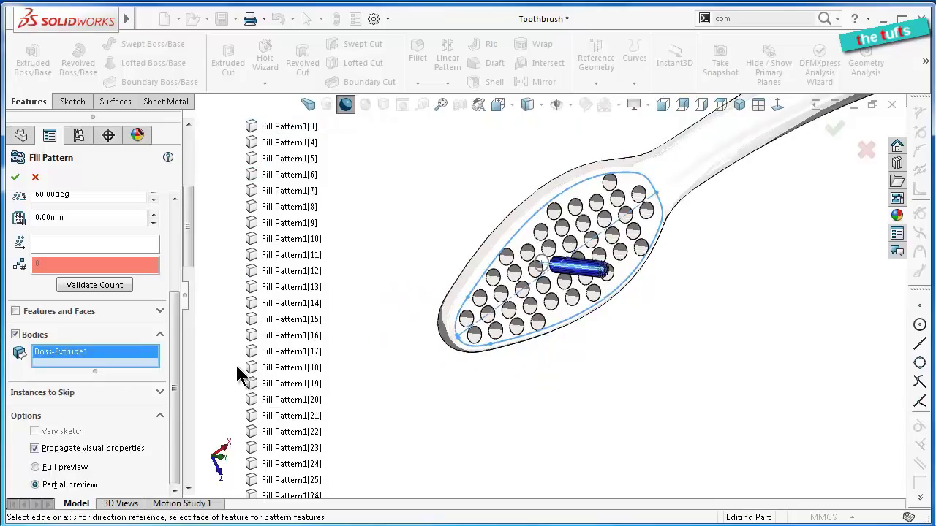
{"action": "scroll", "coordinate": [238, 375], "scroll_direction": "down", "scroll_amount": 2}
{"action": "scroll", "coordinate": [238, 374], "scroll_direction": "down", "scroll_amount": 4}
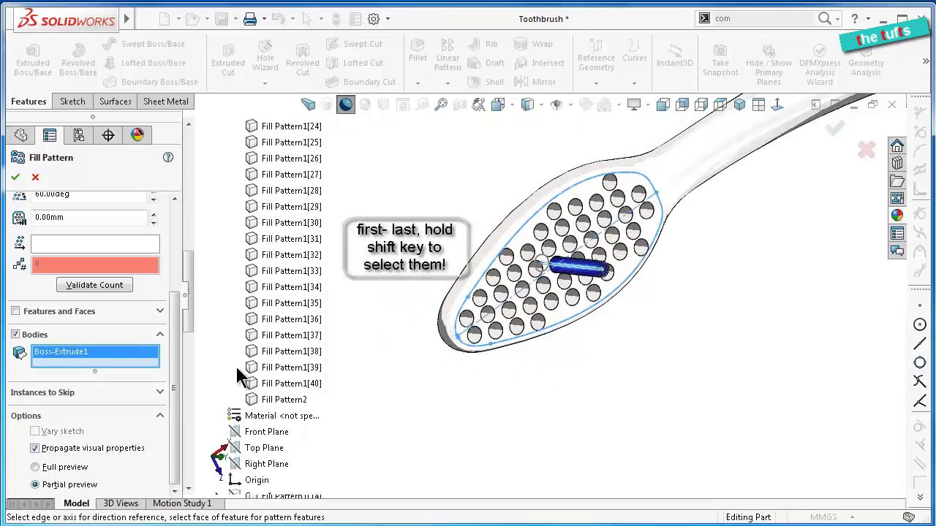
Range-select Fill Pattern1[1] through [40] into the Bodies list
{"action": "left_click", "coordinate": [276, 387], "text": "shift"}
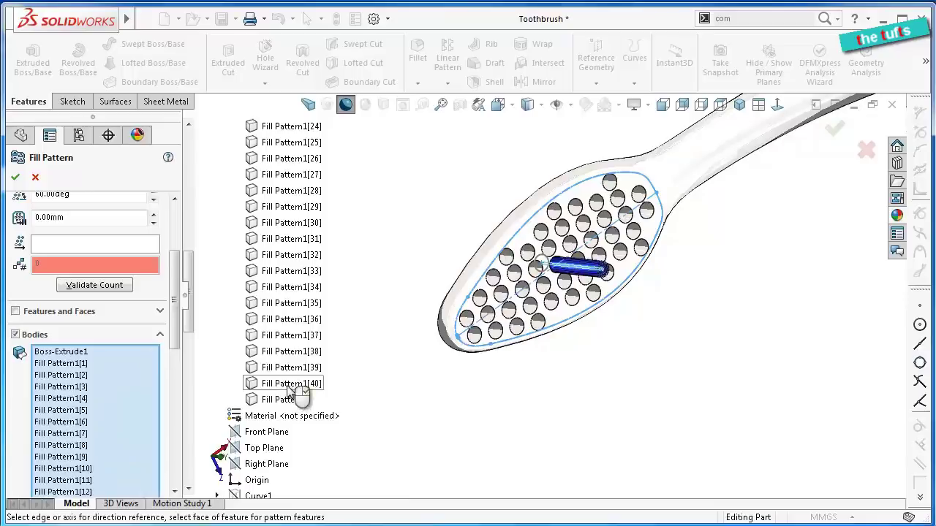
{"action": "scroll", "coordinate": [570, 333], "scroll_direction": "down", "scroll_amount": 2}
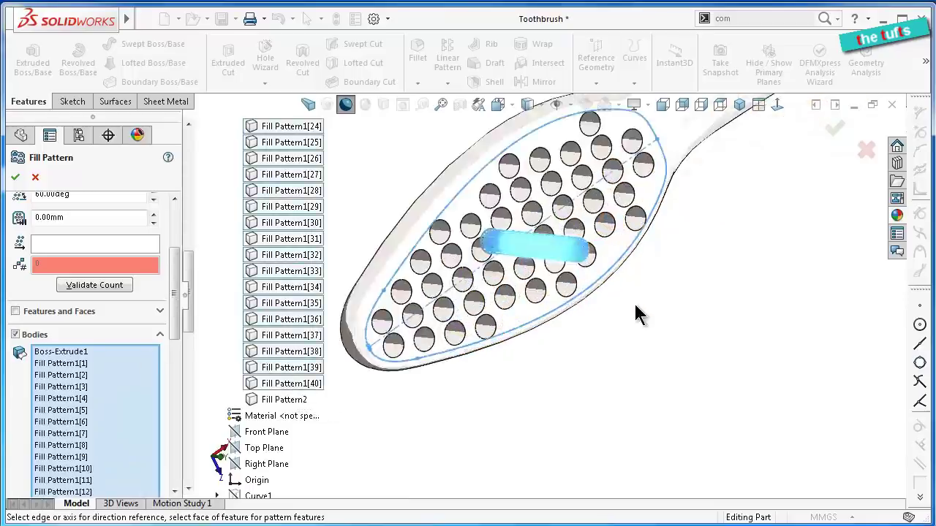
{"action": "scroll", "coordinate": [622, 292], "scroll_direction": "down", "scroll_amount": 3}
{"action": "scroll", "coordinate": [603, 271], "scroll_direction": "down", "scroll_amount": 2}
{"action": "scroll", "coordinate": [526, 215], "scroll_direction": "down", "scroll_amount": 2}
{"action": "scroll", "coordinate": [566, 288], "scroll_direction": "down", "scroll_amount": 2}
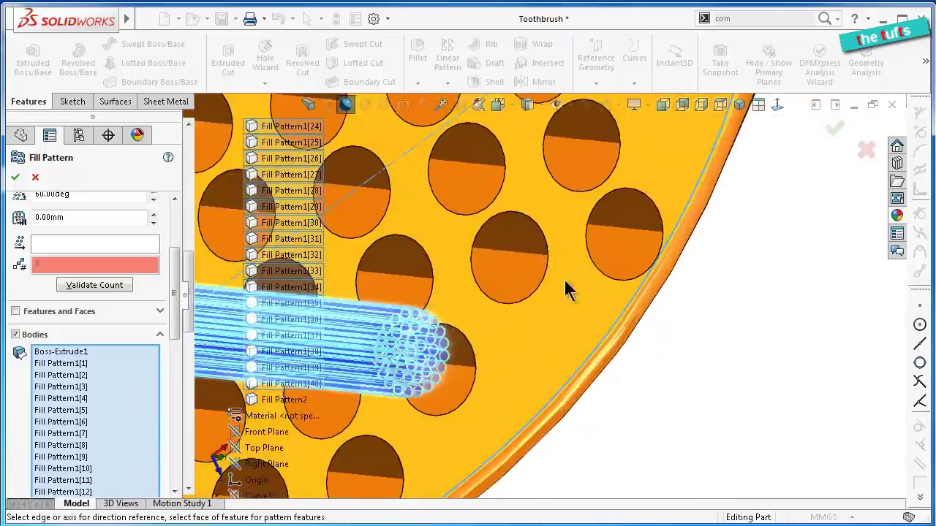
{"action": "scroll", "coordinate": [753, 351], "scroll_direction": "up", "scroll_amount": 2}
{"action": "scroll", "coordinate": [753, 350], "scroll_direction": "up", "scroll_amount": 2}
{"action": "scroll", "coordinate": [753, 350], "scroll_direction": "up", "scroll_amount": 2}
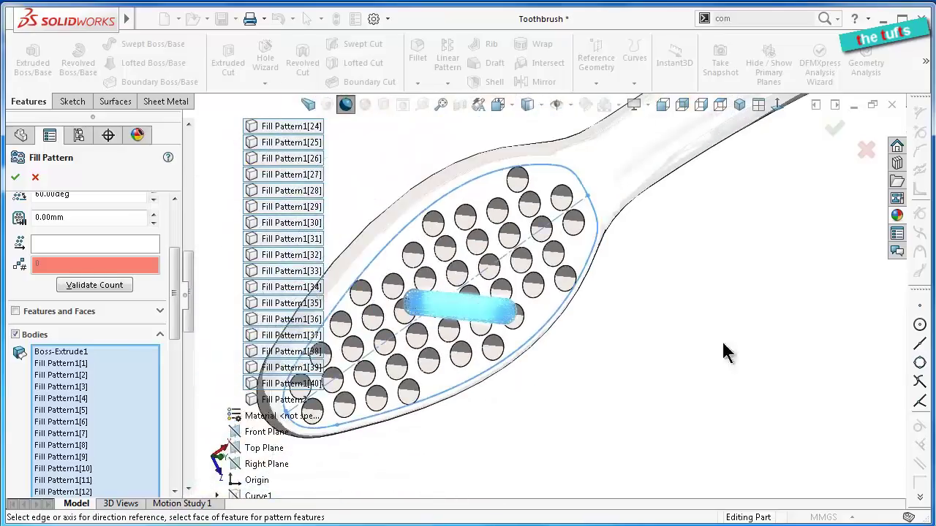
{"action": "left_click_drag", "start_coordinate": [177, 294], "coordinate": [172, 261]}
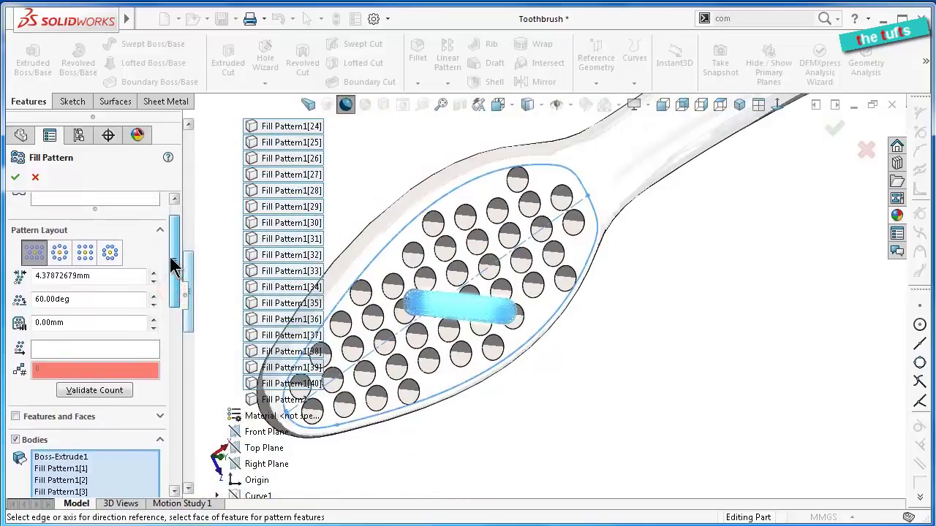
Begin choosing the pattern direction reference for the body fill pattern
{"action": "left_click", "coordinate": [98, 349]}
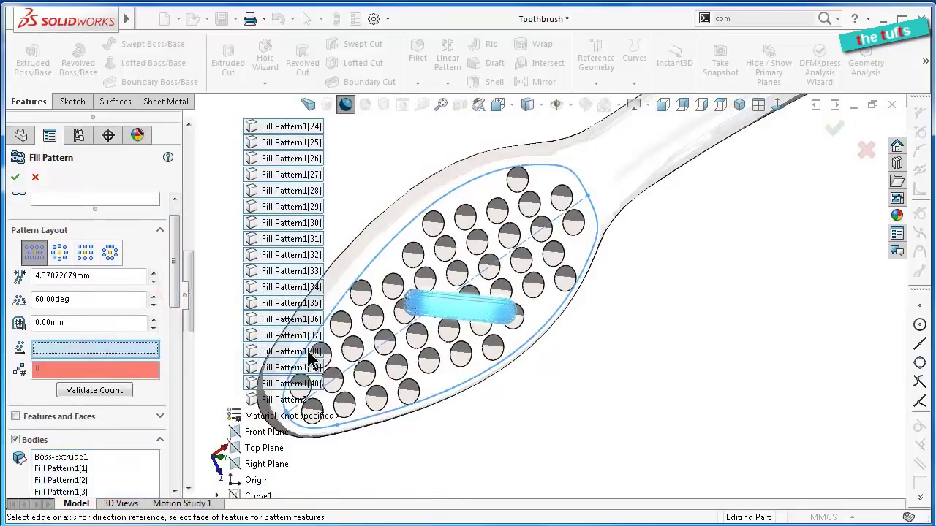
{"action": "scroll", "coordinate": [395, 357], "scroll_direction": "down", "scroll_amount": 2}
{"action": "scroll", "coordinate": [438, 336], "scroll_direction": "down", "scroll_amount": 2}
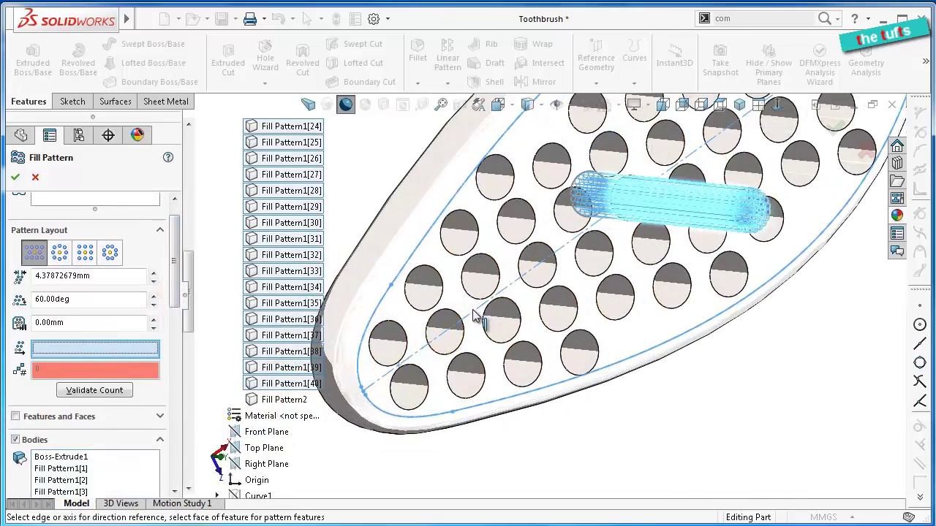
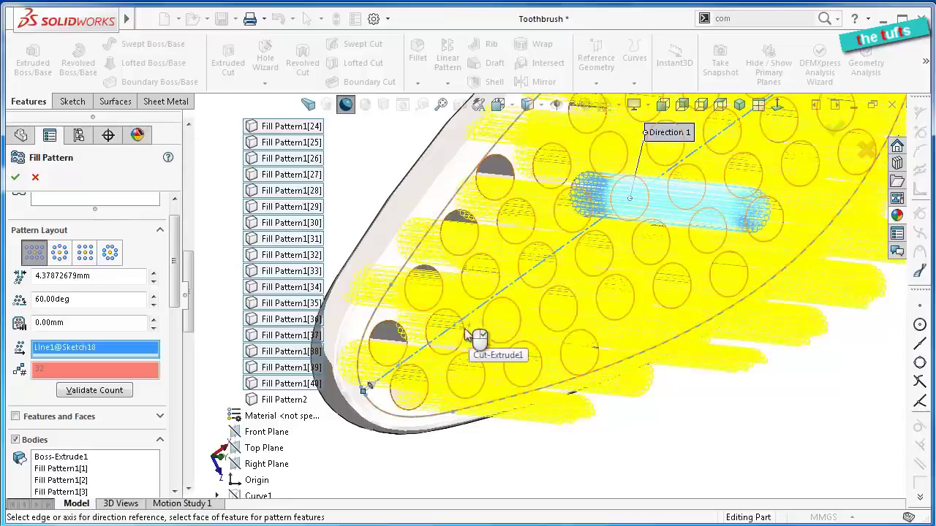
Run the fill pattern along Line1@Sketch18 with 3.75mm tuft spacing and a 22° stagger angle
{"action": "left_click", "coordinate": [469, 325]}
{"action": "middle_click_drag", "start_coordinate": [674, 387], "coordinate": [609, 369]}
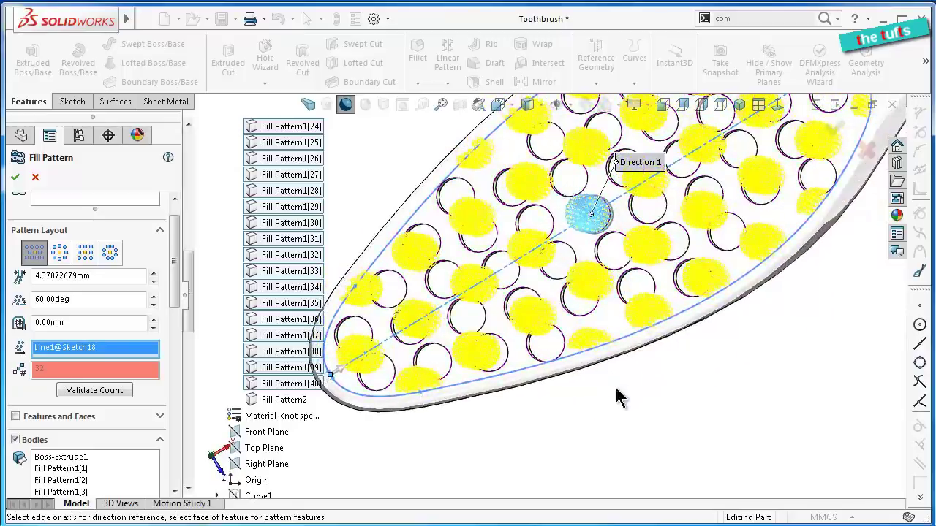
{"action": "double_click", "coordinate": [114, 275]}
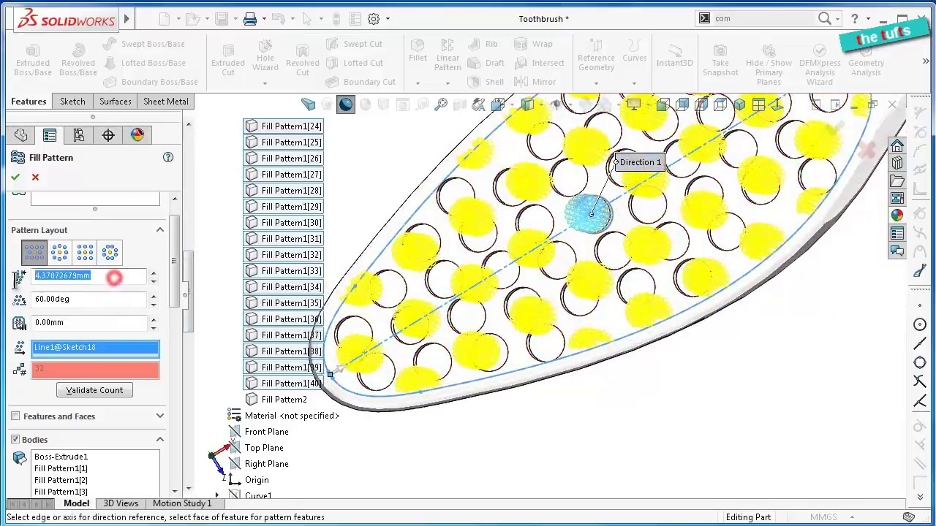
{"action": "type", "text": "3.75"}
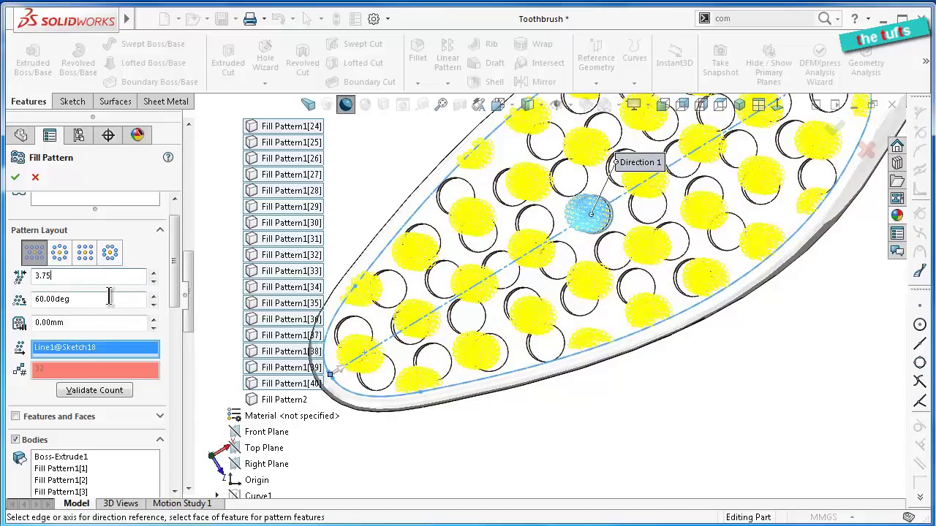
{"action": "key", "text": "Return"}
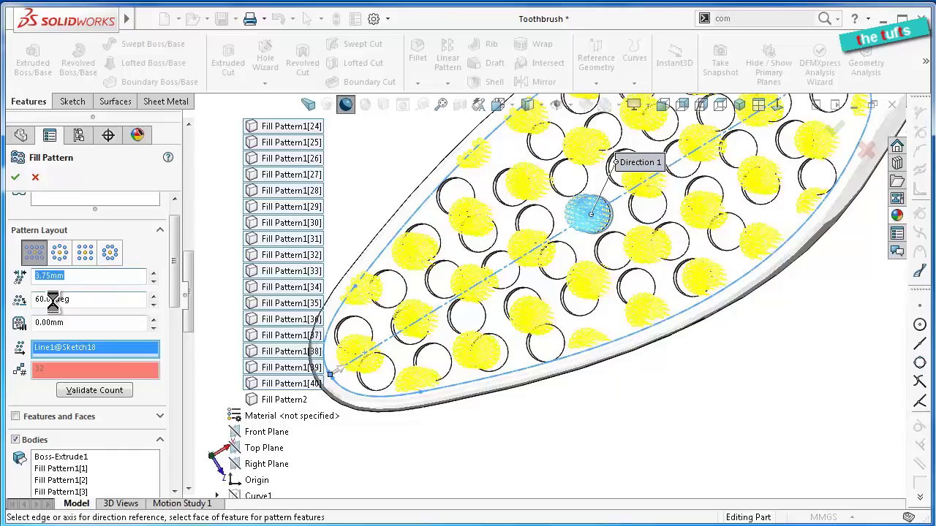
{"action": "left_click", "coordinate": [94, 299]}
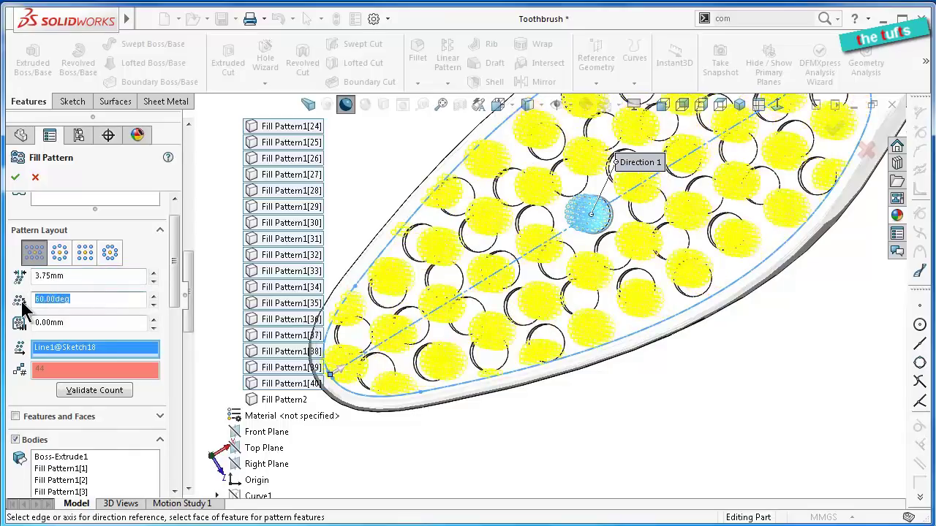
{"action": "type", "text": "22"}
{"action": "key", "text": "Return"}
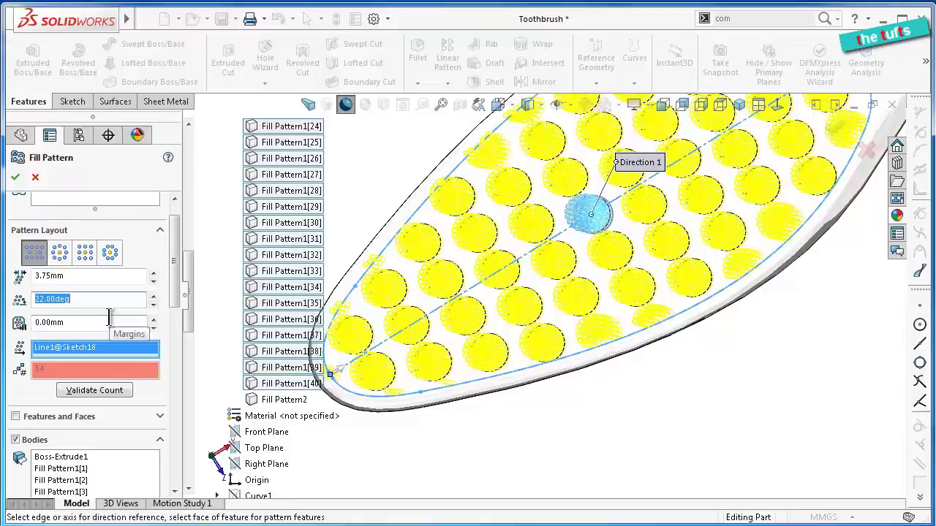
{"action": "mouse_move", "coordinate": [513, 421]}
{"action": "middle_mouse_down"}
{"action": "mouse_move", "coordinate": [464, 429]}
{"action": "mouse_move", "coordinate": [458, 417]}
{"action": "mouse_move", "coordinate": [519, 416]}
{"action": "middle_mouse_up"}
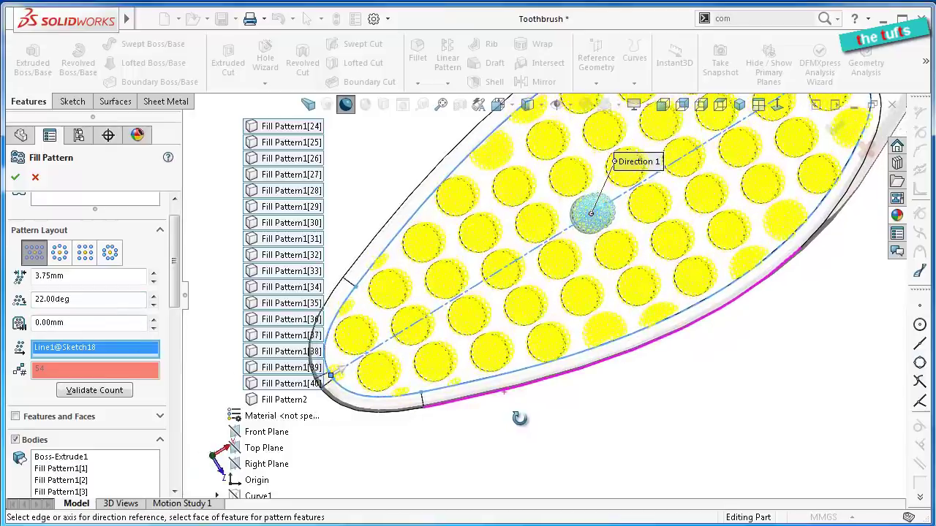
{"action": "scroll", "coordinate": [619, 255], "scroll_direction": "down", "scroll_amount": 2}
{"action": "scroll", "coordinate": [616, 263], "scroll_direction": "down", "scroll_amount": 2}
{"action": "scroll", "coordinate": [616, 267], "scroll_direction": "down", "scroll_amount": 1}
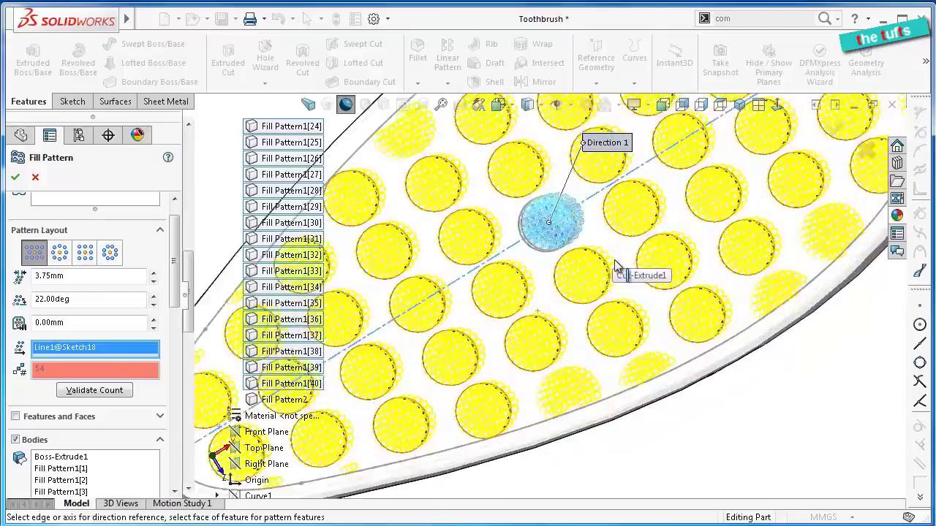
{"action": "scroll", "coordinate": [616, 269], "scroll_direction": "down", "scroll_amount": 2}
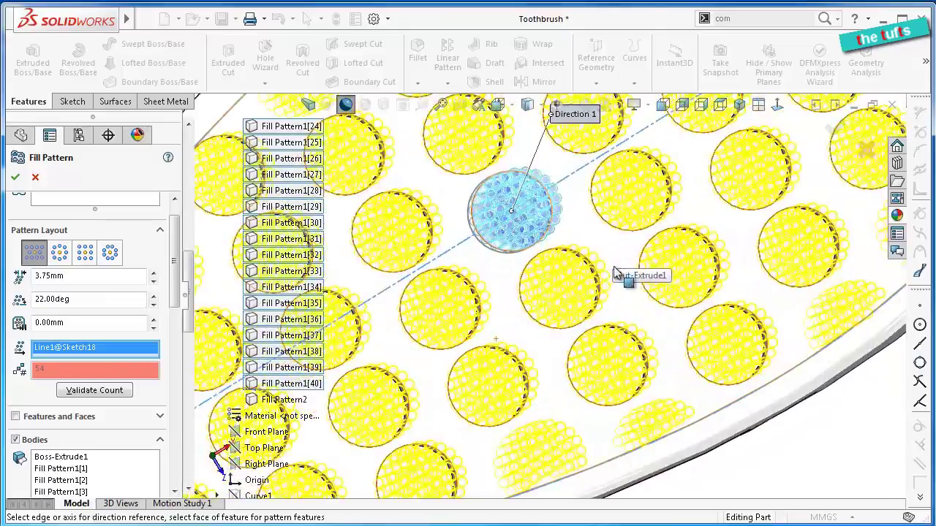
{"action": "scroll", "coordinate": [617, 272], "scroll_direction": "up", "scroll_amount": 3}
{"action": "scroll", "coordinate": [622, 271], "scroll_direction": "up", "scroll_amount": 2}
{"action": "scroll", "coordinate": [622, 272], "scroll_direction": "up", "scroll_amount": 1}
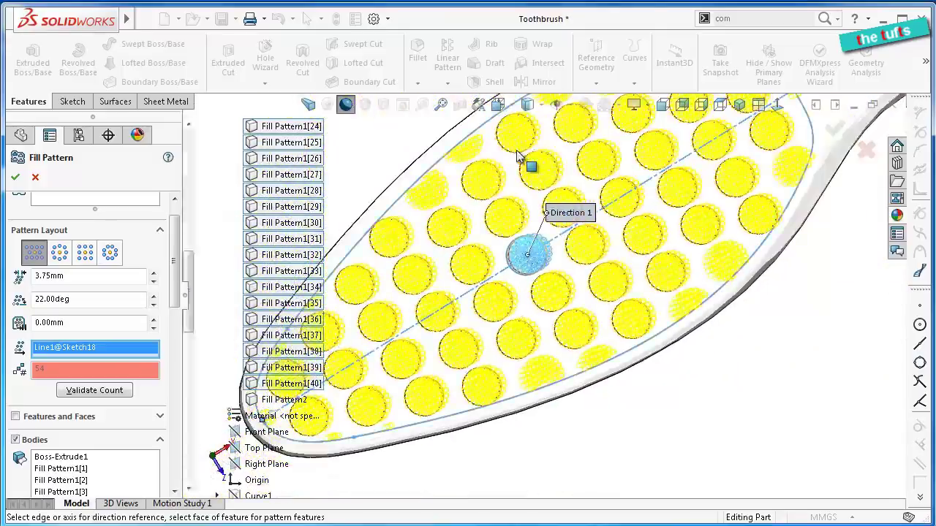
{"action": "scroll", "coordinate": [513, 162], "scroll_direction": "down", "scroll_amount": 1}
{"action": "scroll", "coordinate": [512, 163], "scroll_direction": "down", "scroll_amount": 1}
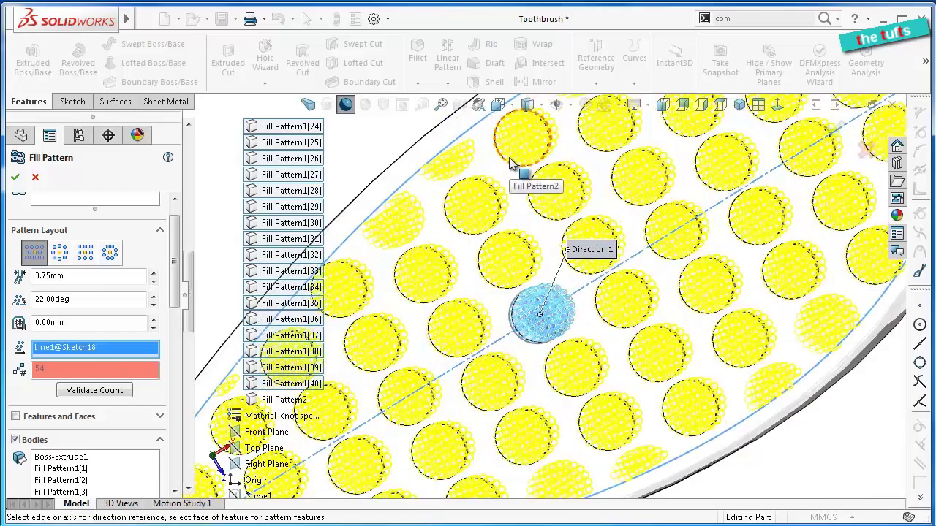
{"action": "scroll", "coordinate": [513, 163], "scroll_direction": "up", "scroll_amount": 1}
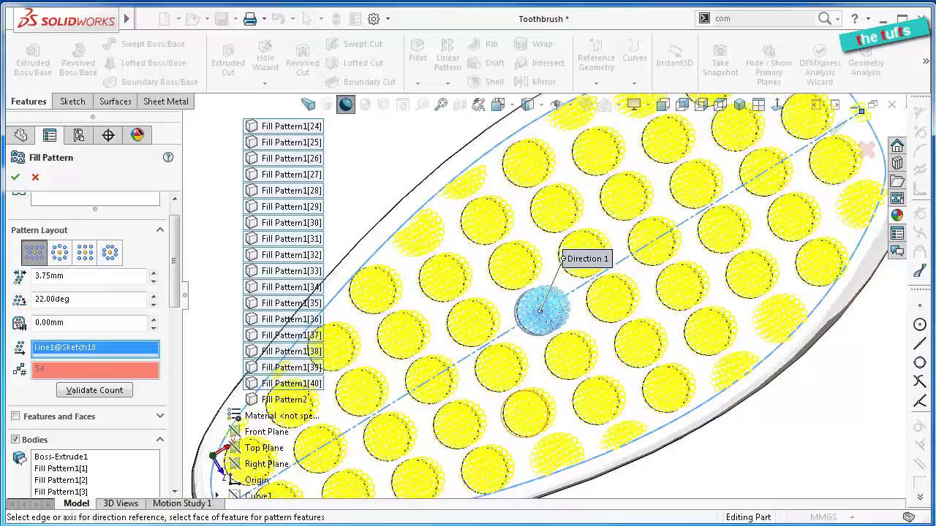
Accept the Fill Pattern and view the packed tufts on the head from above
{"action": "left_click", "coordinate": [16, 177]}
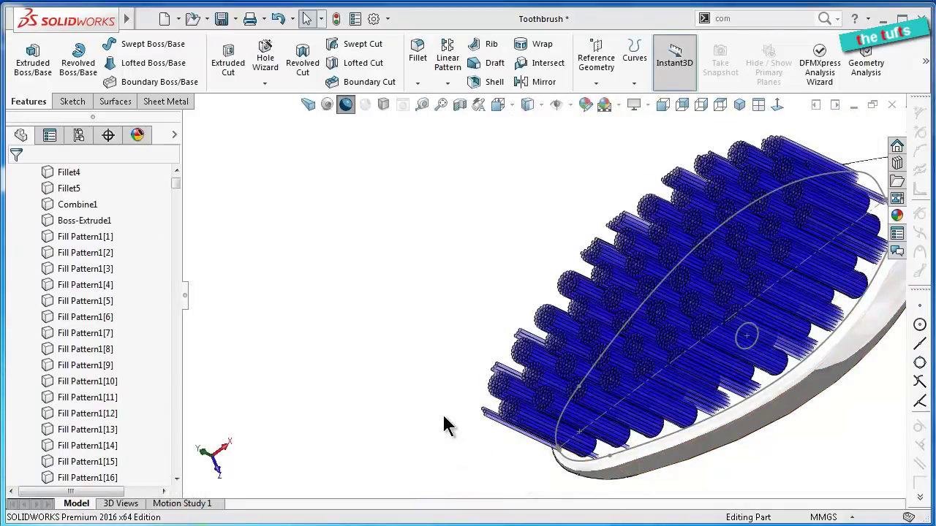
{"action": "middle_click_drag", "start_coordinate": [483, 442], "coordinate": [504, 442]}
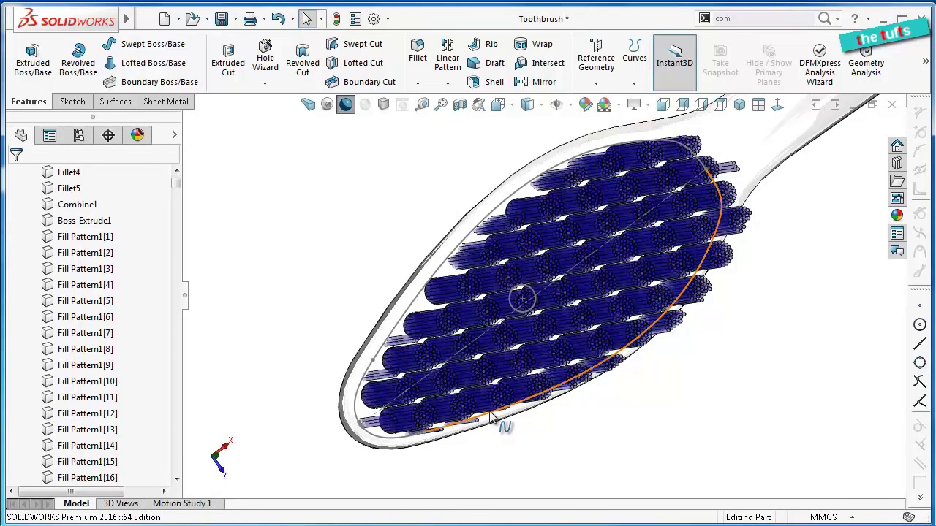
{"action": "left_click", "coordinate": [490, 414]}
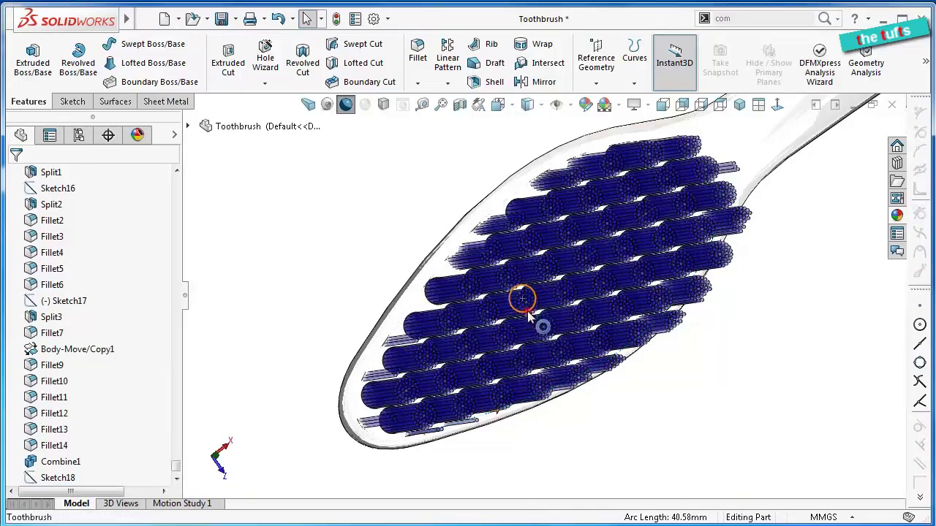
Show Sketch21's tuft circle layout over the bristles, then look down on the bristle tops
{"action": "left_click", "coordinate": [532, 317]}
{"action": "left_click", "coordinate": [586, 266]}
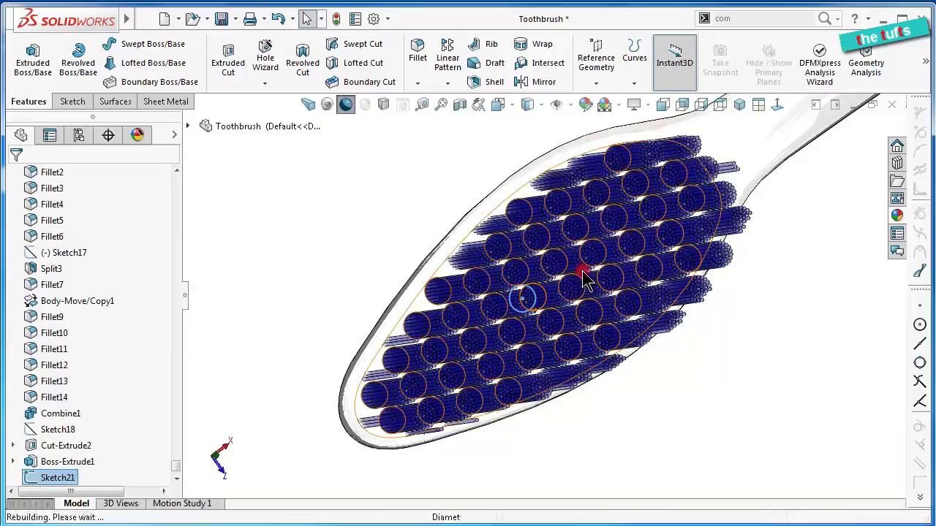
{"action": "left_click", "coordinate": [676, 393]}
{"action": "mouse_move", "coordinate": [652, 402]}
{"action": "middle_mouse_down"}
{"action": "mouse_move", "coordinate": [633, 398]}
{"action": "mouse_move", "coordinate": [577, 205]}
{"action": "mouse_move", "coordinate": [654, 226]}
{"action": "middle_mouse_up"}
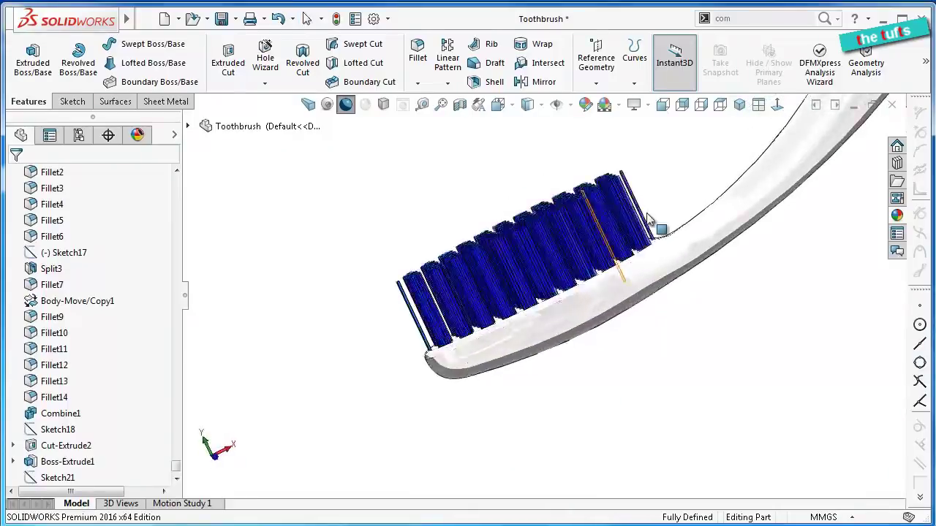
{"action": "scroll", "coordinate": [654, 236], "scroll_direction": "down", "scroll_amount": 2}
{"action": "scroll", "coordinate": [600, 251], "scroll_direction": "down", "scroll_amount": 3}
{"action": "middle_click_drag", "start_coordinate": [599, 253], "coordinate": [592, 344]}
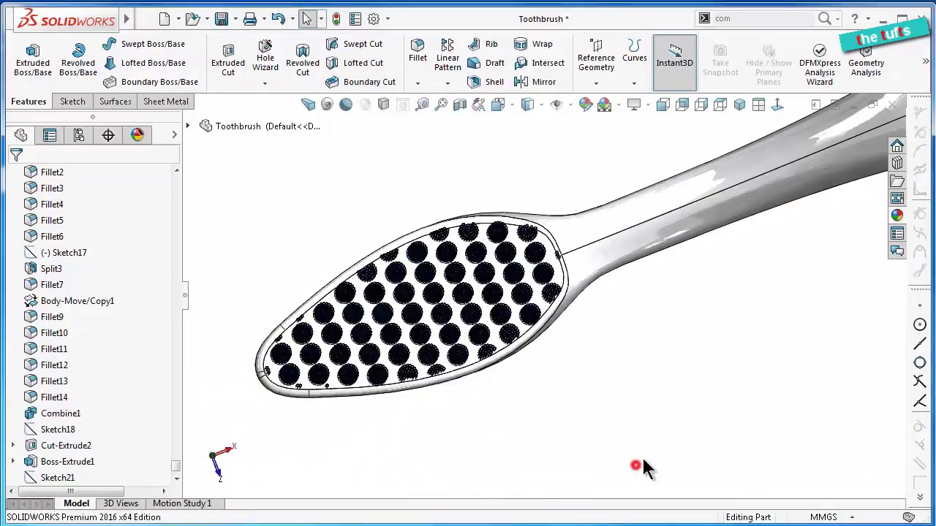
Search commands for 'dele' and start Delete/Keep Body
{"action": "left_click", "coordinate": [716, 19]}
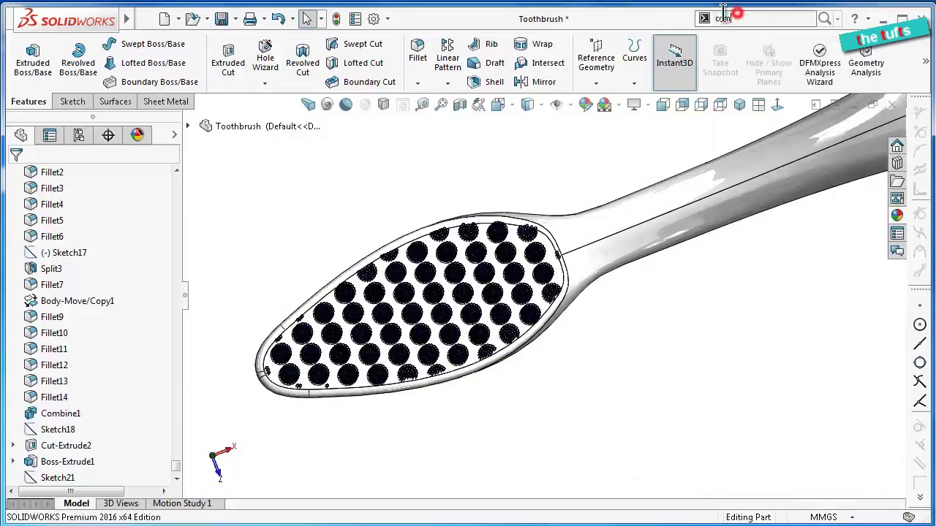
{"action": "double_click", "coordinate": [742, 19]}
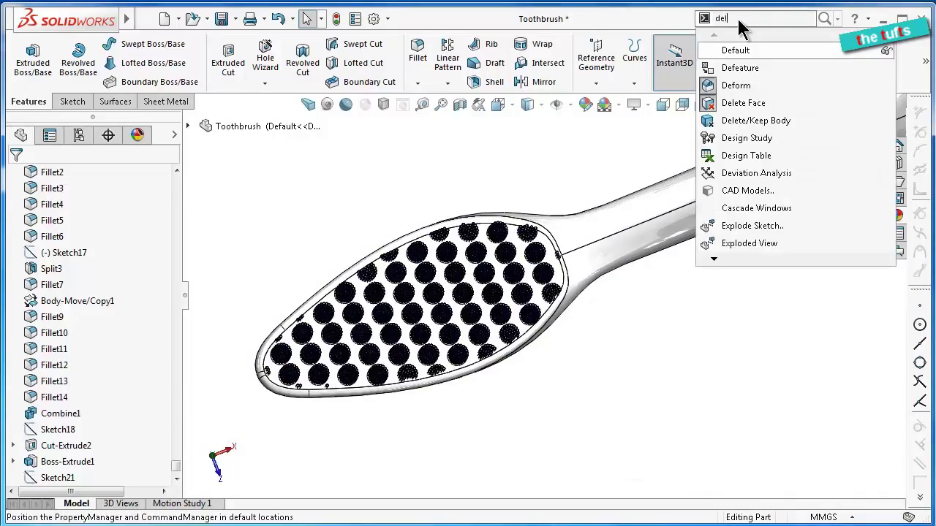
{"action": "type", "text": "t"}
{"action": "key", "text": "BackSpace"}
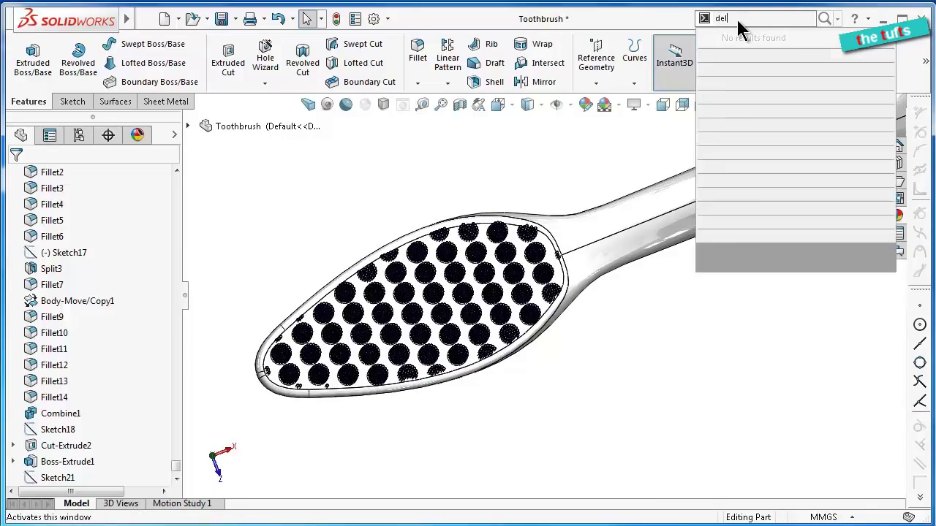
{"action": "type", "text": "e"}
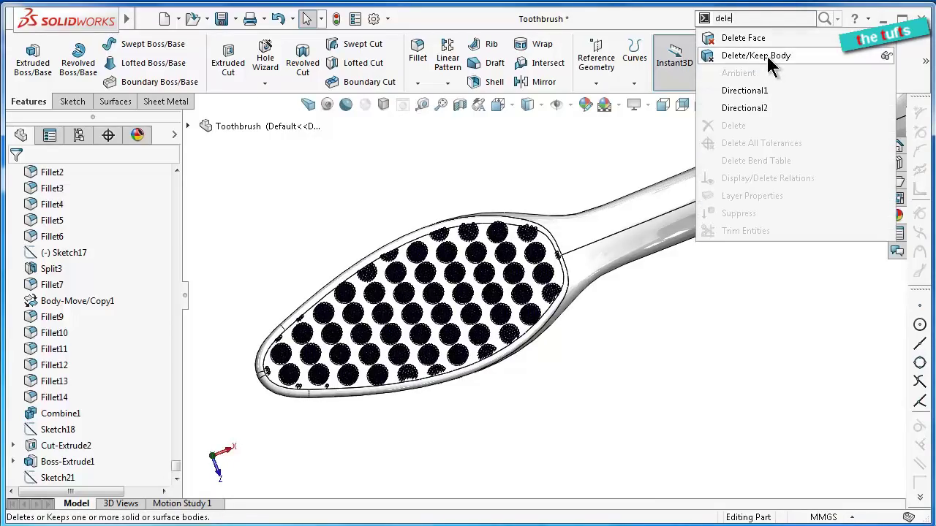
{"action": "left_click", "coordinate": [775, 55]}
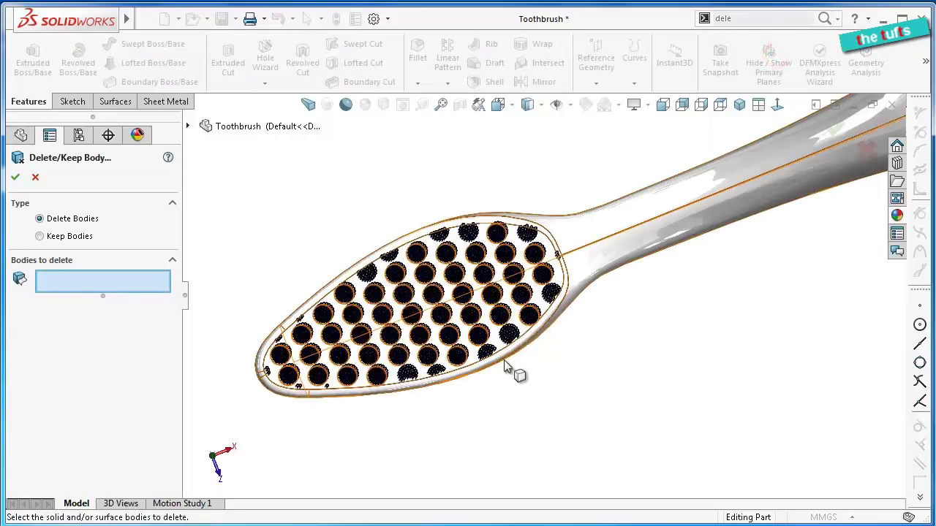
Orbit and zoom to view the bristle tufts side-on and find the stray tuft near the tip
{"action": "scroll", "coordinate": [510, 374], "scroll_direction": "down", "scroll_amount": 1}
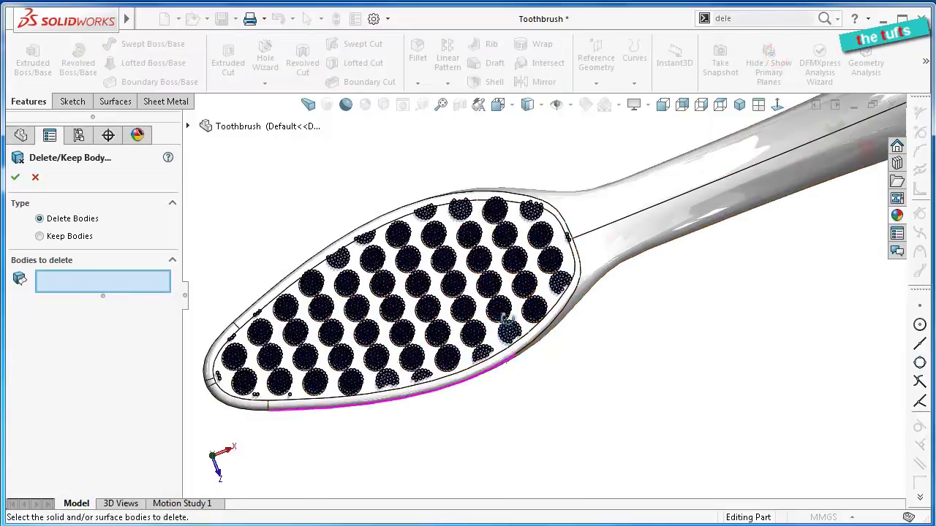
{"action": "mouse_move", "coordinate": [504, 337]}
{"action": "middle_mouse_down"}
{"action": "mouse_move", "coordinate": [514, 251]}
{"action": "mouse_move", "coordinate": [524, 329]}
{"action": "middle_mouse_up"}
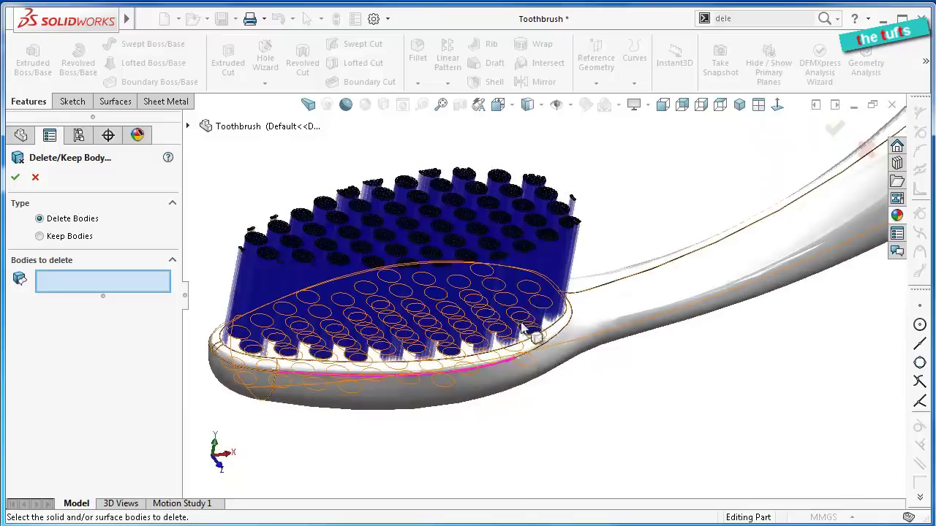
{"action": "mouse_move", "coordinate": [512, 366]}
{"action": "middle_mouse_down"}
{"action": "mouse_move", "coordinate": [497, 395]}
{"action": "mouse_move", "coordinate": [500, 447]}
{"action": "mouse_move", "coordinate": [518, 457]}
{"action": "mouse_move", "coordinate": [512, 444]}
{"action": "middle_mouse_up"}
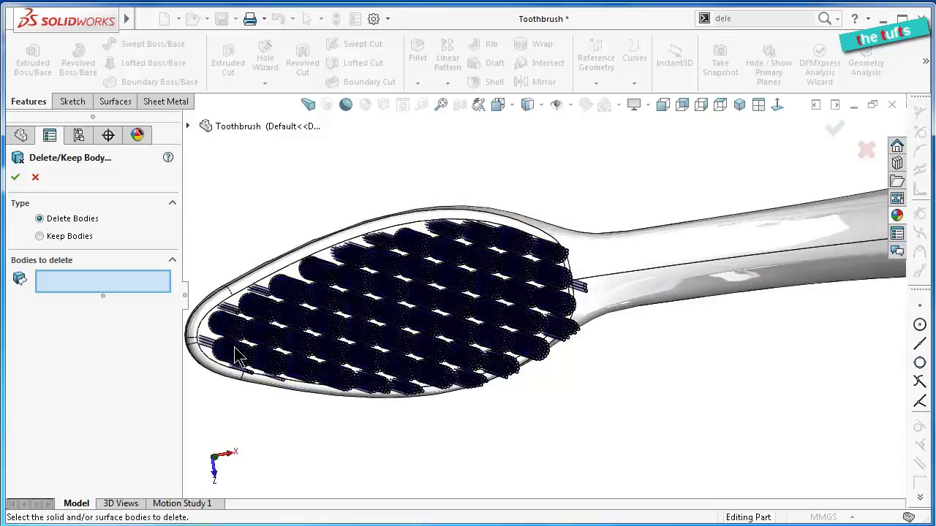
{"action": "scroll", "coordinate": [233, 348], "scroll_direction": "down", "scroll_amount": 2}
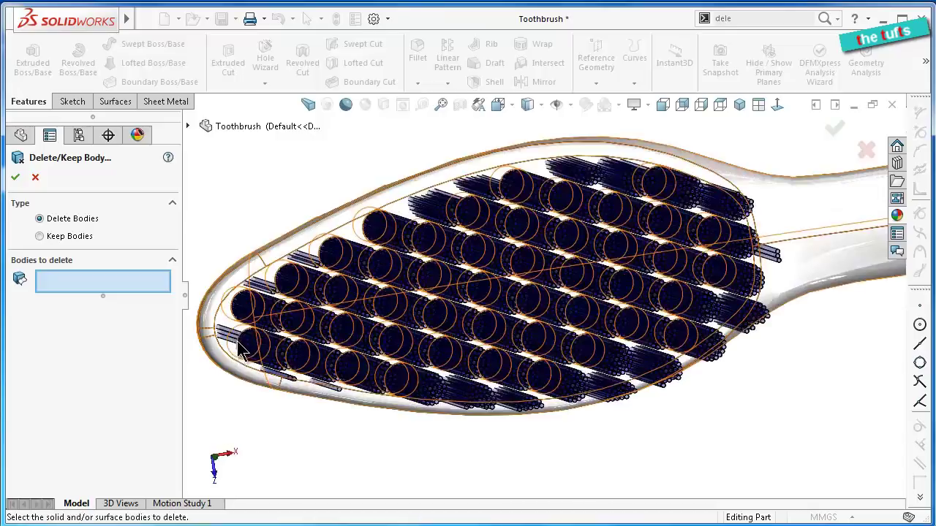
{"action": "scroll", "coordinate": [241, 348], "scroll_direction": "down", "scroll_amount": 2}
{"action": "scroll", "coordinate": [241, 347], "scroll_direction": "down", "scroll_amount": 2}
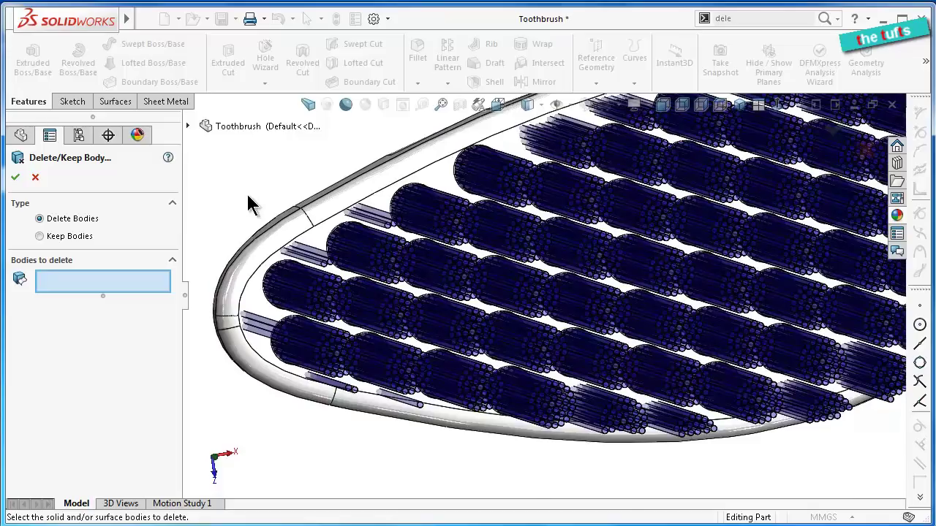
{"action": "scroll", "coordinate": [249, 208], "scroll_direction": "down", "scroll_amount": 1}
{"action": "scroll", "coordinate": [281, 336], "scroll_direction": "down", "scroll_amount": 1}
{"action": "scroll", "coordinate": [292, 347], "scroll_direction": "down", "scroll_amount": 1}
Add Fill Pattern3[47] and the other stray tufts at the tip, rim and bottom edge to Bodies to delete
{"action": "left_click", "coordinate": [294, 356]}
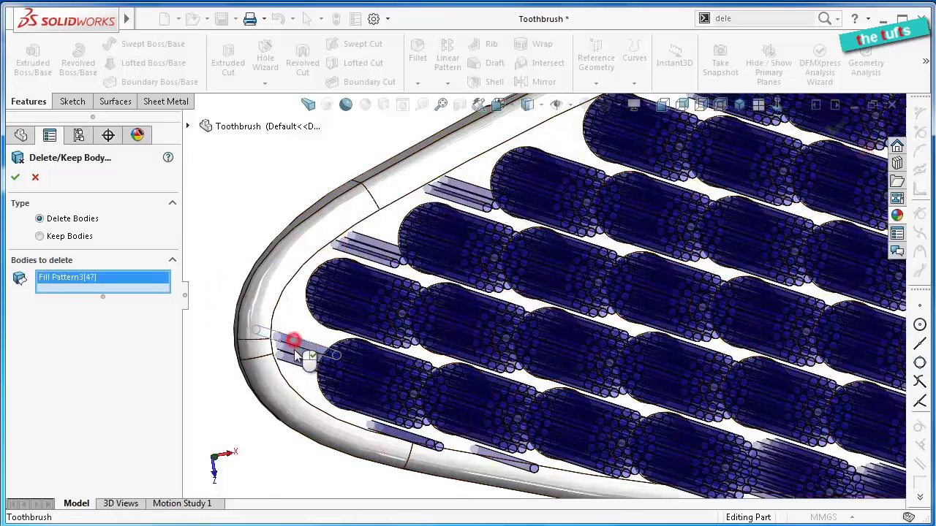
{"action": "left_click", "coordinate": [295, 356]}
{"action": "left_click", "coordinate": [299, 364]}
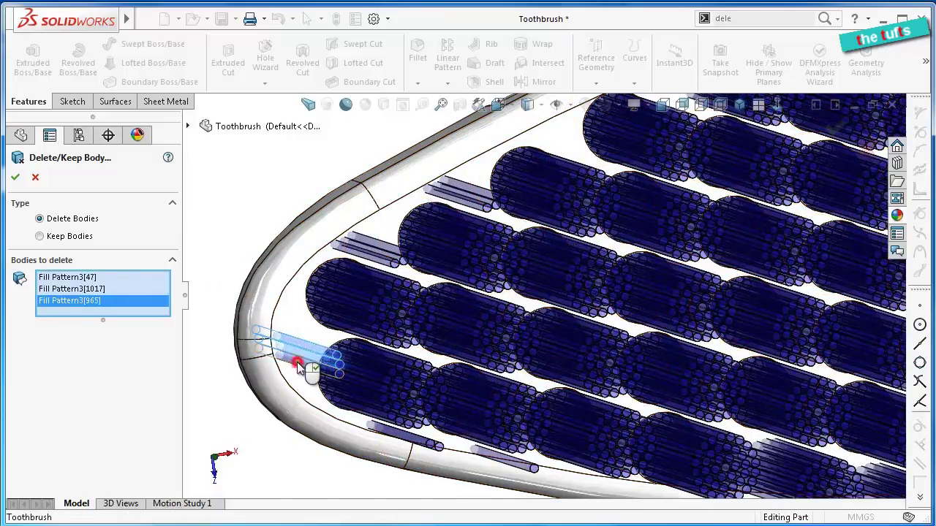
{"action": "left_click", "coordinate": [356, 258]}
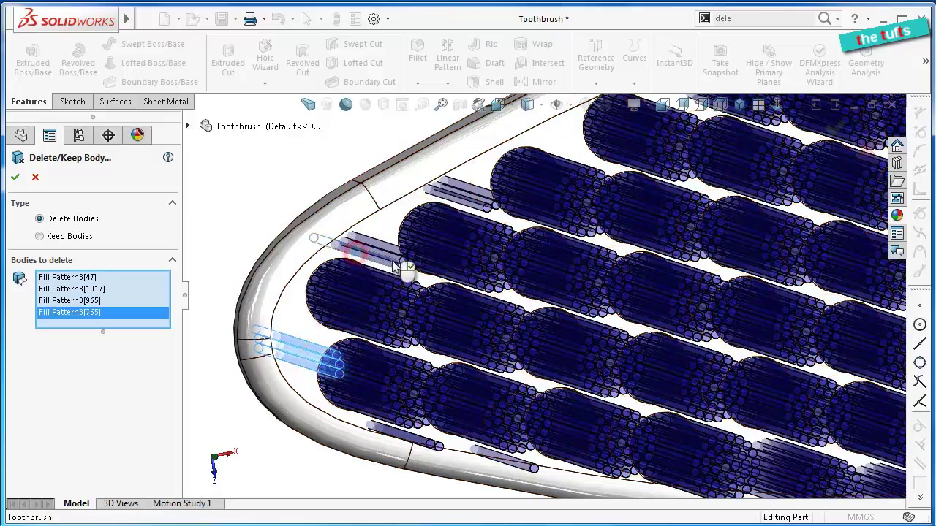
{"action": "left_click", "coordinate": [402, 263]}
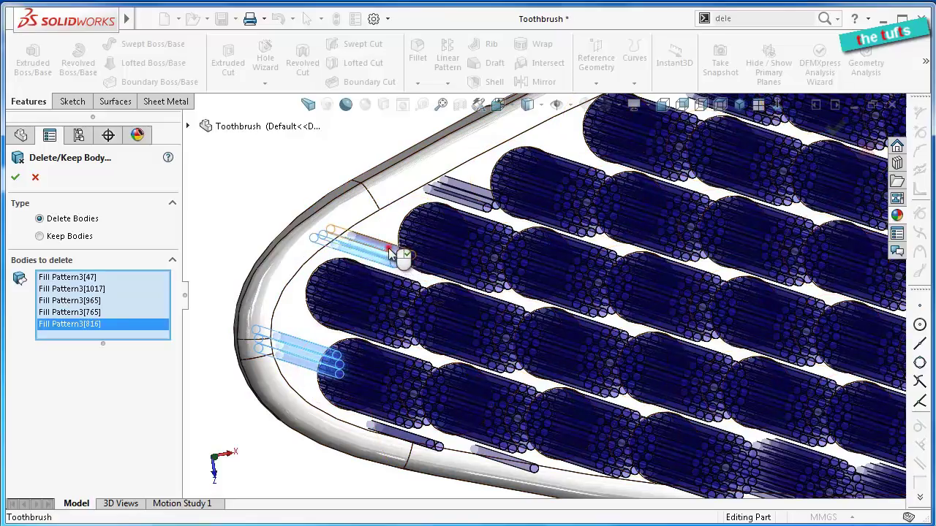
{"action": "left_click", "coordinate": [391, 254]}
{"action": "left_click", "coordinate": [459, 204]}
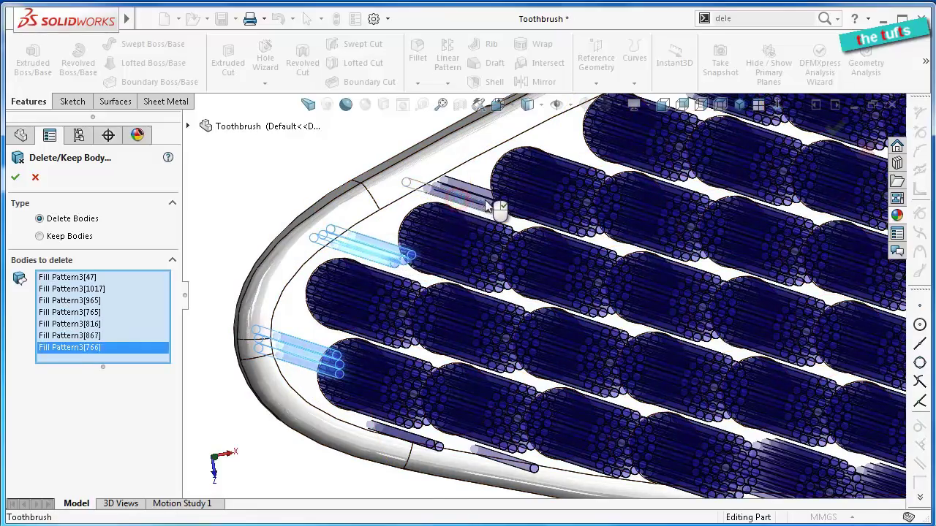
{"action": "left_click", "coordinate": [486, 202]}
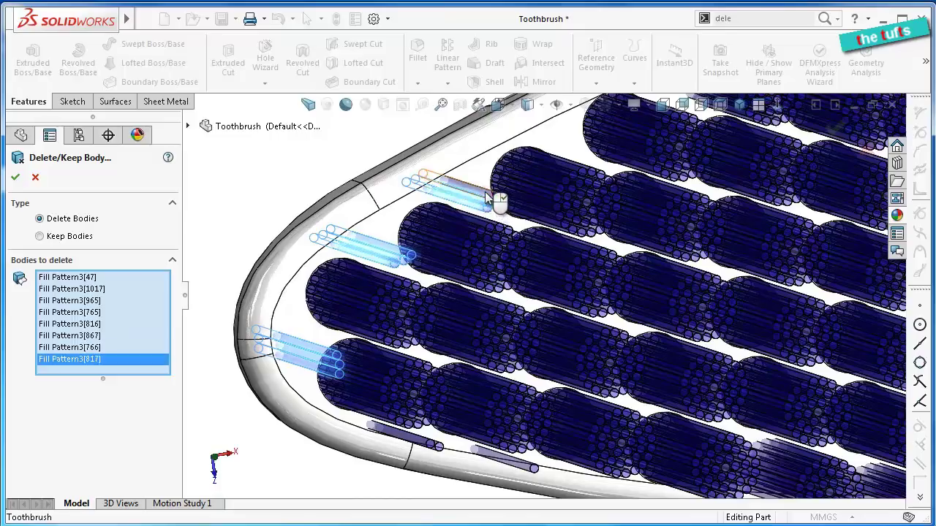
{"action": "left_click", "coordinate": [486, 197]}
{"action": "left_click", "coordinate": [432, 448]}
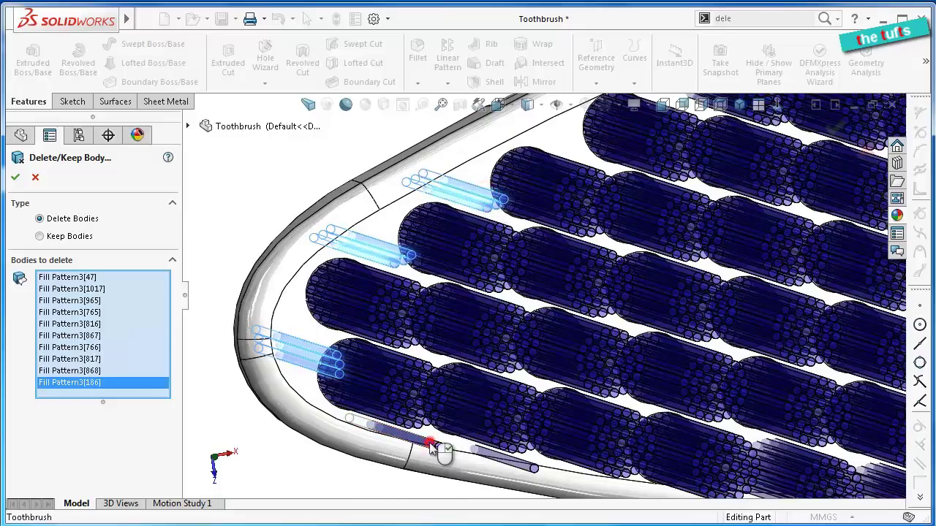
{"action": "left_click", "coordinate": [439, 448]}
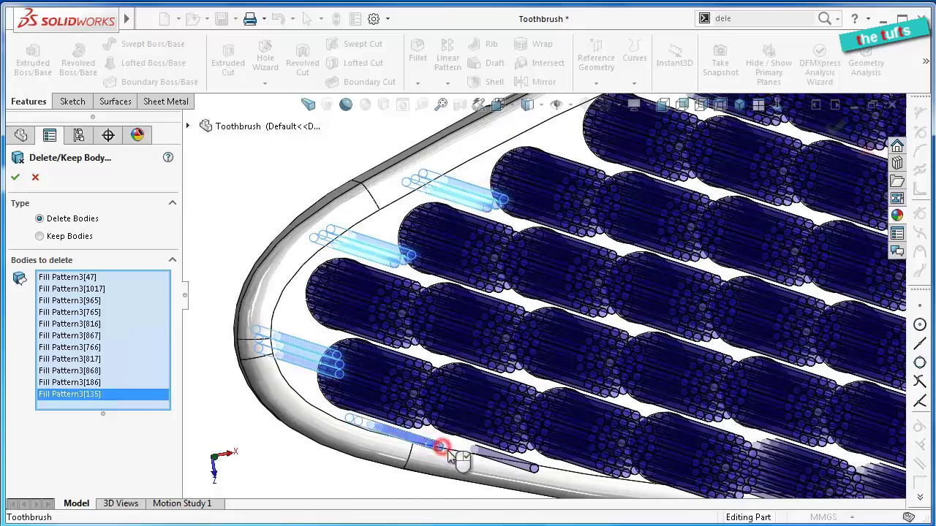
{"action": "left_click", "coordinate": [533, 469]}
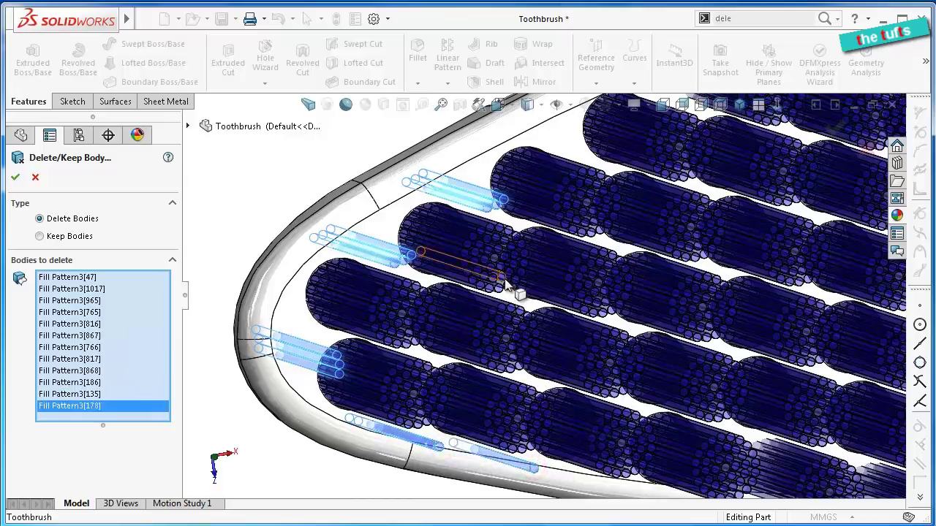
Zoom and rotate toward the neck and add the three stray neck bristles to the deletion
{"action": "scroll", "coordinate": [585, 304], "scroll_direction": "up", "scroll_amount": 1}
{"action": "scroll", "coordinate": [589, 304], "scroll_direction": "up", "scroll_amount": 1}
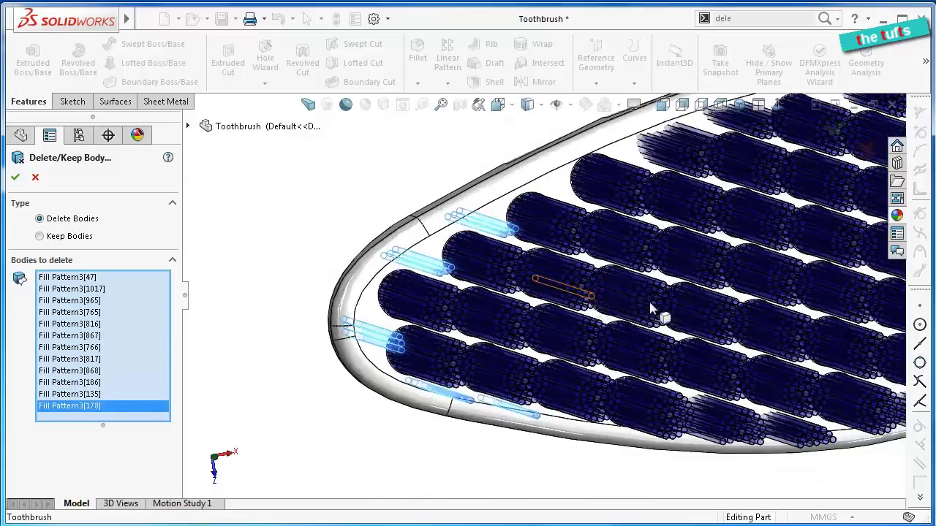
{"action": "scroll", "coordinate": [740, 252], "scroll_direction": "up", "scroll_amount": 1}
{"action": "scroll", "coordinate": [742, 250], "scroll_direction": "up", "scroll_amount": 1}
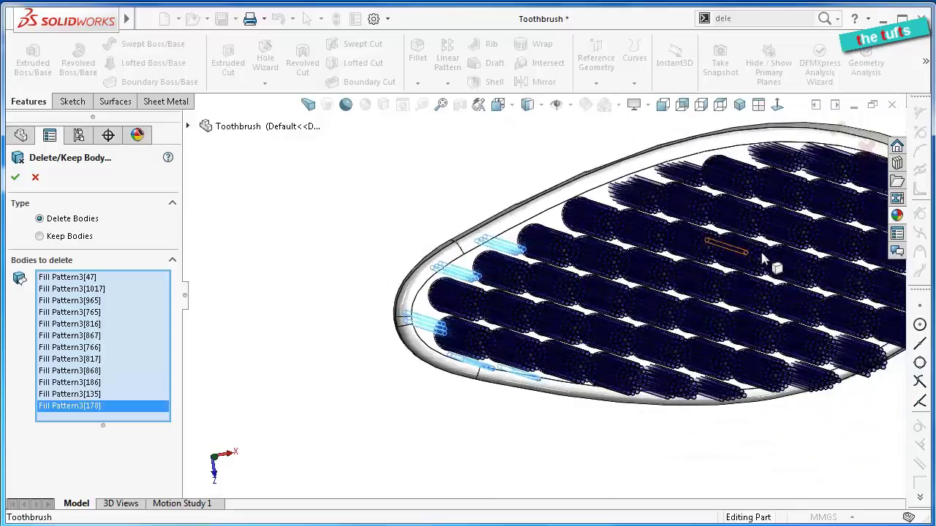
{"action": "scroll", "coordinate": [762, 260], "scroll_direction": "up", "scroll_amount": 1}
{"action": "scroll", "coordinate": [797, 259], "scroll_direction": "up", "scroll_amount": 1}
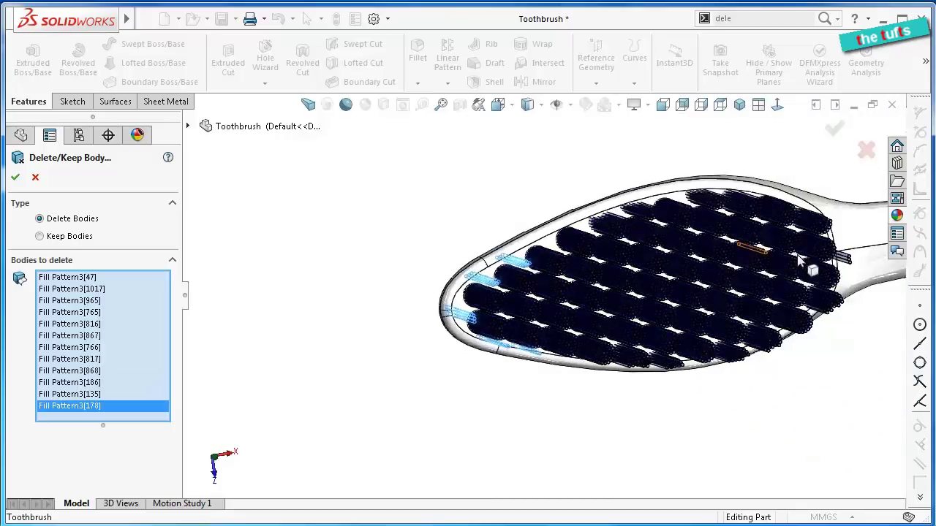
{"action": "scroll", "coordinate": [830, 265], "scroll_direction": "up", "scroll_amount": 1}
{"action": "scroll", "coordinate": [788, 267], "scroll_direction": "down", "scroll_amount": 1}
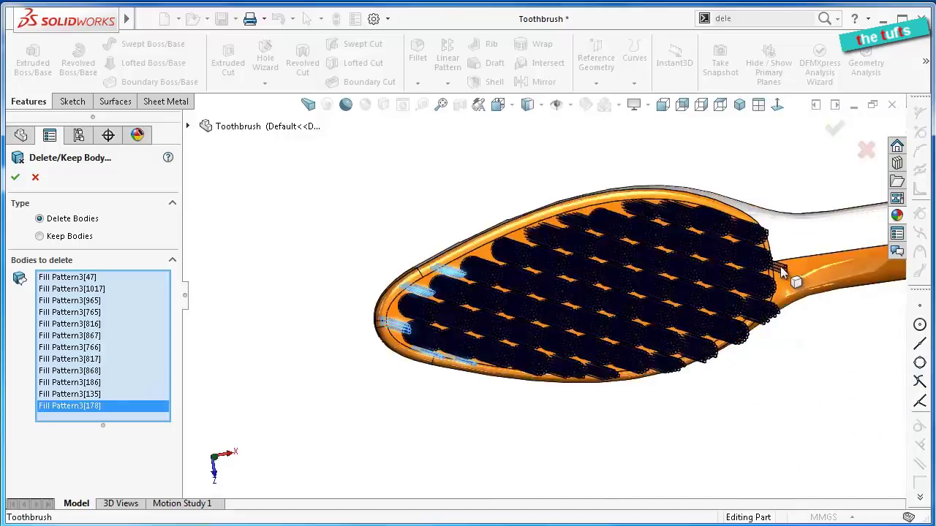
{"action": "scroll", "coordinate": [781, 271], "scroll_direction": "down", "scroll_amount": 1}
{"action": "scroll", "coordinate": [734, 196], "scroll_direction": "down", "scroll_amount": 1}
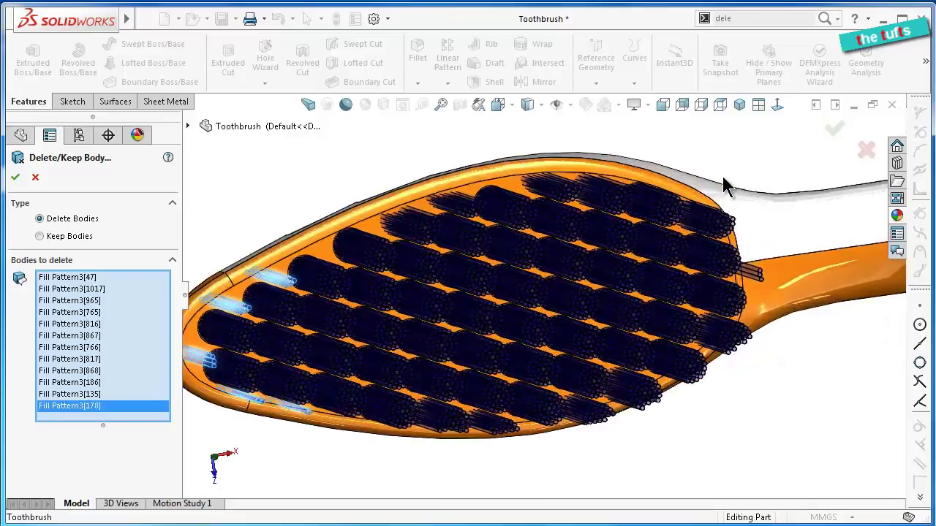
{"action": "scroll", "coordinate": [713, 175], "scroll_direction": "down", "scroll_amount": 1}
{"action": "scroll", "coordinate": [704, 201], "scroll_direction": "down", "scroll_amount": 1}
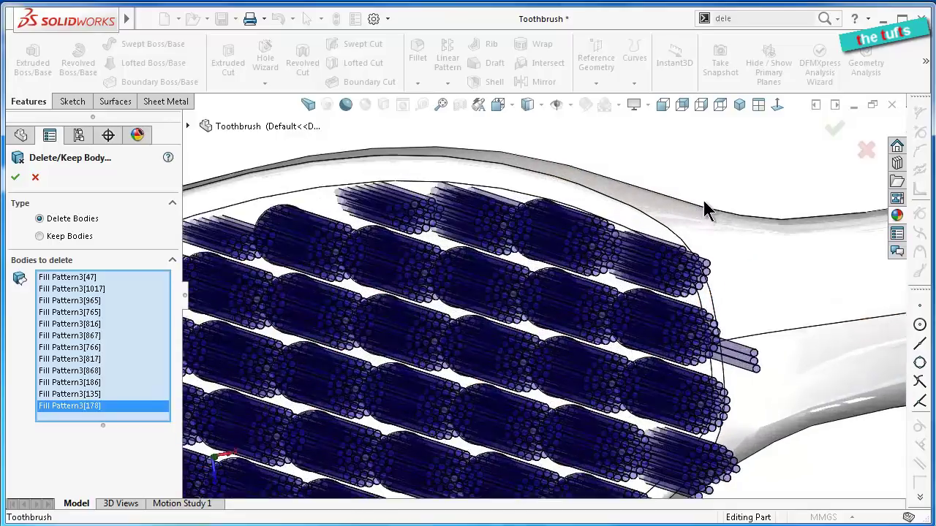
{"action": "middle_click_drag", "start_coordinate": [781, 362], "coordinate": [756, 371]}
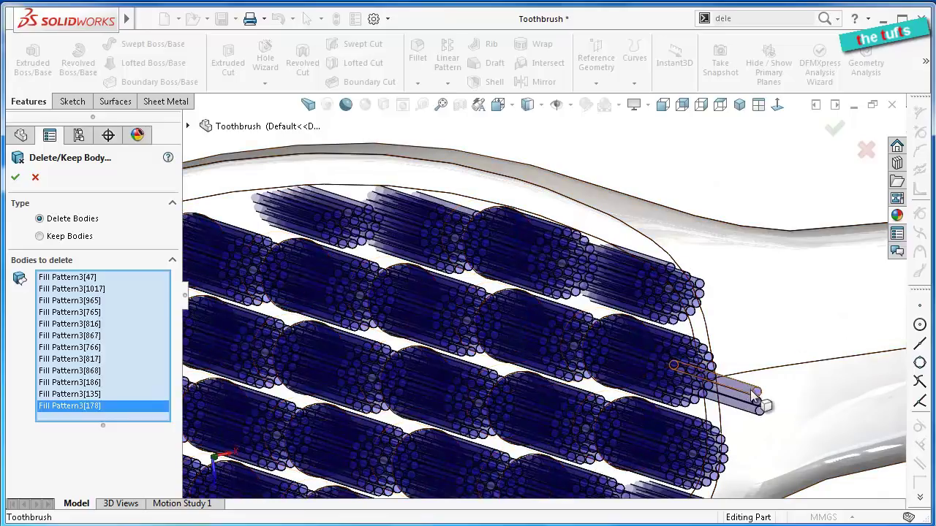
{"action": "left_click", "coordinate": [753, 392]}
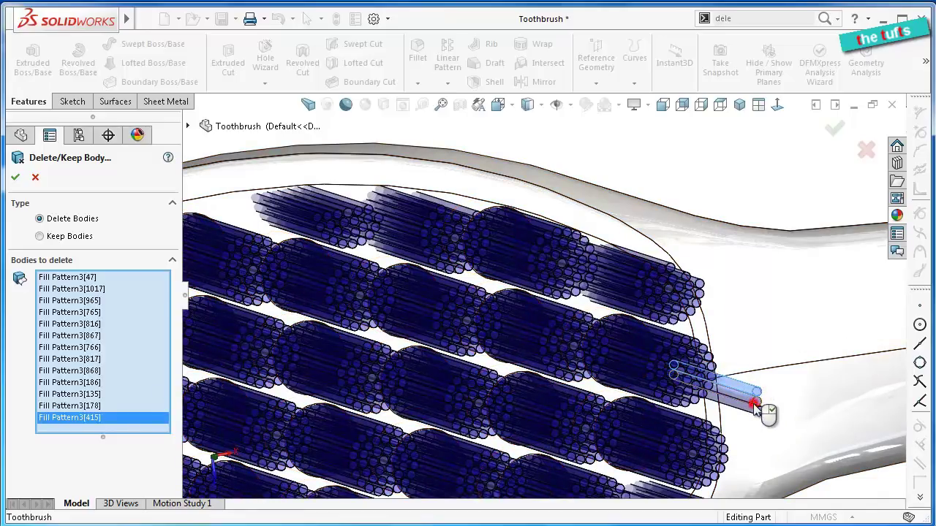
{"action": "left_click", "coordinate": [756, 409]}
{"action": "left_click", "coordinate": [758, 414]}
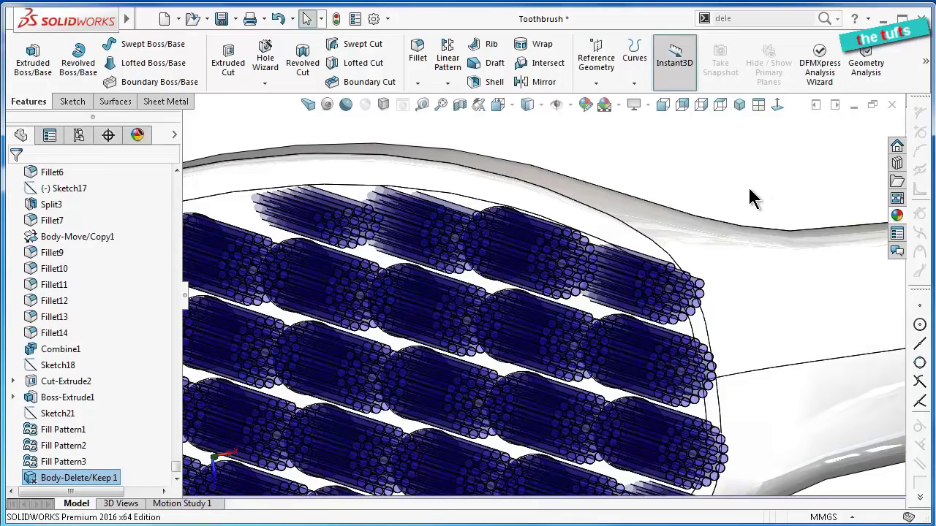
Rotate around the brush head toward the teal grip to check the trimmed tufts from the side
{"action": "key", "text": "Left"}
{"action": "key", "text": "Left"}
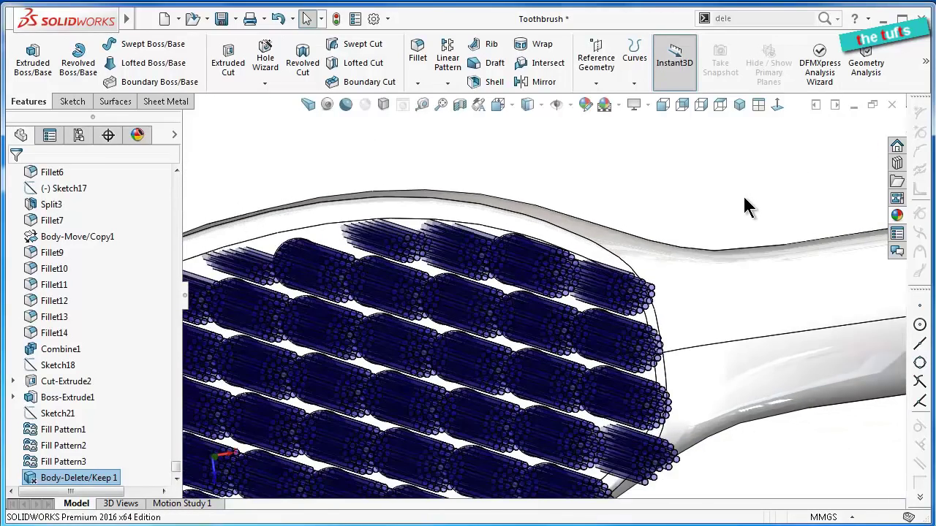
{"action": "key", "text": "Left"}
{"action": "key", "text": "Left"}
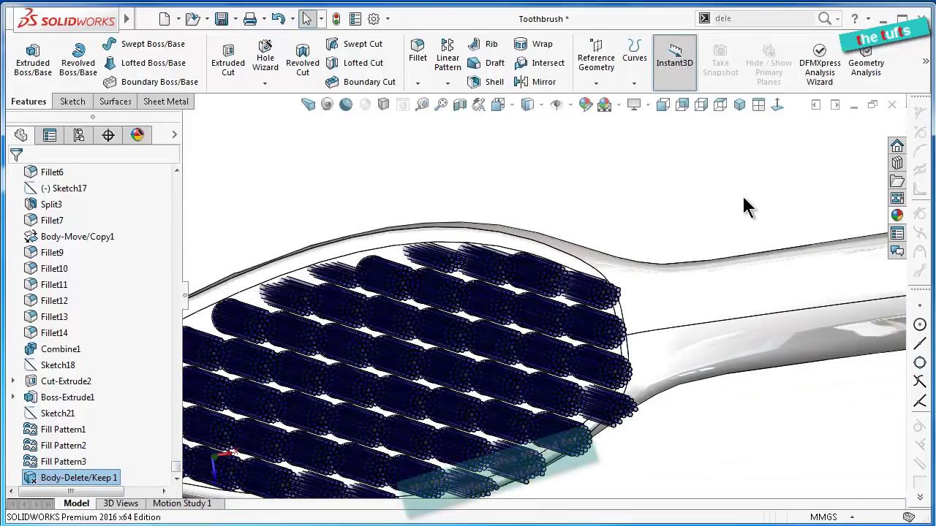
{"action": "key", "text": "Left"}
{"action": "key", "text": "Left"}
{"action": "key", "text": "Left"}
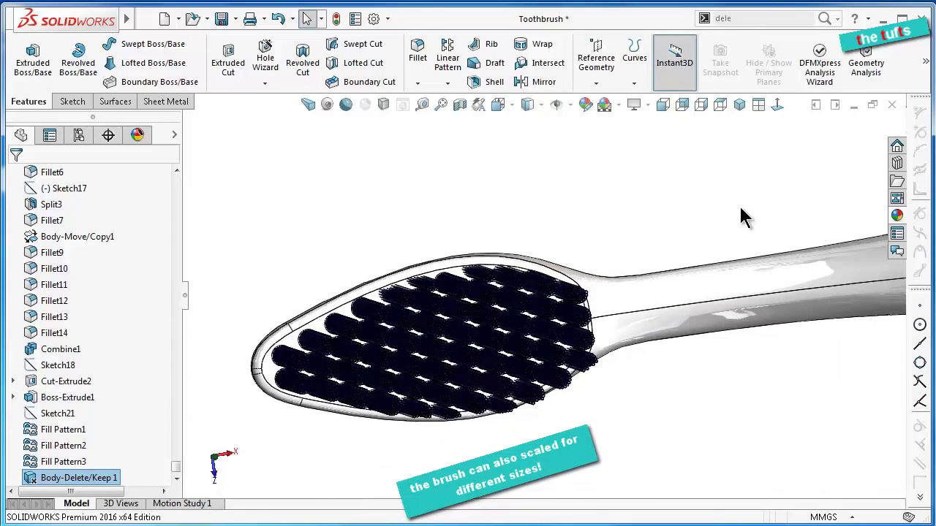
{"action": "mouse_move", "coordinate": [628, 442]}
{"action": "middle_mouse_down"}
{"action": "mouse_move", "coordinate": [619, 378]}
{"action": "mouse_move", "coordinate": [641, 344]}
{"action": "mouse_move", "coordinate": [624, 329]}
{"action": "mouse_move", "coordinate": [613, 286]}
{"action": "mouse_move", "coordinate": [576, 321]}
{"action": "mouse_move", "coordinate": [602, 258]}
{"action": "mouse_move", "coordinate": [649, 297]}
{"action": "middle_mouse_up"}
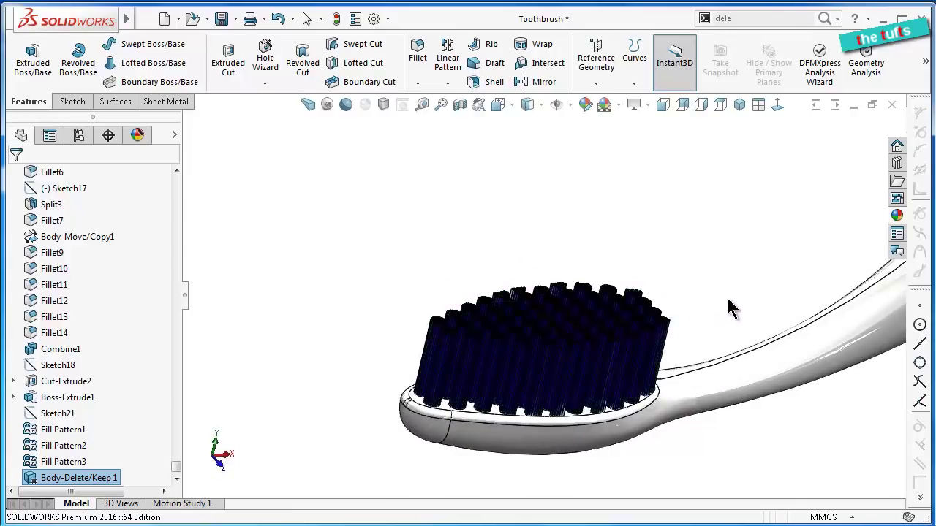
{"action": "key", "text": "Left"}
{"action": "key", "text": "Left"}
{"action": "key", "text": "Left"}
{"action": "key", "text": "Left"}
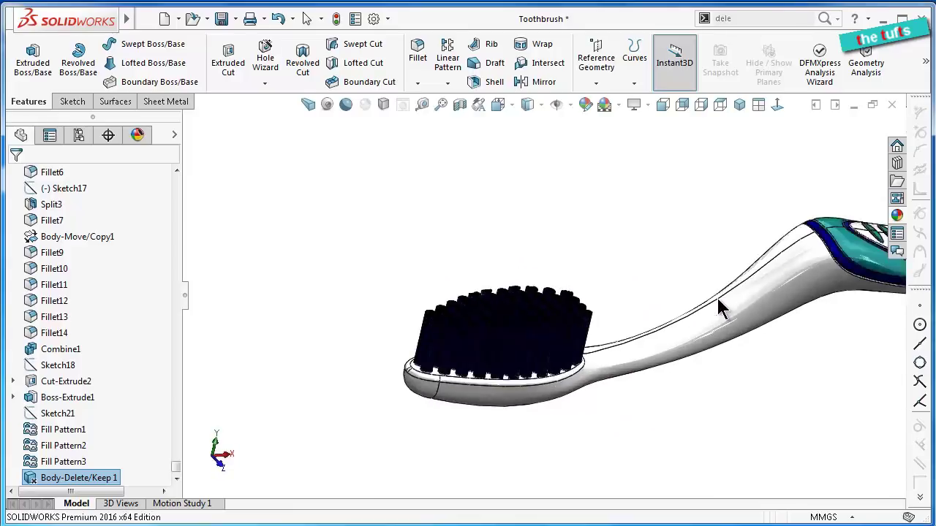
{"action": "key", "text": "Left"}
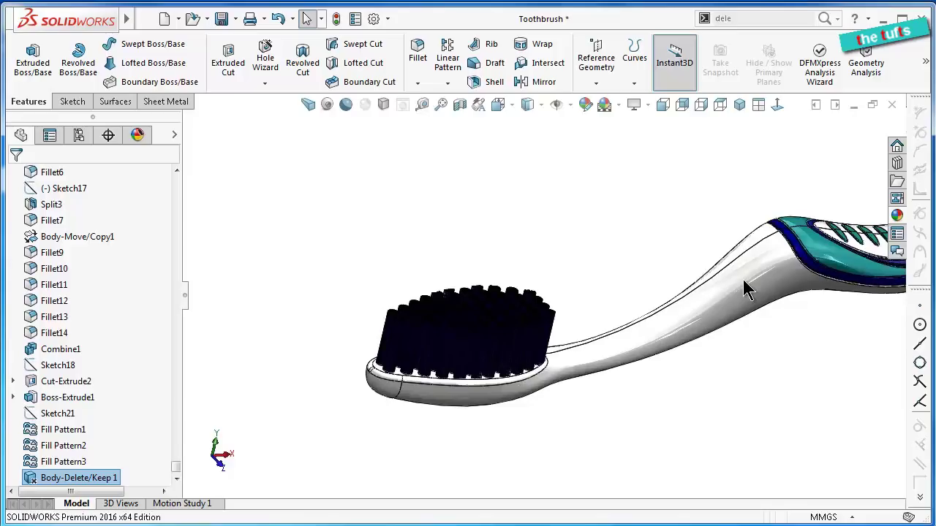
{"action": "key", "text": "Left"}
{"action": "key", "text": "Left"}
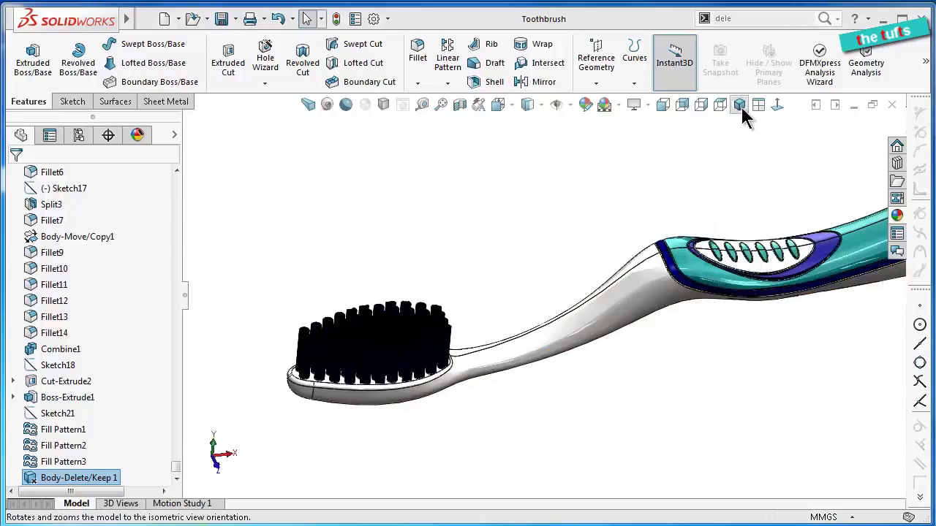
Snap the toothbrush to isometric and orbit it to view both sides
{"action": "left_click", "coordinate": [740, 106]}
{"action": "left_click", "coordinate": [739, 106]}
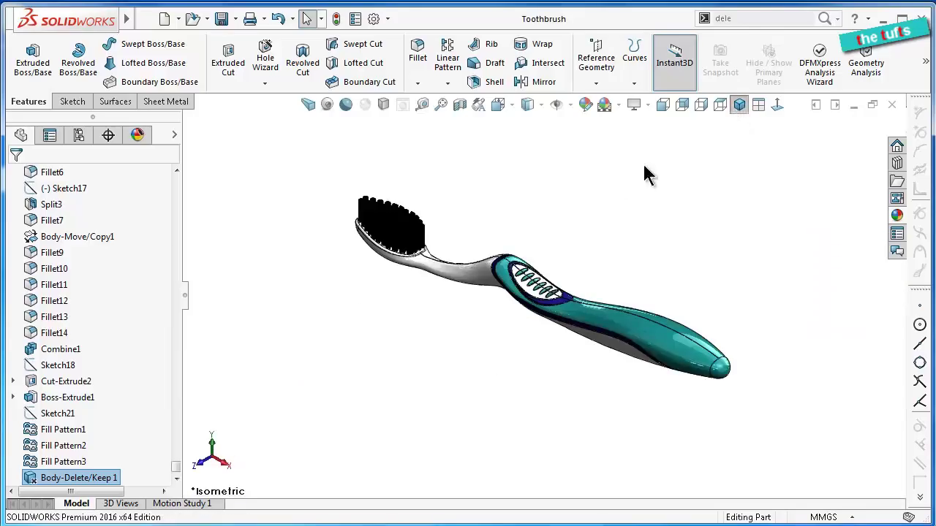
{"action": "scroll", "coordinate": [497, 249], "scroll_direction": "down", "scroll_amount": 2}
{"action": "scroll", "coordinate": [498, 252], "scroll_direction": "down", "scroll_amount": 2}
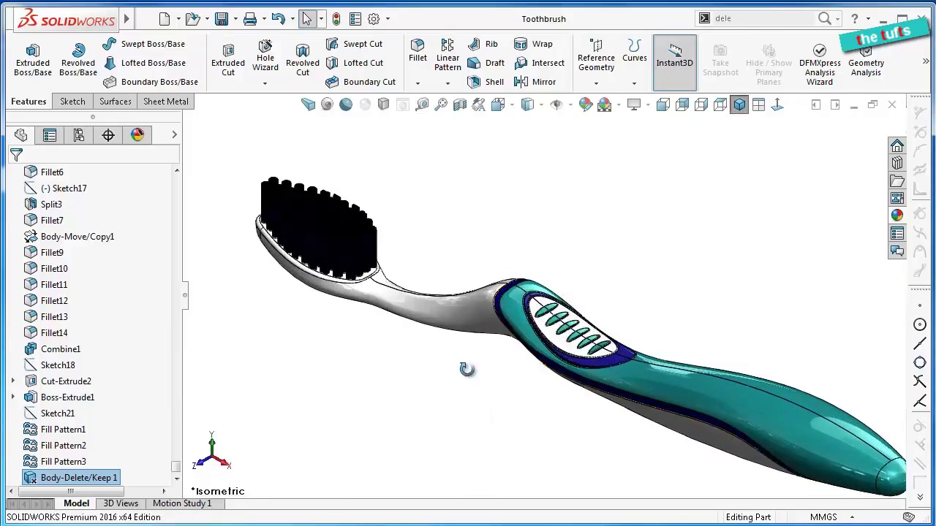
{"action": "middle_click_drag", "start_coordinate": [466, 369], "coordinate": [556, 324]}
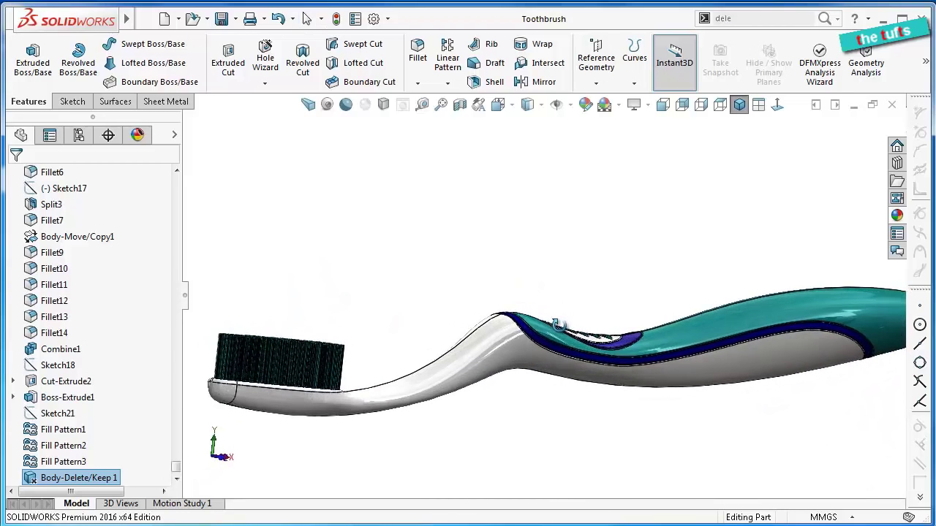
{"action": "middle_click_drag", "start_coordinate": [556, 328], "coordinate": [538, 359]}
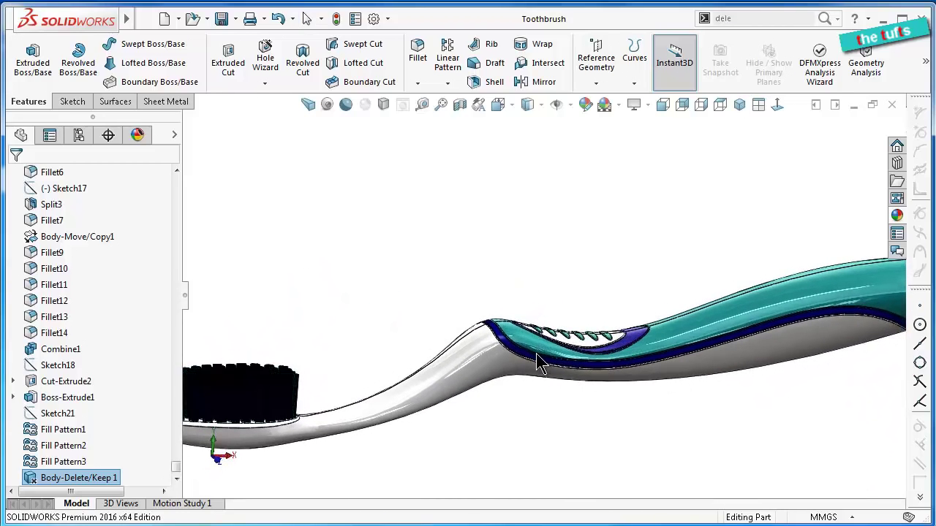
{"action": "mouse_move", "coordinate": [459, 386]}
{"action": "middle_mouse_down"}
{"action": "mouse_move", "coordinate": [591, 390]}
{"action": "mouse_move", "coordinate": [612, 413]}
{"action": "middle_mouse_up"}
{"action": "scroll", "coordinate": [753, 371], "scroll_direction": "up", "scroll_amount": 2}
{"action": "scroll", "coordinate": [748, 380], "scroll_direction": "down", "scroll_amount": 3}
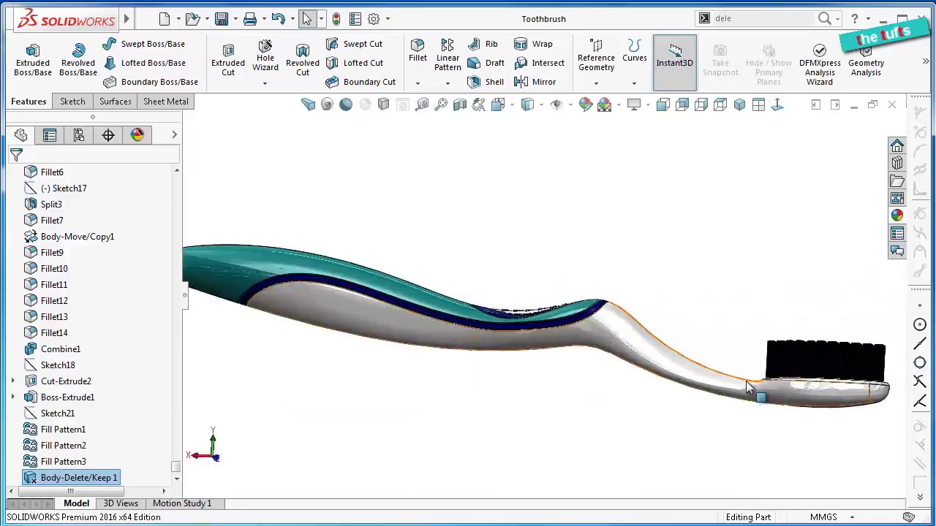
{"action": "scroll", "coordinate": [701, 401], "scroll_direction": "down", "scroll_amount": 2}
{"action": "middle_click_drag", "start_coordinate": [702, 405], "coordinate": [711, 417]}
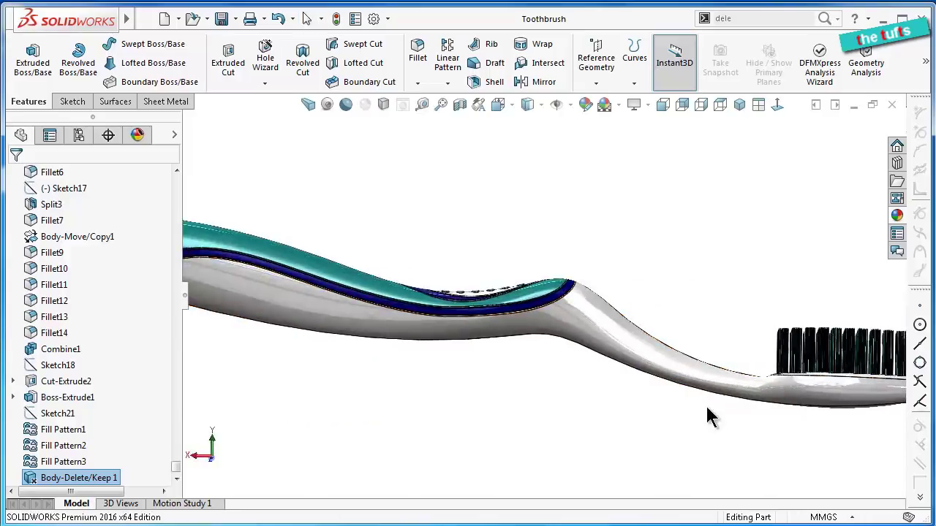
{"action": "scroll", "coordinate": [585, 358], "scroll_direction": "up", "scroll_amount": 2}
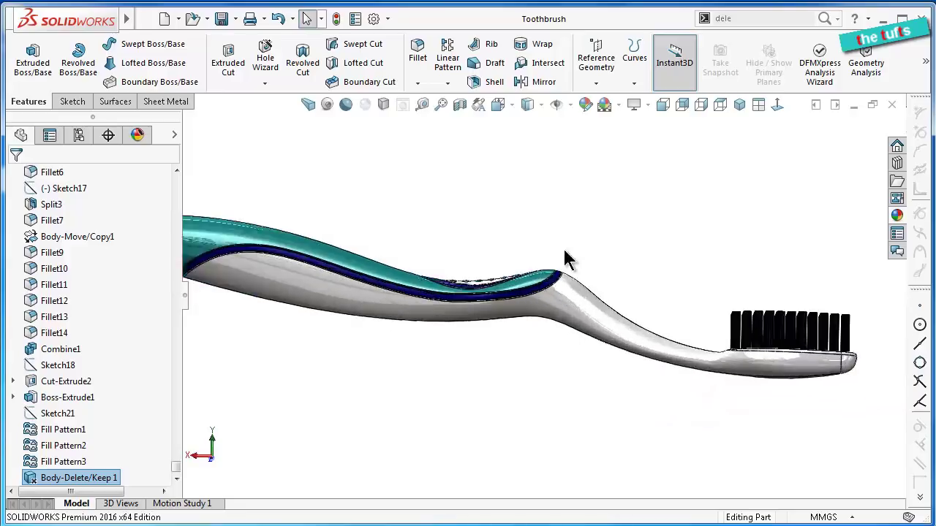
{"action": "scroll", "coordinate": [566, 260], "scroll_direction": "down", "scroll_amount": 2}
Switch to Shaded display without edges and inspect the head end-on and the handle's back
{"action": "left_click", "coordinate": [534, 106]}
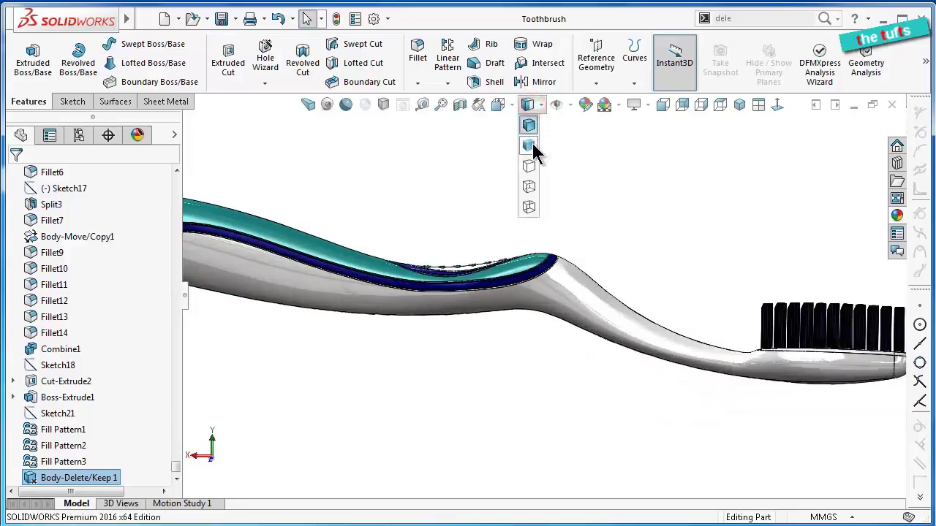
{"action": "left_click", "coordinate": [532, 144]}
{"action": "middle_click_drag", "start_coordinate": [669, 217], "coordinate": [679, 378]}
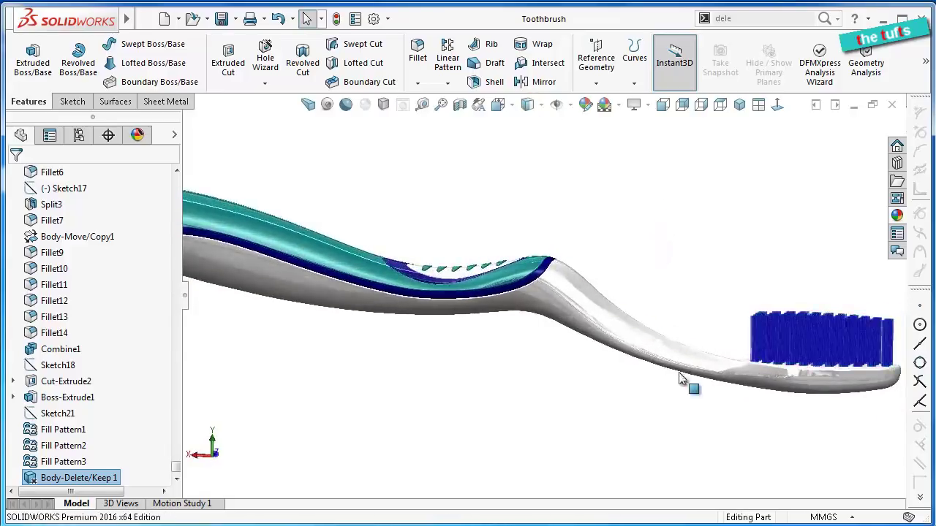
{"action": "scroll", "coordinate": [652, 391], "scroll_direction": "down", "scroll_amount": 2}
{"action": "scroll", "coordinate": [643, 388], "scroll_direction": "down", "scroll_amount": 1}
{"action": "middle_click_drag", "start_coordinate": [619, 386], "coordinate": [561, 383]}
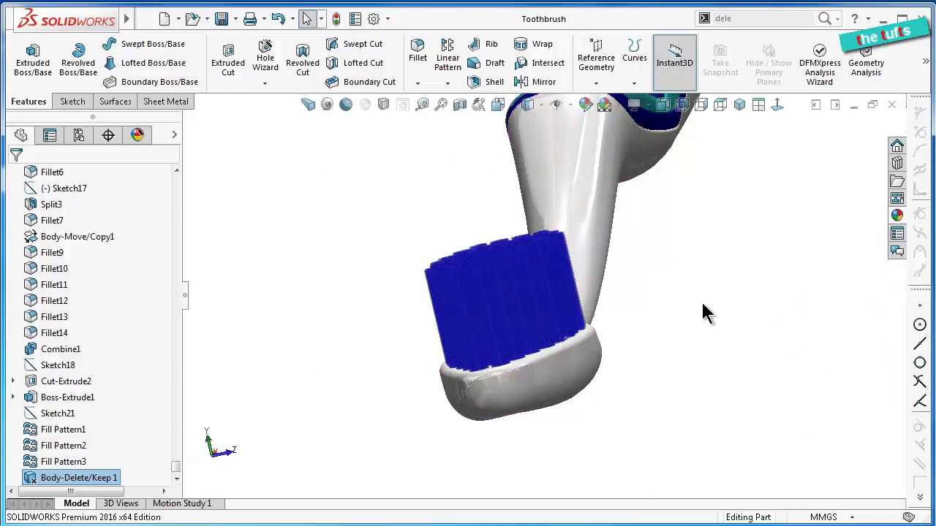
{"action": "mouse_move", "coordinate": [680, 285]}
{"action": "middle_mouse_down"}
{"action": "mouse_move", "coordinate": [660, 286]}
{"action": "mouse_move", "coordinate": [707, 277]}
{"action": "middle_mouse_up"}
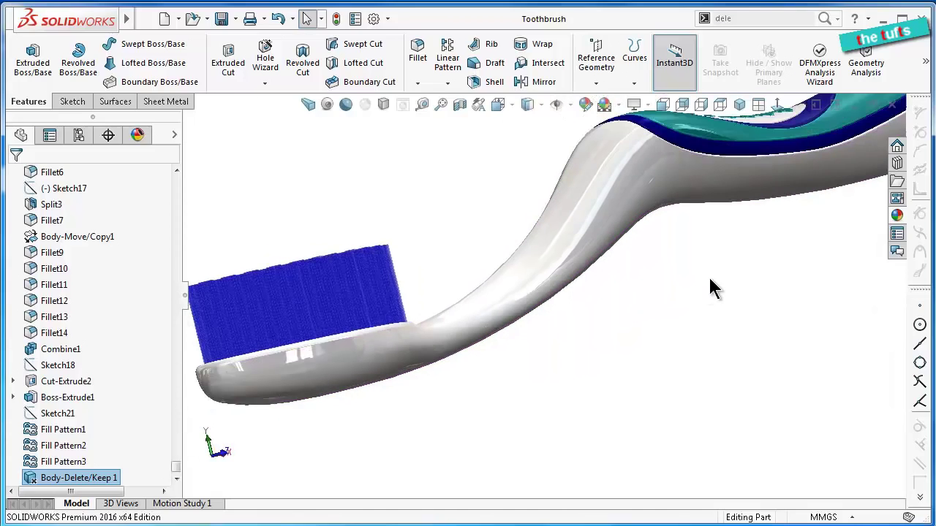
{"action": "scroll", "coordinate": [709, 281], "scroll_direction": "up", "scroll_amount": 1}
{"action": "scroll", "coordinate": [760, 234], "scroll_direction": "up", "scroll_amount": 1}
{"action": "scroll", "coordinate": [769, 220], "scroll_direction": "up", "scroll_amount": 2}
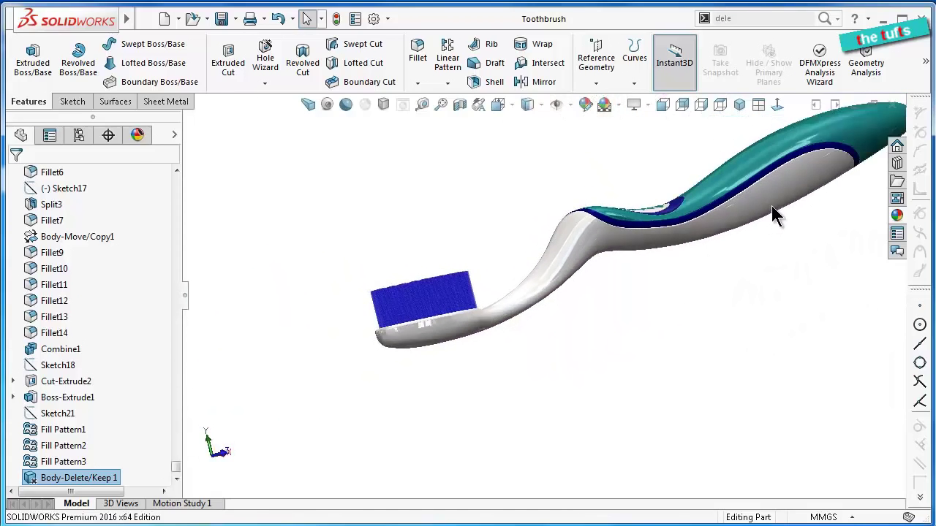
{"action": "scroll", "coordinate": [773, 213], "scroll_direction": "up", "scroll_amount": 1}
{"action": "mouse_move", "coordinate": [772, 212]}
{"action": "middle_mouse_down"}
{"action": "mouse_move", "coordinate": [715, 307]}
{"action": "mouse_move", "coordinate": [612, 355]}
{"action": "mouse_move", "coordinate": [585, 290]}
{"action": "middle_mouse_up"}
Switch to Top view and collapse the FeatureManager tree to enlarge the graphics area
{"action": "left_click", "coordinate": [720, 105]}
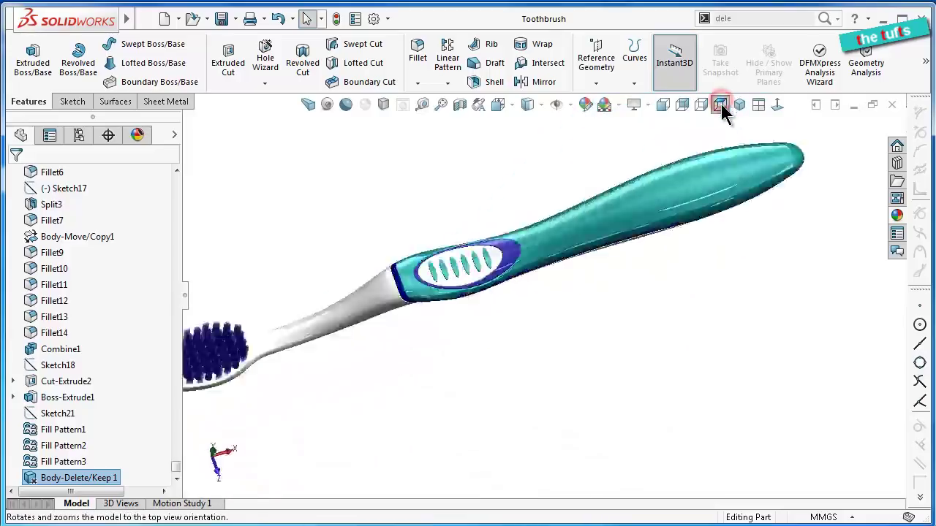
{"action": "scroll", "coordinate": [629, 279], "scroll_direction": "down", "scroll_amount": 3}
{"action": "scroll", "coordinate": [455, 330], "scroll_direction": "down", "scroll_amount": 2}
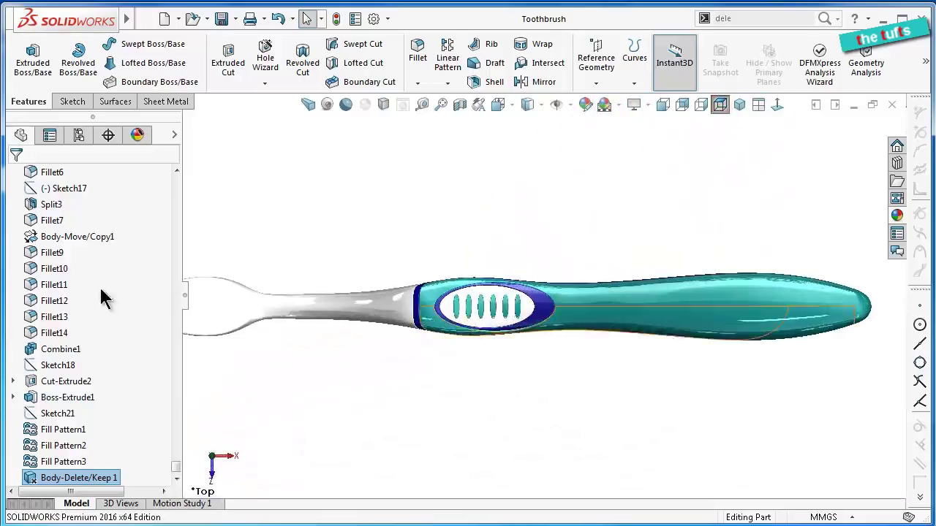
{"action": "left_click", "coordinate": [187, 299]}
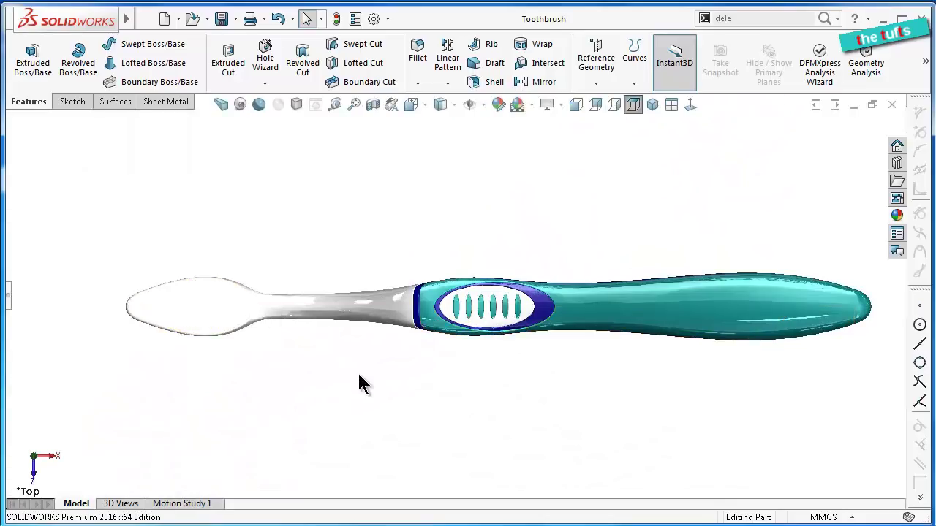
{"action": "scroll", "coordinate": [362, 384], "scroll_direction": "down", "scroll_amount": 2}
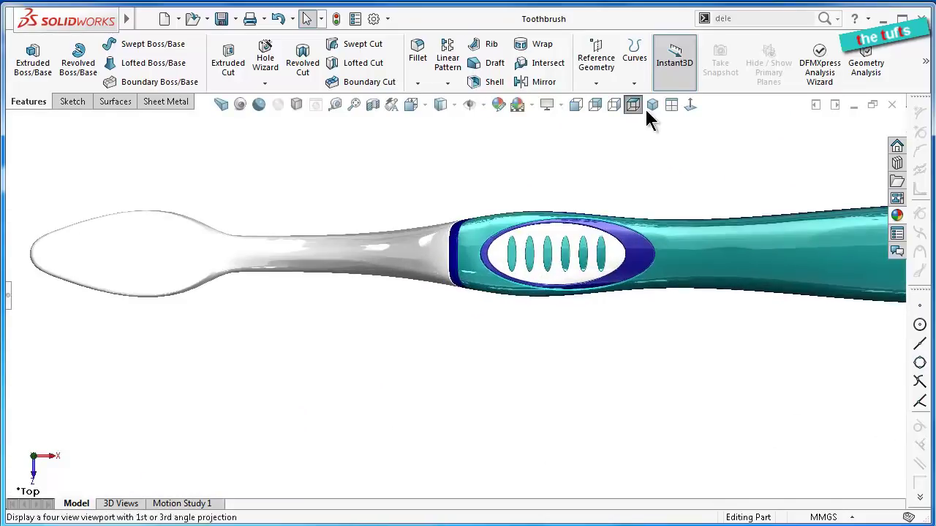
Cycle through Isometric, Front, Back, Right and Top views, then orbit from Right into perspective
{"action": "left_click", "coordinate": [648, 106]}
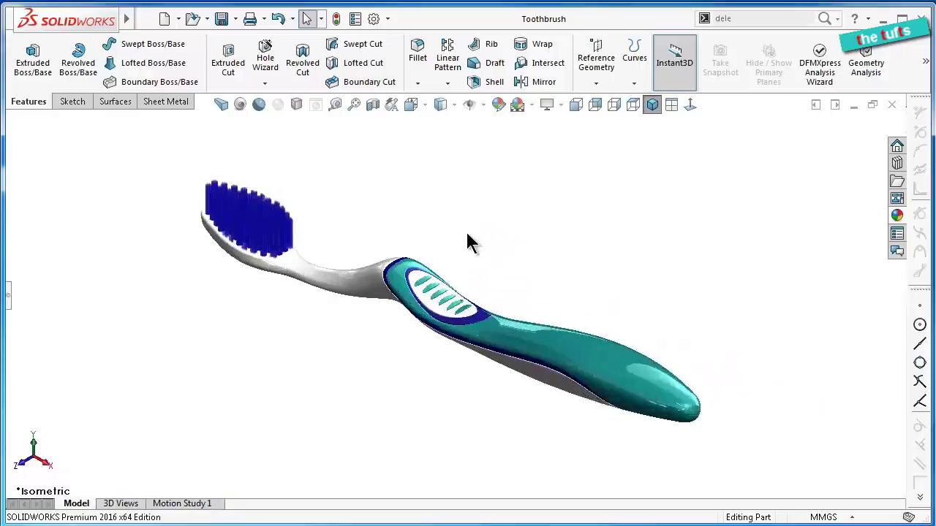
{"action": "left_click", "coordinate": [575, 105]}
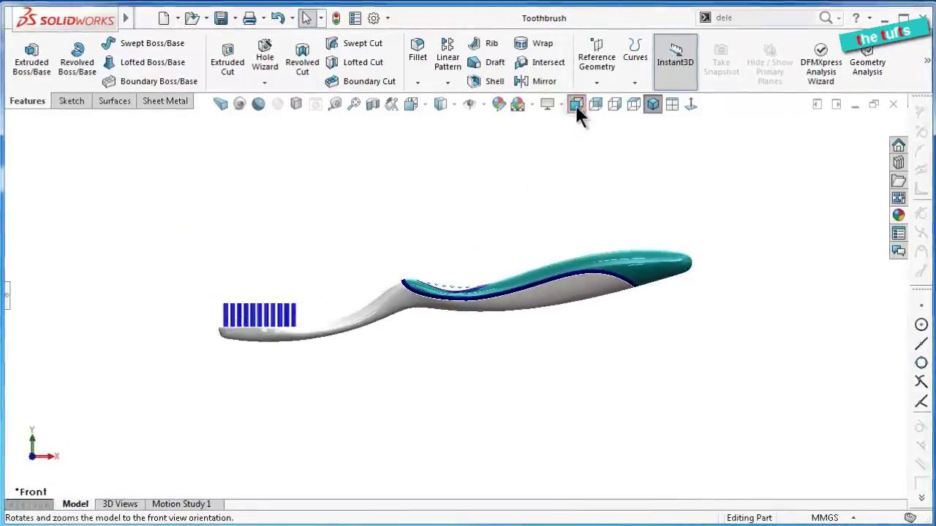
{"action": "scroll", "coordinate": [437, 269], "scroll_direction": "down", "scroll_amount": 2}
{"action": "scroll", "coordinate": [411, 278], "scroll_direction": "down", "scroll_amount": 3}
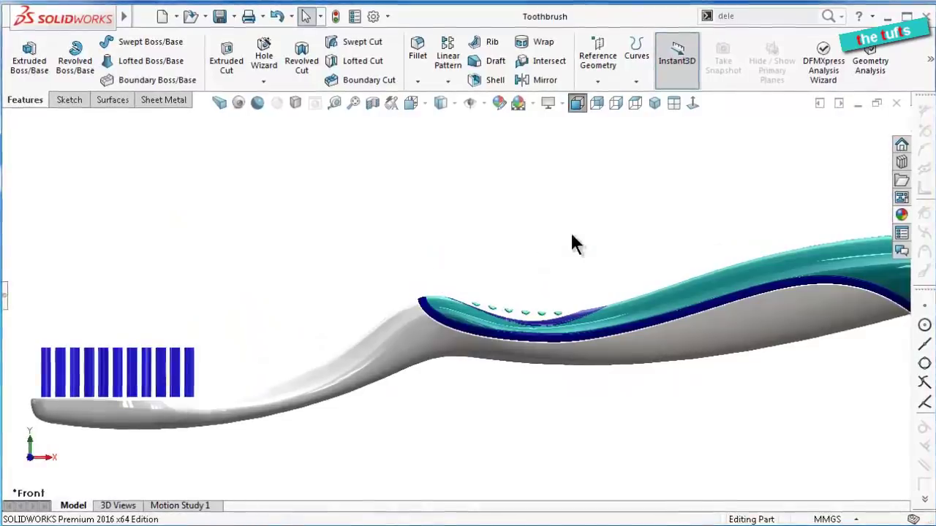
{"action": "left_click", "coordinate": [597, 103]}
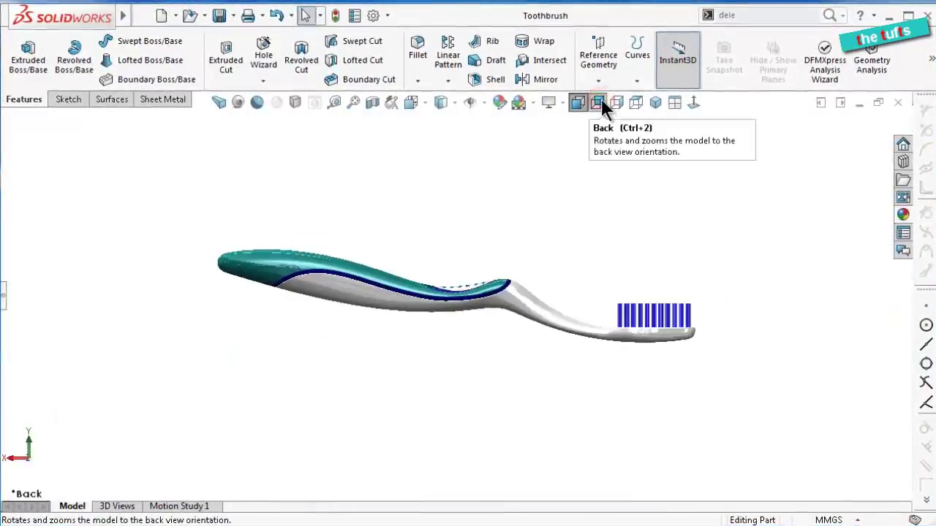
{"action": "left_click", "coordinate": [616, 103]}
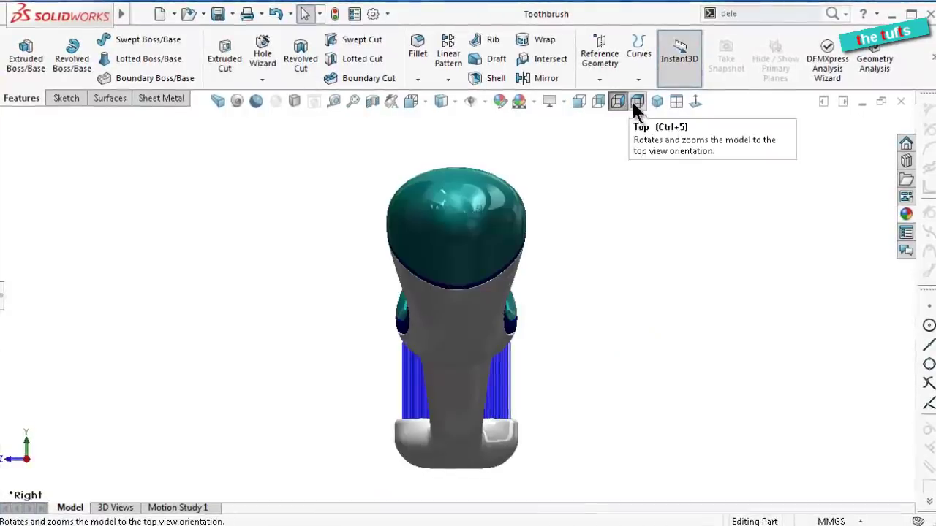
{"action": "left_click", "coordinate": [639, 102]}
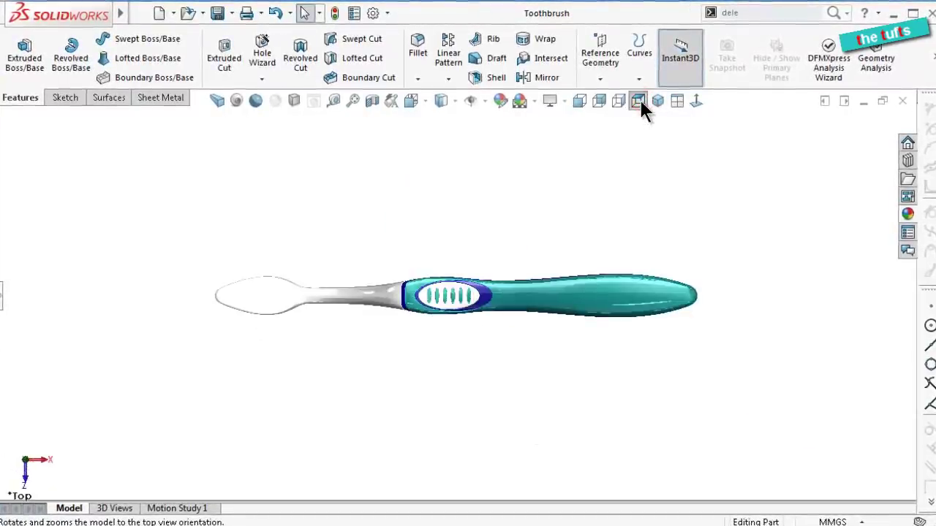
{"action": "left_click", "coordinate": [620, 102]}
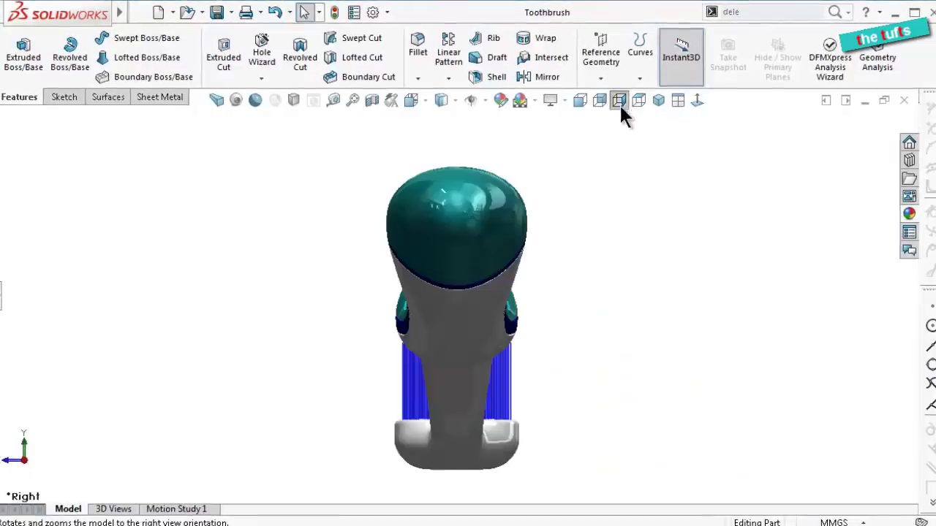
{"action": "mouse_move", "coordinate": [595, 312]}
{"action": "middle_mouse_down"}
{"action": "mouse_move", "coordinate": [564, 322]}
{"action": "mouse_move", "coordinate": [605, 295]}
{"action": "mouse_move", "coordinate": [581, 303]}
{"action": "mouse_move", "coordinate": [564, 334]}
{"action": "mouse_move", "coordinate": [574, 434]}
{"action": "mouse_move", "coordinate": [475, 394]}
{"action": "middle_mouse_up"}
Rotate the toothbrush to show the bristle face and turn on RealView Graphics
{"action": "key", "text": "Up"}
{"action": "key", "text": "Up"}
{"action": "key", "text": "Up"}
{"action": "key", "text": "Up"}
{"action": "key", "text": "Up"}
{"action": "key", "text": "Up"}
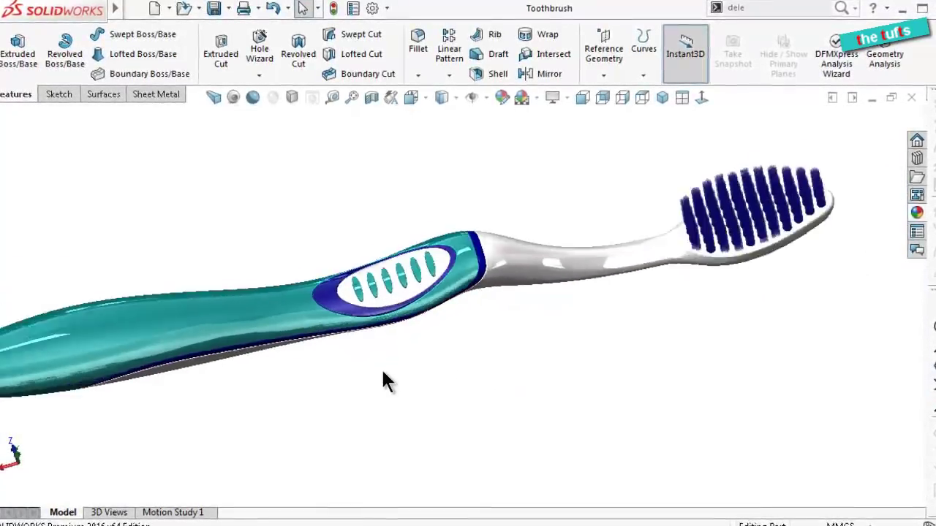
{"action": "key", "text": "Up"}
{"action": "key", "text": "Up"}
{"action": "key", "text": "Up"}
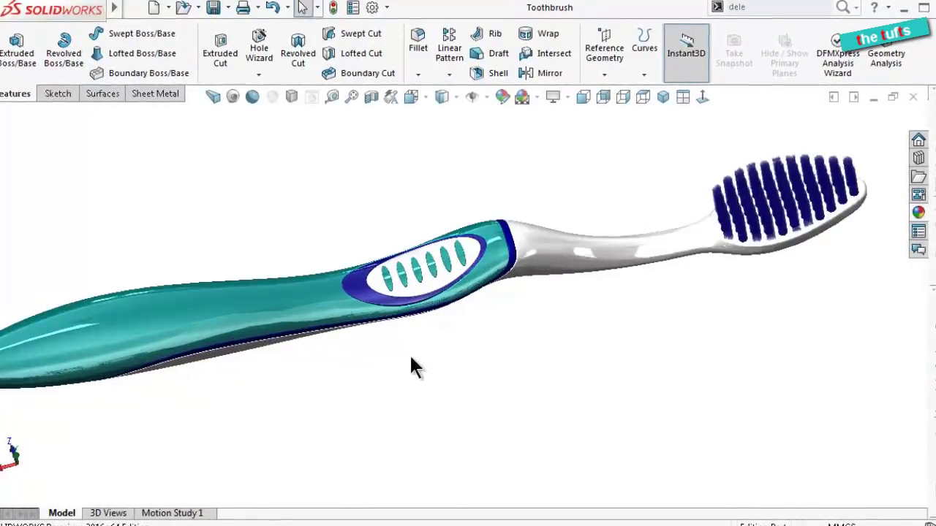
{"action": "mouse_move", "coordinate": [410, 354]}
{"action": "middle_mouse_down"}
{"action": "mouse_move", "coordinate": [448, 374]}
{"action": "mouse_move", "coordinate": [459, 363]}
{"action": "middle_mouse_up"}
{"action": "mouse_move", "coordinate": [529, 269]}
{"action": "middle_mouse_down"}
{"action": "mouse_move", "coordinate": [516, 159]}
{"action": "mouse_move", "coordinate": [462, 155]}
{"action": "middle_mouse_up"}
{"action": "key", "text": "Up"}
{"action": "key", "text": "Up"}
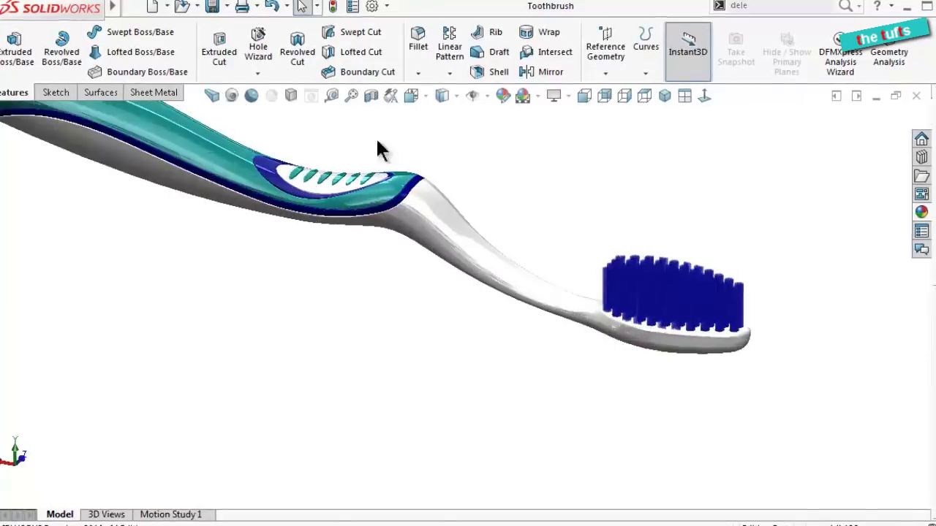
{"action": "left_click", "coordinate": [250, 96]}
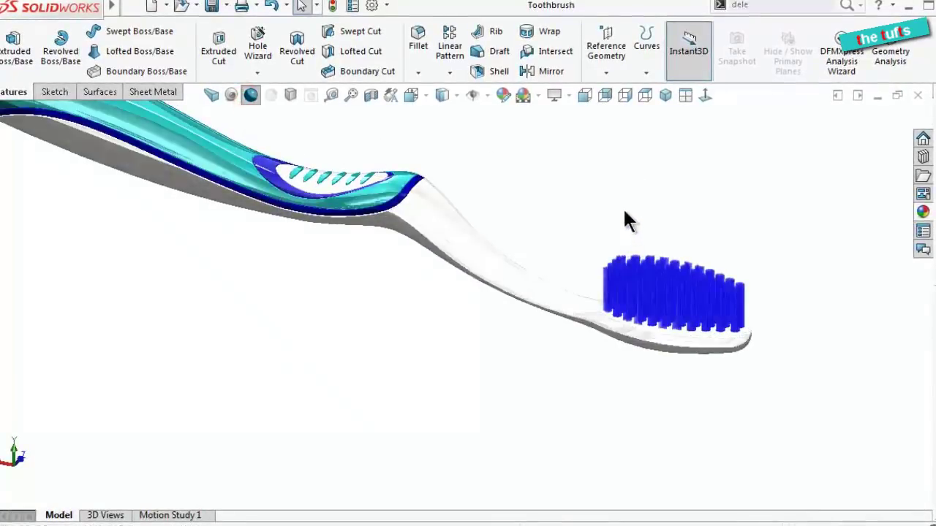
{"action": "mouse_move", "coordinate": [596, 201]}
{"action": "middle_mouse_down"}
{"action": "mouse_move", "coordinate": [468, 260]}
{"action": "mouse_move", "coordinate": [484, 192]}
{"action": "mouse_move", "coordinate": [578, 167]}
{"action": "mouse_move", "coordinate": [620, 178]}
{"action": "mouse_move", "coordinate": [547, 175]}
{"action": "mouse_move", "coordinate": [522, 253]}
{"action": "mouse_move", "coordinate": [365, 173]}
{"action": "middle_mouse_up"}
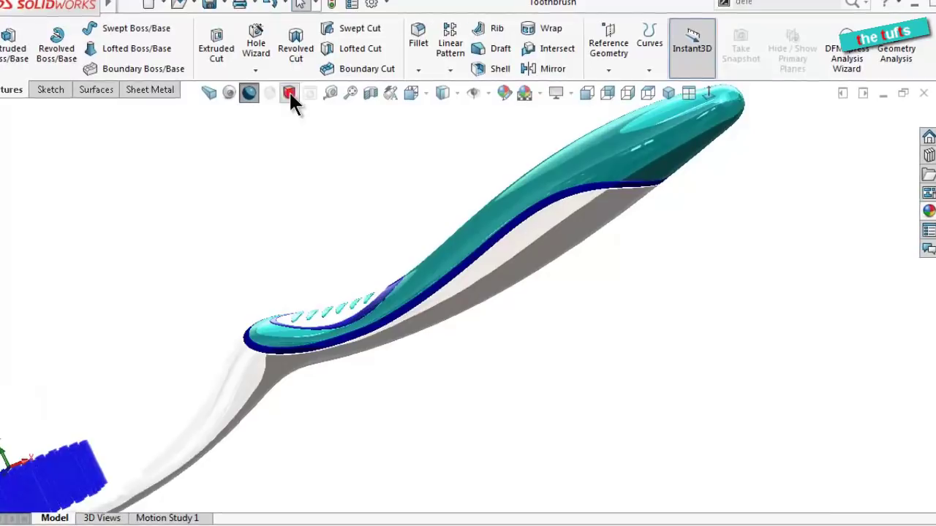
Turn on Shadows in Shaded Mode and orbit and zoom to bring the bristles into view
{"action": "left_click", "coordinate": [288, 93]}
{"action": "mouse_move", "coordinate": [549, 242]}
{"action": "middle_mouse_down"}
{"action": "mouse_move", "coordinate": [580, 240]}
{"action": "mouse_move", "coordinate": [340, 277]}
{"action": "middle_mouse_up"}
{"action": "scroll", "coordinate": [329, 292], "scroll_direction": "up", "scroll_amount": 1}
{"action": "scroll", "coordinate": [307, 307], "scroll_direction": "up", "scroll_amount": 1}
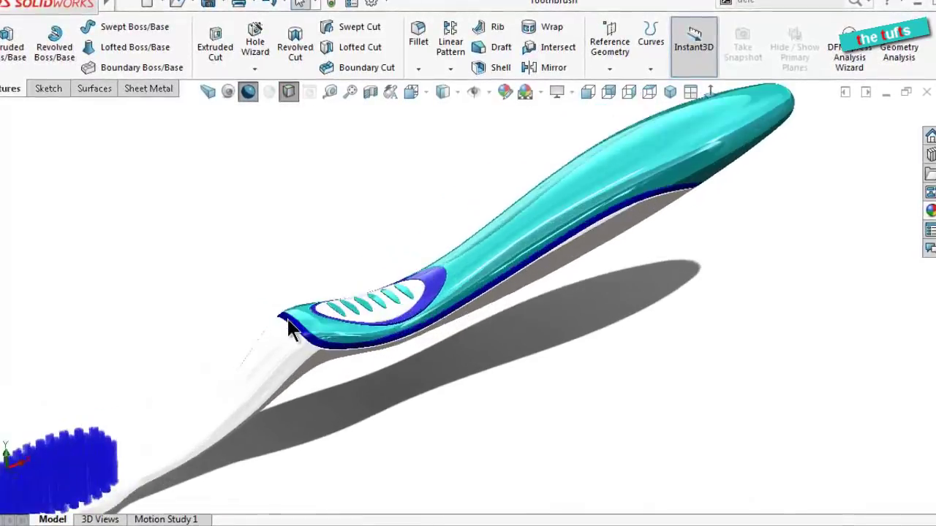
{"action": "scroll", "coordinate": [287, 316], "scroll_direction": "up", "scroll_amount": 1}
{"action": "mouse_move", "coordinate": [475, 305]}
{"action": "middle_mouse_down"}
{"action": "mouse_move", "coordinate": [478, 334]}
{"action": "mouse_move", "coordinate": [478, 317]}
{"action": "mouse_move", "coordinate": [468, 318]}
{"action": "middle_mouse_up"}
{"action": "scroll", "coordinate": [346, 345], "scroll_direction": "down", "scroll_amount": 2}
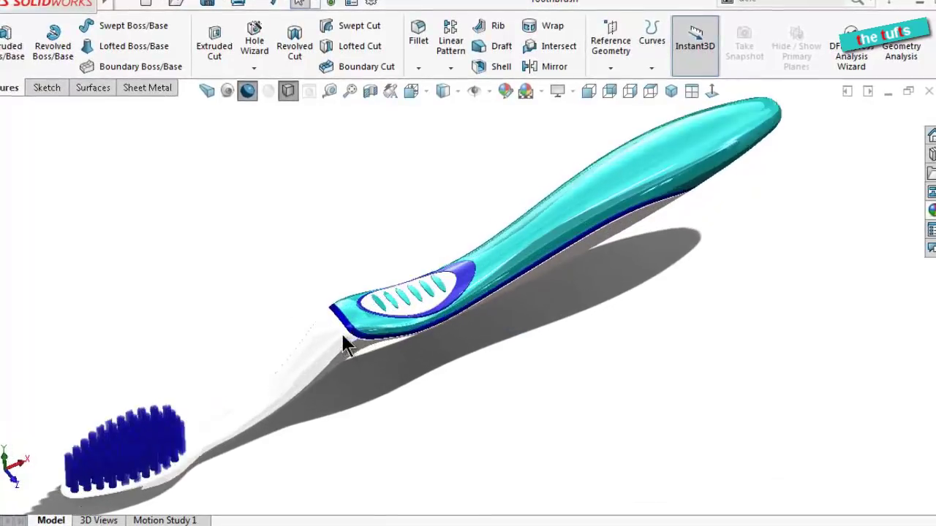
Enable Perspective and Ambient Occlusion, and apply the Plain White scene
{"action": "left_click", "coordinate": [209, 89]}
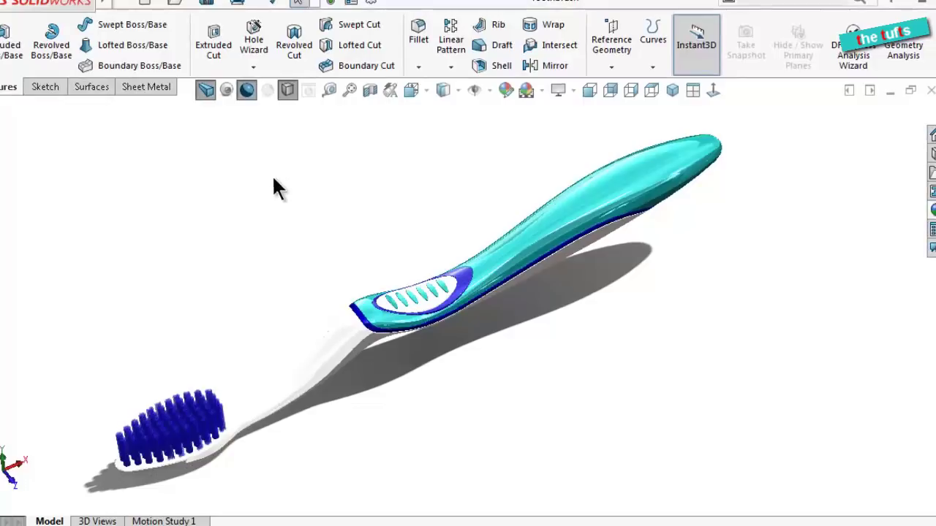
{"action": "scroll", "coordinate": [168, 394], "scroll_direction": "down", "scroll_amount": 1}
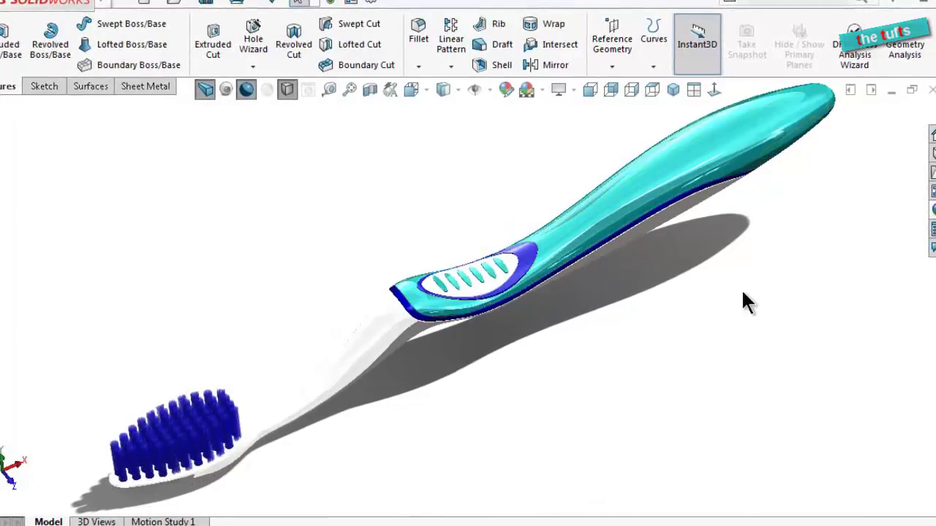
{"action": "left_click", "coordinate": [245, 89]}
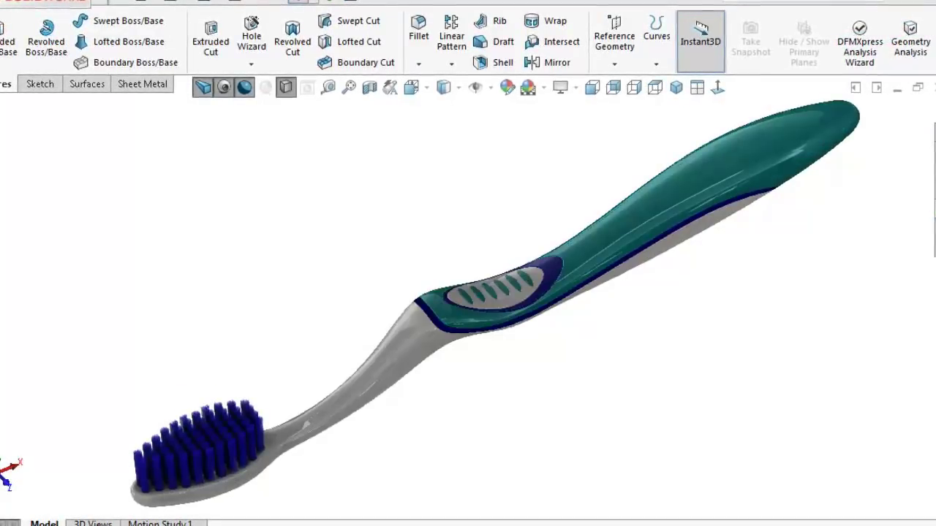
{"action": "left_click", "coordinate": [544, 87]}
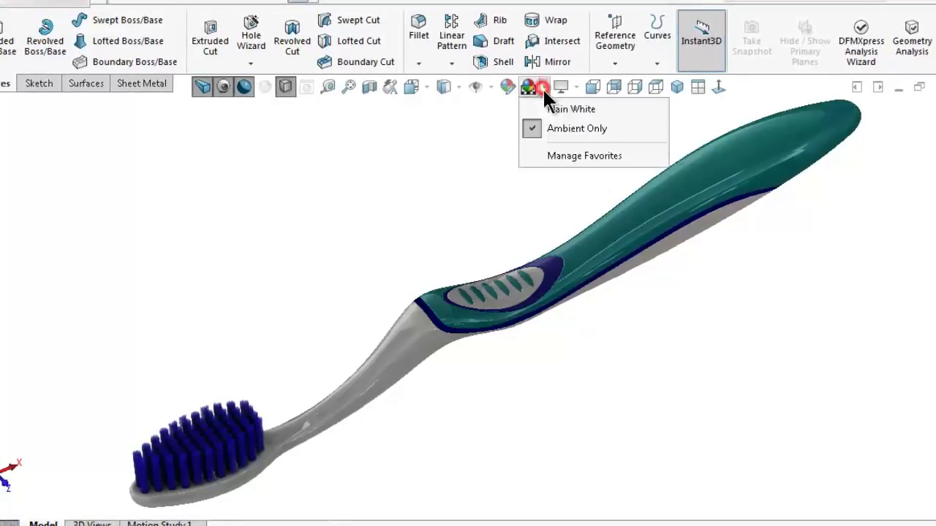
{"action": "left_click", "coordinate": [547, 107]}
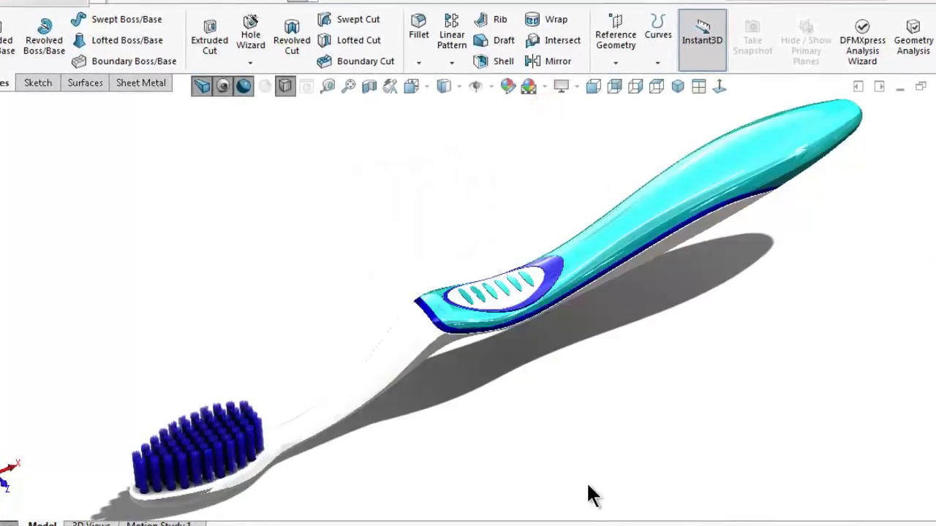
{"action": "left_click", "coordinate": [243, 86]}
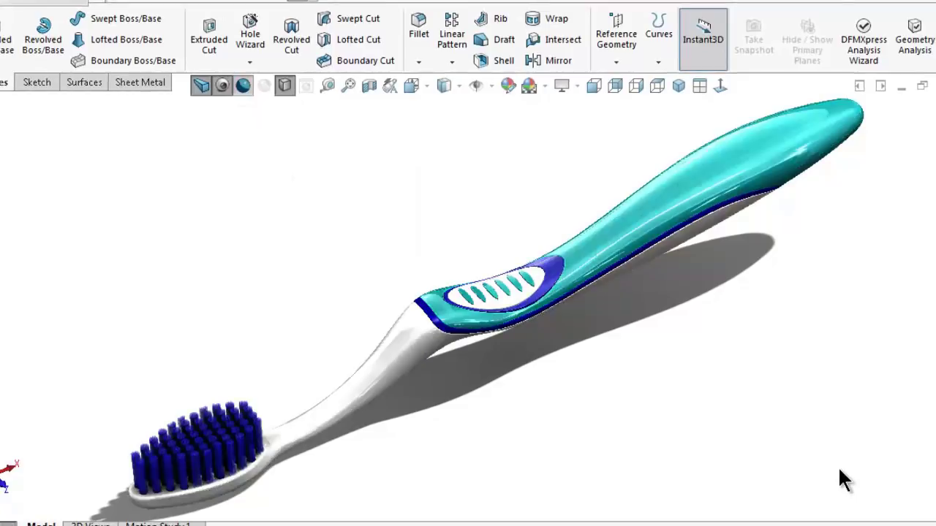